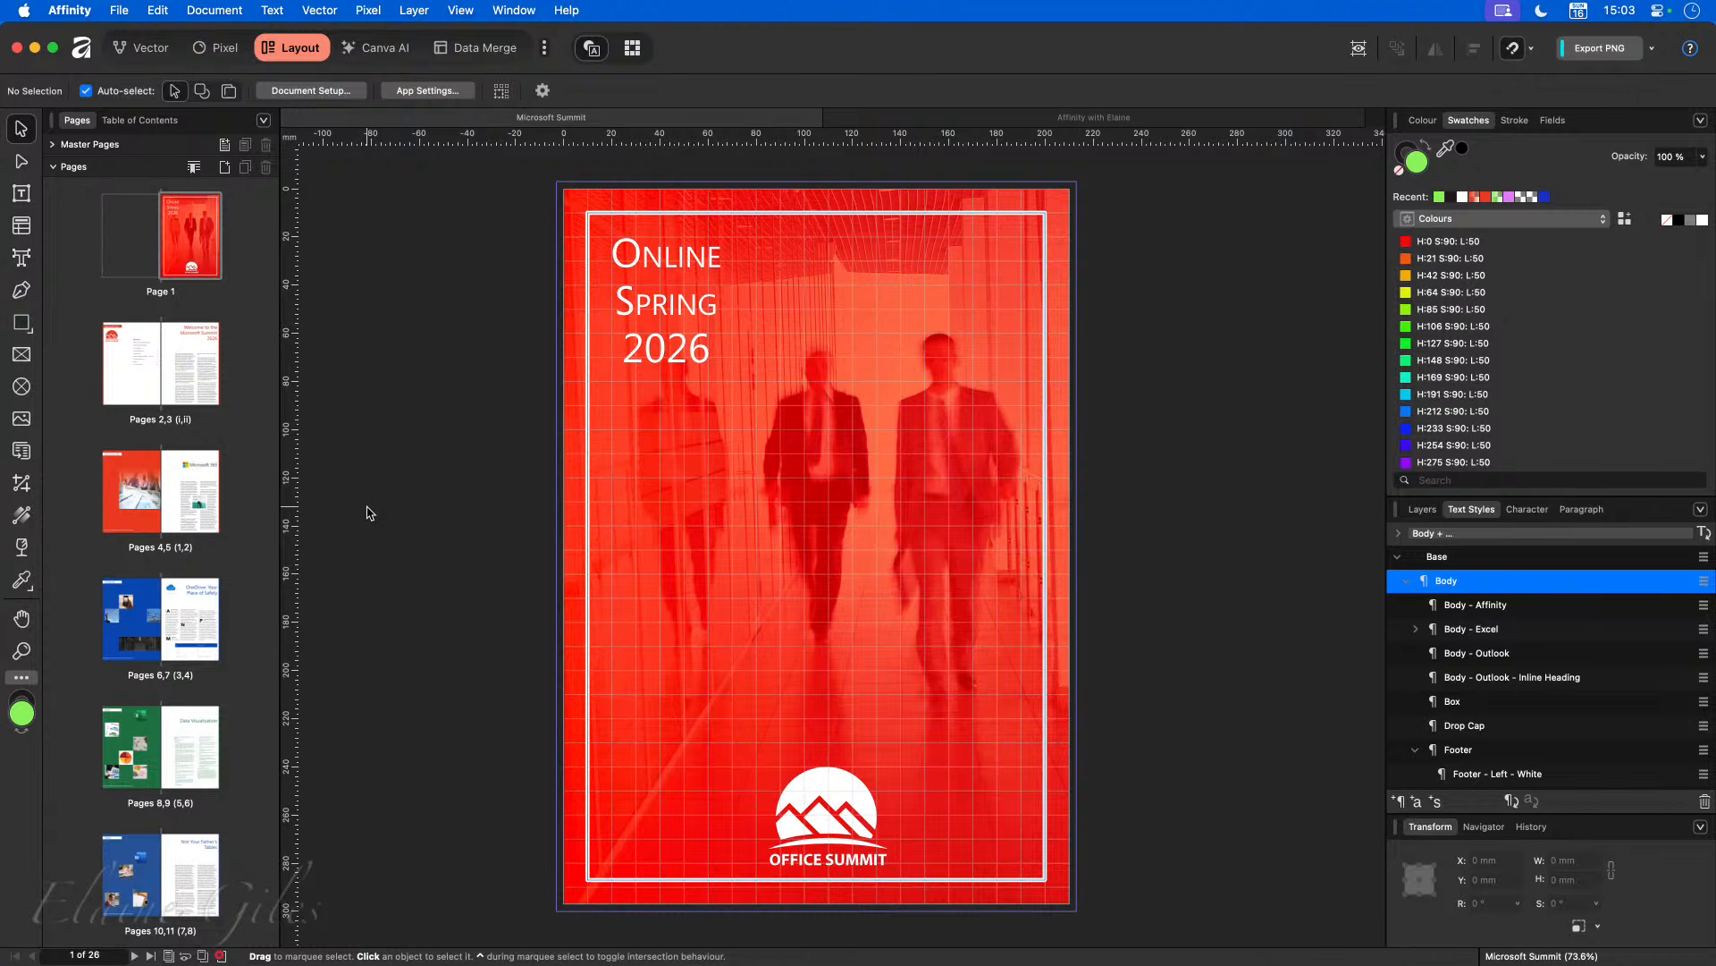
Step: Look through the Microsoft Summit document's opening spreads, from the contents on pages 2,3 to the Word spread on pages 10,11
{"action": "left_click", "coordinate": [163, 398]}
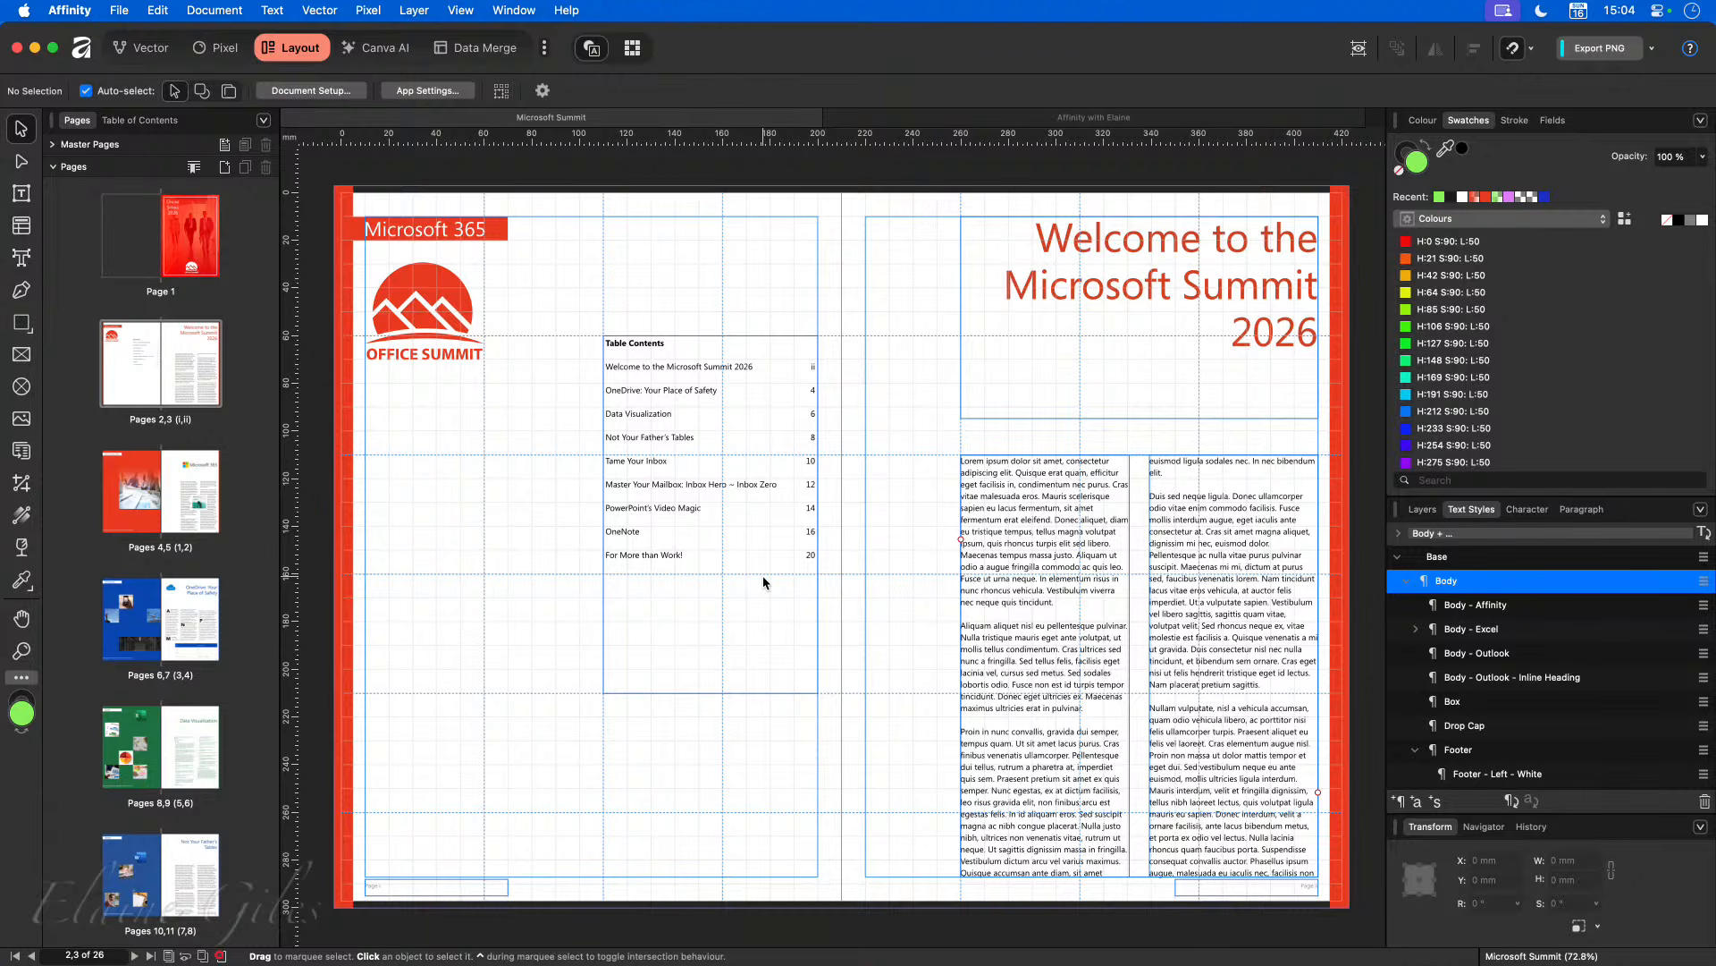
{"action": "left_click", "coordinate": [160, 493]}
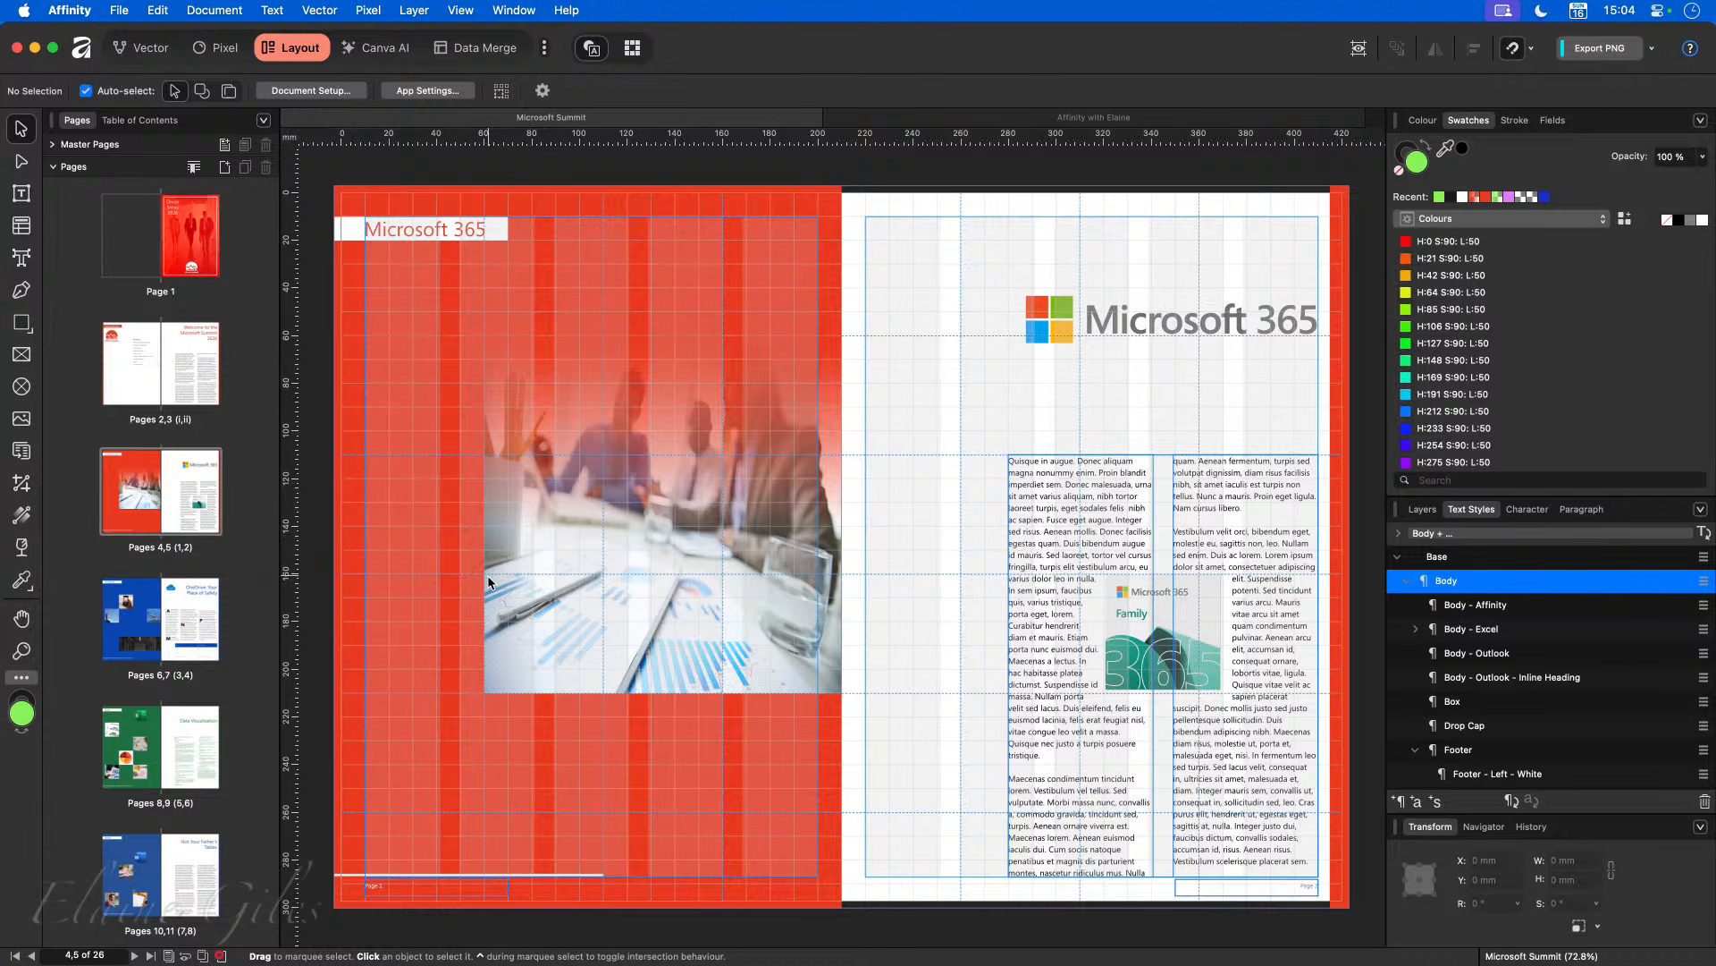
{"action": "left_click", "coordinate": [155, 618]}
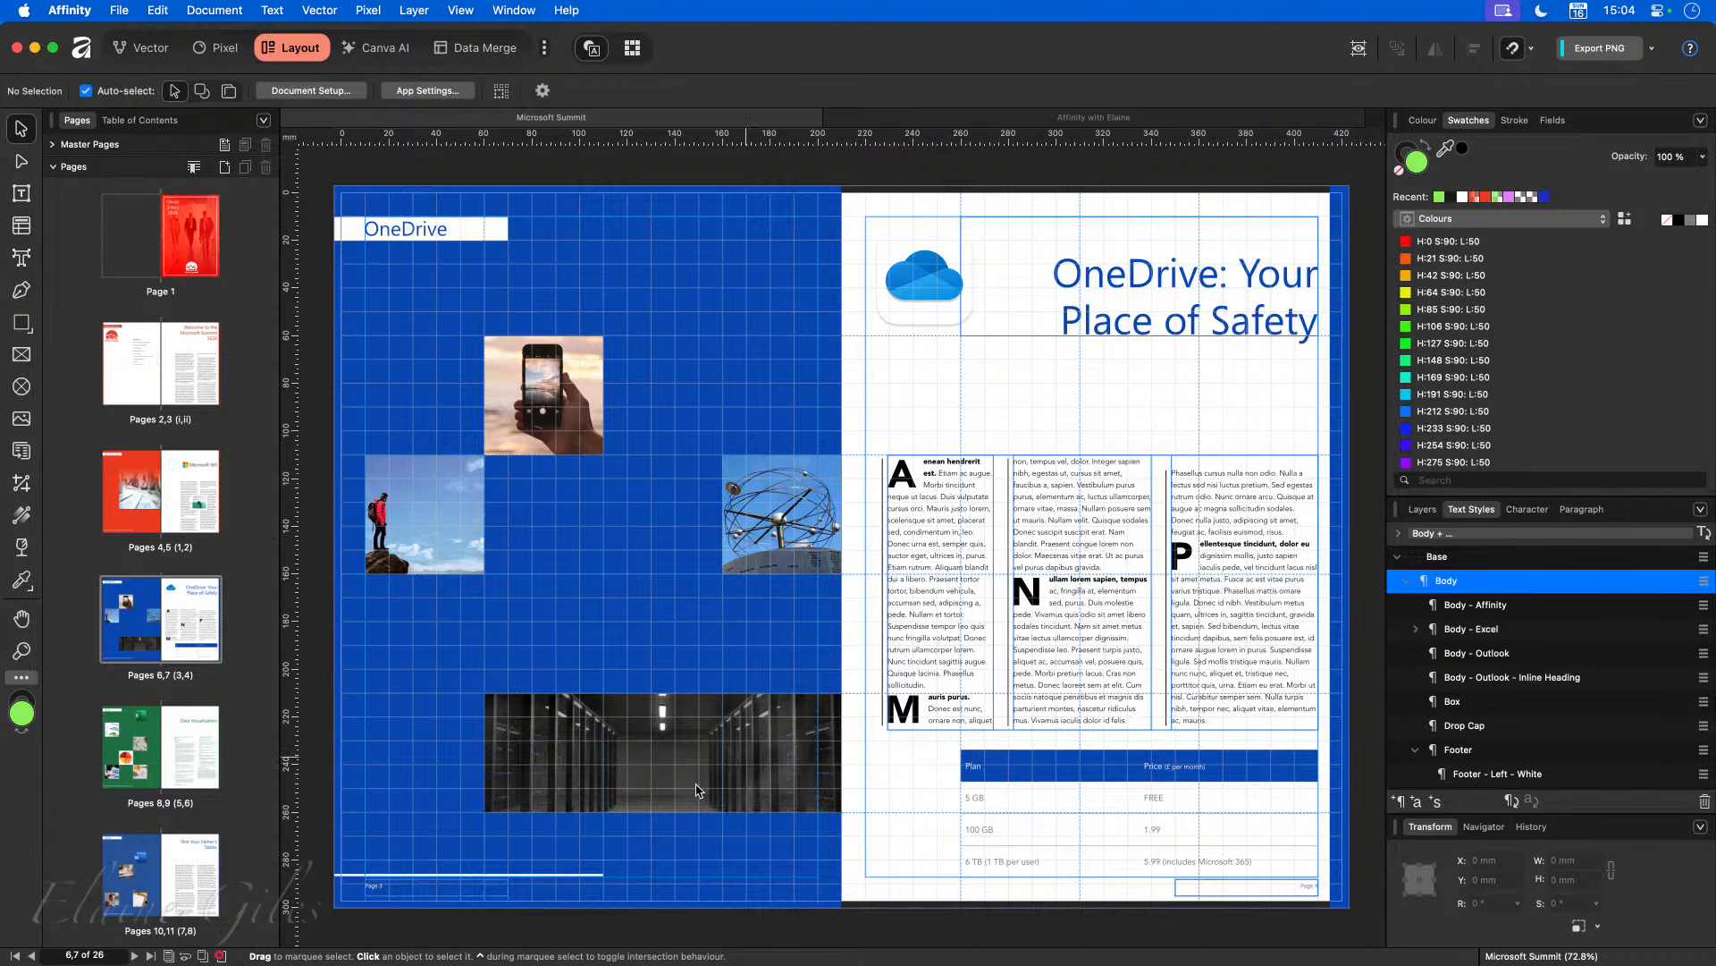
{"action": "left_click", "coordinate": [162, 747]}
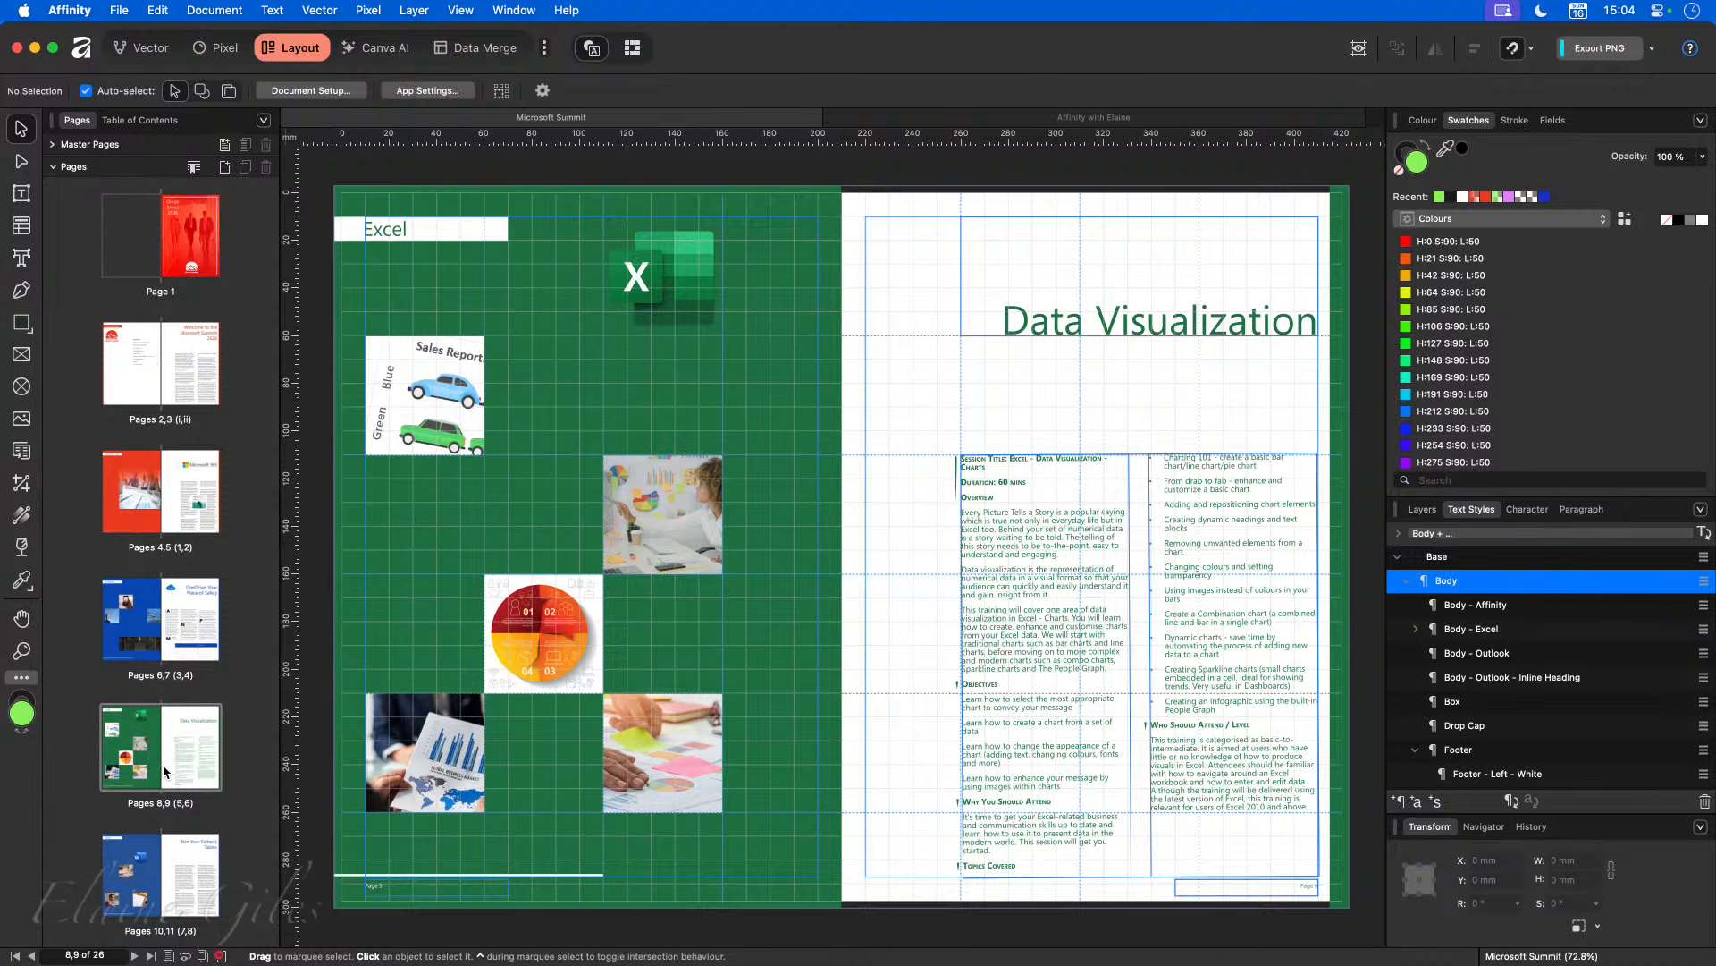
{"action": "left_click", "coordinate": [163, 872]}
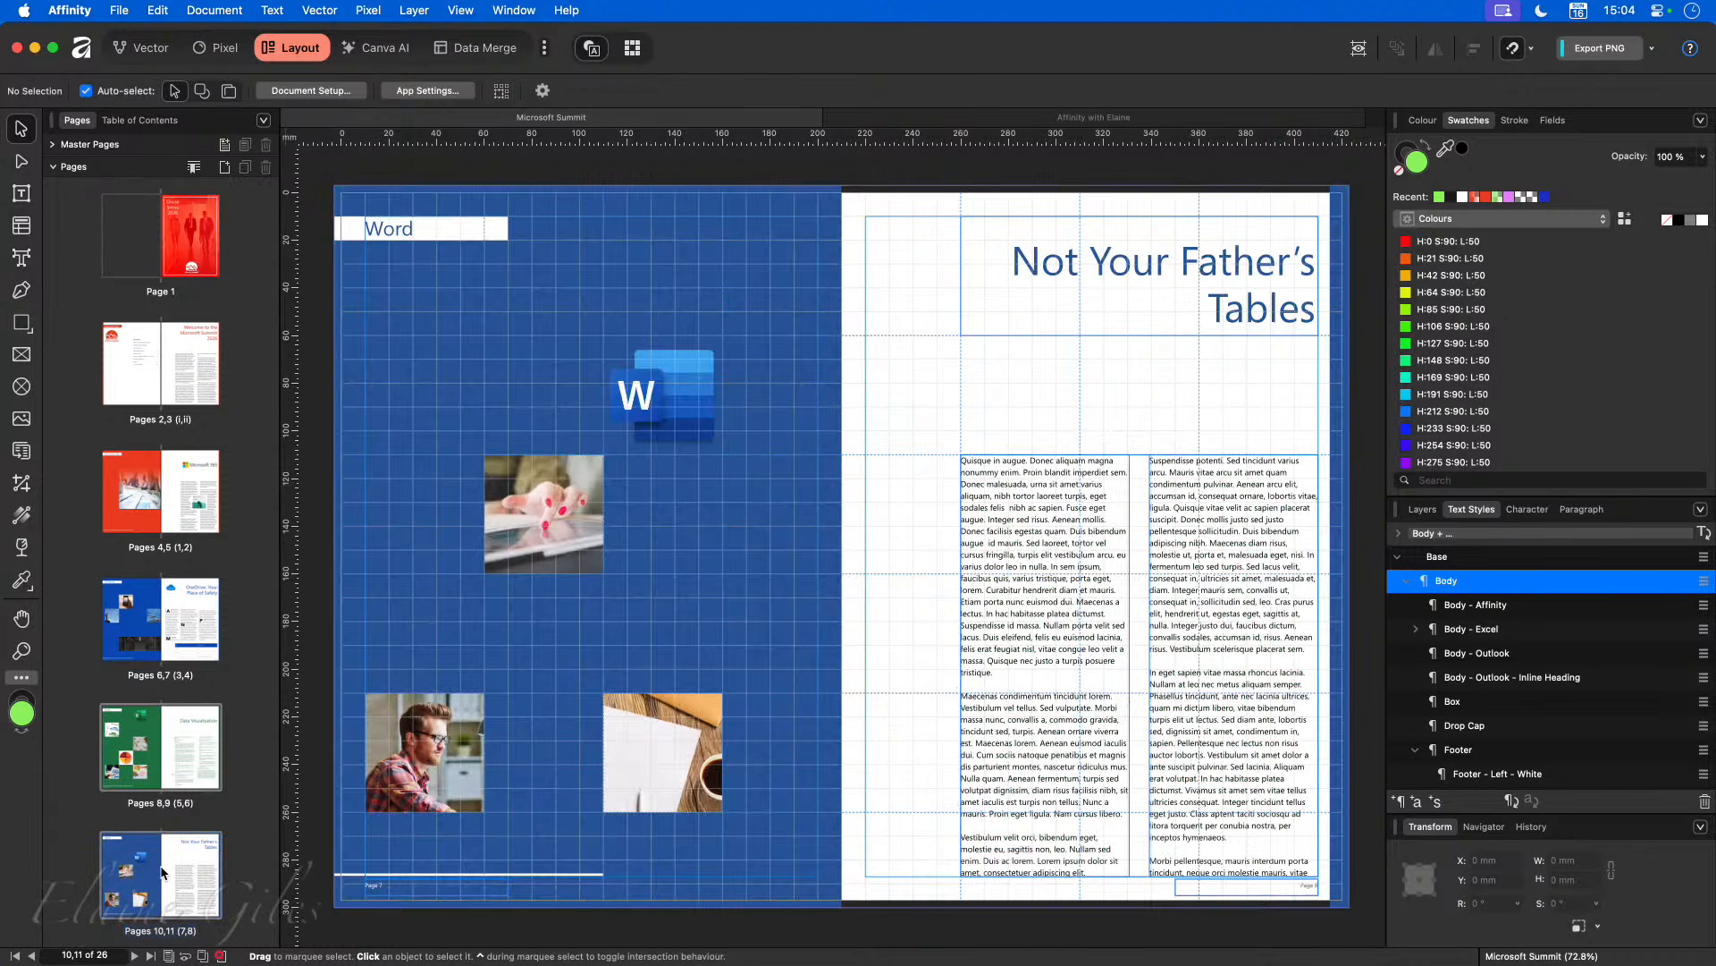
Step: Examine the Microsoft Summit document's puzzle spreads on pages 20,21 and 22,23 and the solutions on pages 24,25
{"action": "scroll", "coordinate": [163, 871], "scroll_direction": "down", "scroll_amount": 10}
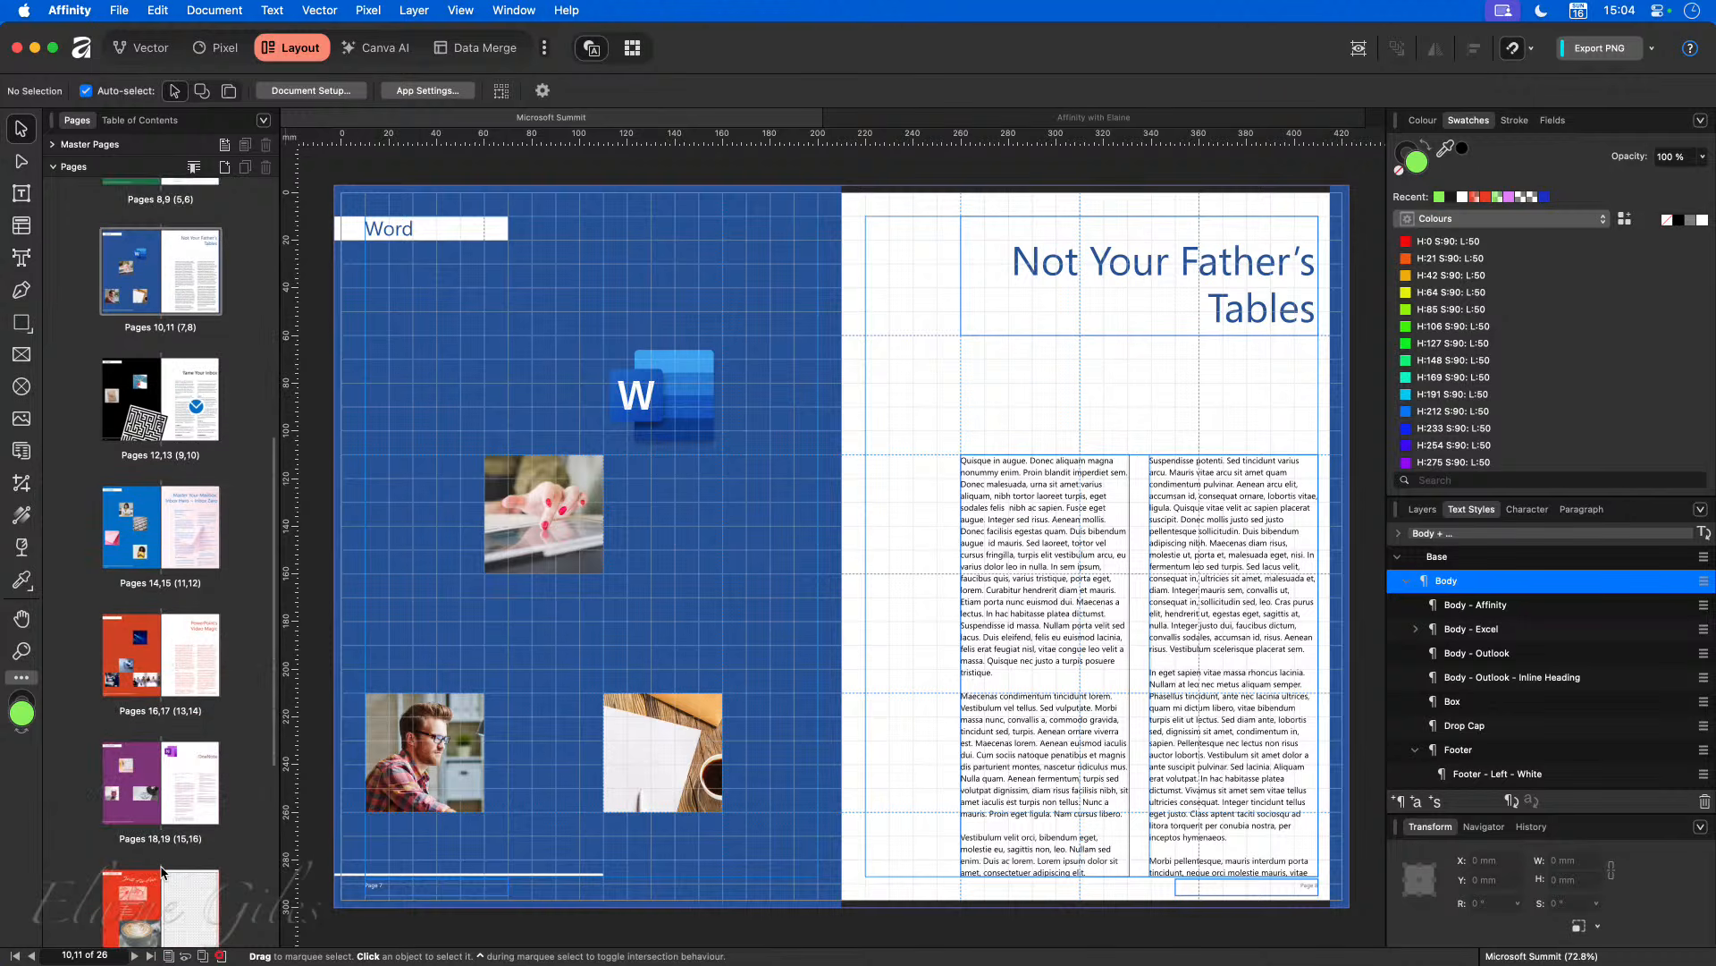
{"action": "scroll", "coordinate": [162, 871], "scroll_direction": "down", "scroll_amount": 3}
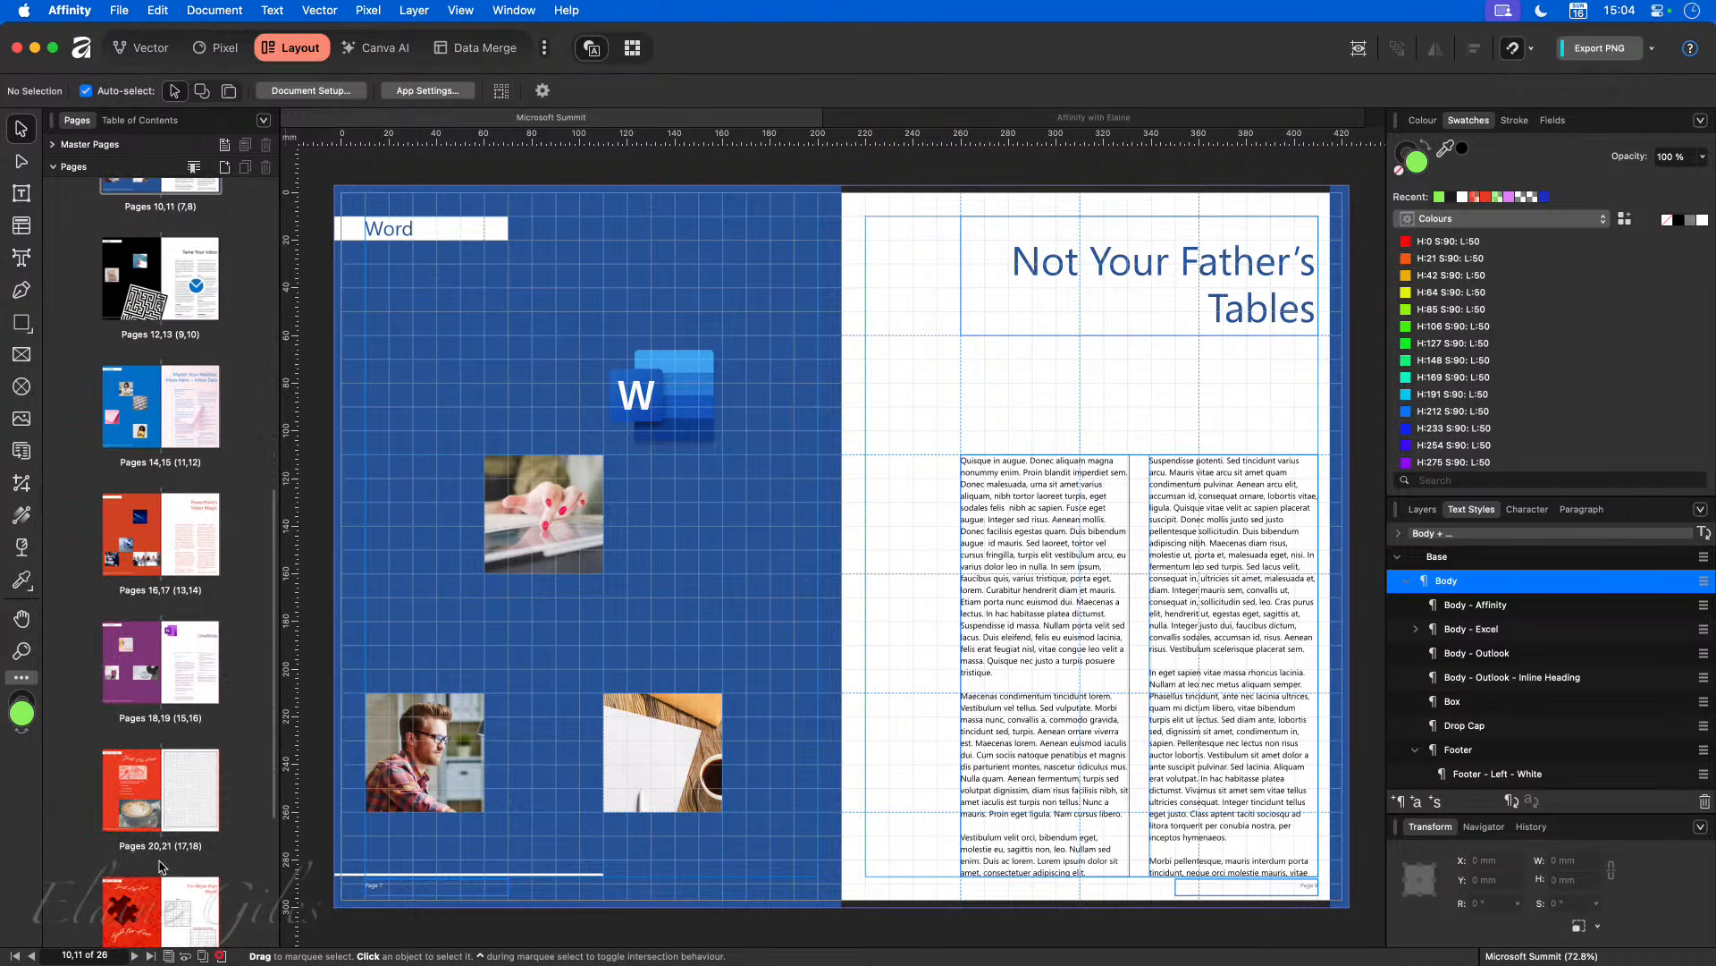
{"action": "scroll", "coordinate": [161, 867], "scroll_direction": "down", "scroll_amount": 1}
{"action": "left_click", "coordinate": [161, 762]}
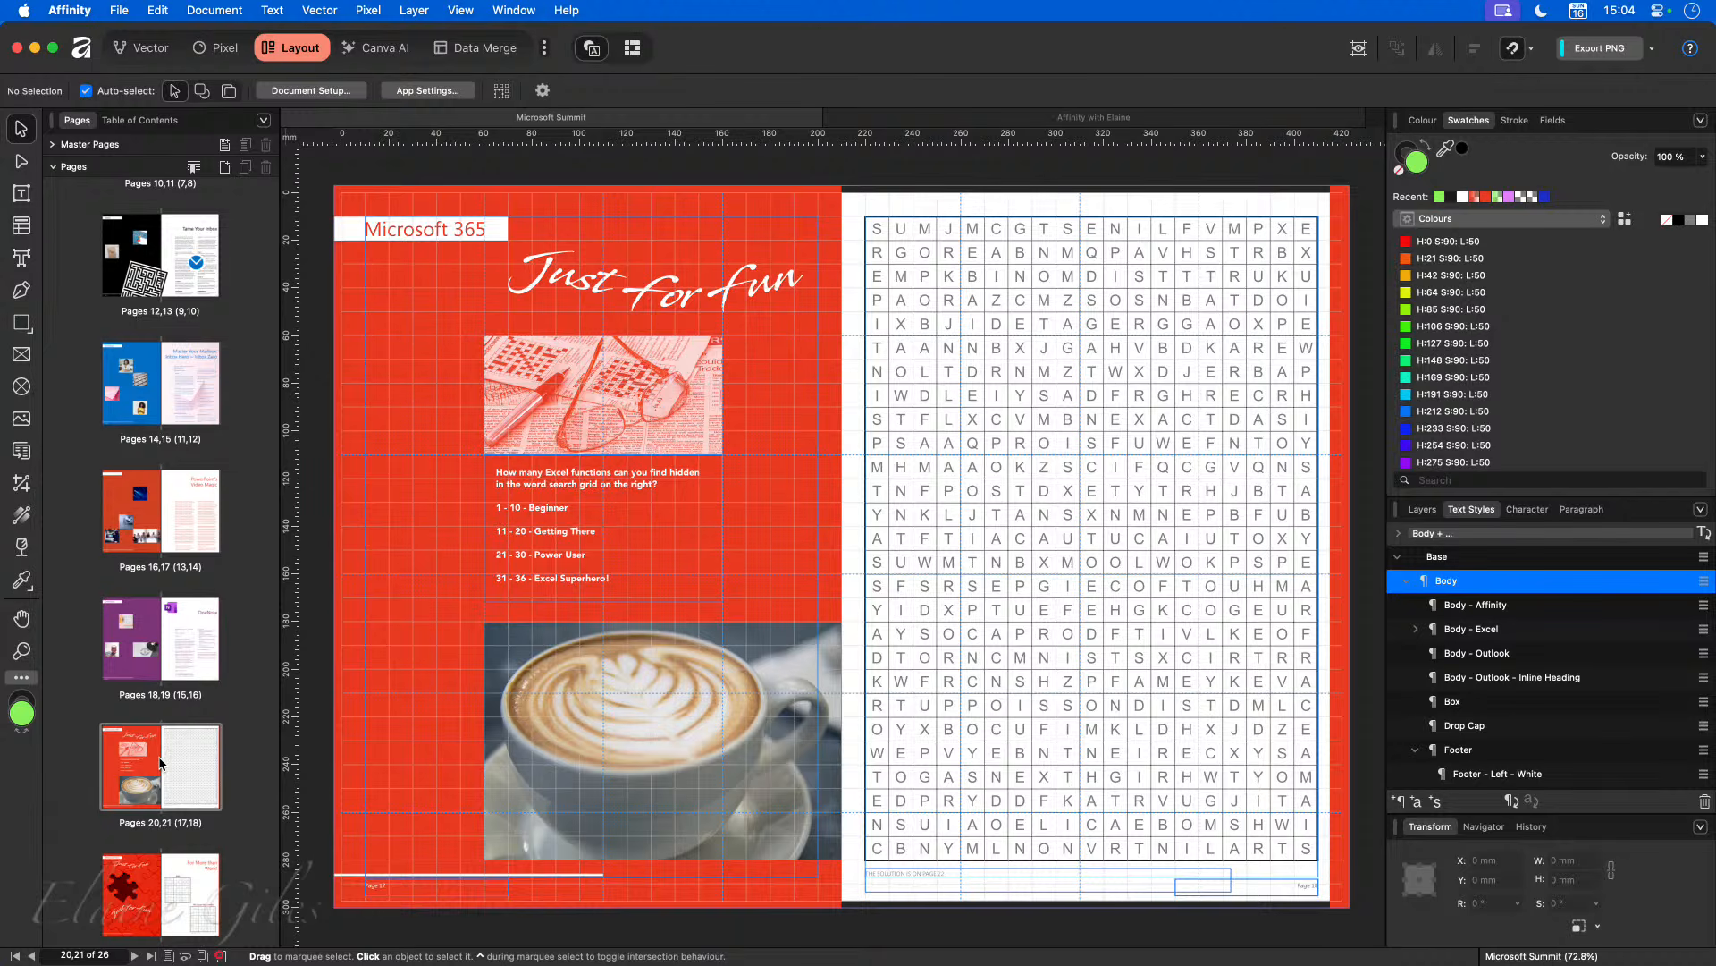
{"action": "left_click", "coordinate": [163, 890]}
{"action": "scroll", "coordinate": [162, 888], "scroll_direction": "down", "scroll_amount": 3}
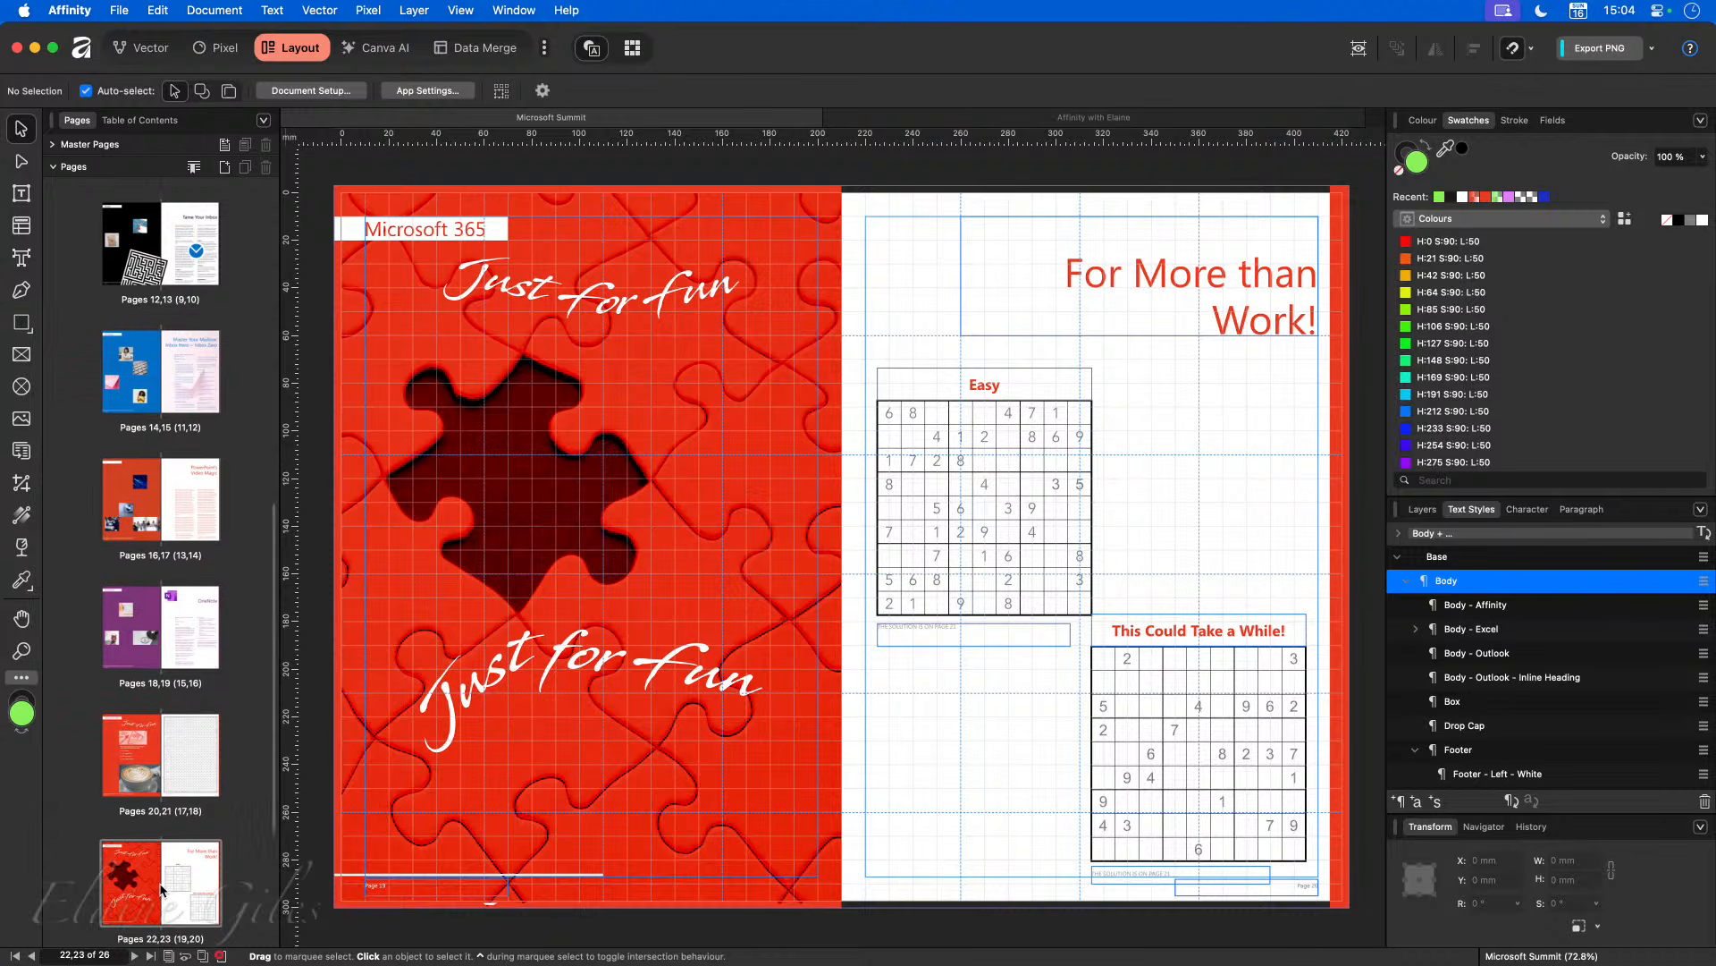
{"action": "scroll", "coordinate": [163, 890], "scroll_direction": "down", "scroll_amount": 2}
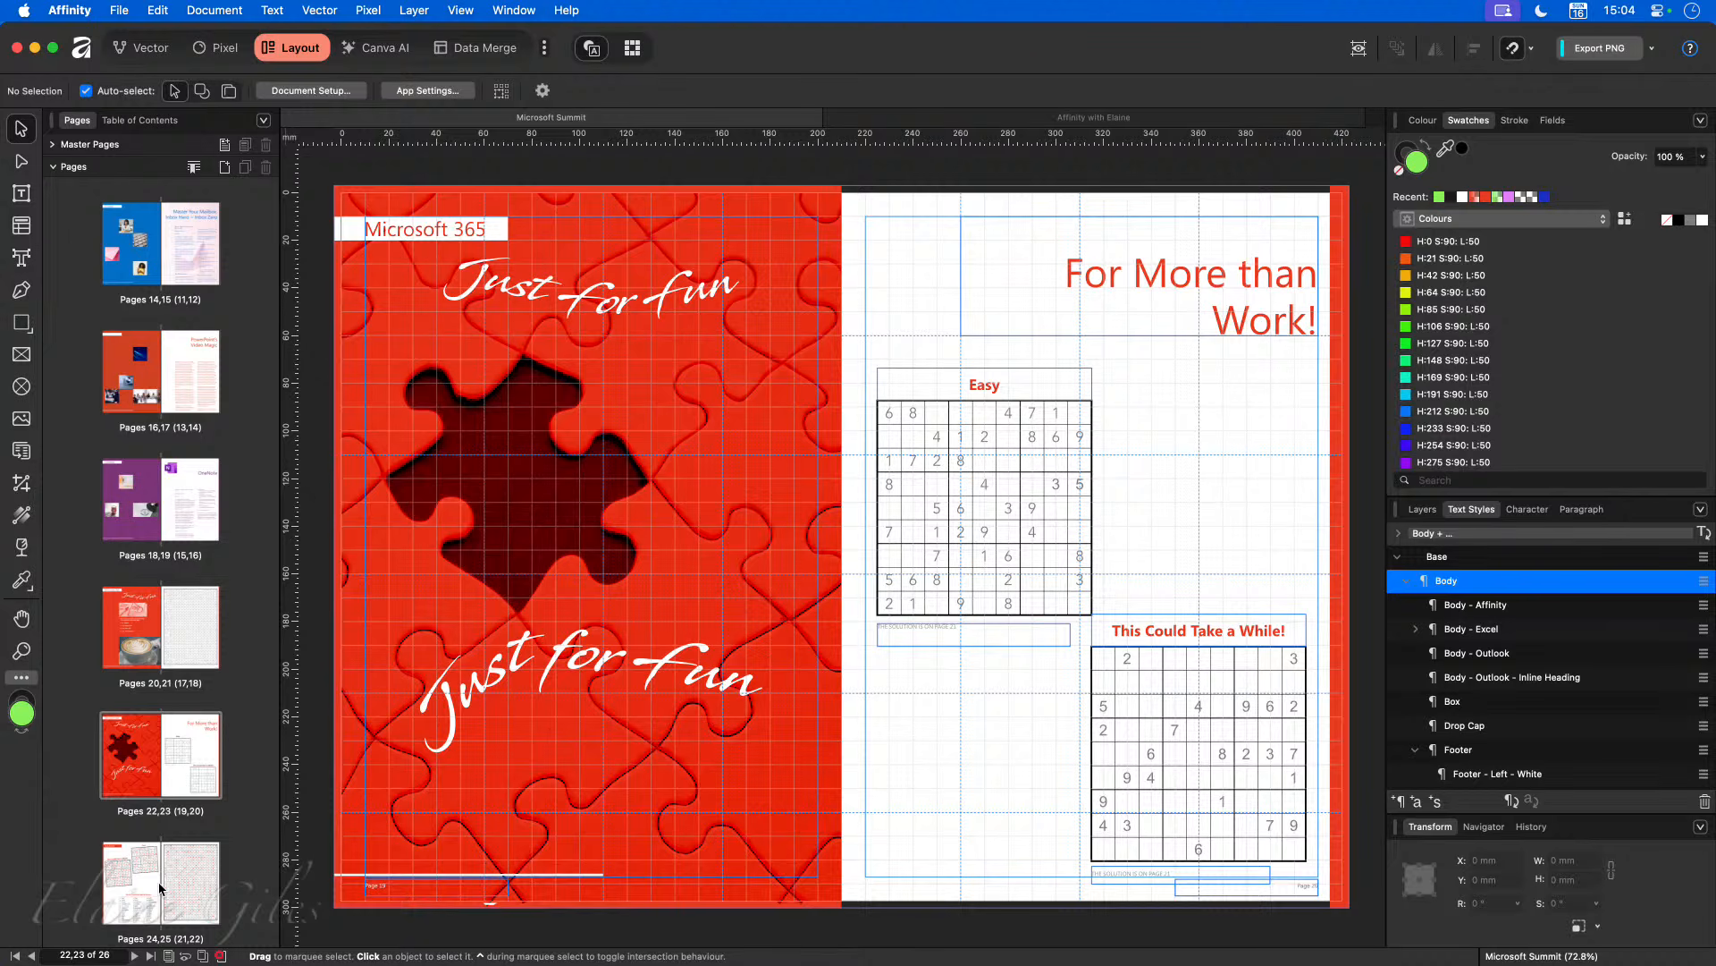
{"action": "left_click", "coordinate": [162, 887]}
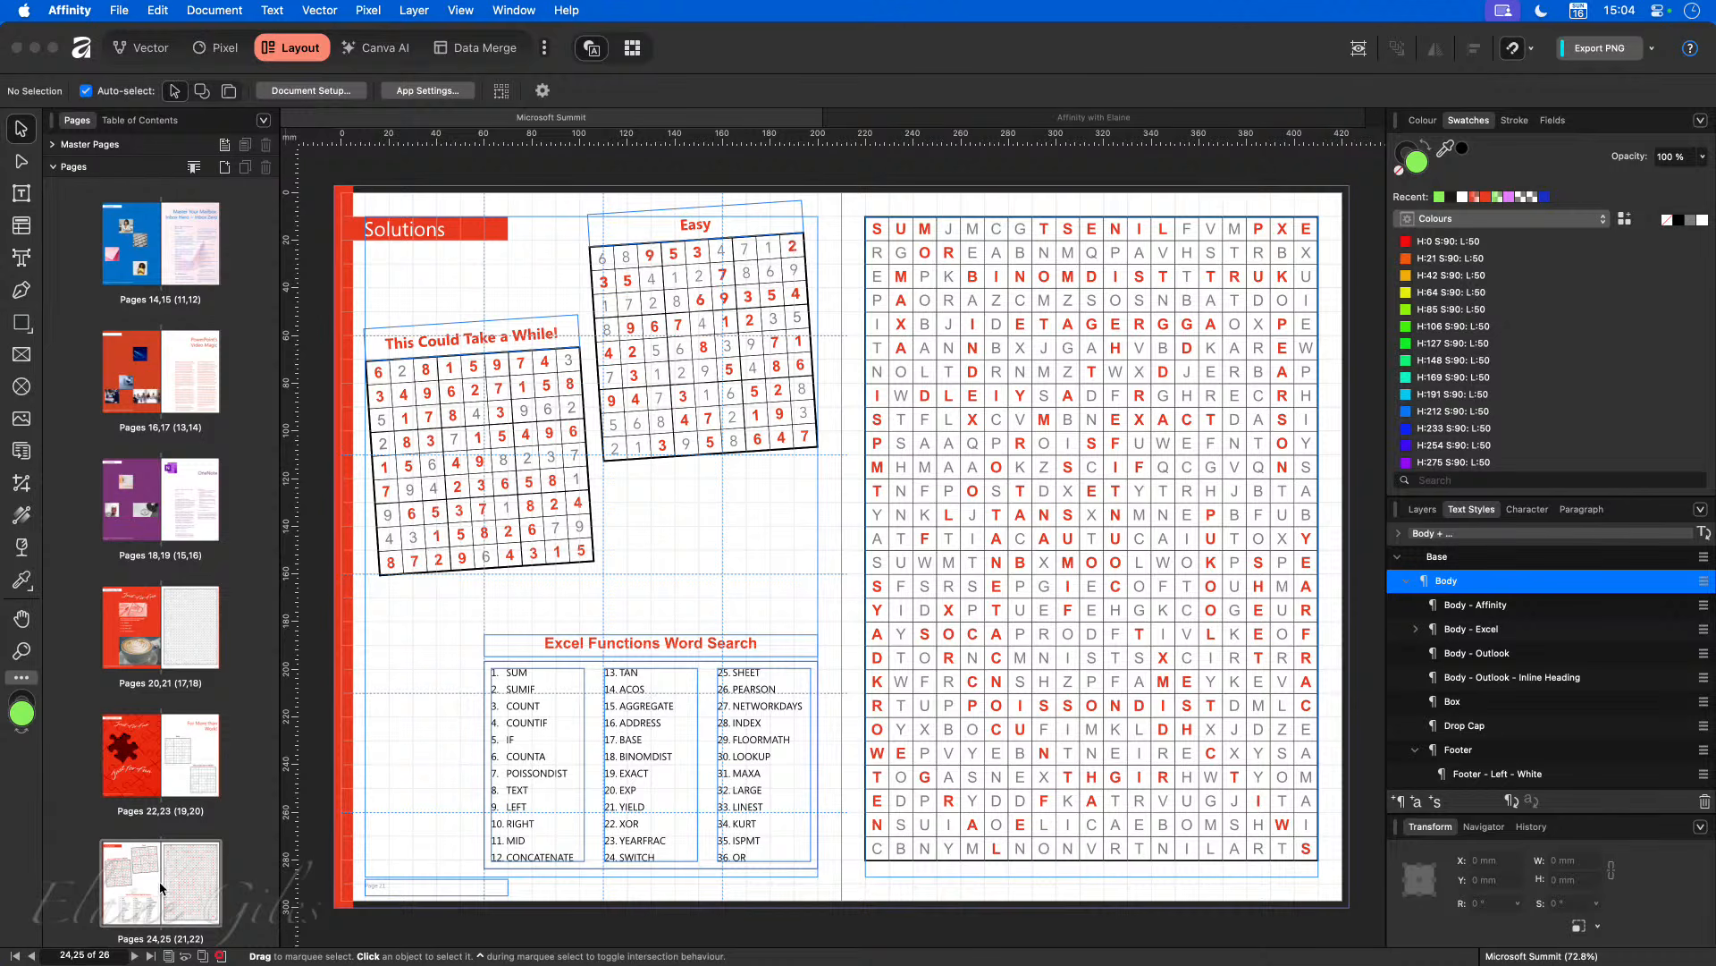
{"action": "scroll", "coordinate": [162, 887], "scroll_direction": "up", "scroll_amount": 10}
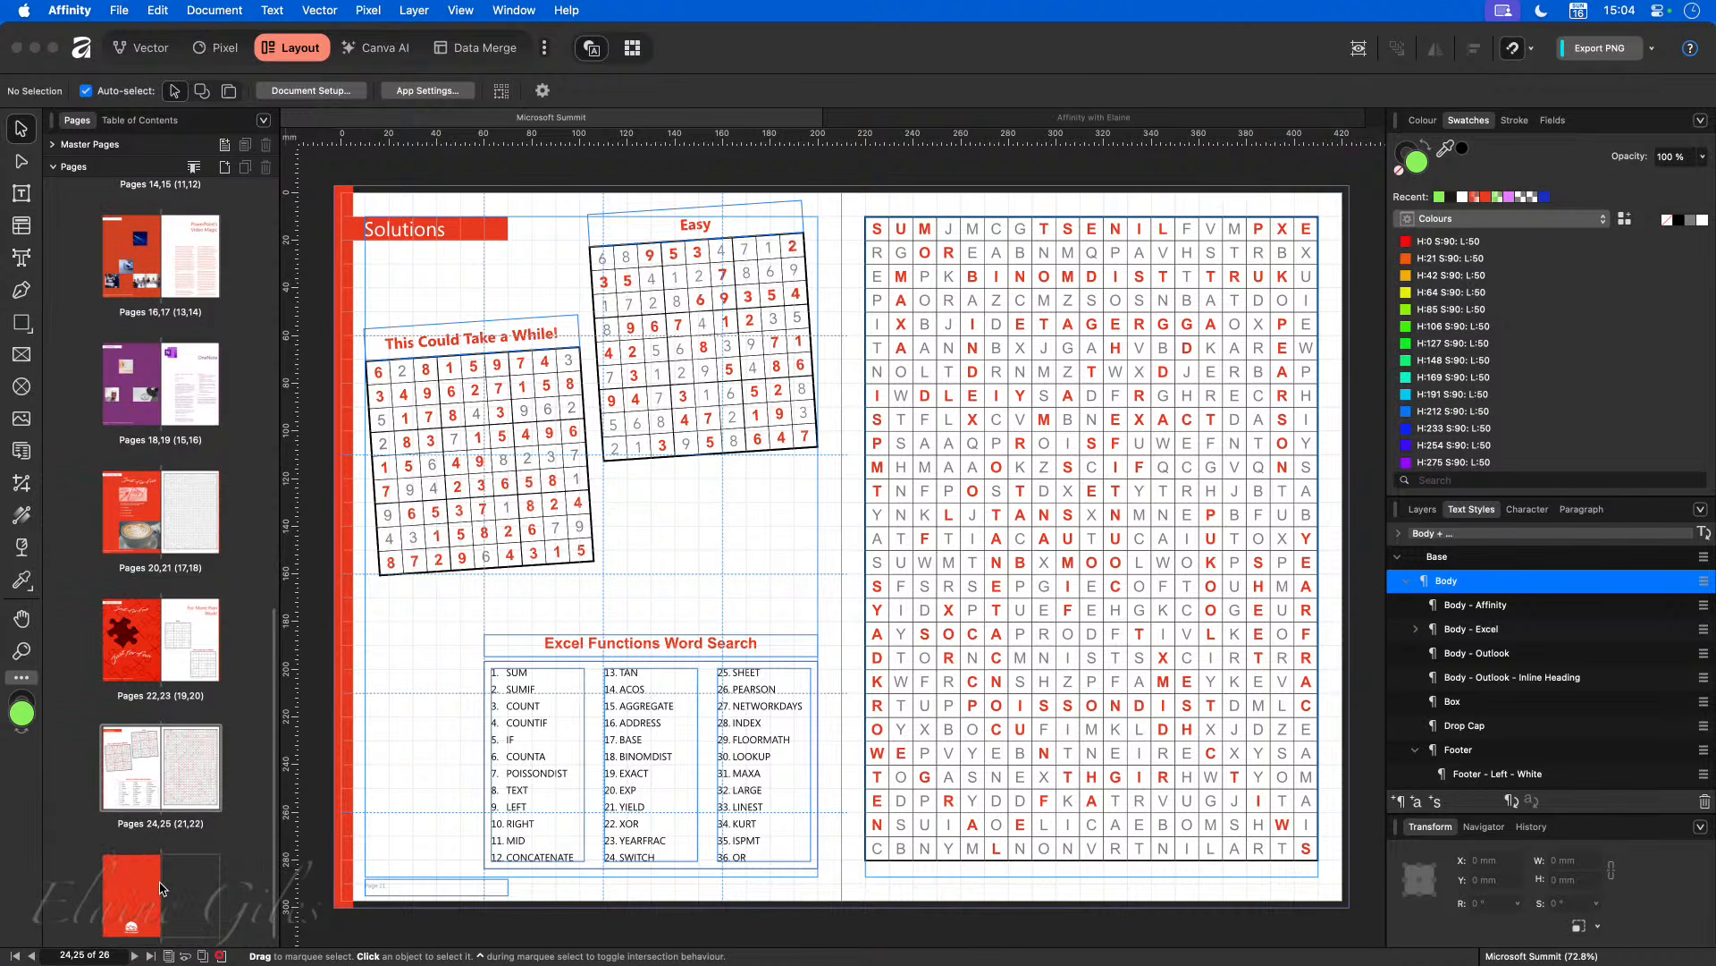
{"action": "scroll", "coordinate": [162, 887], "scroll_direction": "up", "scroll_amount": 3}
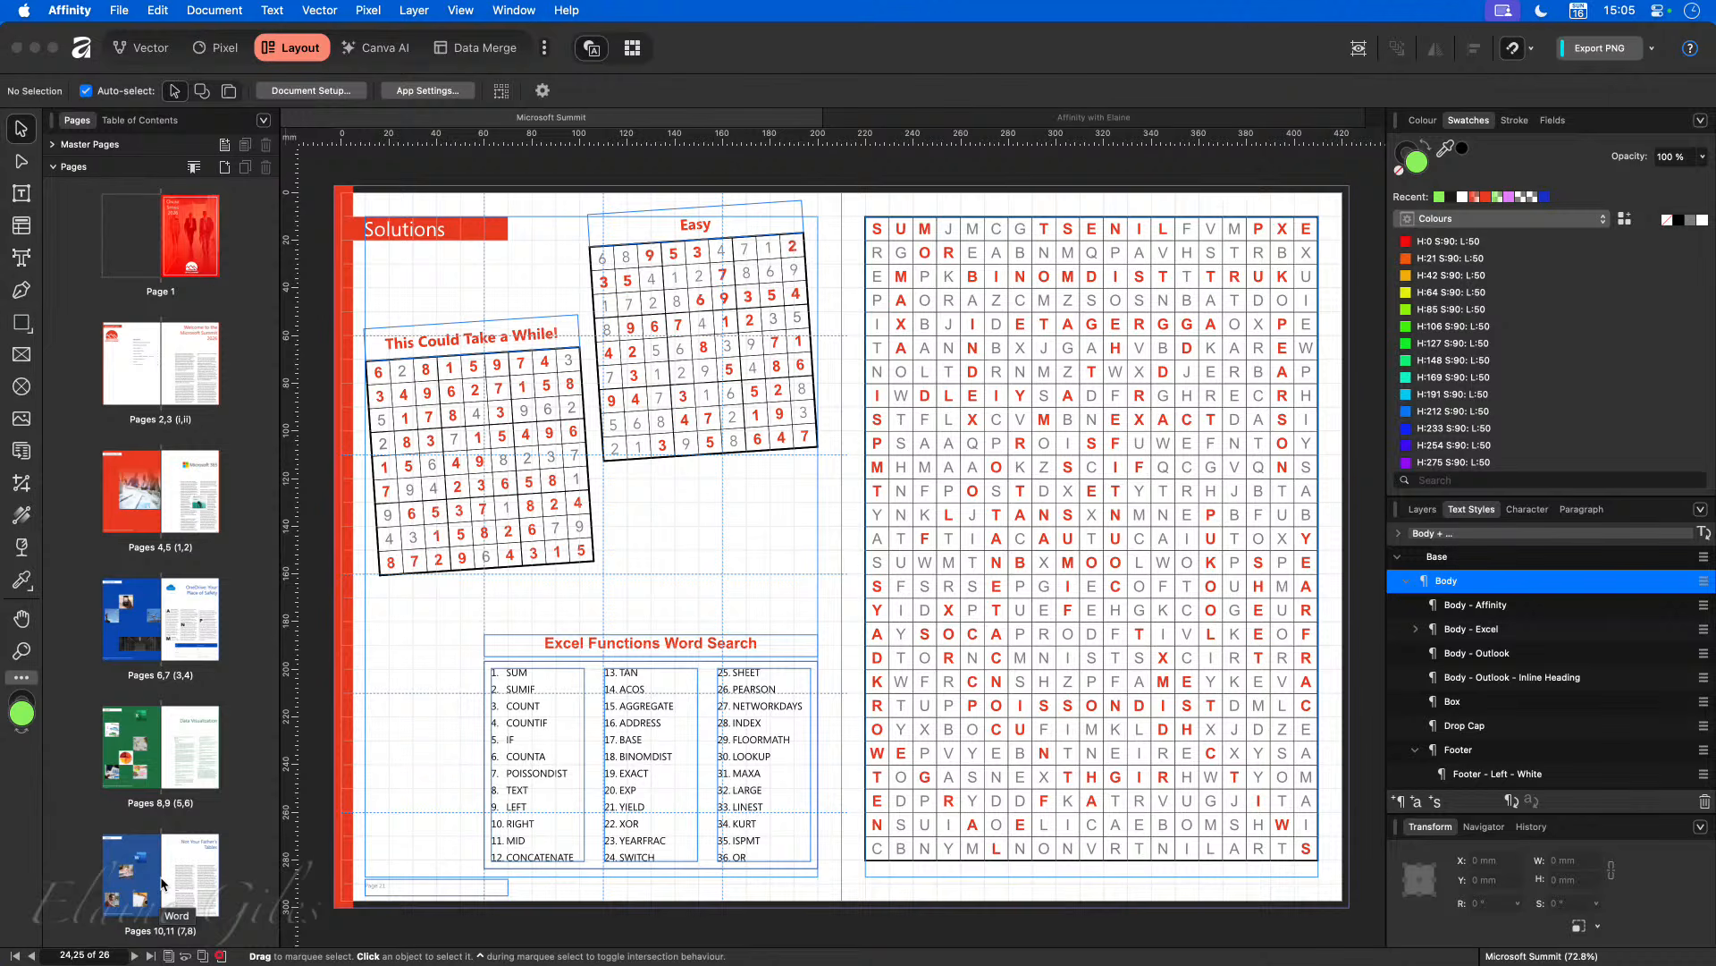
Step: Switch to the other open document, the Affinity training brochure, and view its contents and session spreads through pages 8,9
{"action": "left_click", "coordinate": [930, 119]}
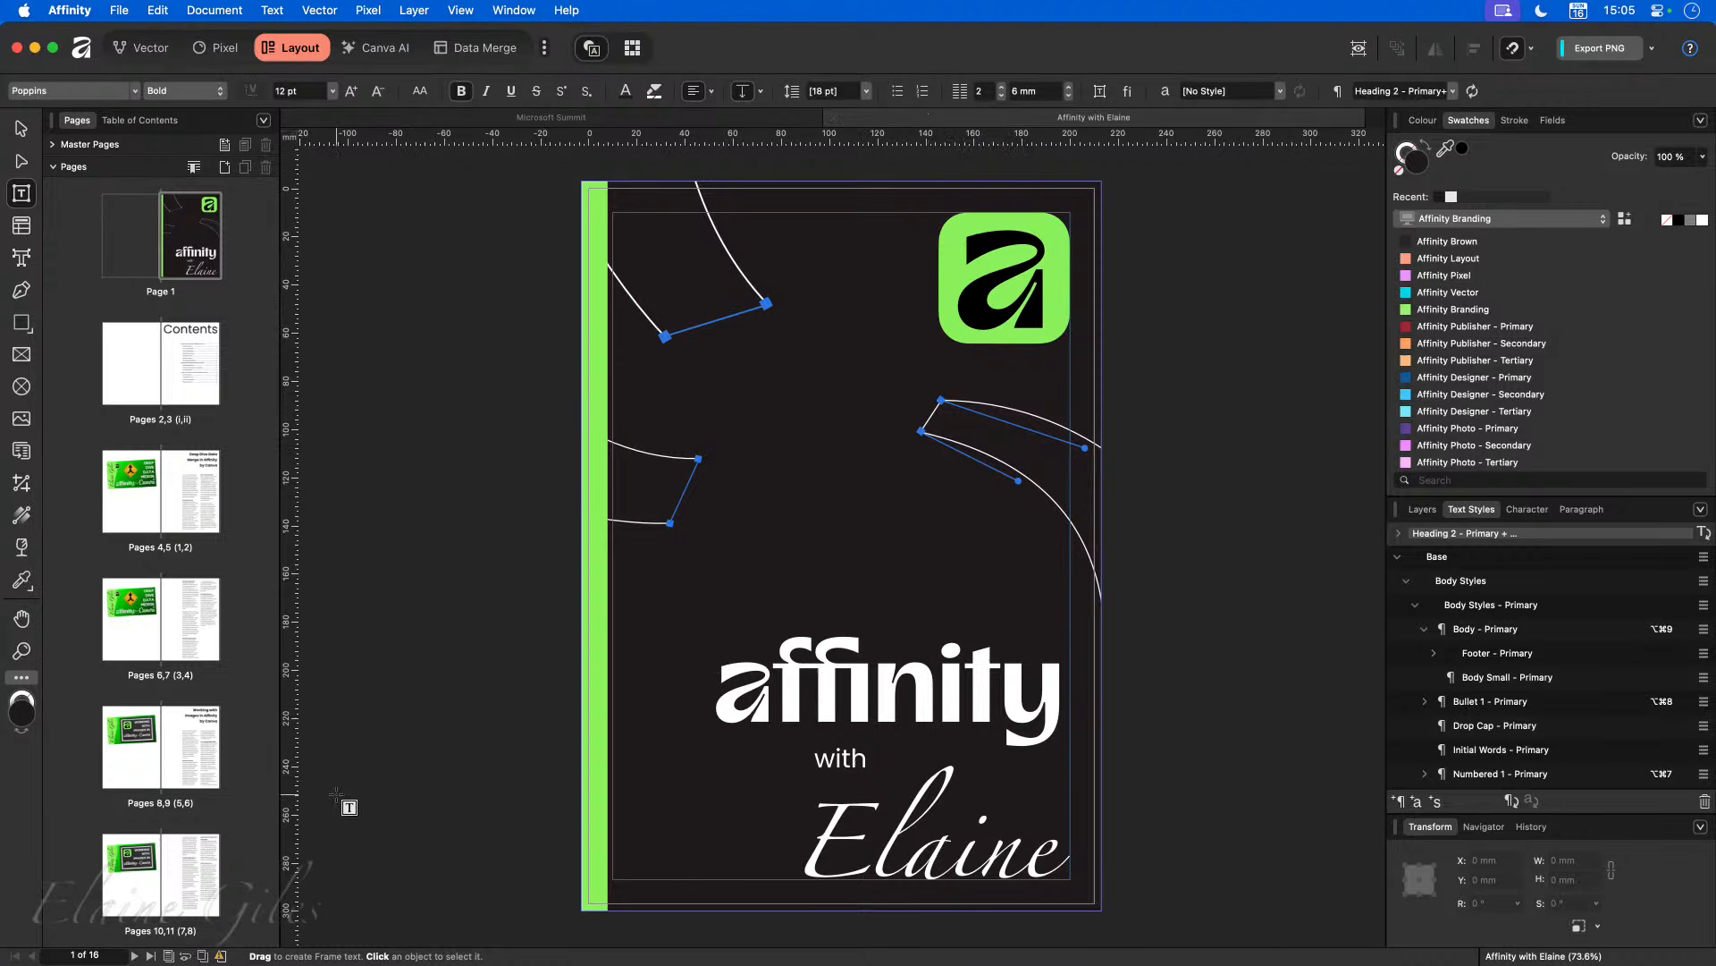
{"action": "left_click", "coordinate": [162, 388]}
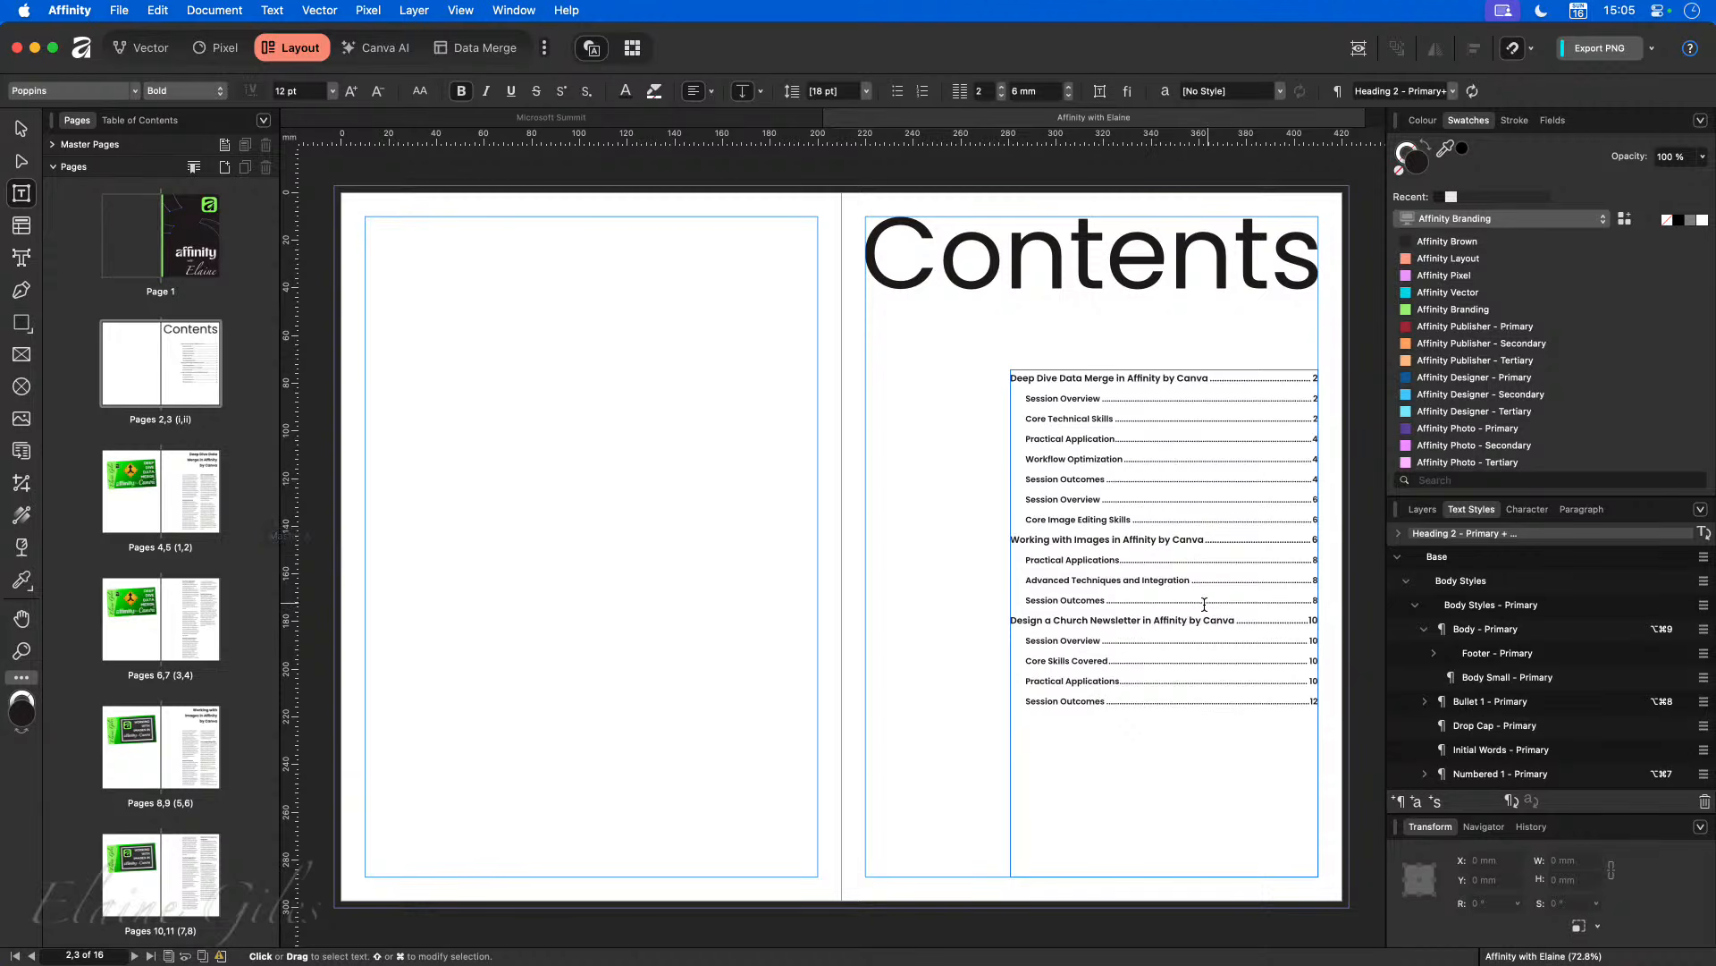
{"action": "left_click", "coordinate": [162, 513]}
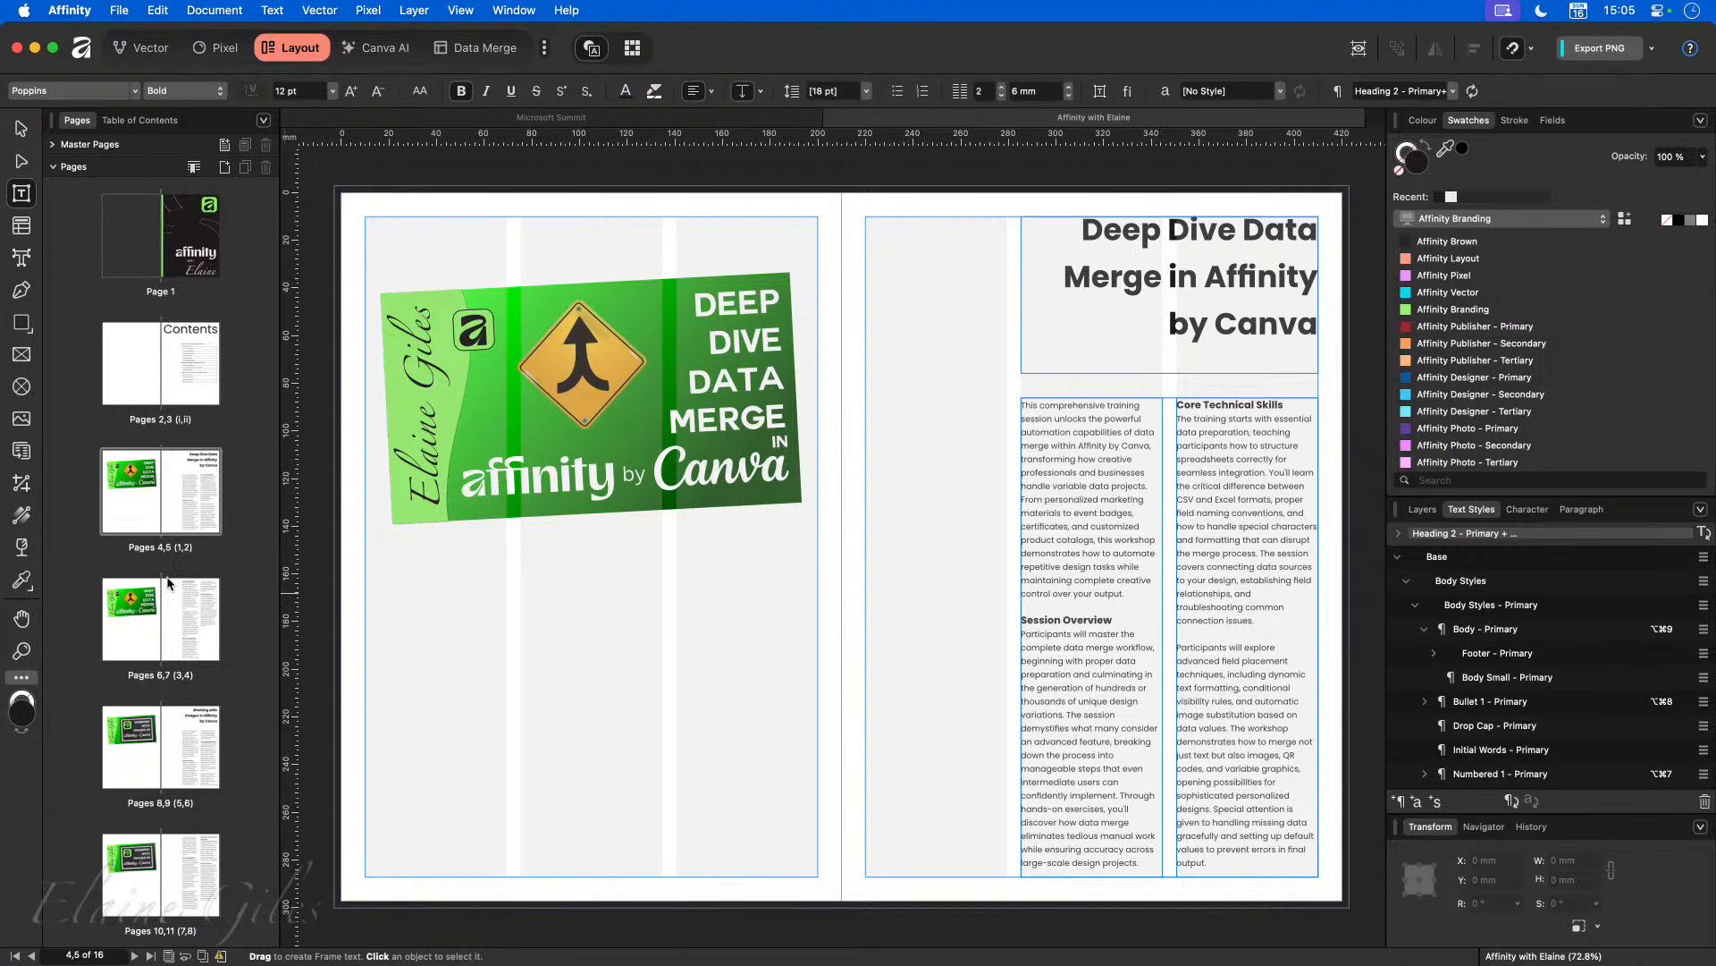
{"action": "left_click", "coordinate": [156, 614]}
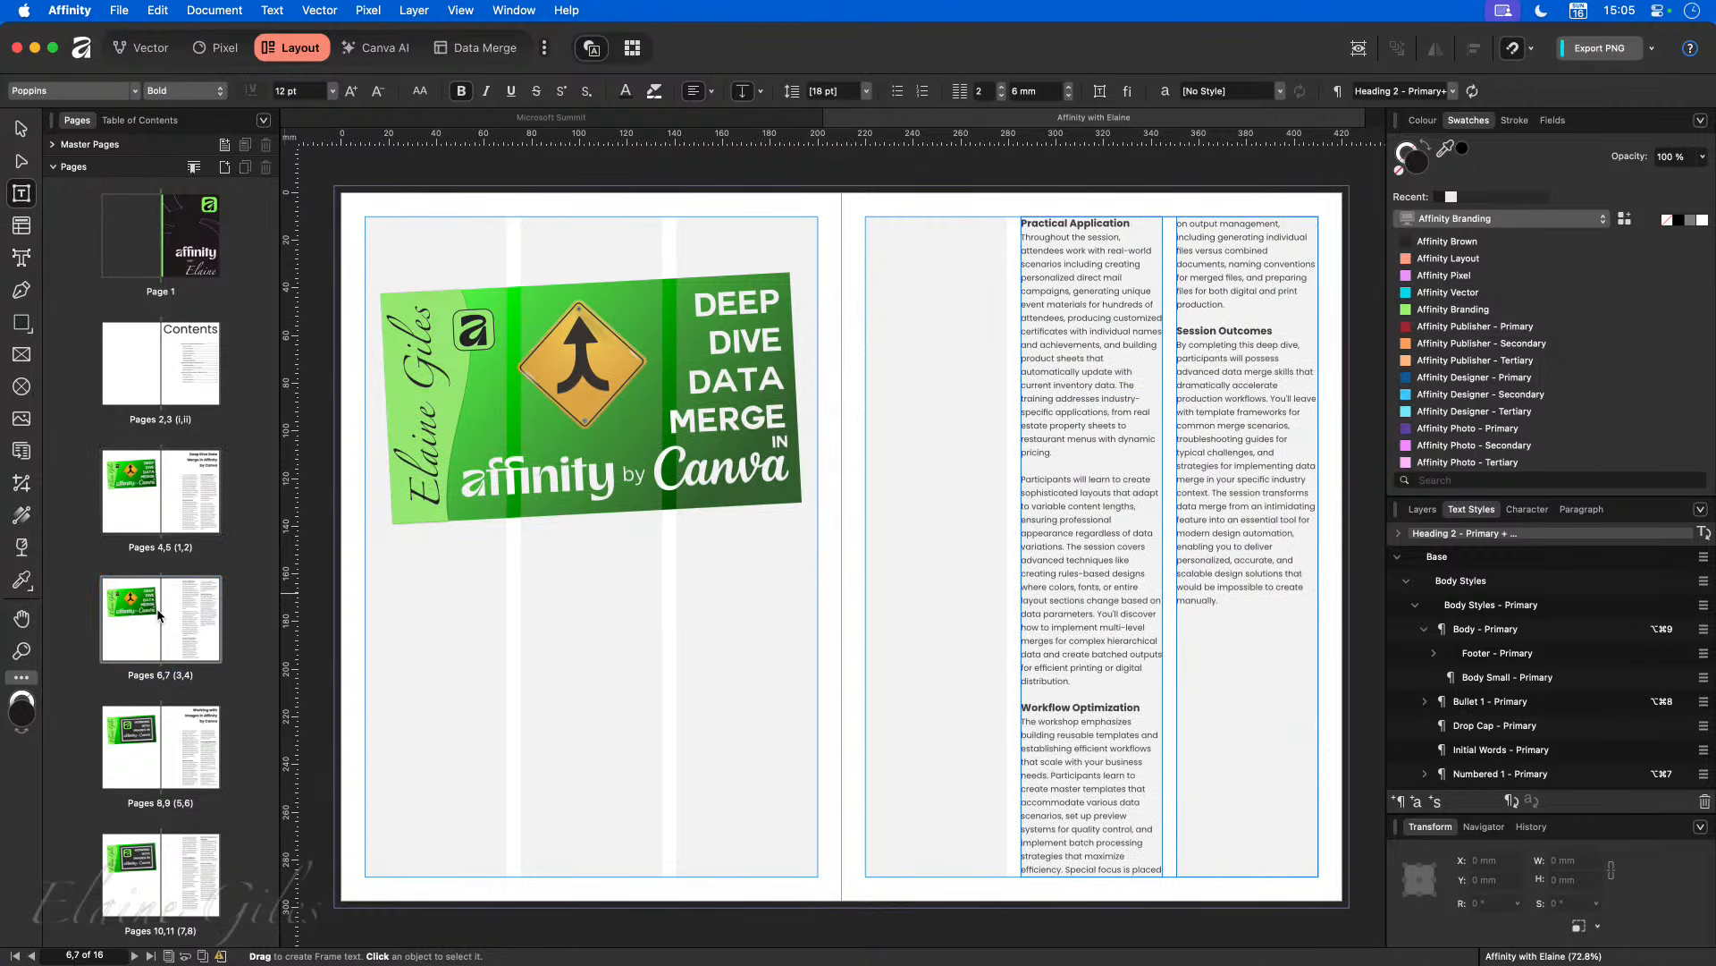
{"action": "left_click", "coordinate": [160, 736]}
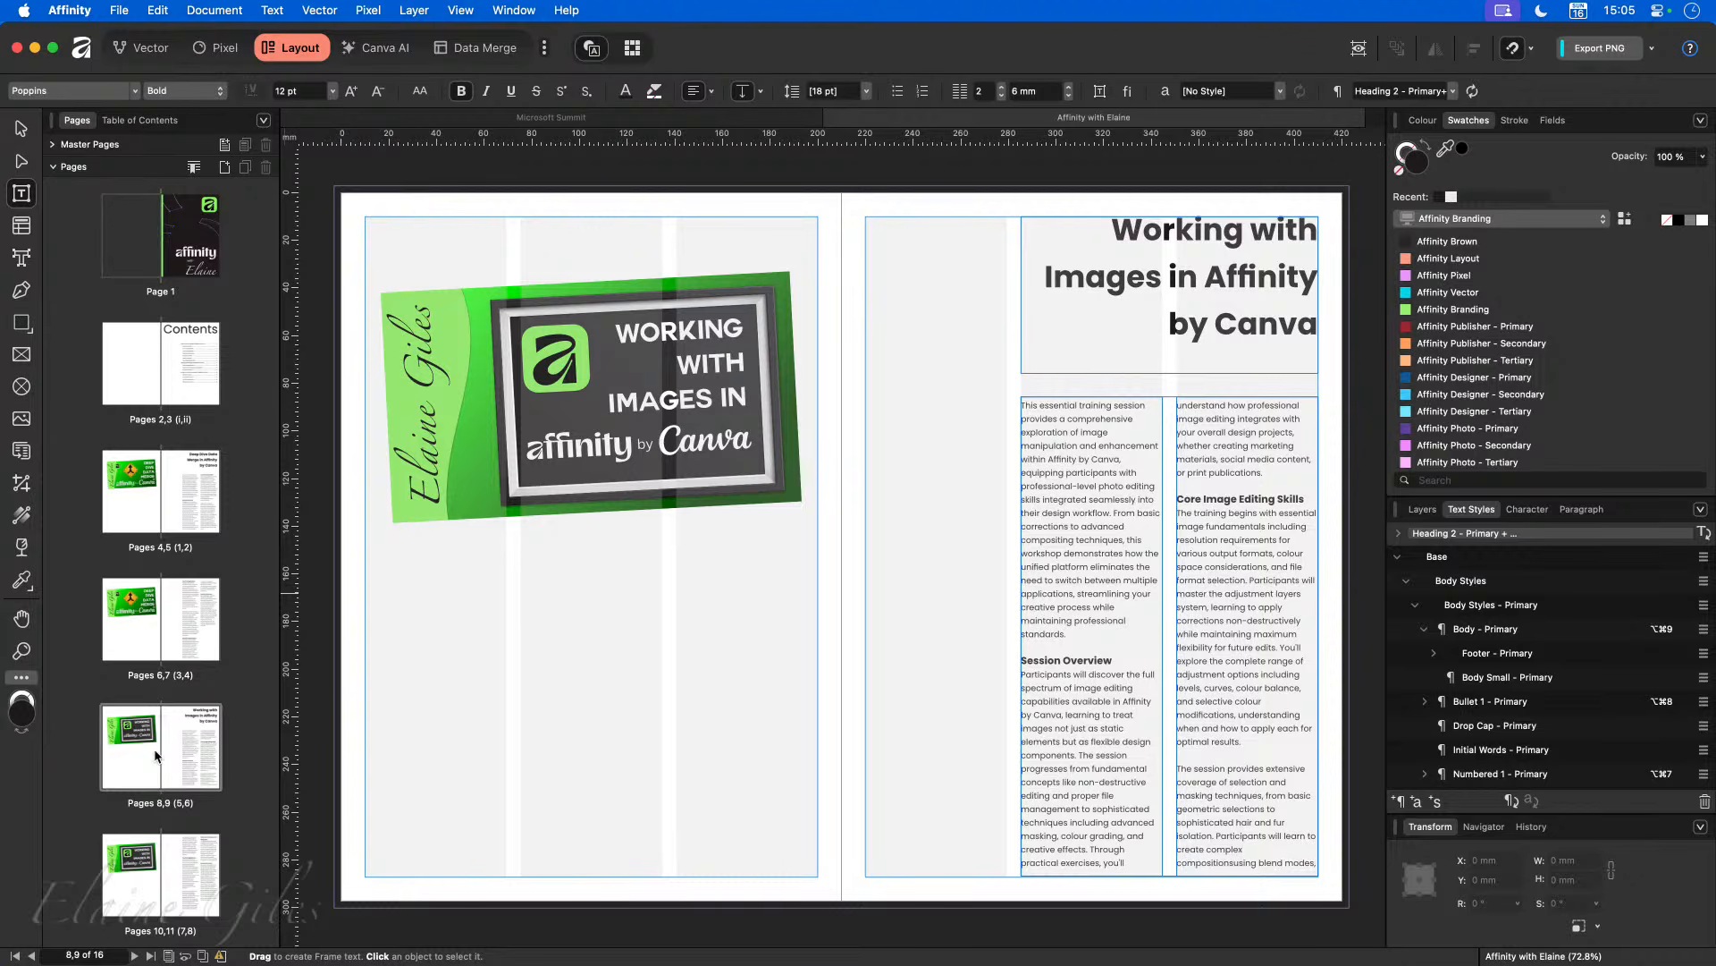
Step: Review the training brochure's remaining spreads from pages 10,11 to 14,15 and its back cover on page 16
{"action": "scroll", "coordinate": [163, 831], "scroll_direction": "down", "scroll_amount": 3}
{"action": "left_click", "coordinate": [163, 793]}
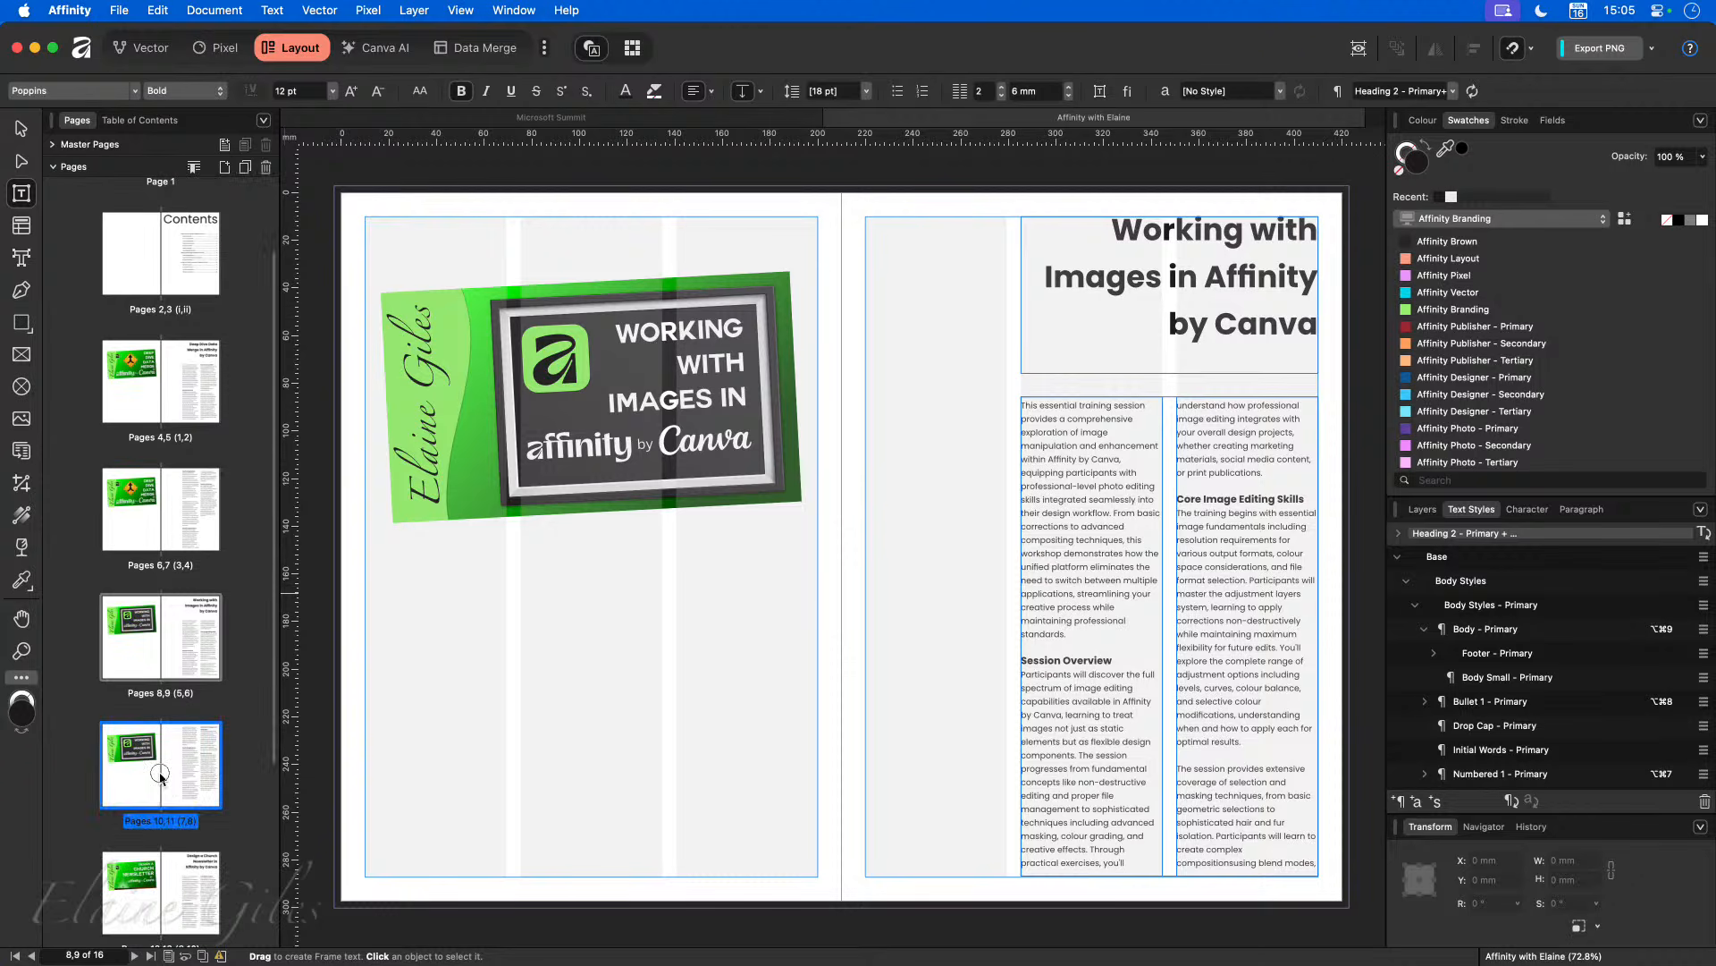
{"action": "scroll", "coordinate": [161, 778], "scroll_direction": "down", "scroll_amount": 5}
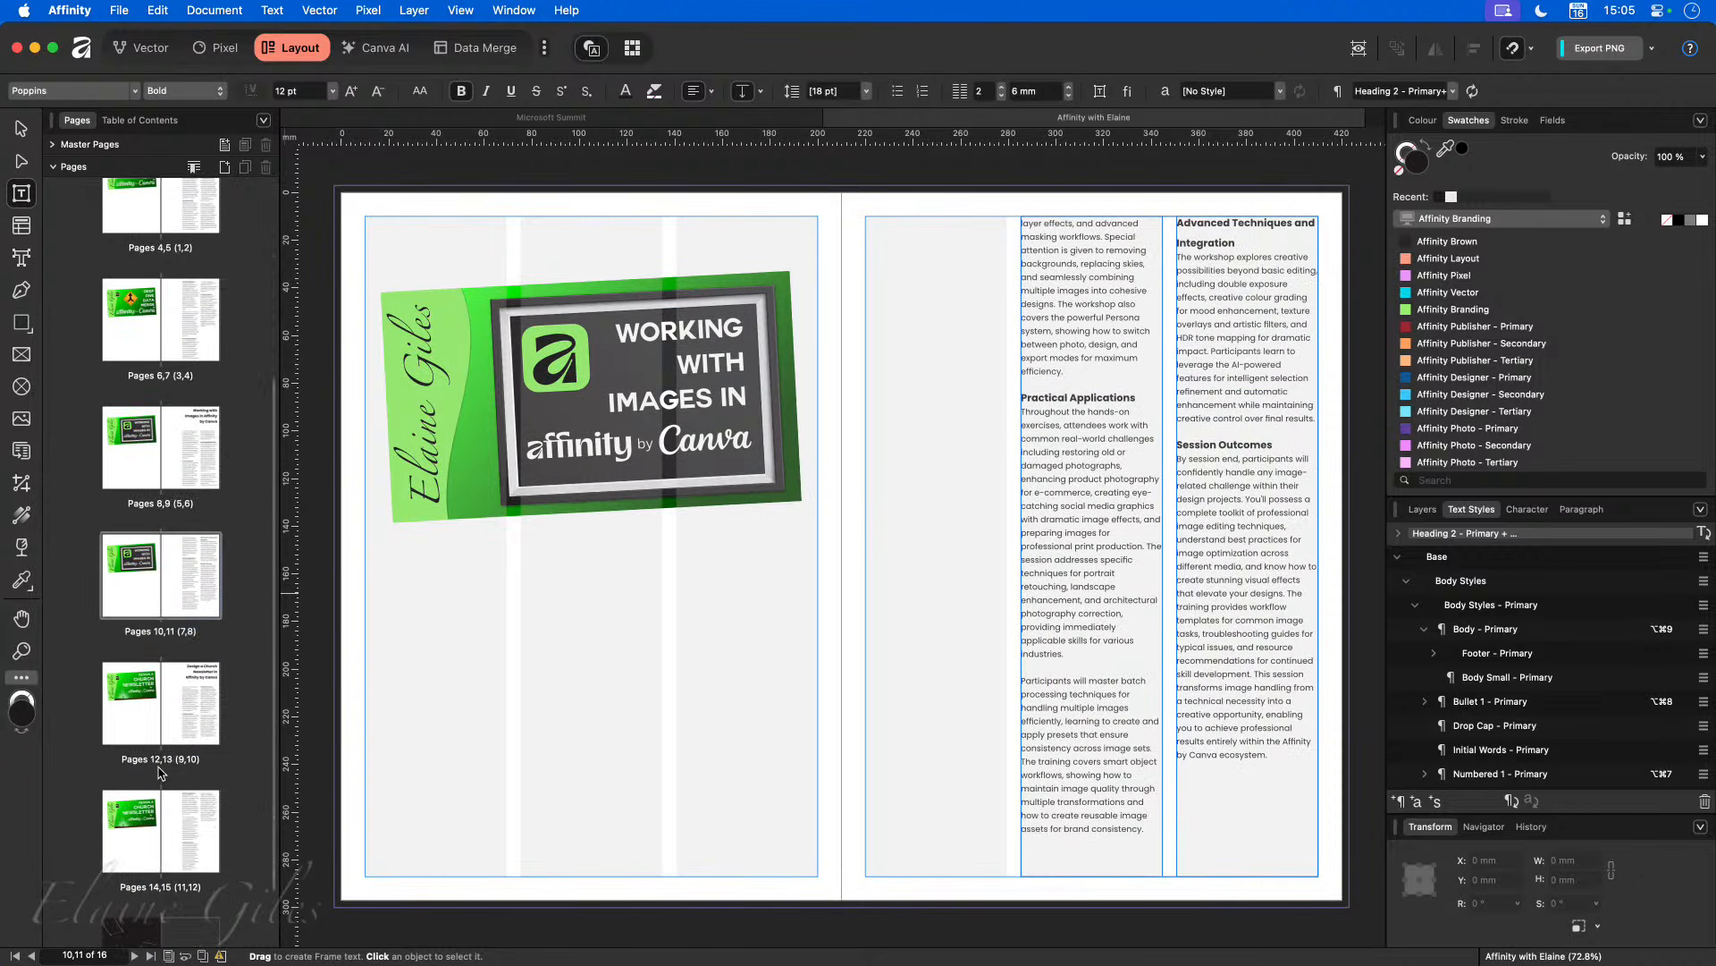
{"action": "left_click", "coordinate": [161, 722]}
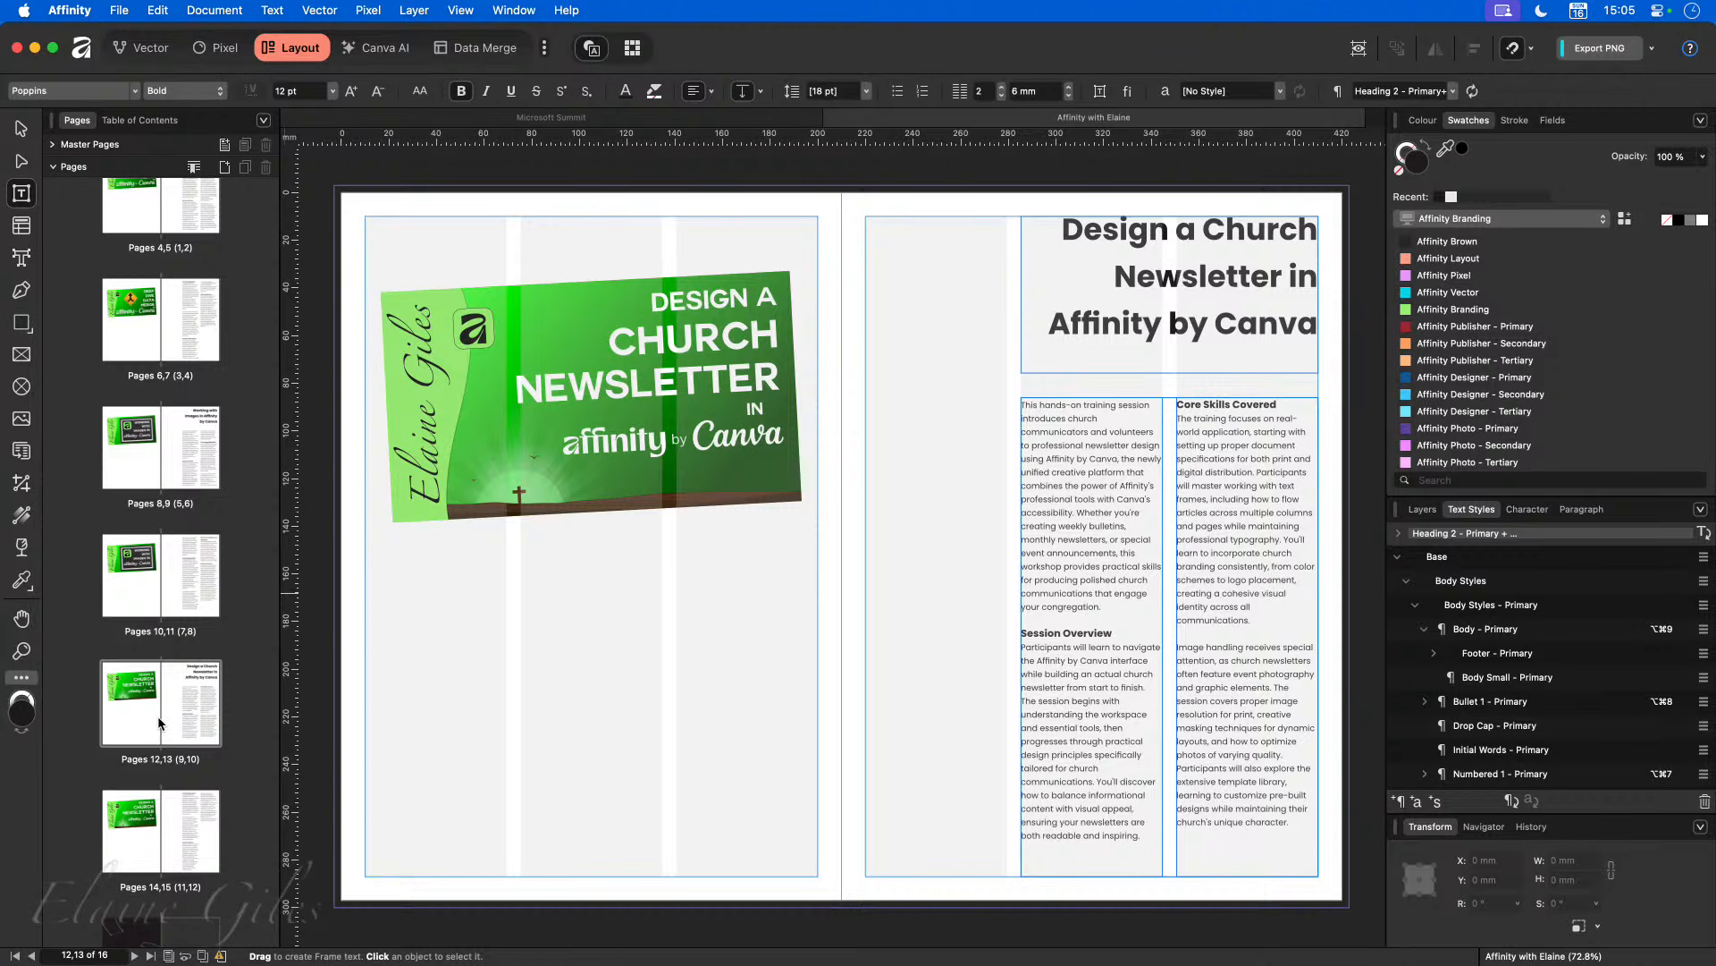
{"action": "scroll", "coordinate": [161, 723], "scroll_direction": "down", "scroll_amount": 1}
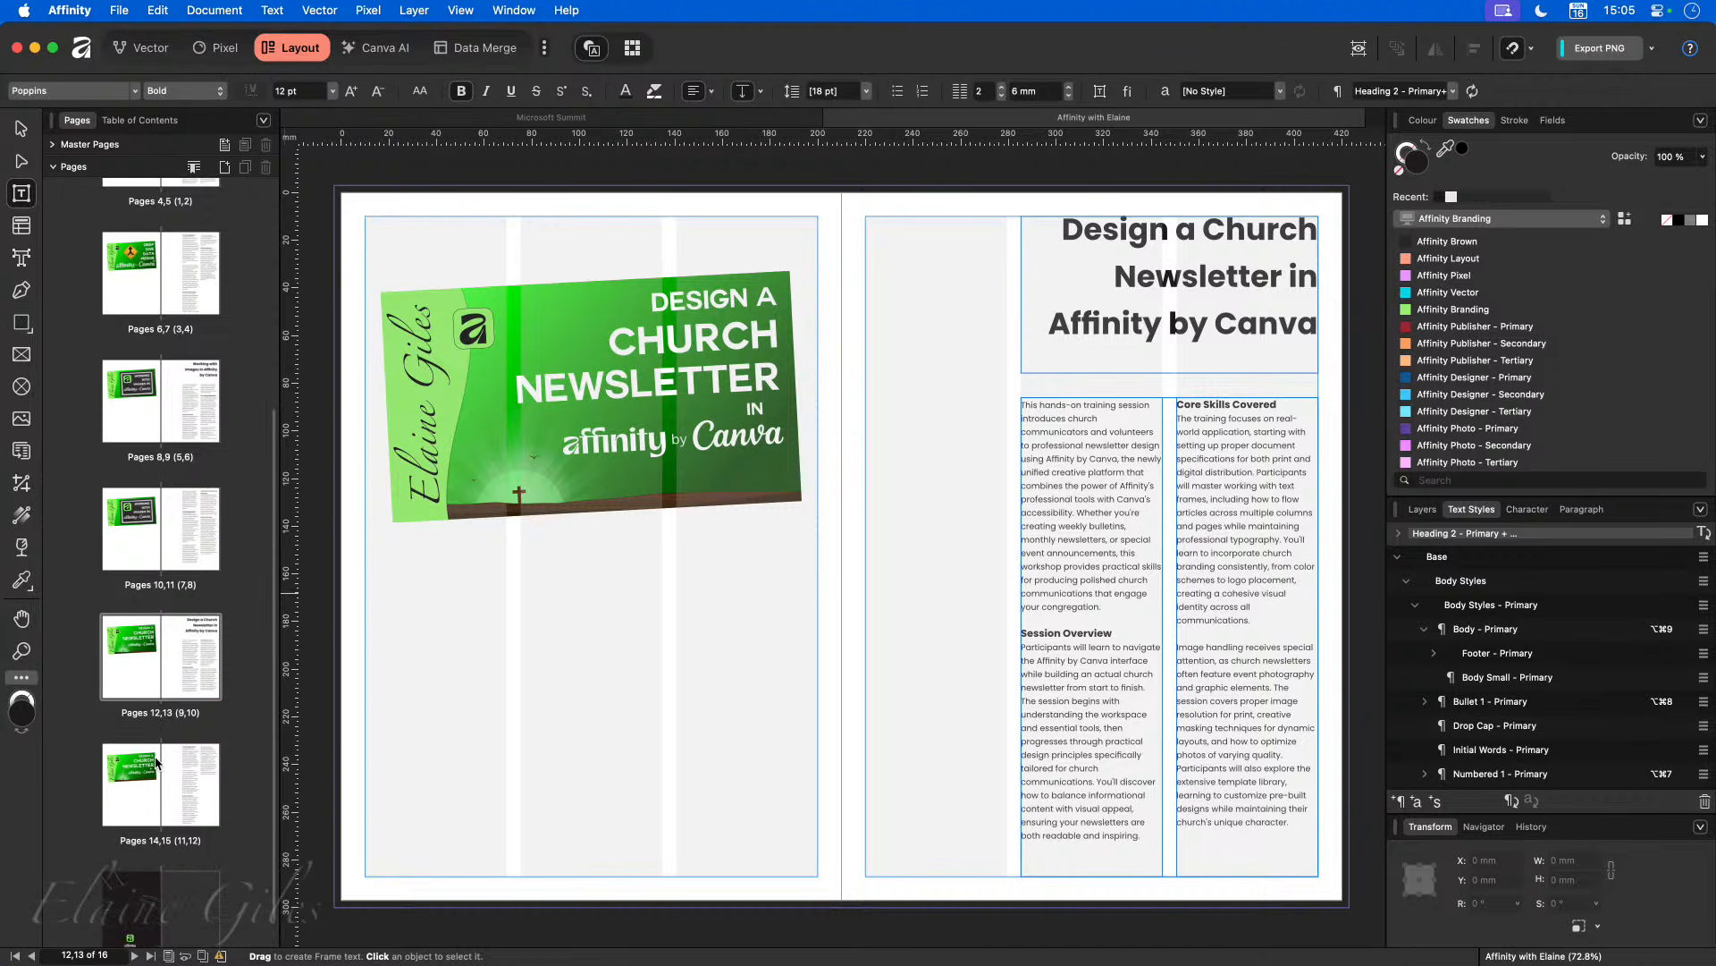
{"action": "left_click", "coordinate": [158, 768]}
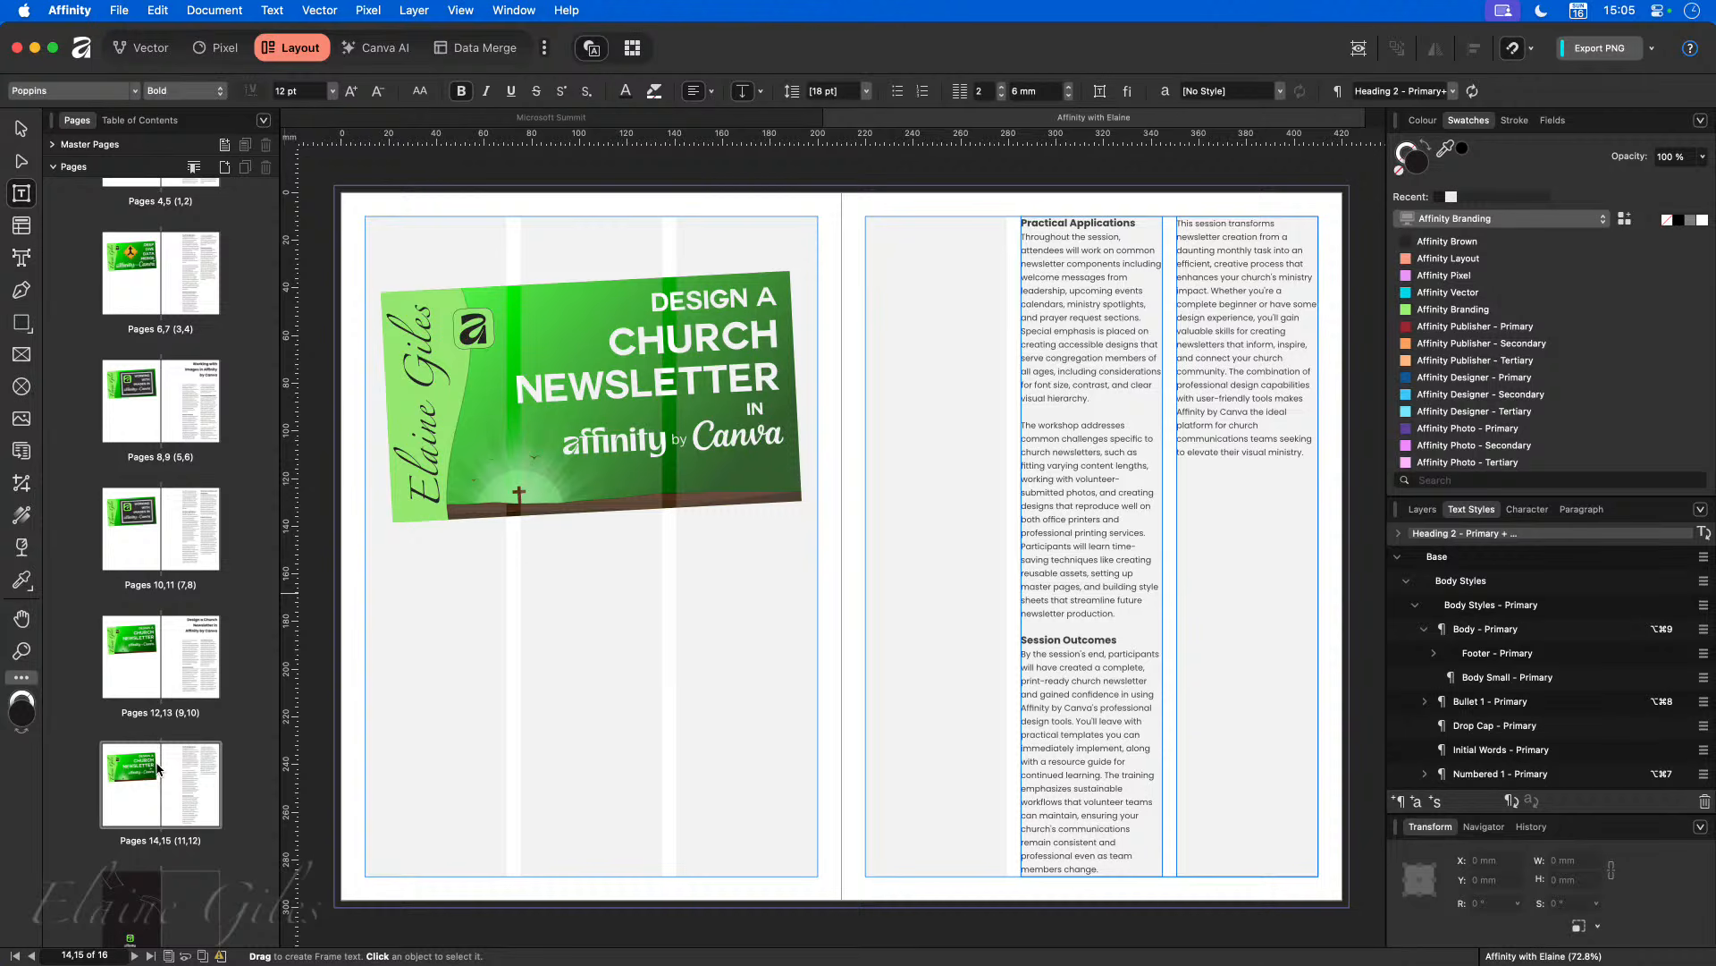
{"action": "left_click", "coordinate": [137, 895]}
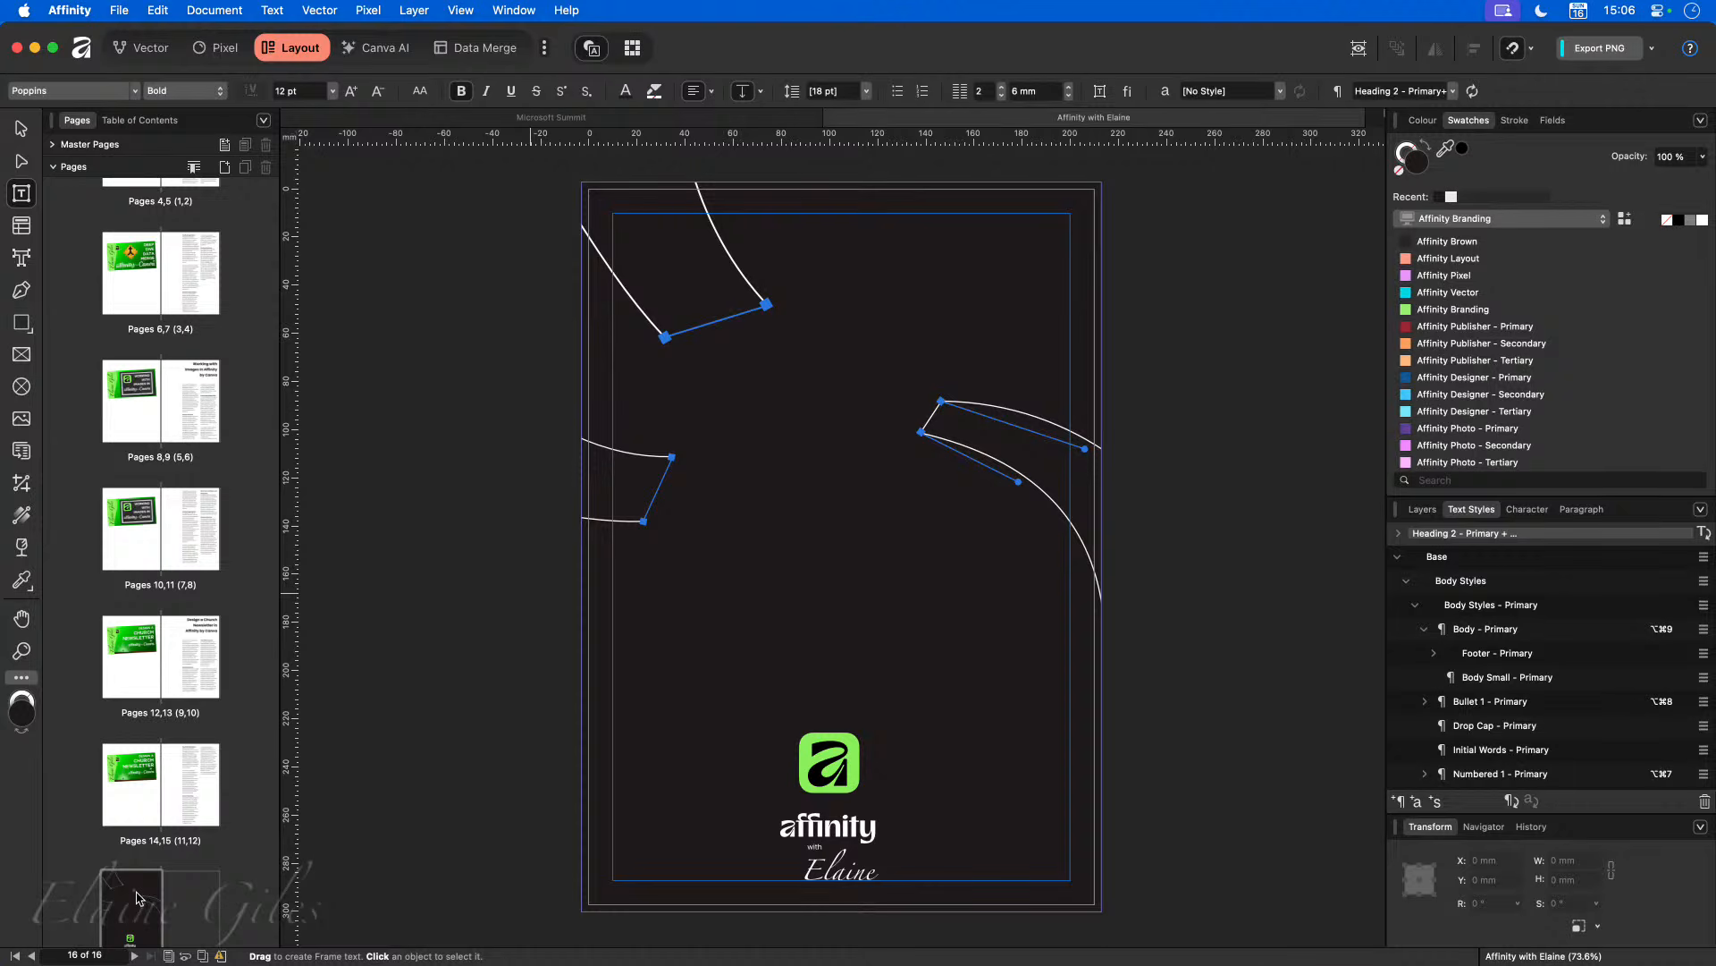
Step: Return to the training brochure's front cover and view the Contents spread on pages 2,3
{"action": "scroll", "coordinate": [168, 706], "scroll_direction": "up", "scroll_amount": 5}
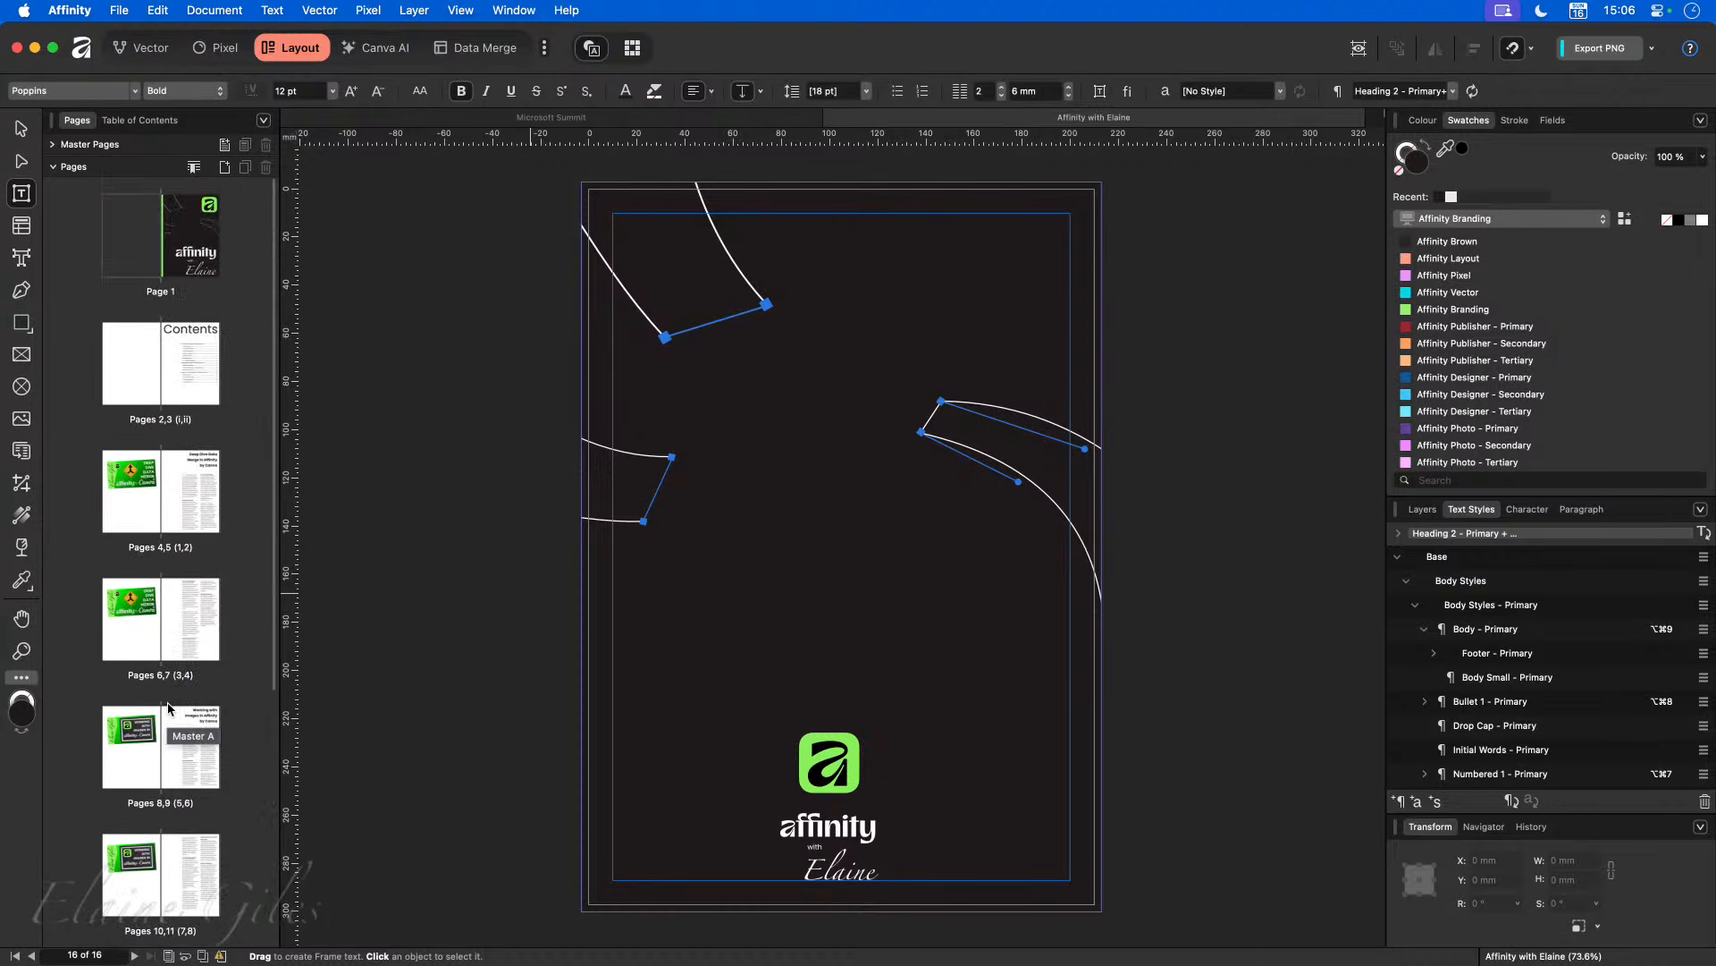
{"action": "left_click", "coordinate": [197, 272]}
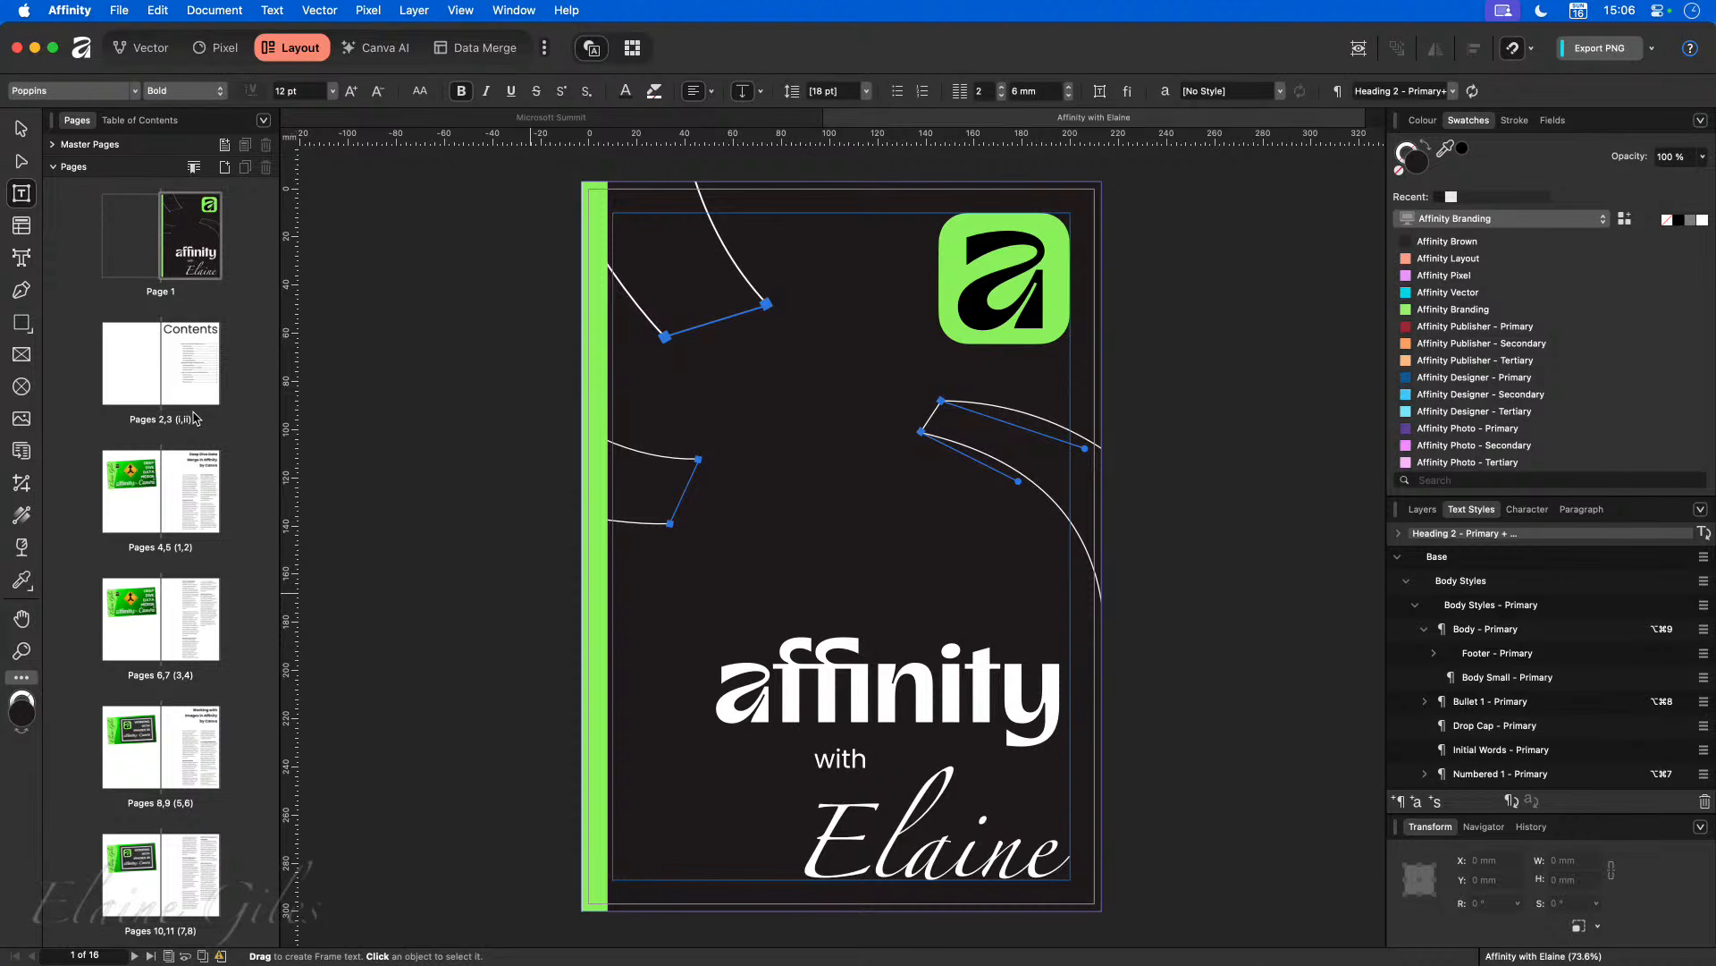
{"action": "left_click", "coordinate": [161, 379]}
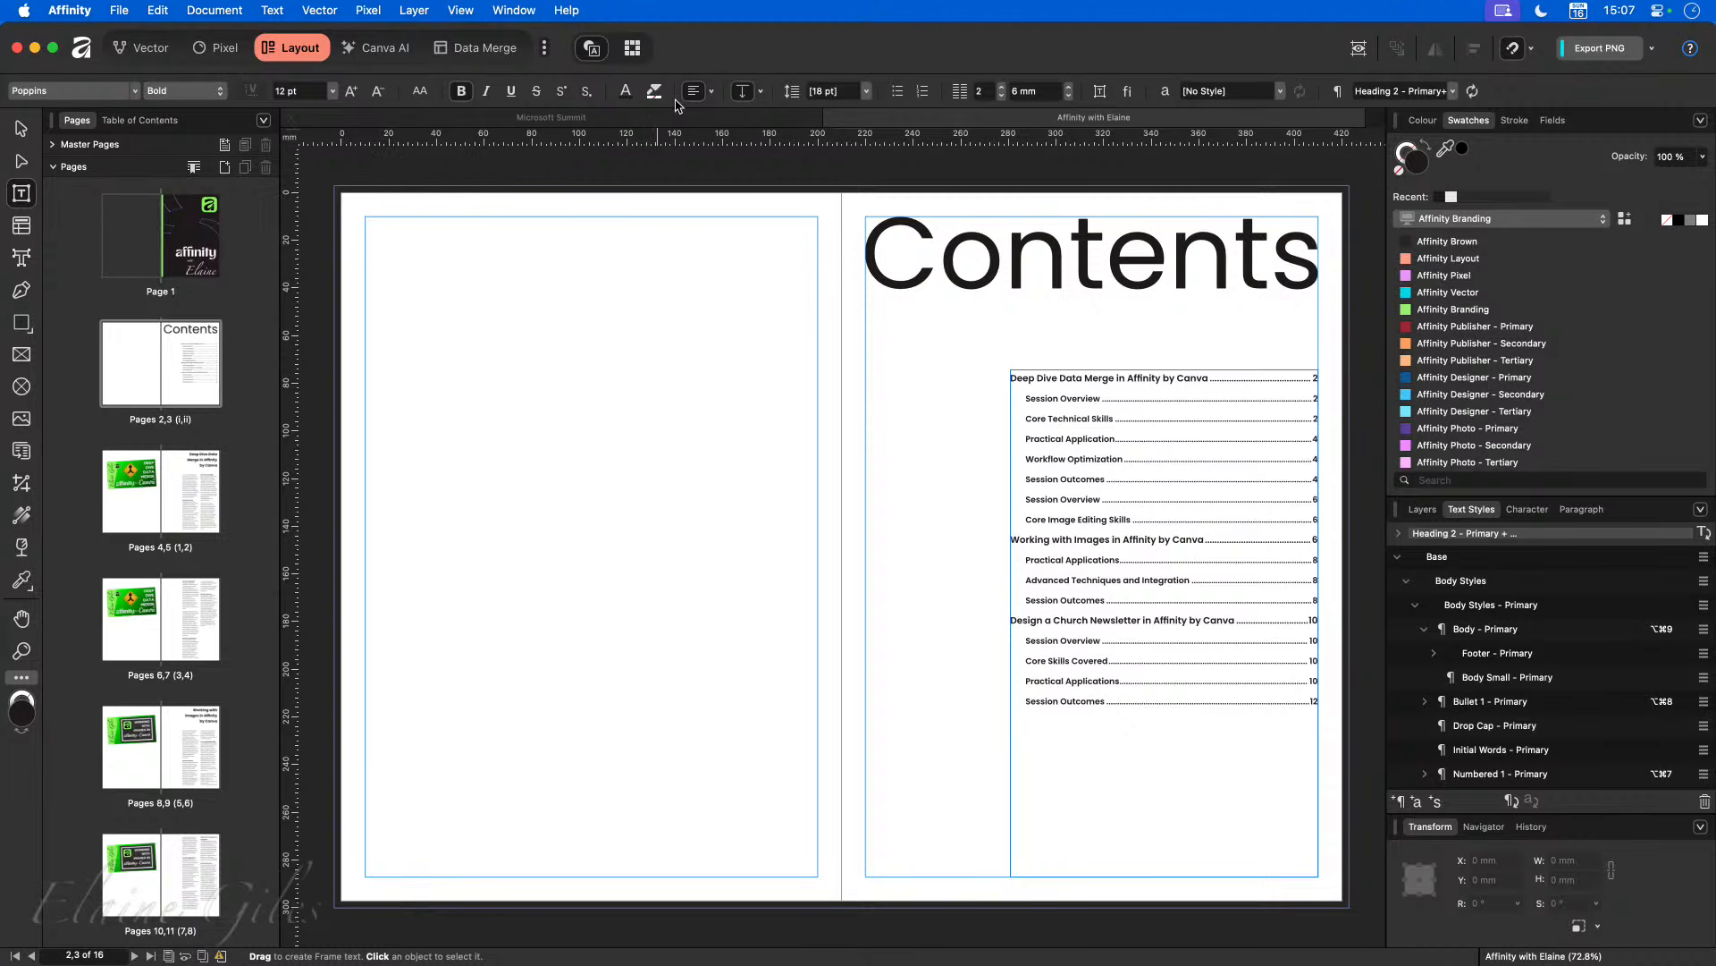
Step: Start a new document, compare the RGB and CMYK page sizes, and choose the A4 preset under Page sizes (RGB)
{"action": "key", "text": "super+n"}
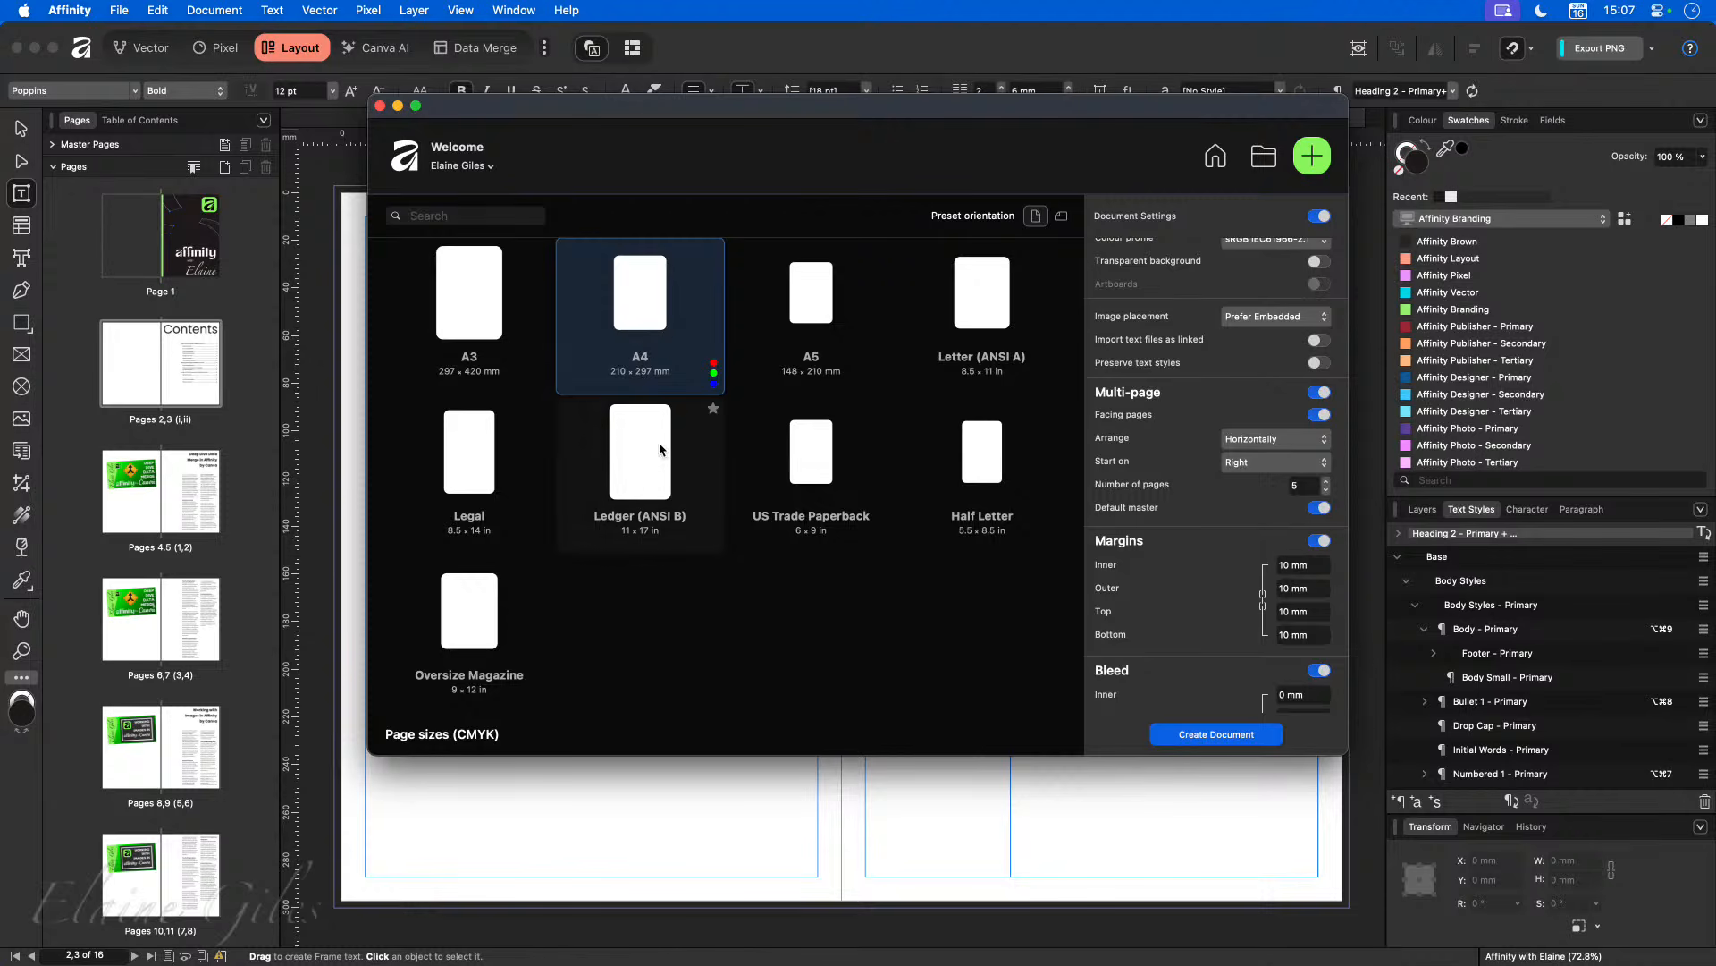
{"action": "scroll", "coordinate": [660, 449], "scroll_direction": "up", "scroll_amount": 2}
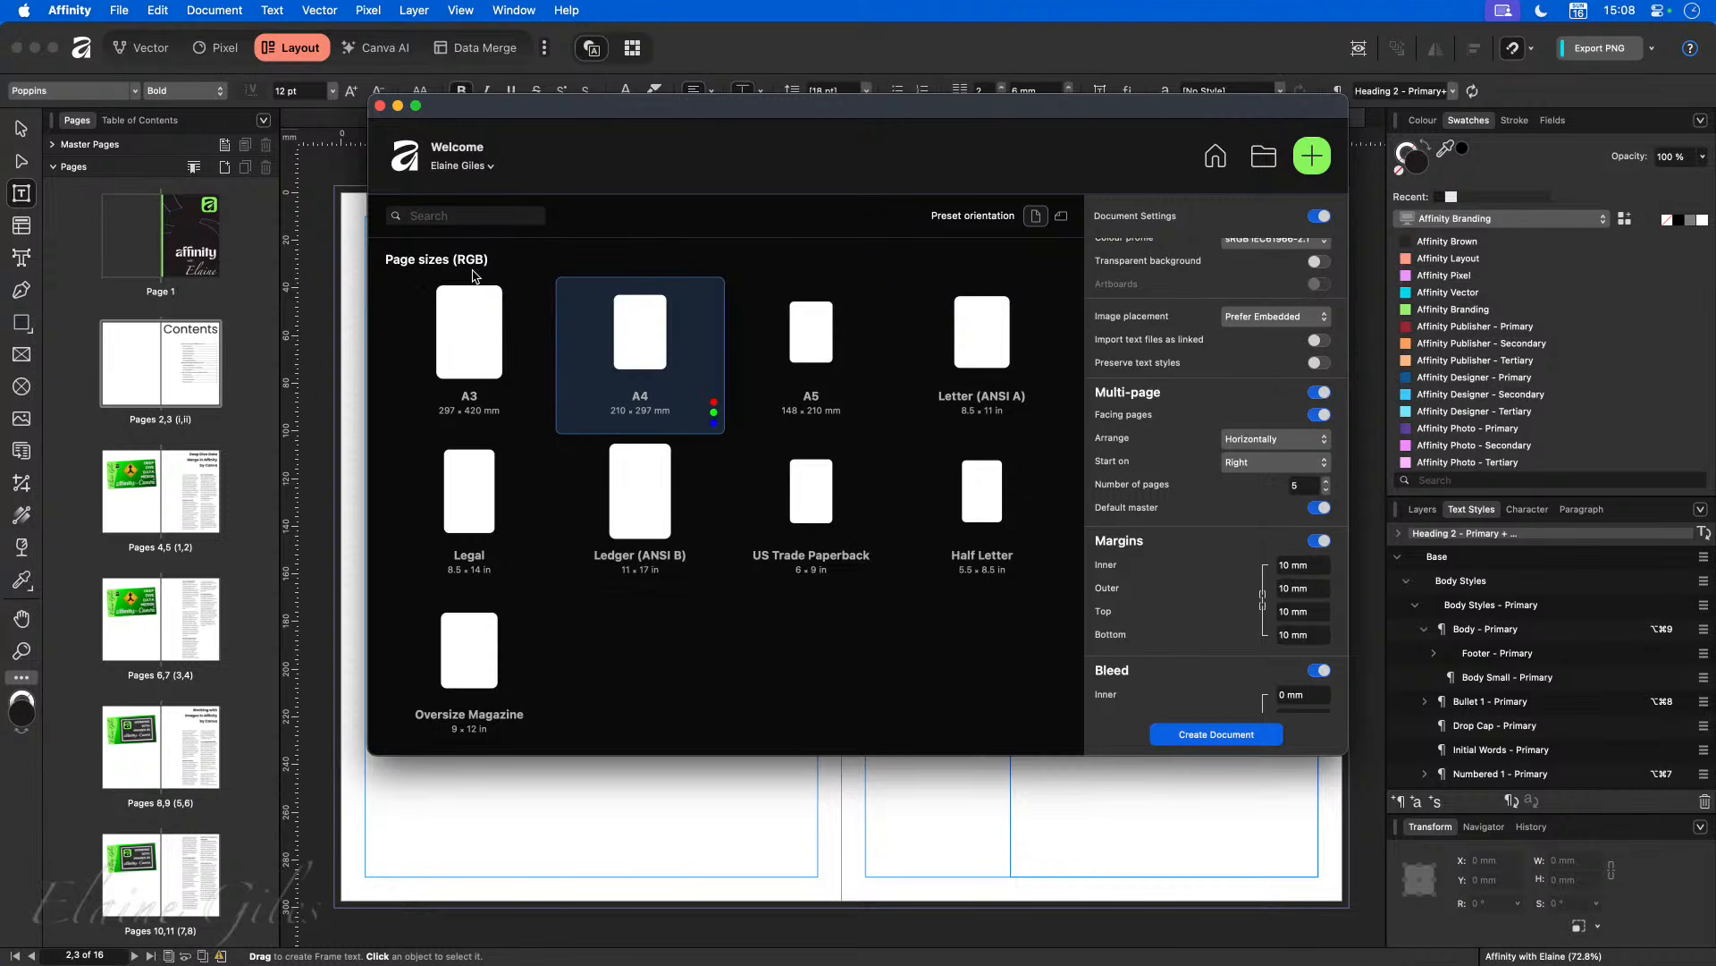
{"action": "scroll", "coordinate": [670, 486], "scroll_direction": "down", "scroll_amount": 5}
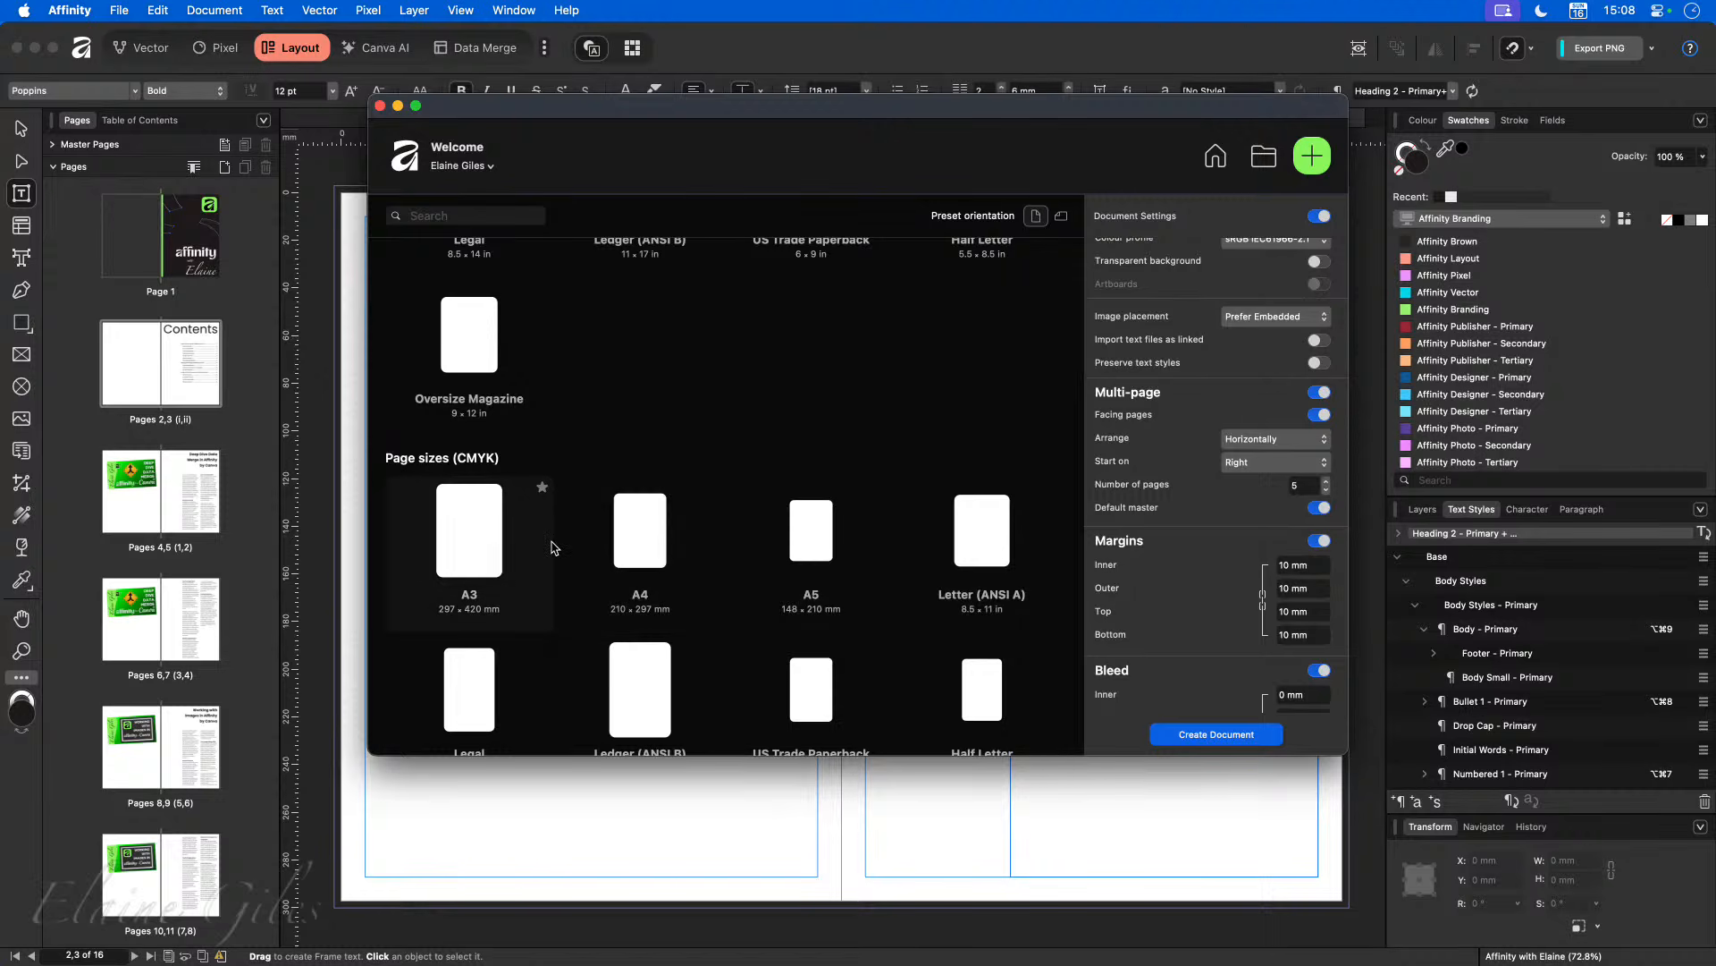
{"action": "scroll", "coordinate": [553, 548], "scroll_direction": "up", "scroll_amount": 3}
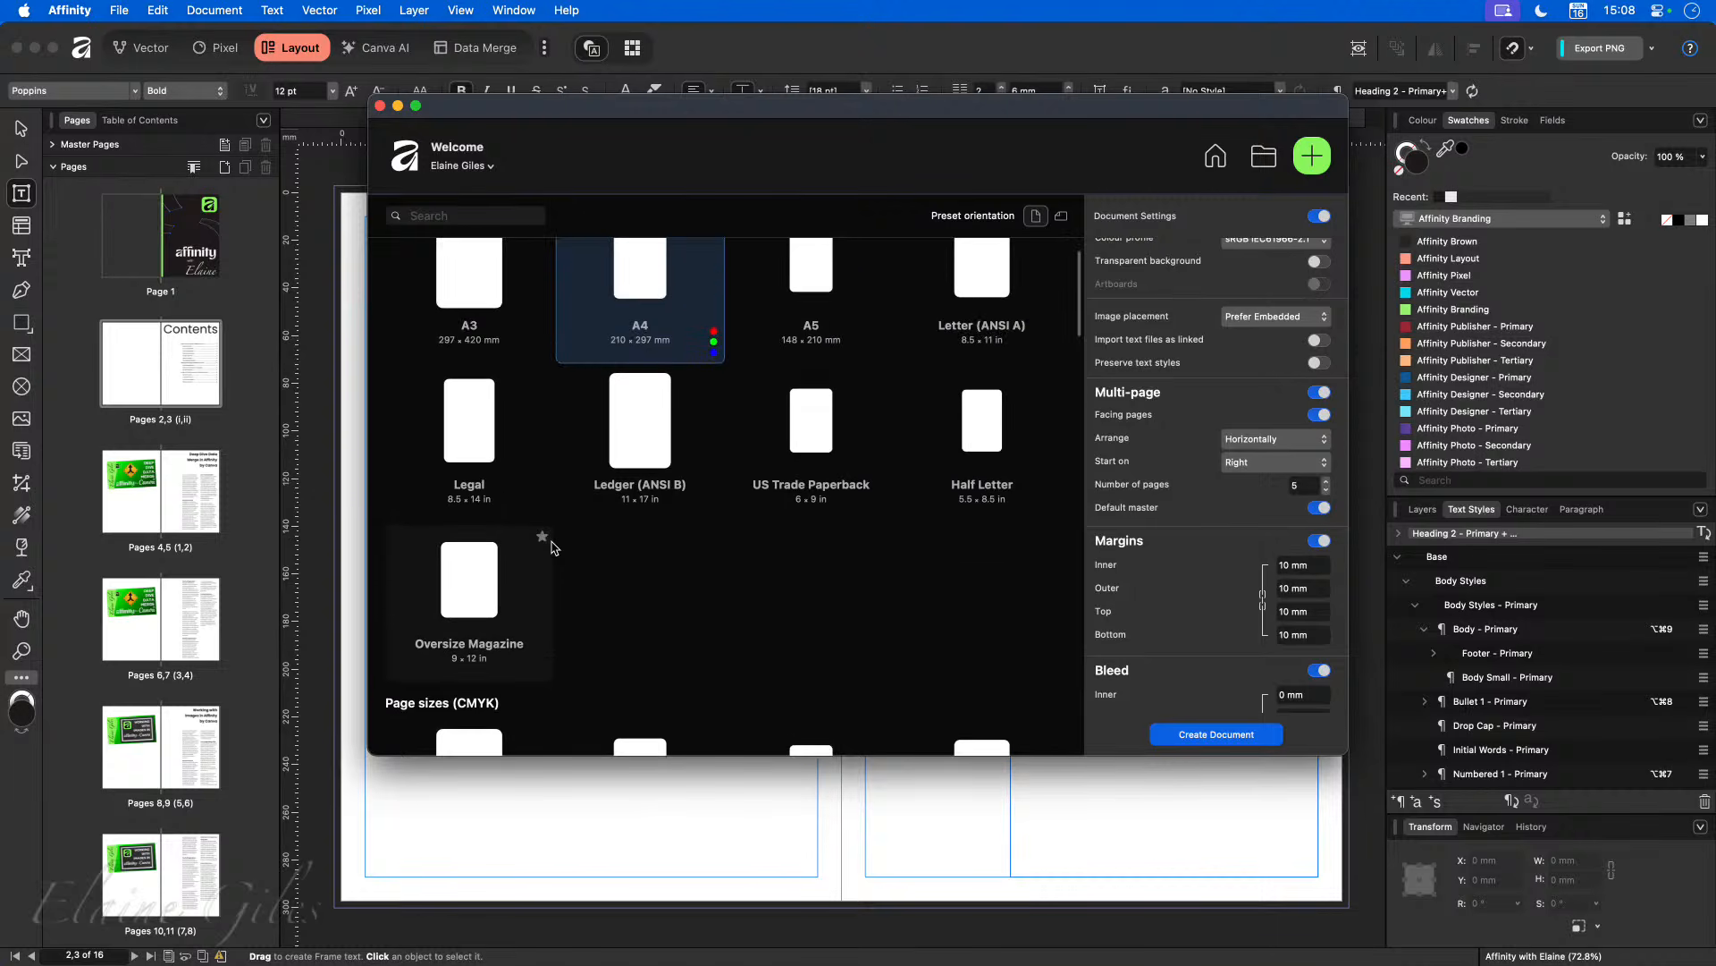
{"action": "scroll", "coordinate": [554, 548], "scroll_direction": "up", "scroll_amount": 2}
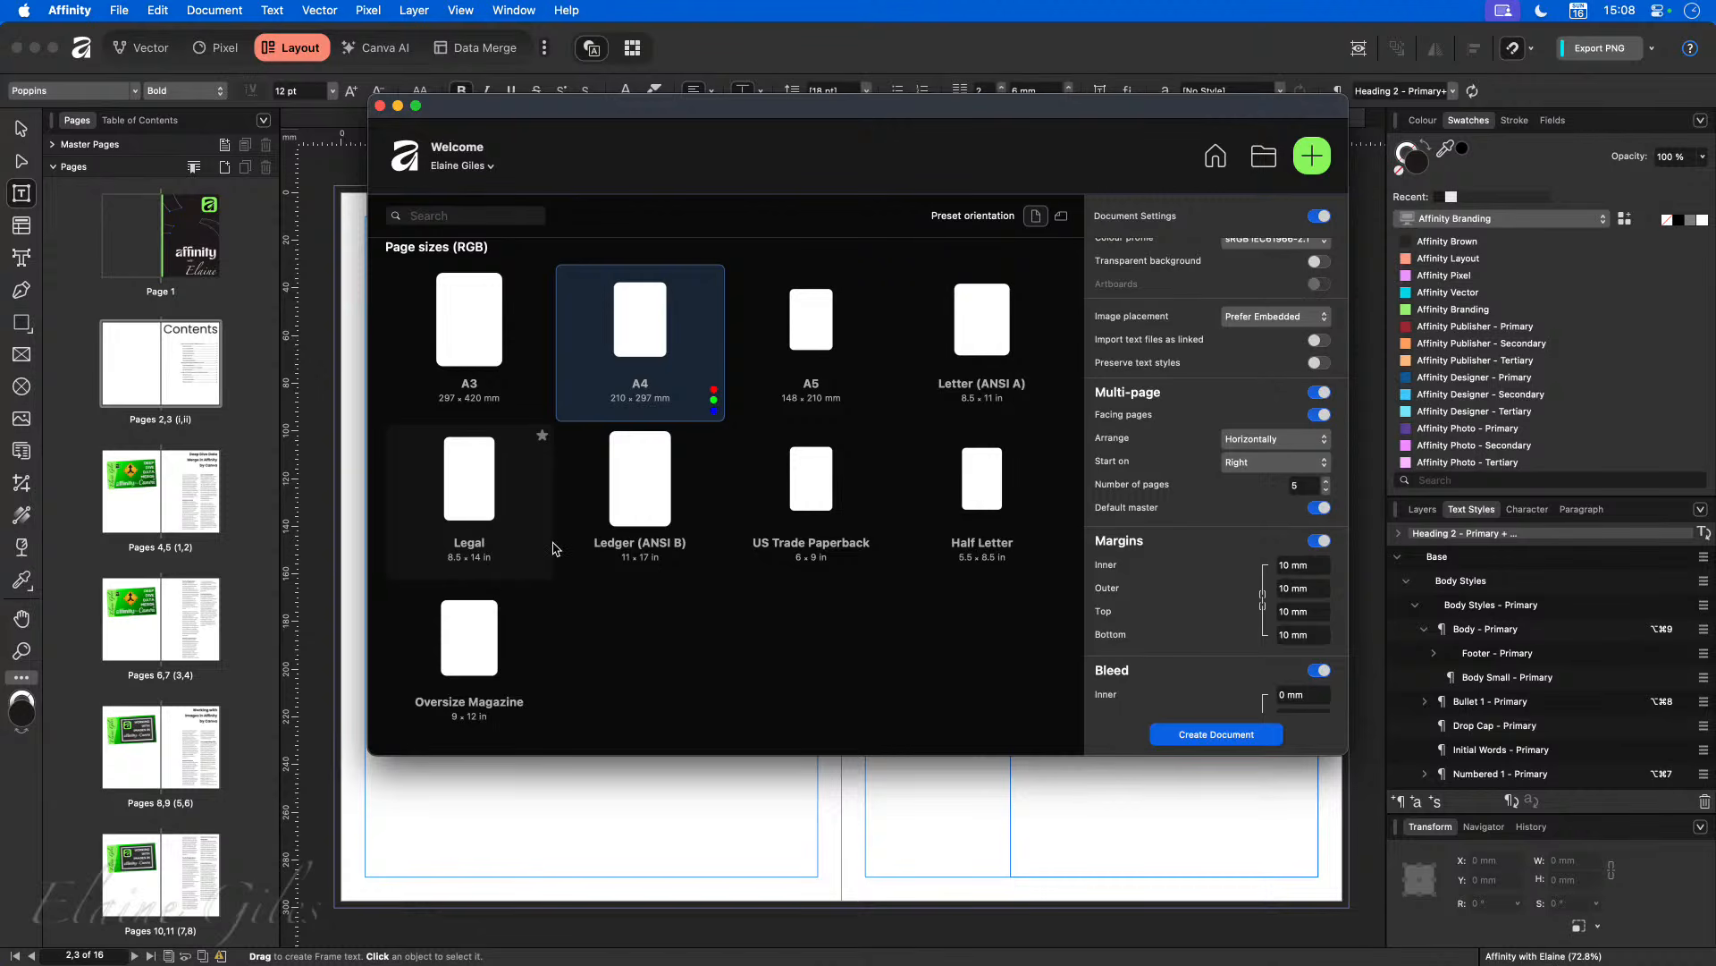
{"action": "scroll", "coordinate": [554, 548], "scroll_direction": "down", "scroll_amount": 3}
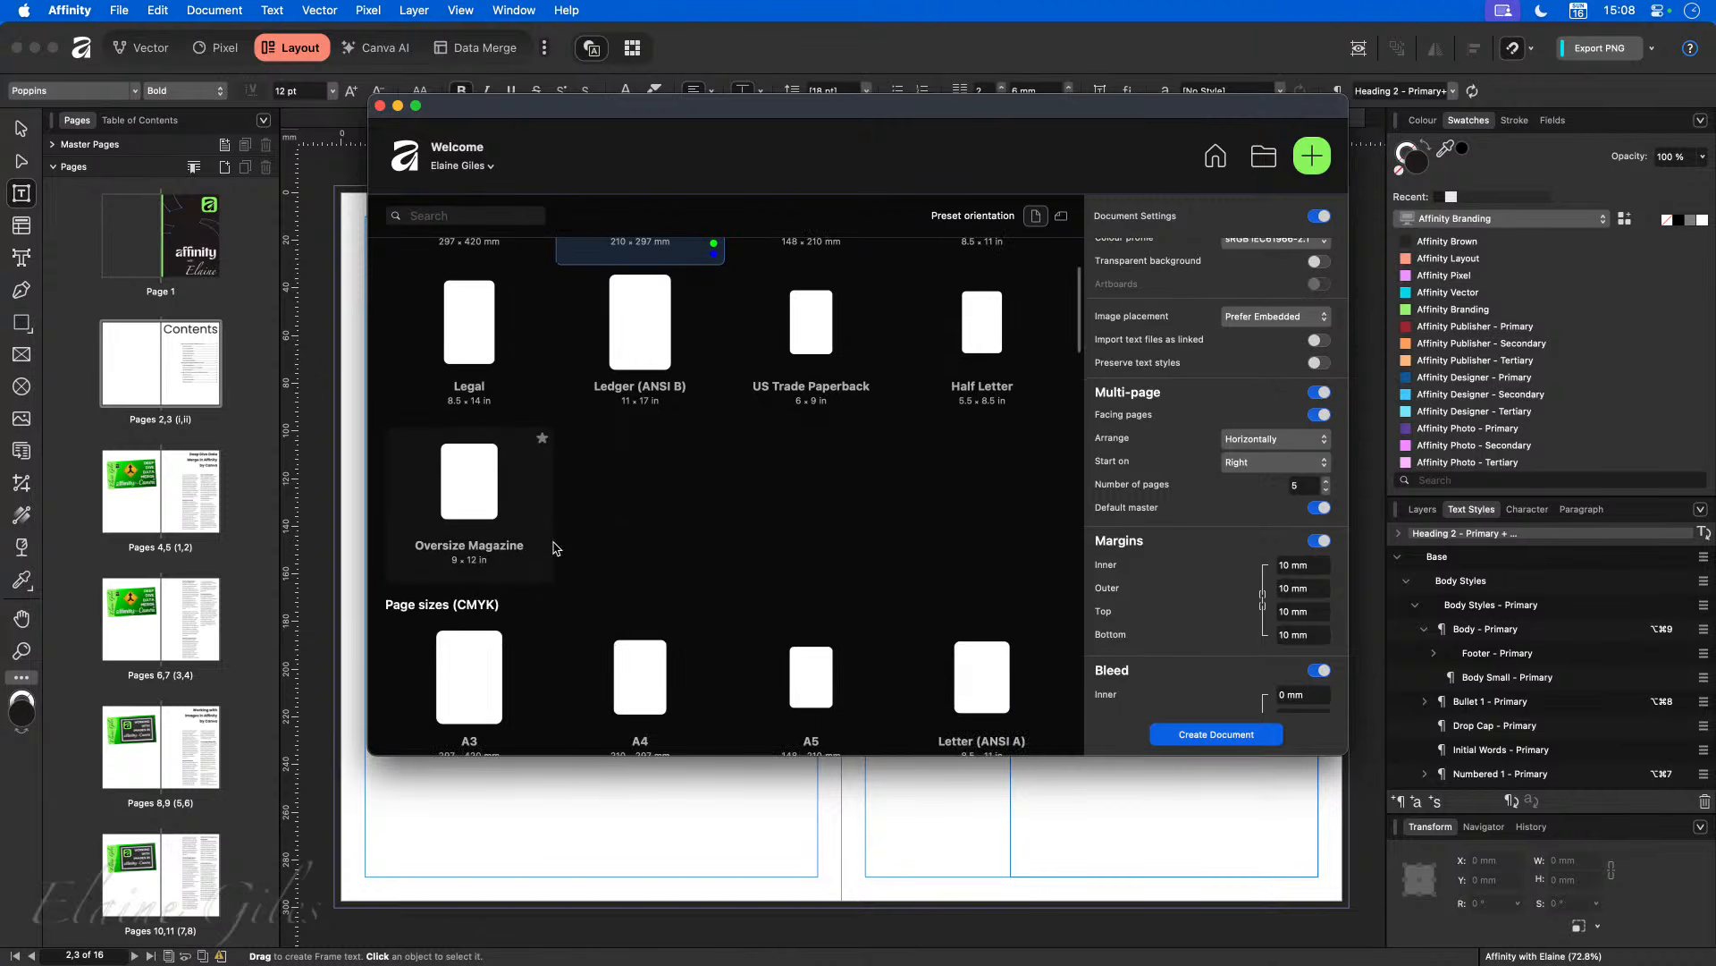
{"action": "scroll", "coordinate": [554, 548], "scroll_direction": "down", "scroll_amount": 2}
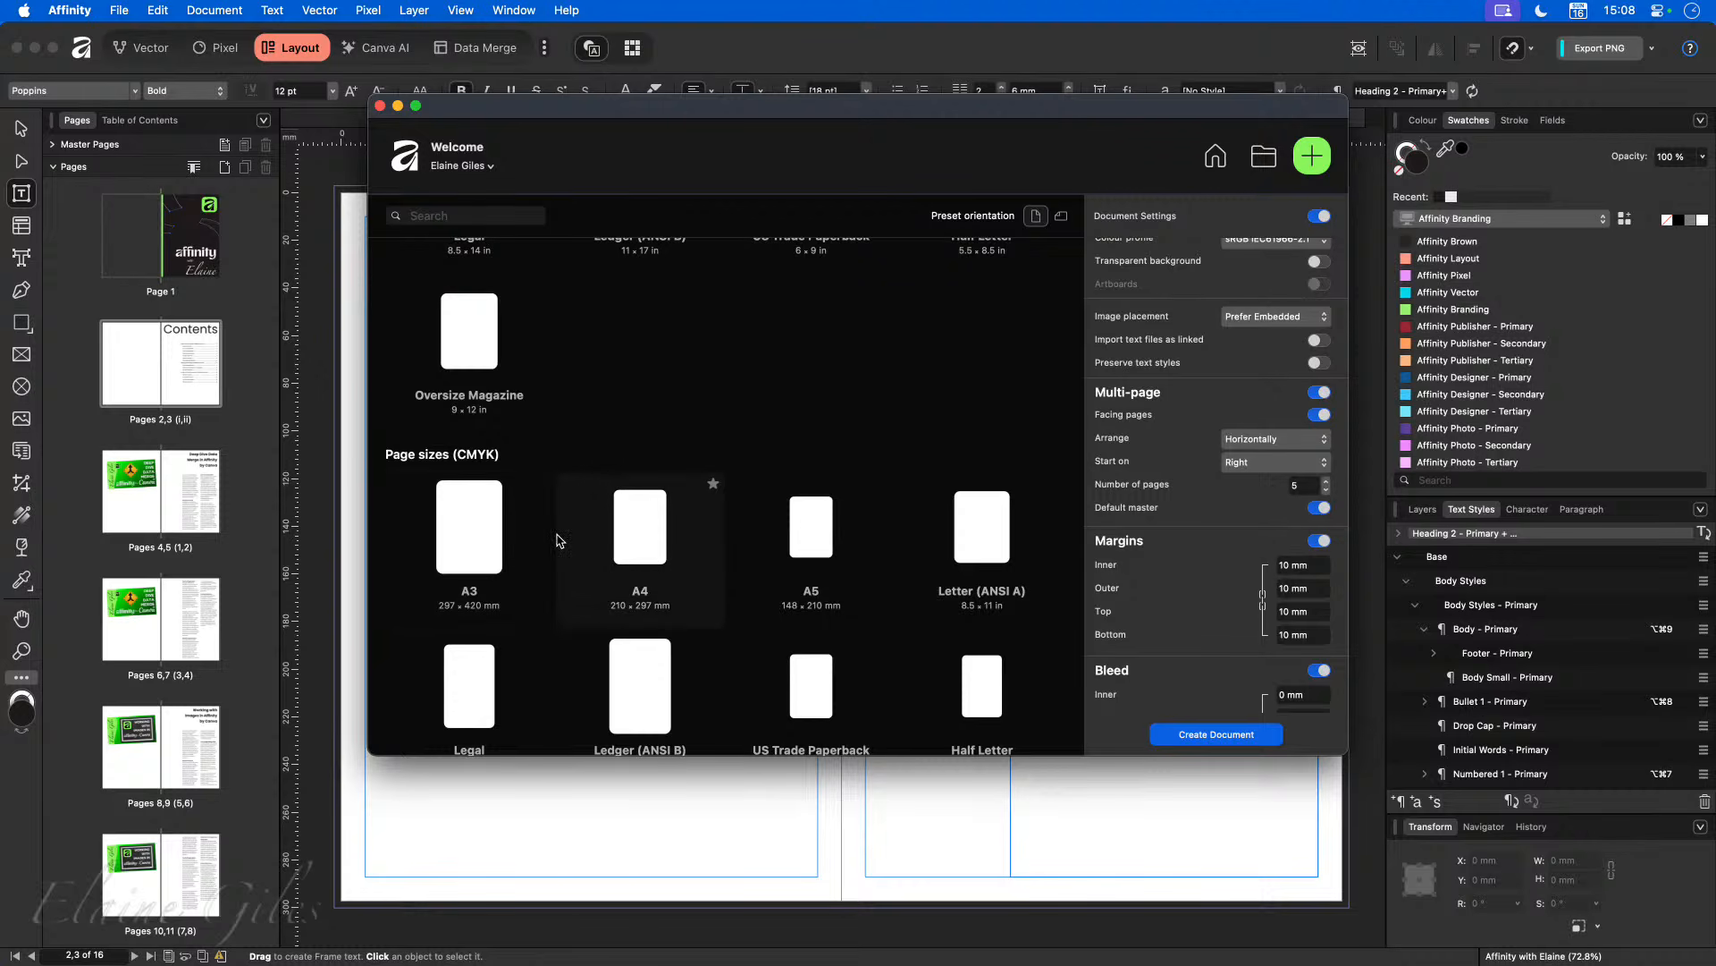
{"action": "scroll", "coordinate": [558, 540], "scroll_direction": "up", "scroll_amount": 3}
{"action": "left_click", "coordinate": [600, 378]}
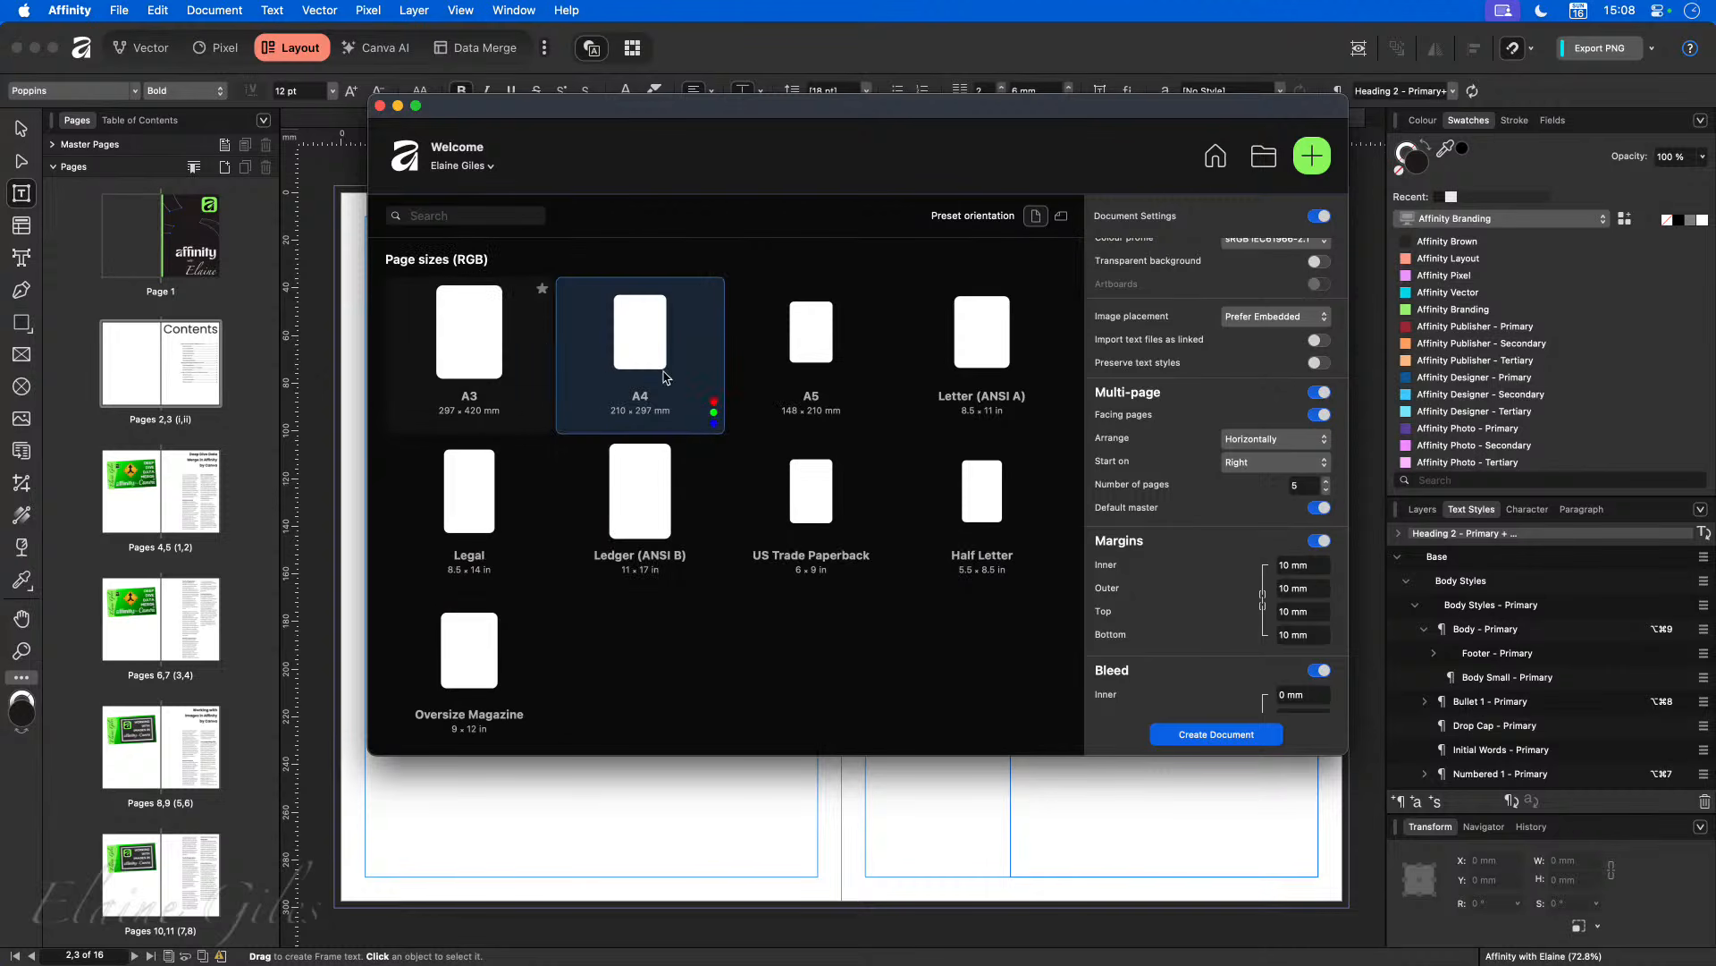
Step: Look through the start screen's Home, Recents, Learn, My Templates and Favourites sections and return to the new document presets
{"action": "scroll", "coordinate": [1236, 436], "scroll_direction": "up", "scroll_amount": 5}
{"action": "scroll", "coordinate": [1236, 435], "scroll_direction": "up", "scroll_amount": 2}
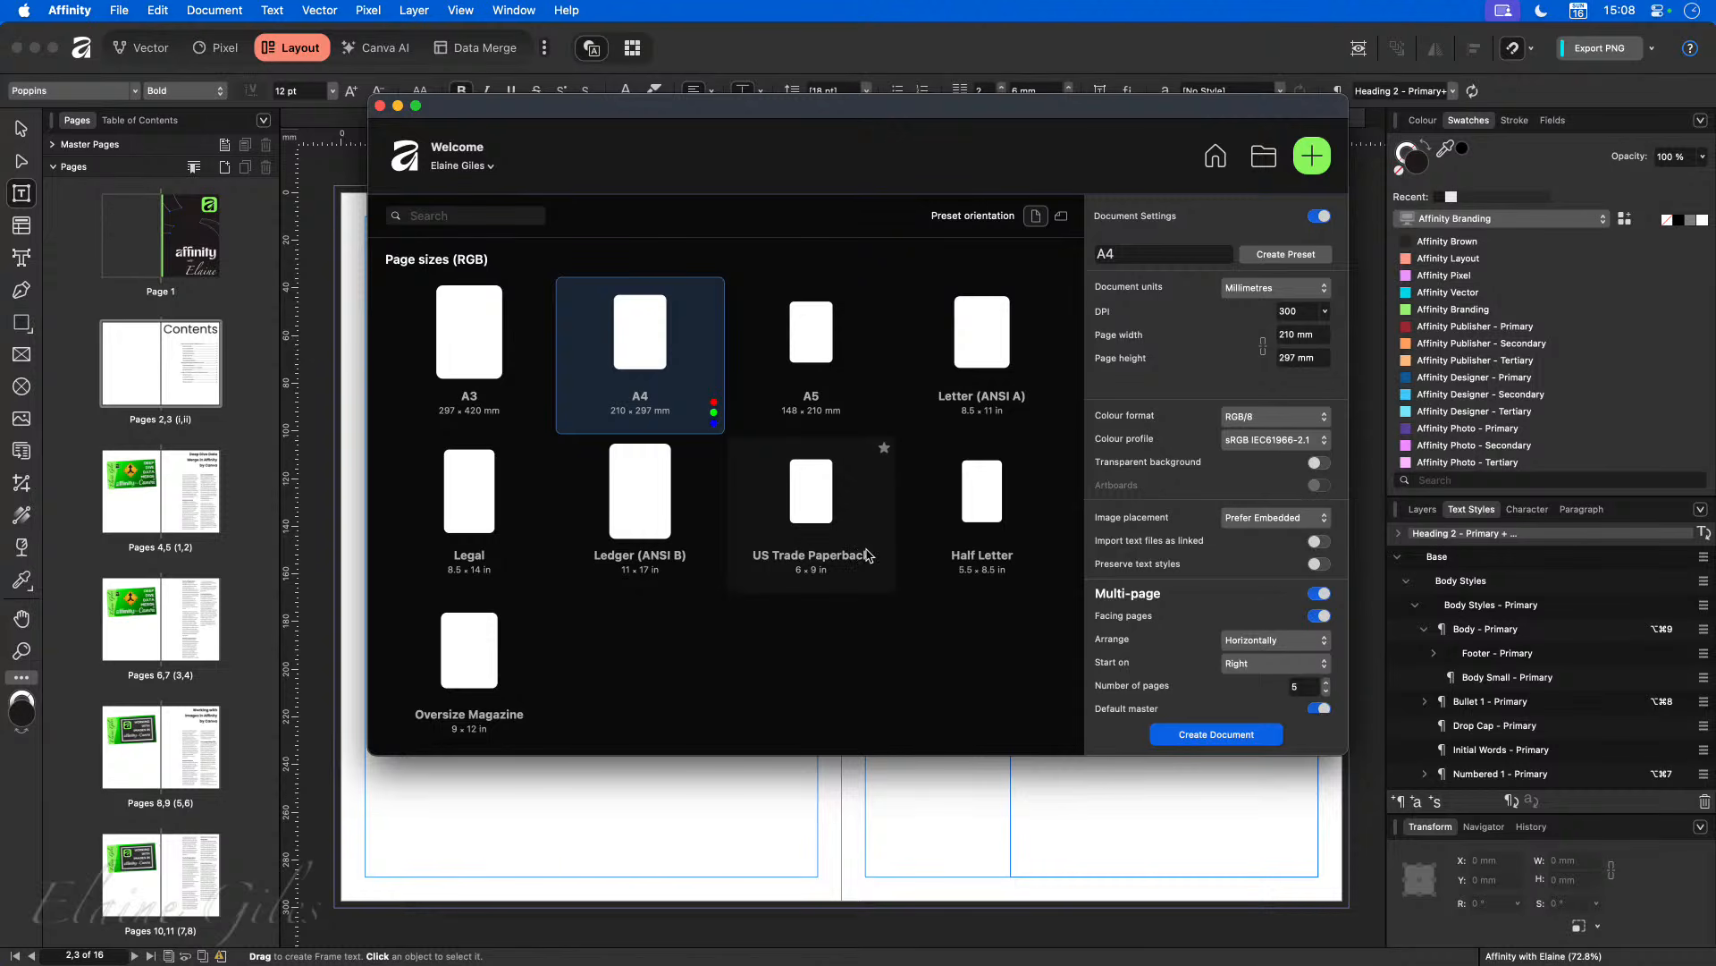
{"action": "left_click", "coordinate": [1215, 158]}
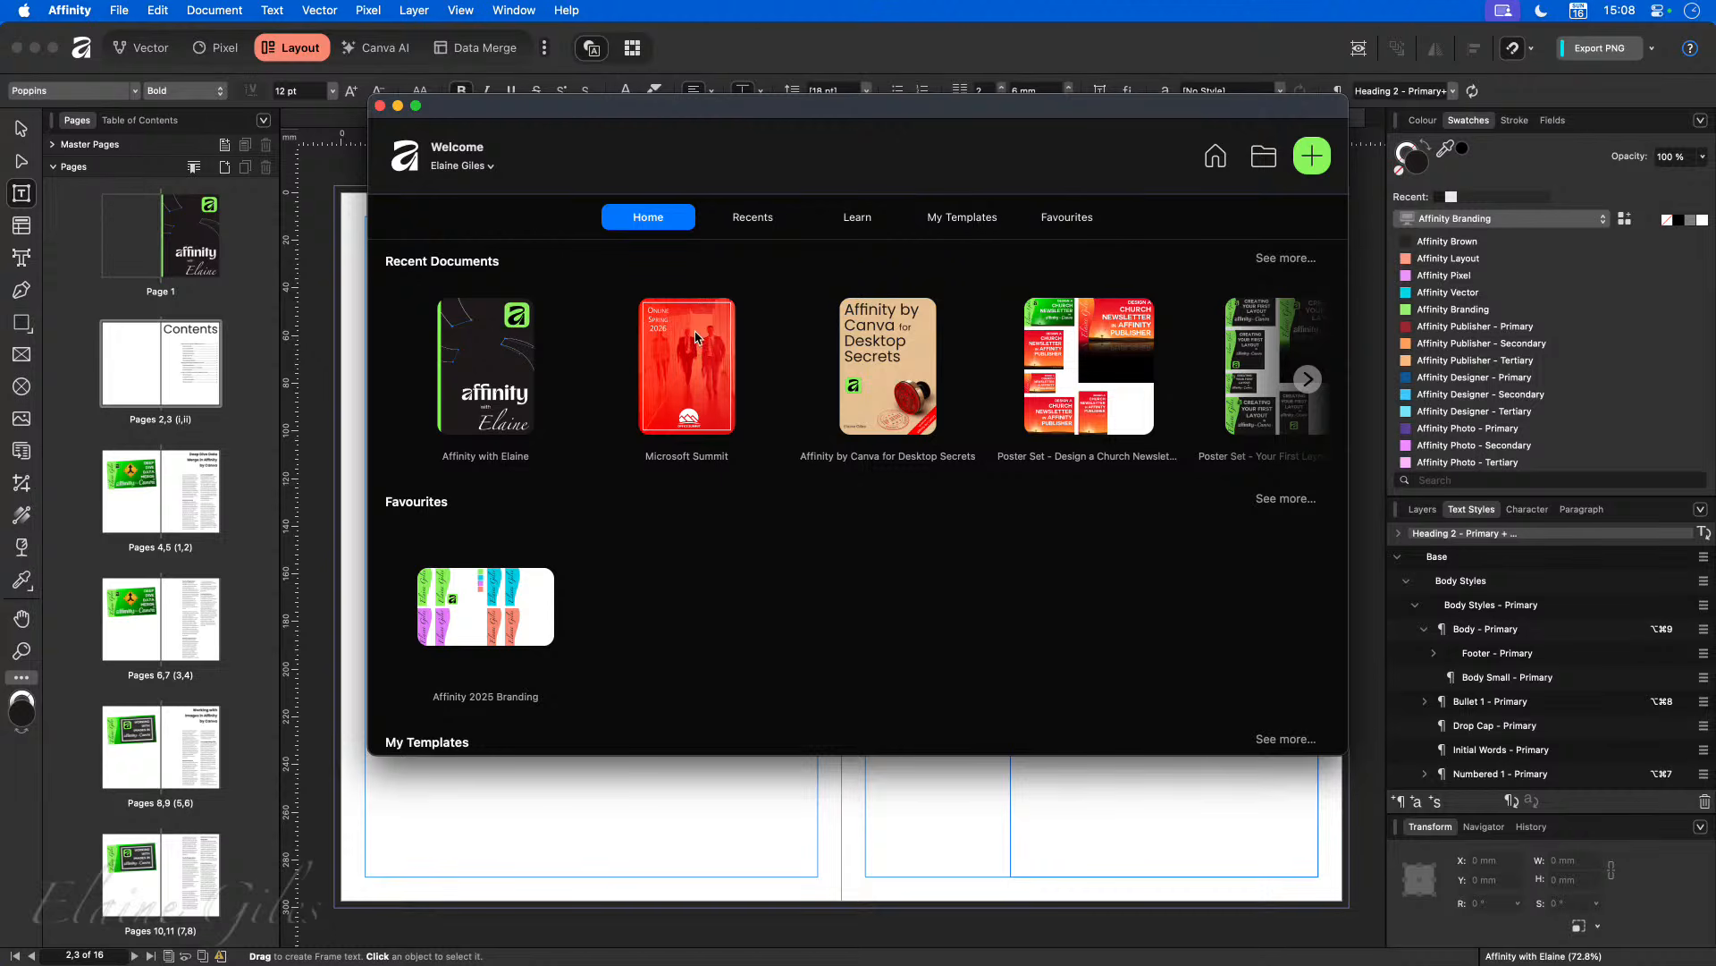
{"action": "left_click", "coordinate": [754, 221]}
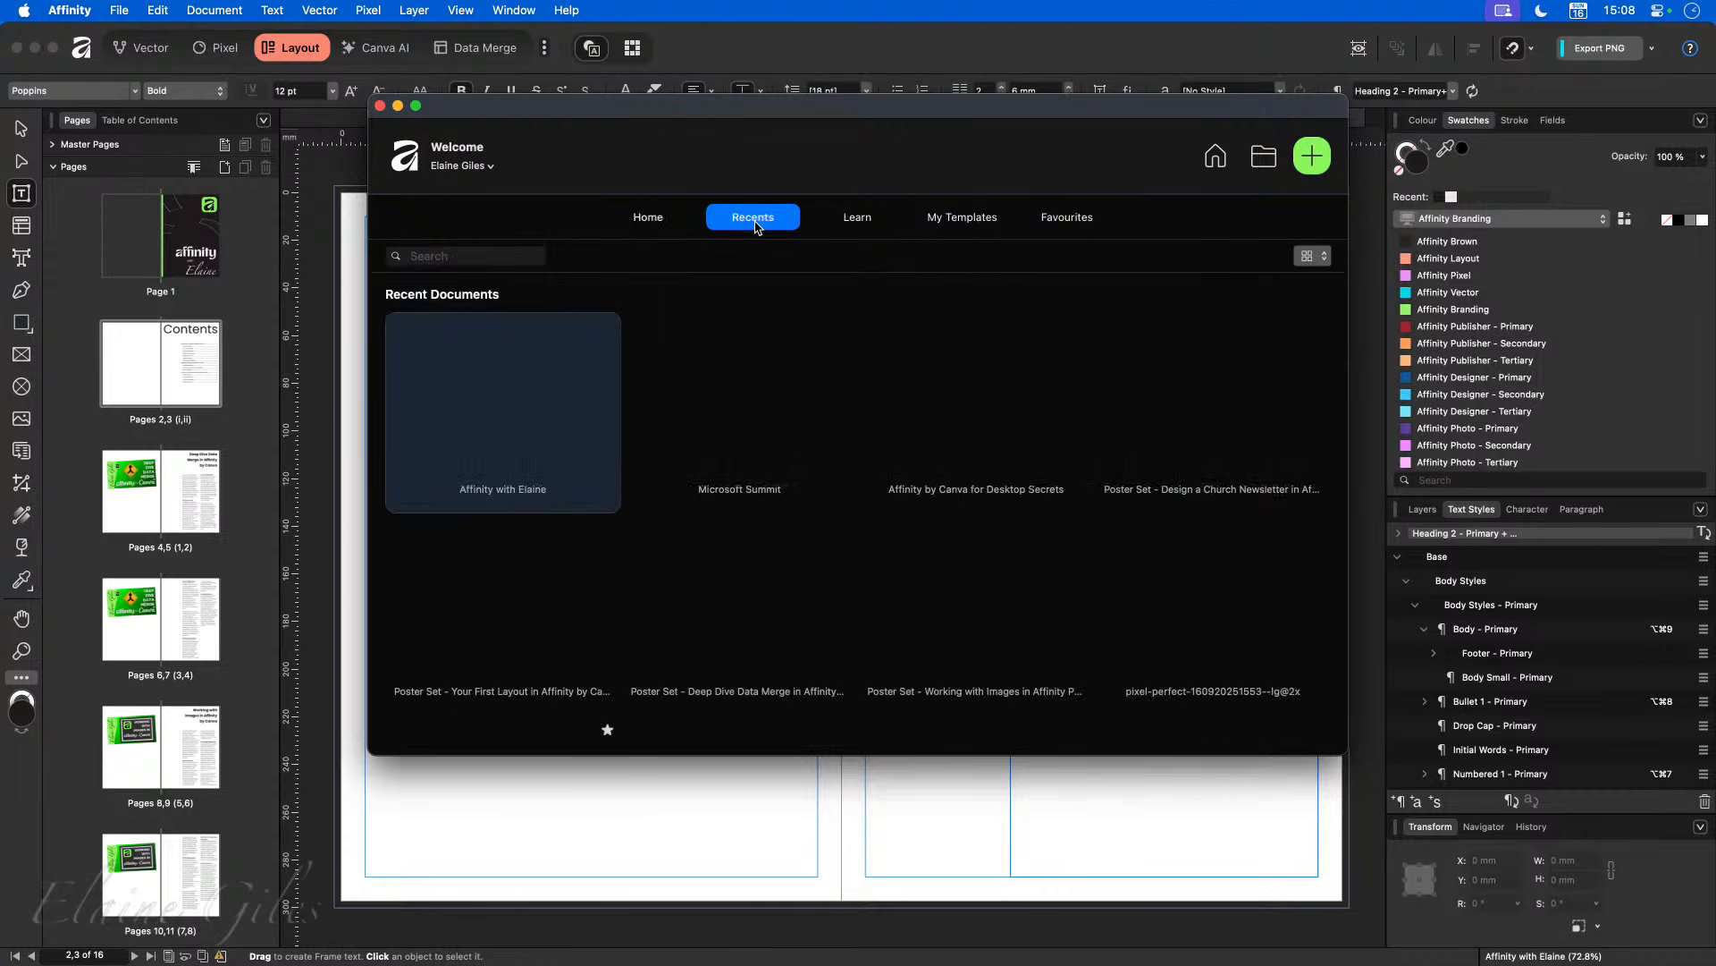
{"action": "left_click", "coordinate": [856, 220]}
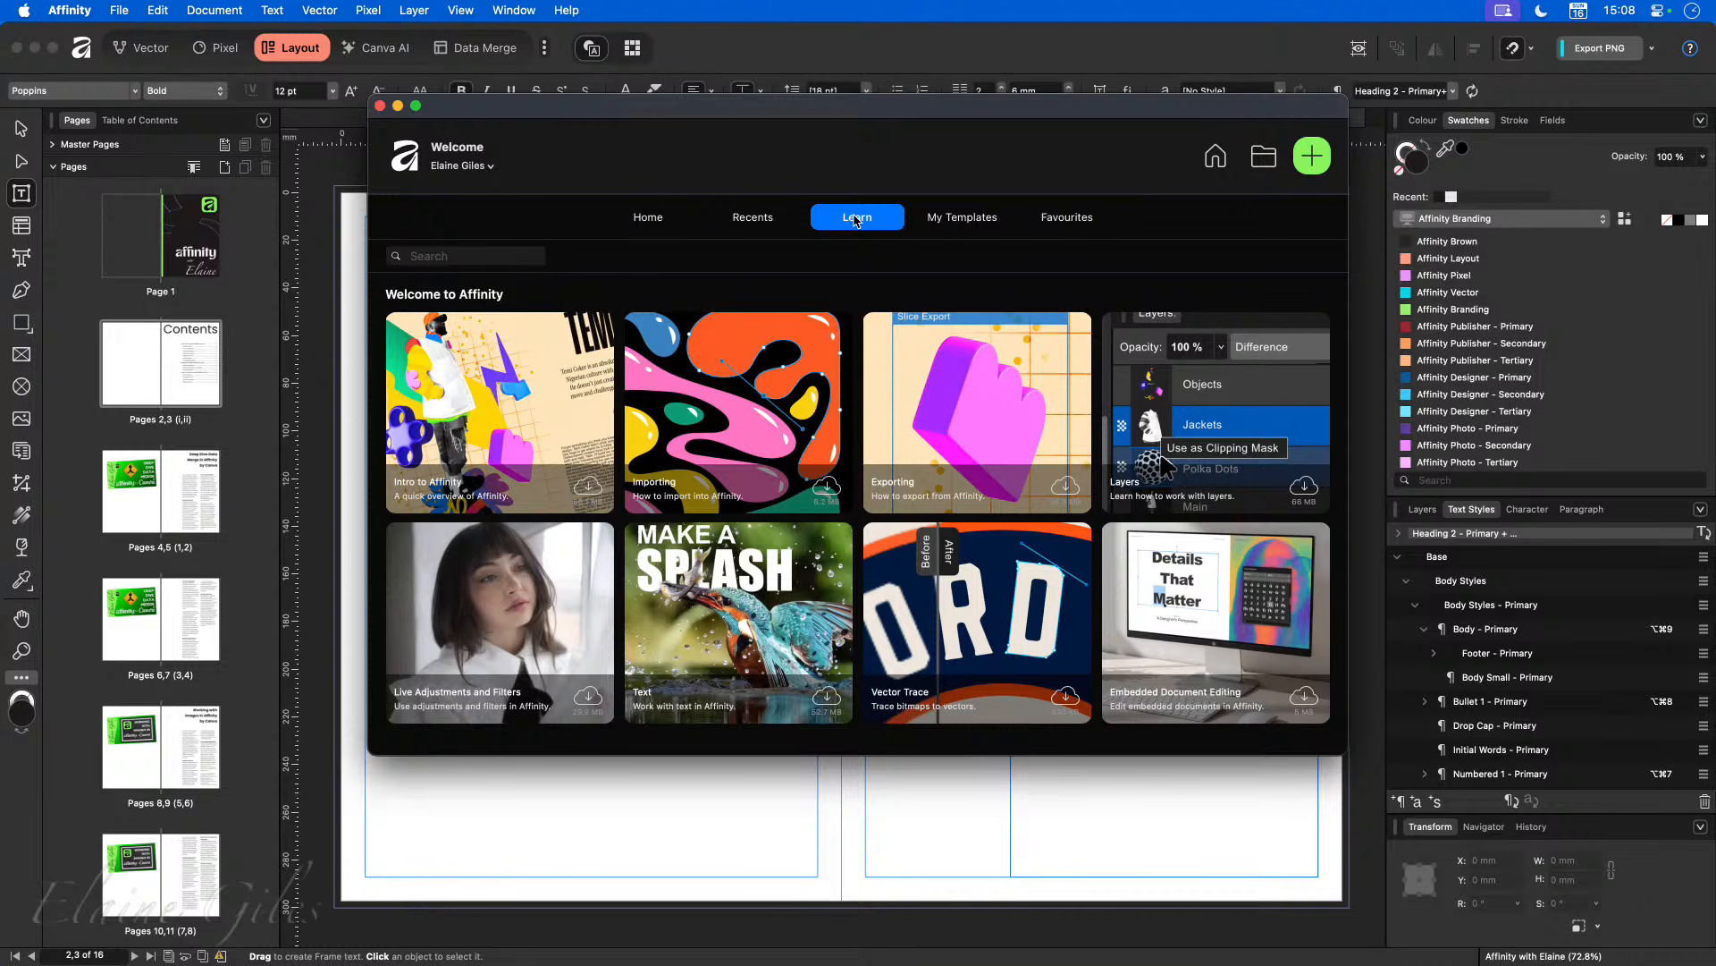
{"action": "left_click", "coordinate": [943, 225]}
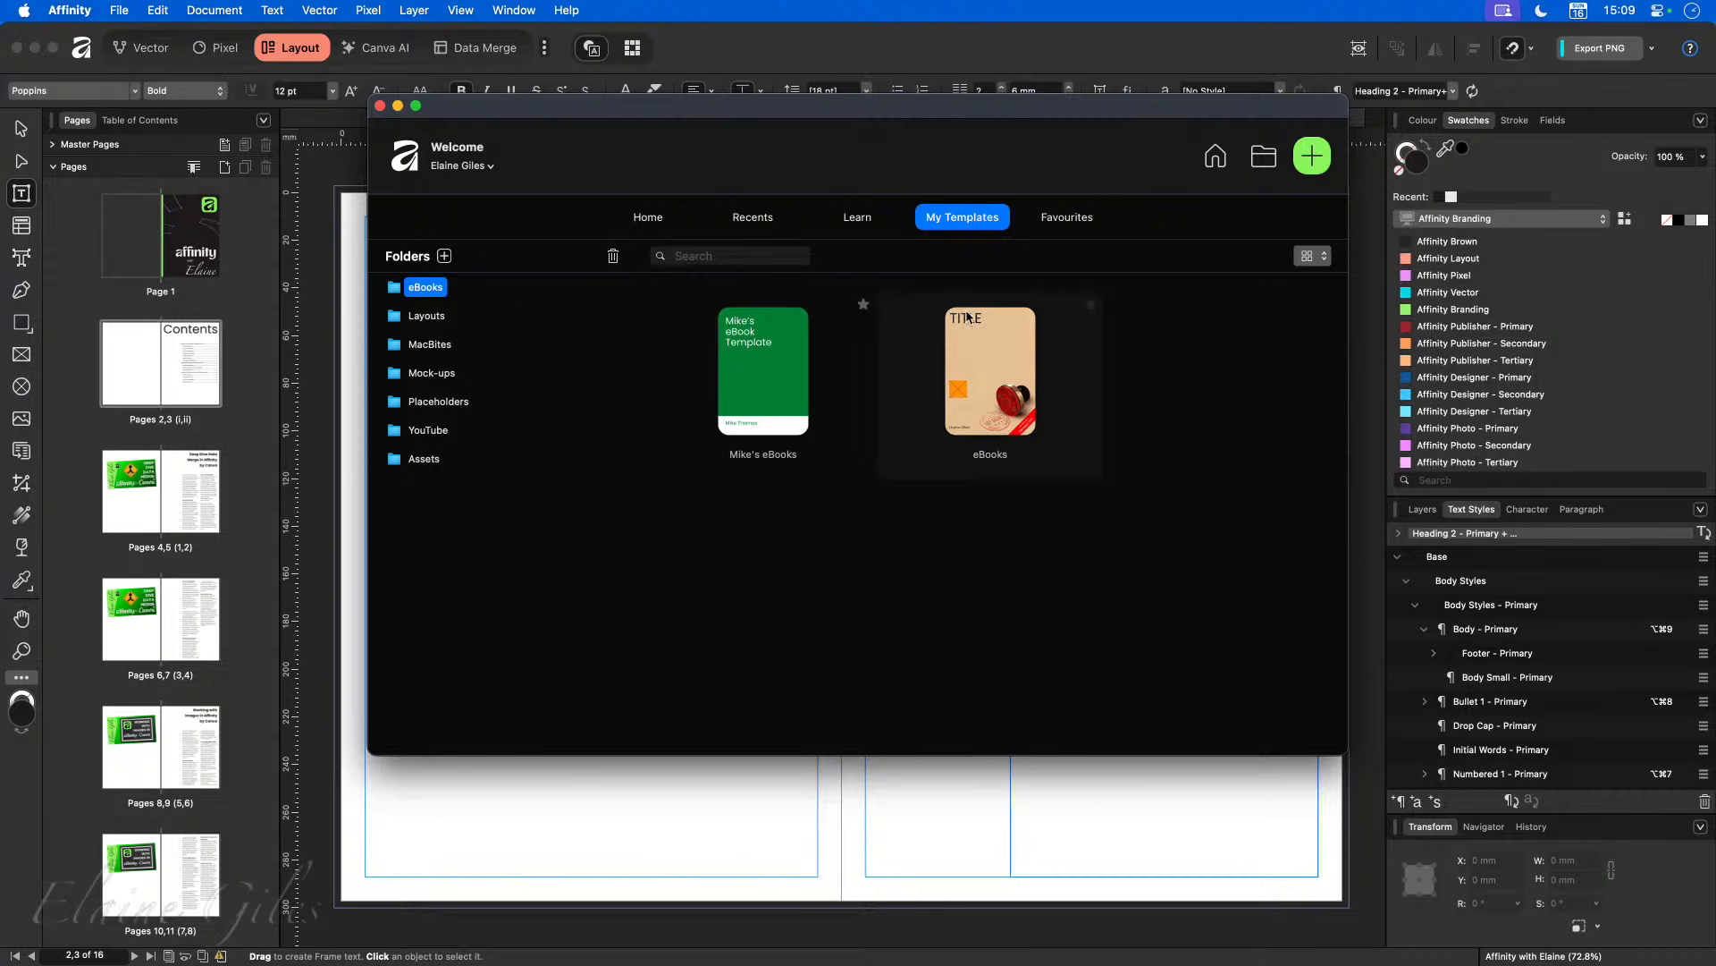
{"action": "left_click", "coordinate": [1064, 226]}
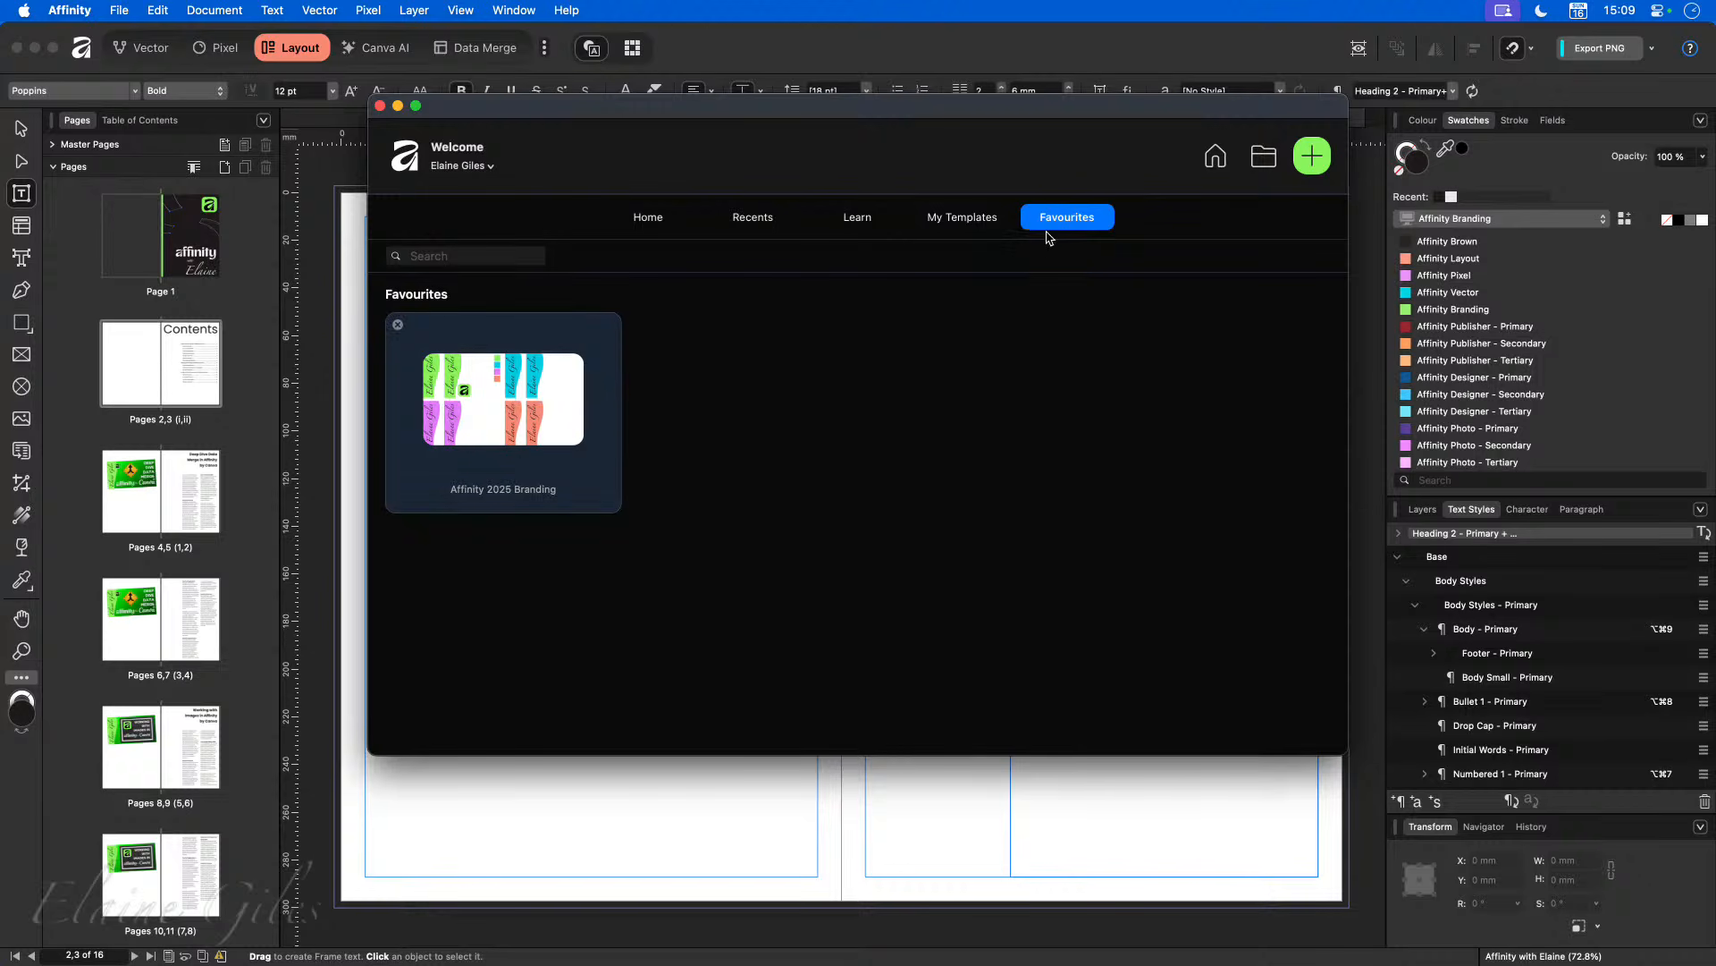
{"action": "left_click", "coordinate": [657, 220]}
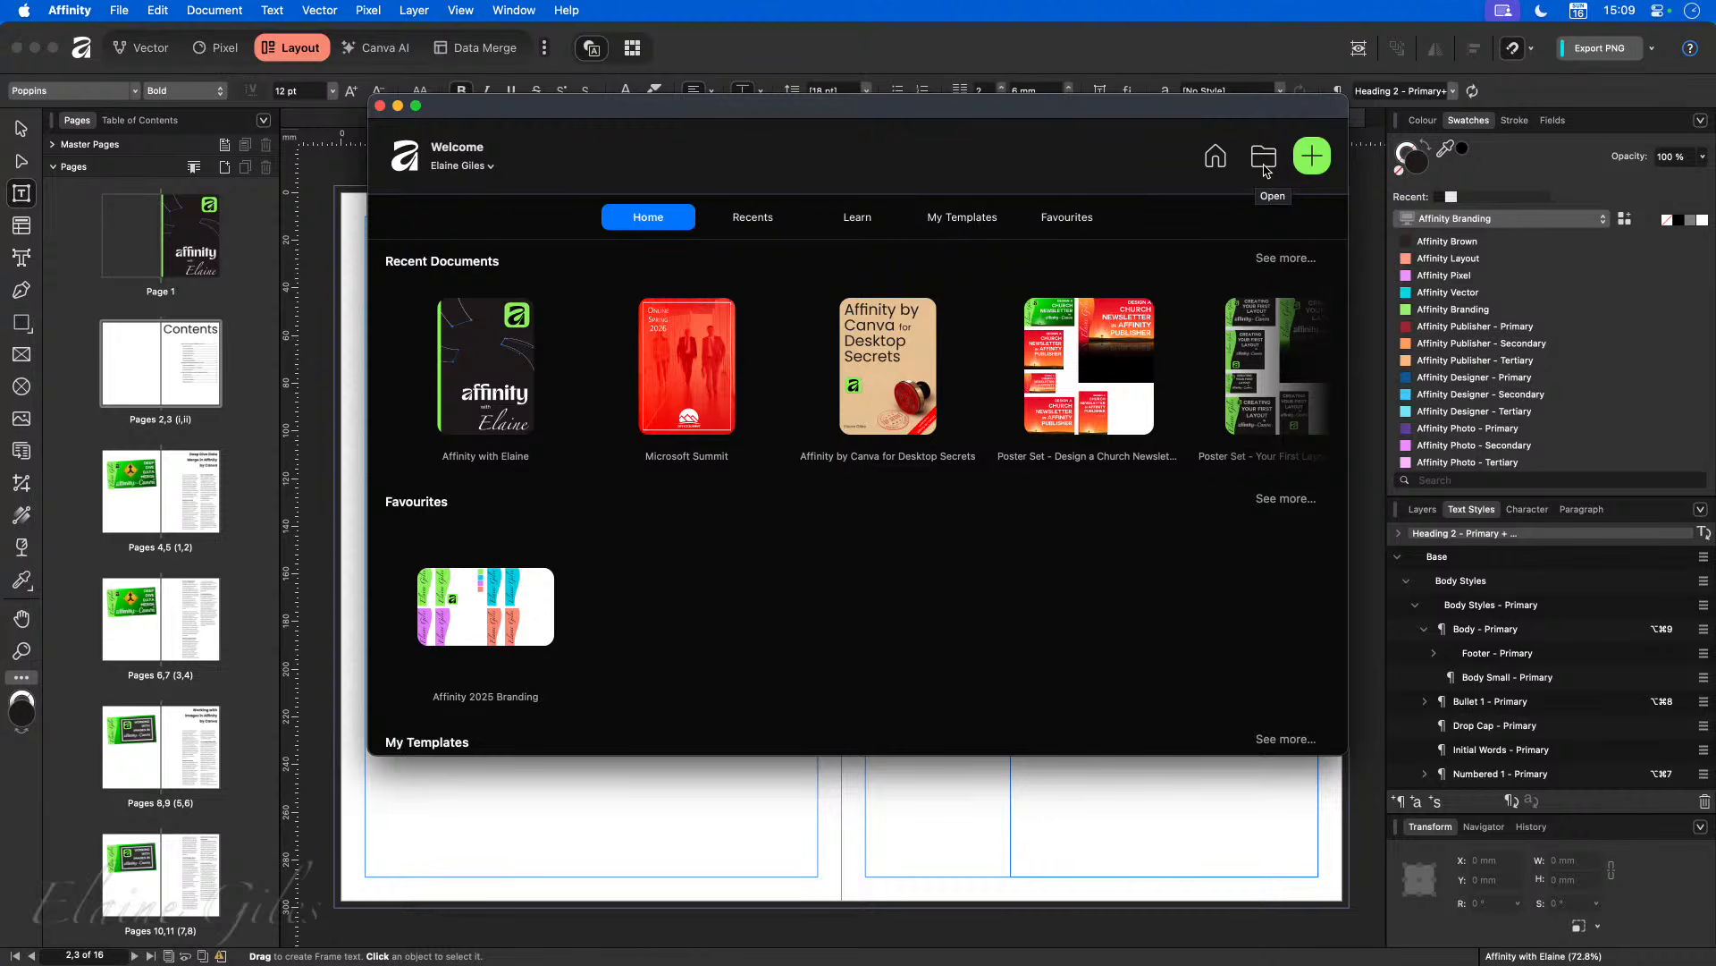
{"action": "left_click", "coordinate": [1311, 159]}
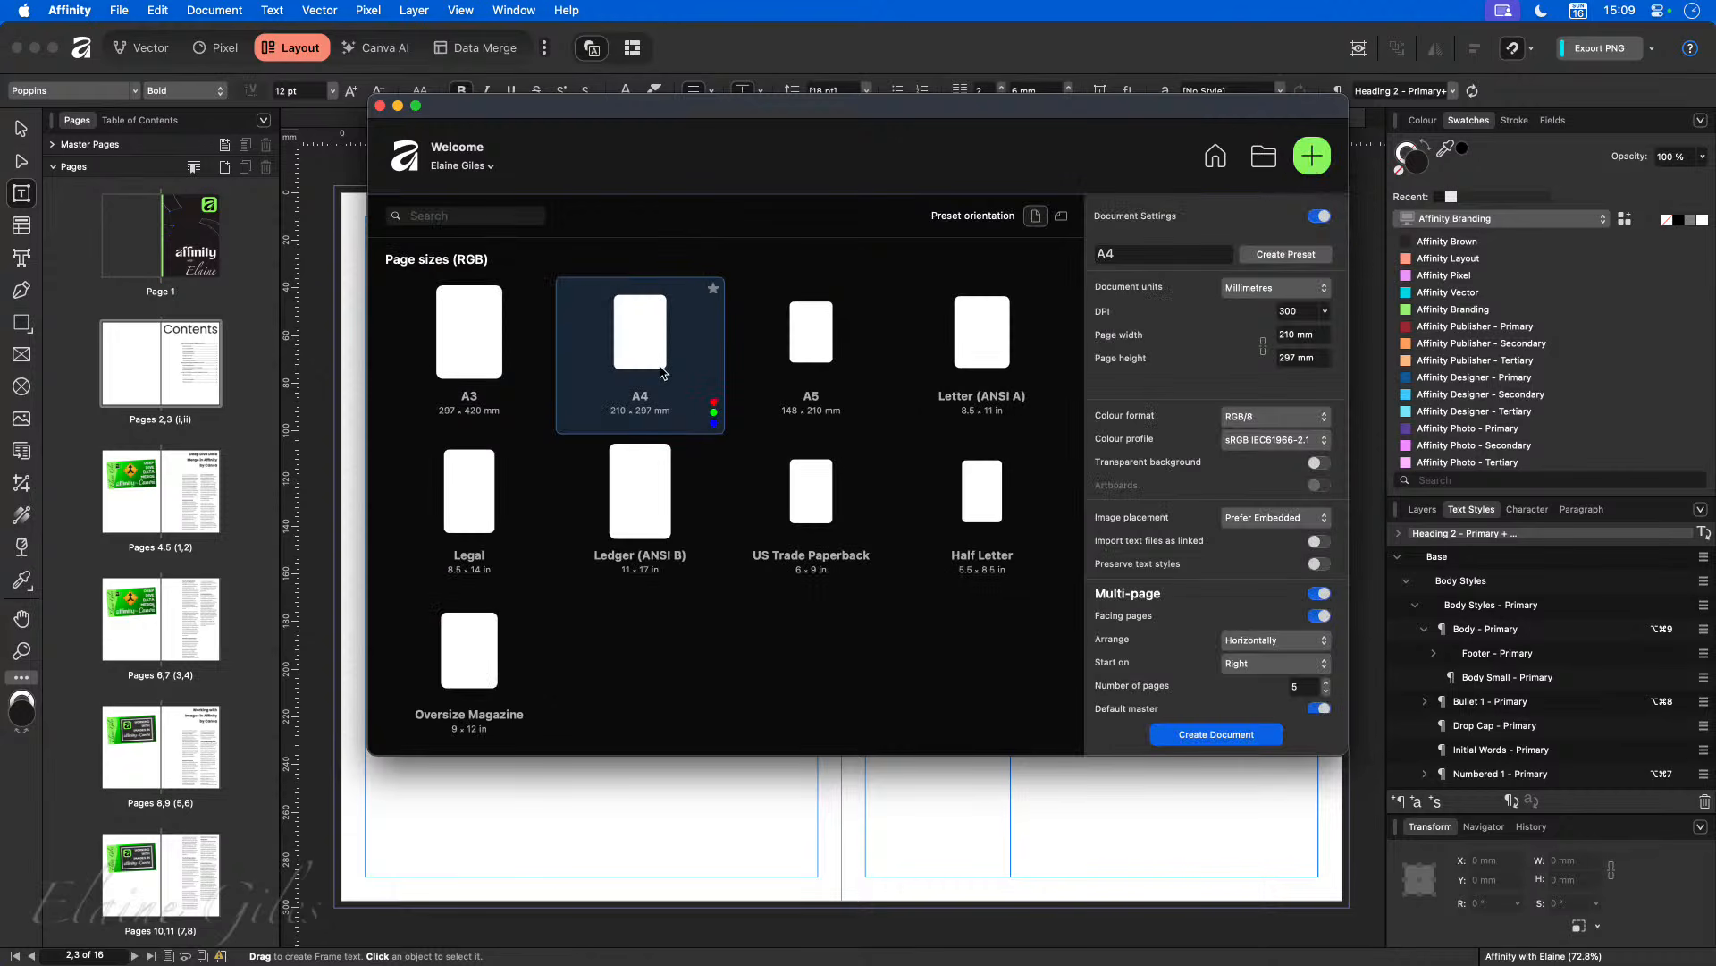
Step: Choose the A4 preset under Page sizes (RGB) again and keep image placement on Prefer Embedded
{"action": "left_click", "coordinate": [630, 331]}
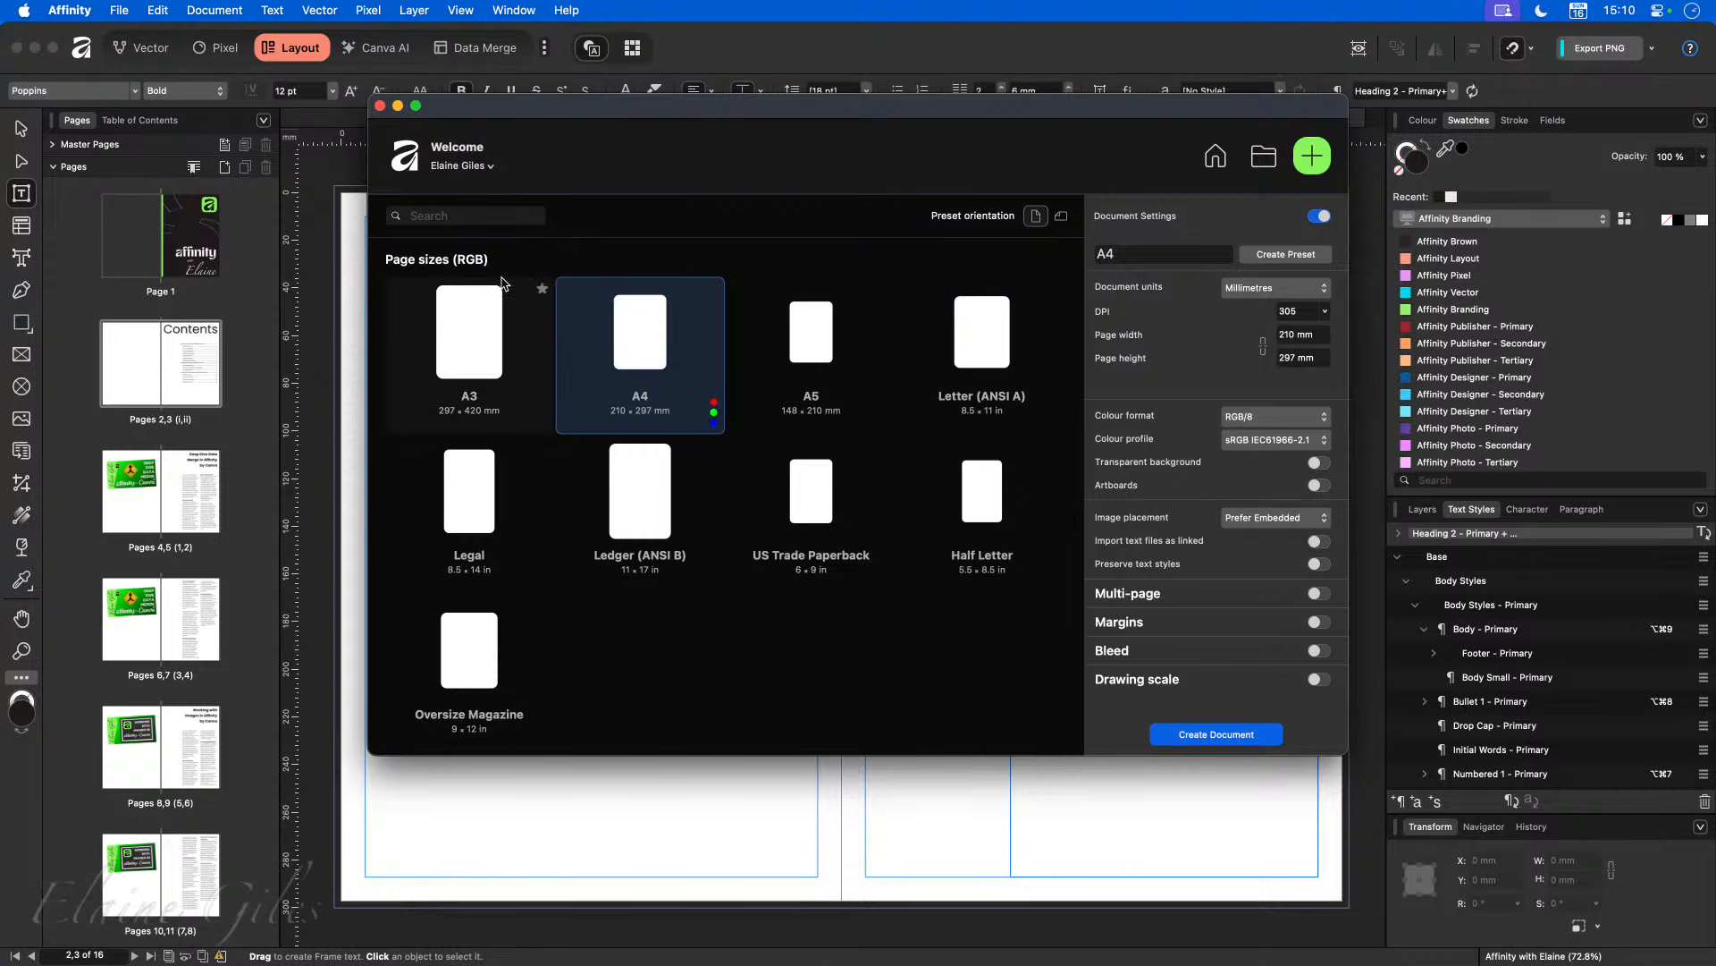
{"action": "left_click", "coordinate": [1257, 526]}
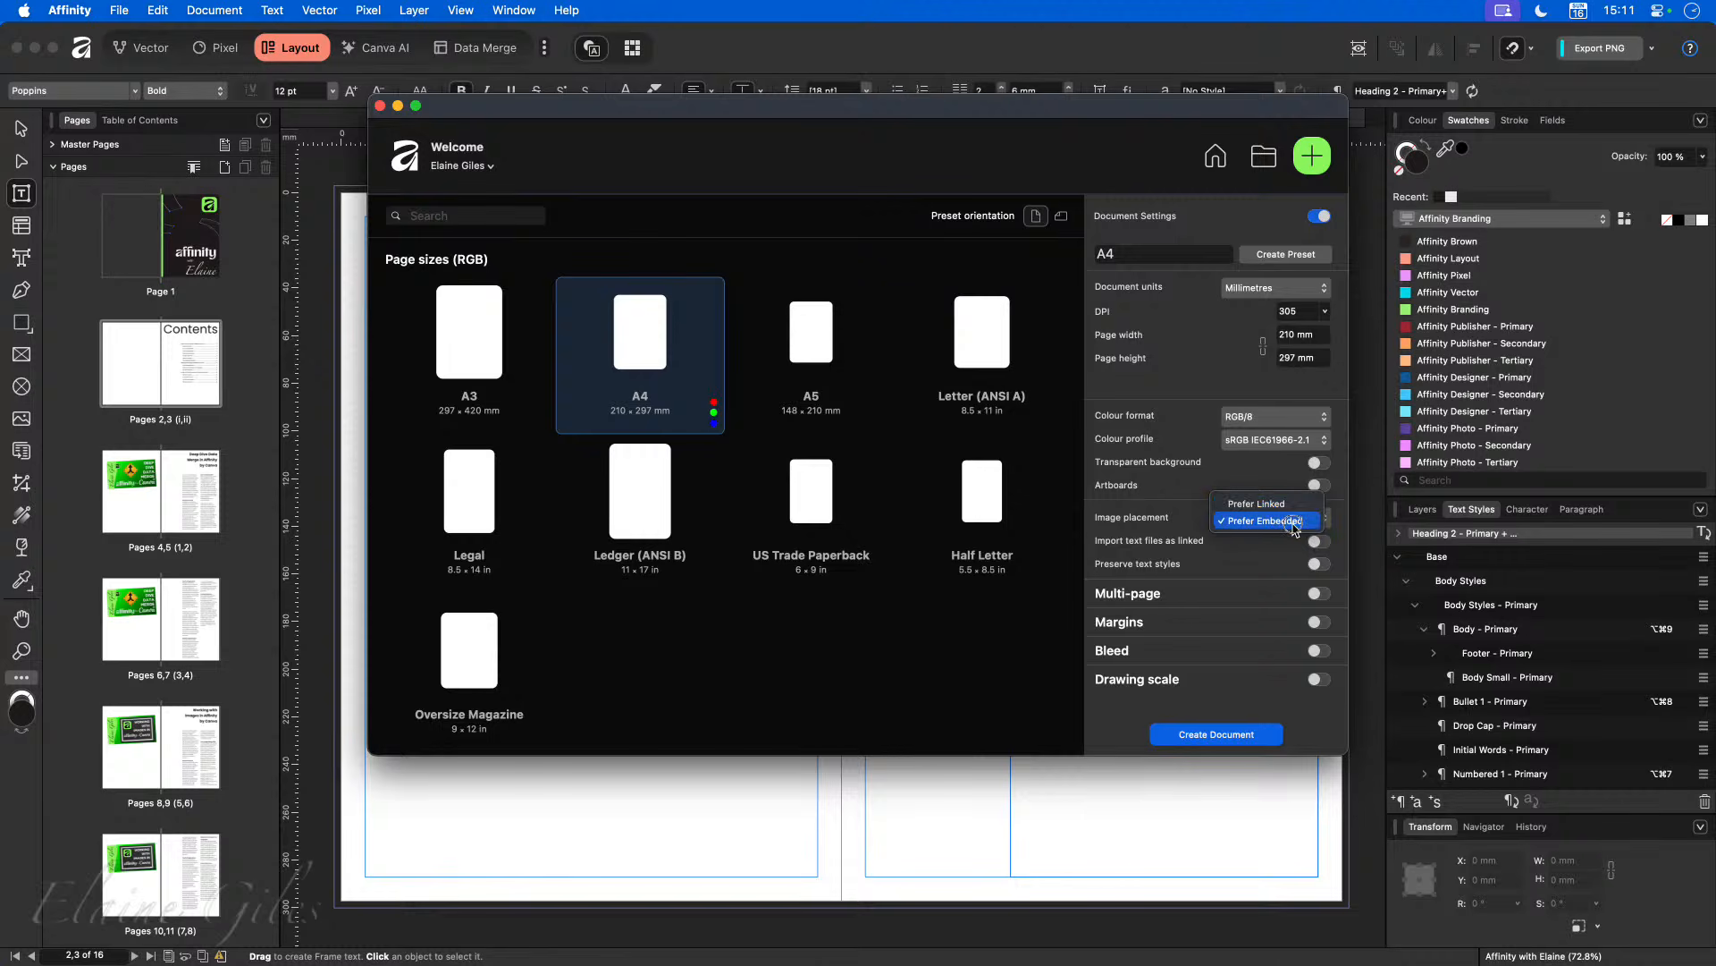
{"action": "left_click", "coordinate": [1296, 526]}
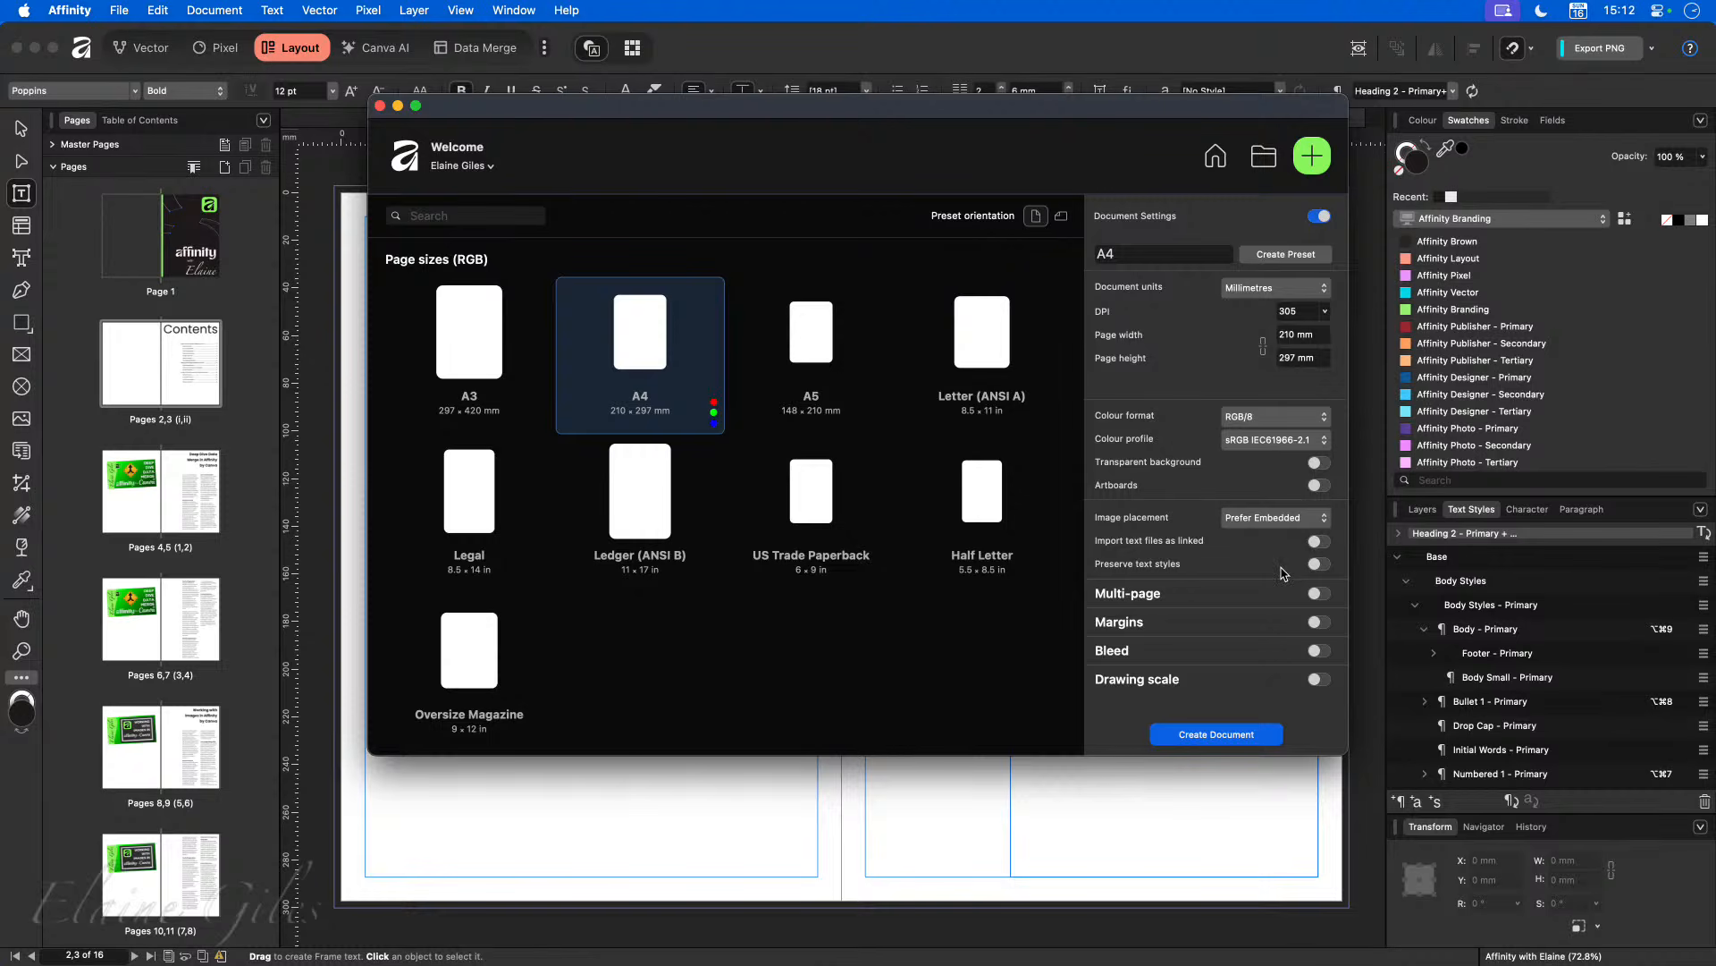
Step: Enable Multi-page with facing pages, set the number of pages to 8 and turn on the default master
{"action": "left_click", "coordinate": [1320, 594]}
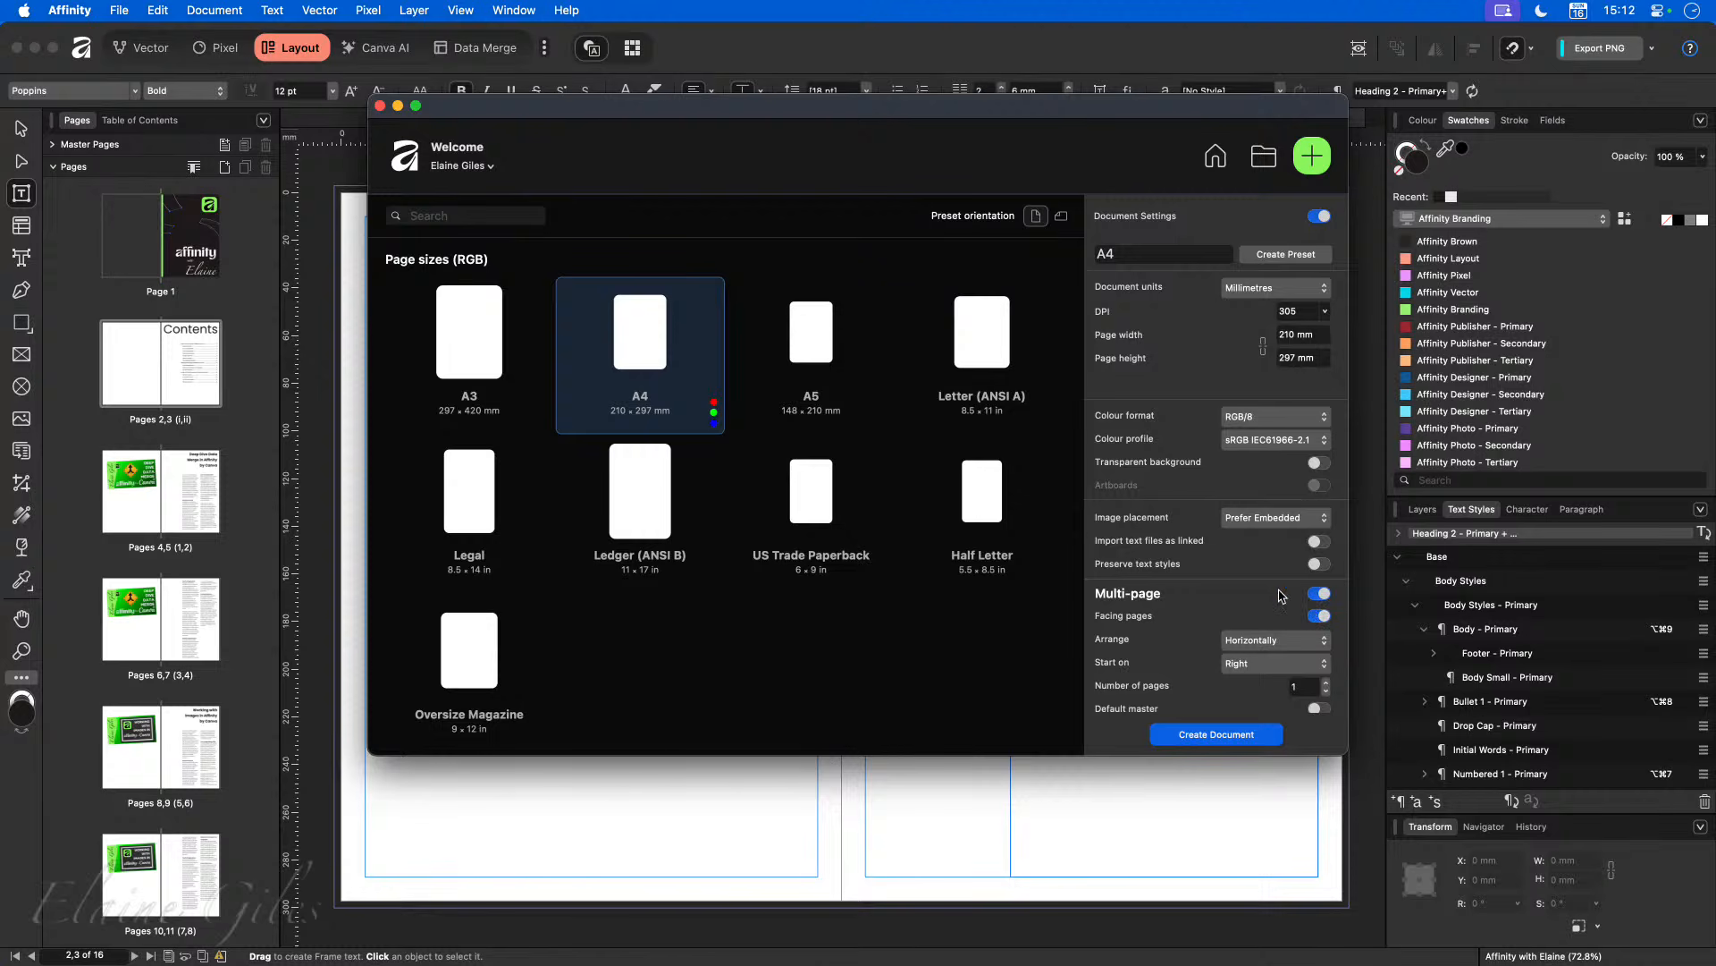
{"action": "scroll", "coordinate": [1285, 597], "scroll_direction": "down", "scroll_amount": 3}
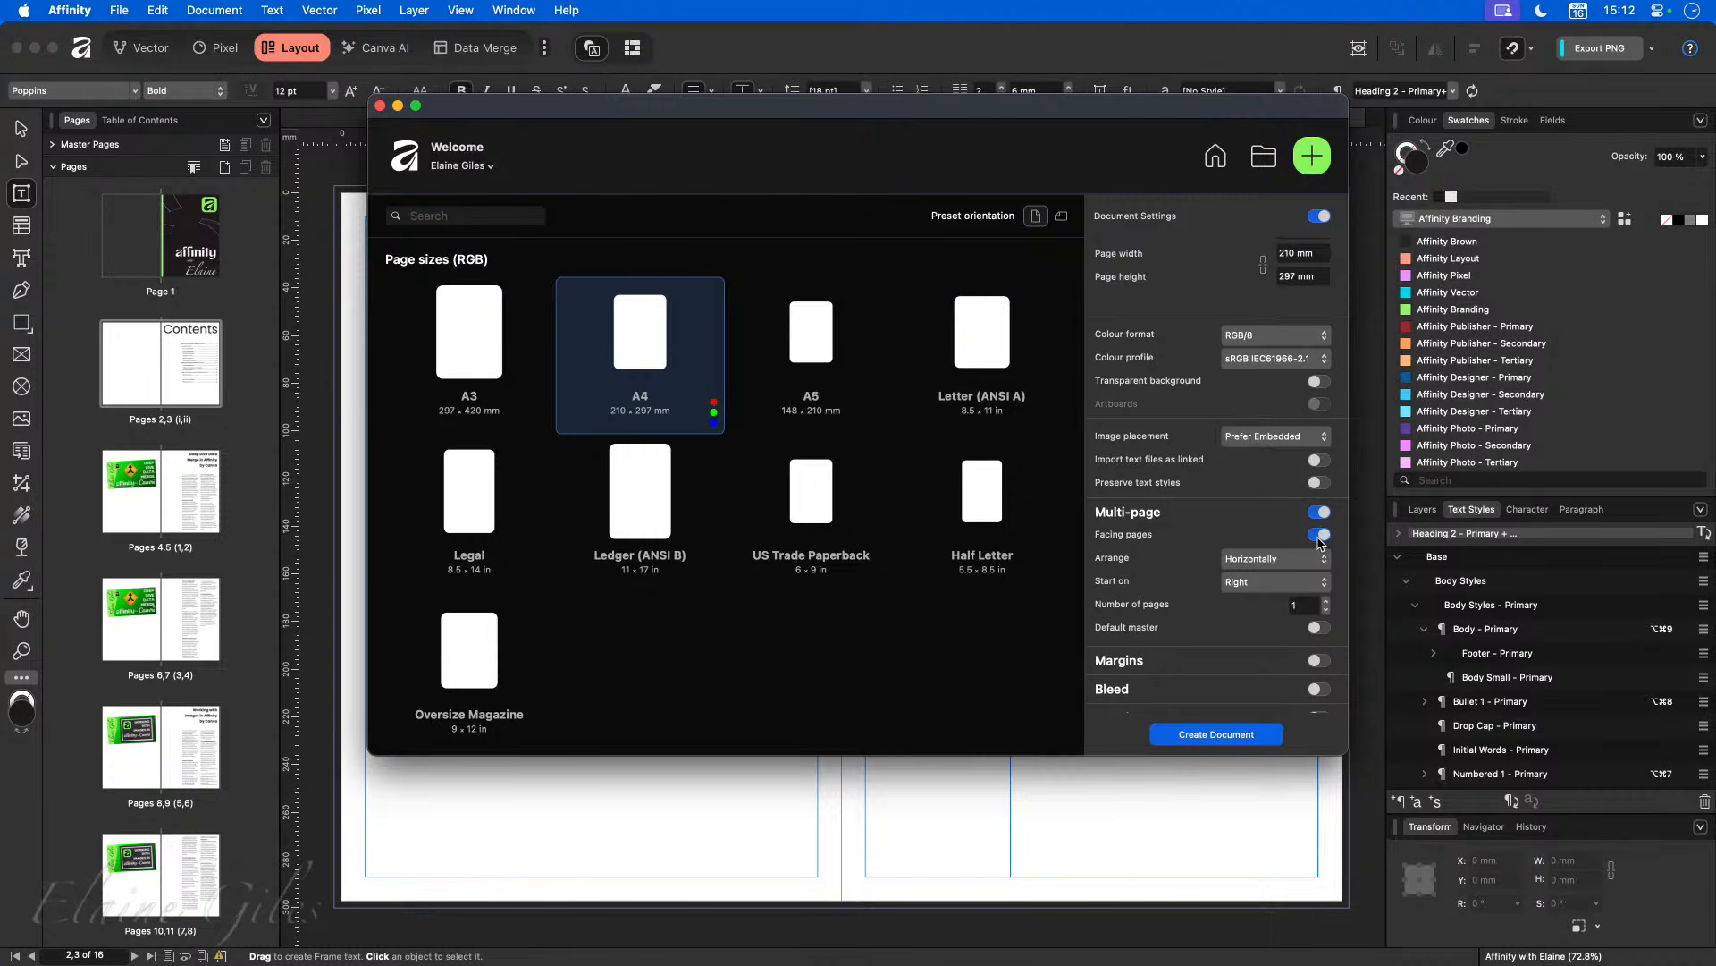
{"action": "left_click", "coordinate": [73, 442]}
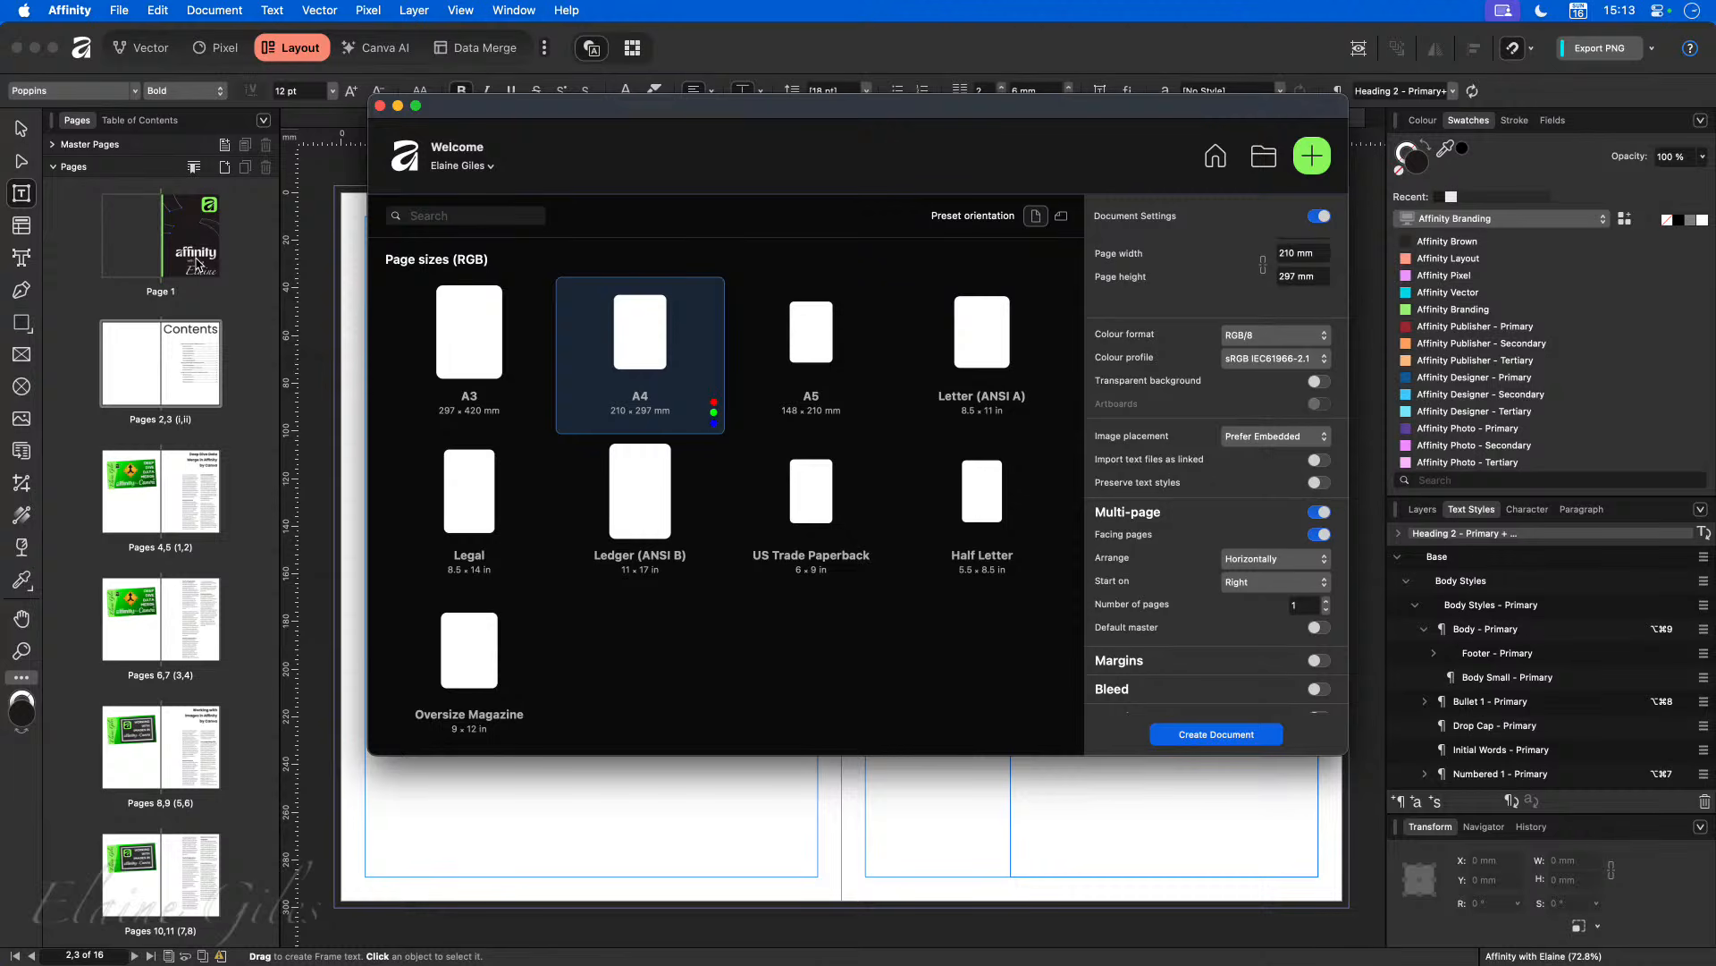
{"action": "left_click", "coordinate": [1326, 603]}
{"action": "left_click", "coordinate": [1327, 602]}
{"action": "left_click", "coordinate": [1326, 602]}
{"action": "left_click", "coordinate": [1326, 603]}
{"action": "left_click", "coordinate": [1326, 602]}
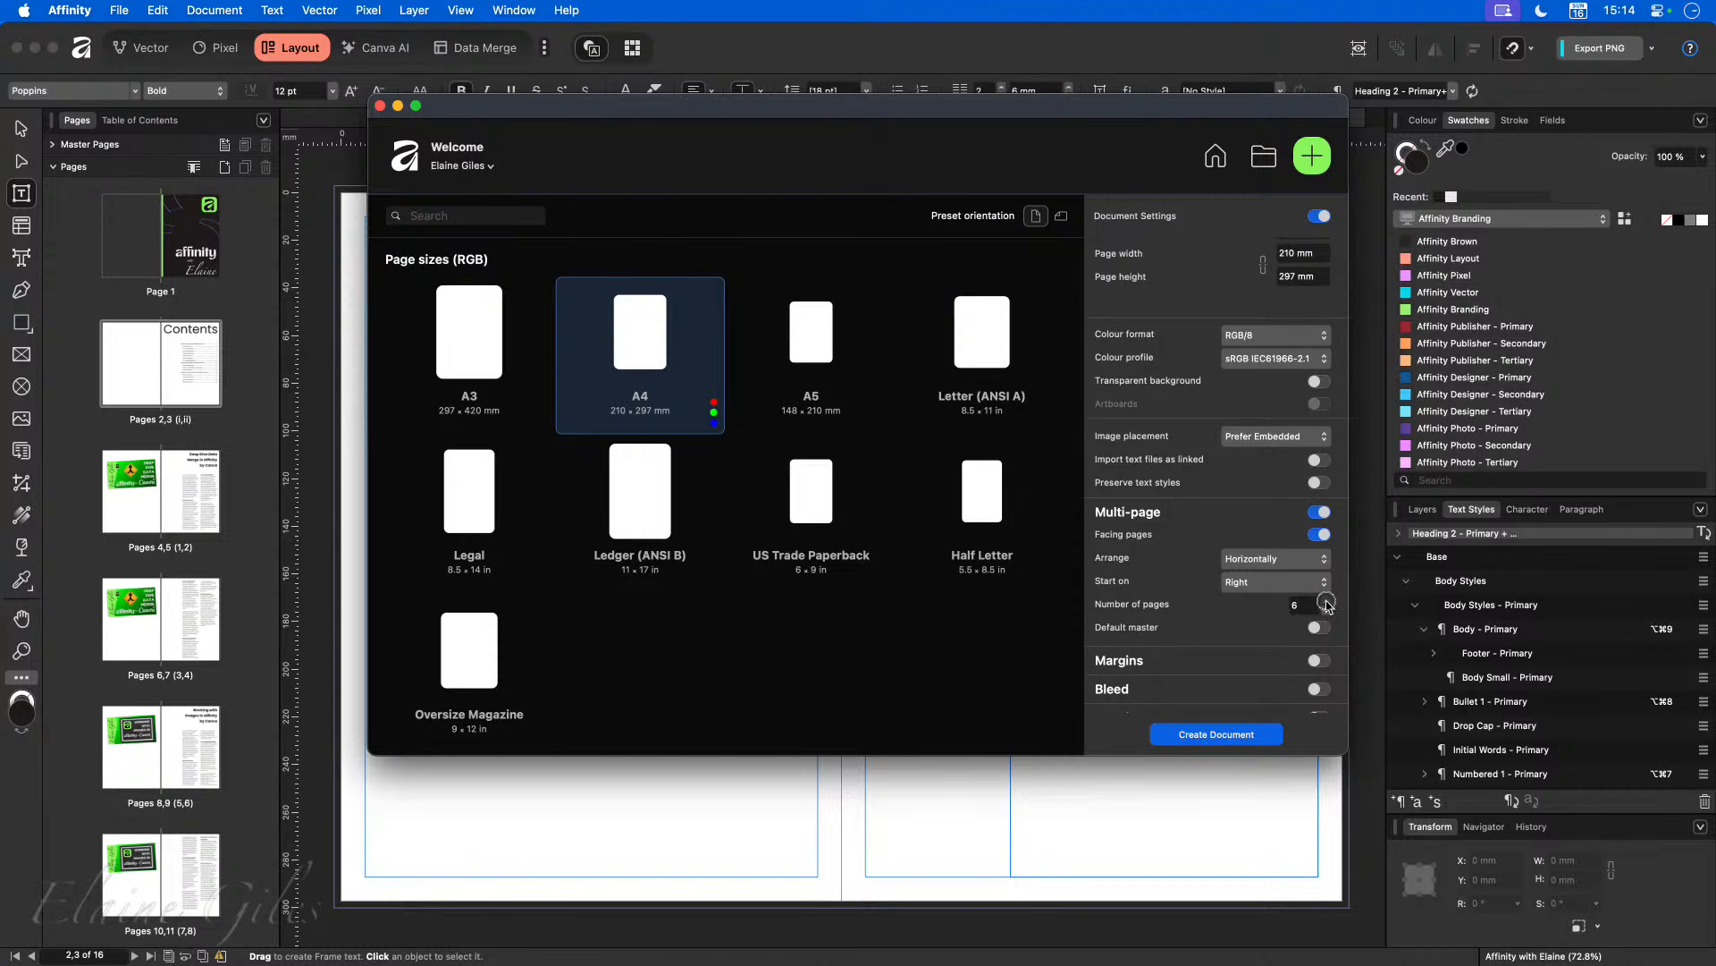
{"action": "left_click", "coordinate": [1327, 603]}
{"action": "left_click", "coordinate": [1318, 626]}
{"action": "scroll", "coordinate": [1246, 660], "scroll_direction": "down", "scroll_amount": 1}
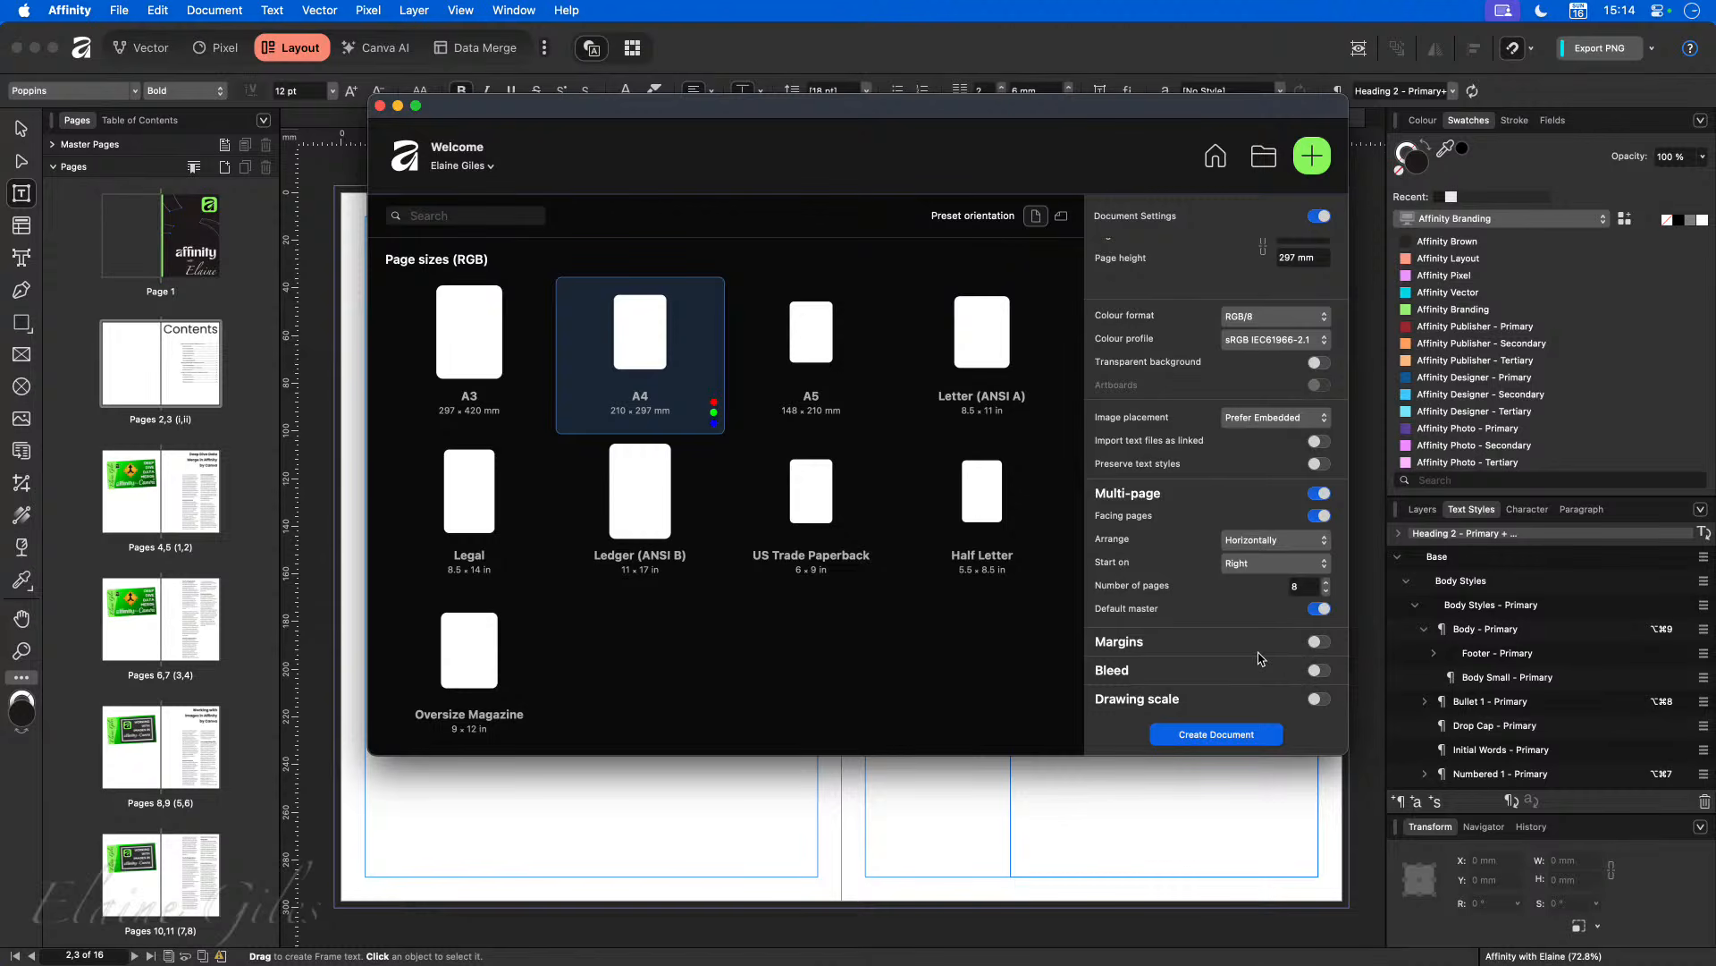
Step: Enable margins and set all four linked margins to 10 mm
{"action": "left_click", "coordinate": [1323, 640]}
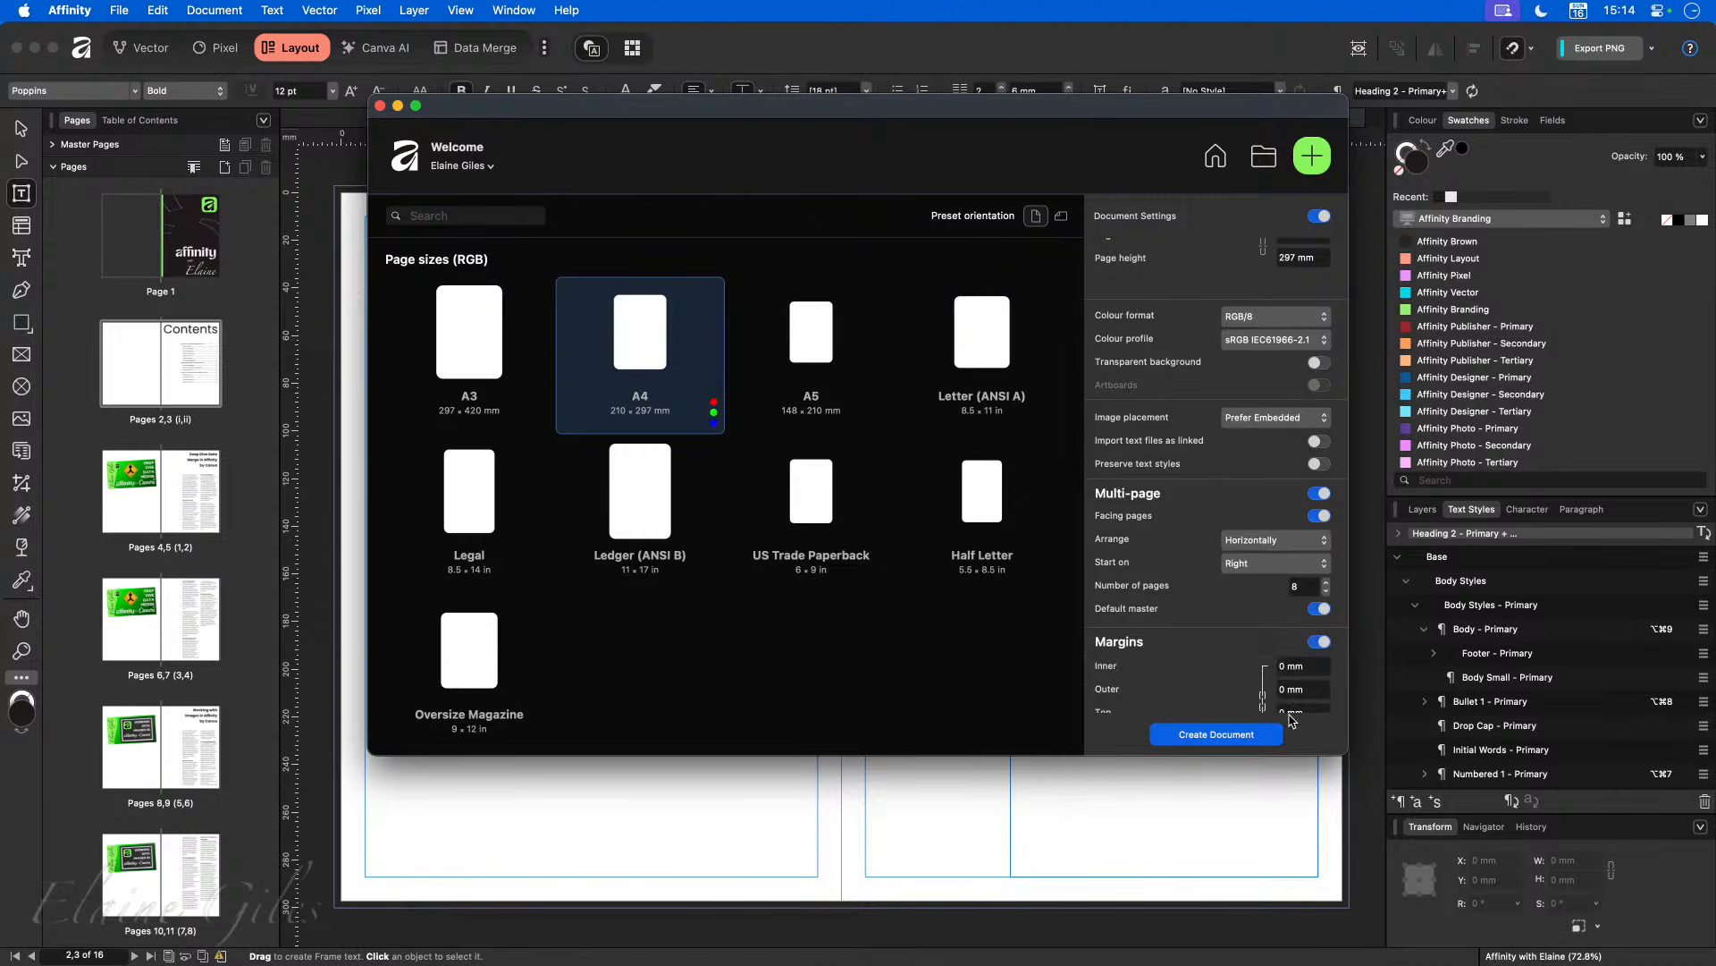
{"action": "scroll", "coordinate": [1185, 662], "scroll_direction": "down", "scroll_amount": 4}
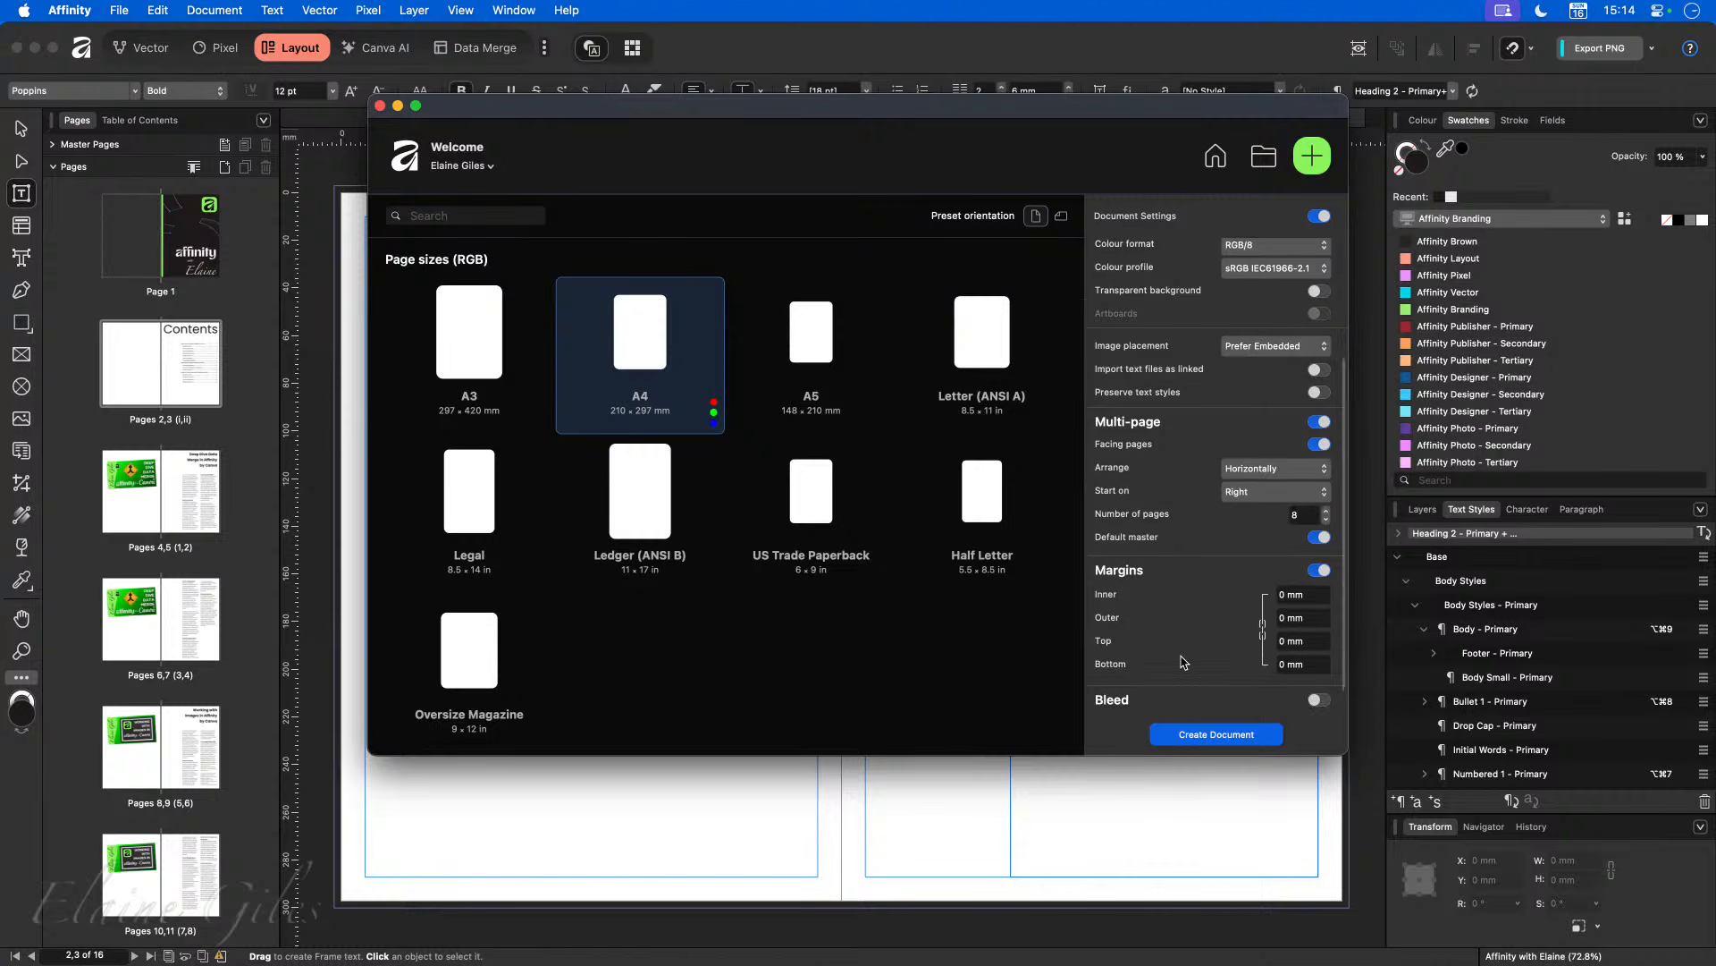
{"action": "scroll", "coordinate": [1184, 663], "scroll_direction": "down", "scroll_amount": 2}
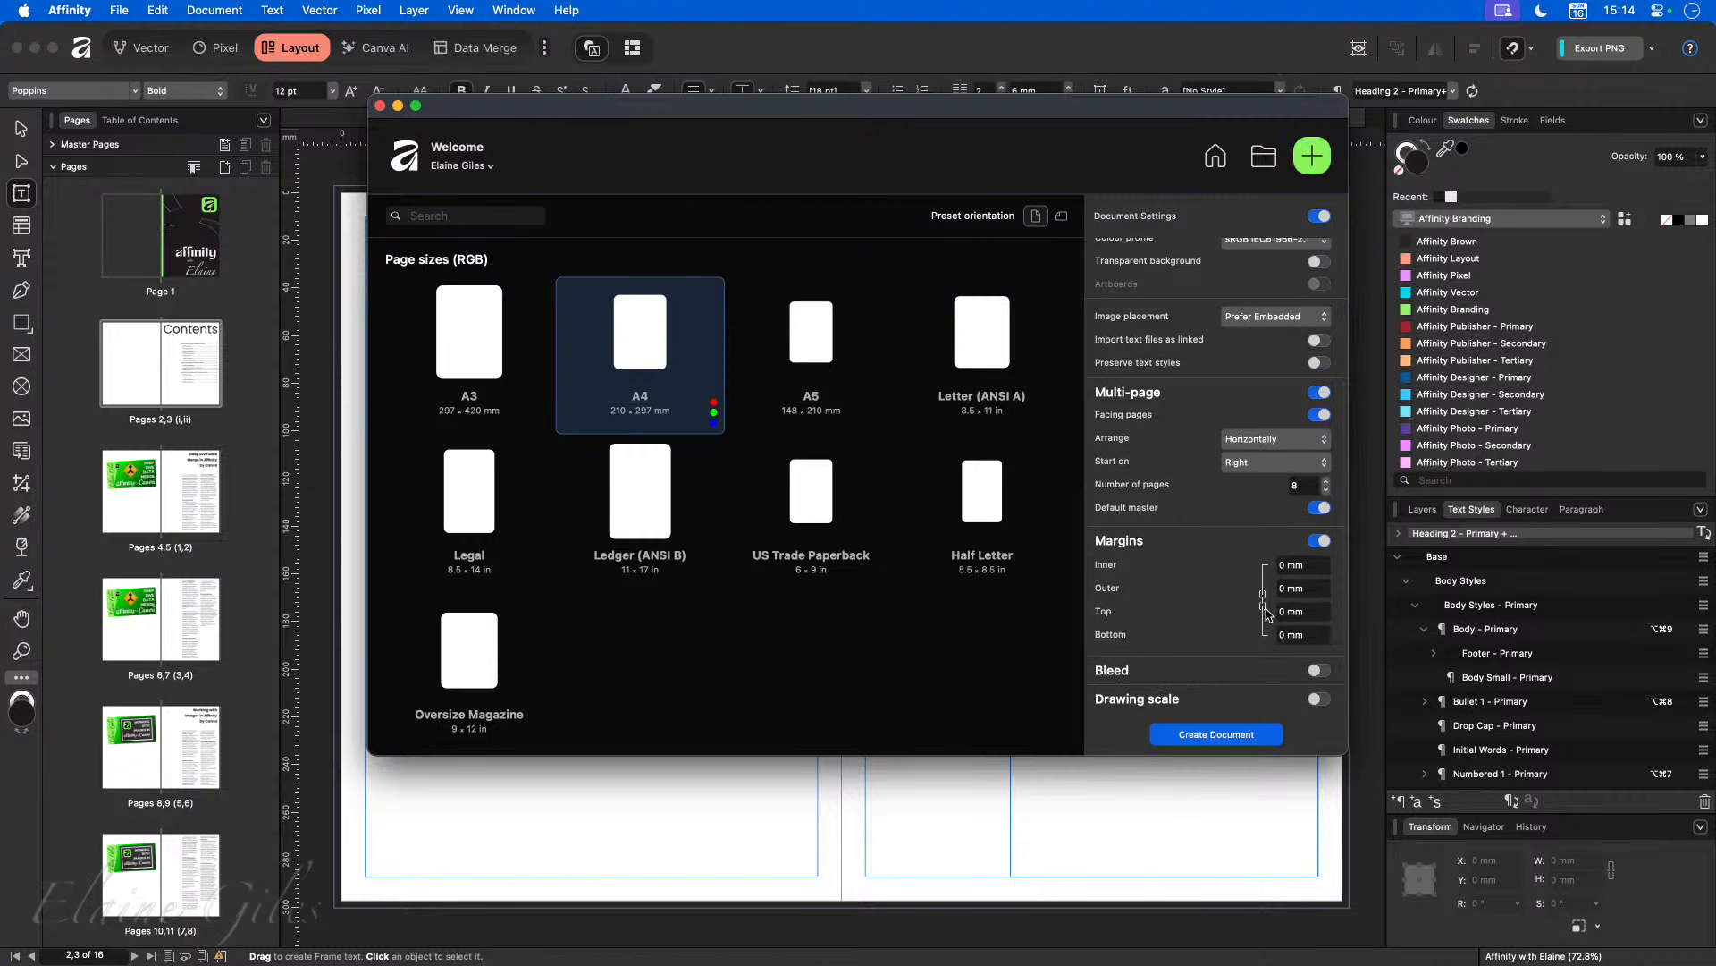
{"action": "key", "text": "Escape"}
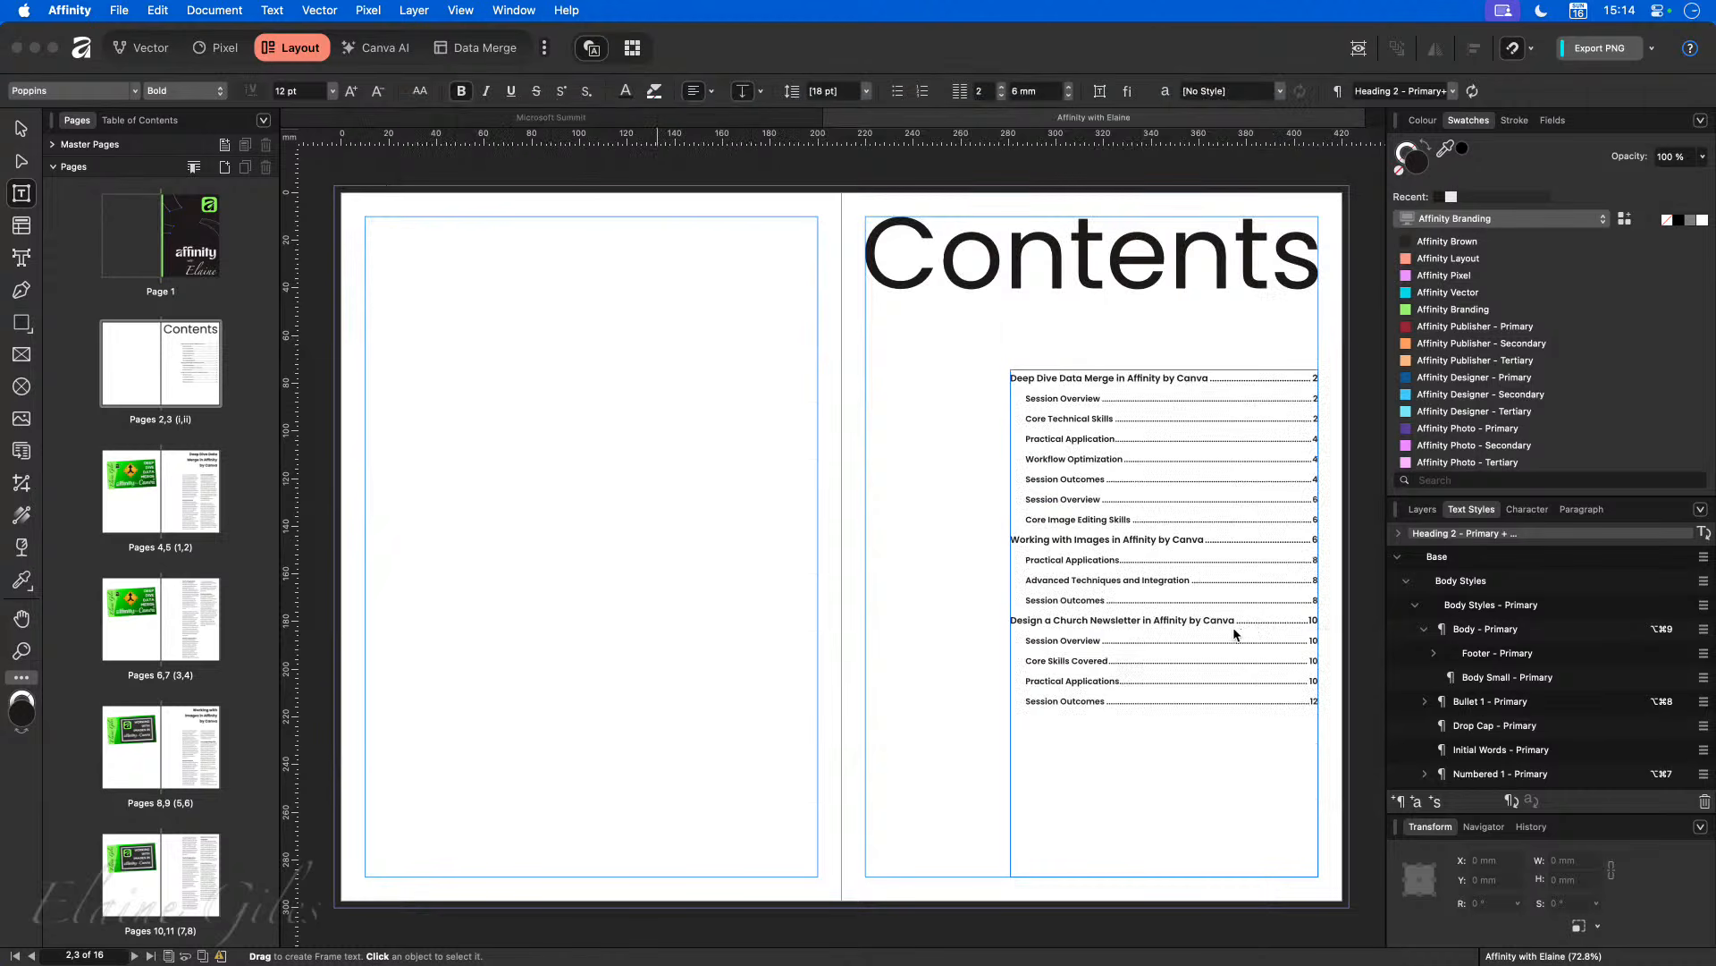
{"action": "key", "text": "super+n"}
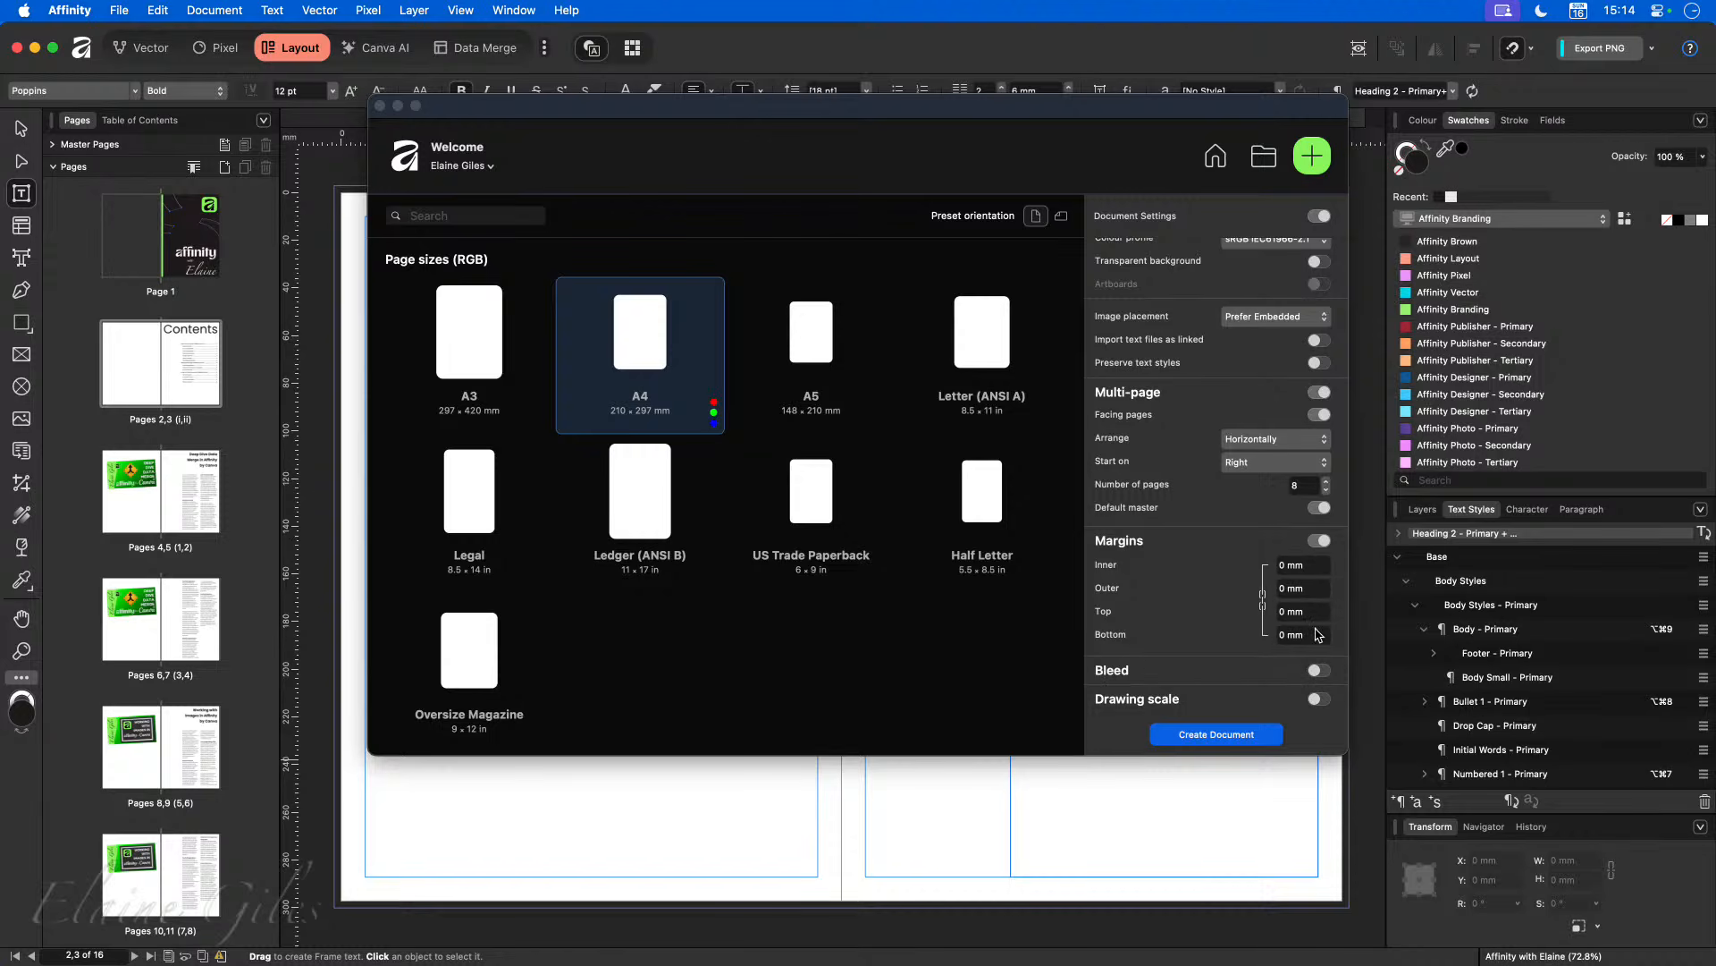
{"action": "left_click", "coordinate": [1318, 565]}
{"action": "type", "text": "10"}
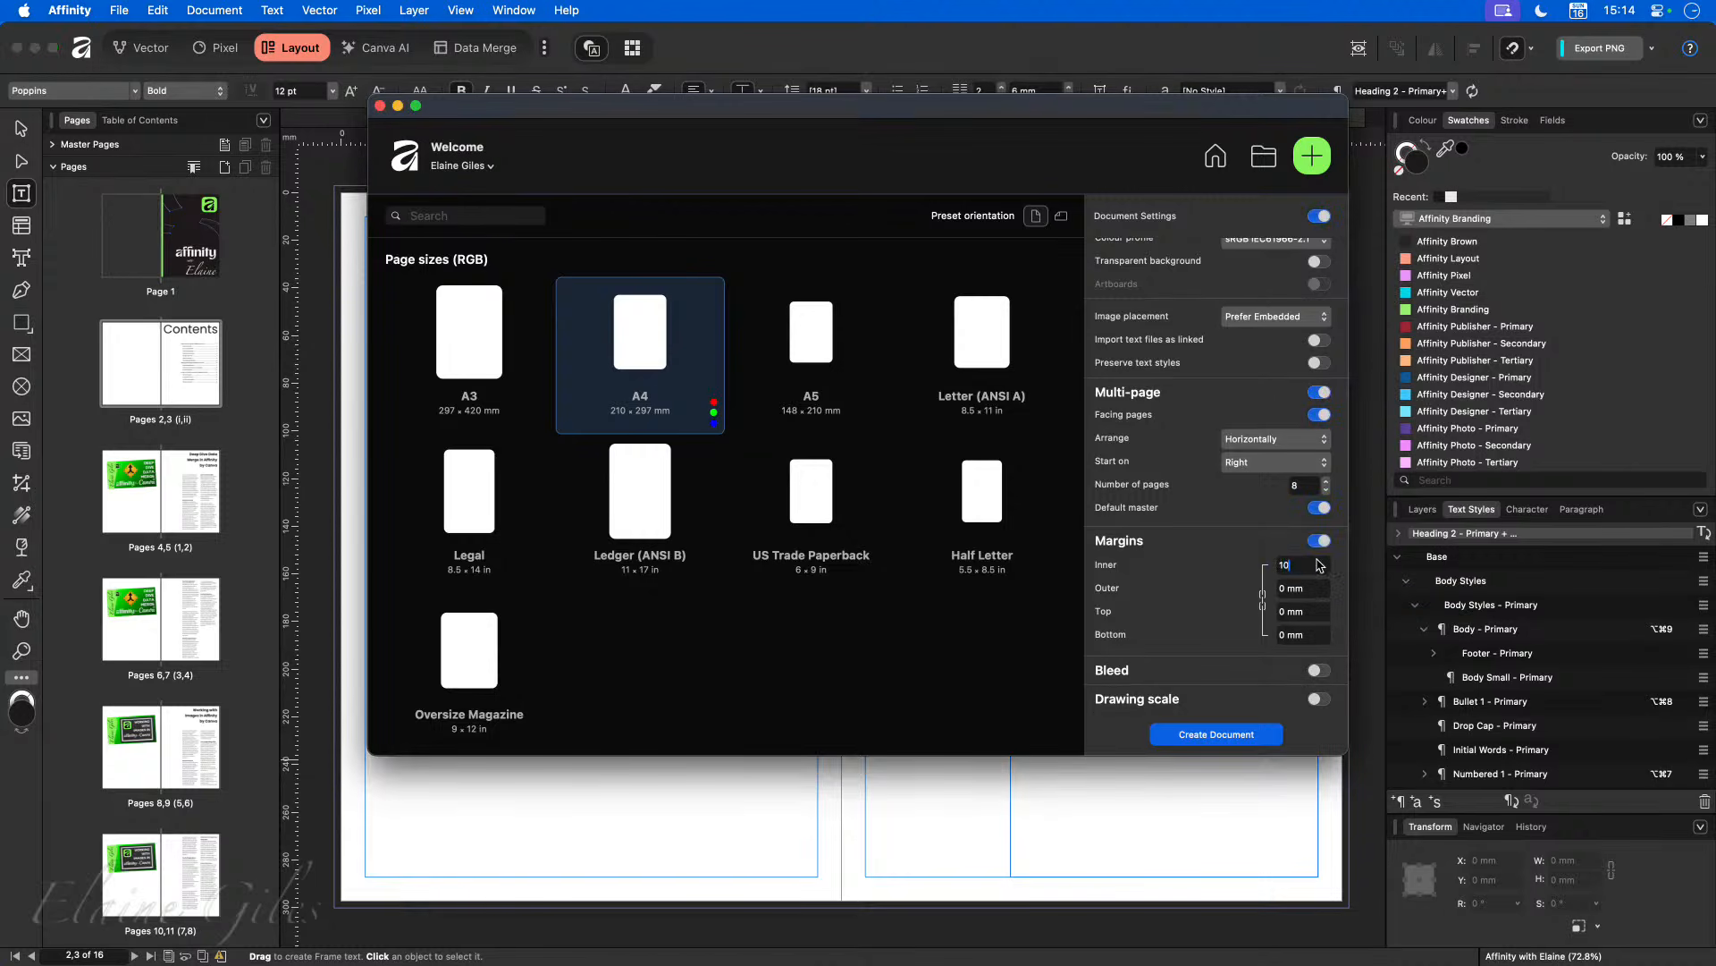
{"action": "key", "text": "Tab"}
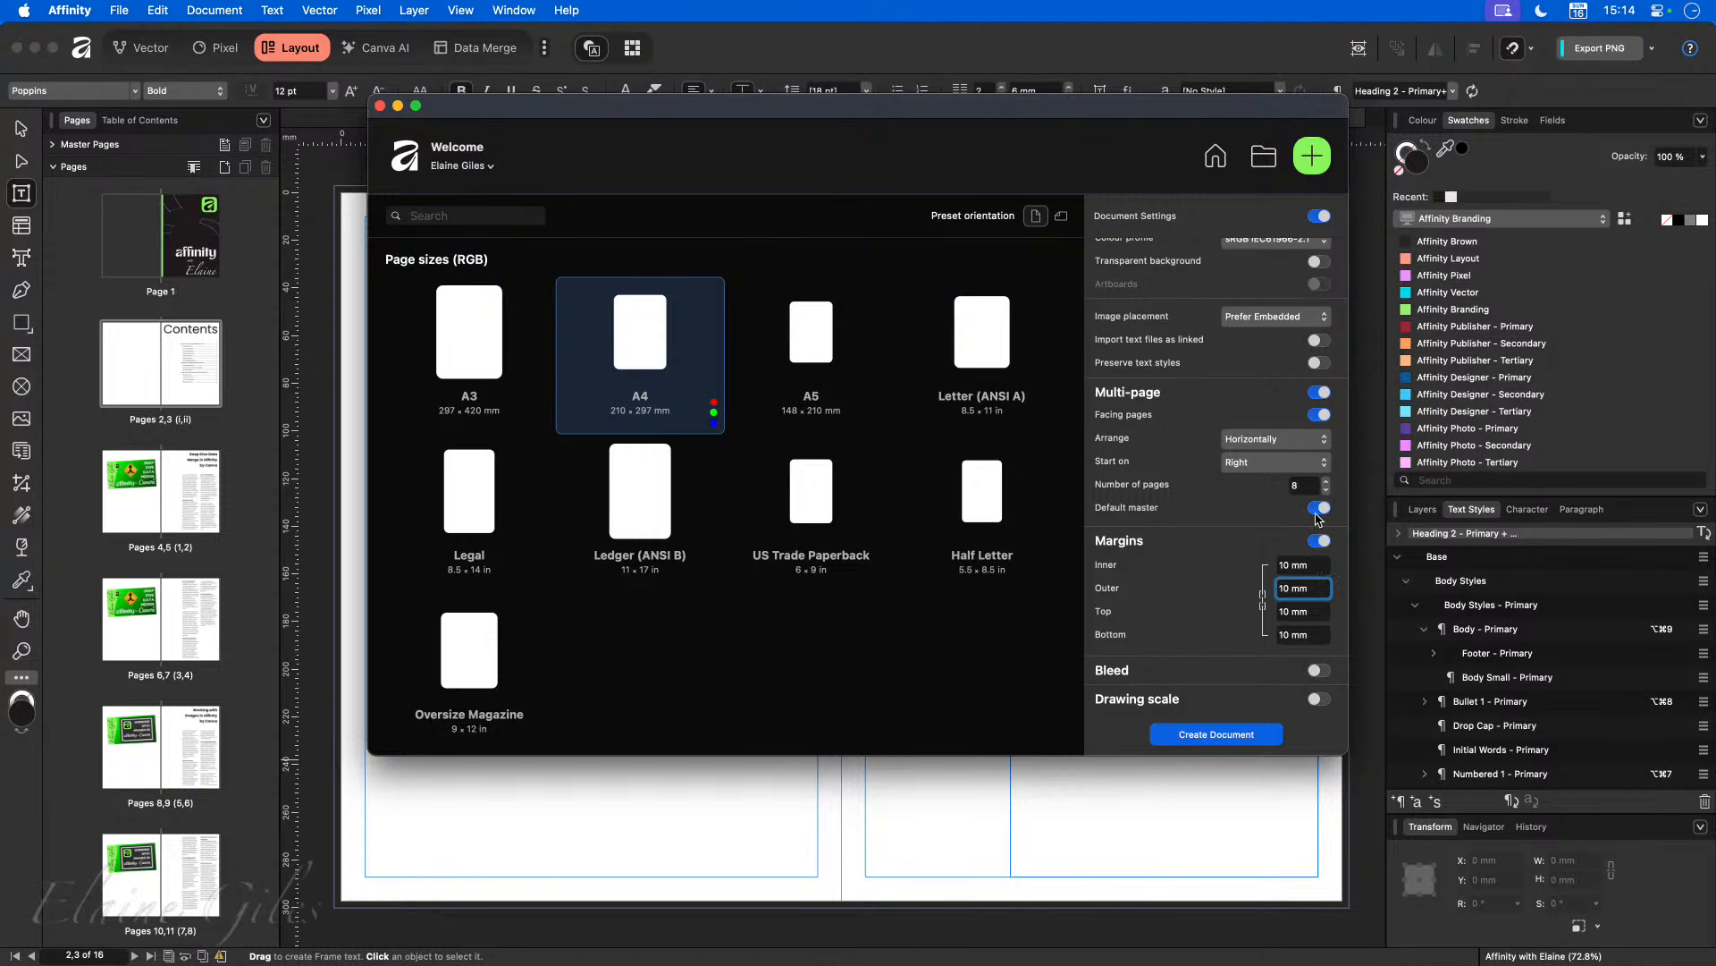
Step: Try a 15 mm bottom margin with the margins linked, and set them back to 10 mm
{"action": "left_click", "coordinate": [1294, 636]}
{"action": "type", "text": "15"}
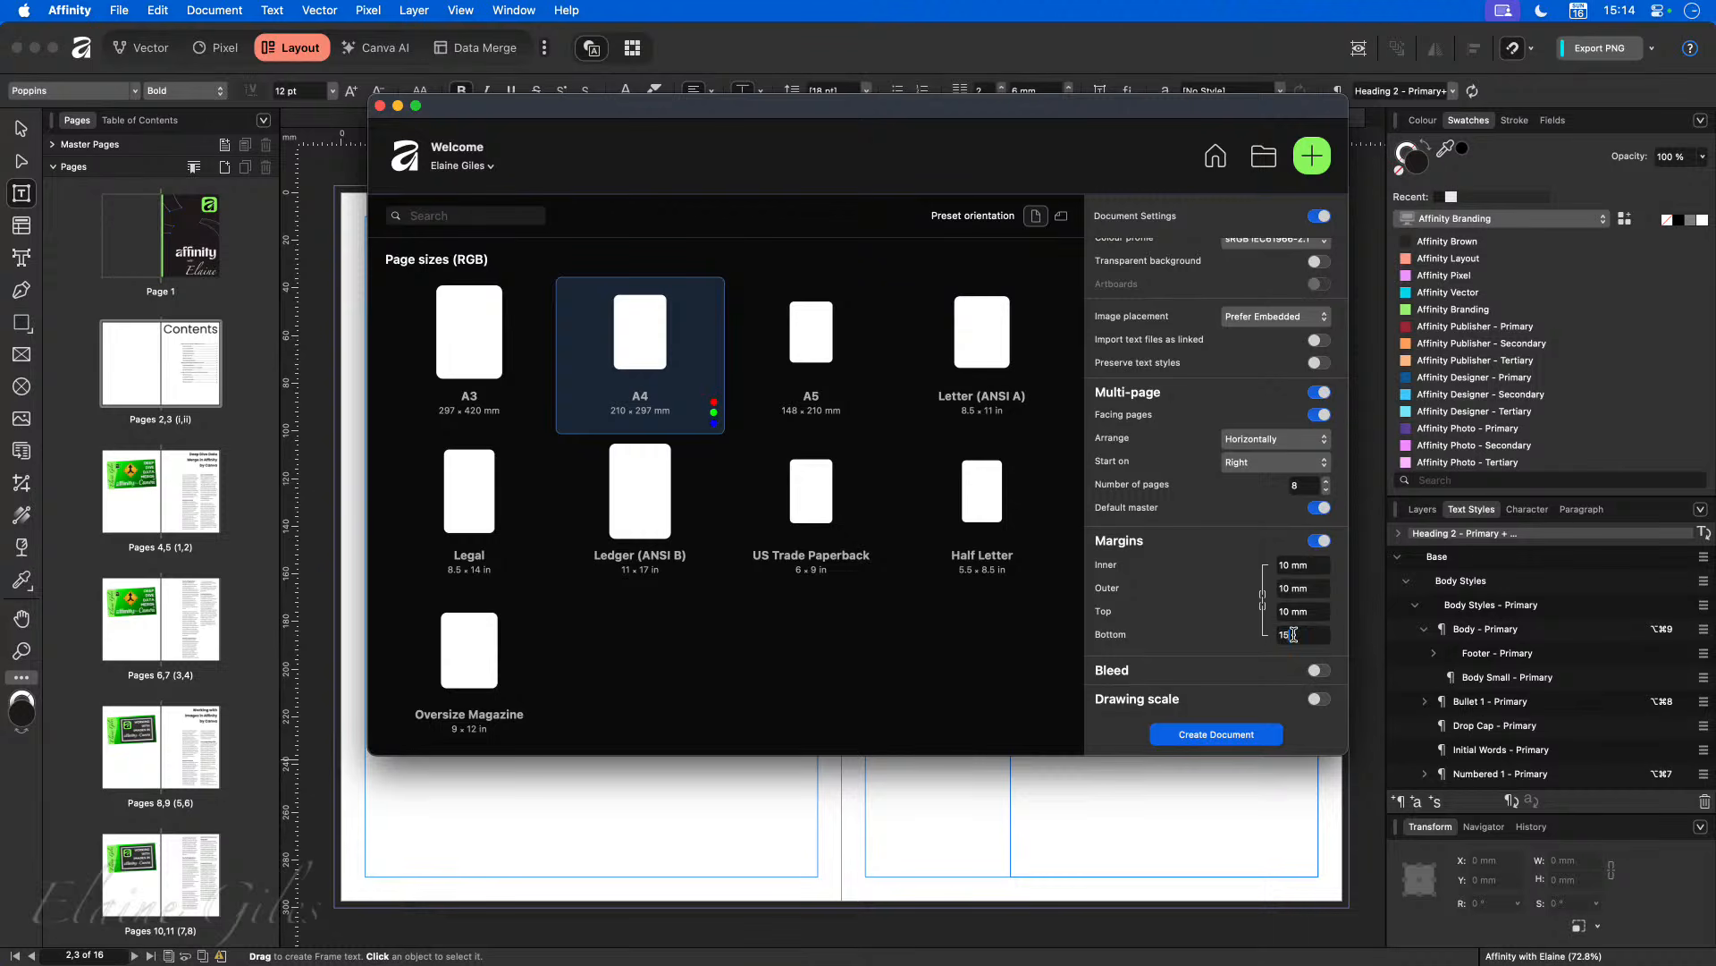
{"action": "key", "text": "Tab"}
{"action": "type", "text": "10"}
{"action": "key", "text": "Tab"}
Step: Unlink the margins to try a 15 mm bottom margin alone, and restore it to 10 mm with the margins relinked
{"action": "left_click", "coordinate": [1262, 600]}
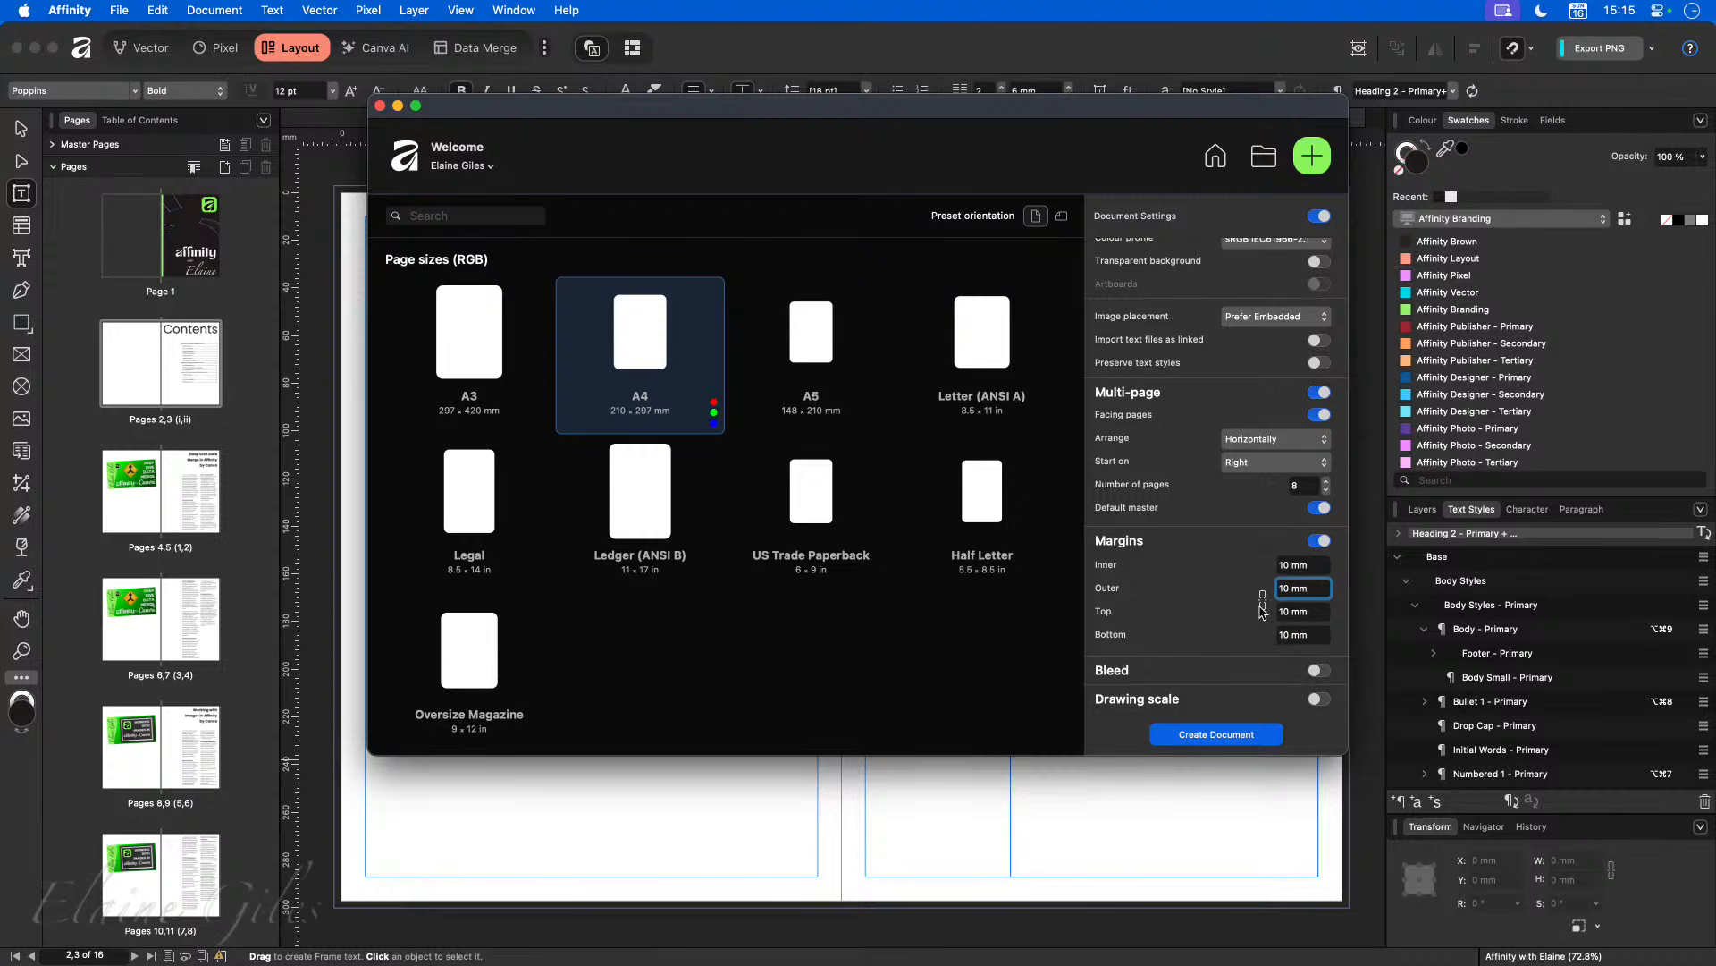
{"action": "left_click", "coordinate": [1294, 634]}
{"action": "type", "text": "15"}
{"action": "key", "text": "Tab"}
{"action": "left_click", "coordinate": [1295, 636]}
{"action": "type", "text": "10"}
{"action": "left_click", "coordinate": [1263, 599]}
Step: Enable bleed and set it to 3 mm on all four sides
{"action": "left_click", "coordinate": [1325, 671]}
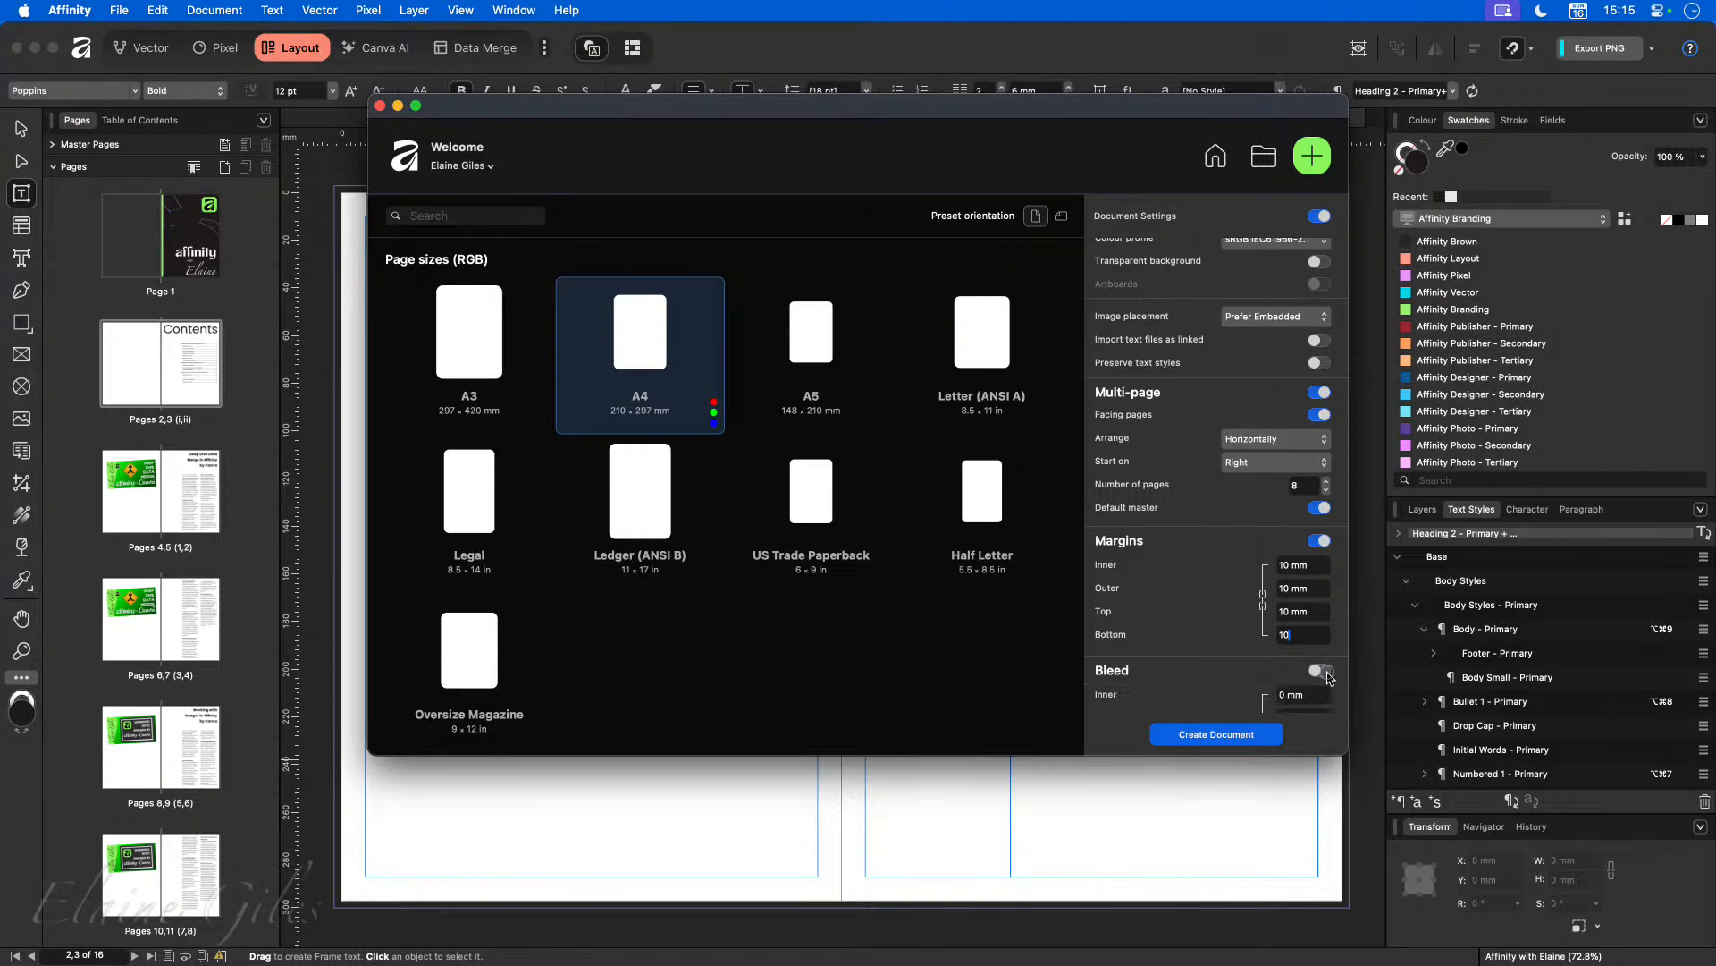
{"action": "scroll", "coordinate": [1260, 679], "scroll_direction": "down", "scroll_amount": 3}
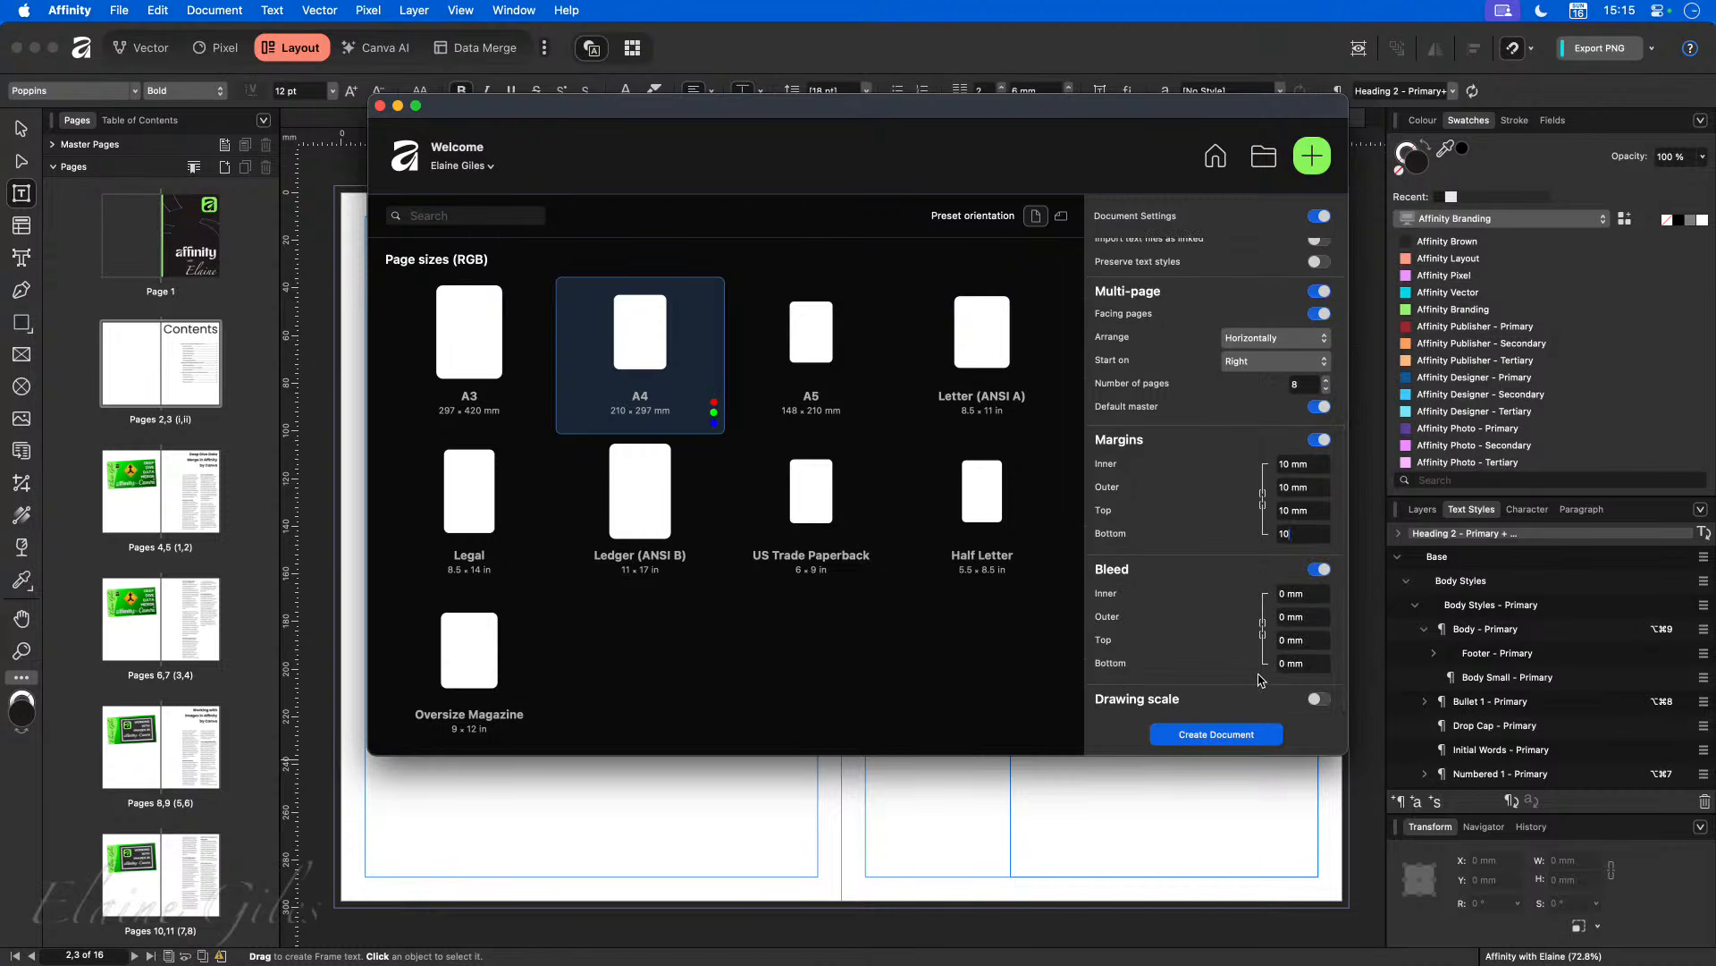
{"action": "left_click", "coordinate": [1312, 592]}
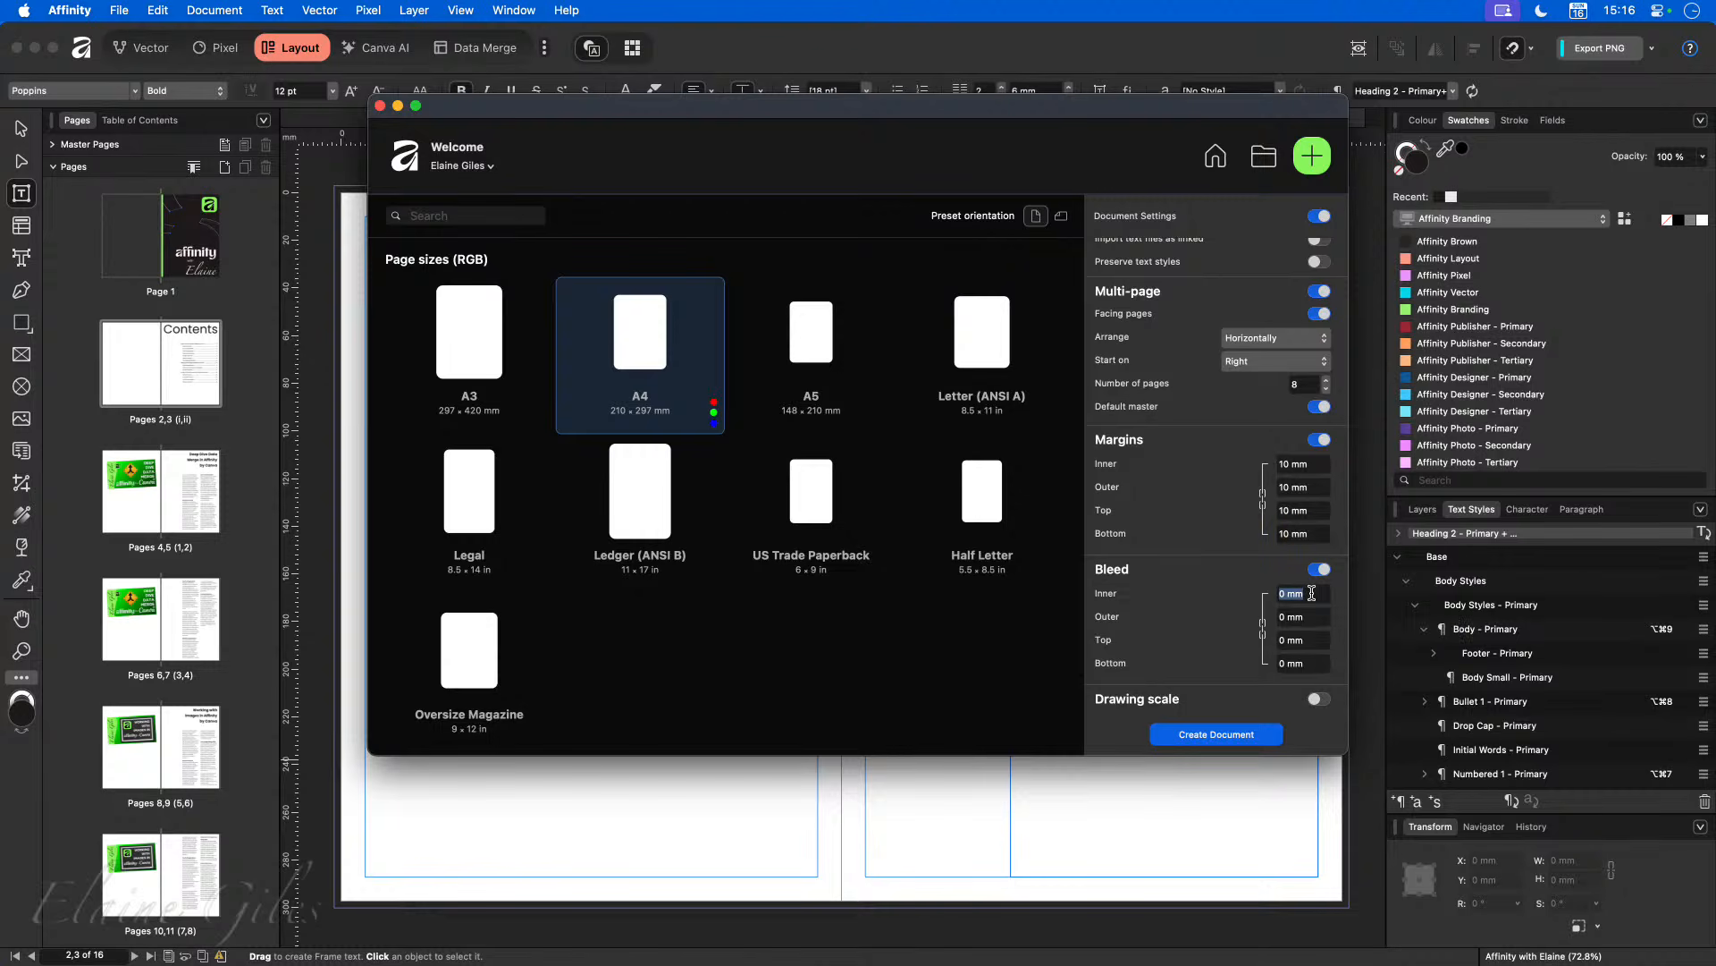
{"action": "type", "text": "3"}
{"action": "key", "text": "Tab"}
Step: Check the document settings from top to bottom and create the document
{"action": "scroll", "coordinate": [1216, 565], "scroll_direction": "up", "scroll_amount": 3}
{"action": "scroll", "coordinate": [1216, 565], "scroll_direction": "up", "scroll_amount": 5}
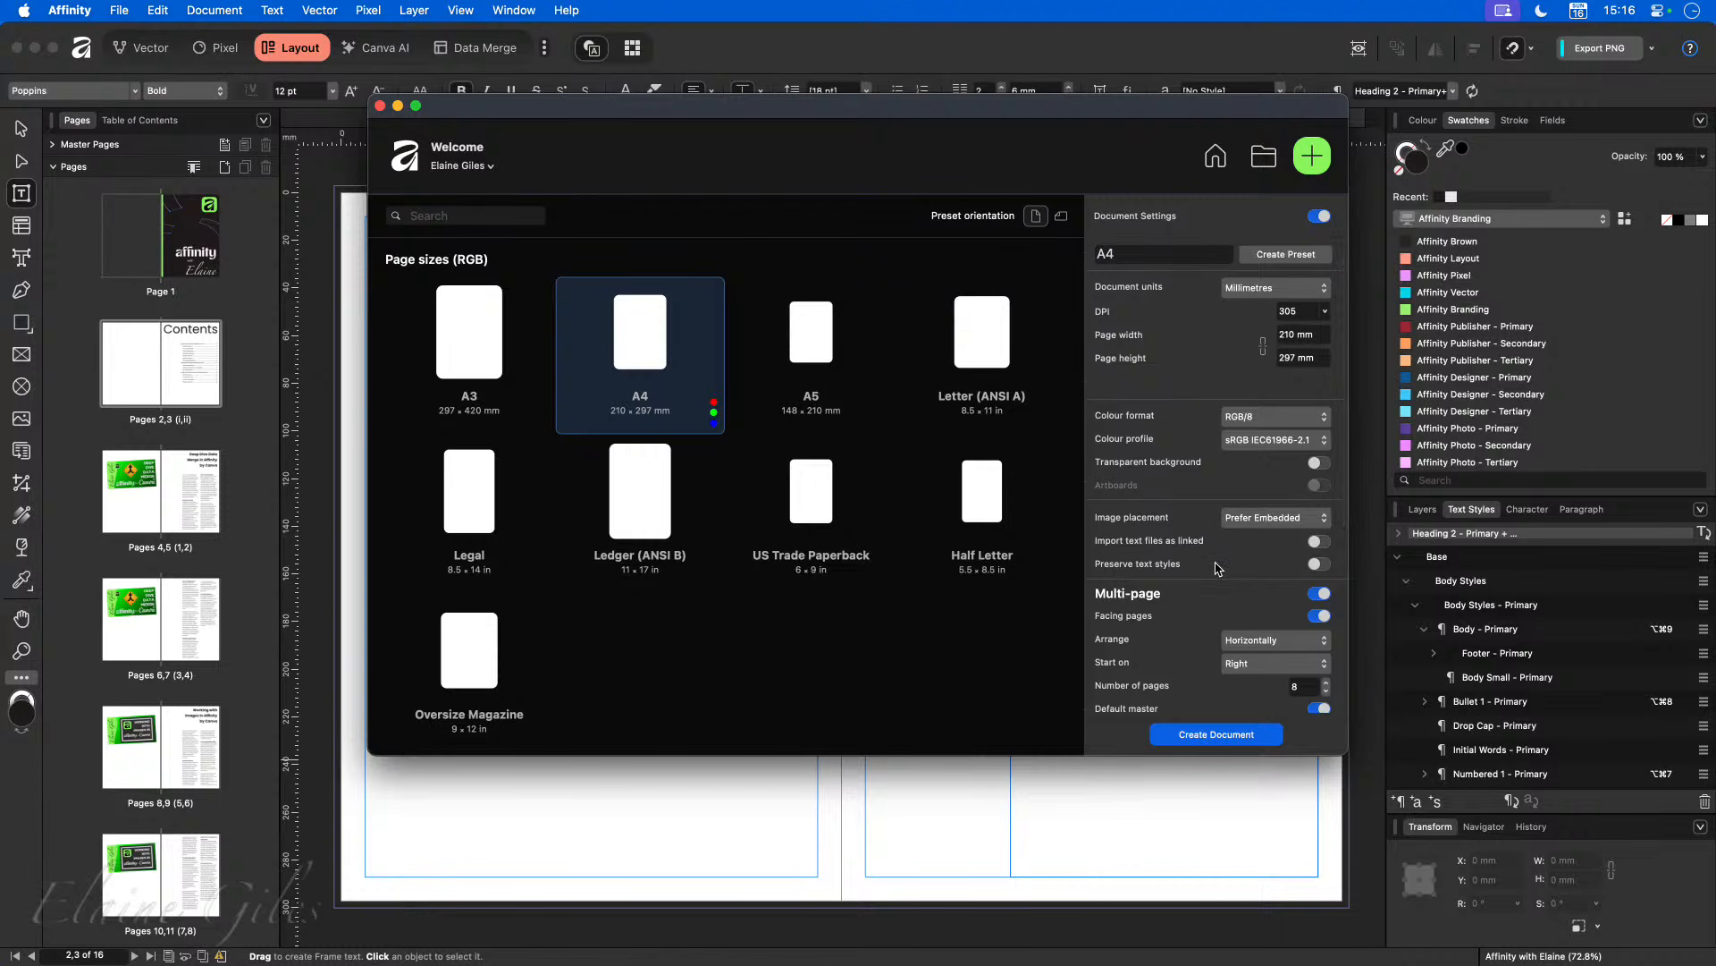
{"action": "scroll", "coordinate": [1216, 568], "scroll_direction": "down", "scroll_amount": 5}
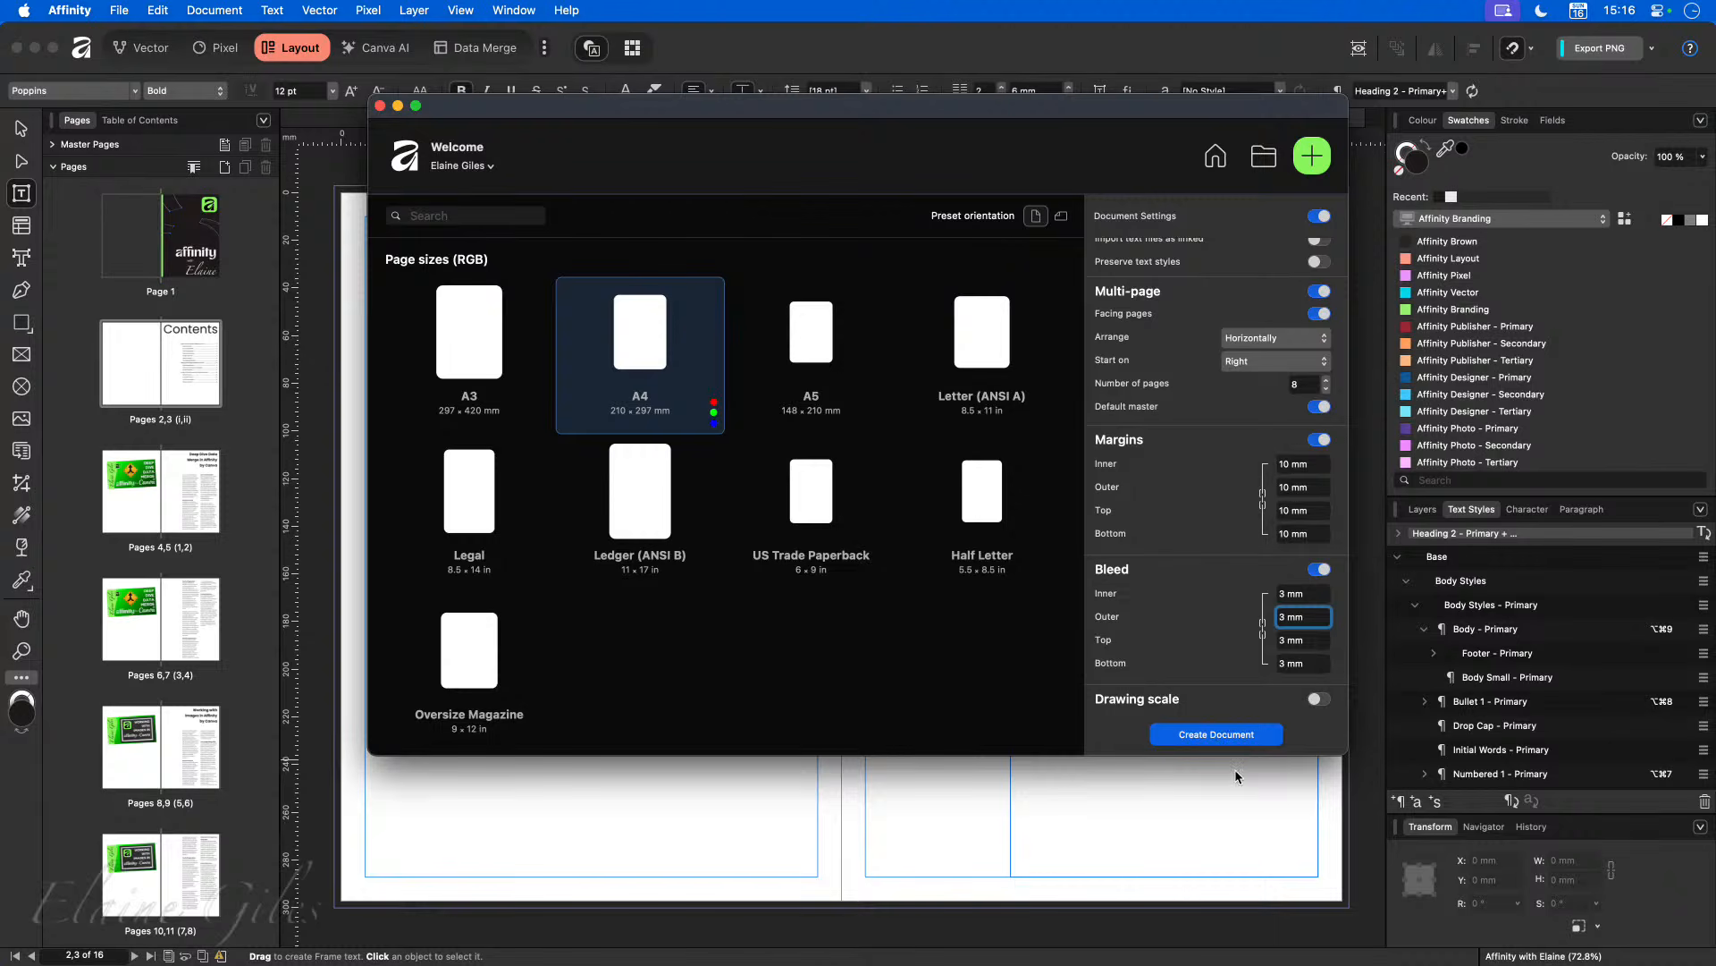
{"action": "left_click", "coordinate": [1213, 734]}
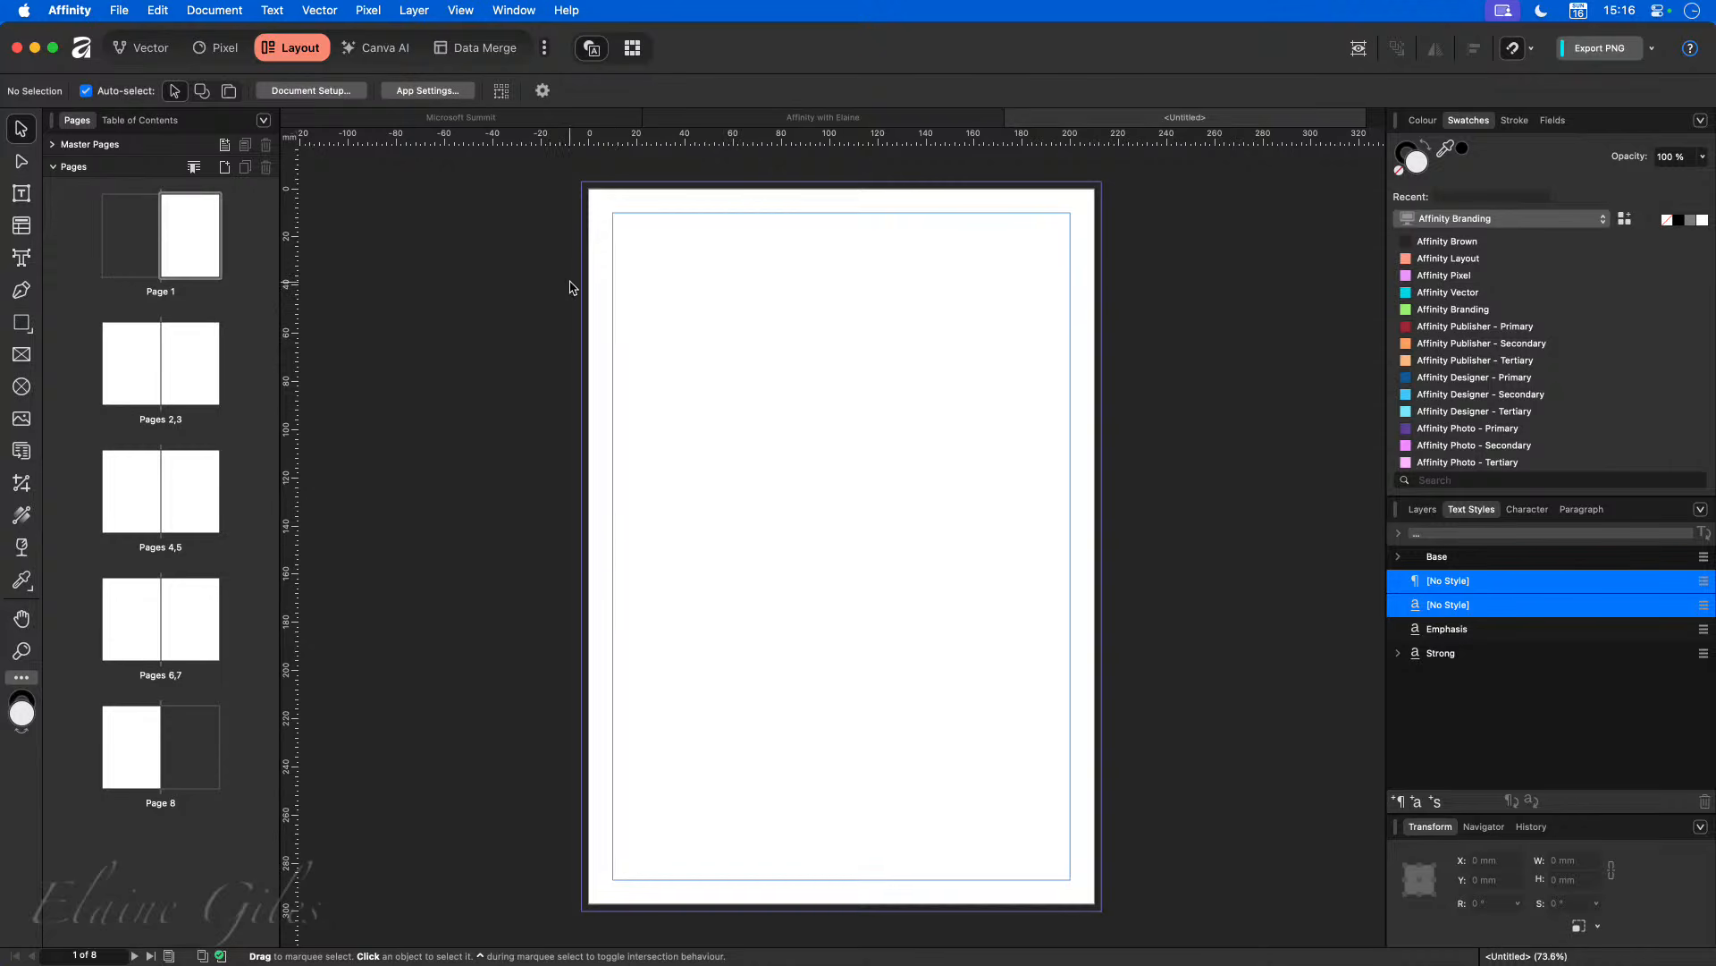
Step: Examine the bleed and margin guides at page 1's upper-left corner and return to the full-page view
{"action": "scroll", "coordinate": [591, 193], "scroll_direction": "up", "scroll_amount": 6}
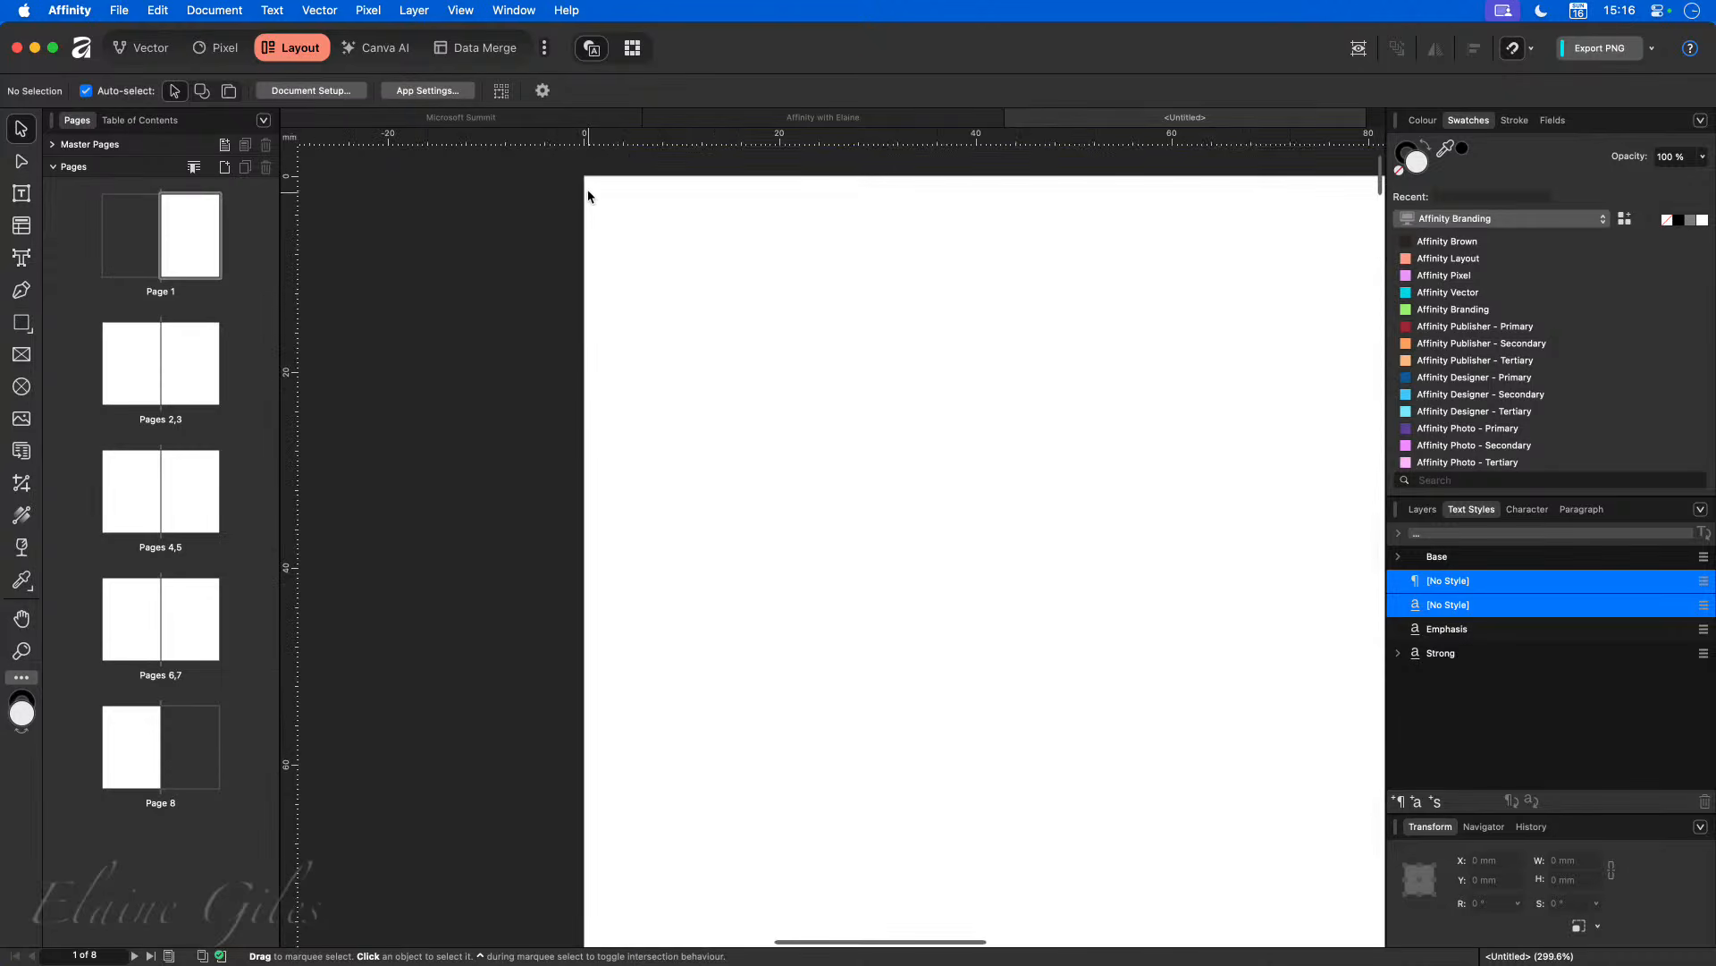
{"action": "scroll", "coordinate": [588, 196], "scroll_direction": "up", "scroll_amount": 5}
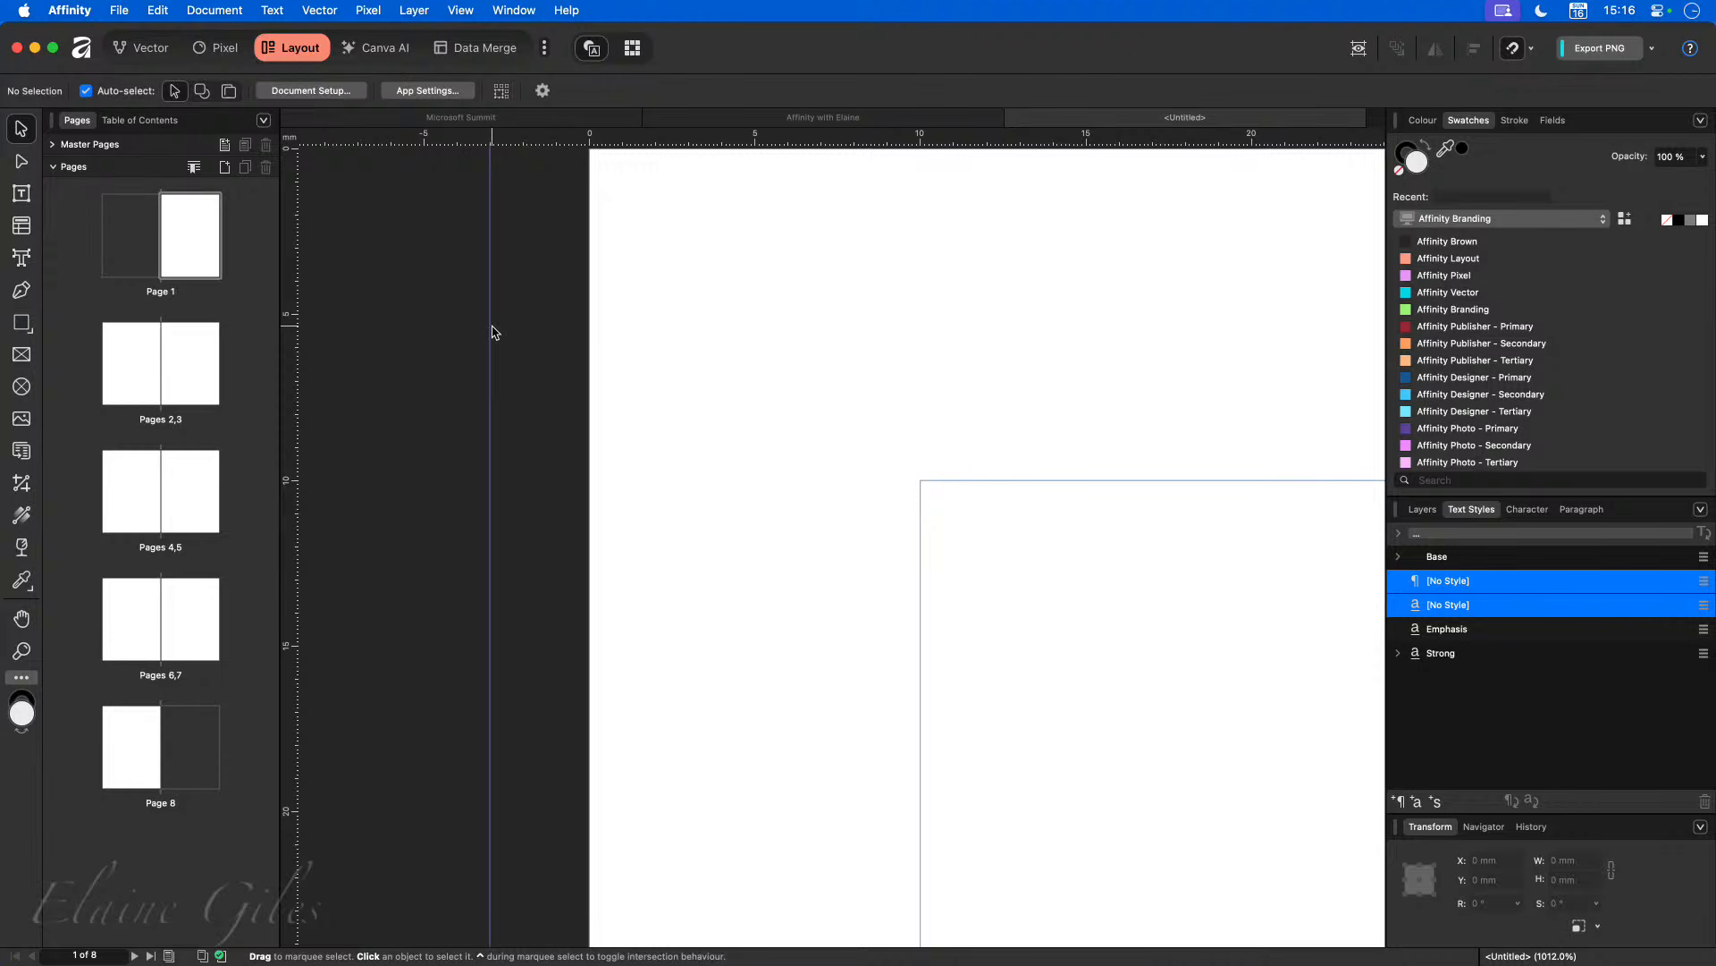
{"action": "key", "text": "super+0"}
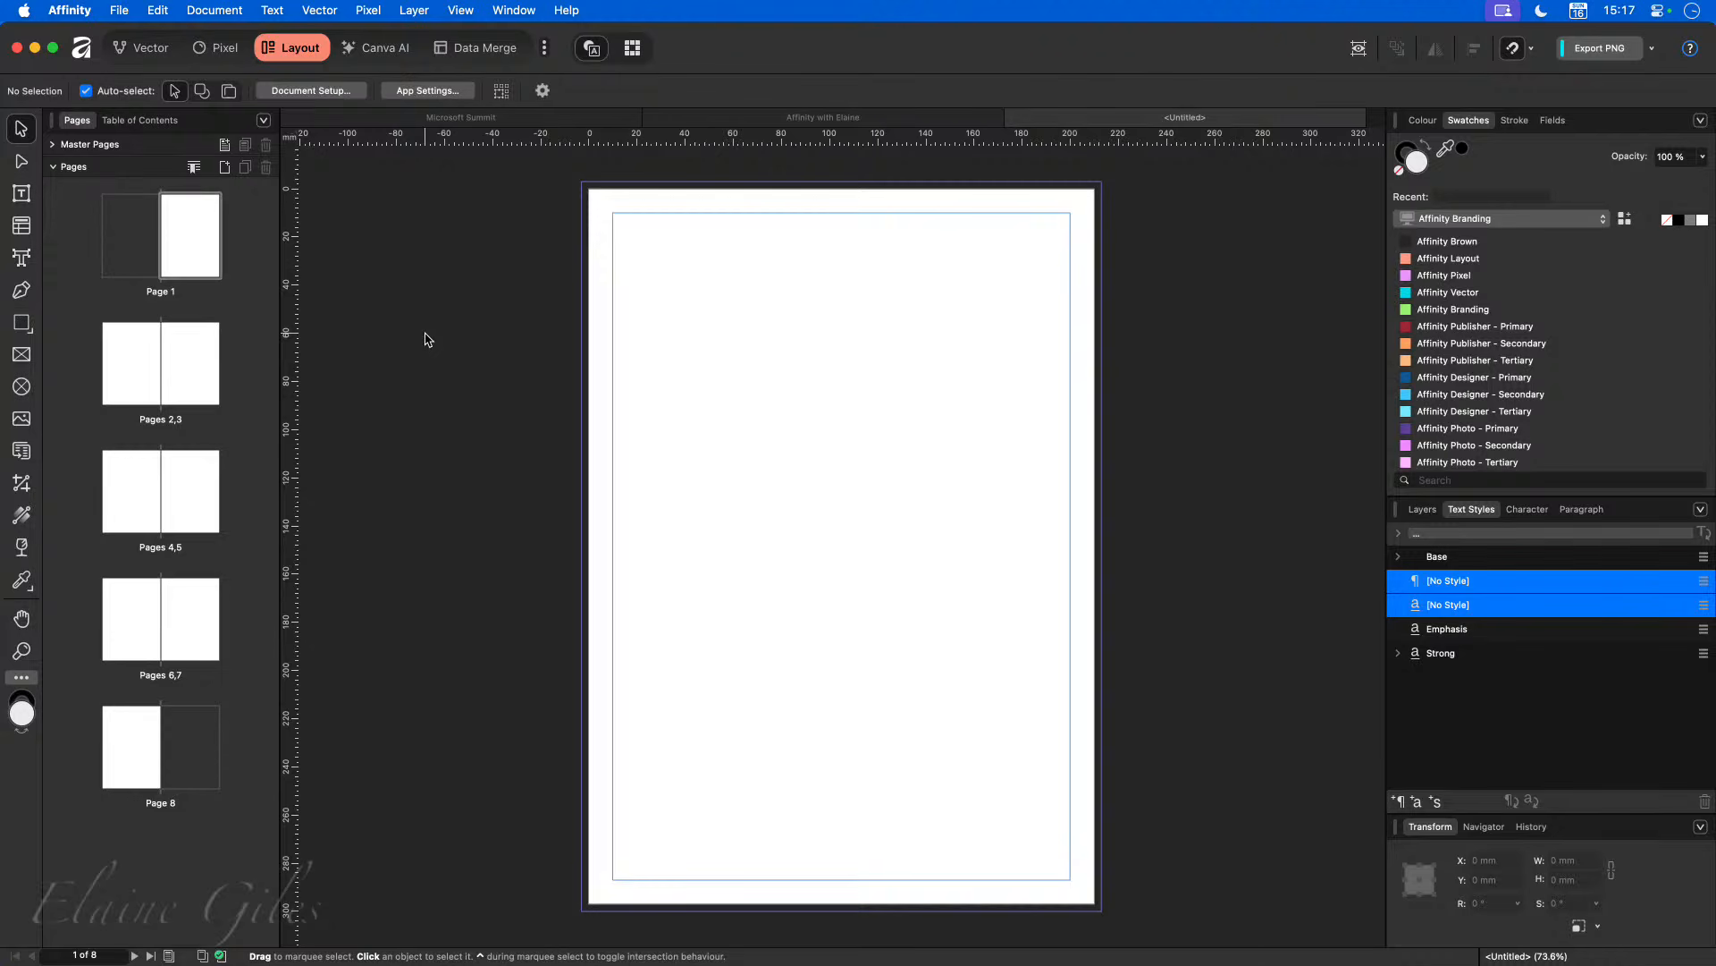
Step: Search the application's commands for "base" and open the Baseline Grid settings
{"action": "left_click", "coordinate": [573, 9]}
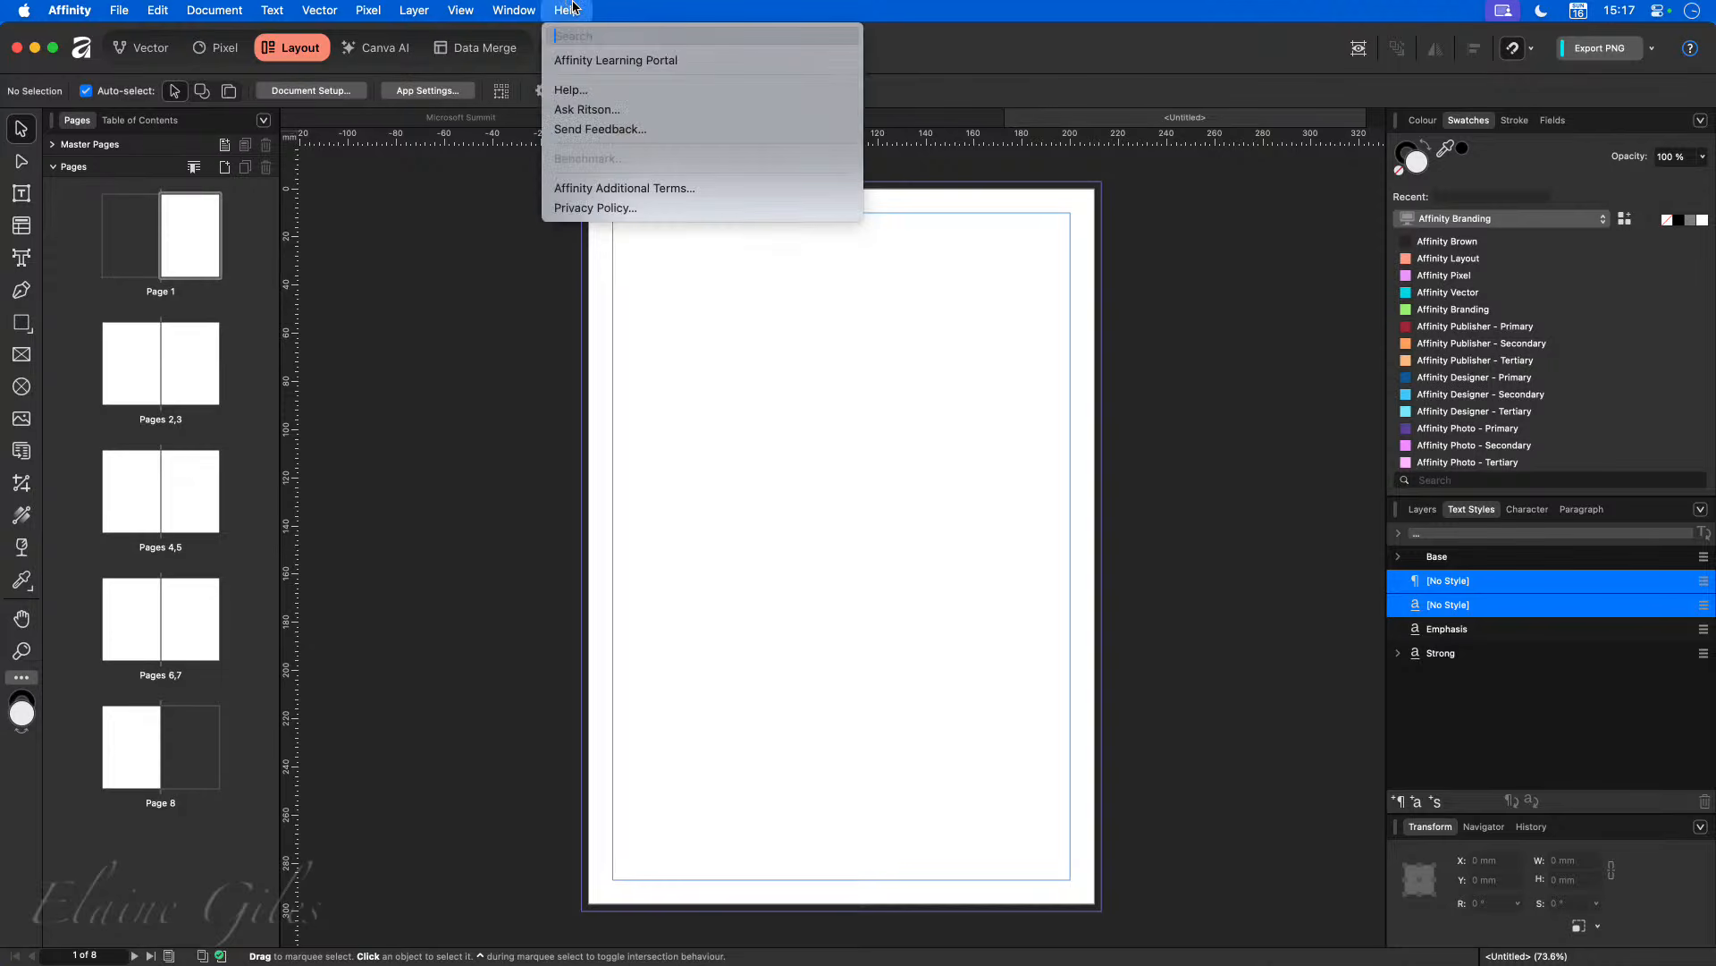
{"action": "type", "text": "base"}
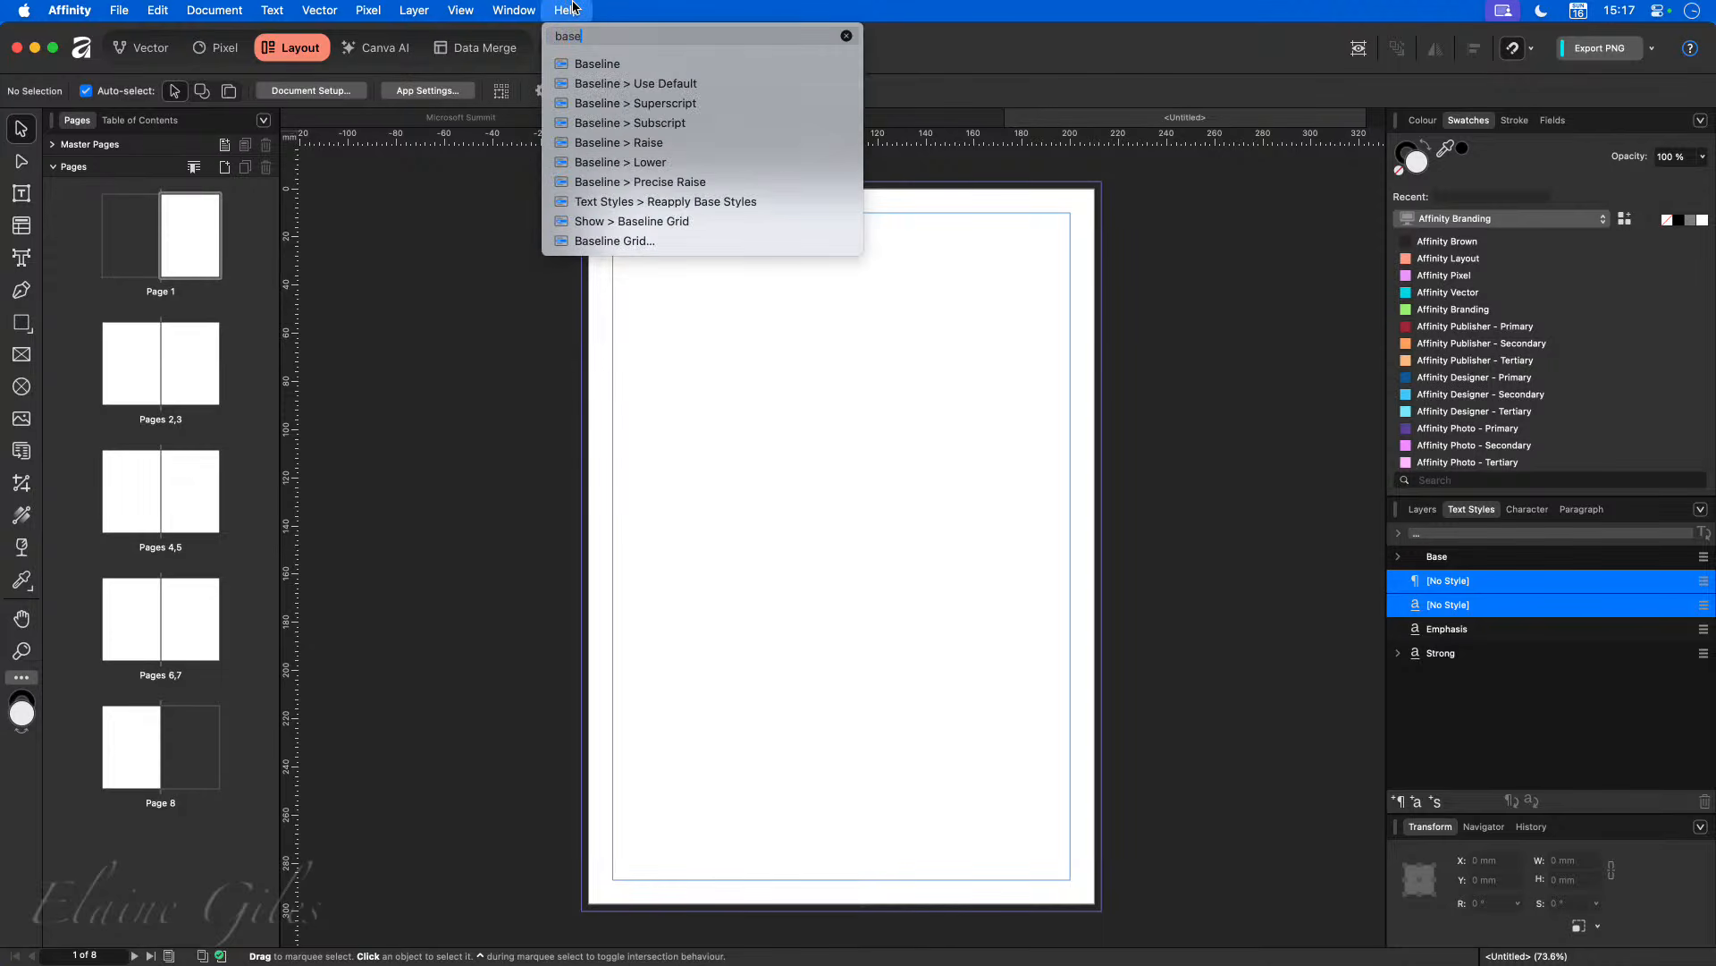
{"action": "key", "text": "Down"}
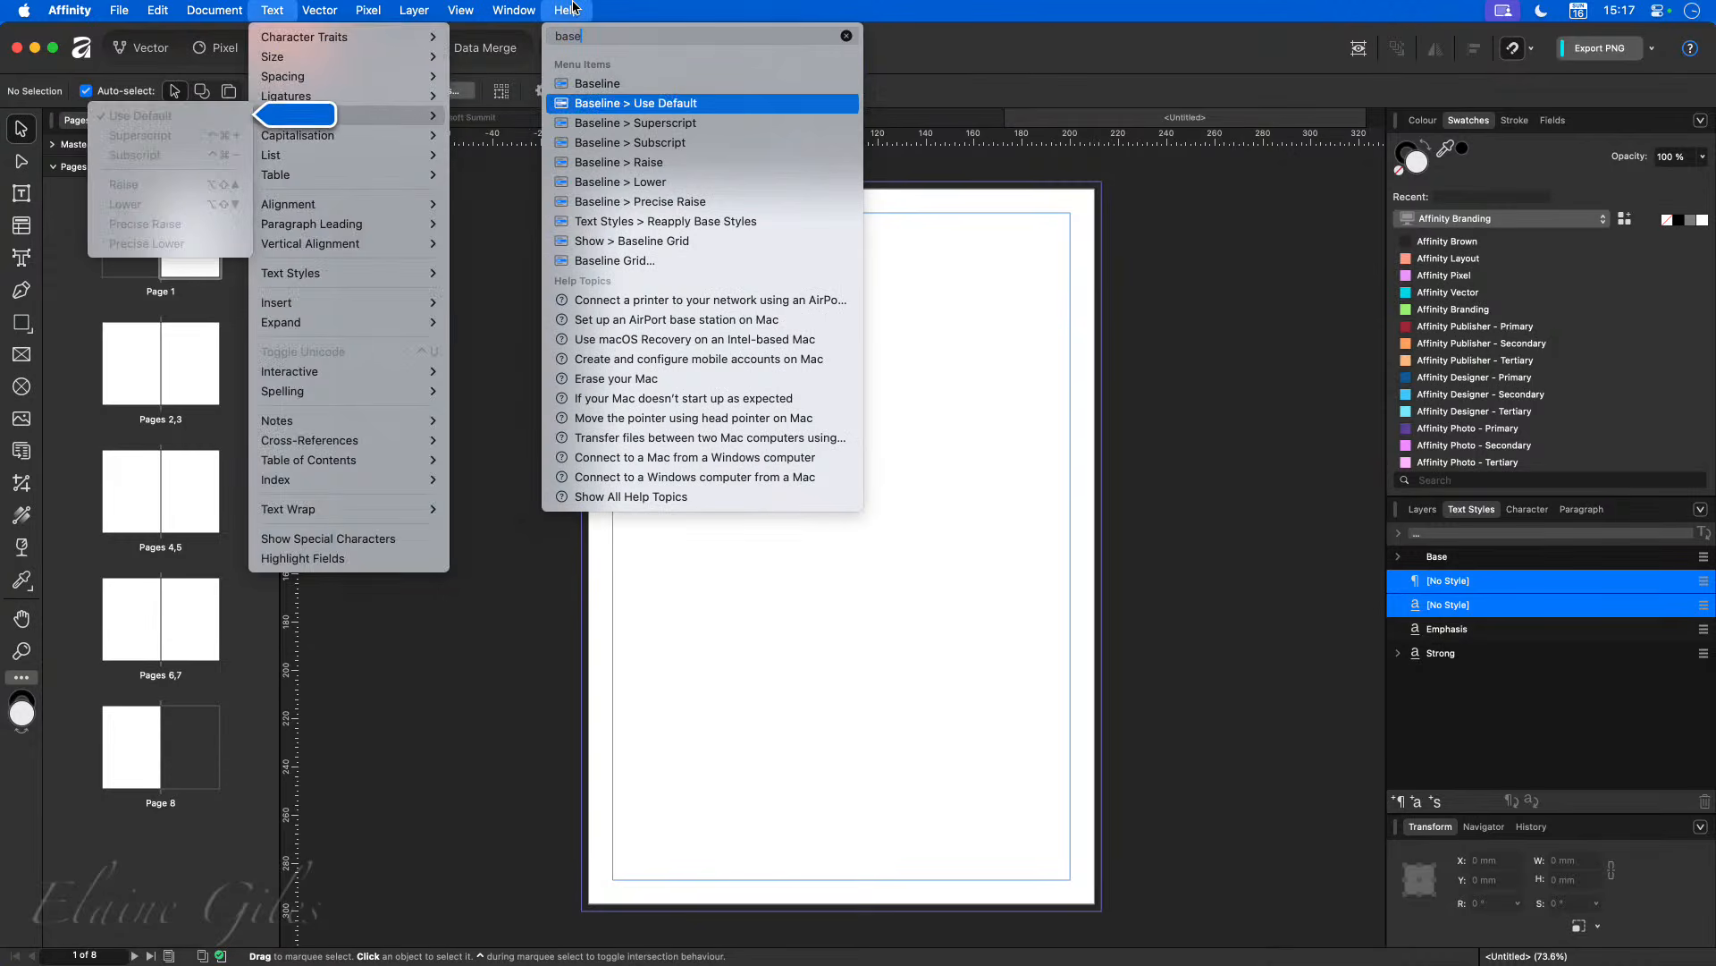
{"action": "key", "text": "Down"}
{"action": "key", "text": "Down"}
{"action": "key", "text": "Down"}
{"action": "key", "text": "Down"}
{"action": "key", "text": "Down"}
{"action": "key", "text": "Down"}
{"action": "key", "text": "Down"}
{"action": "key", "text": "Down"}
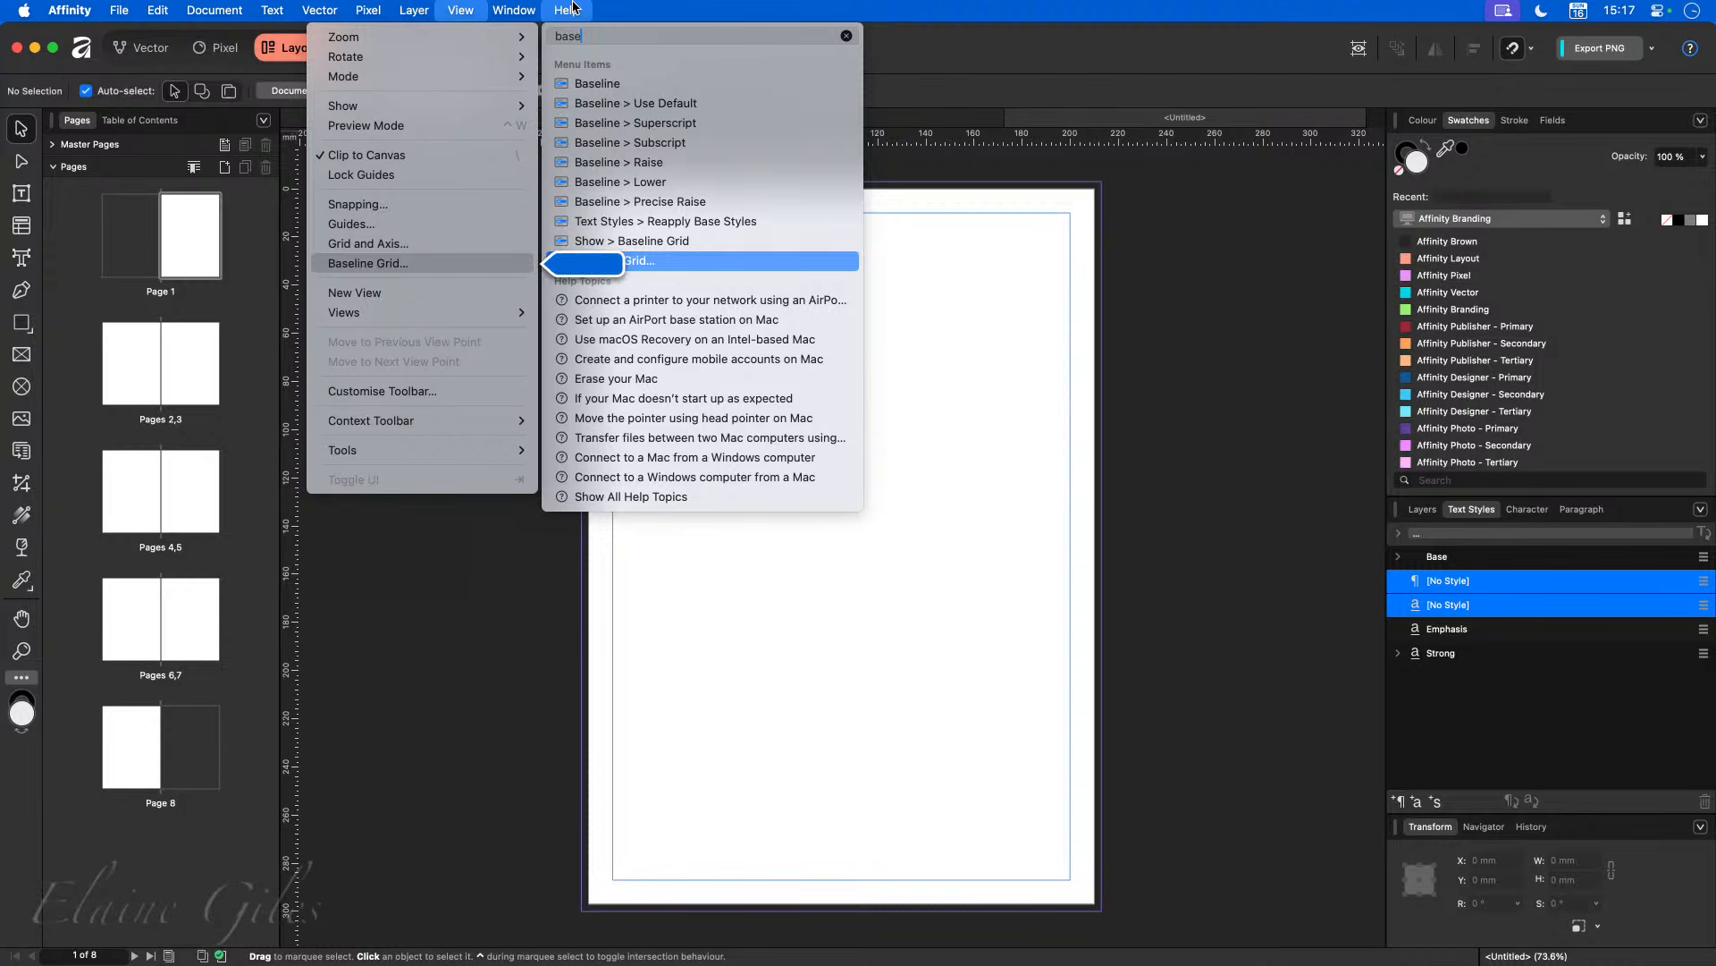
{"action": "key", "text": "Return"}
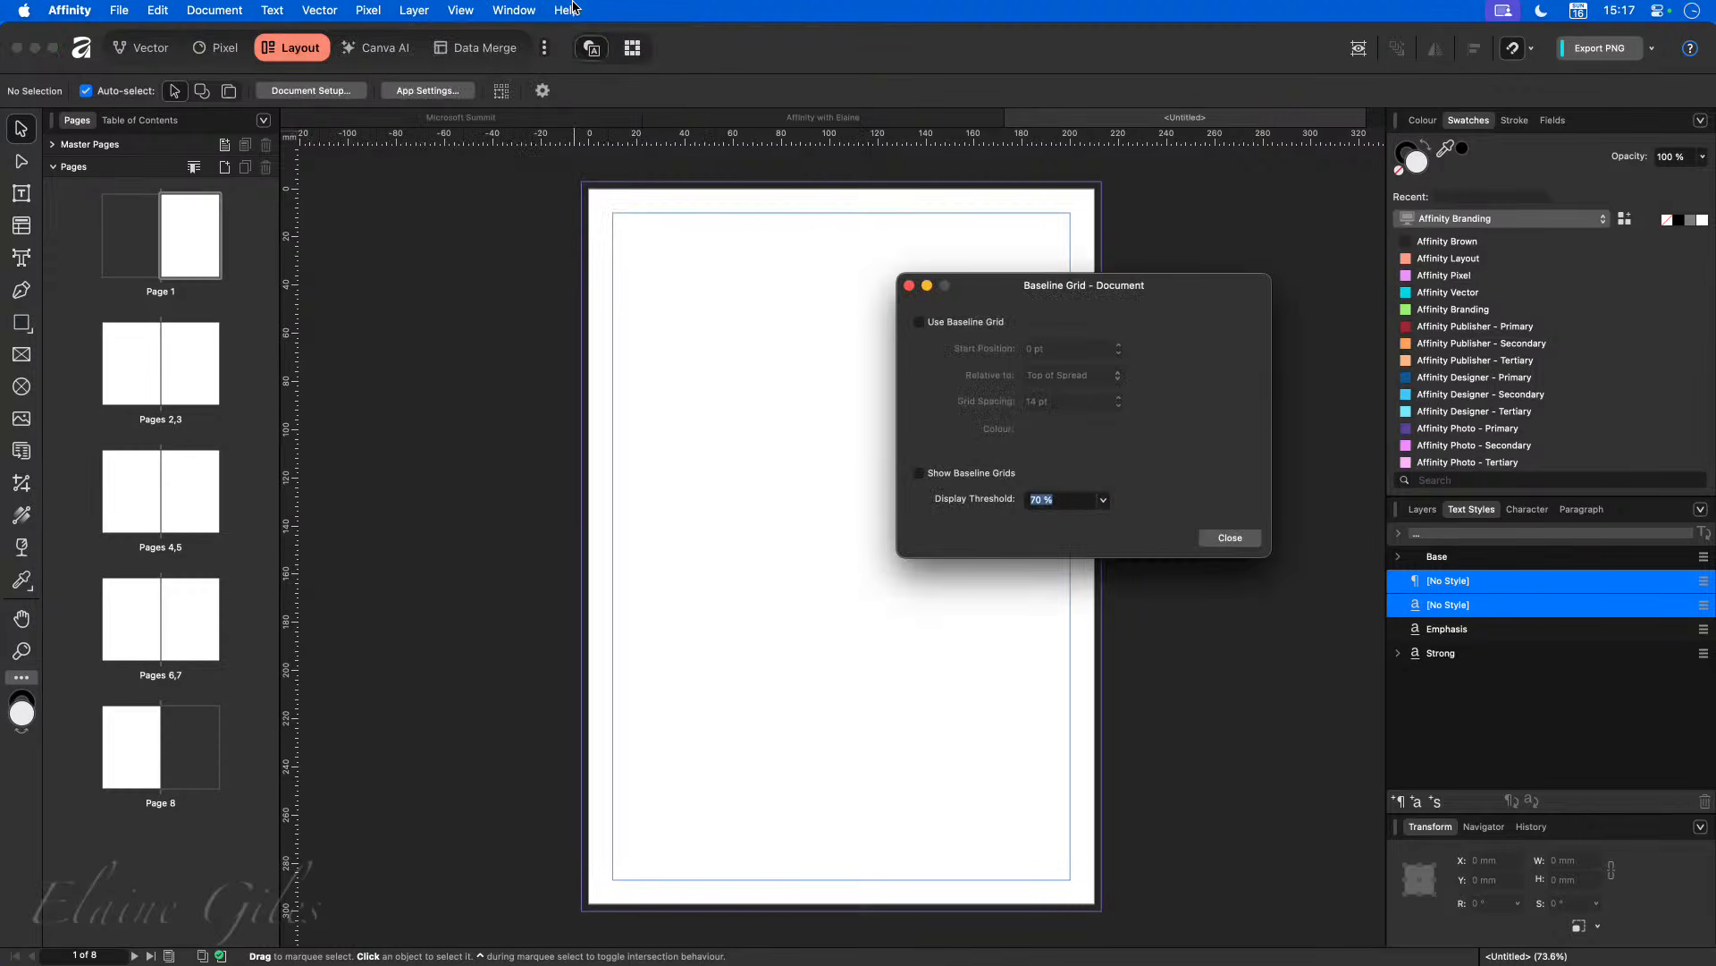
Step: Enable the document's baseline grid, preview its lines on the page, hide them again and close the settings
{"action": "left_click_drag", "start_coordinate": [1195, 289], "coordinate": [928, 297]}
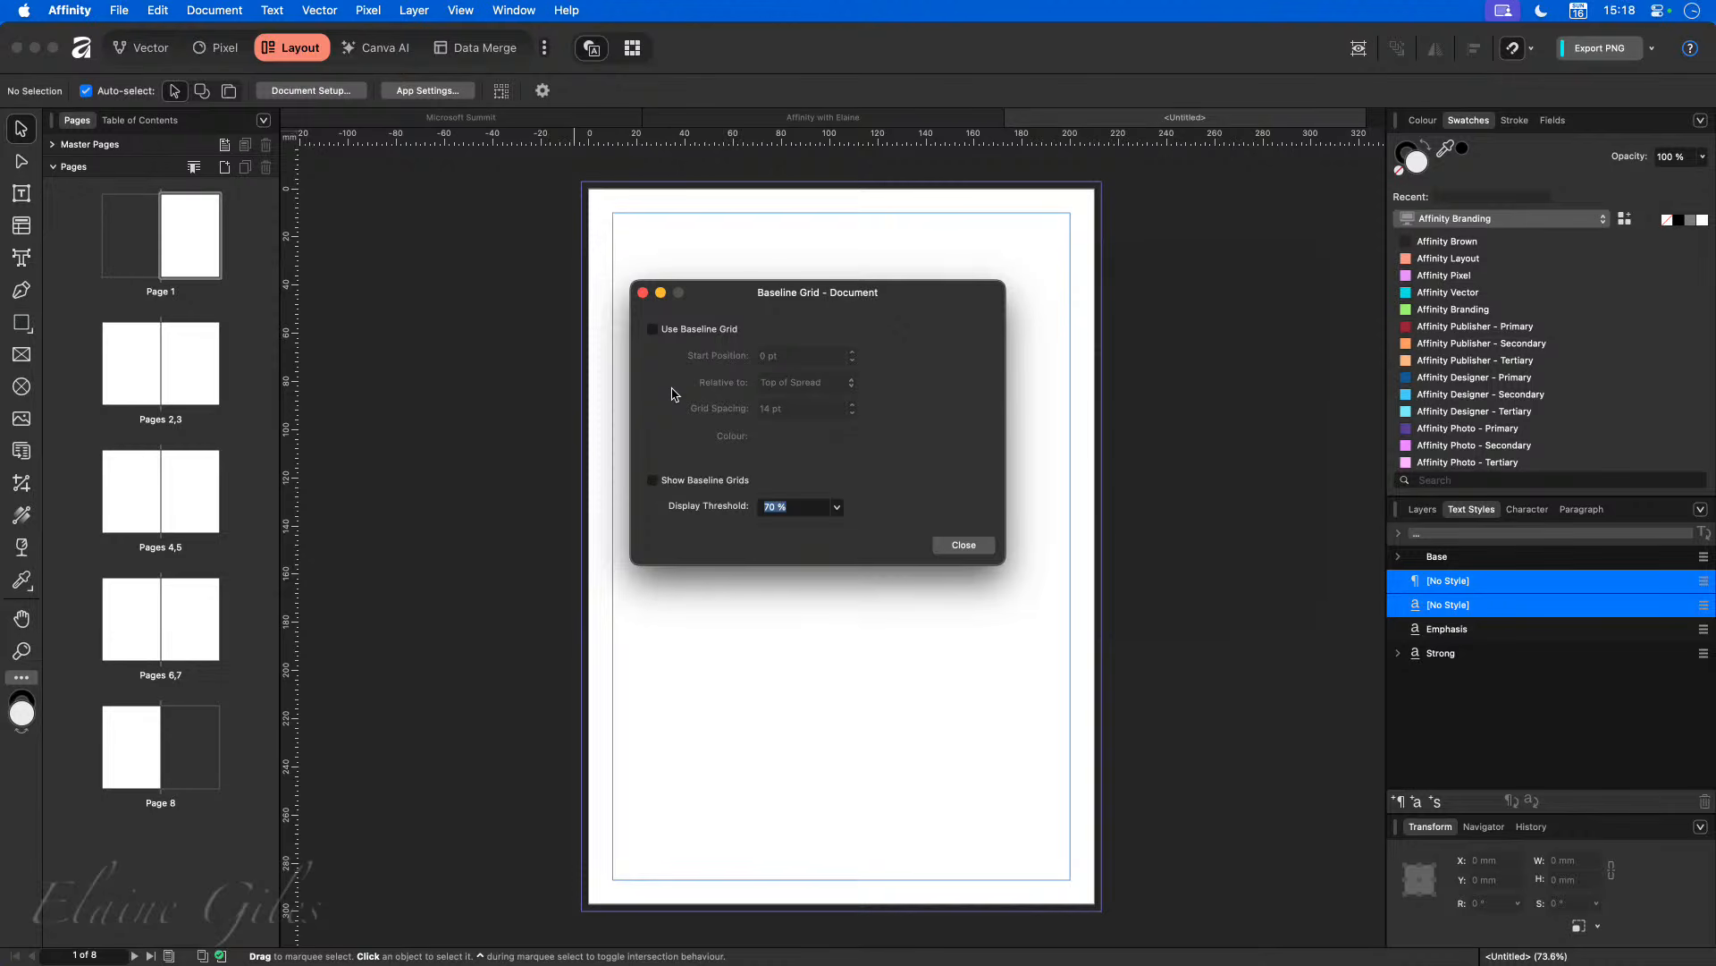
{"action": "left_click", "coordinate": [669, 337]}
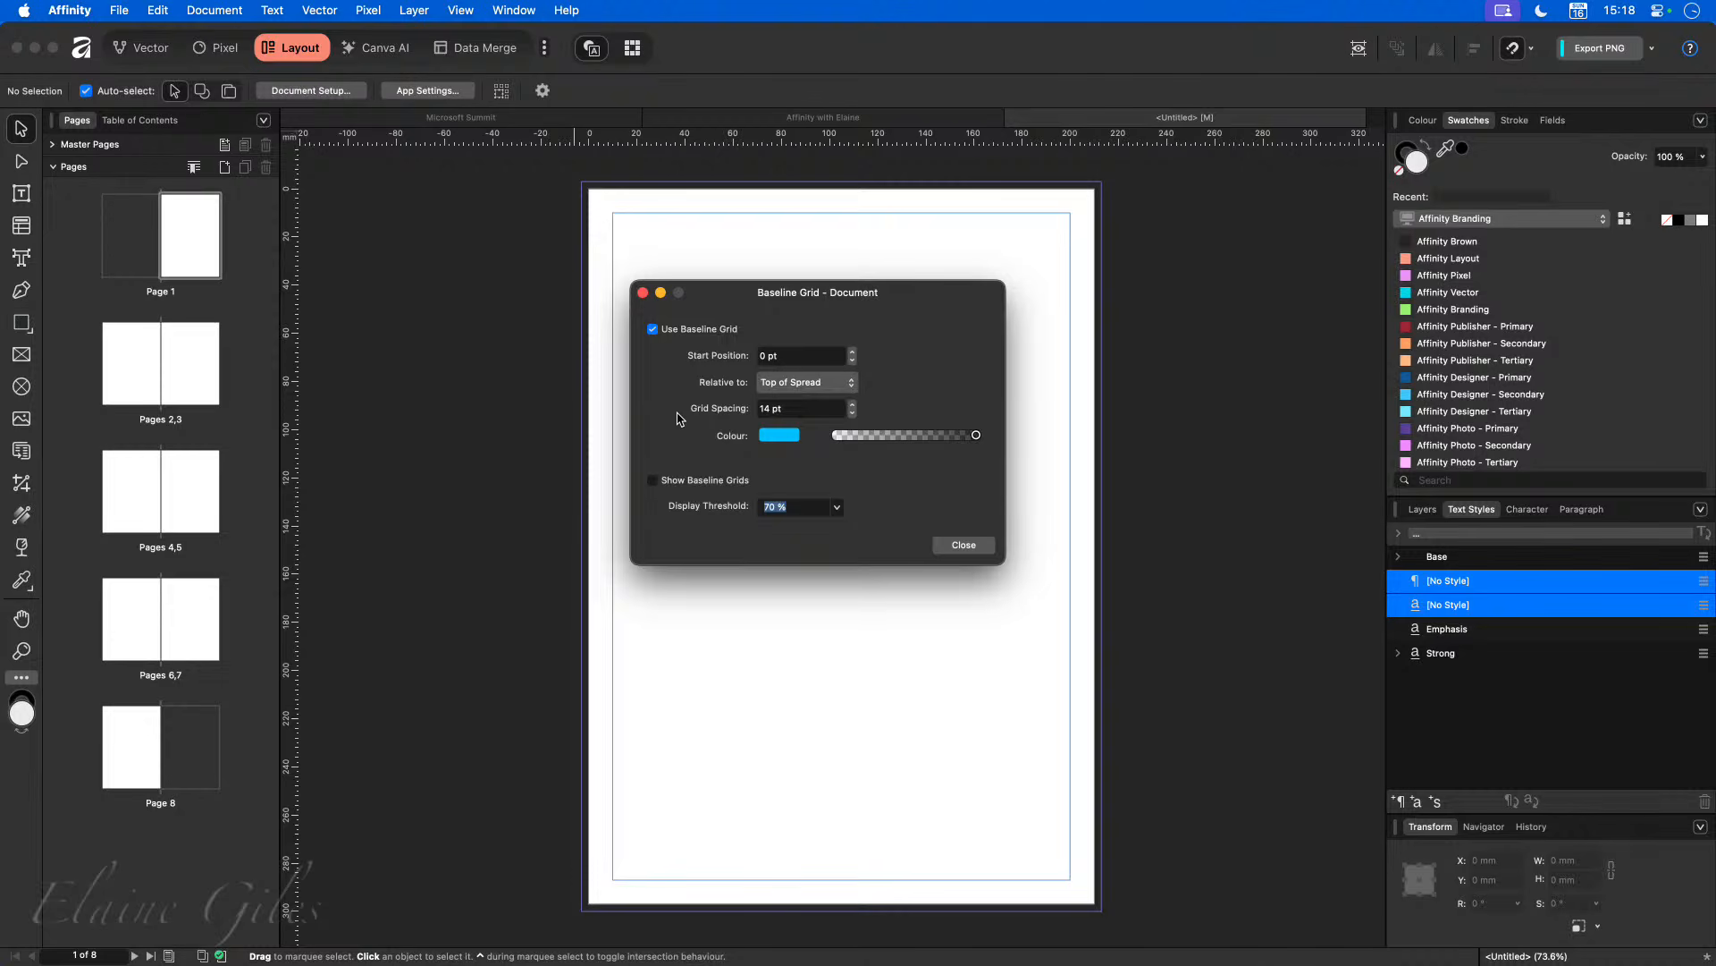
{"action": "left_click", "coordinate": [676, 488]}
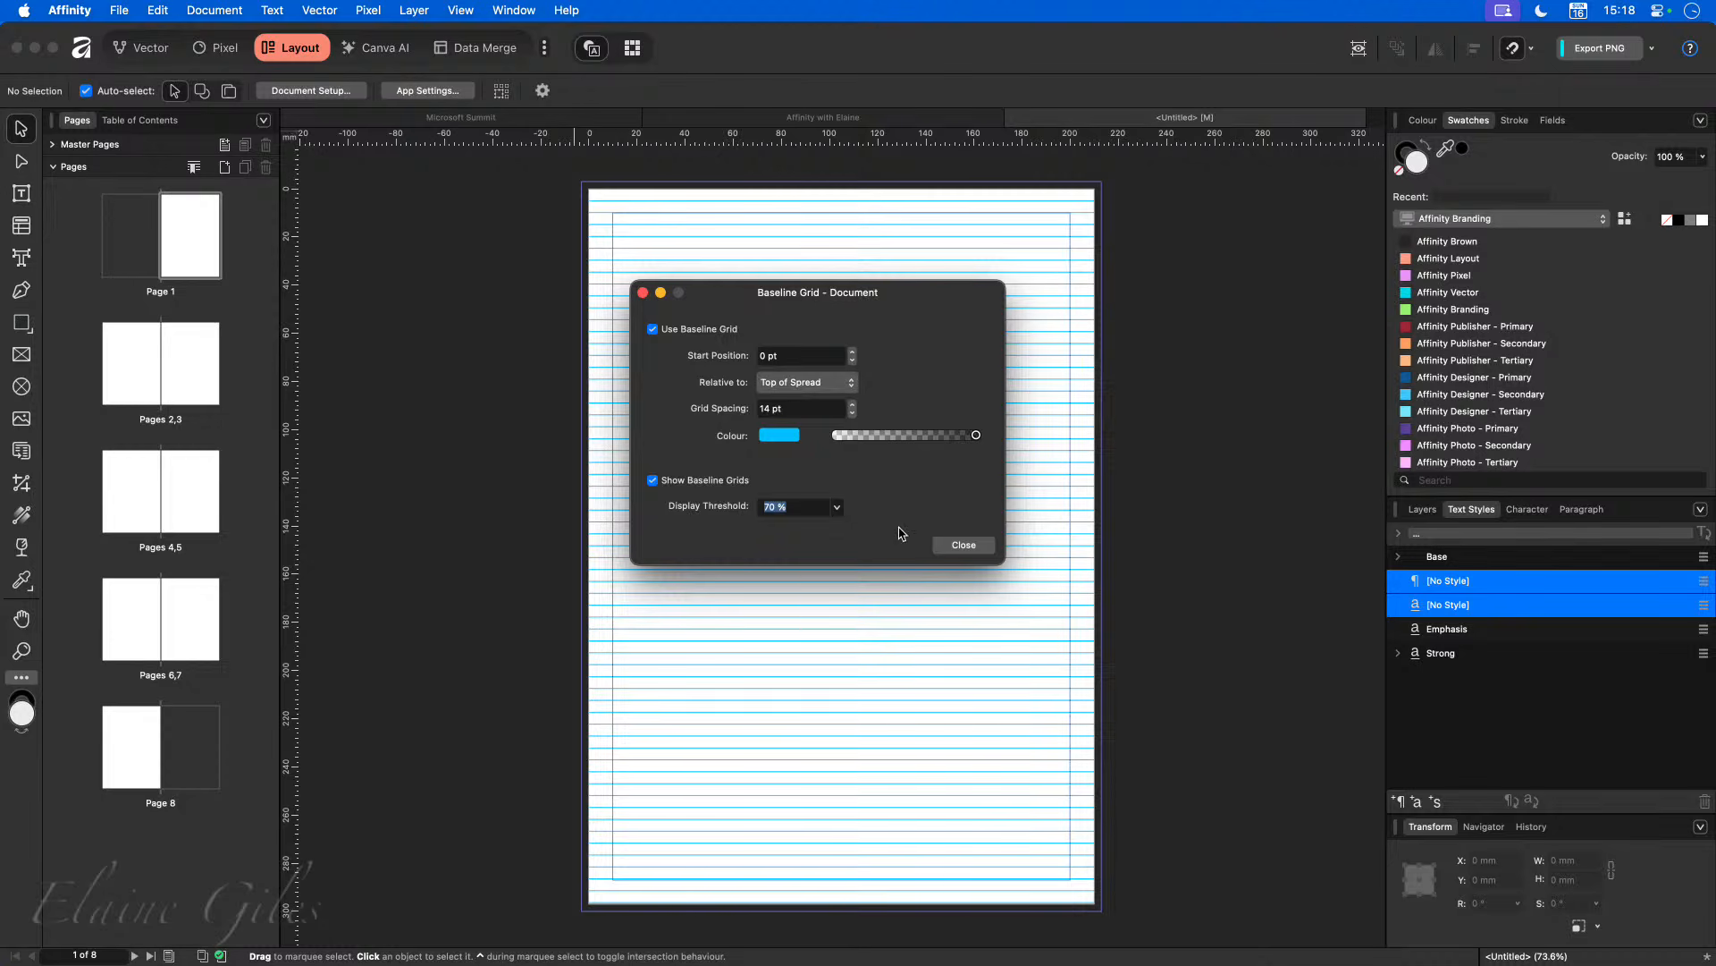
{"action": "left_click", "coordinate": [652, 480]}
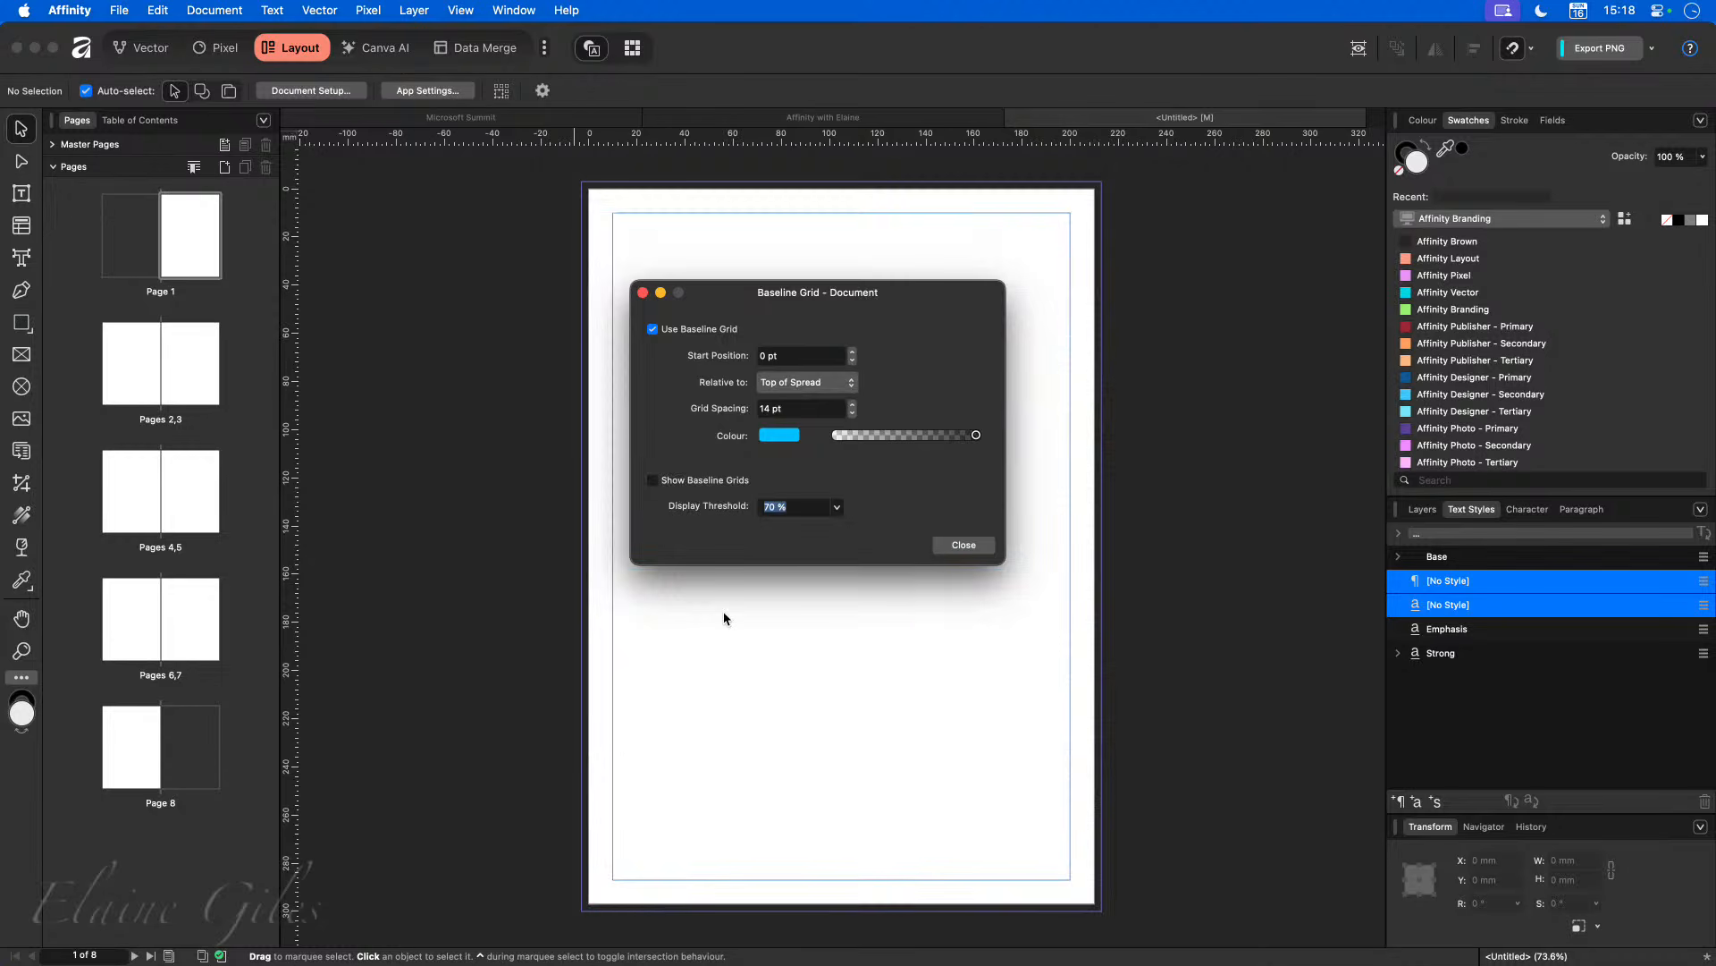
{"action": "left_click", "coordinate": [939, 542]}
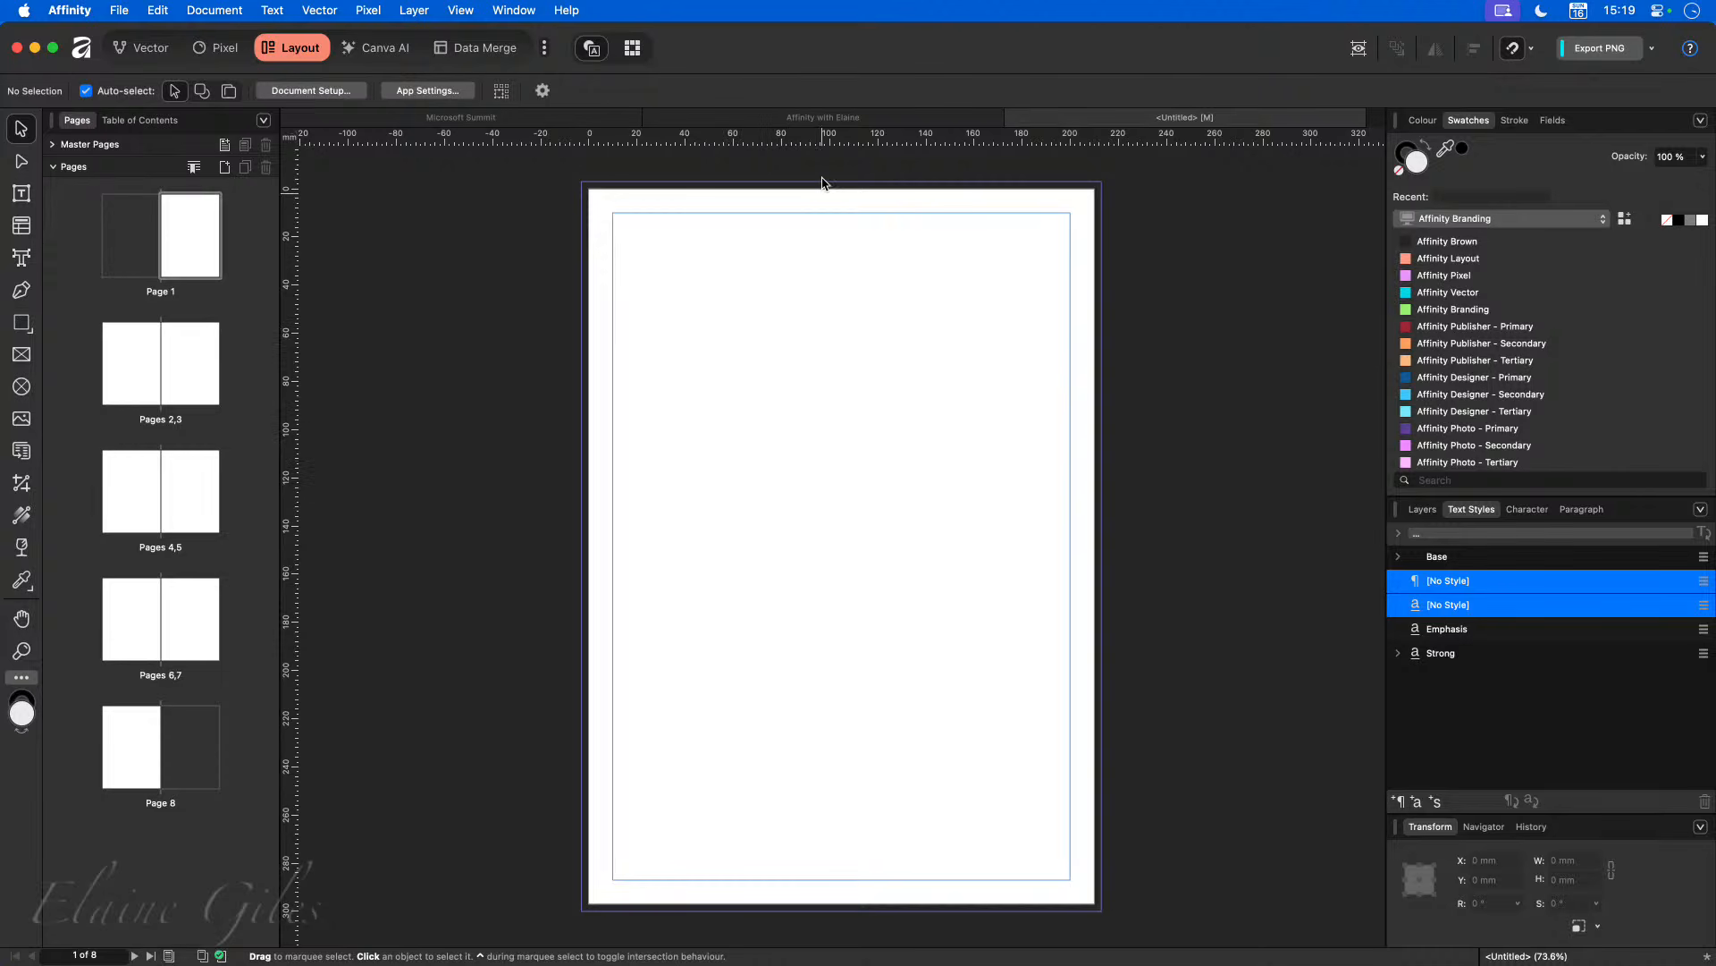
Step: Switch to the finished 16-page brochure document and examine its cover, contents spread and both Data Merge session spreads
{"action": "left_click", "coordinate": [873, 123]}
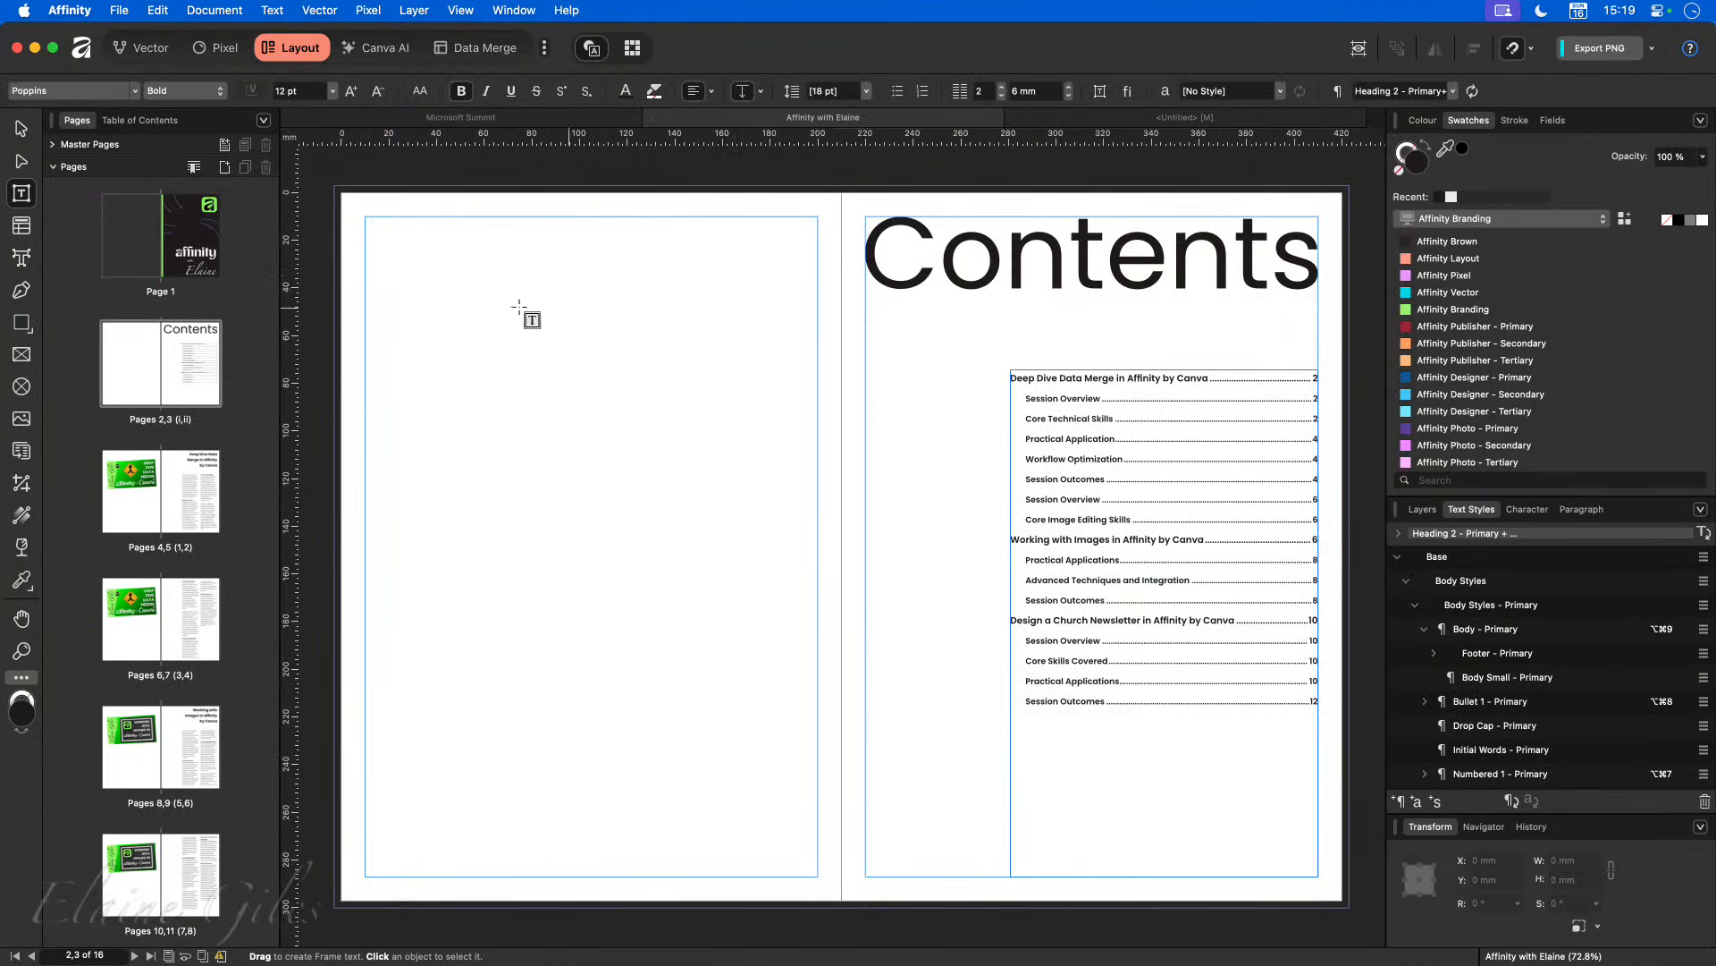
{"action": "left_click", "coordinate": [191, 242]}
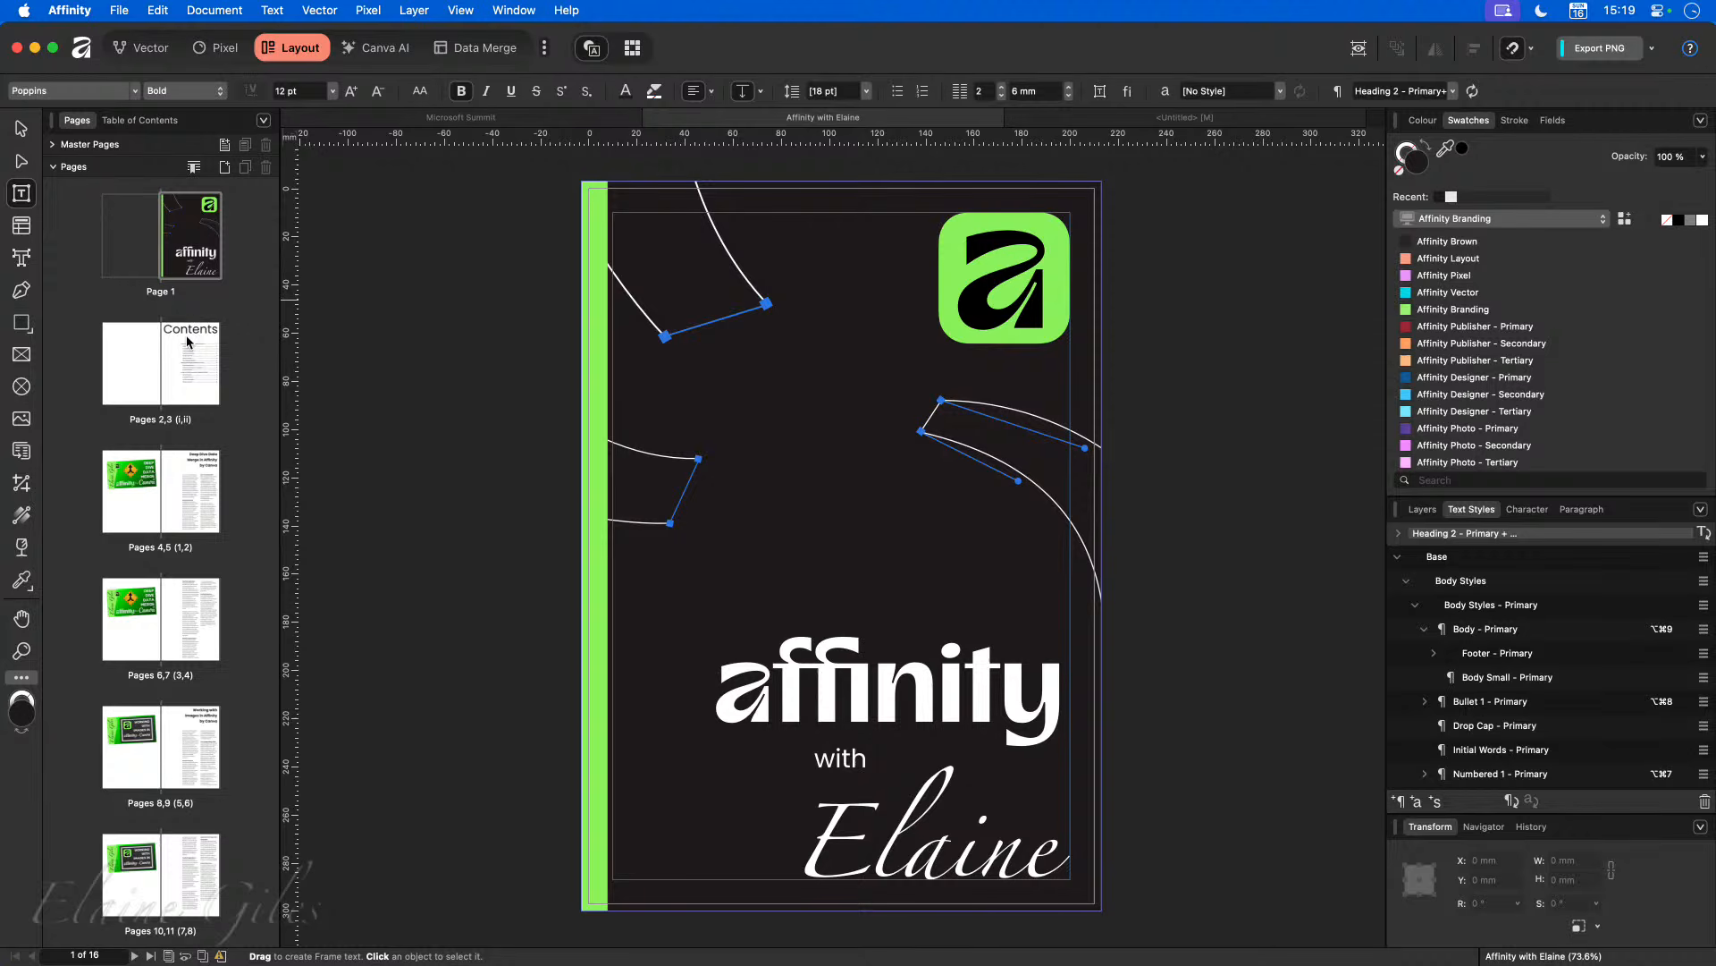
{"action": "scroll", "coordinate": [163, 380], "scroll_direction": "down", "scroll_amount": 4}
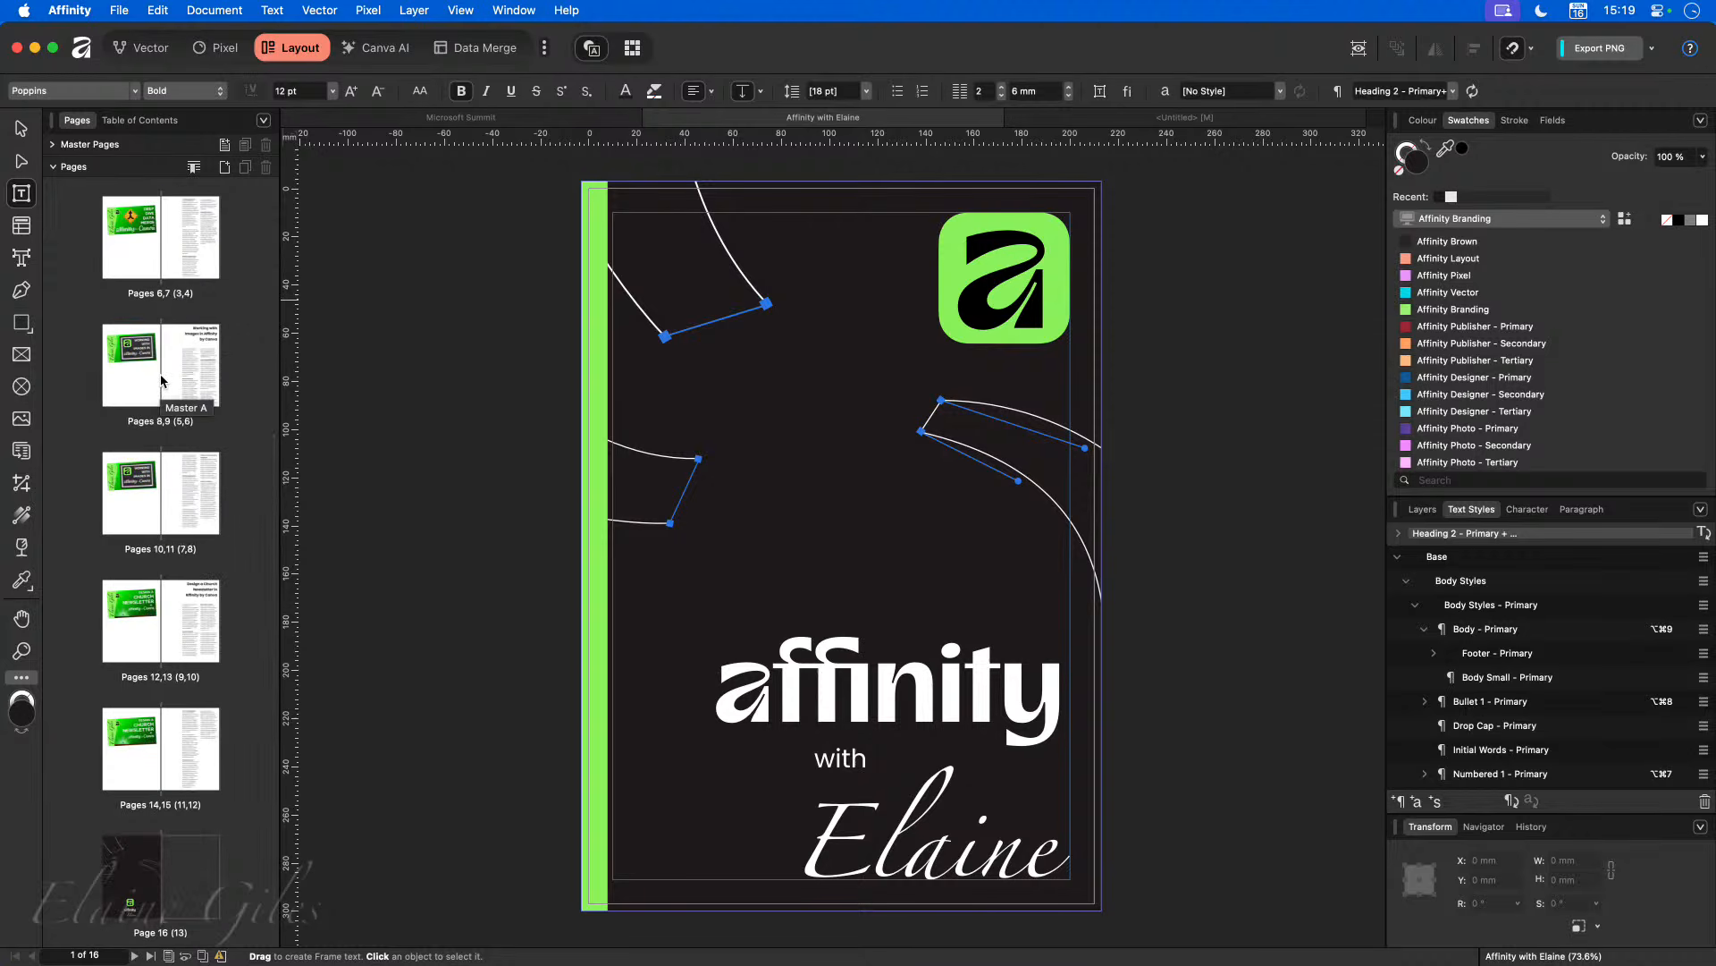
{"action": "scroll", "coordinate": [163, 379], "scroll_direction": "up", "scroll_amount": 3}
{"action": "scroll", "coordinate": [163, 380], "scroll_direction": "up", "scroll_amount": 1}
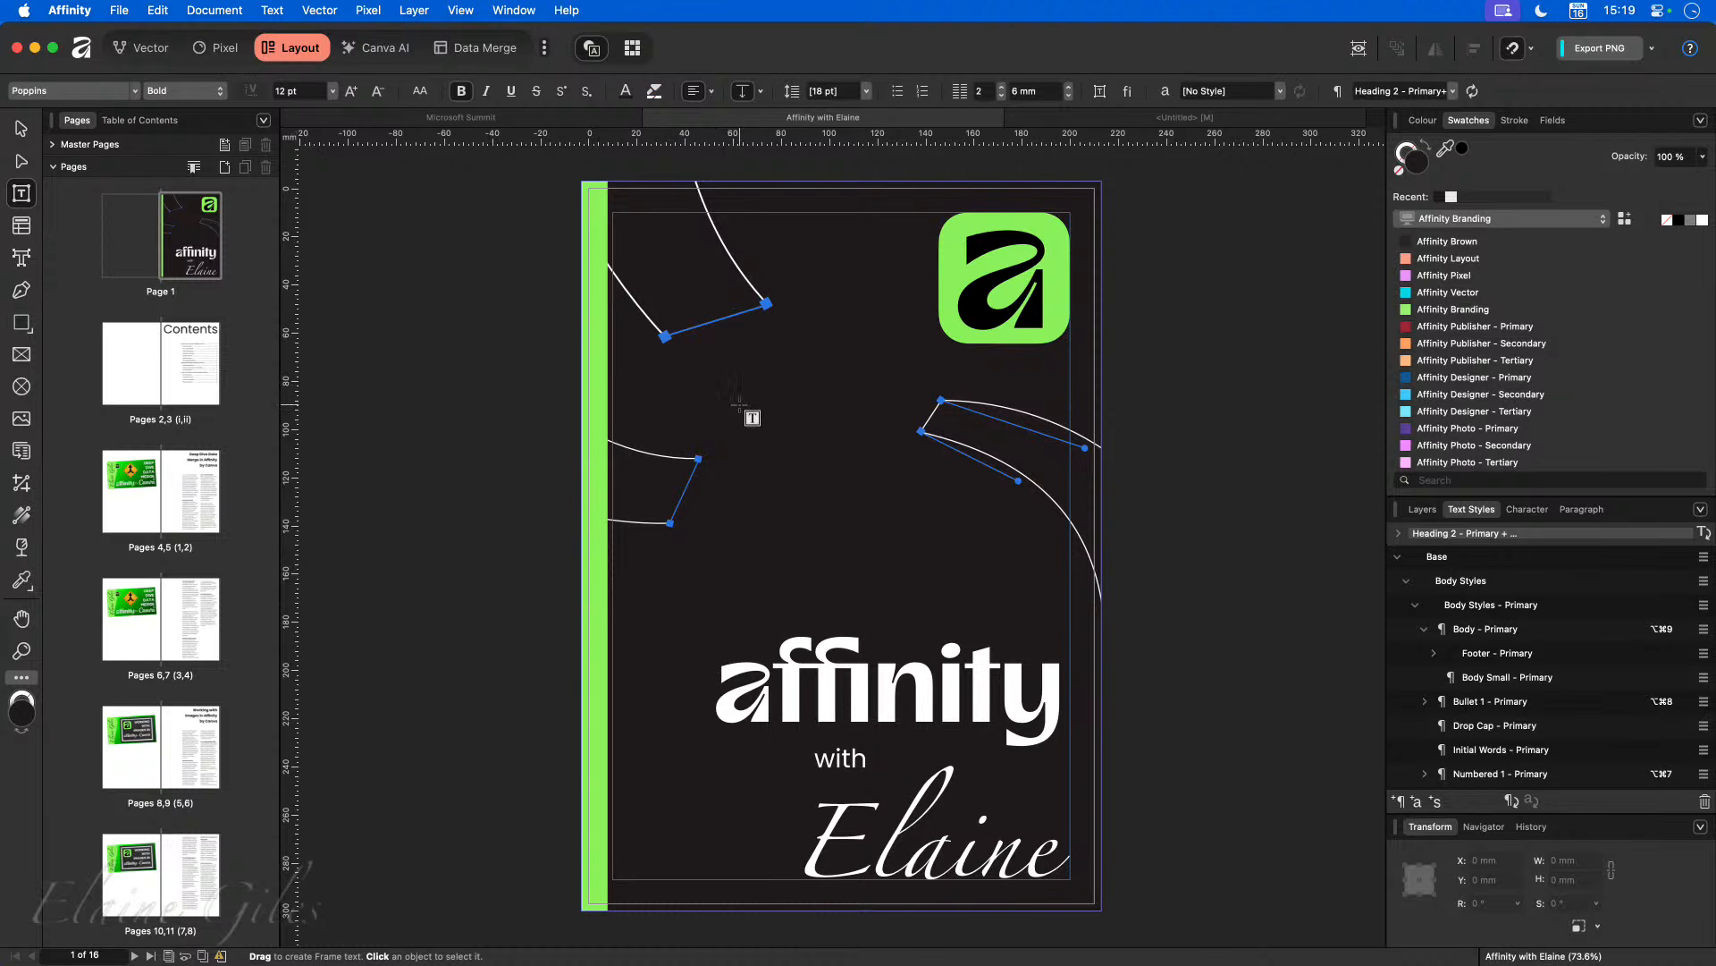
{"action": "left_click", "coordinate": [159, 368]}
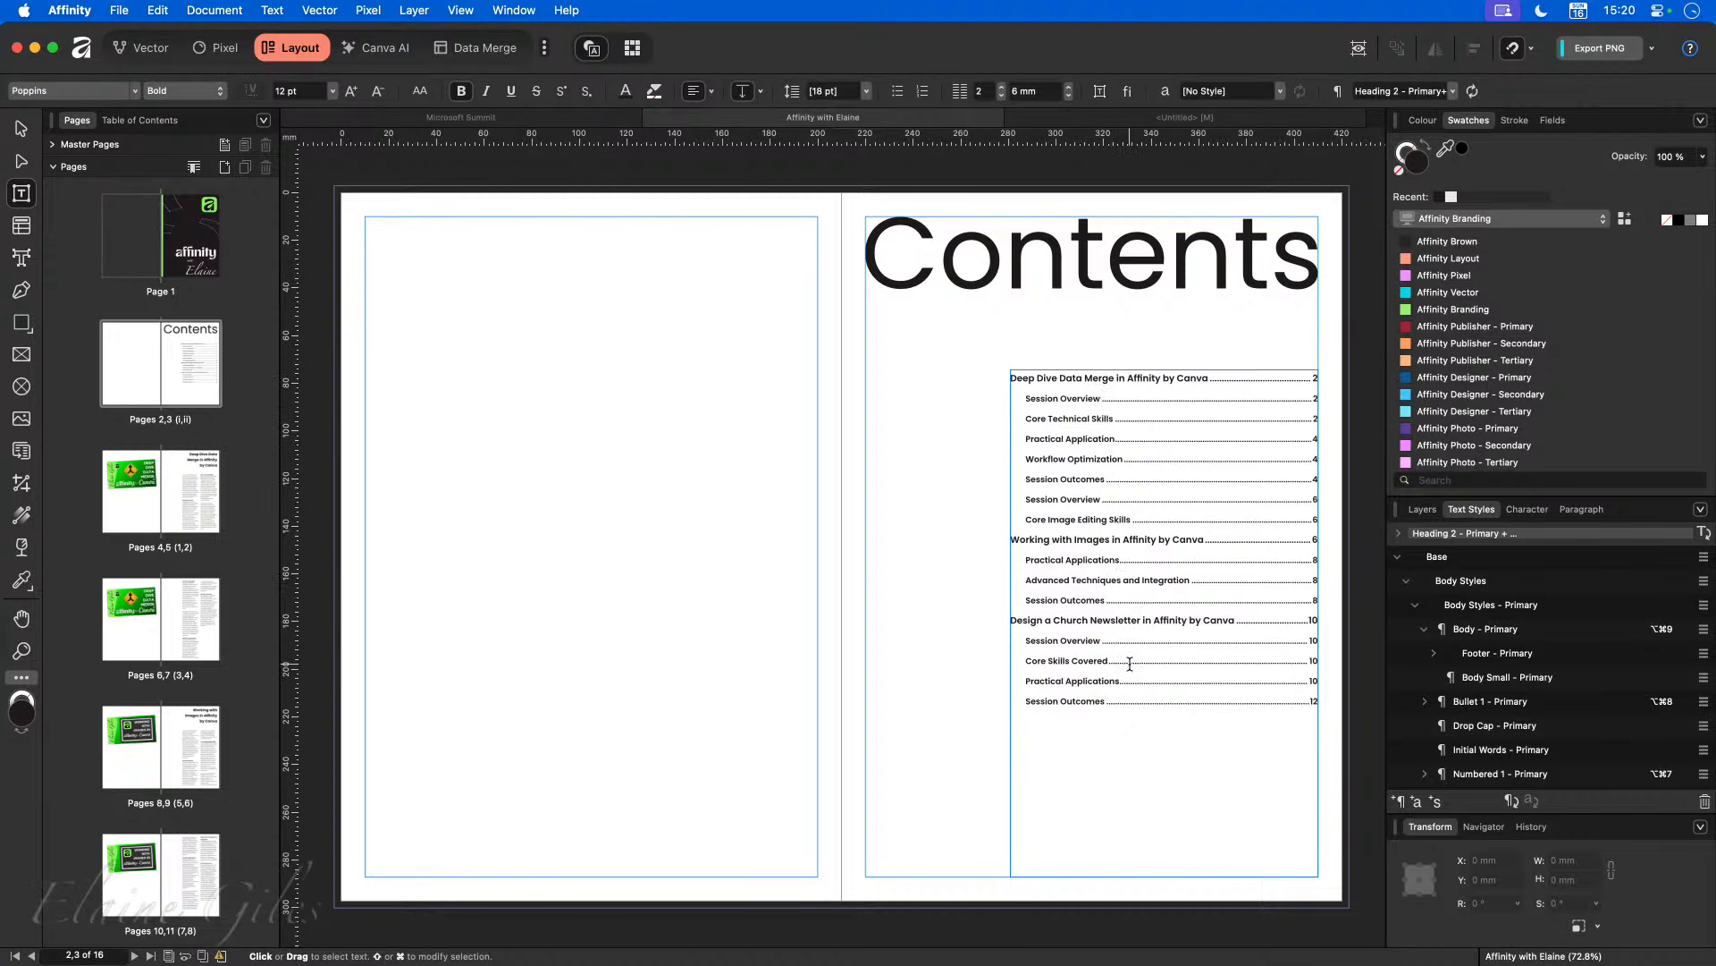
{"action": "double_click", "coordinate": [161, 507]}
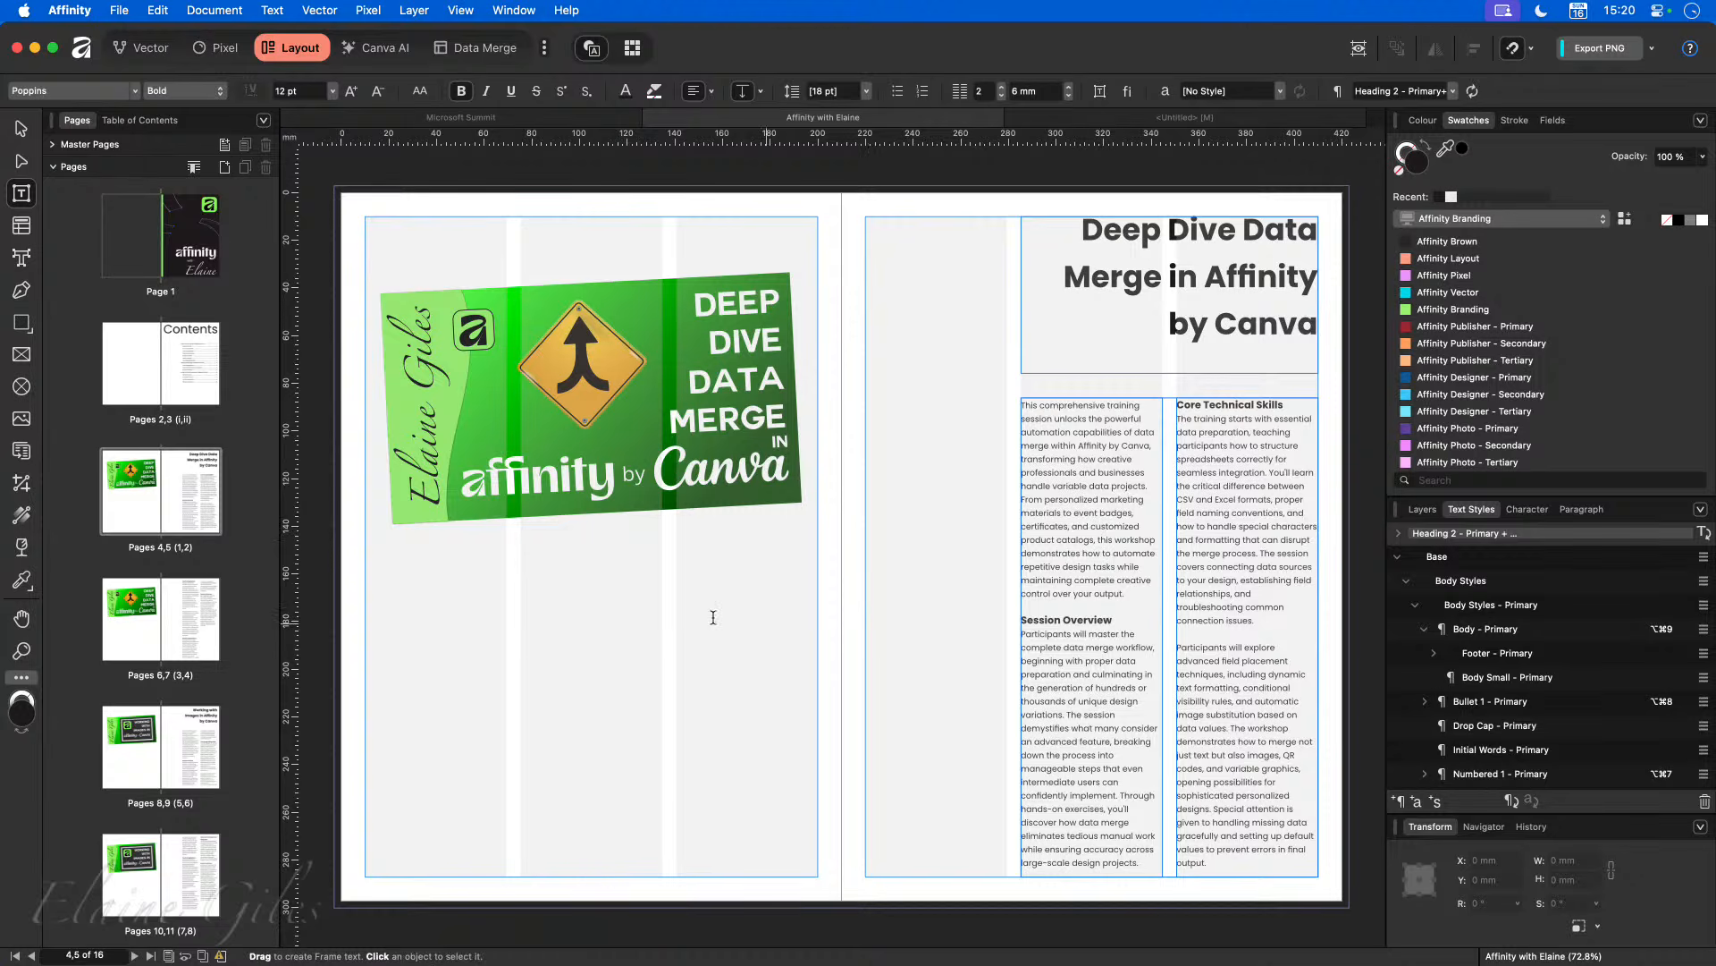
{"action": "double_click", "coordinate": [162, 627]}
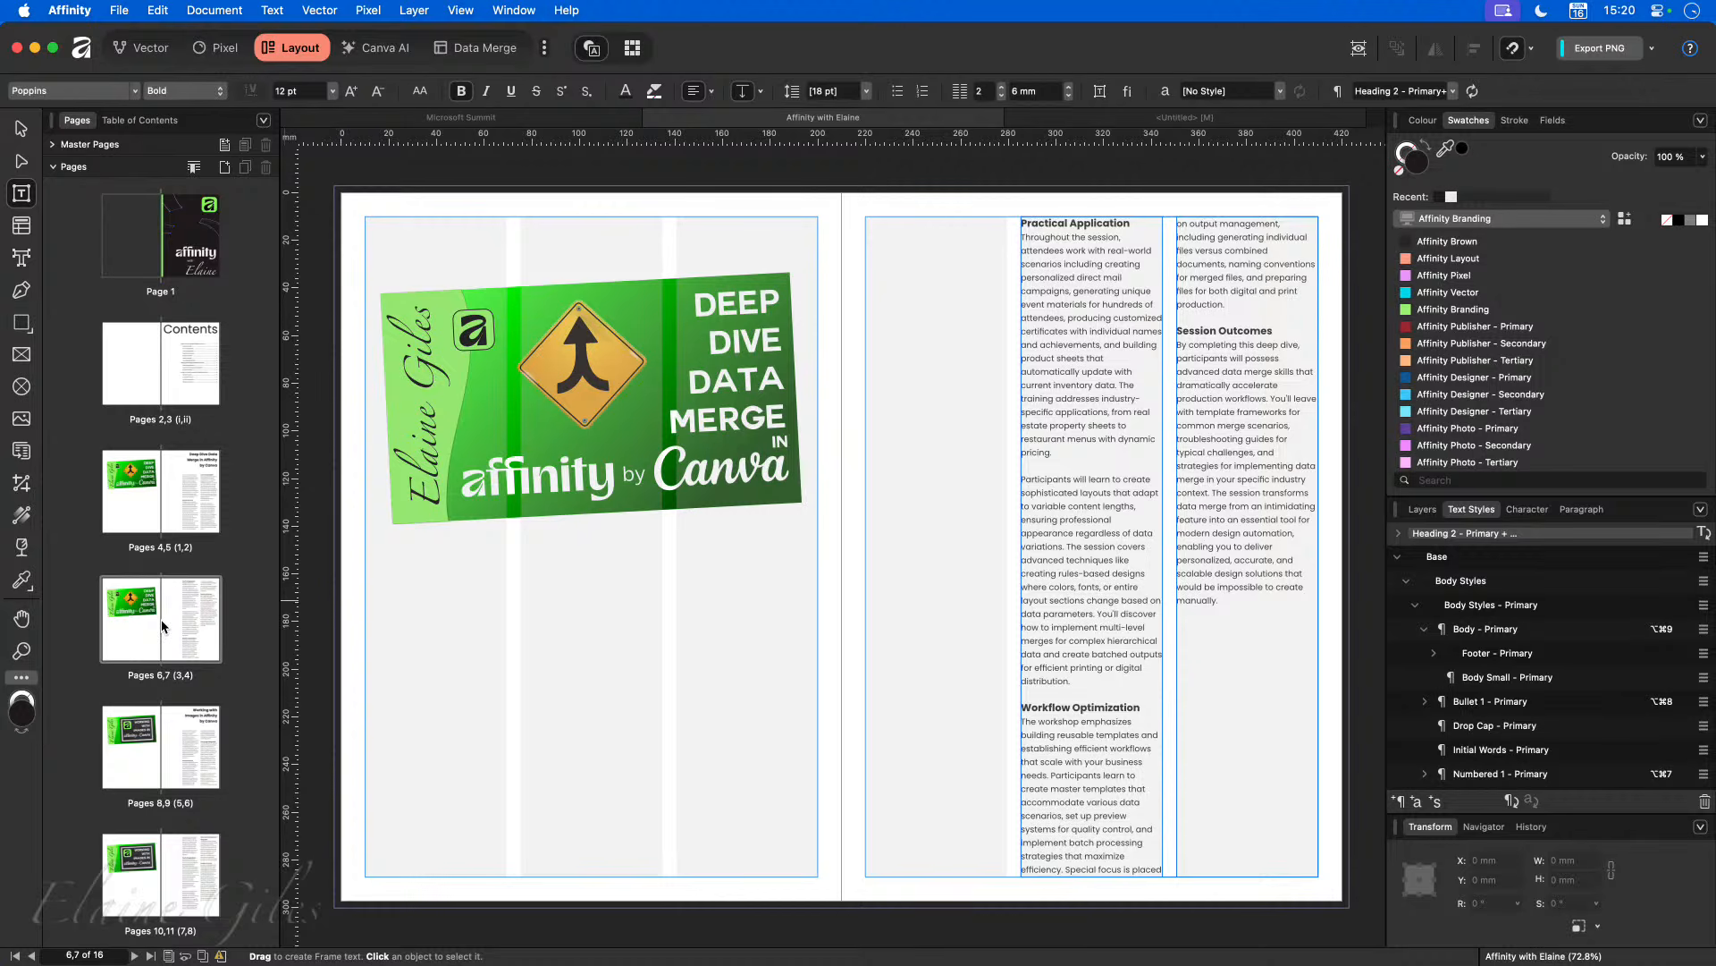
Step: Examine the Working with Images spread and the back cover, and return to the spread on pages 4 and 5
{"action": "scroll", "coordinate": [179, 742], "scroll_direction": "down", "scroll_amount": 5}
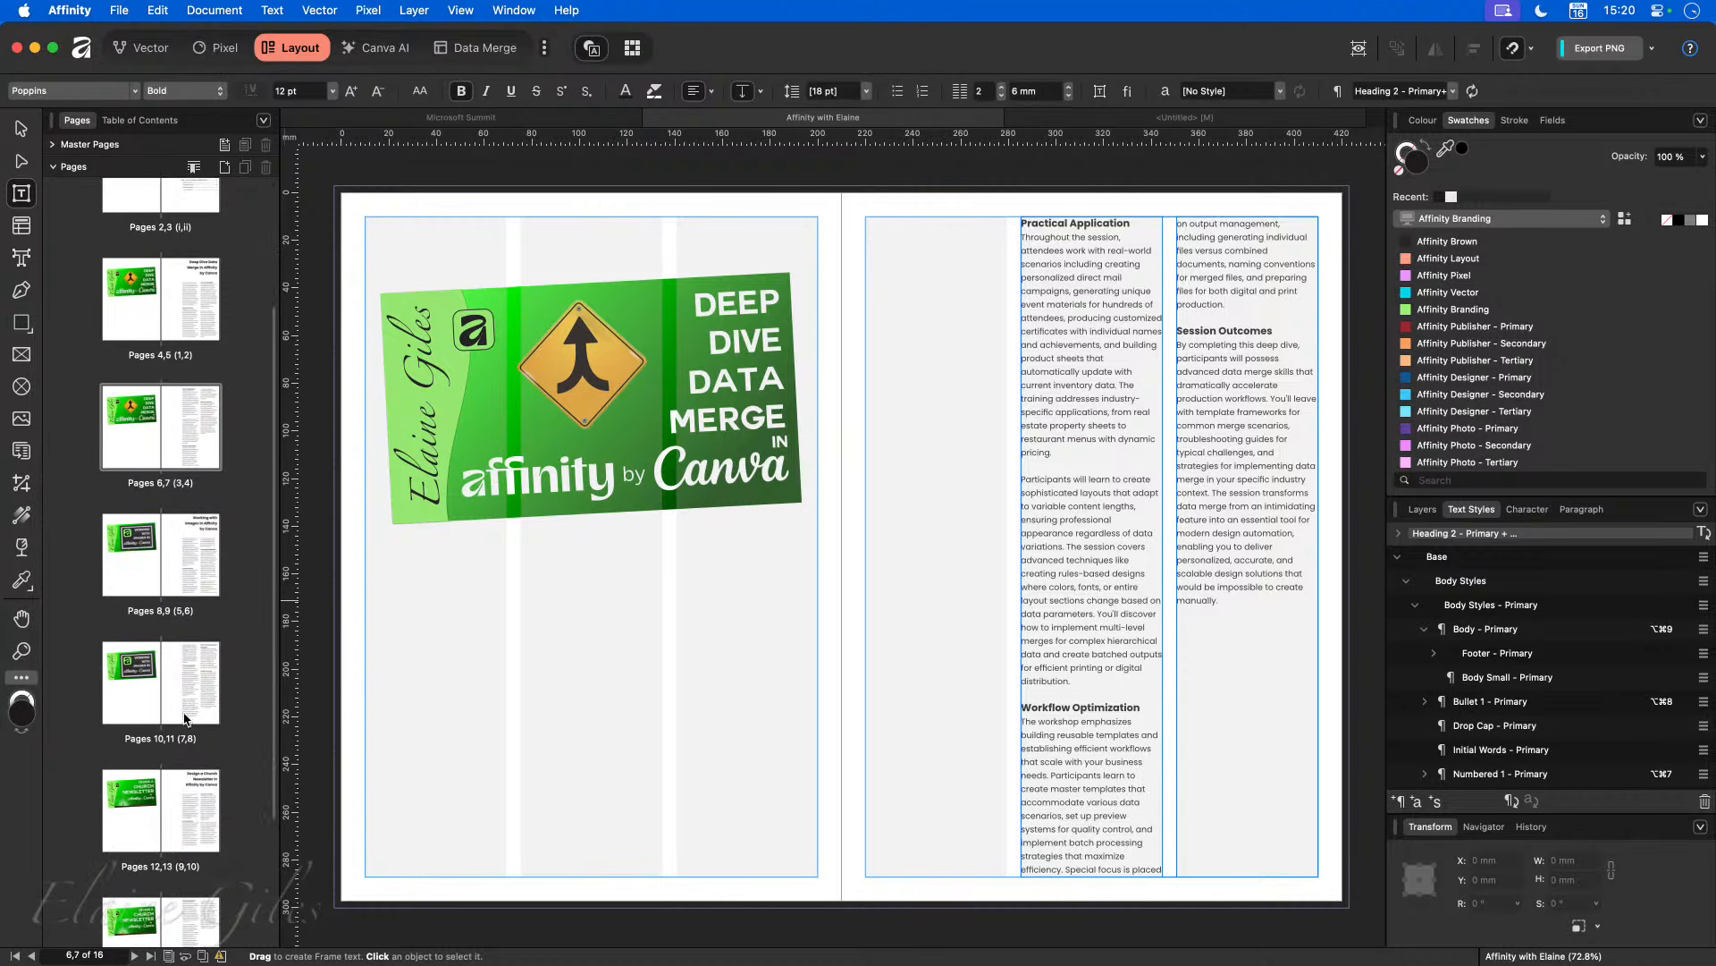
{"action": "left_click", "coordinate": [158, 553]}
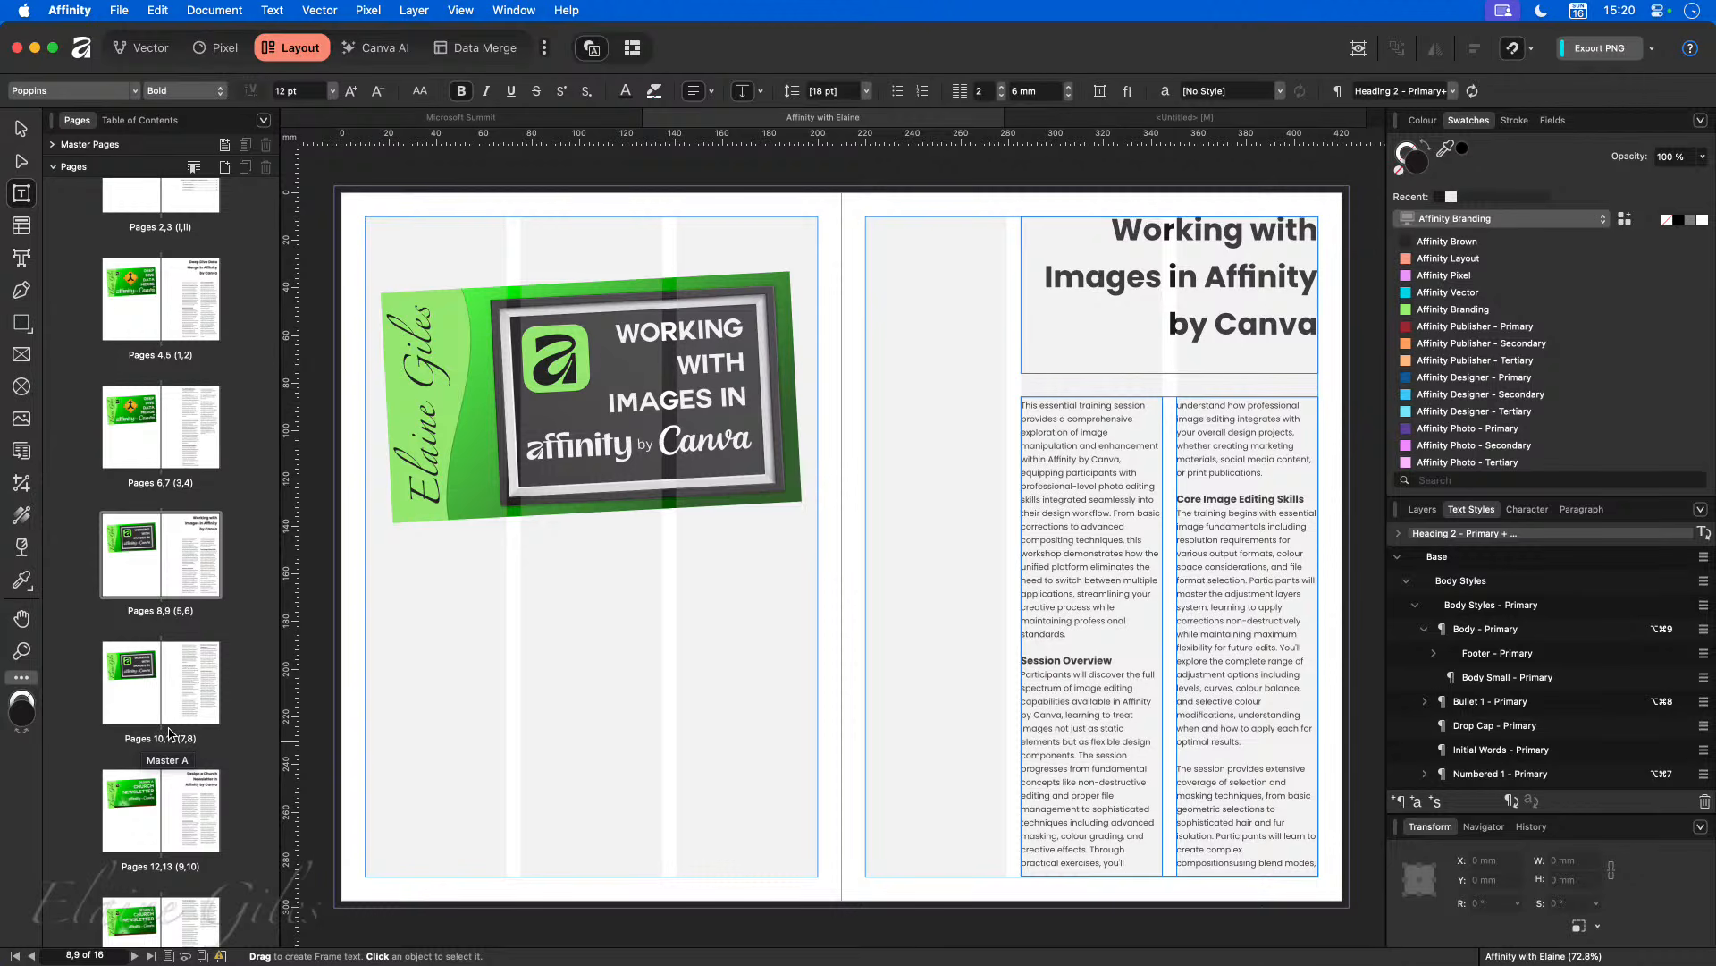
{"action": "scroll", "coordinate": [168, 731], "scroll_direction": "down", "scroll_amount": 3}
{"action": "scroll", "coordinate": [168, 724], "scroll_direction": "down", "scroll_amount": 3}
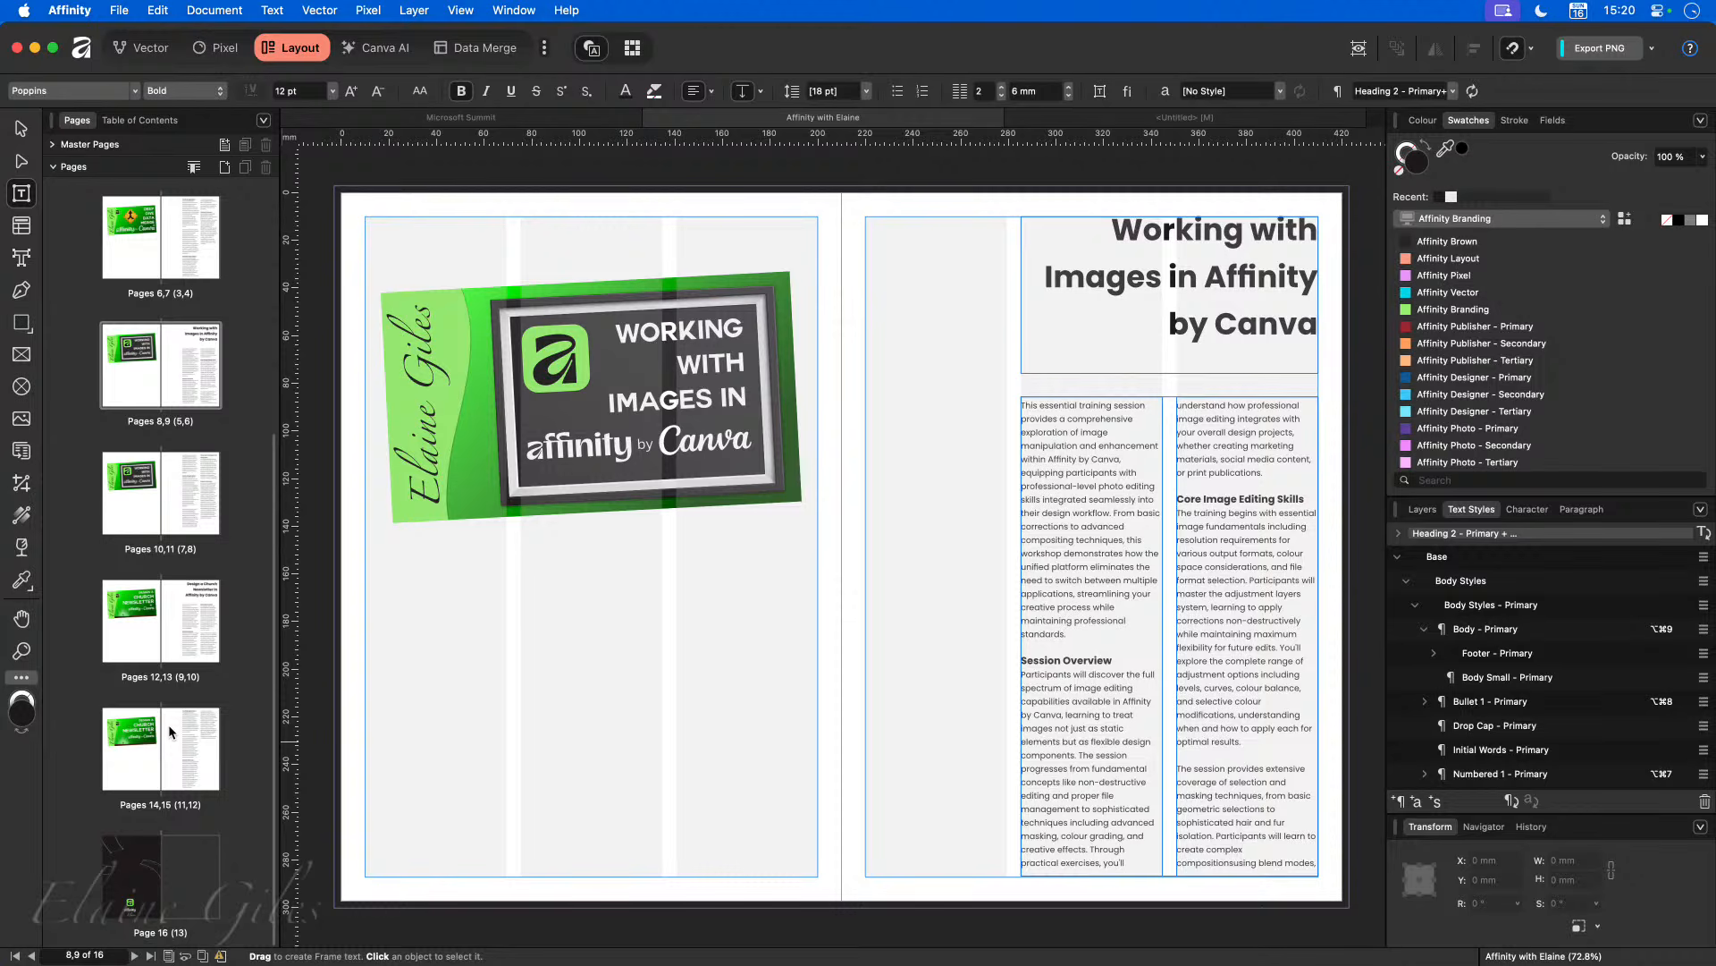
{"action": "left_click", "coordinate": [138, 869]}
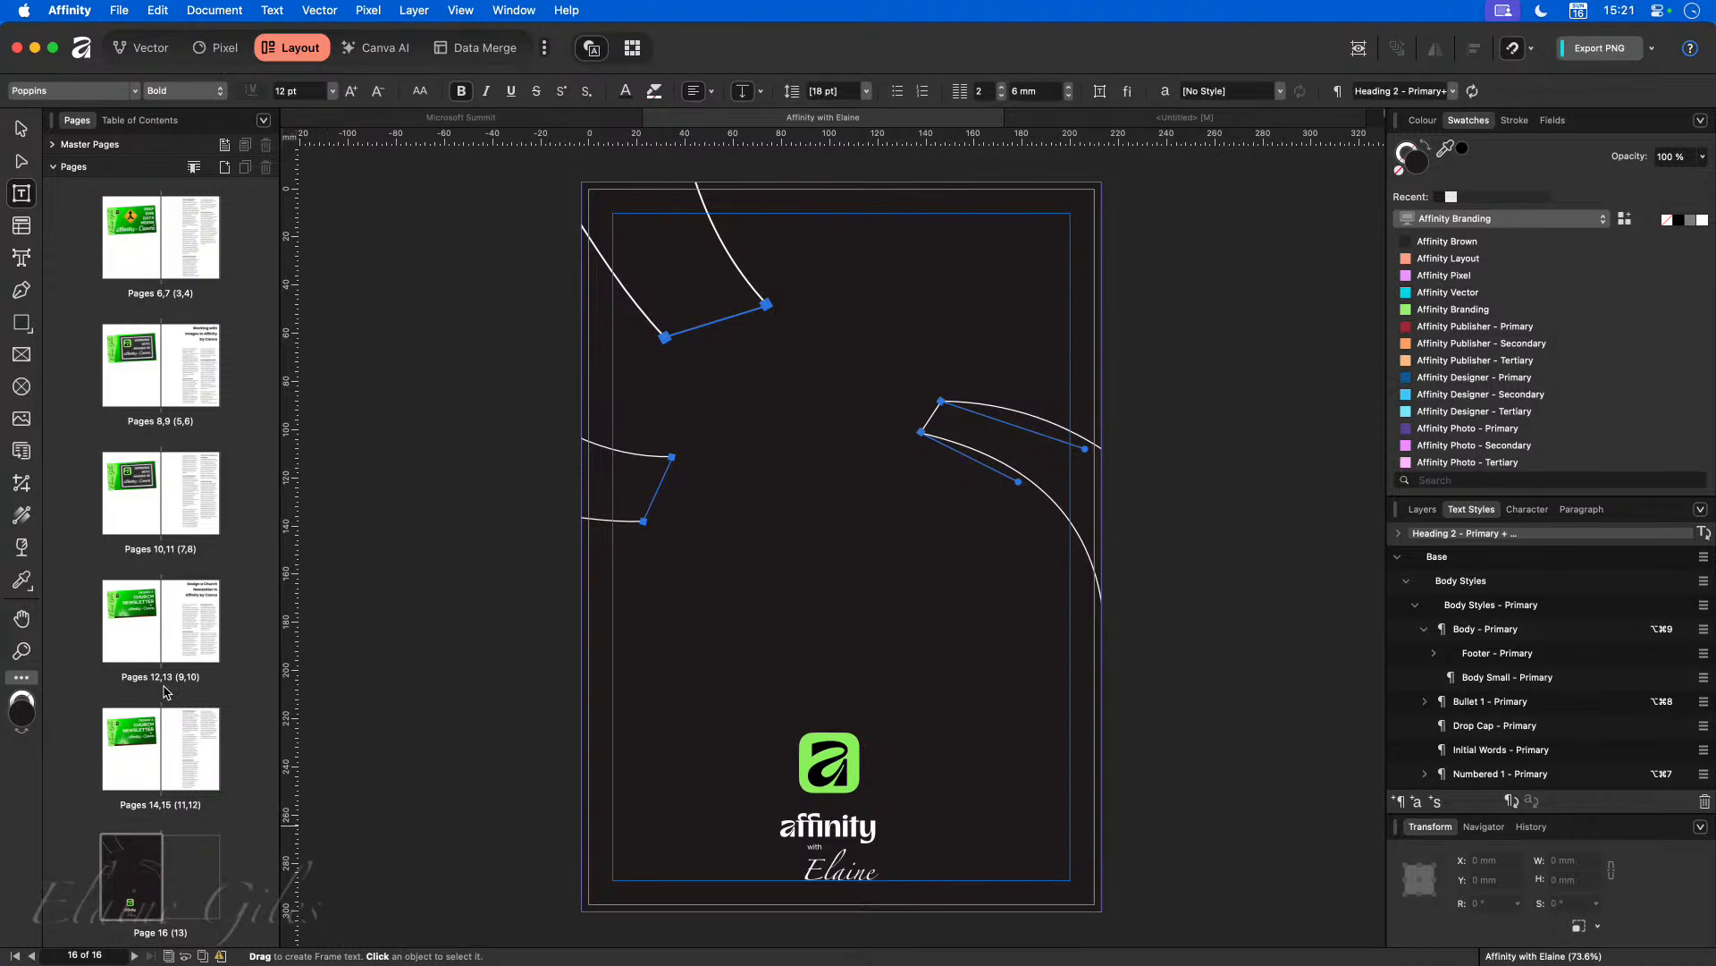
{"action": "scroll", "coordinate": [165, 692], "scroll_direction": "up", "scroll_amount": 5}
{"action": "scroll", "coordinate": [165, 691], "scroll_direction": "up", "scroll_amount": 2}
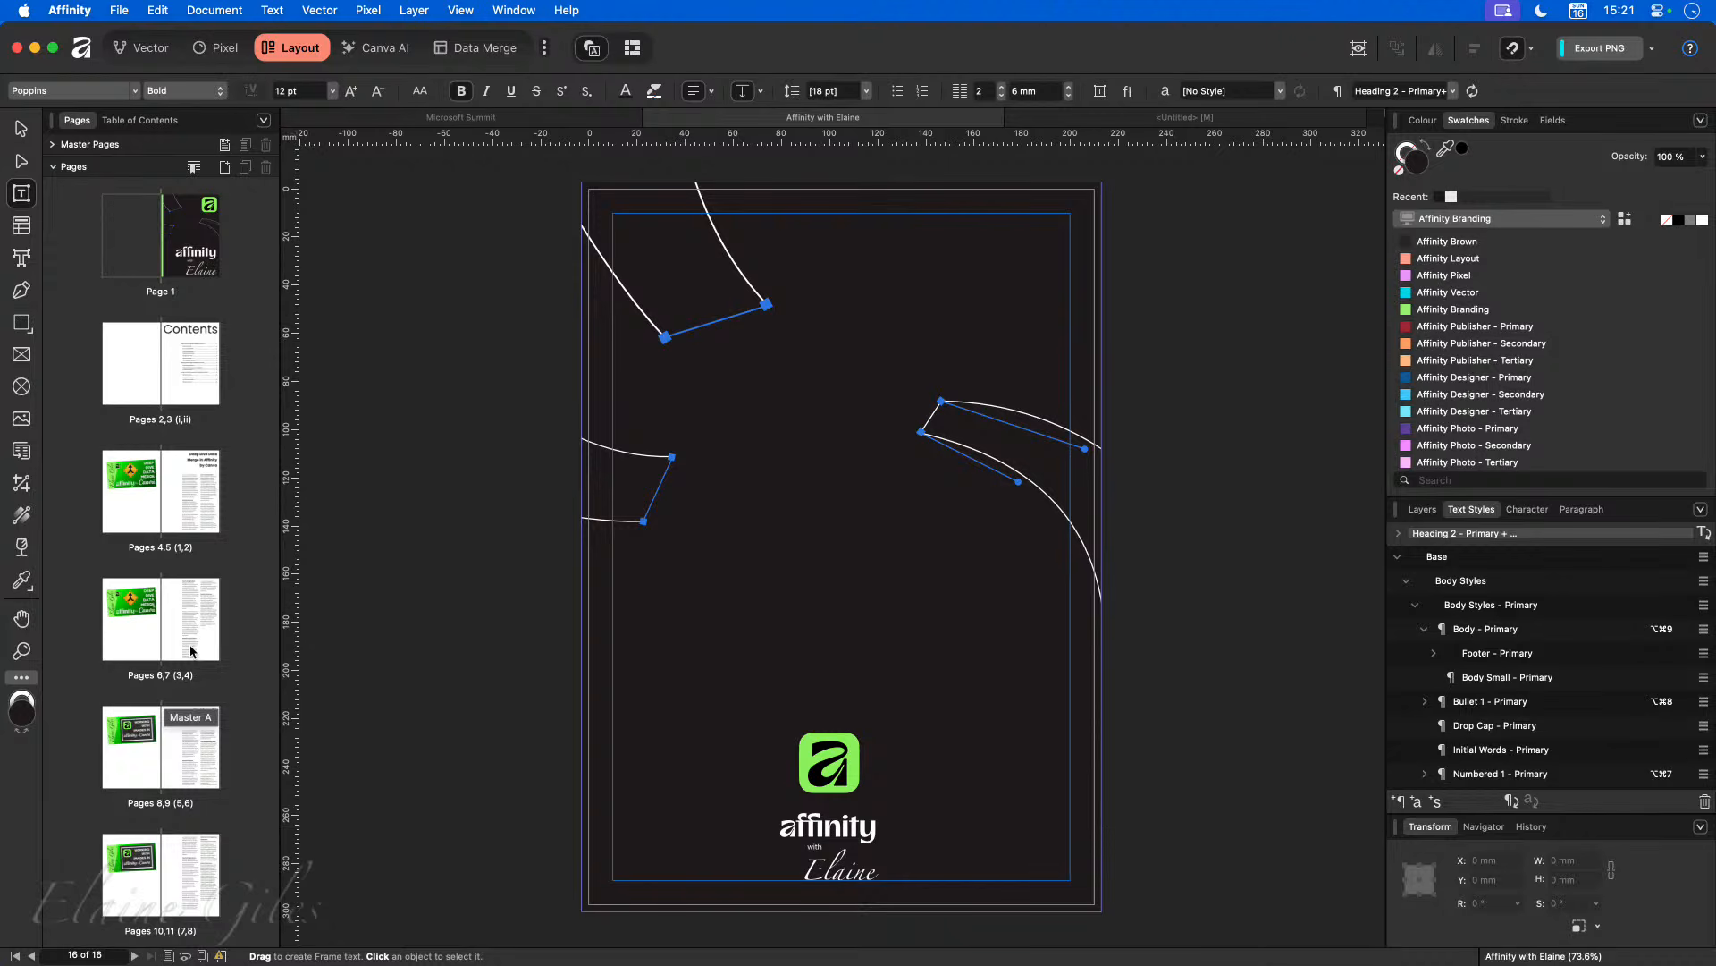
{"action": "left_click", "coordinate": [156, 486]}
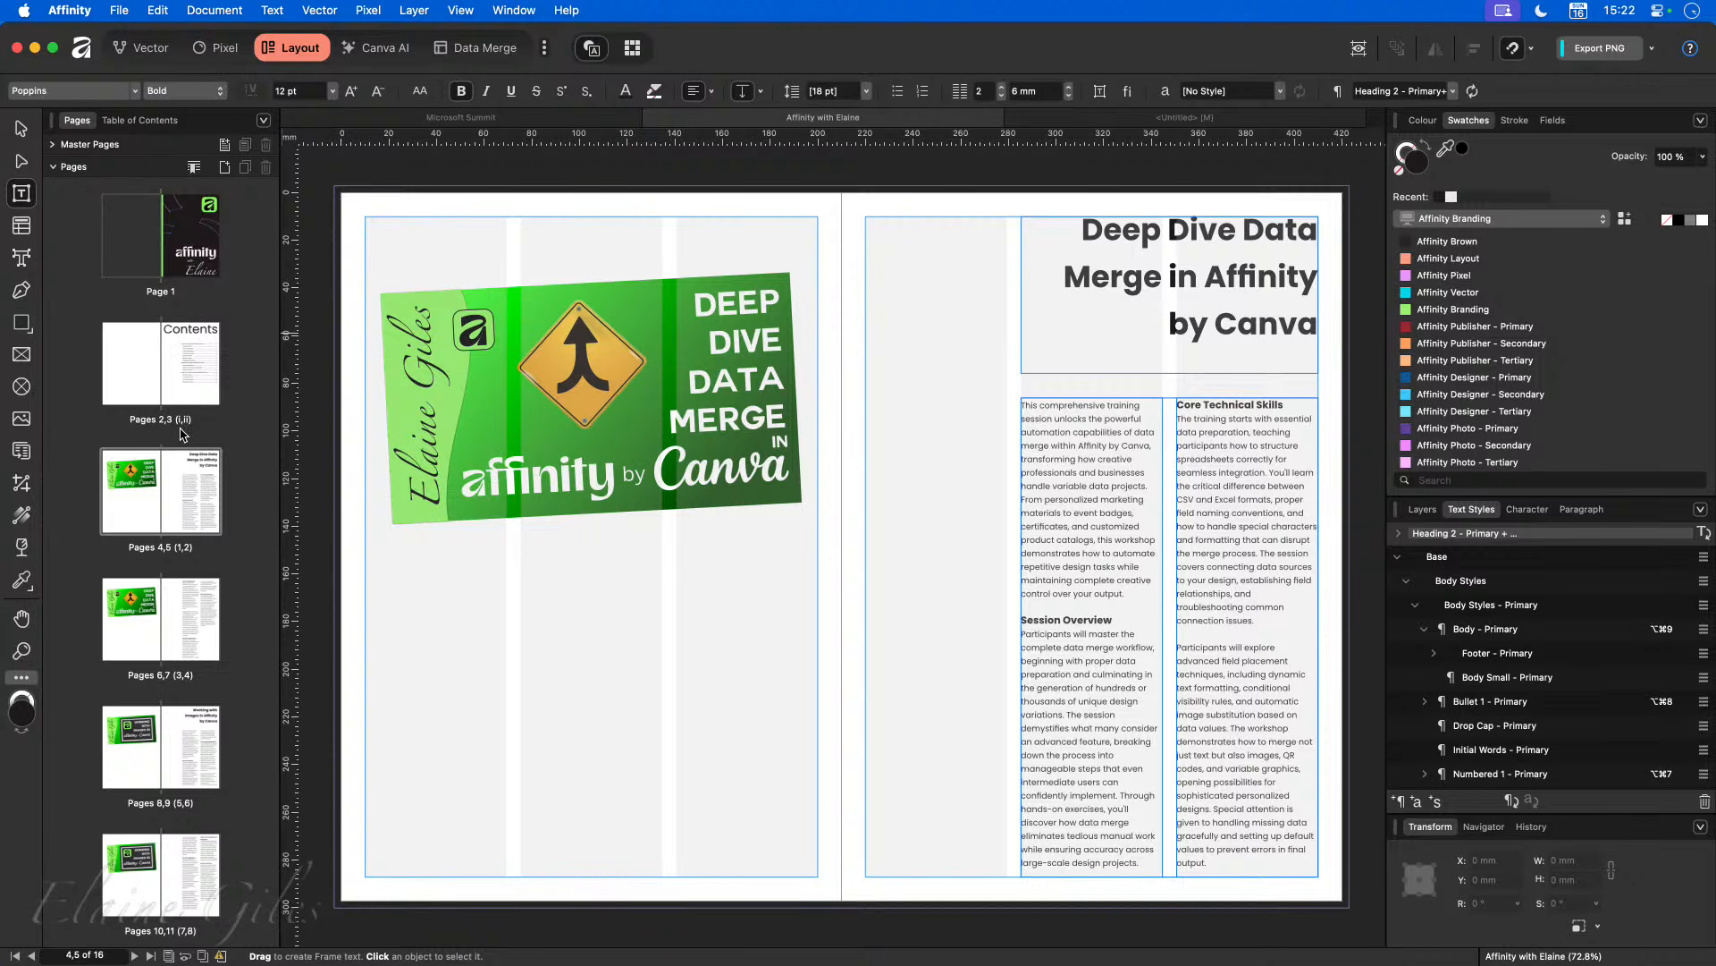
Step: Collapse the page list, expand the master pages and open Master A to examine its column guides
{"action": "left_click", "coordinate": [55, 167]}
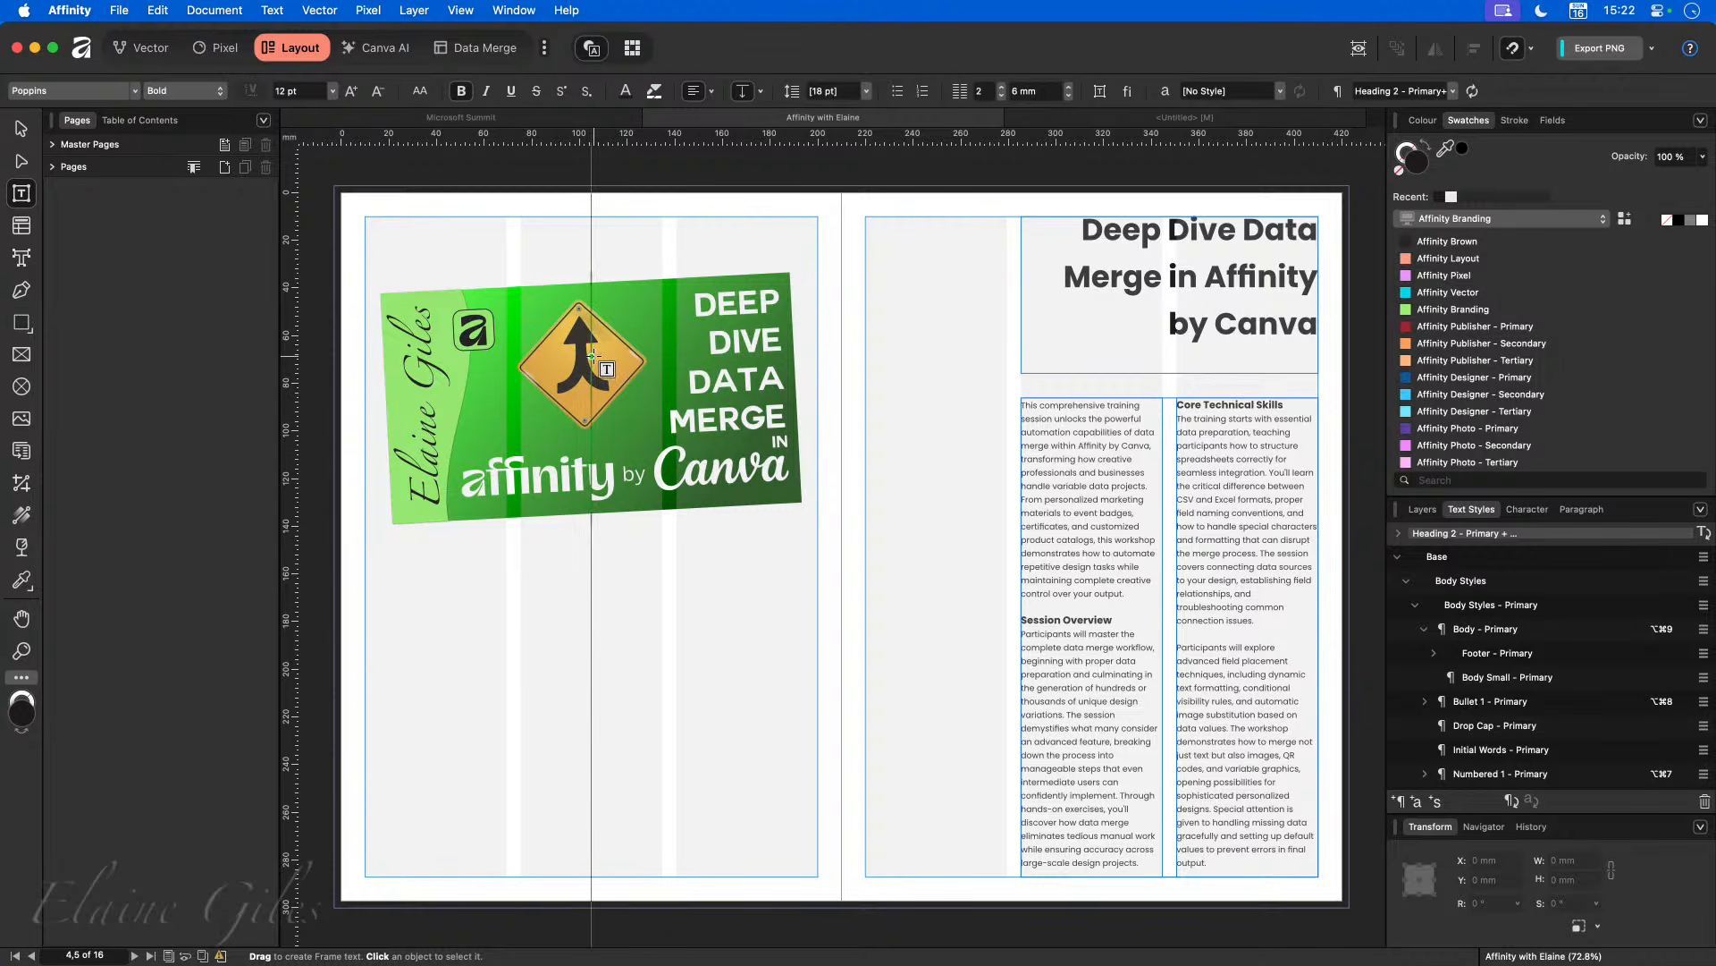
{"action": "left_click", "coordinate": [55, 145]}
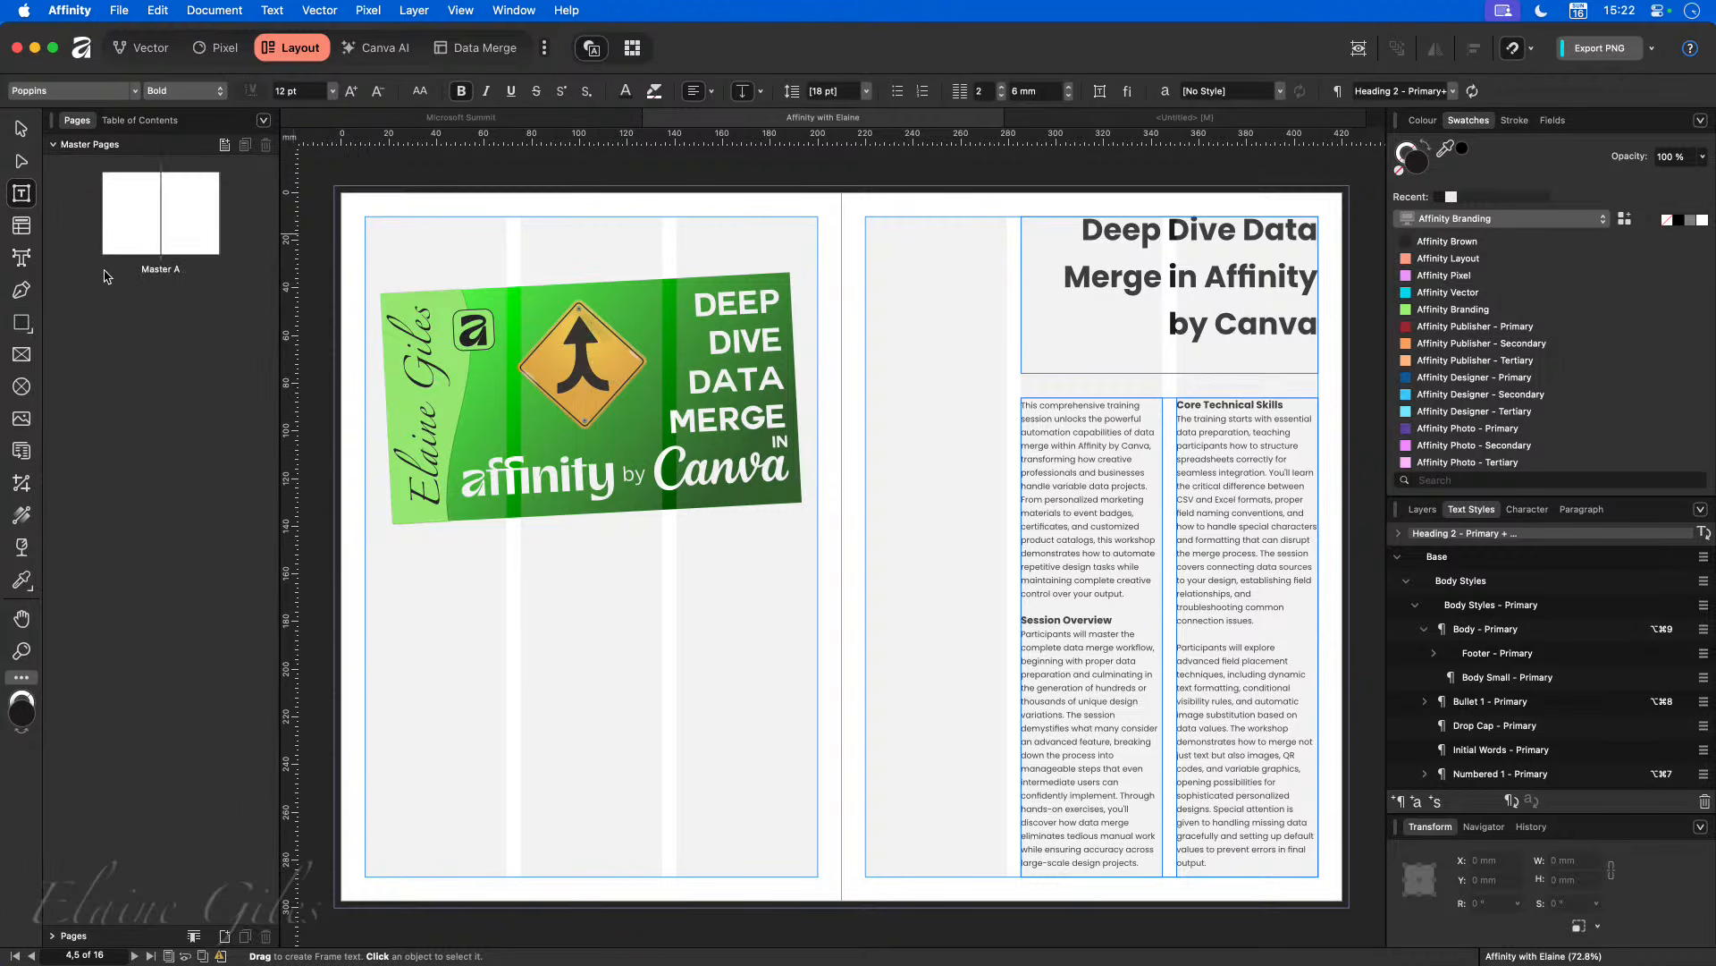
{"action": "double_click", "coordinate": [159, 235]}
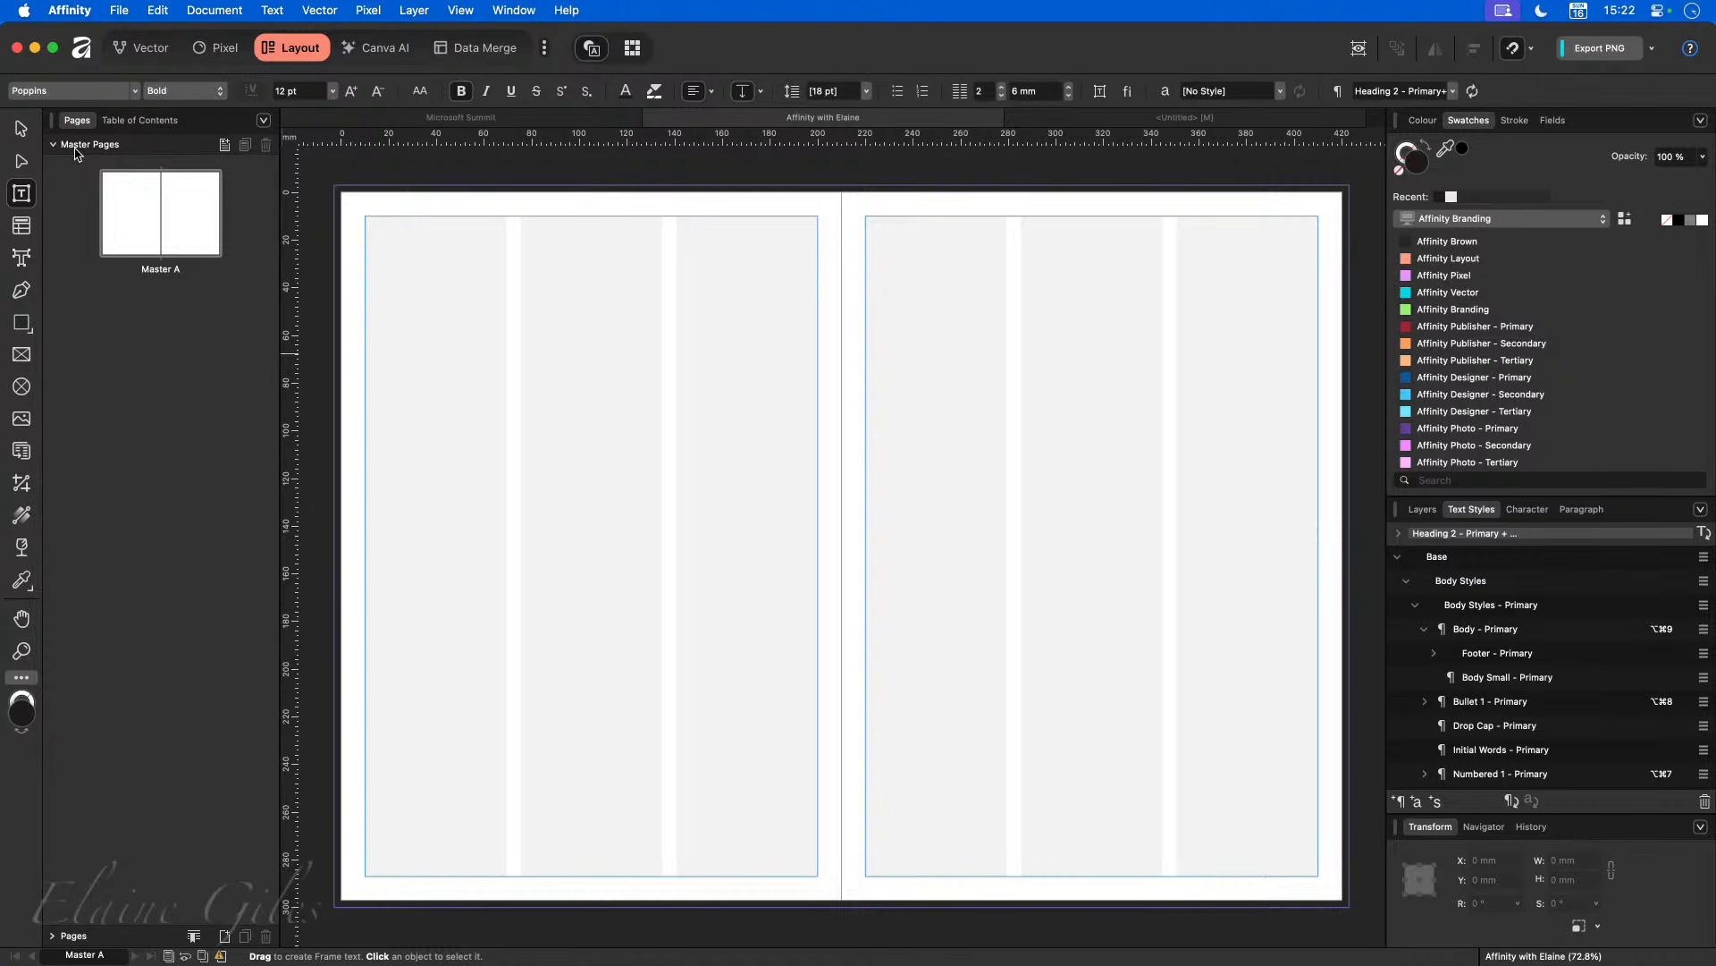
Step: Add a new A4 facing-pages master named Affinity Session with a green tag
{"action": "left_click", "coordinate": [226, 149]}
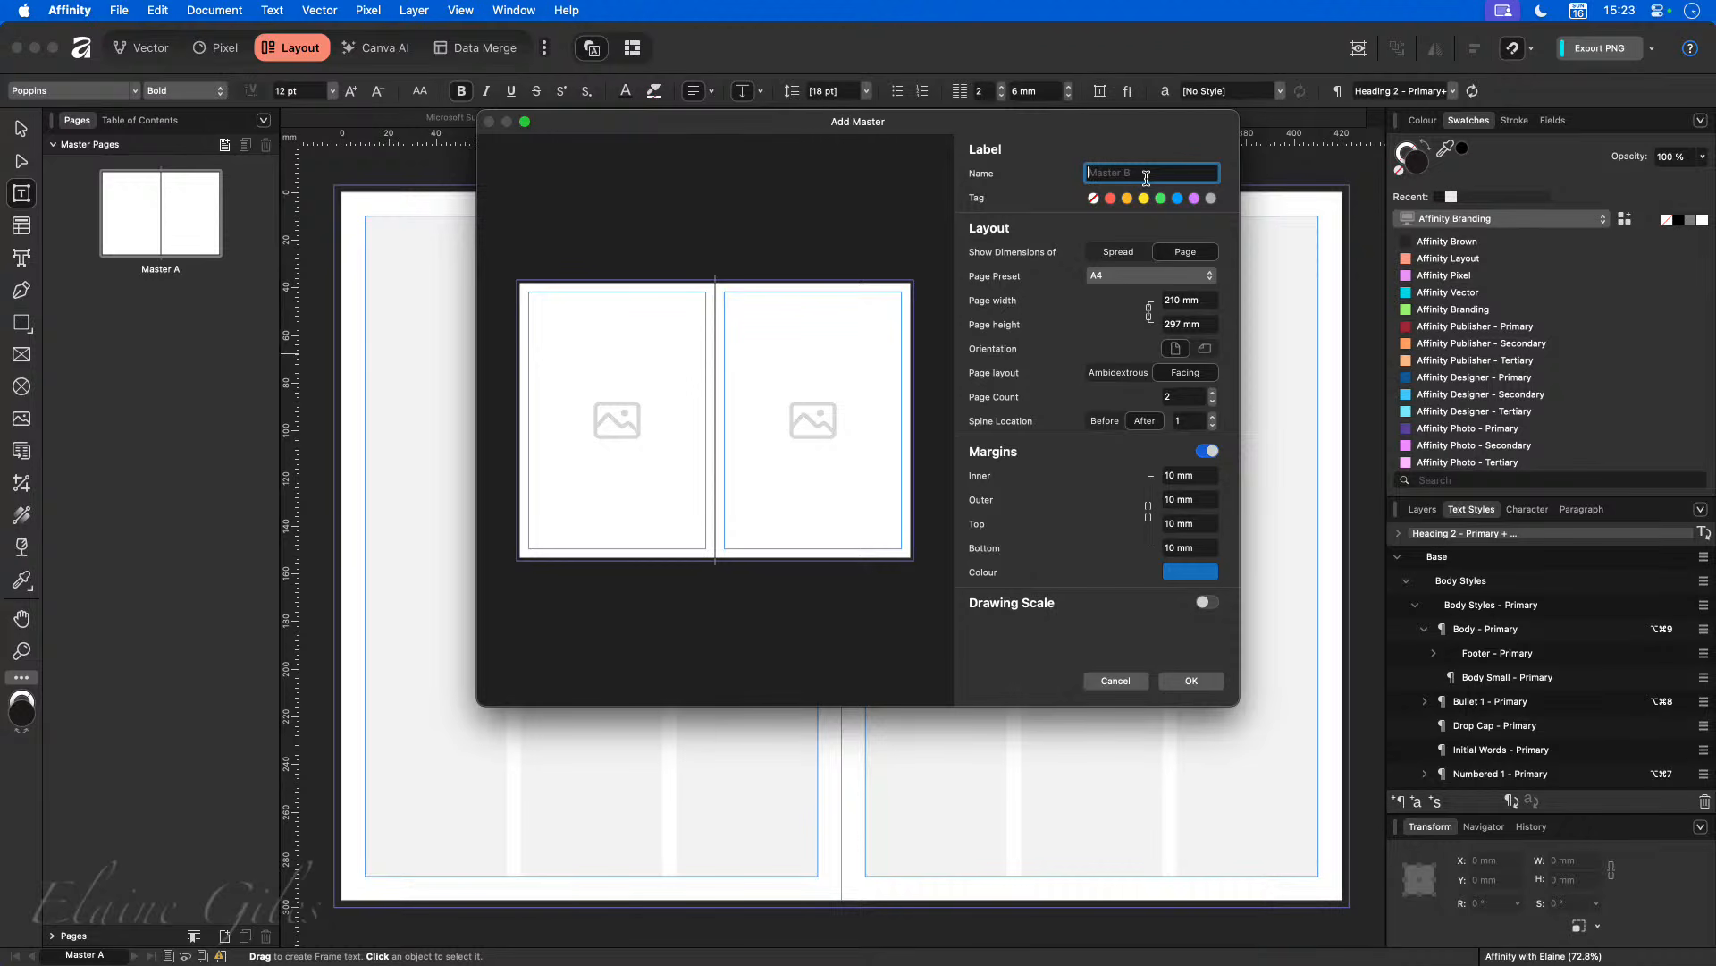
{"action": "type", "text": "Affinity Session"}
{"action": "left_click", "coordinate": [1161, 199]}
{"action": "left_click", "coordinate": [1184, 682]}
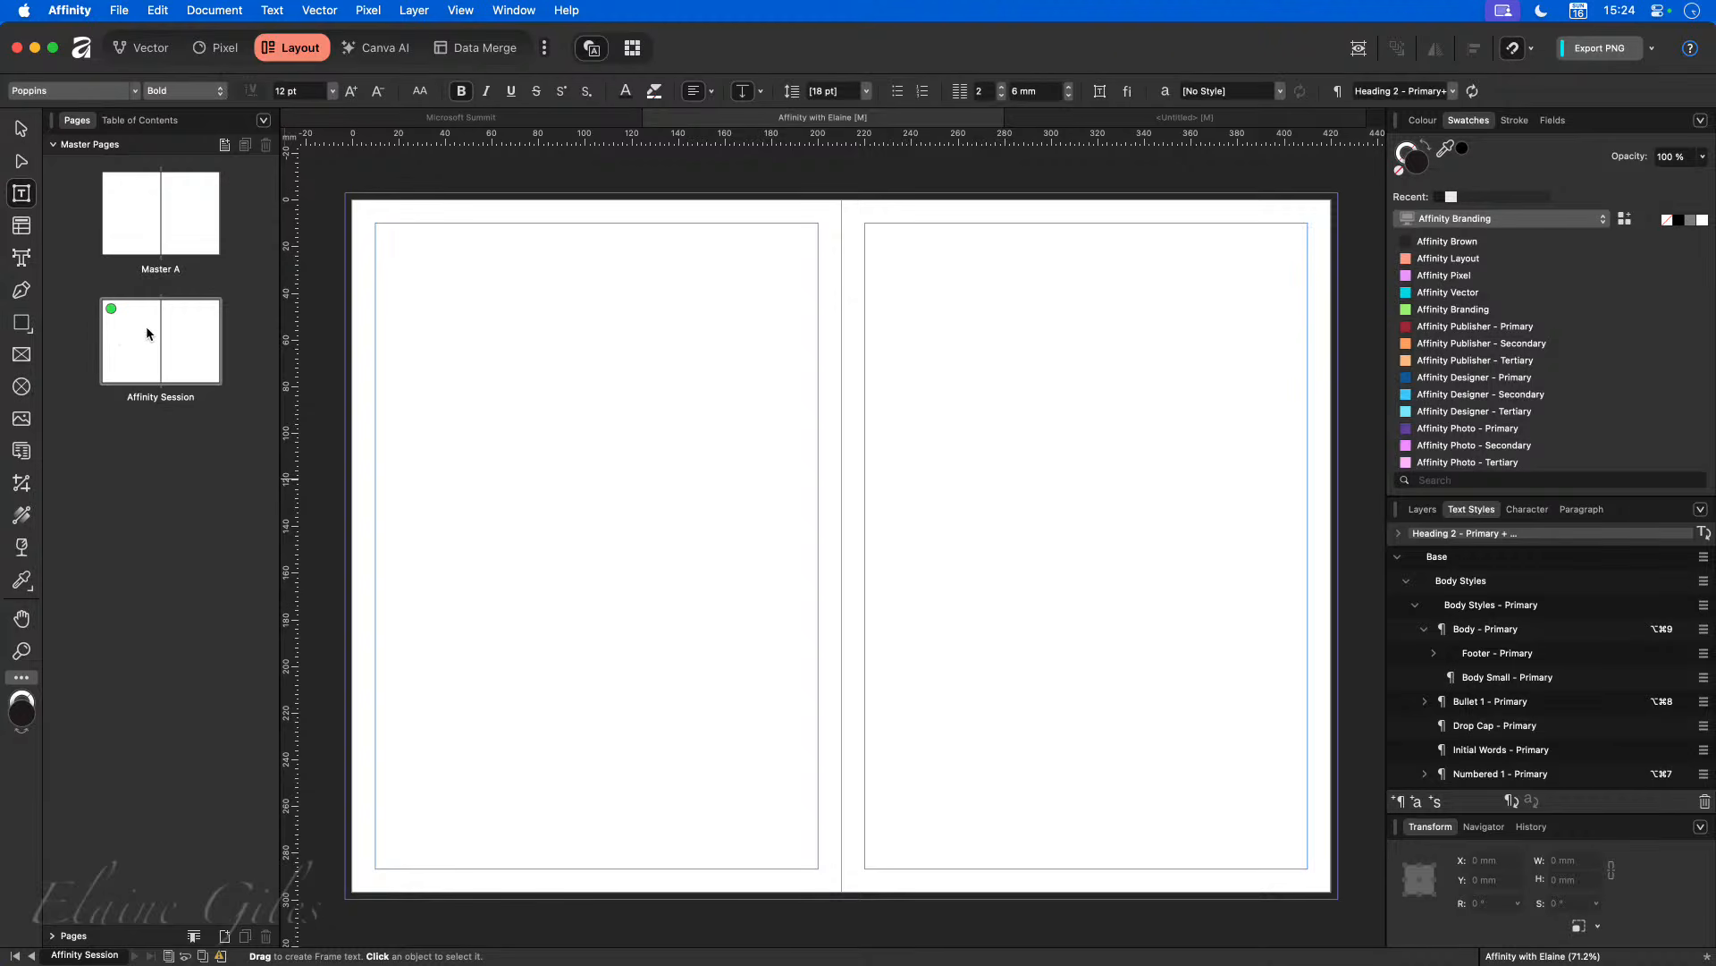
Step: Give Master A a red tag in its spread properties and check the tag markers on the document's pages
{"action": "left_click", "coordinate": [52, 144]}
{"action": "left_click", "coordinate": [53, 166]}
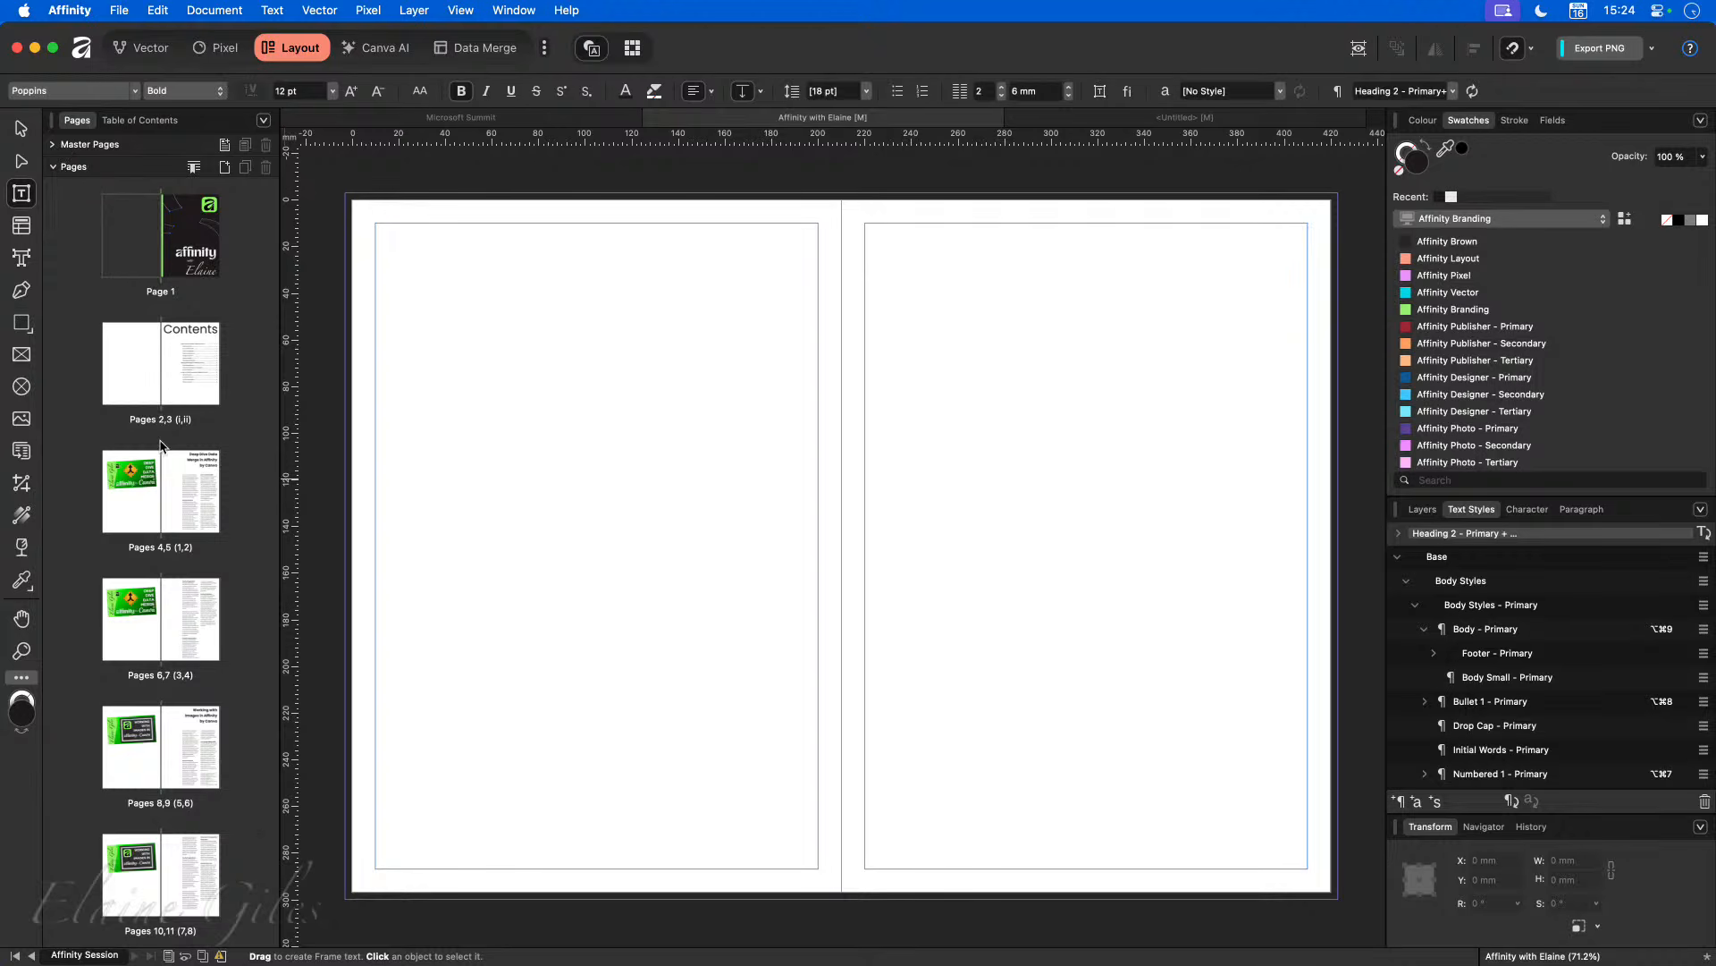
{"action": "left_click", "coordinate": [53, 144]}
{"action": "left_click", "coordinate": [162, 201]}
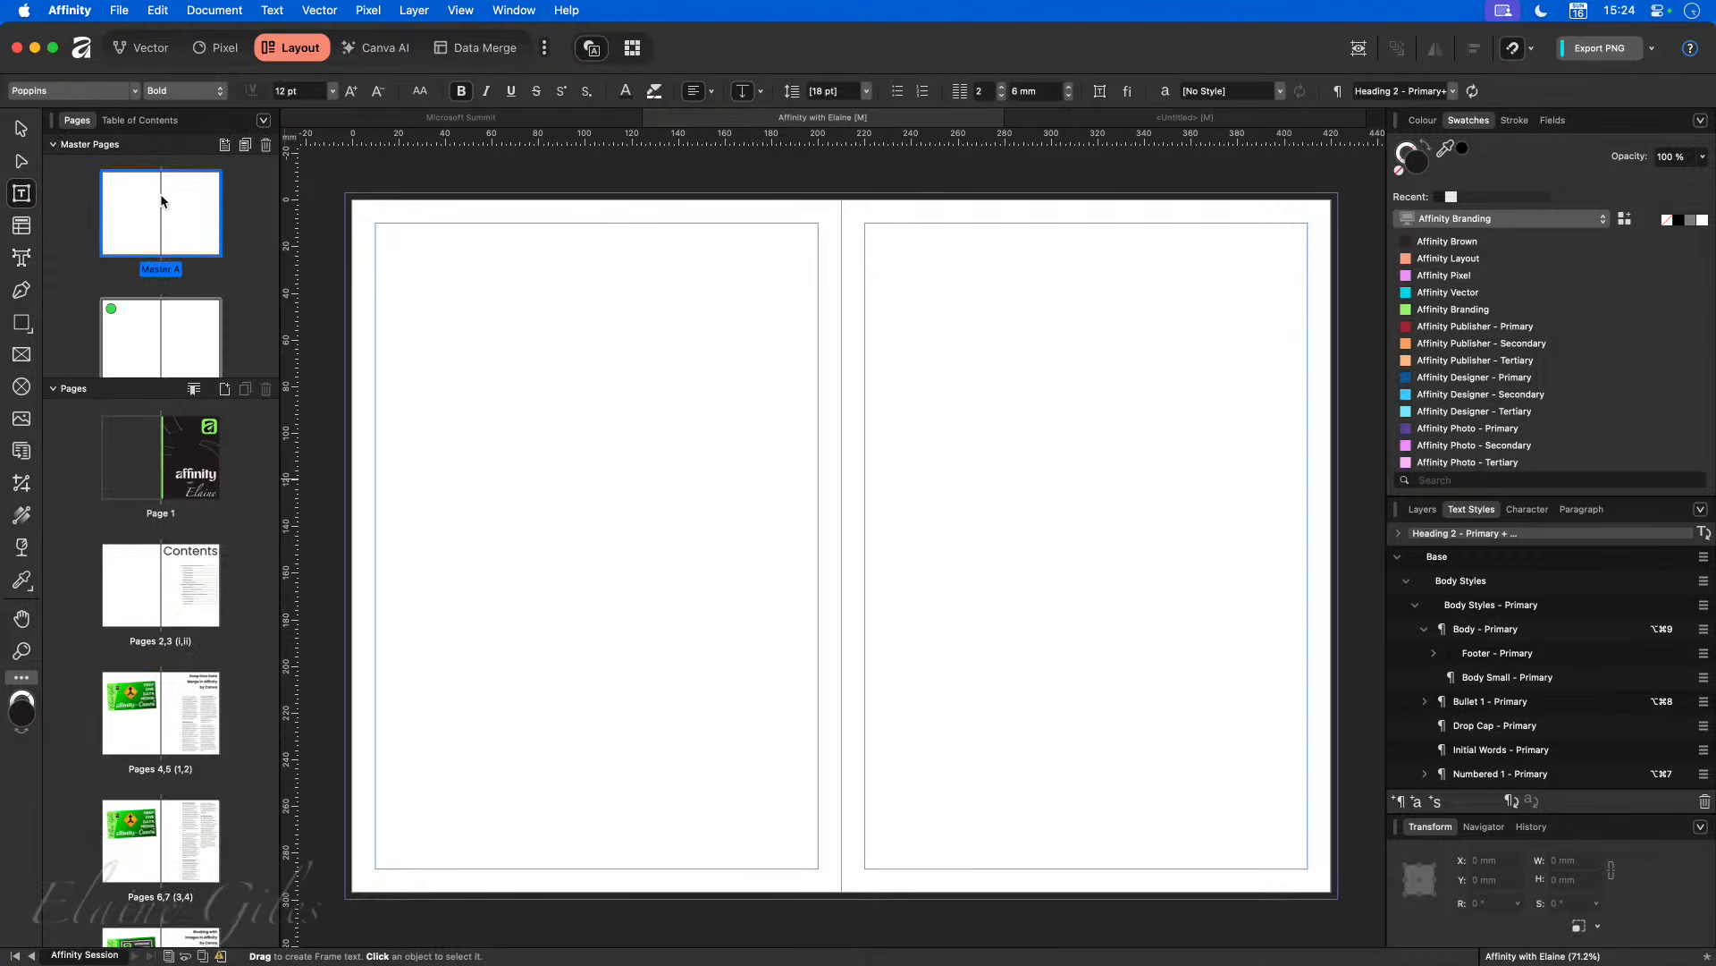
{"action": "right_click", "coordinate": [162, 200]}
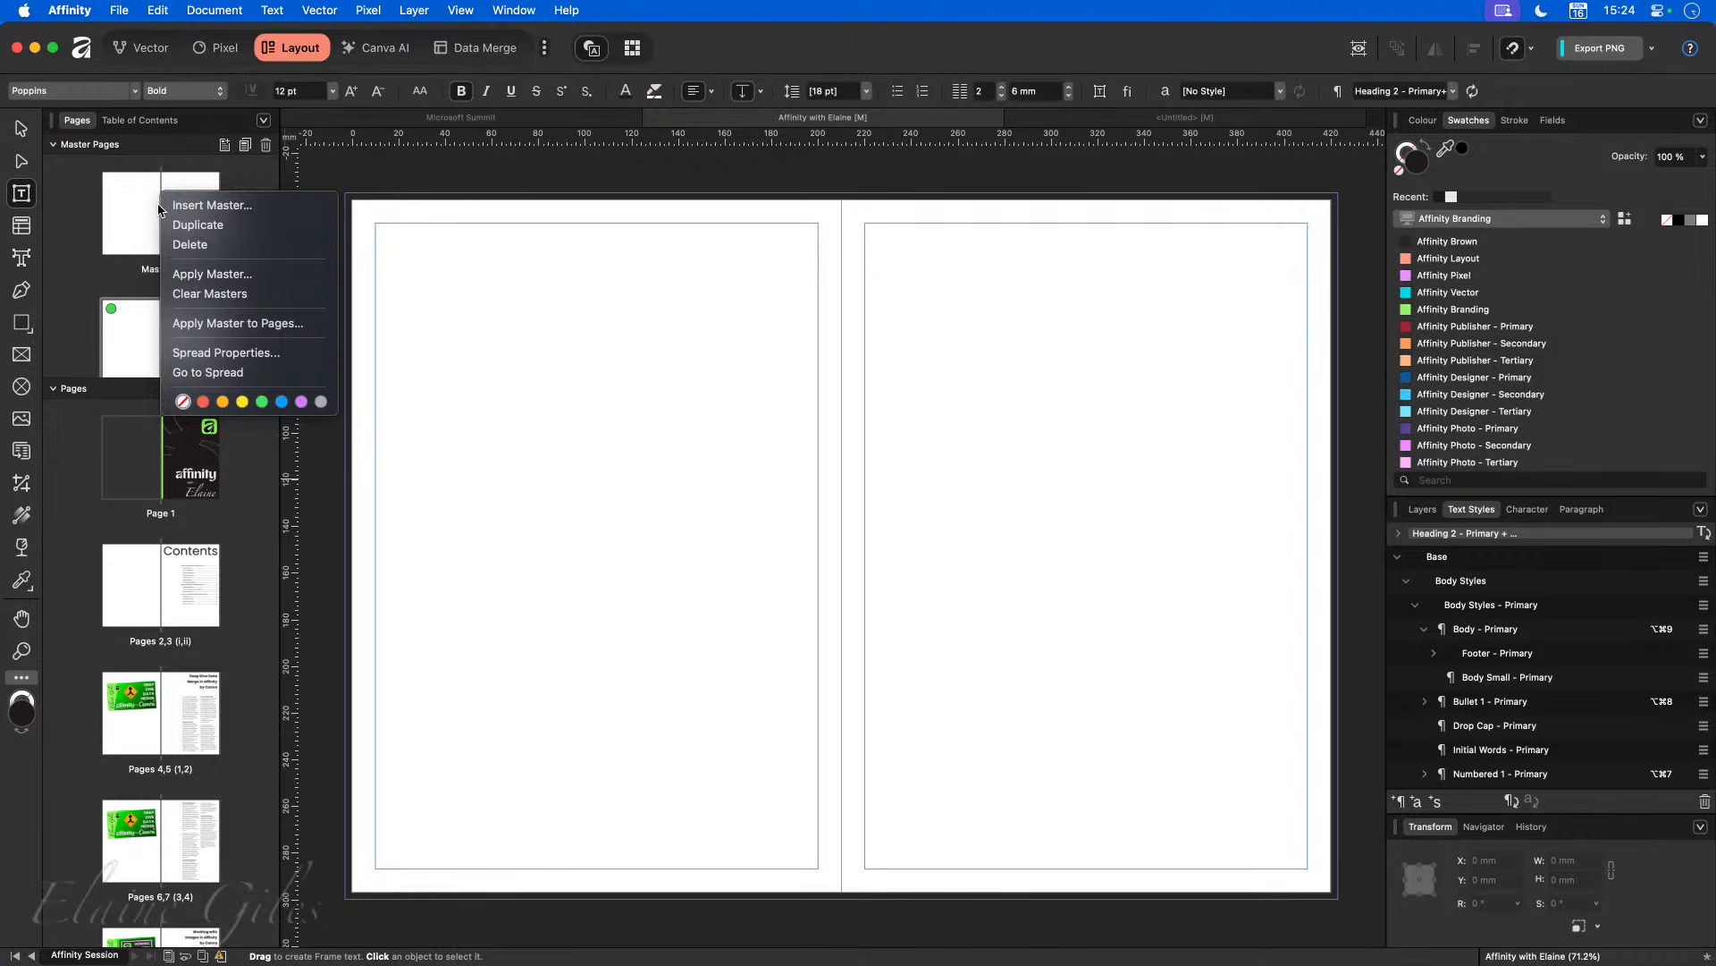
{"action": "left_click", "coordinate": [224, 356]}
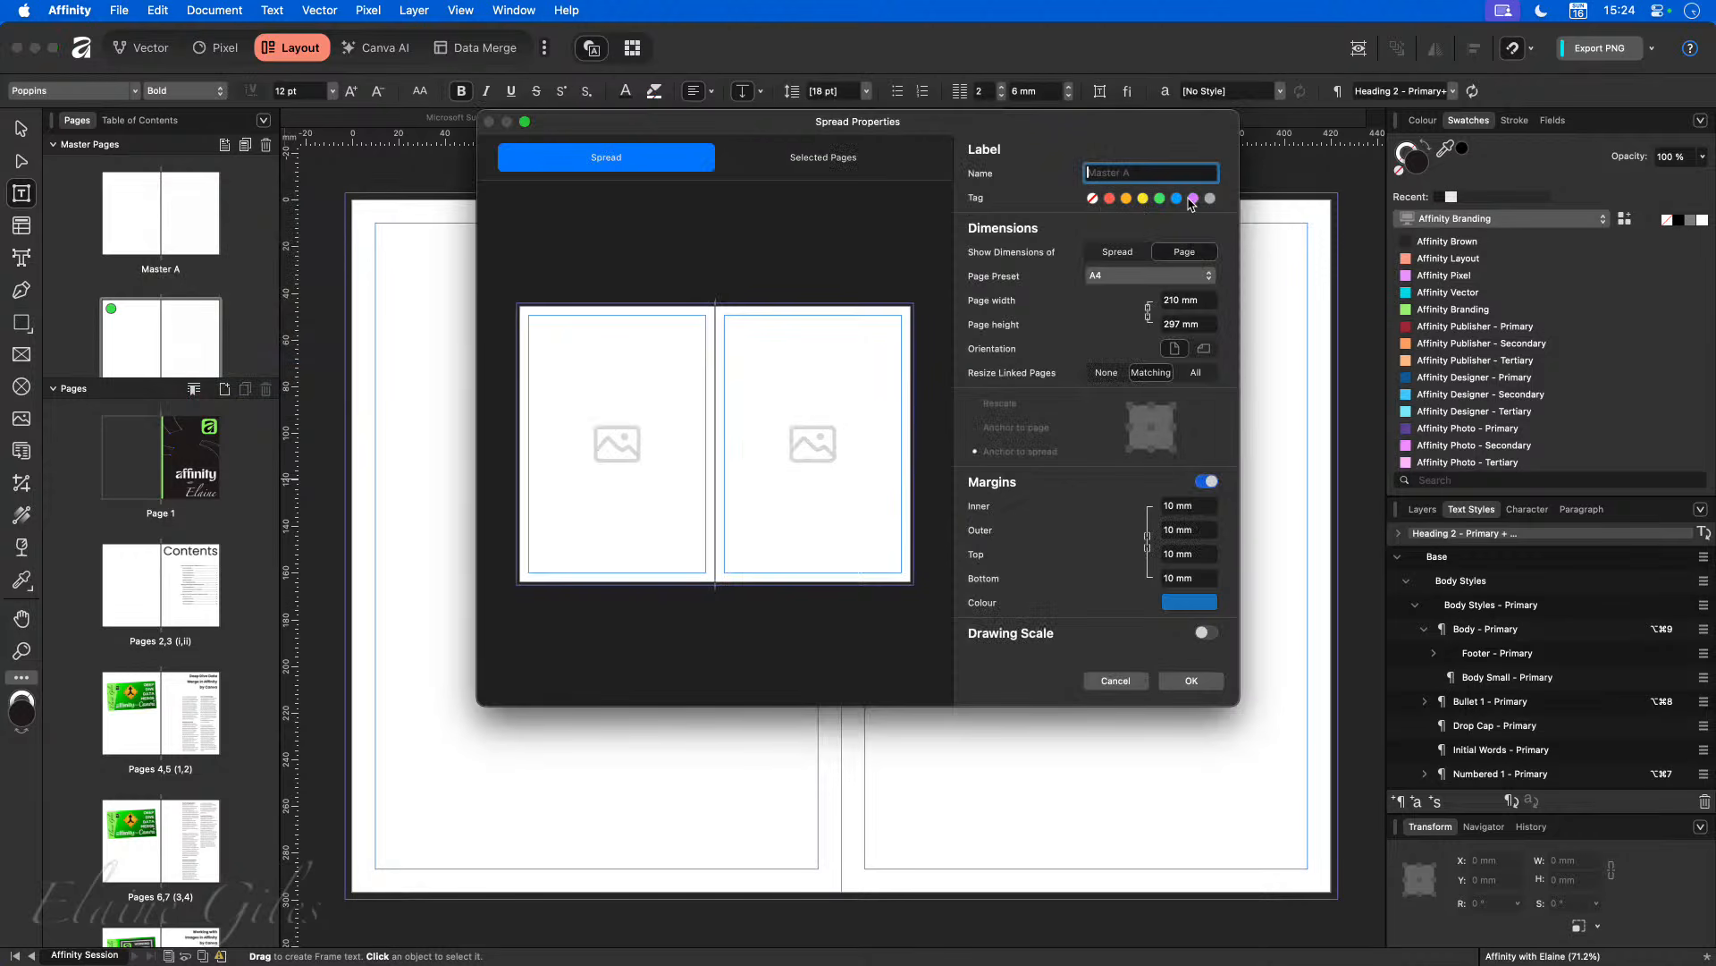
{"action": "left_click", "coordinate": [1109, 198]}
{"action": "left_click", "coordinate": [1184, 678]}
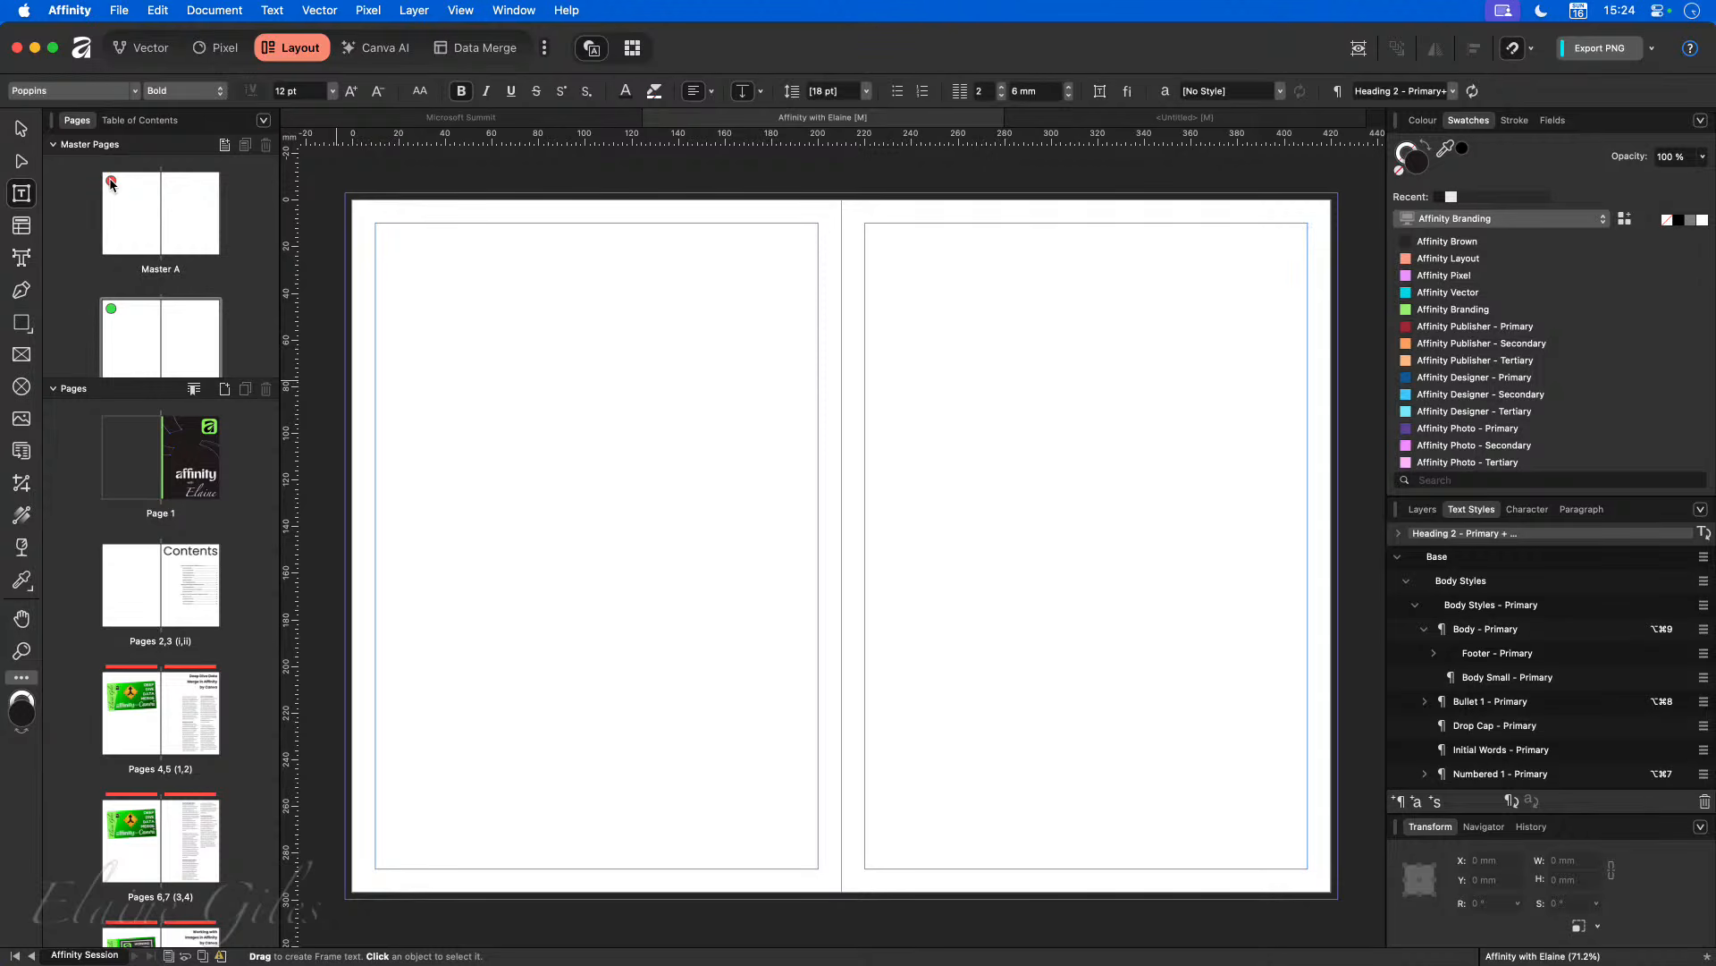
{"action": "left_click", "coordinate": [55, 145]}
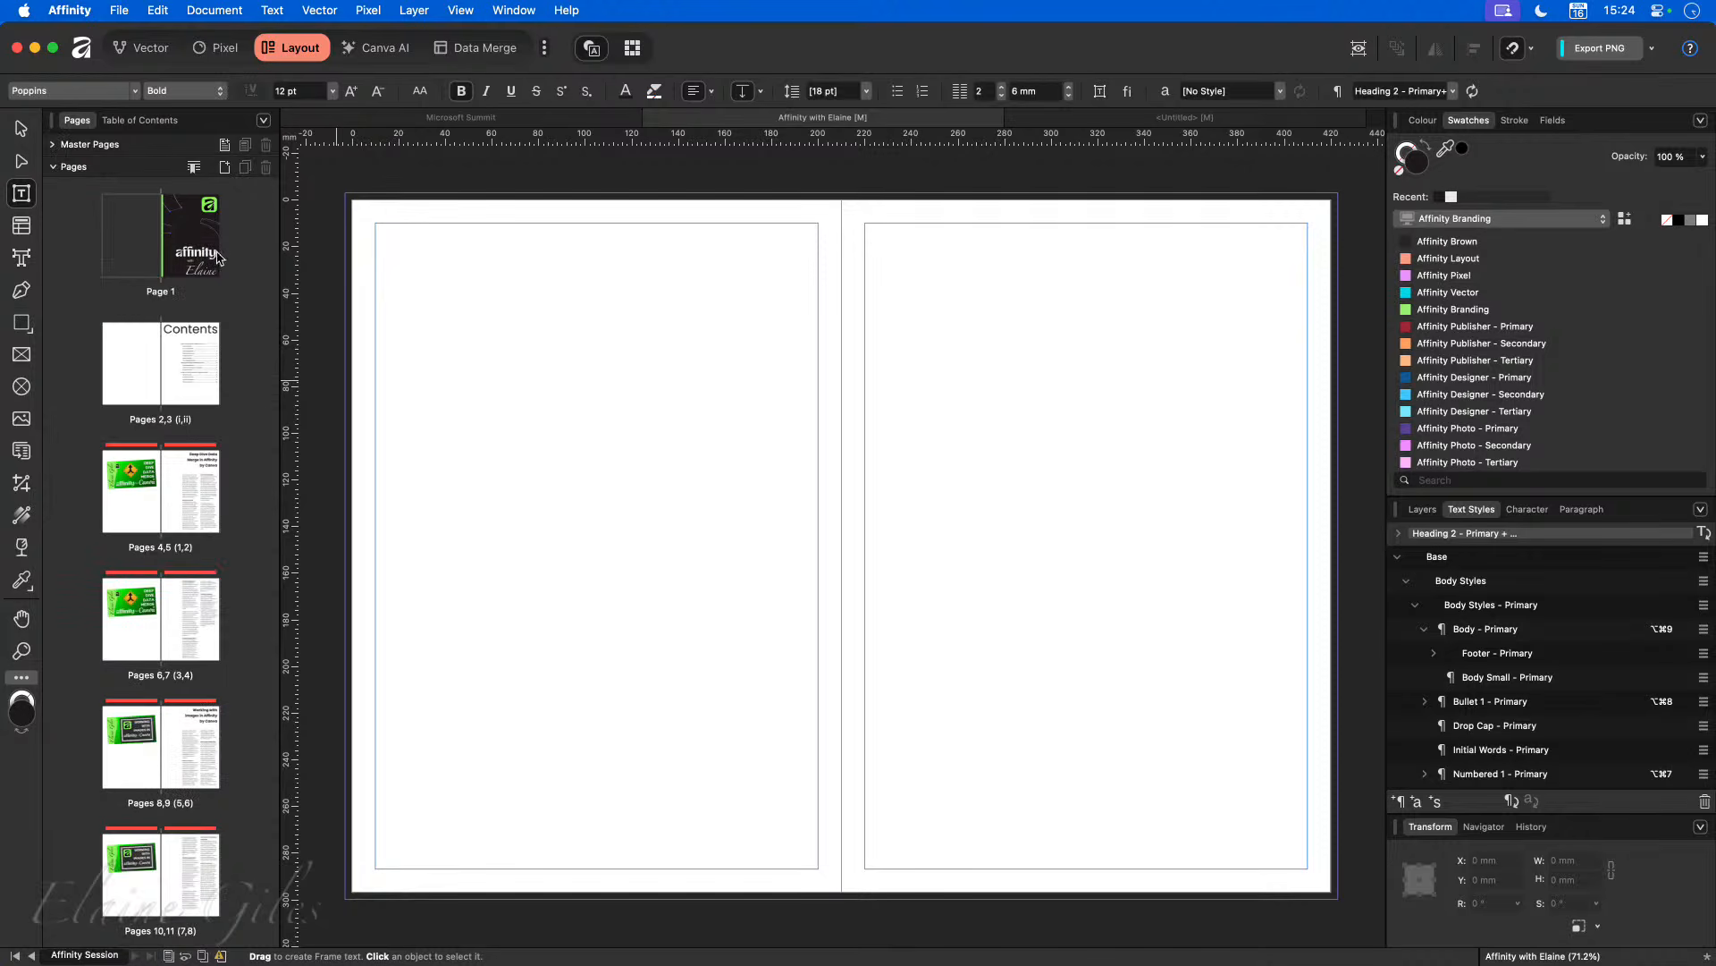
{"action": "scroll", "coordinate": [257, 431], "scroll_direction": "down", "scroll_amount": 3}
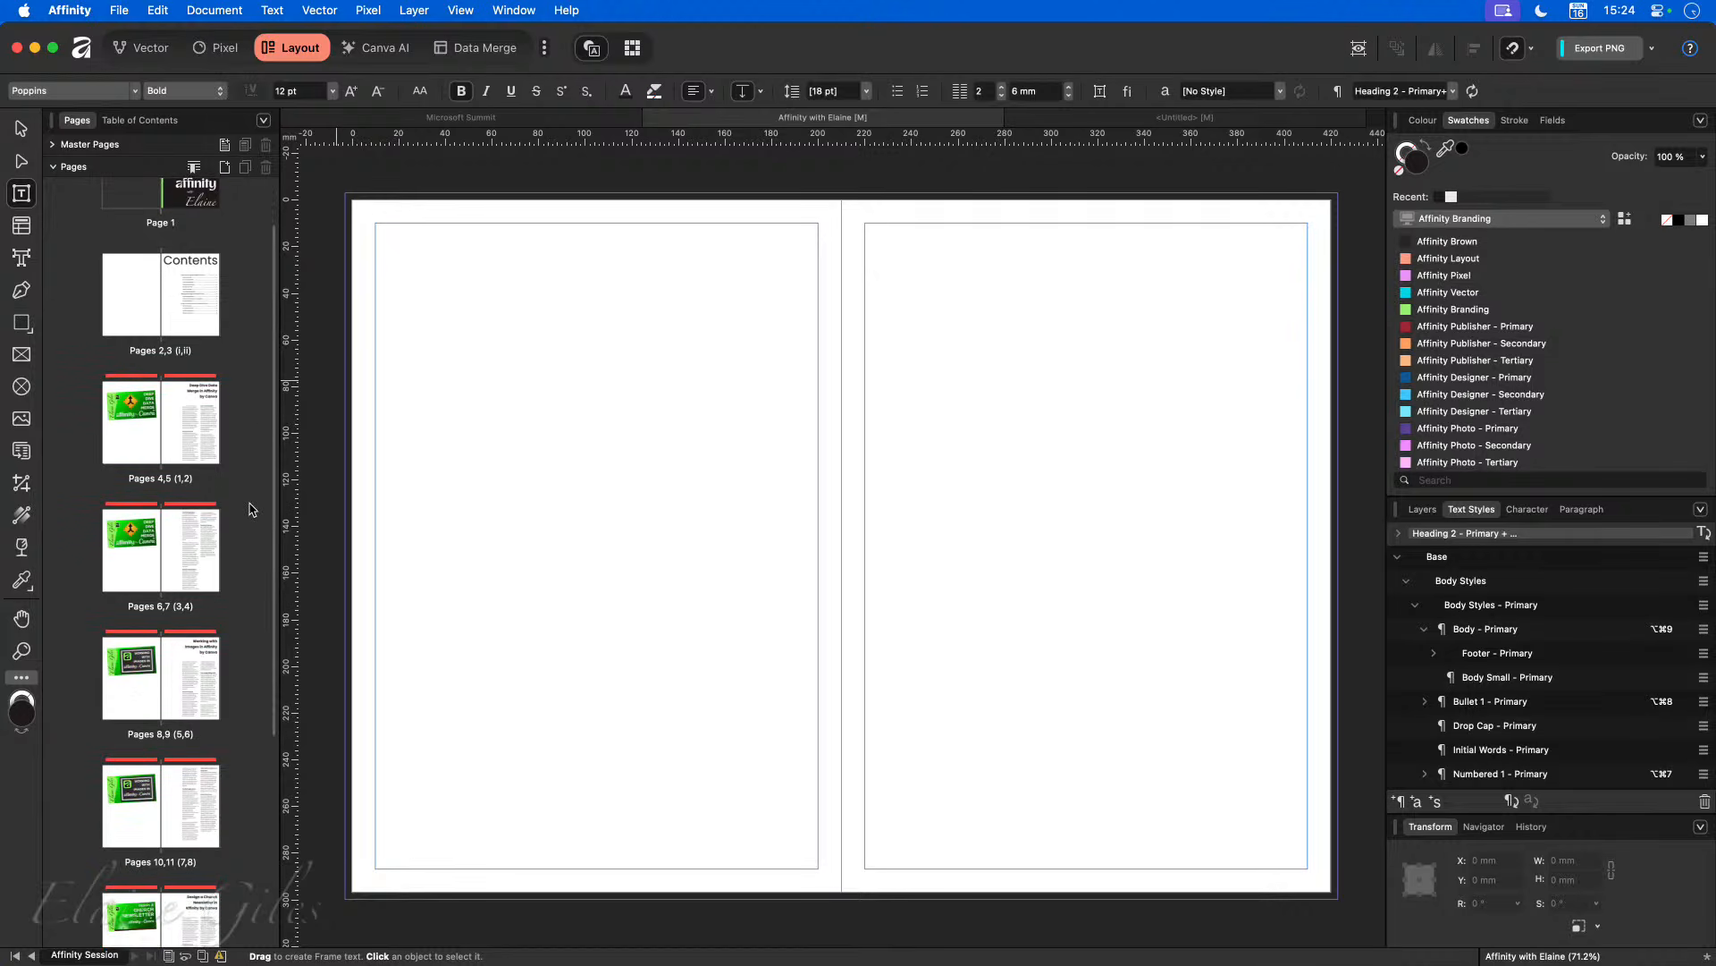
Step: Check the tag markers on the document's pages and remove the colour tag from Master A in its spread properties
{"action": "scroll", "coordinate": [252, 508], "scroll_direction": "up", "scroll_amount": 2}
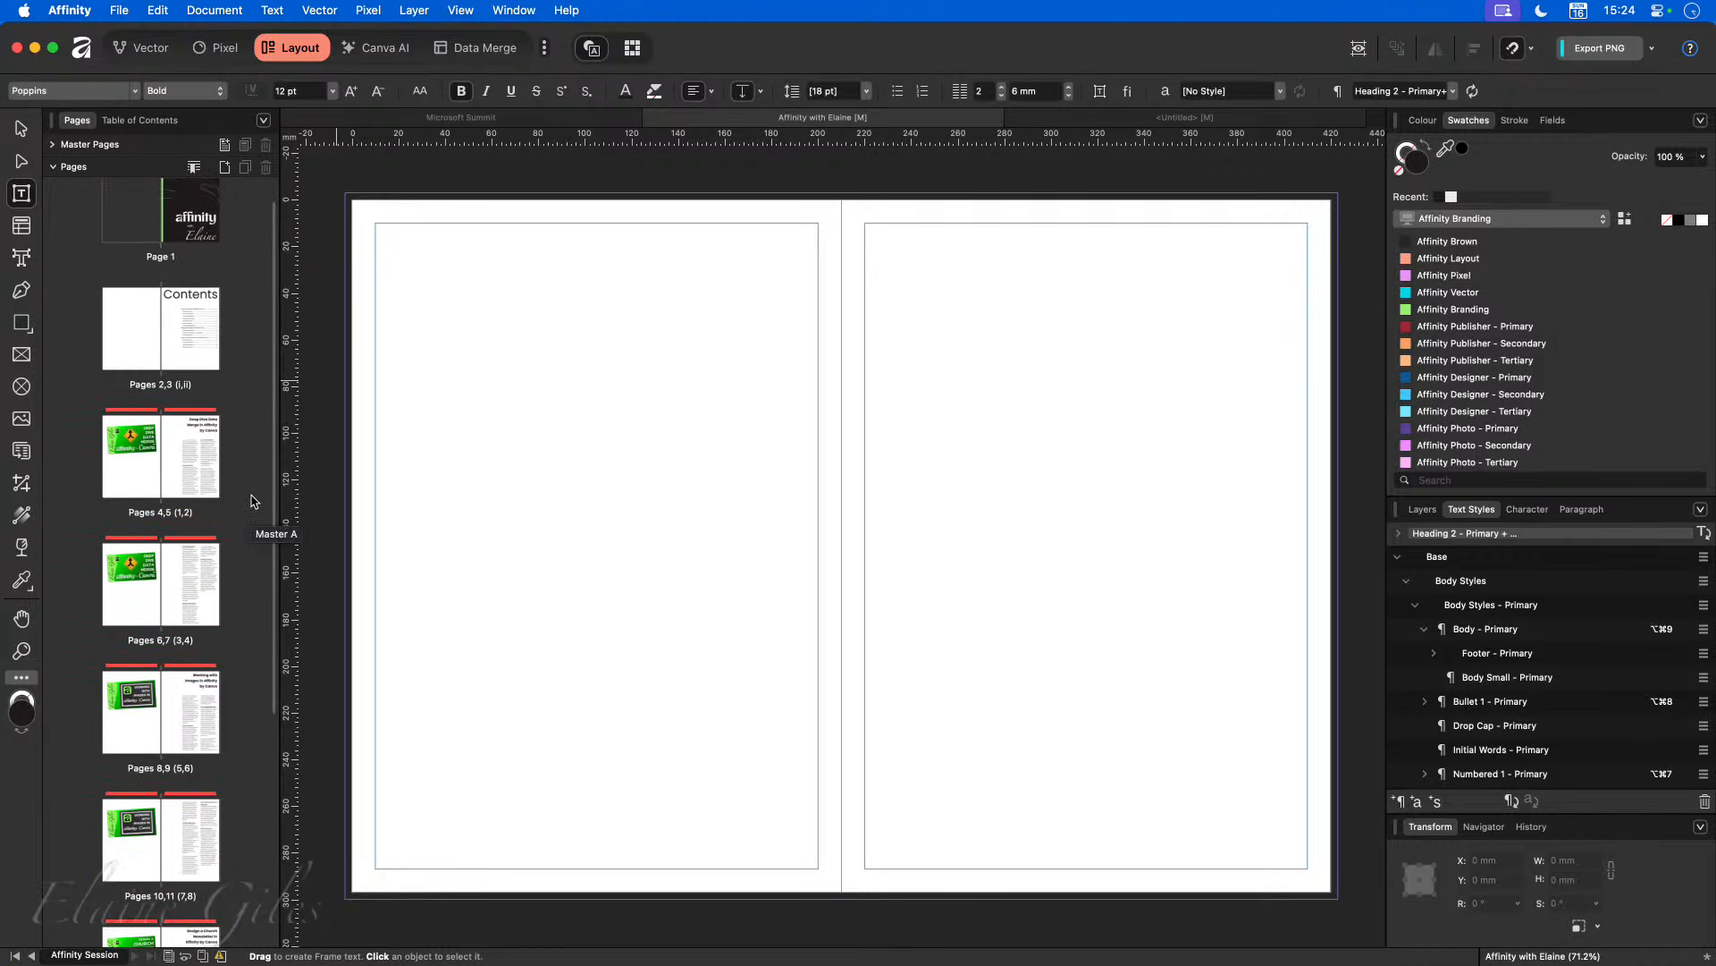
{"action": "scroll", "coordinate": [254, 502], "scroll_direction": "down", "scroll_amount": 5}
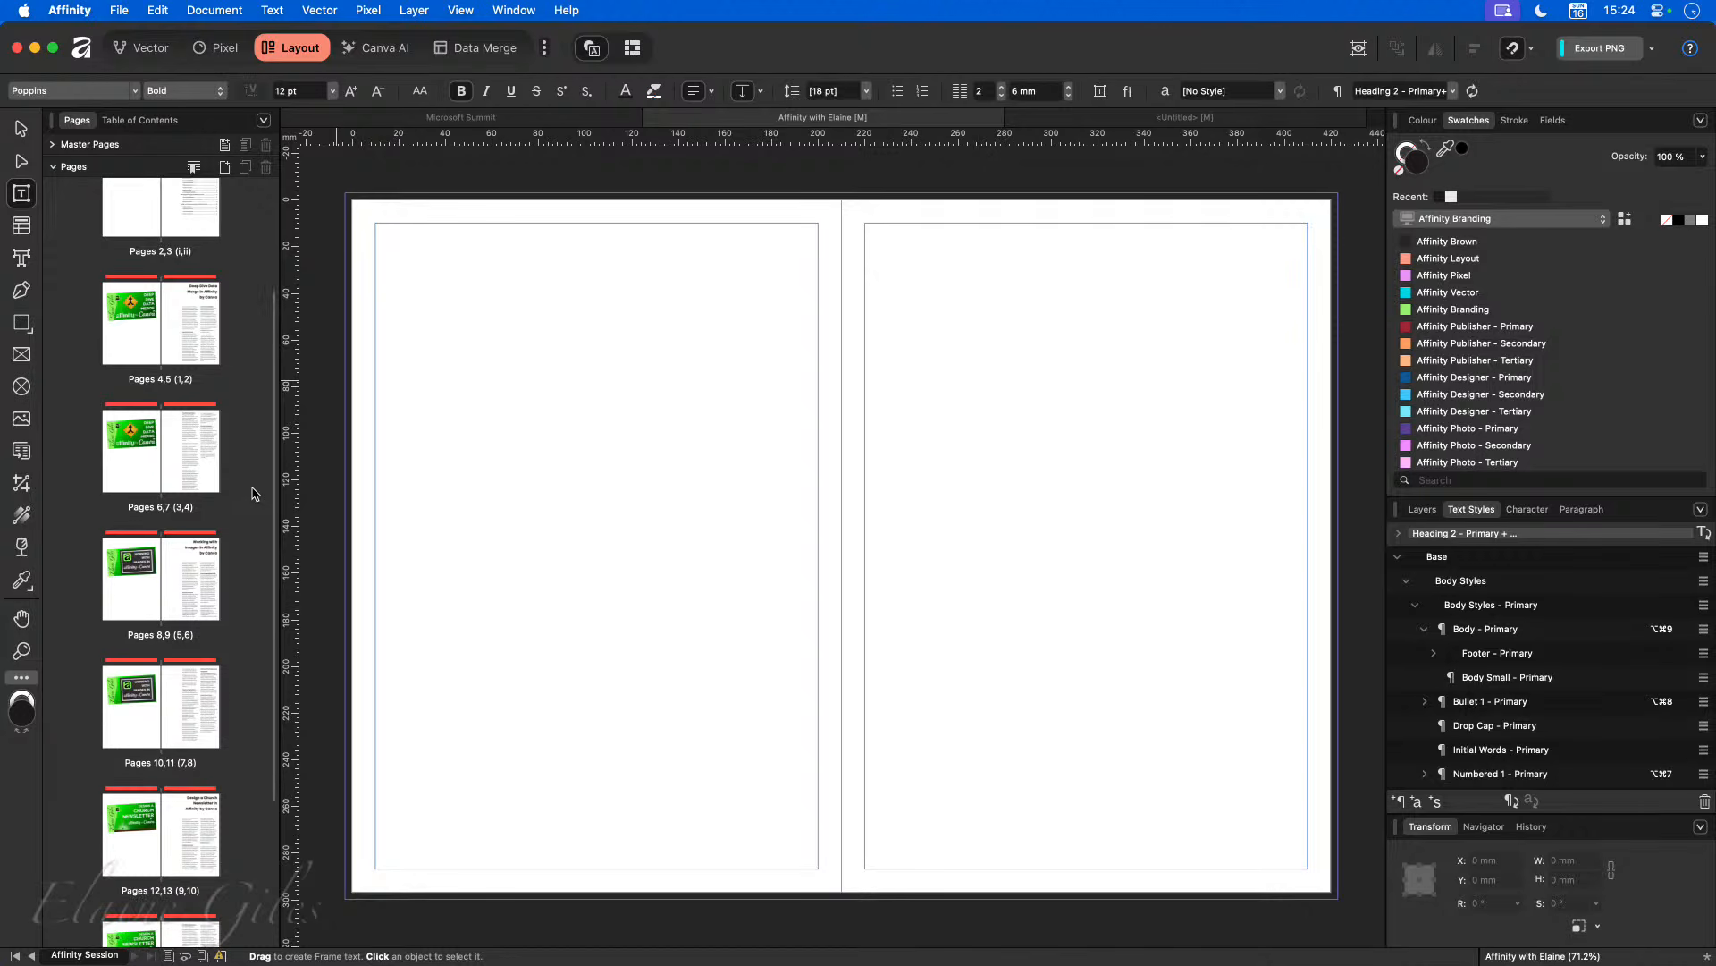
{"action": "scroll", "coordinate": [255, 493], "scroll_direction": "down", "scroll_amount": 5}
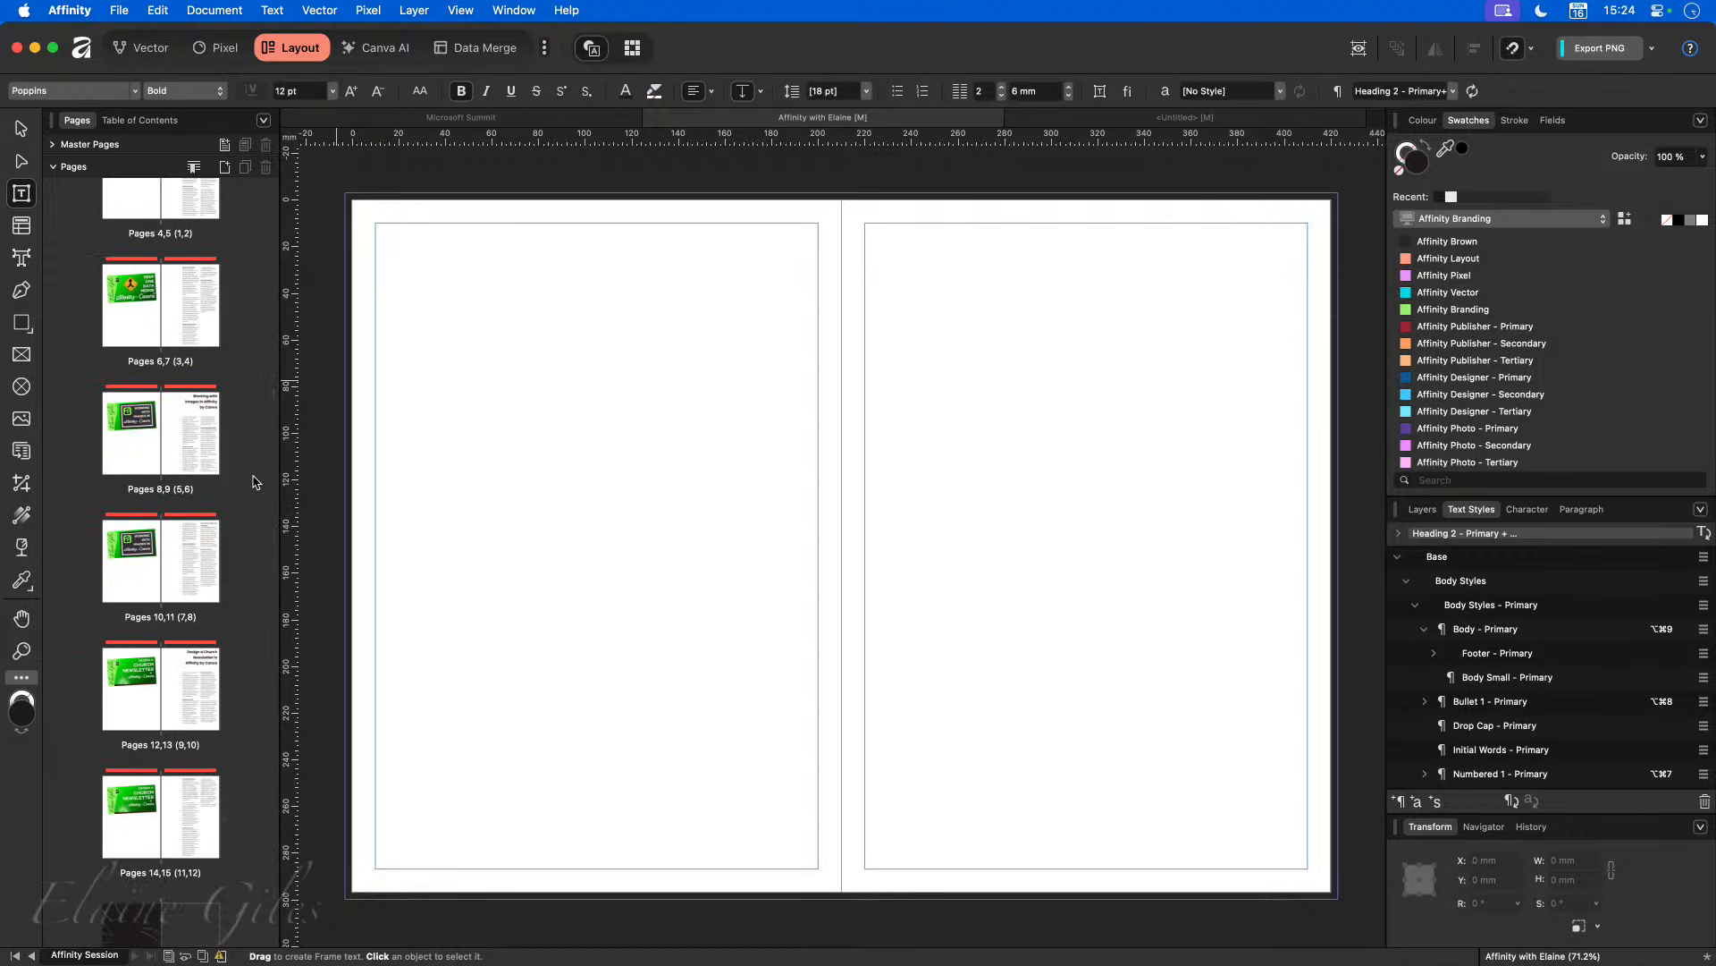
{"action": "scroll", "coordinate": [256, 476], "scroll_direction": "up", "scroll_amount": 3}
{"action": "scroll", "coordinate": [256, 474], "scroll_direction": "up", "scroll_amount": 1}
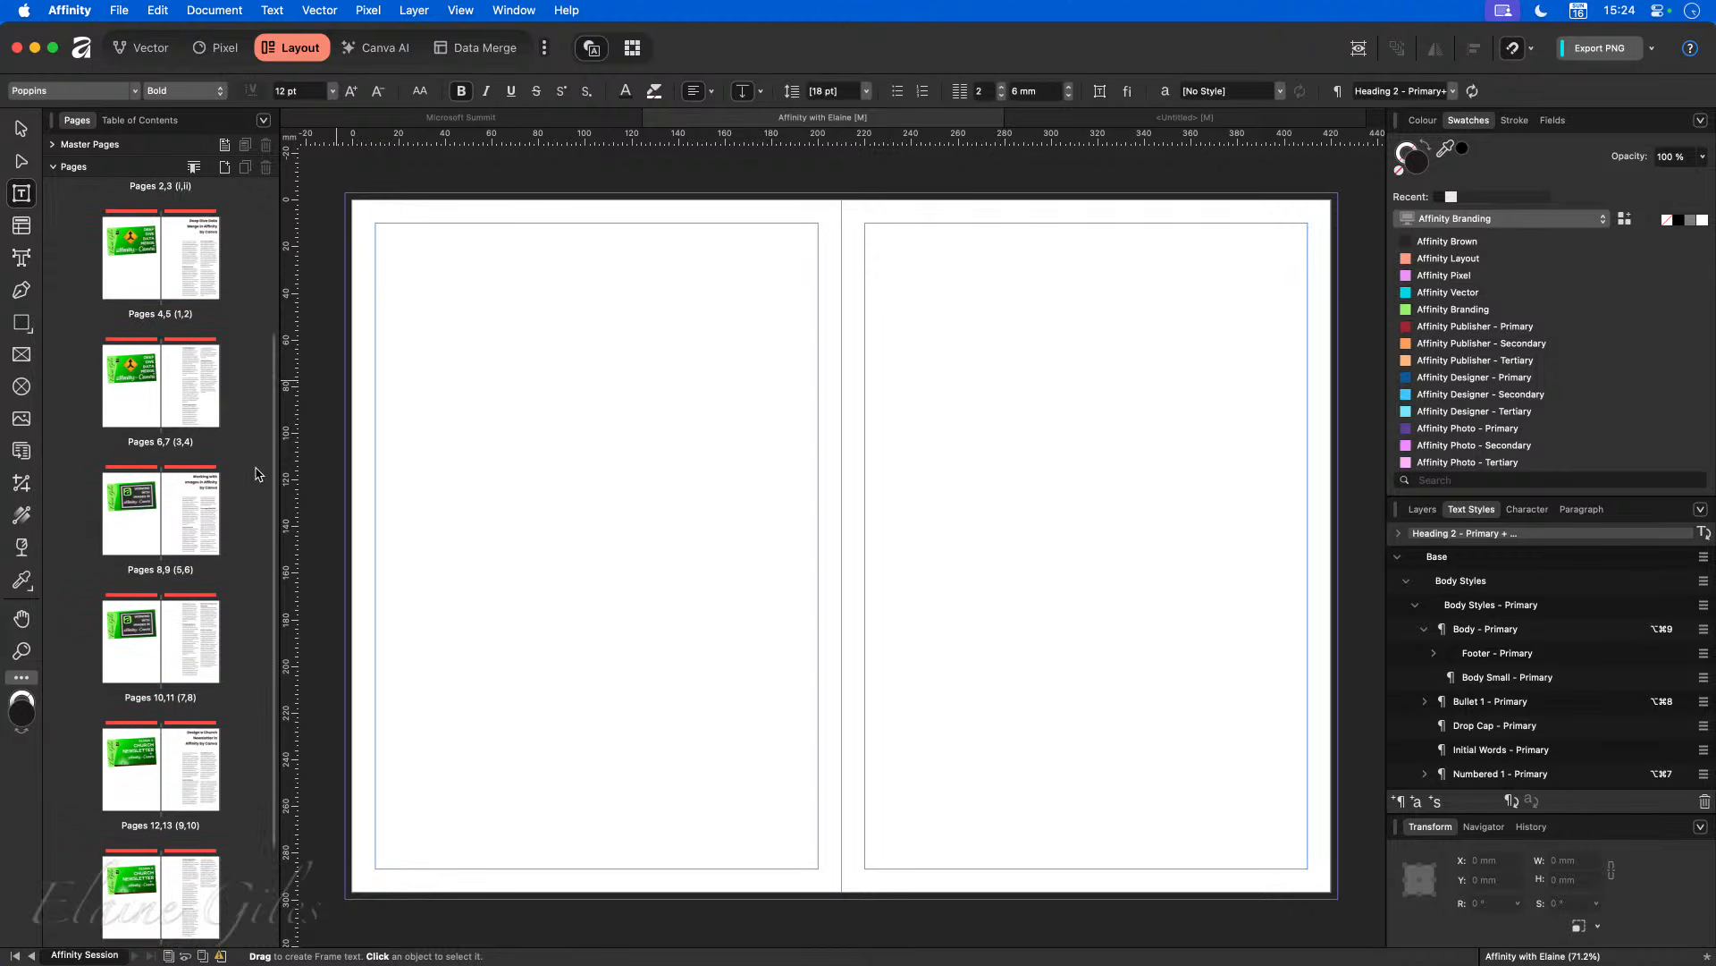
{"action": "scroll", "coordinate": [256, 474], "scroll_direction": "up", "scroll_amount": 8}
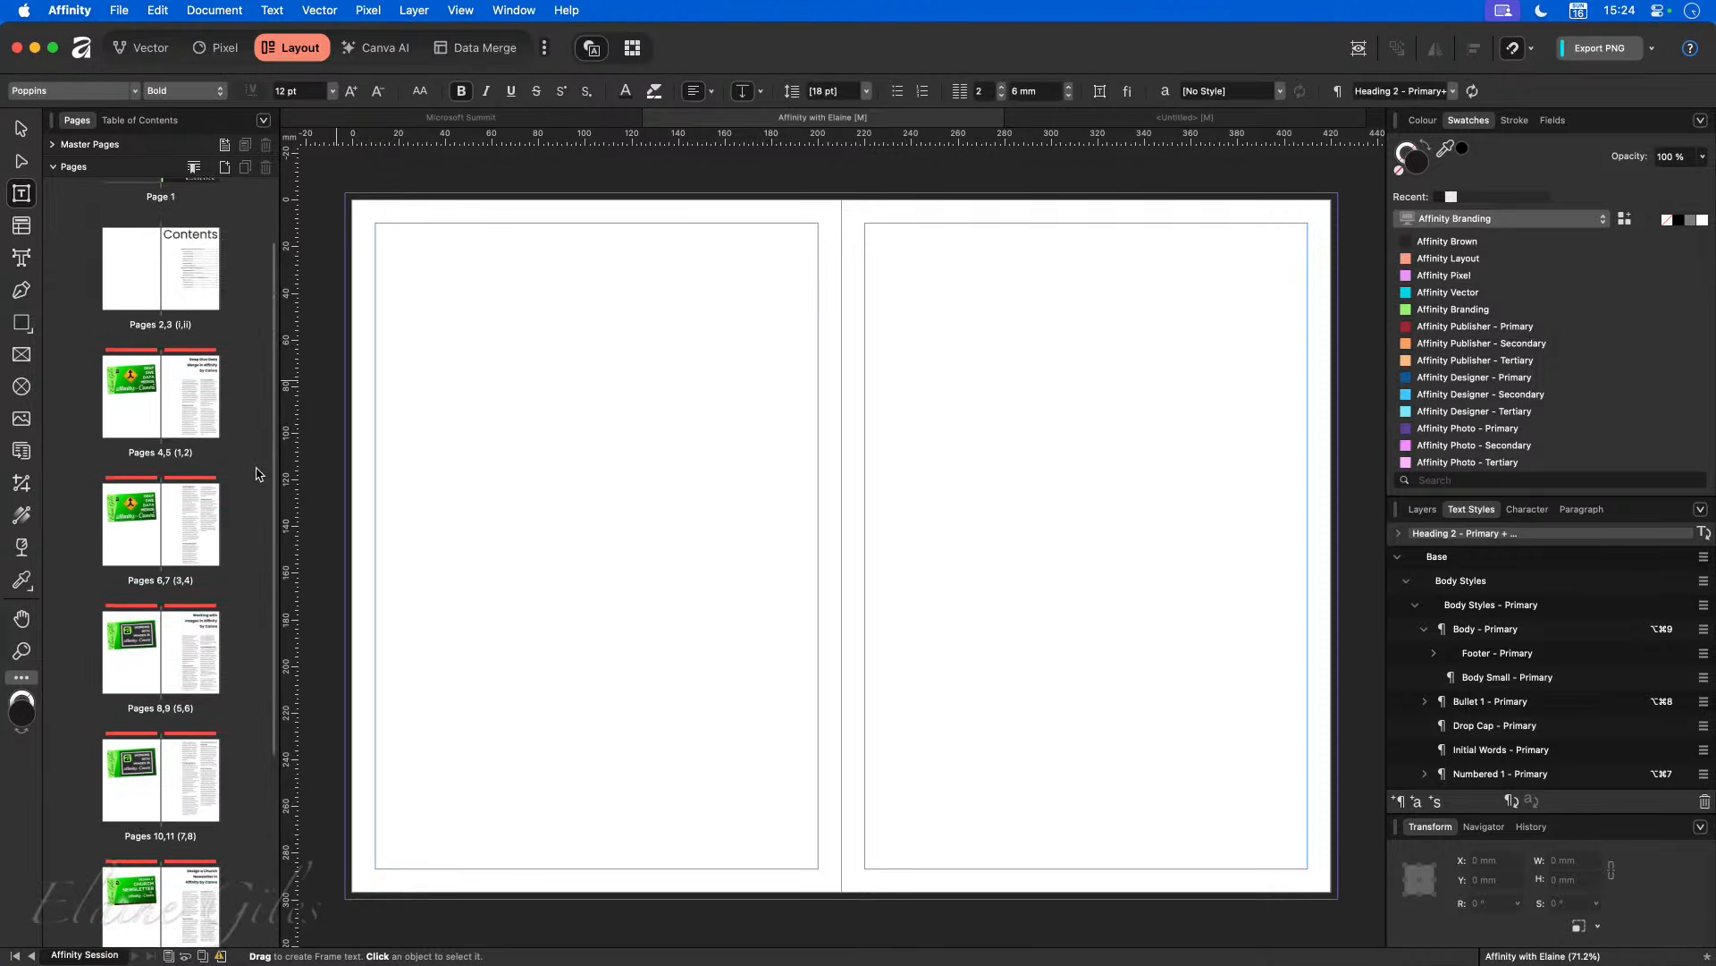
{"action": "left_click", "coordinate": [52, 144]}
{"action": "right_click", "coordinate": [111, 199]}
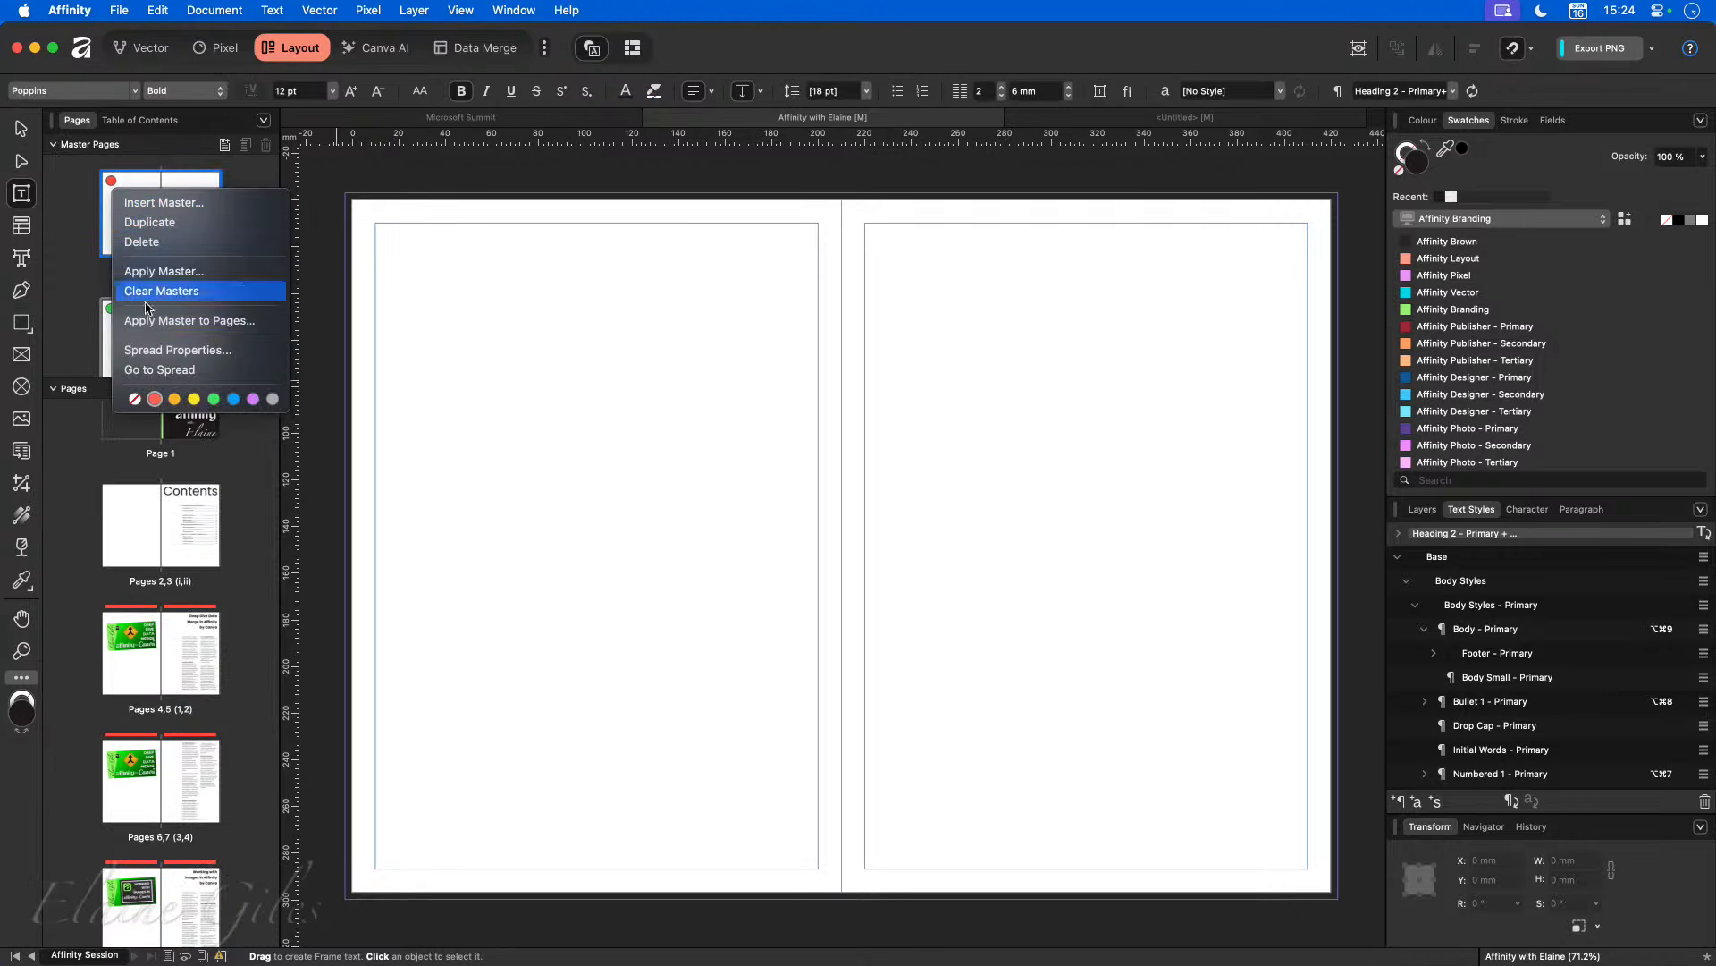
{"action": "left_click", "coordinate": [241, 354]}
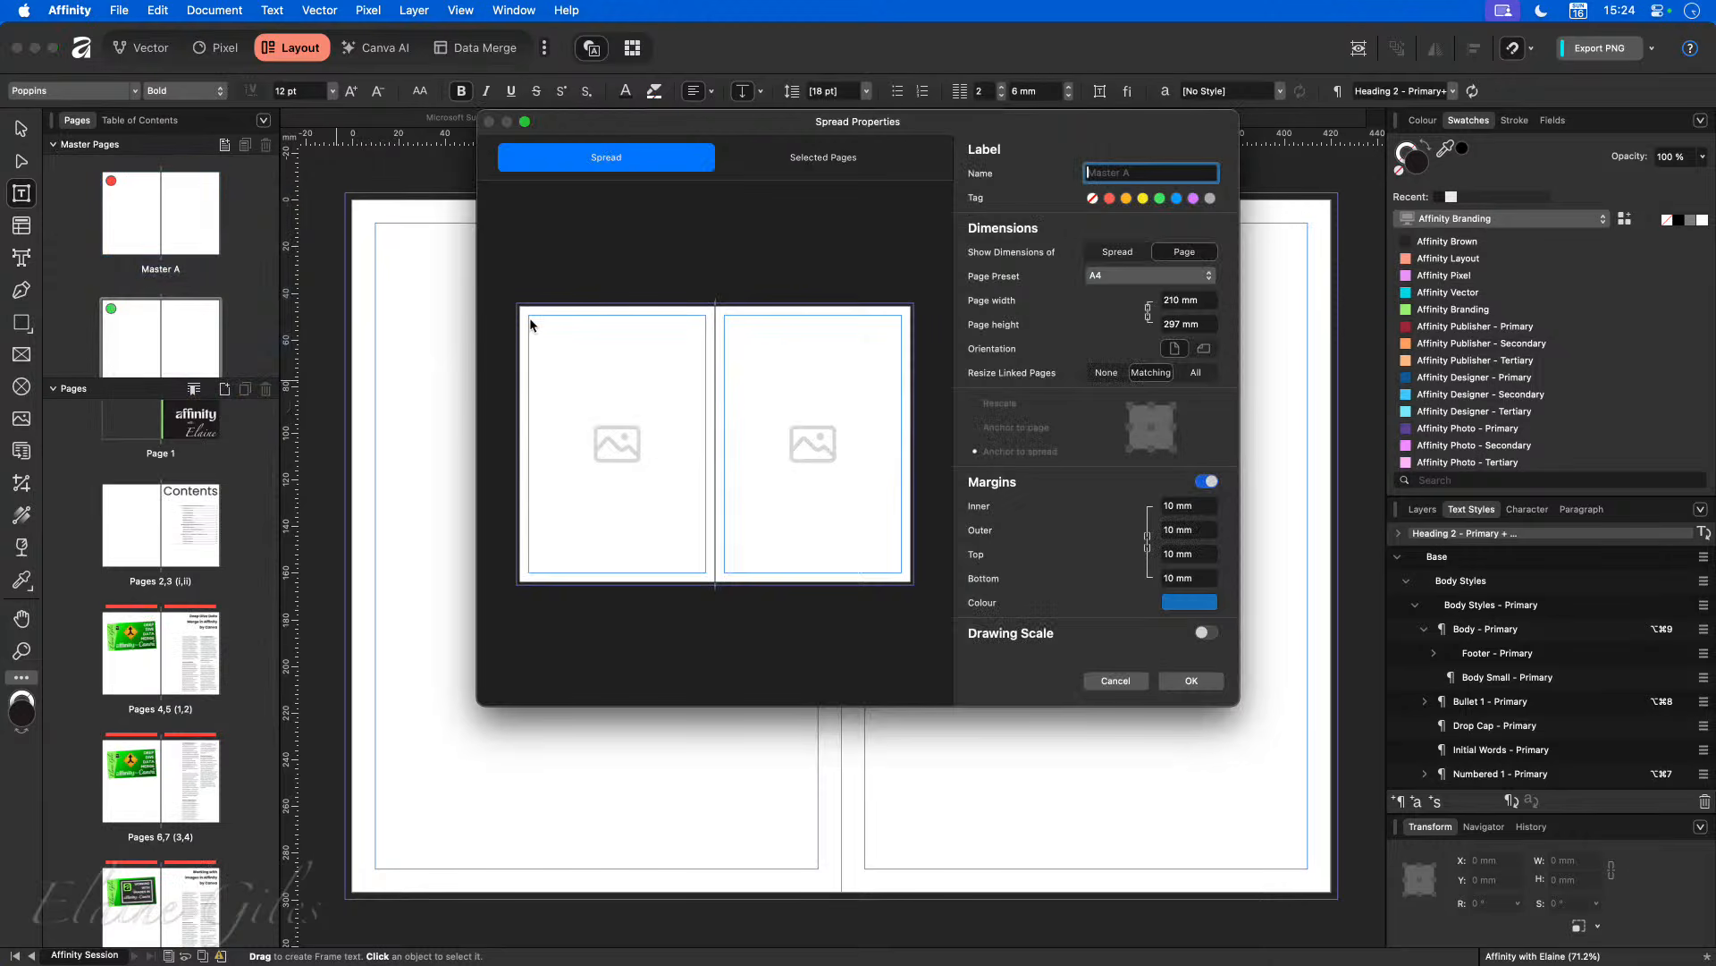
{"action": "left_click", "coordinate": [1092, 199]}
{"action": "left_click", "coordinate": [1191, 681]}
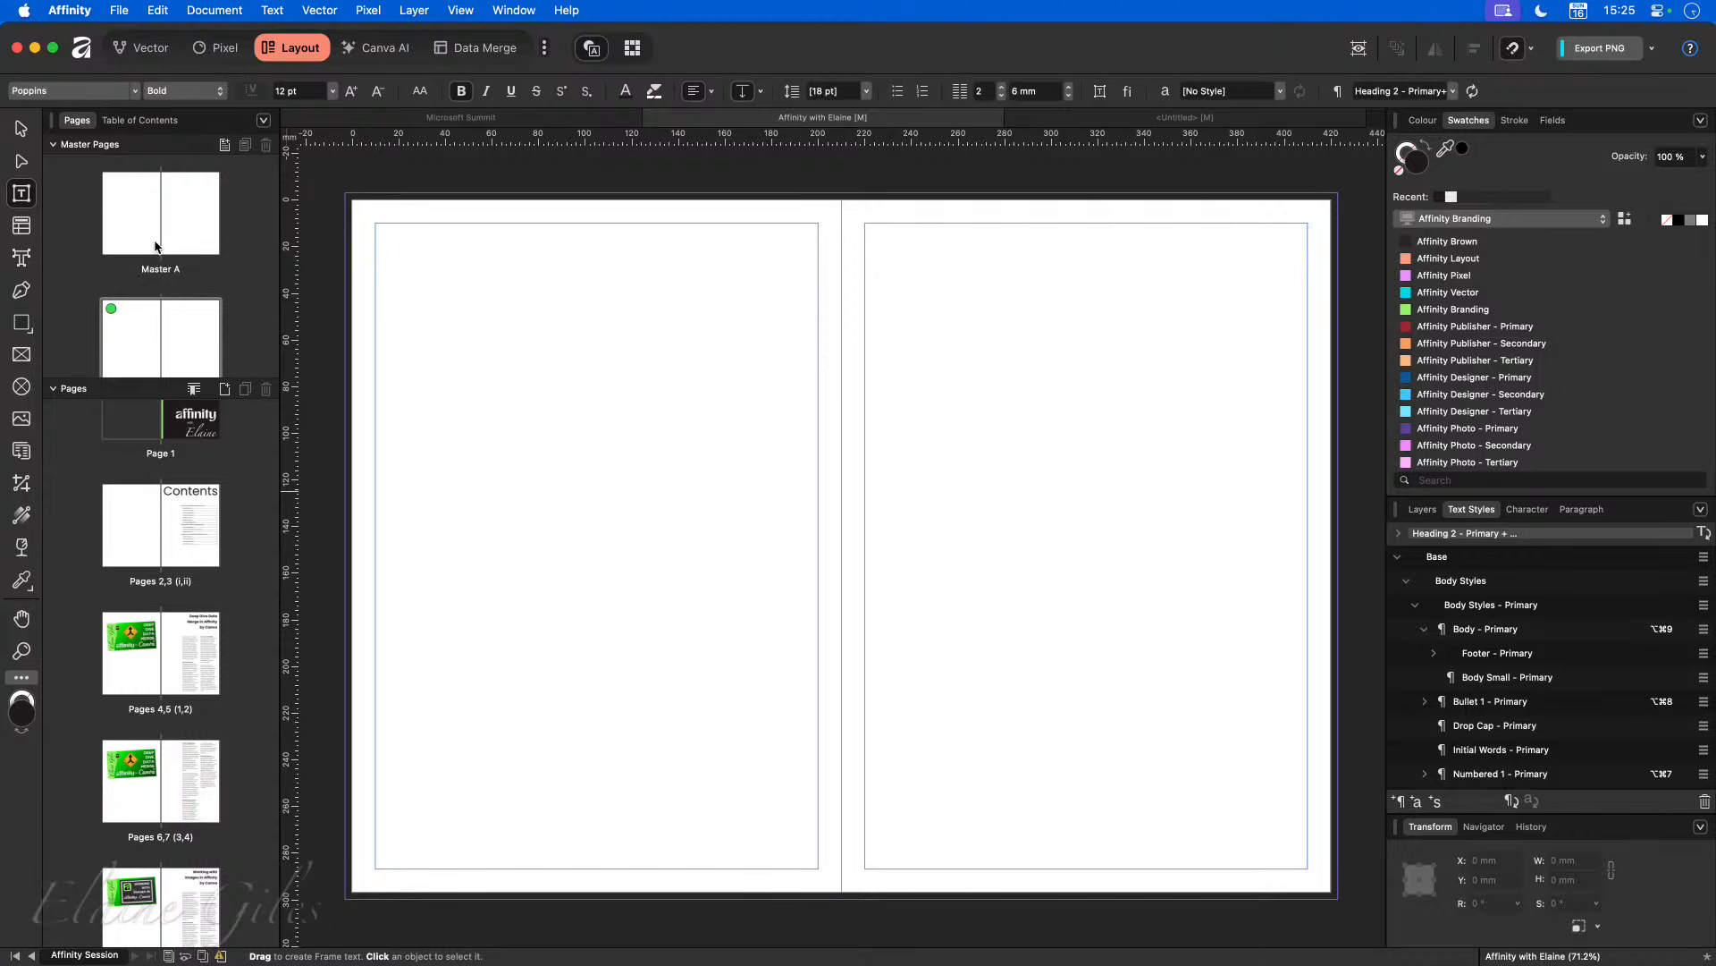
Step: Open the guide settings on the Affinity Session master and compare its layout with the column guides on pages 4 and 5
{"action": "double_click", "coordinate": [161, 336]}
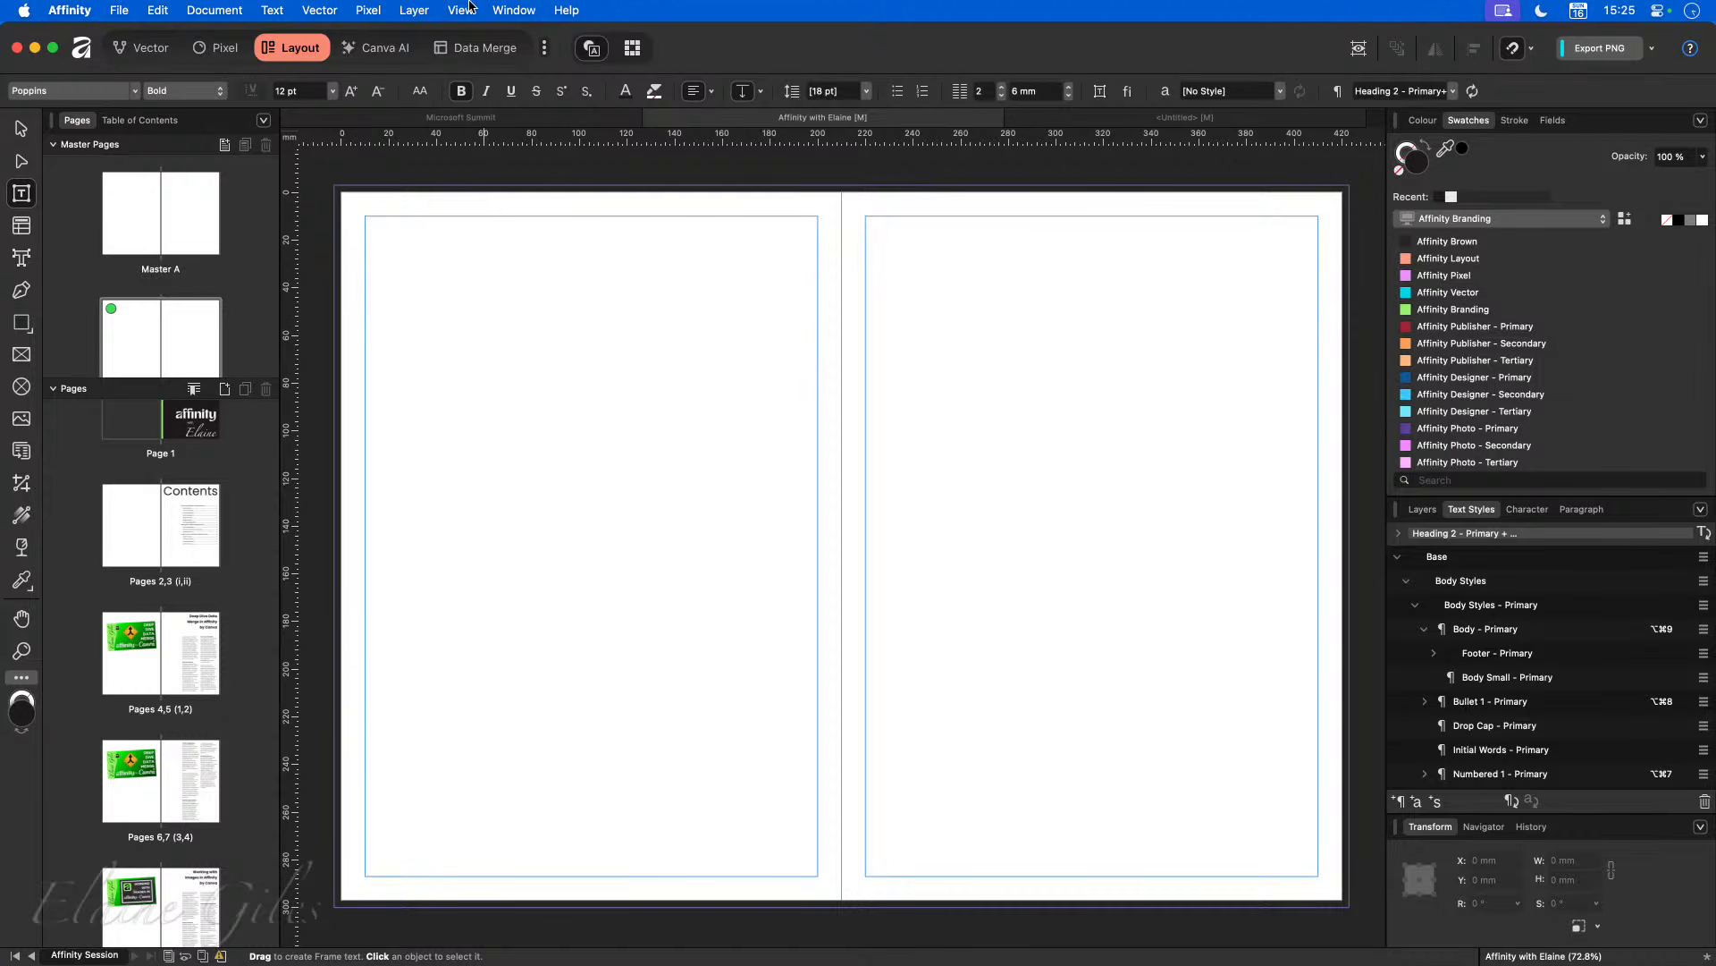
{"action": "left_click", "coordinate": [495, 9]}
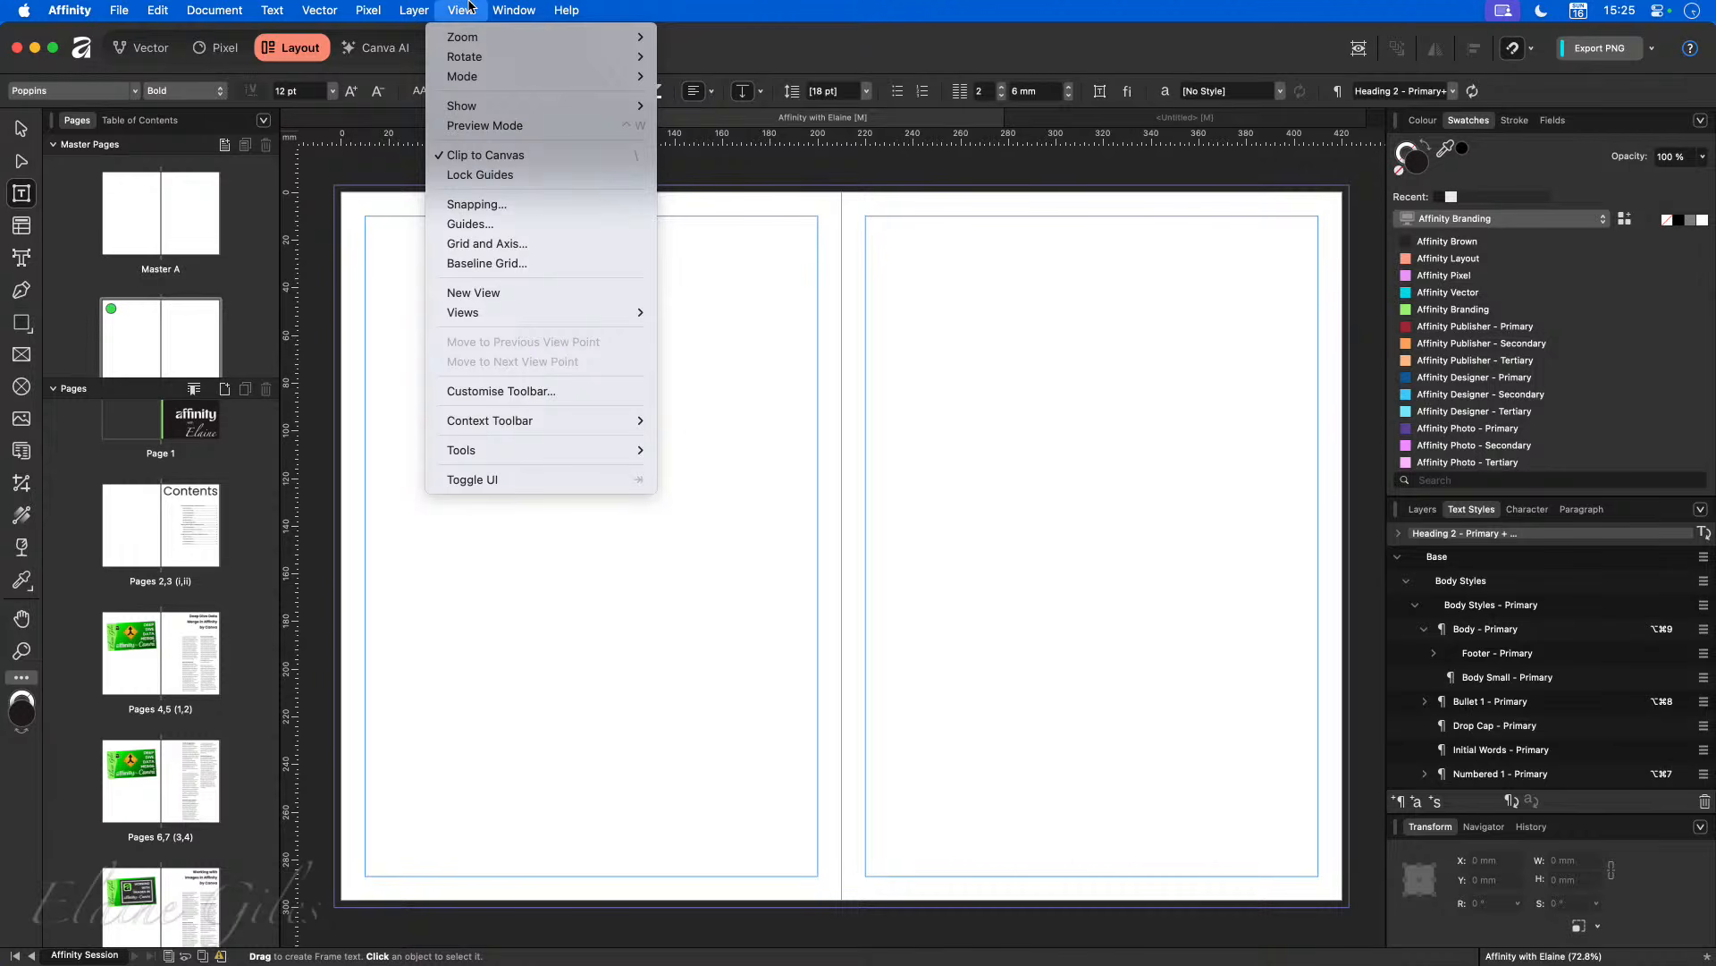
{"action": "left_click", "coordinate": [483, 224]}
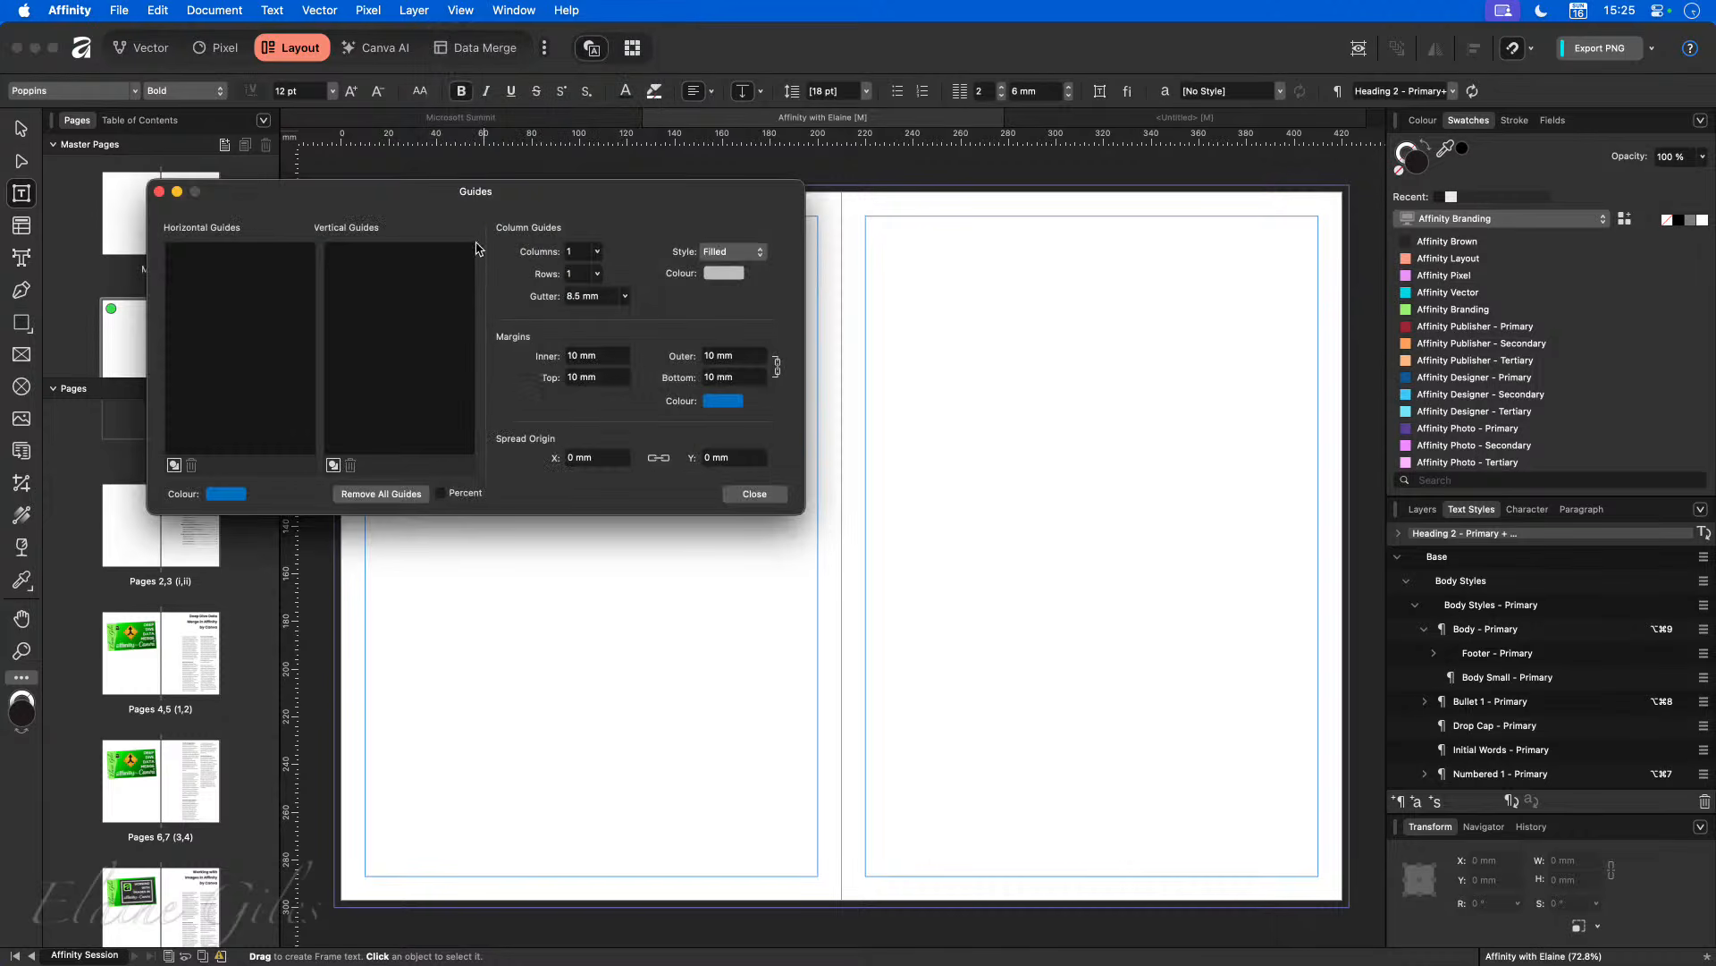
{"action": "left_click_drag", "start_coordinate": [420, 198], "coordinate": [679, 427]}
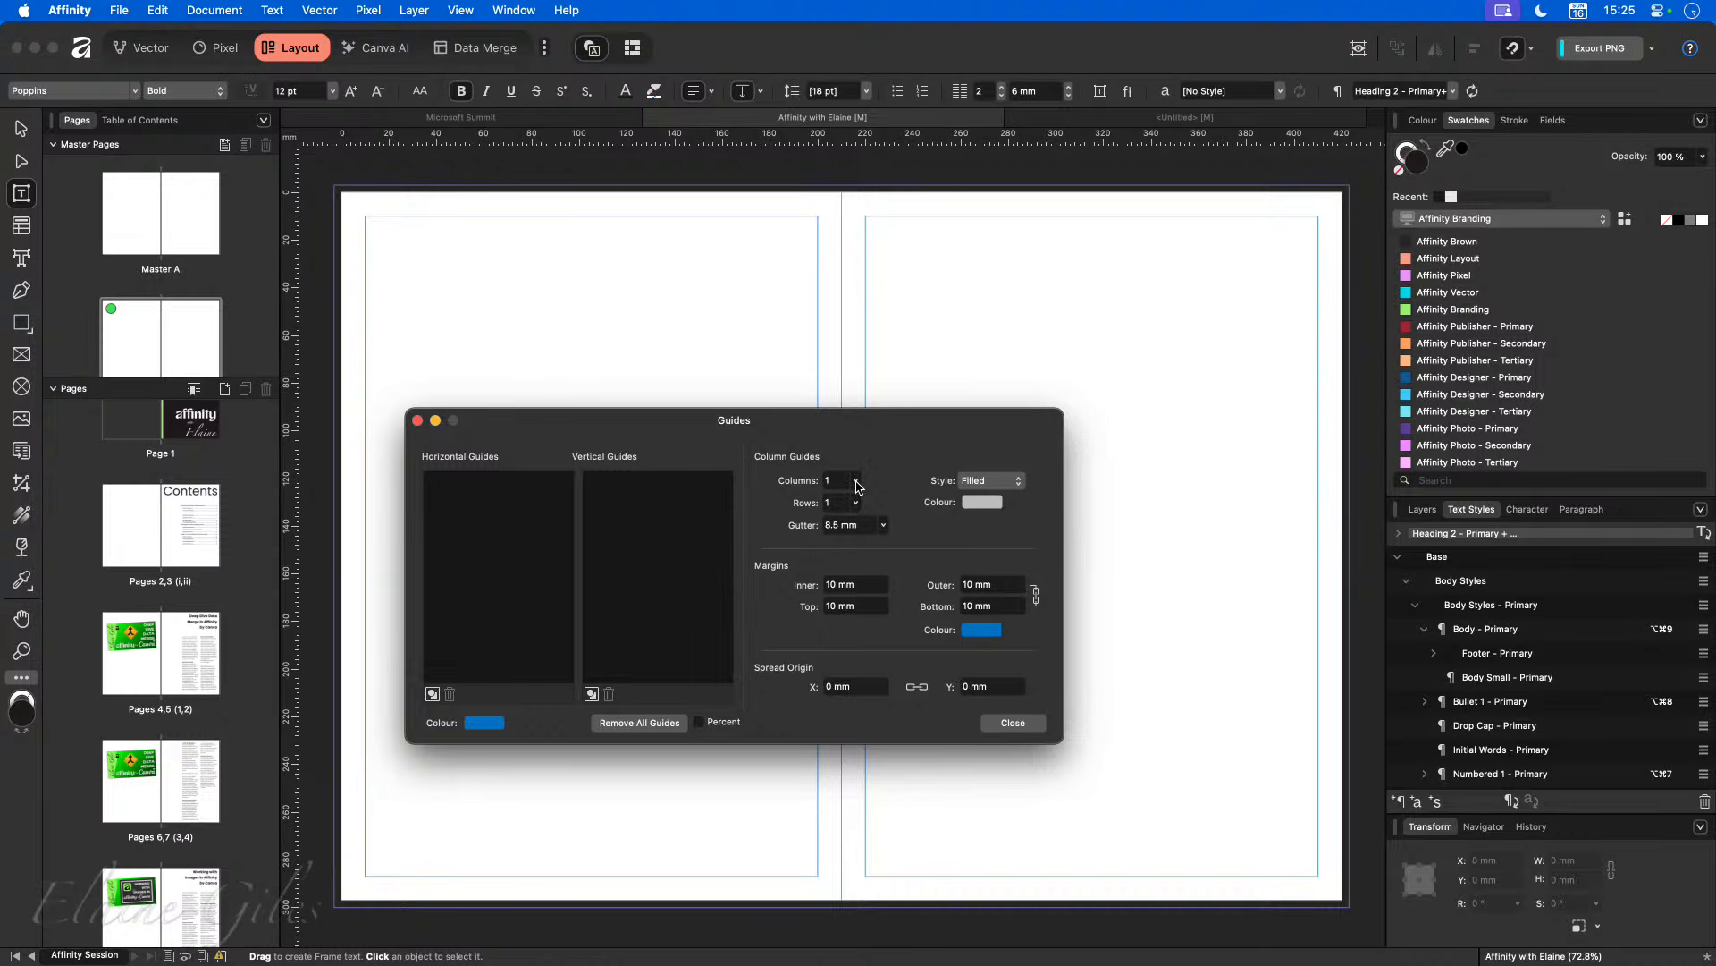
{"action": "left_click", "coordinate": [160, 674]}
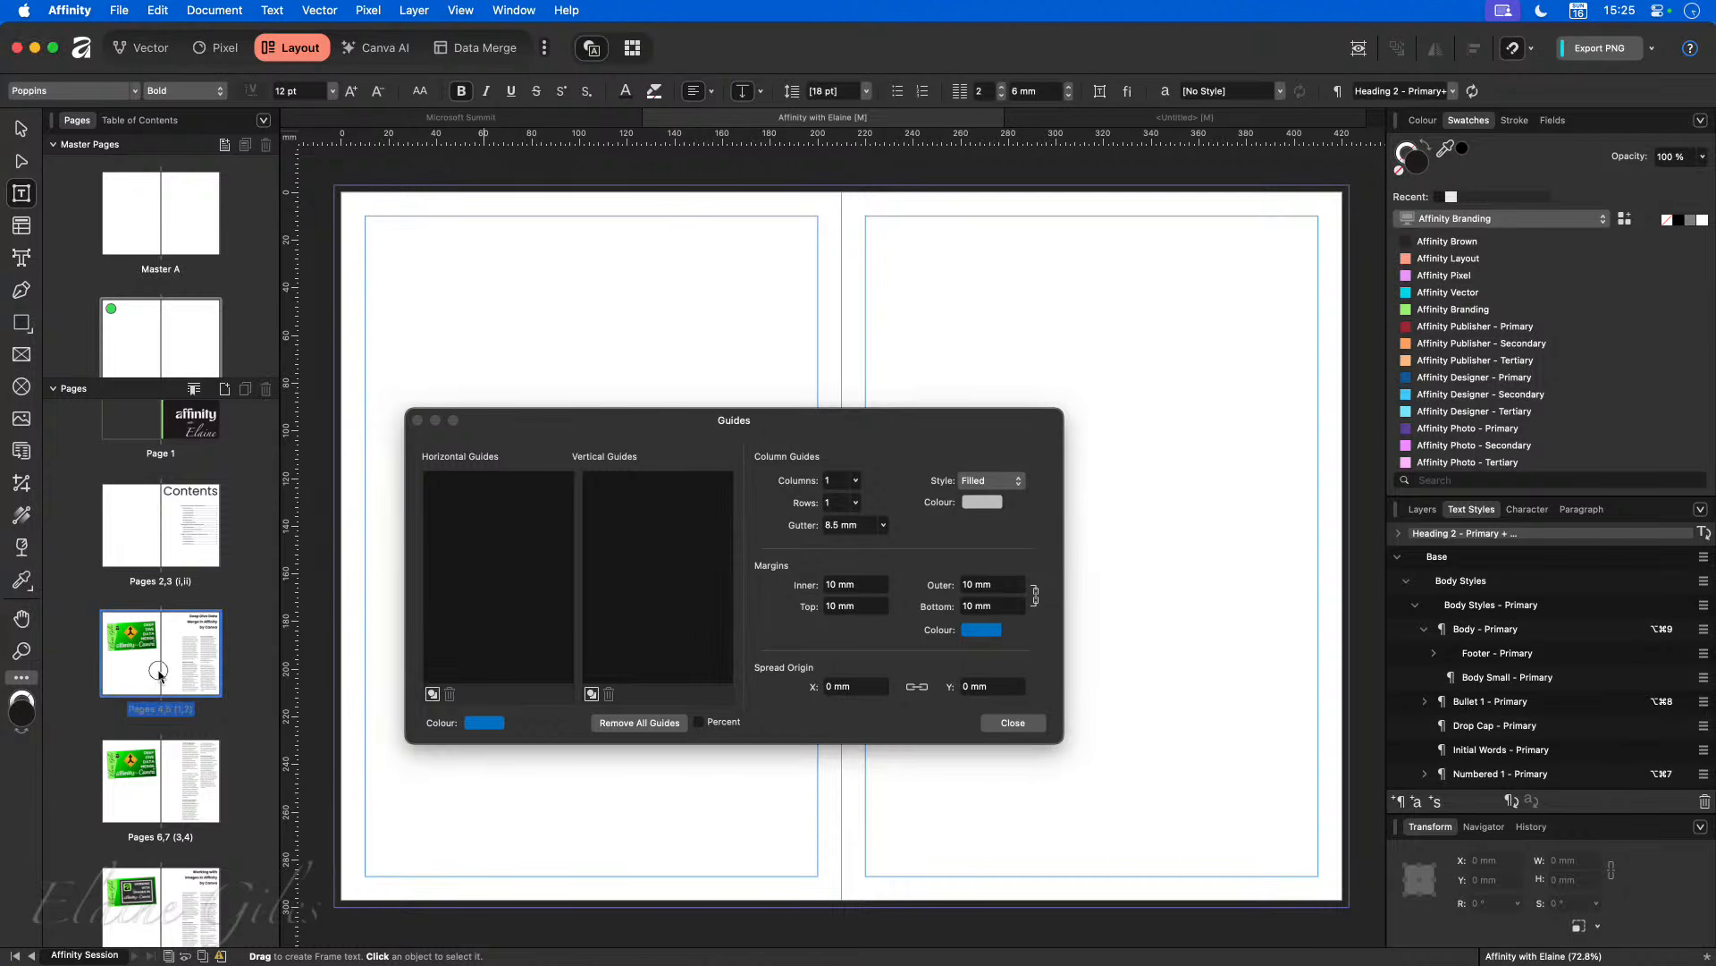
{"action": "left_click_drag", "start_coordinate": [901, 421], "coordinate": [629, 439]}
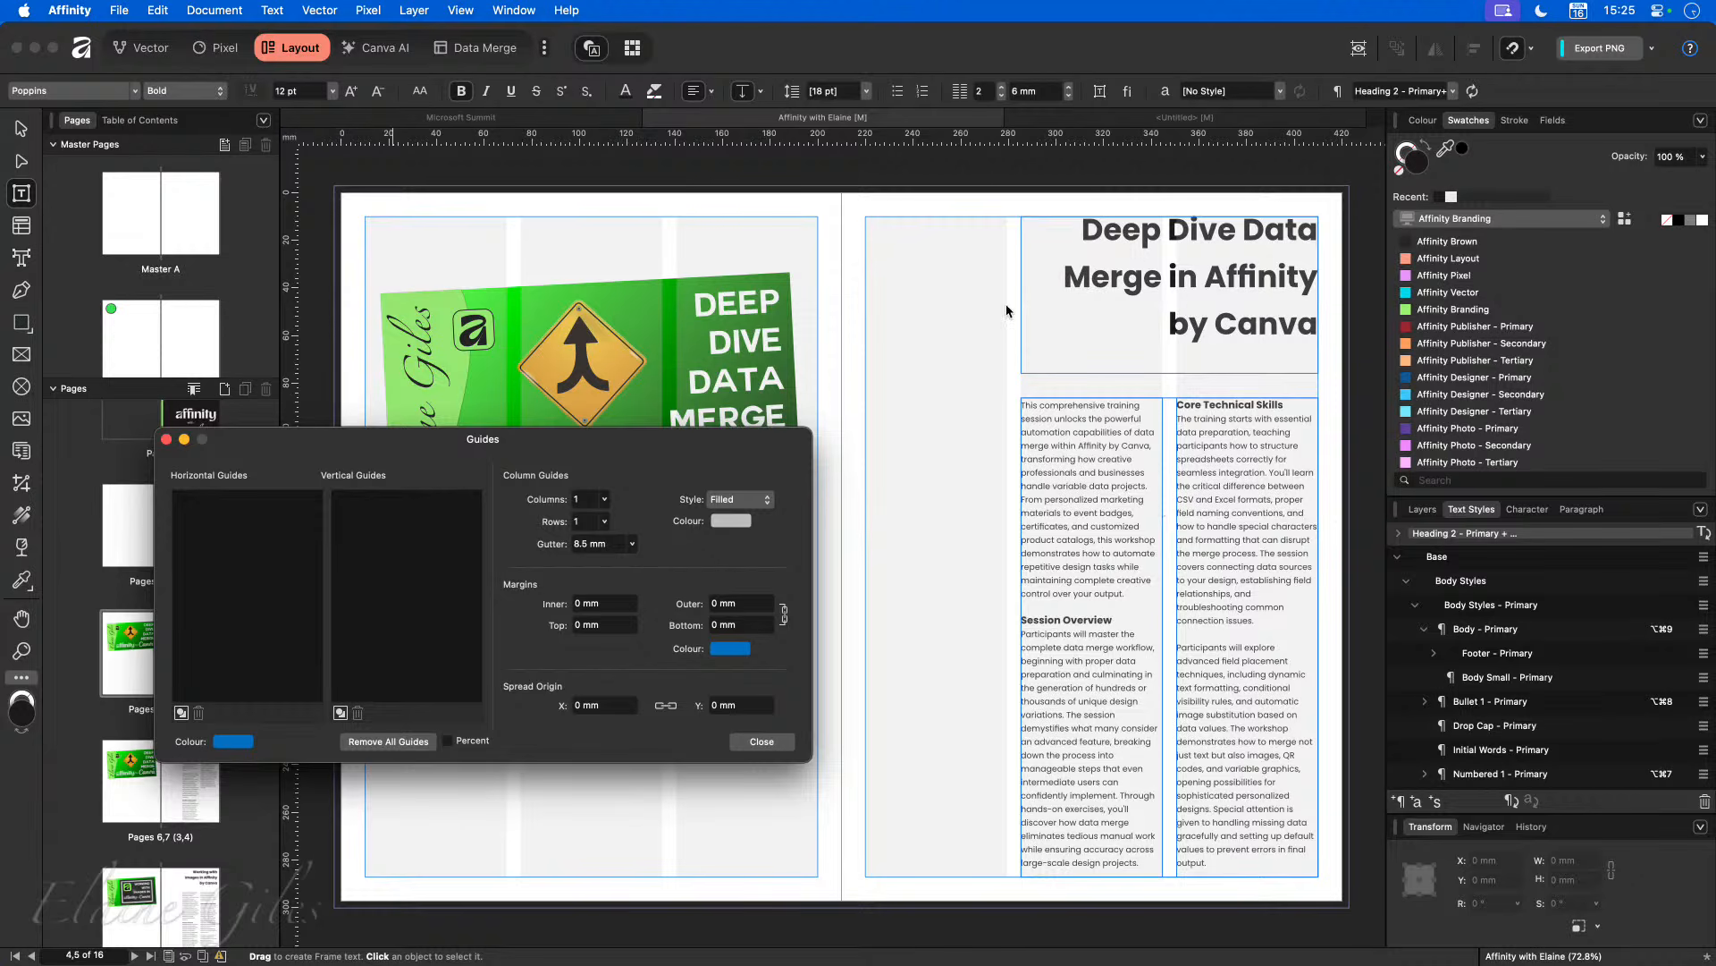
{"action": "left_click_drag", "start_coordinate": [604, 440], "coordinate": [869, 391]}
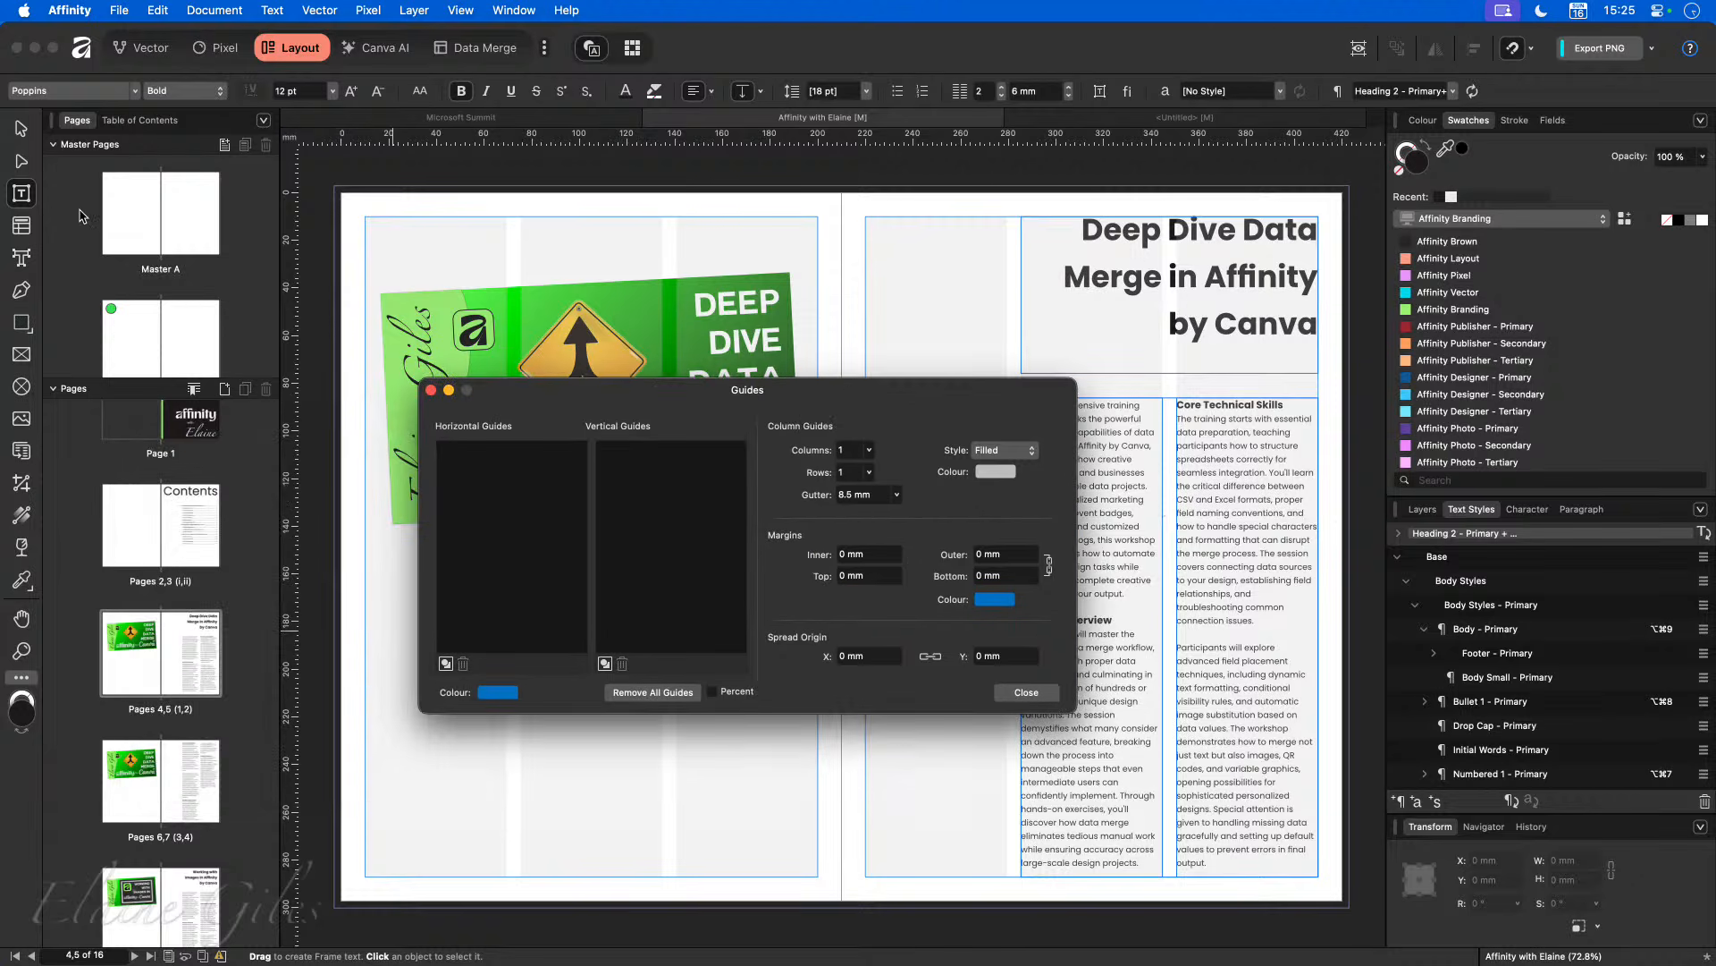
Step: Give the Affinity Session master three column guides with a 6 mm gutter
{"action": "double_click", "coordinate": [169, 329]}
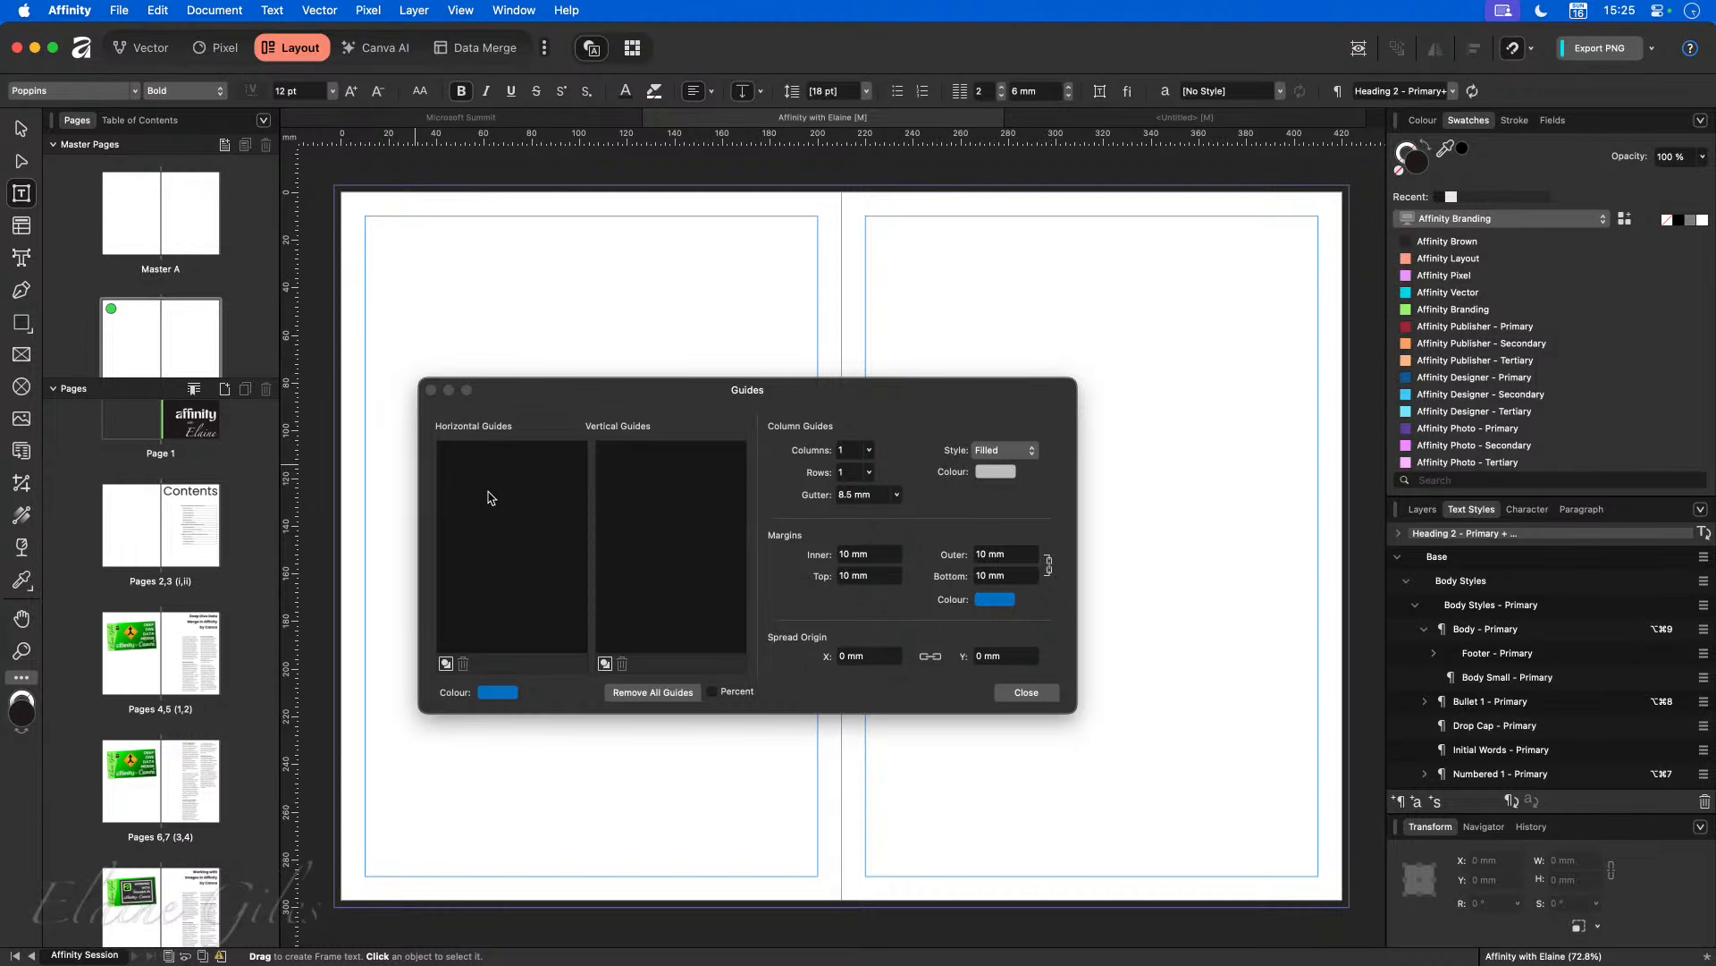
{"action": "left_click", "coordinate": [871, 450]}
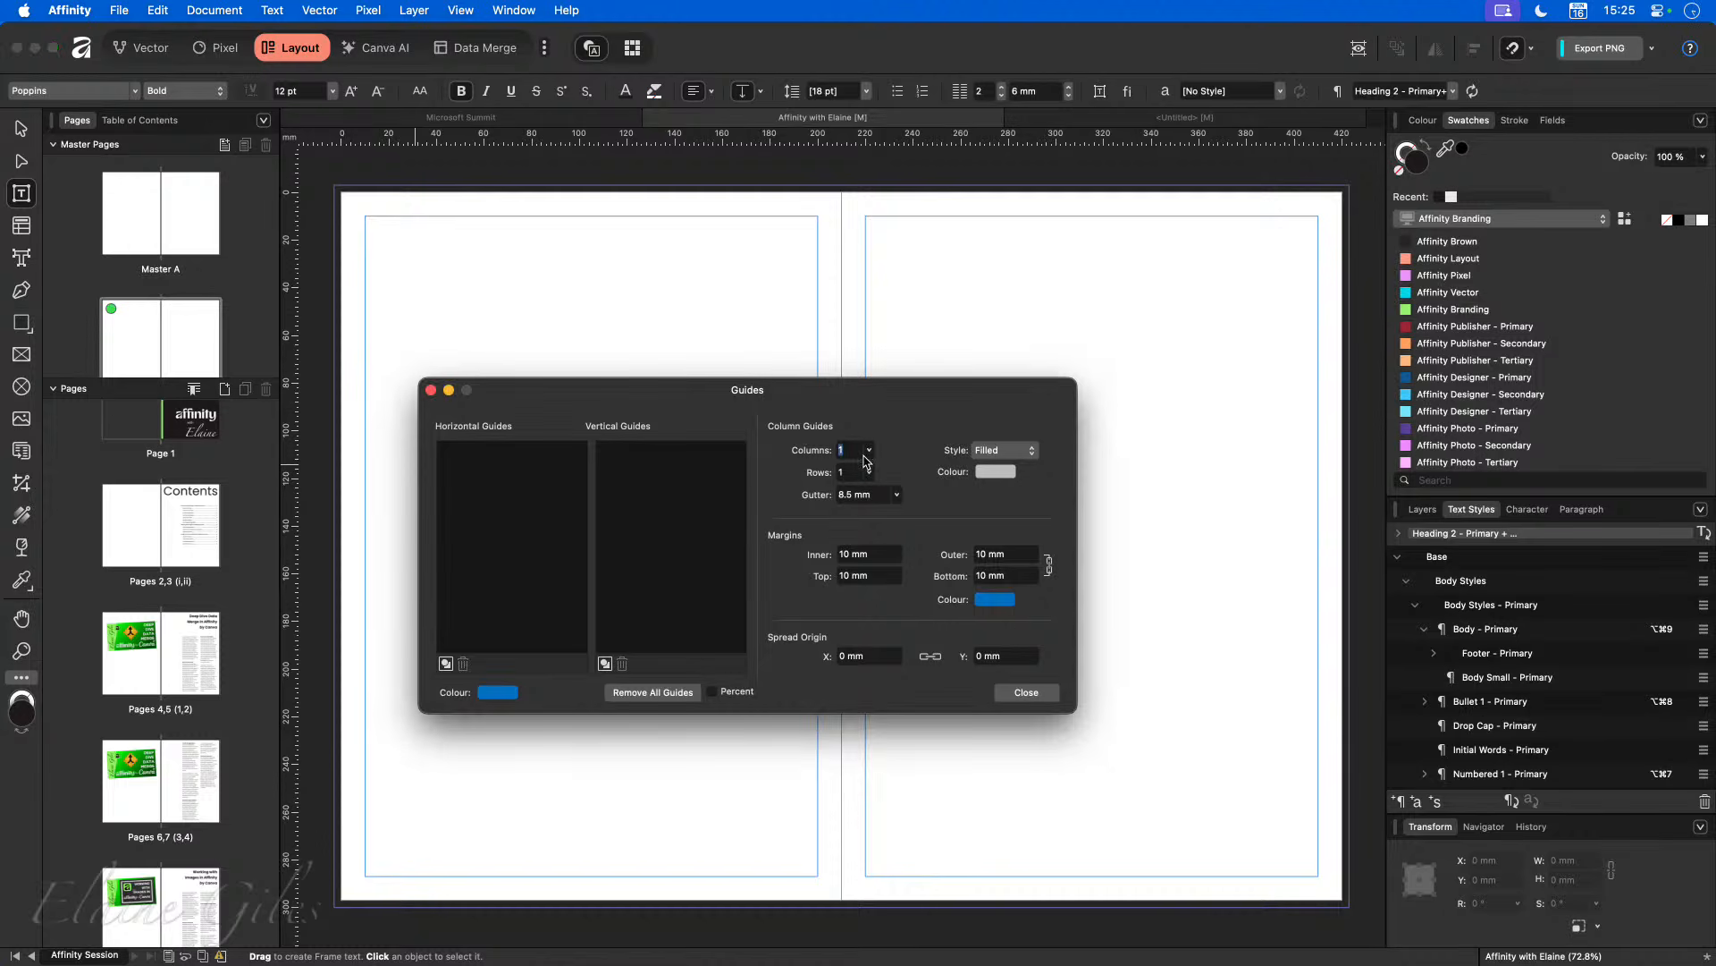
{"action": "left_click", "coordinate": [869, 450]}
{"action": "mouse_move", "coordinate": [868, 472]}
{"action": "left_mouse_down"}
{"action": "mouse_move", "coordinate": [930, 479]}
{"action": "mouse_move", "coordinate": [879, 480]}
{"action": "left_mouse_up"}
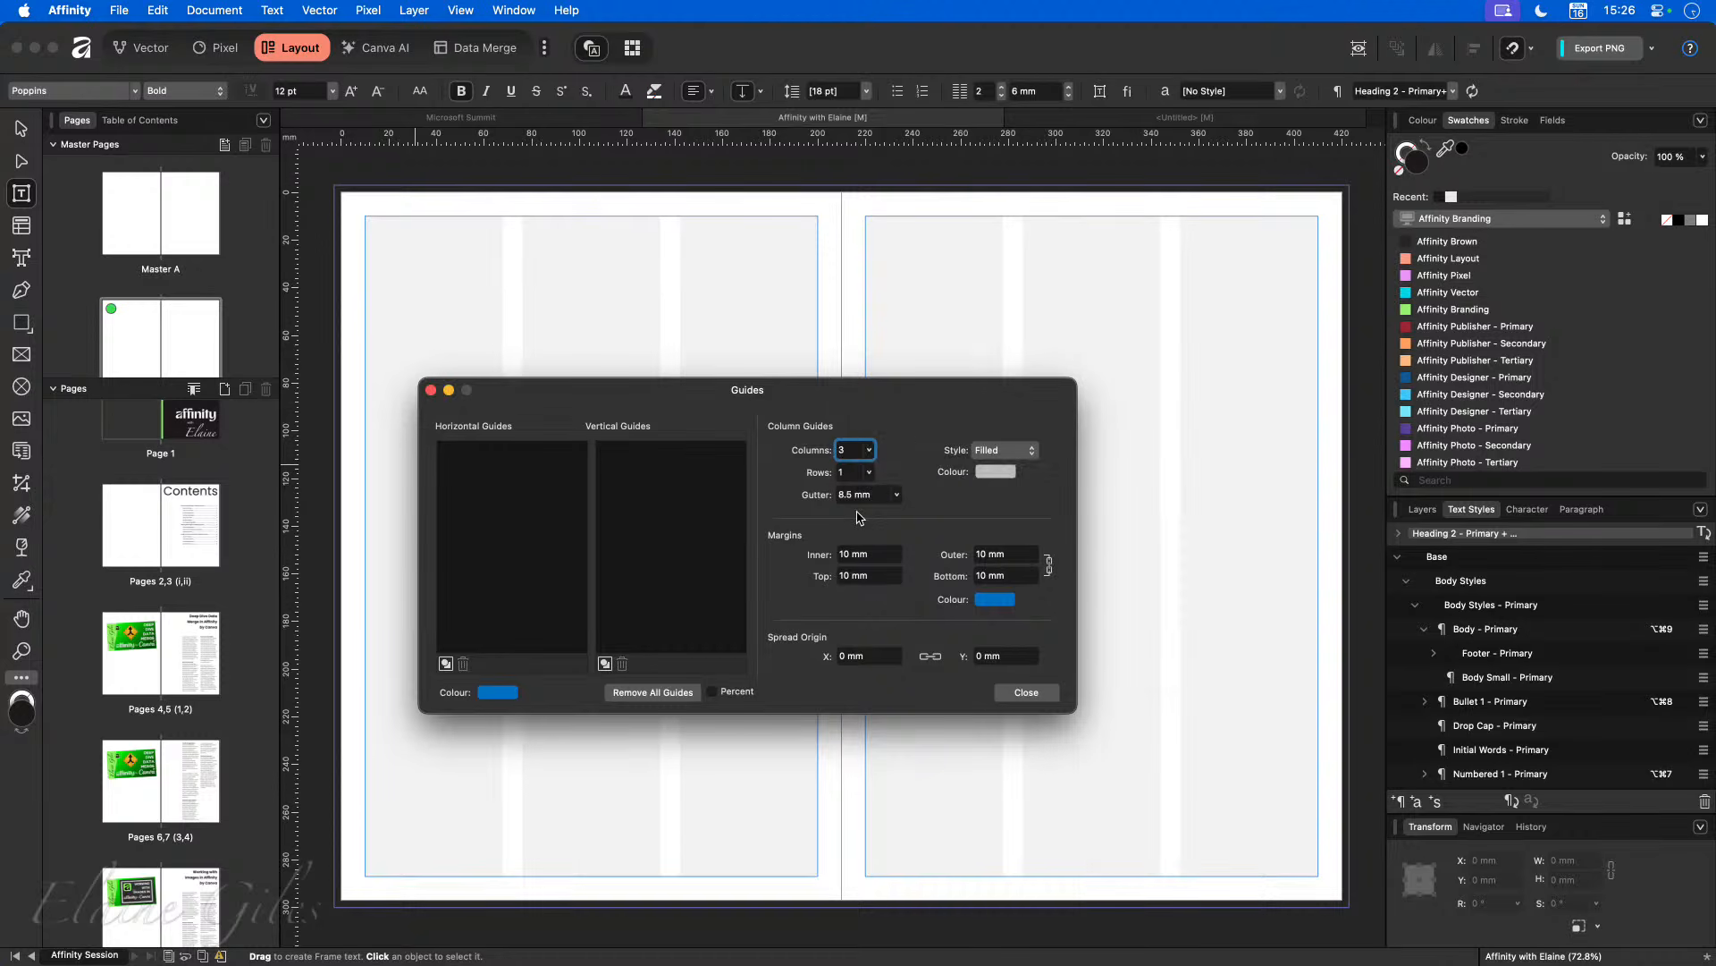
{"action": "left_click", "coordinate": [860, 494]}
{"action": "type", "text": "6"}
{"action": "key", "text": "Tab"}
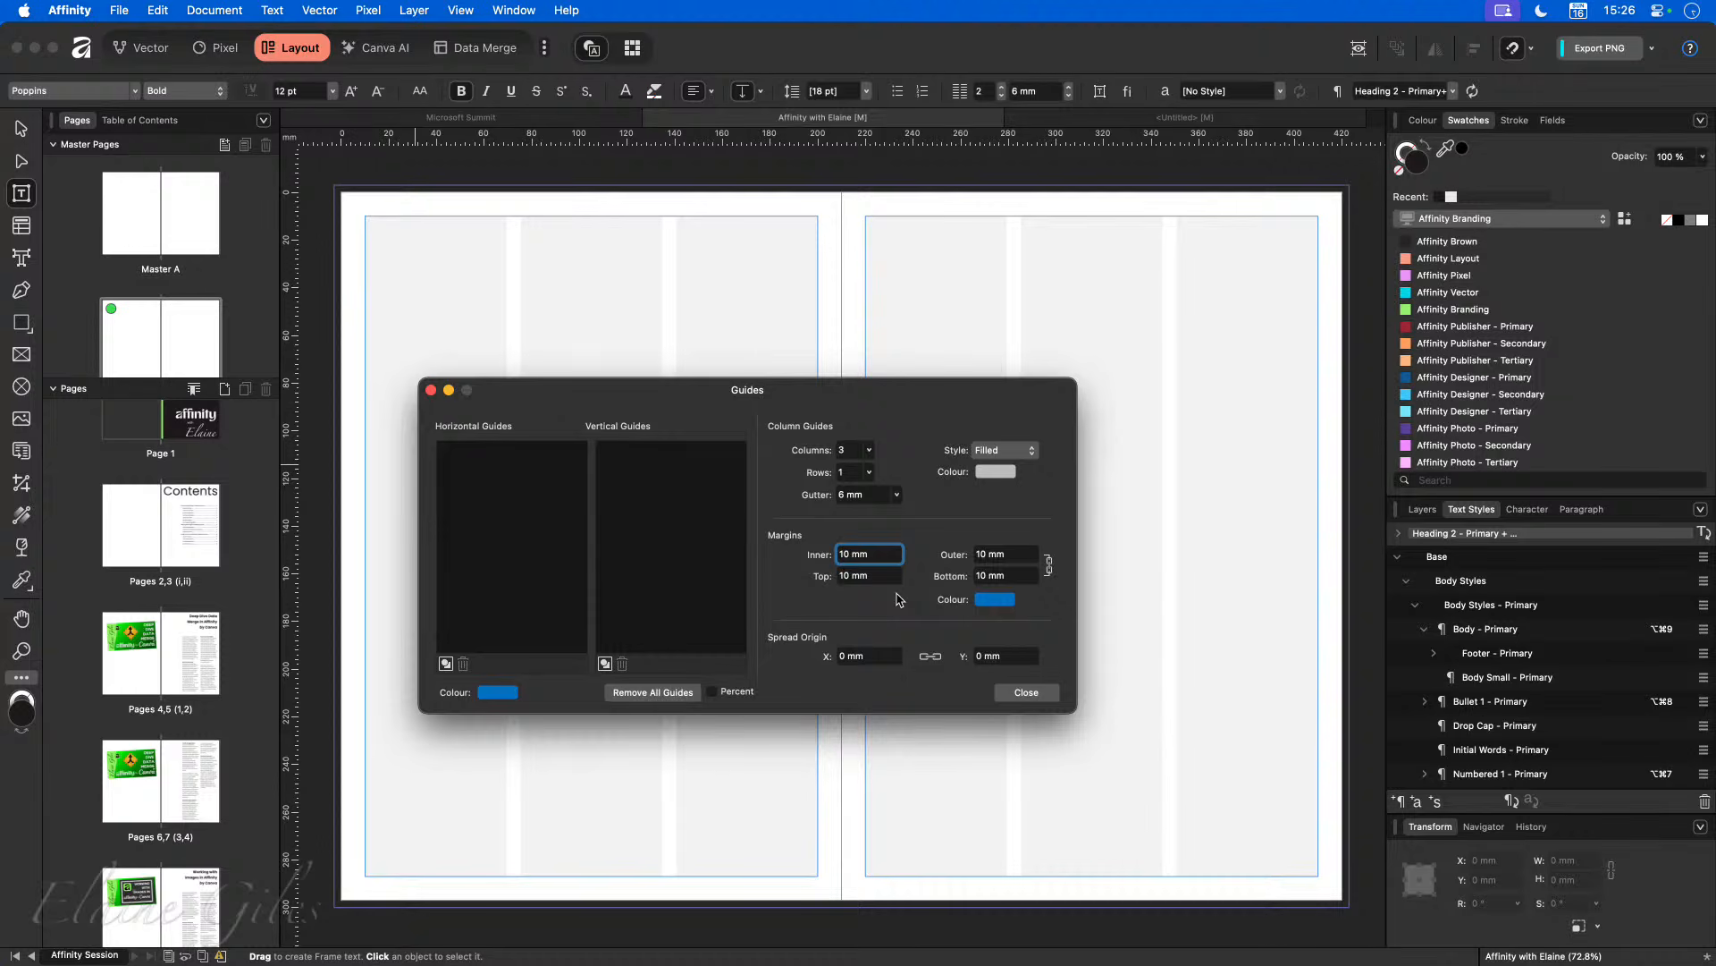
{"action": "left_click", "coordinate": [1025, 693]}
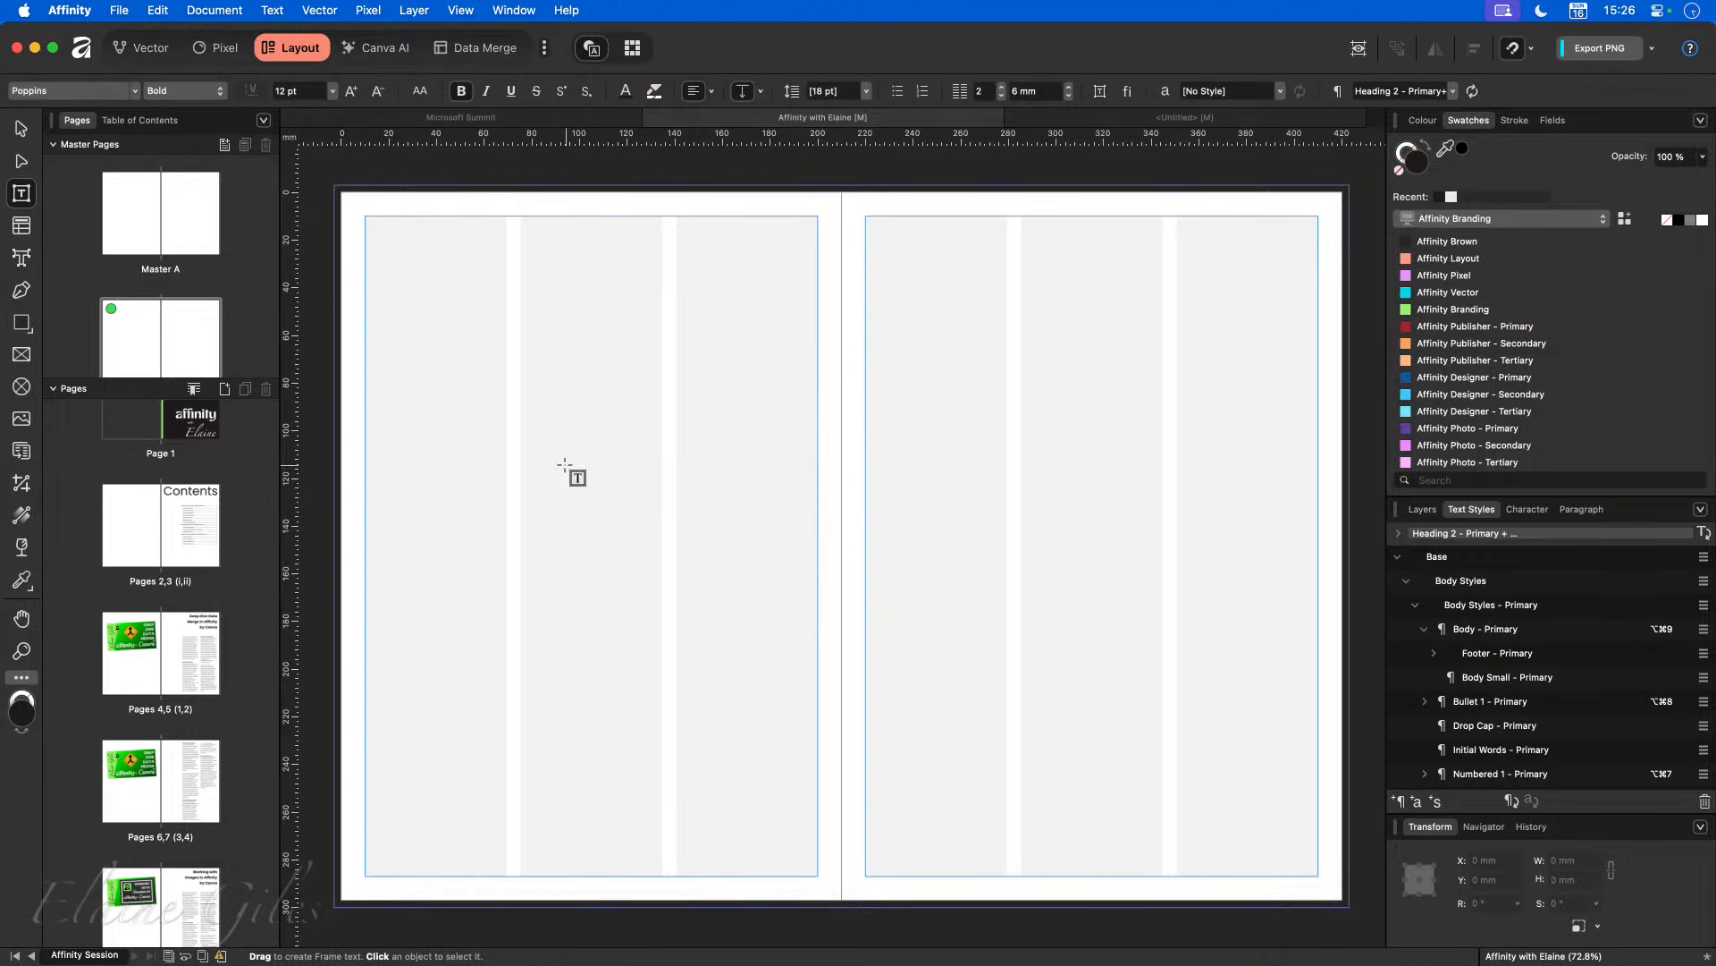
Step: Examine the OneNote, word search, PowerPoint and Word spreads in the Microsoft Summit document, and return to the Affinity with Elaine document
{"action": "left_click", "coordinate": [465, 119]}
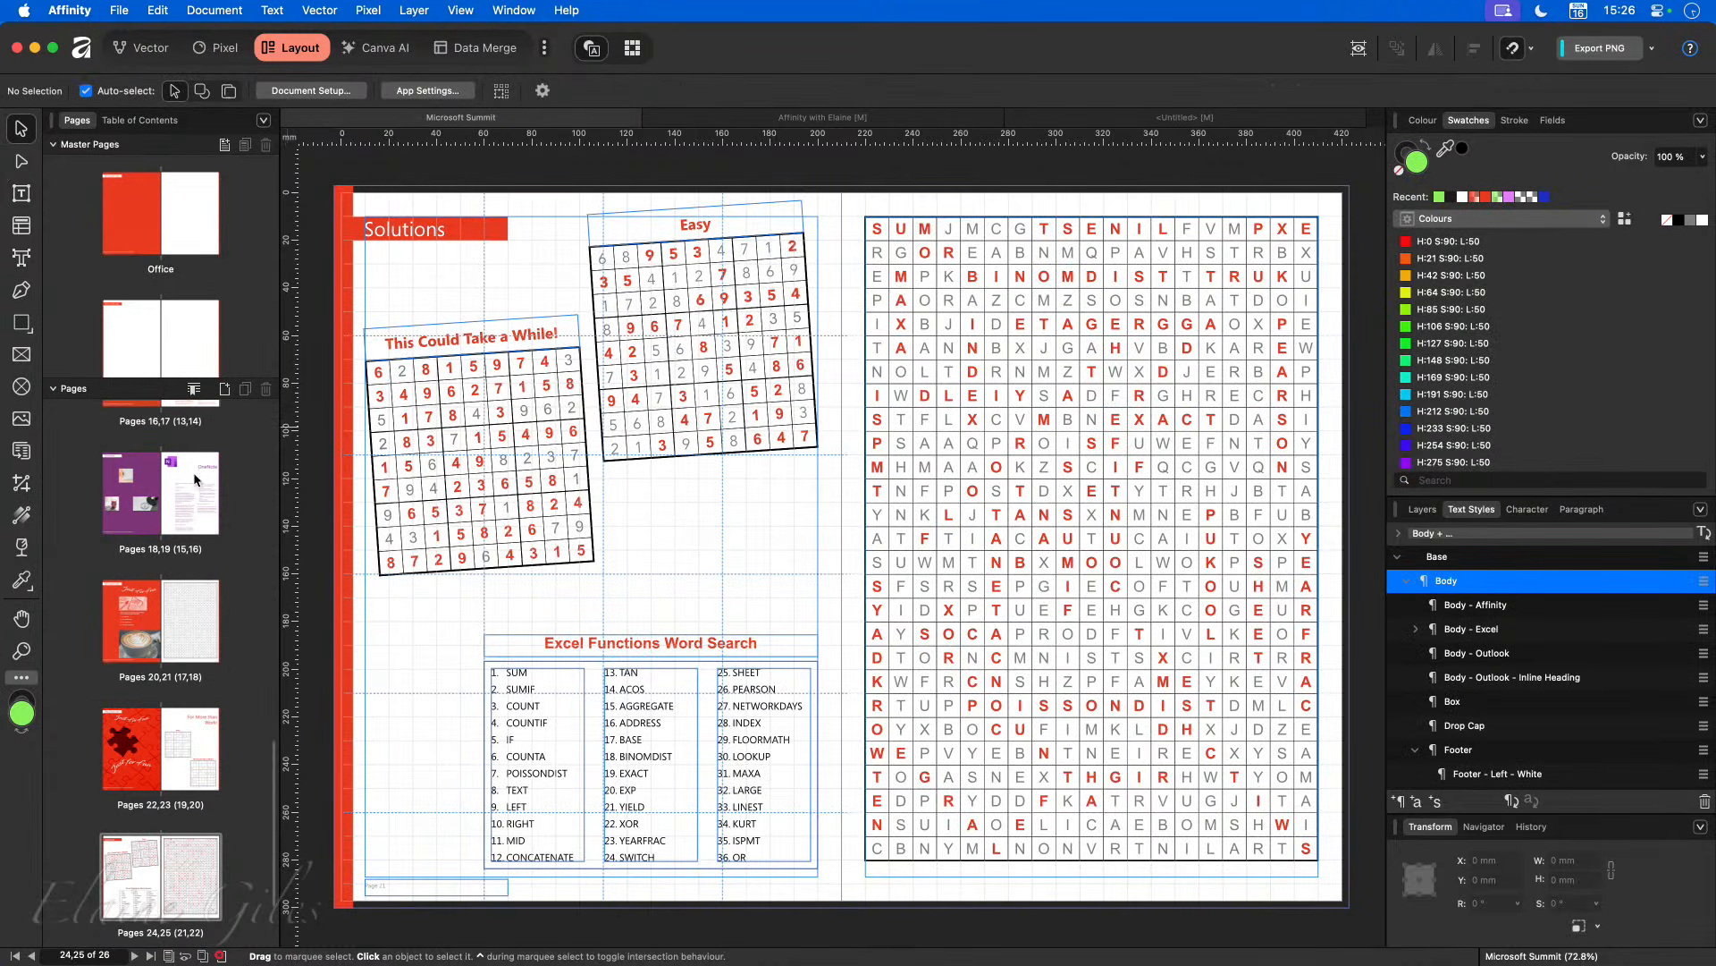
{"action": "left_click", "coordinate": [159, 498]}
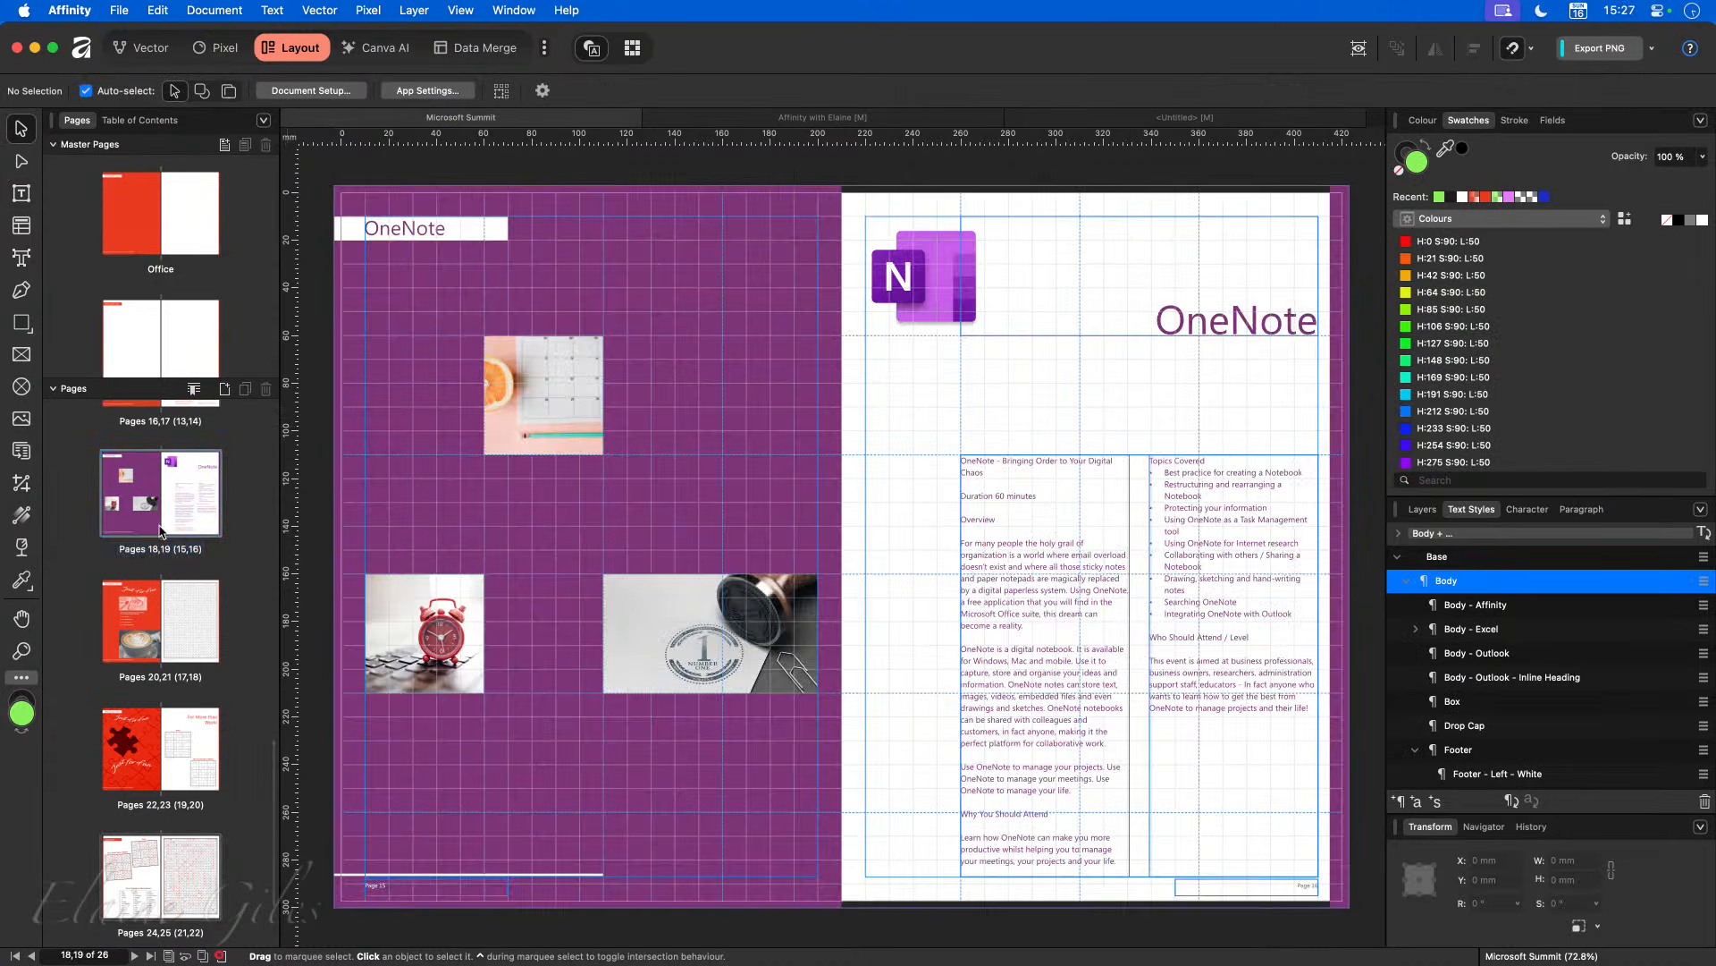
{"action": "left_click", "coordinate": [162, 636]}
{"action": "scroll", "coordinate": [174, 577], "scroll_direction": "up", "scroll_amount": 3}
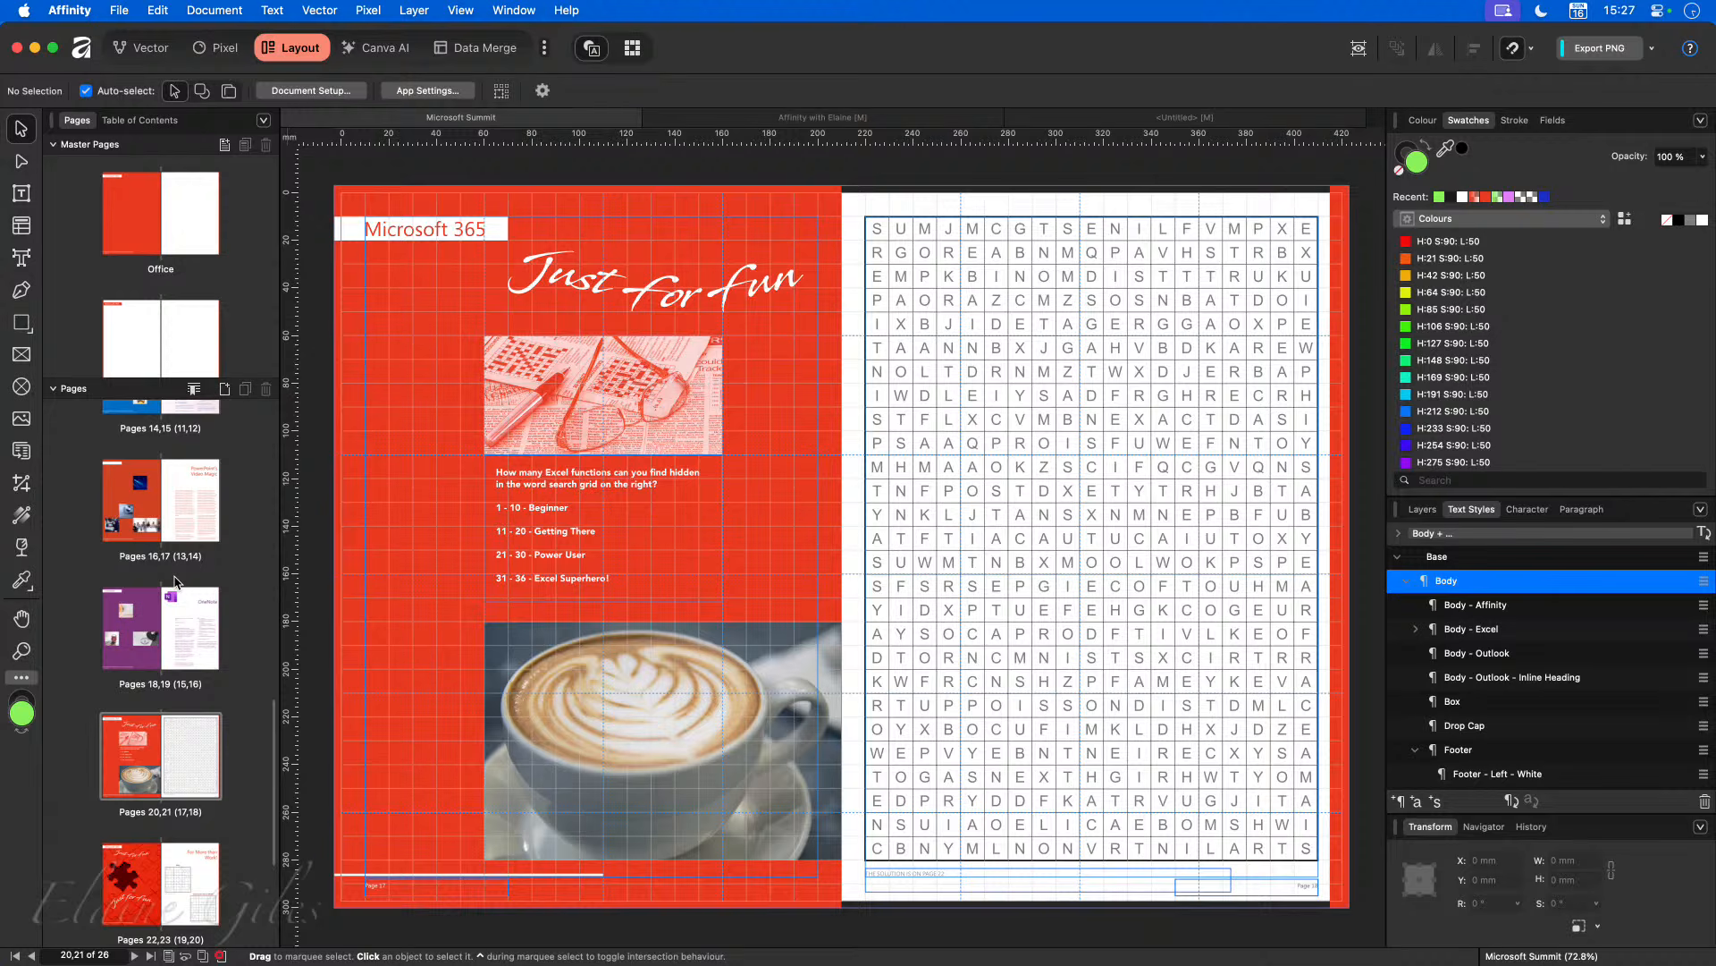
{"action": "left_click", "coordinate": [166, 509]}
{"action": "scroll", "coordinate": [164, 473], "scroll_direction": "up", "scroll_amount": 5}
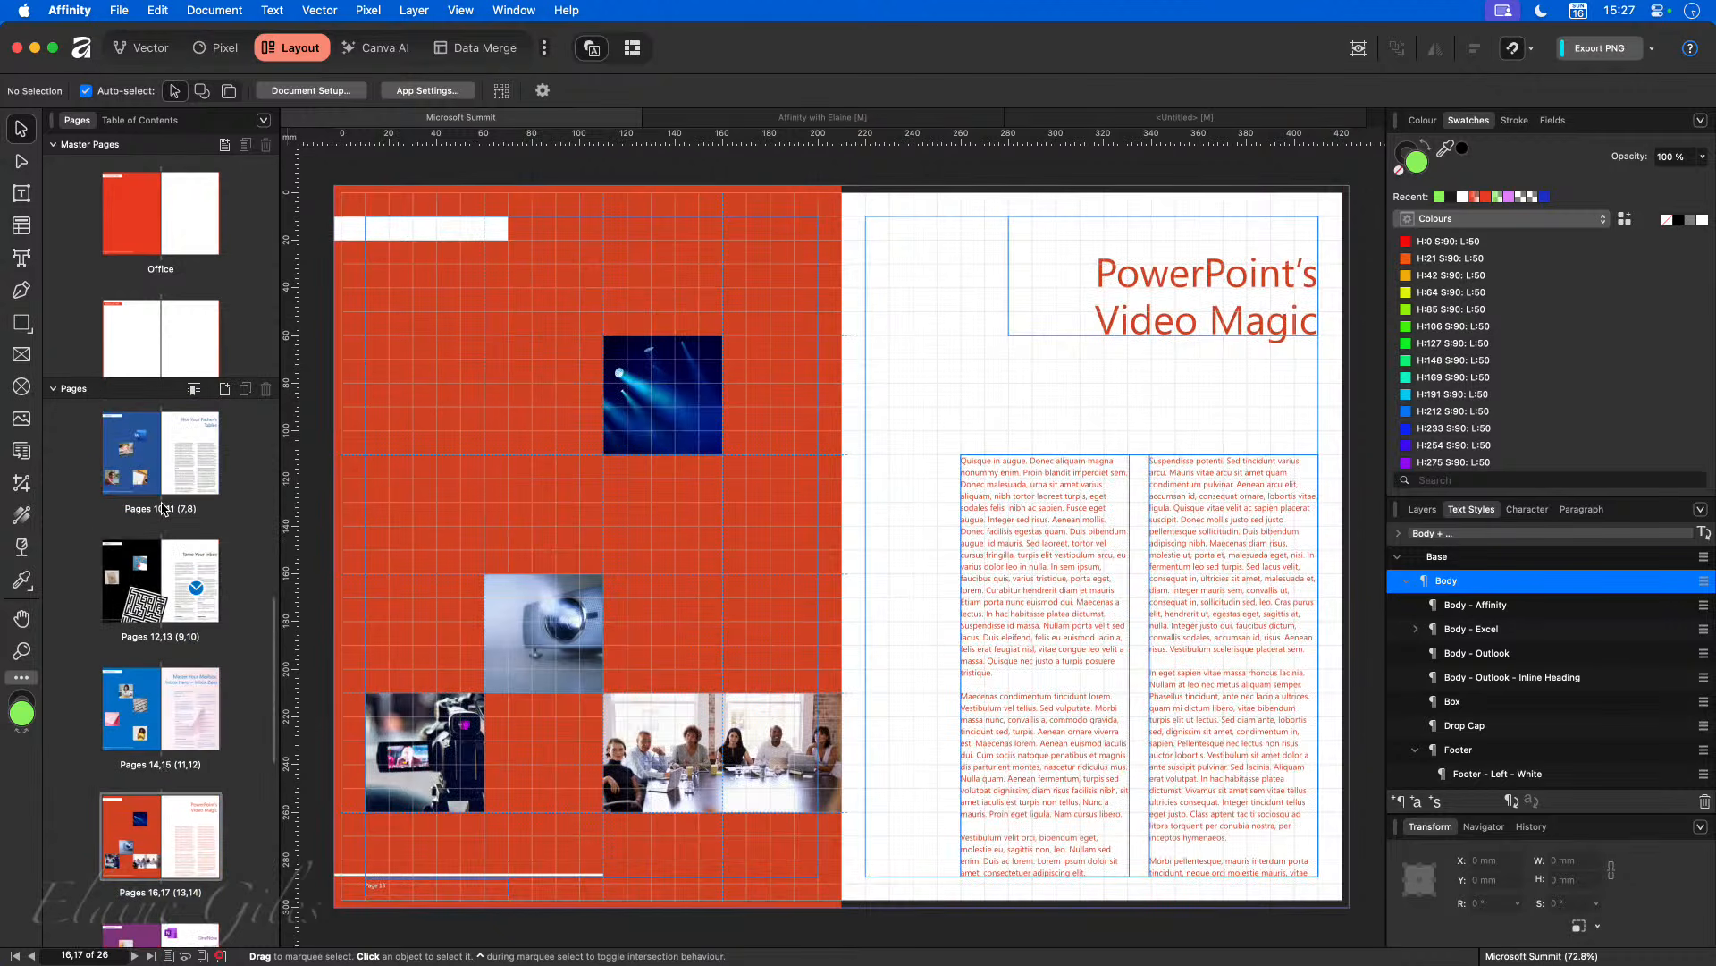
{"action": "left_click", "coordinate": [163, 465]}
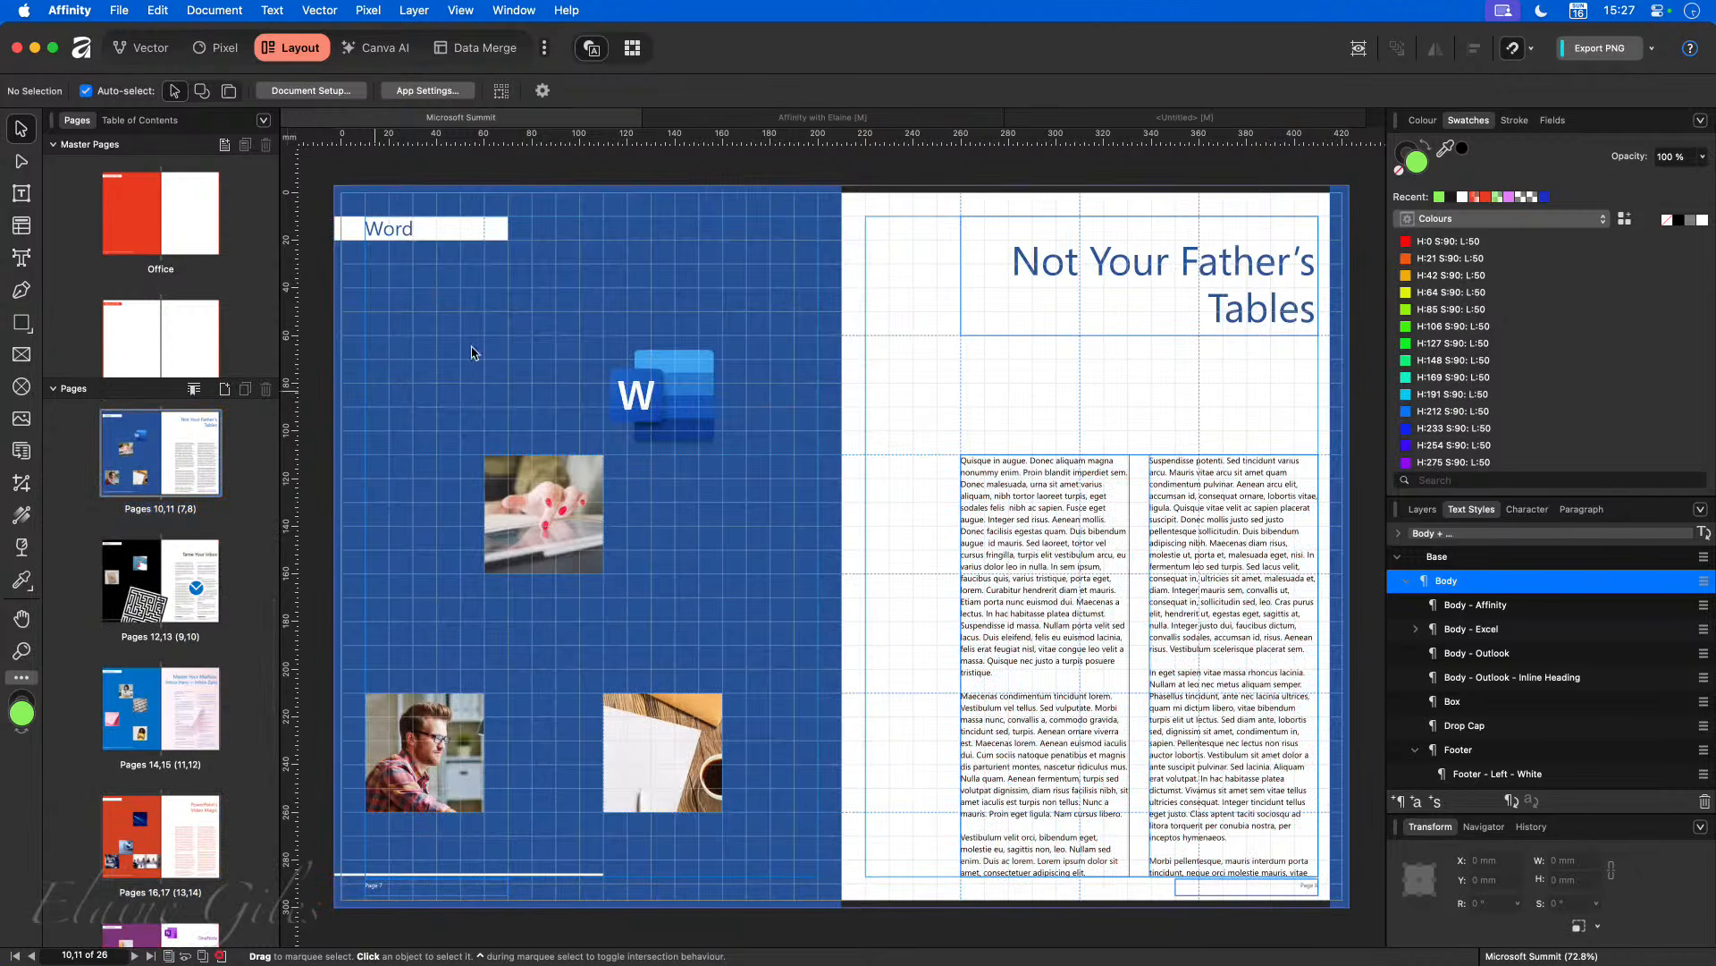
{"action": "left_click", "coordinate": [1100, 117]}
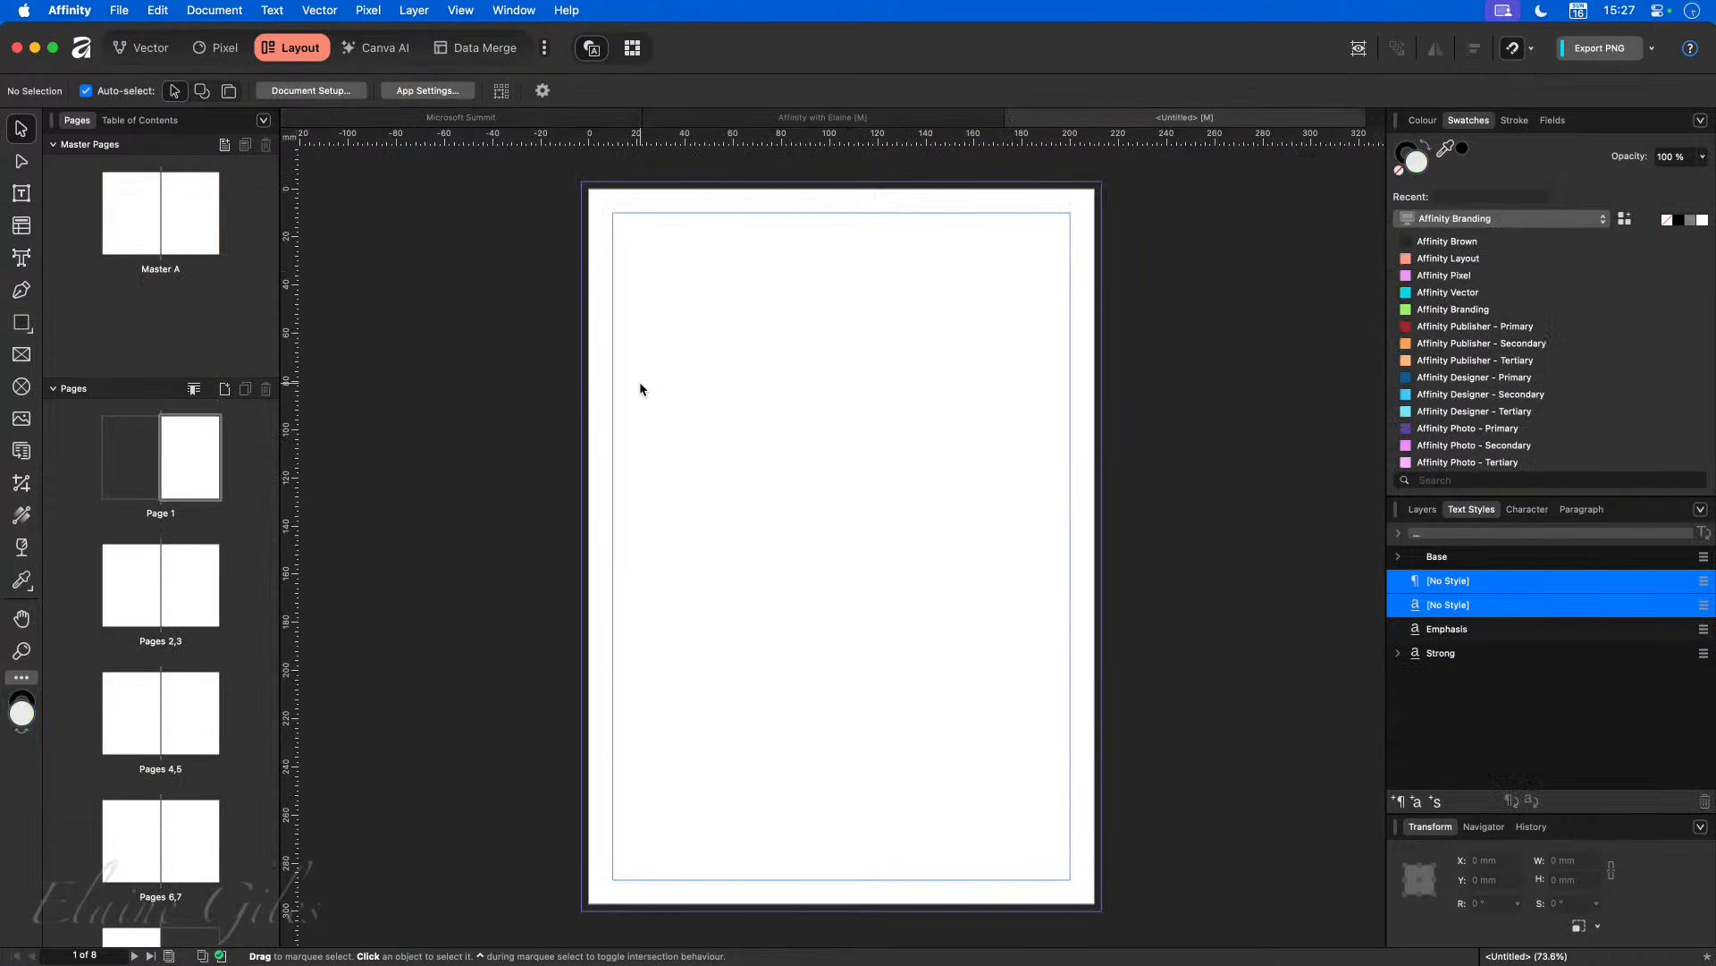
{"action": "left_click", "coordinate": [823, 117]}
Step: Draw a rectangle about 213 by 303 mm covering the left page of the Affinity Session master out to the bleed
{"action": "key", "text": "t"}
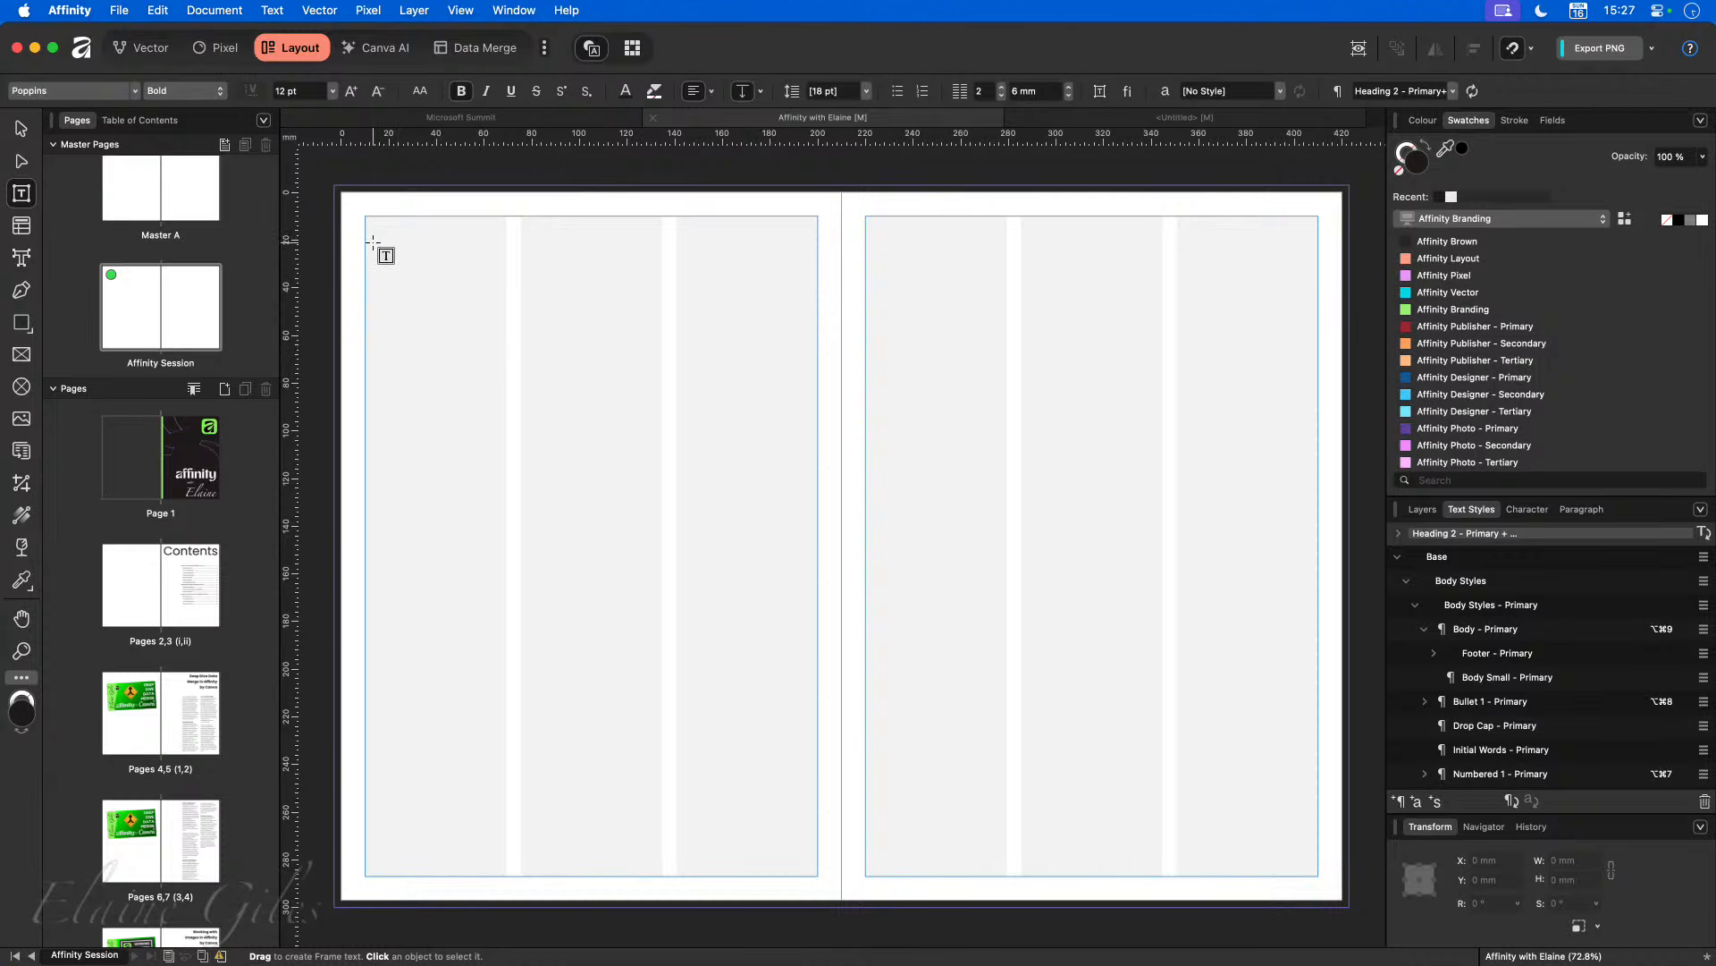
{"action": "left_click", "coordinate": [21, 322]}
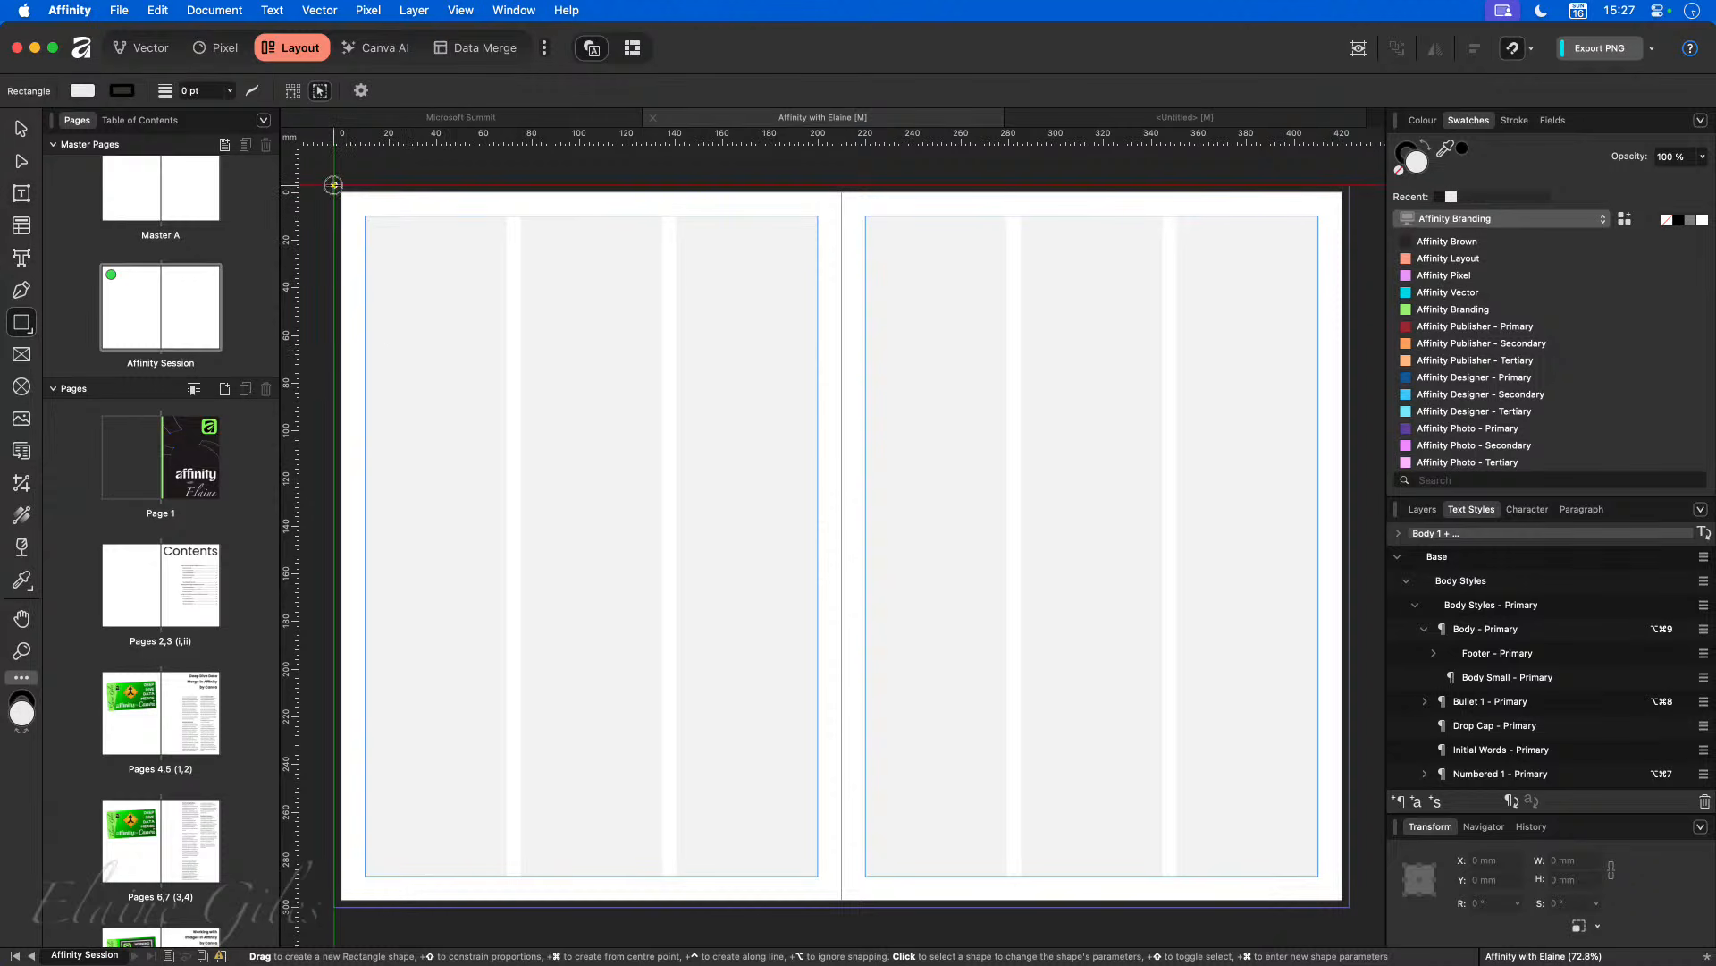
{"action": "left_click_drag", "start_coordinate": [335, 186], "coordinate": [841, 906]}
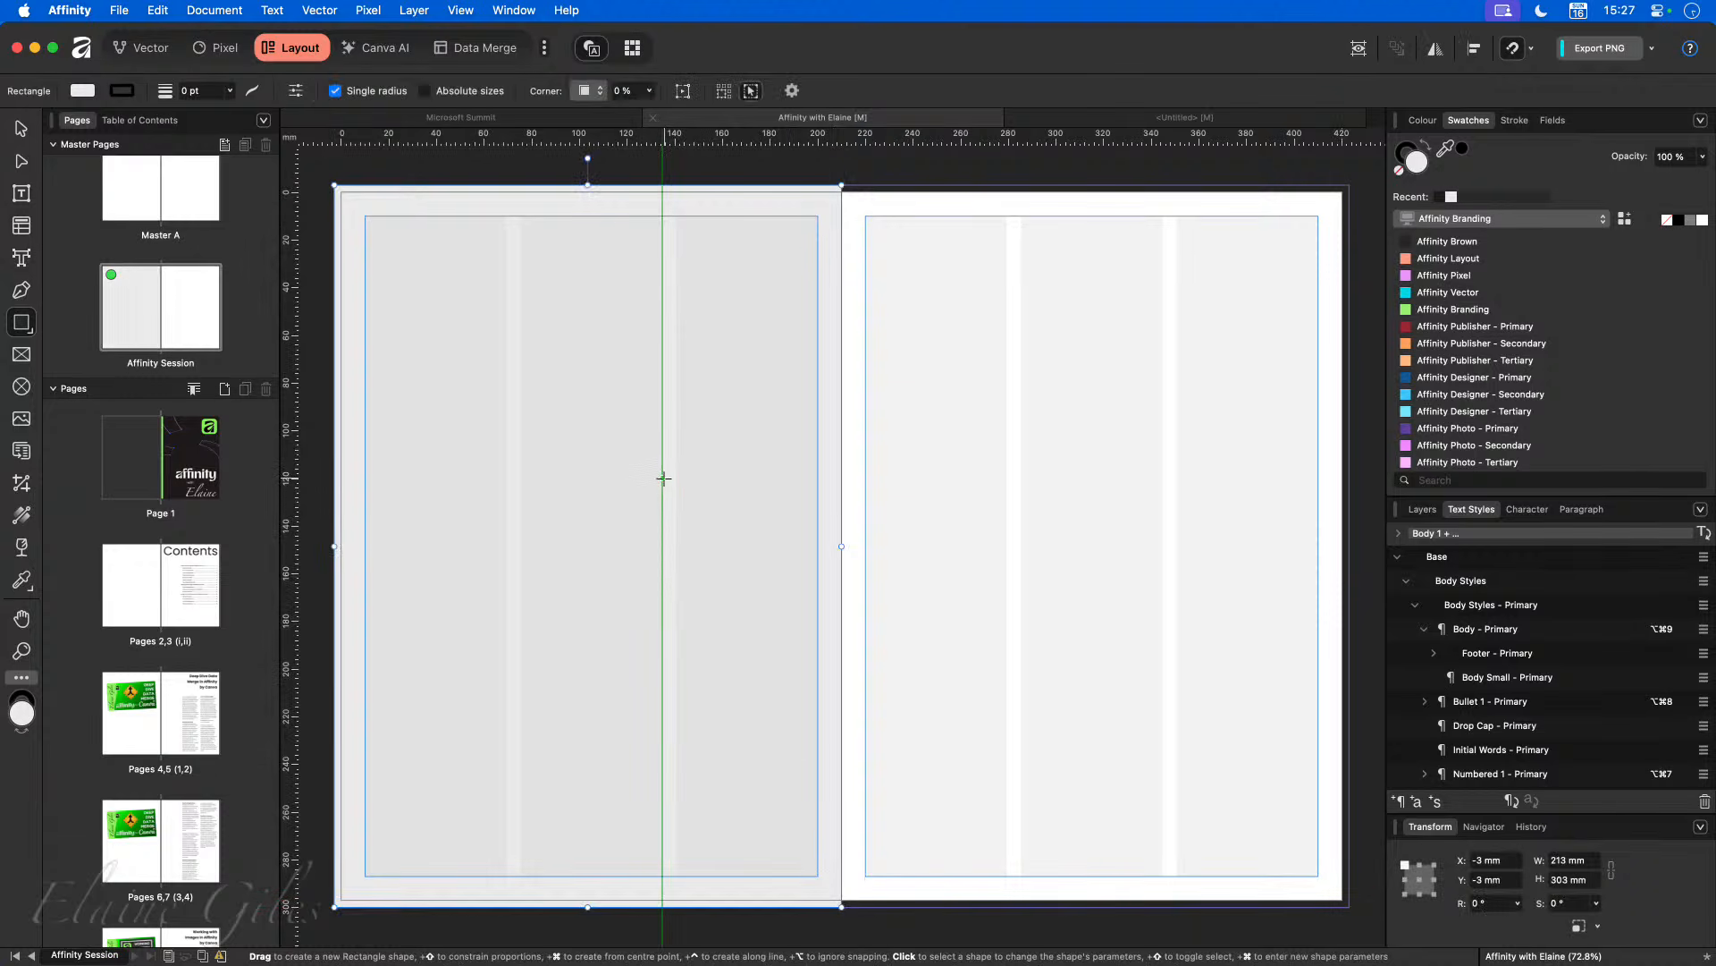
Step: Try pulling the rectangle's left and top edges in to the page edge, and extend them back out to the bleed
{"action": "left_click_drag", "start_coordinate": [333, 548], "coordinate": [342, 547]}
{"action": "left_click_drag", "start_coordinate": [594, 185], "coordinate": [593, 191]}
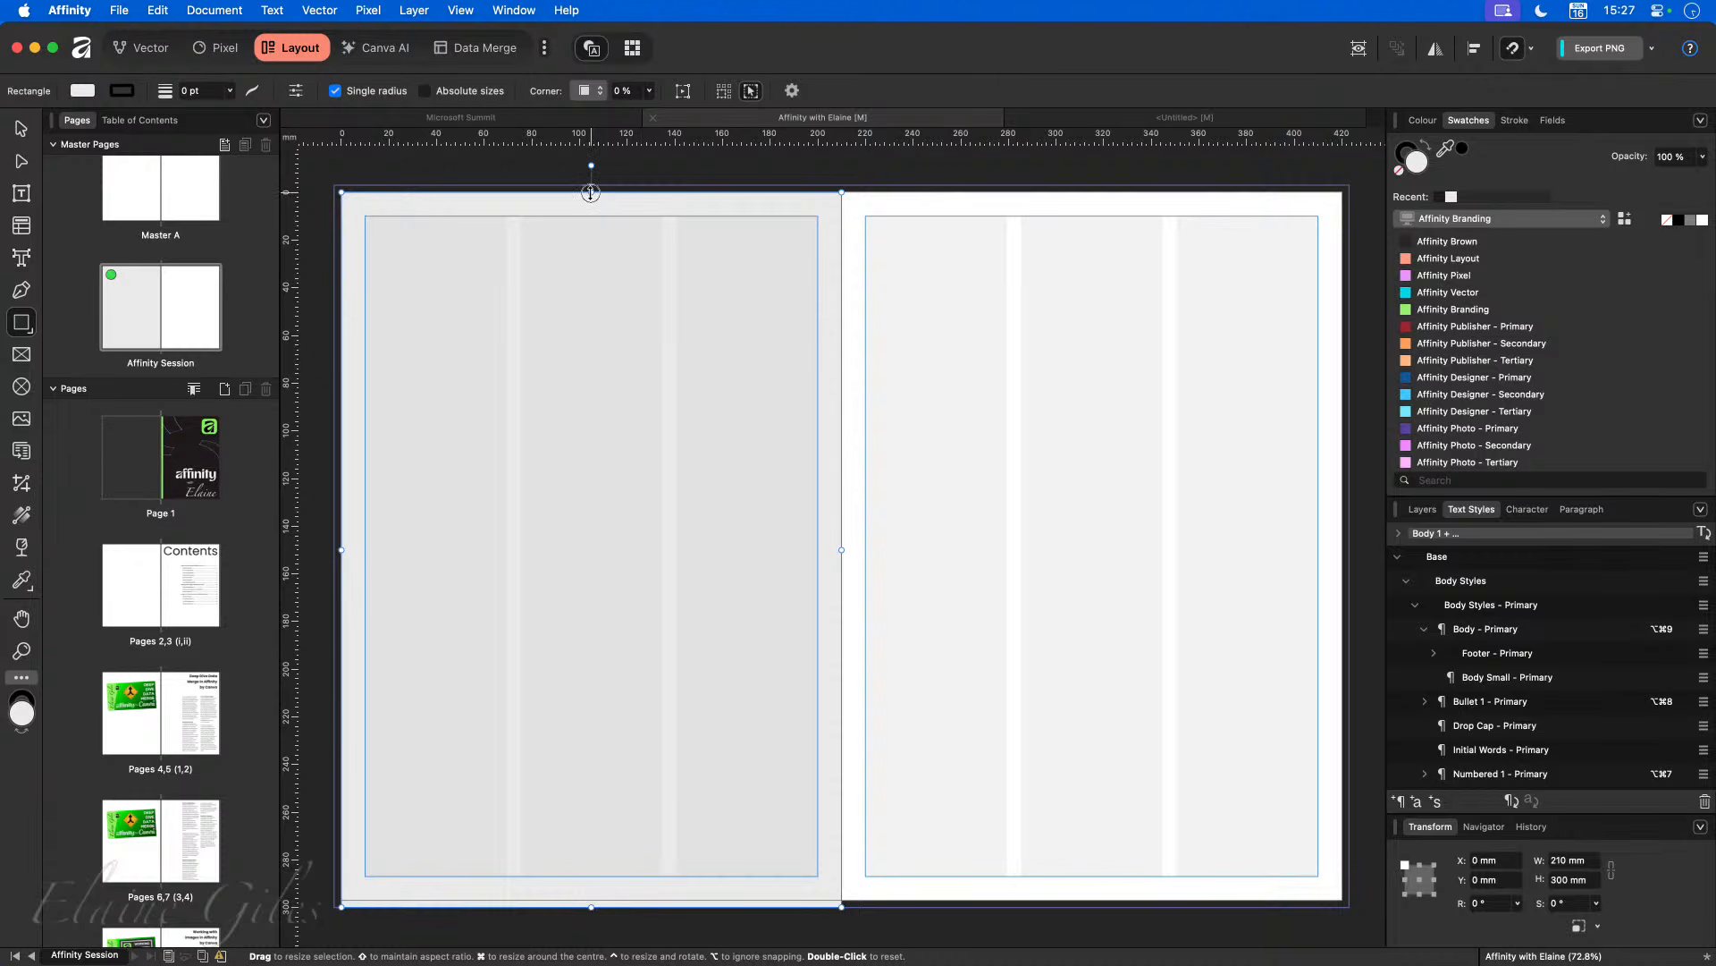
{"action": "left_click_drag", "start_coordinate": [591, 192], "coordinate": [590, 185]}
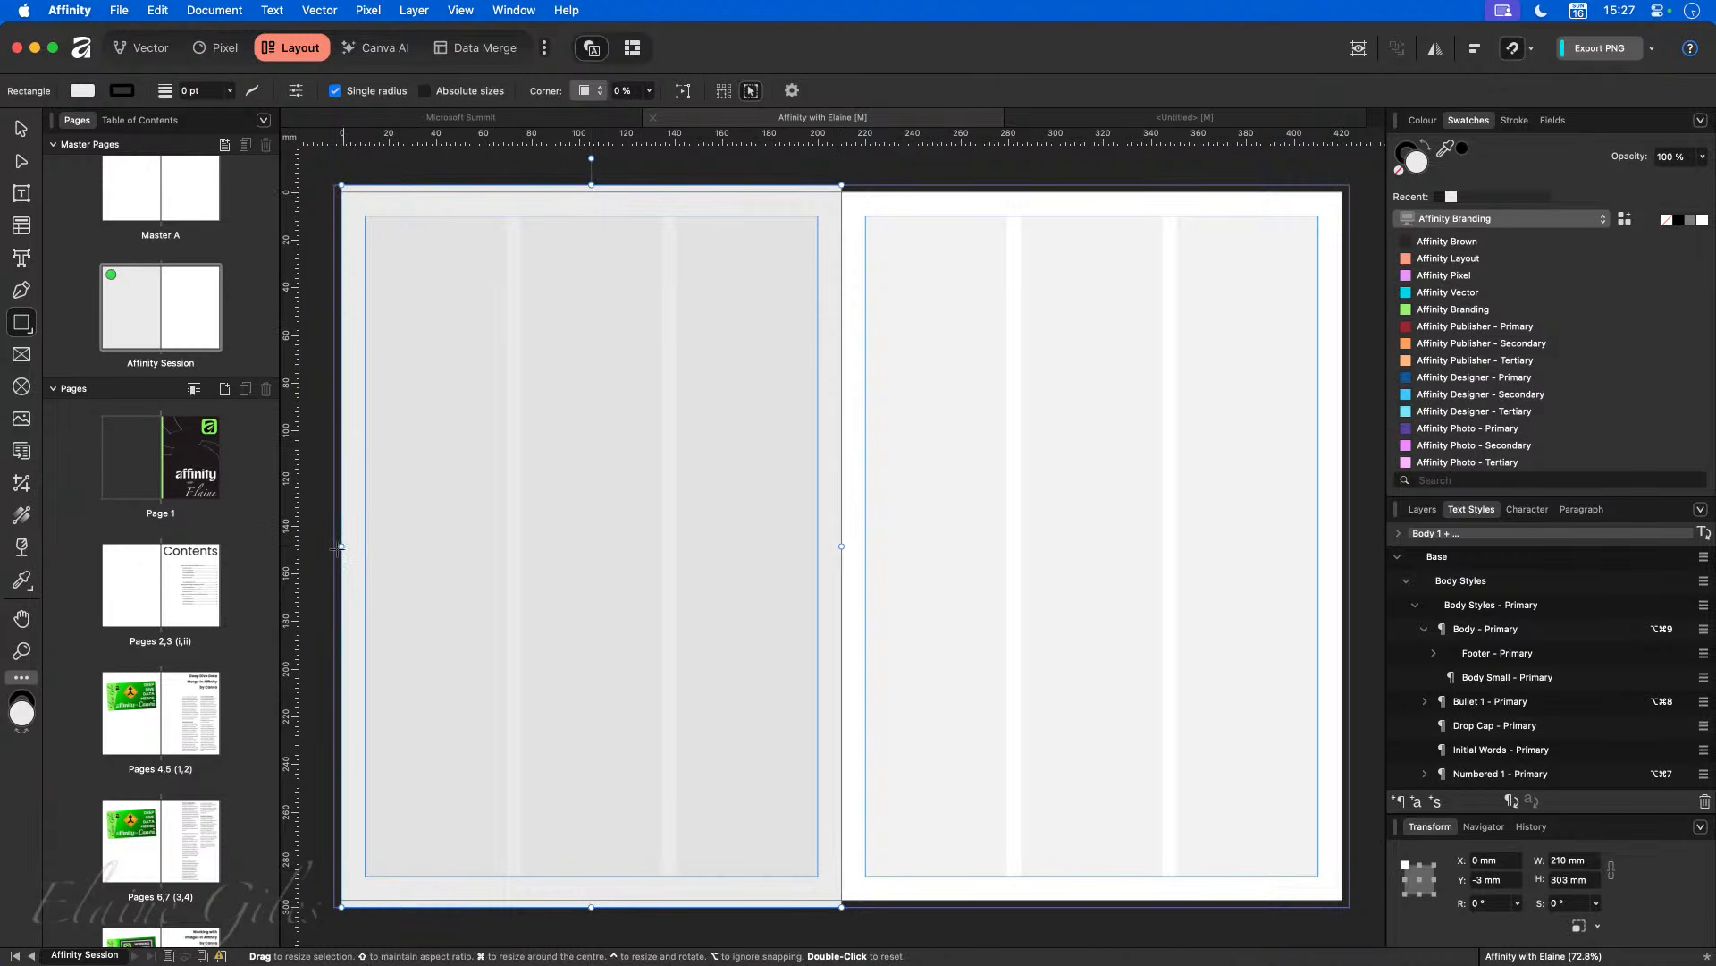
{"action": "left_click_drag", "start_coordinate": [339, 546], "coordinate": [335, 545]}
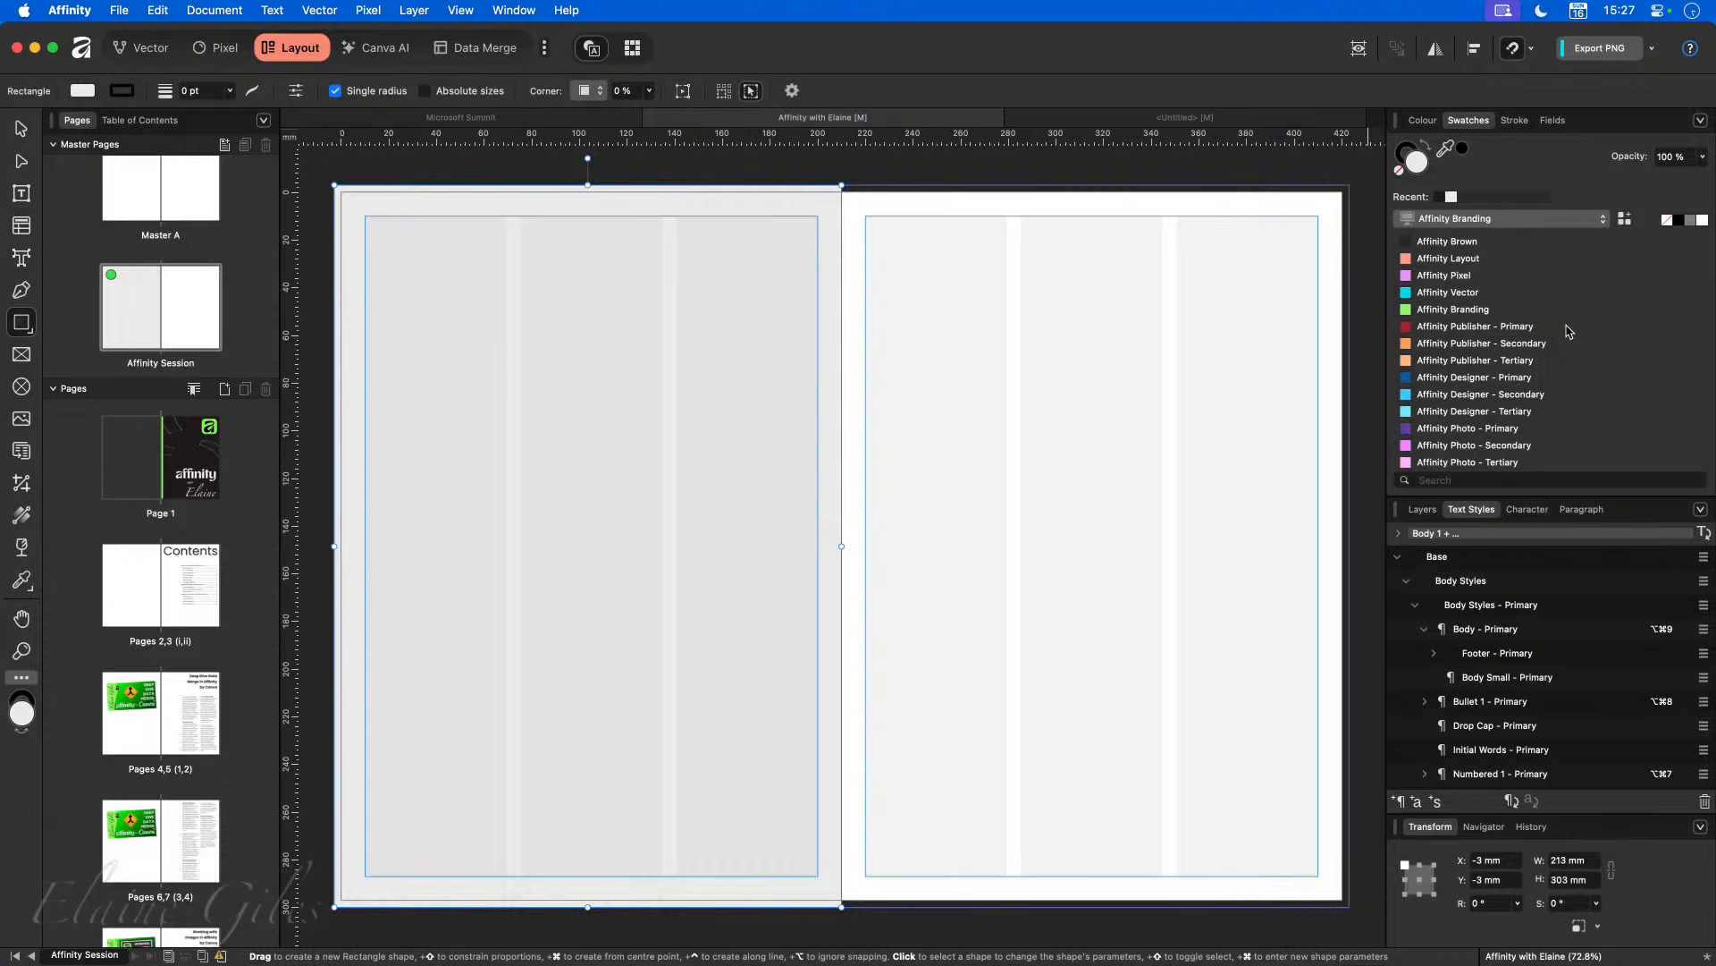
Step: Fill the left-page rectangle with the Affinity Branding swatch
{"action": "scroll", "coordinate": [1569, 331], "scroll_direction": "down", "scroll_amount": 2}
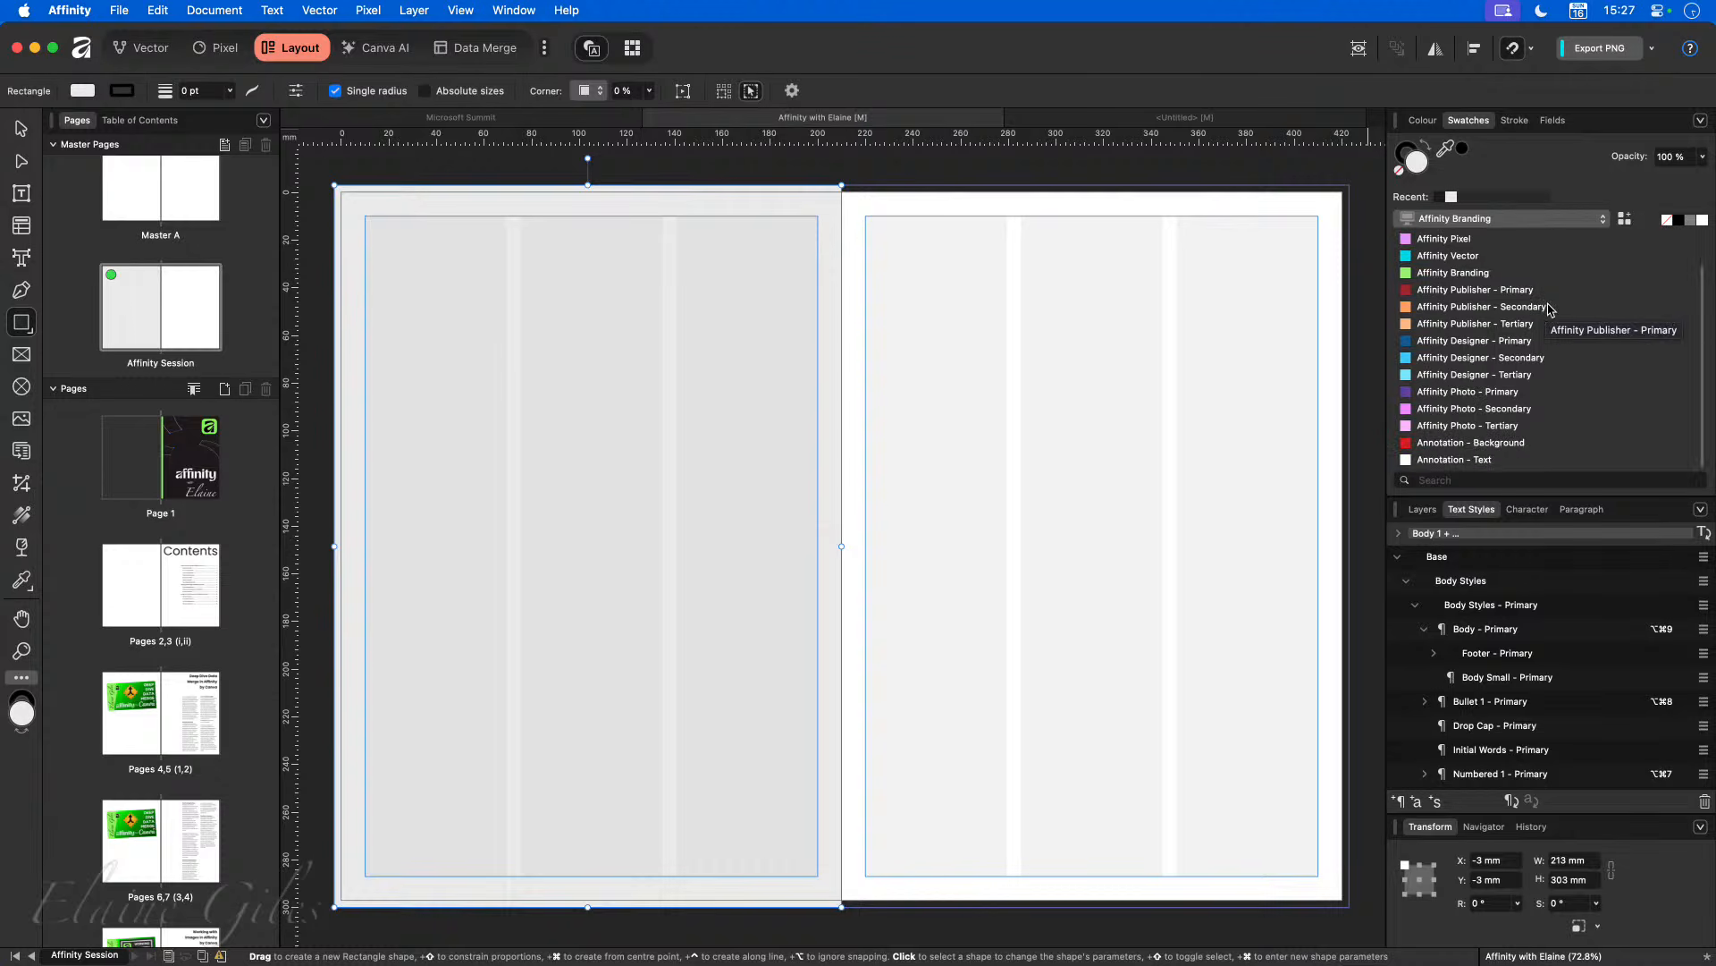
{"action": "scroll", "coordinate": [1555, 375], "scroll_direction": "up", "scroll_amount": 2}
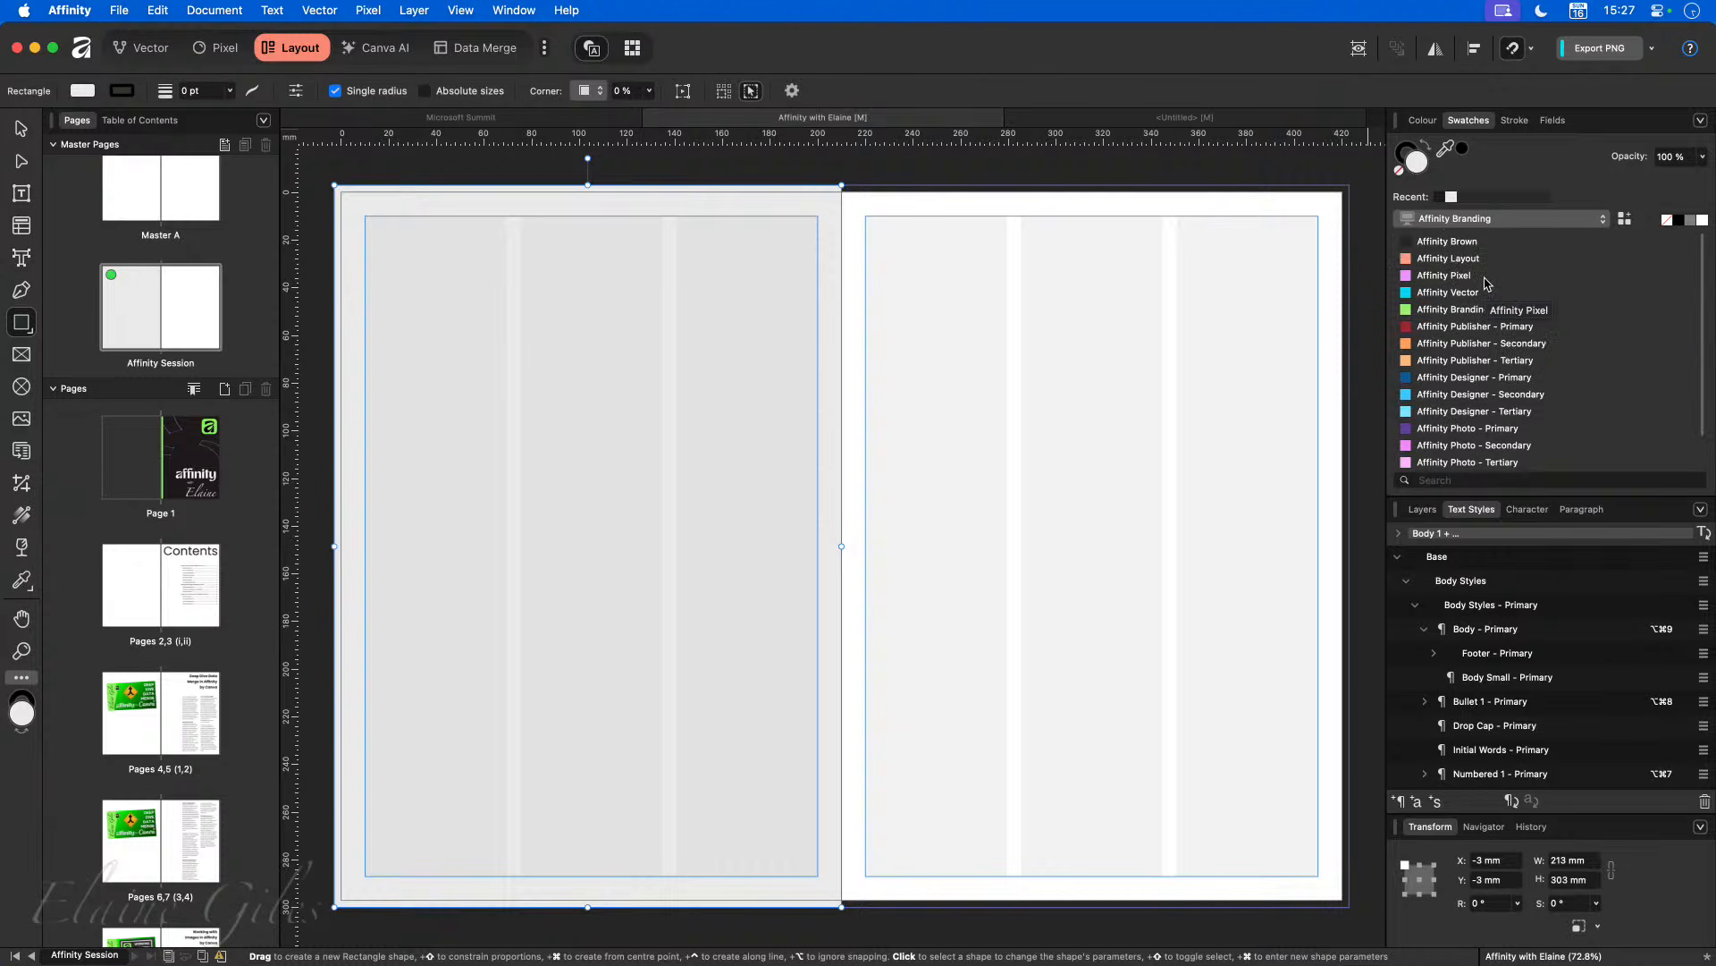
{"action": "left_click", "coordinate": [1471, 310]}
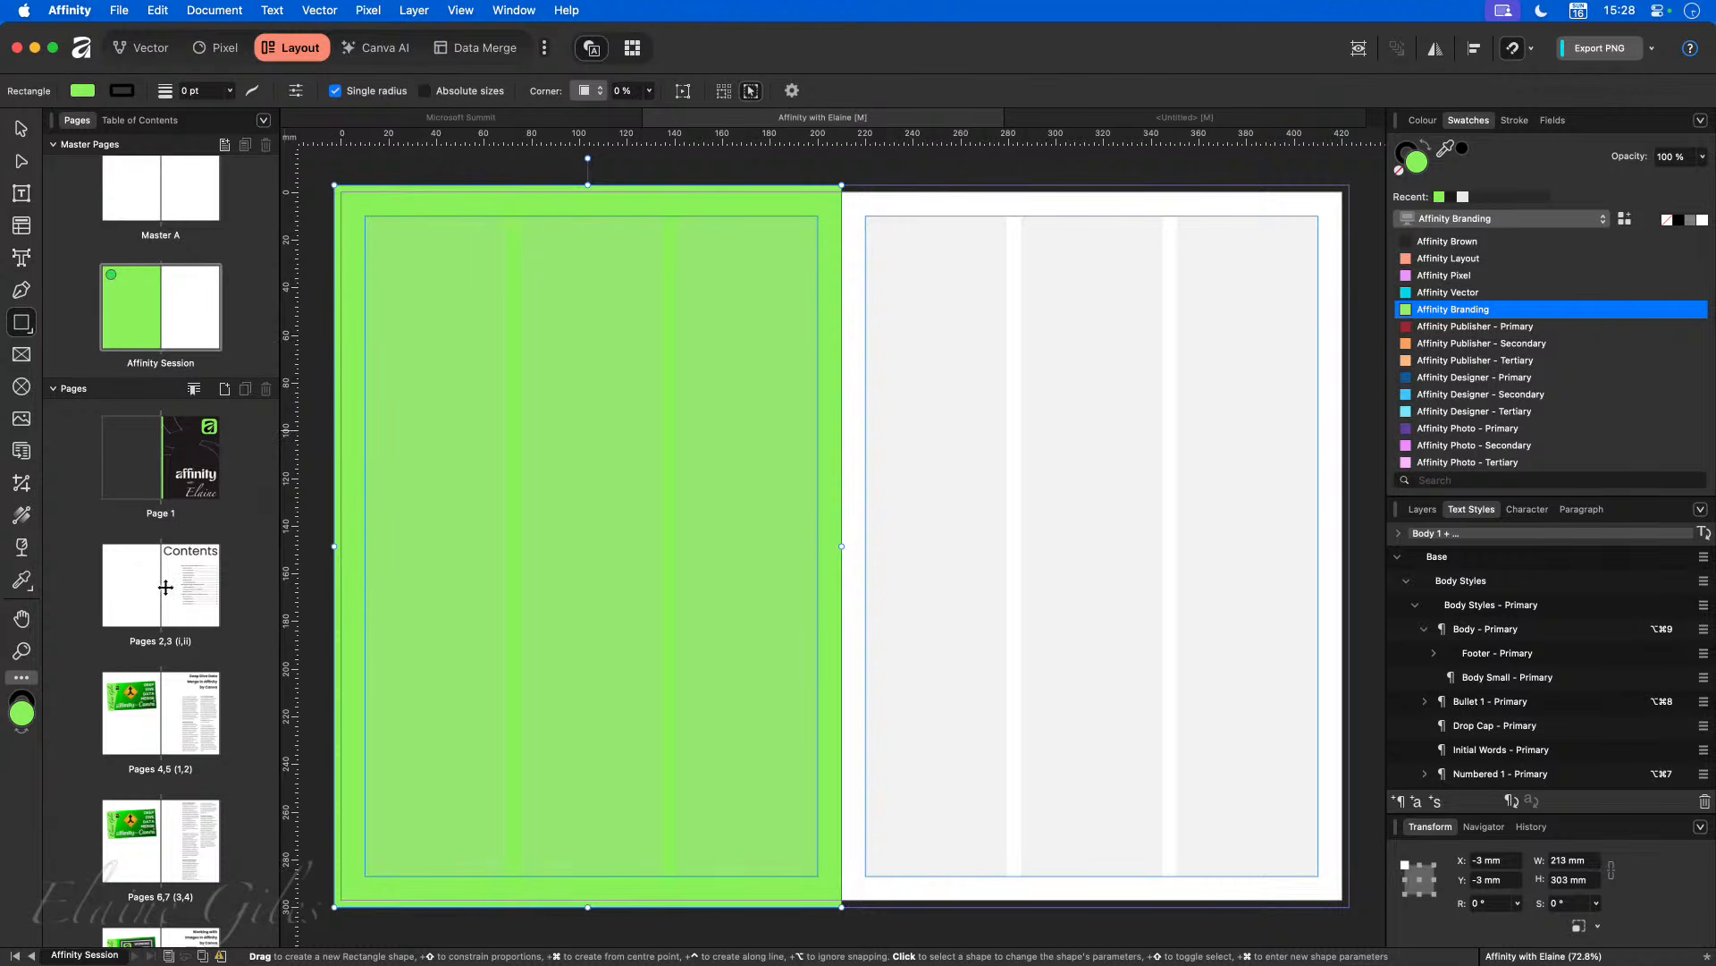
{"action": "scroll", "coordinate": [168, 591], "scroll_direction": "down", "scroll_amount": 5}
{"action": "scroll", "coordinate": [167, 590], "scroll_direction": "down", "scroll_amount": 1}
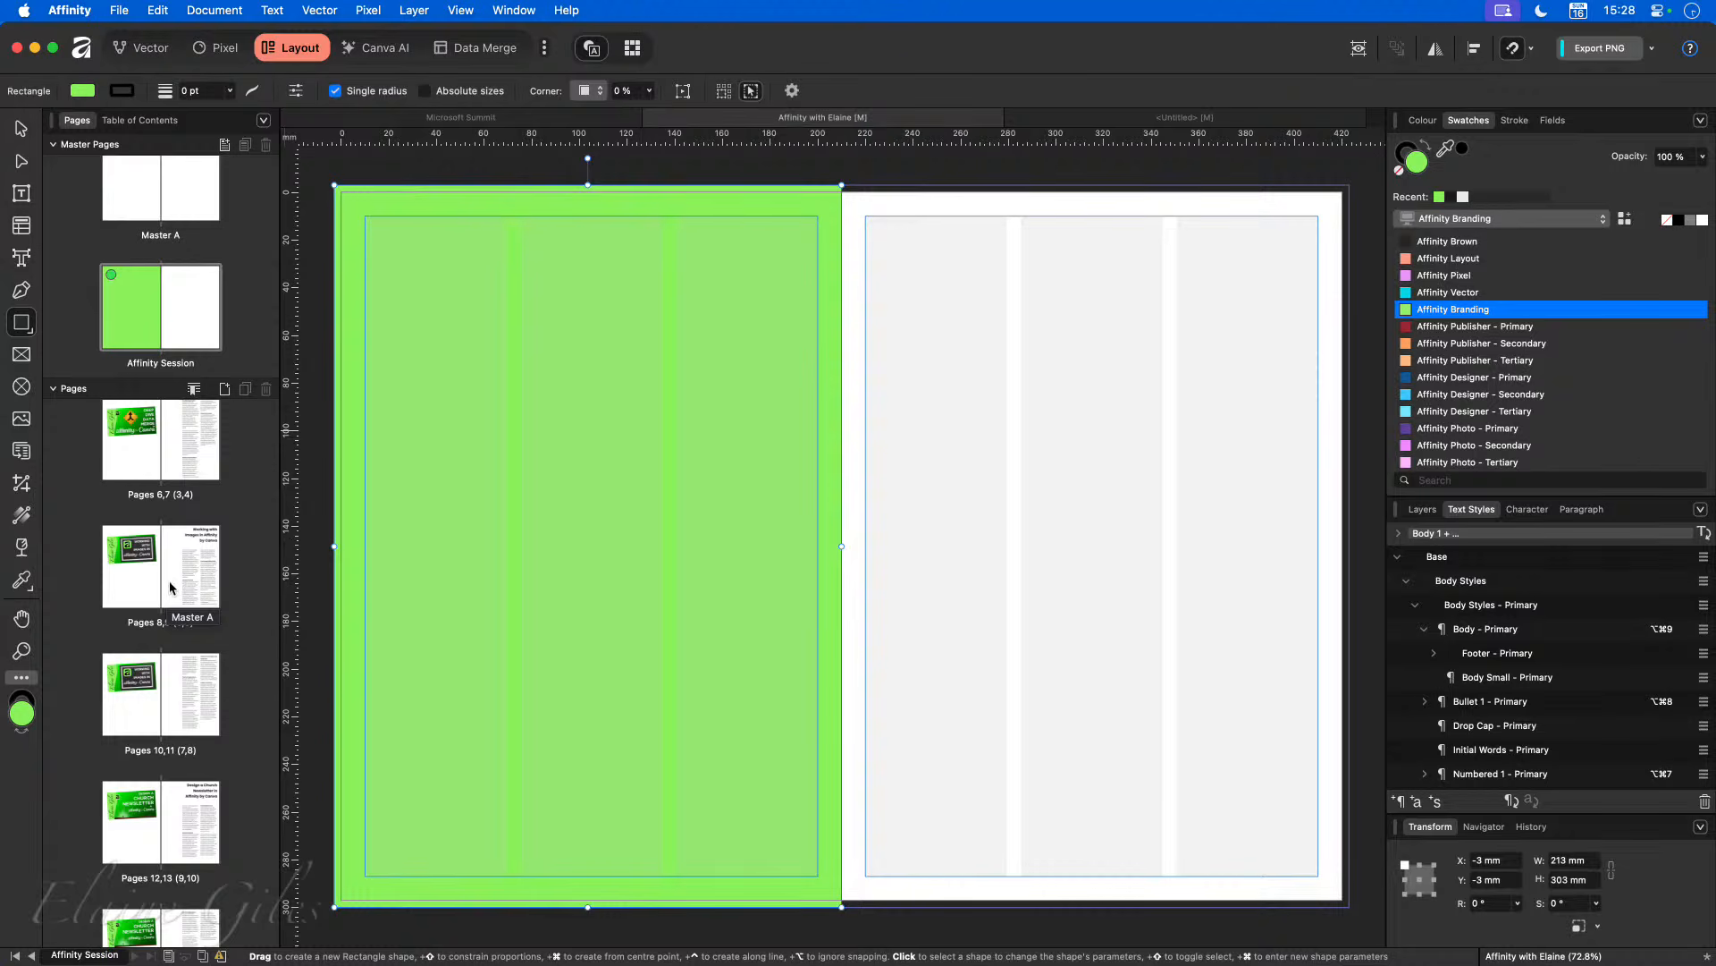
{"action": "scroll", "coordinate": [170, 588], "scroll_direction": "up", "scroll_amount": 6}
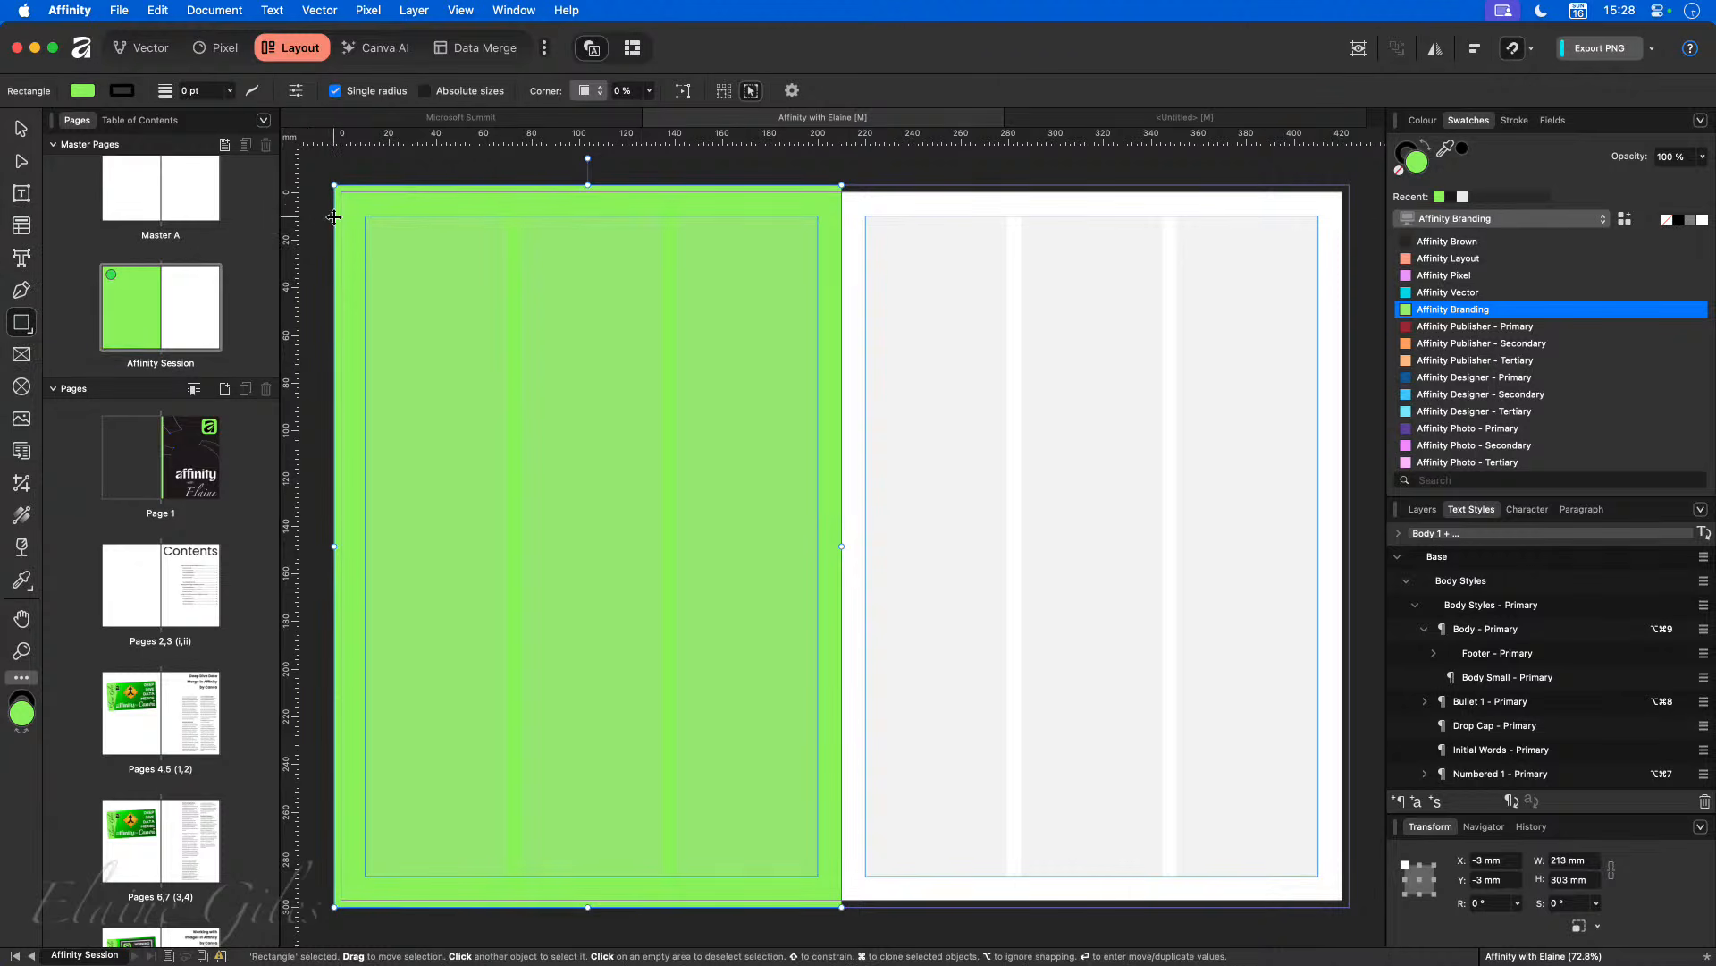
Step: Draw a rectangle about 78 by 14 mm from the left bleed edge at the left page's top margin, and fill it white
{"action": "left_click_drag", "start_coordinate": [330, 218], "coordinate": [520, 250]}
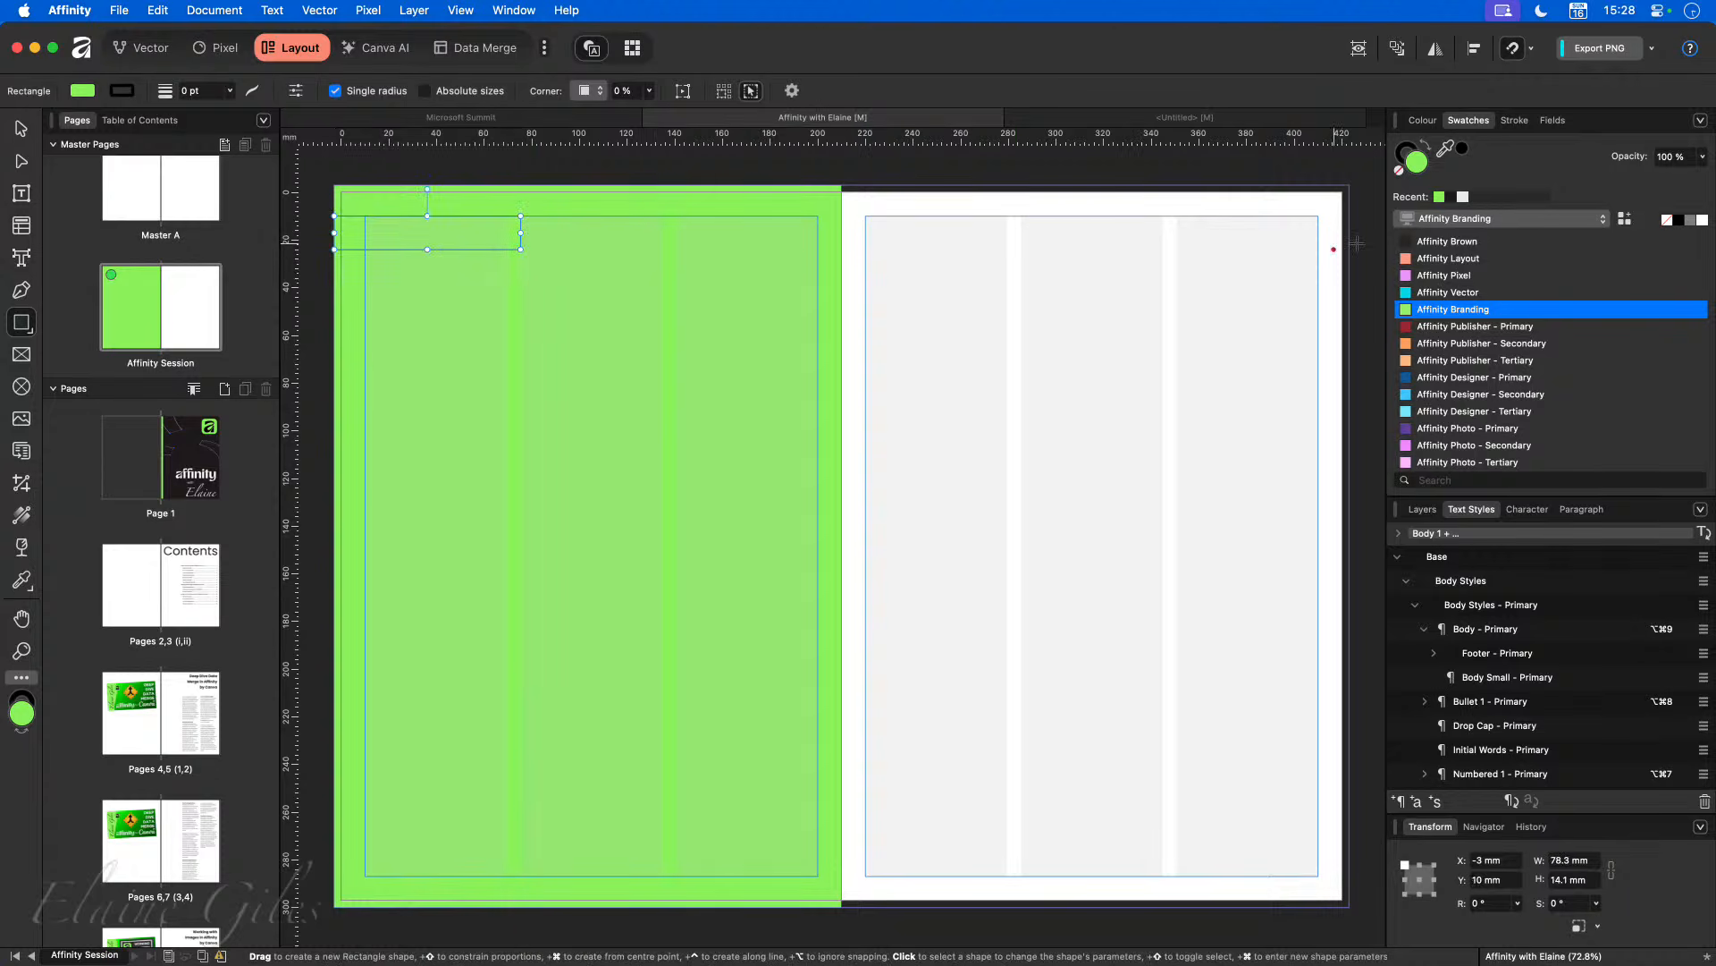
{"action": "left_click", "coordinate": [1702, 220]}
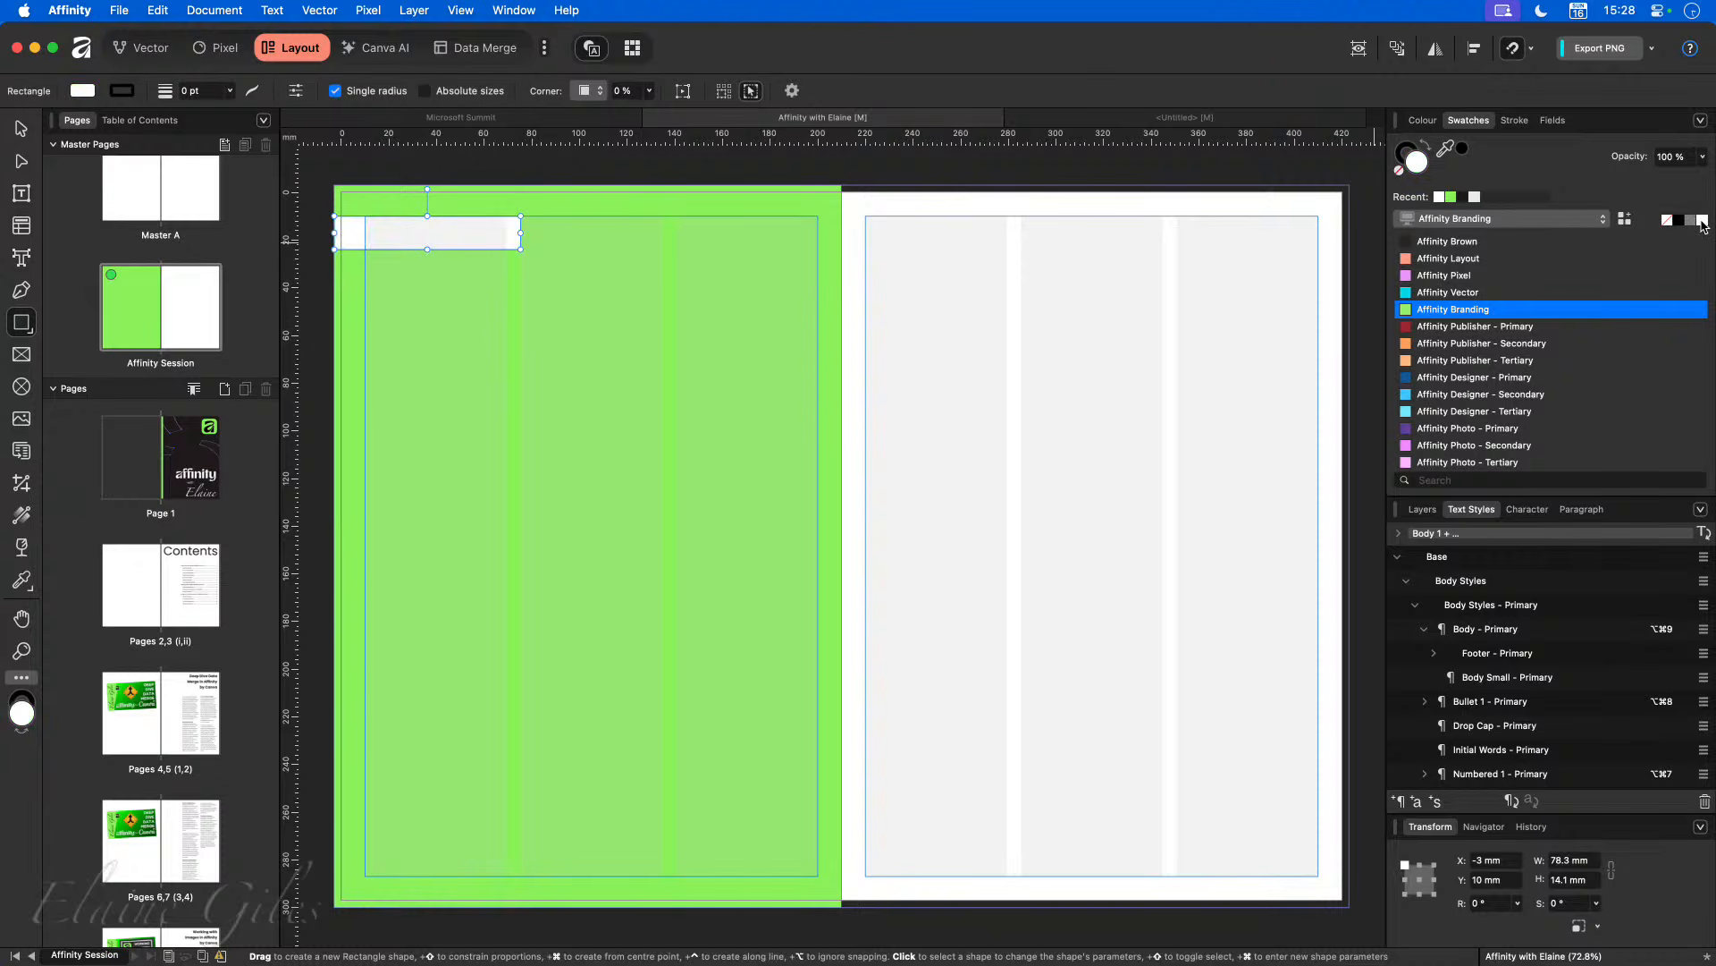
Step: Add the artistic text "Affinity" over the white label rectangle on the left page
{"action": "left_click", "coordinate": [21, 258]}
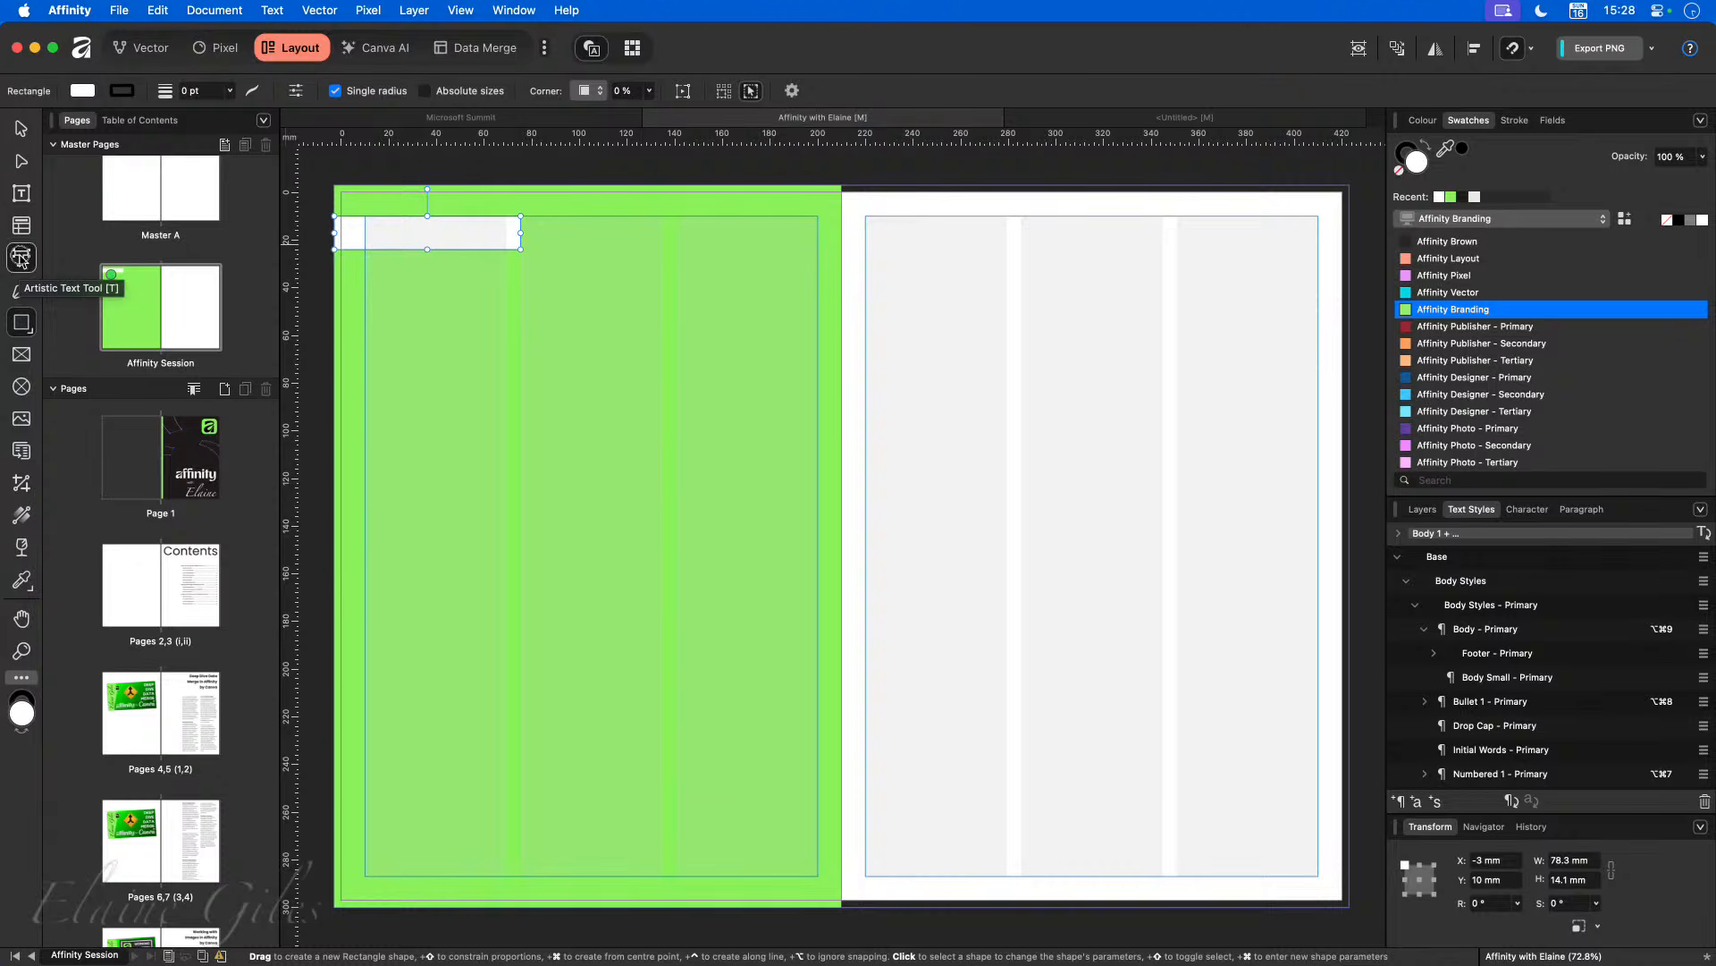
{"action": "left_click", "coordinate": [366, 230]}
{"action": "type", "text": "A"}
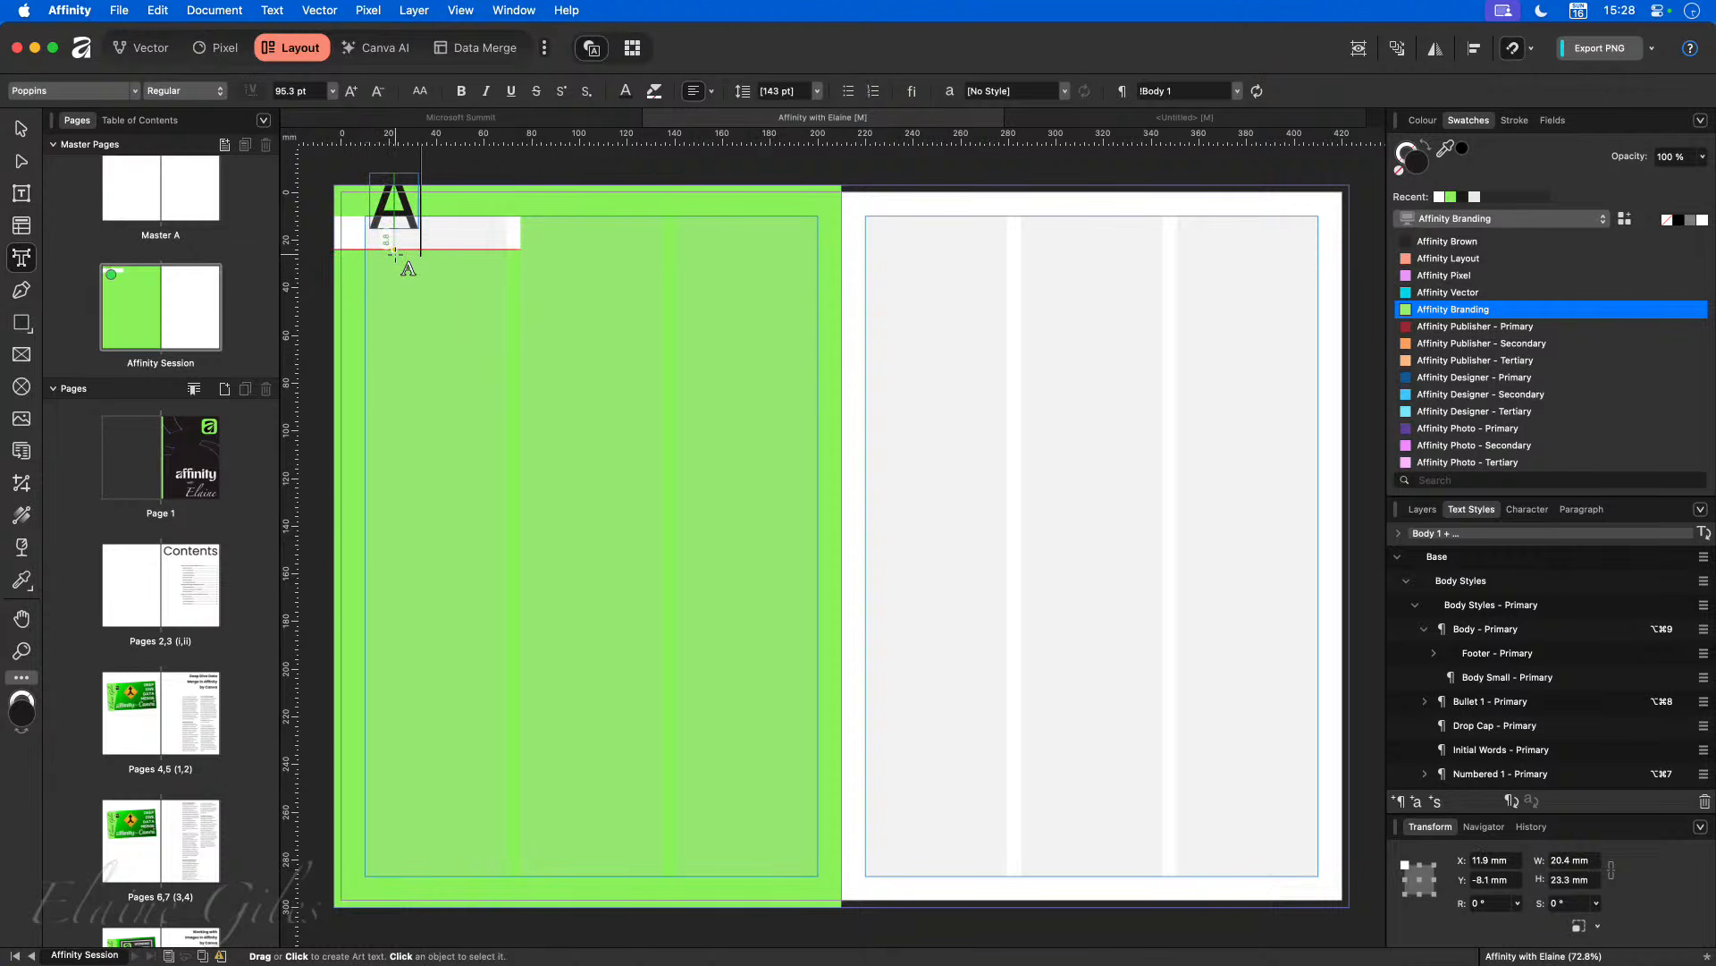
{"action": "type", "text": "ffinity"}
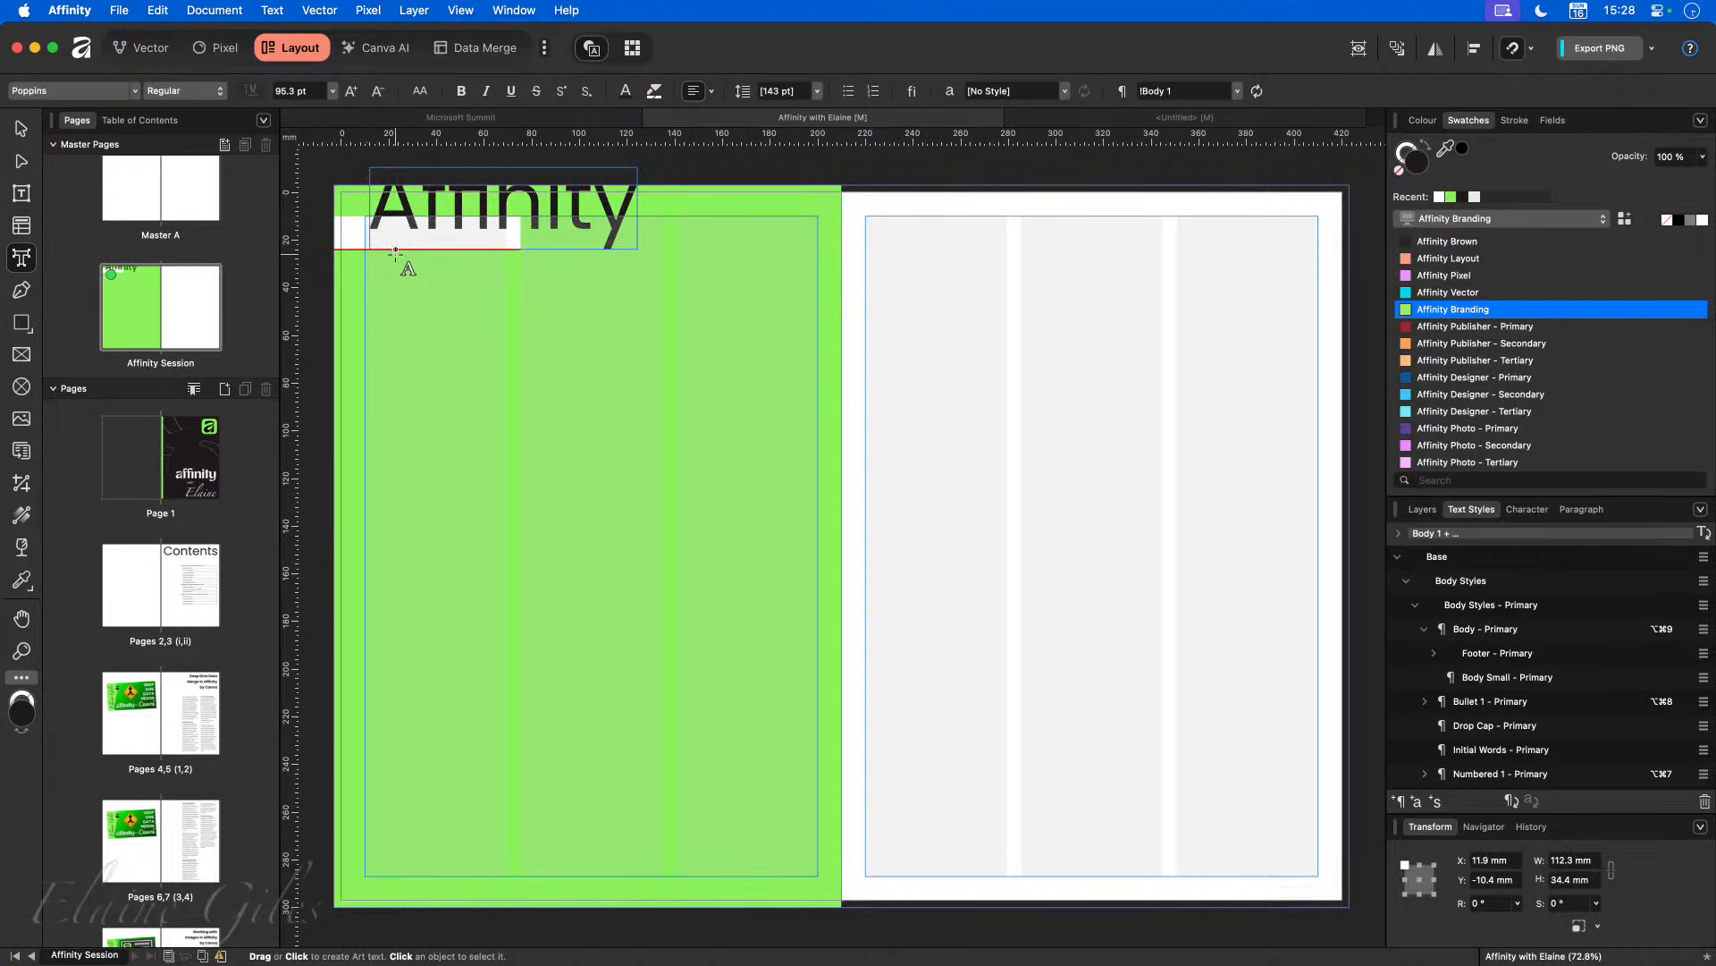
Step: Scale the Affinity text down to about 29 pt inside the white label at the left margin, and colour it Affinity Brown
{"action": "key", "text": "super+a"}
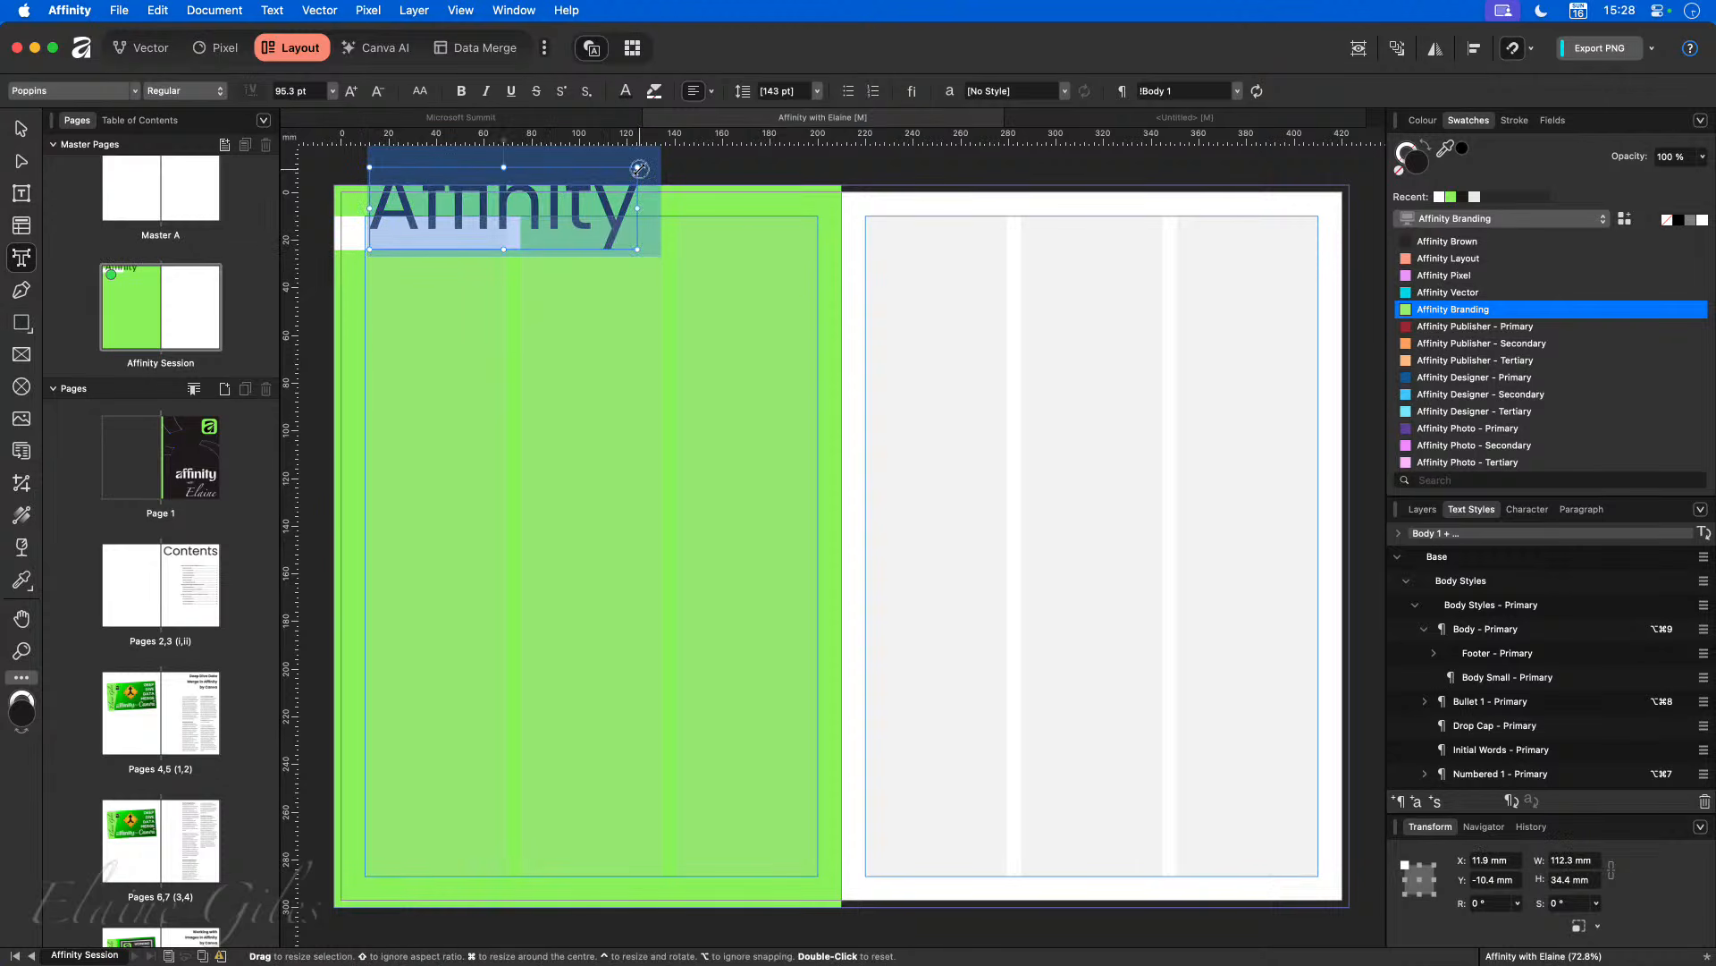
{"action": "left_click_drag", "start_coordinate": [639, 168], "coordinate": [421, 231]}
{"action": "key", "text": "Escape"}
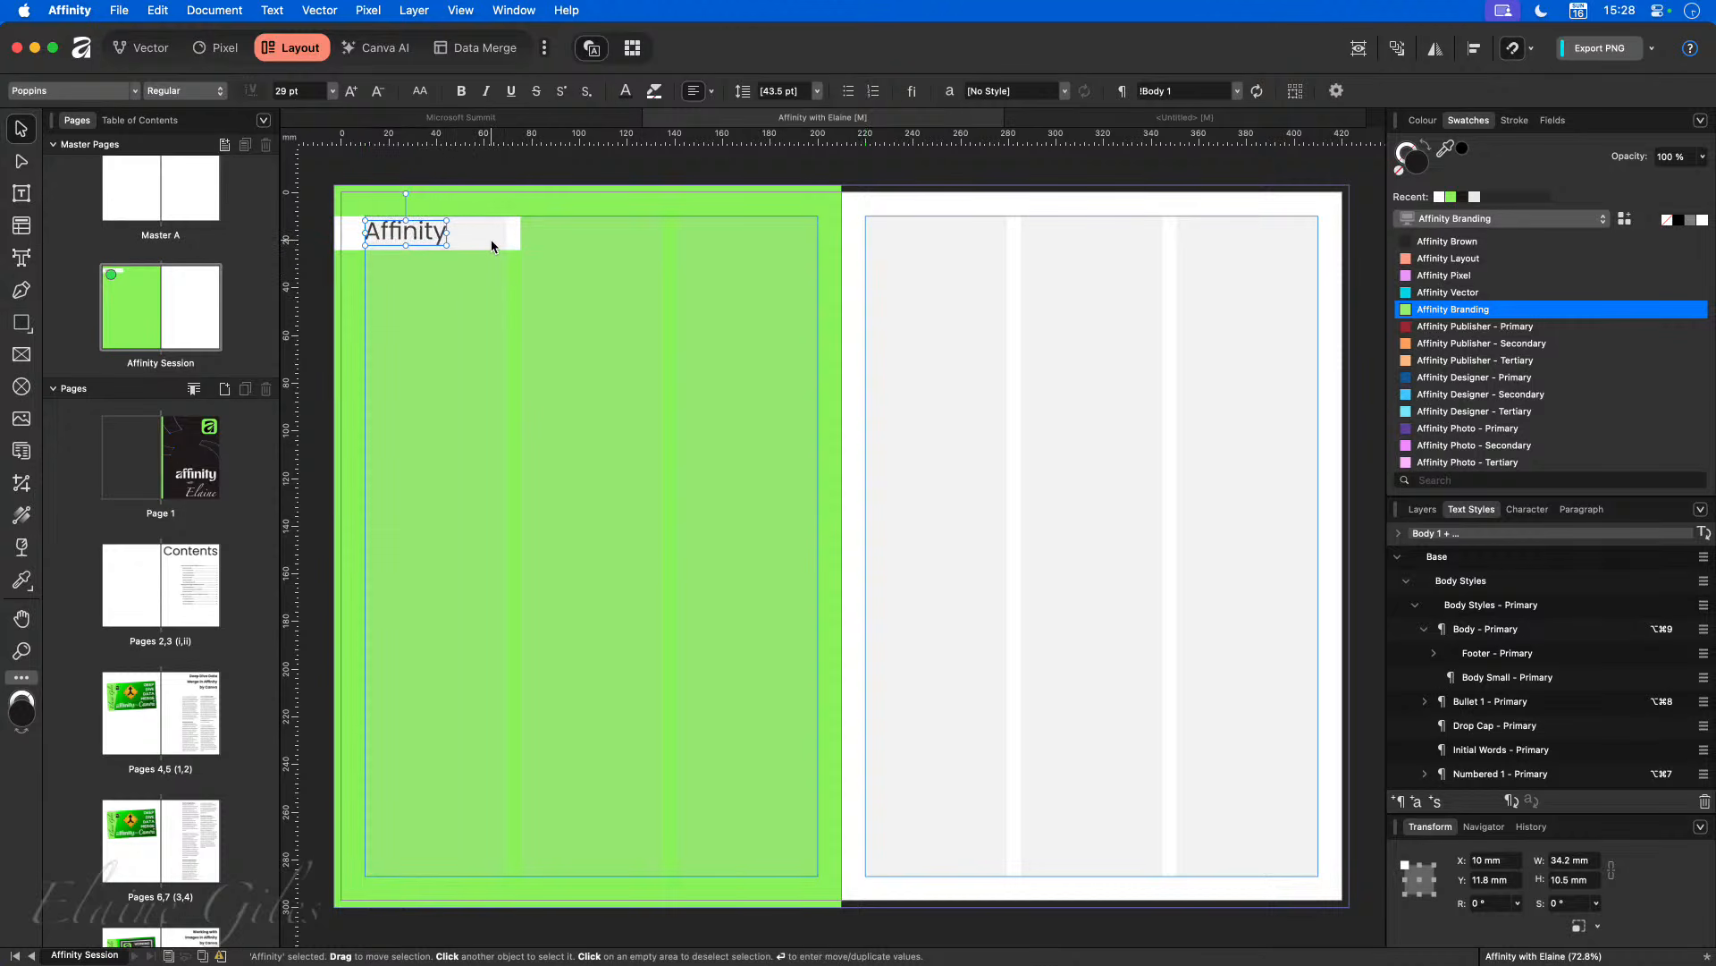
{"action": "left_click", "coordinate": [1482, 244]}
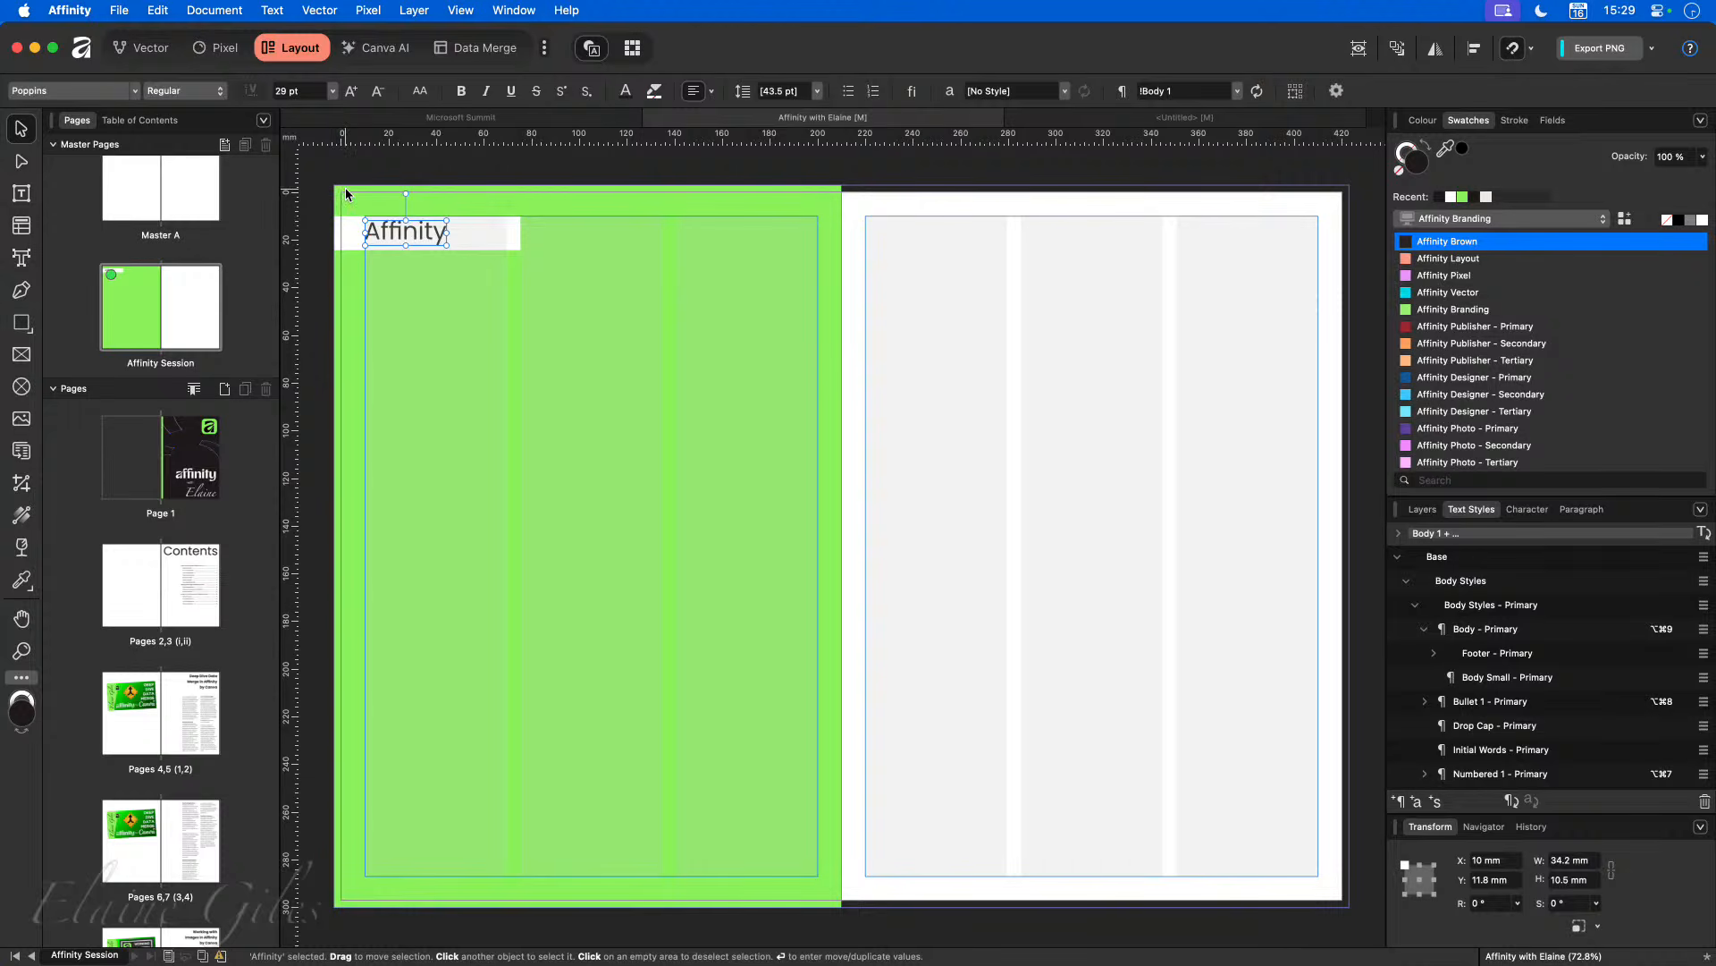
{"action": "scroll", "coordinate": [343, 199], "scroll_direction": "up", "scroll_amount": 6}
{"action": "scroll", "coordinate": [383, 242], "scroll_direction": "up", "scroll_amount": 3}
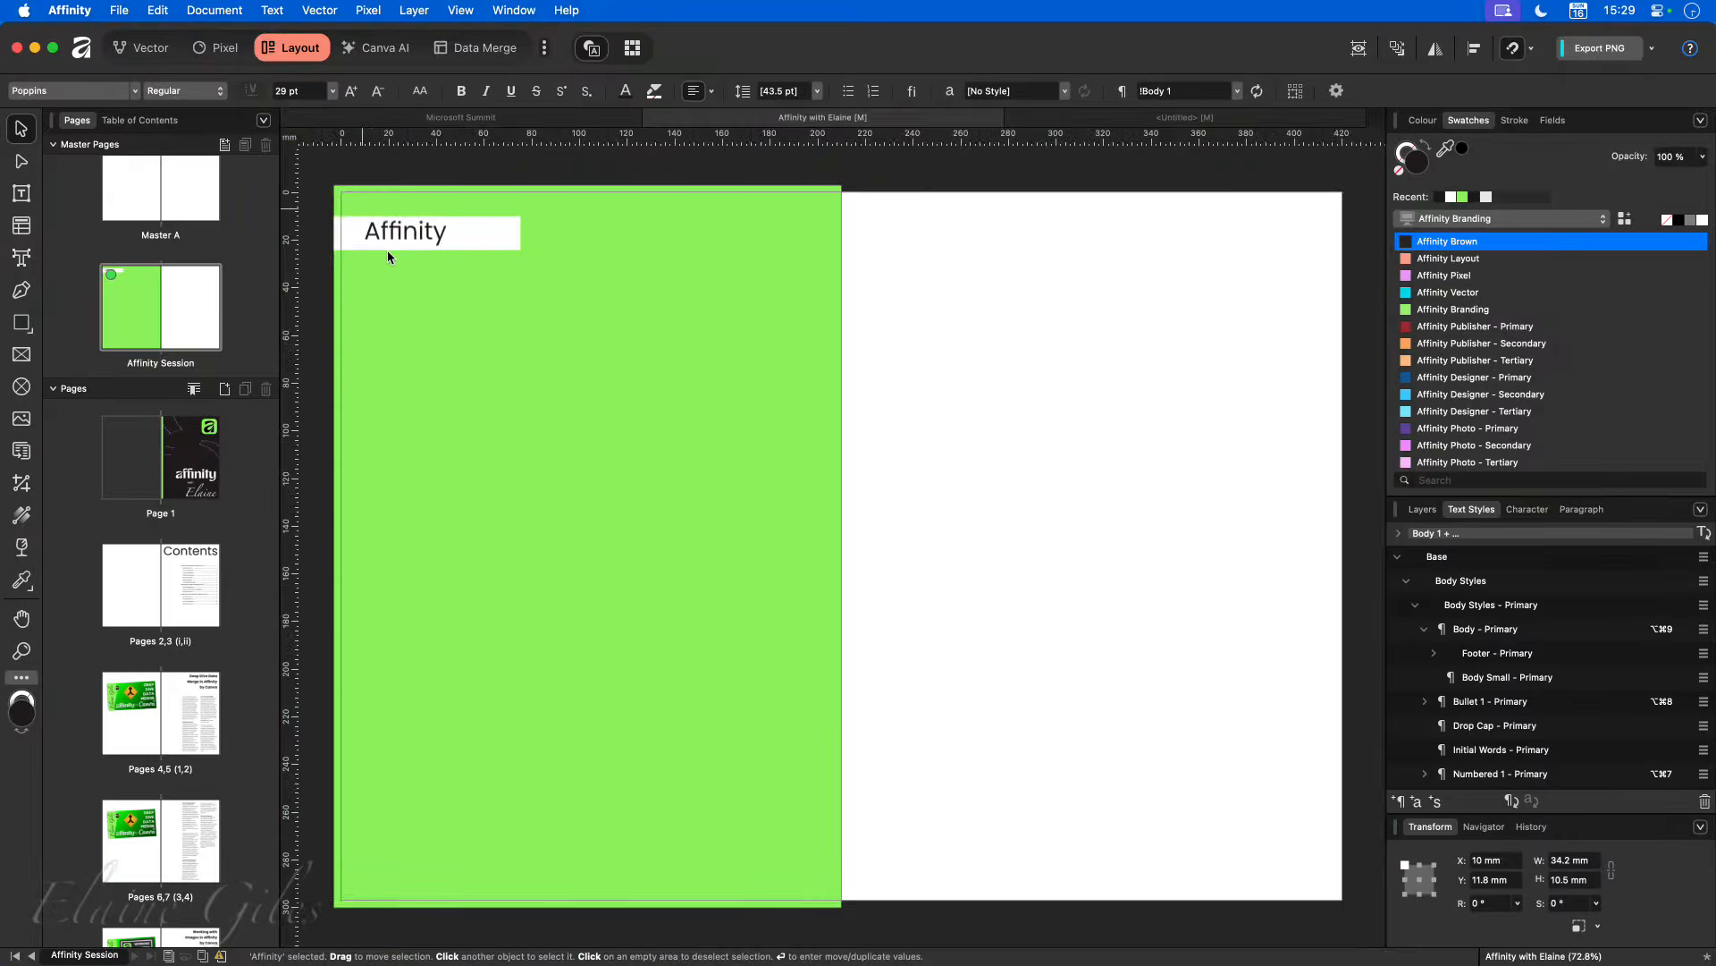
{"action": "key", "text": "super+0"}
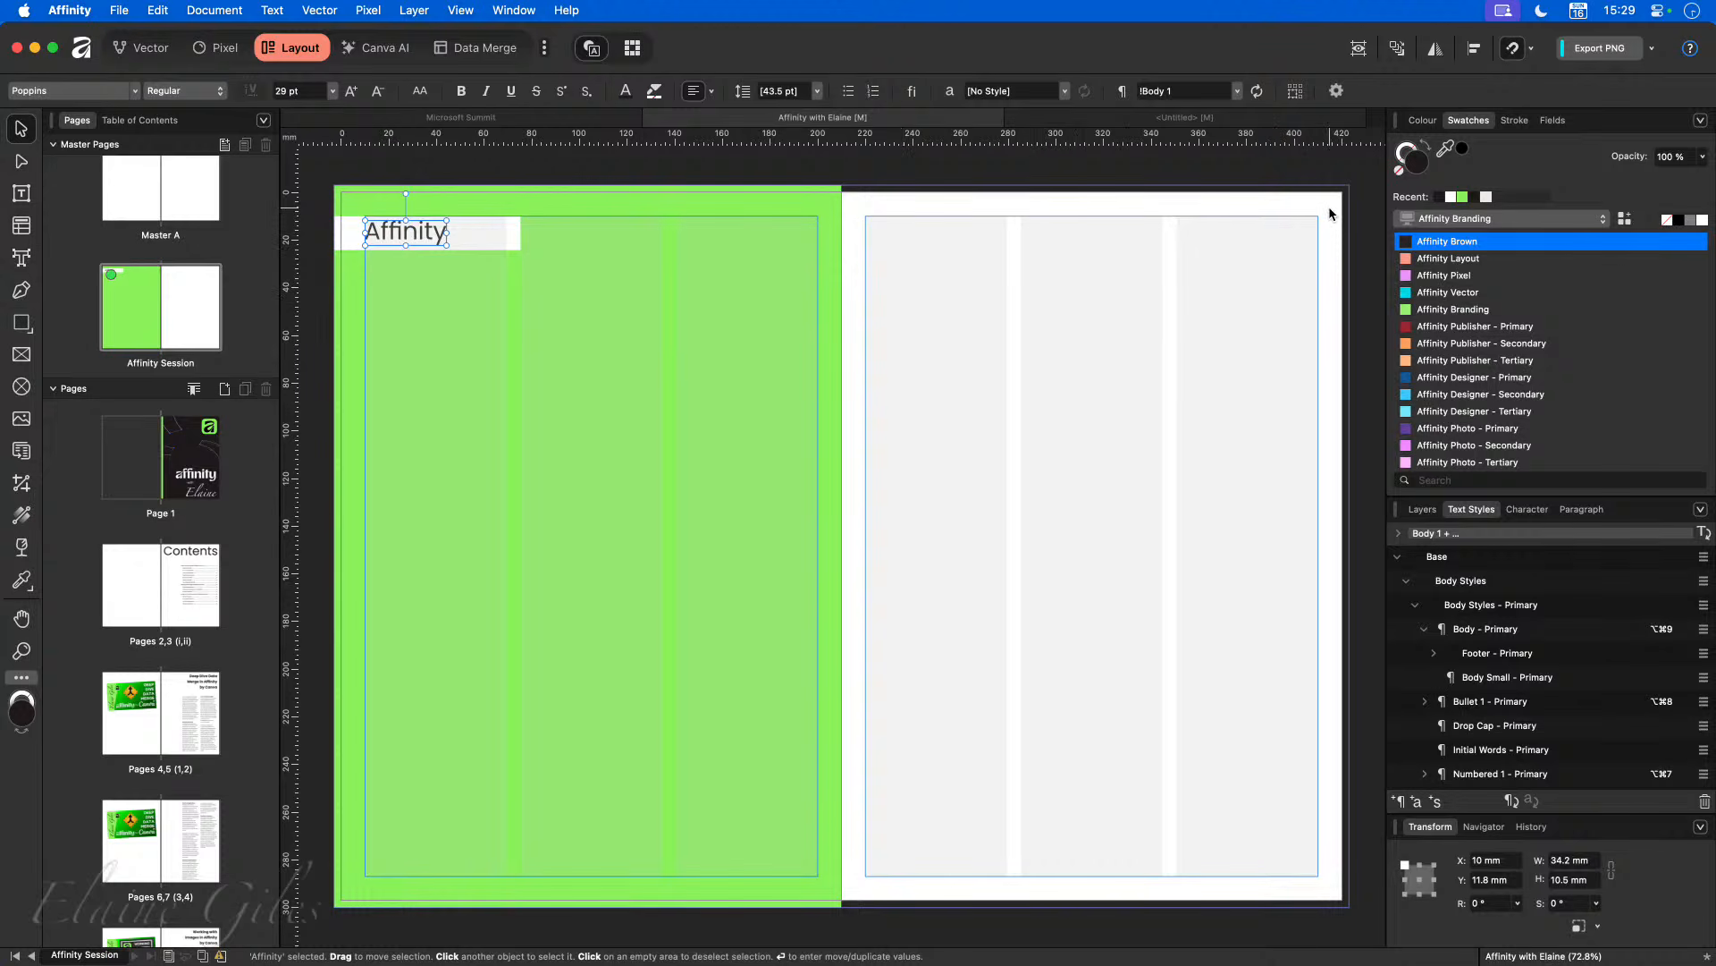
Step: Draw a rectangle about 13 by 303 mm over the right page's outer margin and bleed, and set its width to 8 mm
{"action": "left_click", "coordinate": [22, 325]}
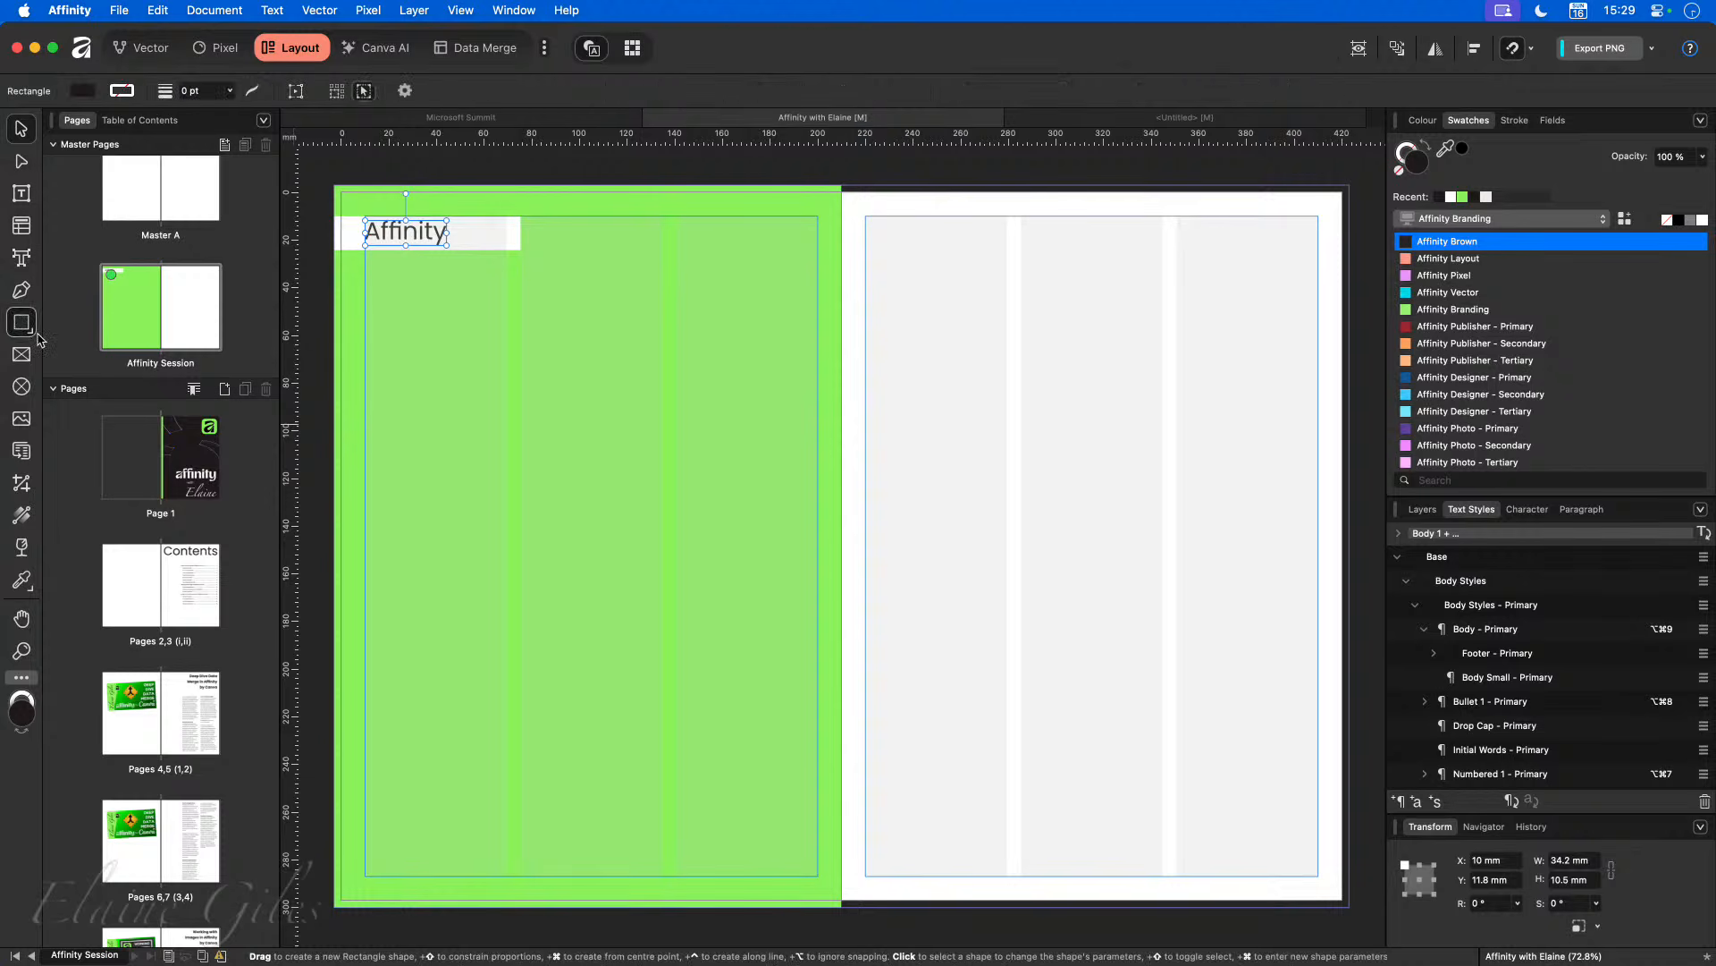
{"action": "left_click_drag", "start_coordinate": [1348, 185], "coordinate": [1318, 906]}
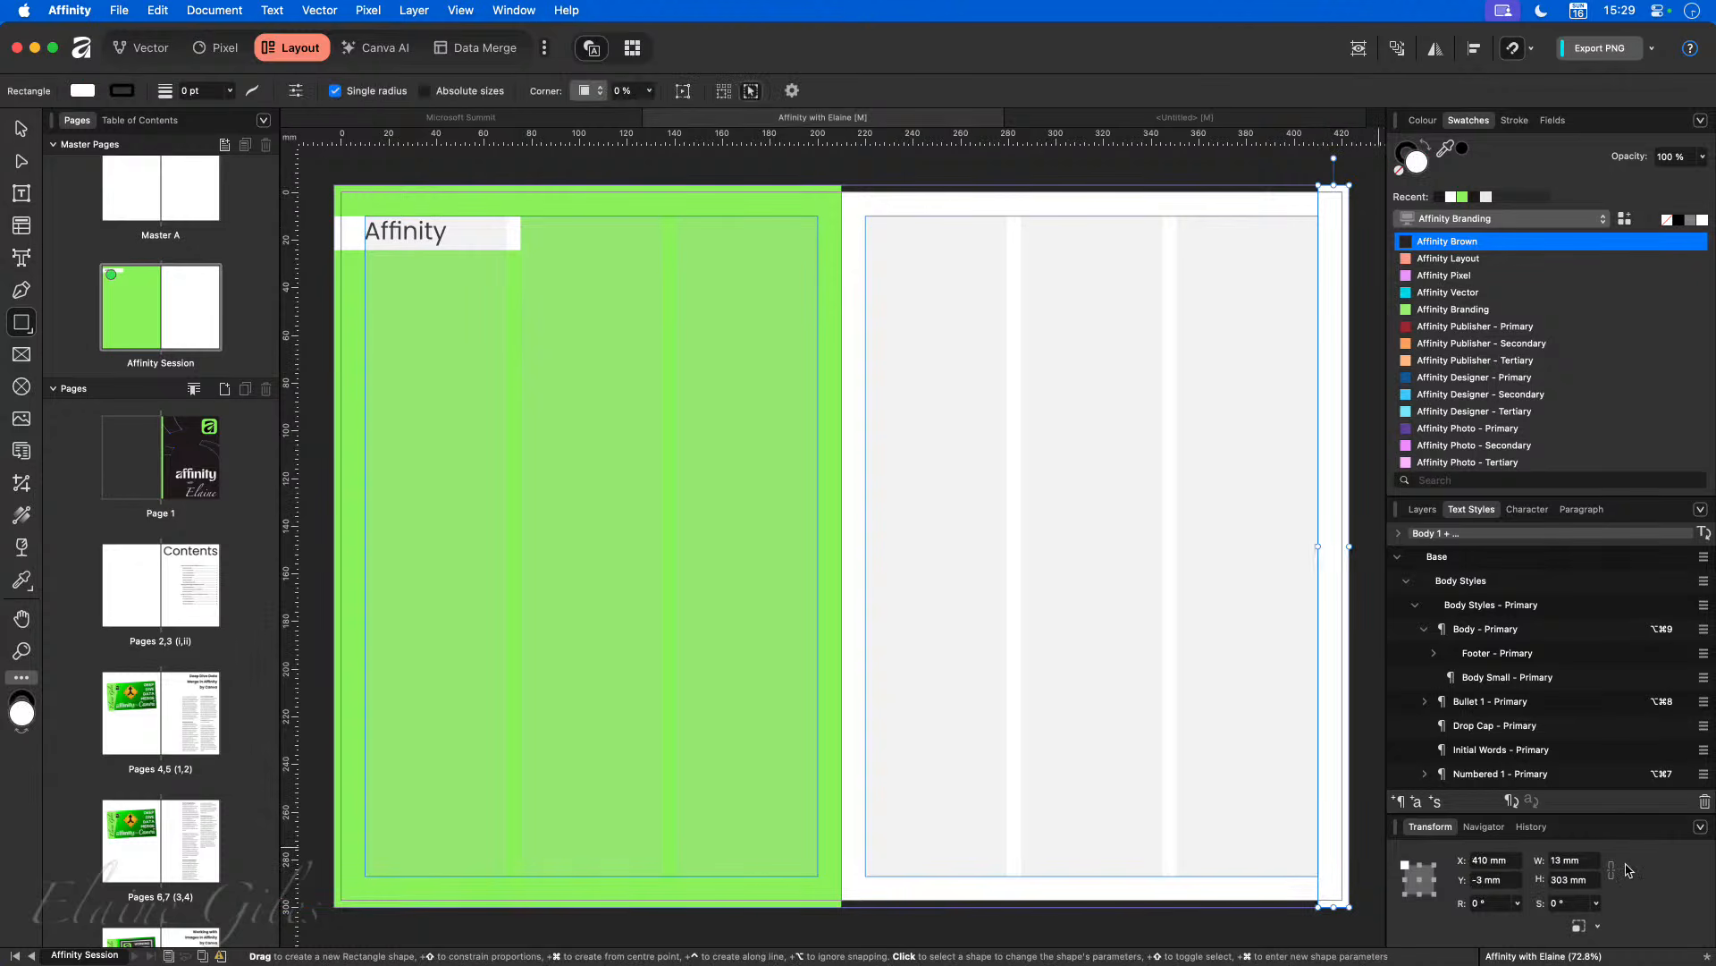
{"action": "left_click", "coordinate": [1586, 861]}
{"action": "type", "text": "8"}
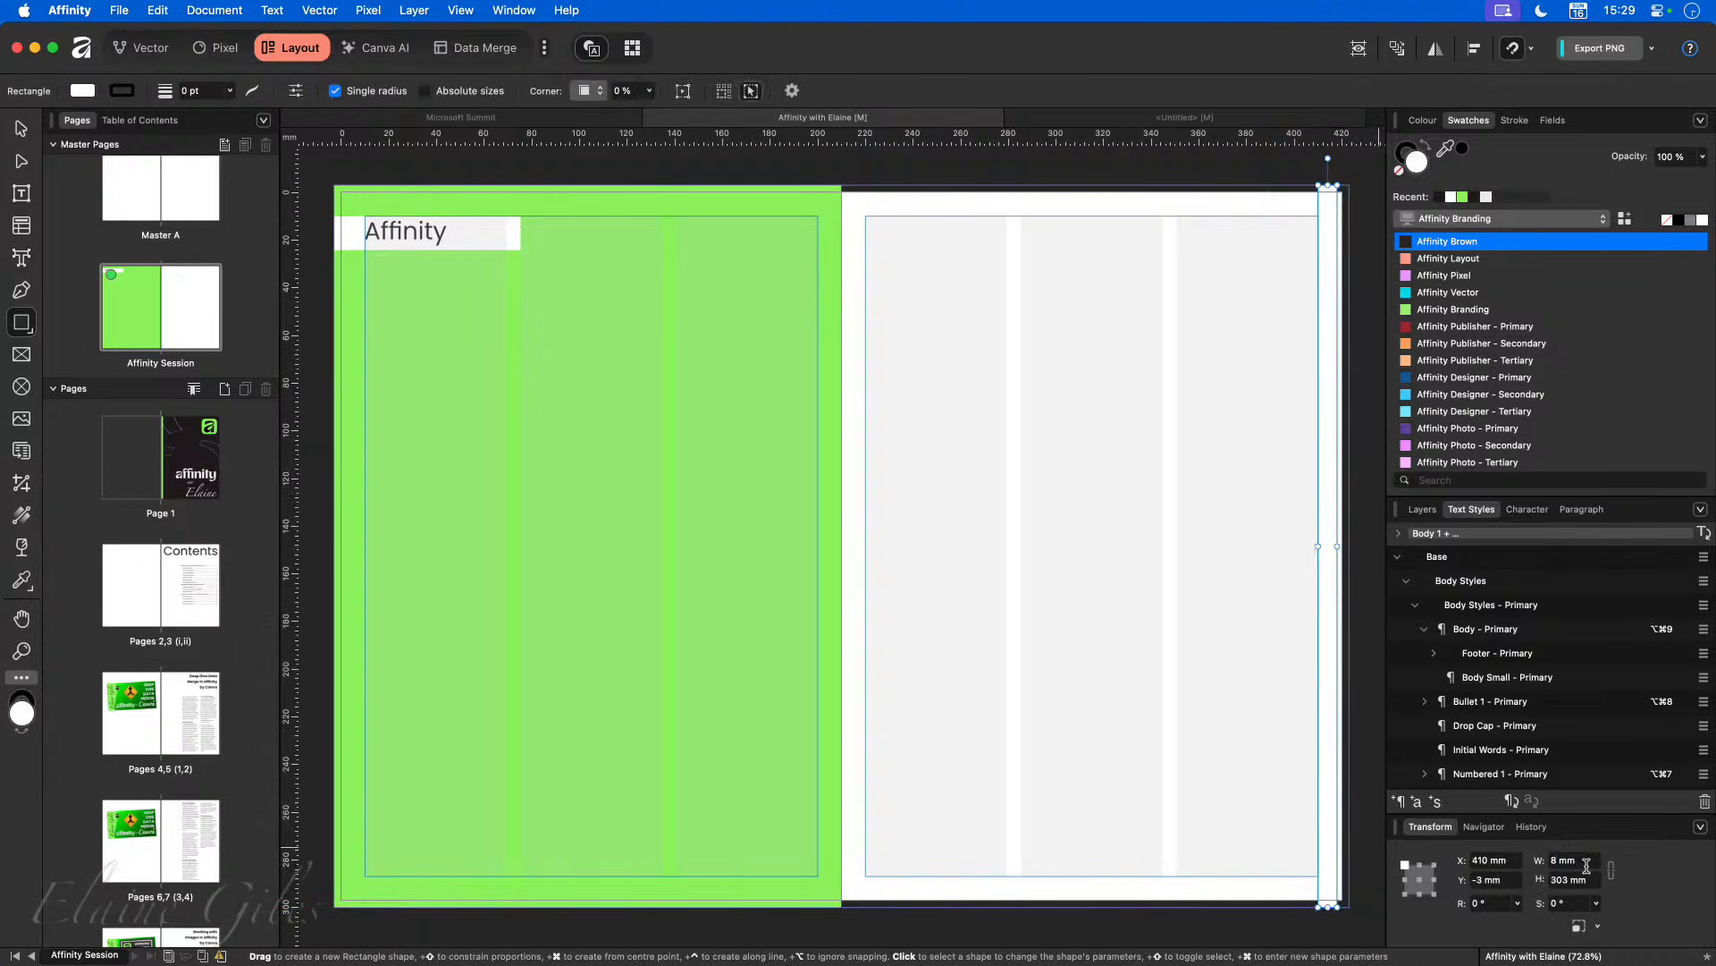
{"action": "key", "text": "Return"}
Step: Move the narrow strip outward to the right bleed edge and fill it with the Affinity Branding swatch
{"action": "key", "text": "v"}
{"action": "left_click_drag", "start_coordinate": [1334, 400], "coordinate": [1346, 399]}
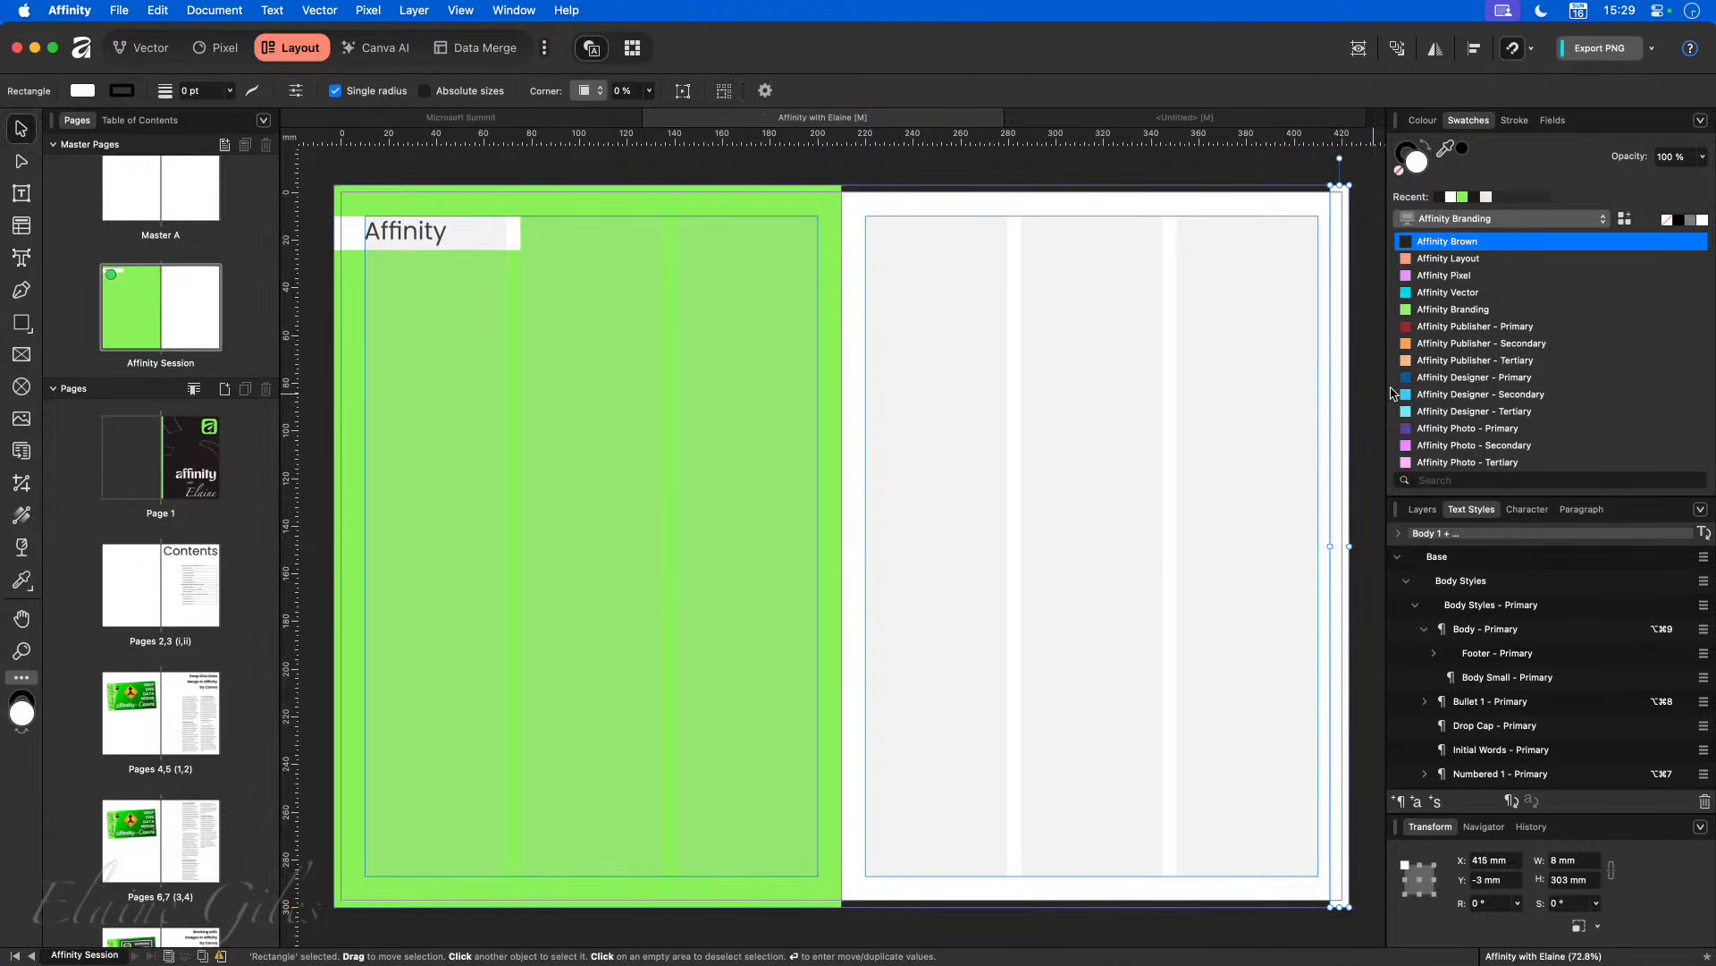
{"action": "left_click", "coordinate": [1491, 309]}
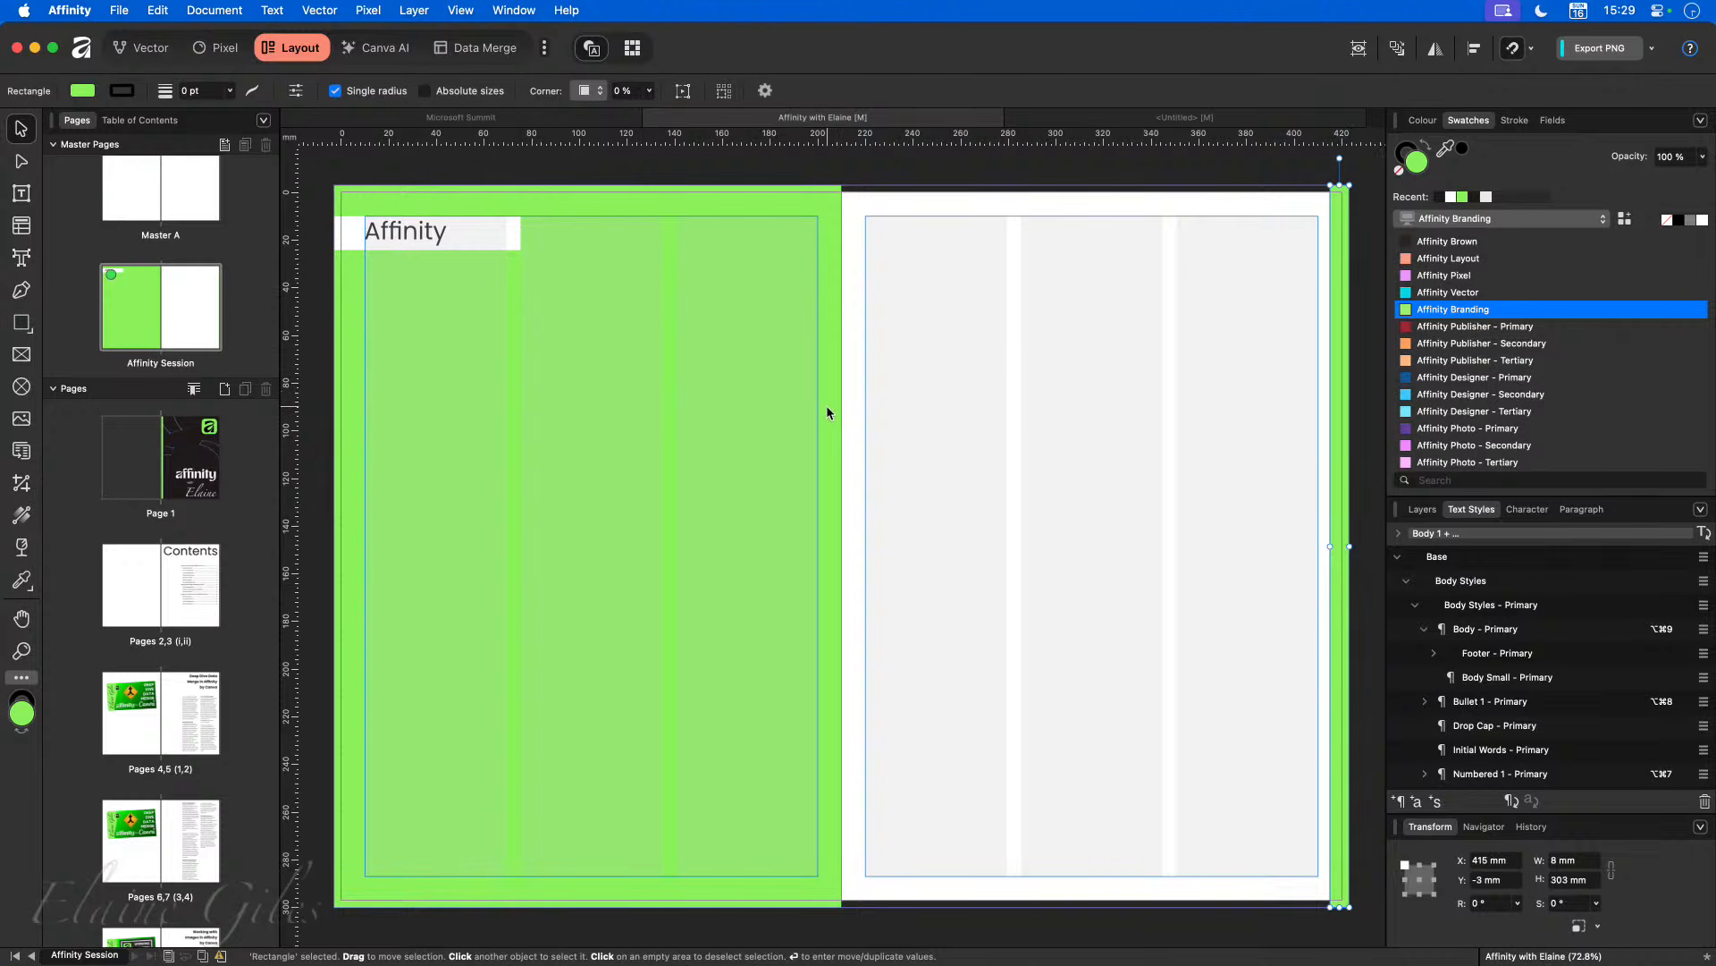
{"action": "left_click", "coordinate": [991, 179]}
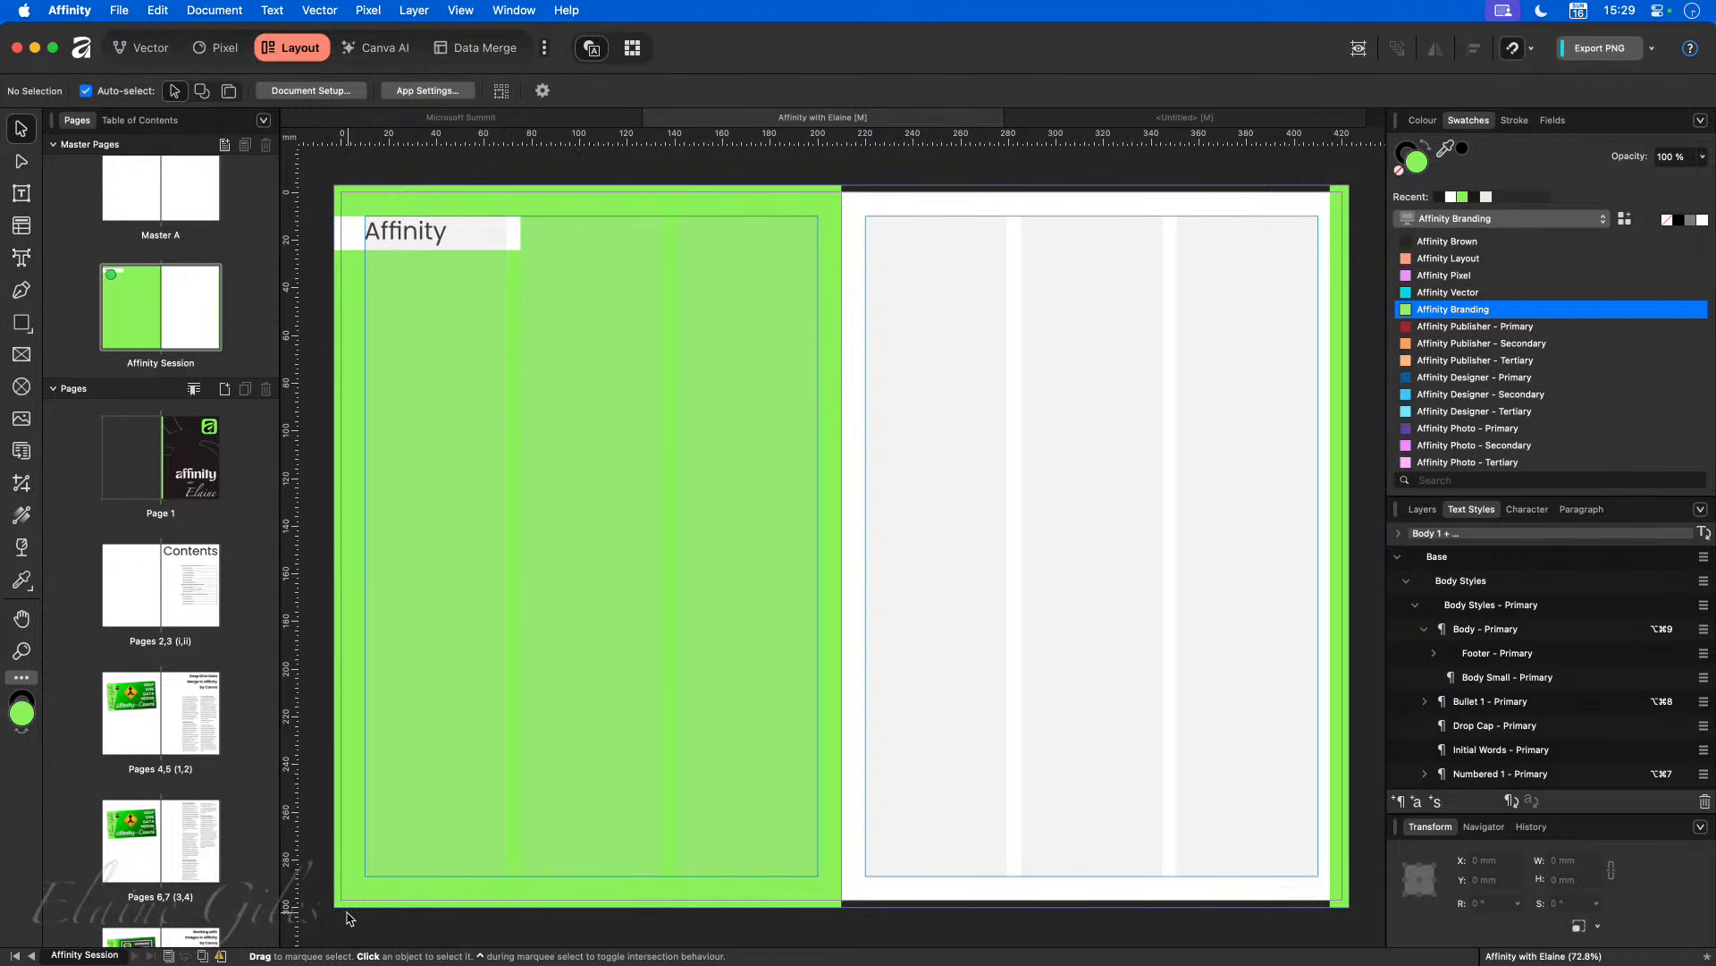
Step: Draw a text frame about 71.5 by 9 mm below the left page's bottom margin line and enter "Page" in it
{"action": "scroll", "coordinate": [353, 917], "scroll_direction": "up", "scroll_amount": 5}
{"action": "scroll", "coordinate": [349, 914], "scroll_direction": "up", "scroll_amount": 2}
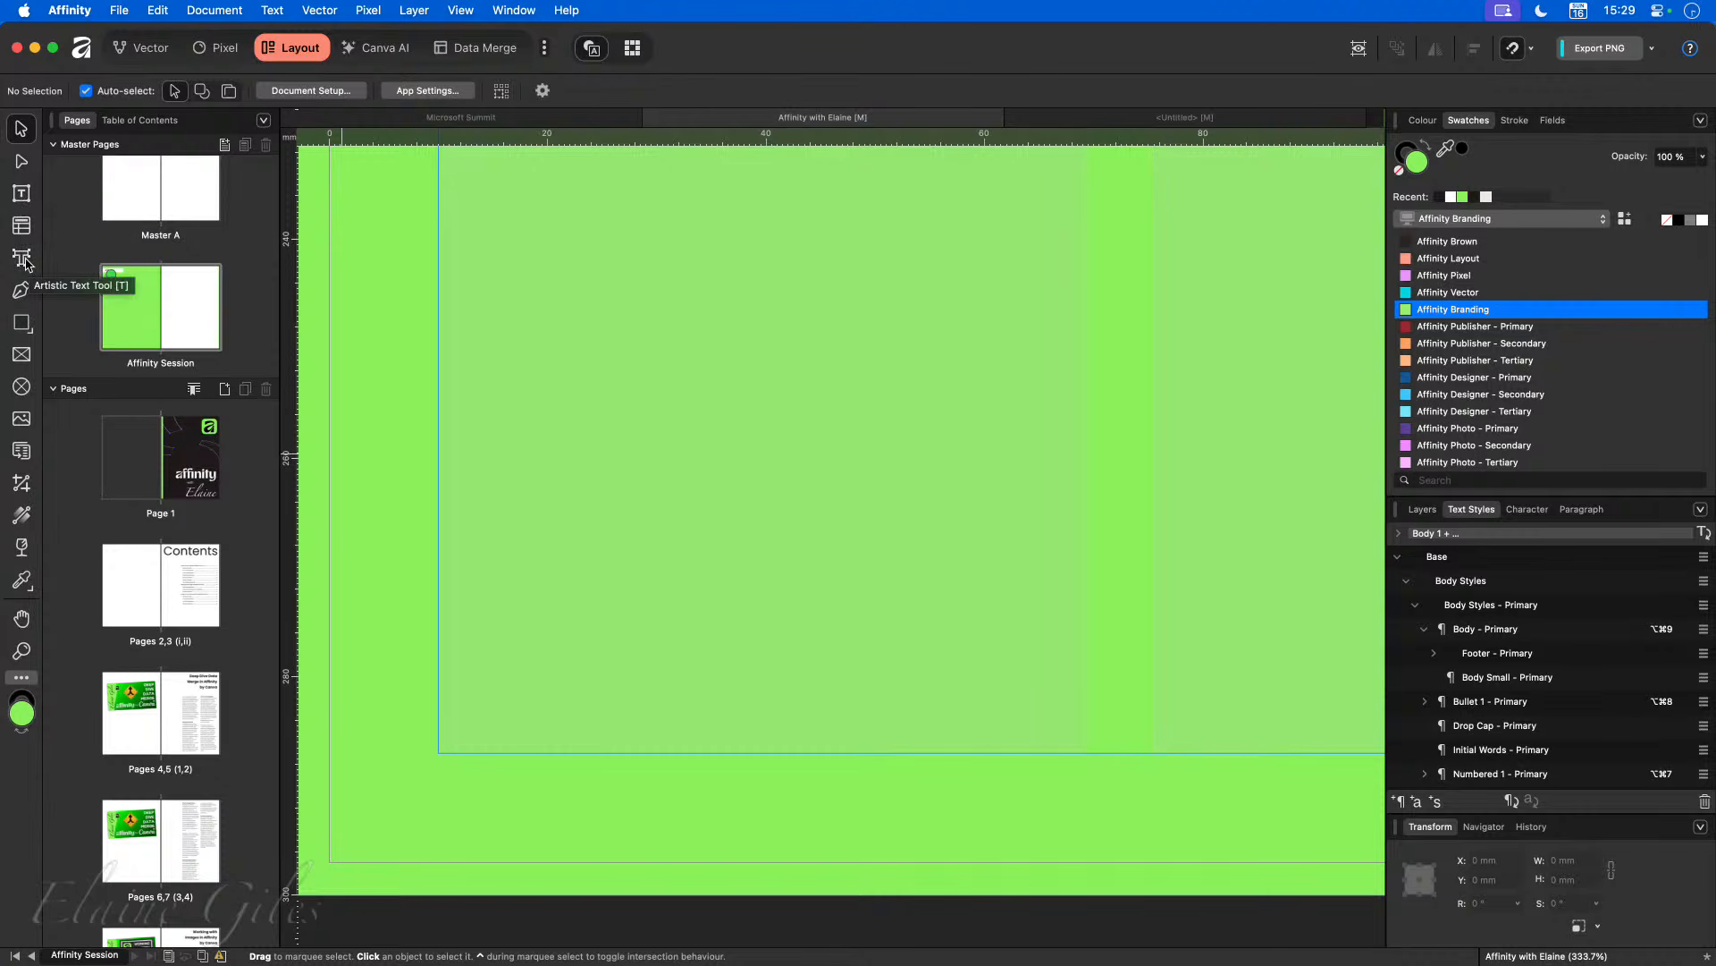
{"action": "left_click", "coordinate": [22, 195]}
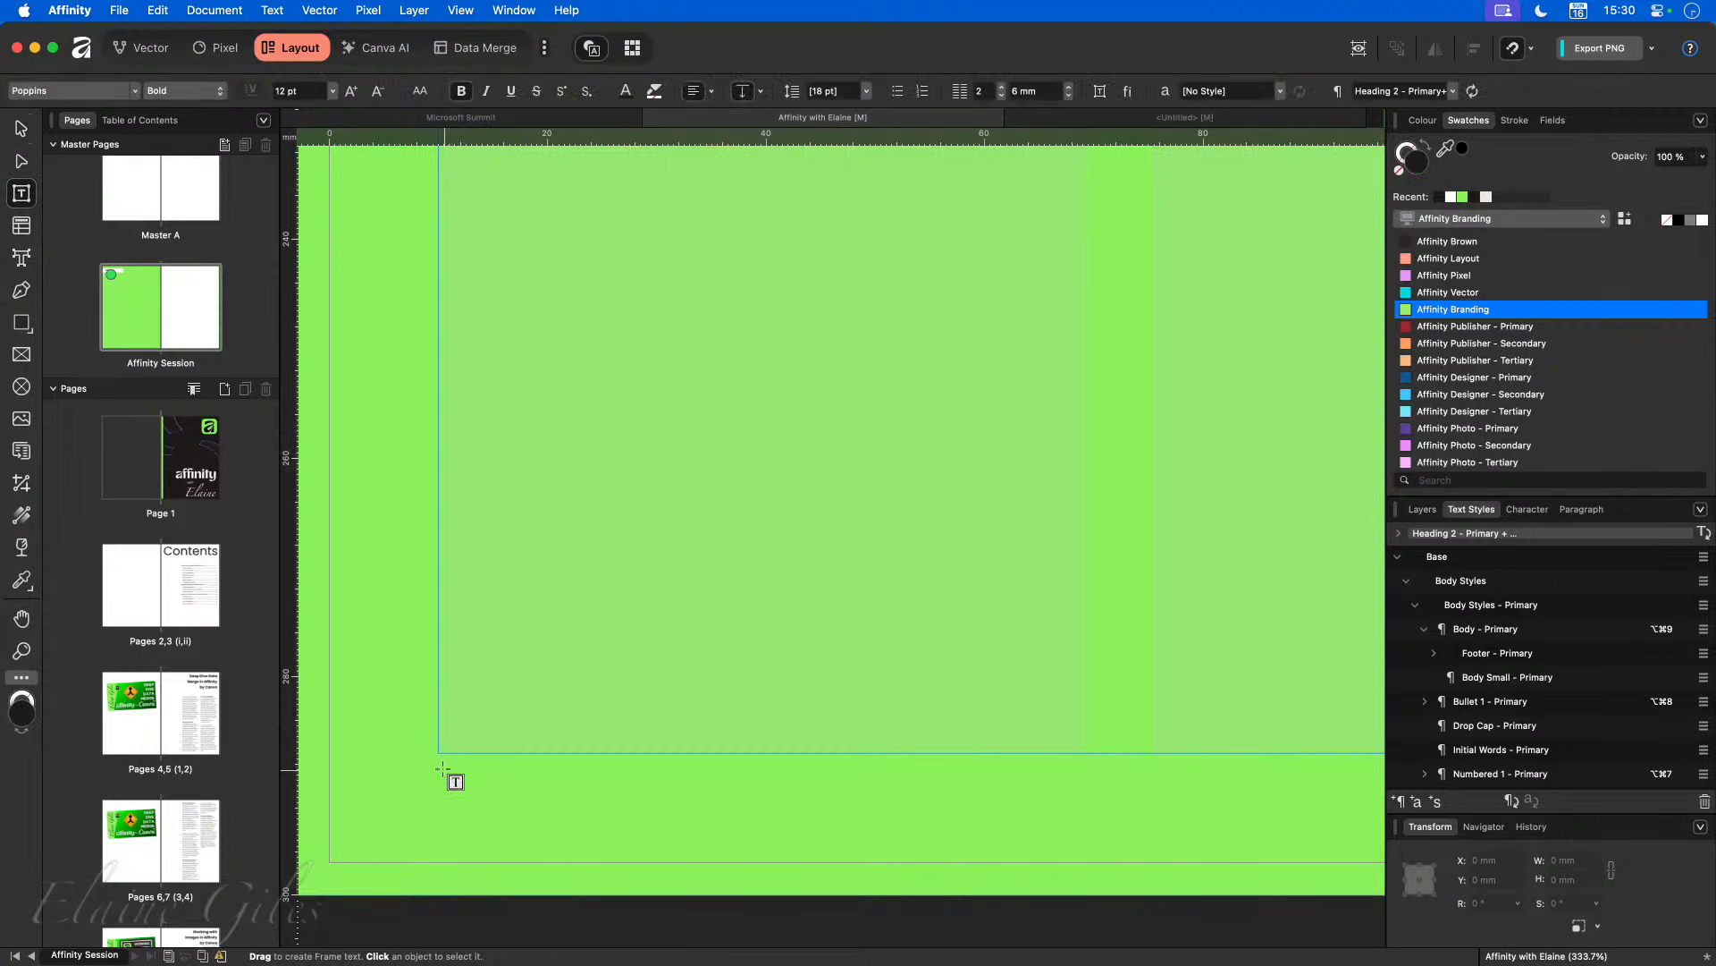
{"action": "left_click_drag", "start_coordinate": [439, 765], "coordinate": [1219, 863]}
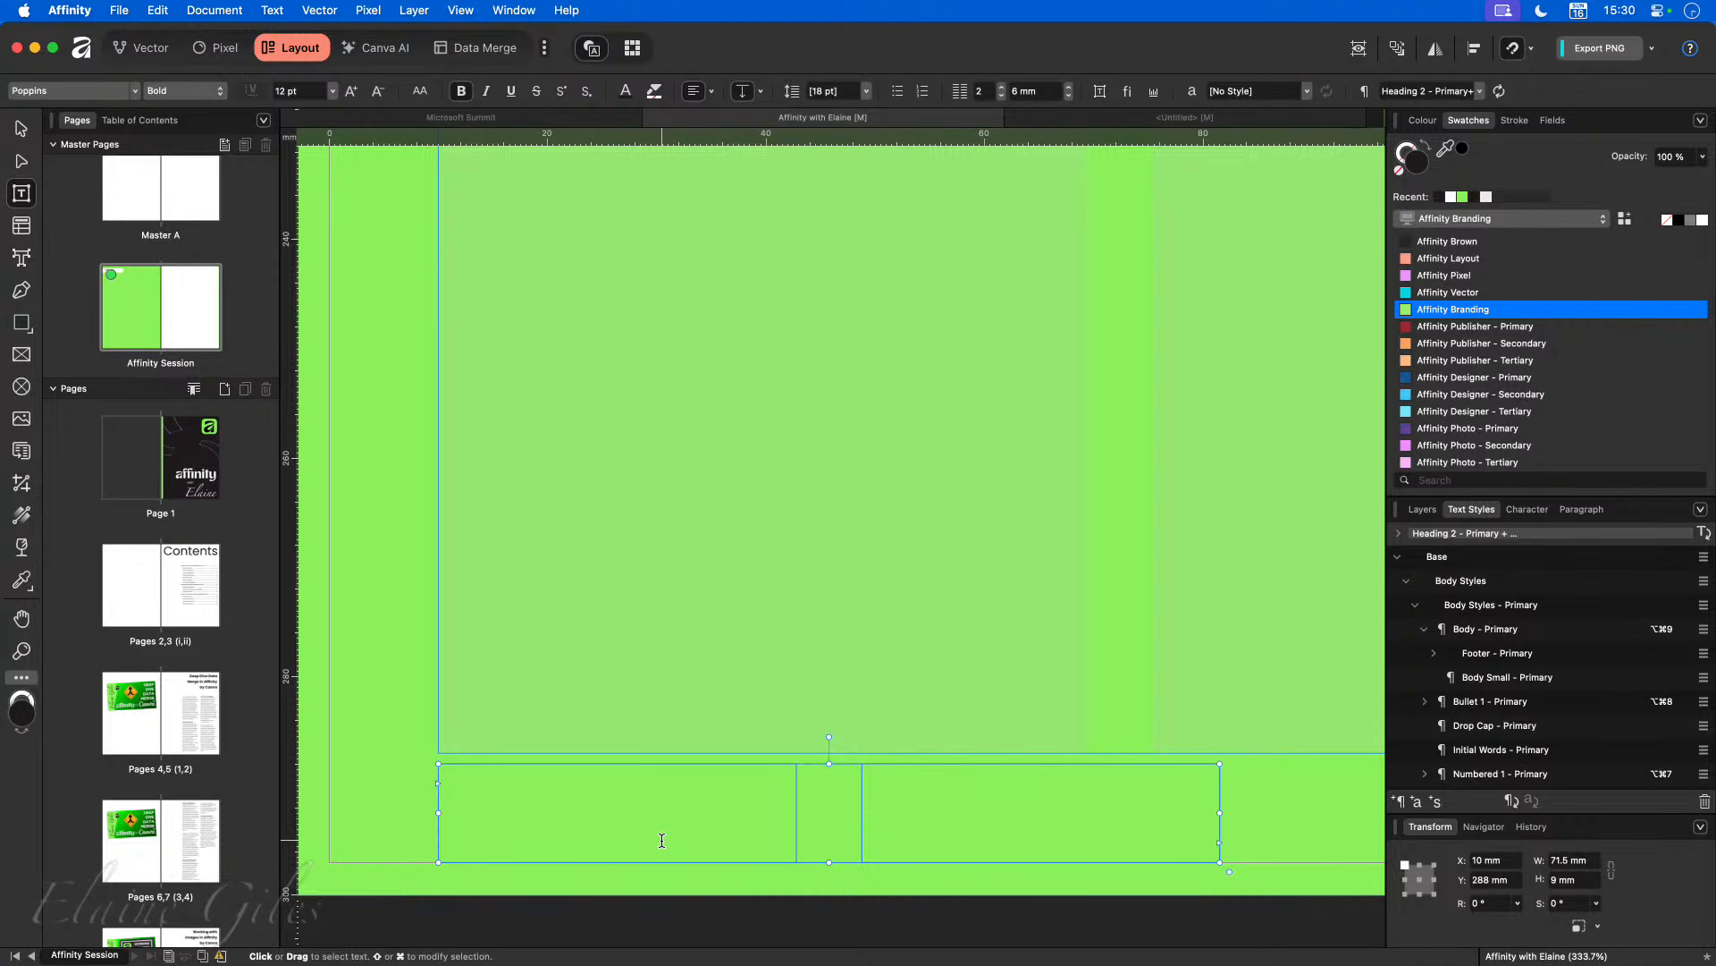
{"action": "type", "text": "Page"}
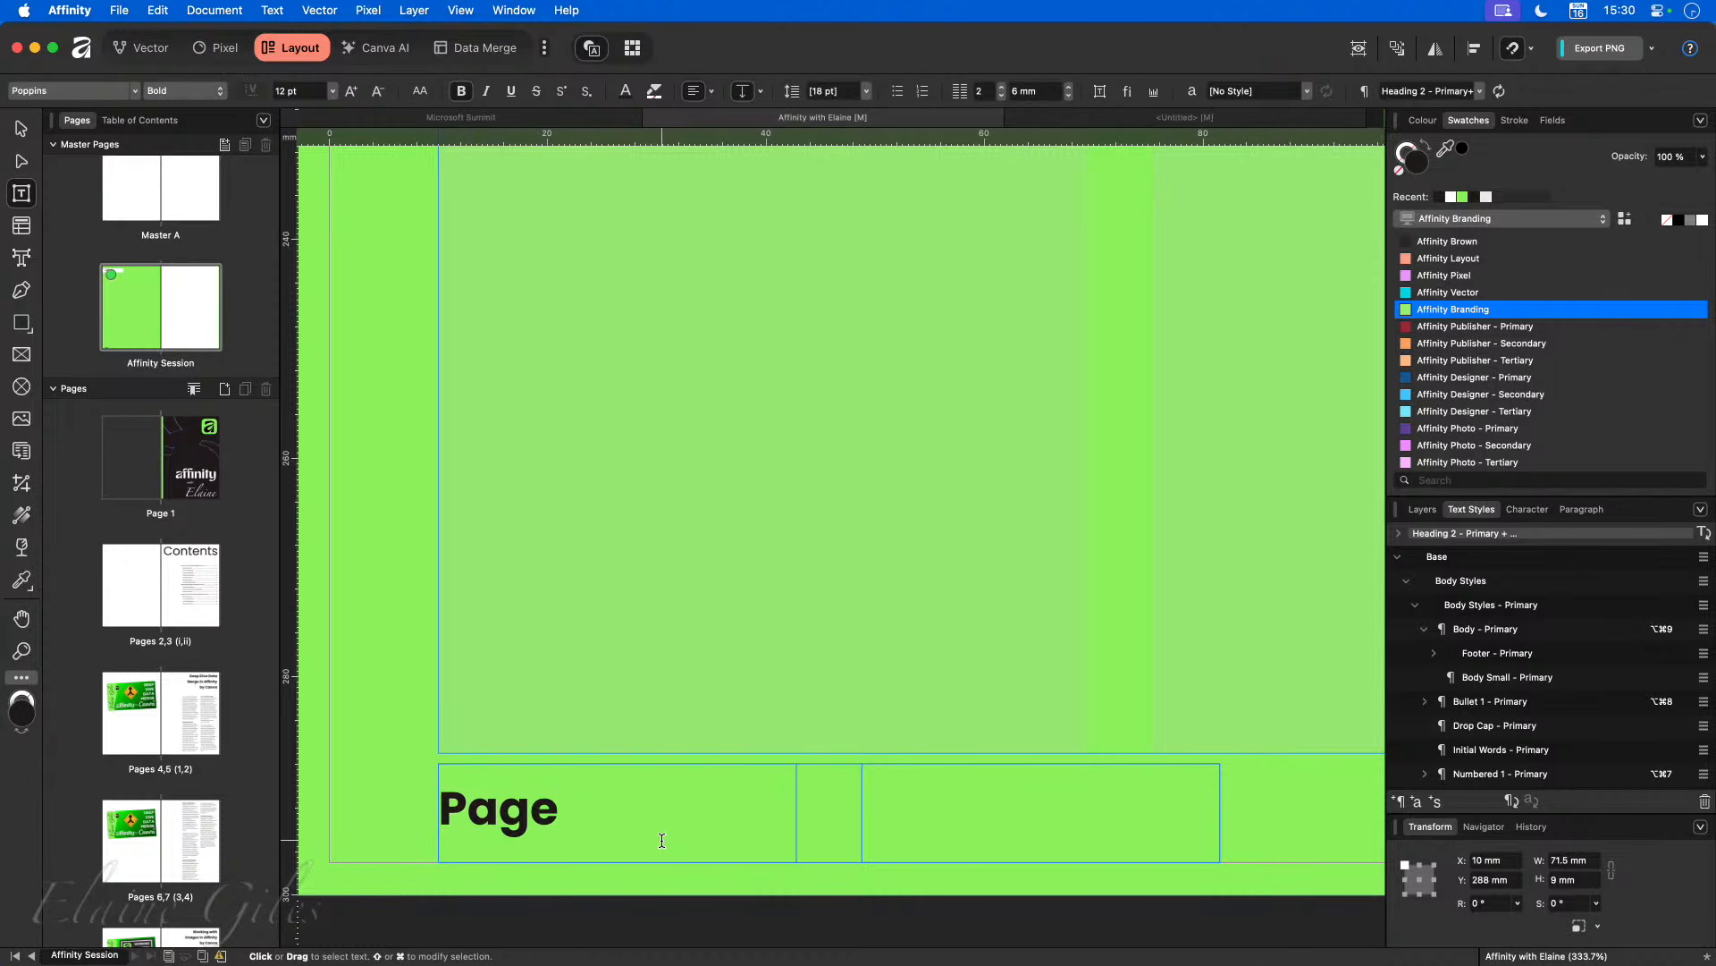
{"action": "key", "text": "Escape"}
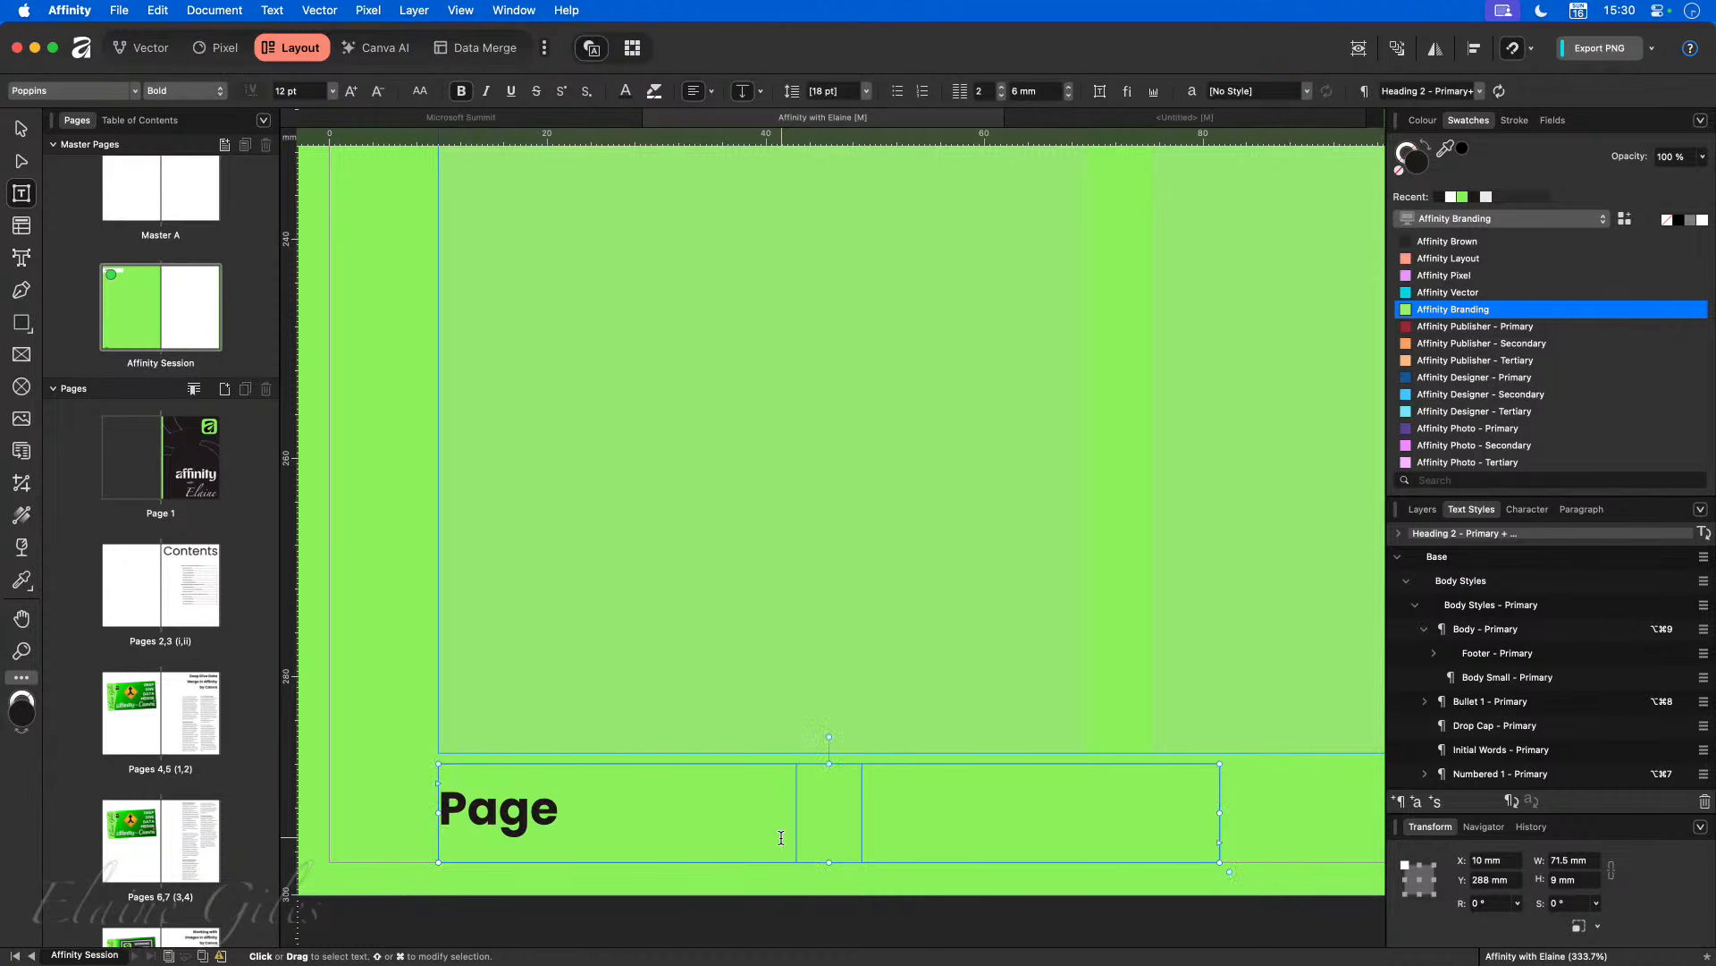
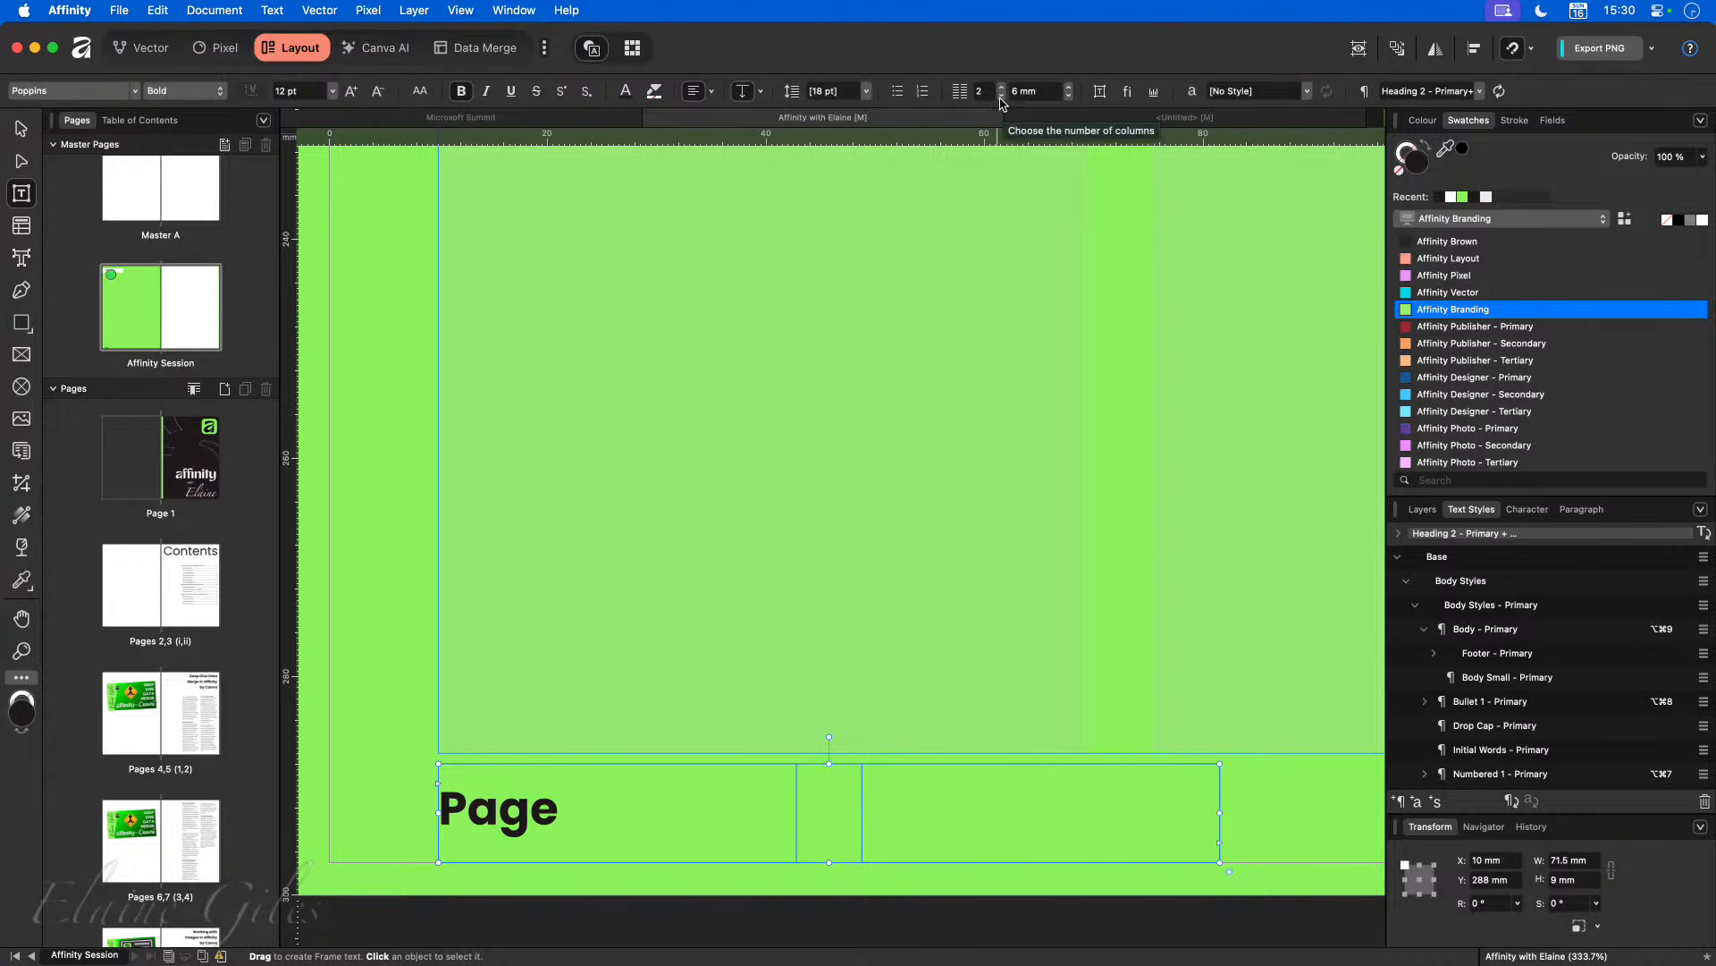
Step: Set the footer text frame to one column and apply the Footer - Left - Primary style to the word Page
{"action": "left_click", "coordinate": [1001, 102]}
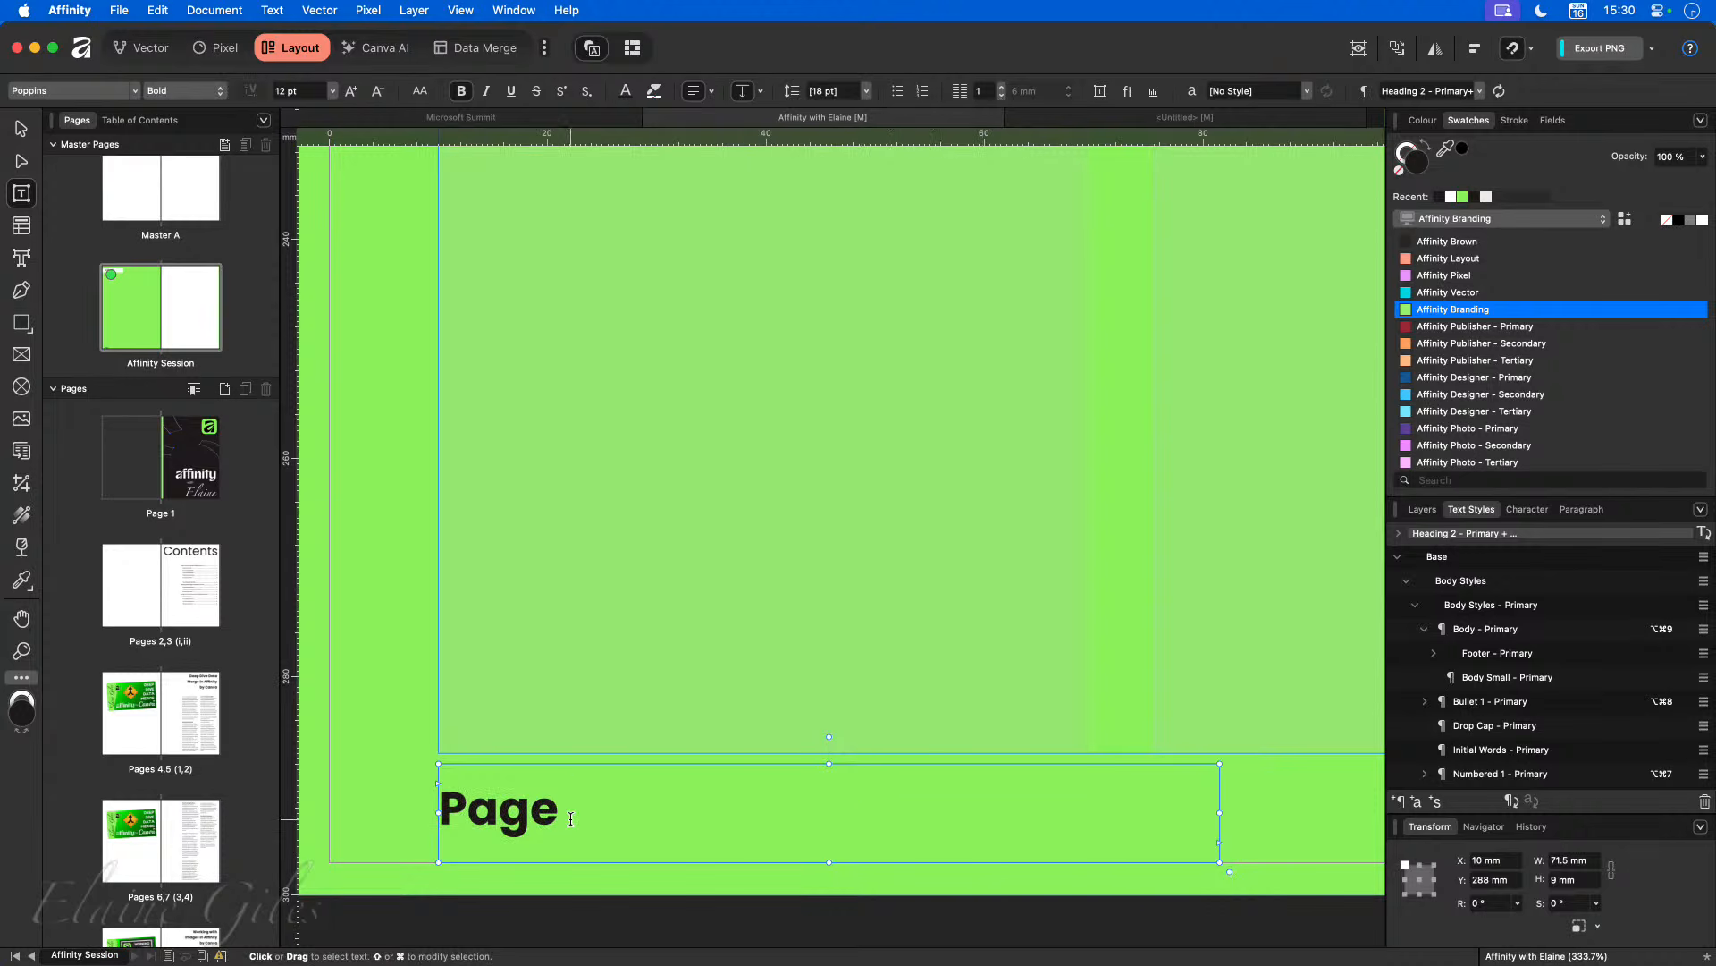
{"action": "left_click_drag", "start_coordinate": [586, 808], "coordinate": [443, 818]}
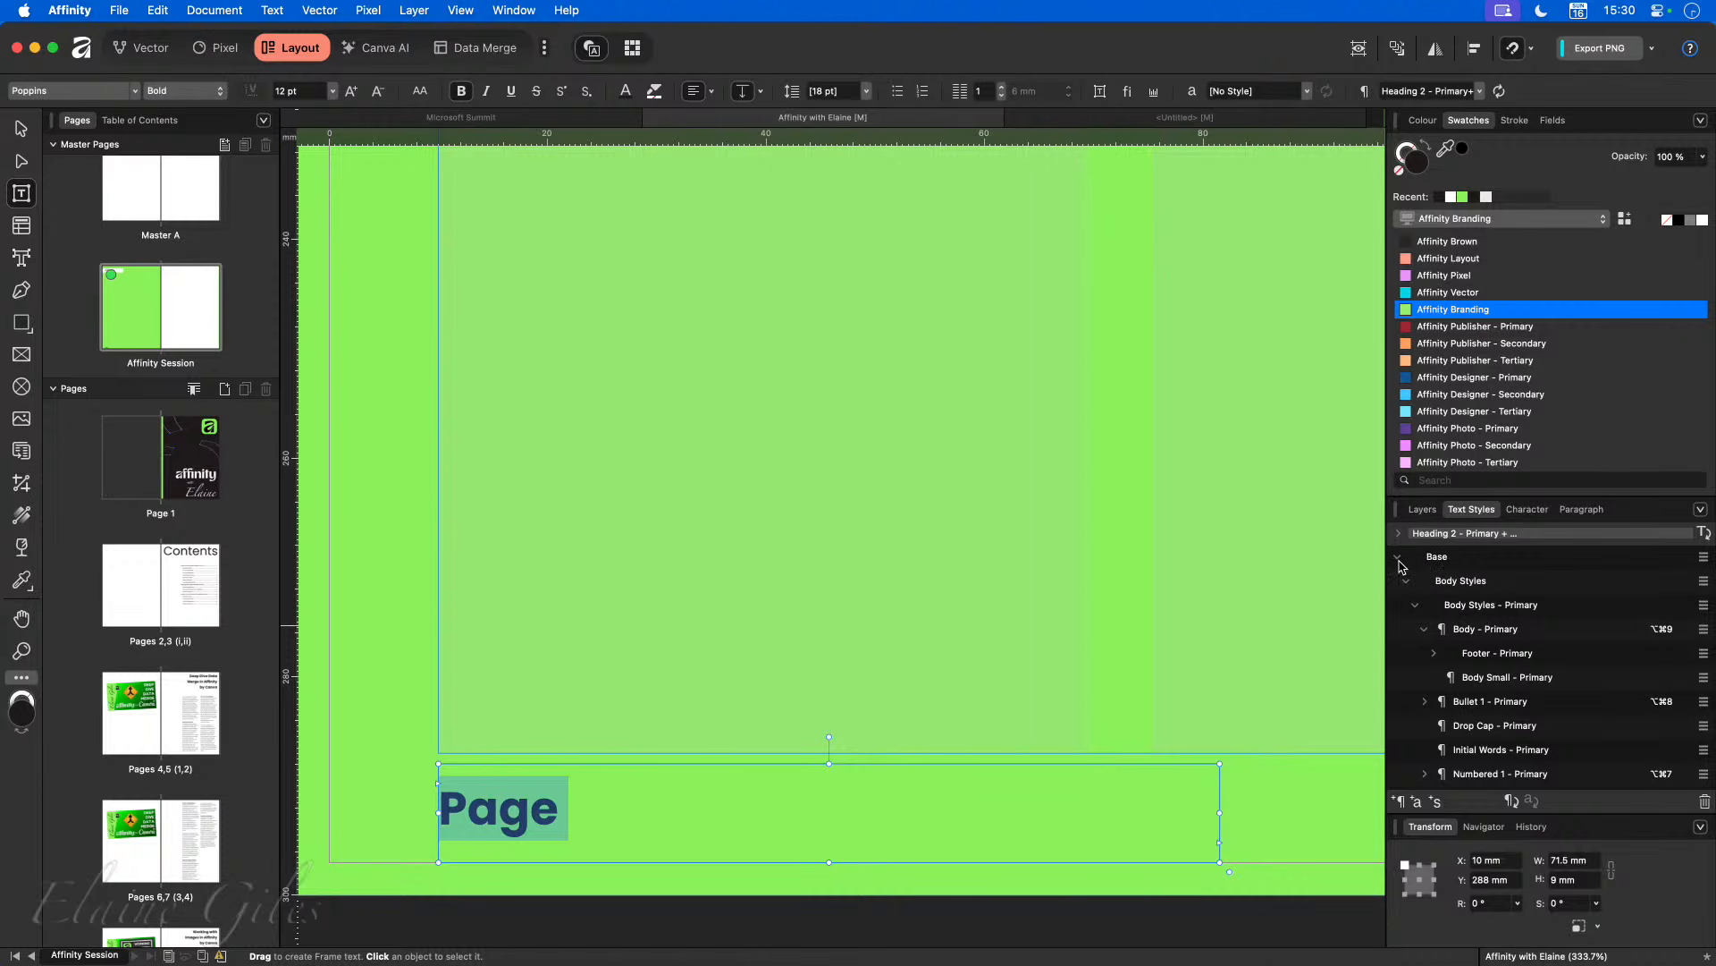
{"action": "scroll", "coordinate": [1511, 706], "scroll_direction": "down", "scroll_amount": 2}
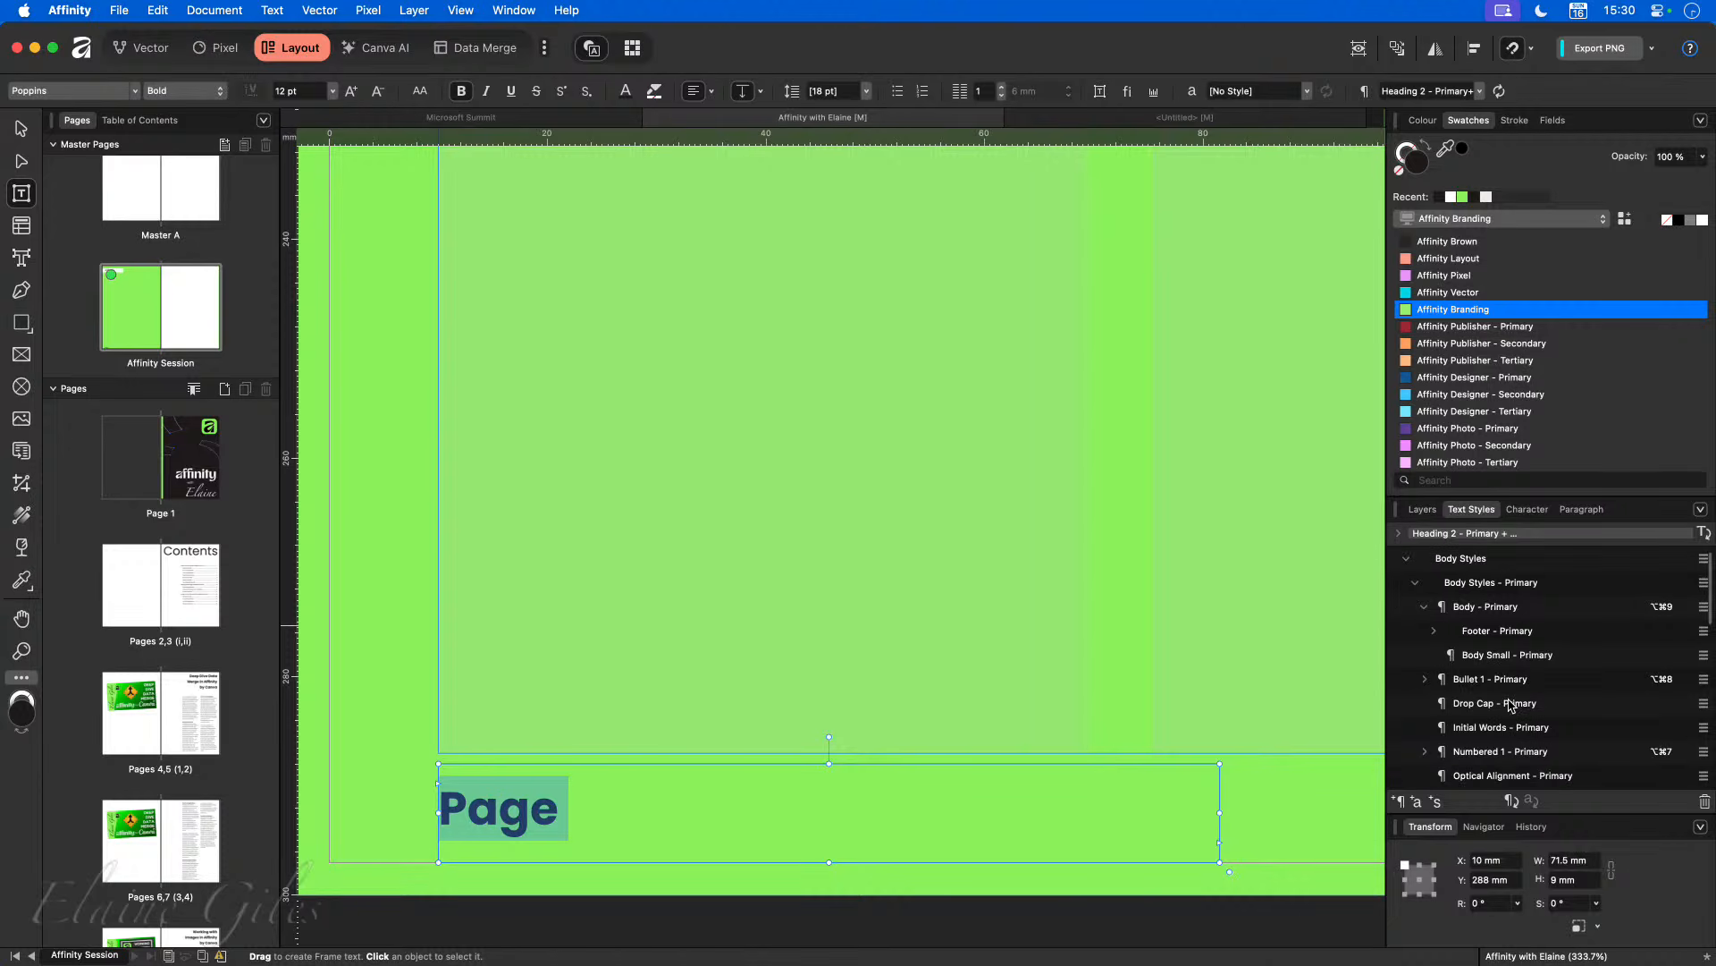
{"action": "scroll", "coordinate": [1510, 705], "scroll_direction": "down", "scroll_amount": 1}
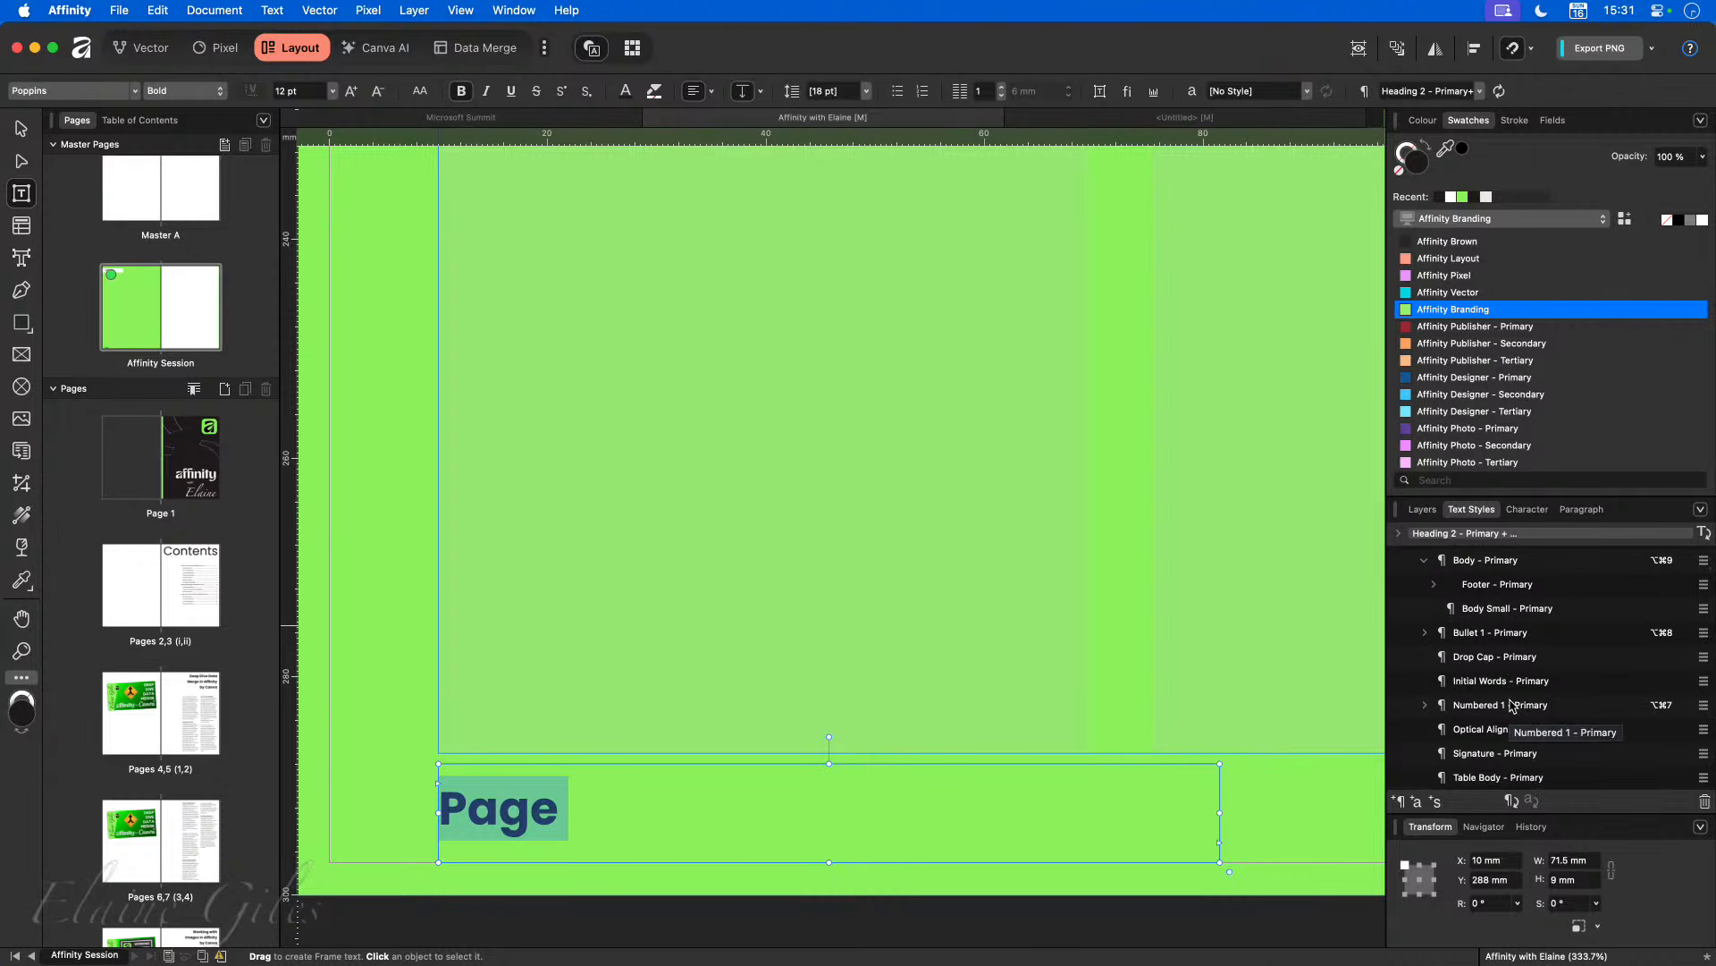
{"action": "scroll", "coordinate": [1511, 705], "scroll_direction": "down", "scroll_amount": 3}
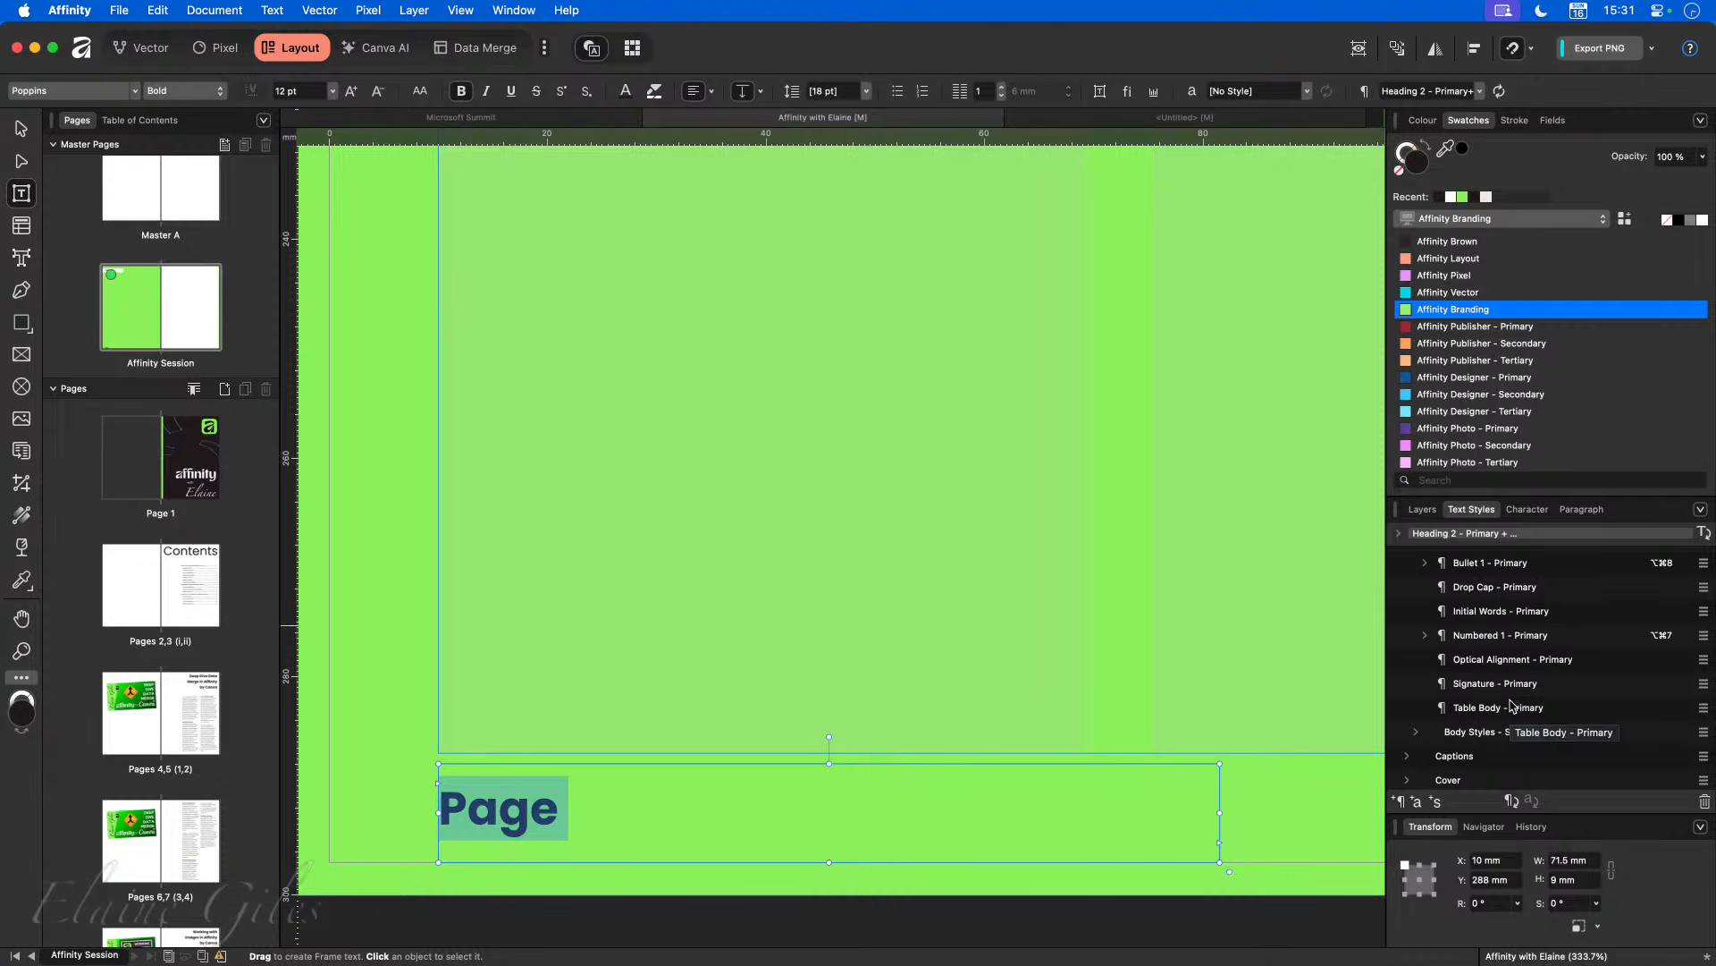
{"action": "scroll", "coordinate": [1511, 706], "scroll_direction": "up", "scroll_amount": 4}
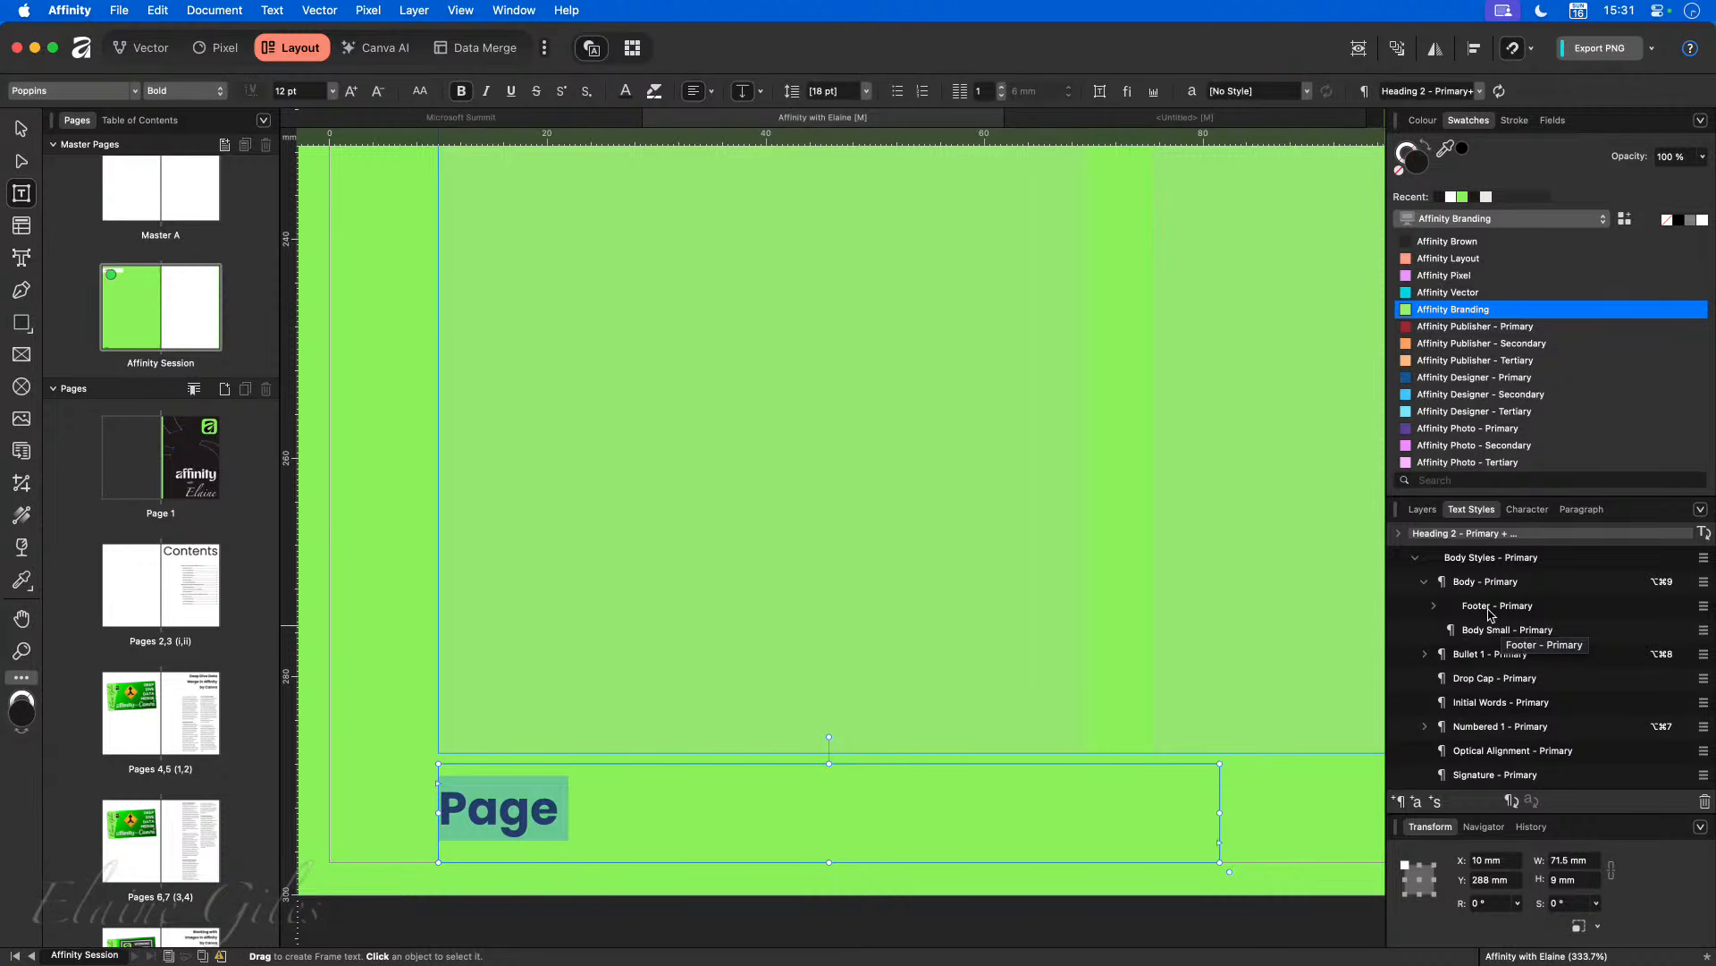
{"action": "left_click", "coordinate": [1491, 608]}
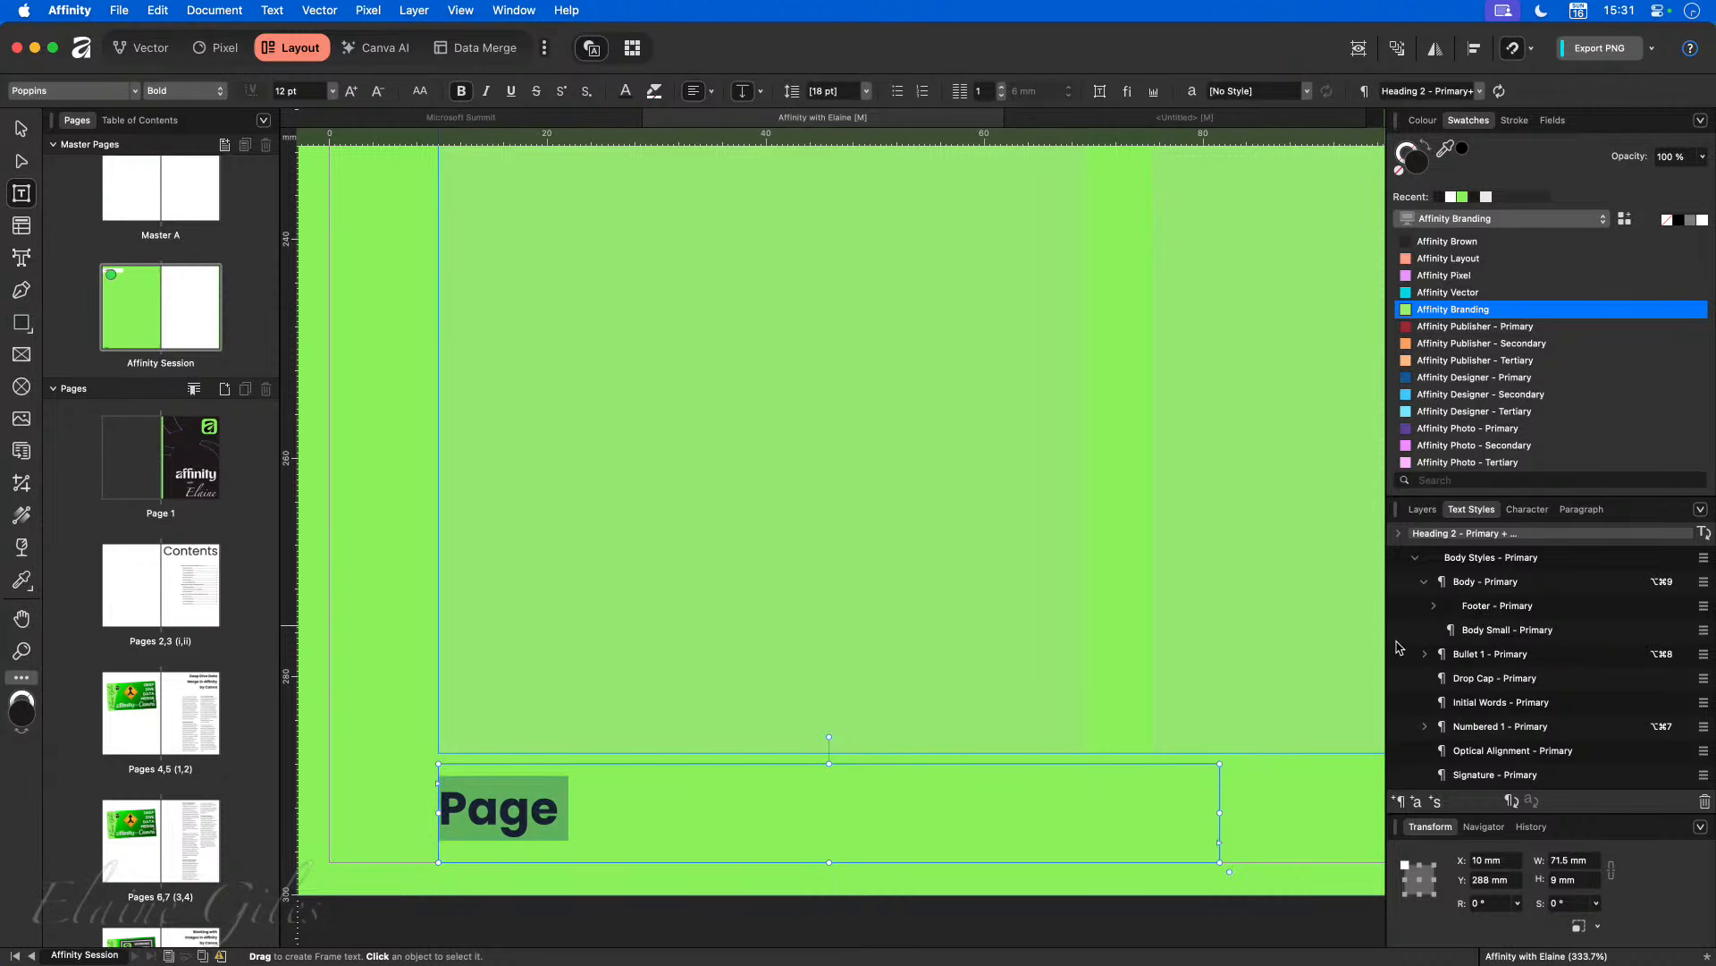
{"action": "left_click", "coordinate": [1434, 605]}
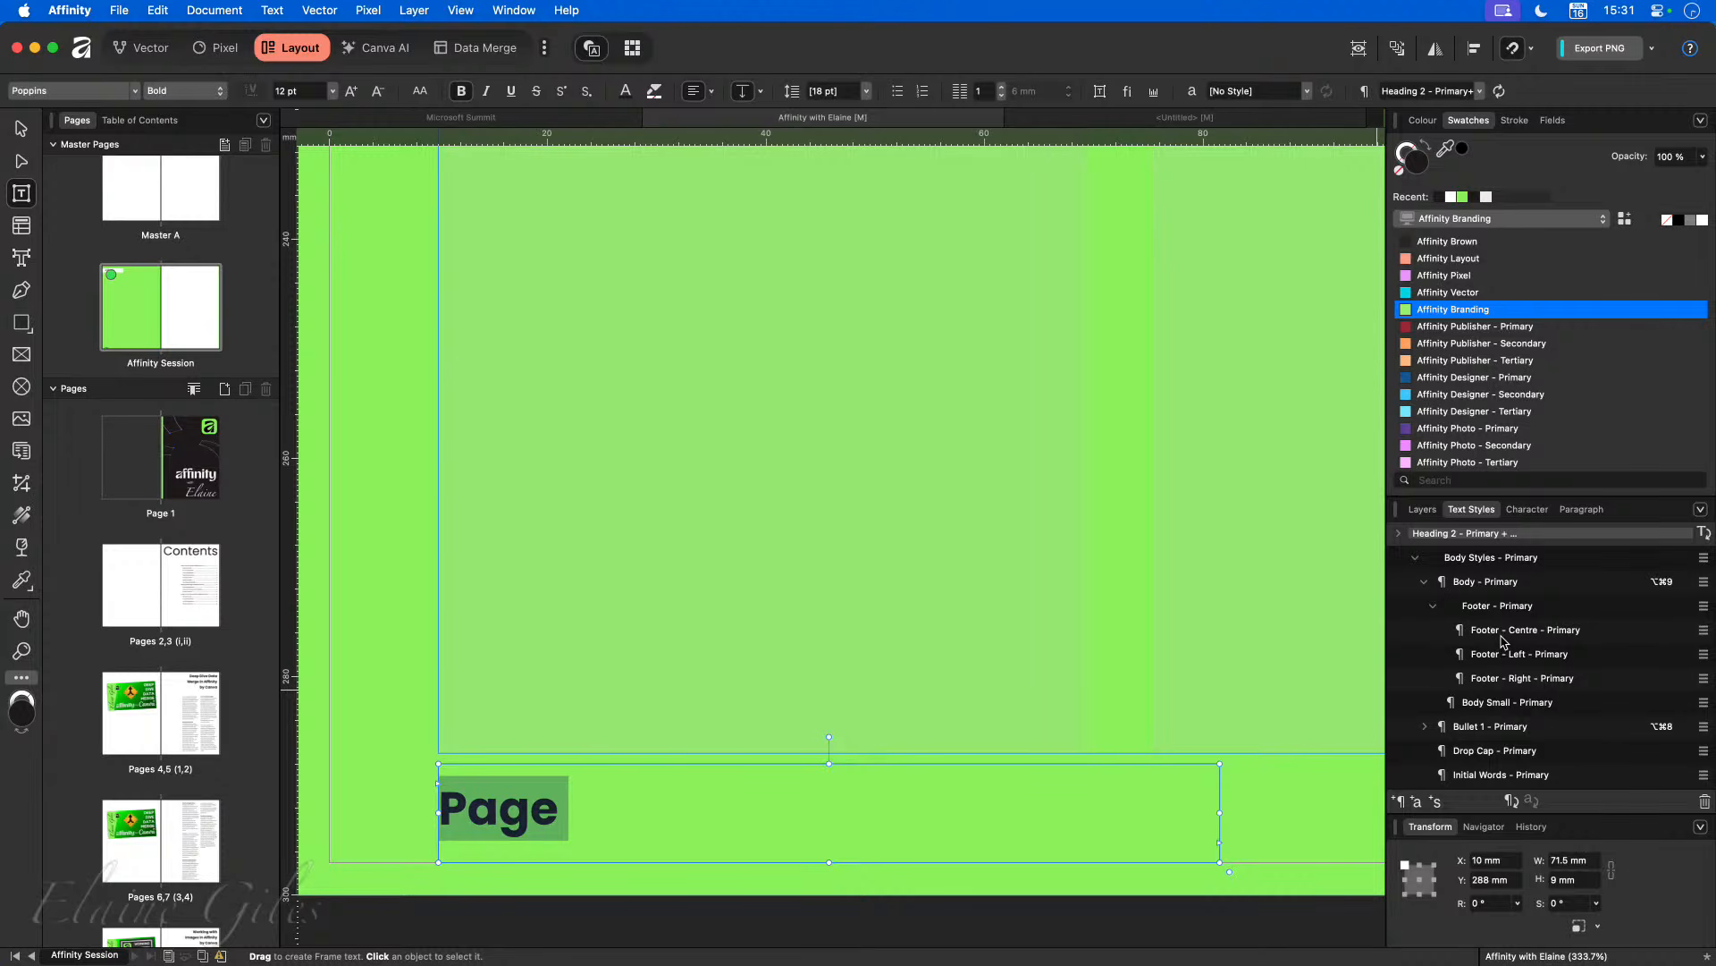
{"action": "left_click", "coordinate": [1513, 653]}
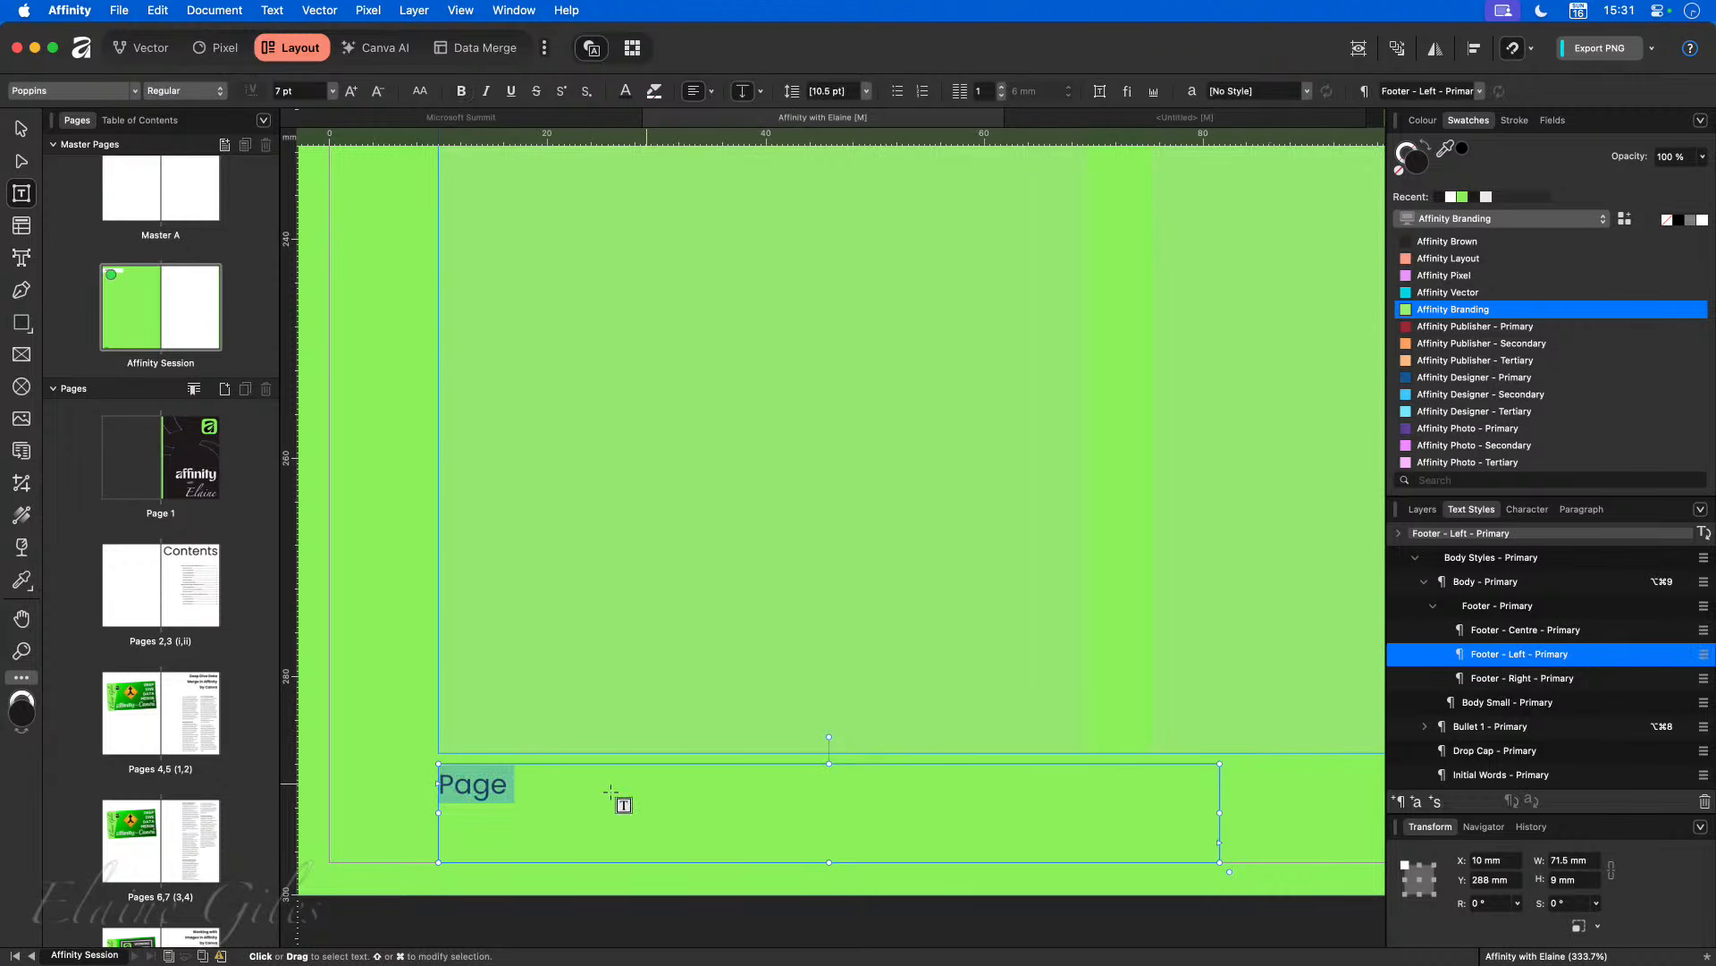
Step: Lower the top edge of the footer text frame so that the frame is about 7.8 mm high
{"action": "left_click", "coordinate": [521, 784]}
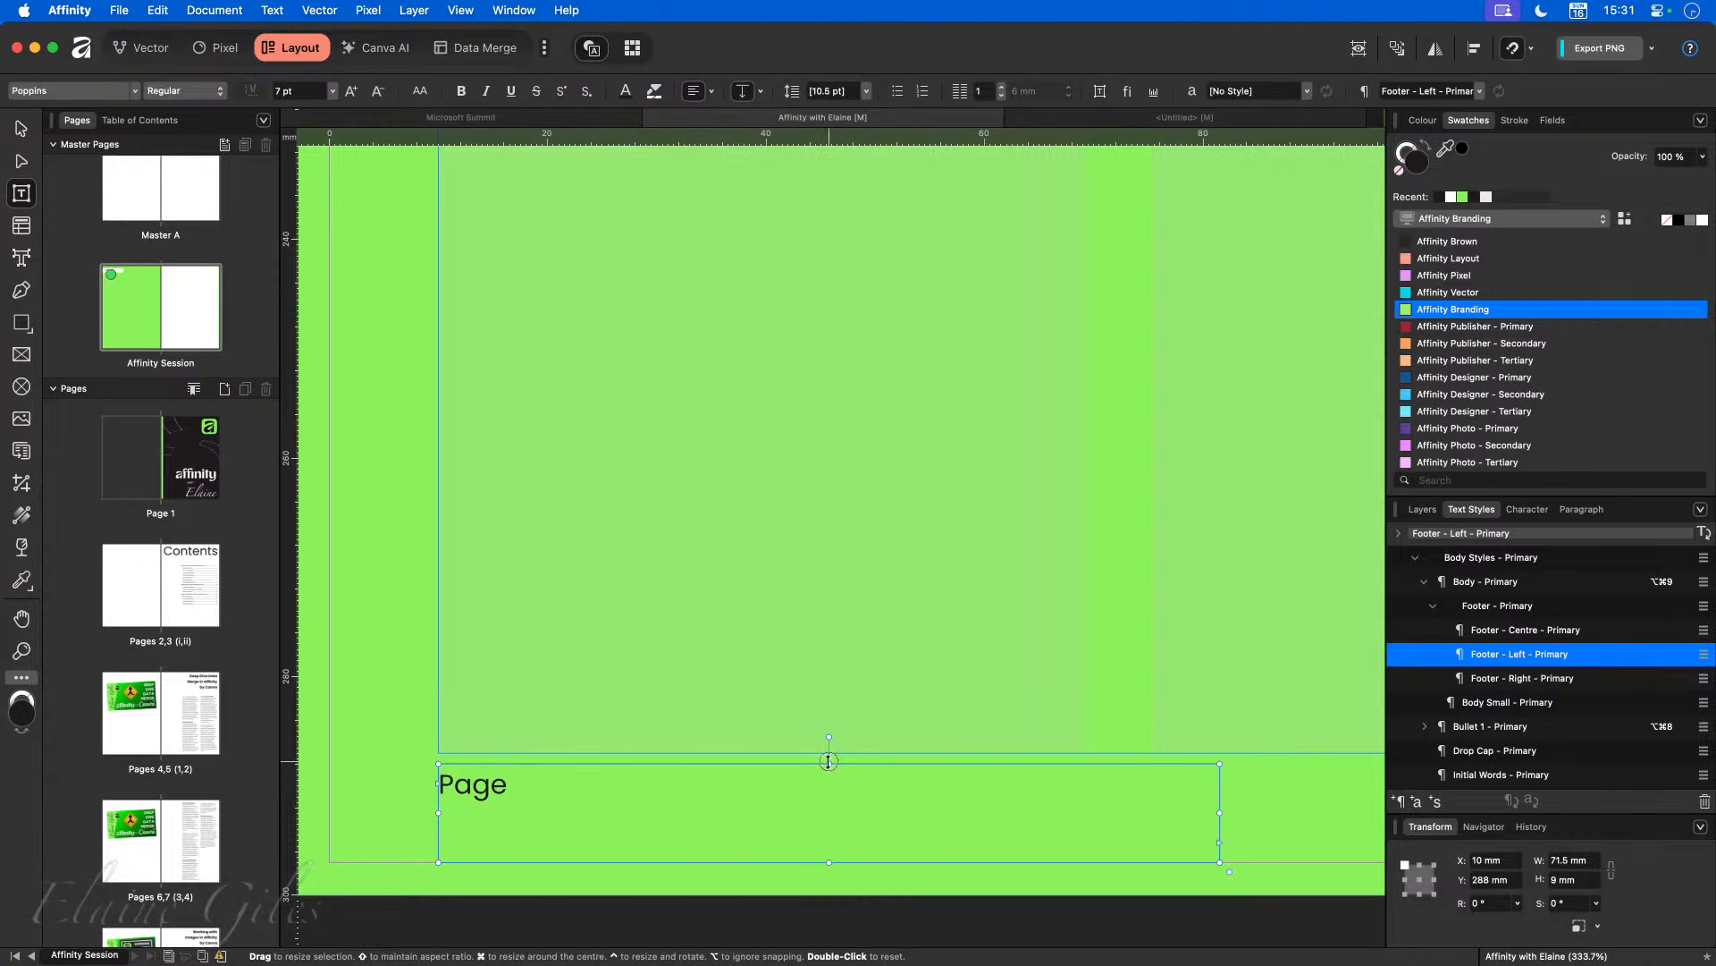
{"action": "left_click_drag", "start_coordinate": [829, 762], "coordinate": [826, 775]}
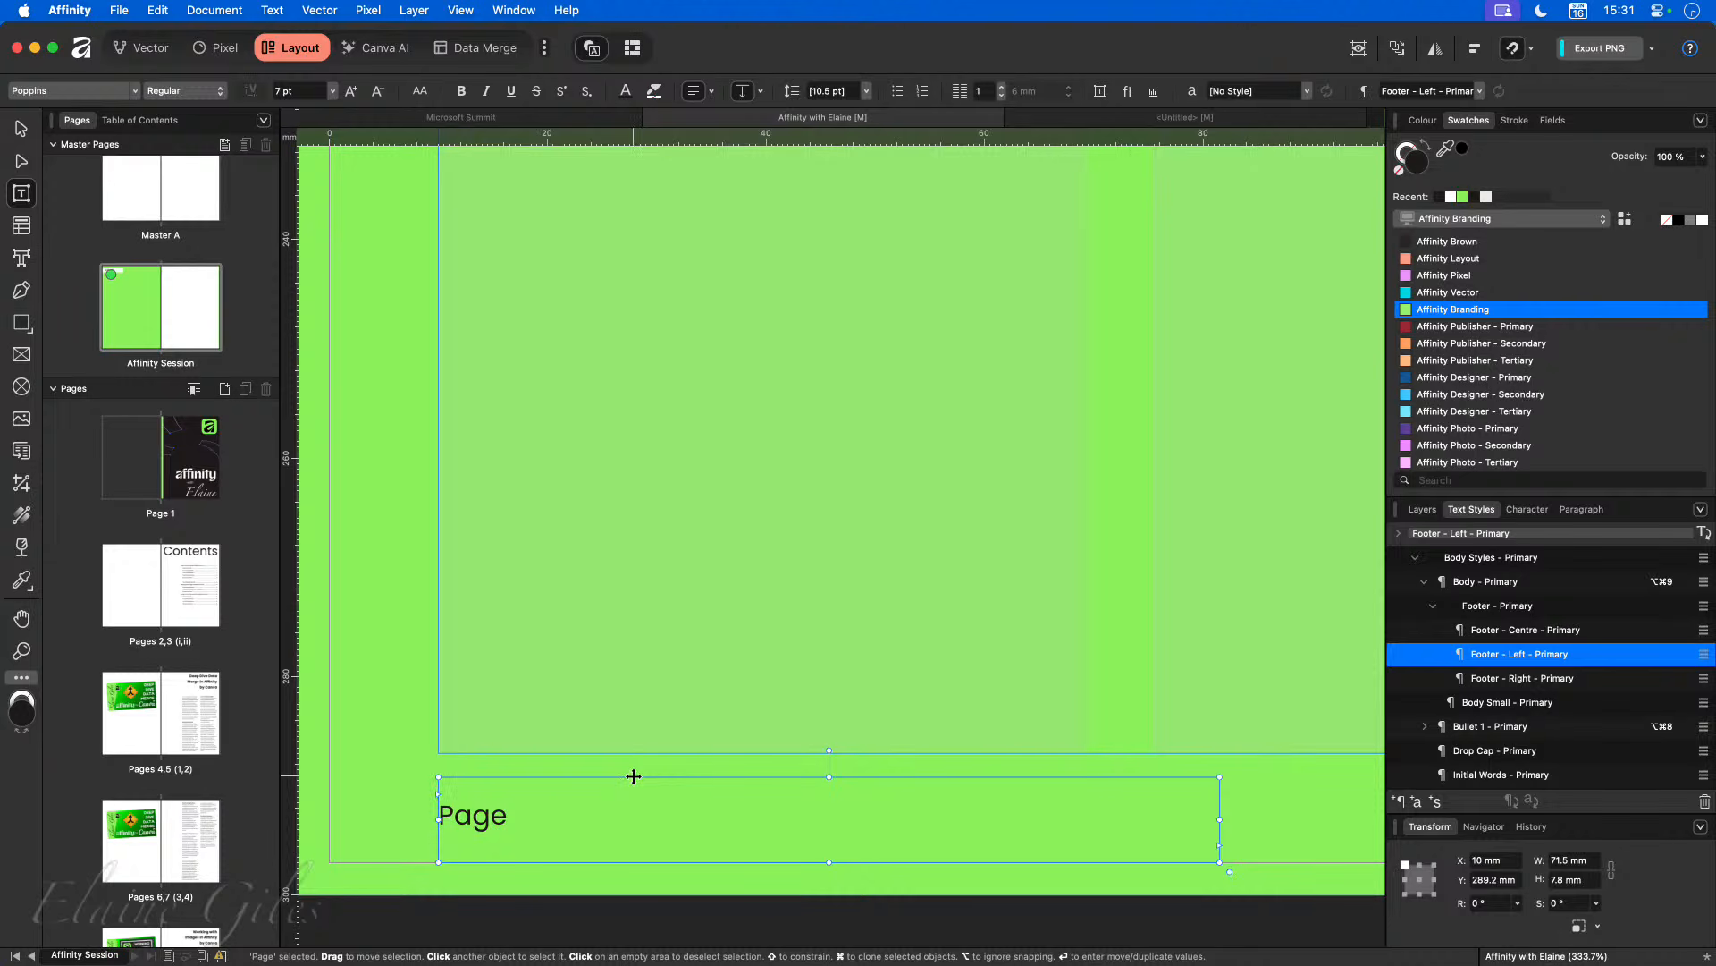
Step: Add a space and a Page Number field after the word Page in the left footer frame
{"action": "left_click", "coordinate": [571, 818]}
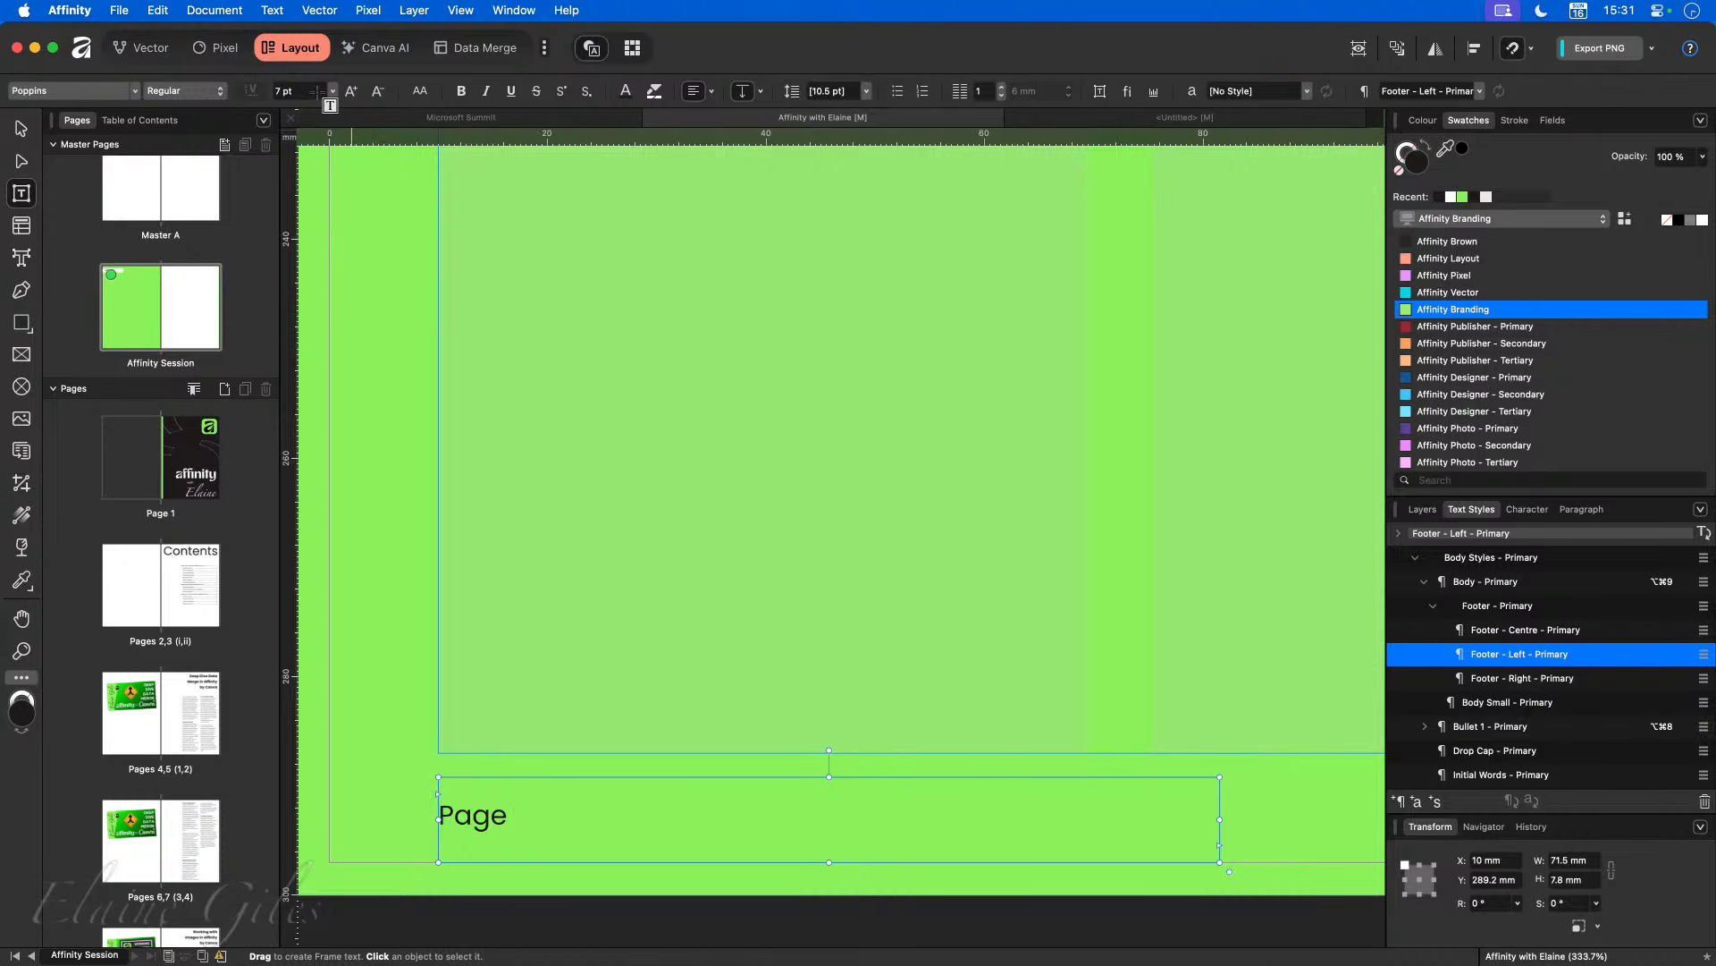
{"action": "left_click", "coordinate": [280, 9]}
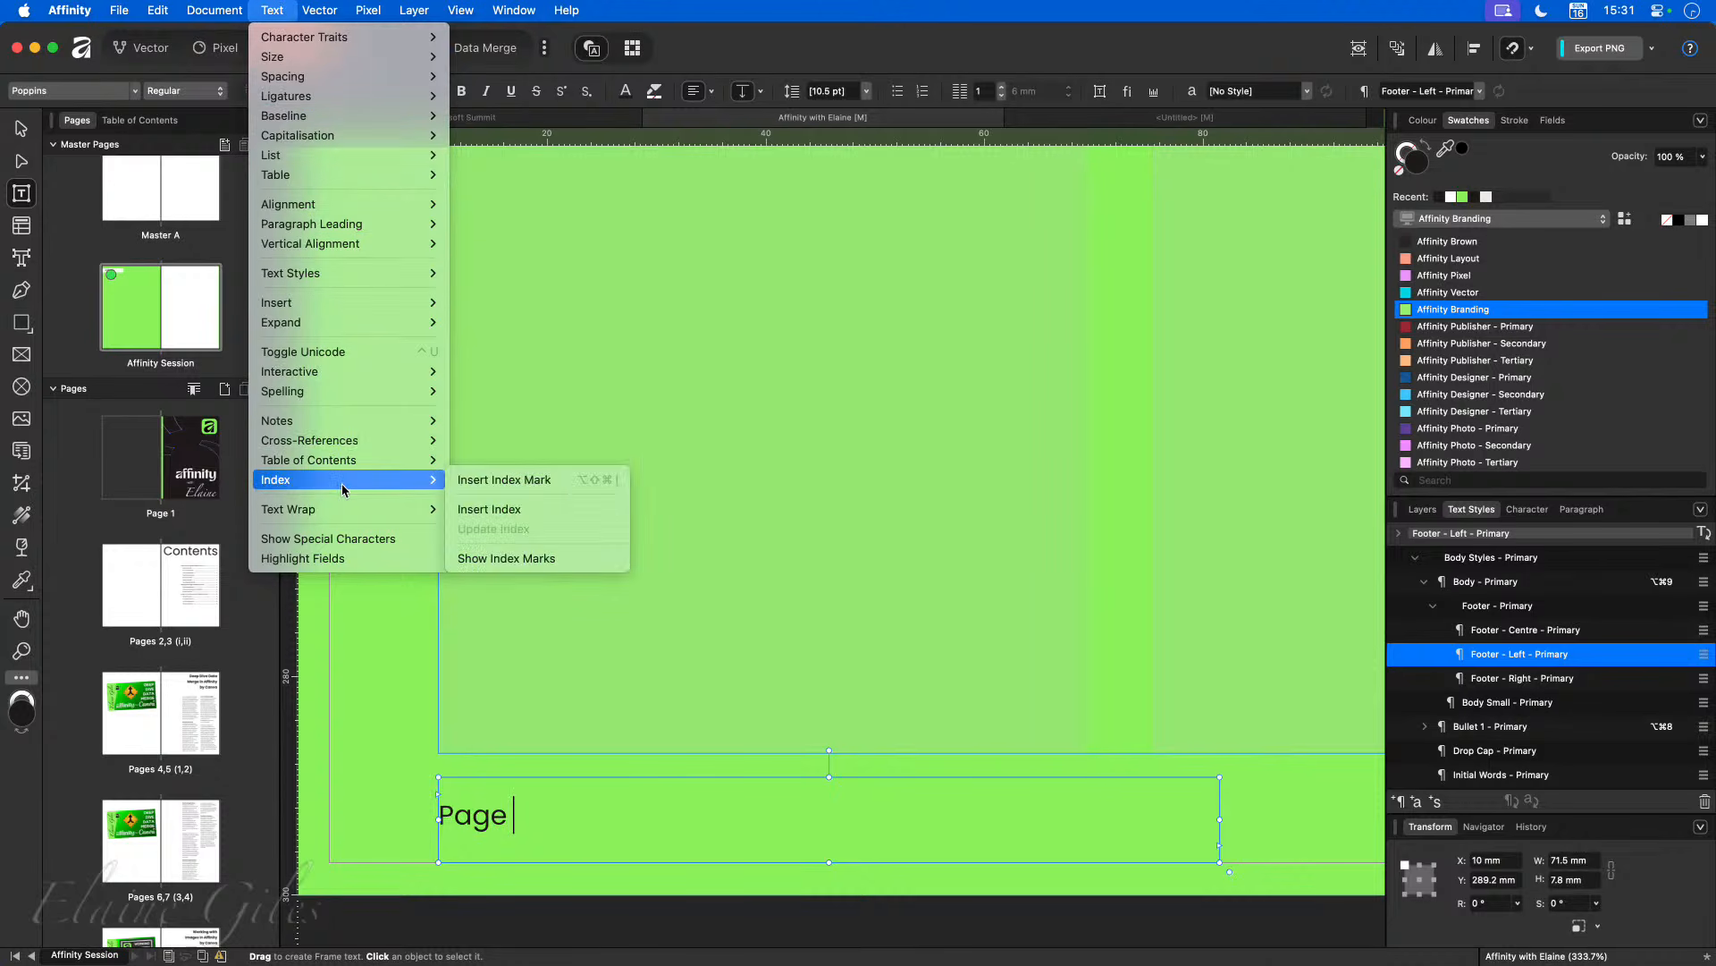
{"action": "mouse_move", "coordinate": [372, 309]}
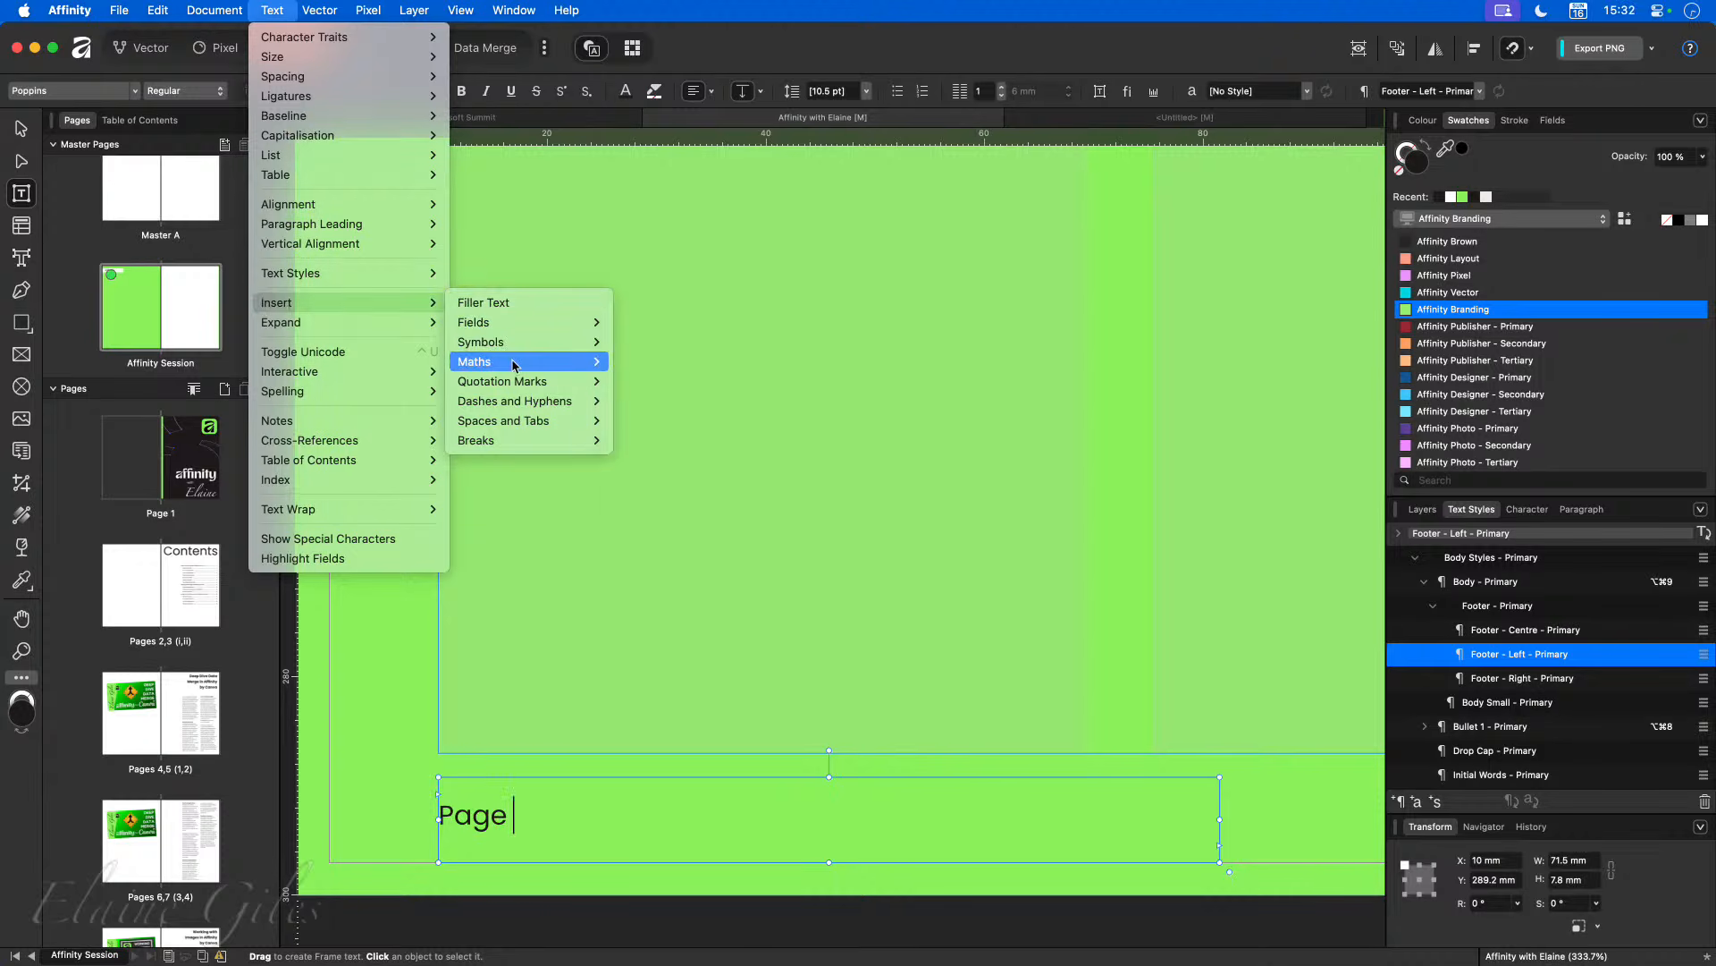
{"action": "mouse_move", "coordinate": [515, 366]}
{"action": "mouse_move", "coordinate": [525, 329]}
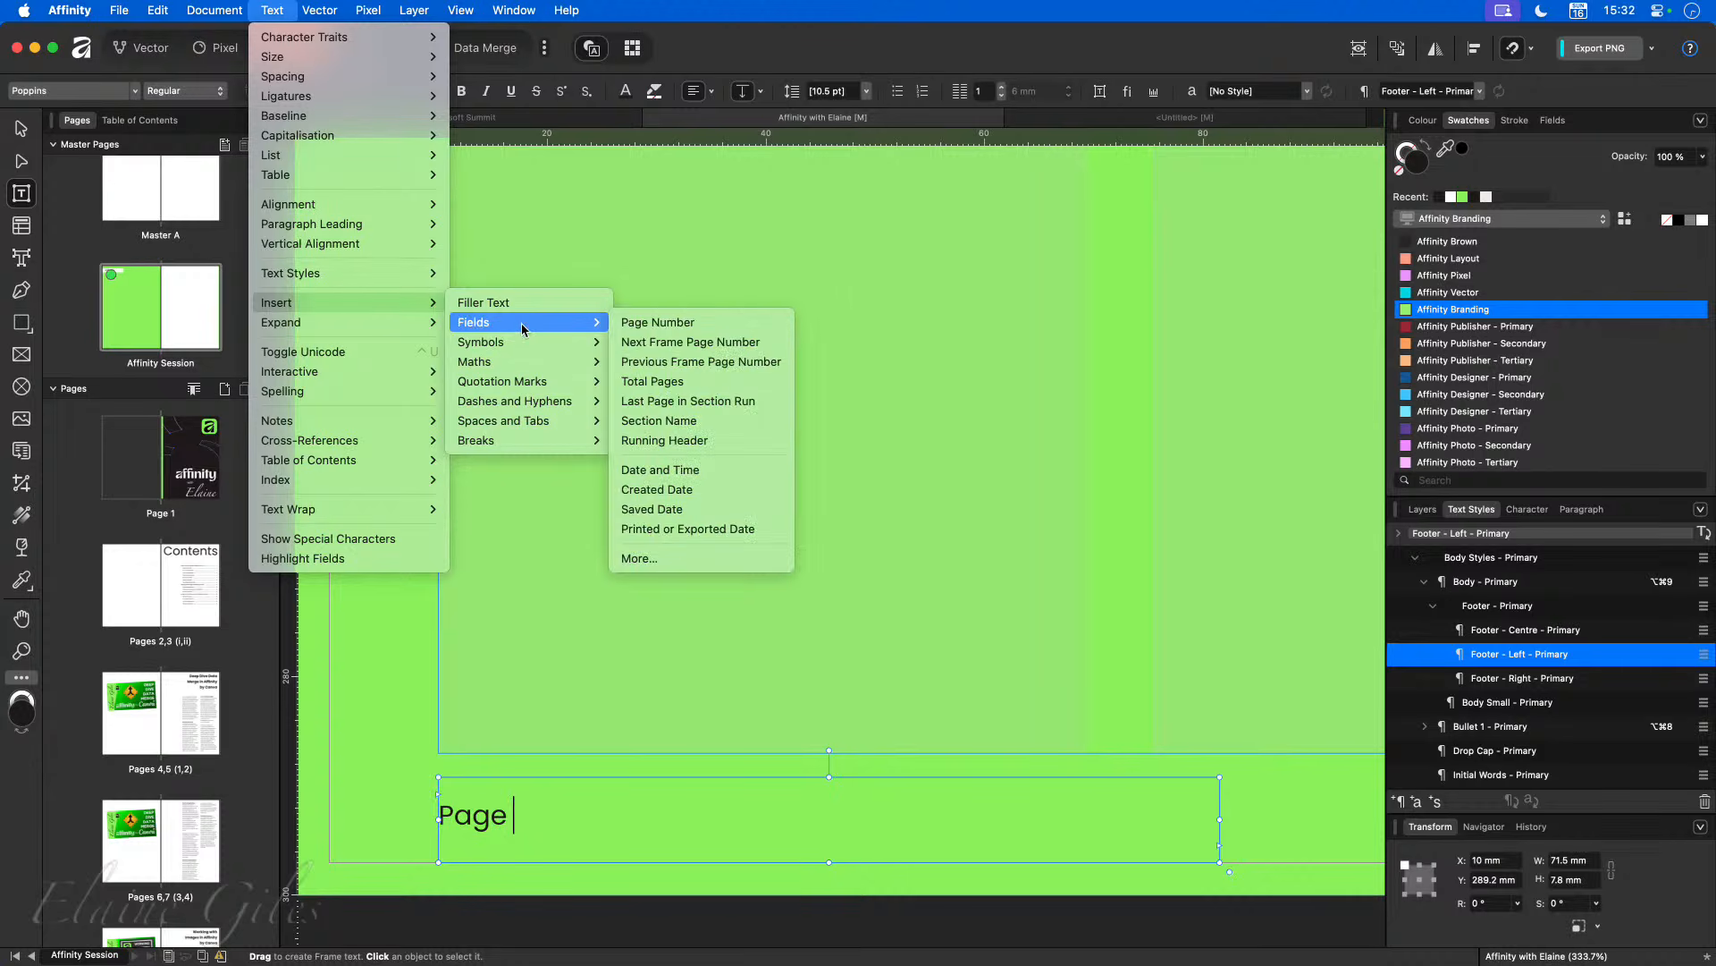
{"action": "left_click", "coordinate": [678, 323]}
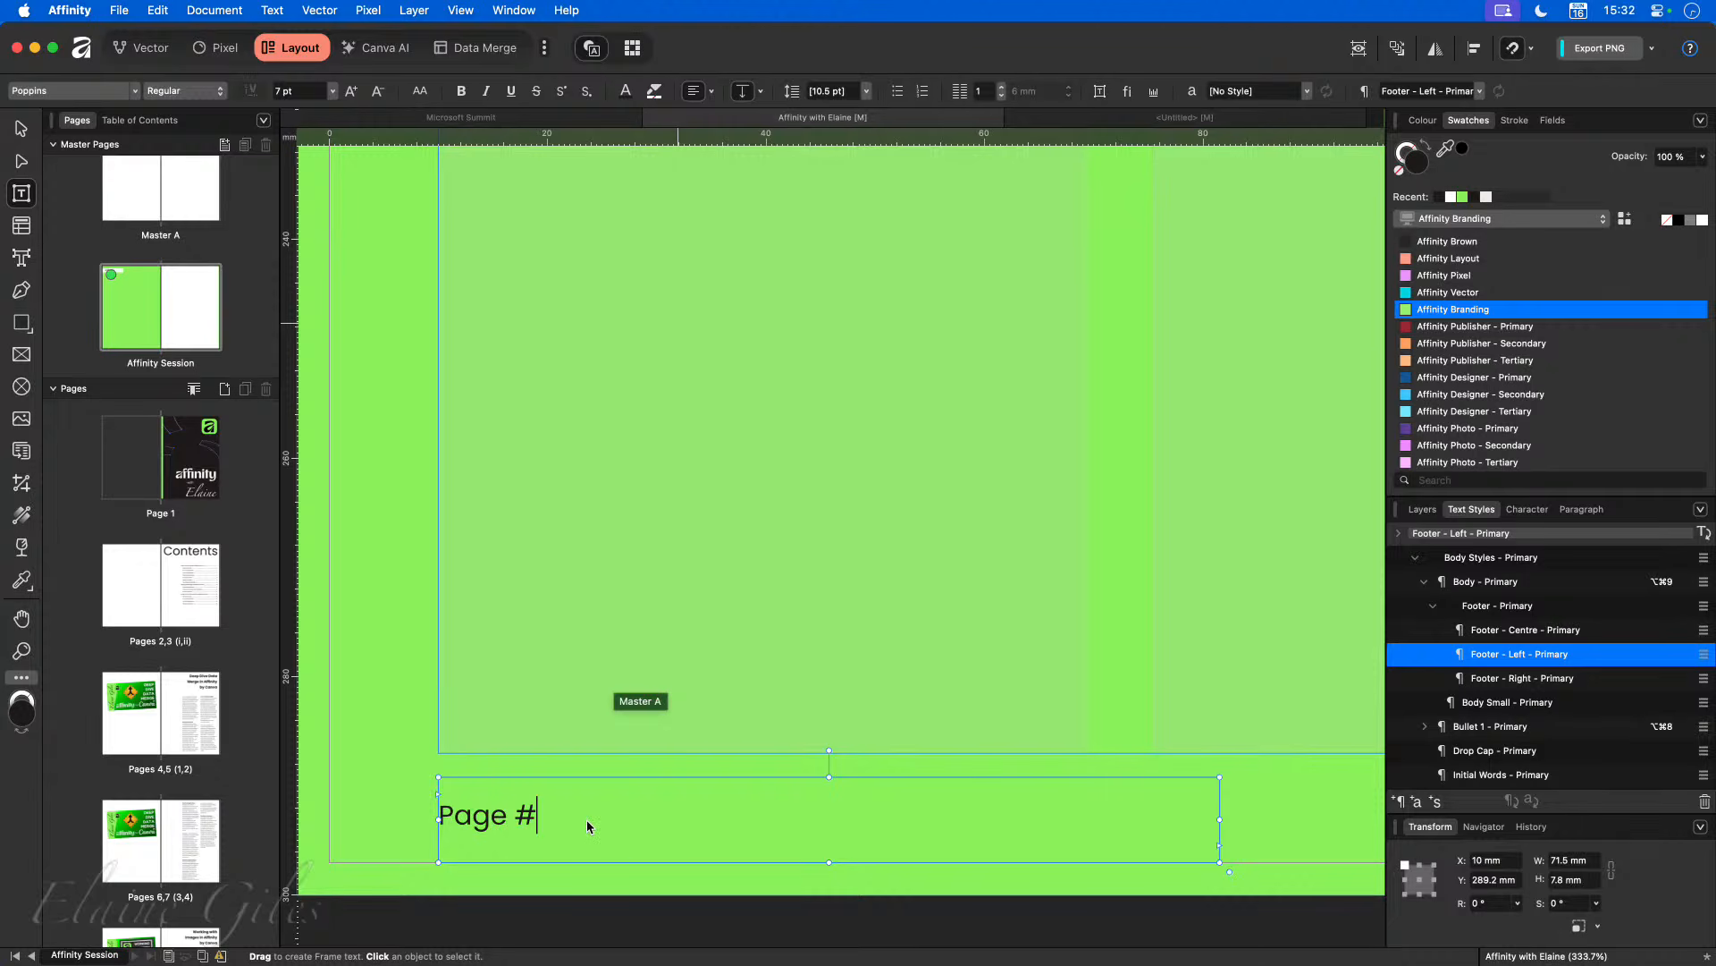
Step: Duplicate the page-number footer frame onto the right page, aligned with that page's left margin at X 220 mm
{"action": "scroll", "coordinate": [698, 820], "scroll_direction": "down", "scroll_amount": 5}
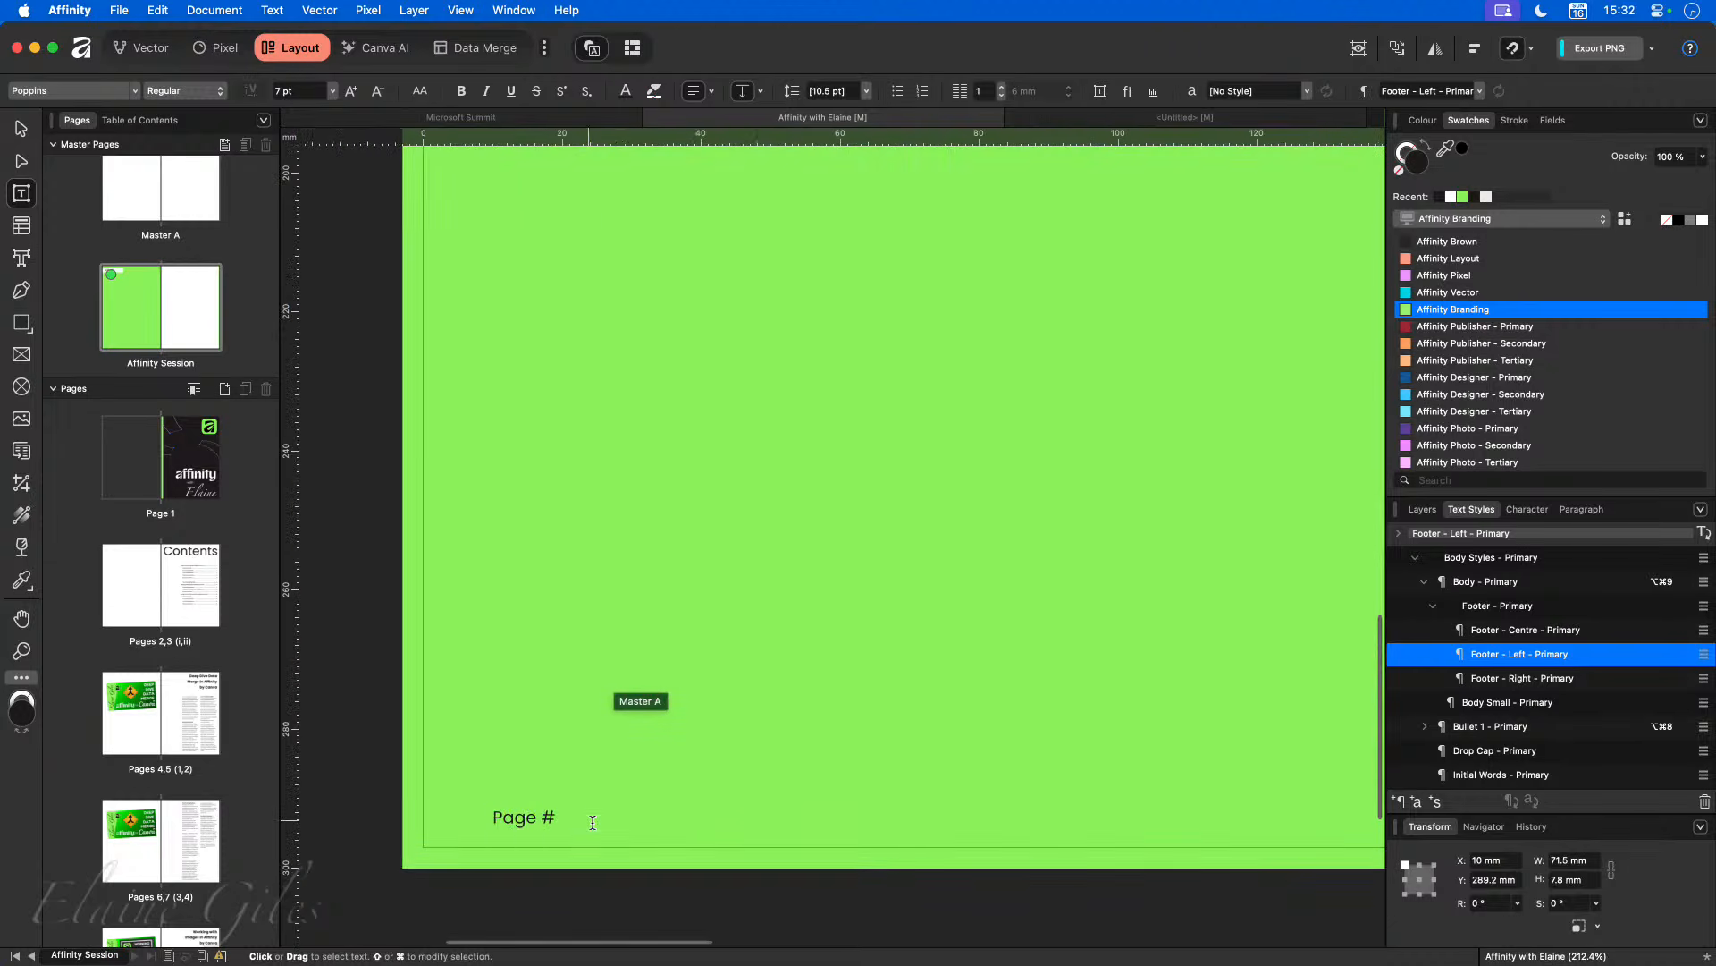
{"action": "scroll", "coordinate": [868, 825], "scroll_direction": "down", "scroll_amount": 2}
{"action": "scroll", "coordinate": [865, 826], "scroll_direction": "right", "scroll_amount": 5}
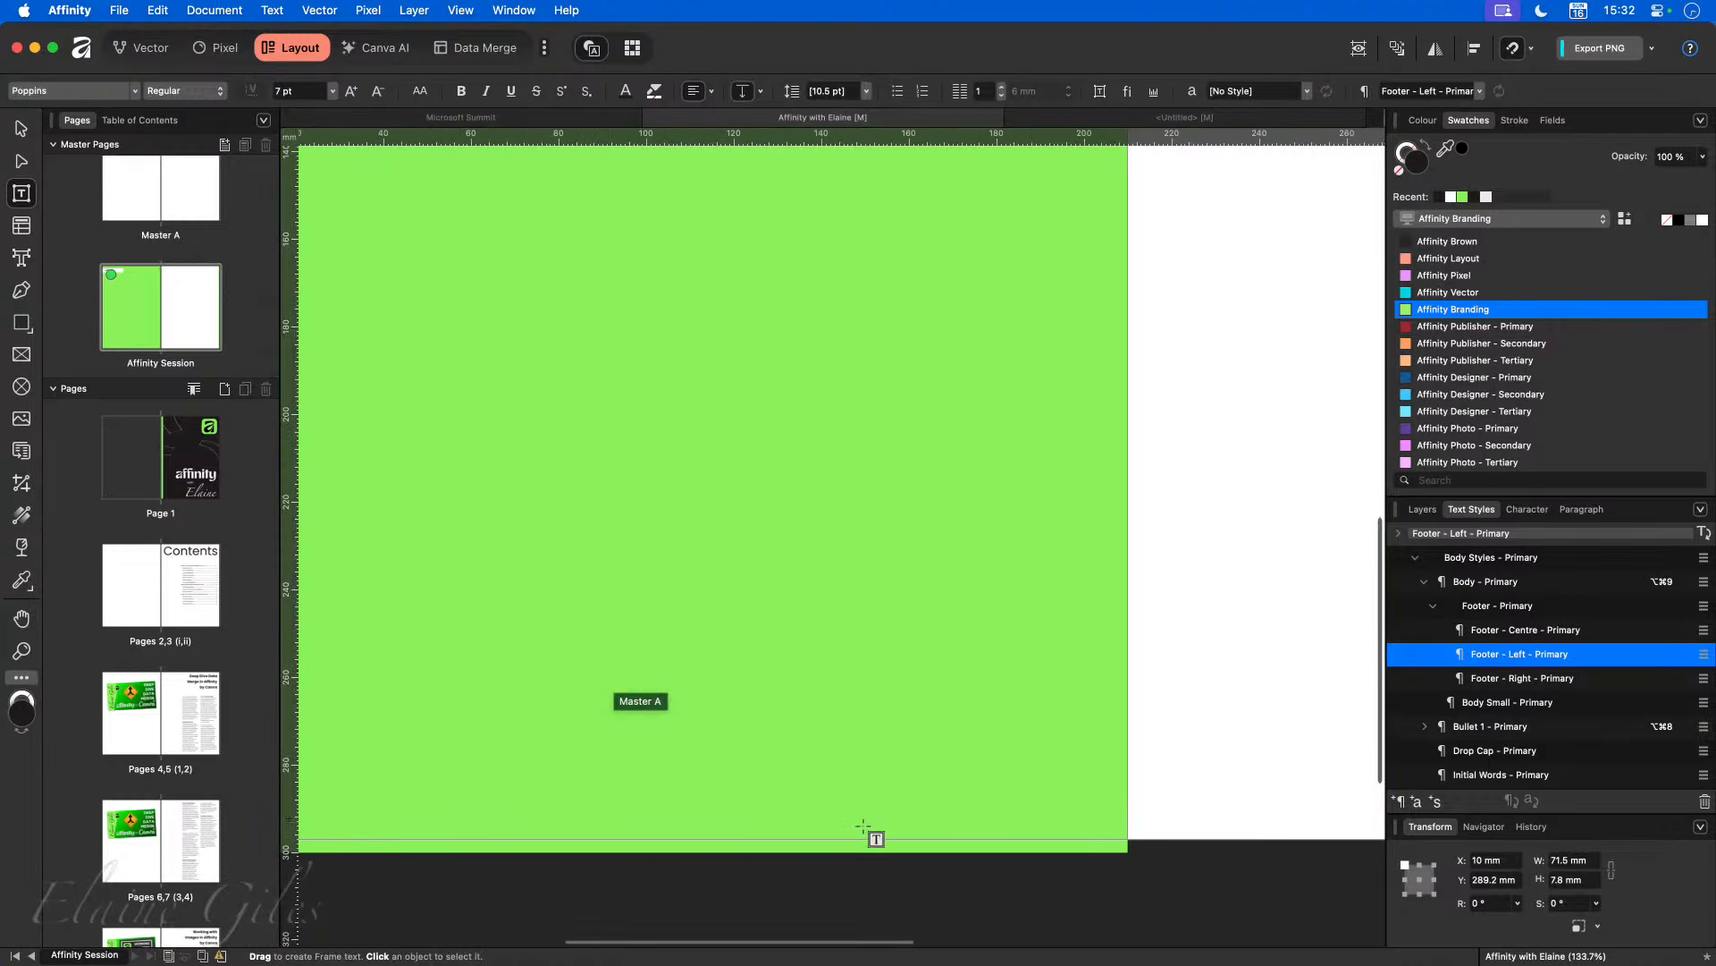
{"action": "scroll", "coordinate": [863, 826], "scroll_direction": "down", "scroll_amount": 2}
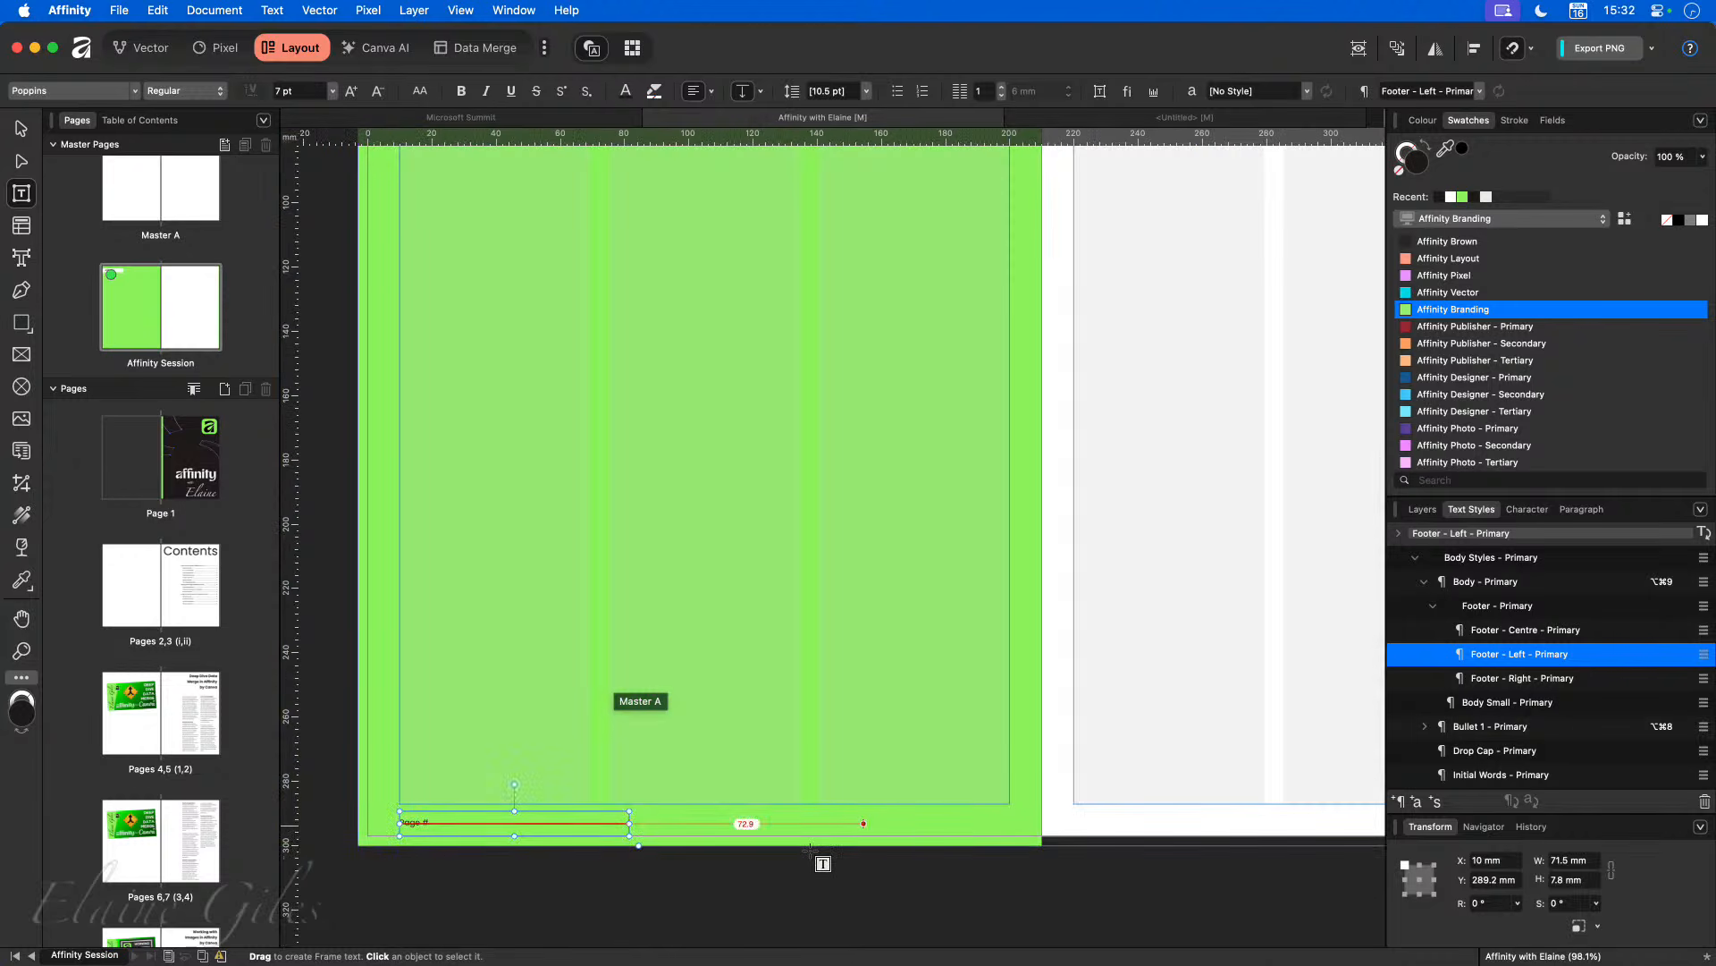
{"action": "left_click", "coordinate": [22, 128]}
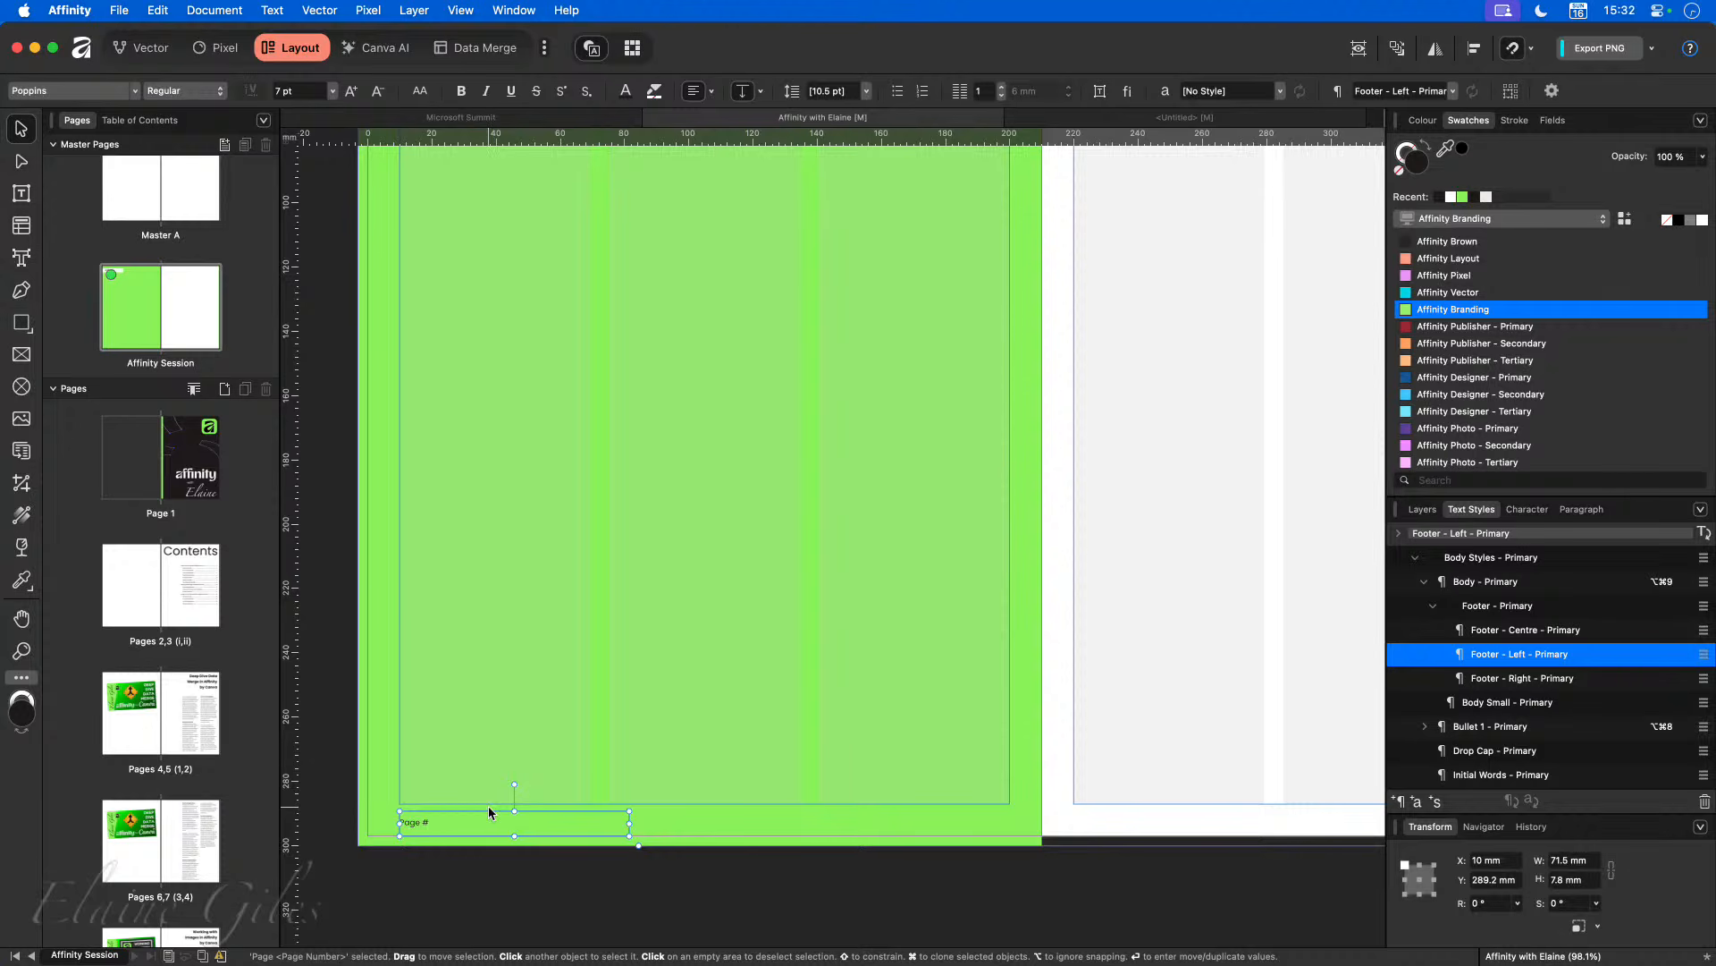
{"action": "left_click_drag", "start_coordinate": [475, 820], "coordinate": [1139, 821]}
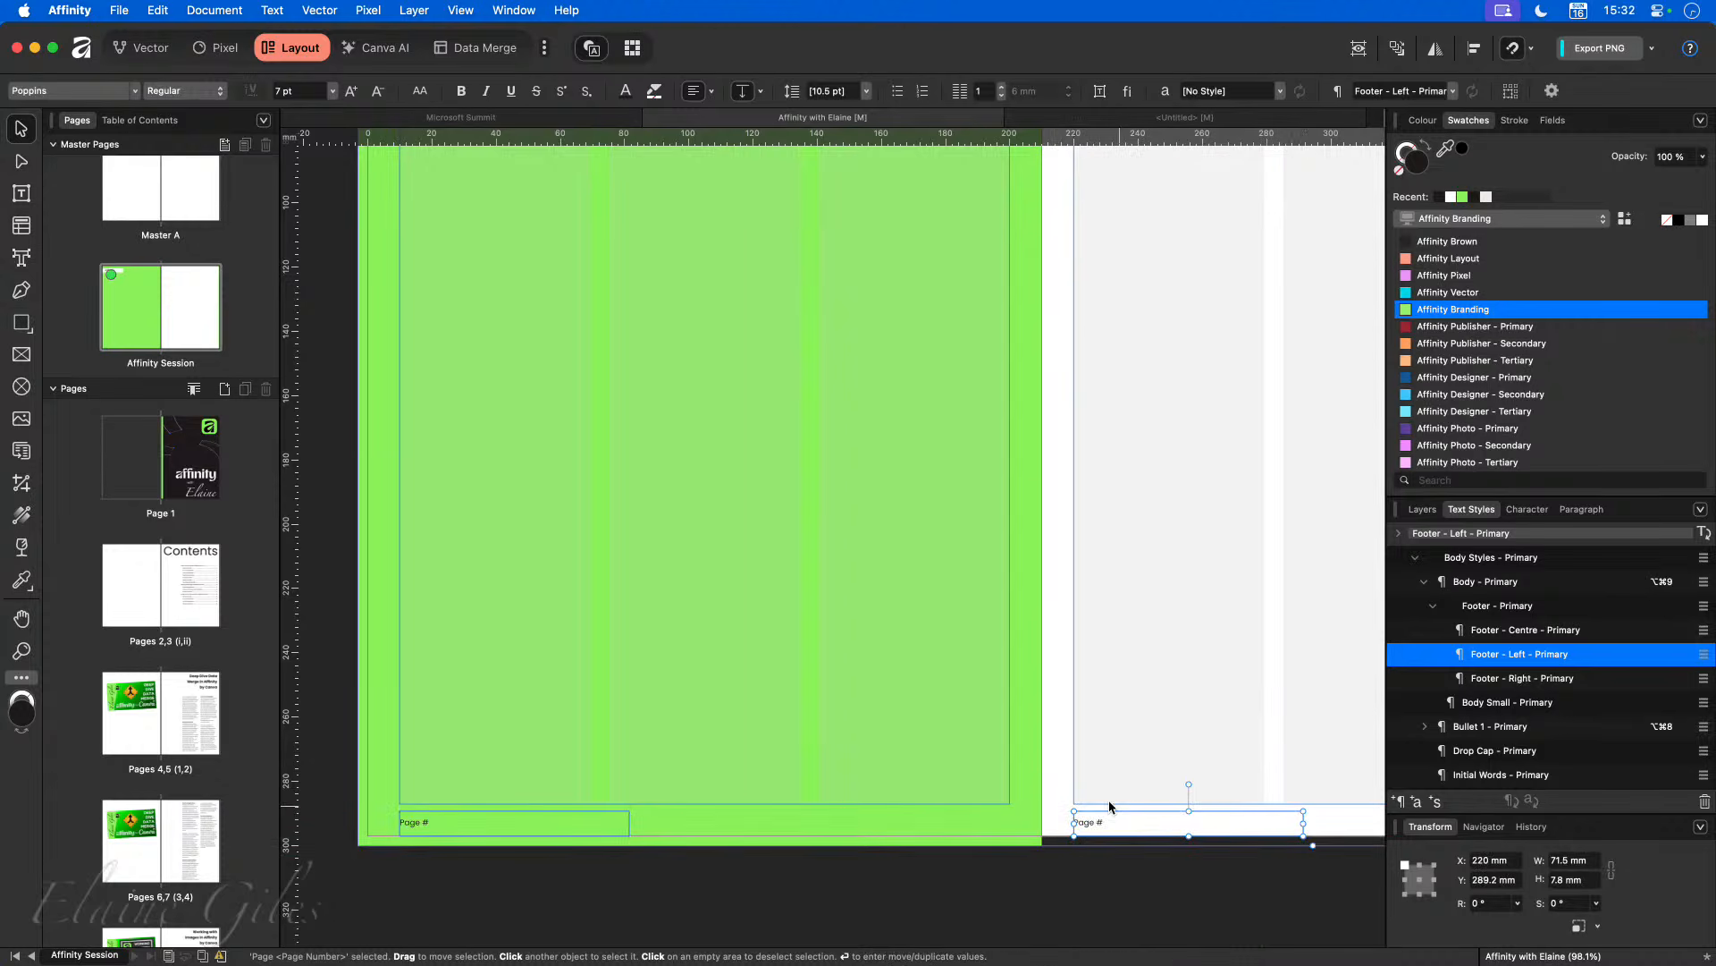
Step: Move the duplicated footer frame to the right page's outer margin at X 338.5 mm and apply the Footer - Right - Primary style
{"action": "scroll", "coordinate": [1061, 806], "scroll_direction": "right", "scroll_amount": 5}
{"action": "scroll", "coordinate": [1060, 800], "scroll_direction": "right", "scroll_amount": 1}
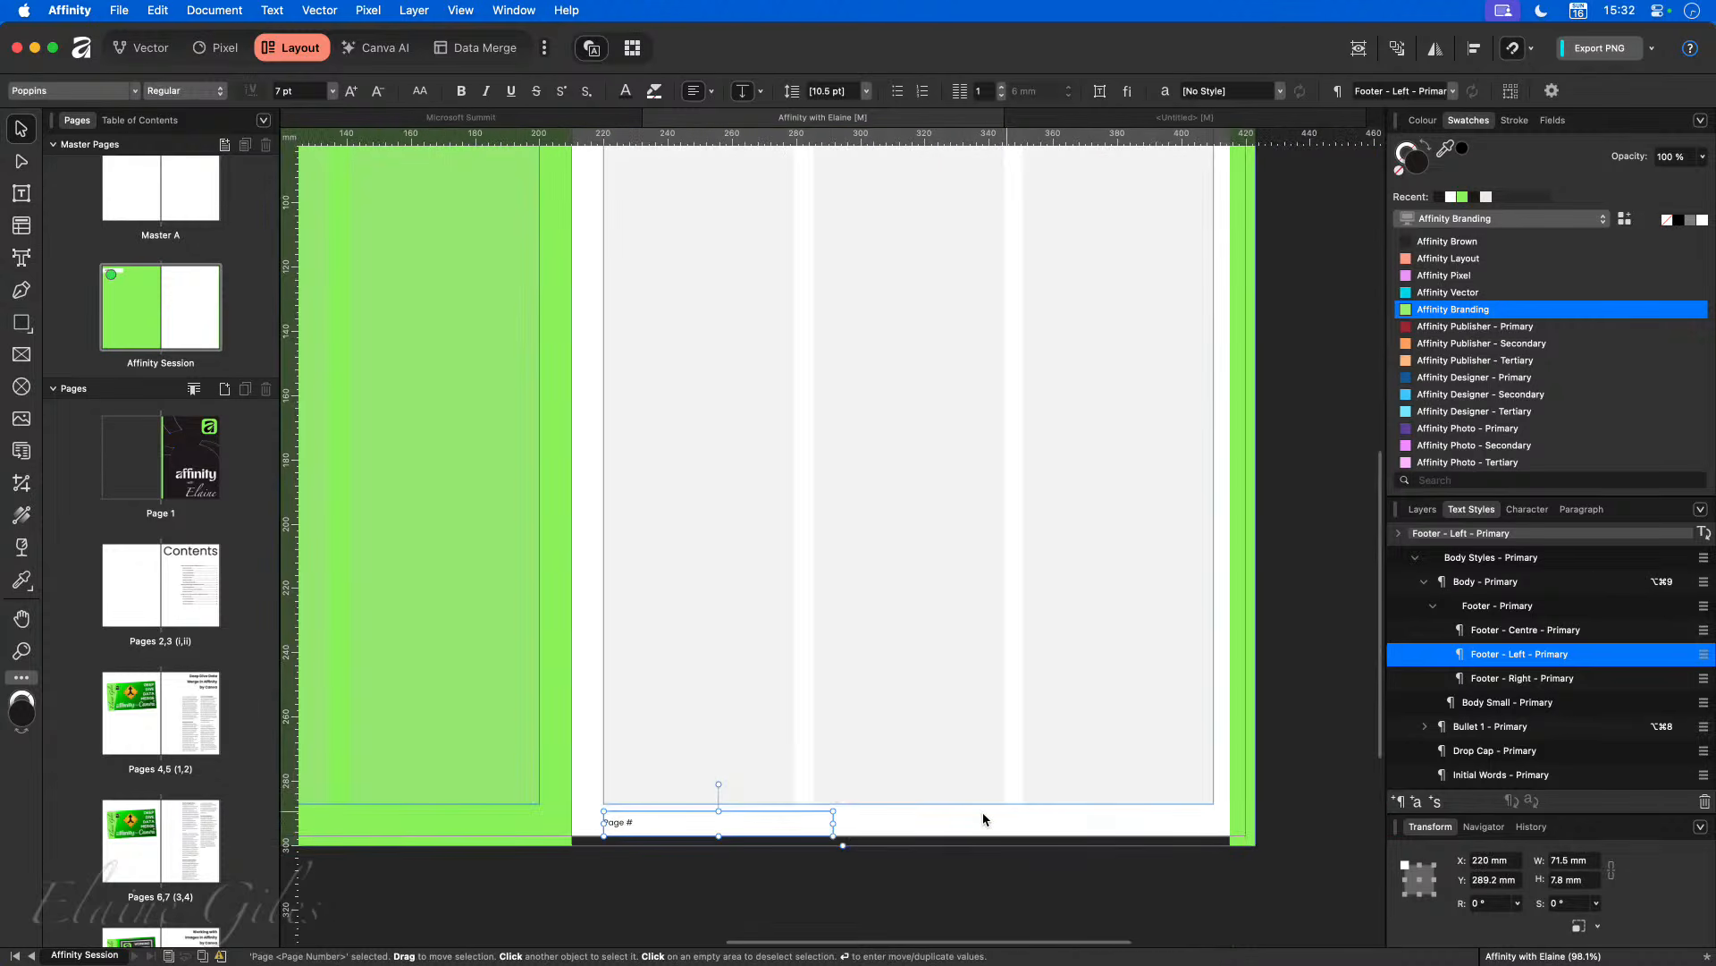
{"action": "left_click", "coordinate": [664, 823]}
{"action": "left_click_drag", "start_coordinate": [665, 822], "coordinate": [1042, 824]}
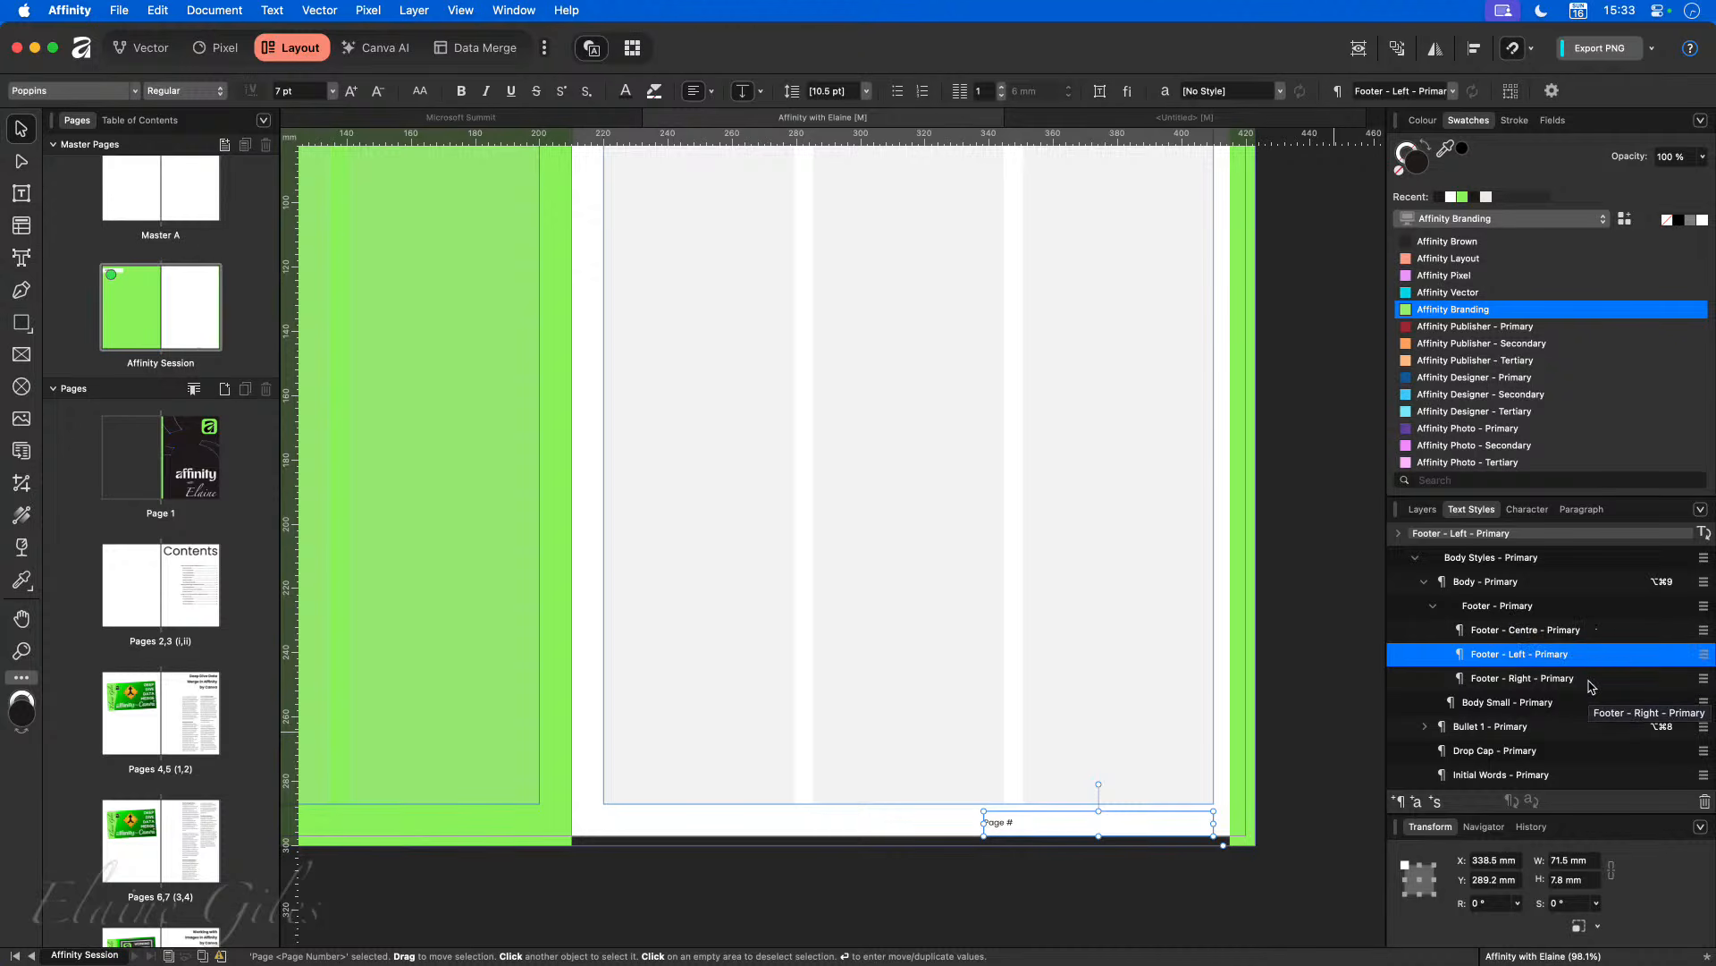
{"action": "left_click", "coordinate": [1558, 681]}
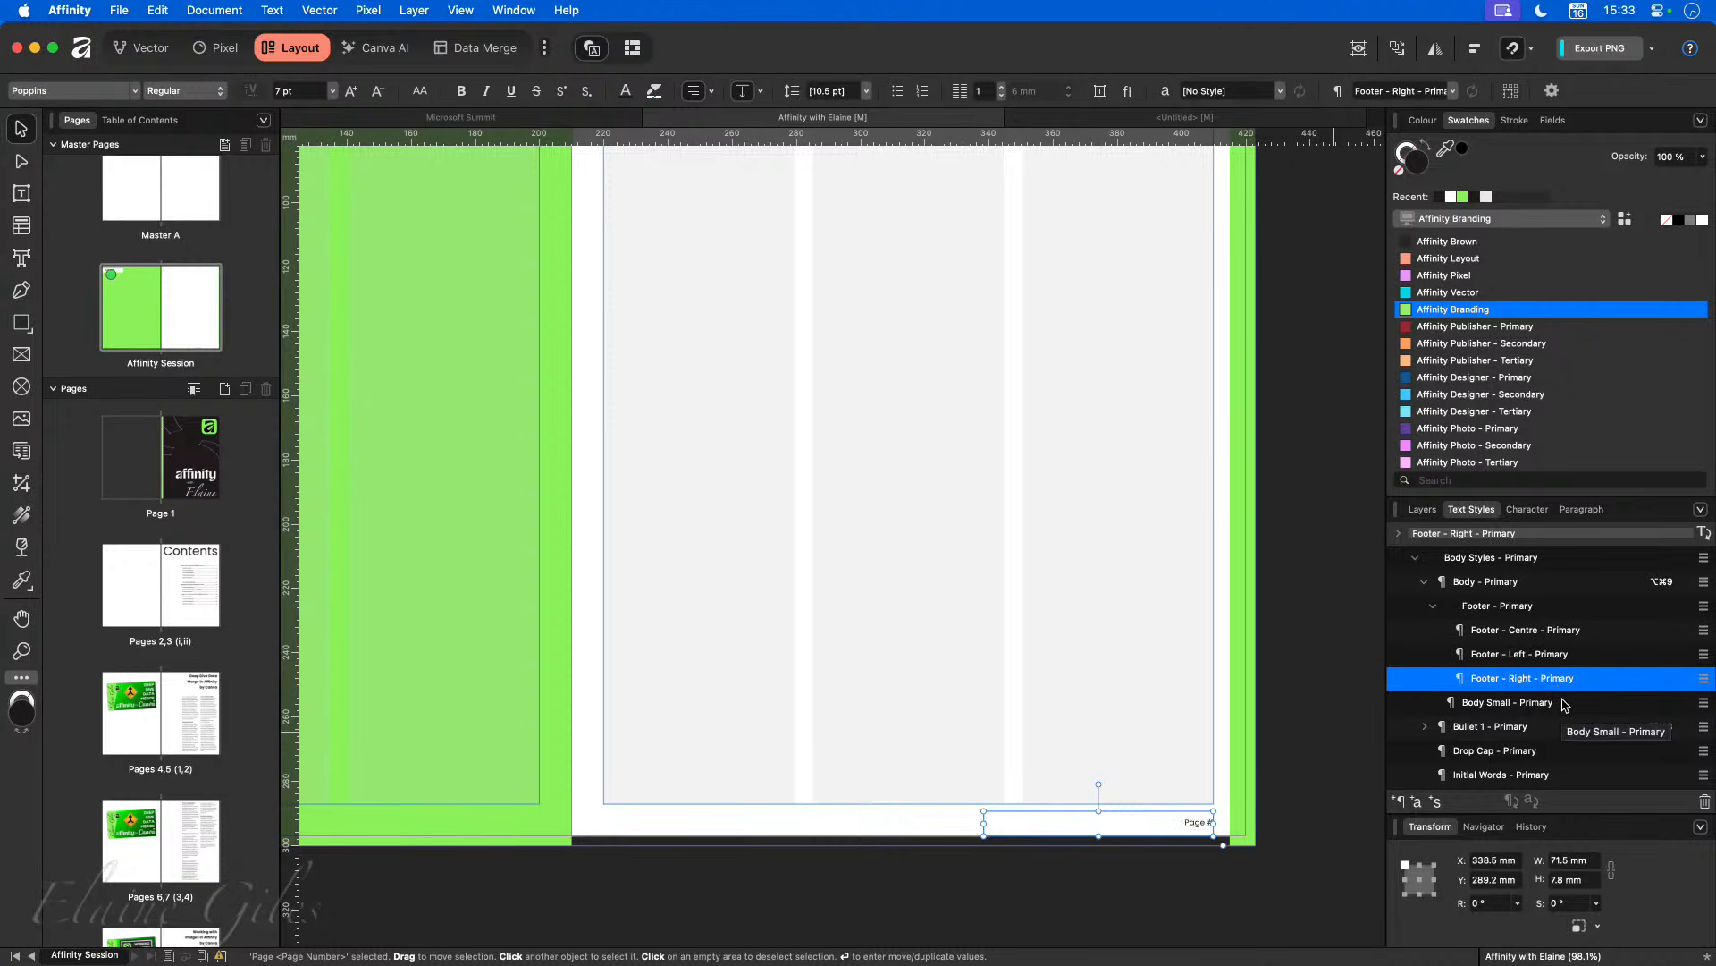
Step: Check the finished master spread, collapse the Master Pages section and open the pages 4,5 spread
{"action": "scroll", "coordinate": [895, 911], "scroll_direction": "down", "scroll_amount": 3}
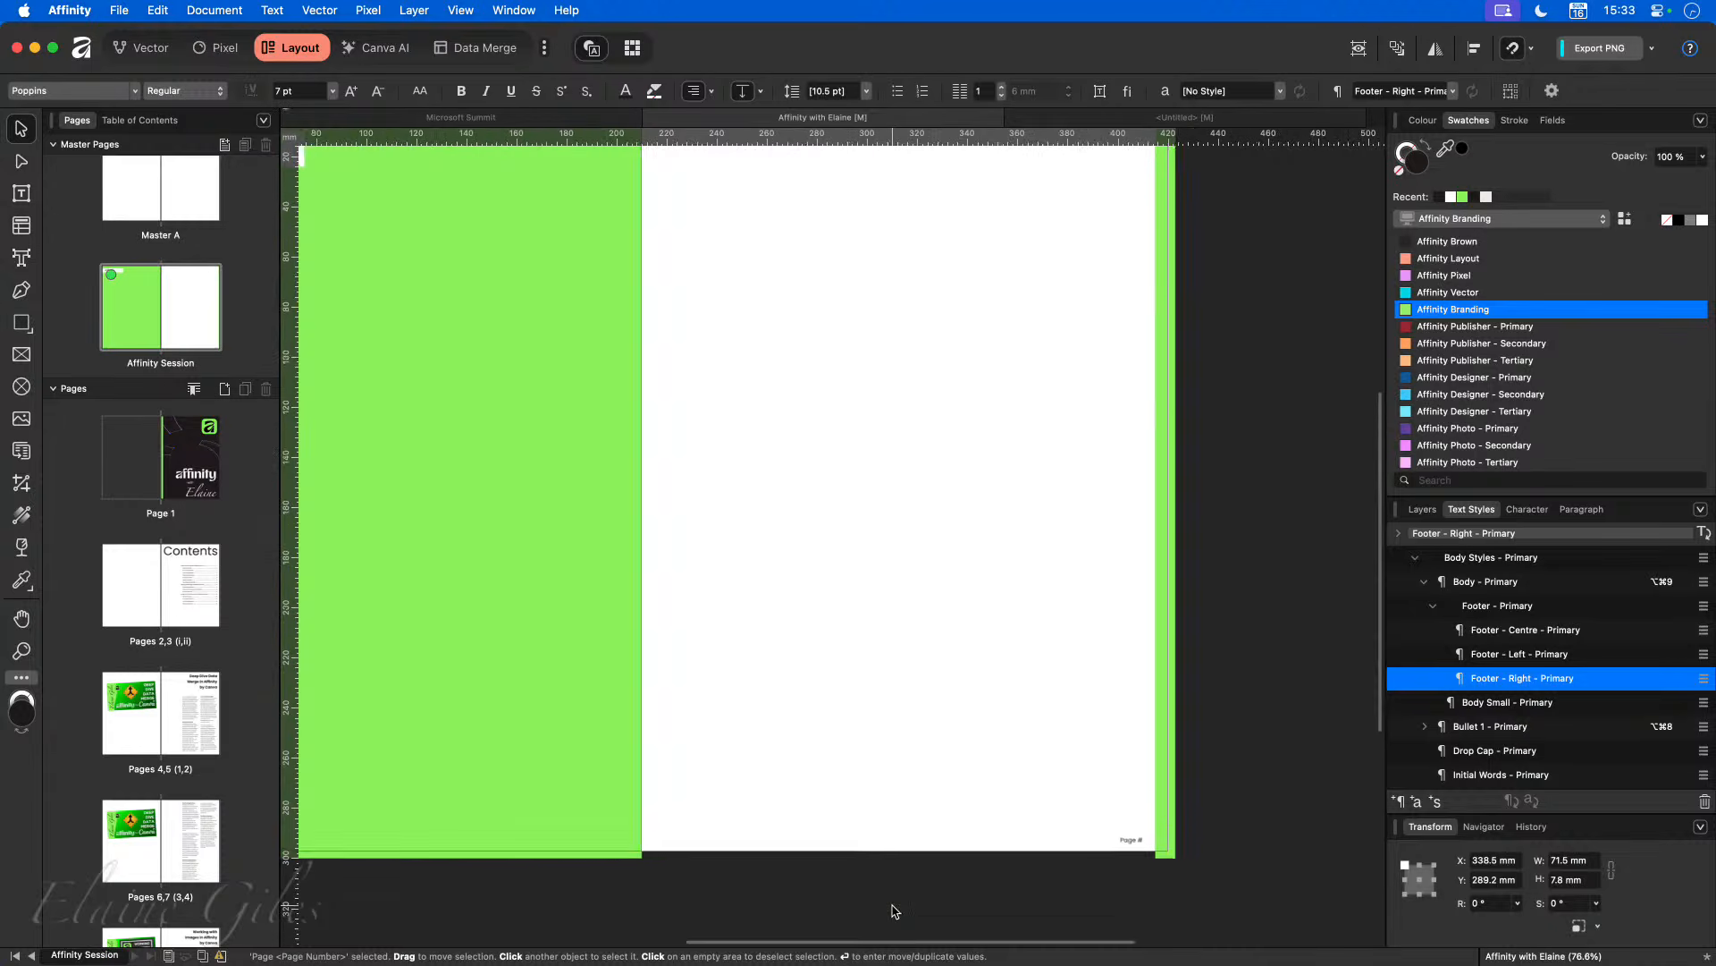
{"action": "scroll", "coordinate": [895, 912], "scroll_direction": "left", "scroll_amount": 3}
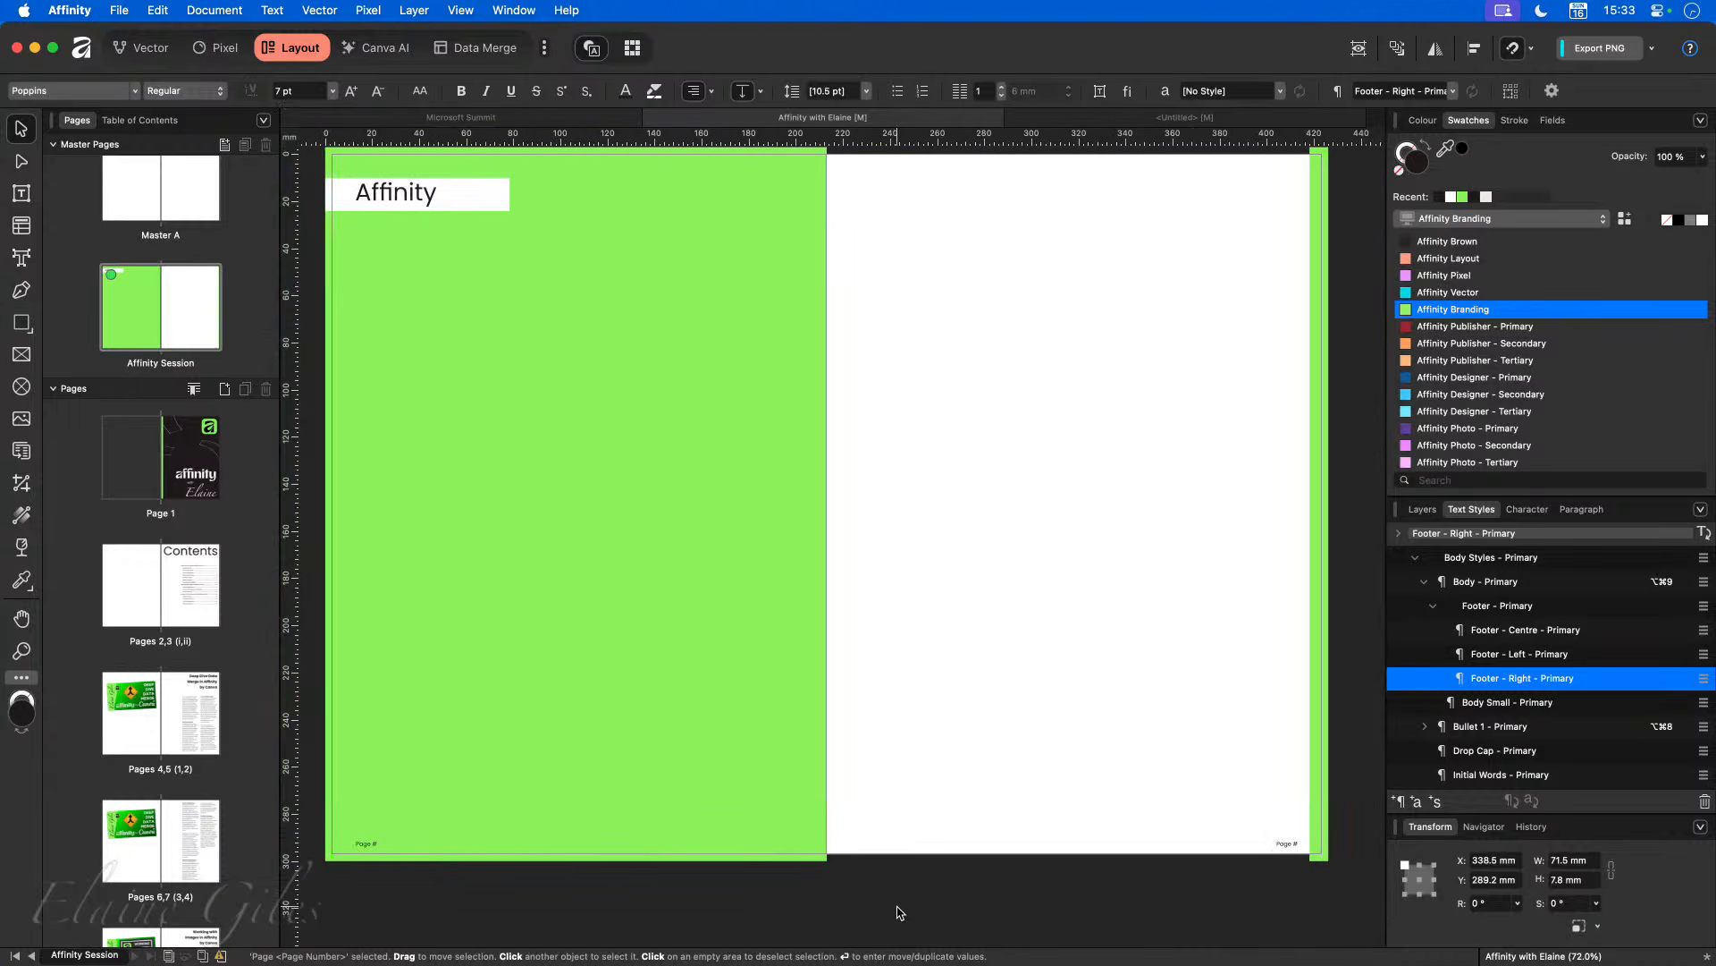
{"action": "scroll", "coordinate": [900, 912], "scroll_direction": "left", "scroll_amount": 2}
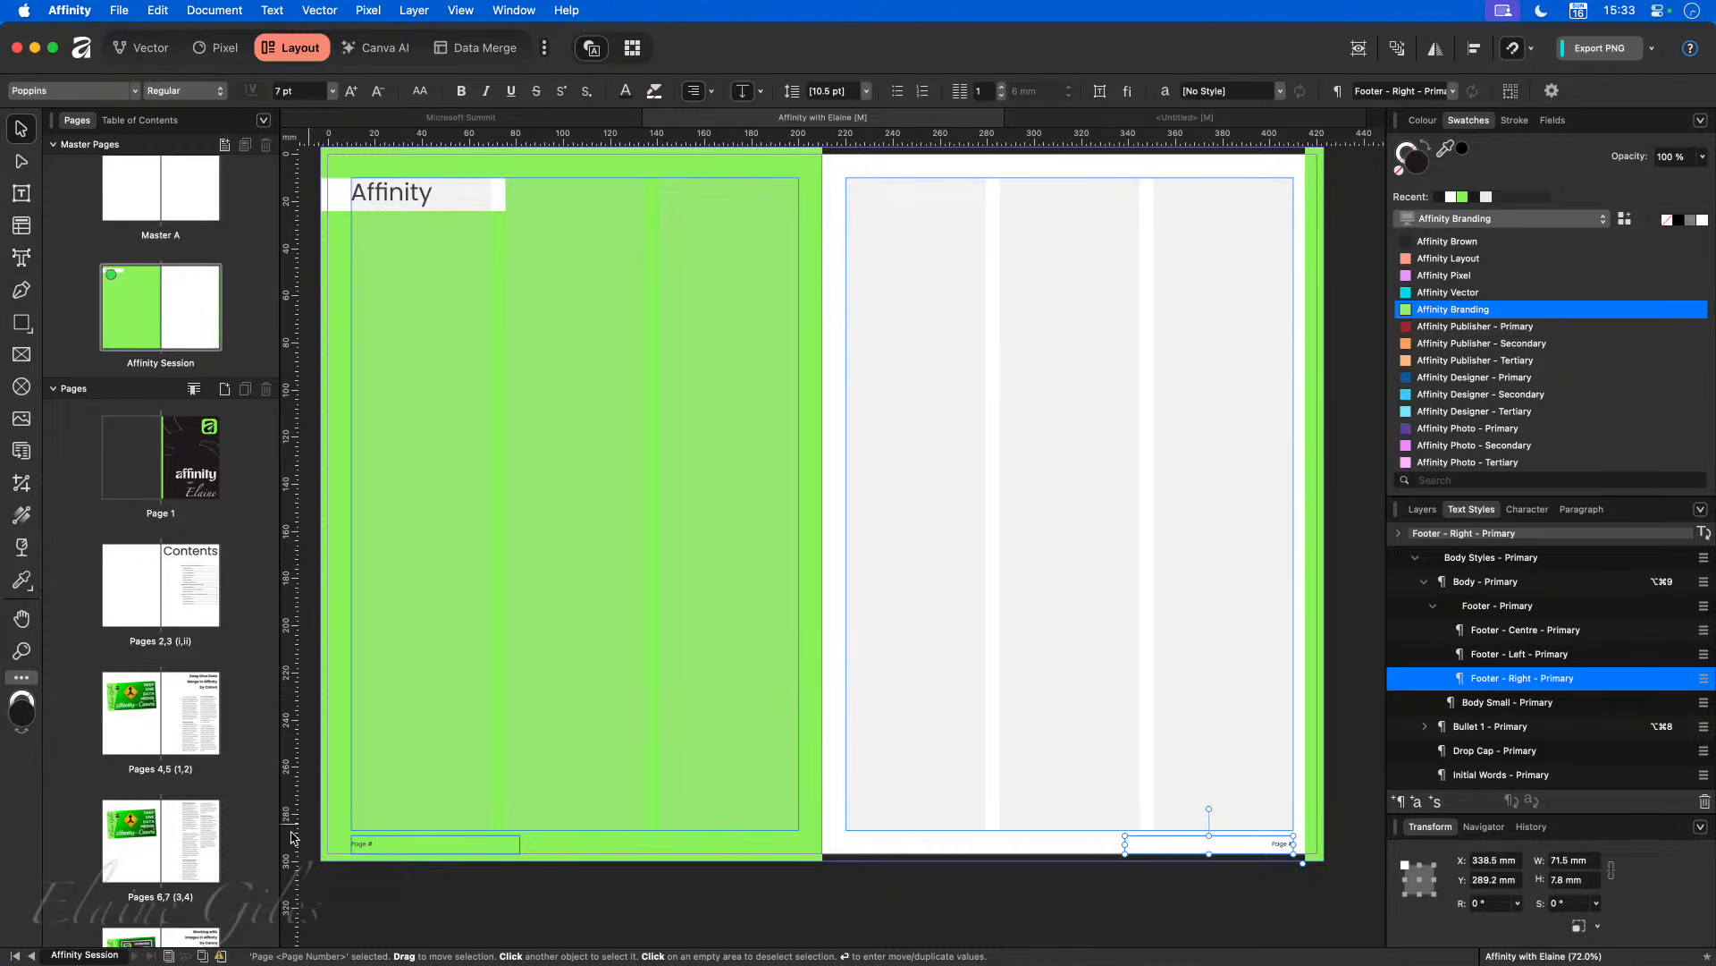
{"action": "scroll", "coordinate": [172, 853], "scroll_direction": "down", "scroll_amount": 3}
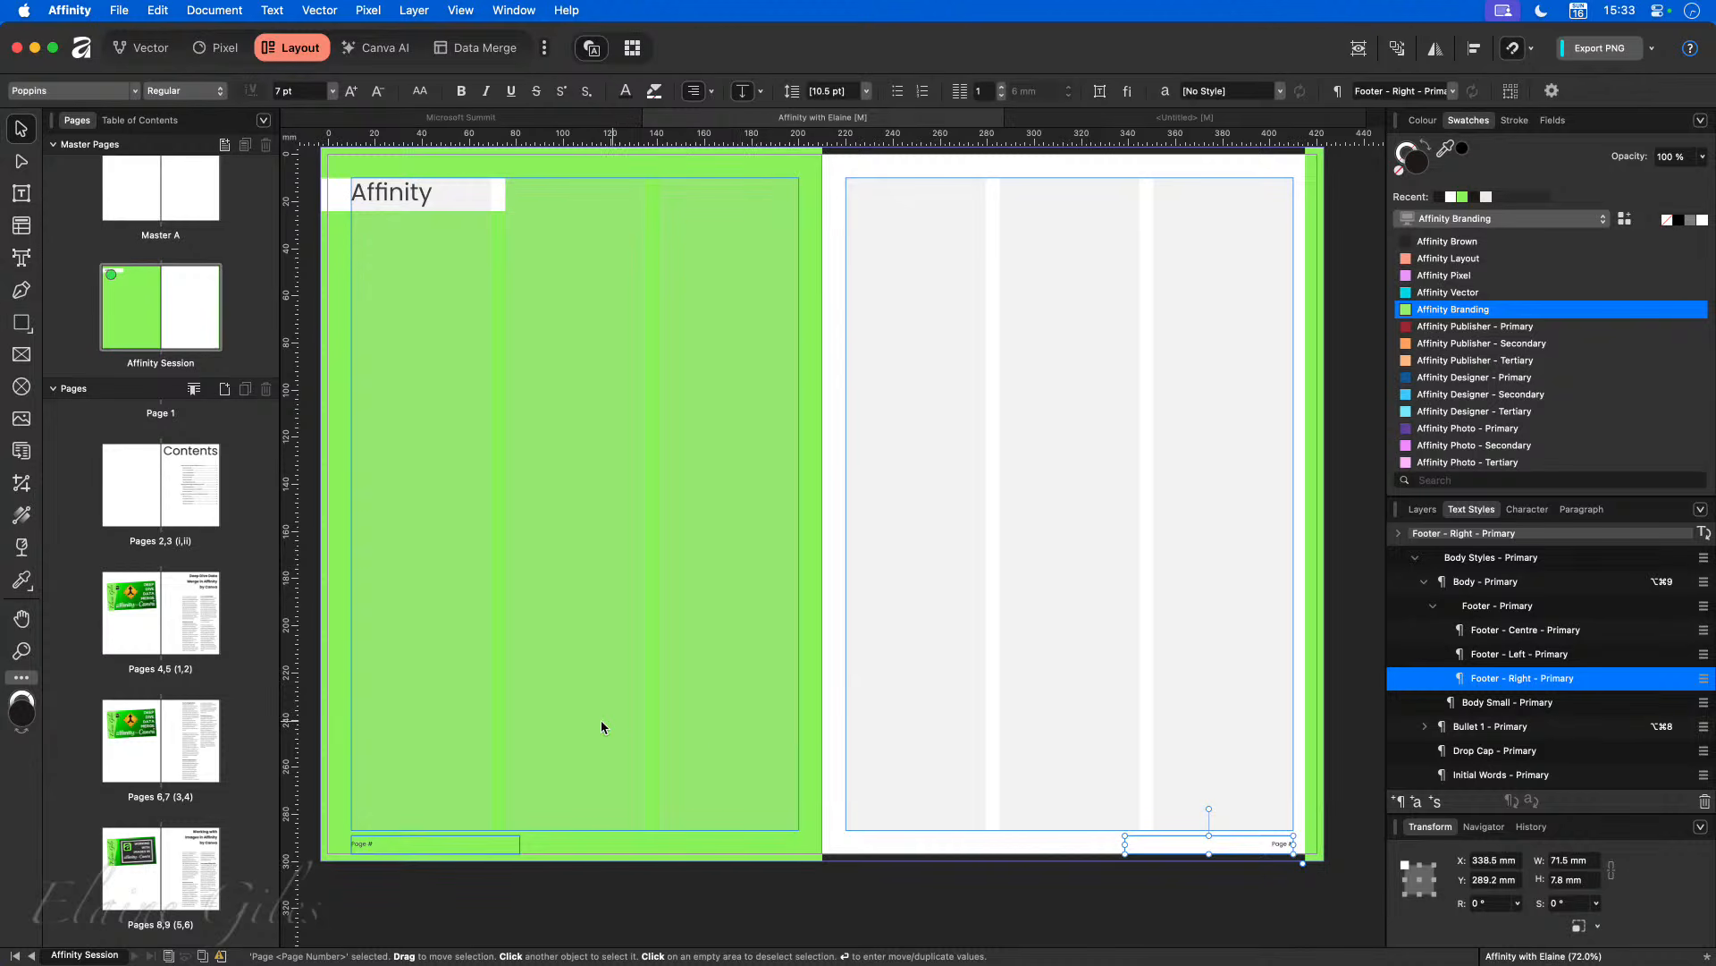
{"action": "scroll", "coordinate": [168, 640], "scroll_direction": "up", "scroll_amount": 1}
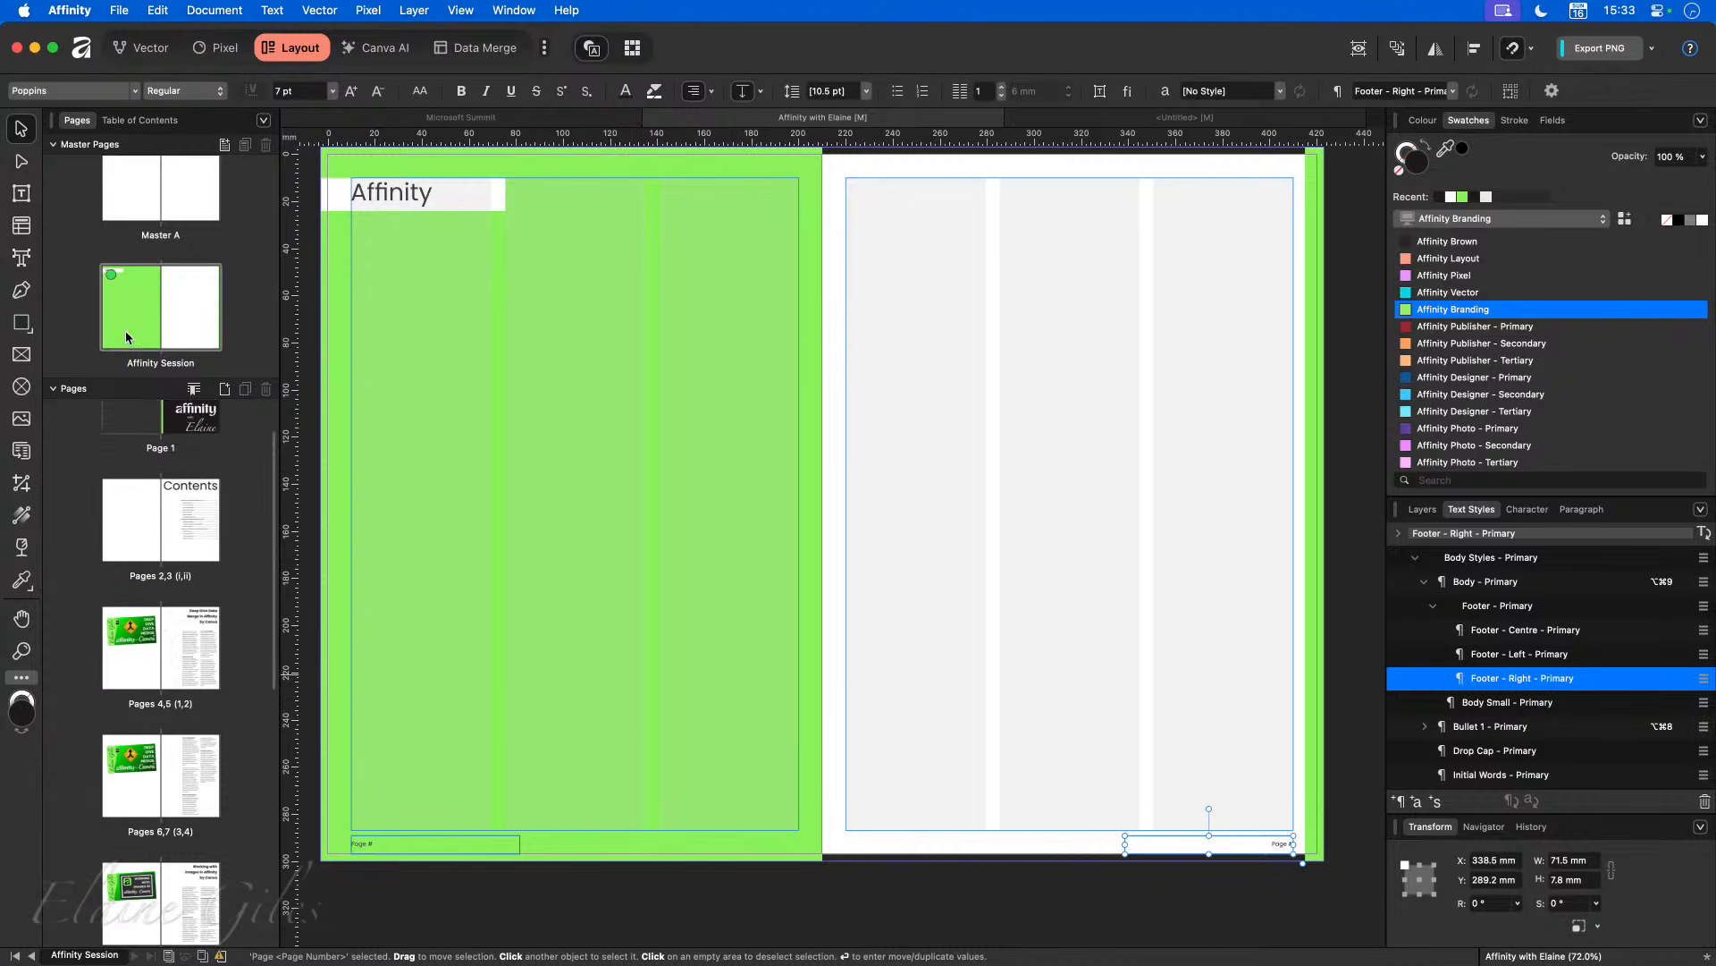
{"action": "left_click", "coordinate": [56, 146]}
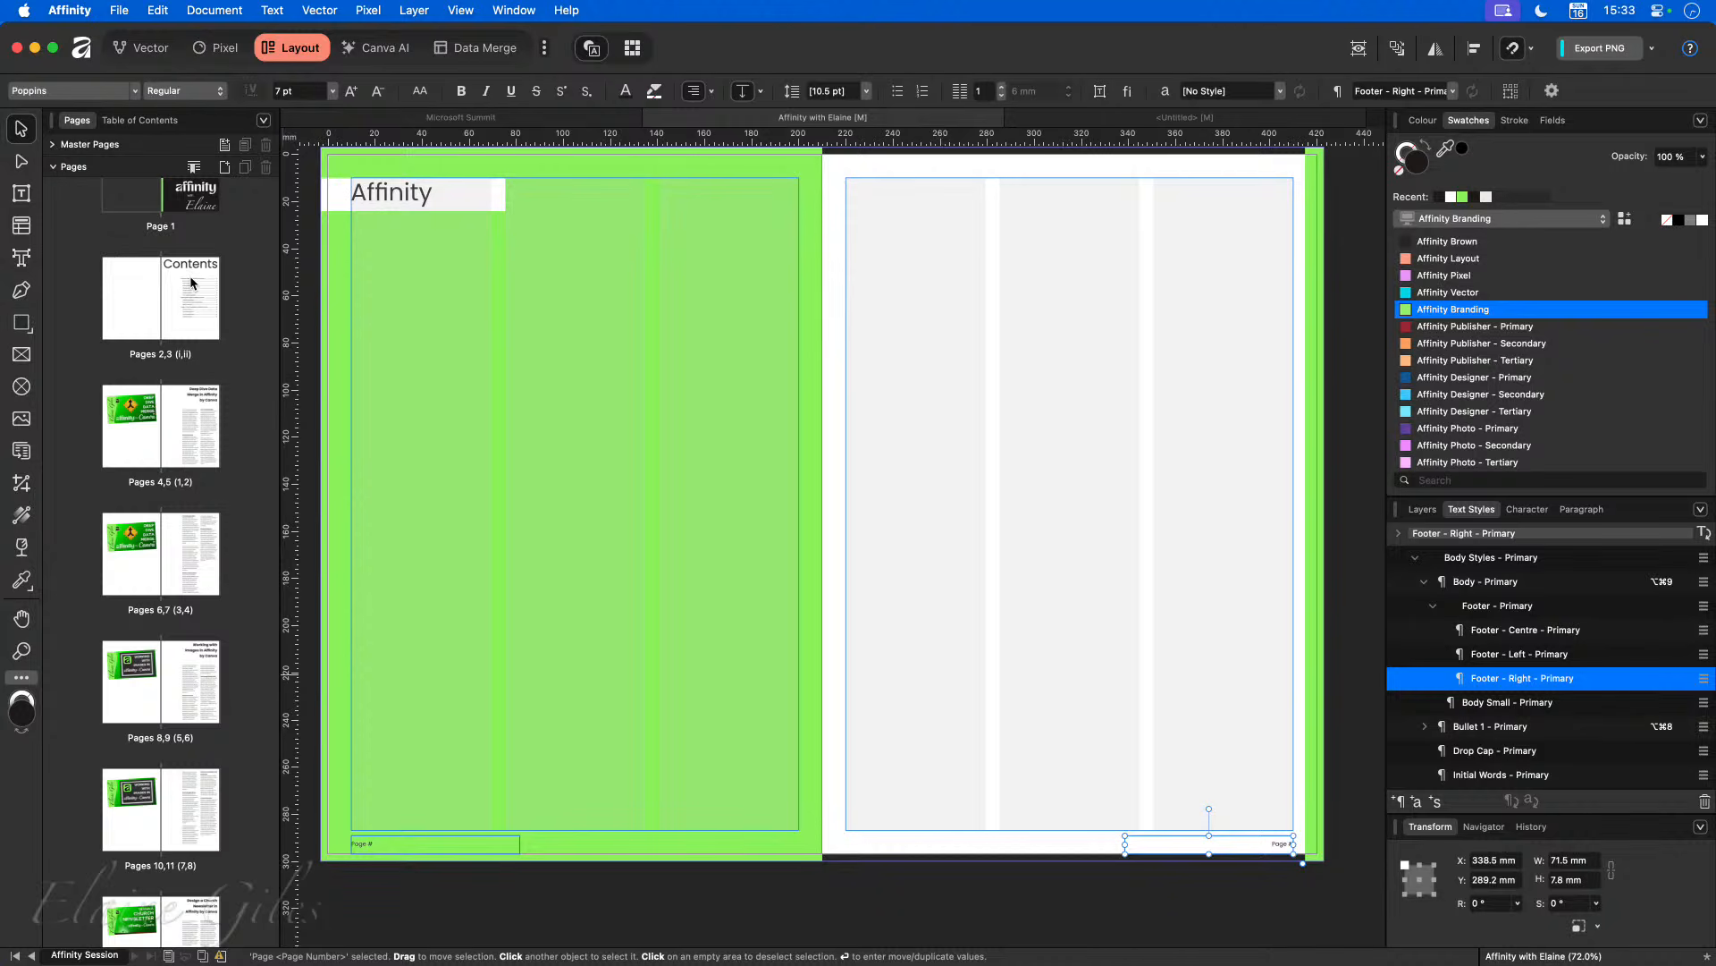
{"action": "scroll", "coordinate": [249, 437], "scroll_direction": "up", "scroll_amount": 1}
{"action": "scroll", "coordinate": [248, 437], "scroll_direction": "up", "scroll_amount": 1}
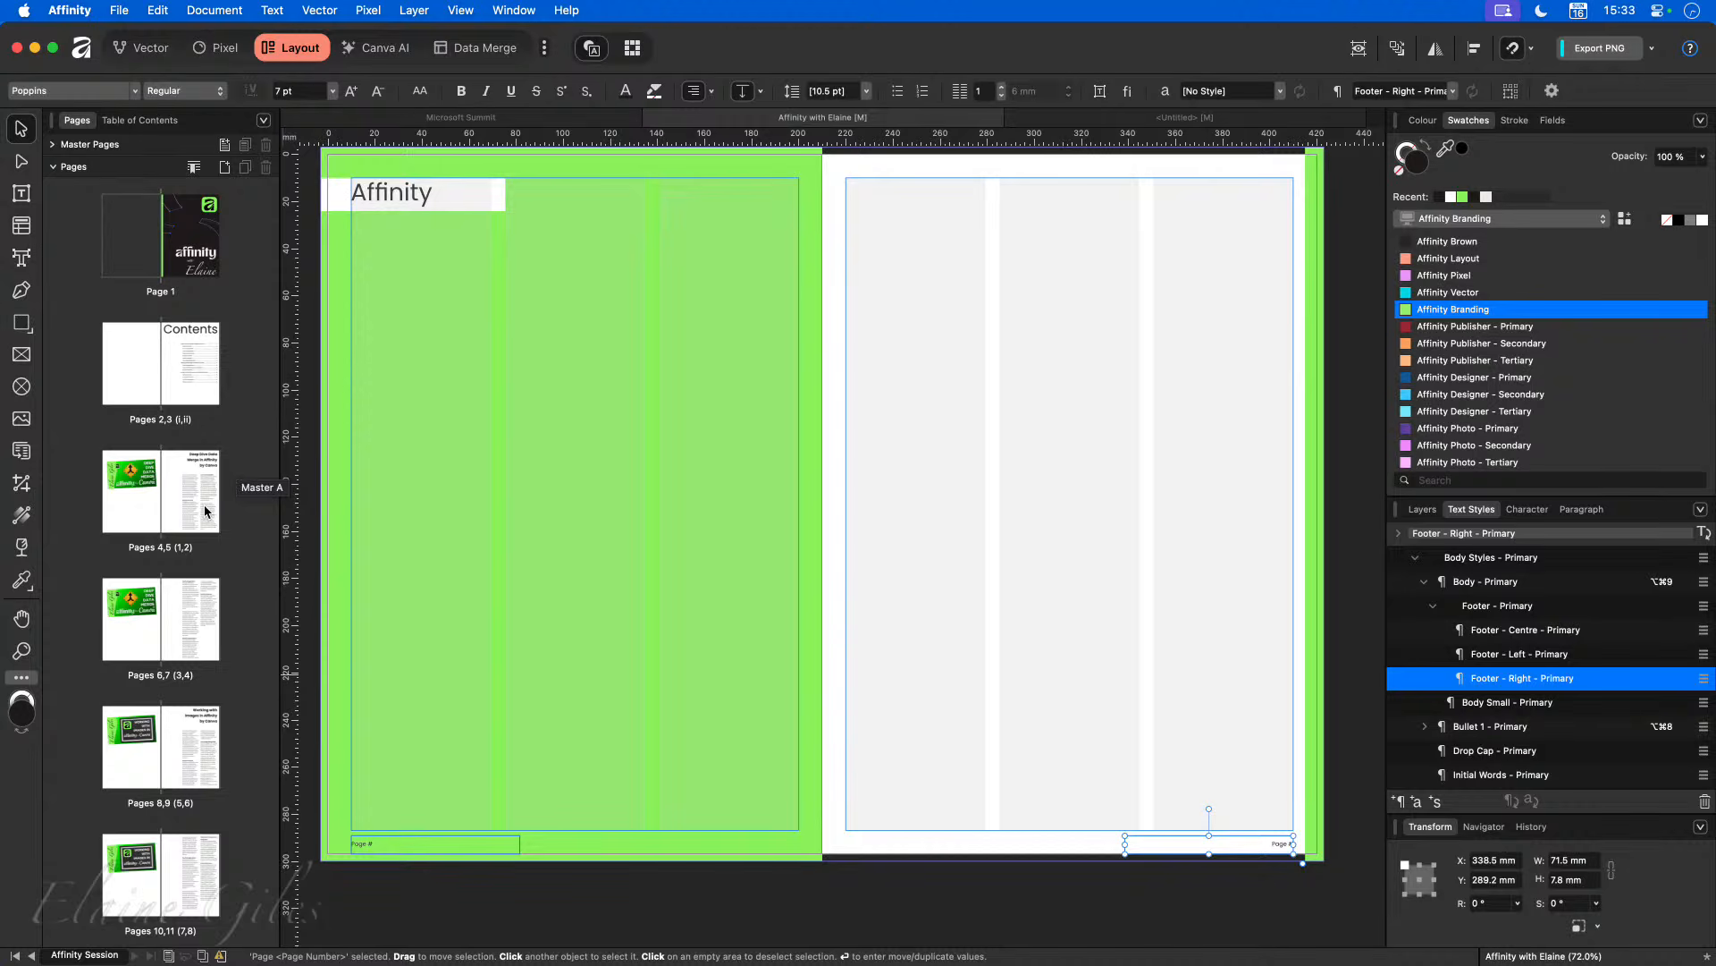
{"action": "left_click", "coordinate": [163, 510]}
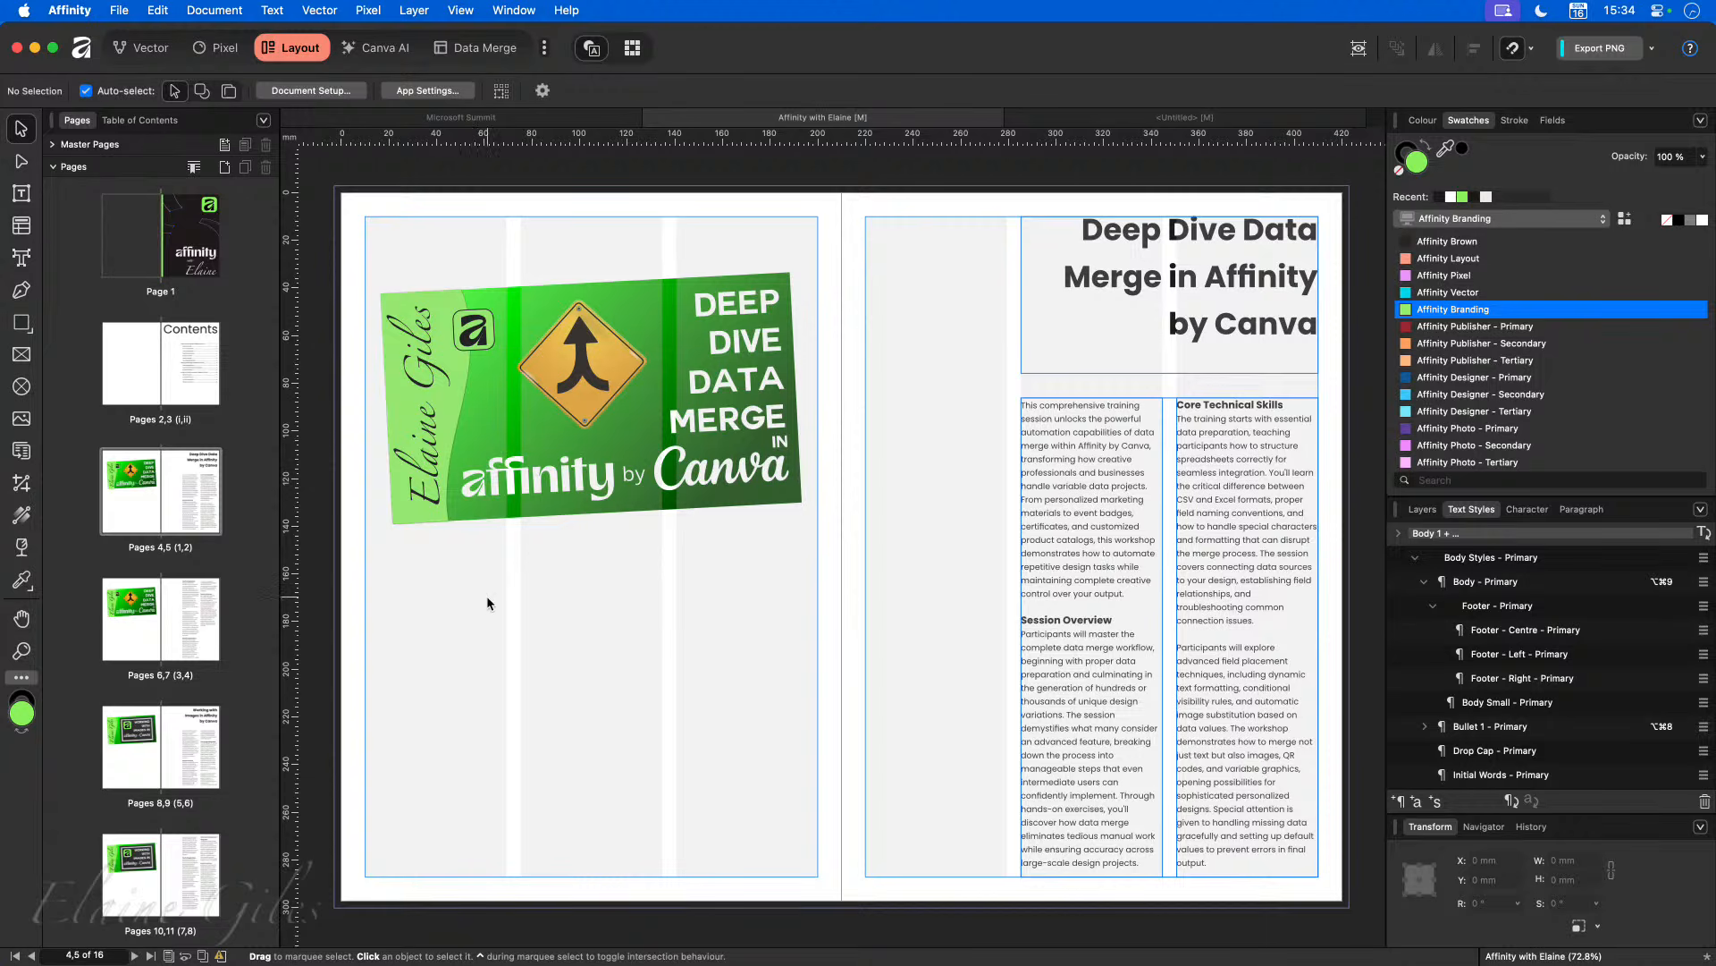
Step: Look over the Contents spread and the session spreads from pages 4,5 onwards
{"action": "left_click", "coordinate": [160, 511]}
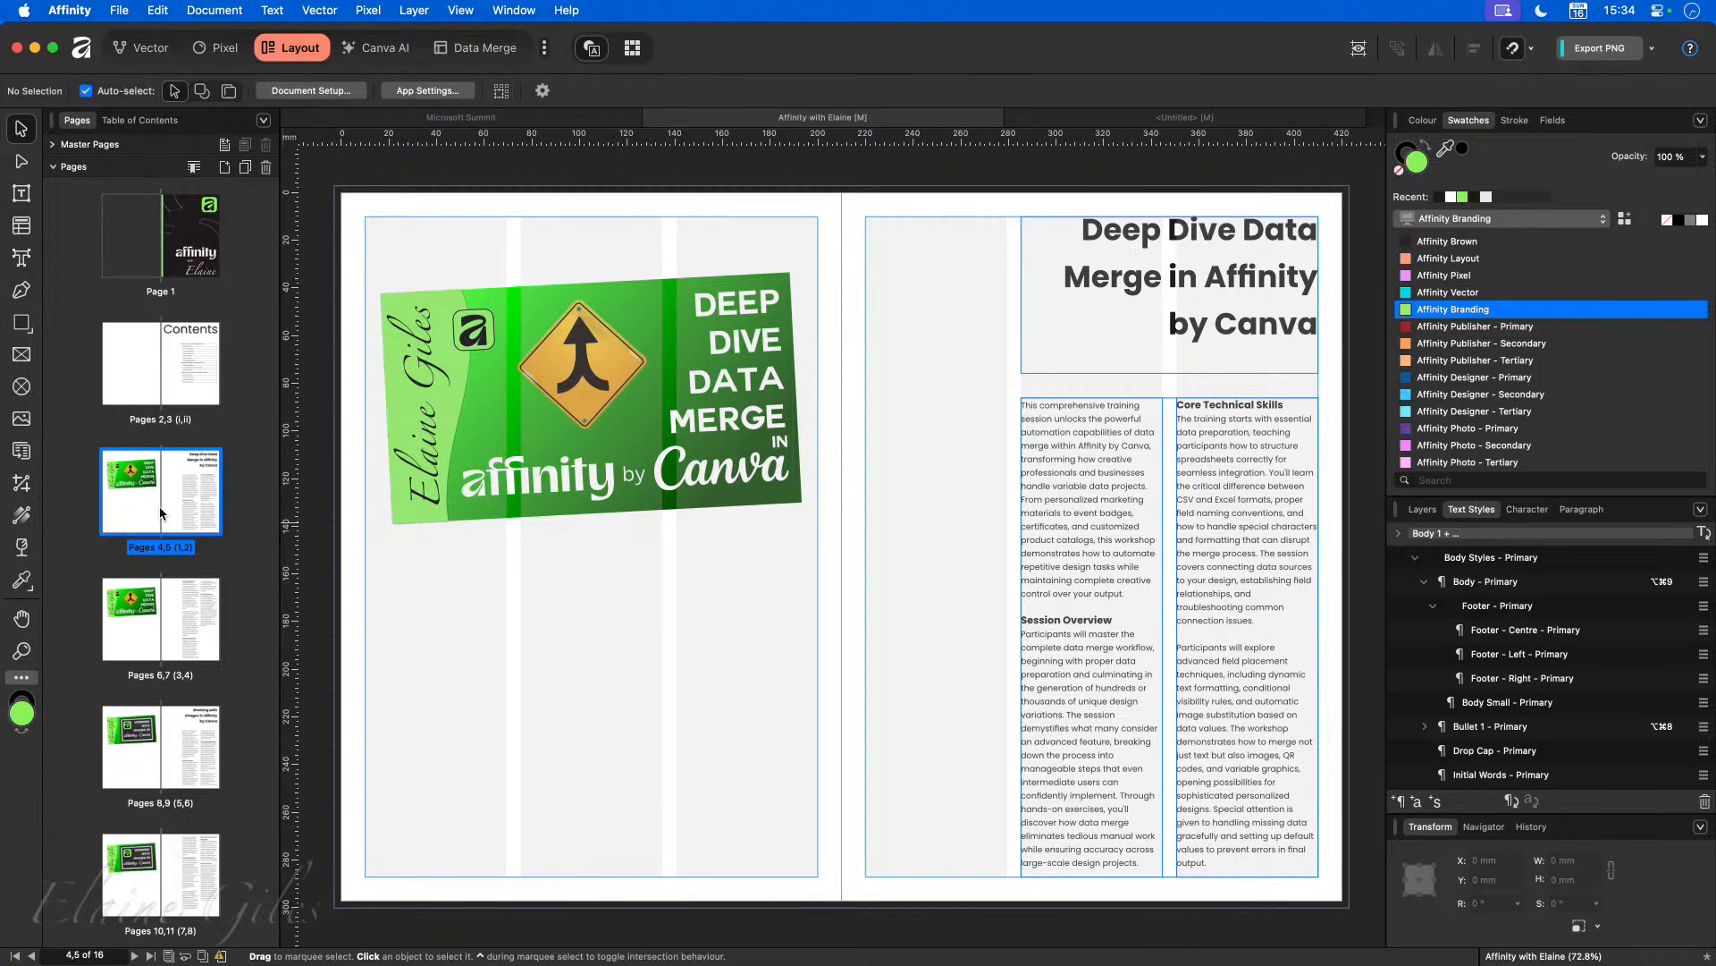
{"action": "left_click", "coordinate": [163, 386]}
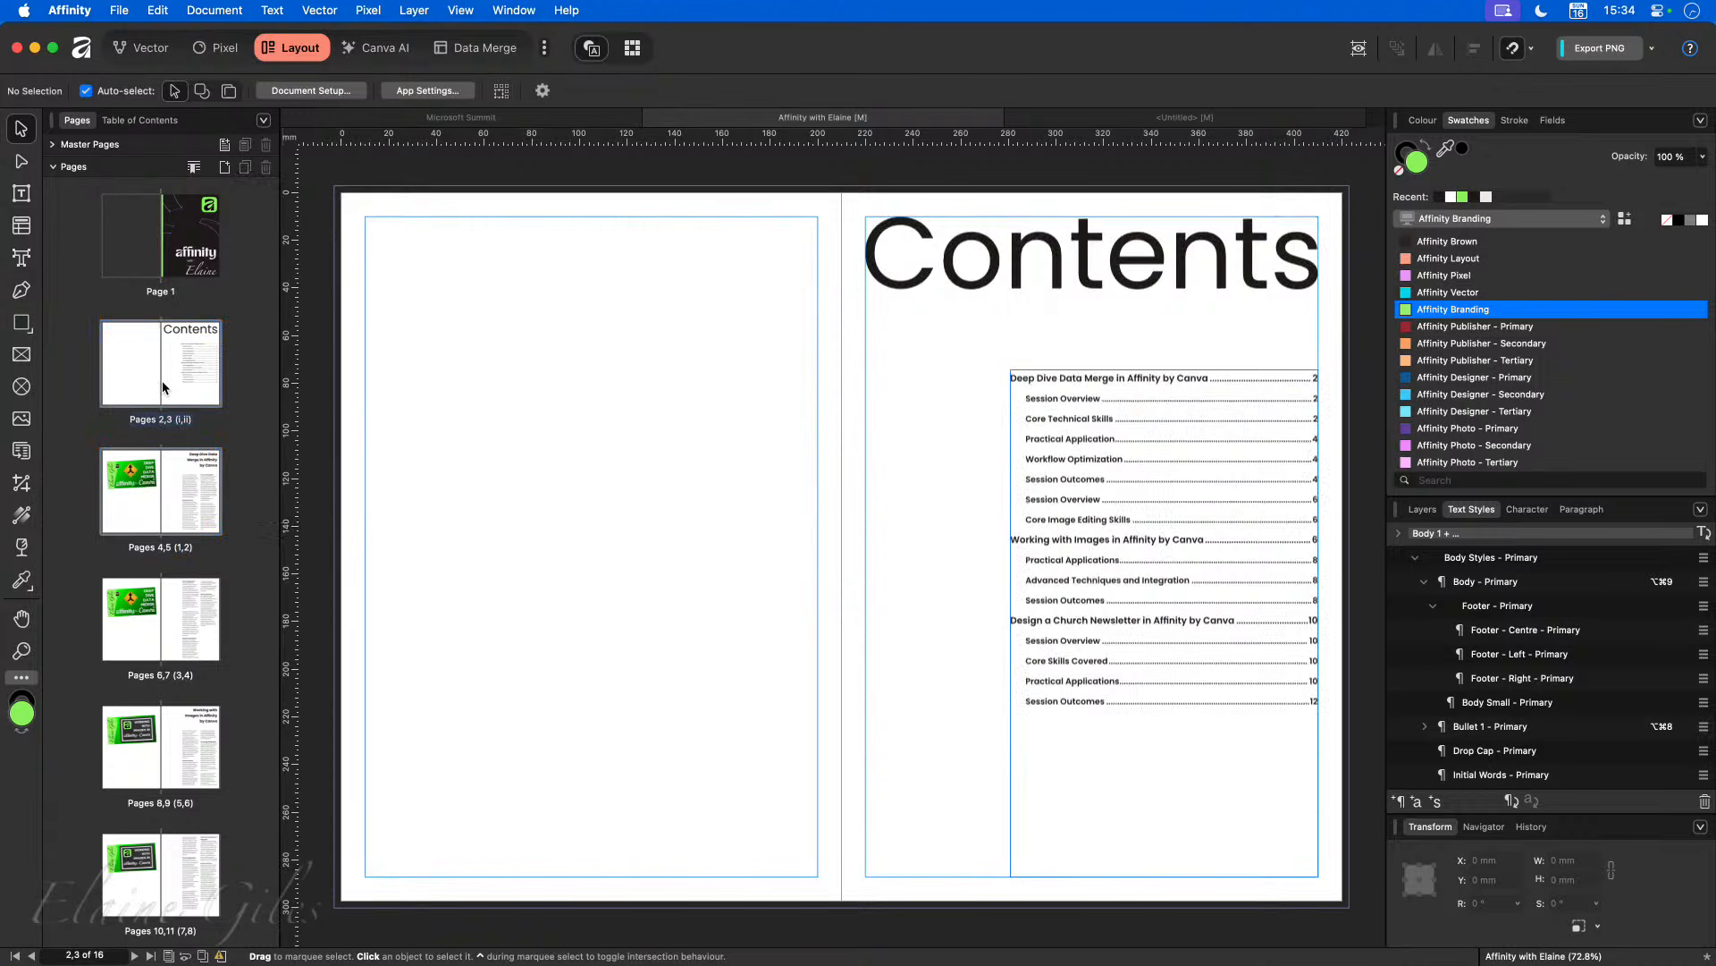
{"action": "left_click", "coordinate": [159, 484]}
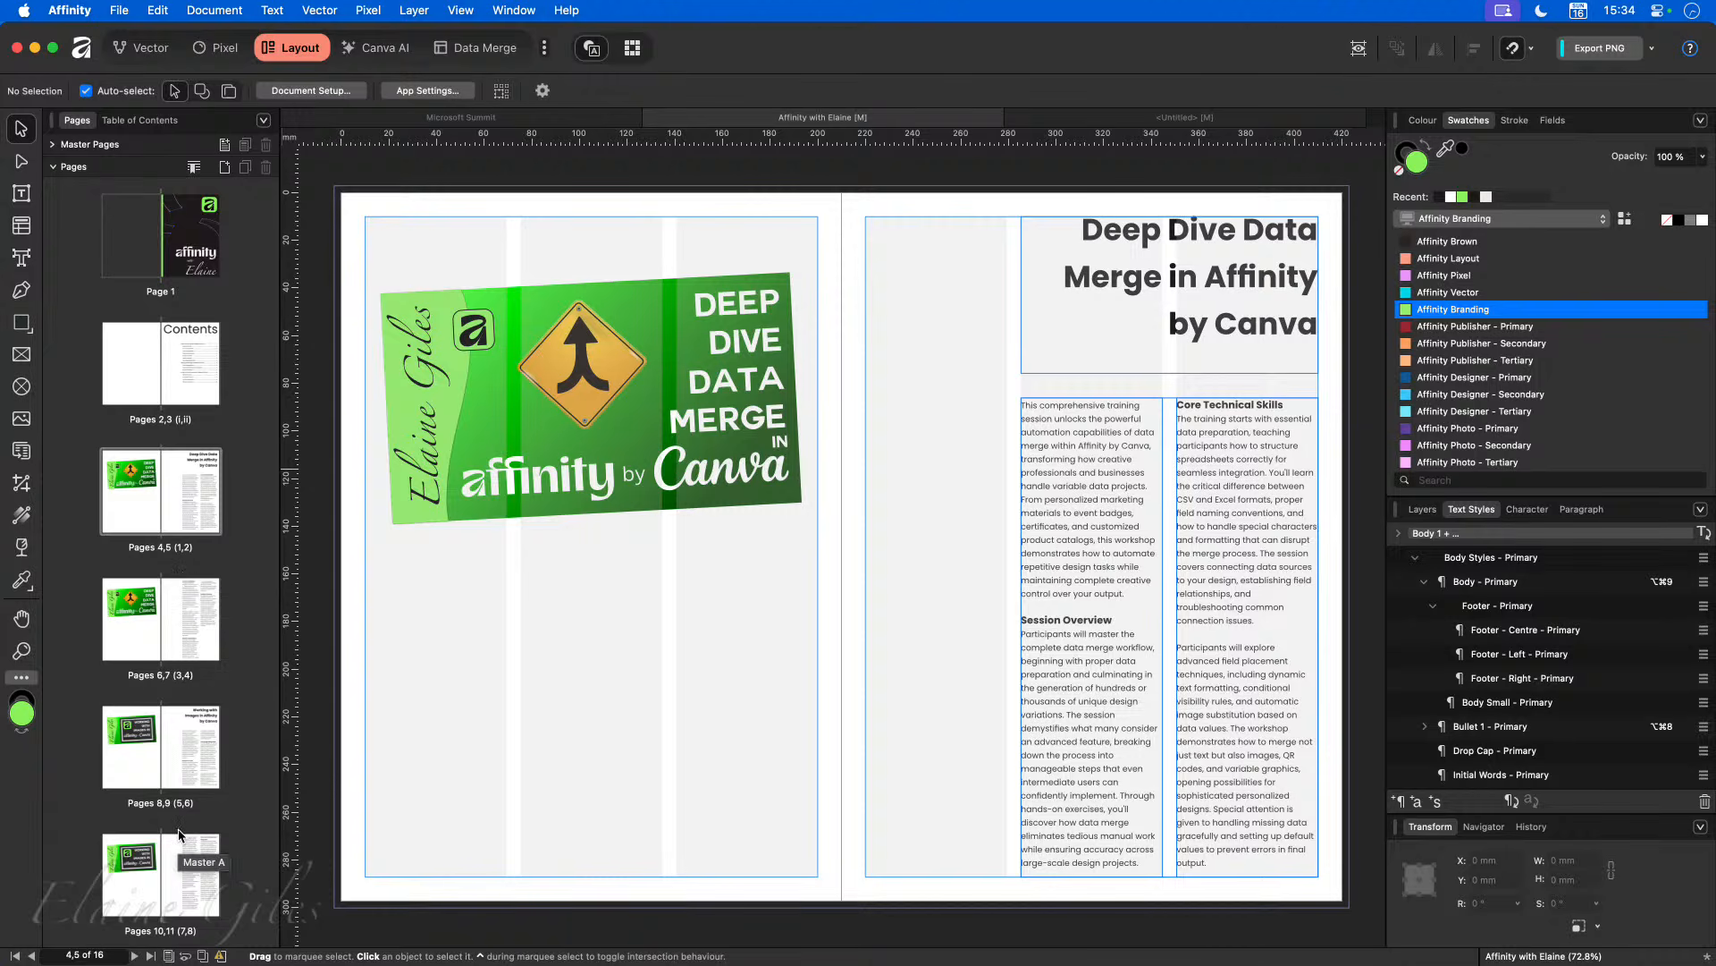
{"action": "scroll", "coordinate": [198, 796], "scroll_direction": "down", "scroll_amount": 3}
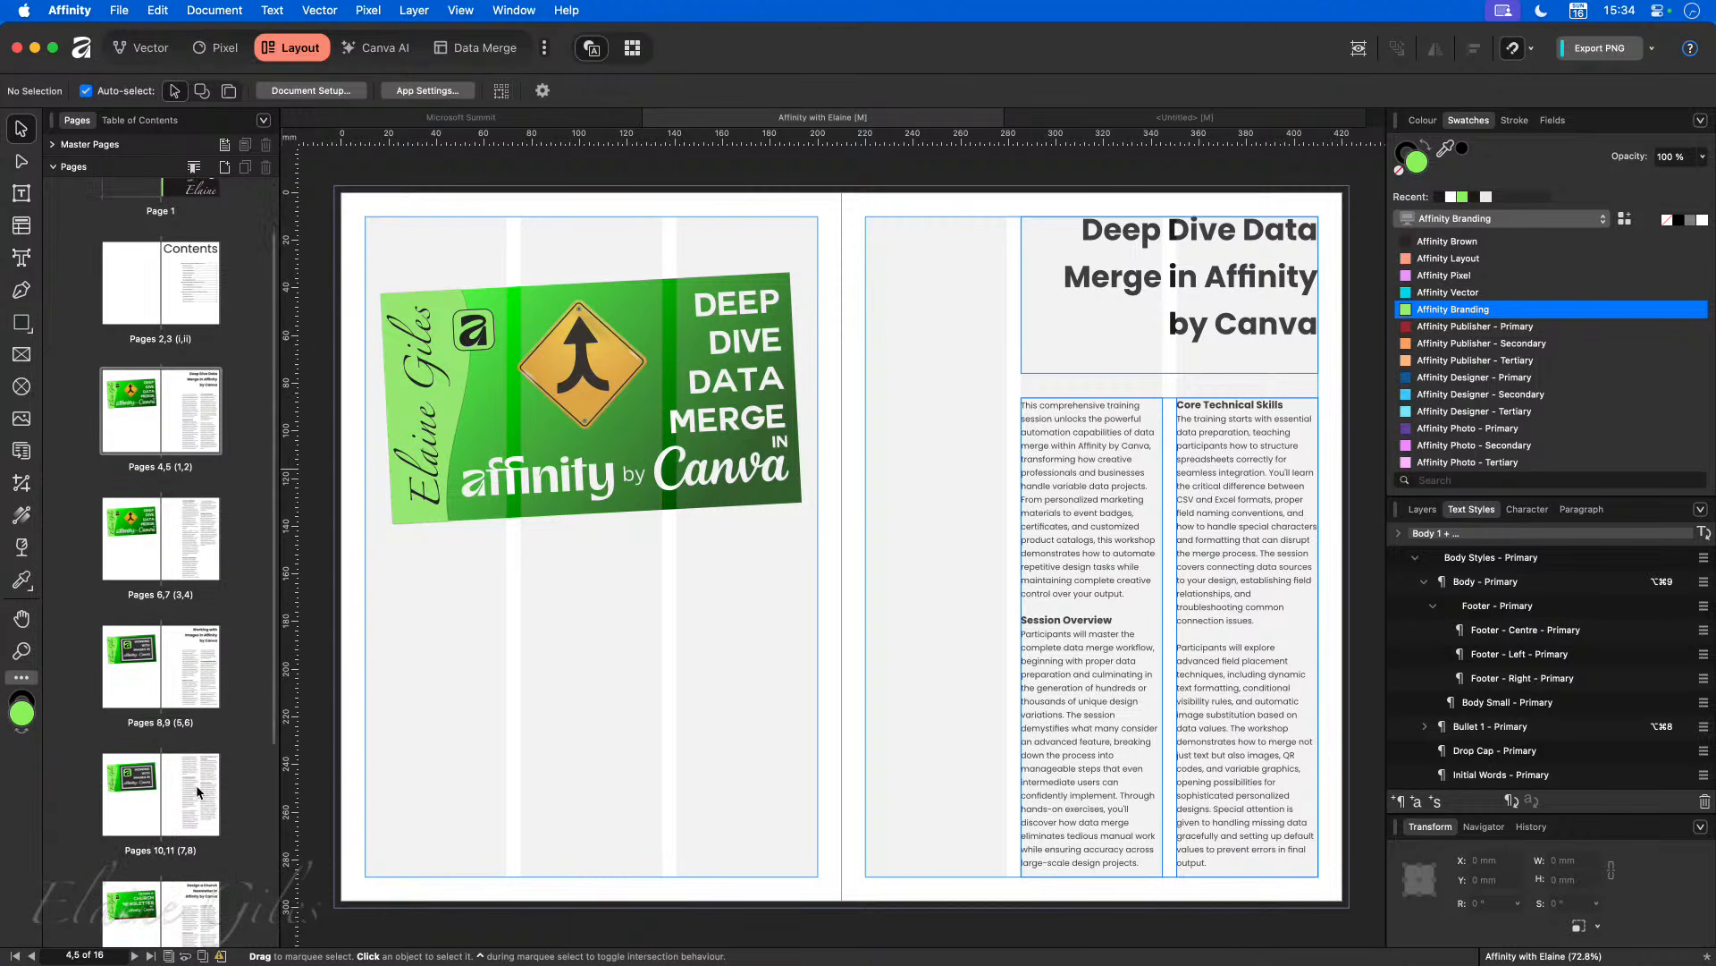
{"action": "scroll", "coordinate": [198, 791], "scroll_direction": "down", "scroll_amount": 3}
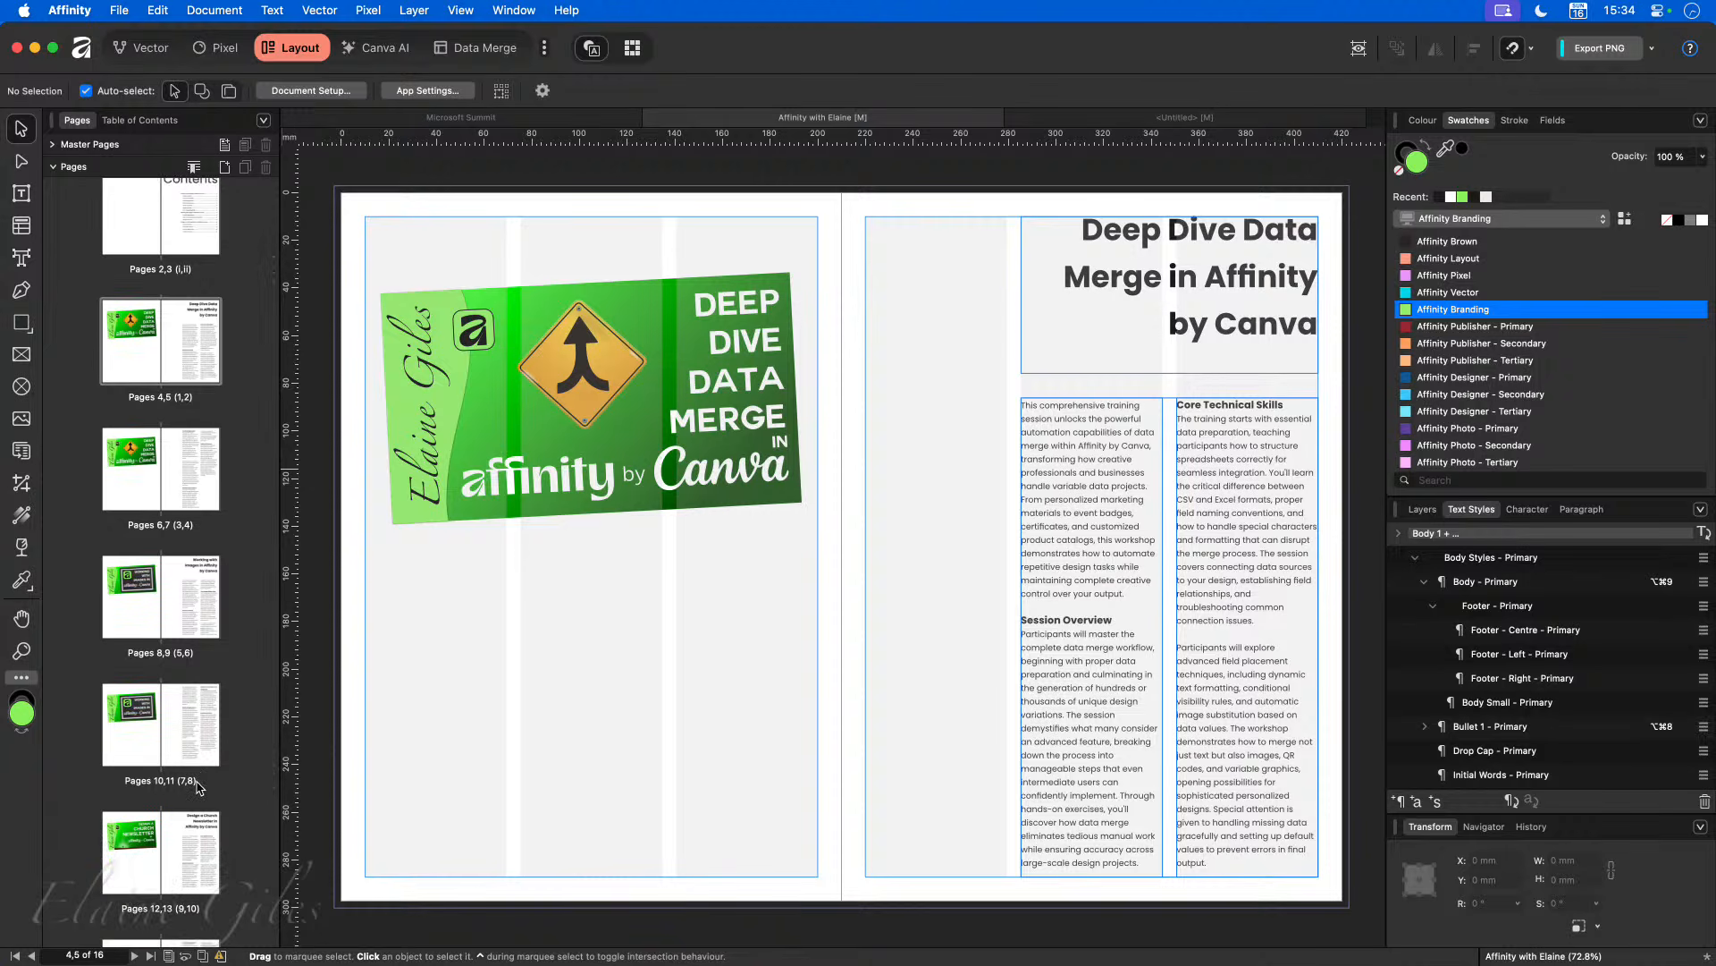
{"action": "scroll", "coordinate": [197, 791], "scroll_direction": "down", "scroll_amount": 3}
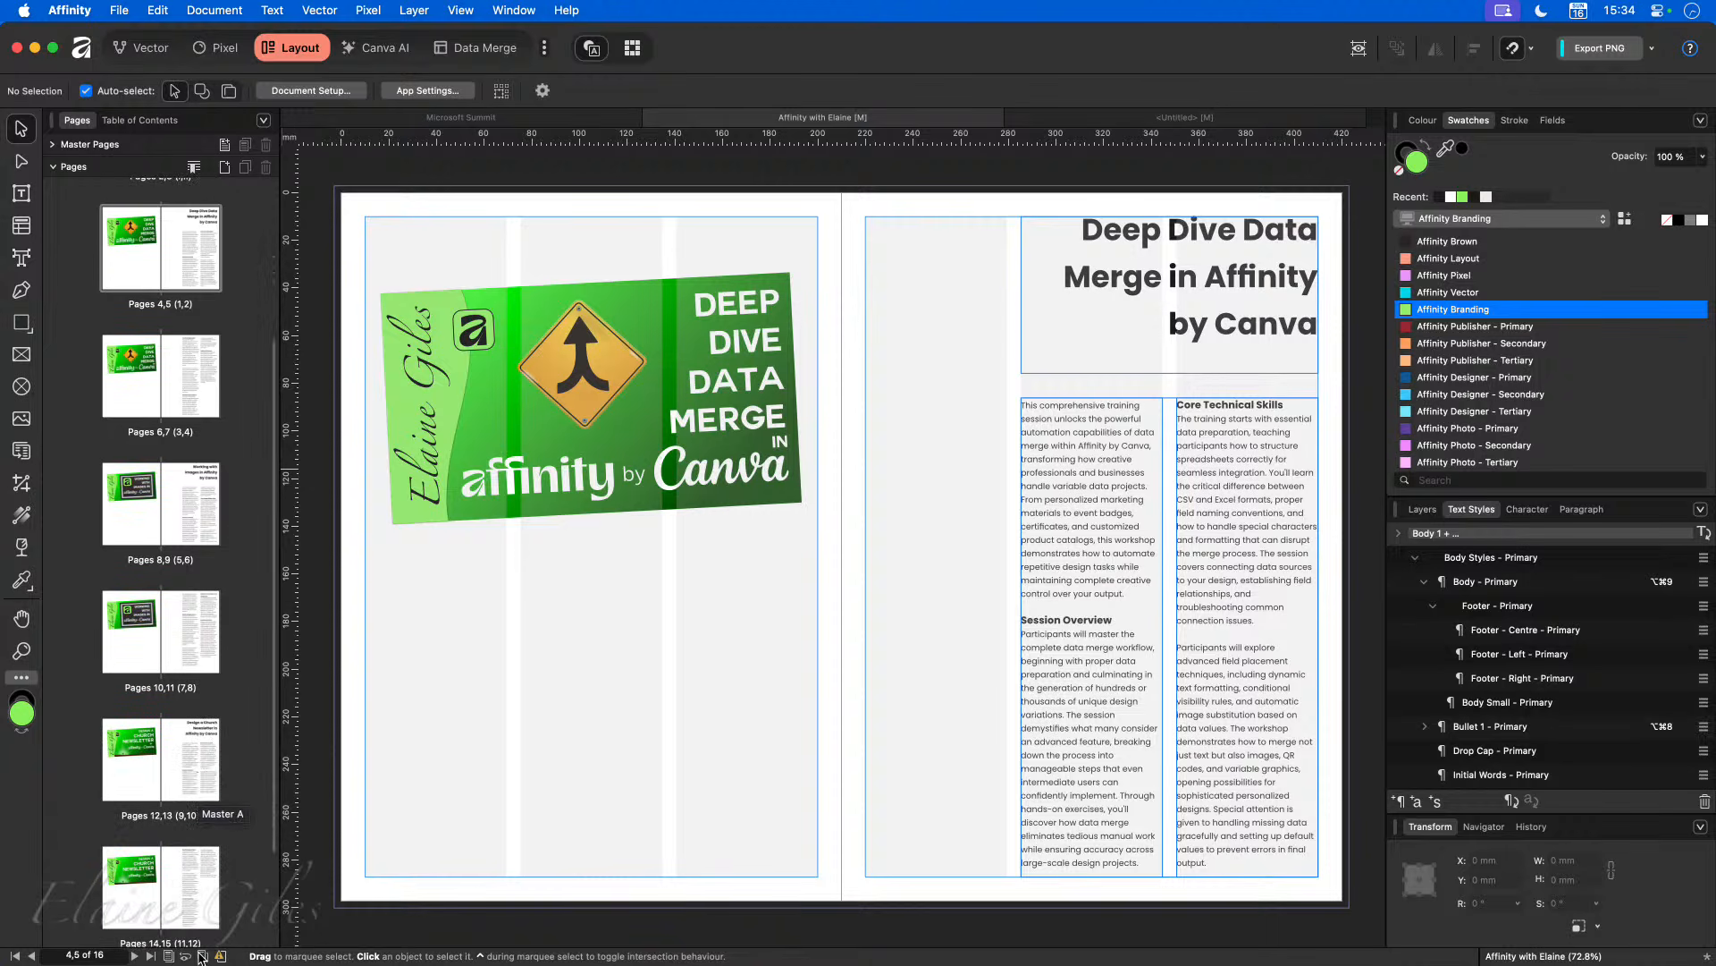
{"action": "scroll", "coordinate": [199, 921], "scroll_direction": "up", "scroll_amount": 6}
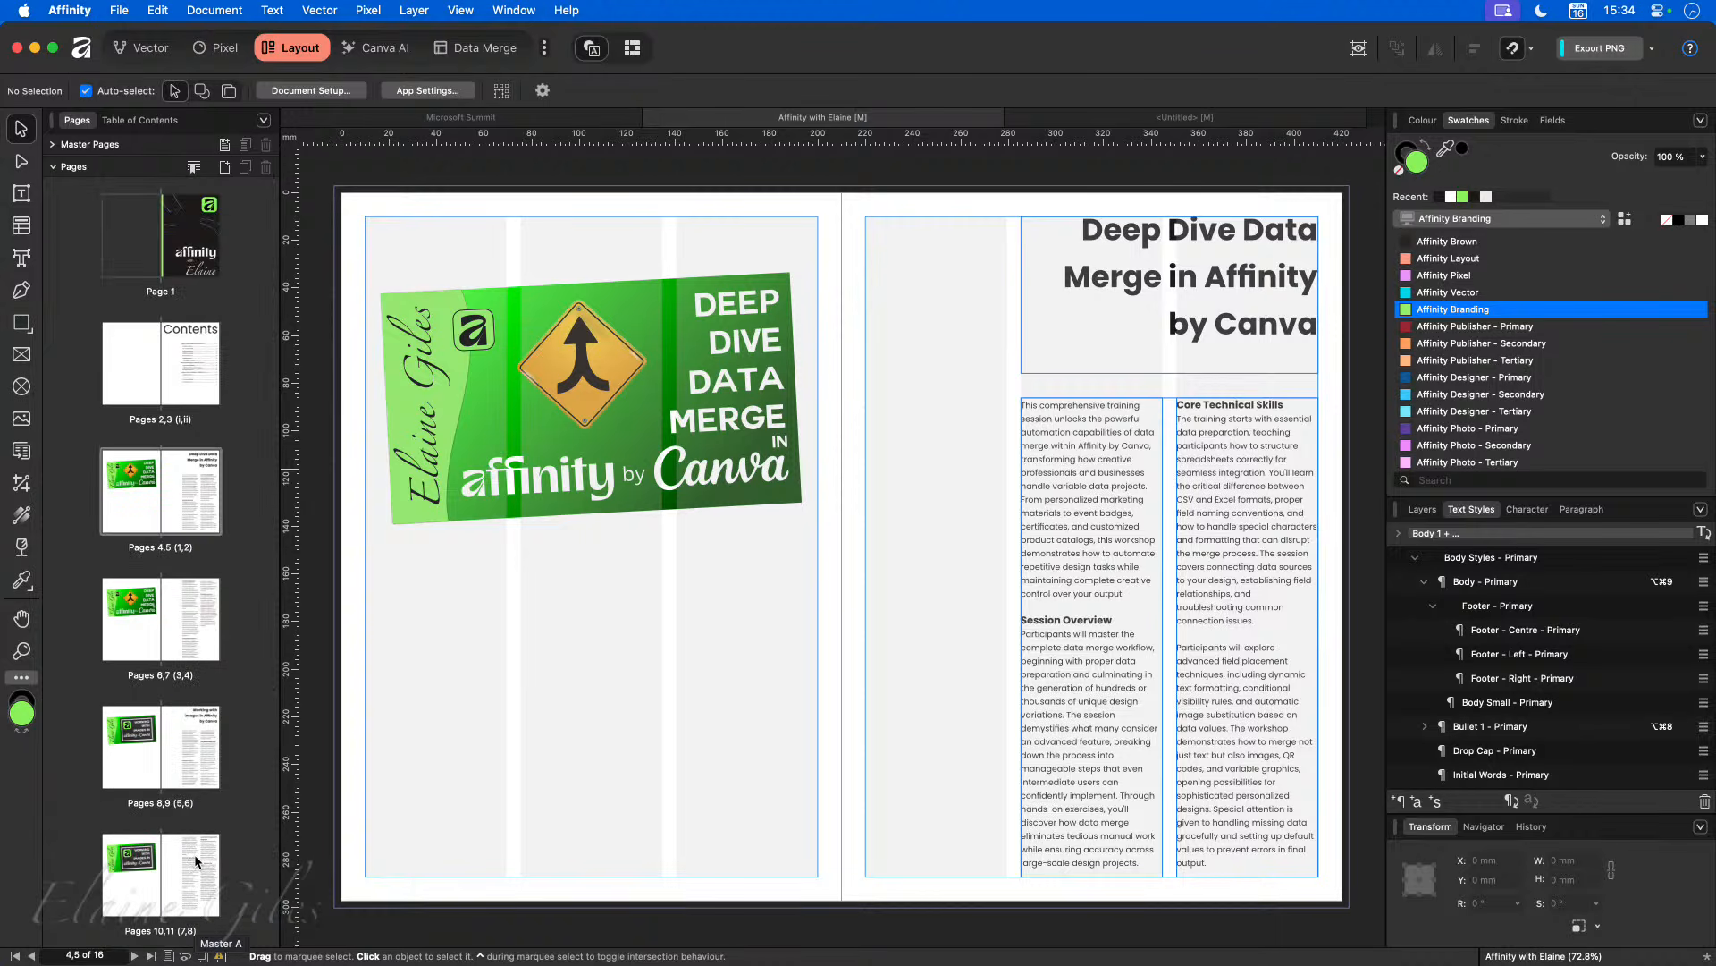
Step: Insert 2 pages based on the Affinity Session master before page 4, with spread wrapping set to Flow Pages
{"action": "left_click", "coordinate": [160, 516]}
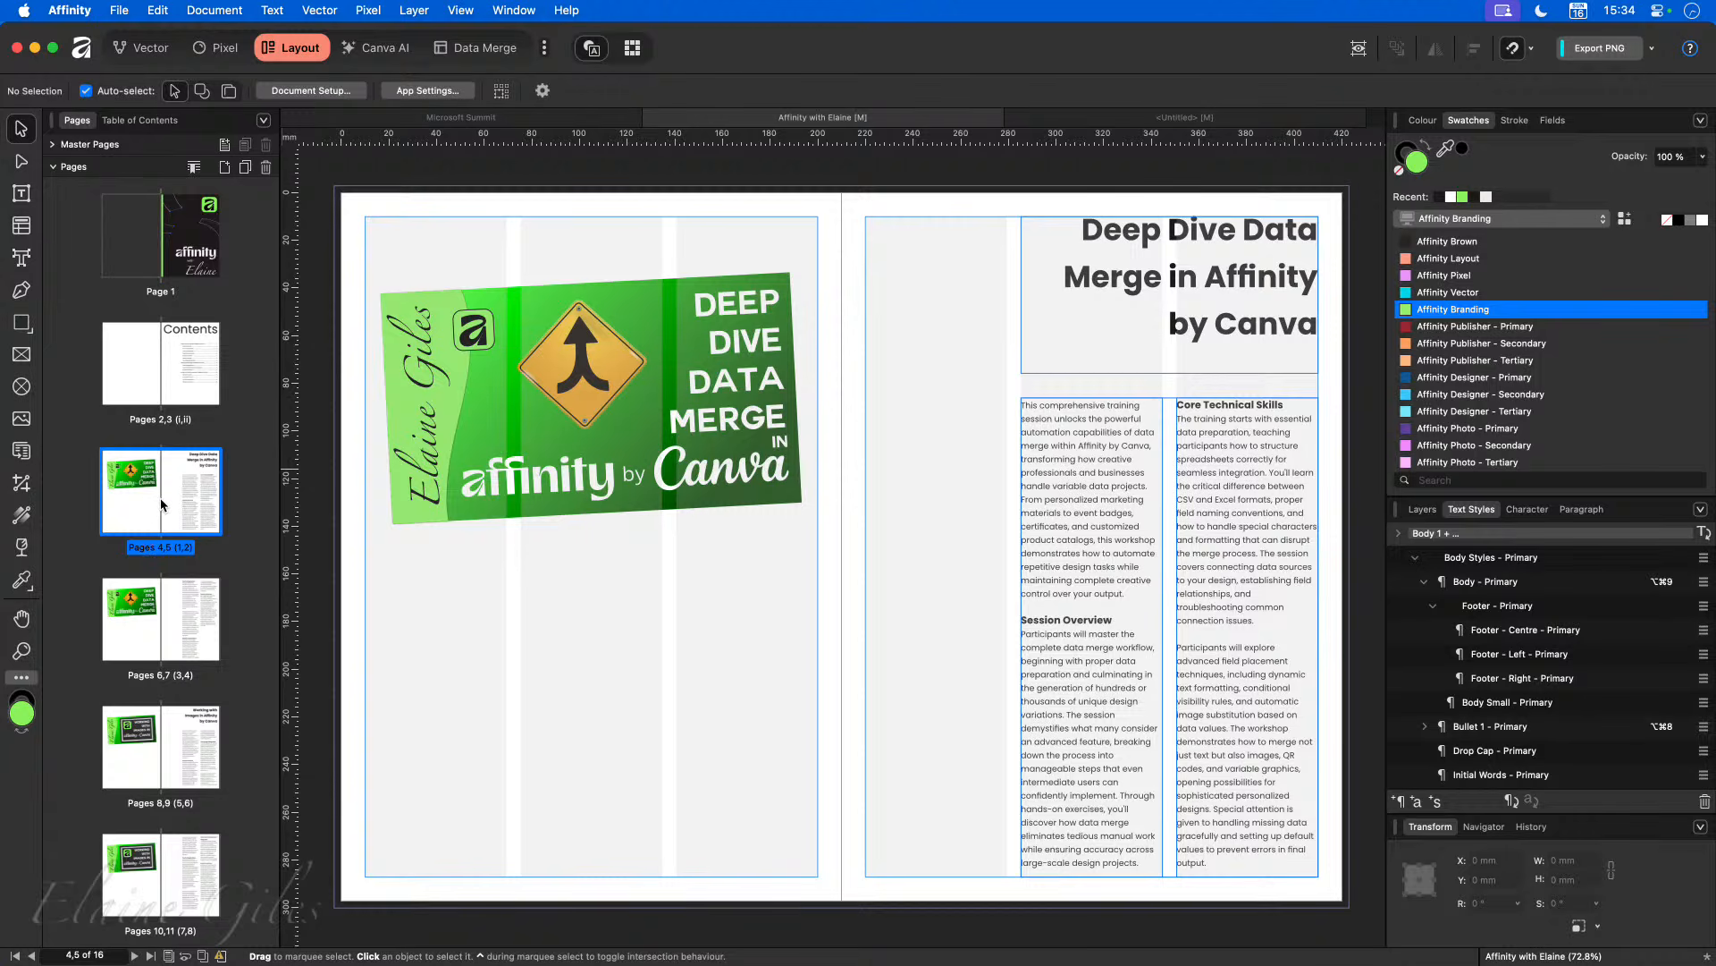
{"action": "left_click", "coordinate": [225, 170]}
{"action": "left_click_drag", "start_coordinate": [906, 225], "coordinate": [732, 577]}
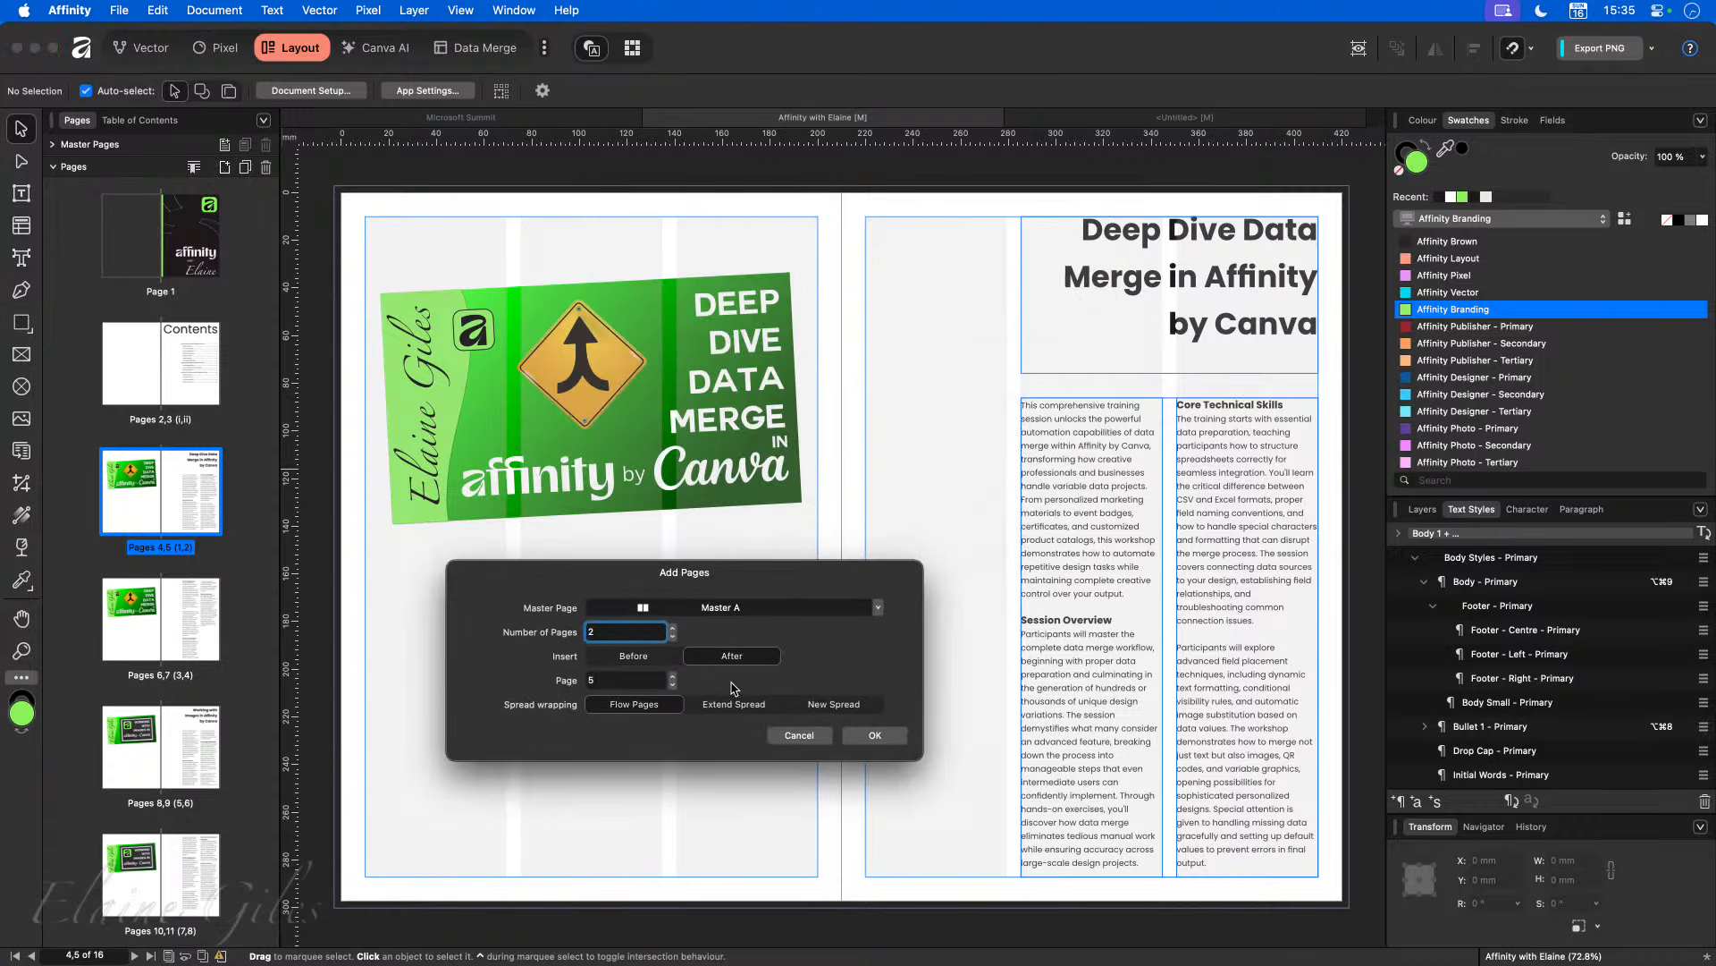
{"action": "left_click", "coordinate": [706, 611]}
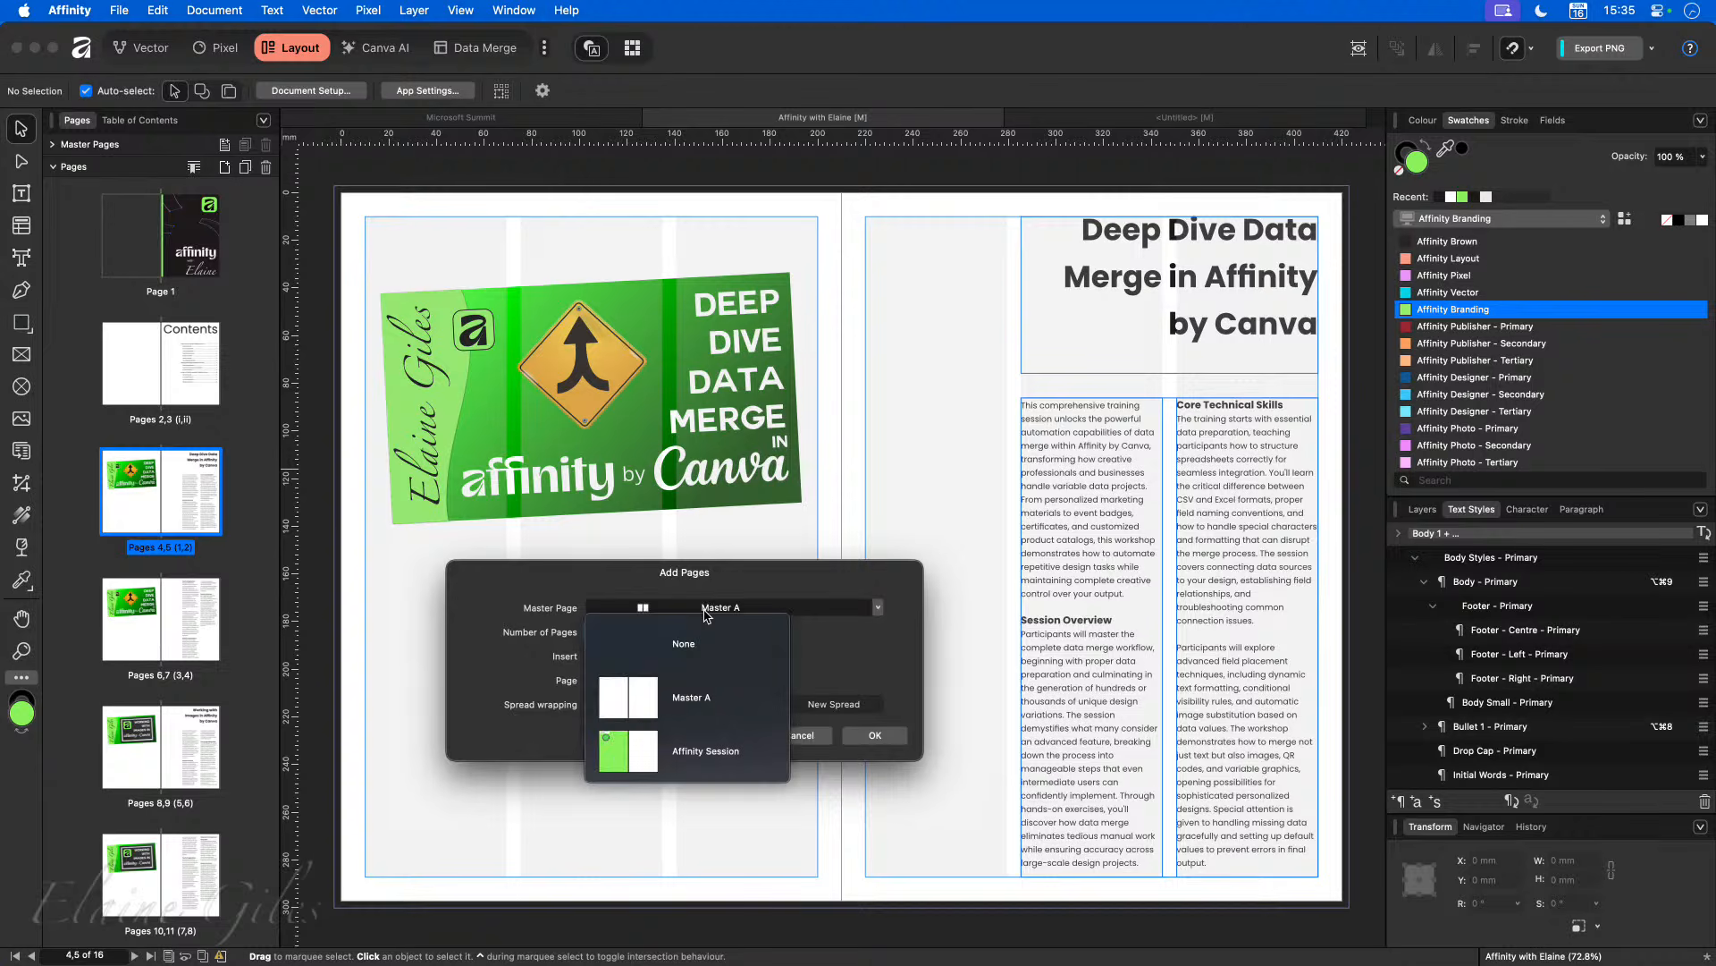
{"action": "left_click", "coordinate": [702, 757]}
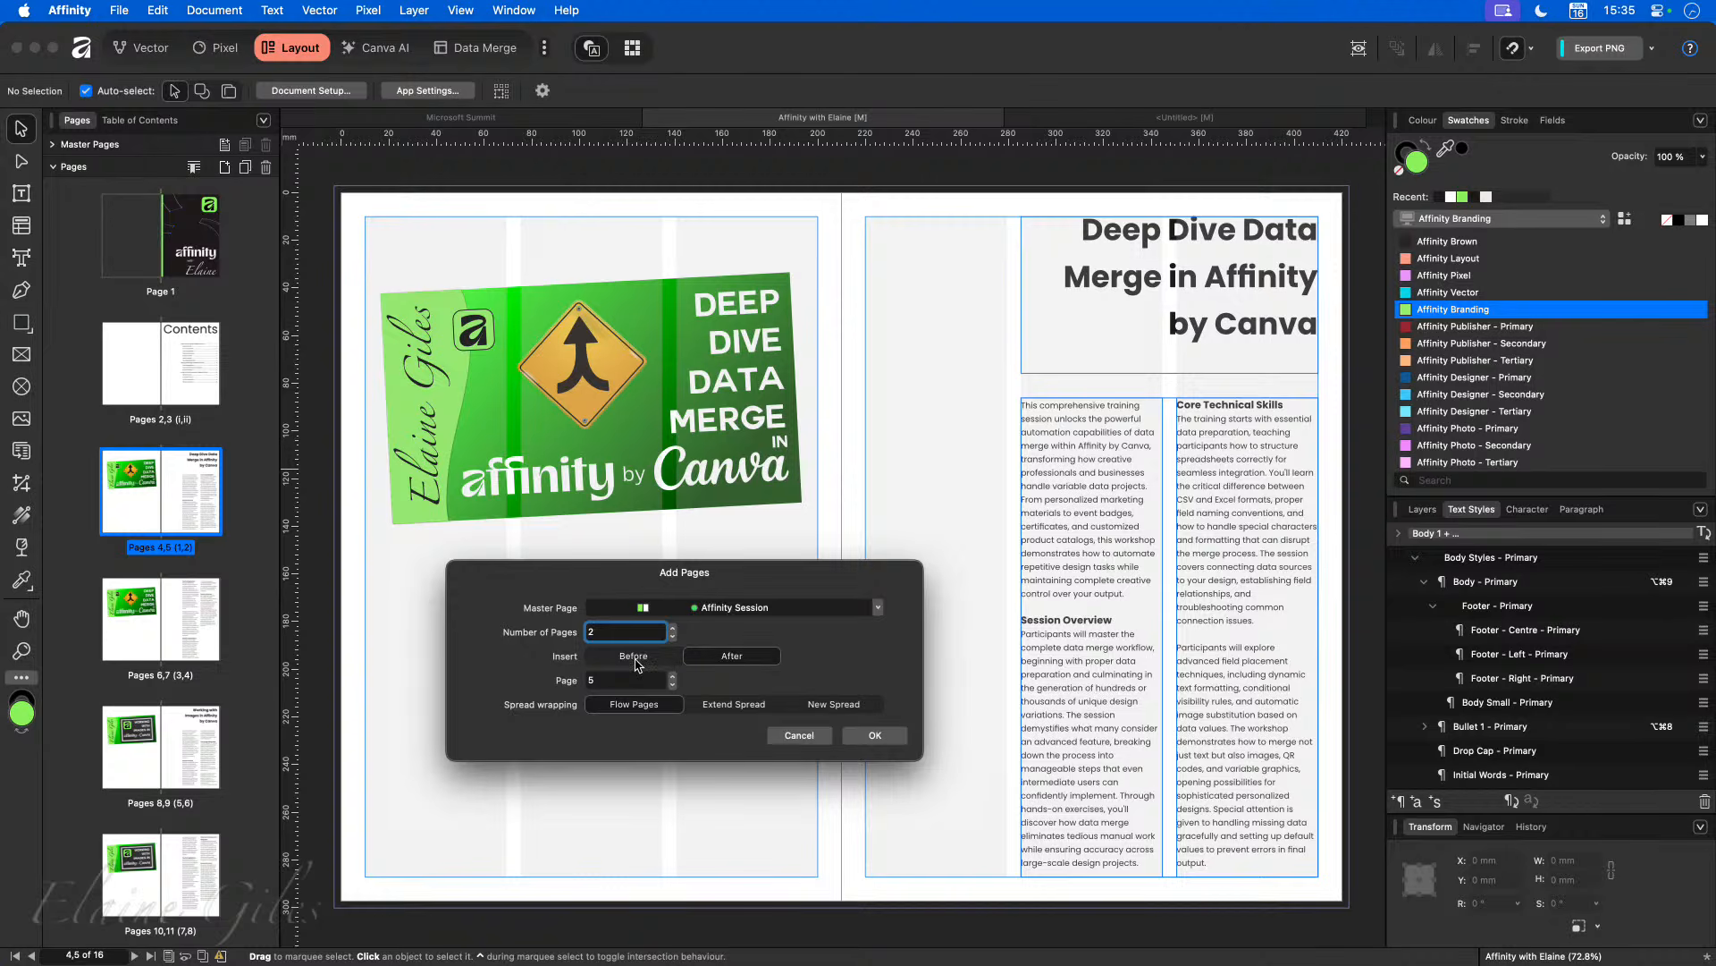
{"action": "left_click", "coordinate": [635, 659]}
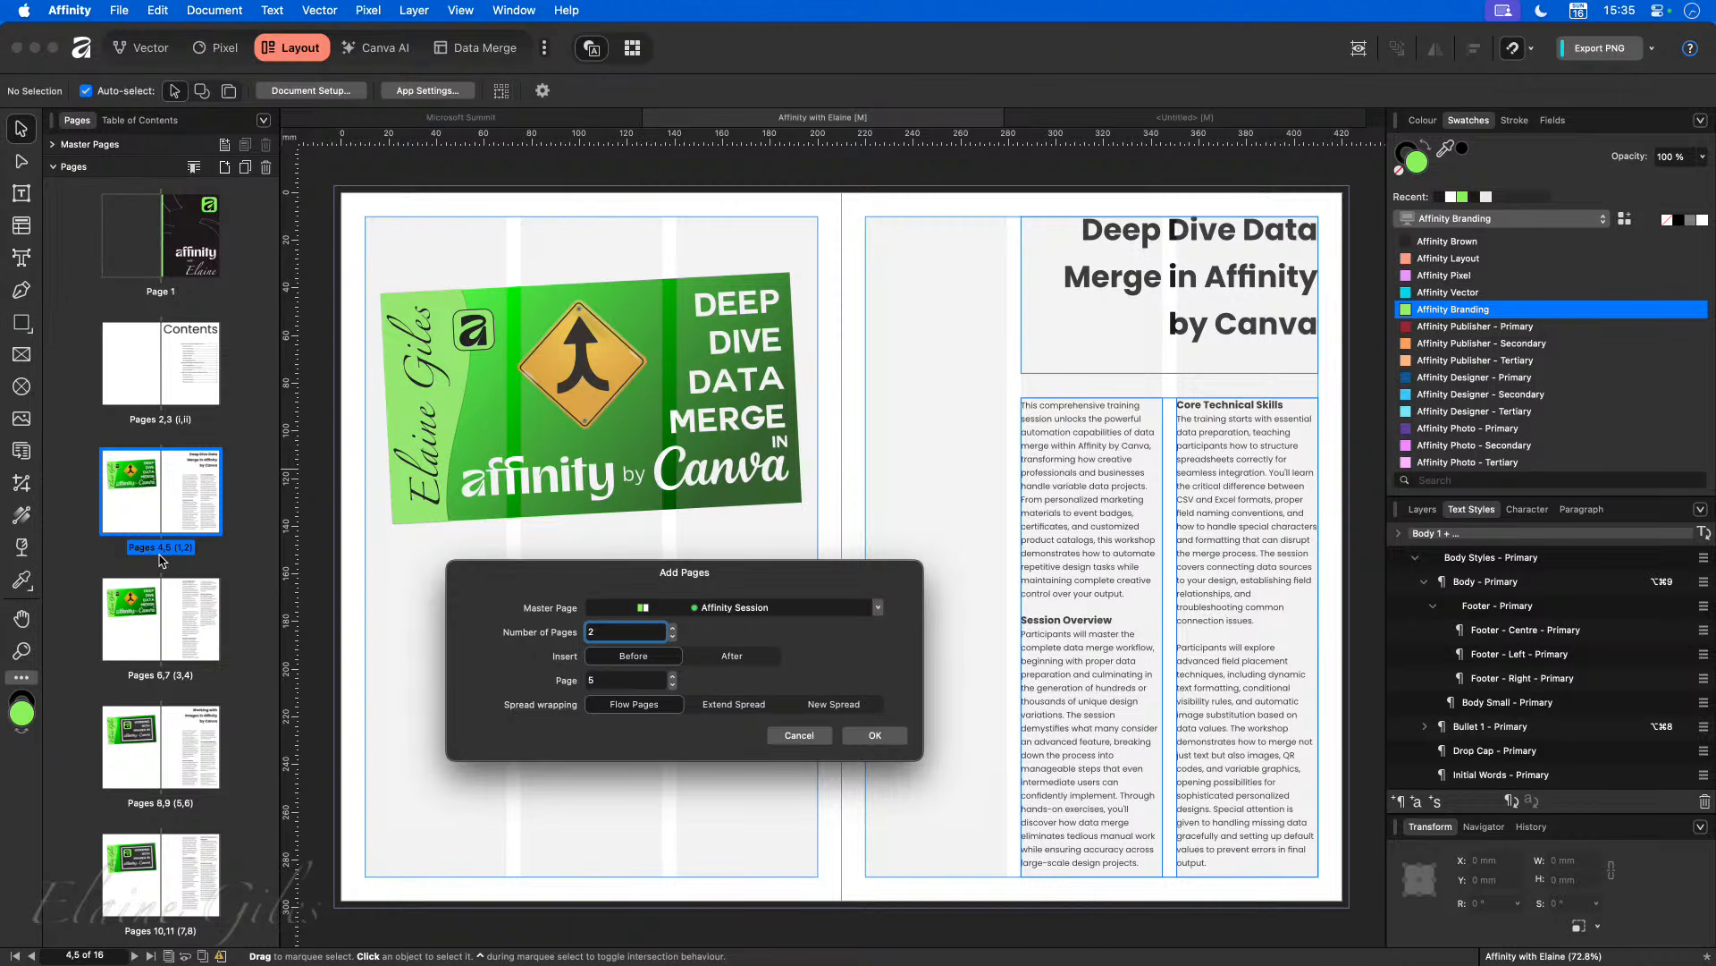
{"action": "left_click", "coordinate": [673, 685]}
{"action": "left_click", "coordinate": [875, 735]}
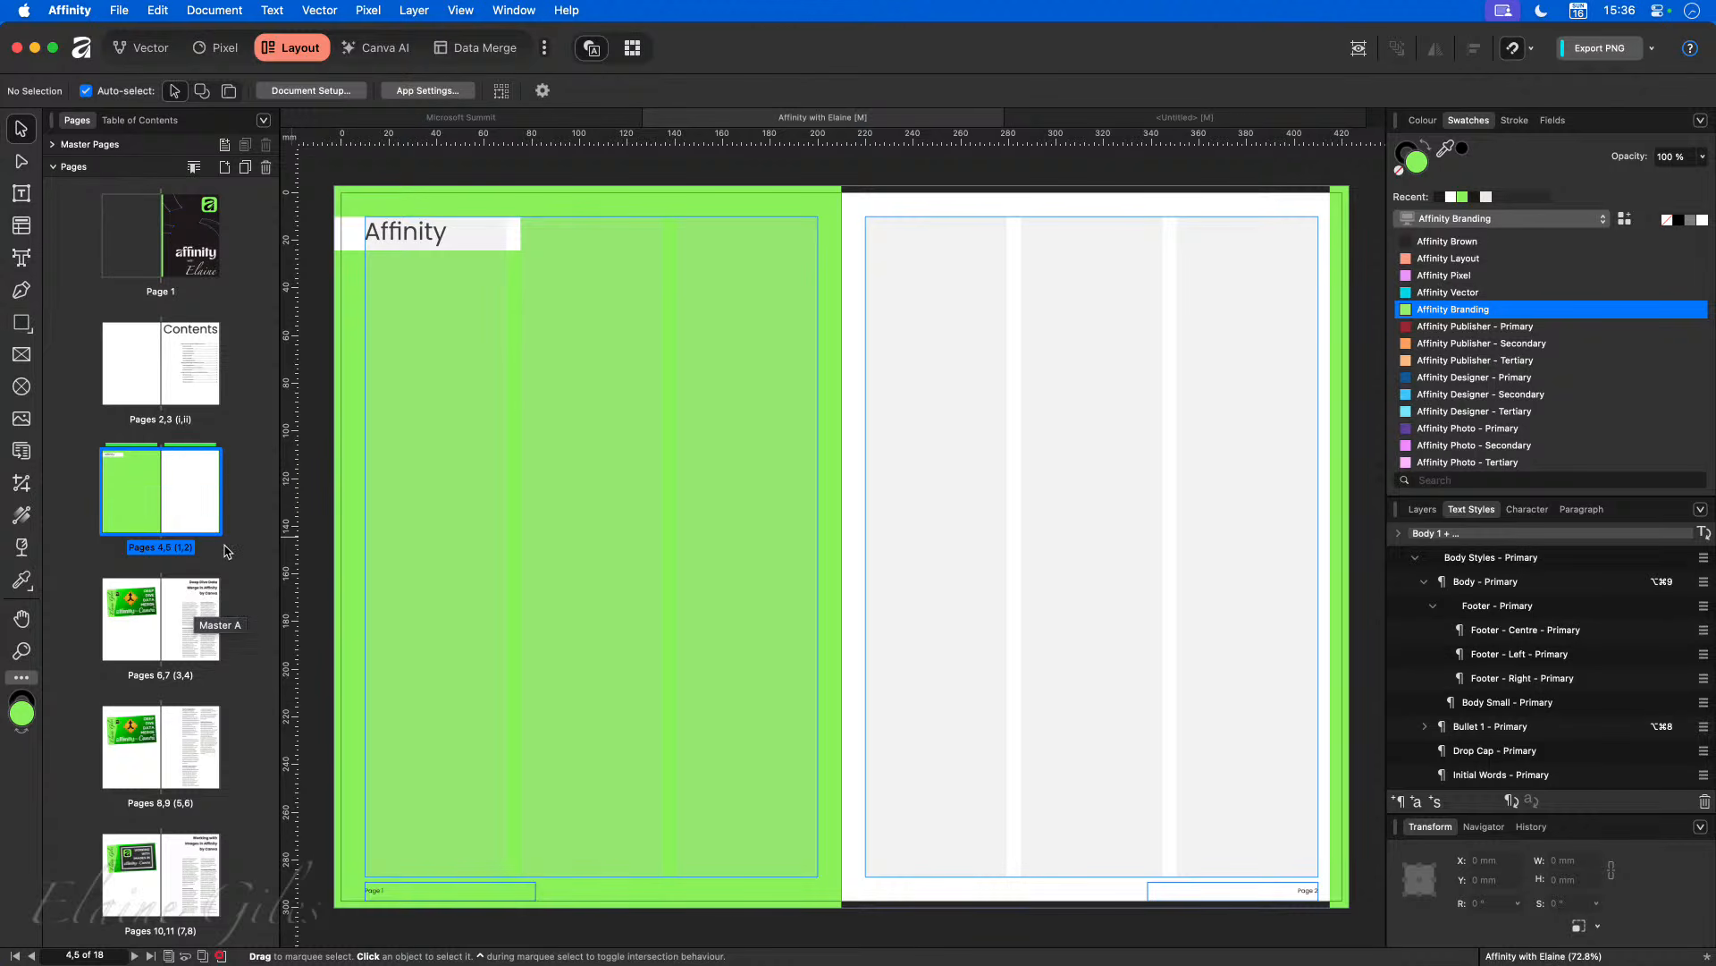
Step: Inspect the locked Affinity label on page 4 up close and expand the Affinity Session master layer
{"action": "left_click", "coordinate": [442, 237]}
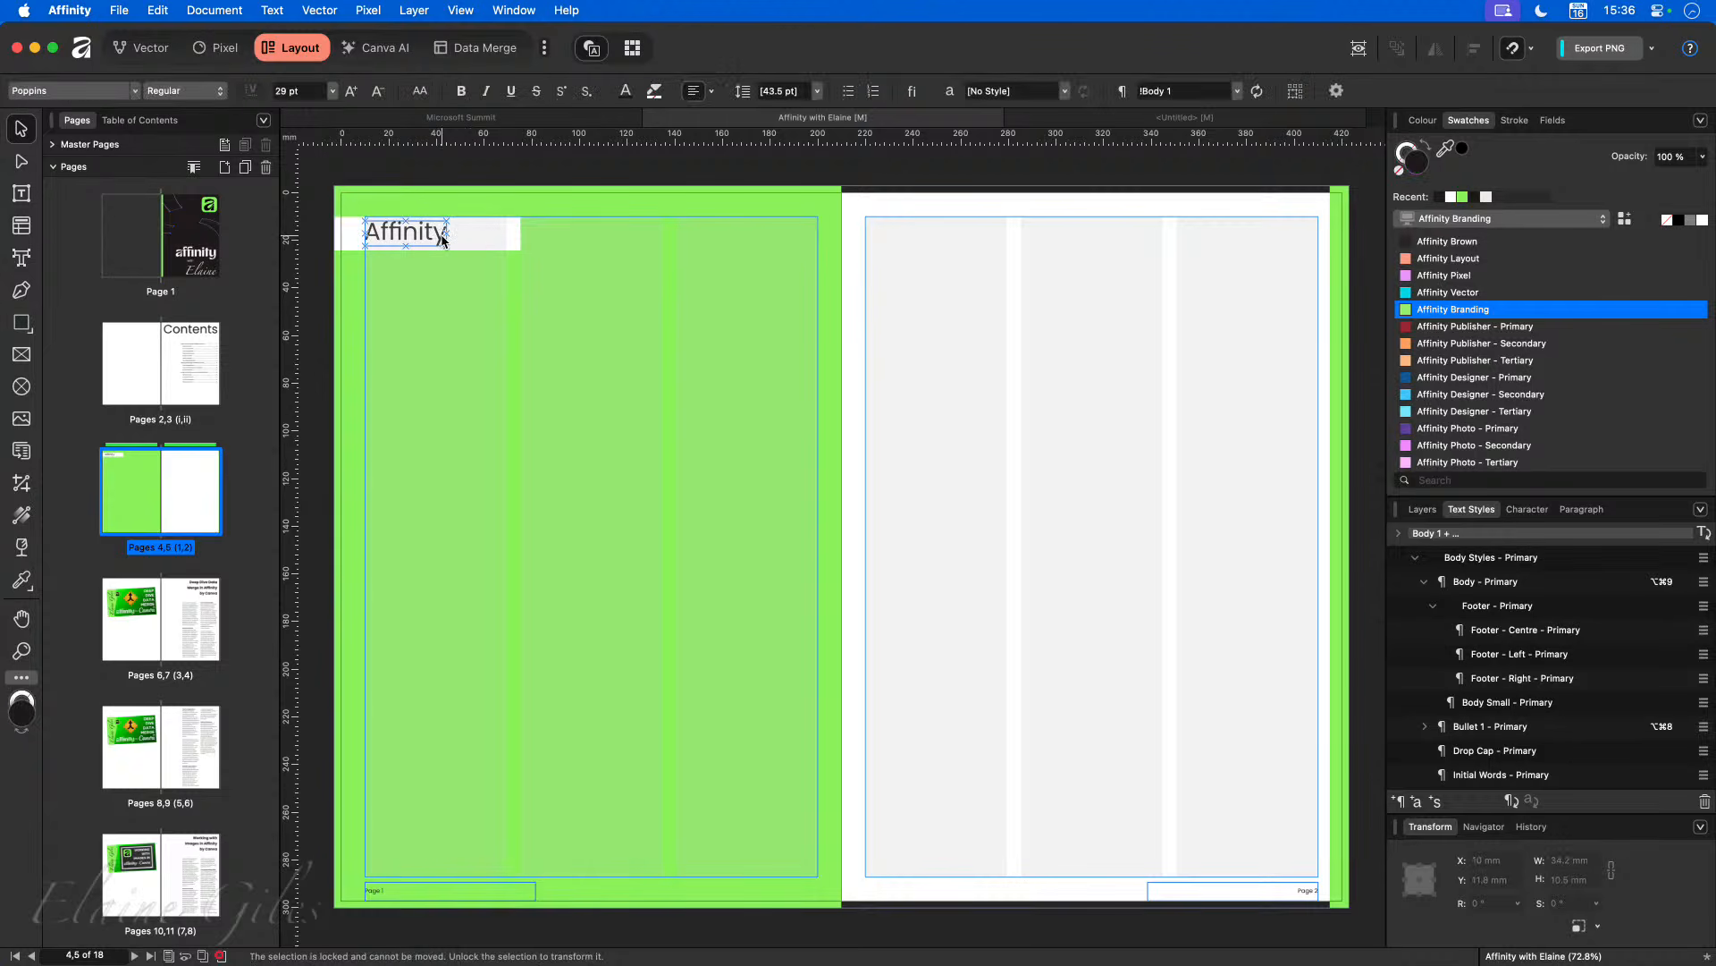
{"action": "scroll", "coordinate": [346, 202], "scroll_direction": "up", "scroll_amount": 3}
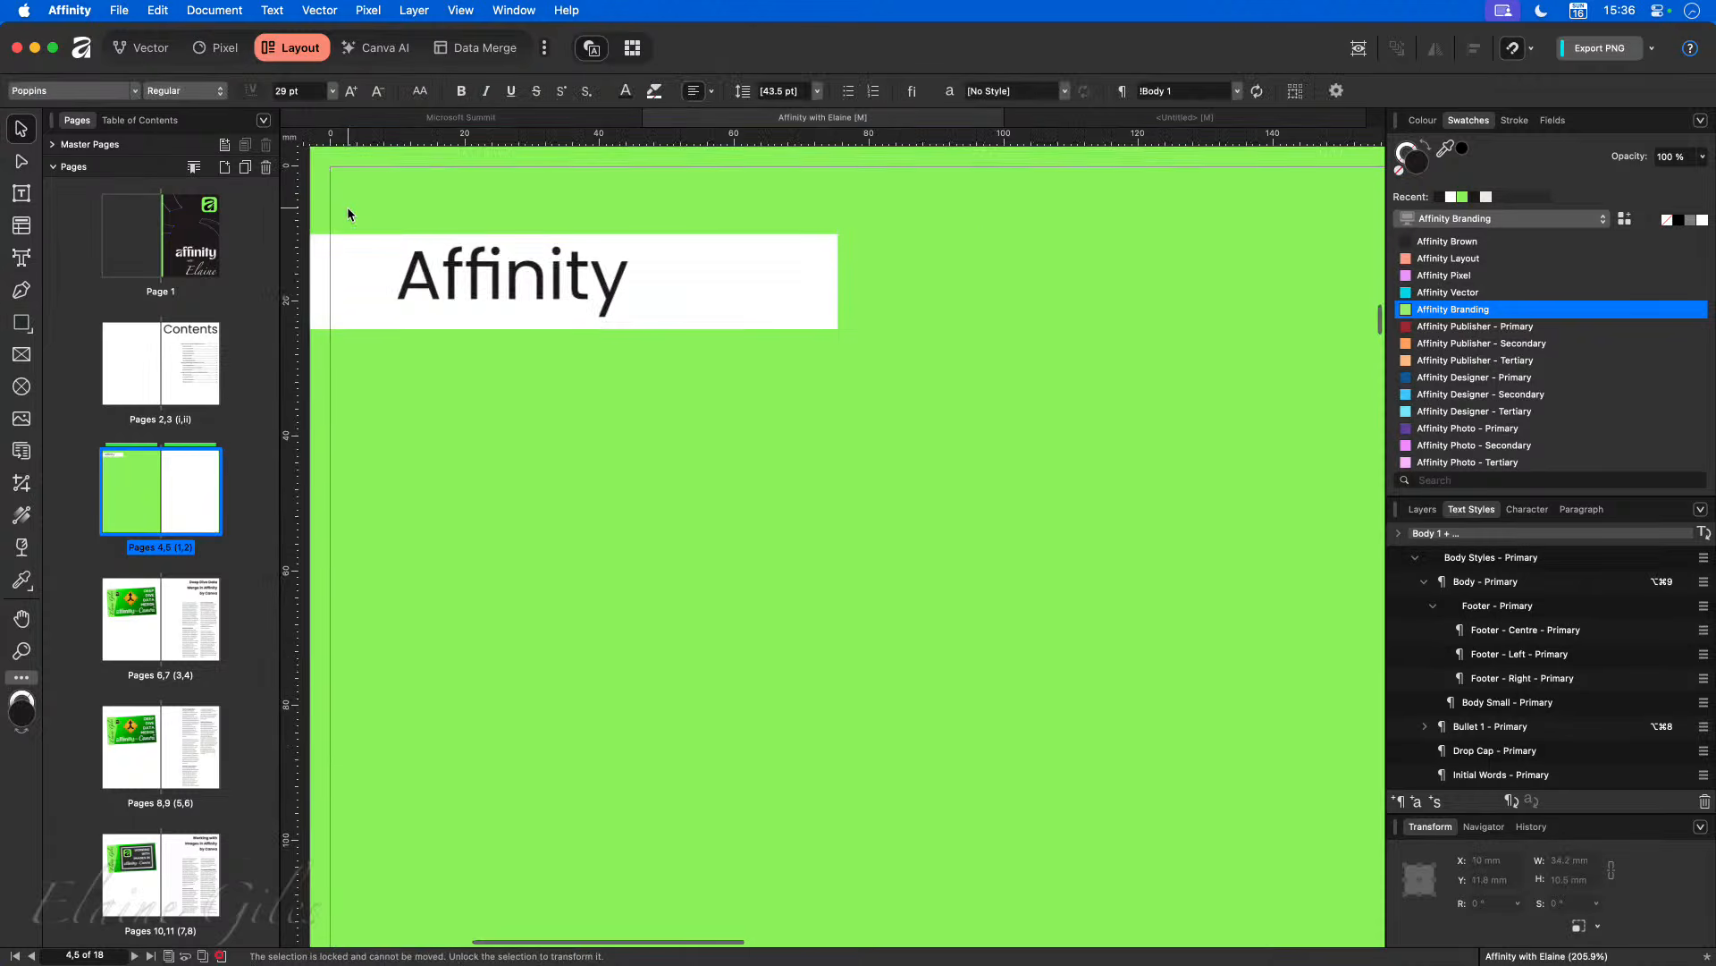
{"action": "scroll", "coordinate": [347, 213], "scroll_direction": "up", "scroll_amount": 2}
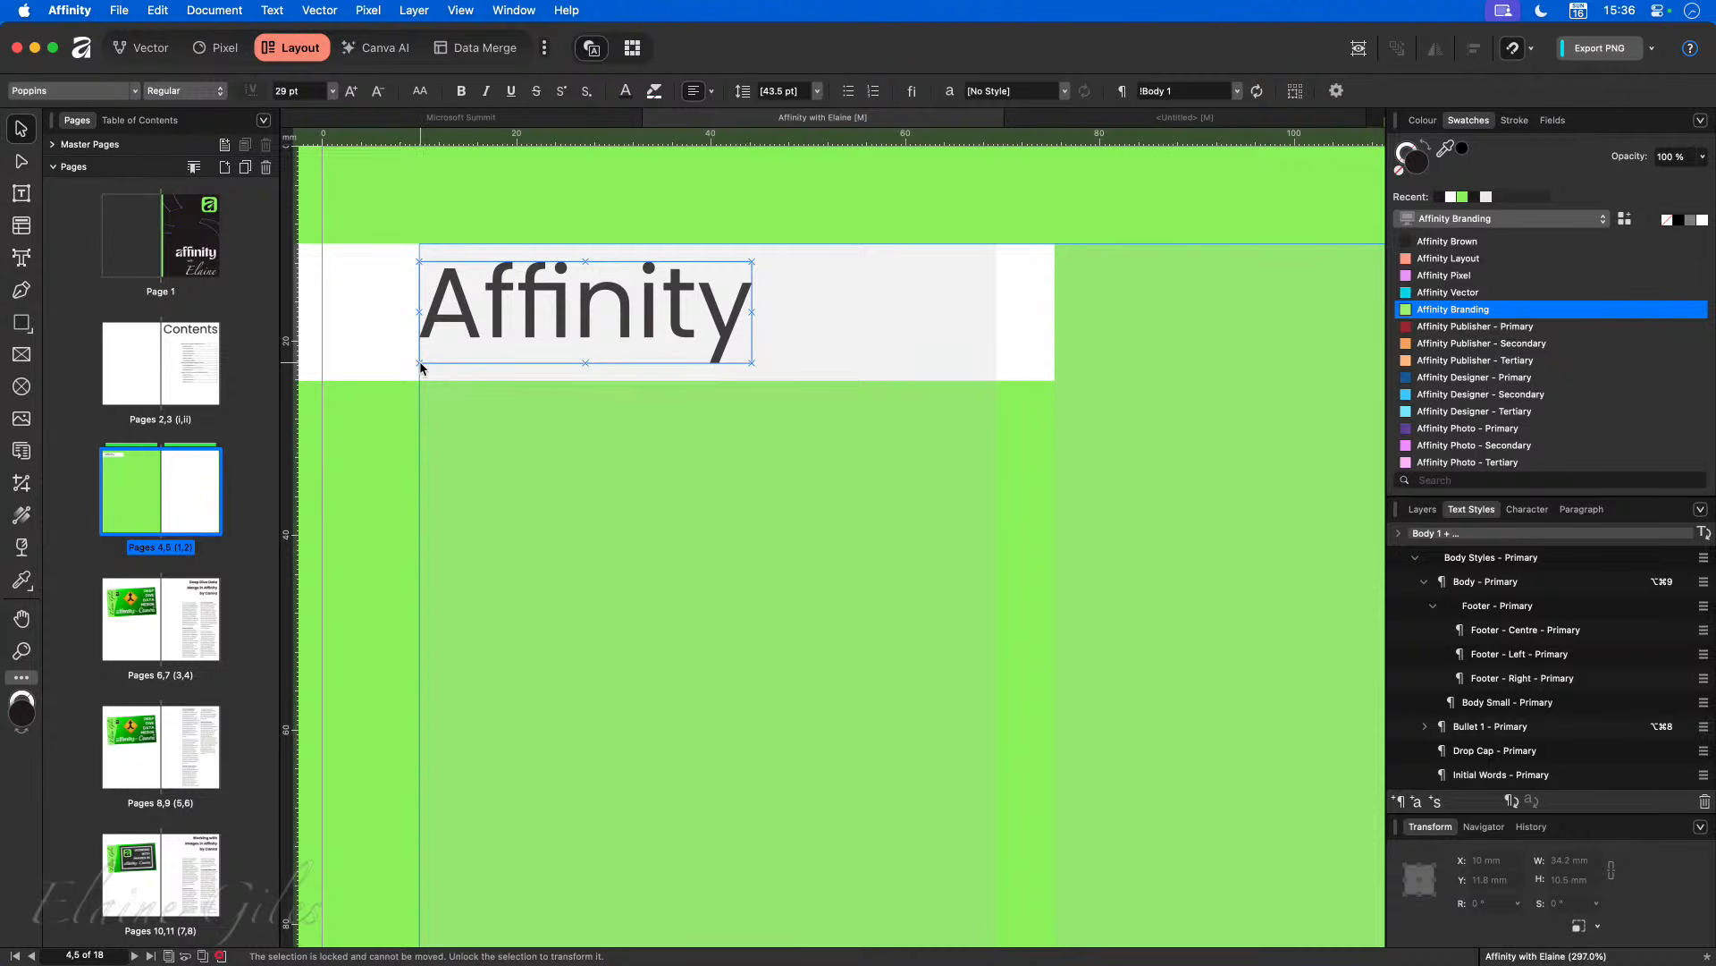
{"action": "left_click", "coordinate": [1422, 511]}
{"action": "left_click", "coordinate": [1394, 577]}
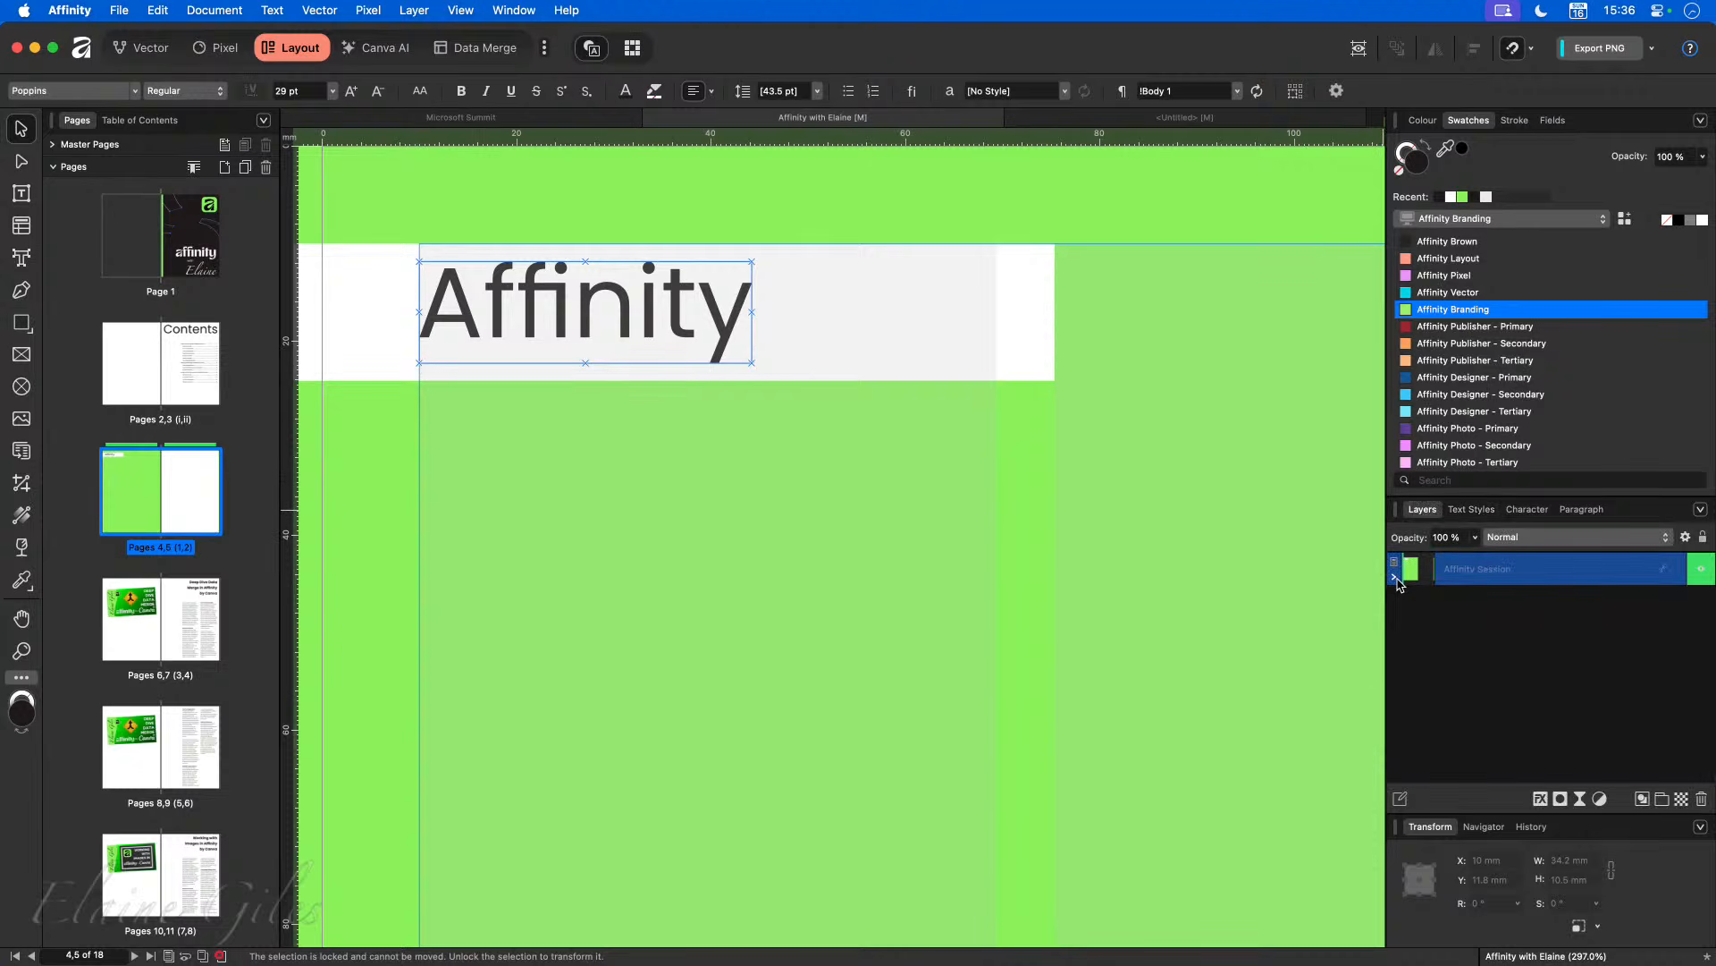
{"action": "left_click", "coordinate": [1546, 572]}
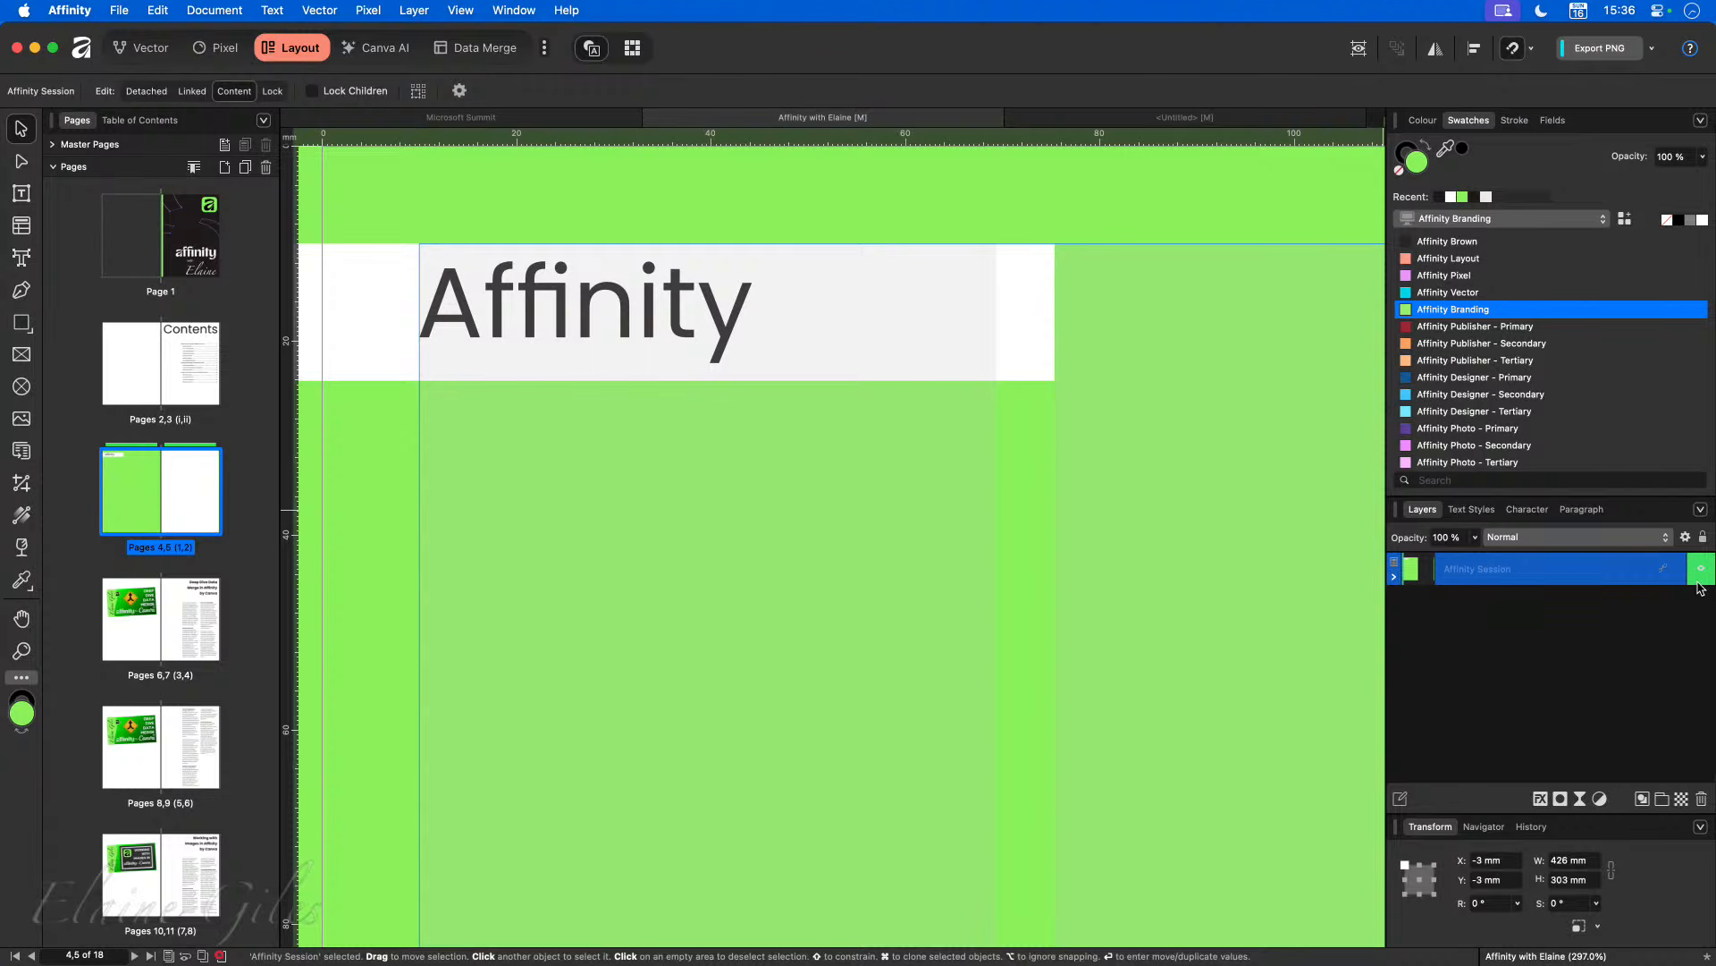
{"action": "left_click", "coordinate": [1395, 577]}
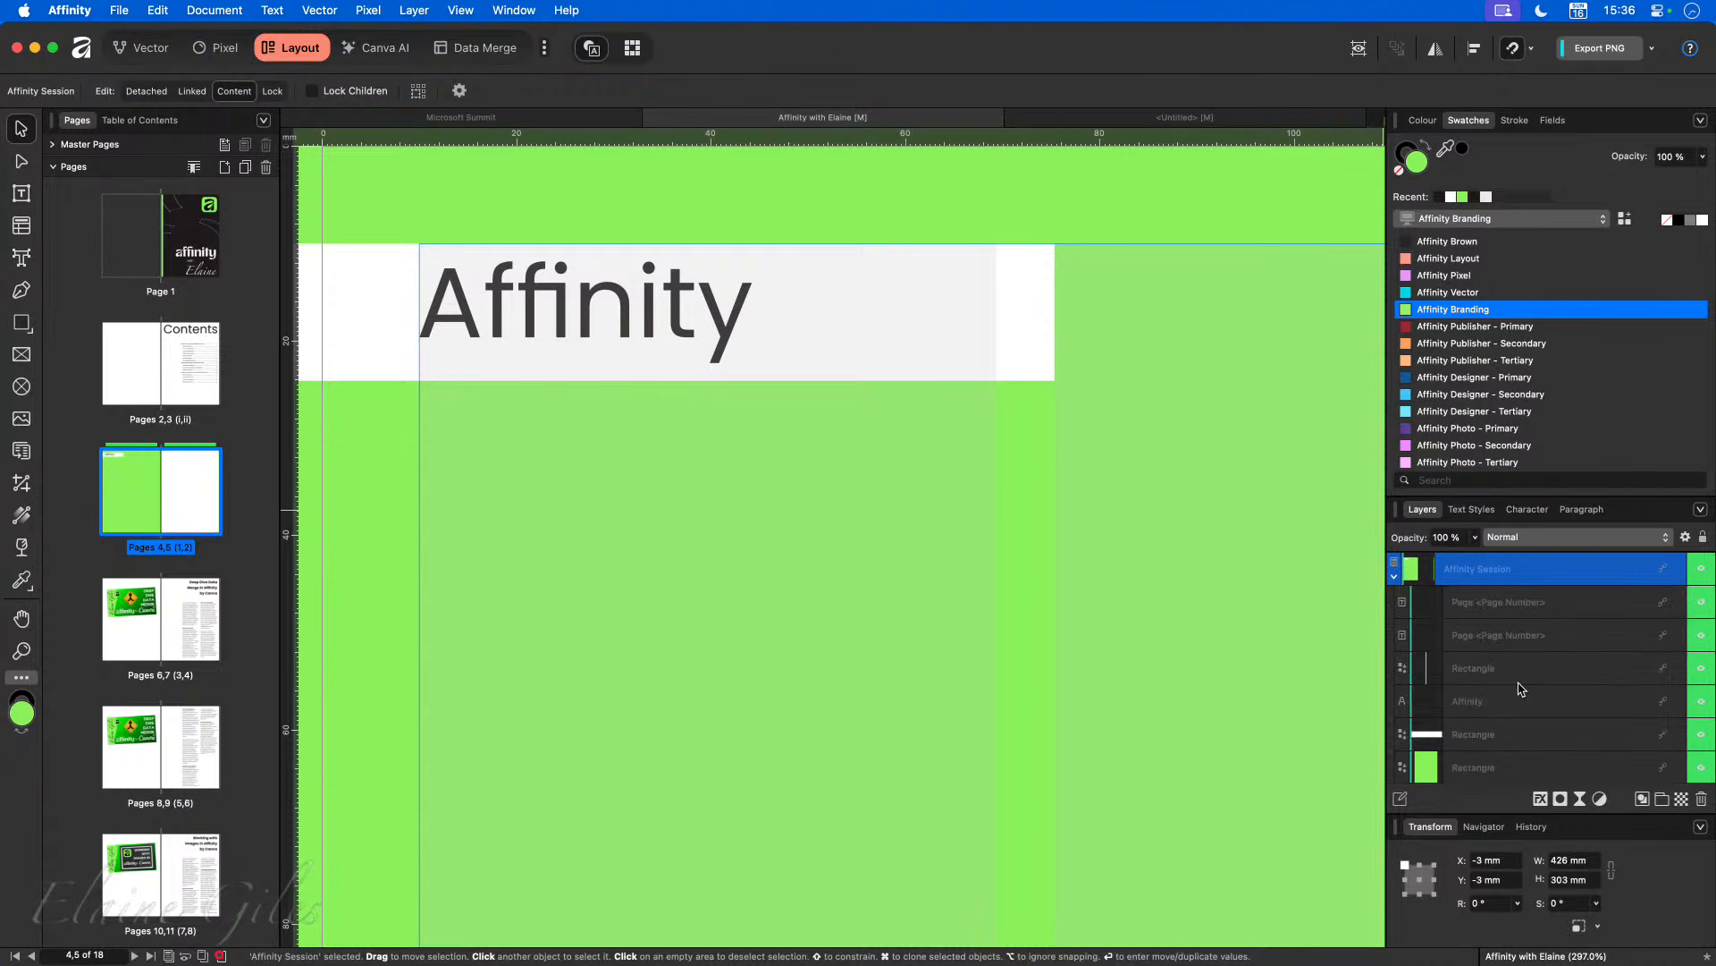
Step: Examine each locked rectangle, text and page-number item inside the Affinity Session layer, collapse it and return to the whole-spread view
{"action": "scroll", "coordinate": [1495, 757], "scroll_direction": "down", "scroll_amount": 1}
{"action": "left_click", "coordinate": [1491, 762]}
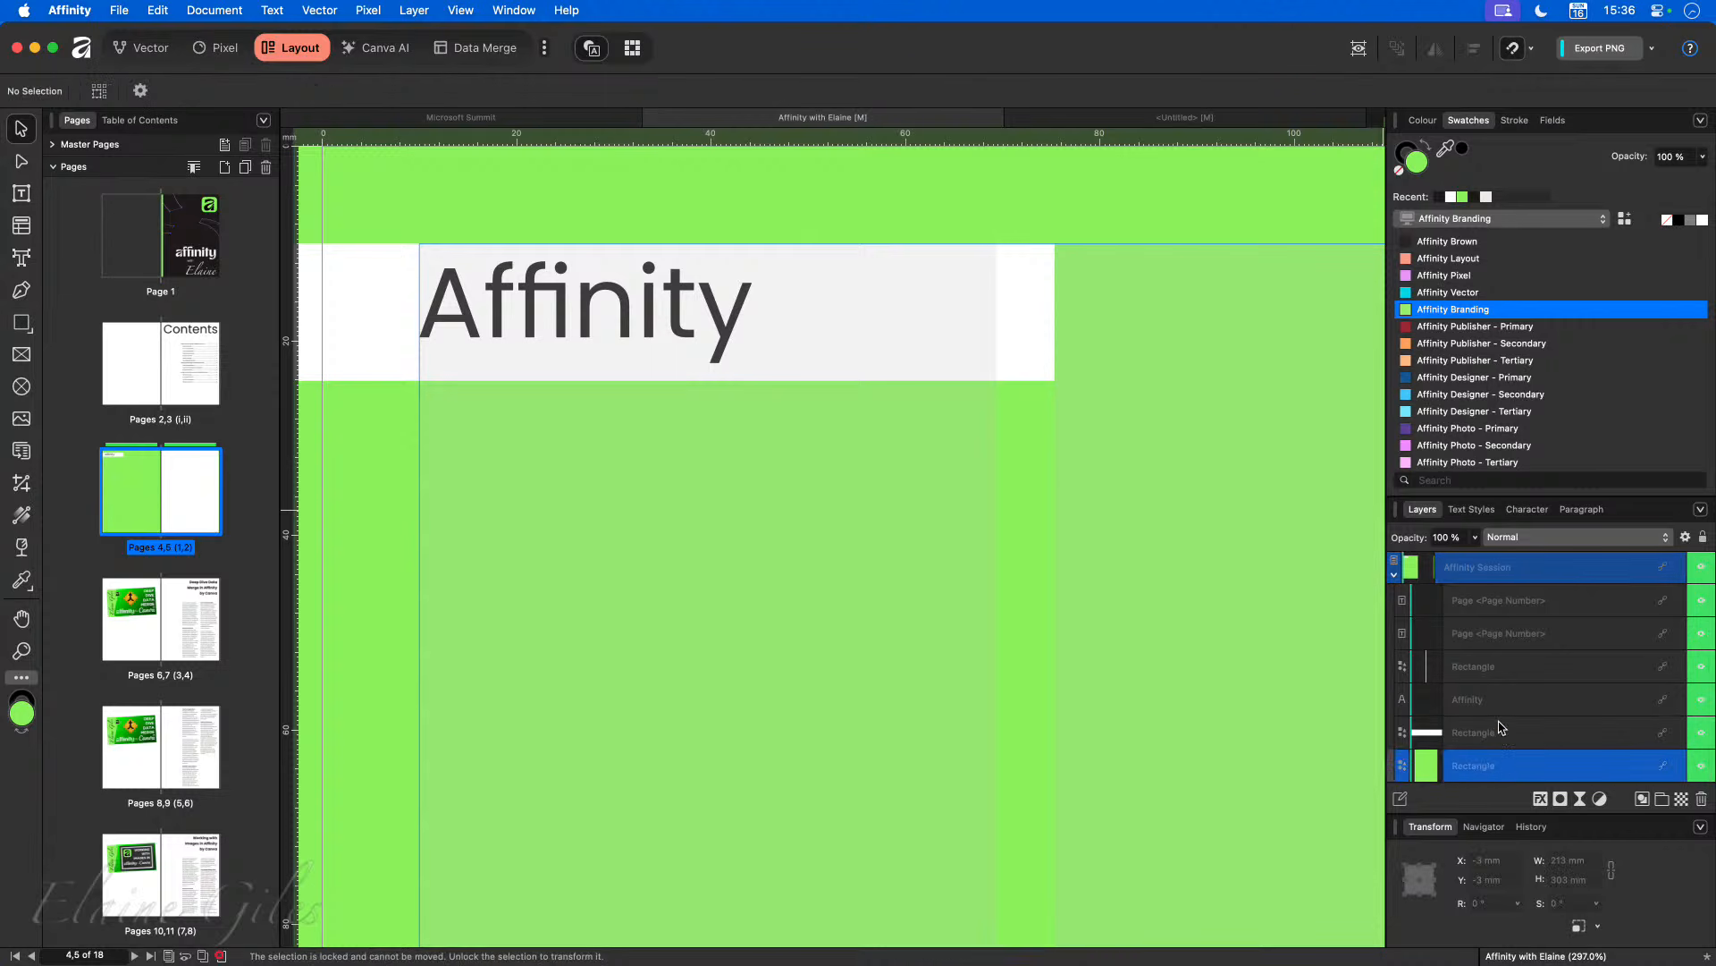
{"action": "left_click", "coordinate": [1498, 732]}
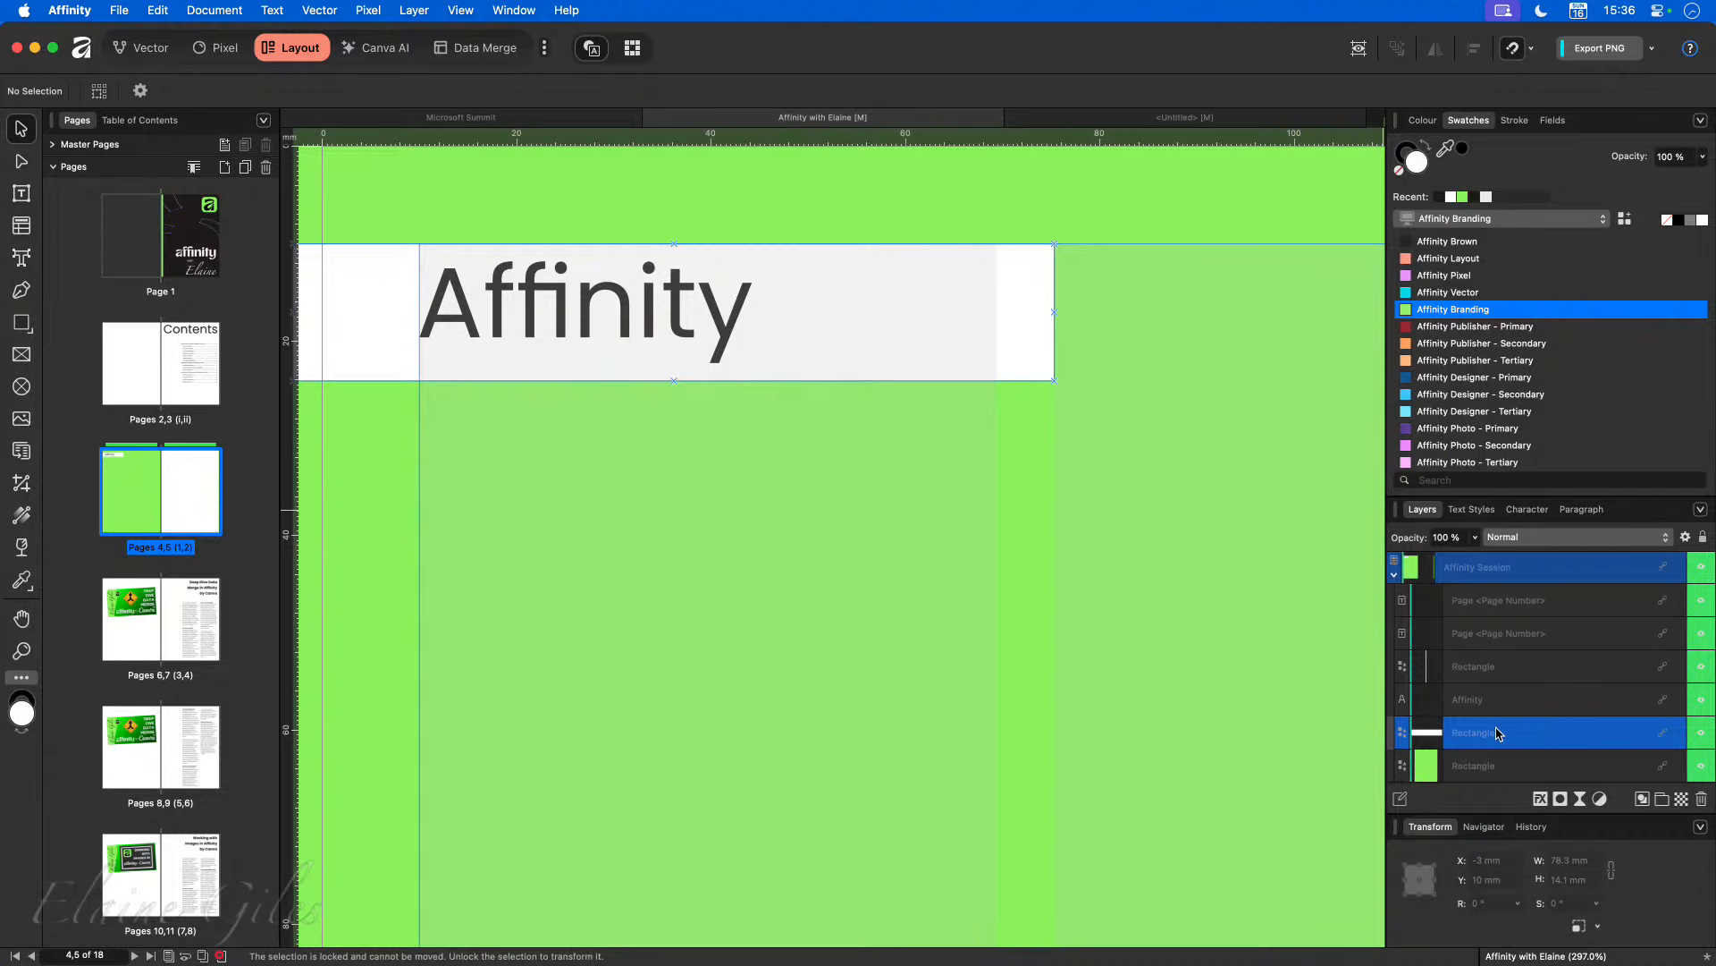
{"action": "left_click", "coordinate": [1493, 700]}
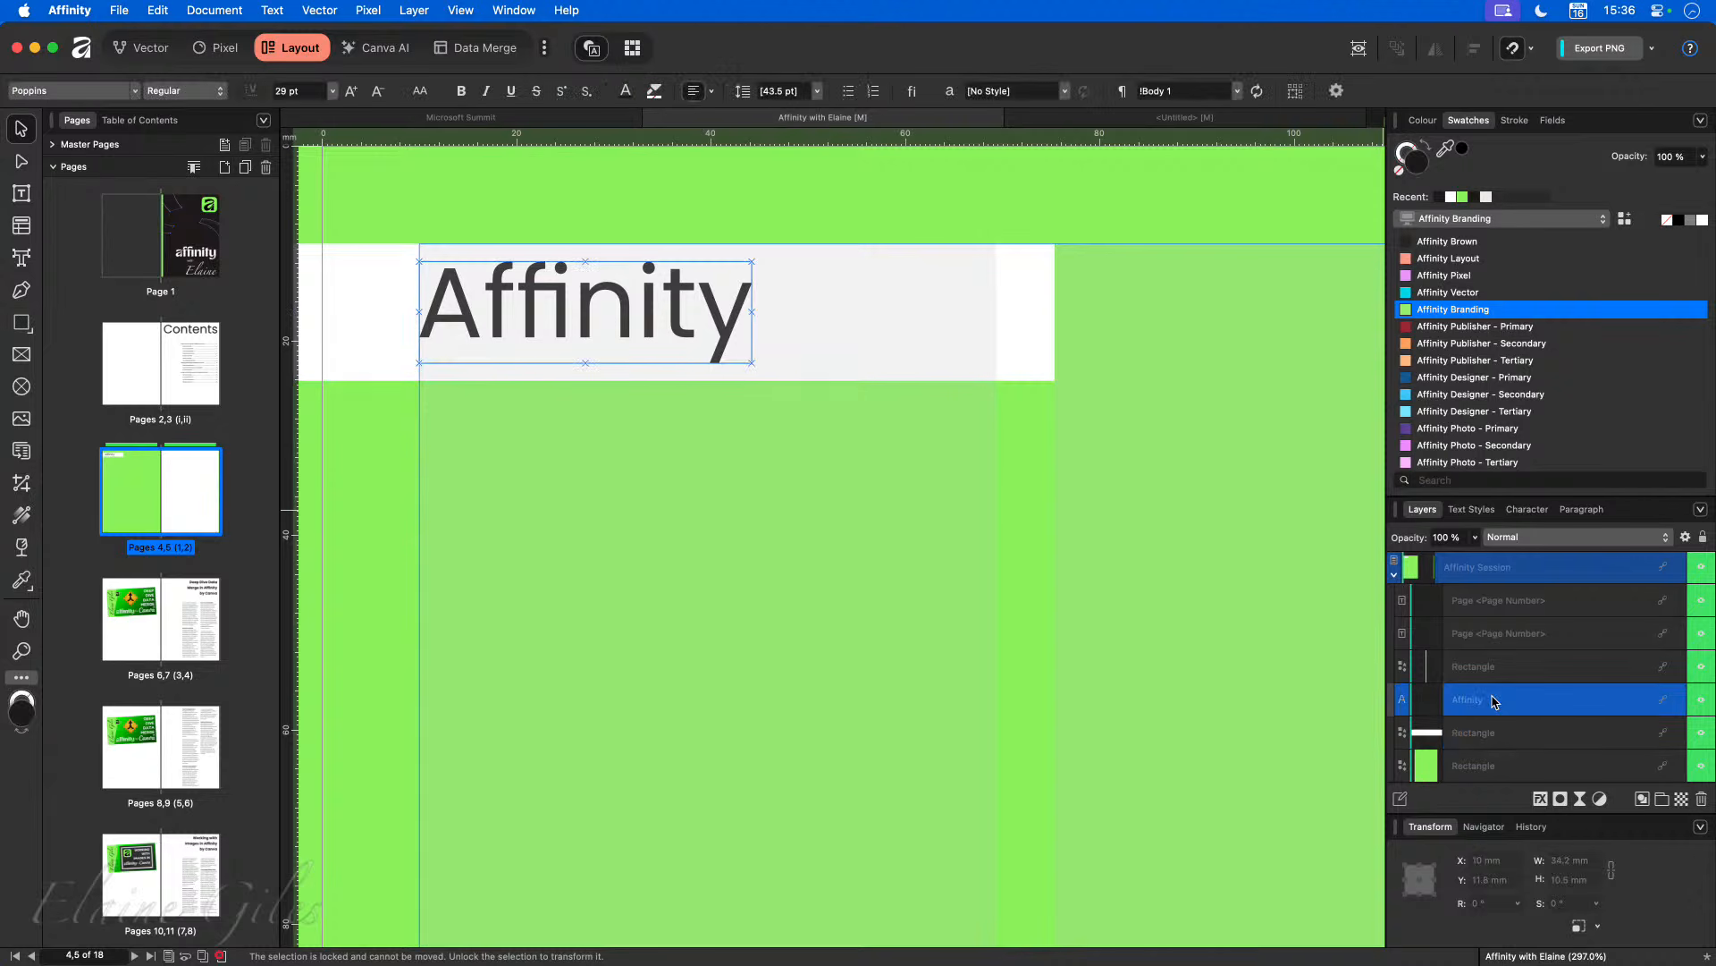
{"action": "left_click", "coordinate": [1491, 668]}
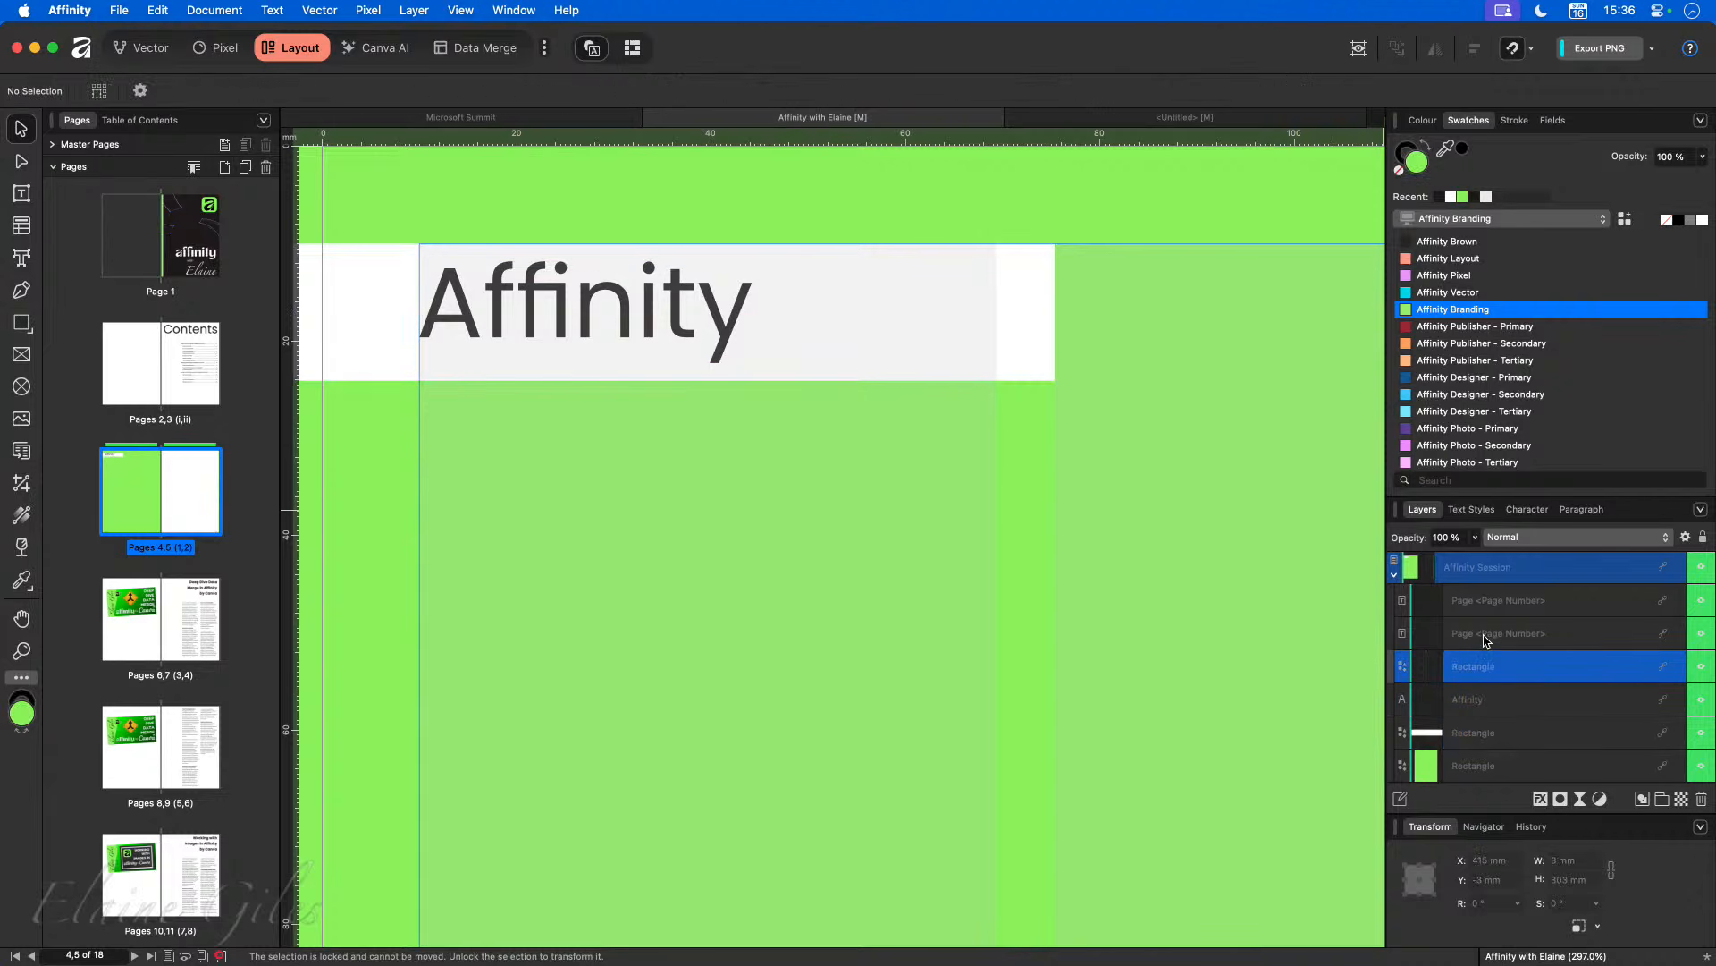
{"action": "left_click", "coordinate": [1487, 635]}
{"action": "left_click", "coordinate": [1482, 599]}
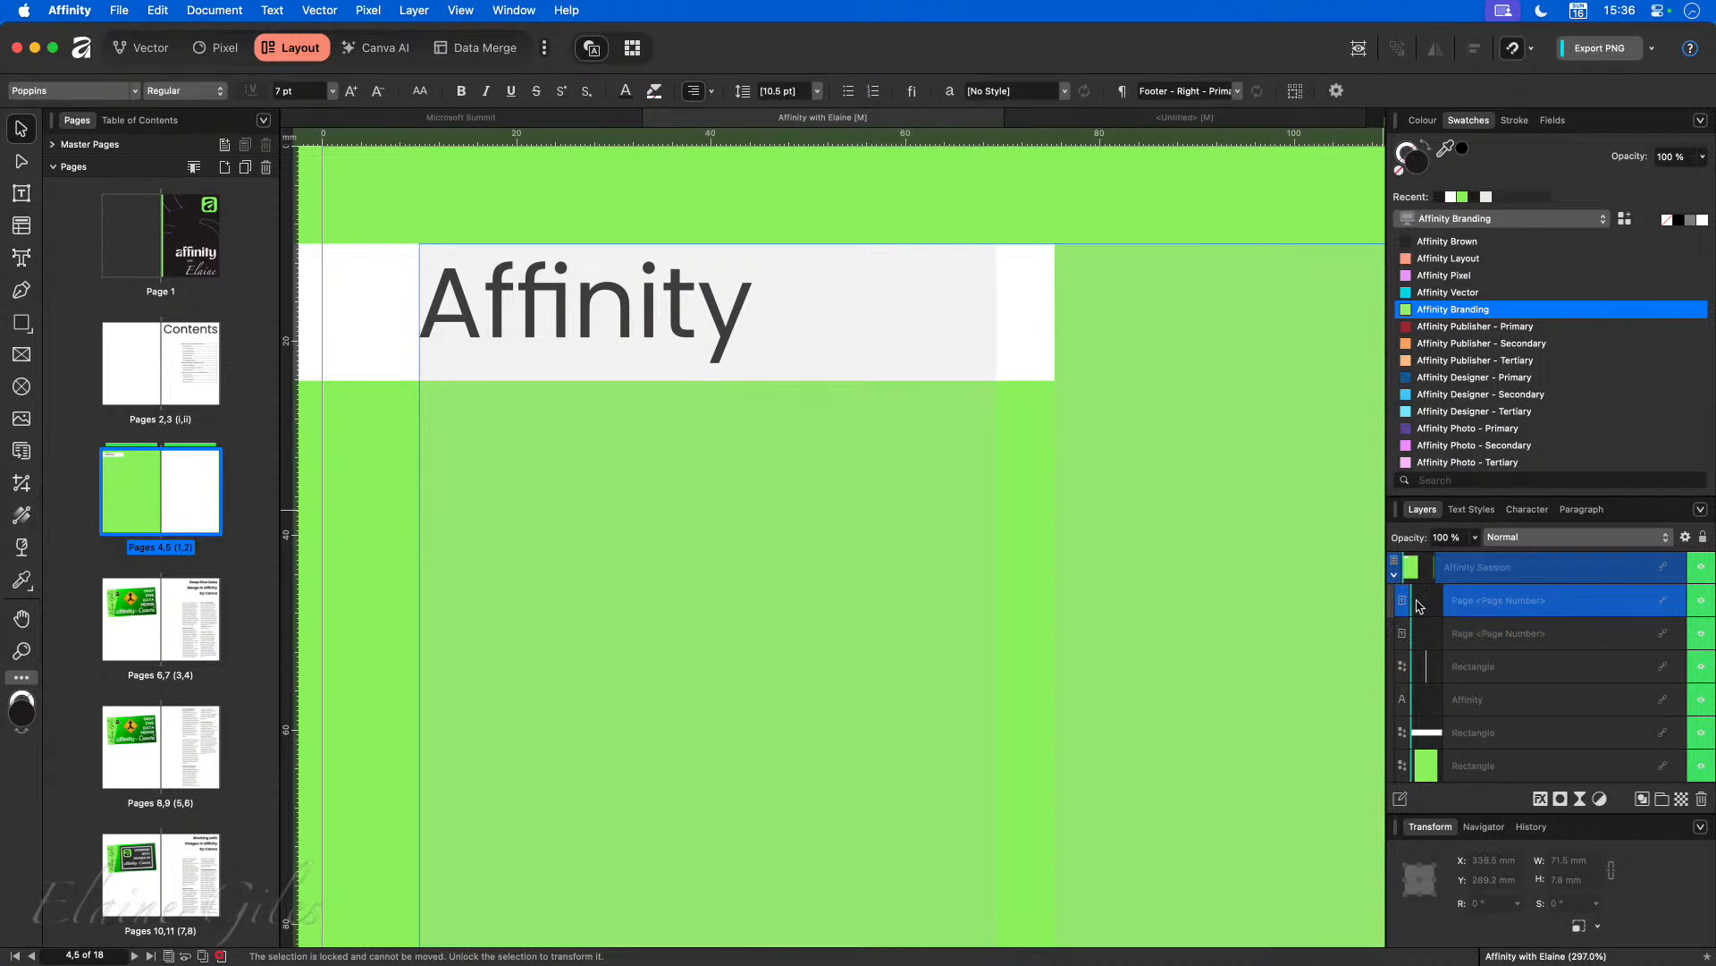
{"action": "left_click", "coordinate": [1394, 574]}
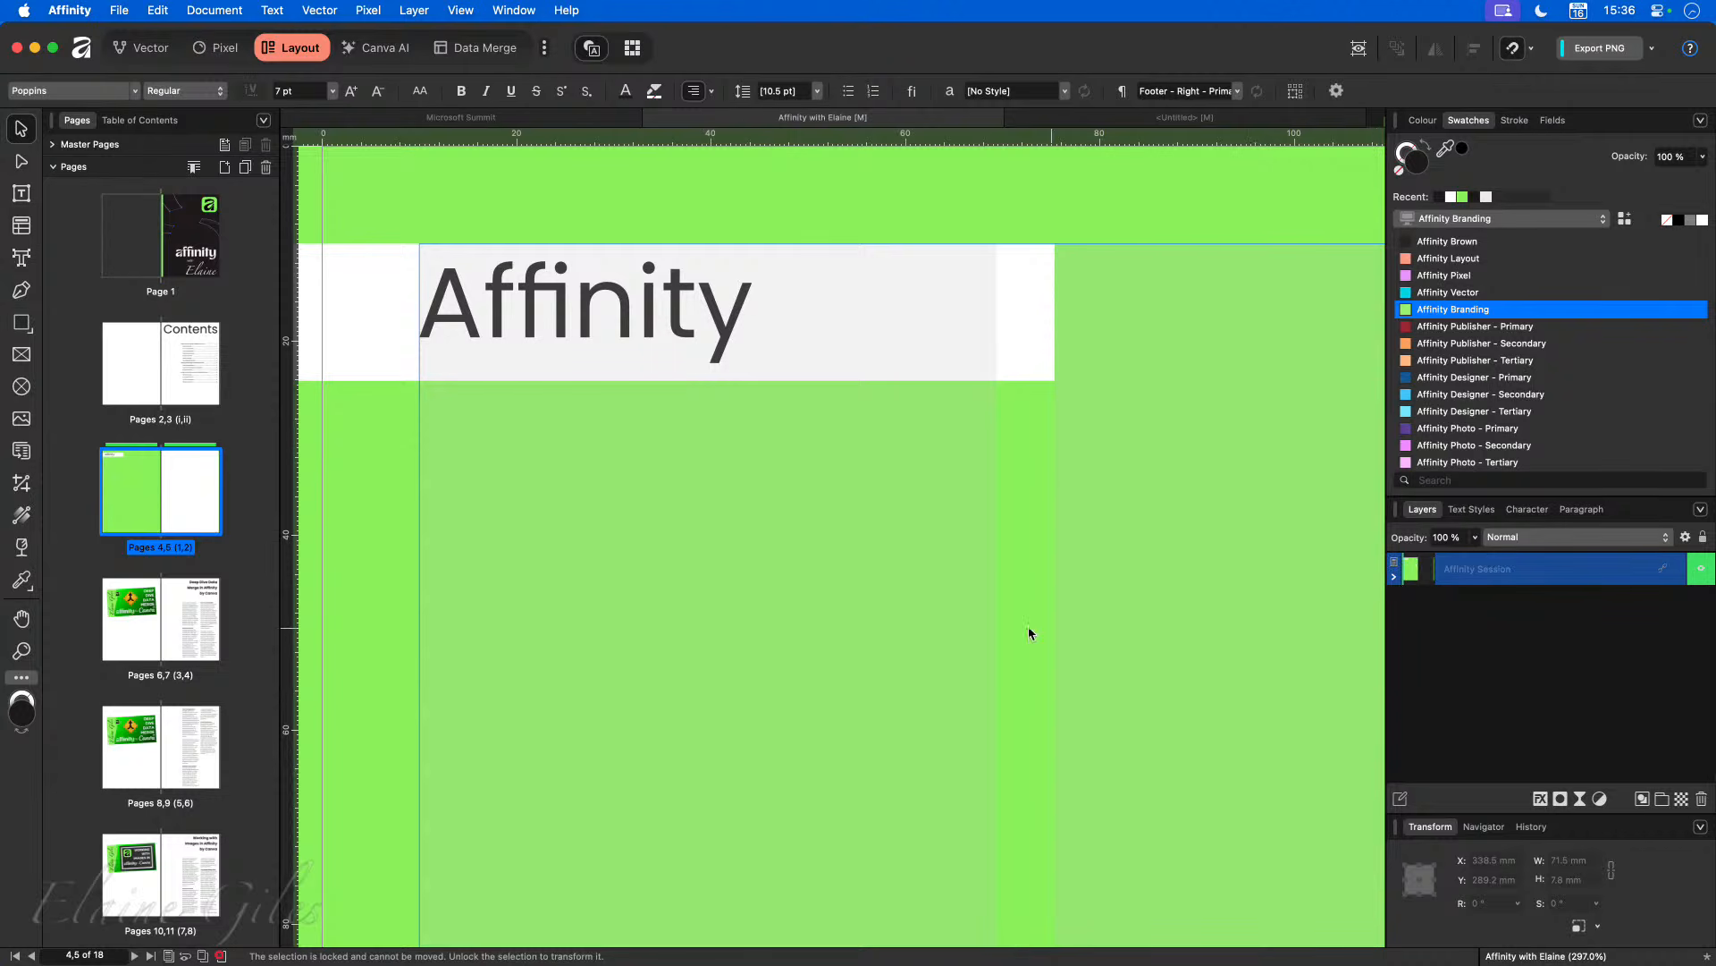
{"action": "key", "text": "super+0"}
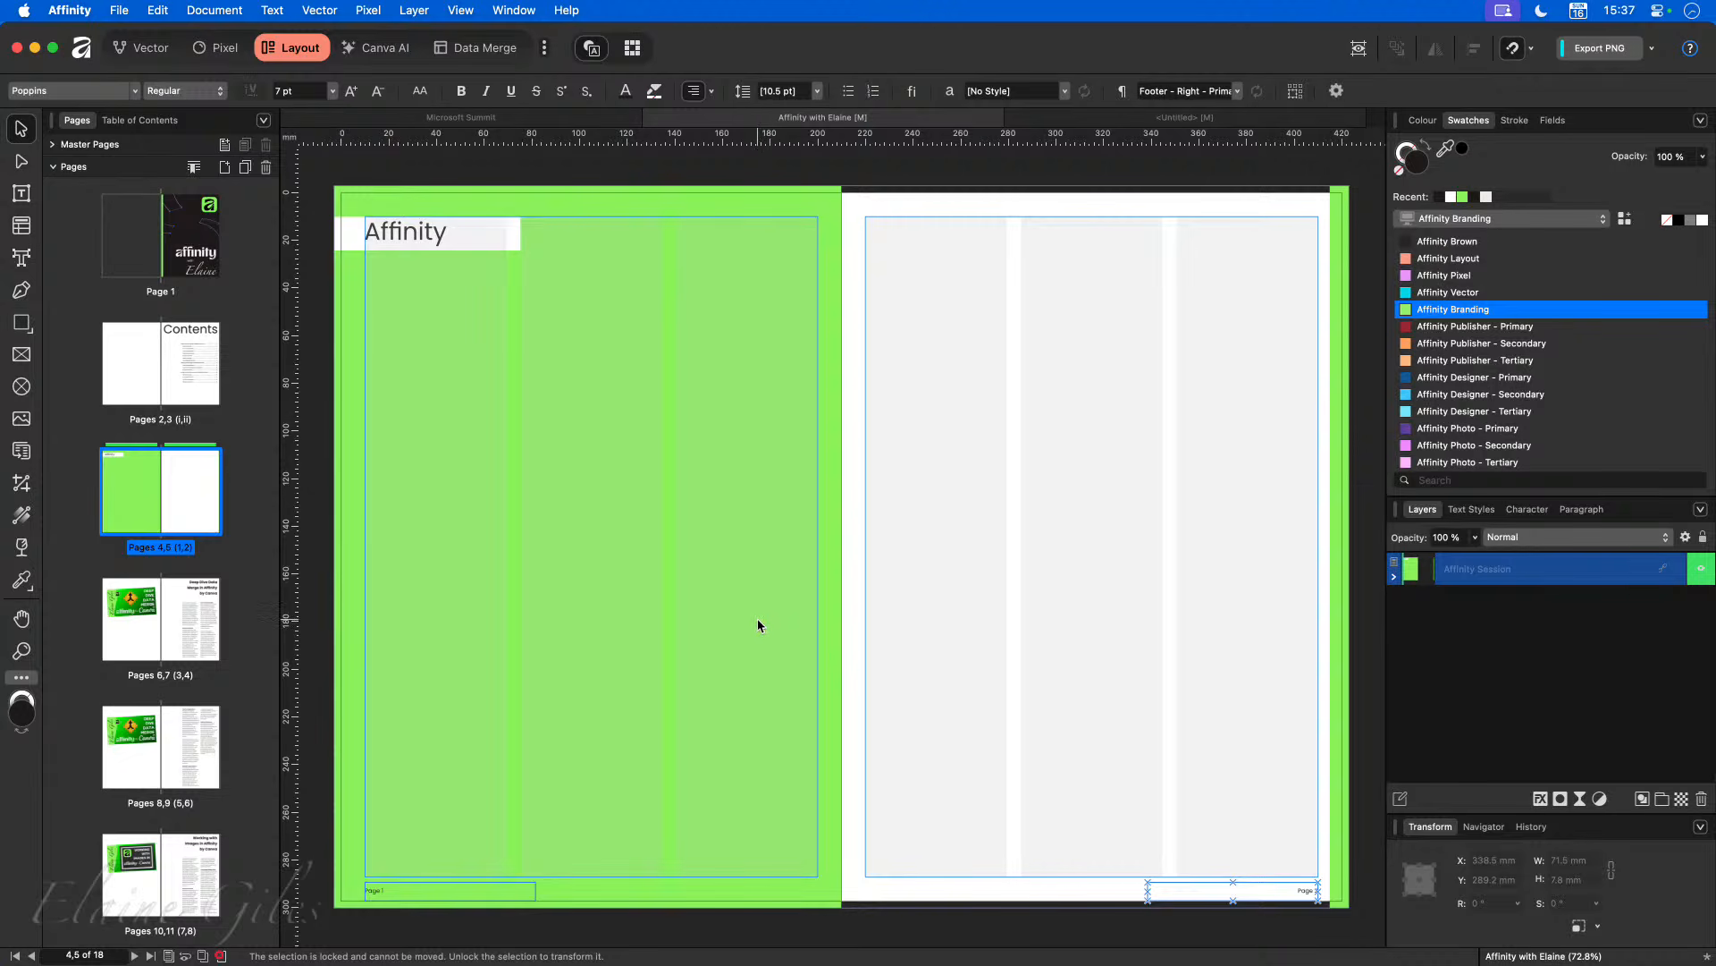
Step: Clear the masters from the pages 4,5 spread and reapply Affinity Session to pages 4-5, replacing the existing master
{"action": "right_click", "coordinate": [159, 491]}
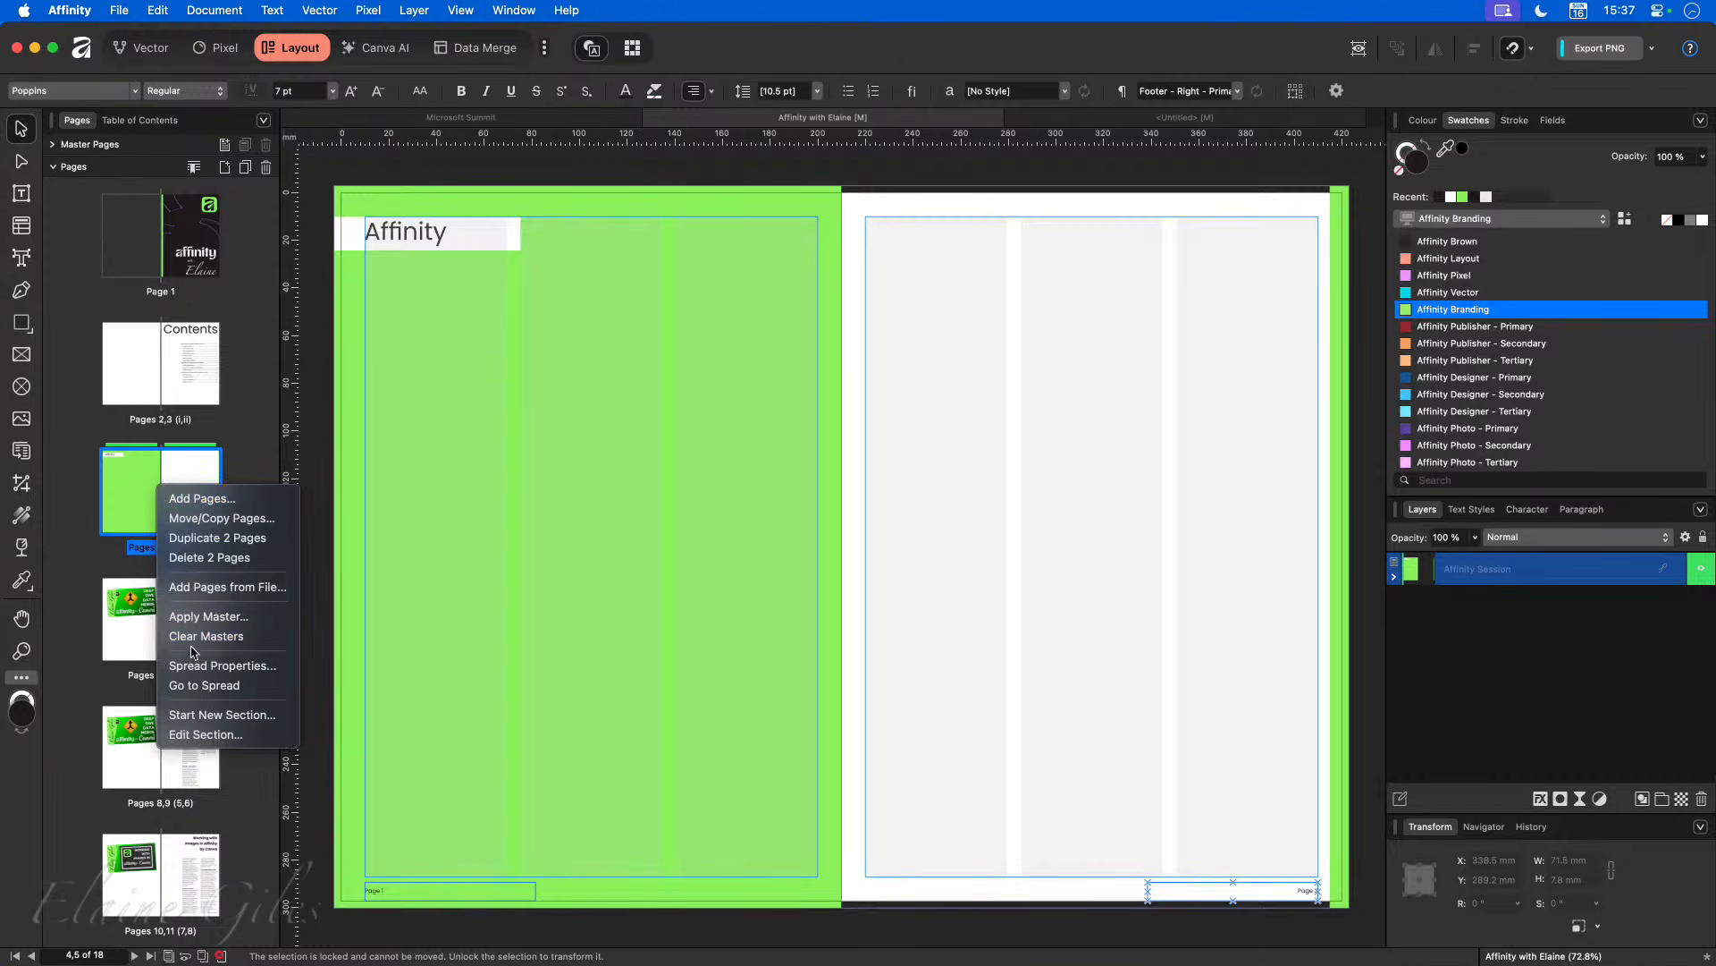
{"action": "left_click", "coordinate": [206, 636]}
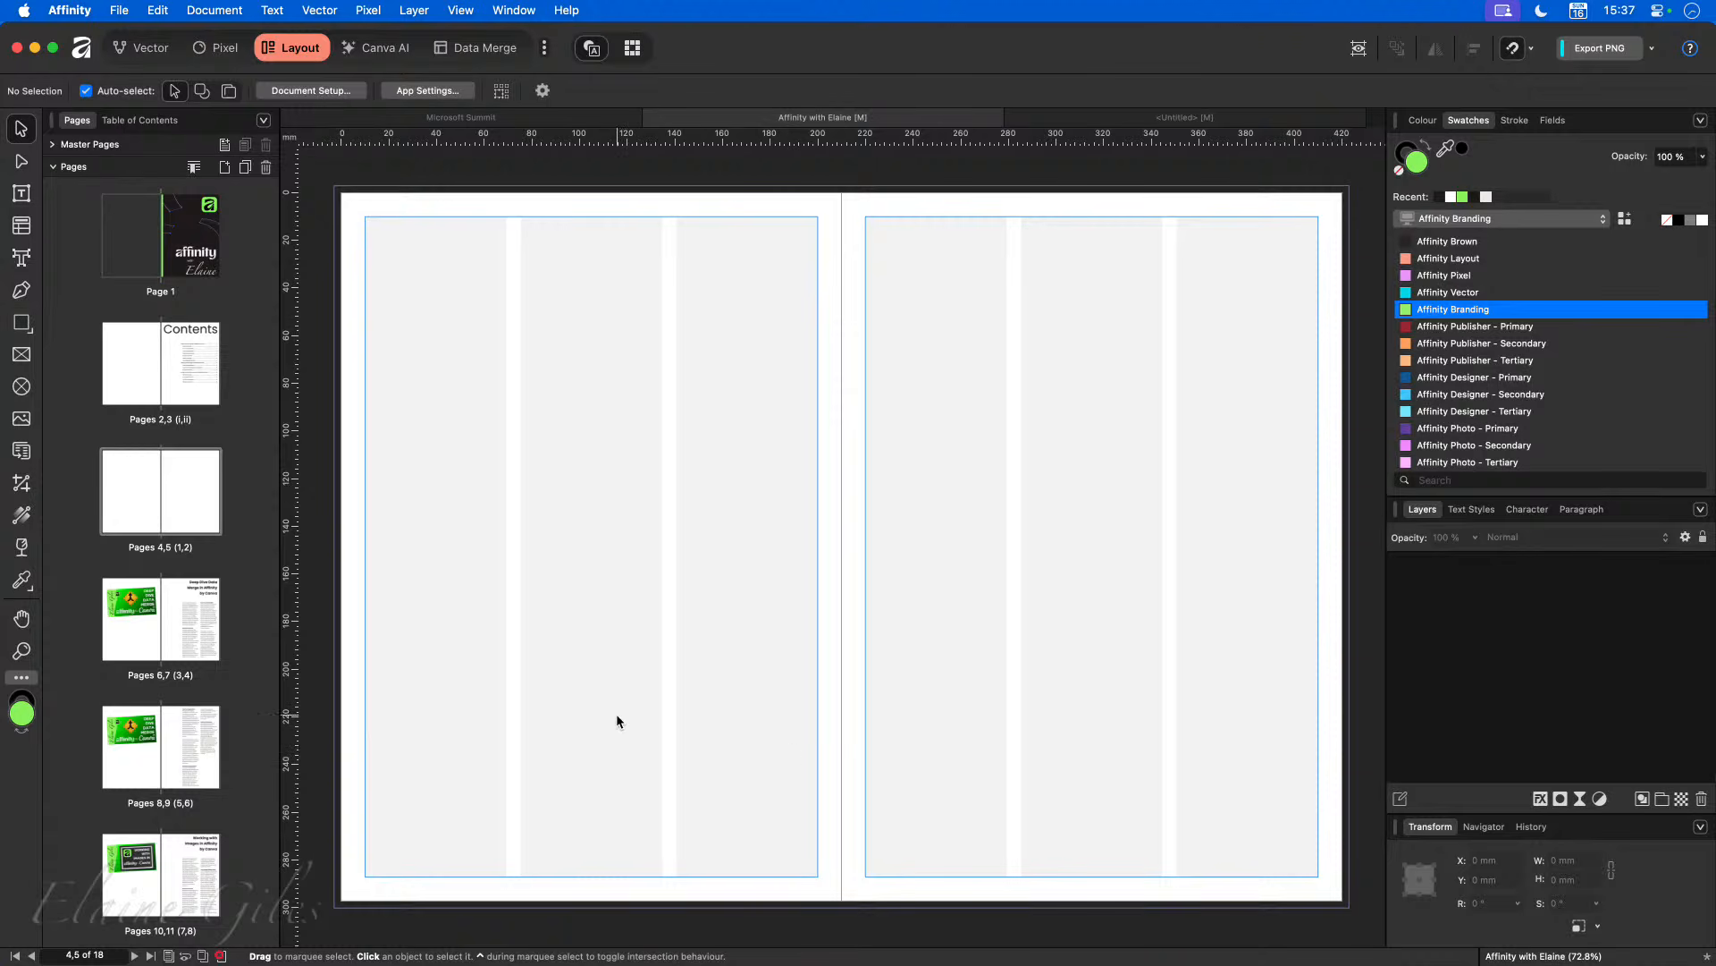
{"action": "right_click", "coordinate": [162, 486]}
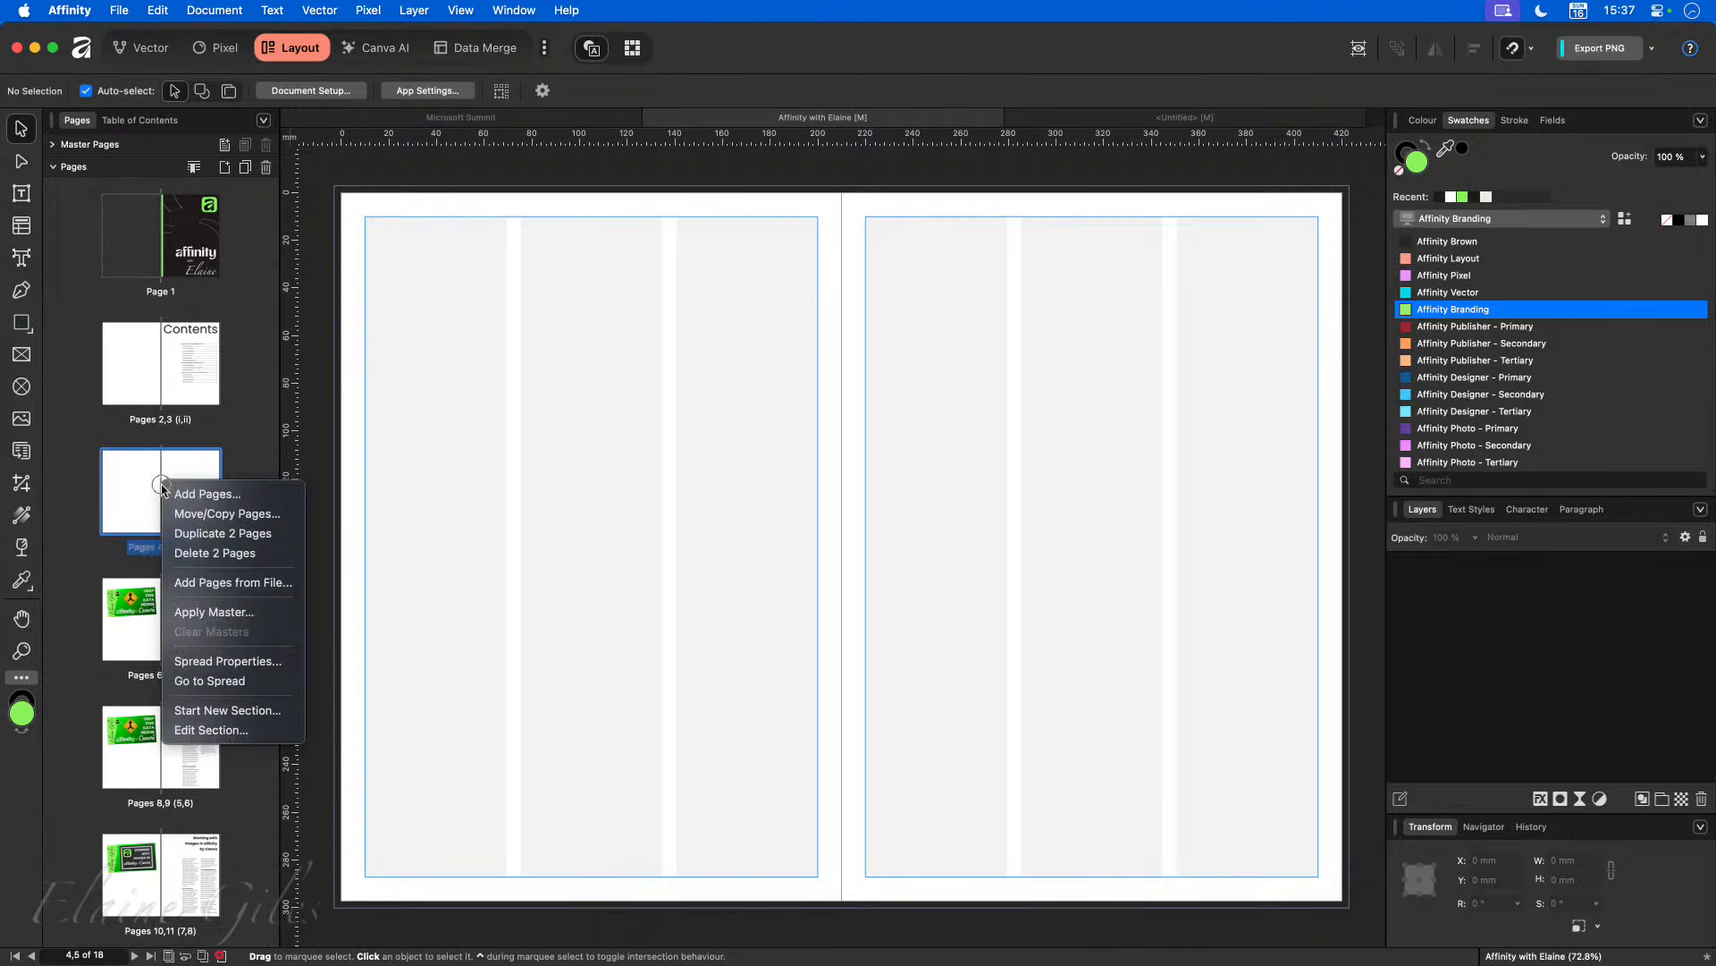
{"action": "left_click", "coordinate": [235, 614]}
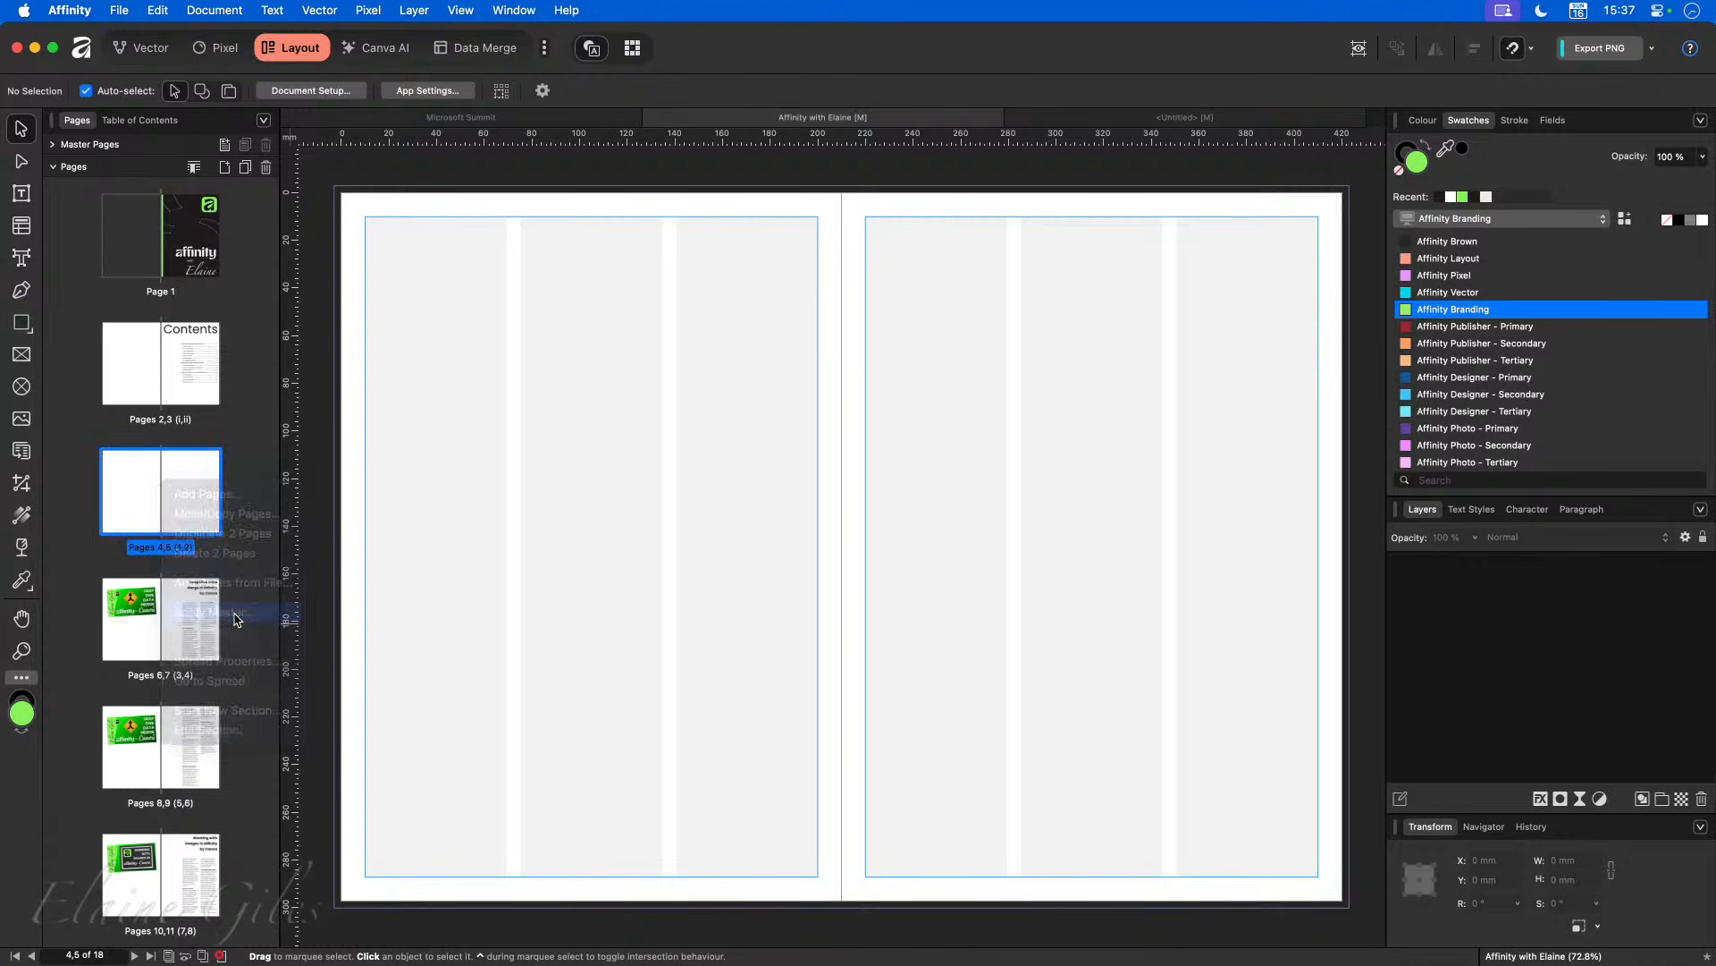
{"action": "left_click", "coordinate": [1013, 235]}
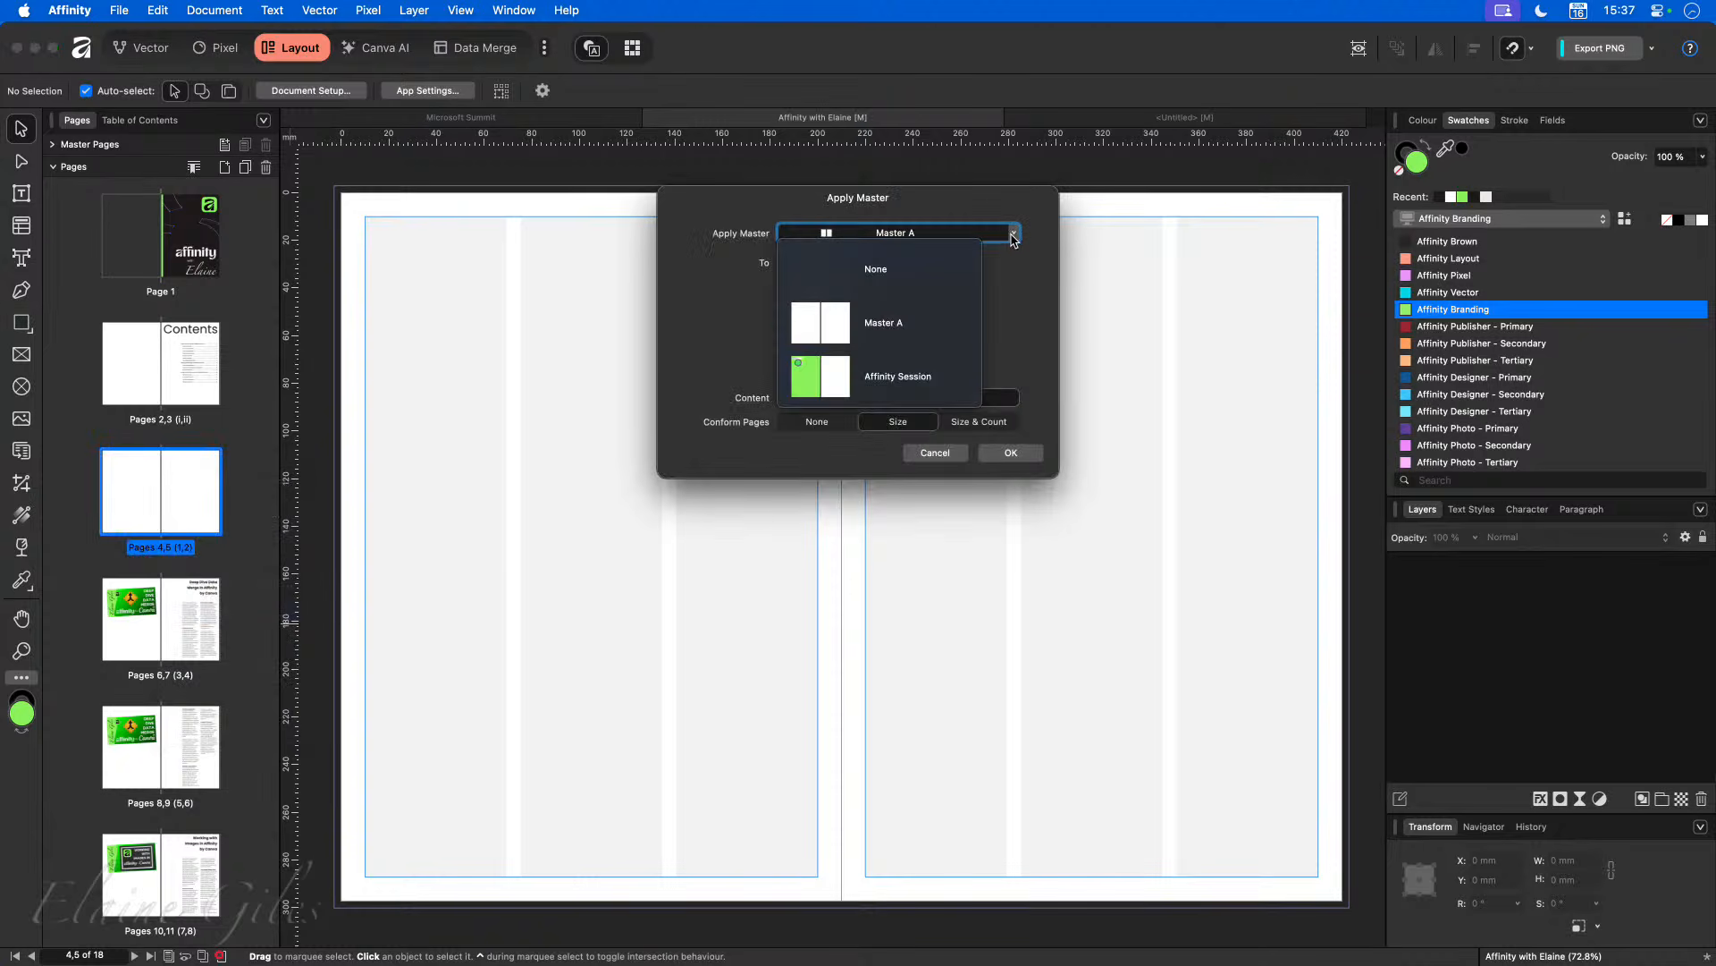
{"action": "left_click", "coordinate": [881, 389]}
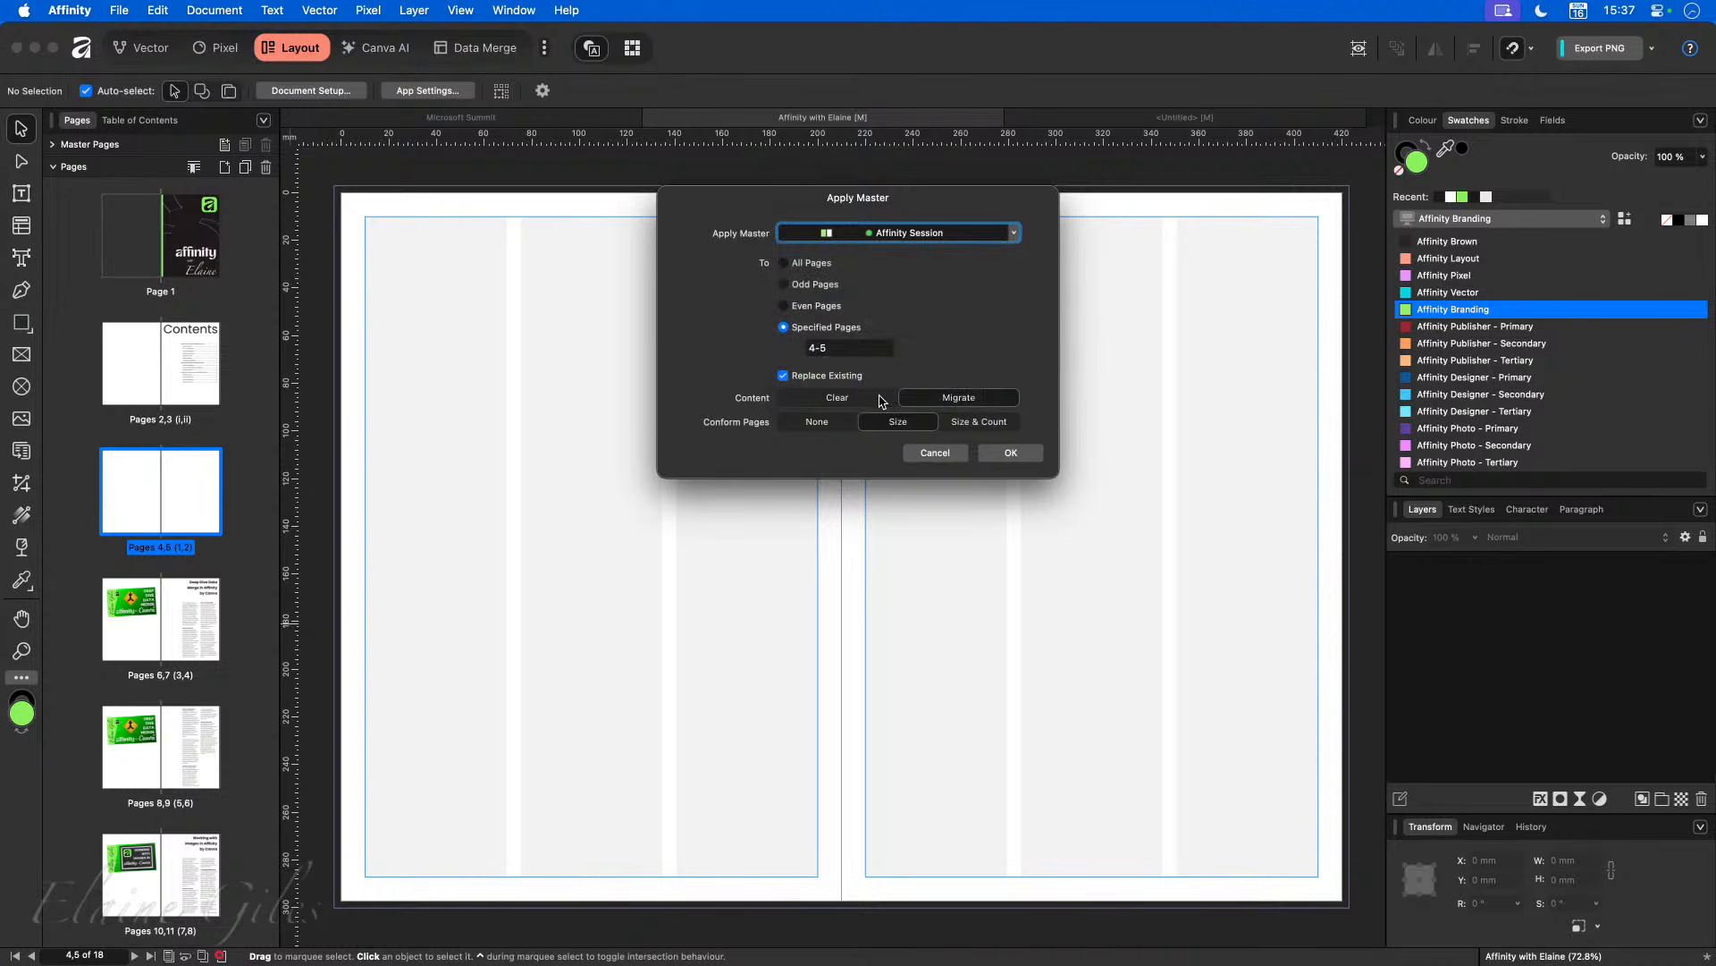
{"action": "left_click", "coordinate": [1005, 452]}
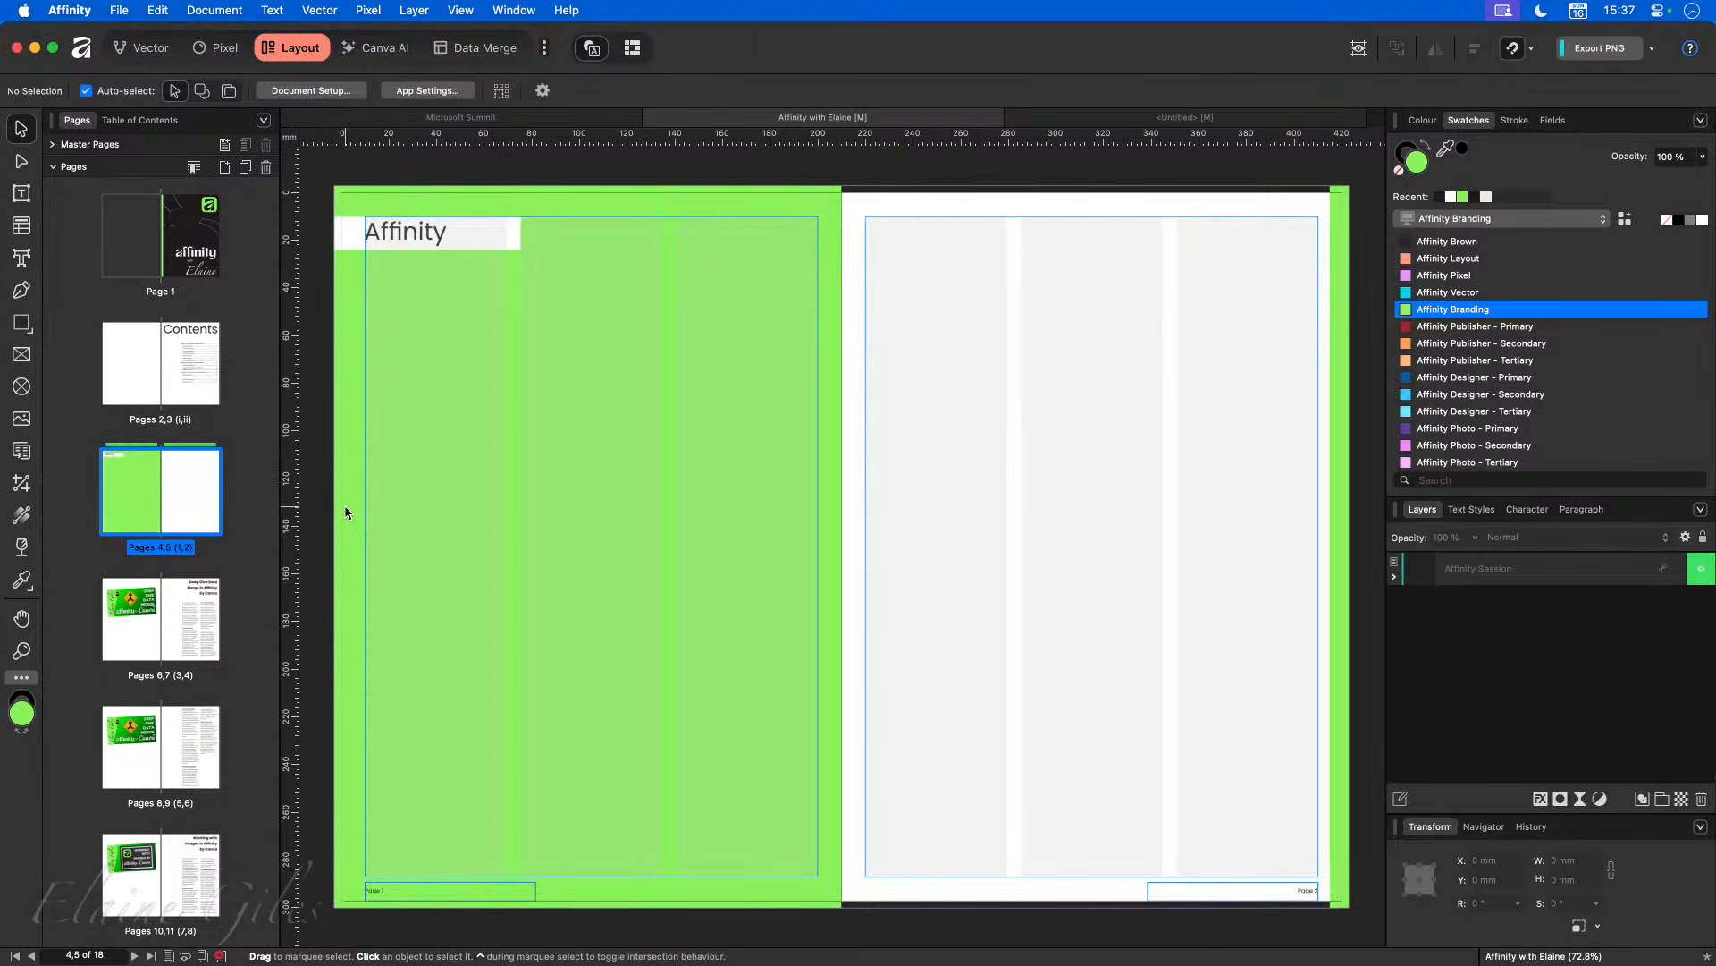
Step: Clear the masters from pages 4,5 and apply the Affinity Session master thumbnail from Master Pages across both pages of the spread
{"action": "right_click", "coordinate": [165, 477]}
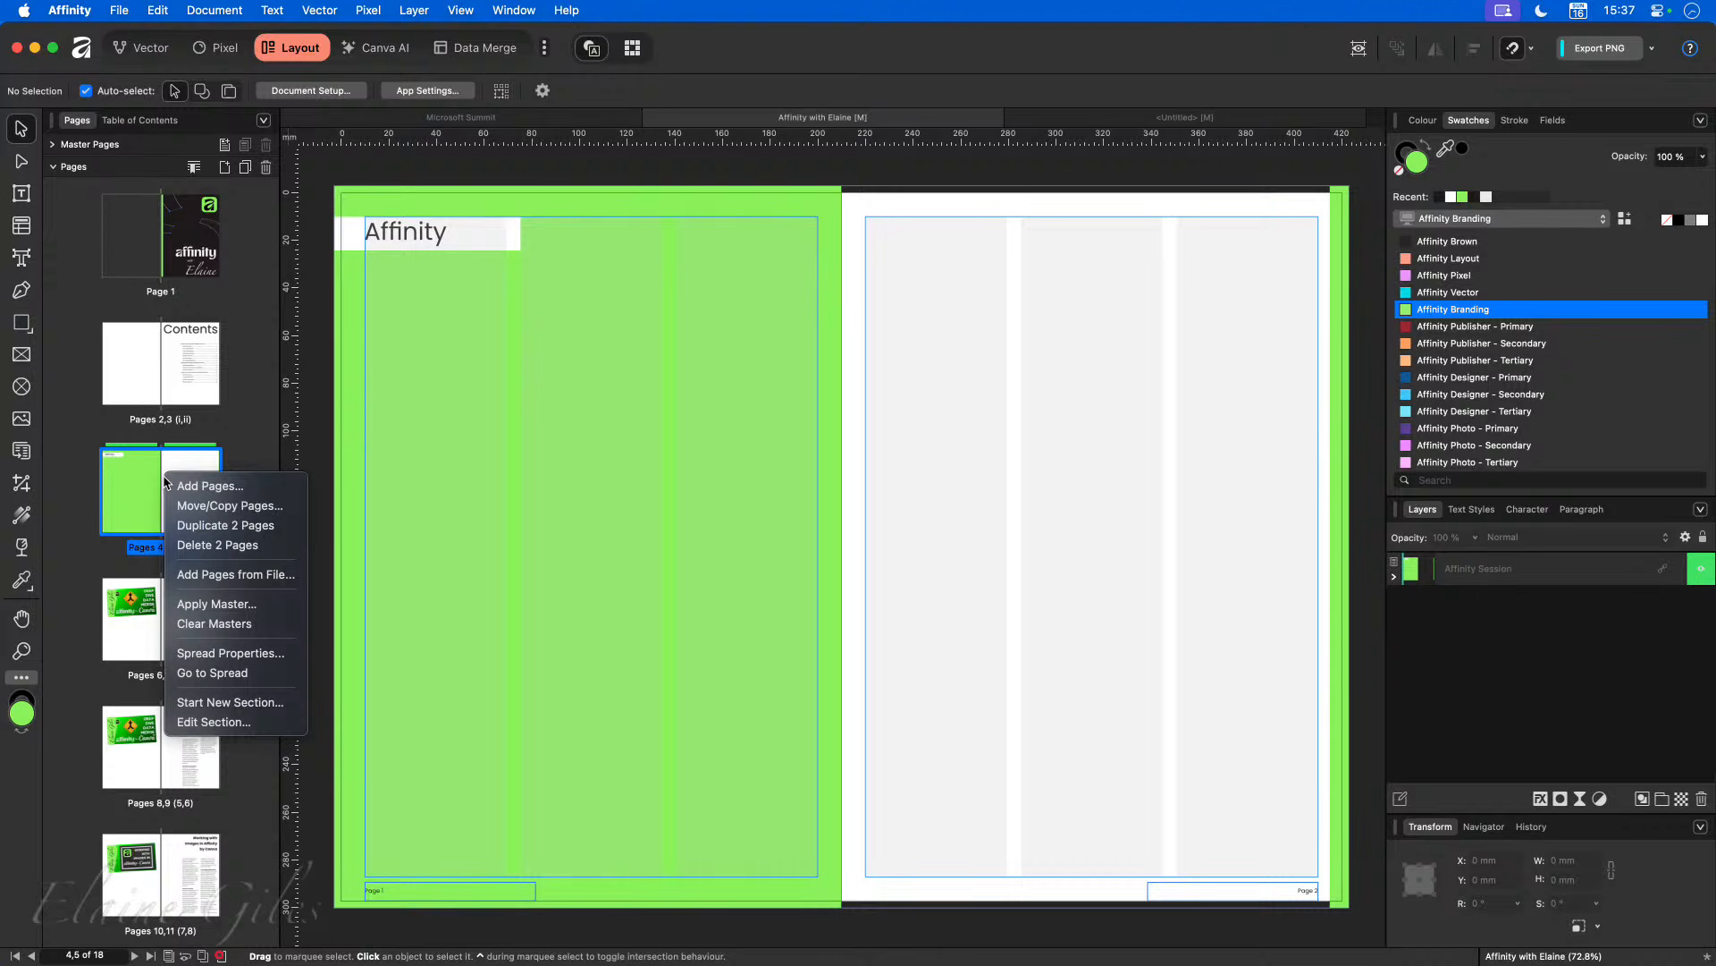
{"action": "left_click", "coordinate": [211, 623]}
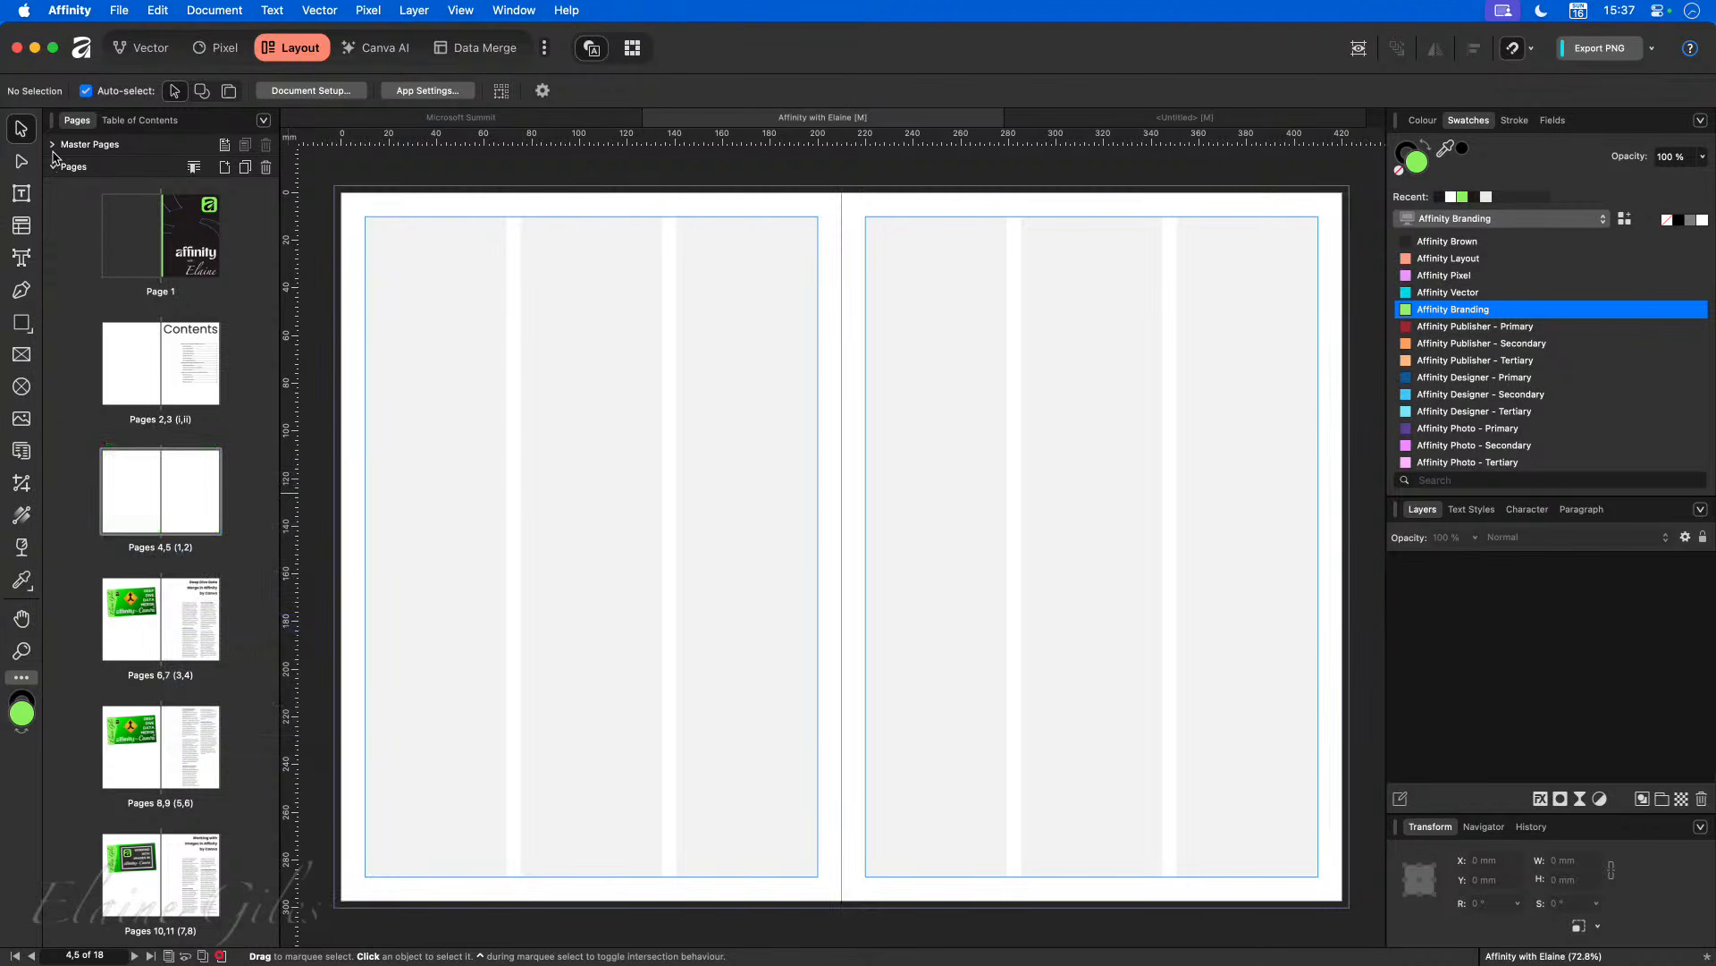
{"action": "left_click", "coordinate": [53, 145]}
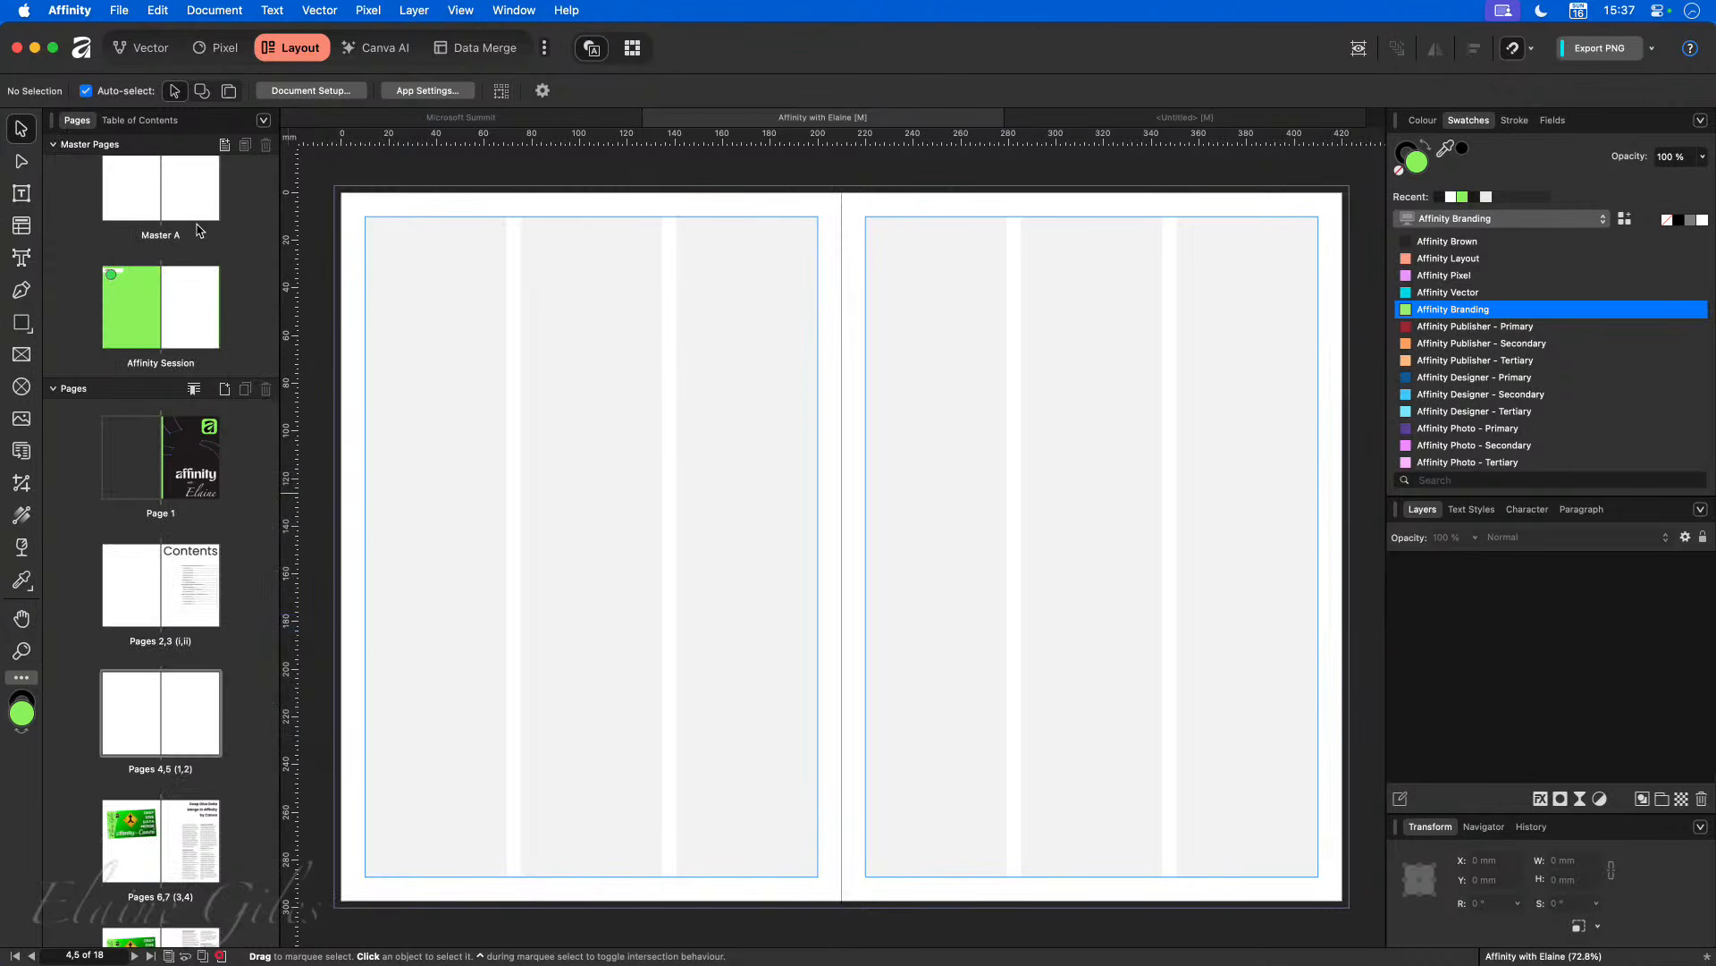
{"action": "scroll", "coordinate": [194, 270], "scroll_direction": "up", "scroll_amount": 1}
{"action": "scroll", "coordinate": [194, 270], "scroll_direction": "down", "scroll_amount": 1}
{"action": "left_click_drag", "start_coordinate": [167, 314], "coordinate": [199, 719]}
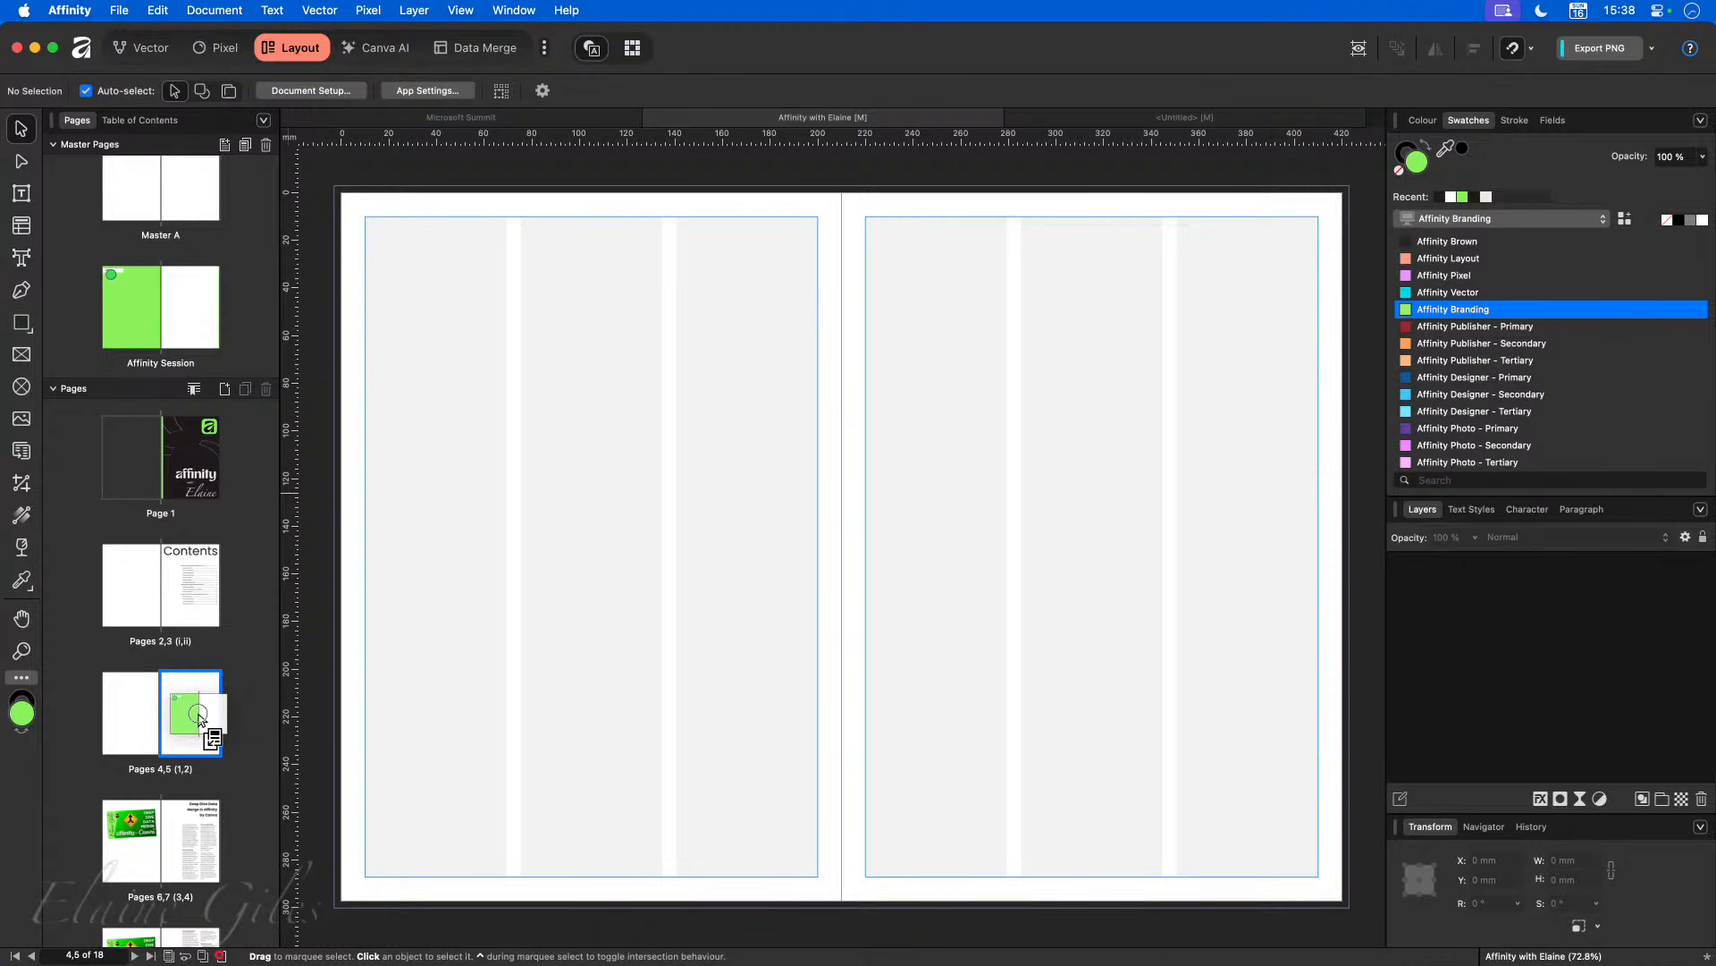
{"action": "left_click_drag", "start_coordinate": [199, 719], "coordinate": [130, 719]}
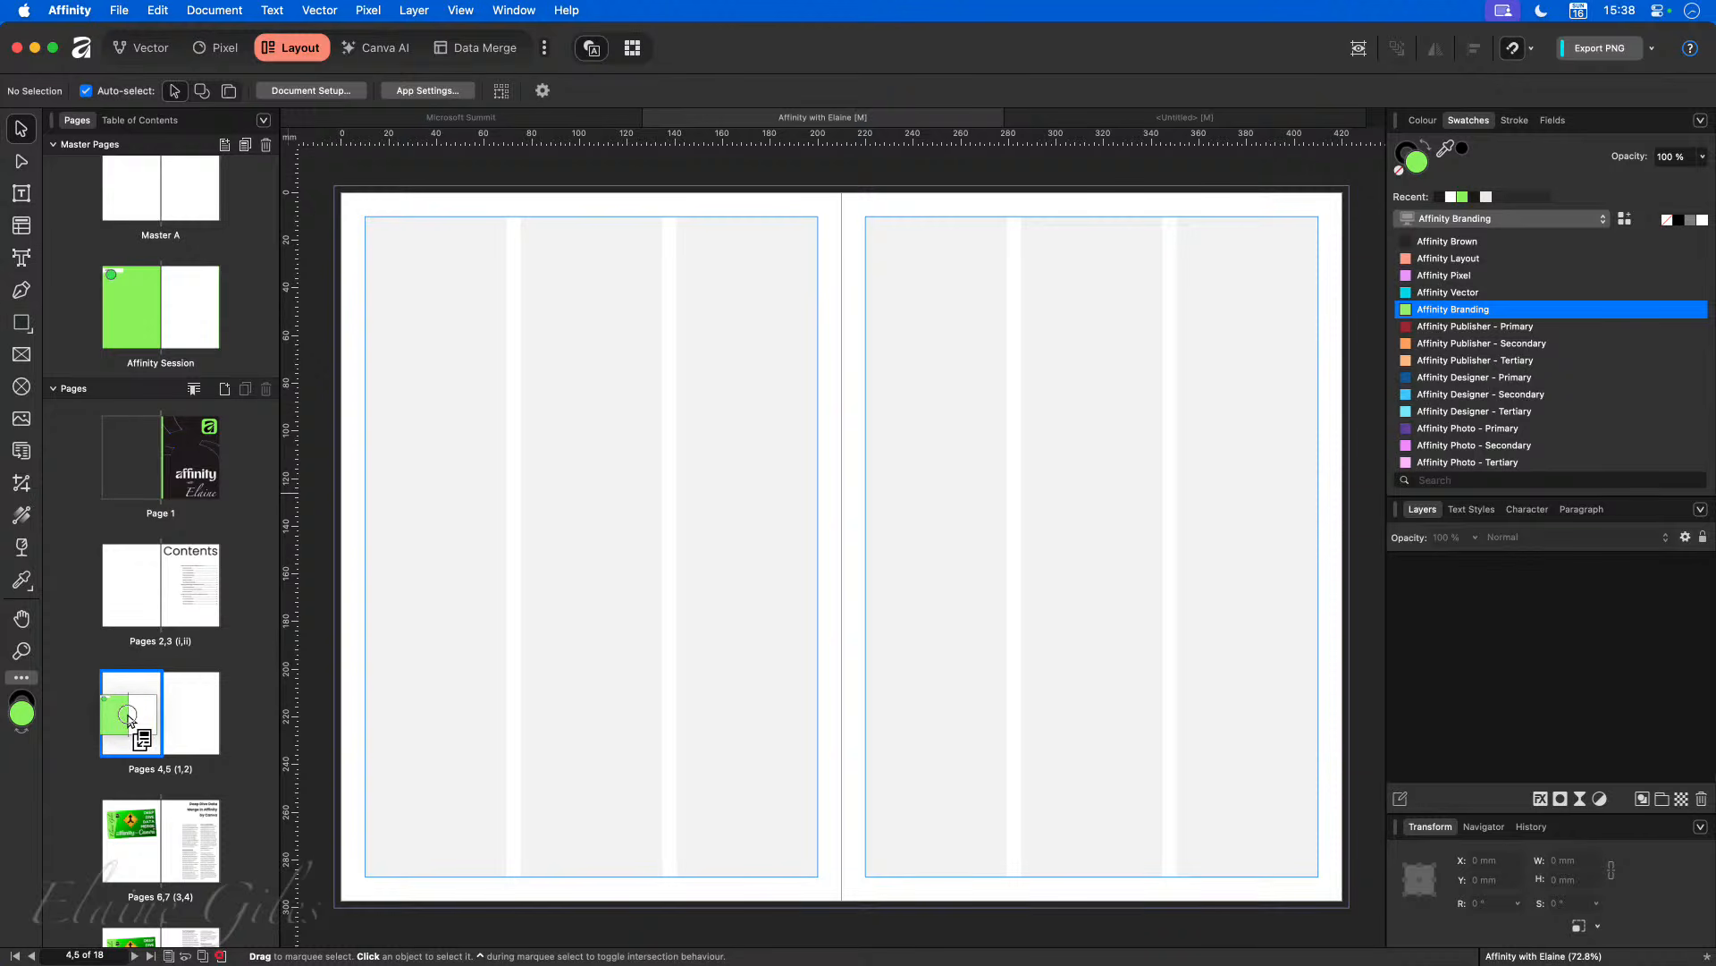
{"action": "left_click_drag", "start_coordinate": [128, 718], "coordinate": [162, 721]}
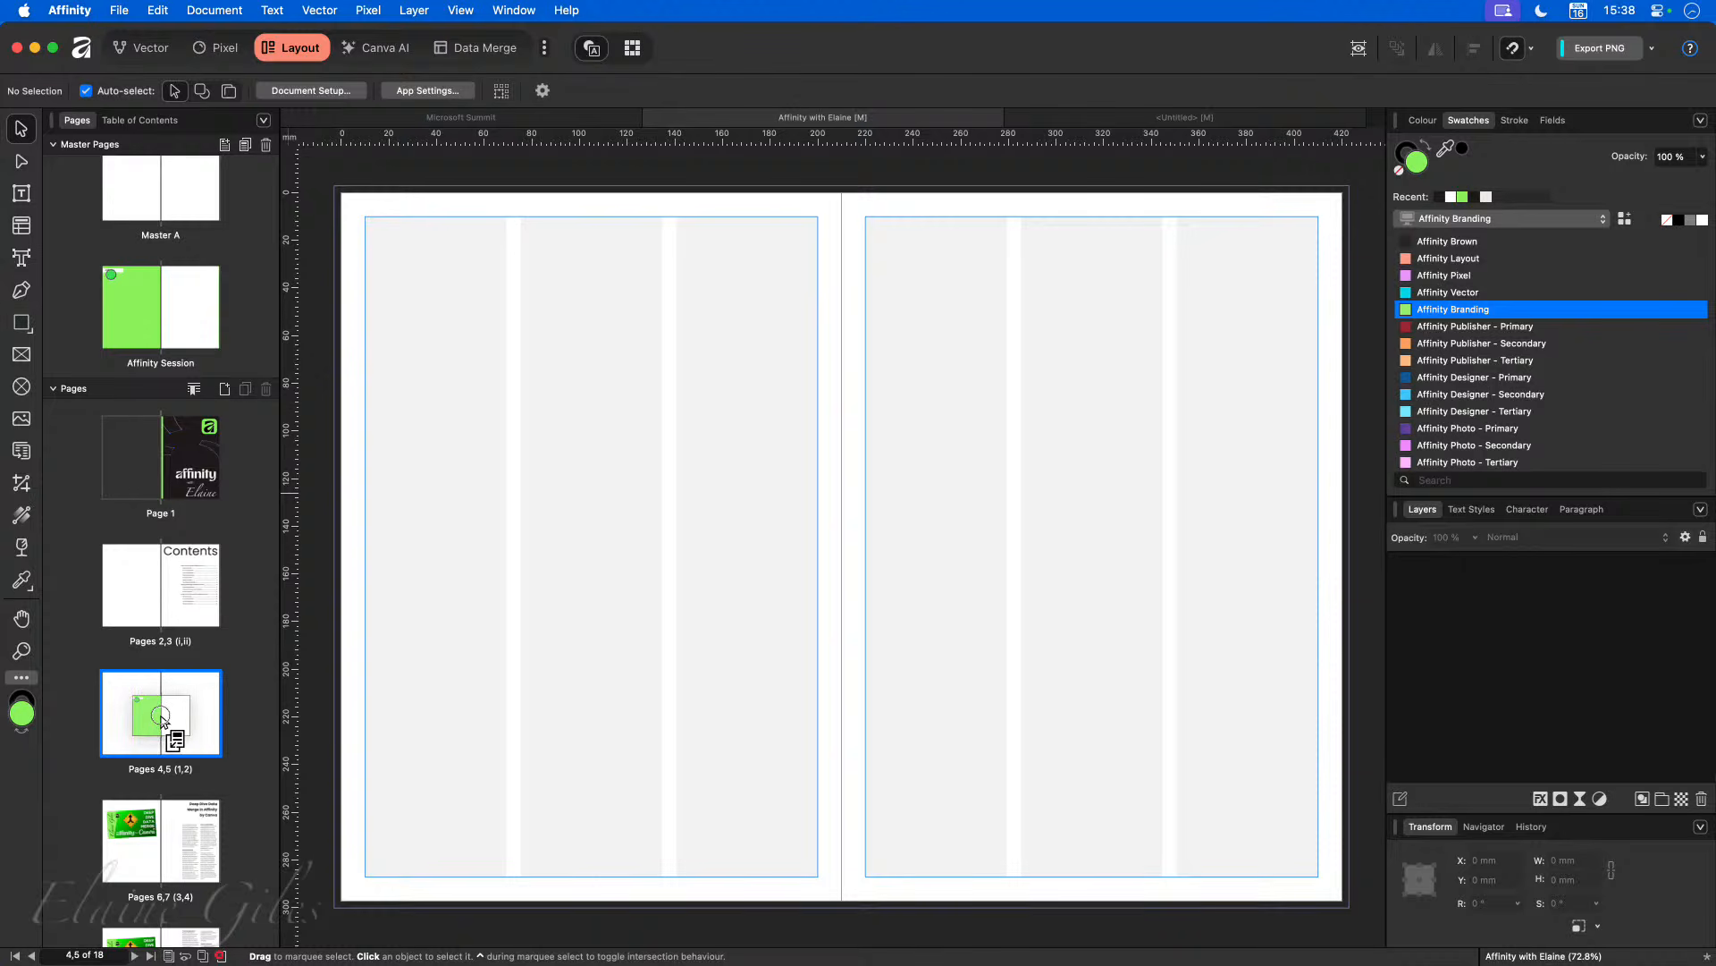
{"action": "left_click_drag", "start_coordinate": [162, 720], "coordinate": [162, 721]}
{"action": "left_click_drag", "start_coordinate": [162, 720], "coordinate": [161, 720]}
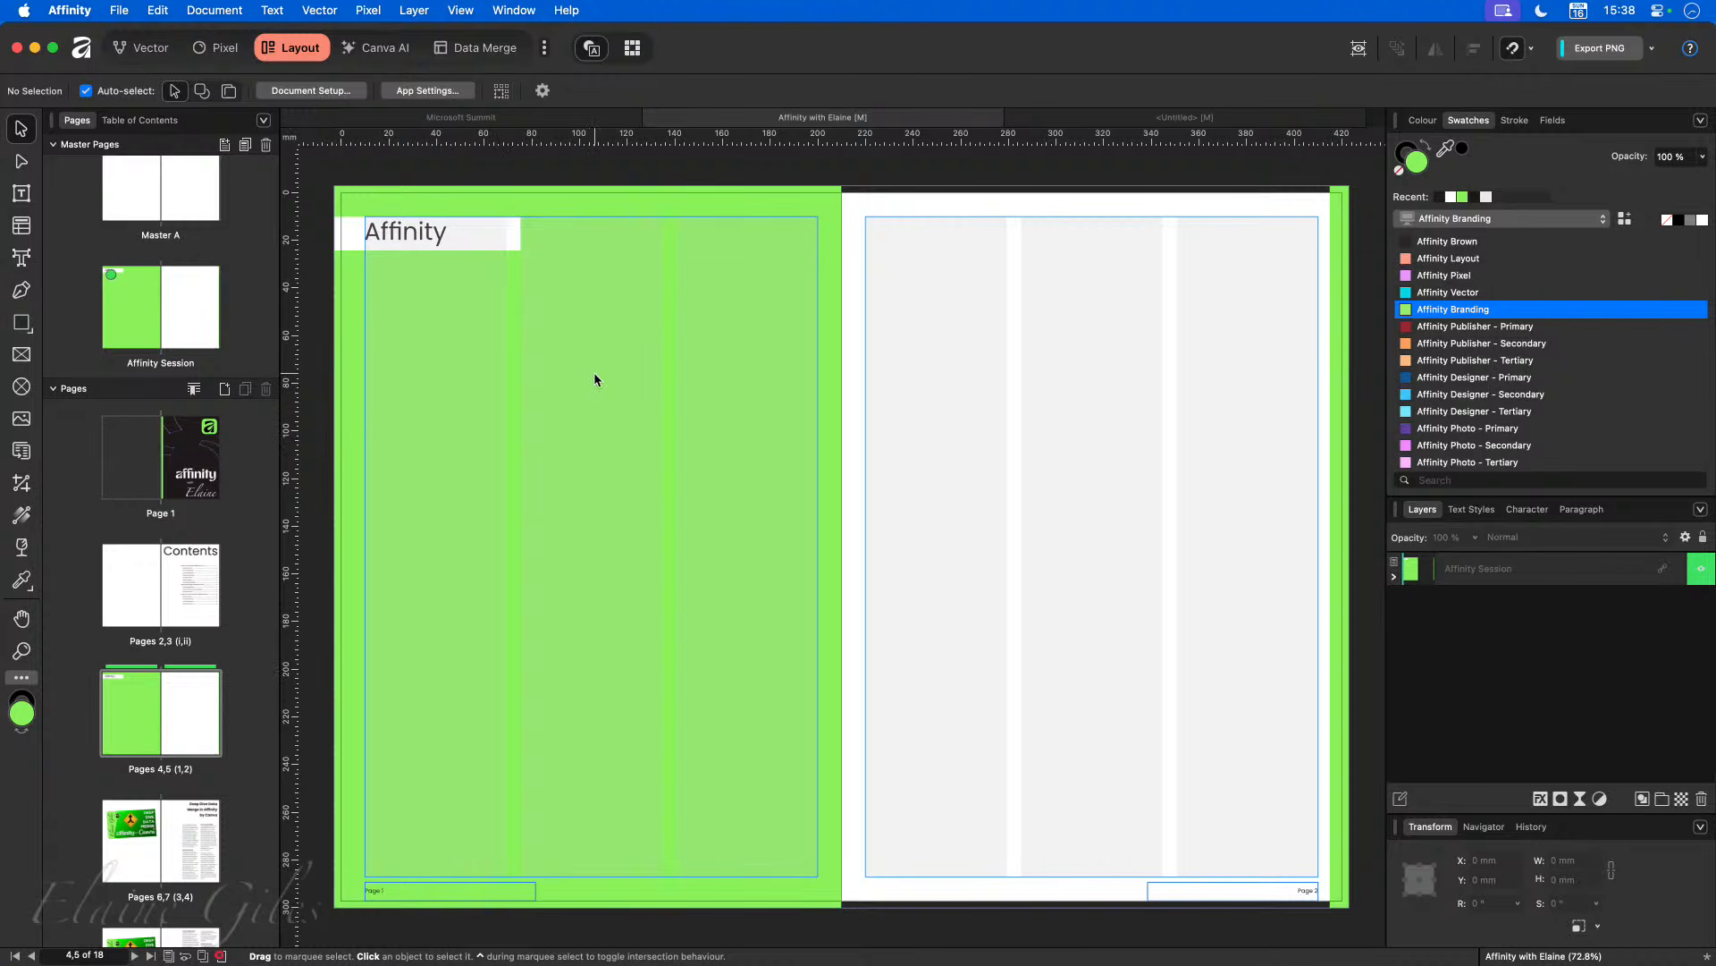
Step: Create art text reading "Affinity by Canva" at about 120 pt near the top of page 5
{"action": "left_click", "coordinate": [163, 705]}
{"action": "left_click", "coordinate": [21, 258]}
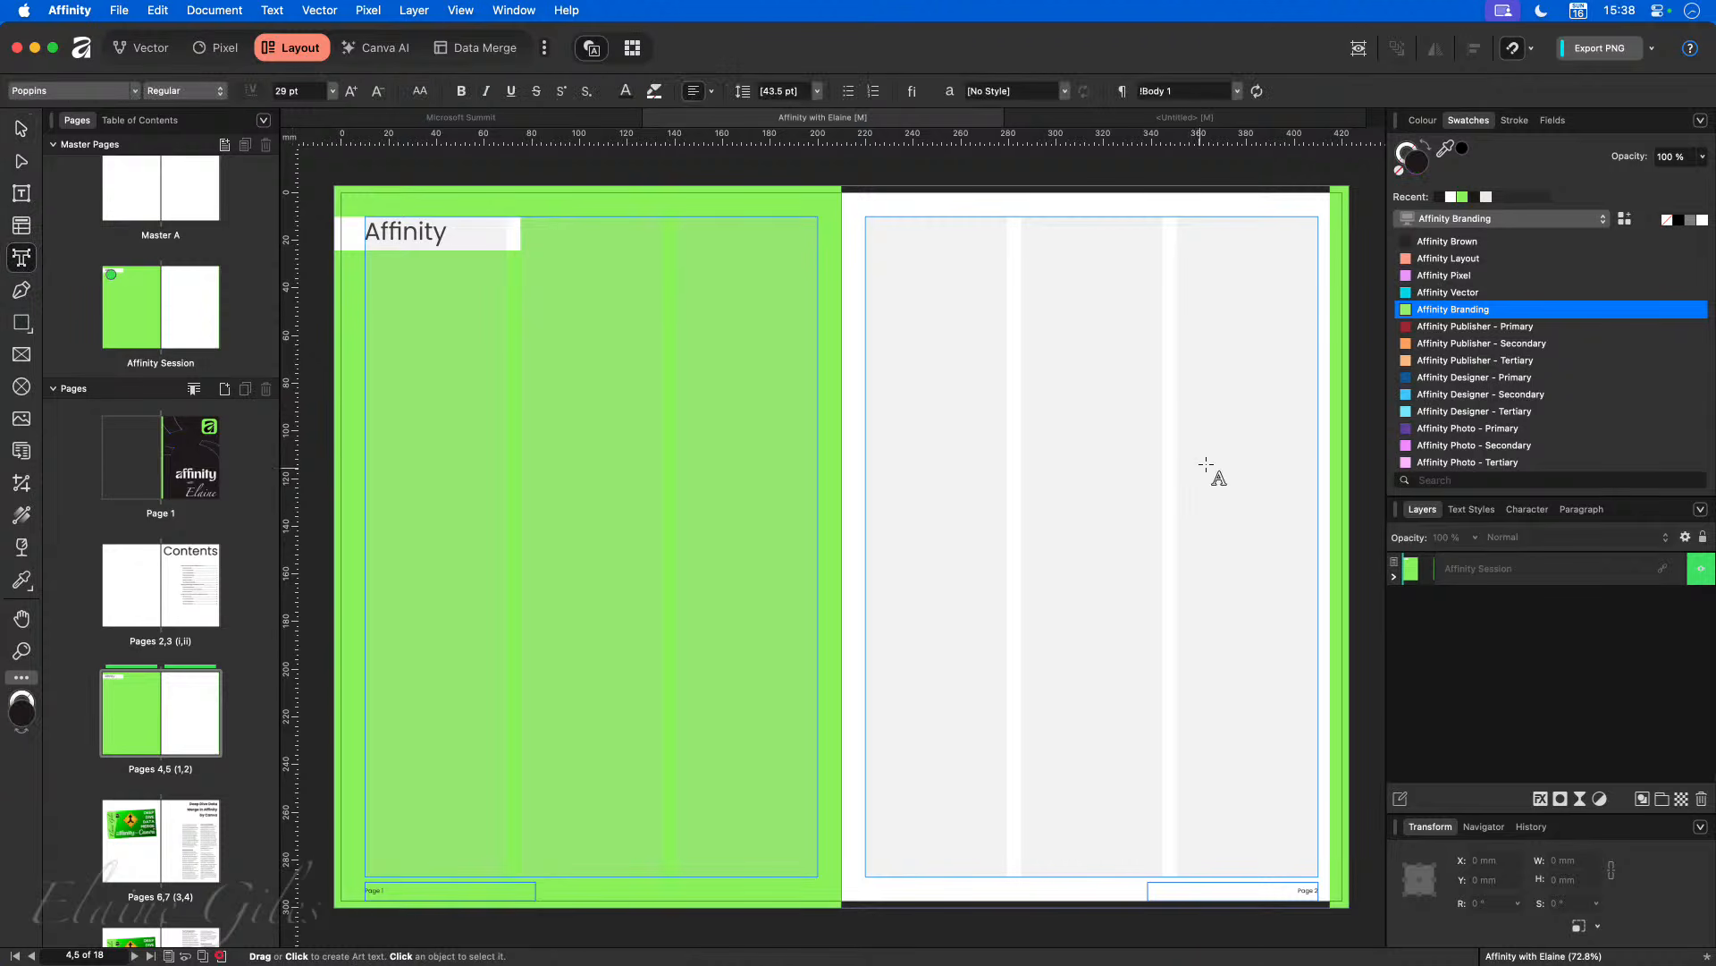
{"action": "left_click_drag", "start_coordinate": [872, 240], "coordinate": [966, 309]}
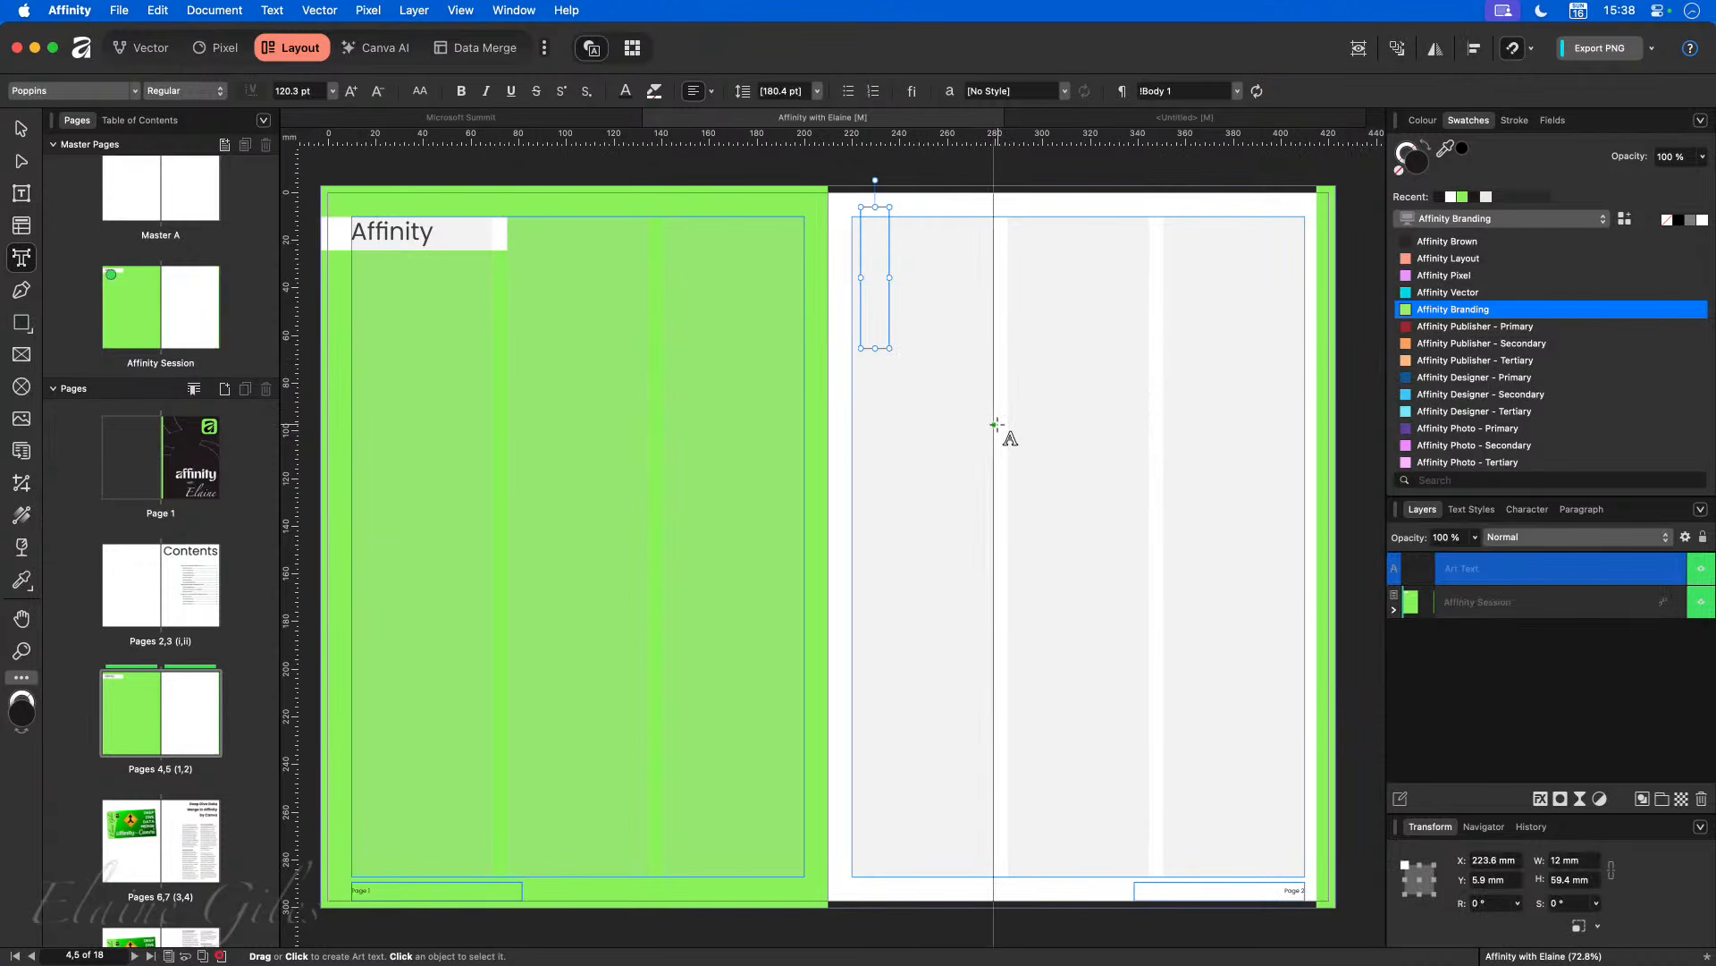
{"action": "type", "text": "Affinity"}
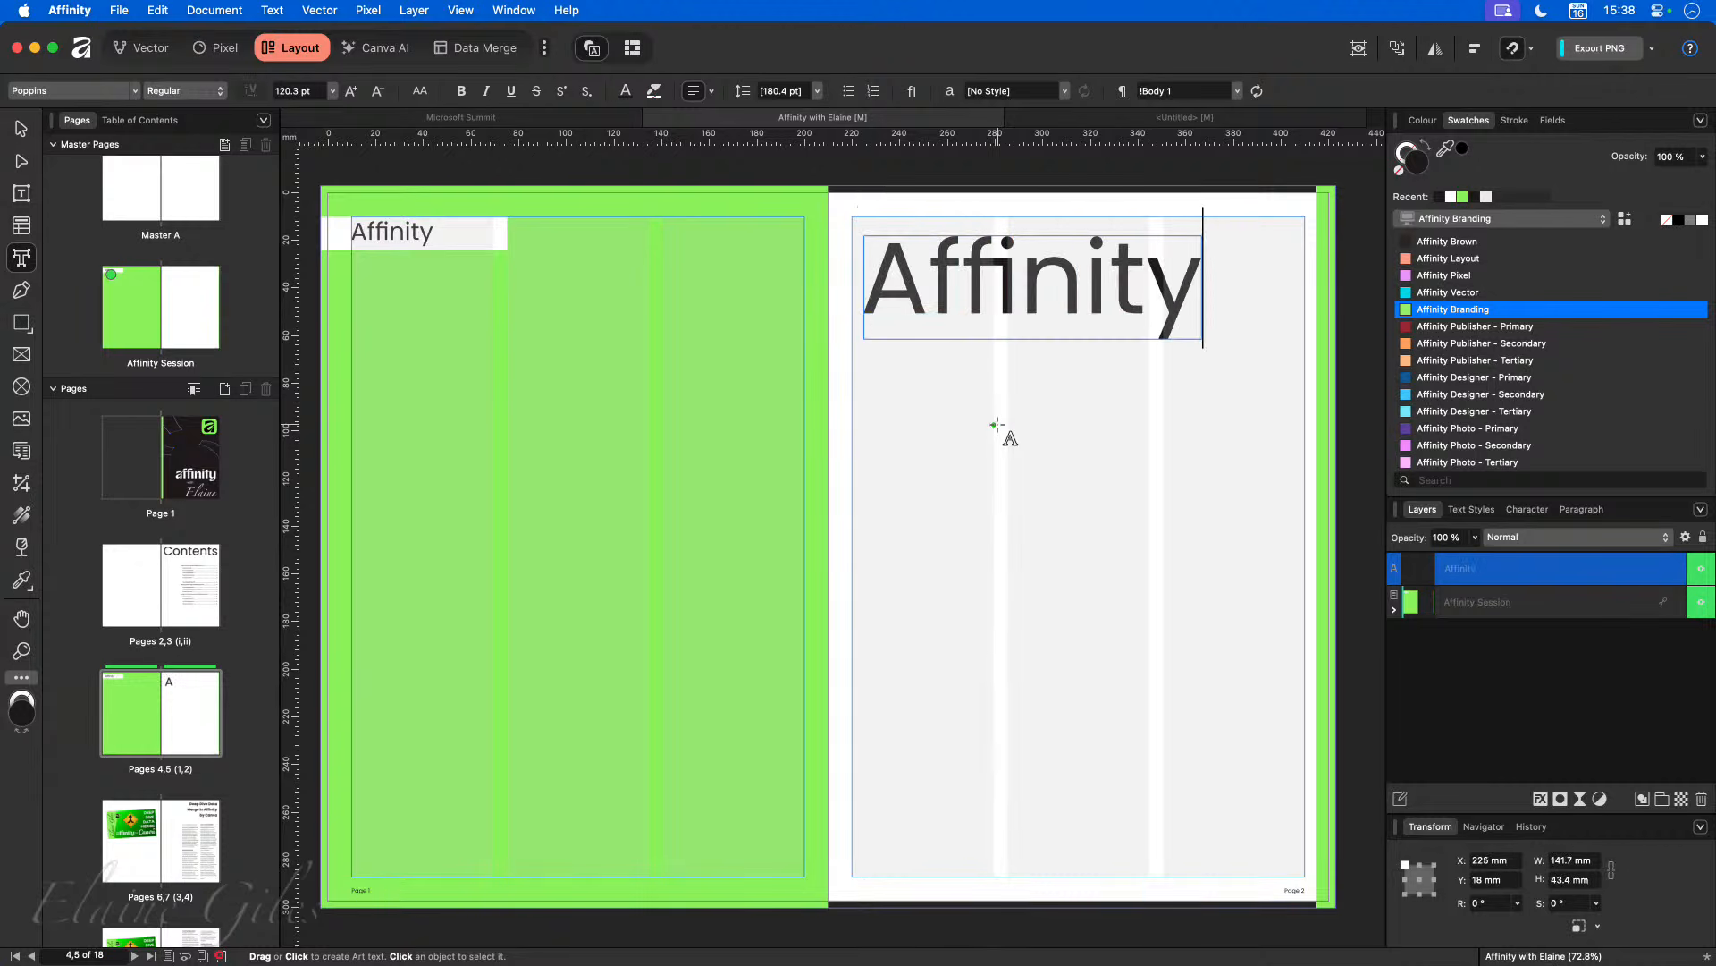
{"action": "type", "text": " by Canva"}
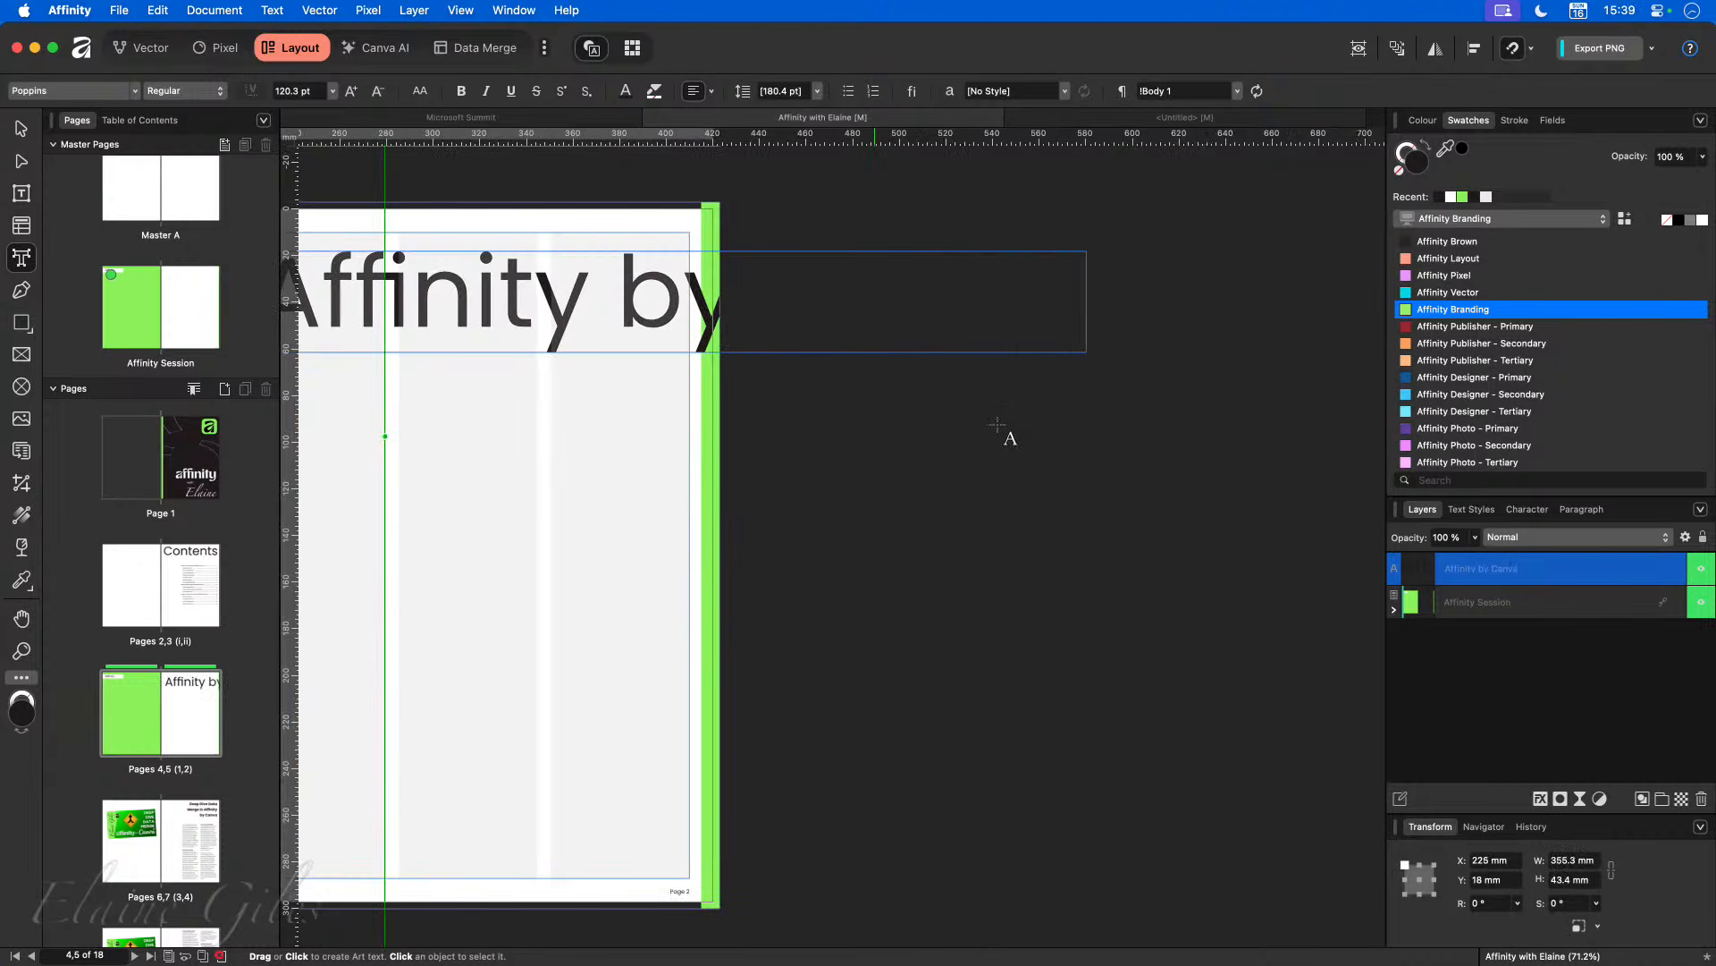
Step: Reduce the whole "Affinity by Canva" title to 72 pt and switch to the Move tool
{"action": "scroll", "coordinate": [997, 424], "scroll_direction": "left", "scroll_amount": 10}
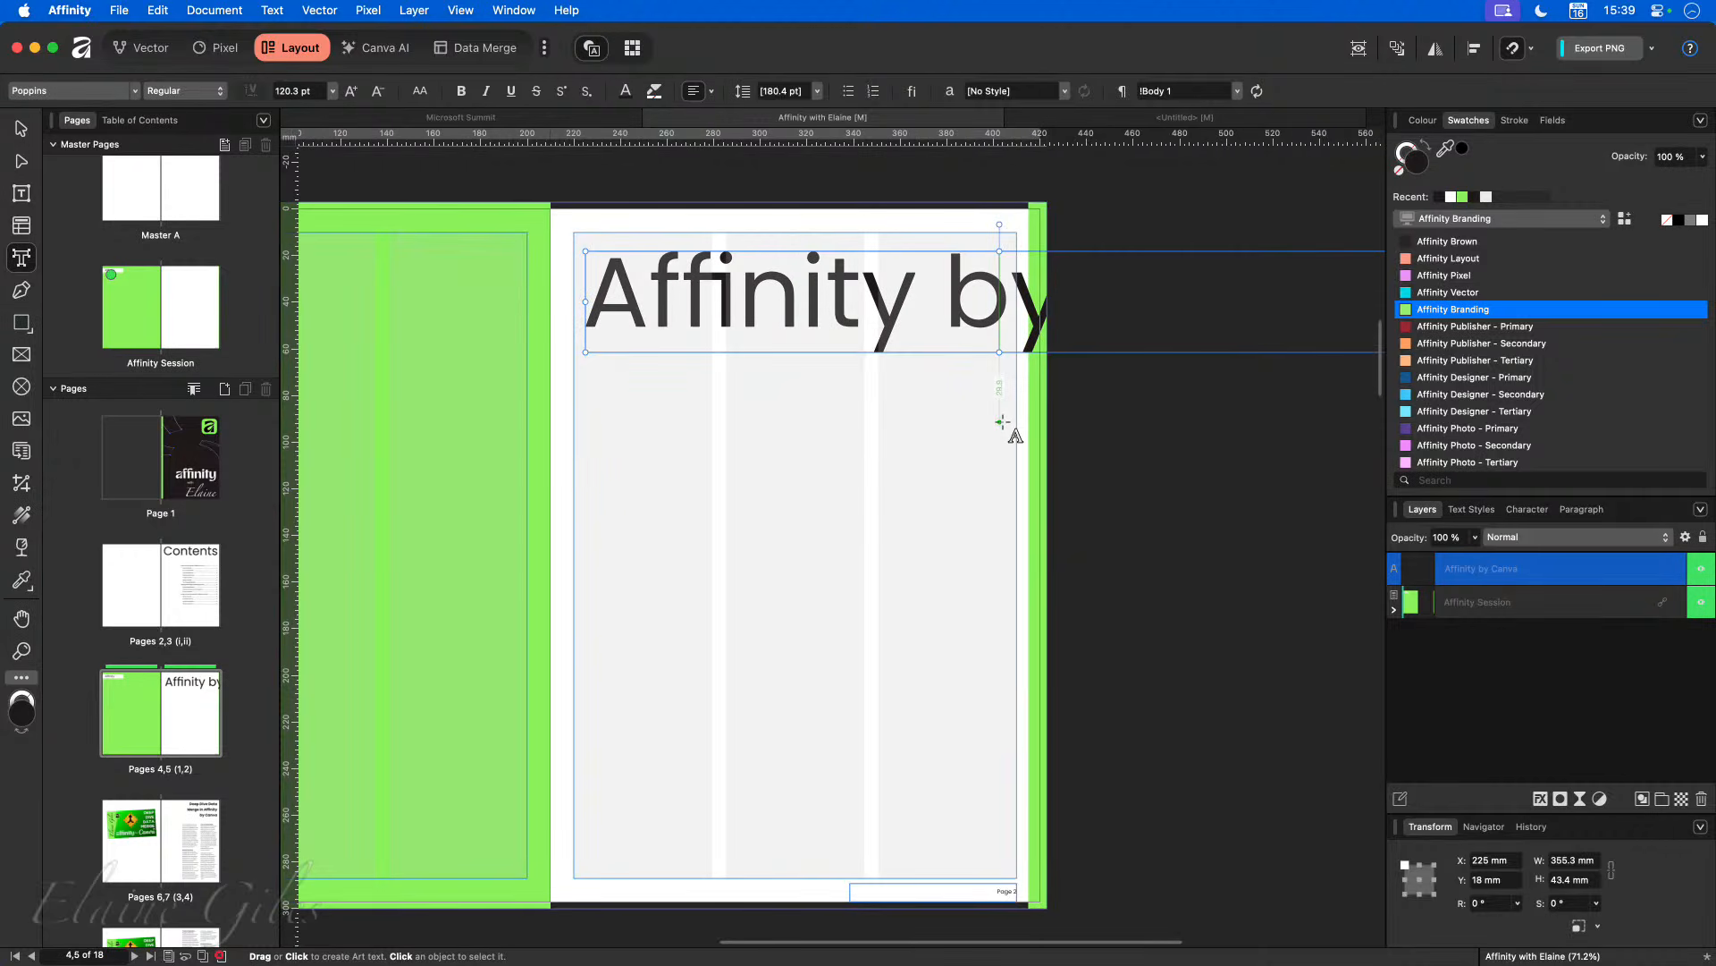
{"action": "key", "text": "super+a"}
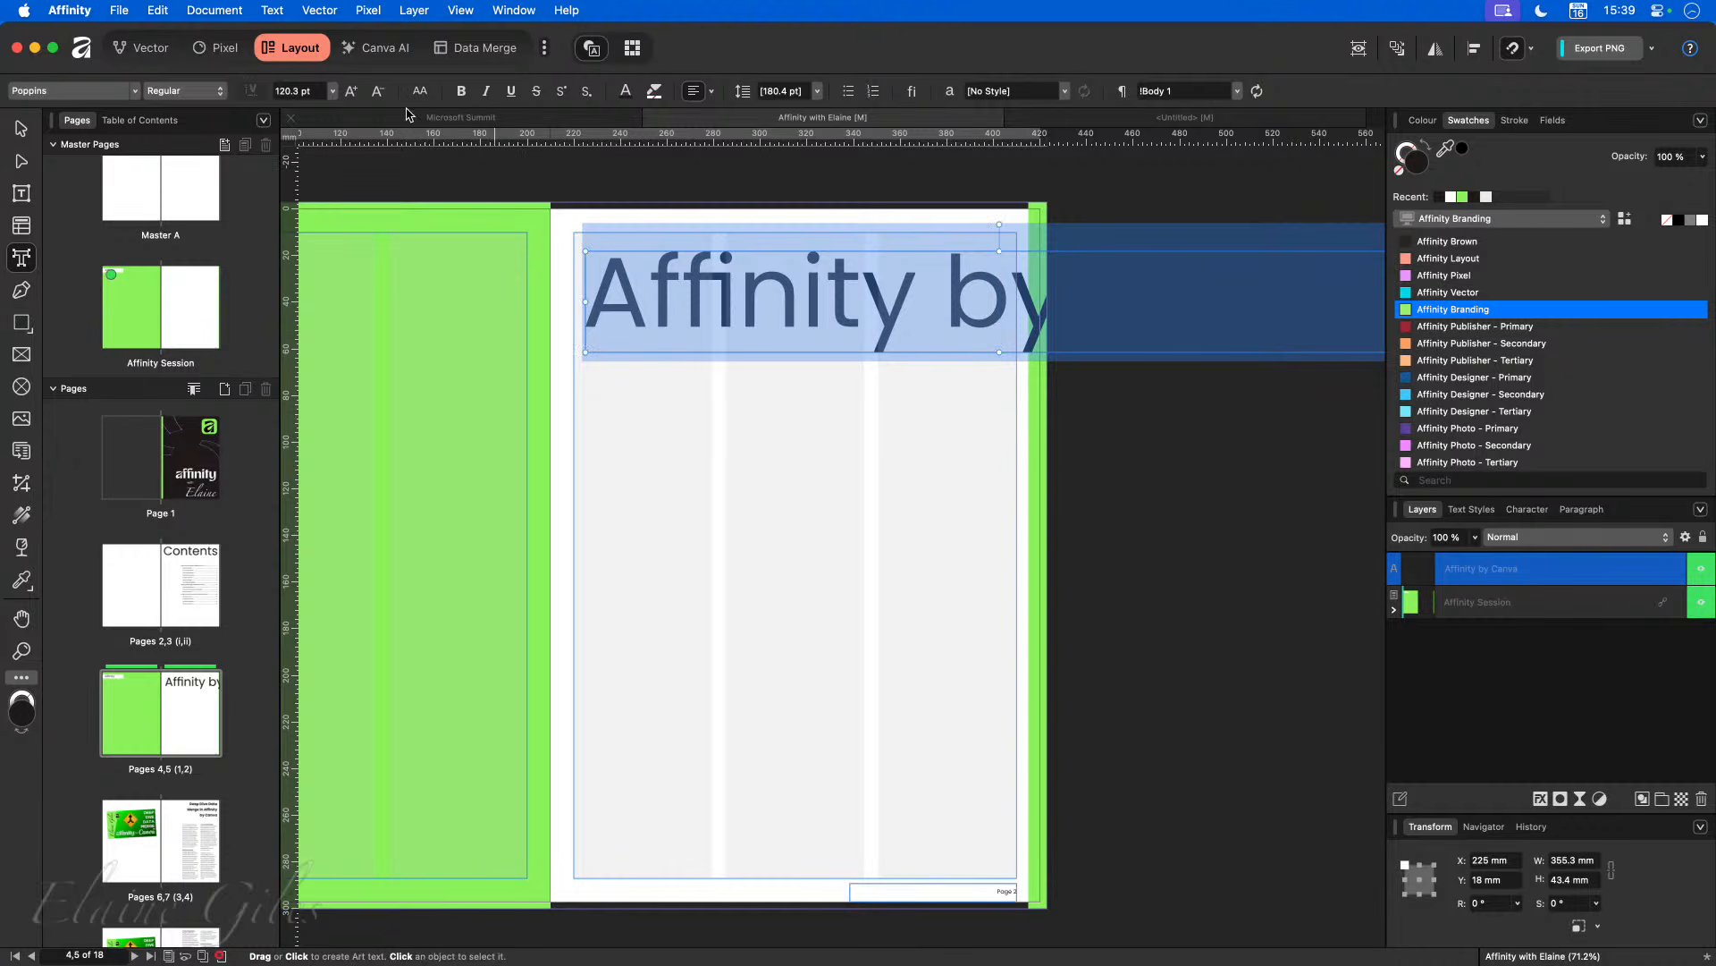
{"action": "left_click", "coordinate": [378, 92]}
{"action": "left_click", "coordinate": [378, 92]}
{"action": "left_click", "coordinate": [378, 92]}
{"action": "left_click", "coordinate": [378, 92]}
{"action": "left_click", "coordinate": [378, 92]}
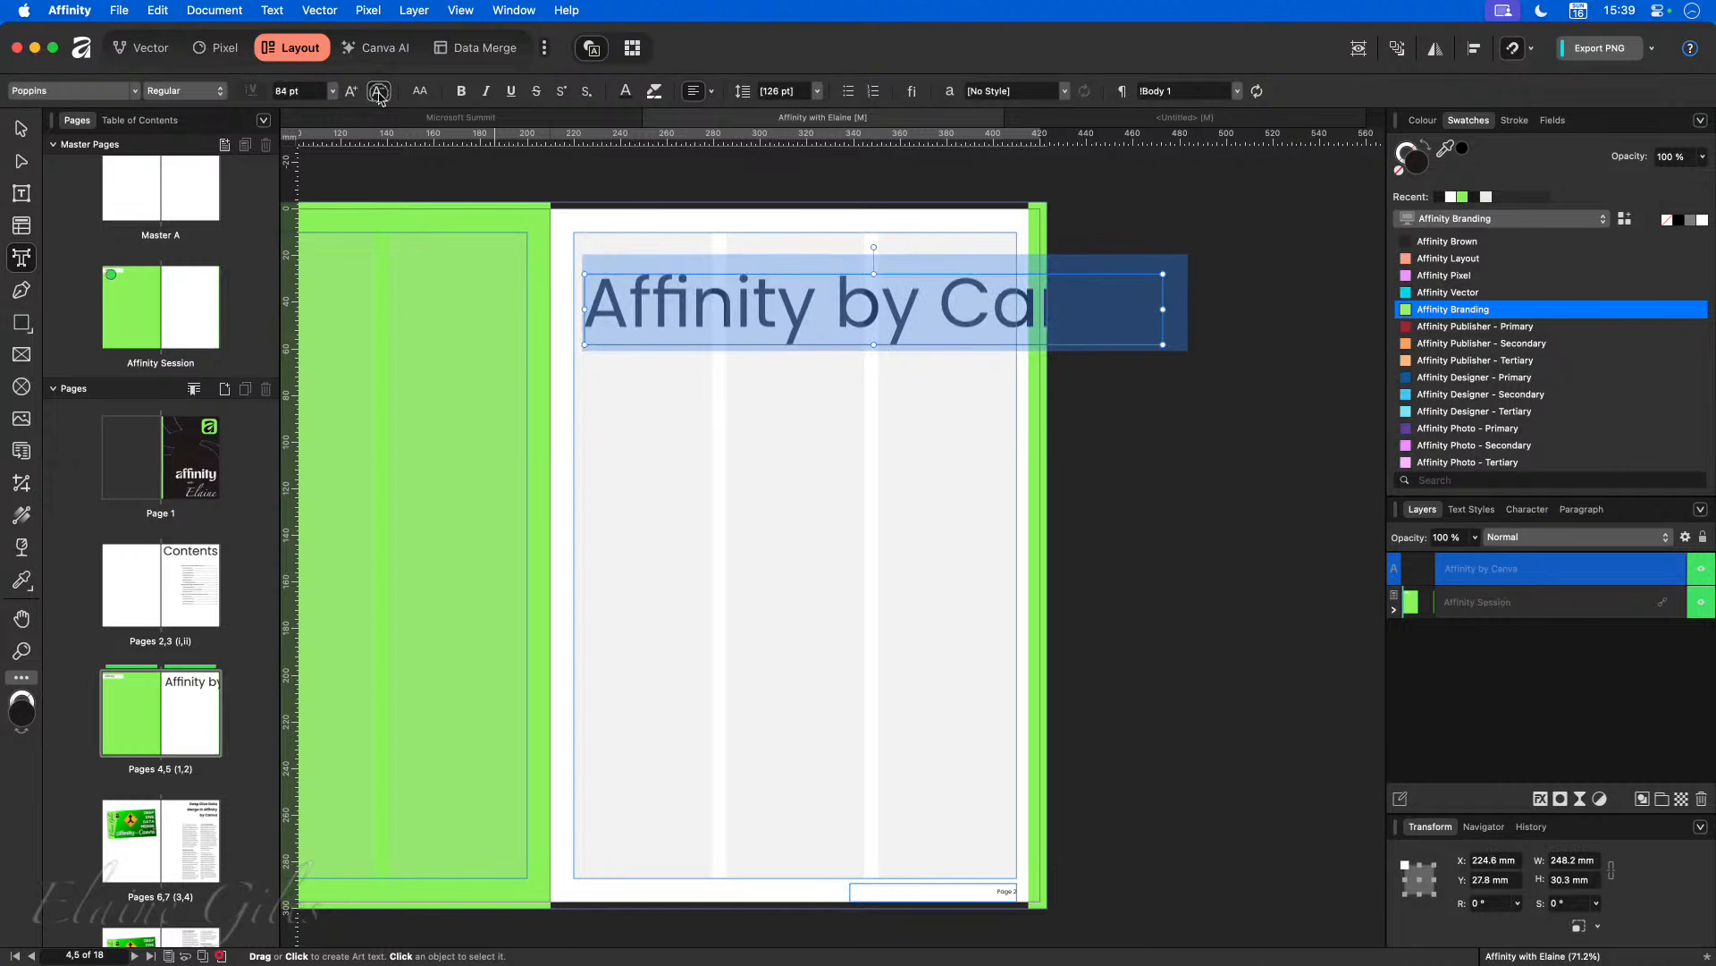
{"action": "left_click", "coordinate": [378, 92]}
{"action": "left_click", "coordinate": [378, 92]}
{"action": "left_click", "coordinate": [20, 128]}
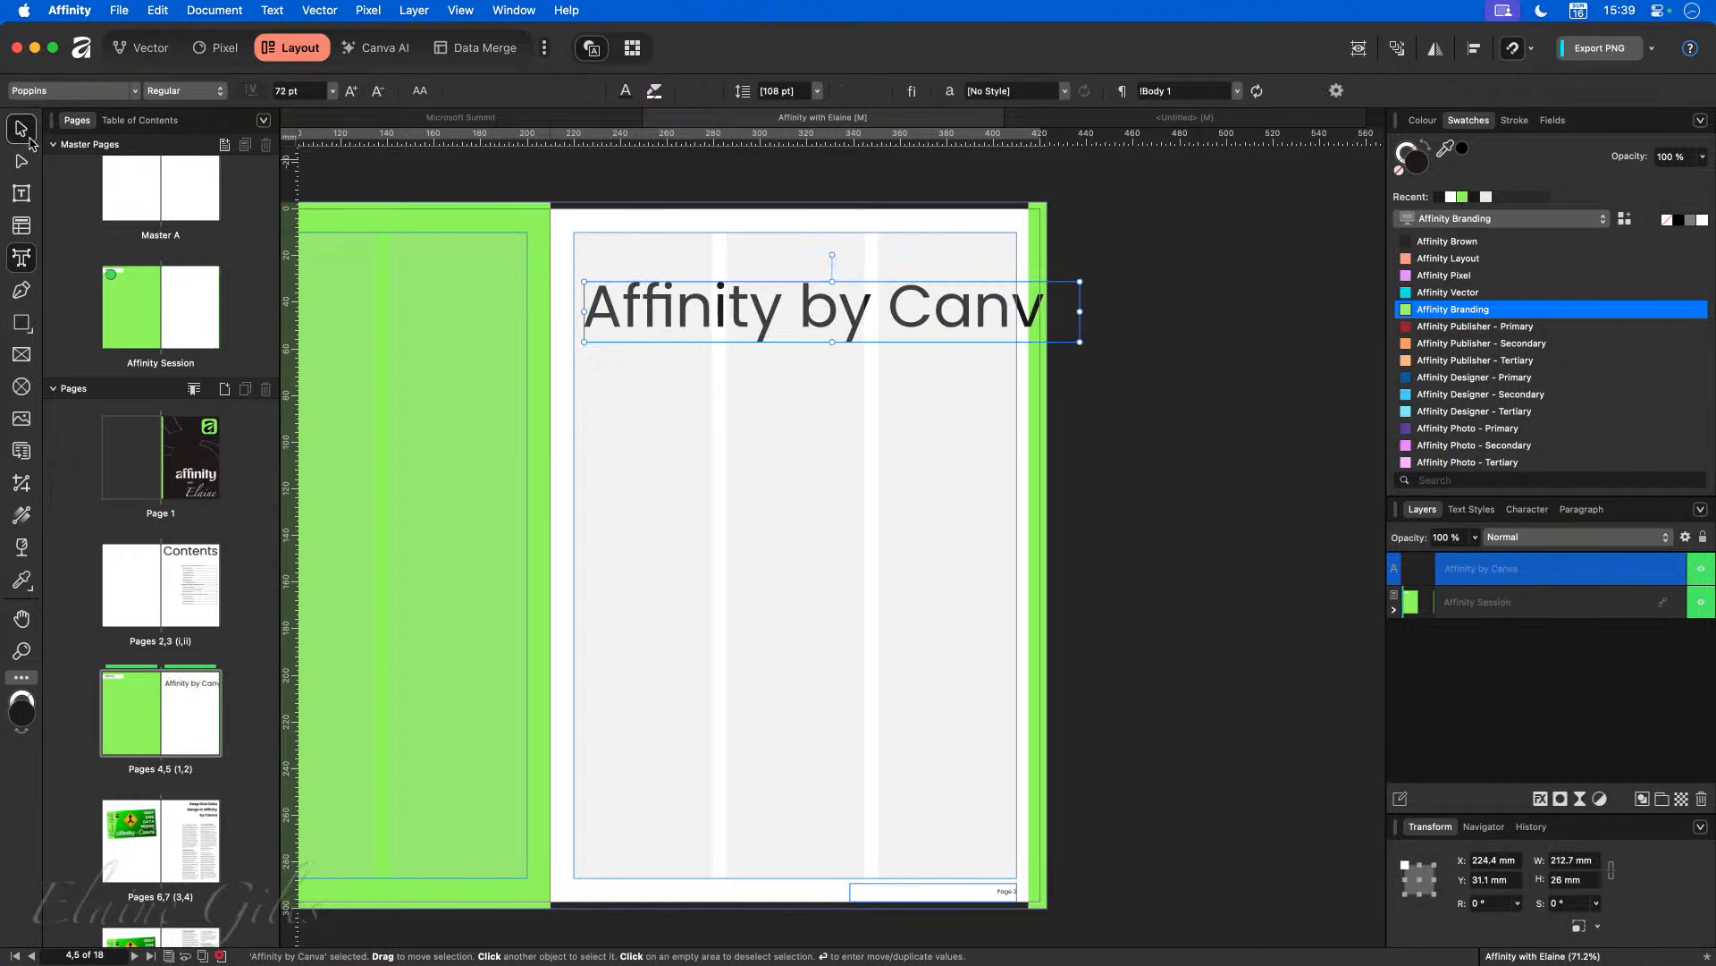
Step: Fit the "Affinity by Canva" title to page 5's margins at 190 mm wide and delete it from the page
{"action": "left_click_drag", "start_coordinate": [698, 319], "coordinate": [687, 270]}
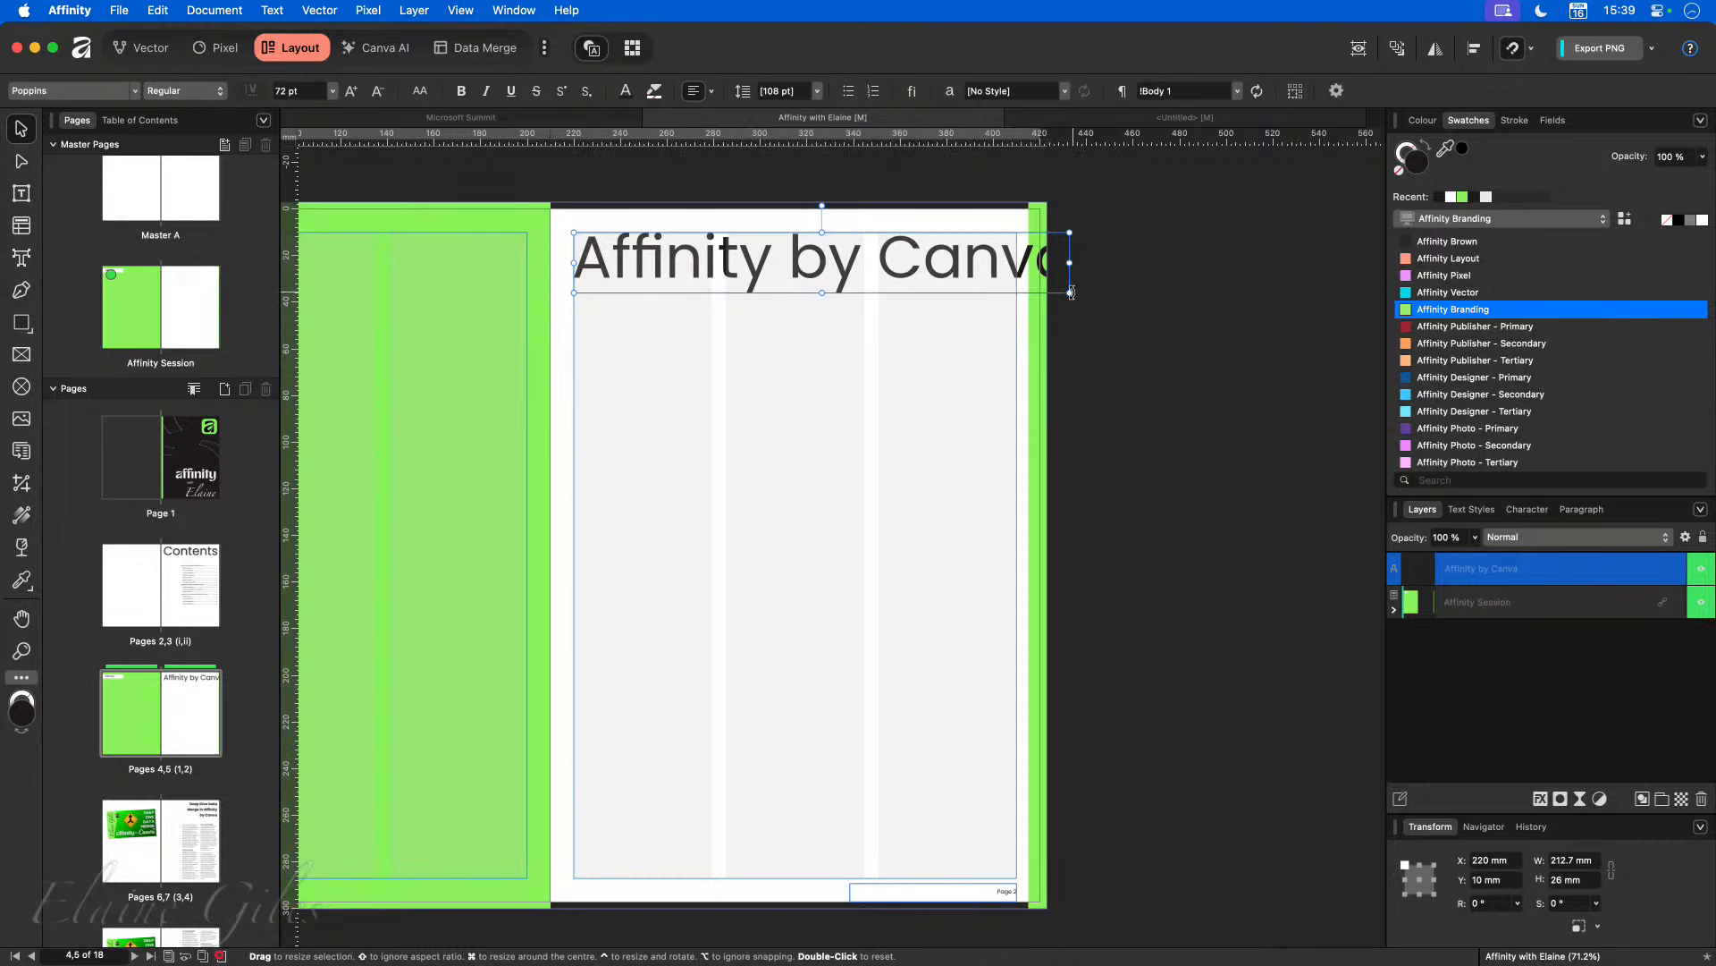
{"action": "left_click_drag", "start_coordinate": [1069, 292], "coordinate": [1023, 284]}
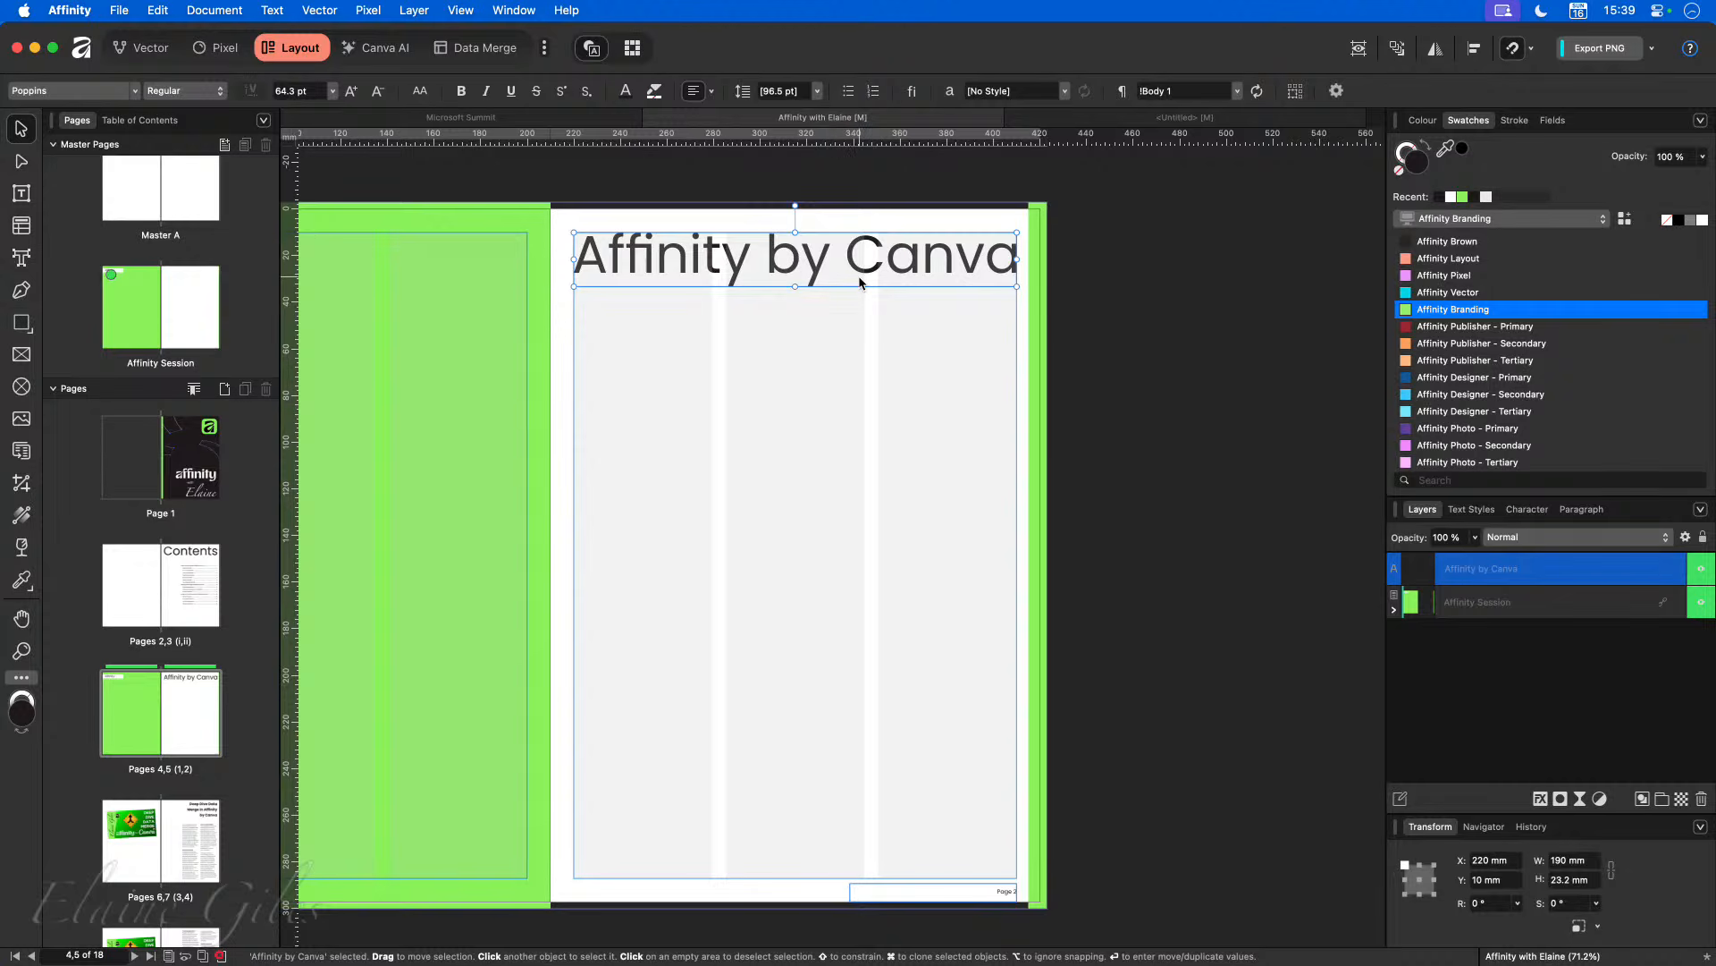
{"action": "key", "text": "Delete"}
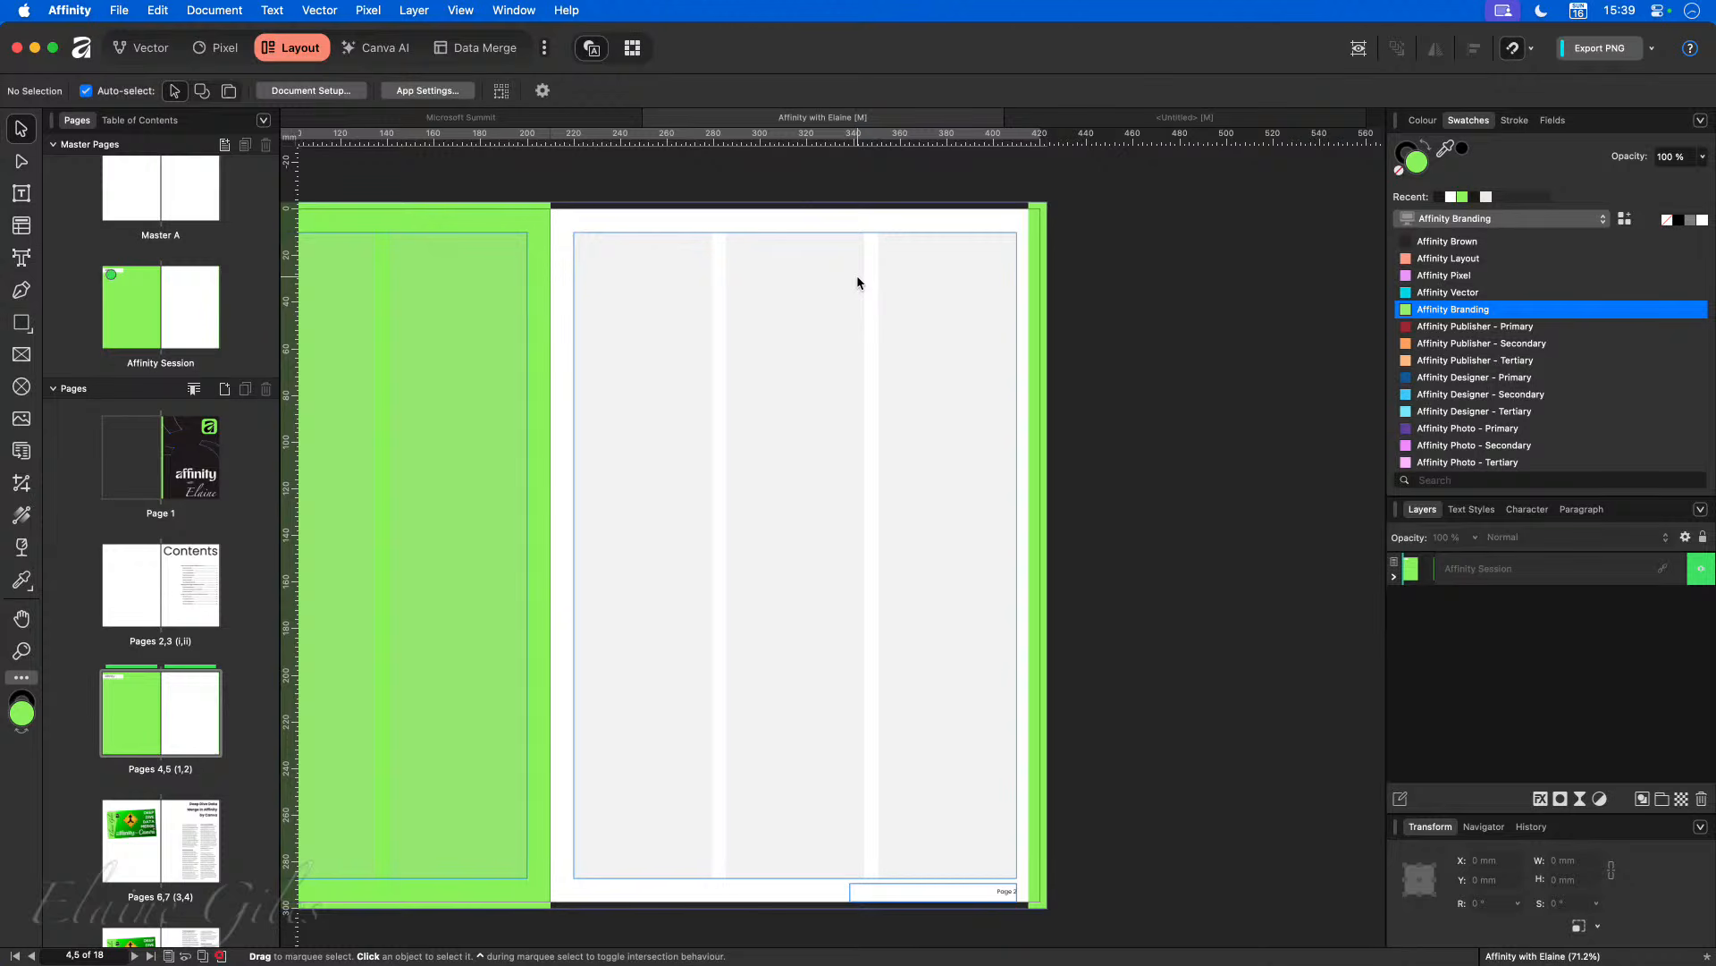
Step: Draw a text frame about 125 mm wide over page 5's two outer columns, 201 mm high, with its Y position at 86 mm
{"action": "left_click", "coordinate": [21, 195]}
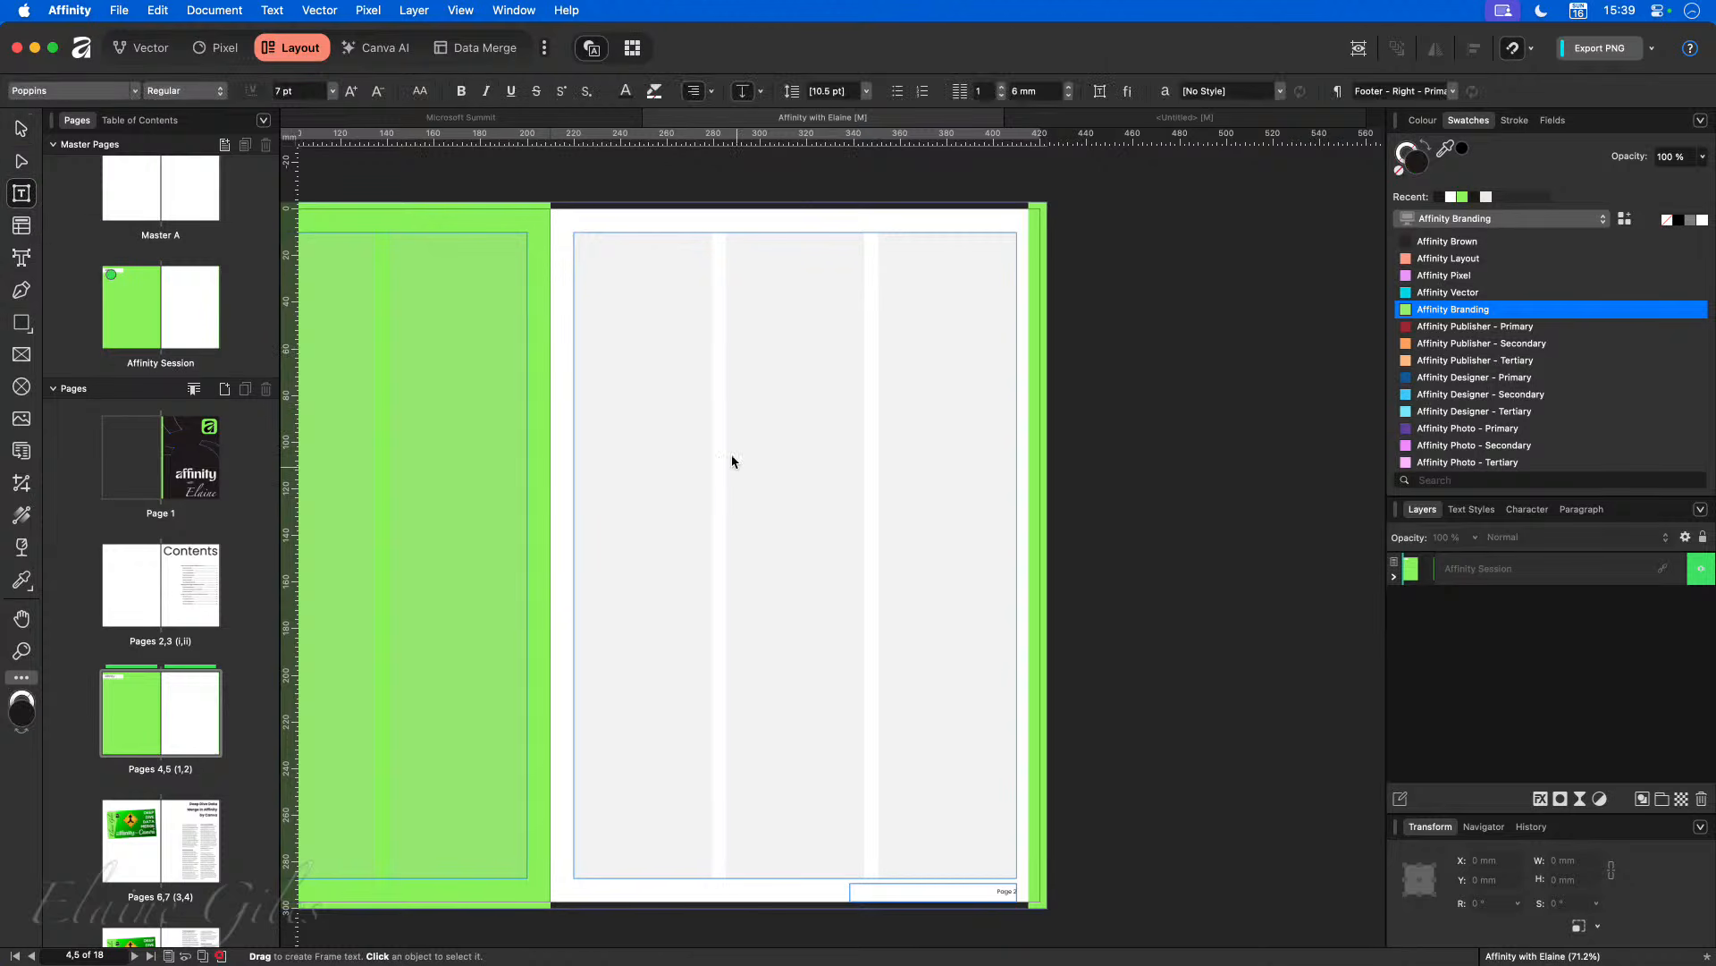
{"action": "left_click_drag", "start_coordinate": [727, 430], "coordinate": [1017, 877]}
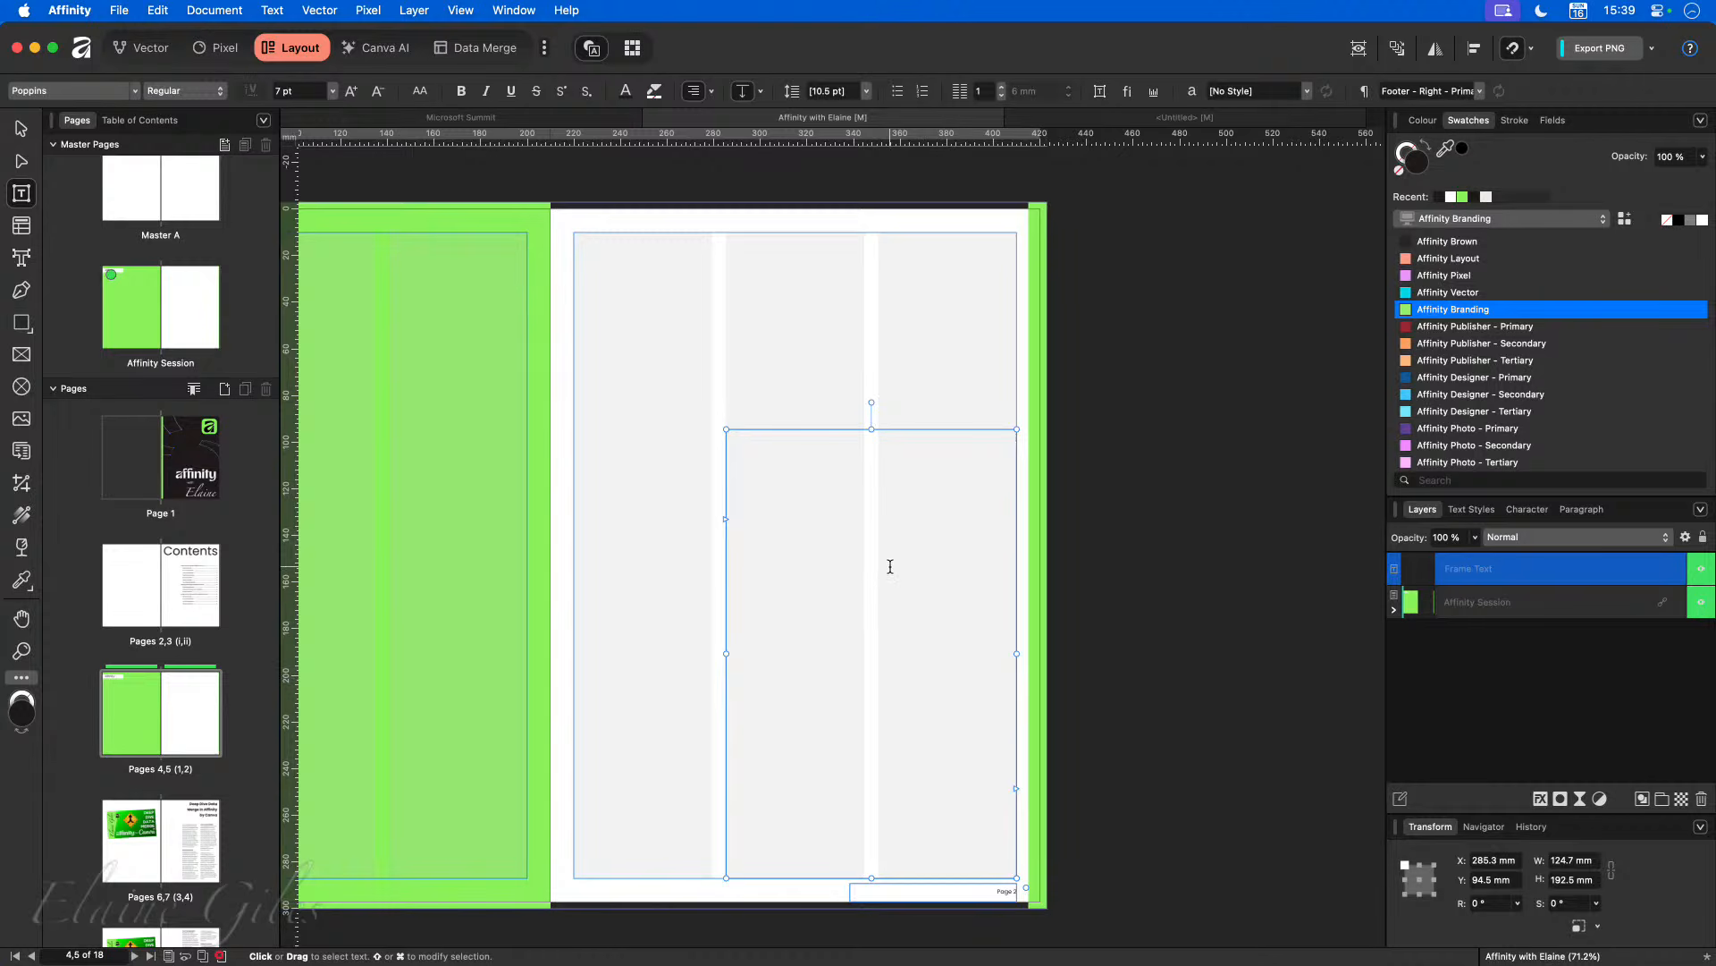
{"action": "left_click", "coordinate": [1577, 880]}
{"action": "type", "text": "201"}
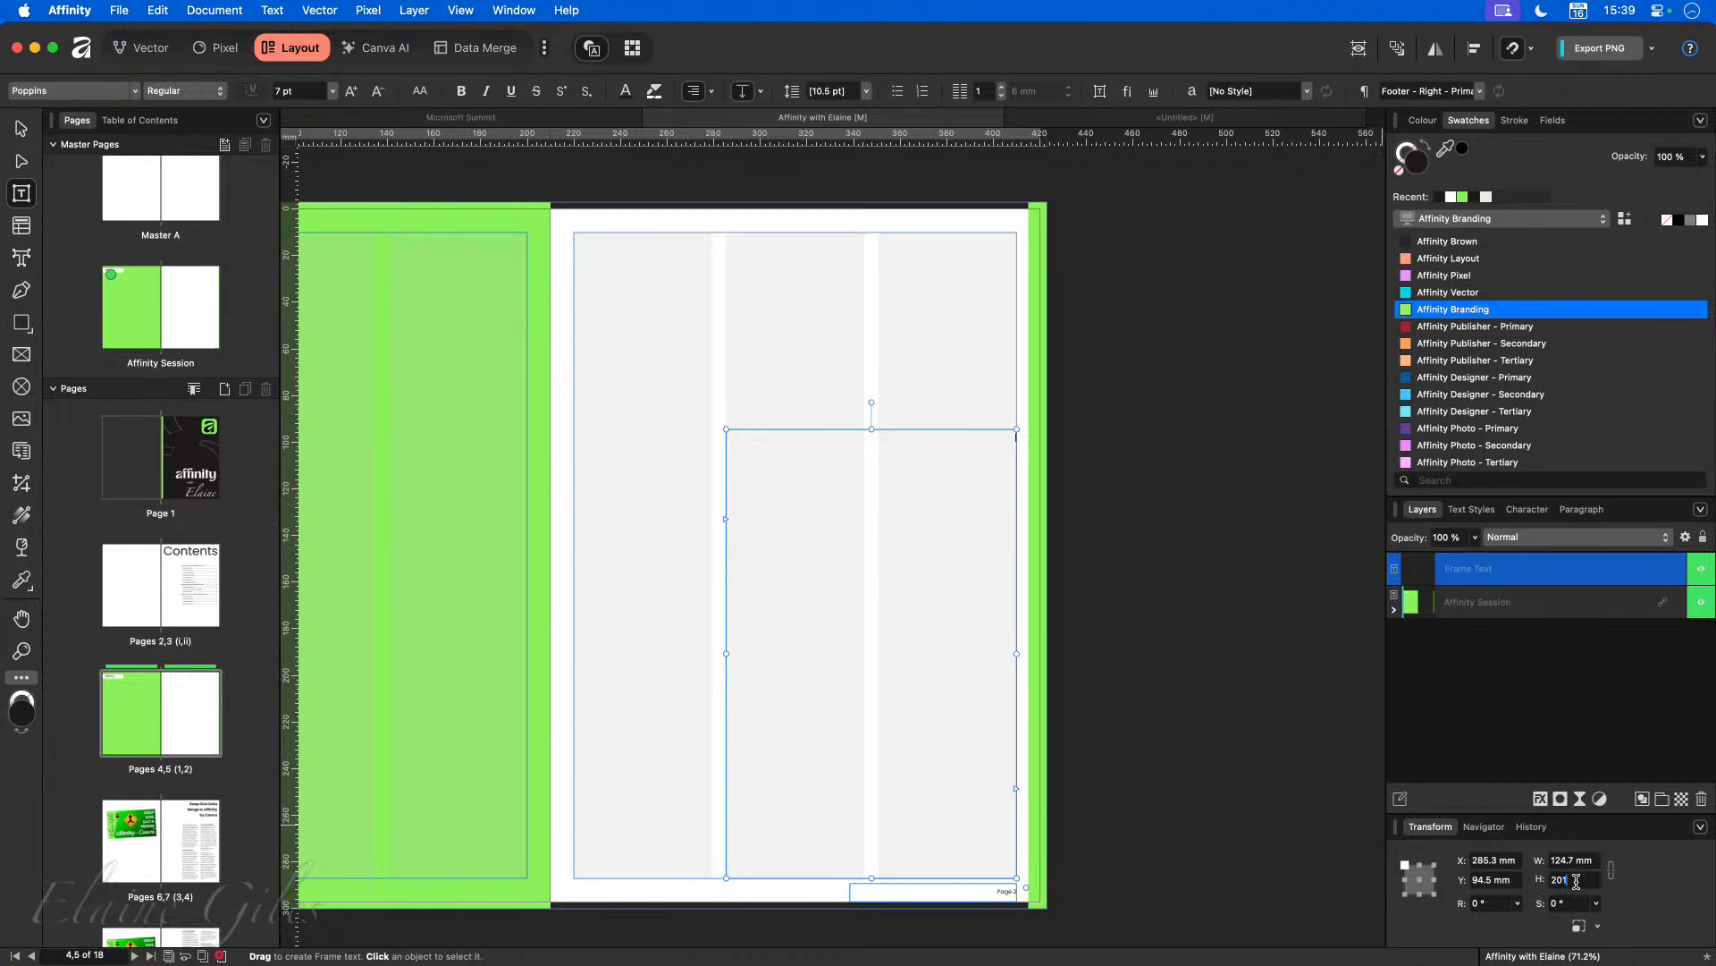
{"action": "key", "text": "Return"}
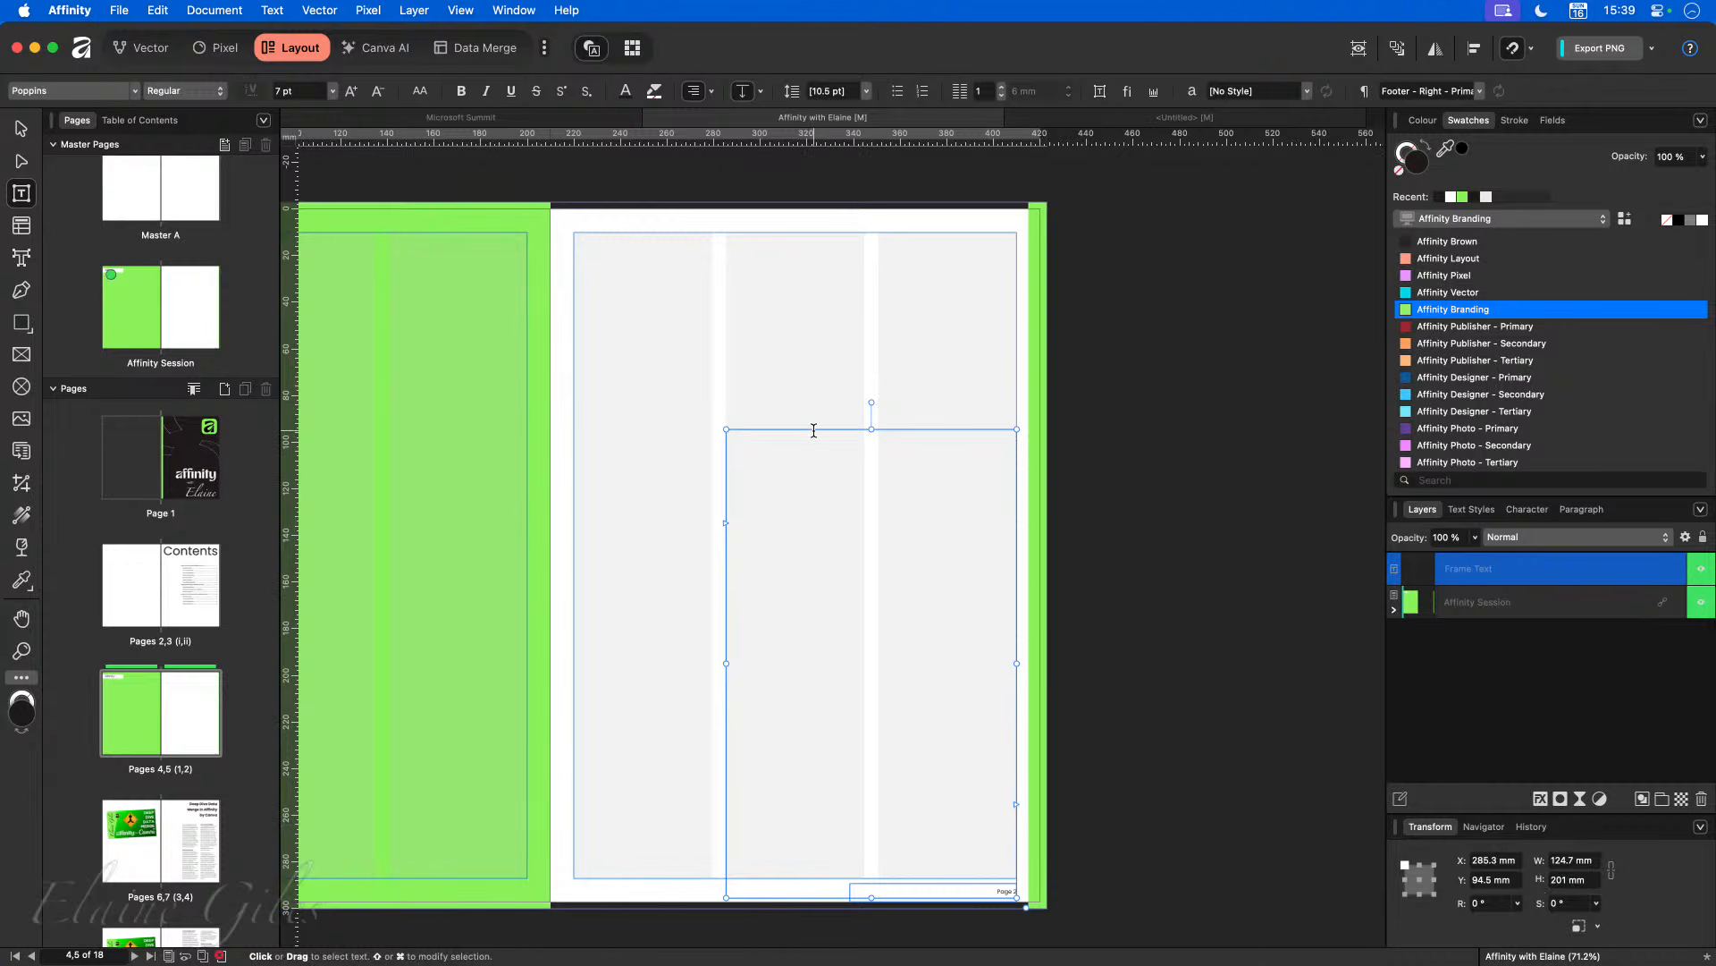
{"action": "left_click_drag", "start_coordinate": [828, 428], "coordinate": [829, 404]}
{"action": "scroll", "coordinate": [823, 587], "scroll_direction": "left", "scroll_amount": 3}
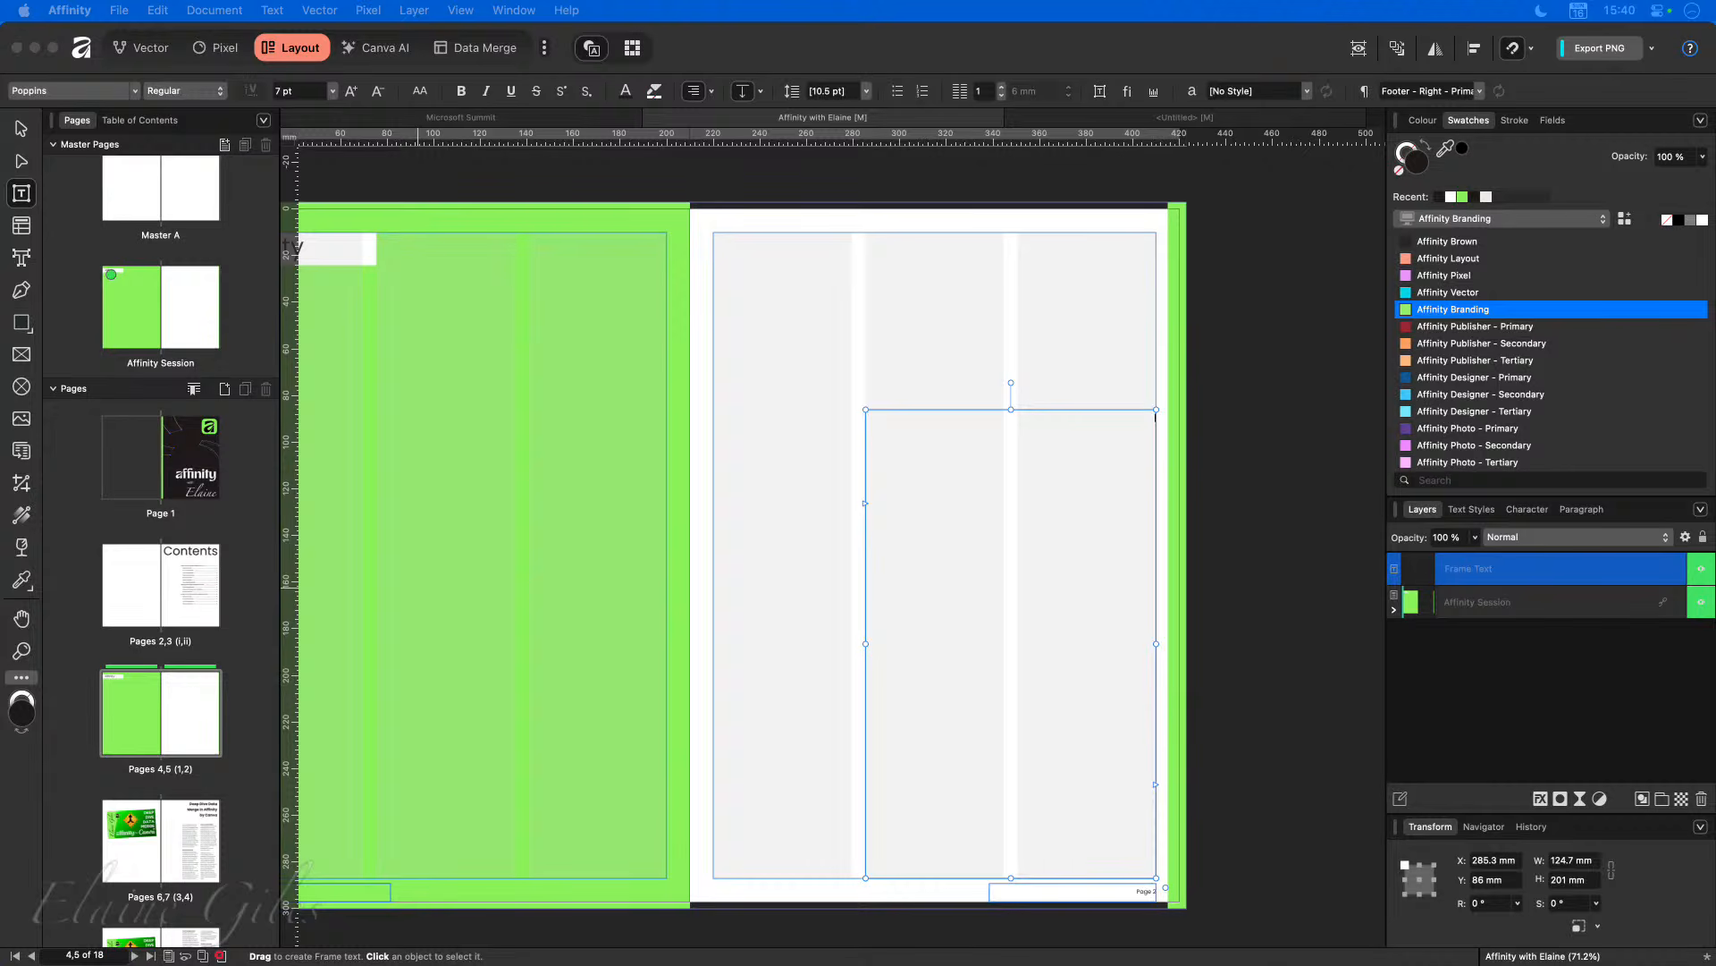
Step: Switch to Sublime Text, insert a space after "H1" in the article's first line, and save the Markdown file
{"action": "key", "text": "super+Tab"}
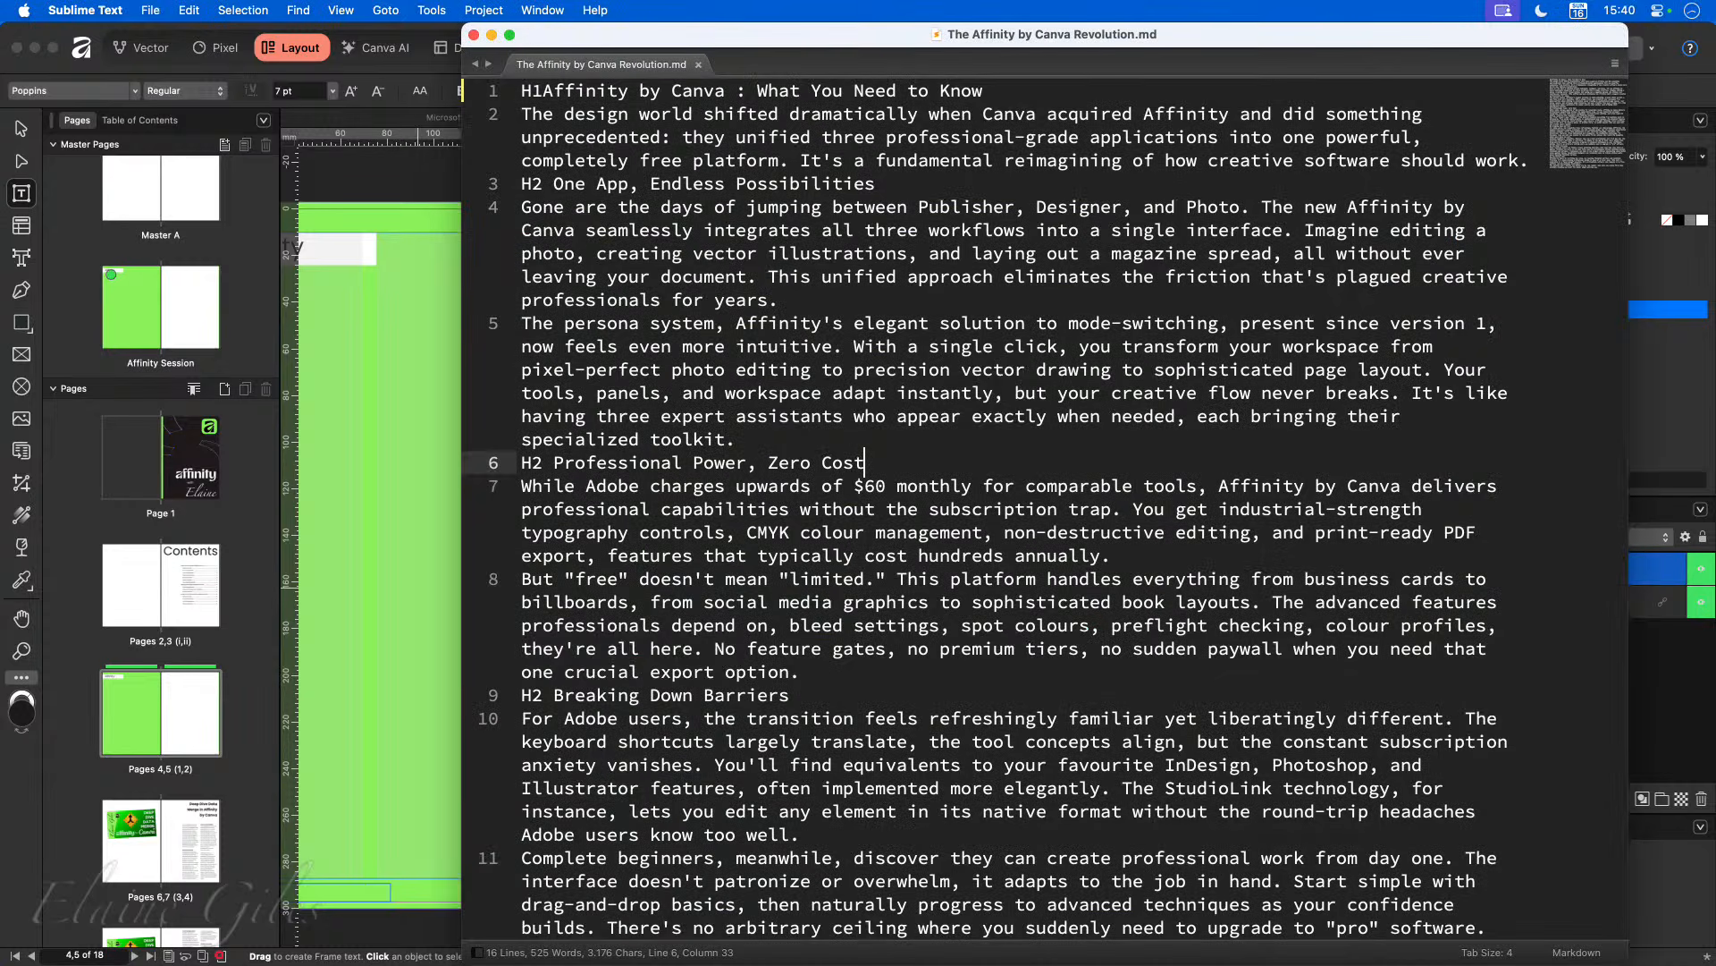
{"action": "key", "text": "ctrl+alt+Return"}
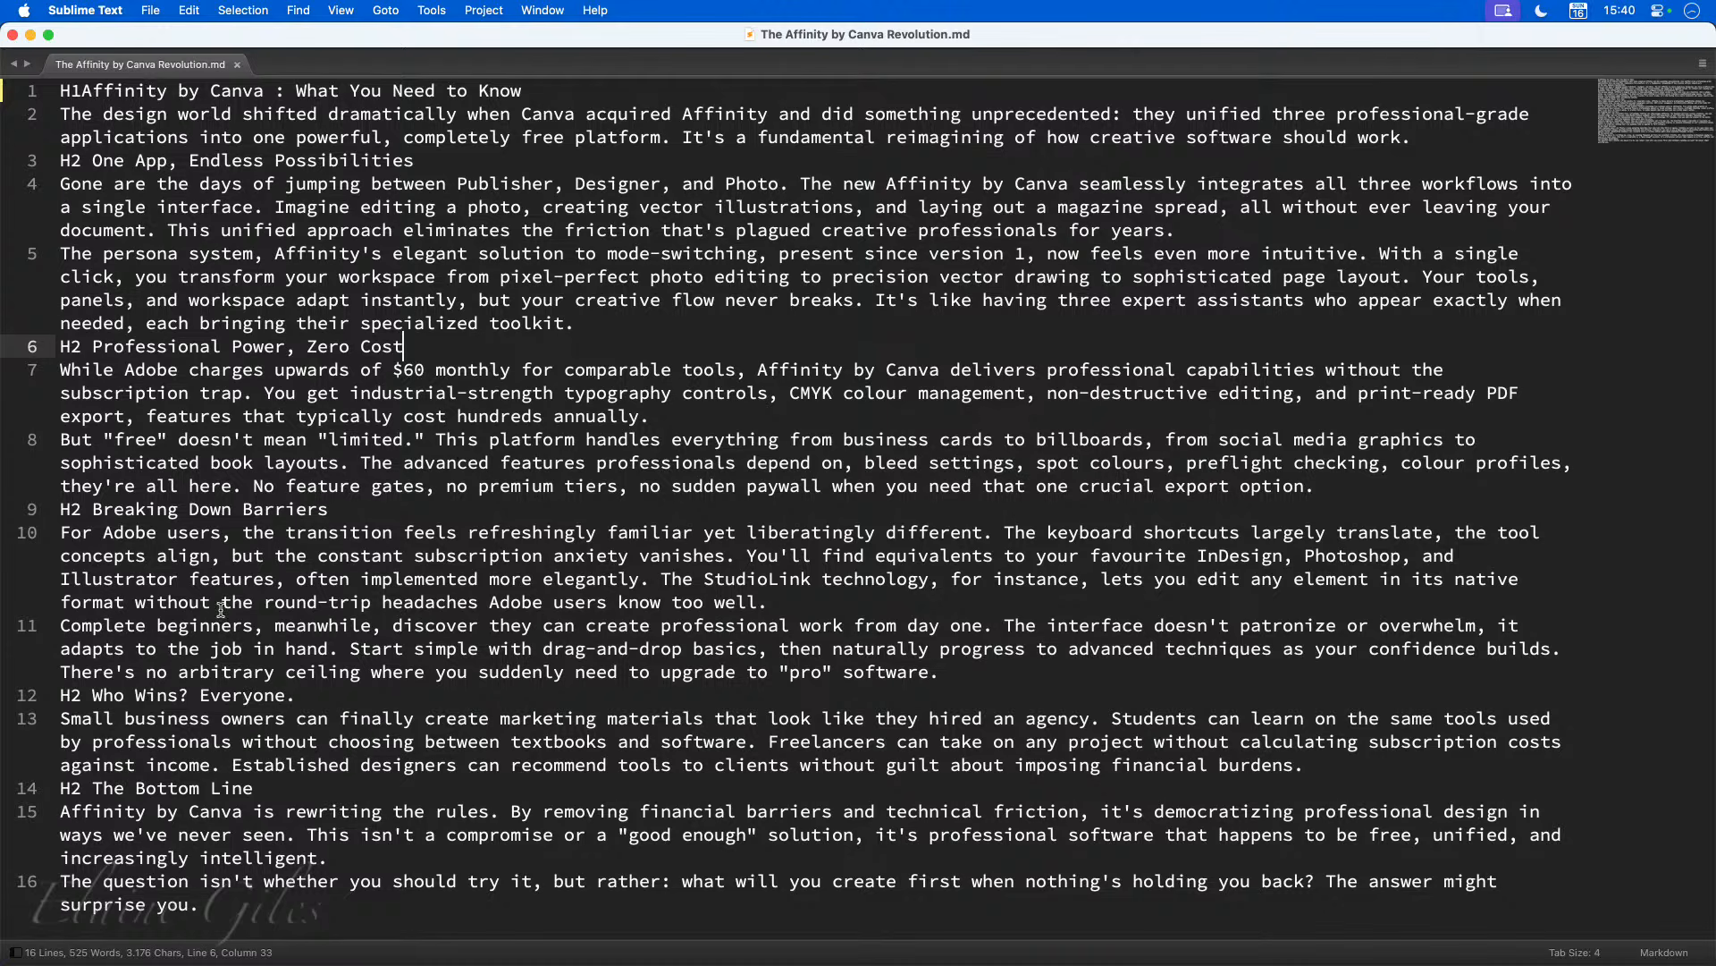
{"action": "left_click", "coordinate": [82, 91]}
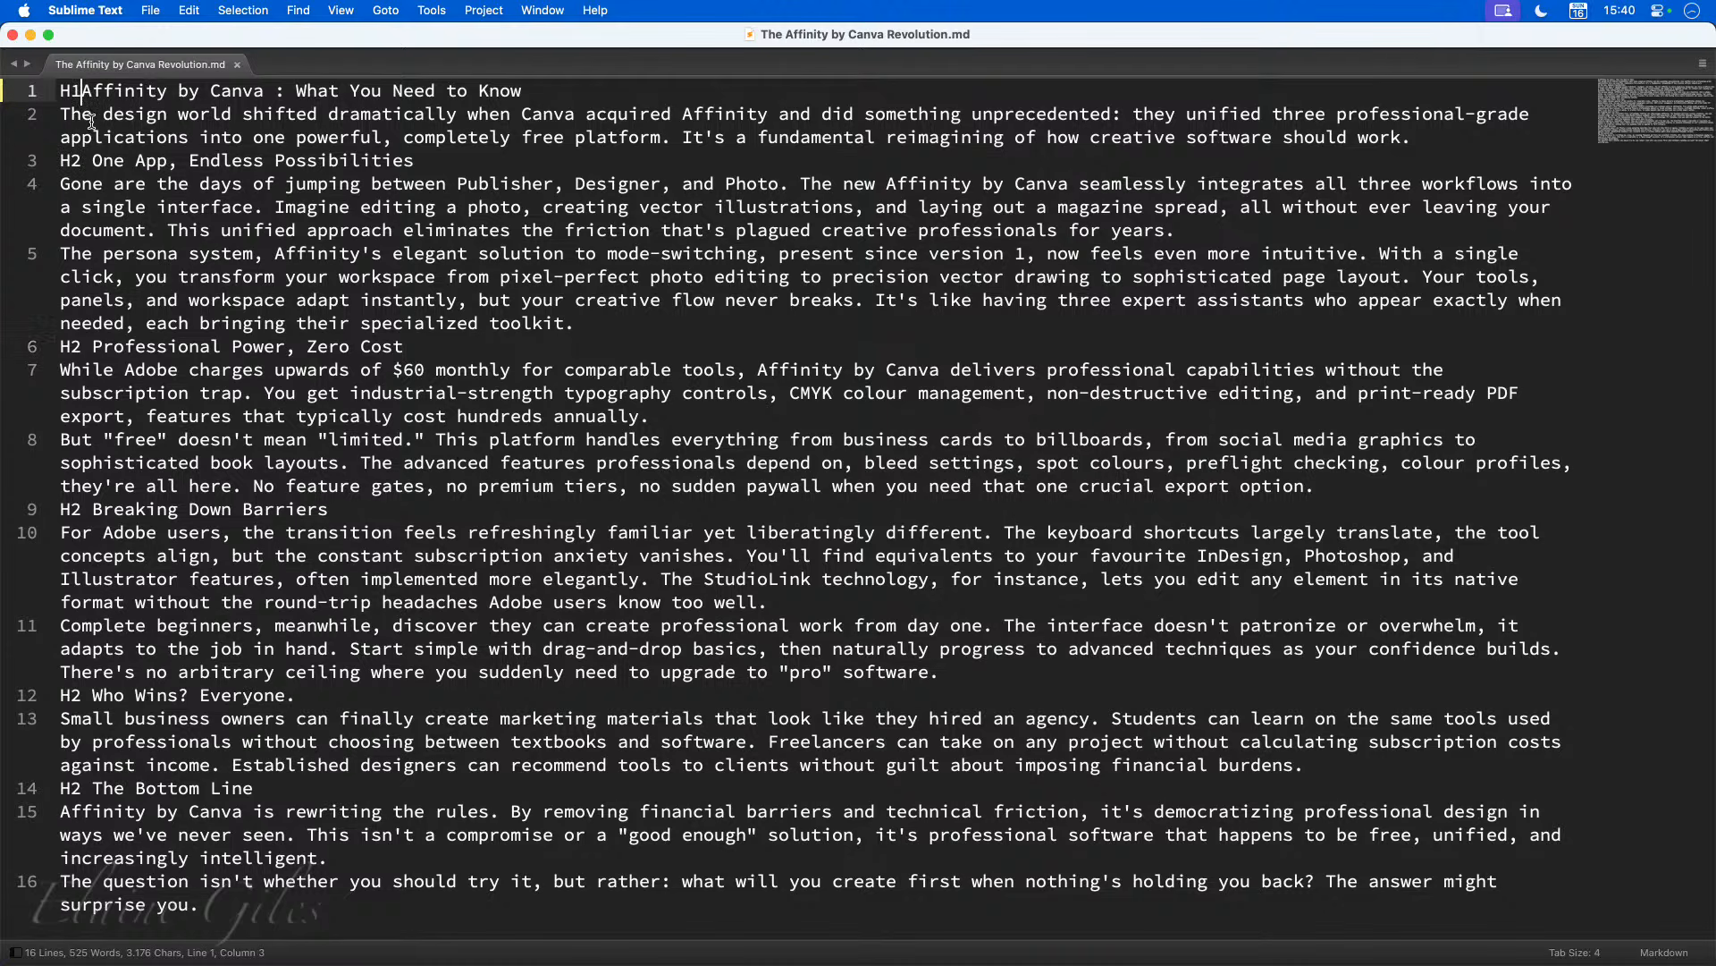
{"action": "left_click_drag", "start_coordinate": [92, 94], "coordinate": [46, 92]}
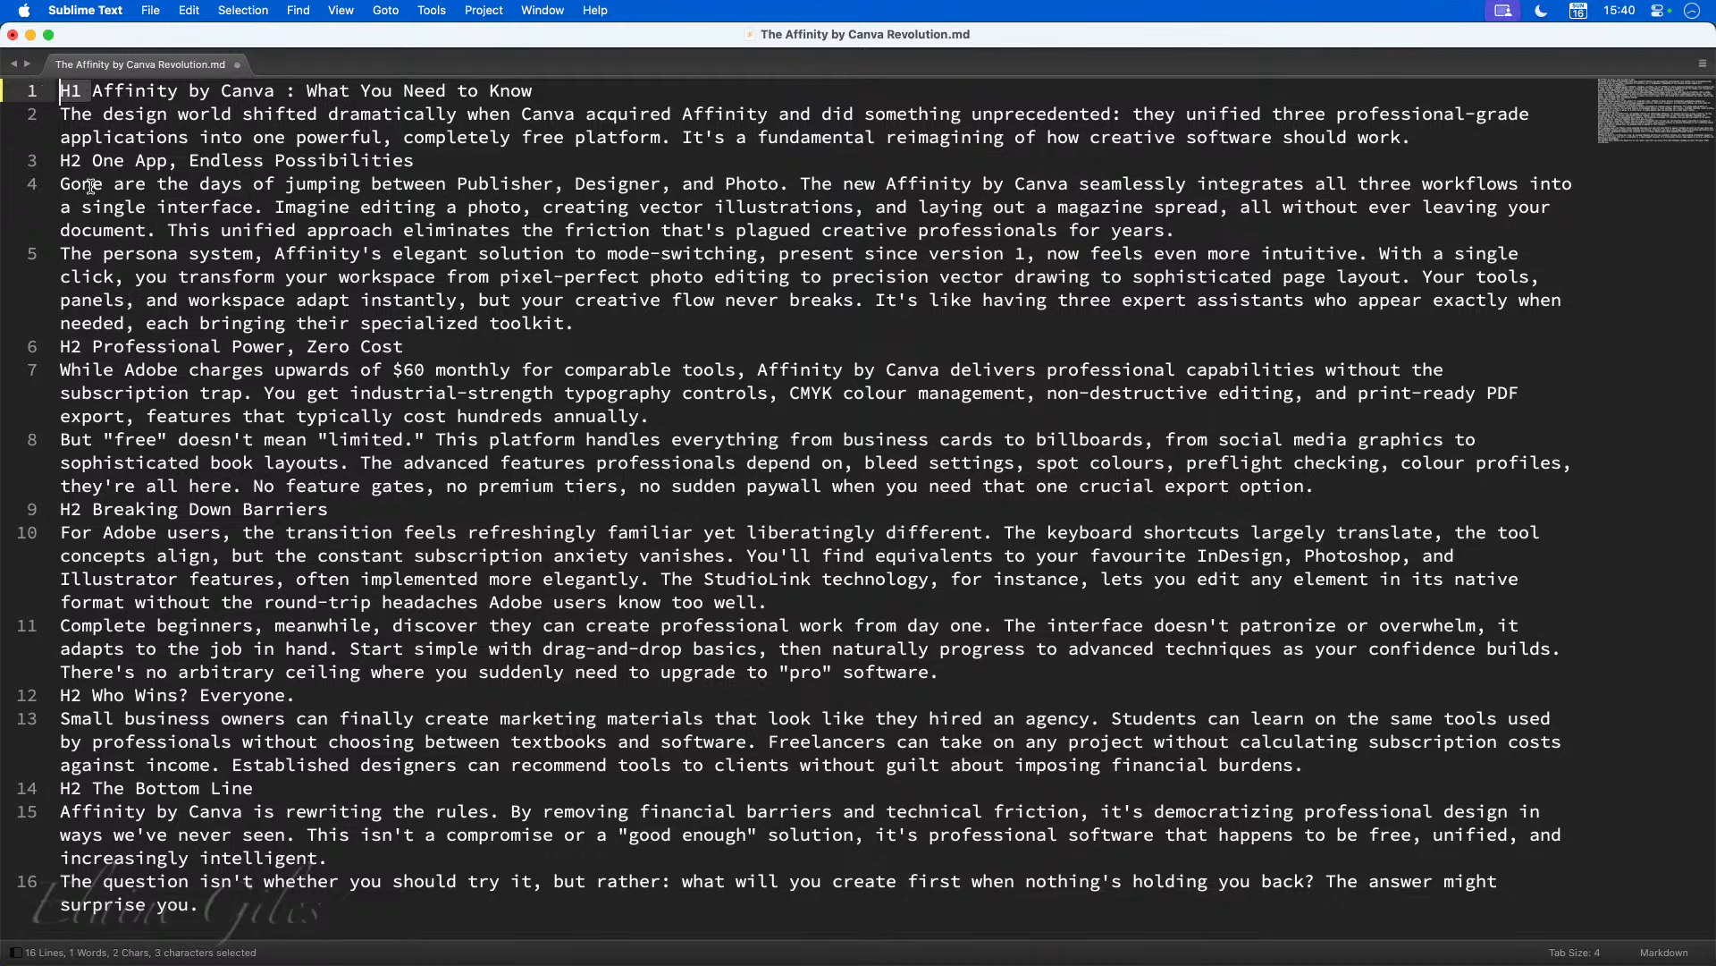
{"action": "left_click_drag", "start_coordinate": [92, 164], "coordinate": [52, 161]}
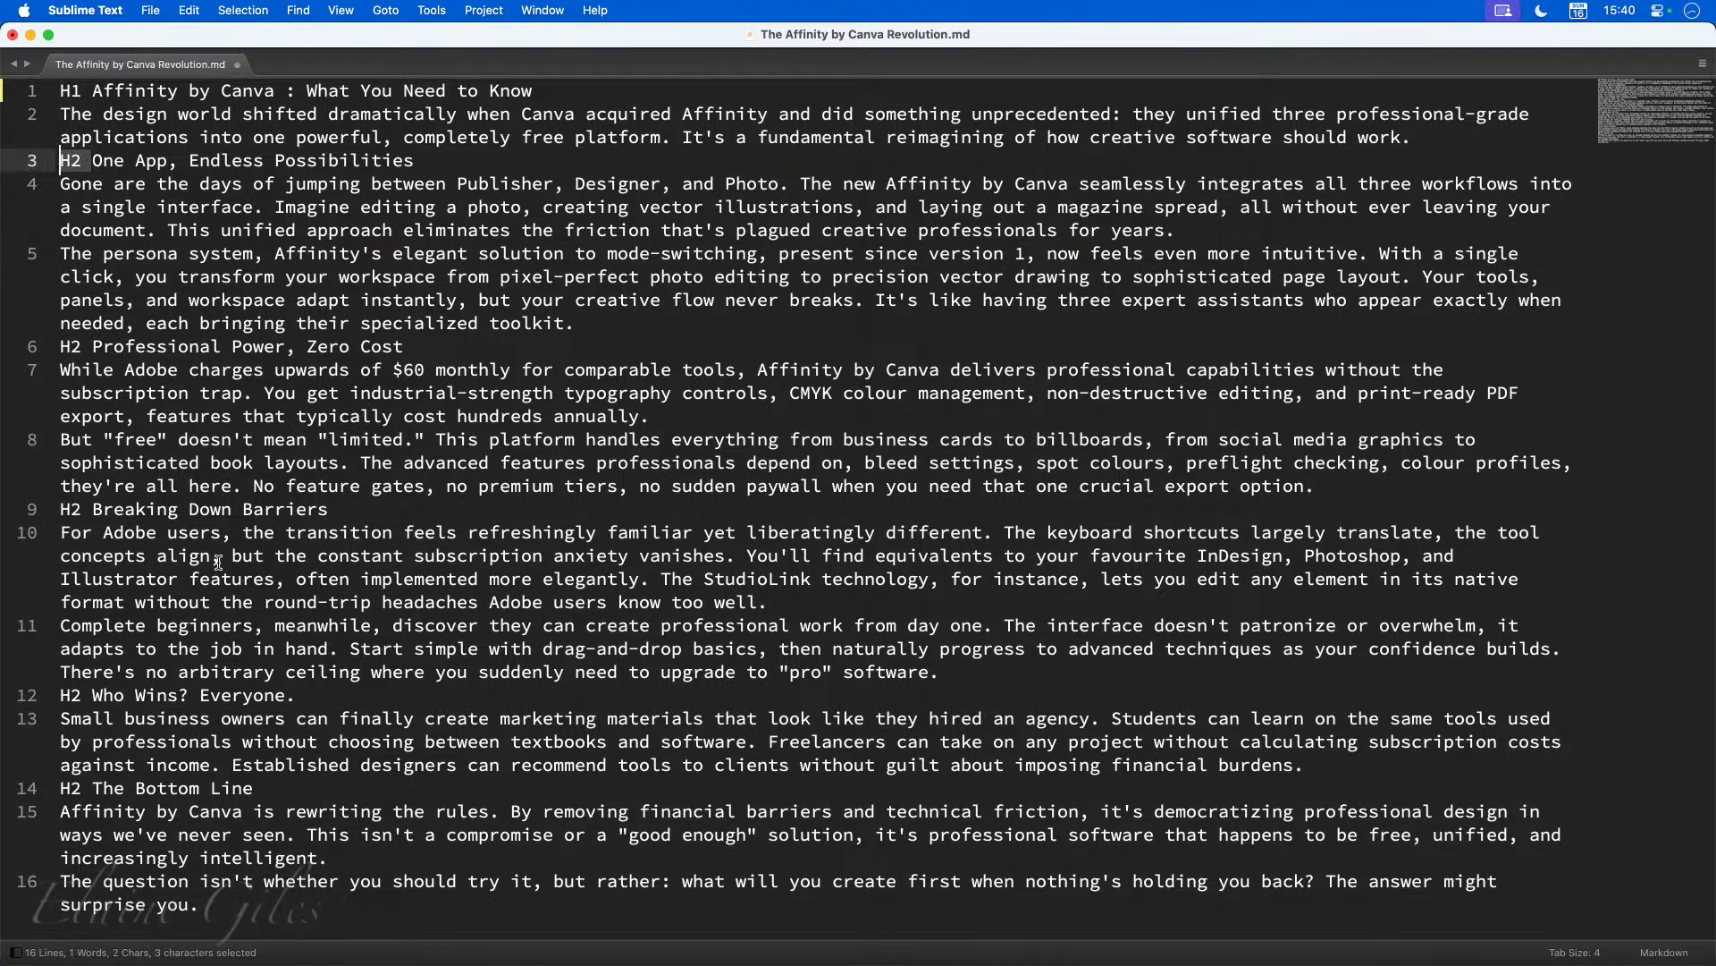
{"action": "left_click", "coordinate": [447, 533]}
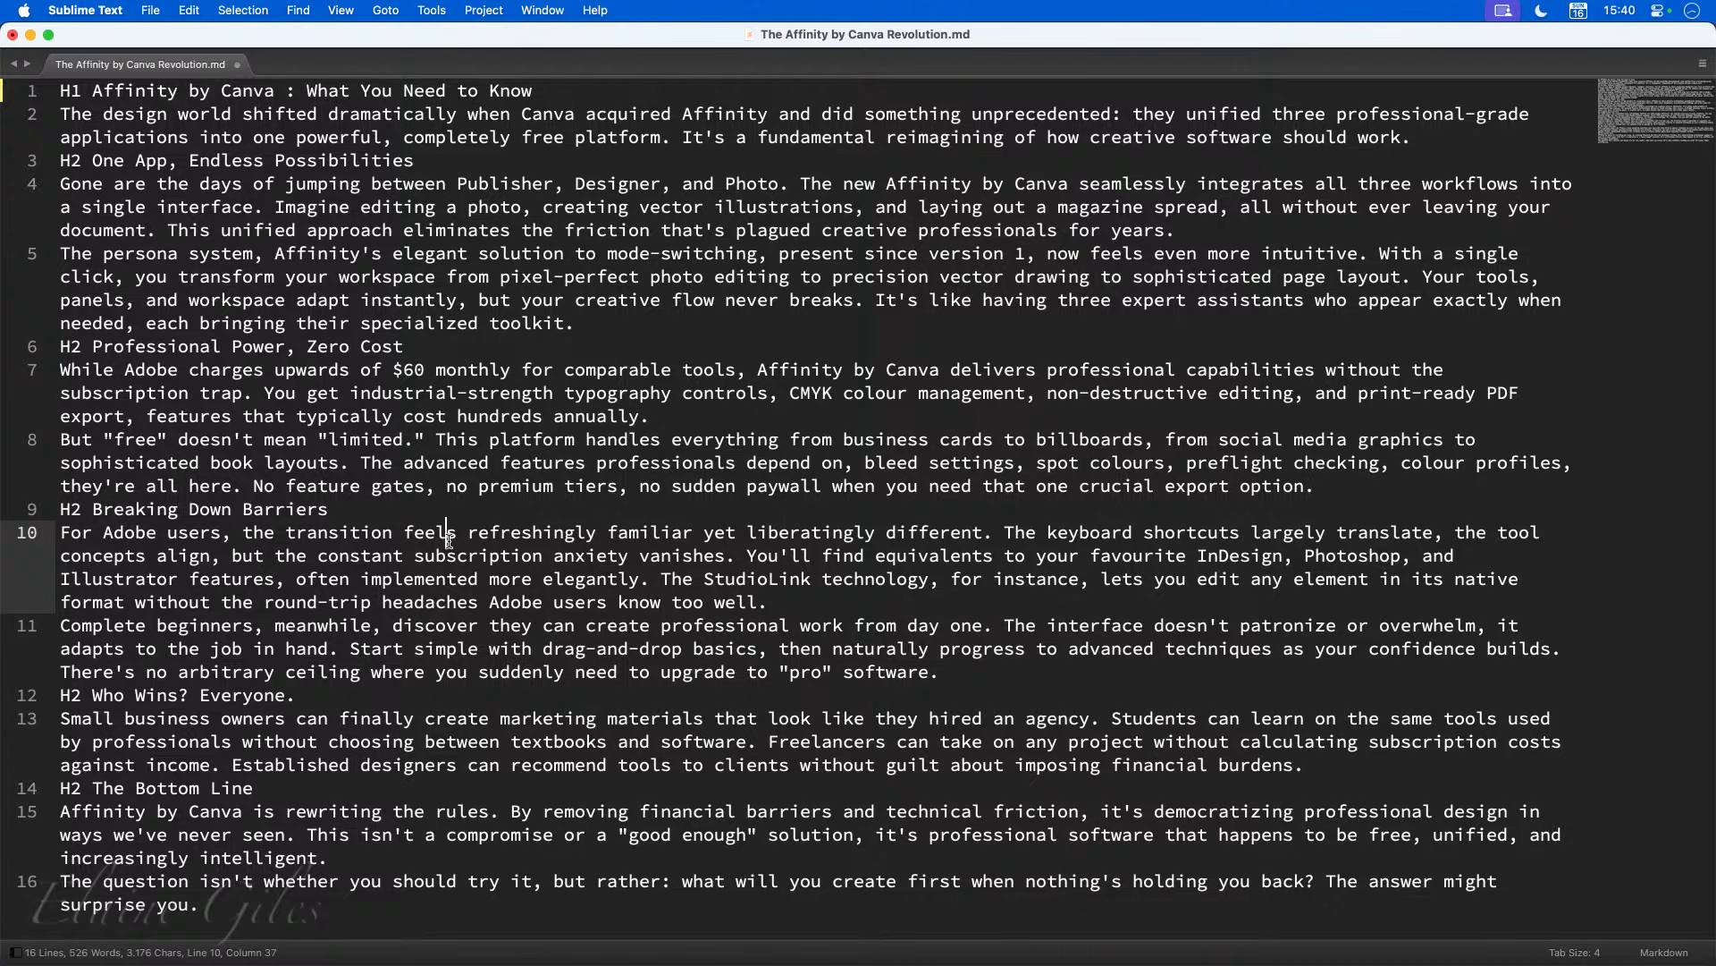
{"action": "key", "text": "super+s"}
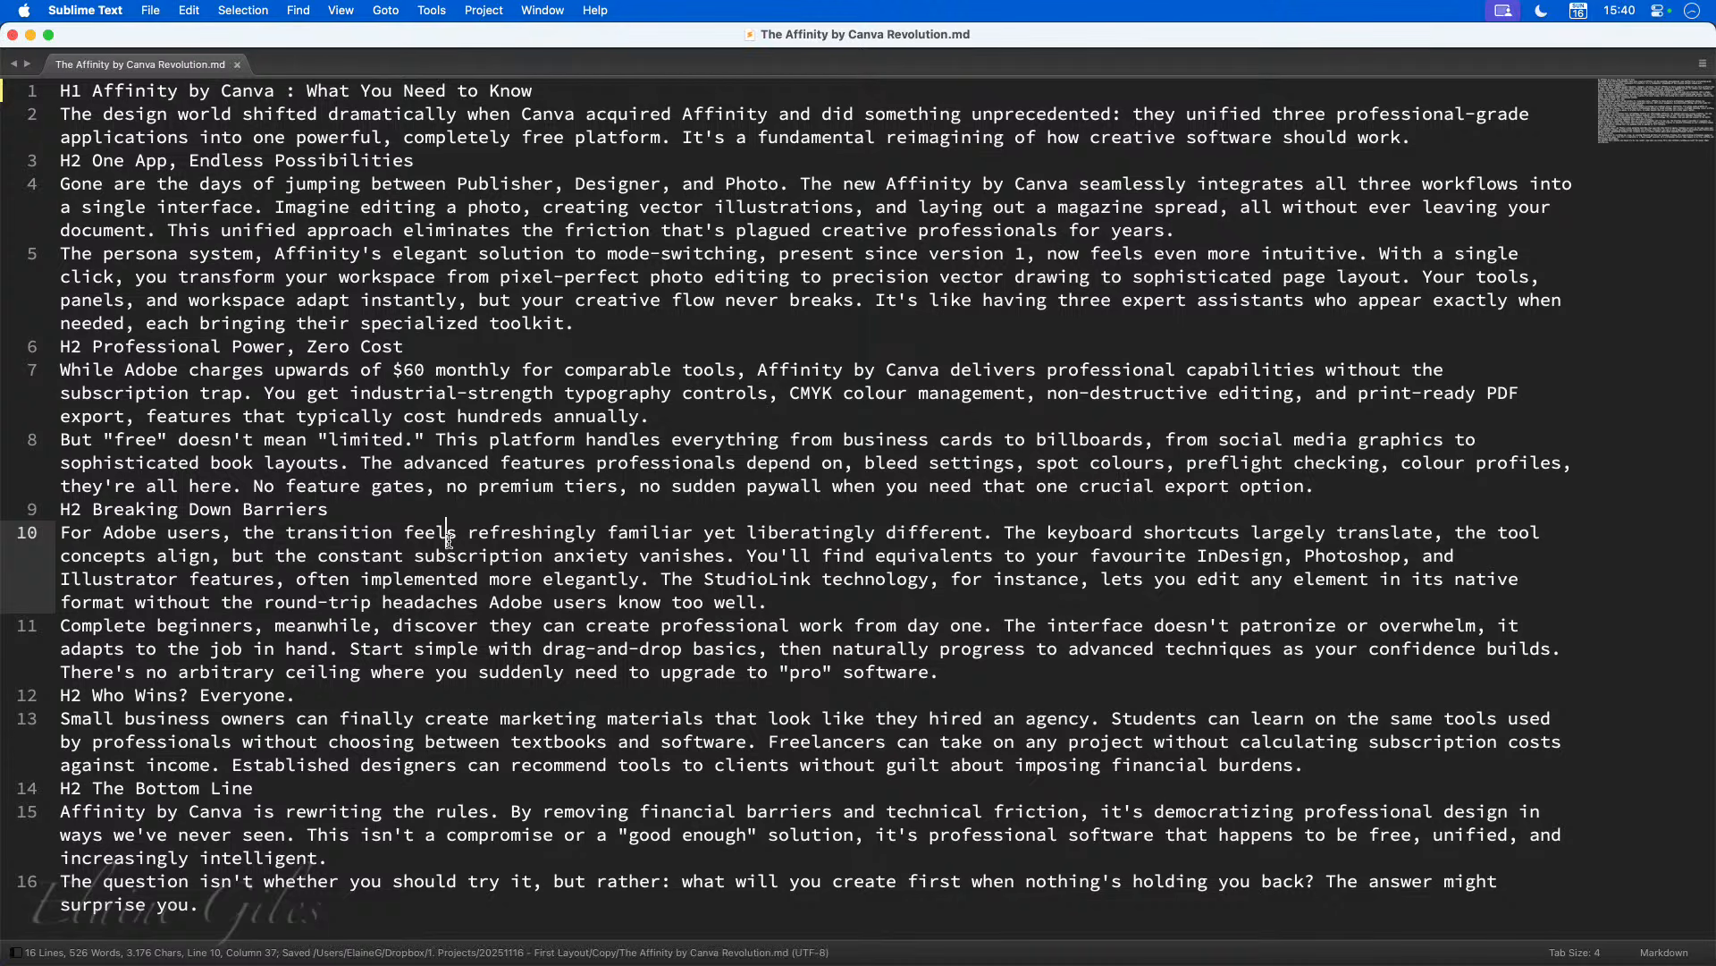
Step: Copy the whole article, switch back to Affinity, and paste it into the new text frame on page 5
{"action": "key", "text": "super+a"}
{"action": "key", "text": "super+c"}
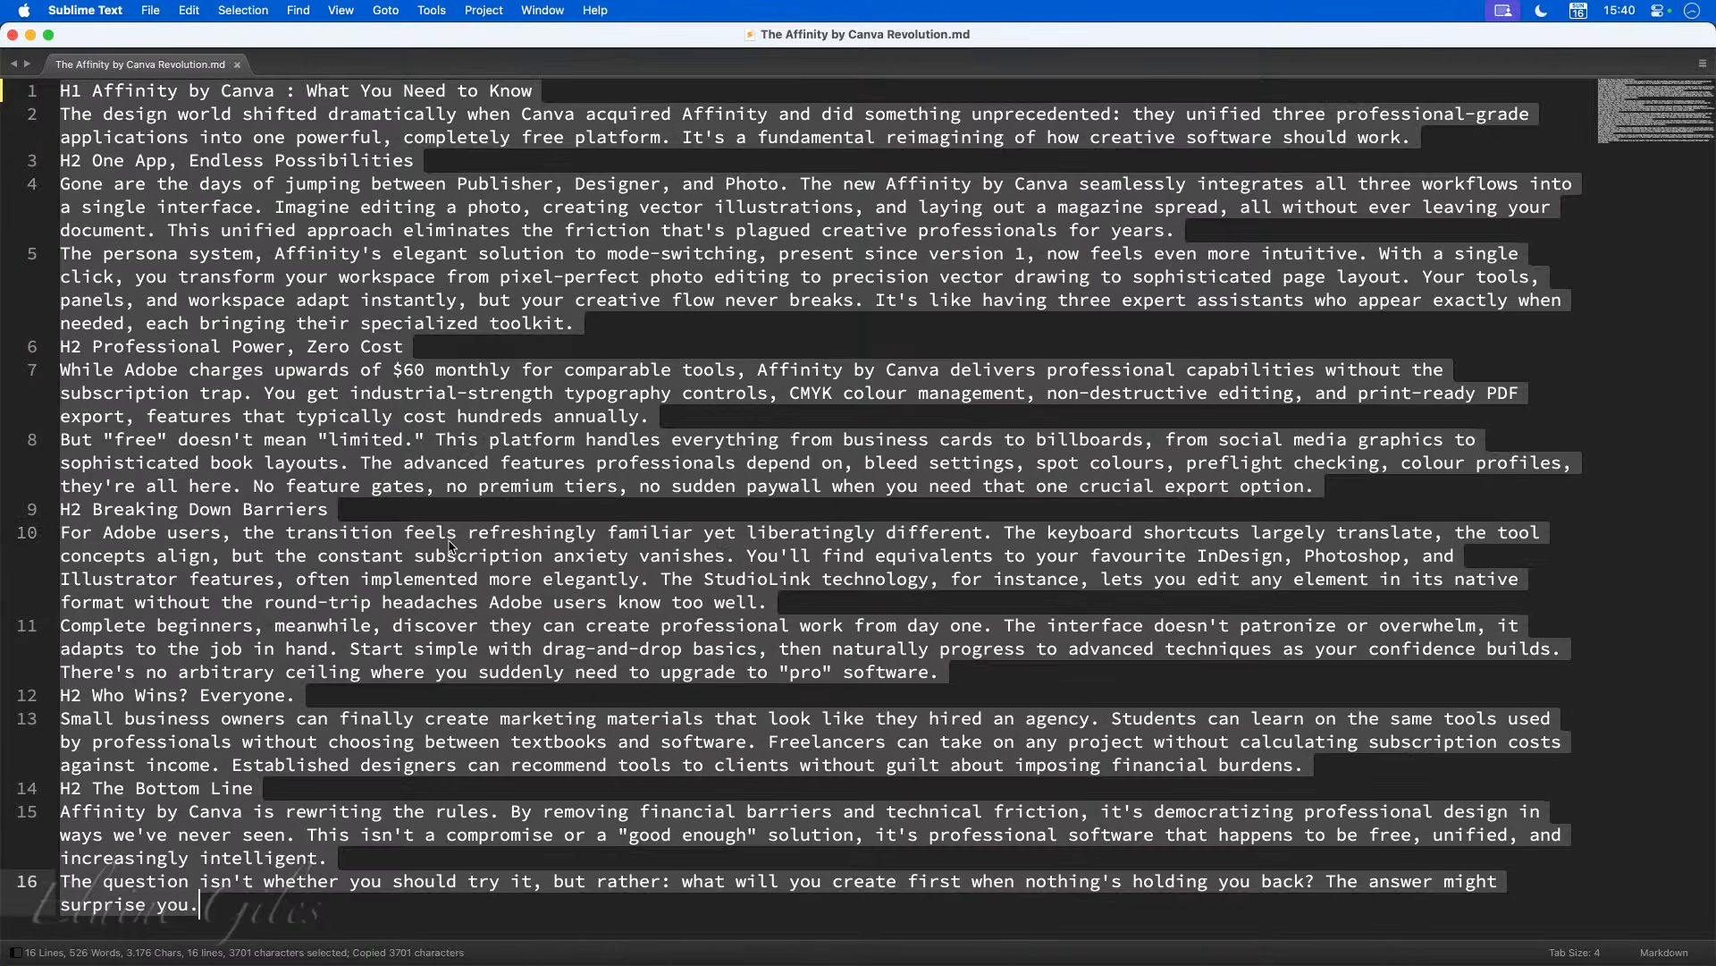
{"action": "key", "text": "super+Tab"}
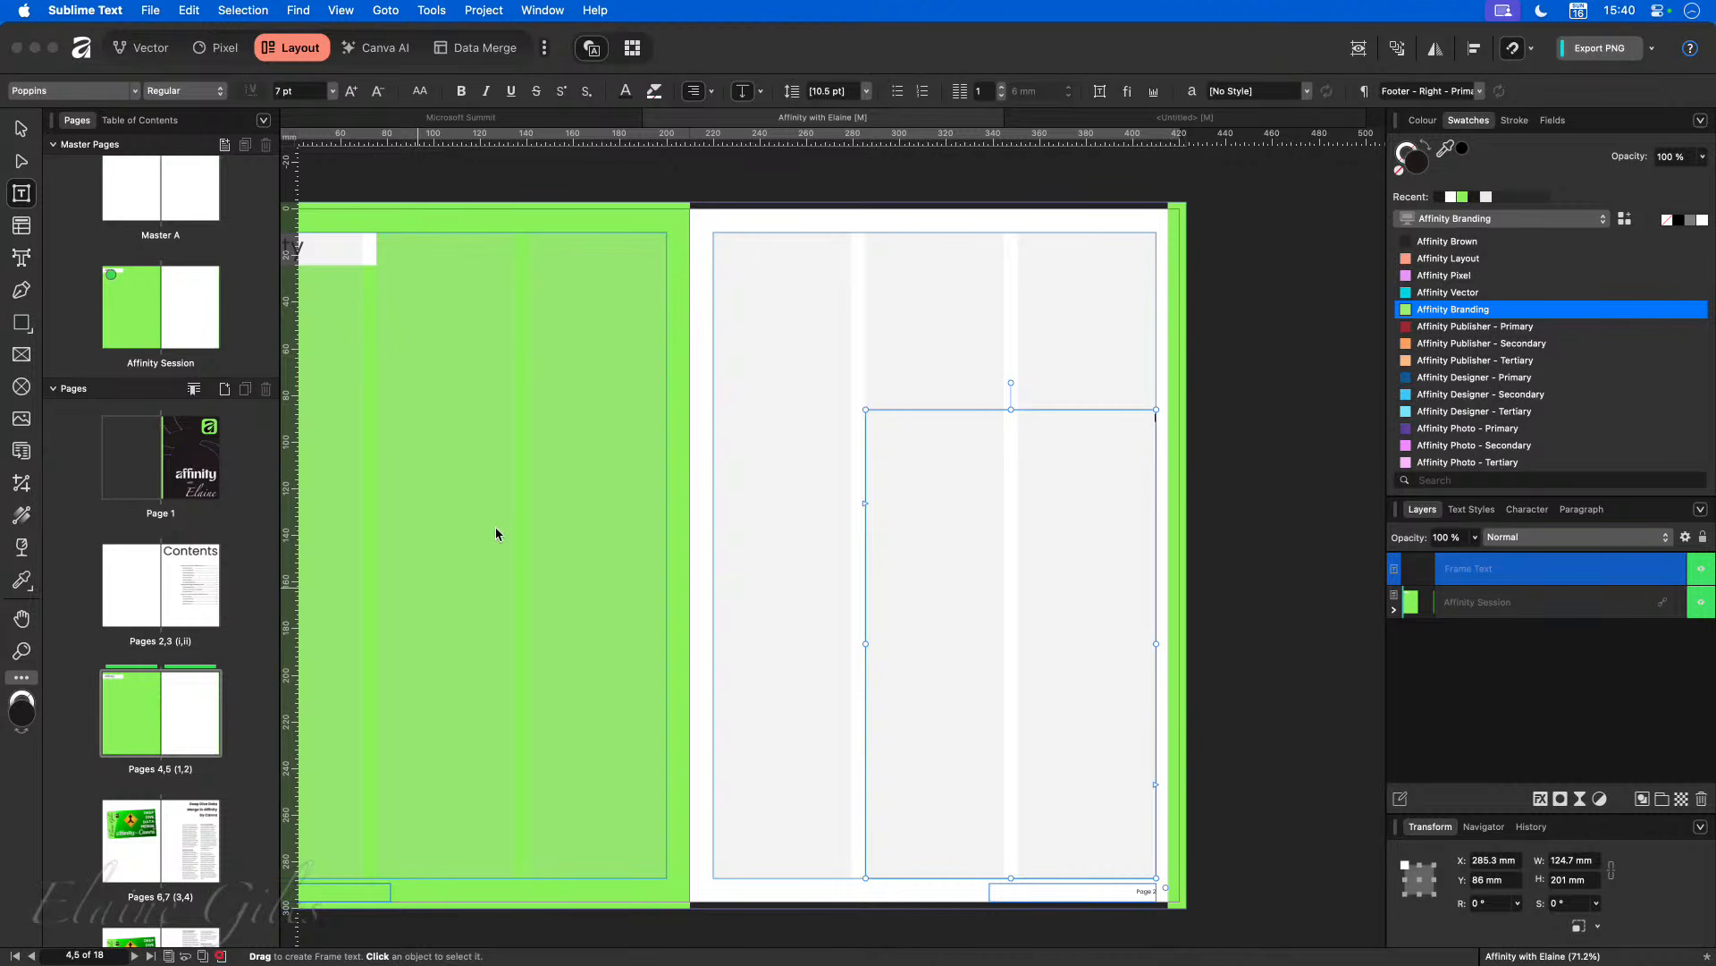
{"action": "left_click", "coordinate": [912, 446]}
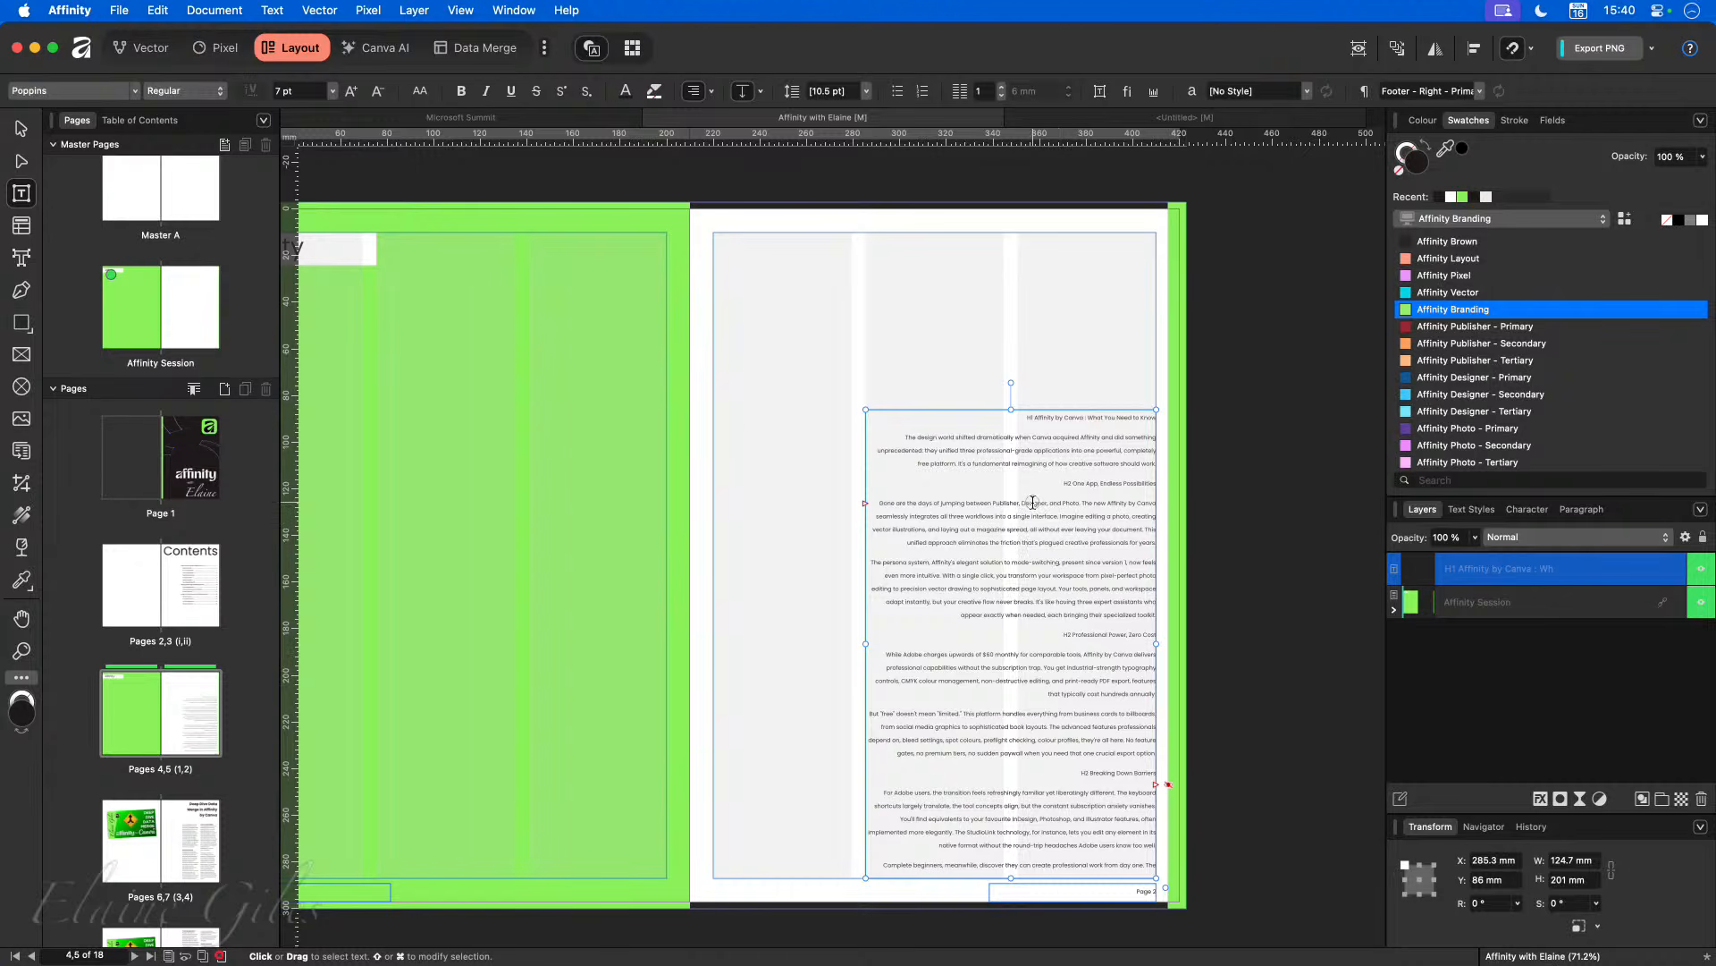
Step: Apply the Body - Primary text style to all of the article text in the page 5 frame
{"action": "left_click", "coordinate": [1470, 509]}
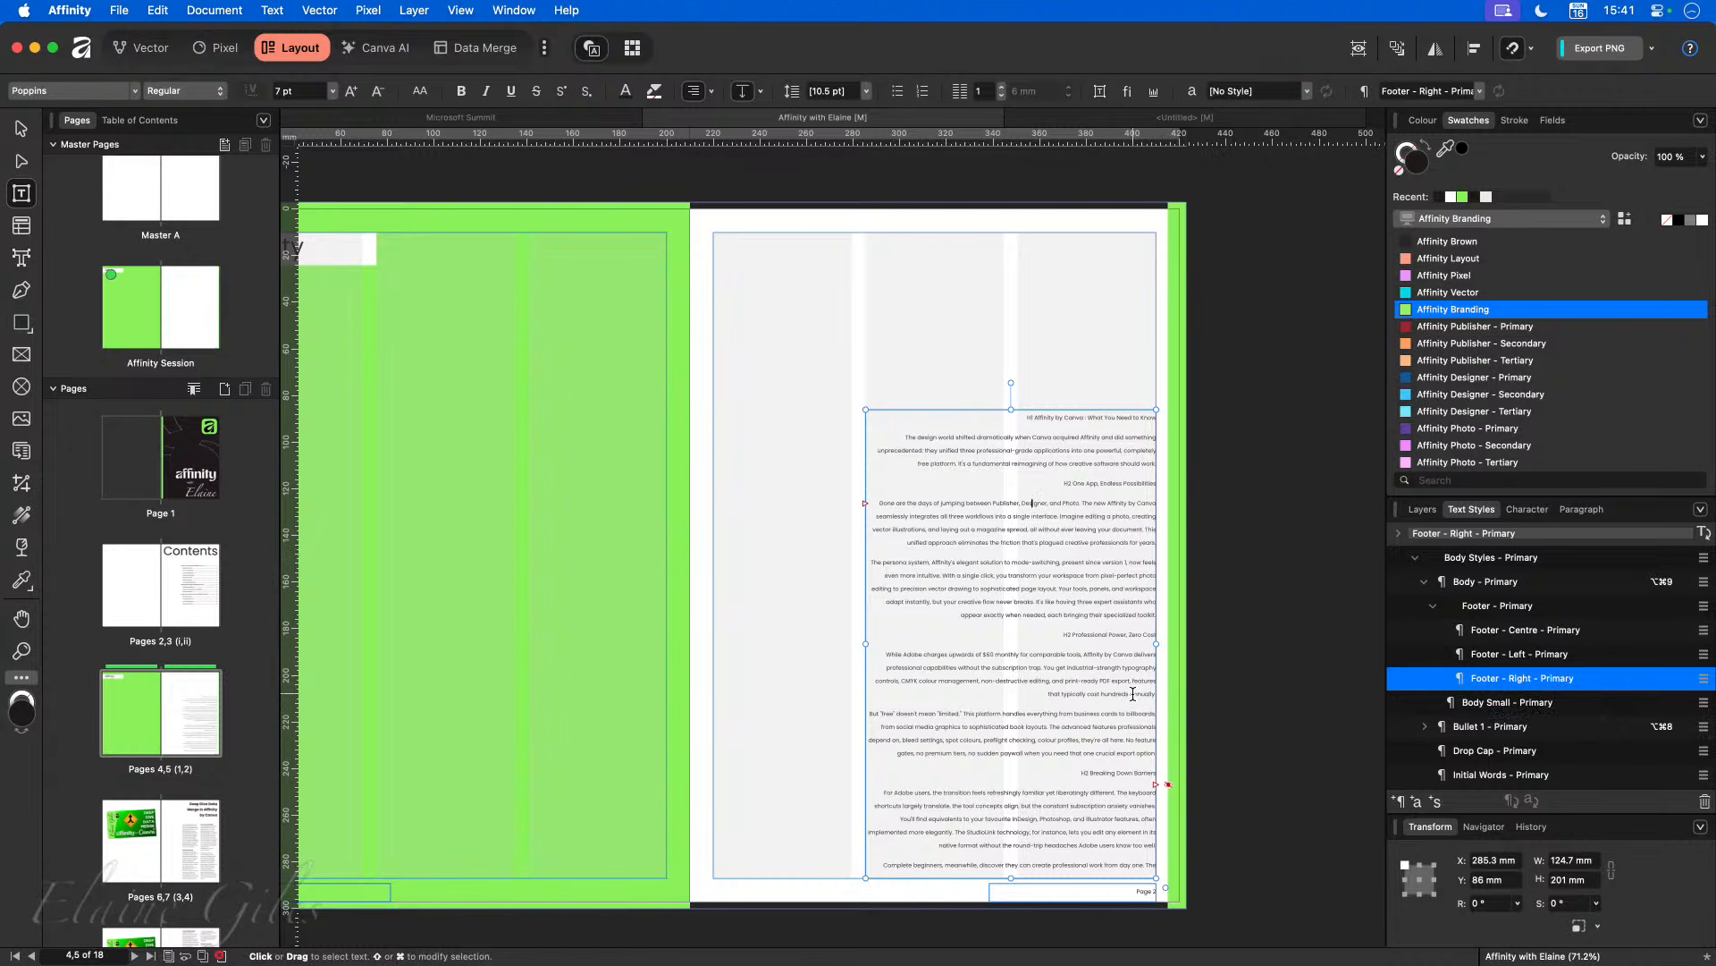
{"action": "key", "text": "super+a"}
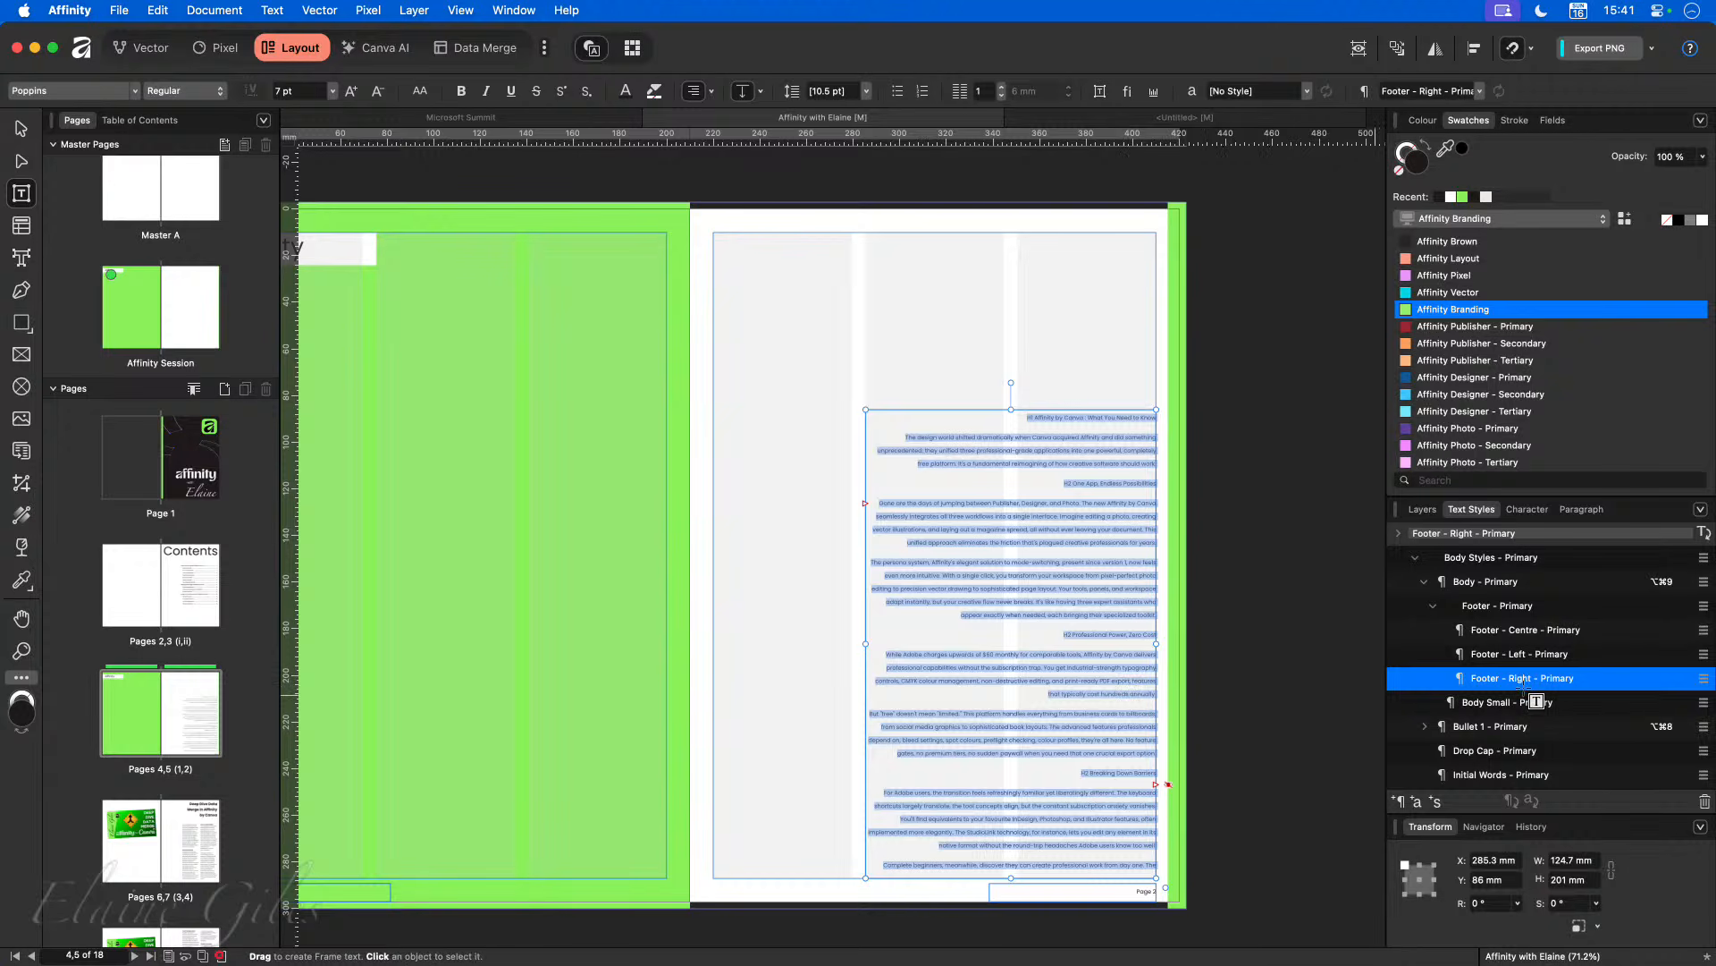
{"action": "scroll", "coordinate": [1511, 655], "scroll_direction": "up", "scroll_amount": 2}
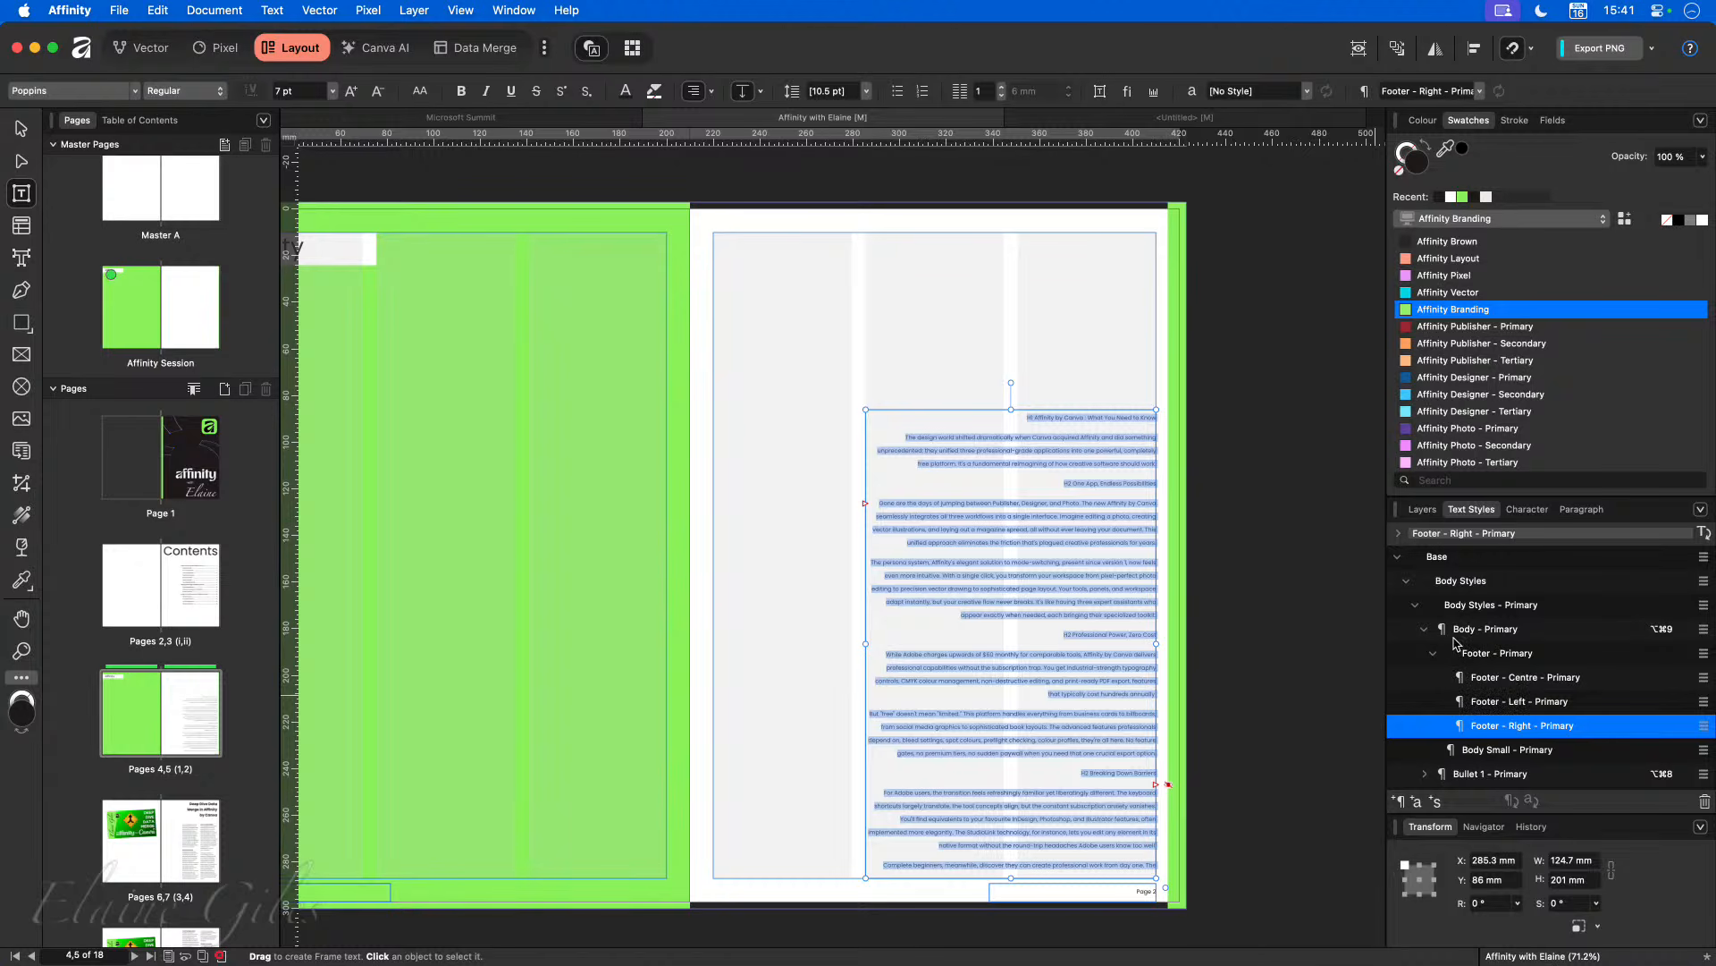
{"action": "left_click", "coordinate": [1475, 632]}
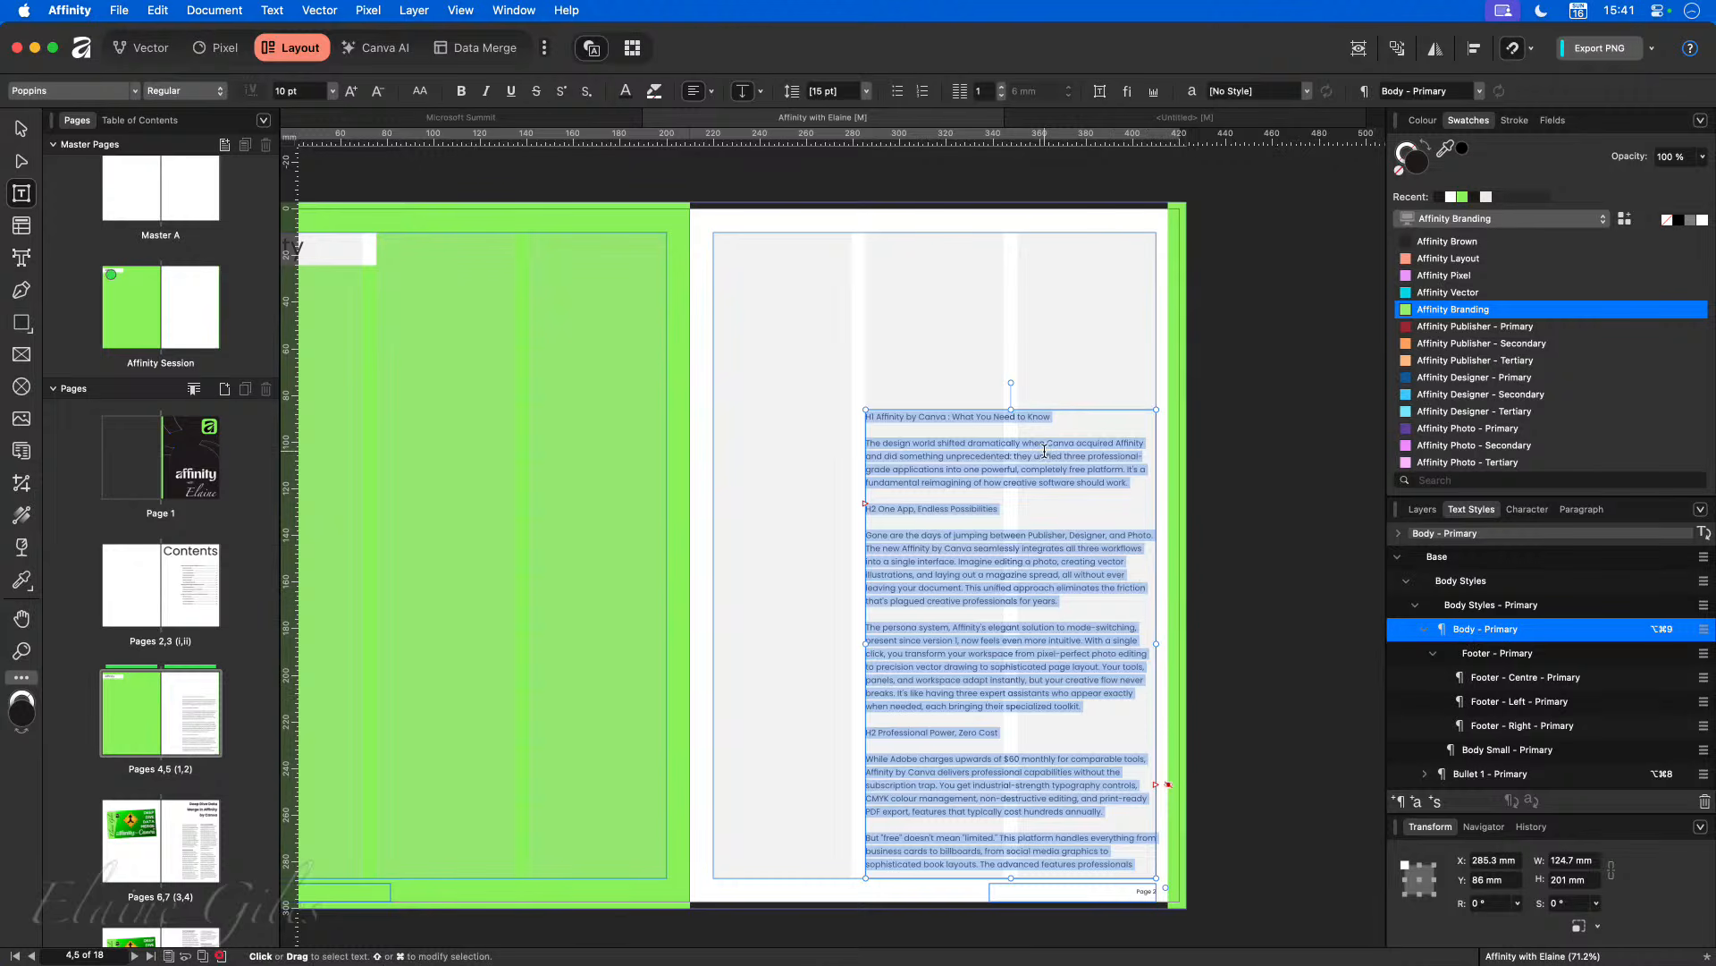
{"action": "left_click", "coordinate": [1067, 490]}
Step: Cut the heading "Affinity by Canva : What You Need to Know" from the article and delete its leftover H1 marker line
{"action": "scroll", "coordinate": [1038, 490], "scroll_direction": "up", "scroll_amount": 5}
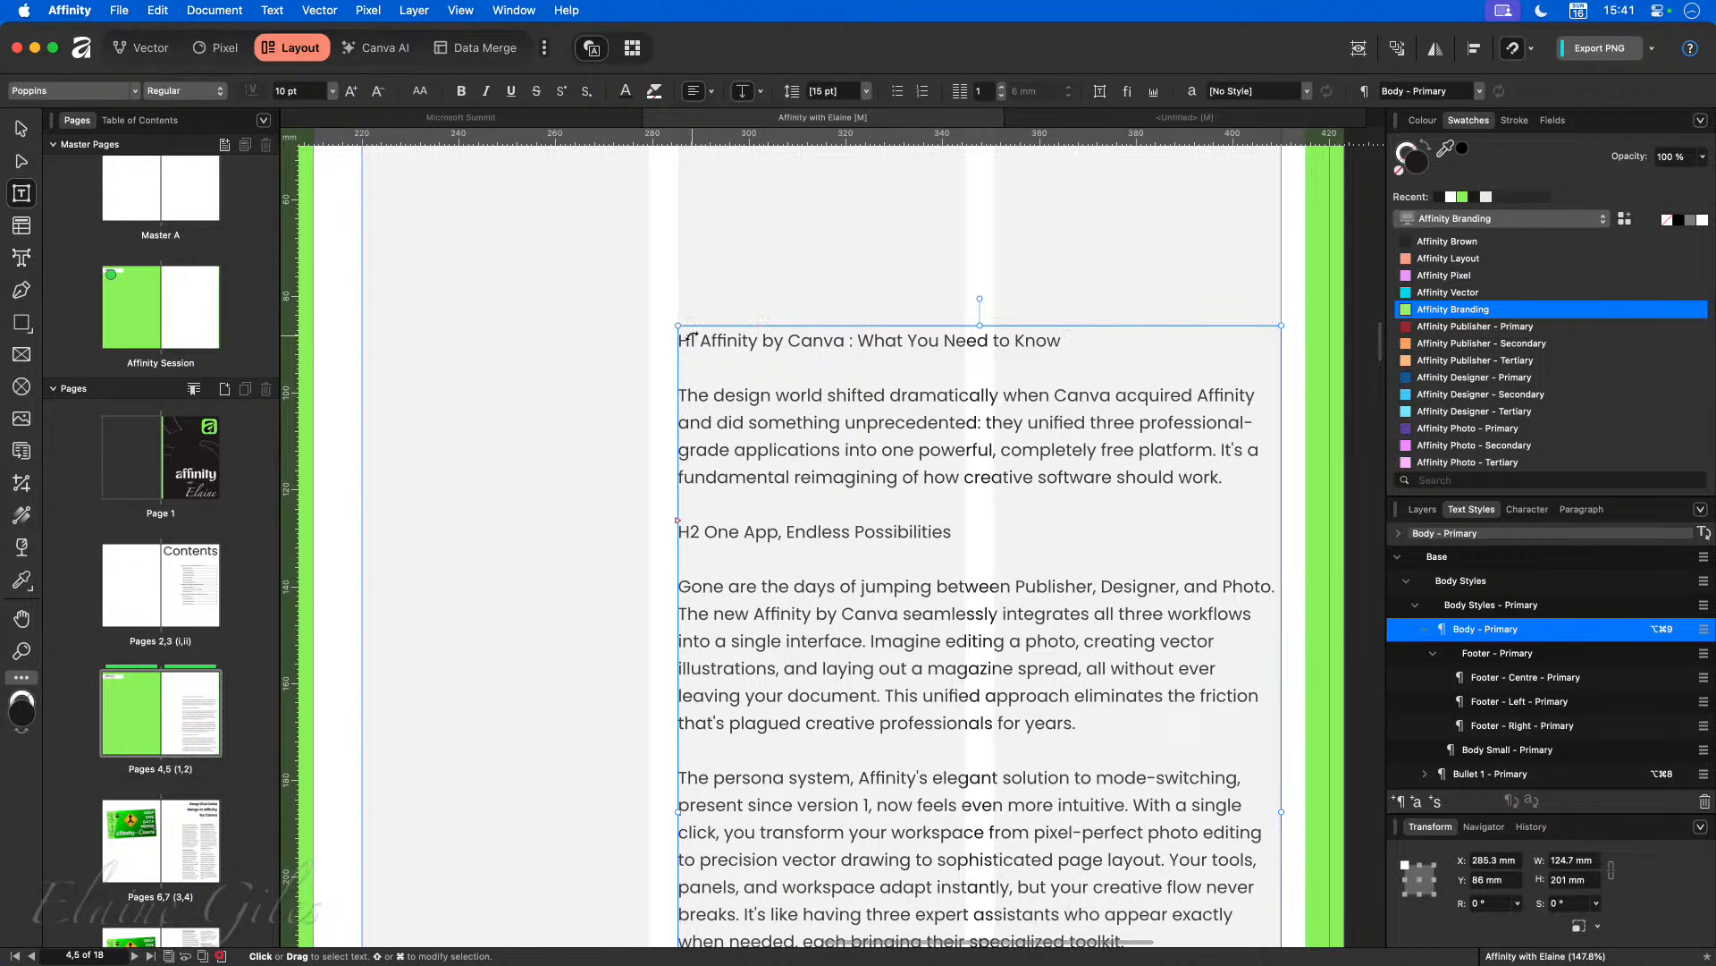
{"action": "left_click_drag", "start_coordinate": [1079, 341], "coordinate": [701, 346]}
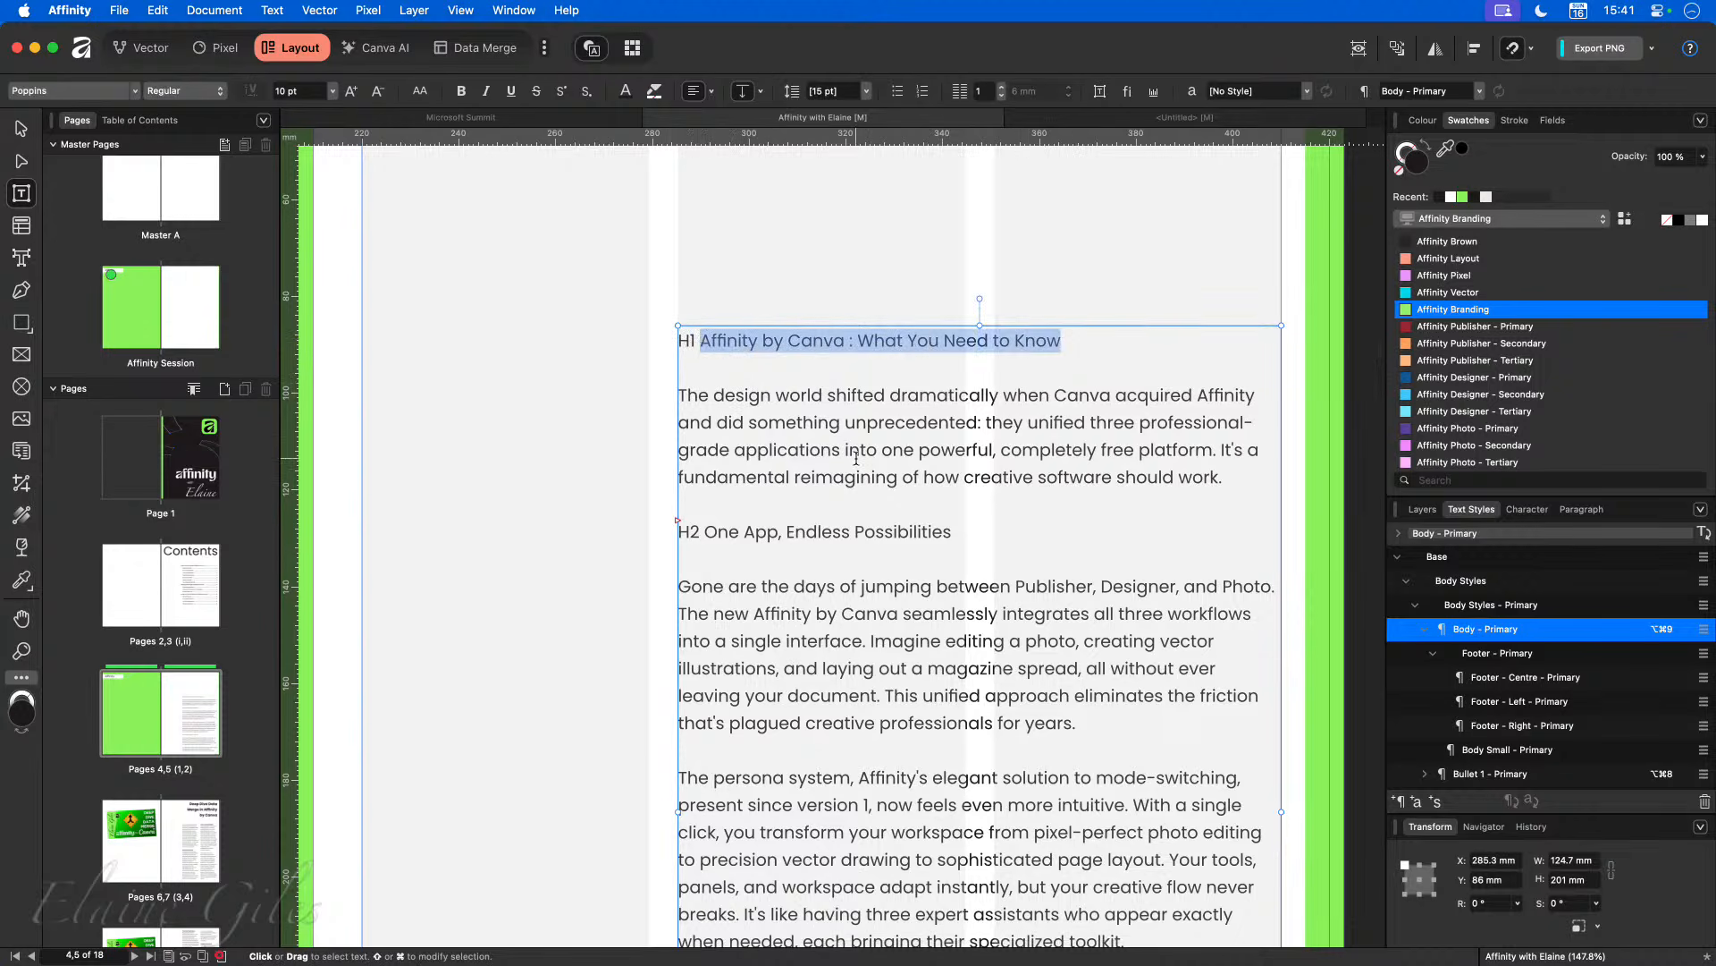
{"action": "key", "text": "BackSpace"}
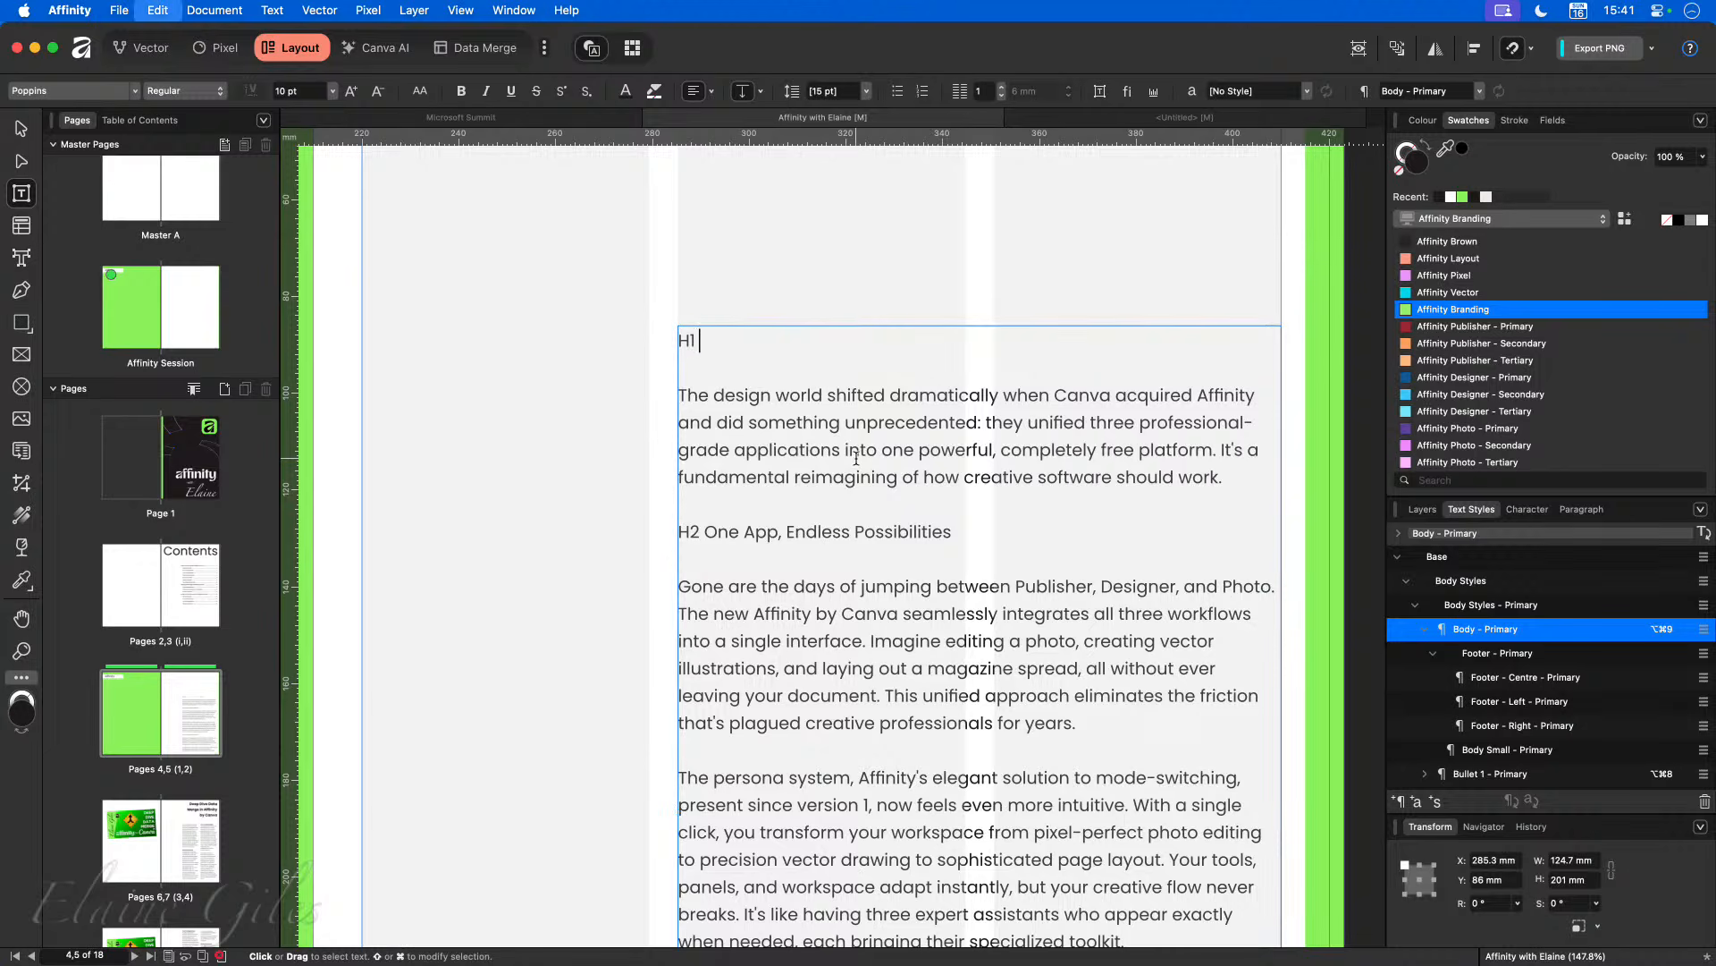
{"action": "key", "text": "BackSpace"}
{"action": "key", "text": "BackSpace"}
{"action": "key", "text": "BackSpace"}
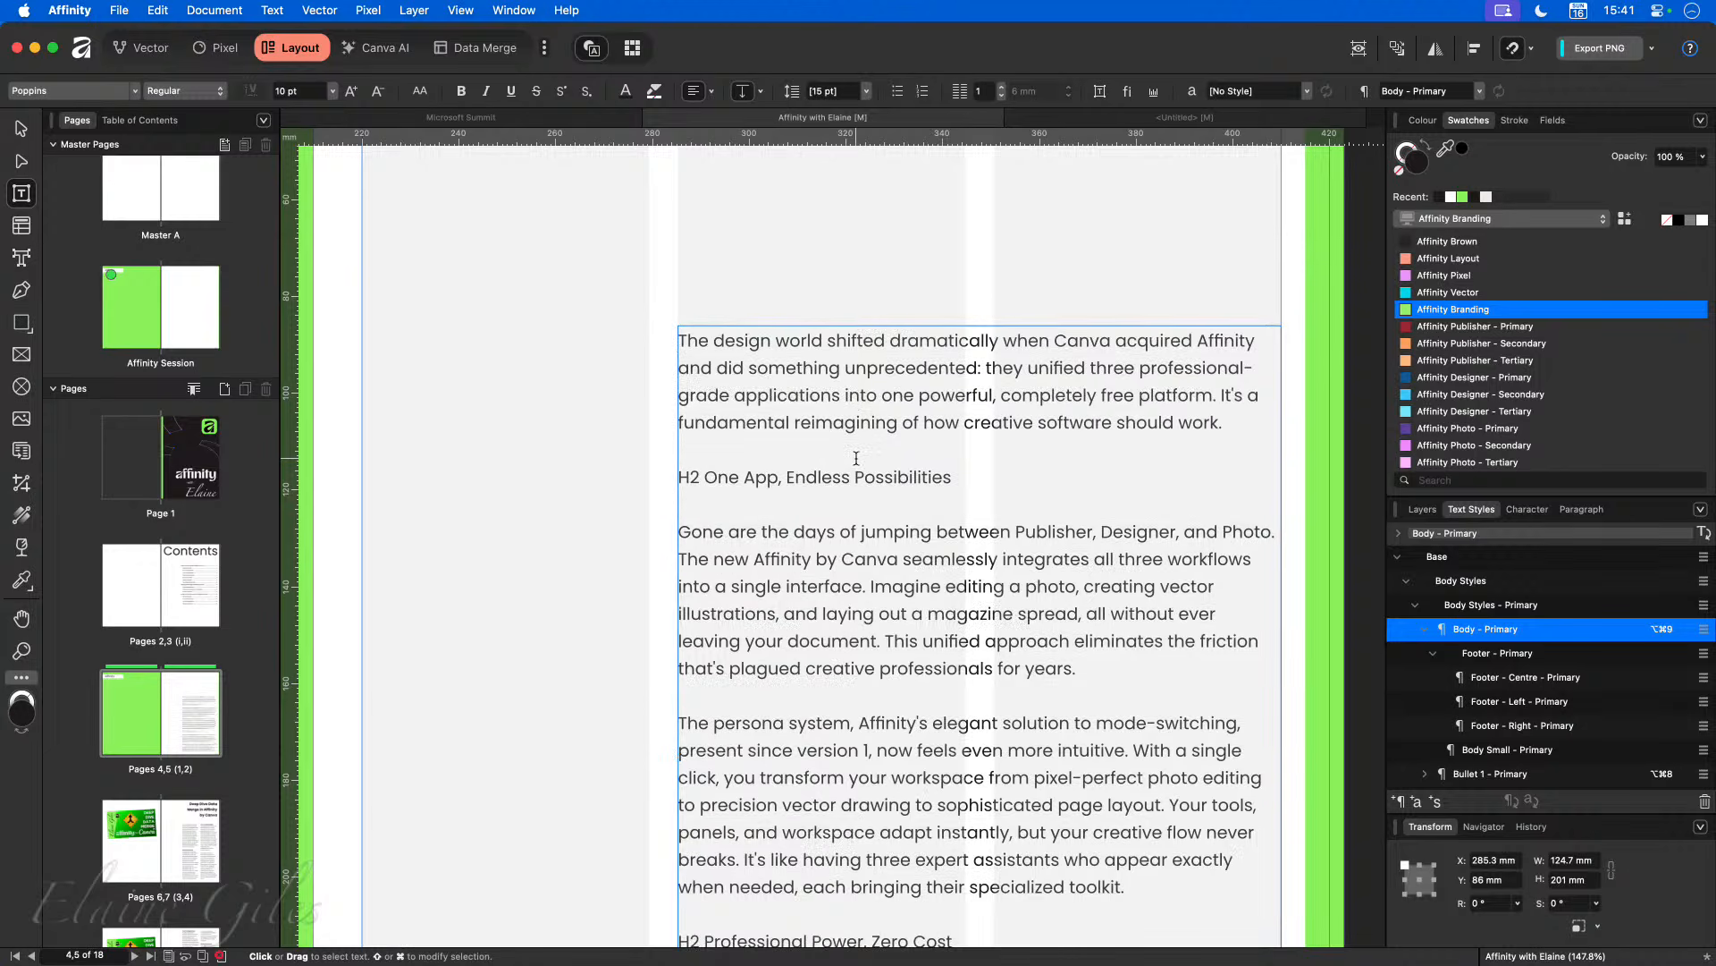
Step: Following the title frame on pages 6,7, draw a frame about 125 × 63 mm above page 5's article and paste the cut heading into it
{"action": "left_click", "coordinate": [163, 833]}
{"action": "left_click", "coordinate": [1085, 326]}
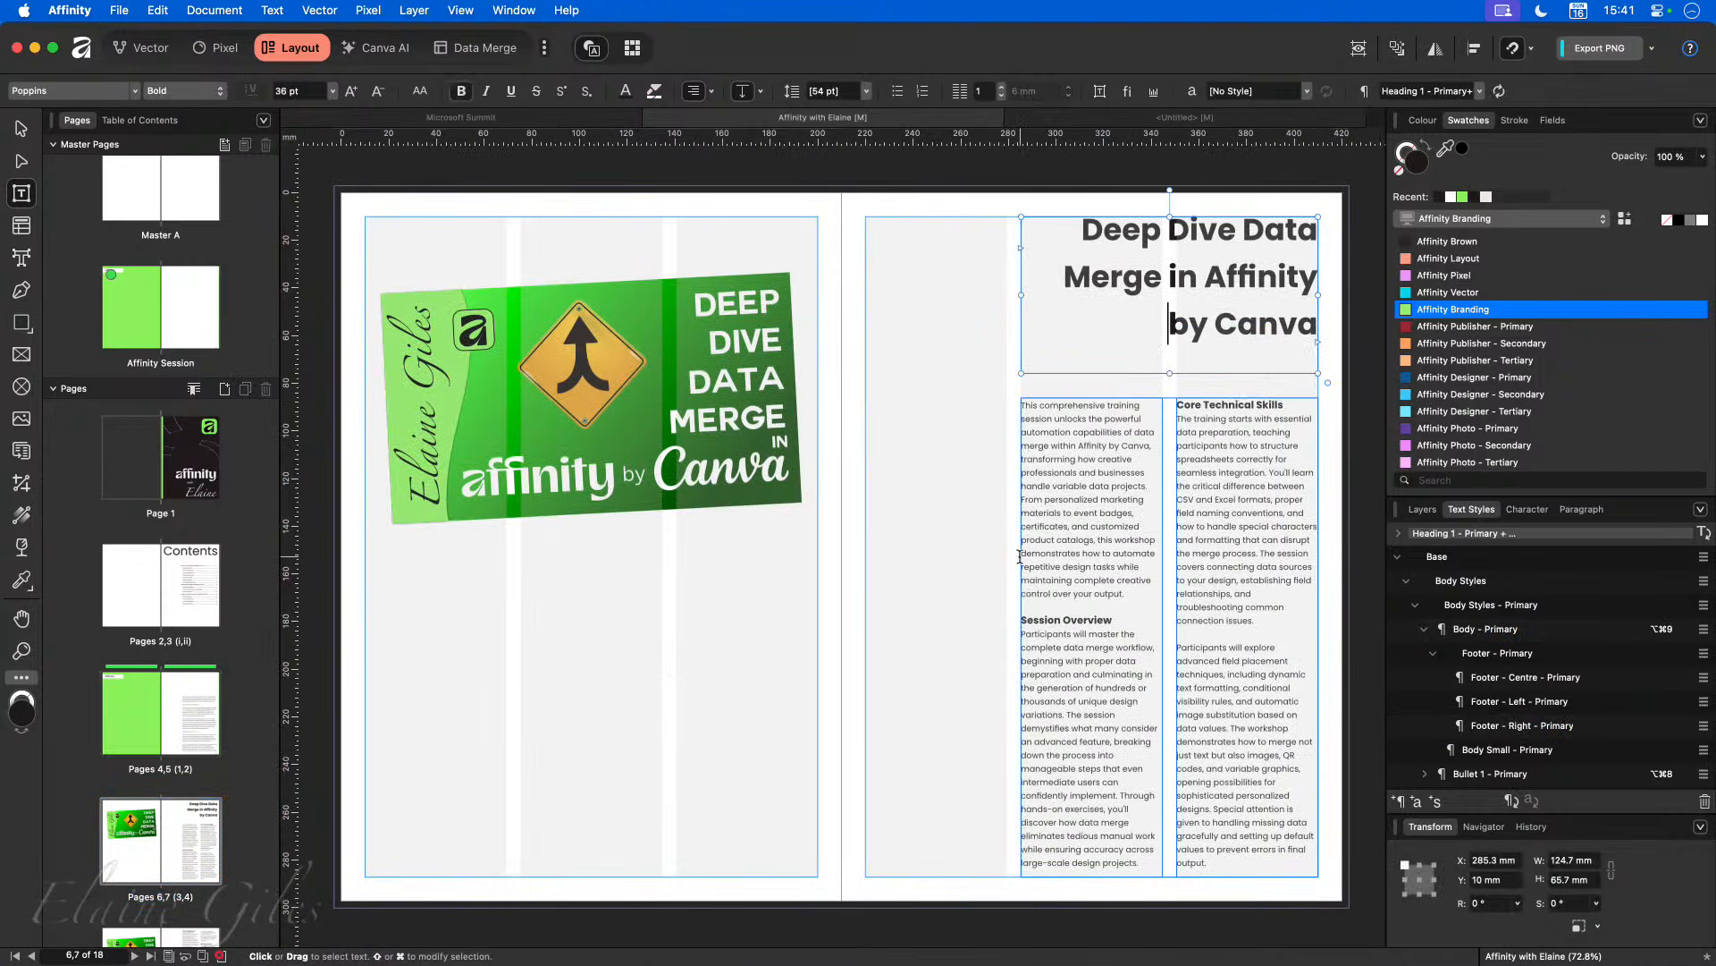
{"action": "double_click", "coordinate": [168, 726]}
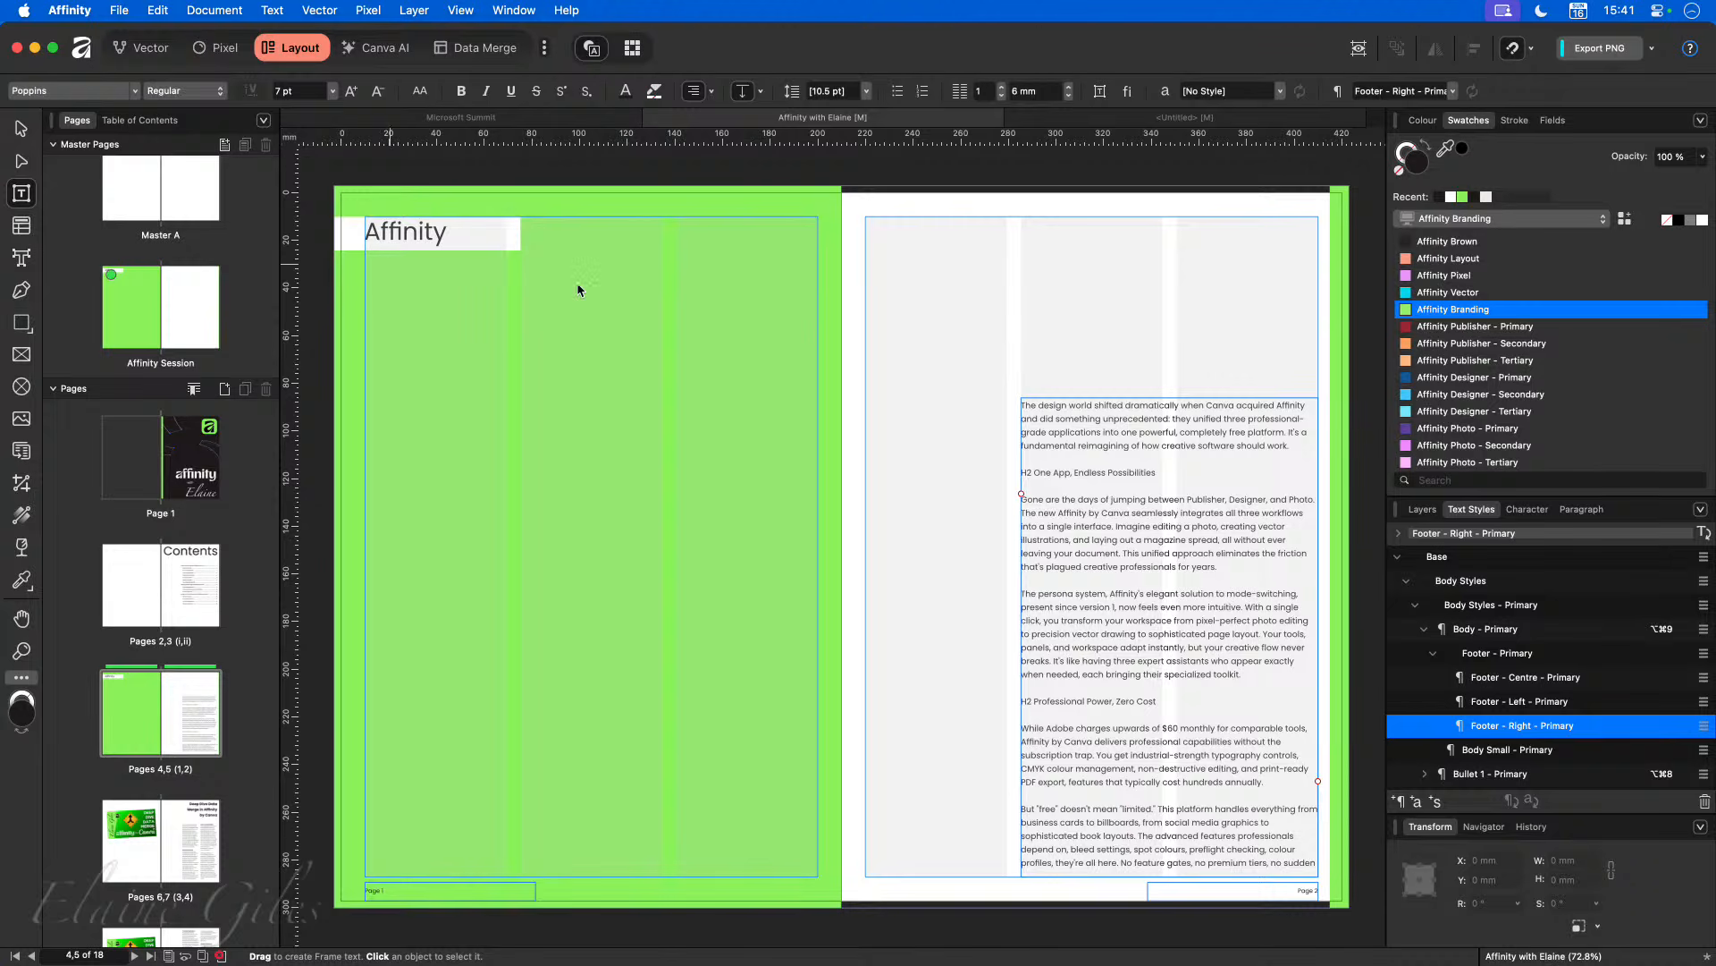
{"action": "left_click_drag", "start_coordinate": [1021, 216], "coordinate": [1318, 366]}
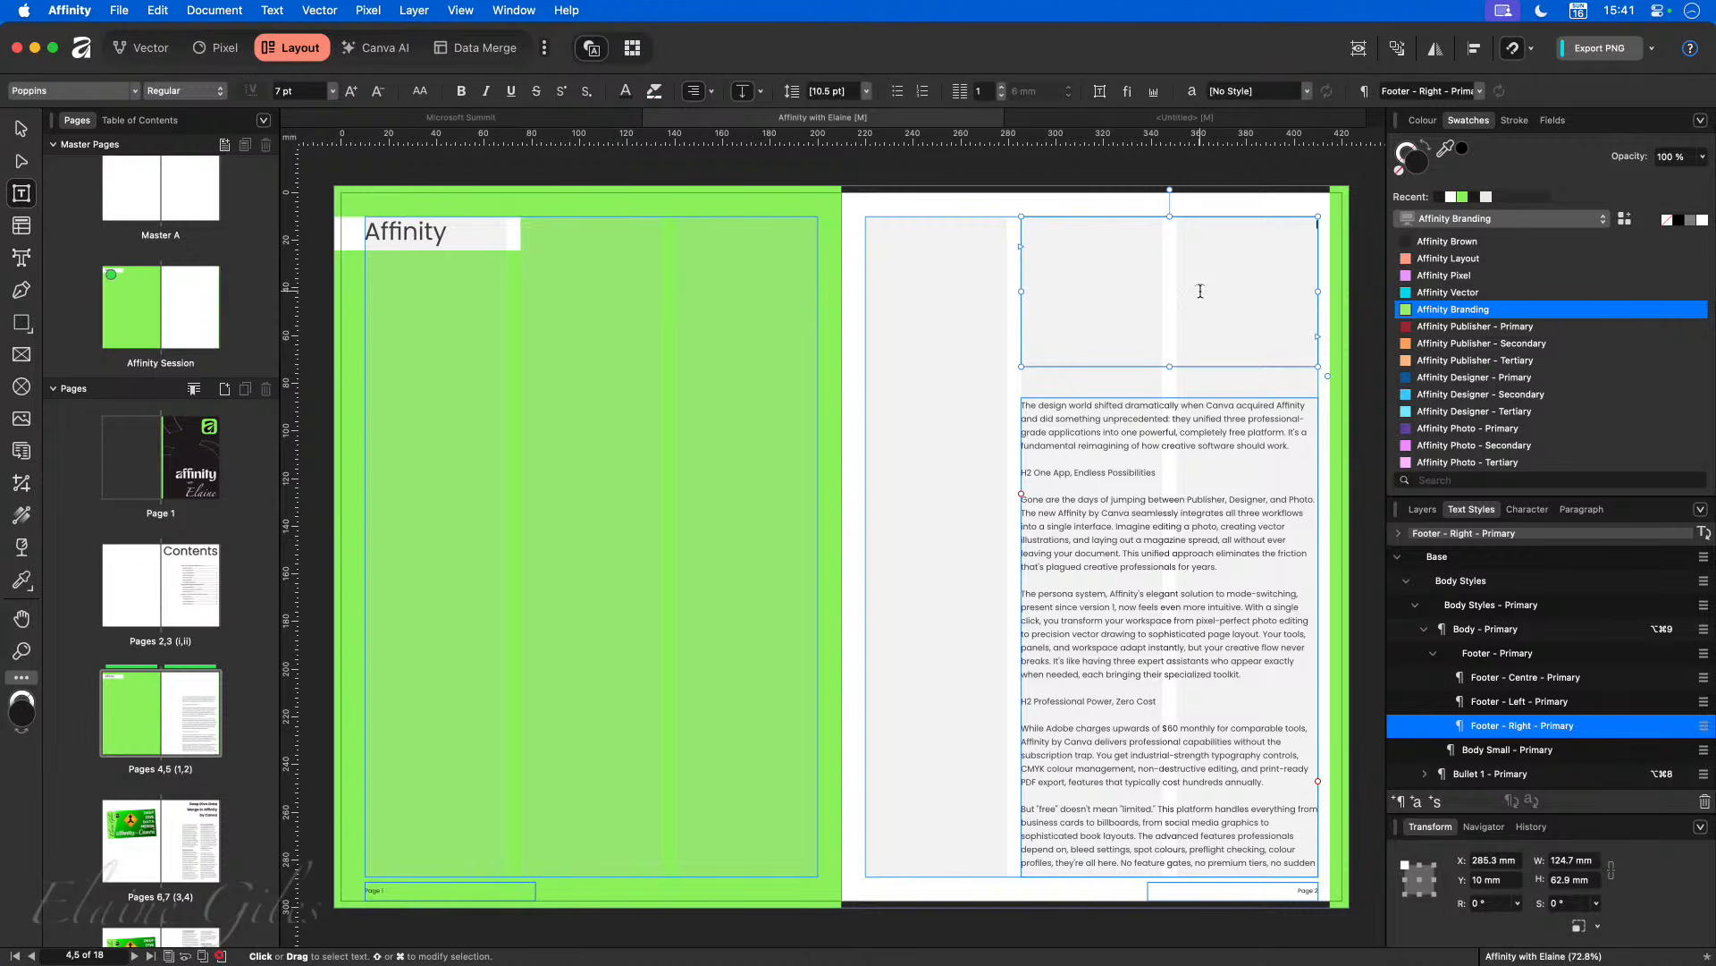
{"action": "key", "text": "super+v"}
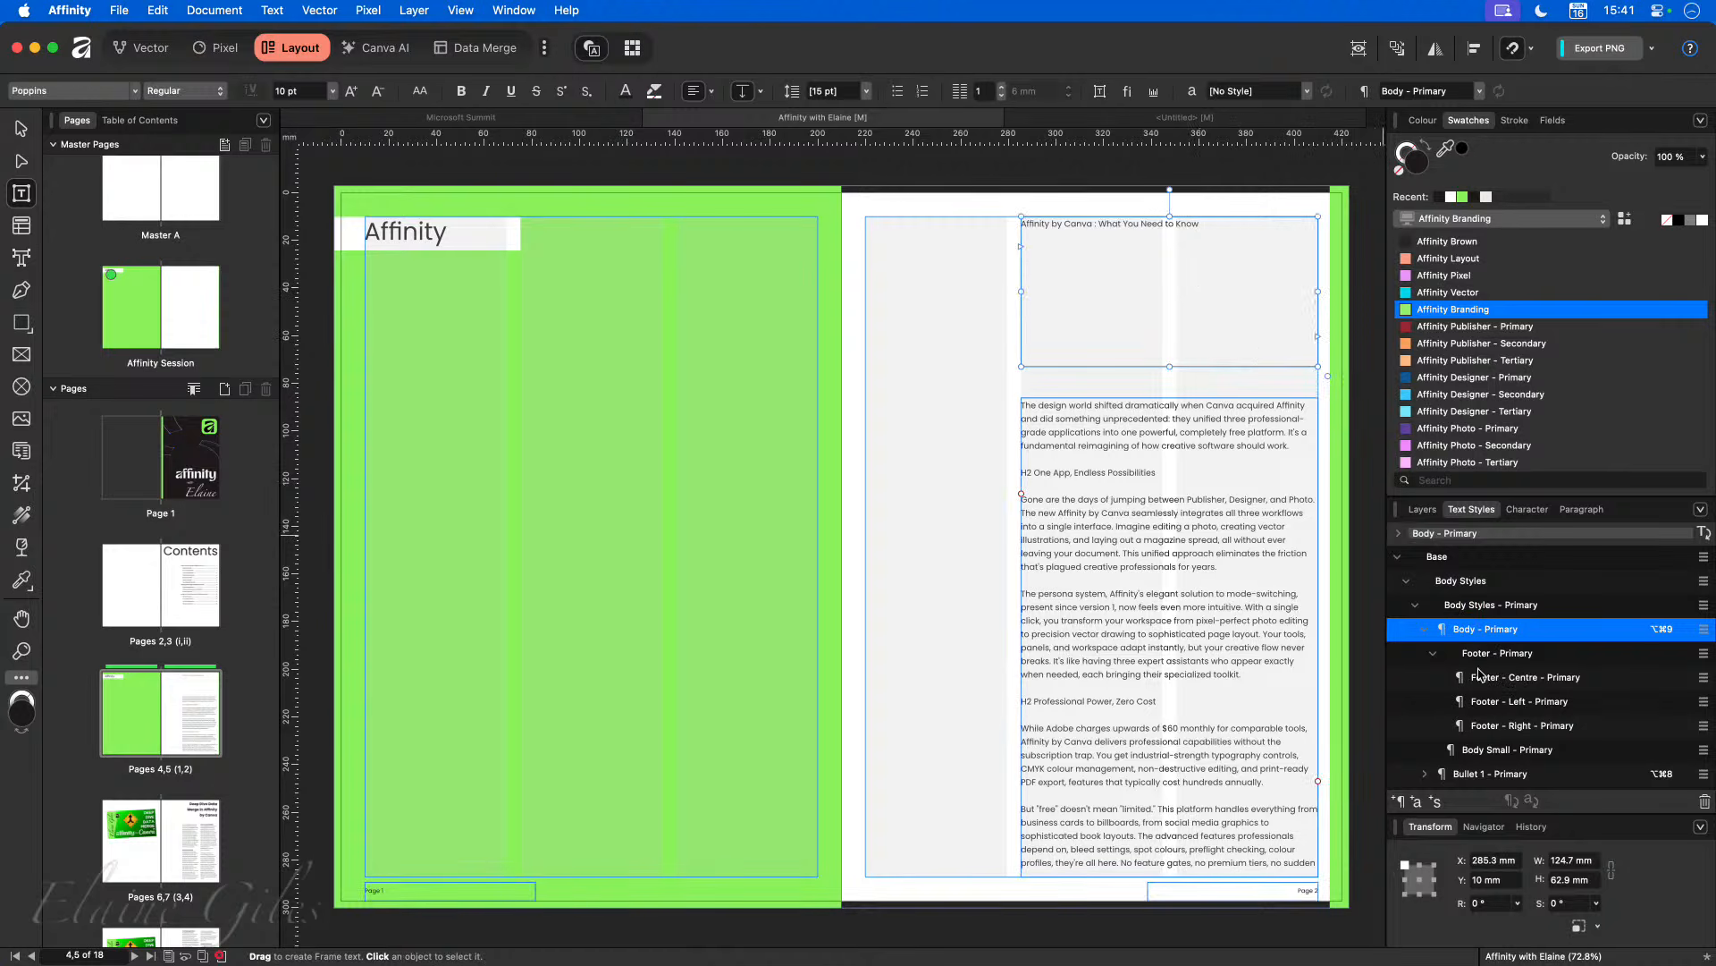
Step: Apply the Heading 1 - Primary text style to the "Affinity by Canva : What You Need to Know" heading
{"action": "scroll", "coordinate": [1486, 697], "scroll_direction": "down", "scroll_amount": 2}
{"action": "scroll", "coordinate": [1486, 697], "scroll_direction": "down", "scroll_amount": 10}
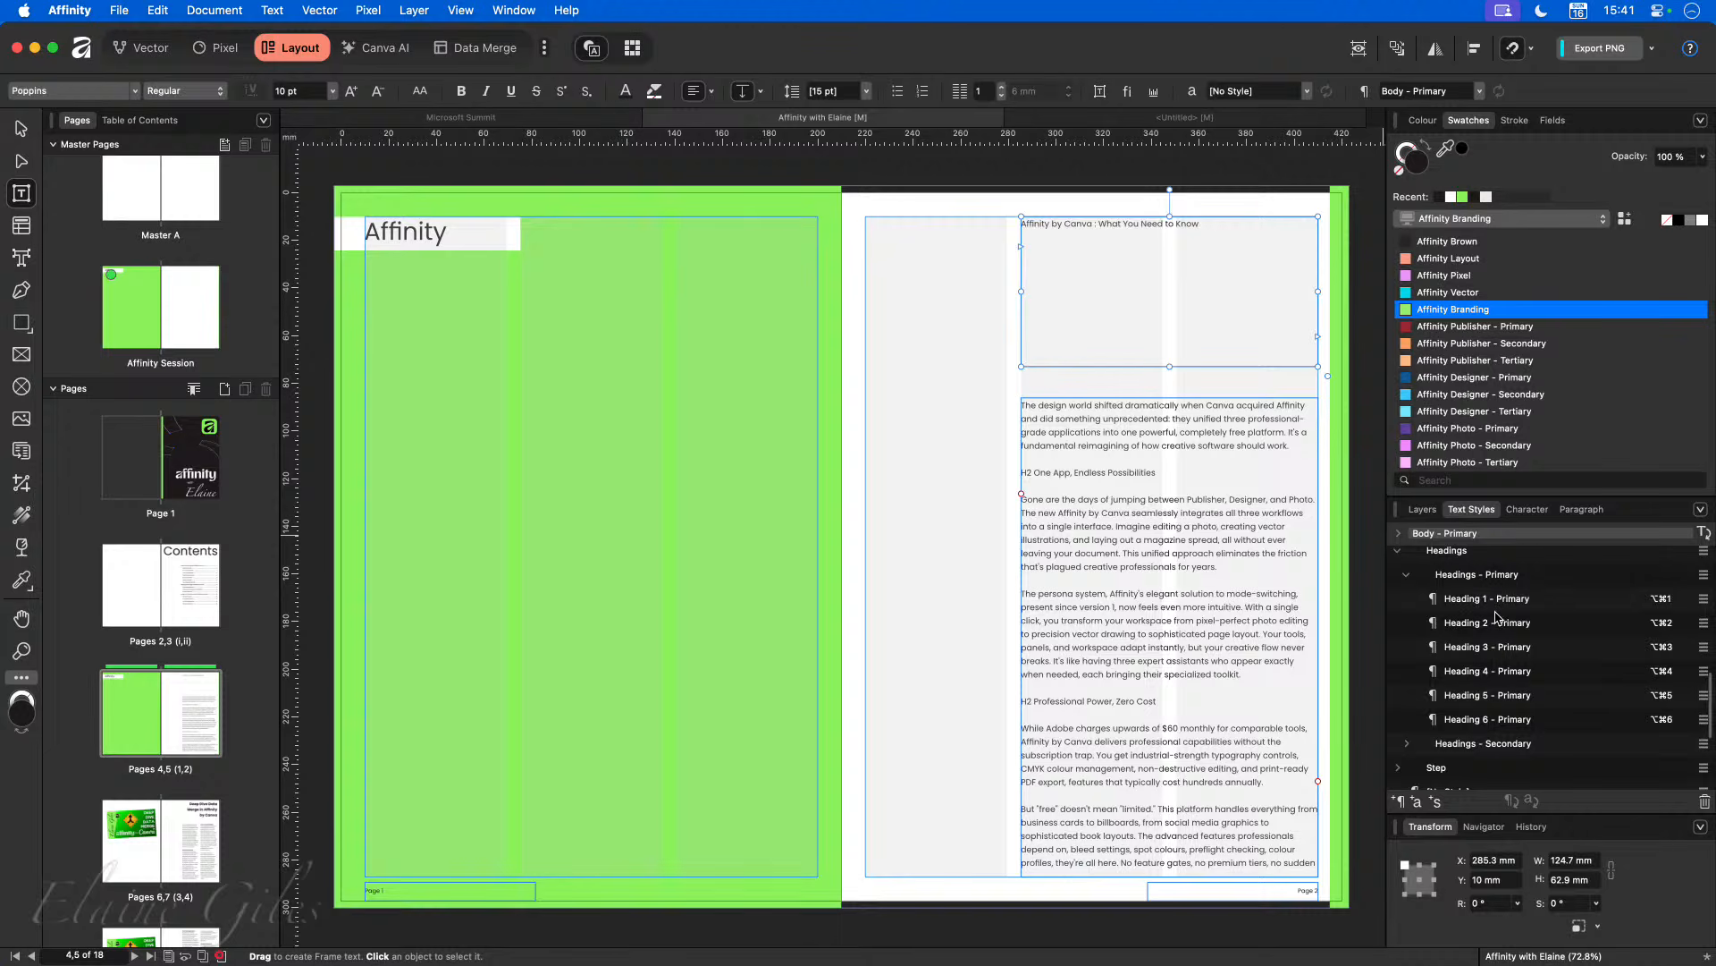
{"action": "left_click", "coordinate": [1497, 609]}
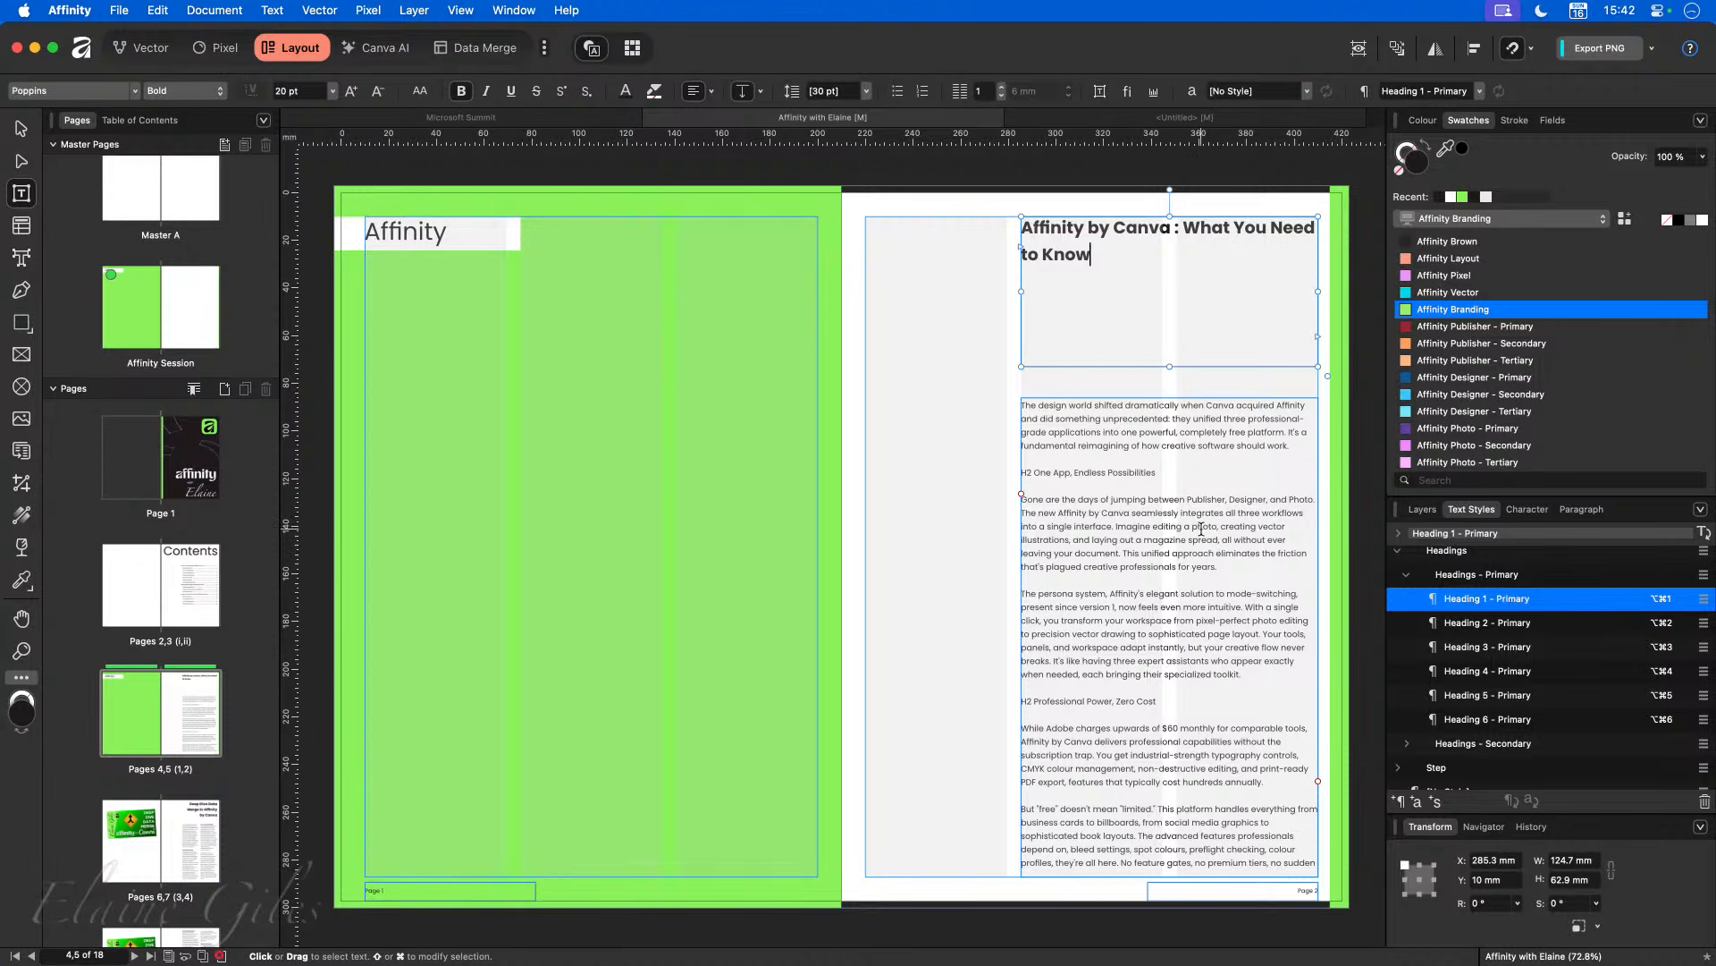
Step: Update the Heading 1 - Primary style from the "Deep Dive Data Merge in Affinity by Canva" title, and return to the heading on pages 4,5
{"action": "left_click", "coordinate": [186, 831]}
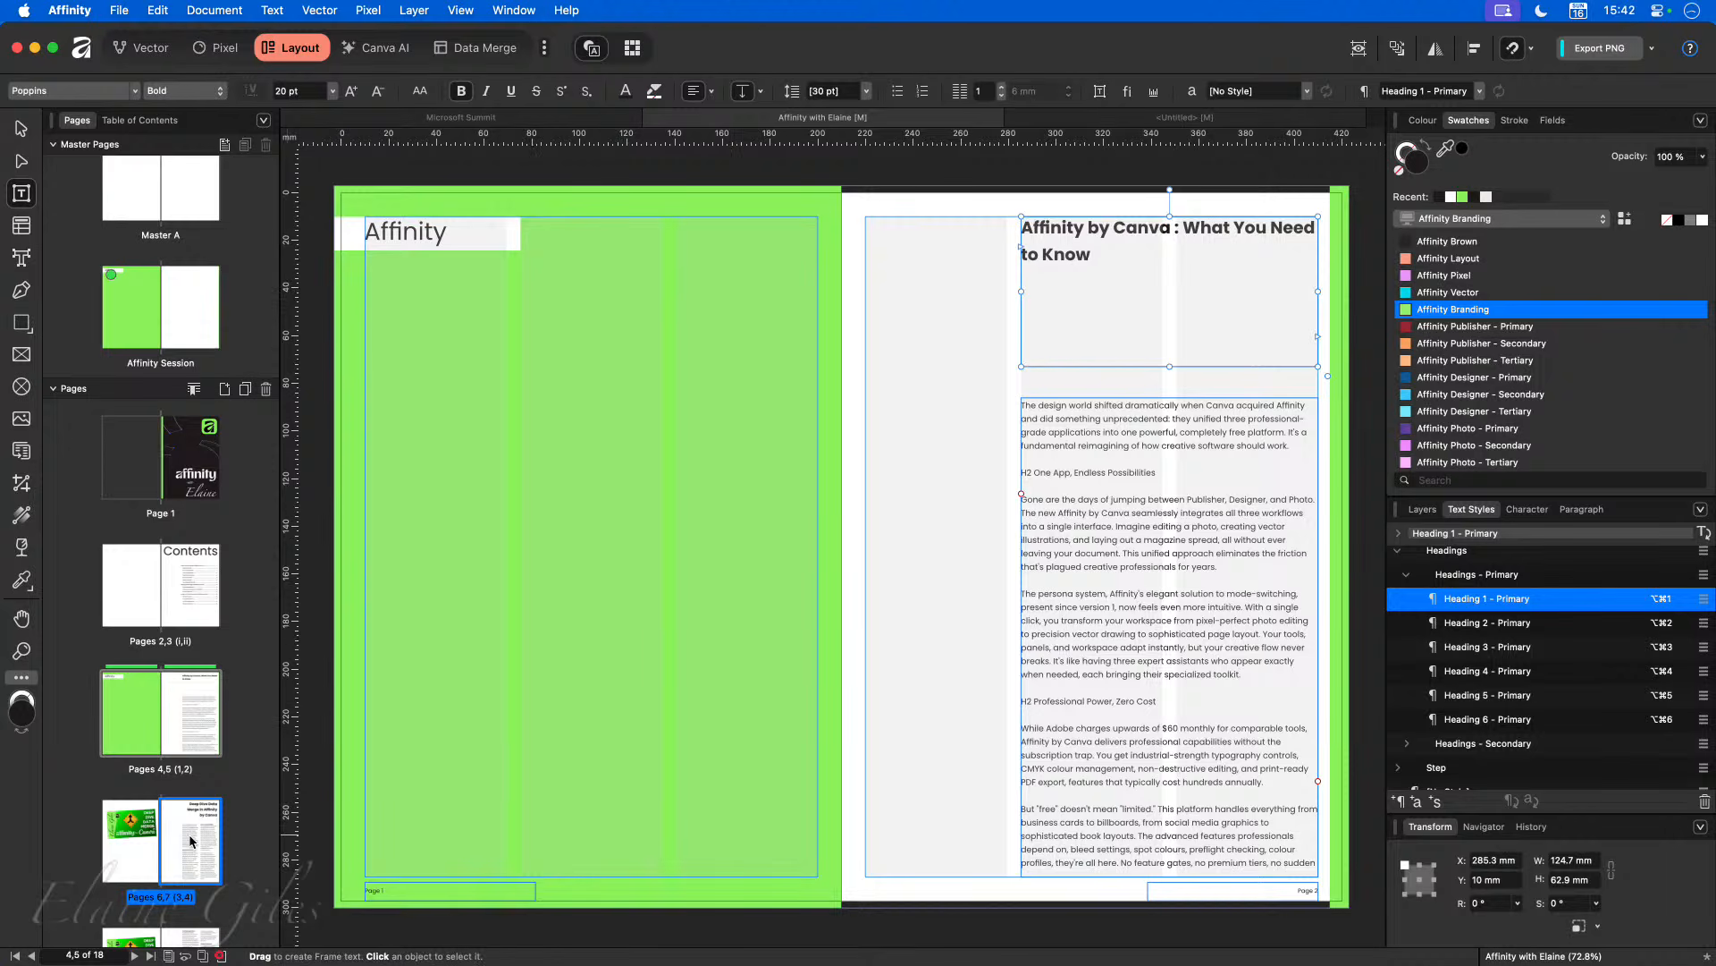
{"action": "double_click", "coordinate": [171, 827]}
{"action": "left_click", "coordinate": [1161, 232]}
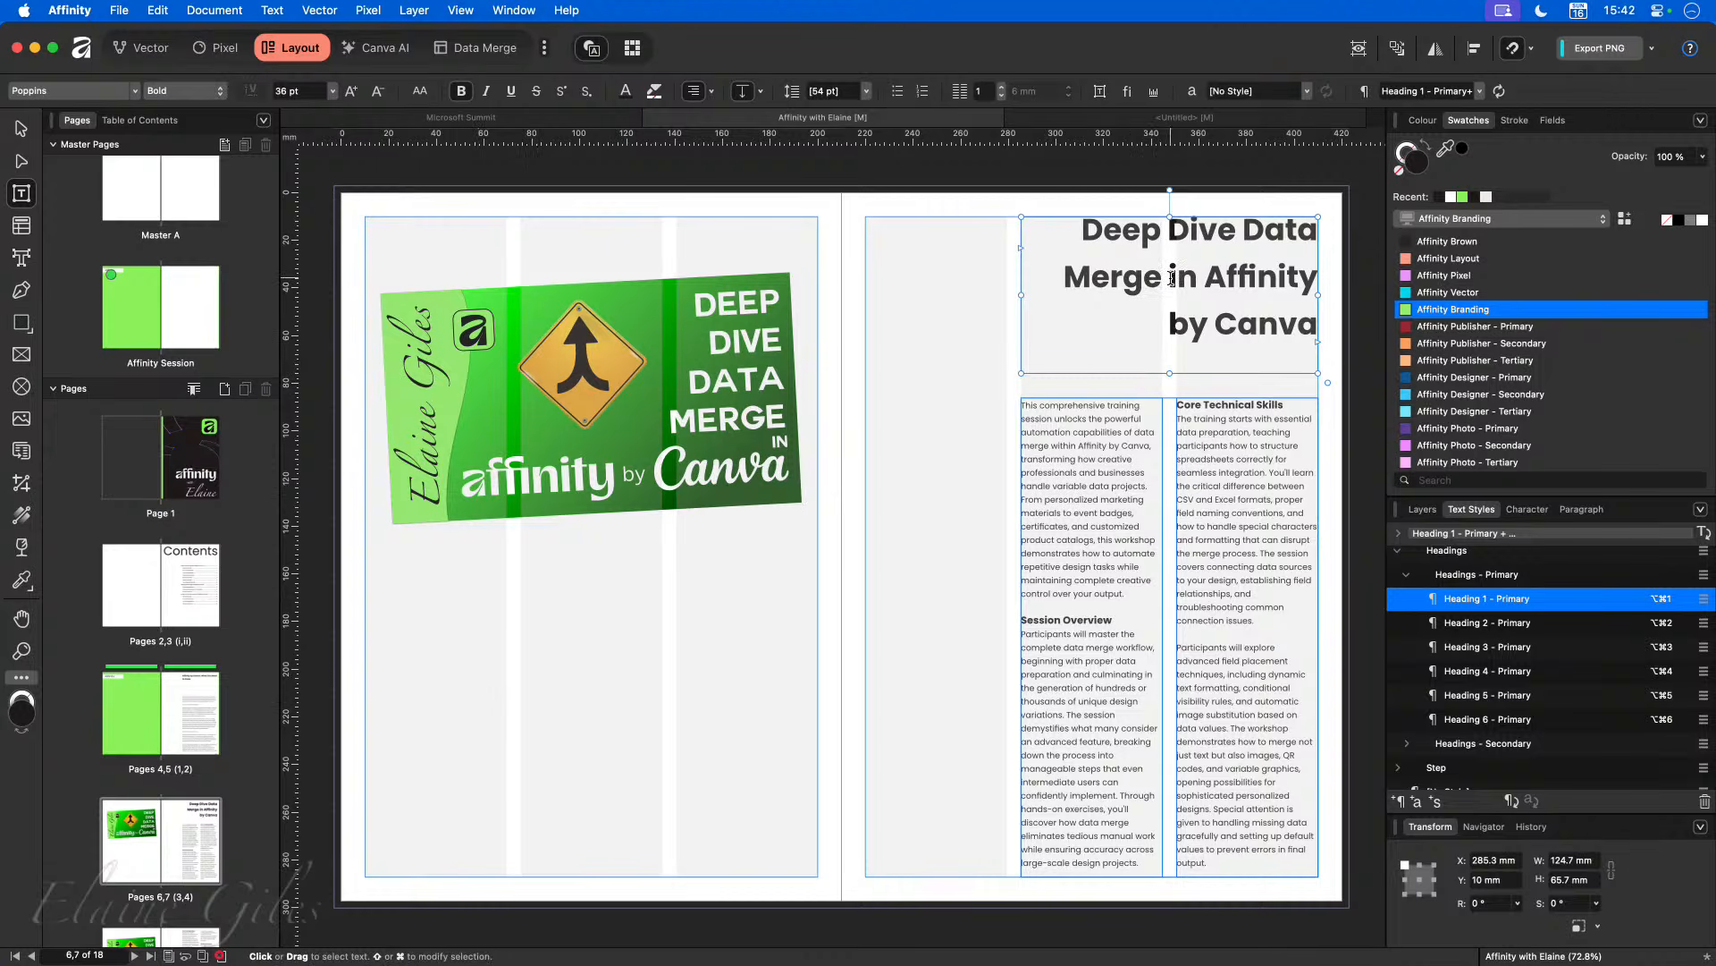
{"action": "right_click", "coordinate": [1453, 603]}
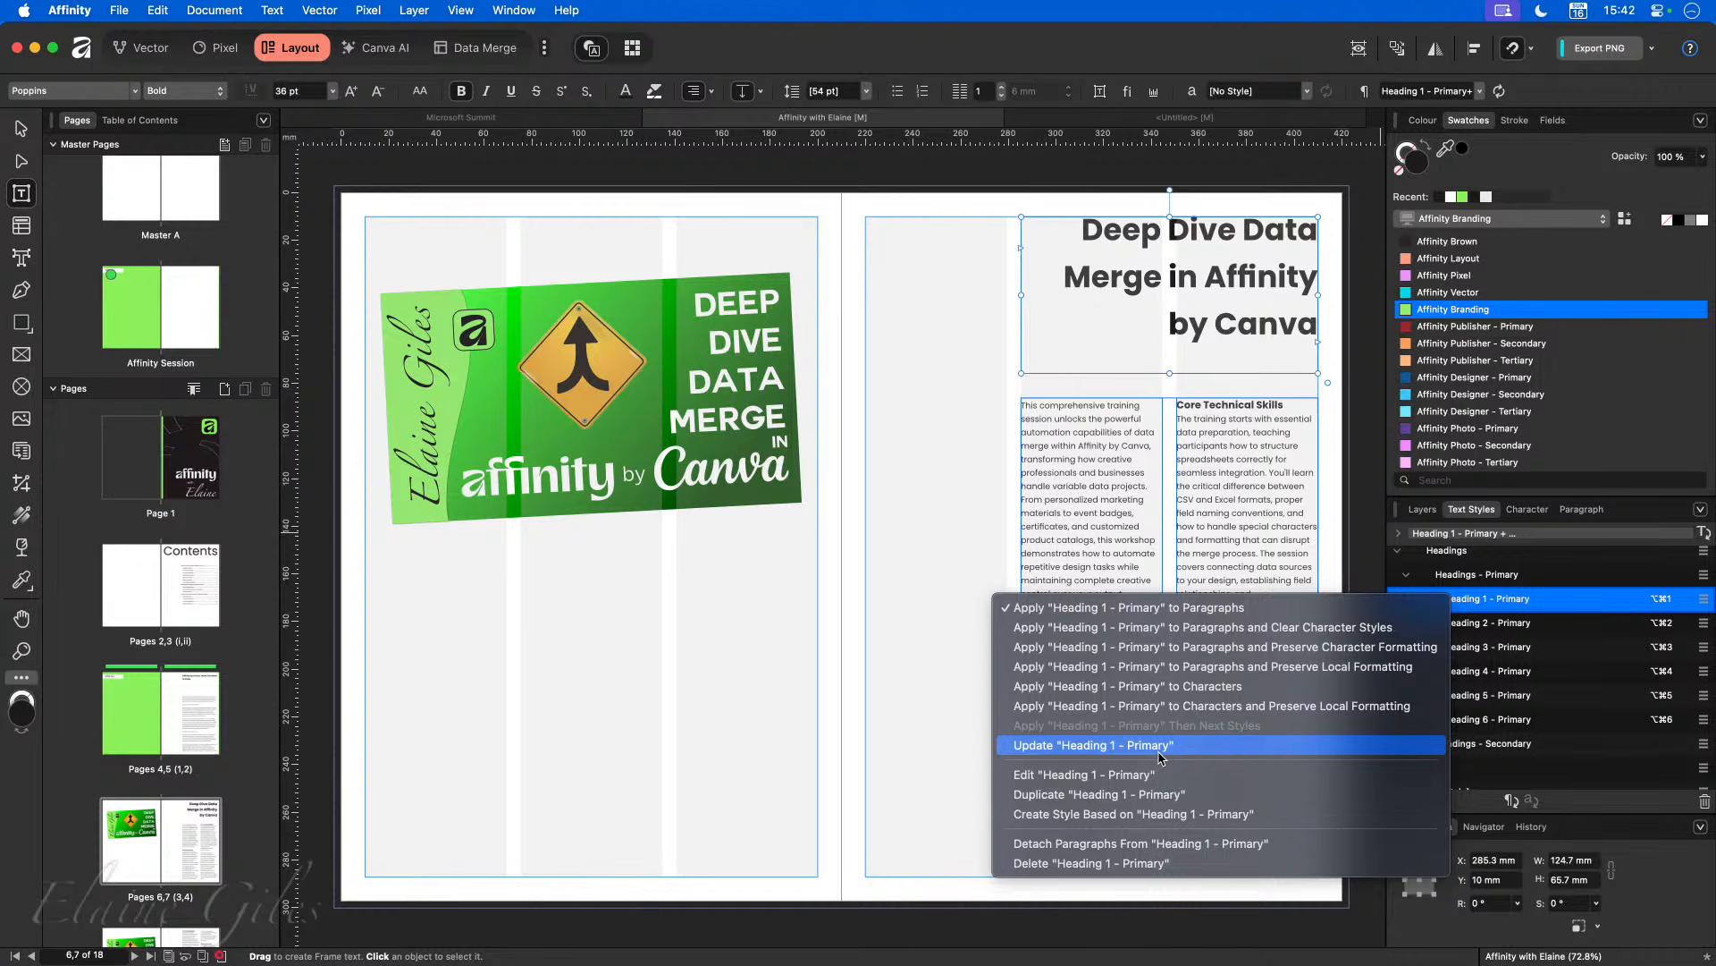
{"action": "left_click", "coordinate": [1368, 484]}
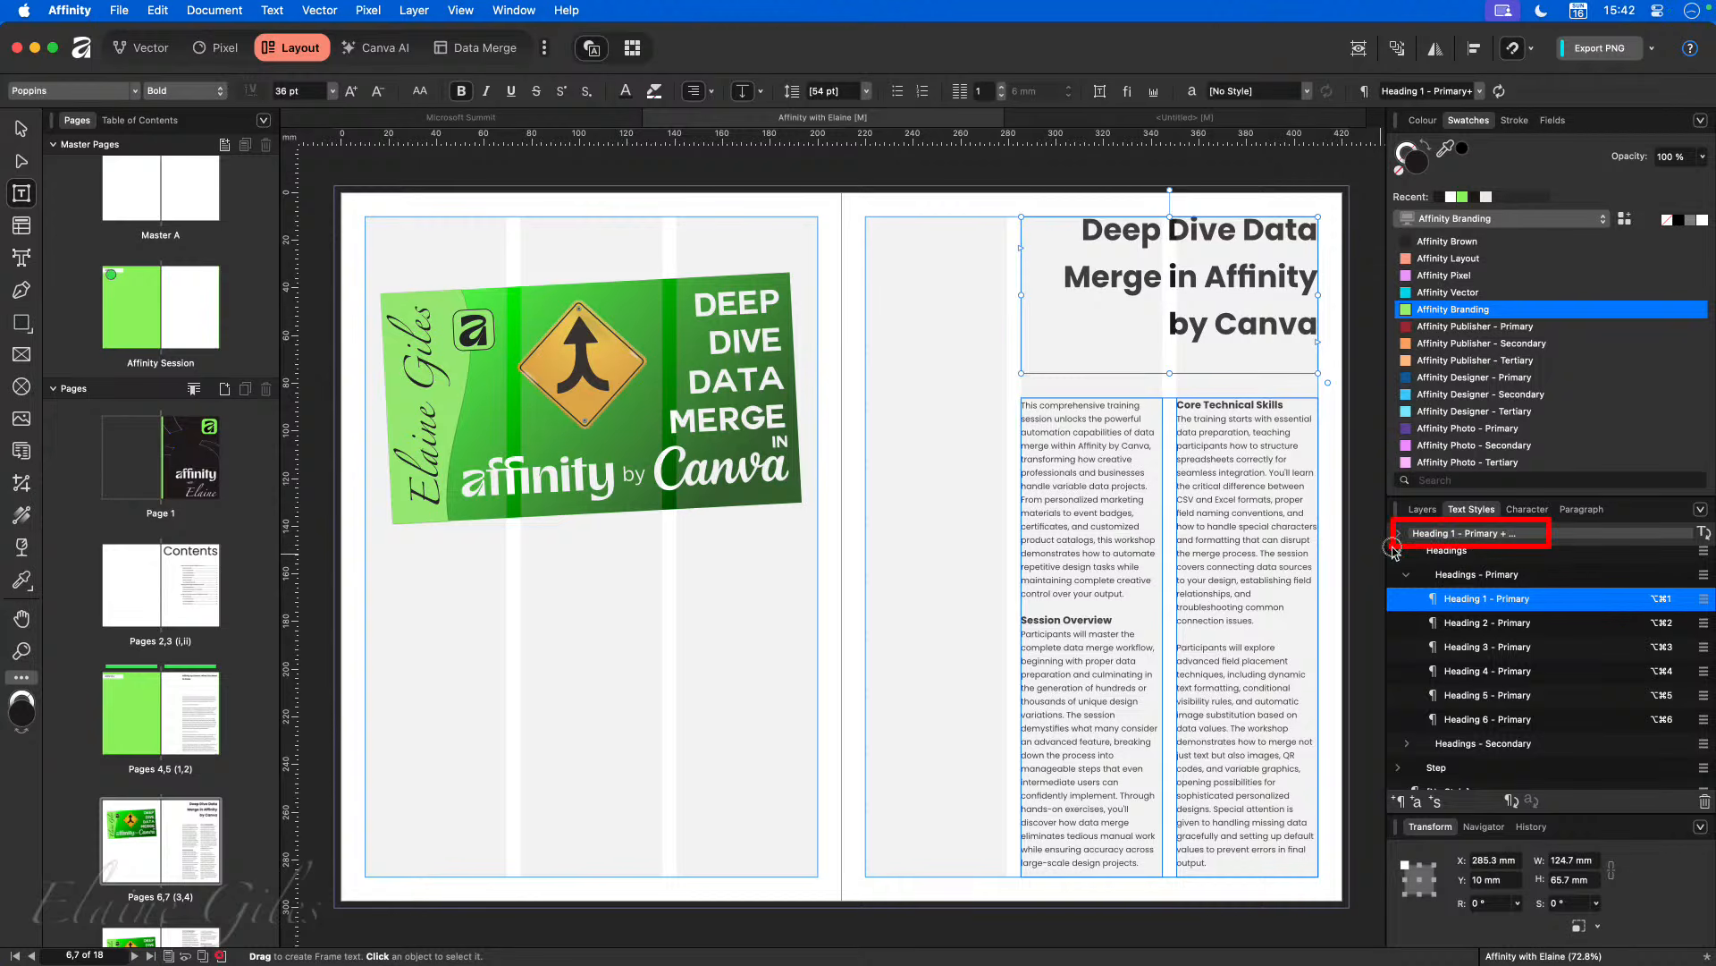
{"action": "right_click", "coordinate": [1472, 610]}
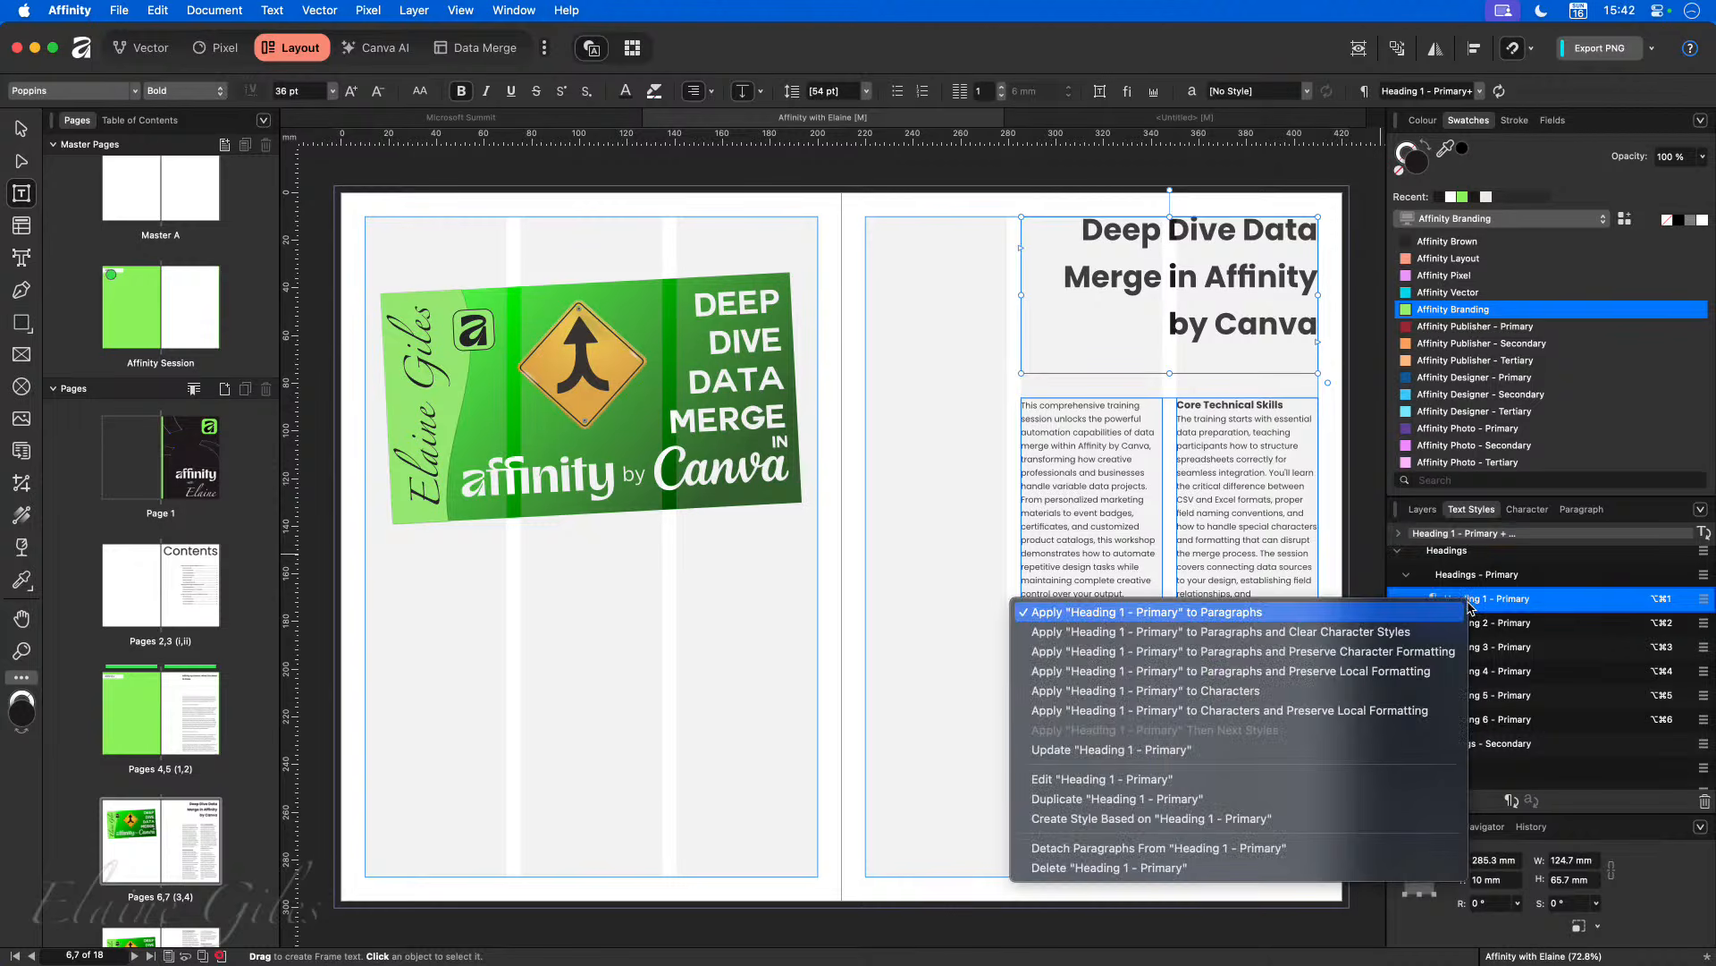
{"action": "left_click", "coordinate": [1182, 751]}
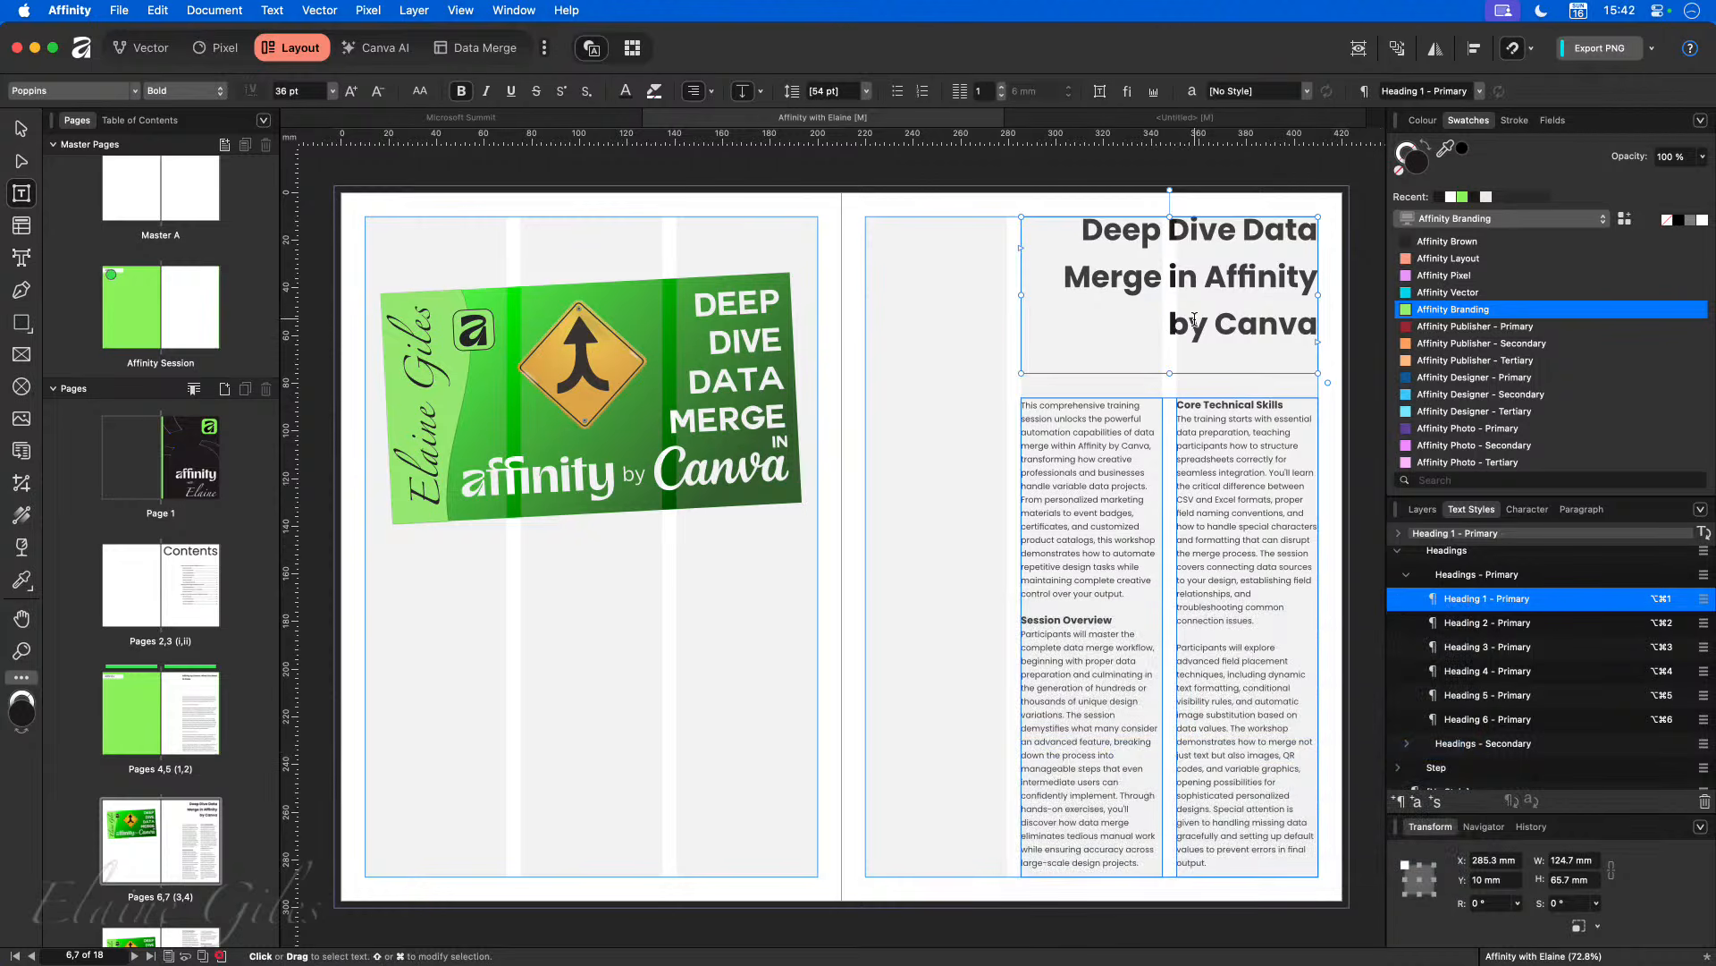
{"action": "left_click", "coordinate": [195, 720]}
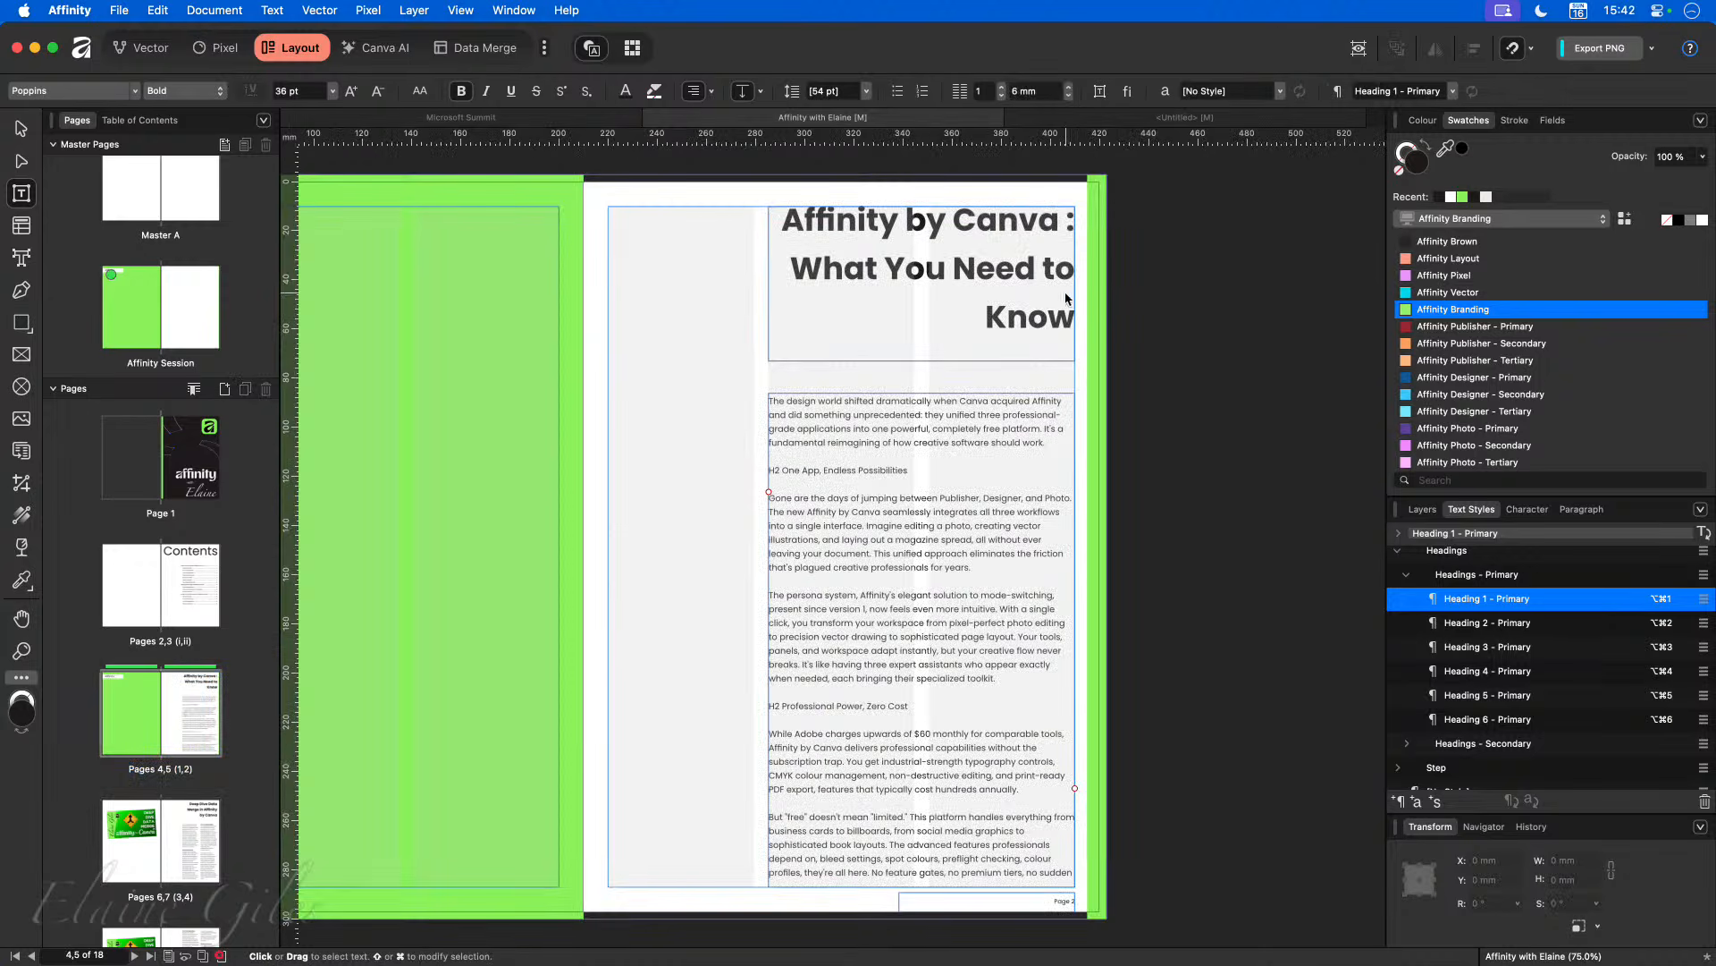
{"action": "scroll", "coordinate": [1118, 440], "scroll_direction": "left", "scroll_amount": 5}
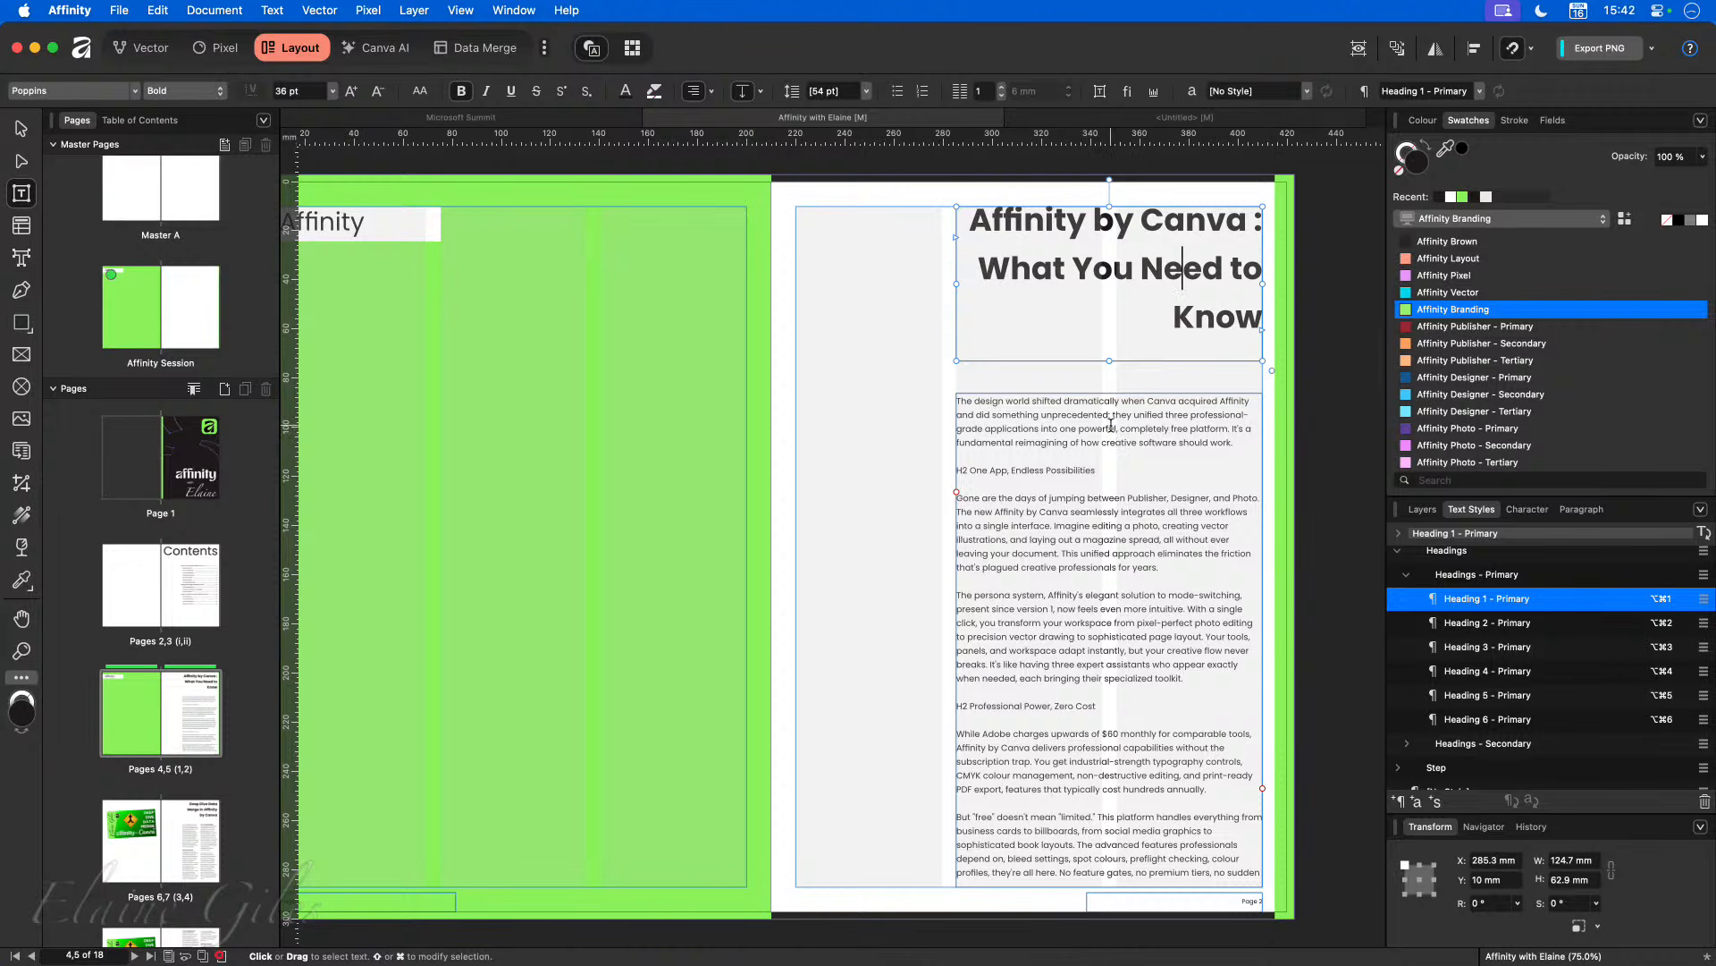
{"action": "left_click", "coordinate": [1183, 268]}
Step: Delete the H2 marker before "One App, Endless Possibilities" in page 5's article and apply the Heading 2 - Primary style to that line
{"action": "left_click", "coordinate": [1050, 497]}
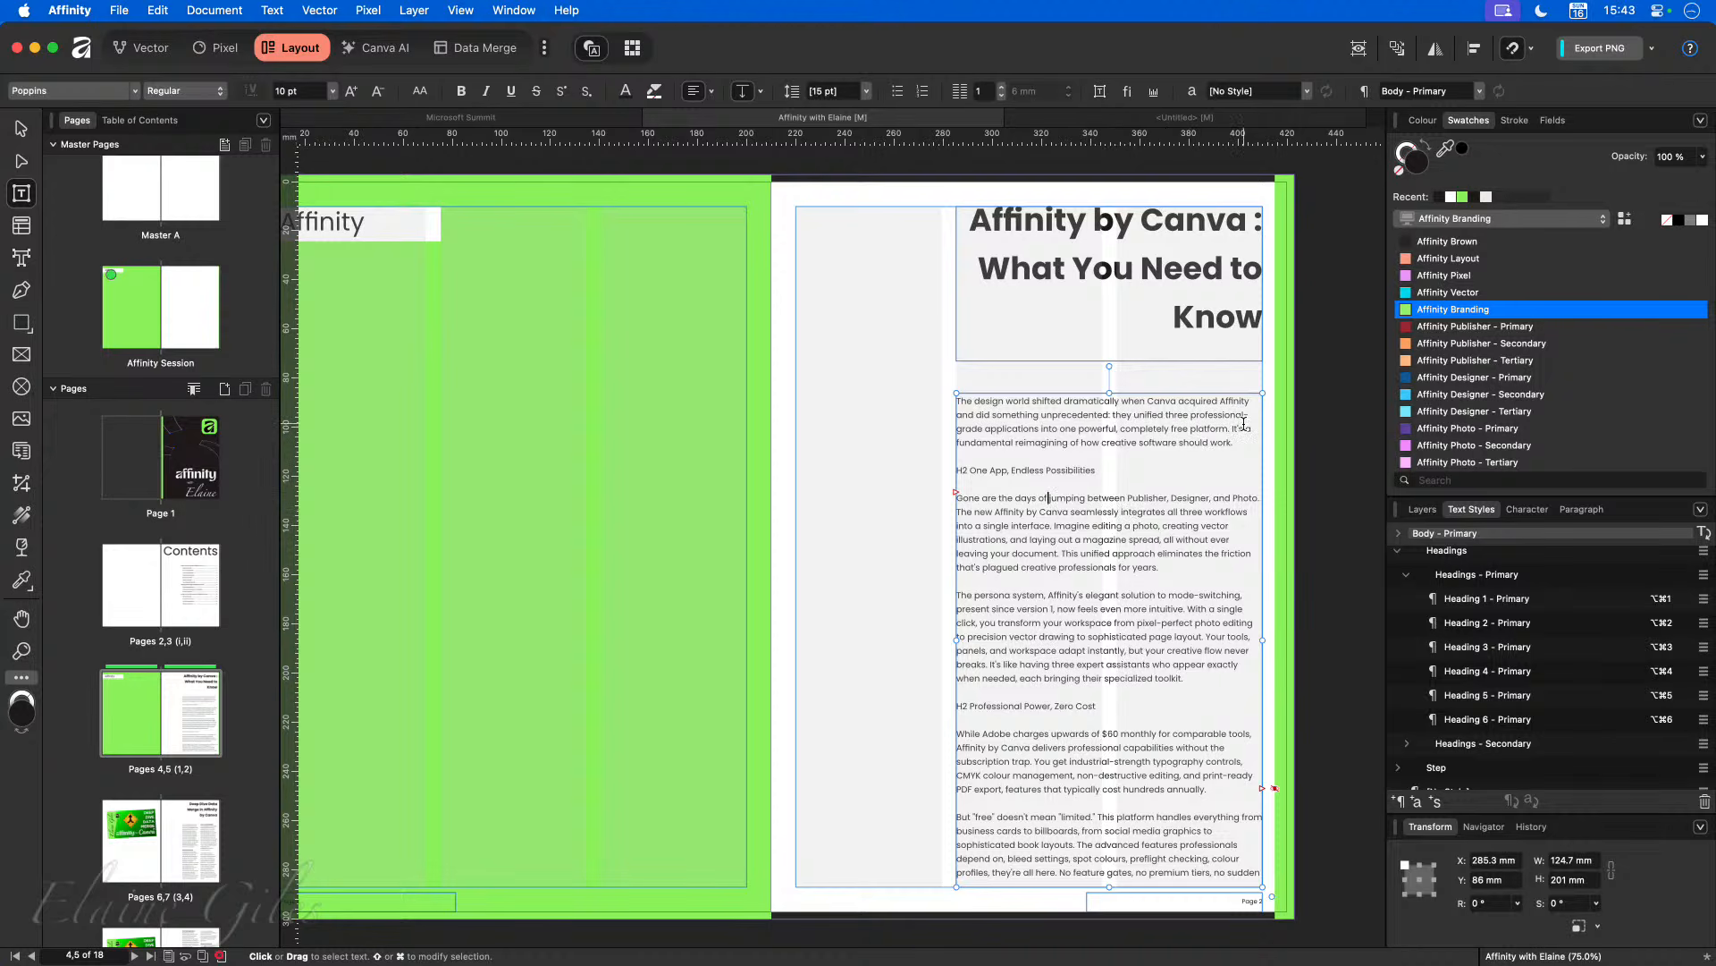
{"action": "scroll", "coordinate": [1246, 420], "scroll_direction": "up", "scroll_amount": 5}
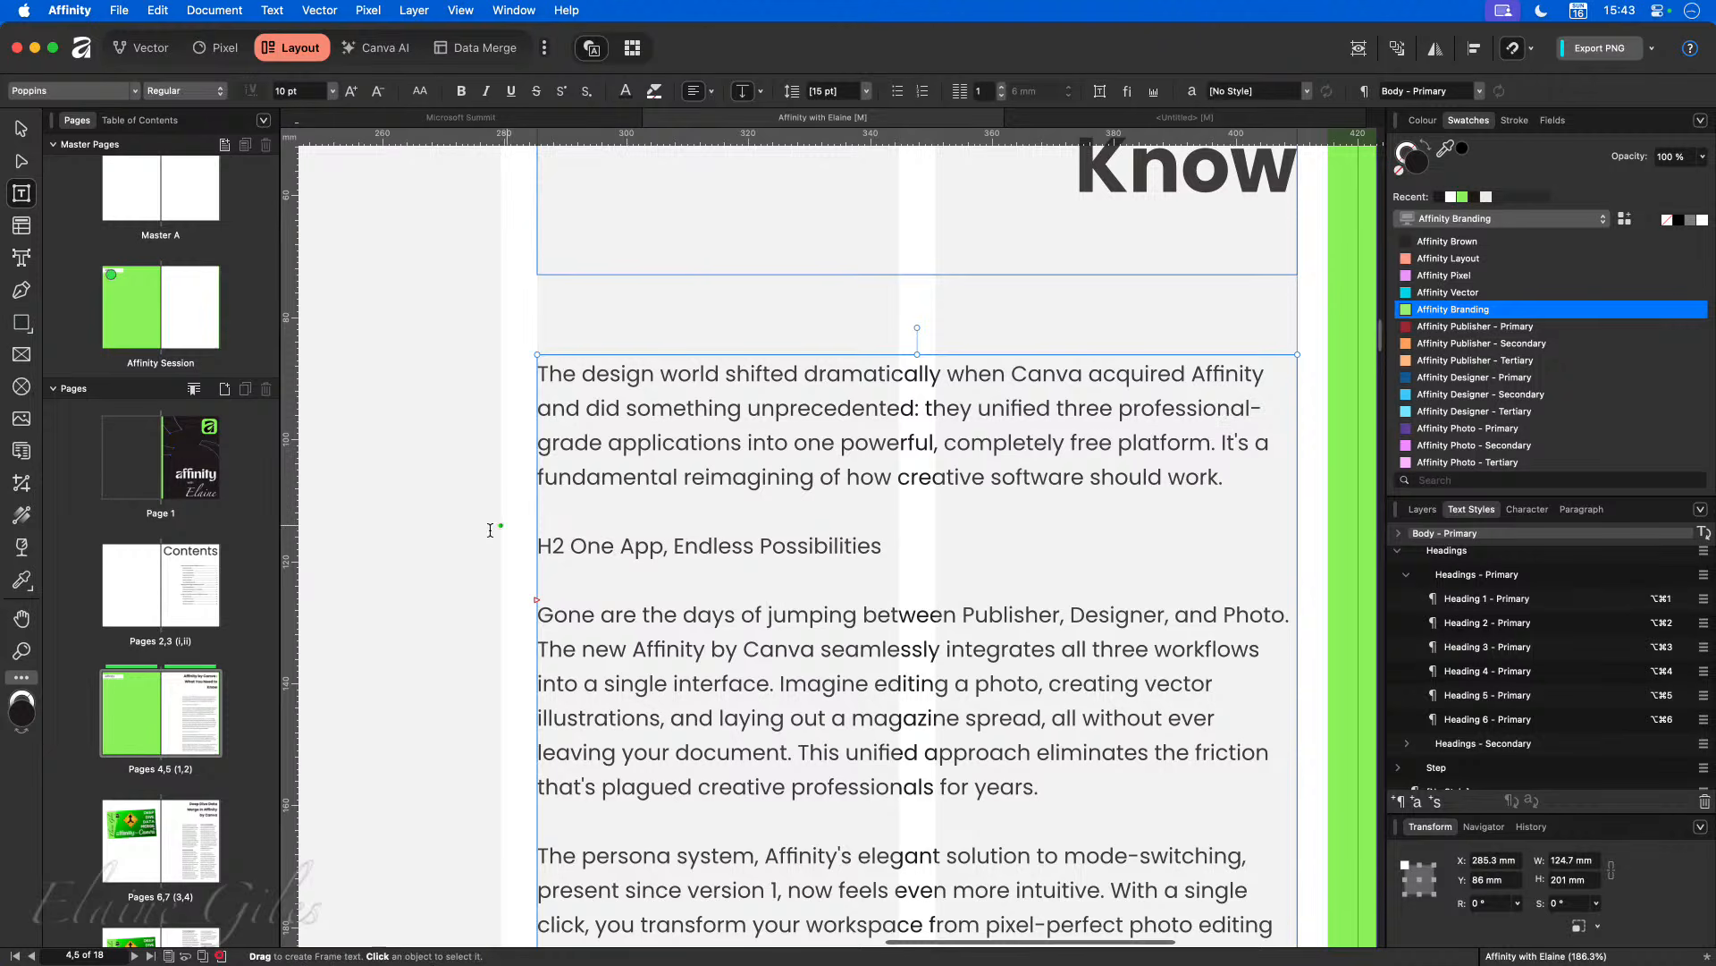
{"action": "left_click", "coordinate": [569, 546]}
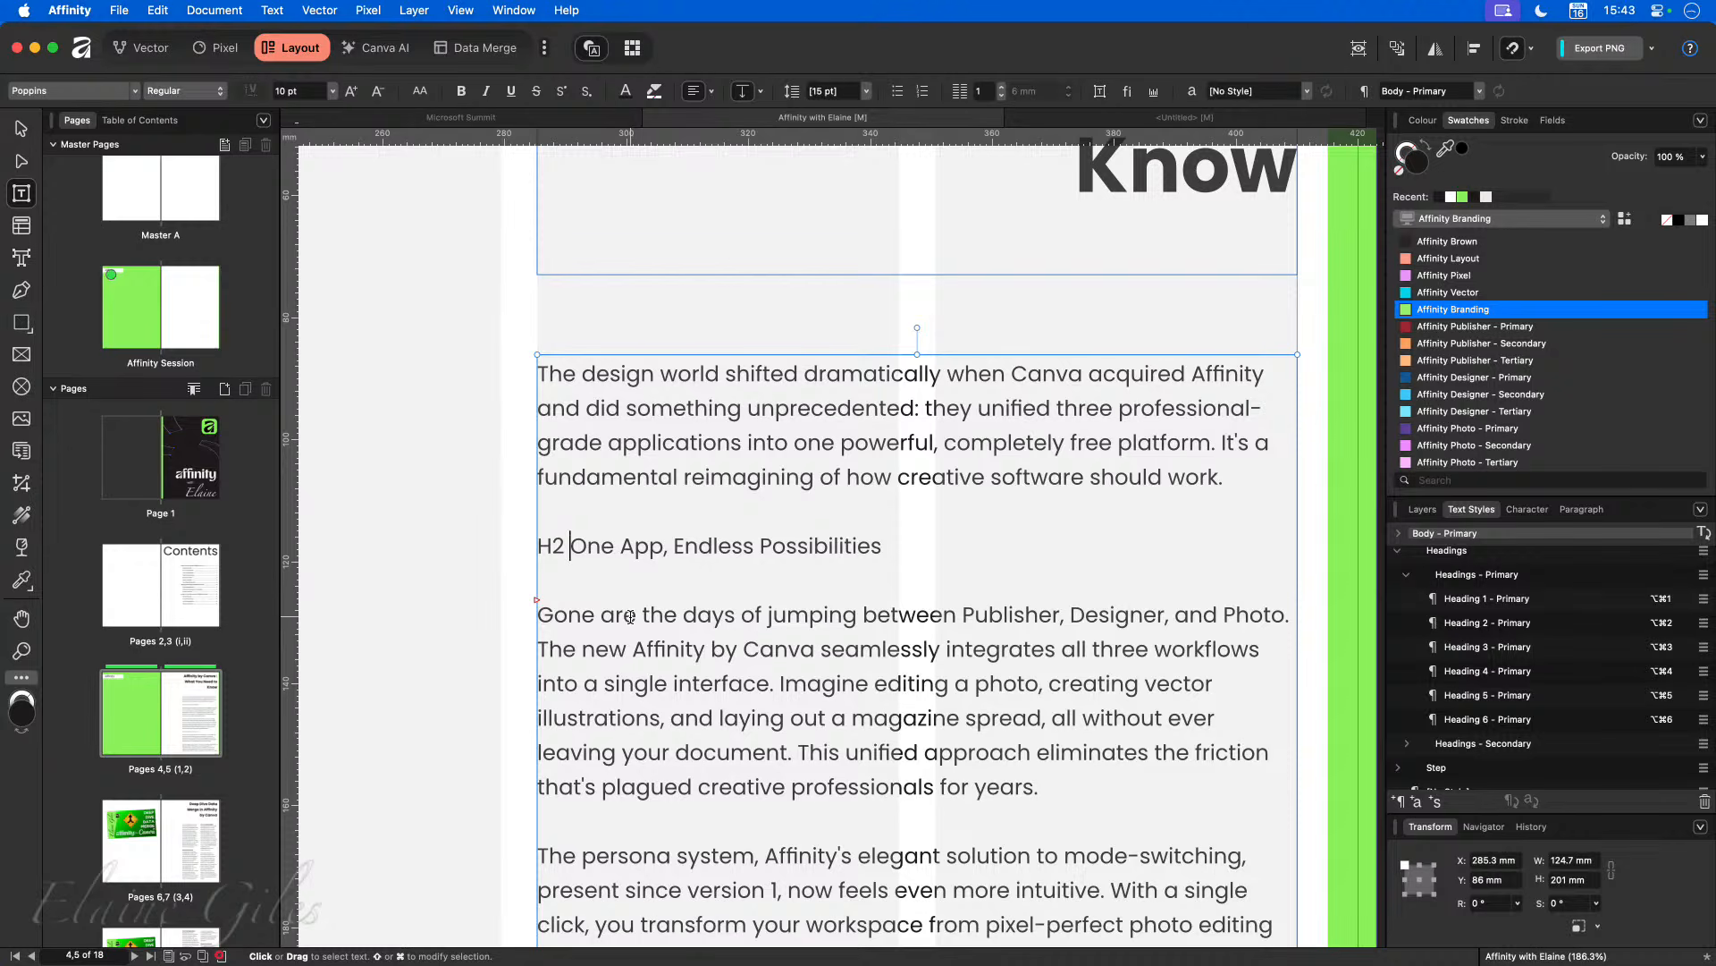
{"action": "key", "text": "BackSpace"}
{"action": "key", "text": "BackSpace"}
{"action": "key", "text": "BackSpace"}
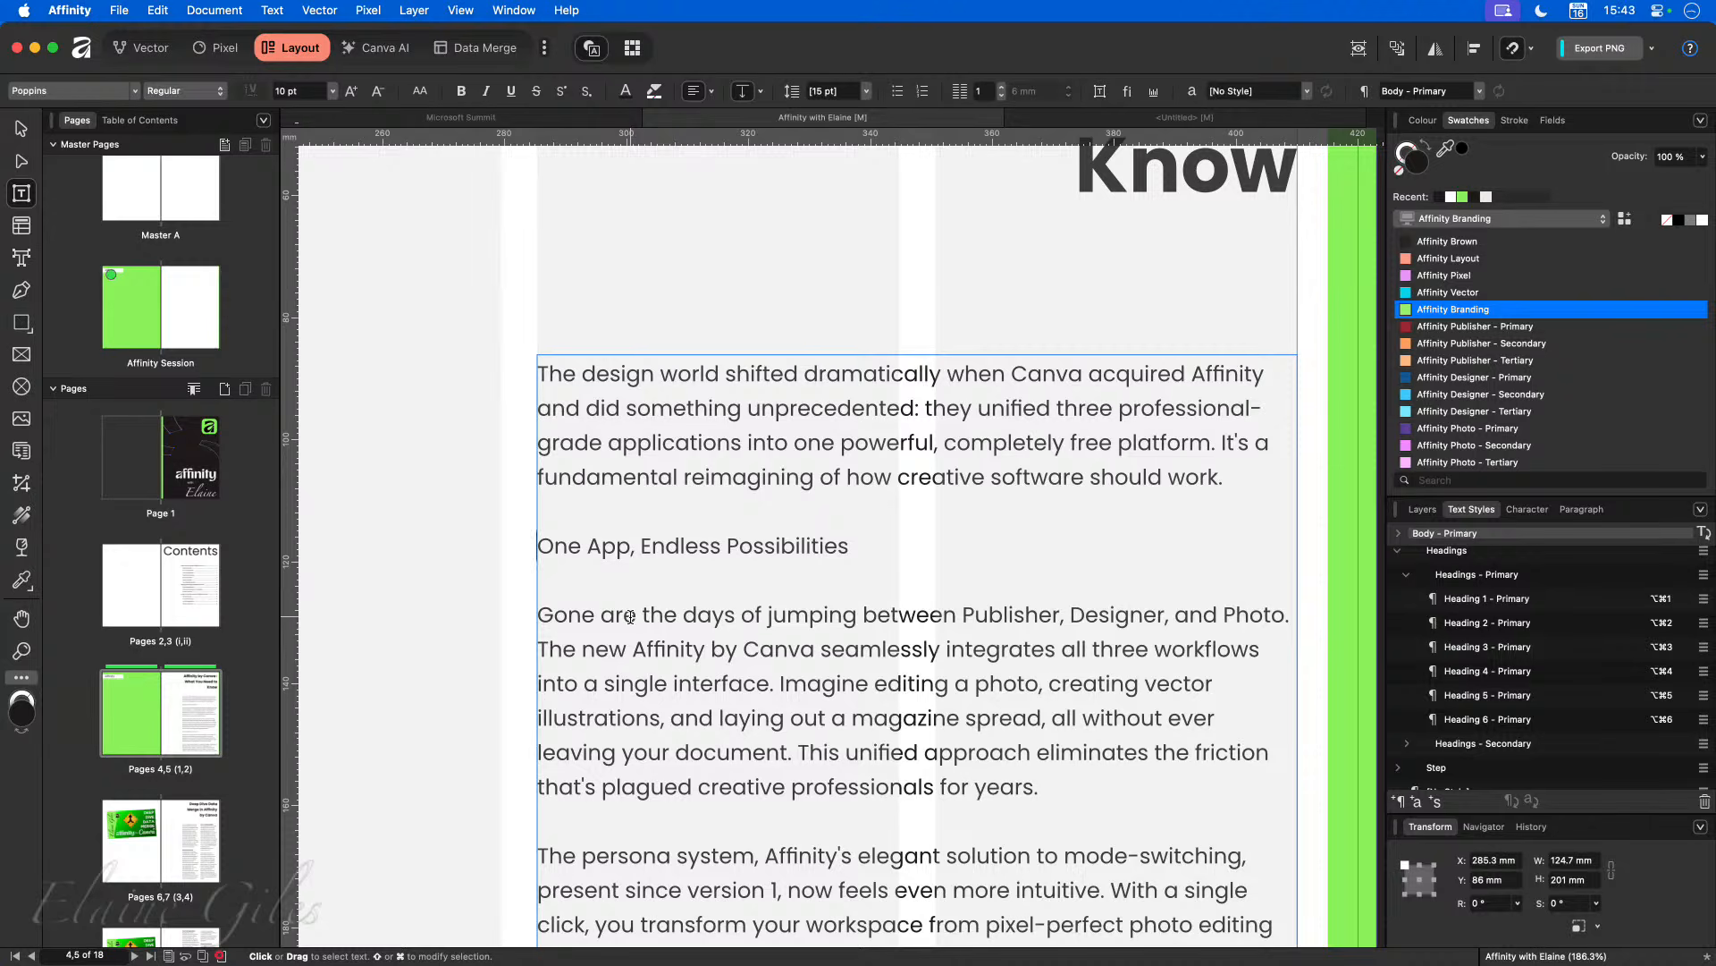
{"action": "left_click", "coordinate": [1513, 625]}
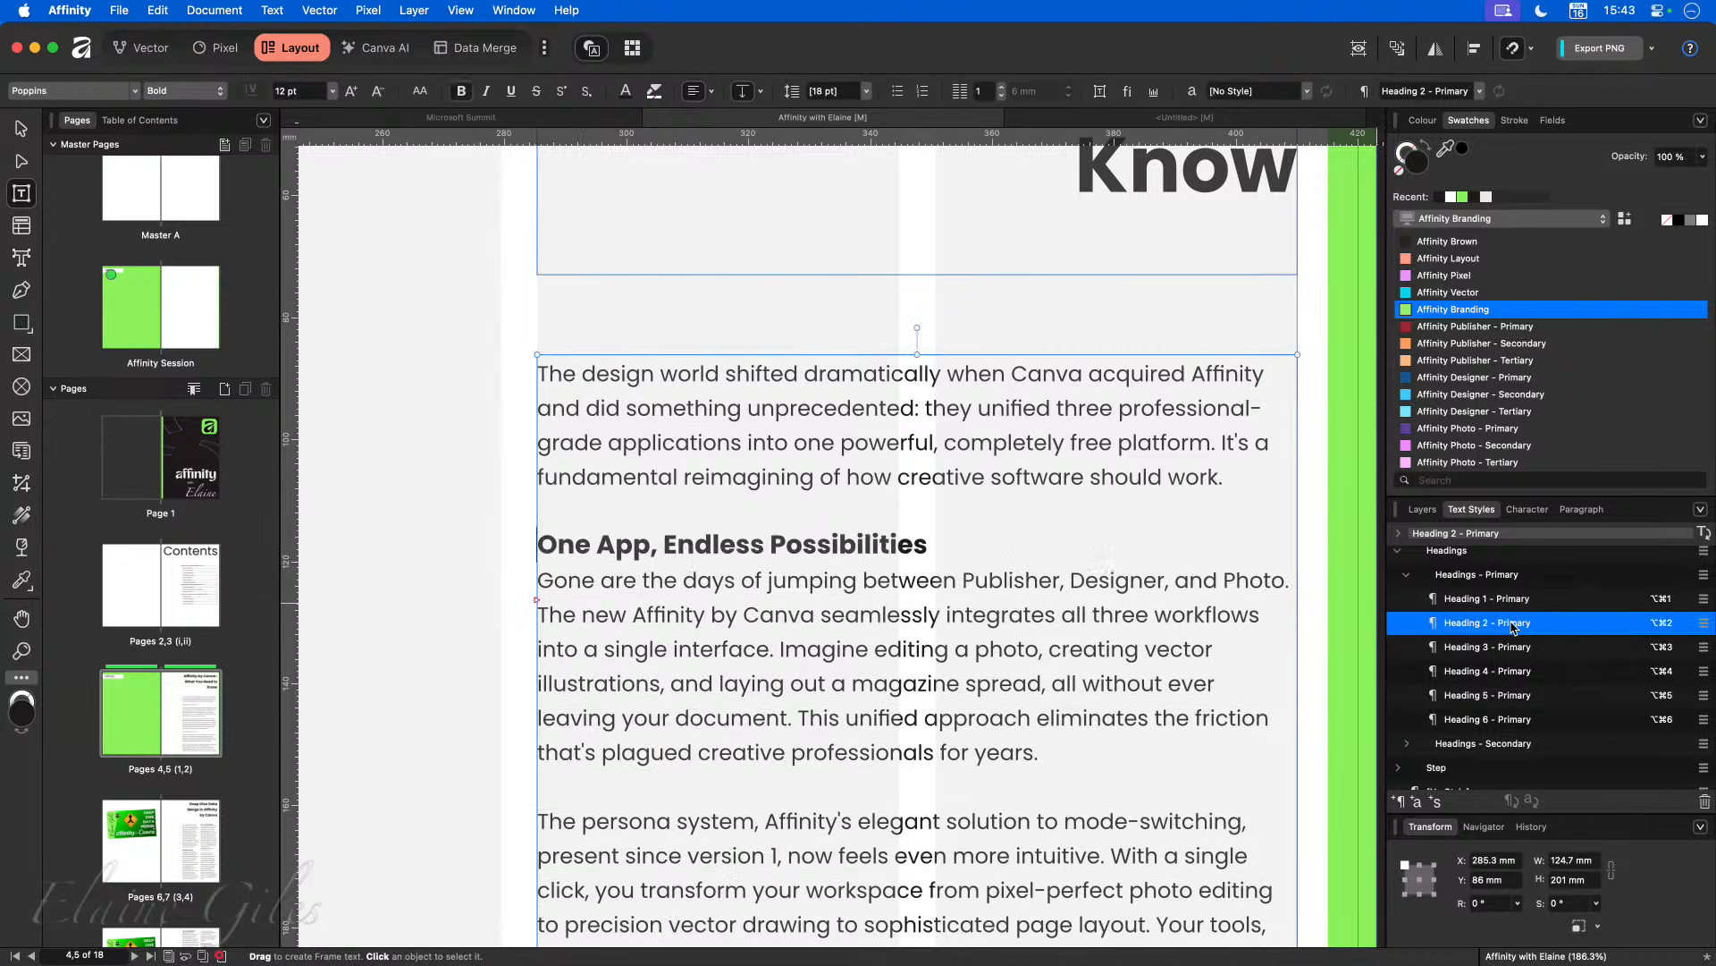
Step: Remove the H2 marker from "Professional Power, Zero Cost" and style the line as Heading 2 - Primary
{"action": "scroll", "coordinate": [1174, 670], "scroll_direction": "down", "scroll_amount": 5}
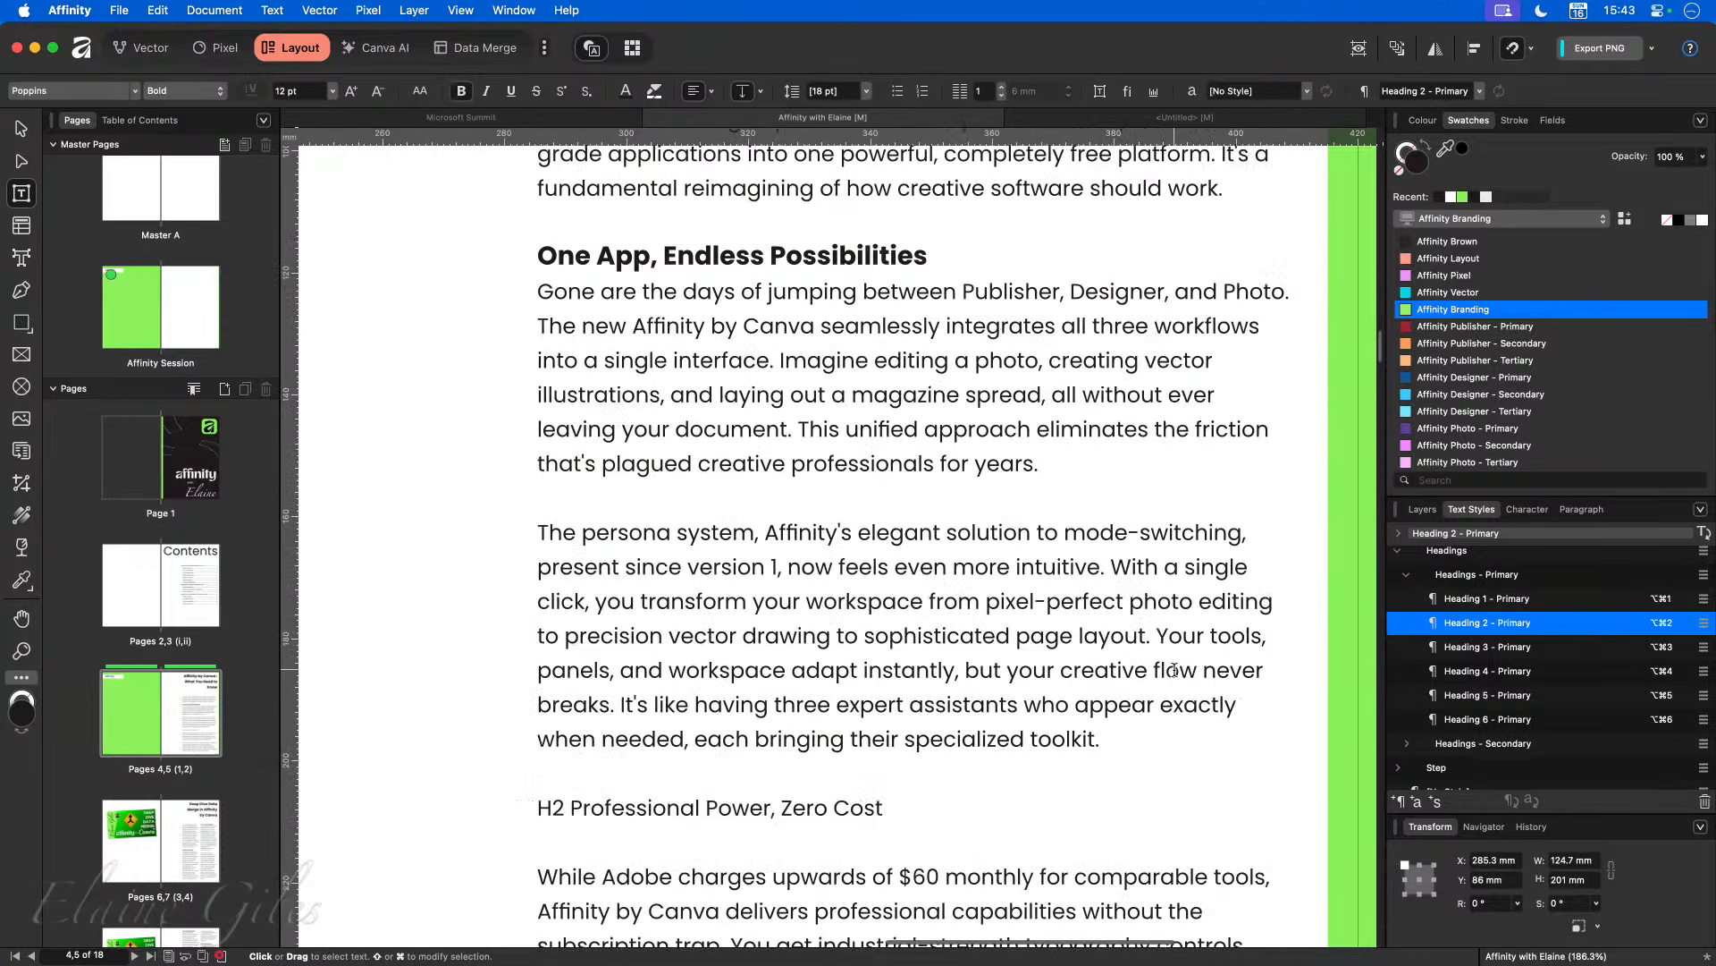
{"action": "scroll", "coordinate": [1174, 670], "scroll_direction": "down", "scroll_amount": 4}
{"action": "left_click", "coordinate": [572, 569]}
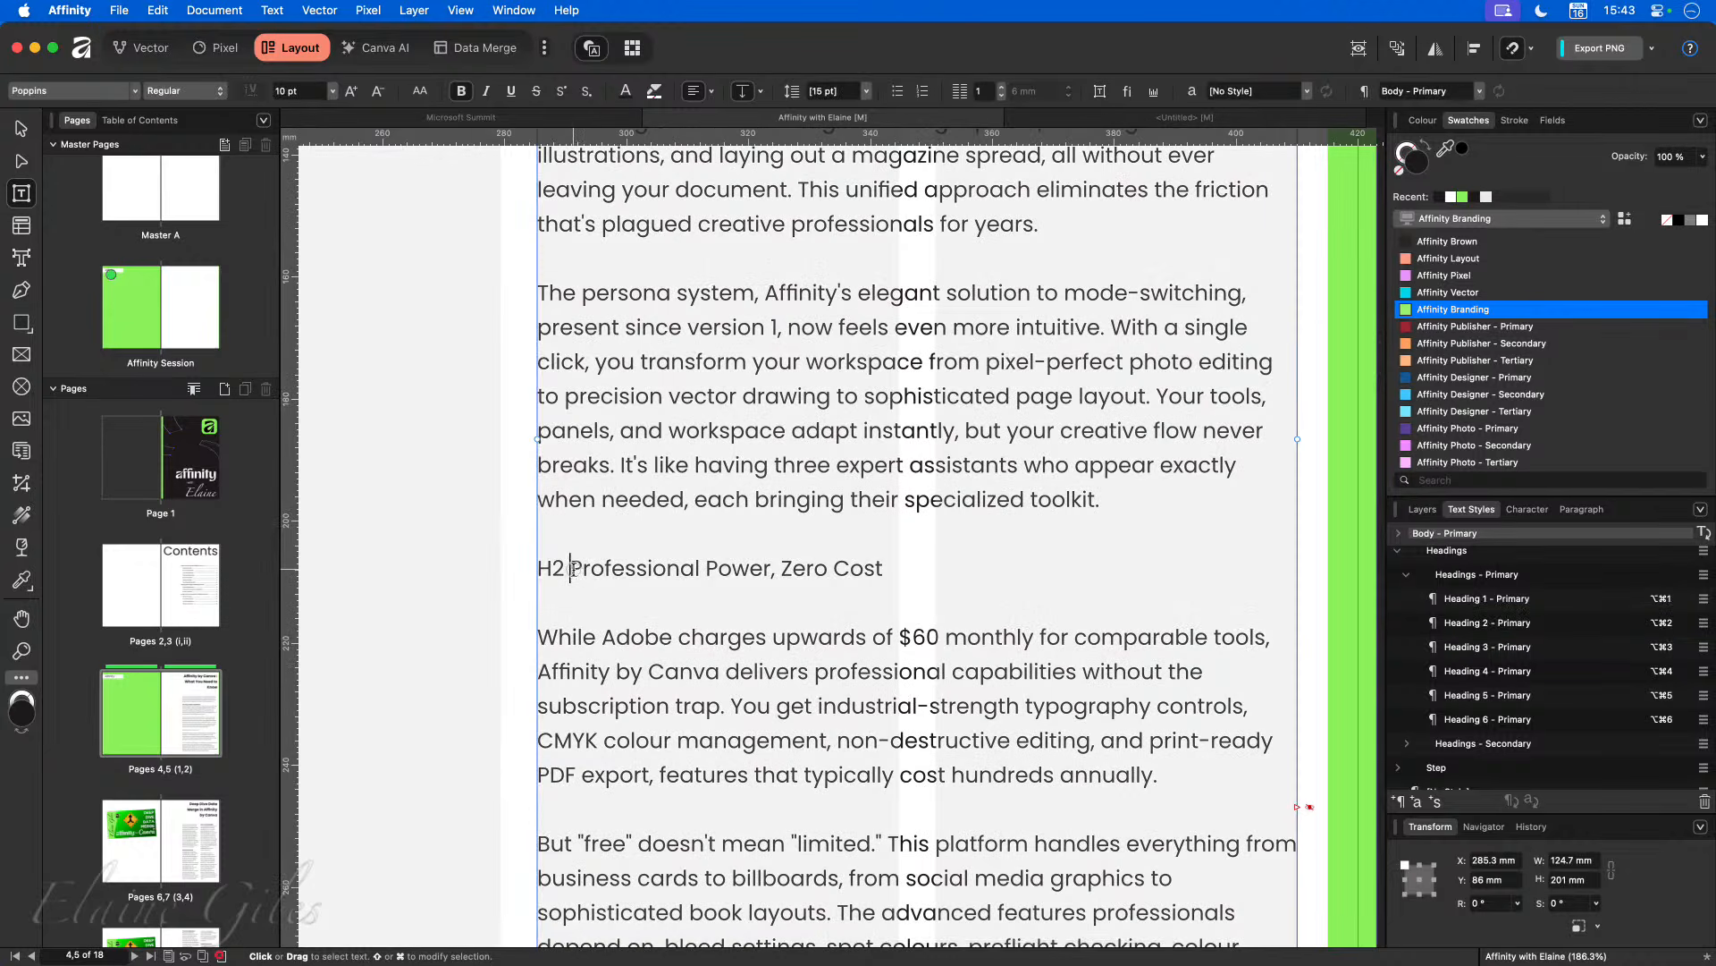
{"action": "key", "text": "BackSpace"}
{"action": "key", "text": "BackSpace"}
{"action": "key", "text": "BackSpace"}
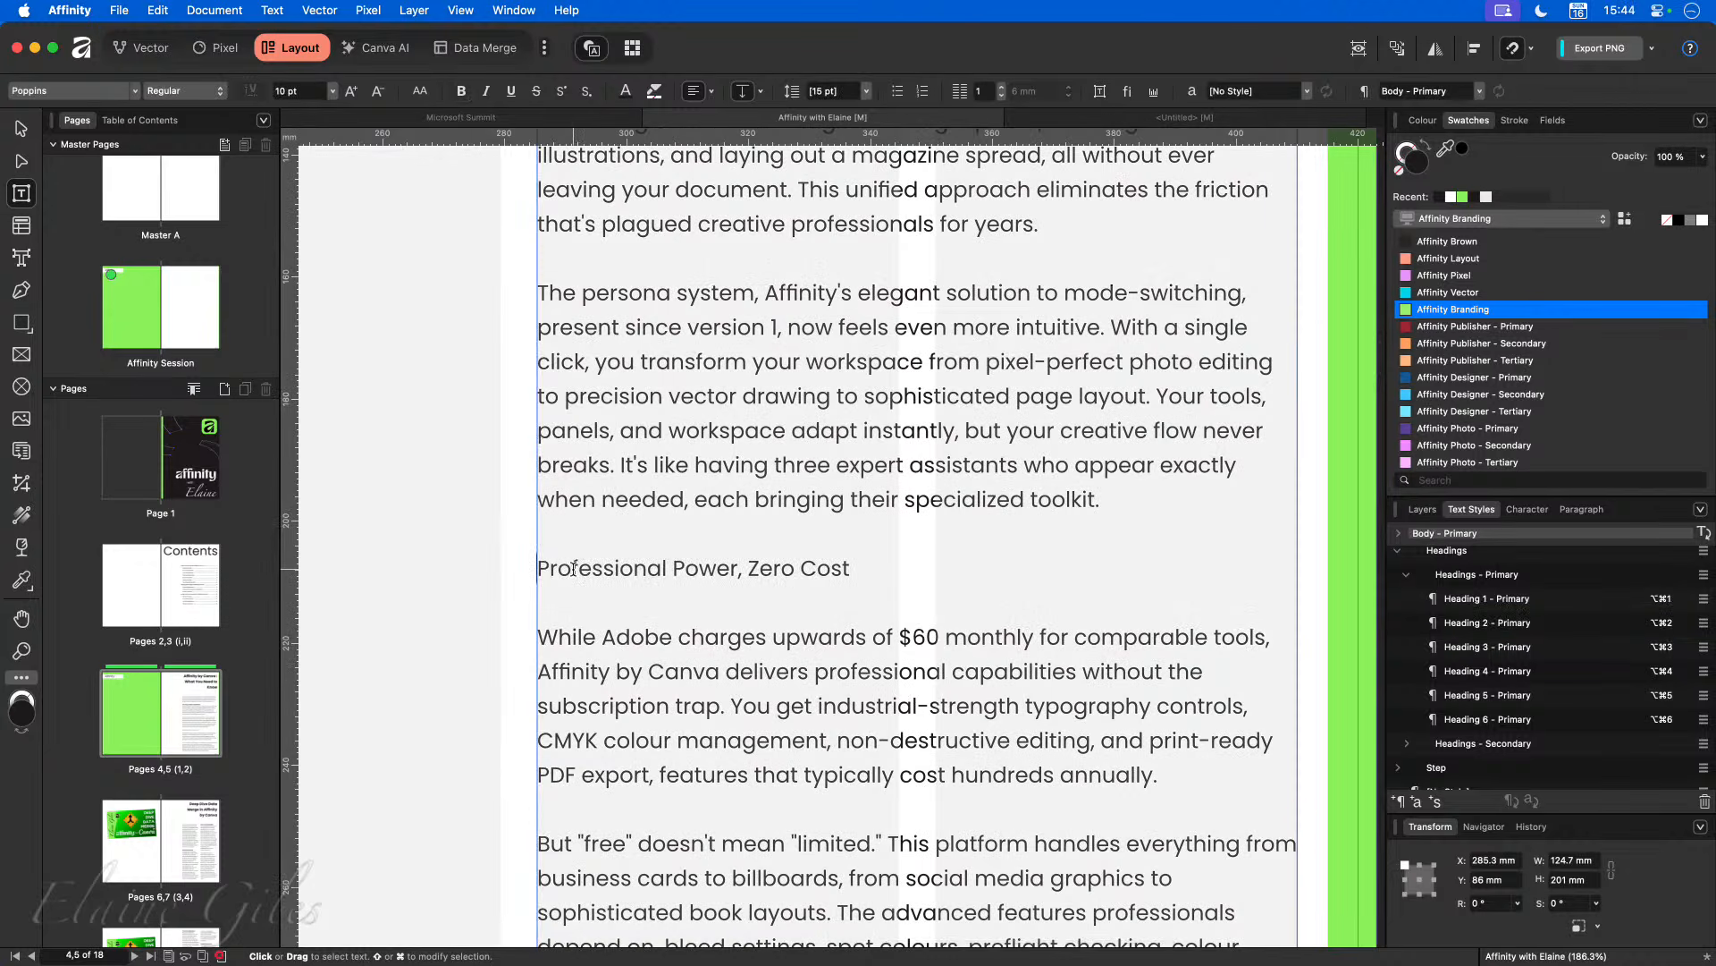
{"action": "left_click", "coordinate": [1502, 622]}
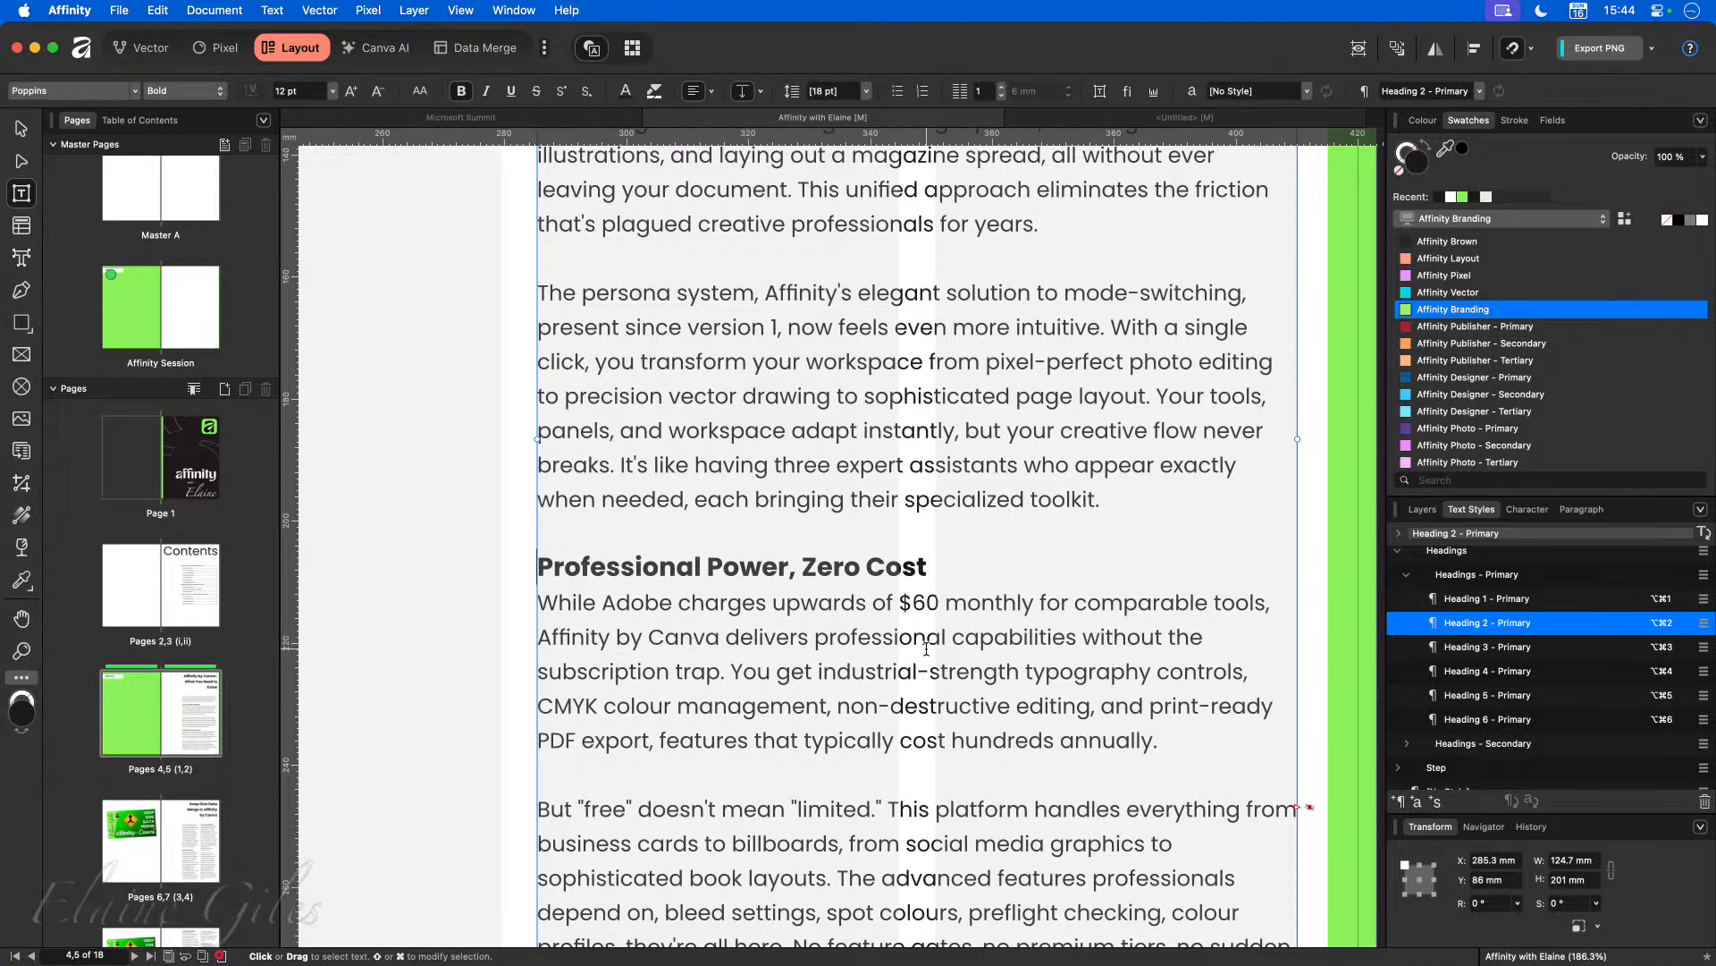
Step: Check the end of page 5's article and split its text frame into two columns
{"action": "scroll", "coordinate": [931, 700], "scroll_direction": "down", "scroll_amount": 3}
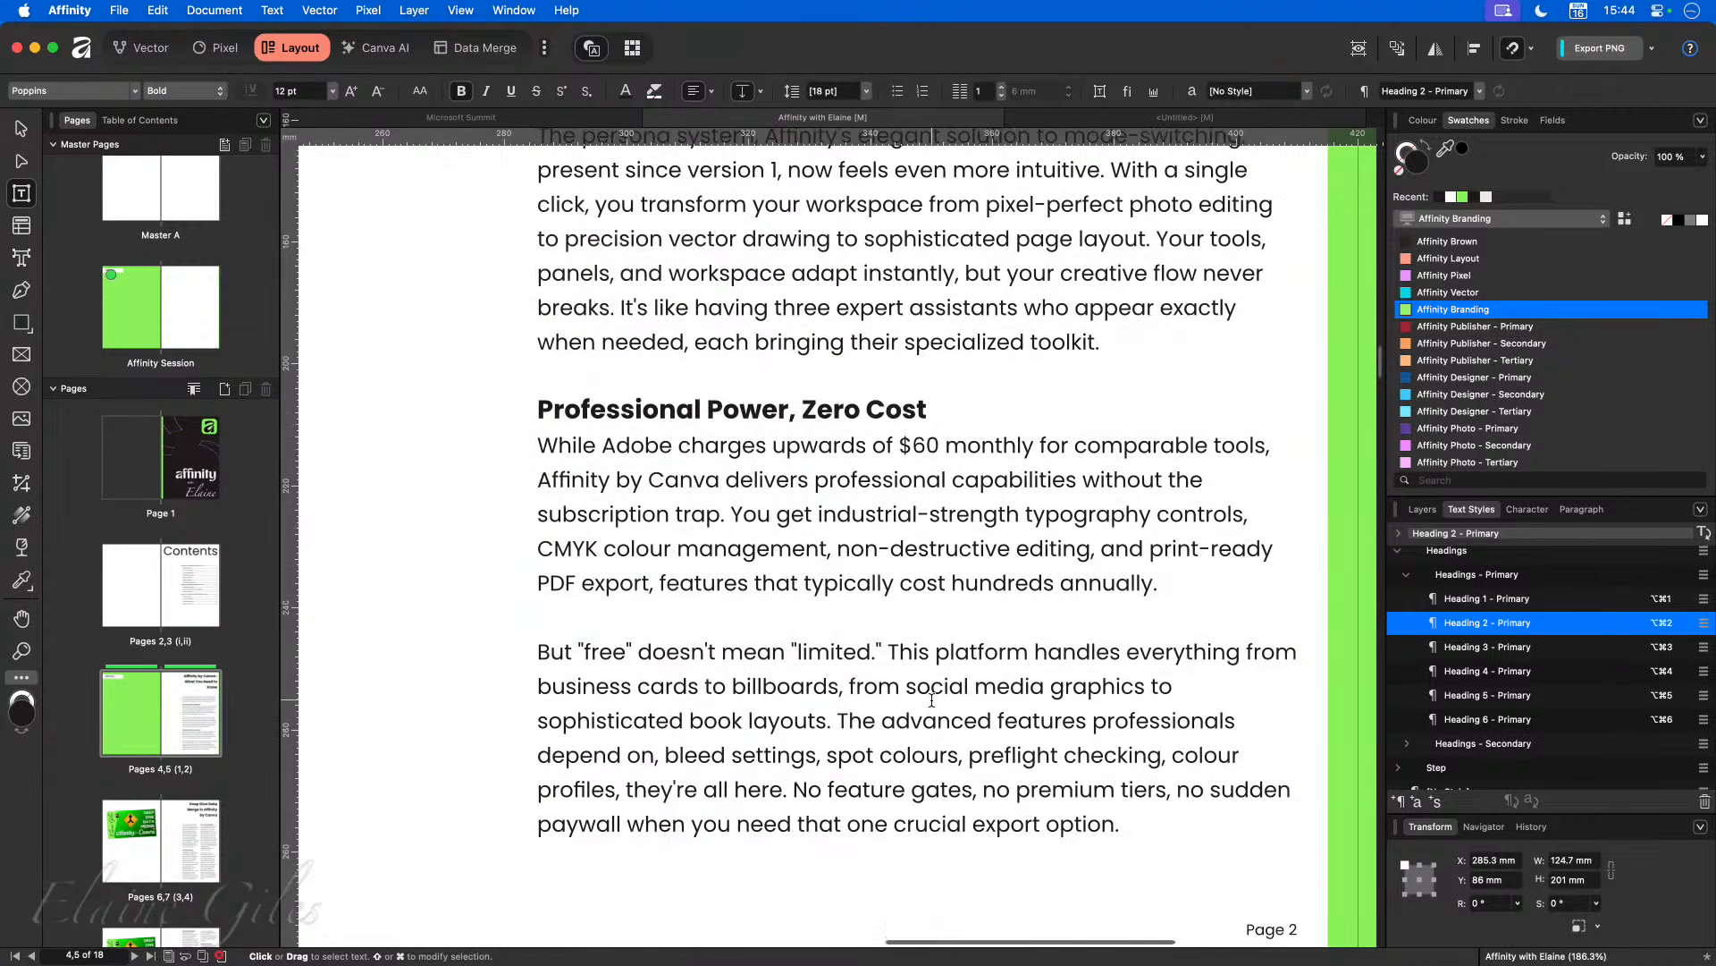
{"action": "scroll", "coordinate": [931, 700], "scroll_direction": "down", "scroll_amount": 5}
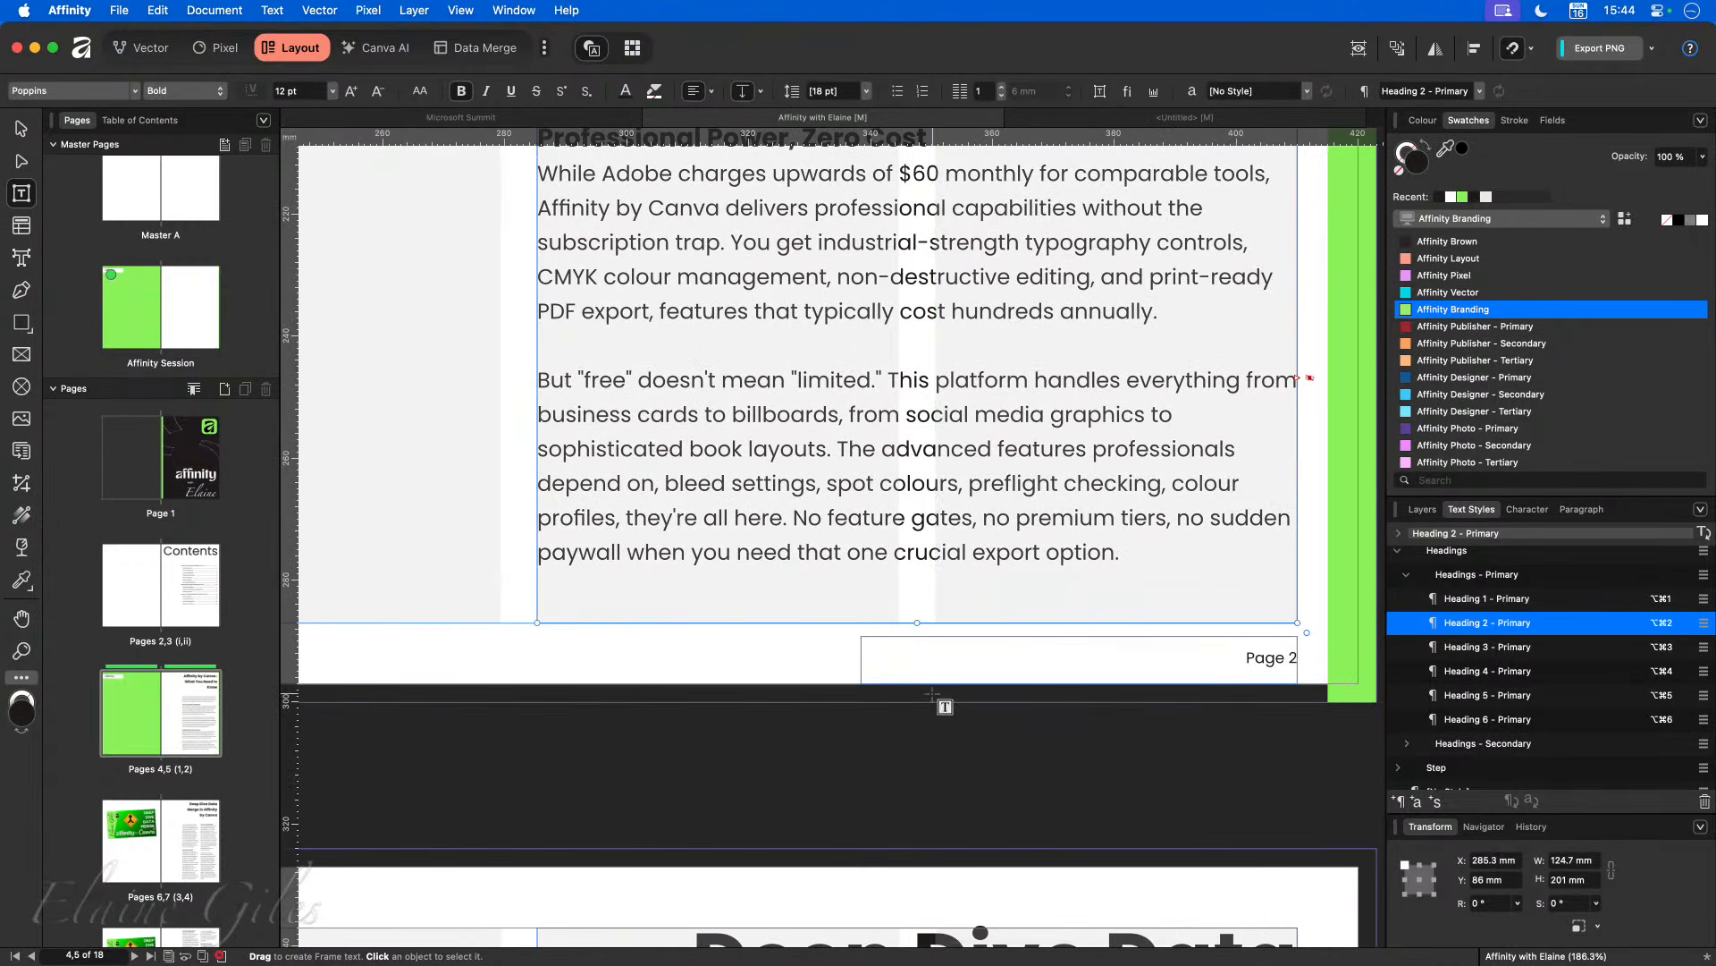
{"action": "key", "text": "super+0"}
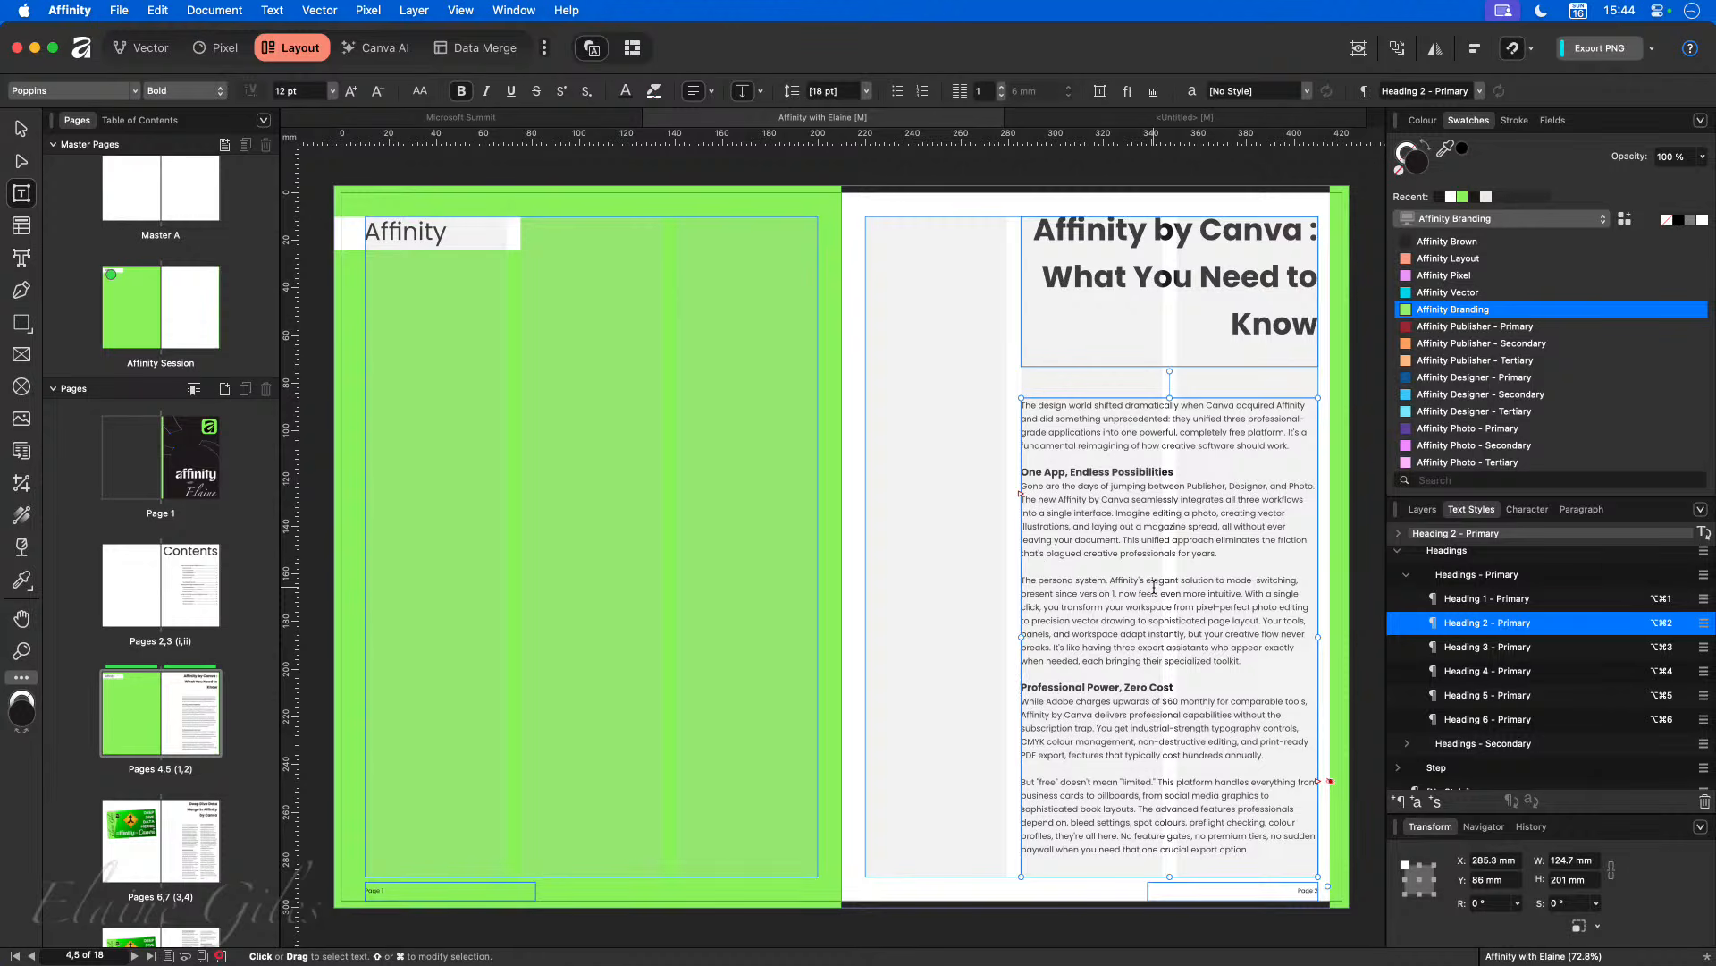
{"action": "left_click", "coordinate": [1002, 89]}
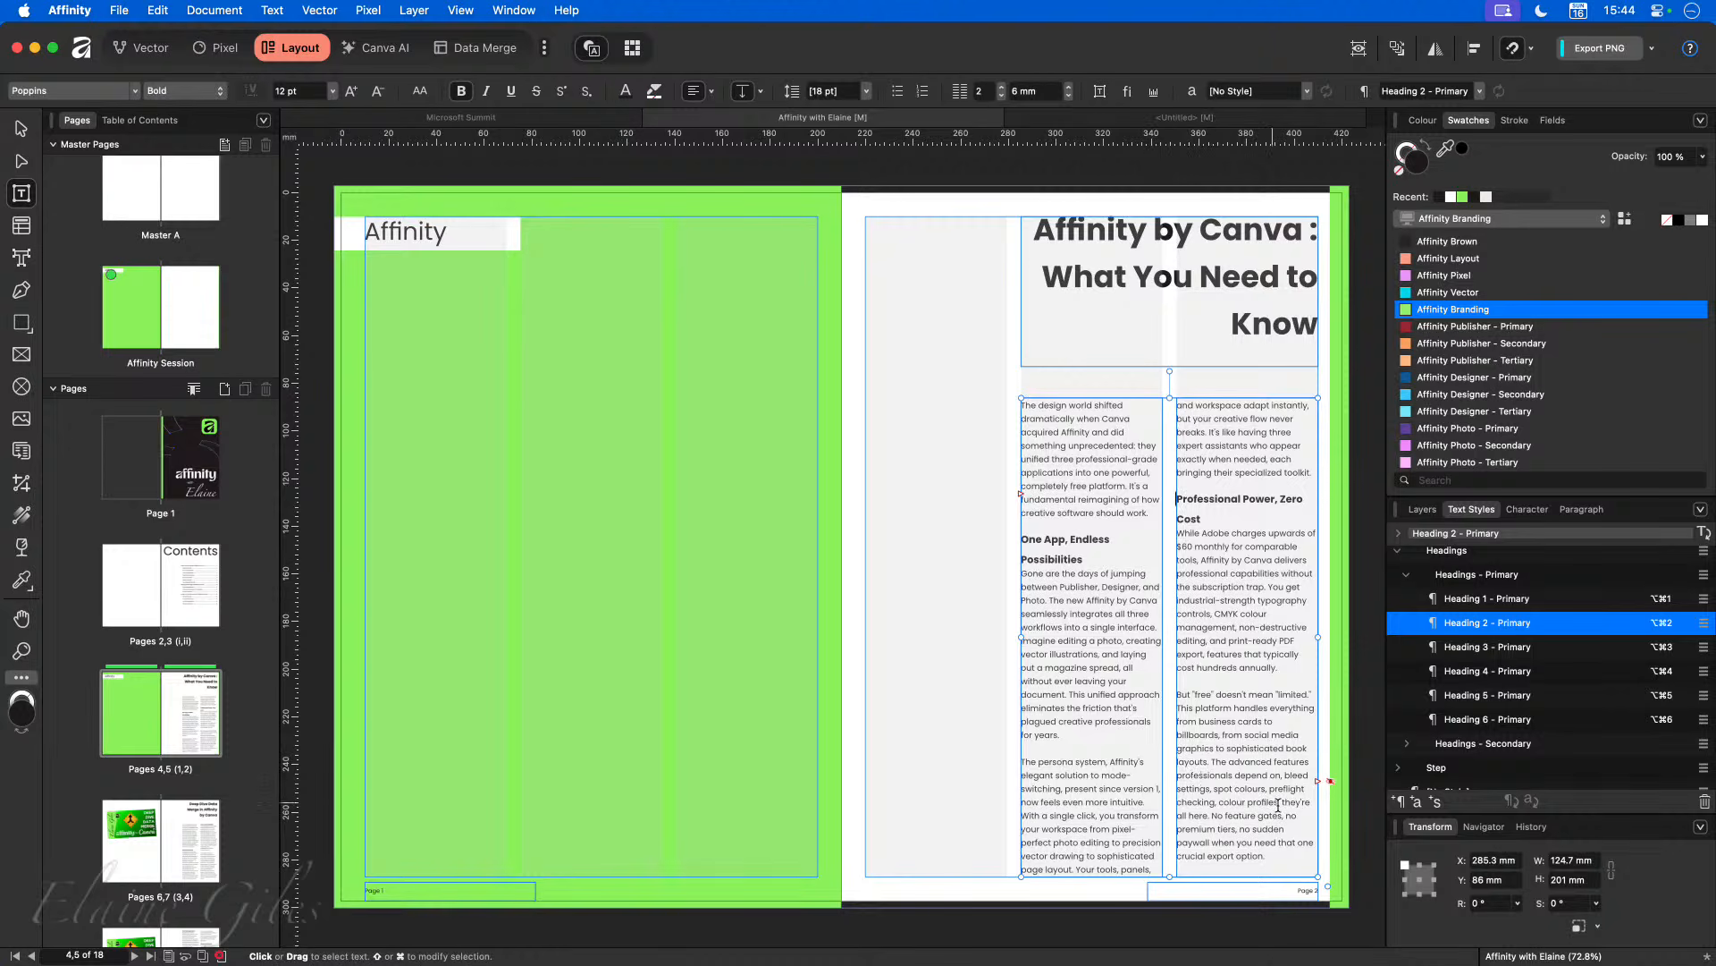
Step: Select the two-column article frame on page 5 as an object, with its text-flow marker on the outer edge in close view
{"action": "scroll", "coordinate": [1357, 803], "scroll_direction": "up", "scroll_amount": 2}
{"action": "scroll", "coordinate": [1357, 803], "scroll_direction": "up", "scroll_amount": 10}
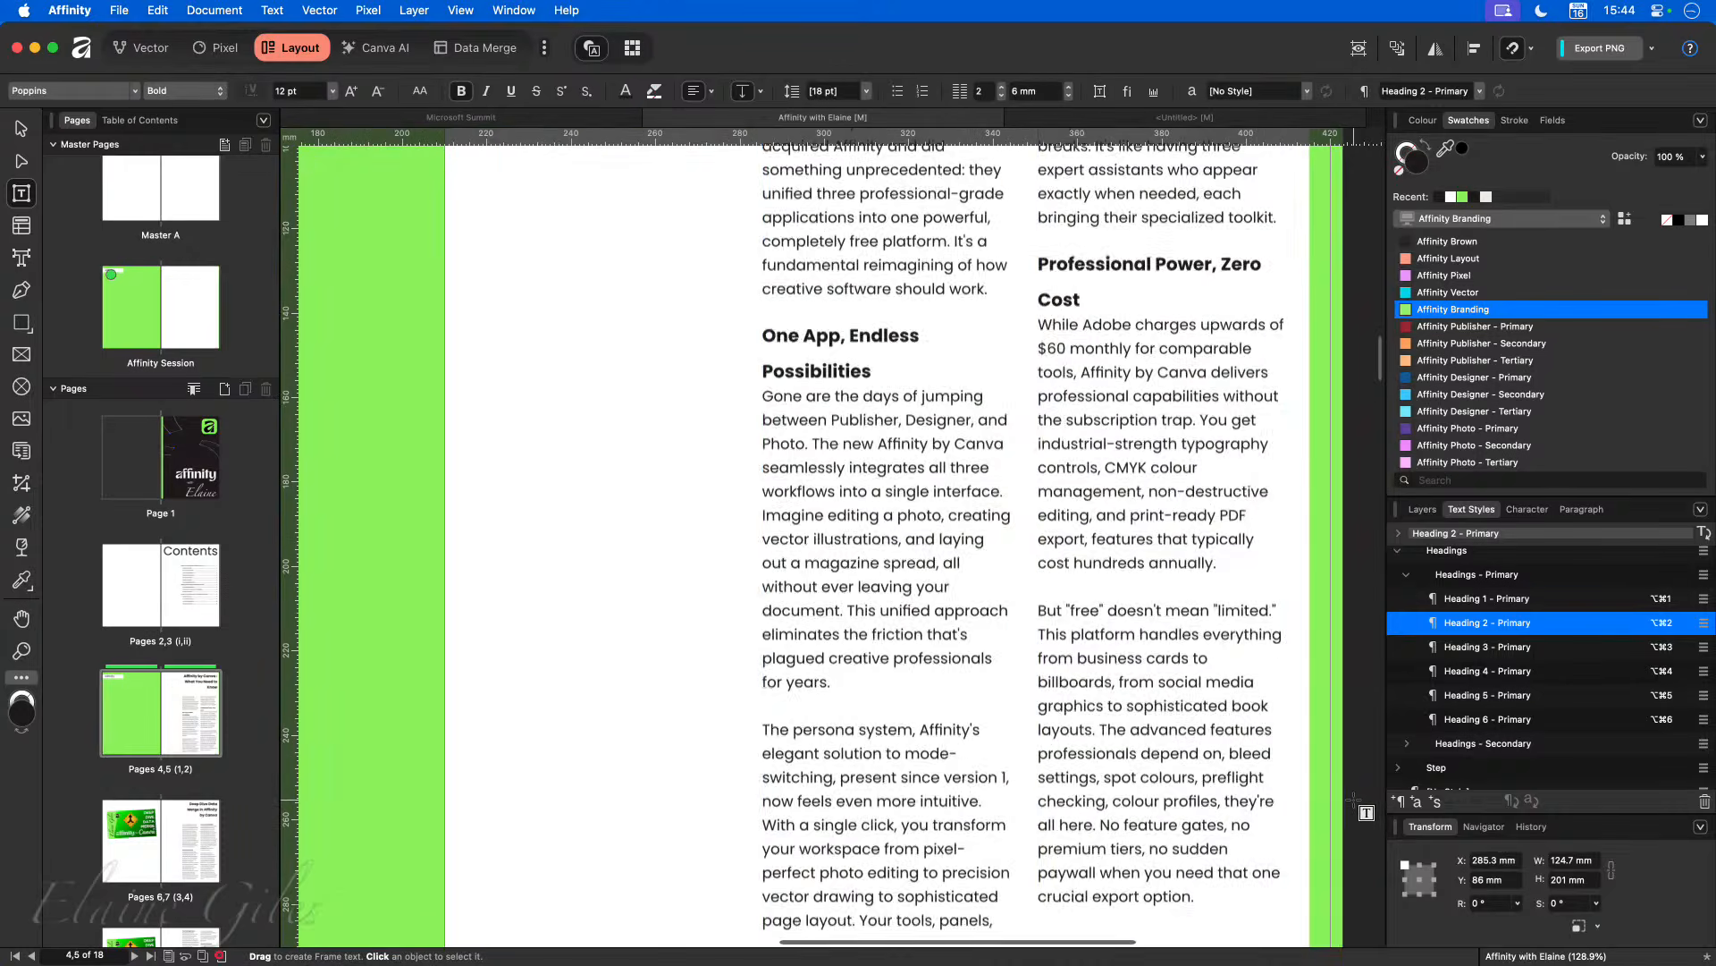
{"action": "scroll", "coordinate": [1326, 792], "scroll_direction": "up", "scroll_amount": 2}
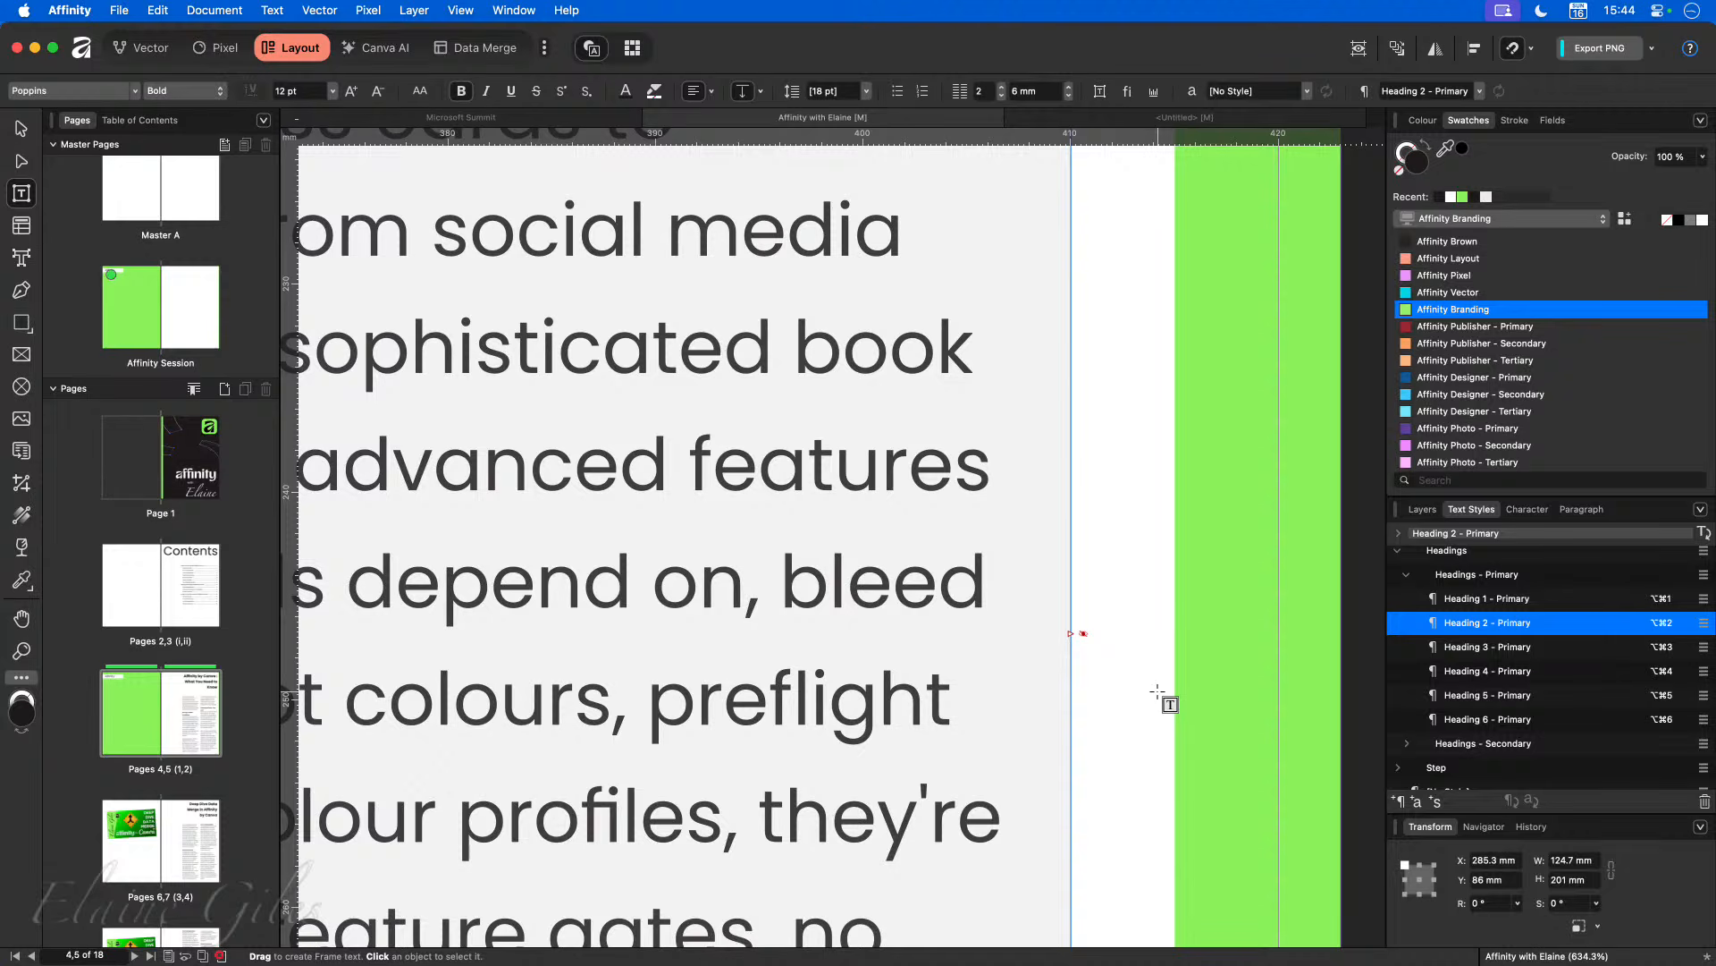
{"action": "key", "text": "Escape"}
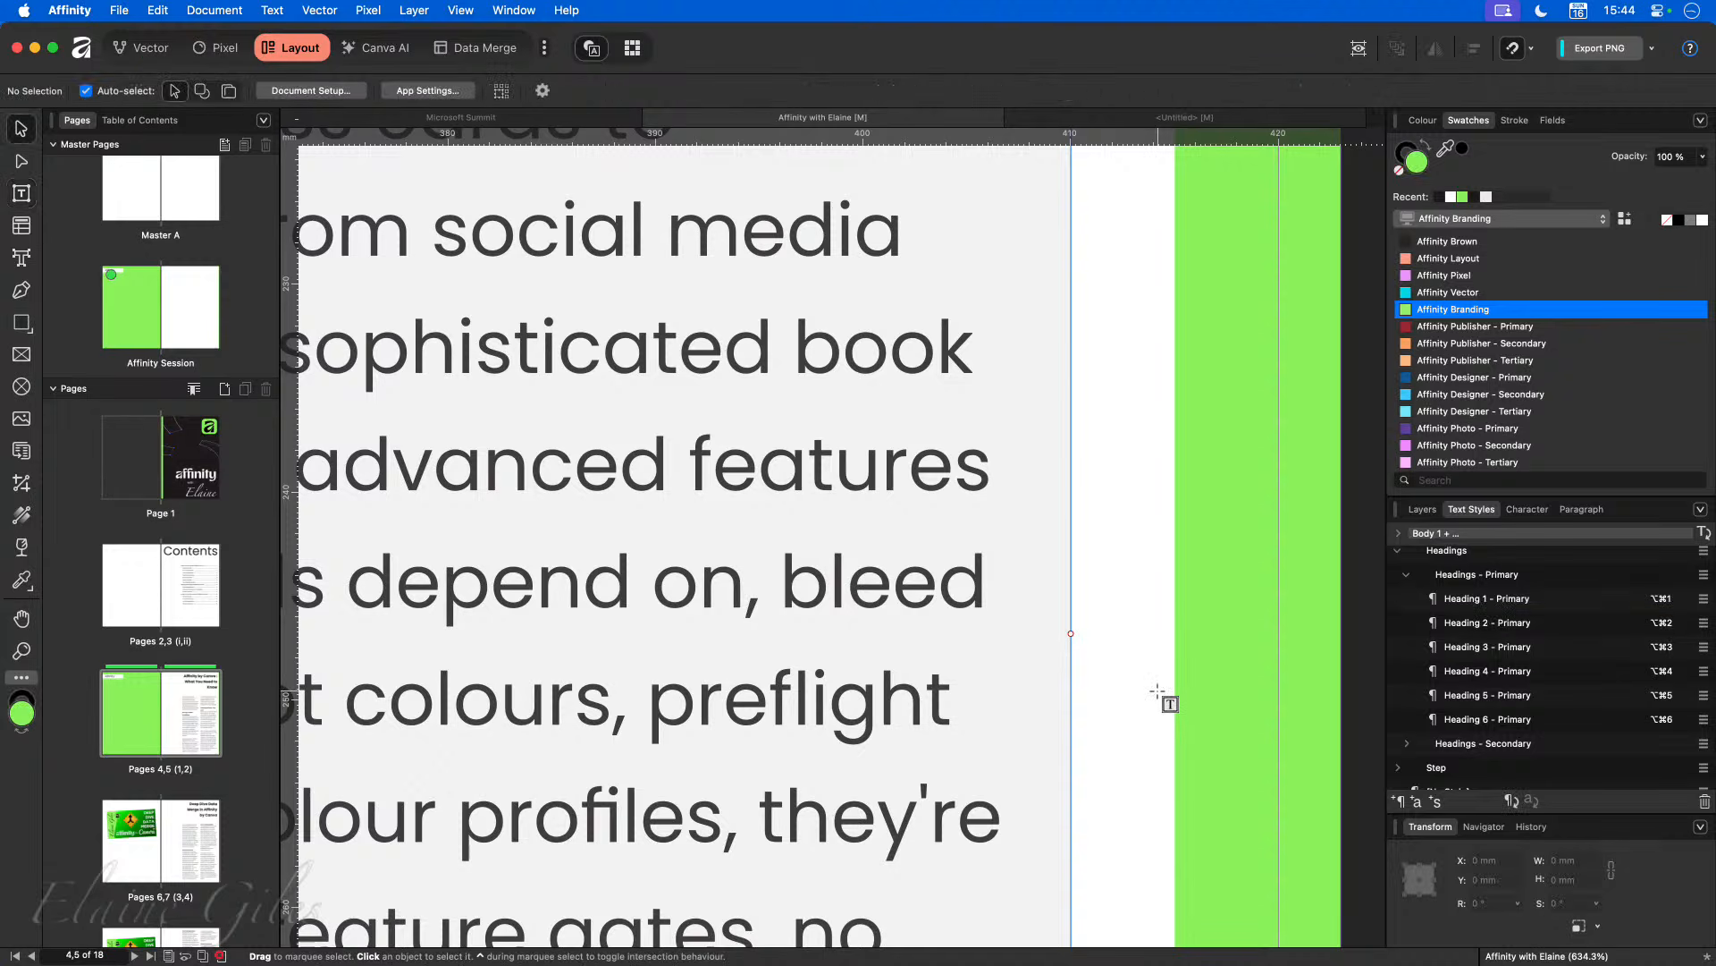
{"action": "left_click", "coordinate": [1050, 673]}
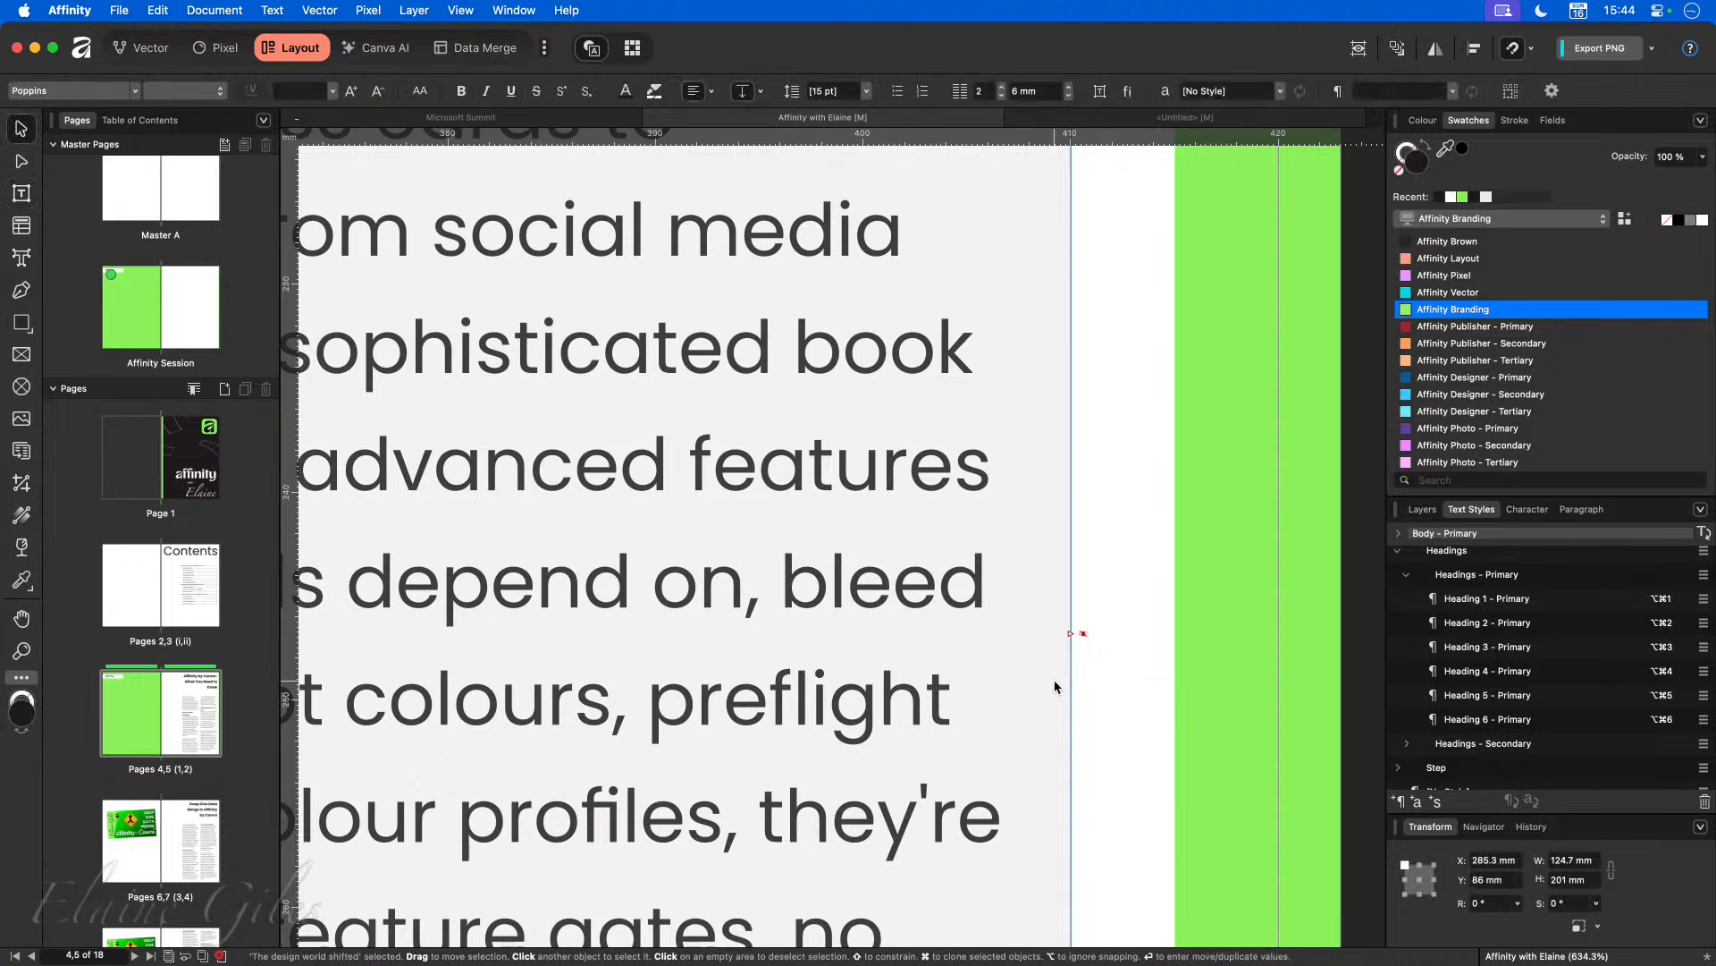
Step: Inspect the overflow text below the body text frame on Page 2, then hide it again
{"action": "left_click", "coordinate": [1084, 637]}
{"action": "scroll", "coordinate": [1087, 728], "scroll_direction": "down", "scroll_amount": 5}
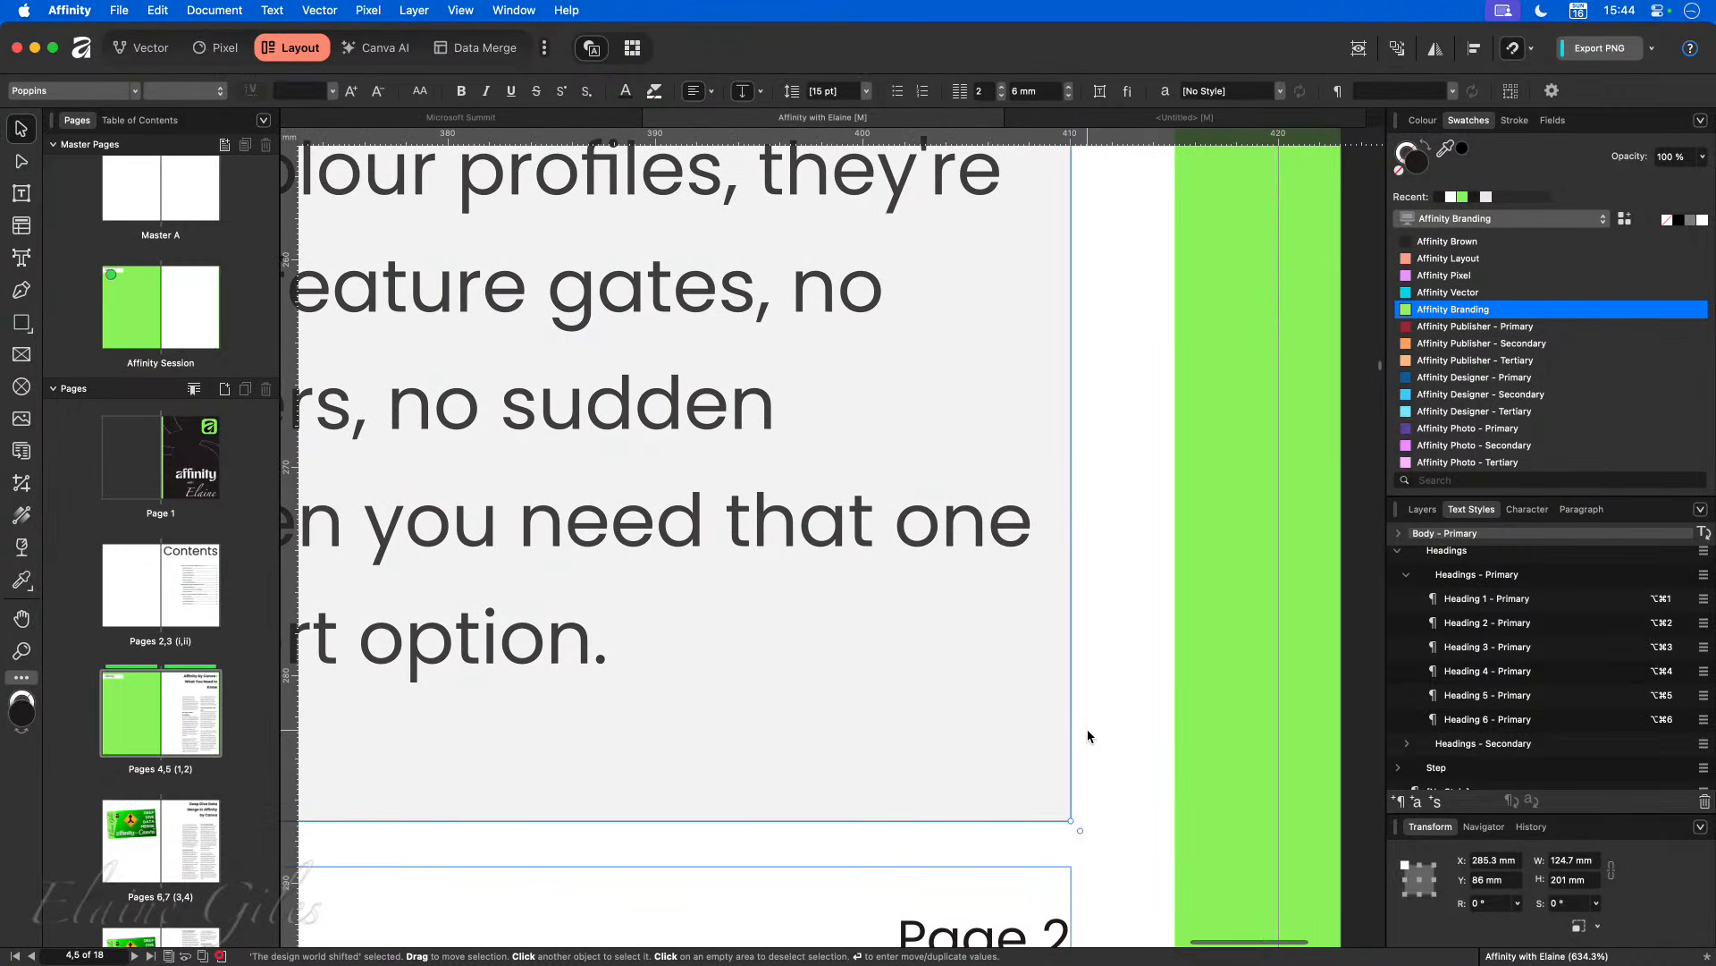
{"action": "scroll", "coordinate": [1088, 736], "scroll_direction": "down", "scroll_amount": 6}
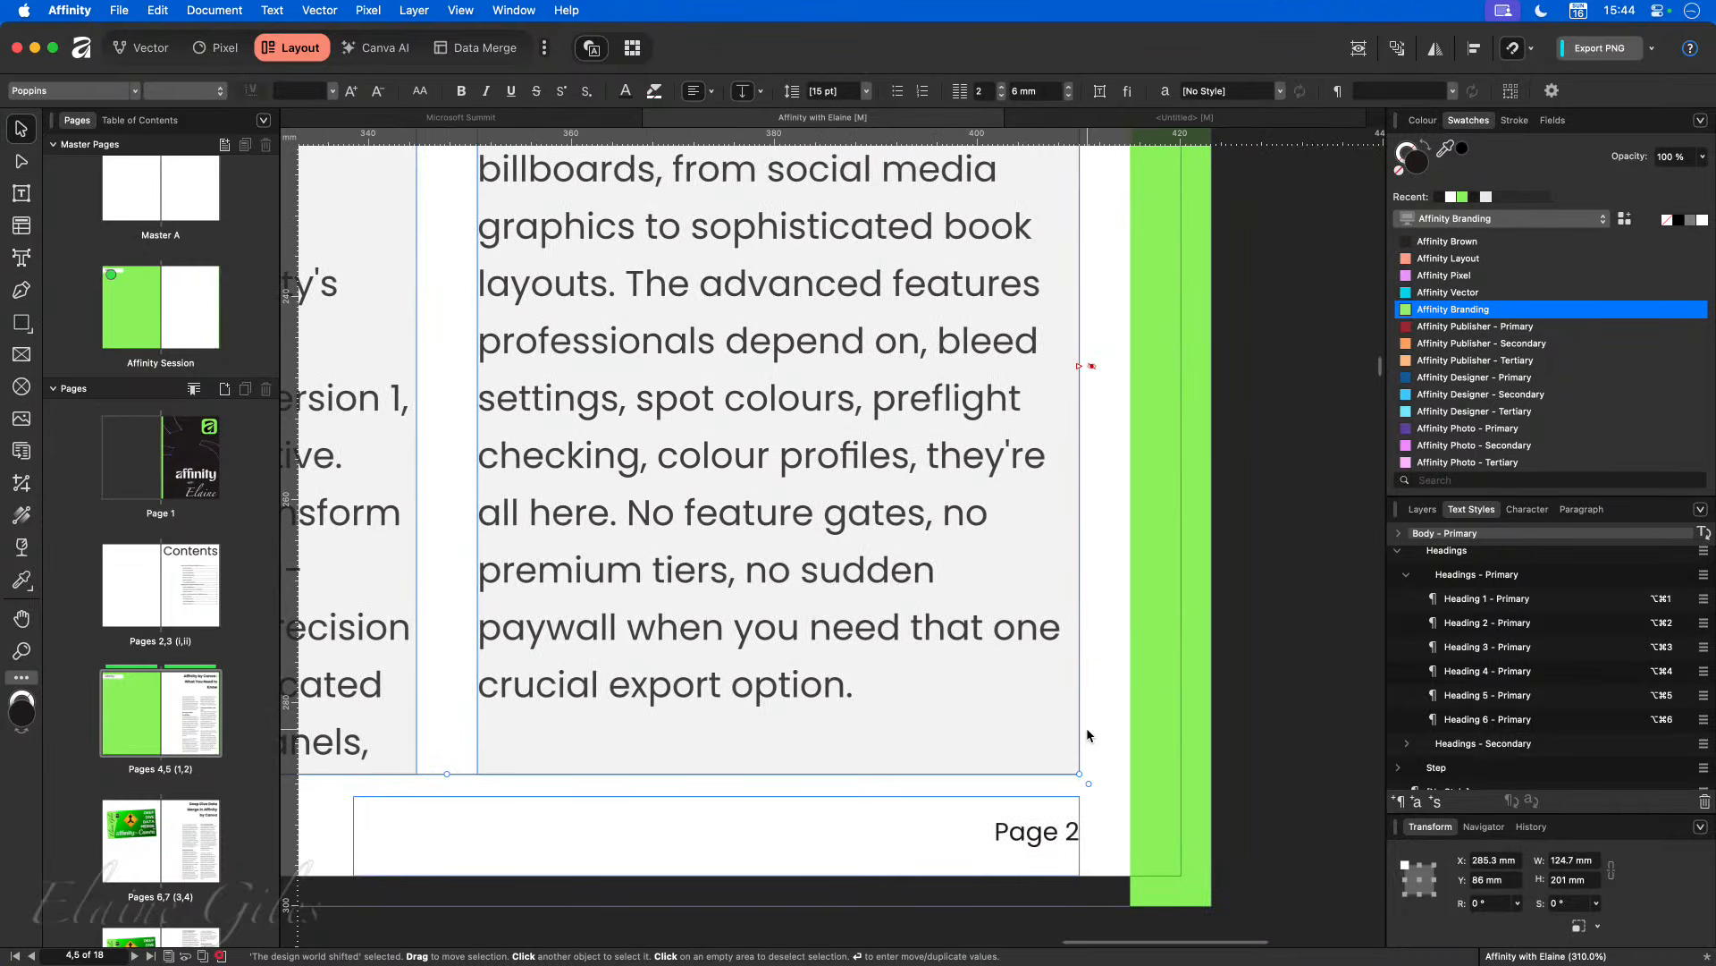
{"action": "left_click", "coordinate": [1092, 367]}
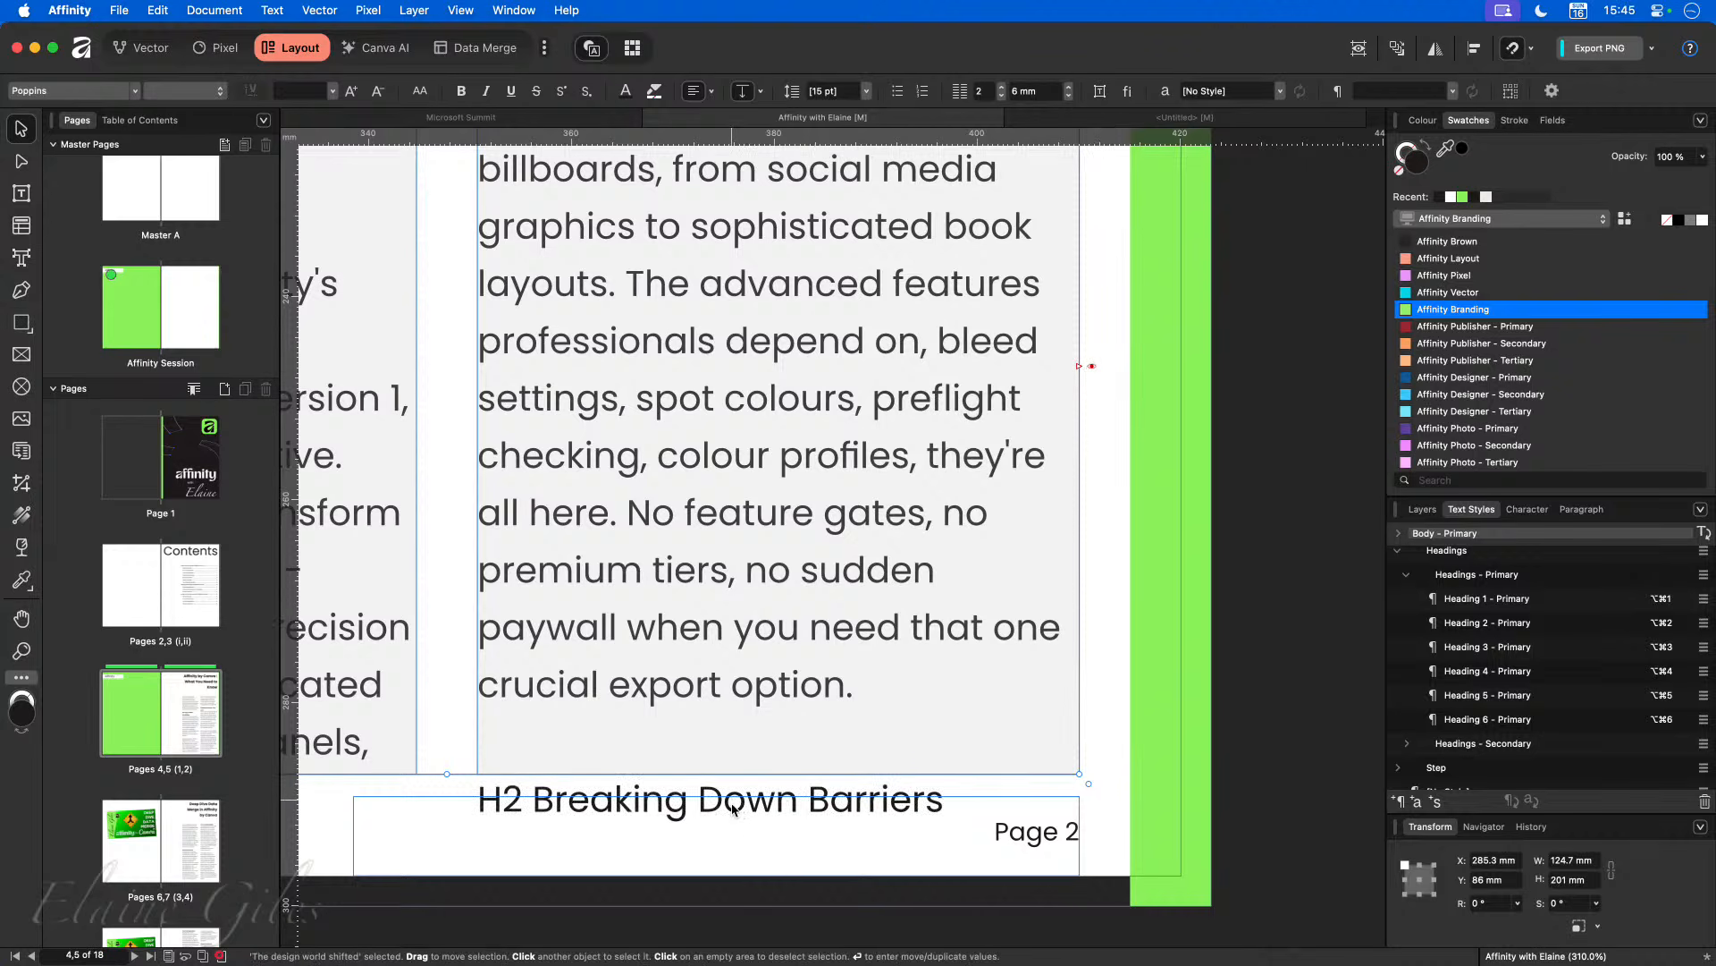
{"action": "scroll", "coordinate": [777, 848], "scroll_direction": "down", "scroll_amount": 2}
{"action": "scroll", "coordinate": [776, 849], "scroll_direction": "down", "scroll_amount": 3}
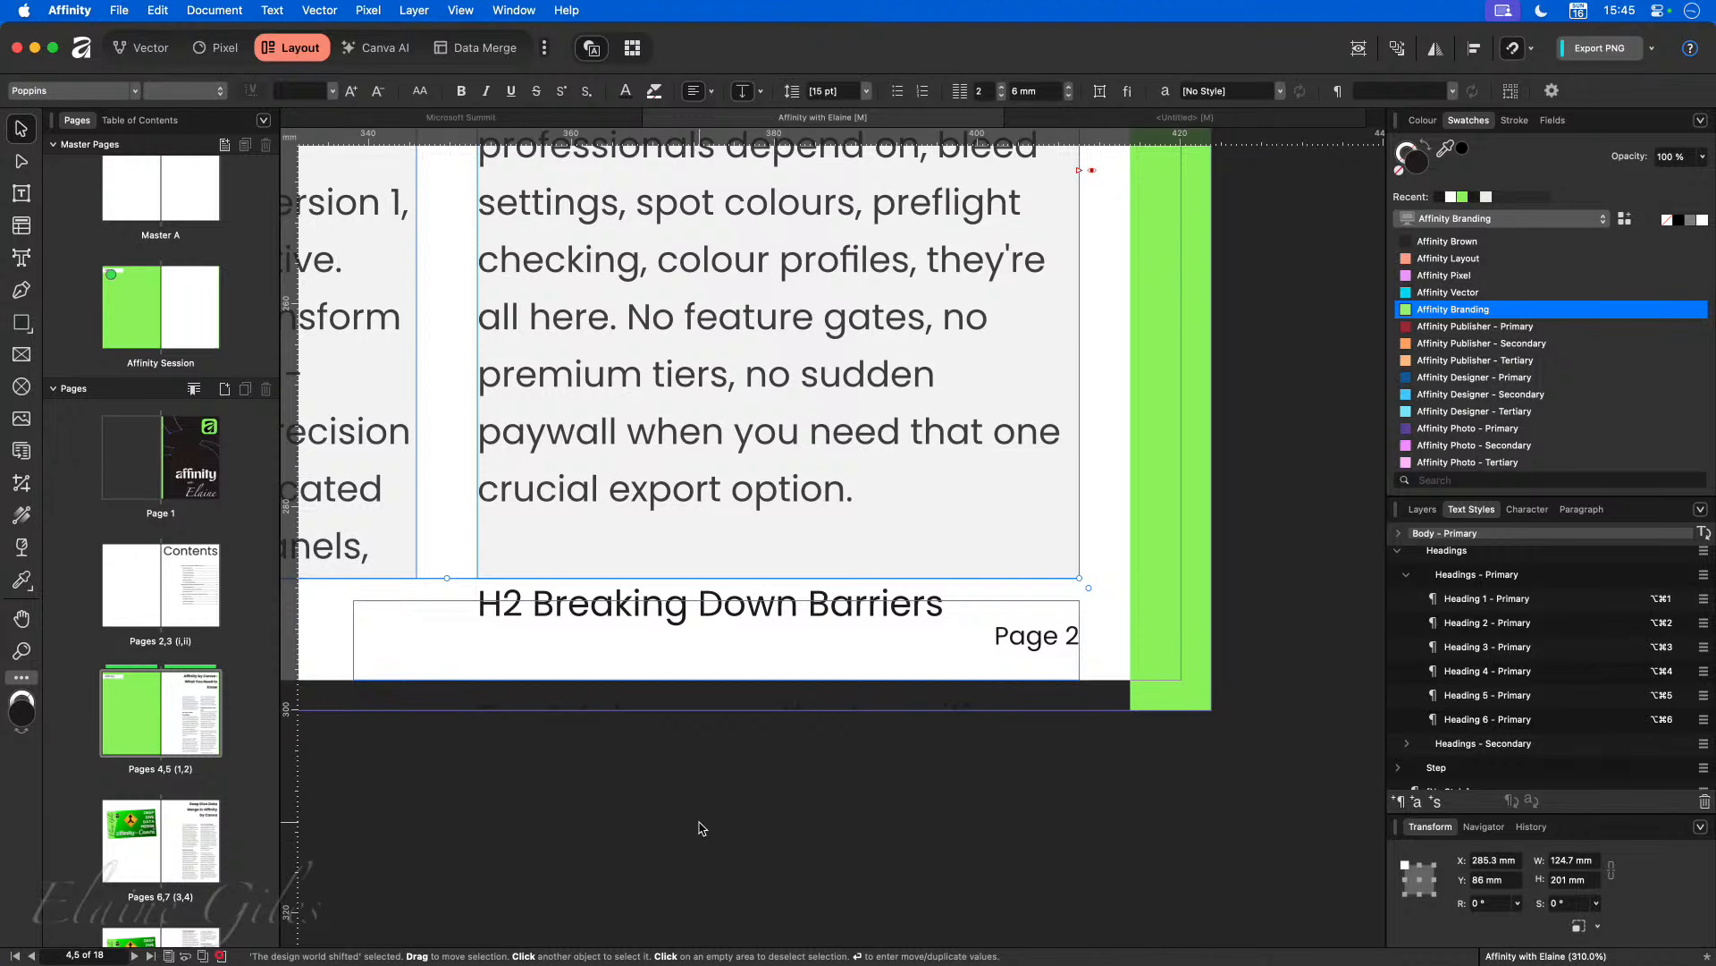
{"action": "scroll", "coordinate": [702, 828], "scroll_direction": "up", "scroll_amount": 2}
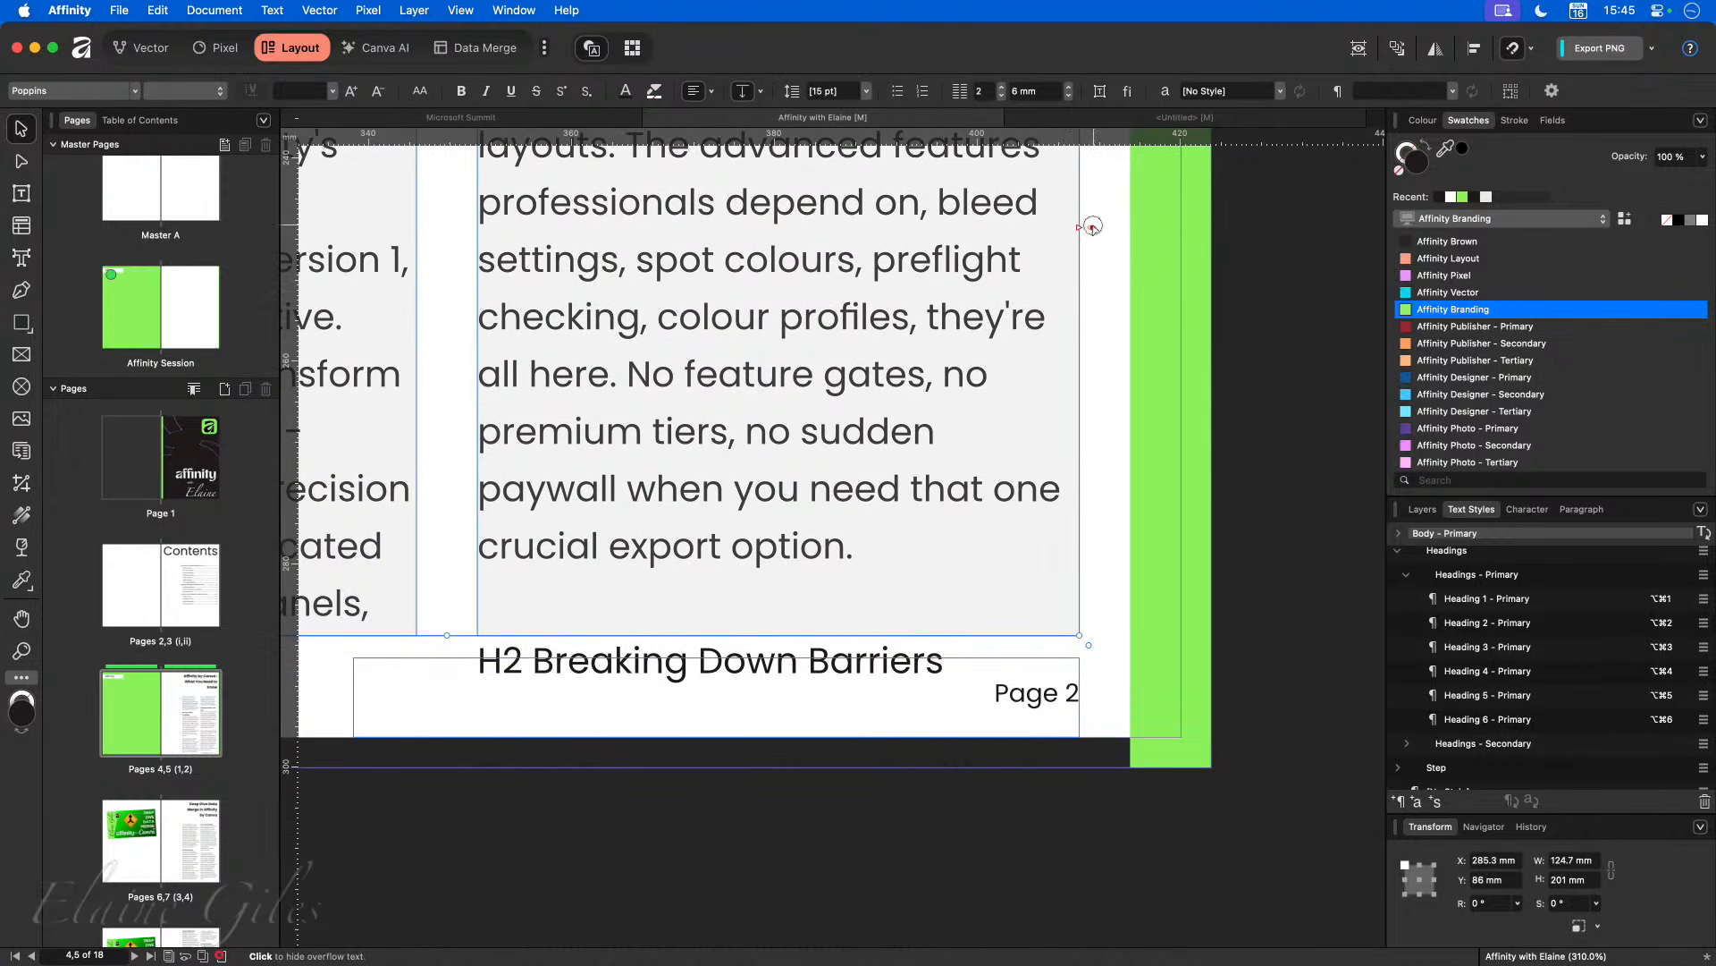
{"action": "left_click", "coordinate": [1092, 226]}
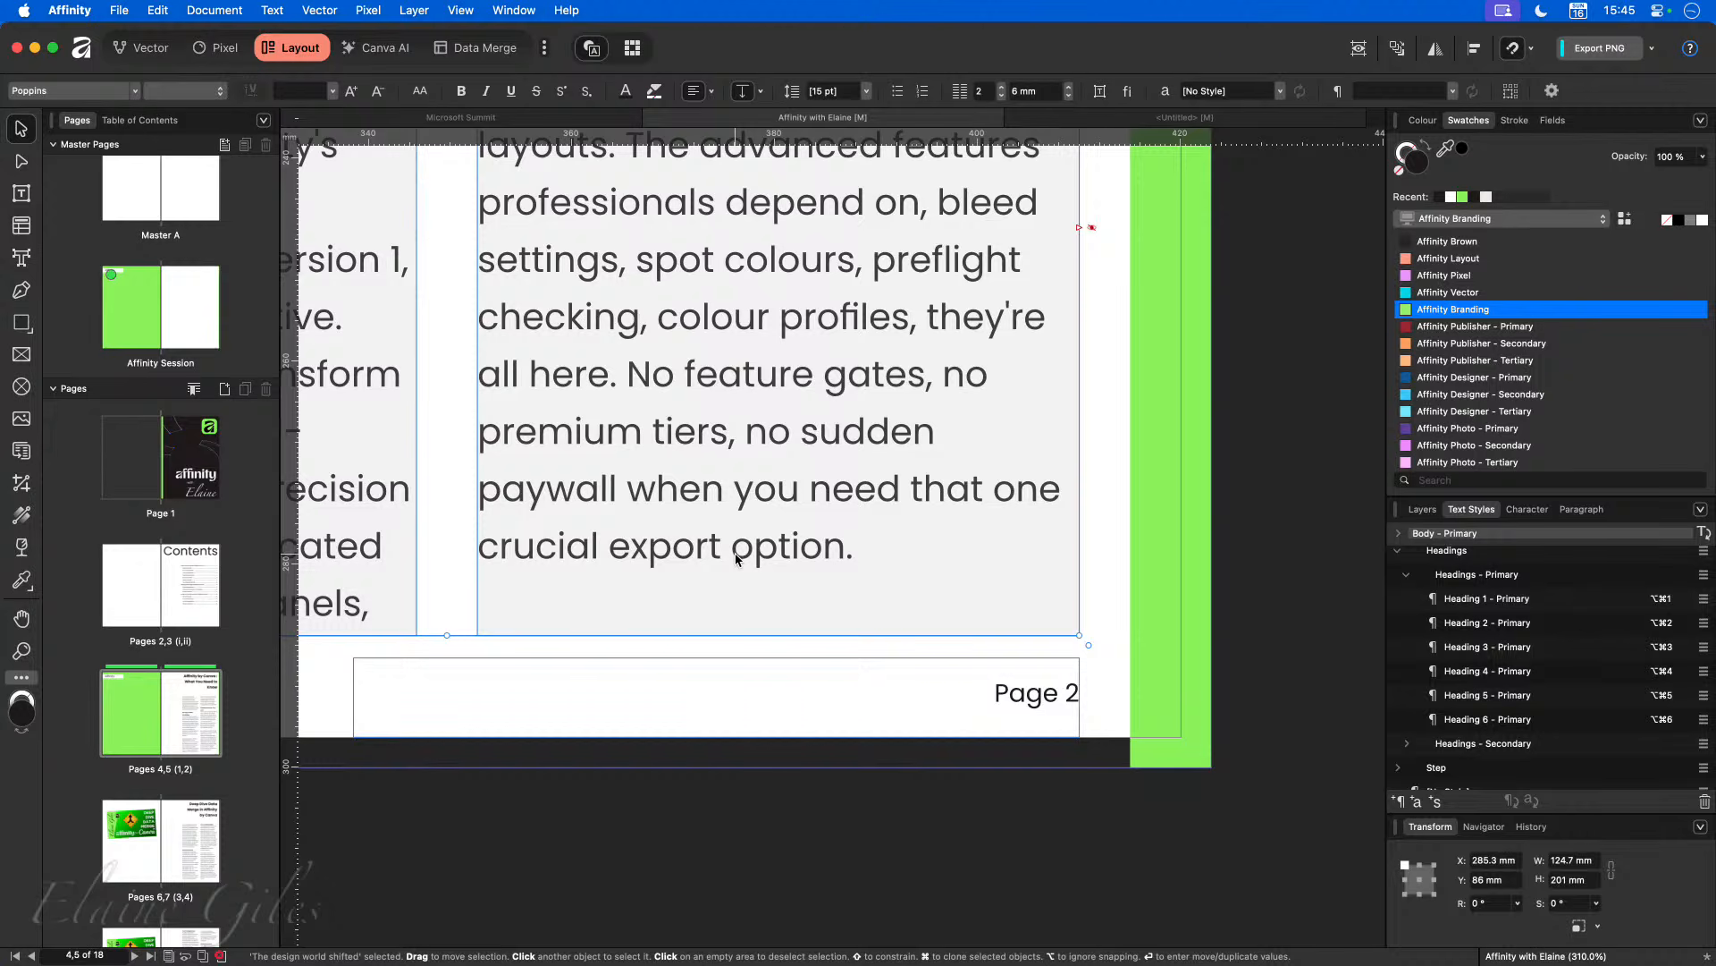
Step: Draw a rectangular picture frame about 40 mm wide and 40 mm high in the empty column of Page 2
{"action": "key", "text": "super+0"}
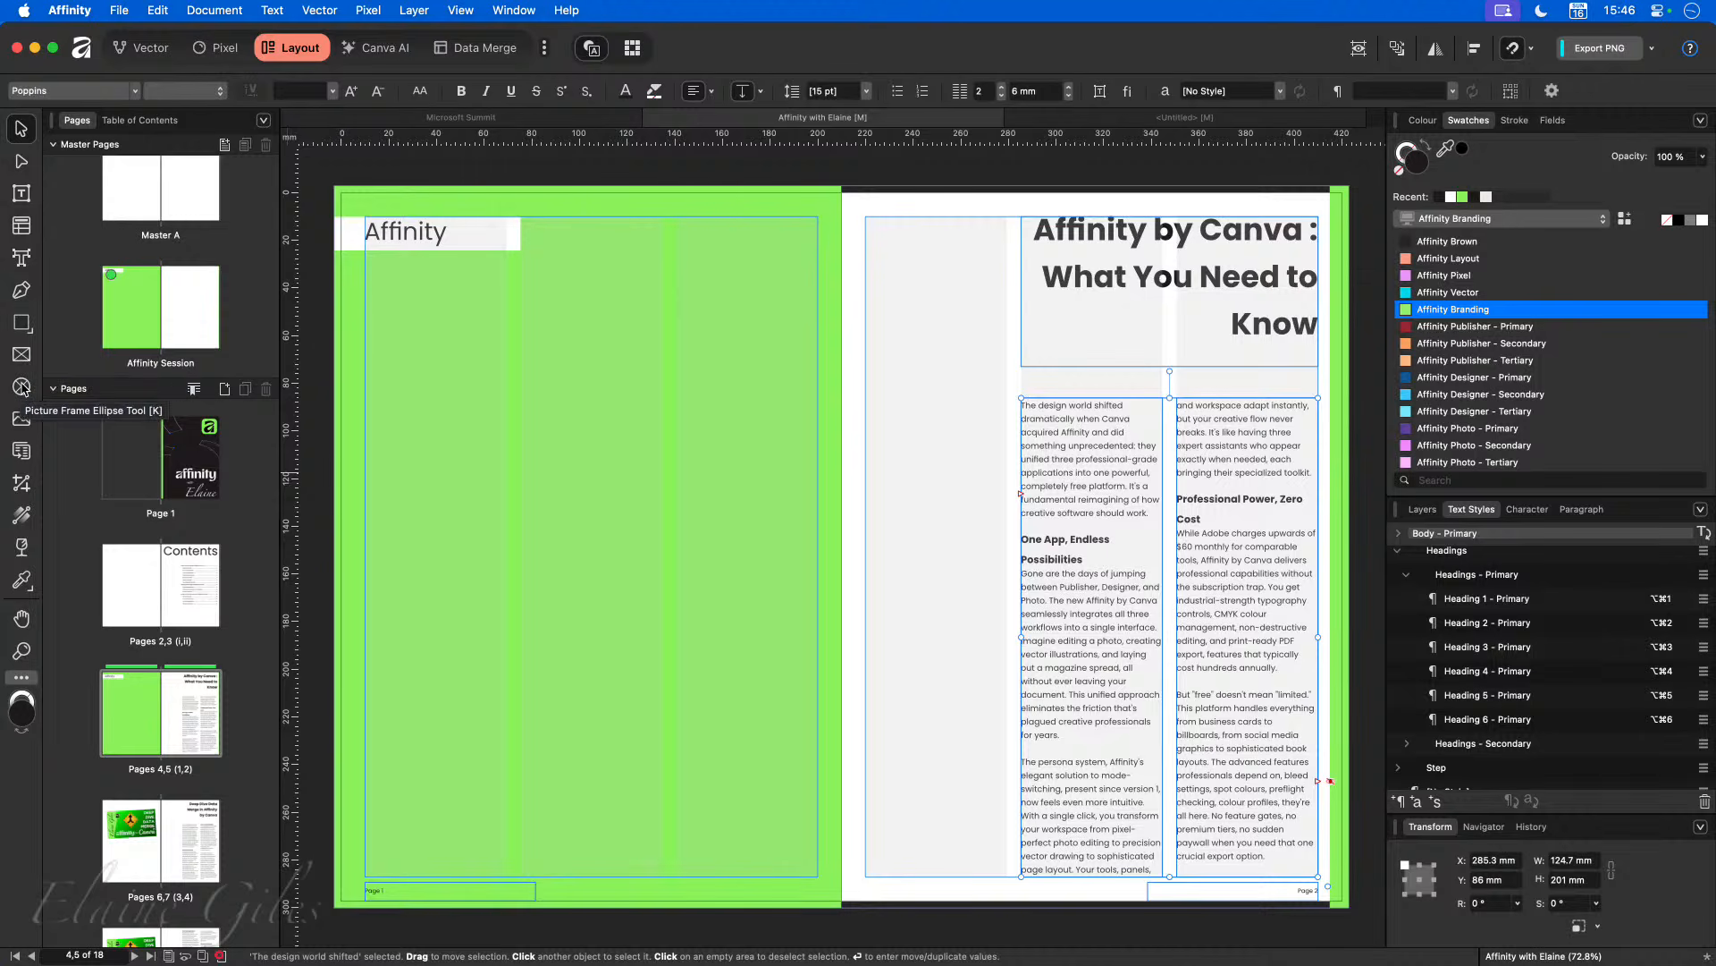
{"action": "left_click", "coordinate": [21, 354]}
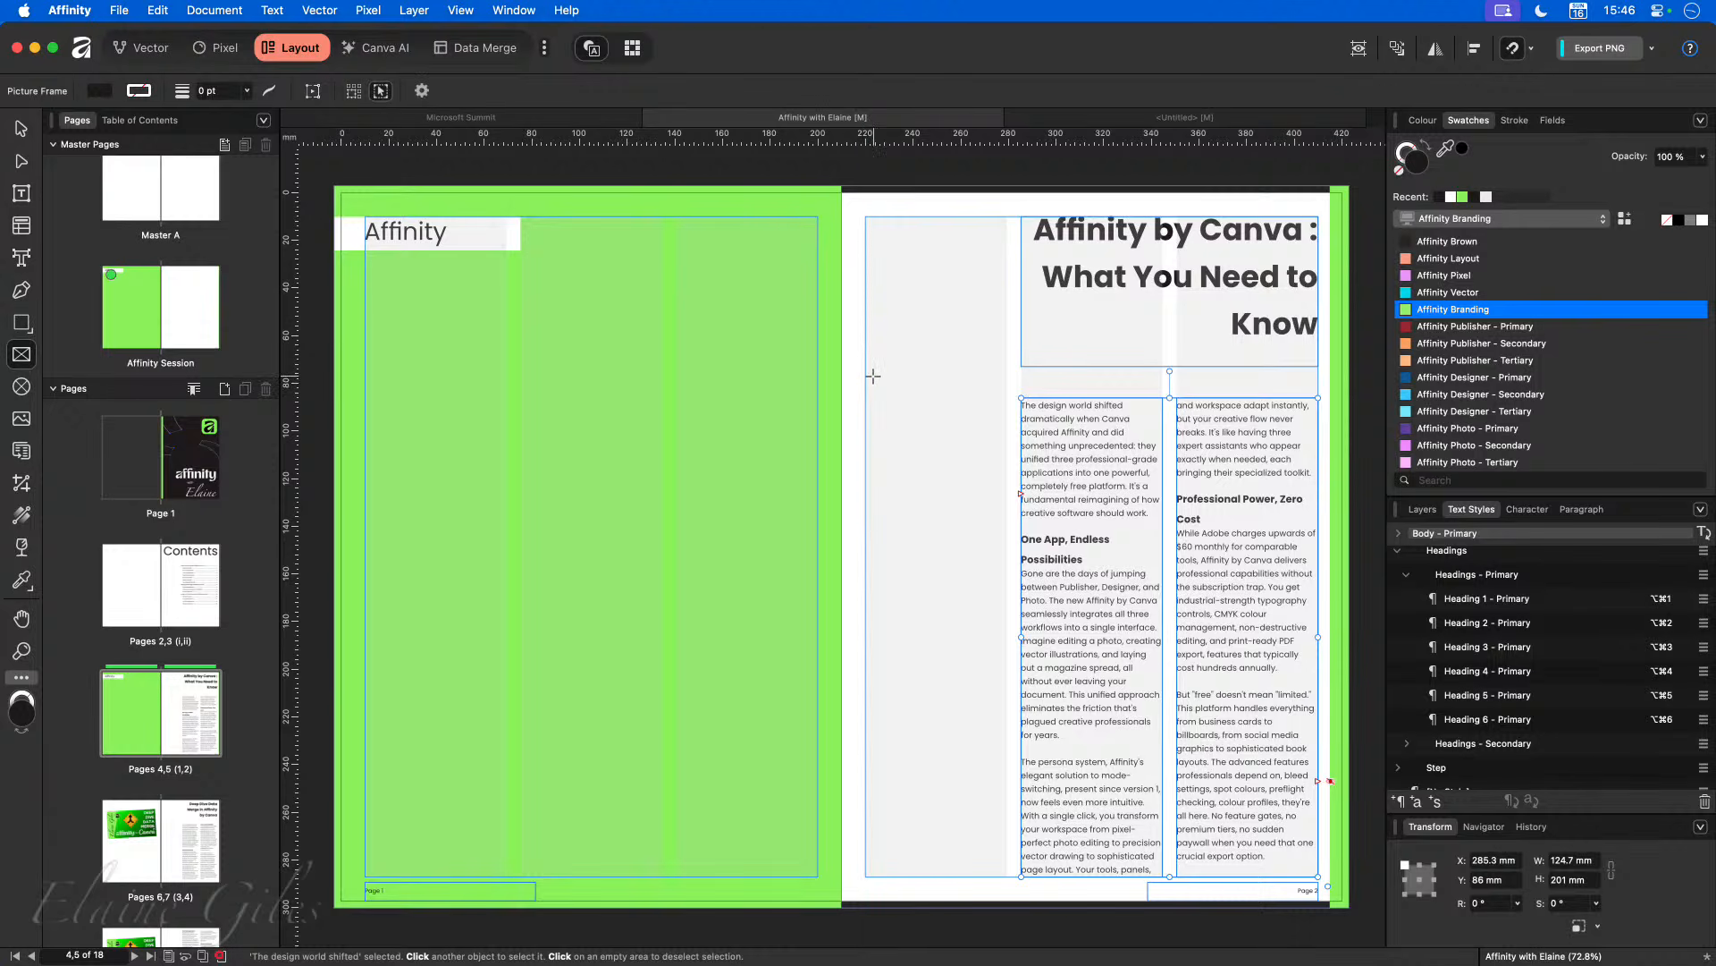
{"action": "left_click_drag", "start_coordinate": [874, 377], "coordinate": [969, 470]}
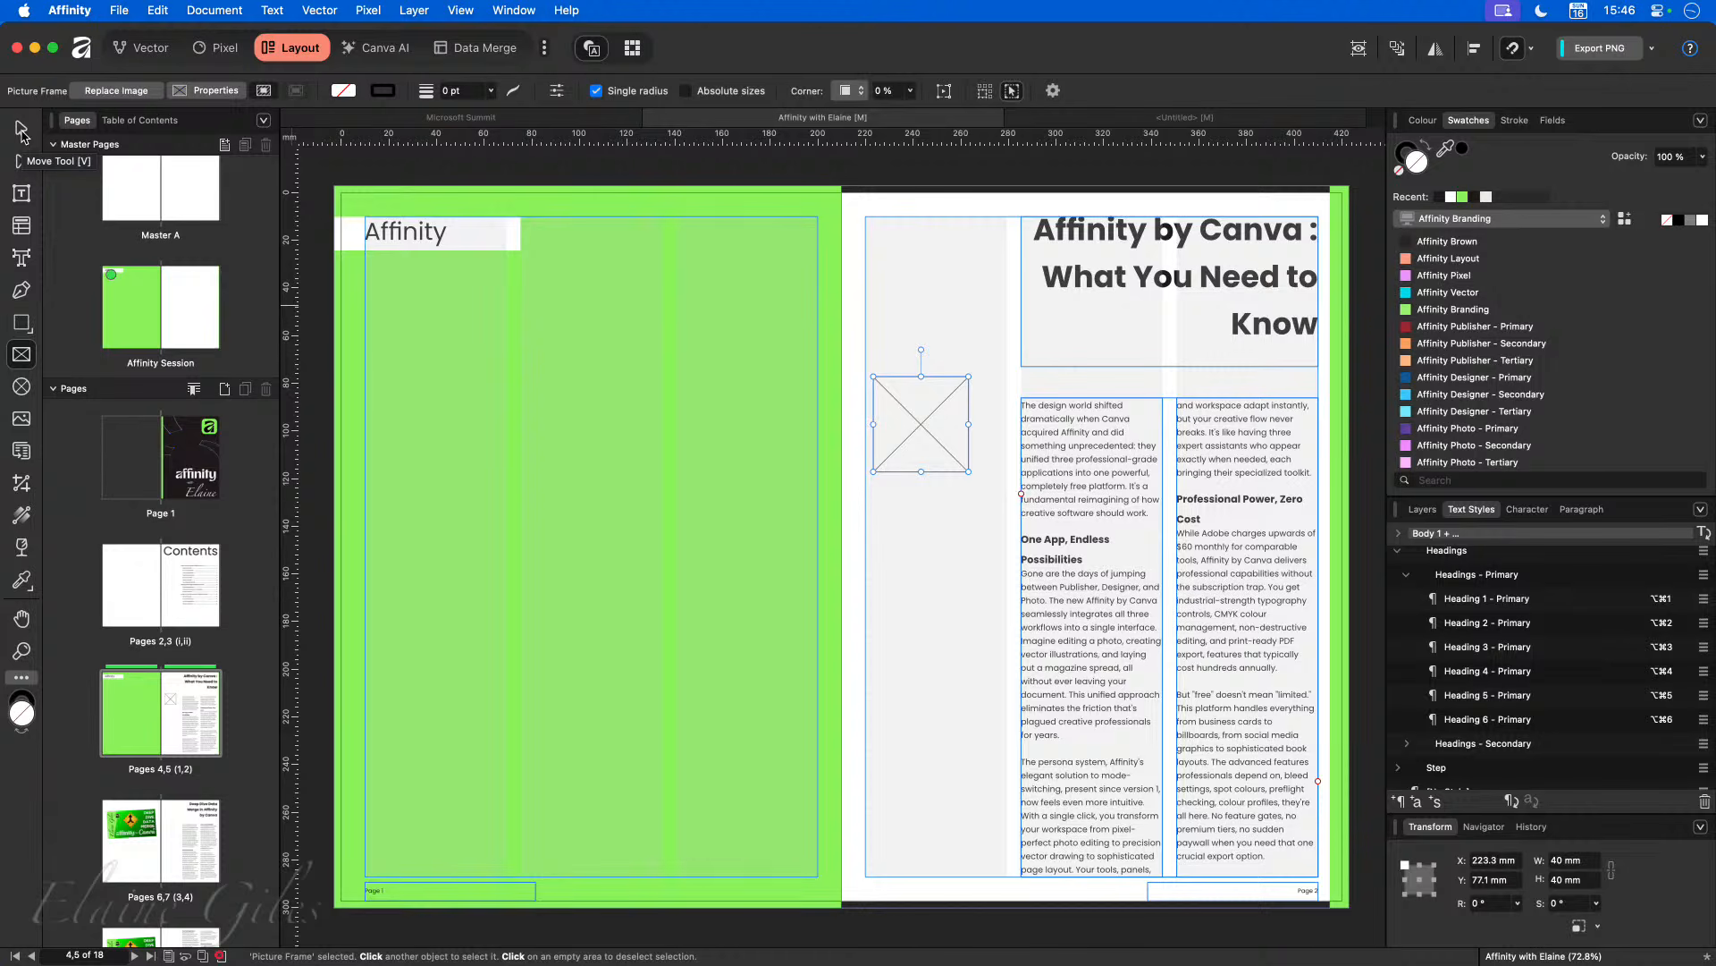
Step: Preview the spread without guides and frame outlines, with the empty picture frame deselected
{"action": "key", "text": "w"}
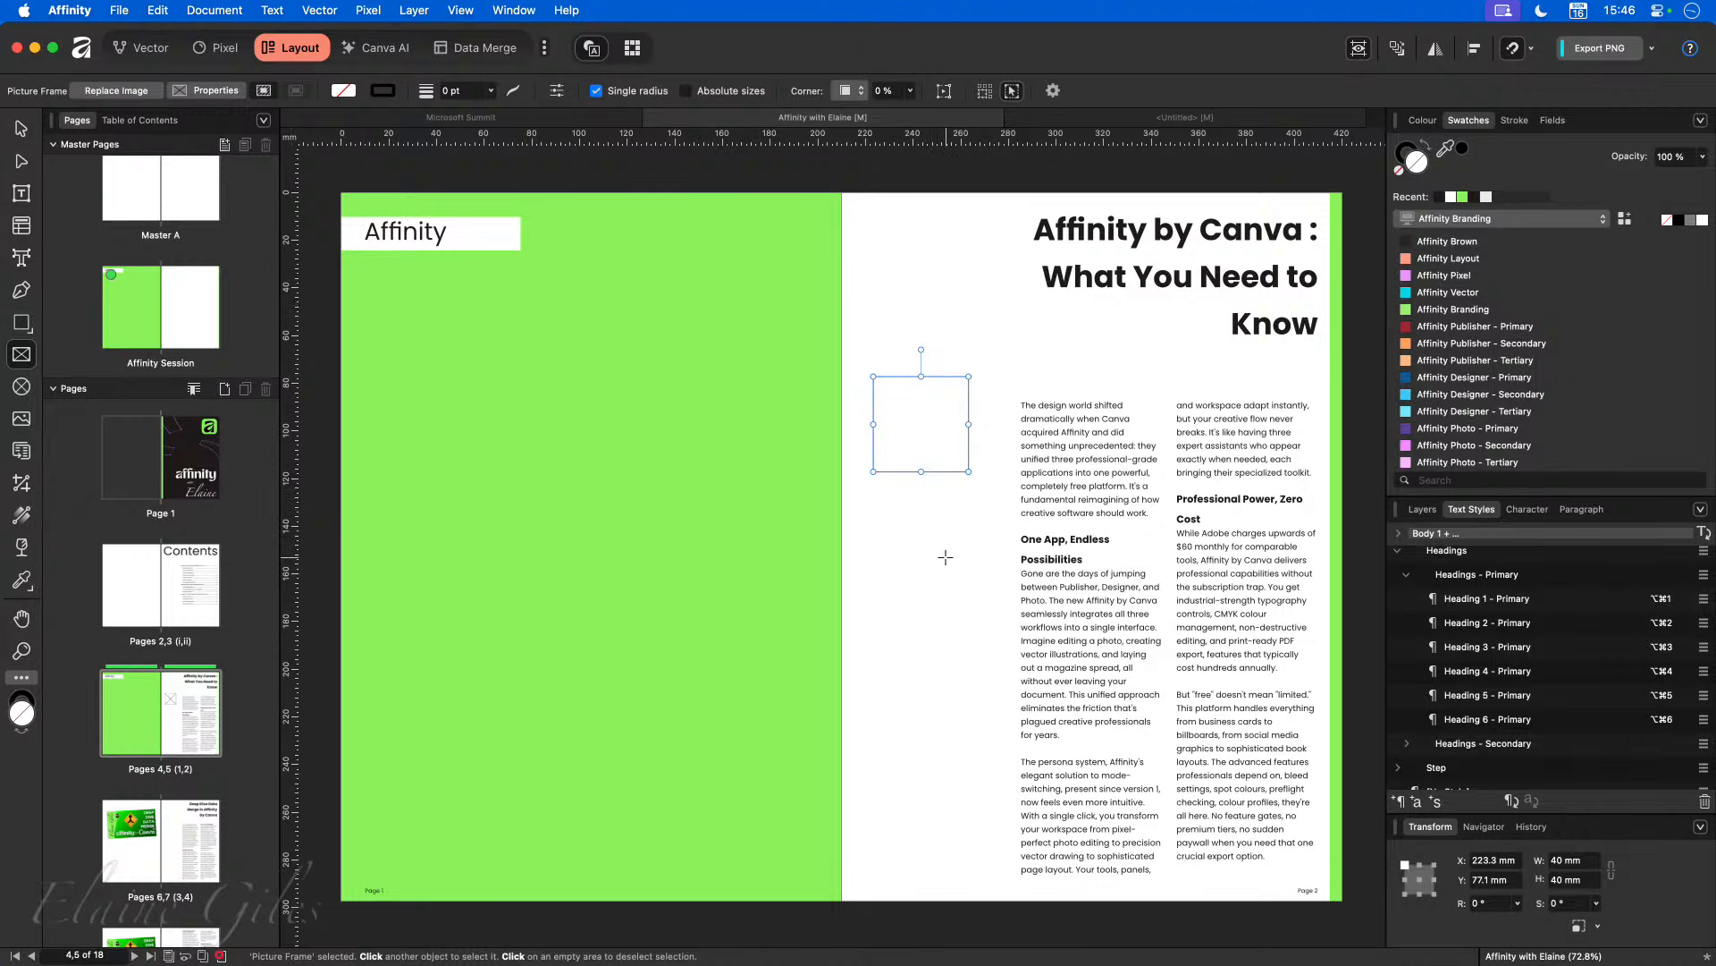
{"action": "left_click", "coordinate": [955, 603]}
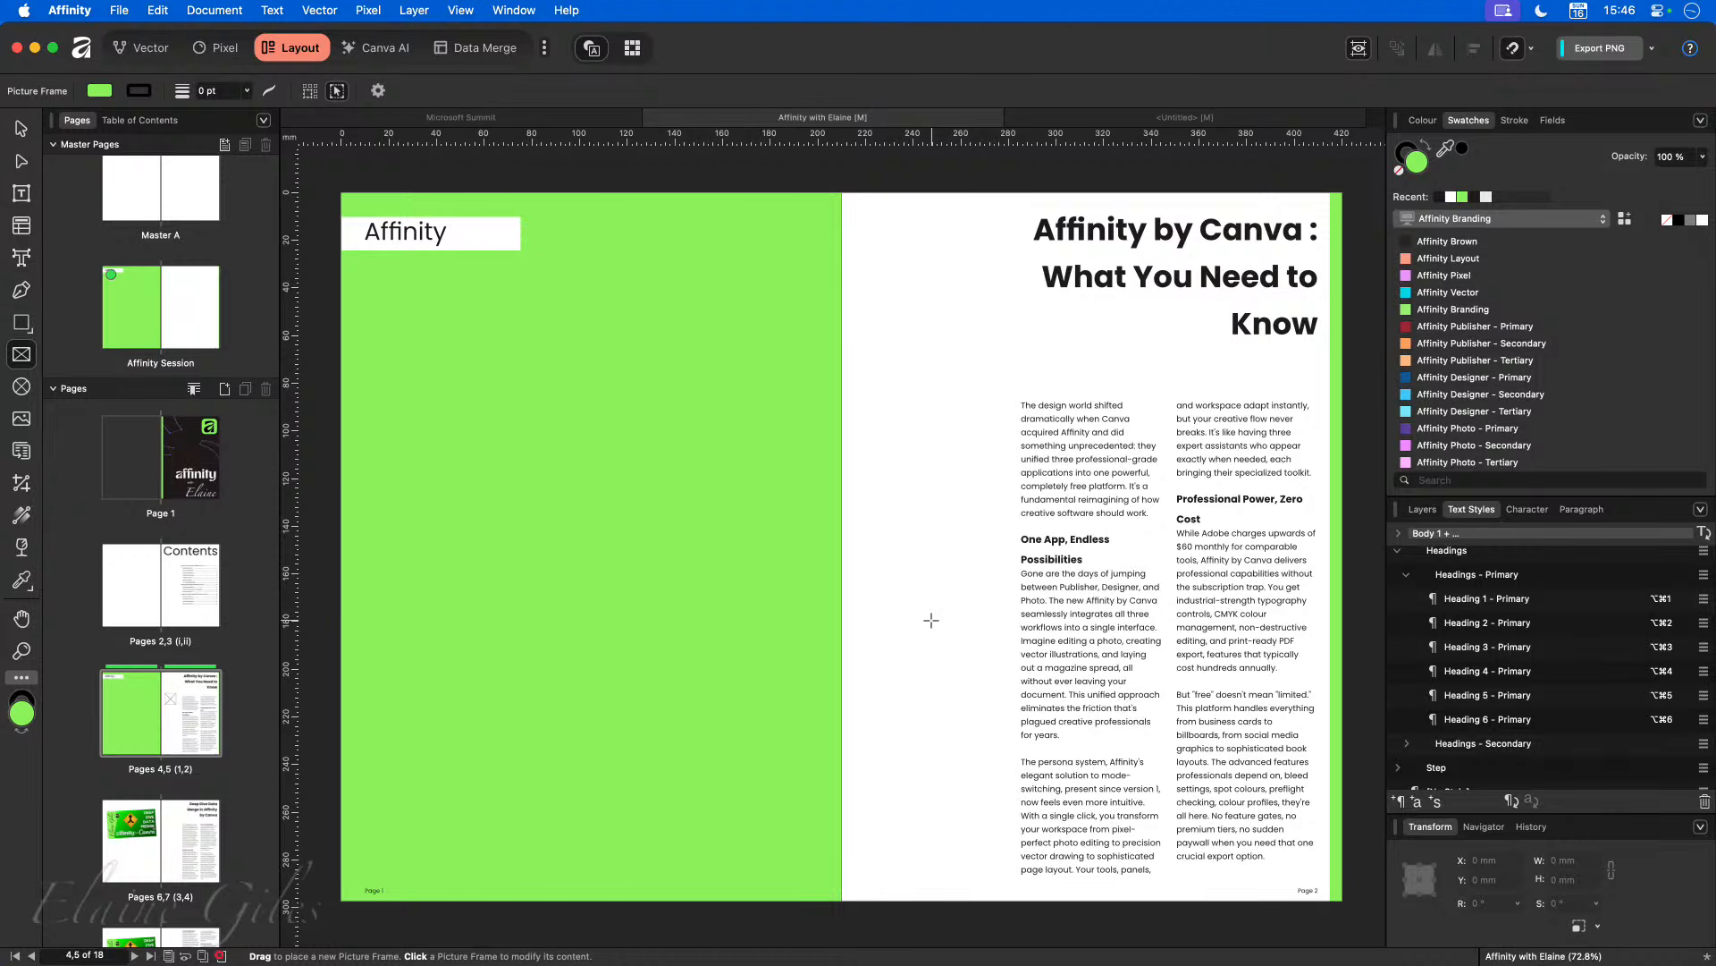
{"action": "key", "text": "w"}
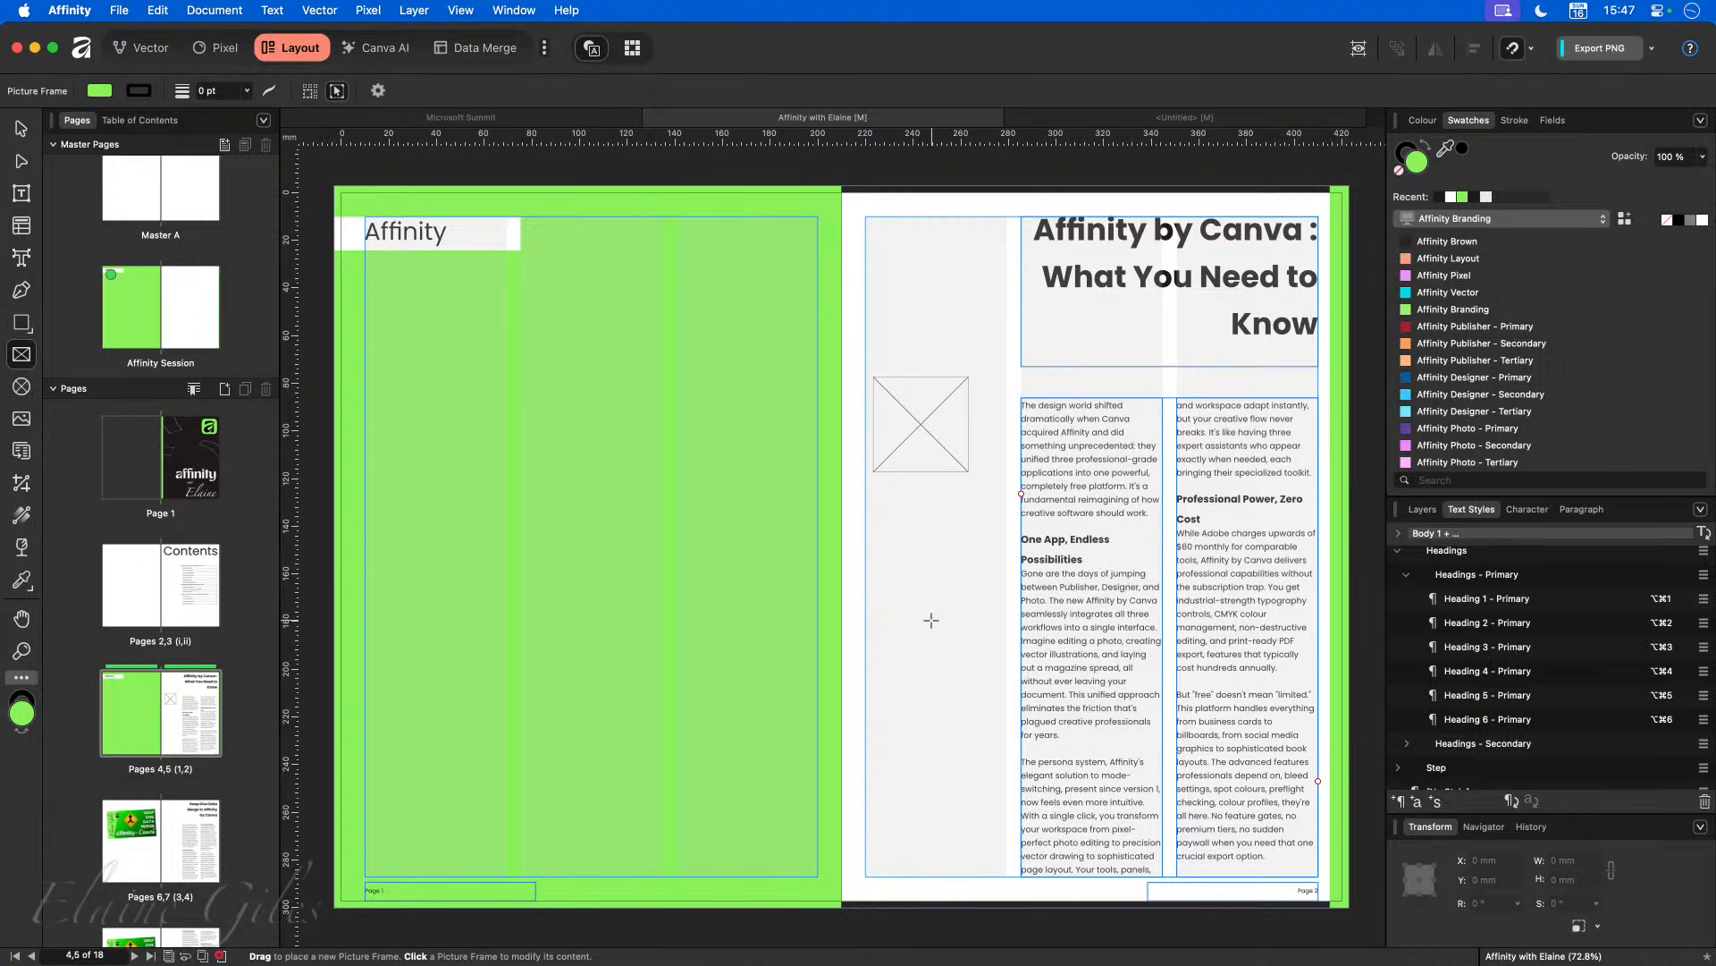
{"action": "key", "text": "w"}
Step: Move the picture frame to about X 229.4 mm, Y 62 mm and fill it with Affinity Photo - Tertiary
{"action": "left_click", "coordinate": [21, 129]}
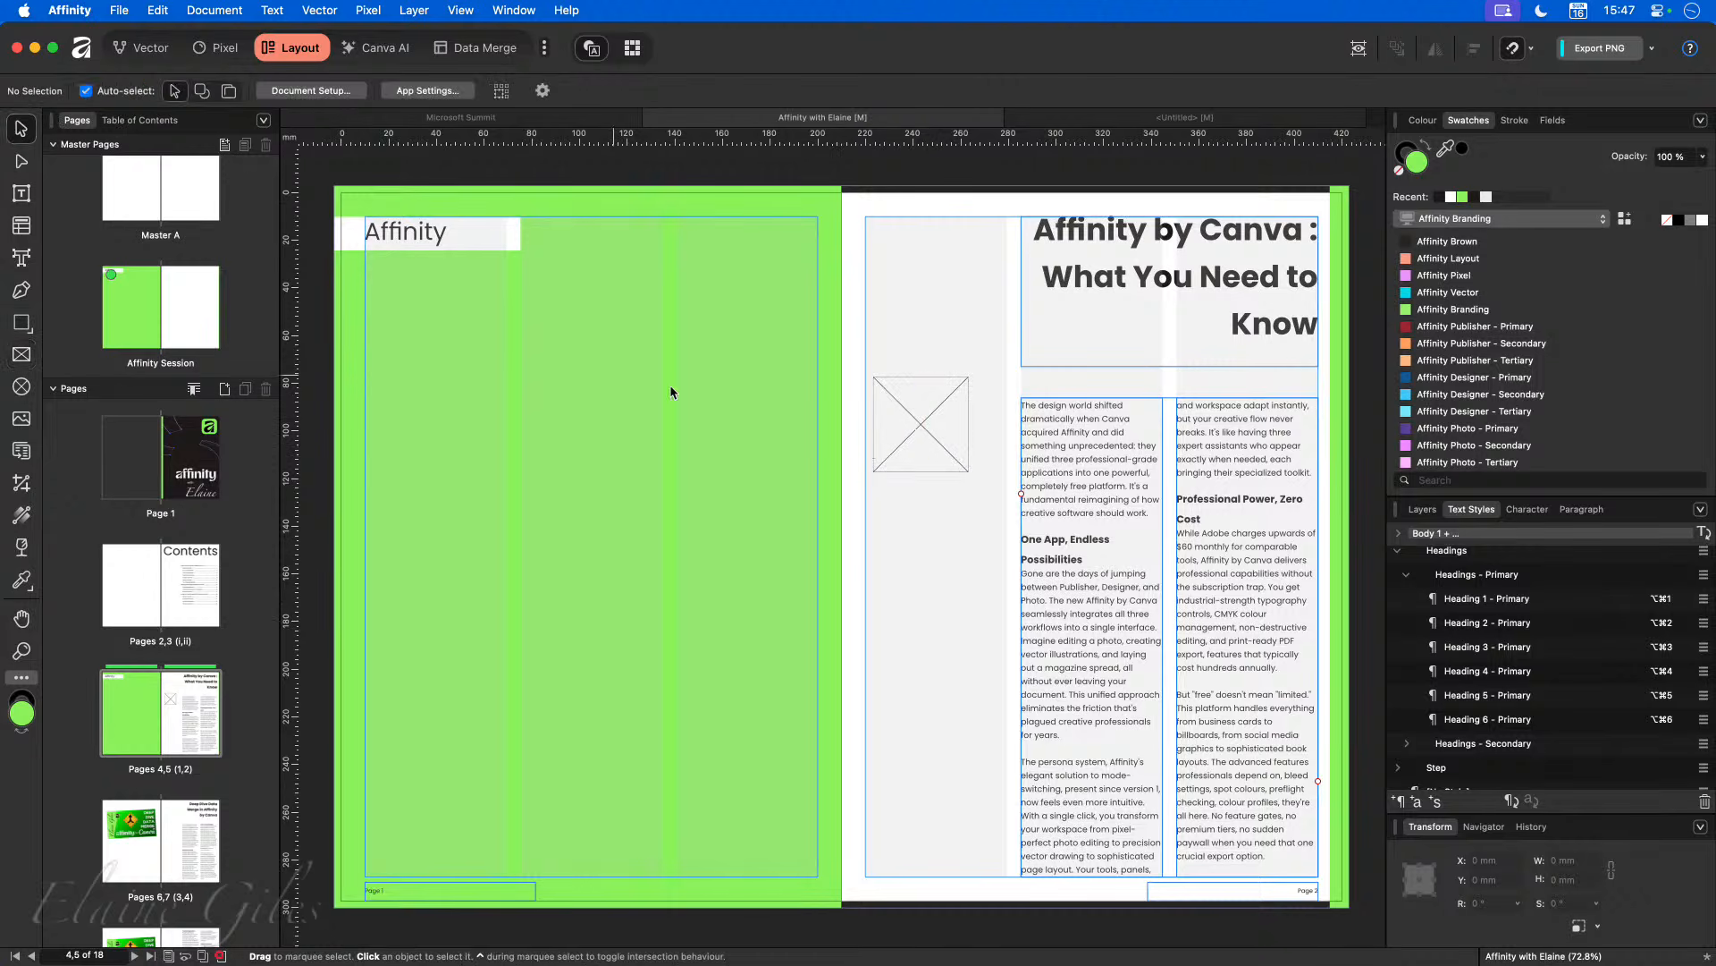
{"action": "left_click", "coordinate": [925, 434]}
{"action": "left_click_drag", "start_coordinate": [925, 433], "coordinate": [941, 396]}
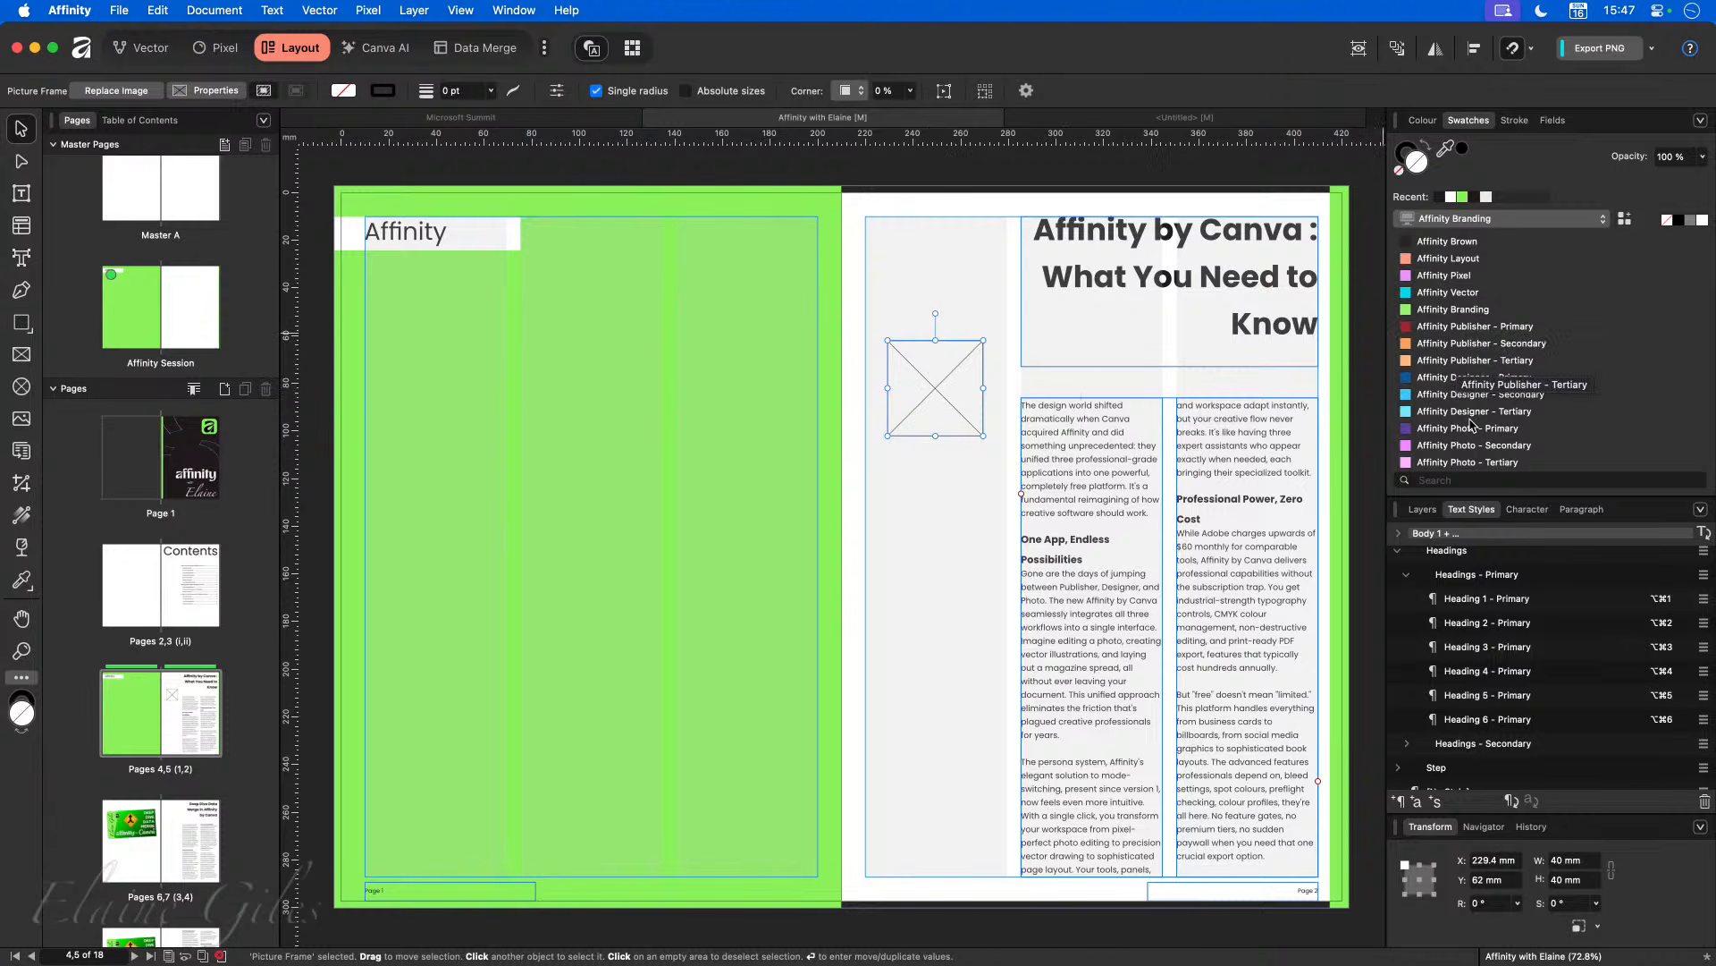
{"action": "scroll", "coordinate": [1474, 421], "scroll_direction": "down", "scroll_amount": 2}
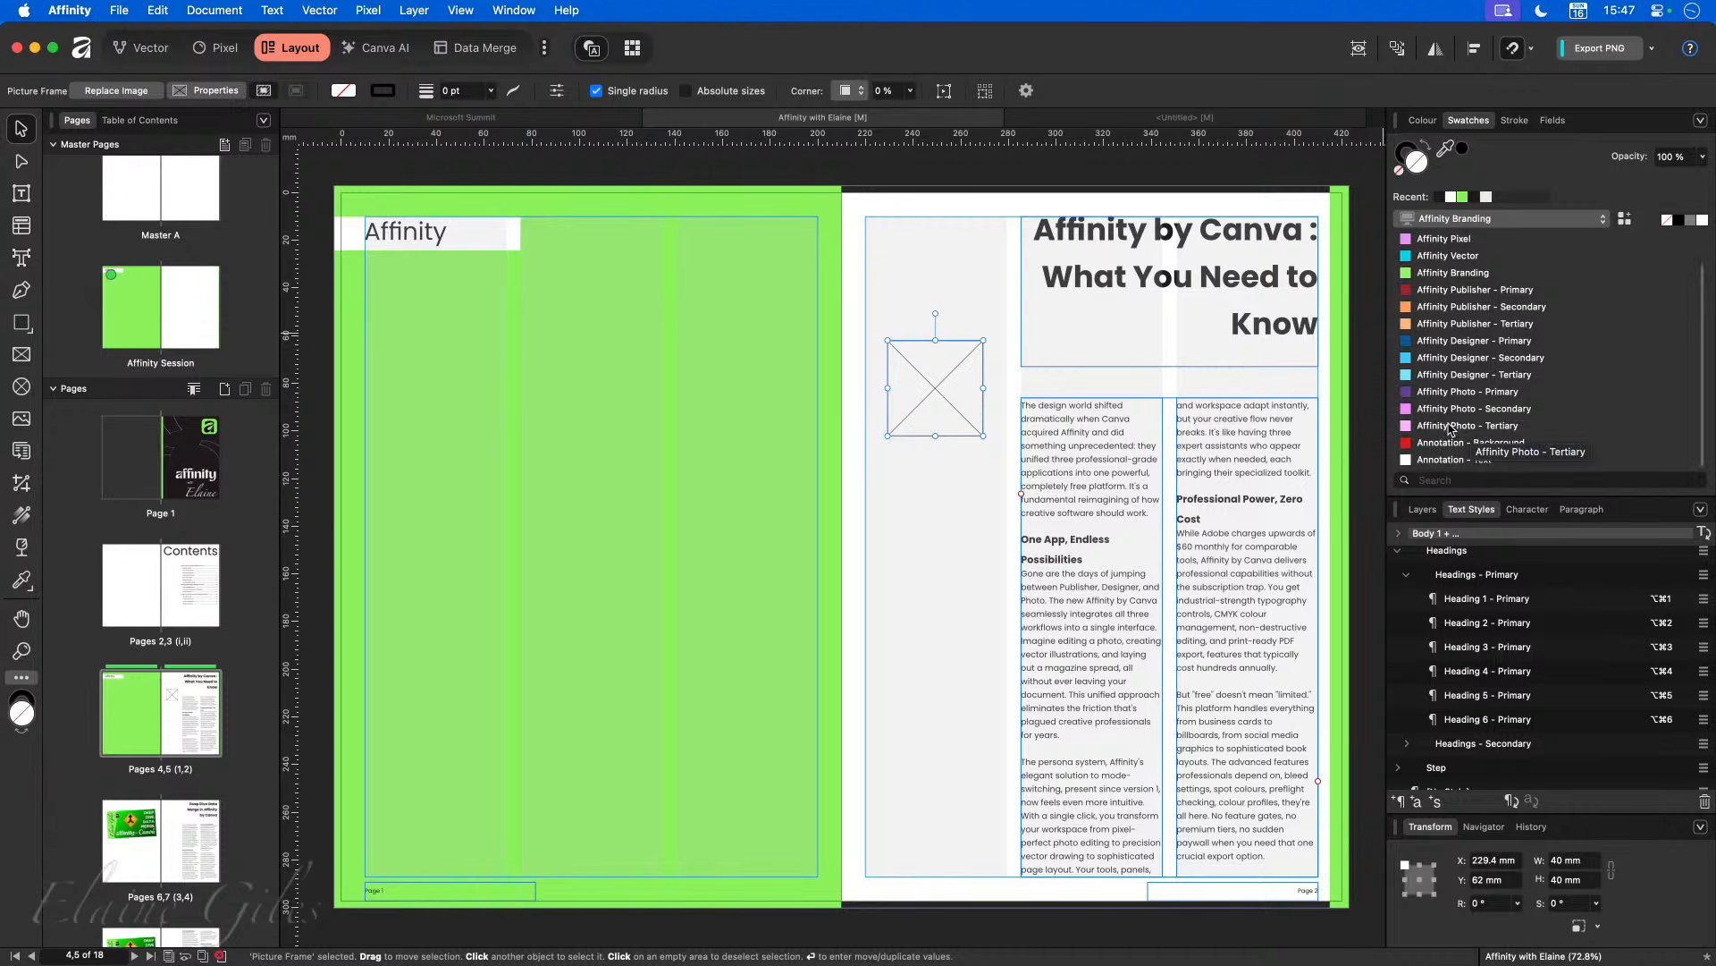
{"action": "left_click", "coordinate": [1466, 426]}
{"action": "left_click", "coordinate": [927, 523]}
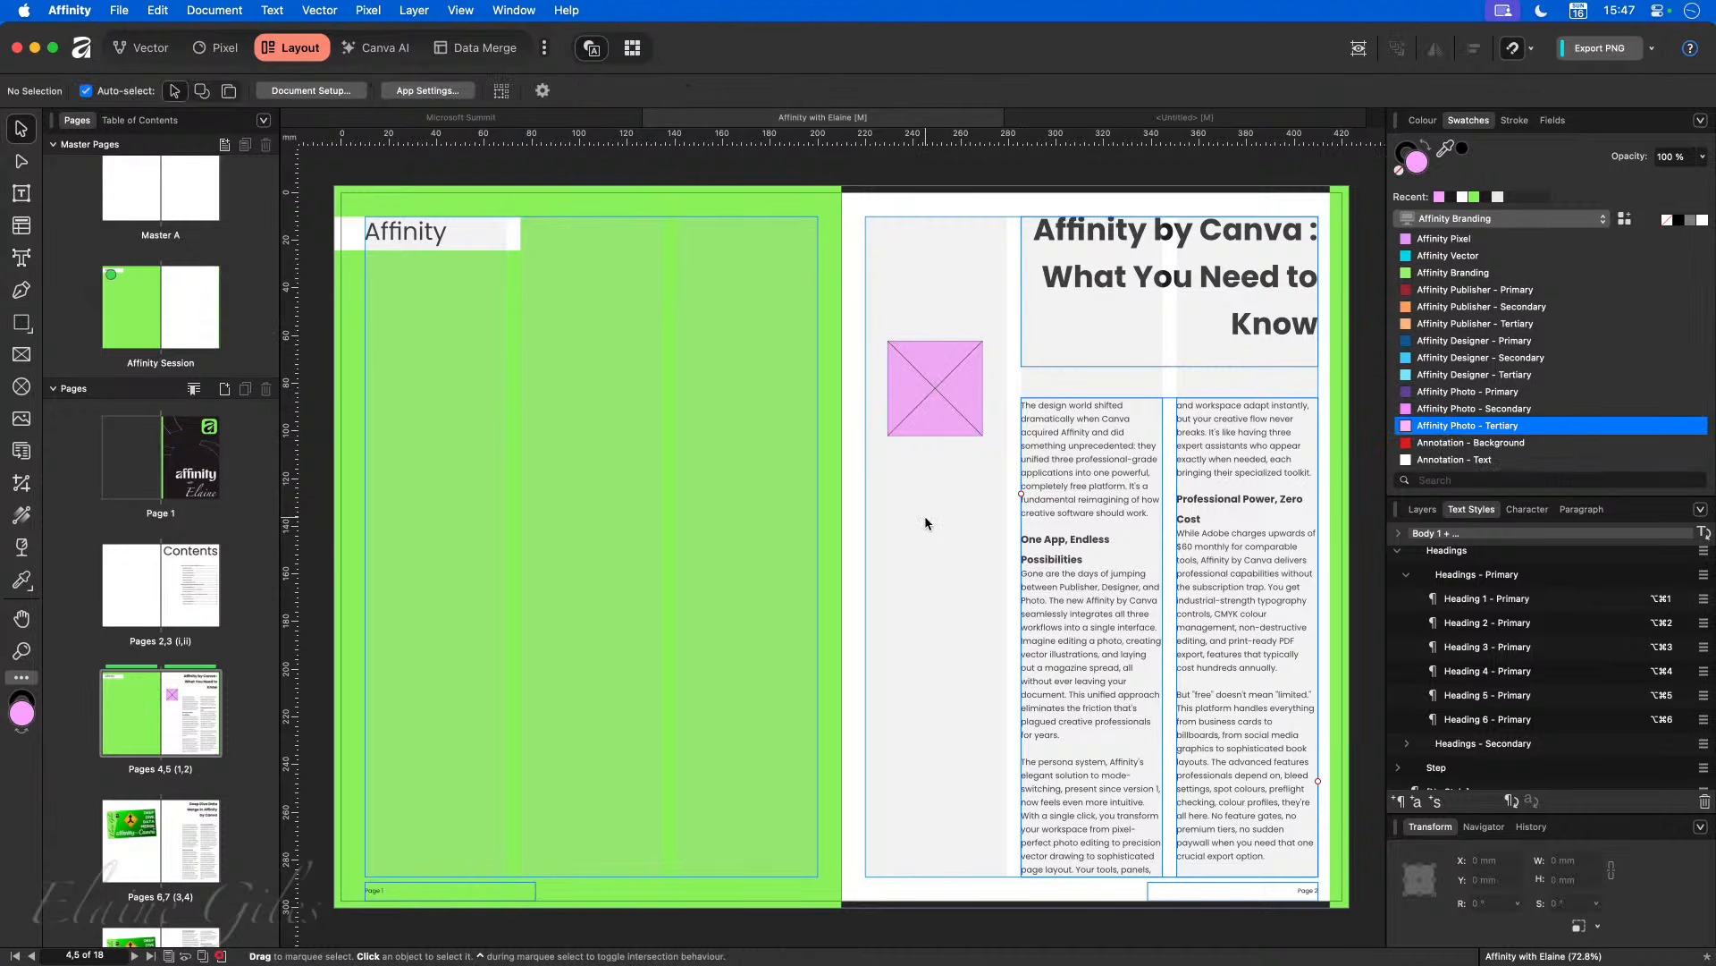
Step: Move the pink picture frame over the gap between the two text columns, at about X 327.7 mm, Y 176 mm
{"action": "key", "text": "w"}
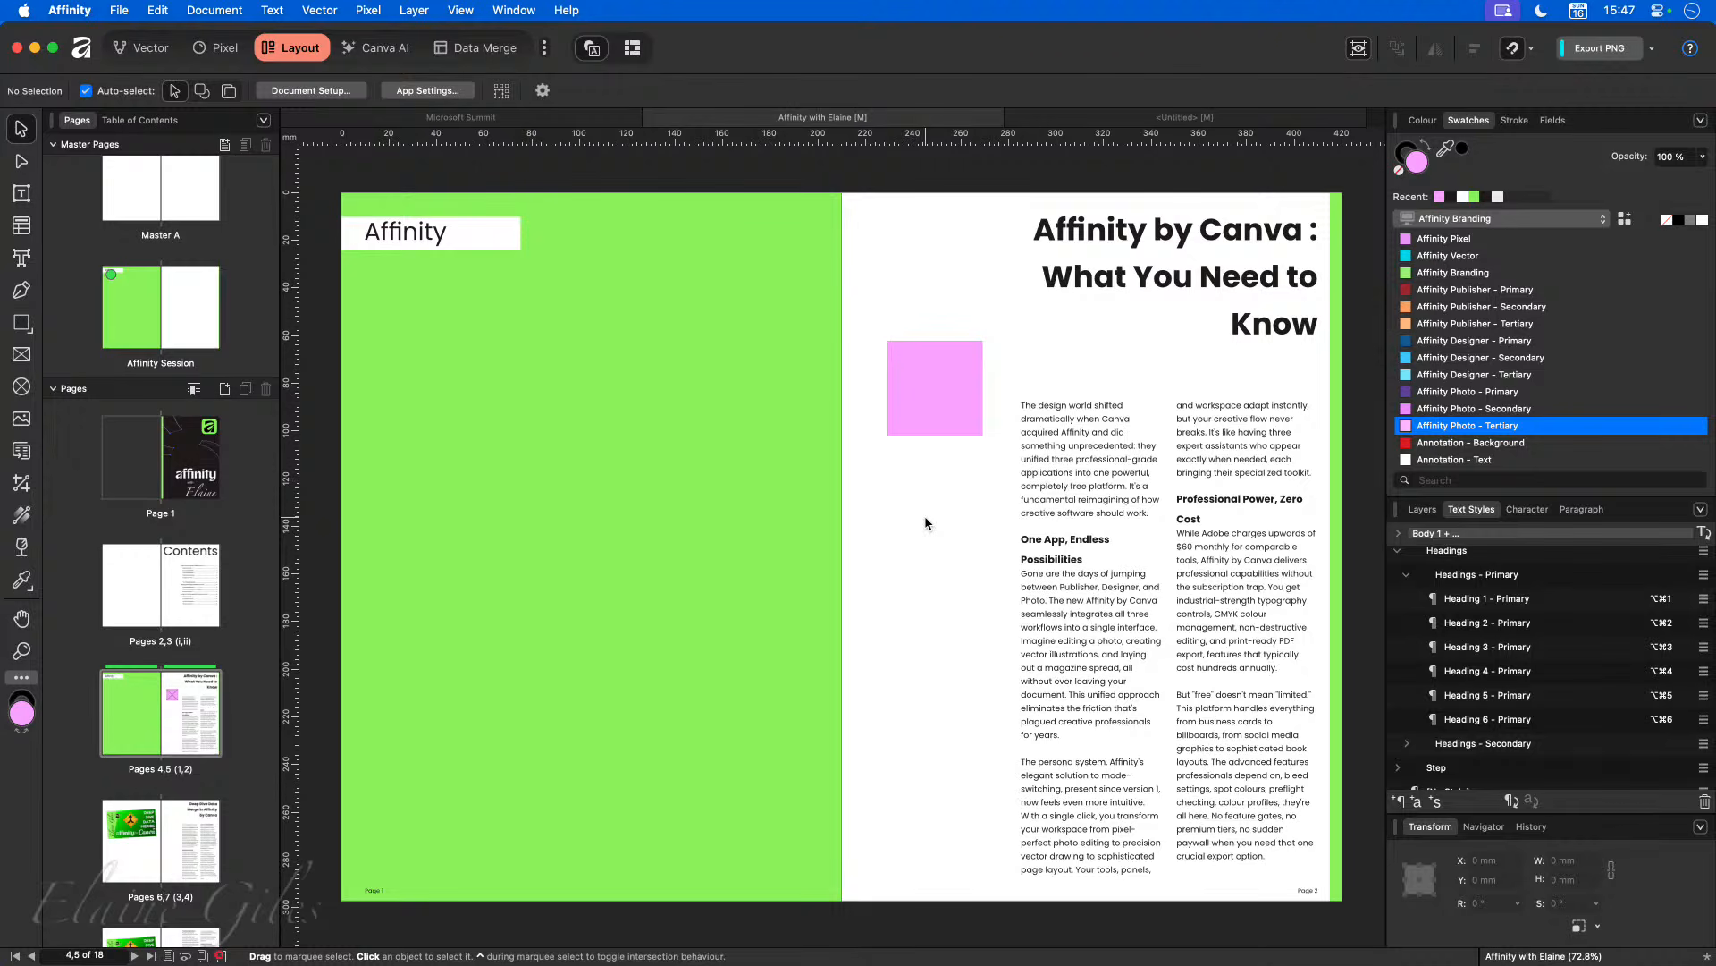
{"action": "left_click", "coordinate": [920, 394]}
{"action": "left_click_drag", "start_coordinate": [911, 399], "coordinate": [1175, 666]}
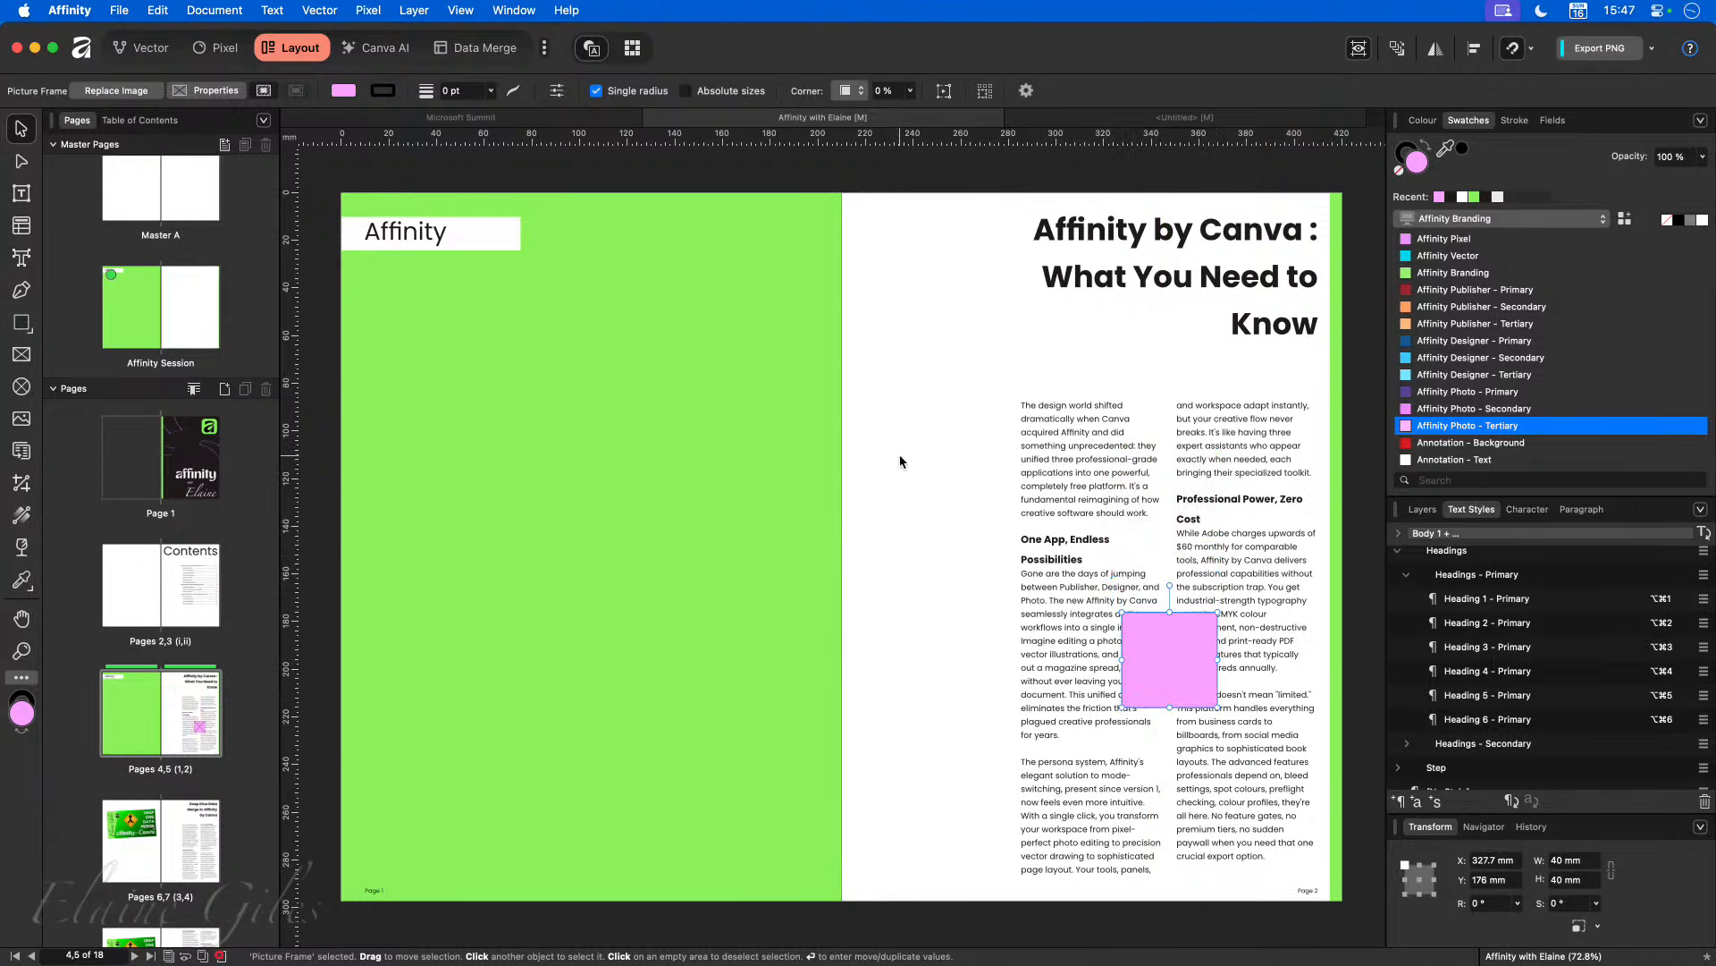
Step: Place the beautiful-book-with-open-pages image from Finder's Images folder into the pink picture frame, declining to link the document's images
{"action": "scroll", "coordinate": [1016, 457], "scroll_direction": "right", "scroll_amount": 4}
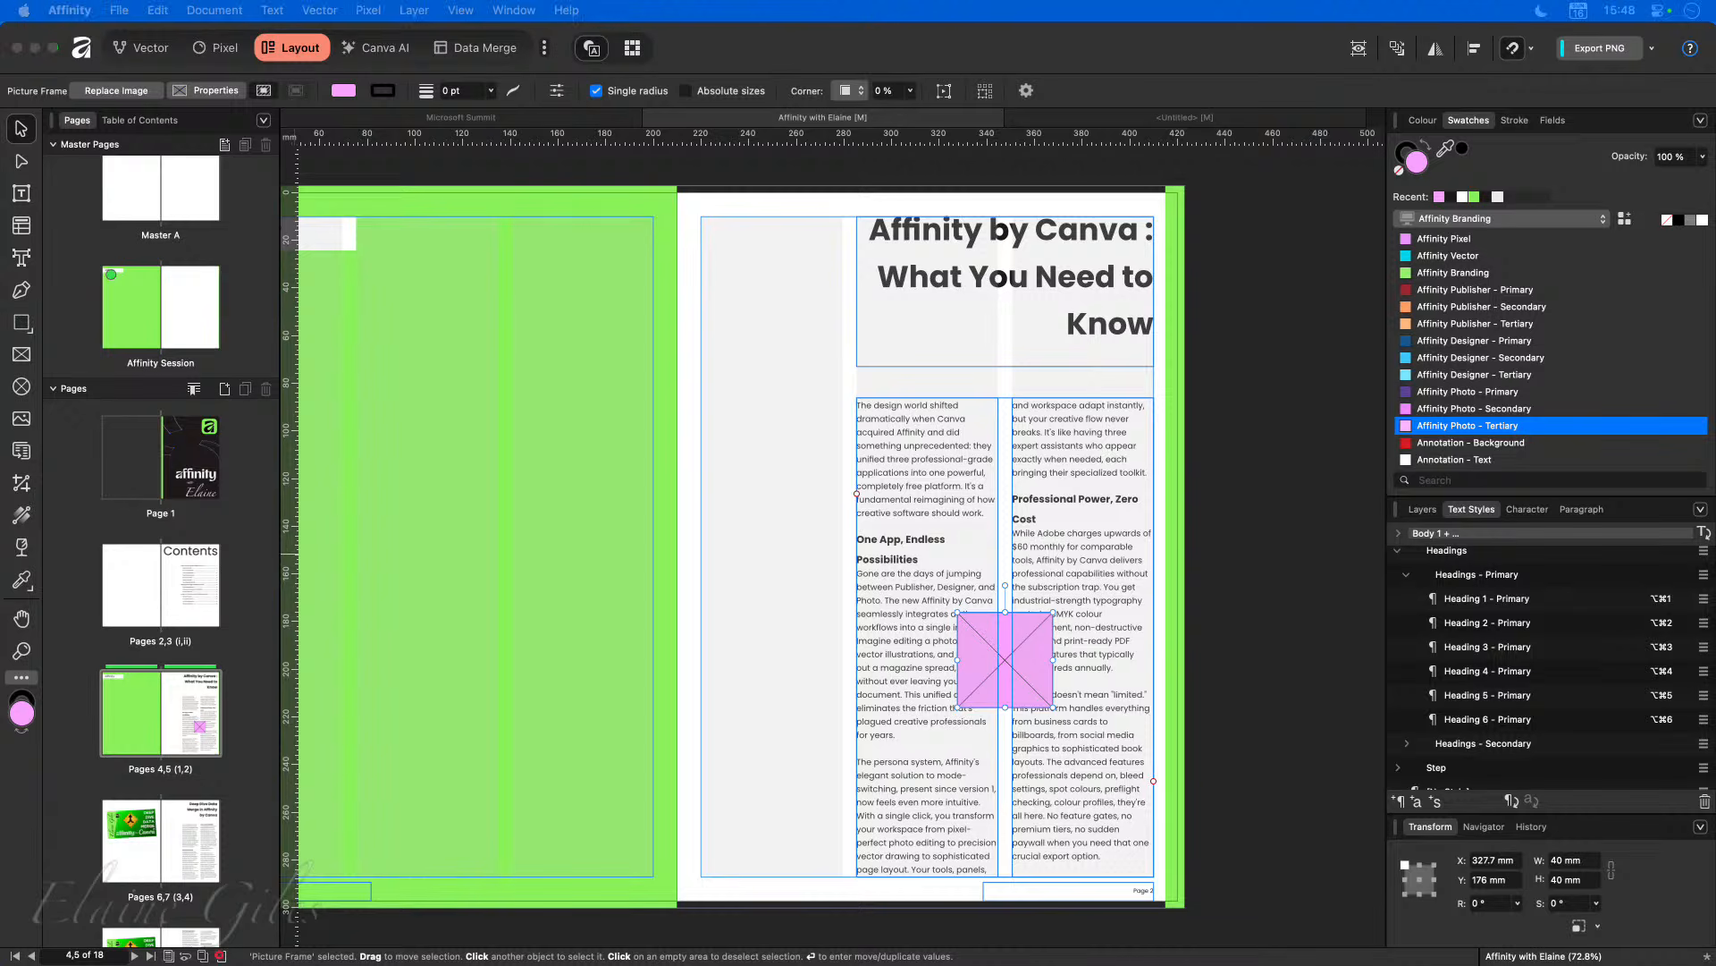
{"action": "left_click_drag", "start_coordinate": [0, 785], "coordinate": [702, 738]}
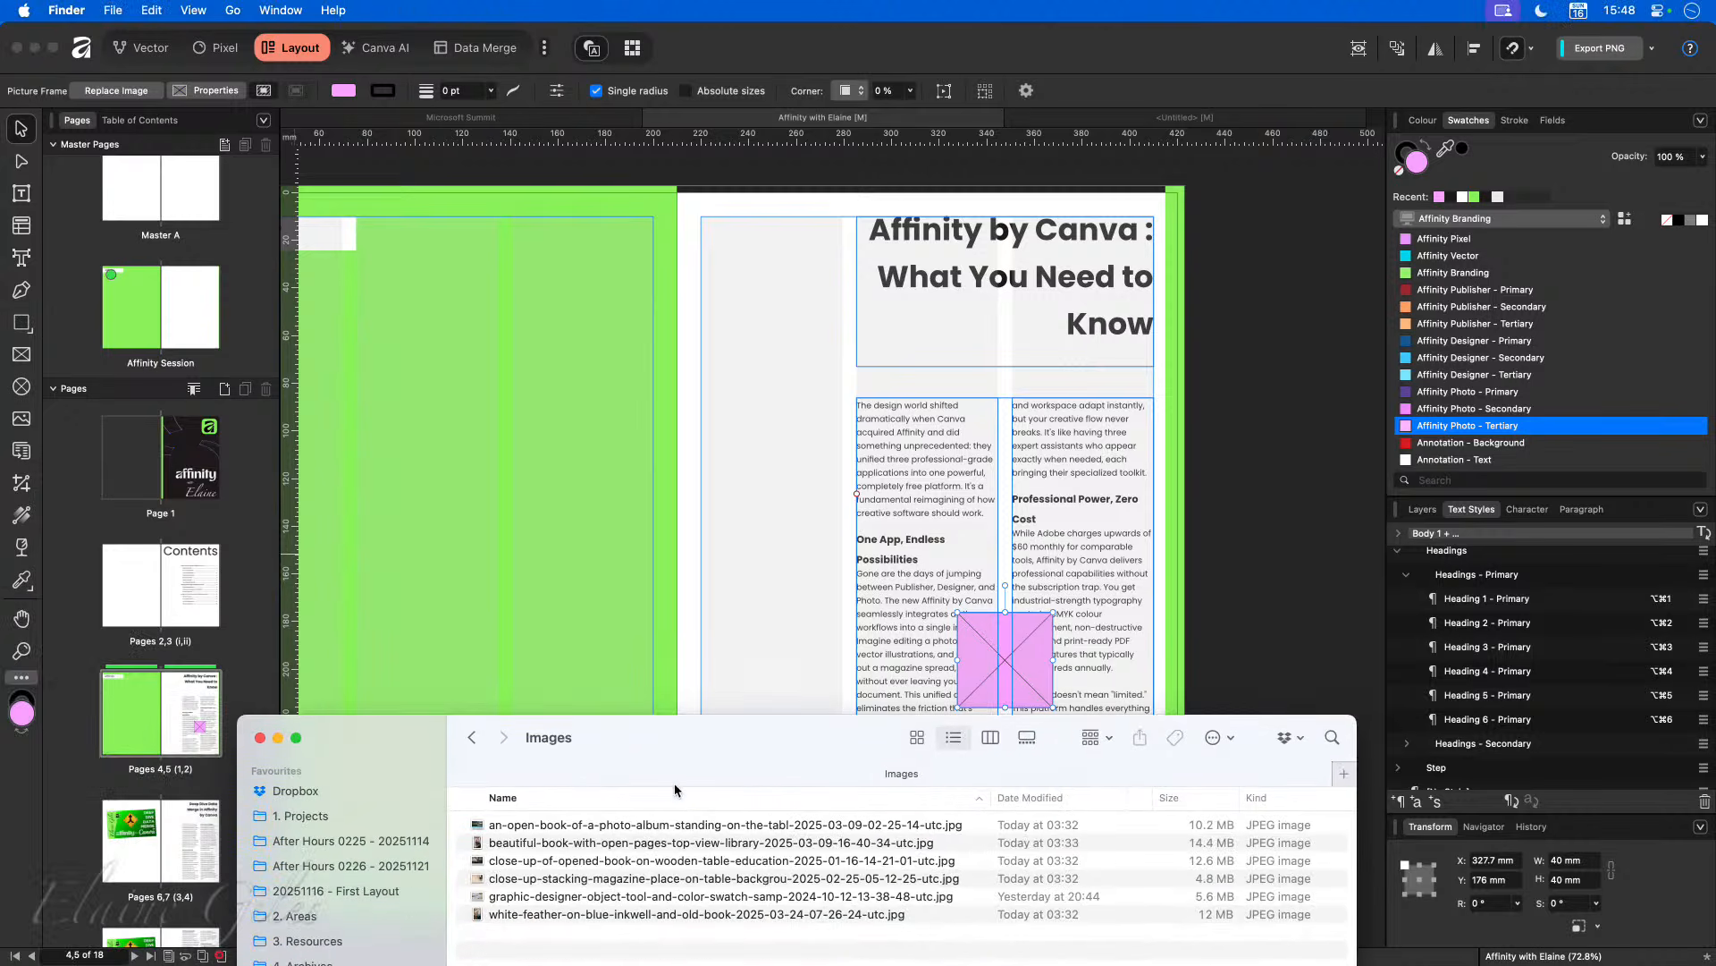
{"action": "left_click", "coordinate": [561, 843]}
{"action": "key", "text": "space"}
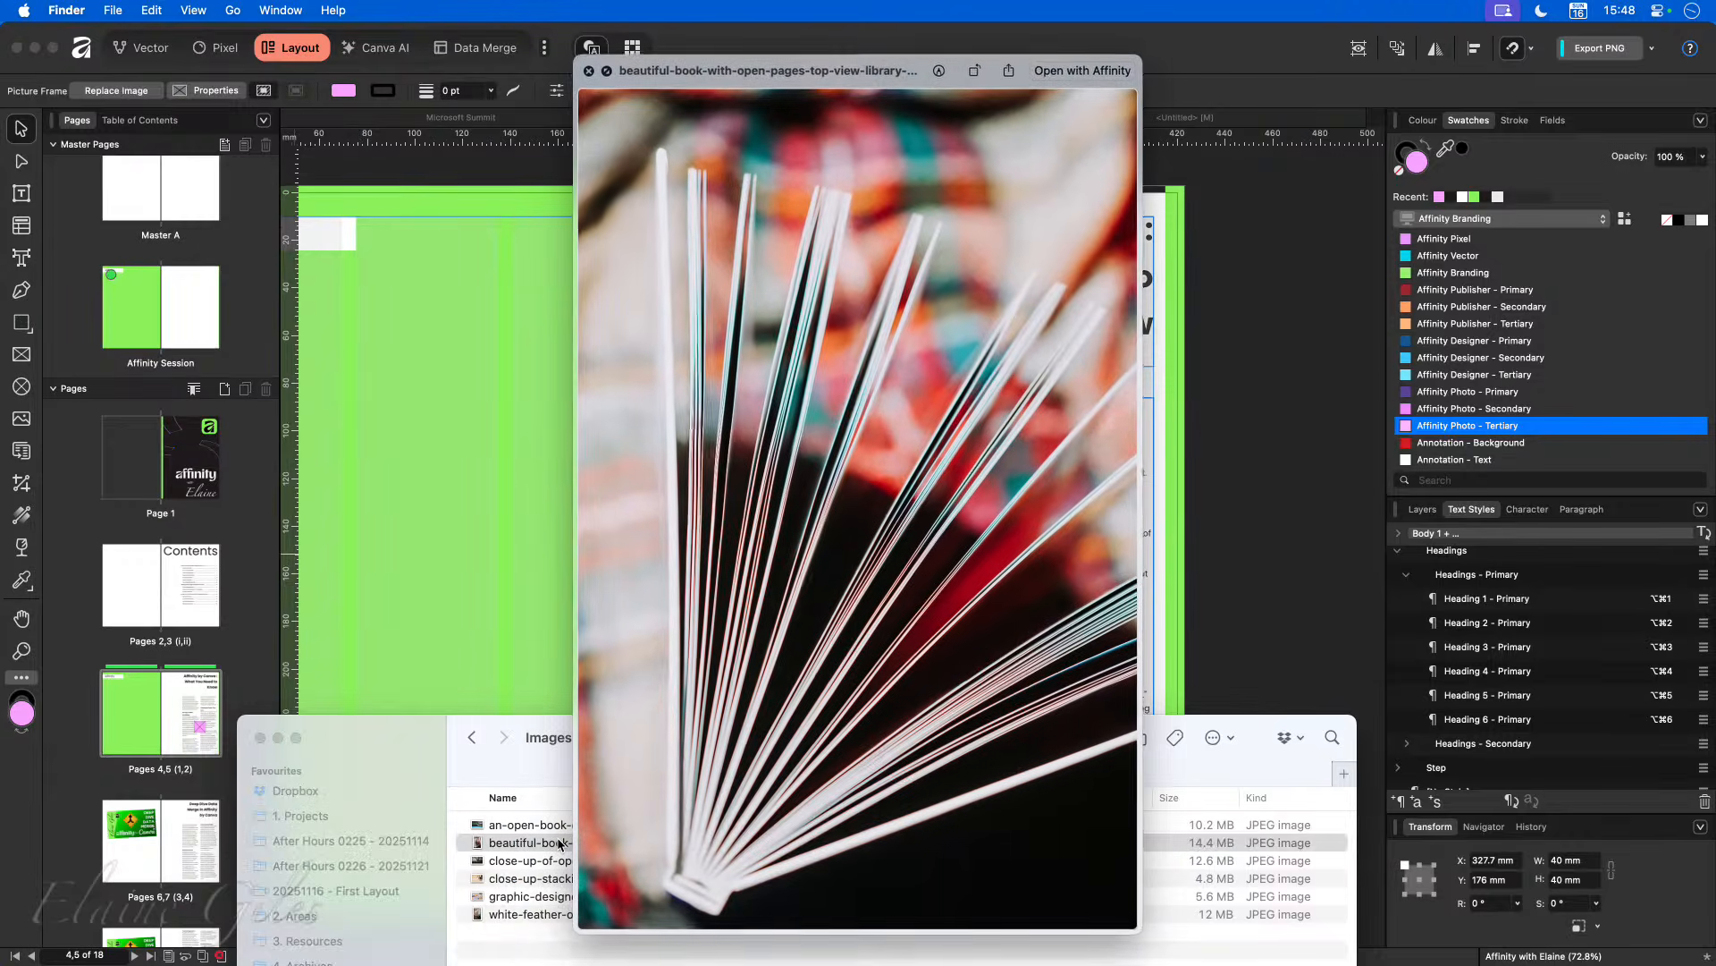
{"action": "key", "text": "space"}
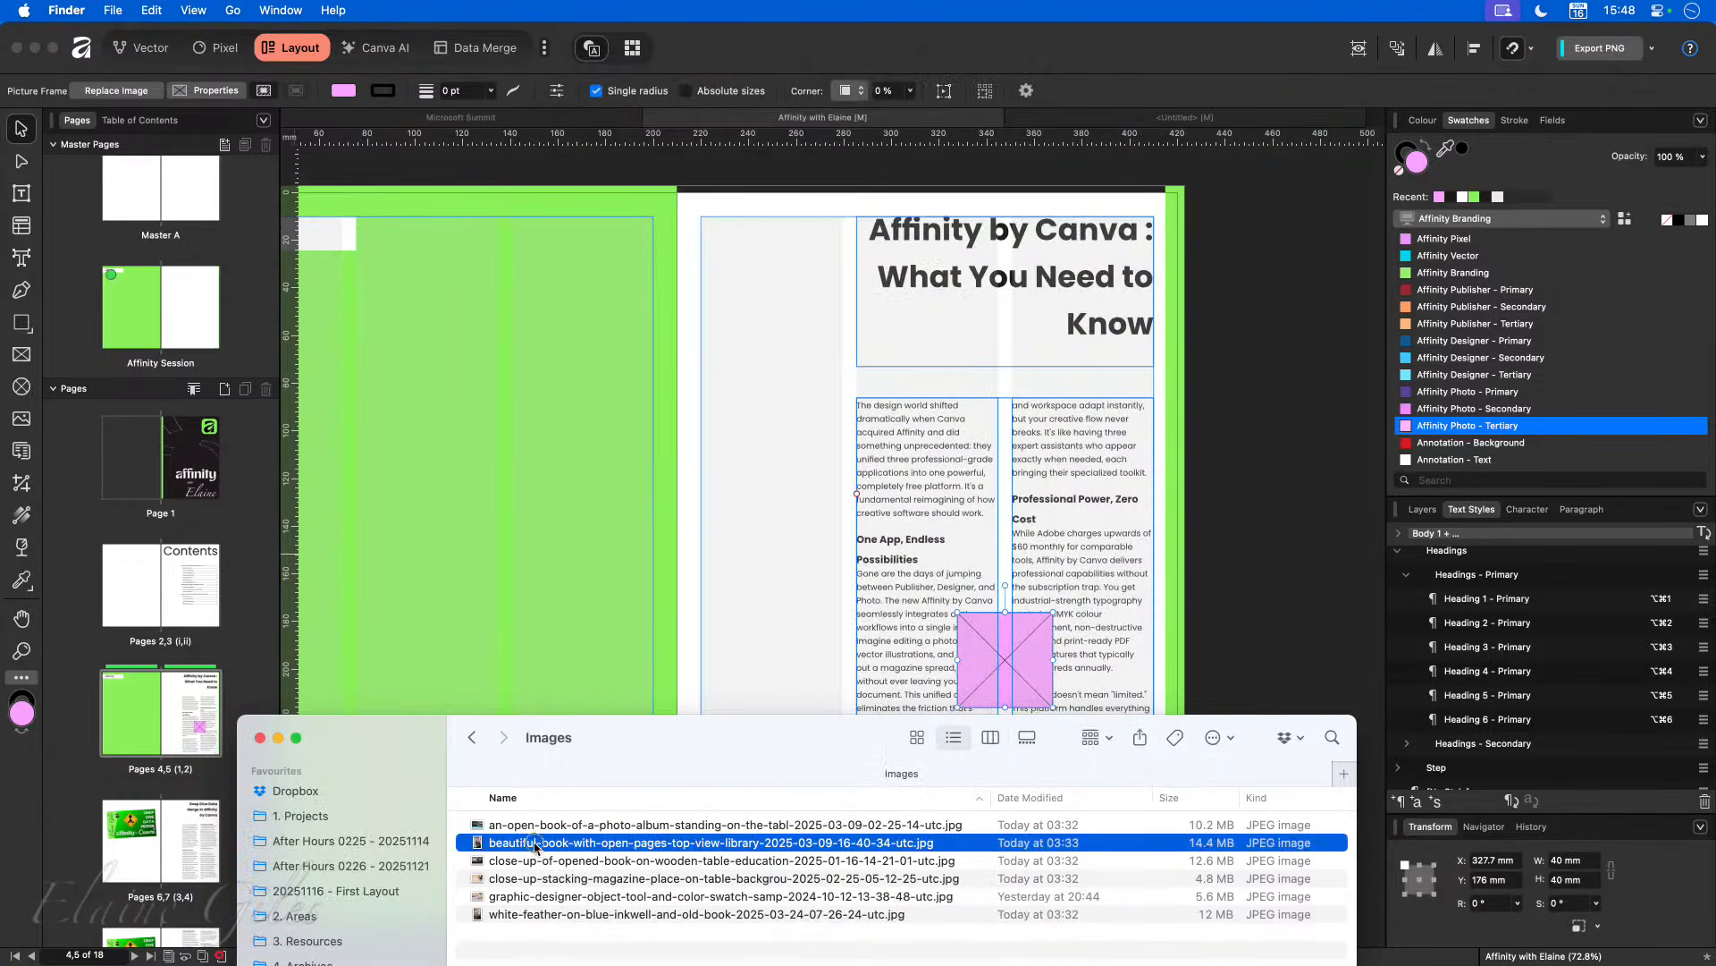
{"action": "left_click_drag", "start_coordinate": [536, 845], "coordinate": [1005, 672]}
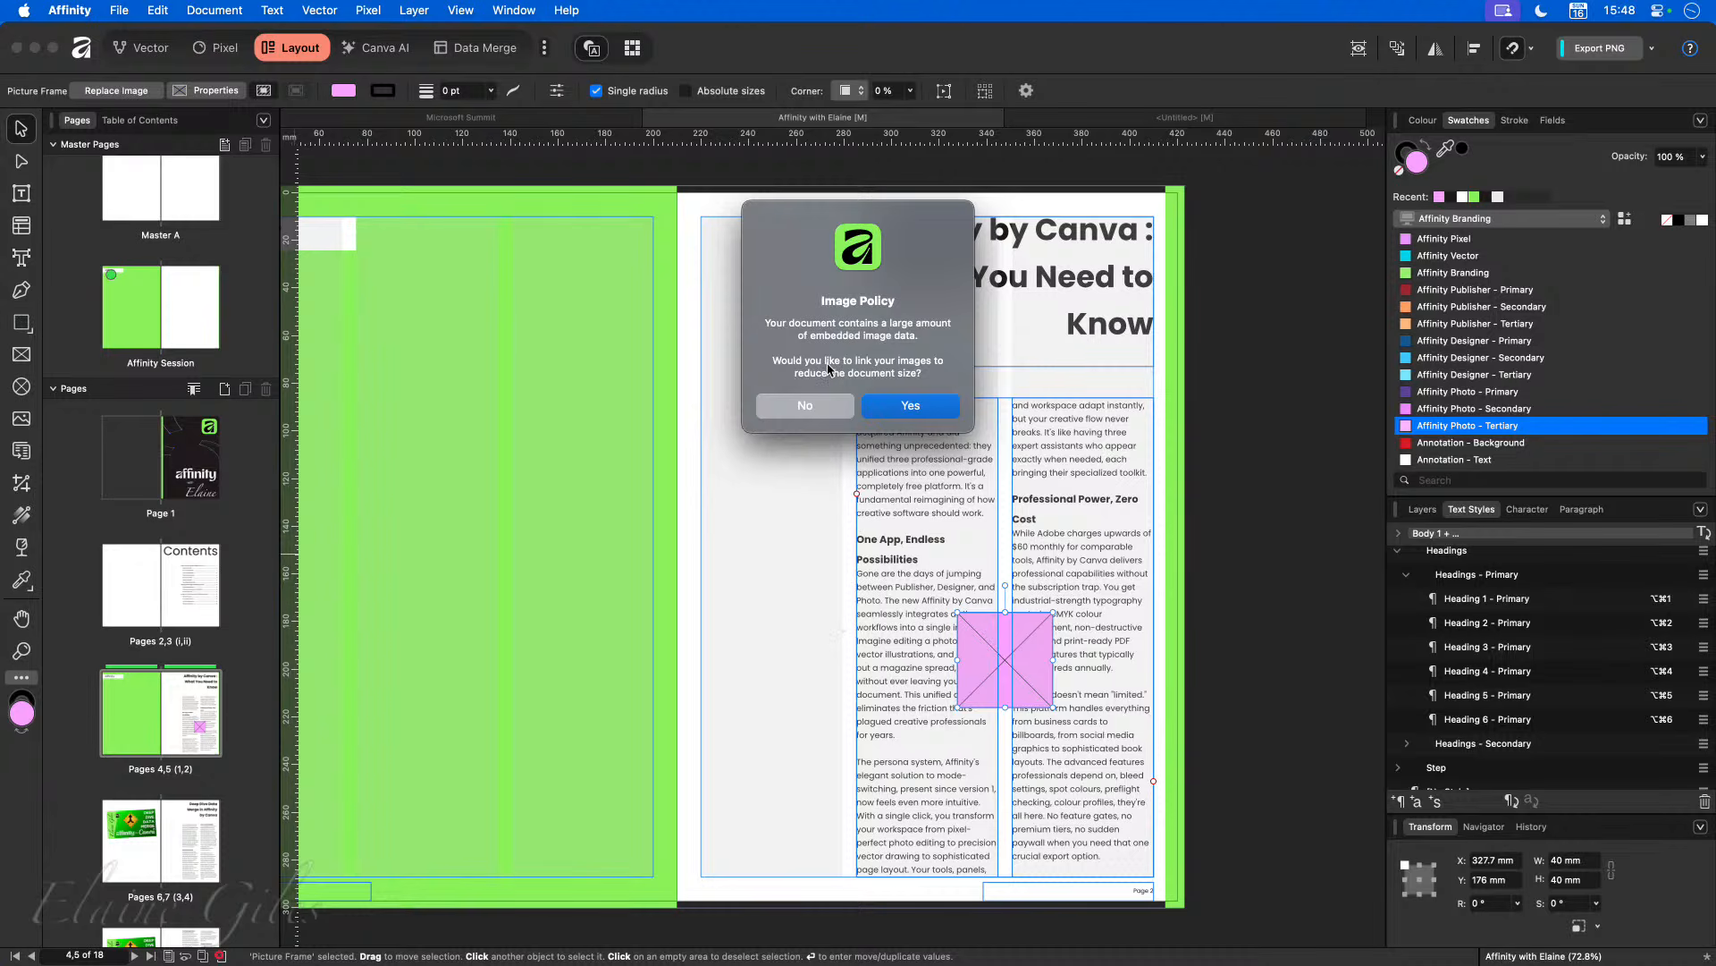
{"action": "left_click", "coordinate": [800, 405]}
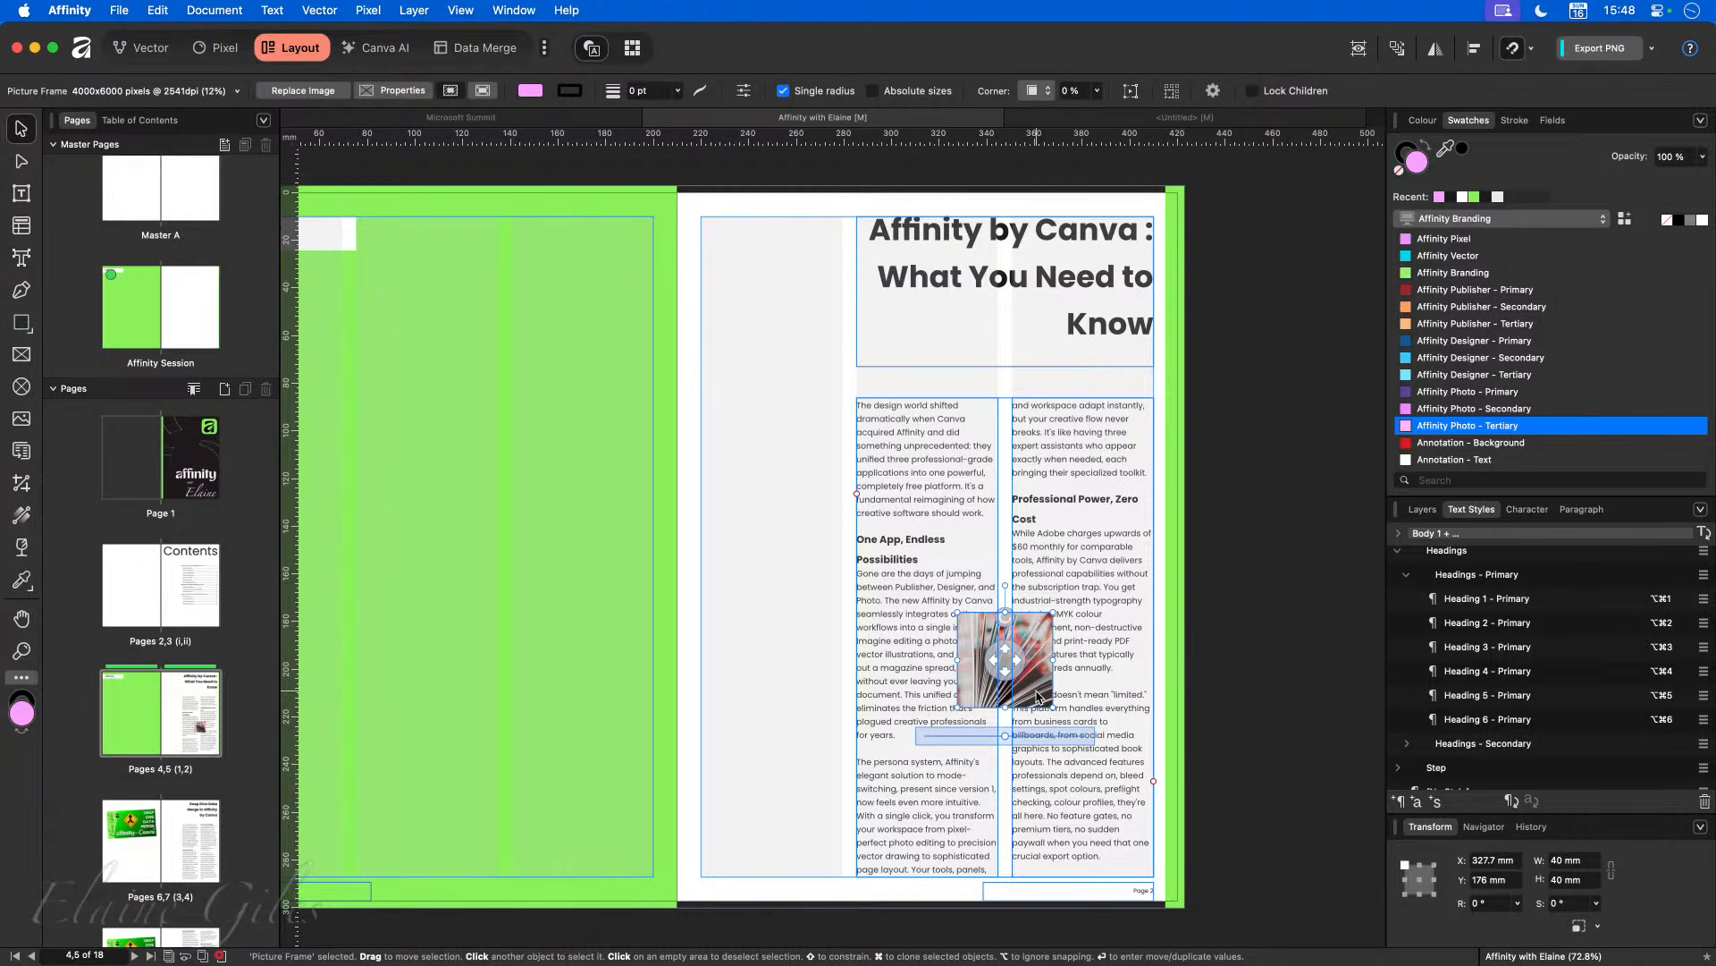
Step: Try panning and scaling the book photo inside its picture frame and resizing the frame around it
{"action": "left_click_drag", "start_coordinate": [1007, 664], "coordinate": [1002, 630]}
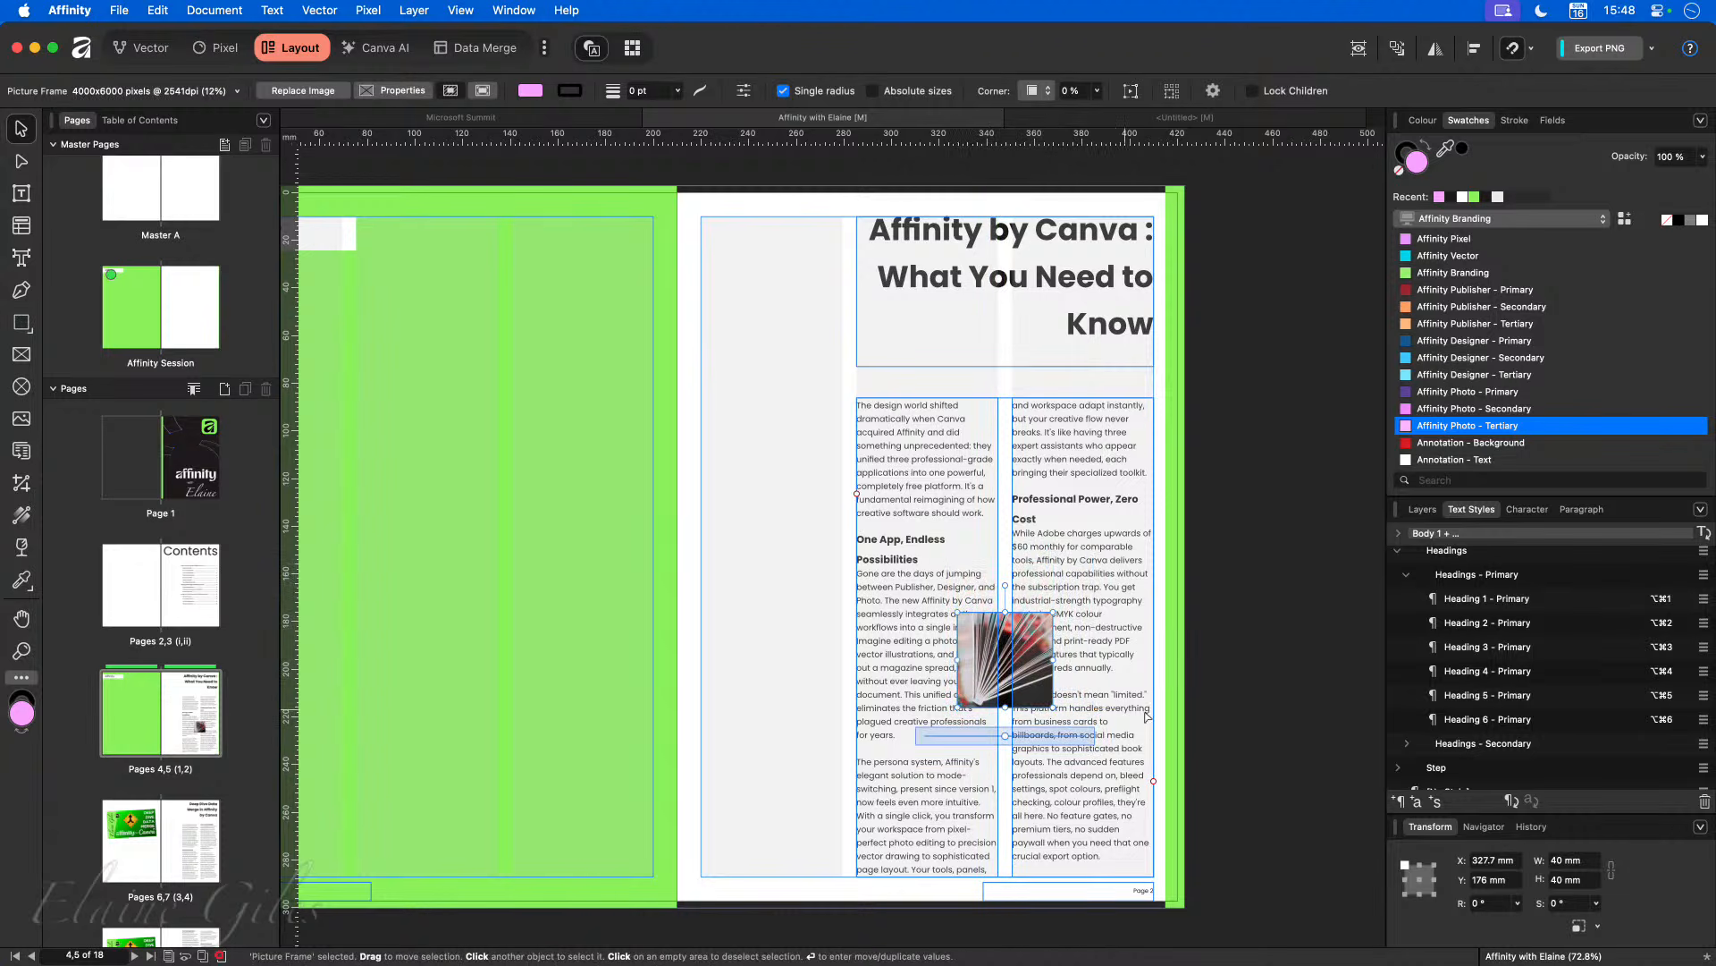
{"action": "left_click_drag", "start_coordinate": [1004, 734], "coordinate": [1060, 743]}
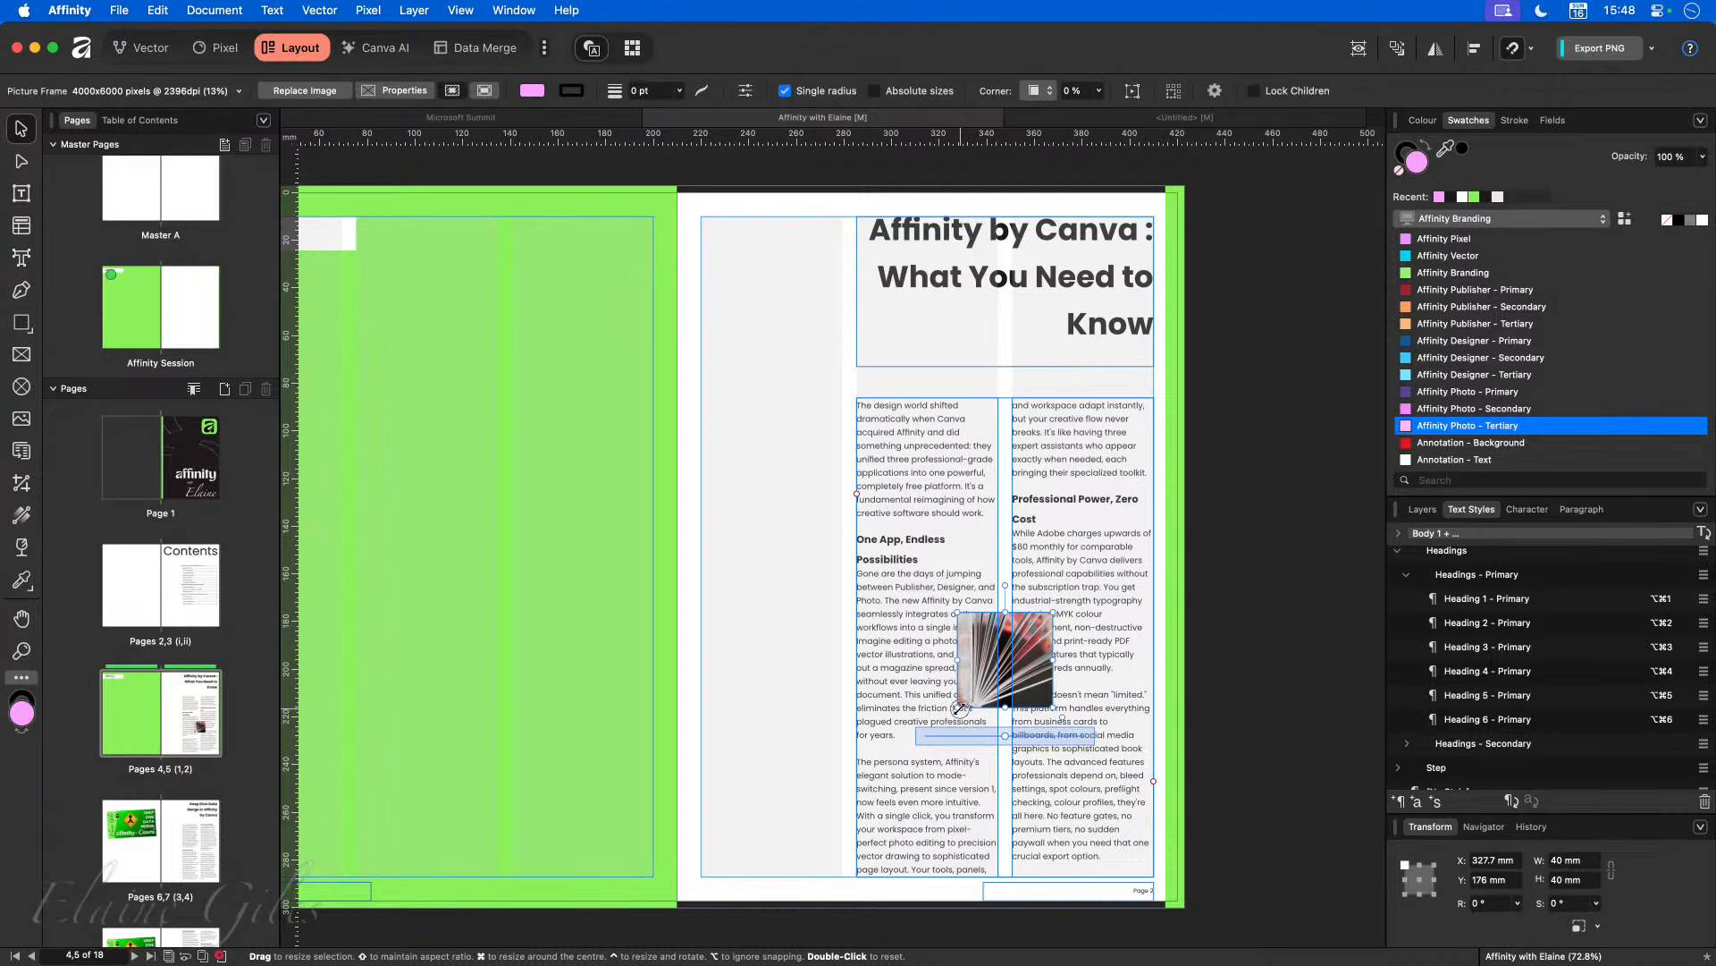
{"action": "left_click_drag", "start_coordinate": [960, 707], "coordinate": [856, 788]}
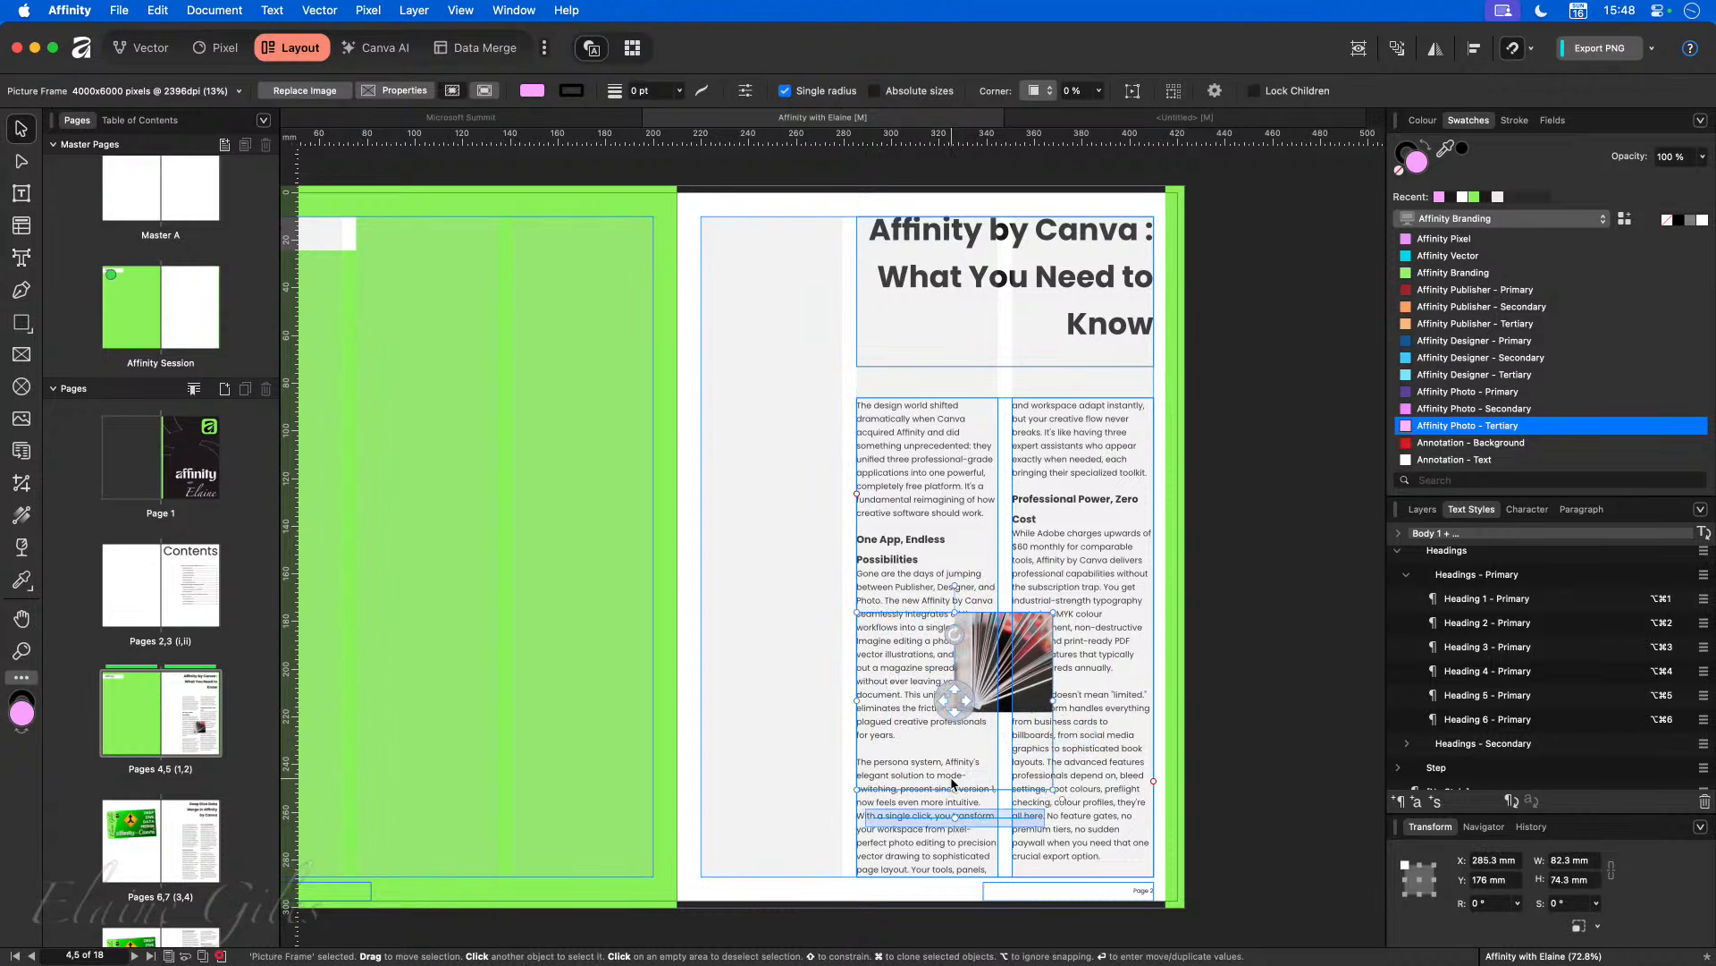
{"action": "key", "text": "super+z"}
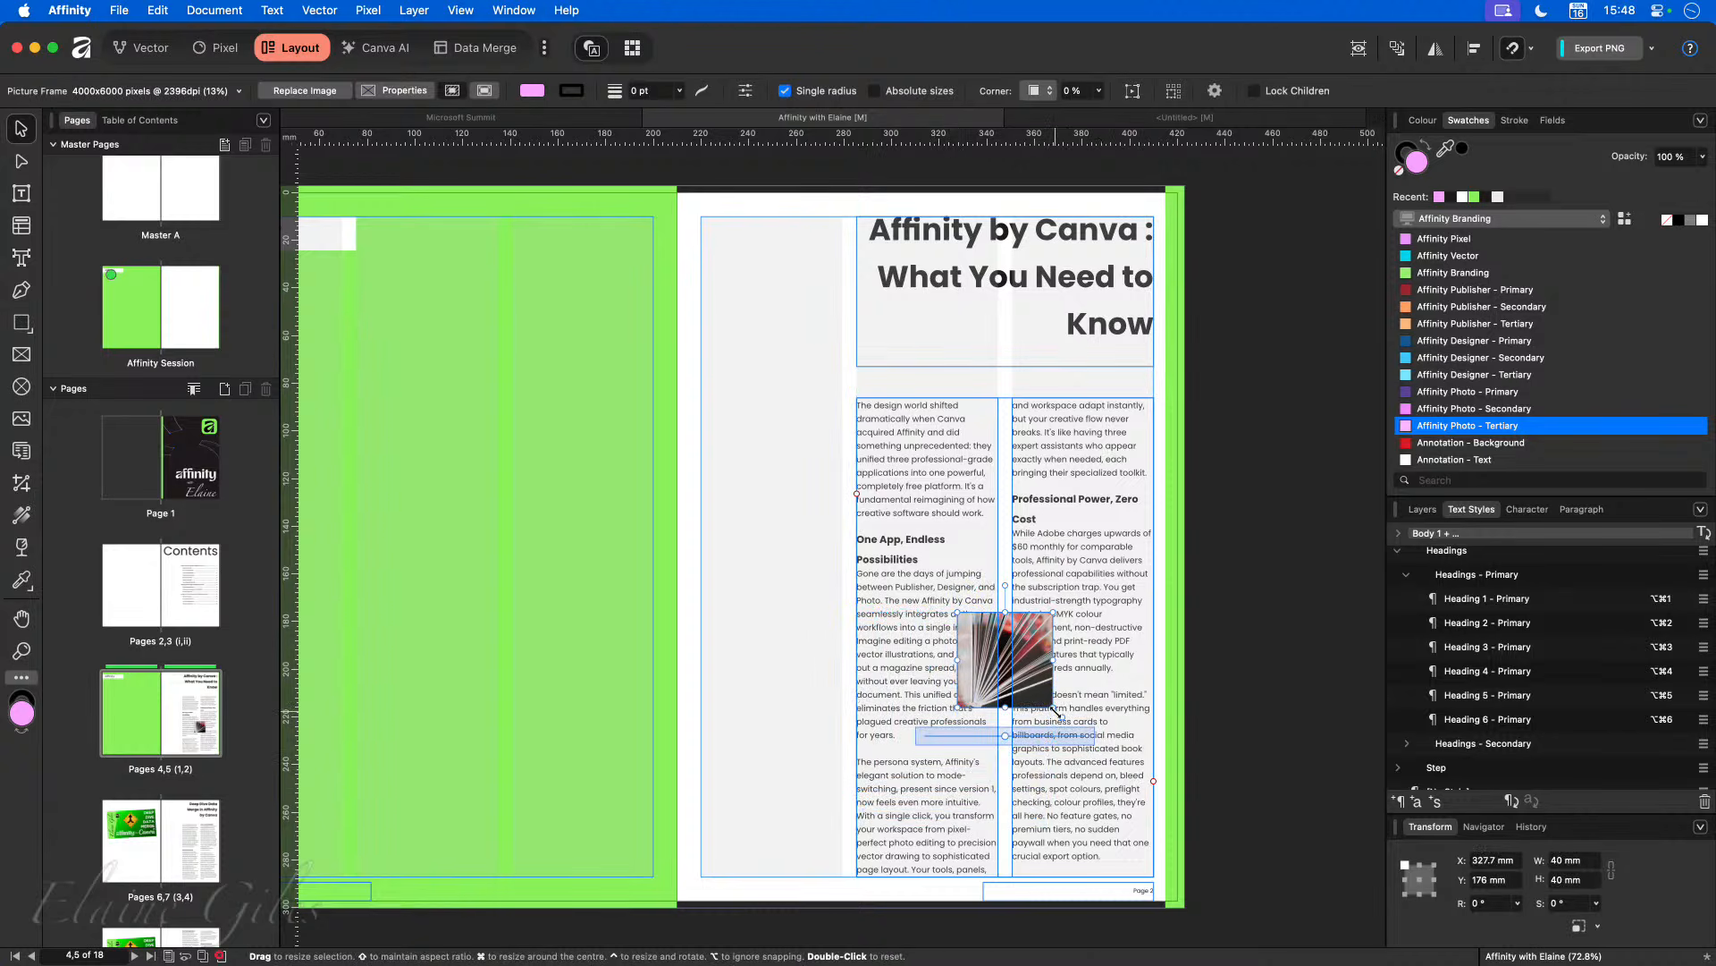
{"action": "left_click_drag", "start_coordinate": [1055, 709], "coordinate": [1058, 759]}
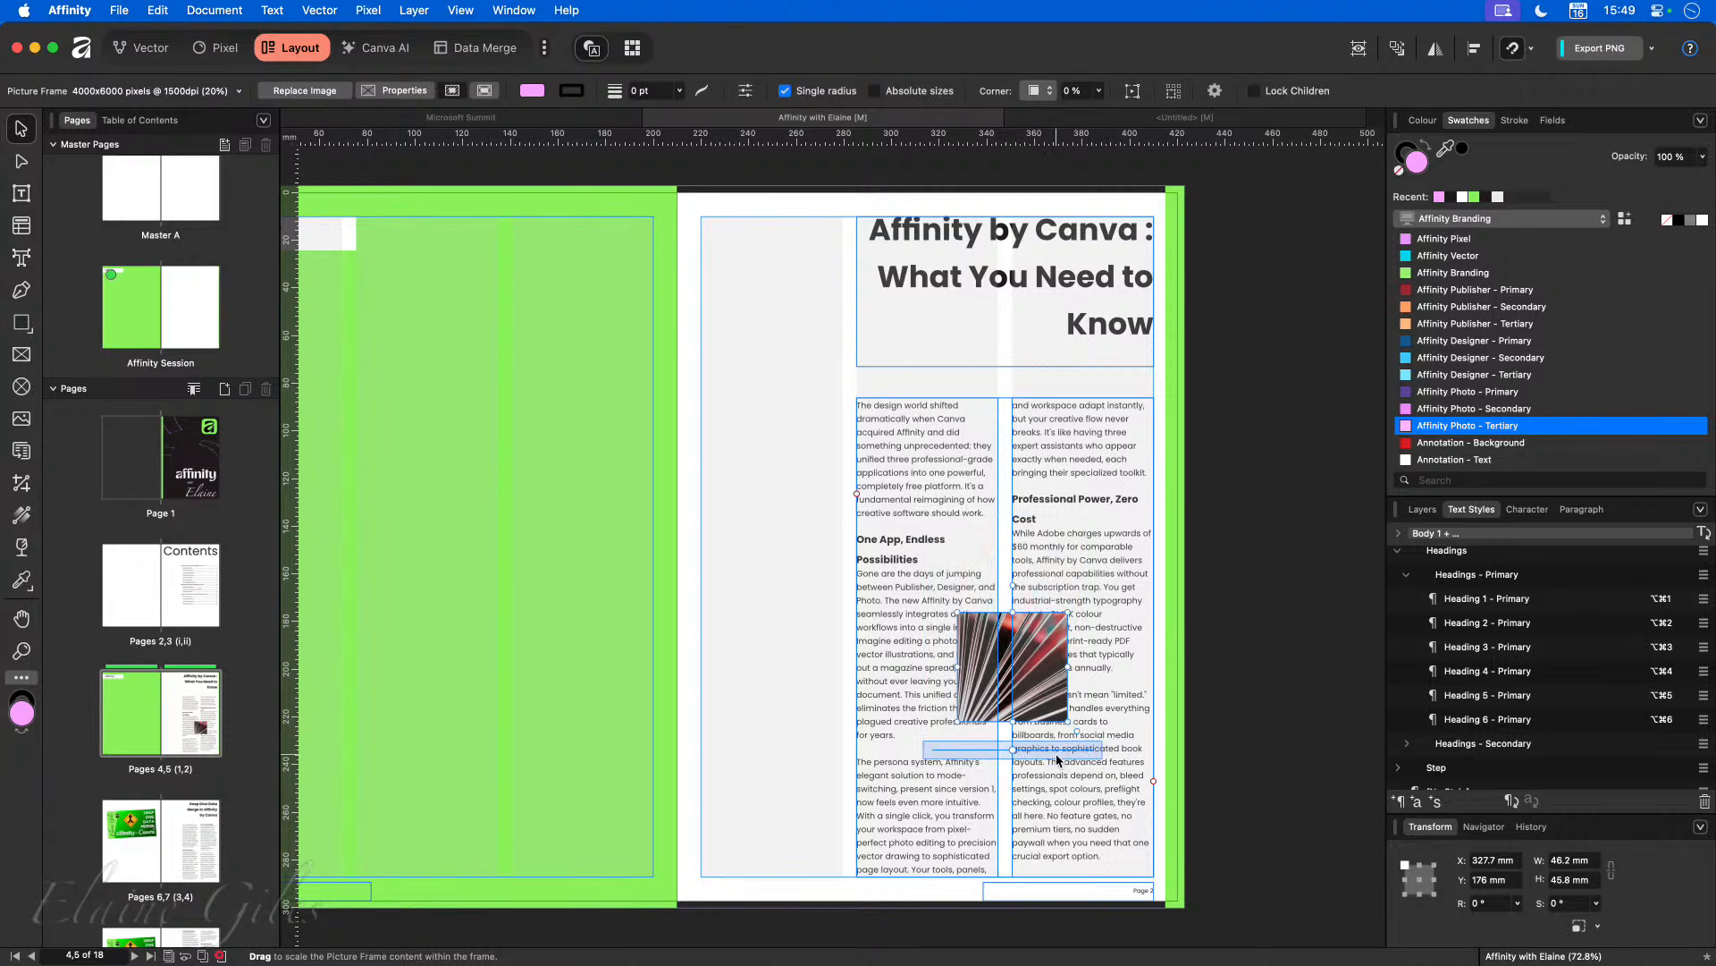
Step: Undo the frame resizing, the photo adjustments and the image placement, back to the empty pink frame
{"action": "key", "text": "super+z"}
{"action": "key", "text": "super+z"}
{"action": "key", "text": "super+z"}
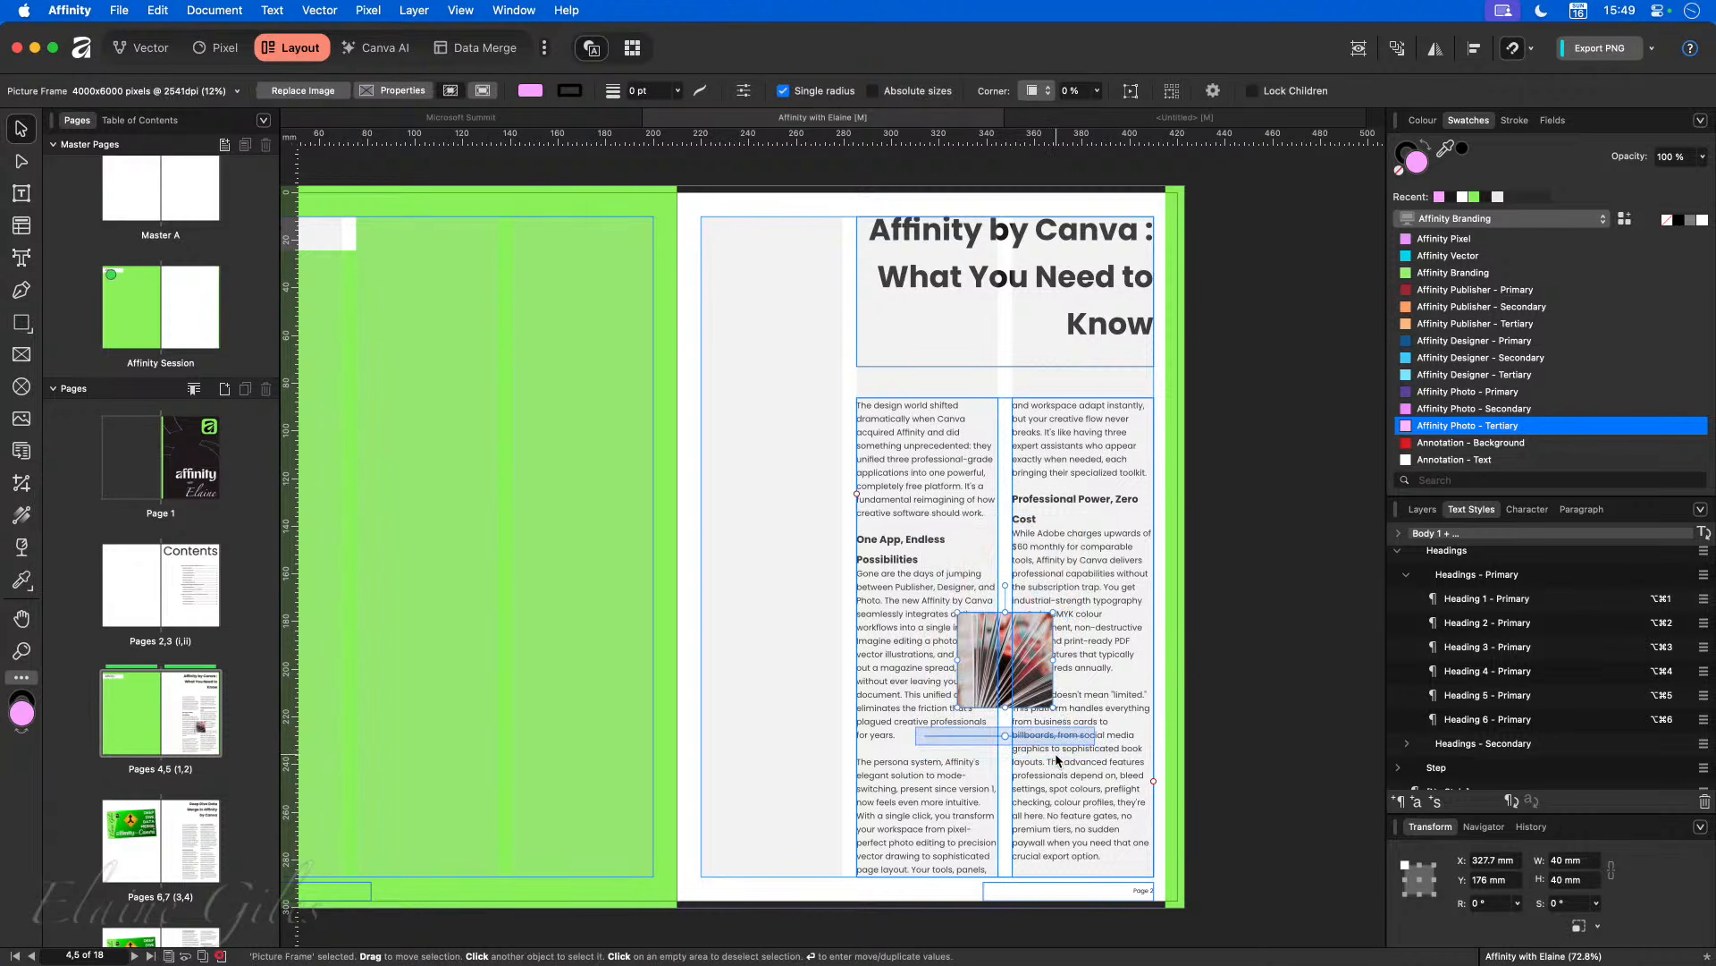
{"action": "key", "text": "super+z"}
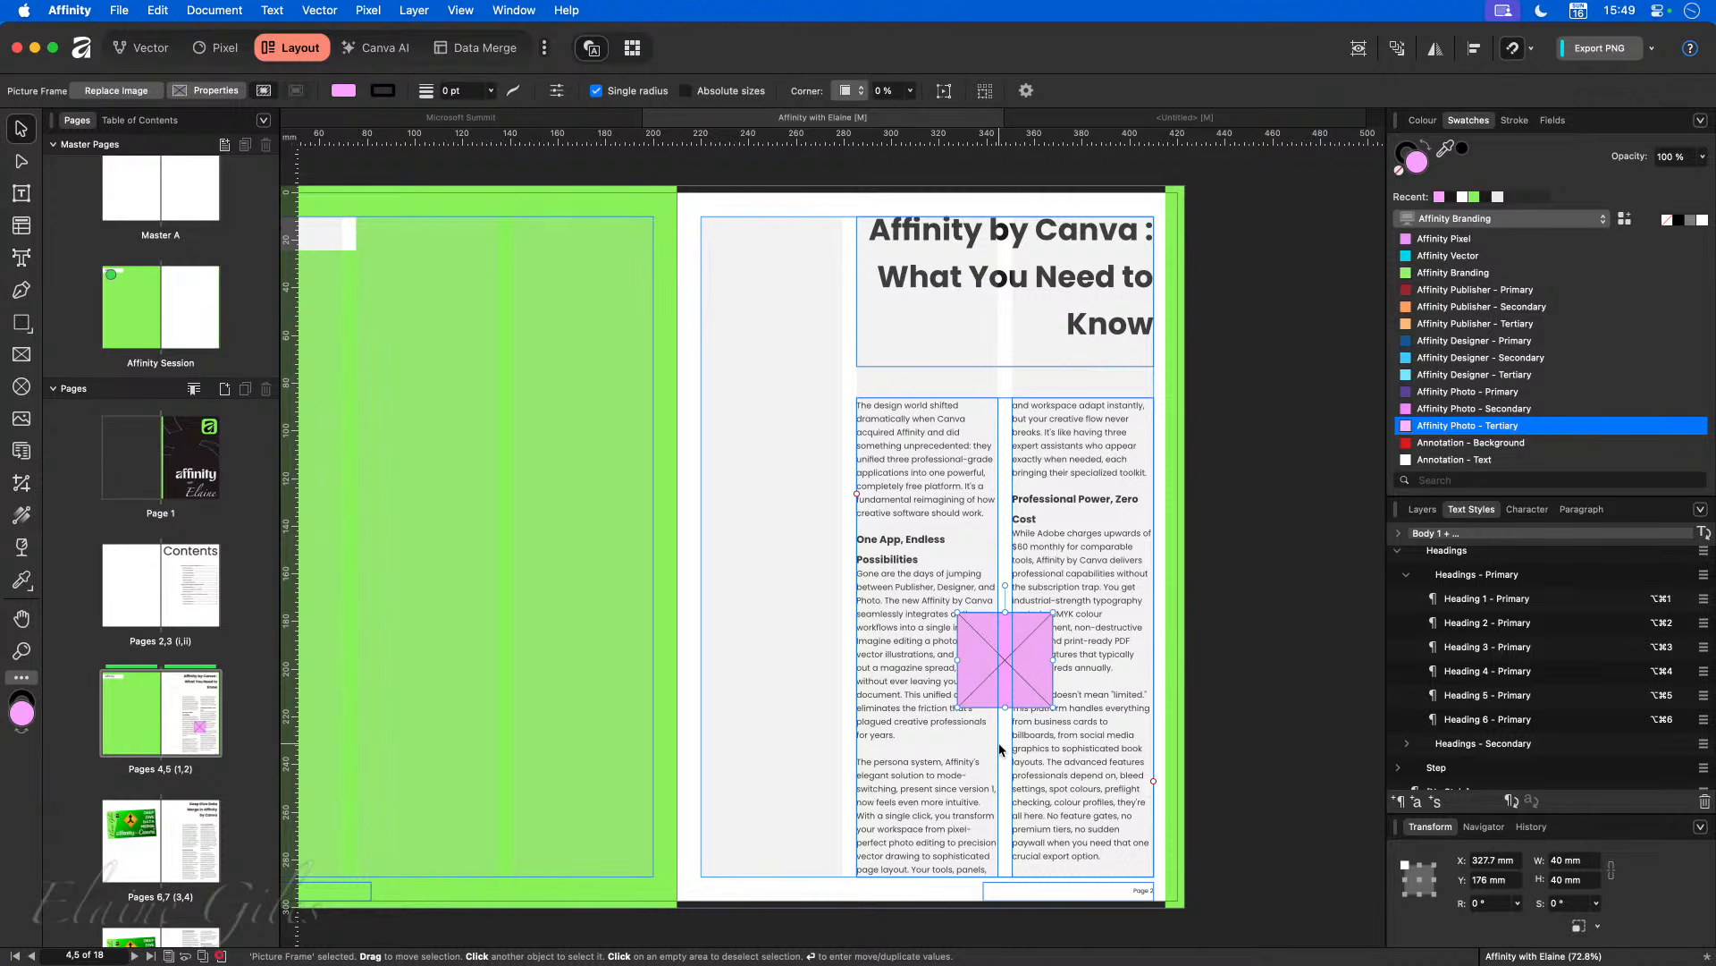
Step: Bring up the Assets library and move it clear of the article page
{"action": "key", "text": "alt+space"}
{"action": "type", "text": "asset"}
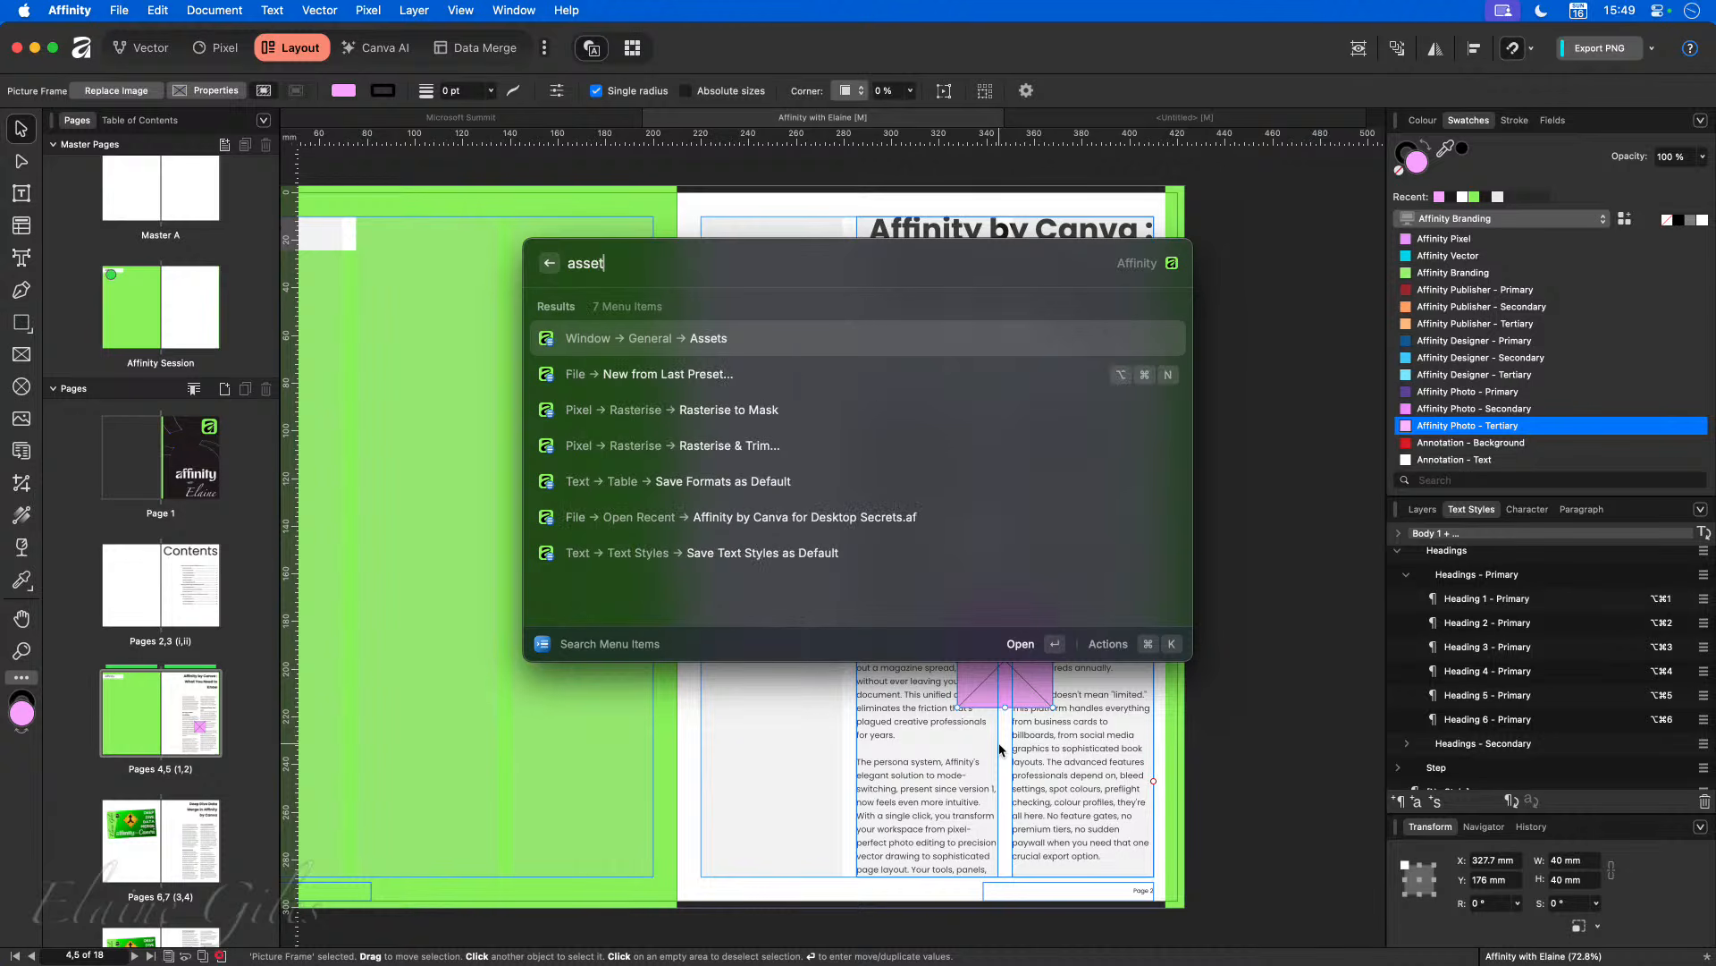
{"action": "key", "text": "Return"}
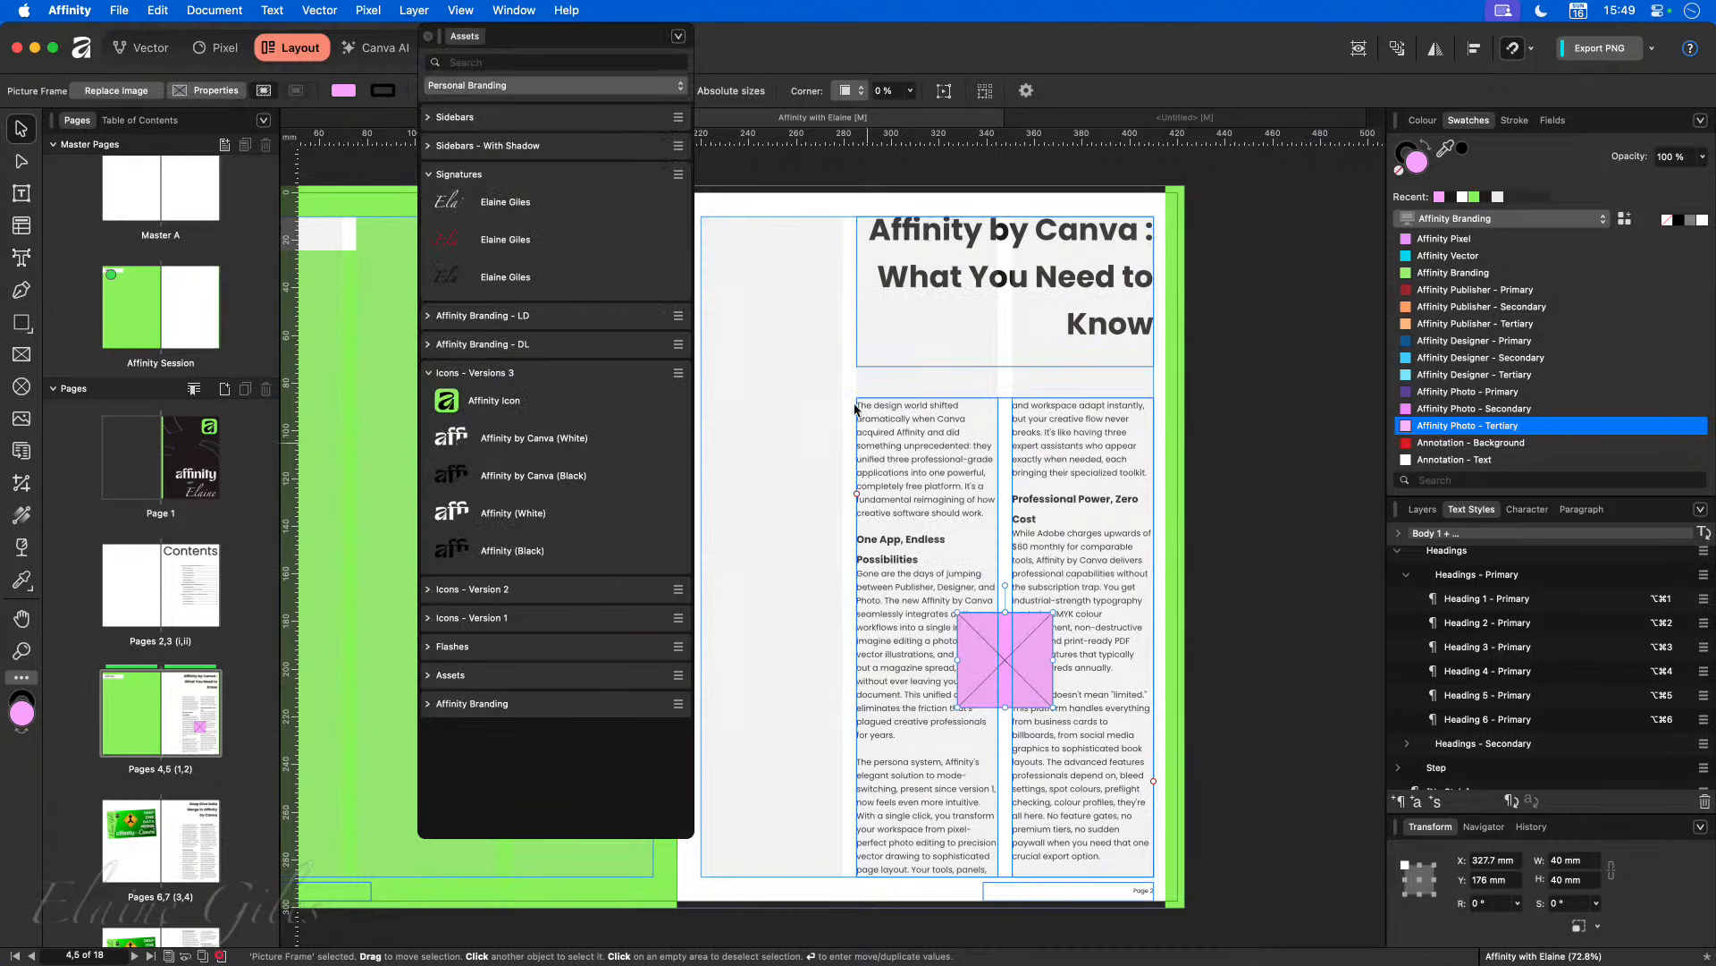
{"action": "left_click_drag", "start_coordinate": [567, 40], "coordinate": [464, 109]}
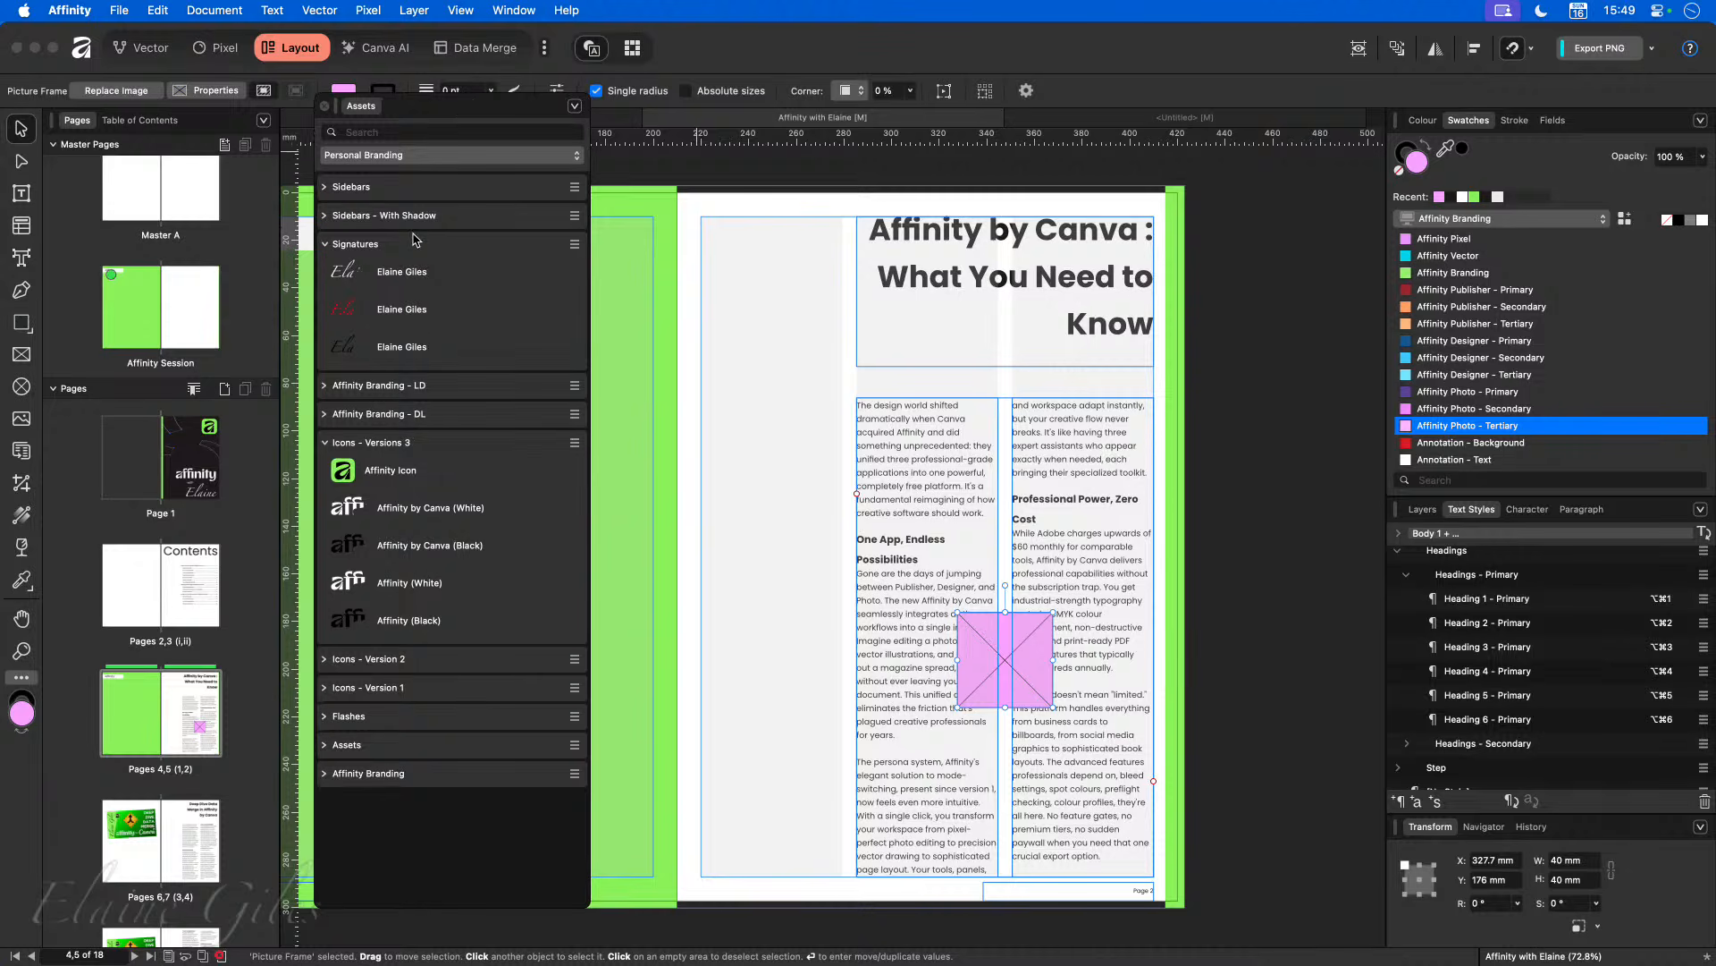
Step: Browse the MacBites and Foodie Magazine asset collections, ending back on Personal Branding
{"action": "left_click", "coordinate": [401, 157]}
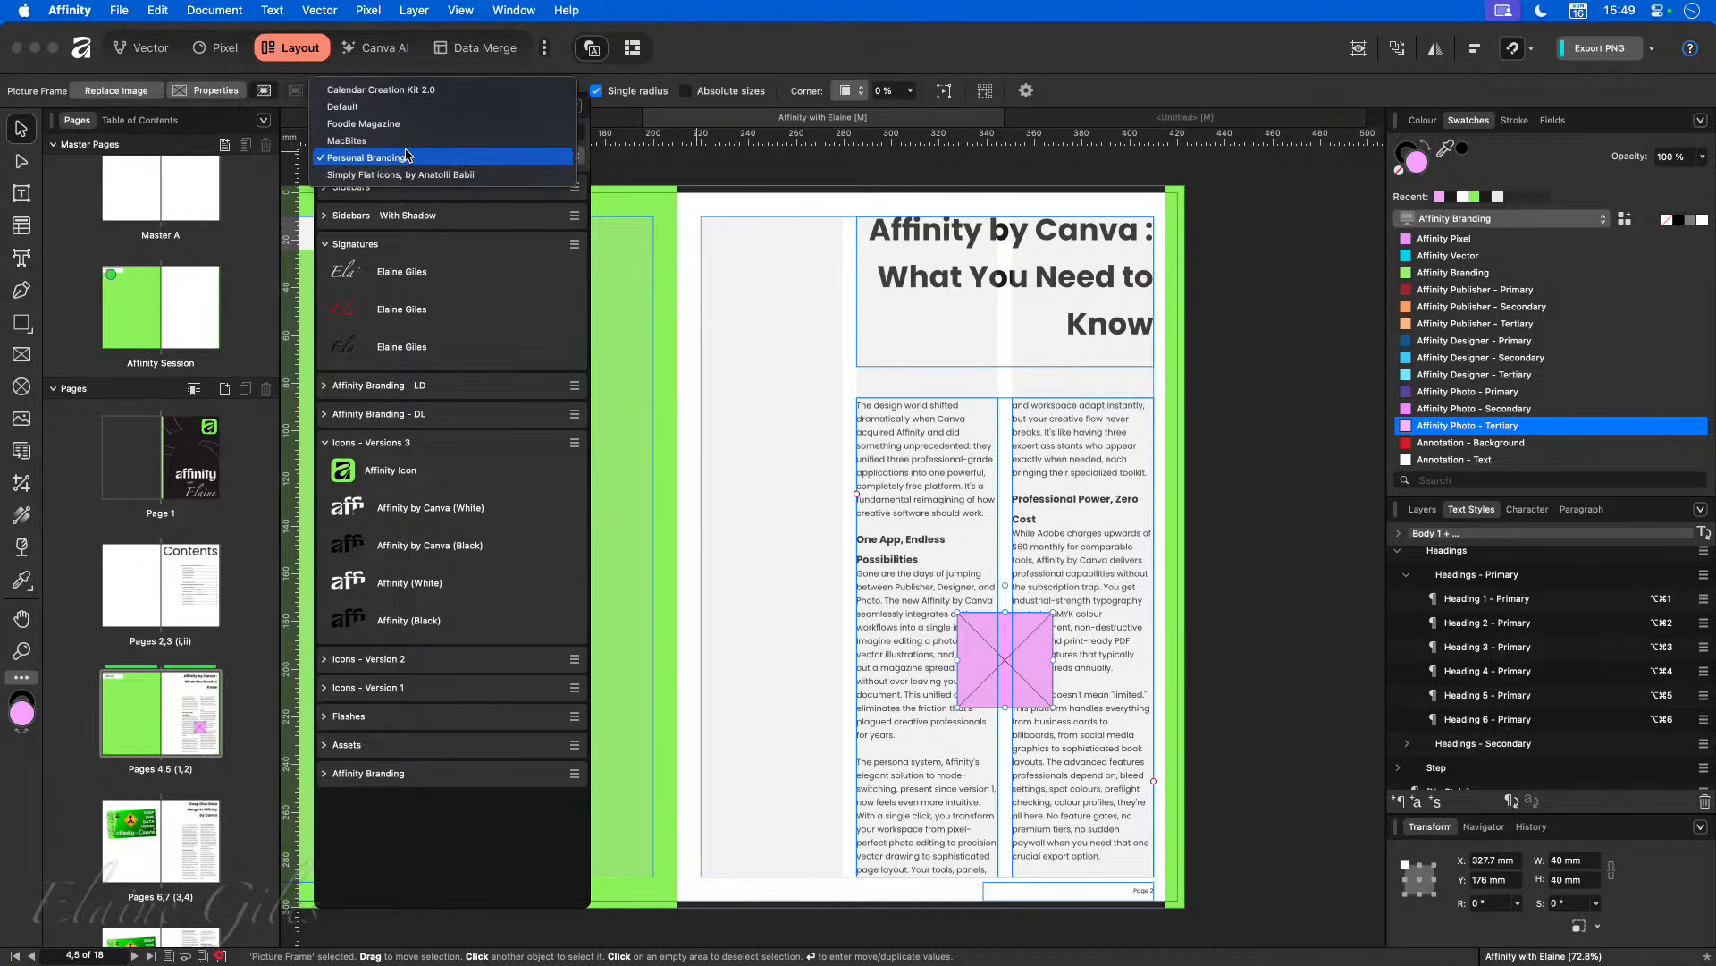
{"action": "left_click", "coordinate": [407, 140]}
{"action": "left_click", "coordinate": [427, 161]}
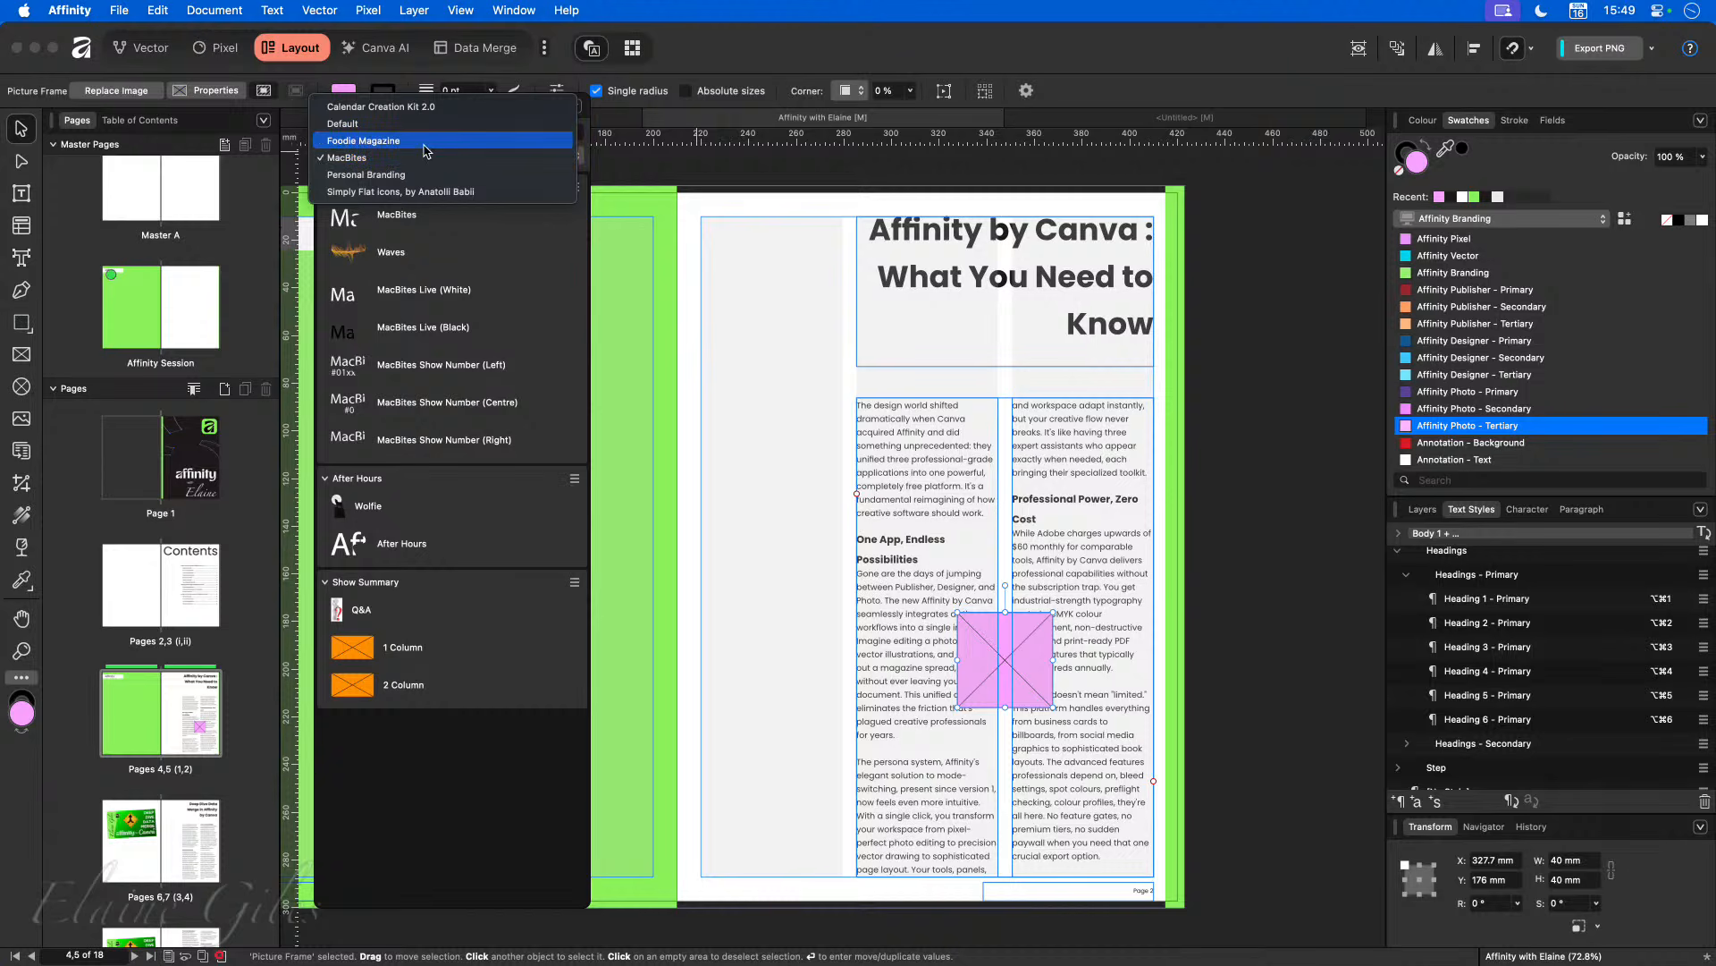
{"action": "left_click", "coordinate": [424, 141]}
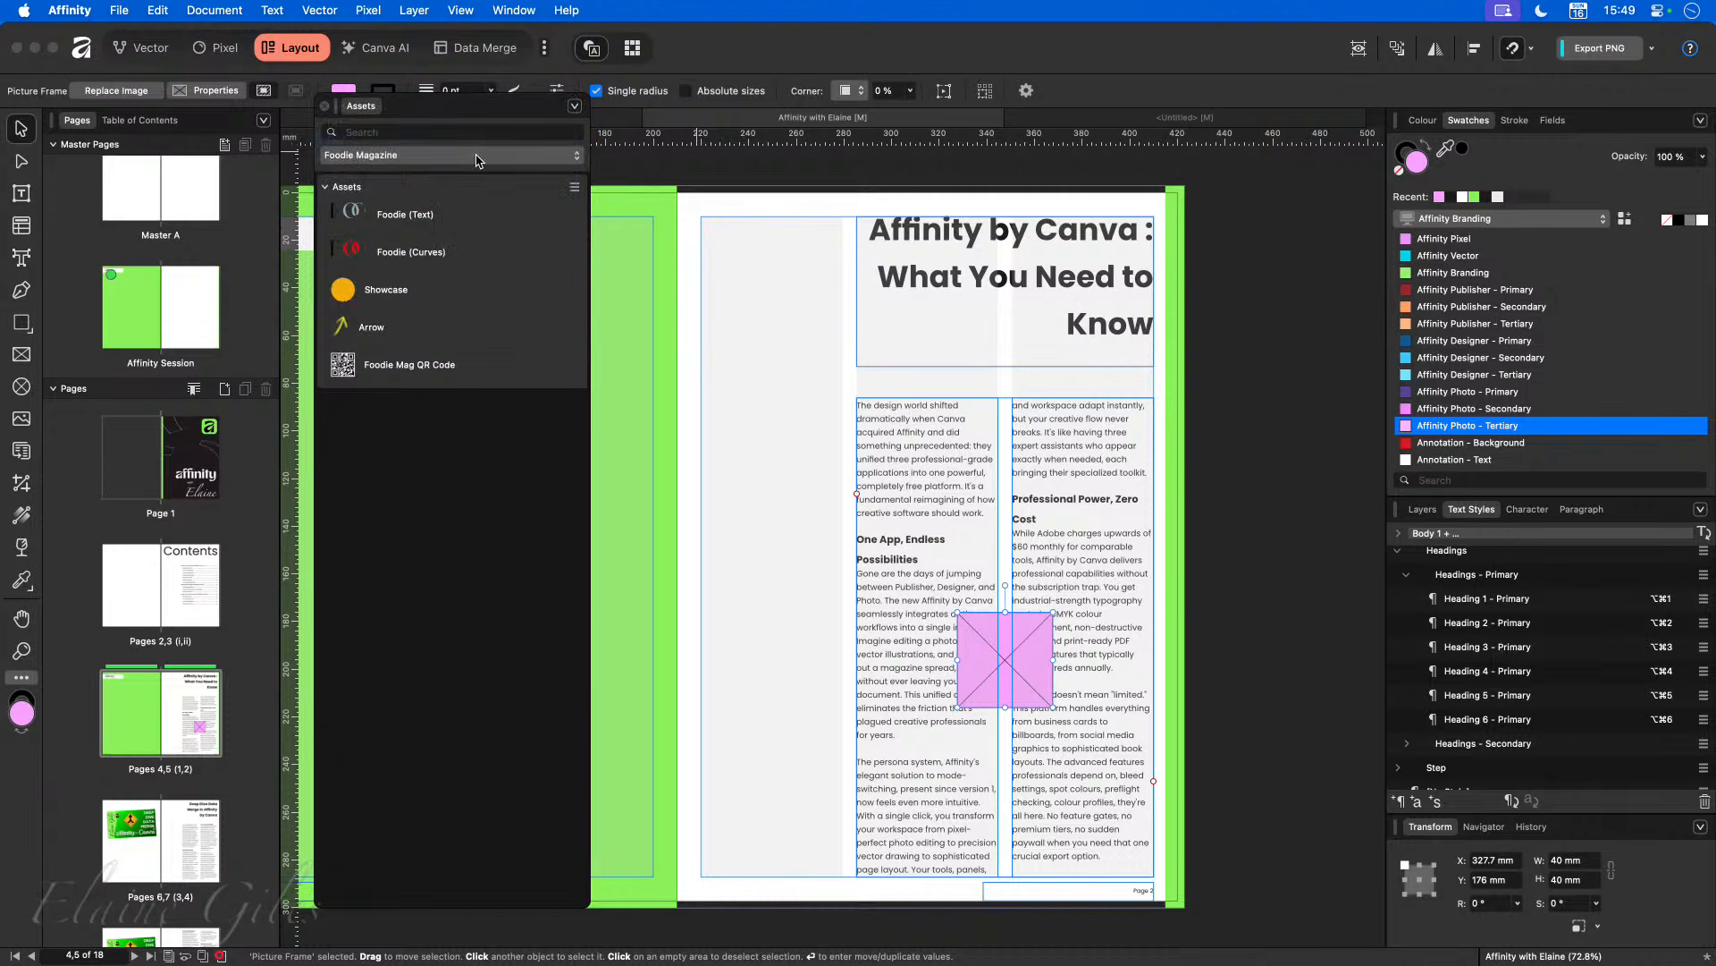
{"action": "left_click", "coordinate": [428, 157]}
{"action": "left_click", "coordinate": [411, 191]}
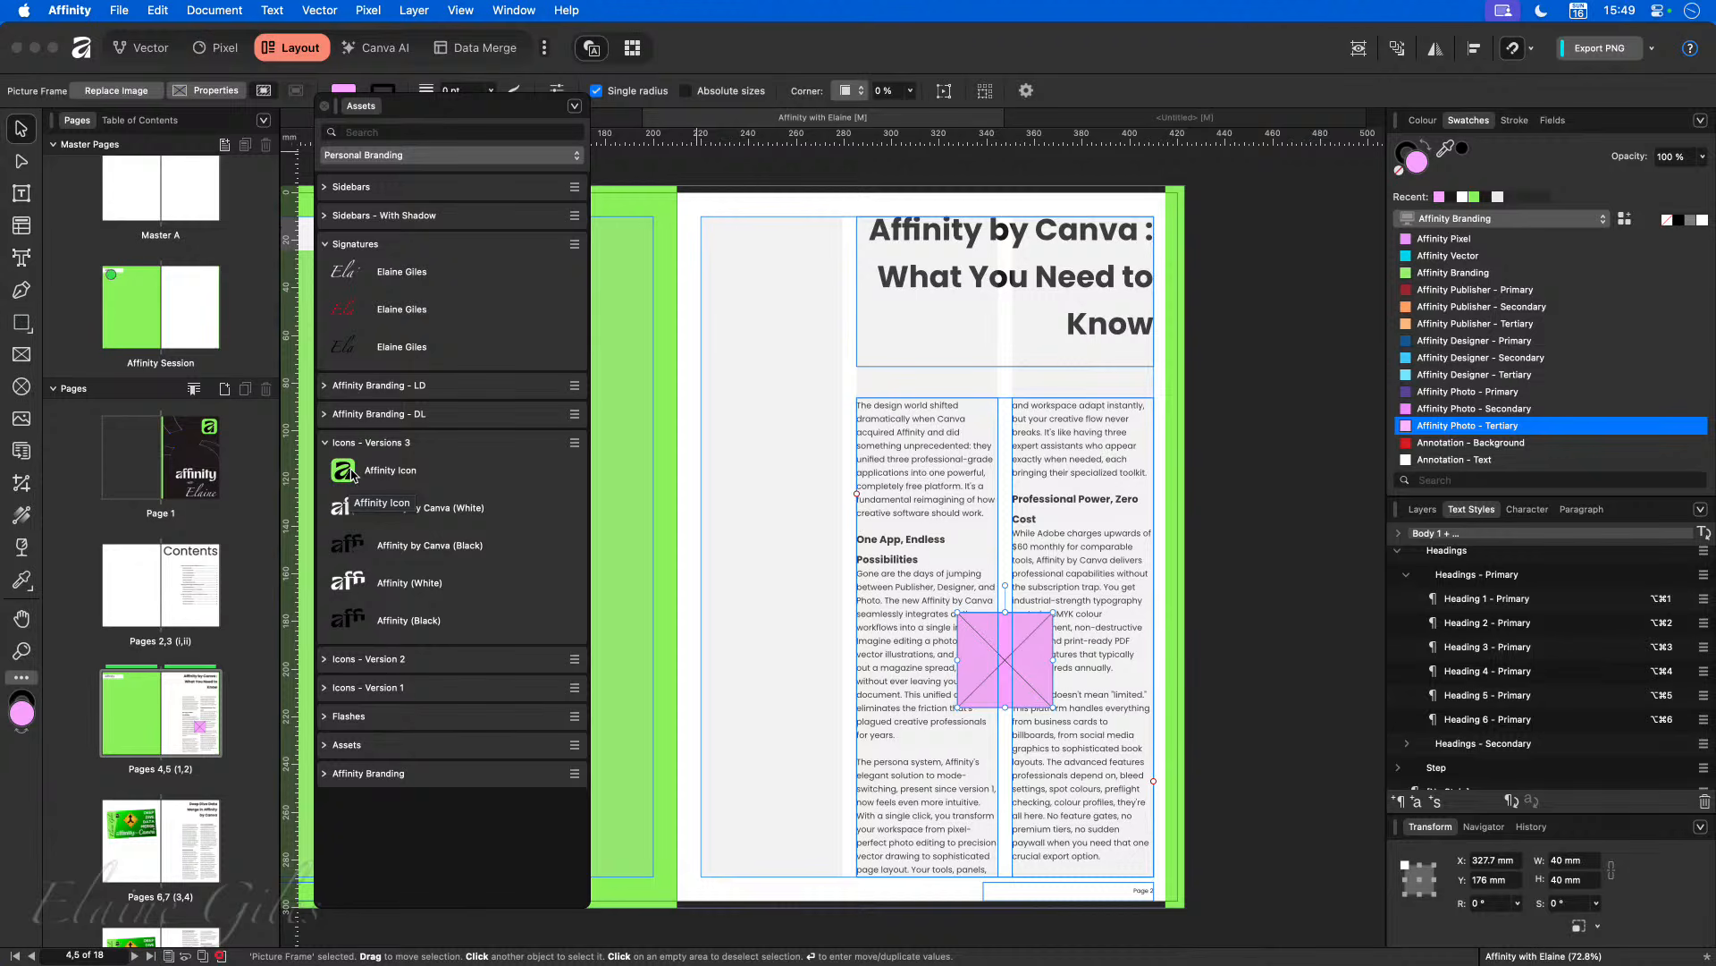
Step: Place the Affinity Icon asset from Icons - Versions 3 over the article text, at about X 309.7 mm, Y 199.3 mm, and dismiss the asset library
{"action": "left_click_drag", "start_coordinate": [354, 476], "coordinate": [974, 796]}
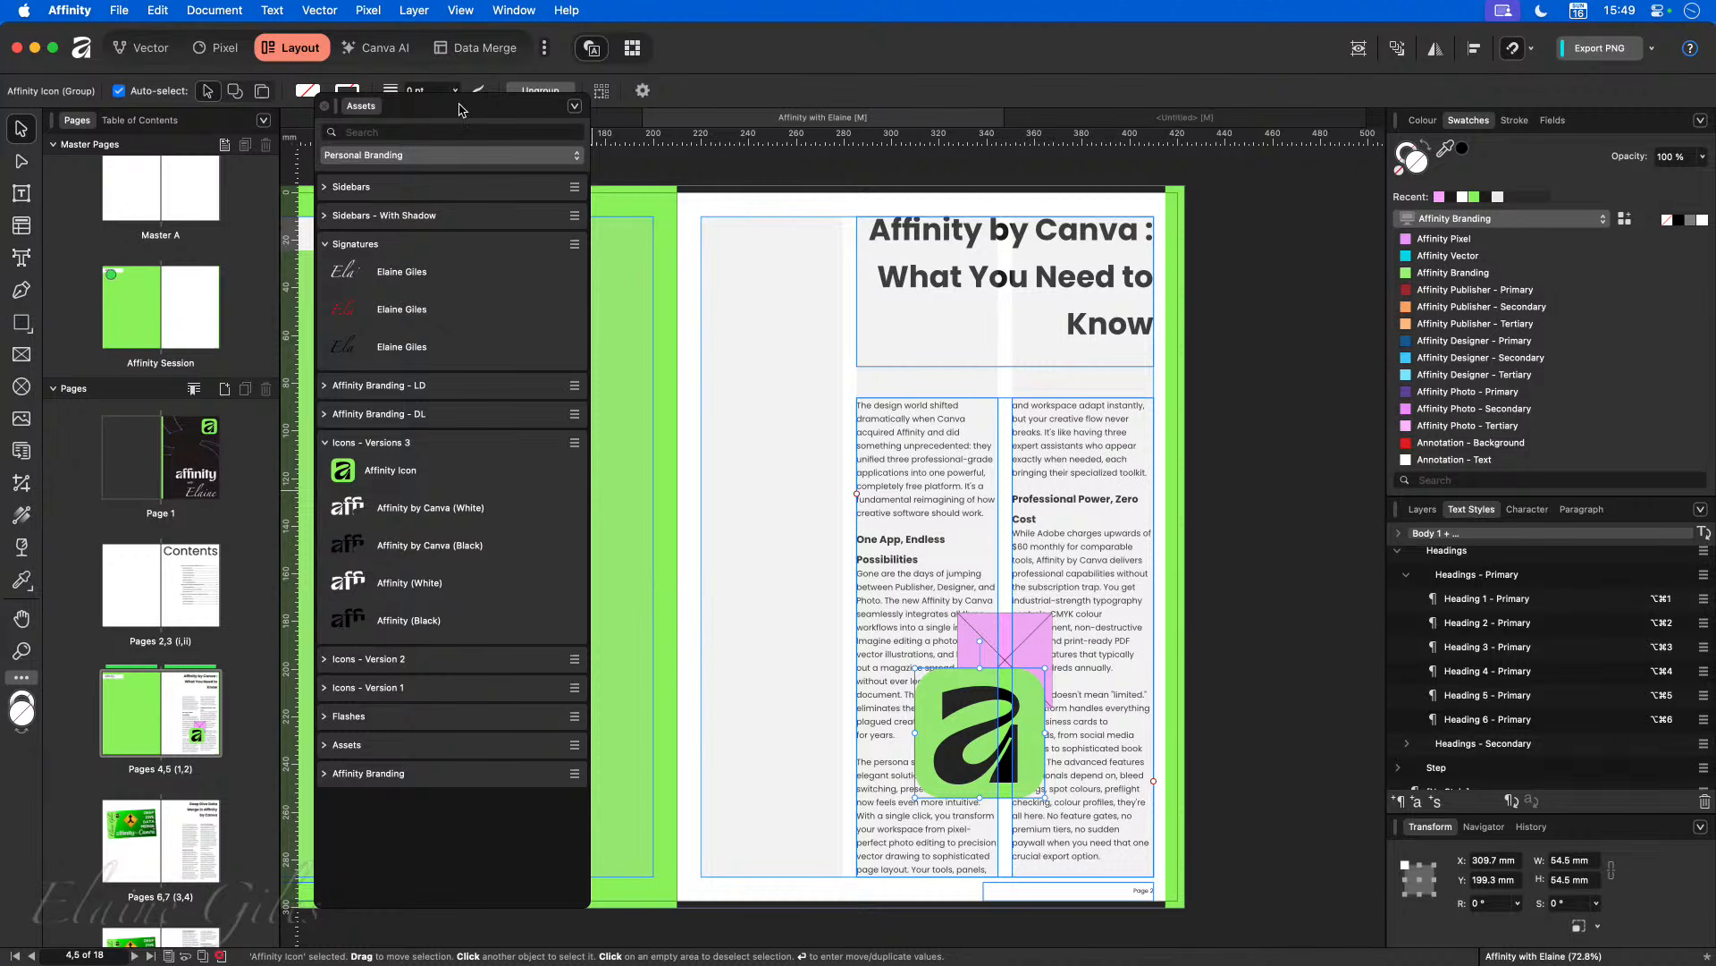
{"action": "left_click_drag", "start_coordinate": [464, 107], "coordinate": [444, 125]}
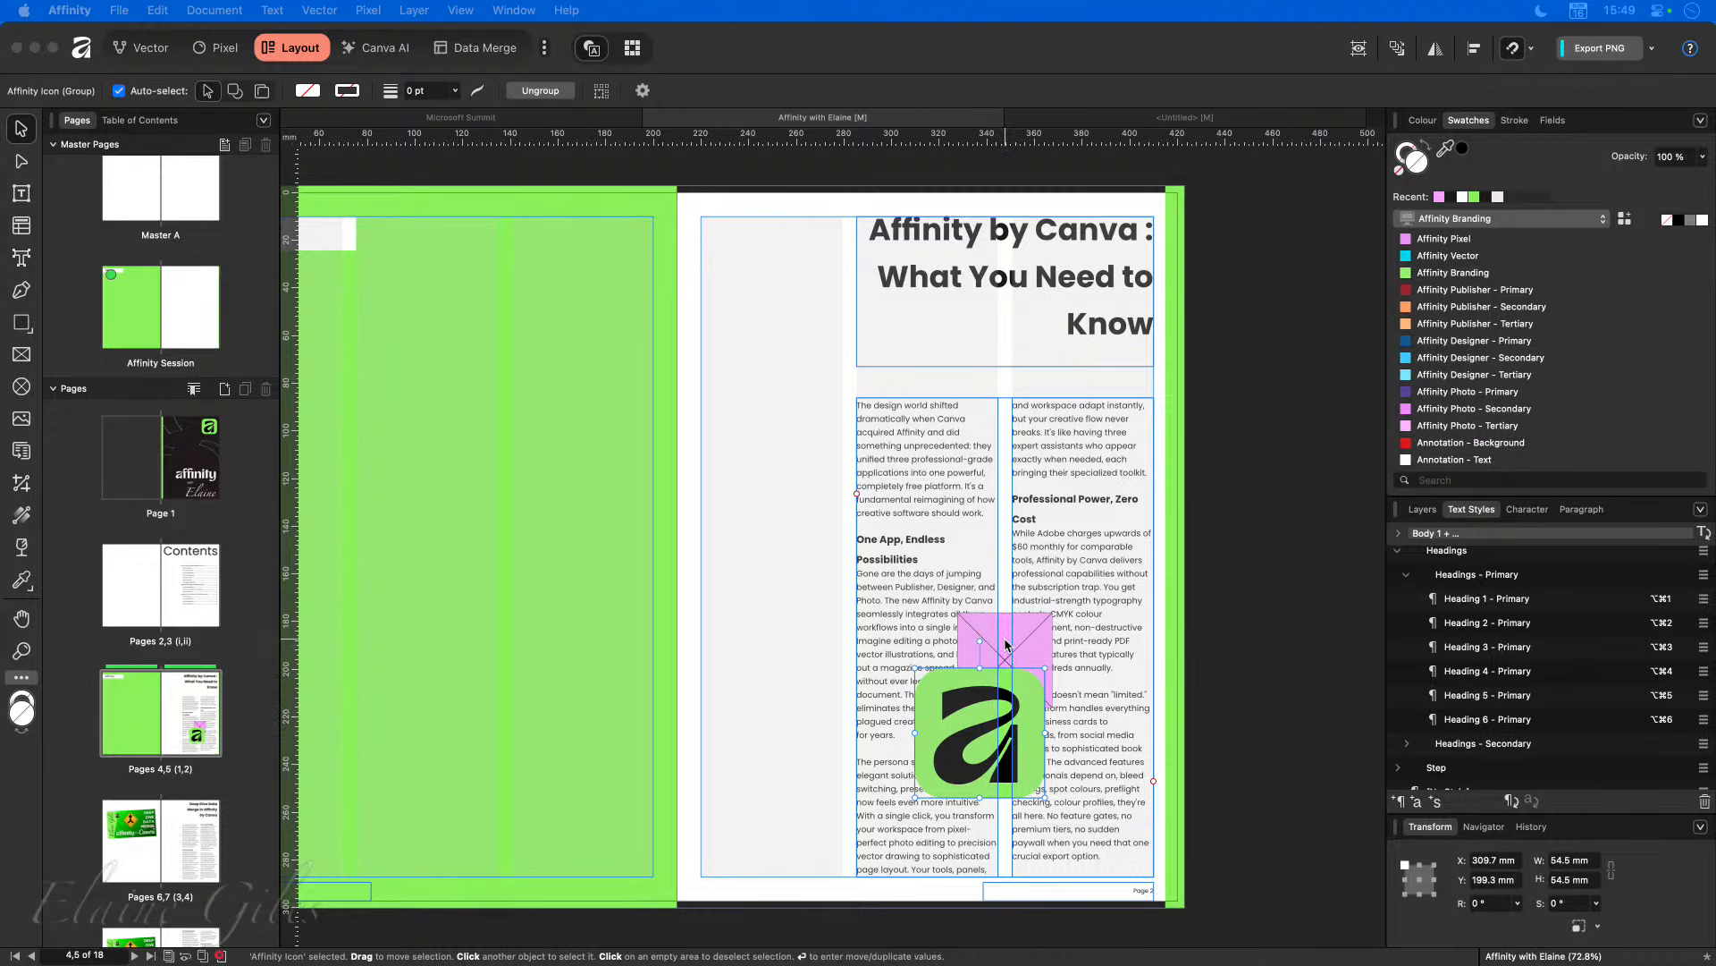
Step: Nest the Affinity Icon layer inside the Picture Frame layer so the icon fills the frame
{"action": "left_click", "coordinate": [1422, 510]}
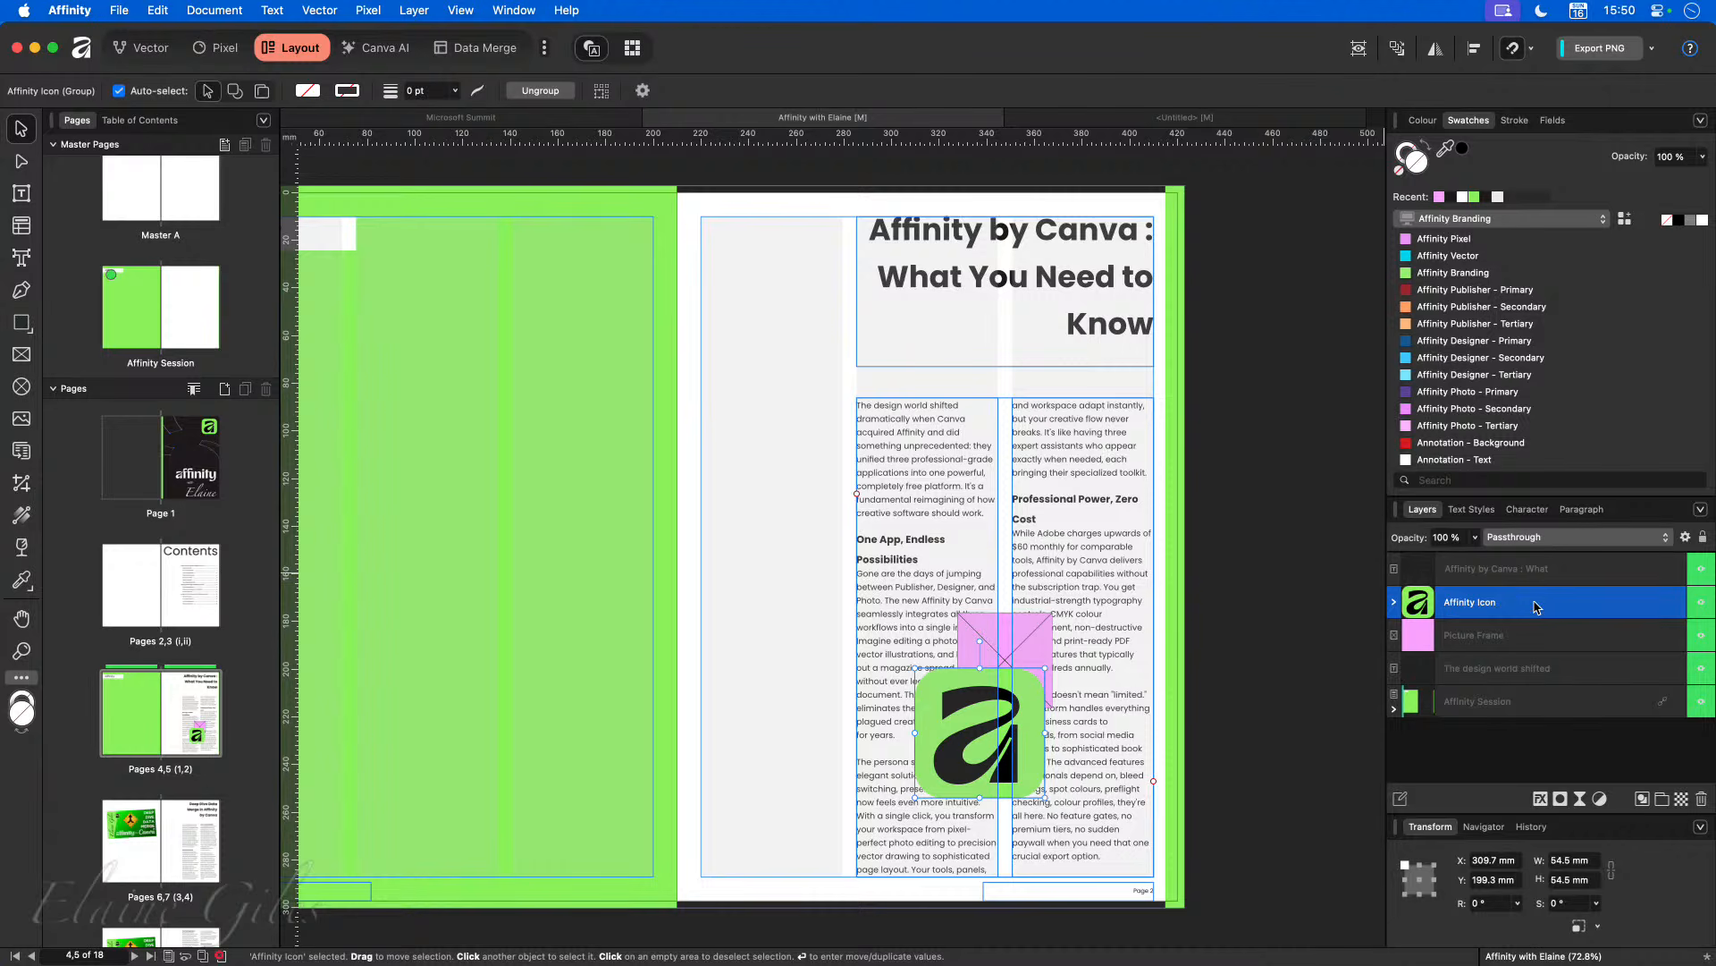
{"action": "left_click", "coordinate": [1517, 636]}
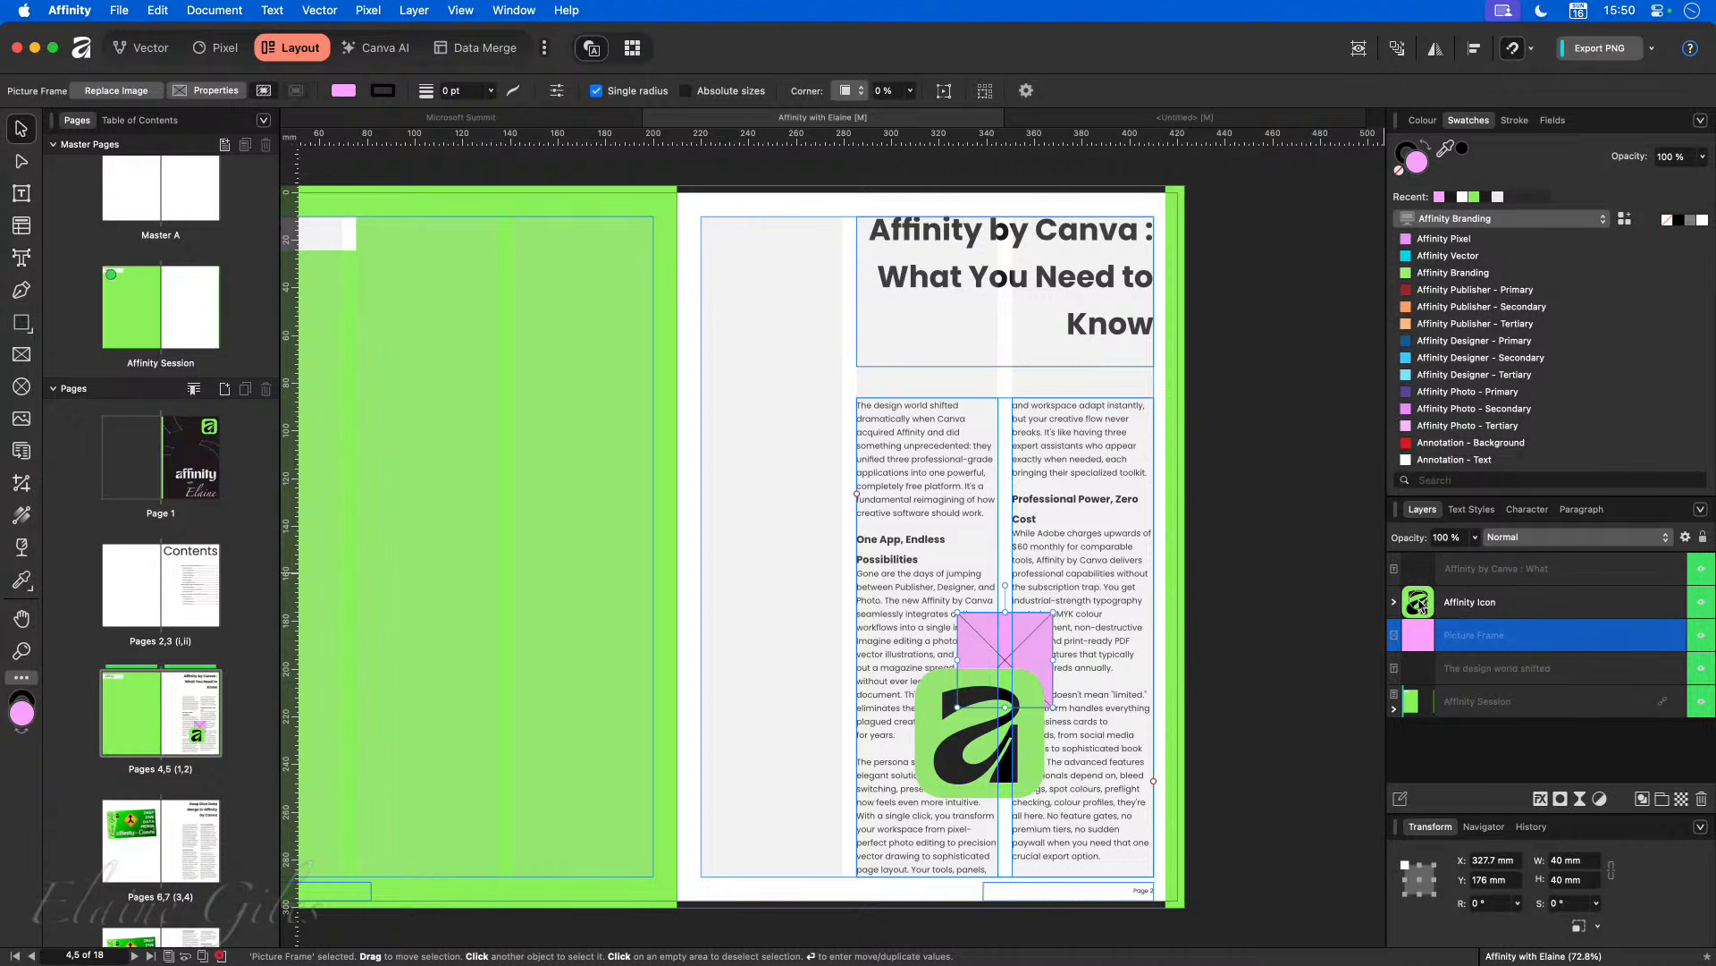
{"action": "left_click_drag", "start_coordinate": [1421, 605], "coordinate": [1548, 640]}
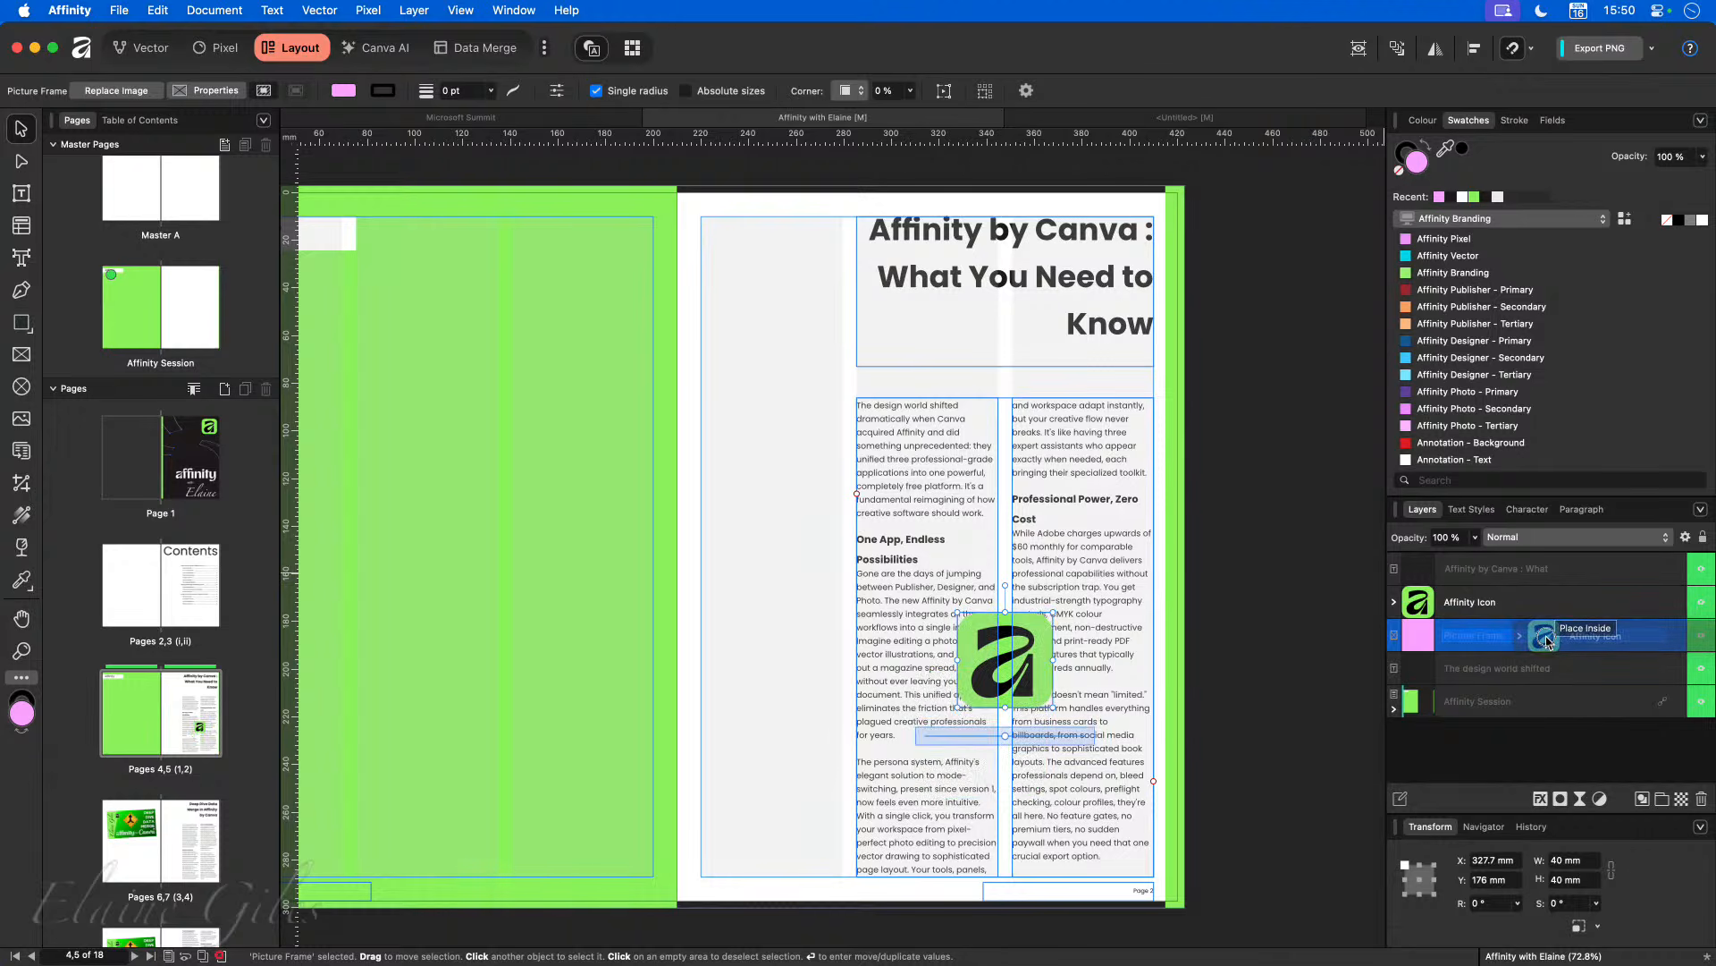
{"action": "left_click_drag", "start_coordinate": [1548, 640], "coordinate": [1548, 642]}
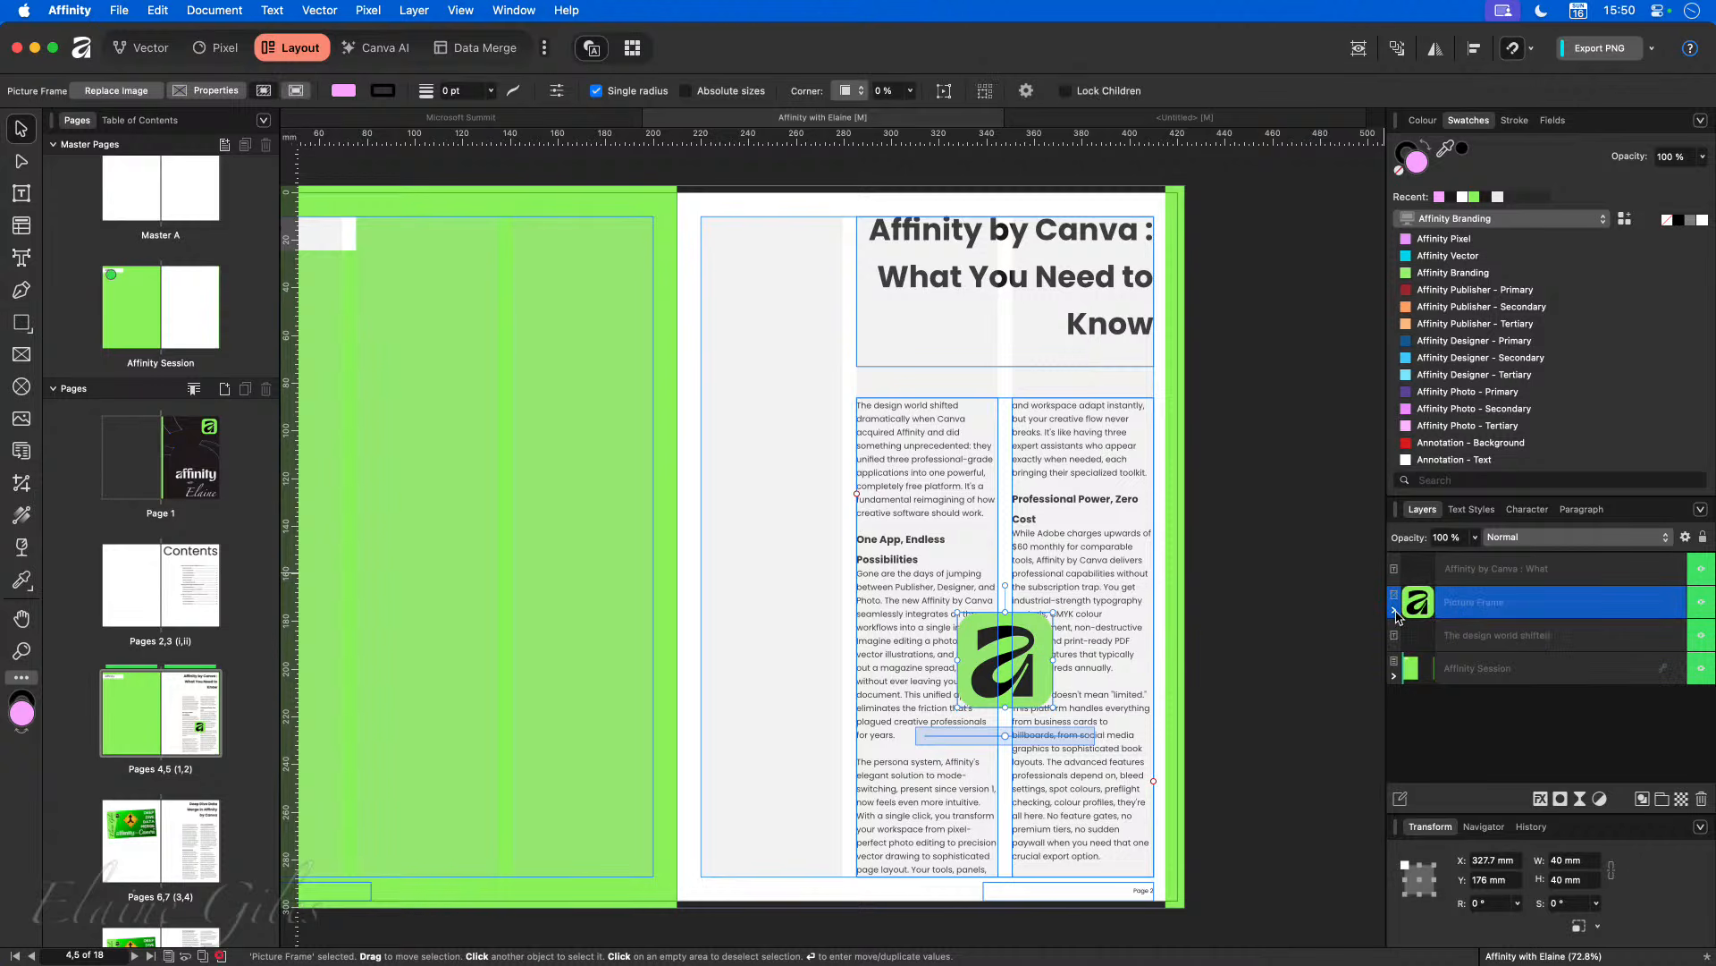
{"action": "left_click", "coordinate": [1395, 611]}
{"action": "left_click", "coordinate": [1395, 614]}
Step: Nudge the picture frame containing the icon up slightly to about Y 175.4 mm
{"action": "mouse_move", "coordinate": [1019, 684]}
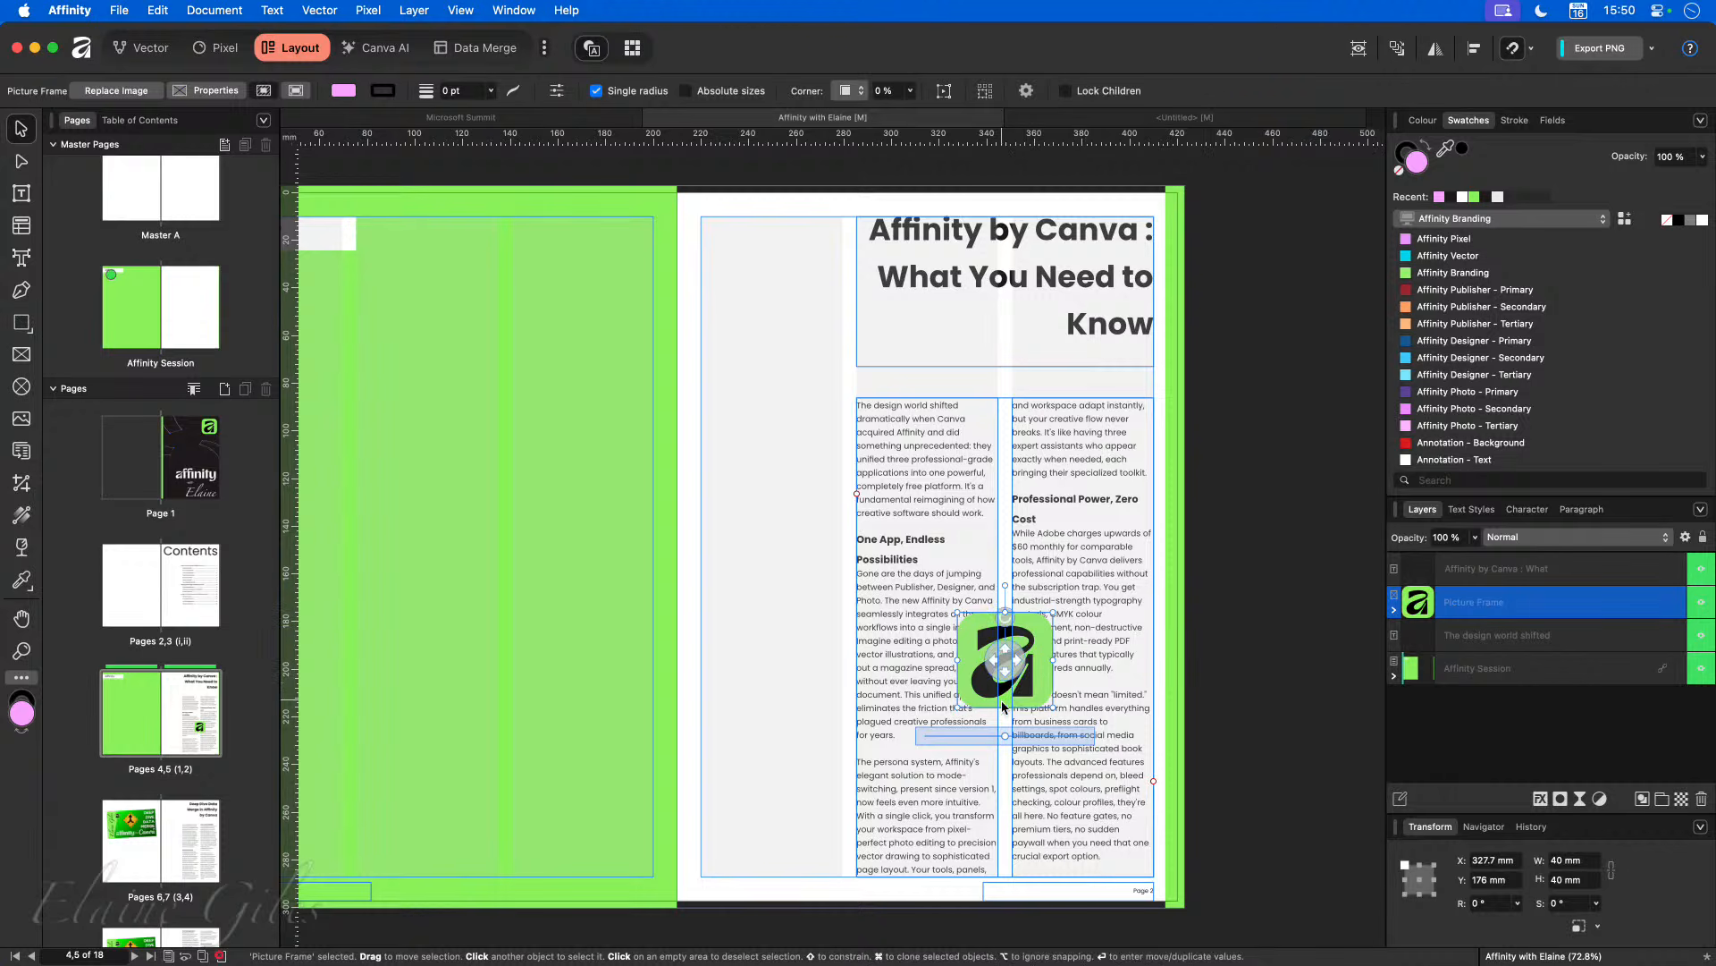
{"action": "left_click", "coordinate": [1171, 700]}
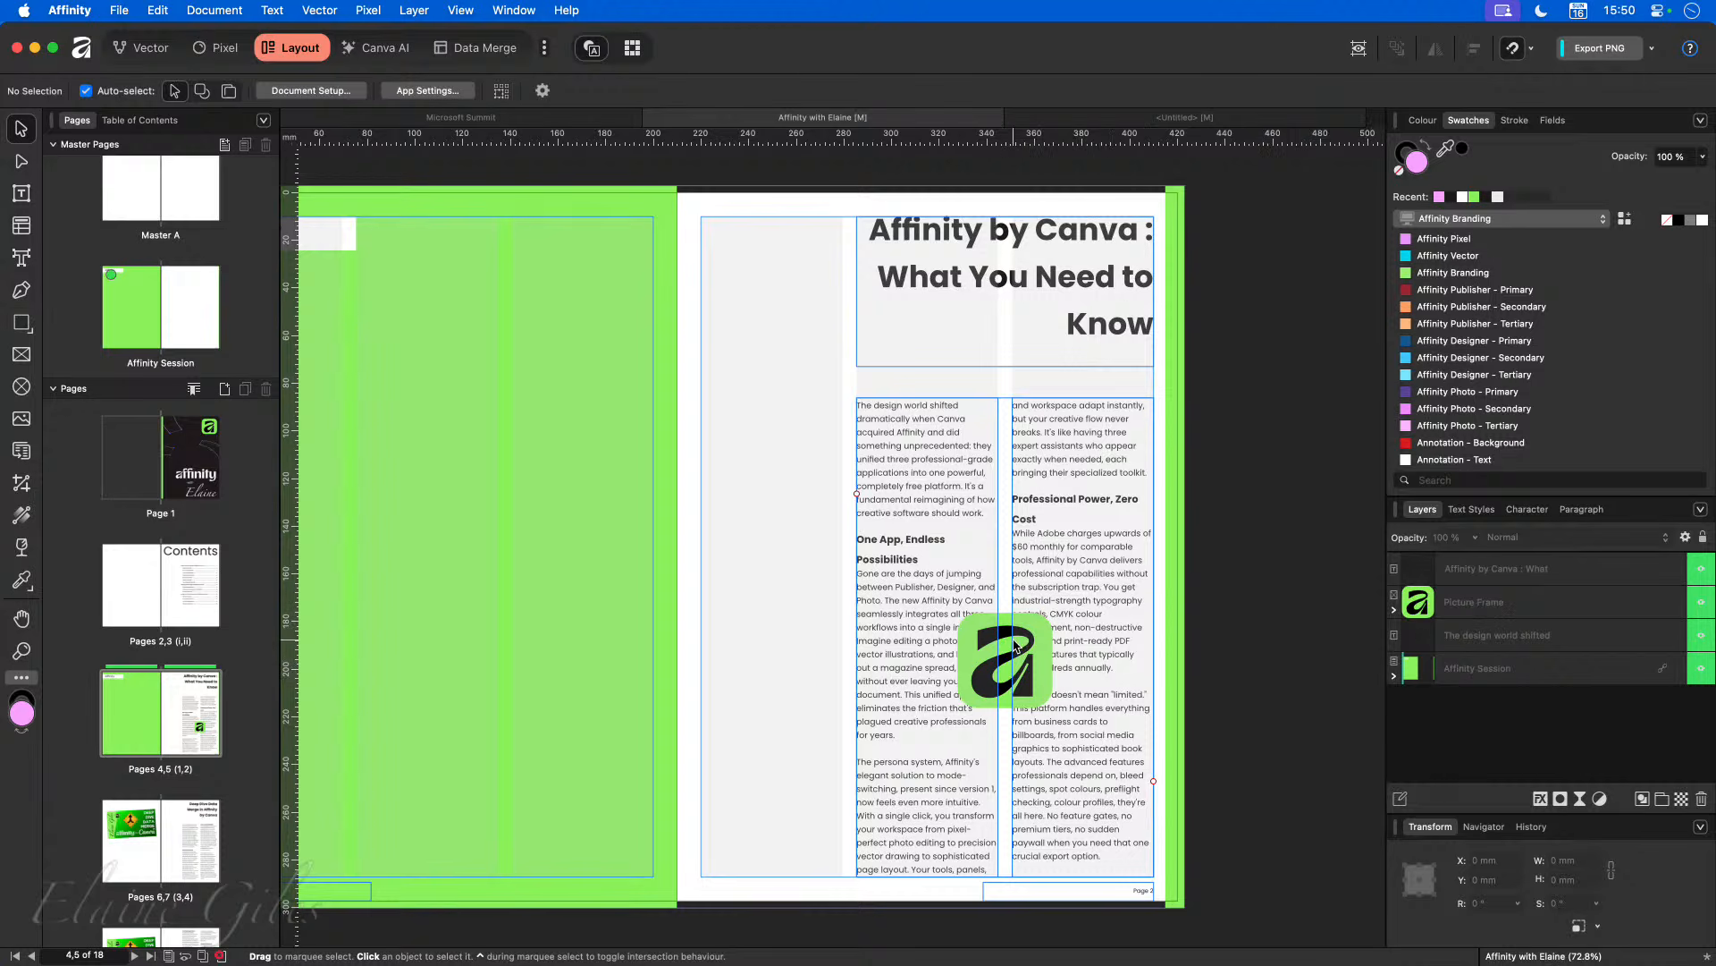
{"action": "scroll", "coordinate": [1026, 657], "scroll_direction": "up", "scroll_amount": 2}
{"action": "scroll", "coordinate": [1025, 657], "scroll_direction": "up", "scroll_amount": 10}
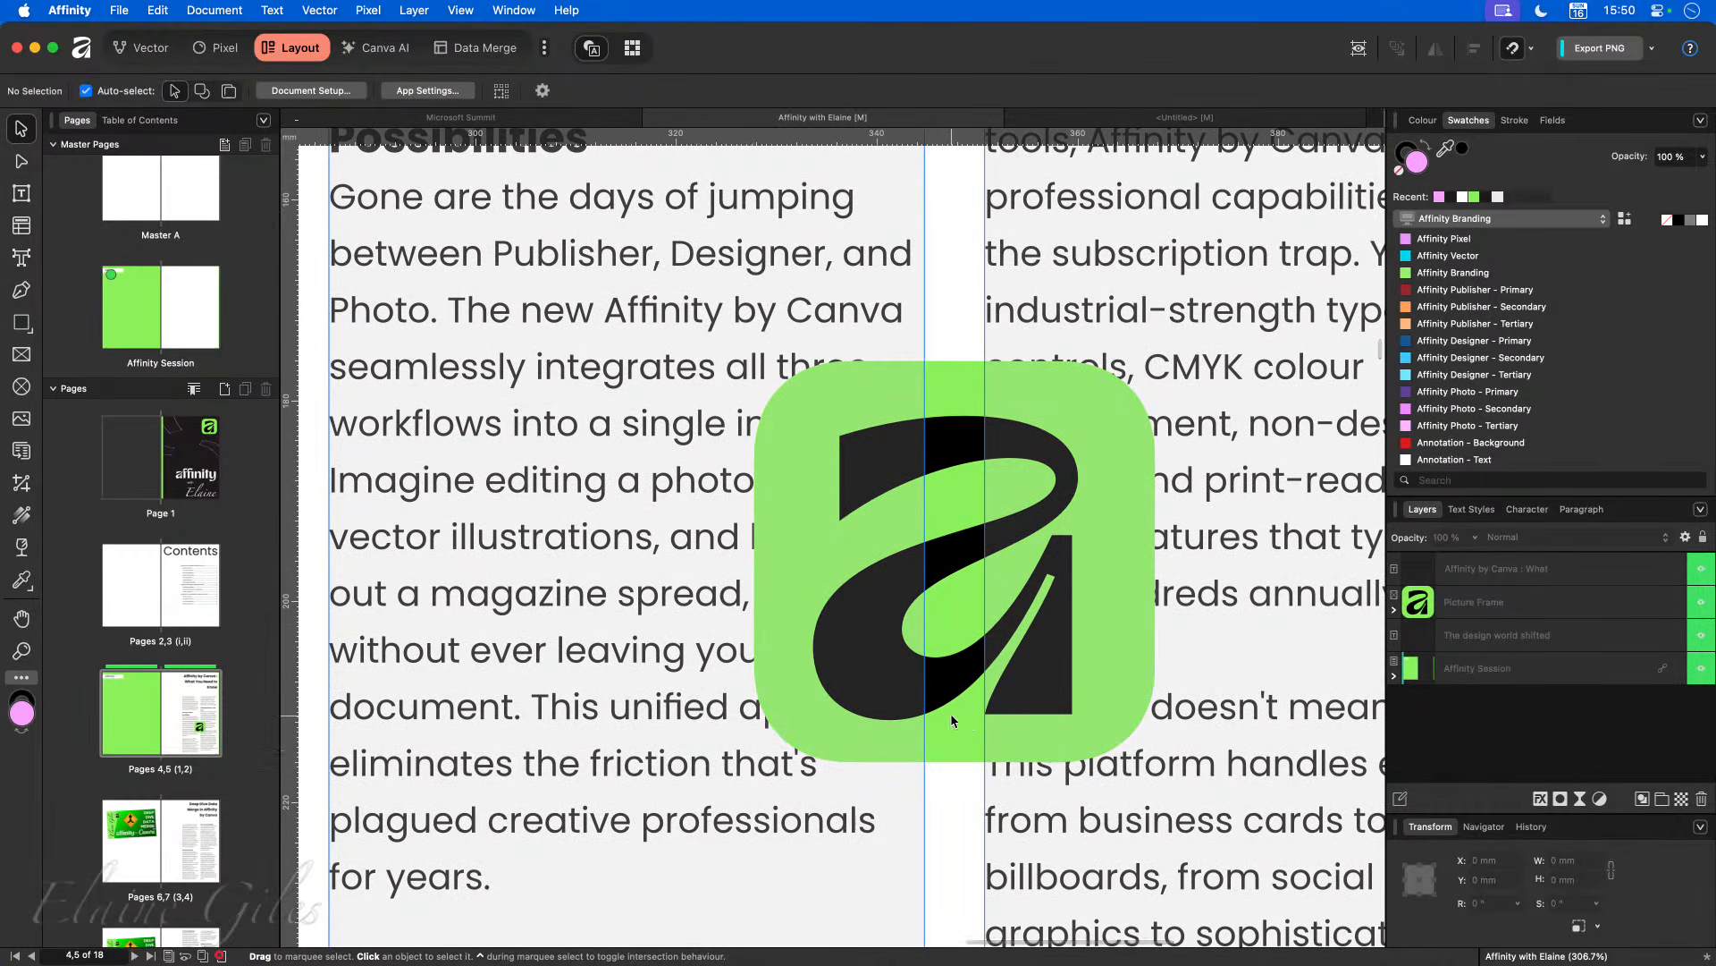
{"action": "mouse_move", "coordinate": [947, 721]}
{"action": "left_mouse_down"}
{"action": "mouse_move", "coordinate": [1064, 759]}
{"action": "mouse_move", "coordinate": [920, 791]}
{"action": "mouse_move", "coordinate": [813, 920]}
{"action": "mouse_move", "coordinate": [921, 720]}
{"action": "mouse_move", "coordinate": [947, 706]}
{"action": "left_mouse_up"}
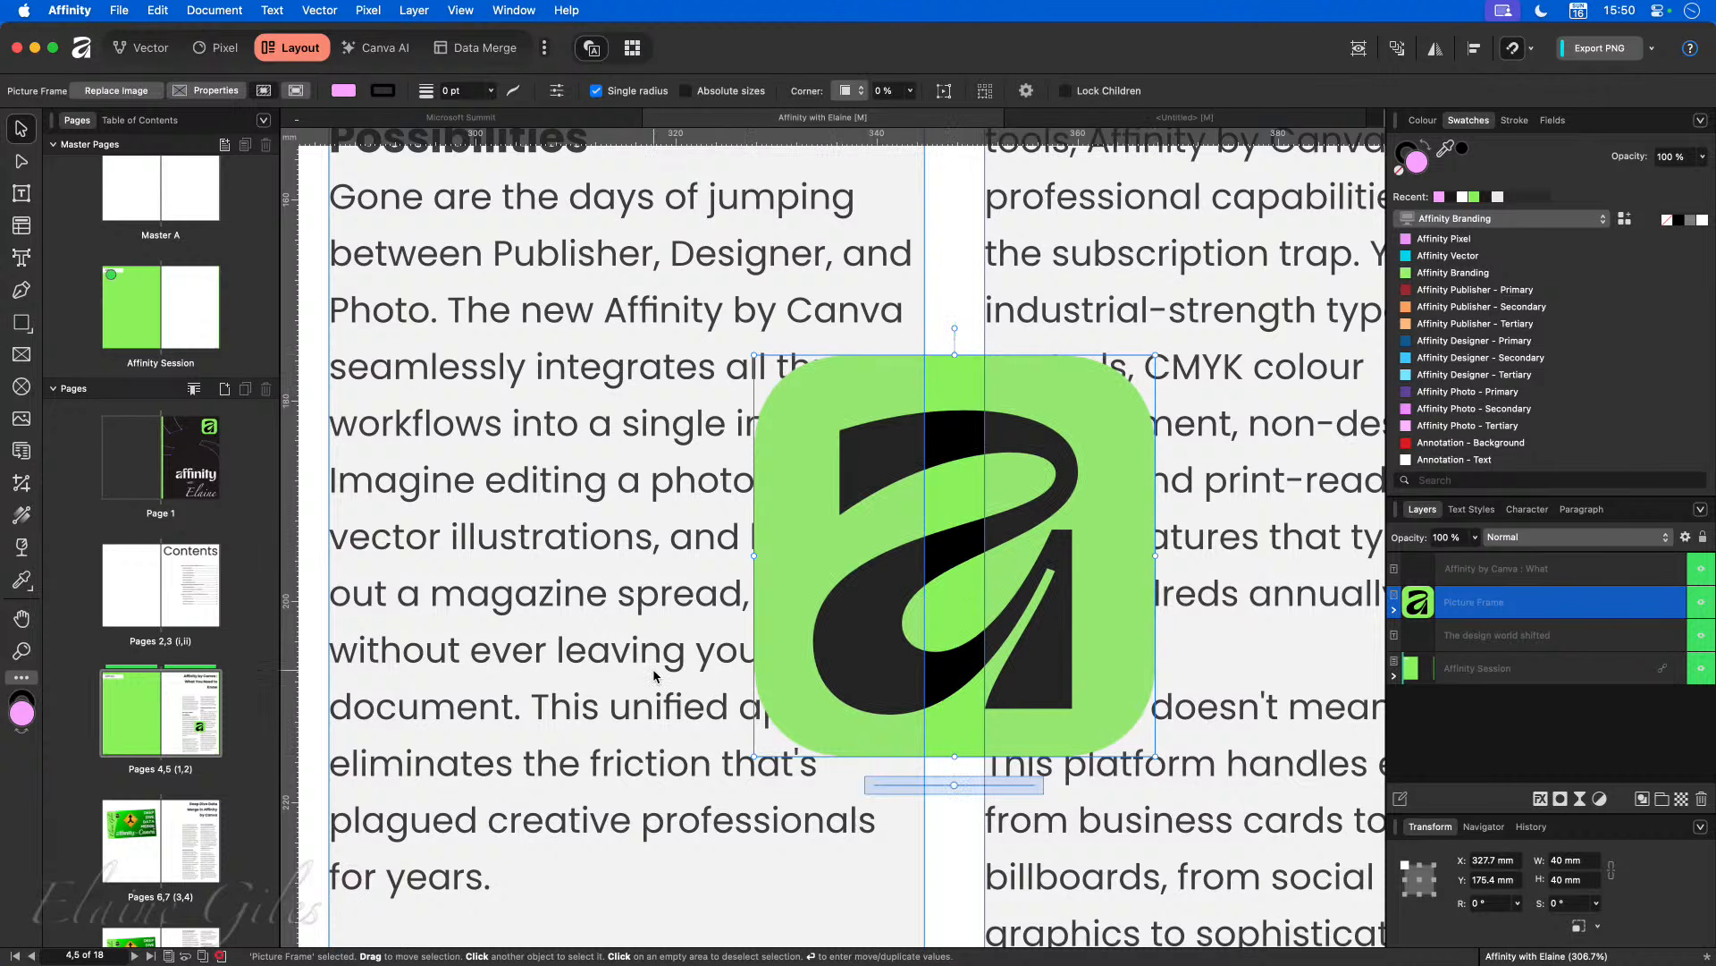
{"action": "mouse_move", "coordinate": [958, 687]}
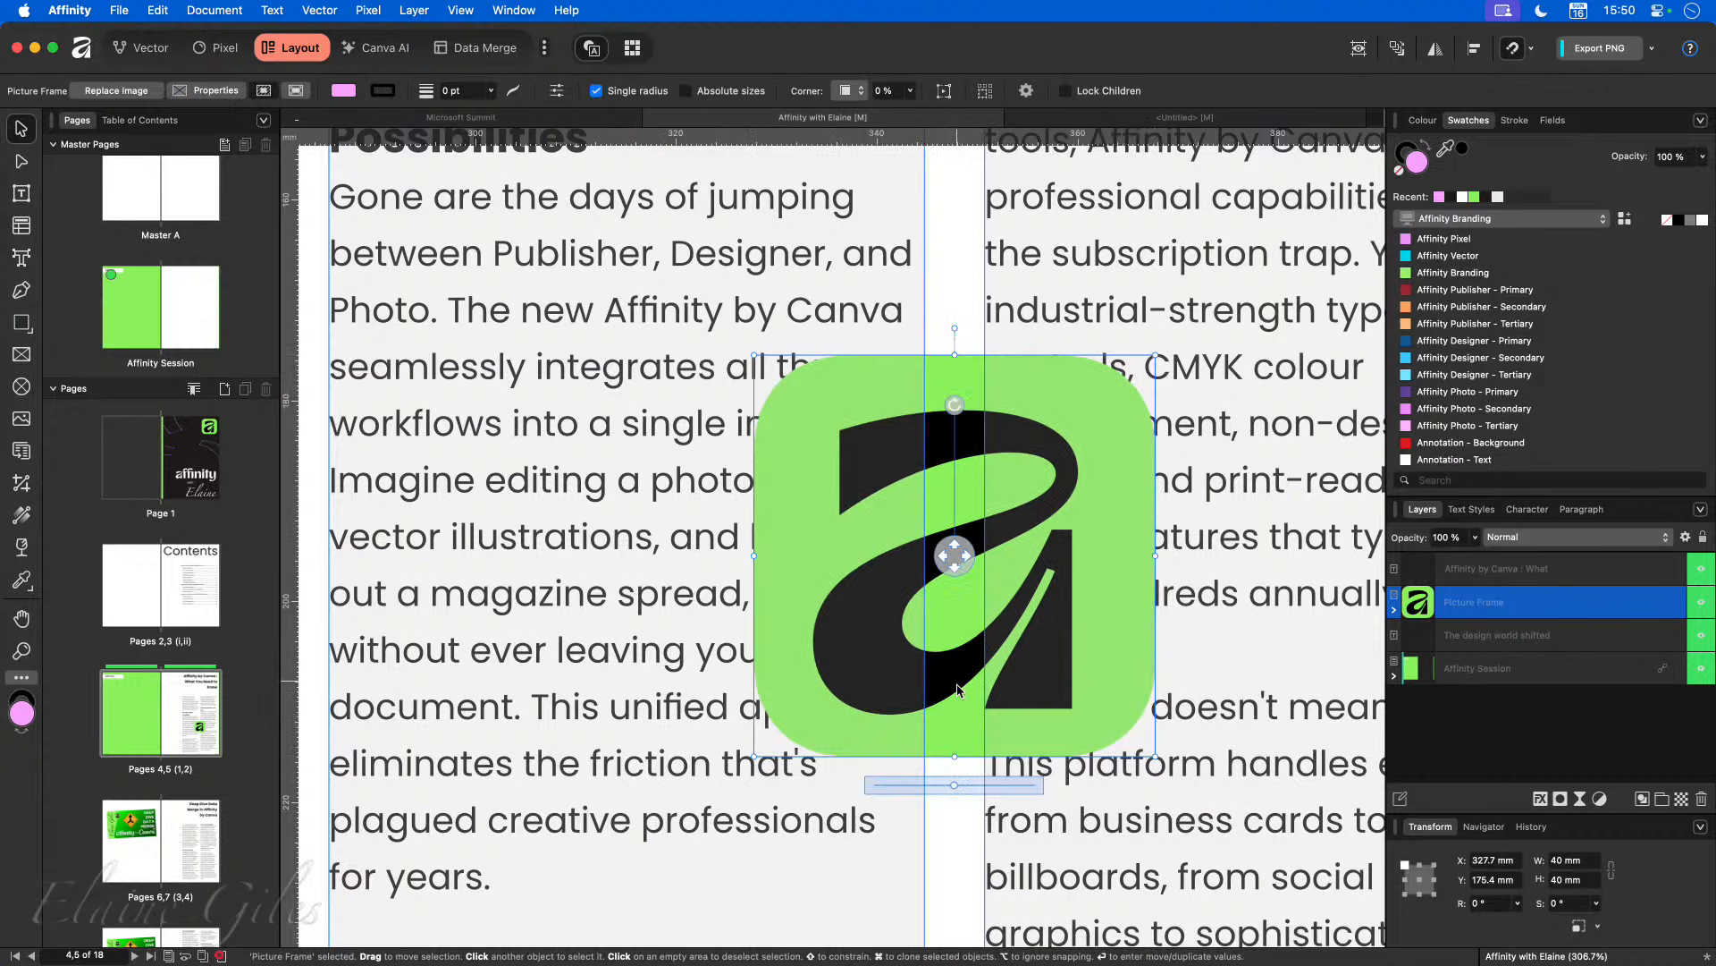
{"action": "scroll", "coordinate": [957, 700], "scroll_direction": "down", "scroll_amount": 5}
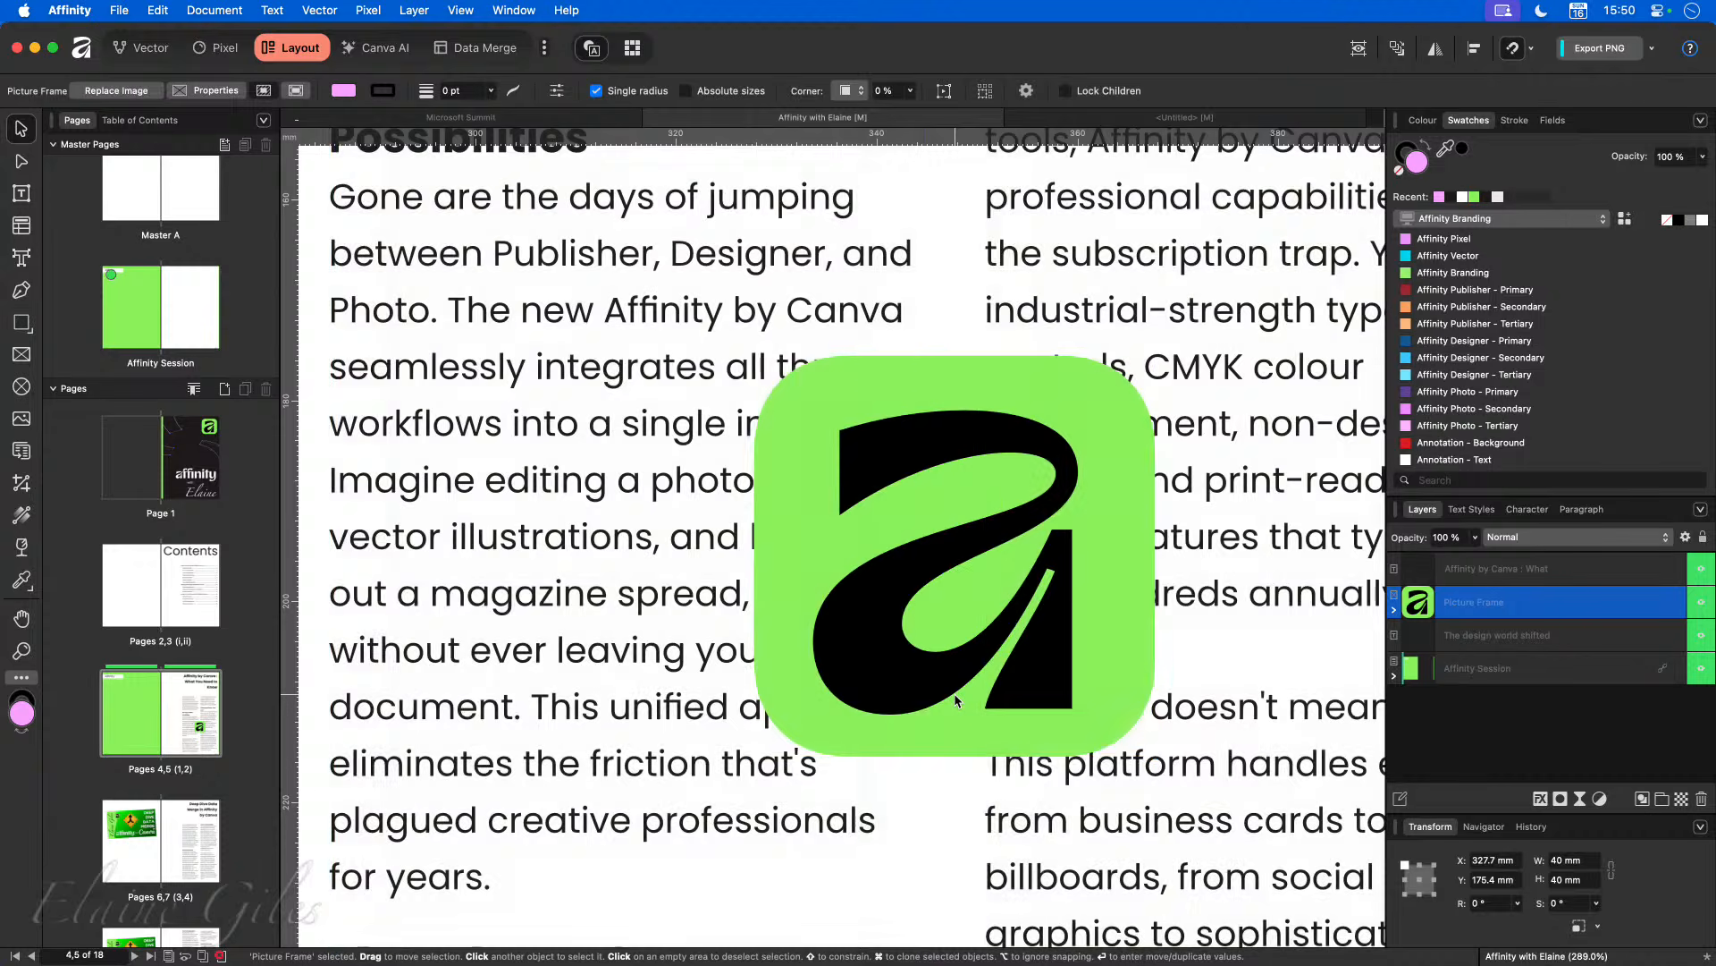
{"action": "scroll", "coordinate": [956, 700], "scroll_direction": "down", "scroll_amount": 5}
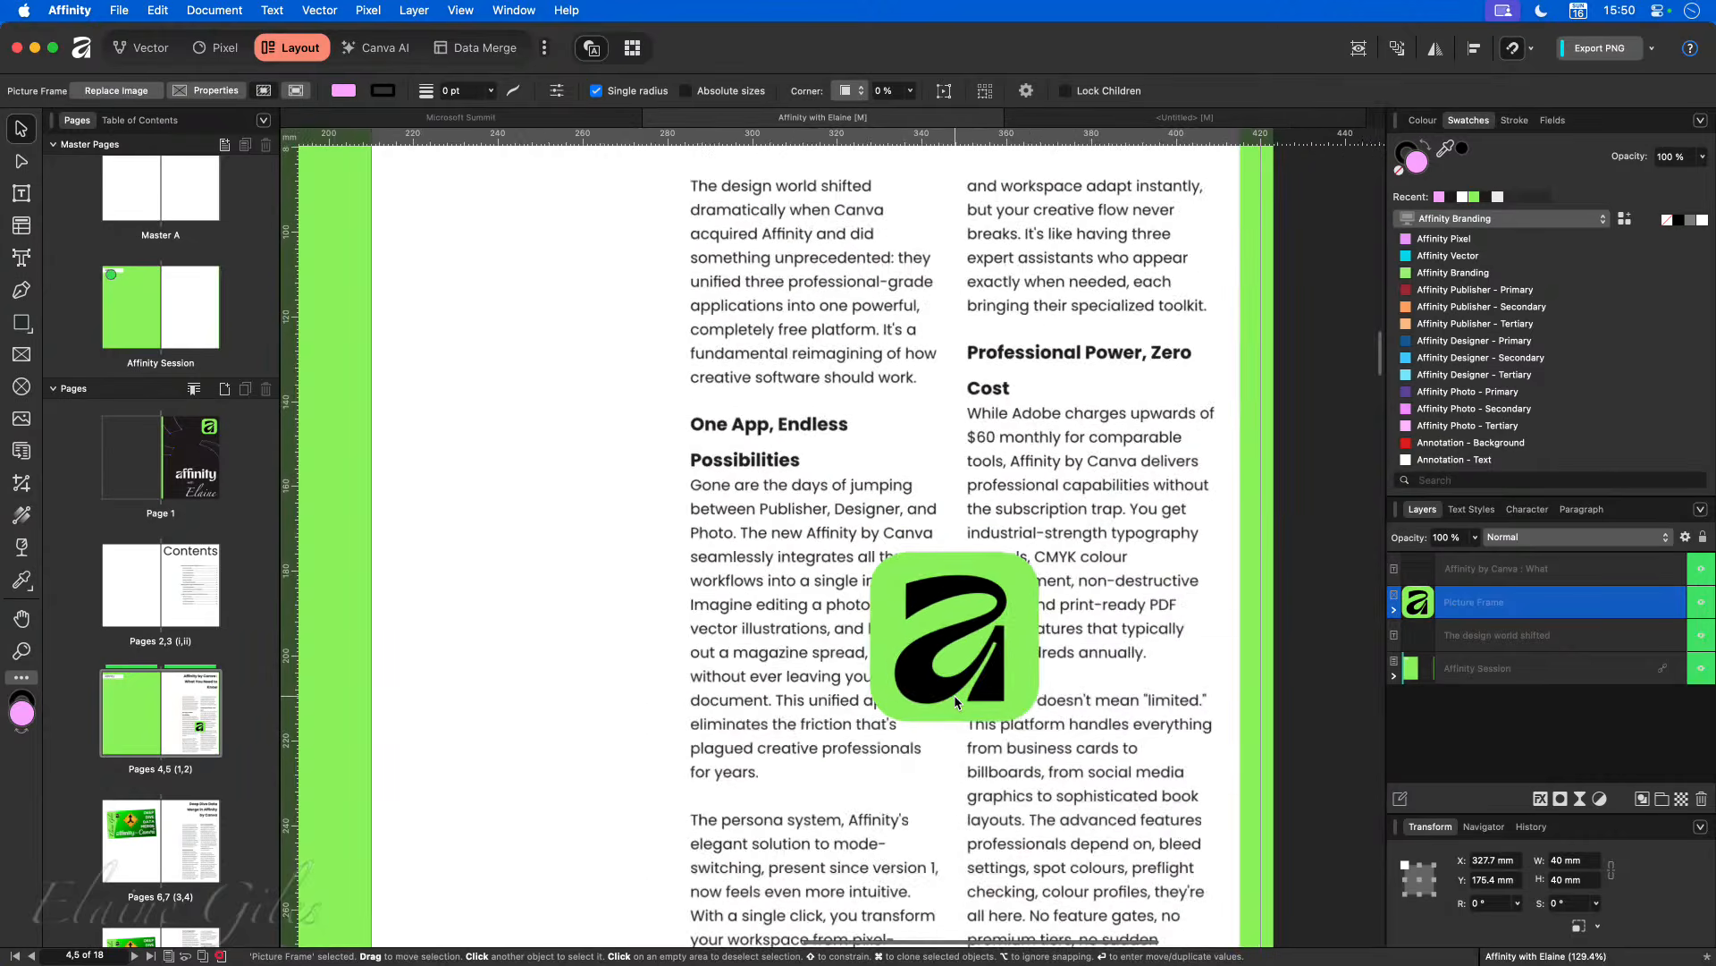
{"action": "scroll", "coordinate": [955, 697], "scroll_direction": "down", "scroll_amount": 1}
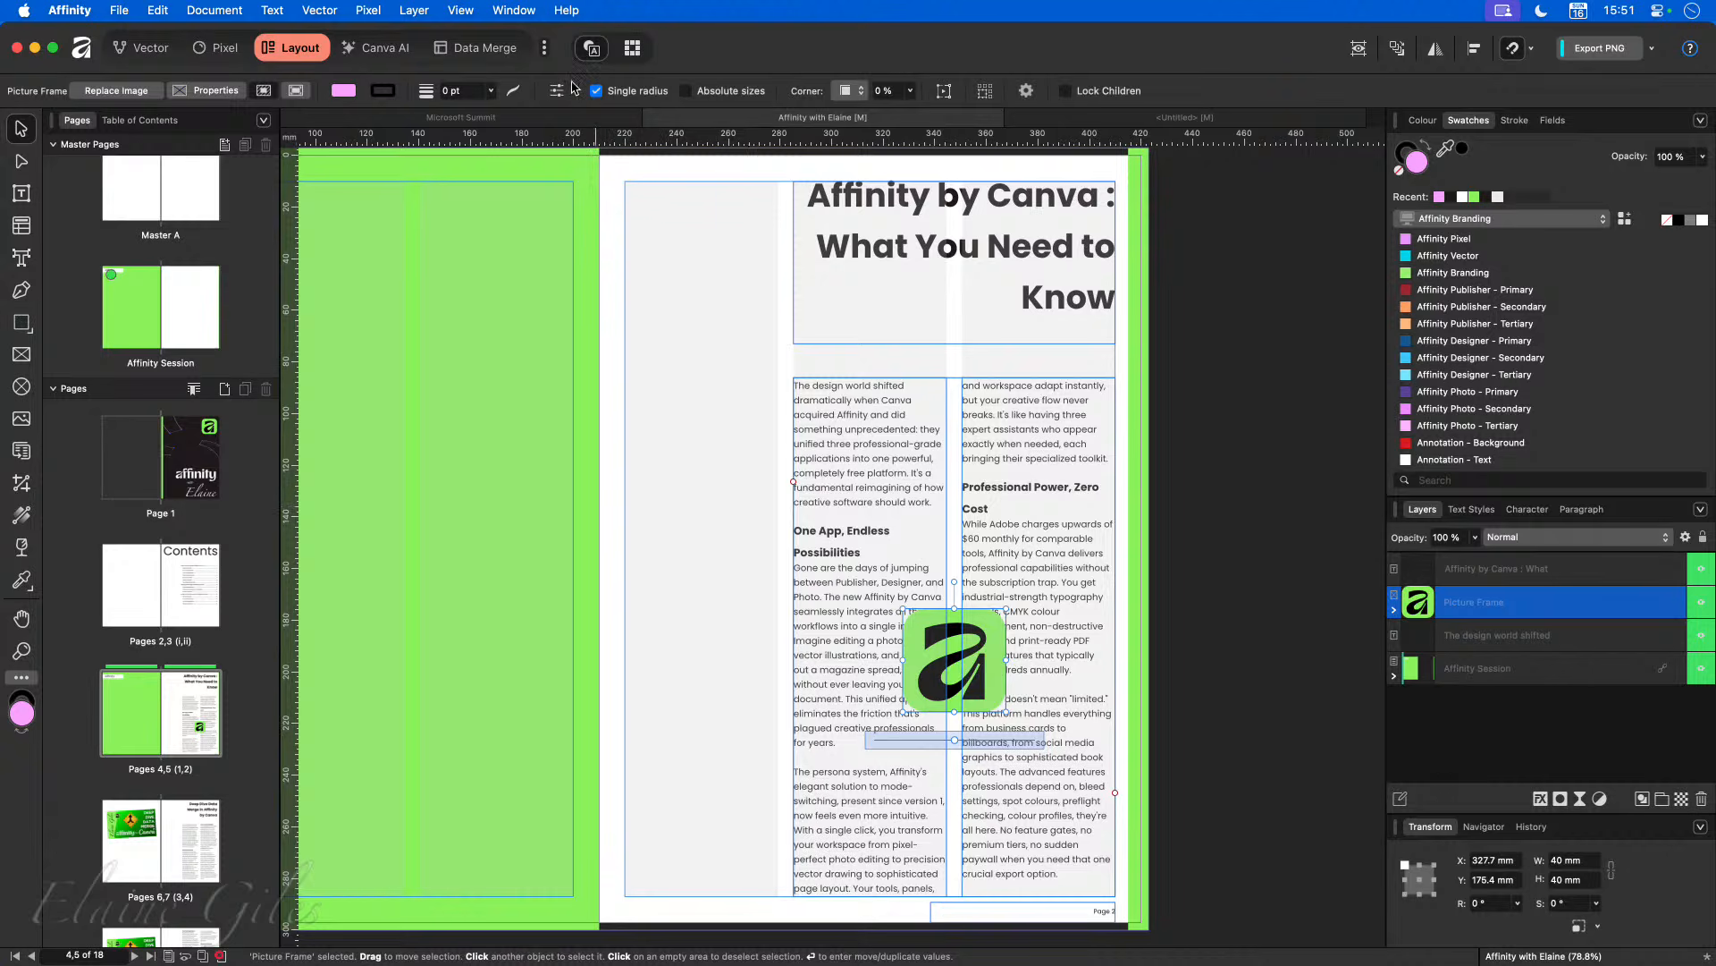
Step: Search the available commands for "Wrap" and look through the text wrap entries
{"action": "left_click", "coordinate": [564, 9]}
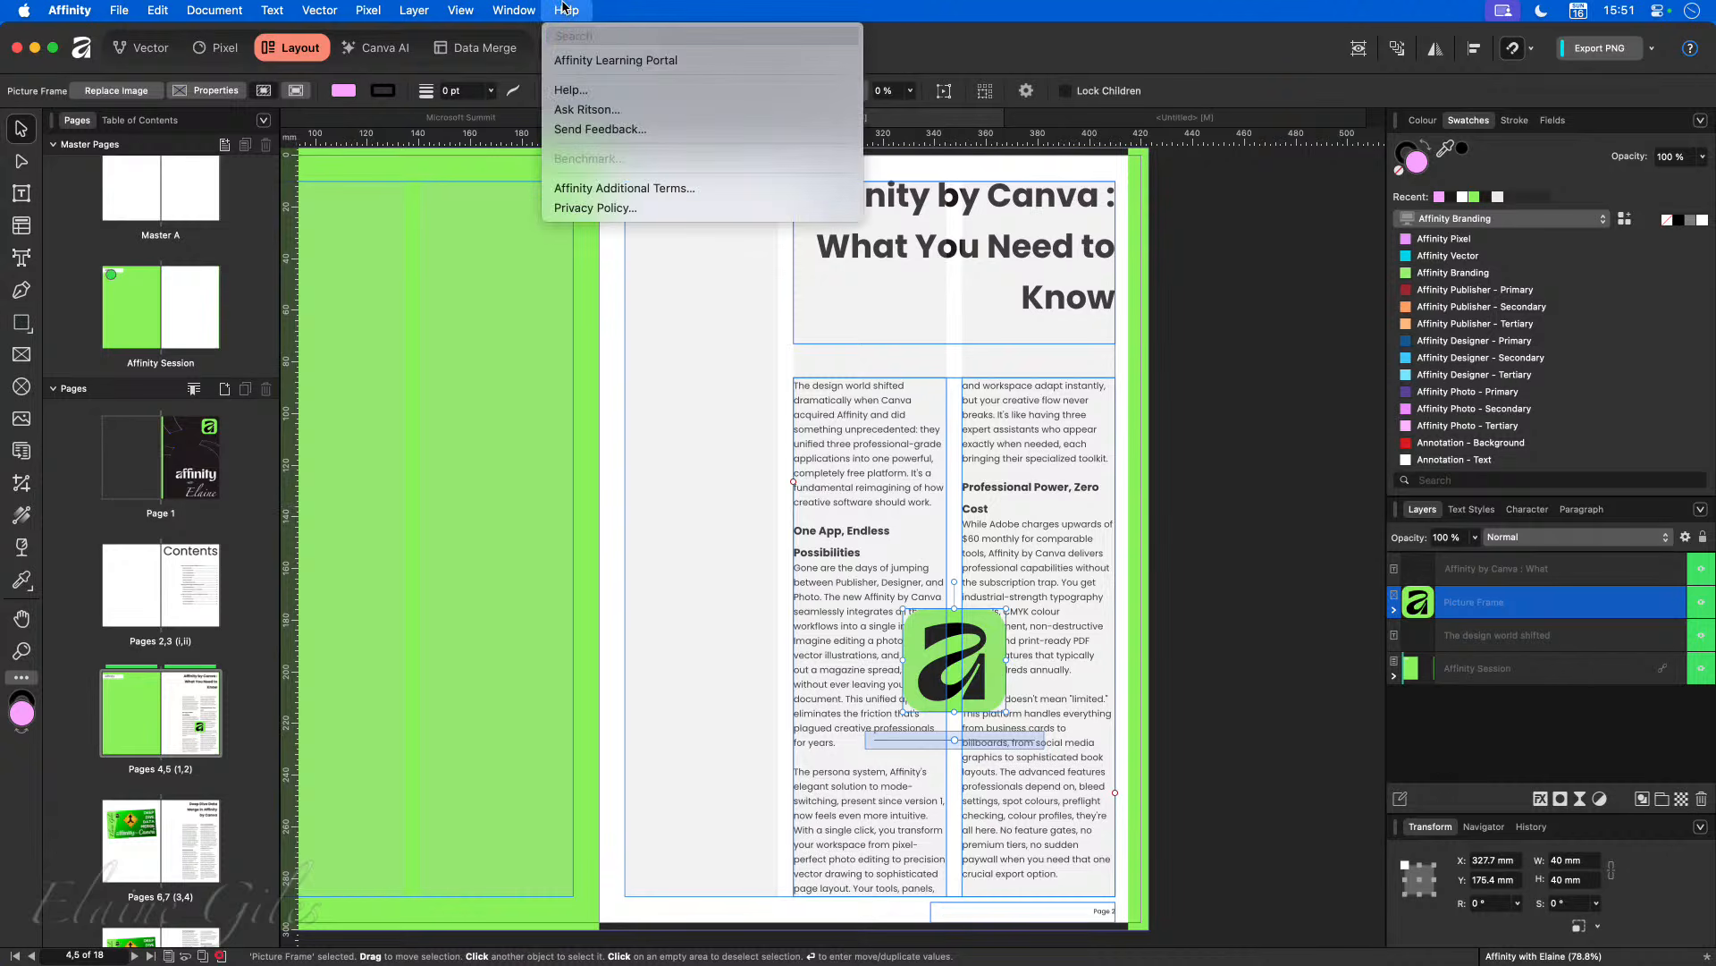
{"action": "type", "text": "Wrap"}
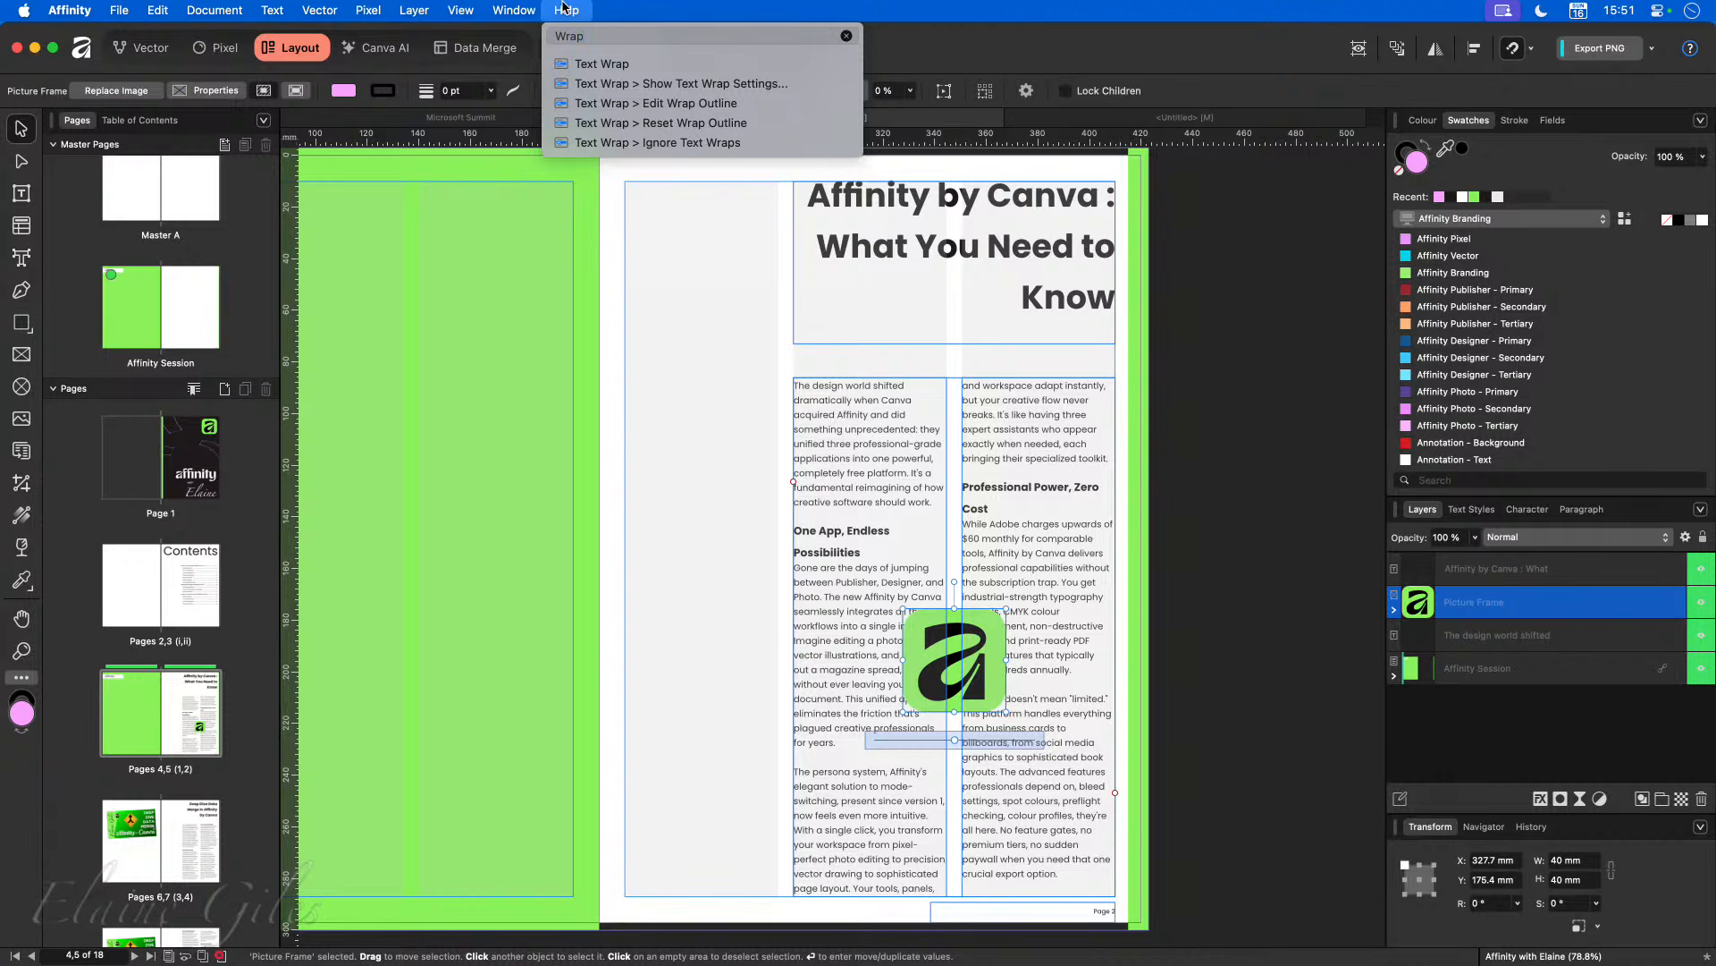
{"action": "key", "text": "Down"}
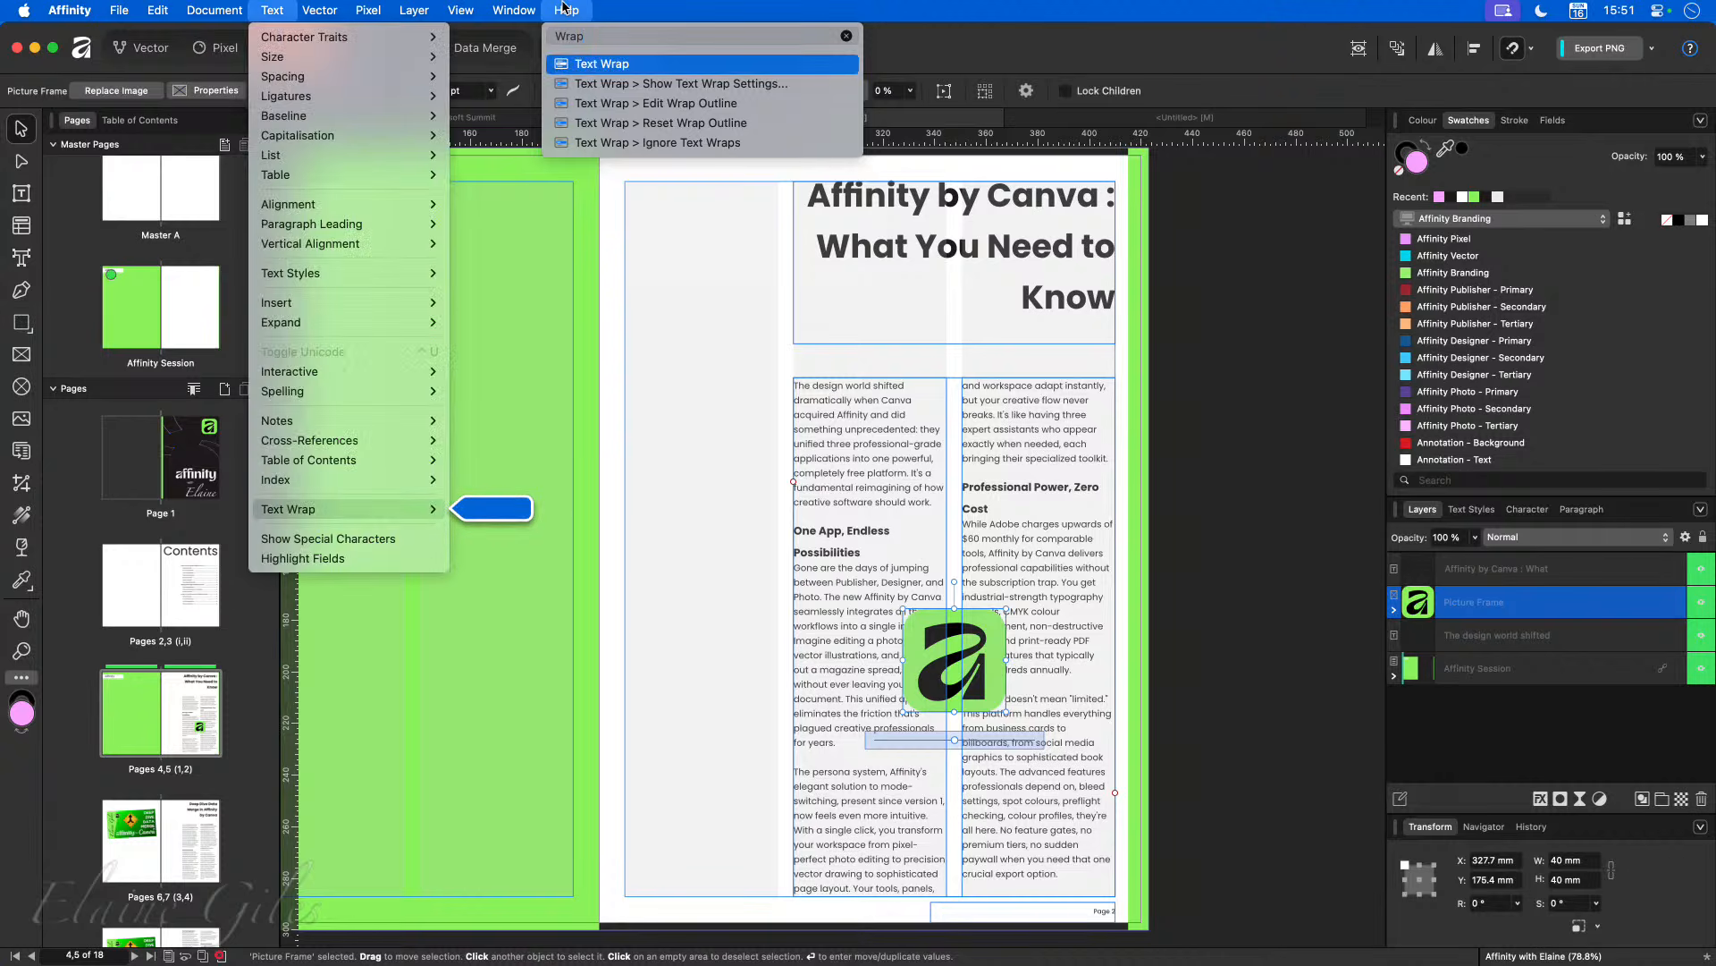
{"action": "key", "text": "Down"}
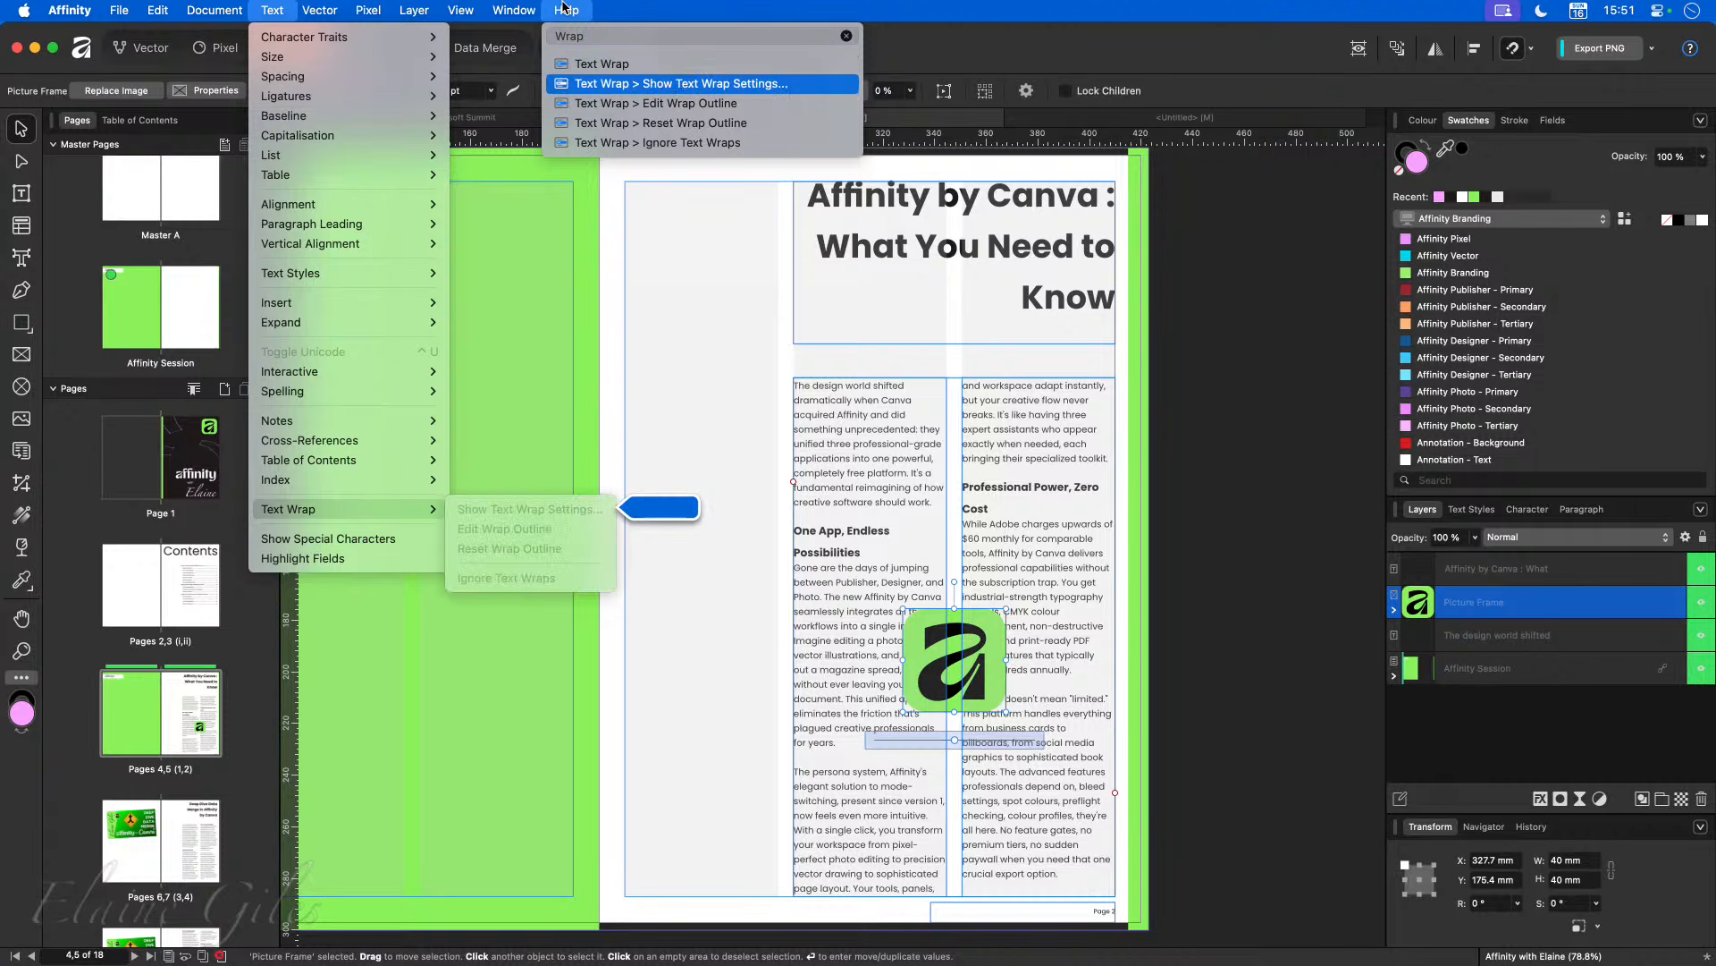
{"action": "key", "text": "Down"}
{"action": "key", "text": "Down"}
{"action": "key", "text": "Down"}
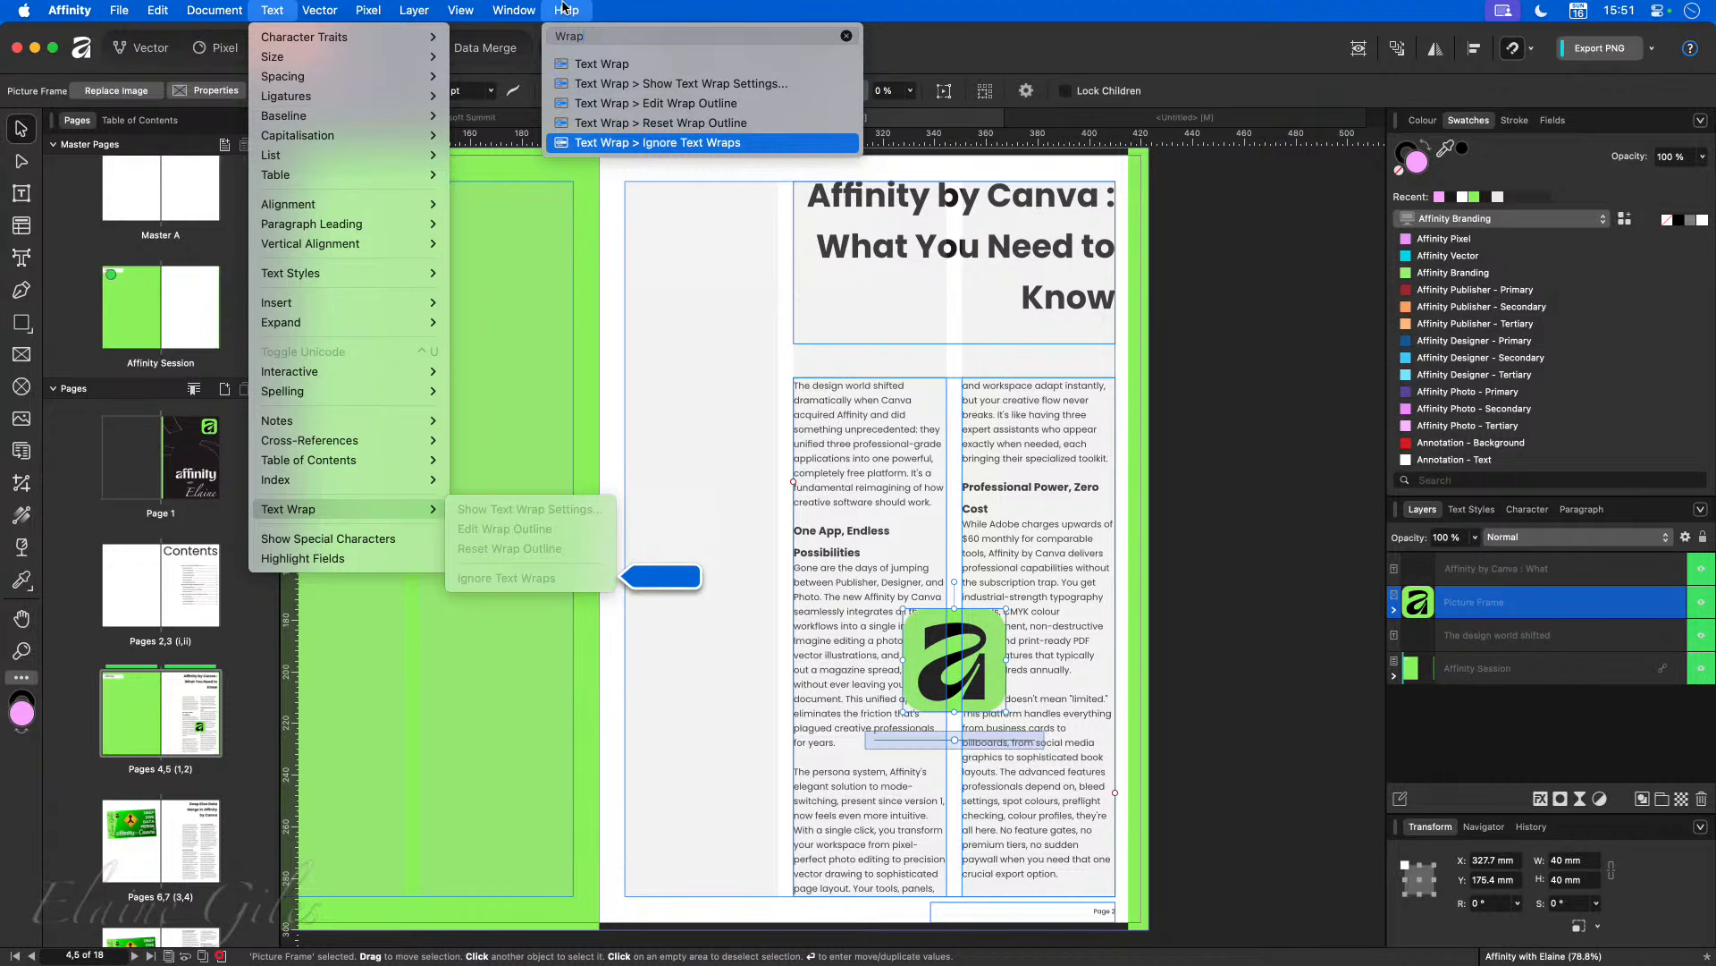
{"action": "left_click", "coordinate": [563, 7]}
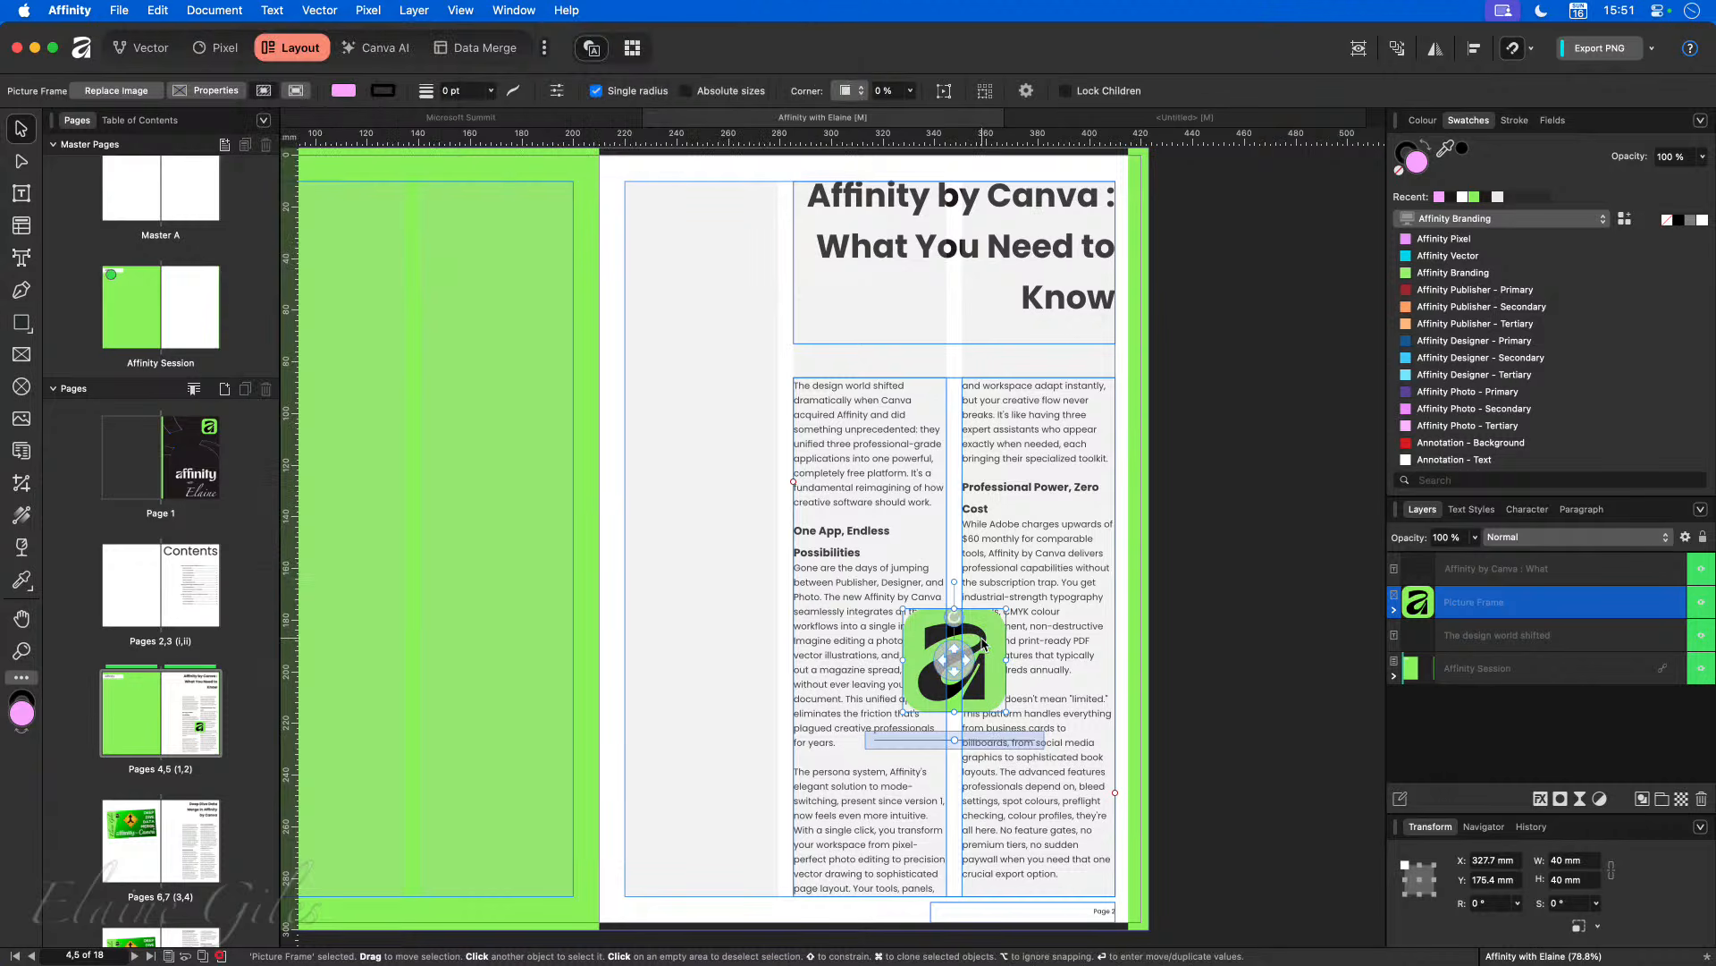
Step: Set the picture frame's text wrap style to Tight on both sides, trying Jump for comparison
{"action": "left_click", "coordinate": [268, 9]}
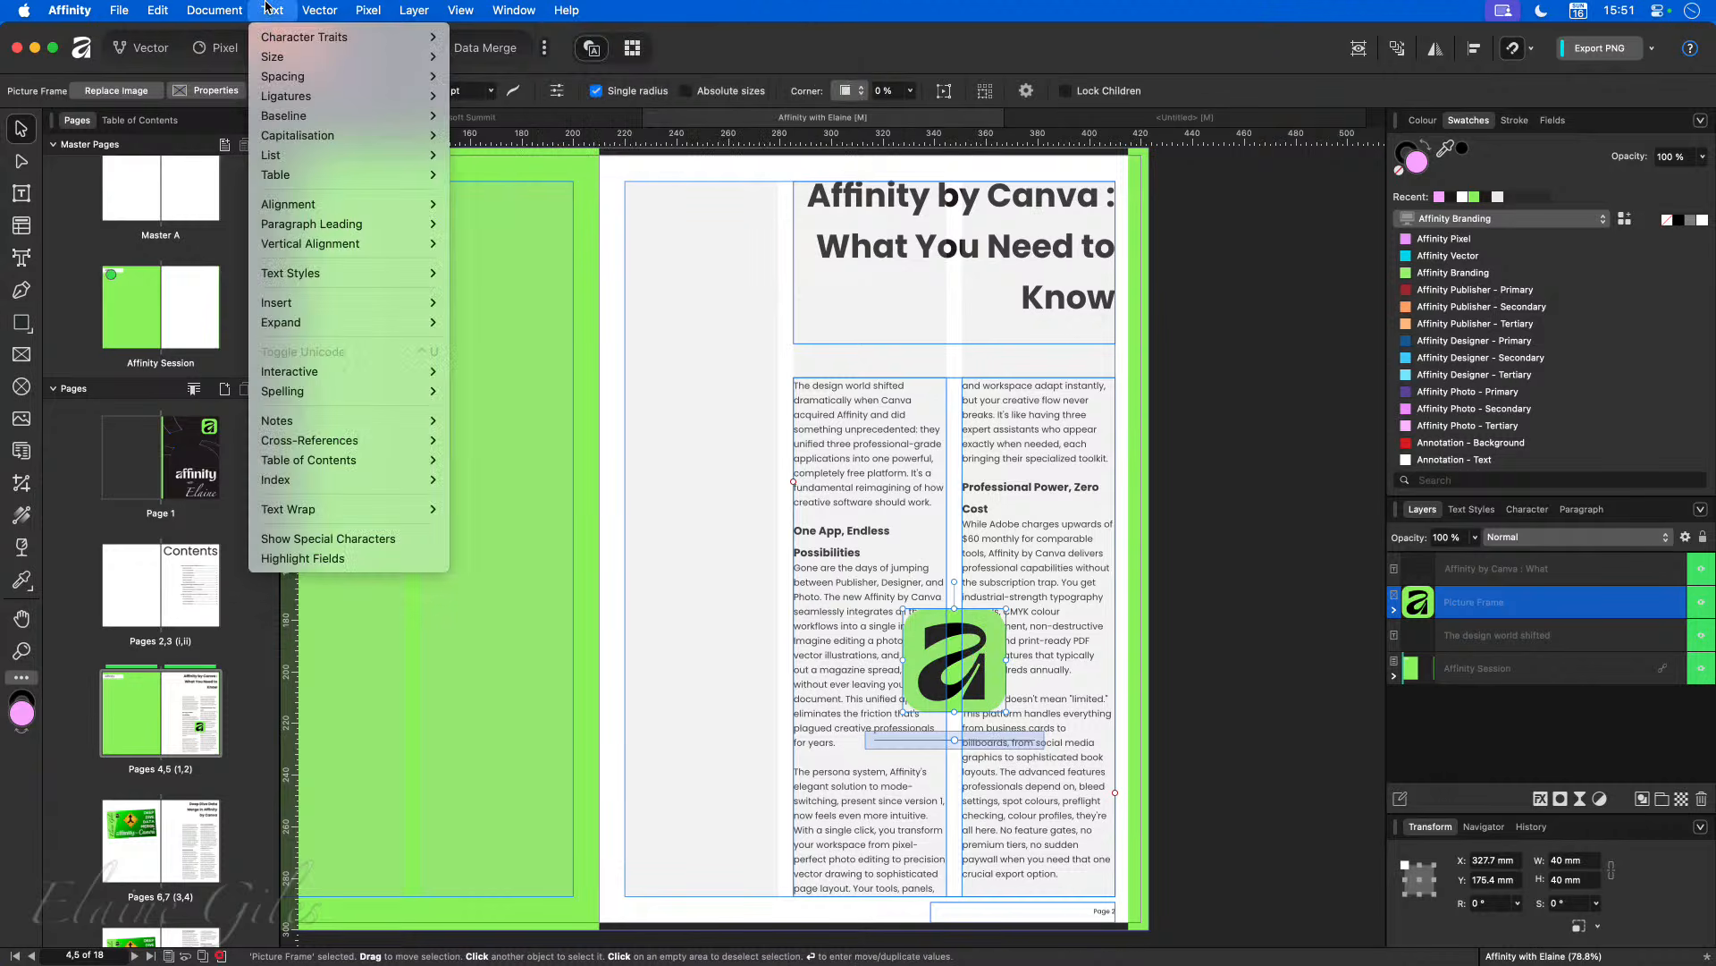
{"action": "mouse_move", "coordinate": [298, 516]}
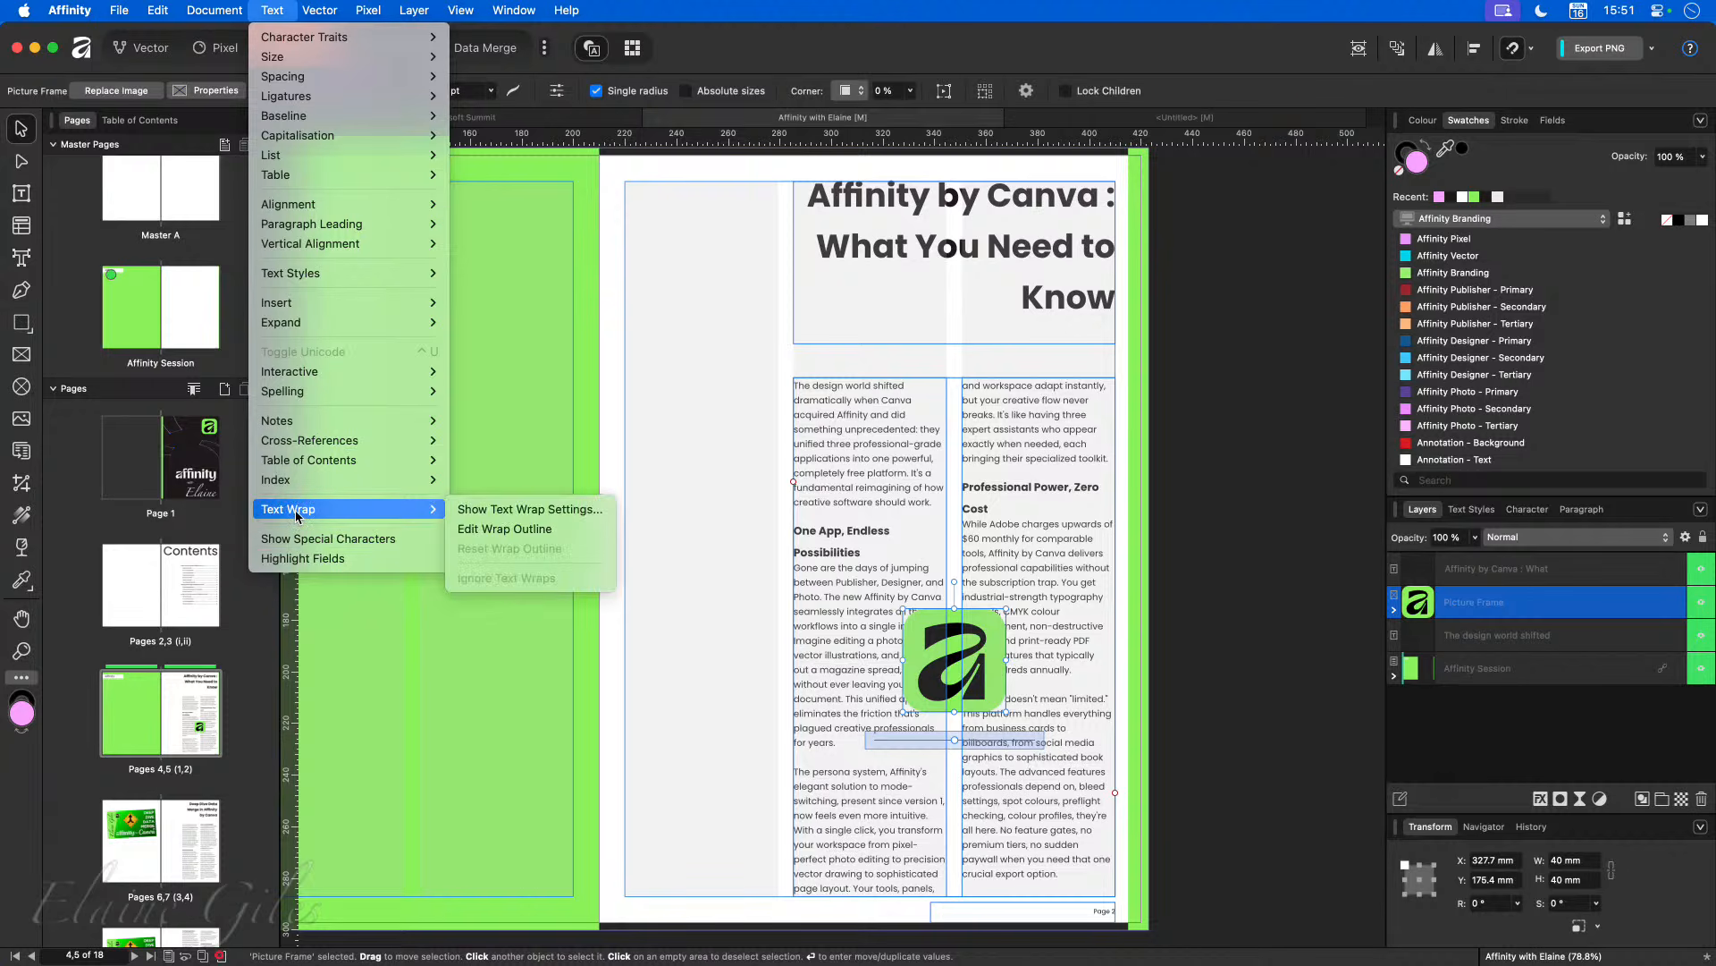
{"action": "left_click", "coordinate": [559, 516]}
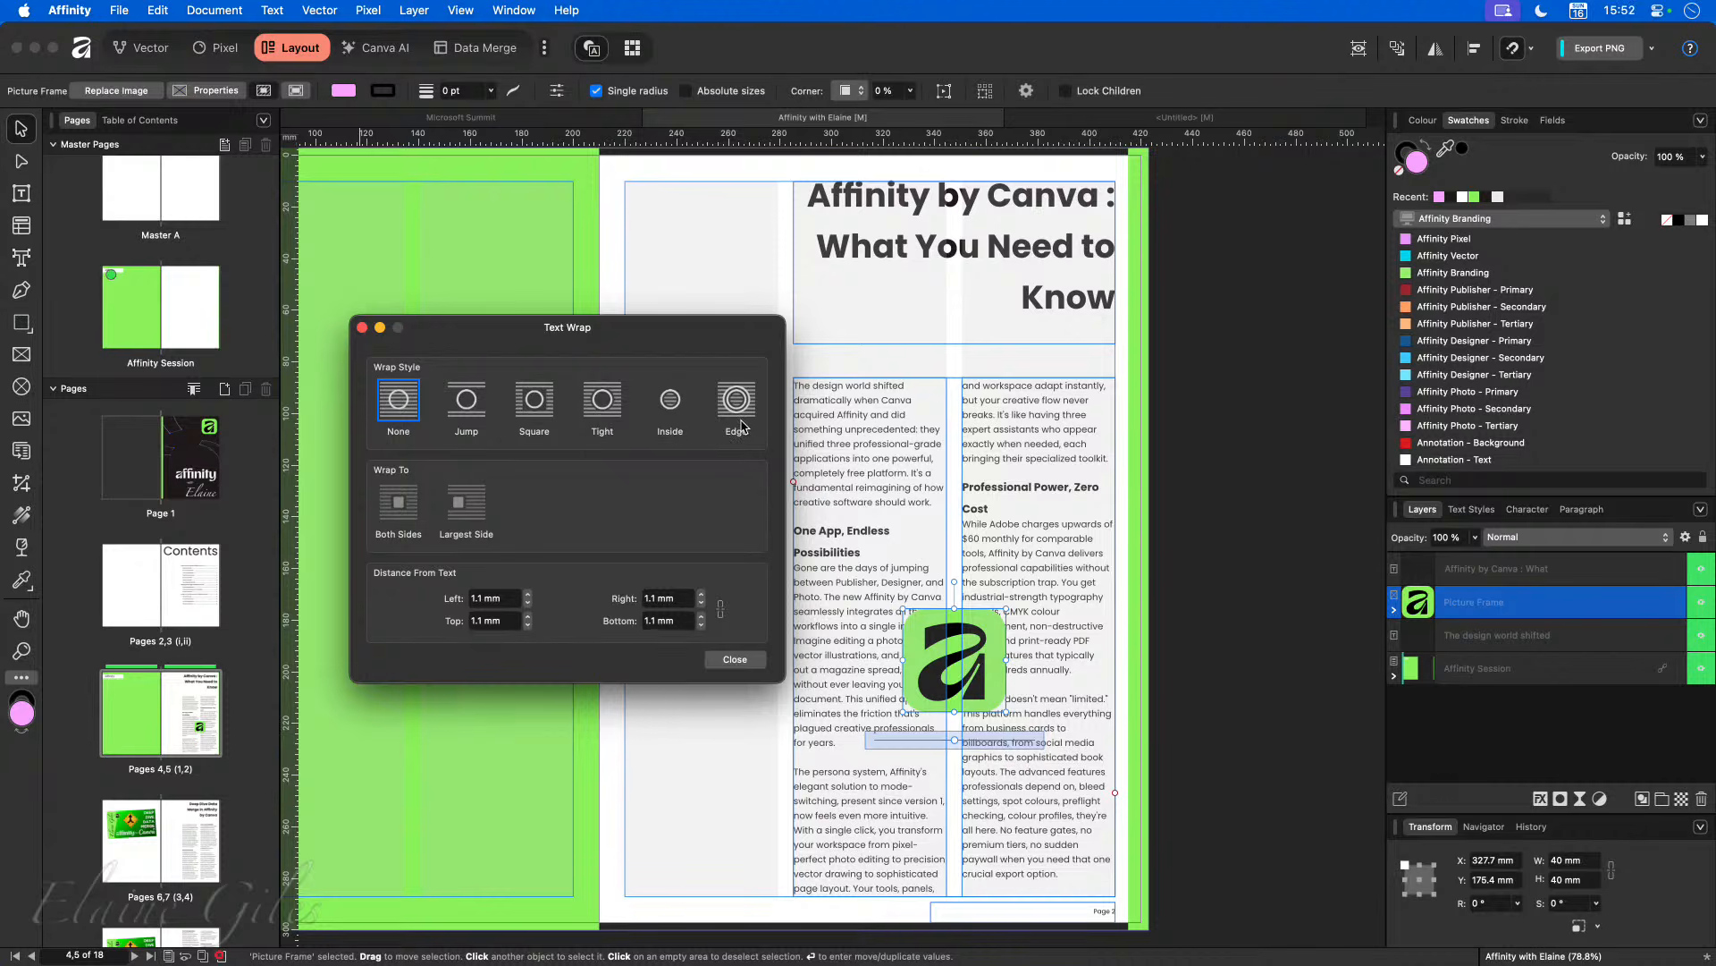
{"action": "left_click", "coordinate": [591, 414]}
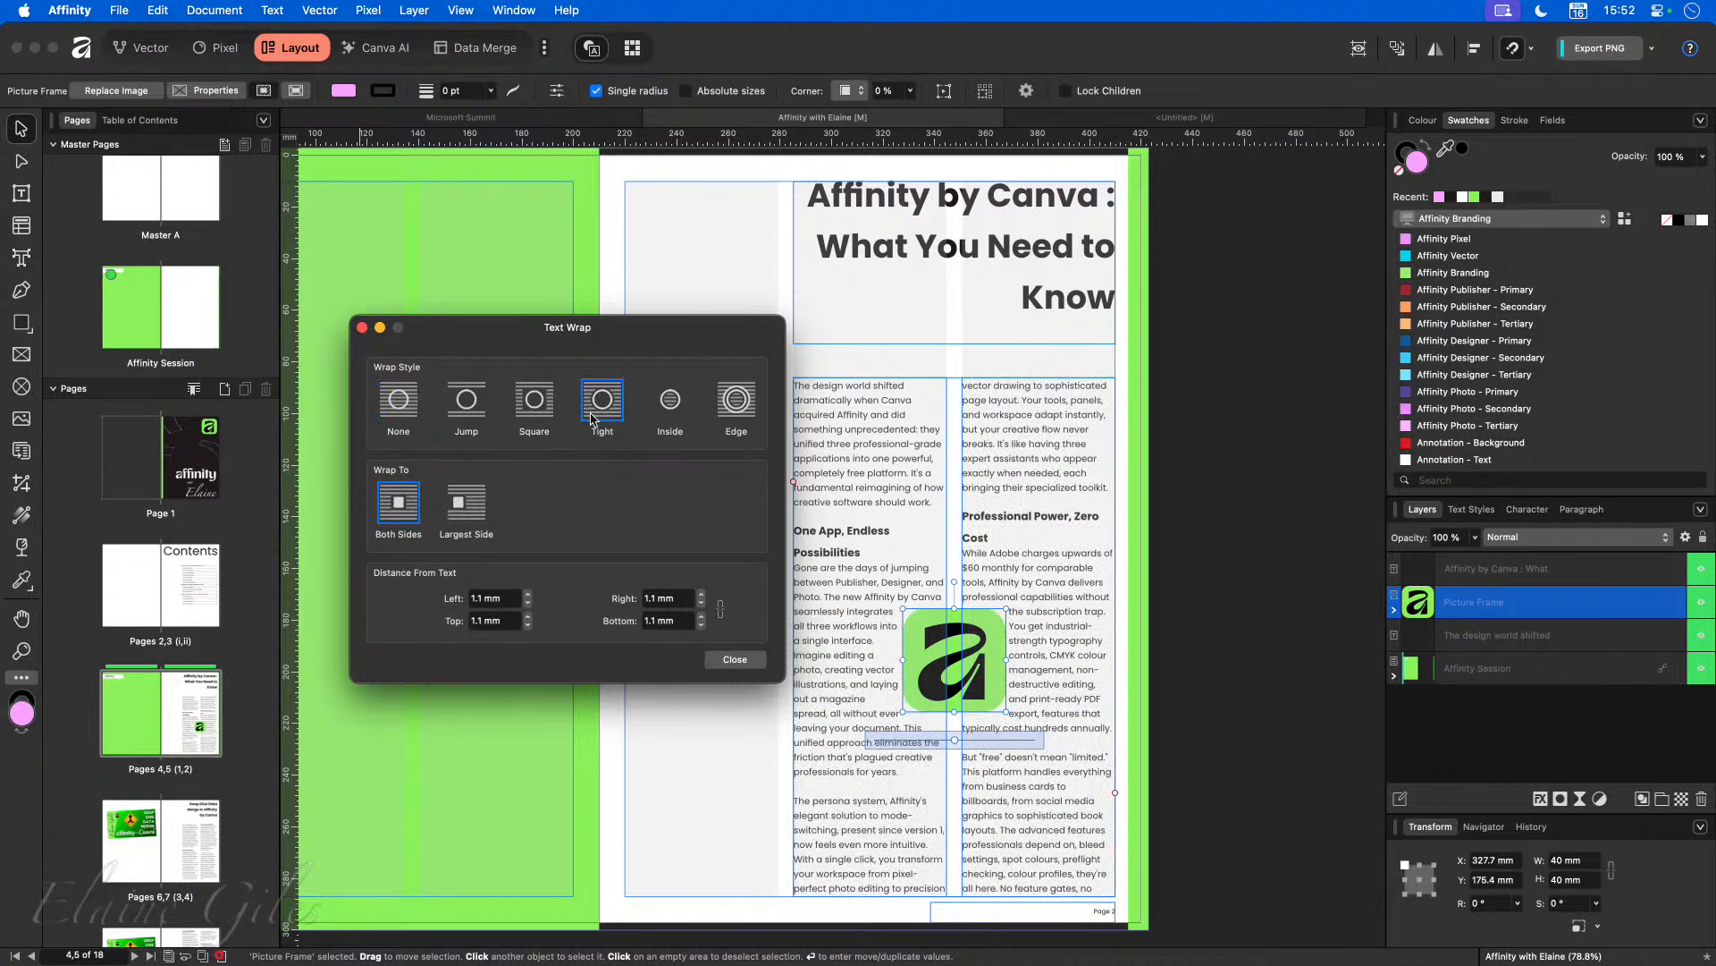
{"action": "left_click", "coordinate": [483, 413]}
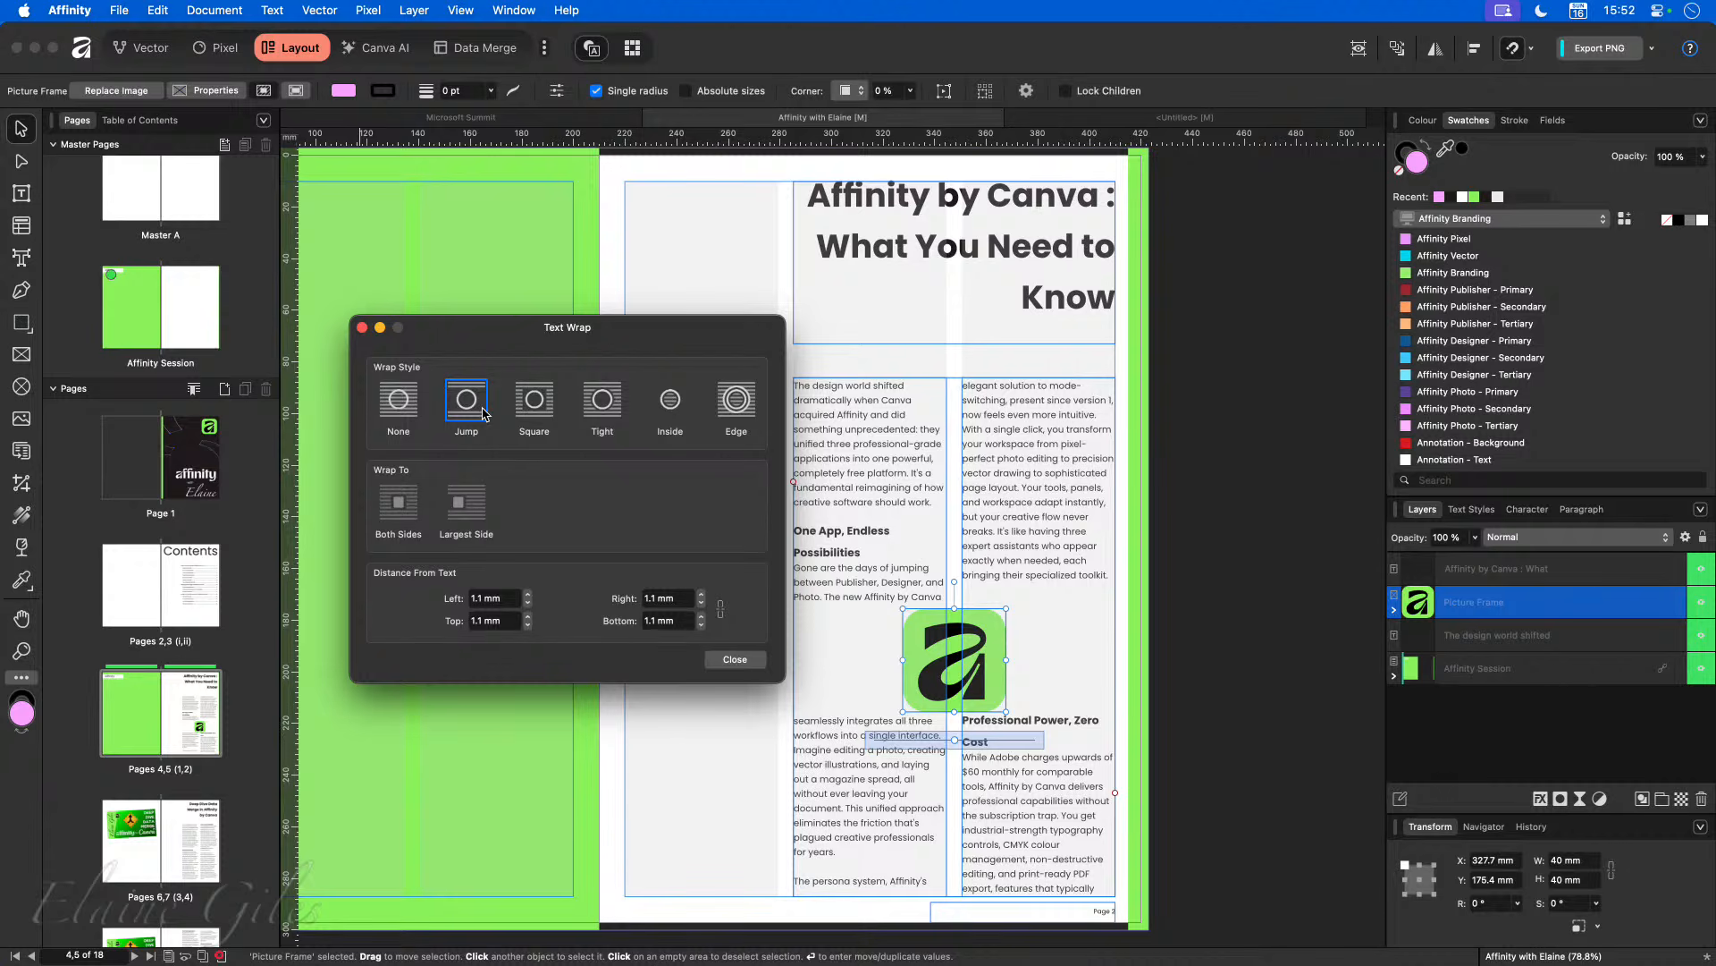
{"action": "left_click", "coordinate": [594, 409]}
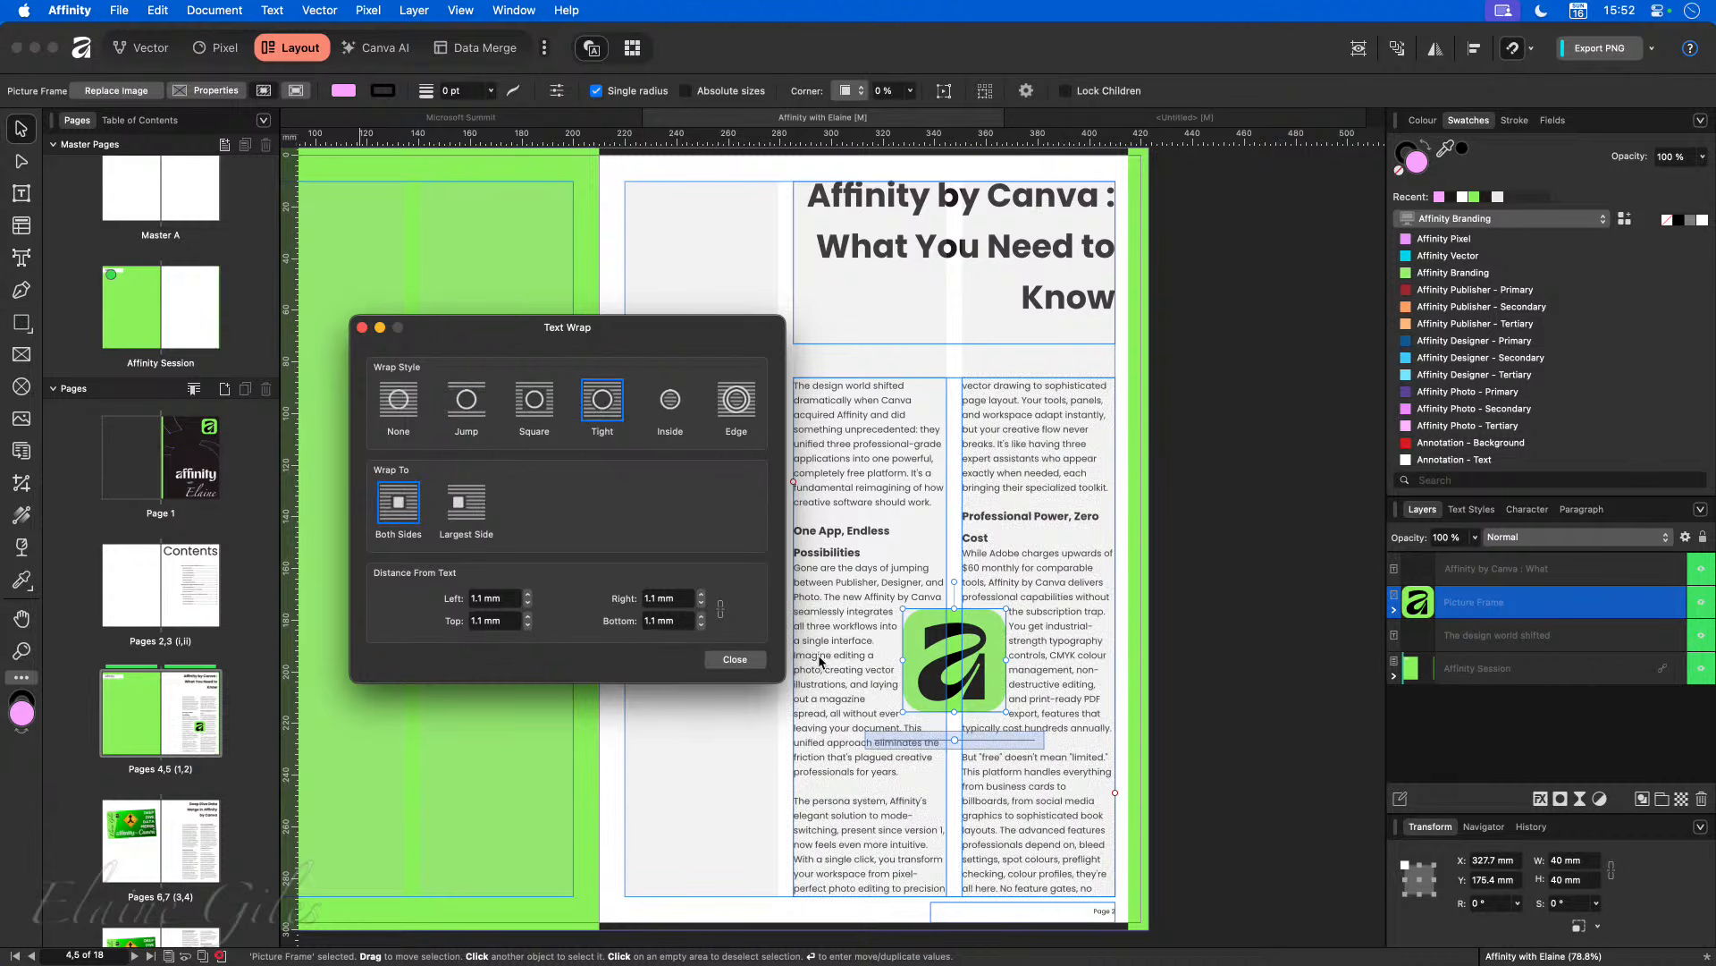
Step: Set the picture frame's right distance from text to 9 mm
{"action": "scroll", "coordinate": [999, 692], "scroll_direction": "up", "scroll_amount": 5}
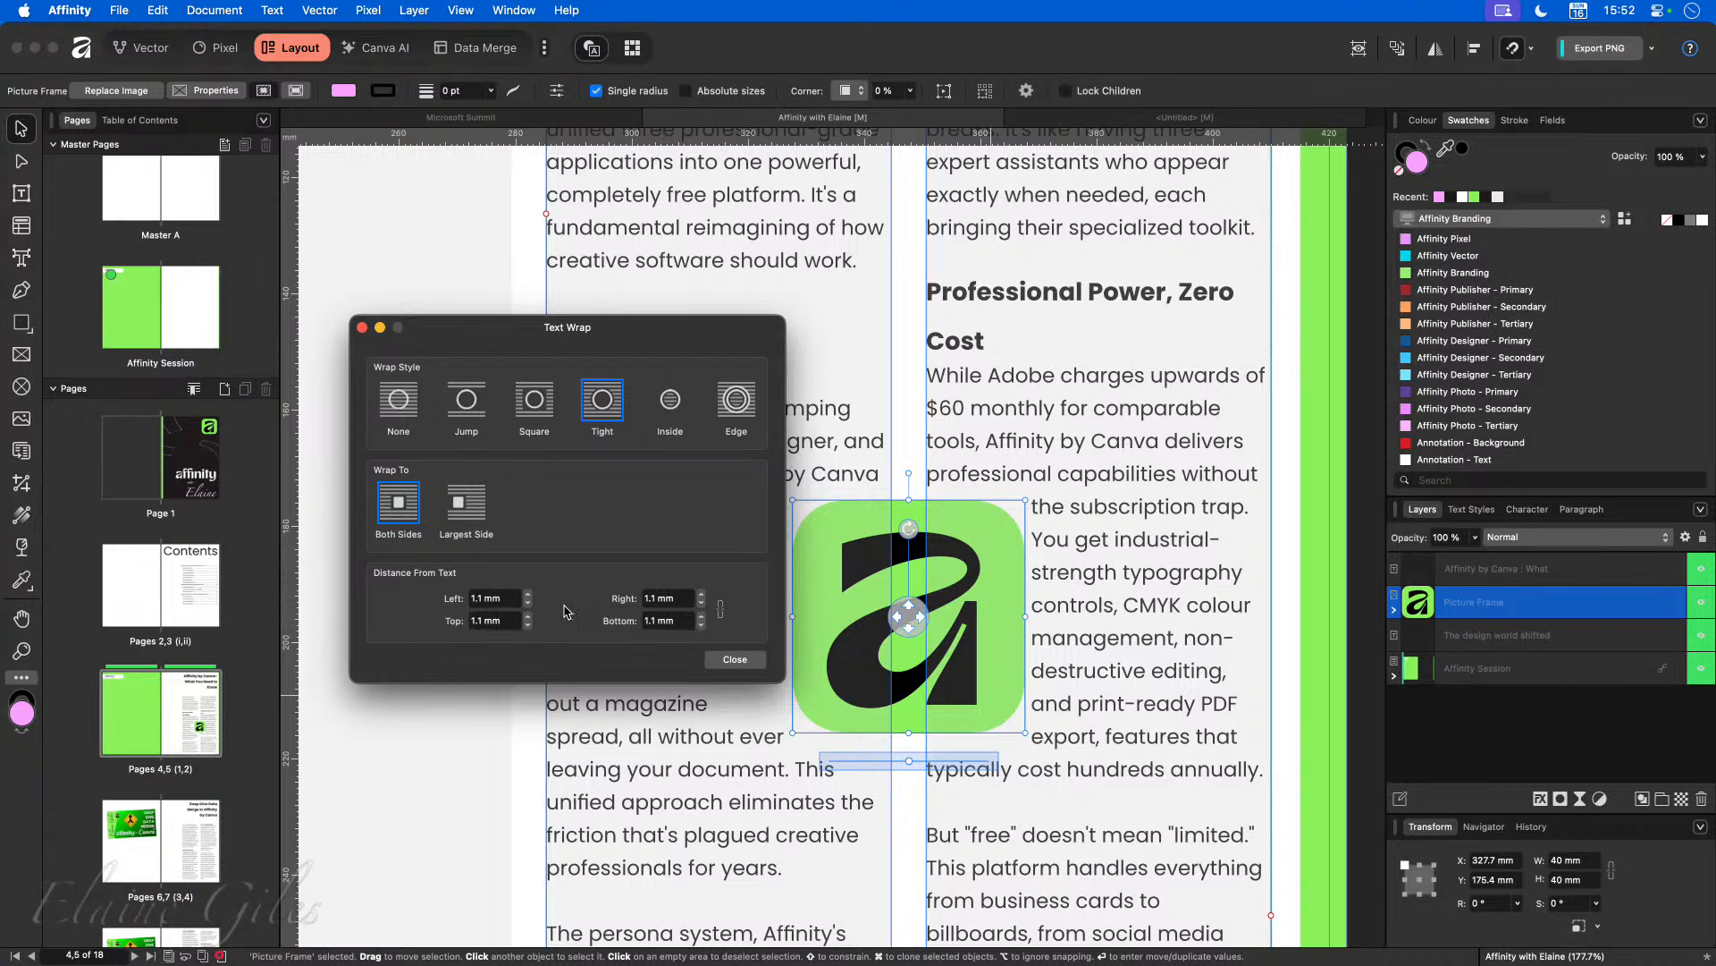
{"action": "left_click", "coordinate": [701, 593]}
{"action": "left_click", "coordinate": [701, 593]}
{"action": "left_click", "coordinate": [701, 594]}
{"action": "left_click", "coordinate": [701, 593]}
{"action": "left_click", "coordinate": [701, 593]}
{"action": "left_click", "coordinate": [701, 594]}
{"action": "left_click", "coordinate": [701, 593]}
{"action": "left_click", "coordinate": [701, 594]}
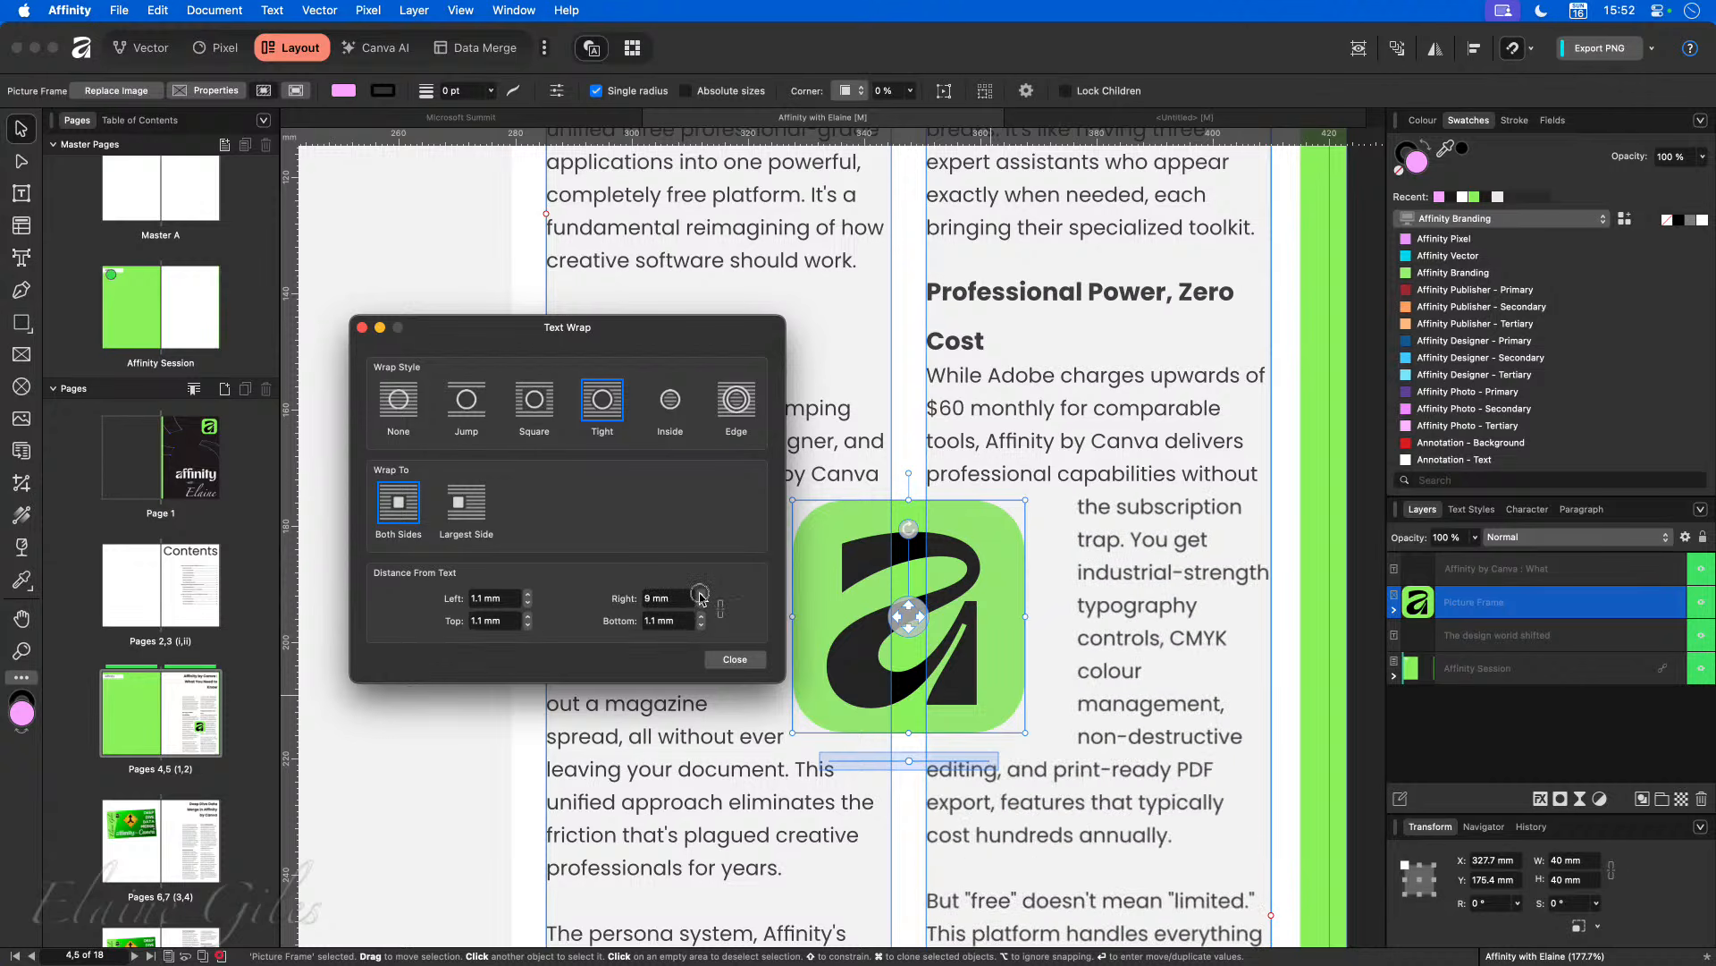
Step: Increase the picture frame's right distance from text to 12 mm
{"action": "left_click", "coordinate": [701, 594]}
{"action": "left_click", "coordinate": [701, 594]}
{"action": "left_click", "coordinate": [700, 594]}
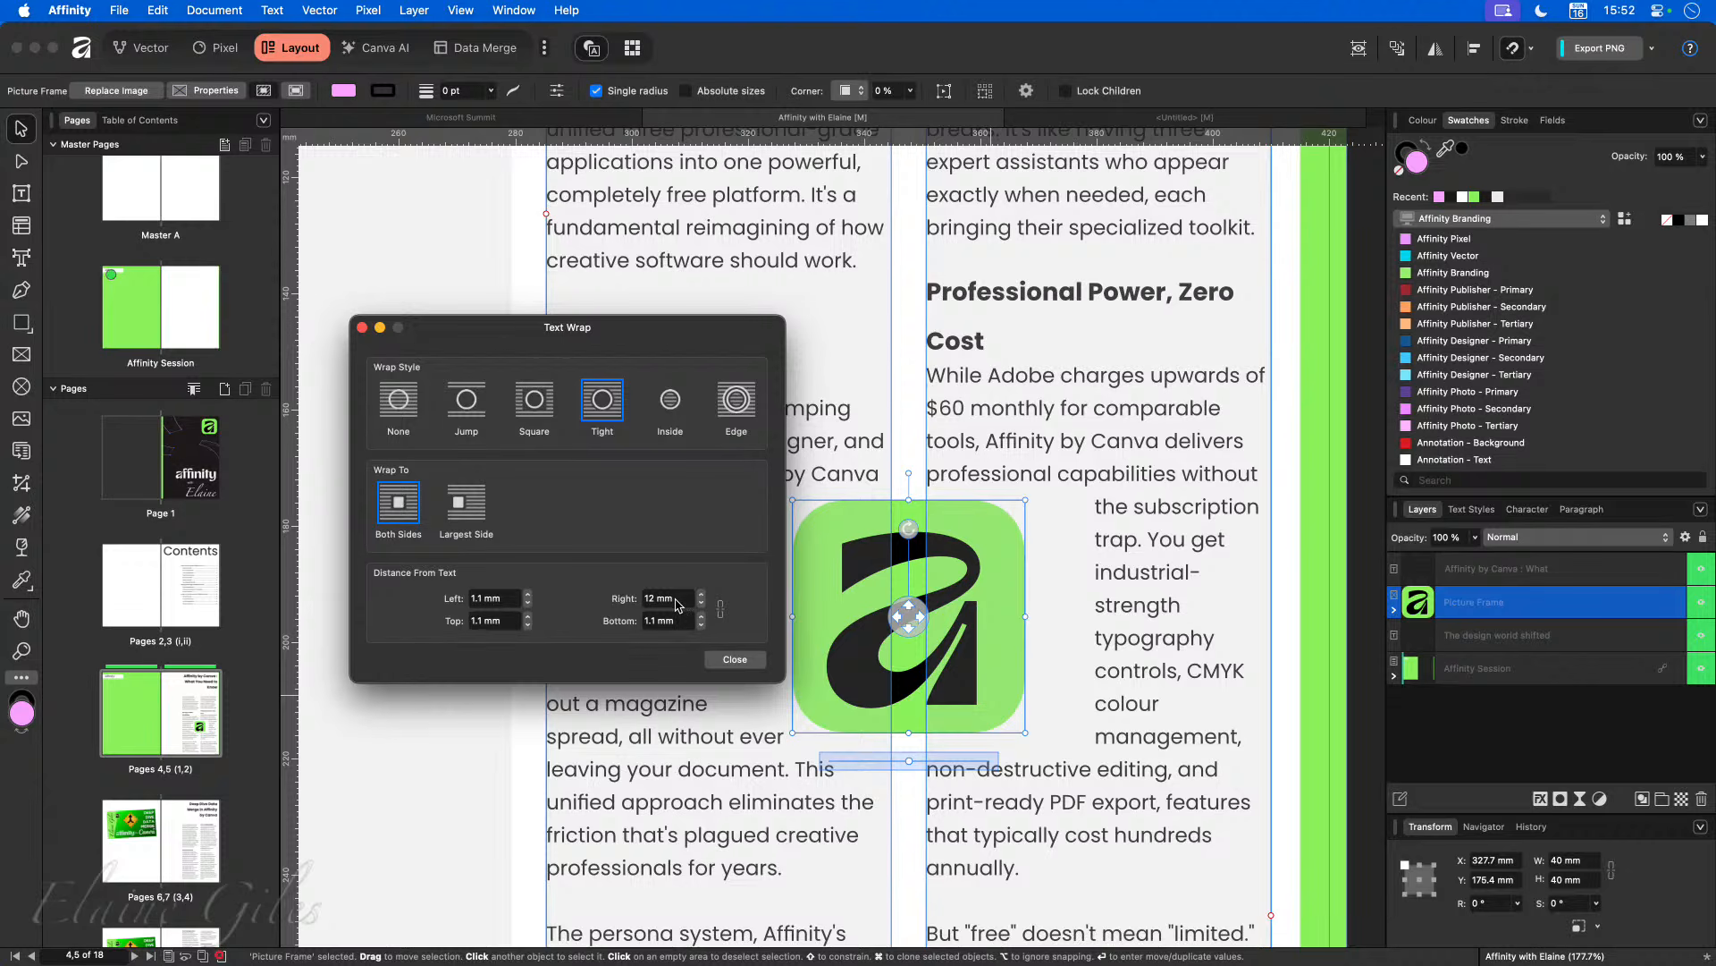
Step: Link the picture frame's four text wrap distances and set them all to 3 mm, closing the wrap settings
{"action": "left_click", "coordinate": [720, 613]}
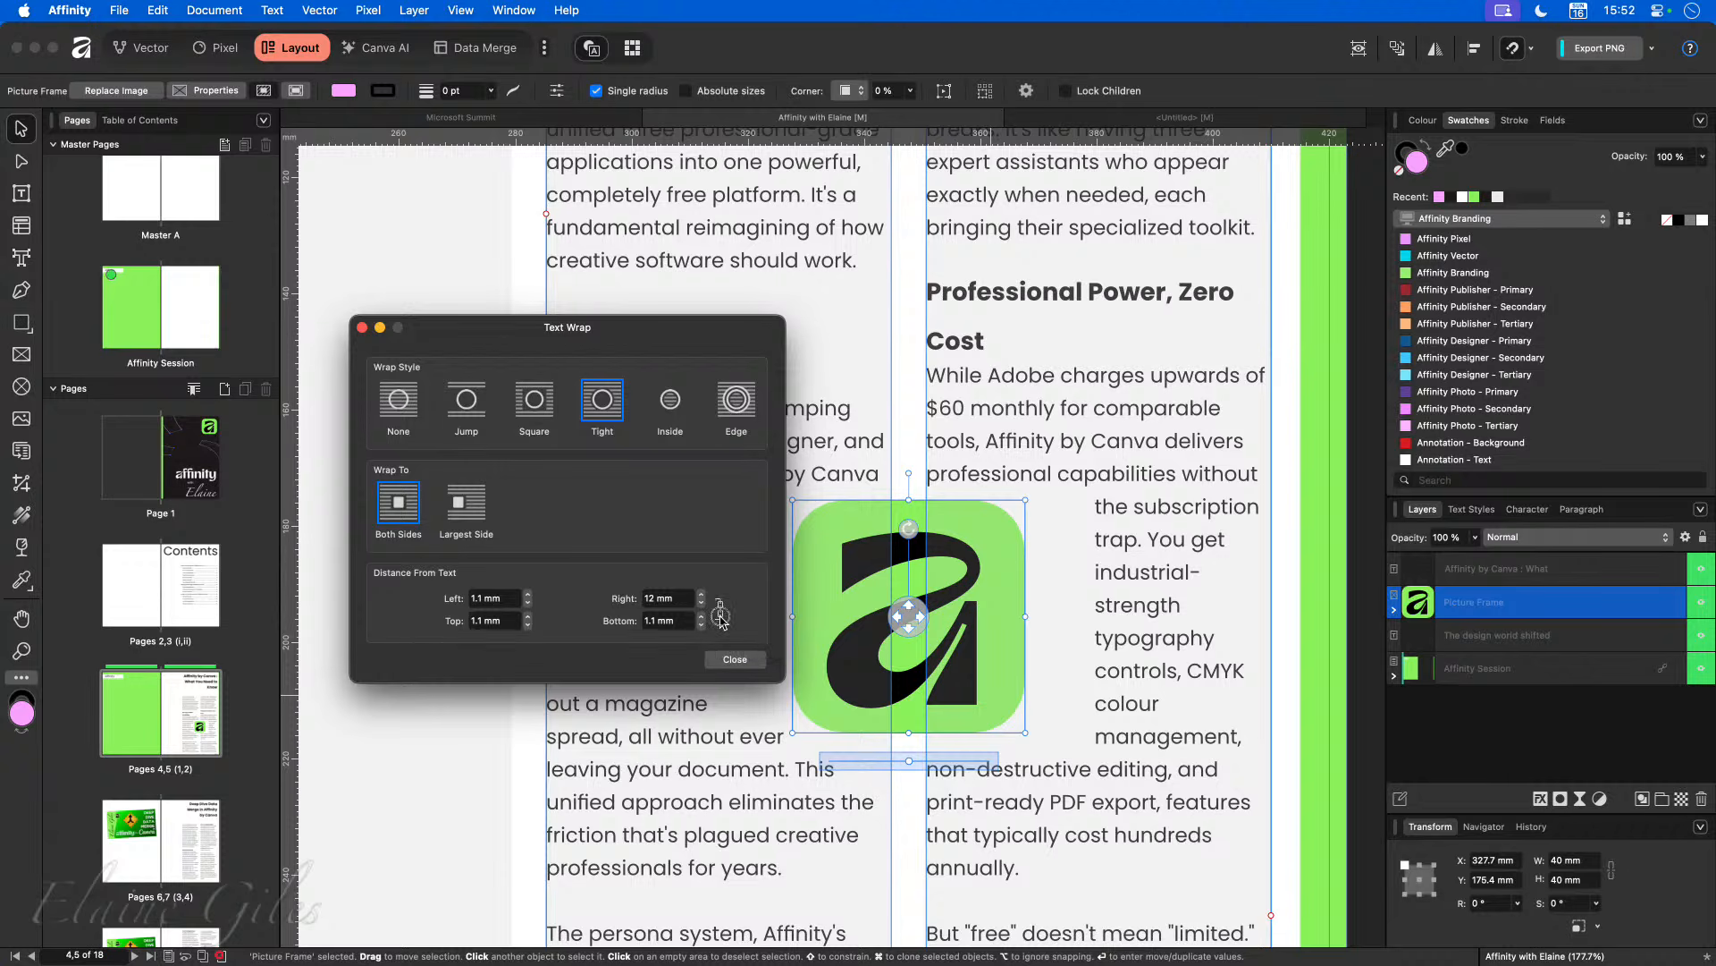
{"action": "left_click", "coordinate": [672, 601]}
{"action": "type", "text": "3"}
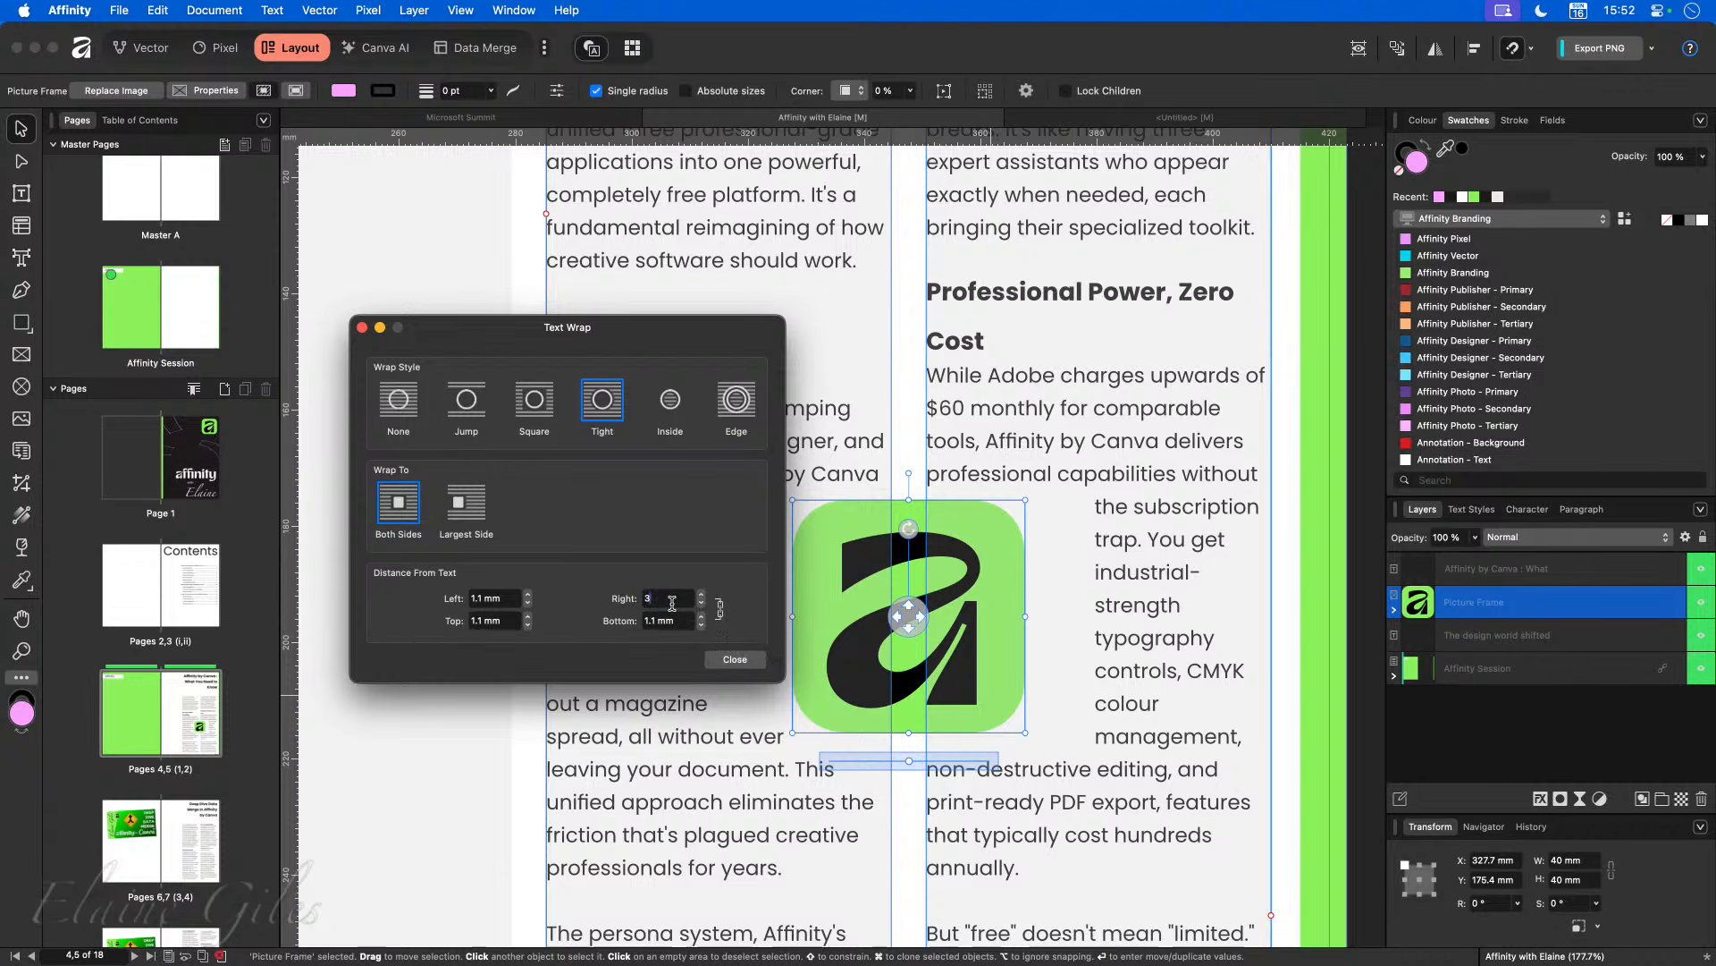
{"action": "key", "text": "Return"}
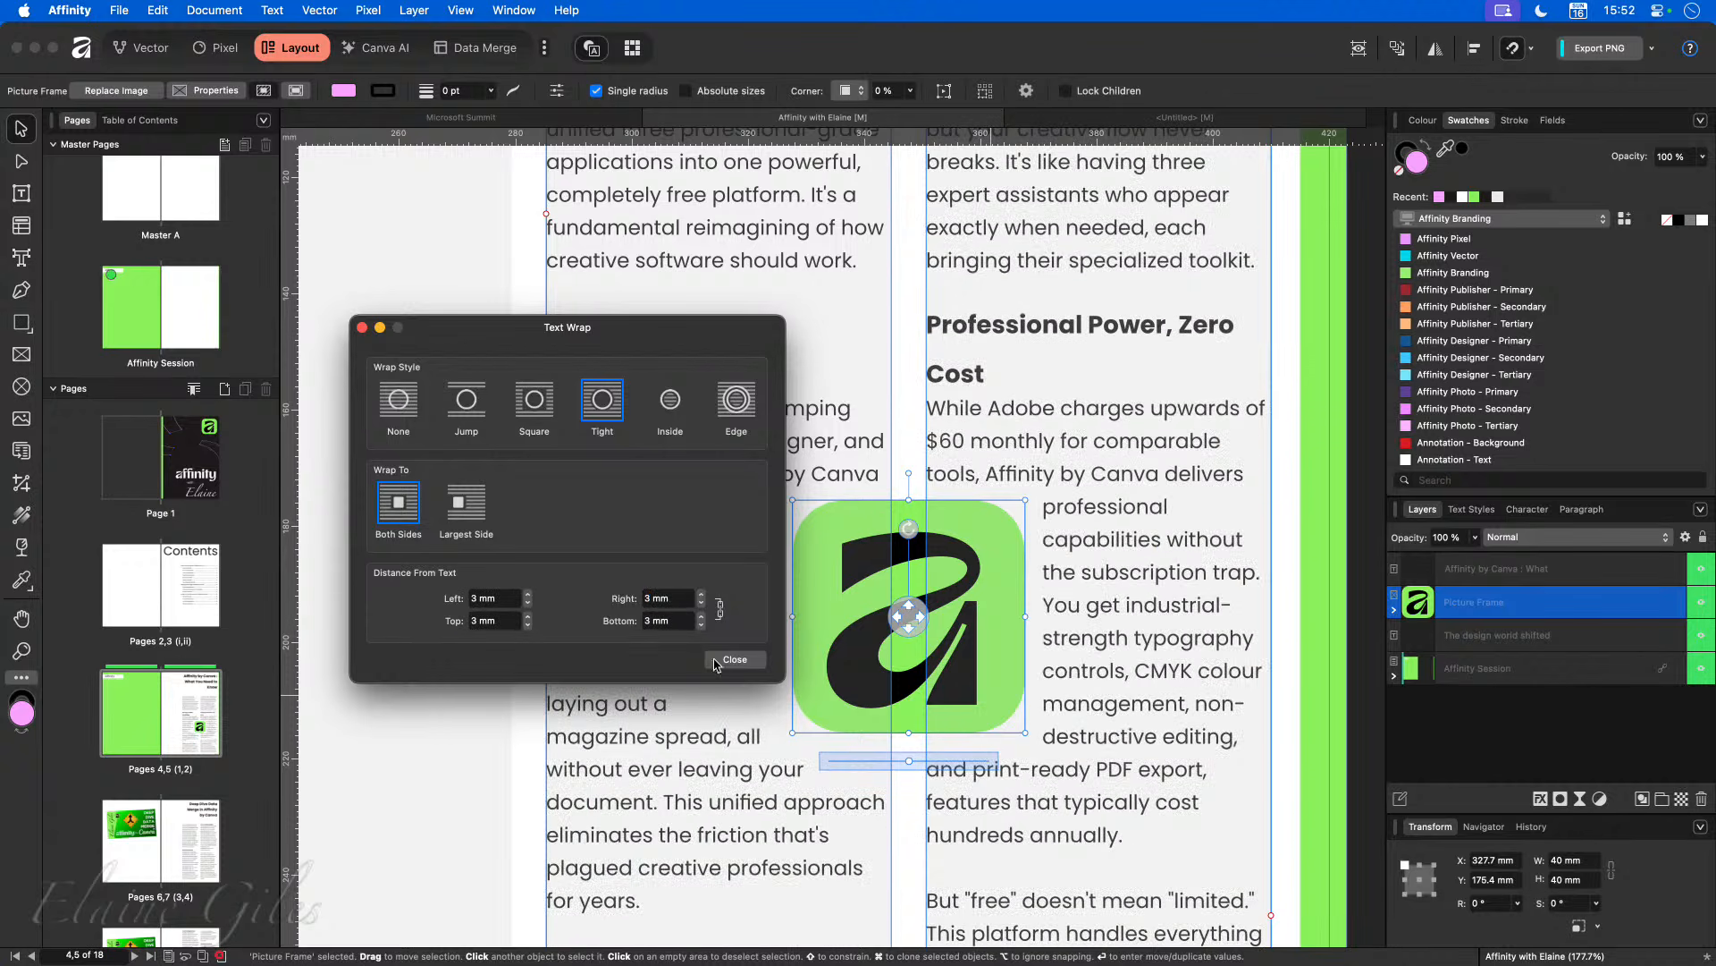
{"action": "scroll", "coordinate": [976, 733], "scroll_direction": "down", "scroll_amount": 2}
{"action": "scroll", "coordinate": [976, 733], "scroll_direction": "down", "scroll_amount": 2}
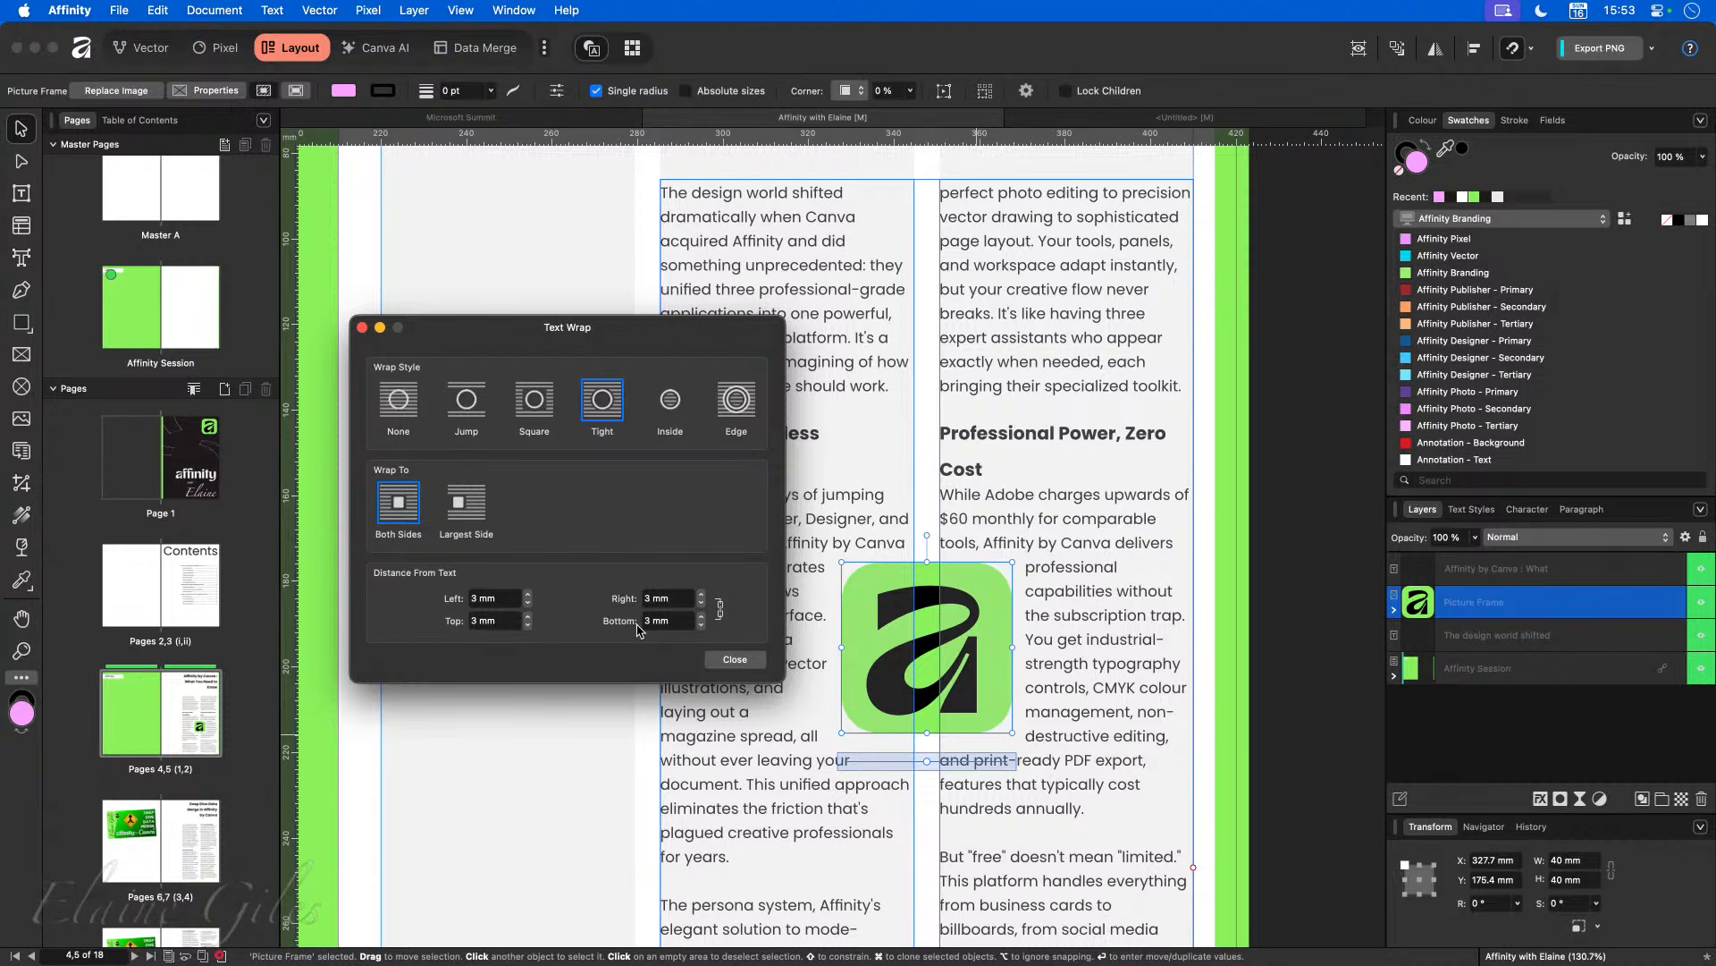
{"action": "left_click", "coordinate": [722, 662]}
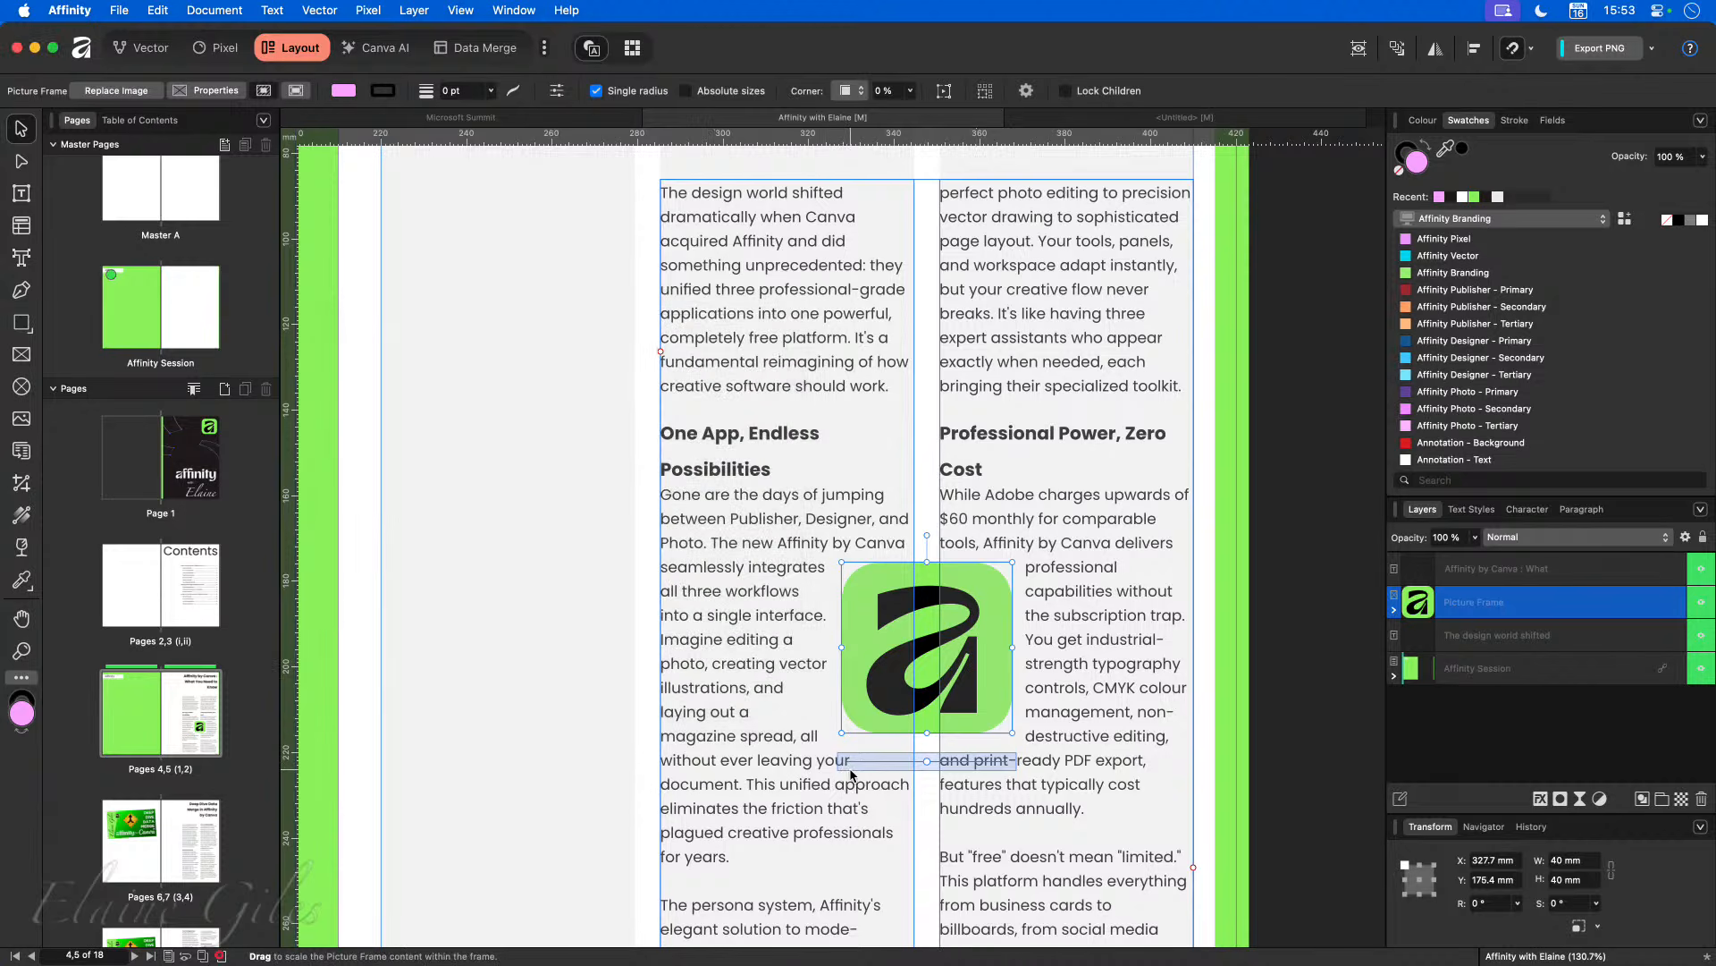
{"action": "key", "text": "super+0"}
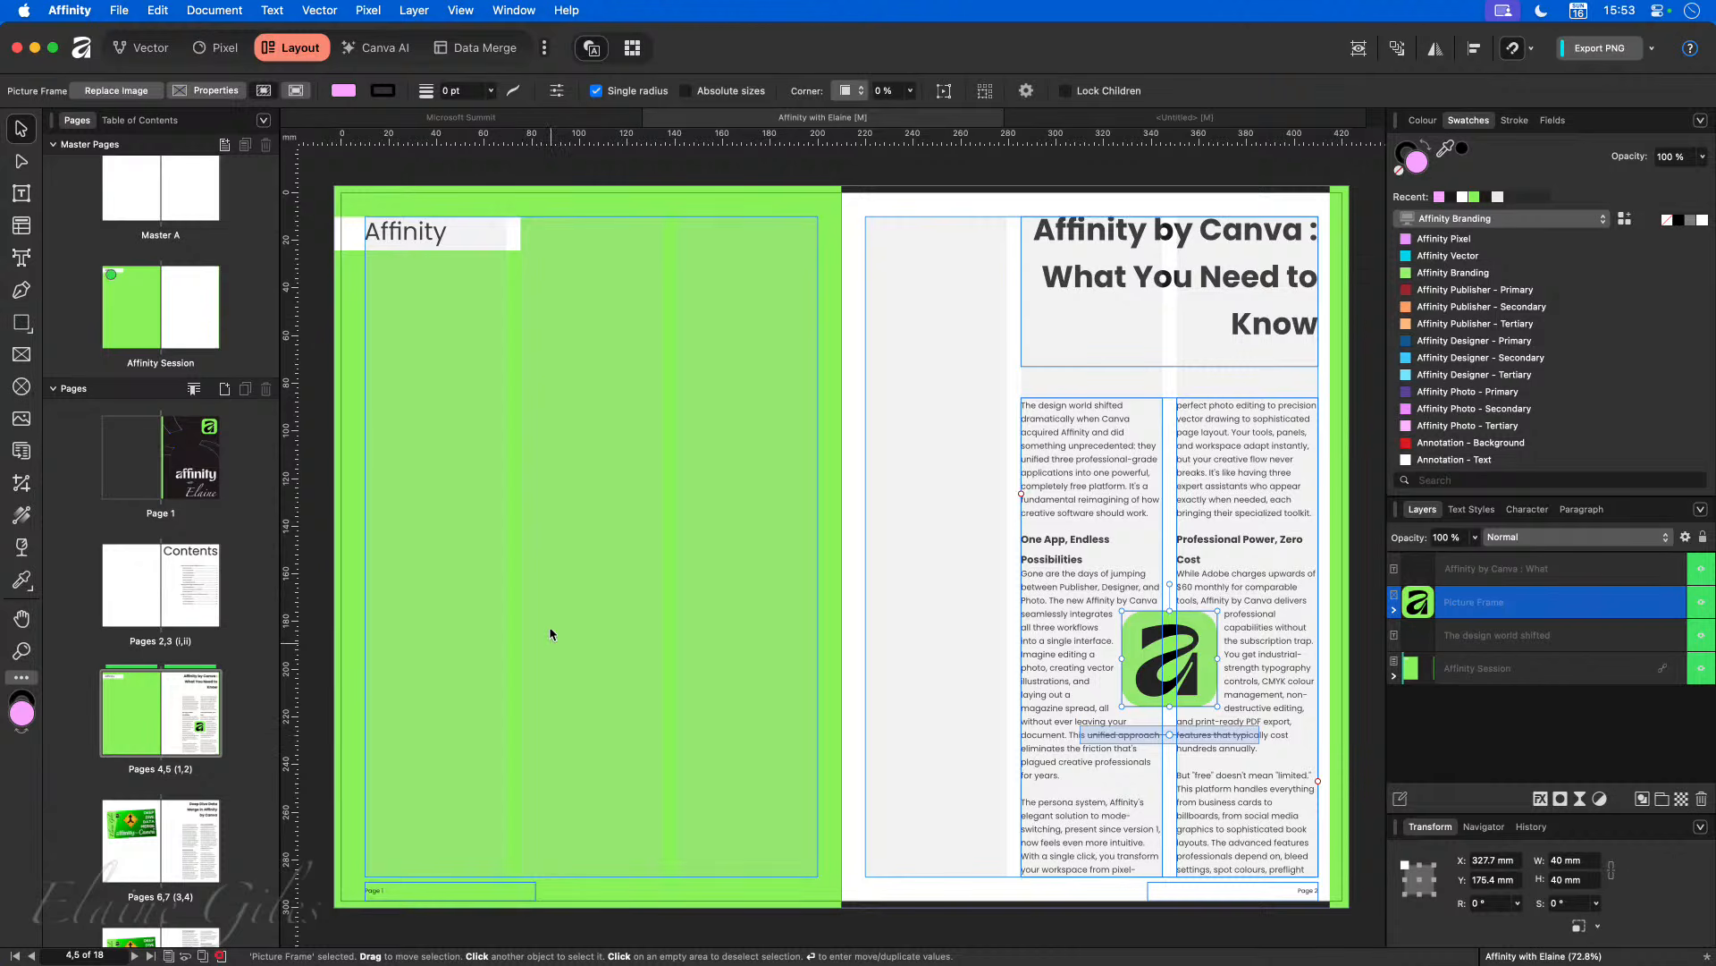
{"action": "left_click", "coordinate": [156, 843]}
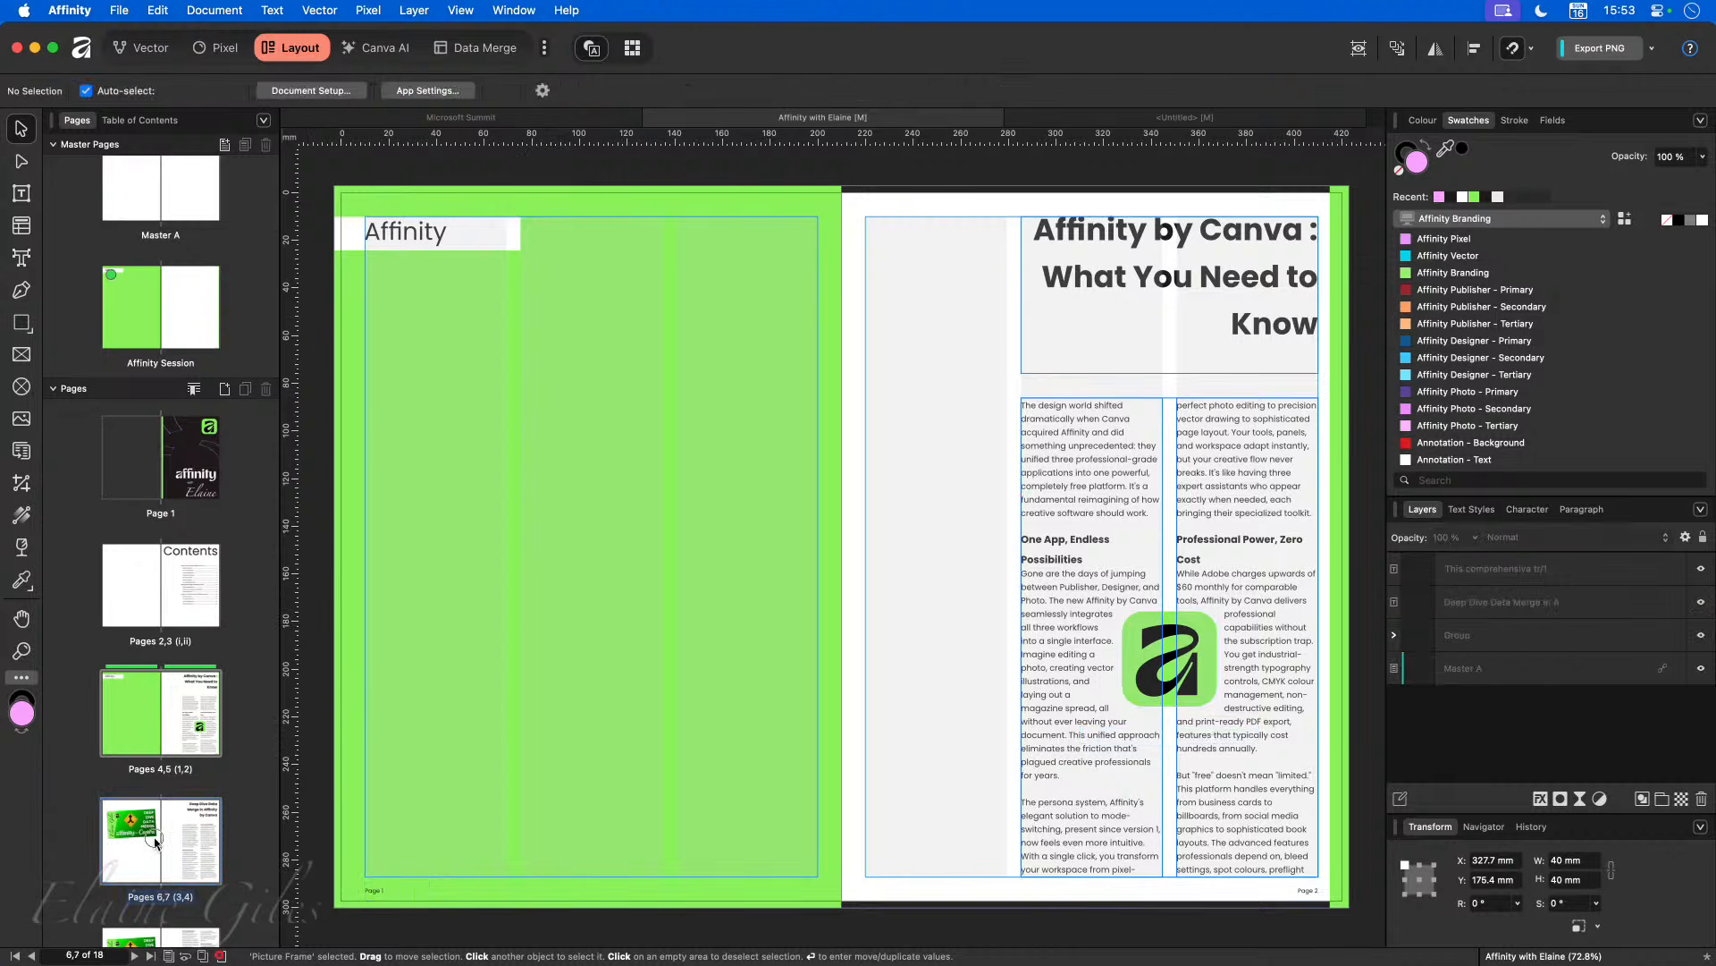
{"action": "left_click", "coordinate": [554, 498]}
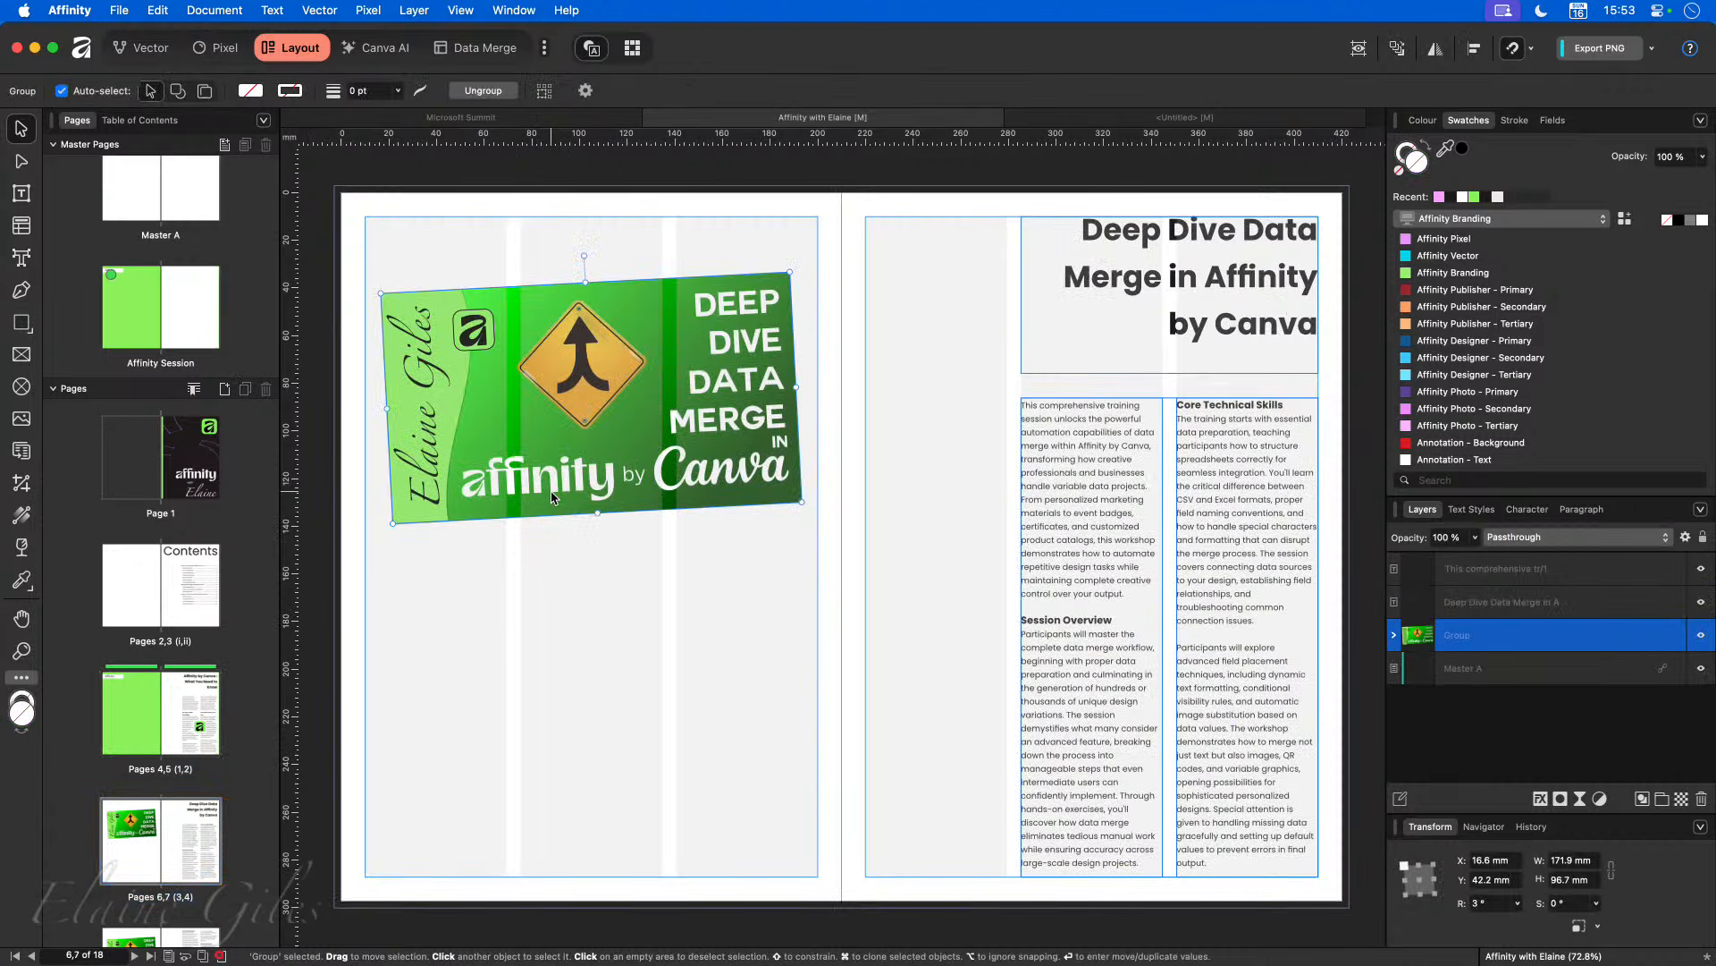
{"action": "left_click", "coordinate": [162, 716]}
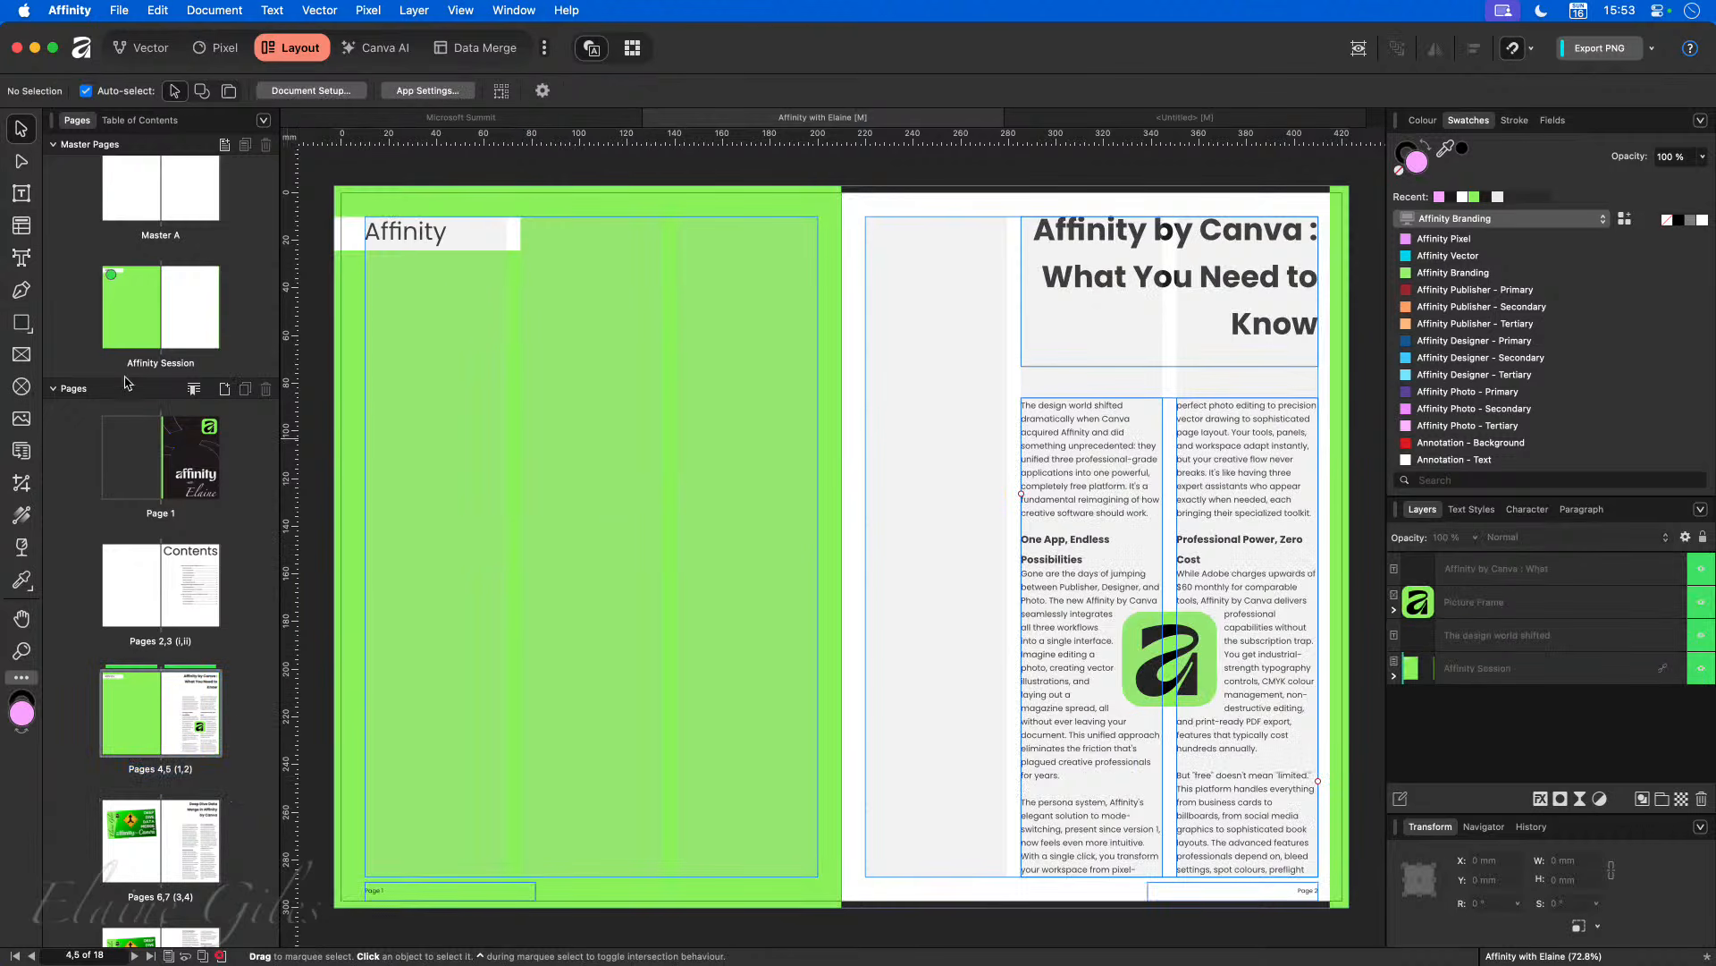
Step: Draw a circular picture frame about 140 mm across on the green page and move it up to about Y 55.3 mm
{"action": "left_click", "coordinate": [22, 387]}
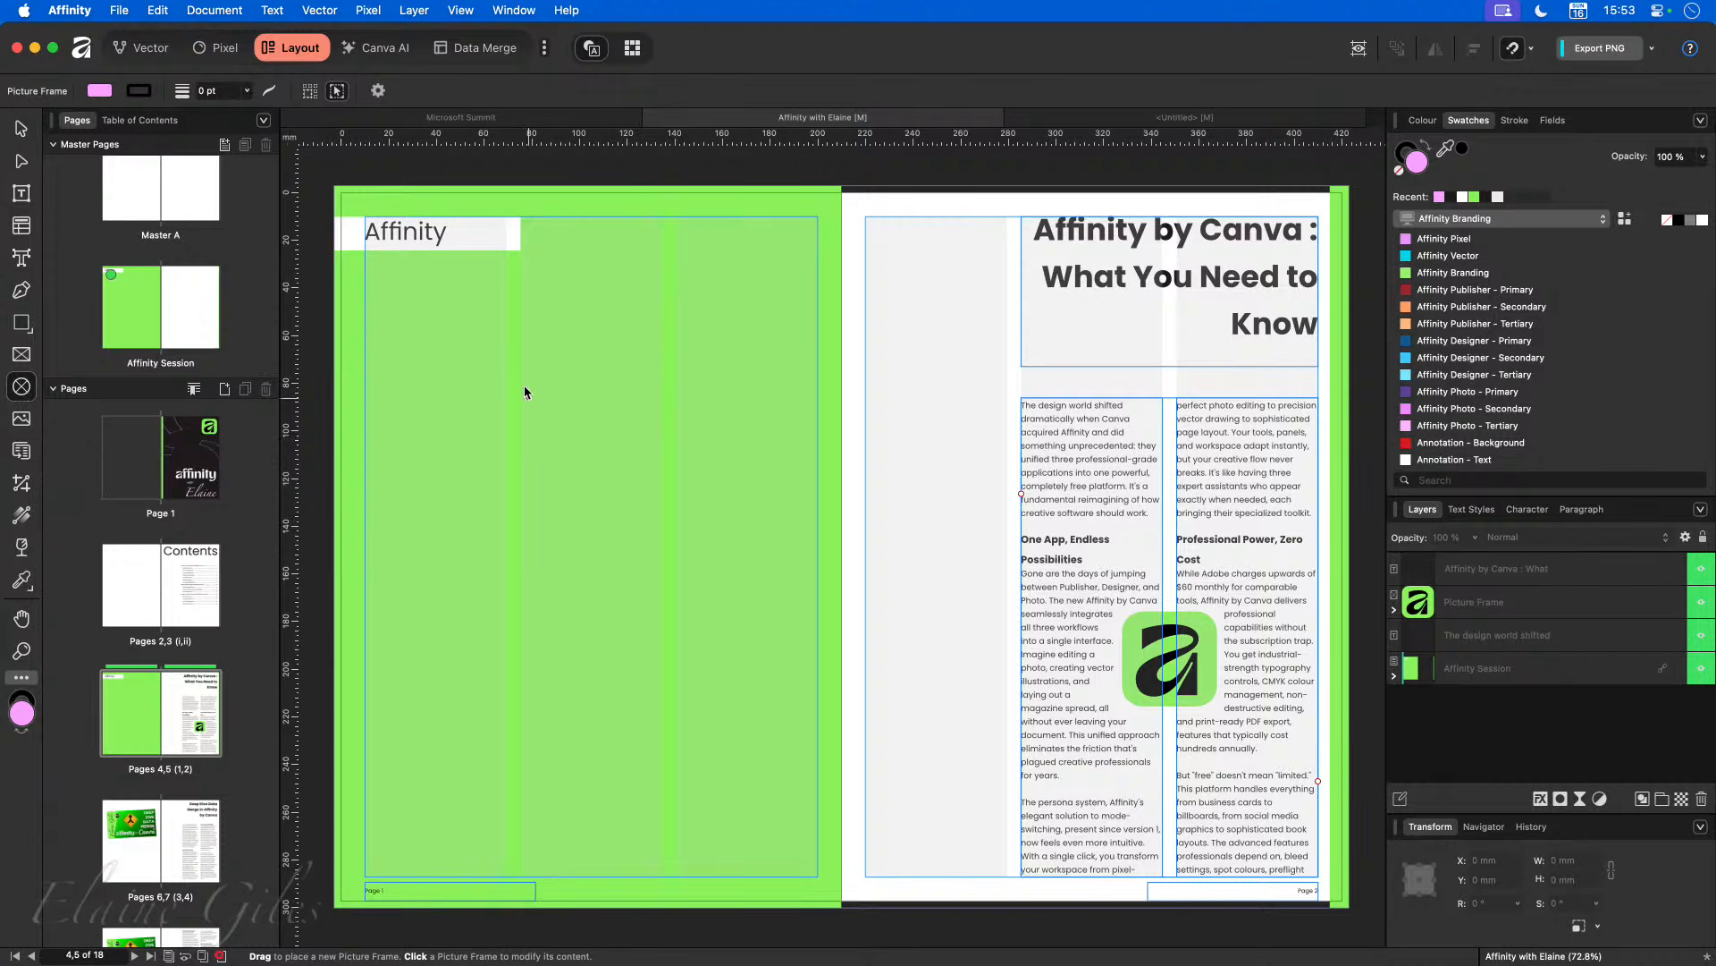
{"action": "left_click_drag", "start_coordinate": [484, 366], "coordinate": [818, 699]}
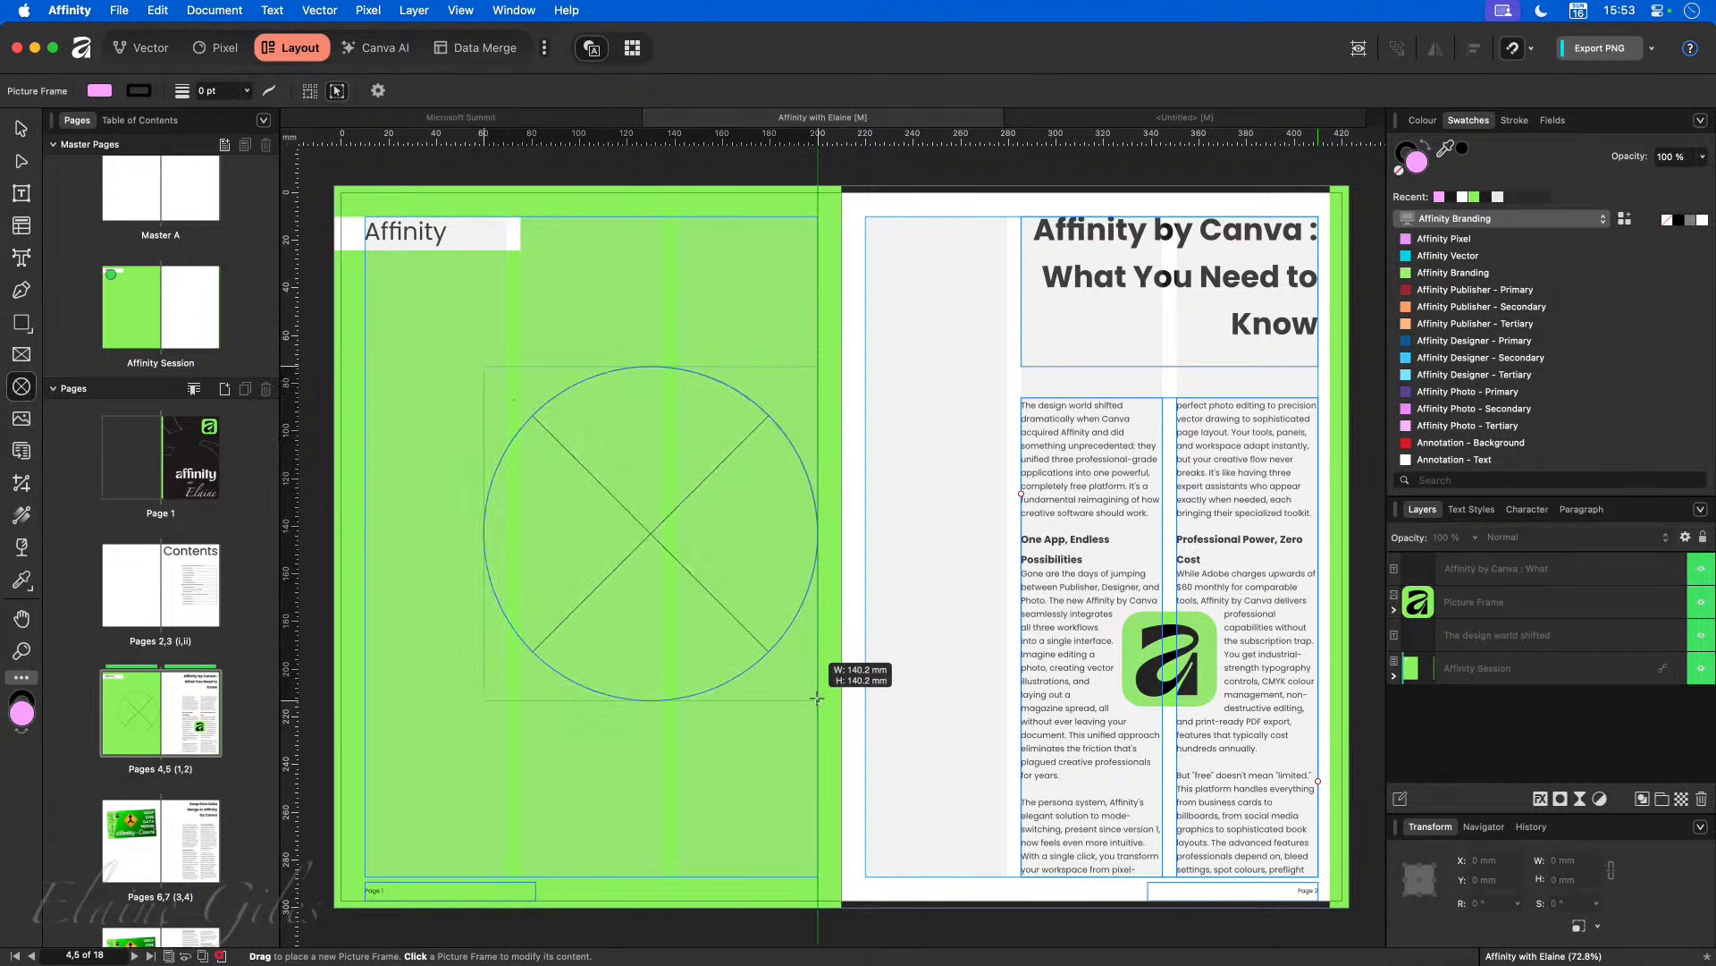
{"action": "left_click", "coordinate": [20, 132]}
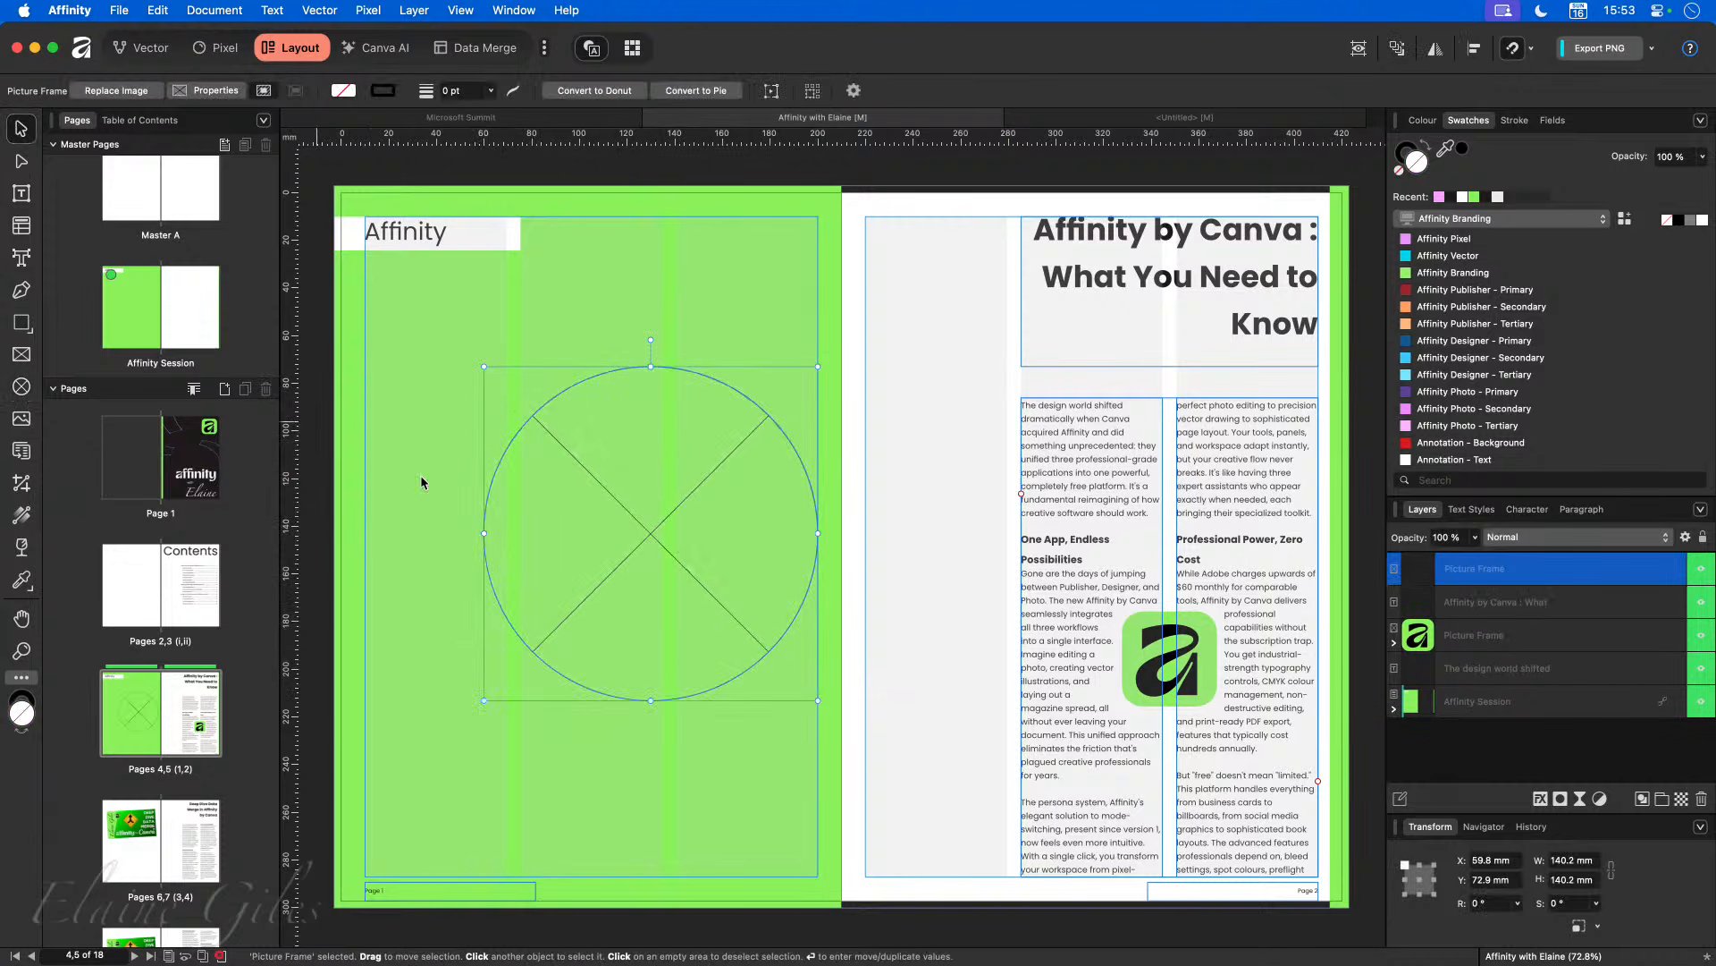
{"action": "left_click_drag", "start_coordinate": [632, 540], "coordinate": [643, 498]}
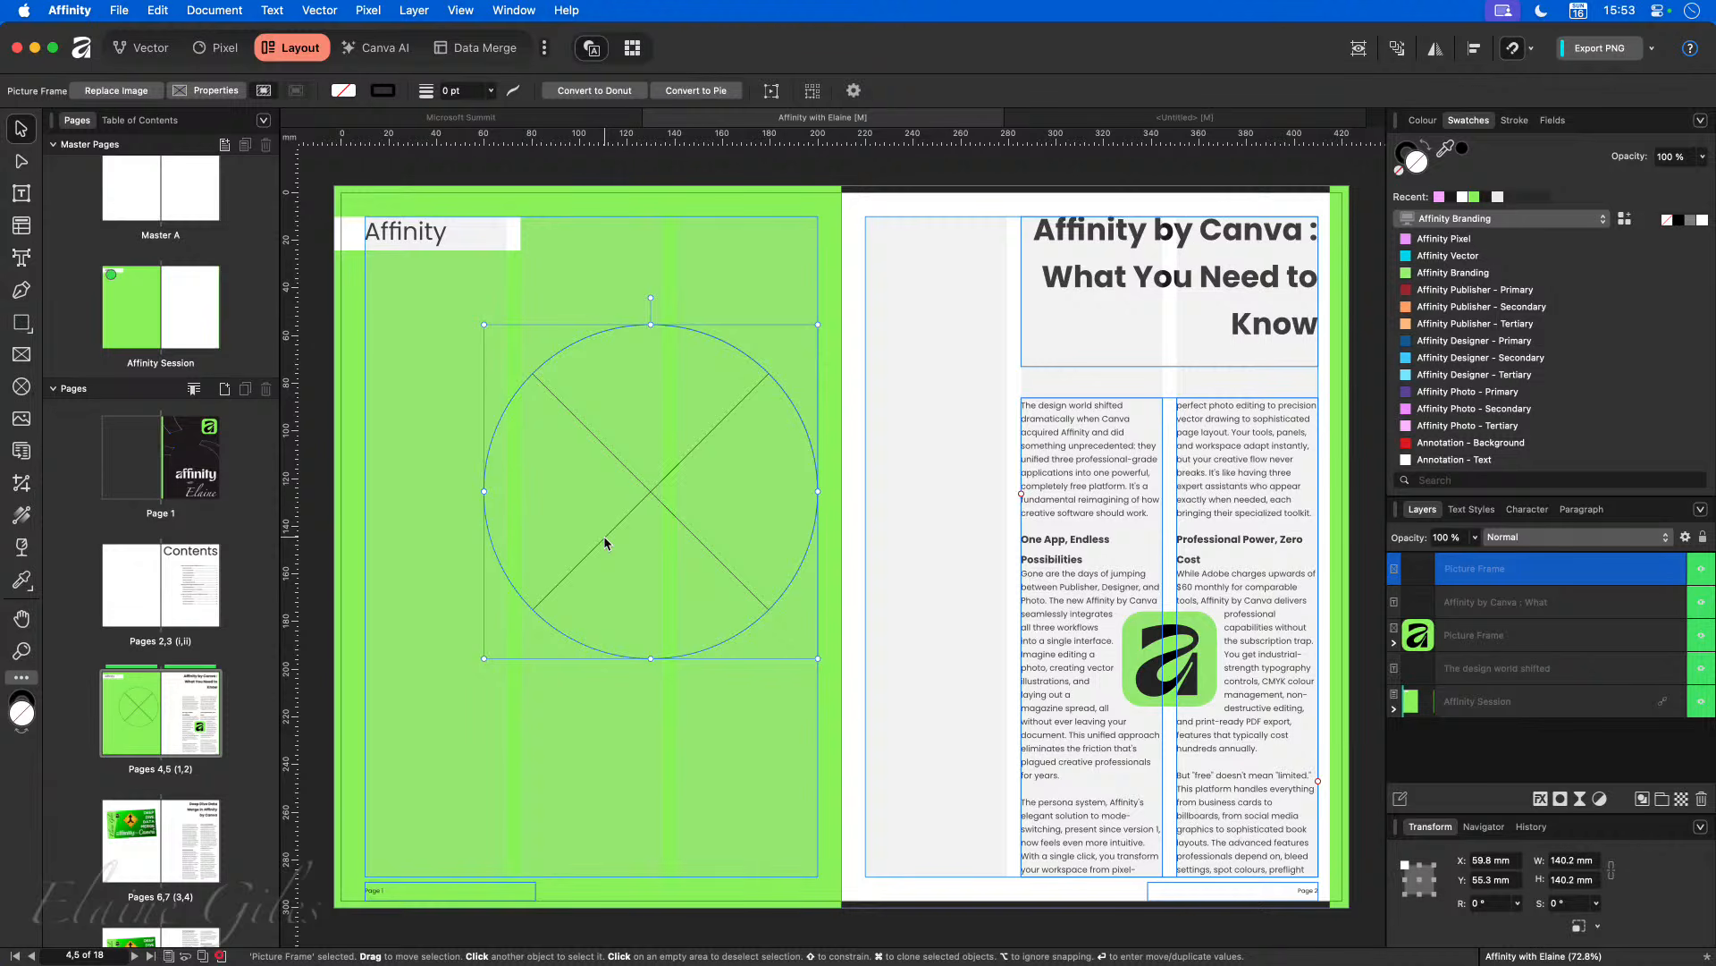
Step: Switch to Finder and preview photos in the Images folder, ending on the graphic-designer colour swatch JPEG
{"action": "key", "text": "super+space"}
{"action": "type", "text": "fin"}
{"action": "key", "text": "Return"}
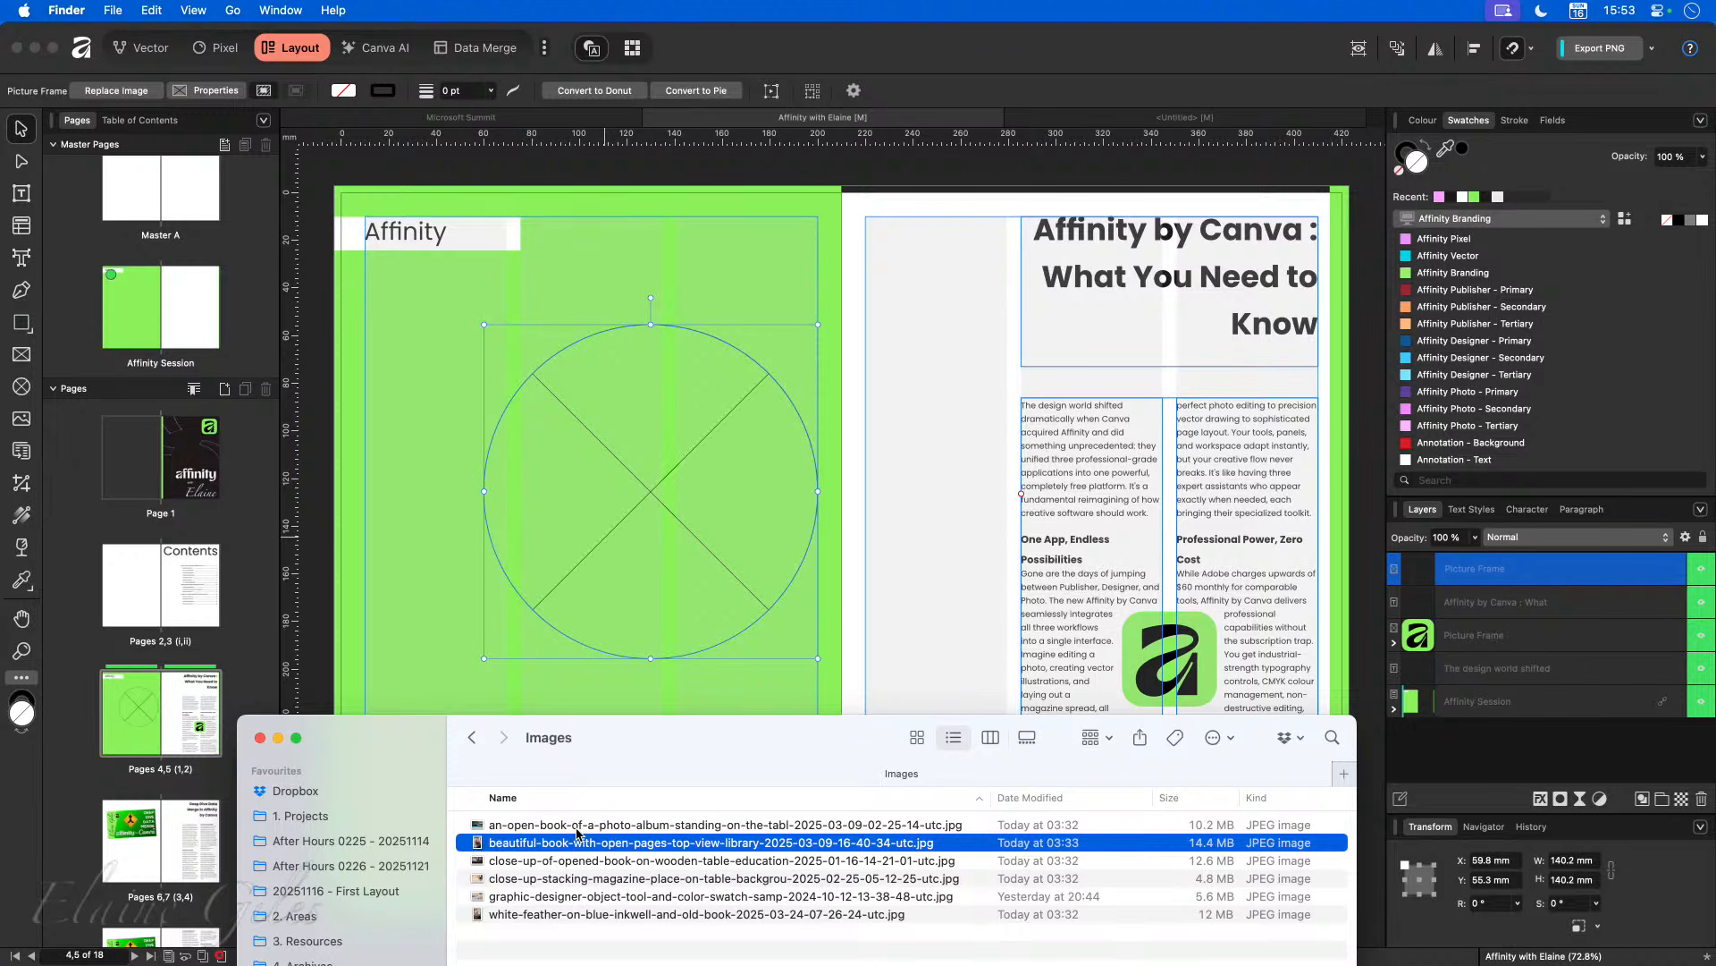
{"action": "key", "text": "space"}
{"action": "key", "text": "Down"}
{"action": "key", "text": "Down"}
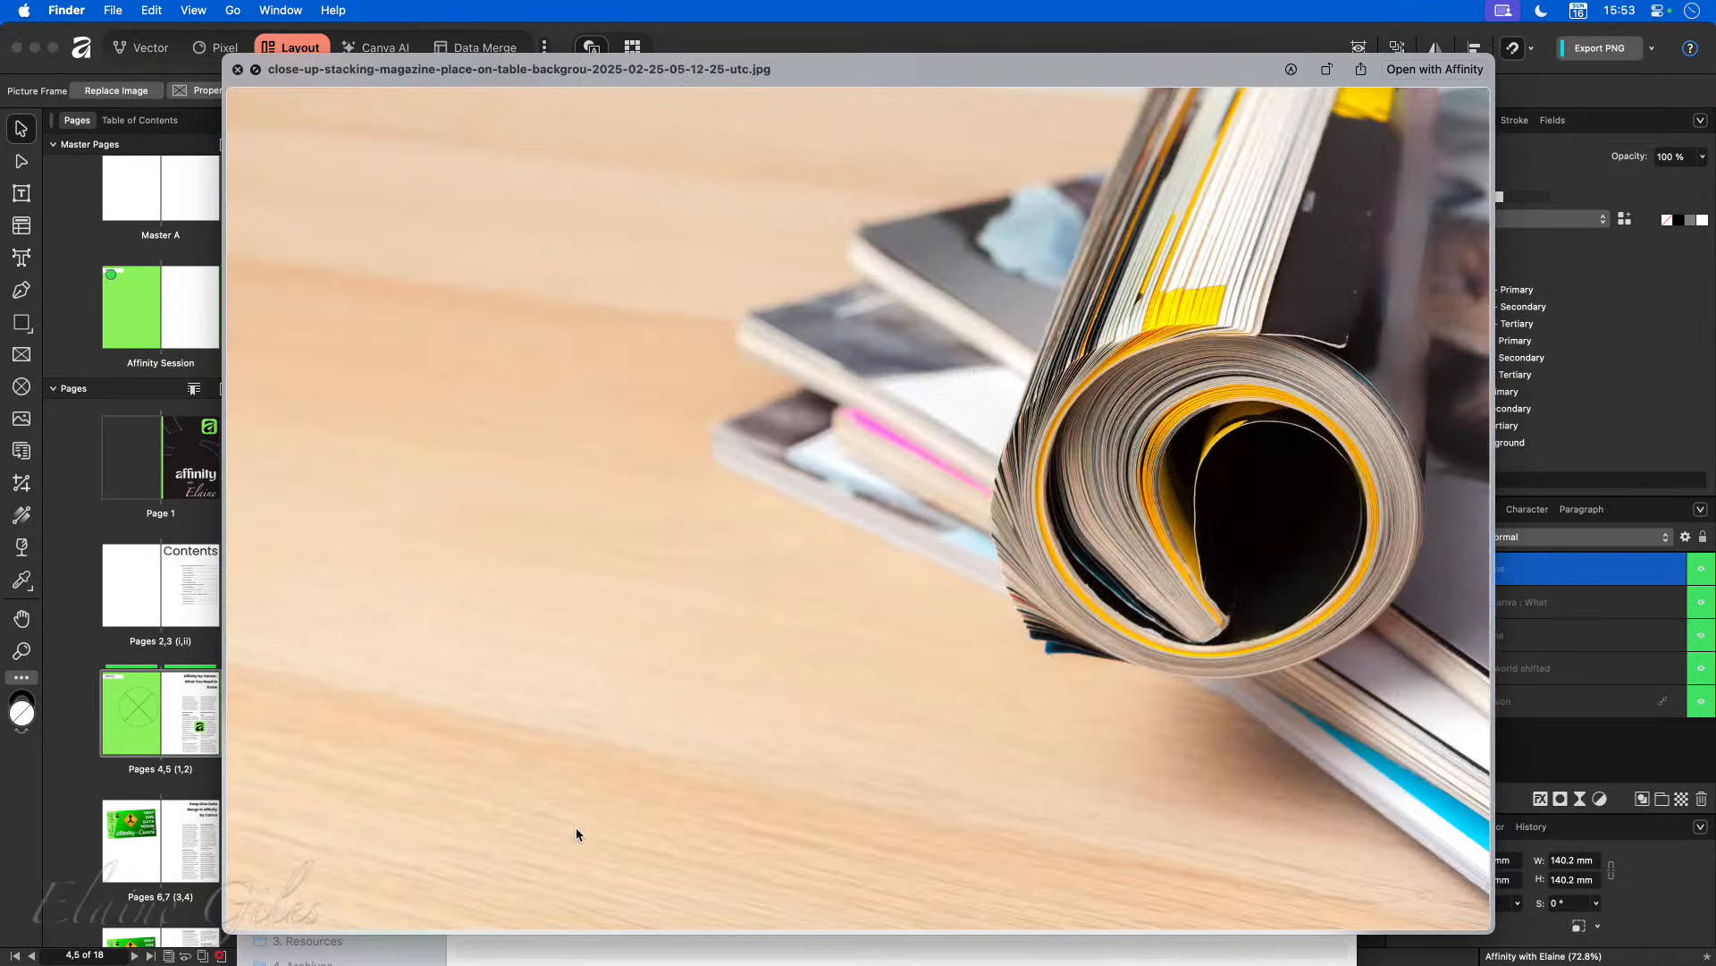
{"action": "key", "text": "Down"}
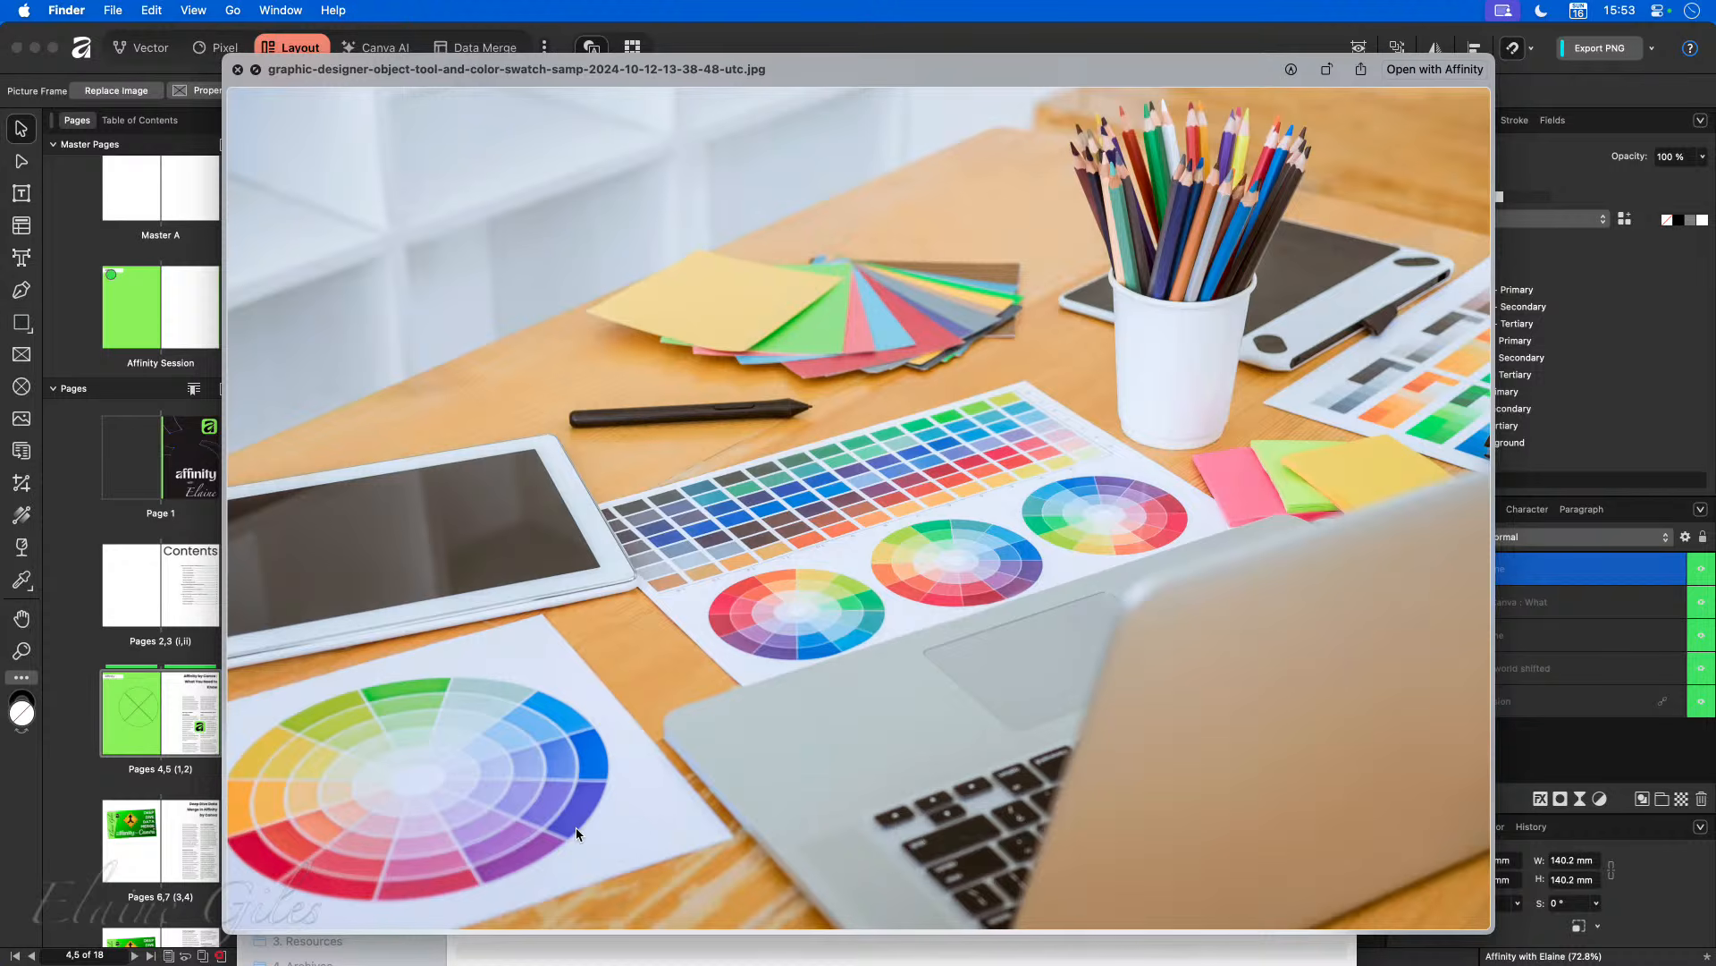
{"action": "key", "text": "space"}
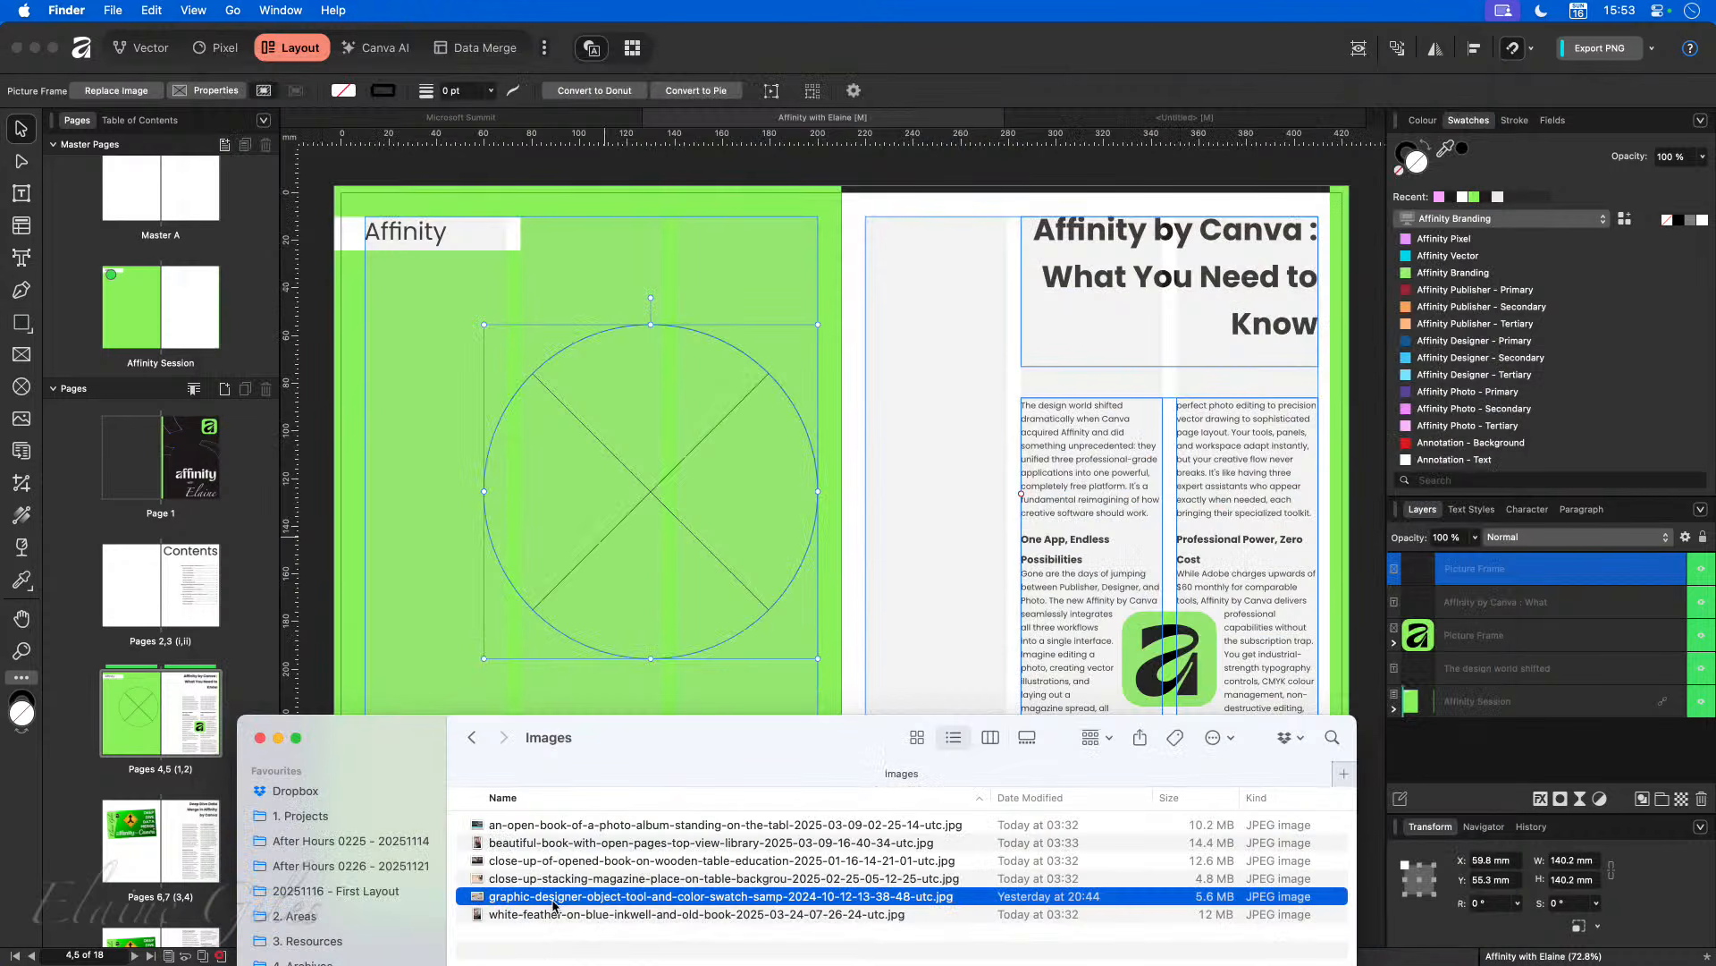
Step: Place the graphic-designer colour swatch photo in the circular picture frame, declining to link the document's images
{"action": "left_click_drag", "start_coordinate": [555, 905], "coordinate": [663, 498]}
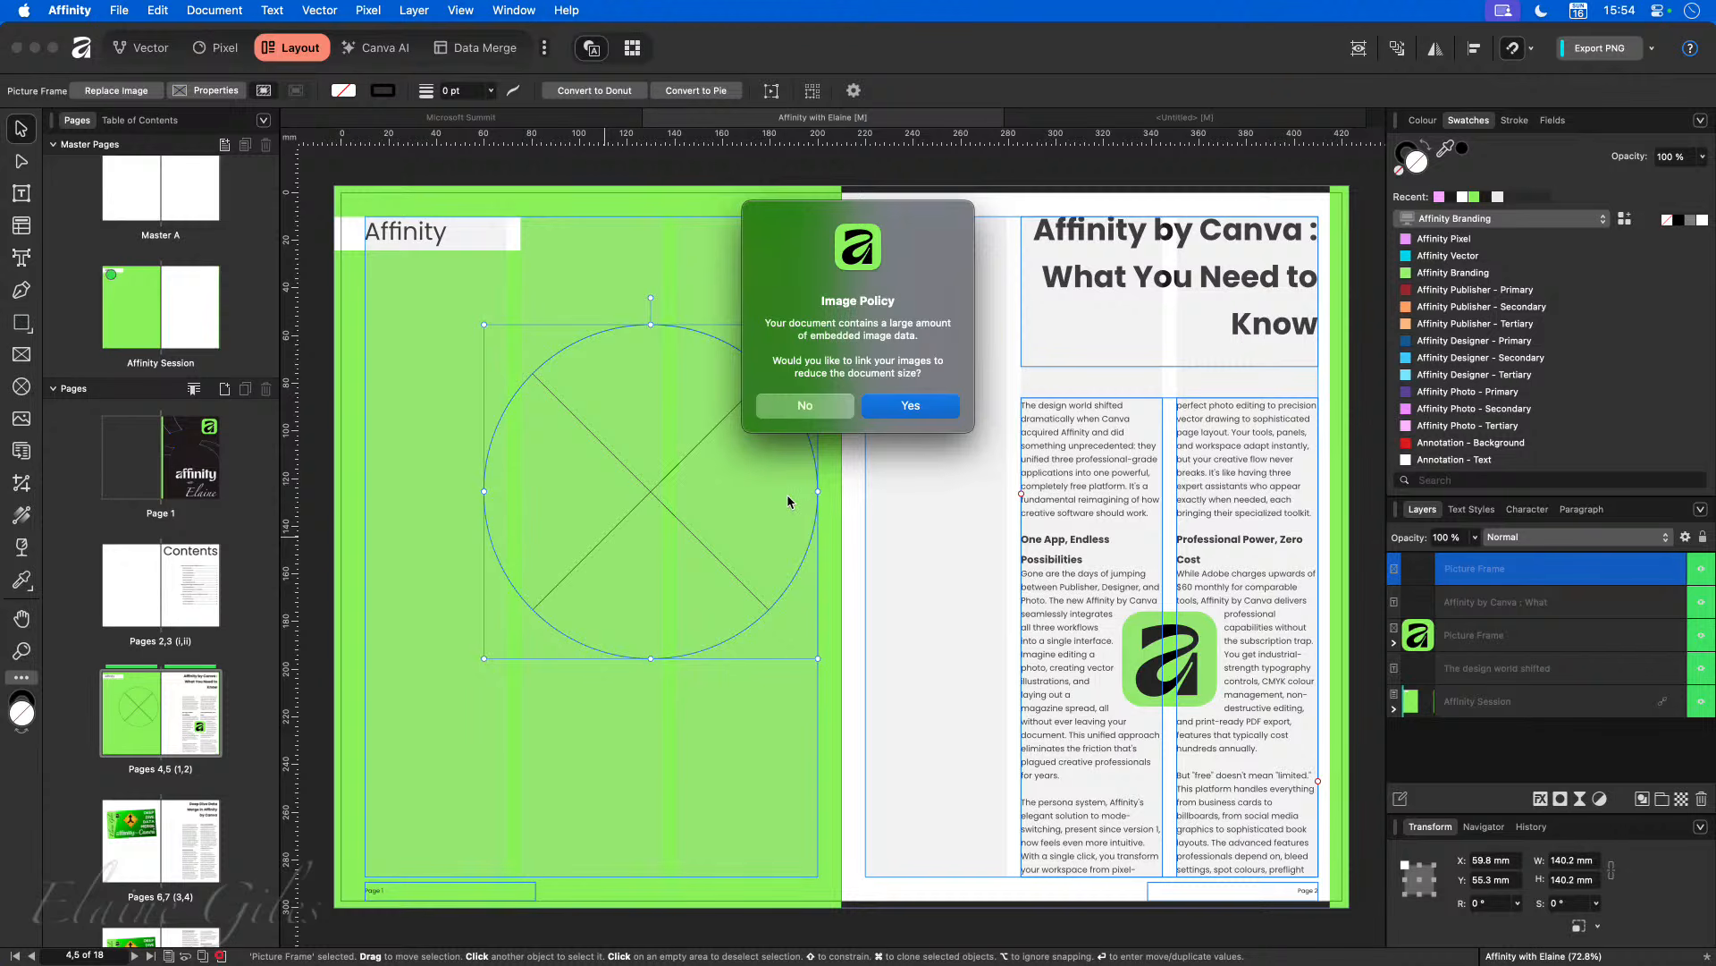
{"action": "left_click", "coordinate": [807, 407]}
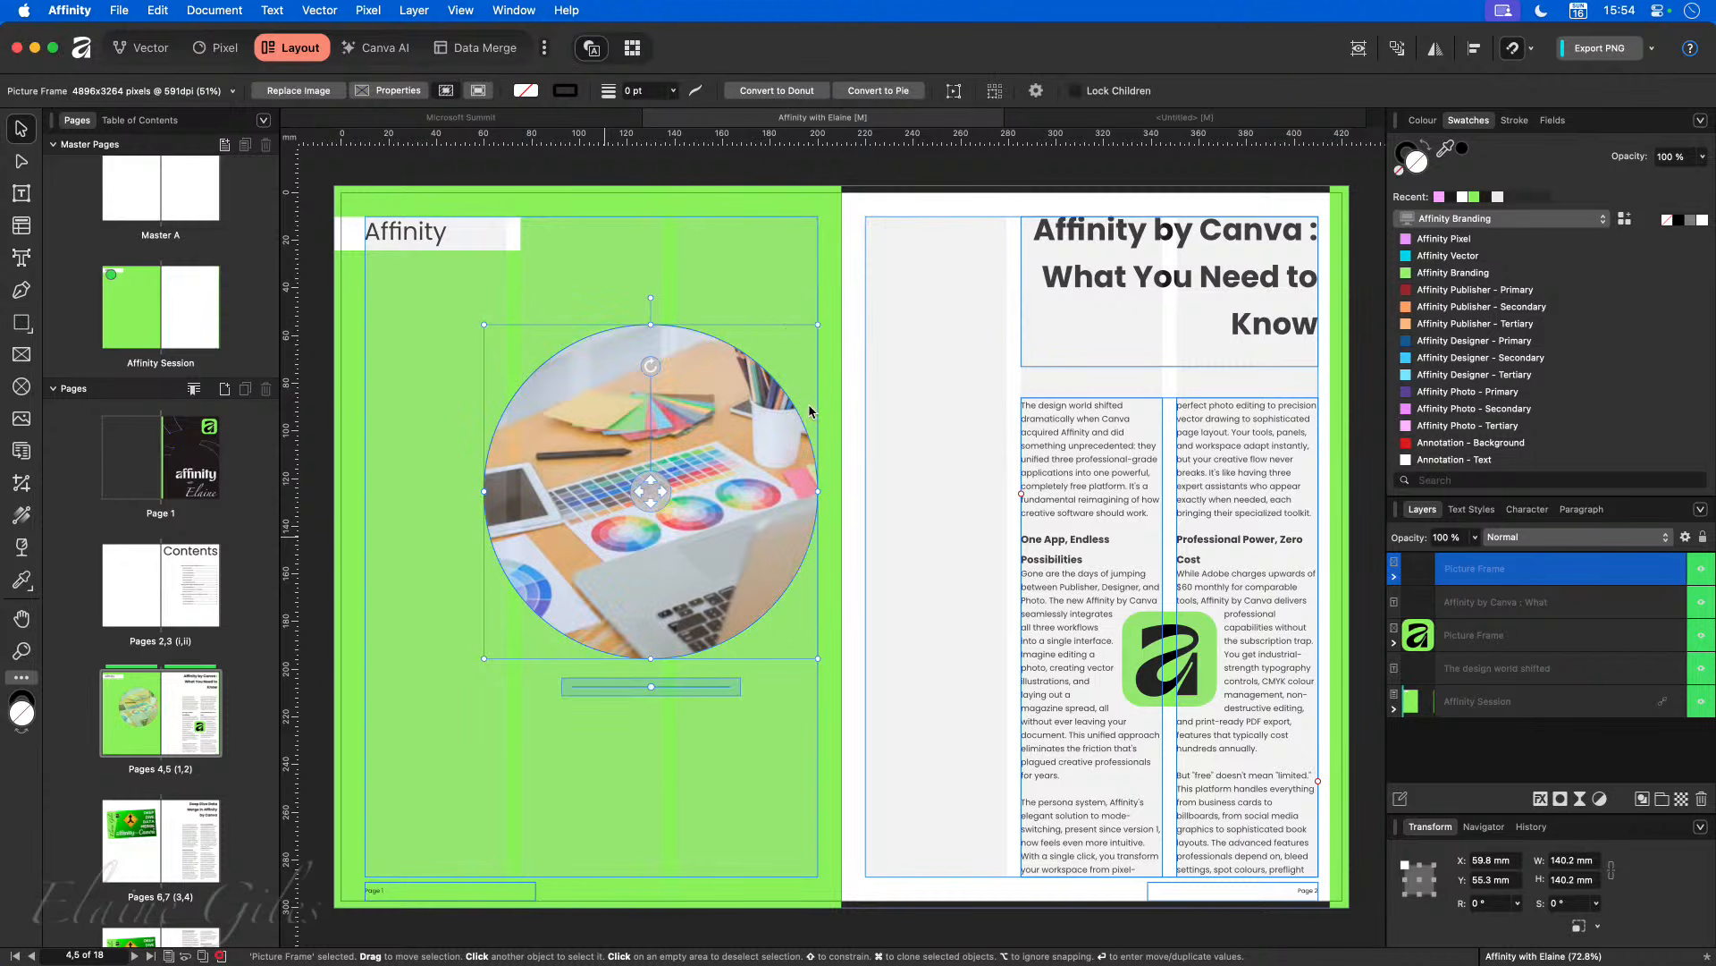
{"action": "left_click", "coordinate": [755, 784]}
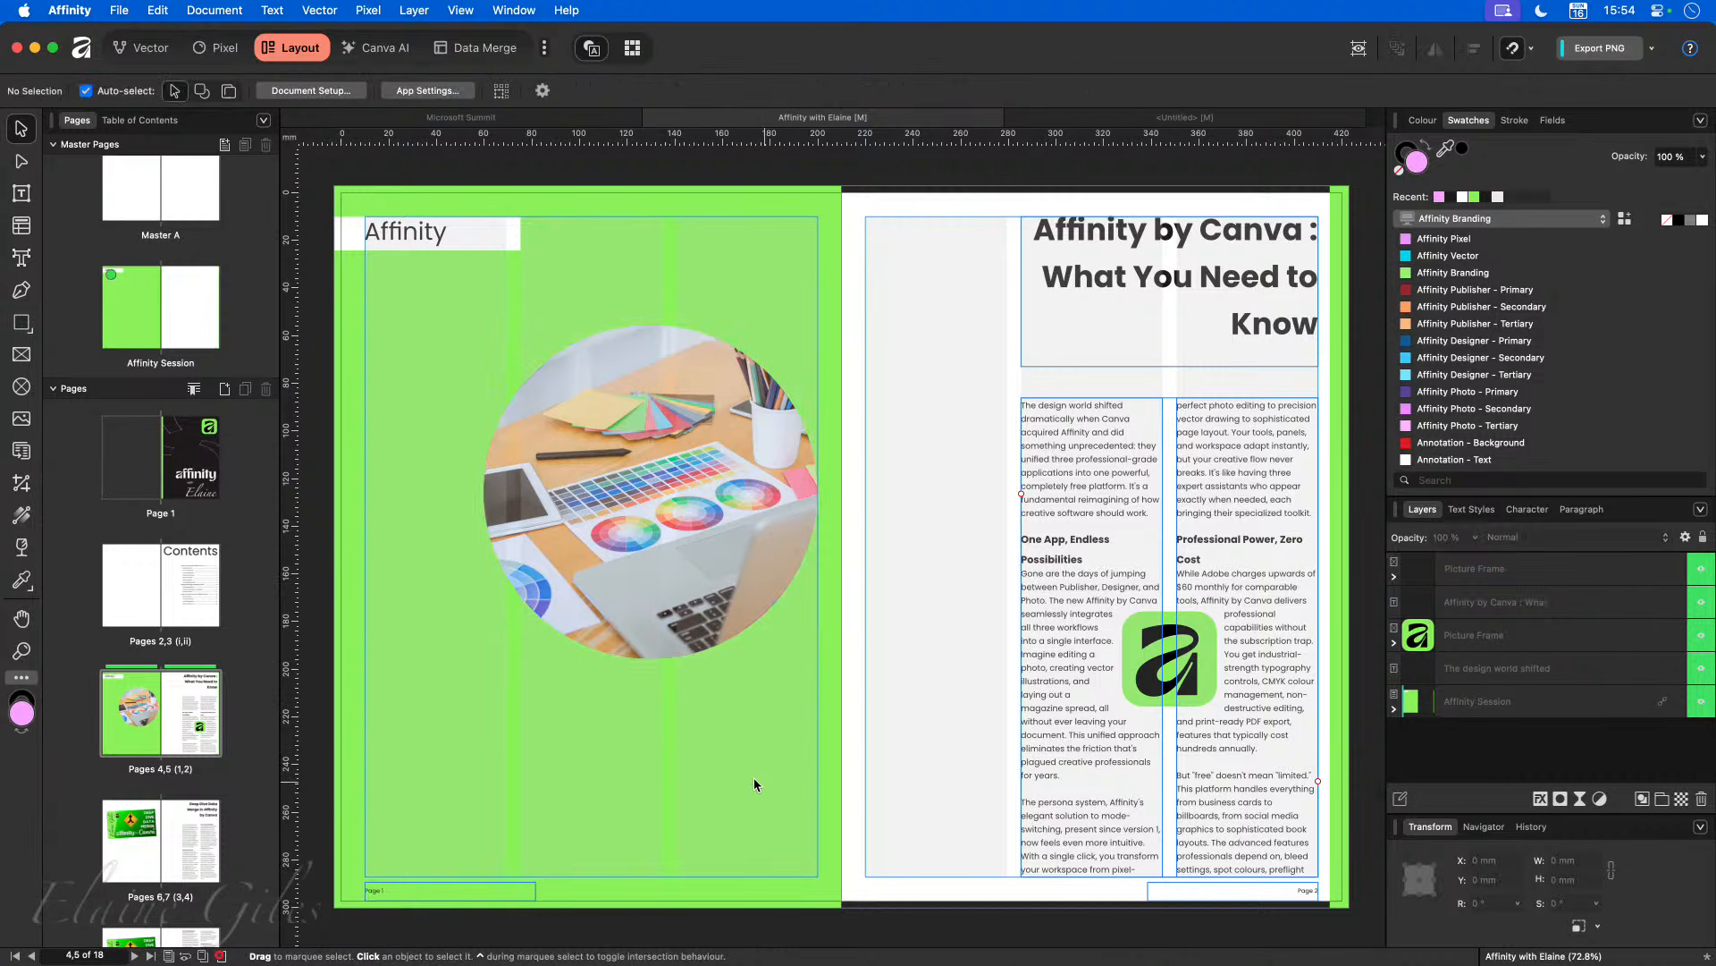
{"action": "left_click", "coordinate": [646, 588]}
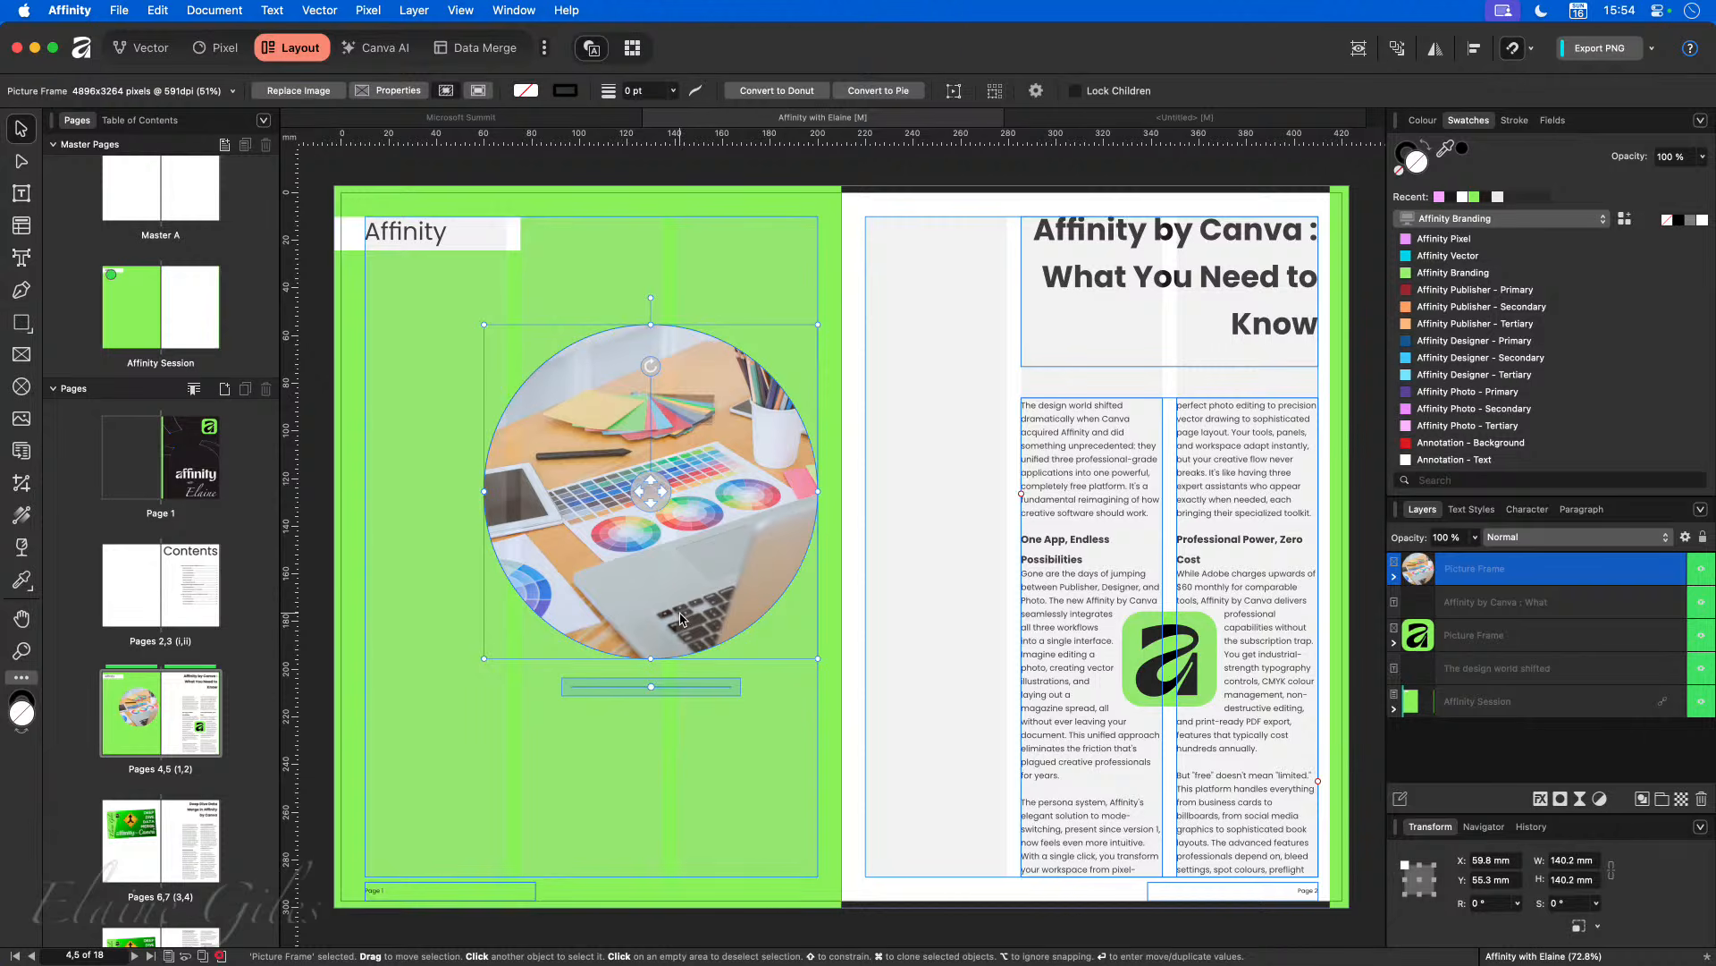
{"action": "left_click", "coordinate": [858, 695]}
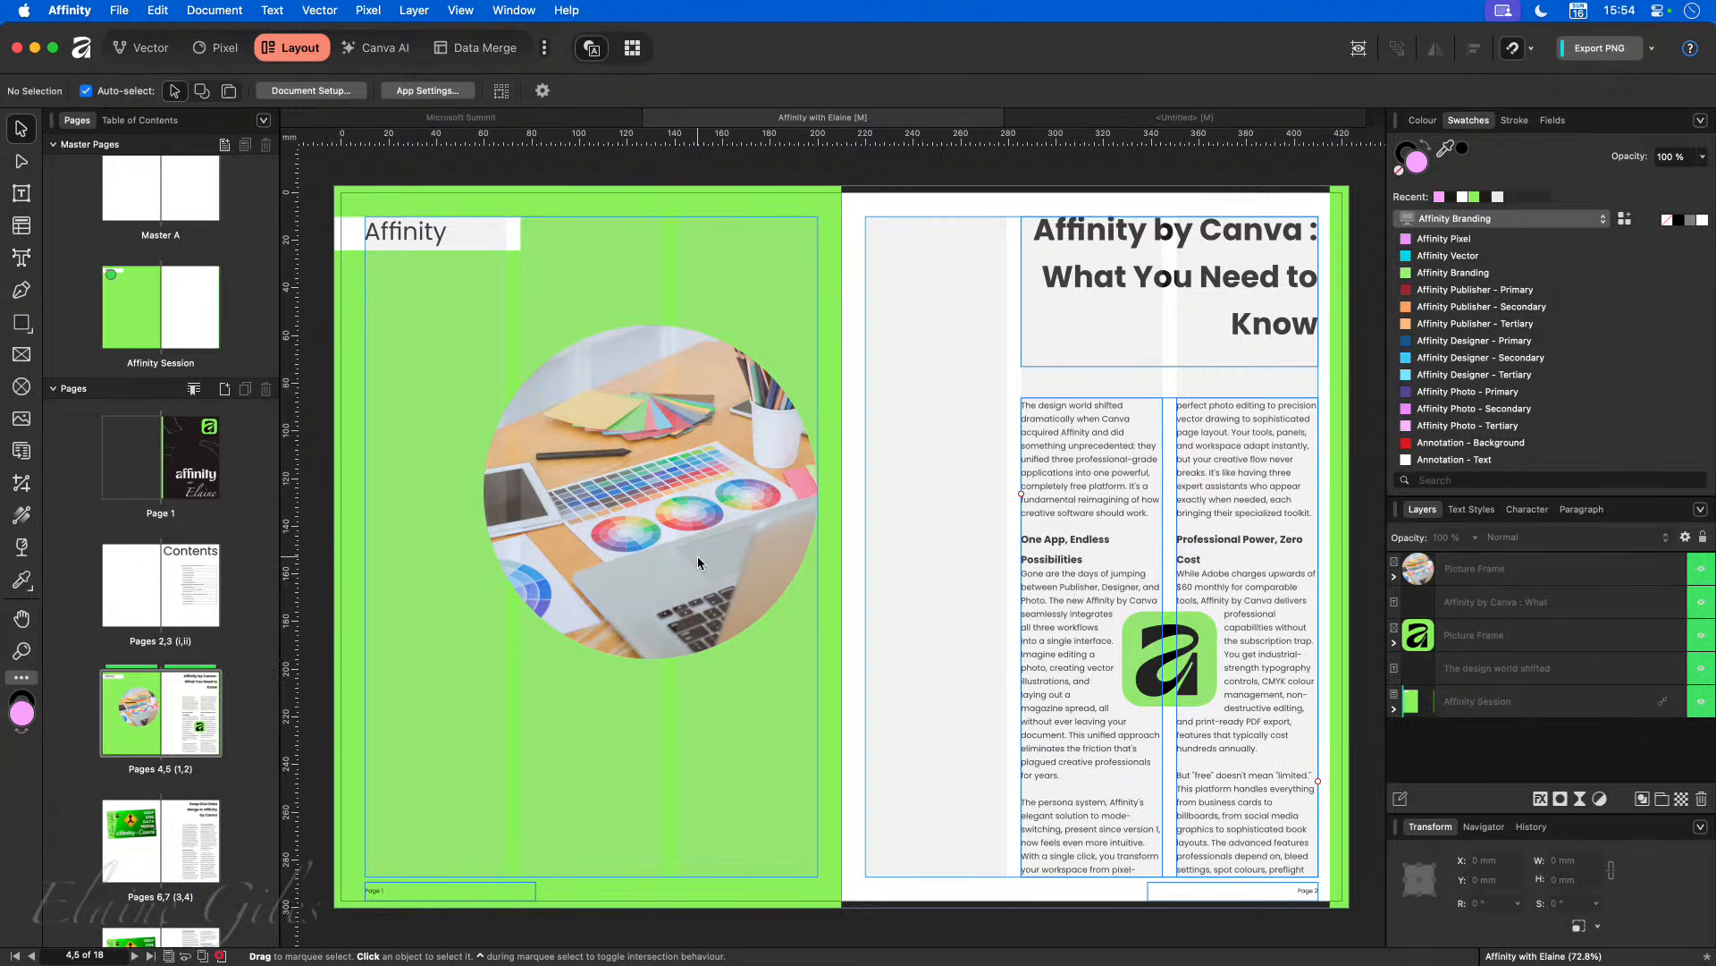
Step: Give the tilted Deep Dive Data Merge artwork group on pages 6,7 a solid 0.5 pt stroke
{"action": "left_click", "coordinate": [161, 841]}
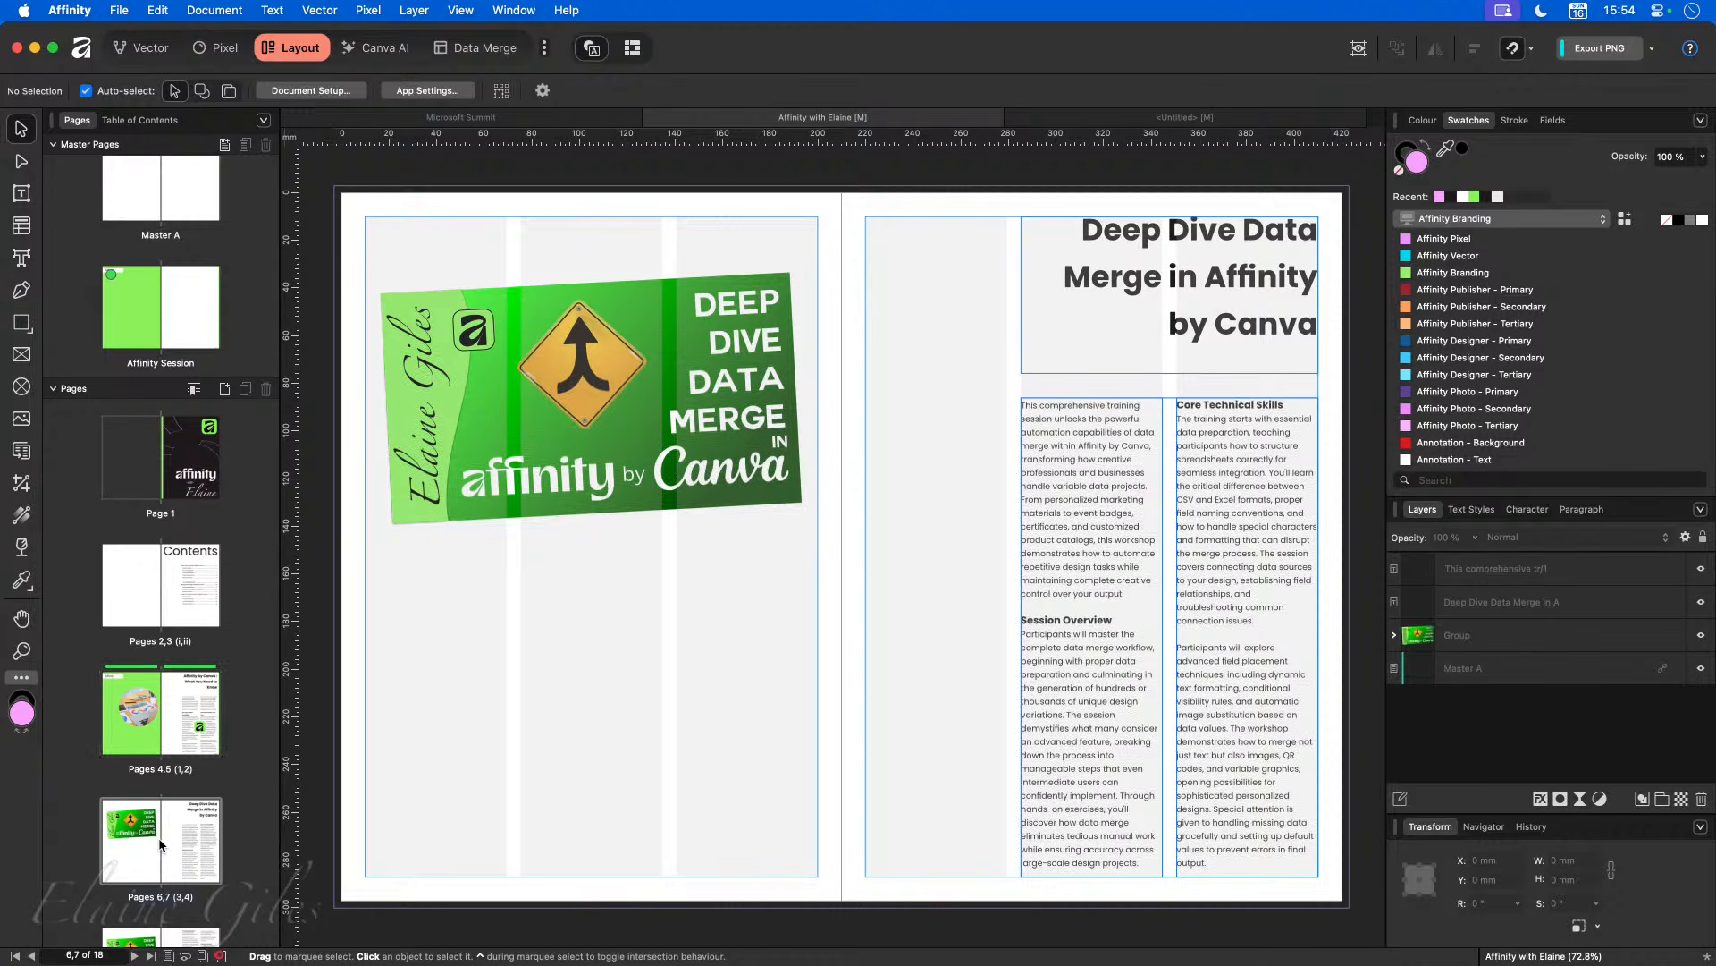
{"action": "left_click", "coordinate": [438, 506]}
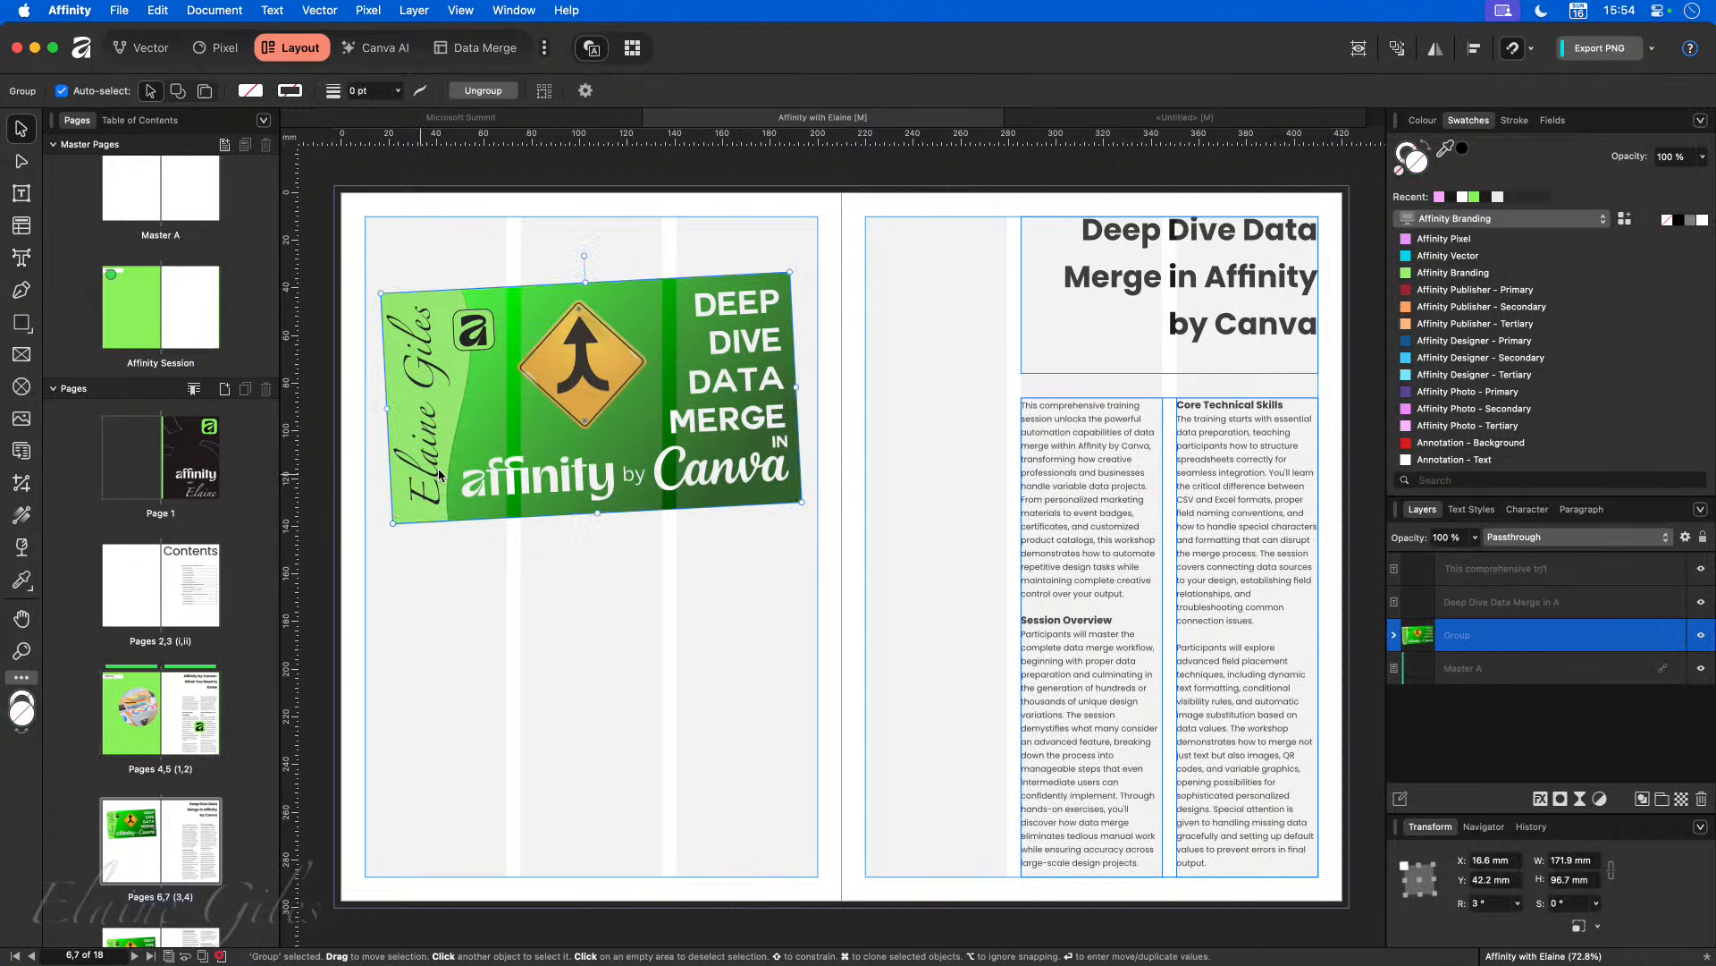
{"action": "left_click", "coordinate": [1512, 121]}
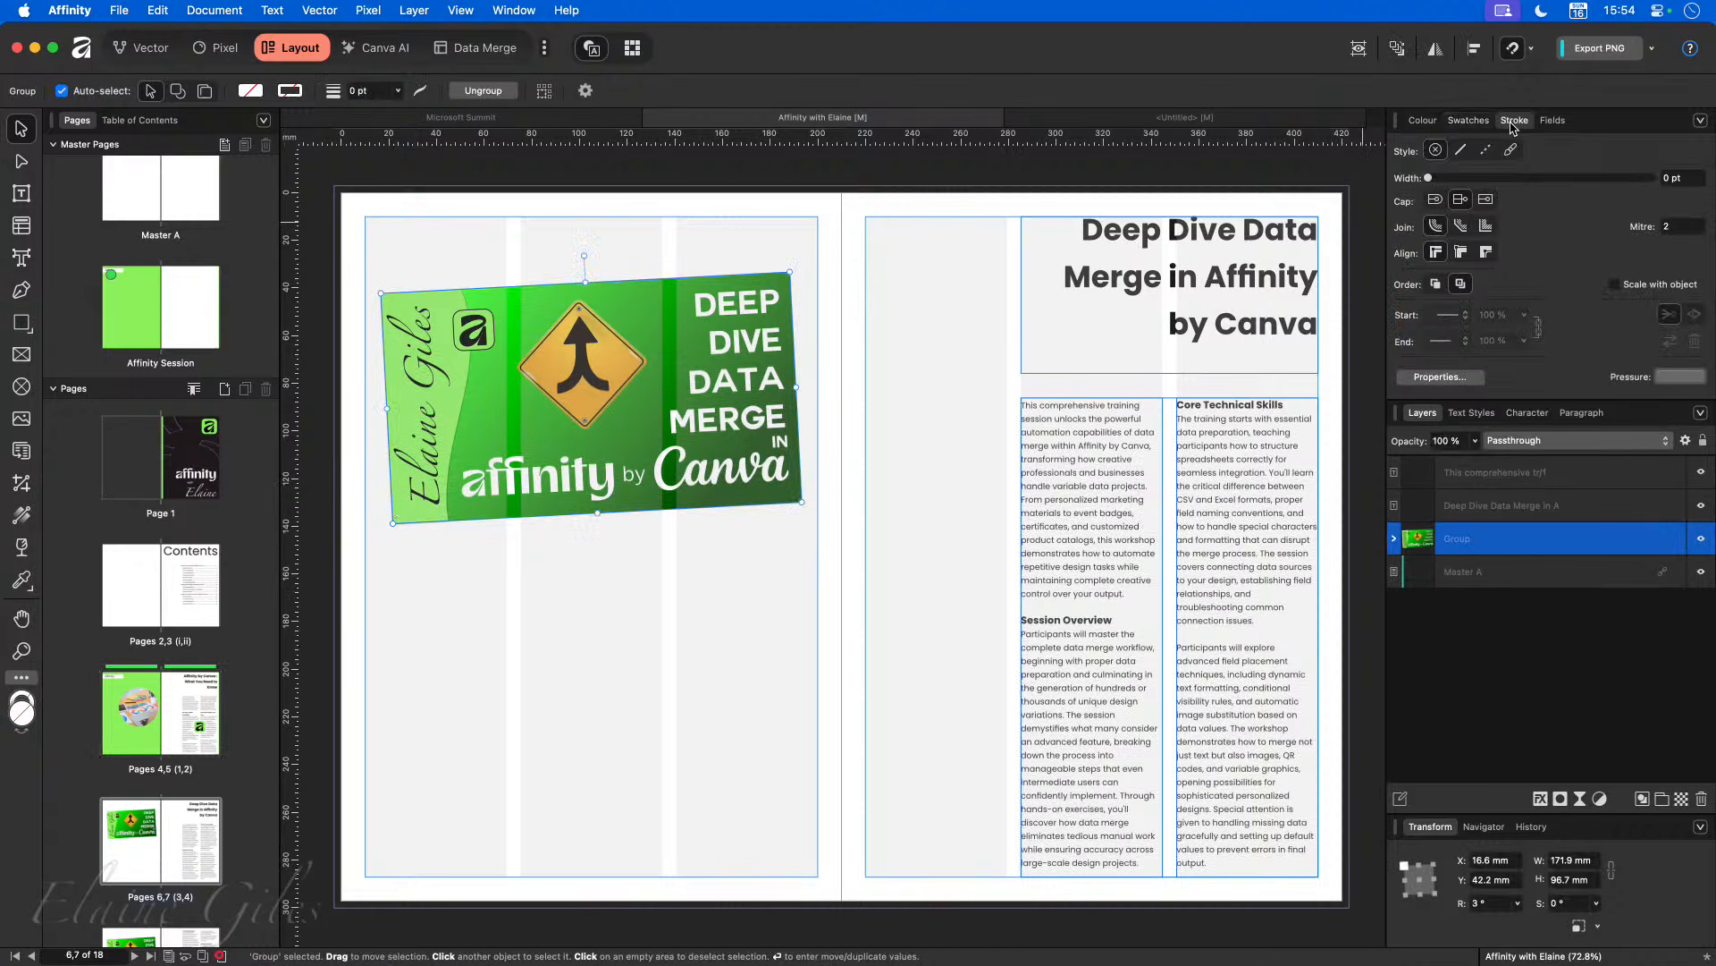
{"action": "left_click", "coordinate": [1461, 150]}
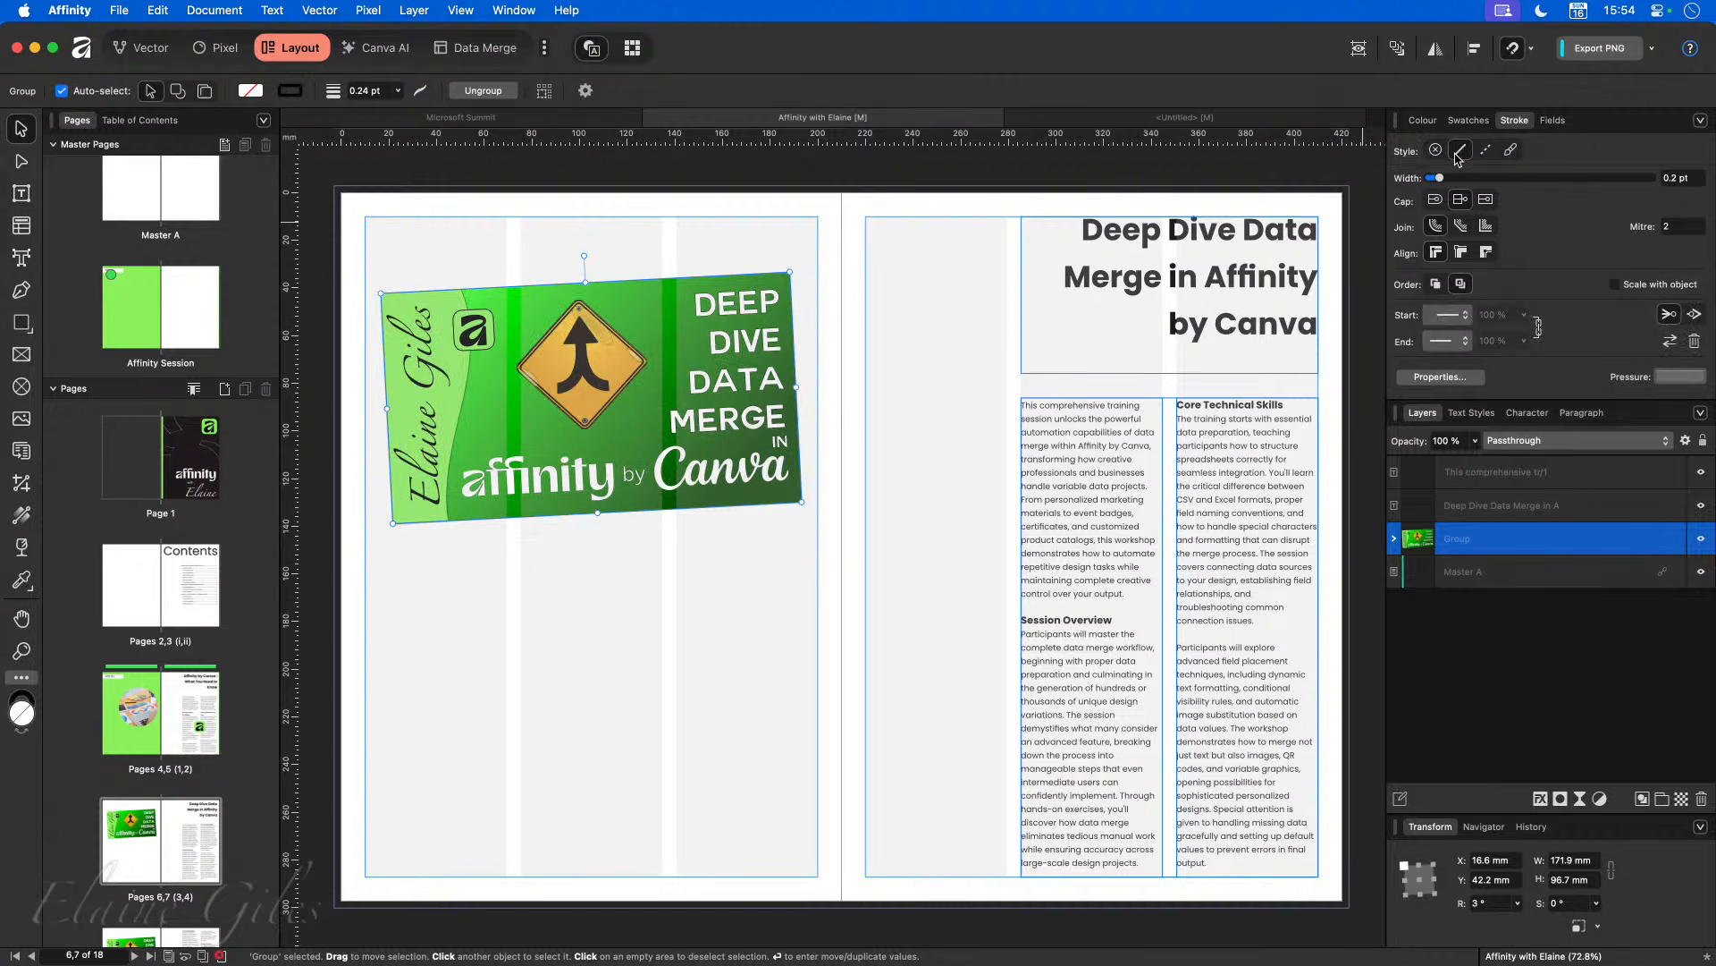
{"action": "left_click_drag", "start_coordinate": [1445, 177], "coordinate": [1455, 185]}
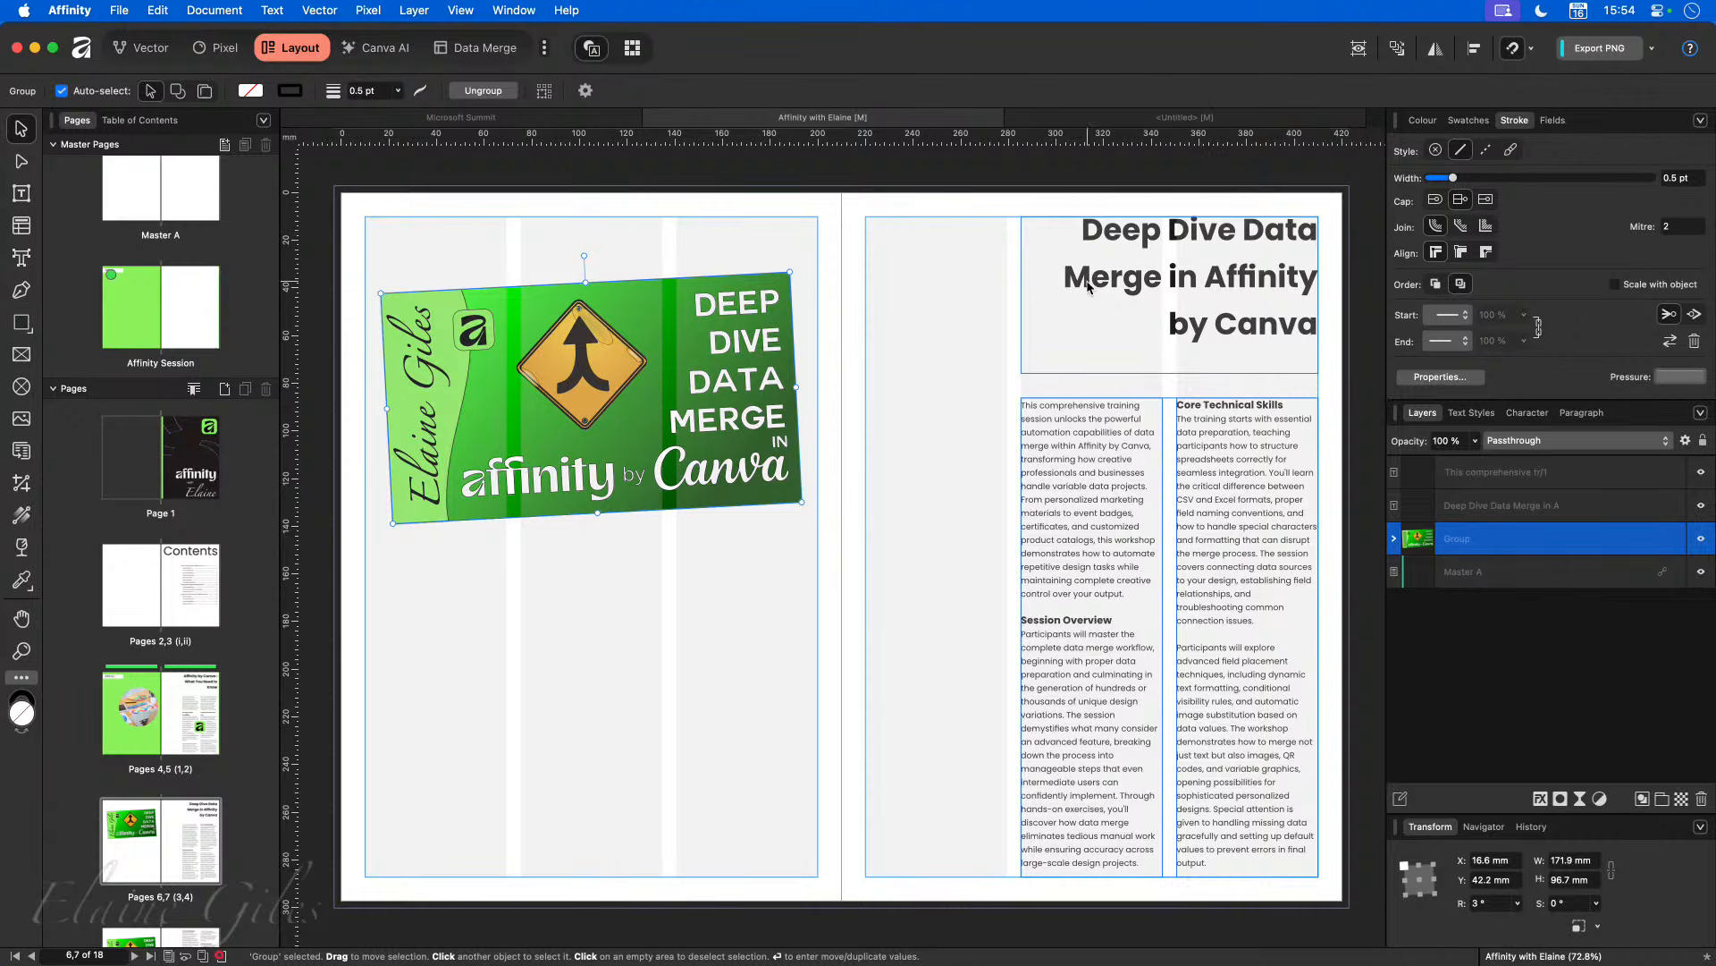
Step: Colour the artwork group's stroke with the Affinity Brown swatch, undoing a first application of it to the fill
{"action": "left_click", "coordinate": [1468, 119]}
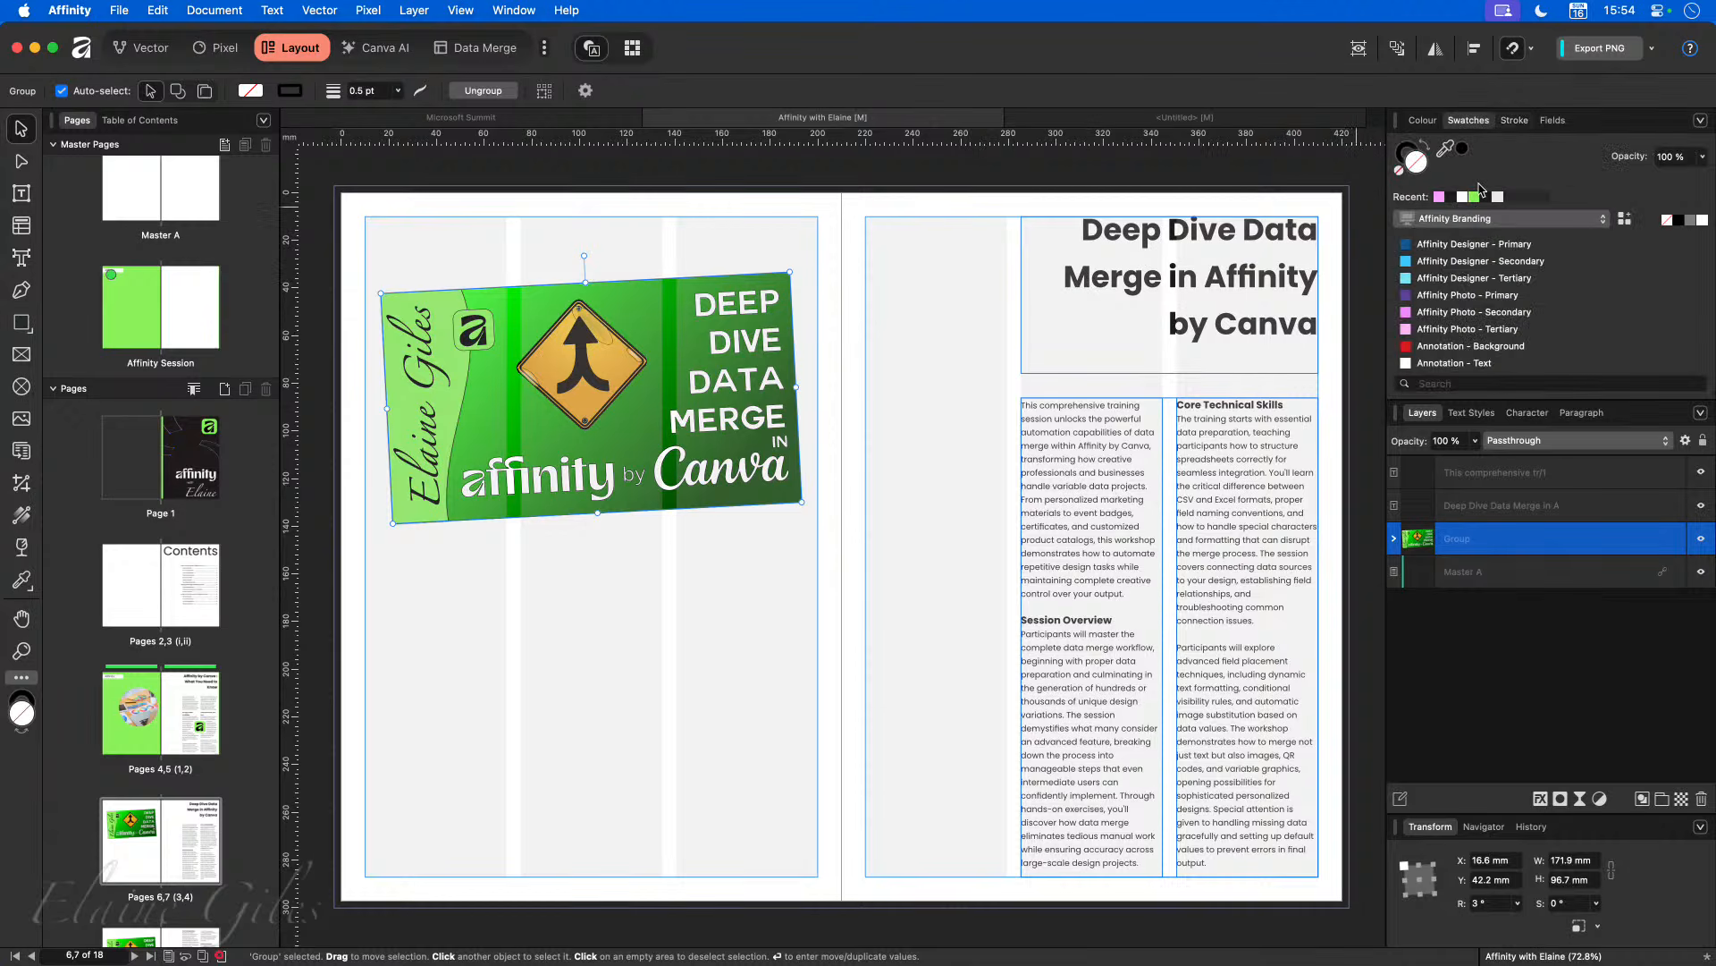
{"action": "scroll", "coordinate": [1442, 268], "scroll_direction": "up", "scroll_amount": 3}
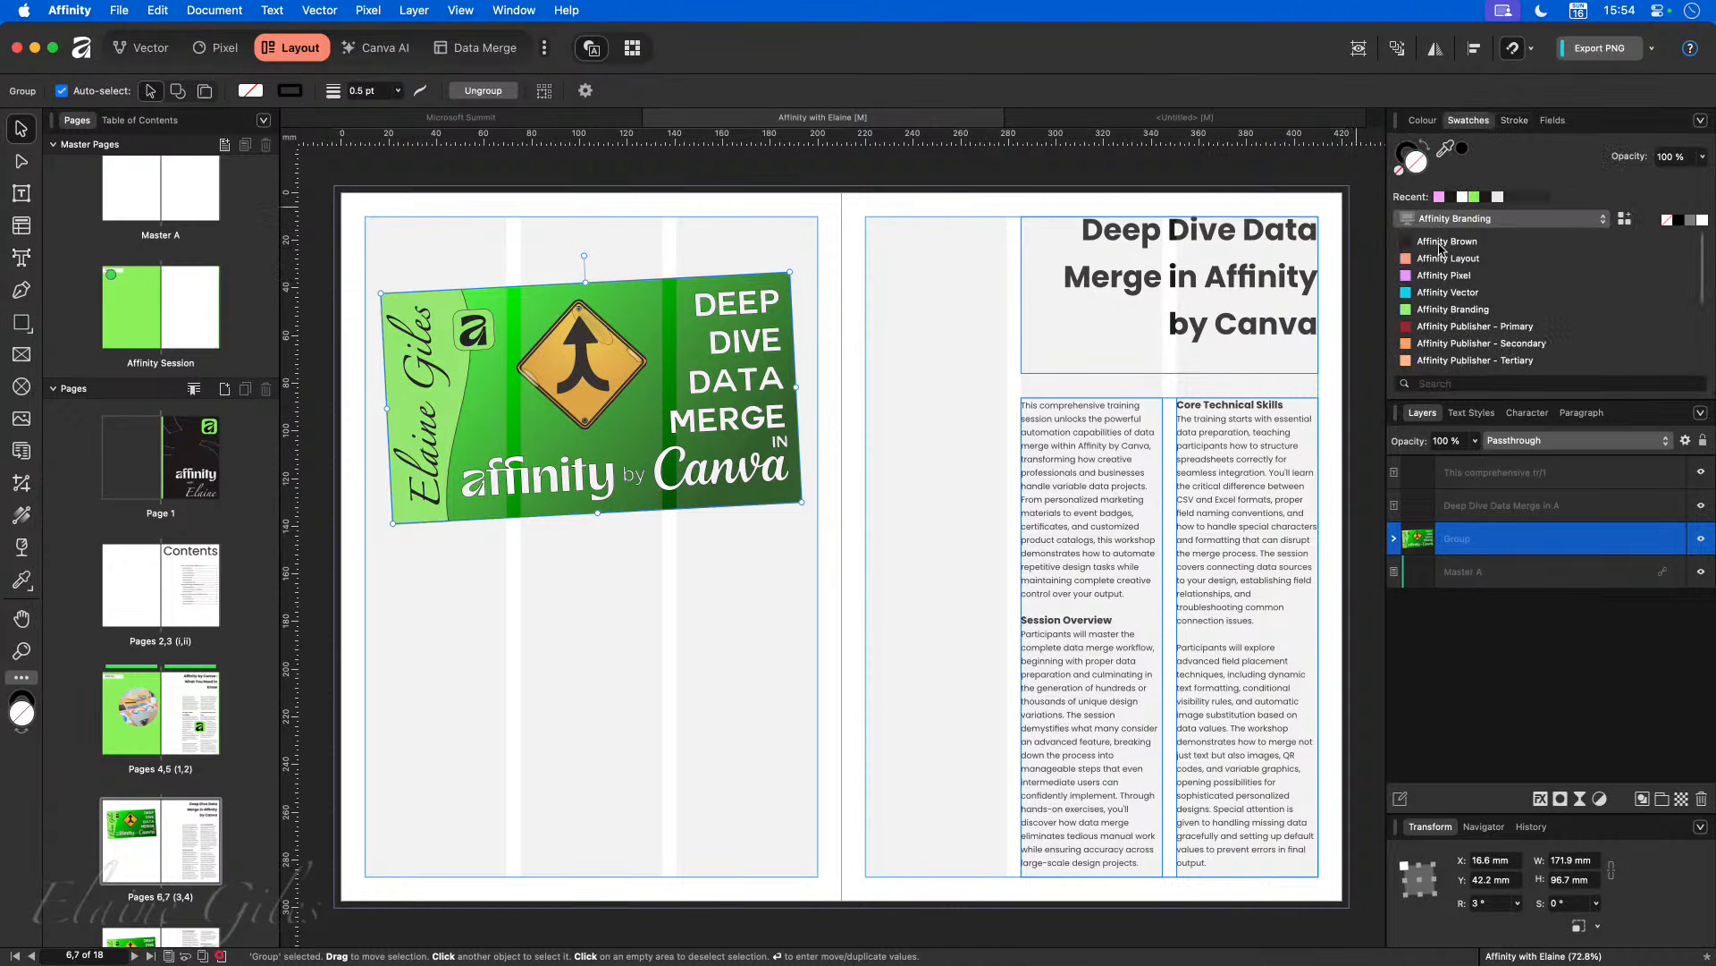
{"action": "left_click", "coordinate": [1441, 243]}
{"action": "key", "text": "super+z"}
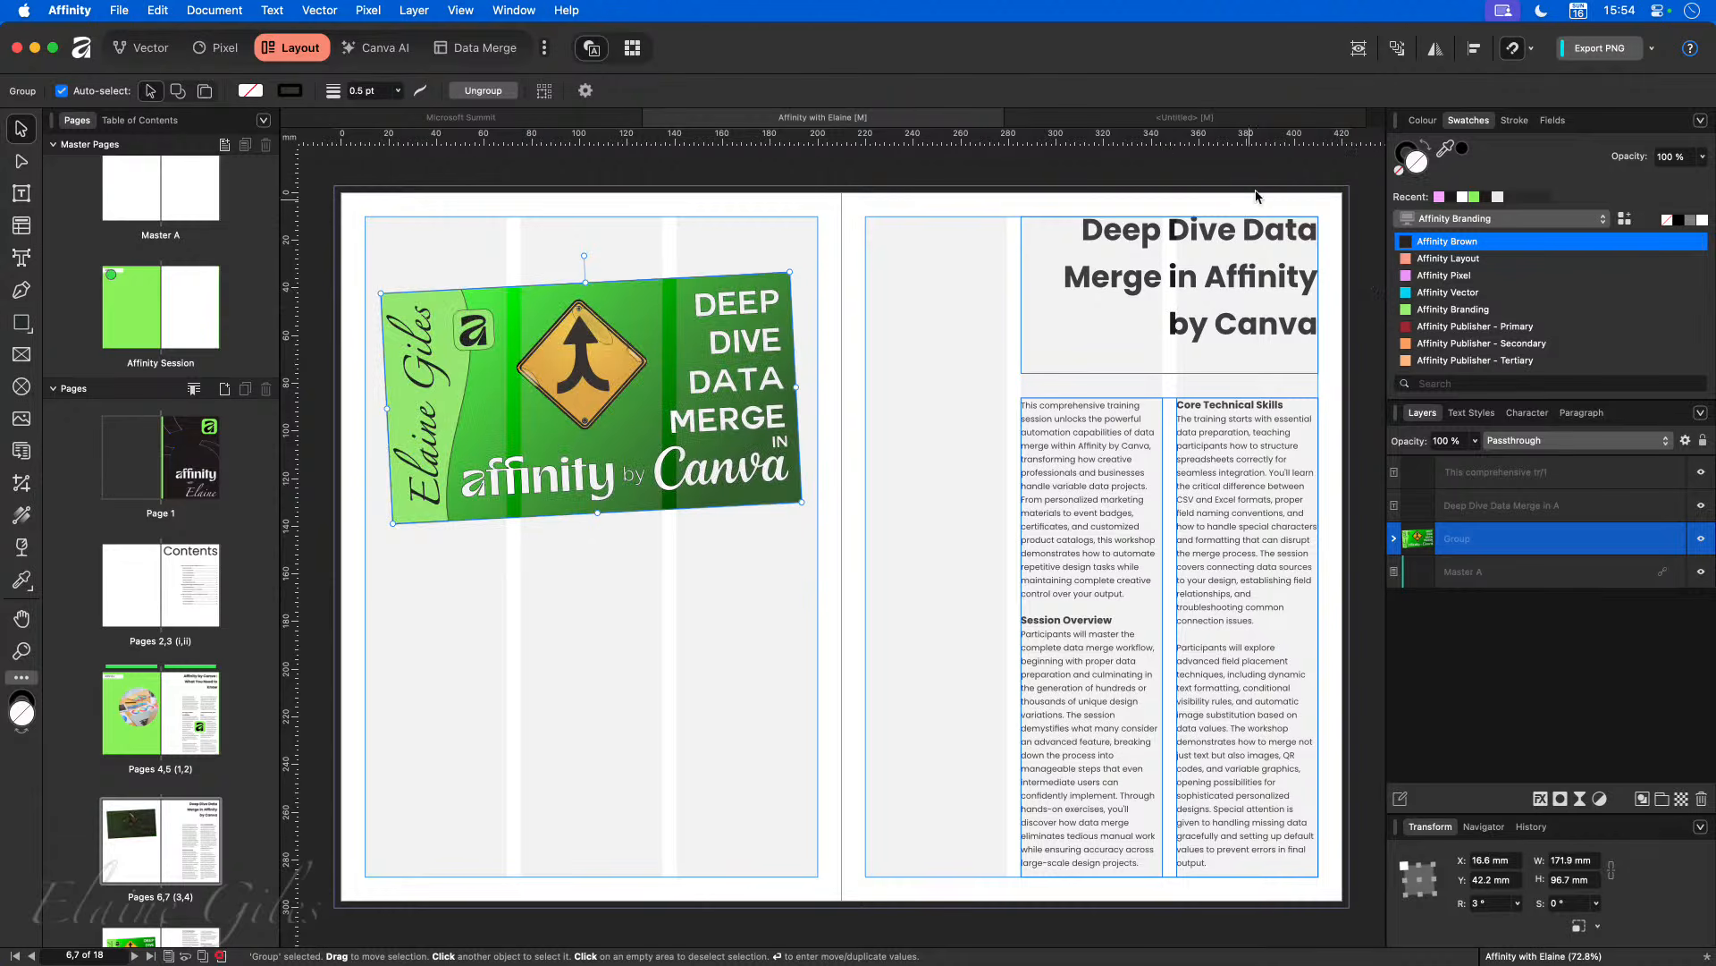
{"action": "left_click", "coordinate": [1405, 148]}
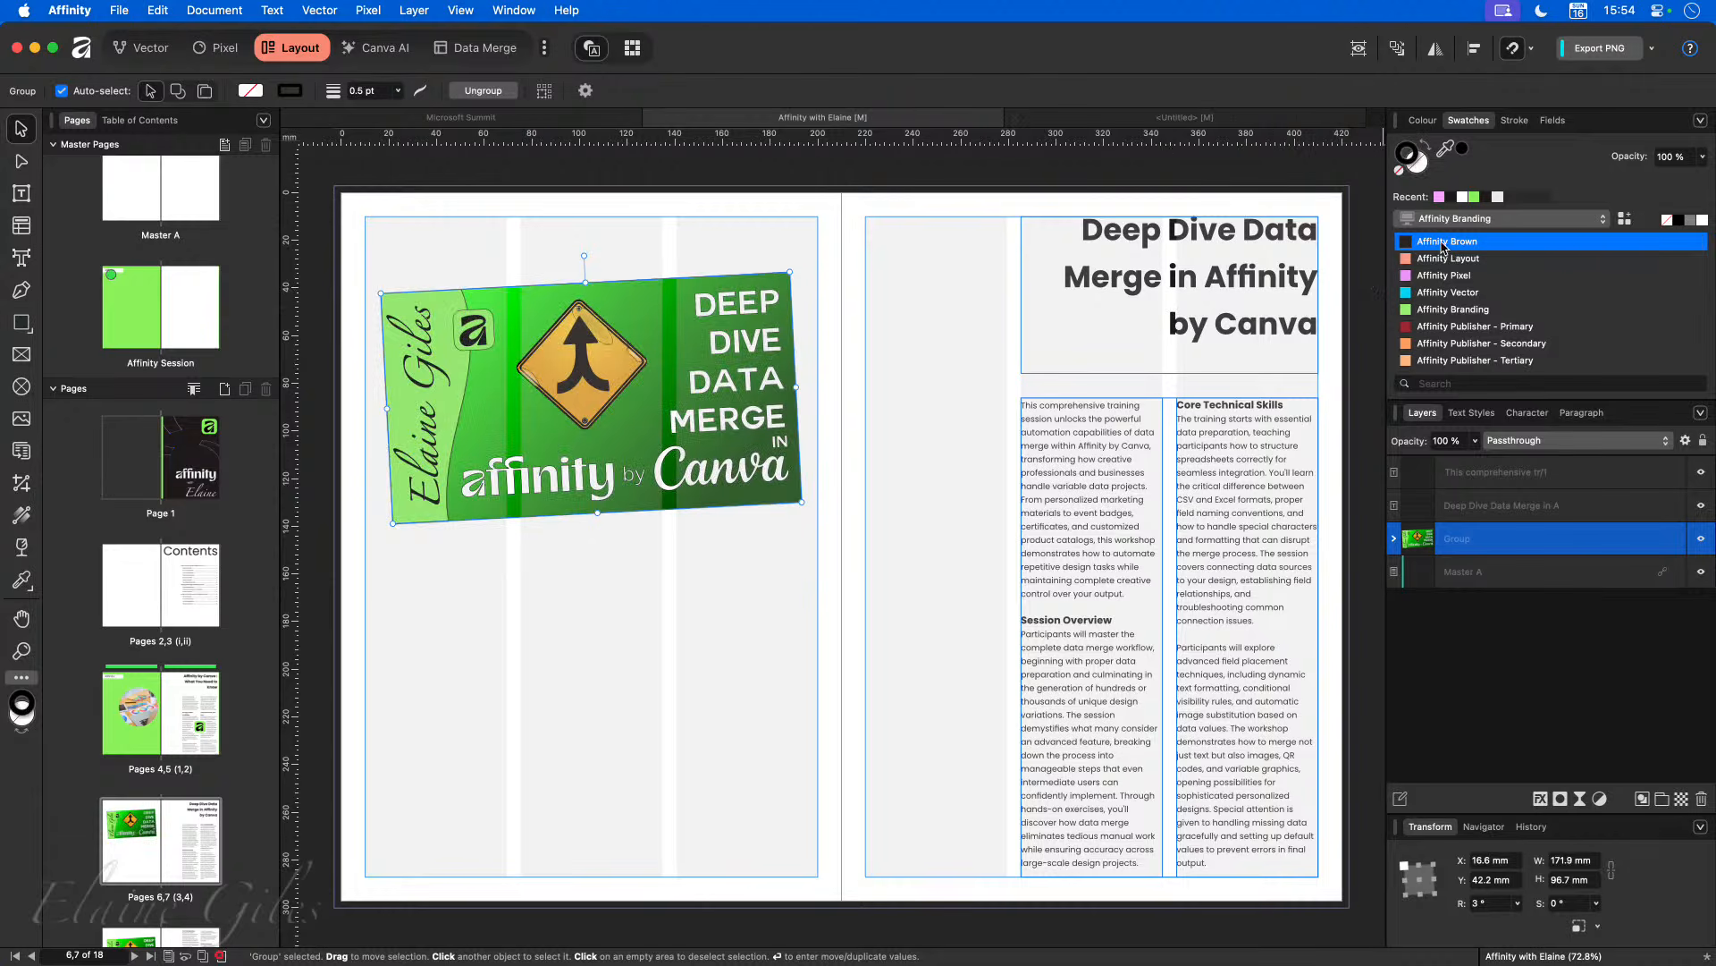
{"action": "left_click", "coordinate": [1439, 240]}
{"action": "left_click", "coordinate": [365, 503]}
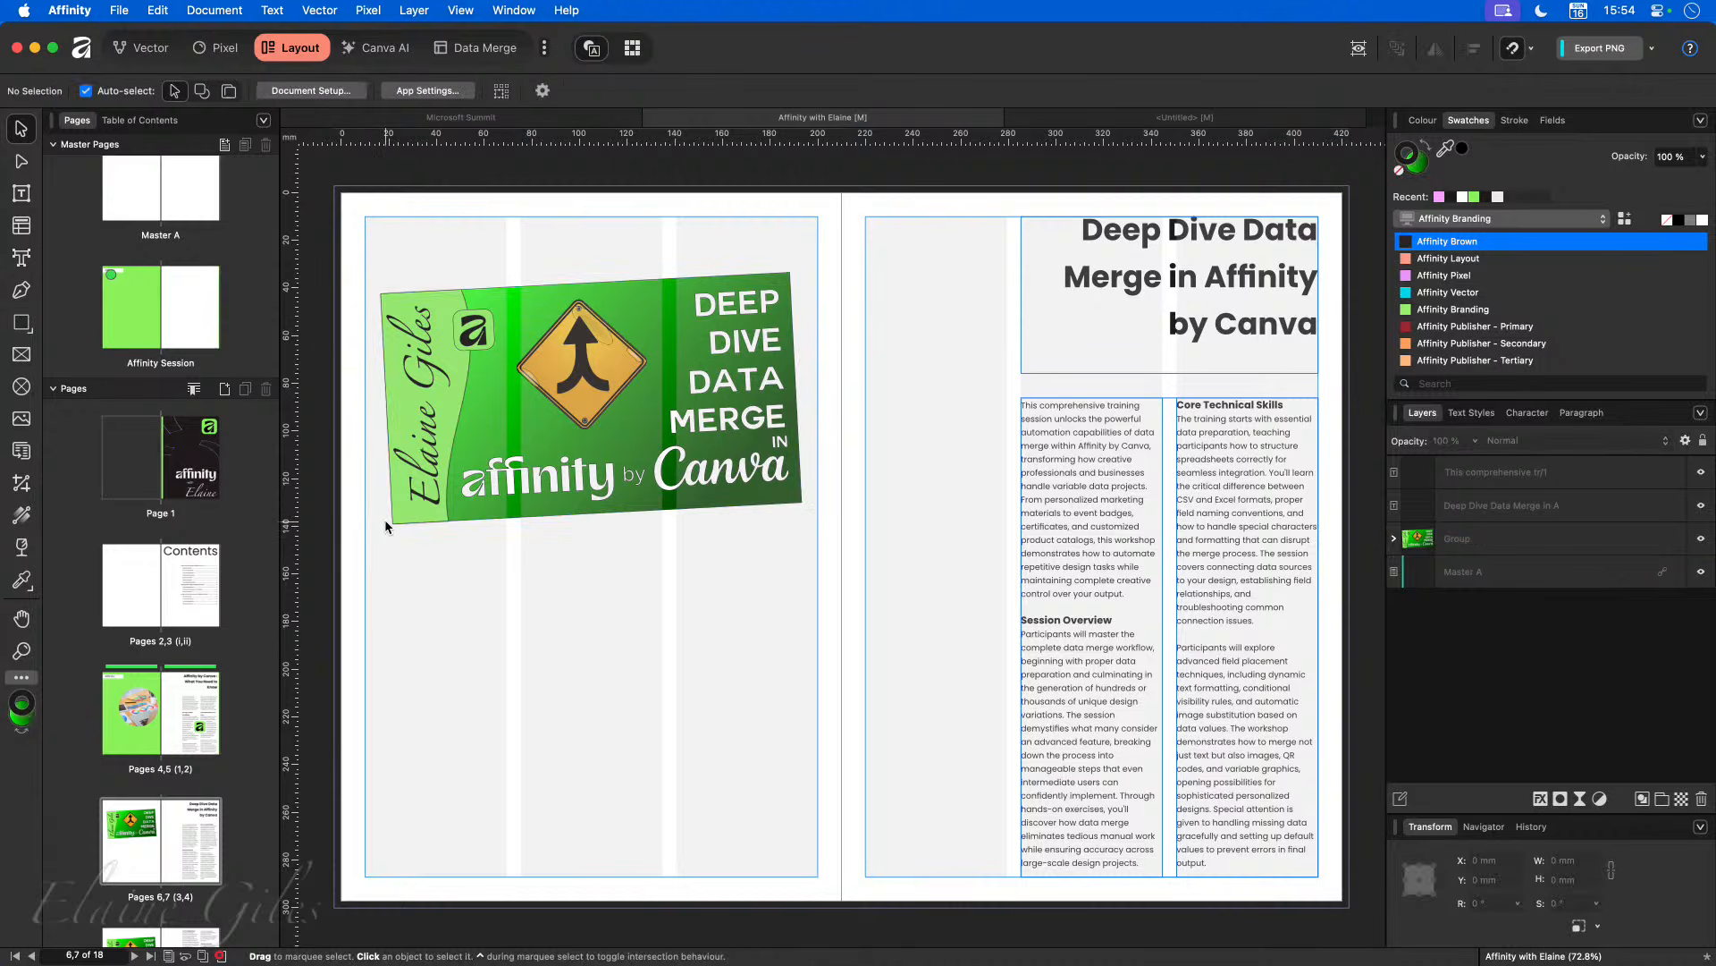
Step: Inspect the stroke around the lower-left edge and lettering of the tilted artwork at close range
{"action": "key", "text": "ctrl+w"}
{"action": "scroll", "coordinate": [378, 486], "scroll_direction": "up", "scroll_amount": 1}
{"action": "scroll", "coordinate": [378, 487], "scroll_direction": "up", "scroll_amount": 10}
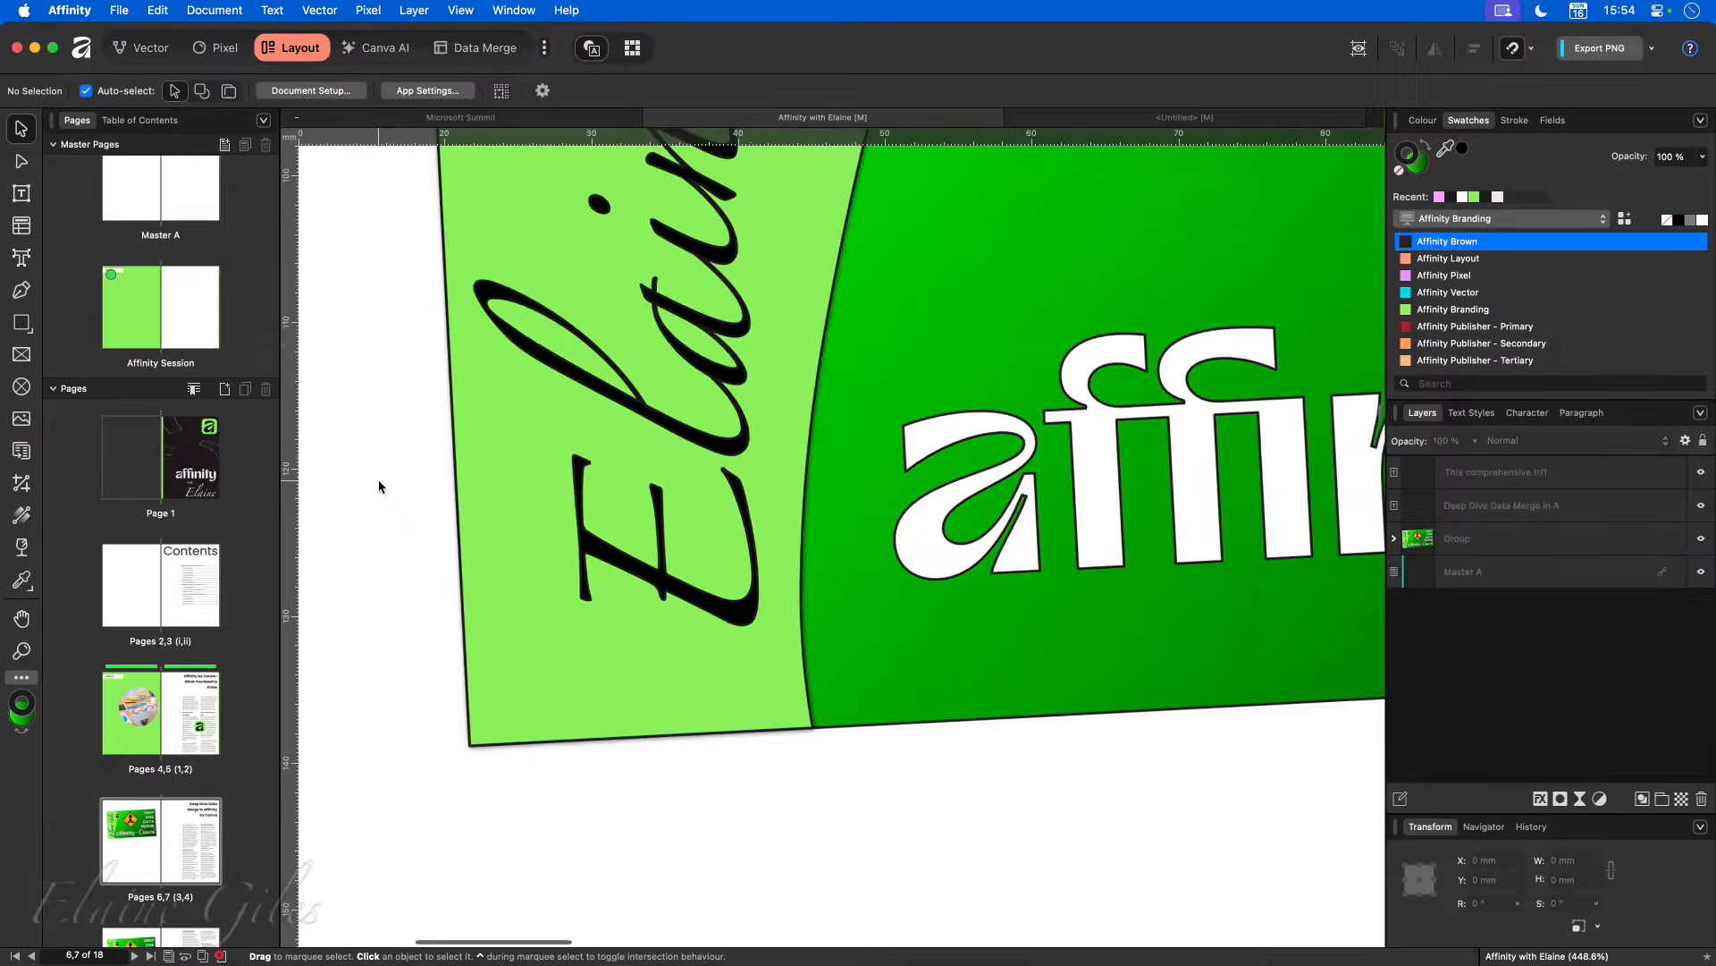
{"action": "scroll", "coordinate": [378, 487], "scroll_direction": "up", "scroll_amount": 2}
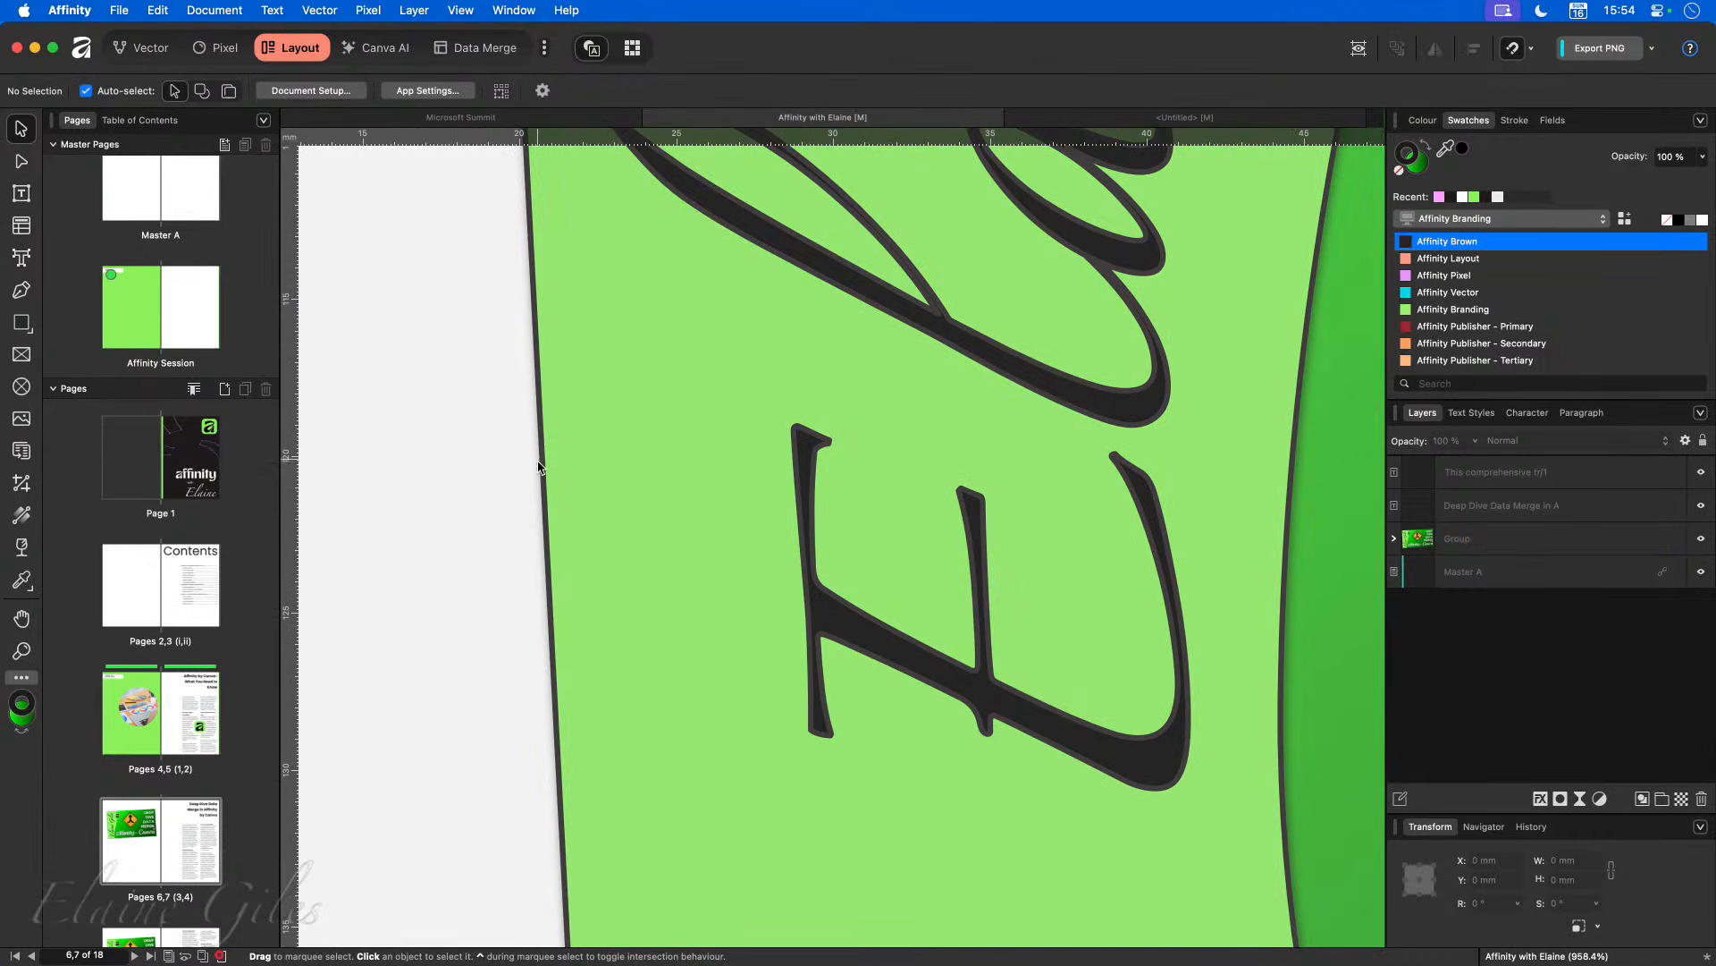
Step: Give the circular picture frame on pages 4,5 a solid stroke with a width of 0.5 pt
{"action": "key", "text": "super+0"}
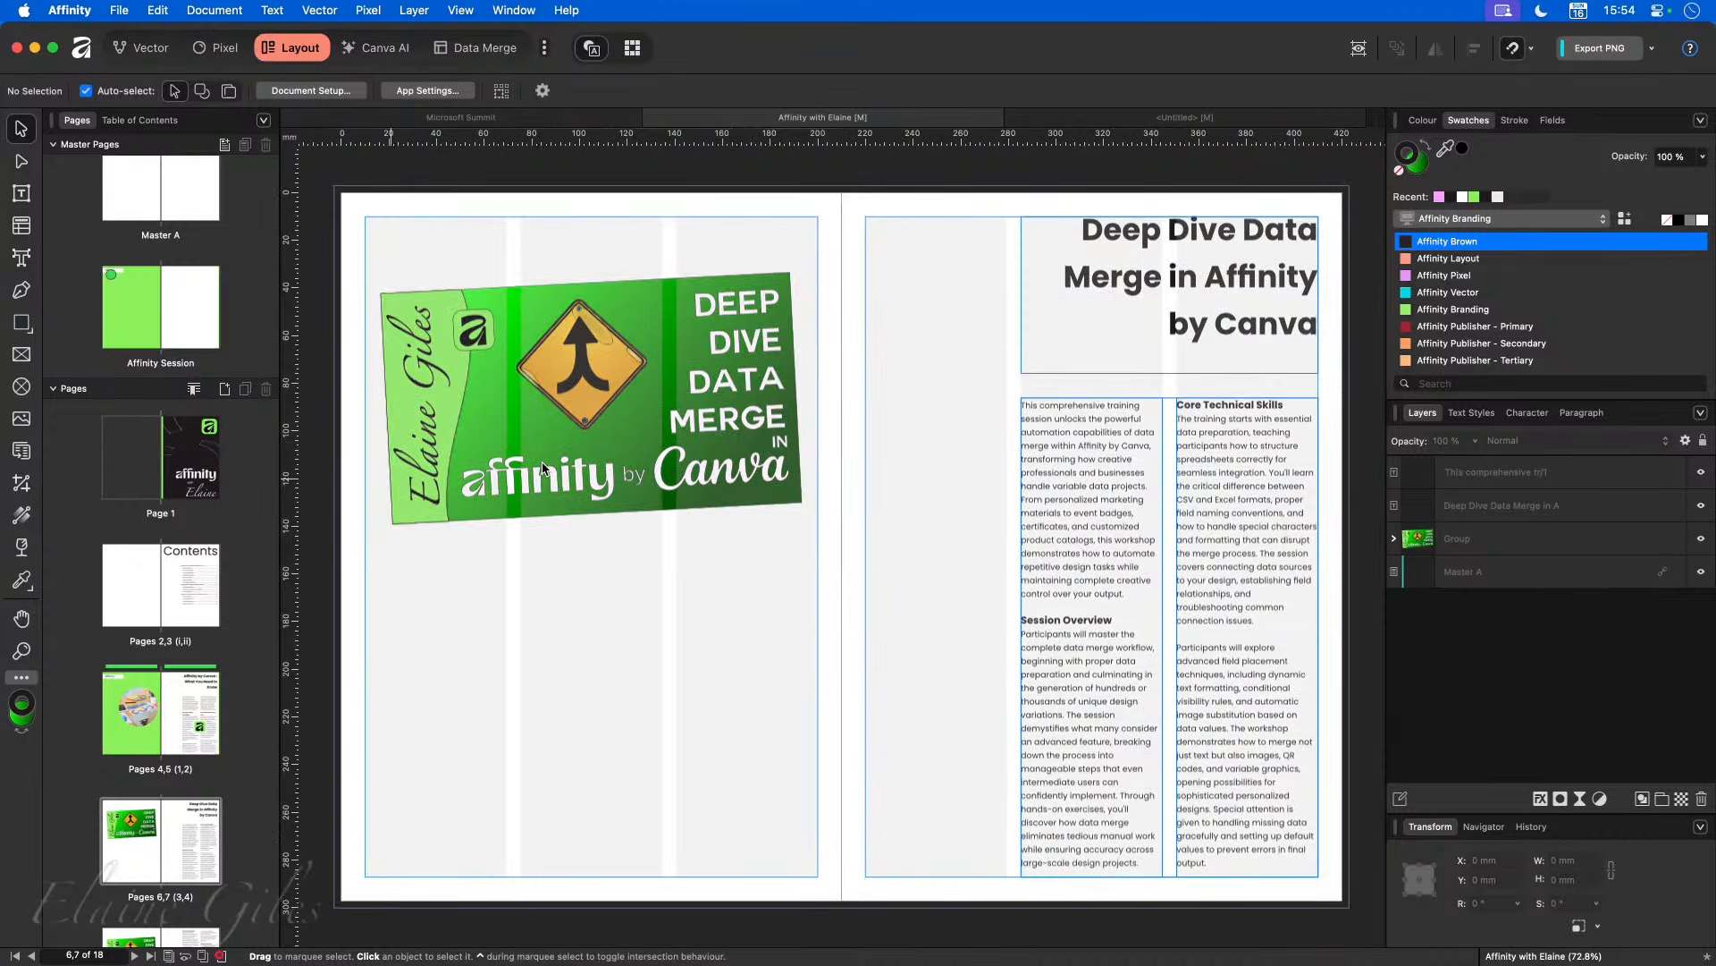
{"action": "left_click", "coordinate": [143, 715]}
{"action": "left_click", "coordinate": [641, 366]}
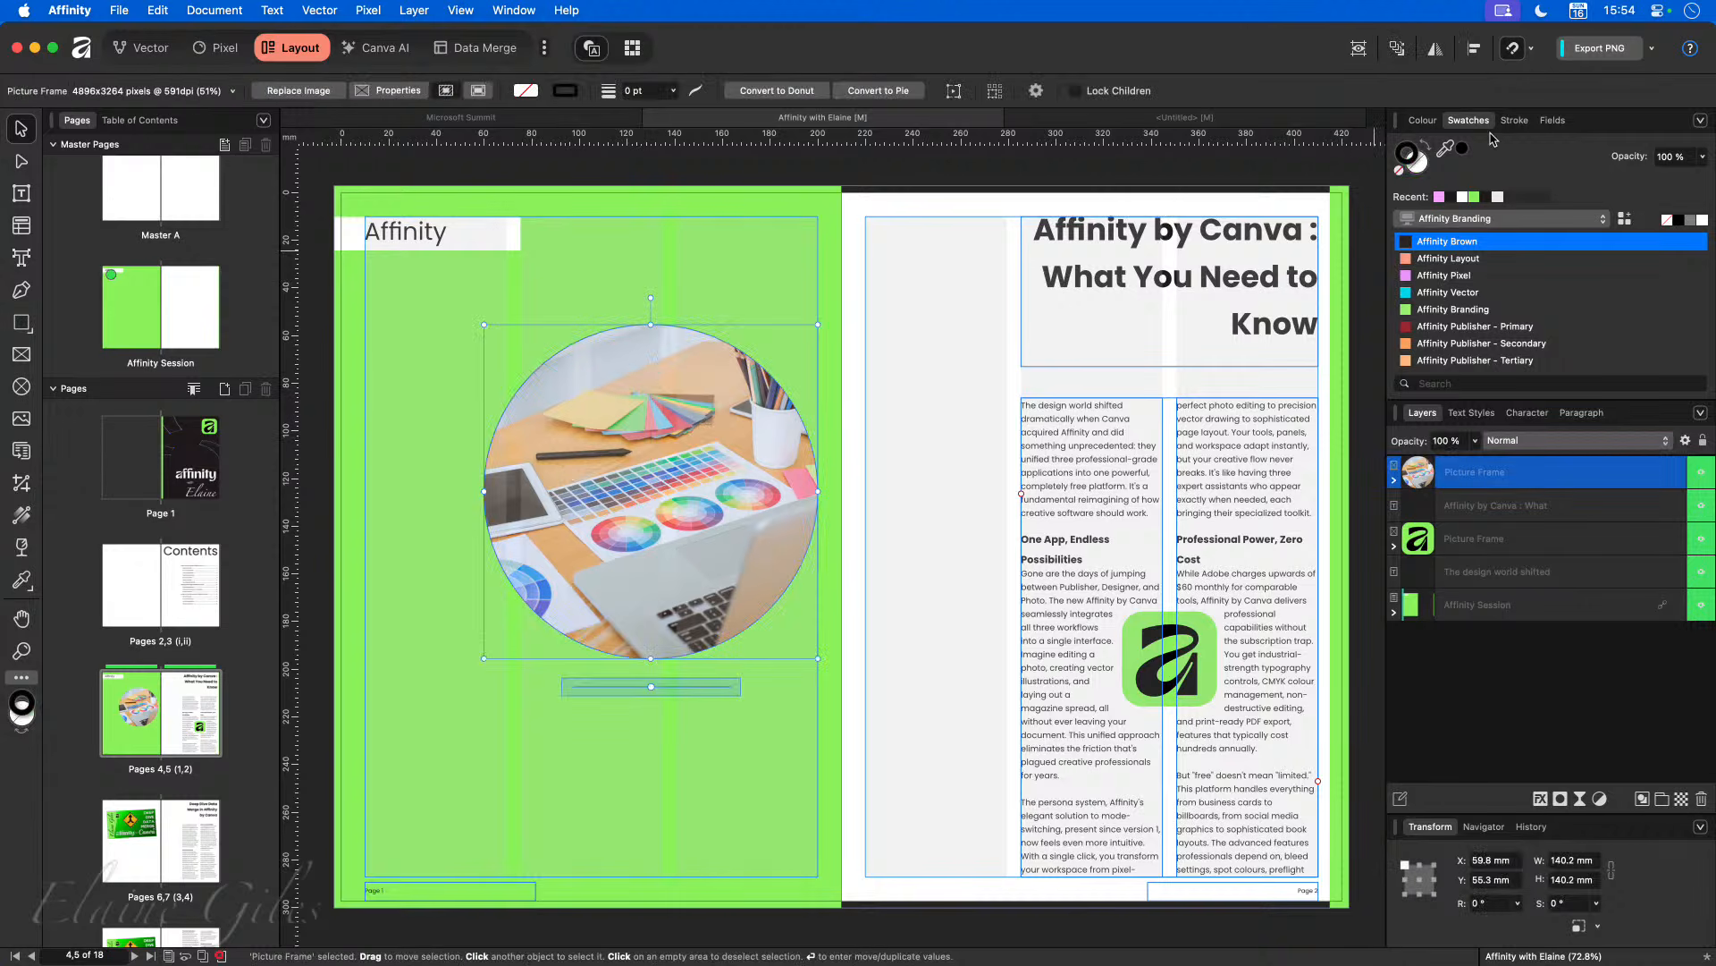
{"action": "left_click", "coordinate": [1517, 120]}
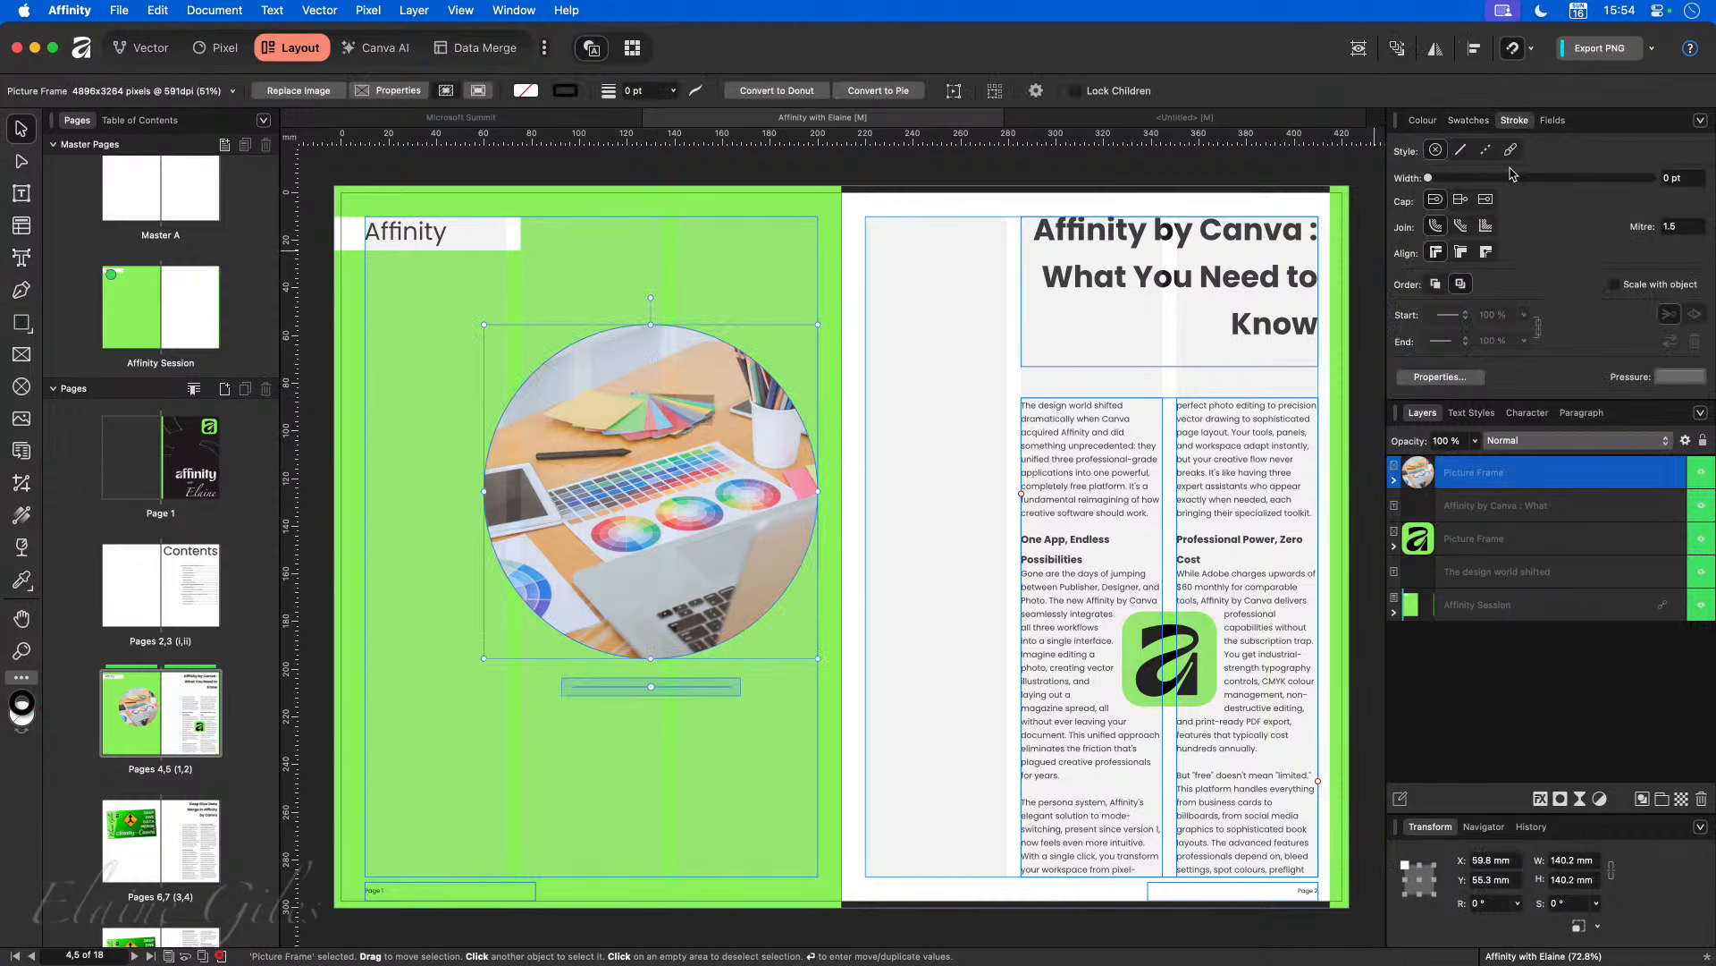
{"action": "left_click", "coordinate": [1461, 150]}
{"action": "left_click_drag", "start_coordinate": [1435, 179], "coordinate": [1457, 178]}
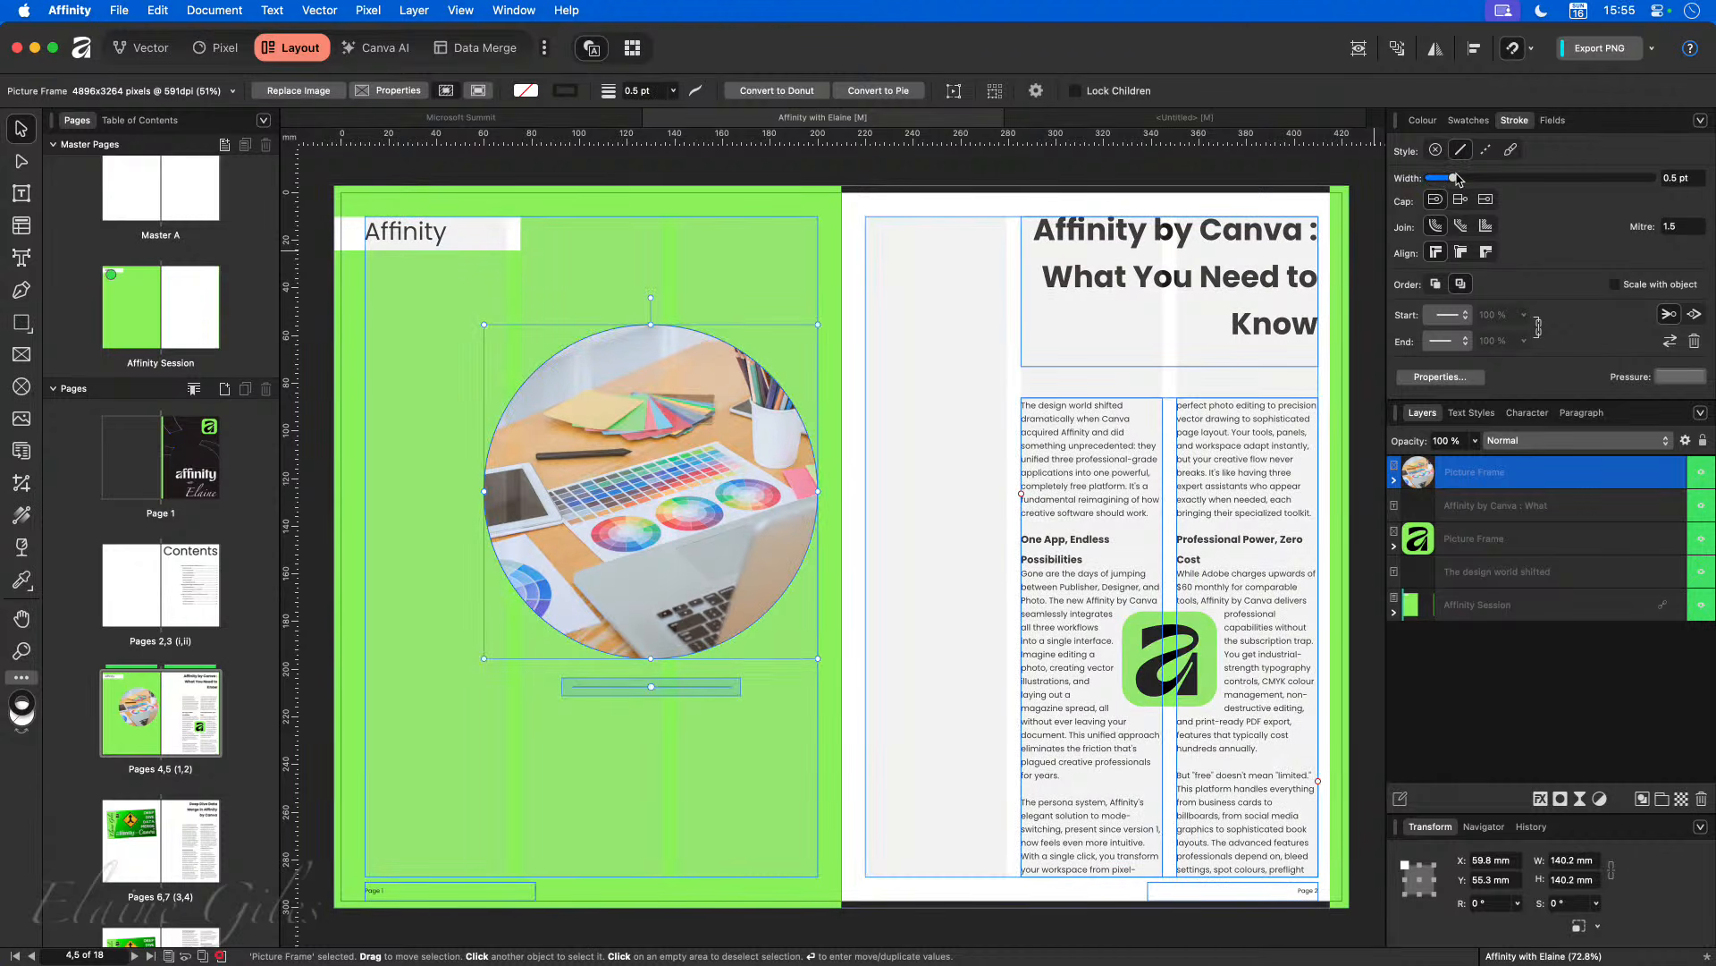
{"action": "left_click", "coordinate": [1469, 120]}
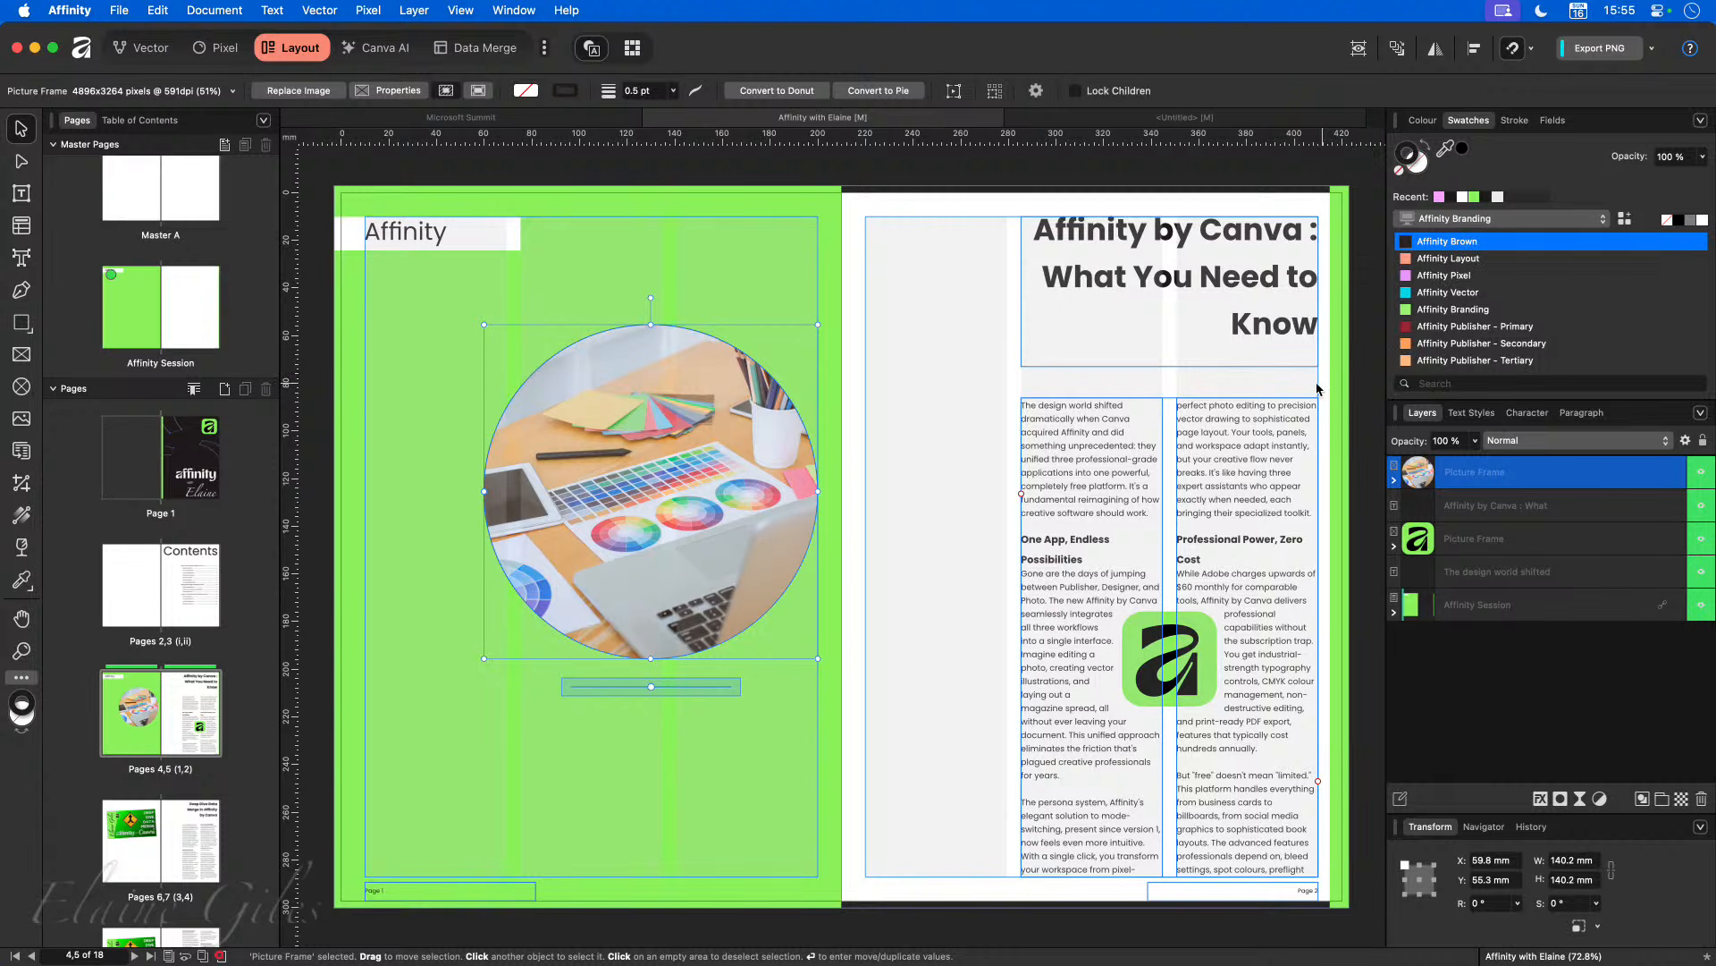
{"action": "left_click", "coordinate": [857, 322]}
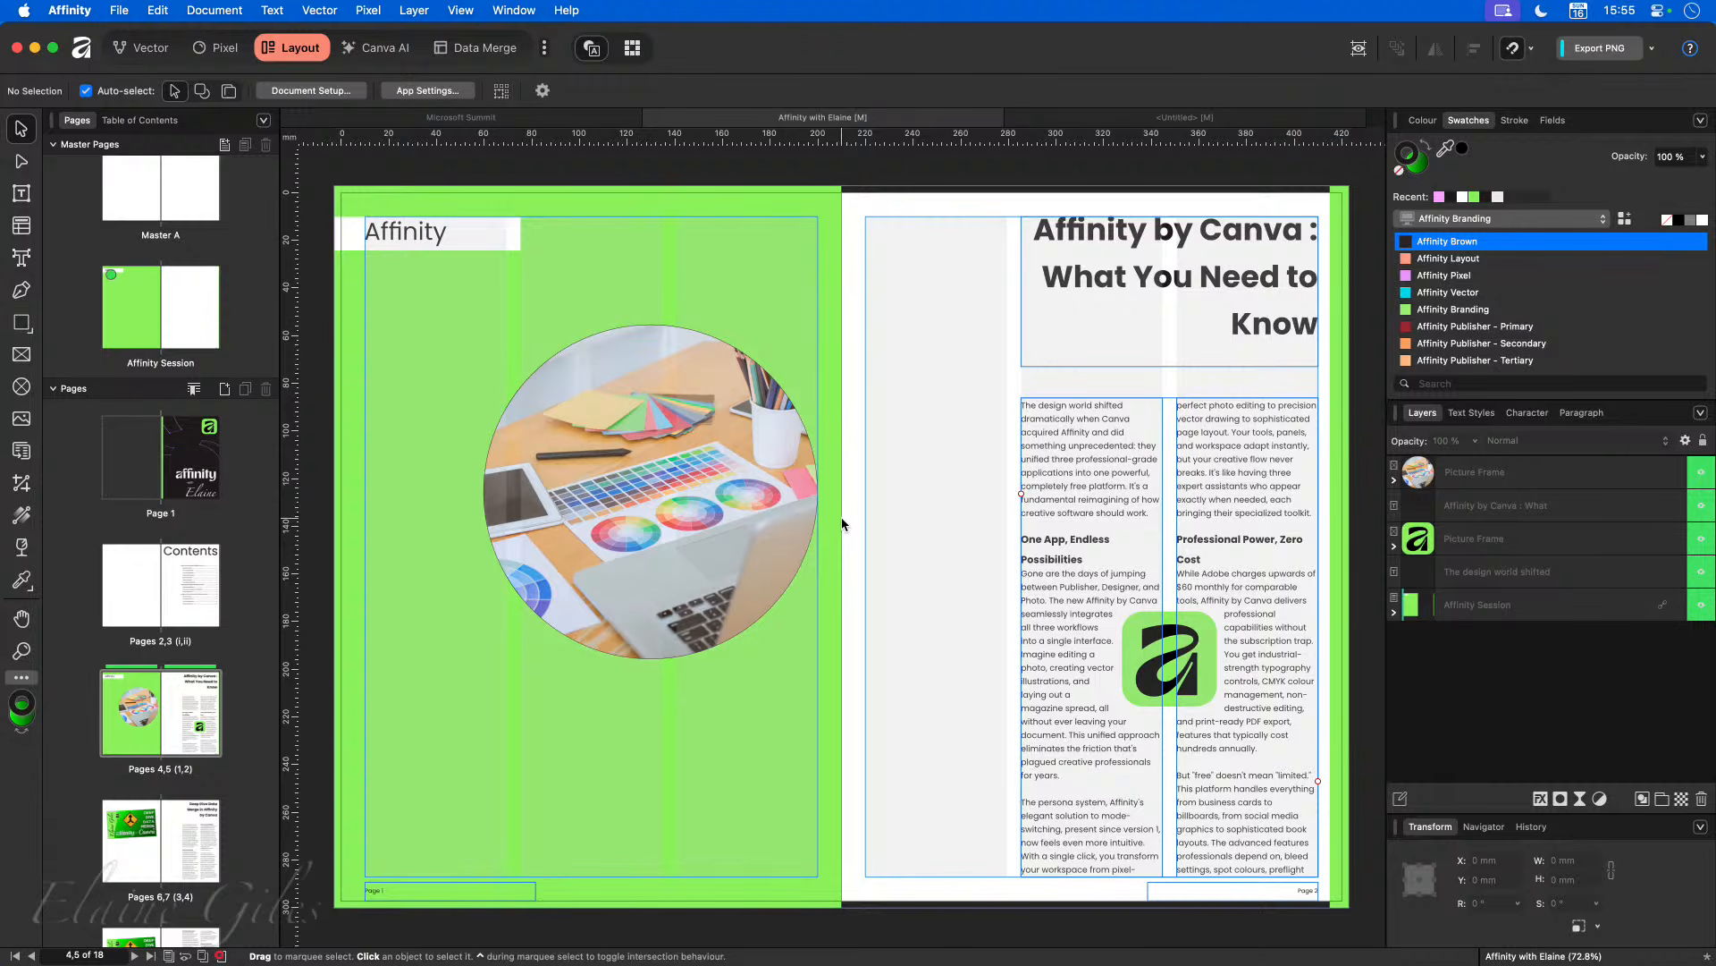
Step: Switch to Finder, preview the graphic-designer colour swatch photo at full size, move the Images window aside and return to the Affinity document
{"action": "key", "text": "alt+space"}
{"action": "type", "text": "fin"}
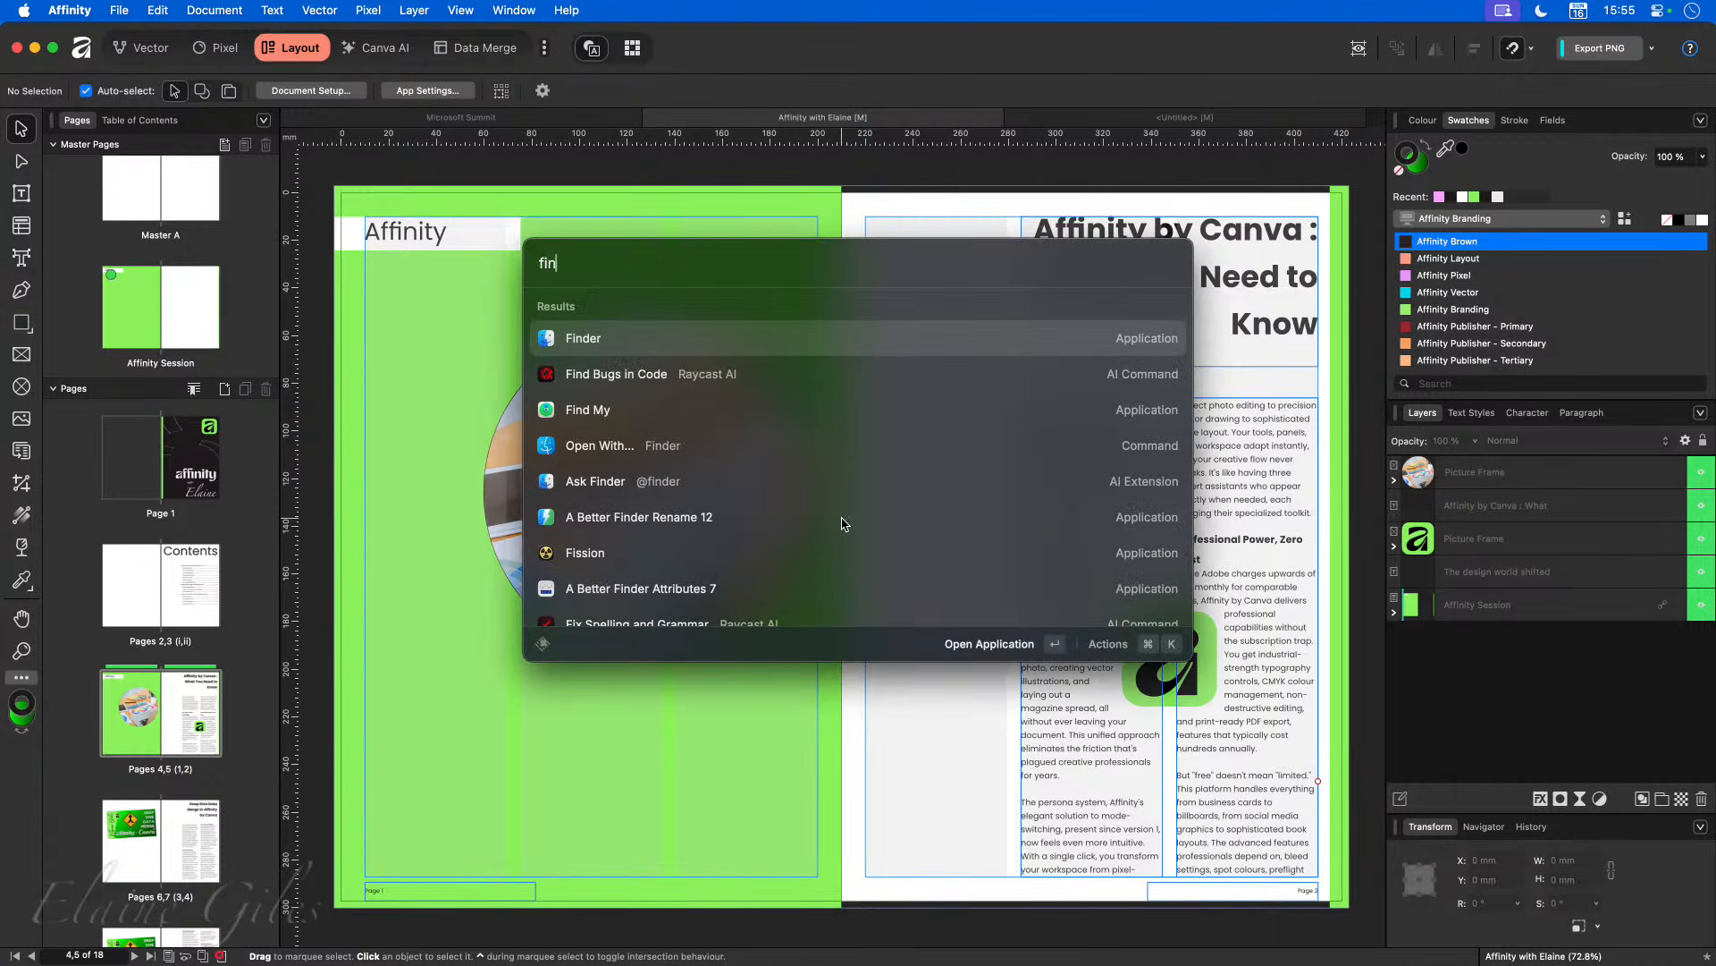
{"action": "key", "text": "Return"}
{"action": "key", "text": "space"}
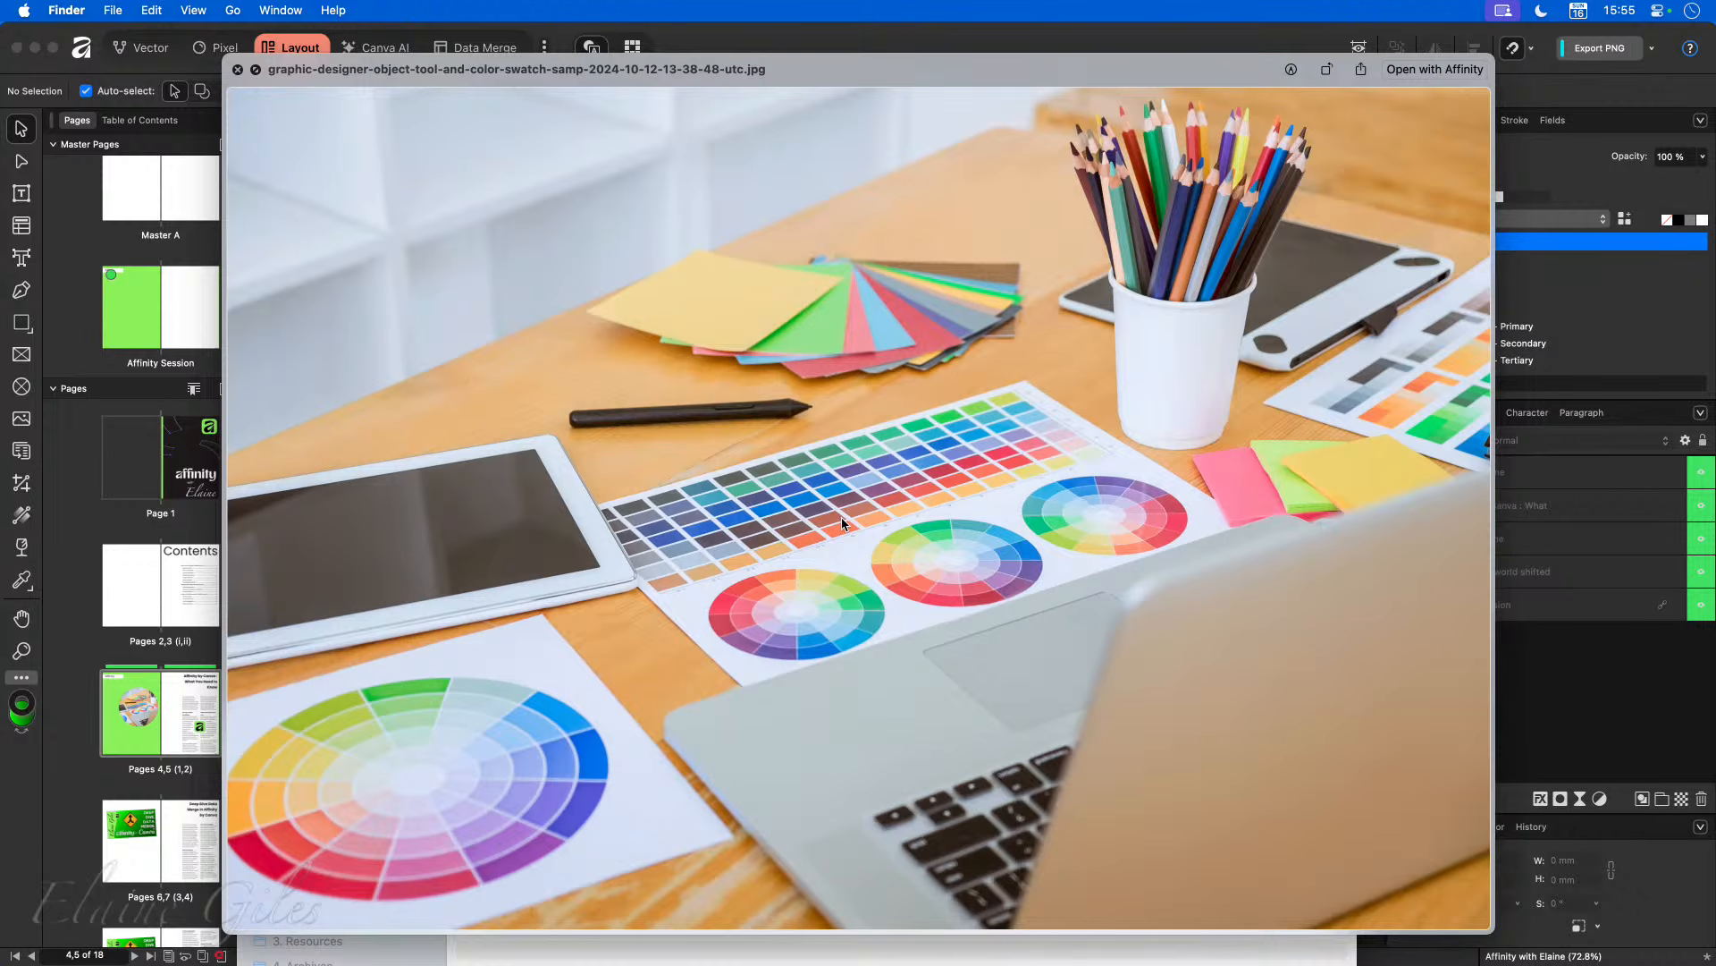
{"action": "key", "text": "space"}
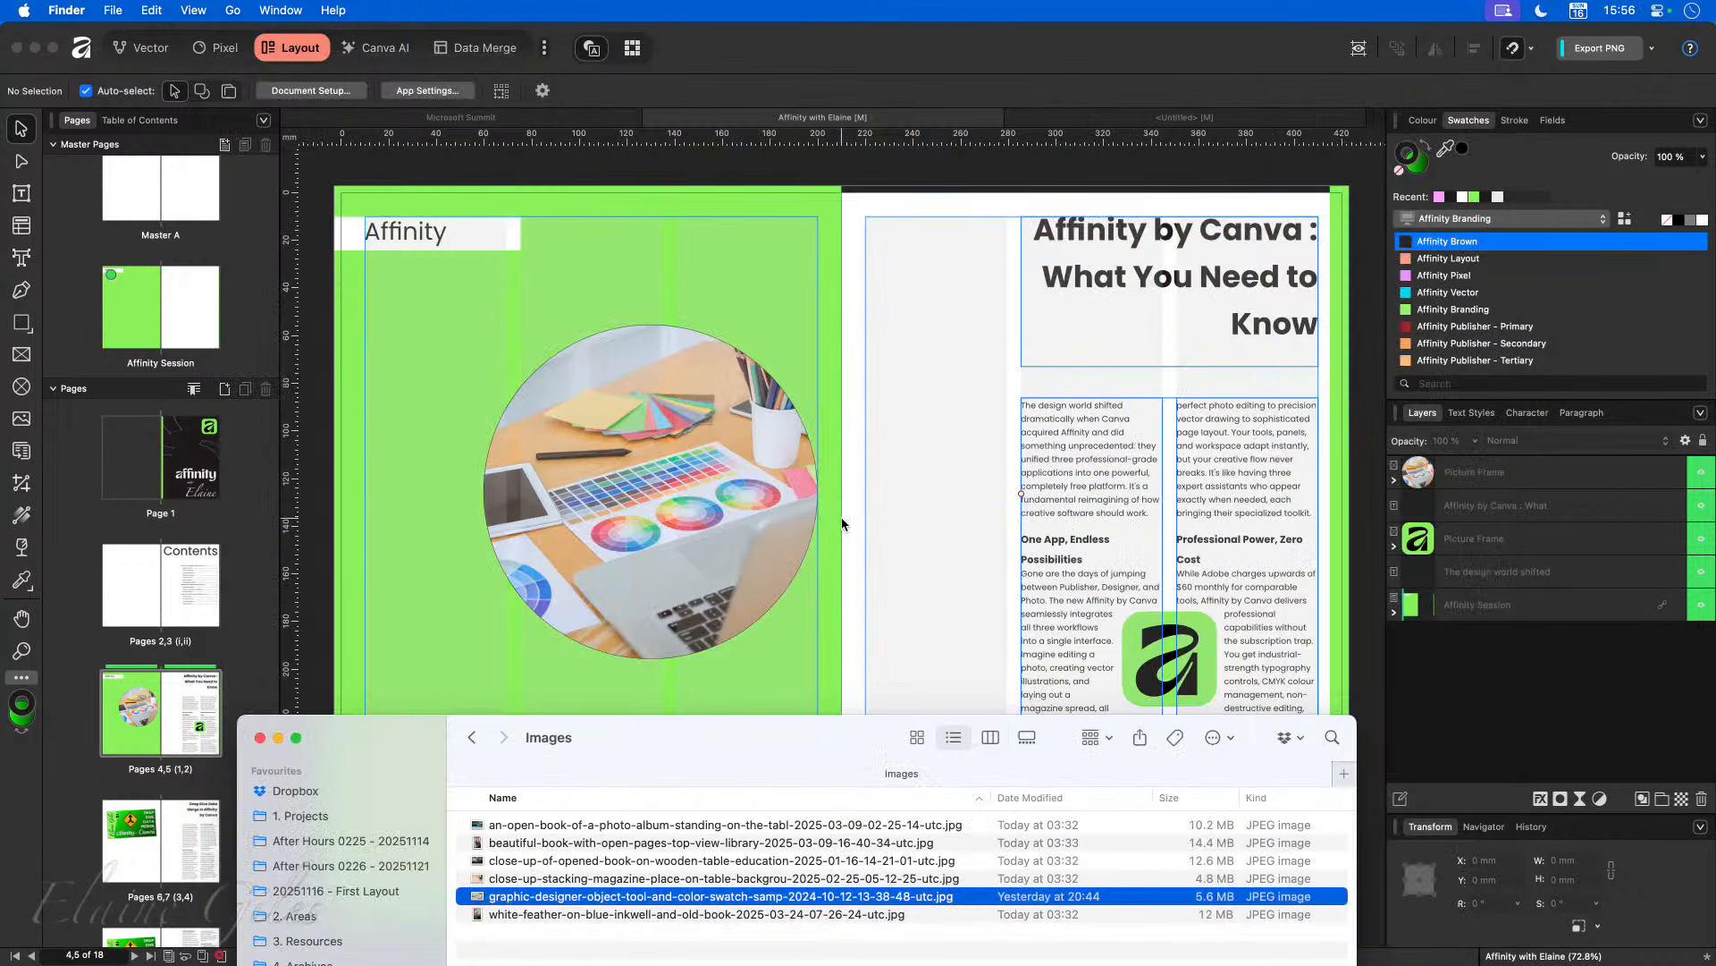
{"action": "left_click_drag", "start_coordinate": [755, 745], "coordinate": [0, 545]}
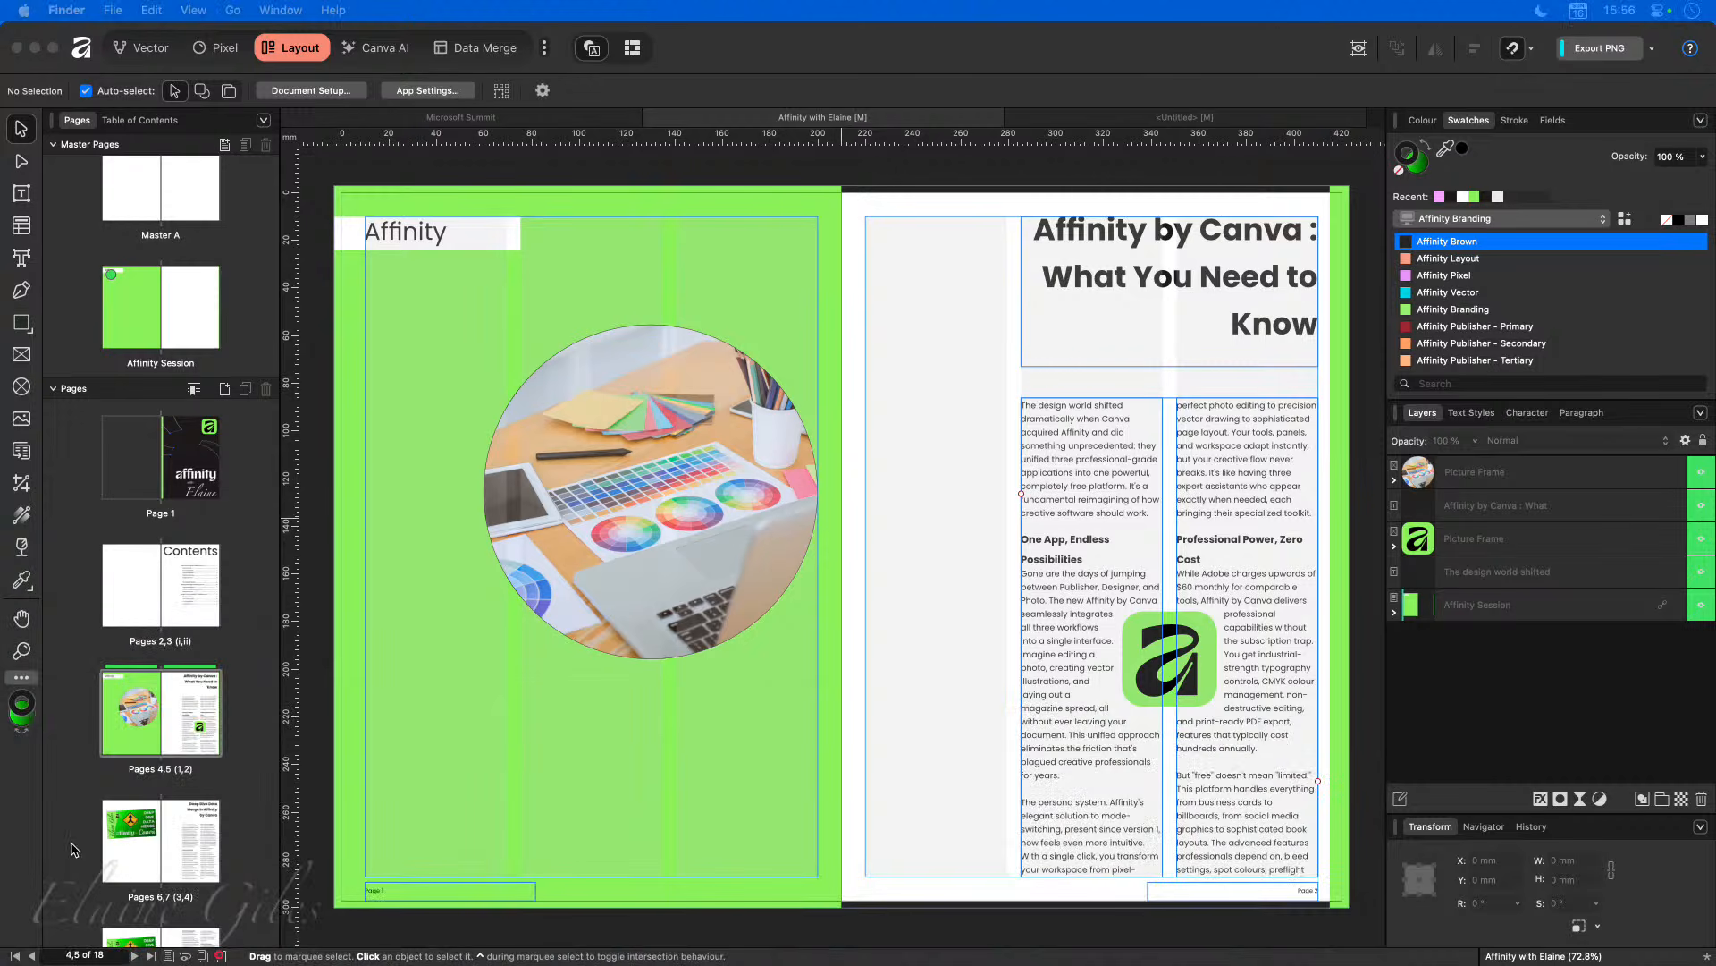
{"action": "left_click", "coordinate": [847, 790]}
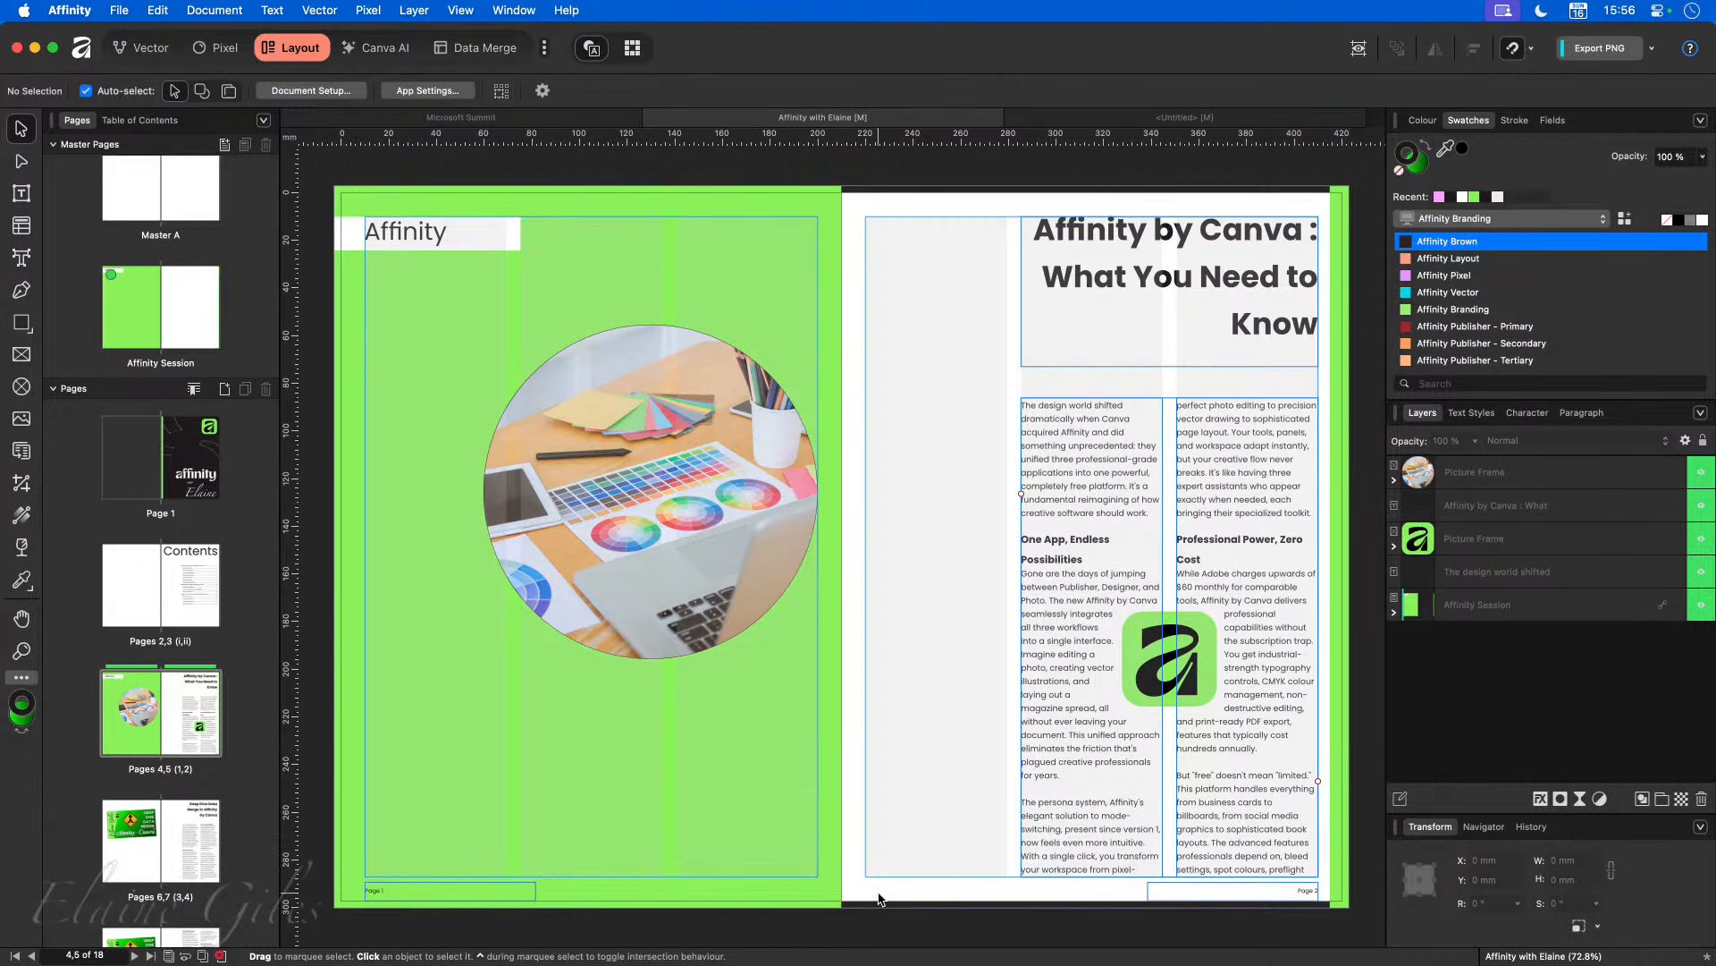
Step: Add 2 pages after page 5 using the Affinity Session master, with the Flow Pages spread wrapping
{"action": "left_click", "coordinate": [1102, 820]}
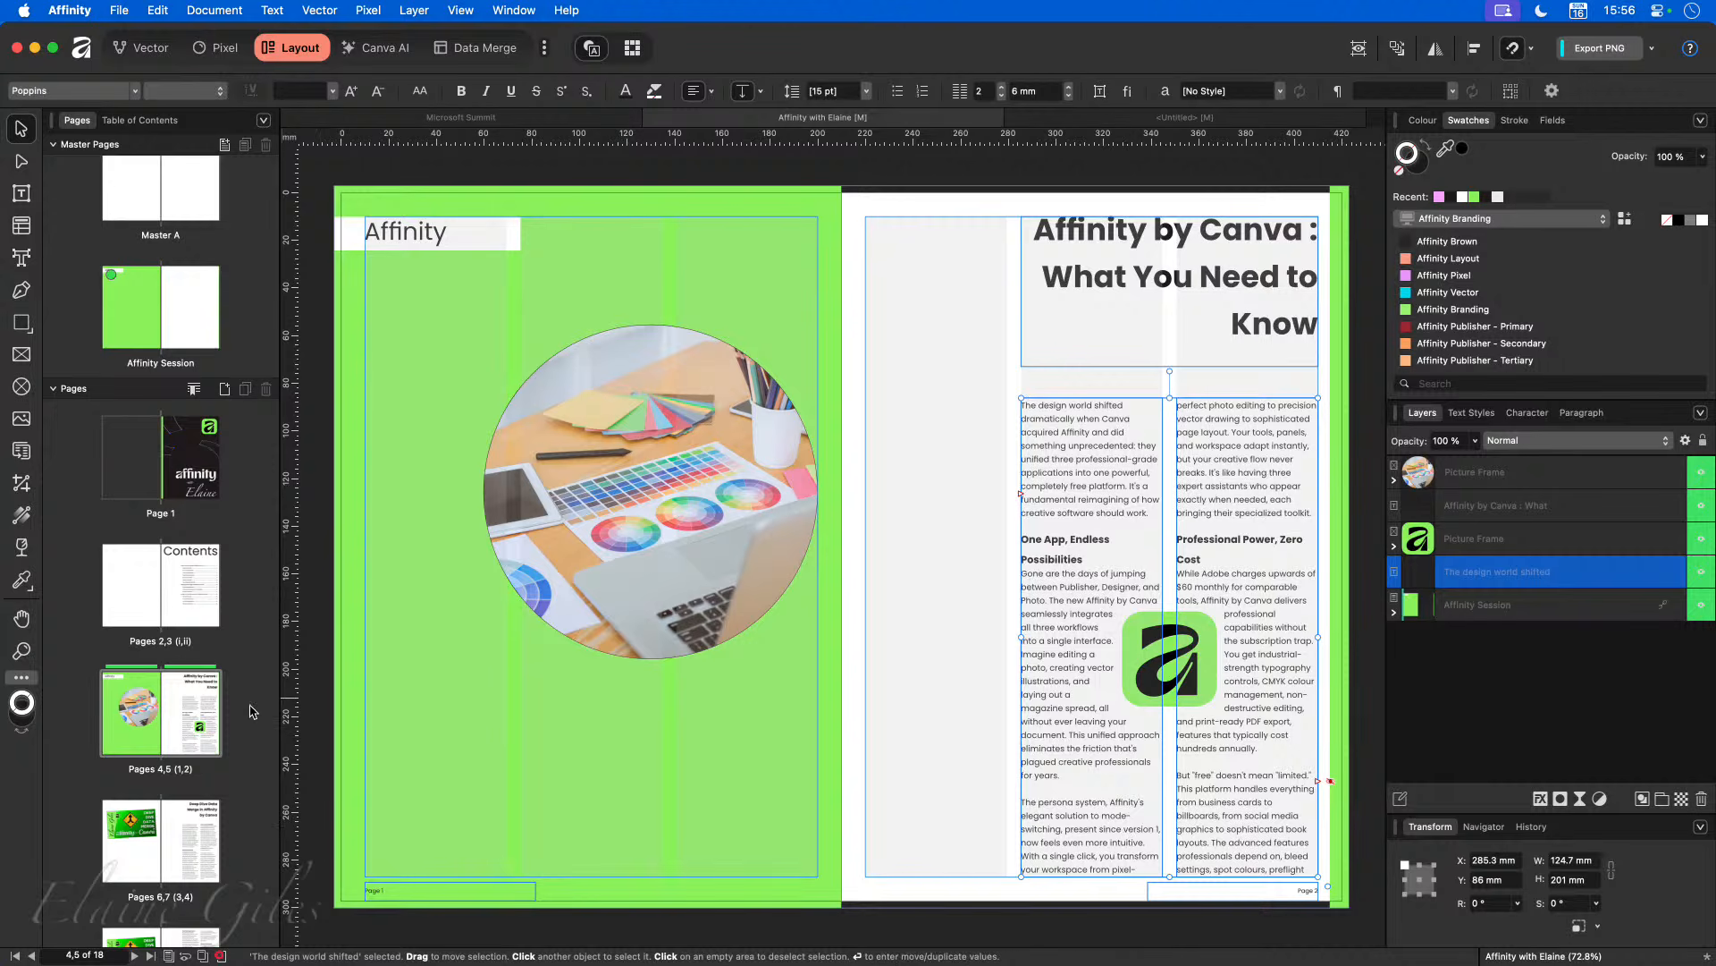
{"action": "left_click", "coordinate": [161, 731]}
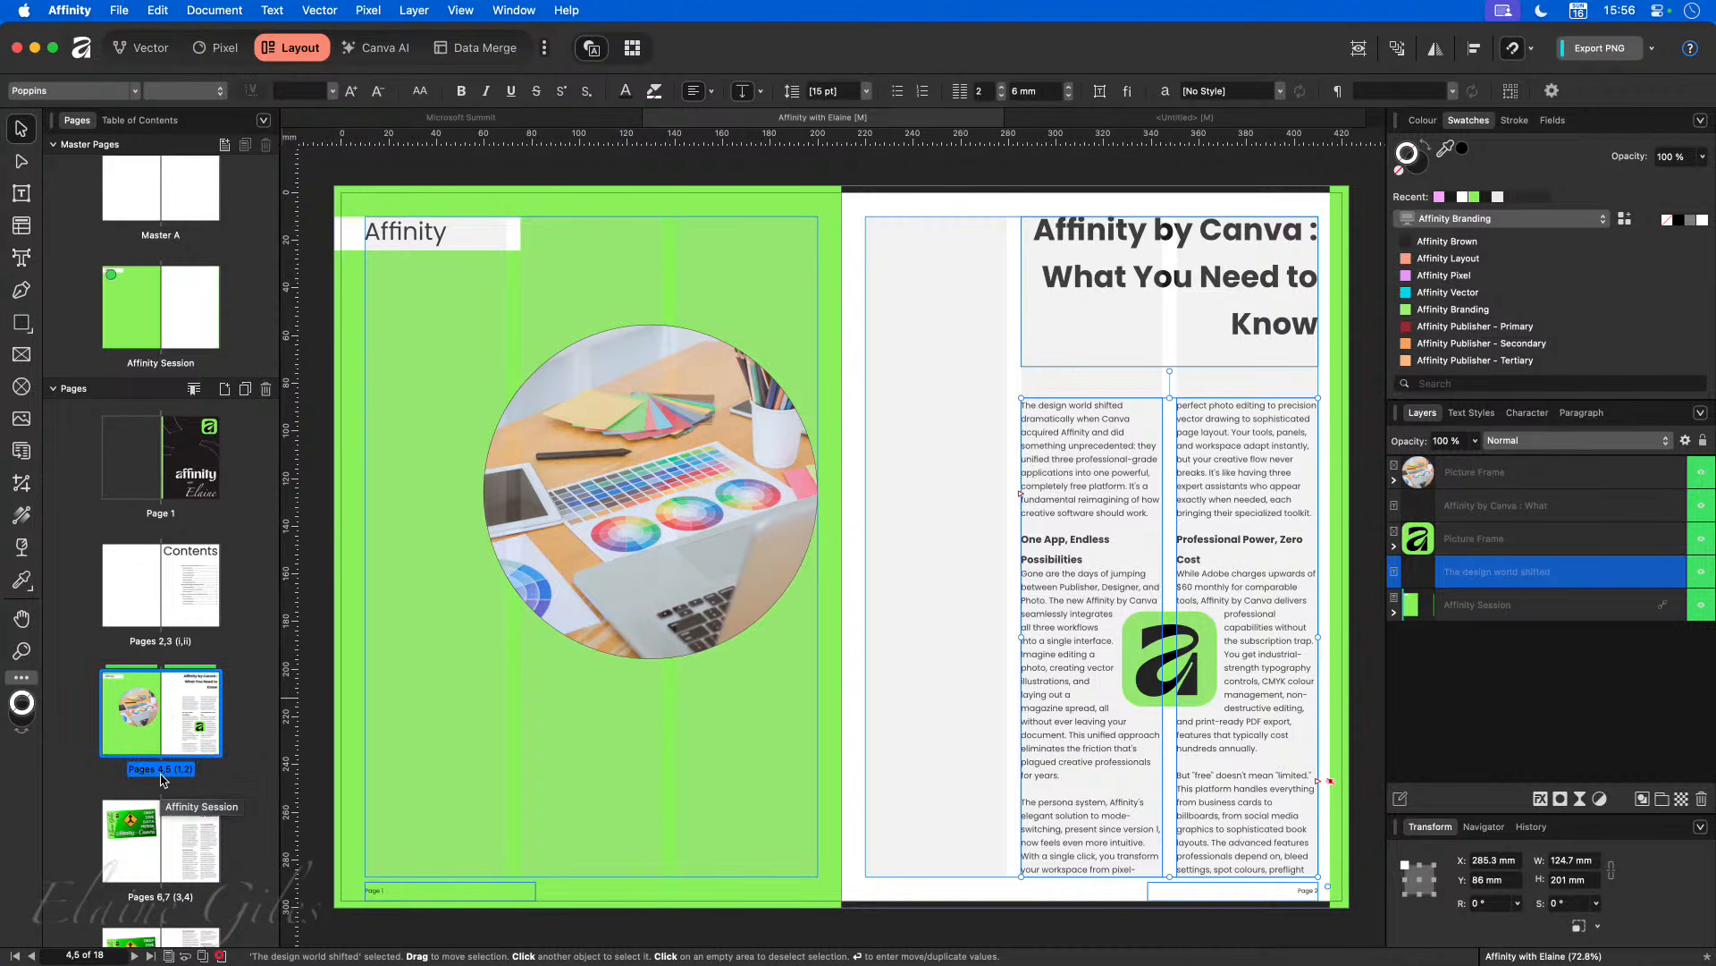
{"action": "left_click", "coordinate": [225, 389]}
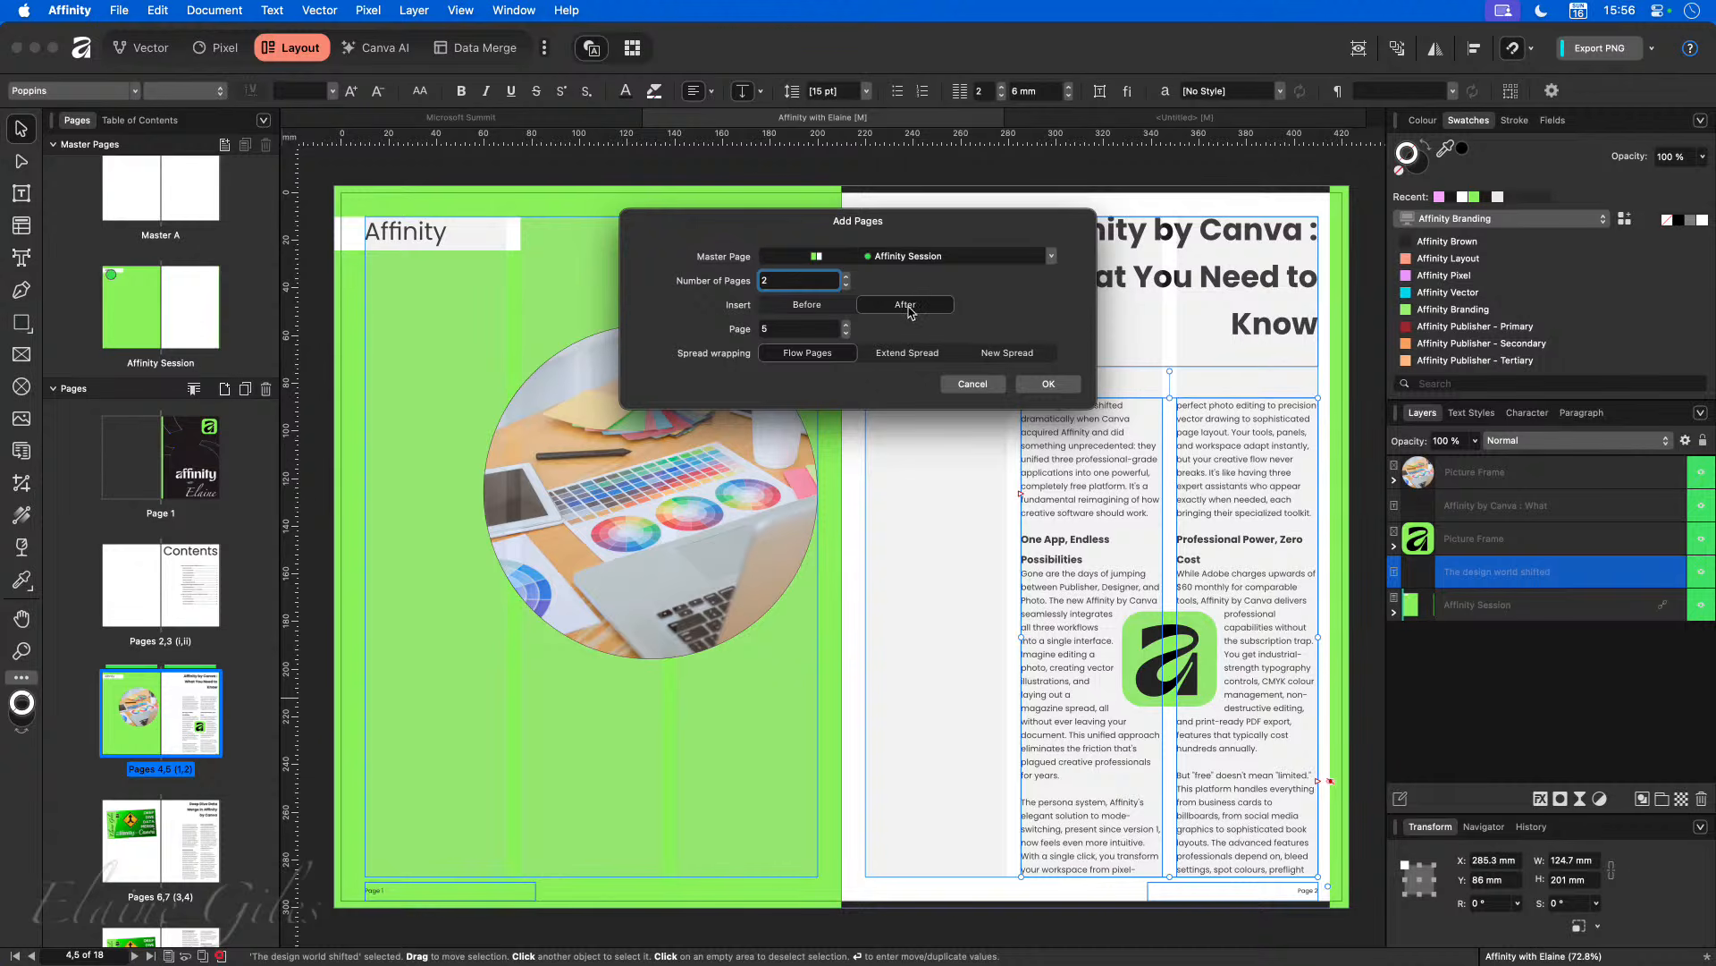
{"action": "left_click", "coordinate": [1048, 384]}
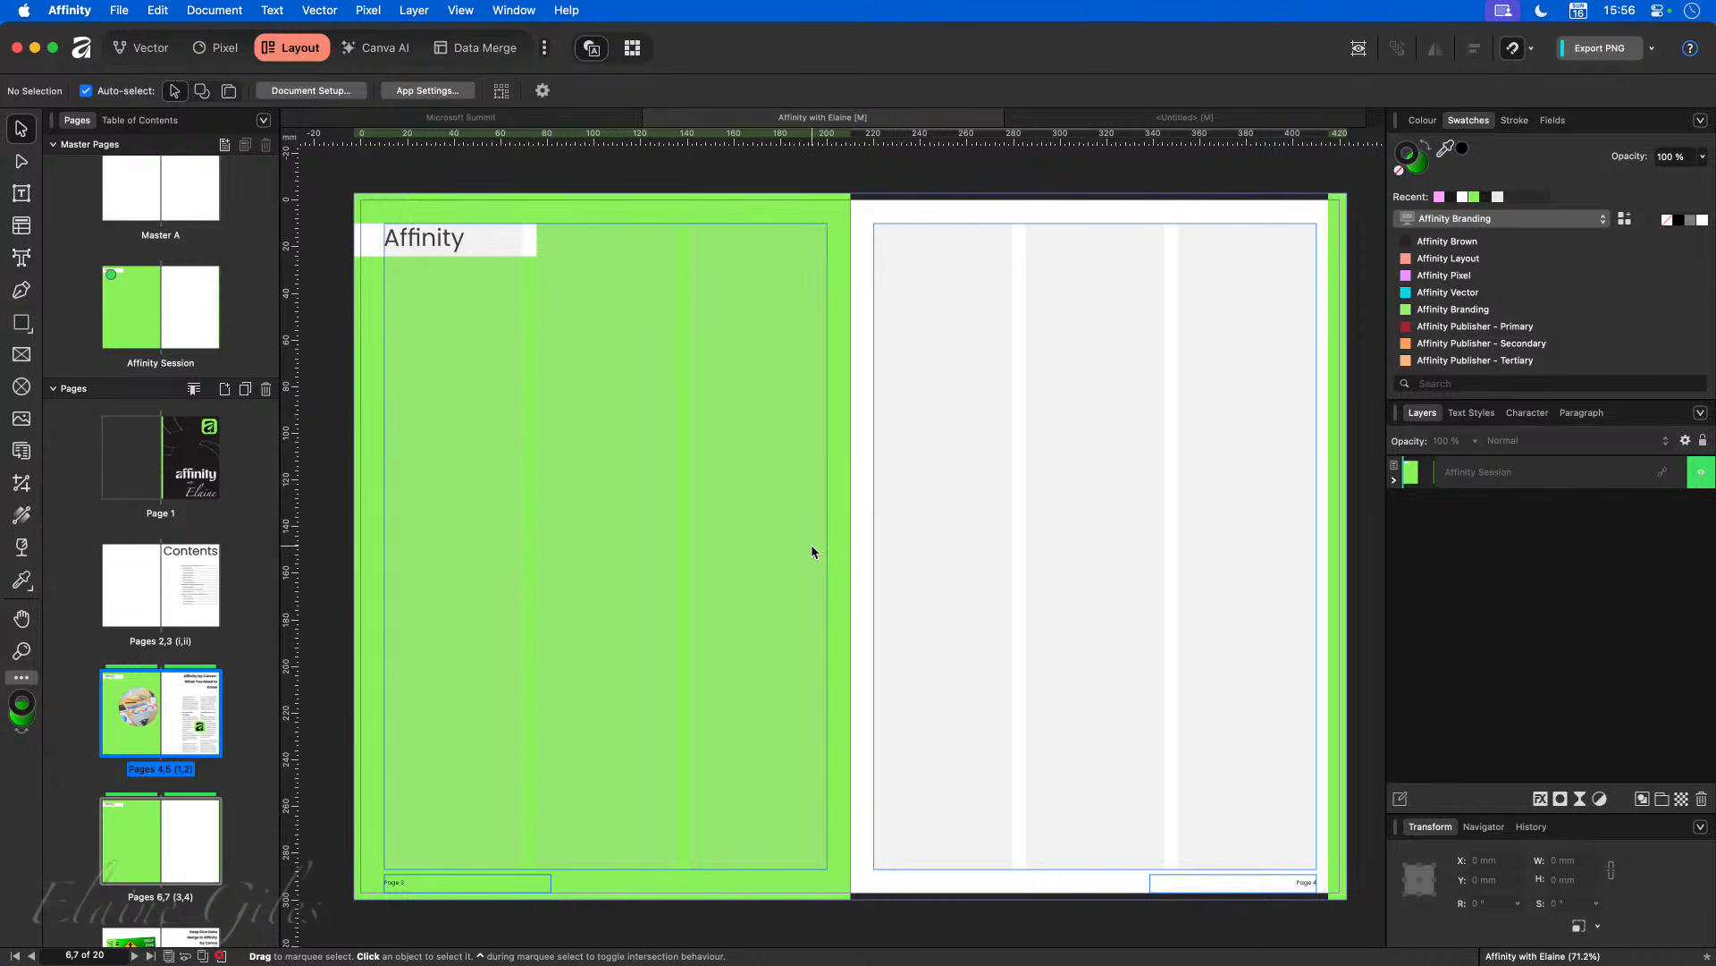
Step: Draw a two-column text frame about 124.7 mm by 186.8 mm in the lower part of the new spread's right-hand page
{"action": "left_click", "coordinate": [21, 193]}
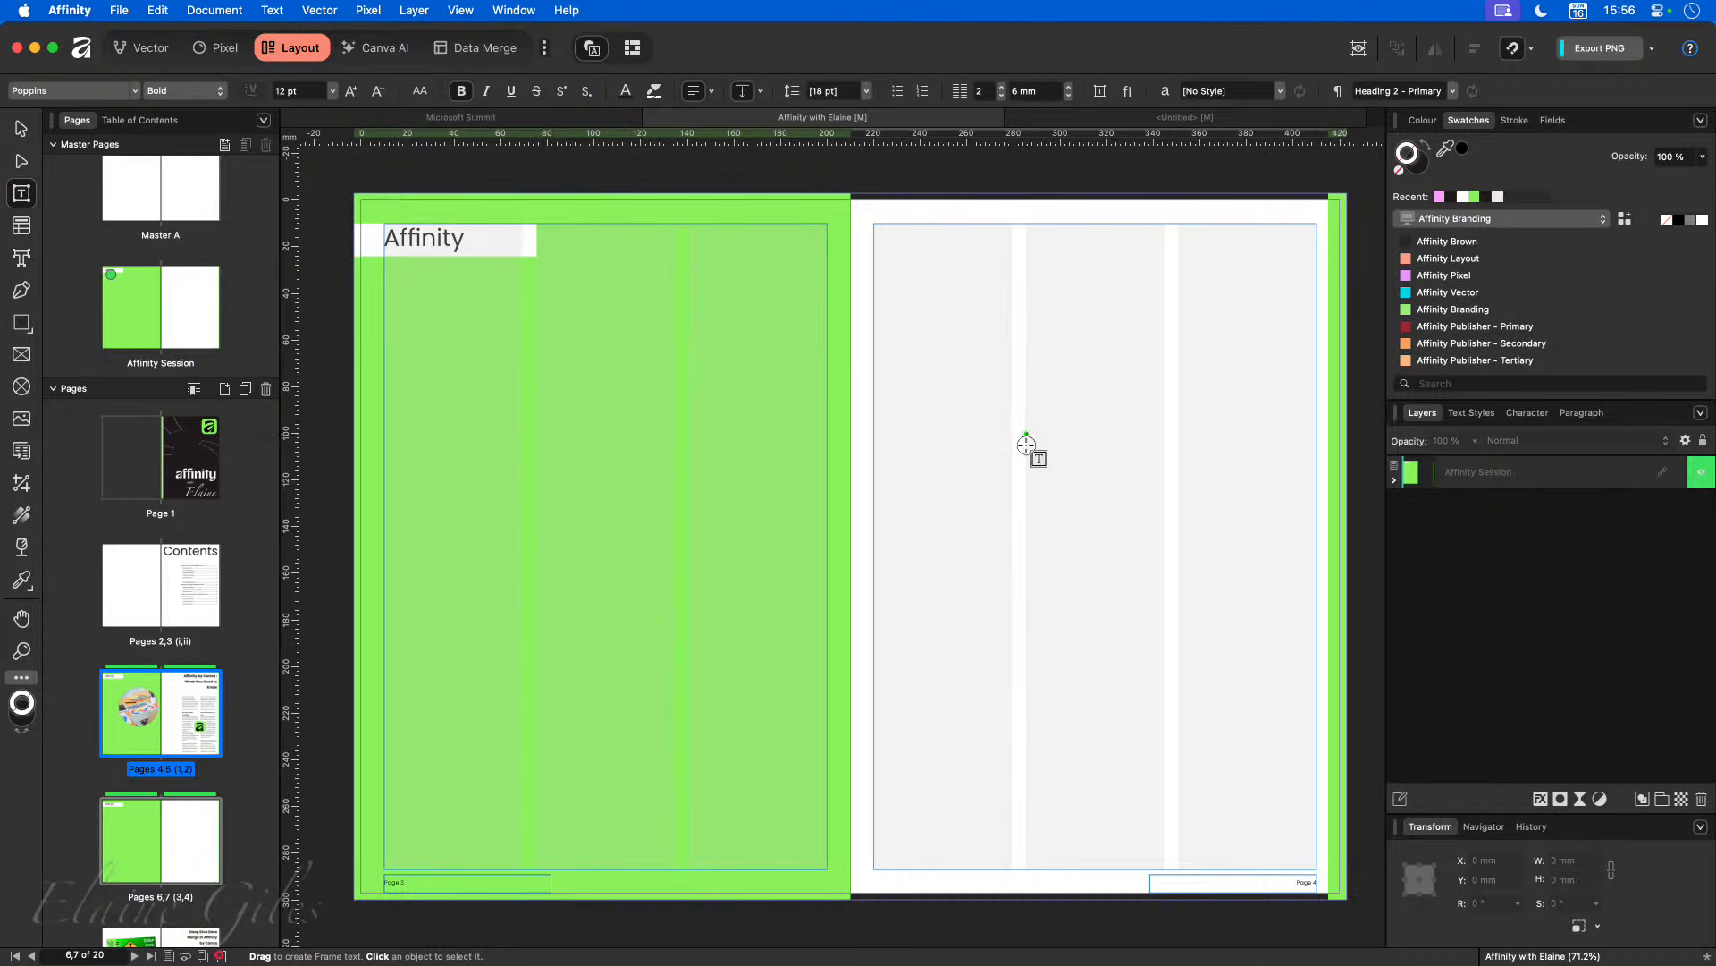
{"action": "left_click_drag", "start_coordinate": [1025, 433], "coordinate": [1317, 868]}
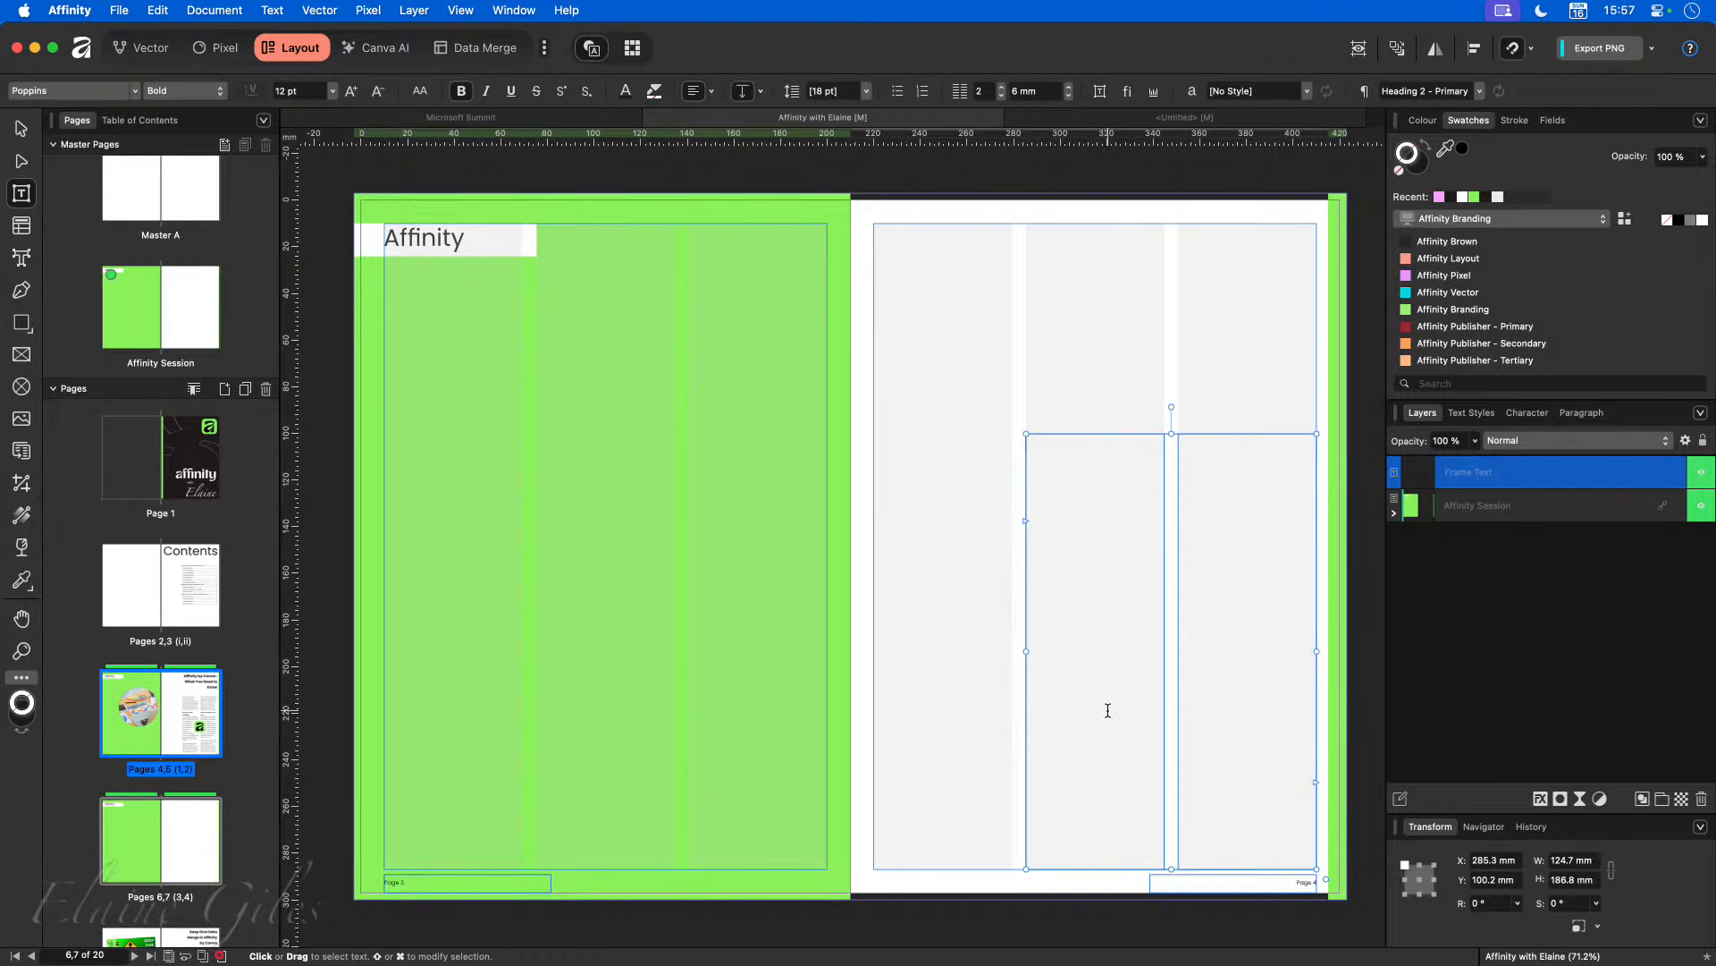
Step: Flow the overflowing article text from pages 4,5 into the new text frame and extend that frame up to the top margin, 277 mm high
{"action": "double_click", "coordinate": [176, 711]}
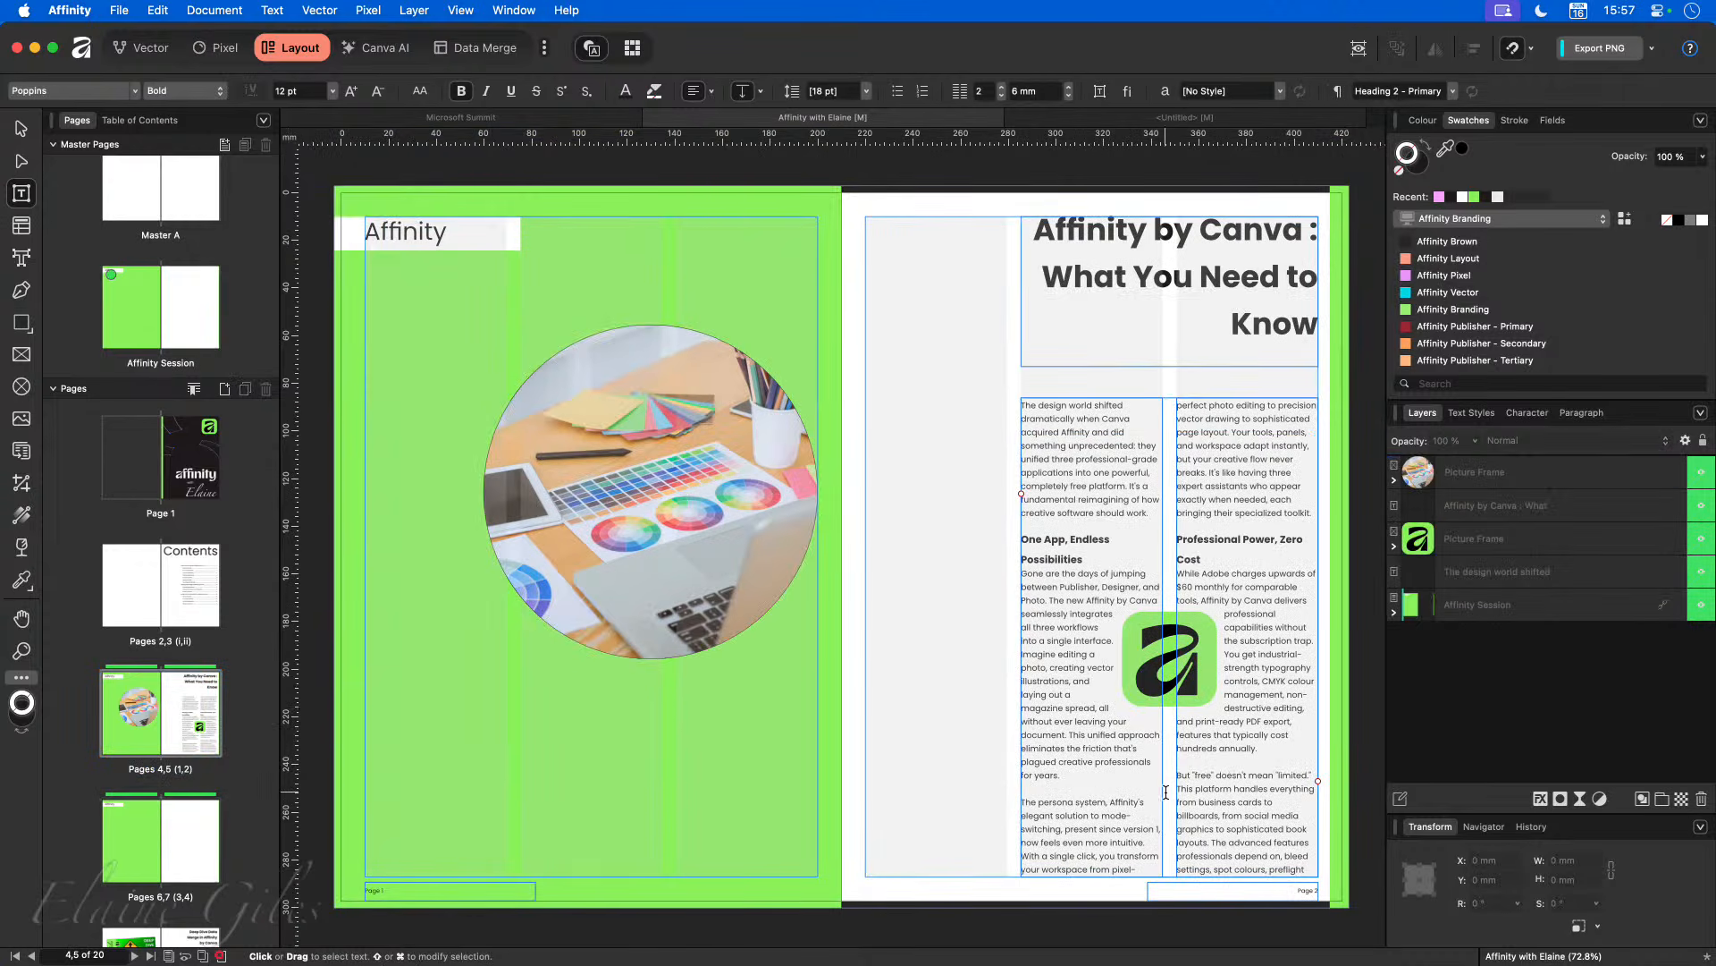
{"action": "left_click", "coordinate": [1228, 794]}
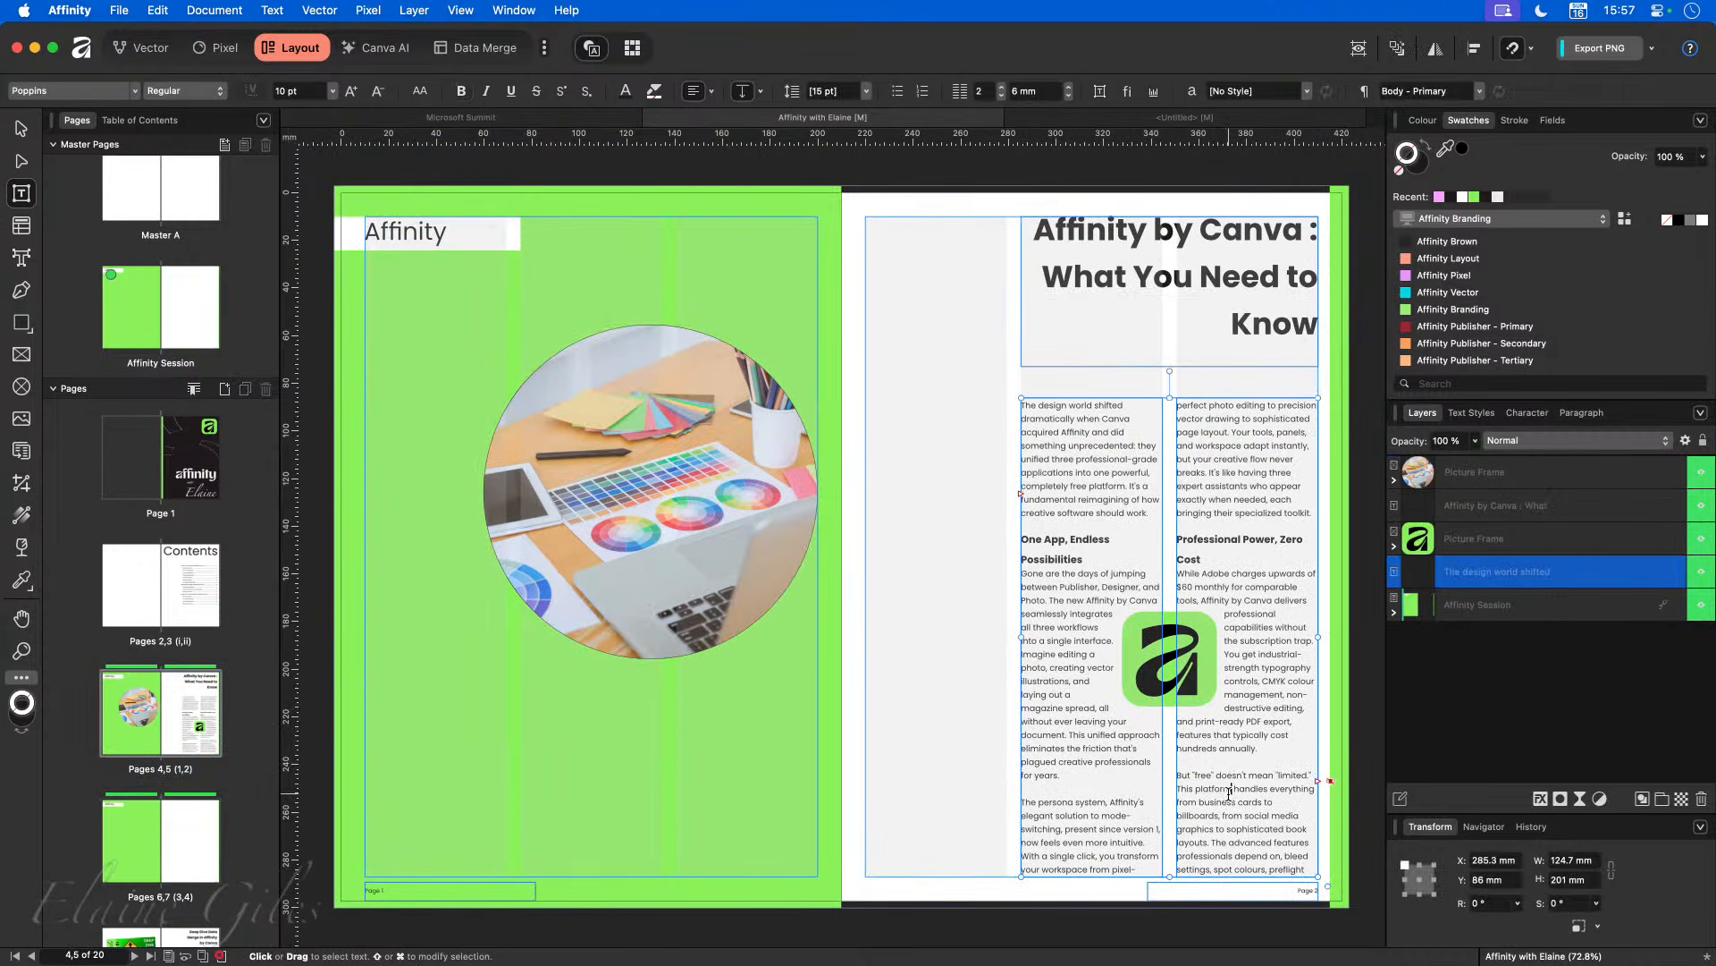
{"action": "left_click", "coordinate": [1321, 785]}
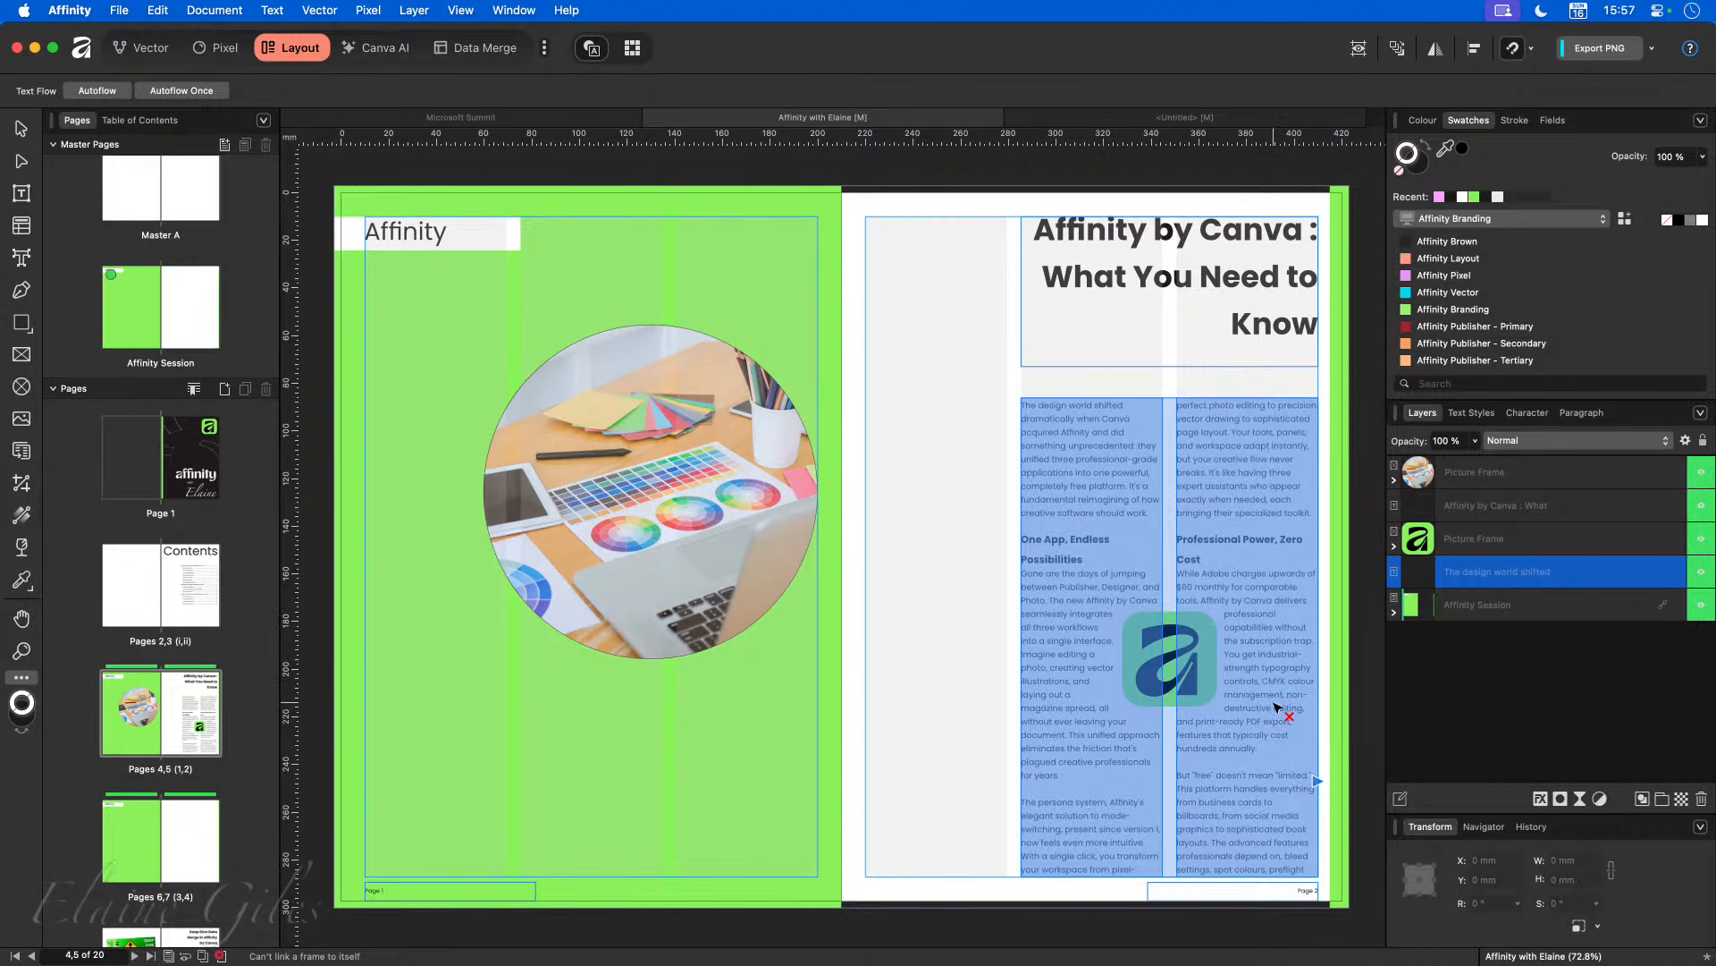
{"action": "left_click", "coordinate": [166, 855]}
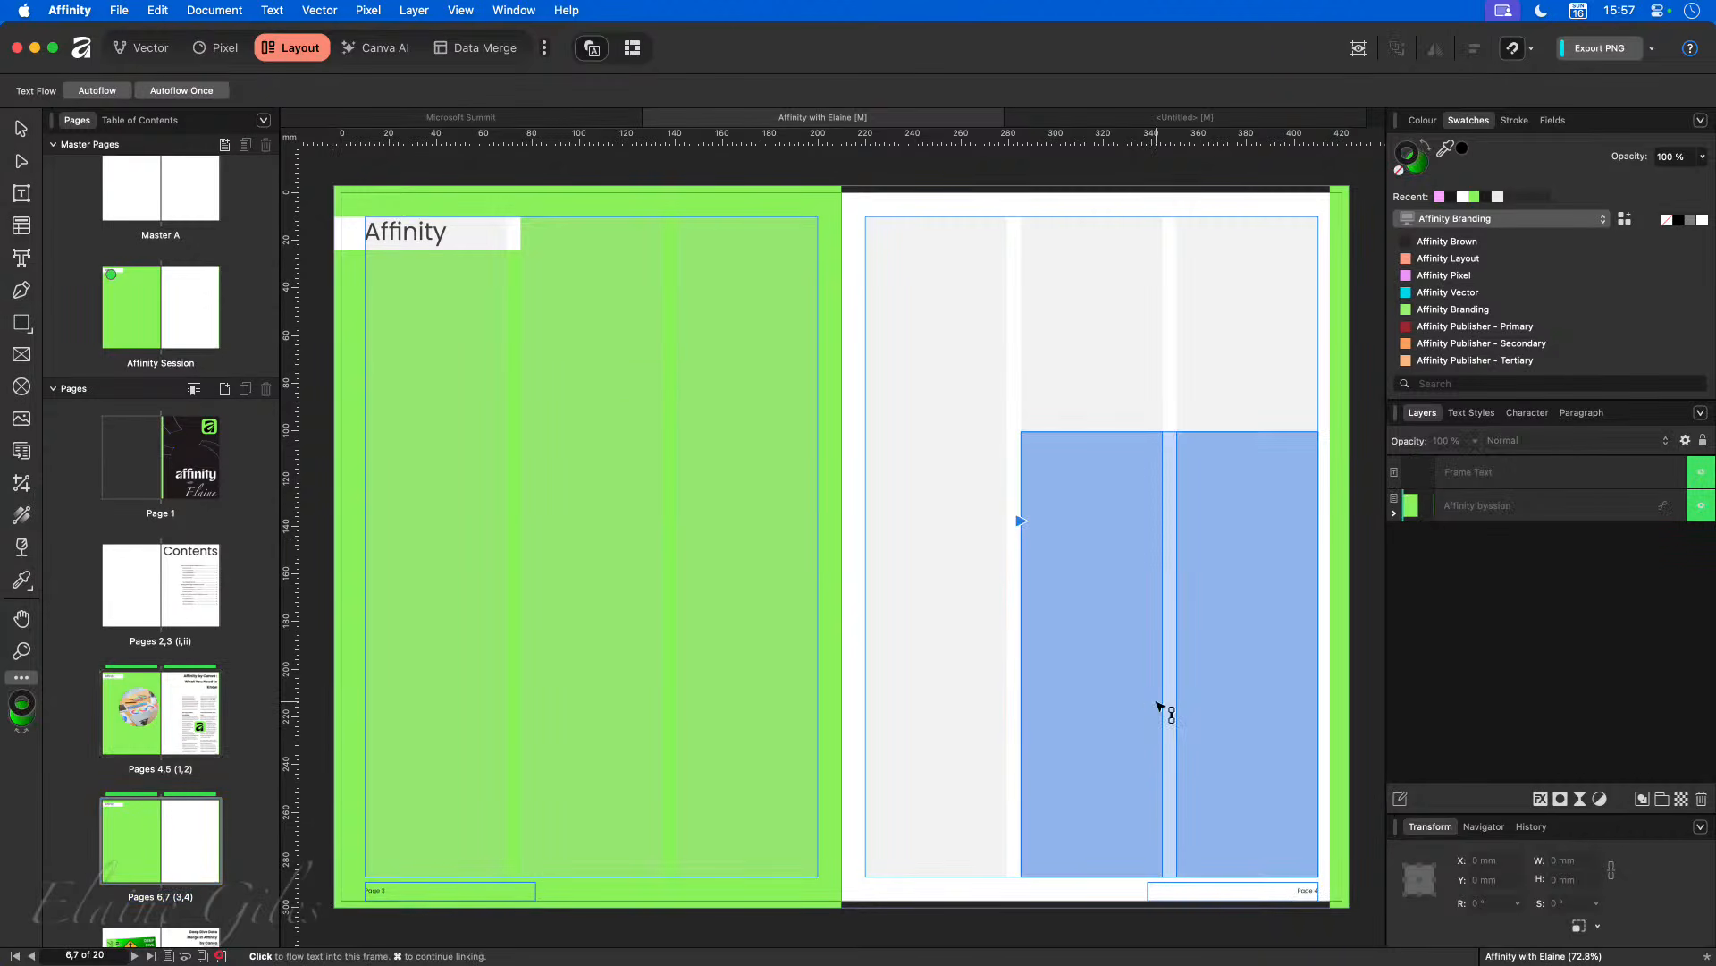
{"action": "left_click", "coordinate": [1111, 726]}
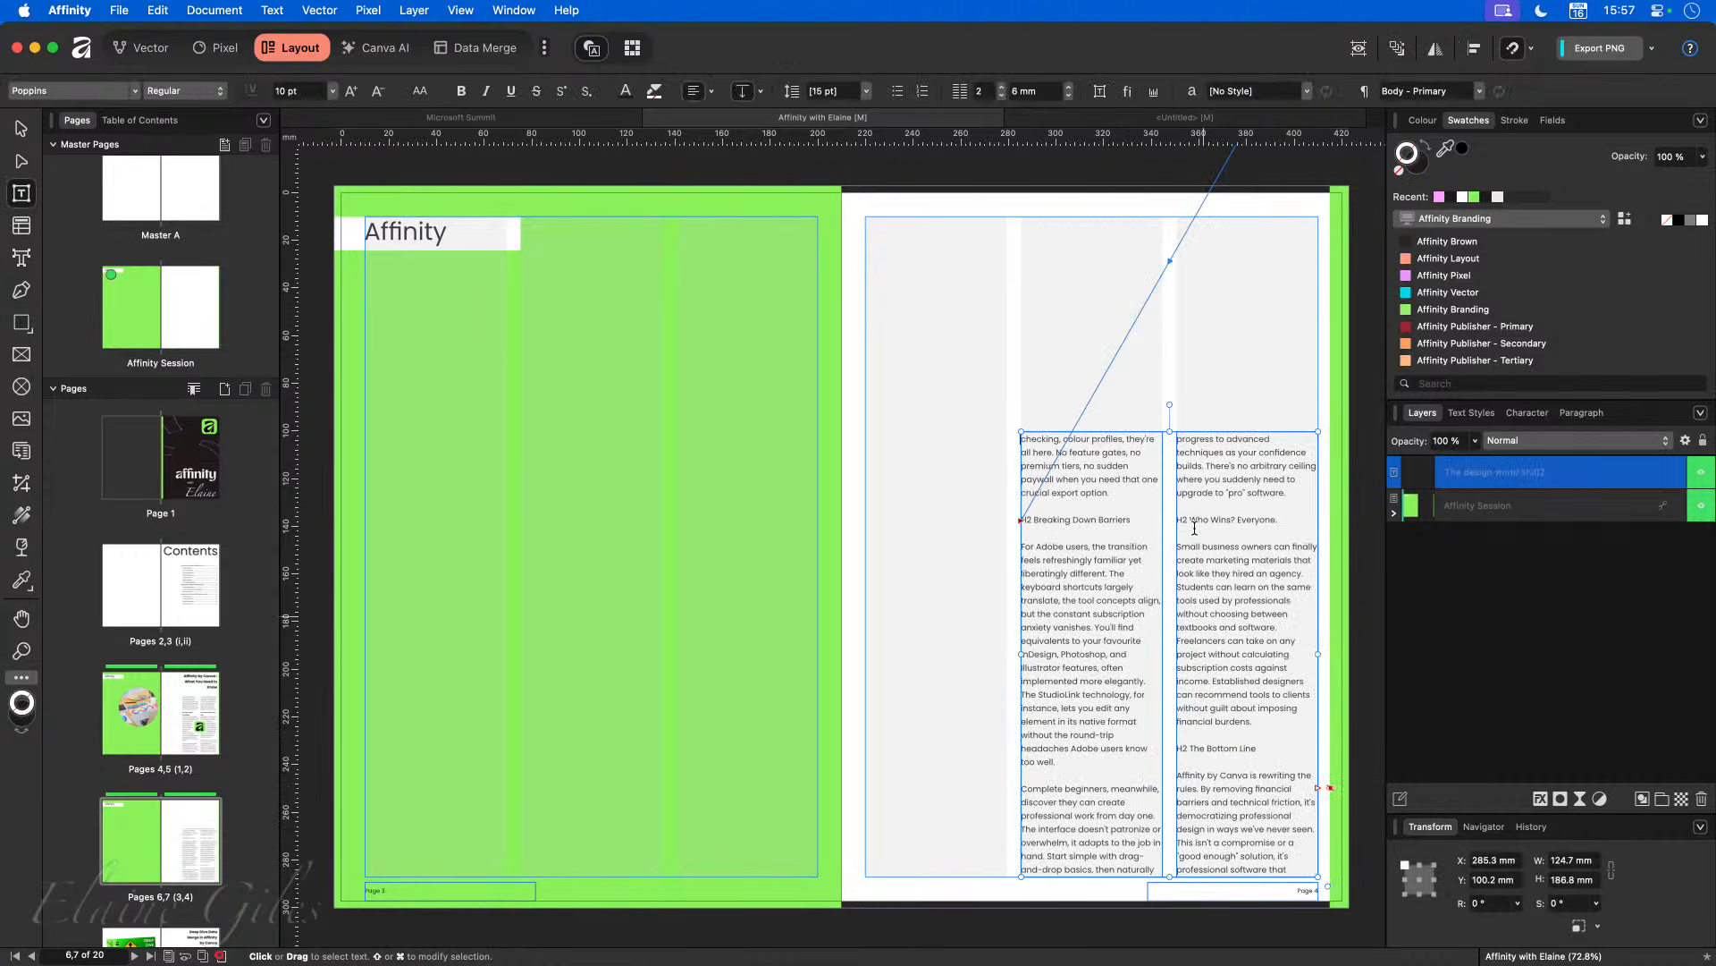
{"action": "left_click_drag", "start_coordinate": [1169, 430], "coordinate": [1197, 216]}
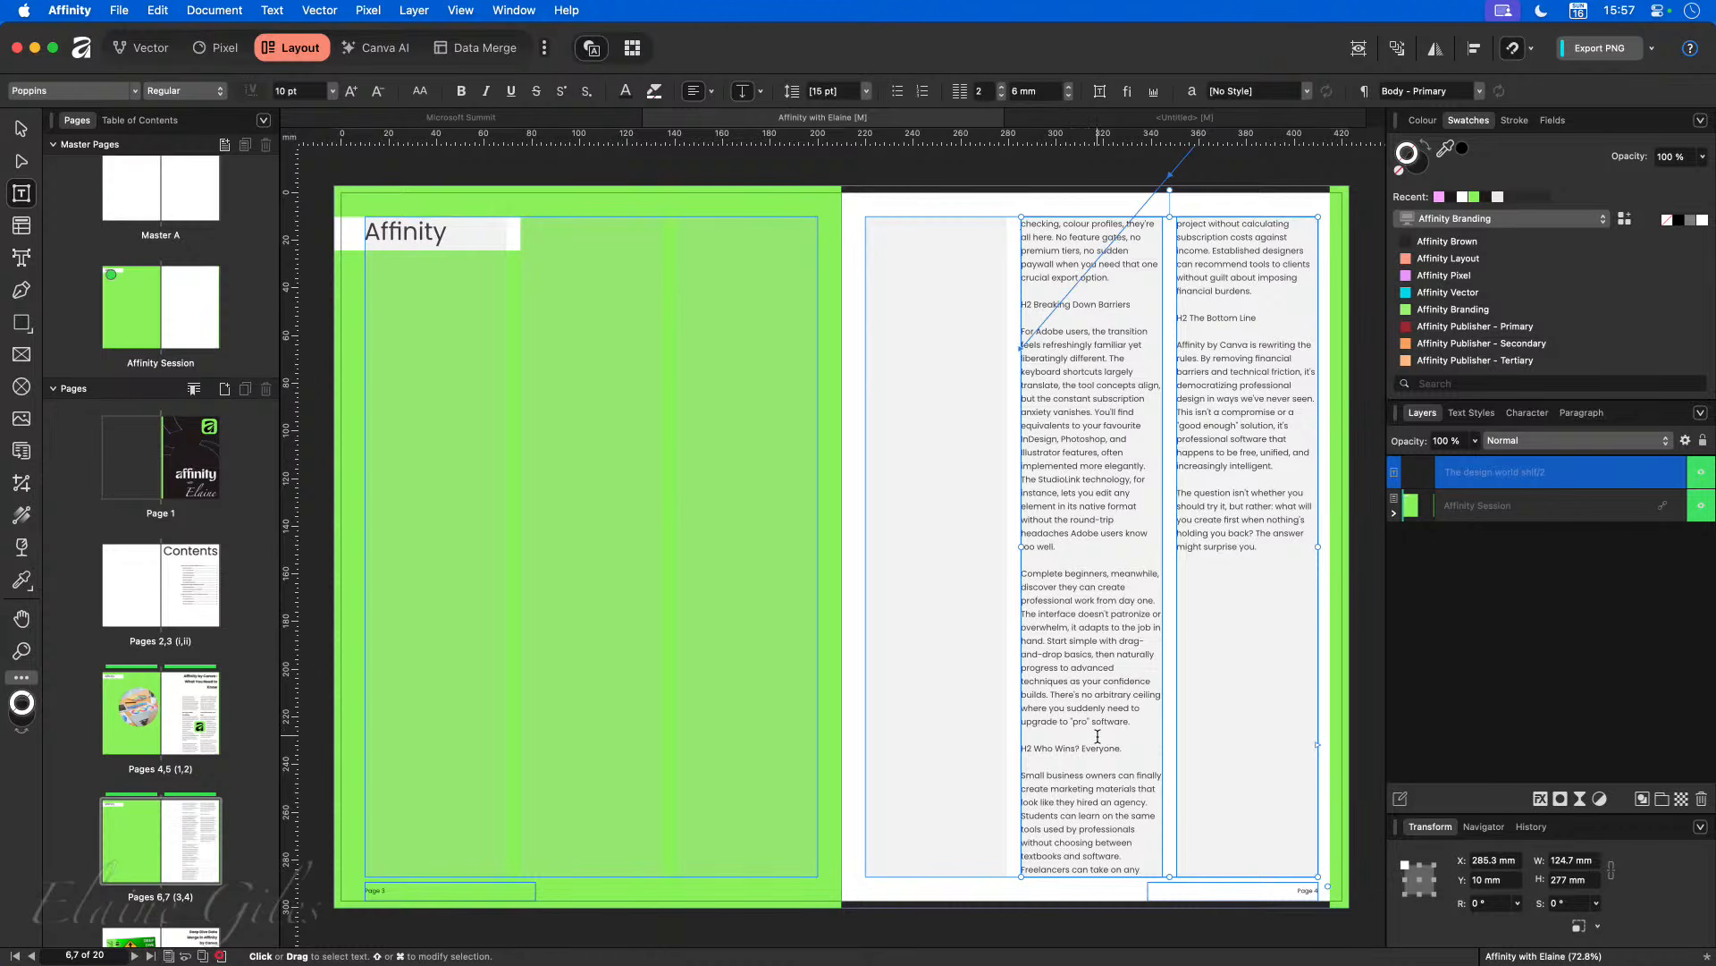
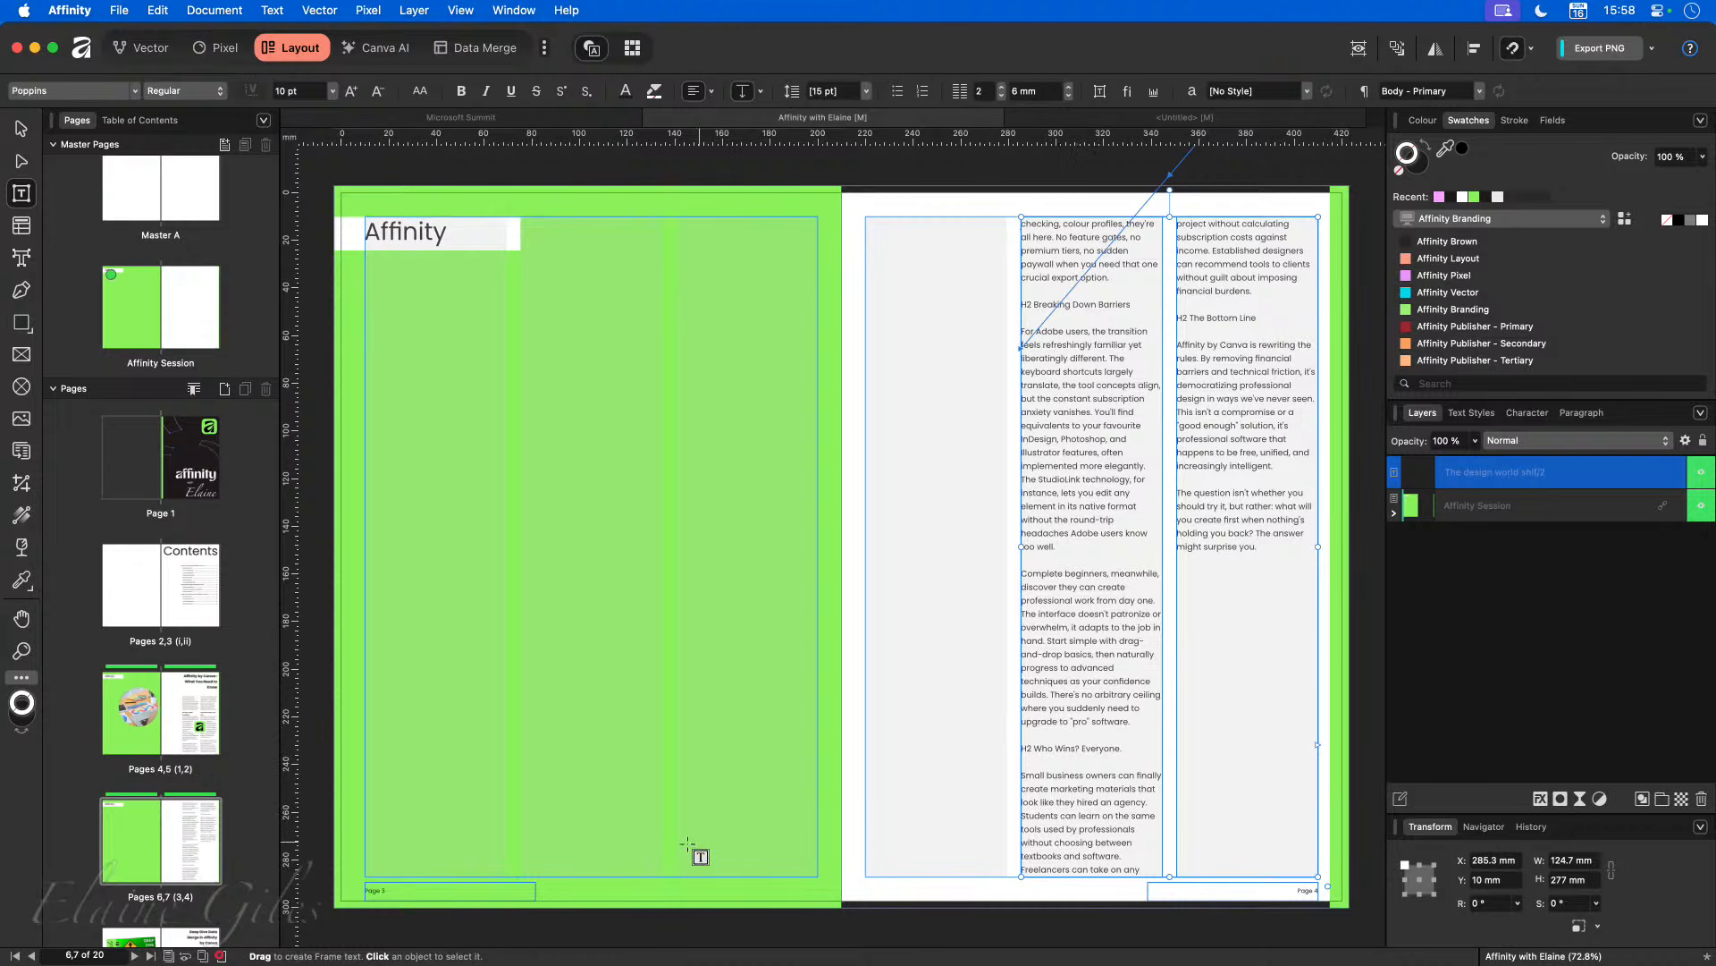
Step: Remove the H2 marker and following blank line from "Breaking Down Barriers" and apply the Heading 2 - Primary style
{"action": "left_click", "coordinate": [21, 128]}
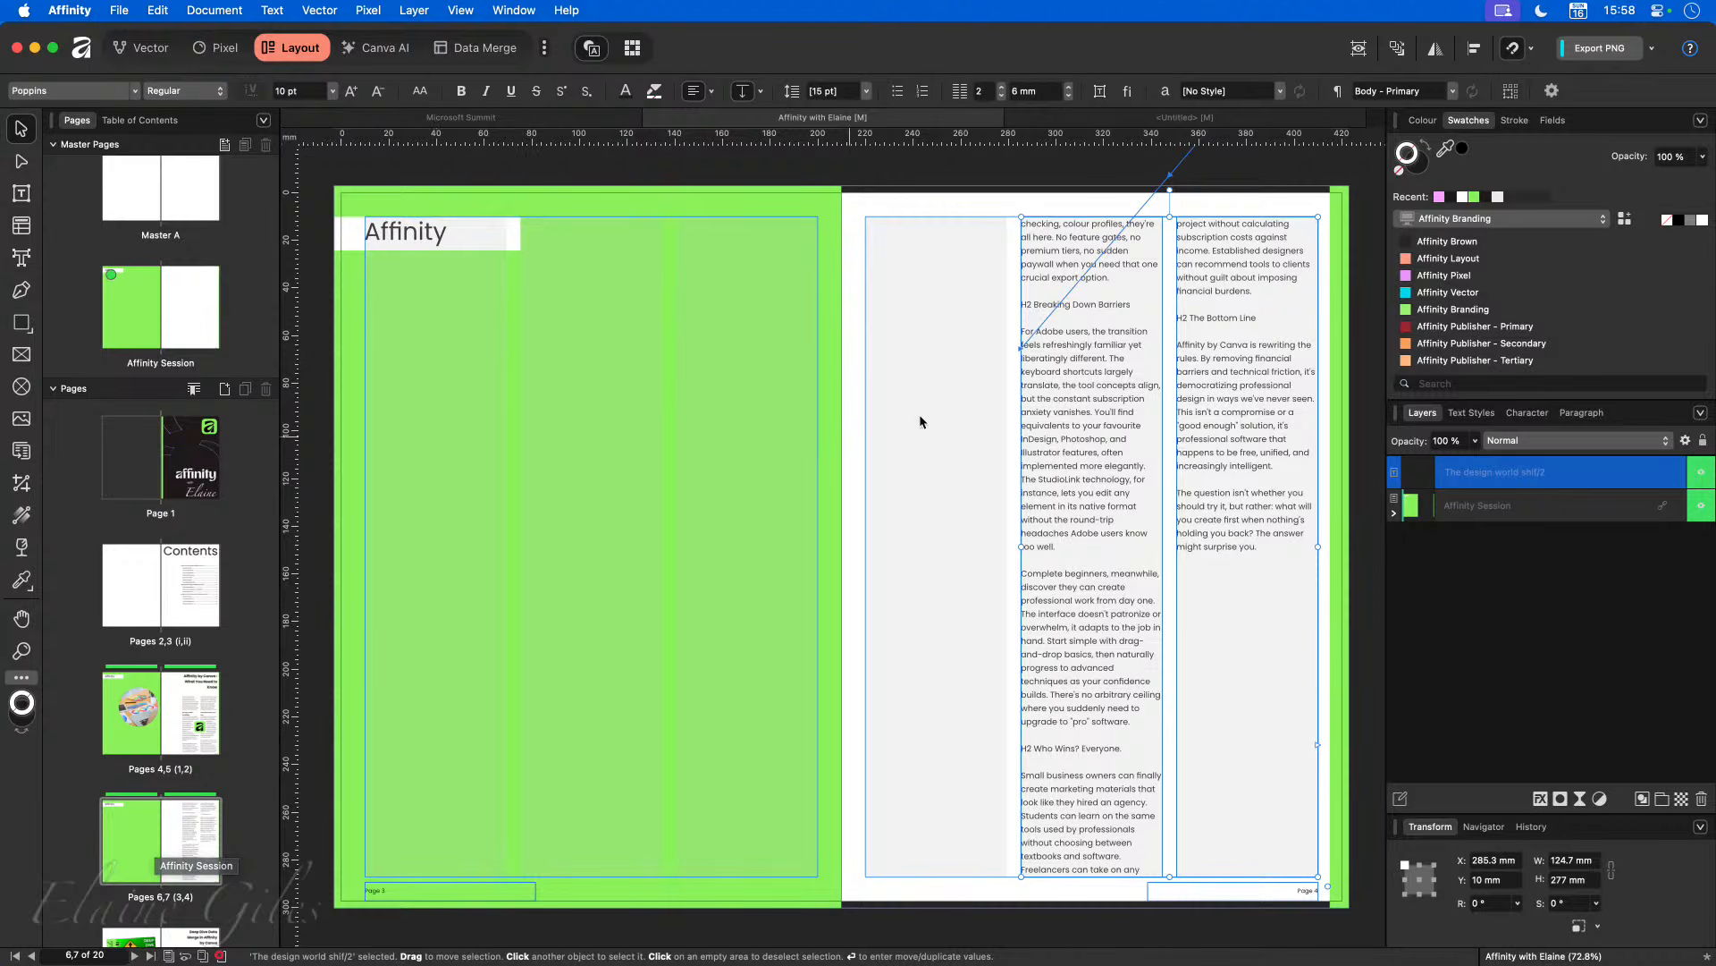
{"action": "key", "text": "t"}
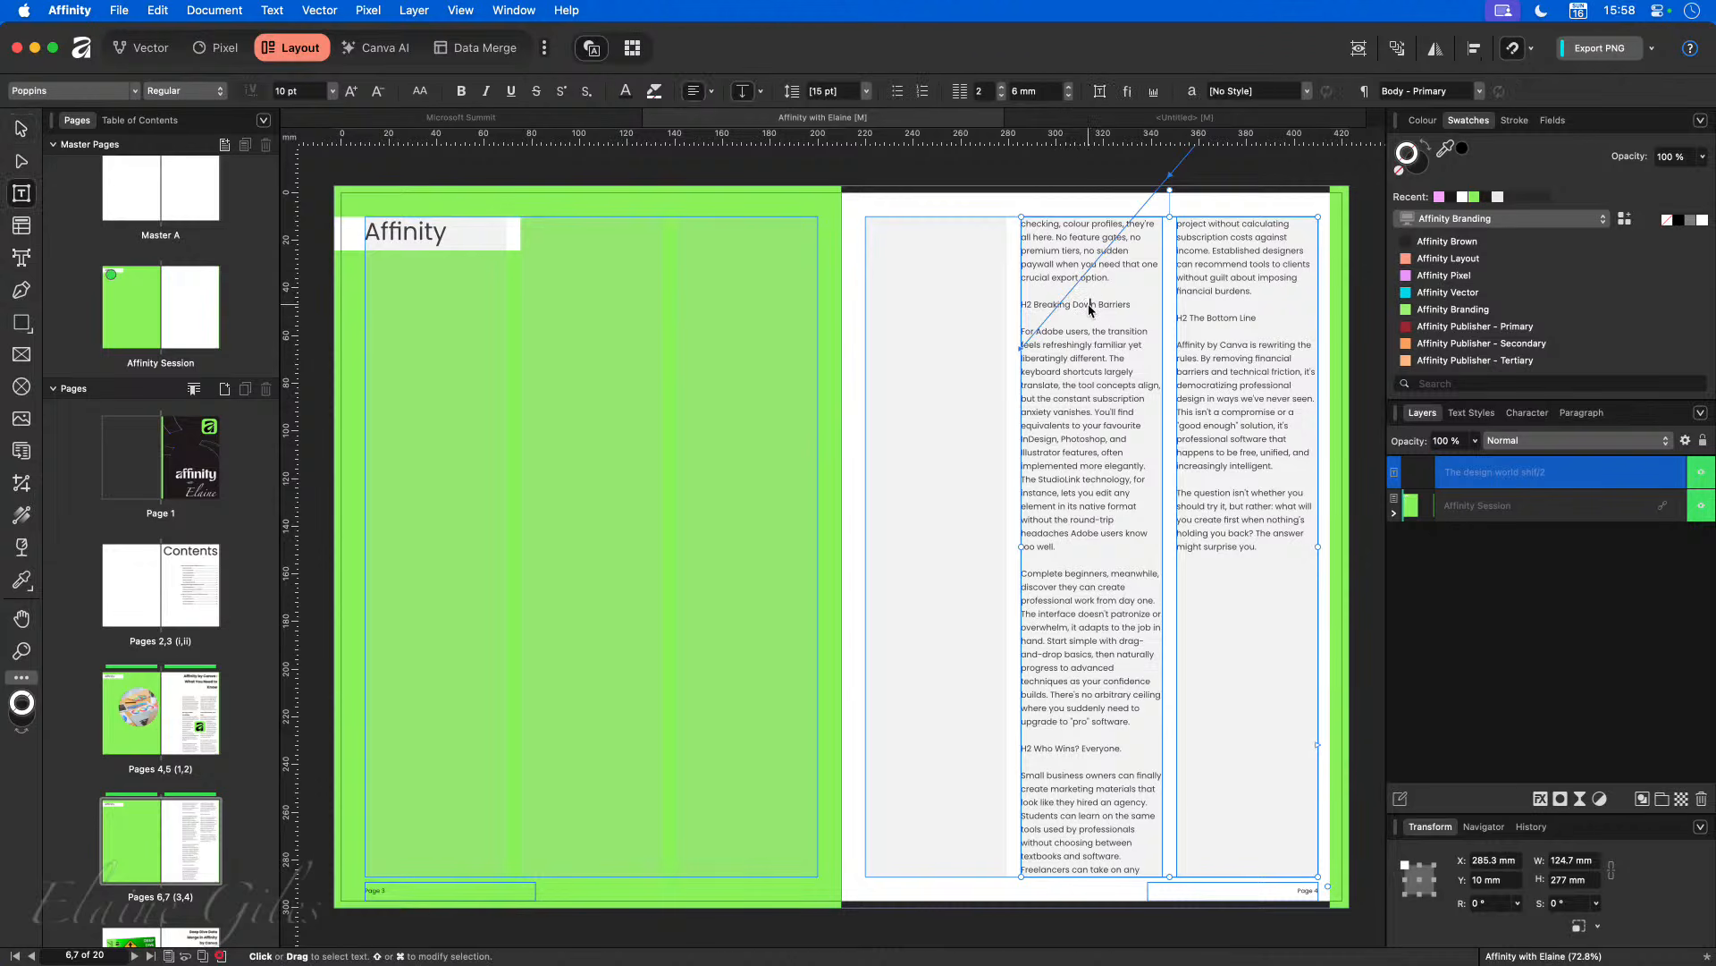
{"action": "left_click", "coordinate": [1088, 304]}
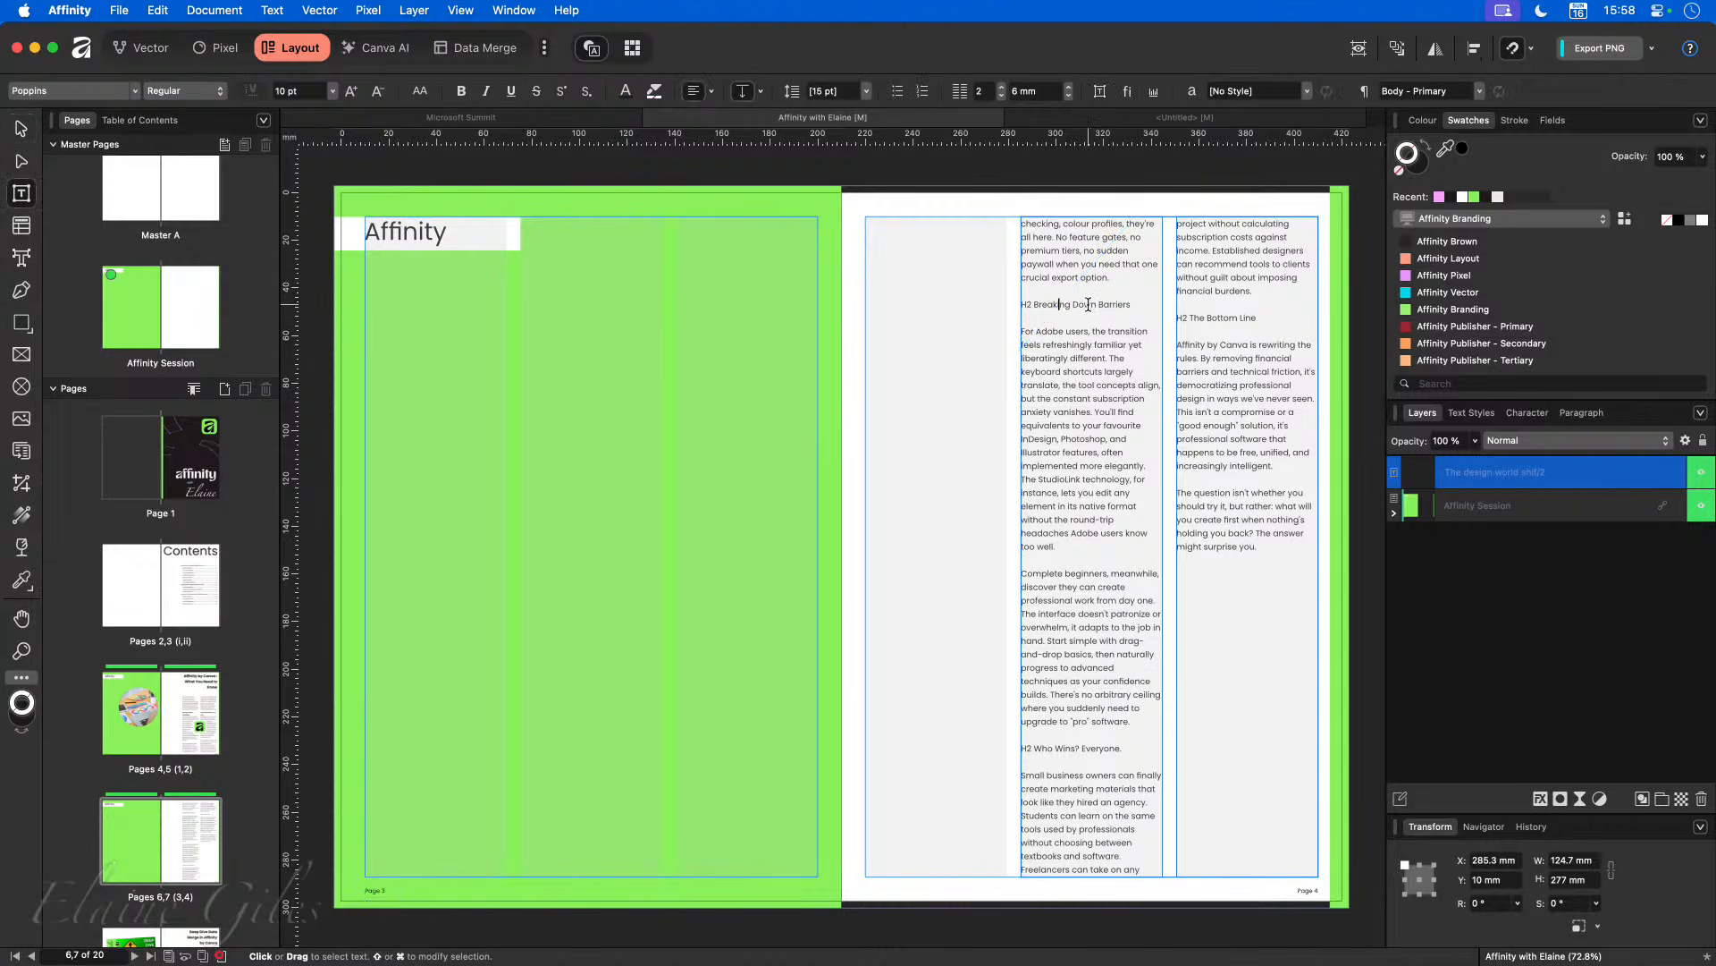
{"action": "key", "text": "BackSpace"}
{"action": "key", "text": "BackSpace"}
{"action": "key", "text": "super+alt+2"}
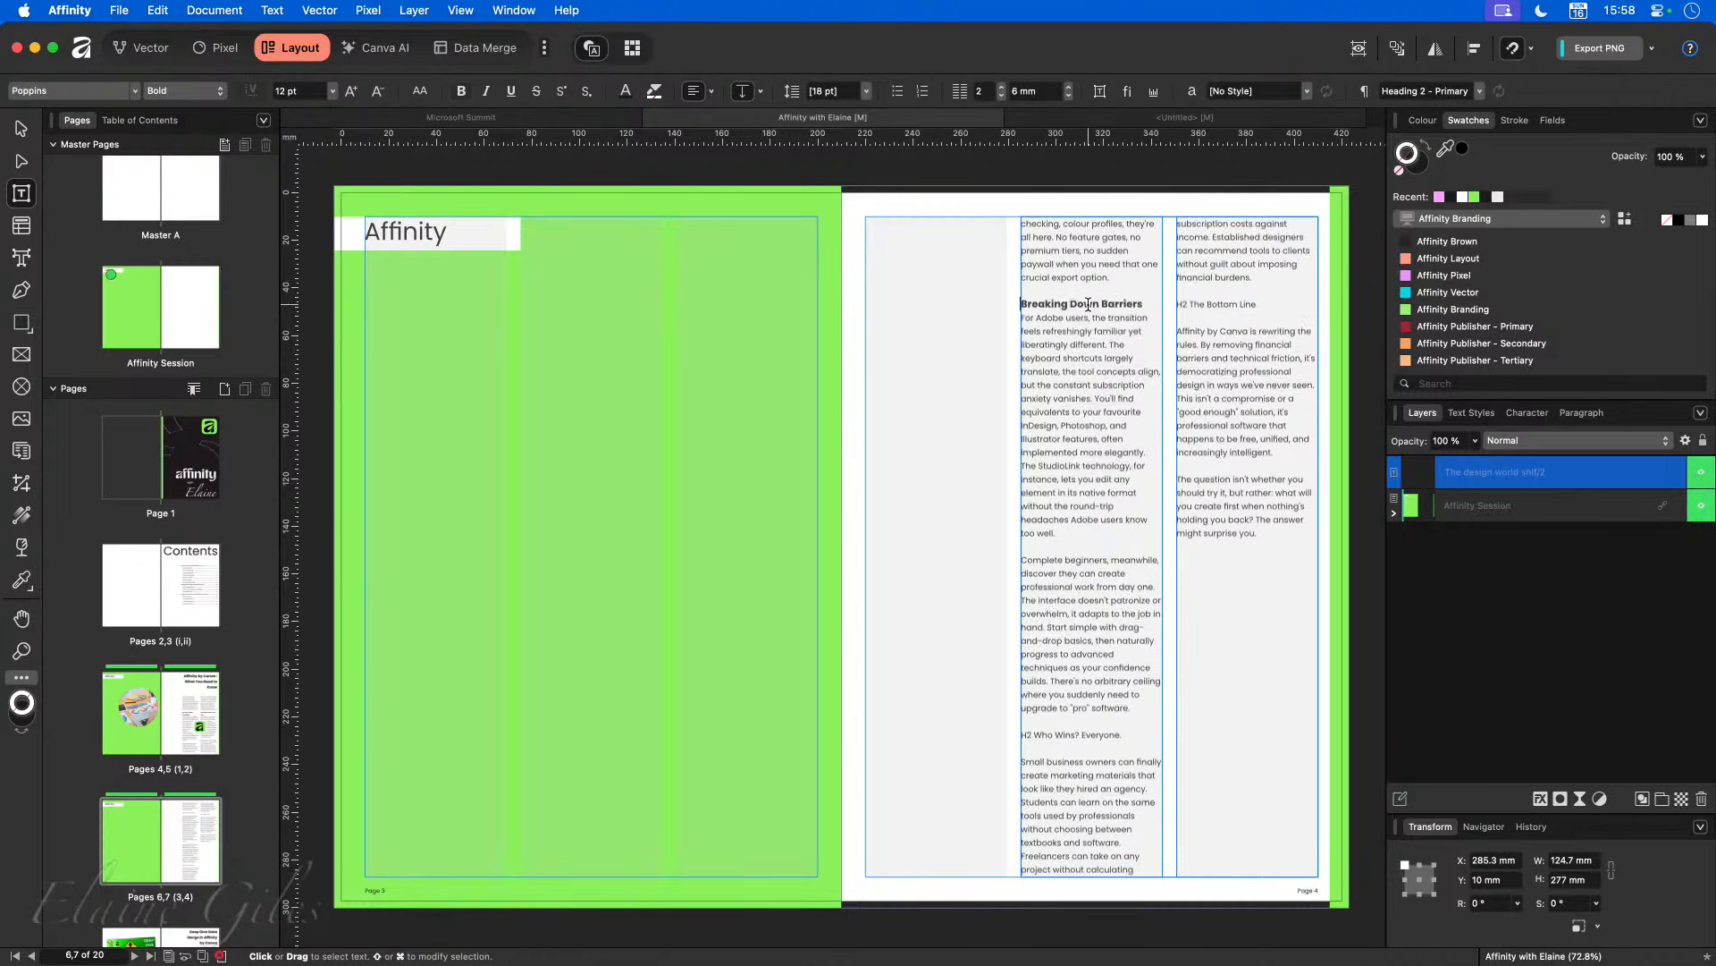
Step: Strip the H2 markers and following blank lines from "Who Wins? Everyone." and "The Bottom Line" and style both as Heading 2 - Primary
{"action": "left_click", "coordinate": [1032, 734]}
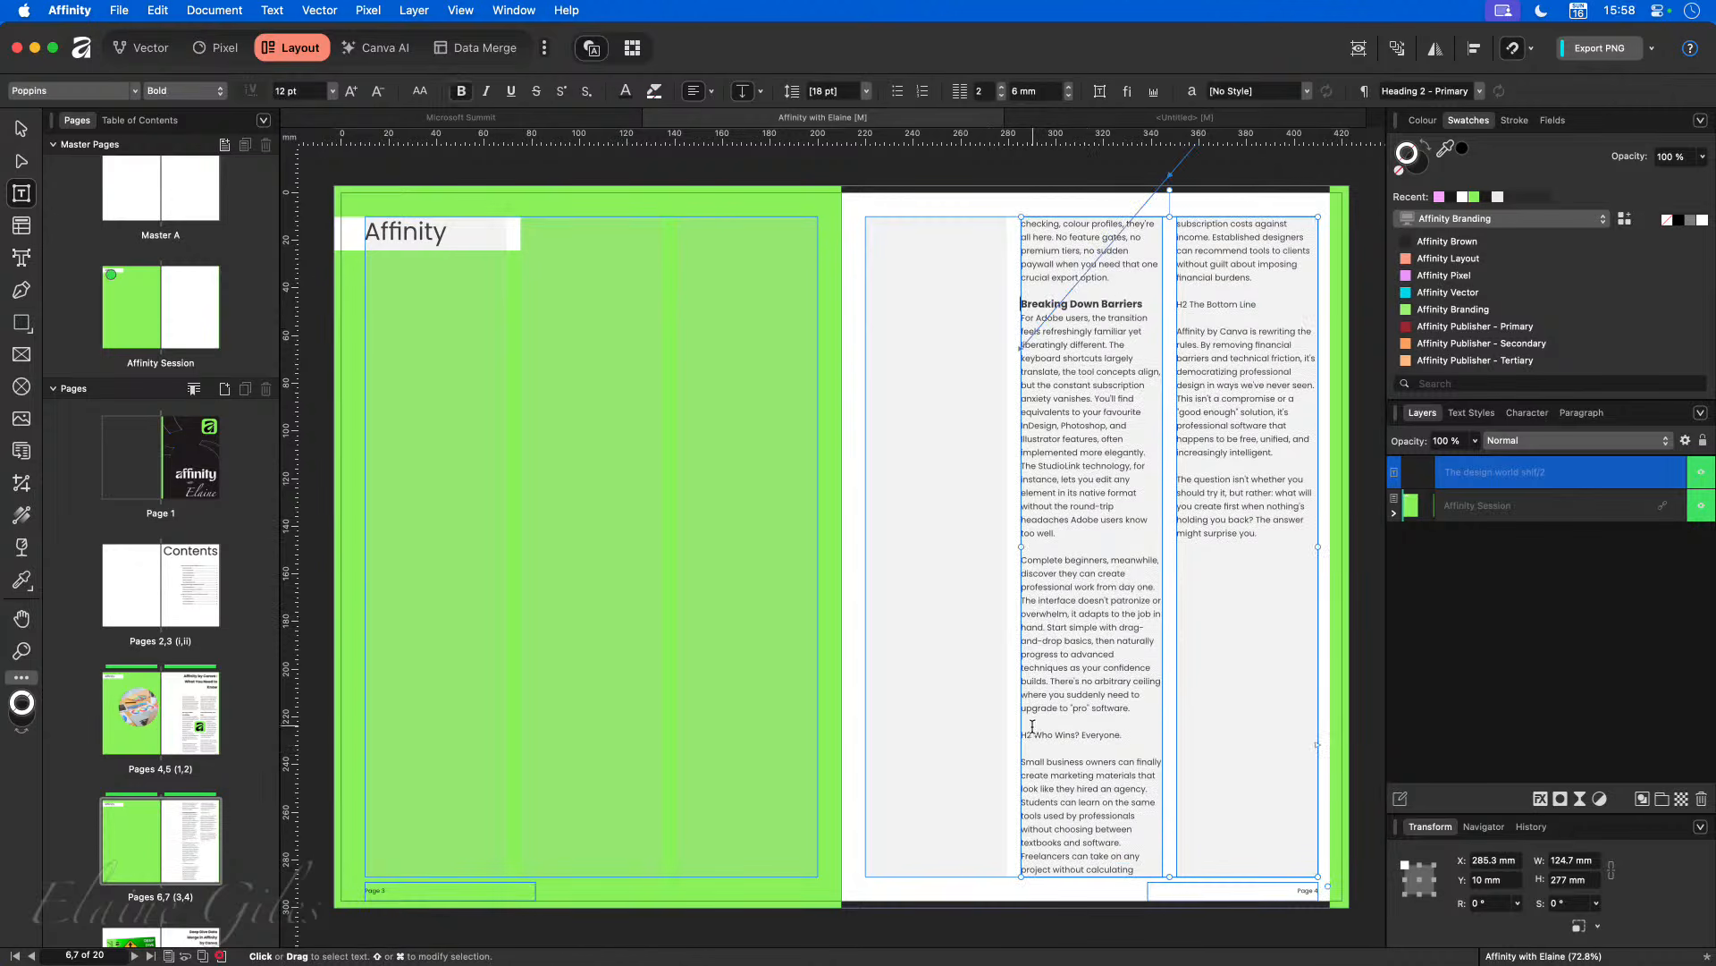
{"action": "key", "text": "BackSpace"}
{"action": "key", "text": "BackSpace"}
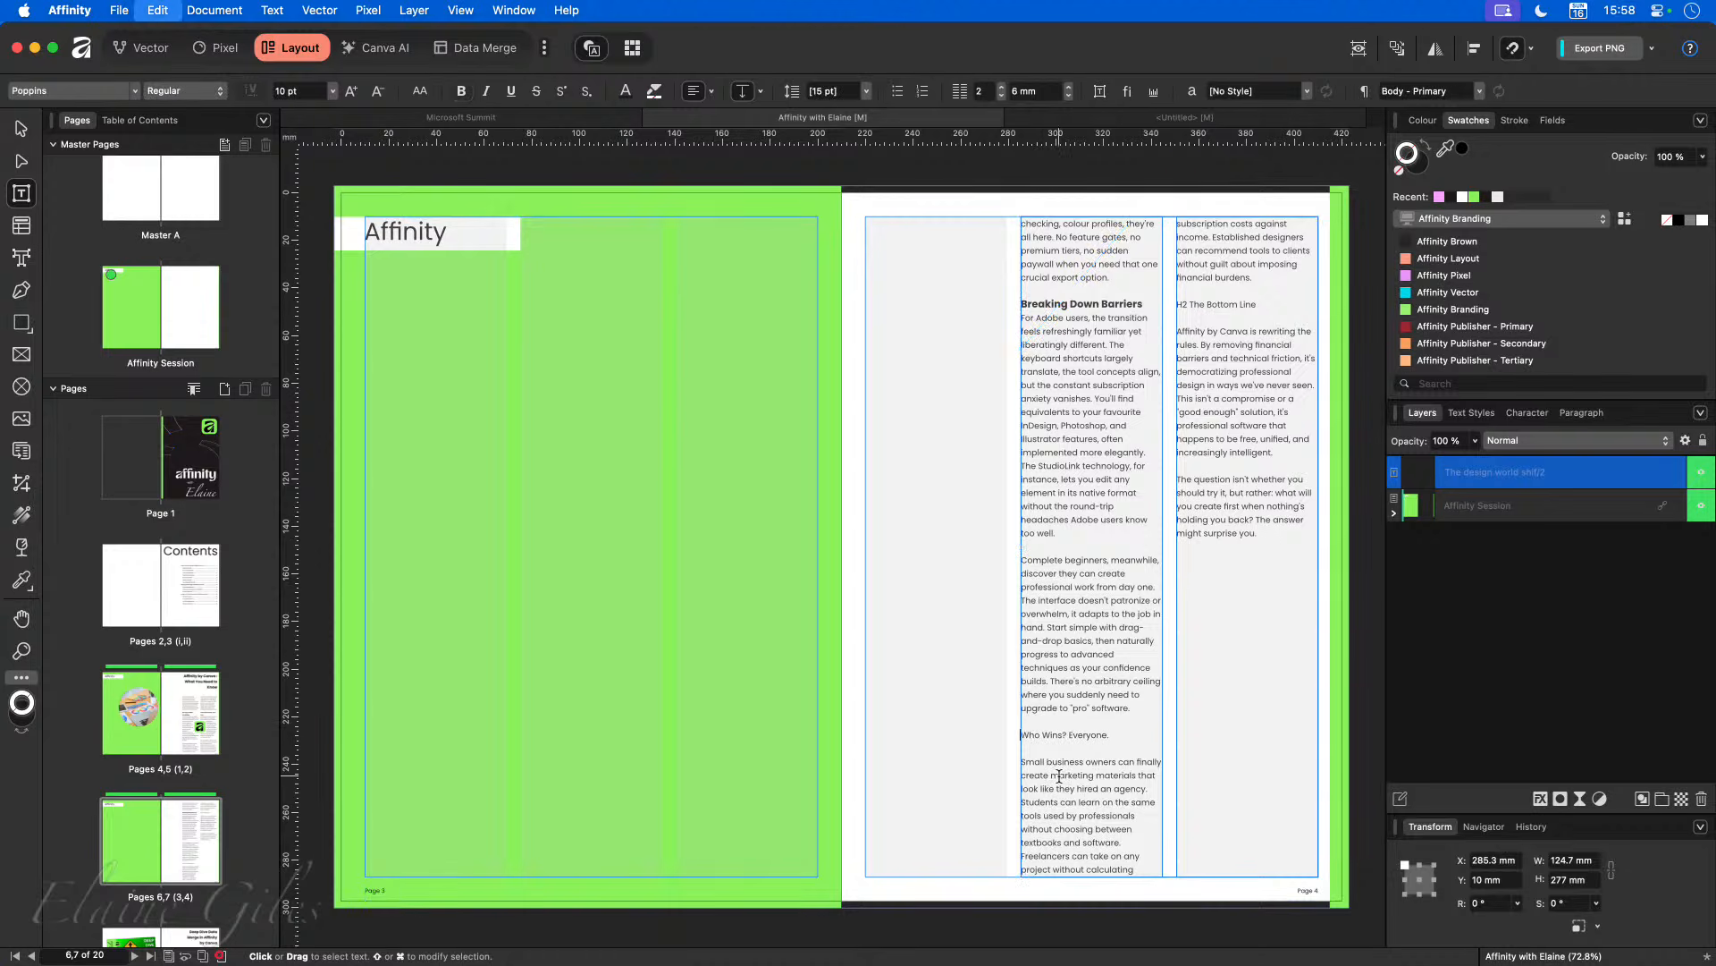
{"action": "key", "text": "super+alt+2"}
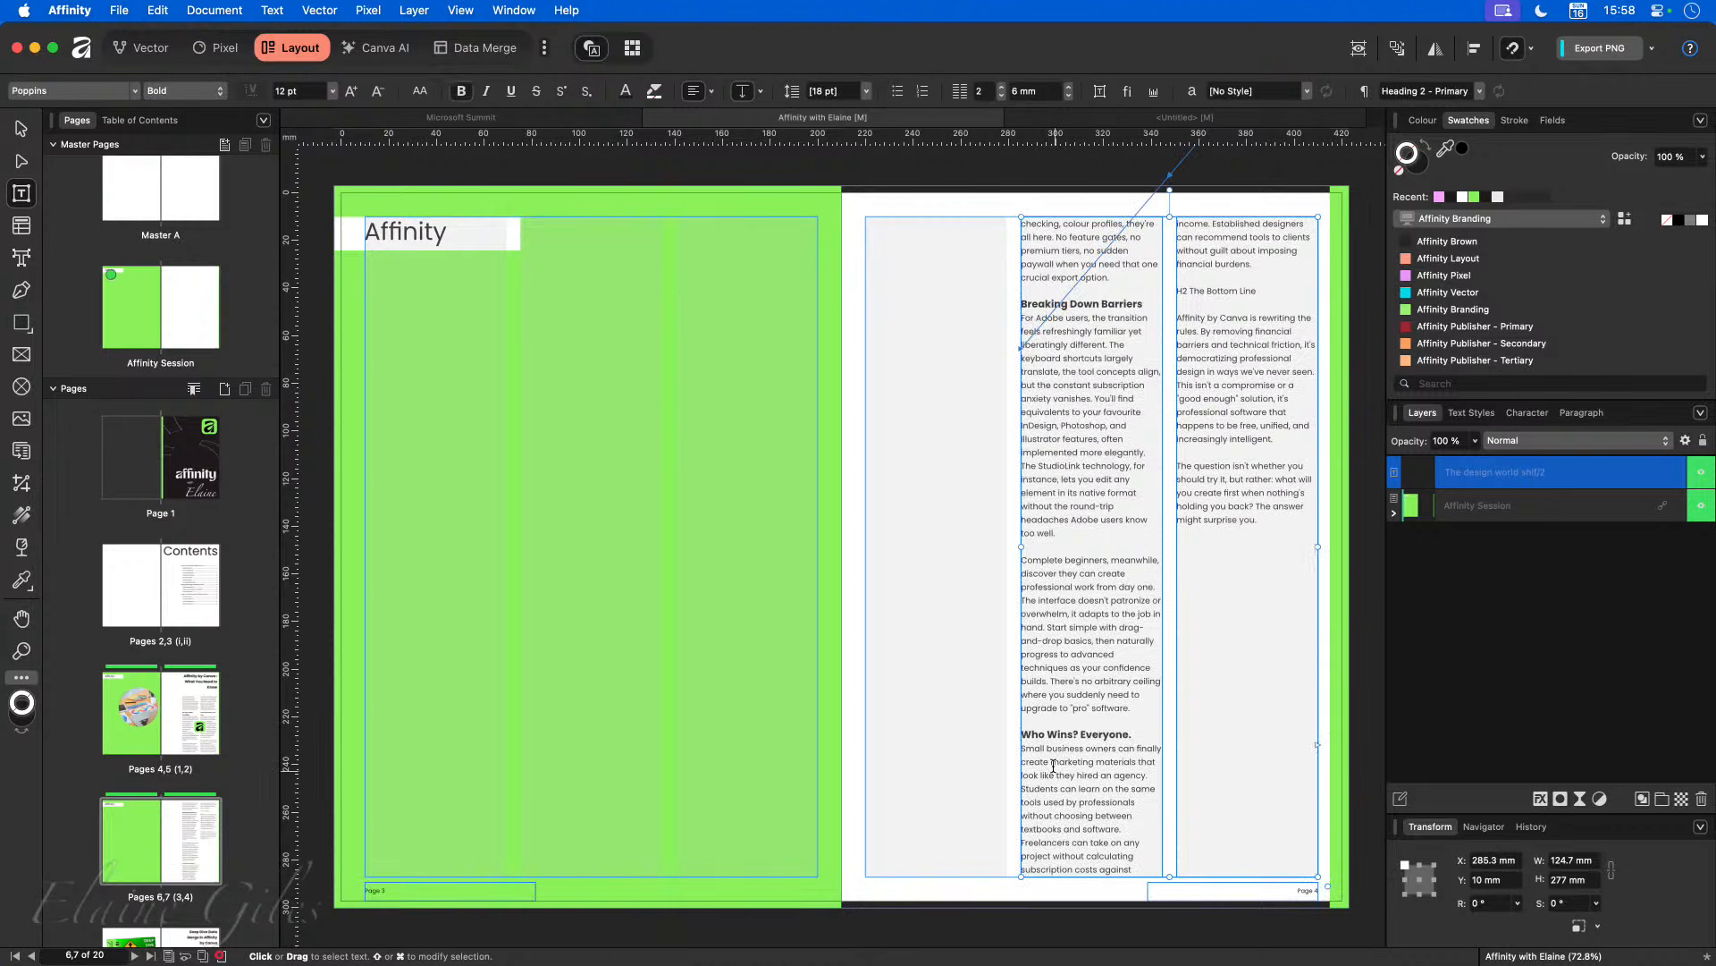
{"action": "left_click", "coordinate": [1189, 291]}
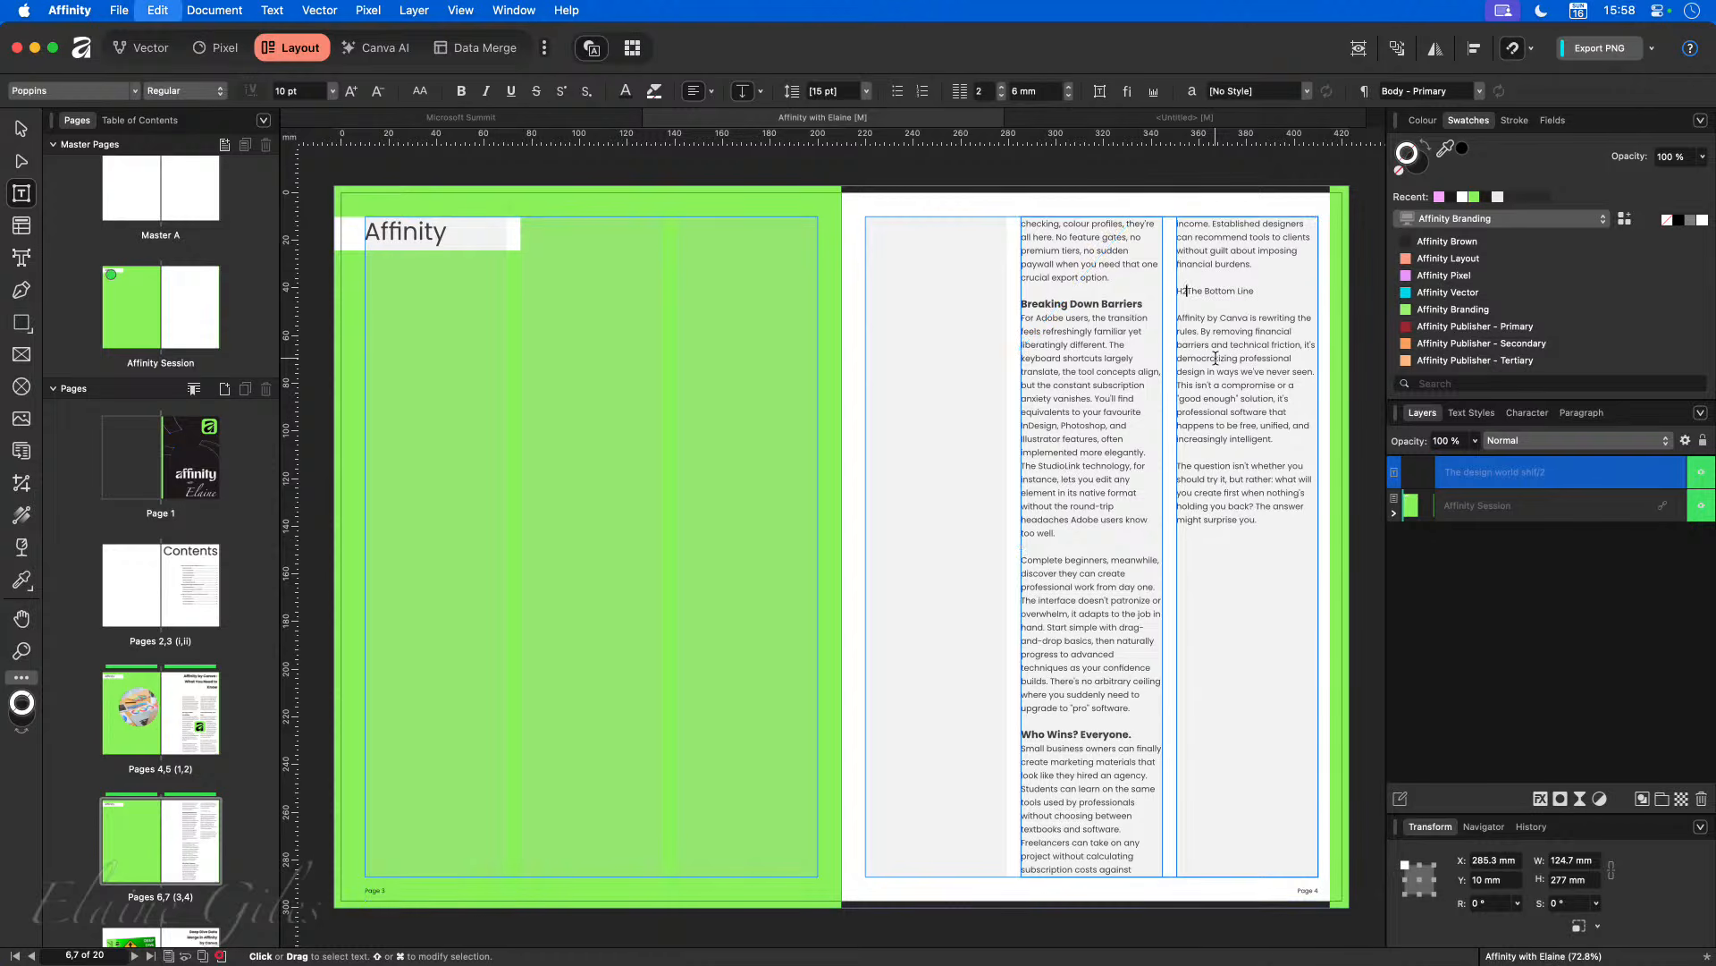
{"action": "key", "text": "BackSpace"}
{"action": "key", "text": "BackSpace"}
{"action": "key", "text": "super+alt+2"}
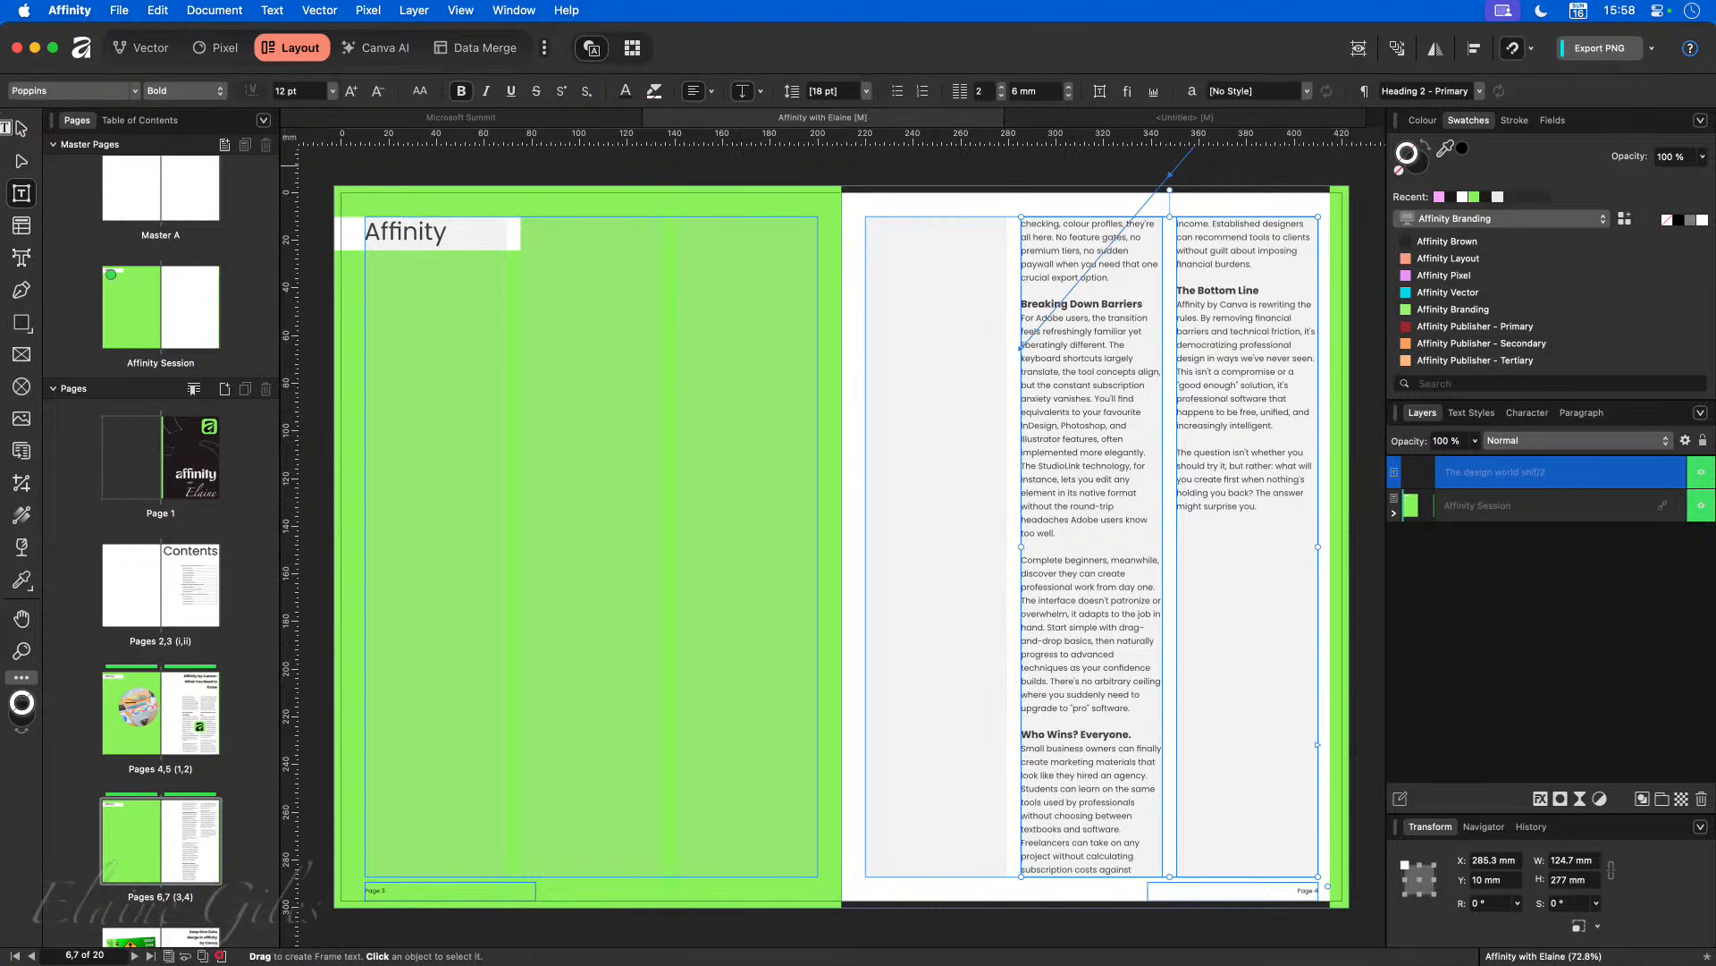
Step: Delete the linked article text frame from the new spread on pages 6,7
{"action": "left_click", "coordinate": [21, 128]}
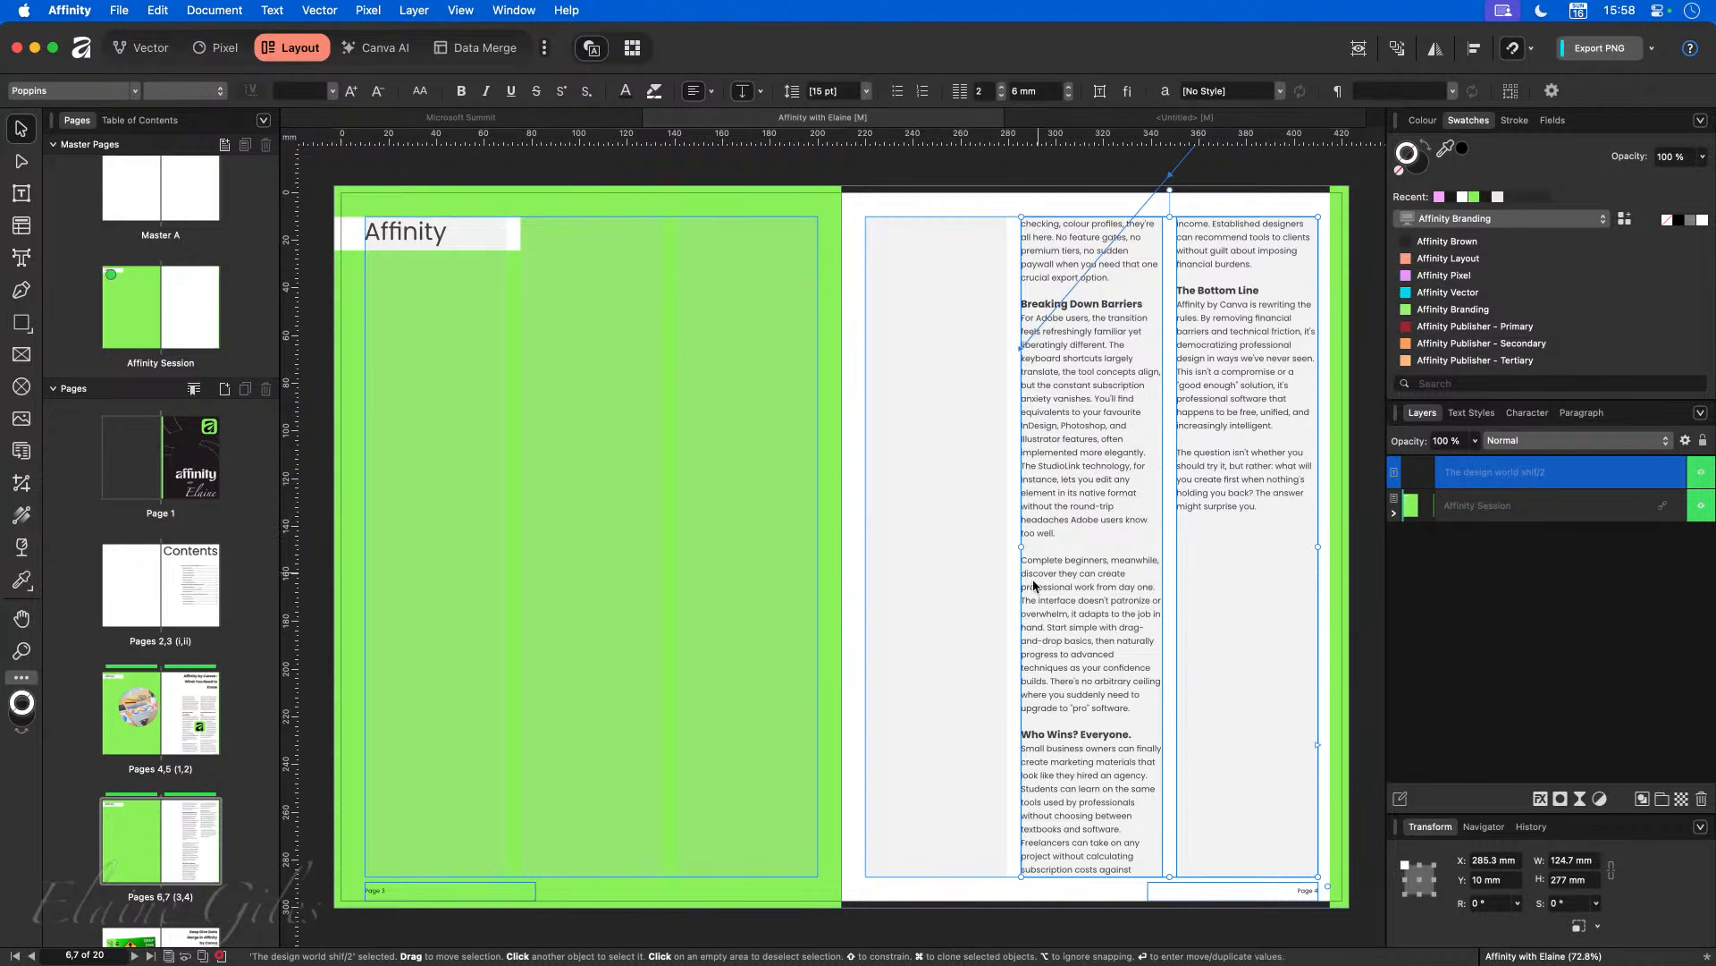
{"action": "key", "text": "Delete"}
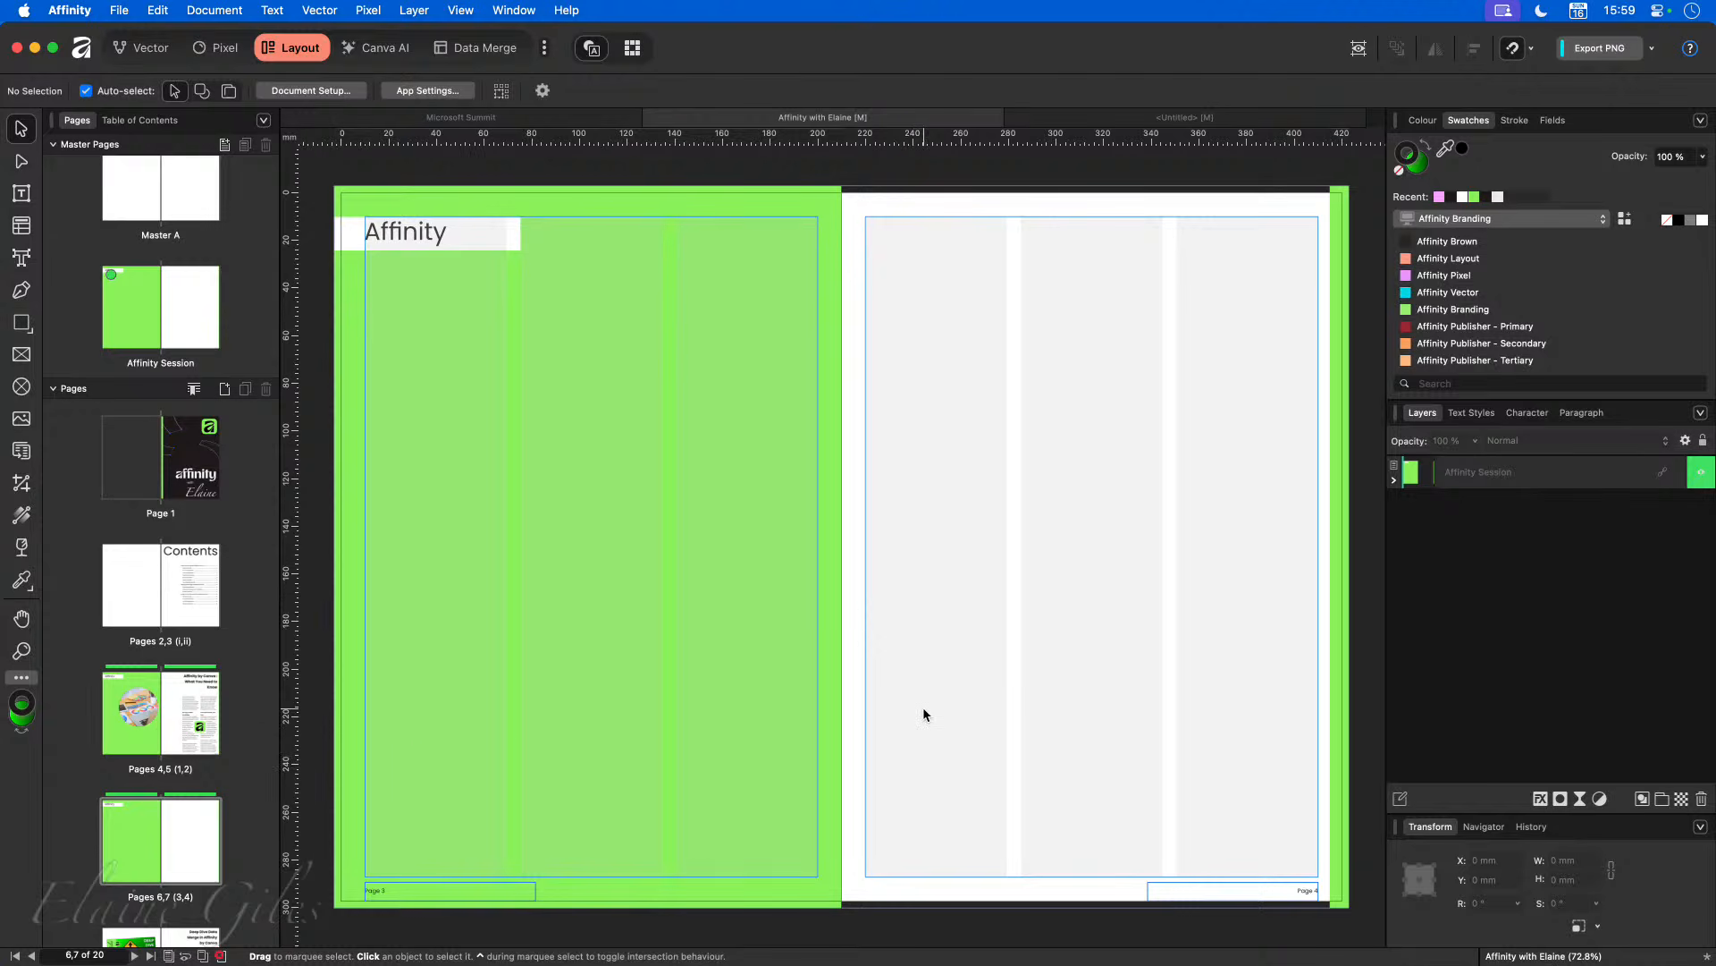
Step: Delete the added blank Affinity Session spread, pages 6,7, that follows the Affinity by Canva article
{"action": "left_click", "coordinate": [175, 737]}
{"action": "left_click", "coordinate": [1246, 650]}
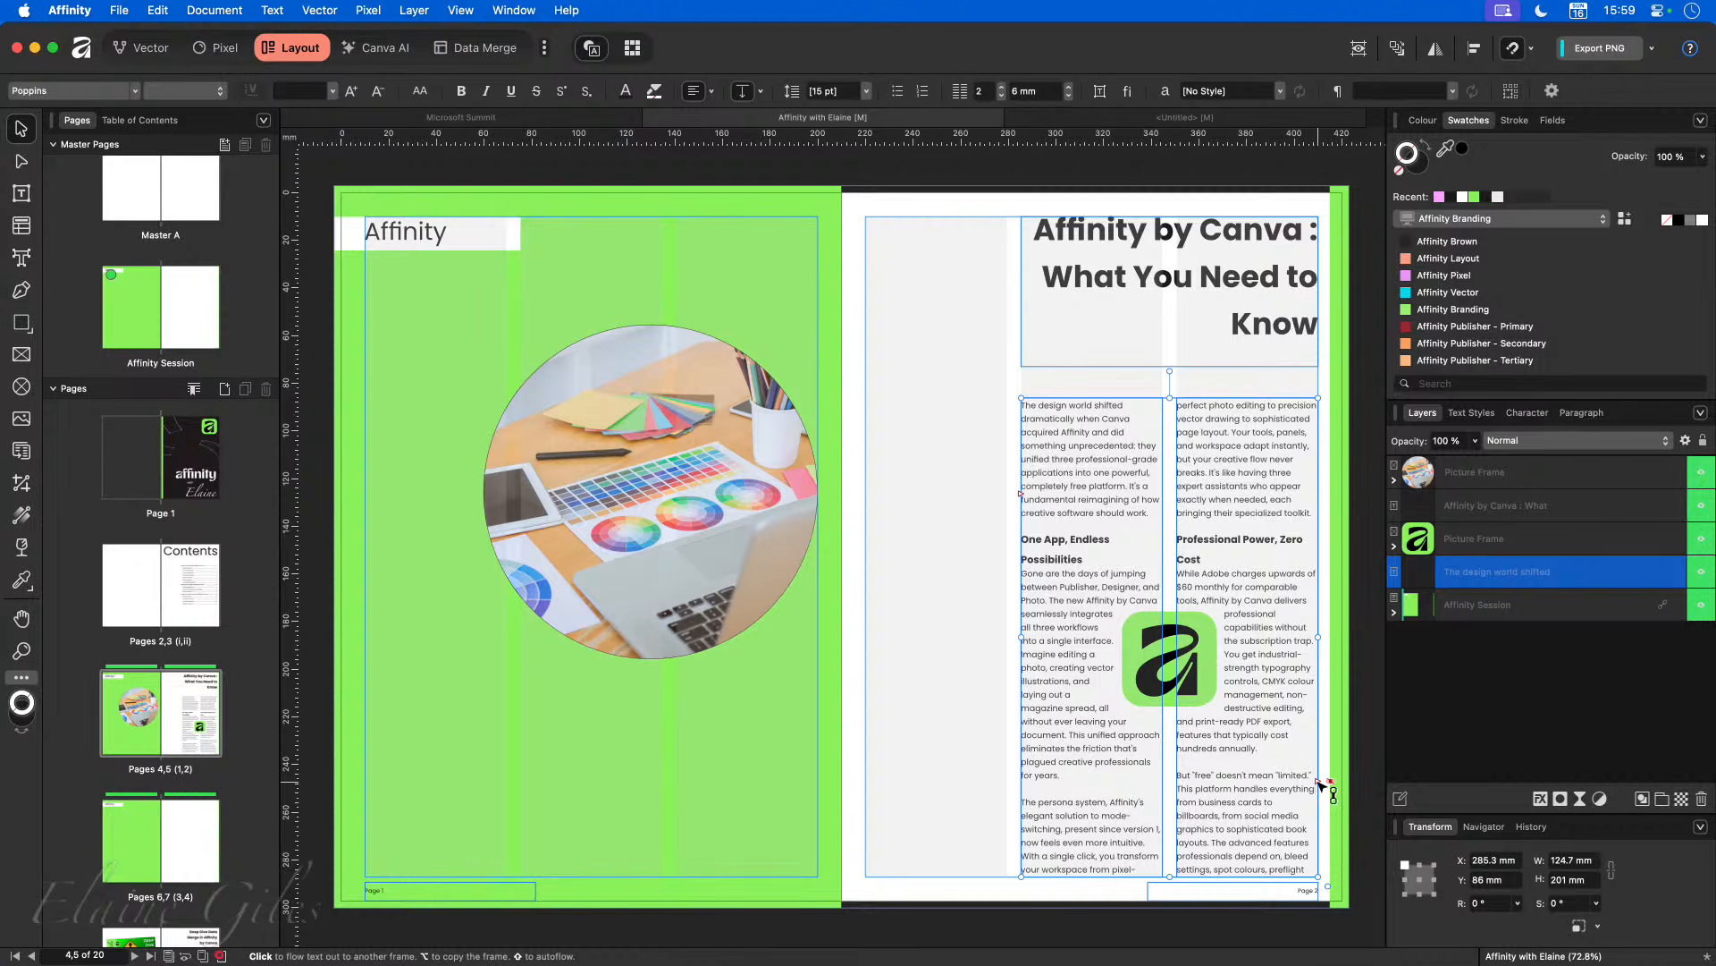
{"action": "left_click", "coordinate": [162, 835]}
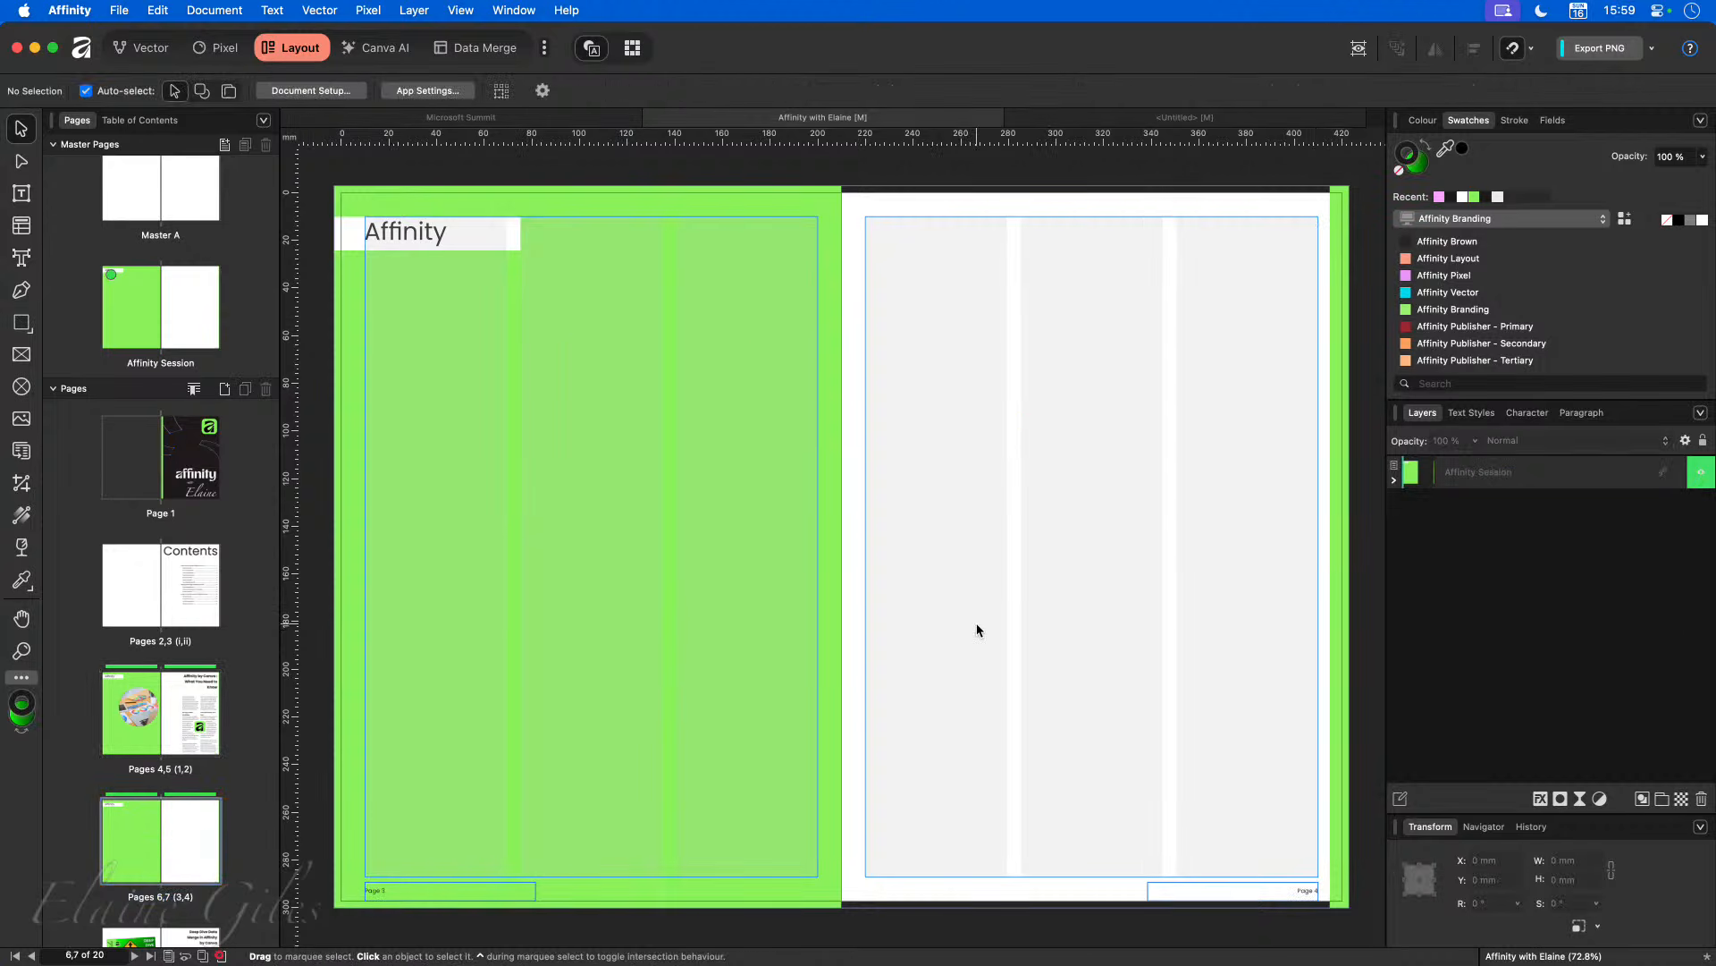
{"action": "right_click", "coordinate": [162, 836]}
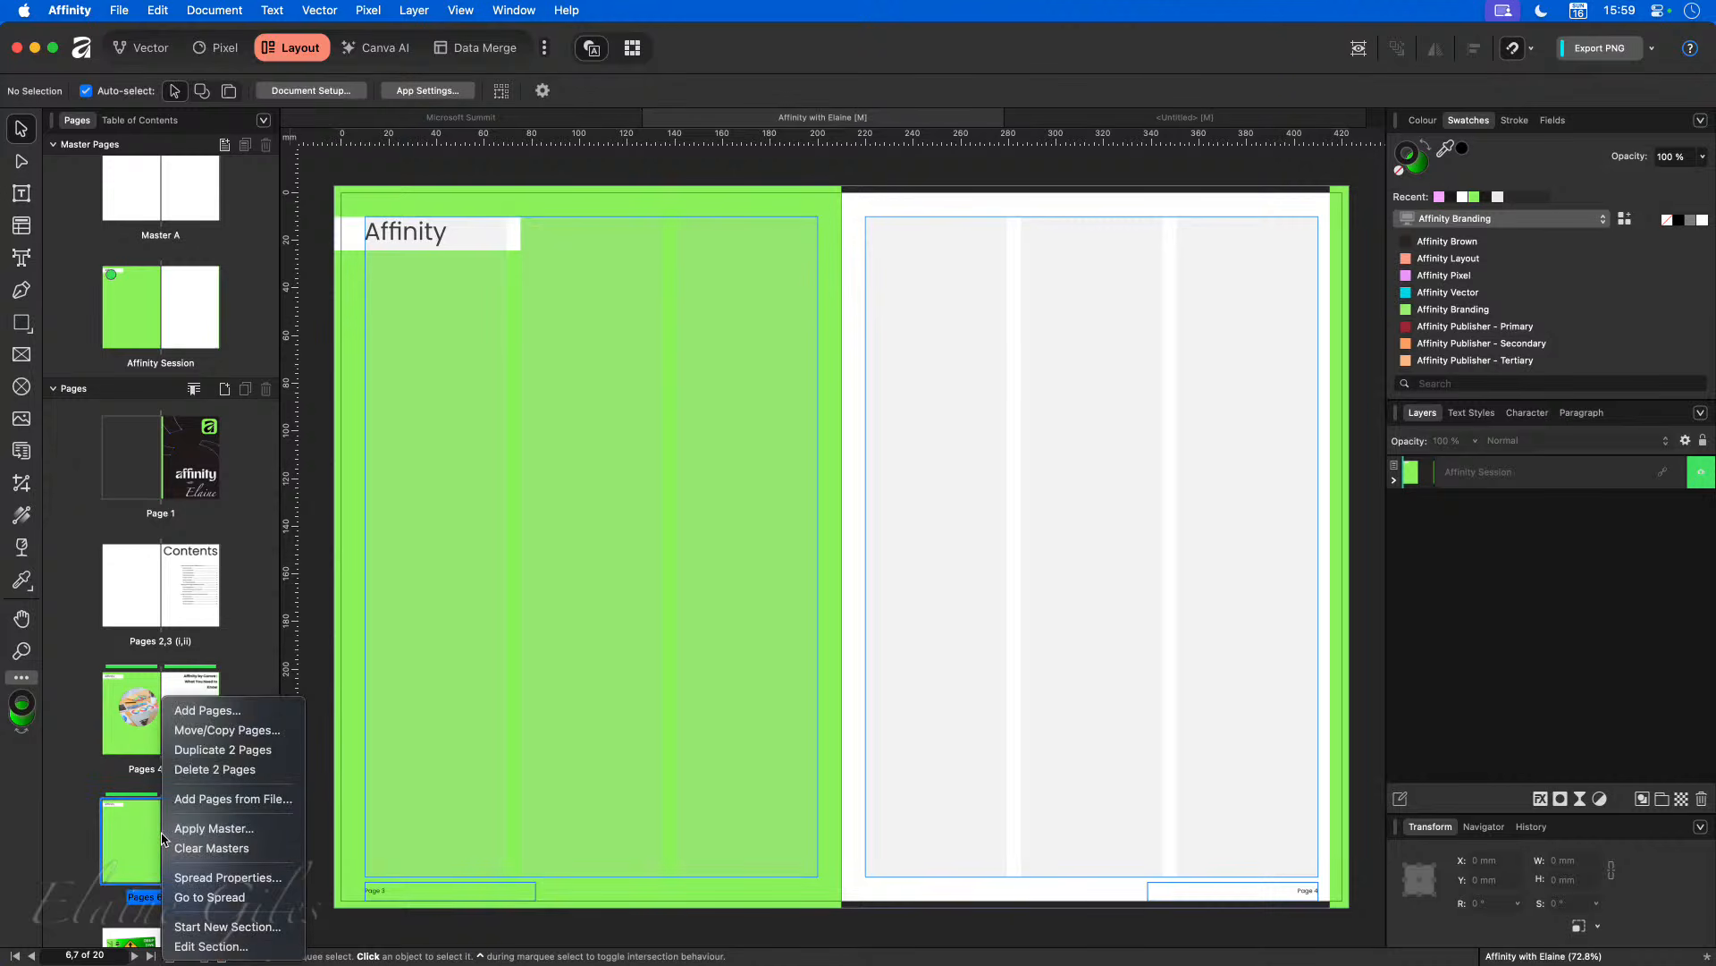
{"action": "left_click", "coordinate": [215, 769]}
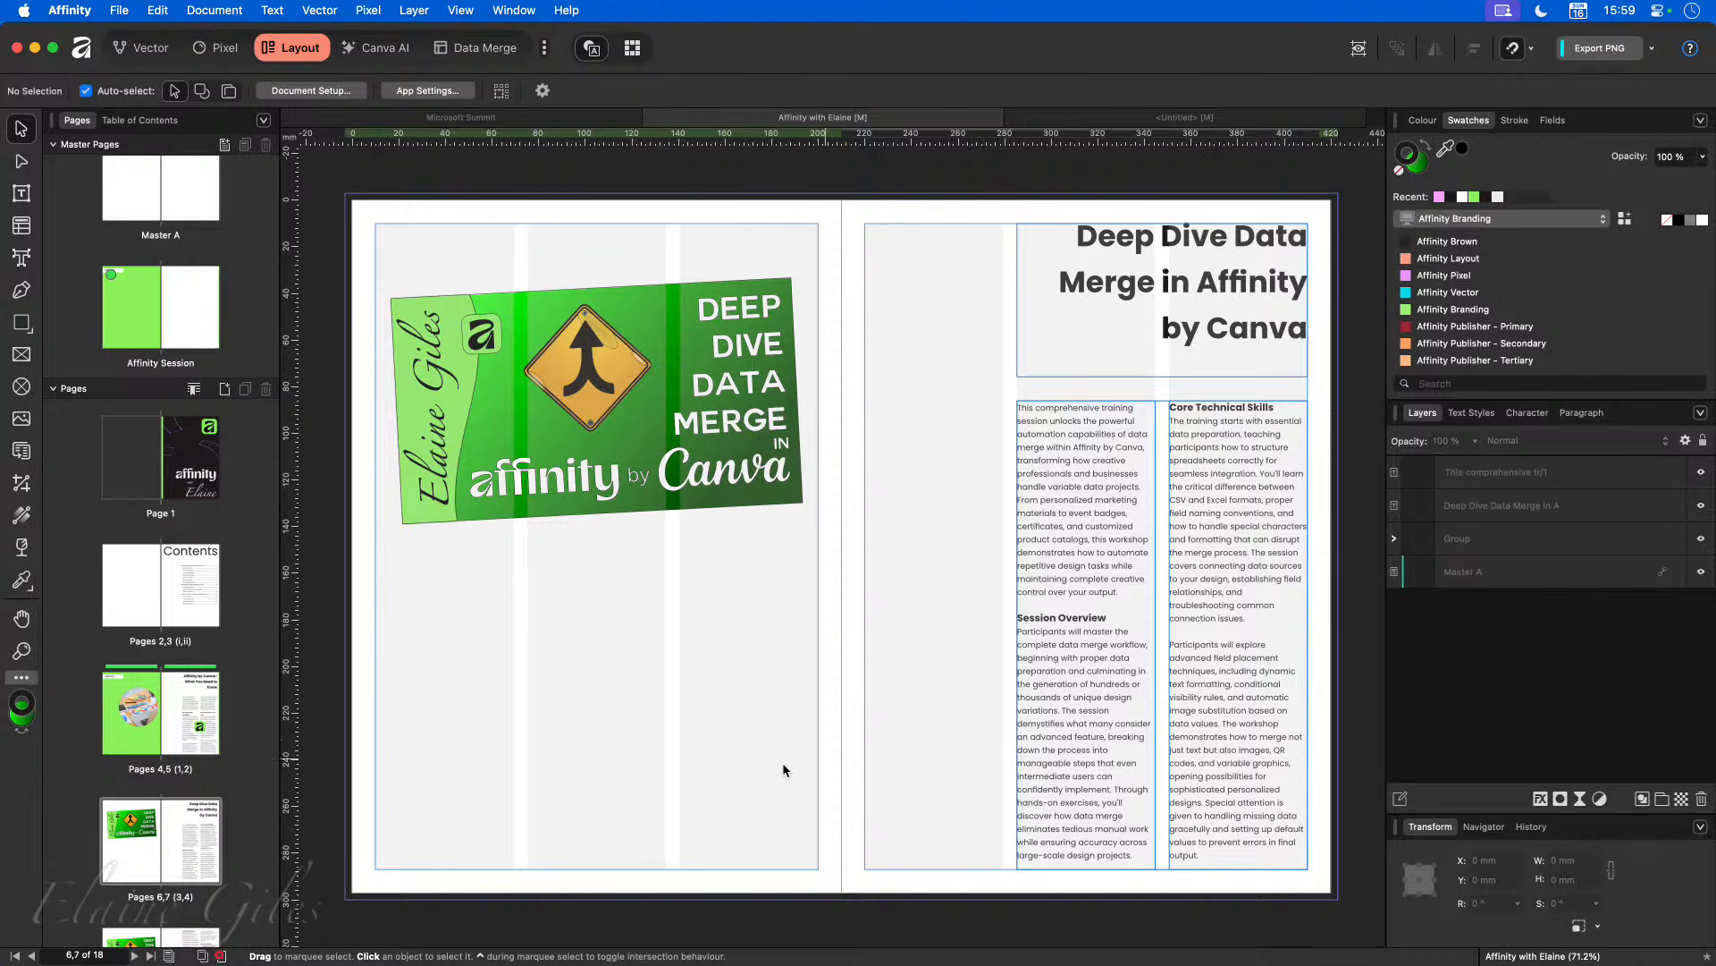
Step: Autoflow the overflowing article text from the body frame on pages 4,5 onto automatically added pages
{"action": "left_click", "coordinate": [162, 726]}
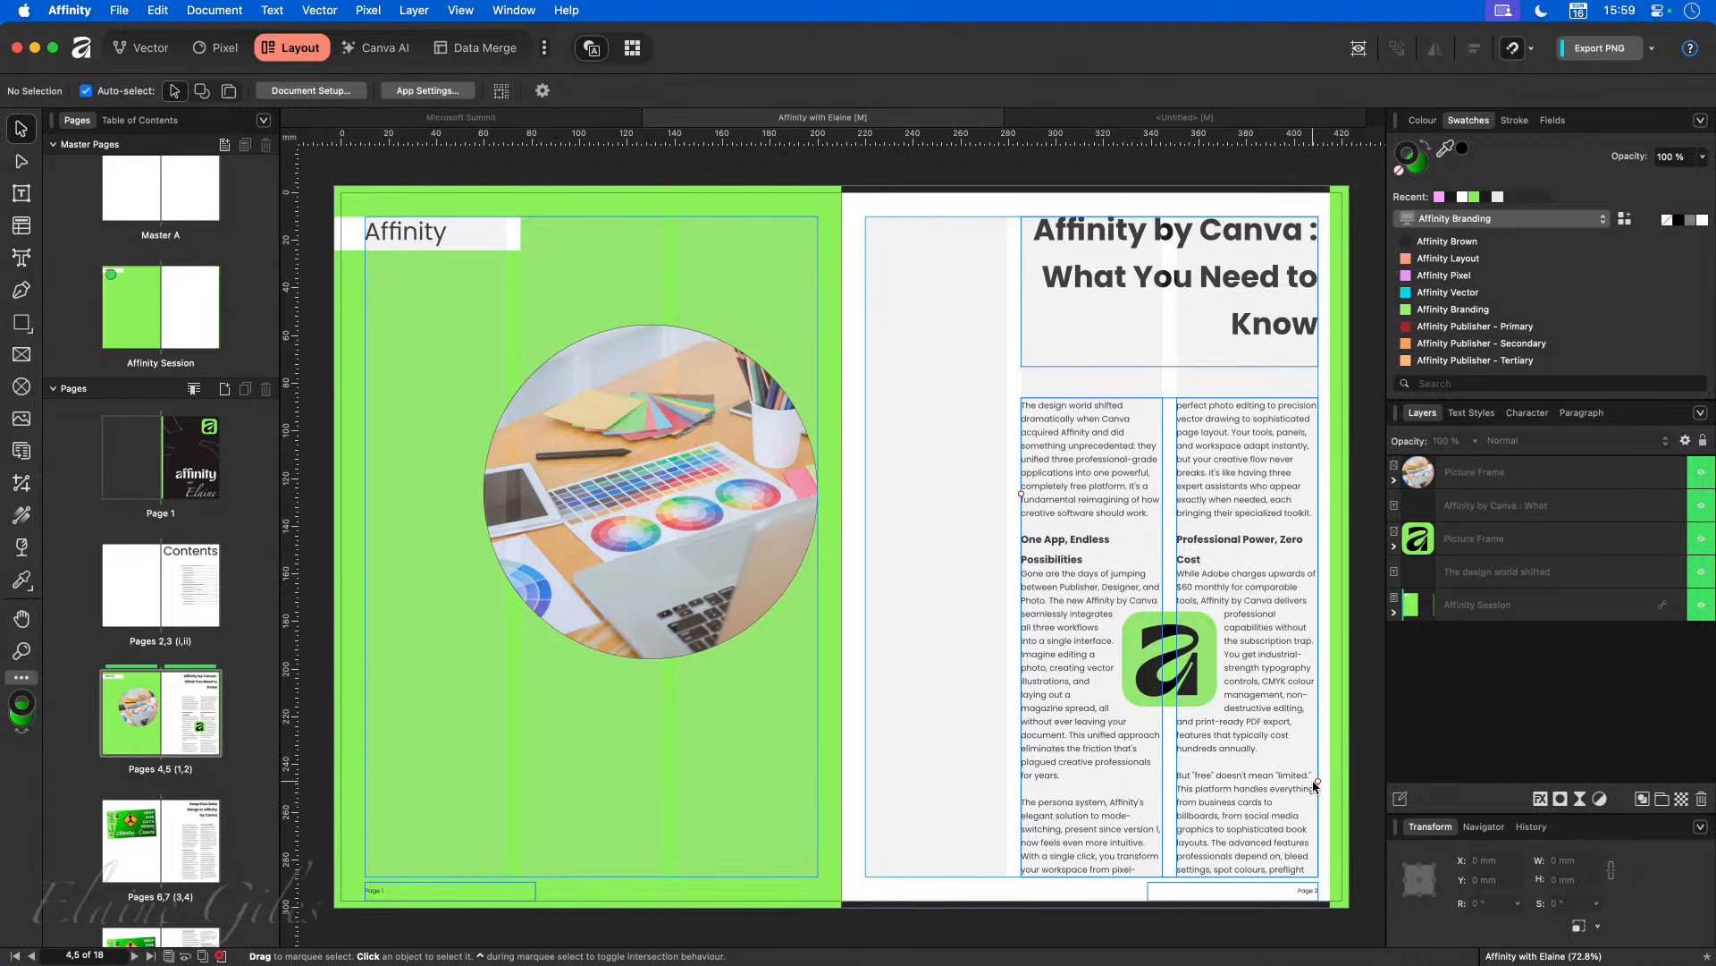
{"action": "left_click", "coordinate": [1274, 790]}
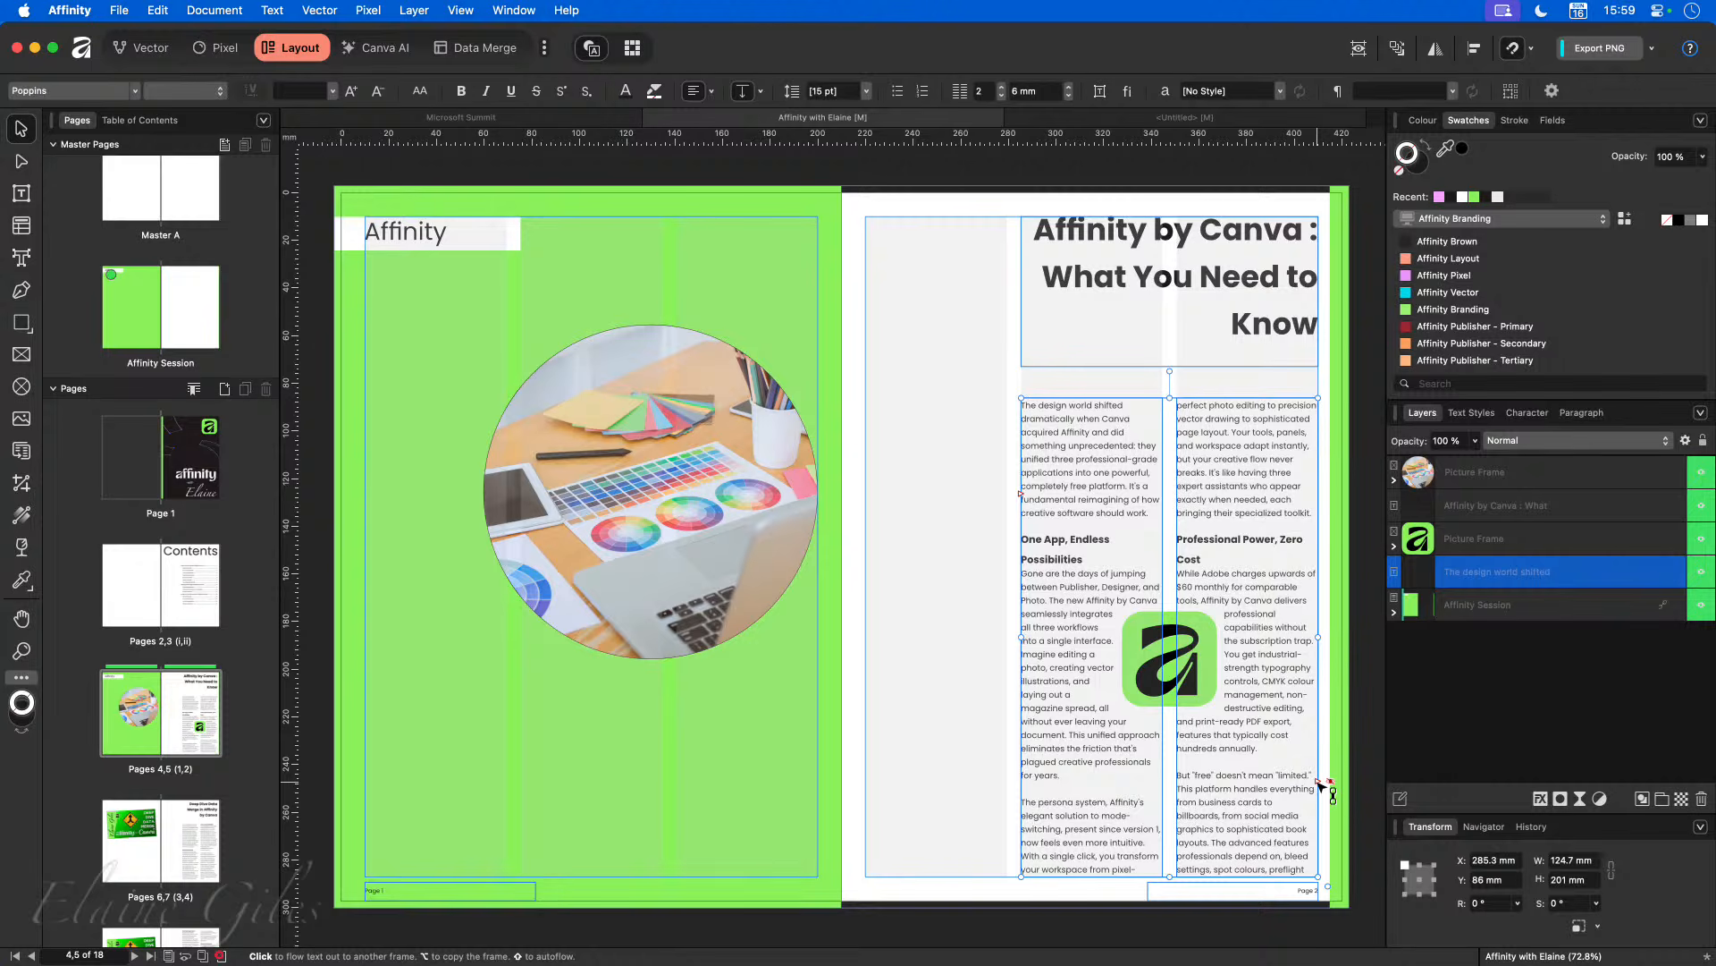
{"action": "left_click", "coordinate": [1321, 785], "text": "shift"}
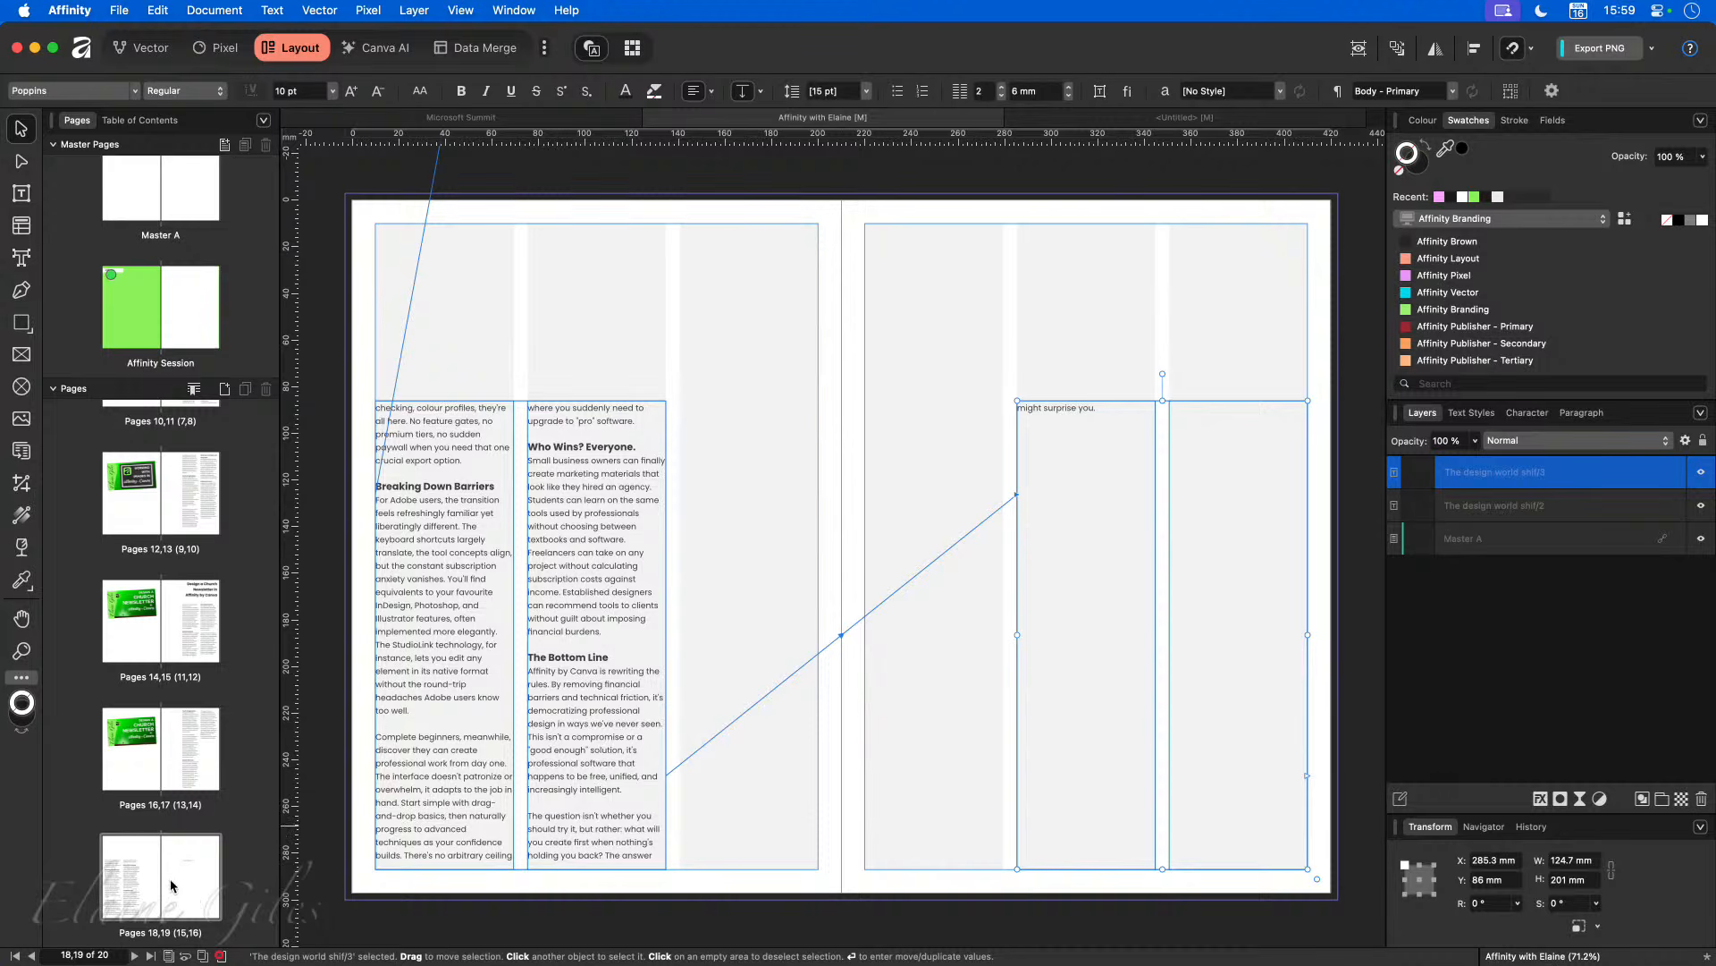
Step: Move the autoflowed article spread from the end of the document to directly after pages 4,5
{"action": "left_click_drag", "start_coordinate": [172, 885], "coordinate": [228, 435]}
{"action": "scroll", "coordinate": [224, 617], "scroll_direction": "up", "scroll_amount": 5}
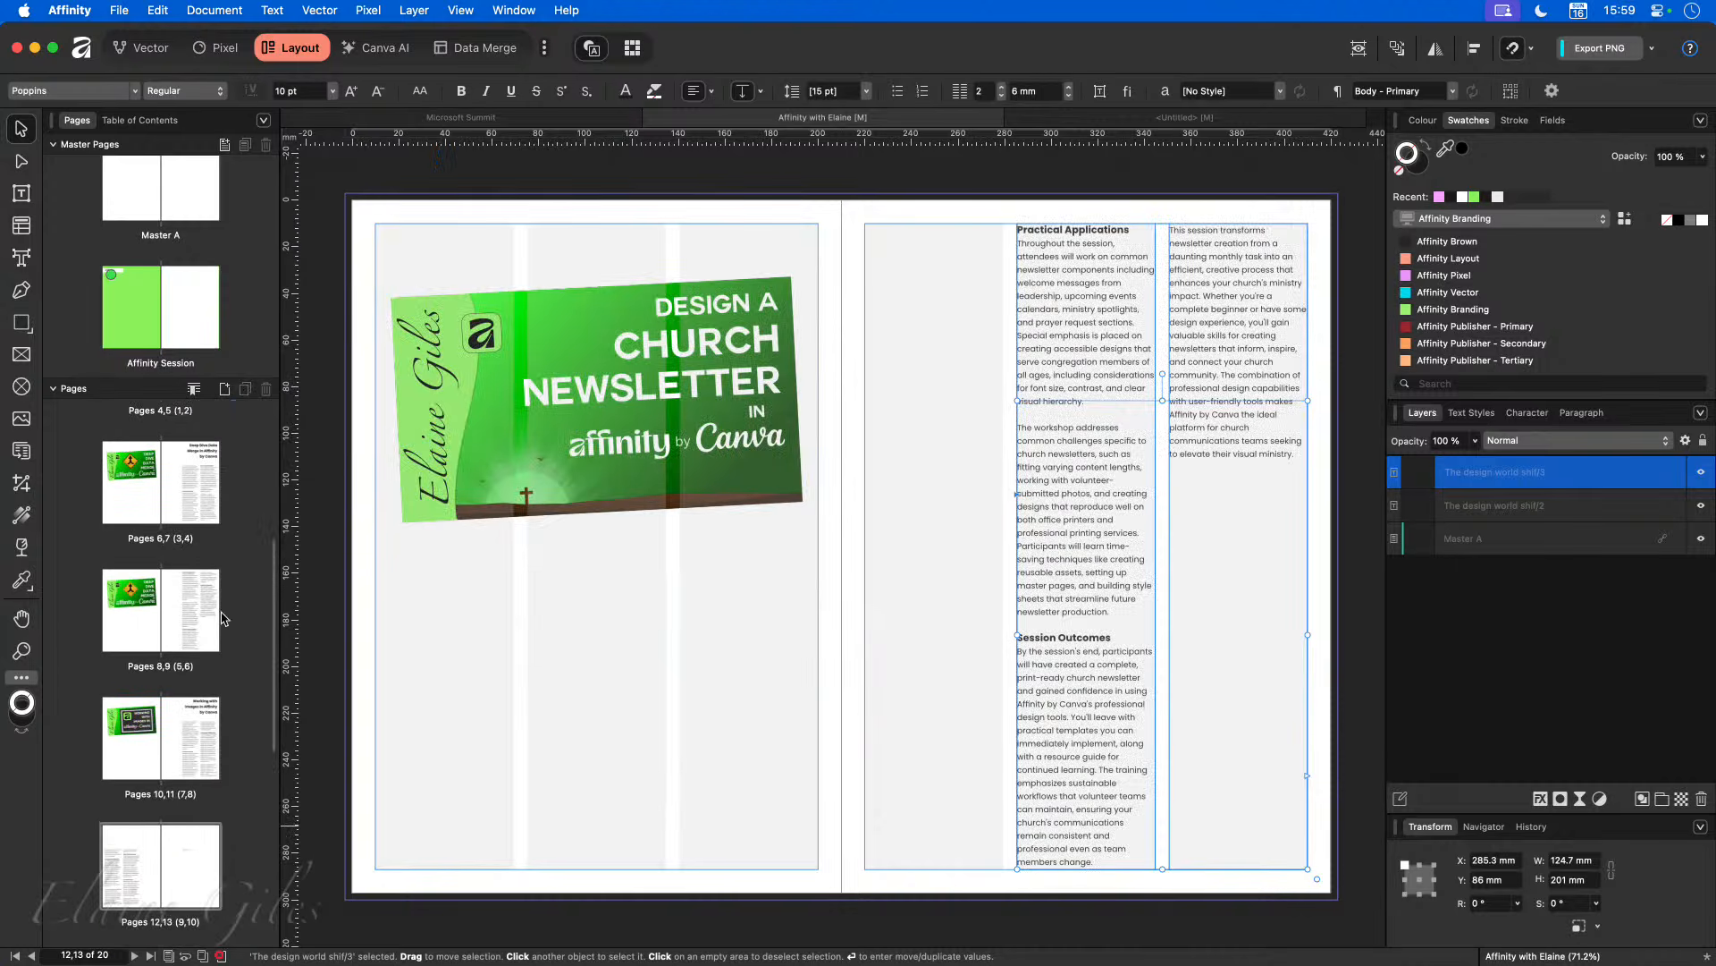
{"action": "left_click_drag", "start_coordinate": [161, 867], "coordinate": [255, 461]}
{"action": "scroll", "coordinate": [228, 617], "scroll_direction": "up", "scroll_amount": 3}
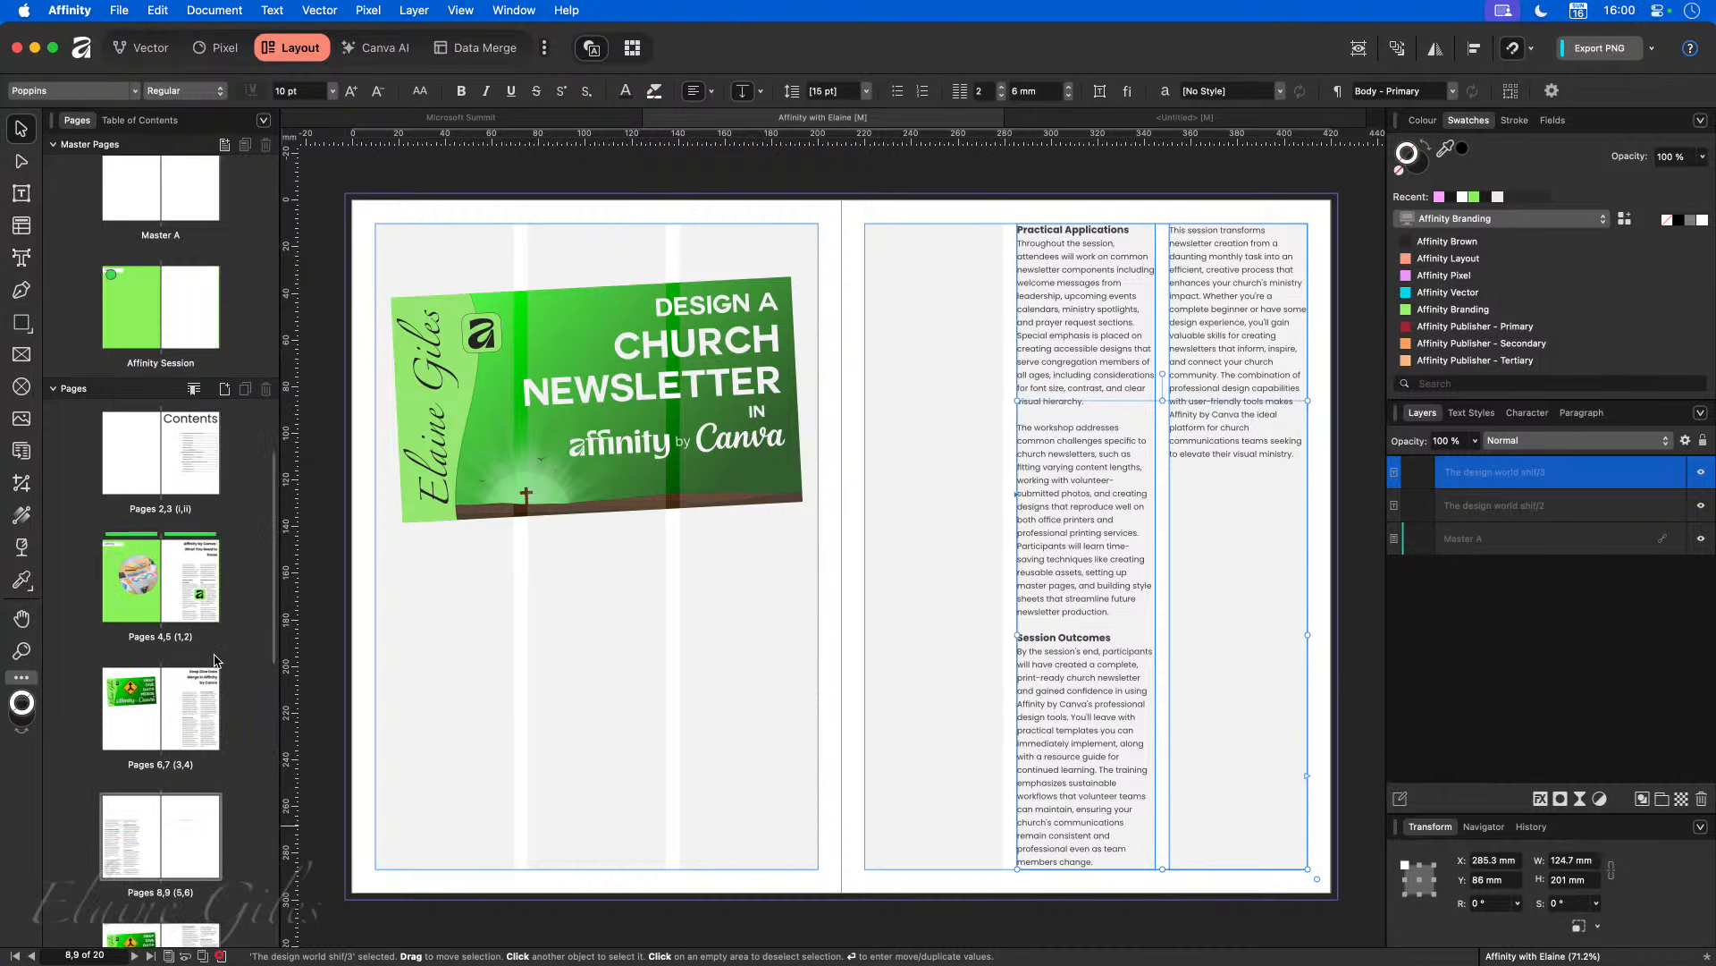
{"action": "left_click_drag", "start_coordinate": [166, 841], "coordinate": [176, 651]}
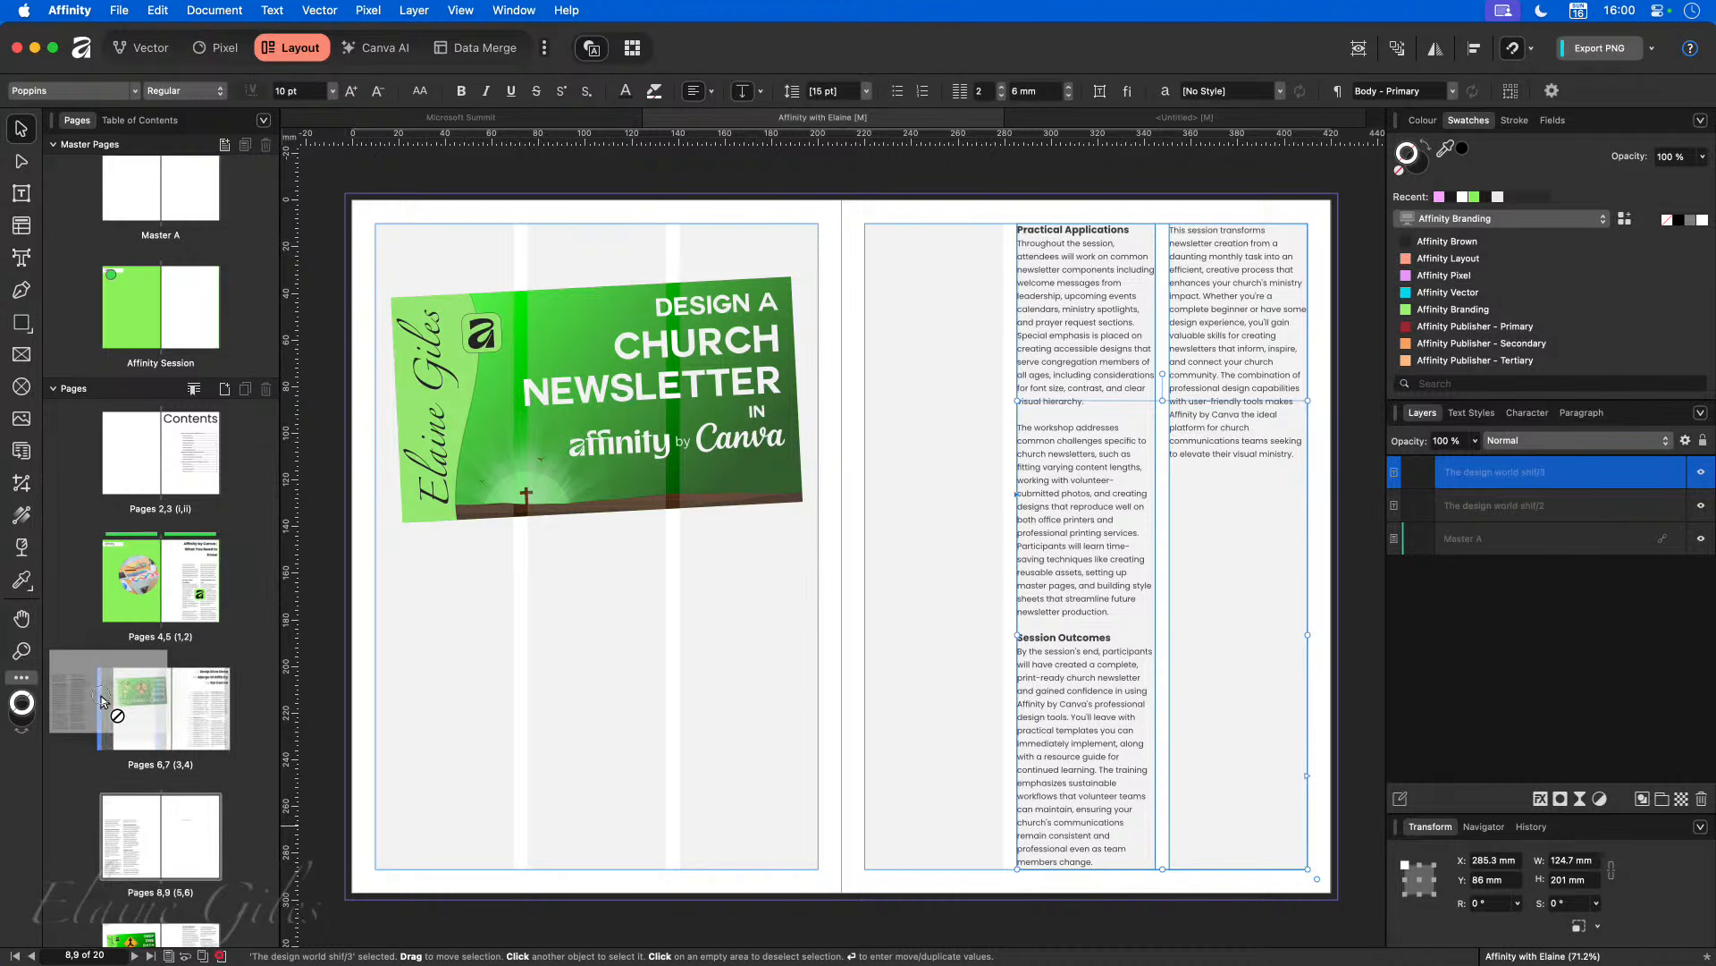
Step: Delete the second linked text frame from the right-hand page of the moved spread on pages 6,7
{"action": "left_click", "coordinate": [171, 583]}
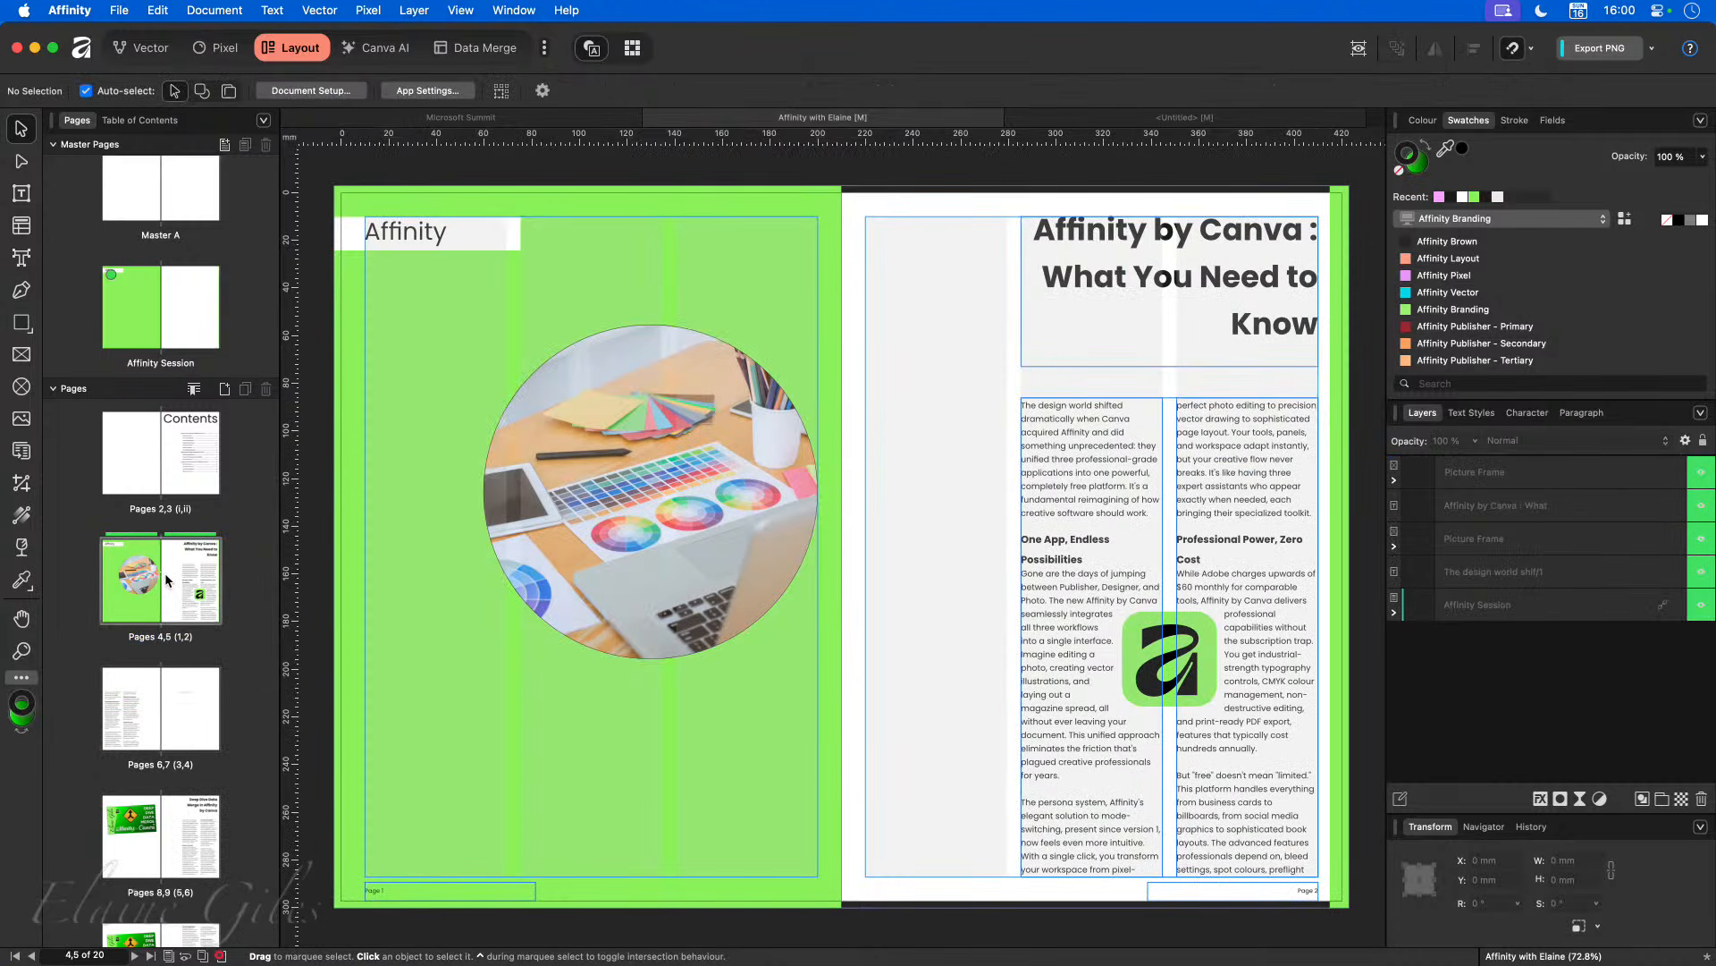
{"action": "left_click", "coordinate": [165, 698]}
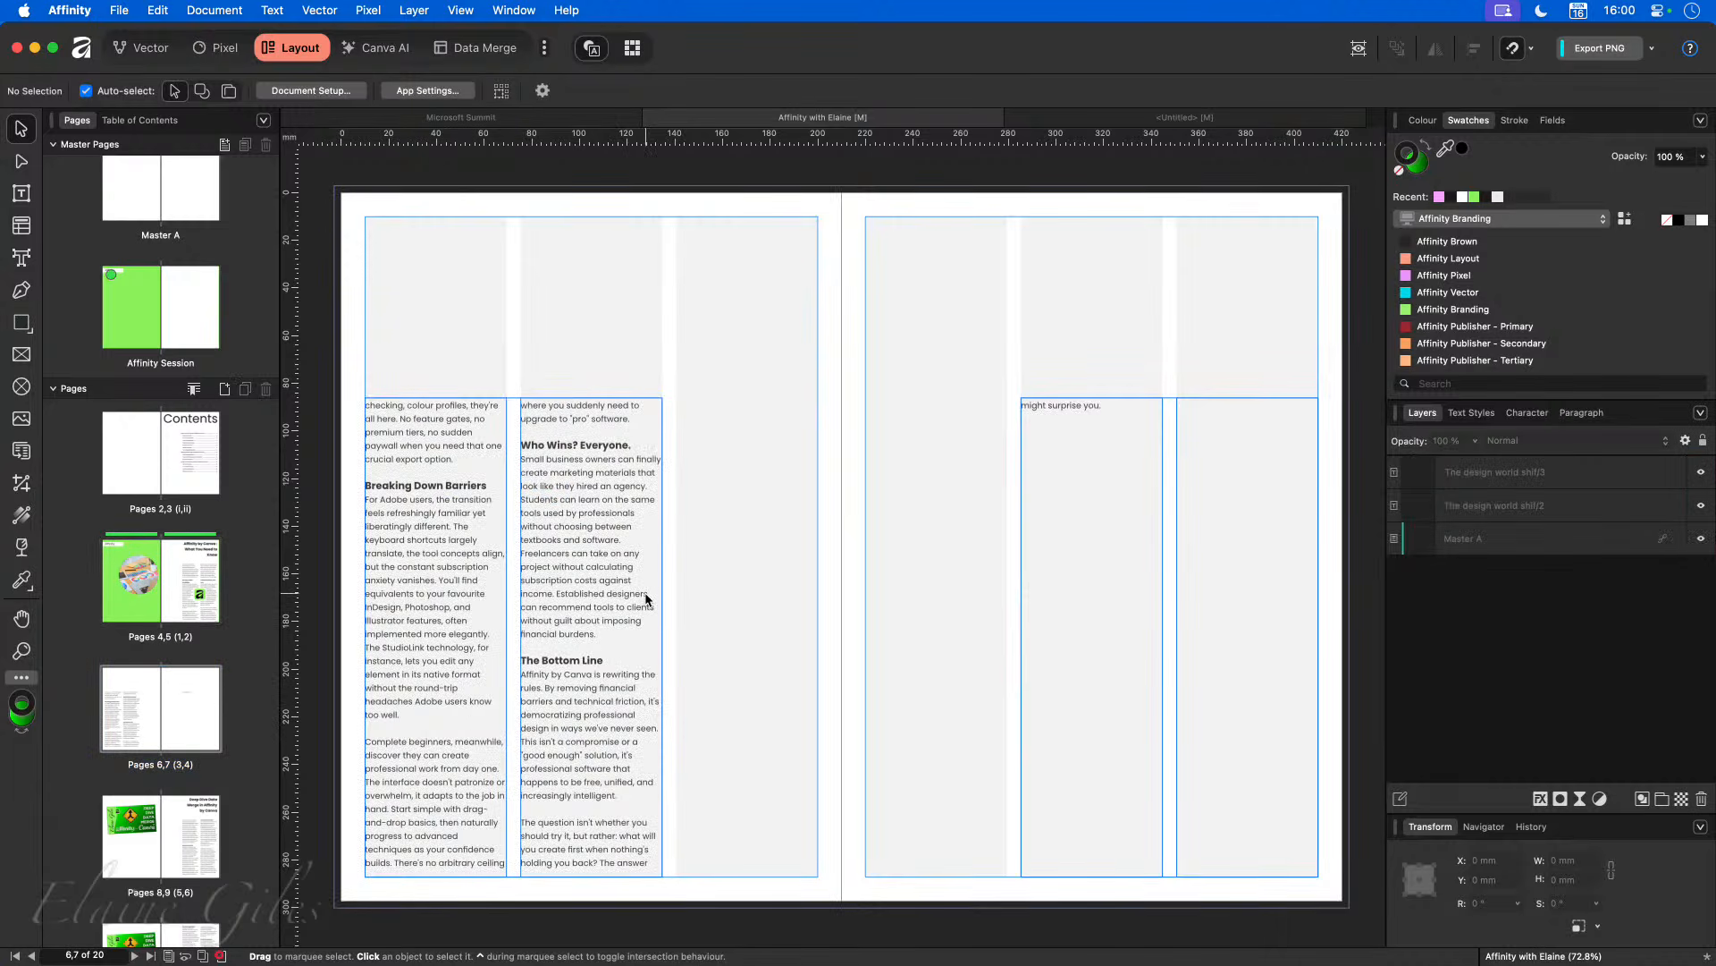
{"action": "left_click", "coordinate": [586, 570]}
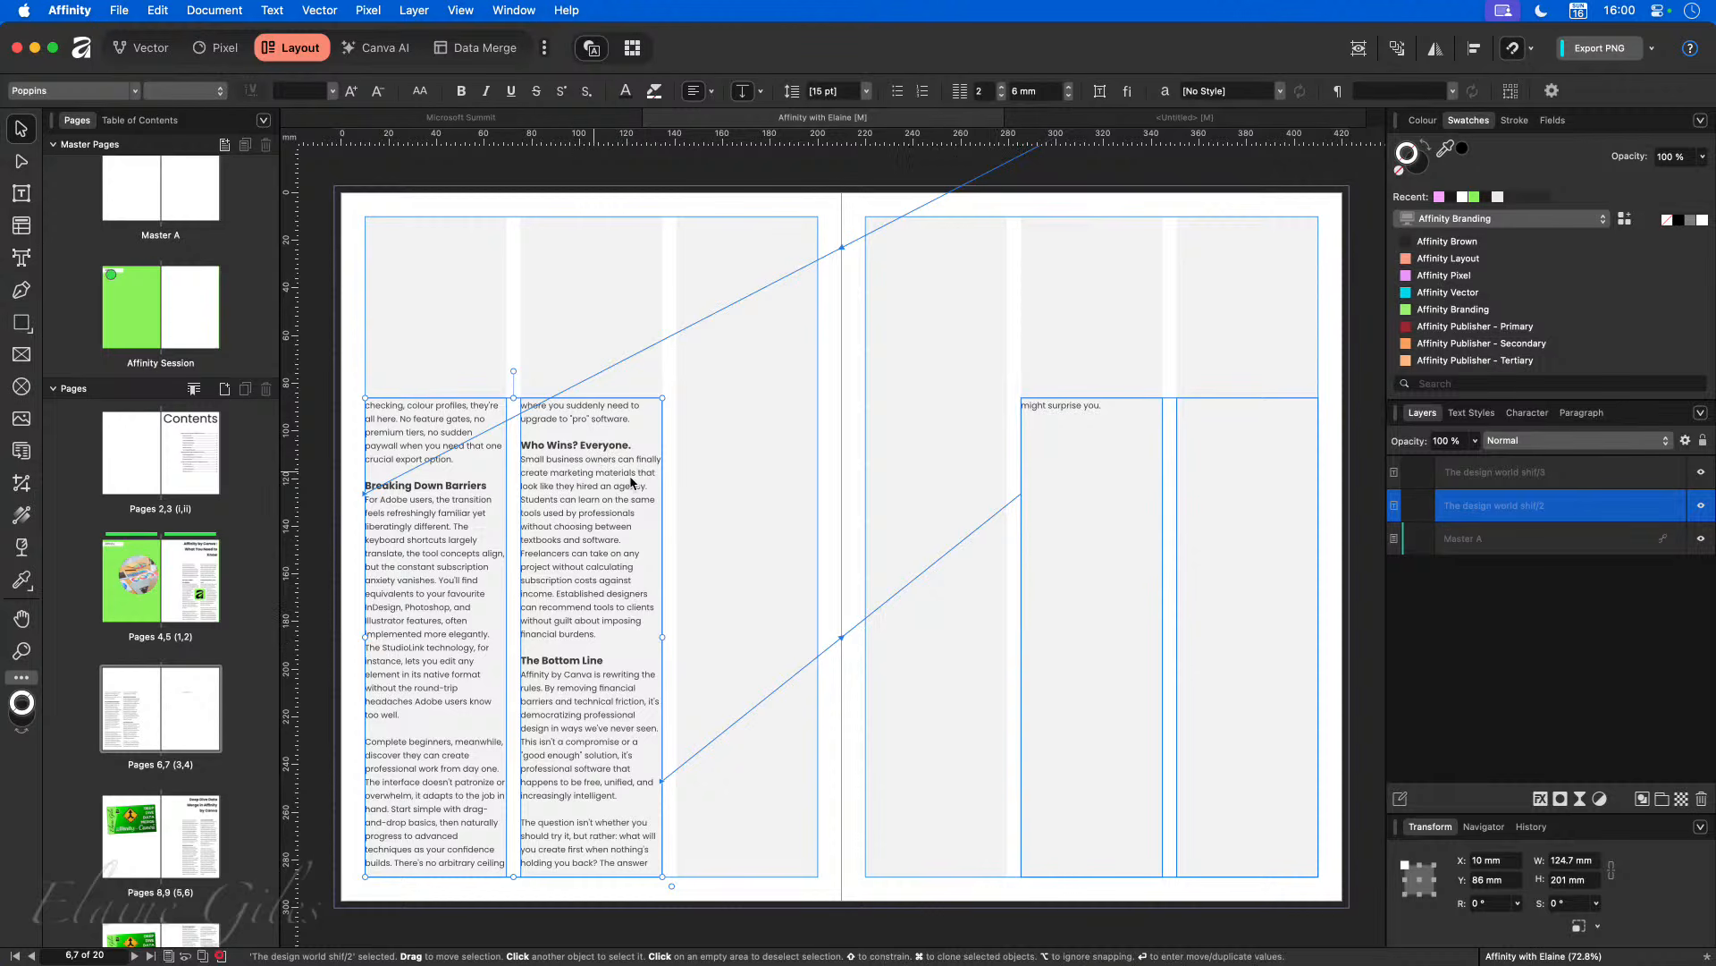
{"action": "left_click", "coordinate": [1076, 442]}
{"action": "key", "text": "Delete"}
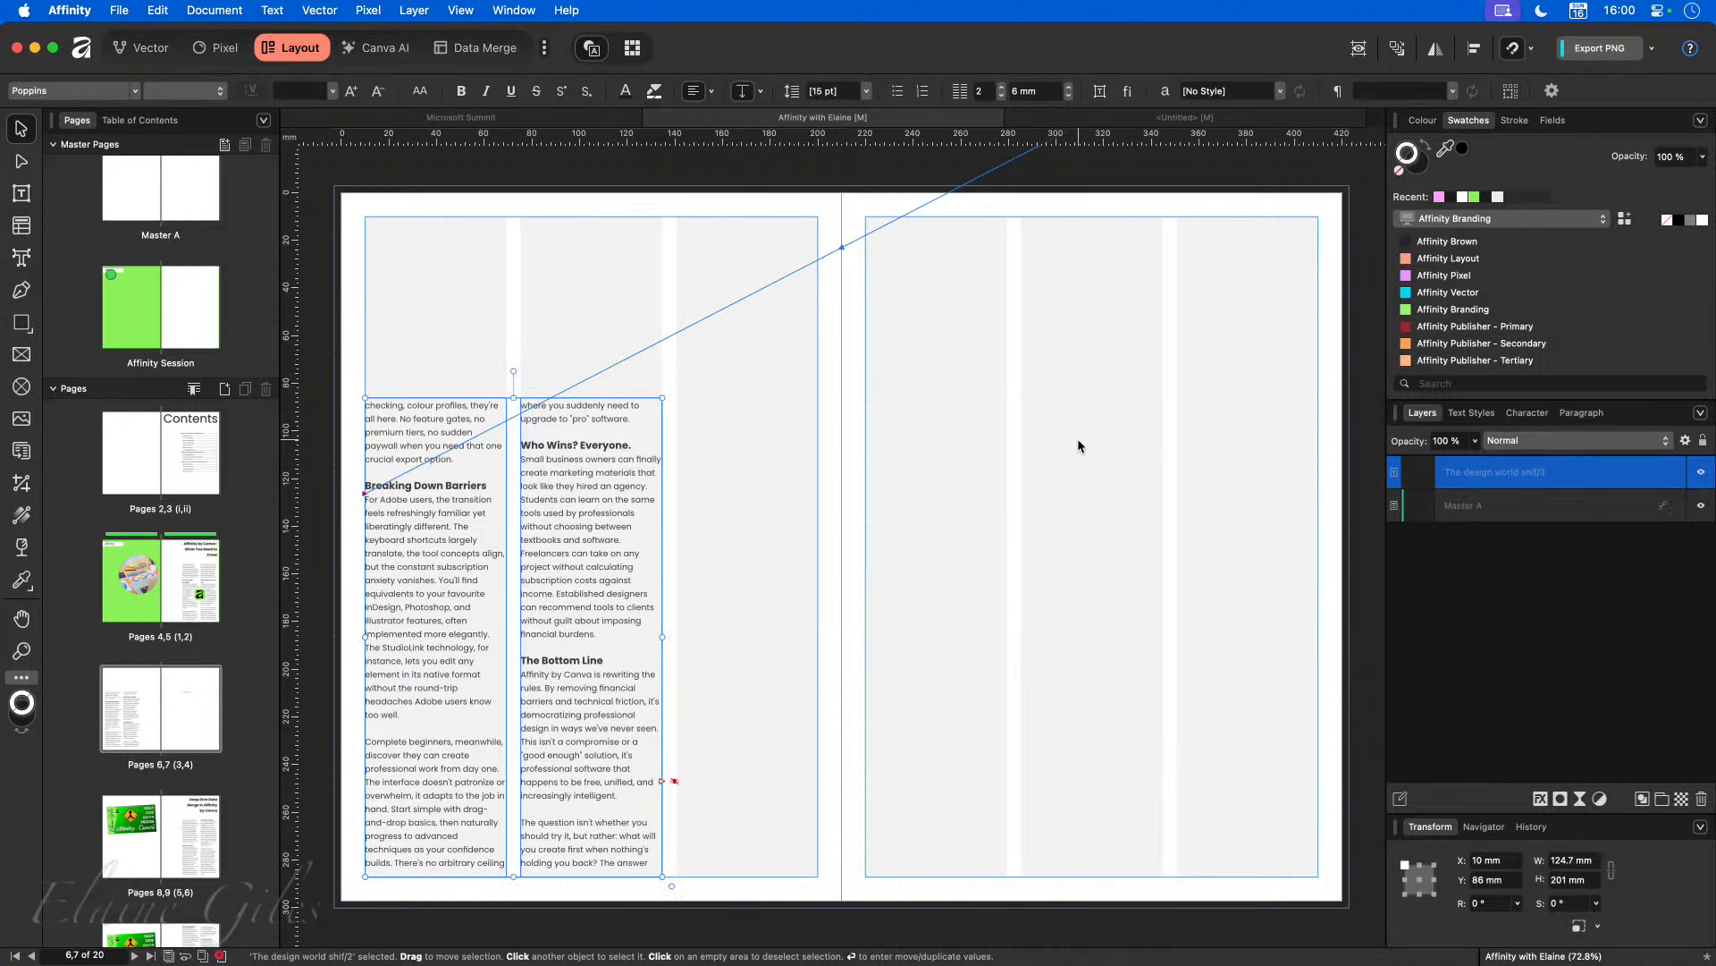
Step: Move the remaining article frame onto the right-hand page's outer two columns and extend it to the top margin, 277 mm high
{"action": "double_click", "coordinate": [484, 635]}
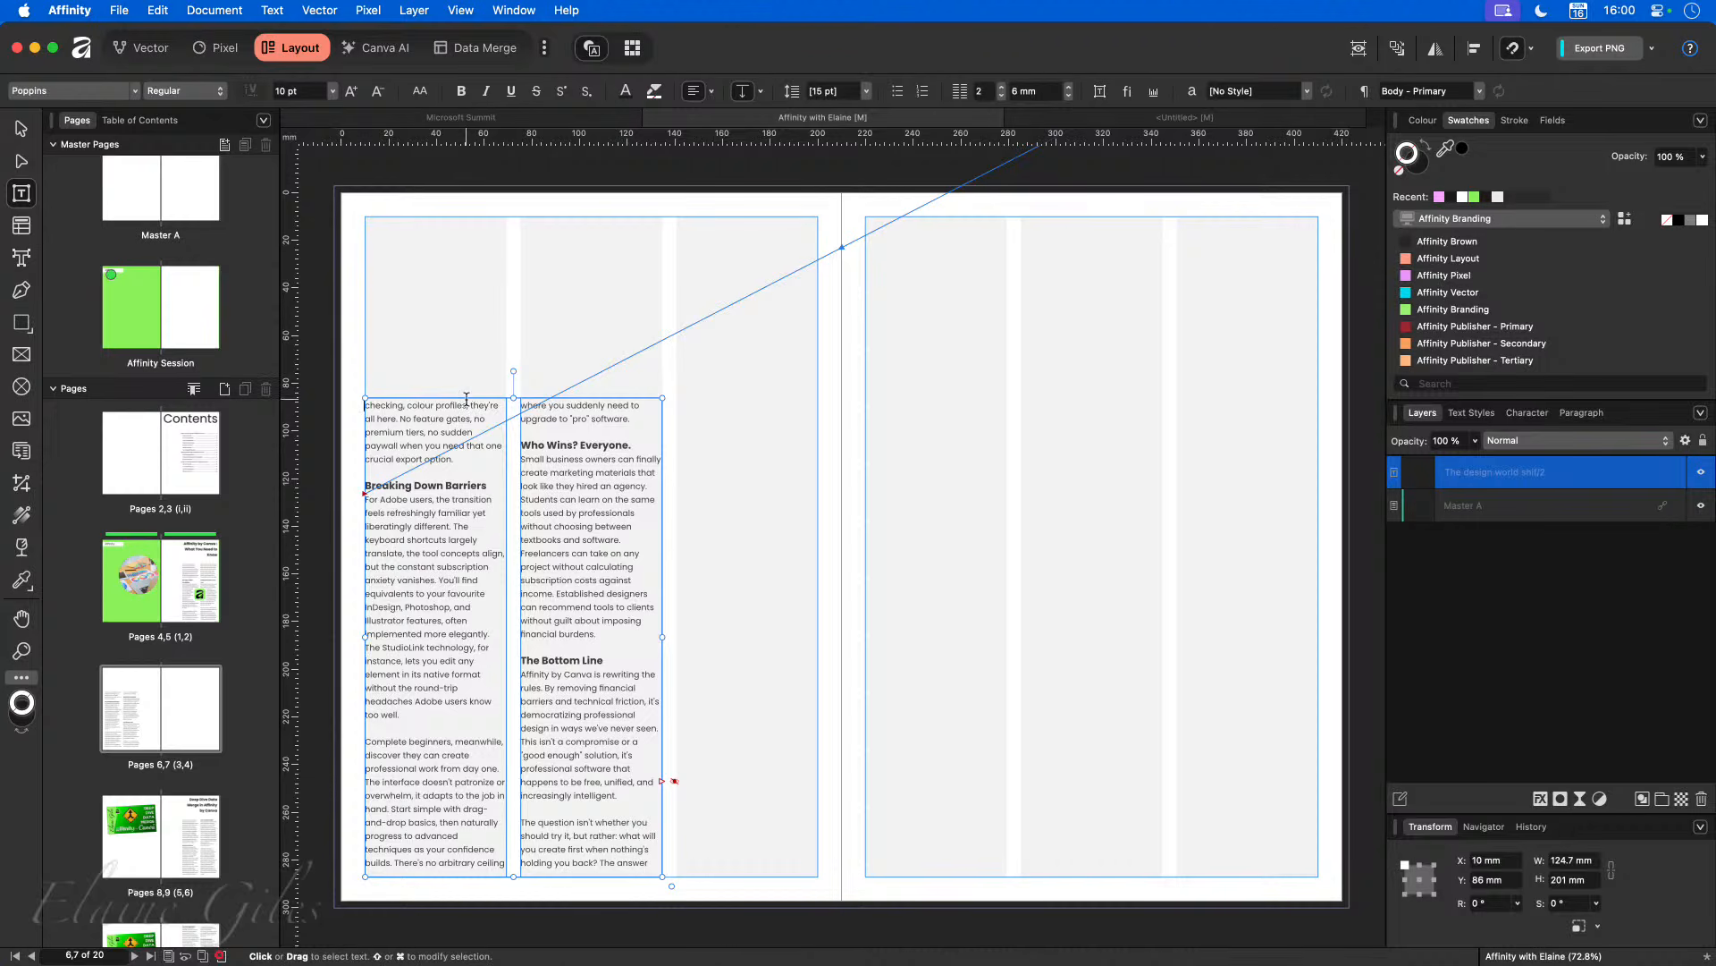
{"action": "left_click_drag", "start_coordinate": [467, 396], "coordinate": [1129, 393]}
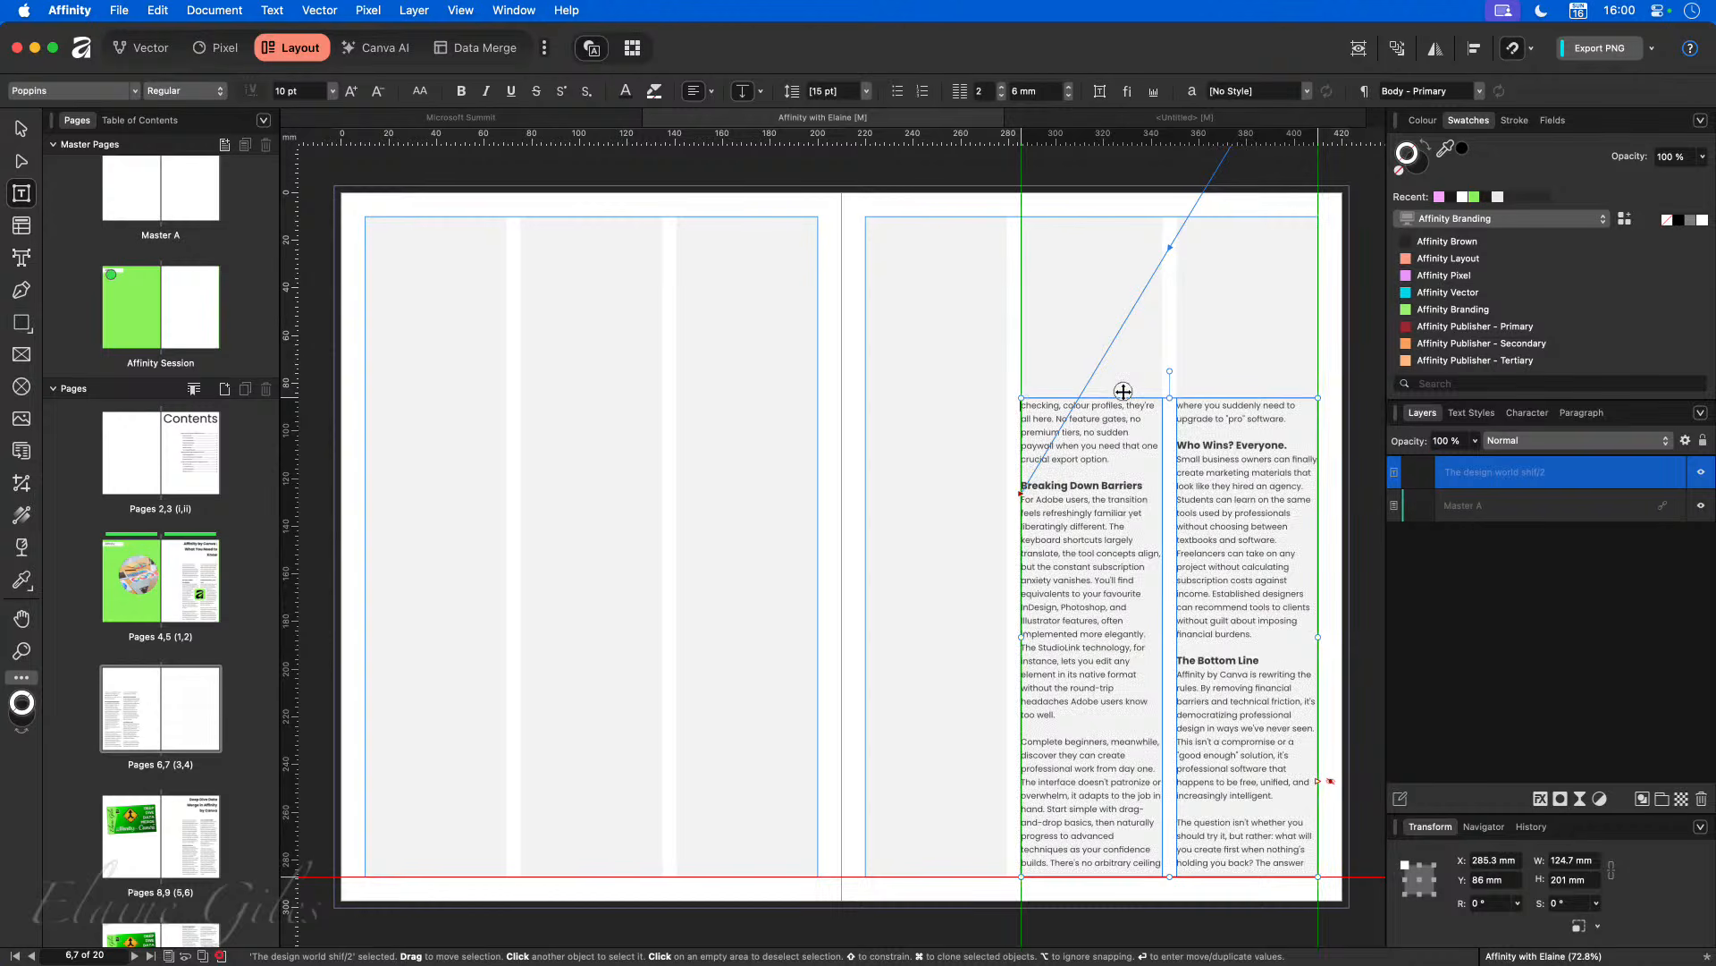
{"action": "left_click_drag", "start_coordinate": [1170, 397], "coordinate": [1169, 216]}
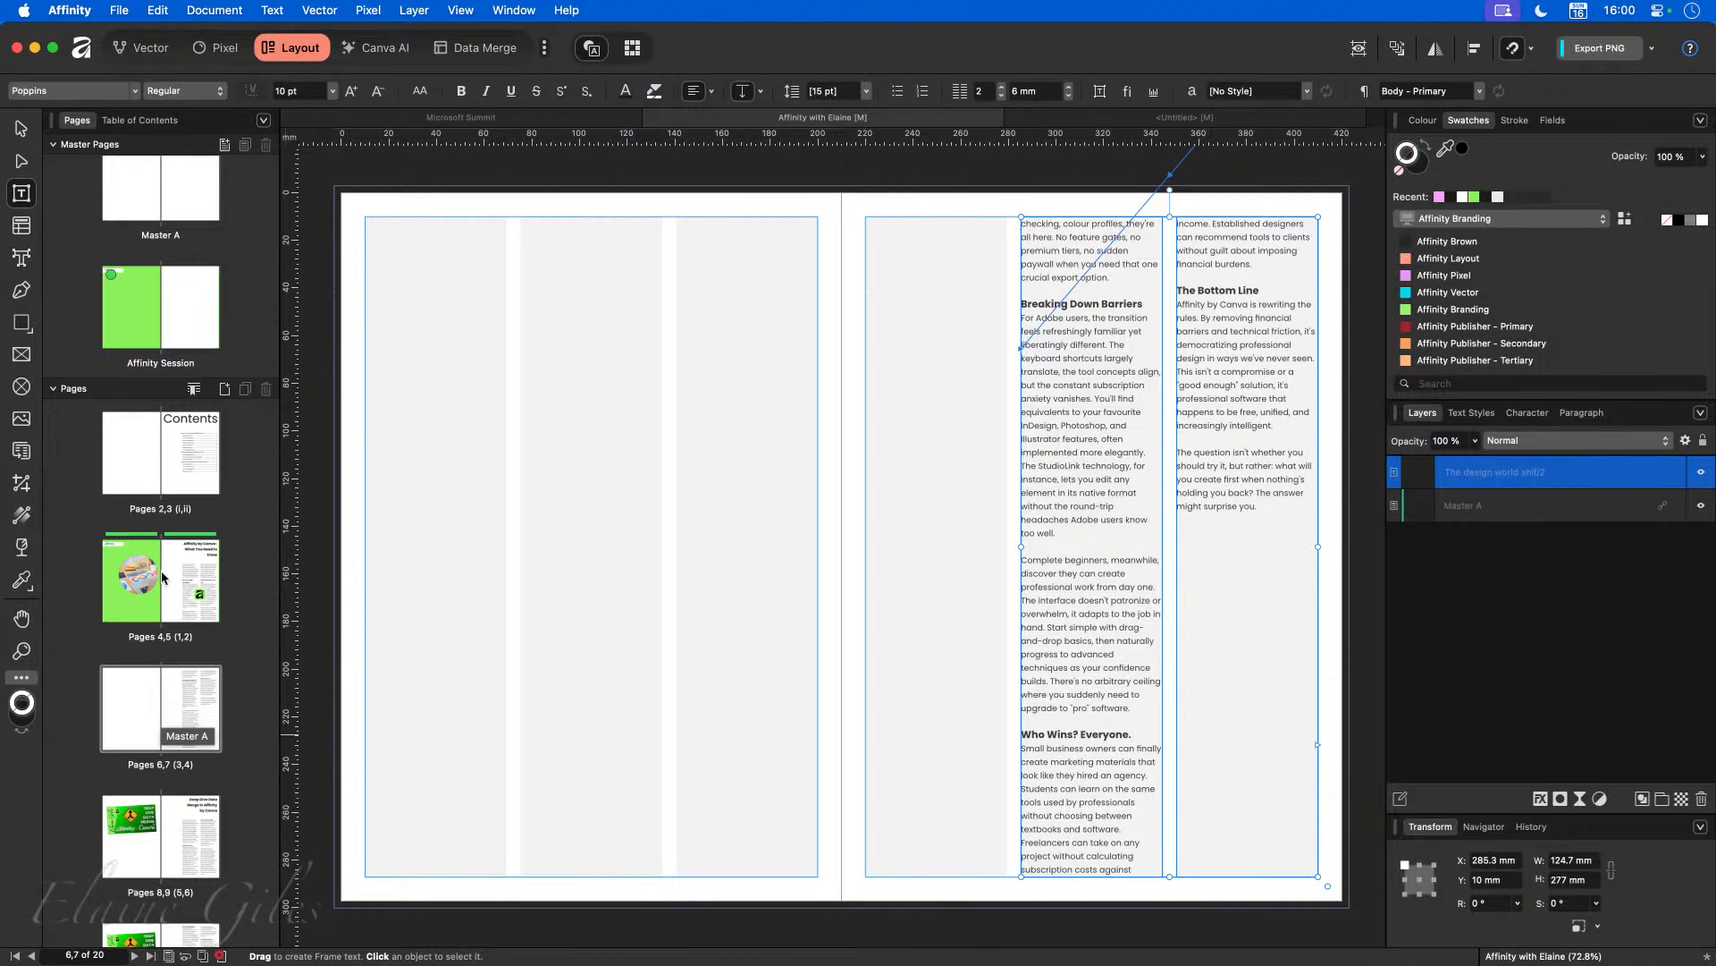
Step: Apply the Affinity Session master to the article continuation spread on pages 6,7
{"action": "left_click_drag", "start_coordinate": [161, 313], "coordinate": [161, 720]}
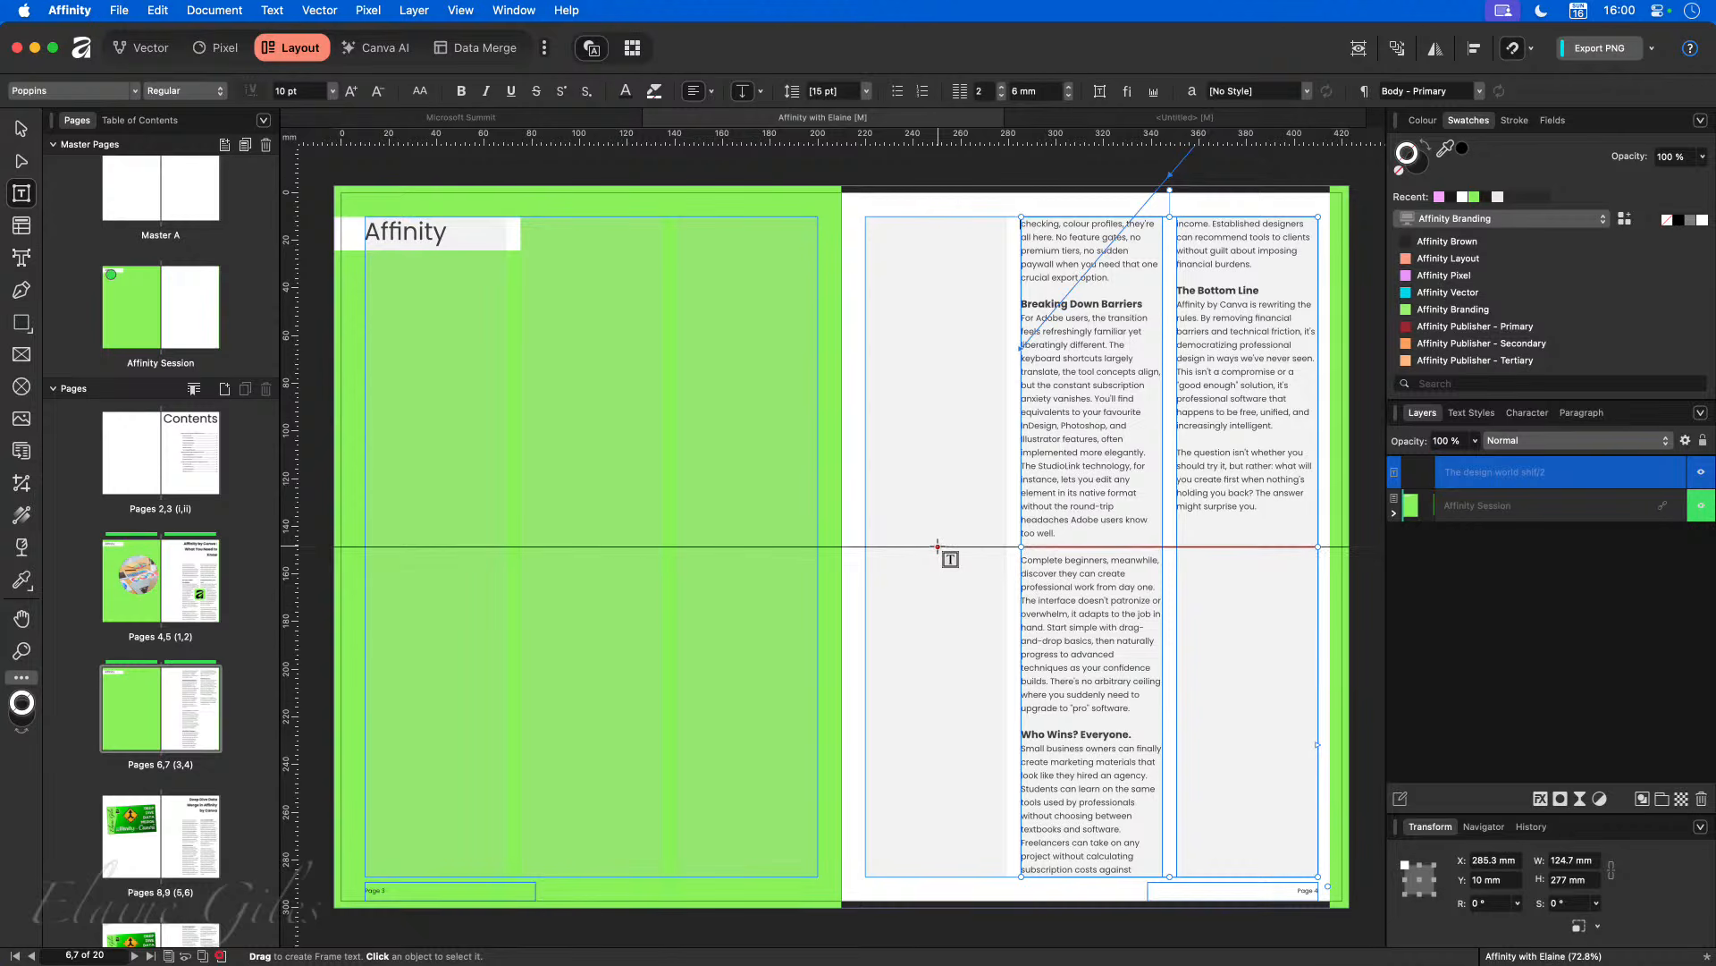
{"action": "left_click", "coordinate": [156, 598]}
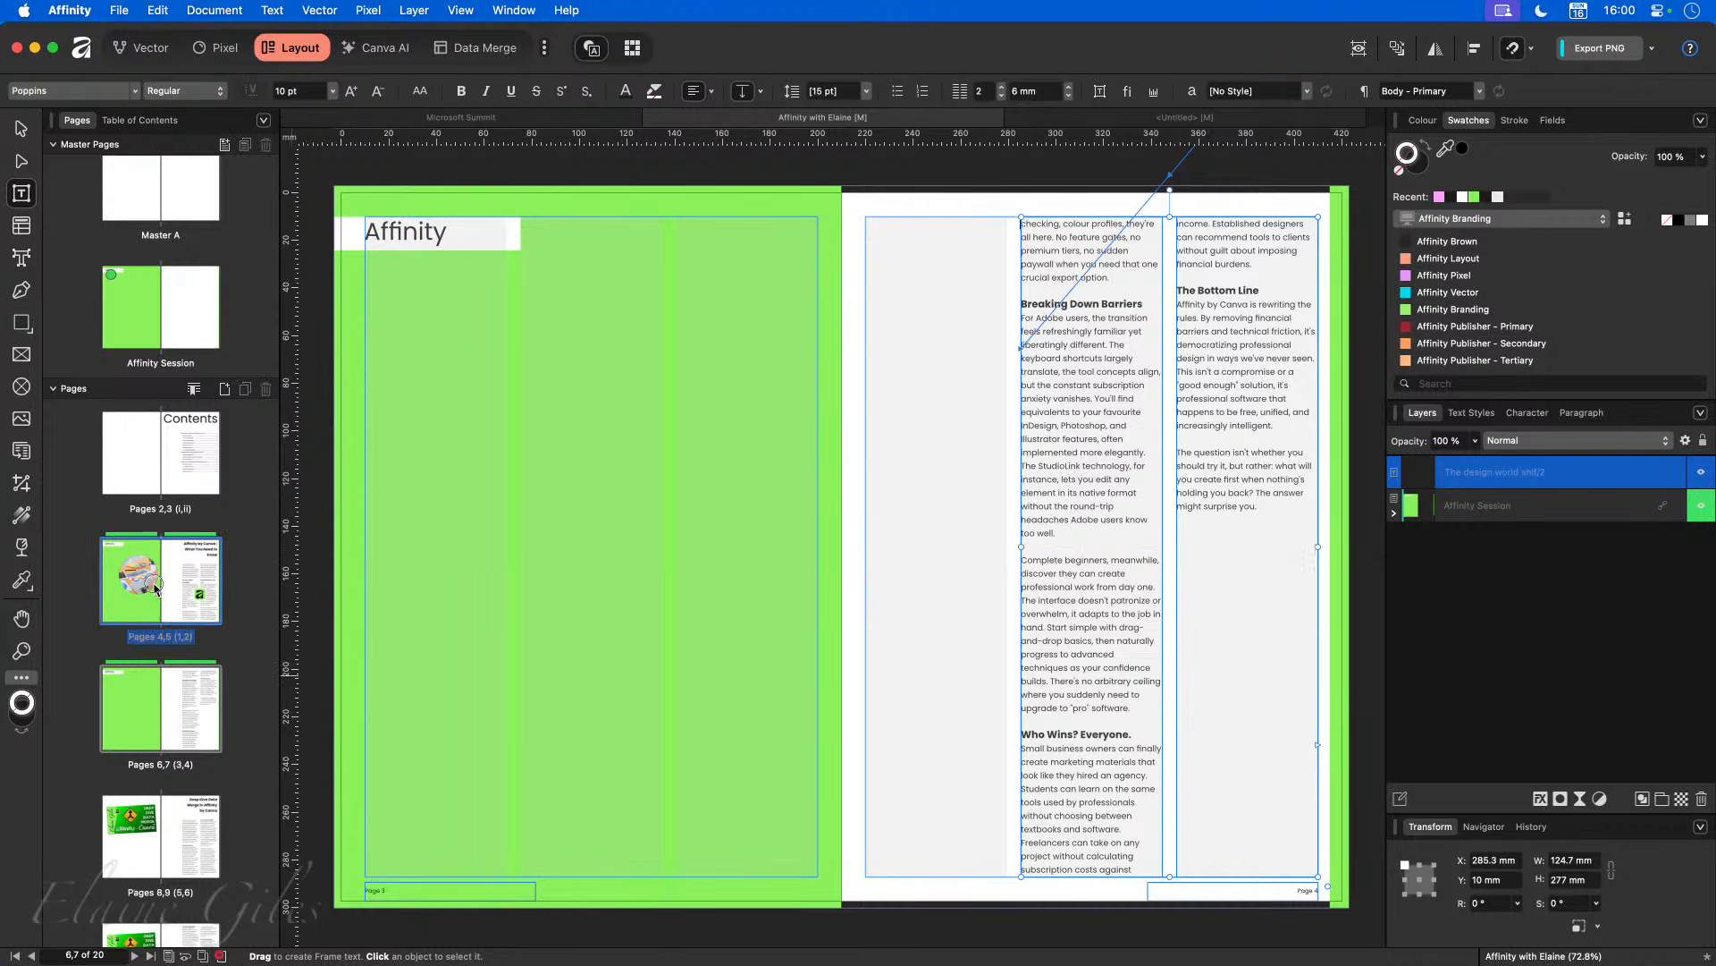
{"action": "left_click", "coordinate": [157, 677]}
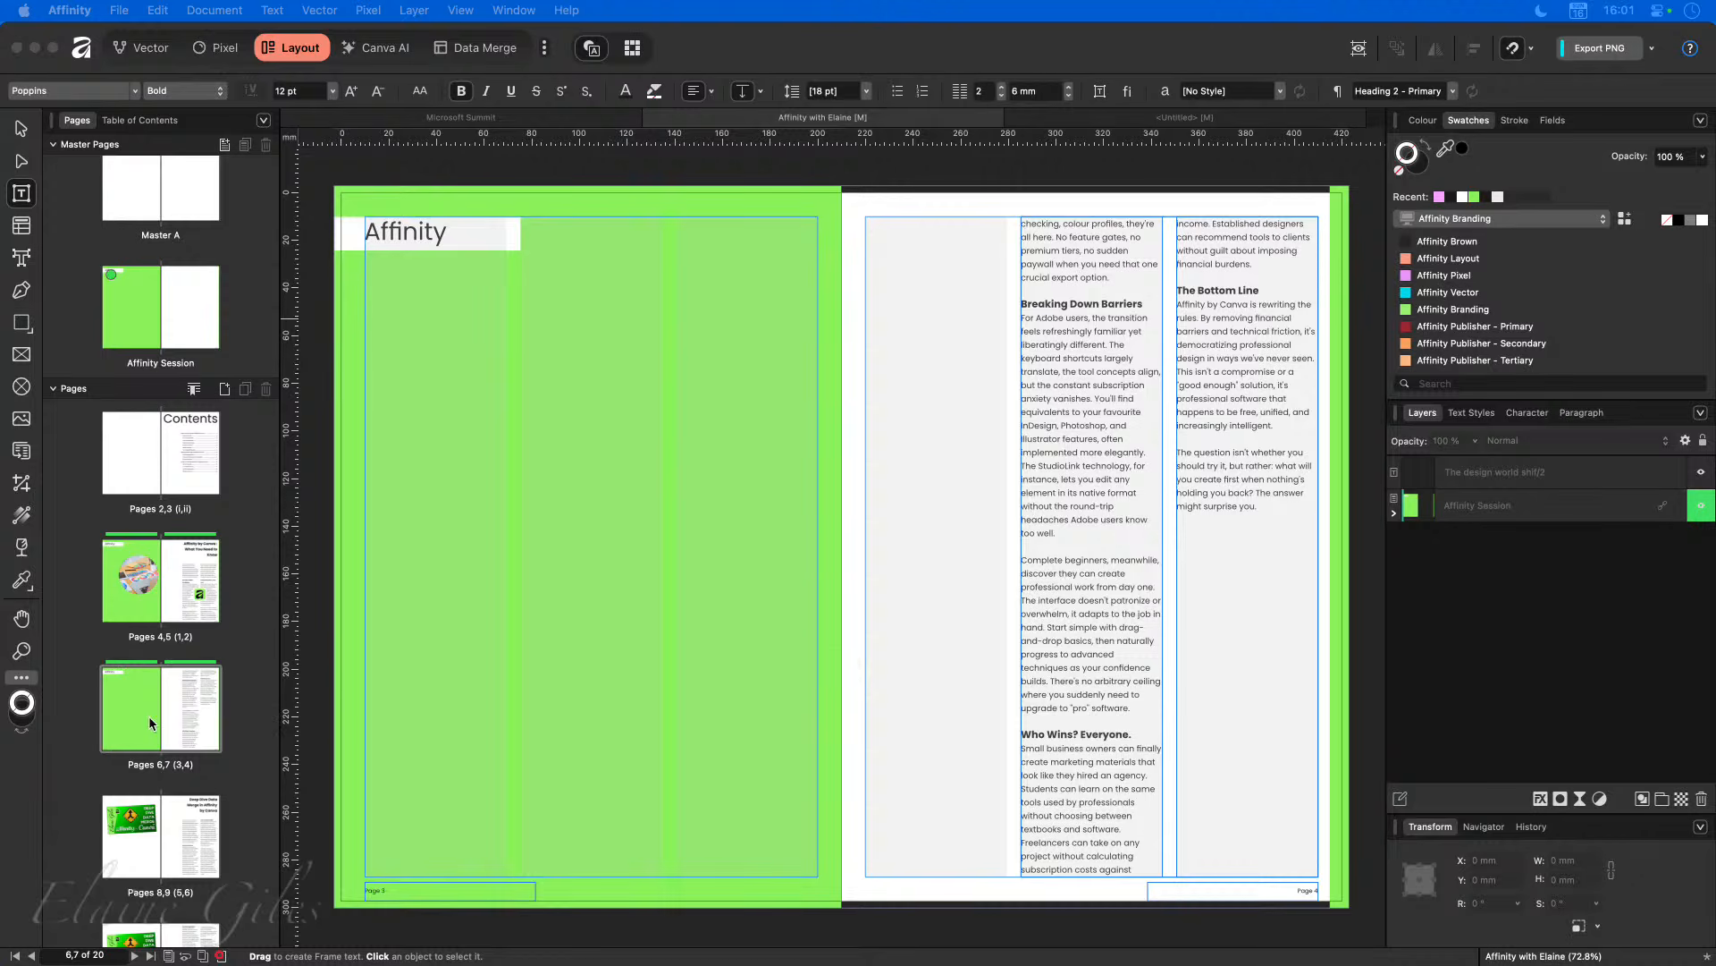
Step: Examine the Deep Dive Data Merge artwork on pages 8,9 and 10,11 and look through the remaining session spreads
{"action": "scroll", "coordinate": [148, 716], "scroll_direction": "down", "scroll_amount": 6}
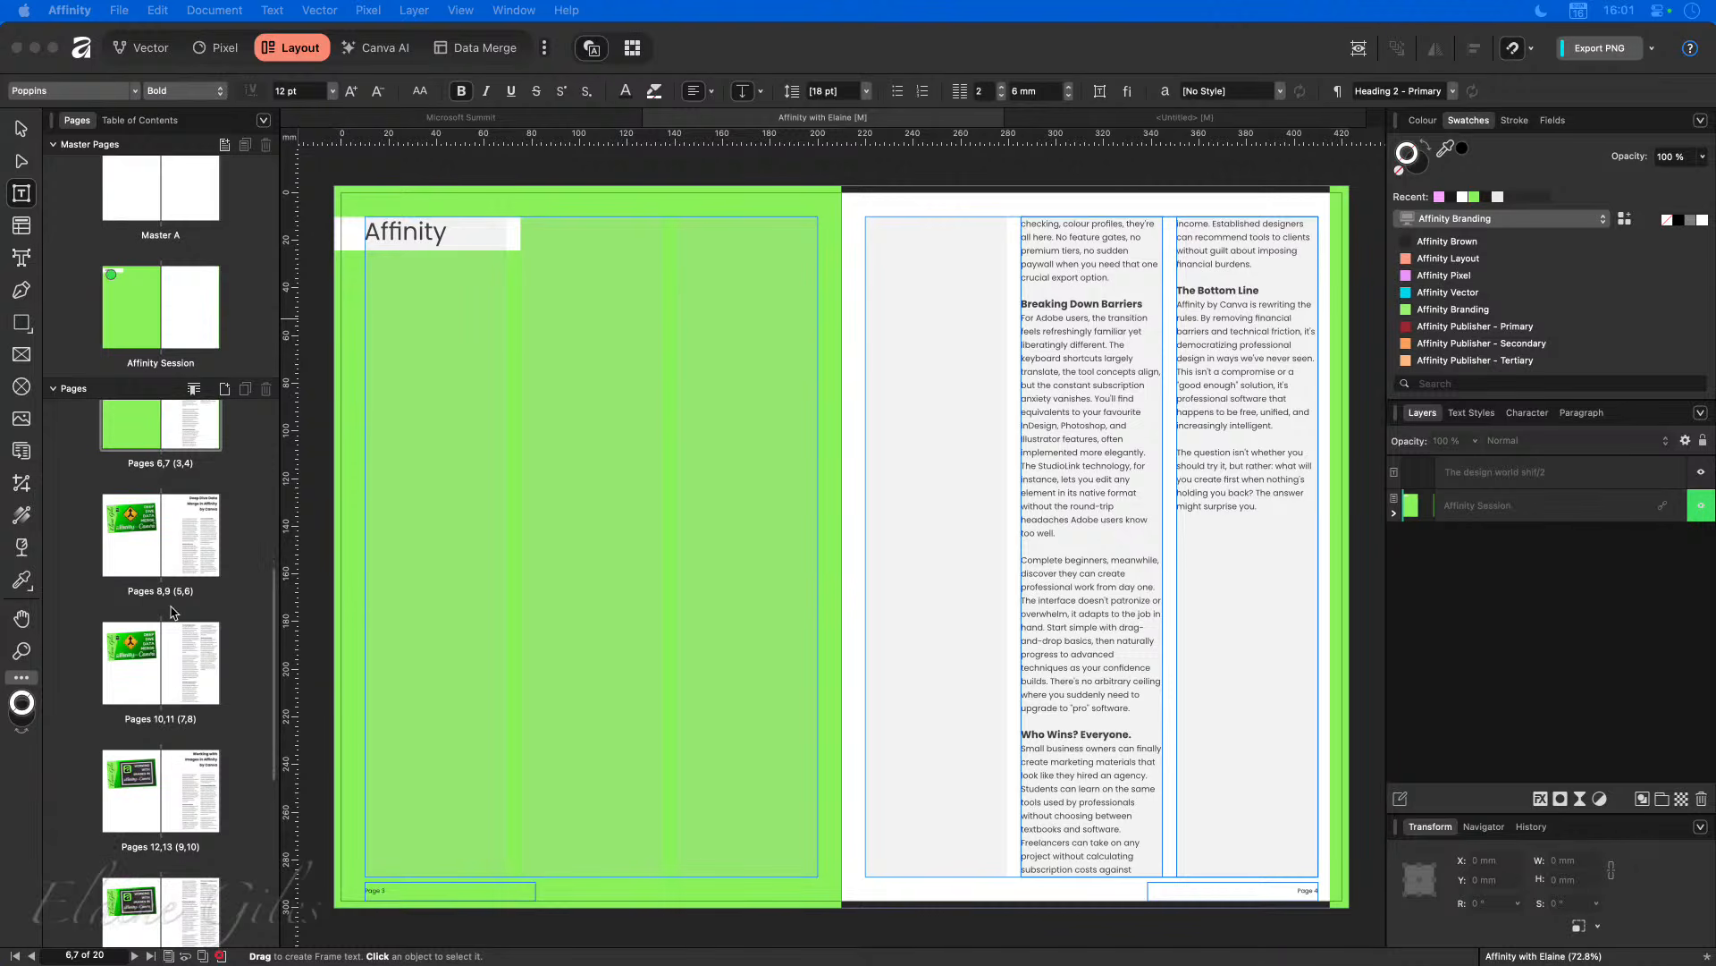
{"action": "left_click", "coordinate": [154, 532]}
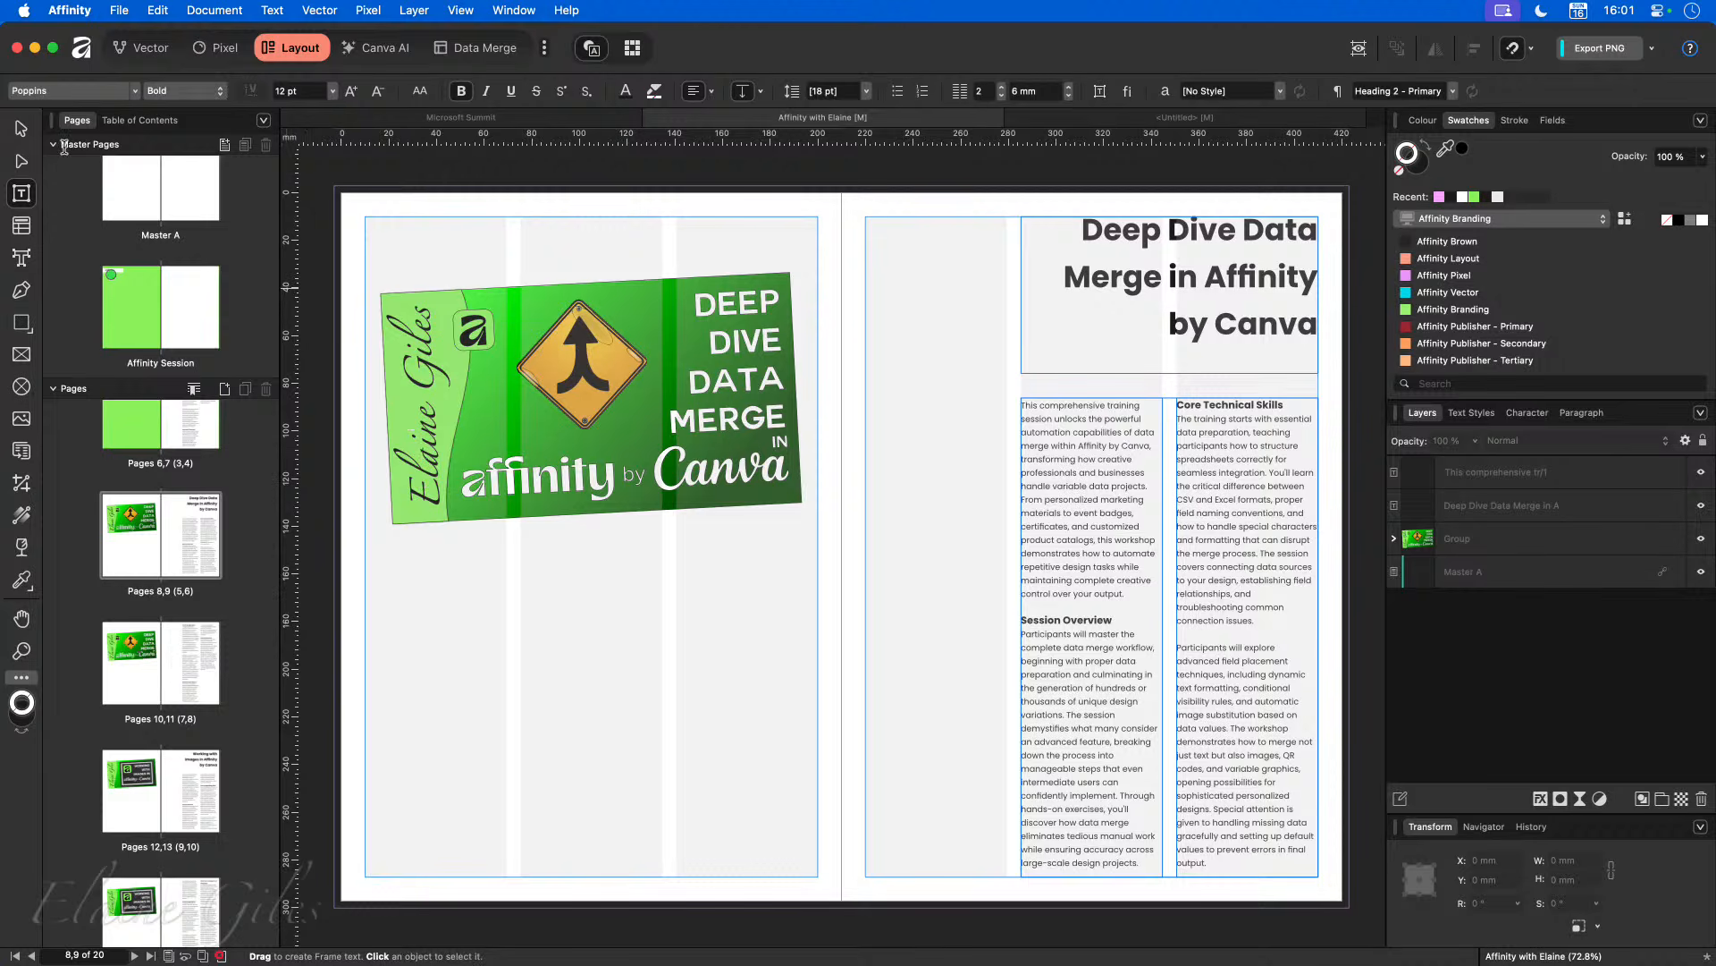
{"action": "left_click", "coordinate": [21, 128]}
{"action": "left_click", "coordinate": [496, 425]}
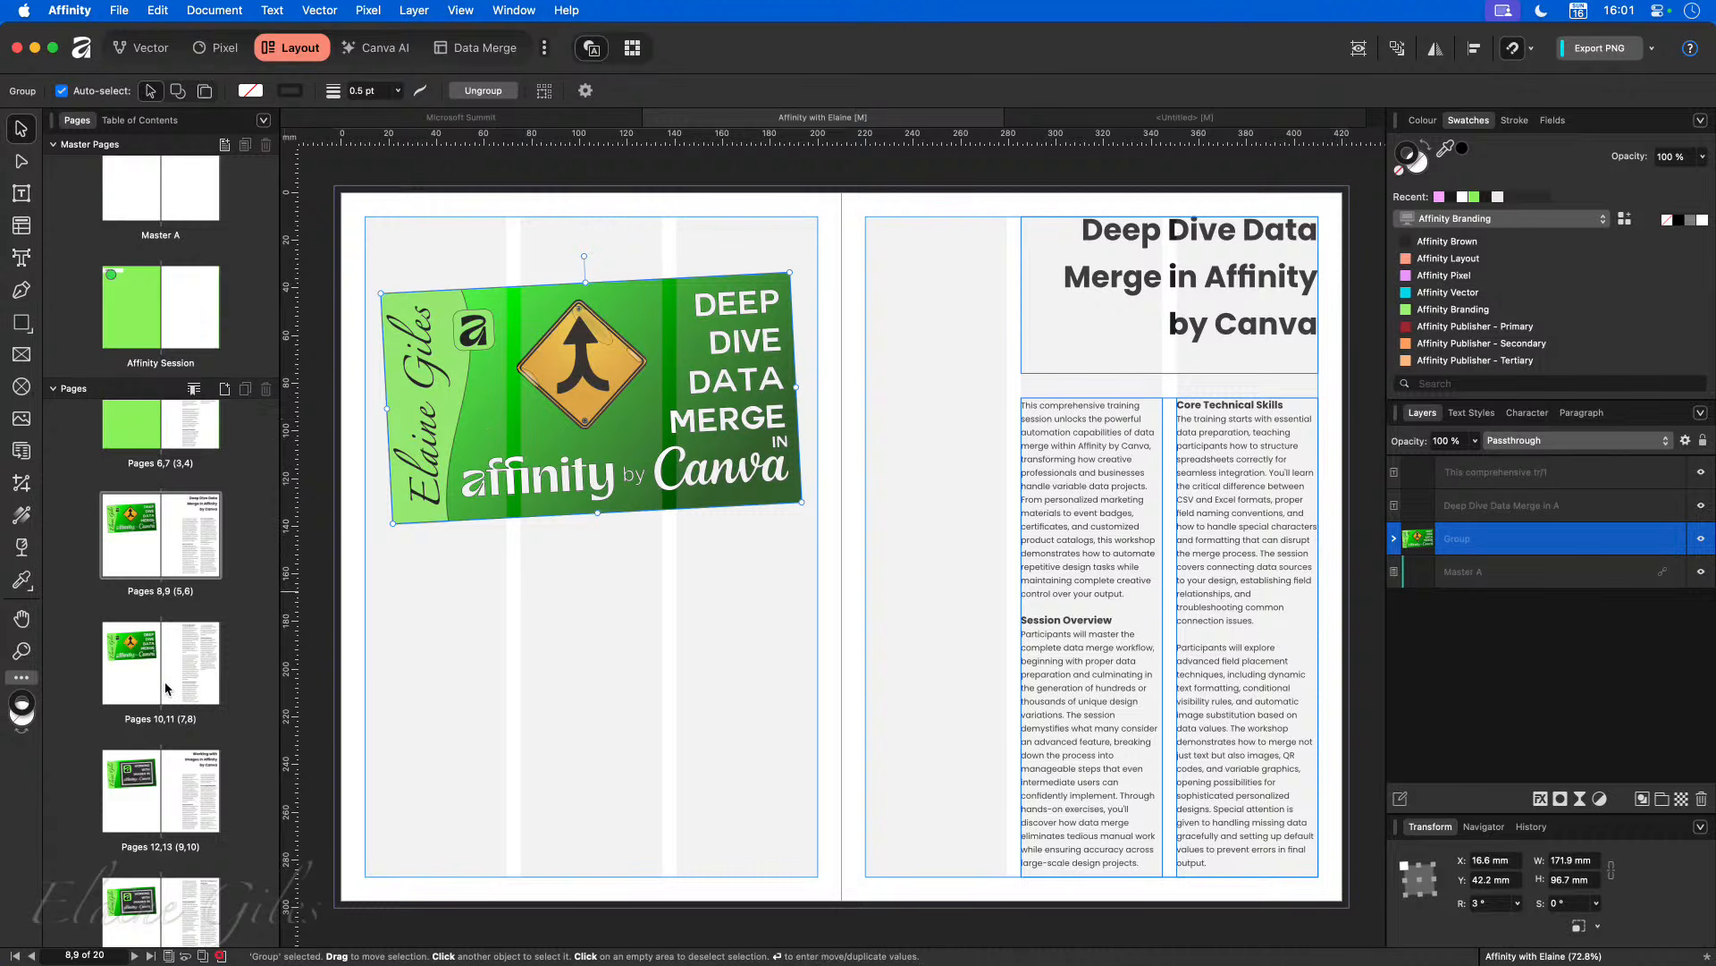
{"action": "left_click", "coordinate": [123, 644]}
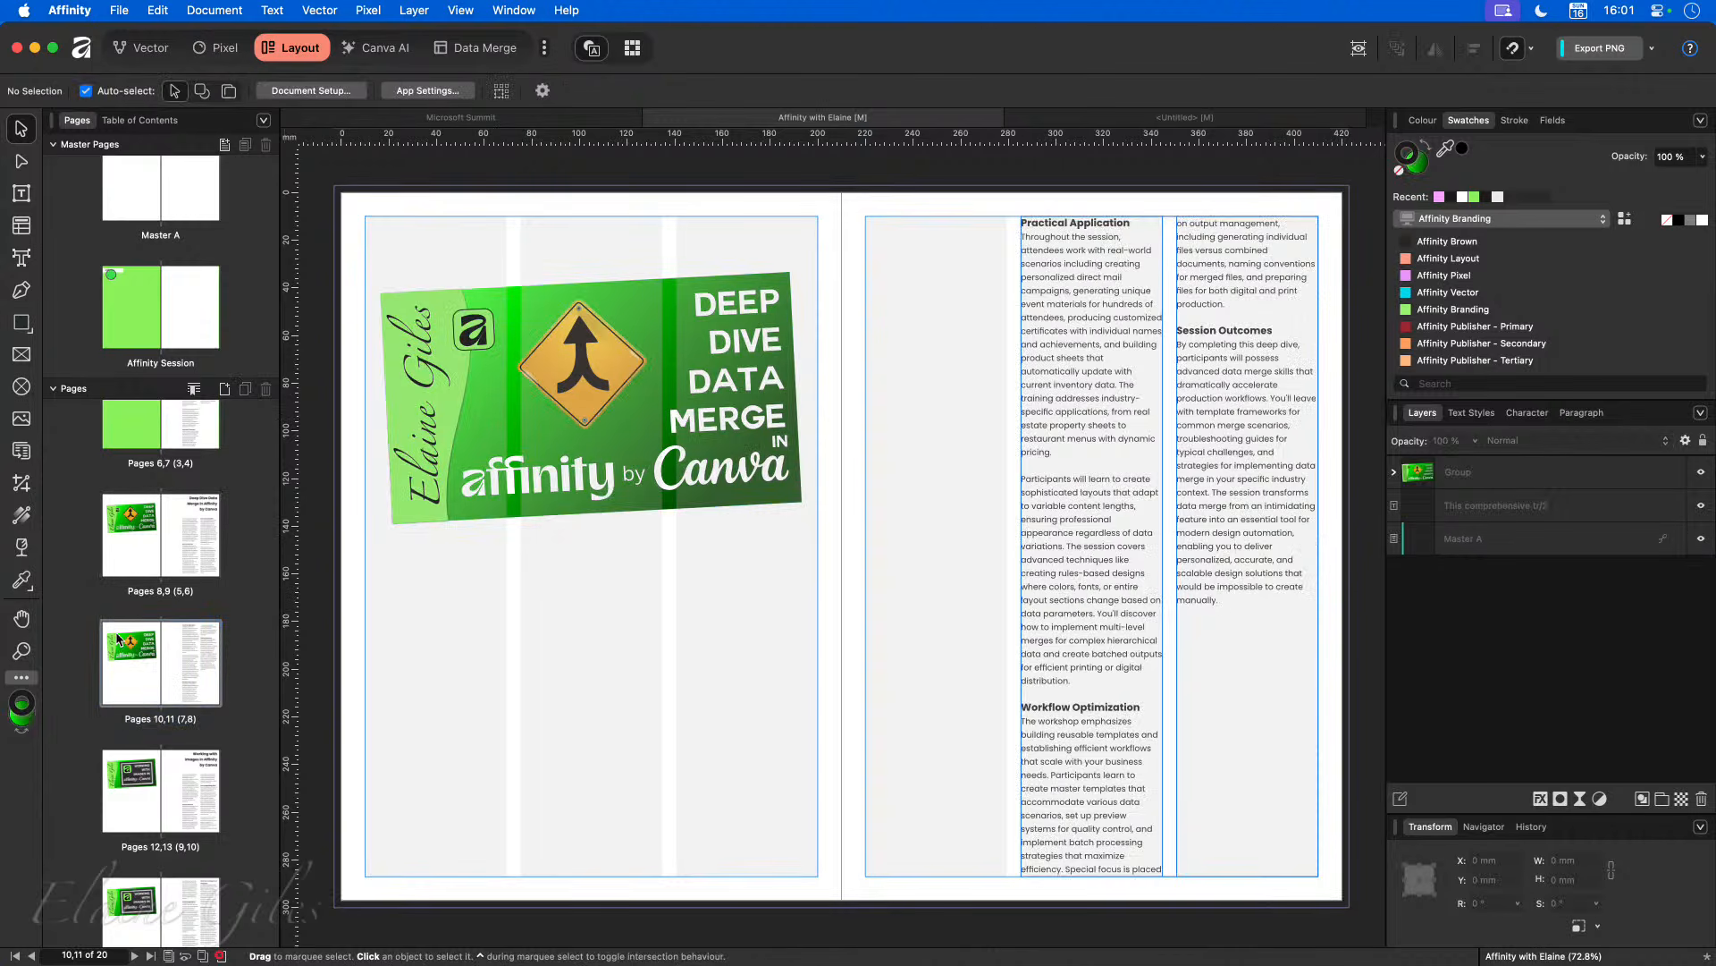
{"action": "left_click", "coordinate": [161, 544]}
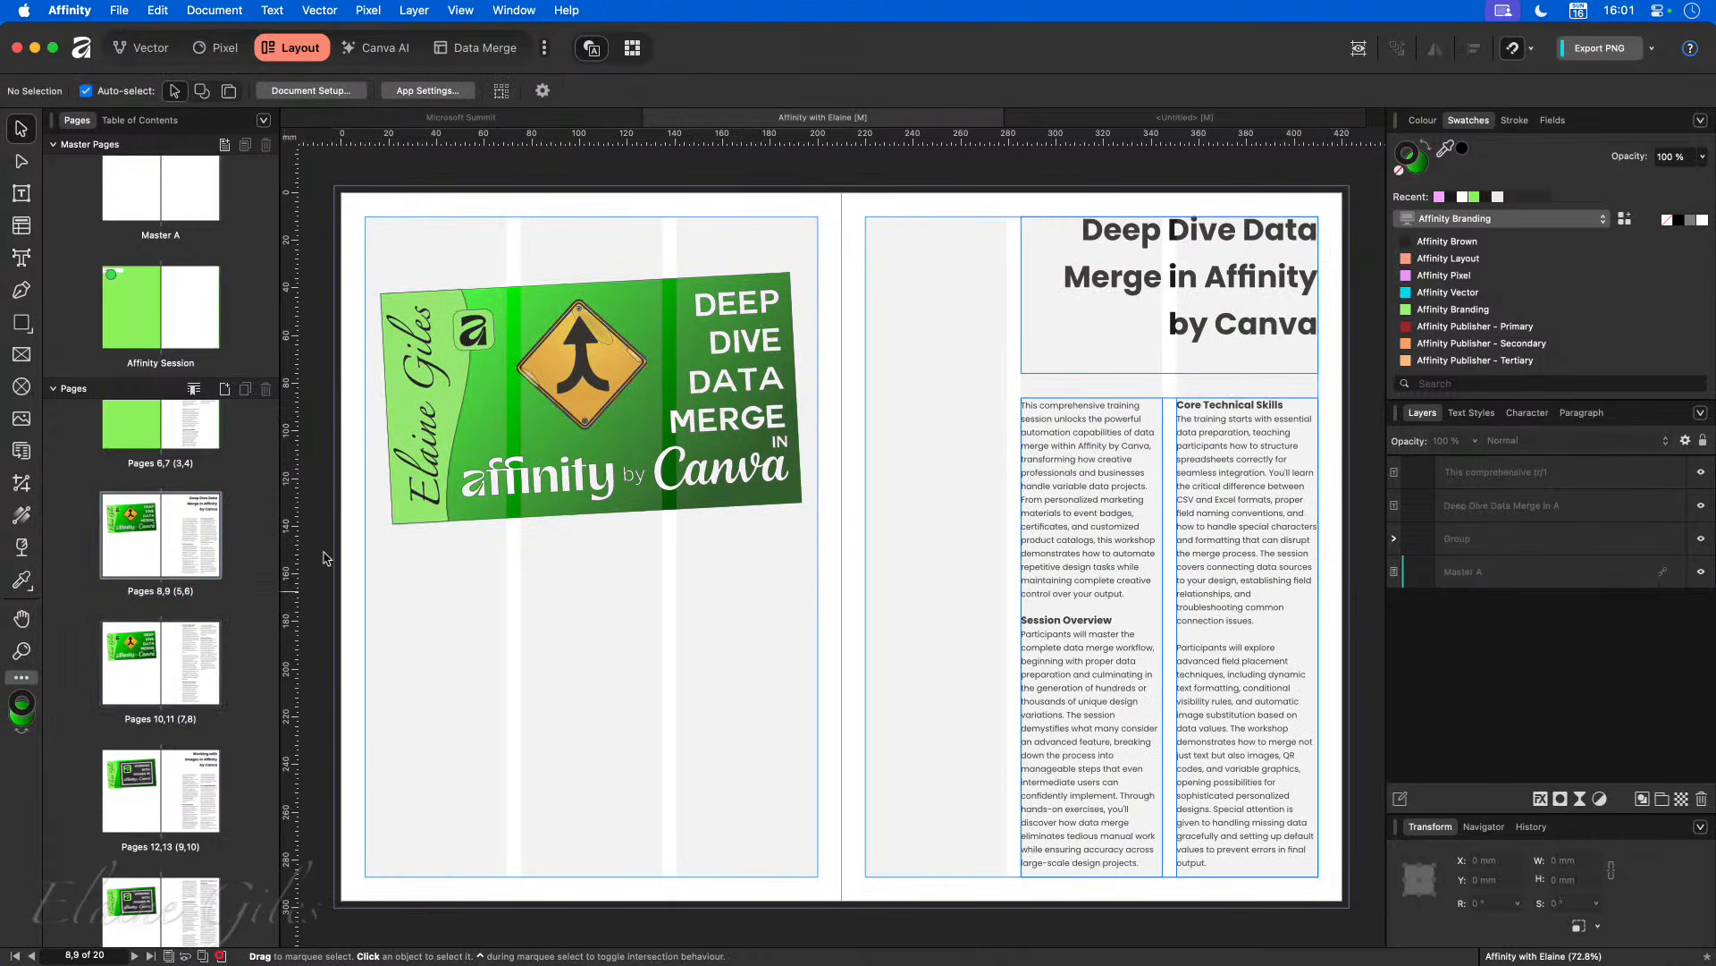
{"action": "scroll", "coordinate": [172, 730], "scroll_direction": "down", "scroll_amount": 5}
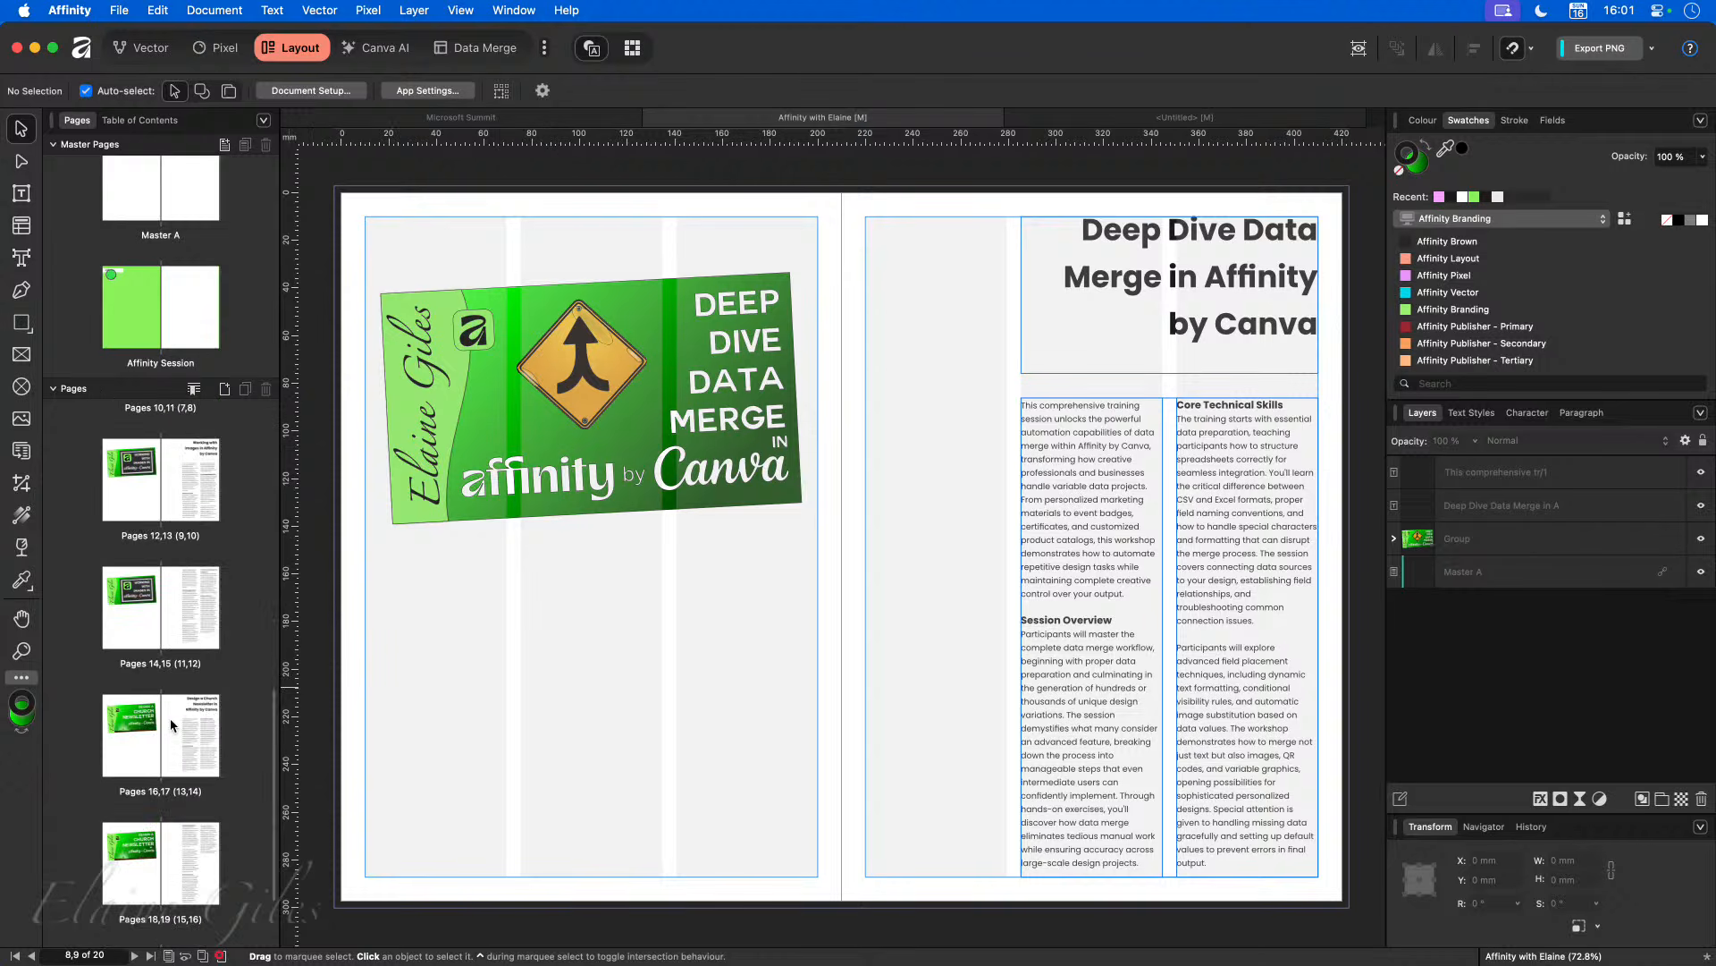
{"action": "scroll", "coordinate": [172, 724], "scroll_direction": "up", "scroll_amount": 9}
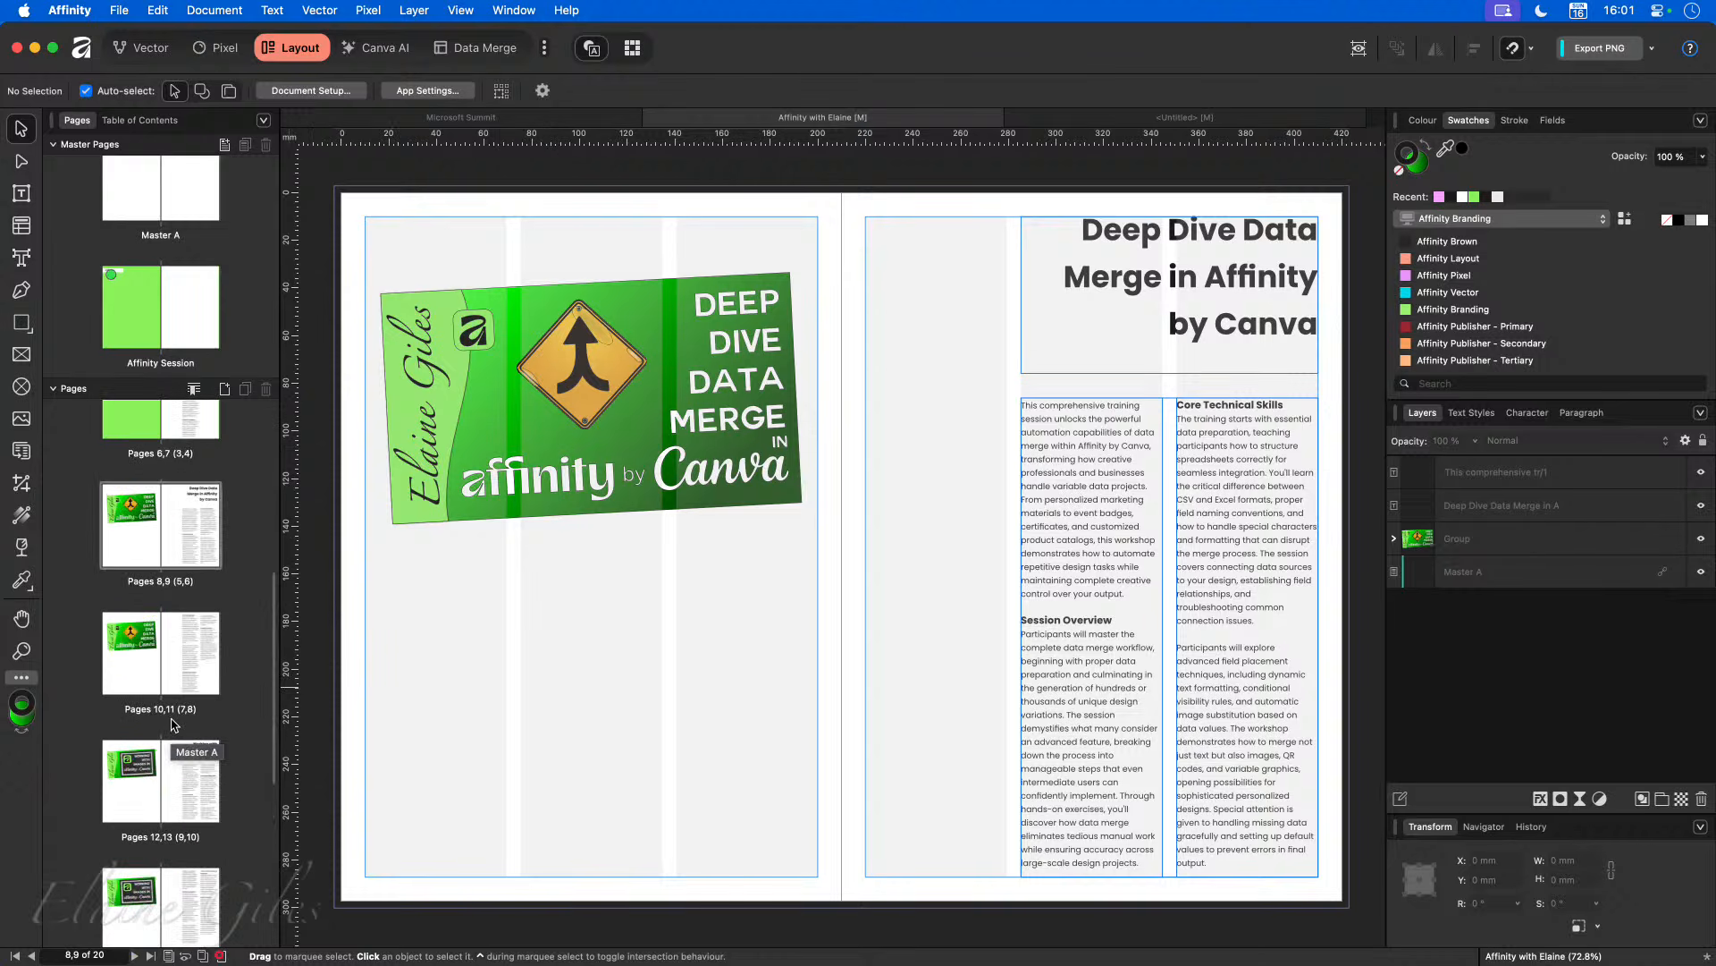
Step: Select the Deep Dive Data Merge artwork group on pages 8,9 and bring up the default vector style presets over the spread
{"action": "left_click", "coordinate": [613, 384]}
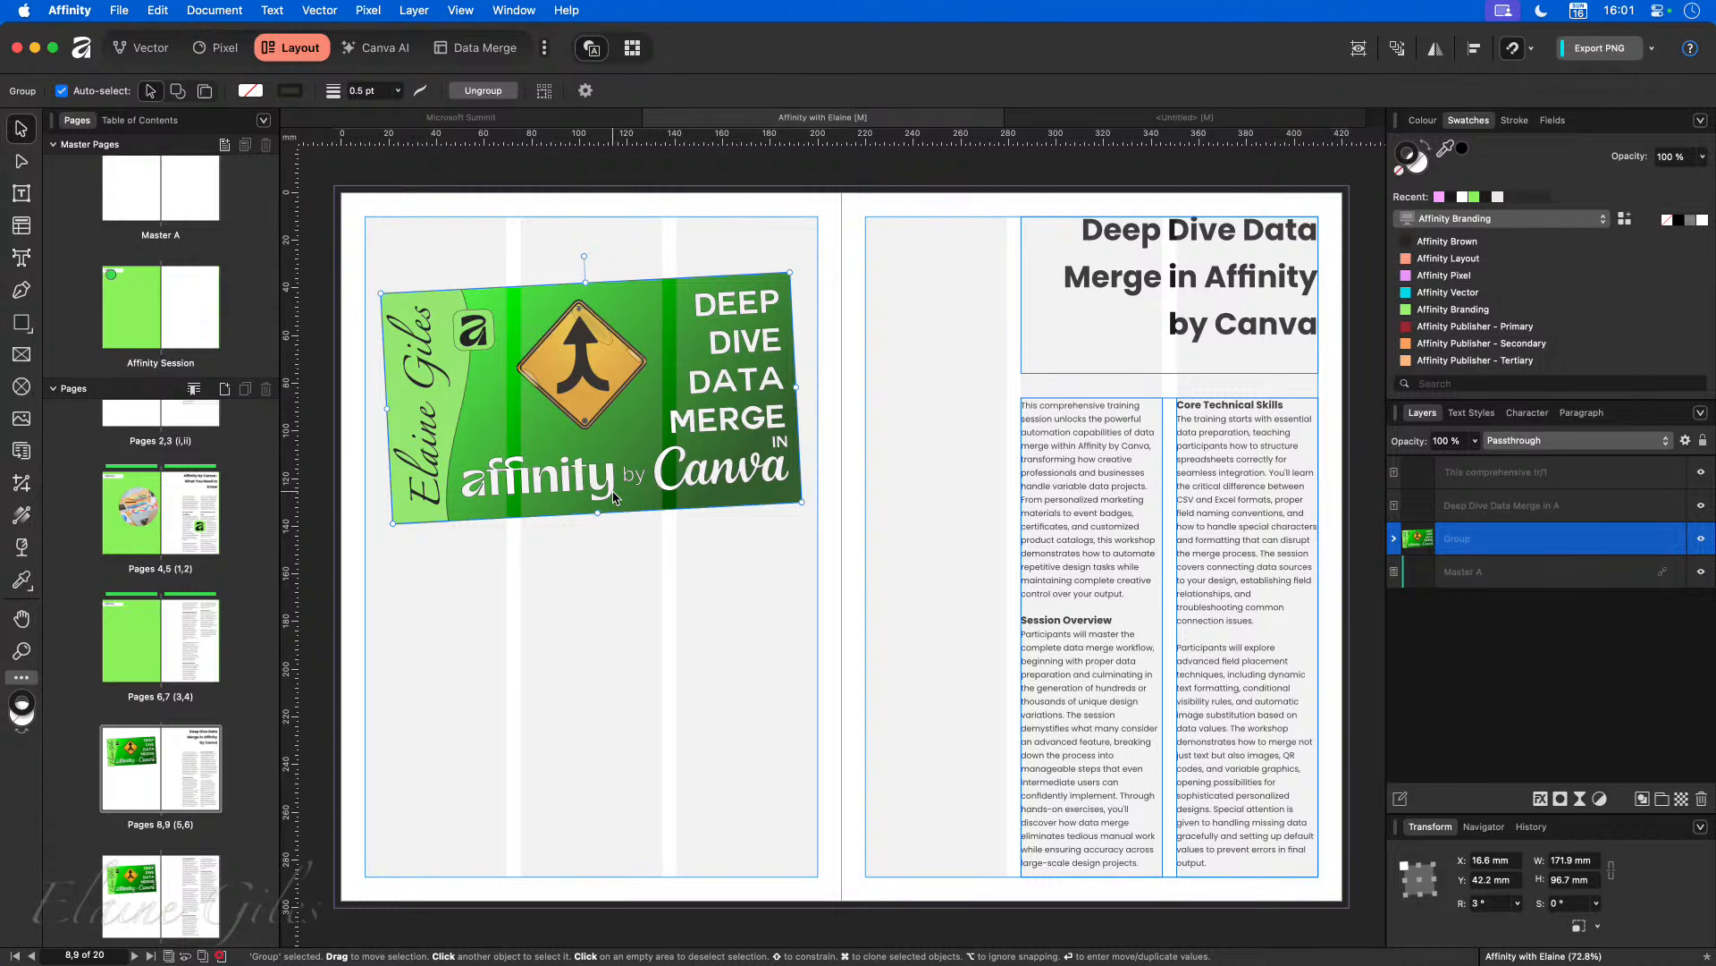
{"action": "key", "text": "alt+space"}
{"action": "type", "text": "styl"}
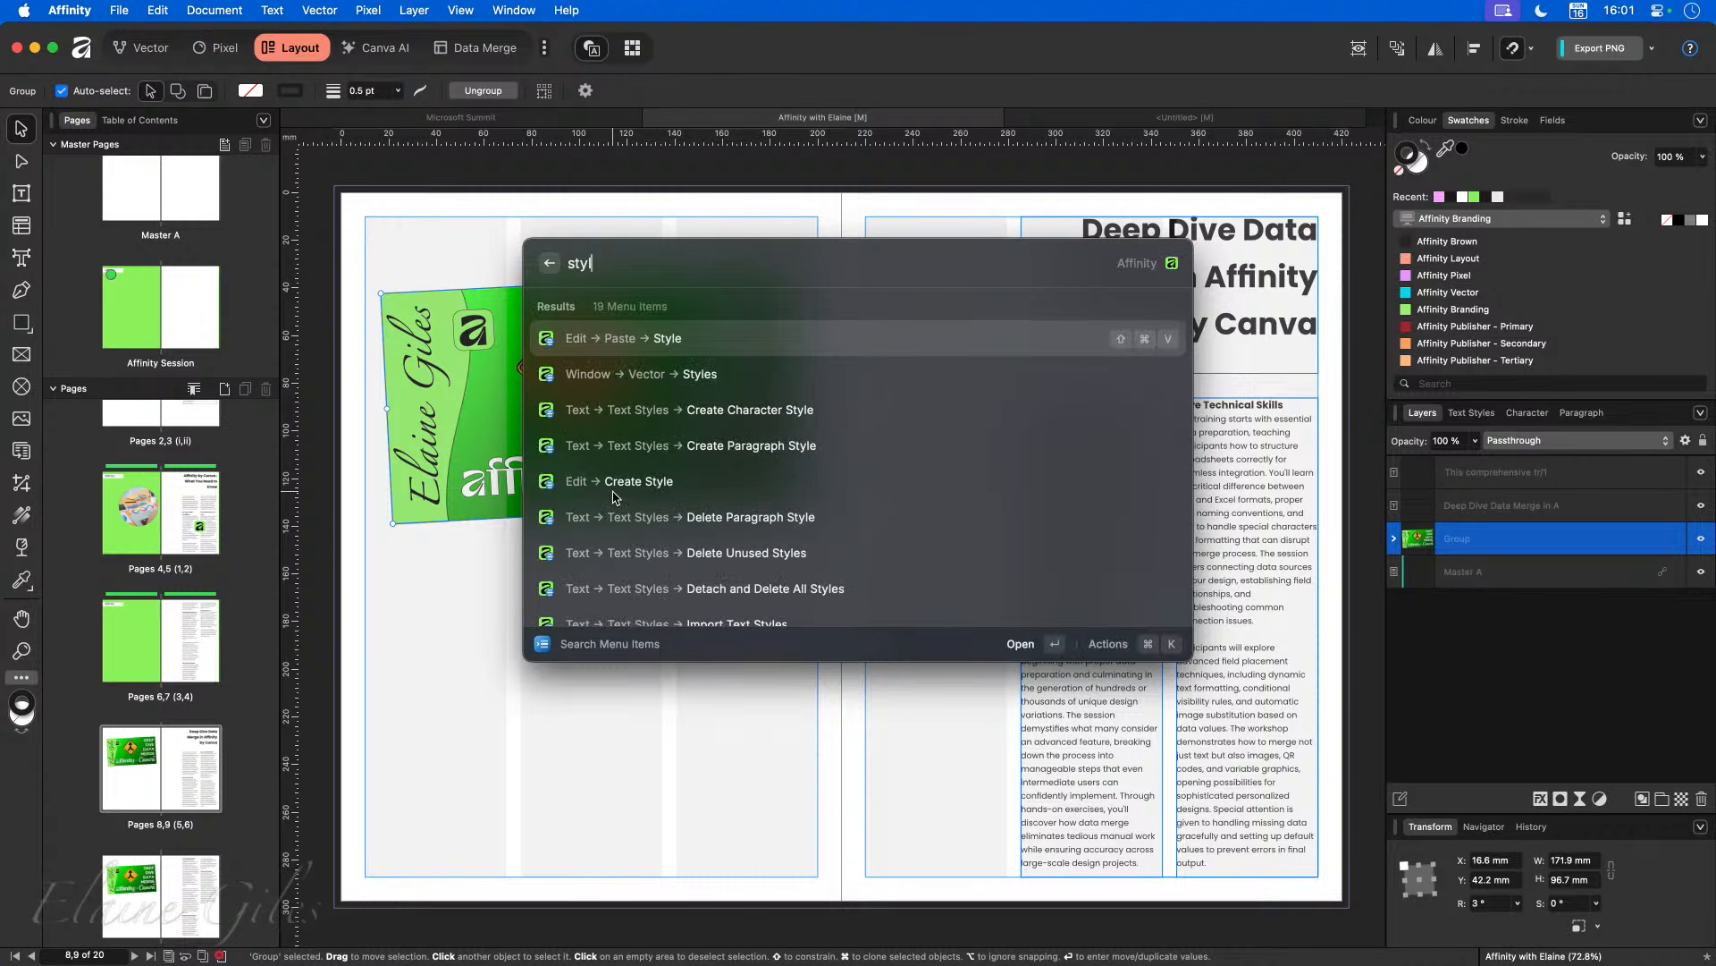
{"action": "type", "text": "r"}
{"action": "key", "text": "BackSpace"}
{"action": "type", "text": "es"}
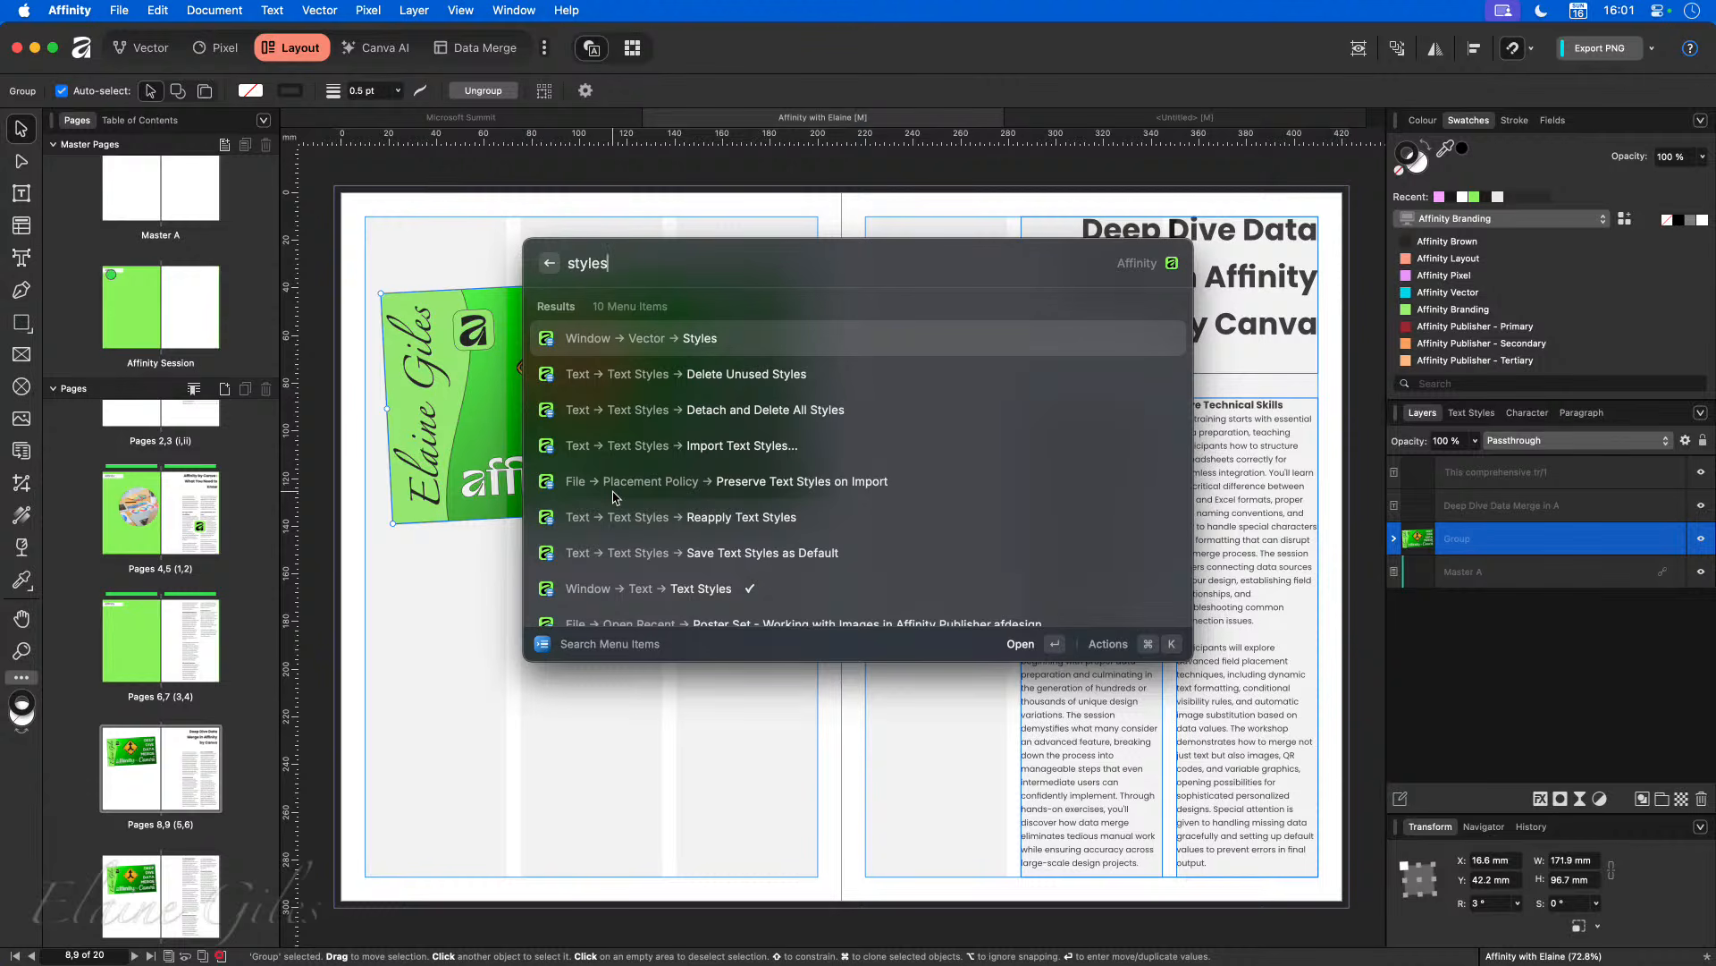
{"action": "key", "text": "Return"}
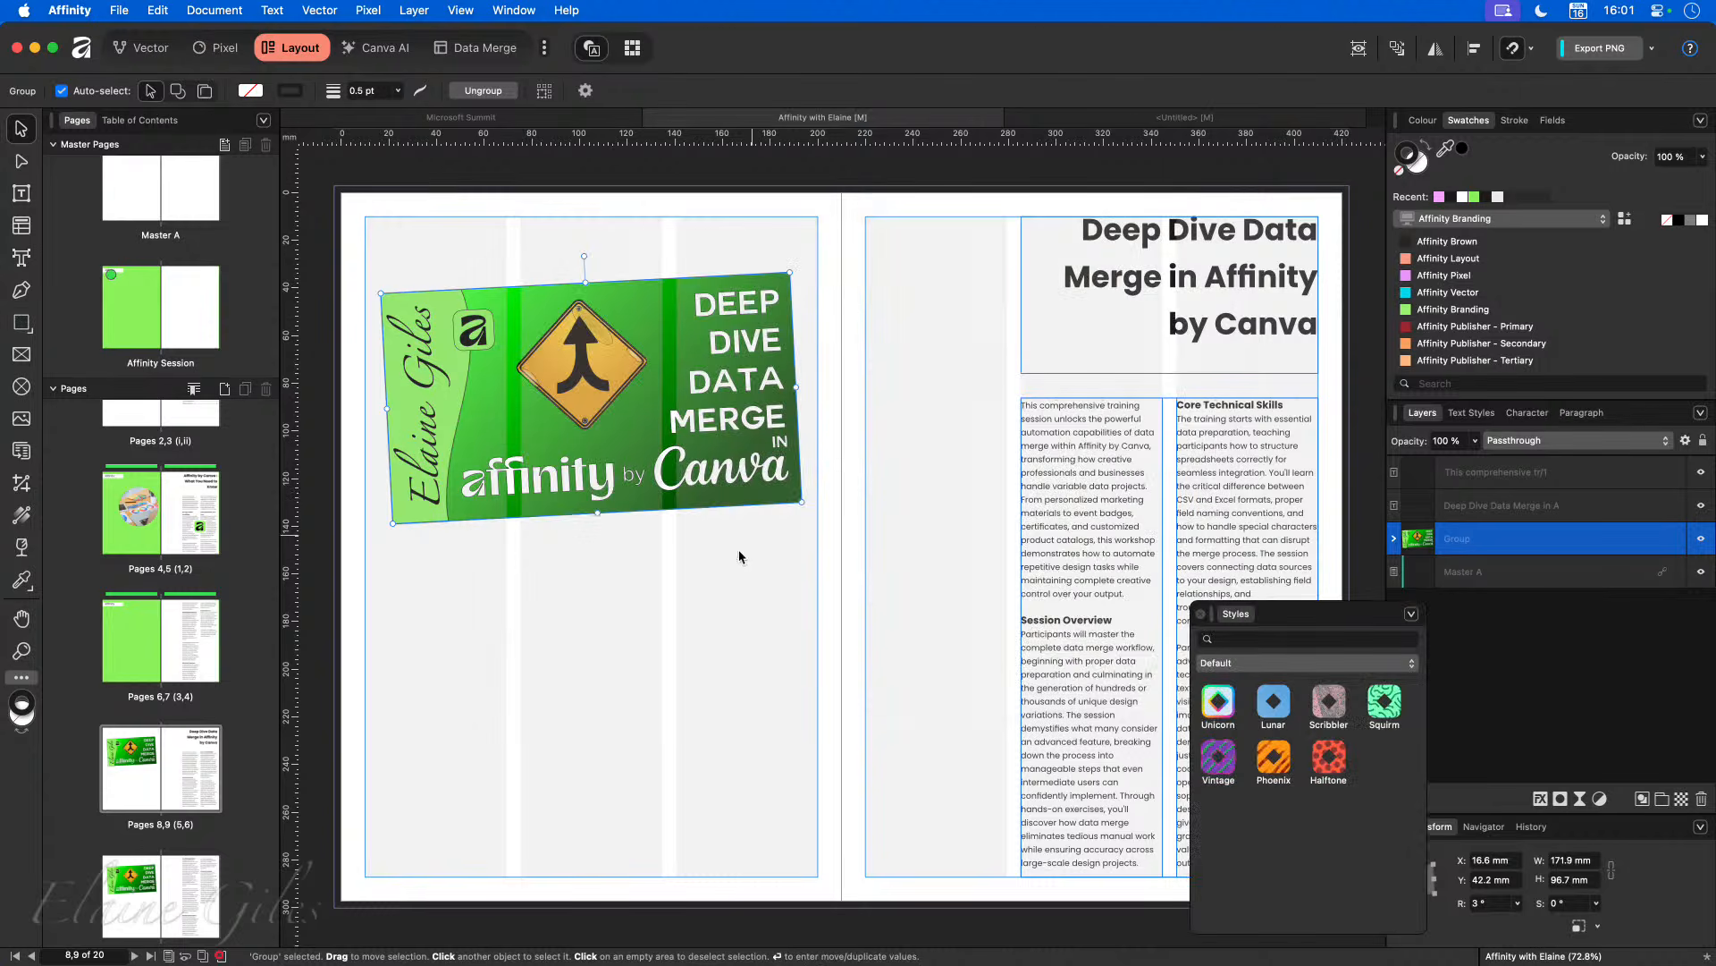
{"action": "left_click_drag", "start_coordinate": [1348, 611], "coordinate": [1284, 420]}
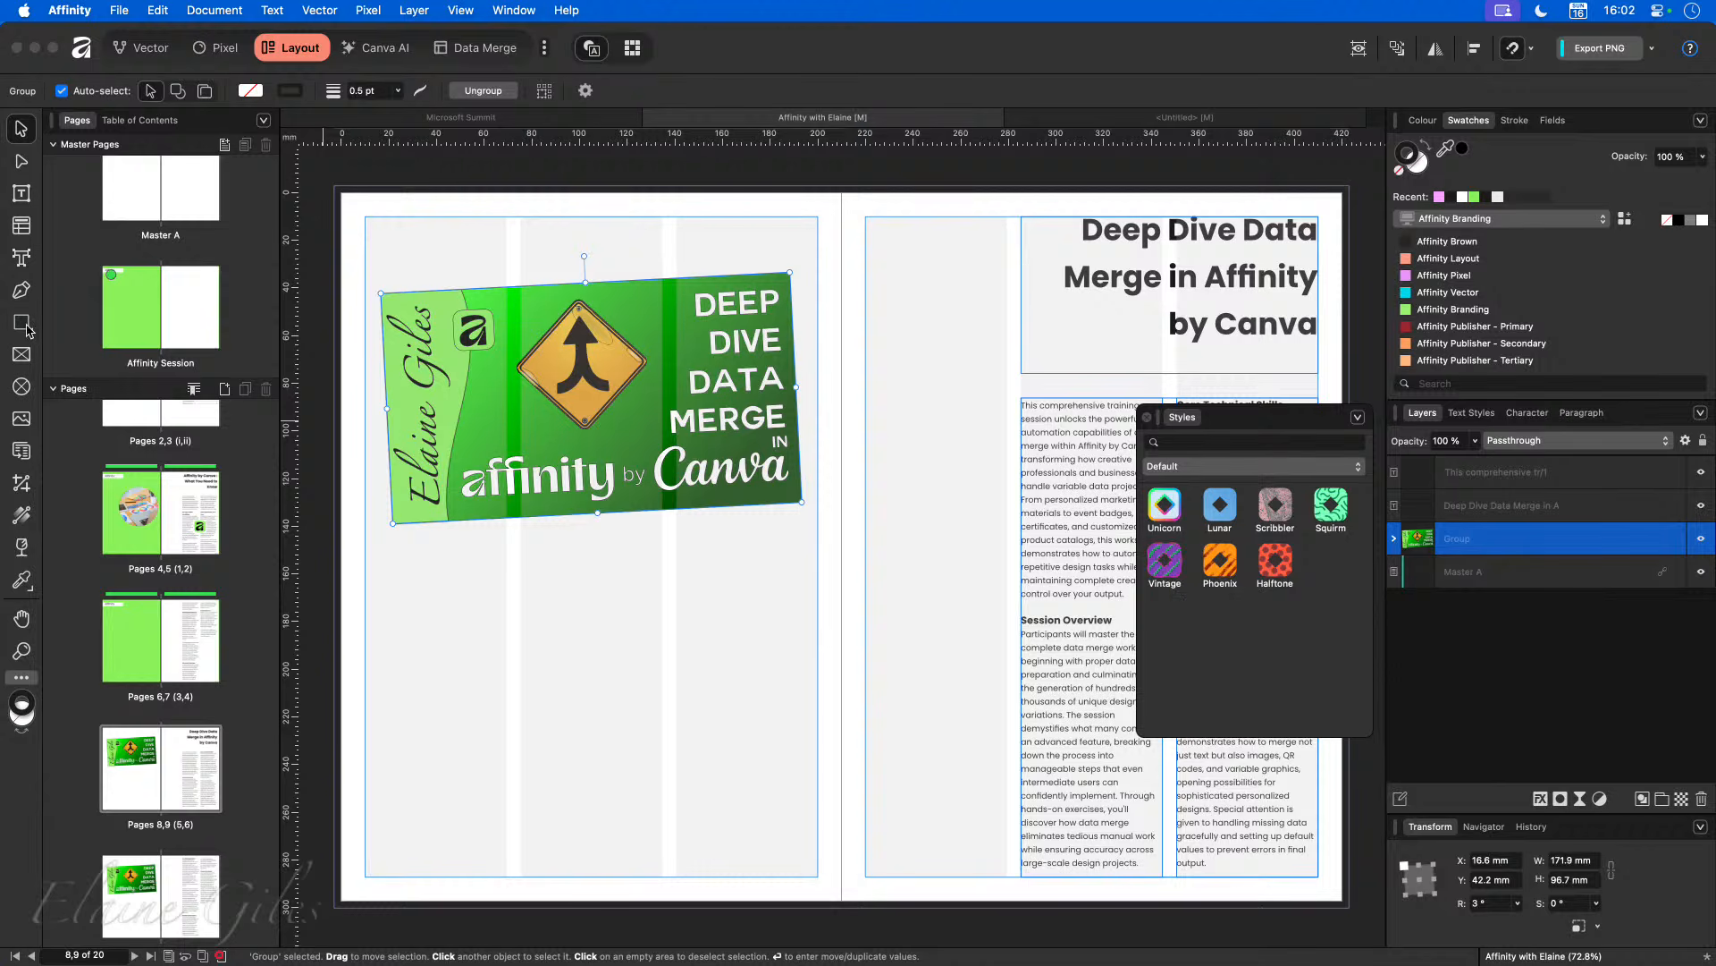
Step: Draw a 75 mm square below the Data Merge artwork and try the Unicorn, Vintage, Phoenix and Halftone styles on it
{"action": "left_click", "coordinate": [23, 323]}
{"action": "left_click_drag", "start_coordinate": [591, 590], "coordinate": [771, 770]}
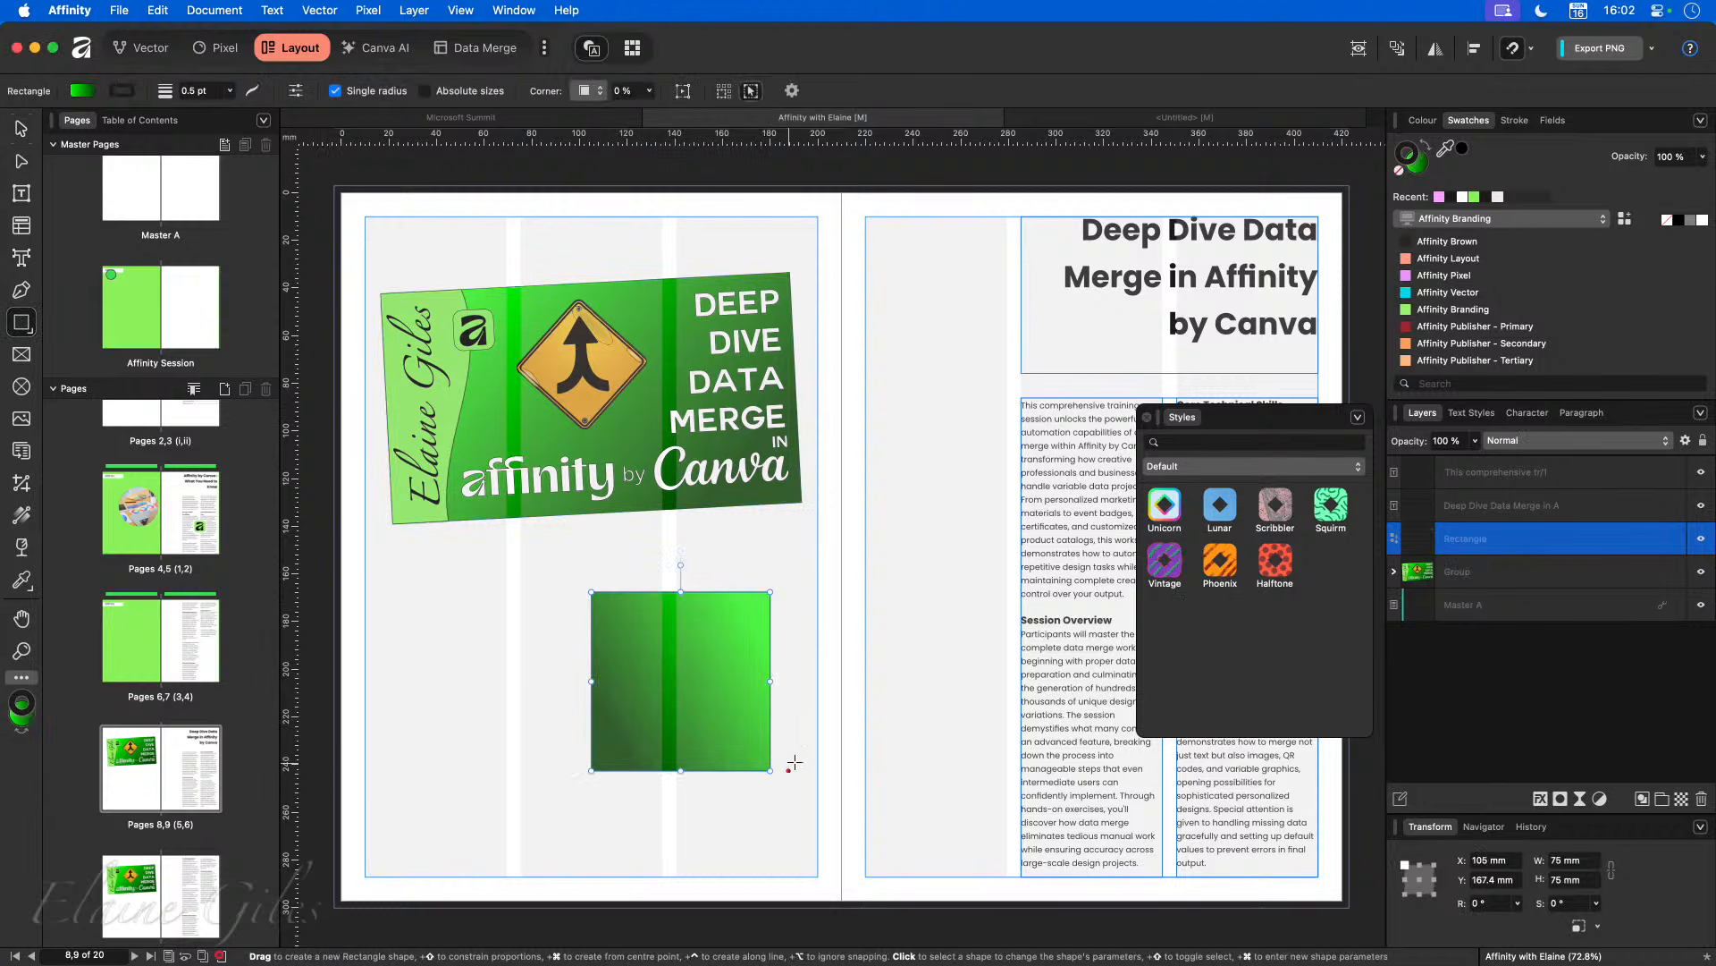
{"action": "left_click", "coordinate": [1163, 506]}
{"action": "left_click", "coordinate": [1165, 563]}
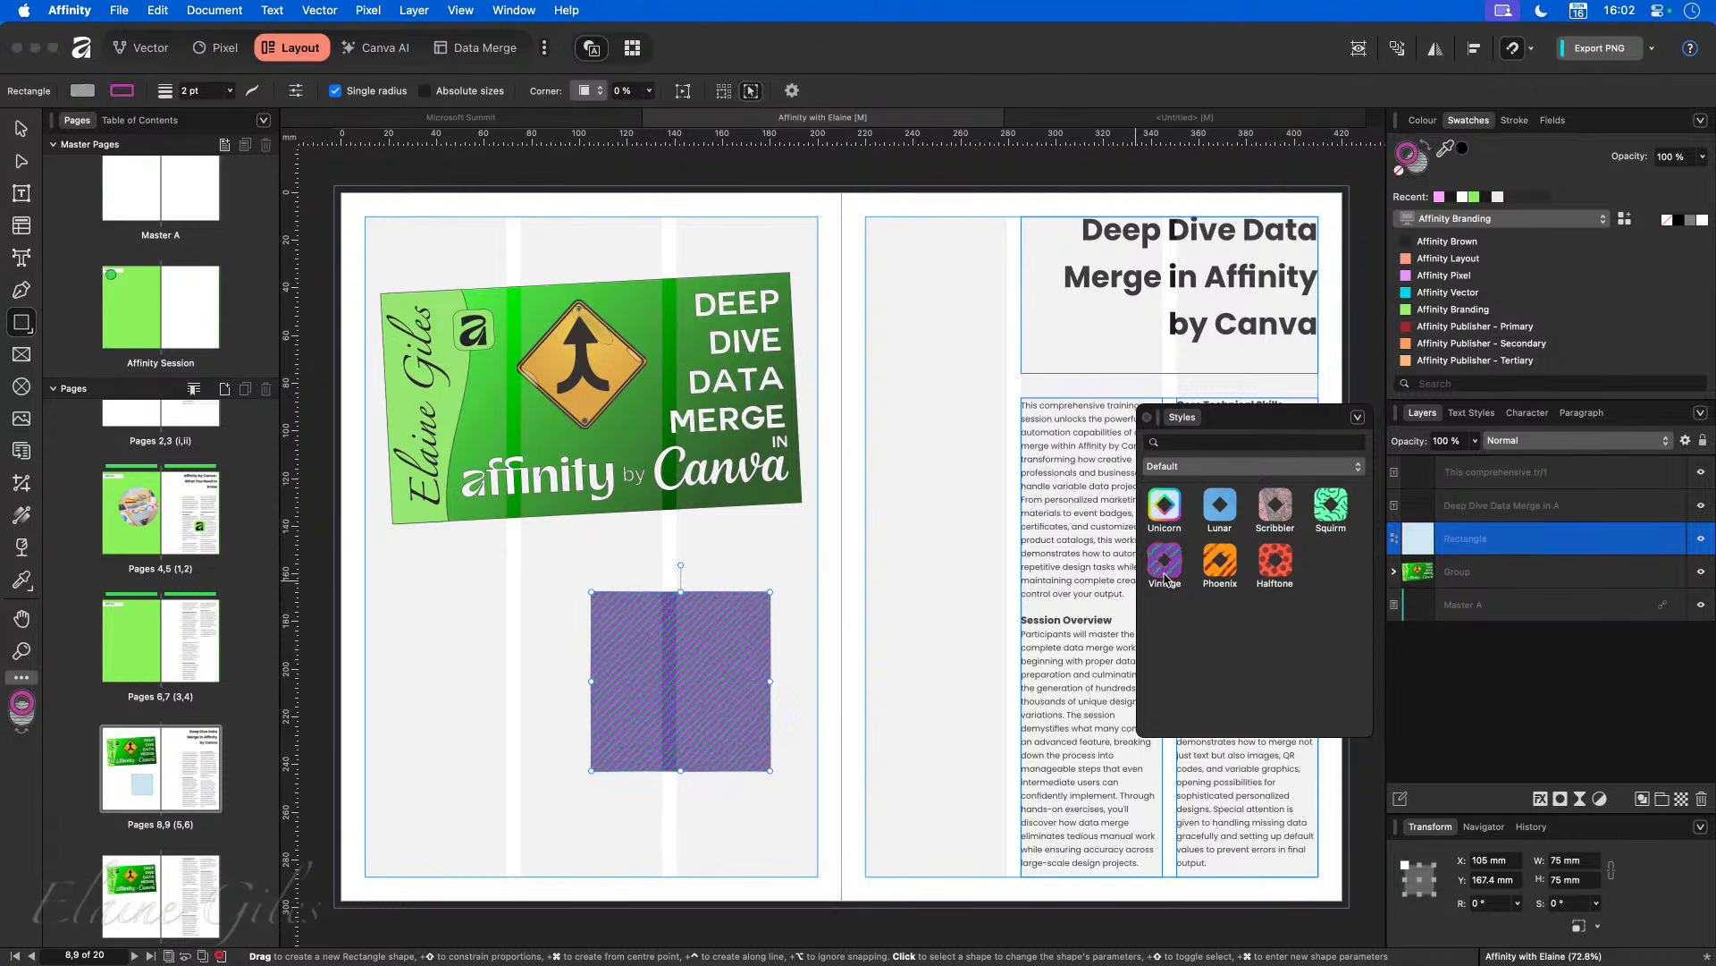
{"action": "left_click", "coordinate": [1239, 568]}
{"action": "left_click", "coordinate": [1266, 567]}
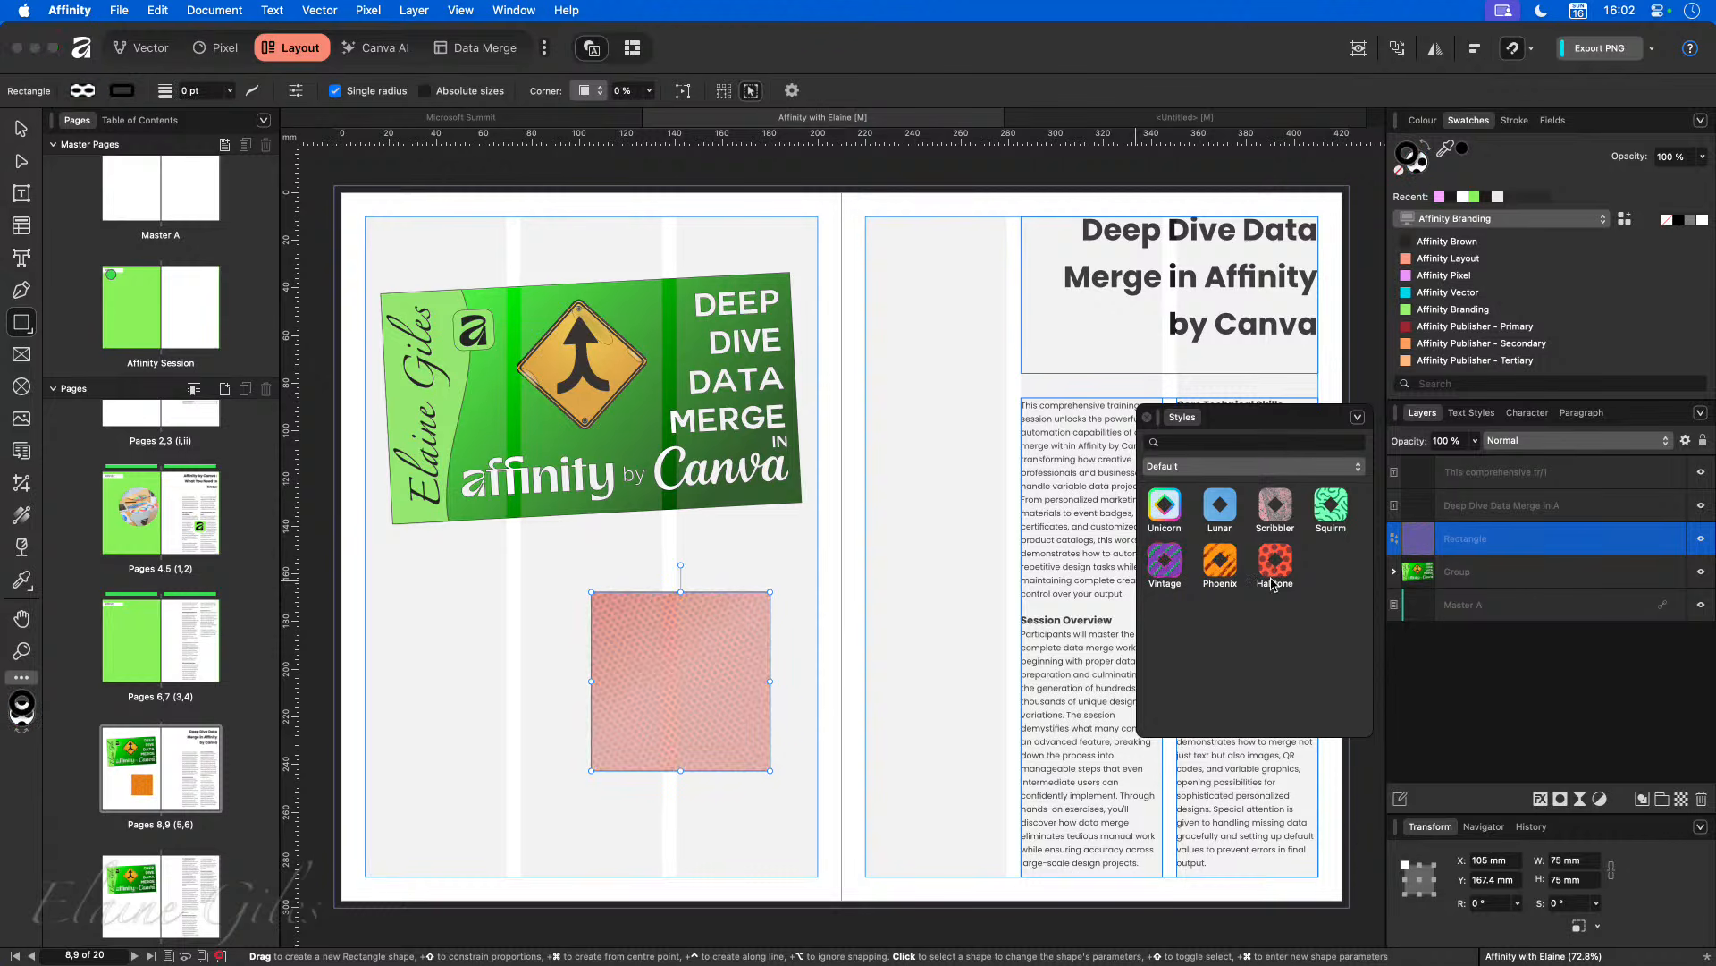
Step: Try the Scribbler and Squirm styles on the square below the Data Merge artwork
{"action": "left_click", "coordinate": [1277, 514]}
{"action": "left_click", "coordinate": [1329, 515]}
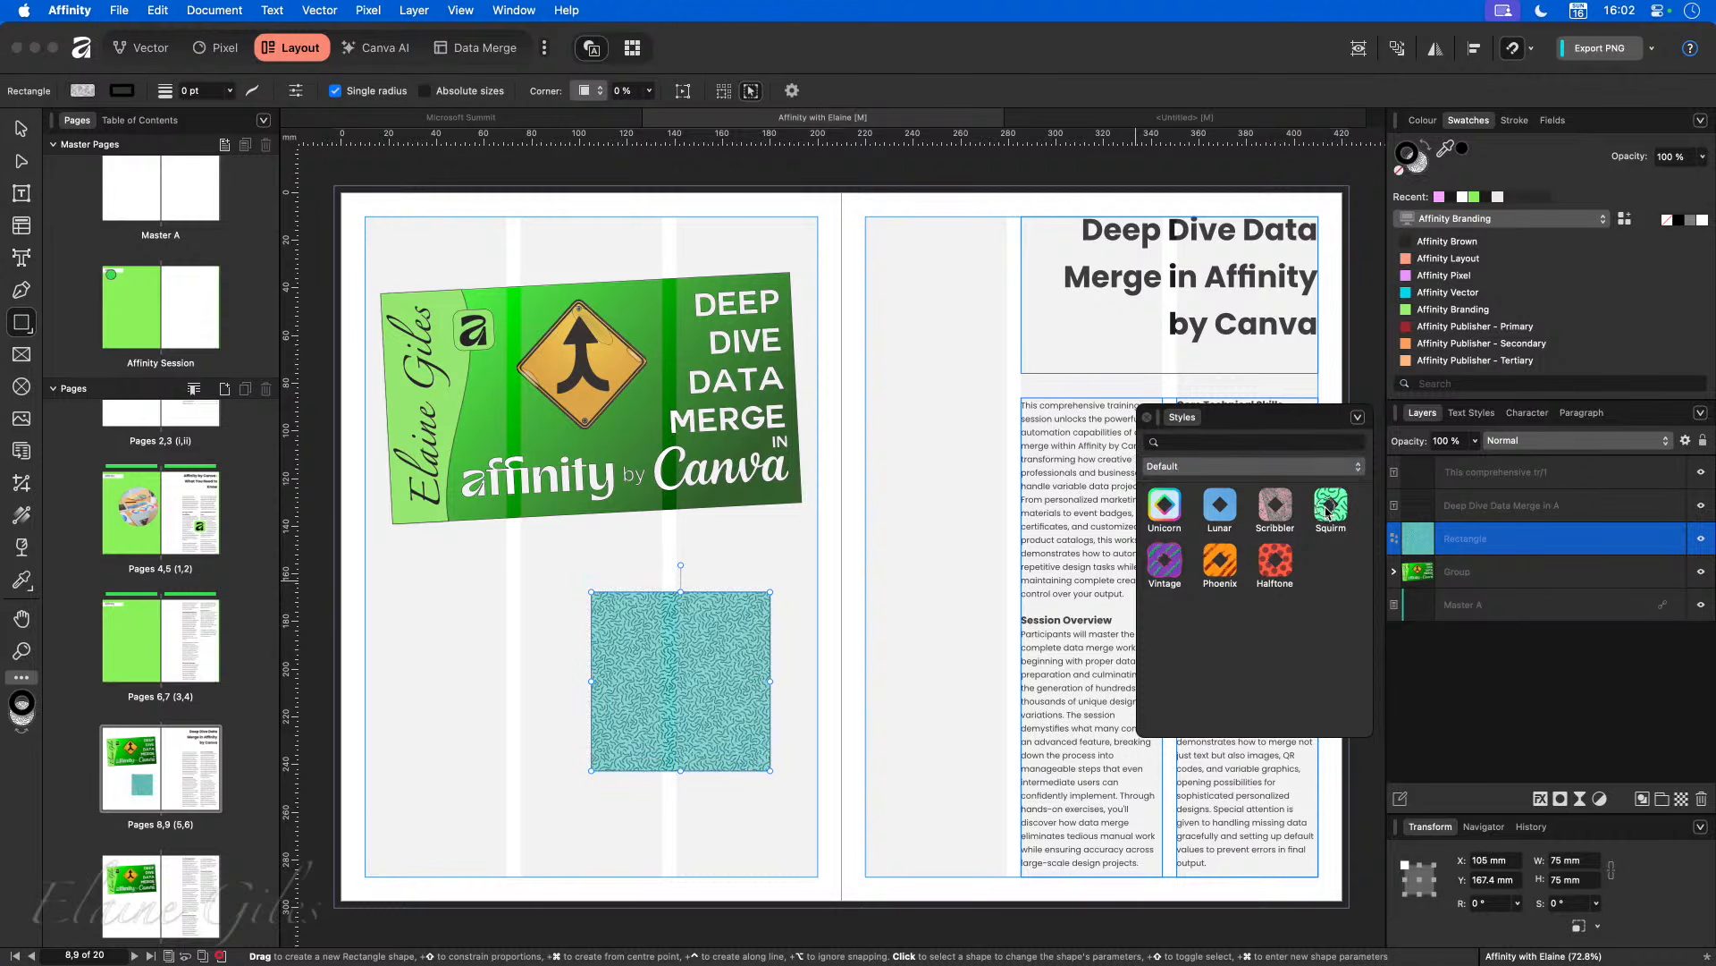
Step: Save the appearance of the Data Merge artwork's green gradient background as a new style in the Default category
{"action": "left_click", "coordinate": [481, 412]}
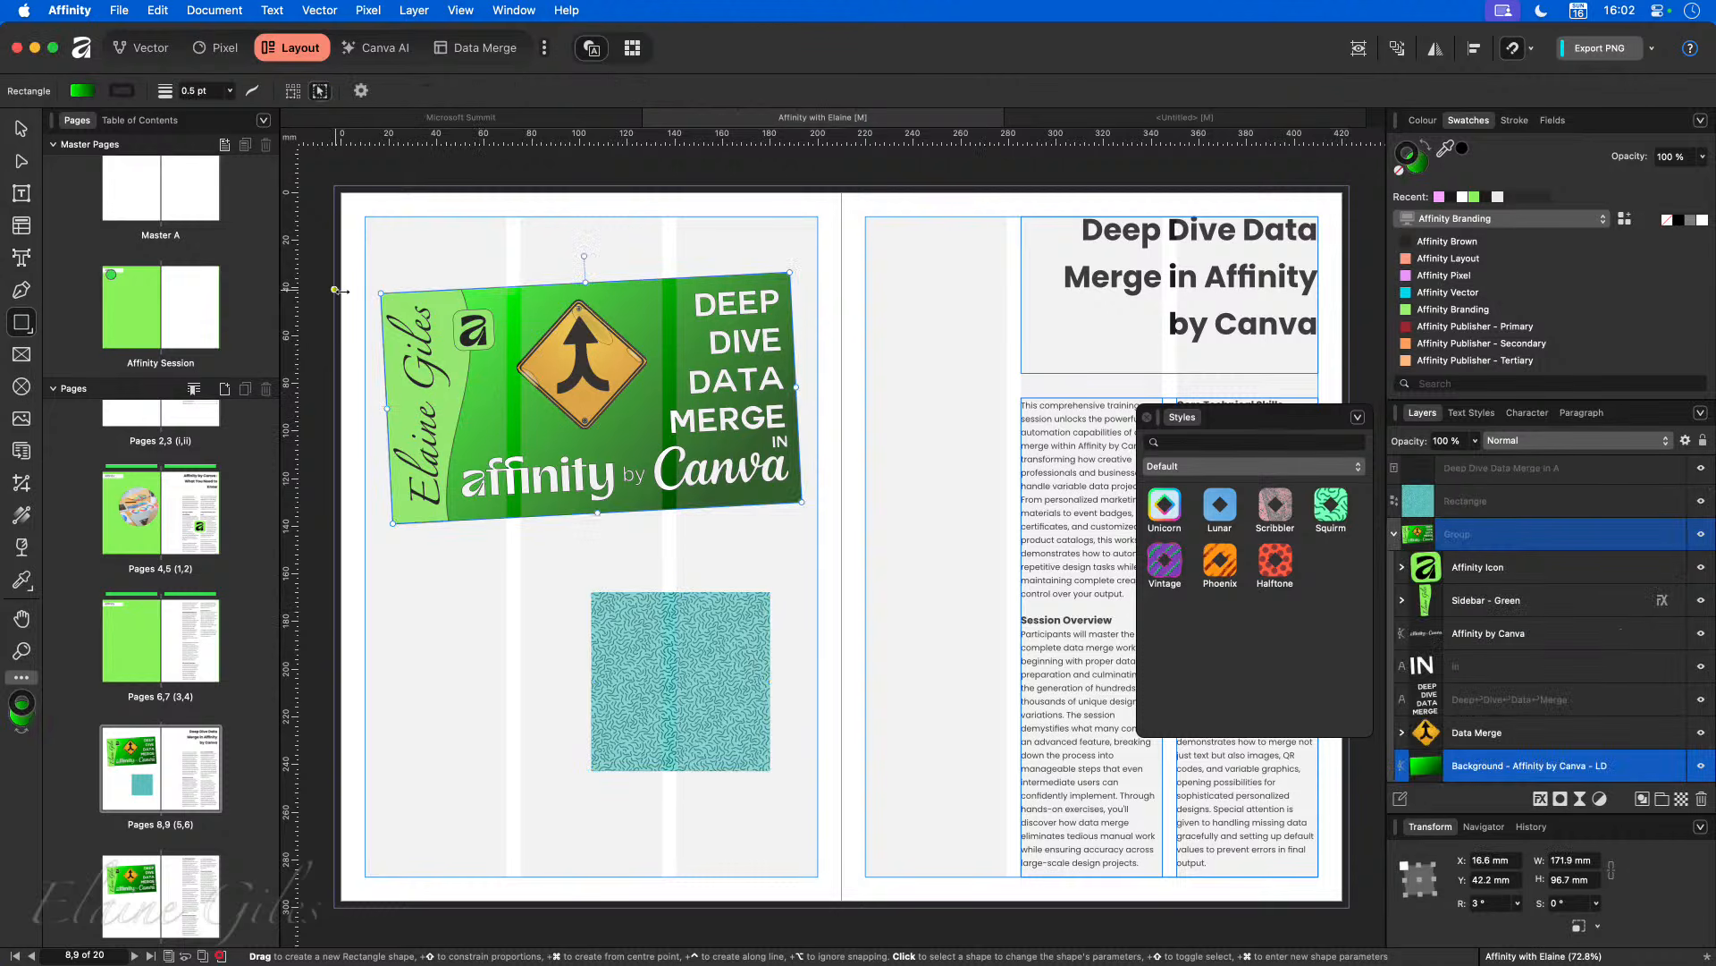
{"action": "left_click", "coordinate": [1358, 420]}
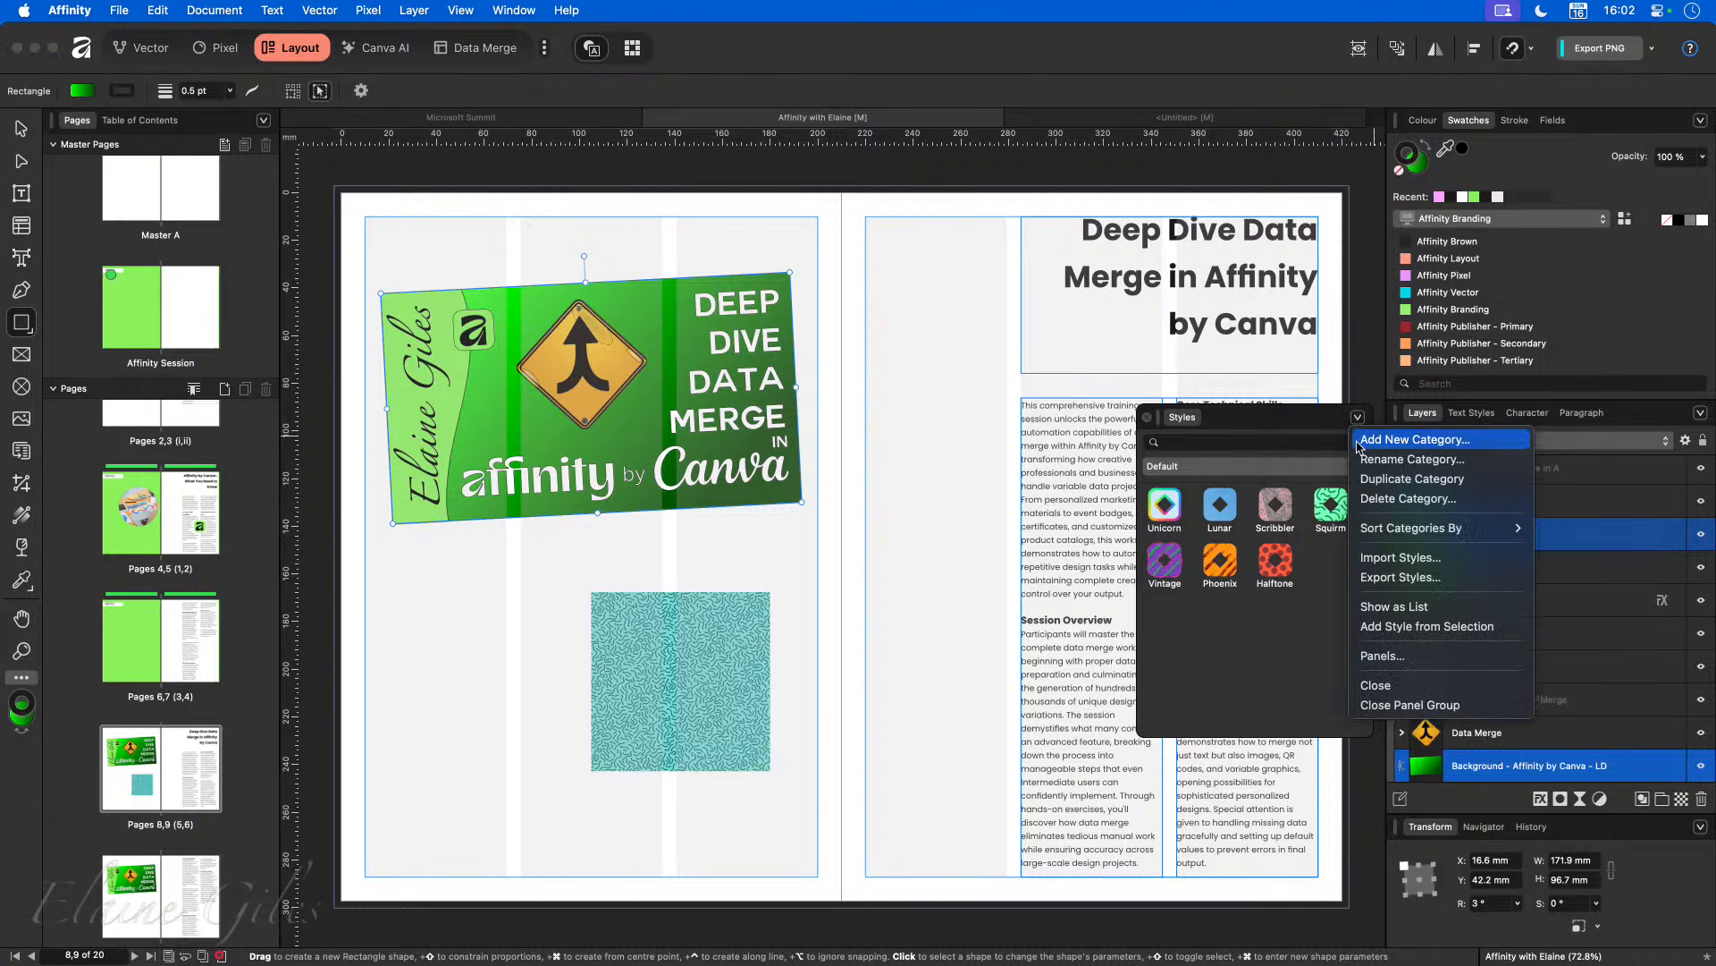
{"action": "left_click", "coordinate": [1414, 630]}
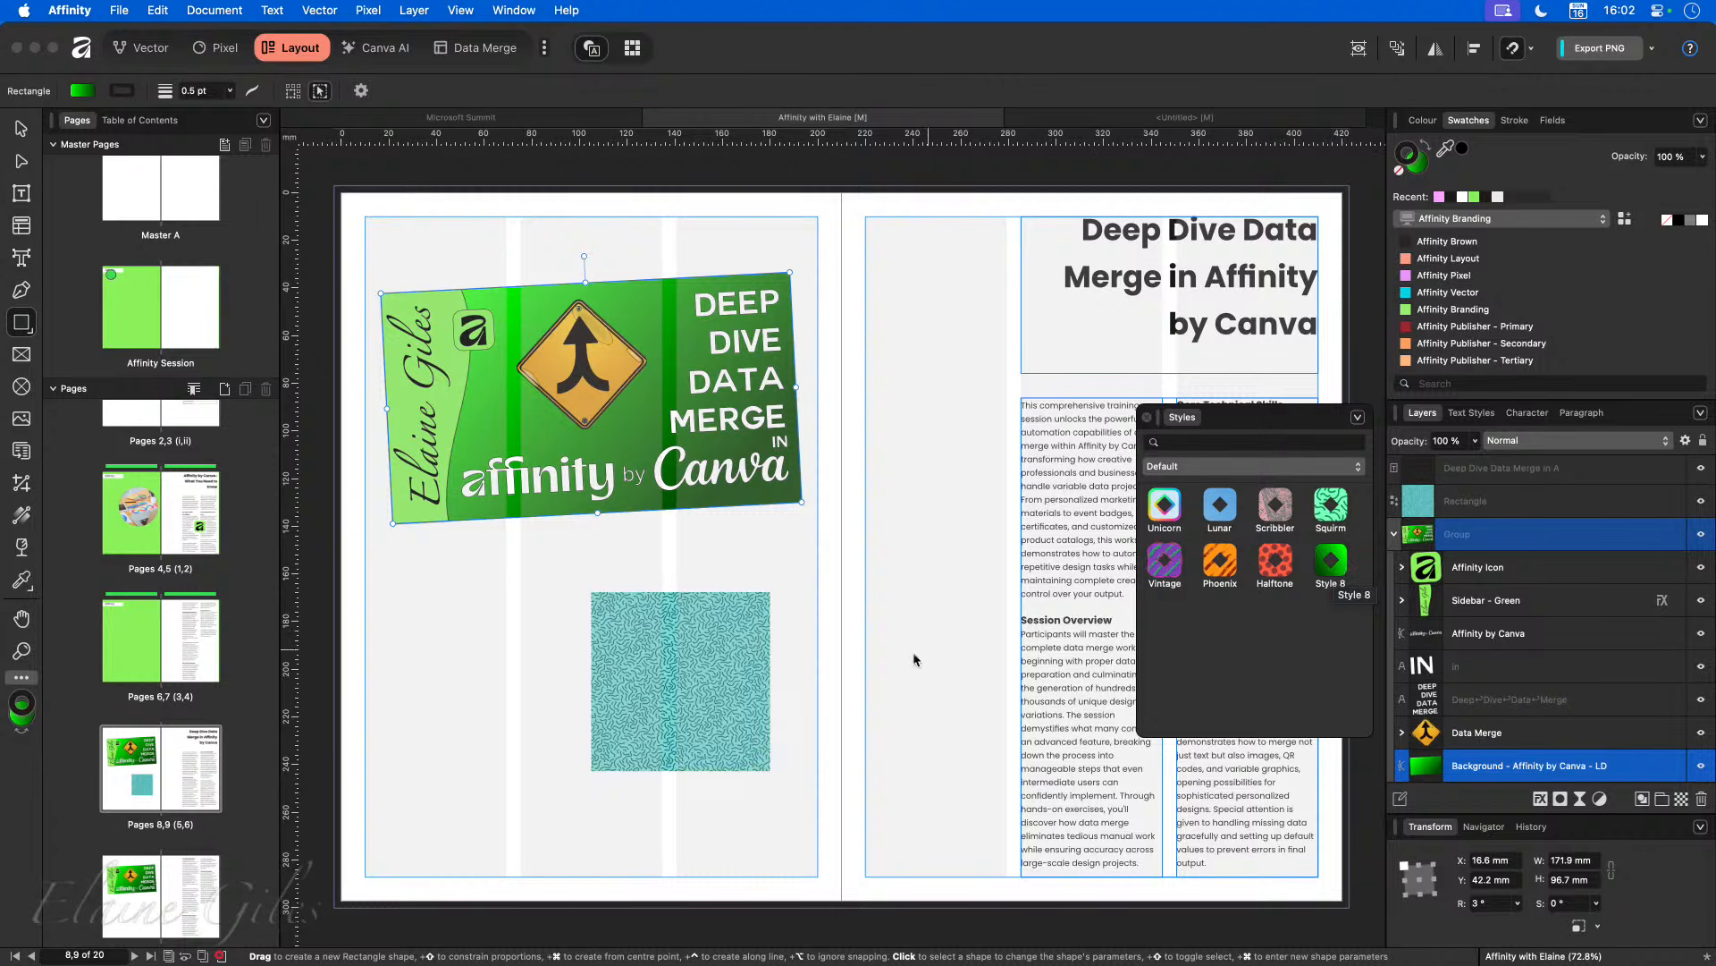
Step: Apply the saved green gradient style to the square and compare its look with the artwork up close
{"action": "left_click", "coordinate": [664, 645]}
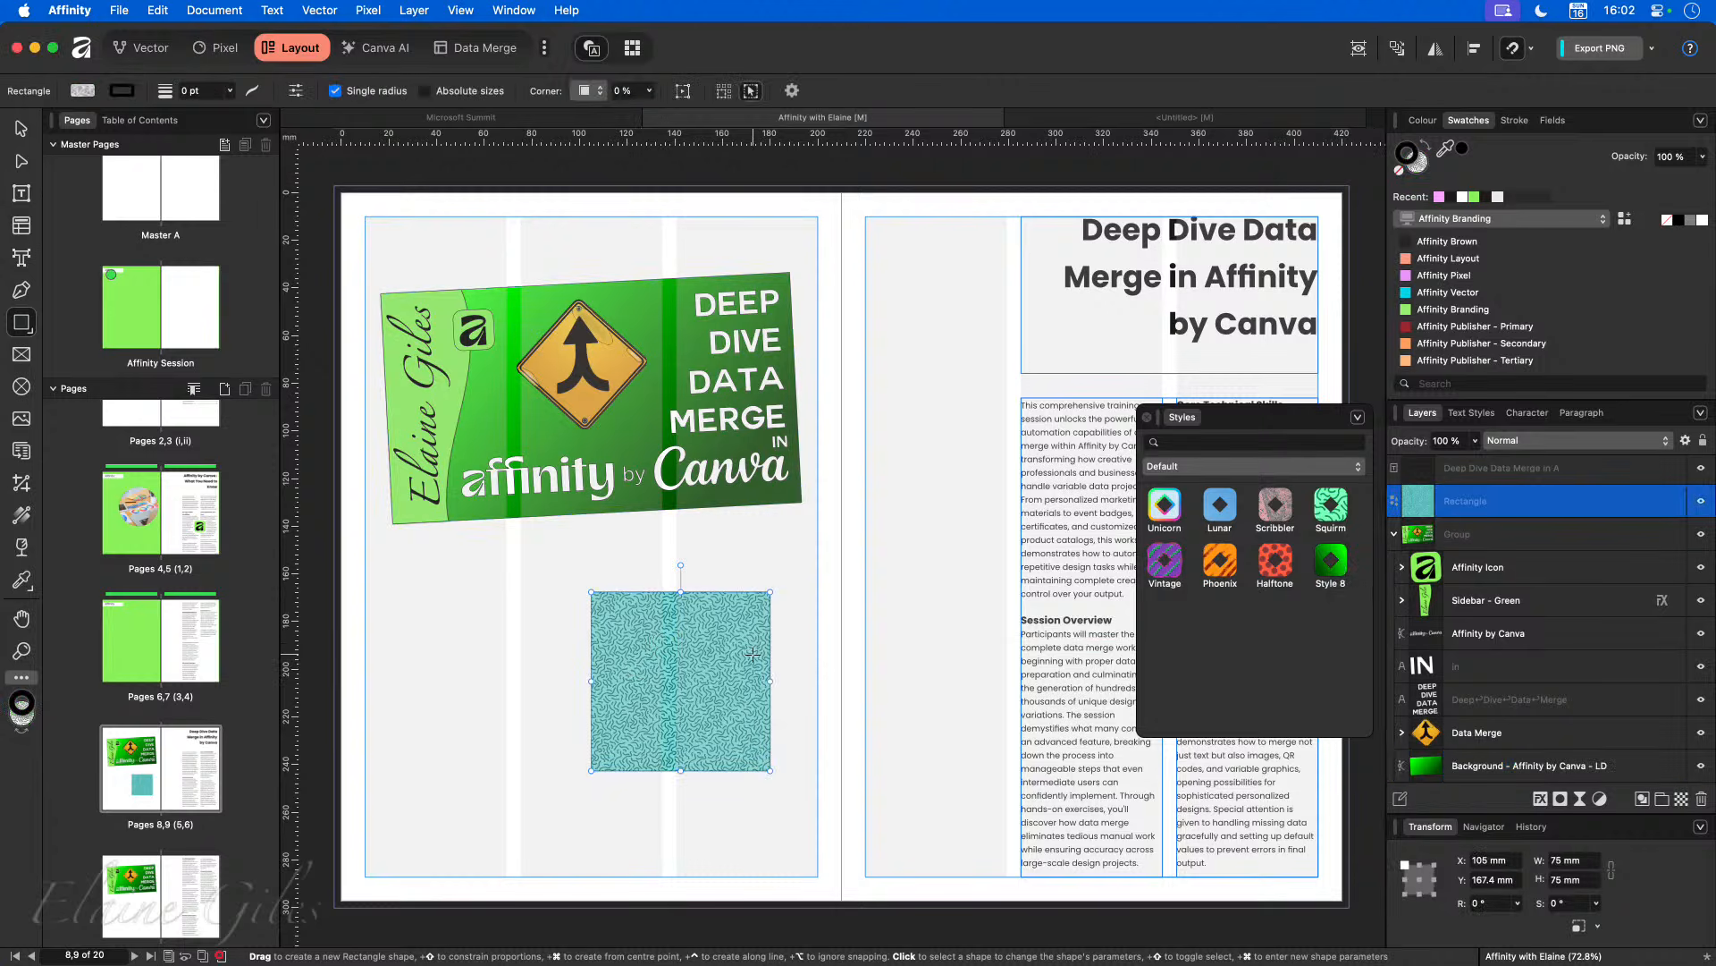
{"action": "left_click", "coordinate": [1331, 560]}
{"action": "left_click", "coordinate": [576, 782]}
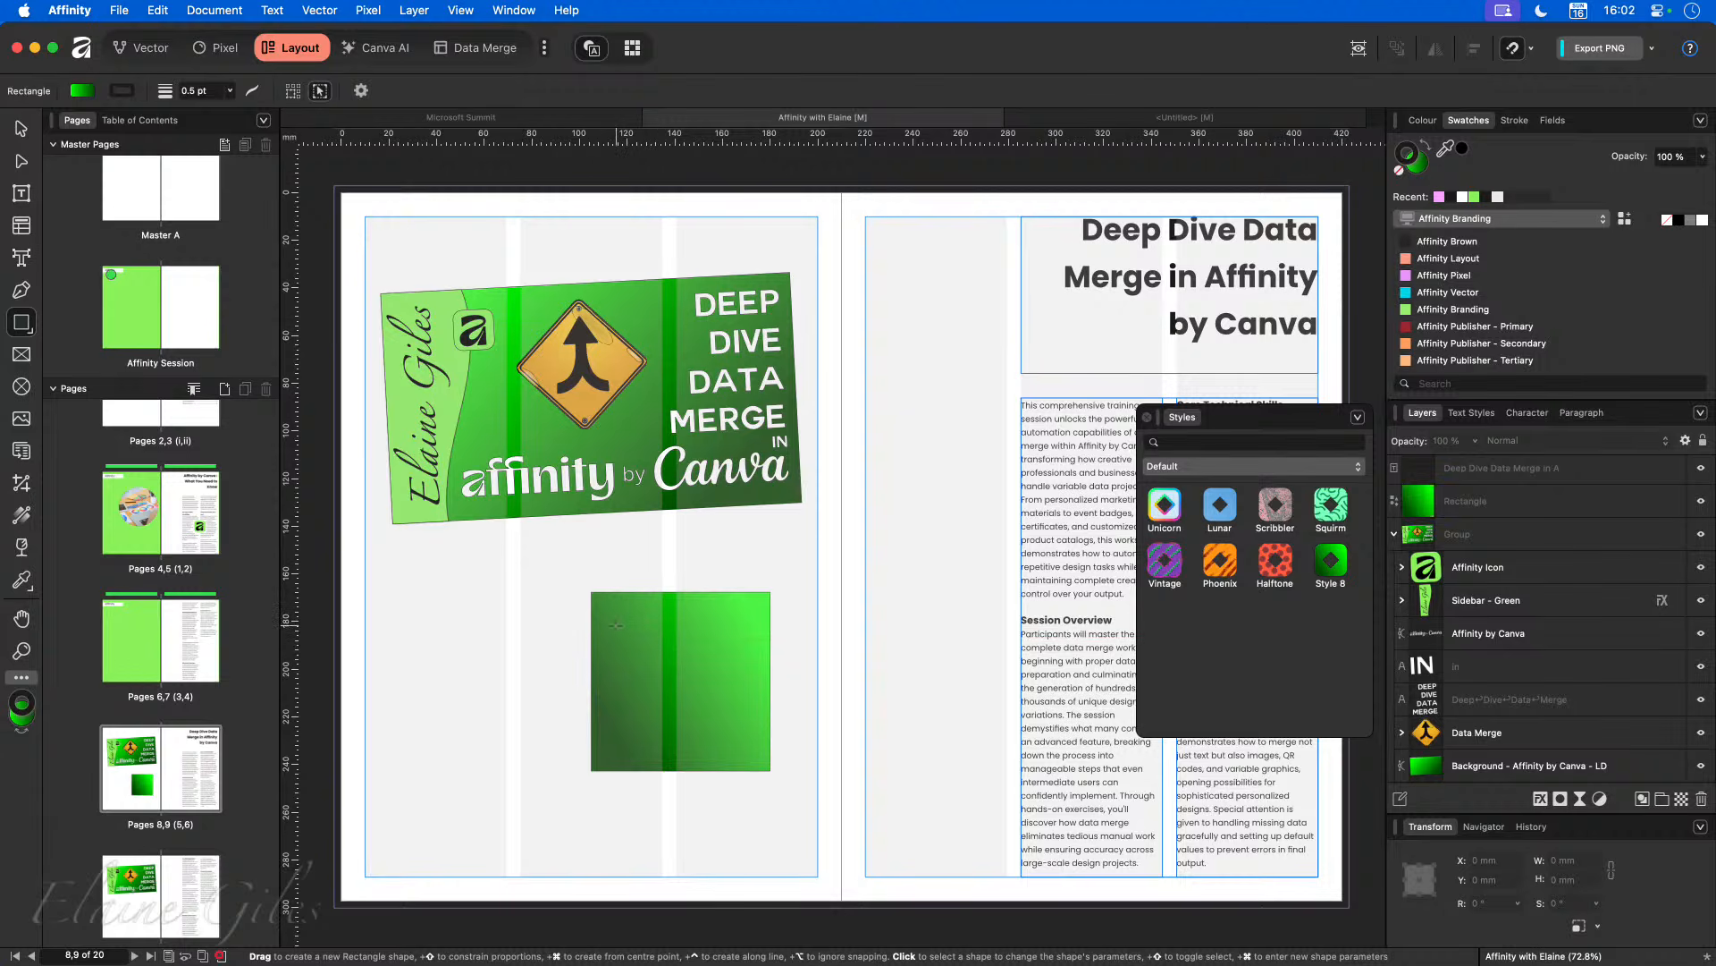
{"action": "scroll", "coordinate": [607, 627], "scroll_direction": "up", "scroll_amount": 10}
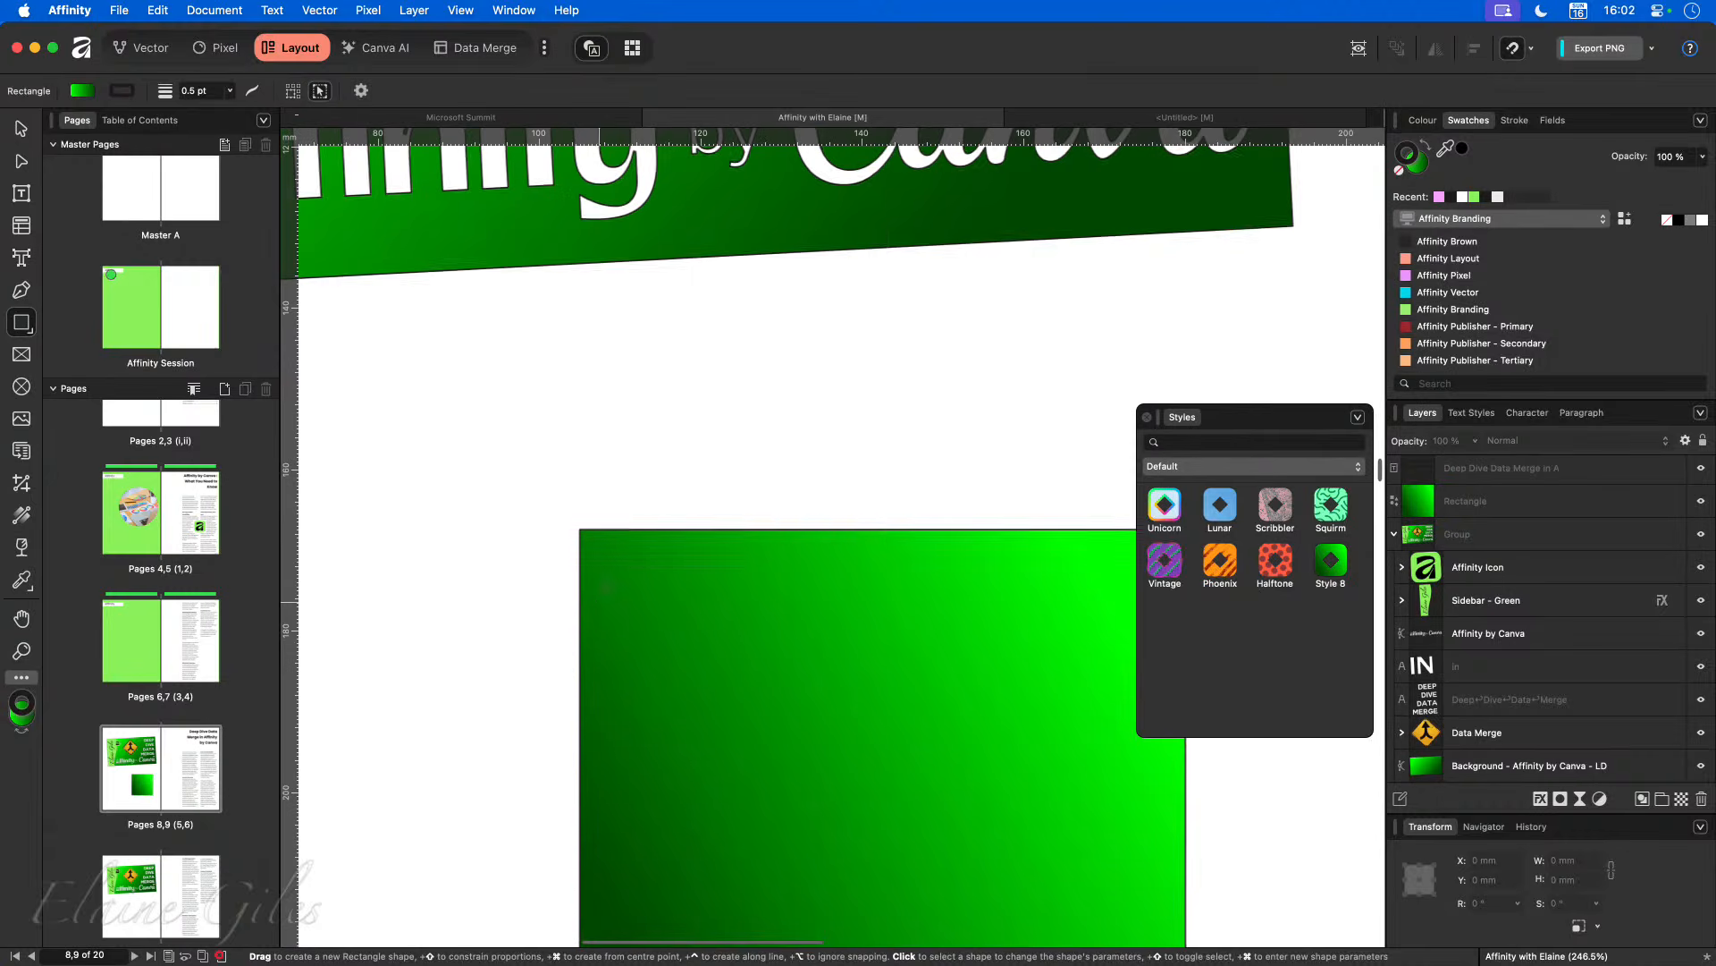
{"action": "scroll", "coordinate": [604, 576], "scroll_direction": "down", "scroll_amount": 10}
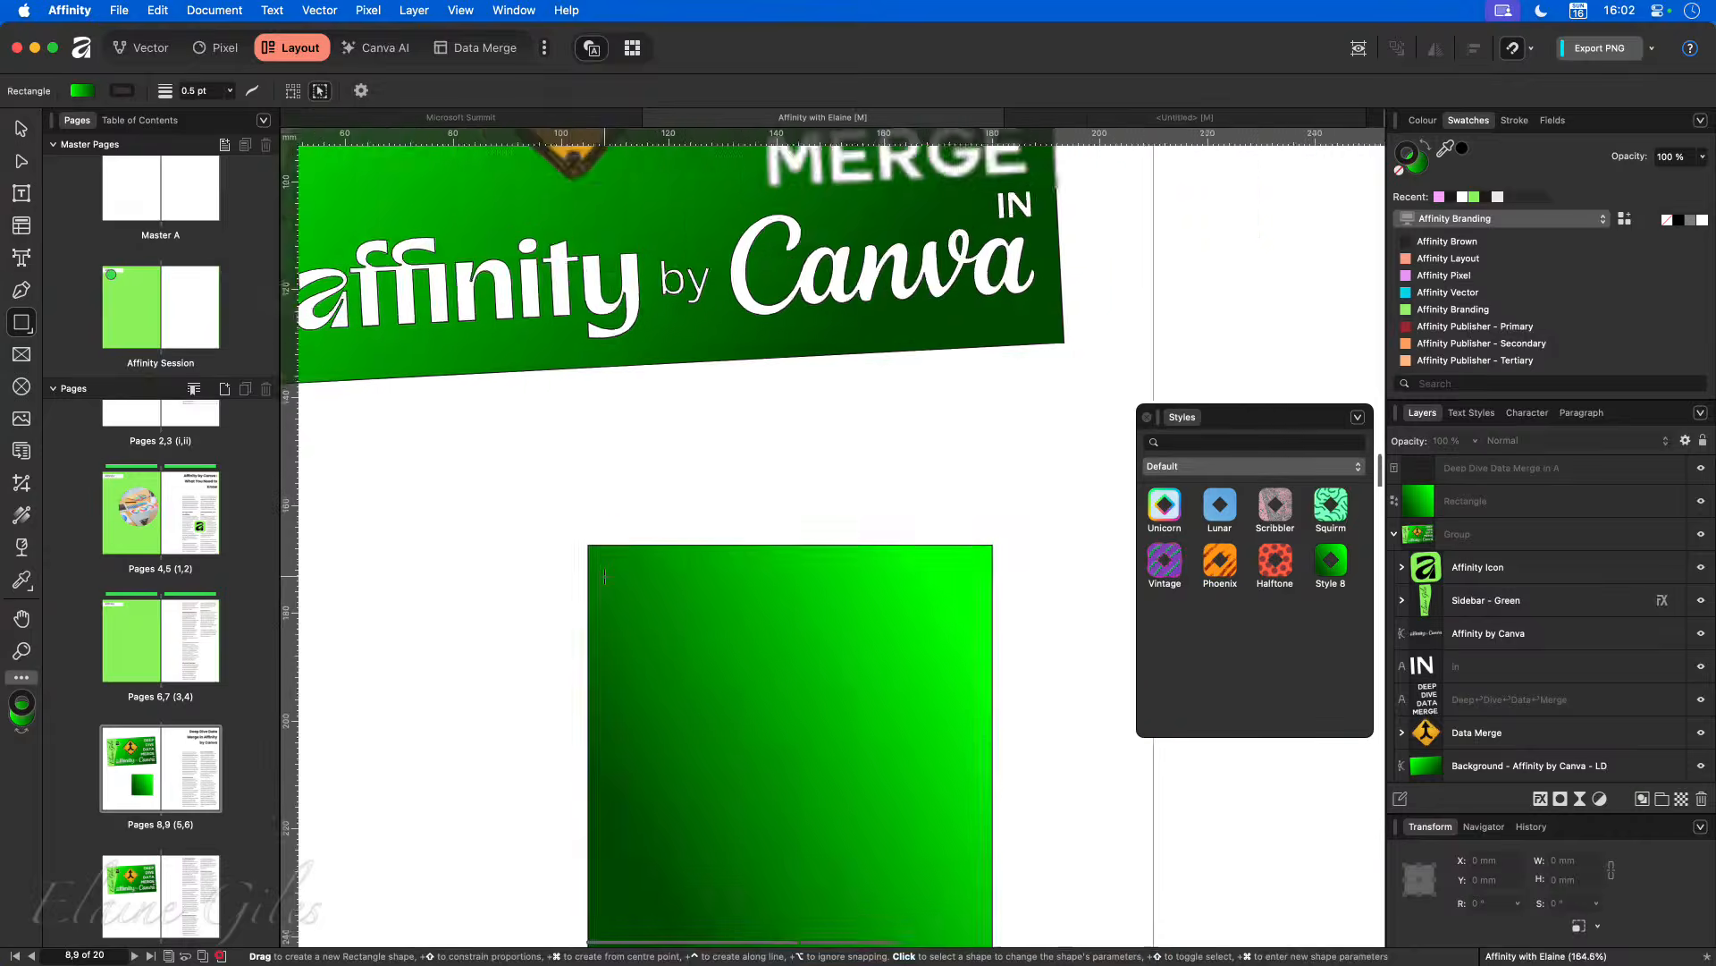
Step: Apply the saved green gradient style to the Data Merge artwork group on pages 10,11 and inspect its edges
{"action": "left_click", "coordinate": [136, 860]}
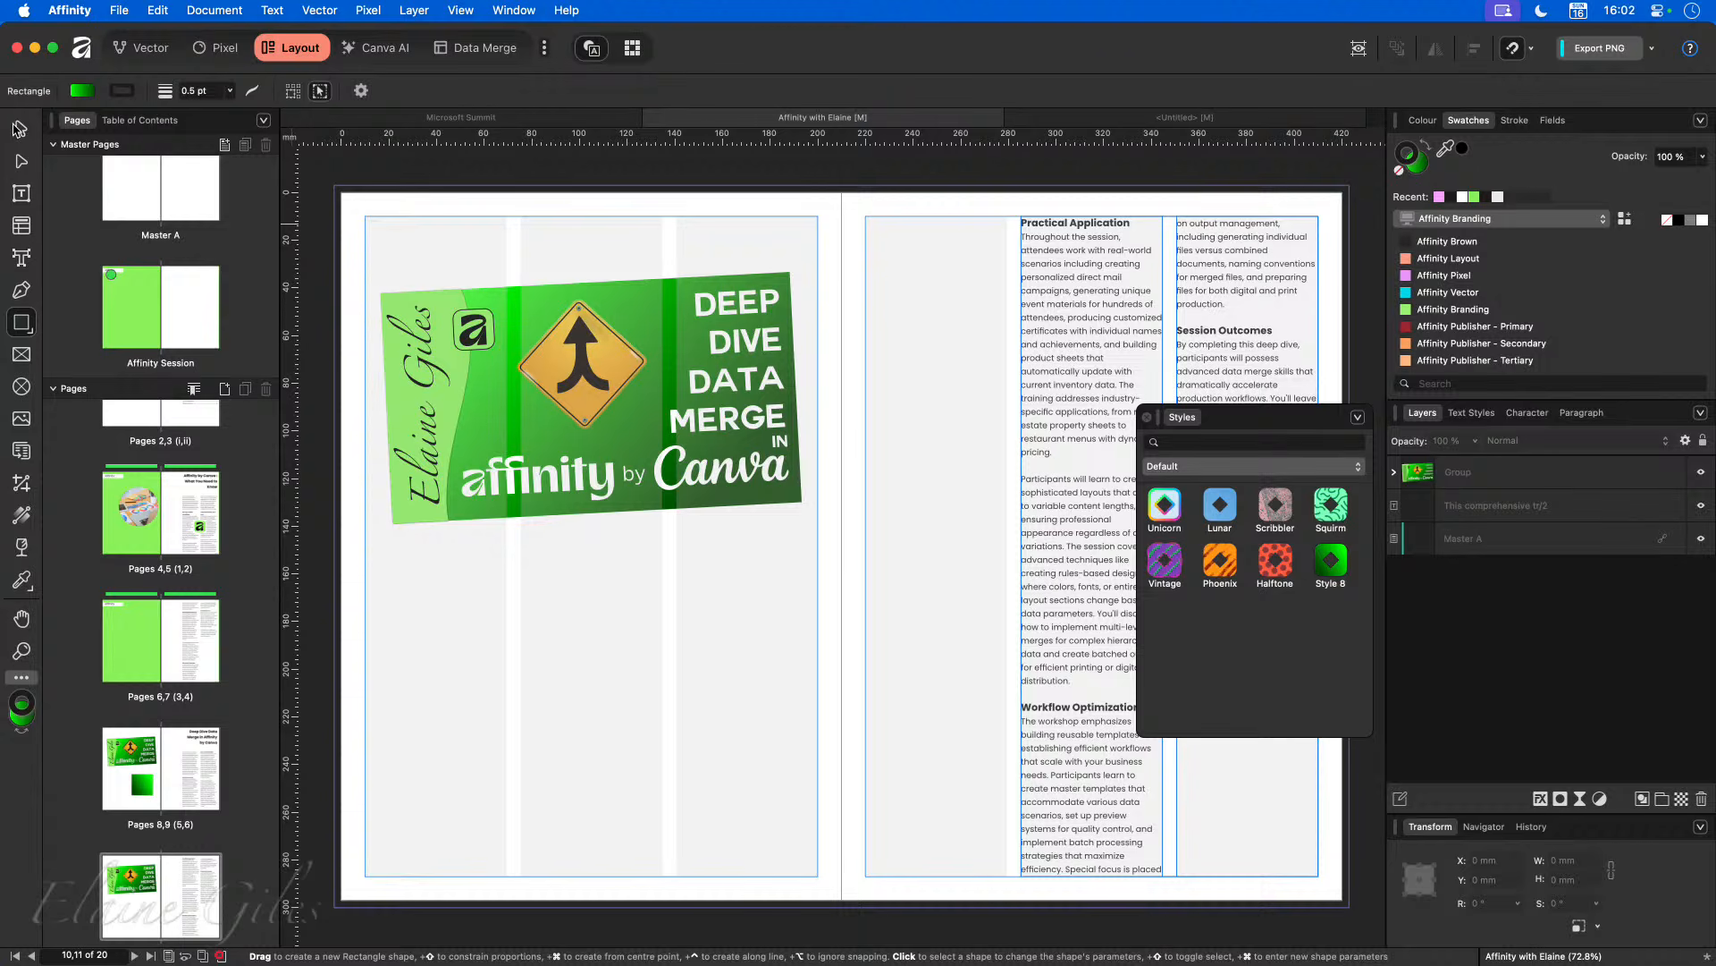
{"action": "key", "text": "v"}
{"action": "left_click", "coordinate": [603, 331]}
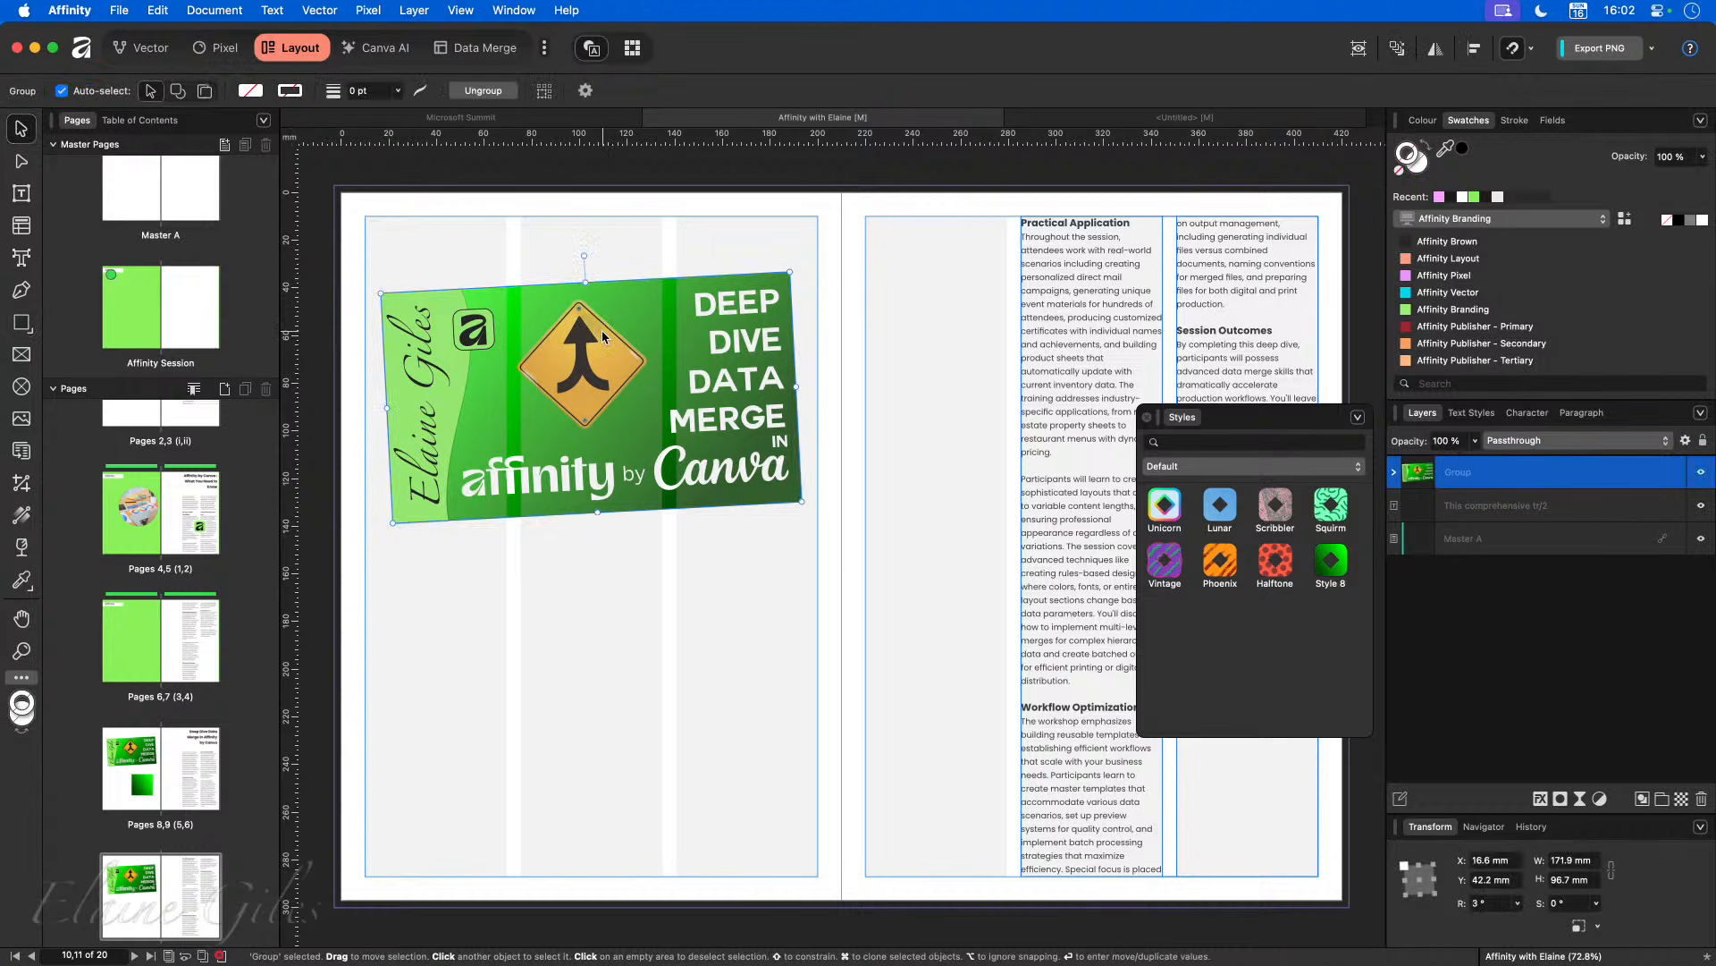
{"action": "left_click", "coordinate": [1336, 565]}
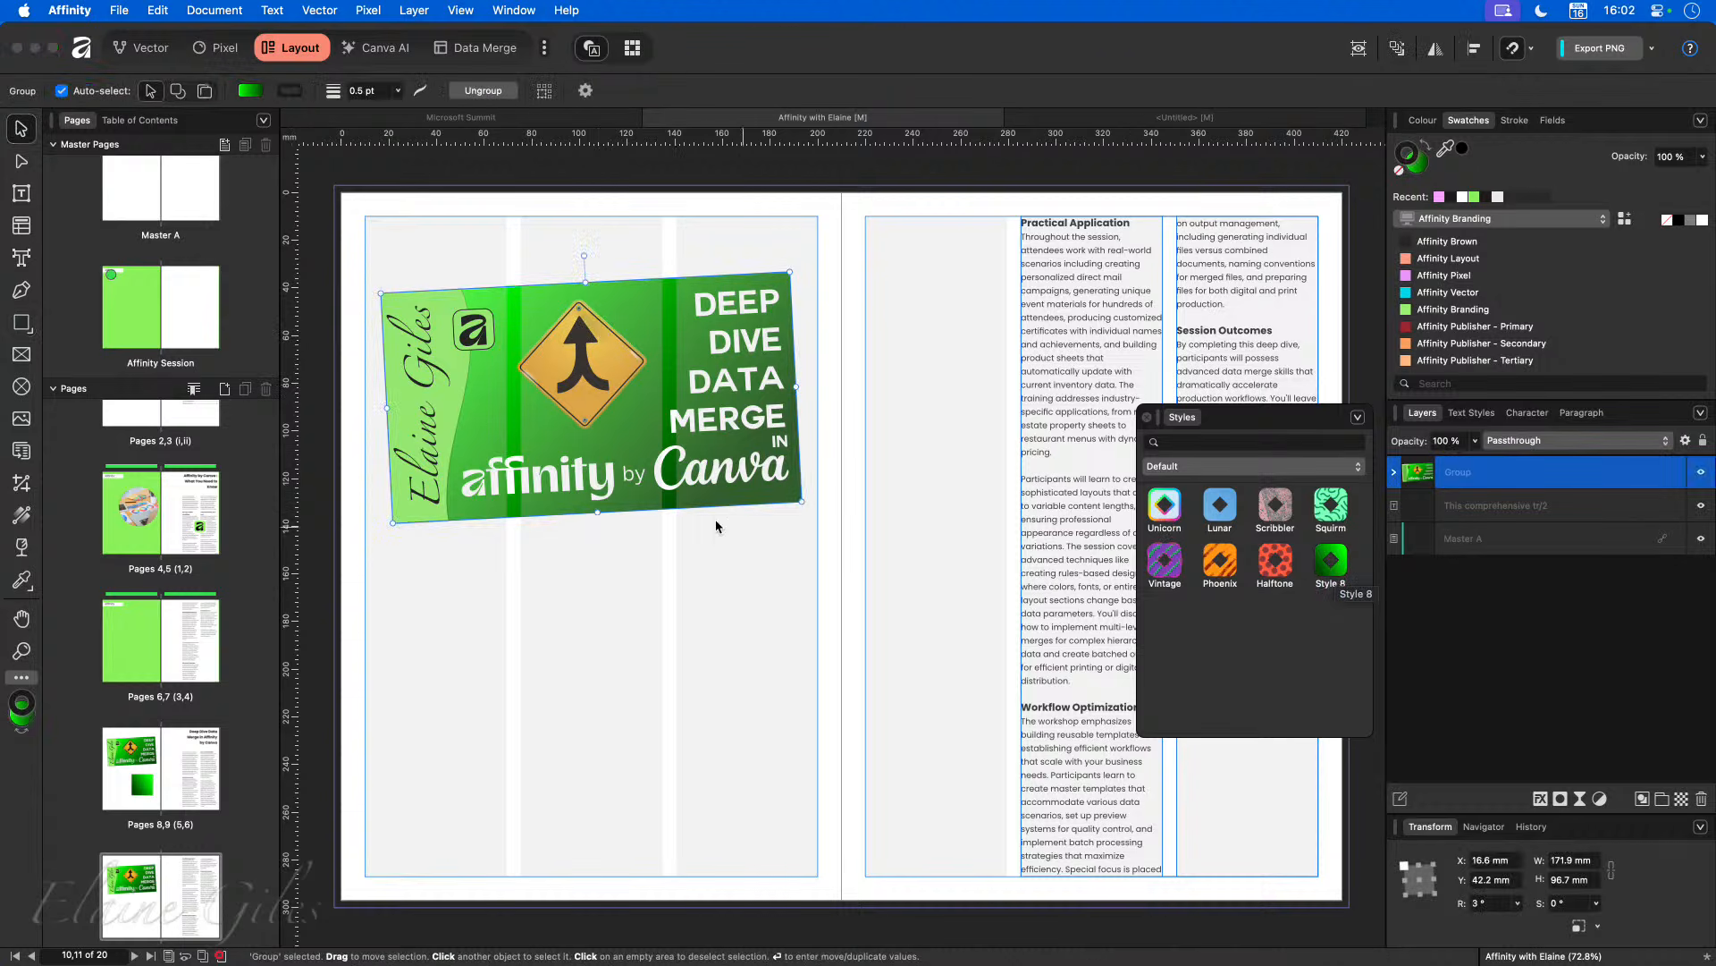
{"action": "scroll", "coordinate": [385, 497], "scroll_direction": "up", "scroll_amount": 5}
{"action": "scroll", "coordinate": [387, 506], "scroll_direction": "up", "scroll_amount": 1}
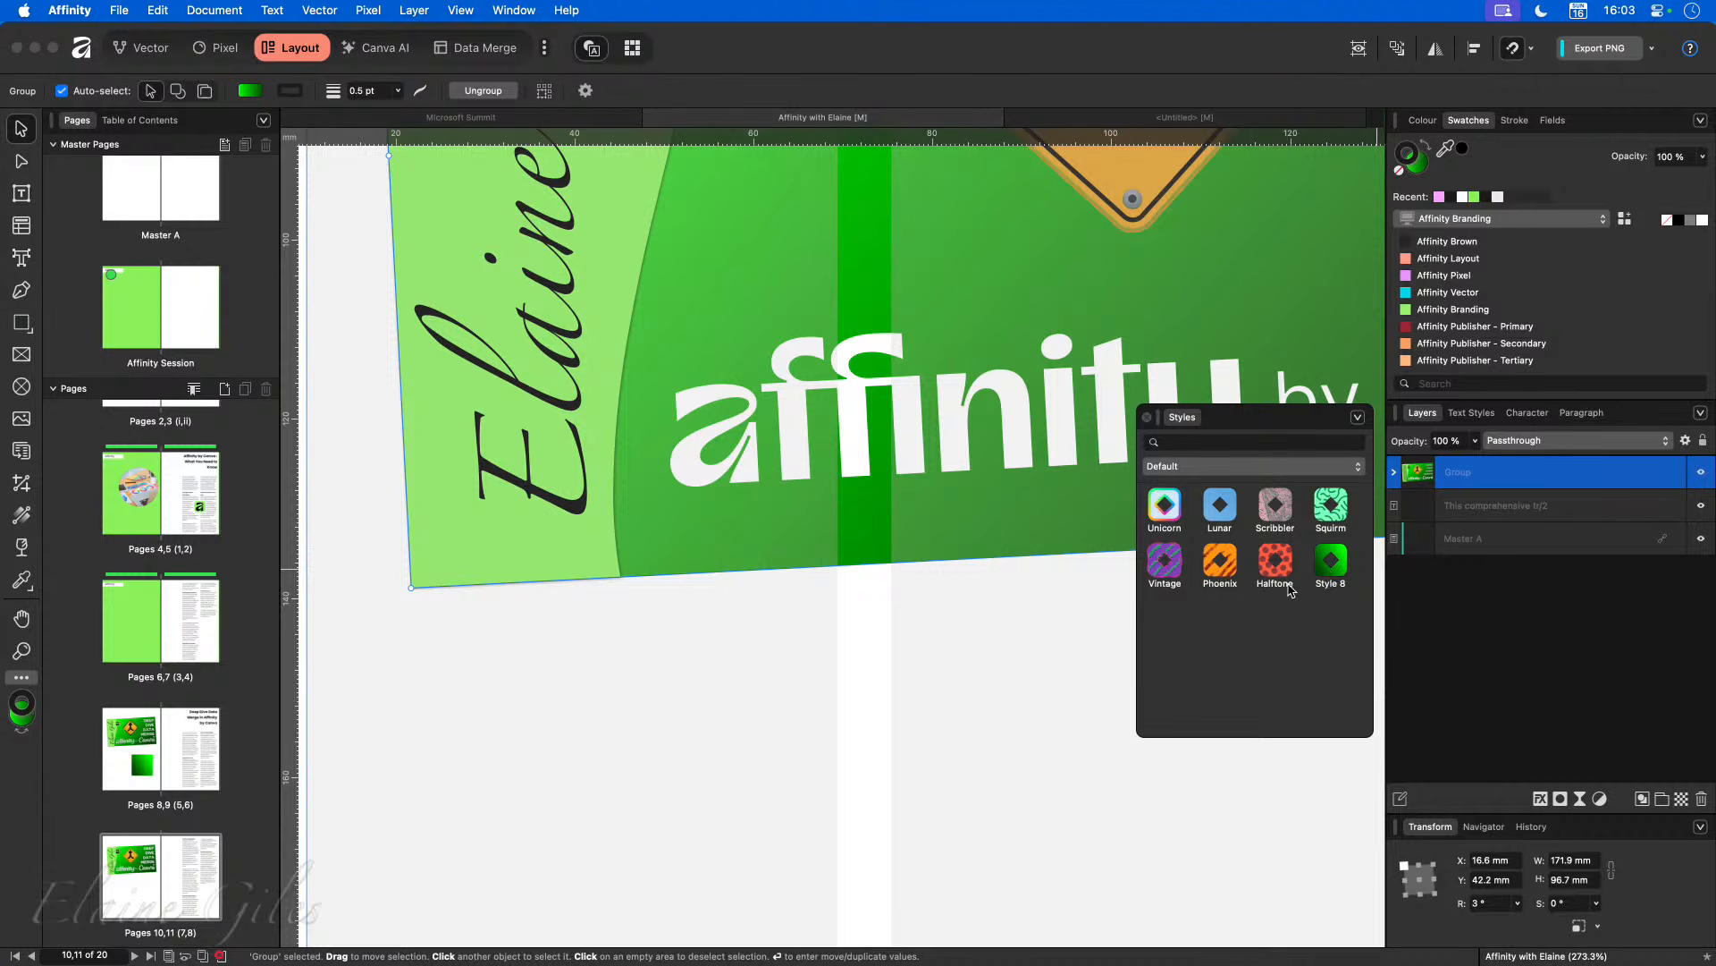
{"action": "left_click", "coordinate": [471, 599]}
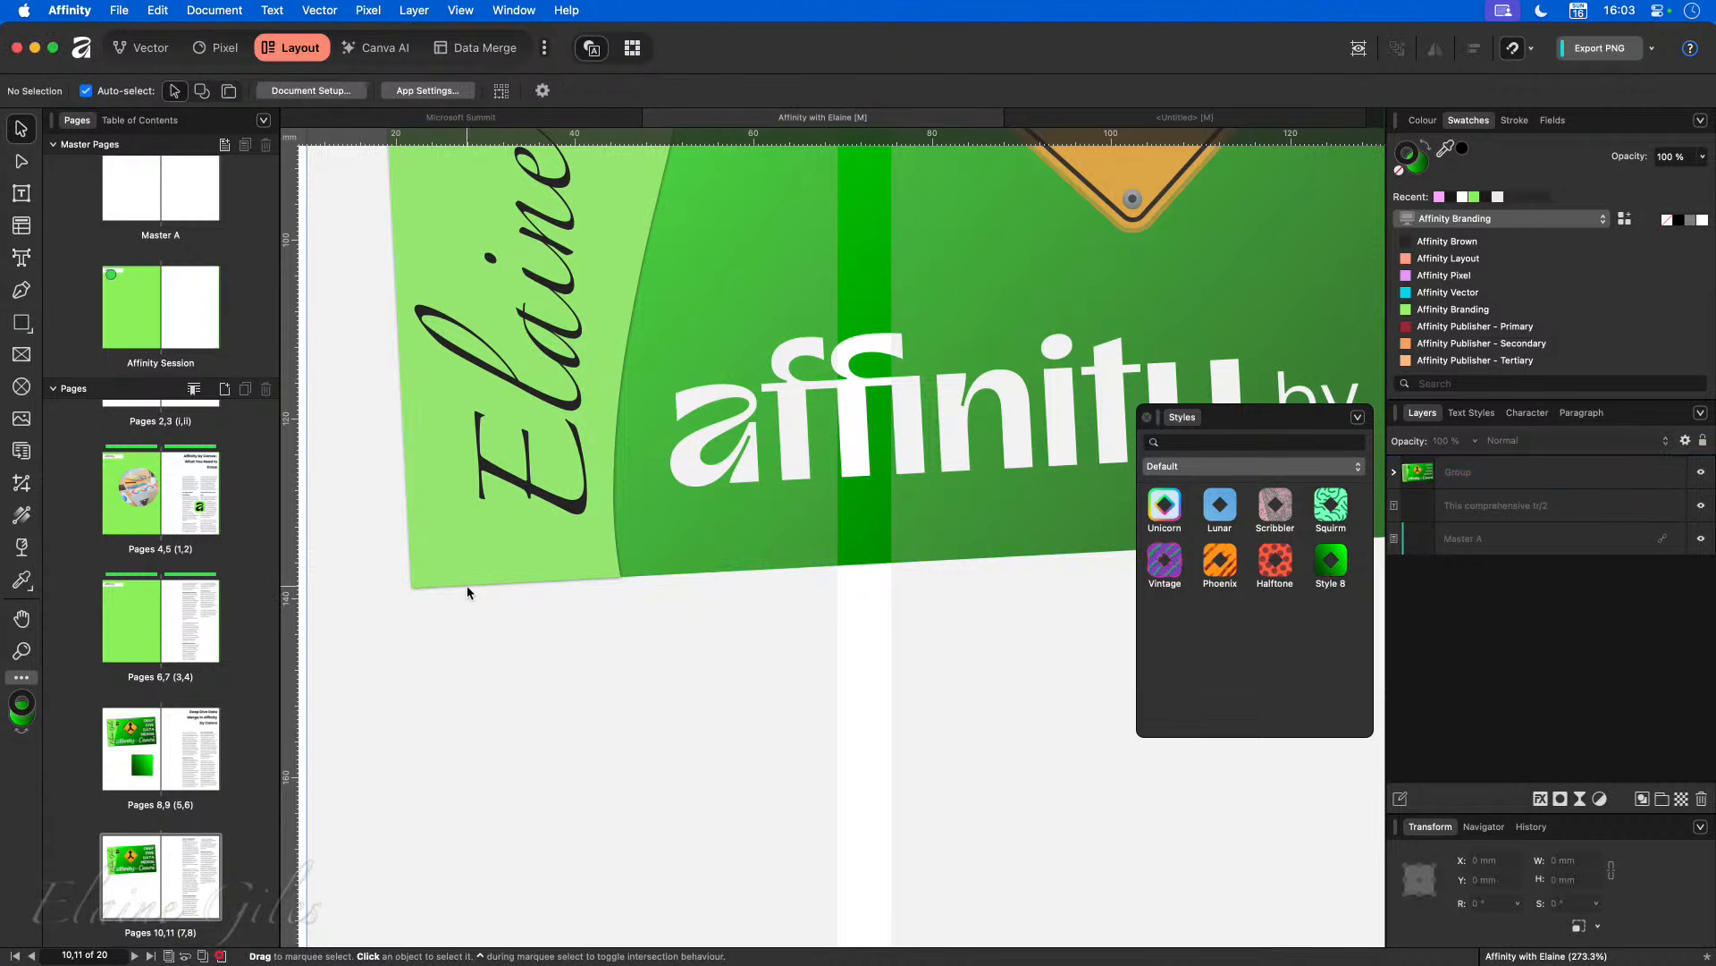
{"action": "scroll", "coordinate": [467, 588], "scroll_direction": "down", "scroll_amount": 5}
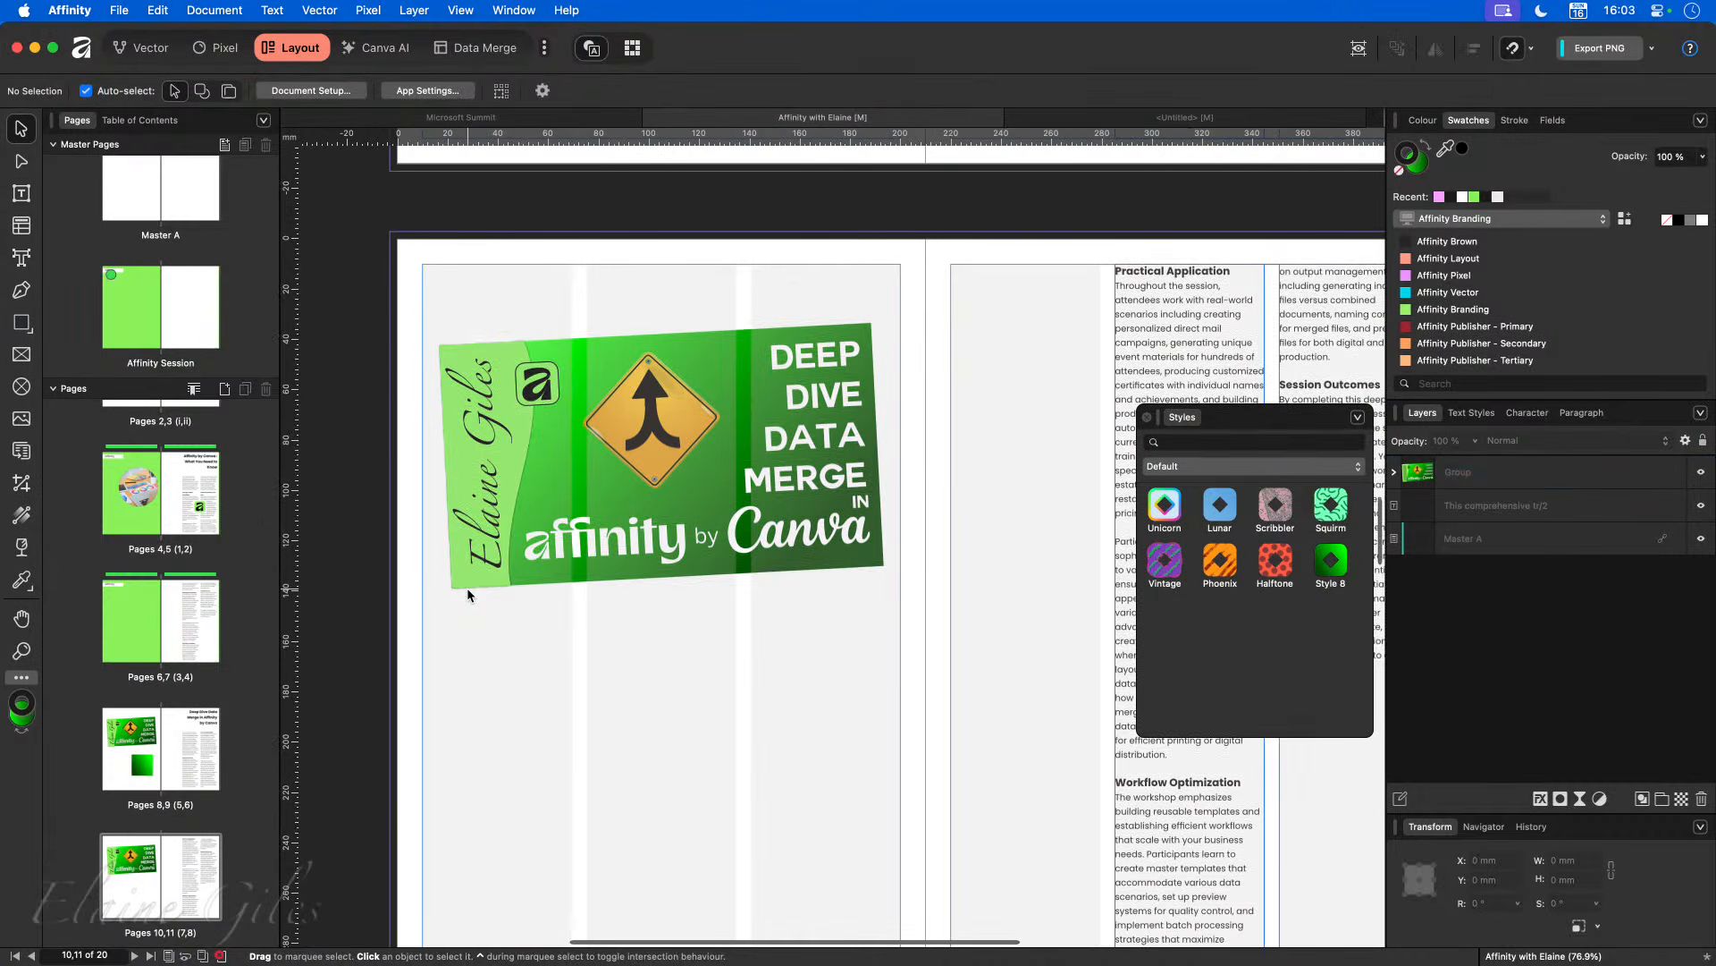
{"action": "key", "text": "super+0"}
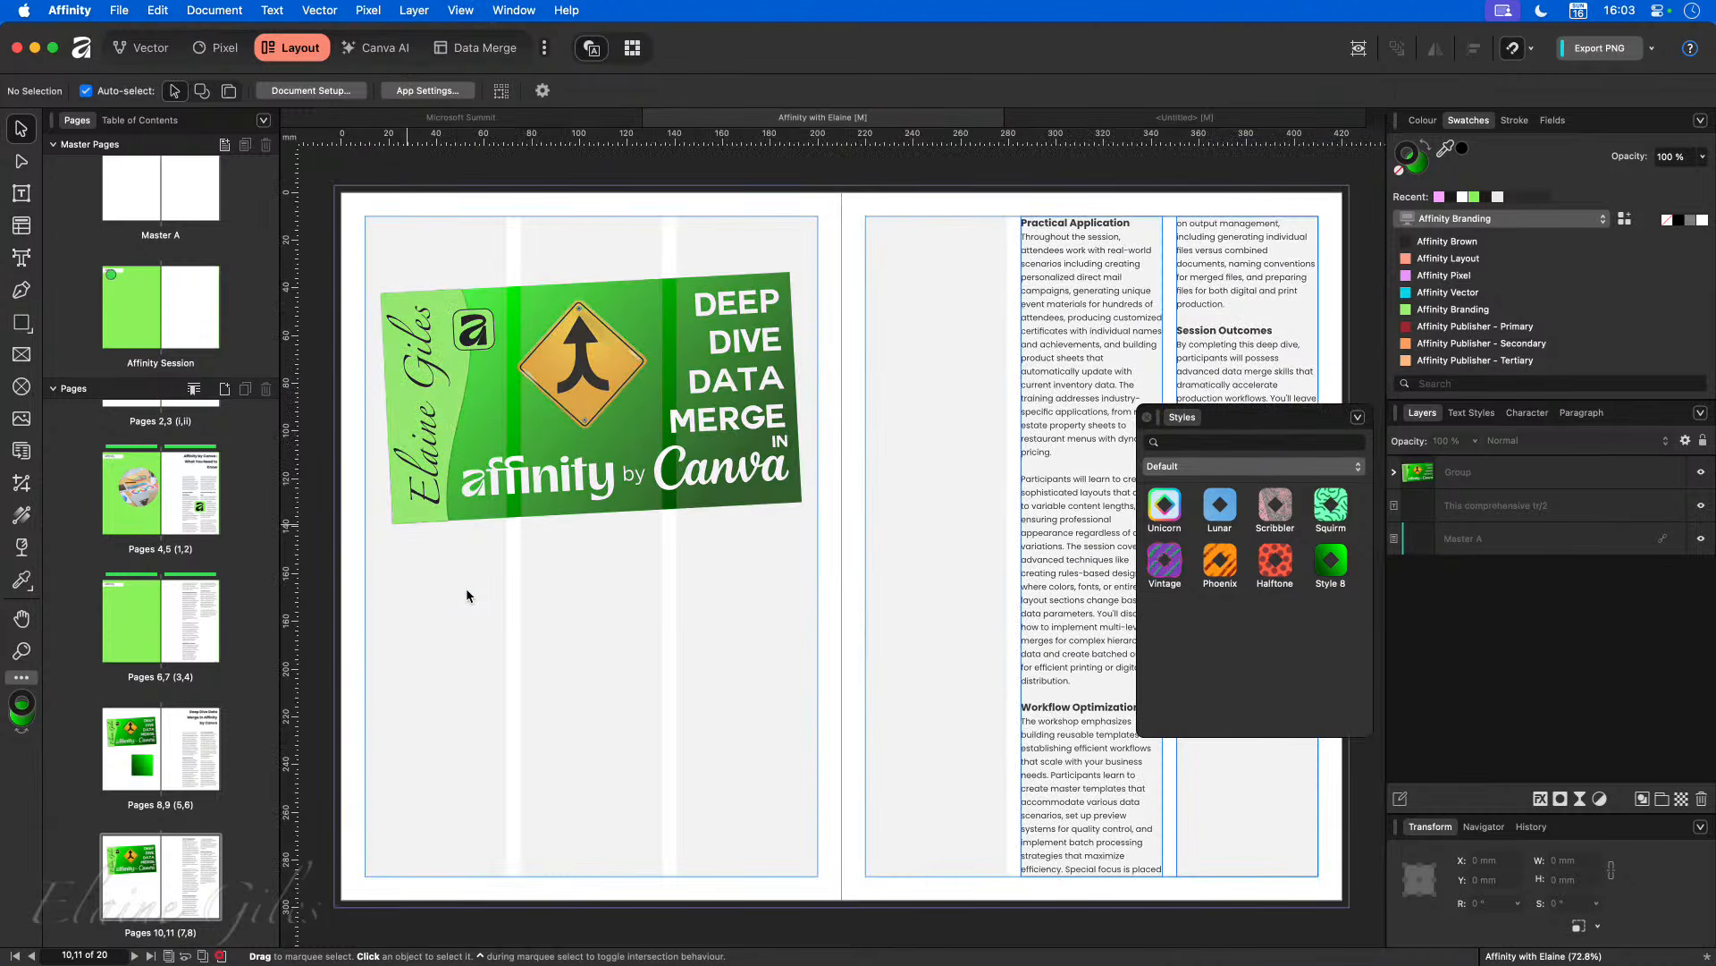
Step: Delete the green gradient test square from pages 8,9
{"action": "left_click", "coordinate": [134, 764]}
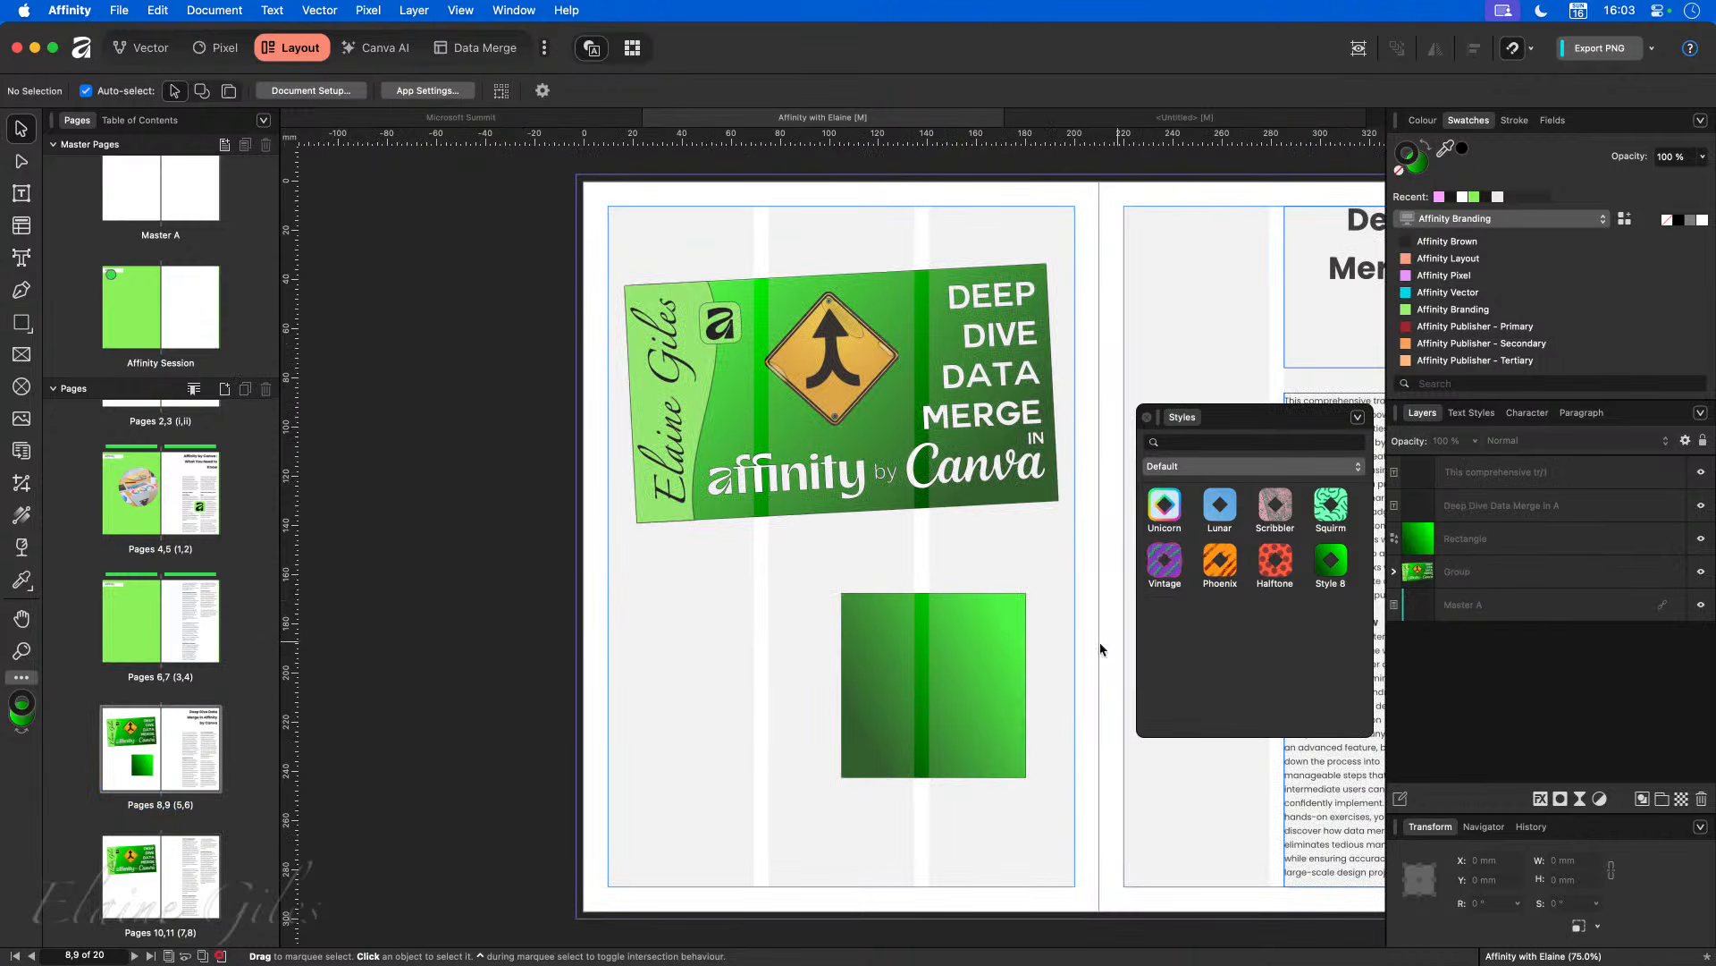
{"action": "left_click", "coordinate": [910, 660]}
{"action": "key", "text": "Delete"}
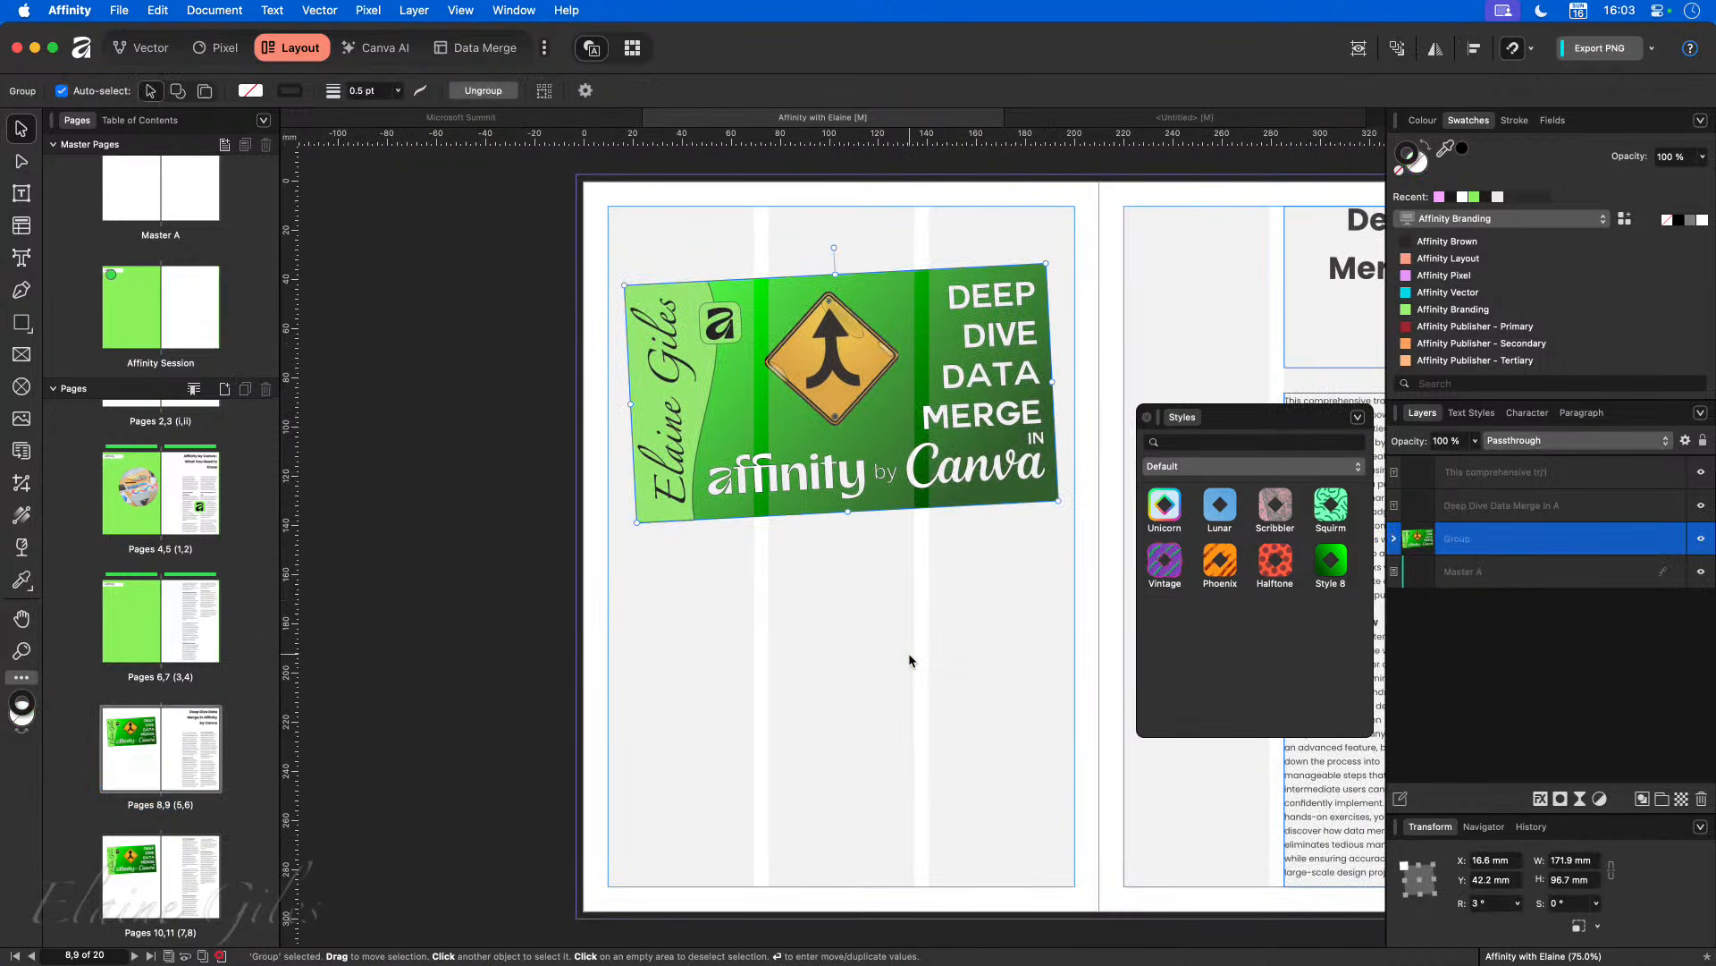
Step: Copy the circular picture frame from pages 4,5 and paste it onto the article continuation spread on pages 6,7
{"action": "scroll", "coordinate": [182, 682], "scroll_direction": "up", "scroll_amount": 3}
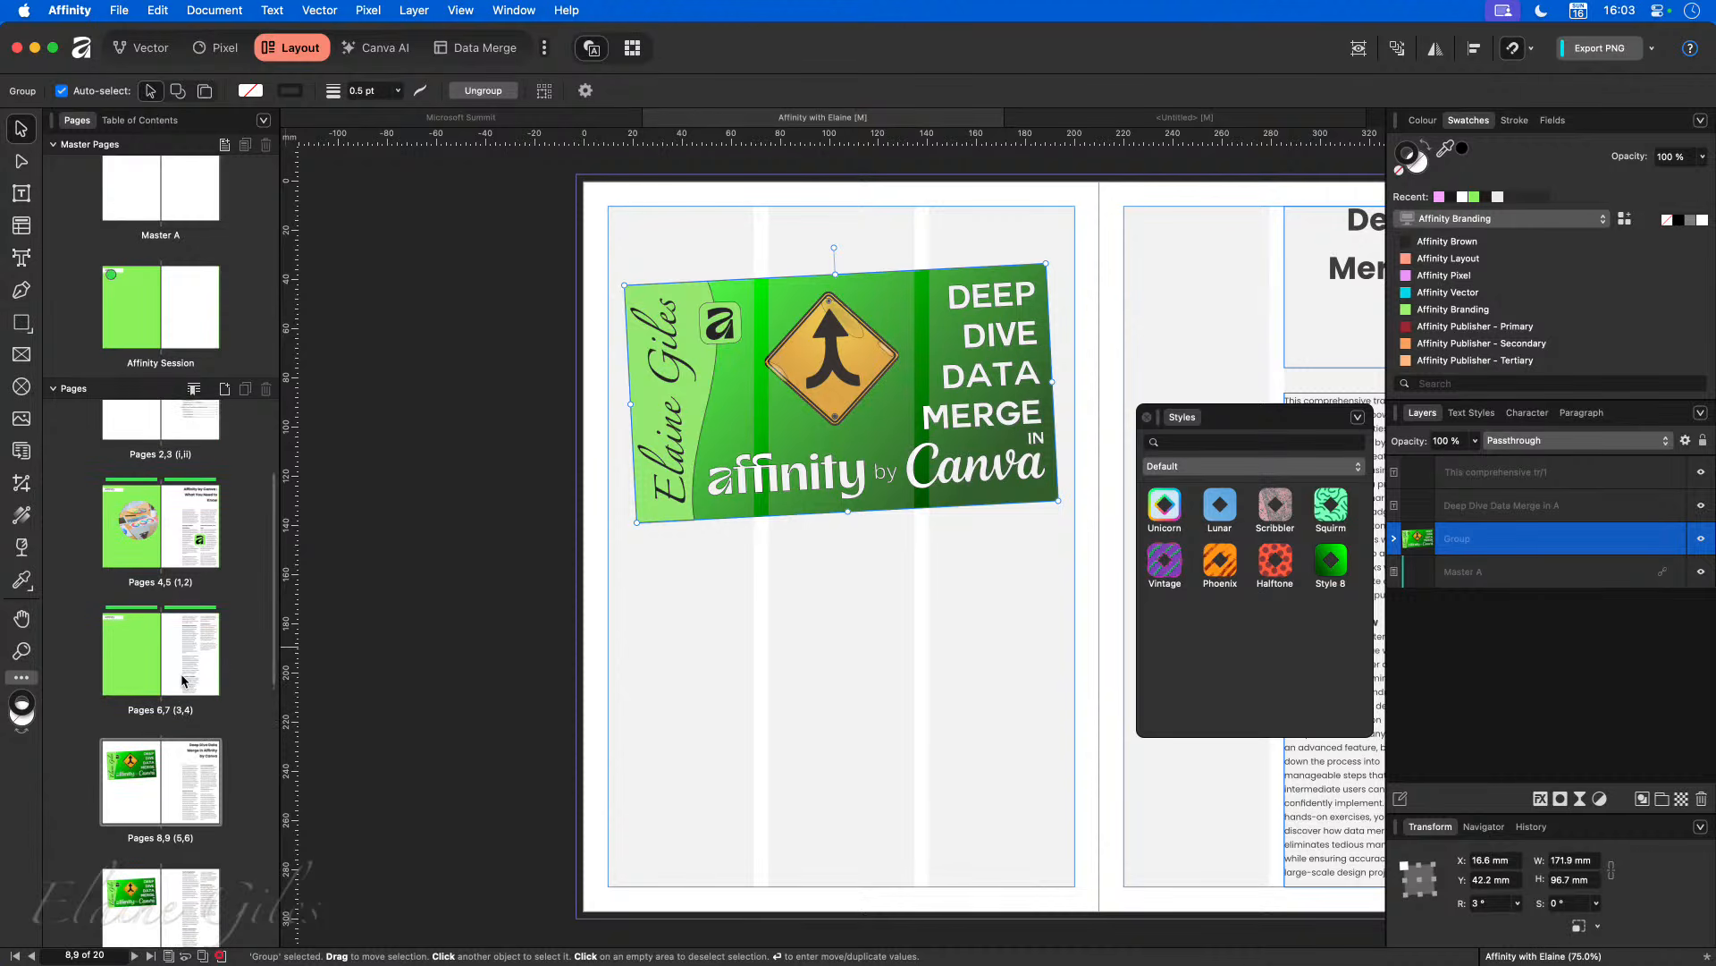
{"action": "left_click", "coordinate": [165, 703]}
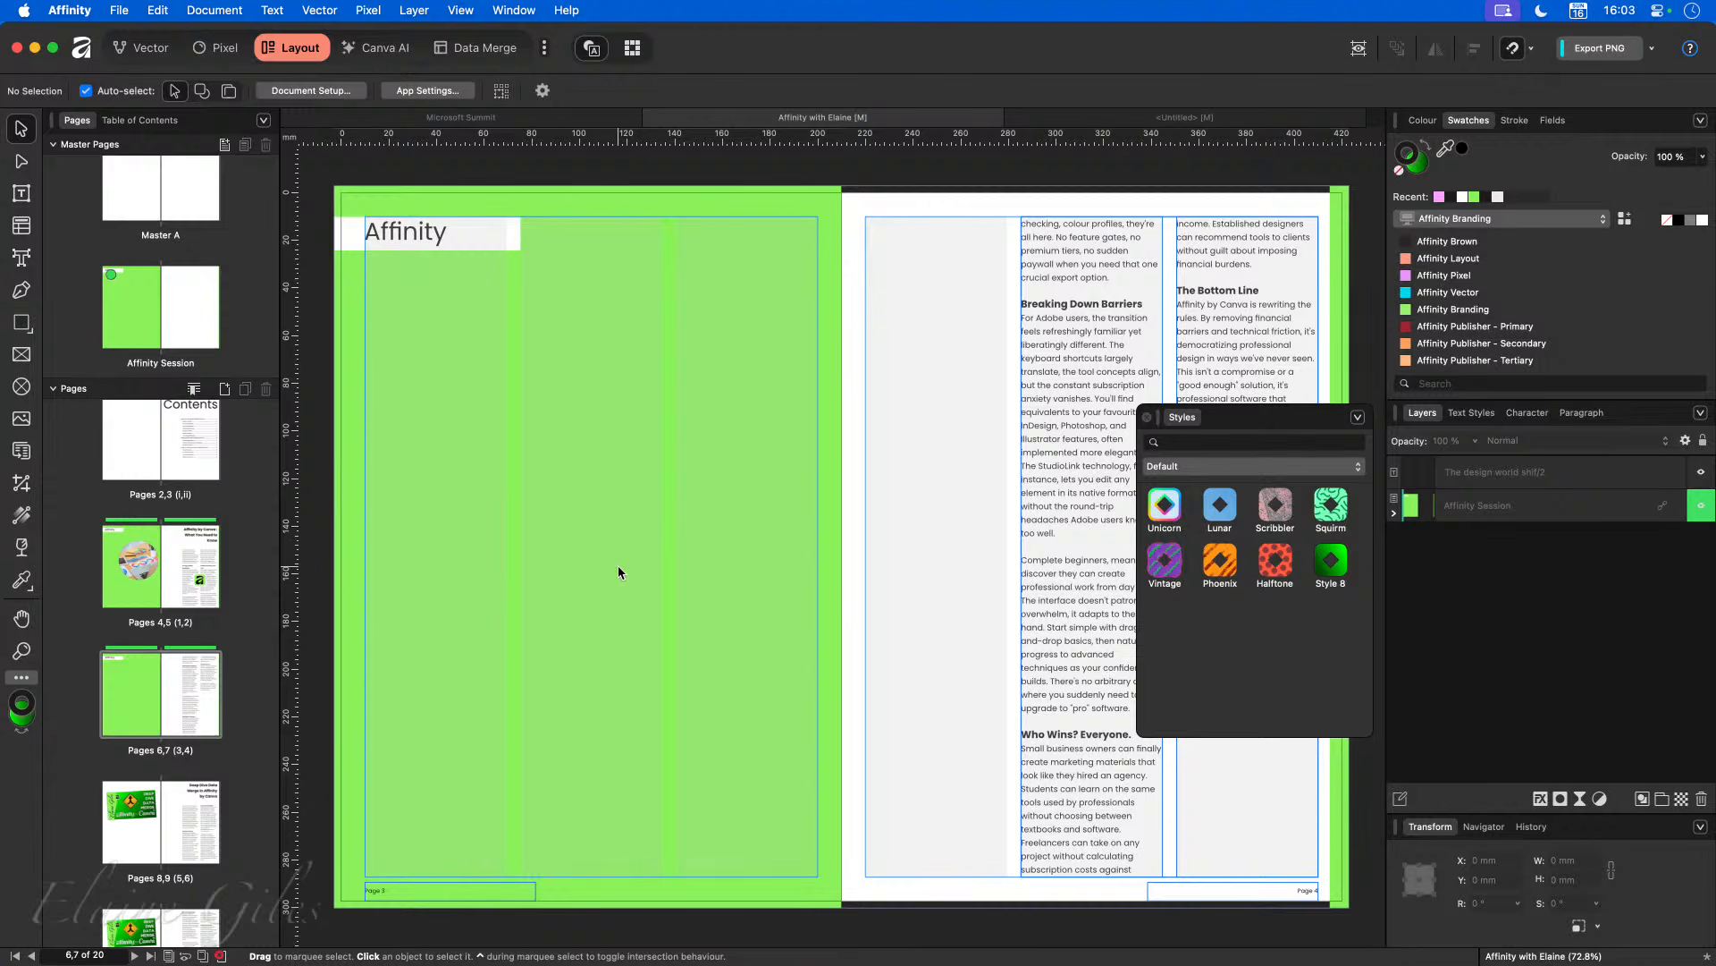
{"action": "left_click", "coordinate": [151, 562]}
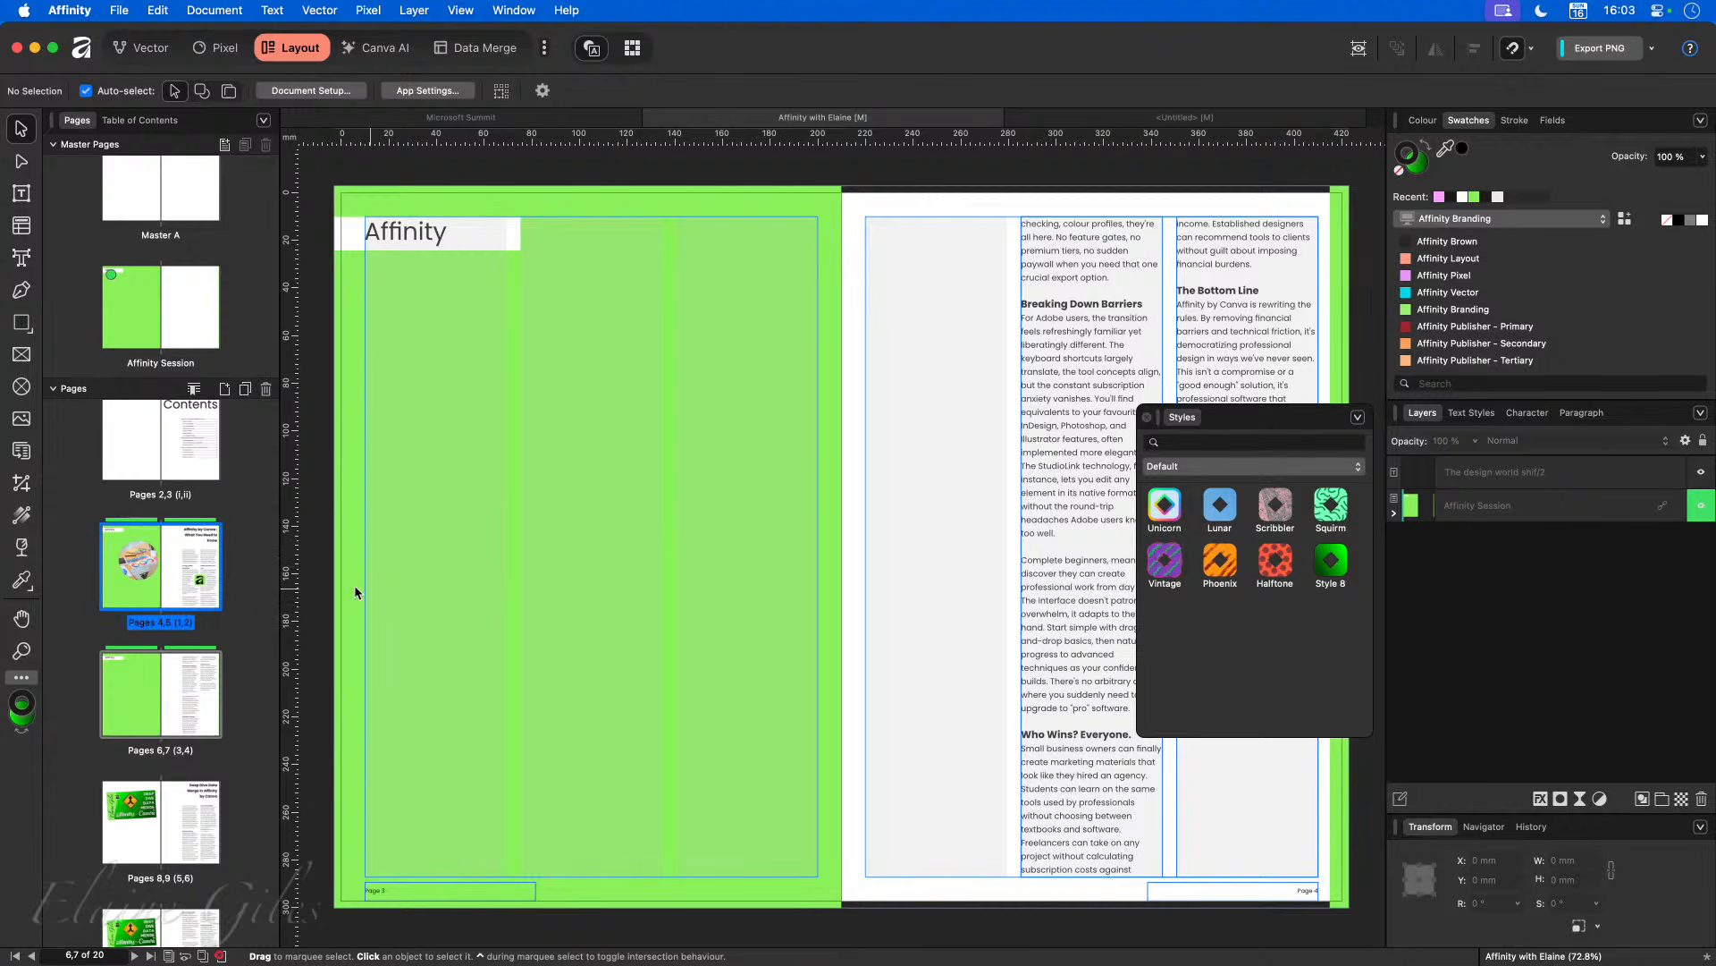
{"action": "double_click", "coordinate": [151, 570]}
{"action": "left_click", "coordinate": [565, 608]}
{"action": "key", "text": "super+c"}
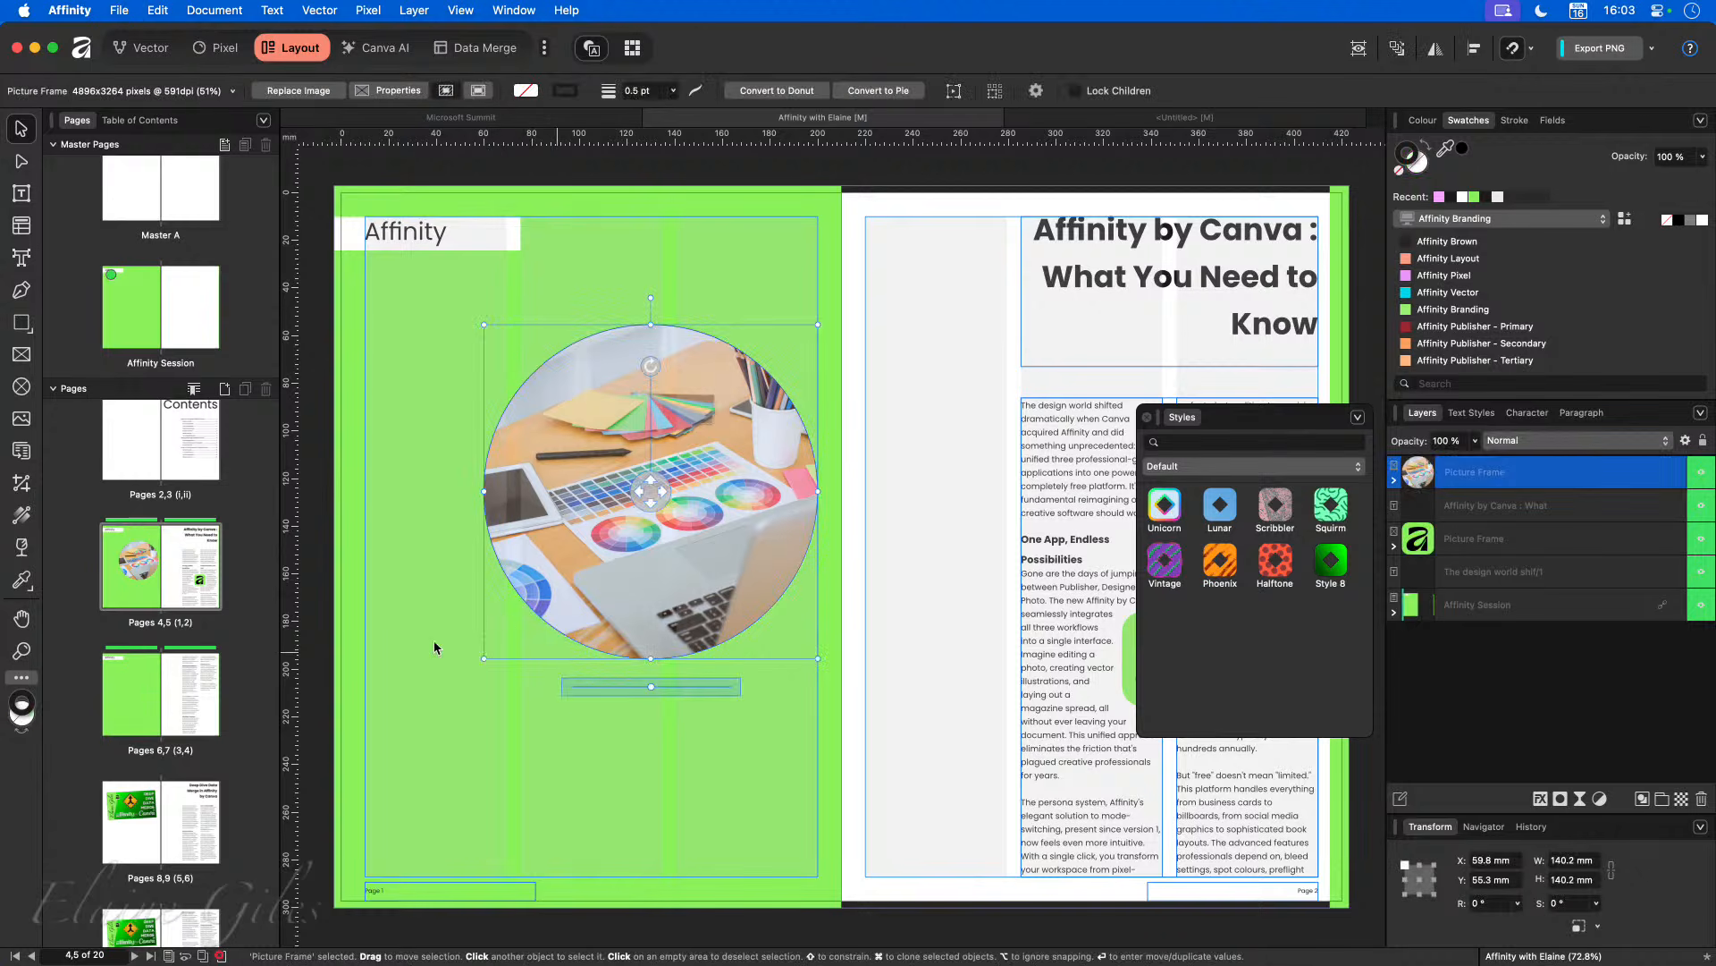
{"action": "double_click", "coordinate": [138, 682]}
{"action": "key", "text": "super+v"}
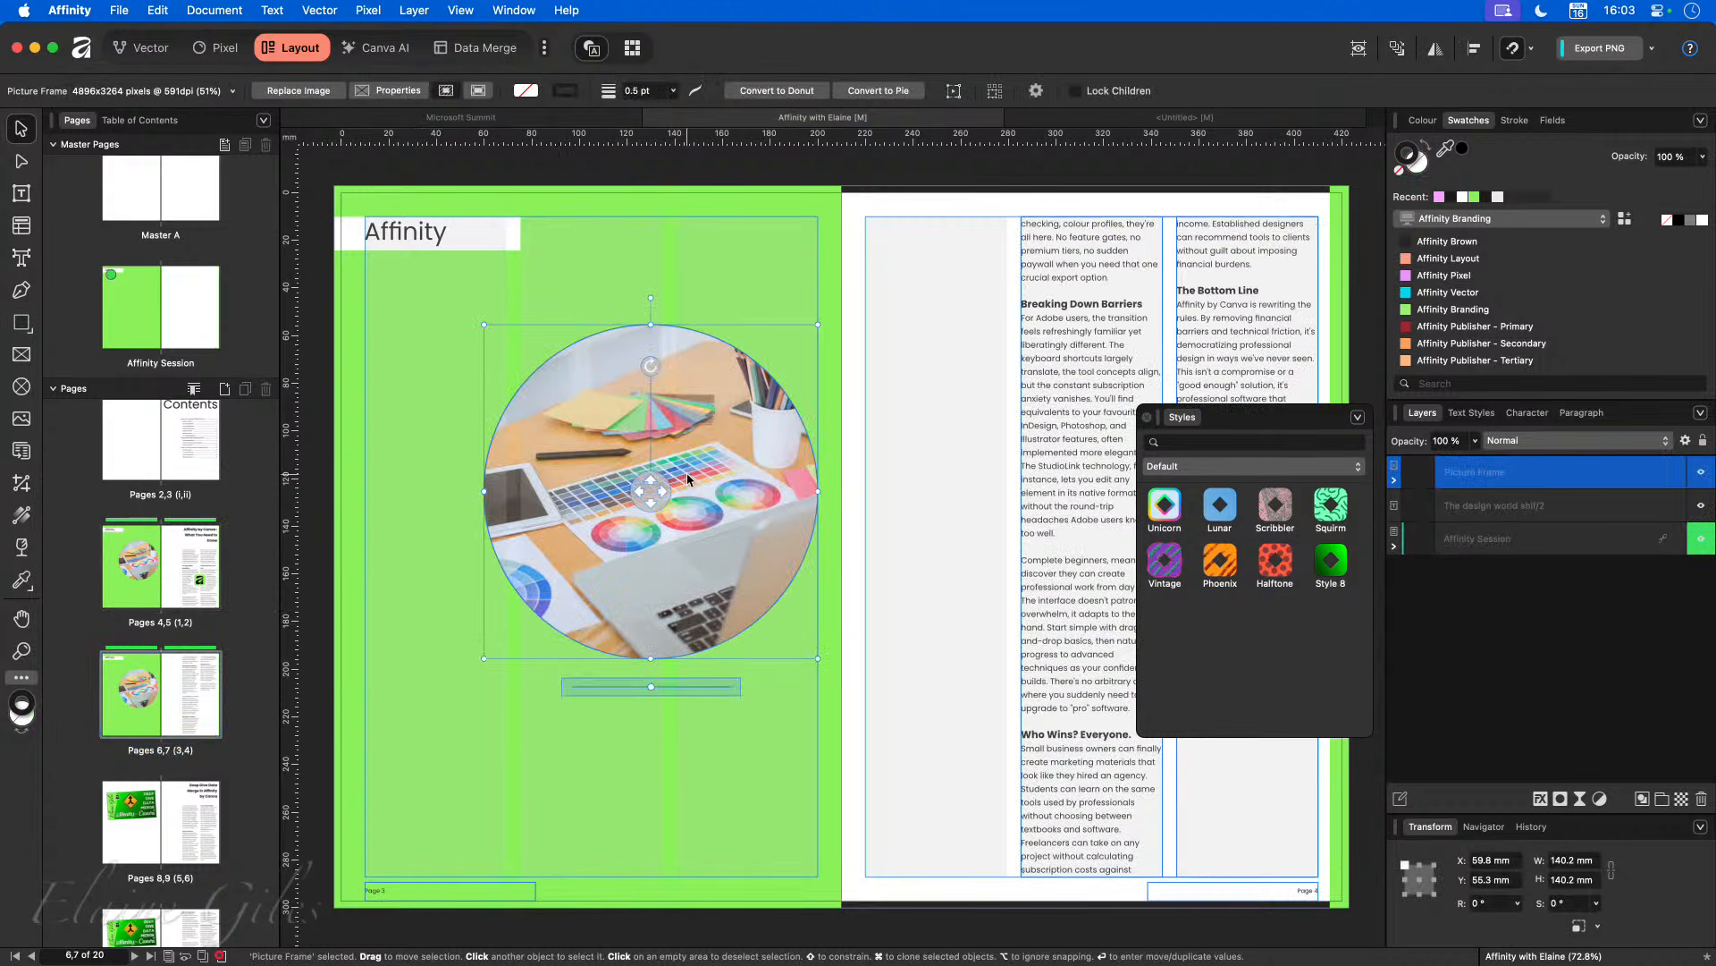
Step: Move the pasted circular frame into the page's lower-left margin corner and shrink it to about 125 mm across
{"action": "left_click_drag", "start_coordinate": [737, 407], "coordinate": [618, 626]}
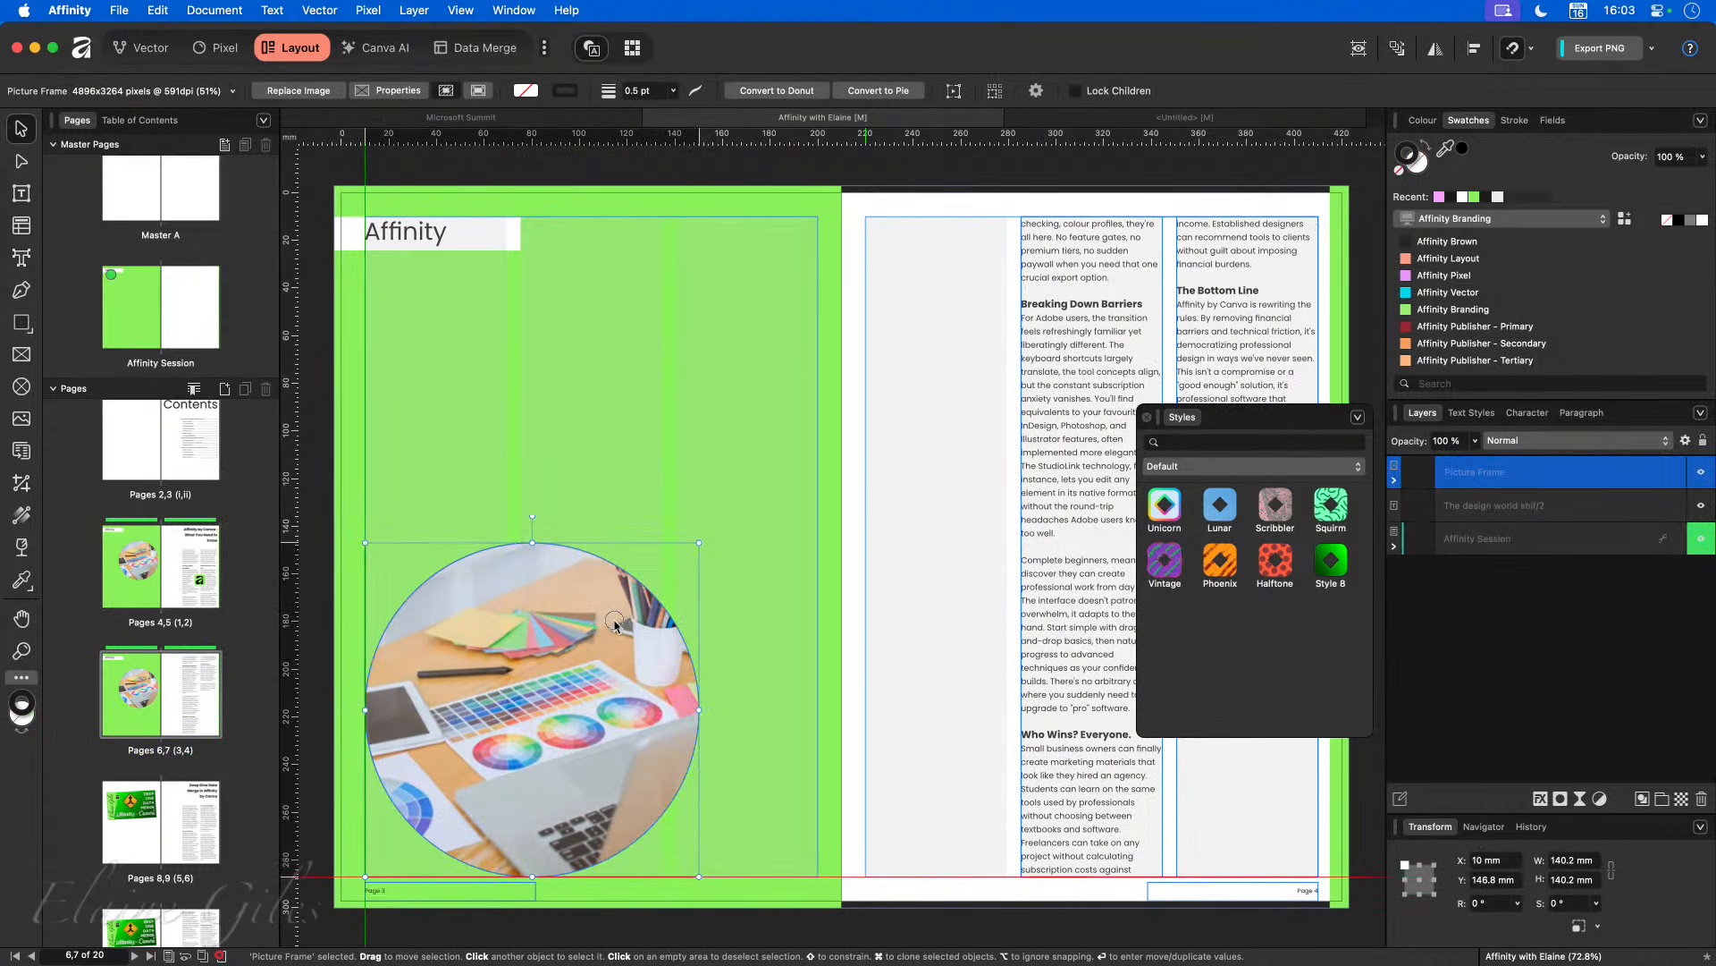
{"action": "left_click_drag", "start_coordinate": [700, 541], "coordinate": [662, 579]}
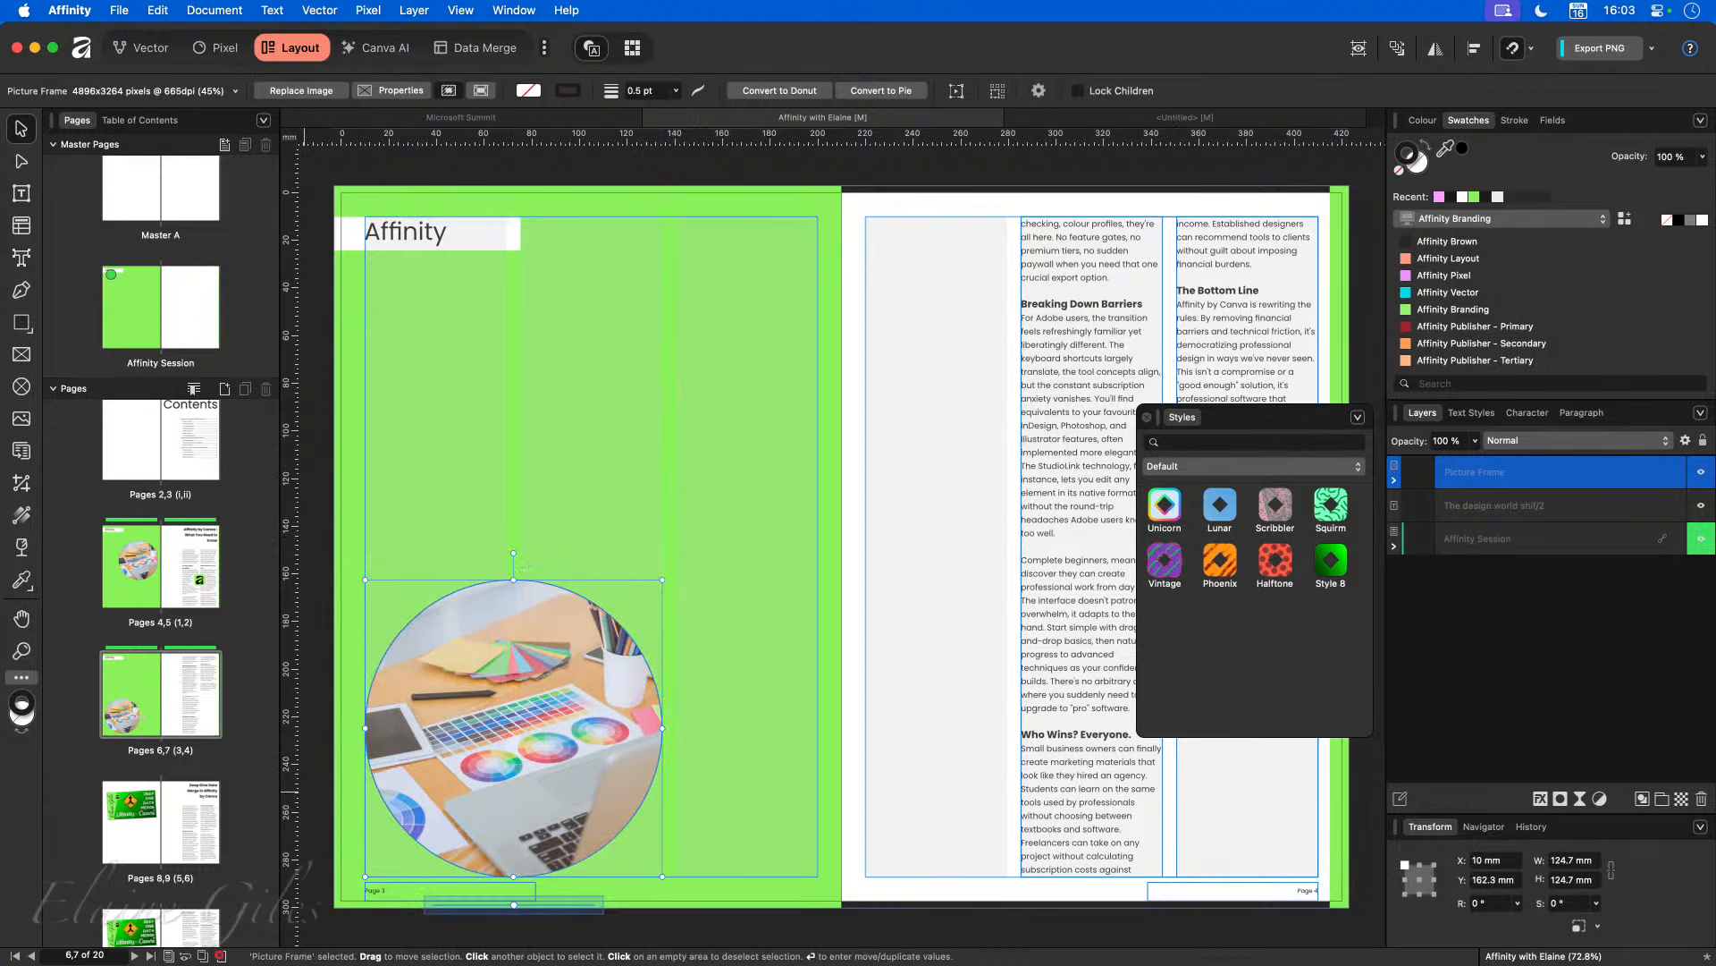
Step: Replace the image in the circular frame on pages 6,7 with the quill and blue ink bottle photo
{"action": "key", "text": "super+Tab"}
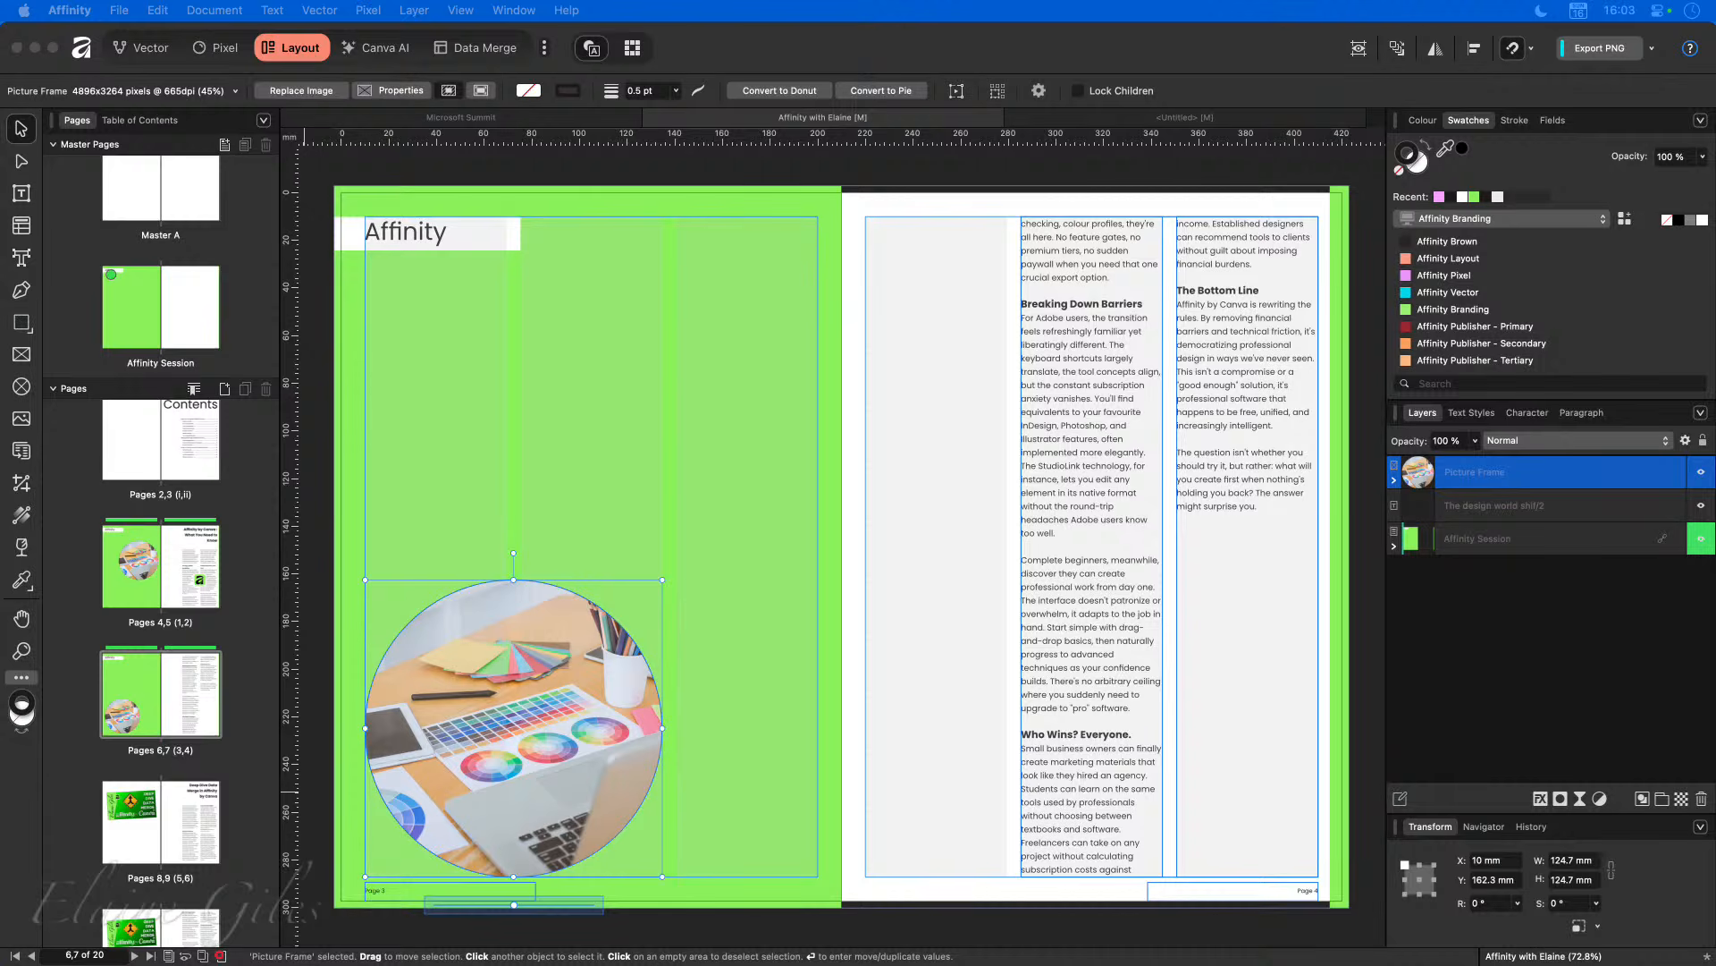
{"action": "mouse_move", "coordinate": [33, 887]}
{"action": "left_mouse_down"}
{"action": "mouse_move", "coordinate": [168, 746]}
{"action": "mouse_move", "coordinate": [542, 734]}
{"action": "left_mouse_up"}
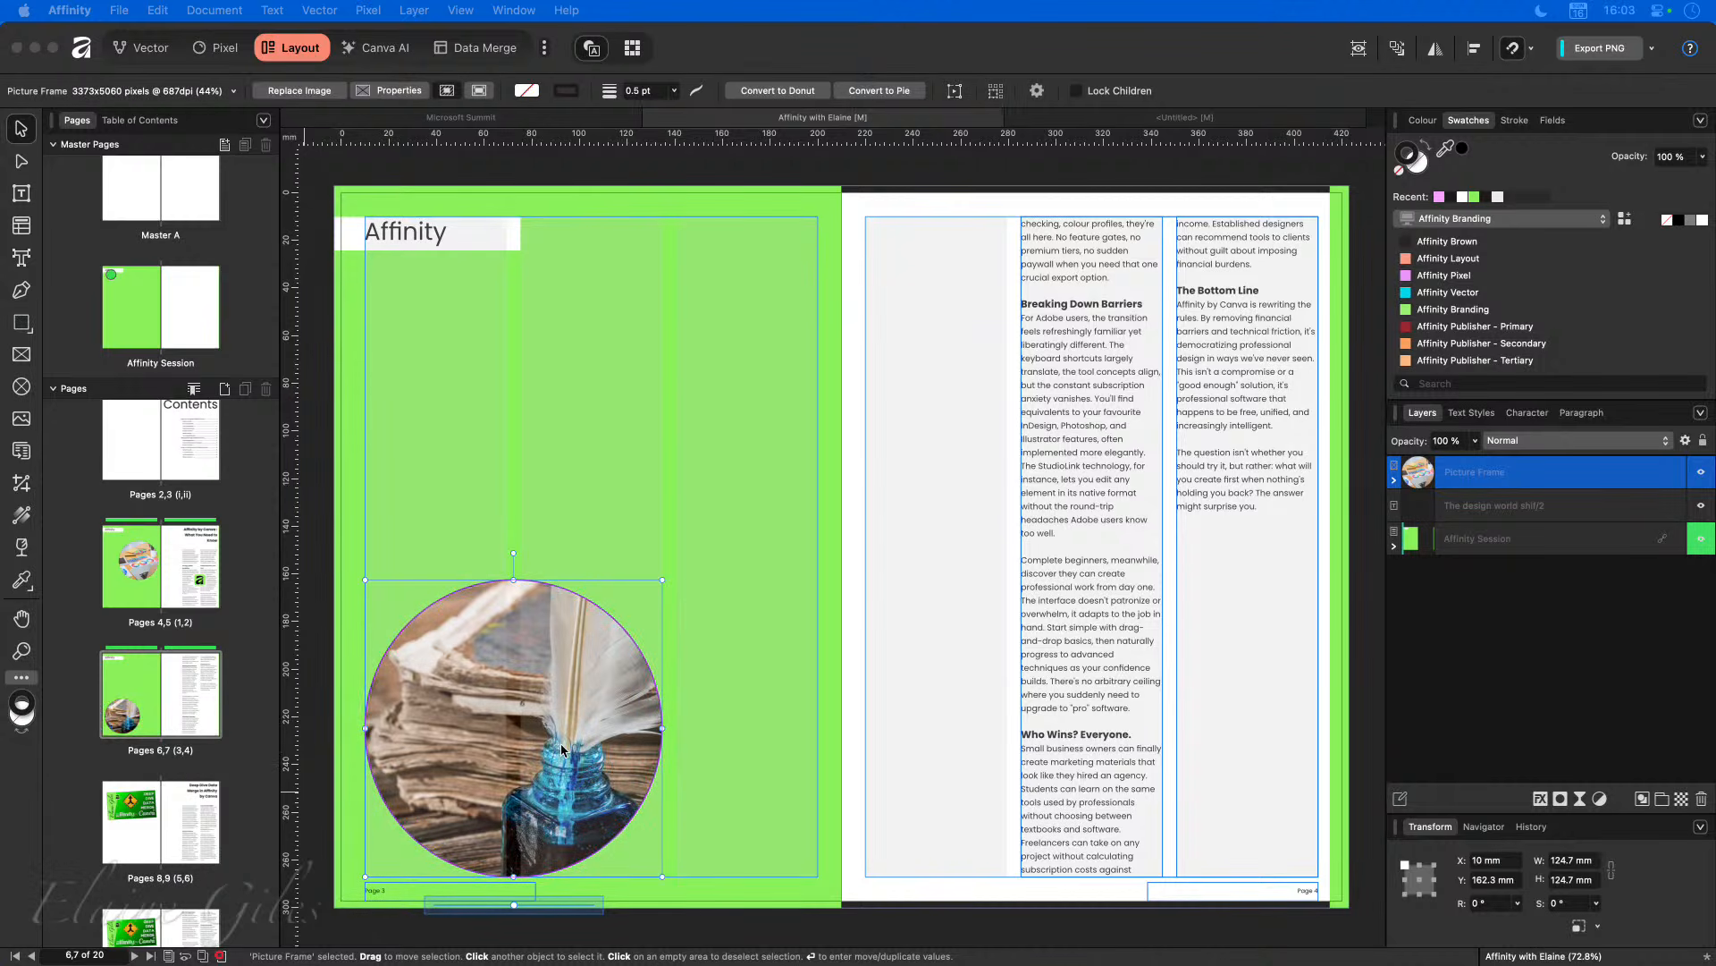
{"action": "left_click", "coordinate": [540, 740]}
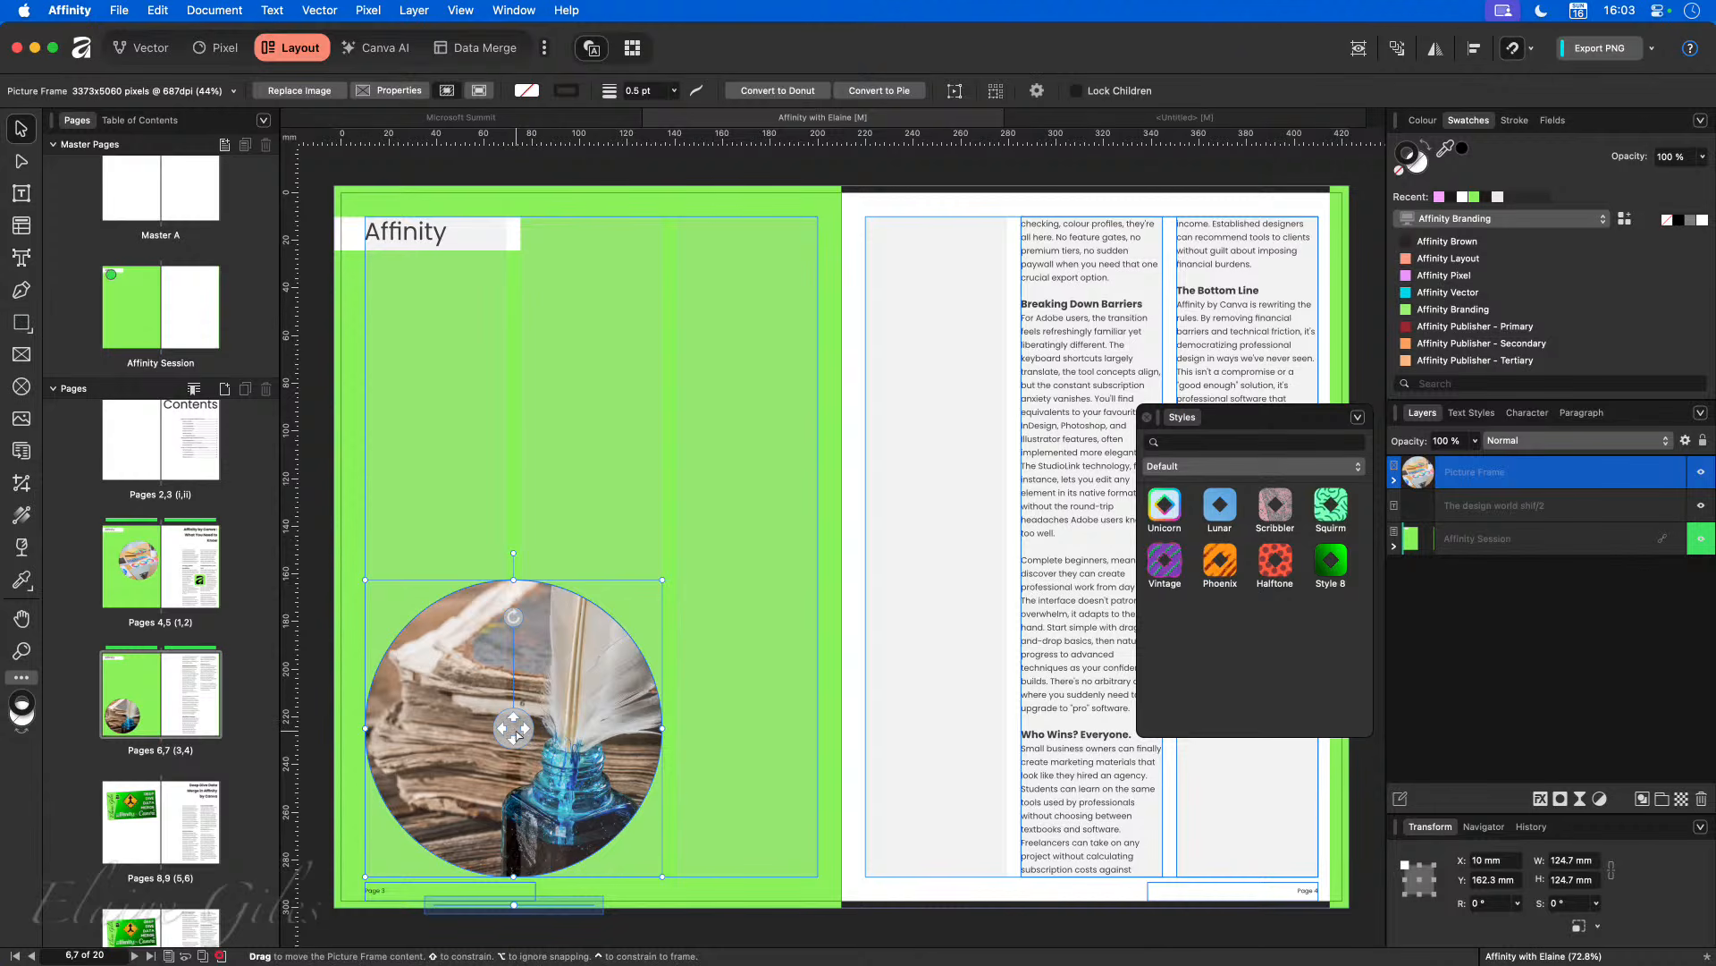
Step: Enlarge and reposition the photo inside the circular frame so the blue ink bottle sits centrally in its lower half
{"action": "left_click_drag", "start_coordinate": [515, 730], "coordinate": [517, 655]}
{"action": "left_click_drag", "start_coordinate": [516, 656], "coordinate": [516, 656]}
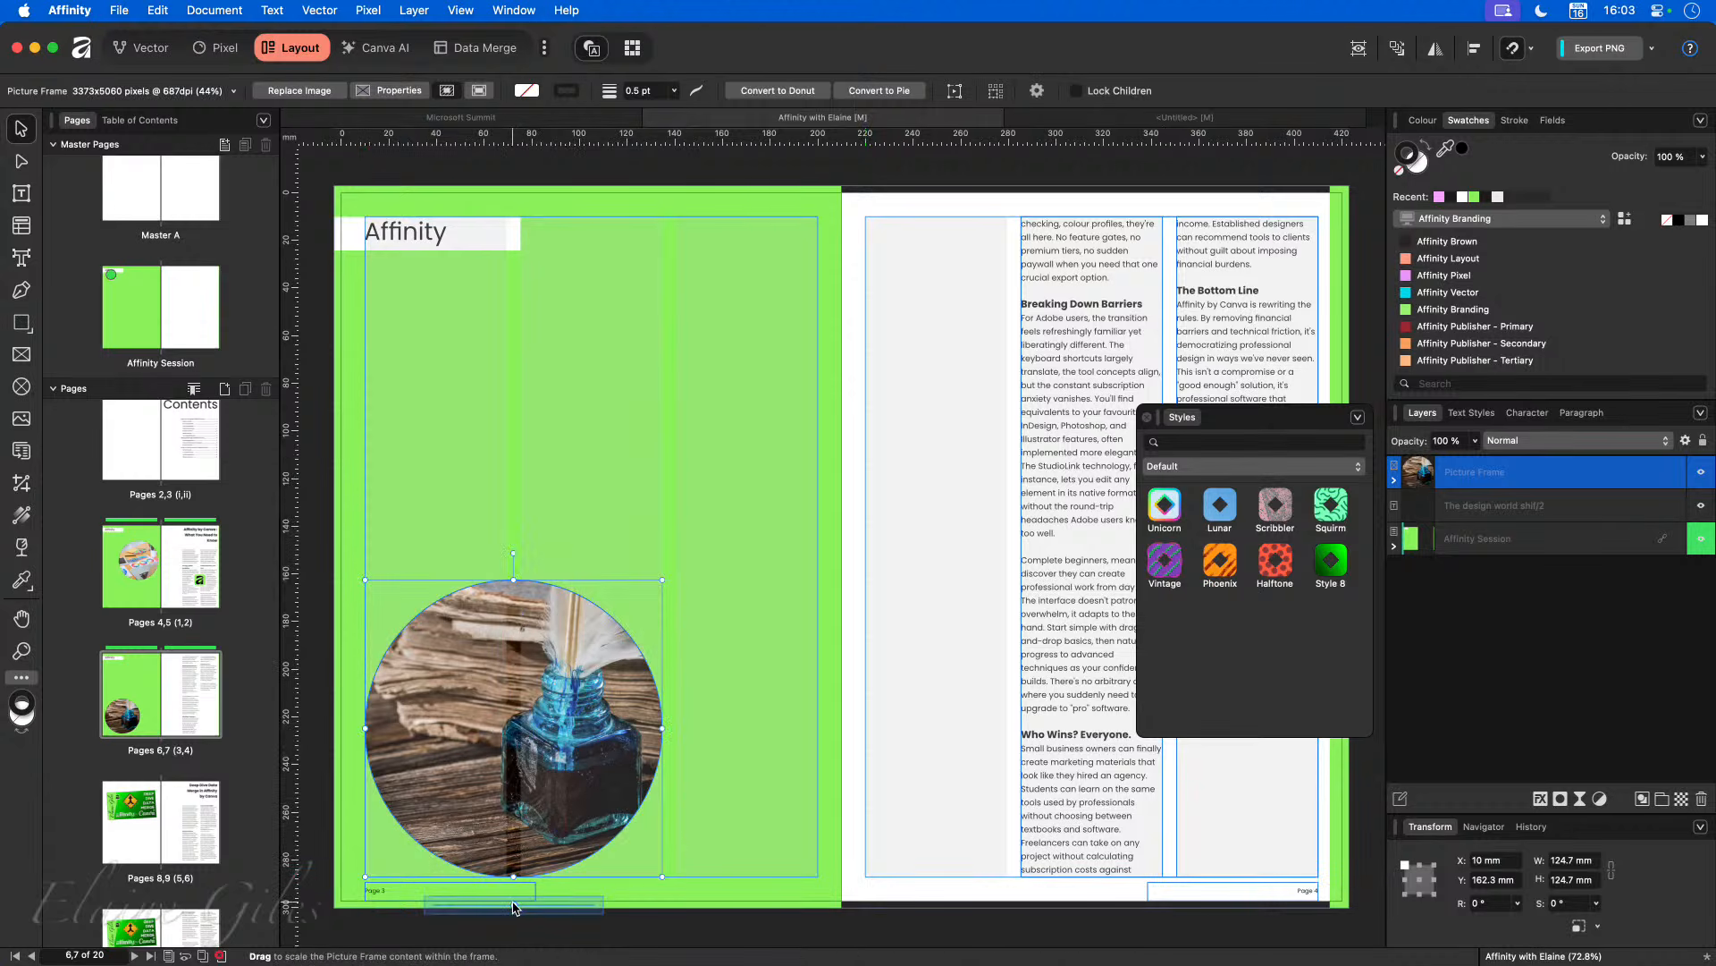
{"action": "mouse_move", "coordinate": [514, 904]}
{"action": "left_mouse_down"}
{"action": "mouse_move", "coordinate": [487, 908]}
{"action": "mouse_move", "coordinate": [537, 905]}
{"action": "left_mouse_up"}
{"action": "left_click_drag", "start_coordinate": [513, 727], "coordinate": [420, 769]}
{"action": "left_click", "coordinate": [764, 790]}
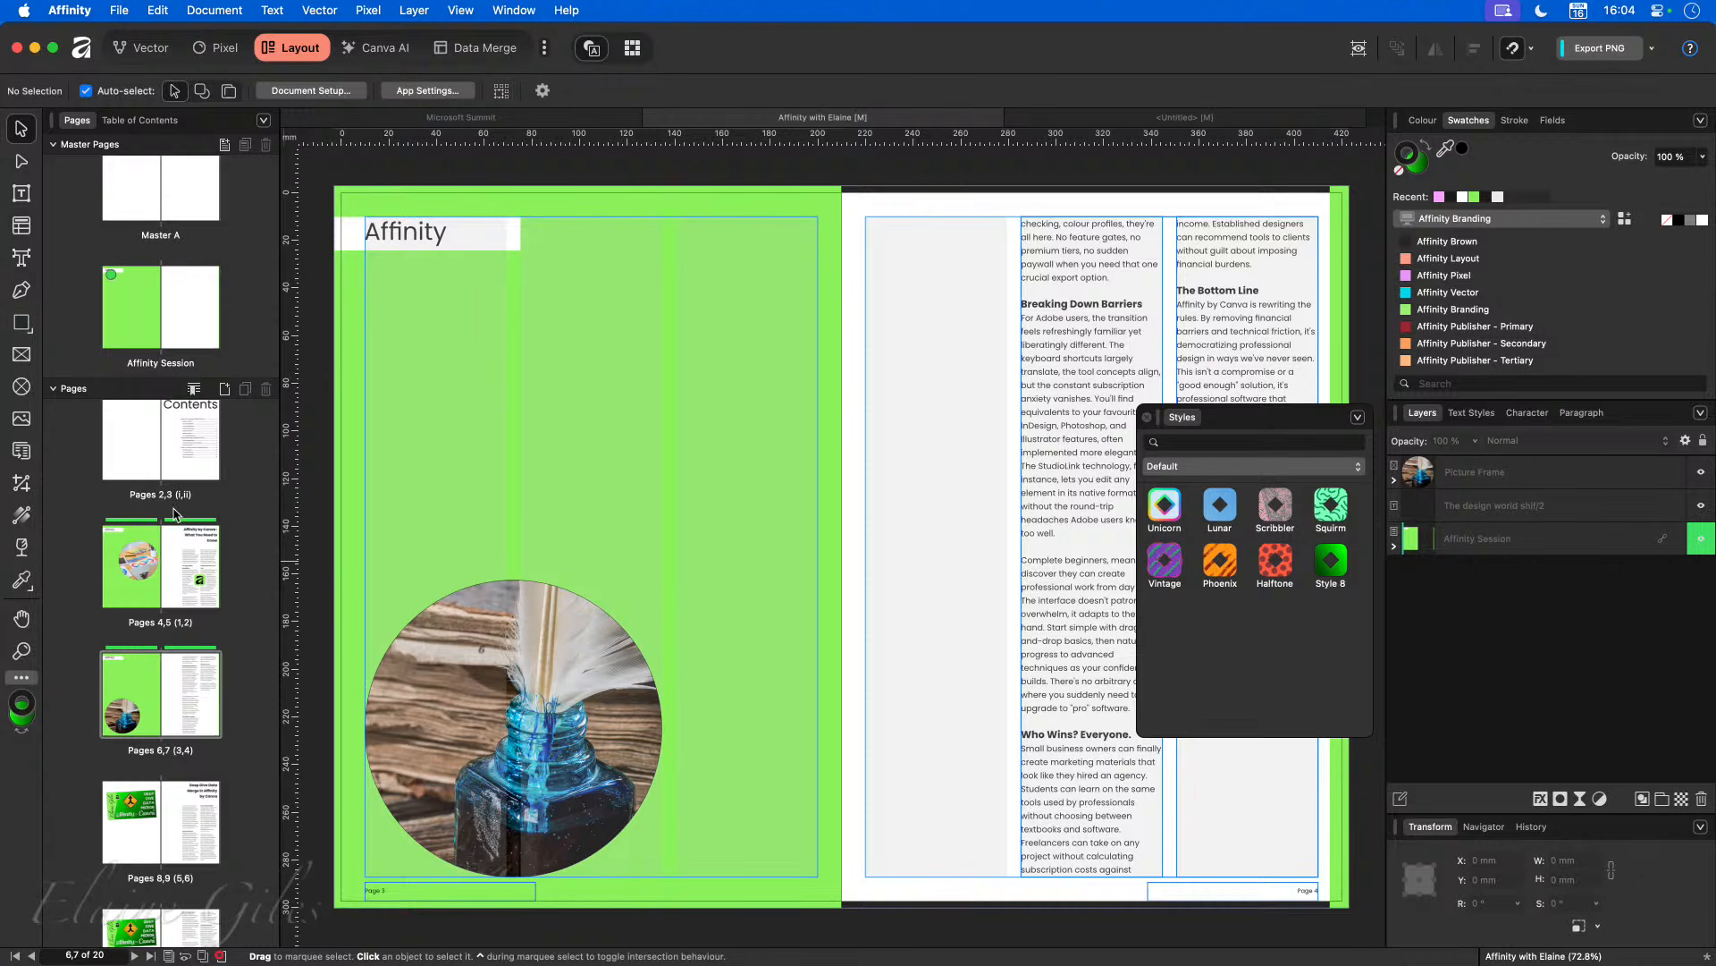
Step: Review the Contents spread, the Data Merge spread and the remaining session spreads that use Master A
{"action": "scroll", "coordinate": [173, 505], "scroll_direction": "up", "scroll_amount": 3}
{"action": "left_click", "coordinate": [164, 593]}
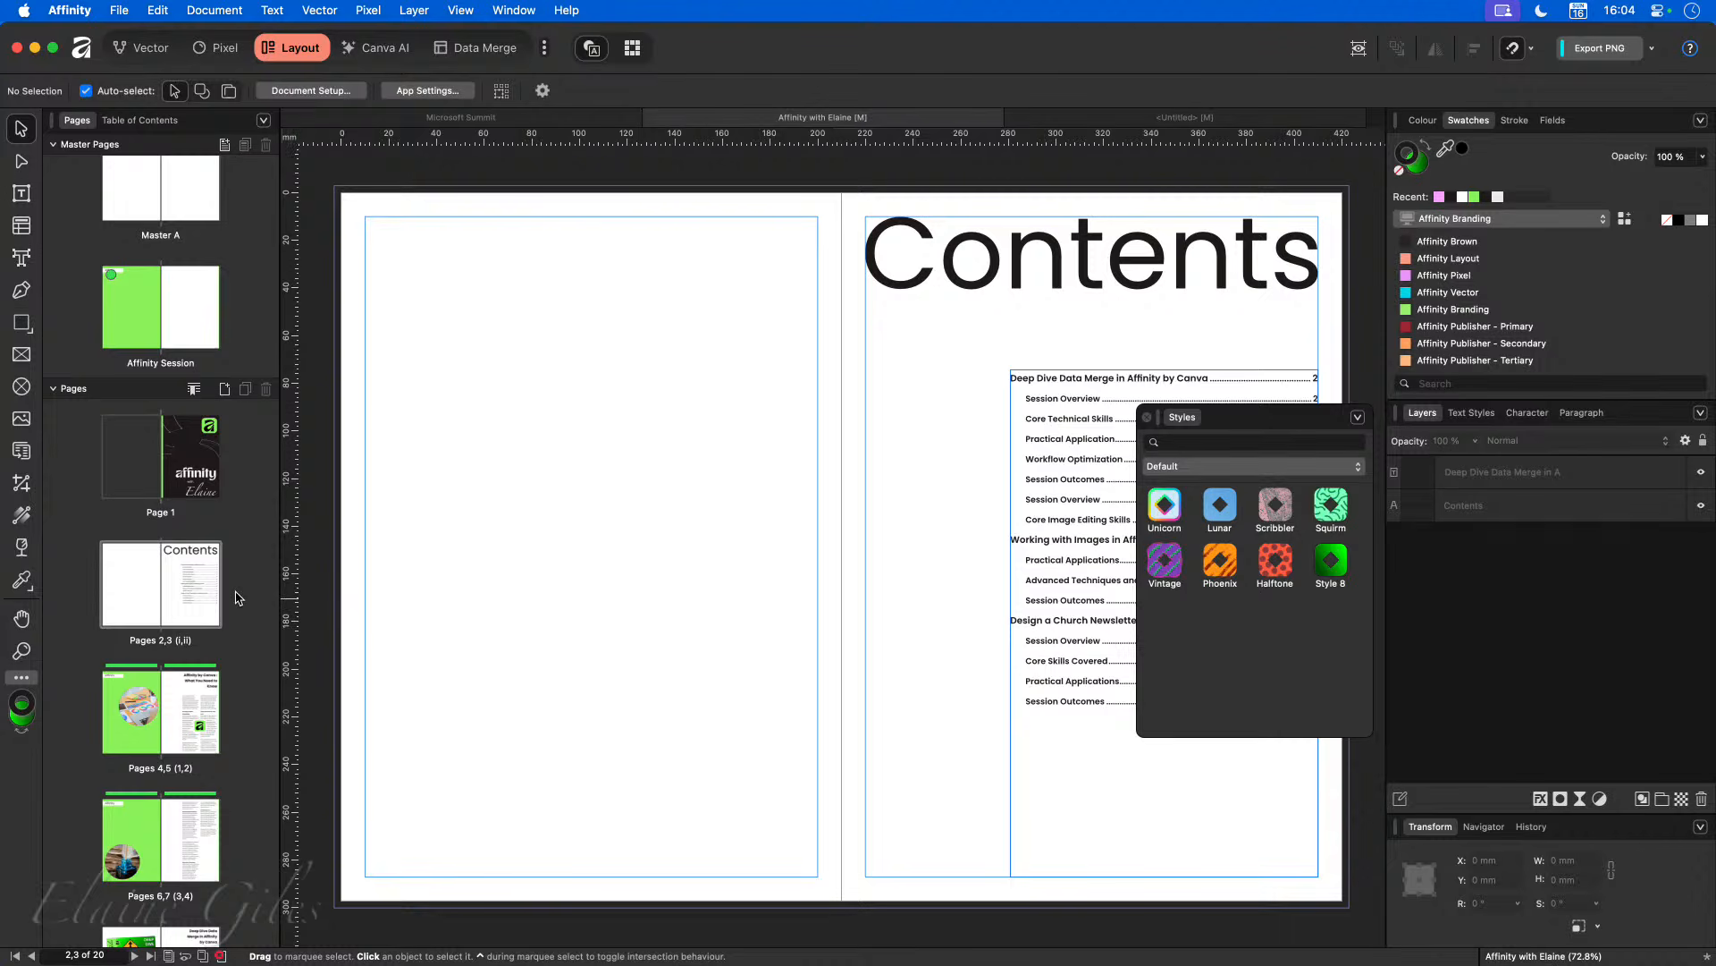
{"action": "scroll", "coordinate": [163, 635], "scroll_direction": "down", "scroll_amount": 5}
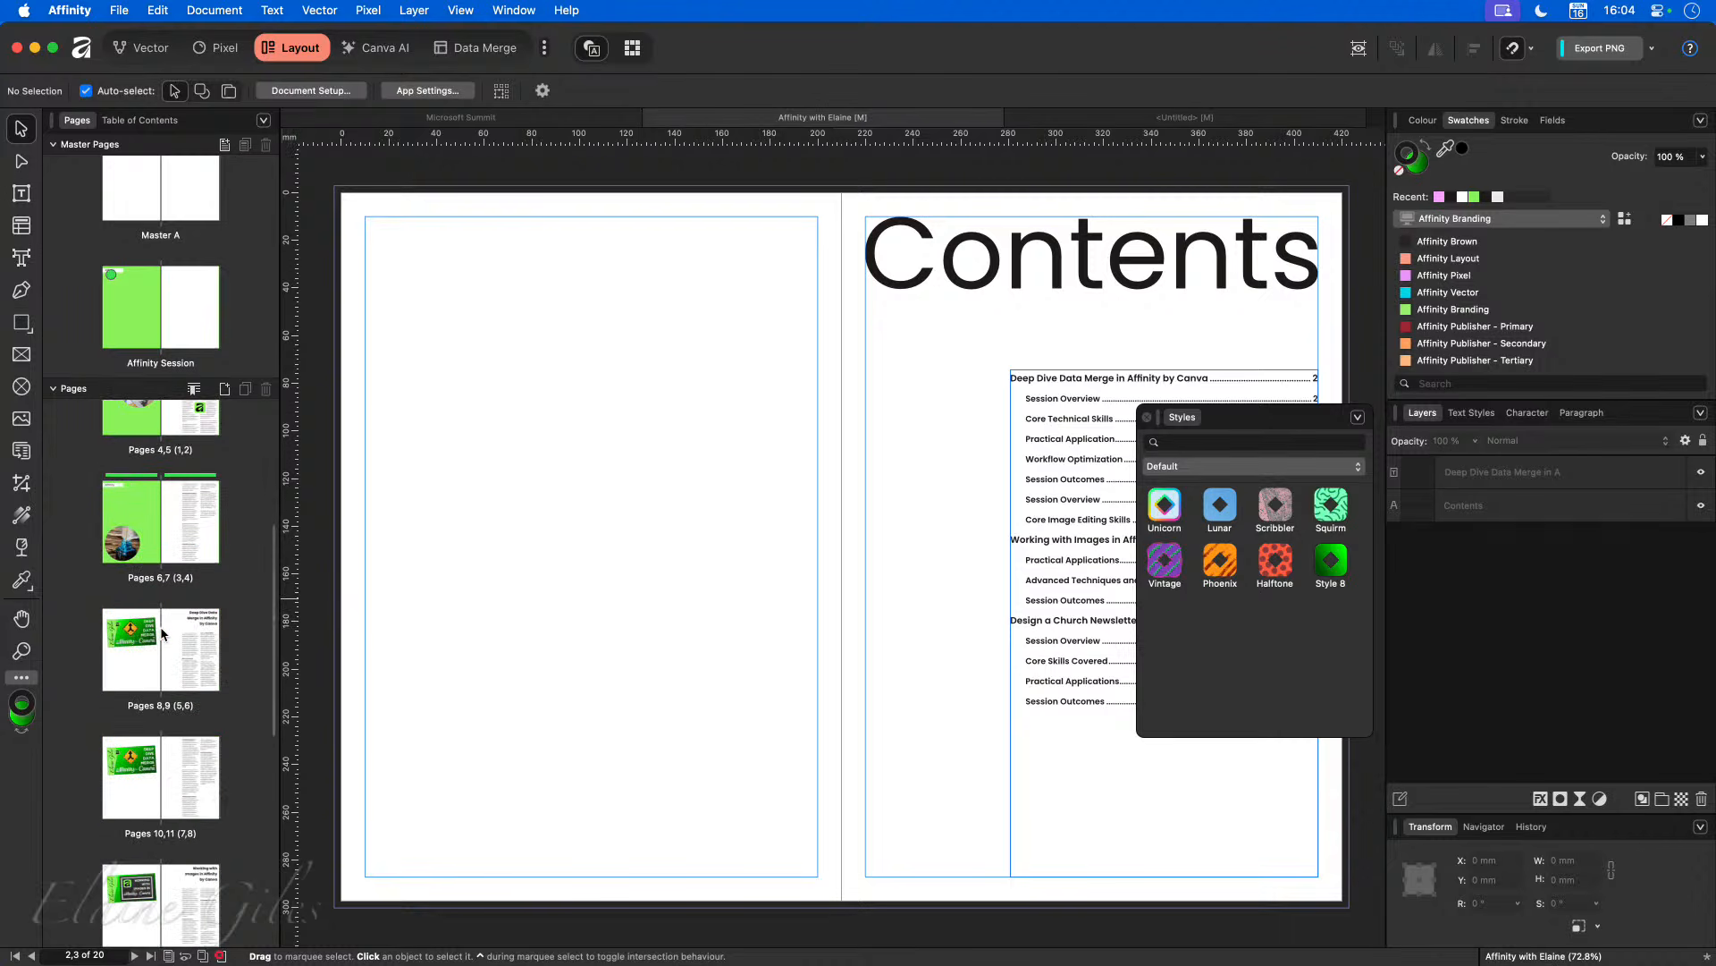
{"action": "left_click", "coordinate": [181, 705]}
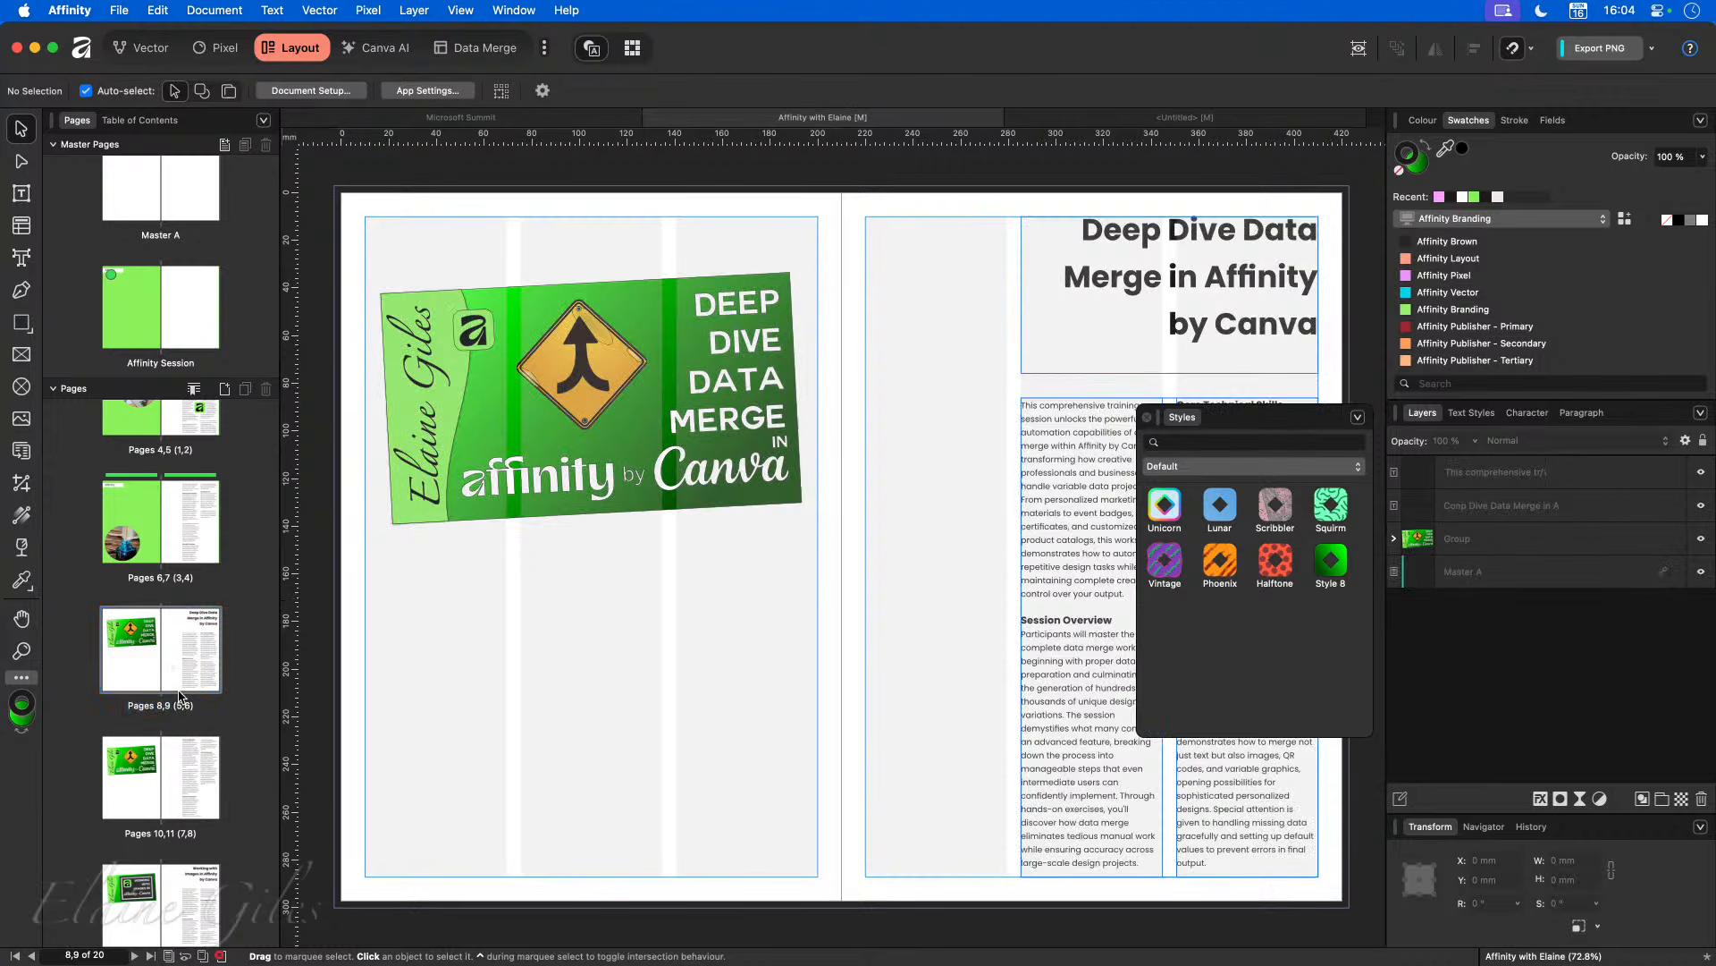
{"action": "scroll", "coordinate": [180, 695], "scroll_direction": "down", "scroll_amount": 10}
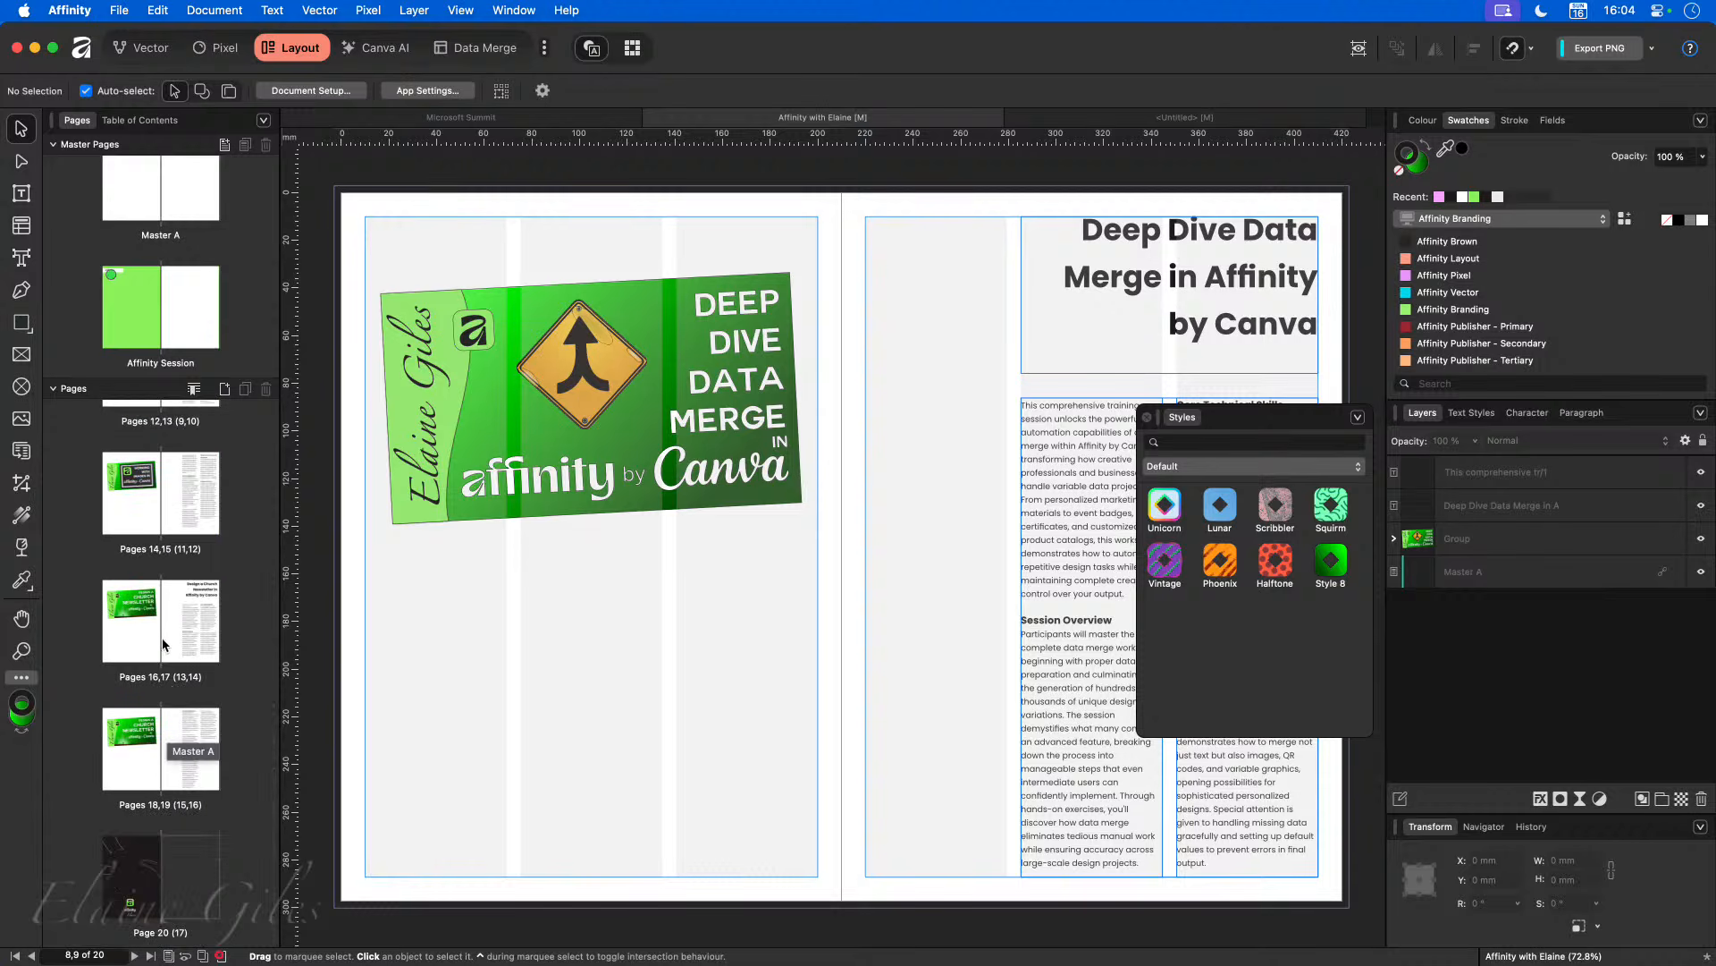
{"action": "scroll", "coordinate": [164, 644], "scroll_direction": "up", "scroll_amount": 6}
{"action": "scroll", "coordinate": [165, 625], "scroll_direction": "up", "scroll_amount": 2}
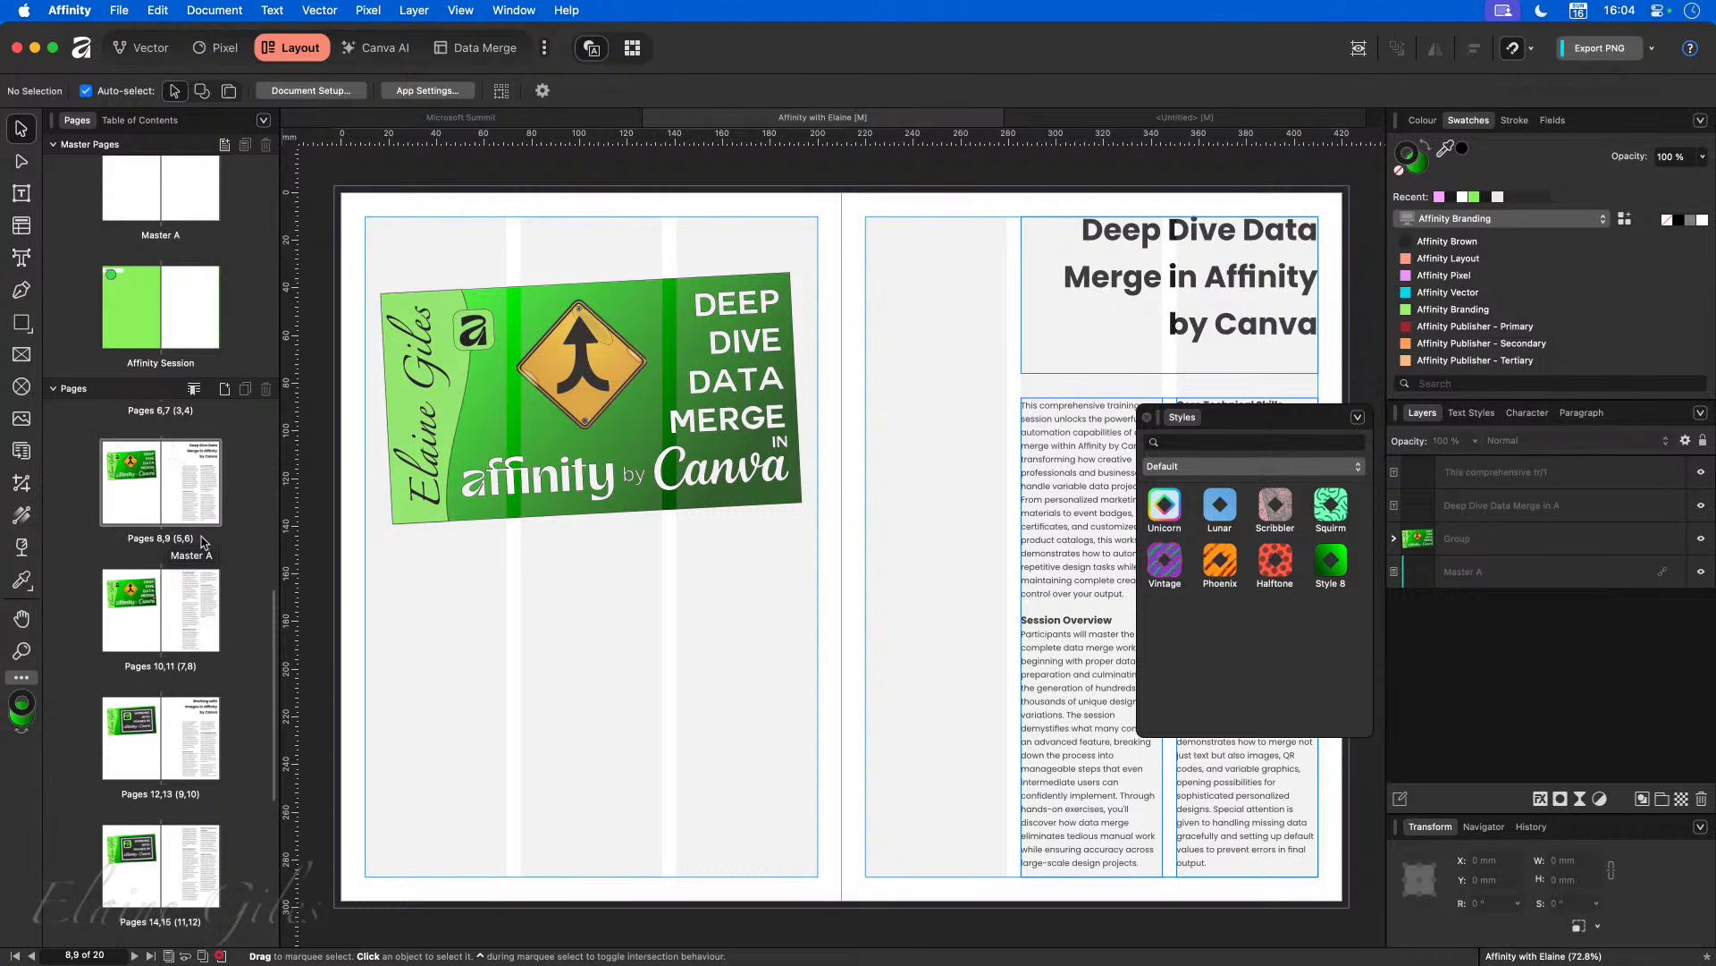
{"action": "scroll", "coordinate": [164, 649], "scroll_direction": "down", "scroll_amount": 10}
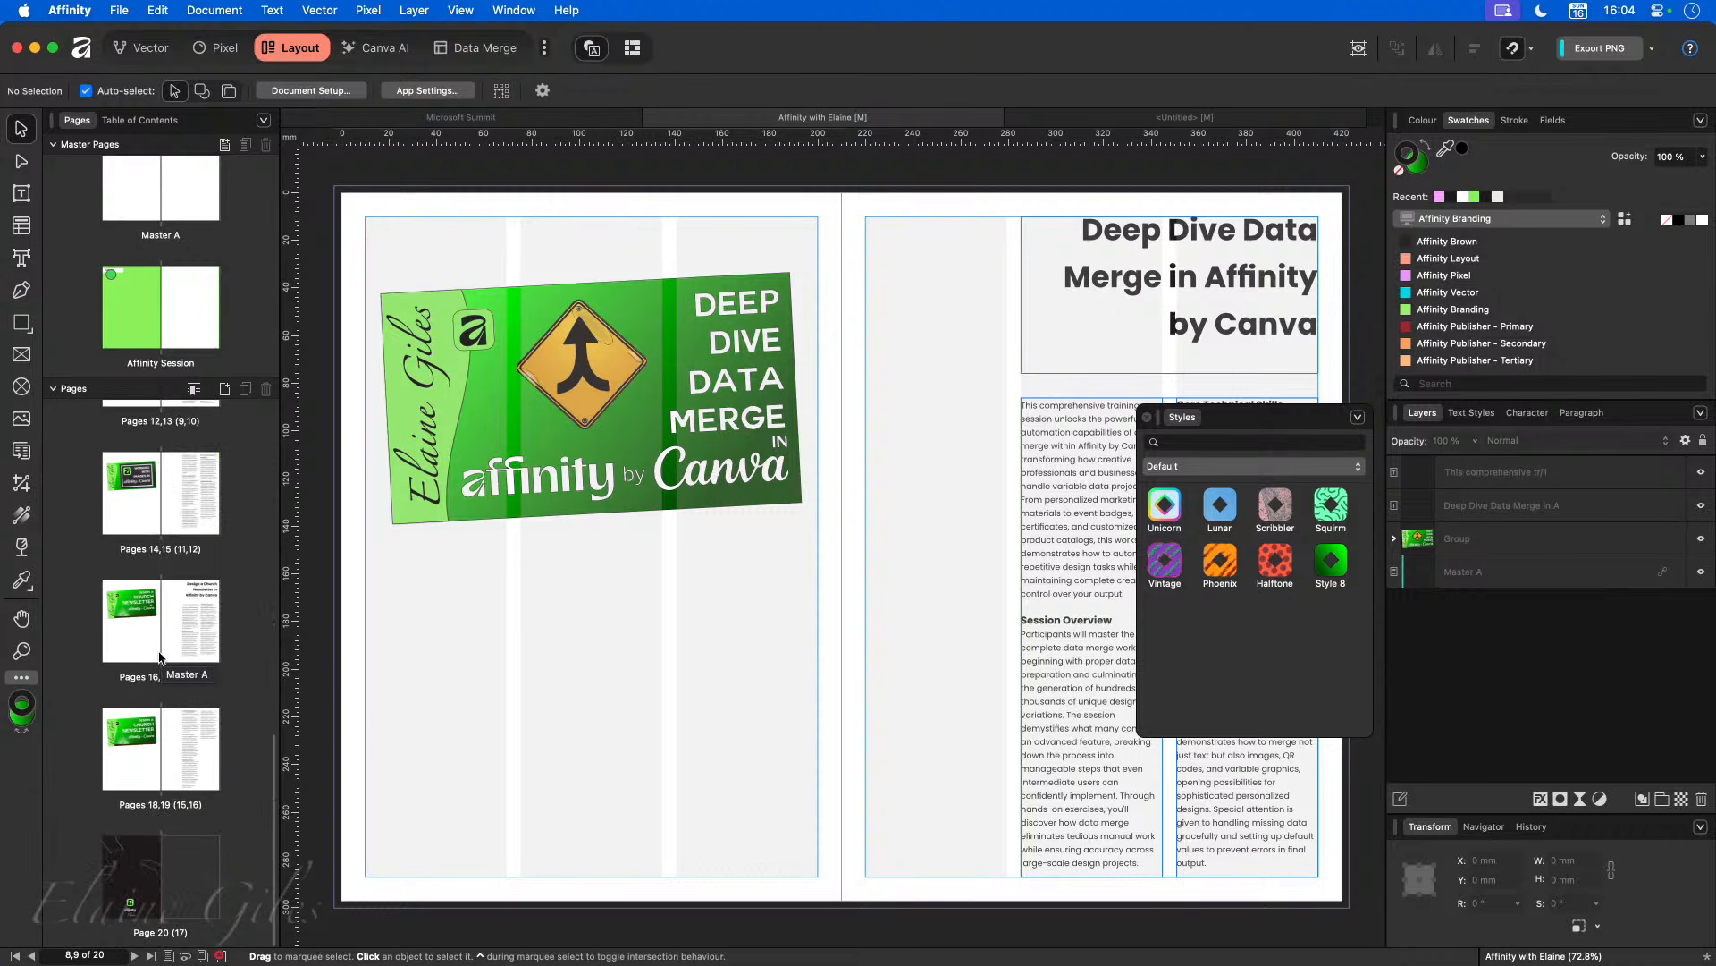
Step: Apply the Affinity Session master to pages 8-19, replacing the existing master and using the Migrate content option
{"action": "left_click", "coordinate": [161, 756]}
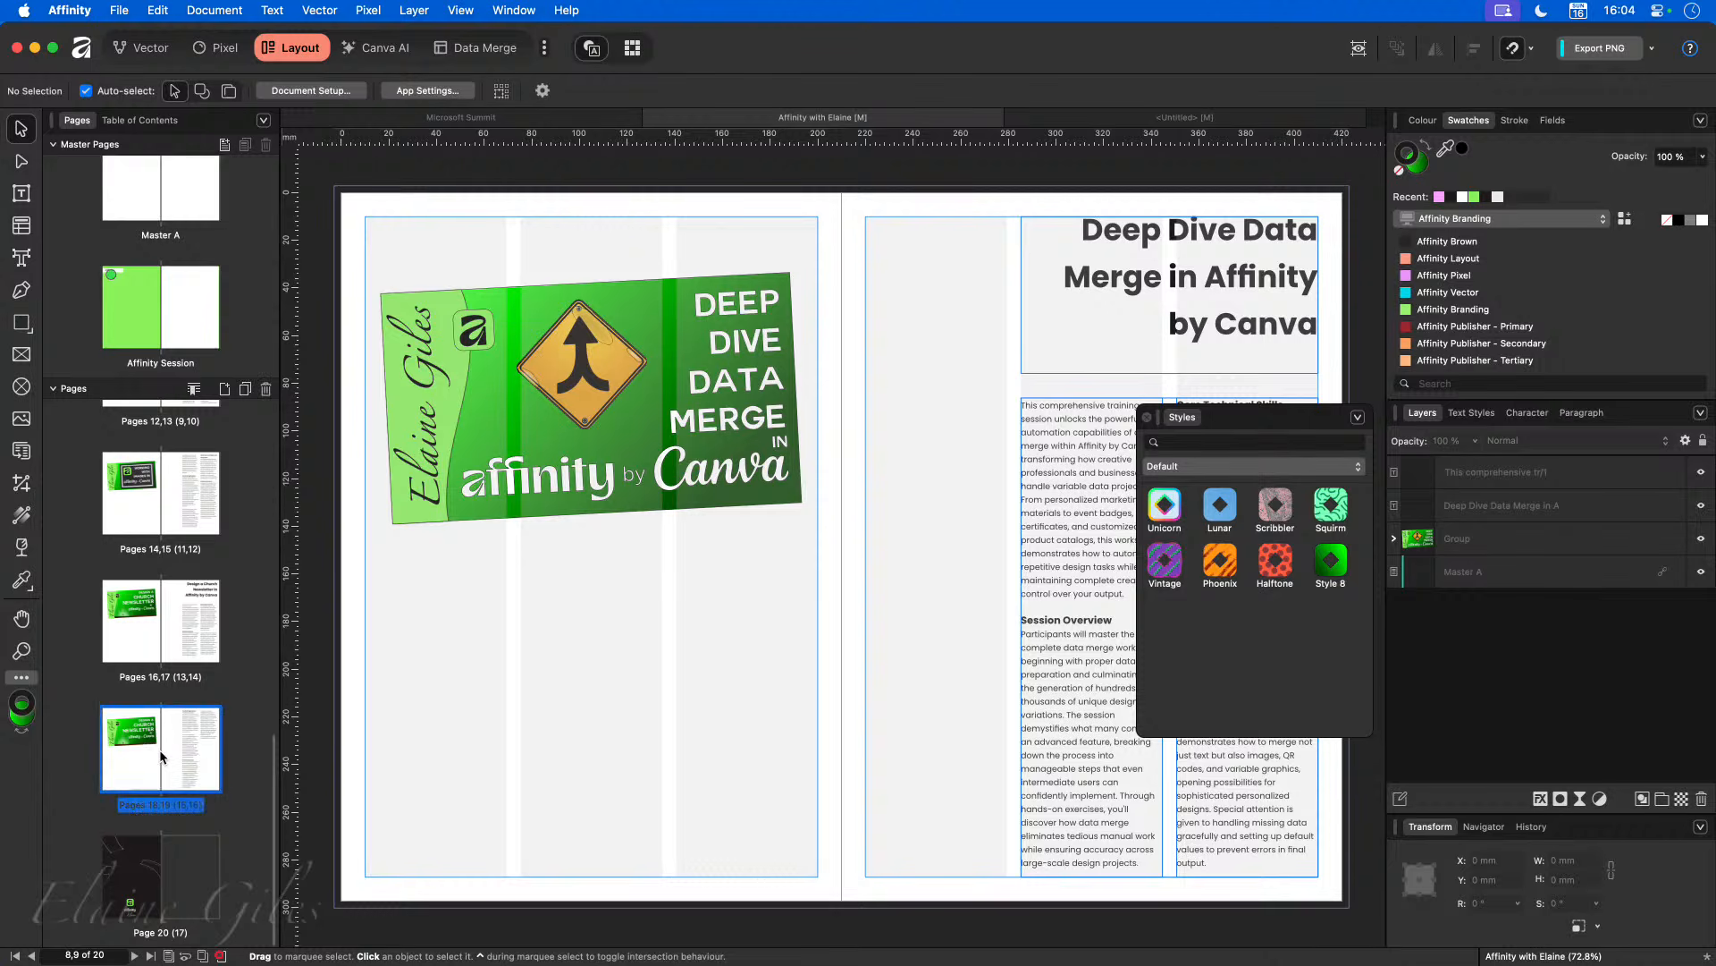
{"action": "scroll", "coordinate": [159, 753], "scroll_direction": "up", "scroll_amount": 10}
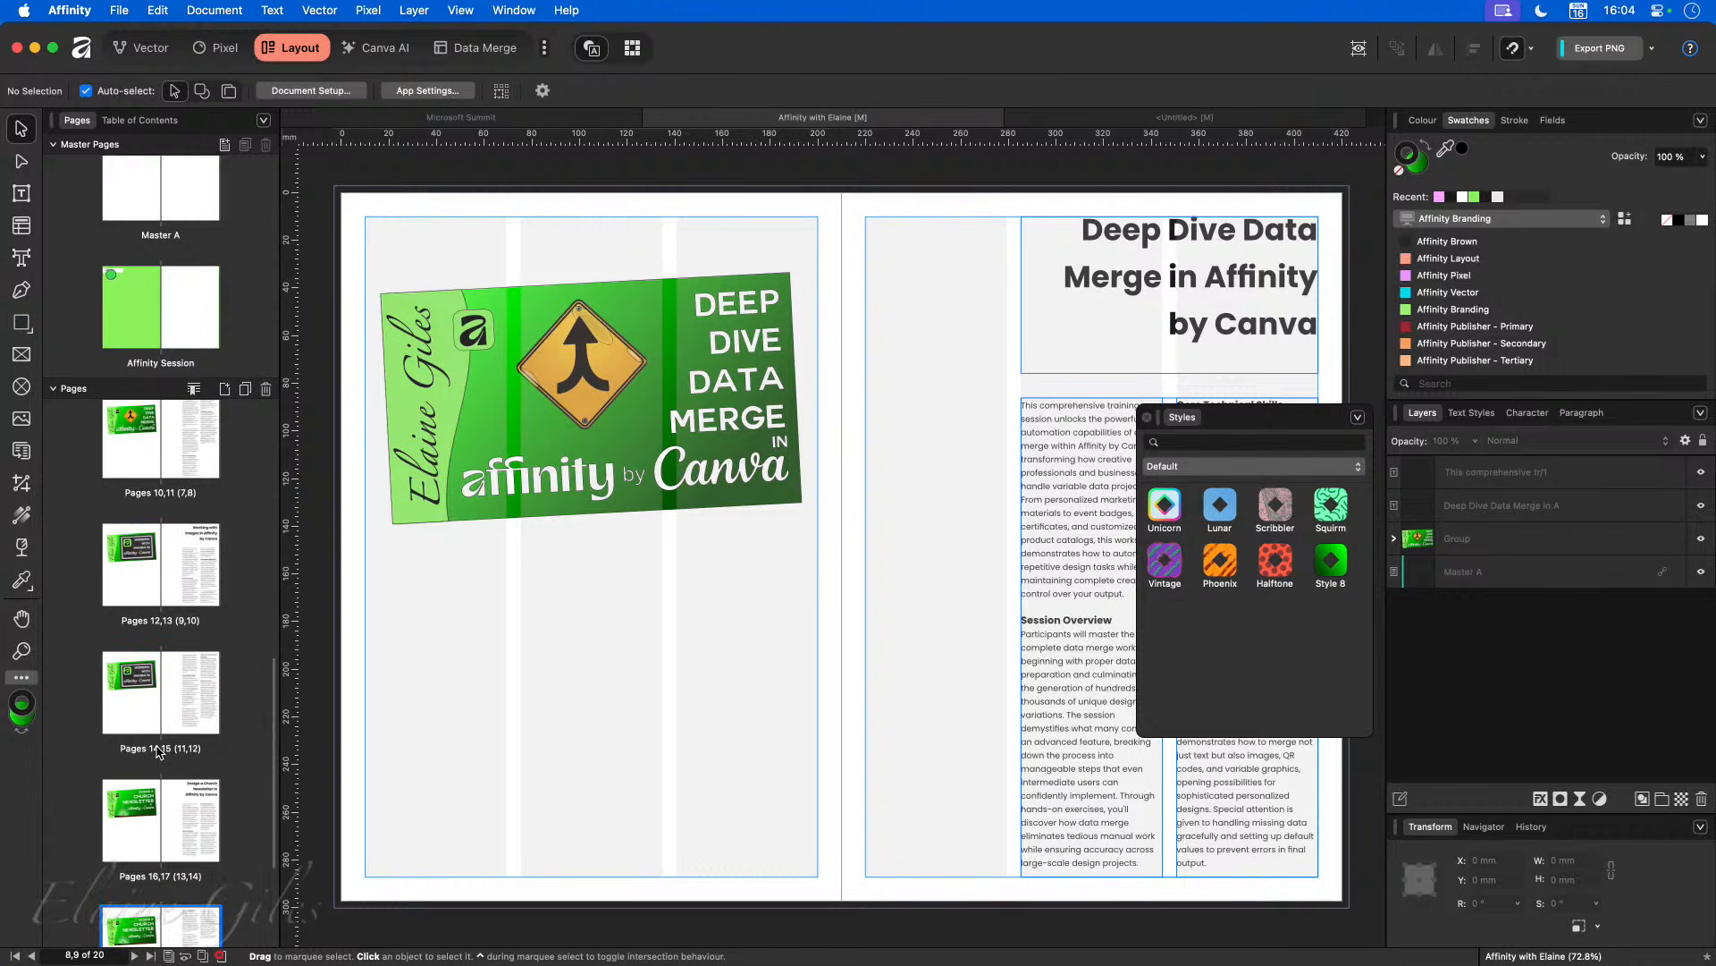
{"action": "left_click", "coordinate": [159, 561], "text": "shift"}
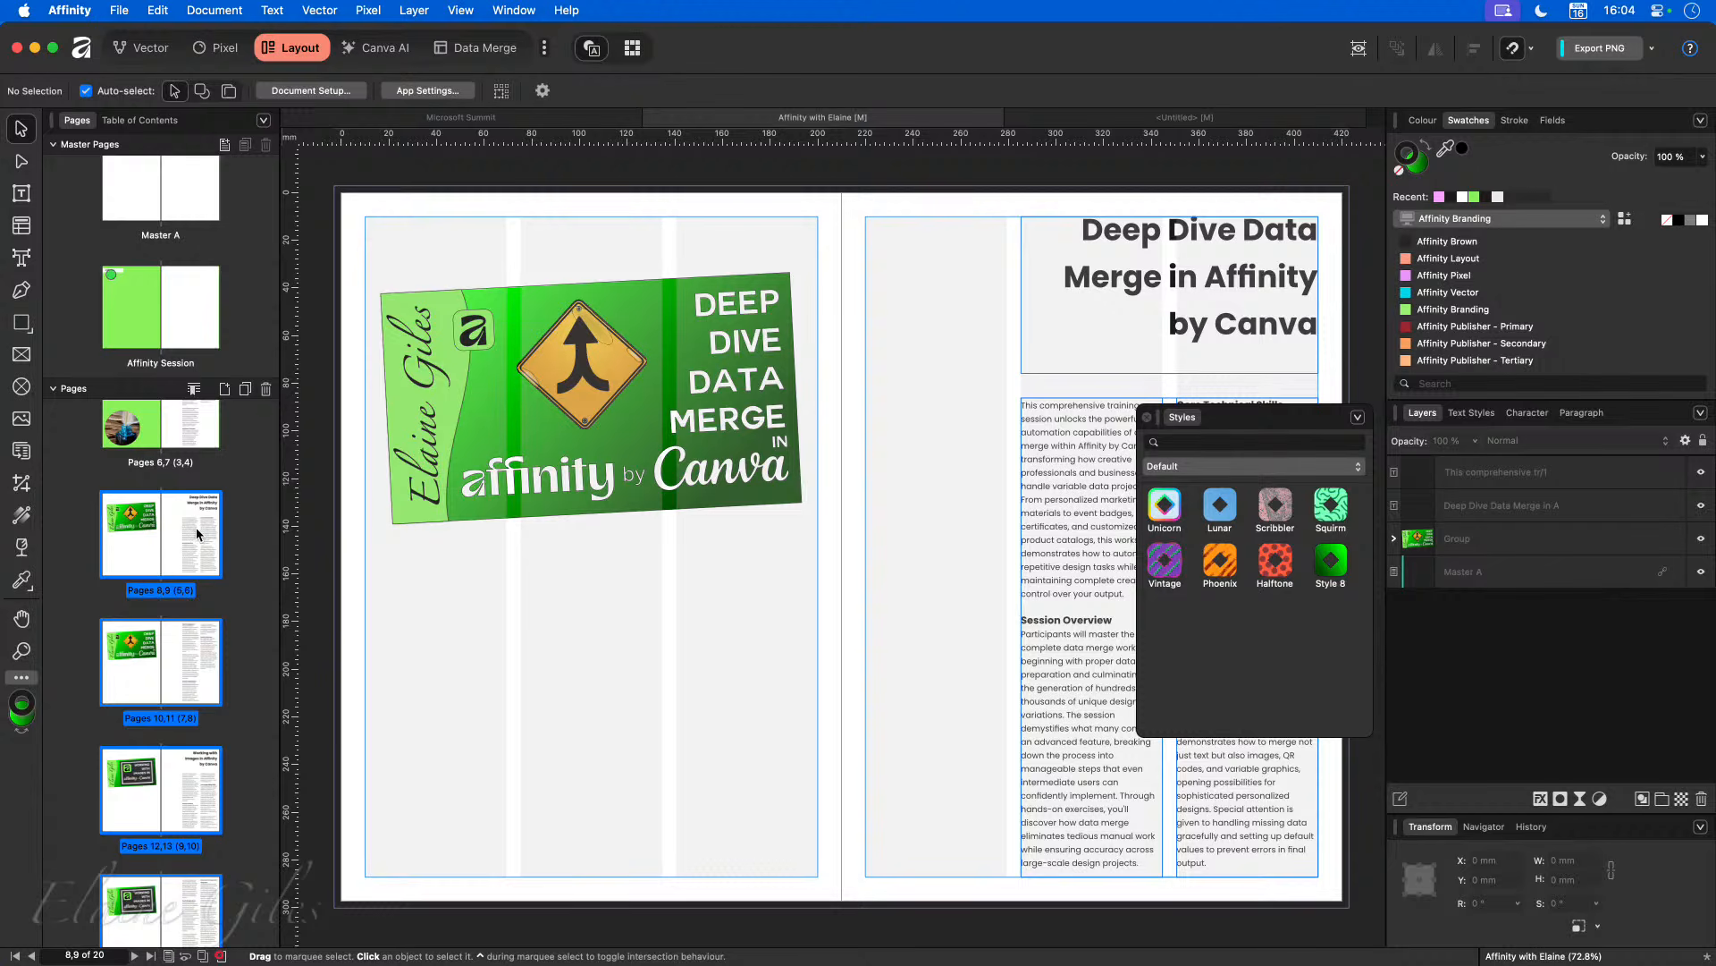
{"action": "scroll", "coordinate": [231, 608], "scroll_direction": "down", "scroll_amount": 3}
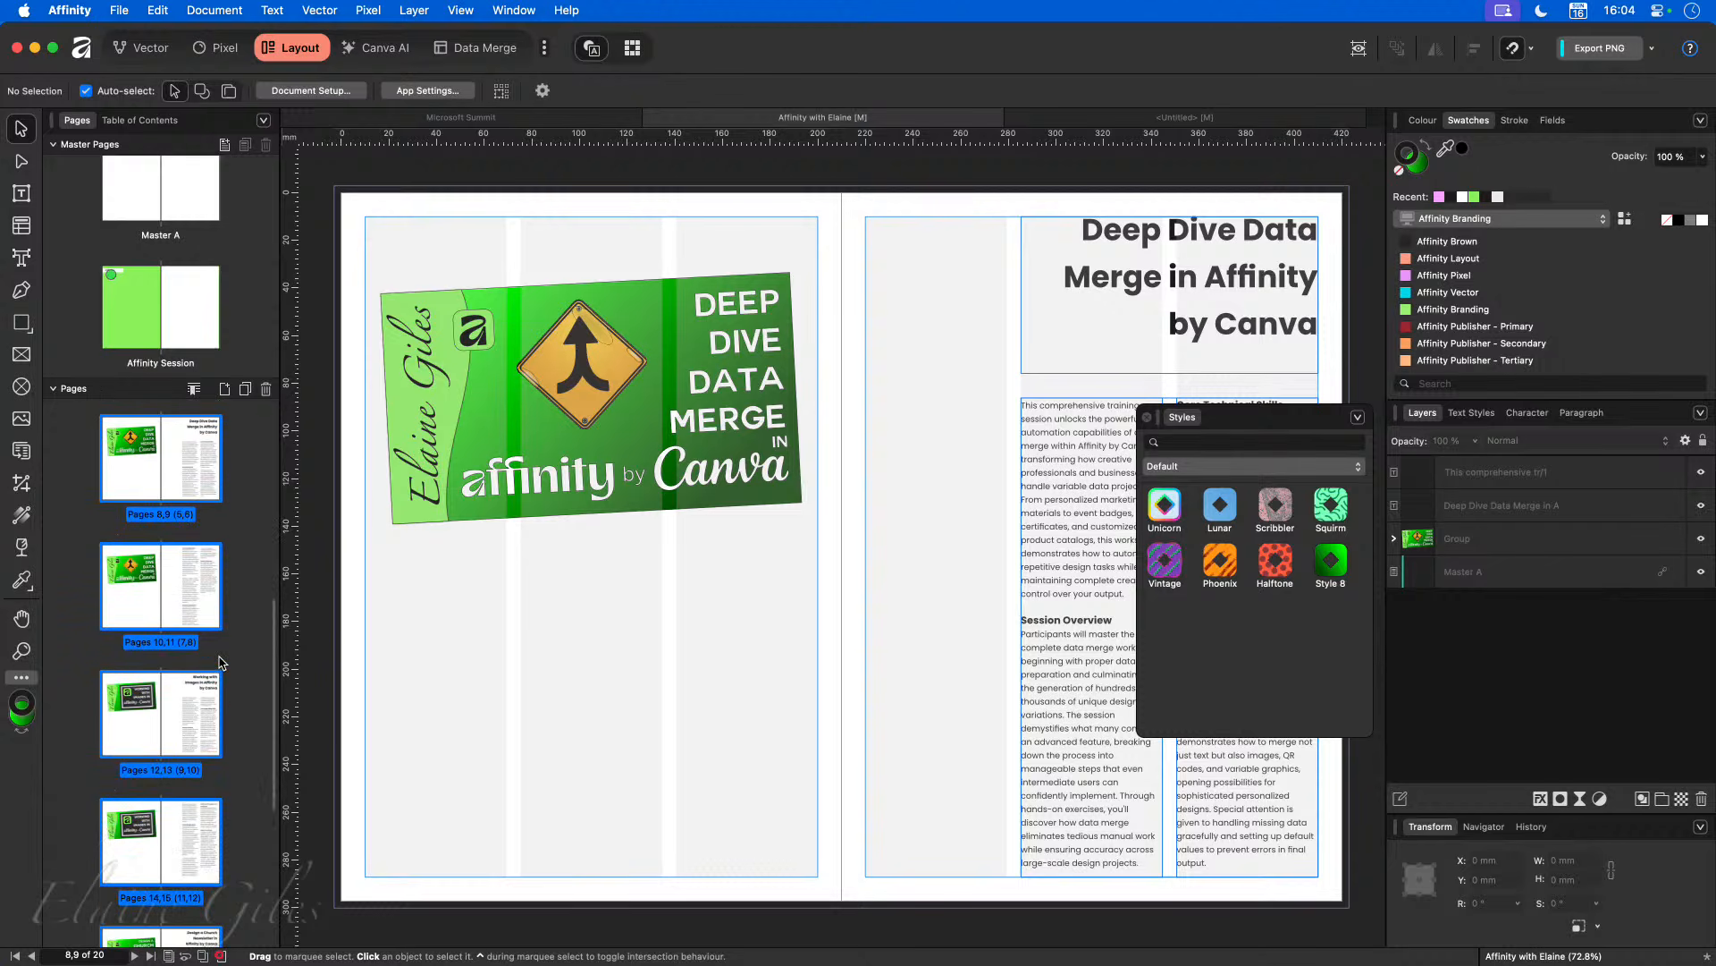
{"action": "scroll", "coordinate": [224, 661], "scroll_direction": "down", "scroll_amount": 3}
{"action": "scroll", "coordinate": [219, 694], "scroll_direction": "down", "scroll_amount": 2}
{"action": "scroll", "coordinate": [274, 698], "scroll_direction": "down", "scroll_amount": 2}
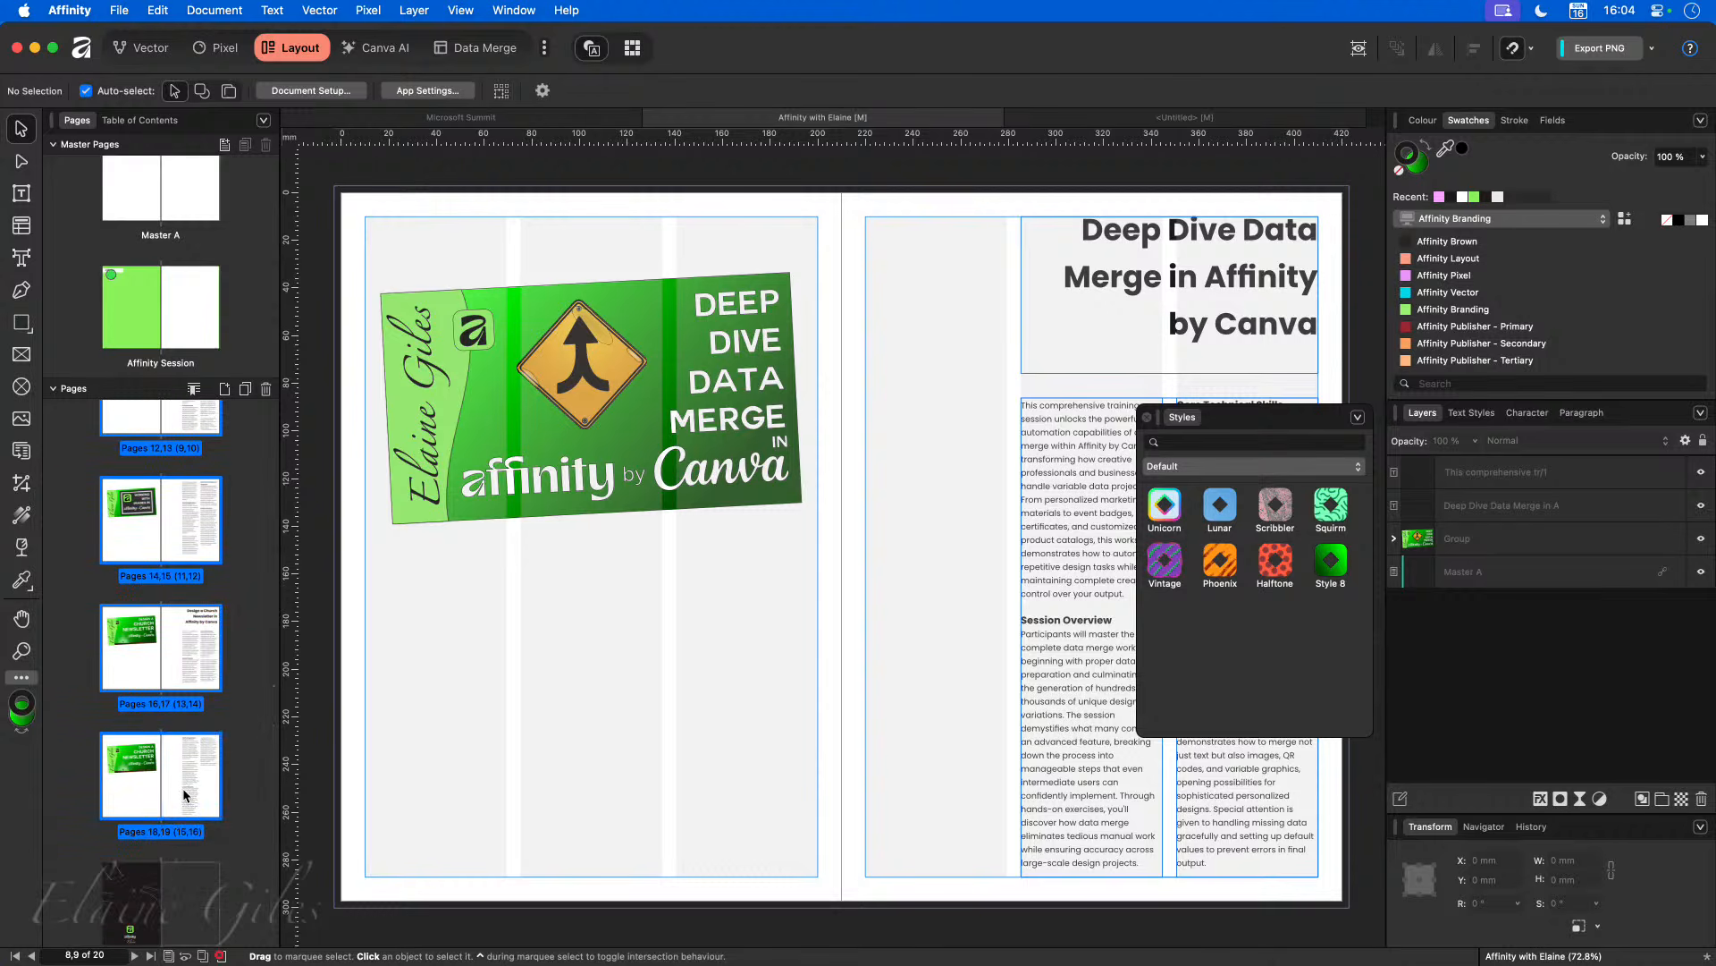
{"action": "scroll", "coordinate": [182, 786], "scroll_direction": "up", "scroll_amount": 3}
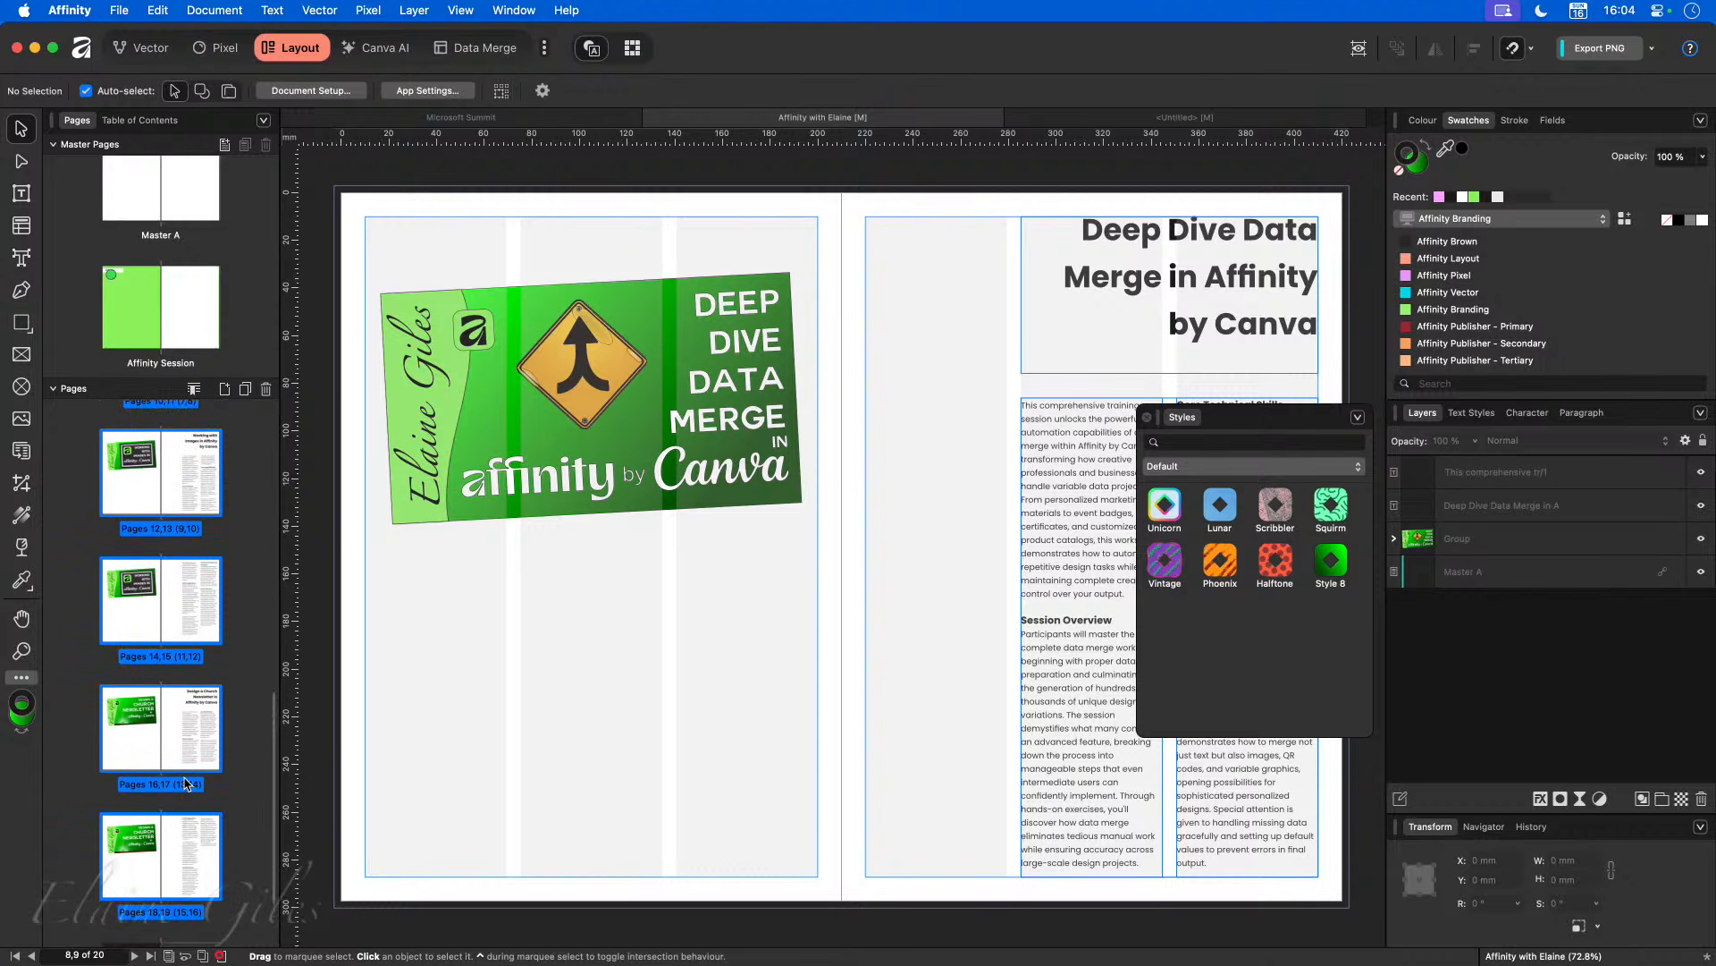
{"action": "scroll", "coordinate": [181, 780], "scroll_direction": "up", "scroll_amount": 1}
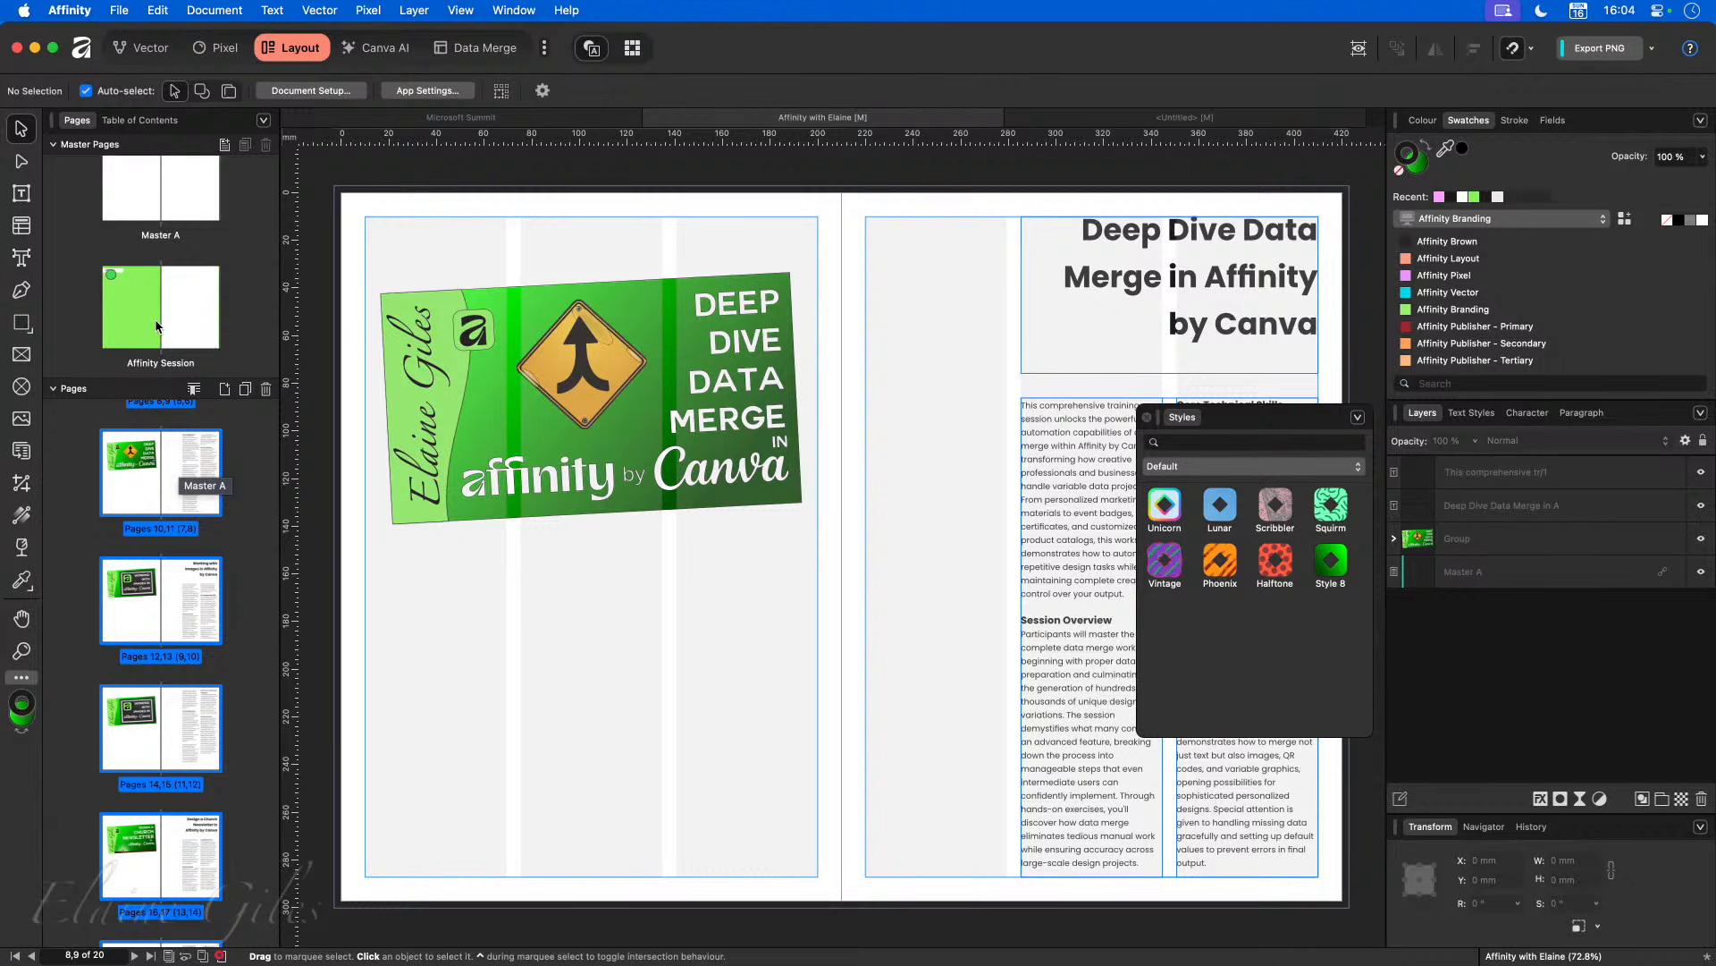
{"action": "right_click", "coordinate": [173, 487]}
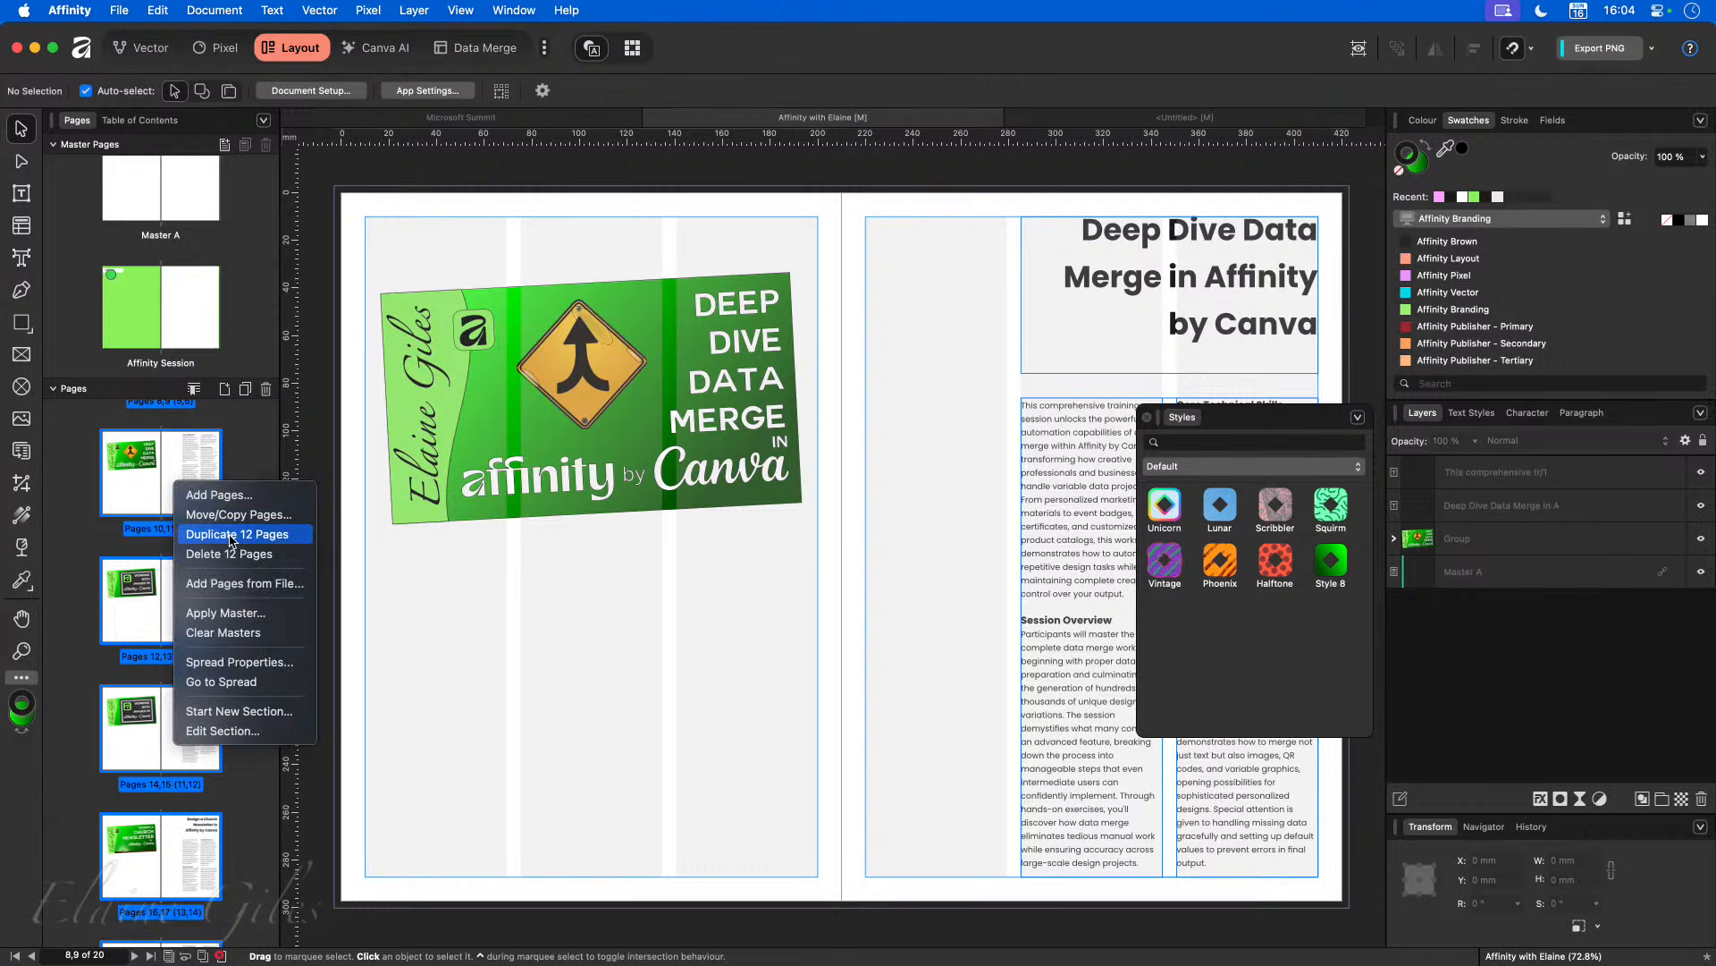
{"action": "left_click", "coordinate": [269, 614]}
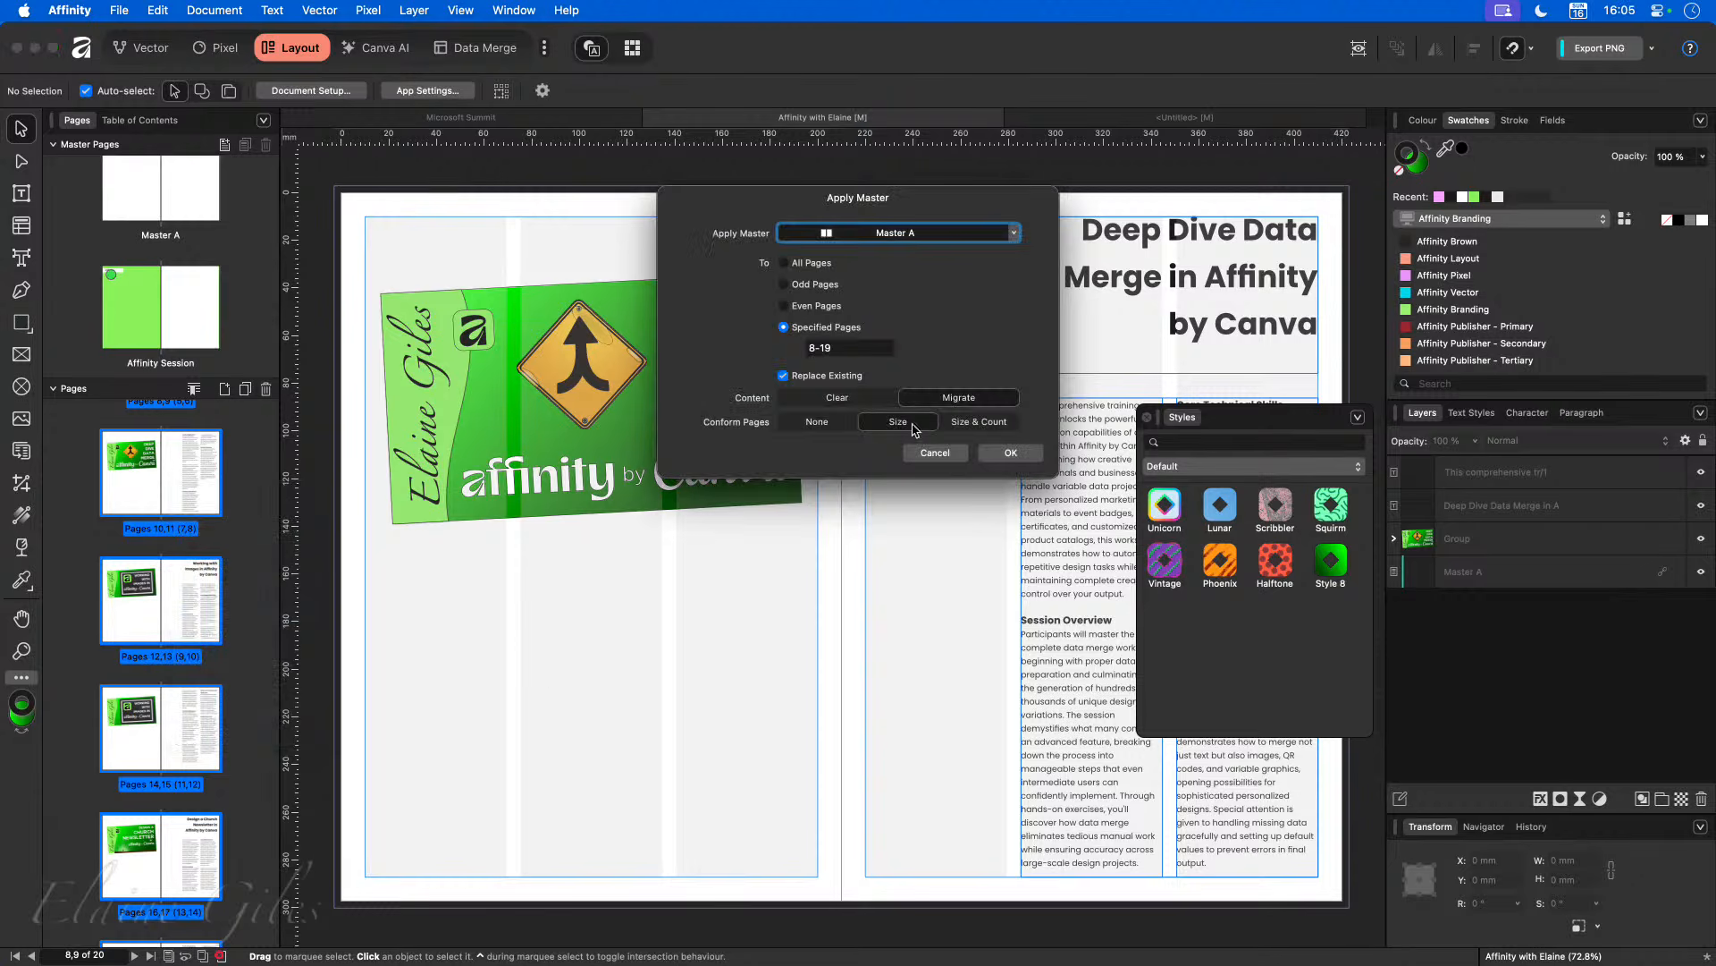
{"action": "left_click", "coordinate": [1015, 234]}
{"action": "left_click", "coordinate": [884, 384]}
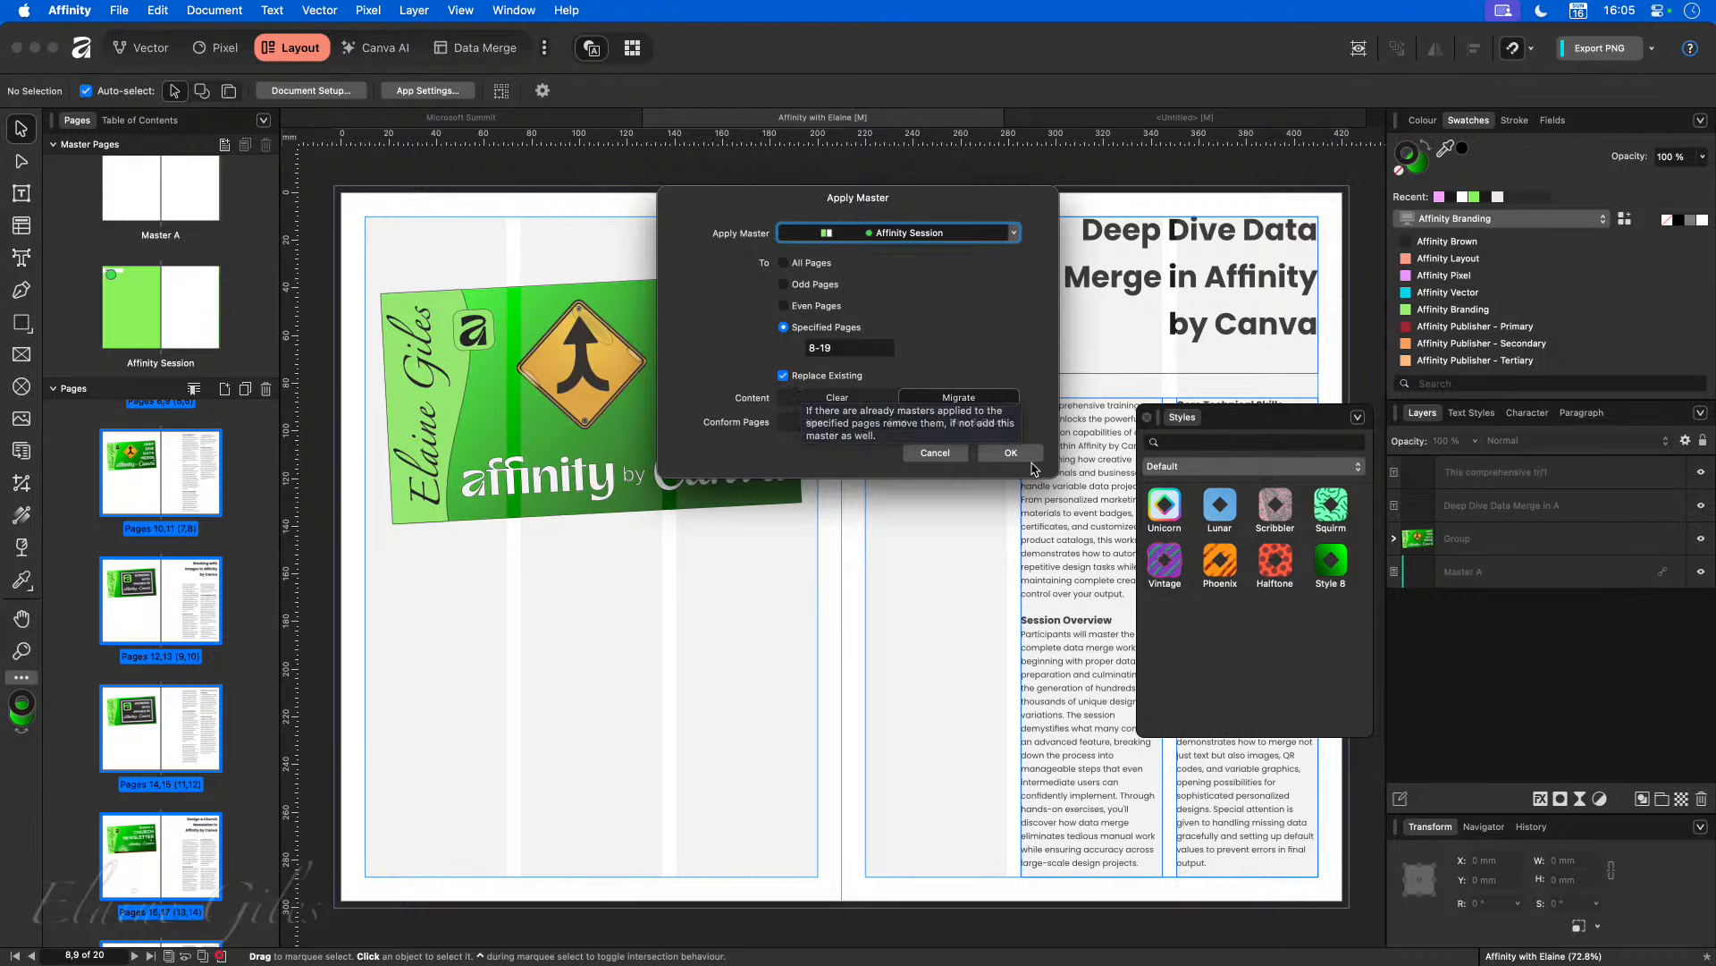
{"action": "key", "text": "Return"}
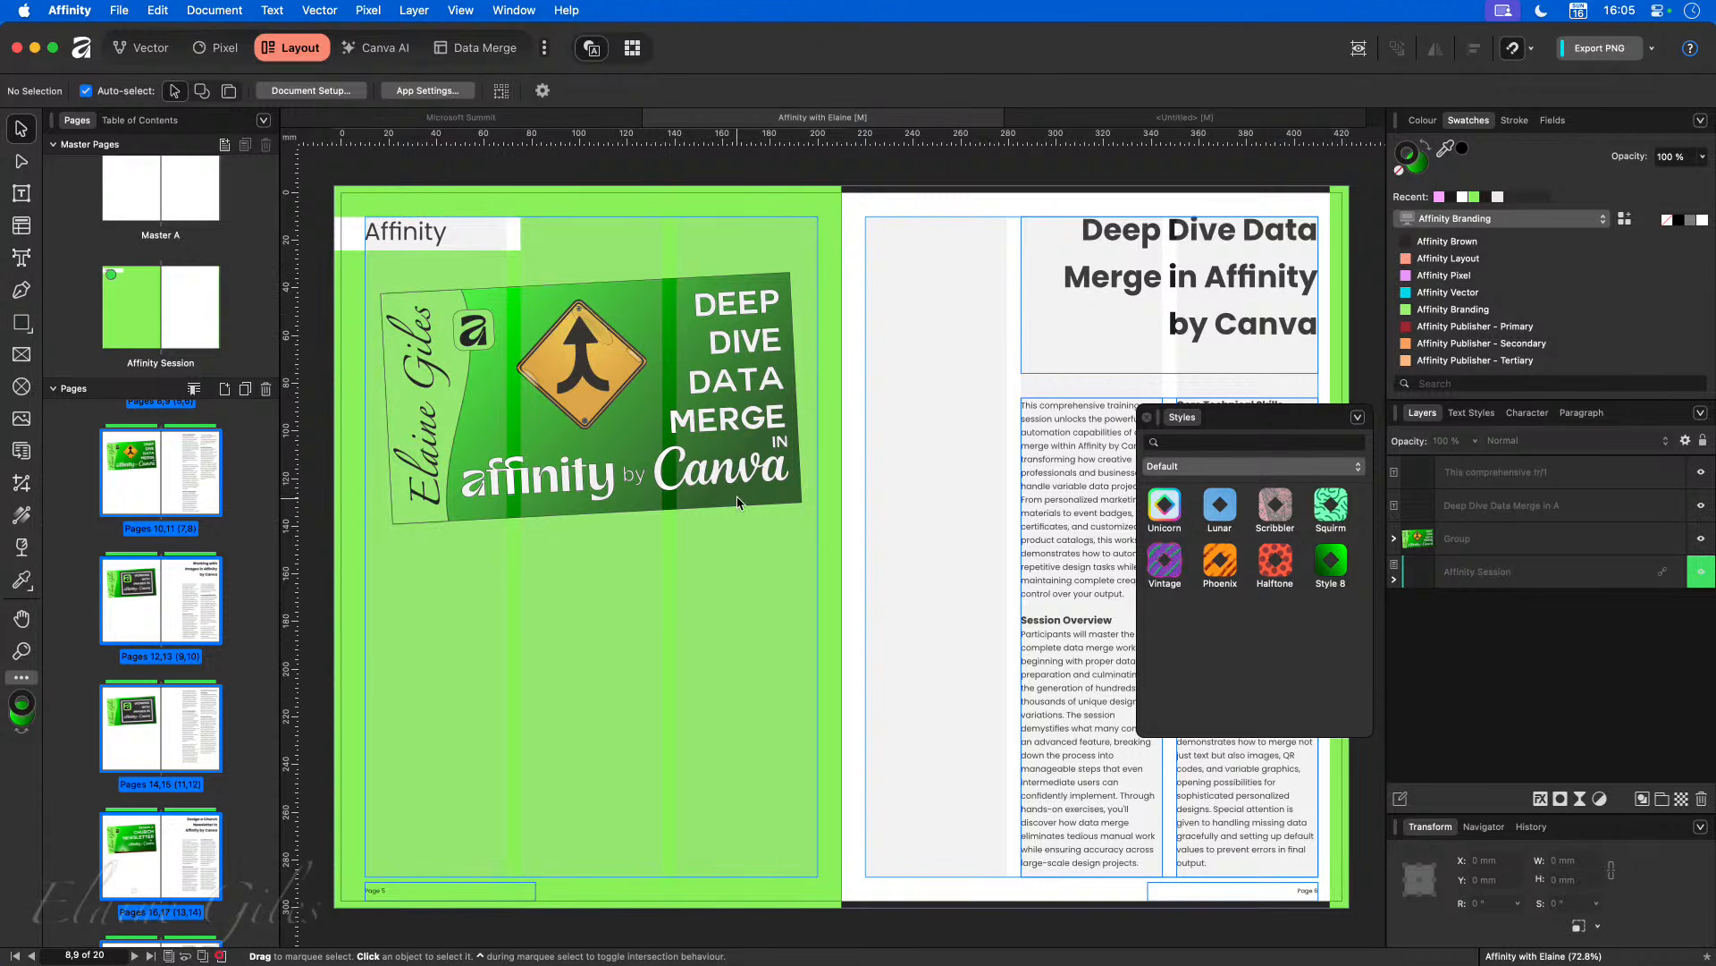
Step: Give the Working with Images banner group on pages 12,13 a thin outline with a stroke width of 0.6 pt
{"action": "left_click", "coordinate": [164, 622]}
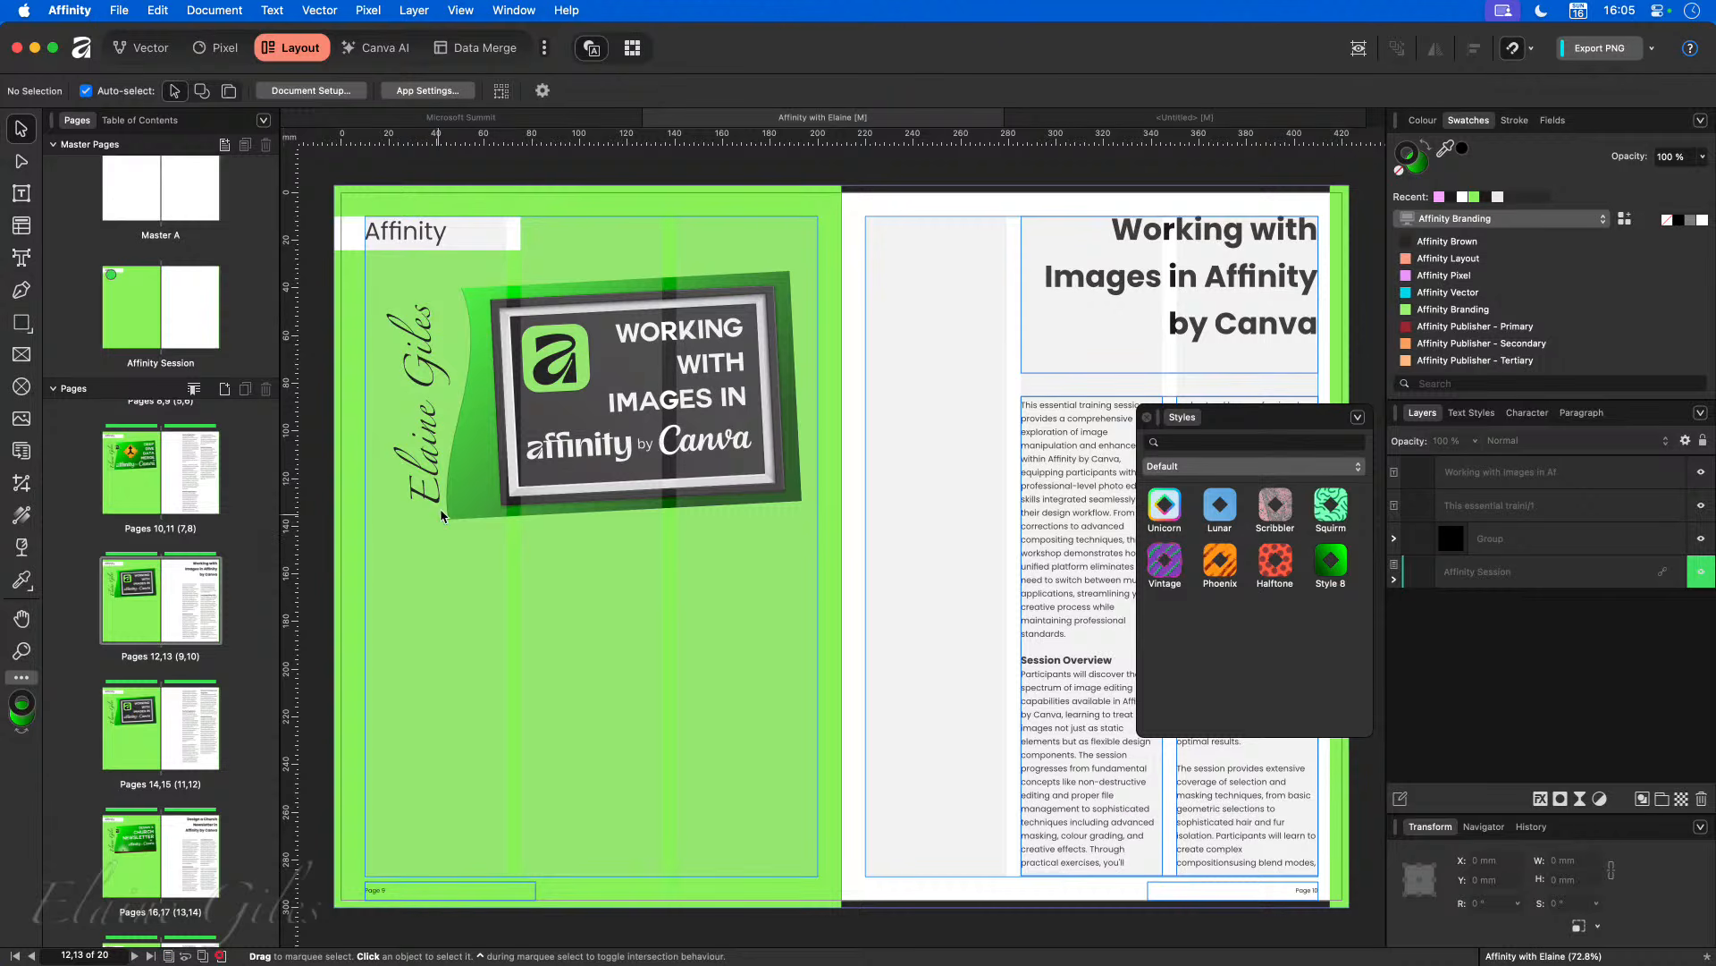
{"action": "left_click", "coordinate": [451, 386]}
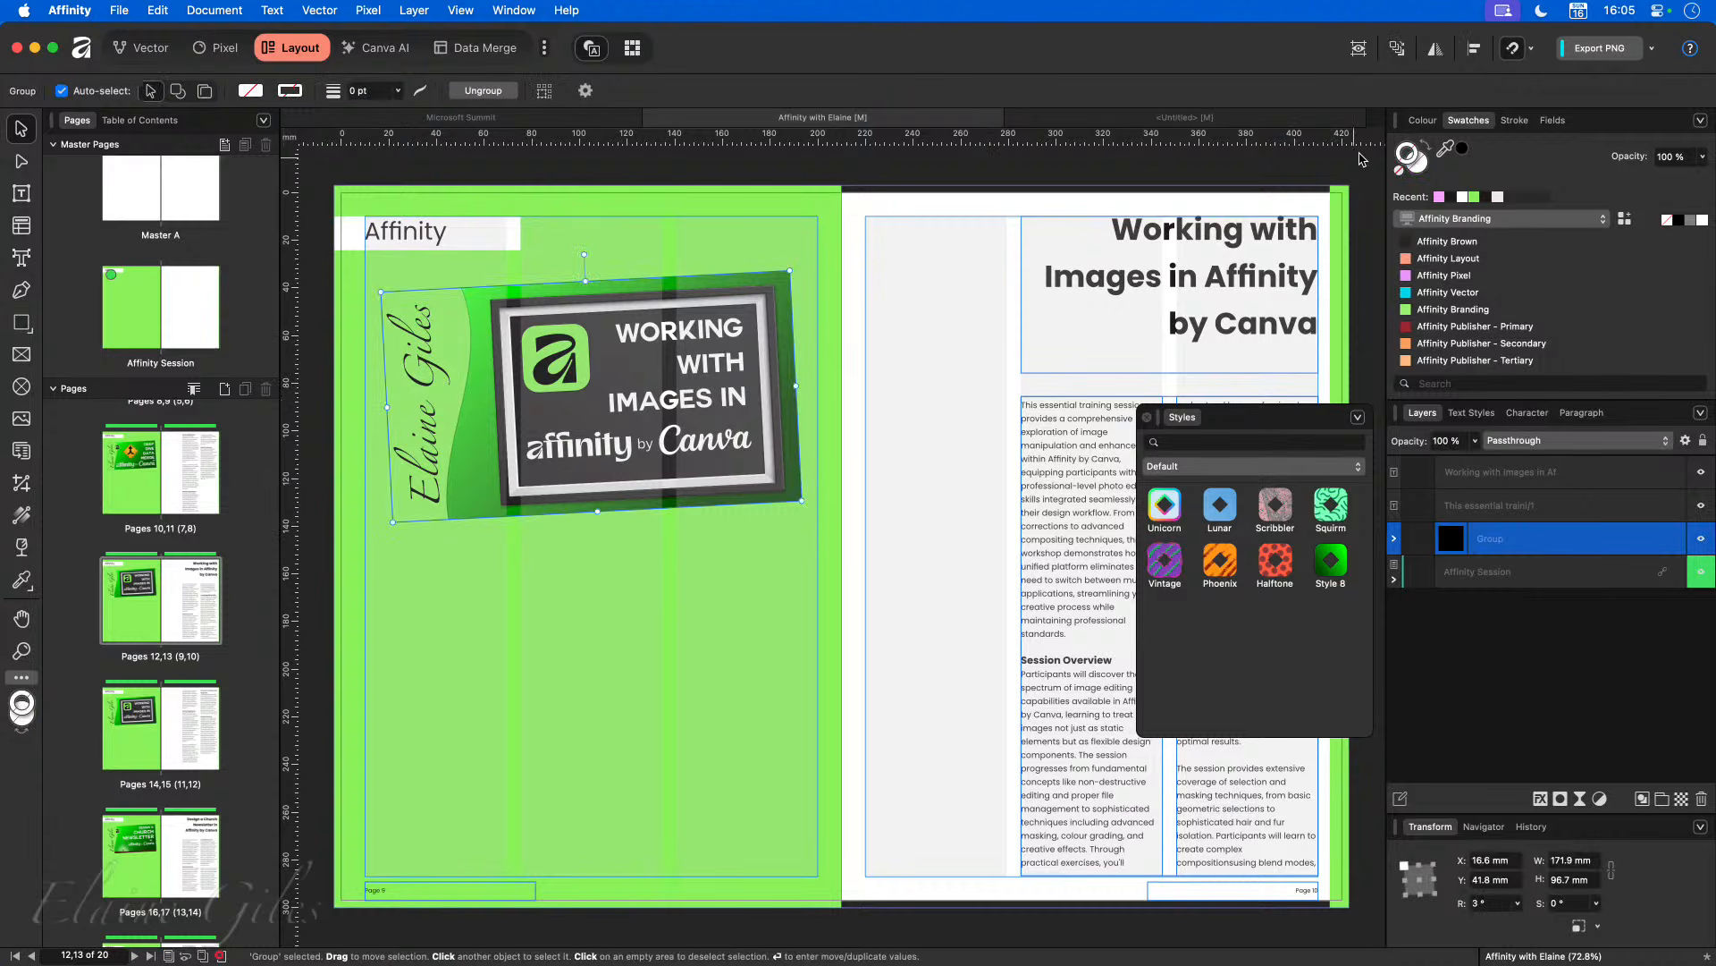
{"action": "left_click", "coordinate": [1514, 119]}
{"action": "left_click_drag", "start_coordinate": [1436, 178], "coordinate": [1456, 180]}
{"action": "left_click", "coordinate": [740, 526]}
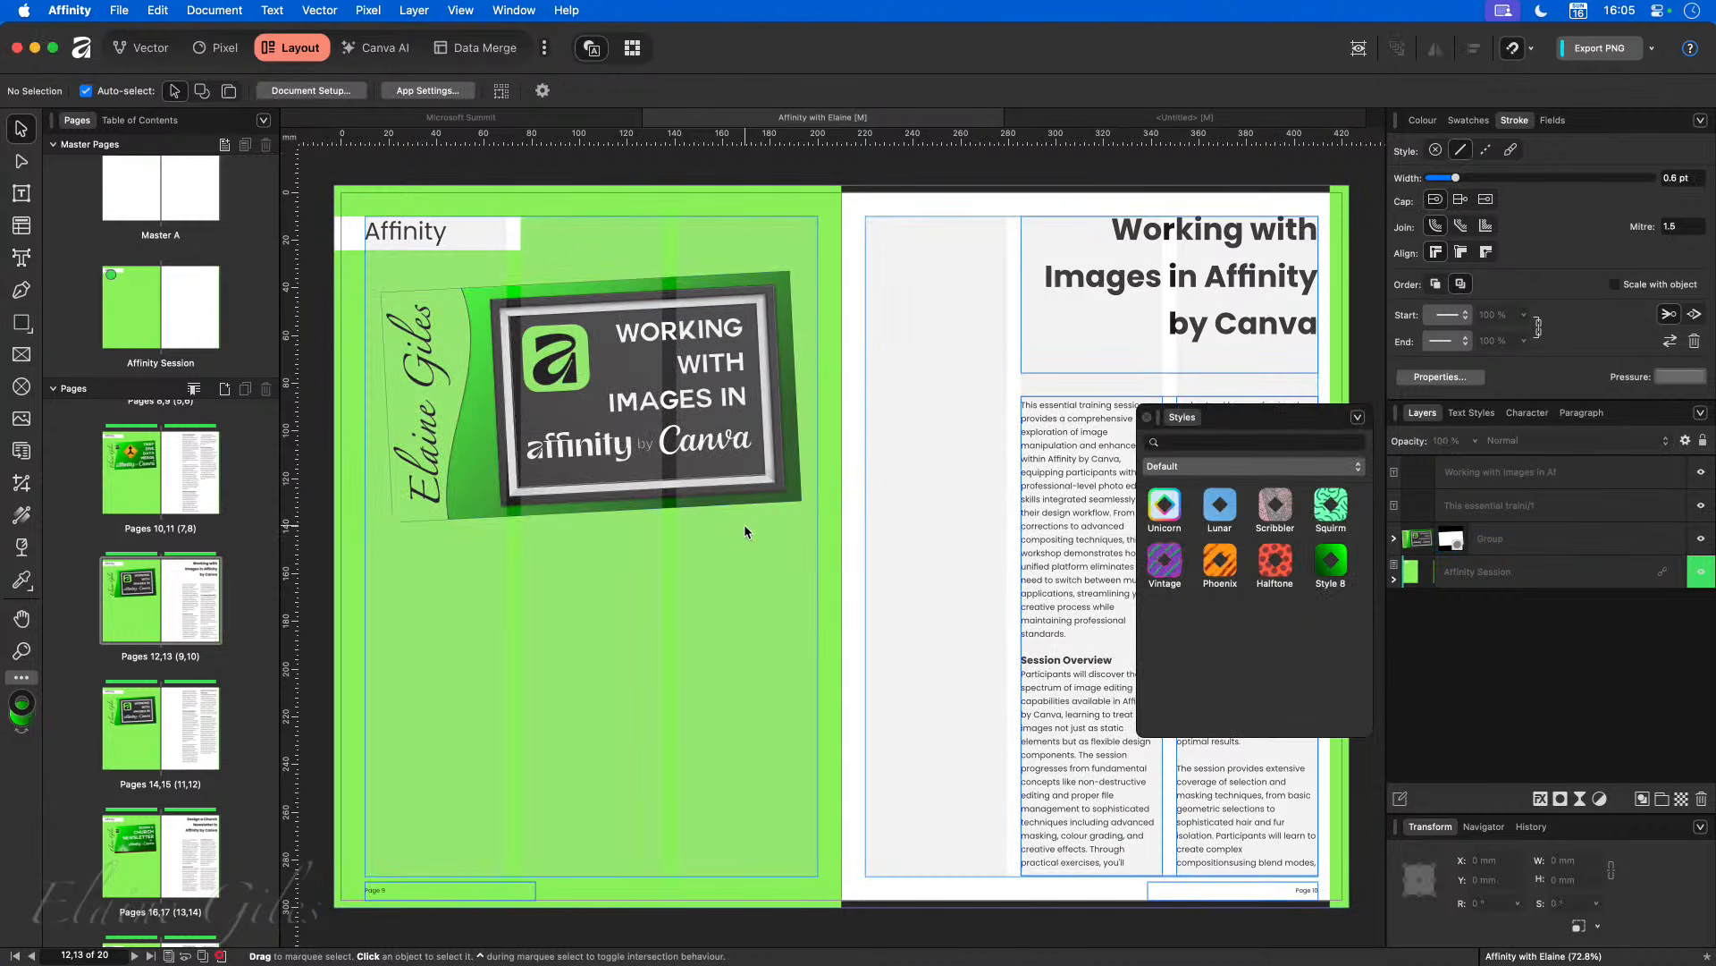
Step: Review the Affinity Session master on the session spreads, including pages 10,11, 18,19, 16,17 and 14,15
{"action": "scroll", "coordinate": [257, 686], "scroll_direction": "down", "scroll_amount": 5}
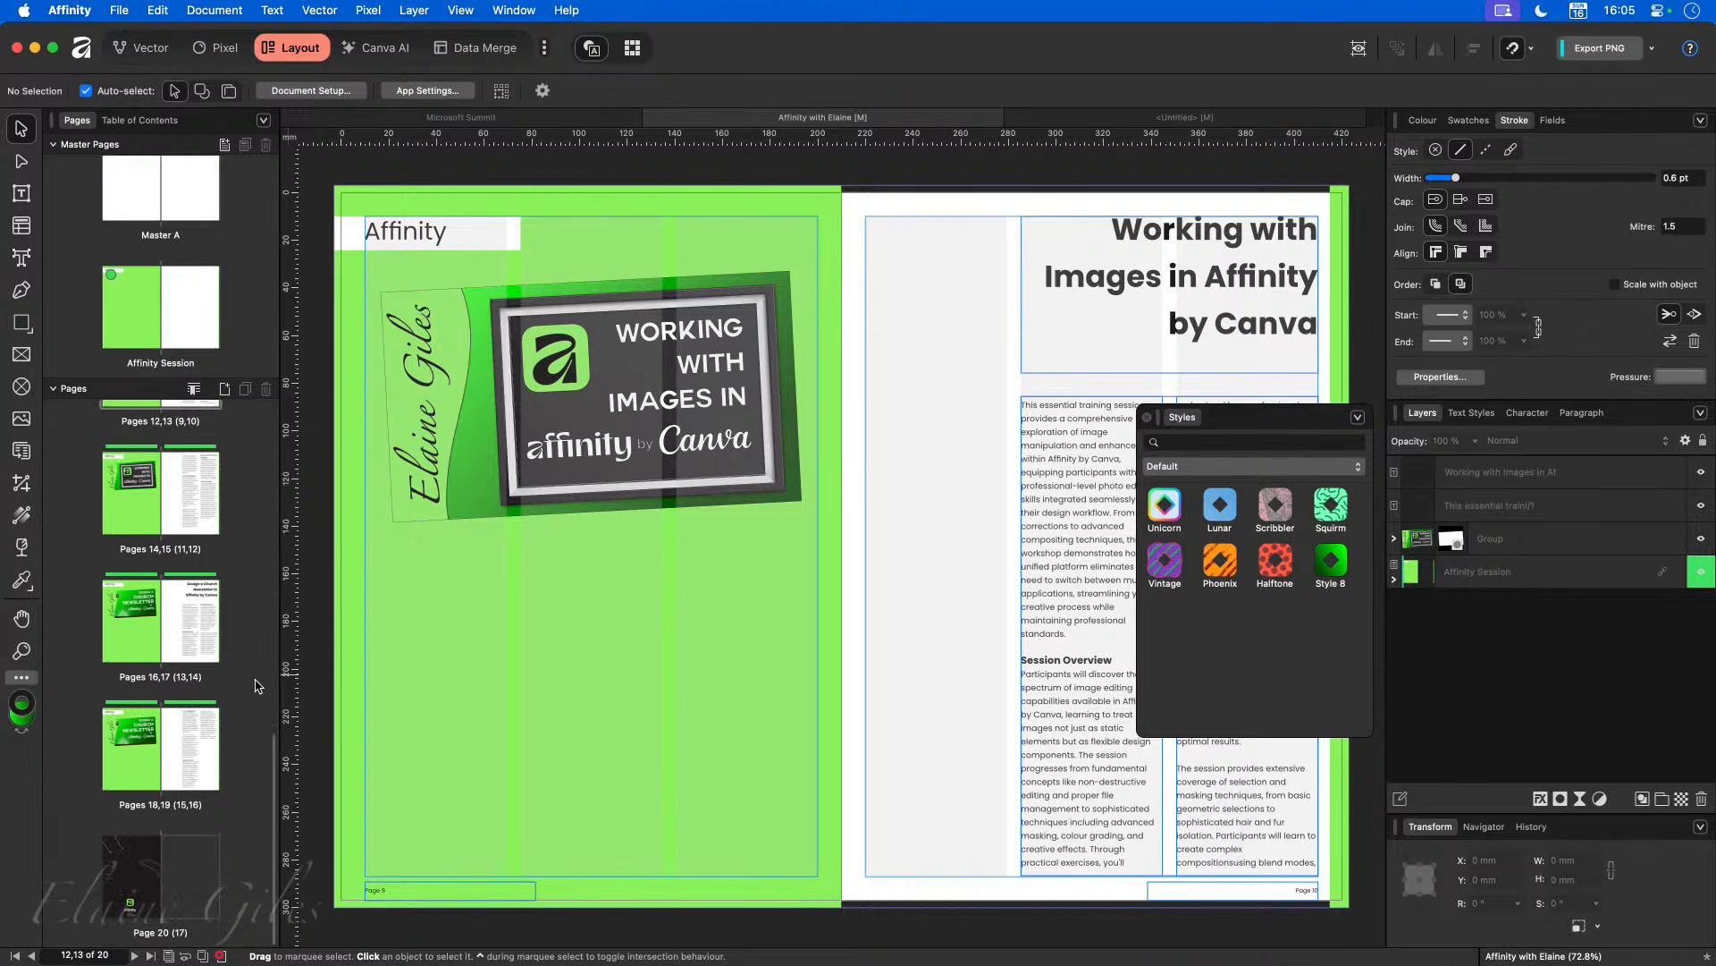
{"action": "scroll", "coordinate": [226, 677], "scroll_direction": "up", "scroll_amount": 10}
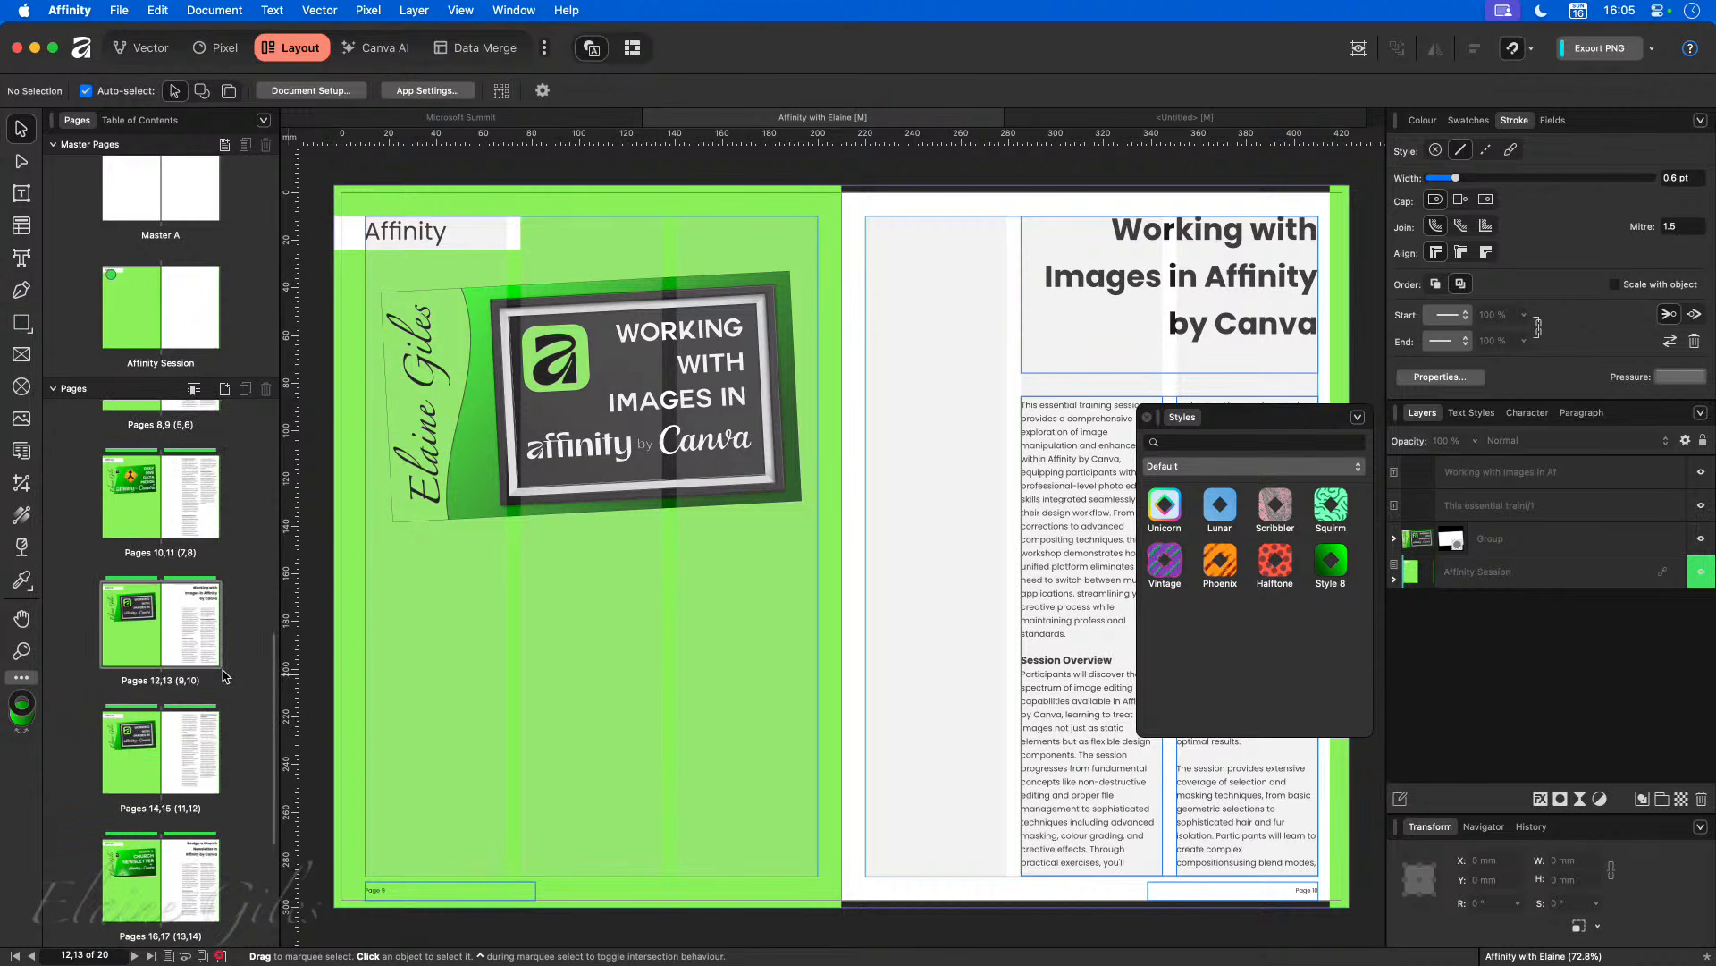
{"action": "scroll", "coordinate": [219, 666], "scroll_direction": "up", "scroll_amount": 1}
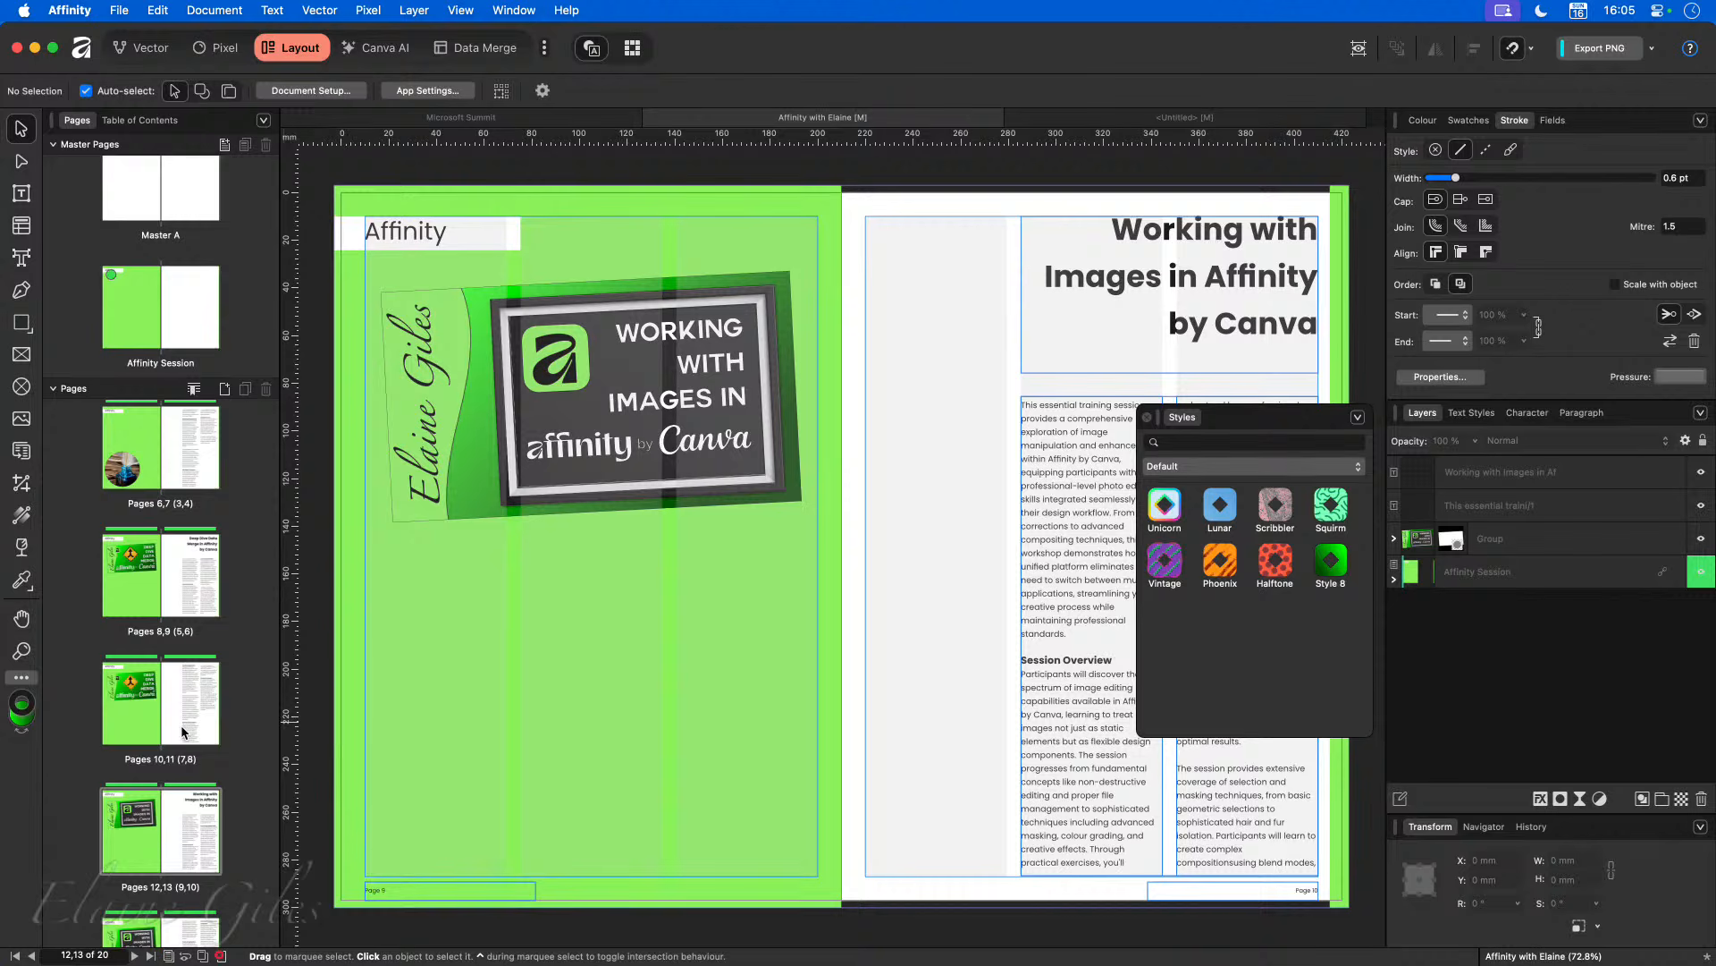
{"action": "left_click", "coordinate": [145, 713]}
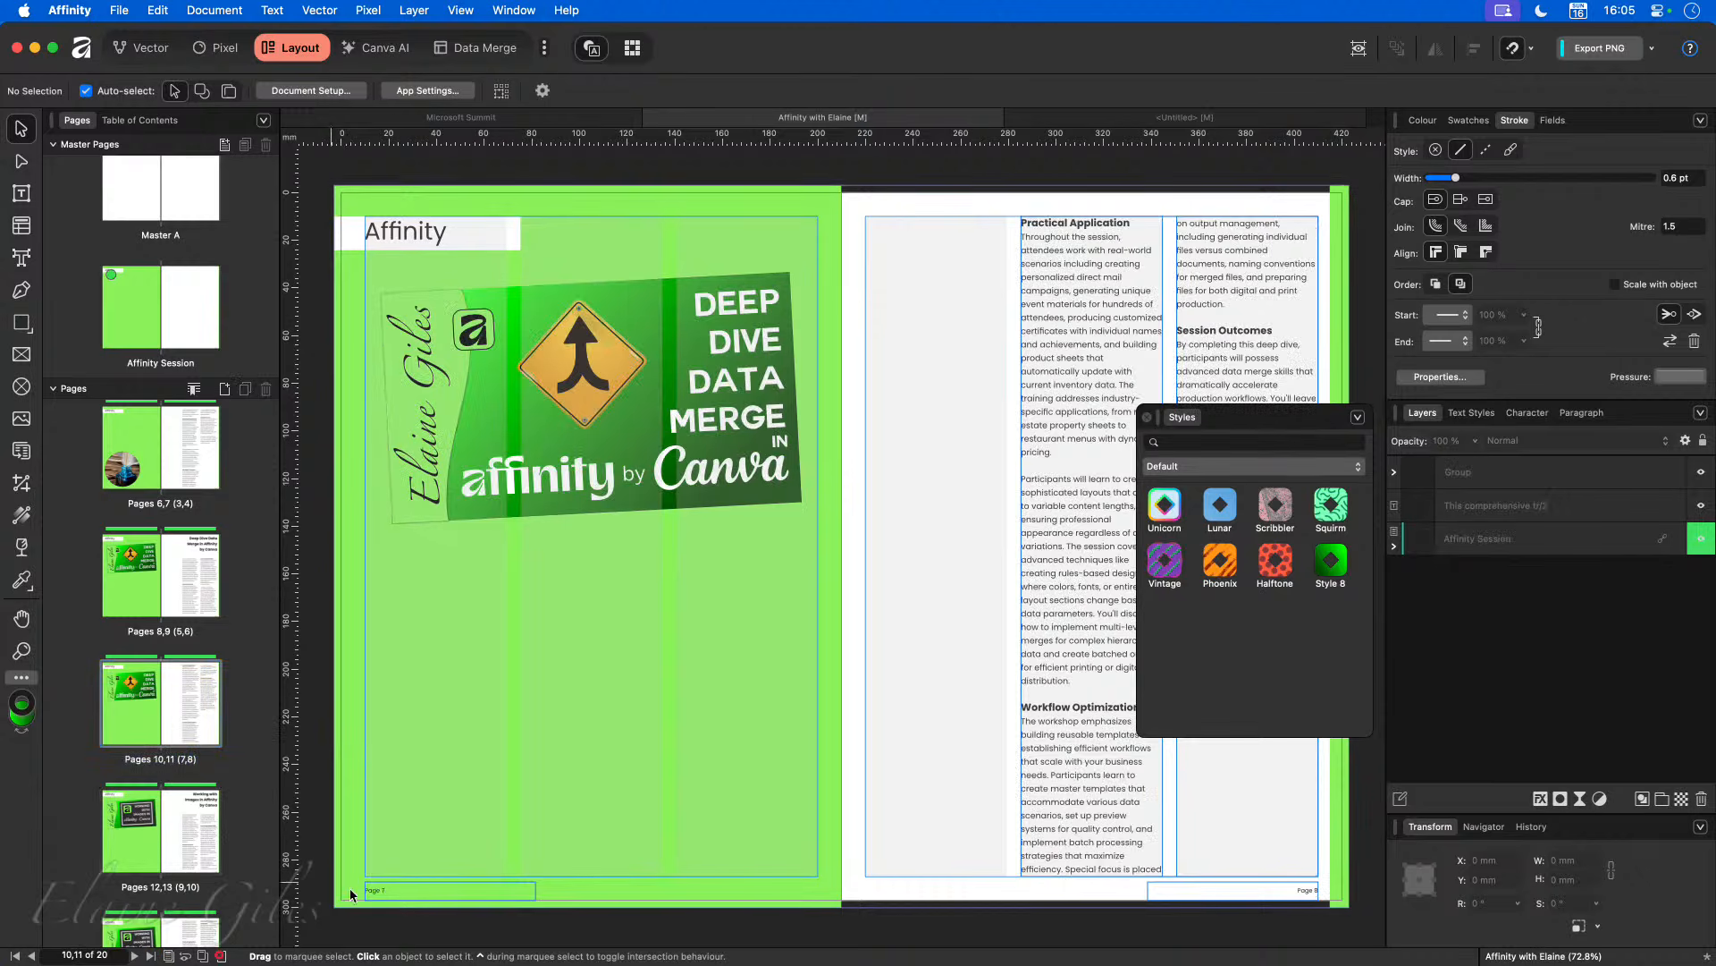
{"action": "scroll", "coordinate": [166, 850], "scroll_direction": "down", "scroll_amount": 5}
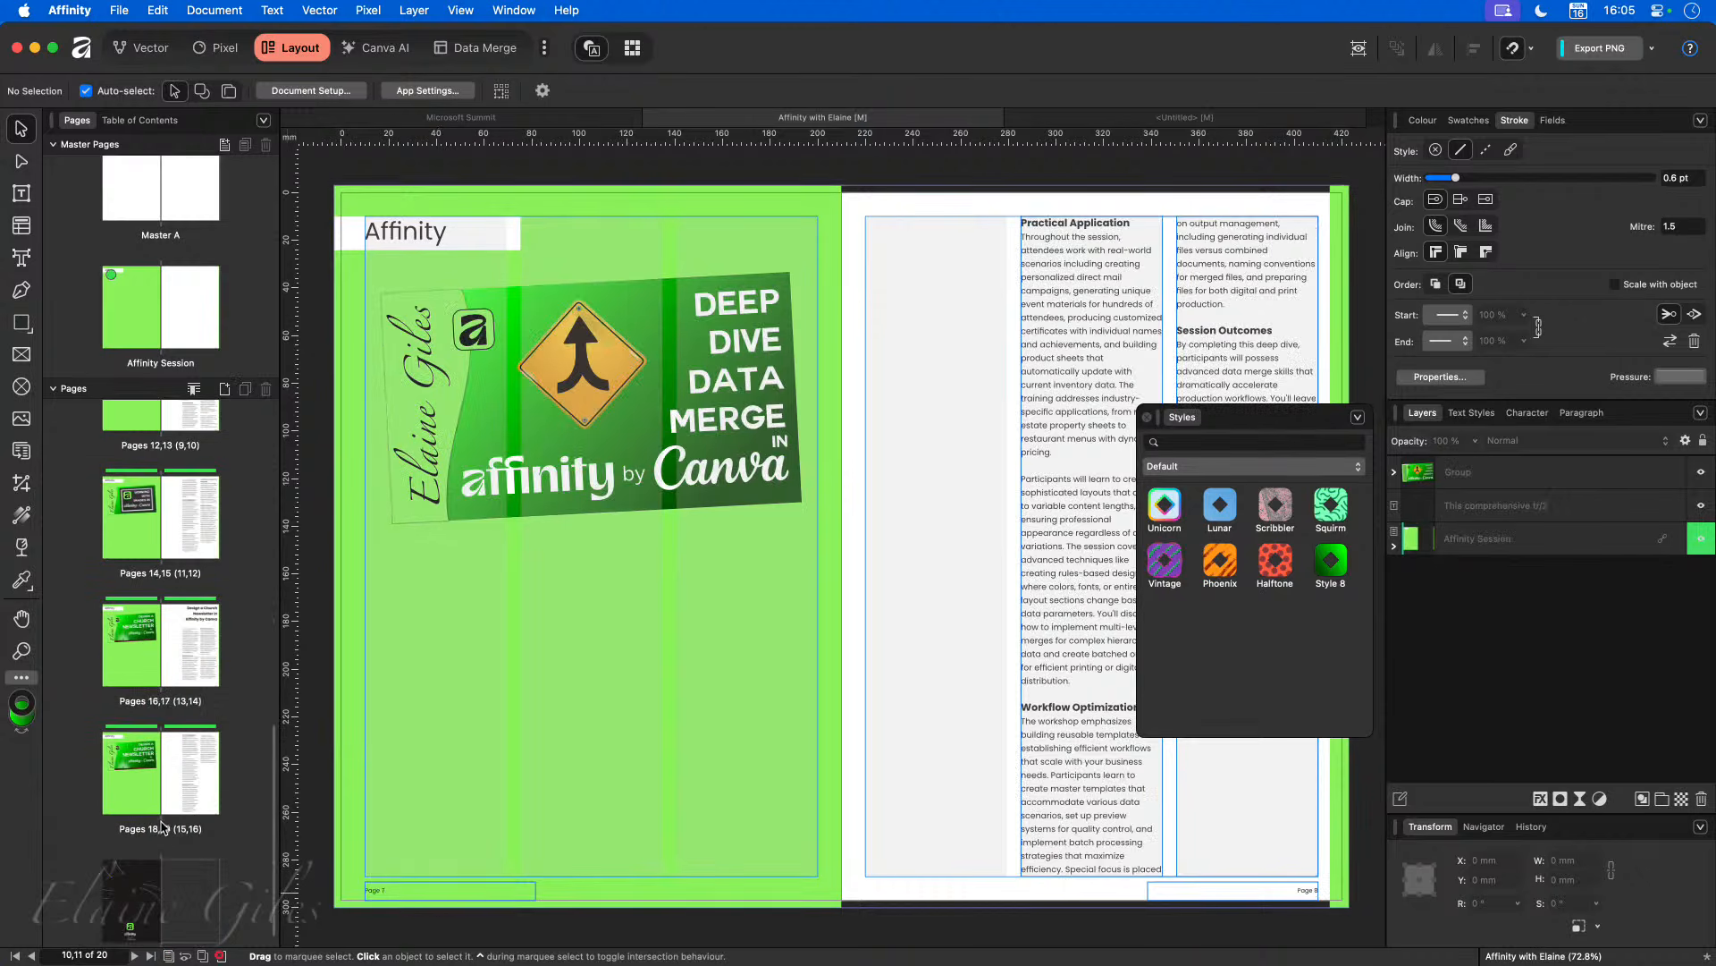
{"action": "left_click", "coordinate": [162, 776]}
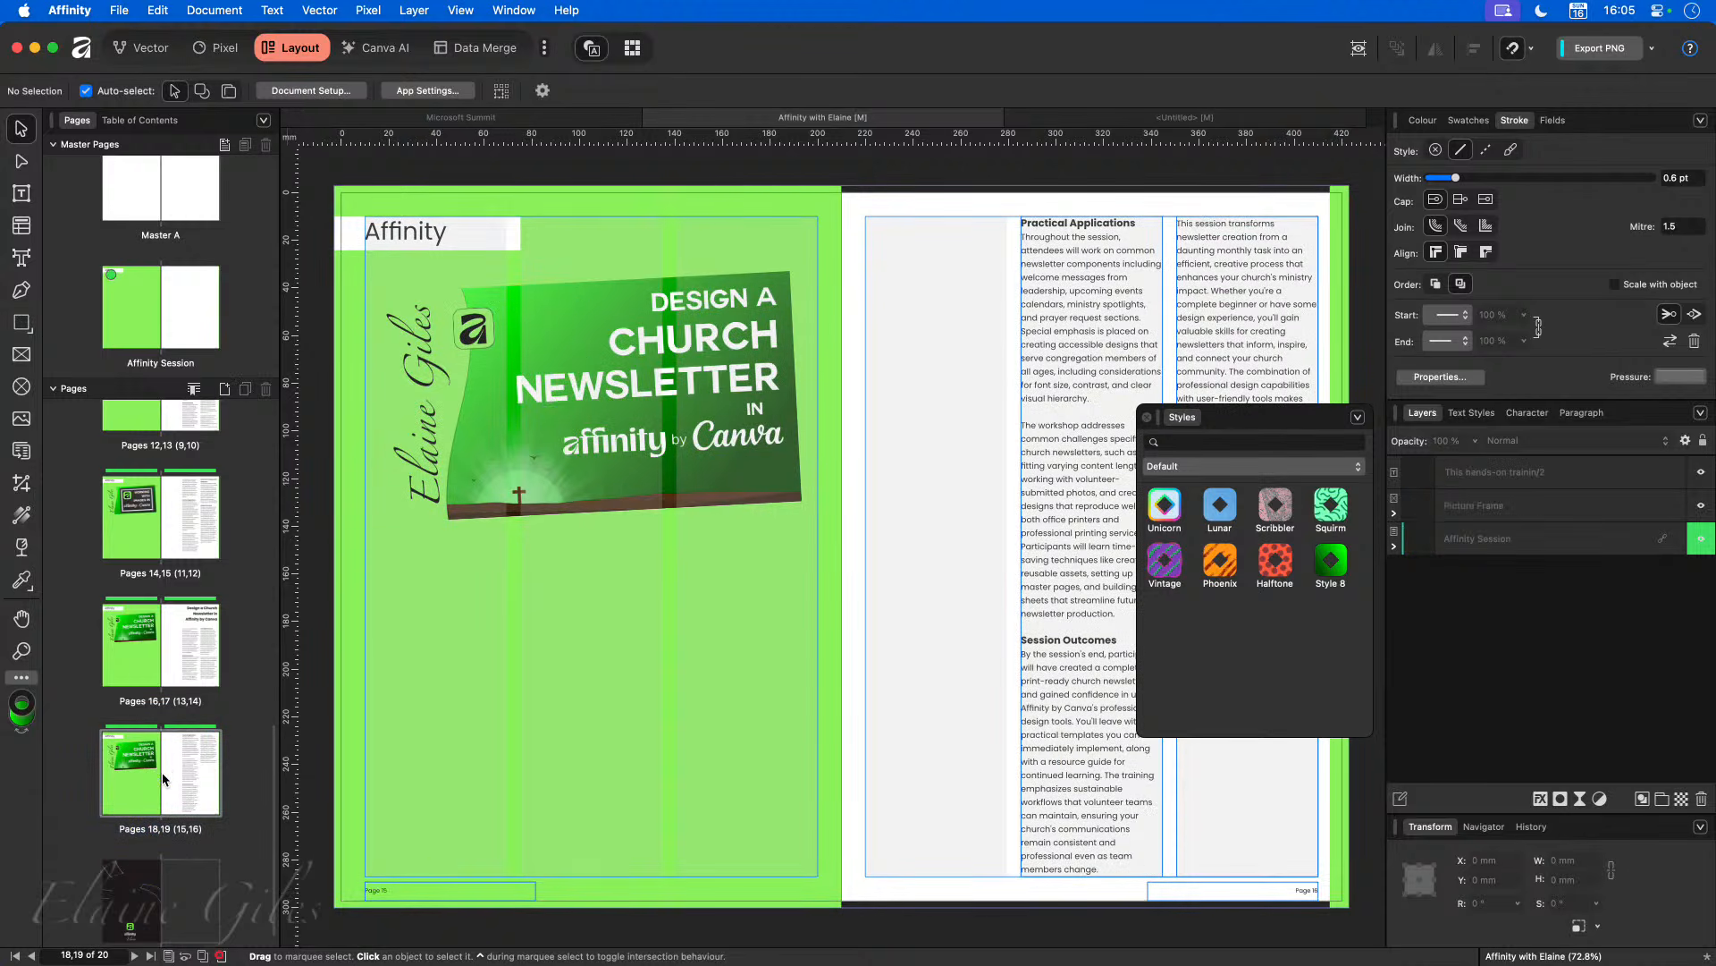
{"action": "left_click", "coordinate": [152, 648]}
{"action": "left_click", "coordinate": [148, 519]}
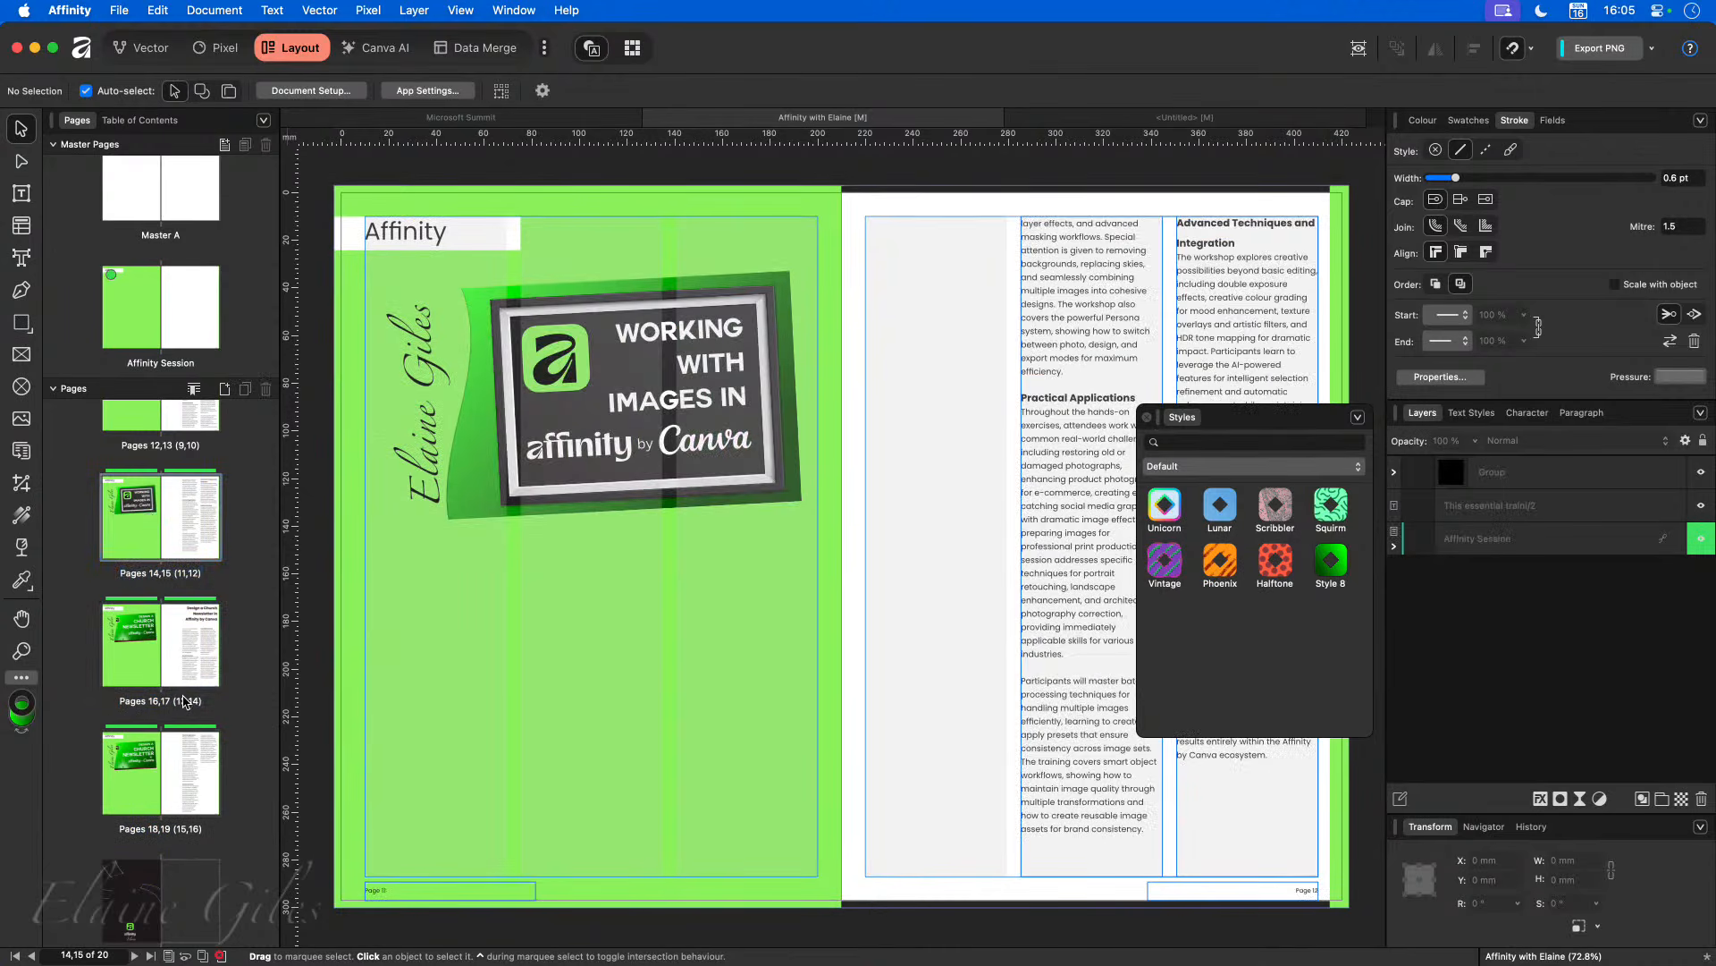
{"action": "scroll", "coordinate": [181, 697], "scroll_direction": "up", "scroll_amount": 2}
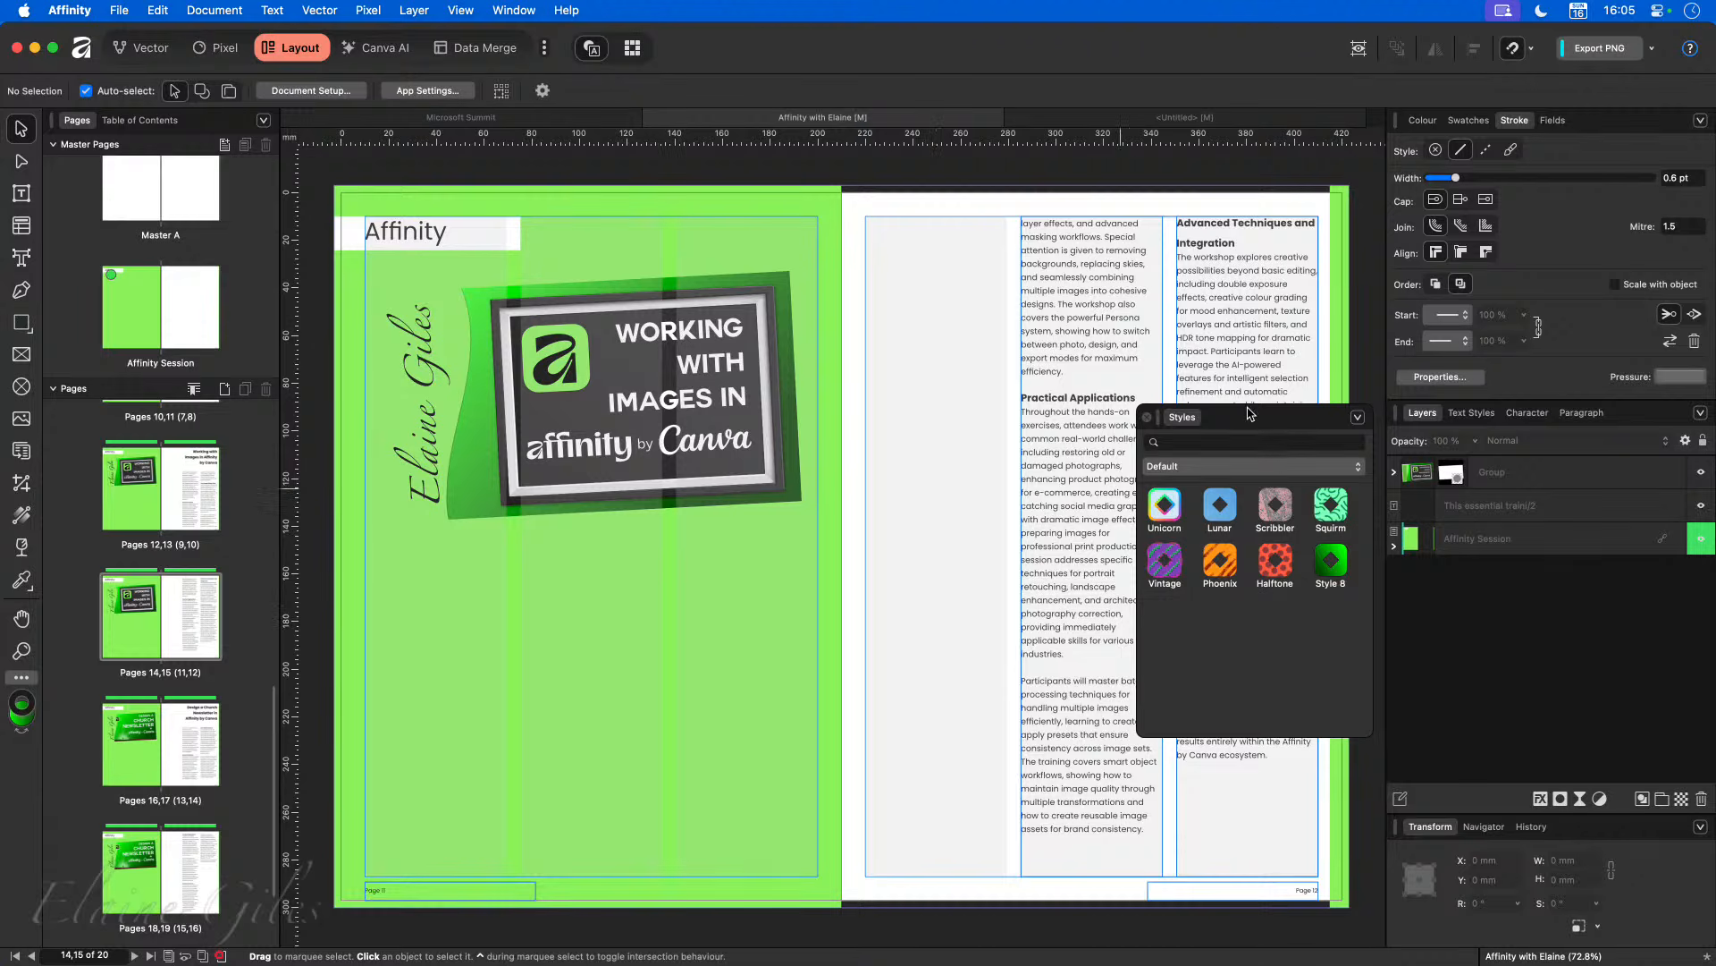
Step: Close the floating Styles panel and look over the page thumbnails from the cover to the back page
{"action": "left_click", "coordinate": [1147, 416]}
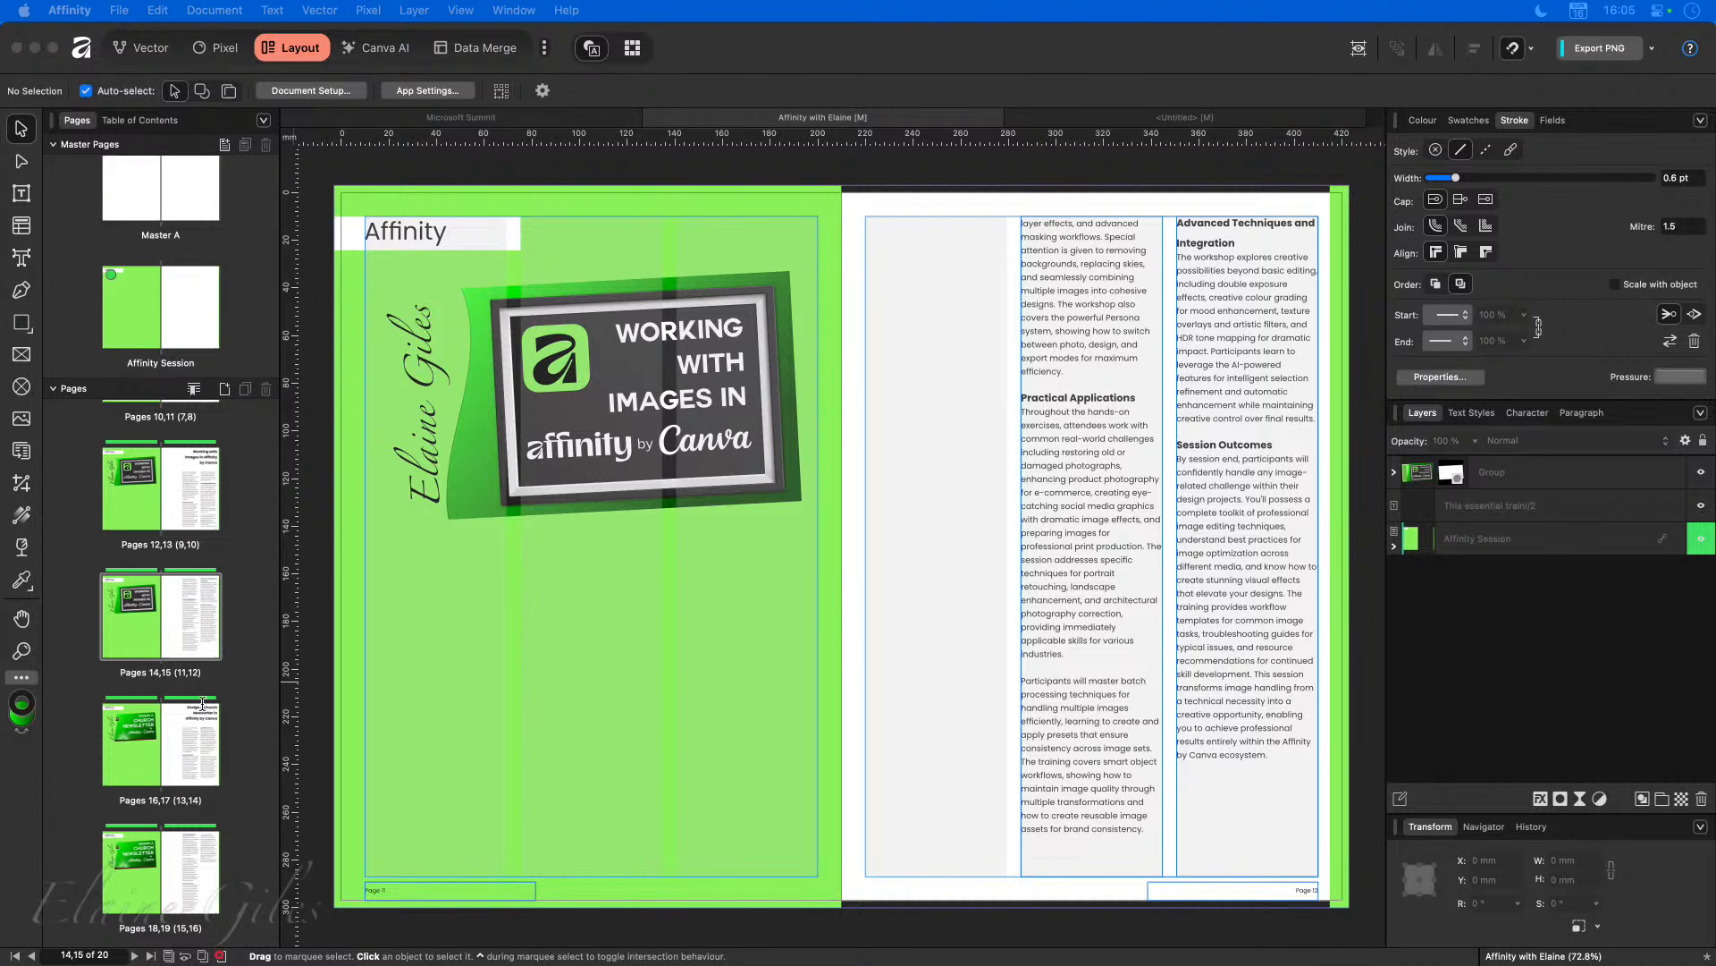
{"action": "scroll", "coordinate": [202, 688], "scroll_direction": "up", "scroll_amount": 3}
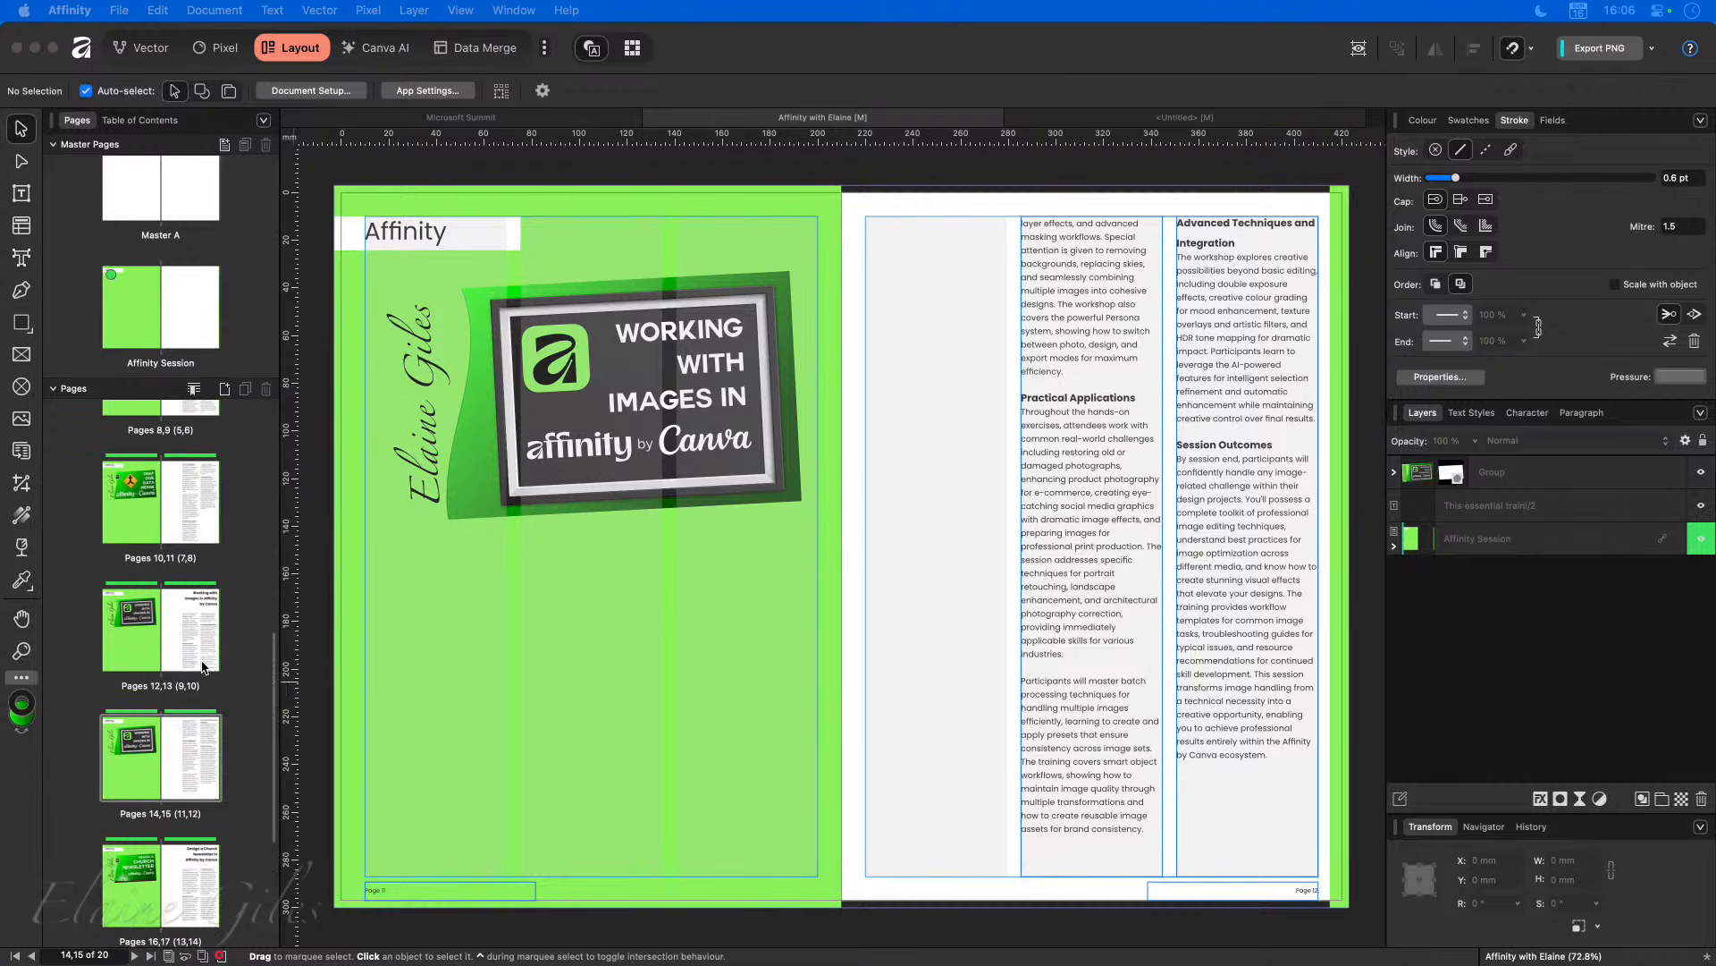
{"action": "scroll", "coordinate": [202, 666], "scroll_direction": "up", "scroll_amount": 3}
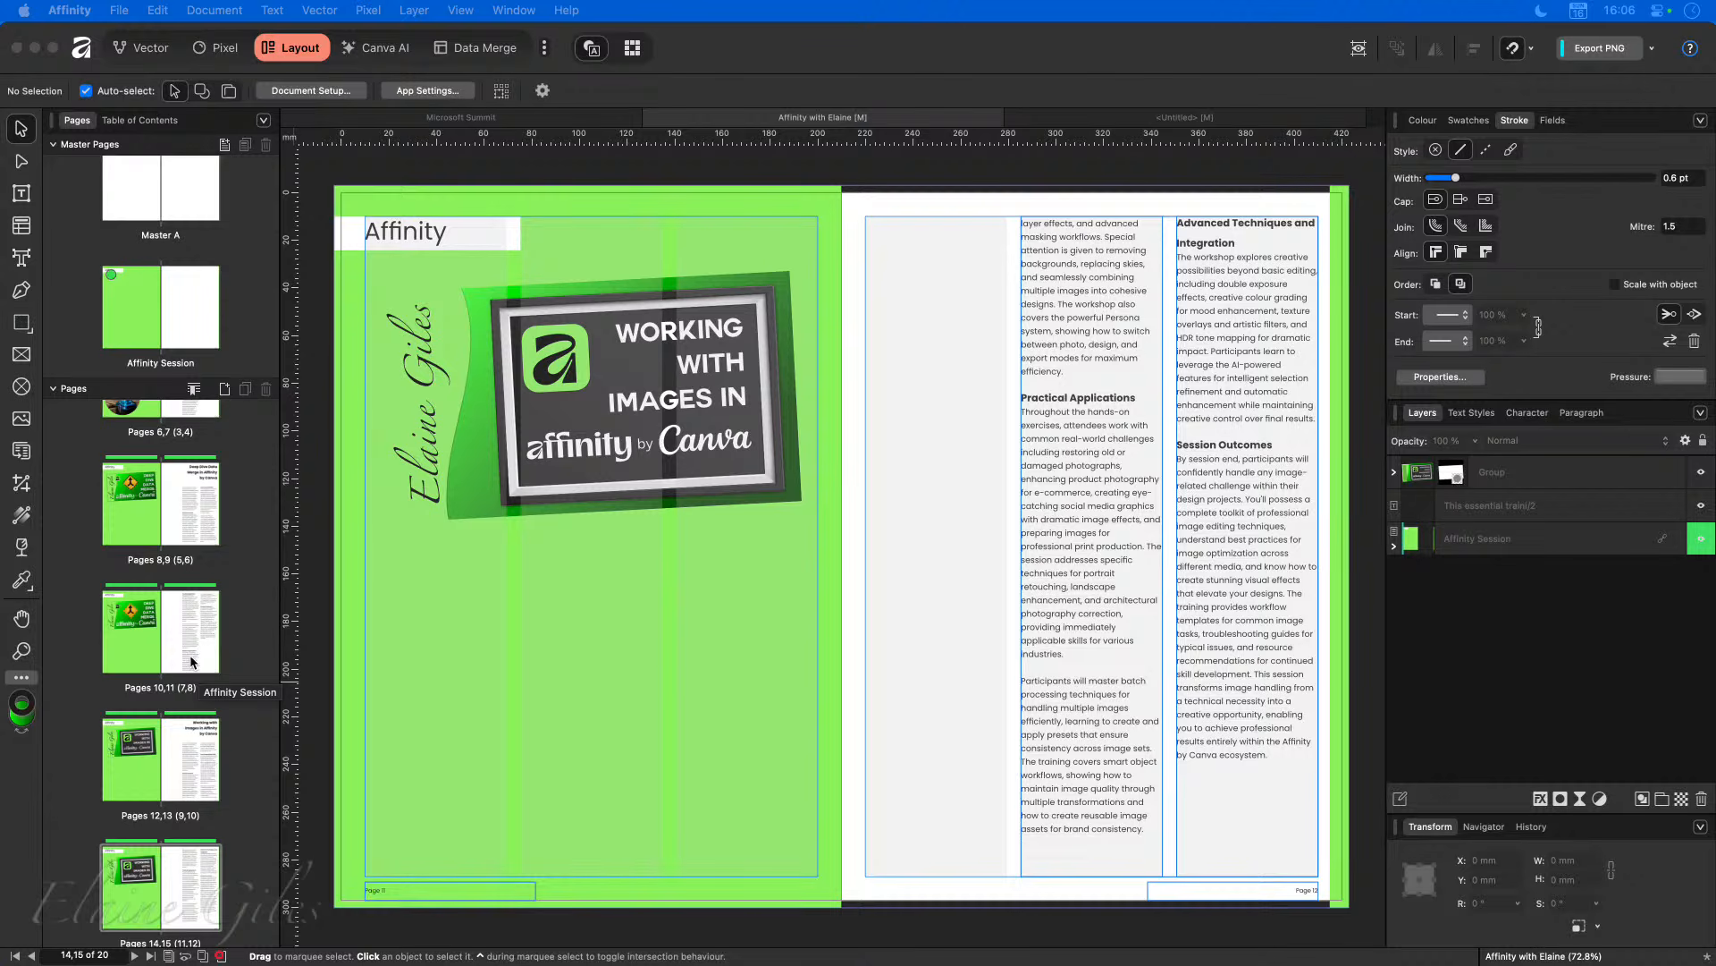
{"action": "scroll", "coordinate": [190, 661], "scroll_direction": "up", "scroll_amount": 5}
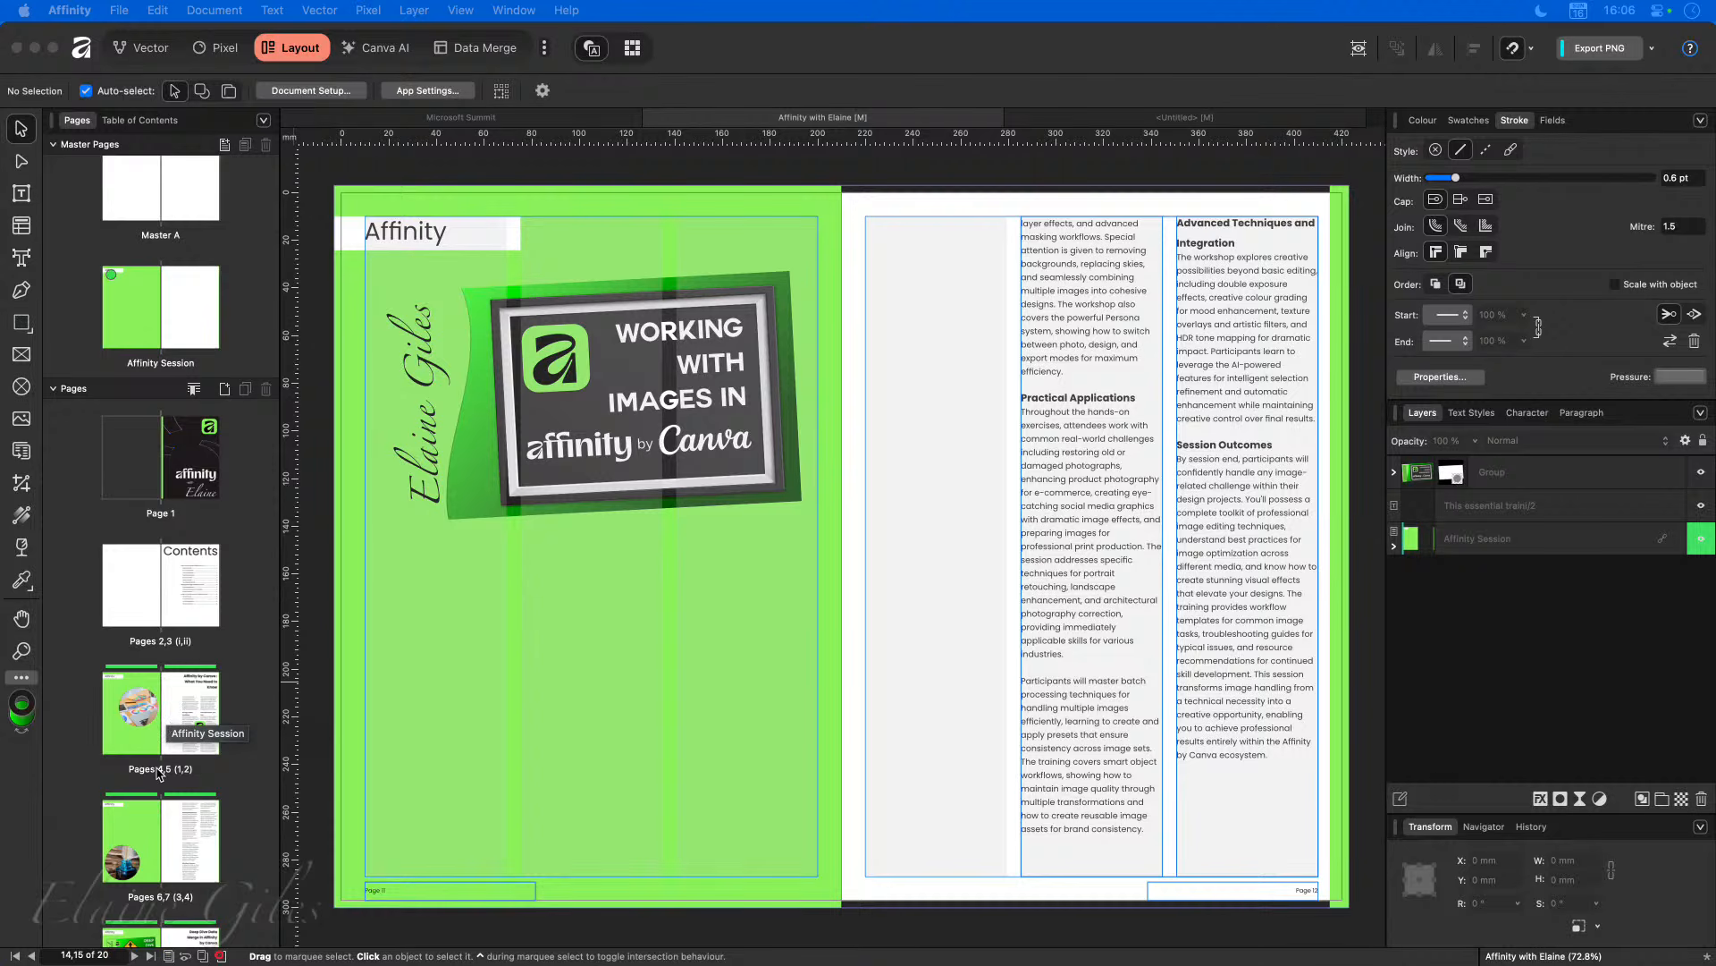
{"action": "scroll", "coordinate": [157, 767], "scroll_direction": "down", "scroll_amount": 10}
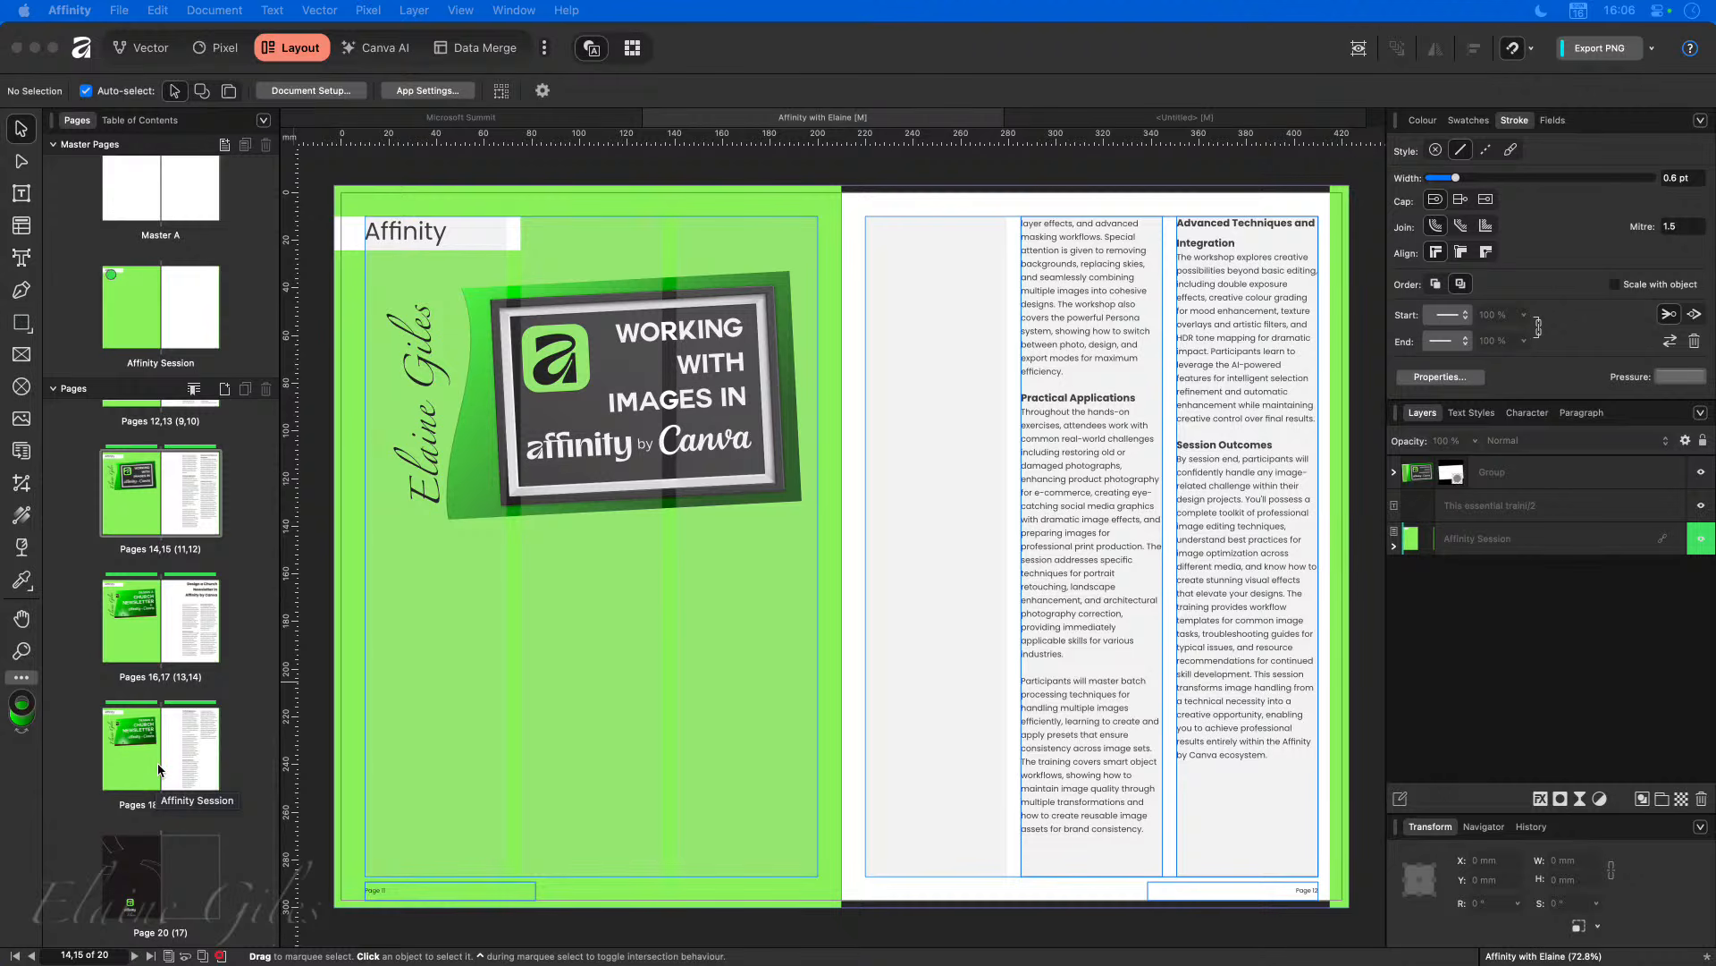
Step: Open the recent document Affinity by Canva for Desktop Secrets
{"action": "left_click", "coordinate": [162, 764]}
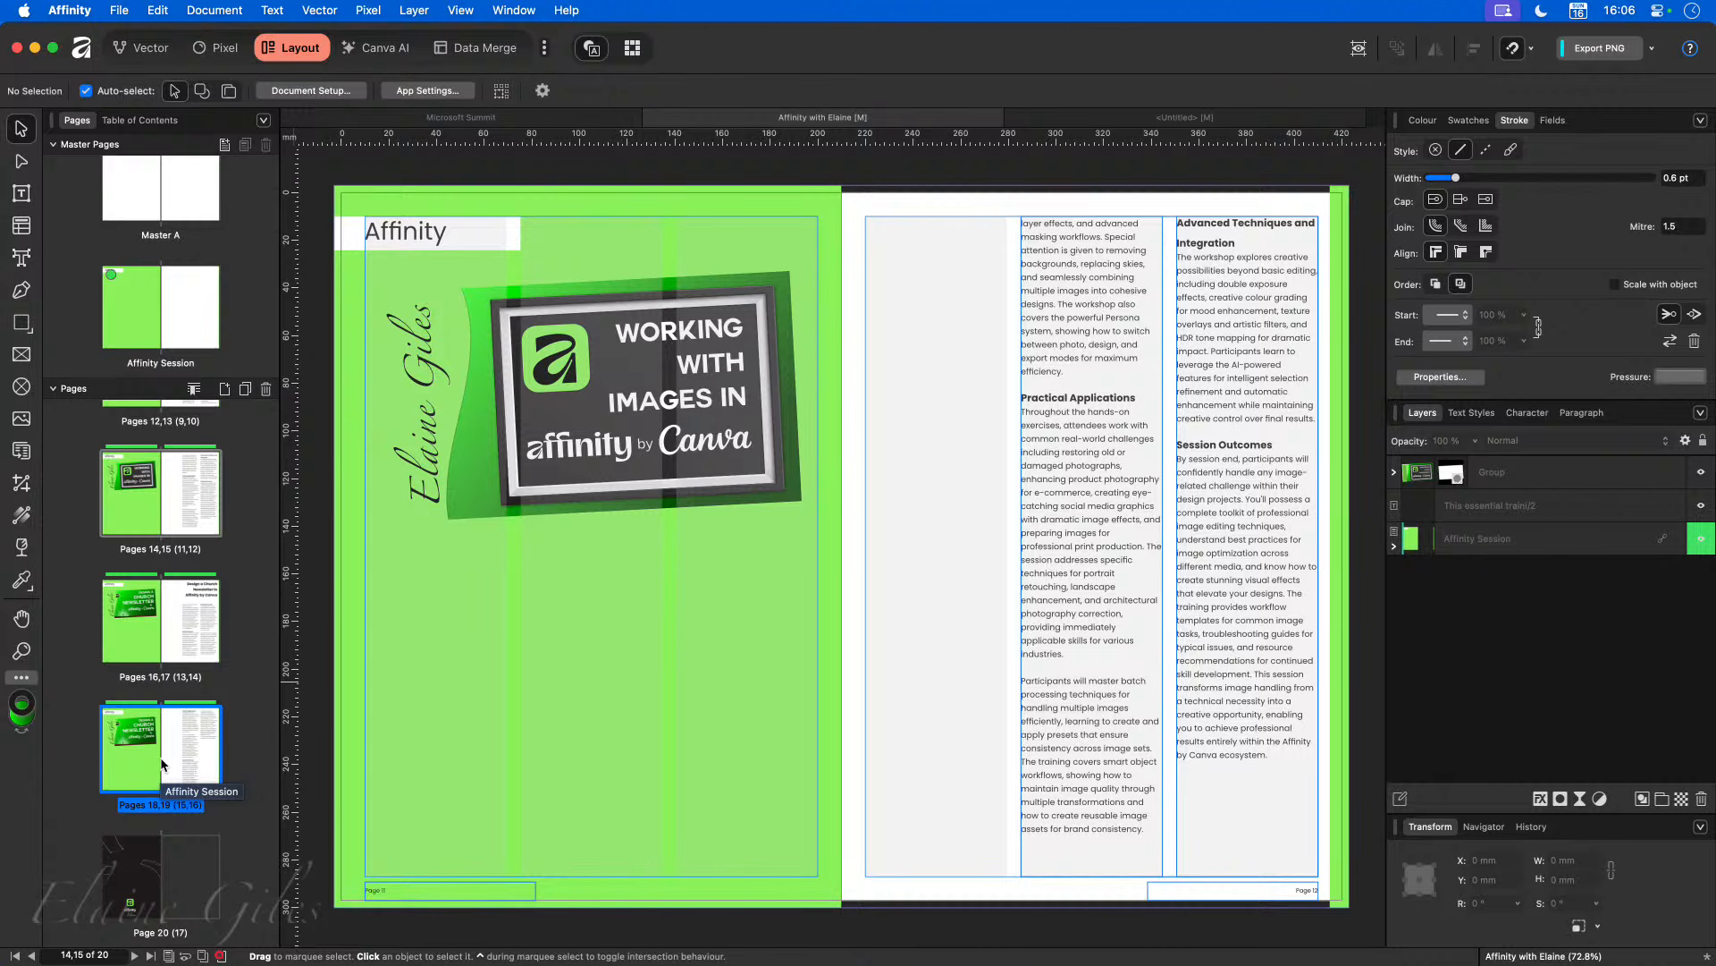
{"action": "key", "text": "super+n"}
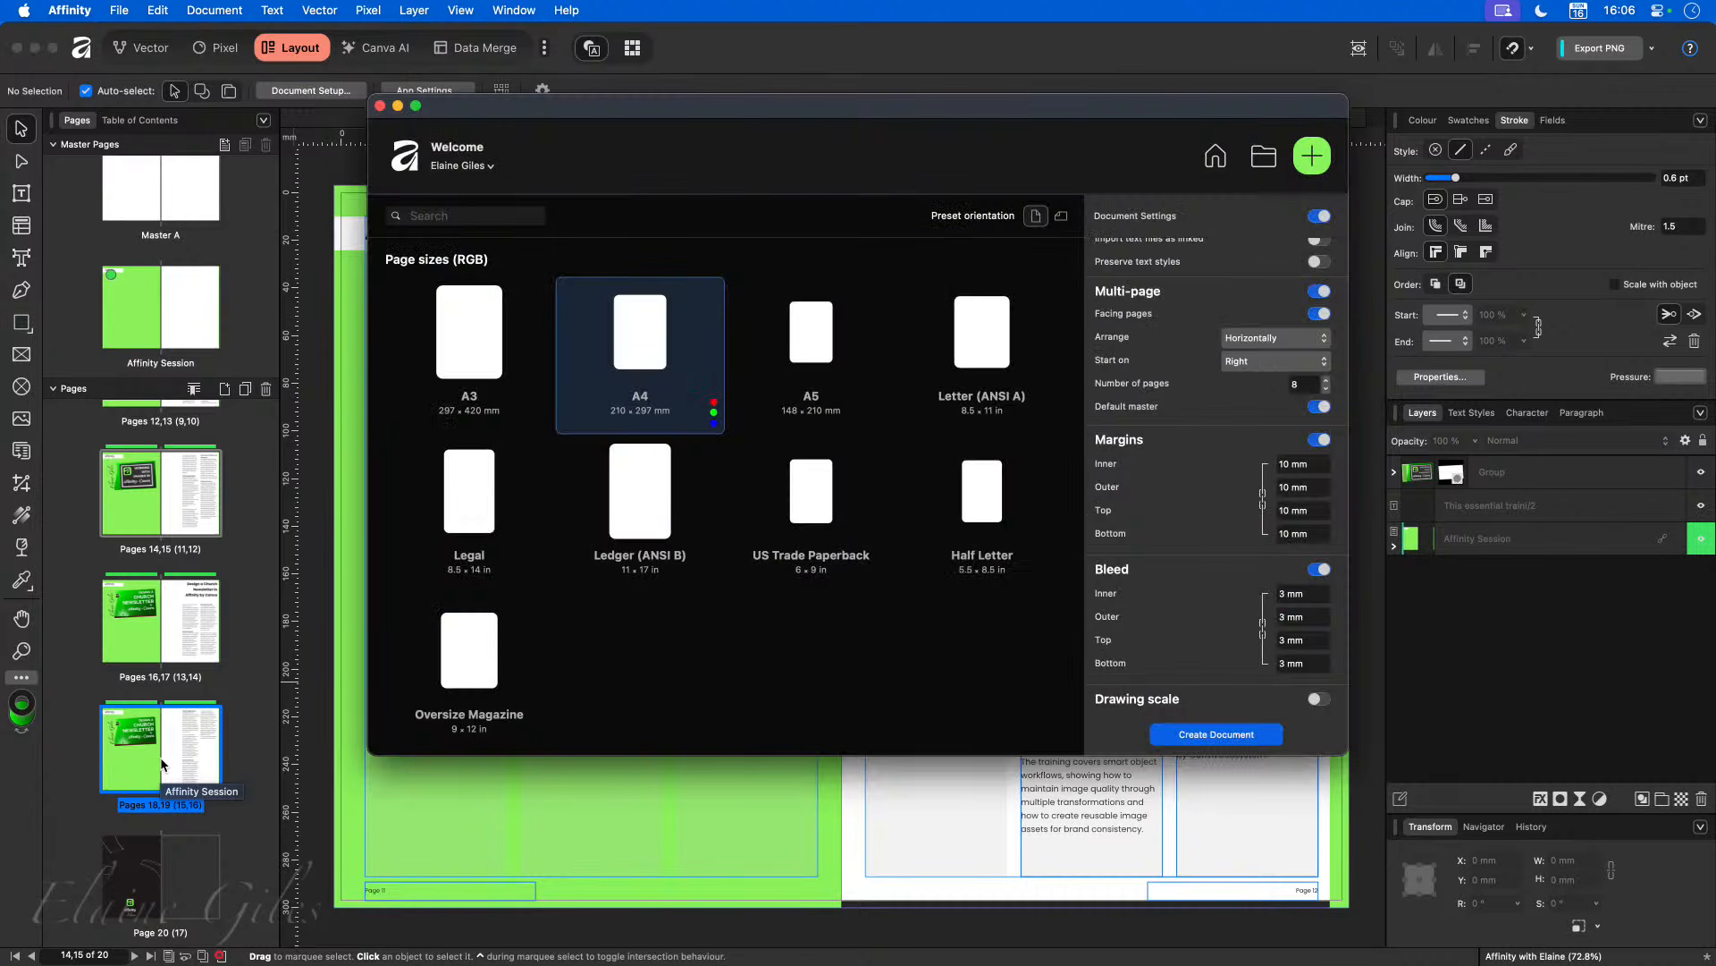
{"action": "left_click", "coordinate": [1213, 159]}
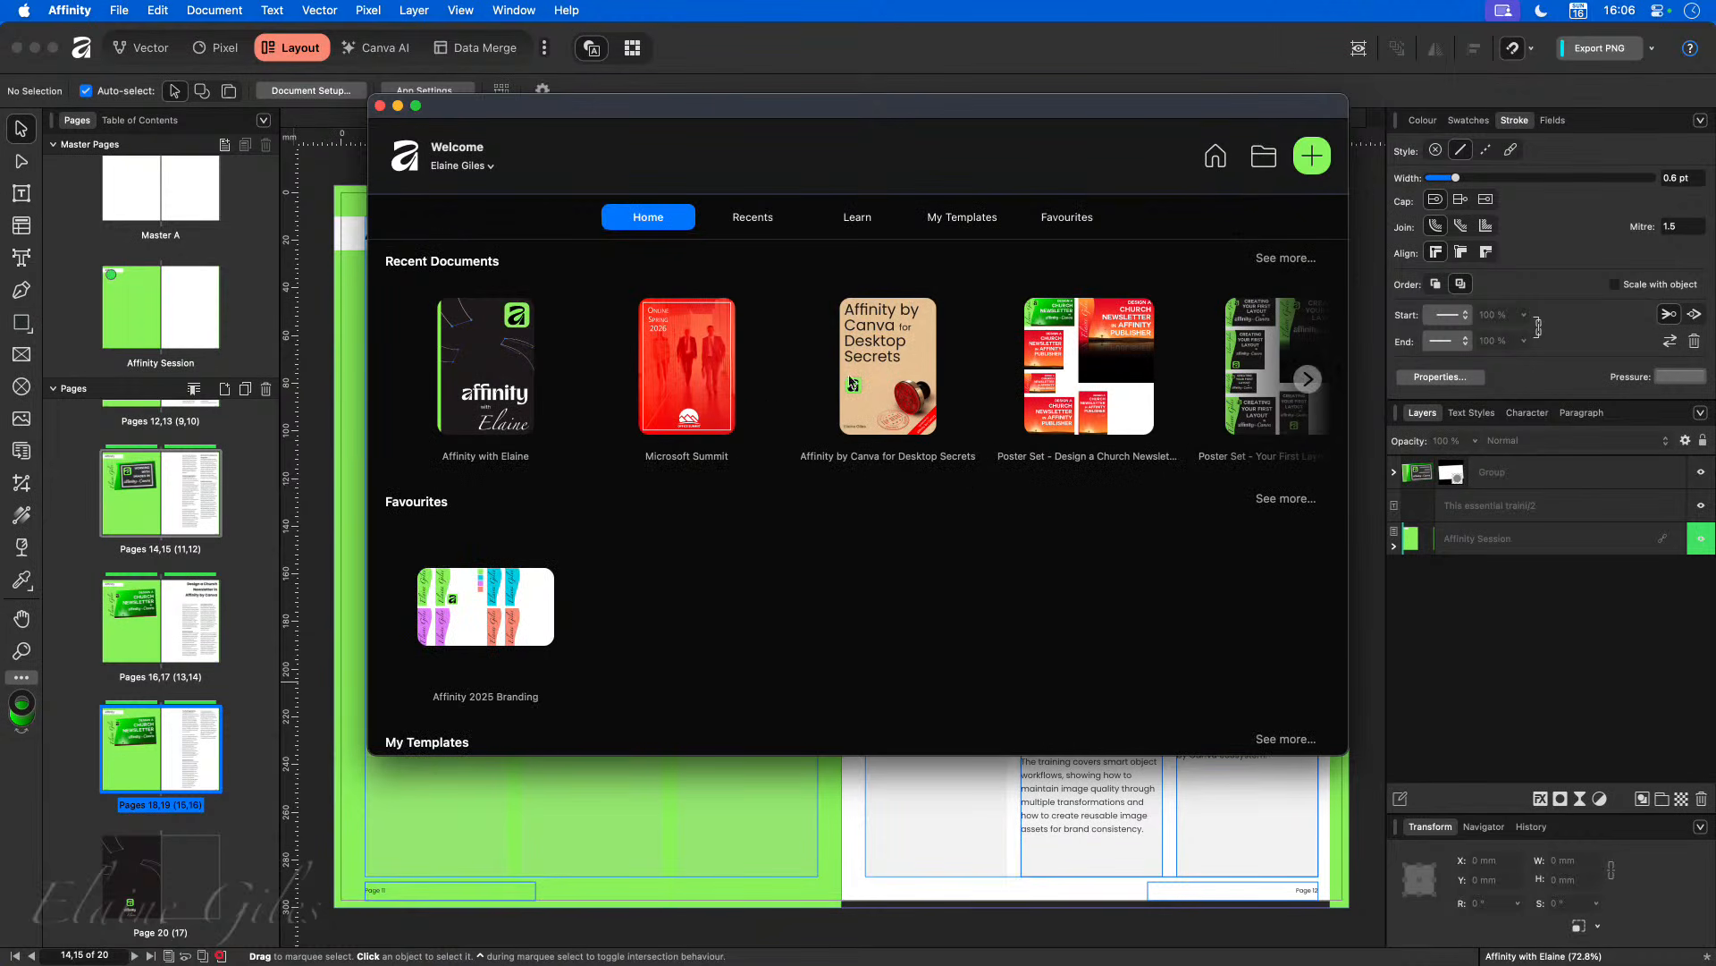
{"action": "left_click", "coordinate": [888, 356]}
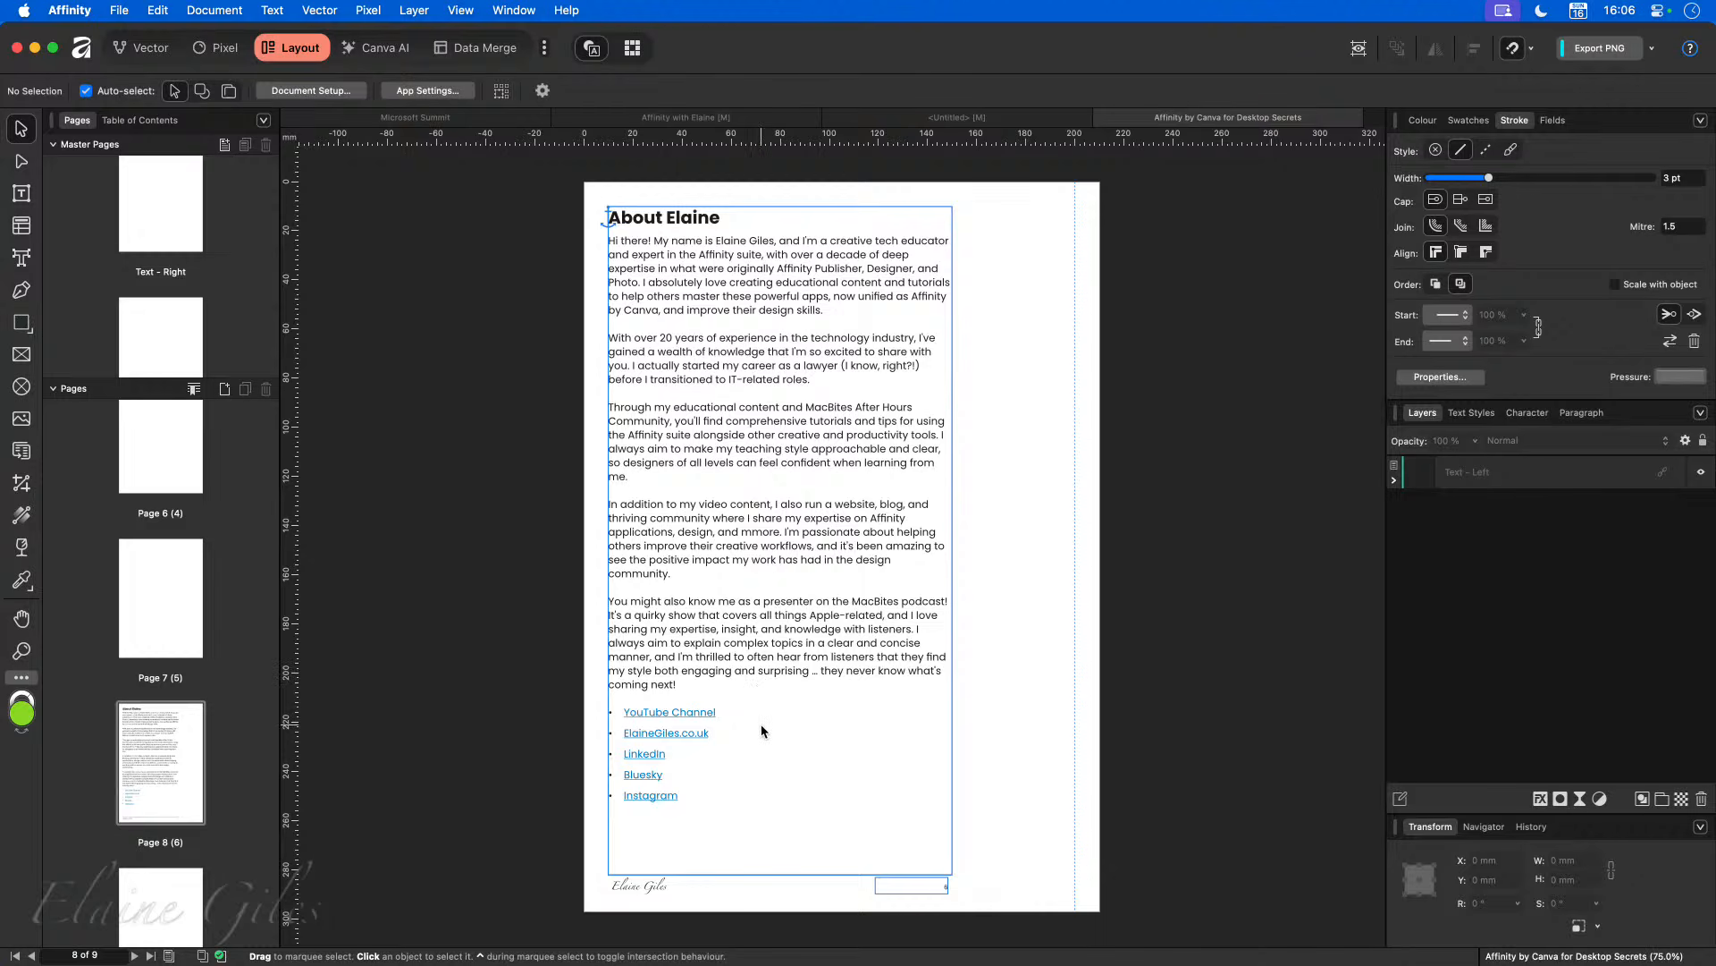
Step: Copy the whole author biography on page 8, from its heading through the bulleted list of links
{"action": "left_click", "coordinate": [732, 811]}
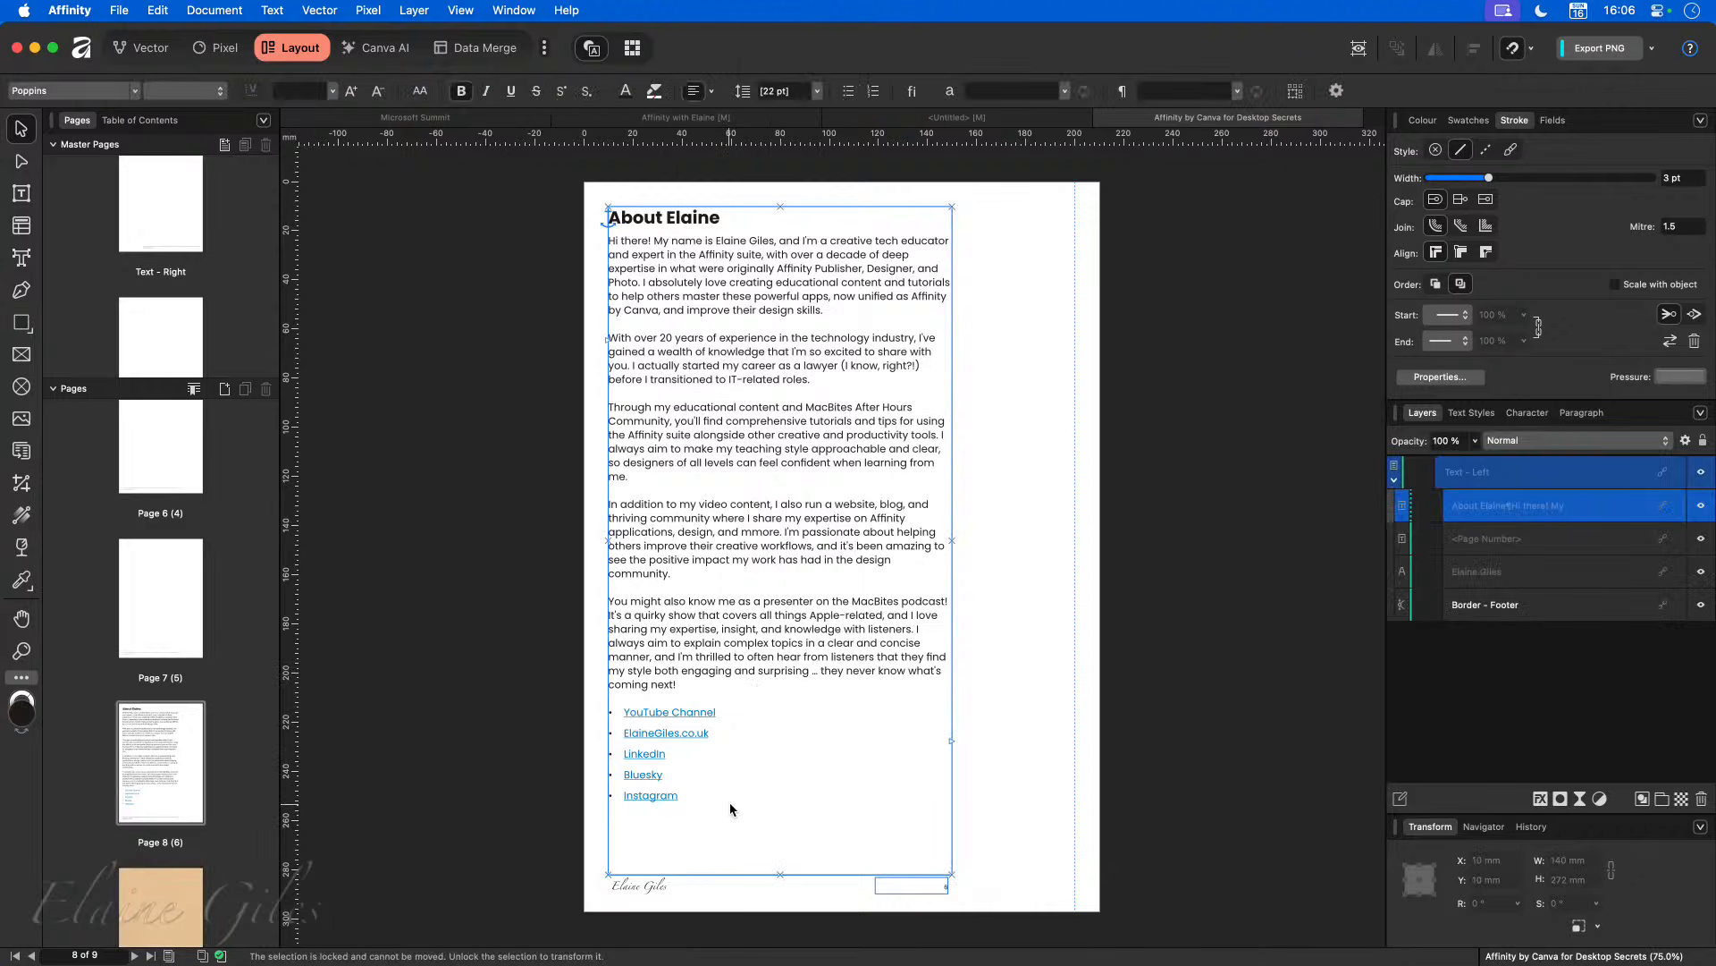
{"action": "double_click", "coordinate": [732, 811]}
{"action": "left_click_drag", "start_coordinate": [764, 808], "coordinate": [610, 217]}
{"action": "key", "text": "super+c"}
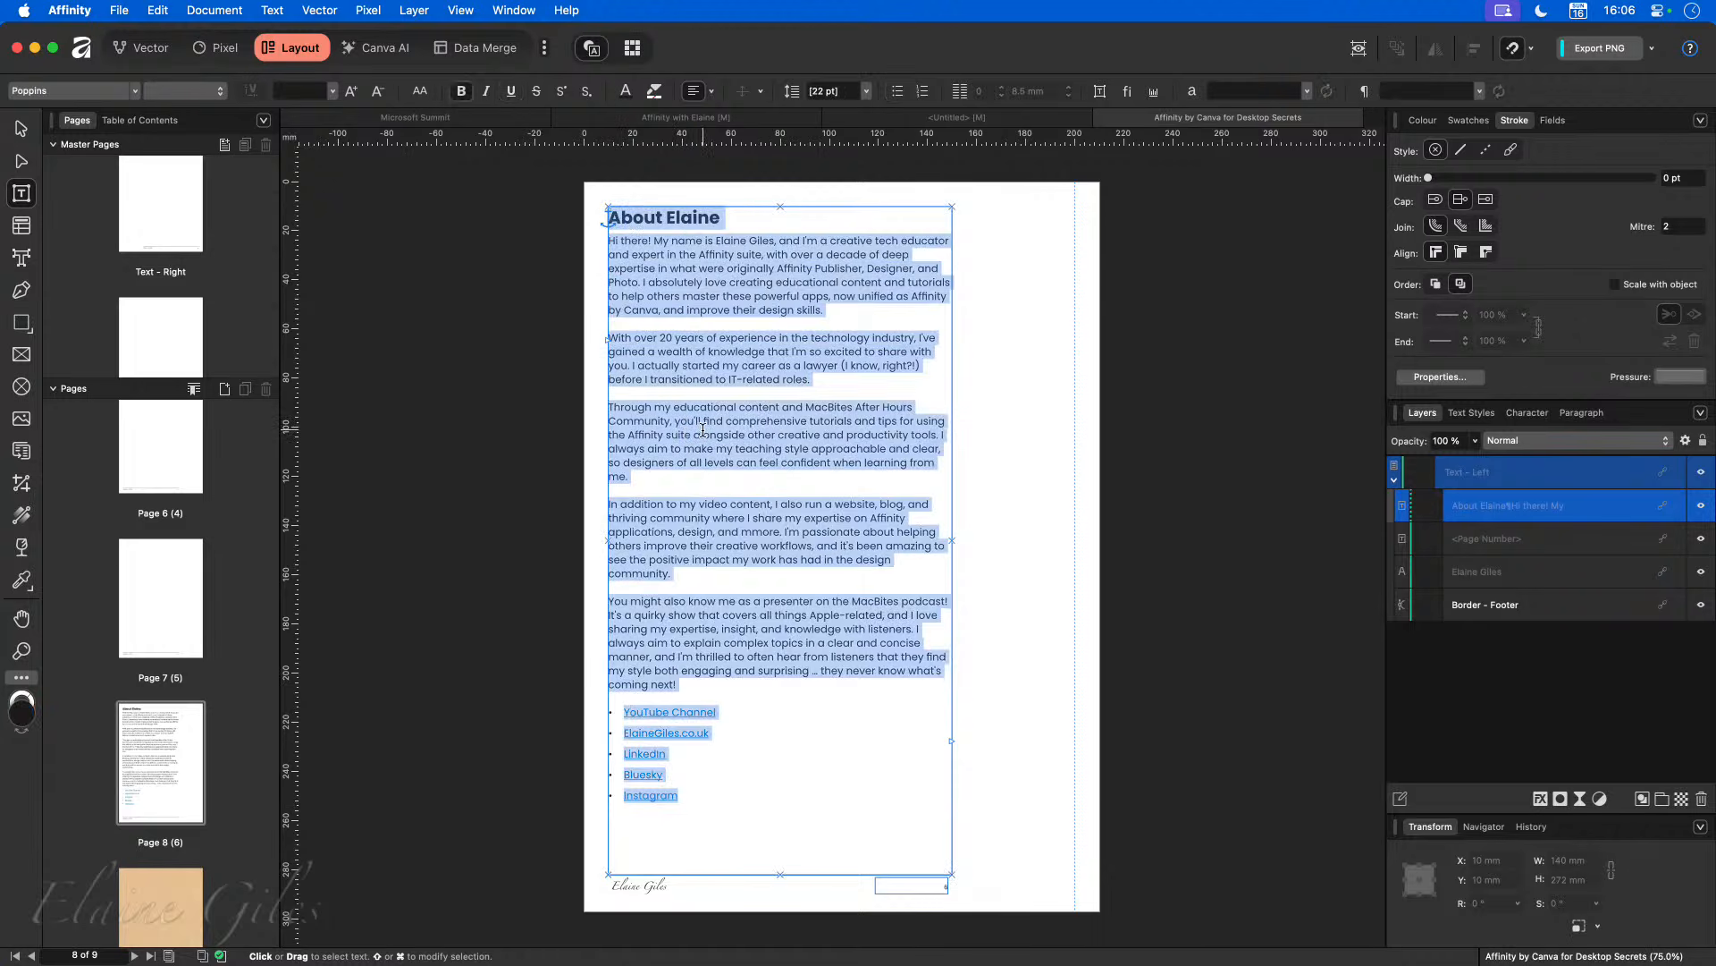
Step: Switch back to the magazine document and add two pages after page 19 using the Affinity Session master with Flow Pages wrapping
{"action": "left_click", "coordinate": [686, 117]}
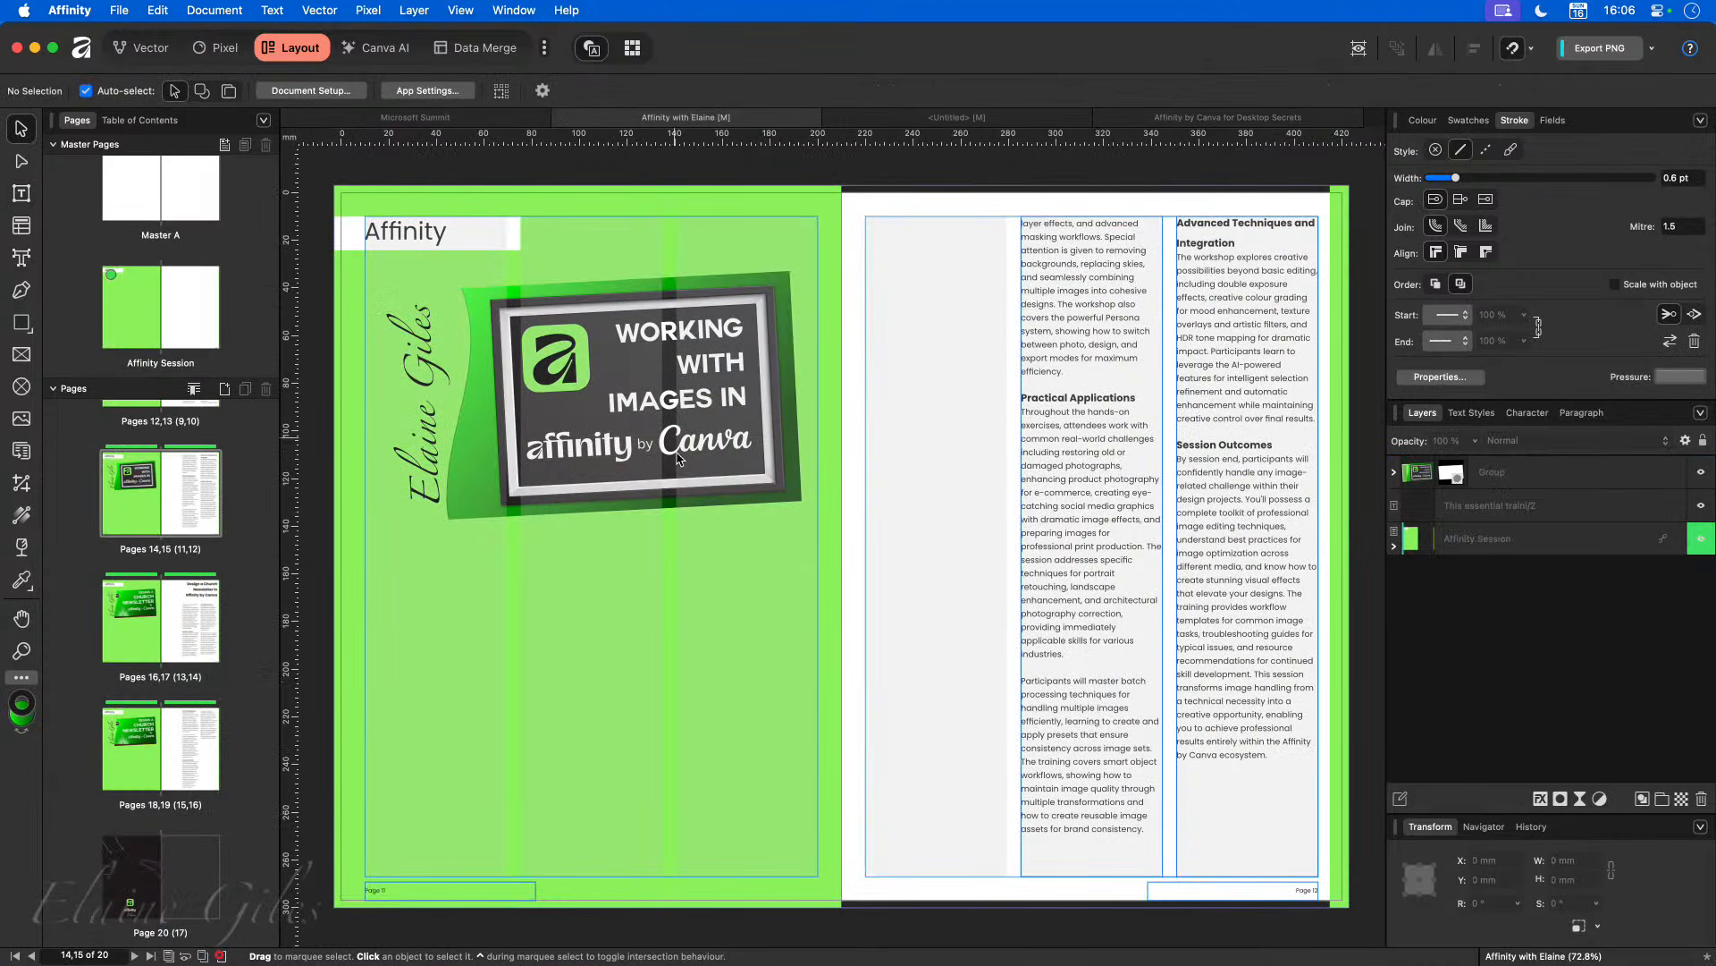
{"action": "scroll", "coordinate": [655, 597], "scroll_direction": "down", "scroll_amount": 2}
{"action": "scroll", "coordinate": [655, 596], "scroll_direction": "down", "scroll_amount": 1}
{"action": "left_click", "coordinate": [189, 767]}
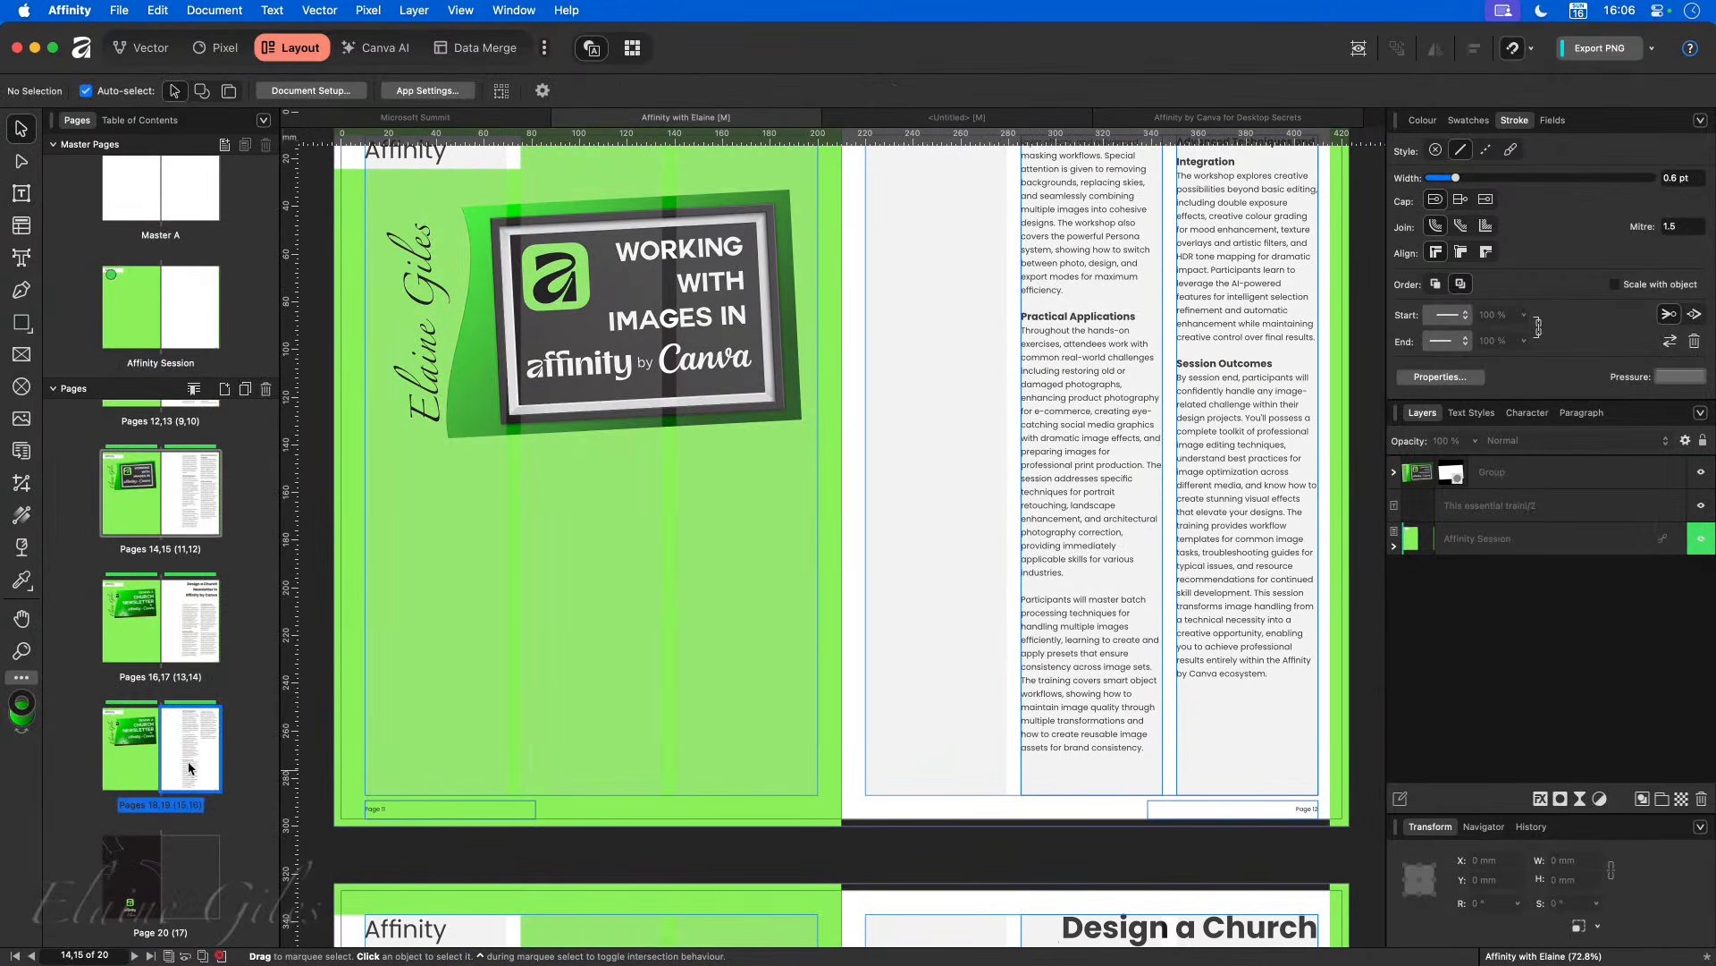
{"action": "left_click", "coordinate": [156, 738]}
{"action": "left_click", "coordinate": [225, 389]}
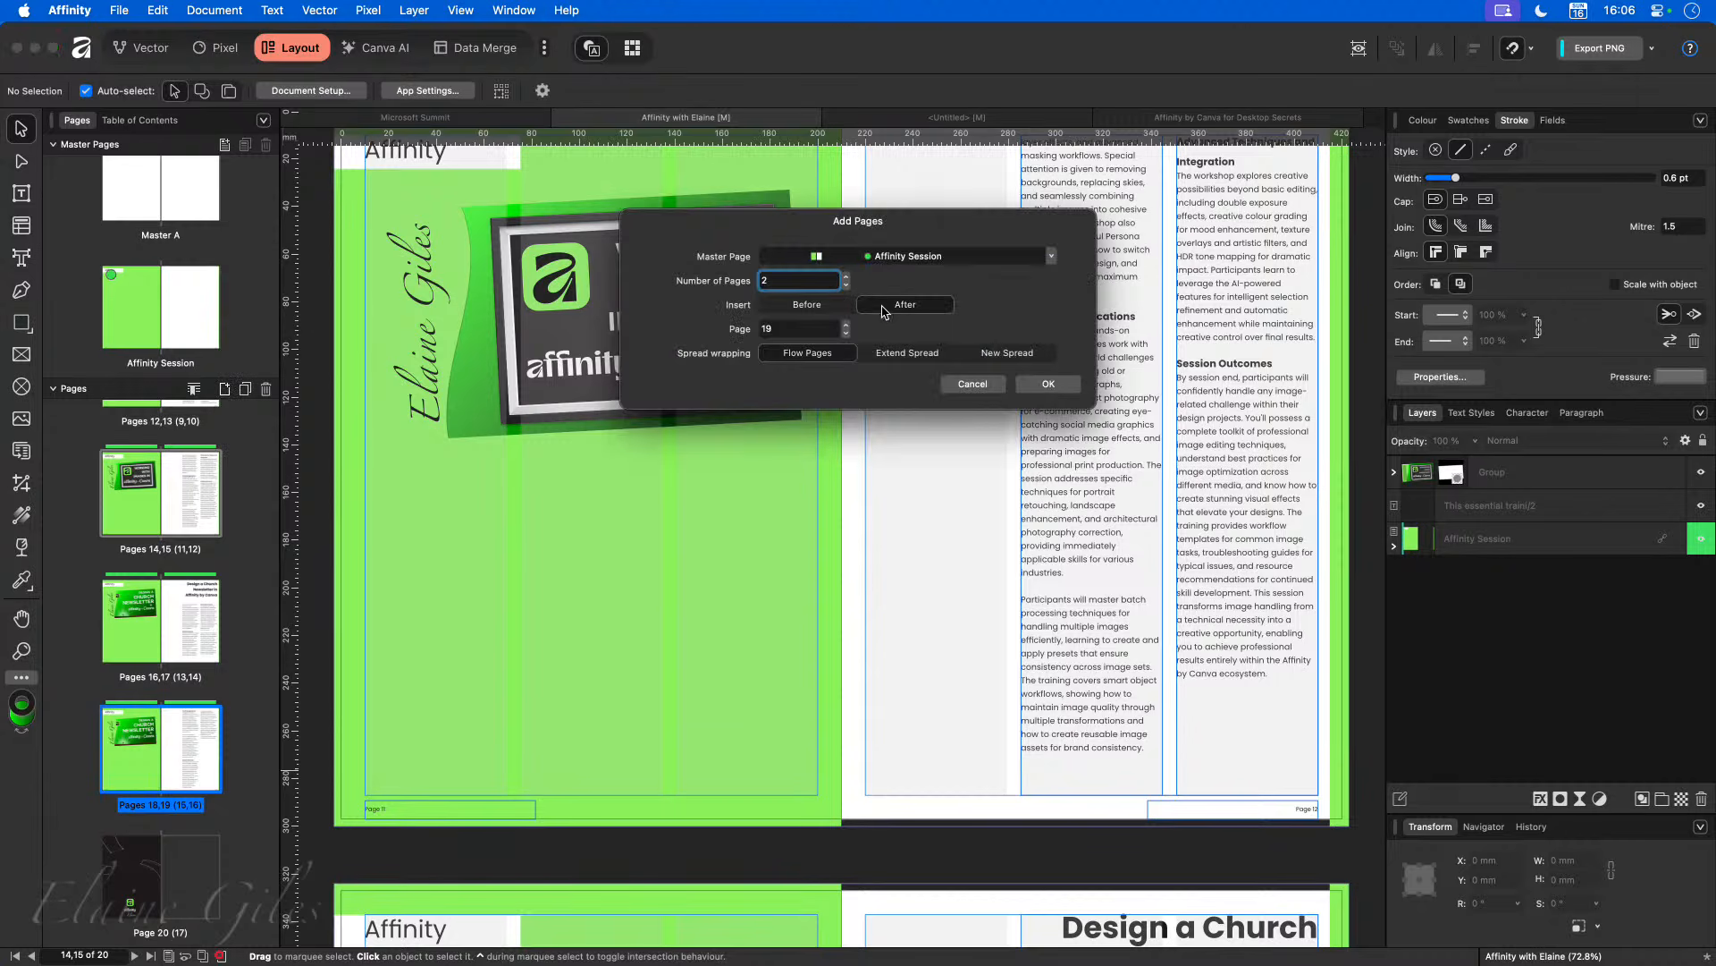
{"action": "left_click", "coordinate": [1045, 384]}
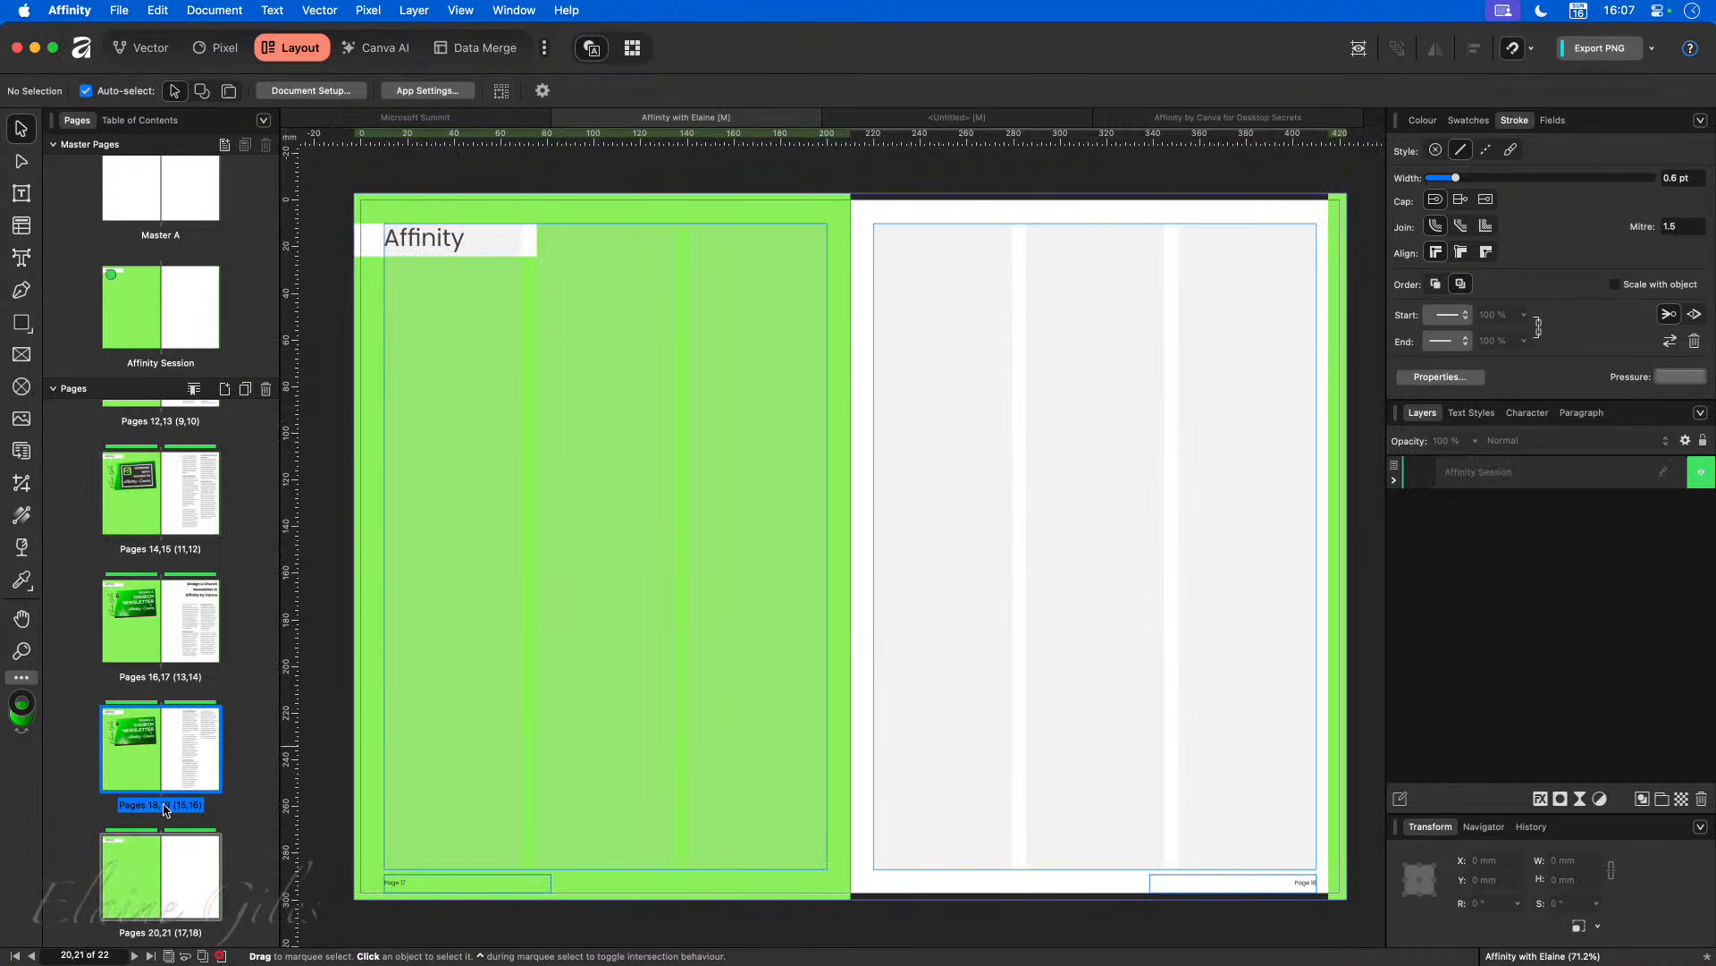
{"action": "scroll", "coordinate": [188, 805], "scroll_direction": "down", "scroll_amount": 2}
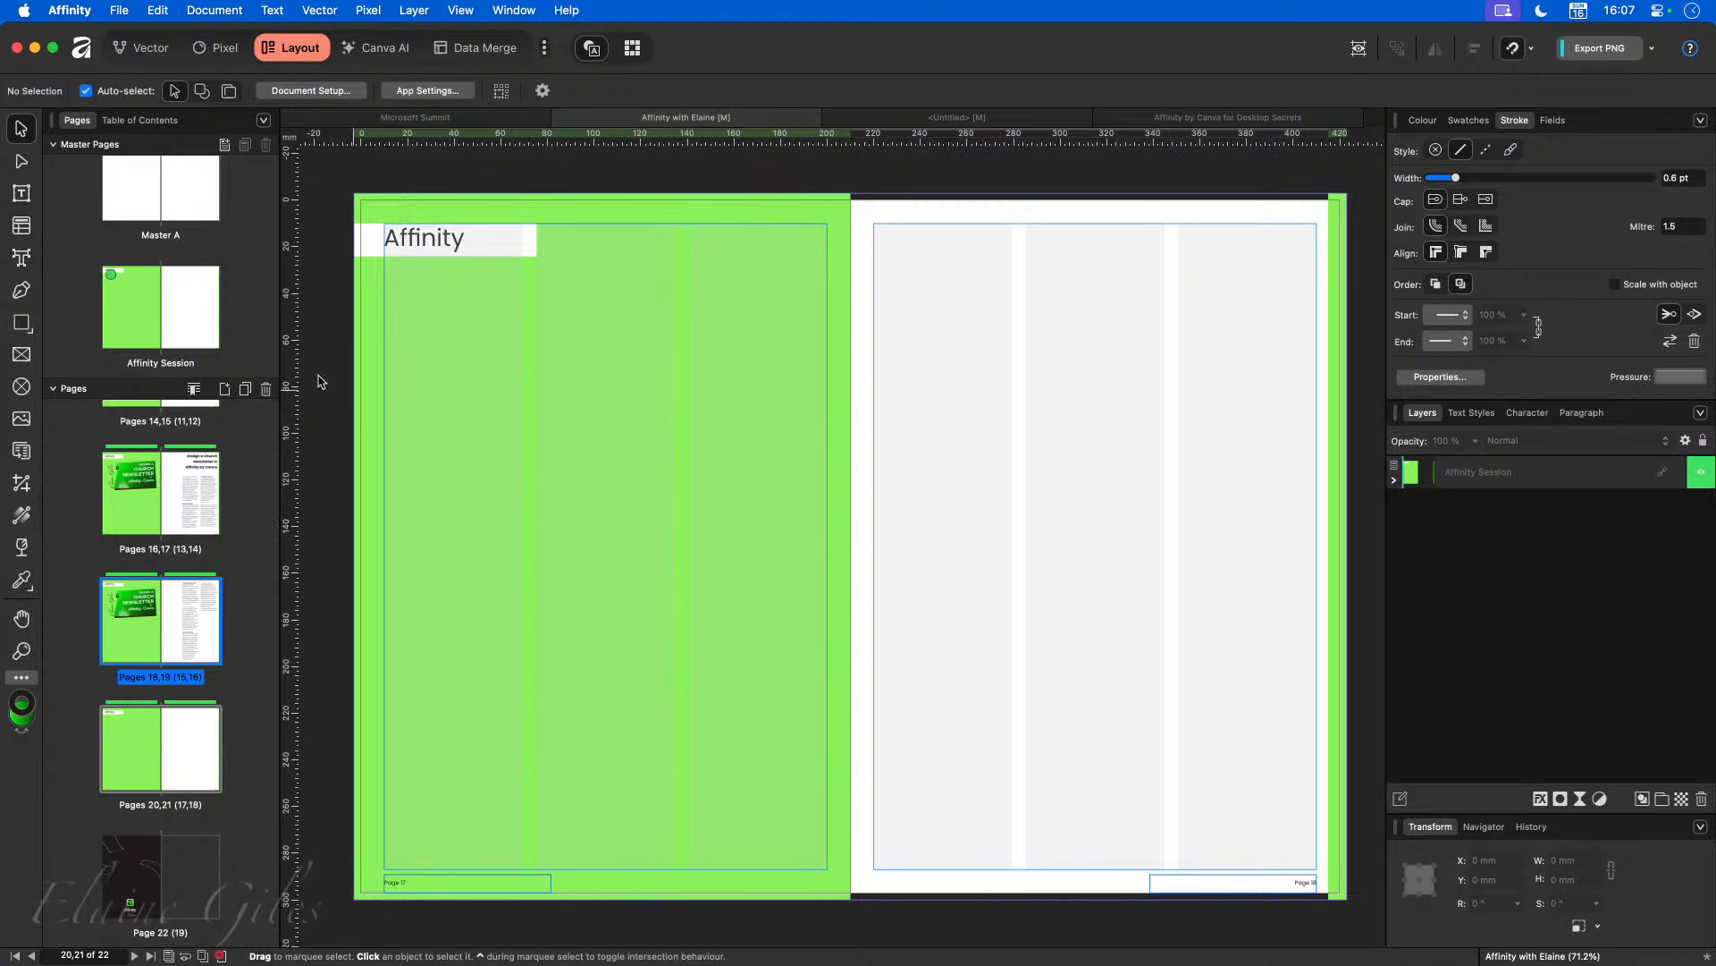
Step: Paste the copied biography into a new one-column text frame, about 190 × 277 mm, filling the right-hand page's margins on spread 20,21
{"action": "left_click", "coordinate": [21, 195]}
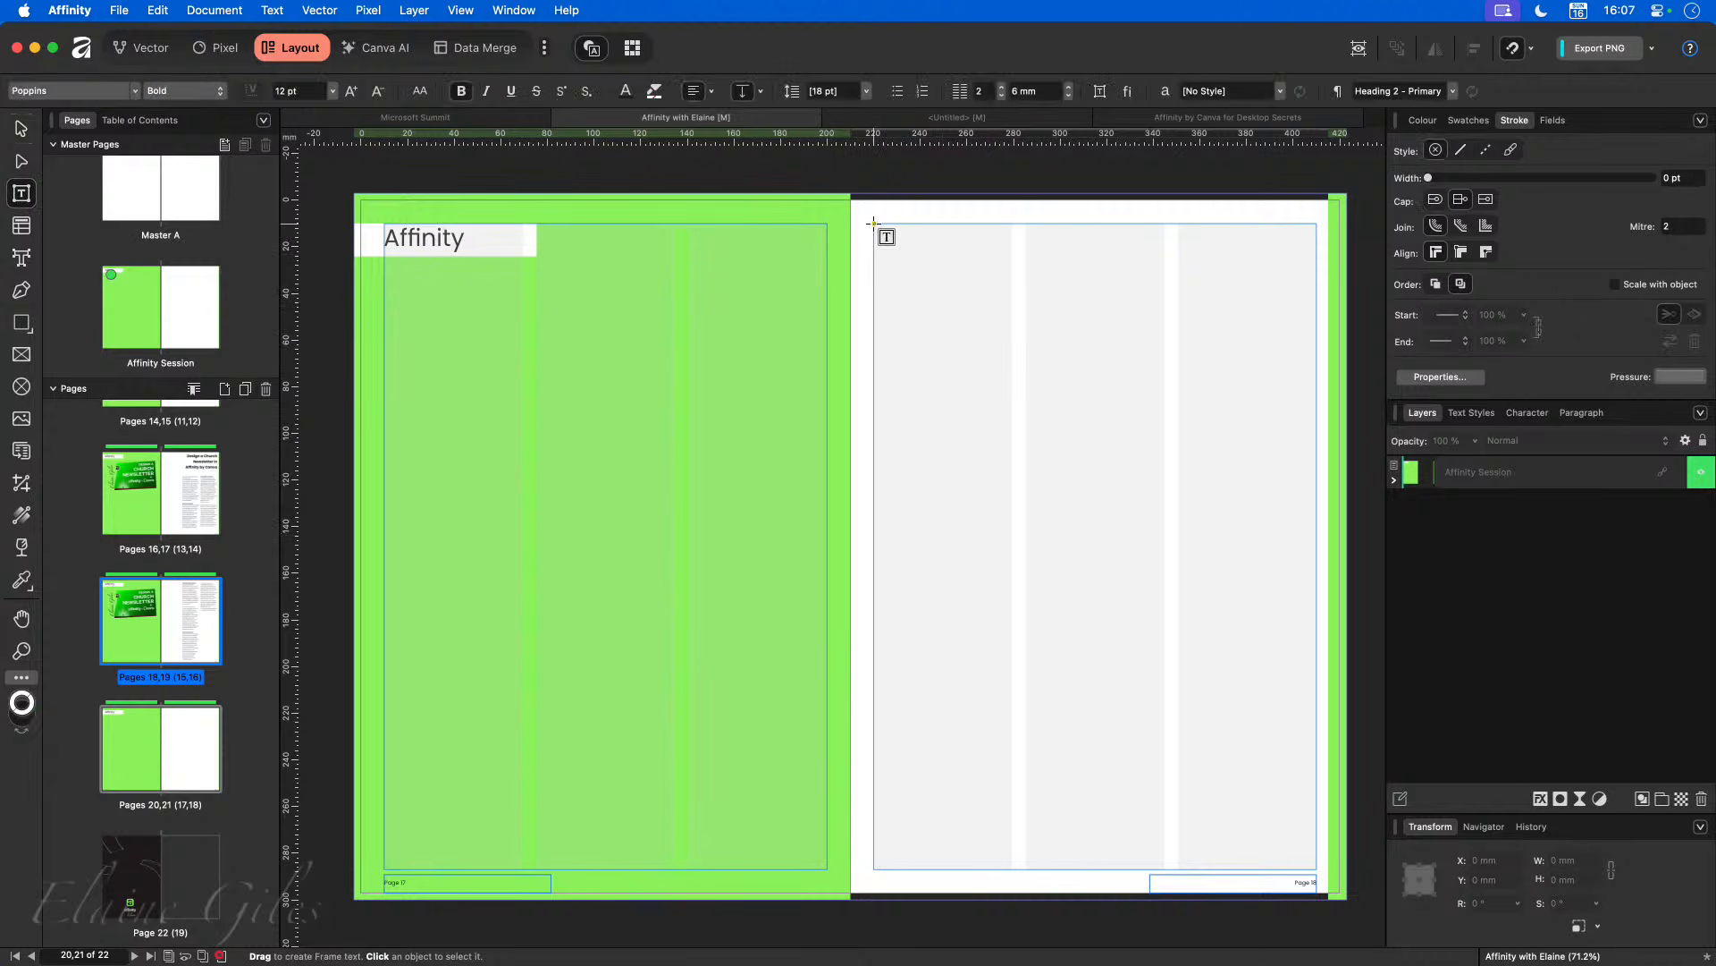
{"action": "left_click_drag", "start_coordinate": [876, 227], "coordinate": [1313, 867]}
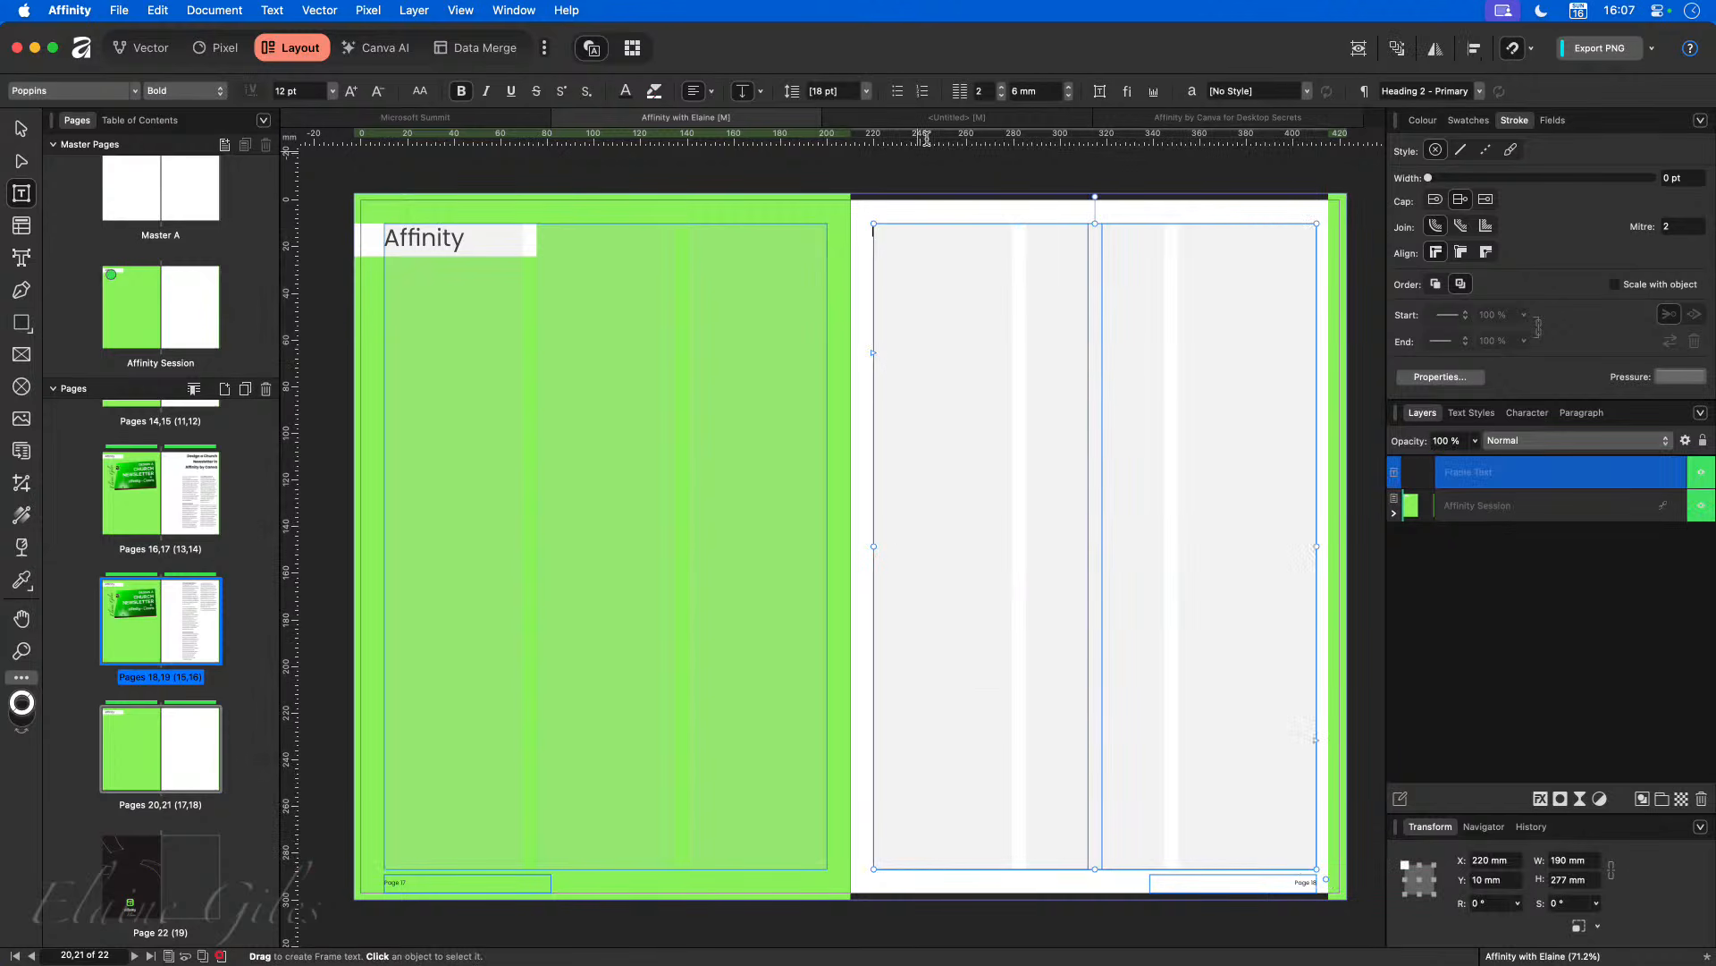
{"action": "left_click", "coordinate": [1002, 96]}
{"action": "left_click", "coordinate": [993, 301]}
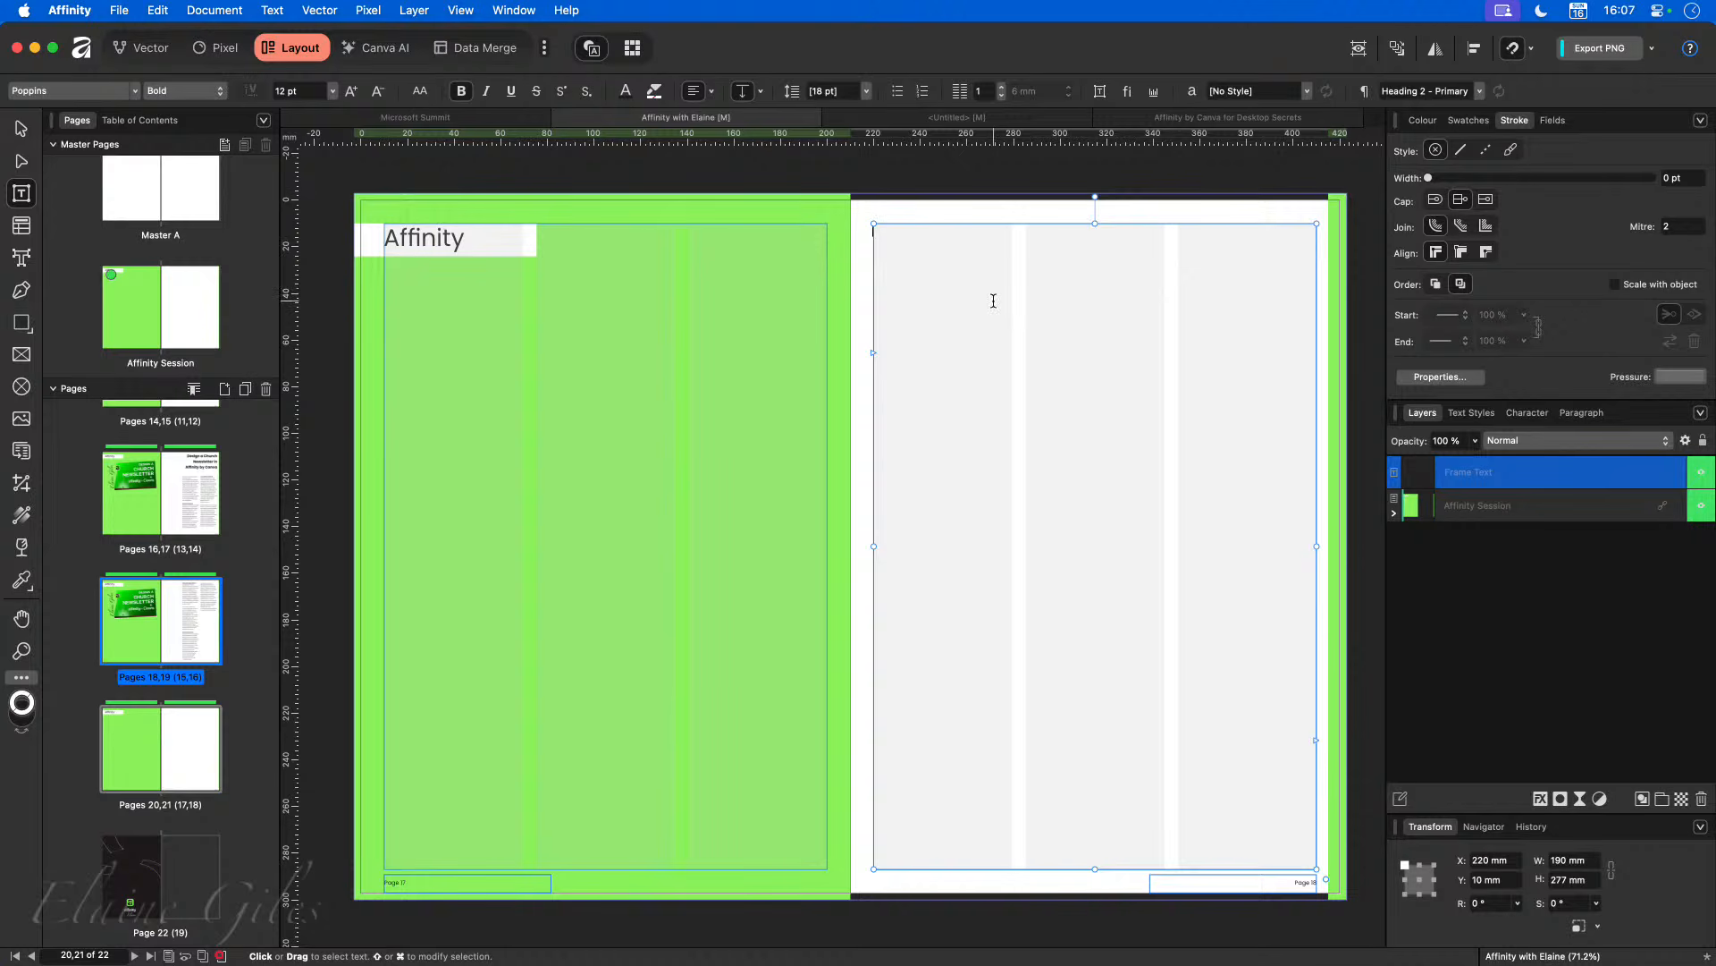
{"action": "key", "text": "super+v"}
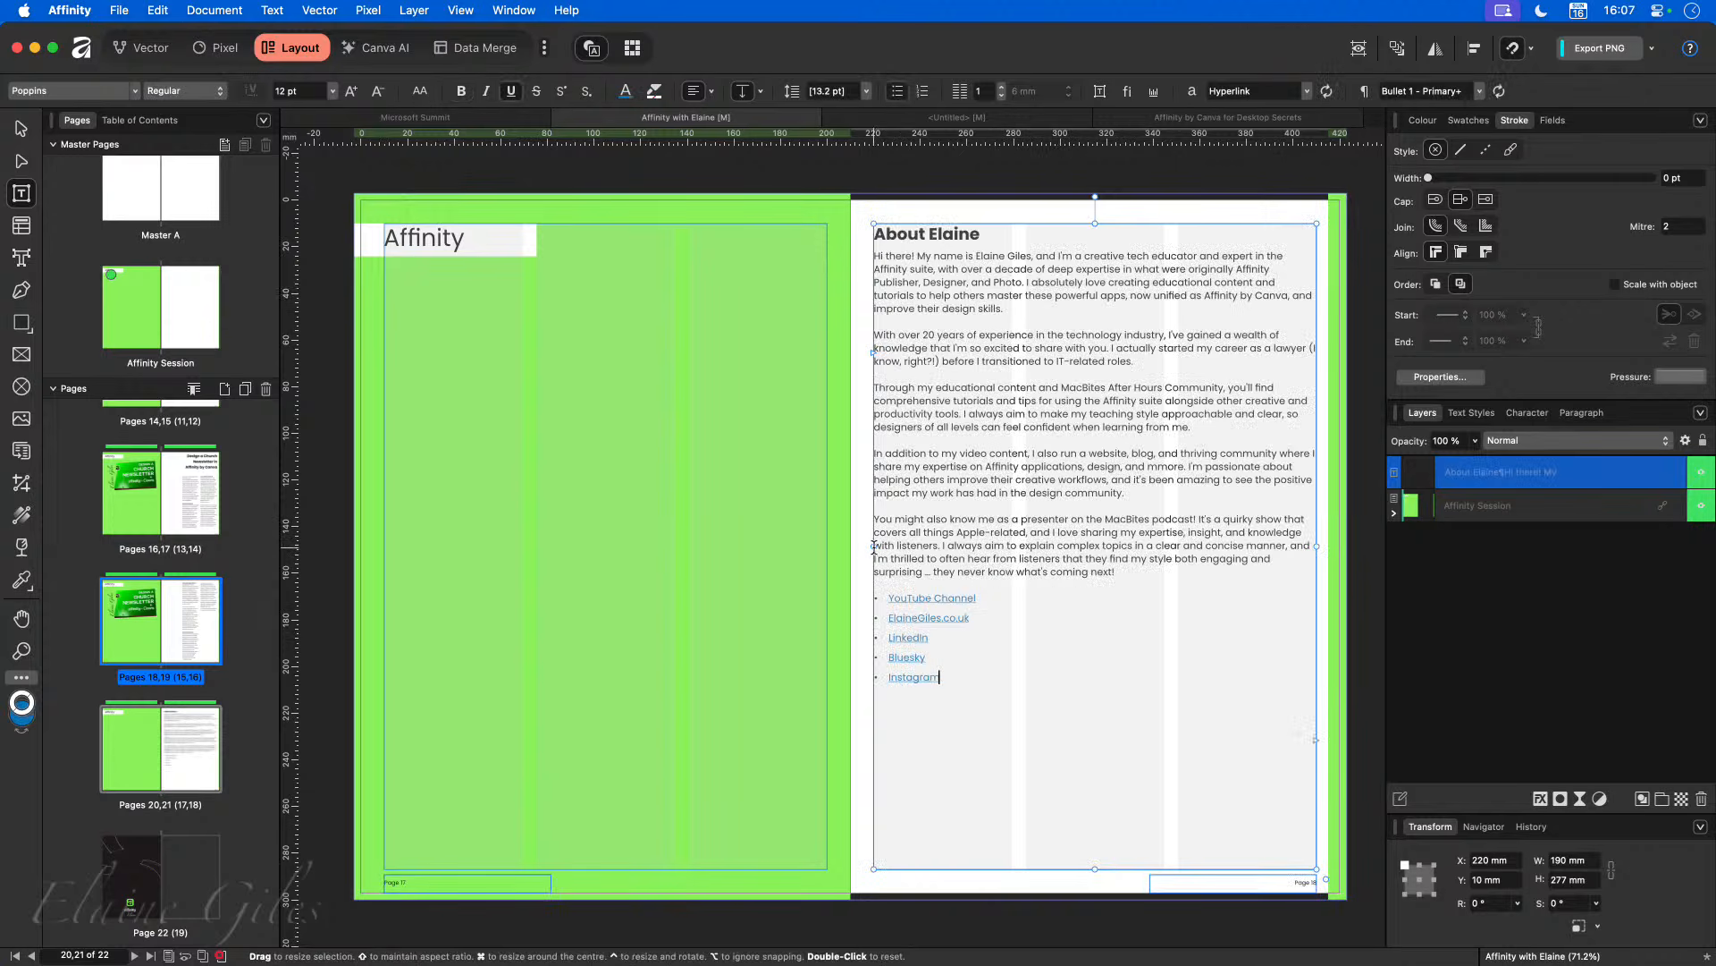
Step: Narrow the biography frame to about 124.7 mm wide so its left edge aligns with the start of the page's second column guide
{"action": "left_click_drag", "start_coordinate": [873, 549], "coordinate": [1012, 585]}
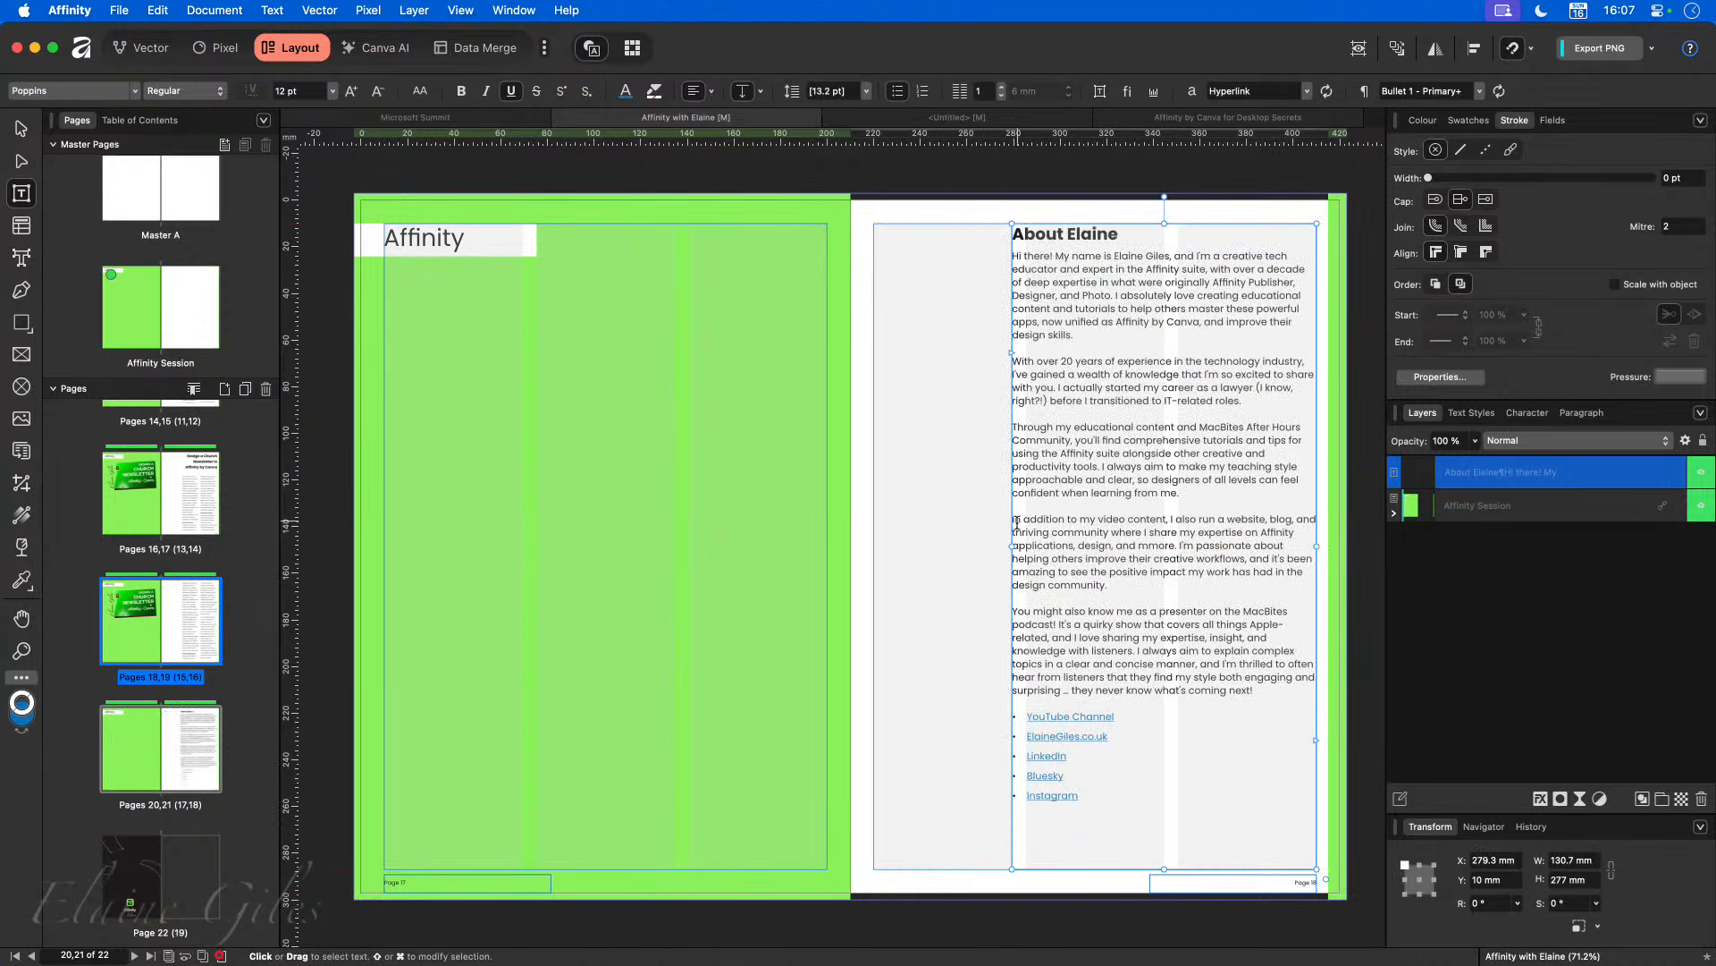
{"action": "left_click_drag", "start_coordinate": [1011, 548], "coordinate": [1026, 547]}
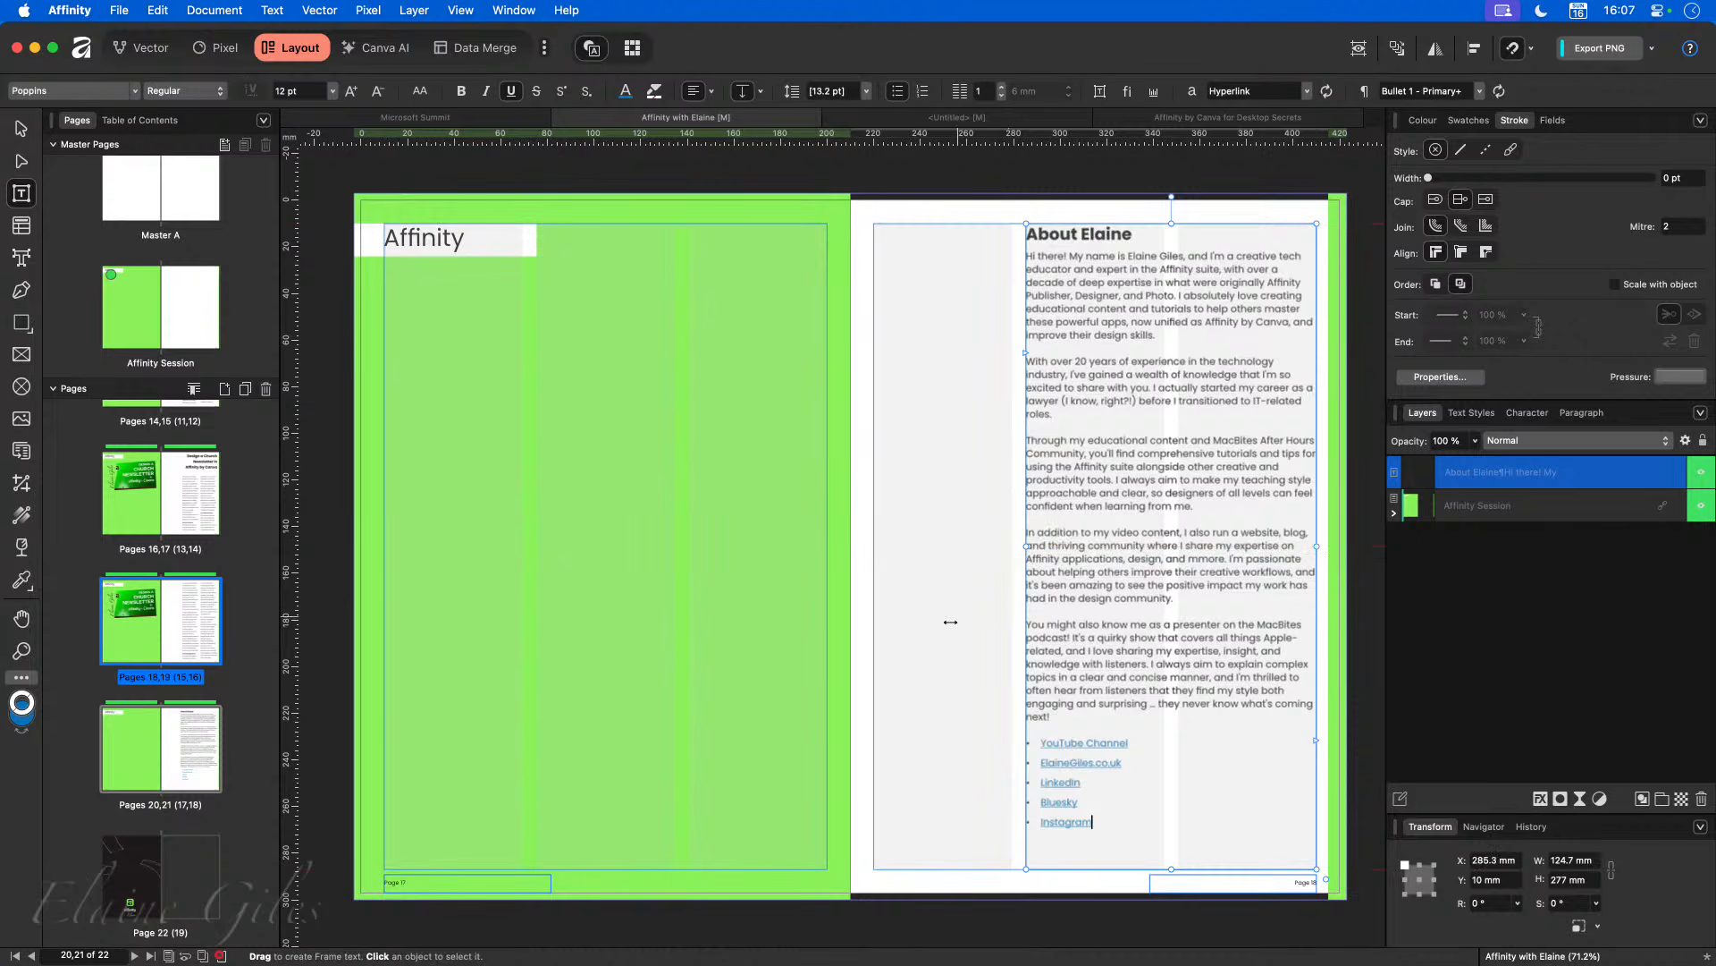
{"action": "left_click", "coordinate": [930, 637]}
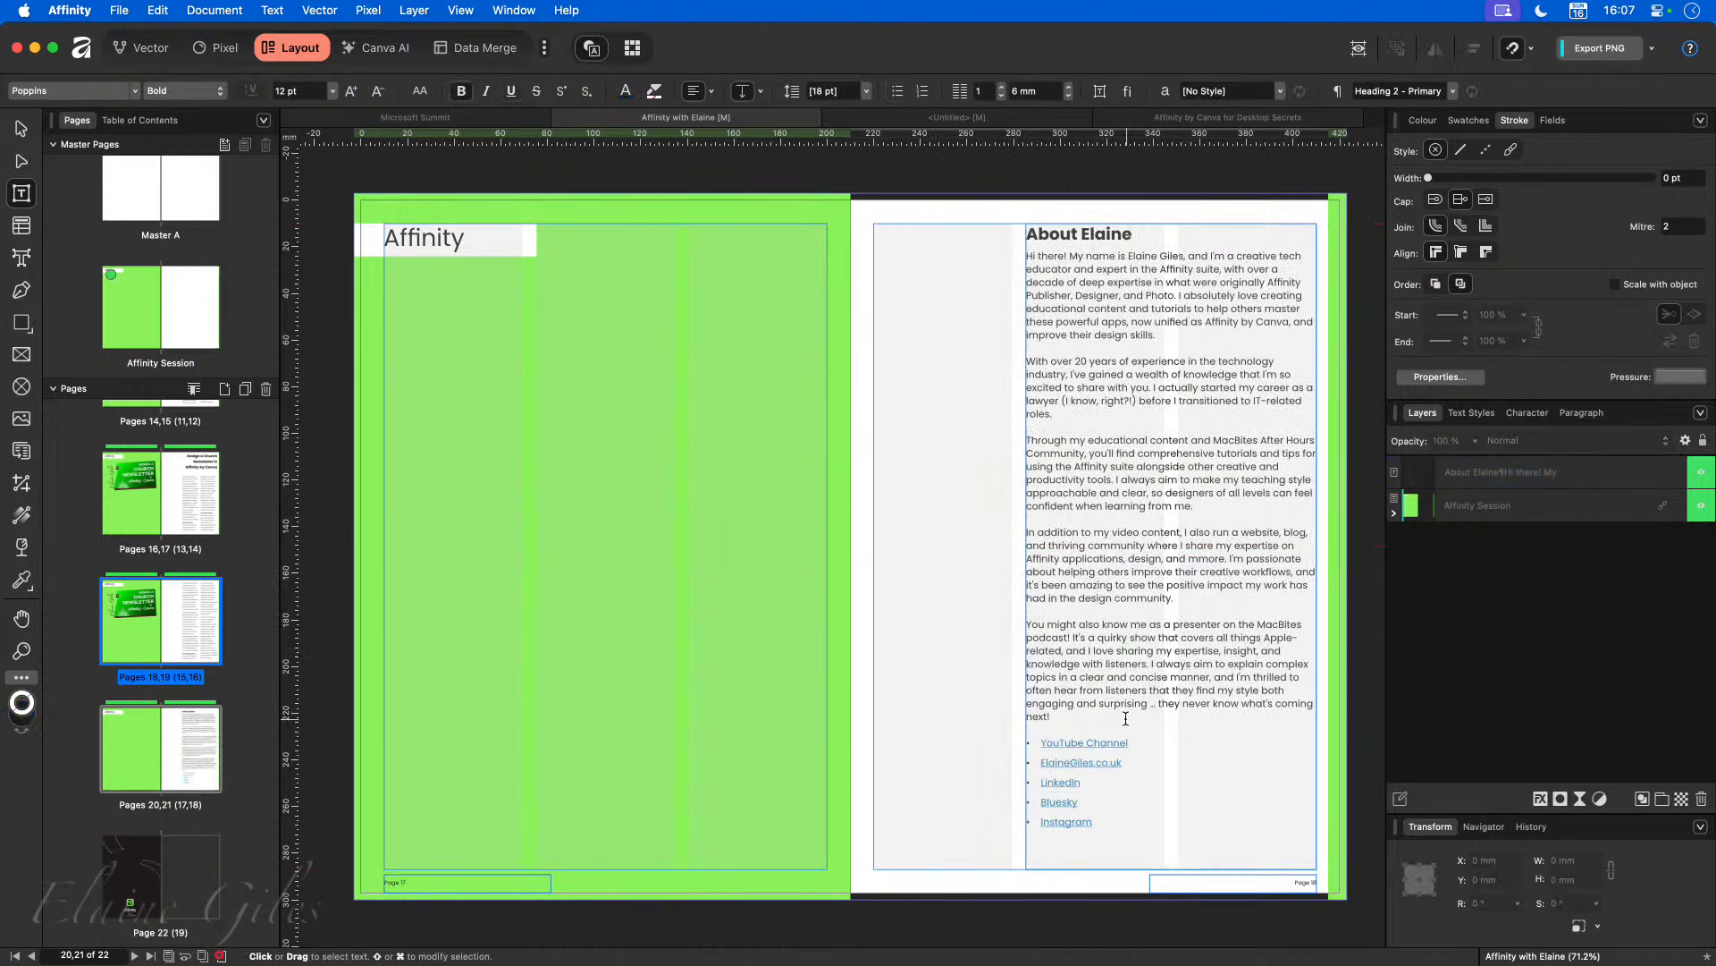
Step: Examine which text styles the pasted biography's body paragraphs and bulleted links use
{"action": "left_click", "coordinate": [1108, 571]}
{"action": "left_click", "coordinate": [1468, 412]}
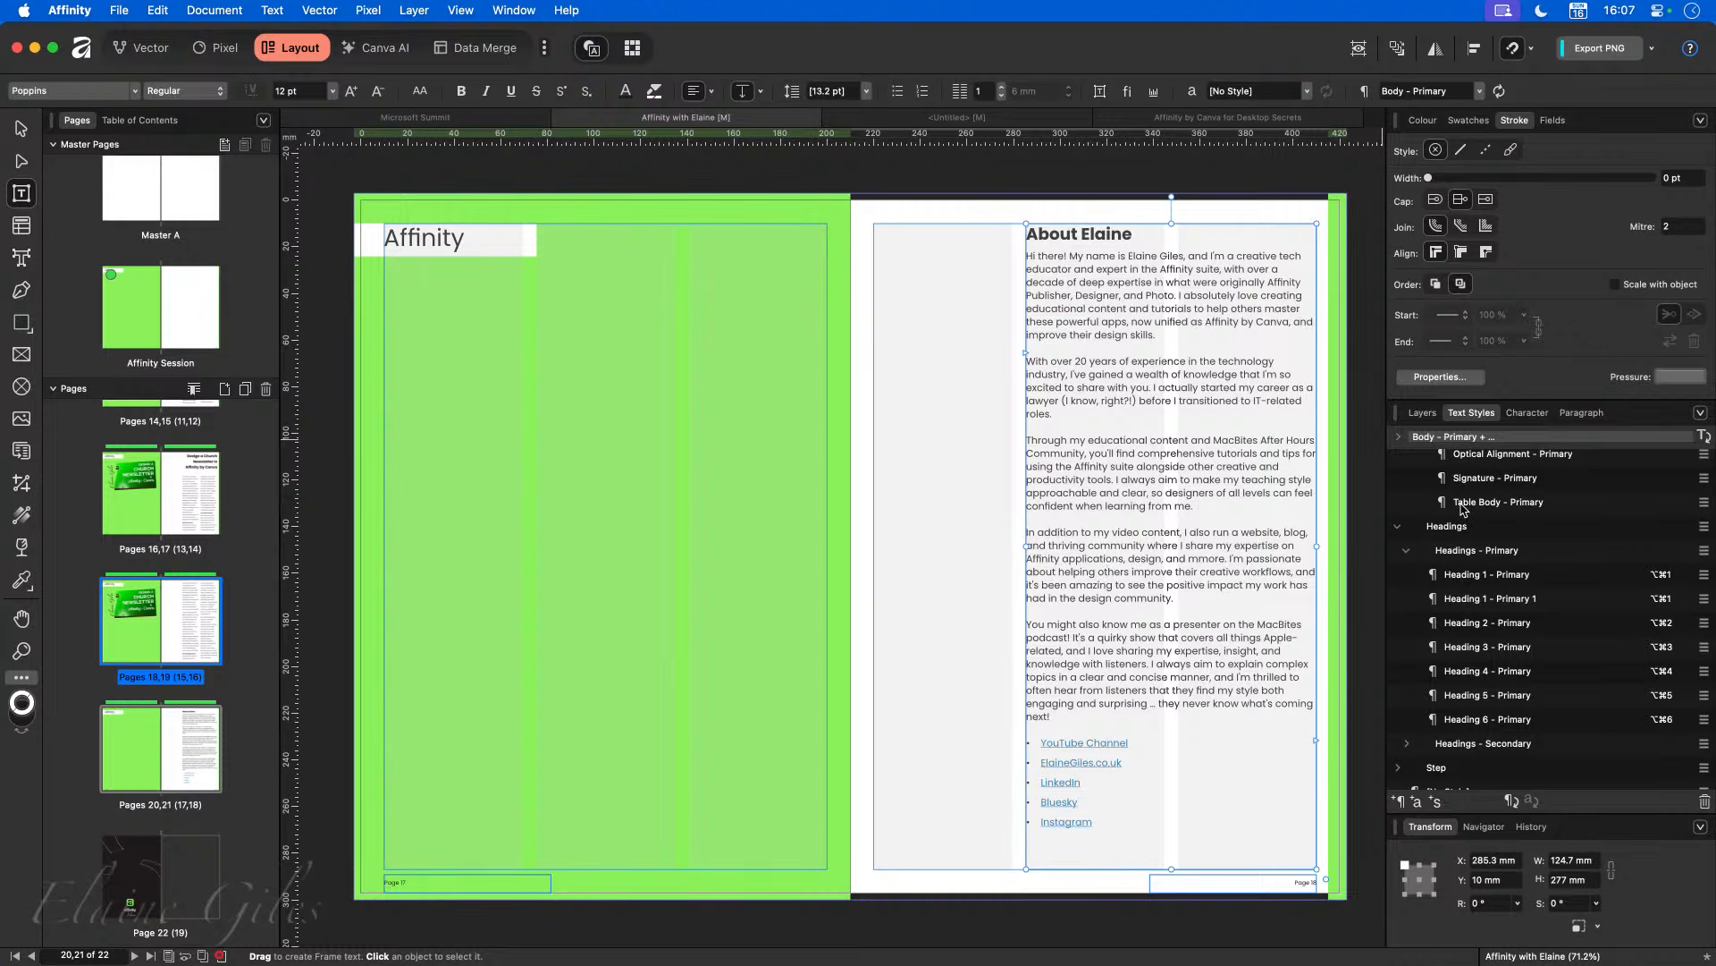
{"action": "scroll", "coordinate": [1463, 508], "scroll_direction": "up", "scroll_amount": 2}
{"action": "scroll", "coordinate": [1460, 508], "scroll_direction": "down", "scroll_amount": 3}
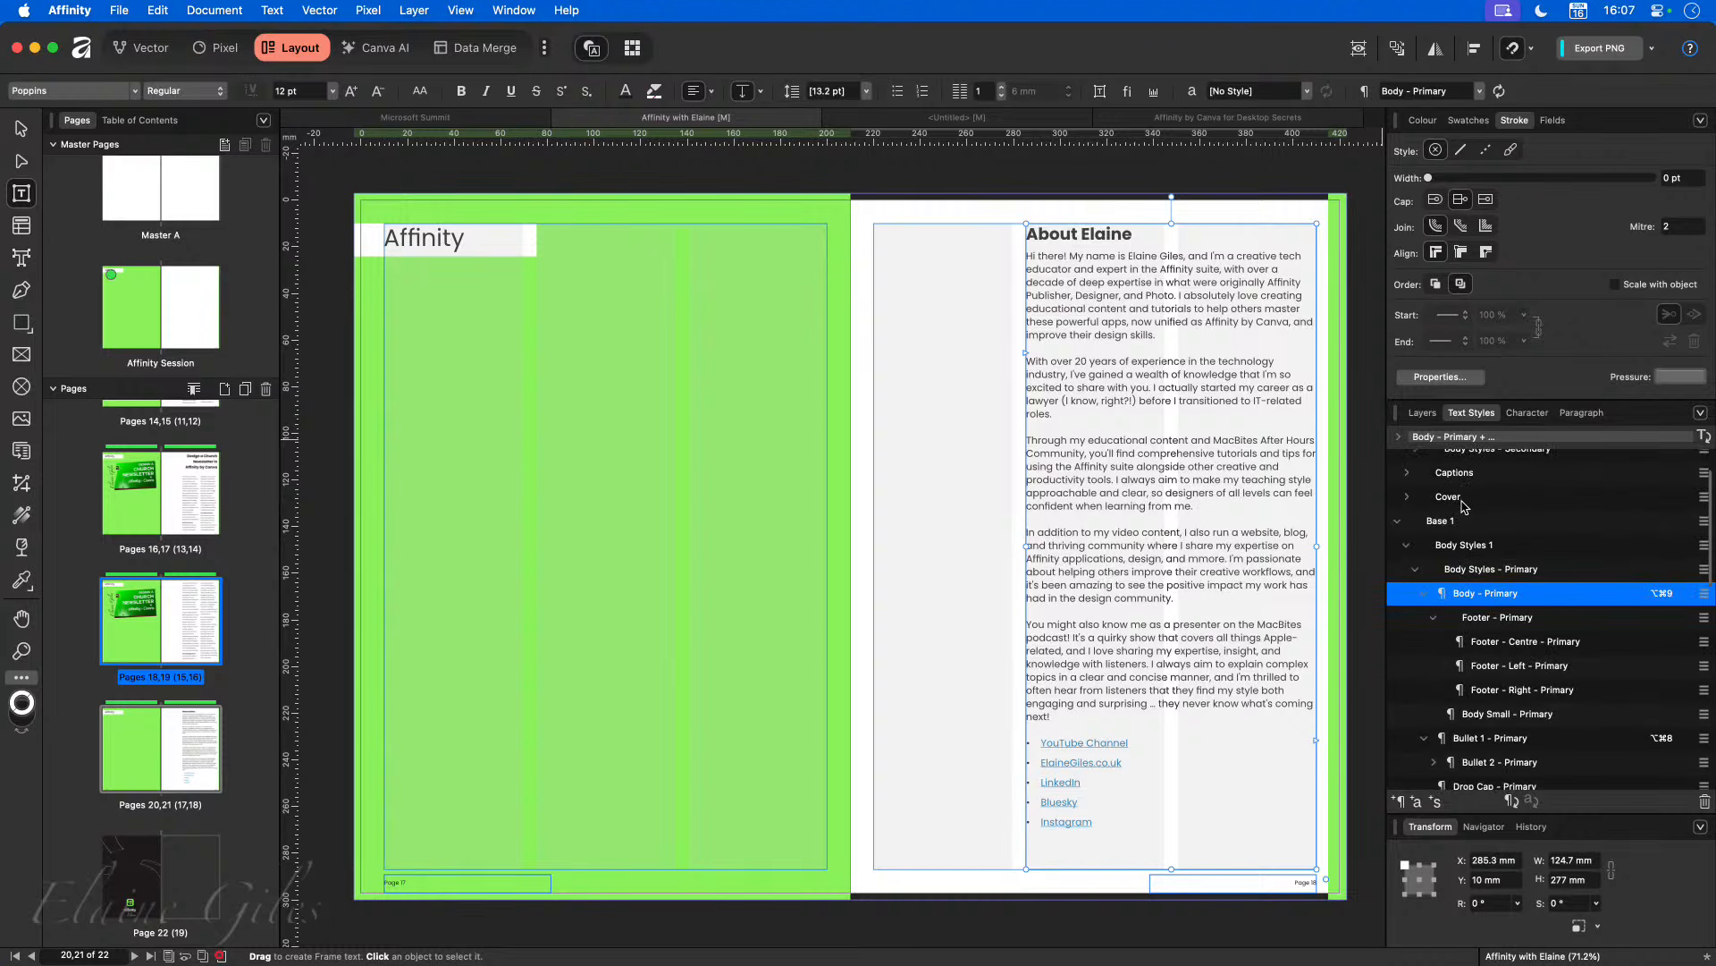
{"action": "scroll", "coordinate": [1463, 506], "scroll_direction": "down", "scroll_amount": 1}
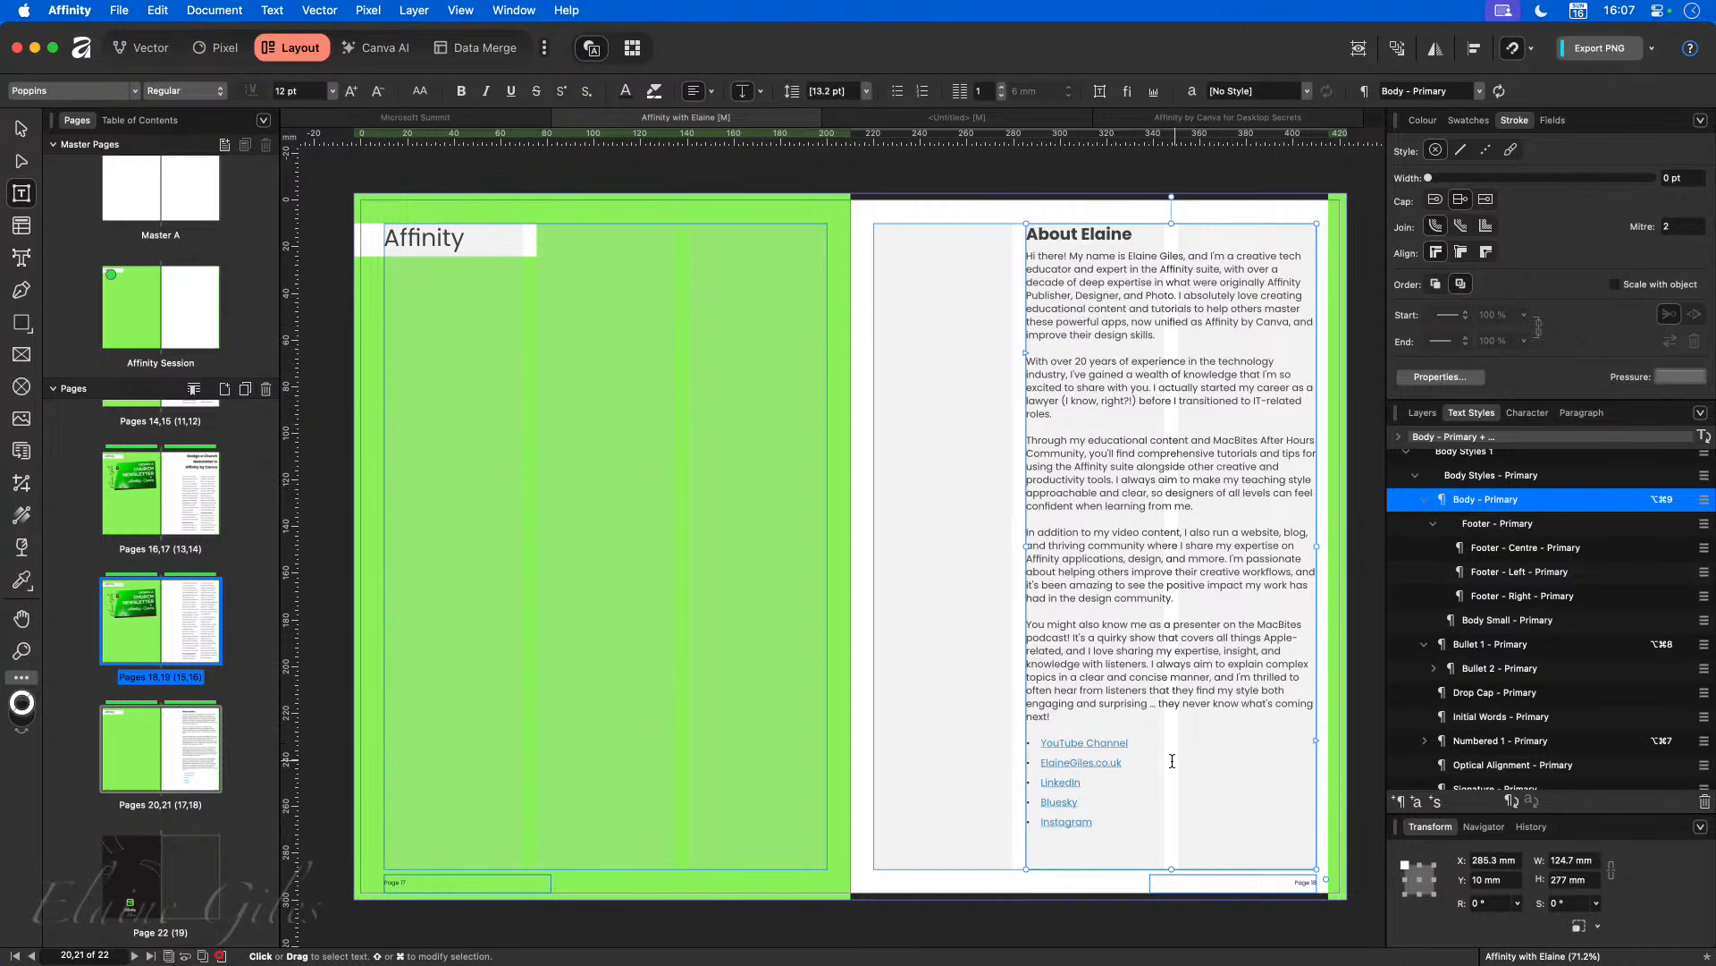
{"action": "left_click", "coordinate": [1117, 829]}
{"action": "scroll", "coordinate": [1168, 823], "scroll_direction": "up", "scroll_amount": 10}
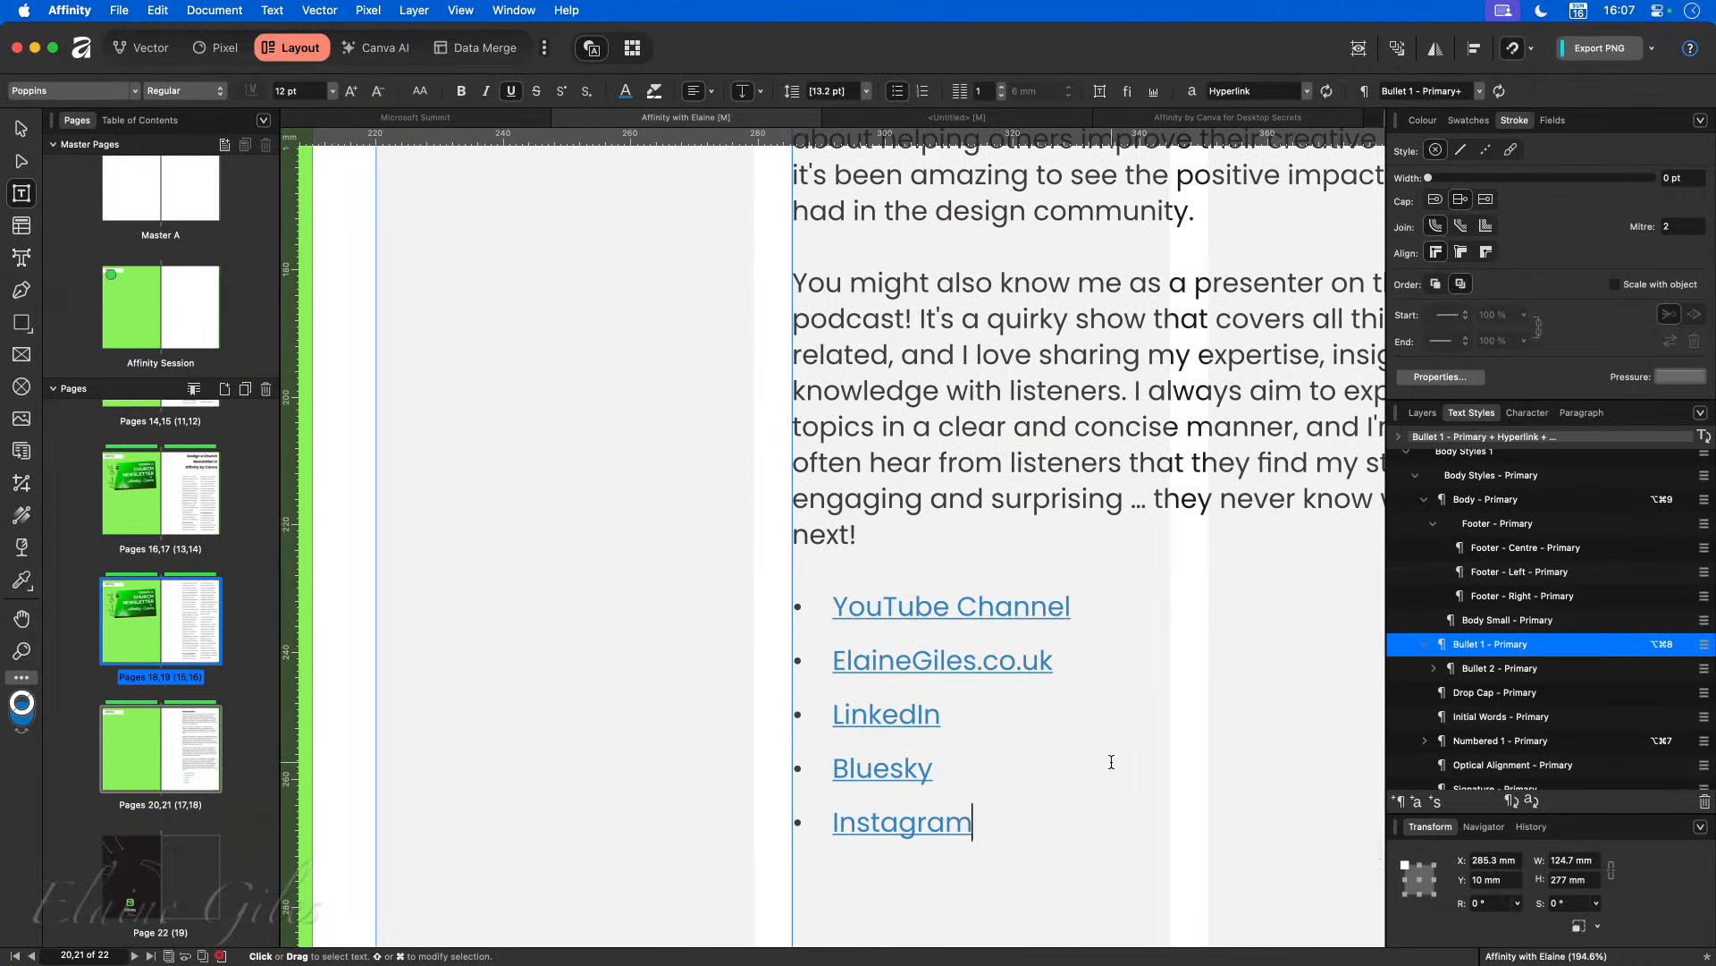
{"action": "double_click", "coordinate": [1047, 494]}
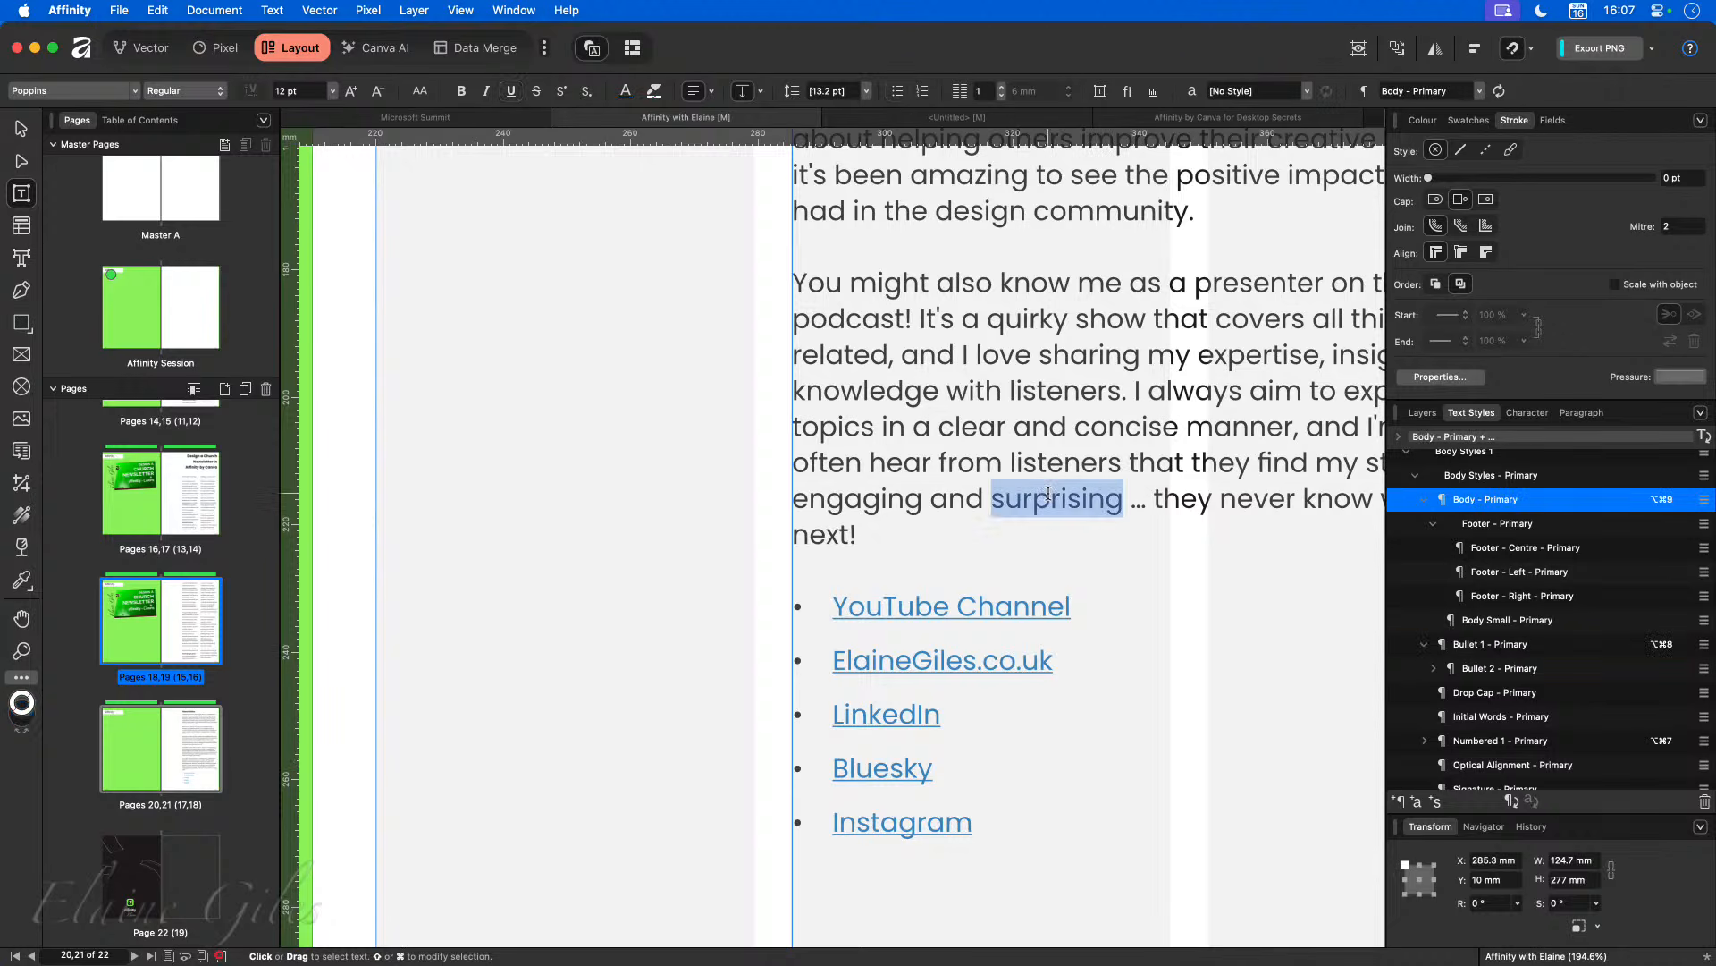
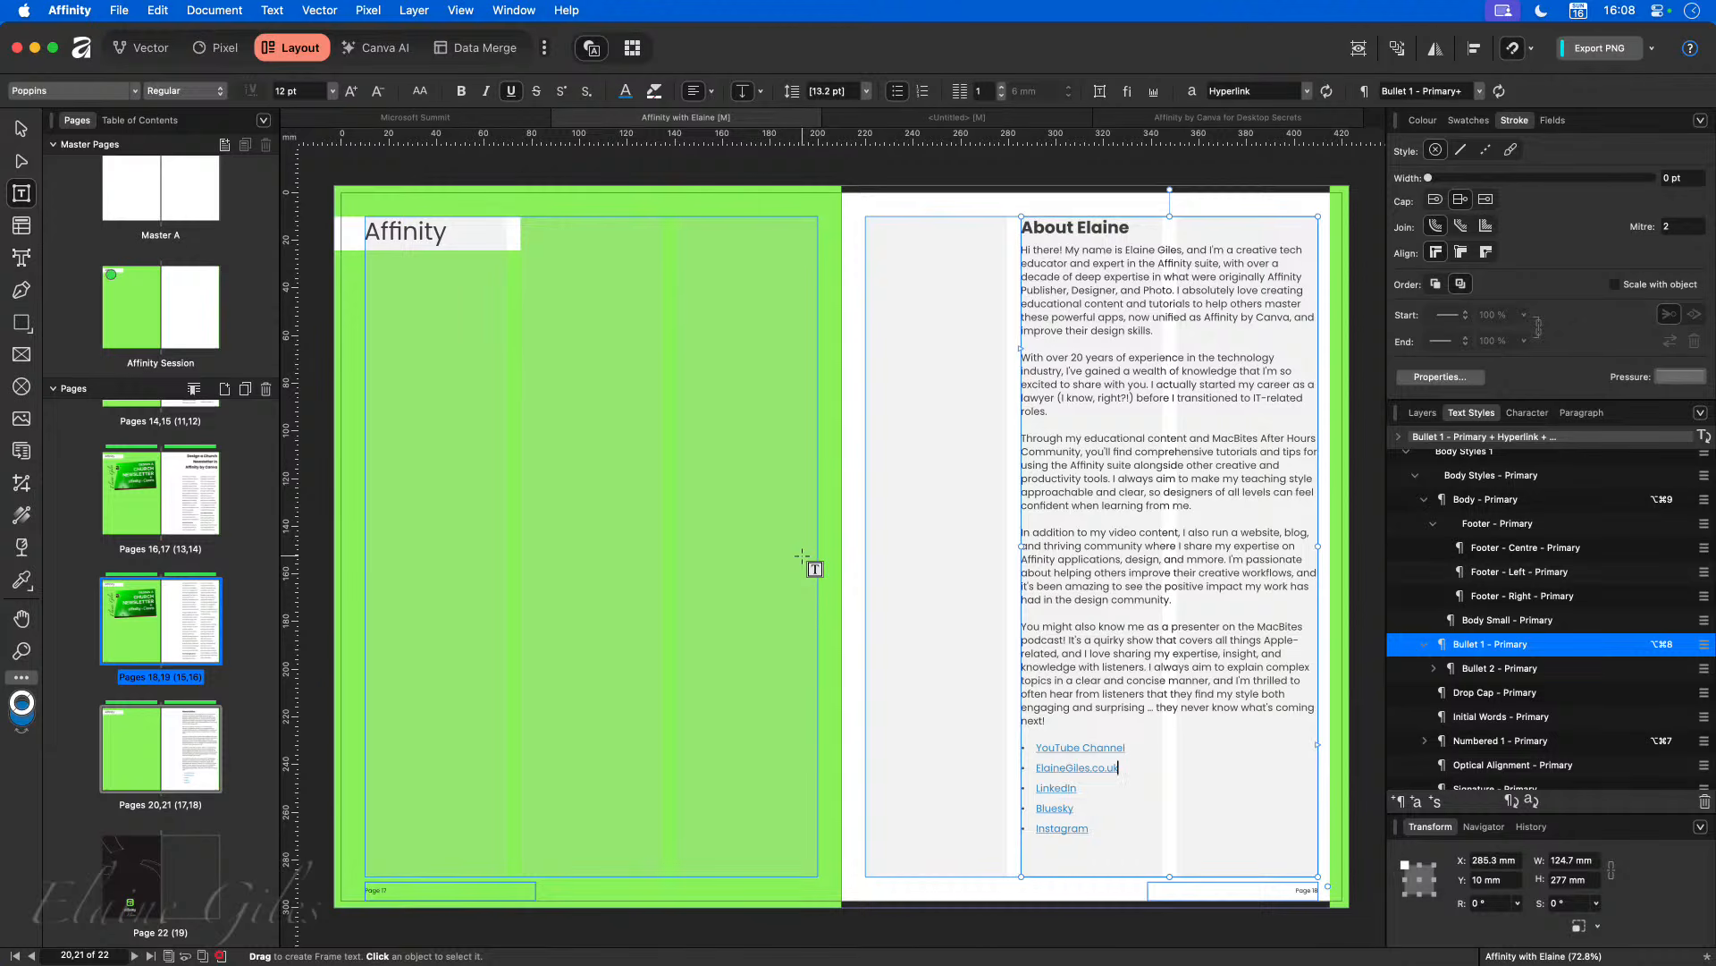
Step: Start an export, open Preflight from its warning, and review the whole list of document issues
{"action": "left_click", "coordinate": [124, 10]}
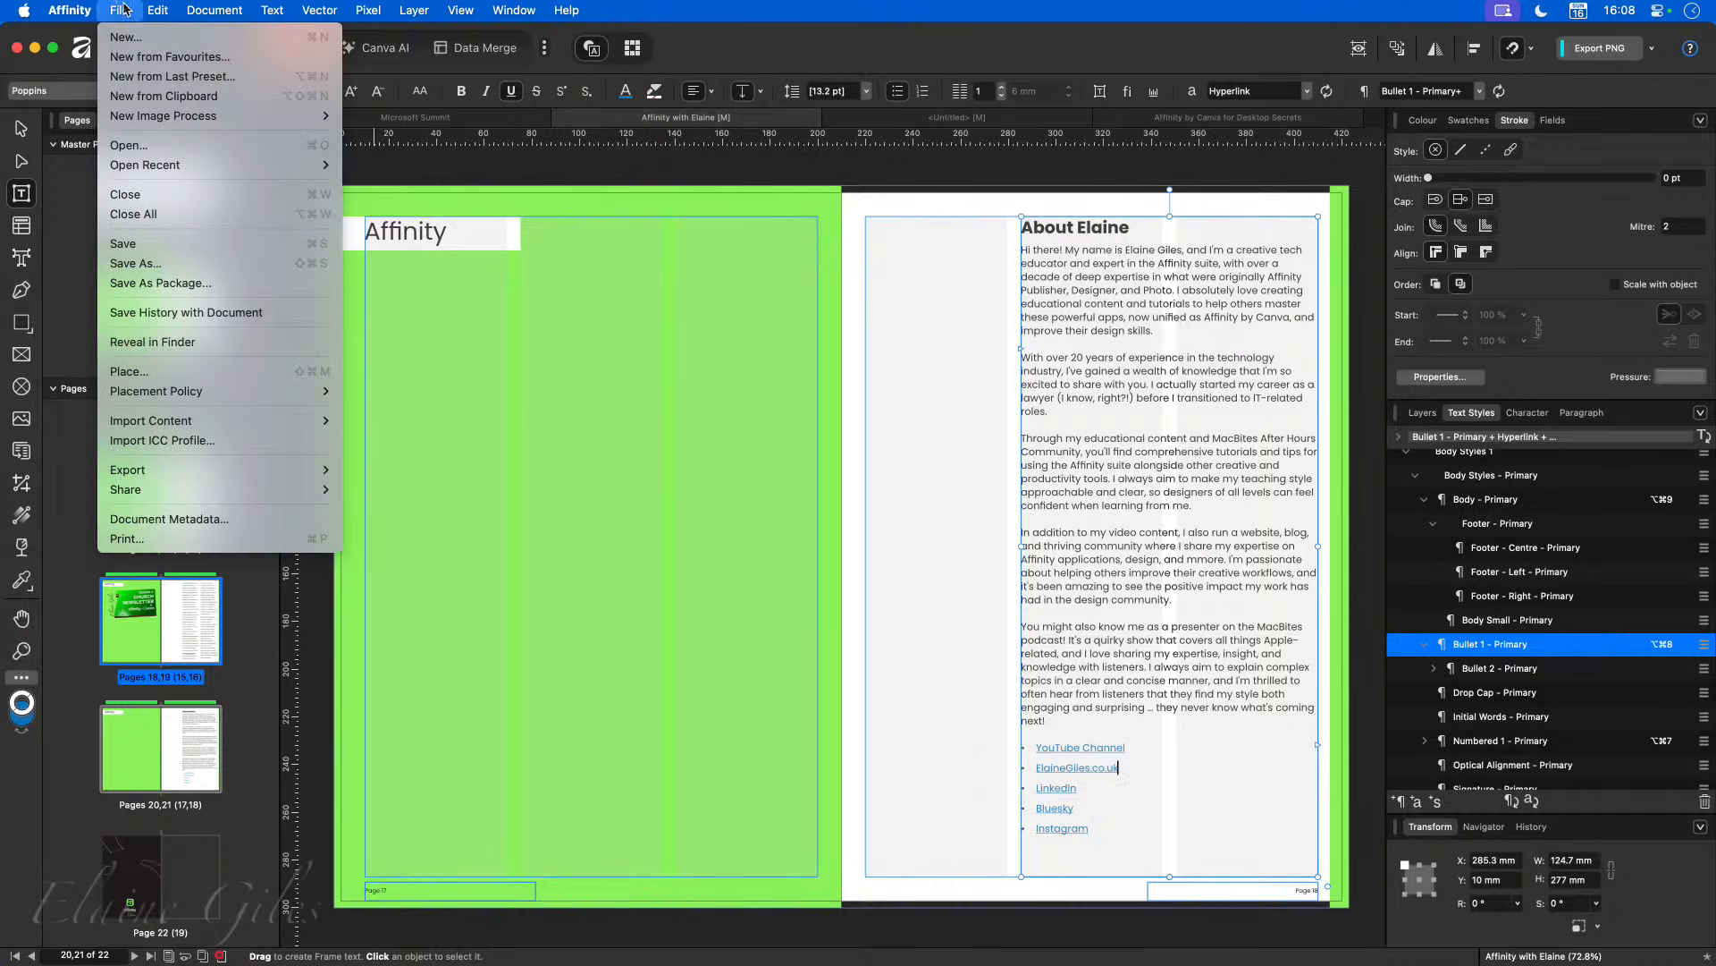
{"action": "mouse_move", "coordinate": [179, 472]}
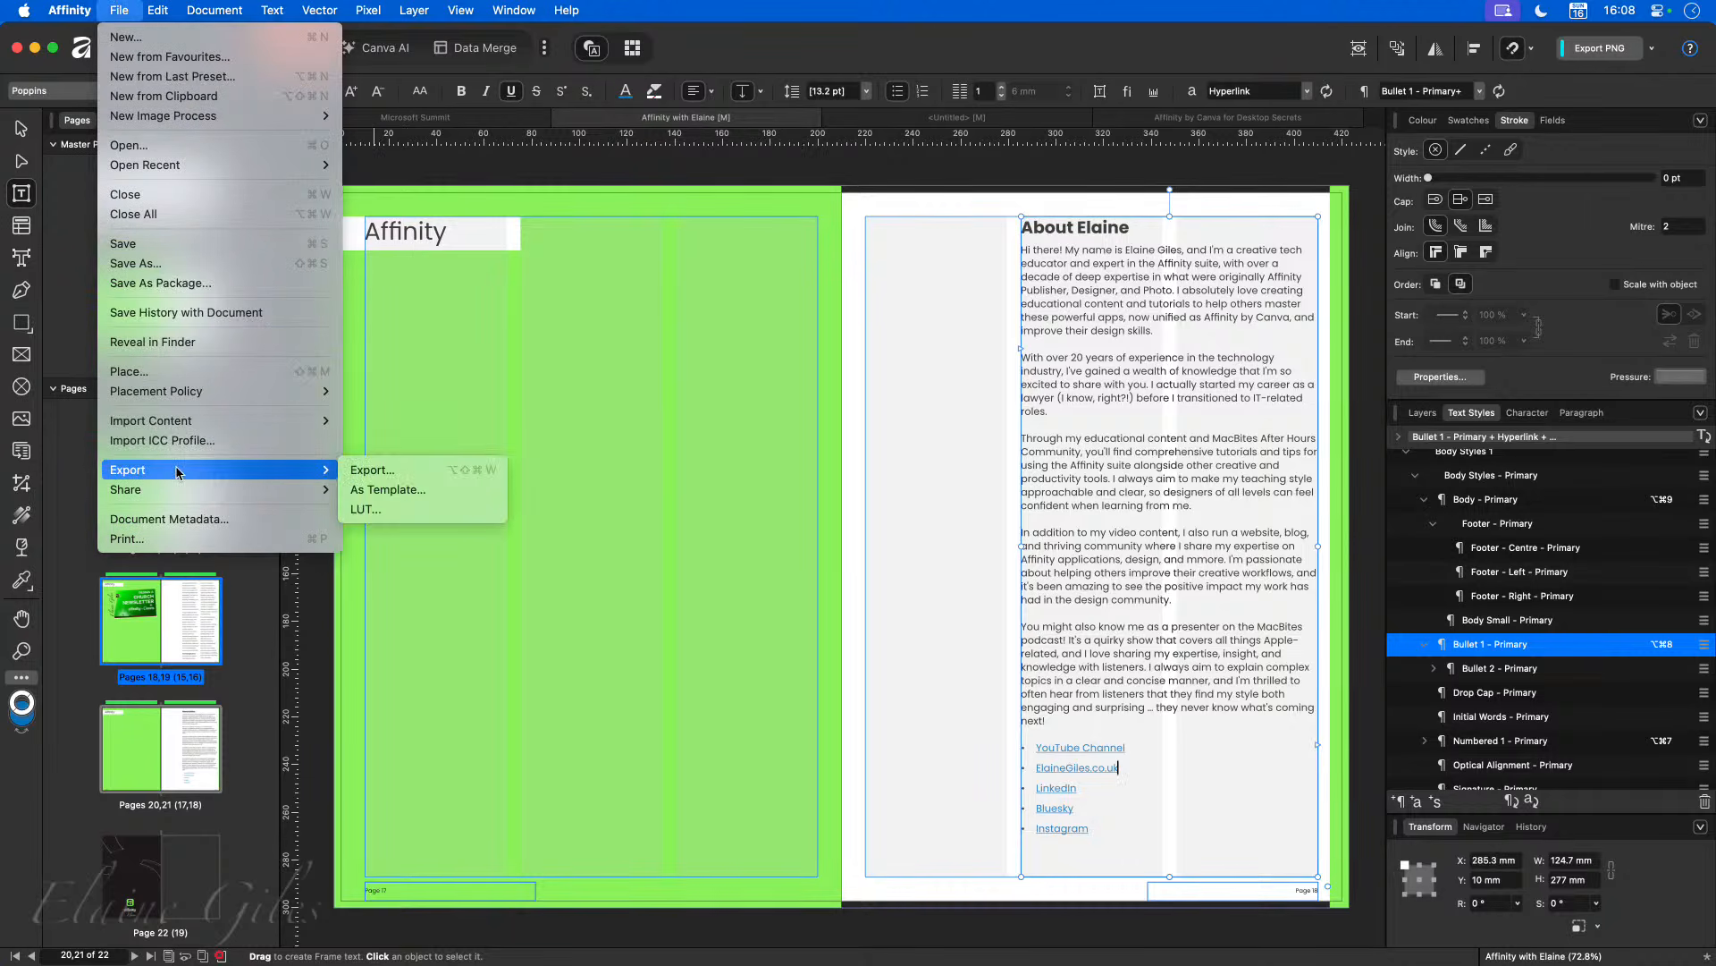
{"action": "left_click", "coordinate": [446, 472]}
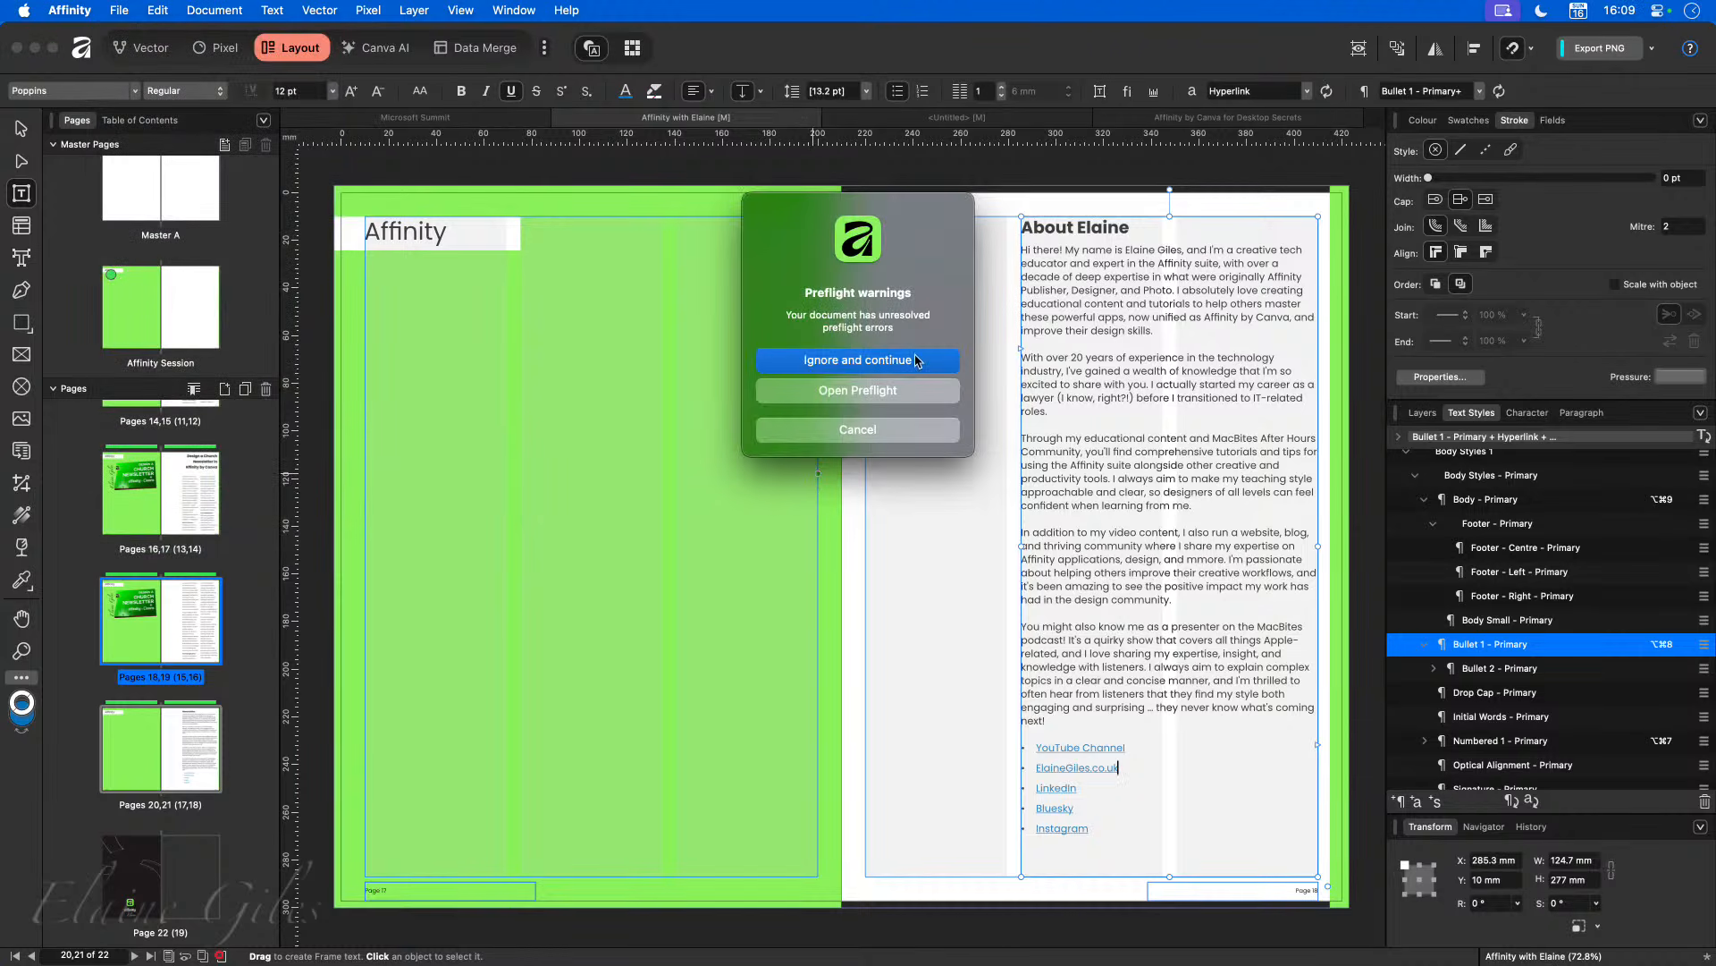
{"action": "left_click", "coordinate": [890, 391]}
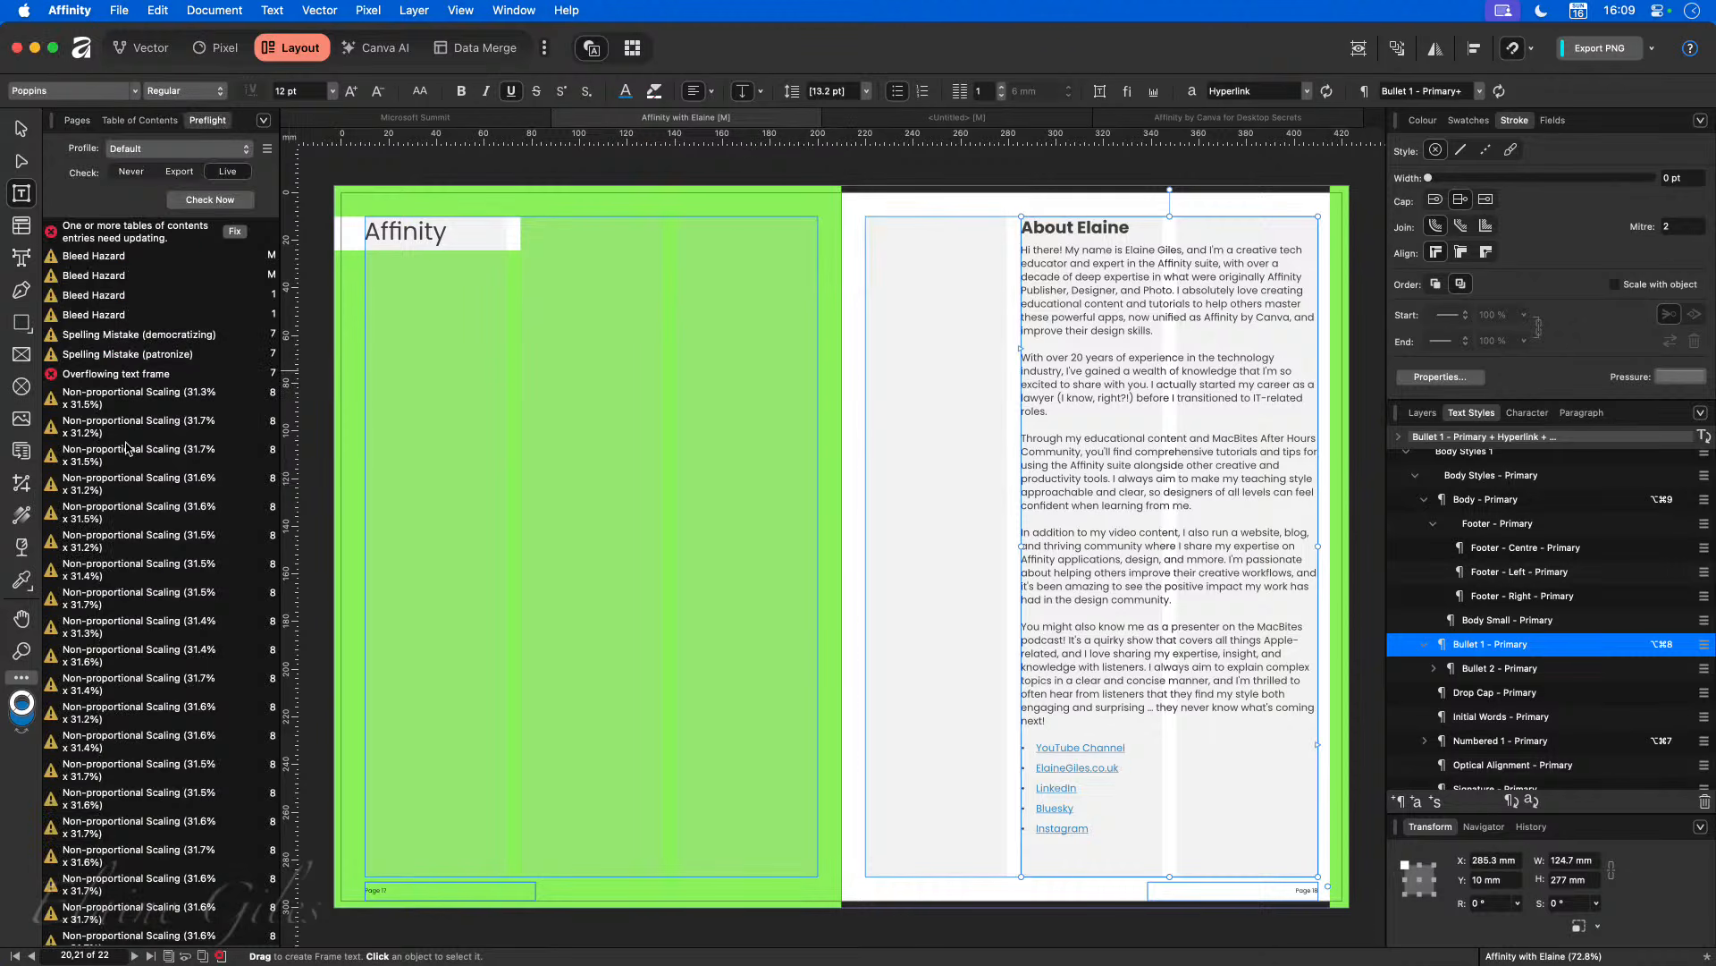
{"action": "scroll", "coordinate": [188, 648], "scroll_direction": "down", "scroll_amount": 3}
{"action": "scroll", "coordinate": [189, 648], "scroll_direction": "up", "scroll_amount": 3}
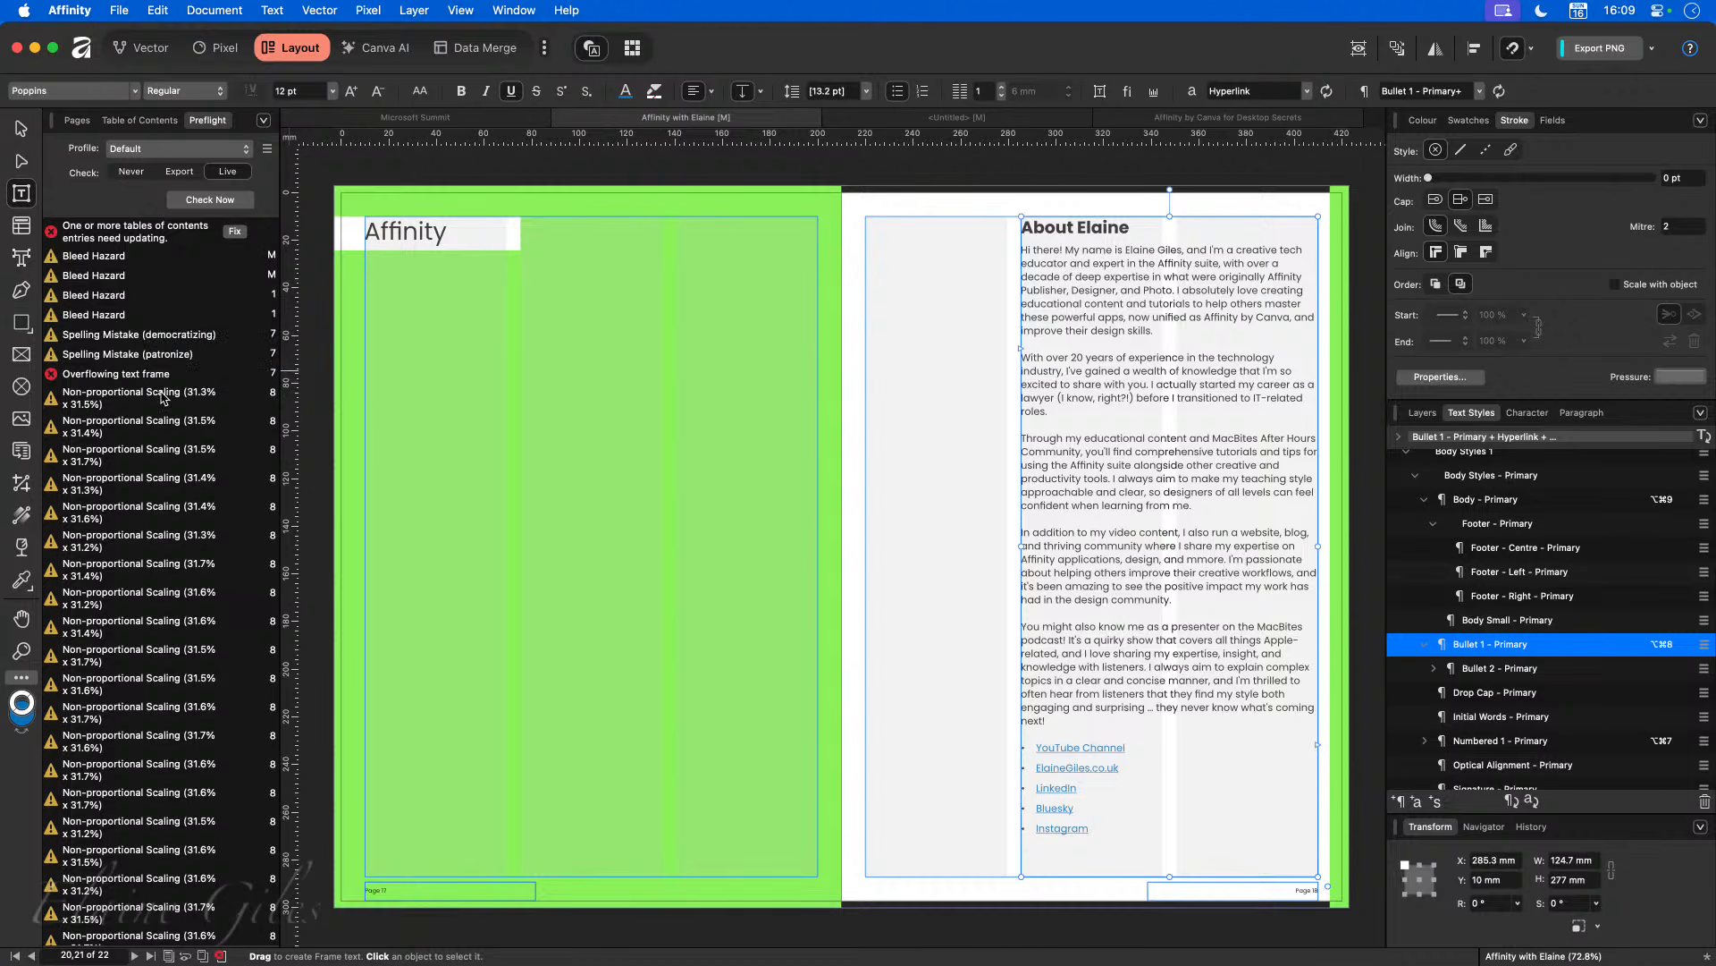
{"action": "scroll", "coordinate": [162, 397], "scroll_direction": "down", "scroll_amount": 10}
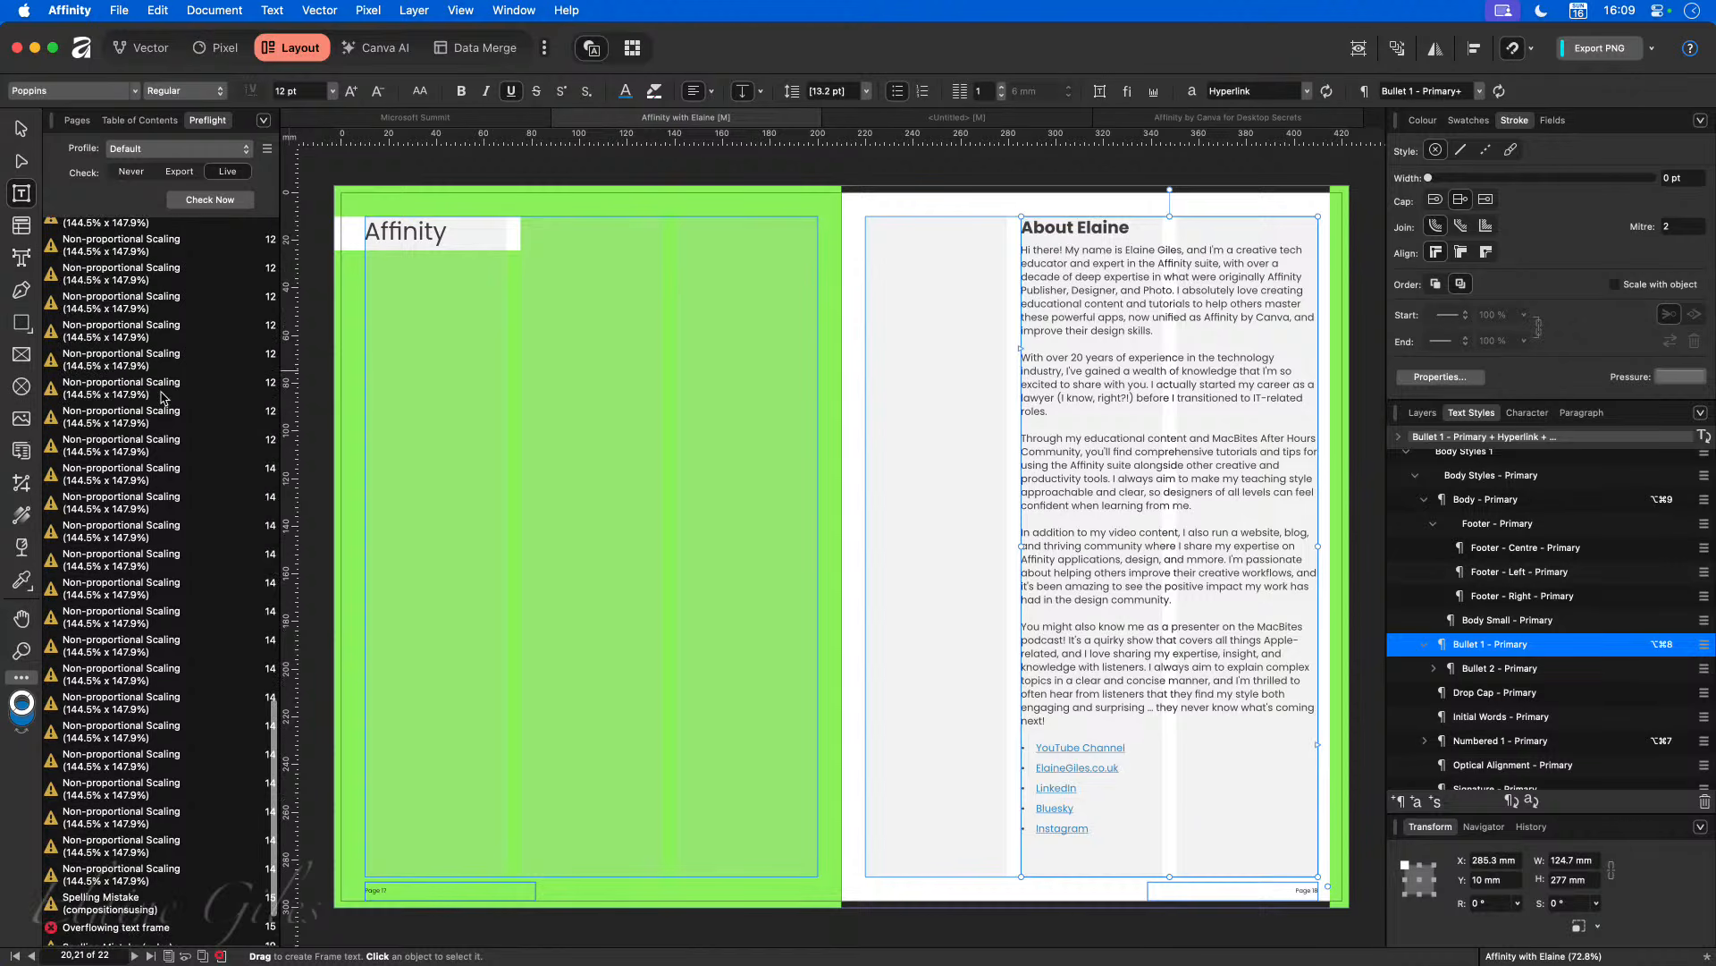
{"action": "scroll", "coordinate": [161, 397], "scroll_direction": "down", "scroll_amount": 3}
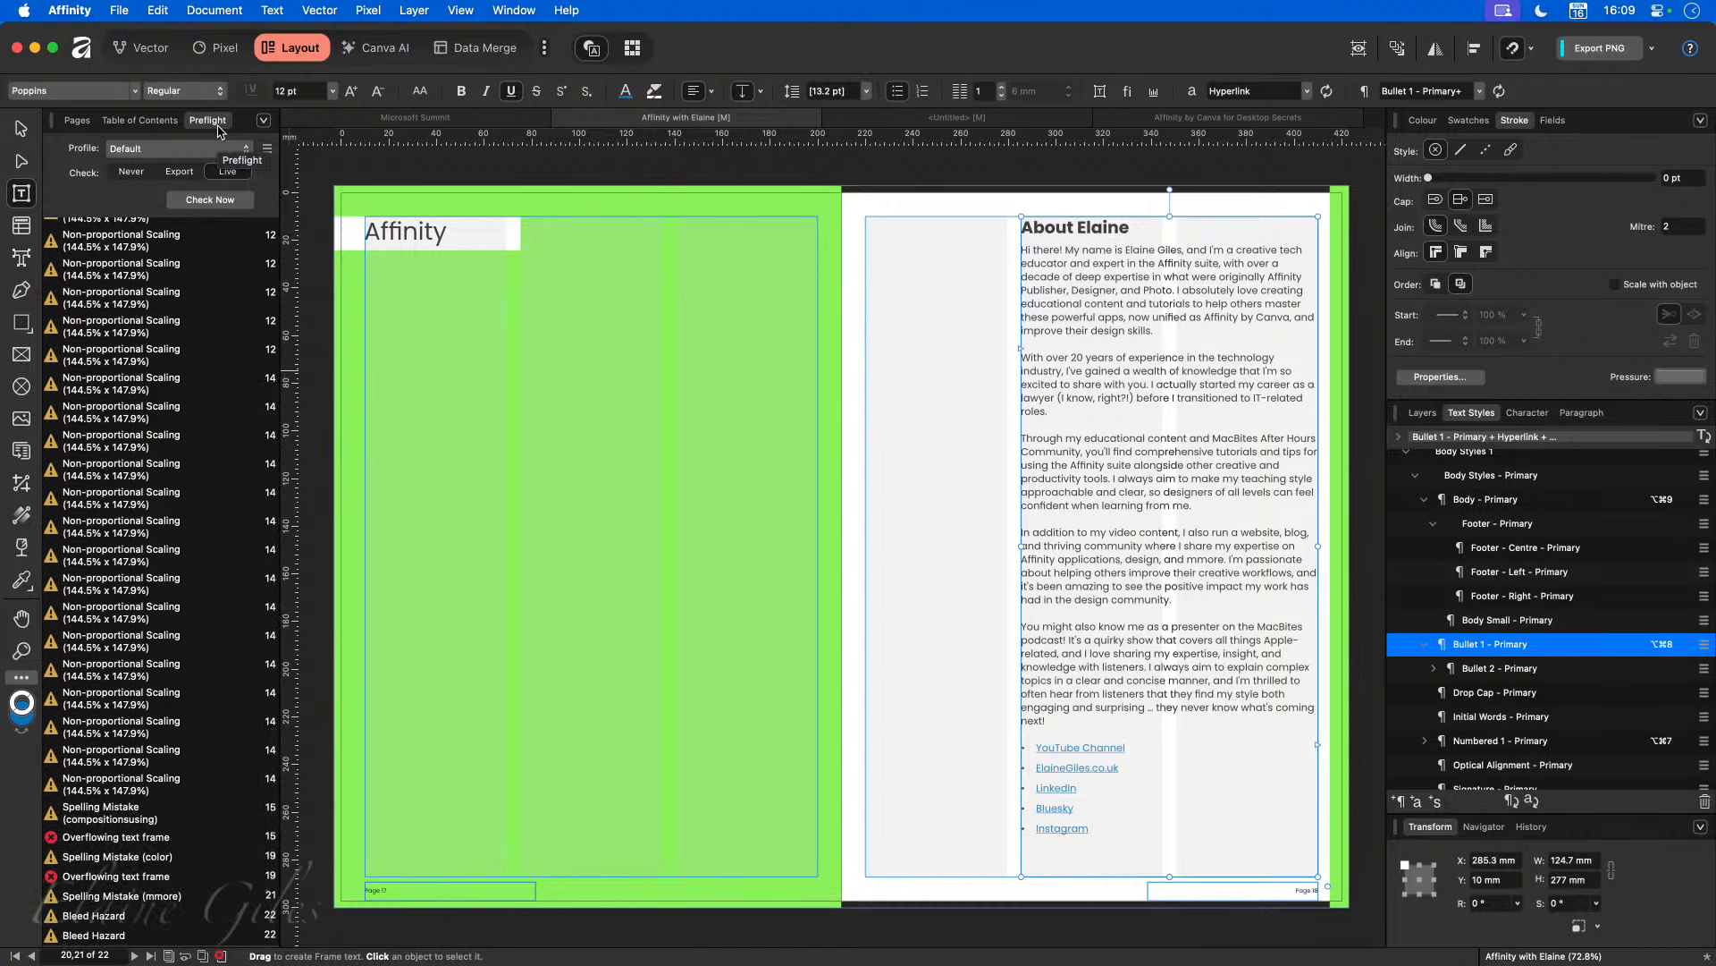
Step: View the PDF (for print) export settings while ignoring the preflight warnings, close them without exporting, and return to the page thumbnails
{"action": "key", "text": "alt+shift+super+s"}
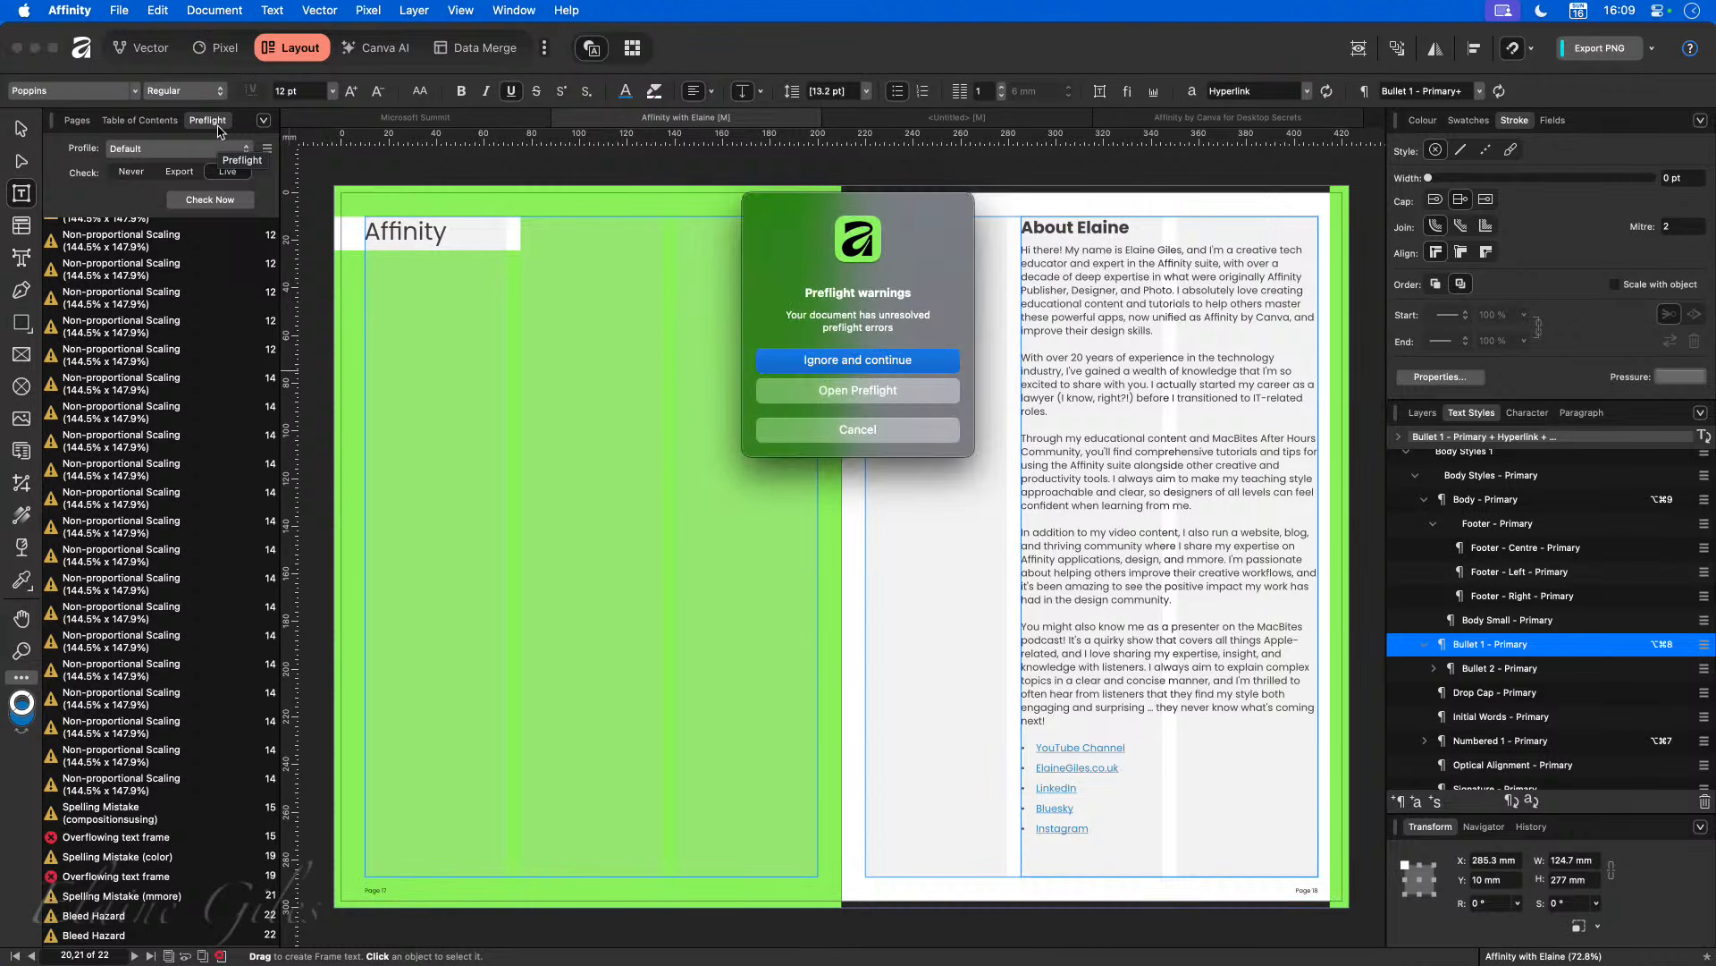
{"action": "left_click", "coordinate": [800, 358]}
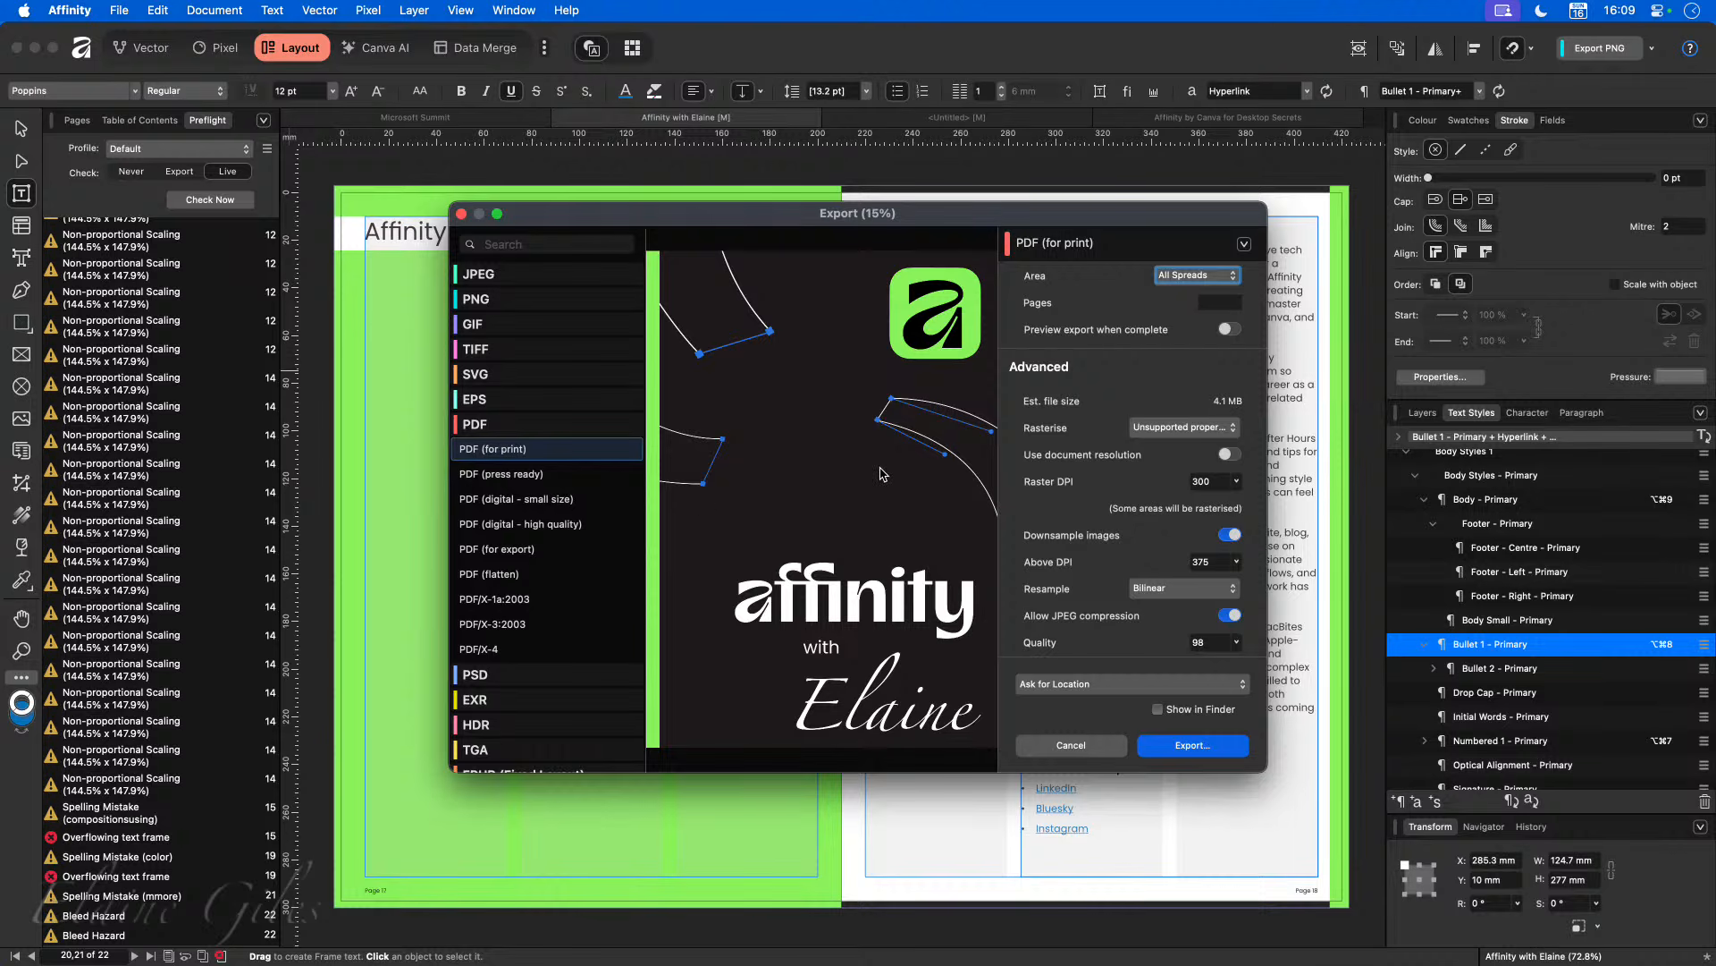
{"action": "left_click", "coordinate": [462, 213]}
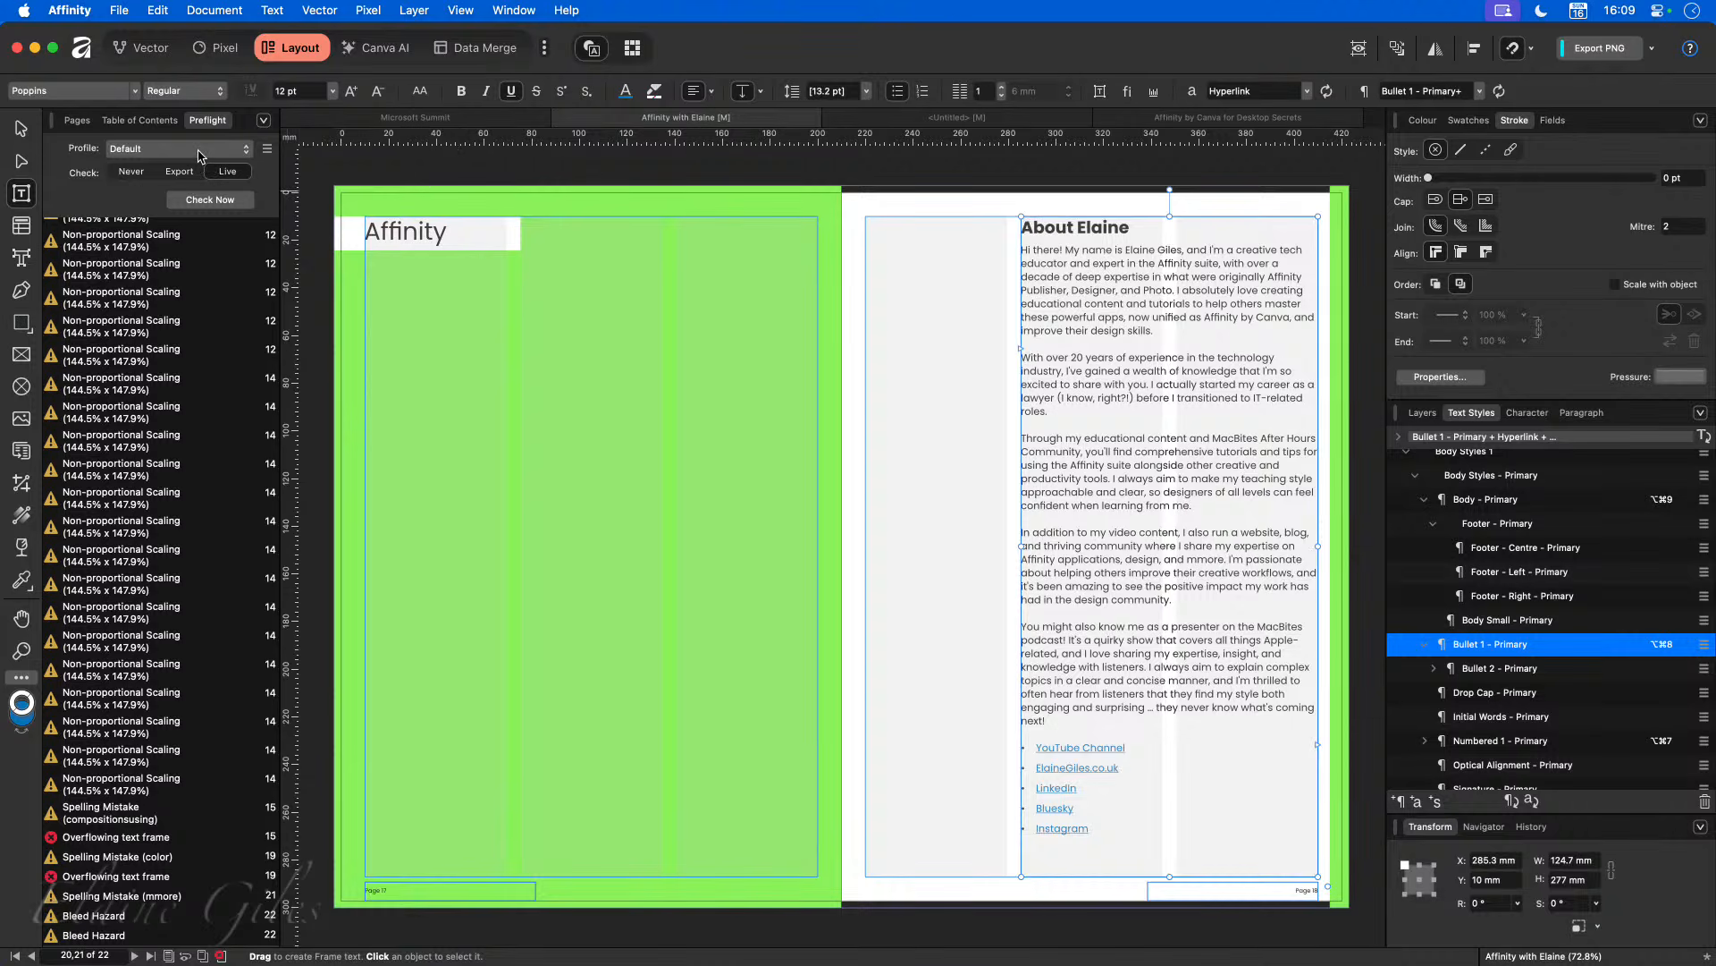
{"action": "left_click", "coordinate": [77, 120]}
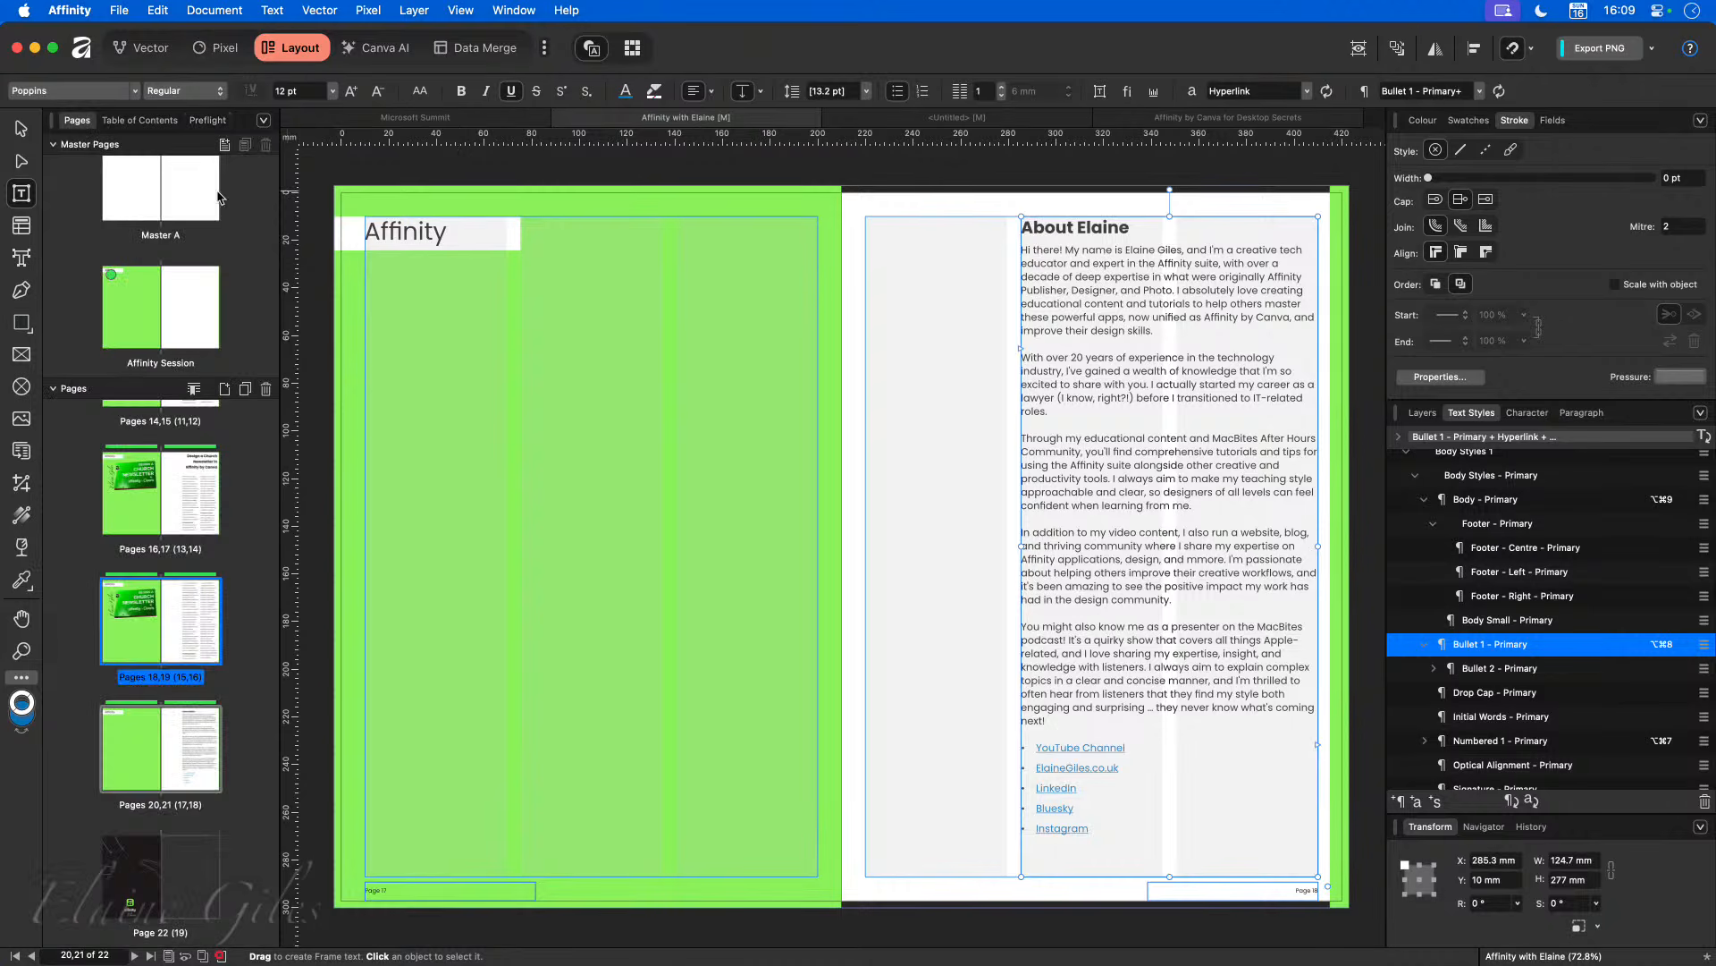
Step: Set the quick export to PDF with Whole Document as its area, and close its options without exporting
{"action": "left_click", "coordinate": [1653, 51]}
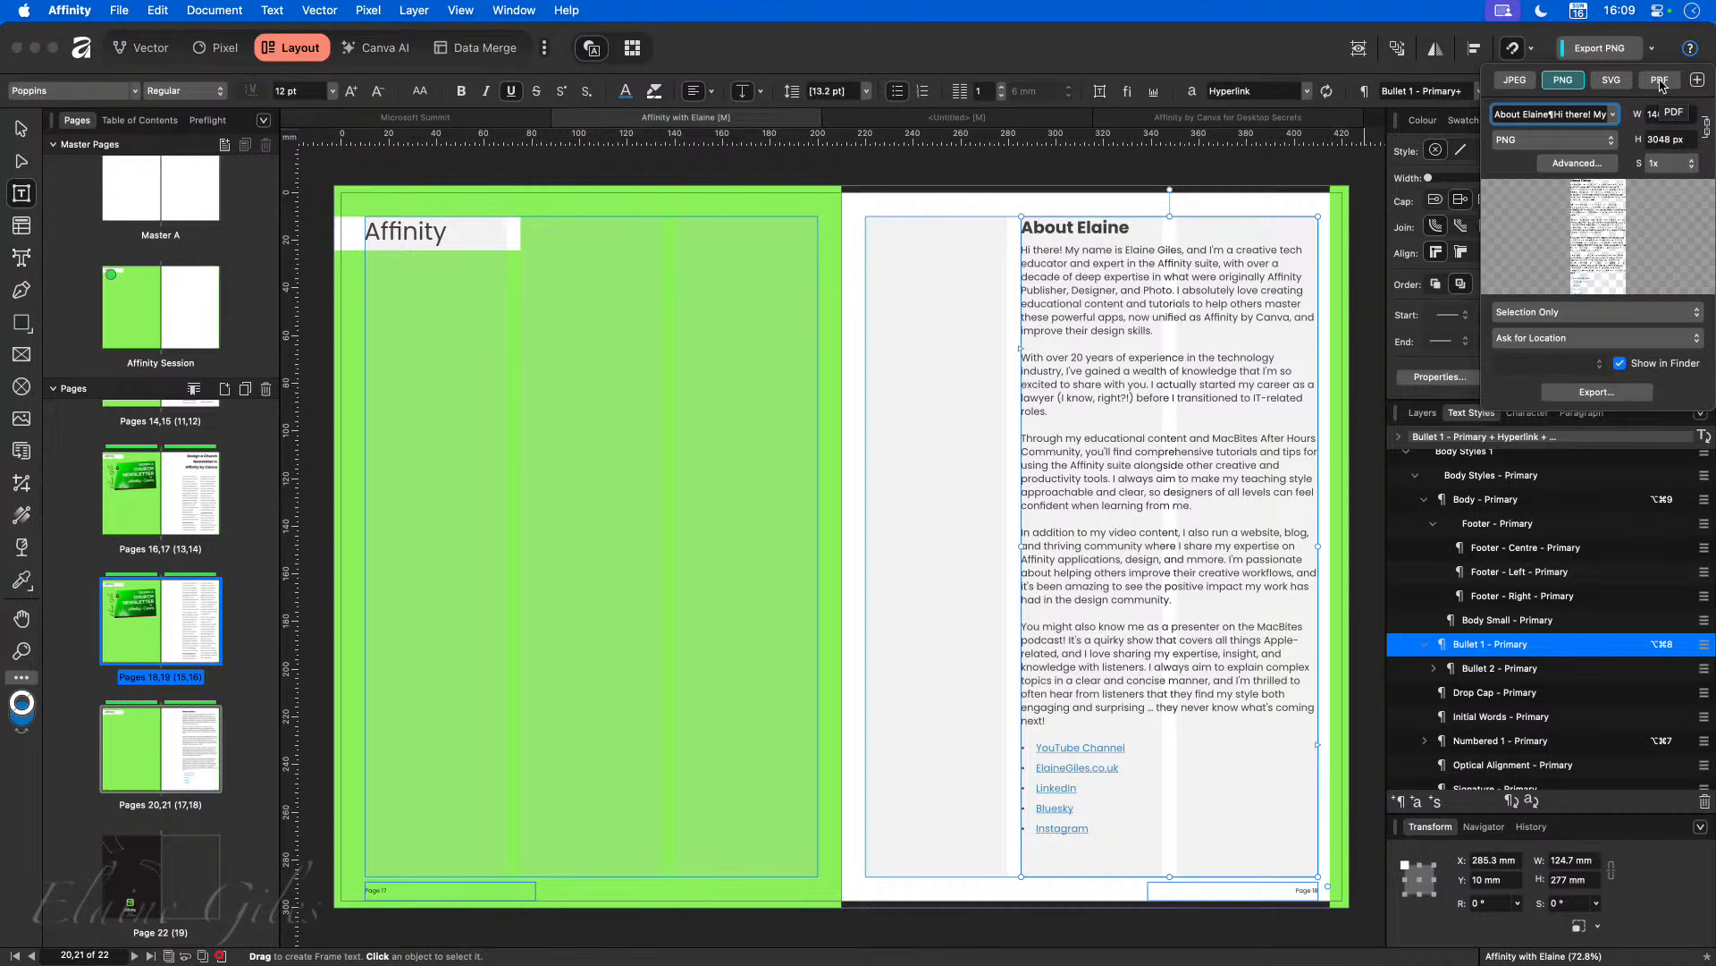
{"action": "left_click", "coordinate": [1660, 82]}
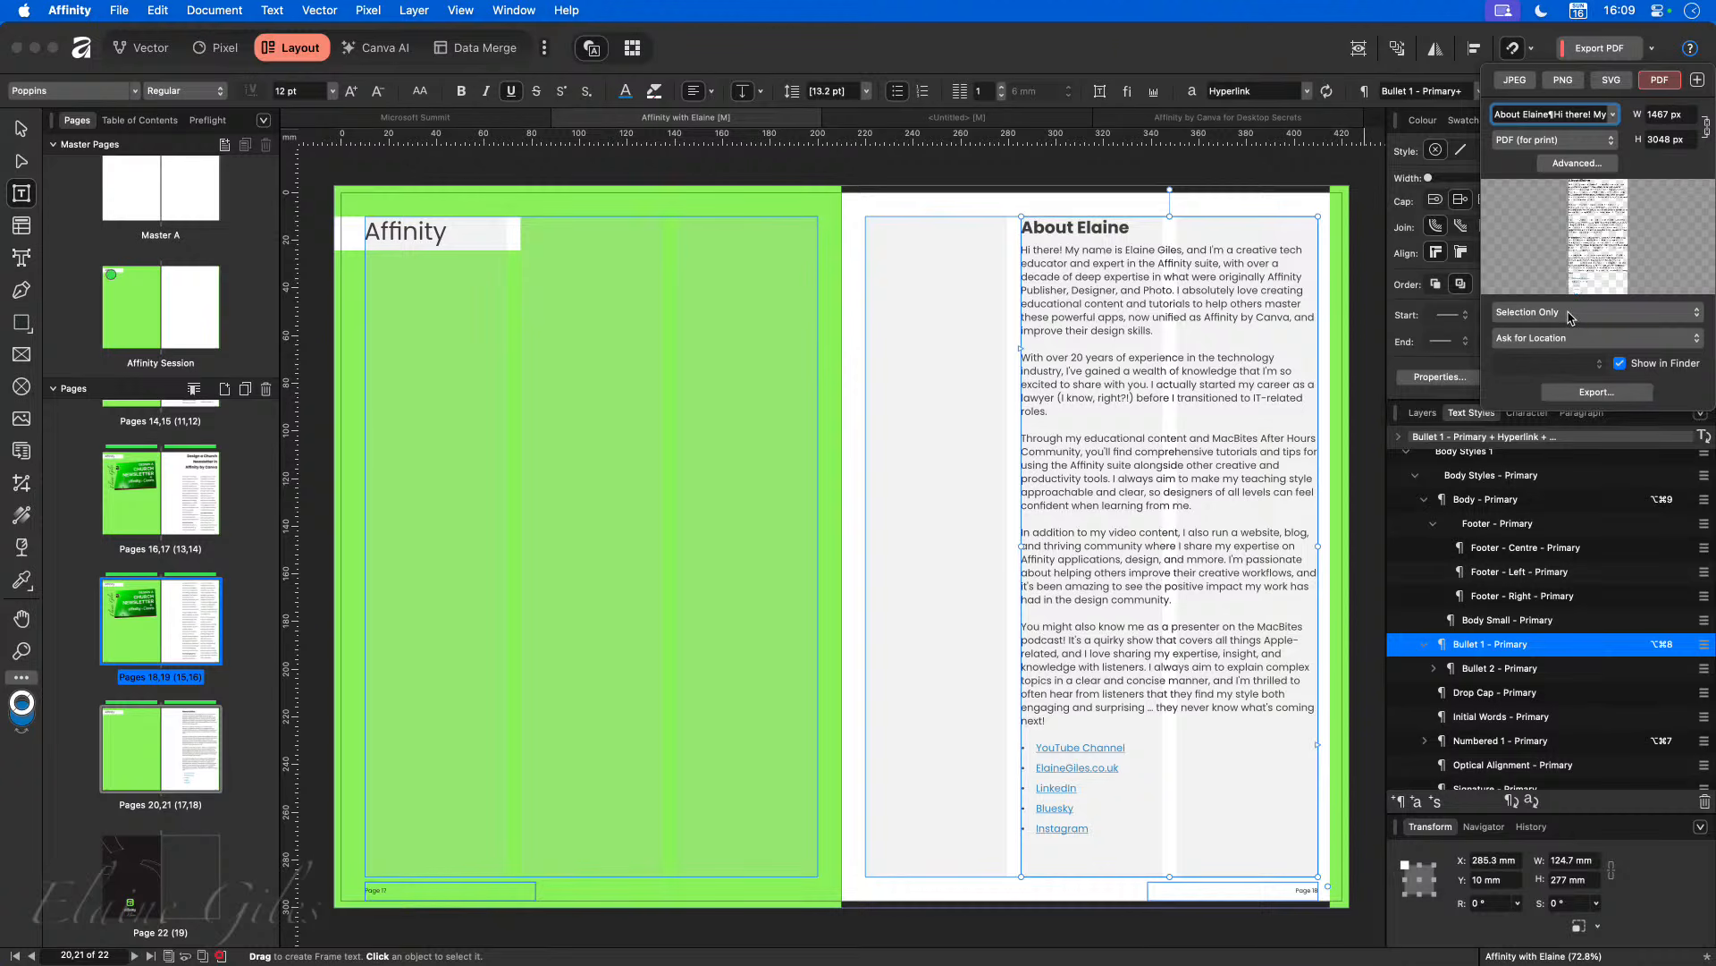
{"action": "left_click", "coordinate": [1571, 315]}
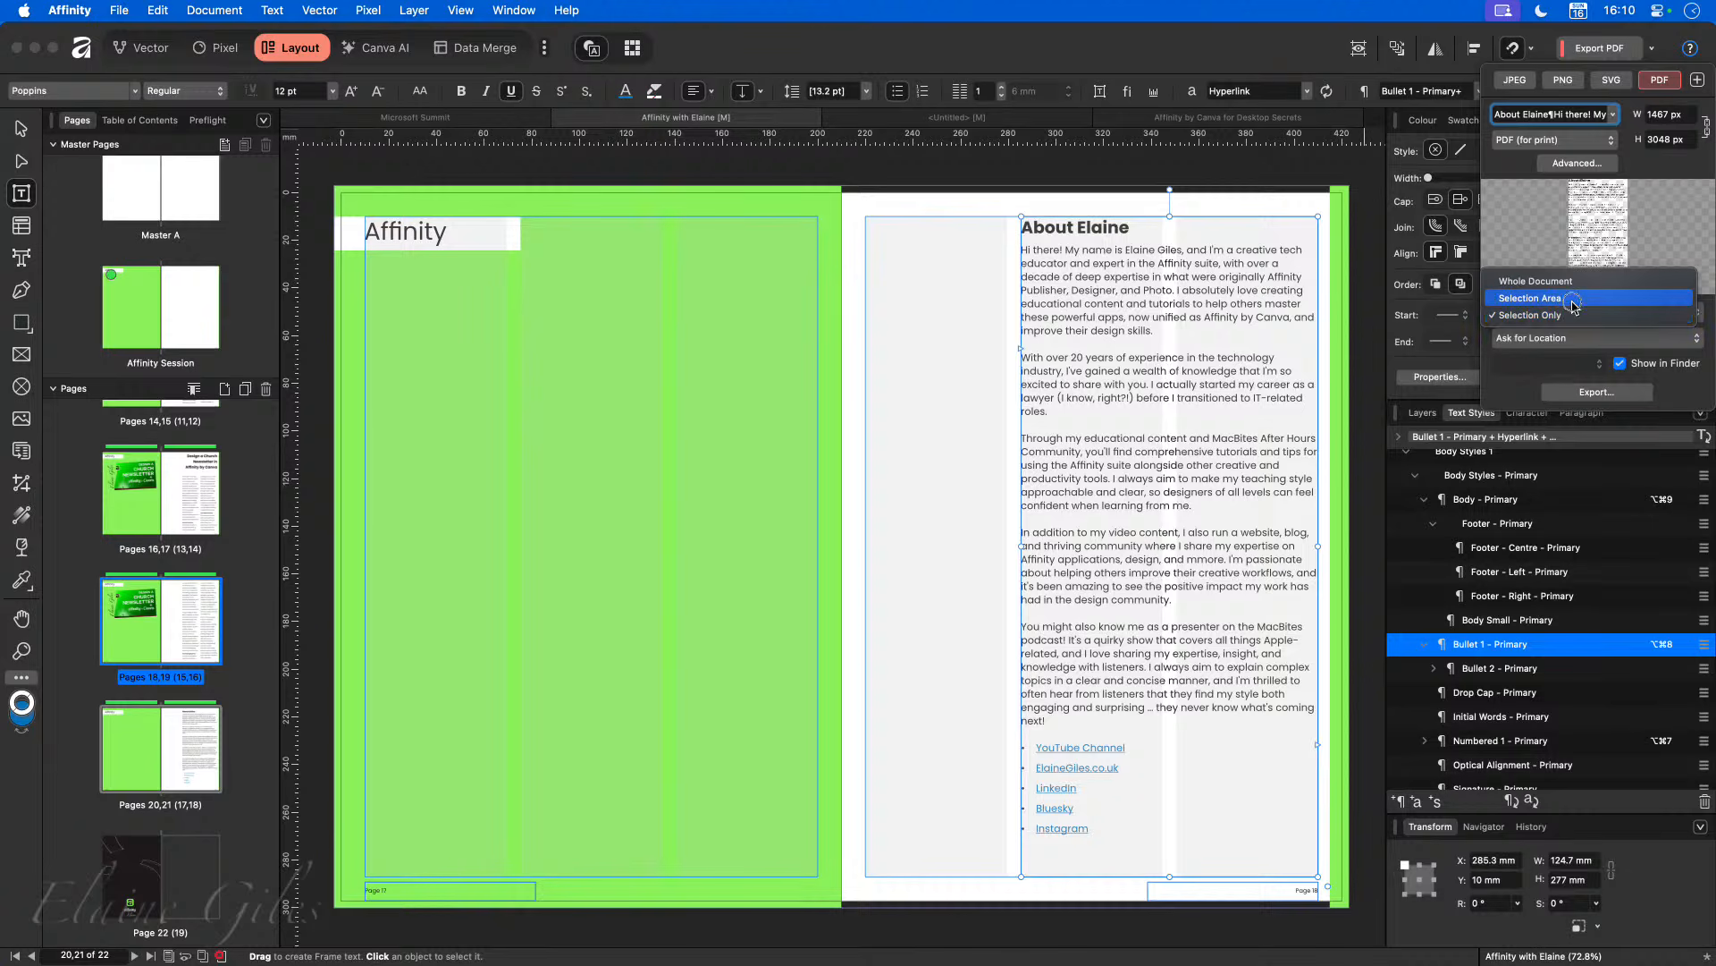
{"action": "left_click", "coordinate": [1573, 280]}
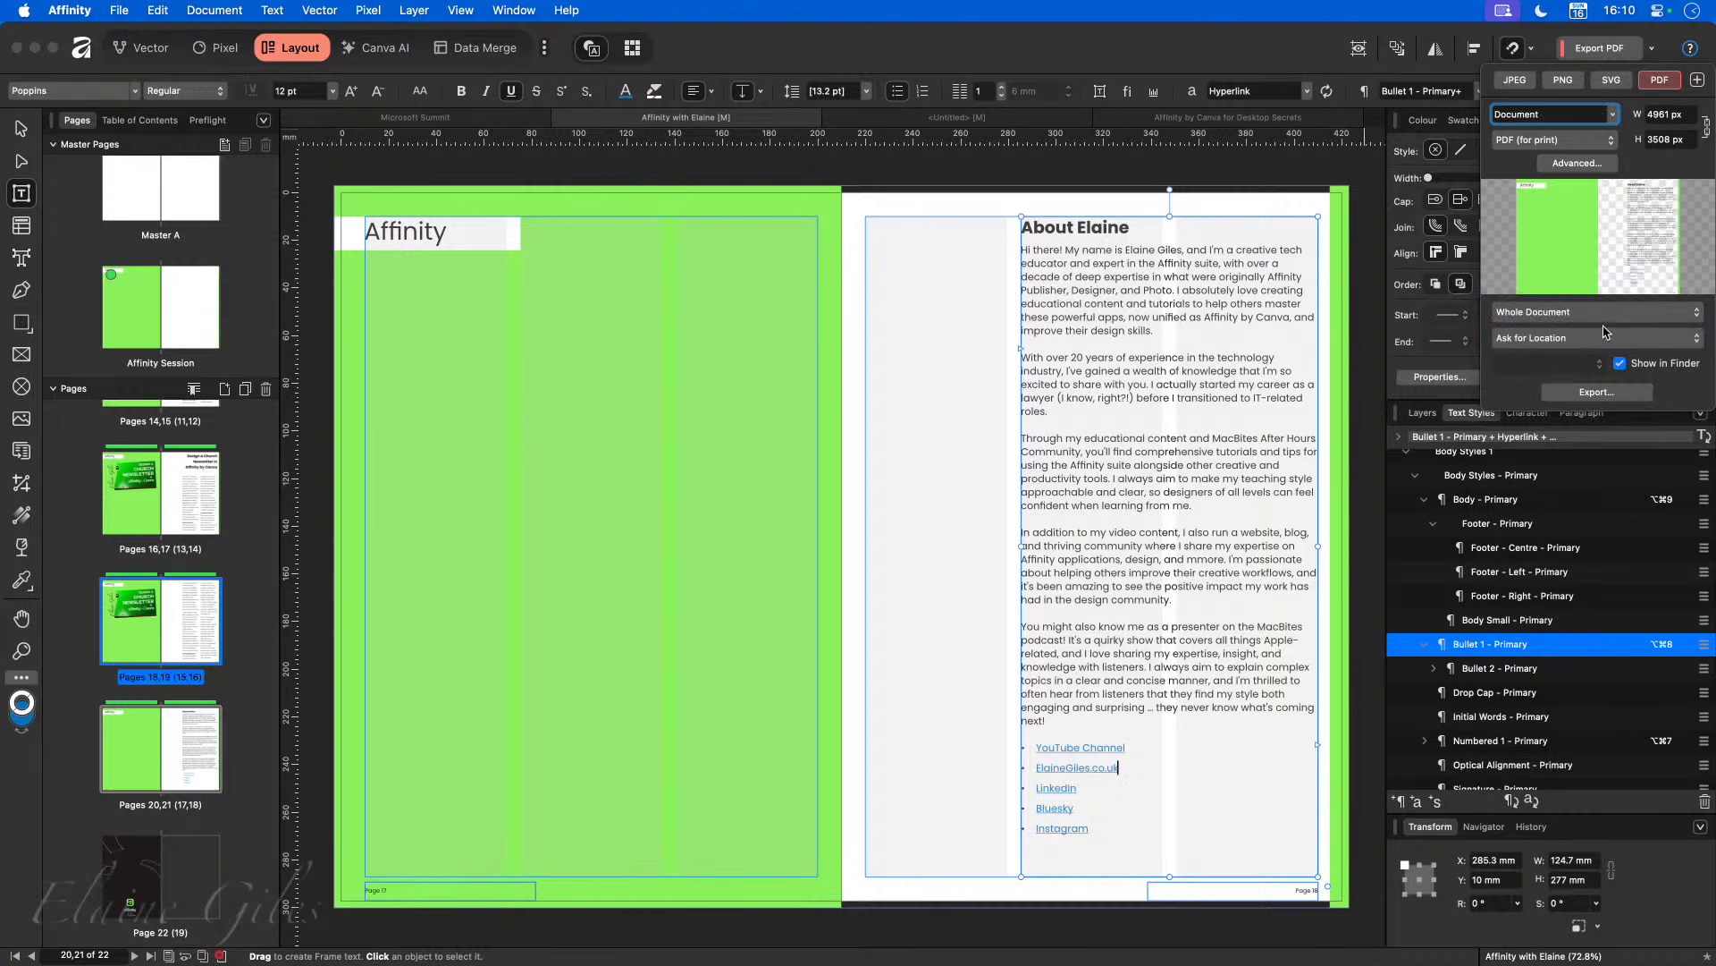
{"action": "left_click", "coordinate": [1370, 369]}
{"action": "left_click", "coordinate": [1377, 374]}
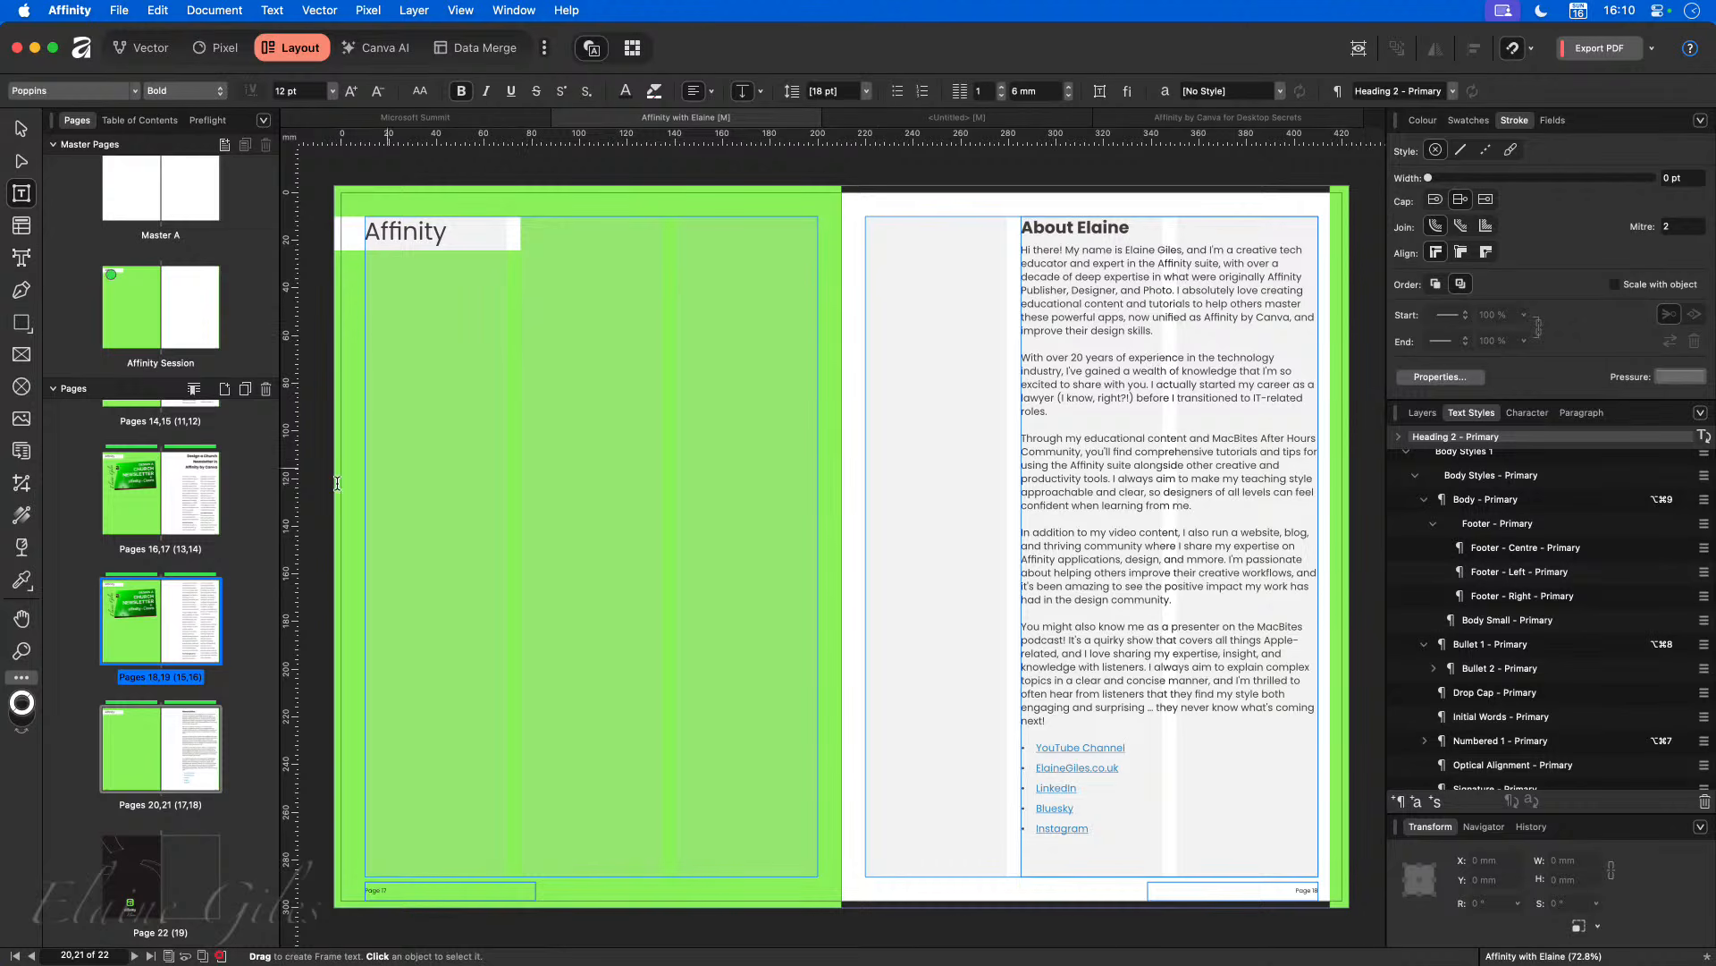
Step: Look back through the page thumbnails to the cover and view the table of contents issue in Preflight
{"action": "scroll", "coordinate": [162, 513], "scroll_direction": "up", "scroll_amount": 1}
{"action": "scroll", "coordinate": [162, 512], "scroll_direction": "up", "scroll_amount": 10}
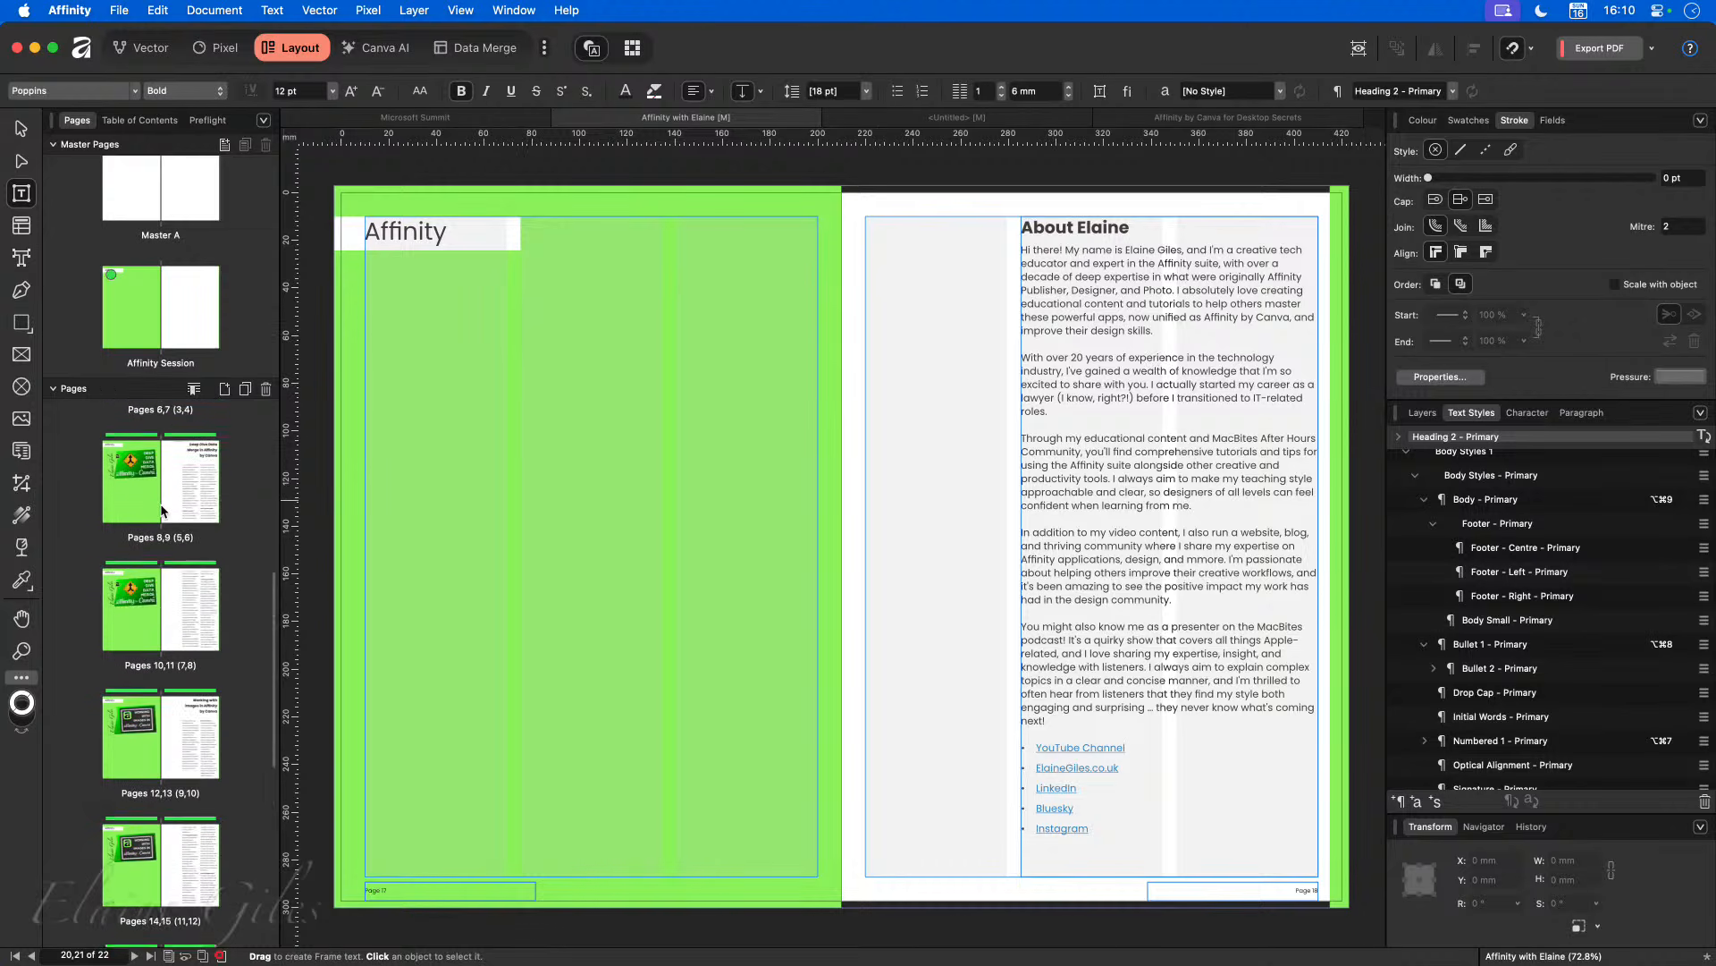
{"action": "scroll", "coordinate": [162, 511], "scroll_direction": "up", "scroll_amount": 3}
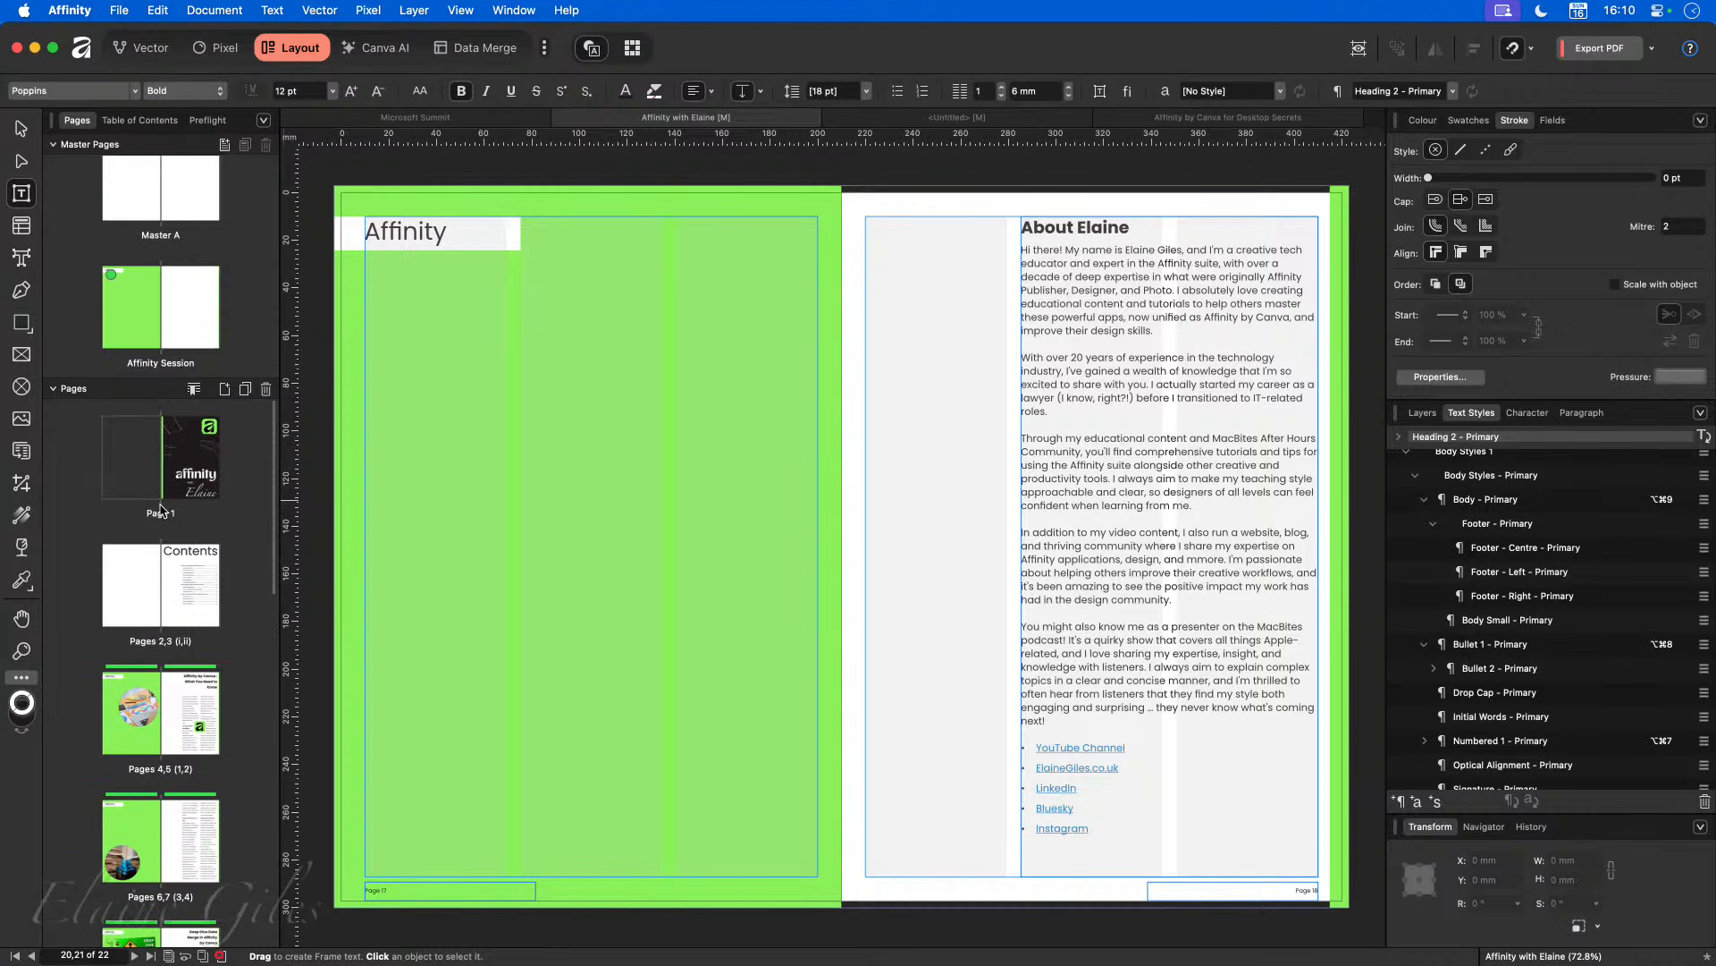
{"action": "left_click", "coordinate": [215, 120]}
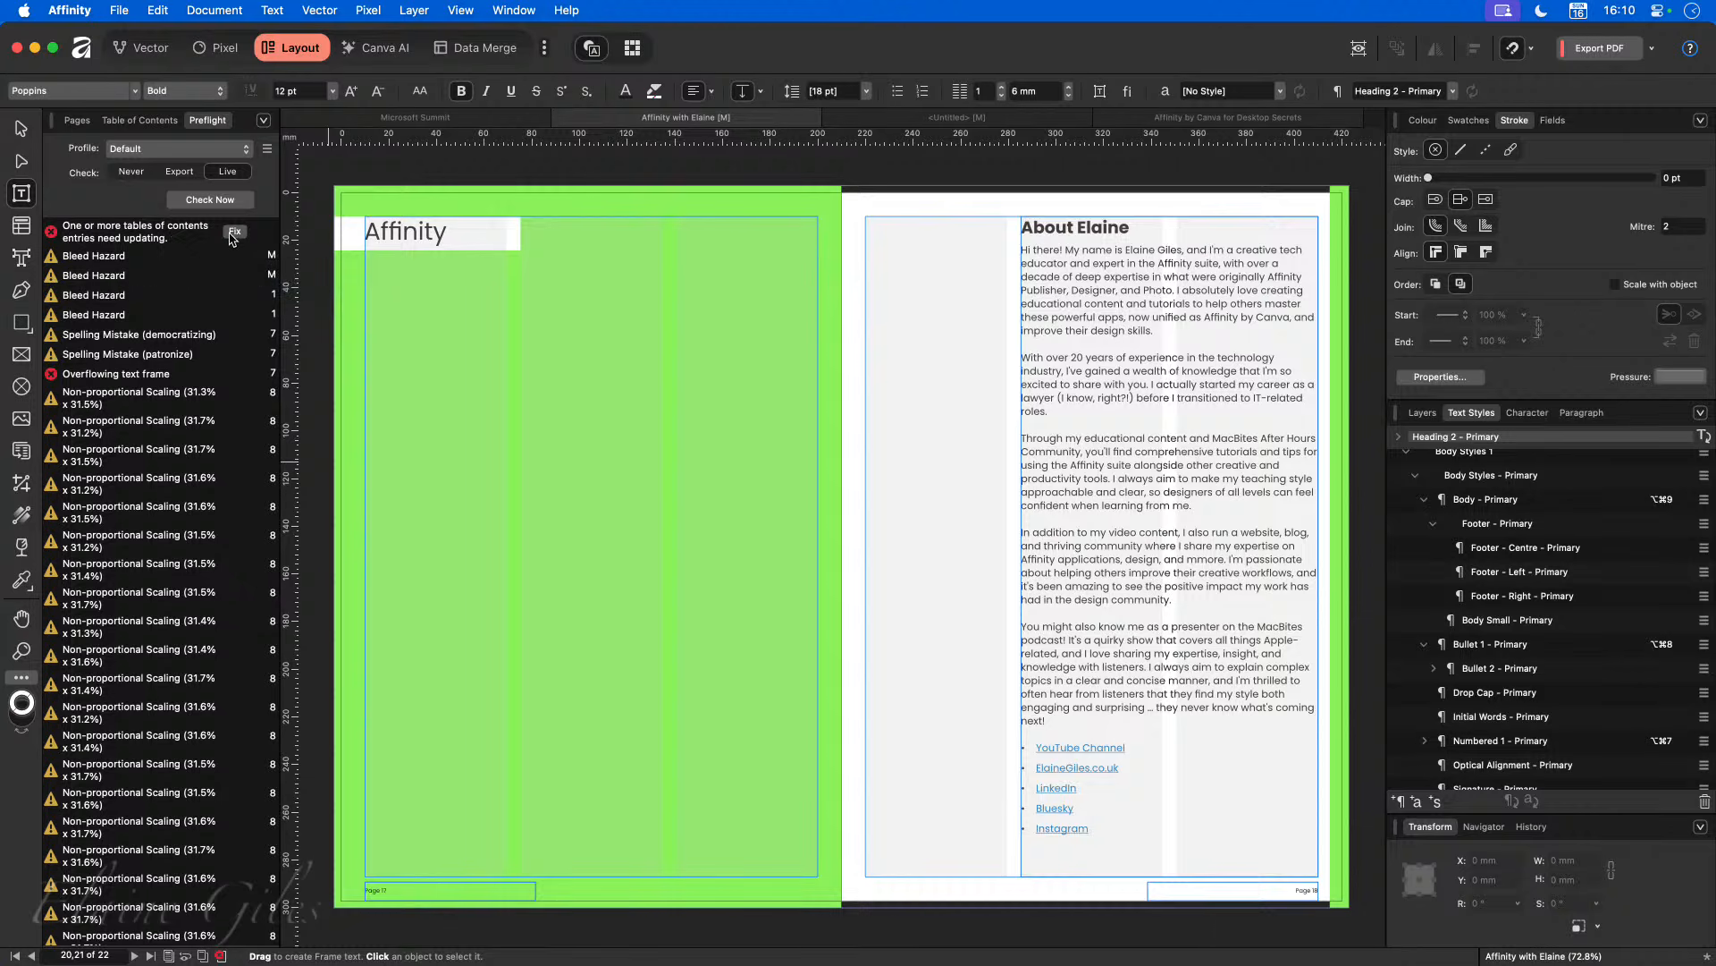
Step: Bring up the table of contents settings and review the entries listed on the Contents page
{"action": "left_click", "coordinate": [139, 120]}
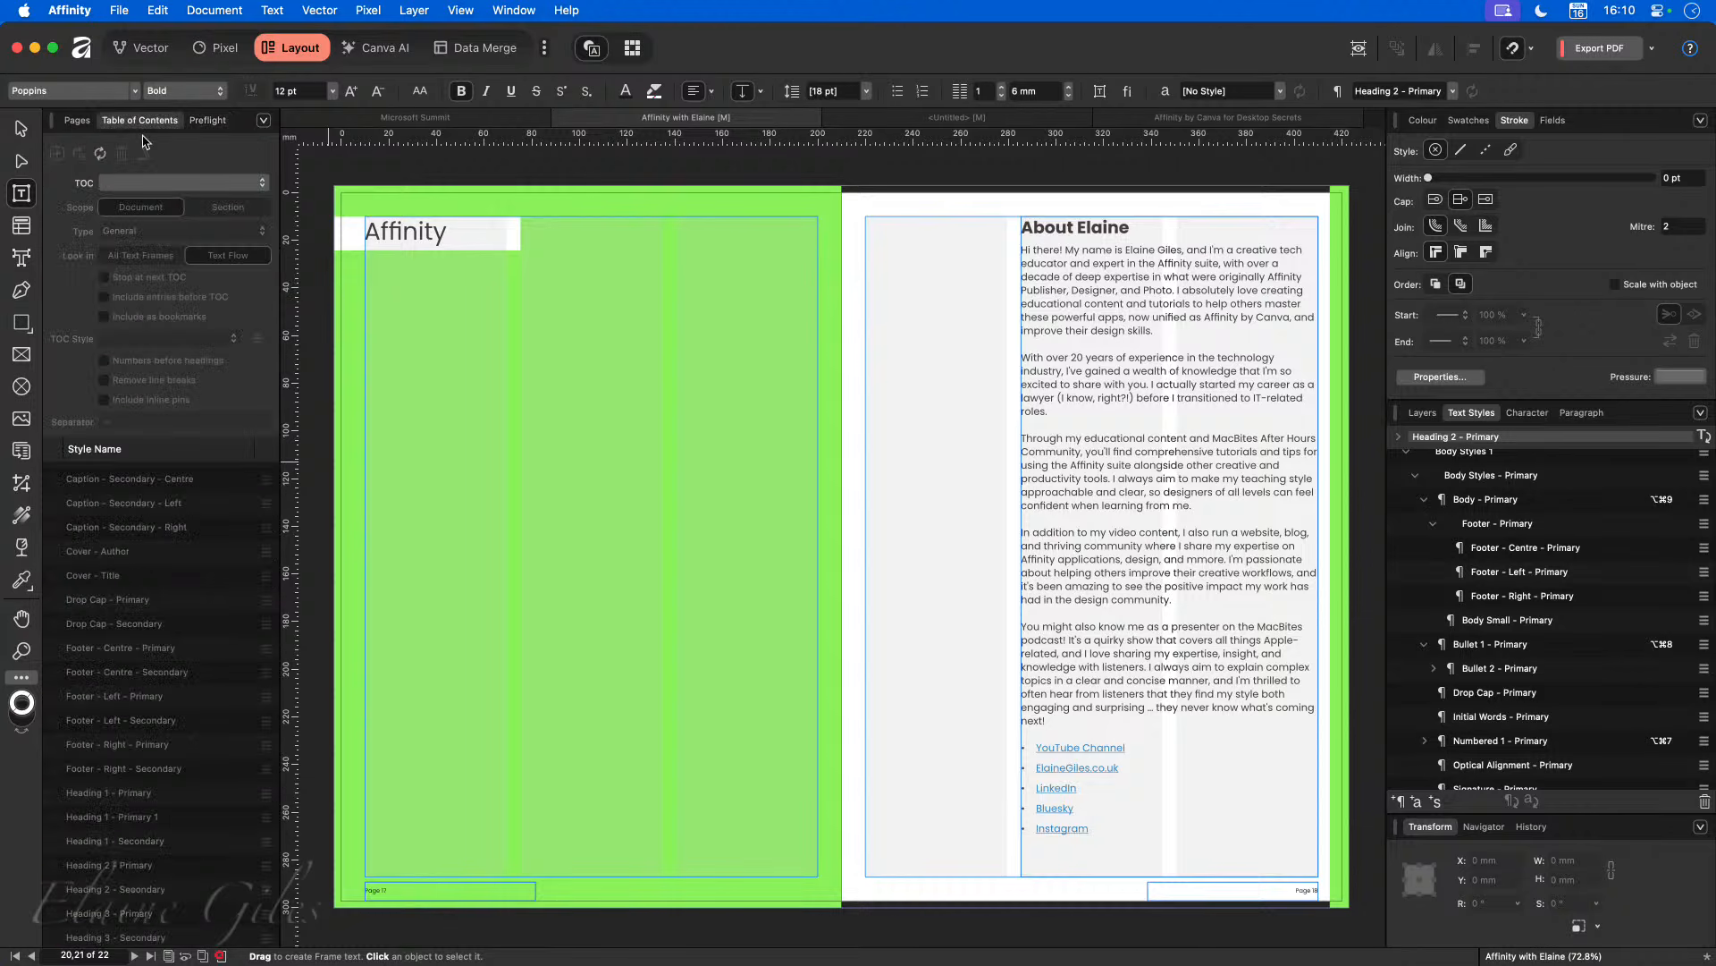
{"action": "scroll", "coordinate": [605, 407], "scroll_direction": "up", "scroll_amount": 15}
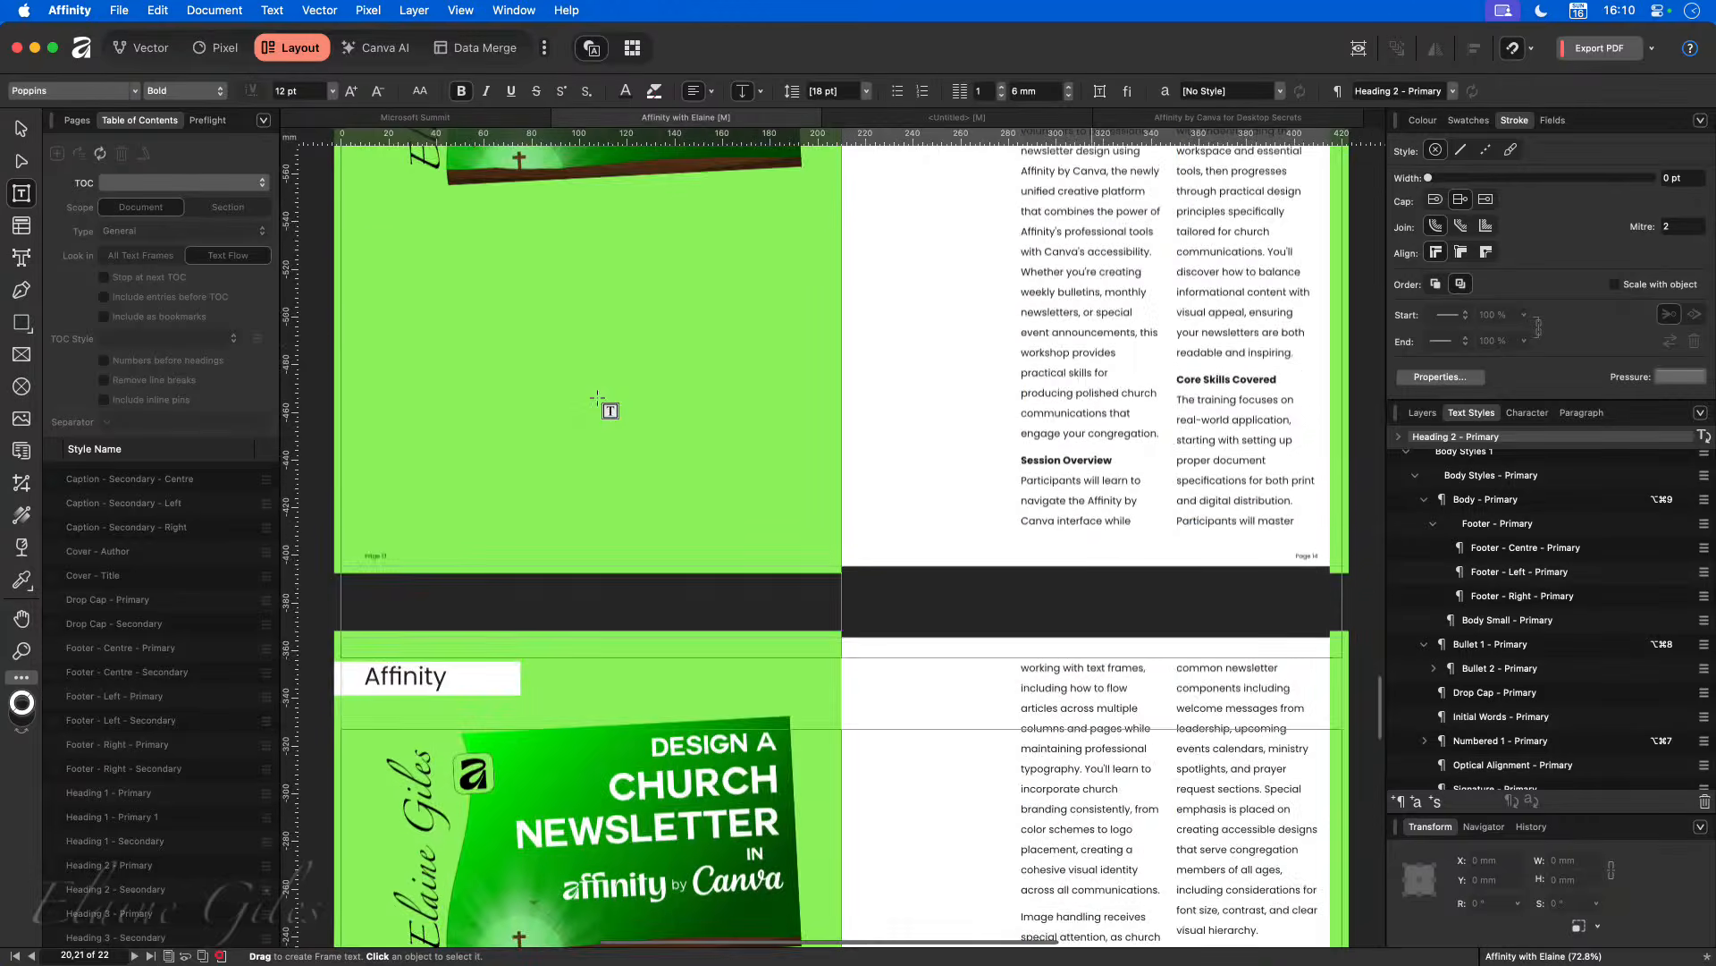
{"action": "scroll", "coordinate": [594, 399], "scroll_direction": "up", "scroll_amount": 20}
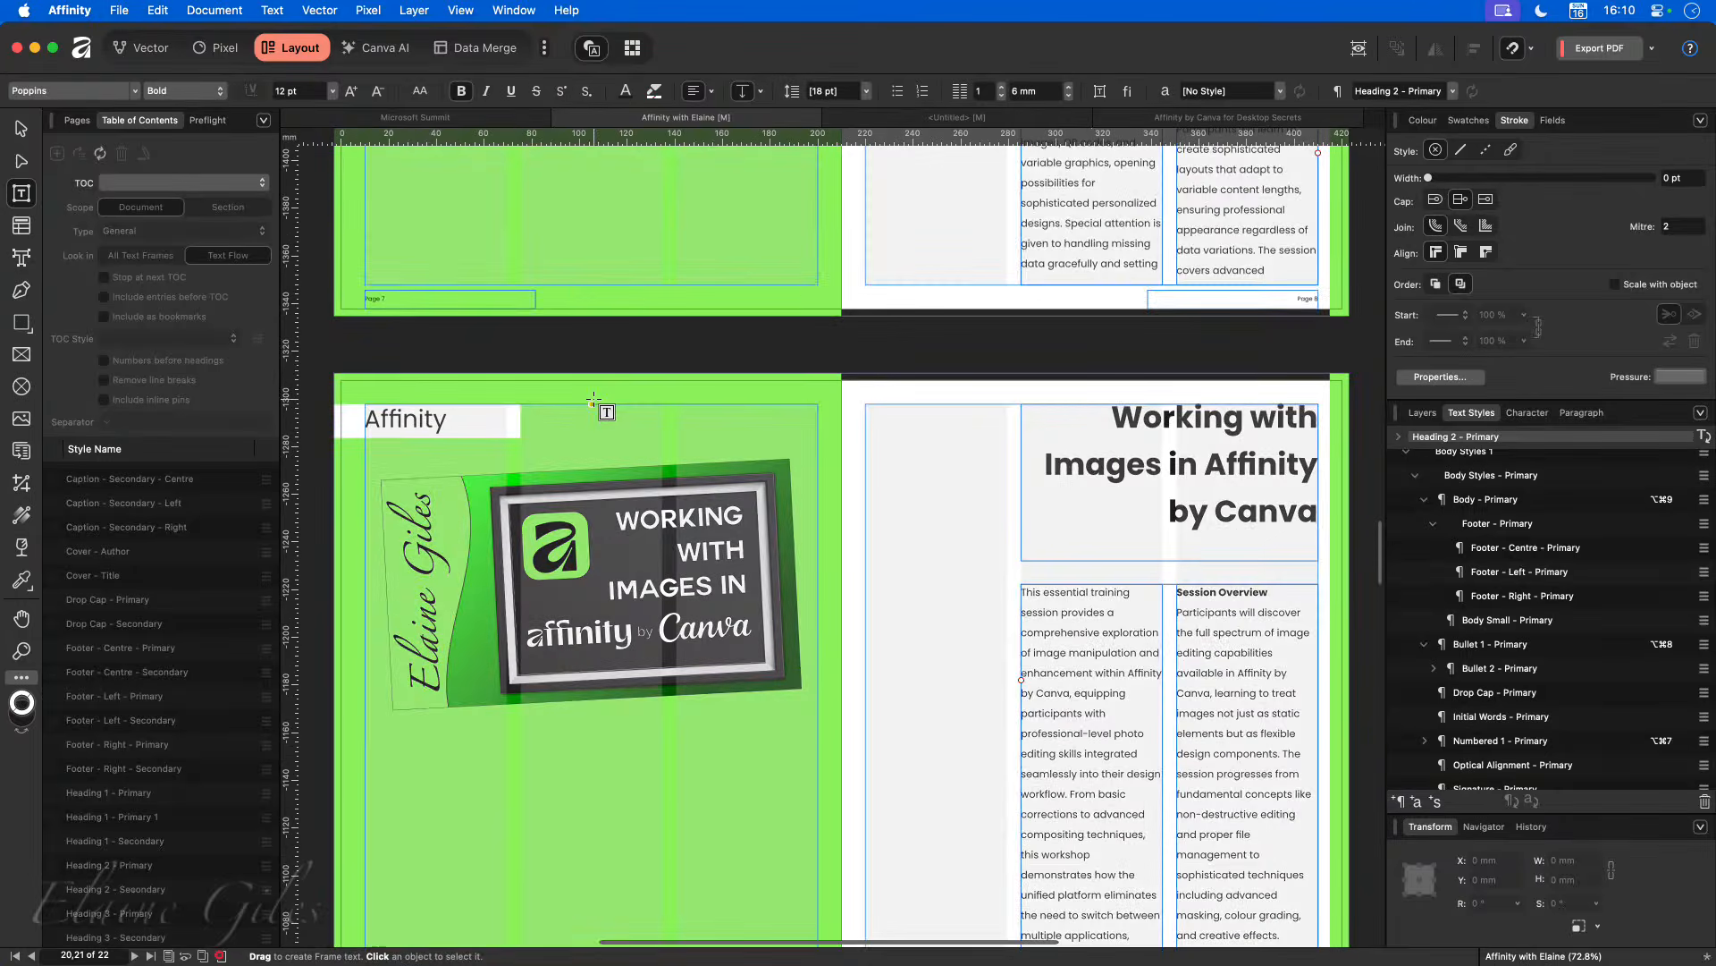
{"action": "scroll", "coordinate": [594, 400], "scroll_direction": "up", "scroll_amount": 20}
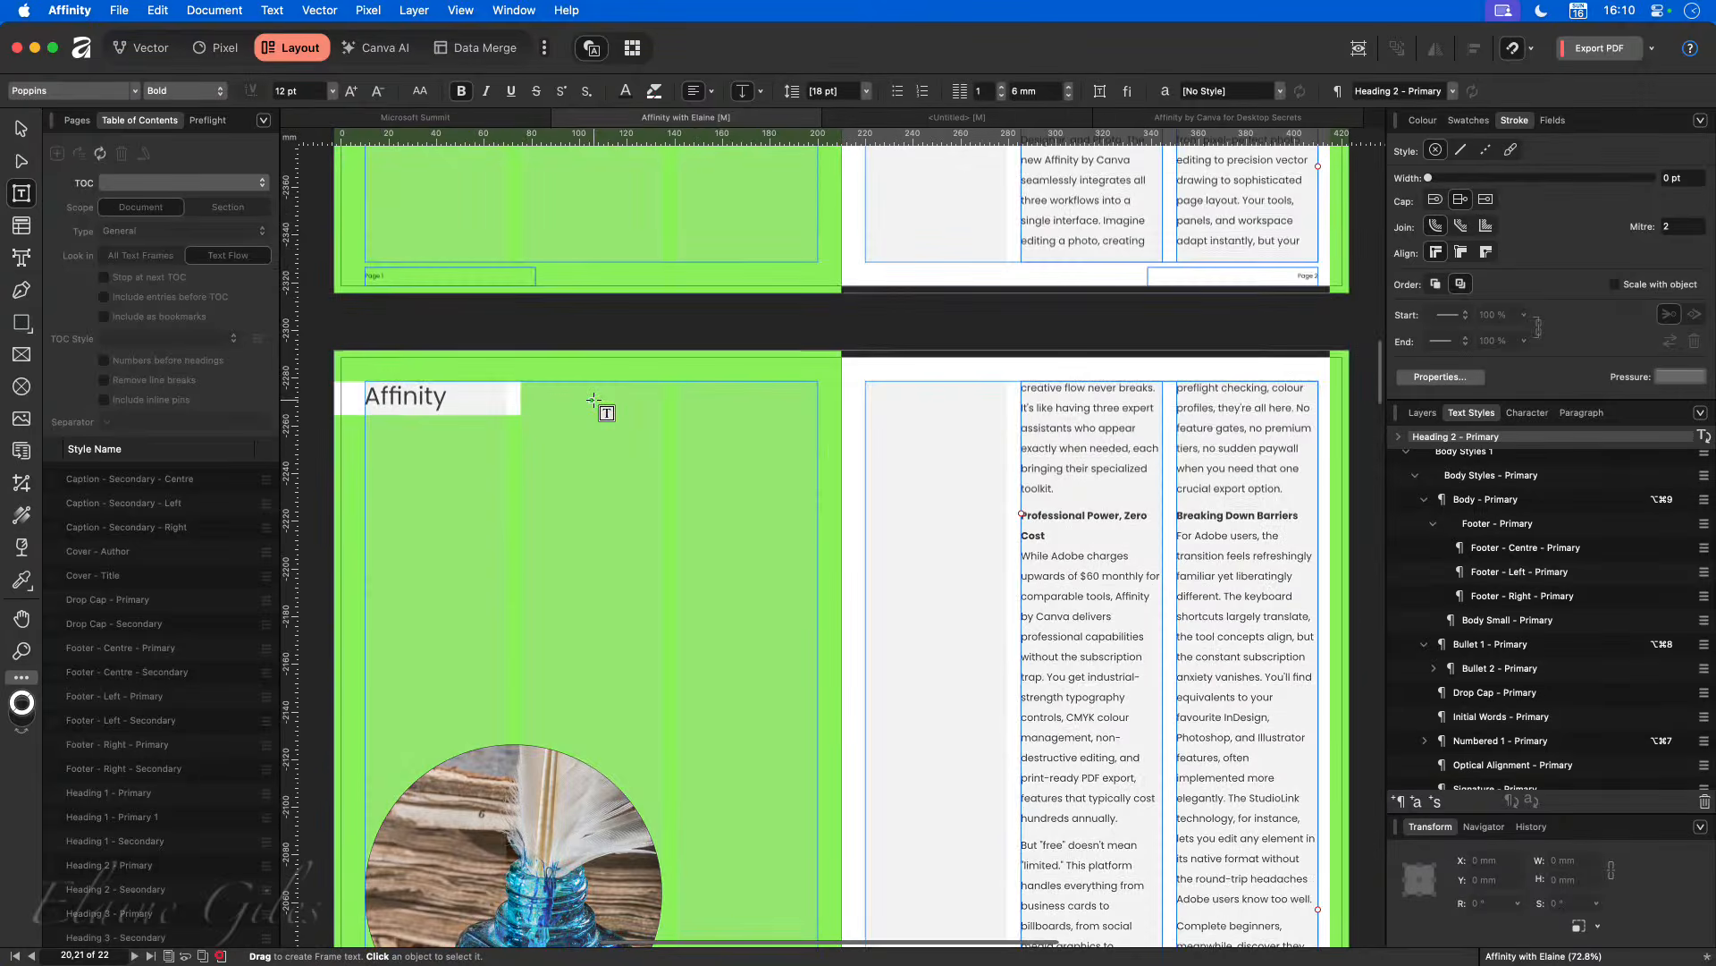
{"action": "scroll", "coordinate": [595, 399], "scroll_direction": "up", "scroll_amount": 6}
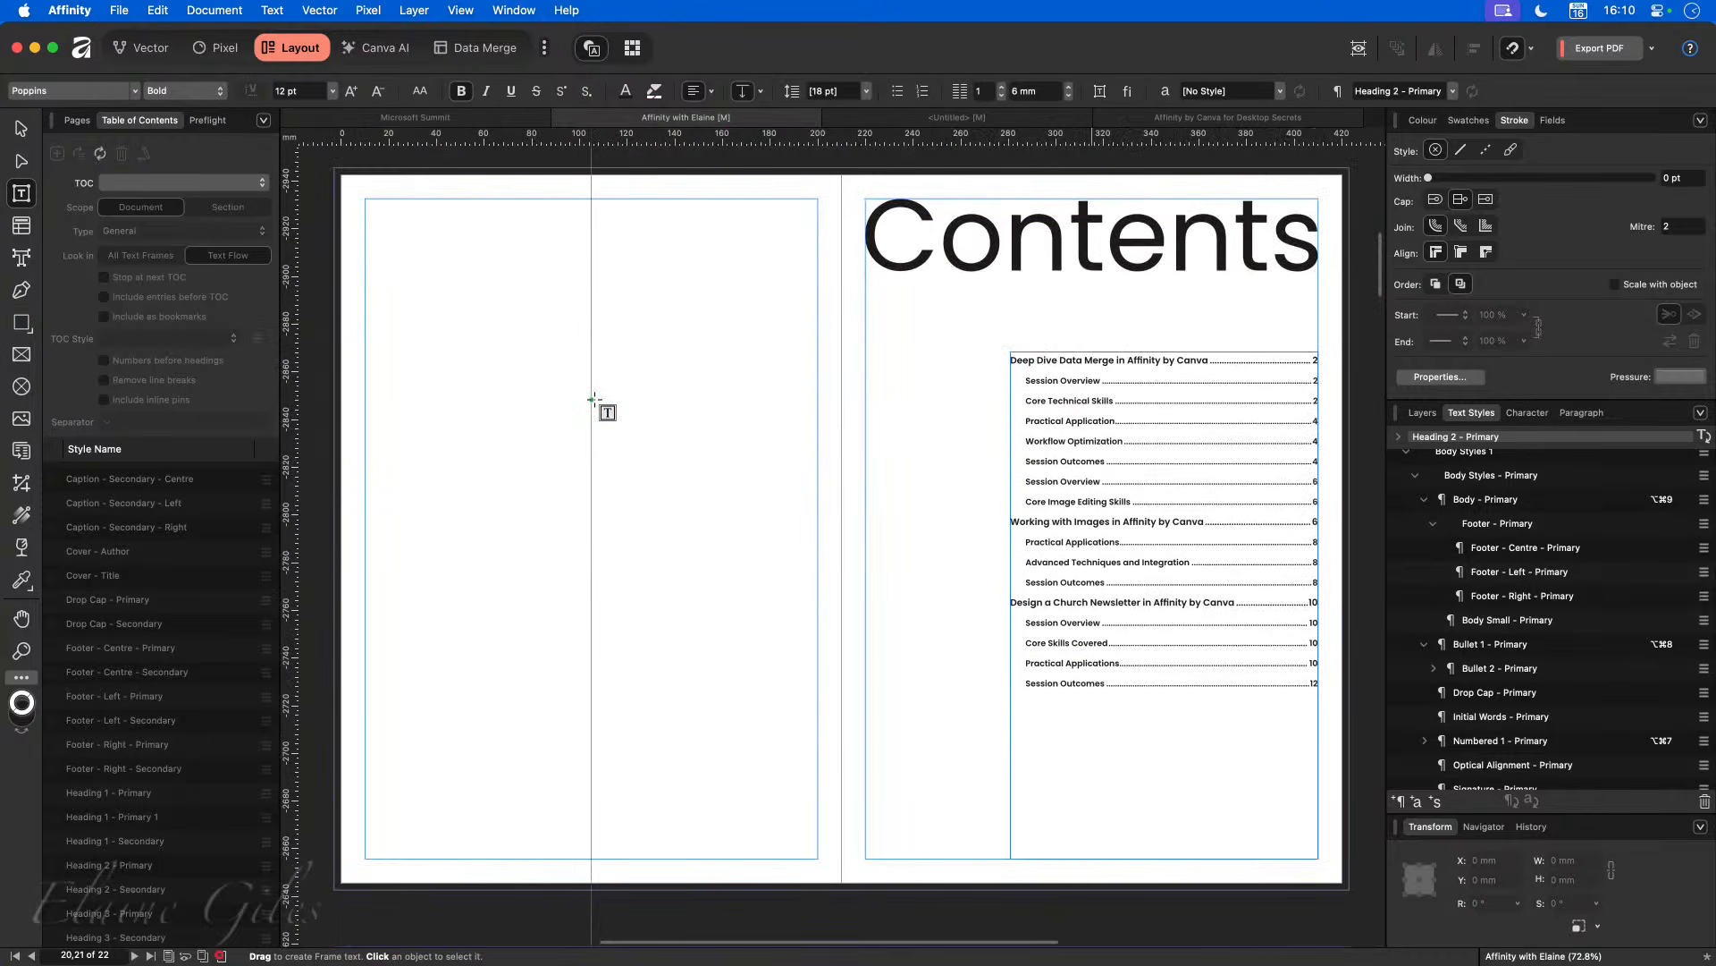
{"action": "scroll", "coordinate": [759, 489], "scroll_direction": "down", "scroll_amount": 5}
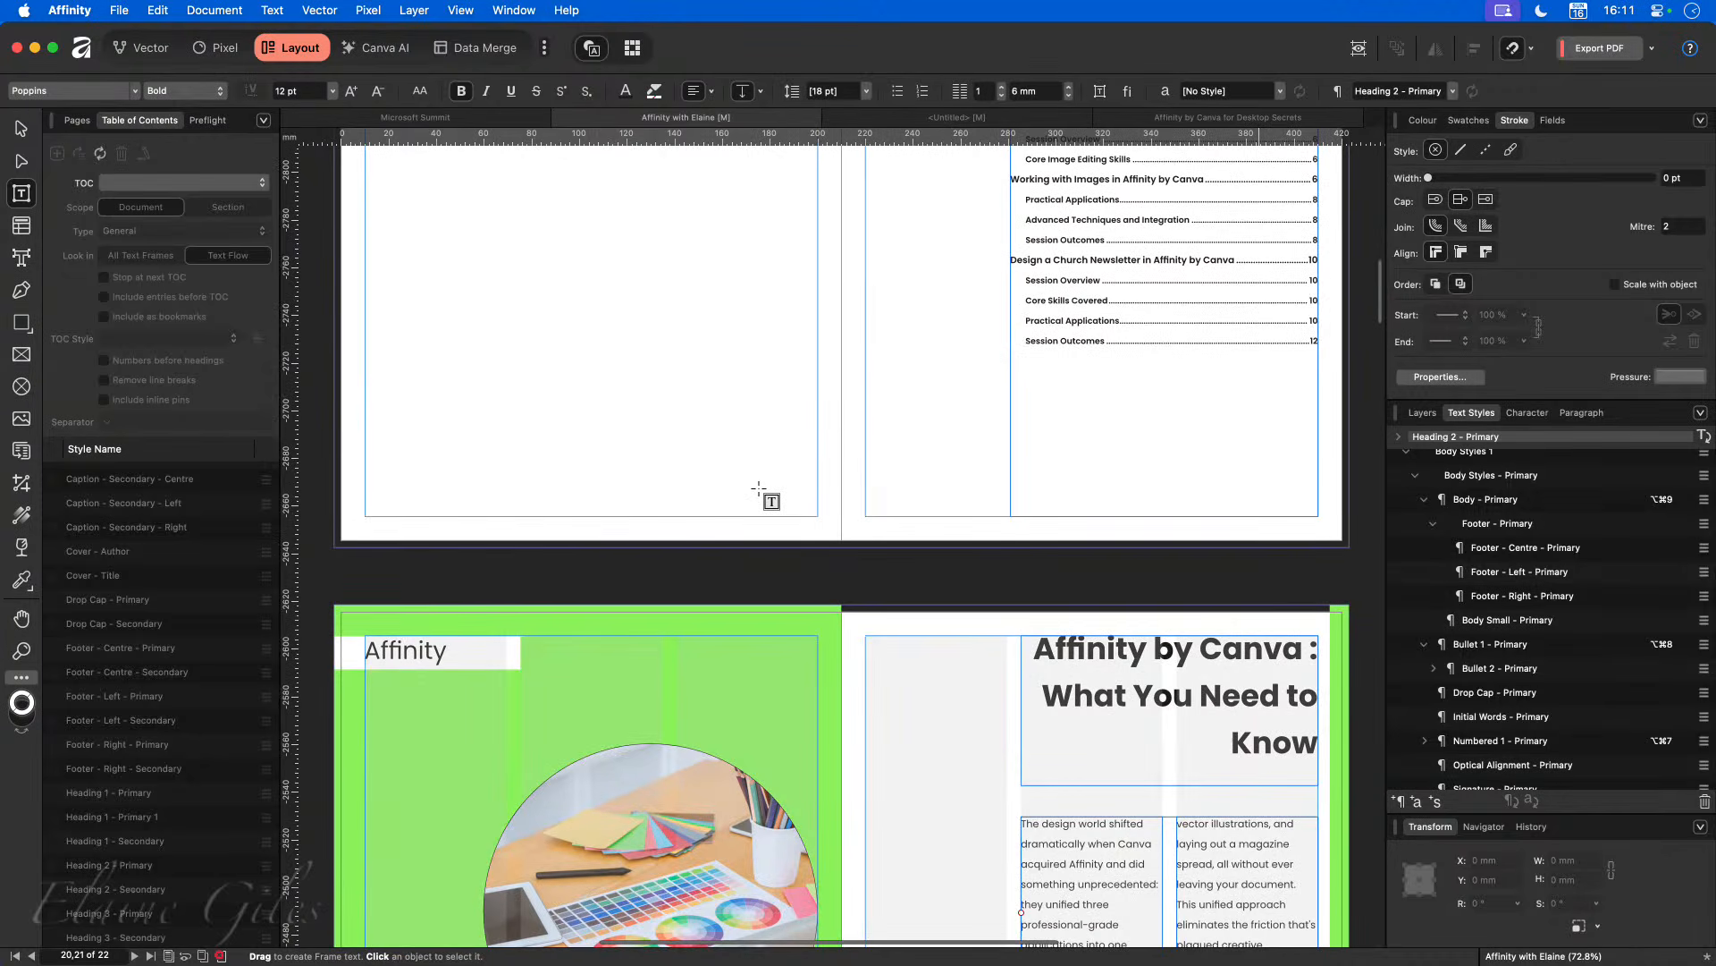
{"action": "scroll", "coordinate": [759, 489], "scroll_direction": "up", "scroll_amount": 5}
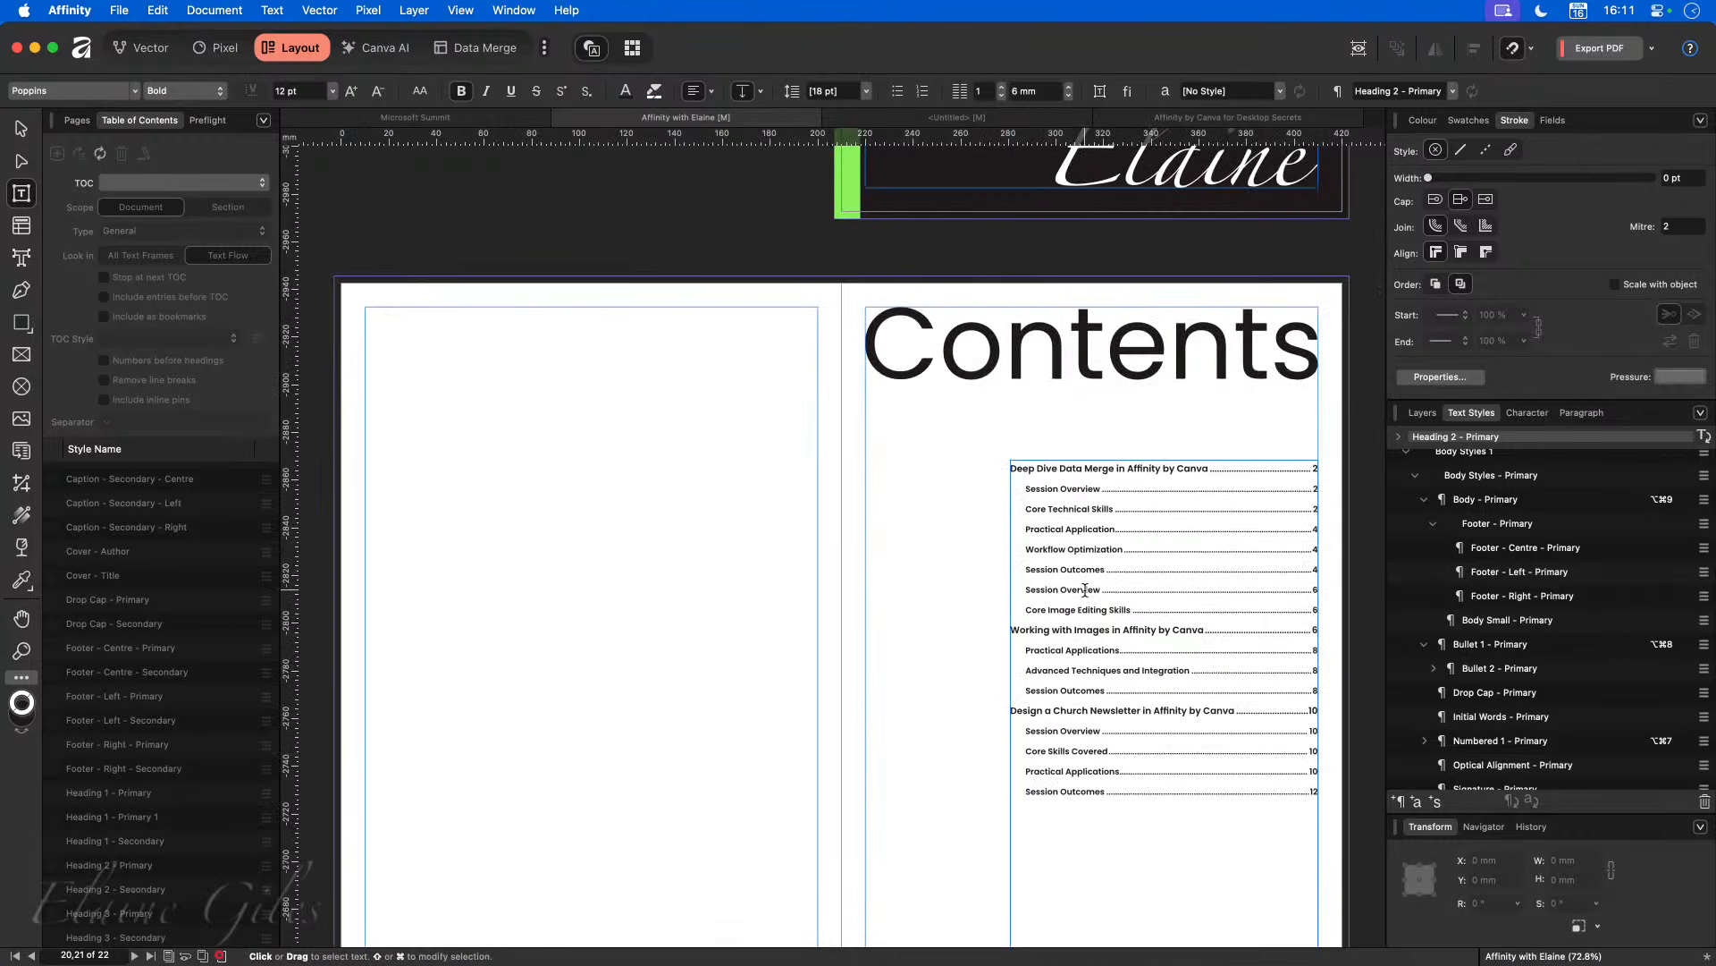
Step: Check the text style of the first article's title and compare it with the Contents page entries
{"action": "scroll", "coordinate": [1103, 679], "scroll_direction": "down", "scroll_amount": 4}
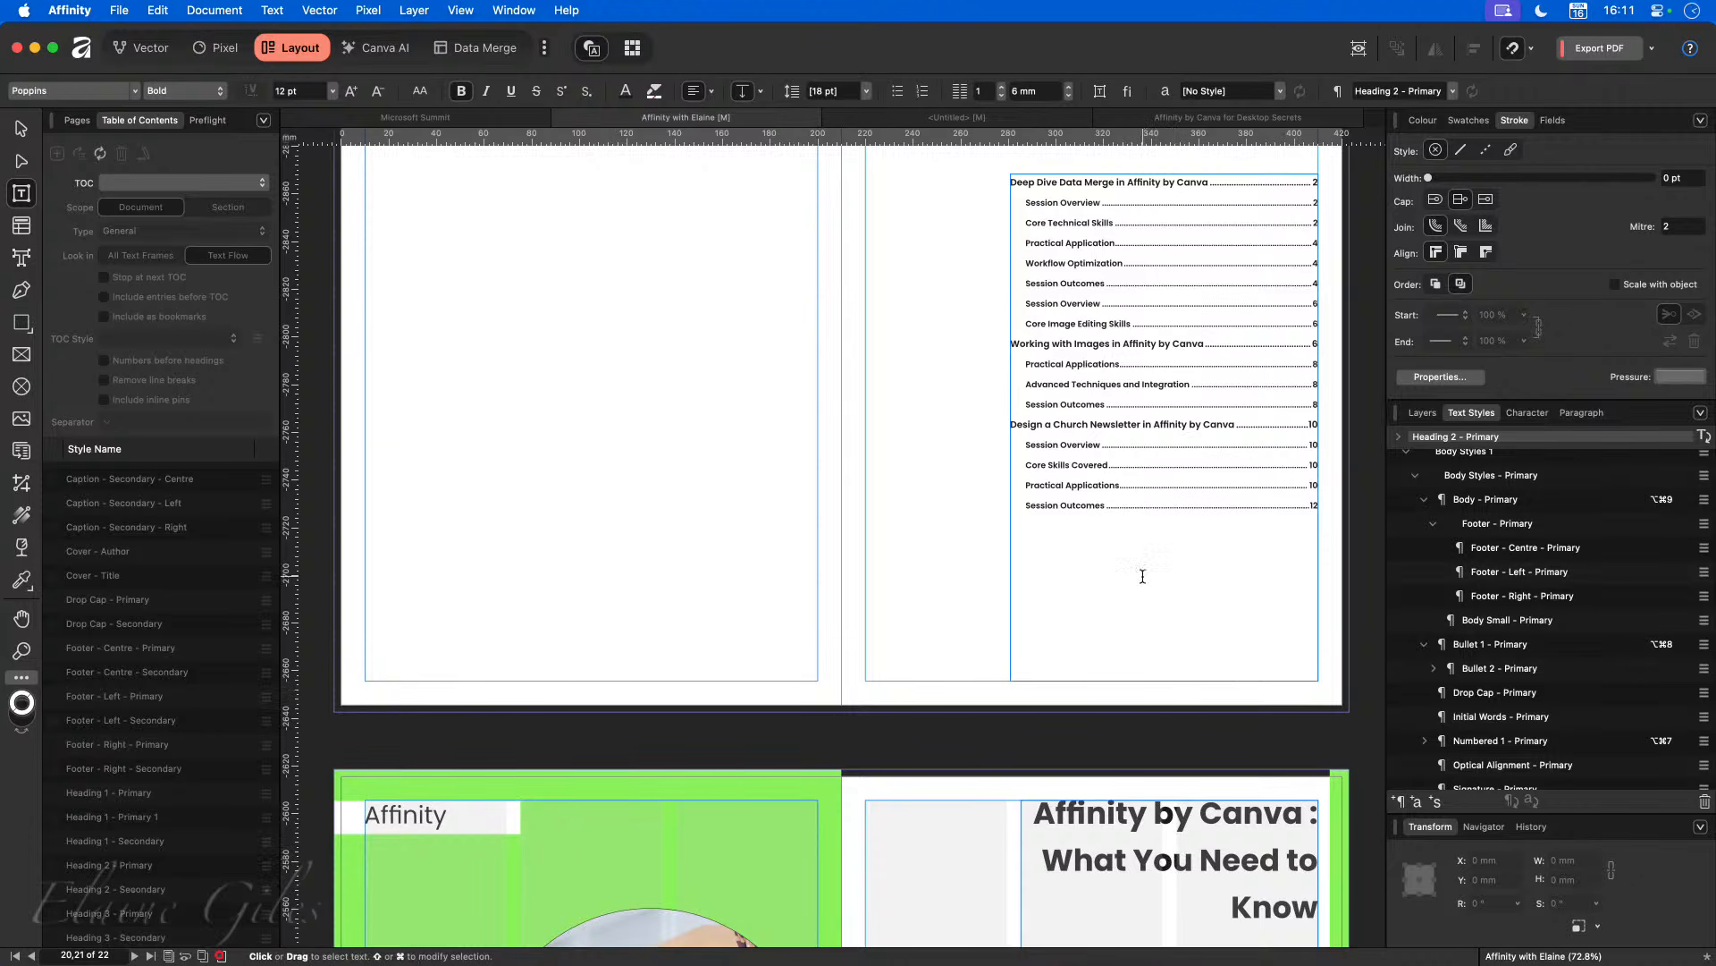
{"action": "scroll", "coordinate": [1179, 854], "scroll_direction": "down", "scroll_amount": 3}
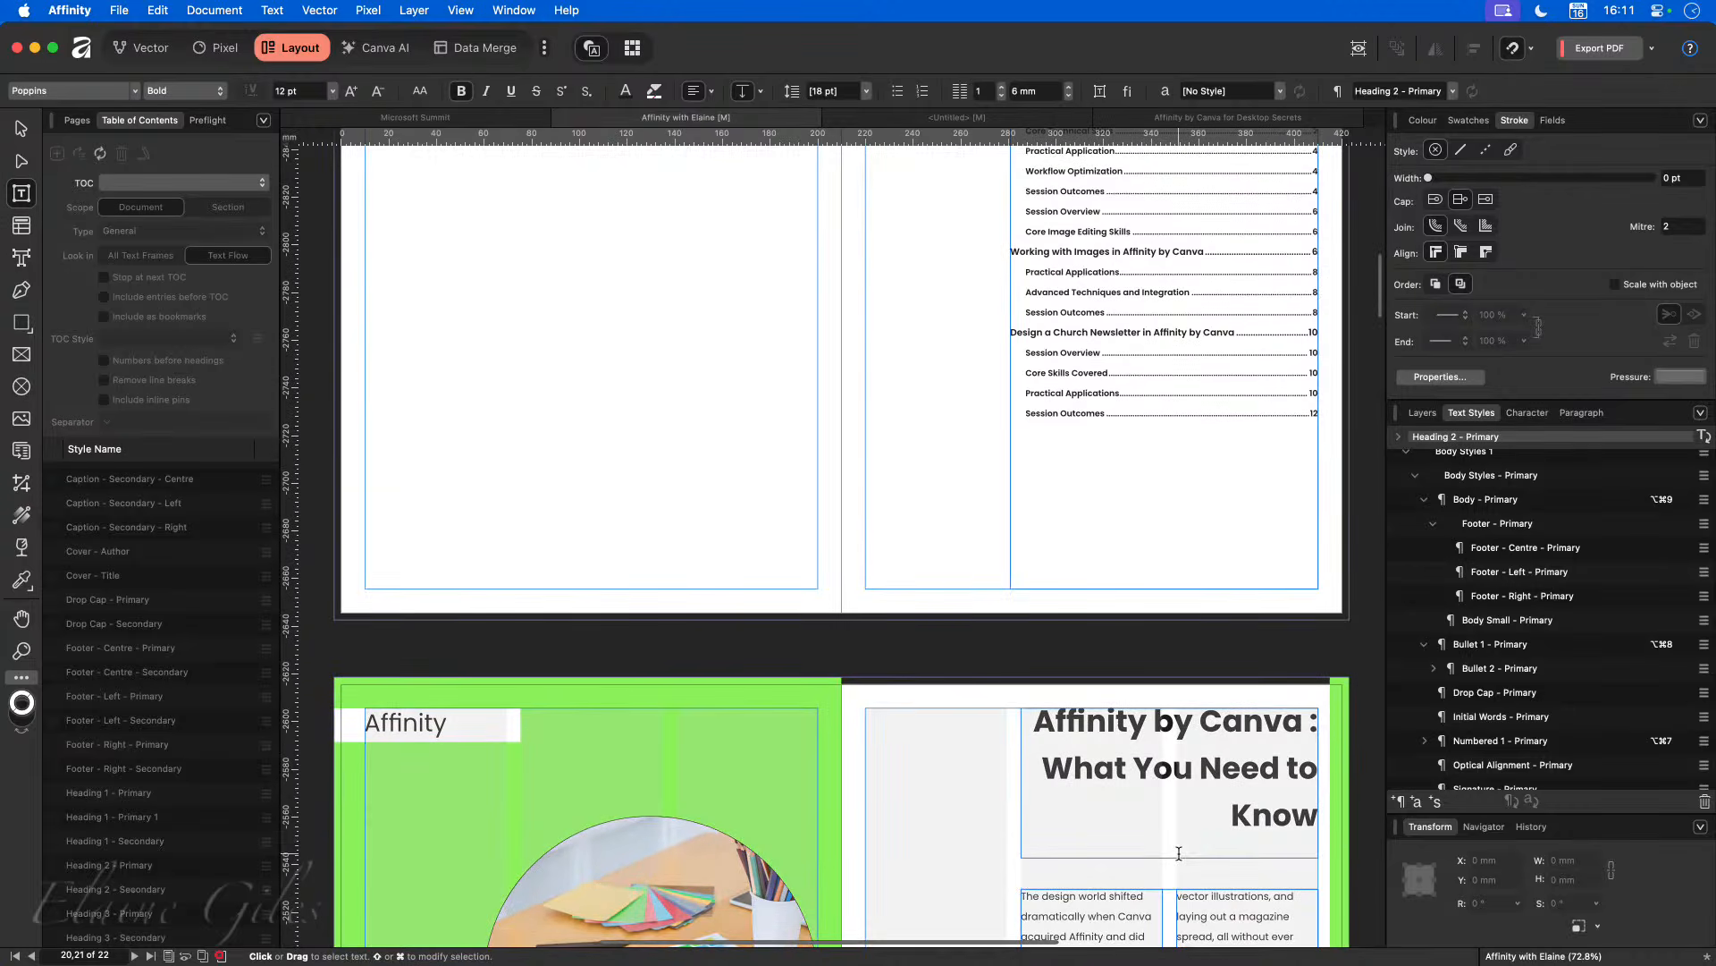
{"action": "left_click", "coordinate": [1170, 770]}
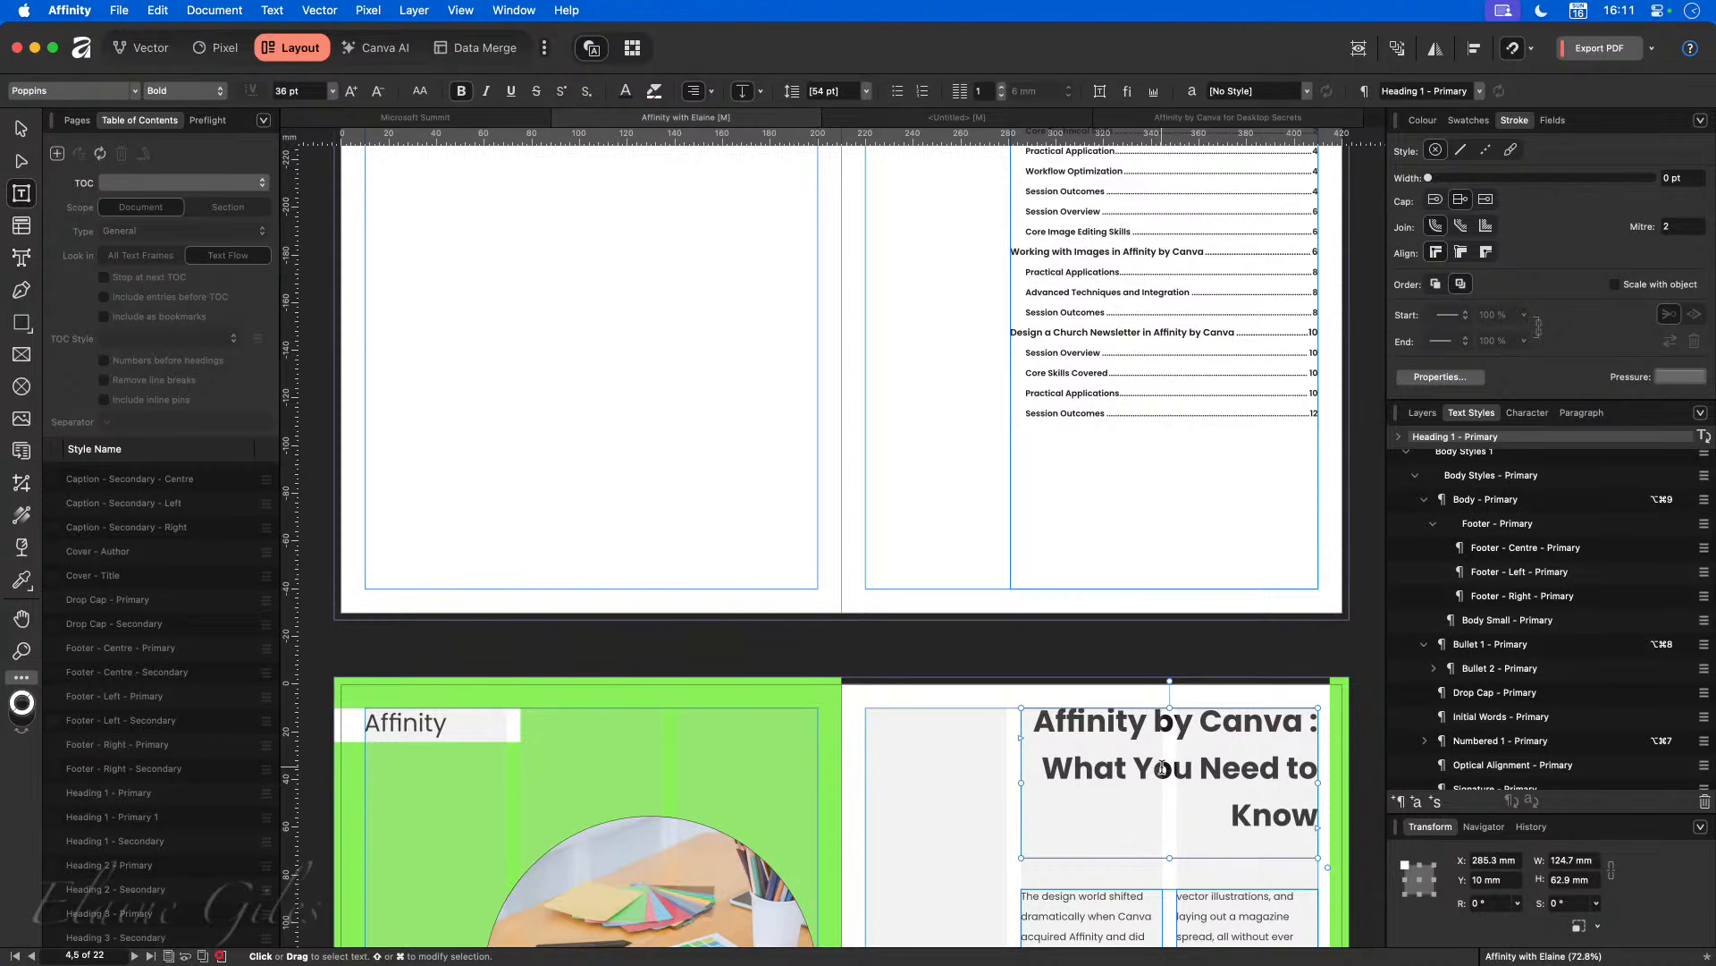
{"action": "scroll", "coordinate": [1149, 760], "scroll_direction": "up", "scroll_amount": 5}
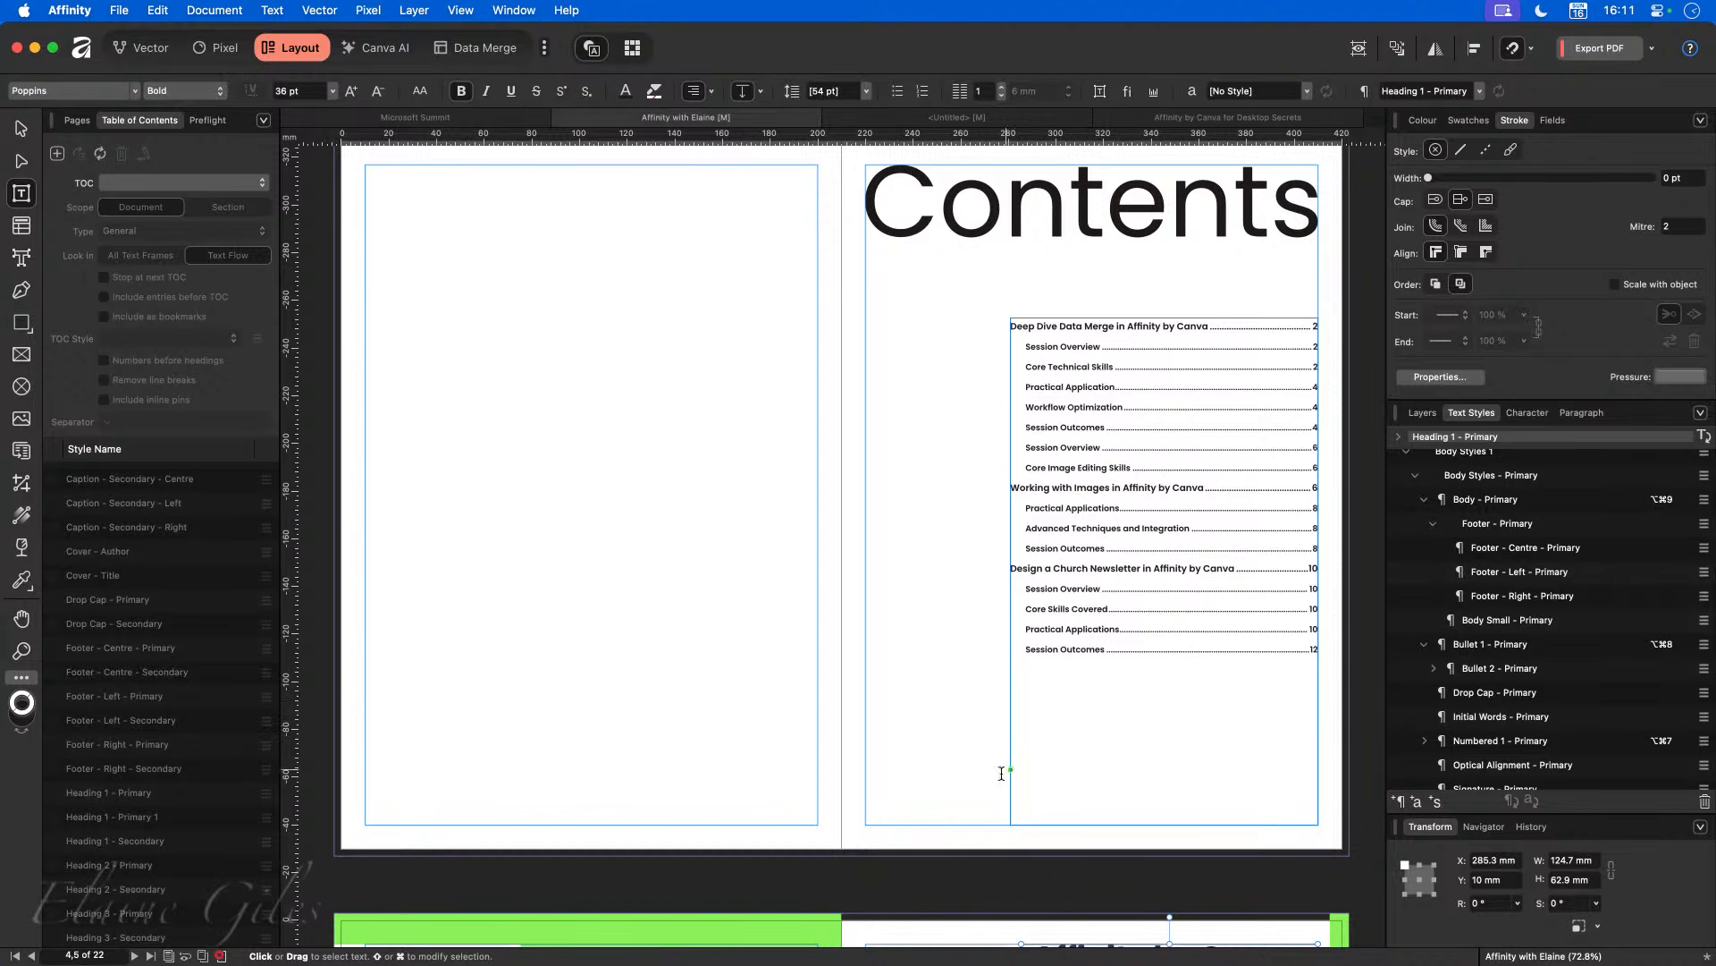
{"action": "scroll", "coordinate": [980, 823], "scroll_direction": "down", "scroll_amount": 3}
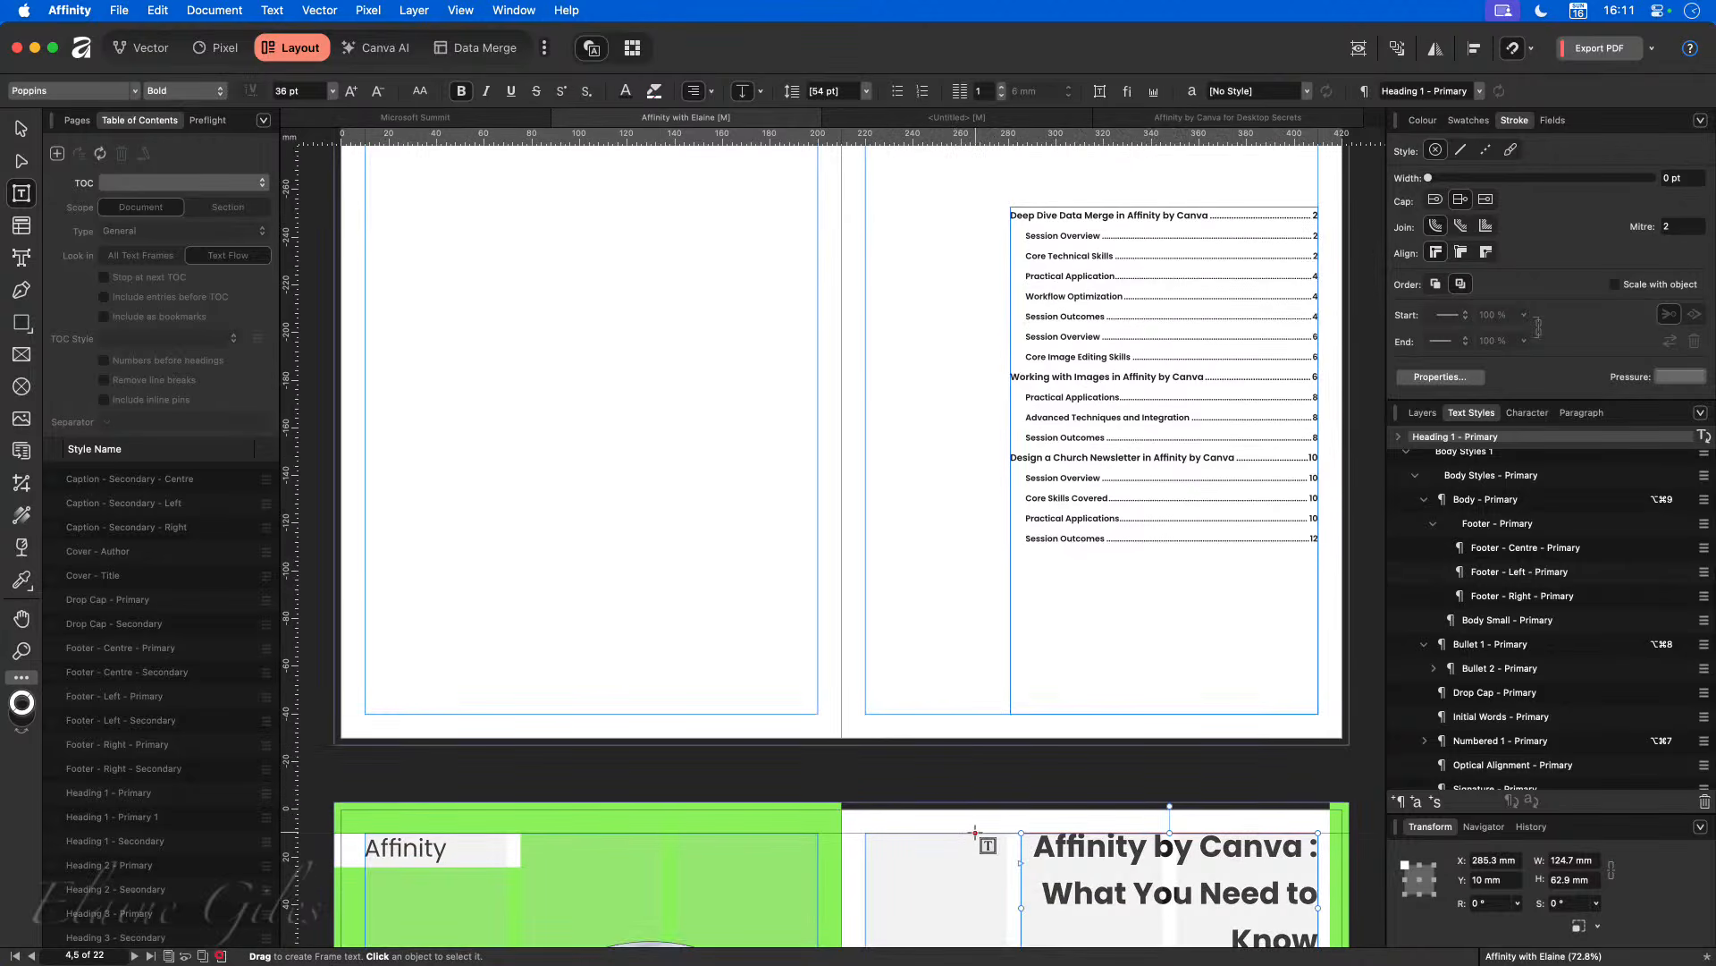
Step: Update the table of contents, including the Heading 1 - Primary 1 style and excluding it again
{"action": "left_click", "coordinate": [1129, 542]}
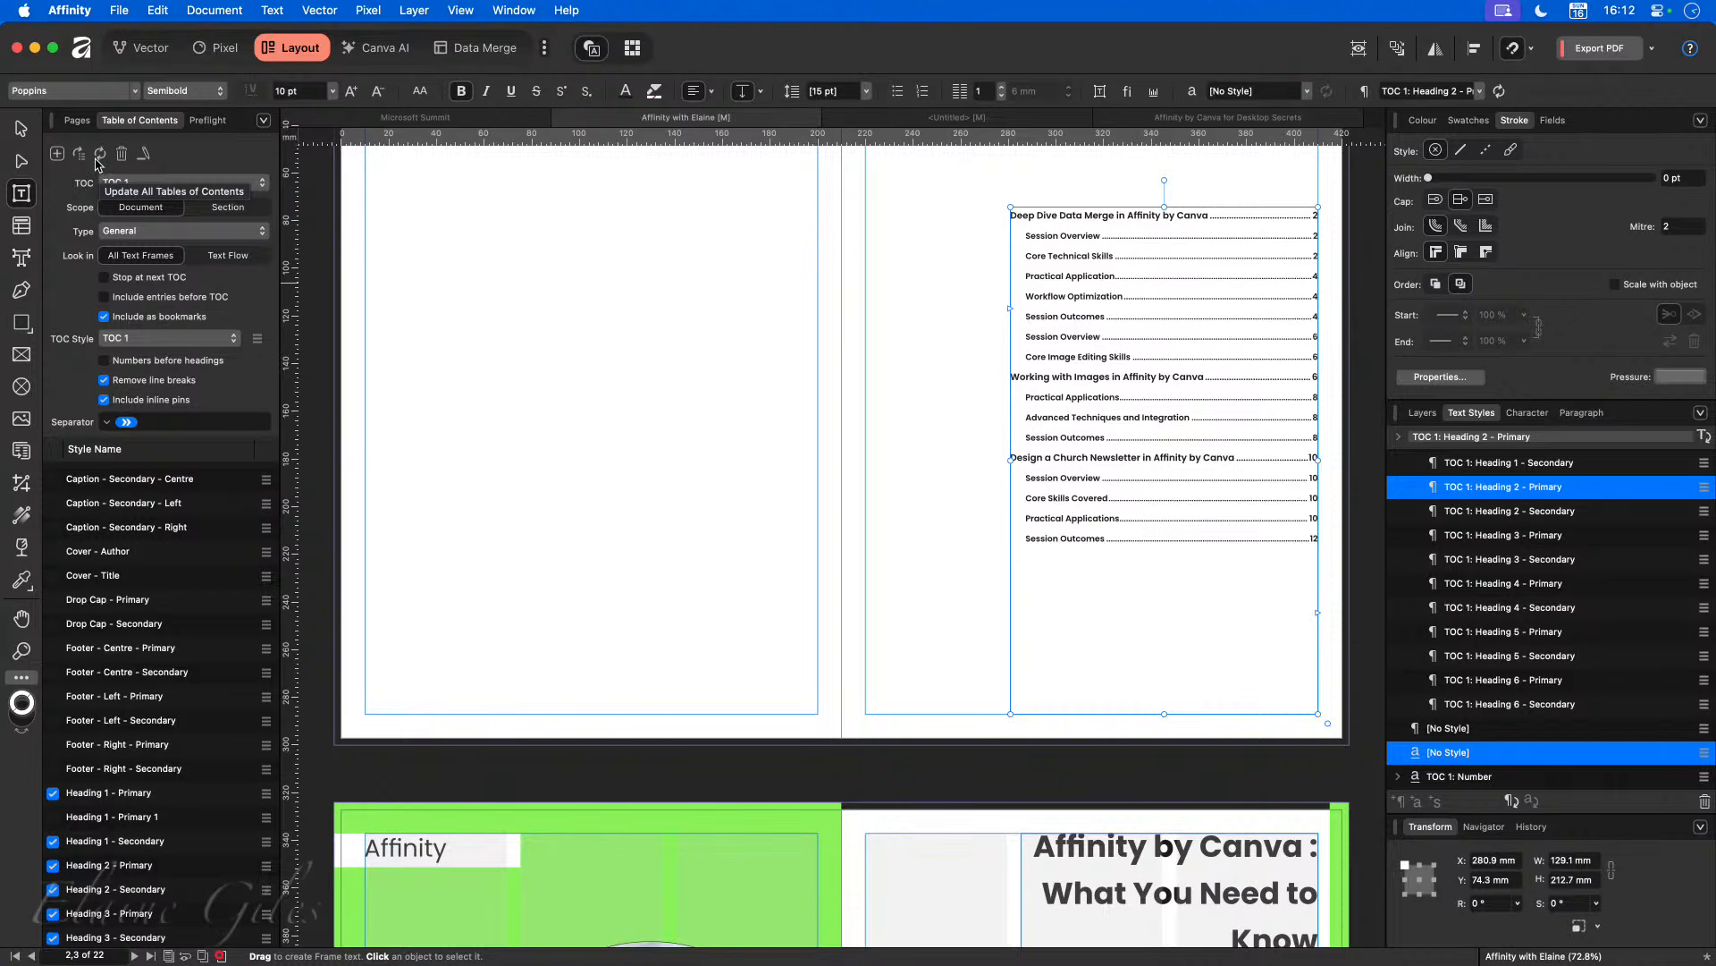
{"action": "left_click", "coordinate": [53, 816]}
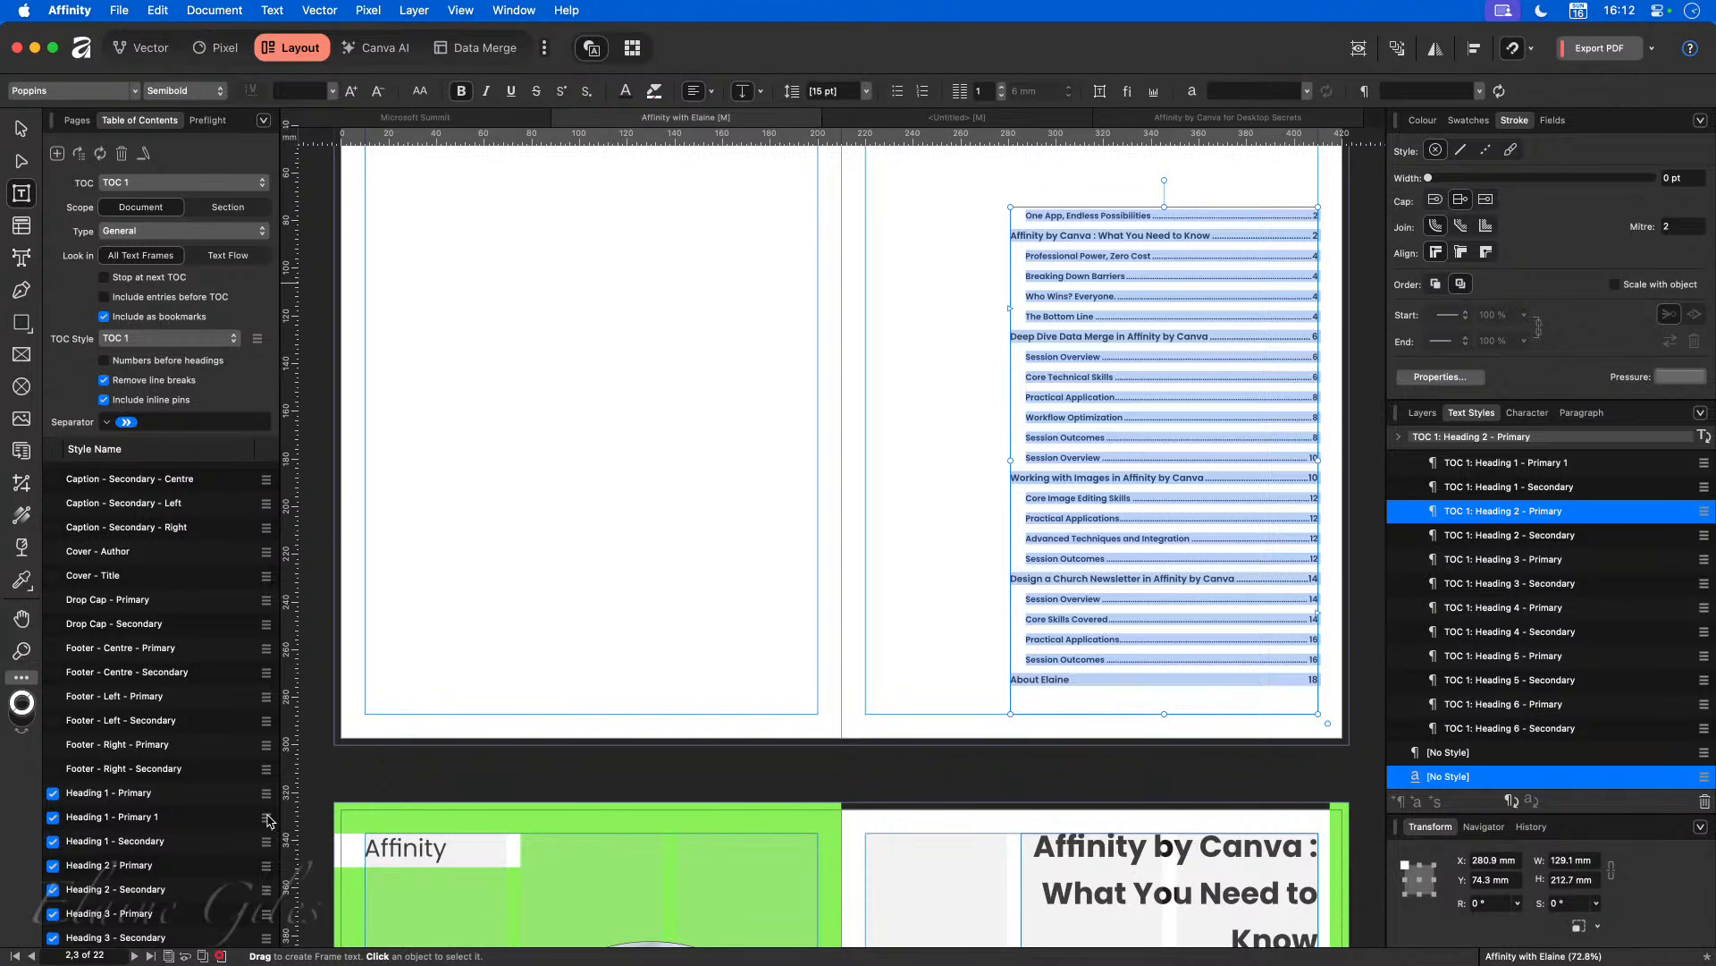
{"action": "left_click", "coordinate": [52, 817]}
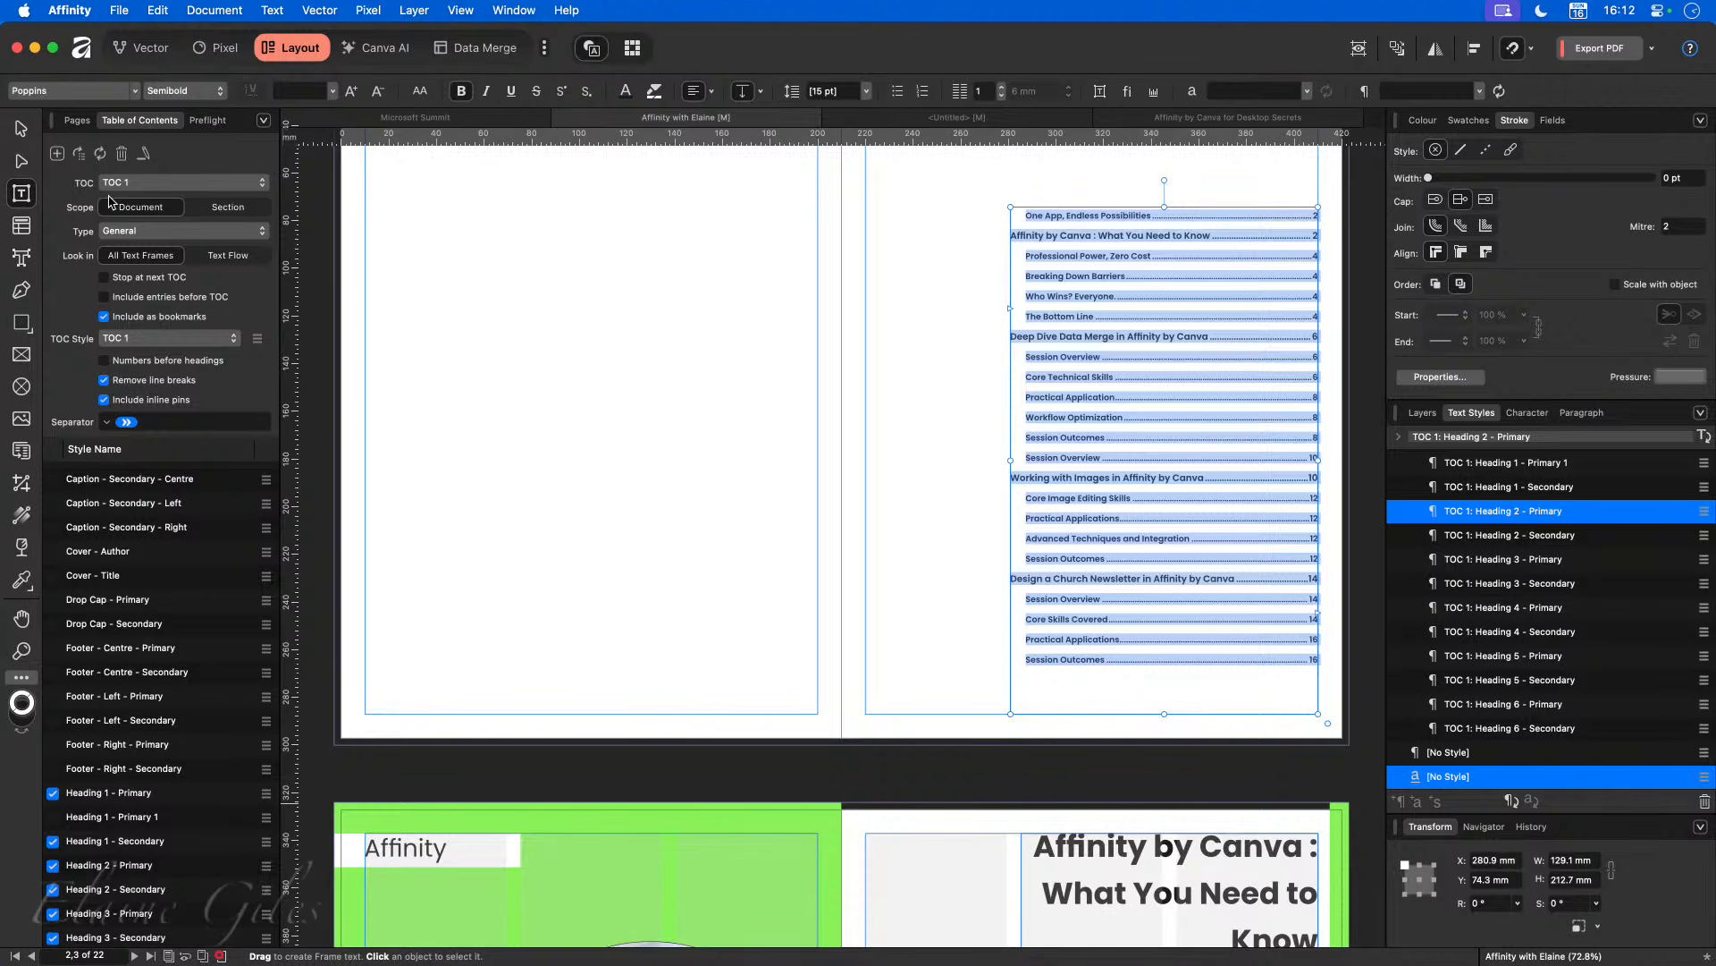
{"action": "left_click", "coordinate": [805, 424]}
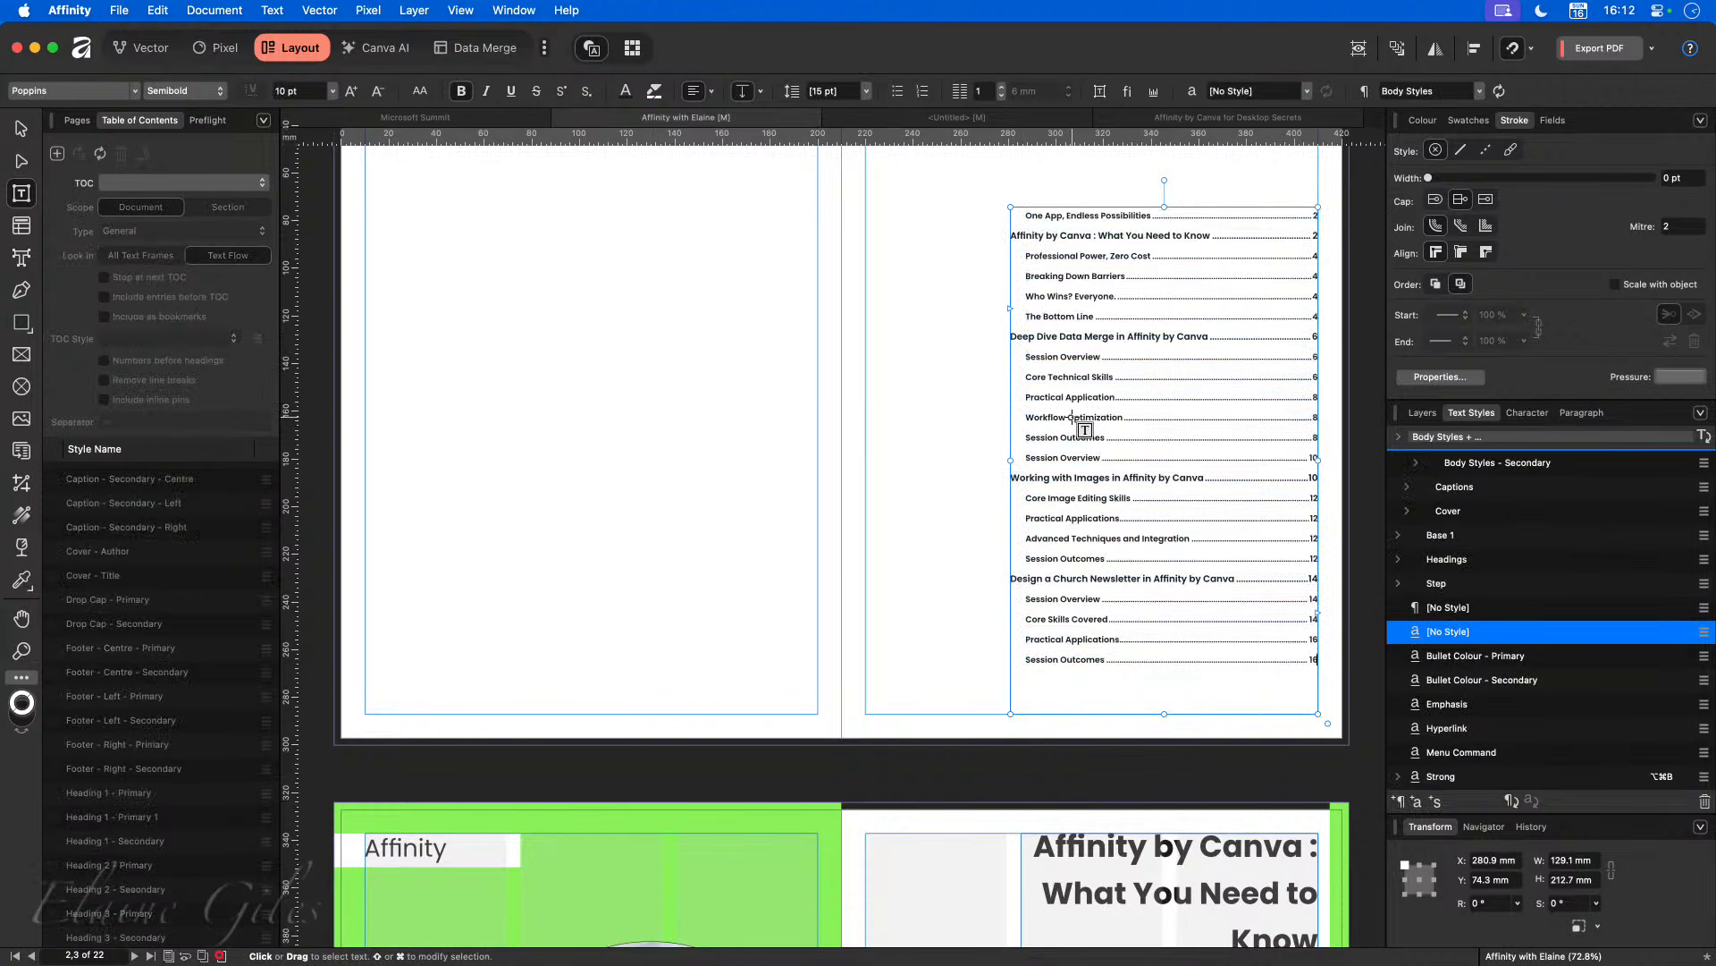
Step: Compare the order and styles of the first Contents entries with the opening article's title and its "One App, Endless Possibilities" subheading
{"action": "scroll", "coordinate": [1070, 418], "scroll_direction": "up", "scroll_amount": 3}
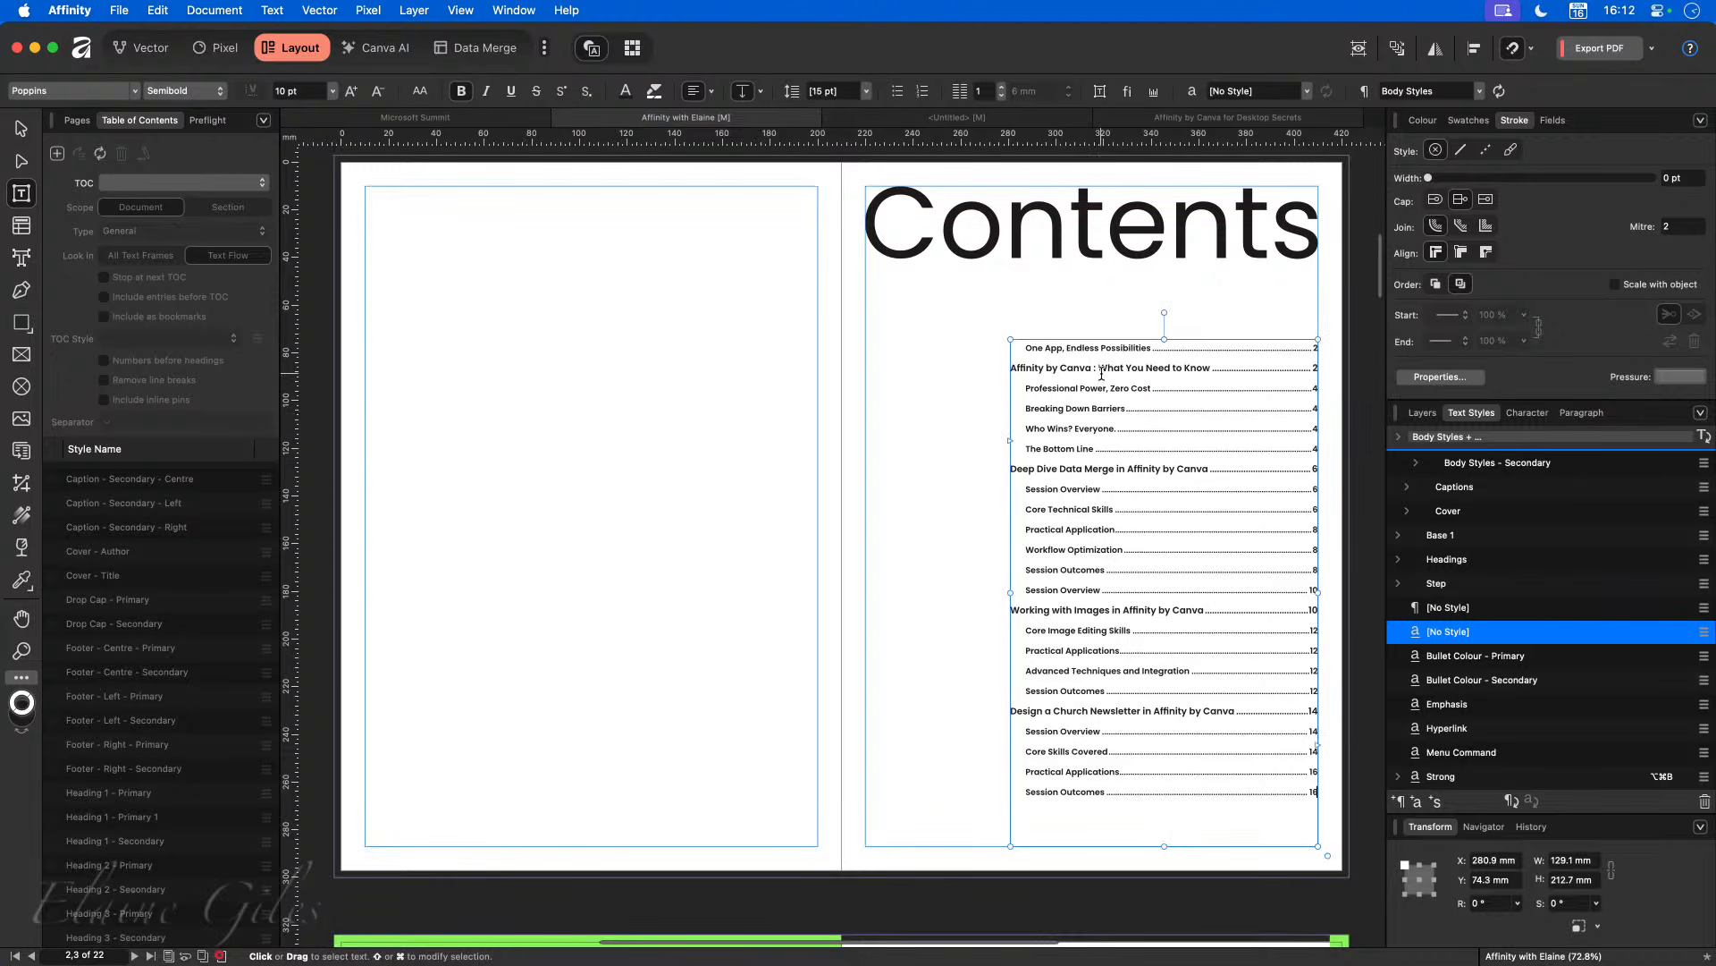
{"action": "left_click", "coordinate": [1098, 367]}
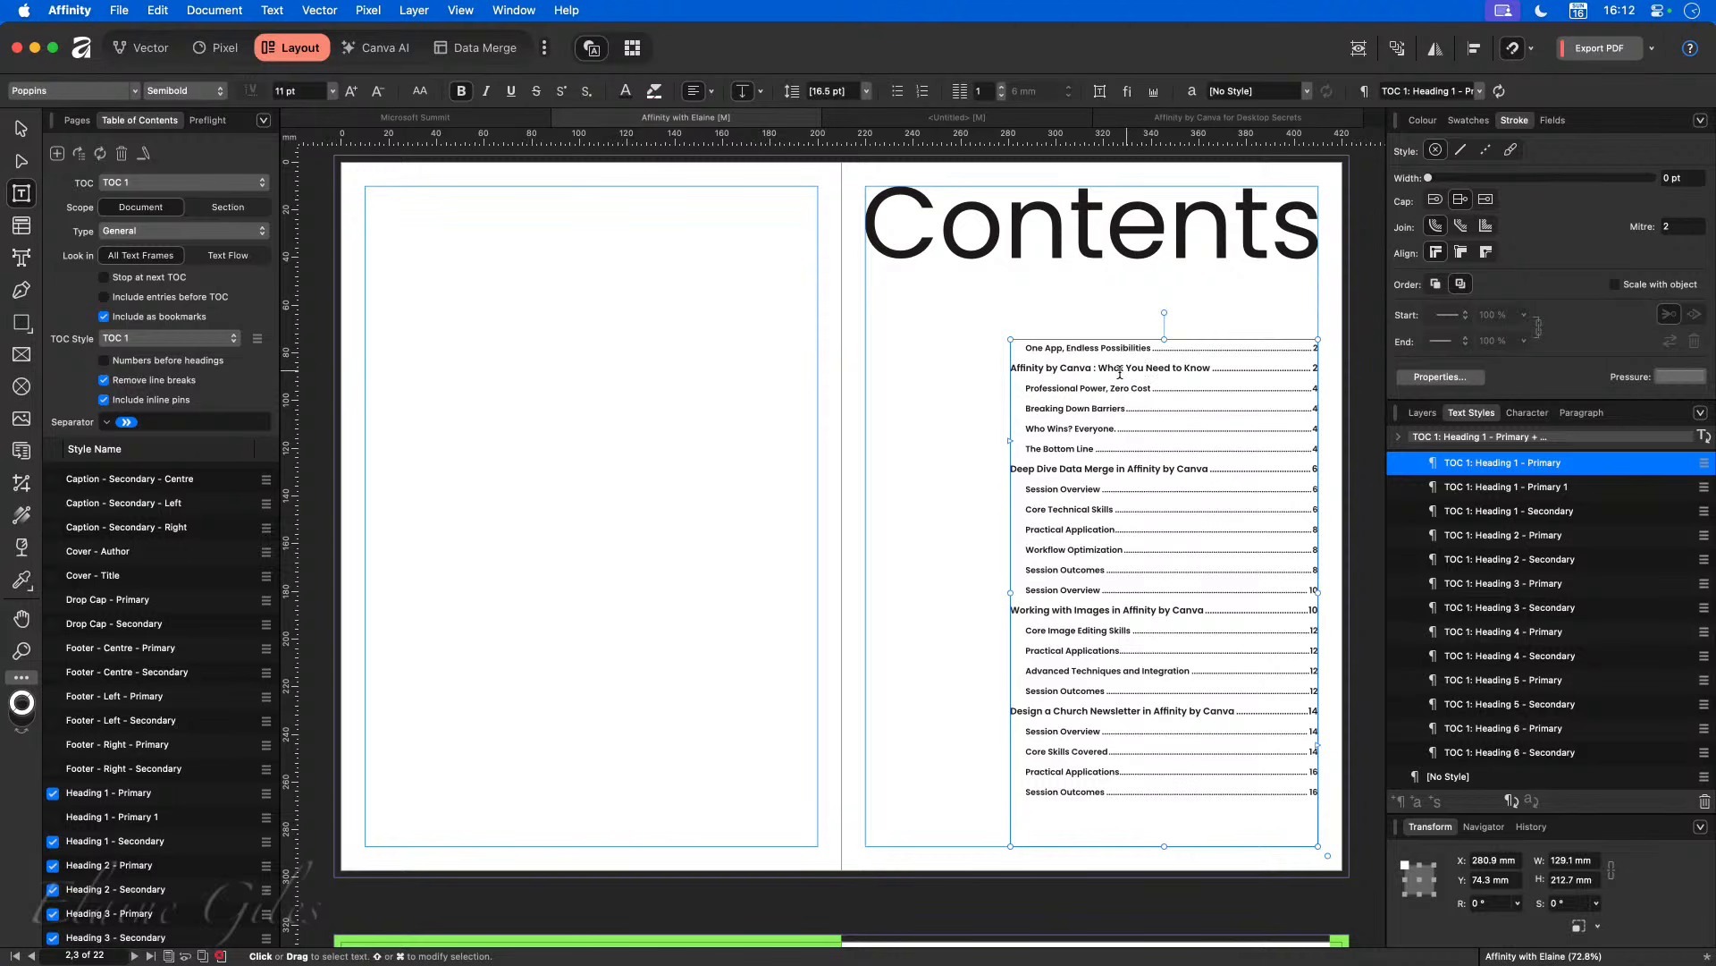
{"action": "scroll", "coordinate": [1154, 419], "scroll_direction": "down", "scroll_amount": 5}
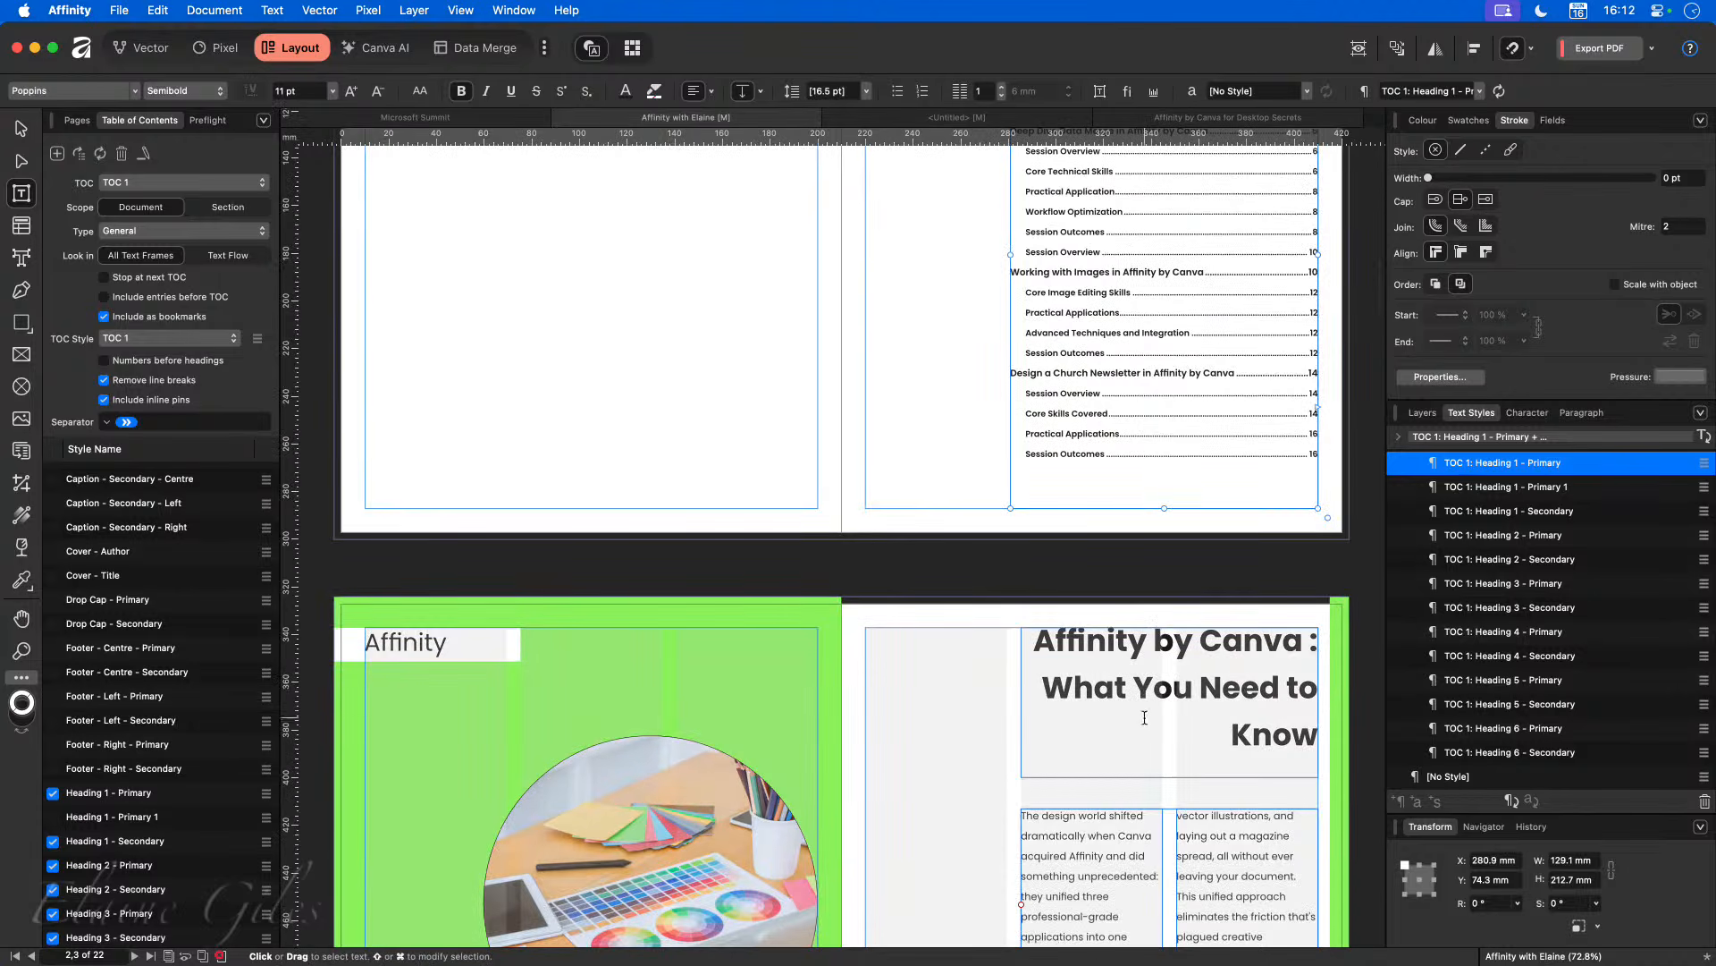
{"action": "scroll", "coordinate": [1144, 717], "scroll_direction": "down", "scroll_amount": 8}
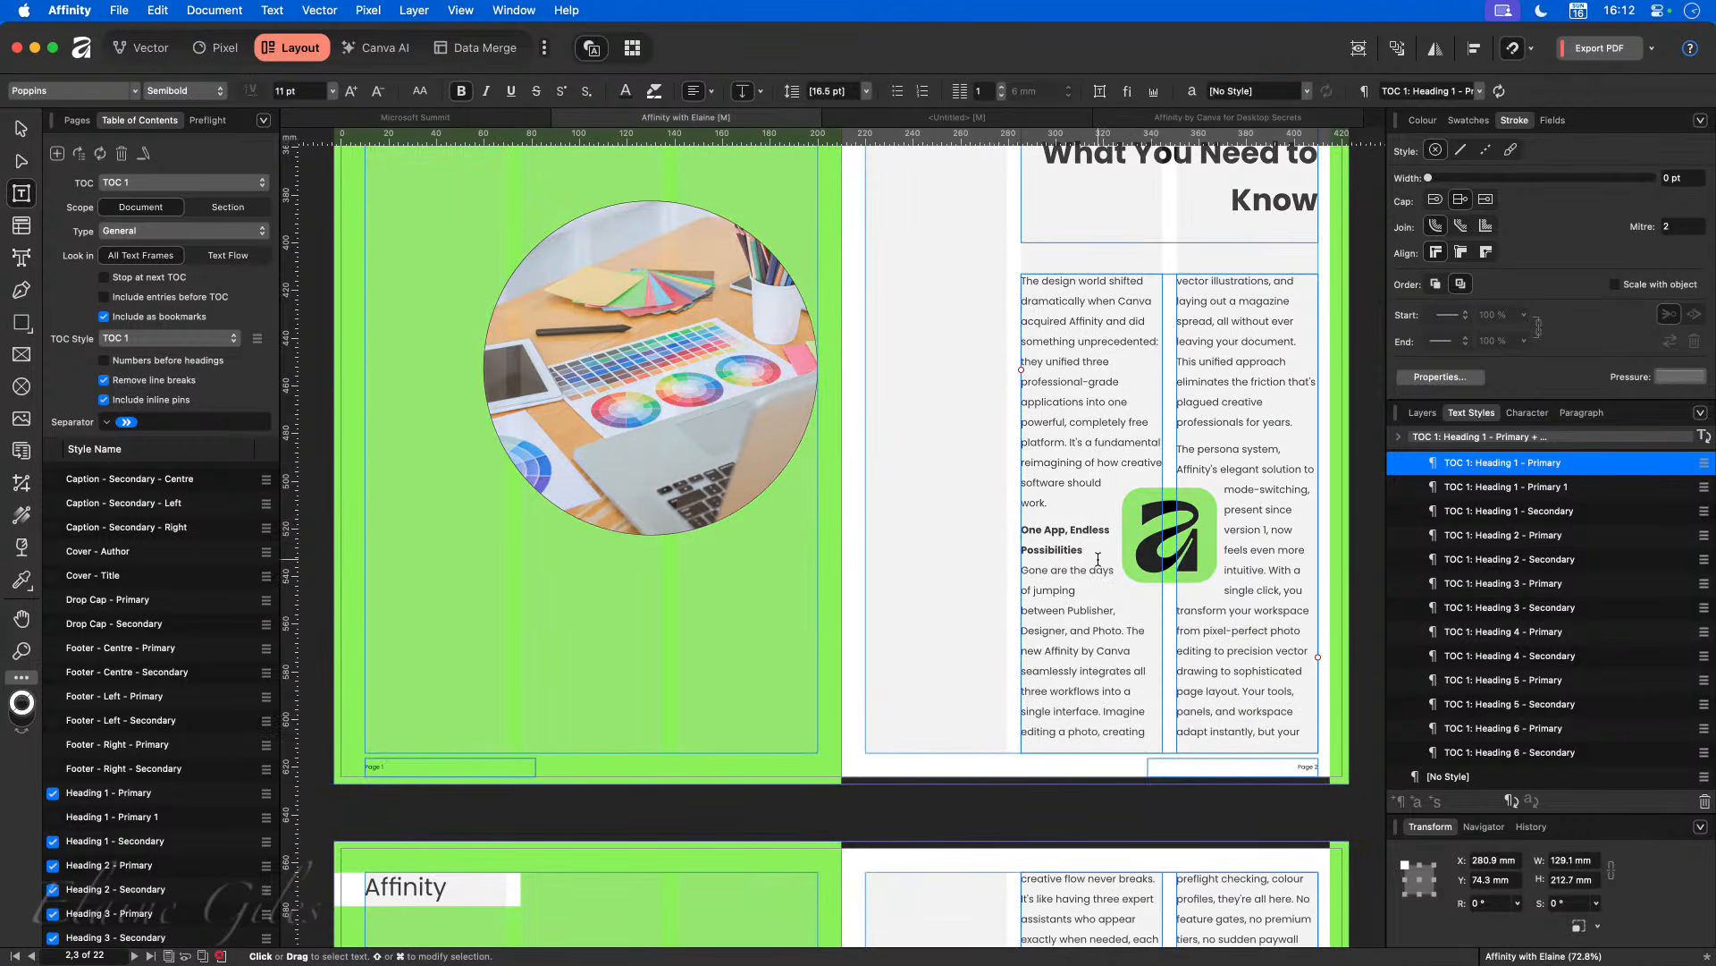
{"action": "left_click_drag", "start_coordinate": [1089, 549], "coordinate": [1021, 530]}
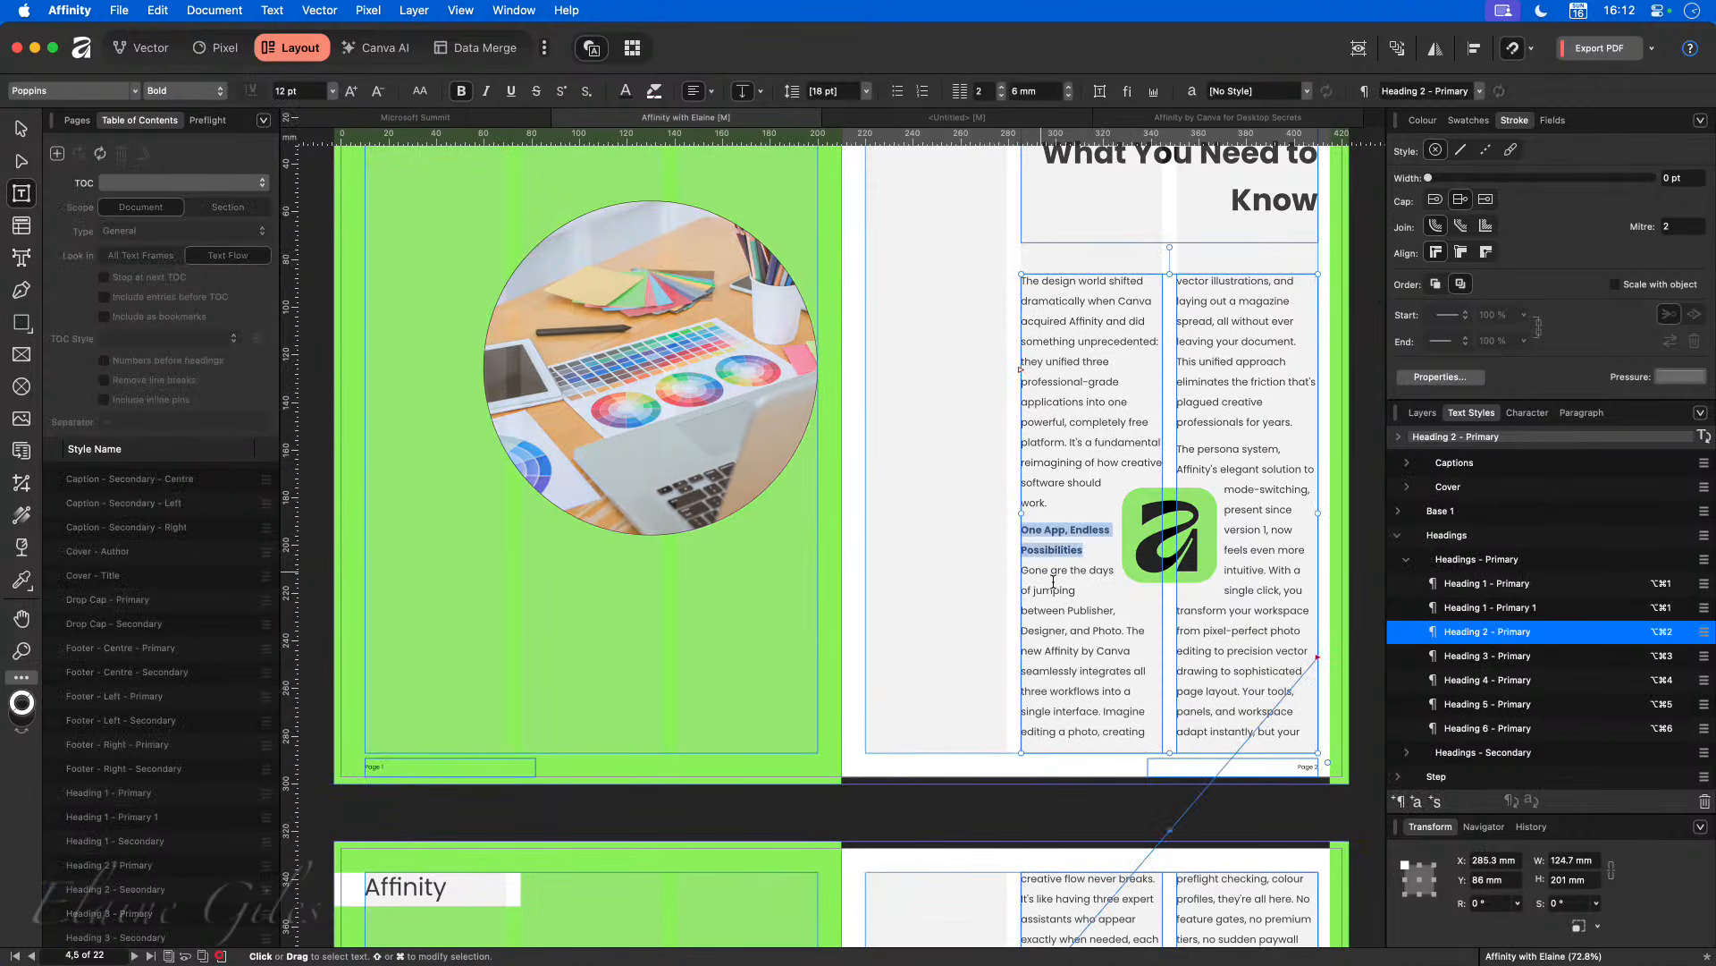
{"action": "scroll", "coordinate": [1140, 592], "scroll_direction": "up", "scroll_amount": 8}
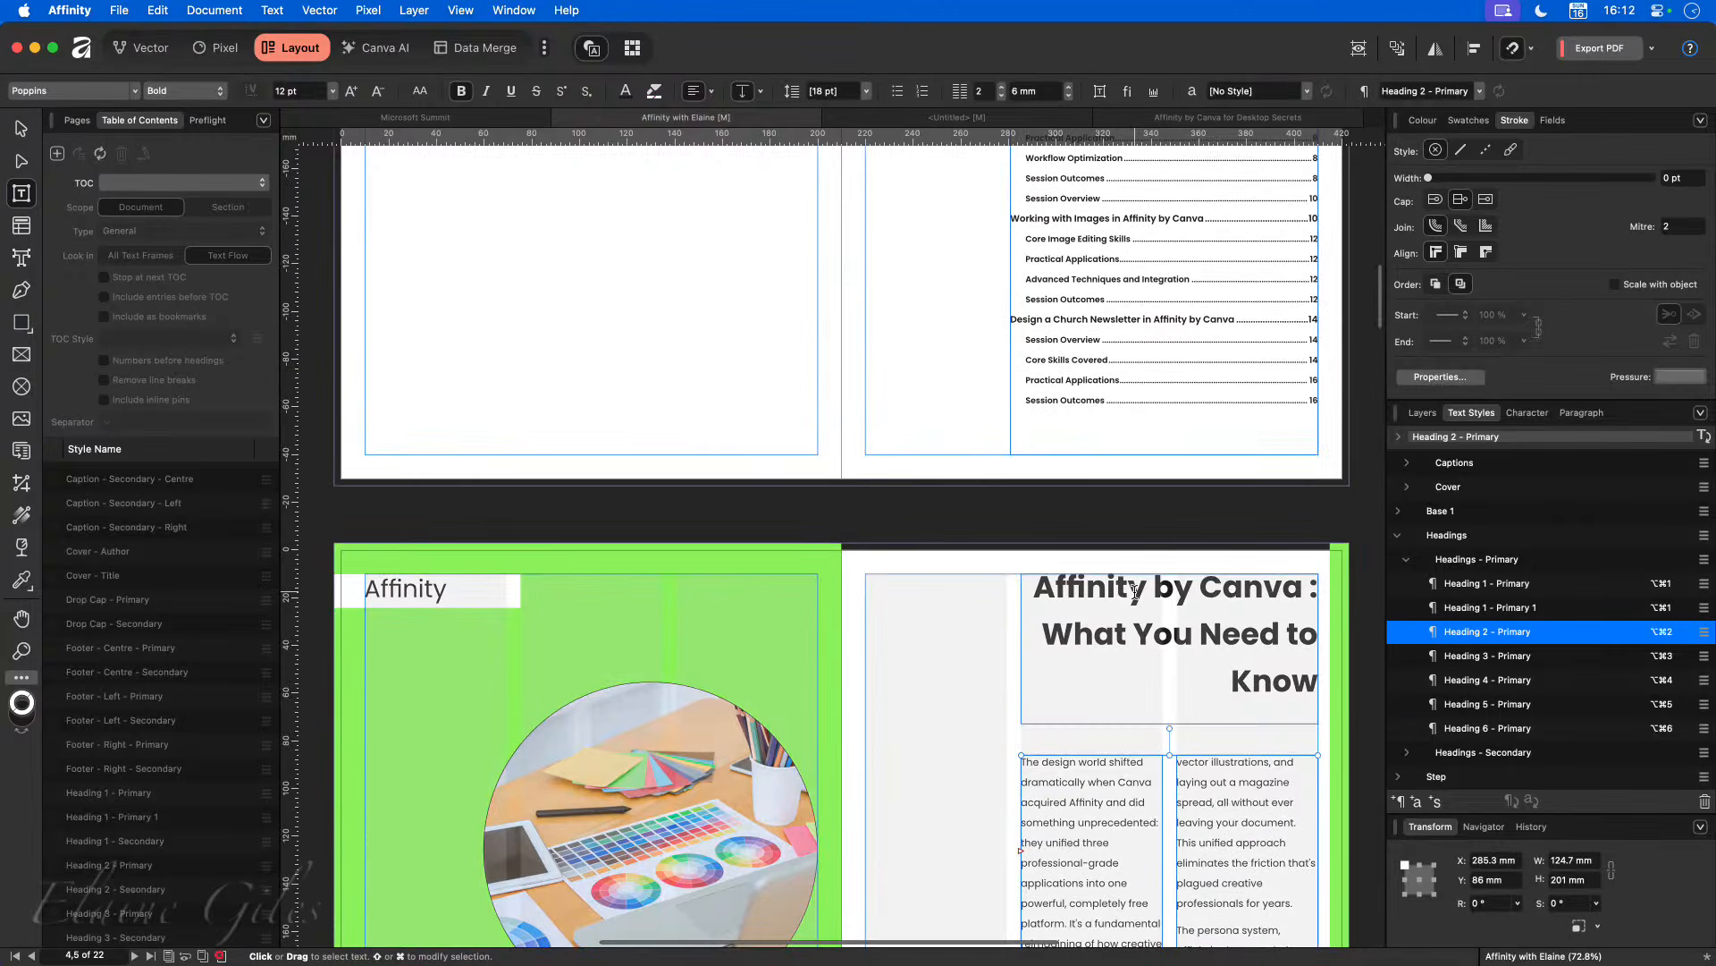
{"action": "scroll", "coordinate": [1132, 593], "scroll_direction": "down", "scroll_amount": 2}
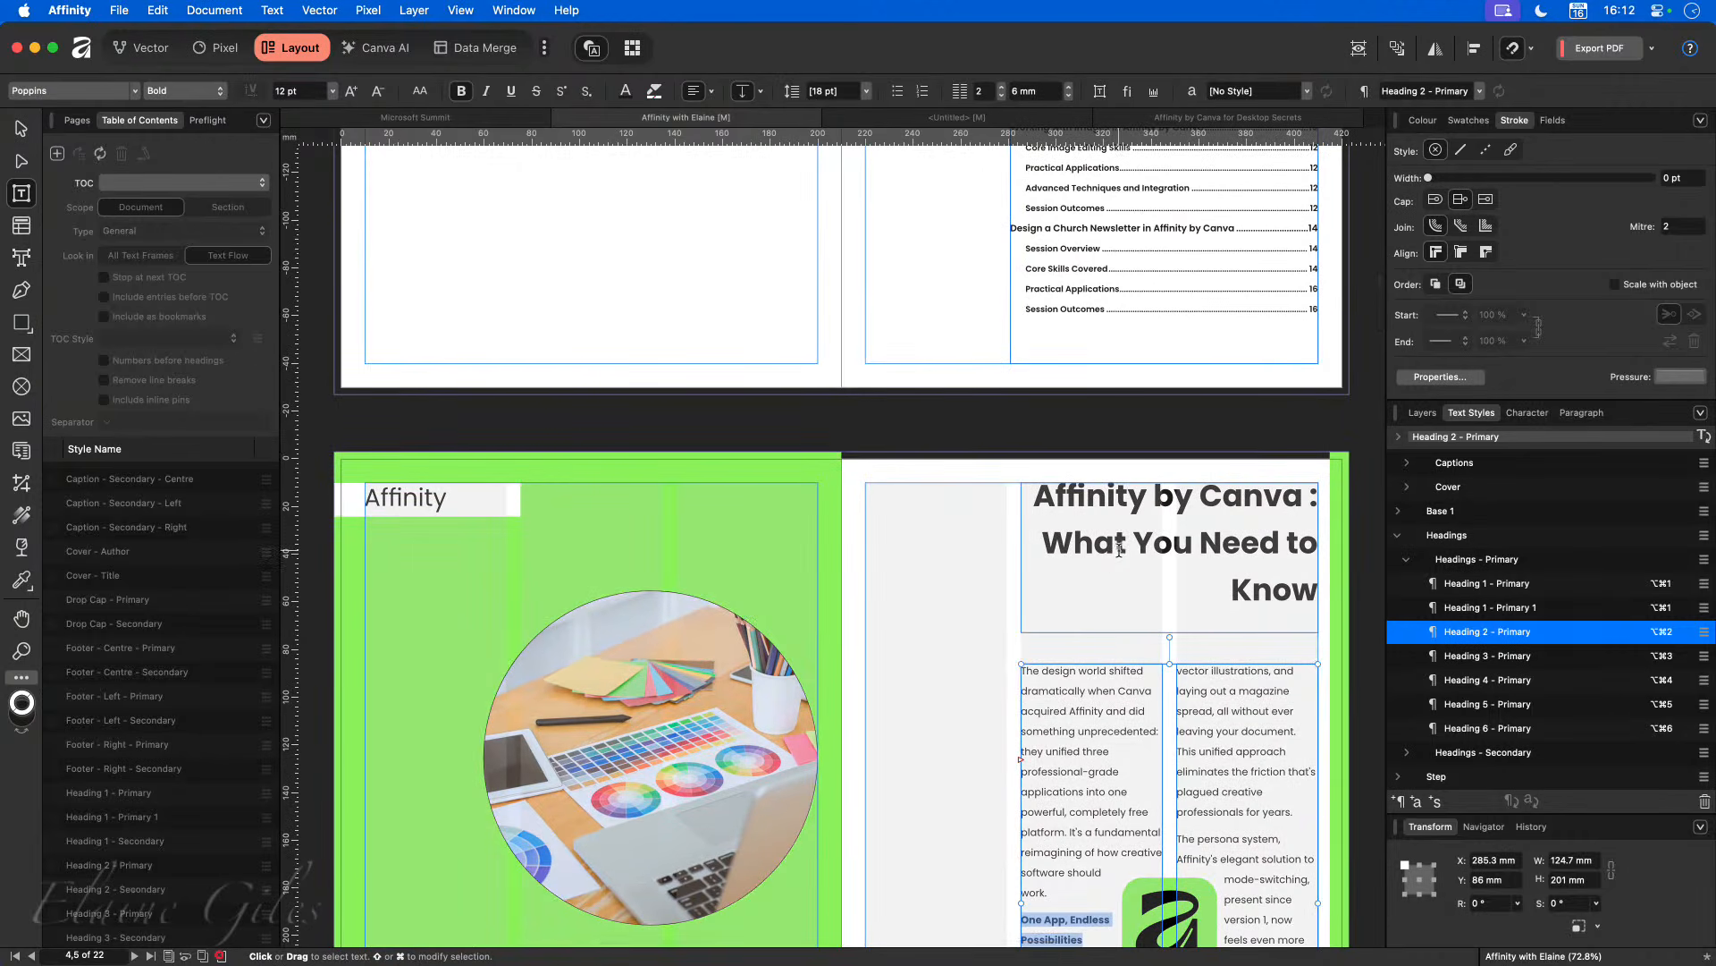
Step: Examine the layer order of the picture and text frames on the "Affinity by Canva : What You Need to Know" spread against the Contents list
{"action": "scroll", "coordinate": [1119, 549], "scroll_direction": "down", "scroll_amount": 3}
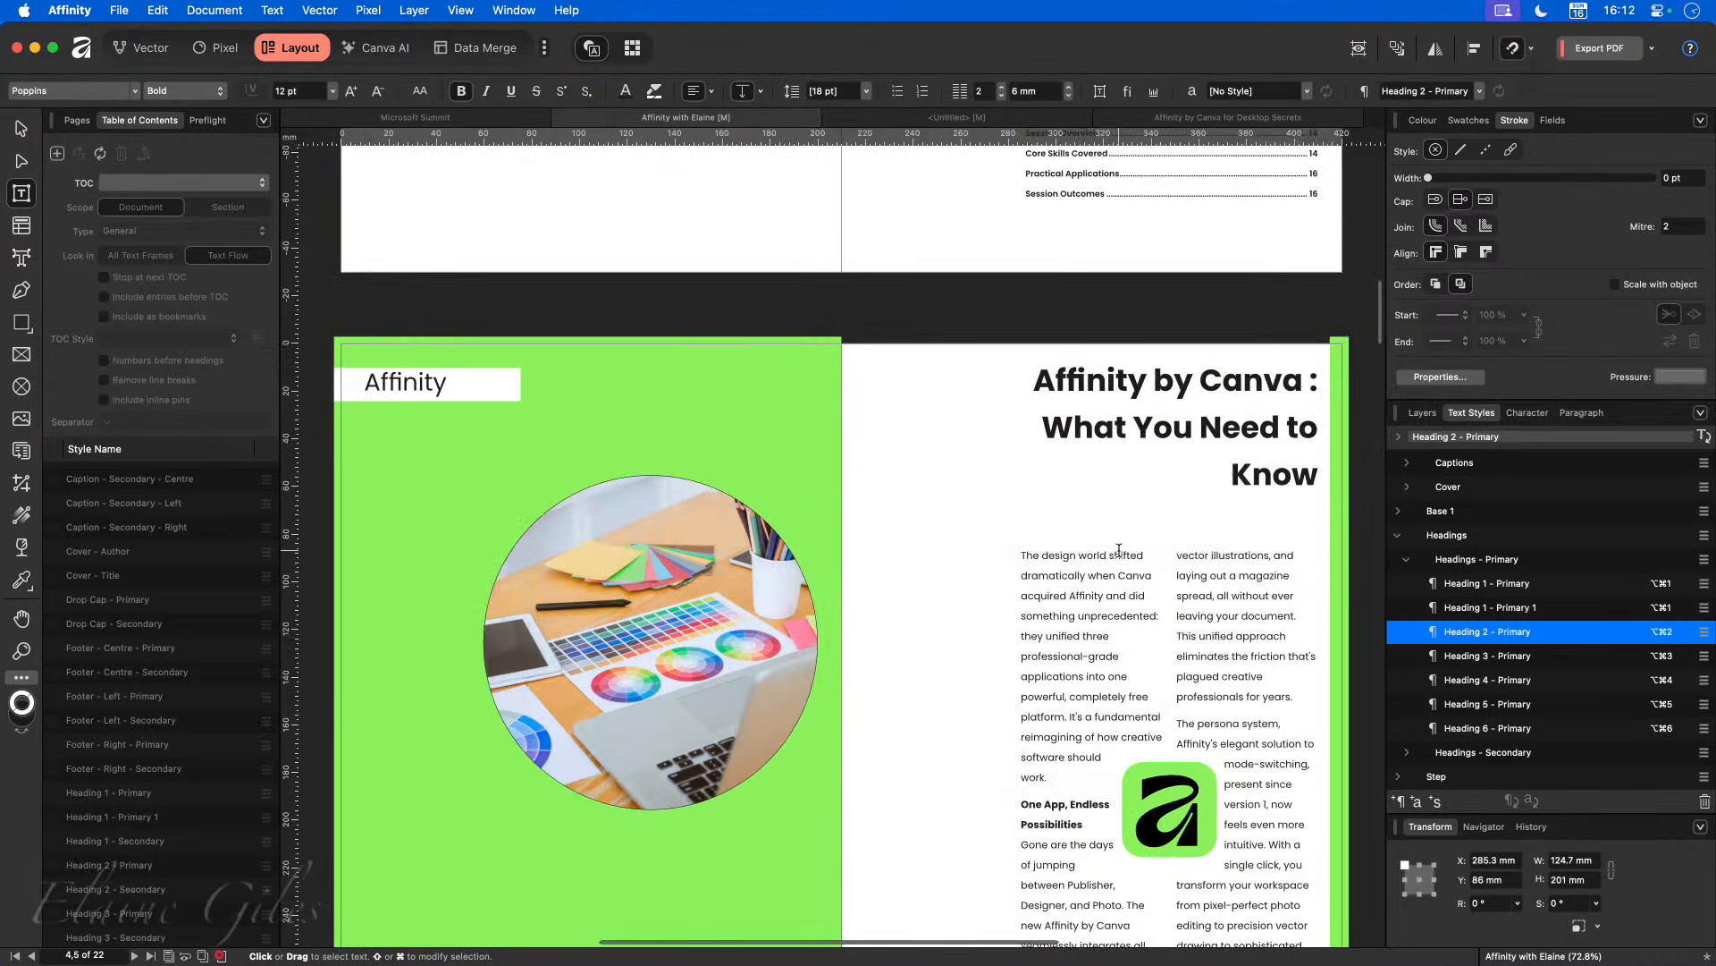
{"action": "scroll", "coordinate": [1131, 634], "scroll_direction": "down", "scroll_amount": 3}
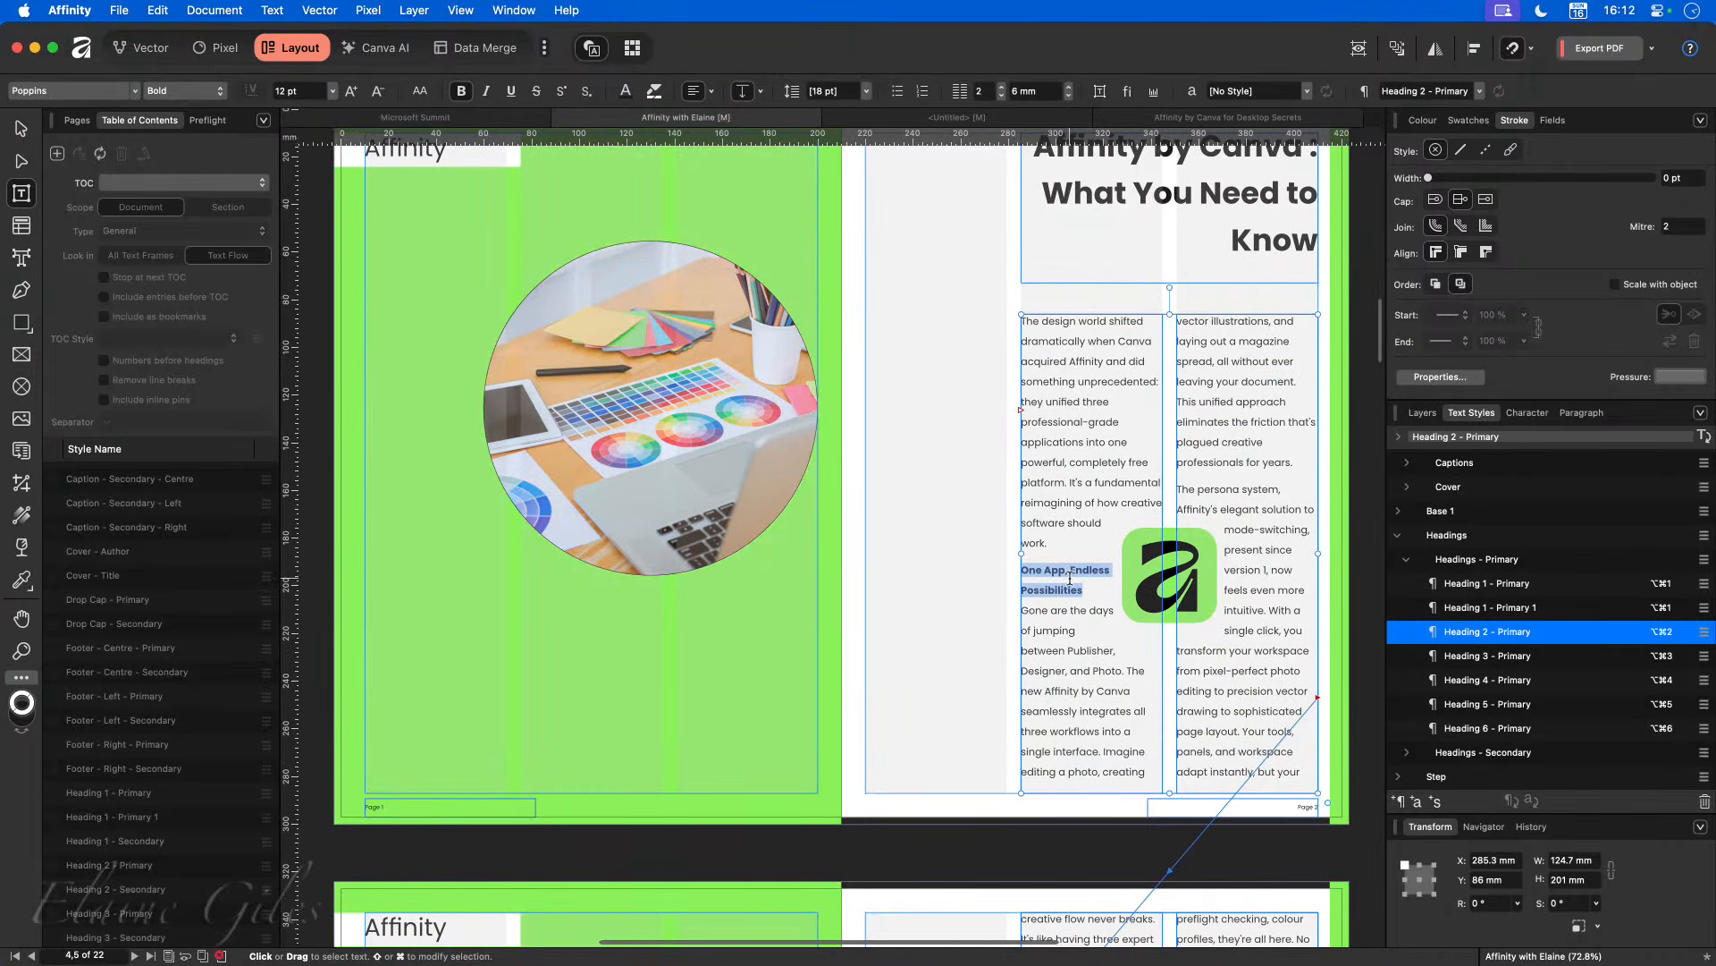
{"action": "scroll", "coordinate": [1070, 579], "scroll_direction": "up", "scroll_amount": 12}
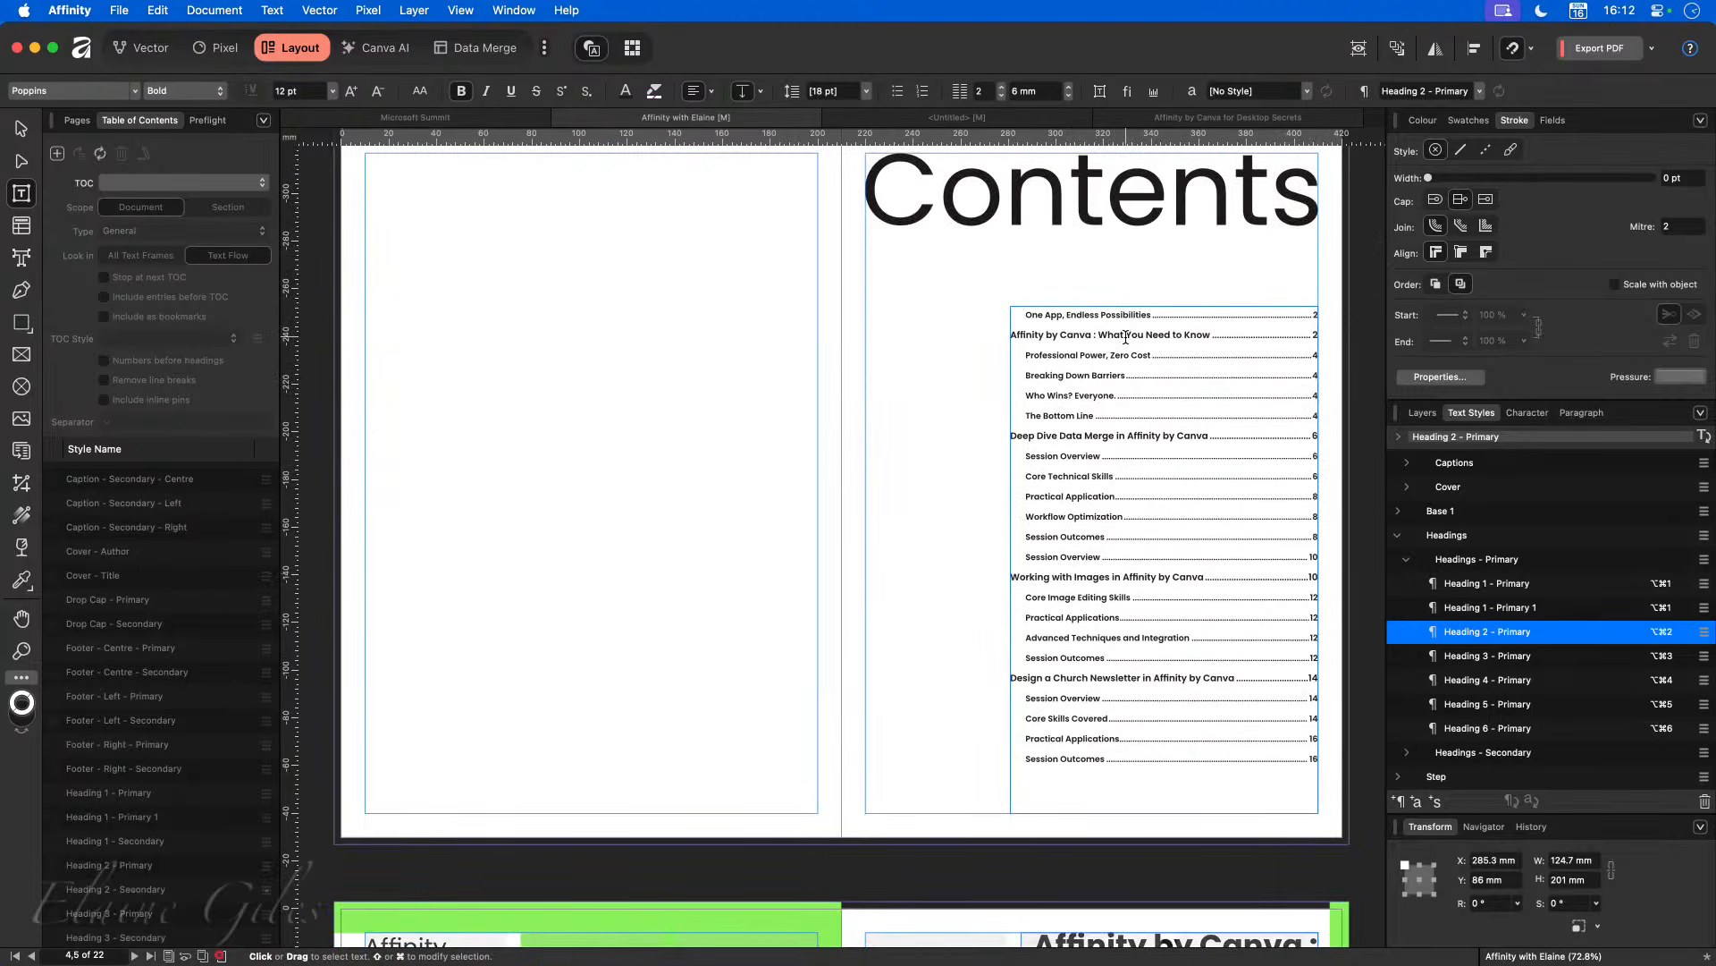
{"action": "left_click", "coordinate": [1421, 413]}
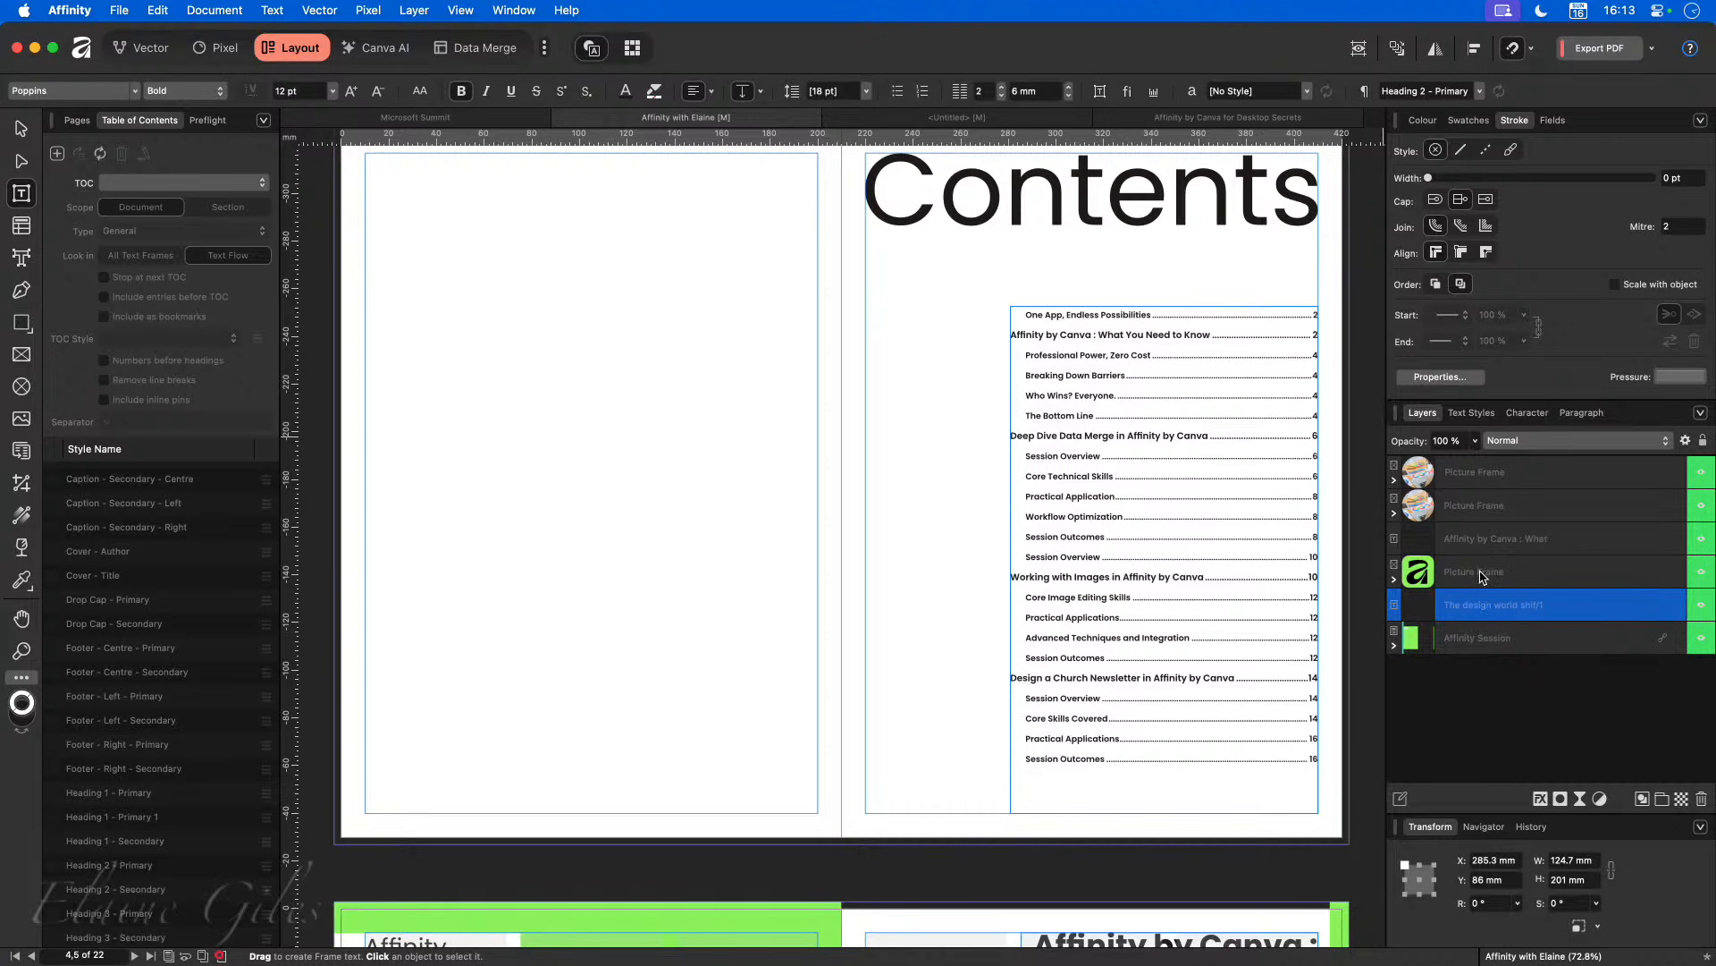
{"action": "left_click", "coordinate": [1466, 505]}
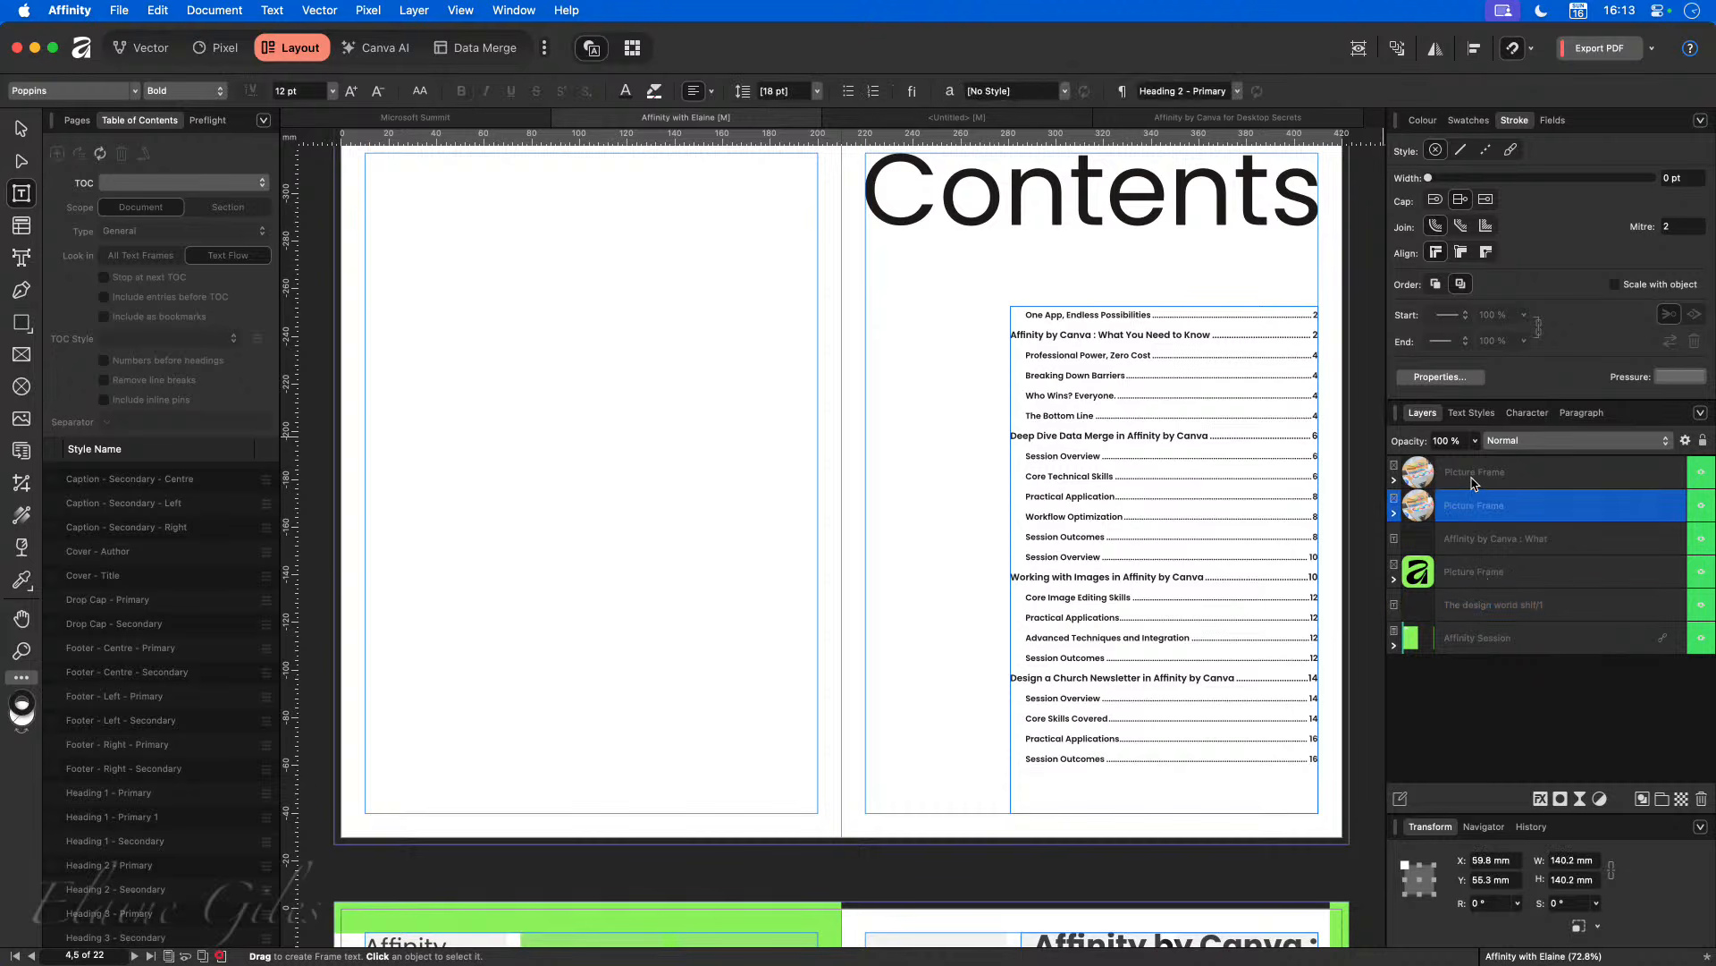
{"action": "left_click", "coordinate": [1475, 477]}
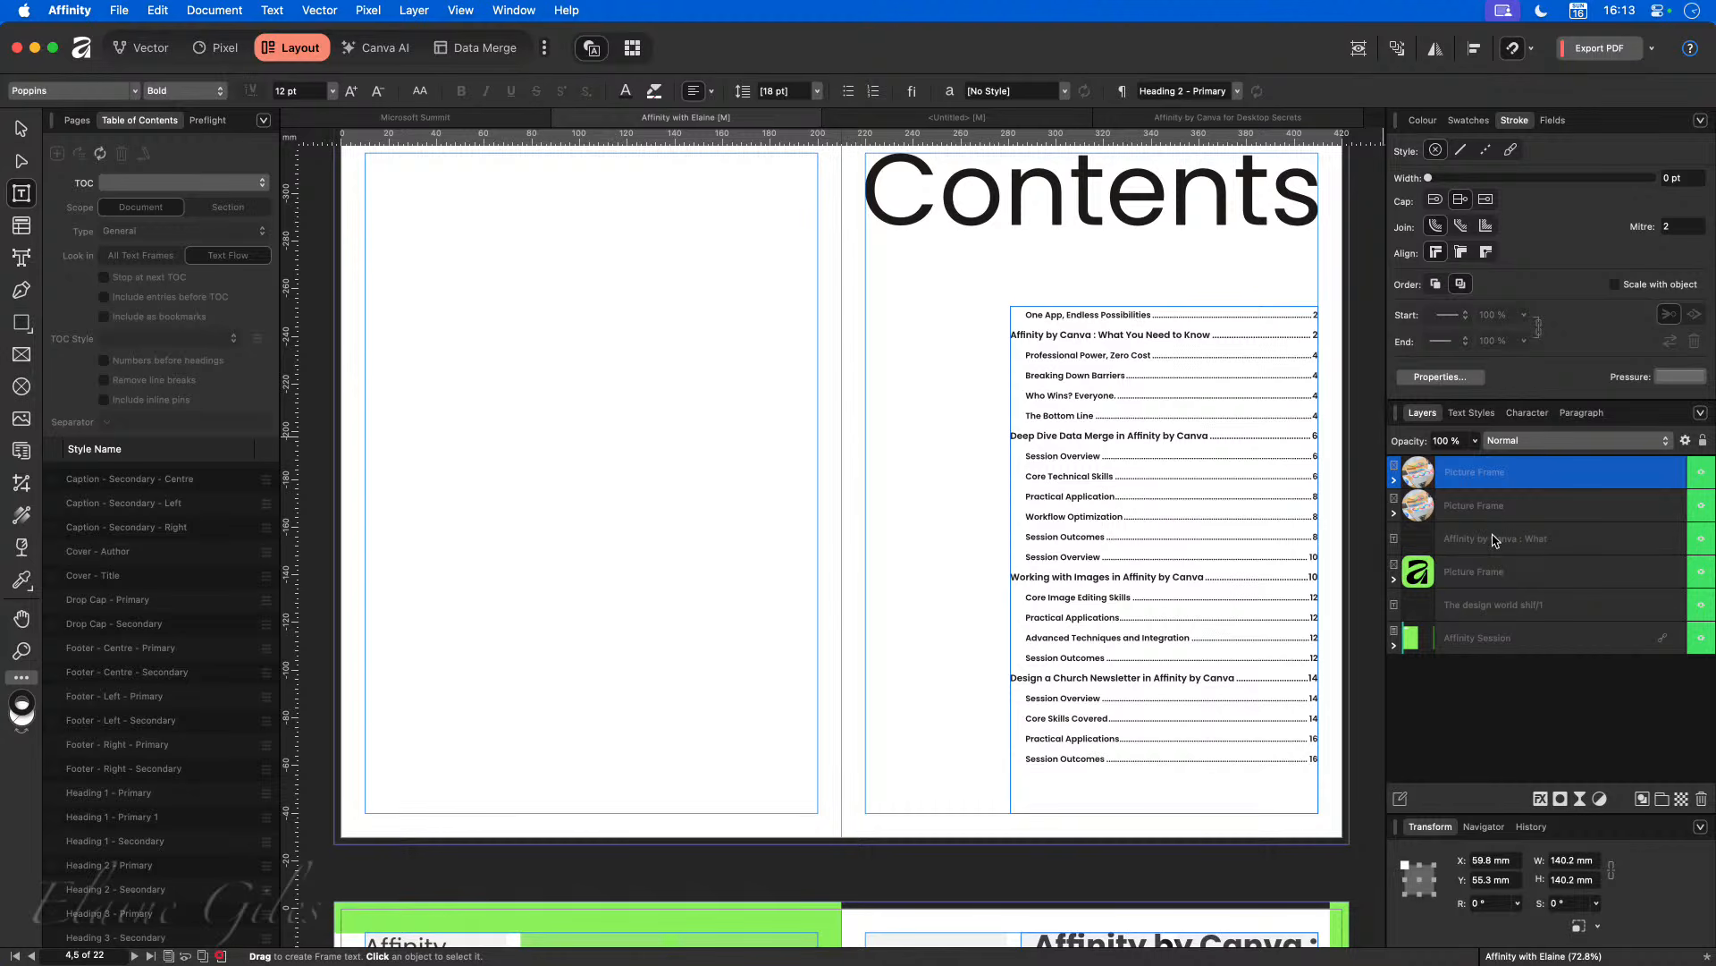
{"action": "left_click", "coordinate": [1495, 539]}
{"action": "scroll", "coordinate": [1246, 533], "scroll_direction": "down", "scroll_amount": 1}
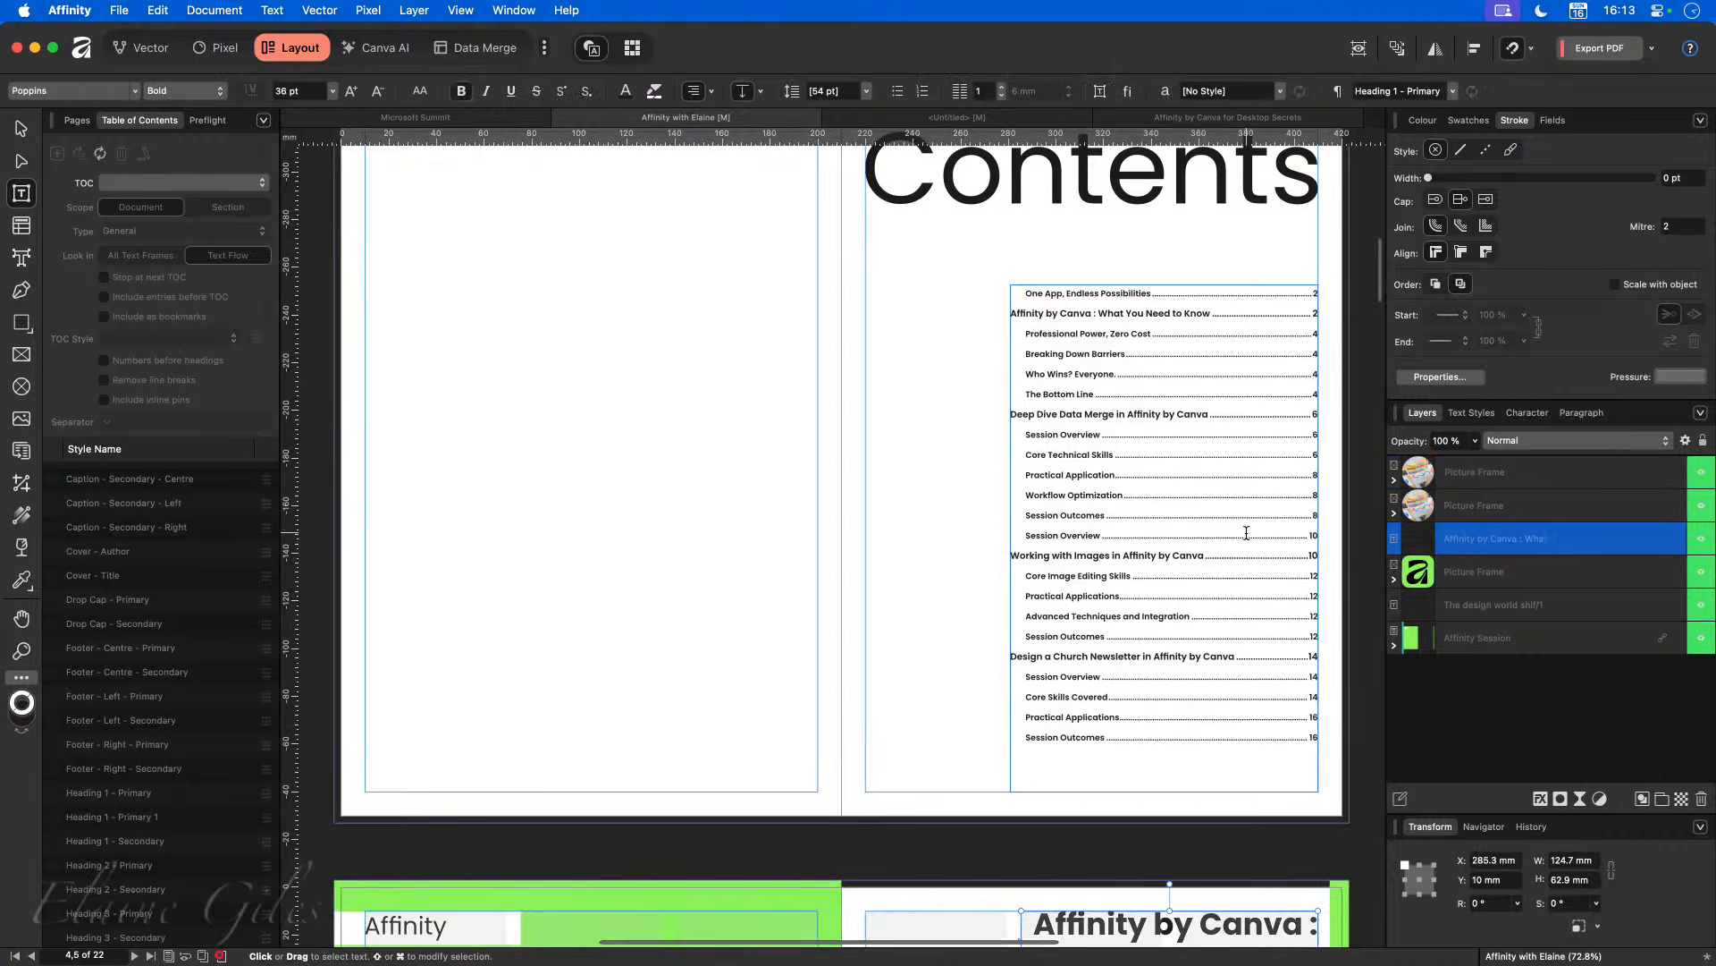
{"action": "scroll", "coordinate": [1246, 533], "scroll_direction": "down", "scroll_amount": 10}
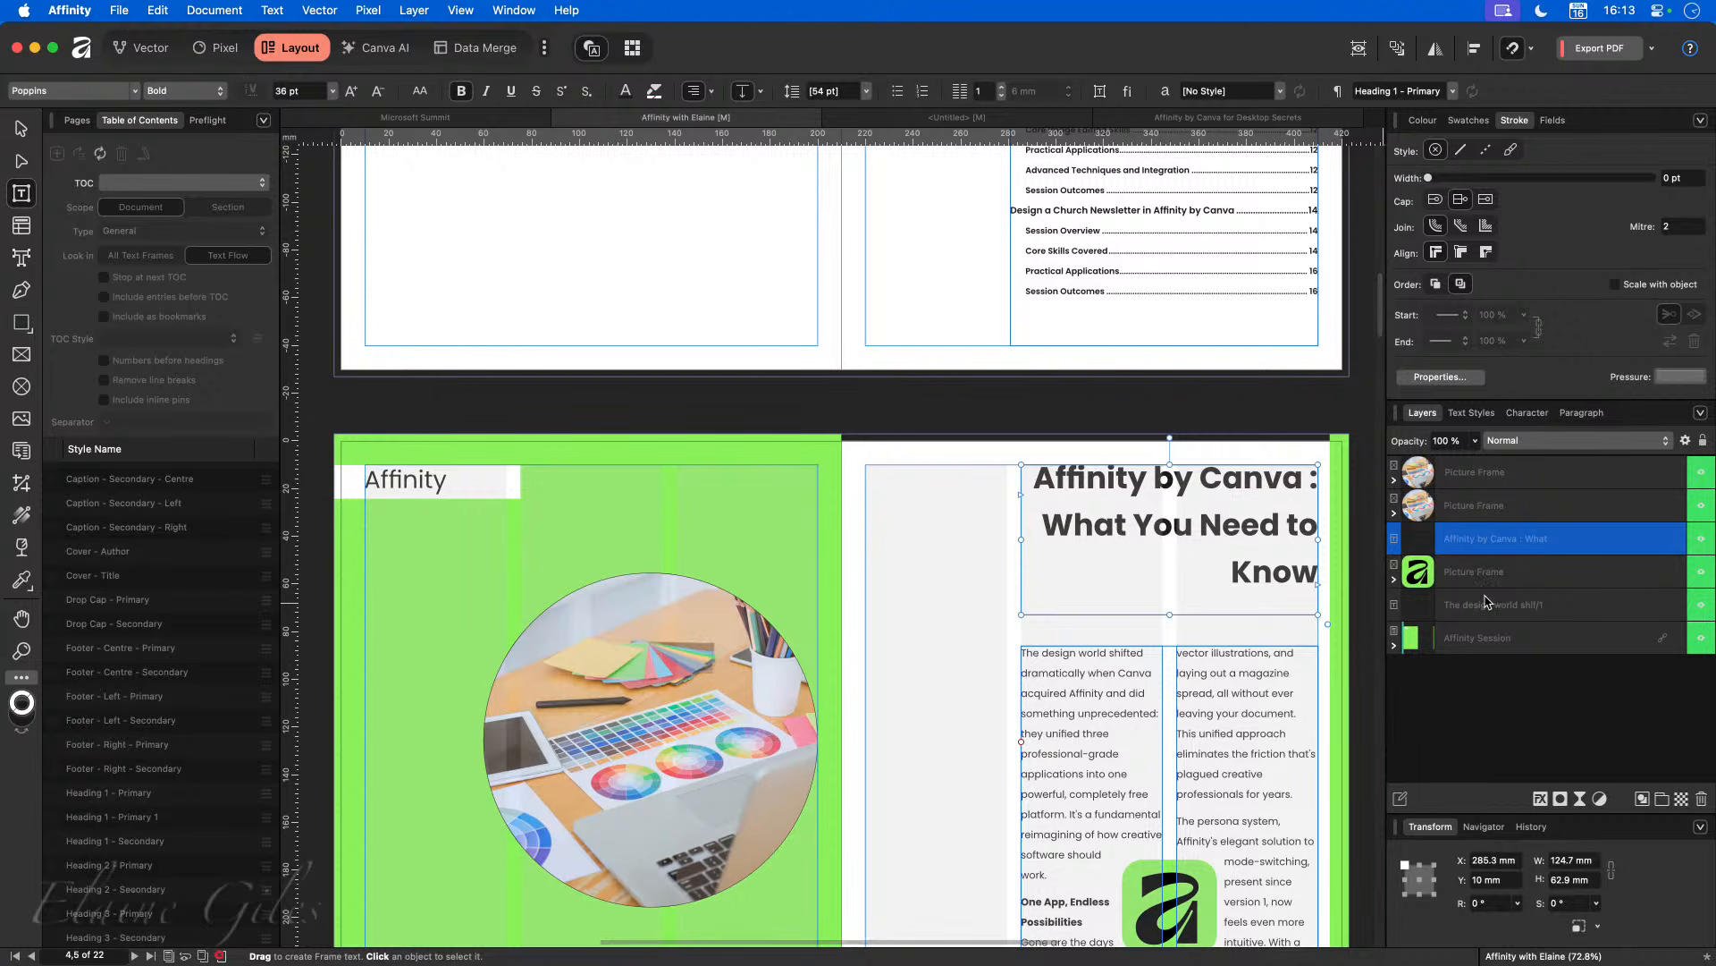
Step: Move the article's title frame to the top of the layer stack with the body text frame directly beneath it, and update the table of contents
{"action": "left_click", "coordinate": [1482, 606]}
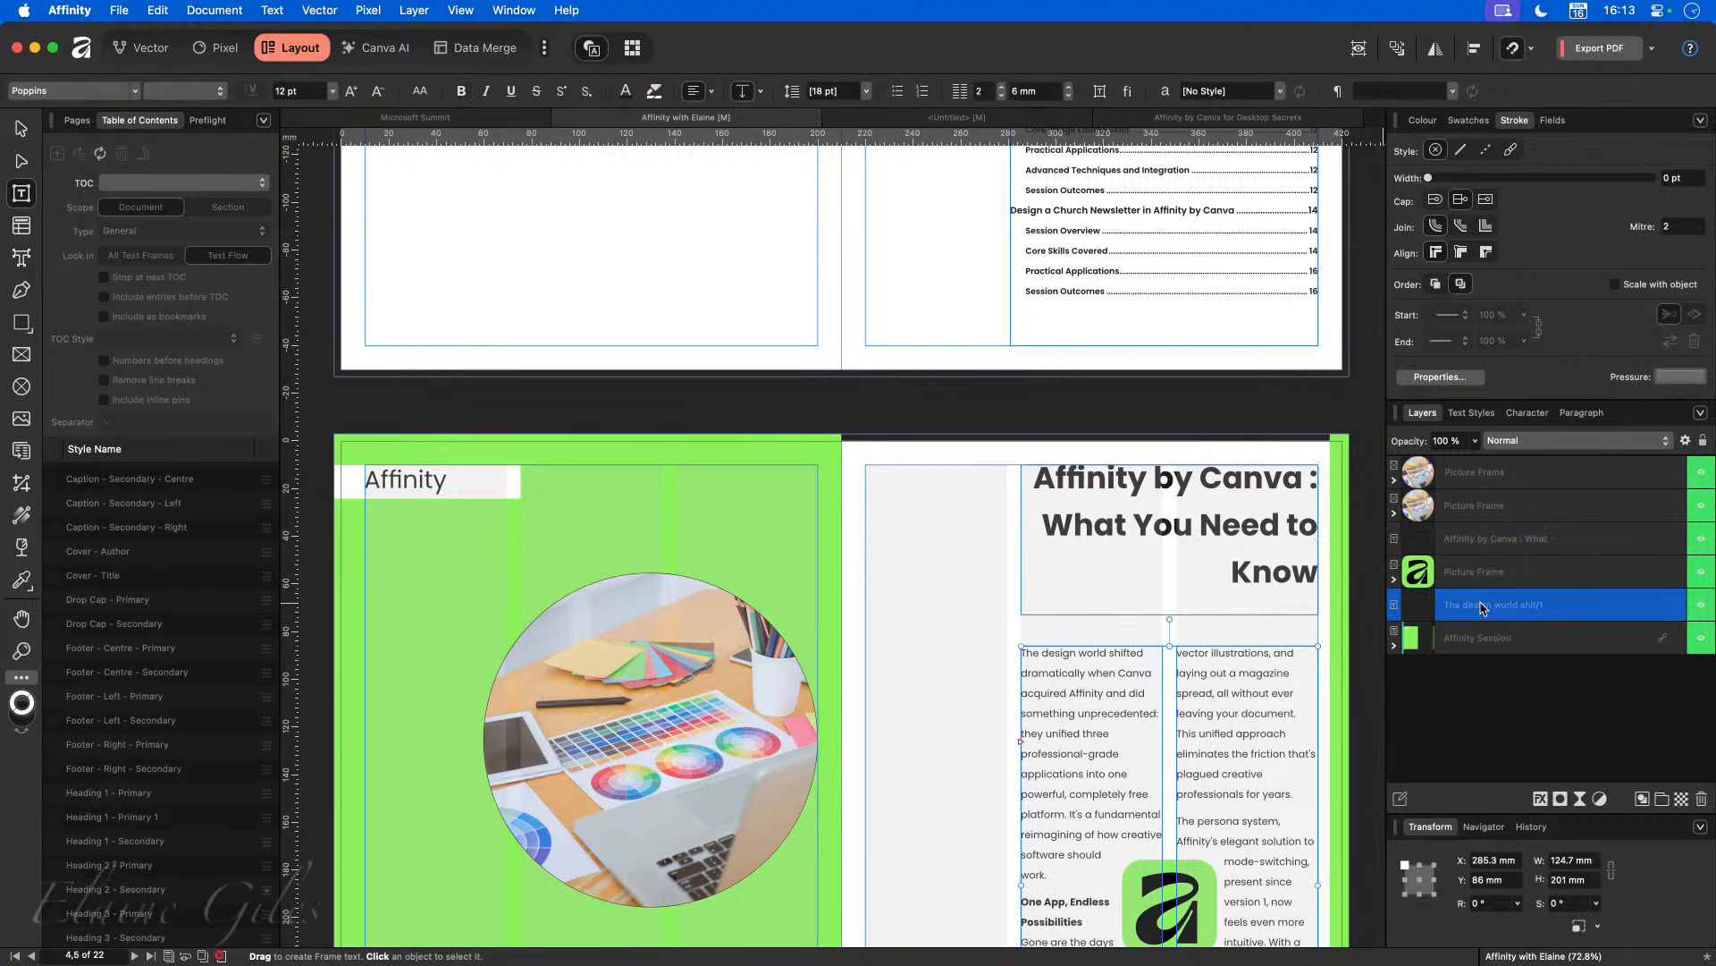
{"action": "left_click_drag", "start_coordinate": [1488, 541], "coordinate": [1467, 465]}
{"action": "left_click_drag", "start_coordinate": [1482, 598], "coordinate": [1464, 501]}
{"action": "scroll", "coordinate": [1078, 433], "scroll_direction": "up", "scroll_amount": 8}
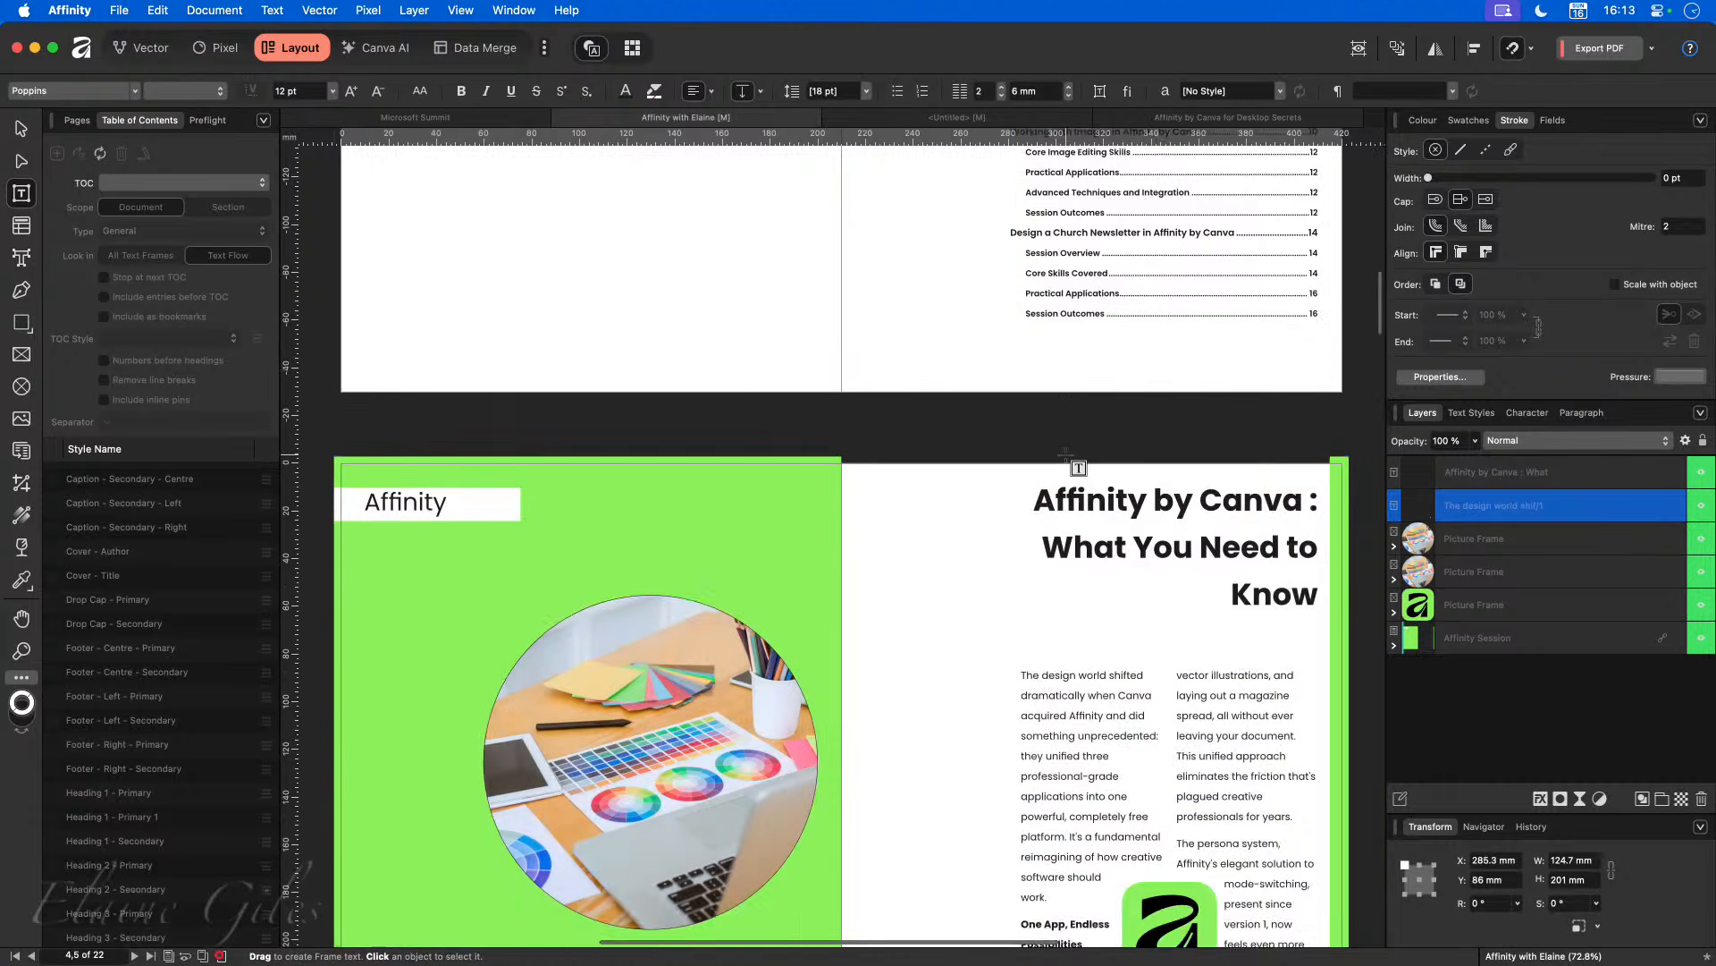
{"action": "left_click", "coordinate": [1092, 371]}
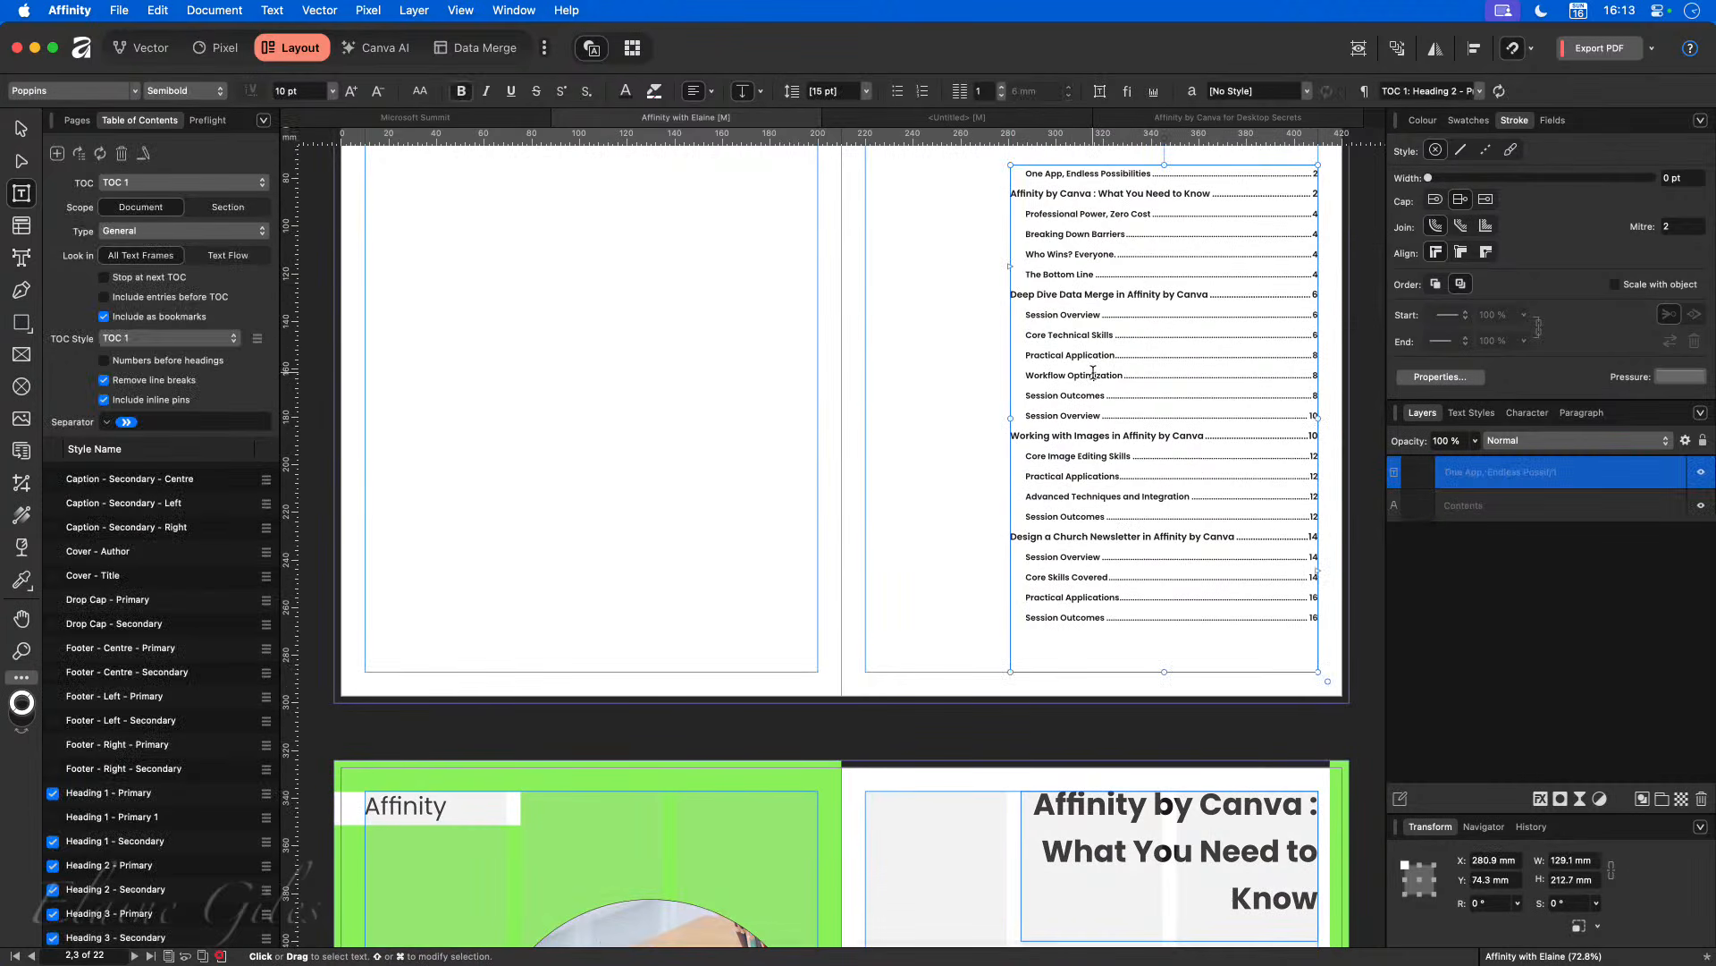
{"action": "left_click", "coordinate": [96, 155]}
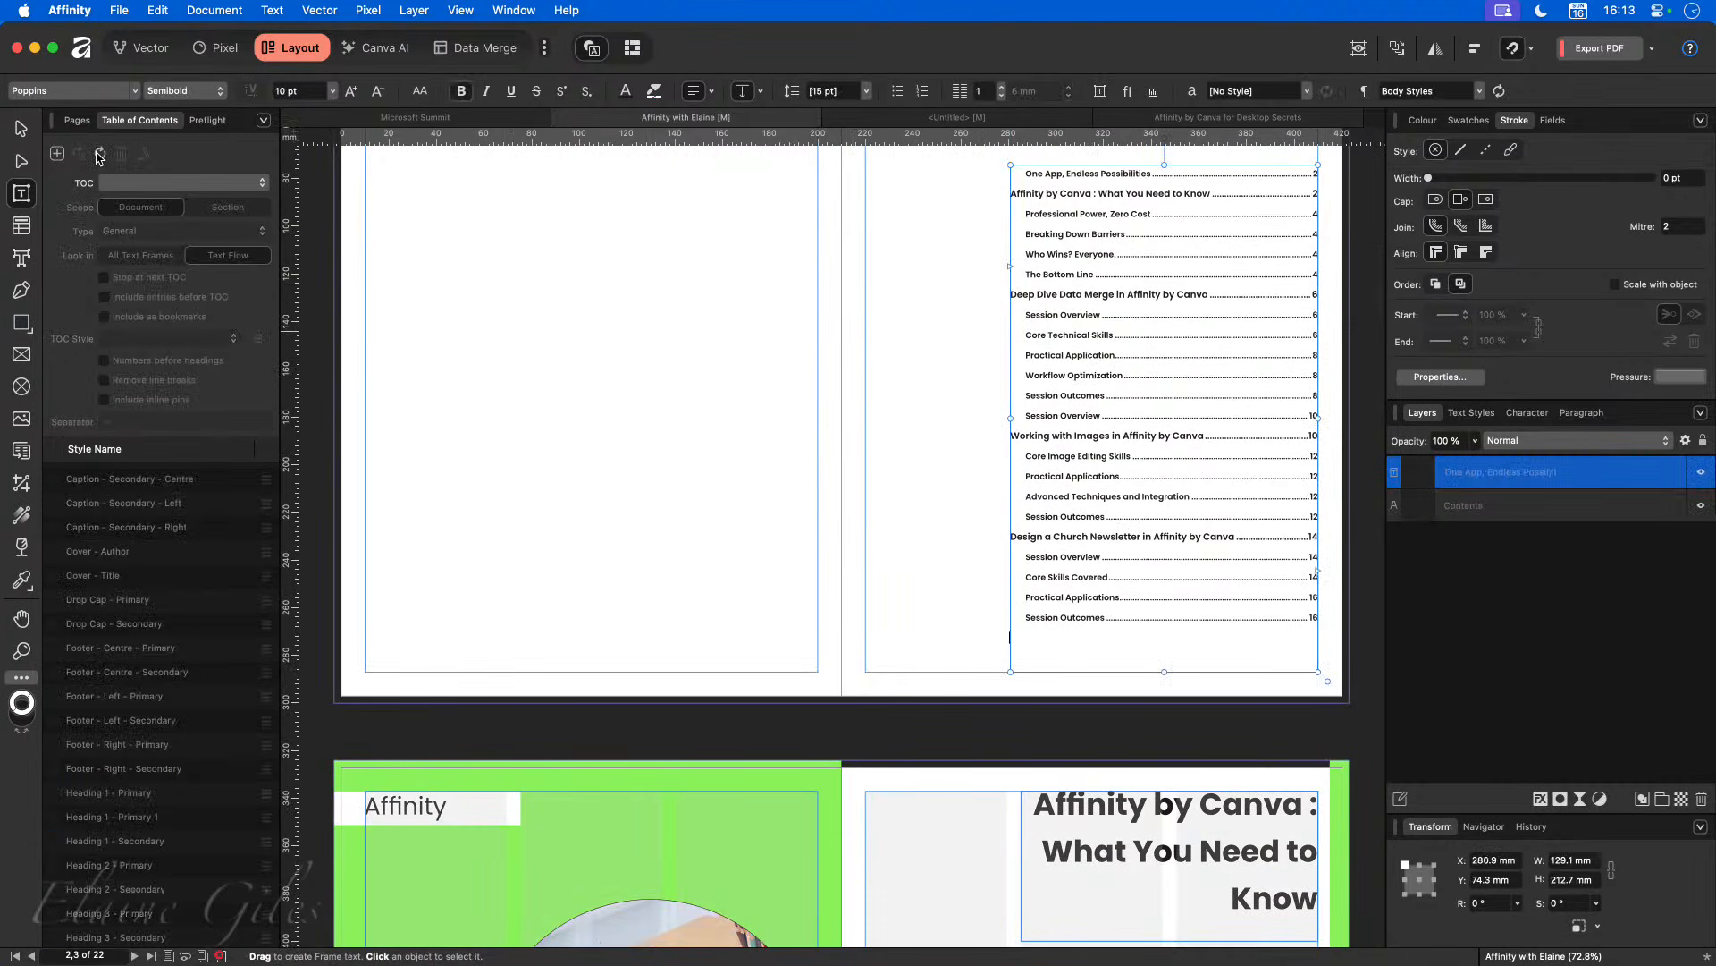
Step: Move the article's title frame below the body text frame in the layer stack and update the table of contents again
{"action": "scroll", "coordinate": [1153, 693], "scroll_direction": "down", "scroll_amount": 4}
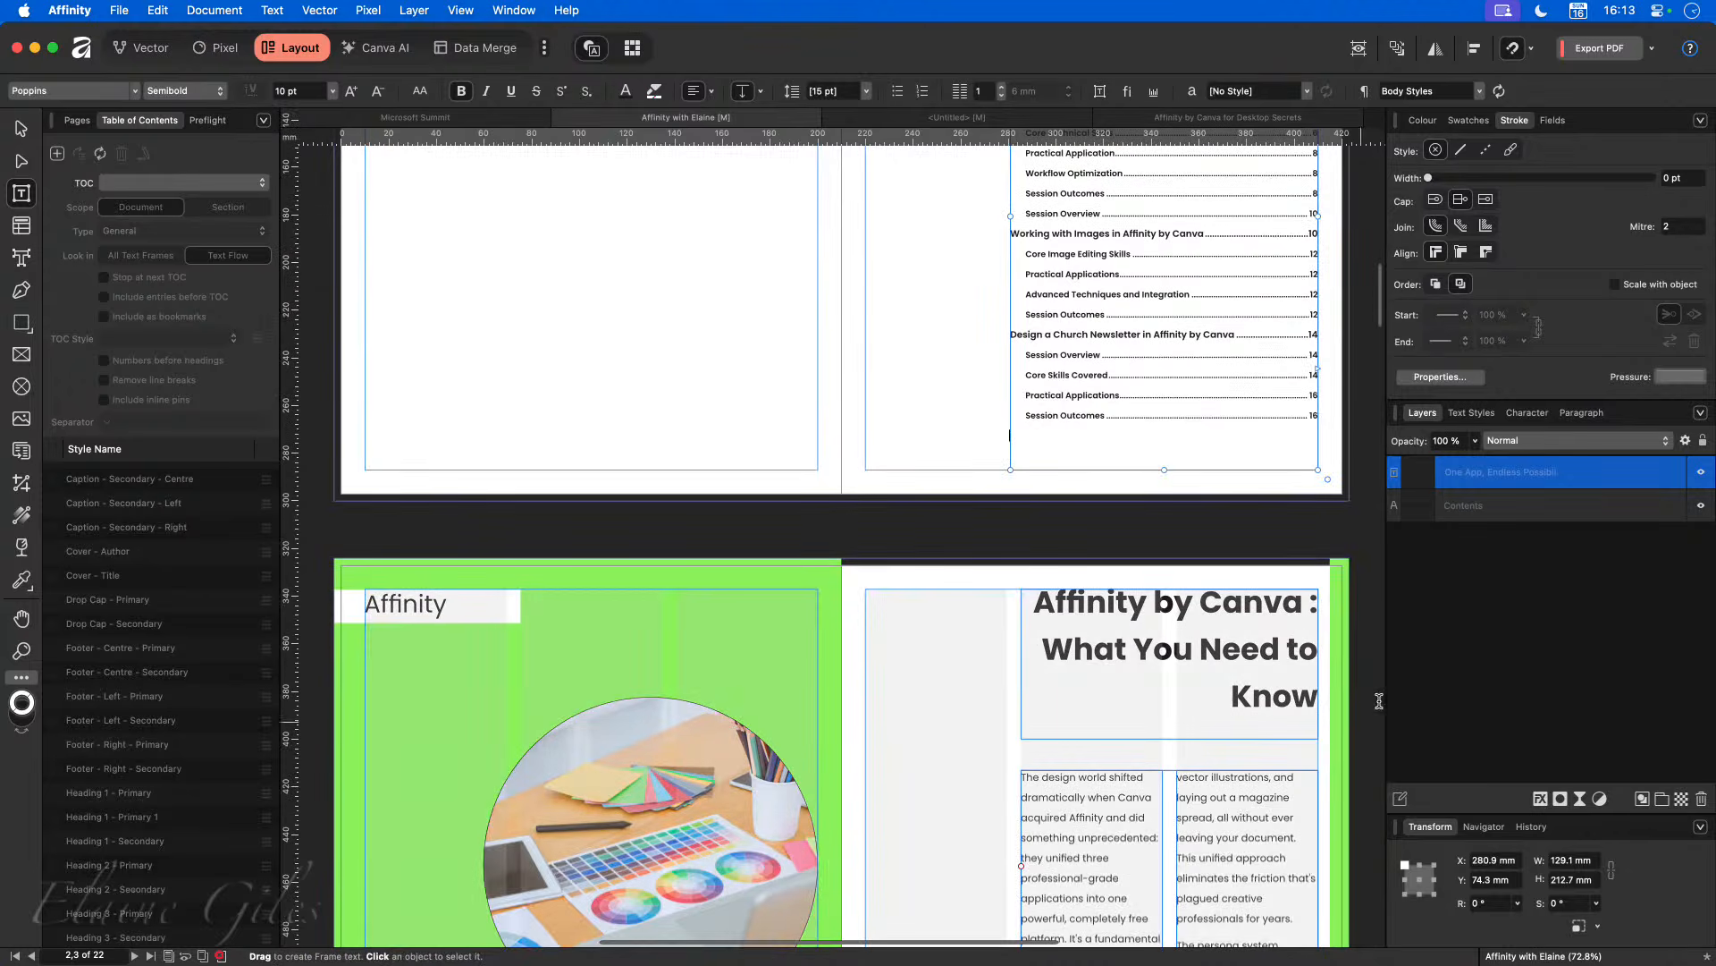
{"action": "left_click", "coordinate": [1153, 693]}
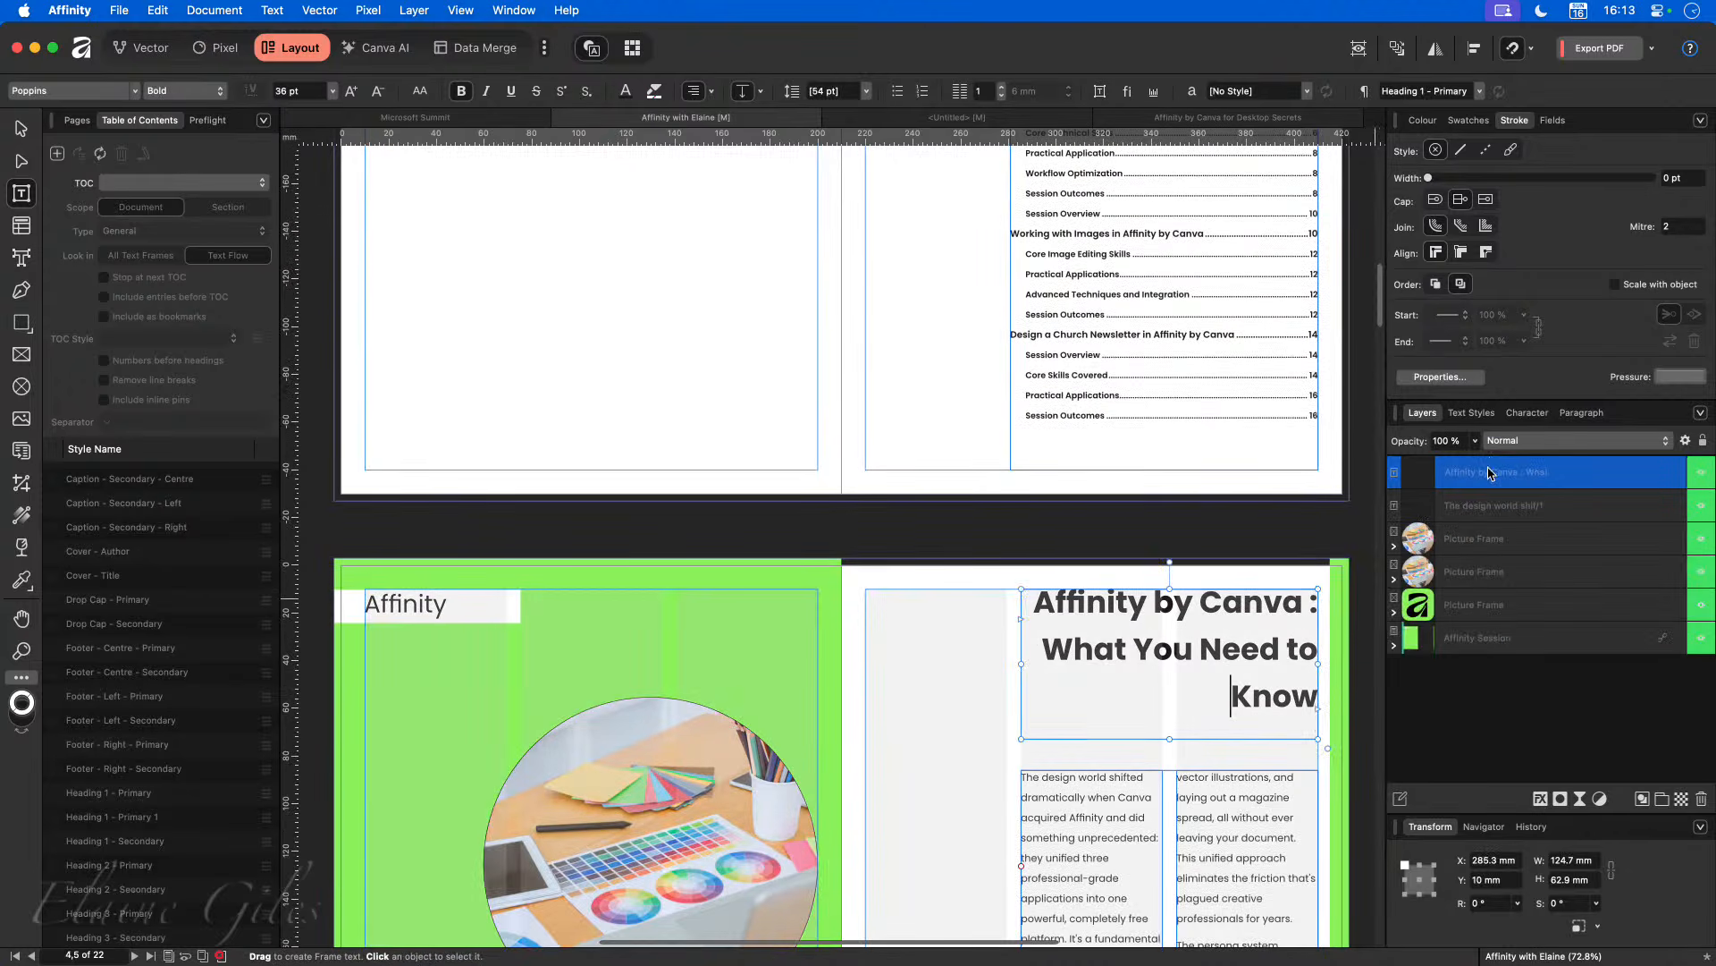
{"action": "left_click_drag", "start_coordinate": [1502, 472], "coordinate": [1482, 526]}
{"action": "scroll", "coordinate": [1125, 616], "scroll_direction": "up", "scroll_amount": 3}
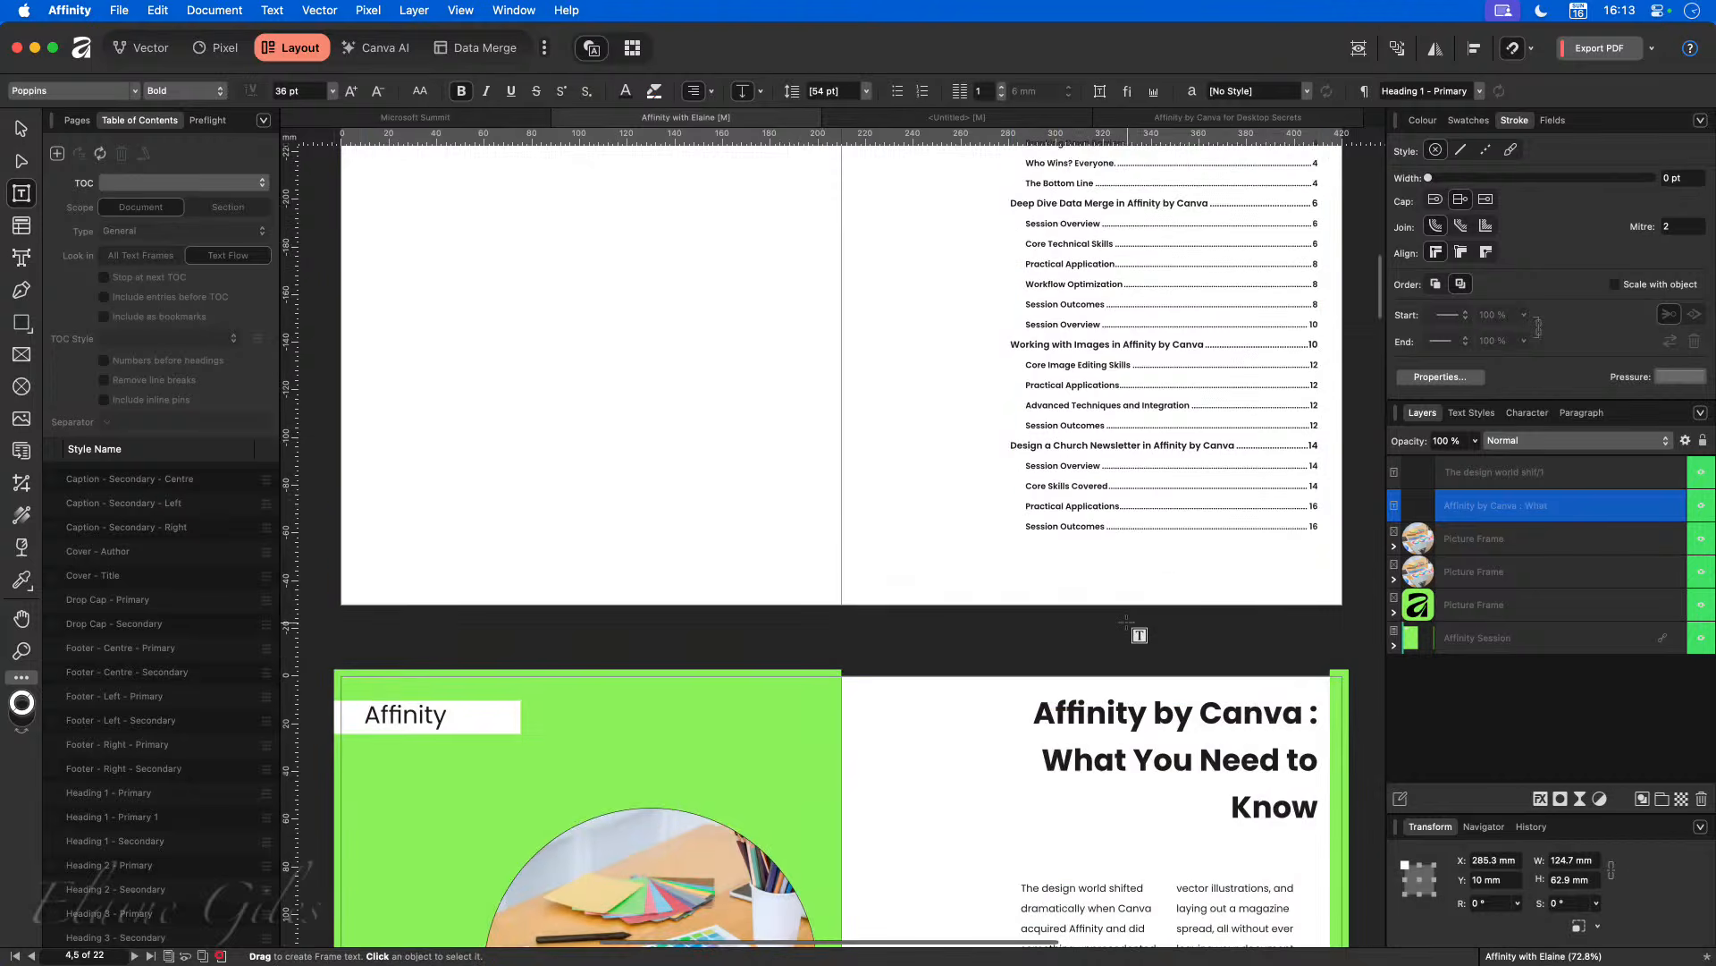
{"action": "left_click", "coordinate": [1126, 359]}
{"action": "scroll", "coordinate": [1131, 396], "scroll_direction": "up", "scroll_amount": 2}
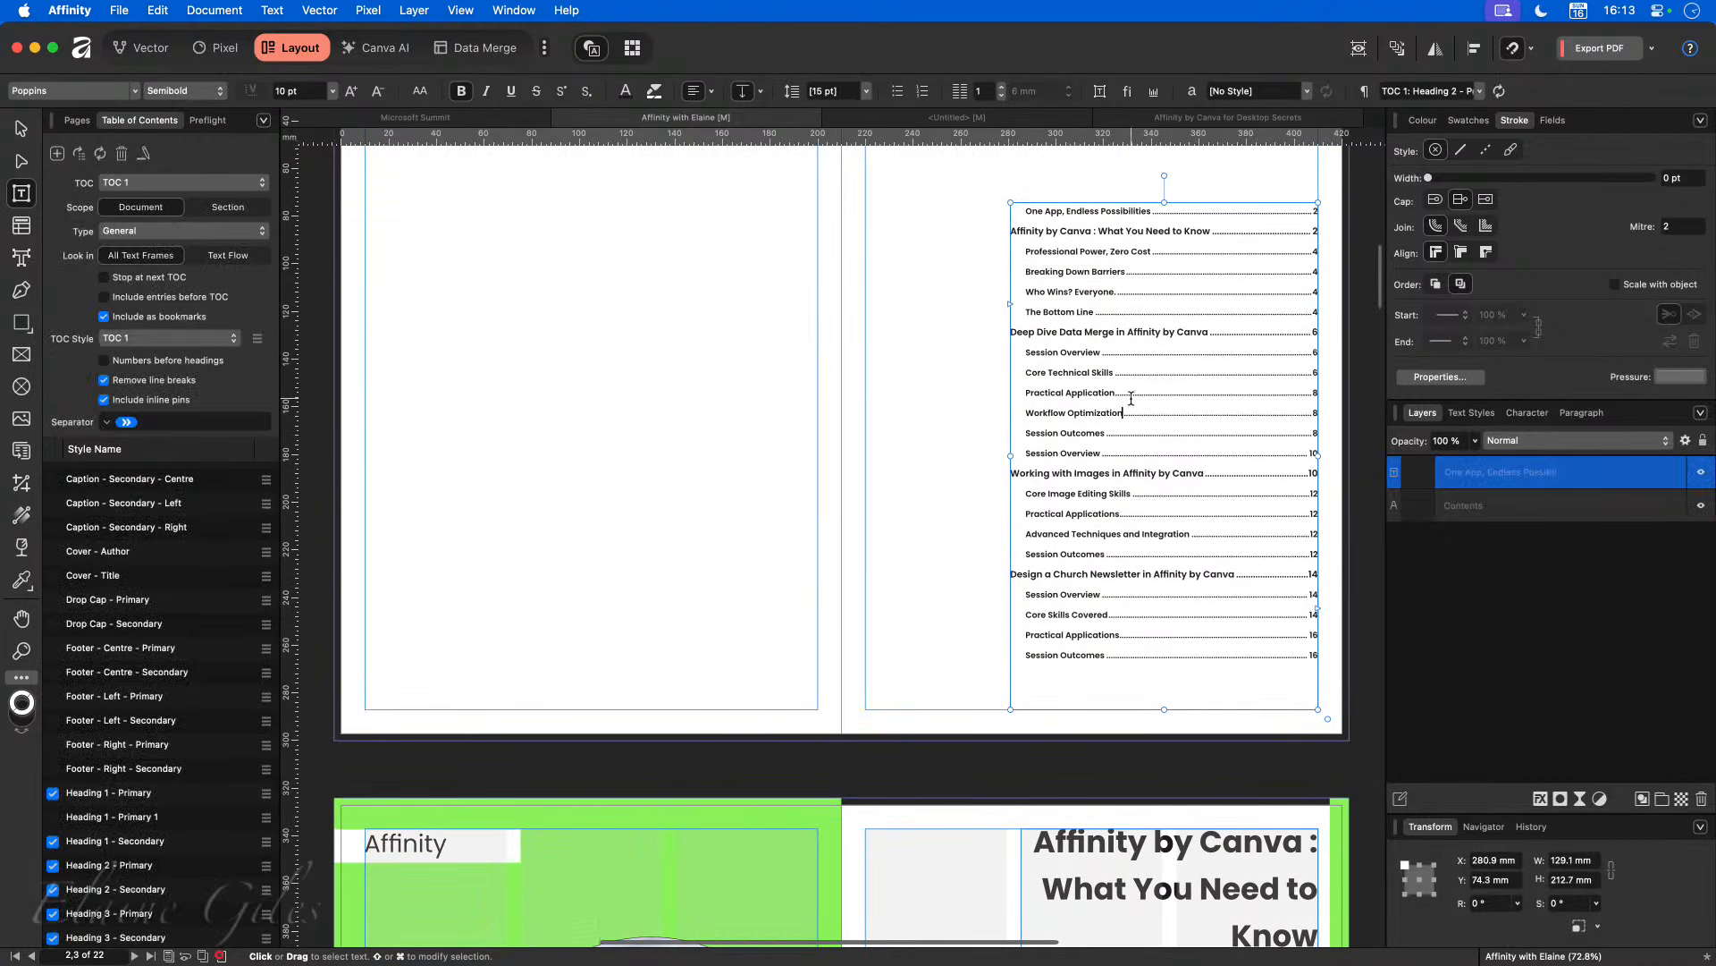
{"action": "left_click", "coordinate": [102, 154]}
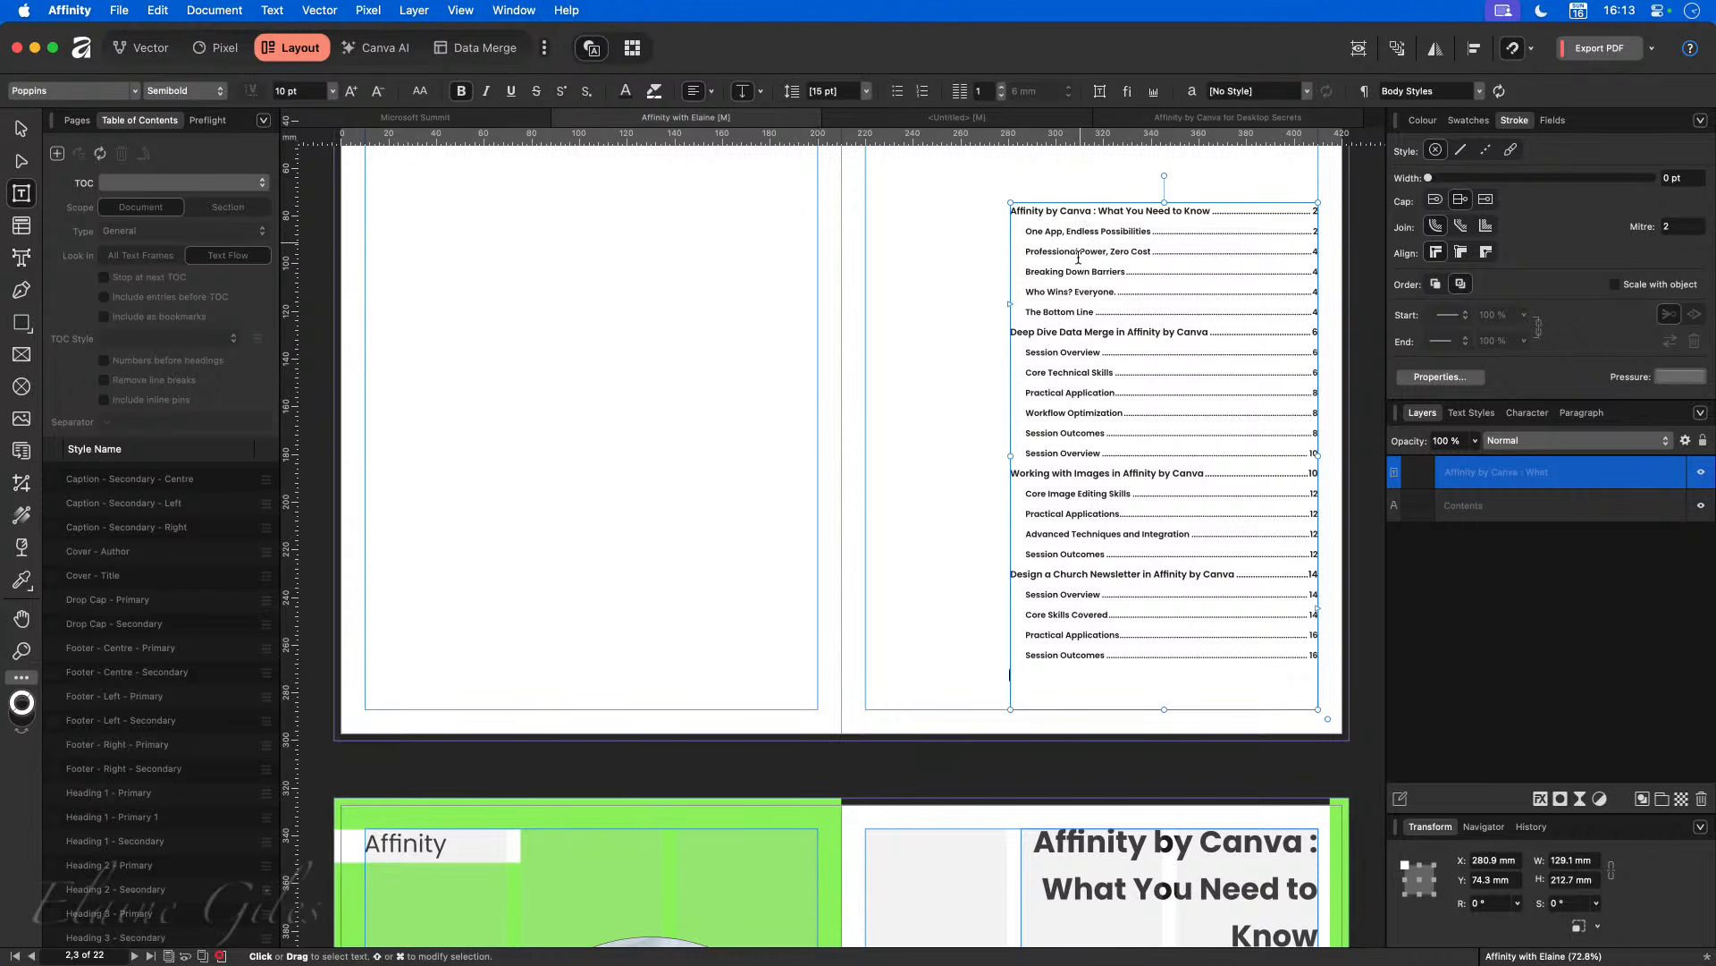
Step: Compare the contents entries with the first article spread and browse the thumbnails of the following page spreads
{"action": "scroll", "coordinate": [1134, 873], "scroll_direction": "down", "scroll_amount": 5}
{"action": "scroll", "coordinate": [1134, 874], "scroll_direction": "down", "scroll_amount": 2}
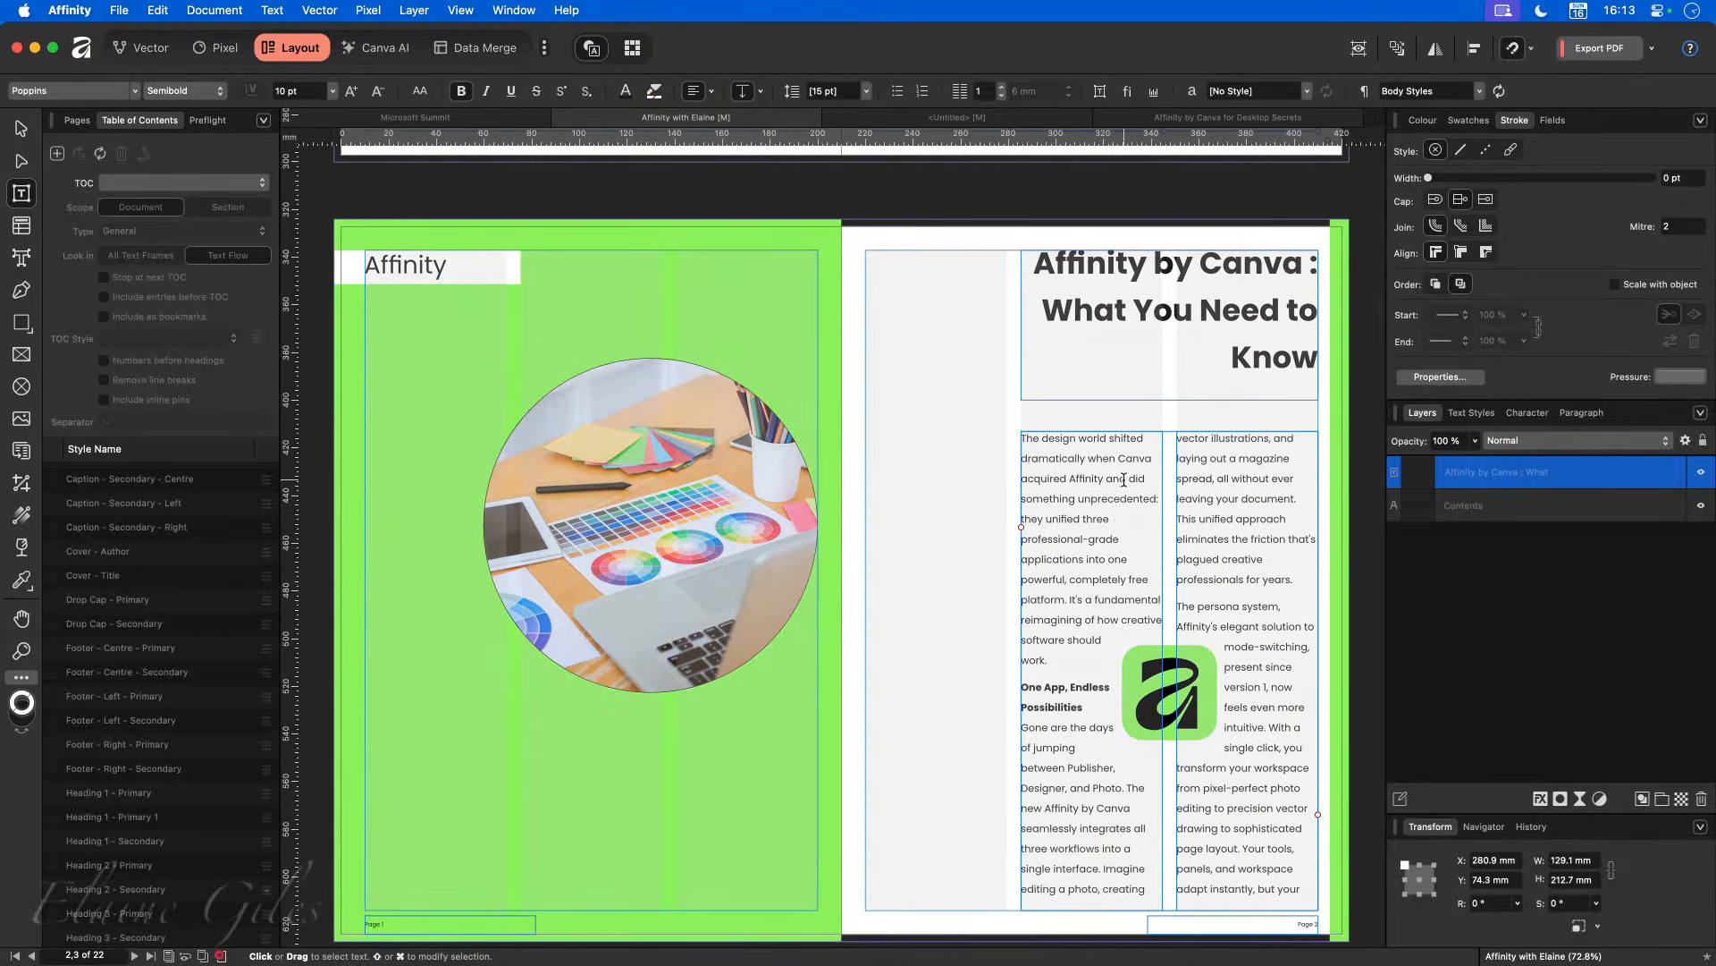
{"action": "scroll", "coordinate": [1058, 504], "scroll_direction": "up", "scroll_amount": 6}
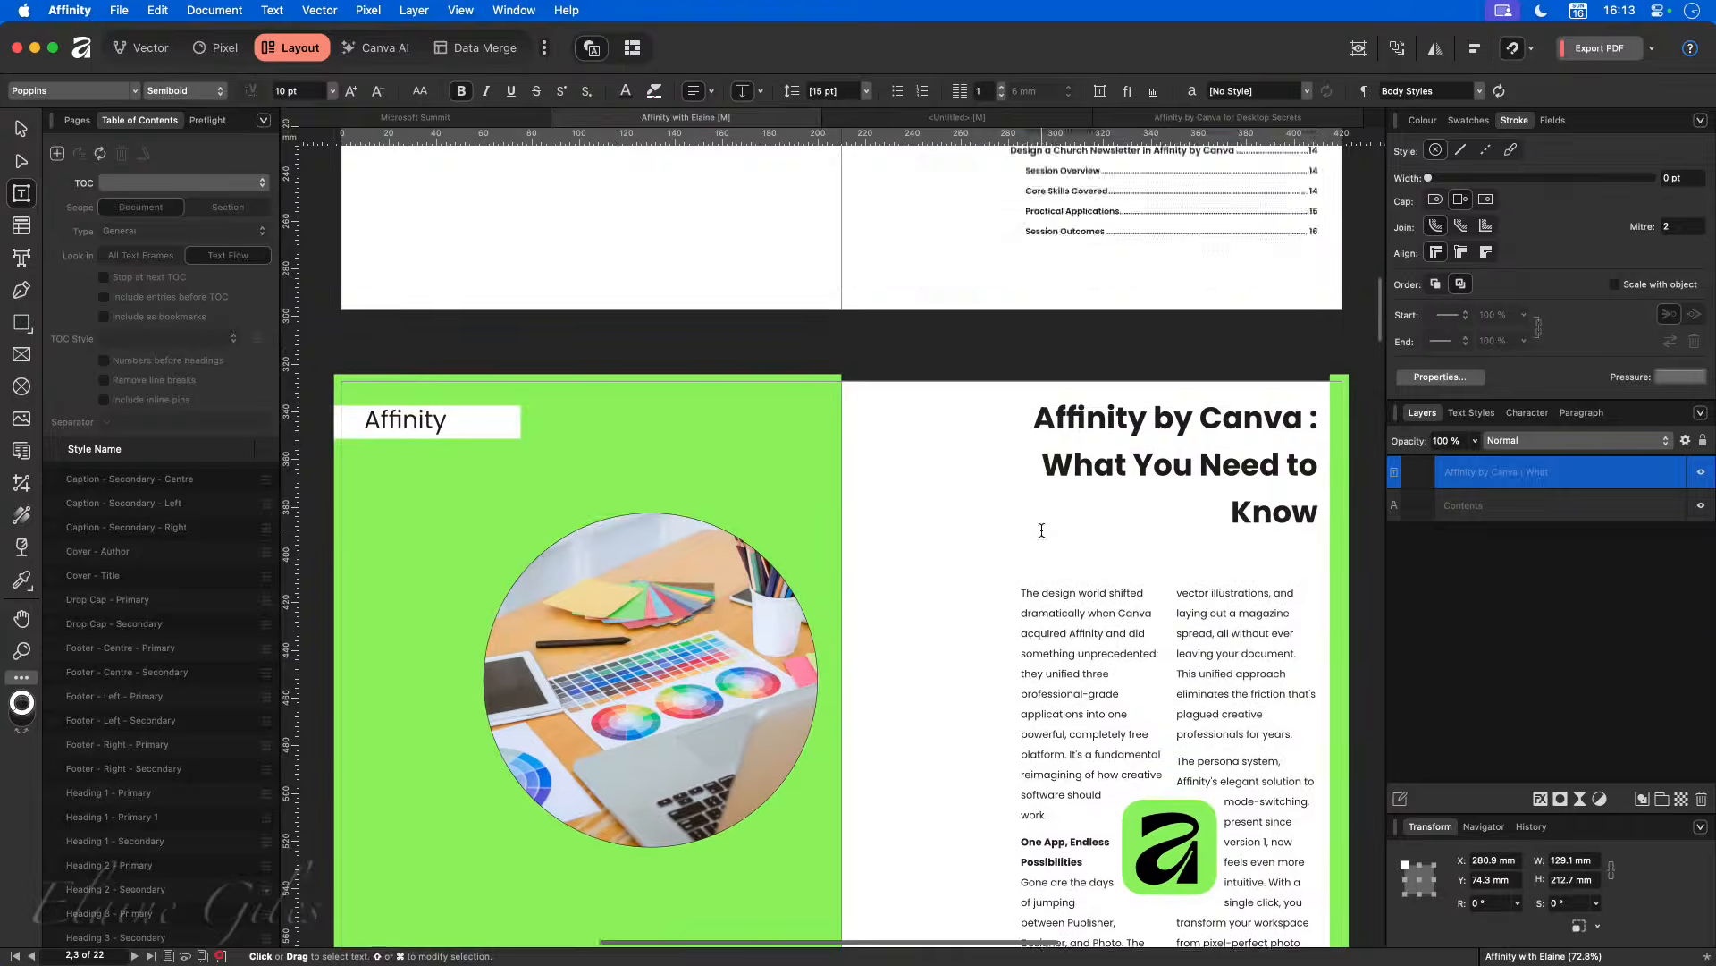
{"action": "scroll", "coordinate": [1040, 527], "scroll_direction": "up", "scroll_amount": 2}
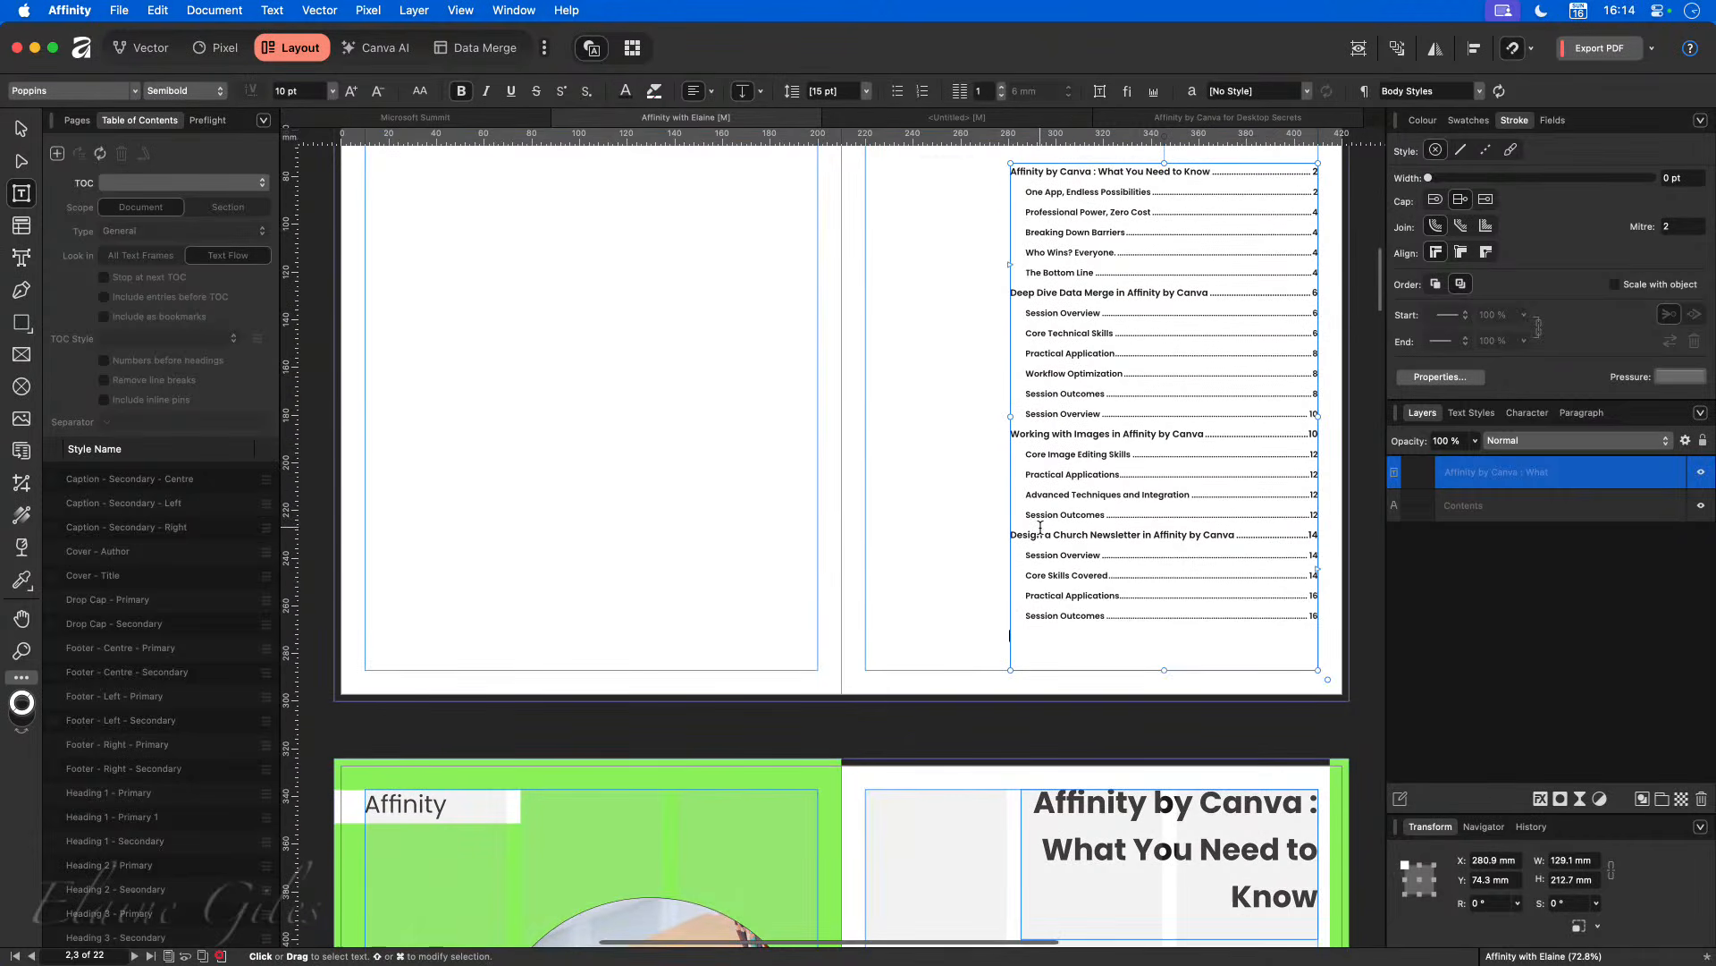
{"action": "scroll", "coordinate": [1040, 528], "scroll_direction": "up", "scroll_amount": 1}
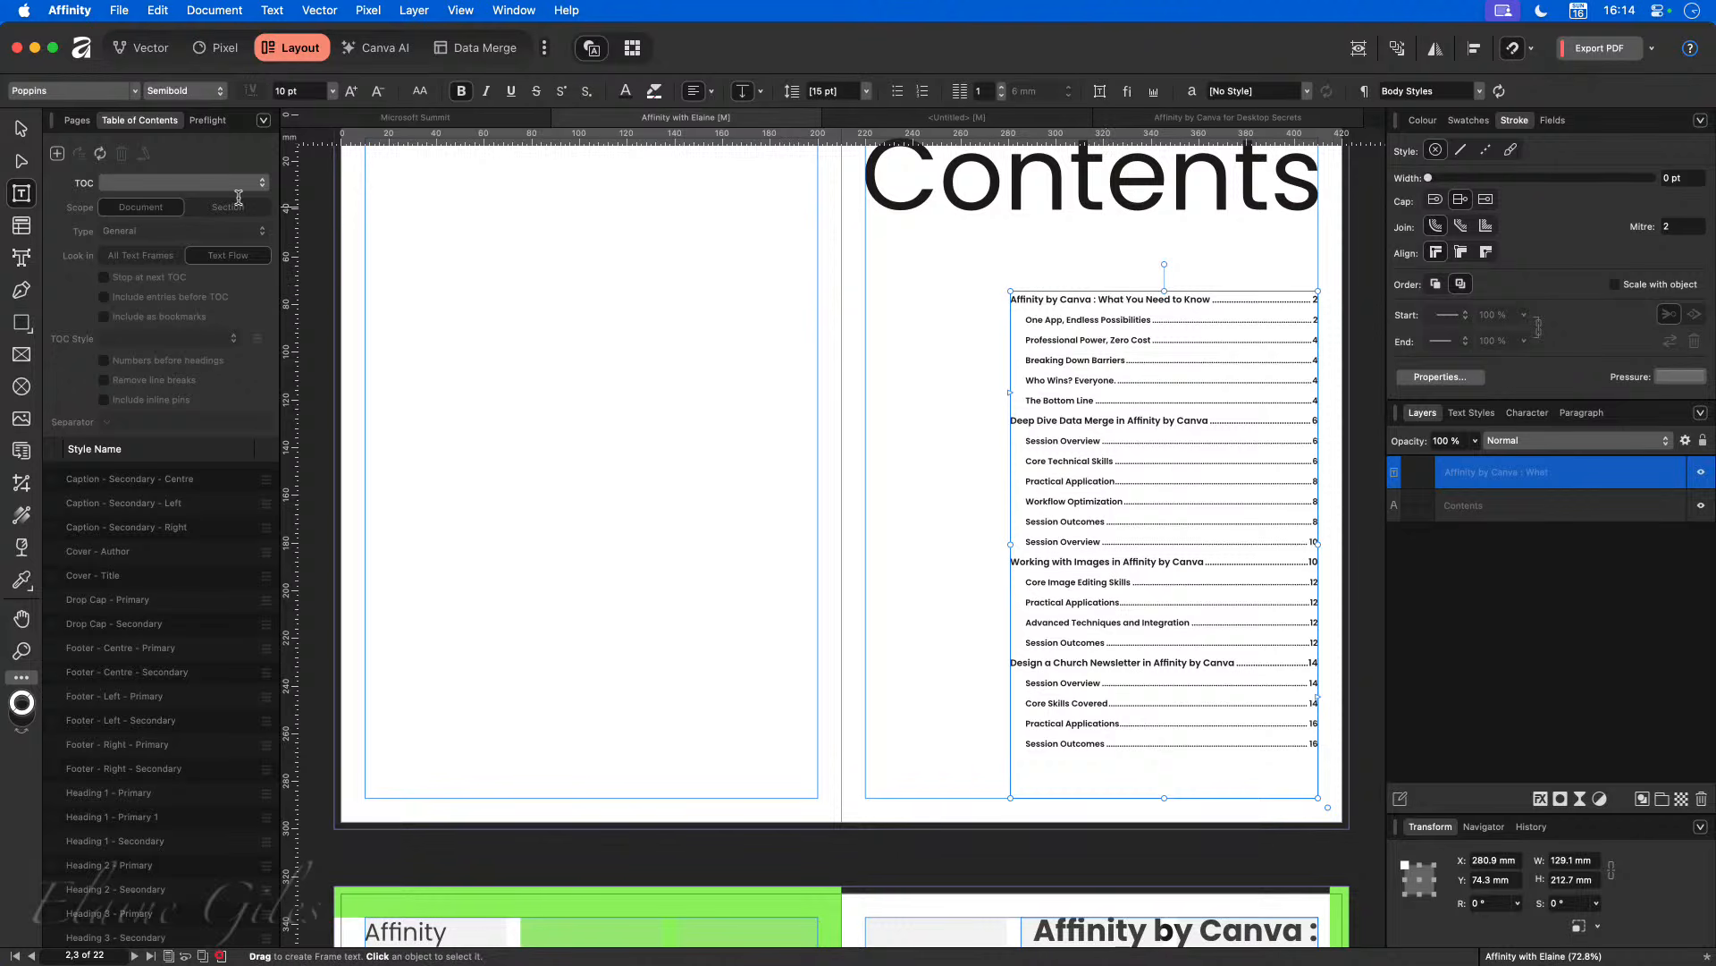
{"action": "left_click", "coordinate": [77, 120]}
{"action": "scroll", "coordinate": [232, 487], "scroll_direction": "down", "scroll_amount": 3}
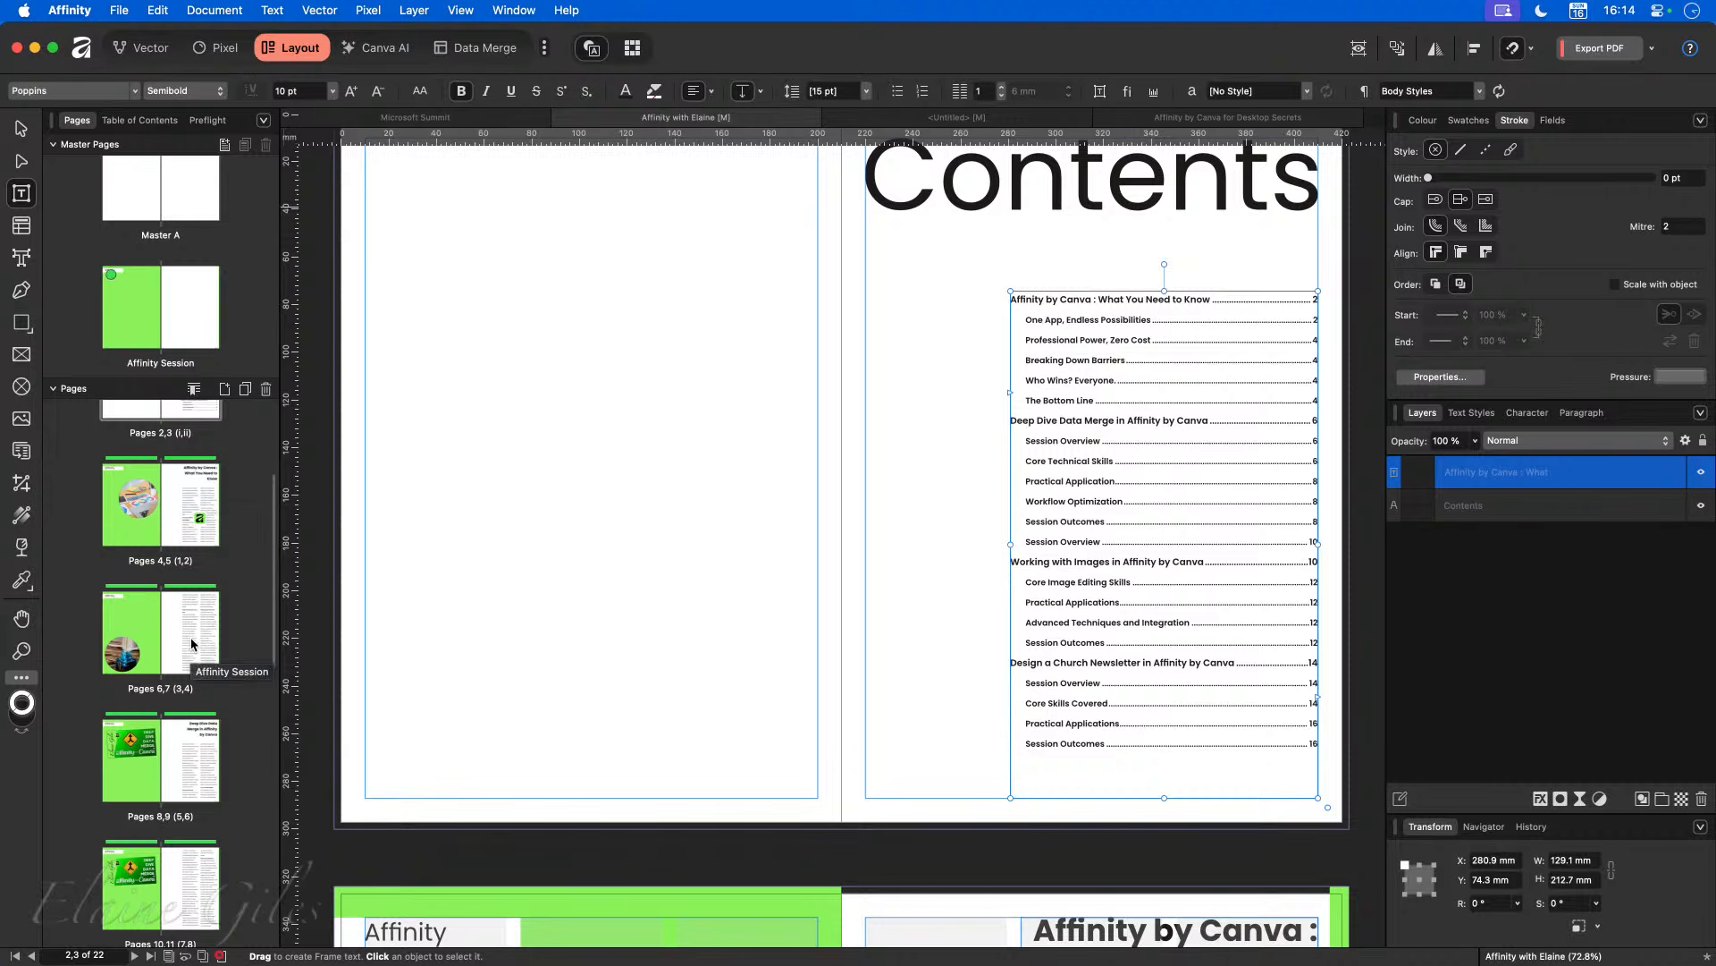
{"action": "scroll", "coordinate": [192, 644], "scroll_direction": "down", "scroll_amount": 6}
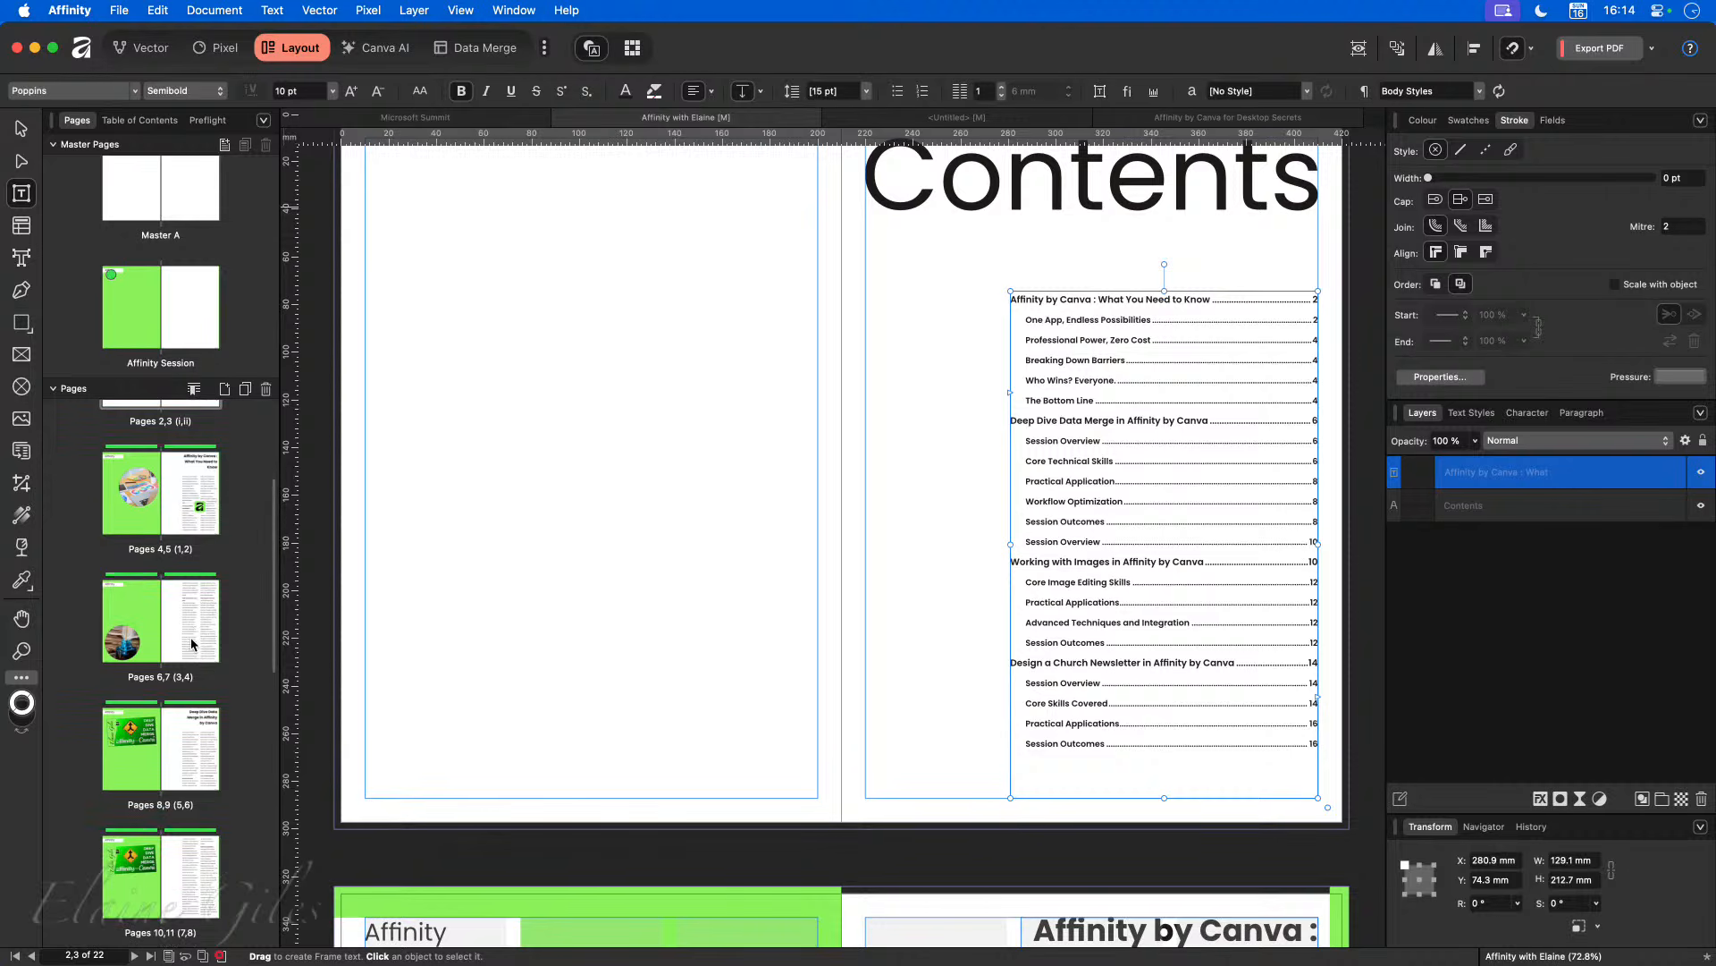
{"action": "scroll", "coordinate": [192, 644], "scroll_direction": "down", "scroll_amount": 1}
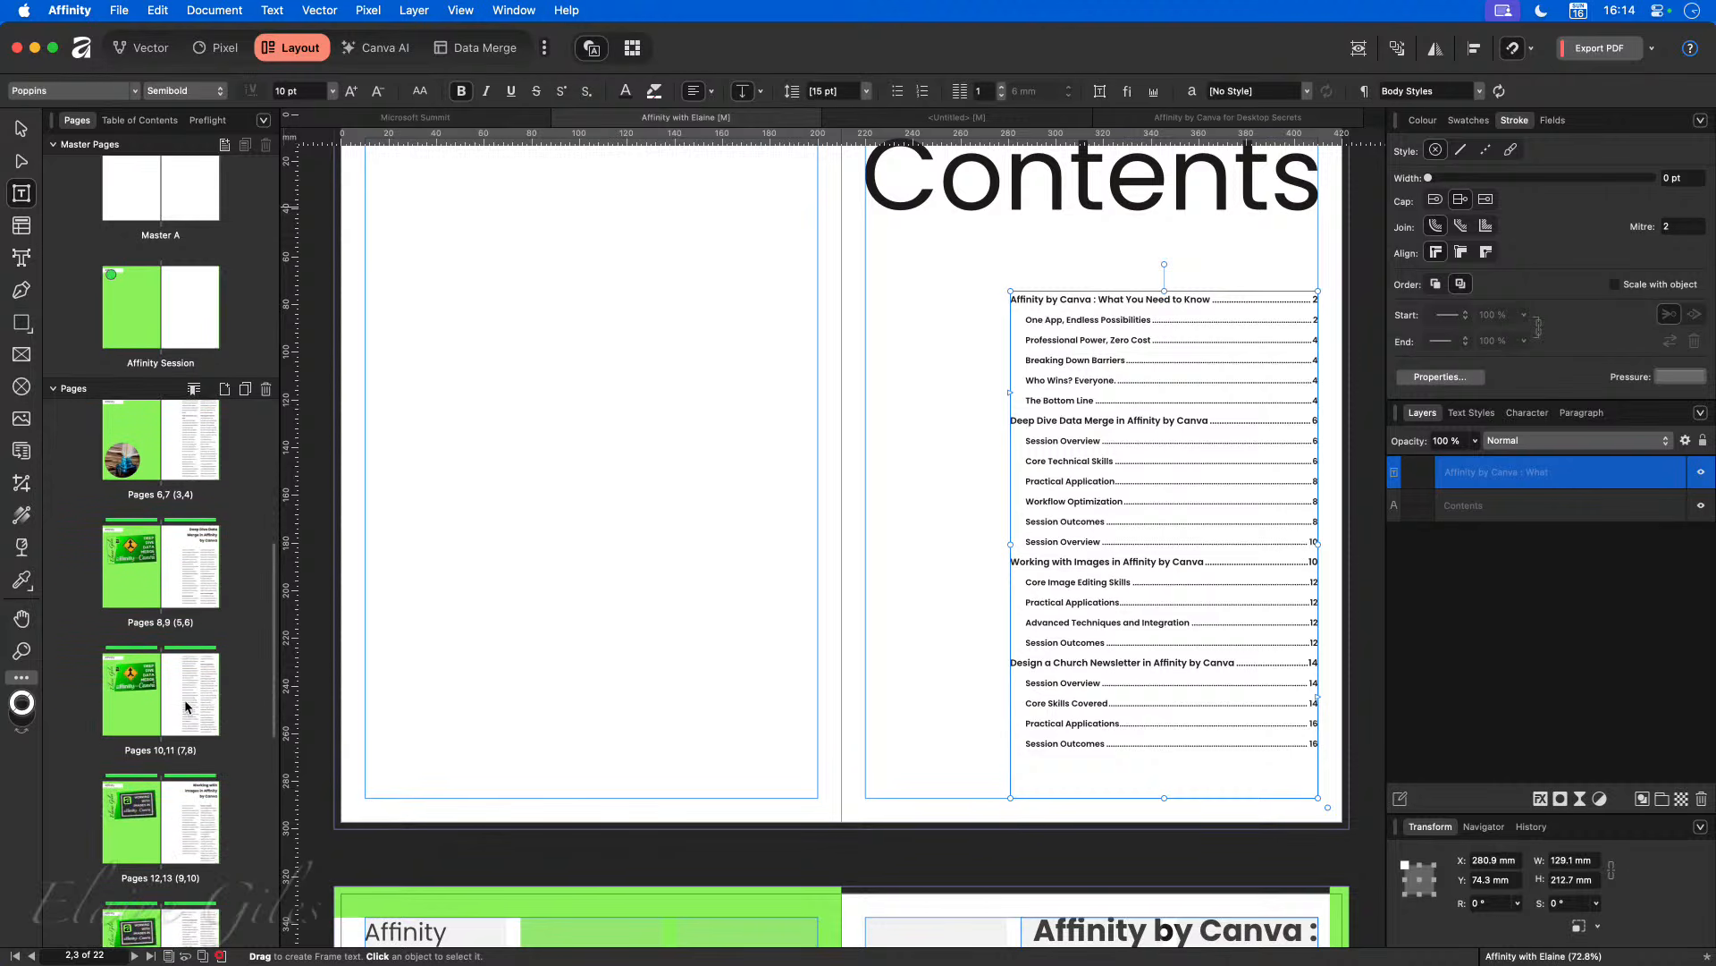
{"action": "scroll", "coordinate": [192, 835], "scroll_direction": "down", "scroll_amount": 5}
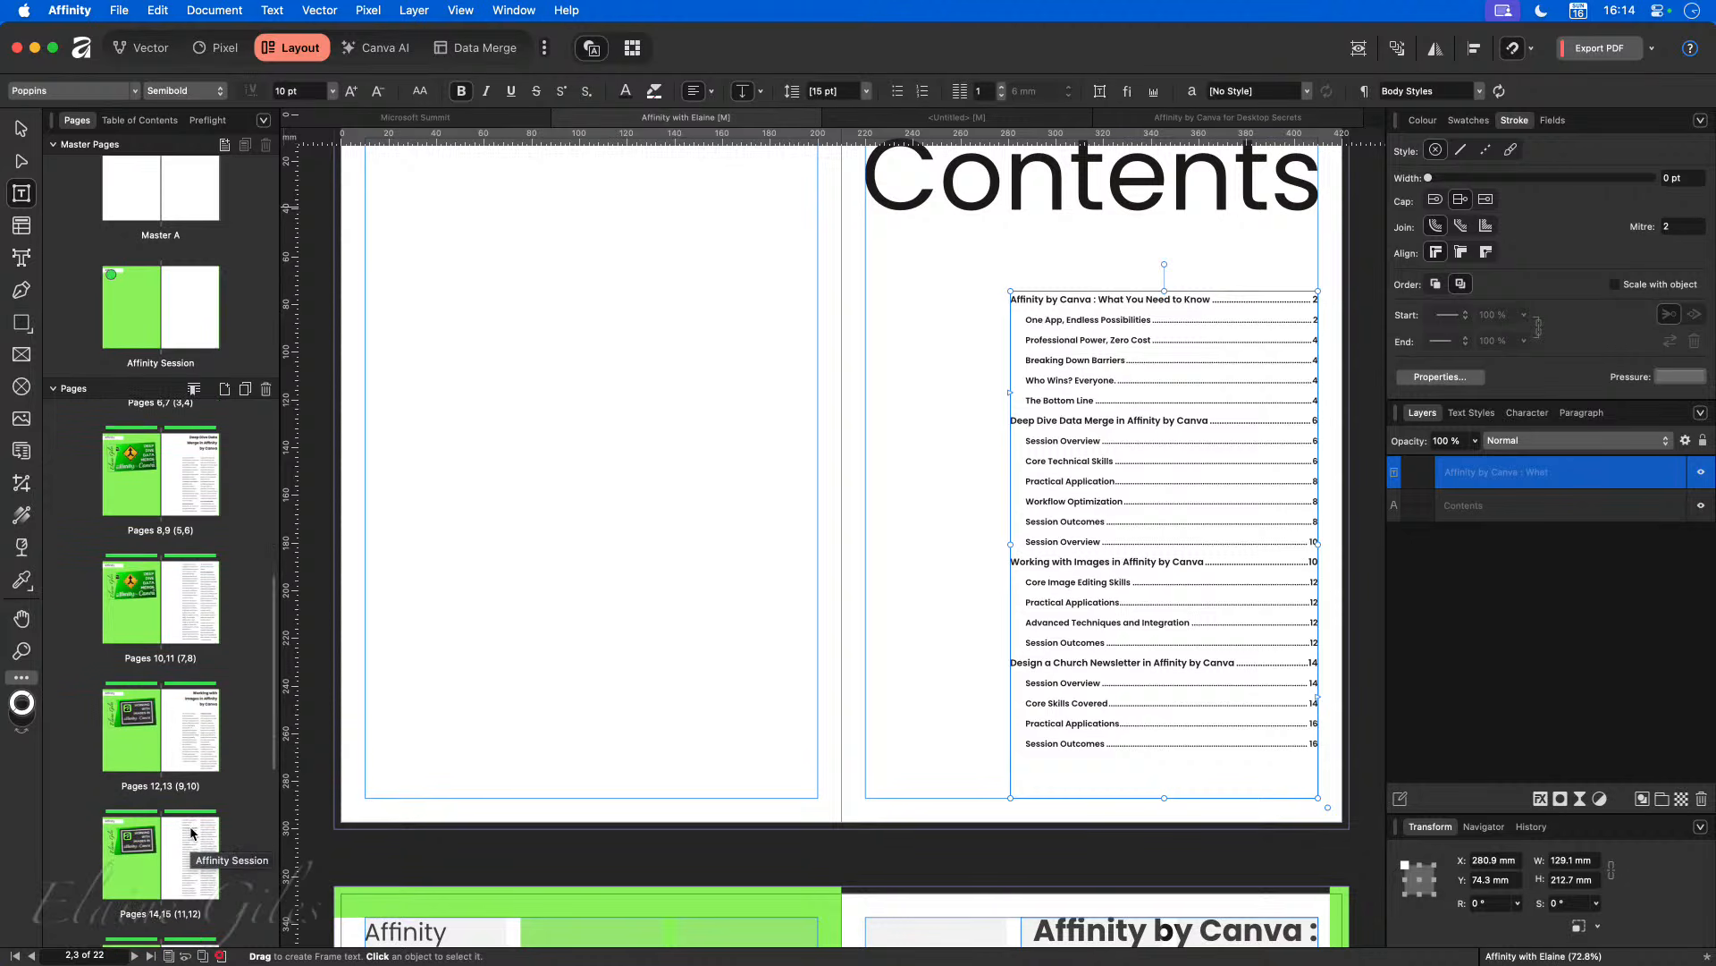
{"action": "scroll", "coordinate": [190, 834], "scroll_direction": "down", "scroll_amount": 2}
{"action": "scroll", "coordinate": [192, 833], "scroll_direction": "up", "scroll_amount": 8}
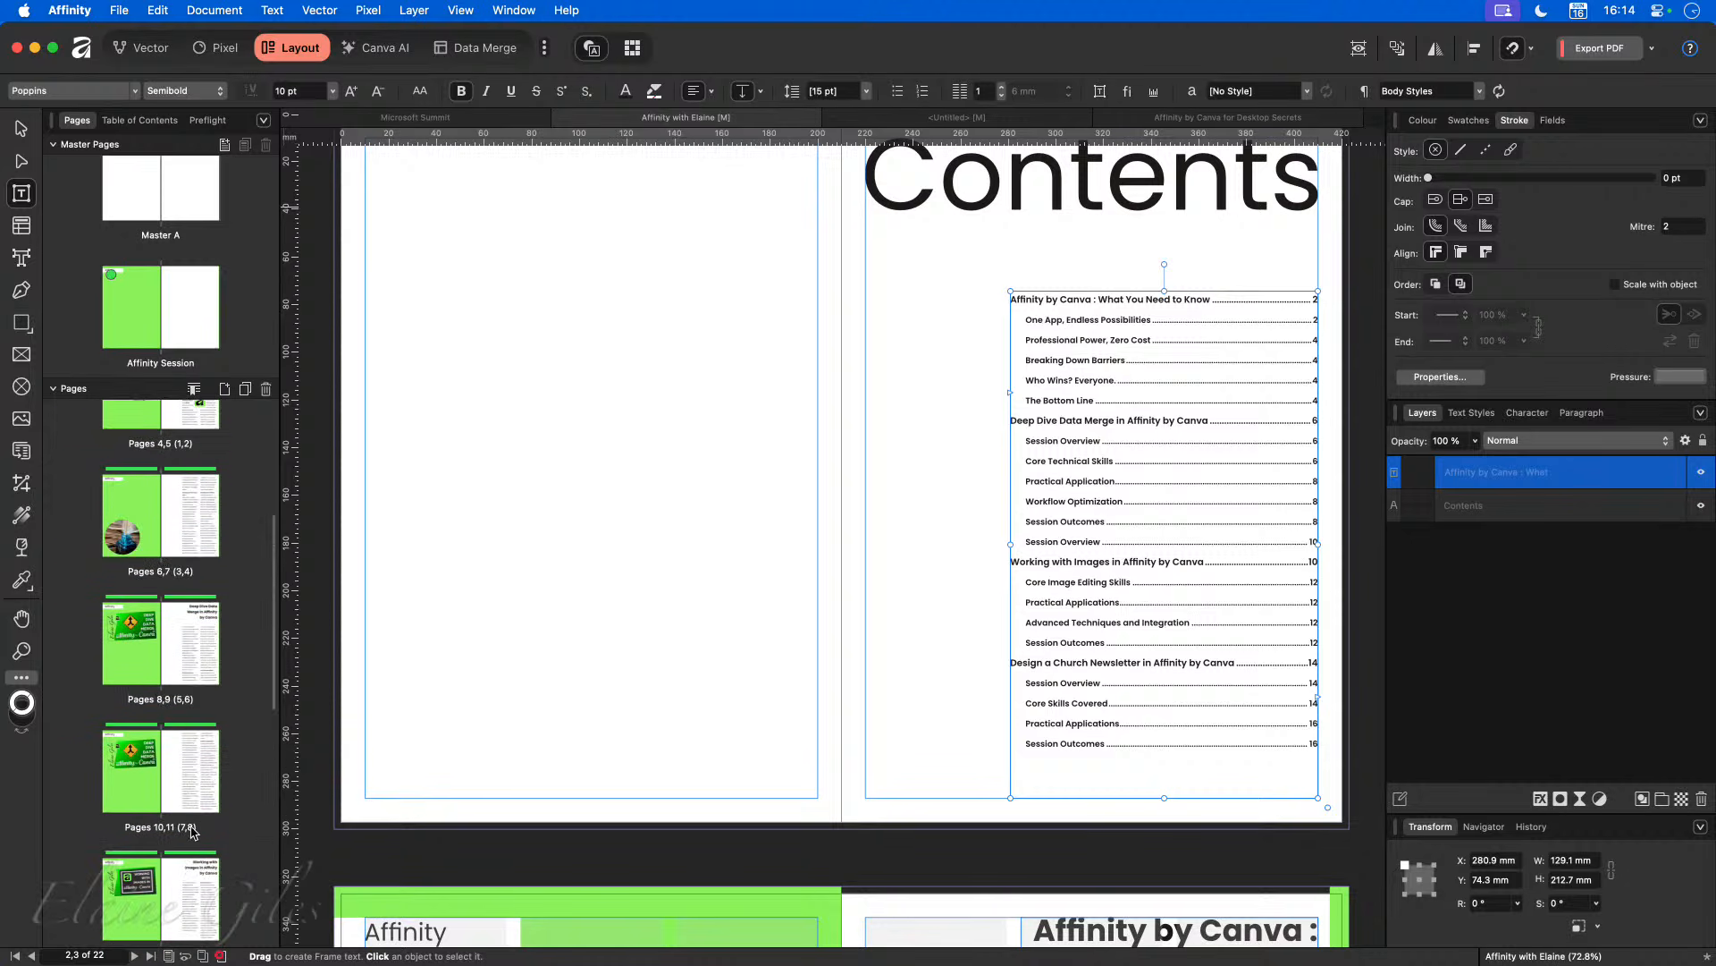
Step: On the Pages 10,11 spread, flow the overflowing article text into a new linked frame about 155 × 105 mm below the Data Merge banner
{"action": "left_click", "coordinate": [190, 799]}
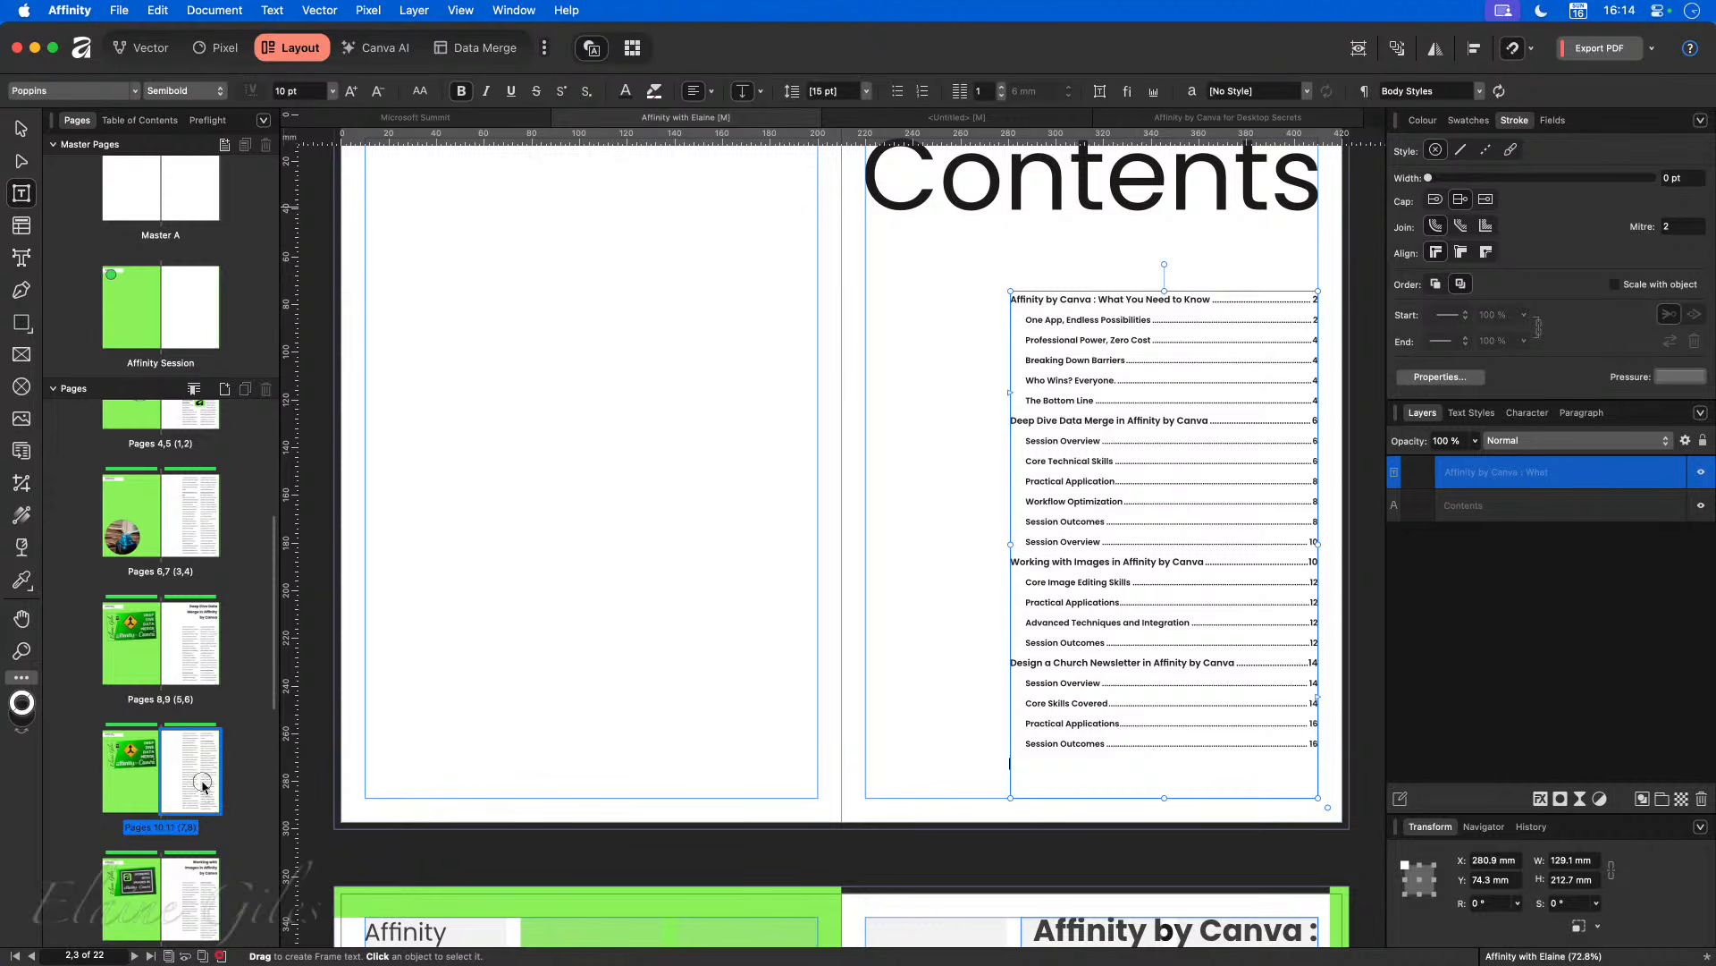
{"action": "double_click", "coordinate": [203, 787]}
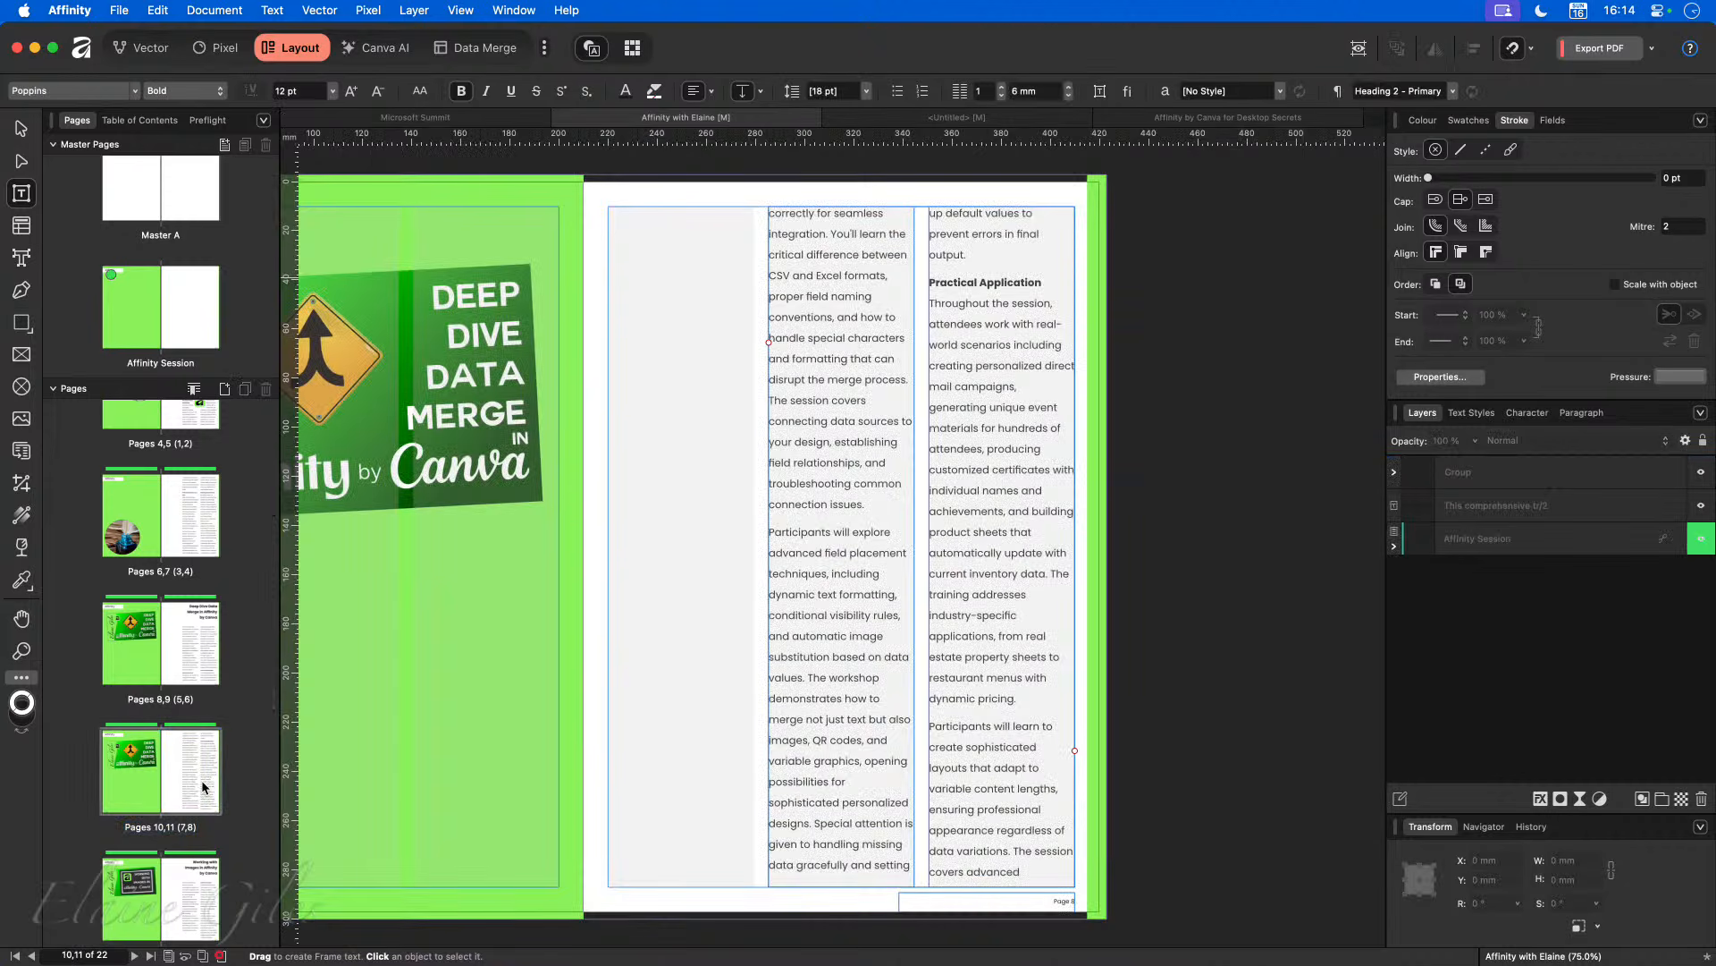
{"action": "left_click", "coordinate": [983, 747]}
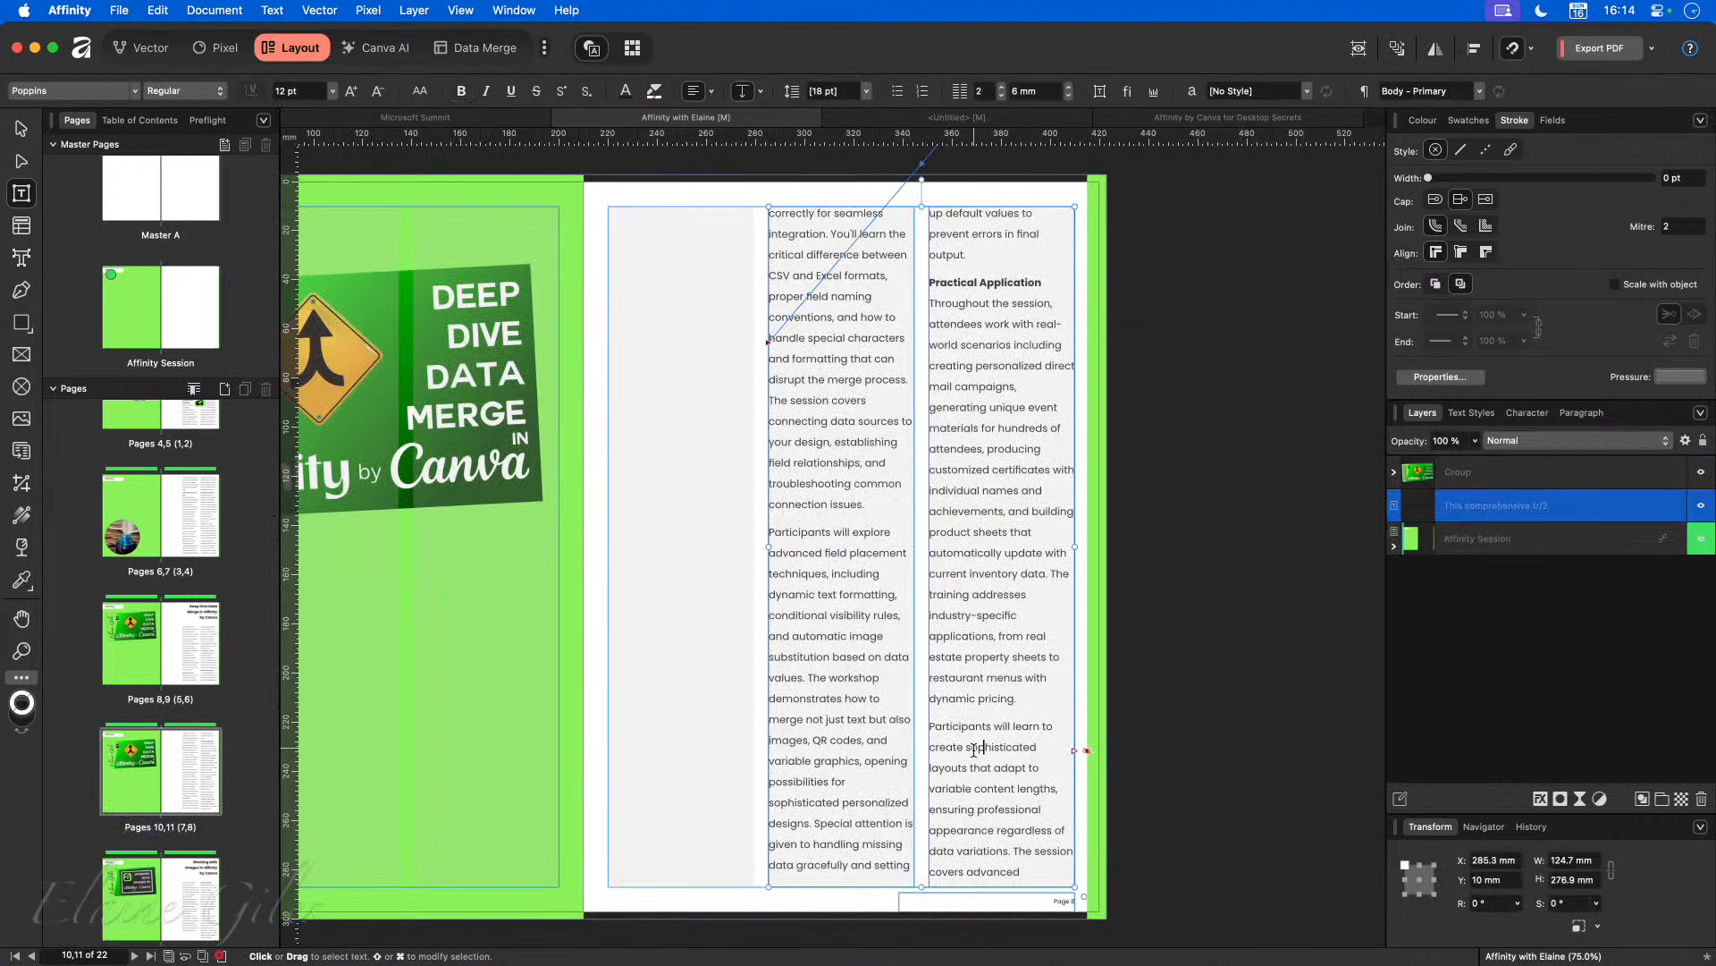
{"action": "left_click", "coordinate": [1077, 753]}
{"action": "scroll", "coordinate": [695, 787], "scroll_direction": "left", "scroll_amount": 4}
{"action": "scroll", "coordinate": [696, 786], "scroll_direction": "left", "scroll_amount": 3}
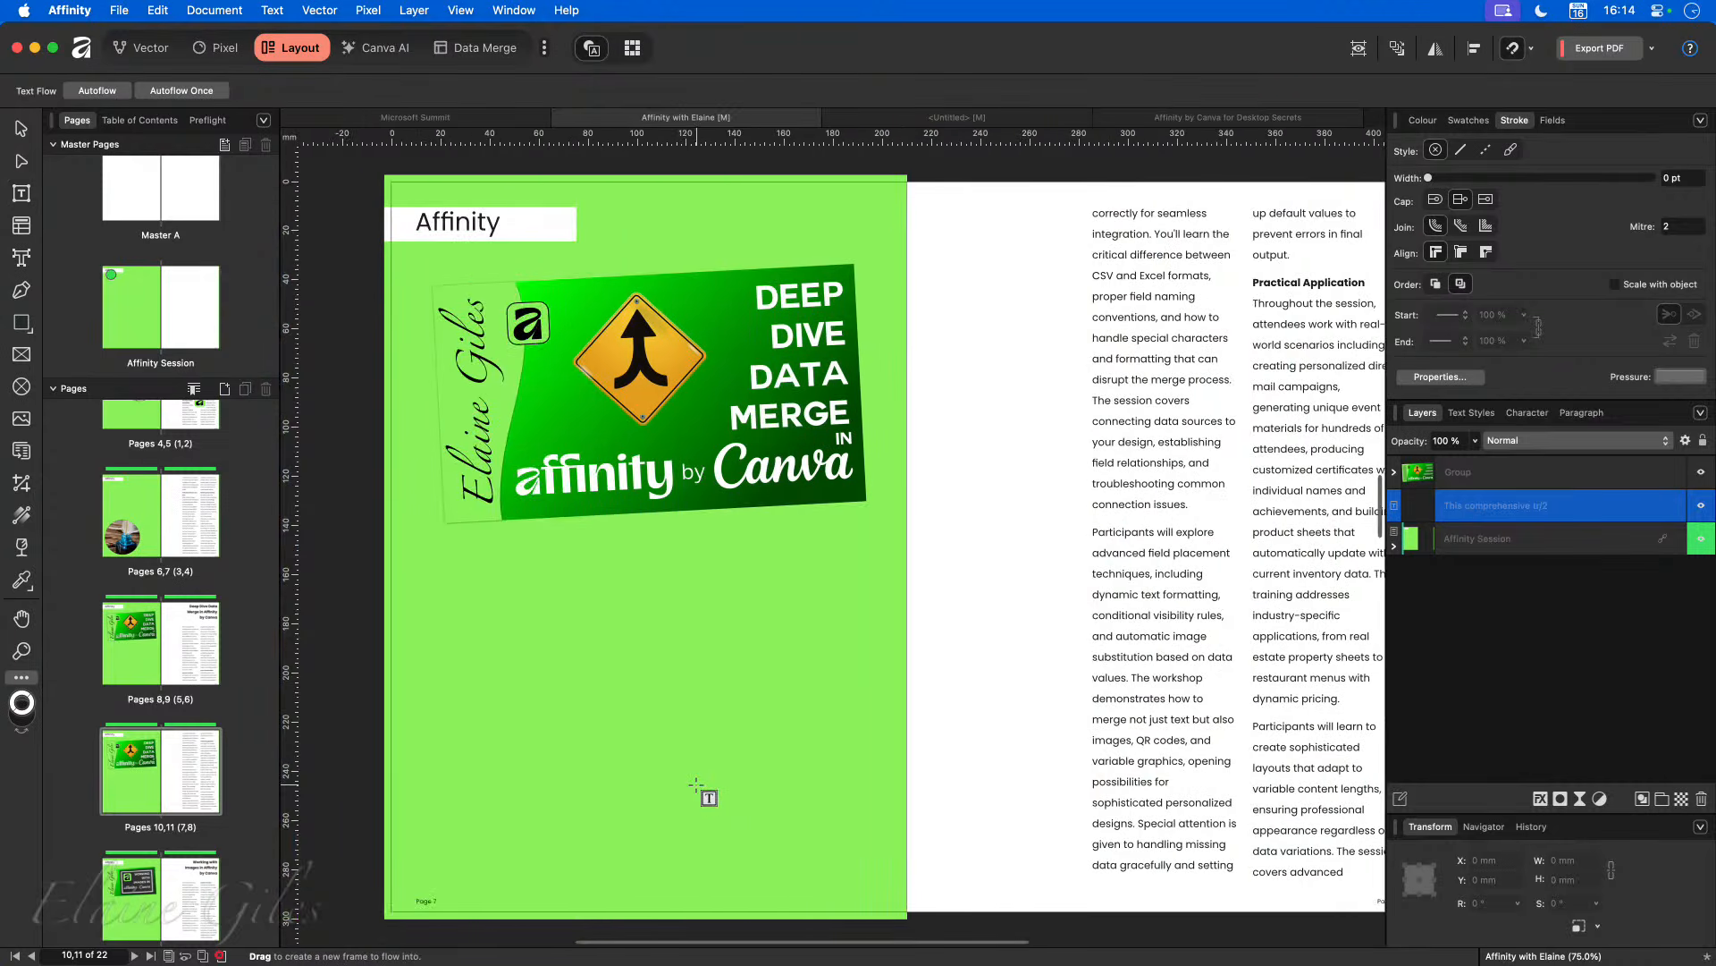
{"action": "left_click_drag", "start_coordinate": [501, 630], "coordinate": [885, 887]}
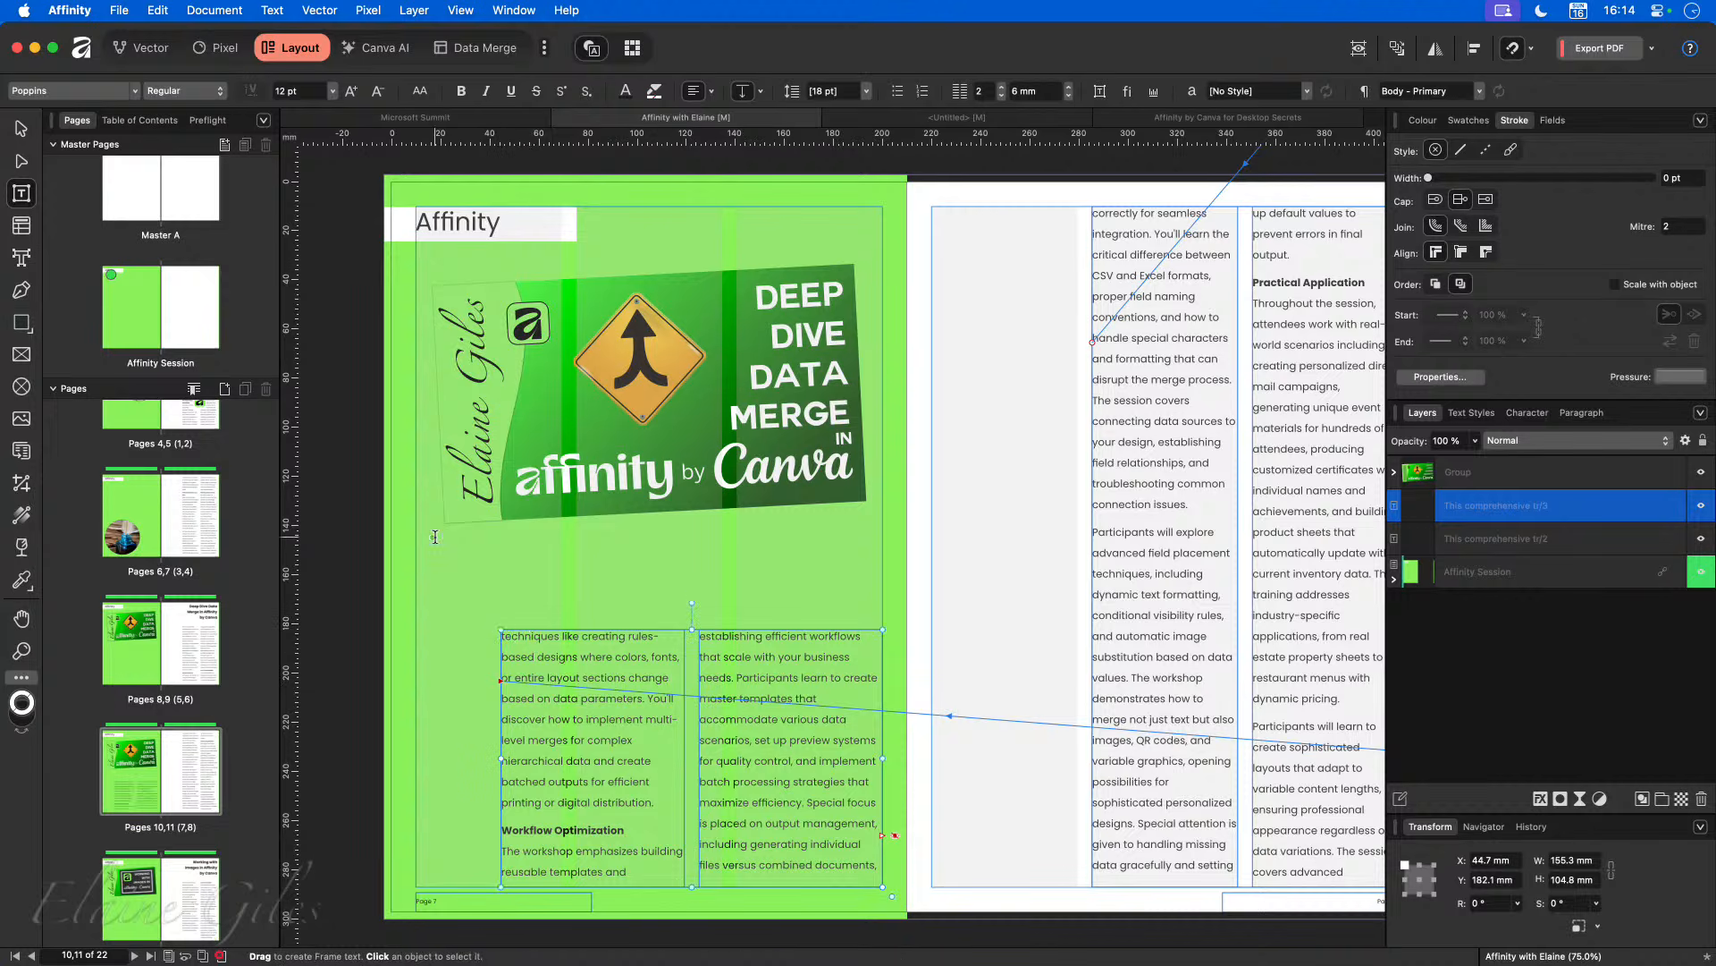
Step: Delete the linked text frame below the Data Merge banner and return to the Contents spread on Pages 2,3
{"action": "left_click", "coordinate": [24, 128]}
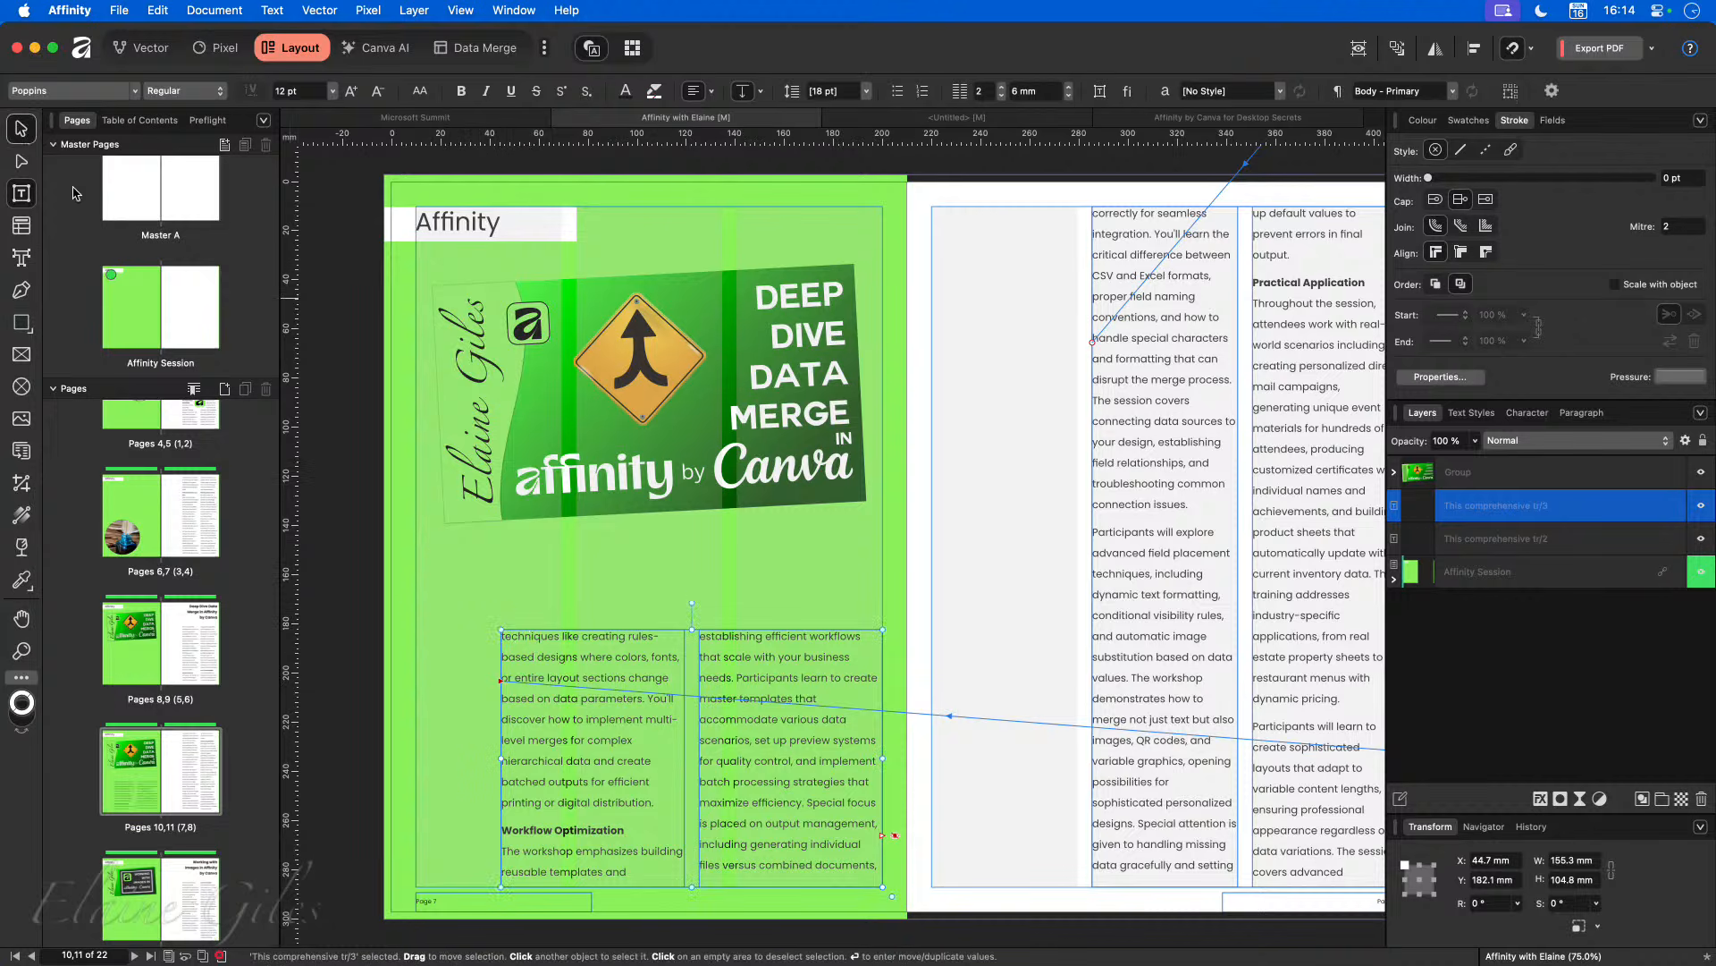
{"action": "key", "text": "Delete"}
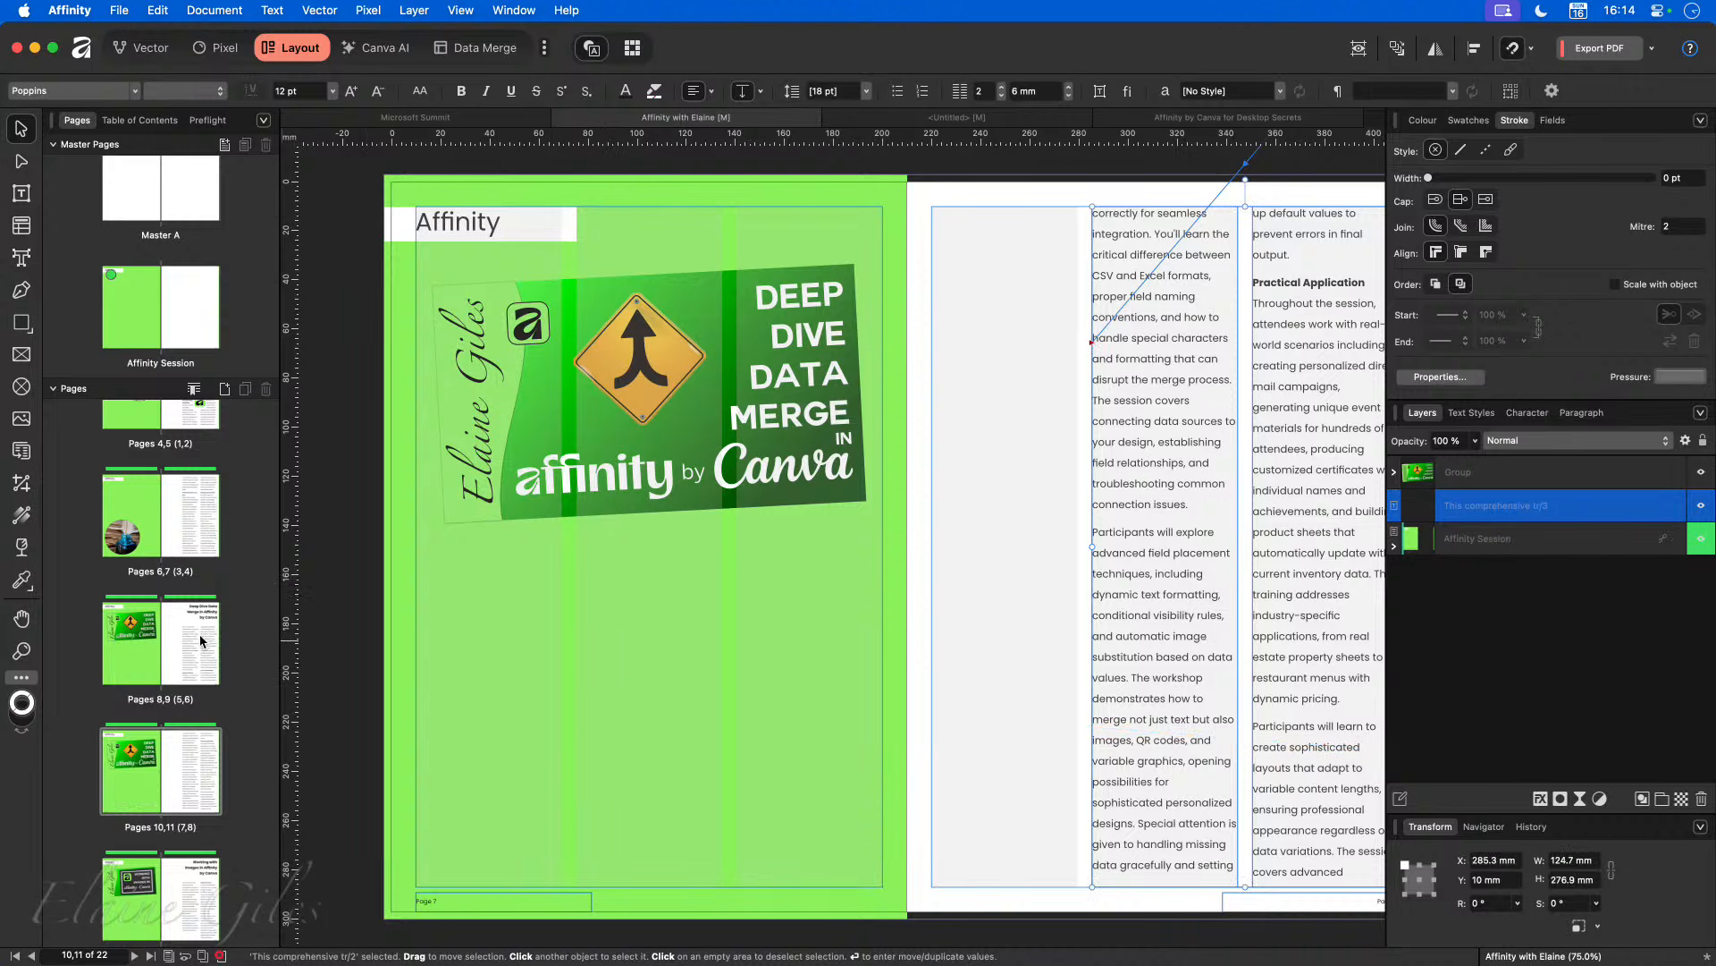
{"action": "scroll", "coordinate": [185, 634], "scroll_direction": "up", "scroll_amount": 5}
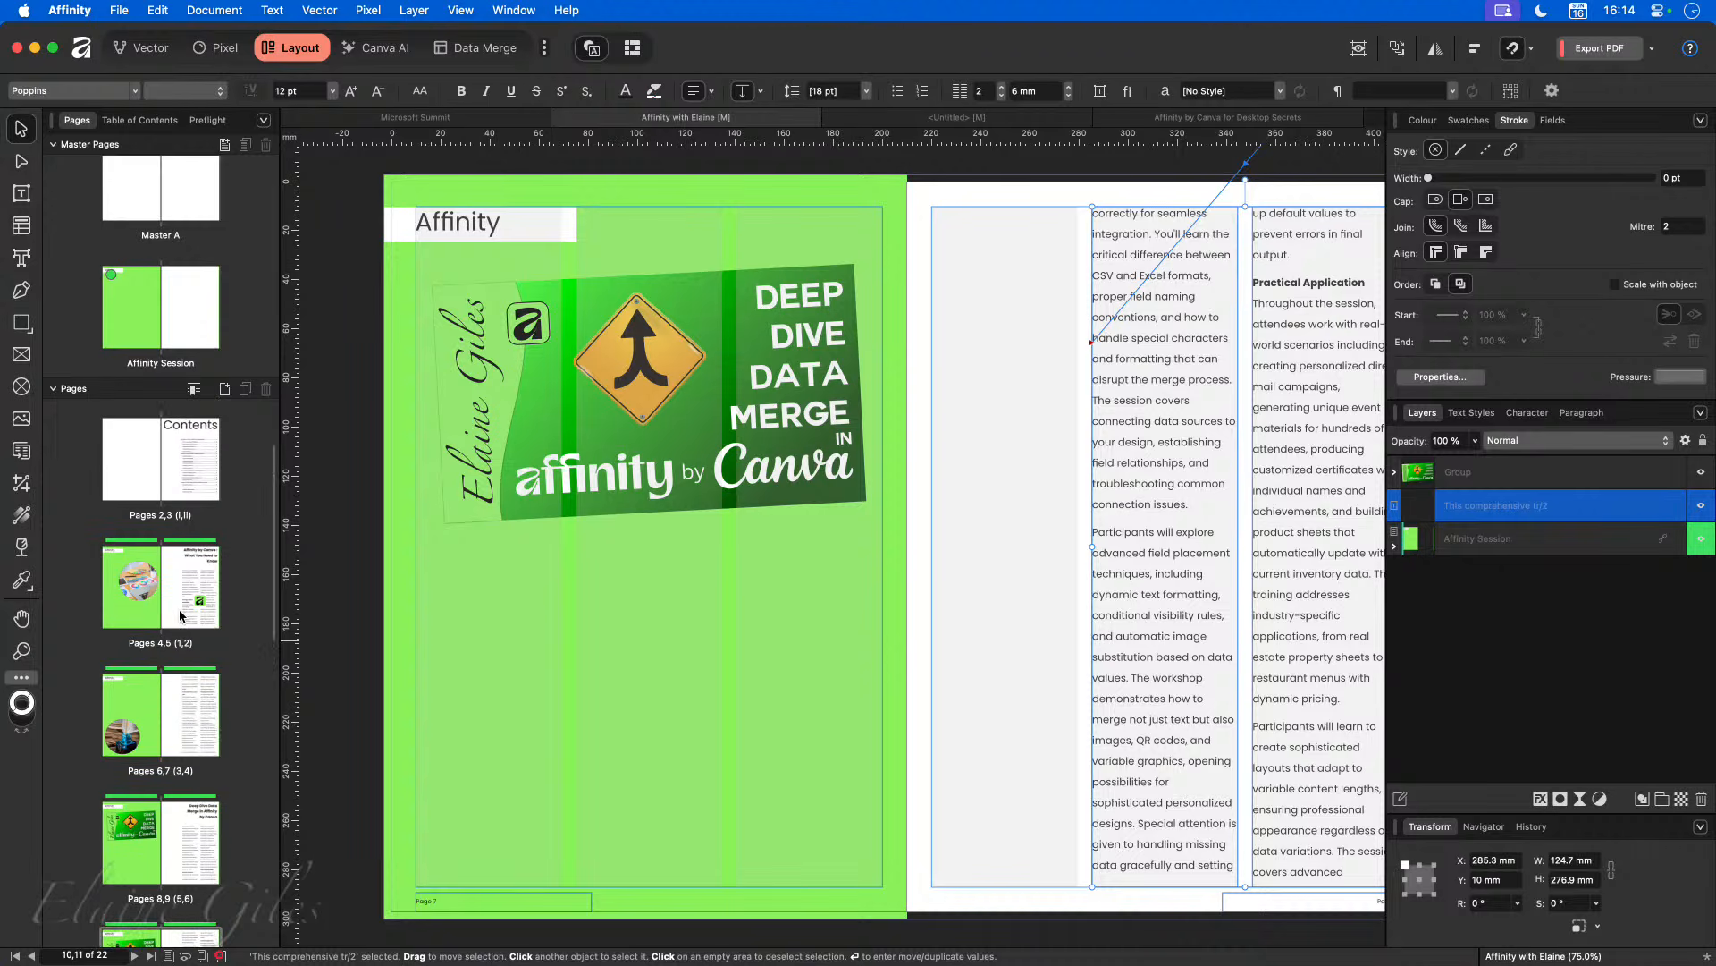
{"action": "double_click", "coordinate": [176, 472]}
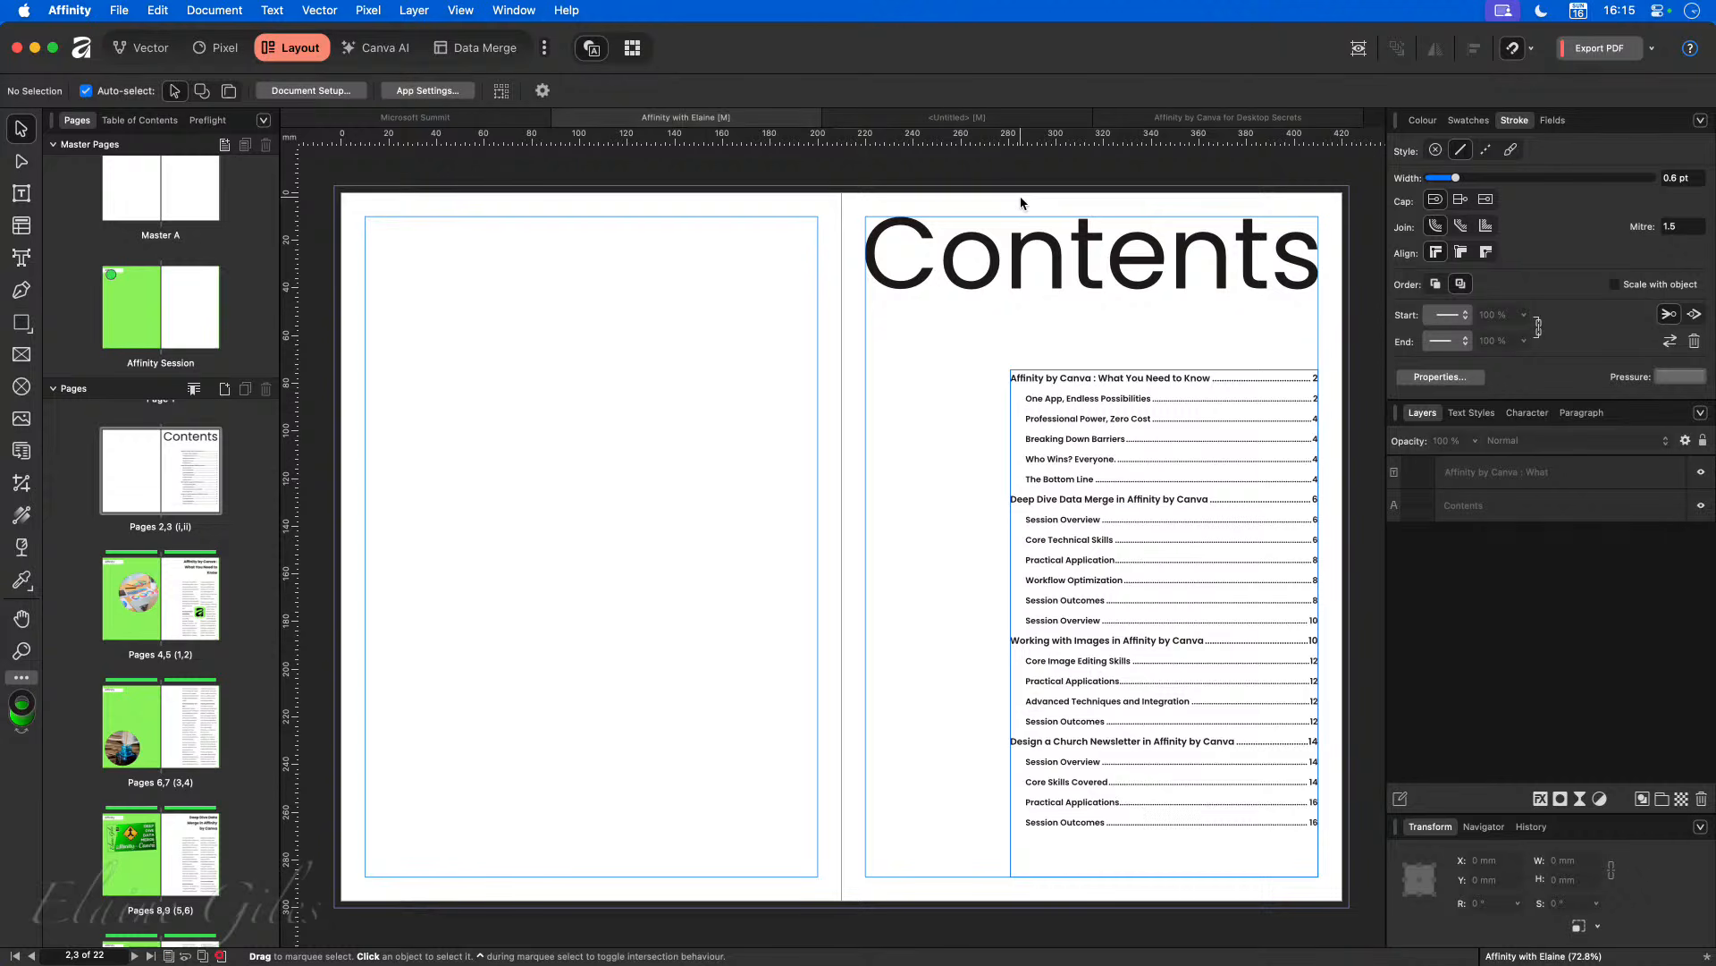
Step: Start exporting the magazine despite its preflight warnings and choose the PDF (digital - high quality) preset
{"action": "key", "text": "alt+shift+super+s"}
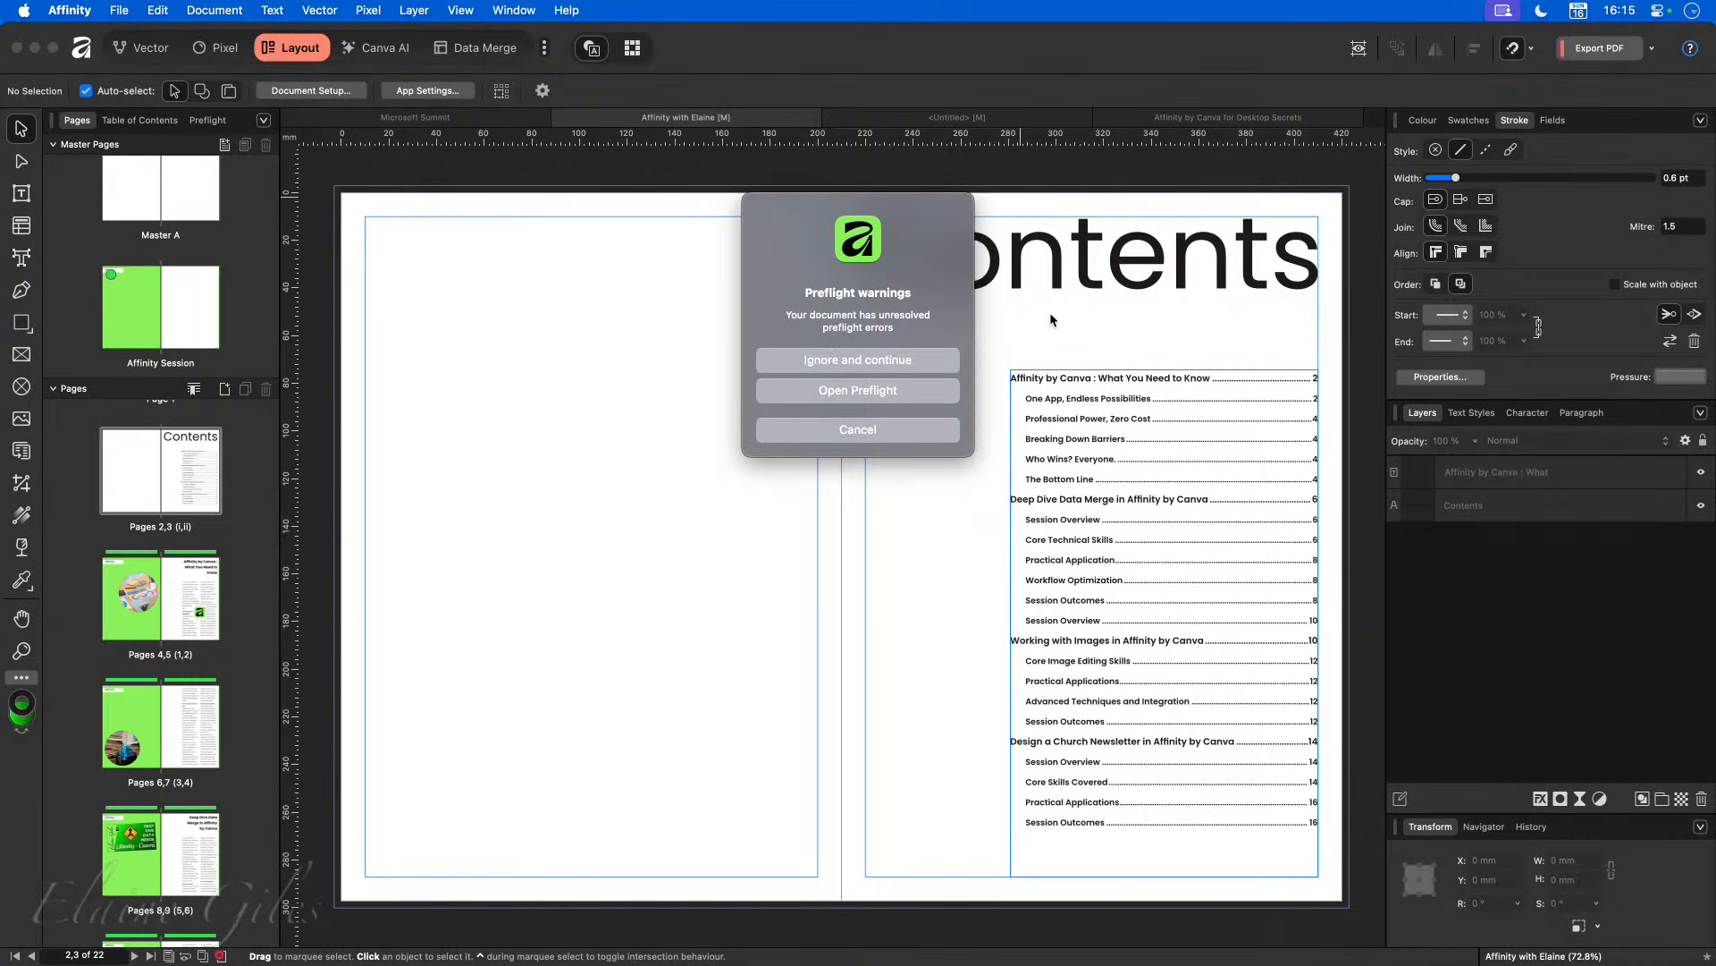
{"action": "left_click", "coordinate": [888, 360]}
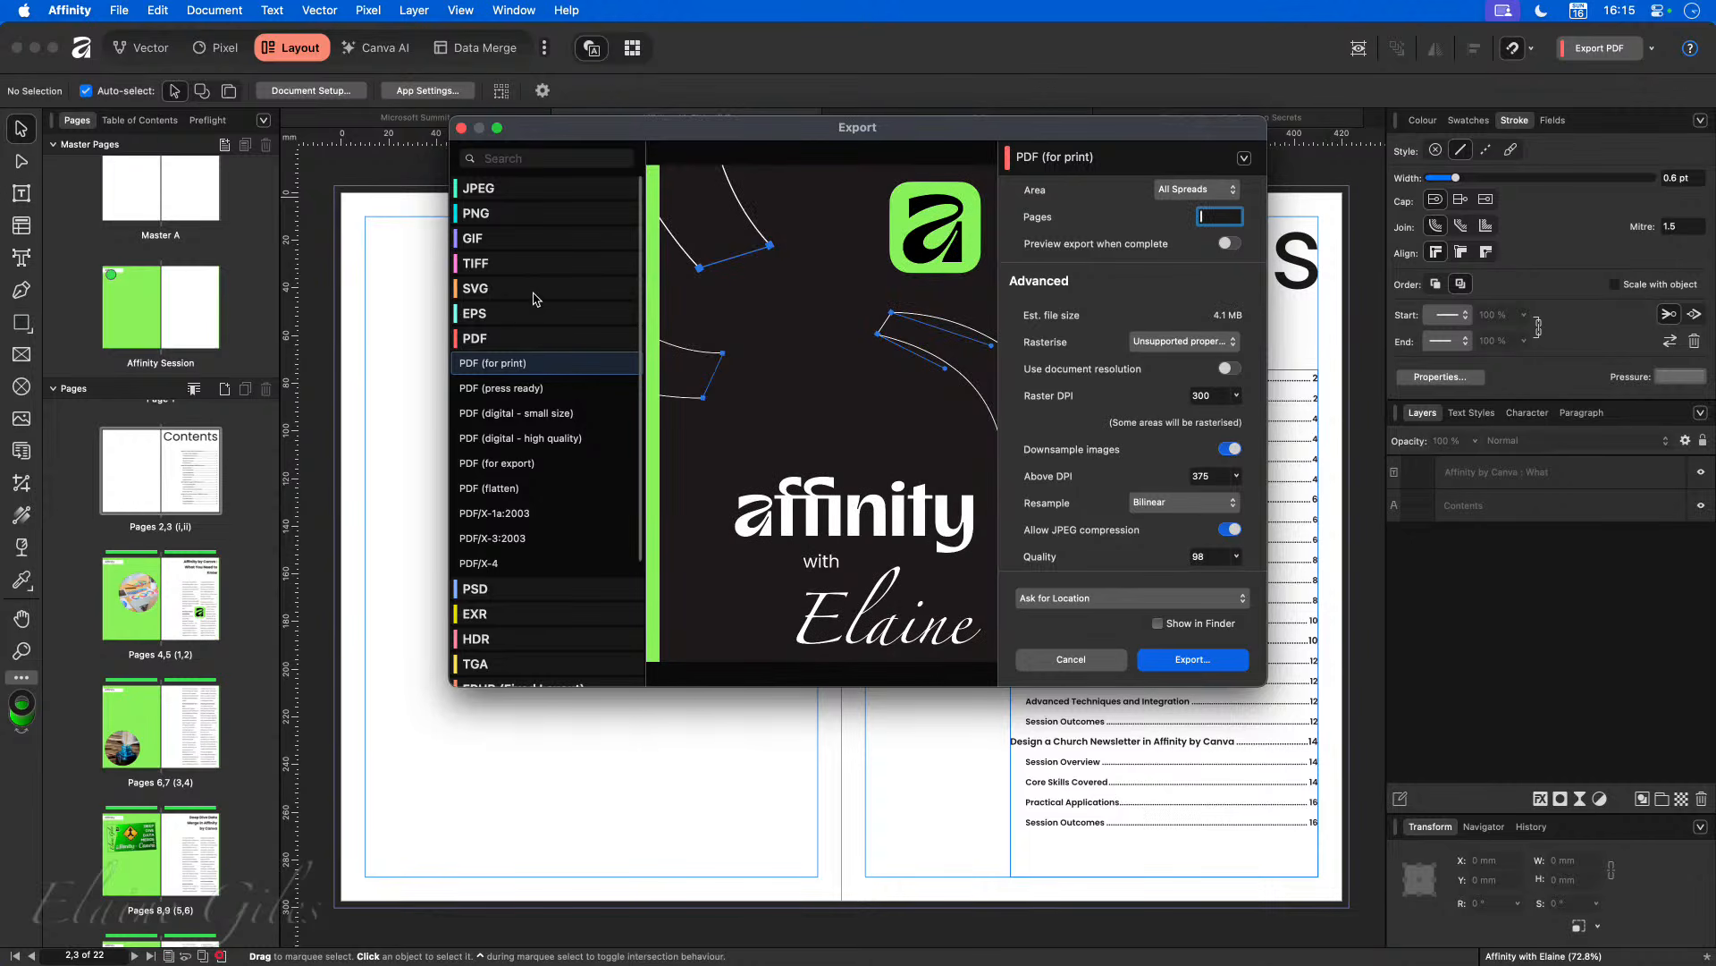
{"action": "scroll", "coordinate": [565, 383], "scroll_direction": "down", "scroll_amount": 5}
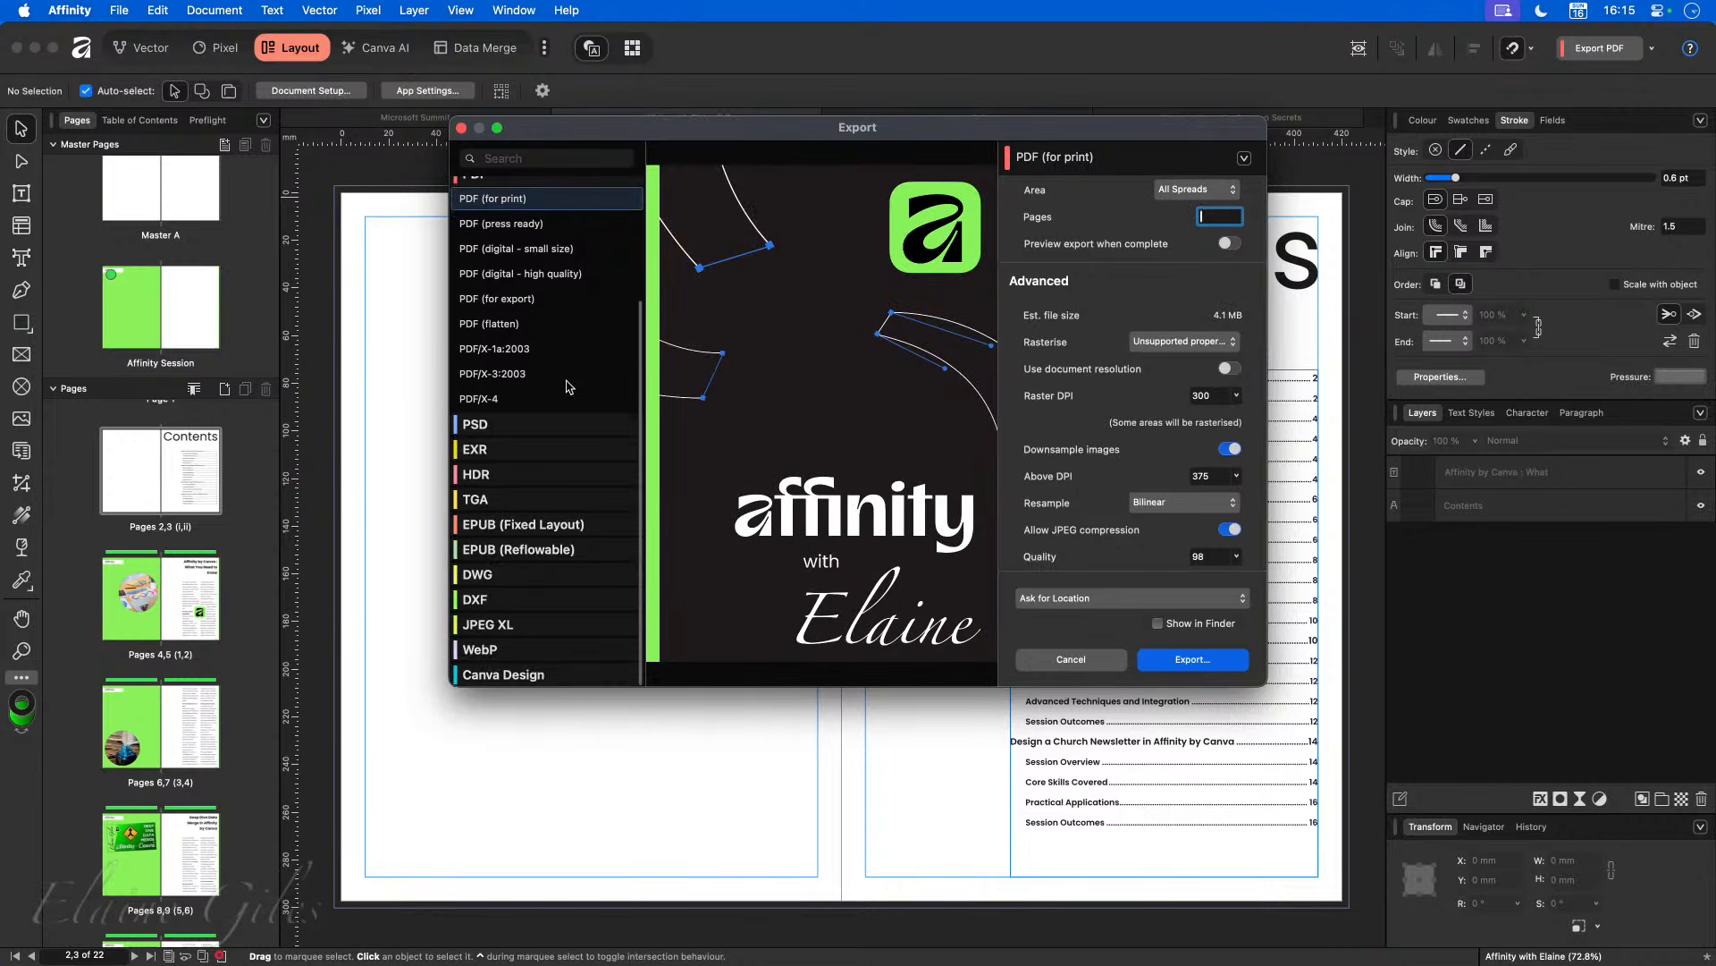
{"action": "scroll", "coordinate": [565, 382], "scroll_direction": "up", "scroll_amount": 4}
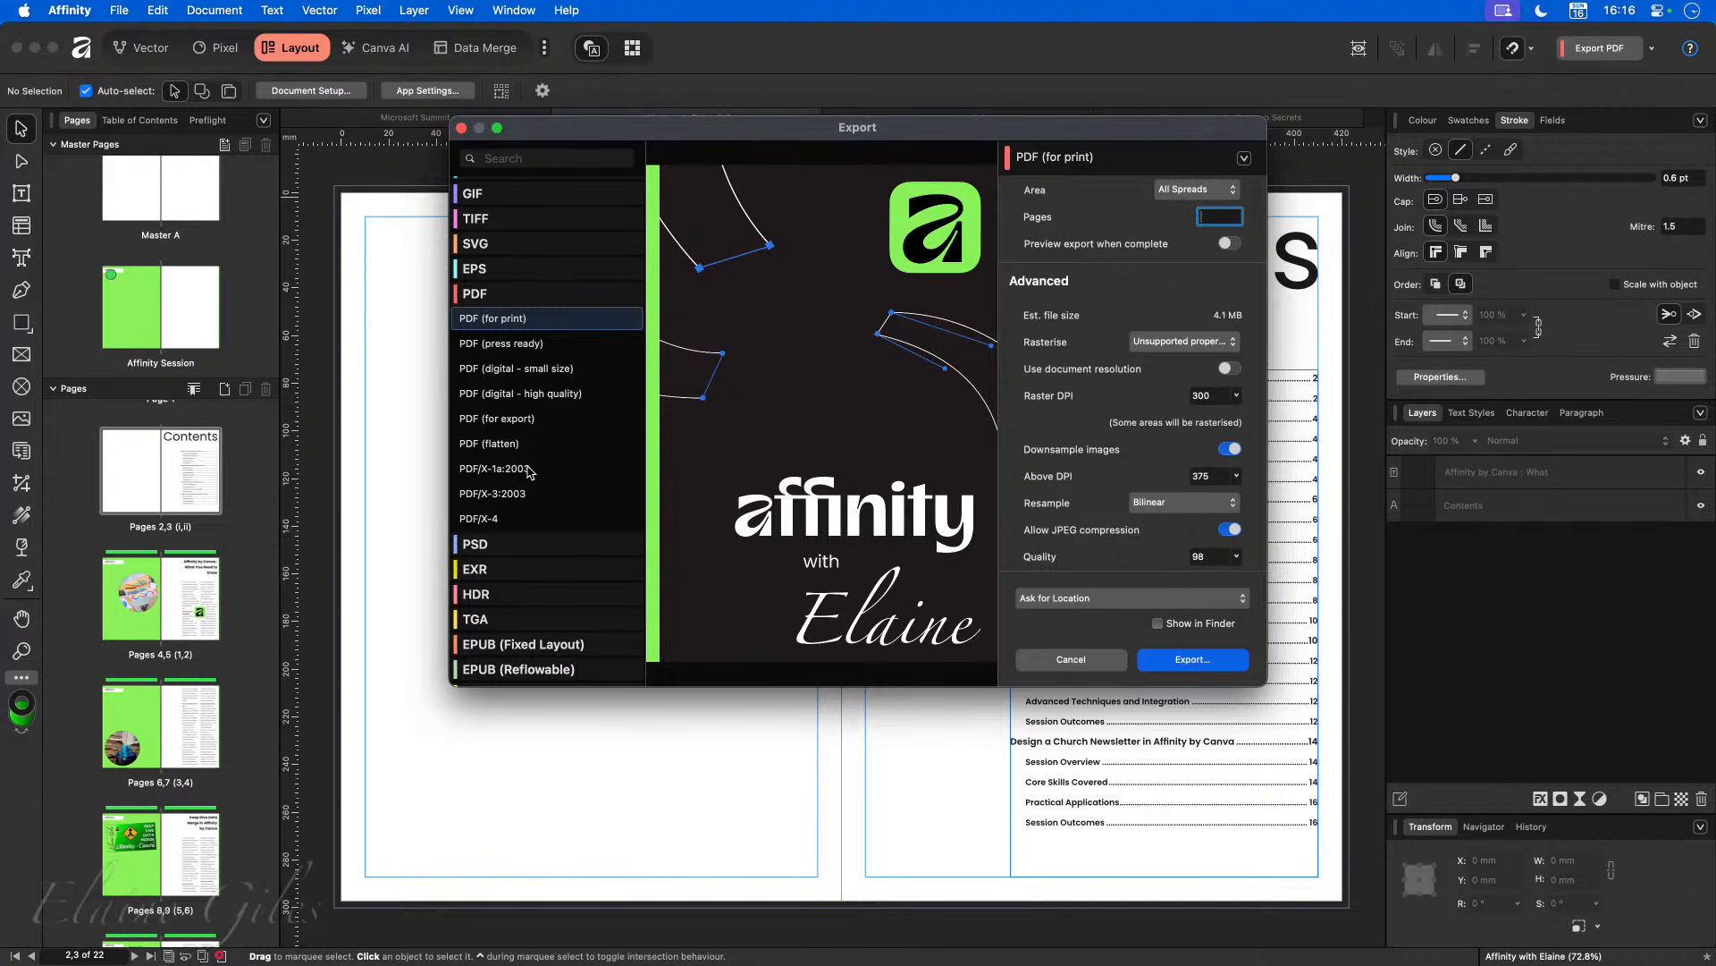
{"action": "left_click", "coordinate": [546, 398]}
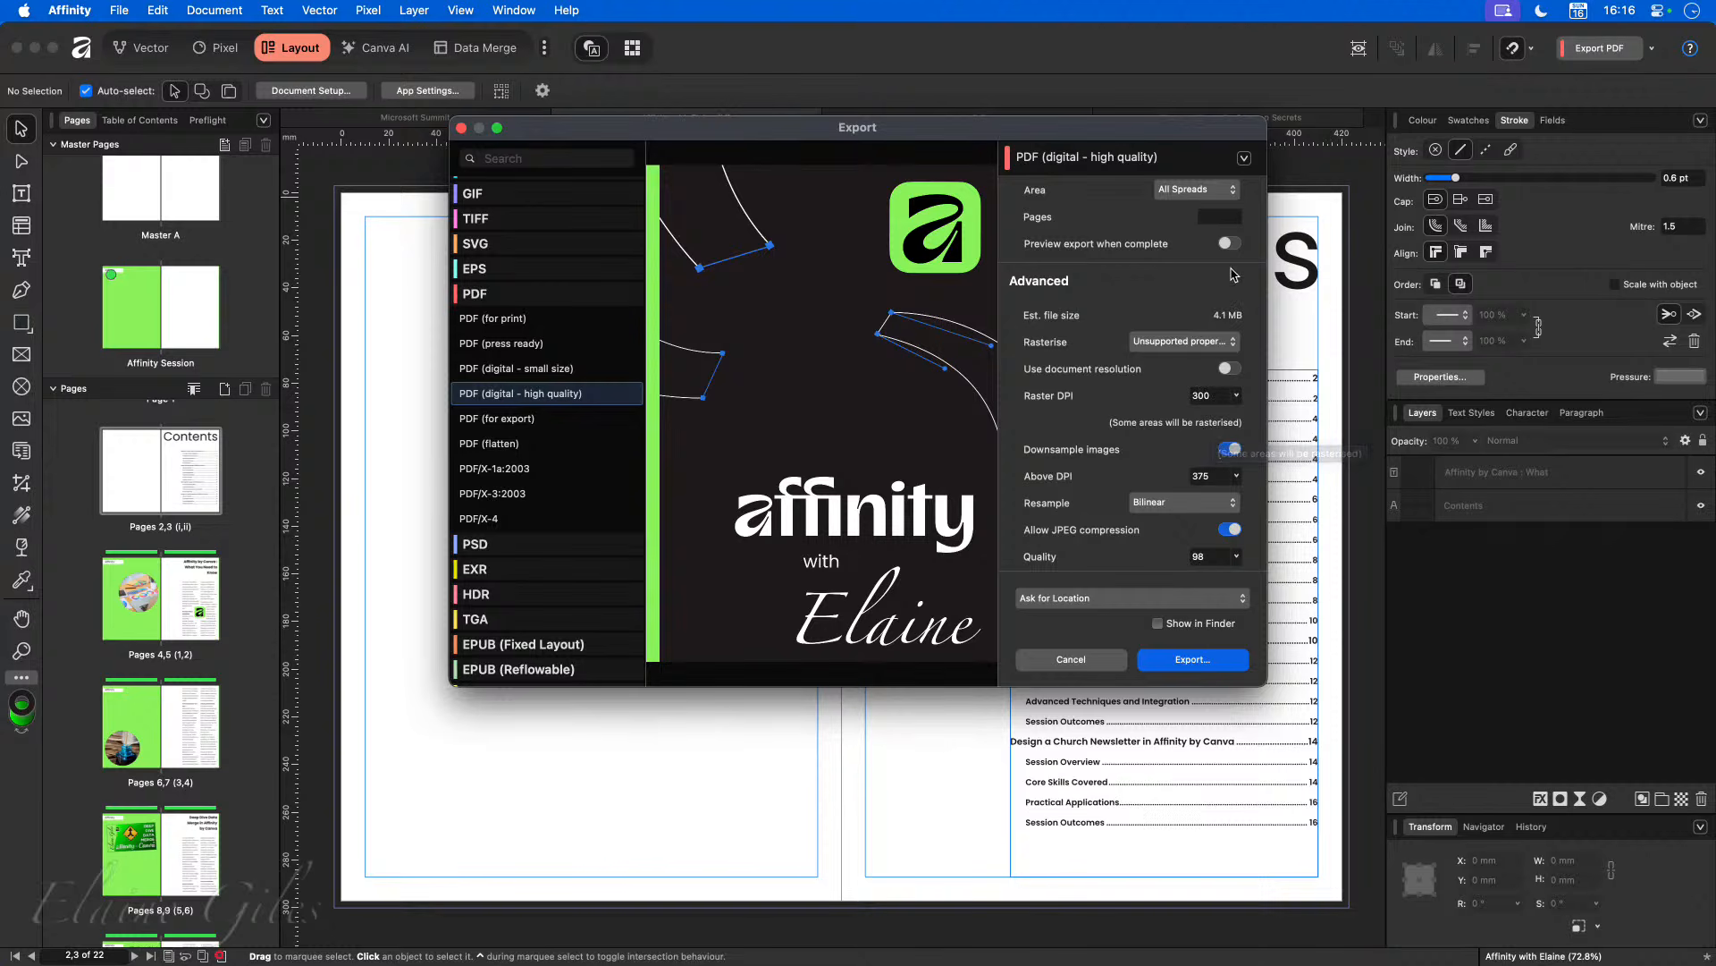
Step: Examine the advanced options of the PDF (digital - high quality) preset and compare them with PDF (press ready)
{"action": "scroll", "coordinate": [1244, 464], "scroll_direction": "down", "scroll_amount": 2}
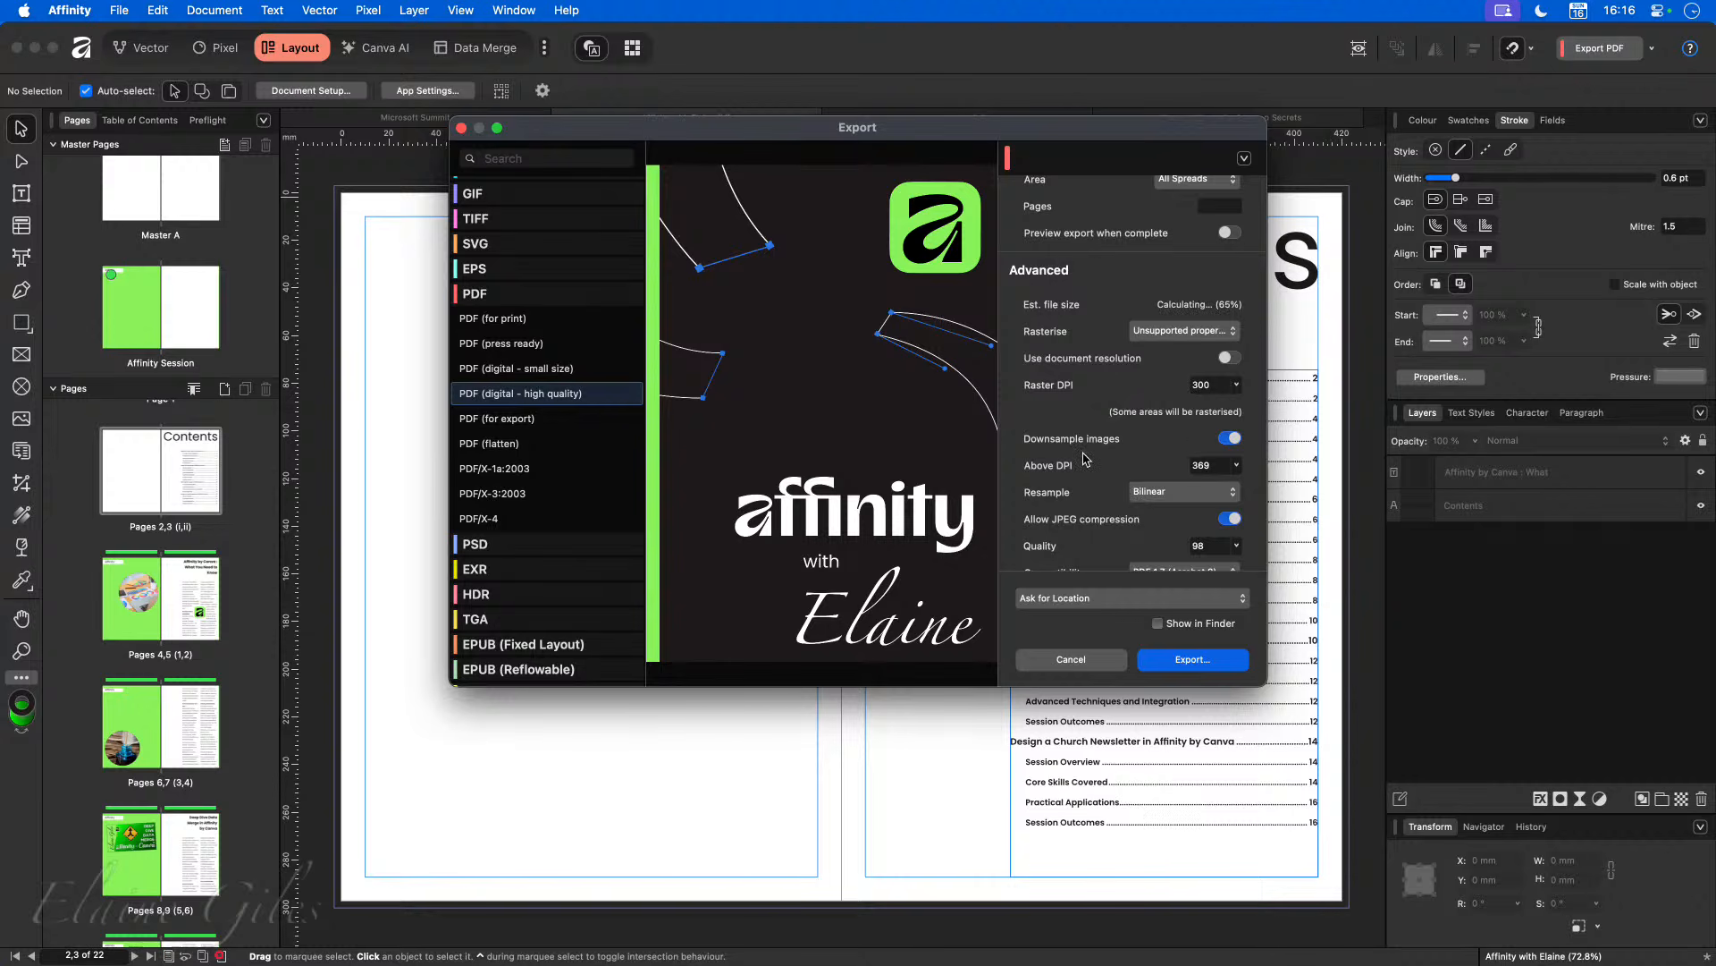
{"action": "scroll", "coordinate": [1074, 459], "scroll_direction": "down", "scroll_amount": 3}
{"action": "scroll", "coordinate": [1073, 458], "scroll_direction": "down", "scroll_amount": 1}
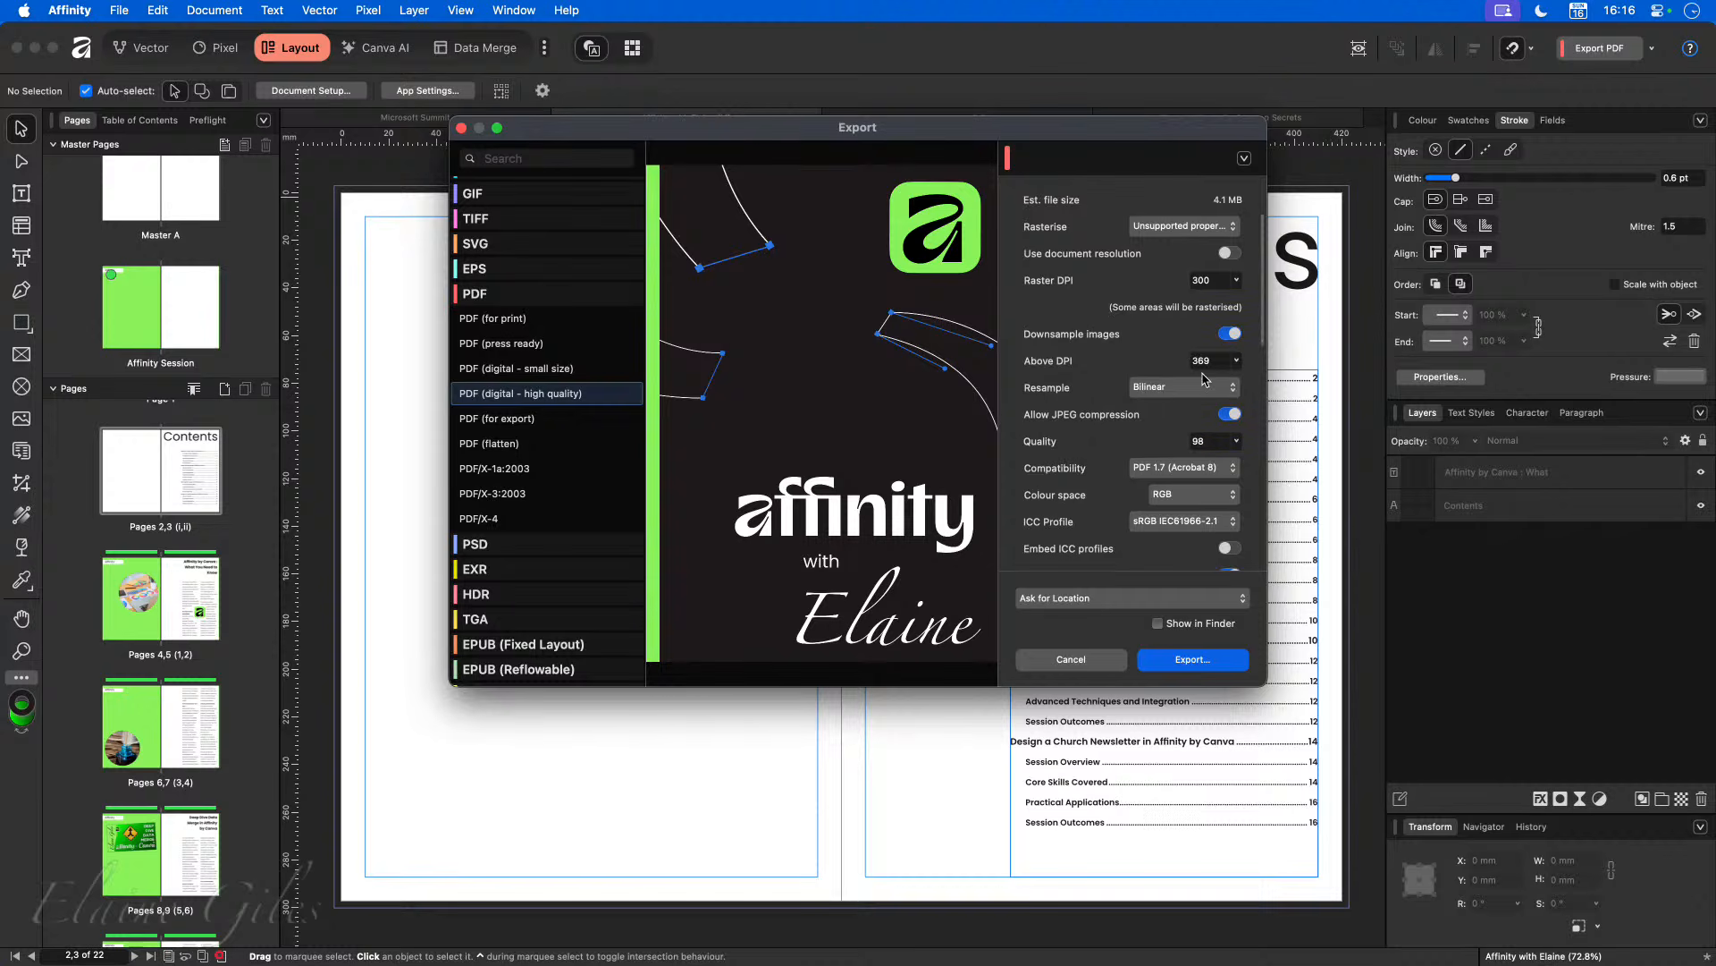
{"action": "scroll", "coordinate": [1225, 284], "scroll_direction": "up", "scroll_amount": 4}
{"action": "scroll", "coordinate": [1225, 285], "scroll_direction": "down", "scroll_amount": 1}
{"action": "scroll", "coordinate": [1043, 389], "scroll_direction": "down", "scroll_amount": 1}
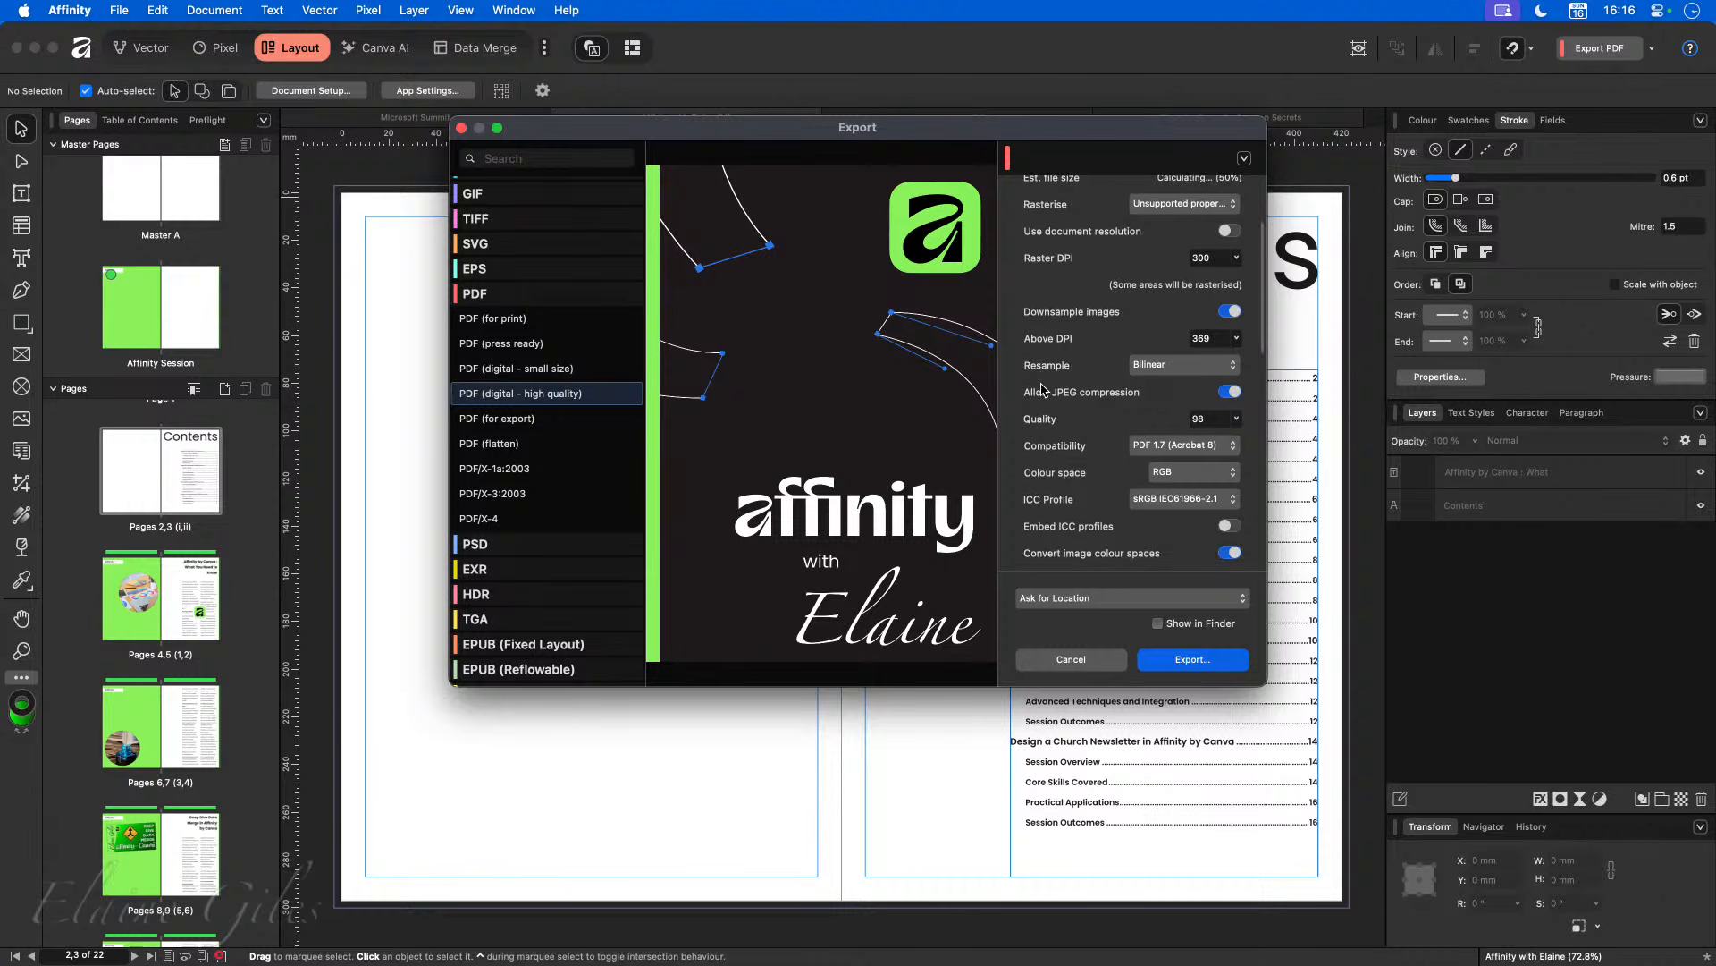
{"action": "scroll", "coordinate": [1042, 390], "scroll_direction": "down", "scroll_amount": 5}
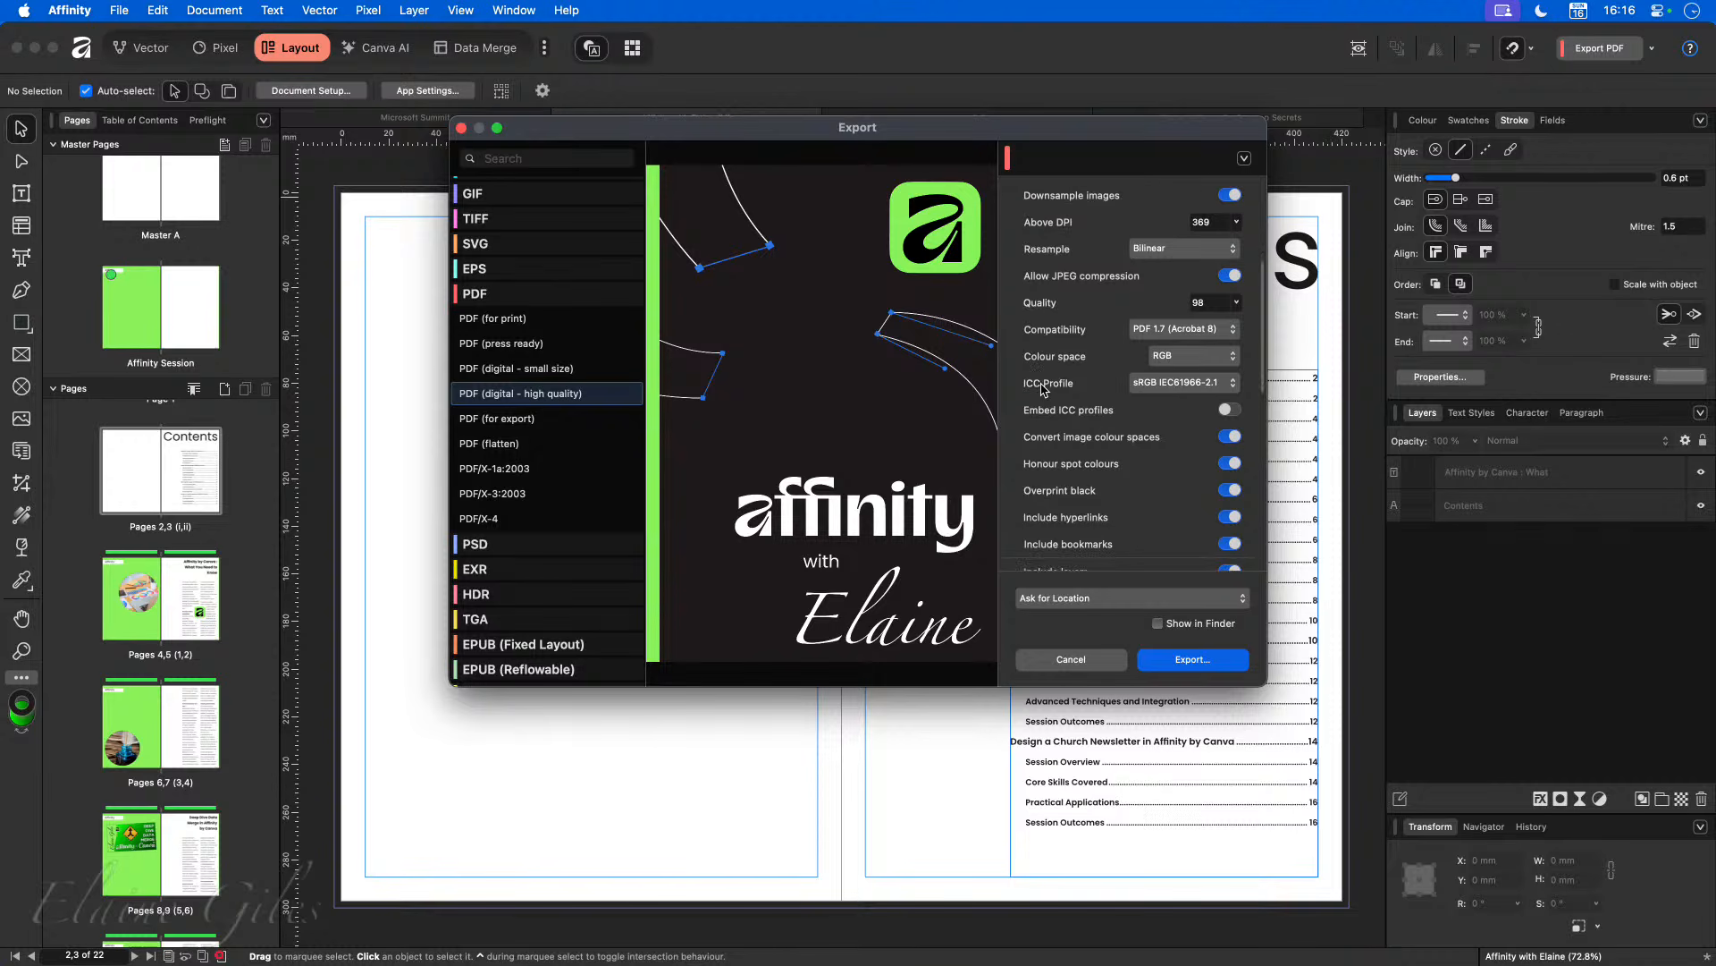
{"action": "scroll", "coordinate": [1042, 390], "scroll_direction": "down", "scroll_amount": 6}
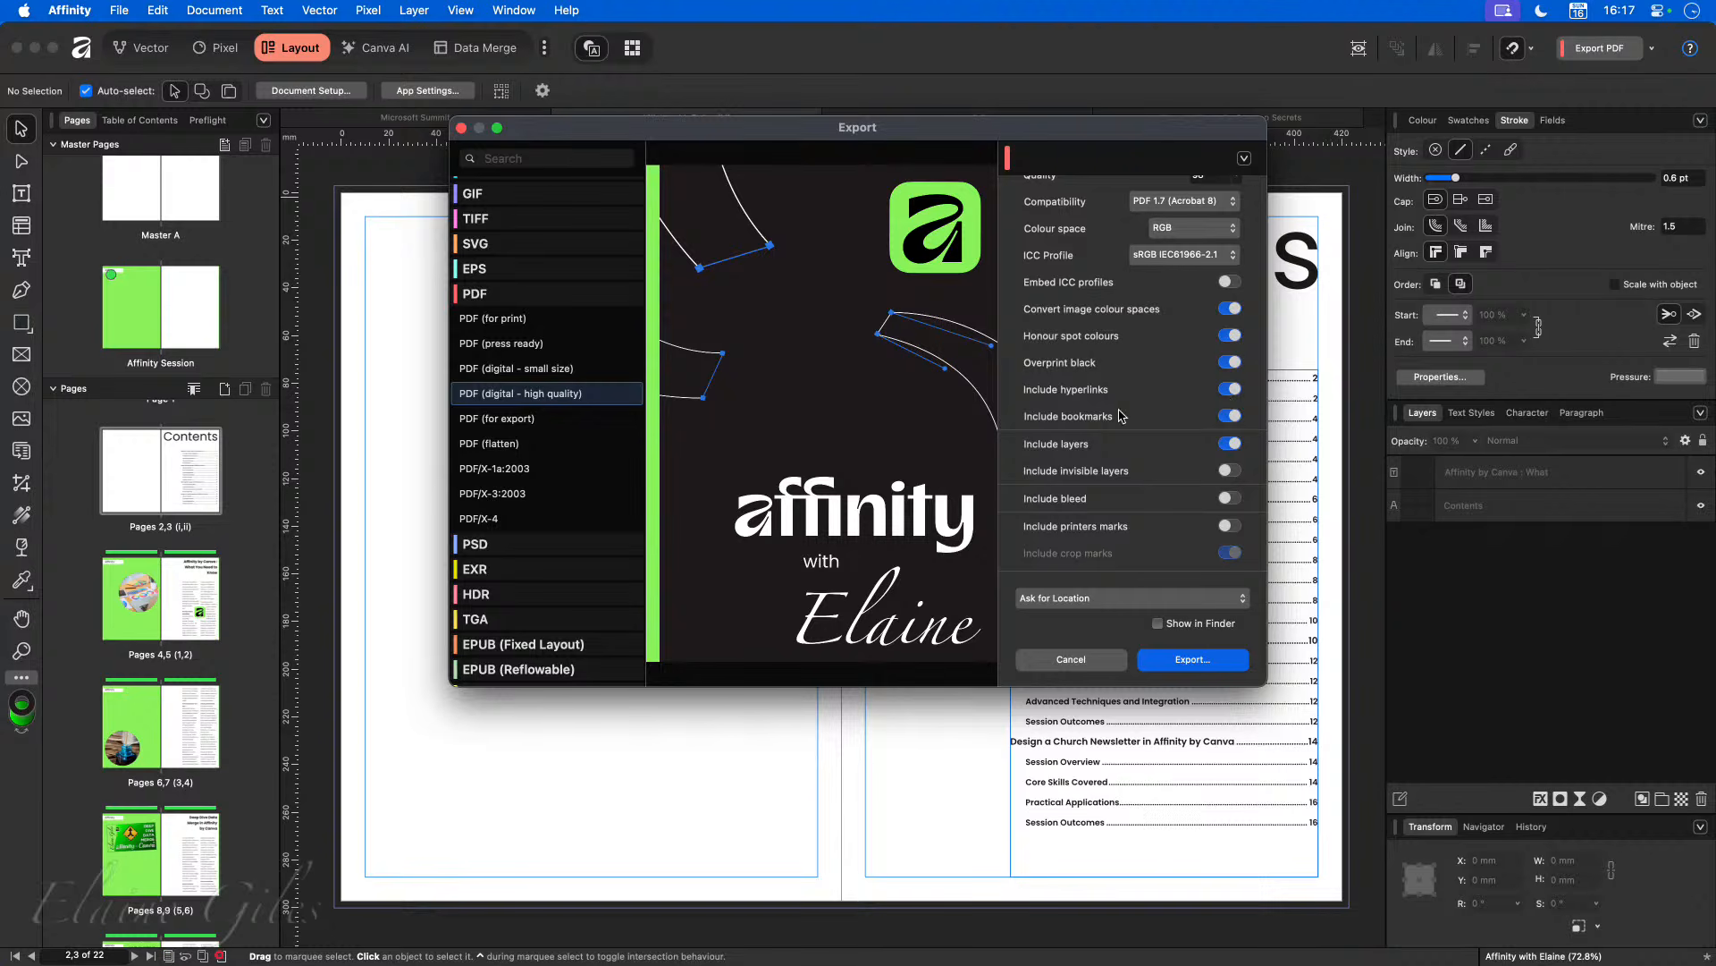
{"action": "left_click", "coordinate": [529, 346]}
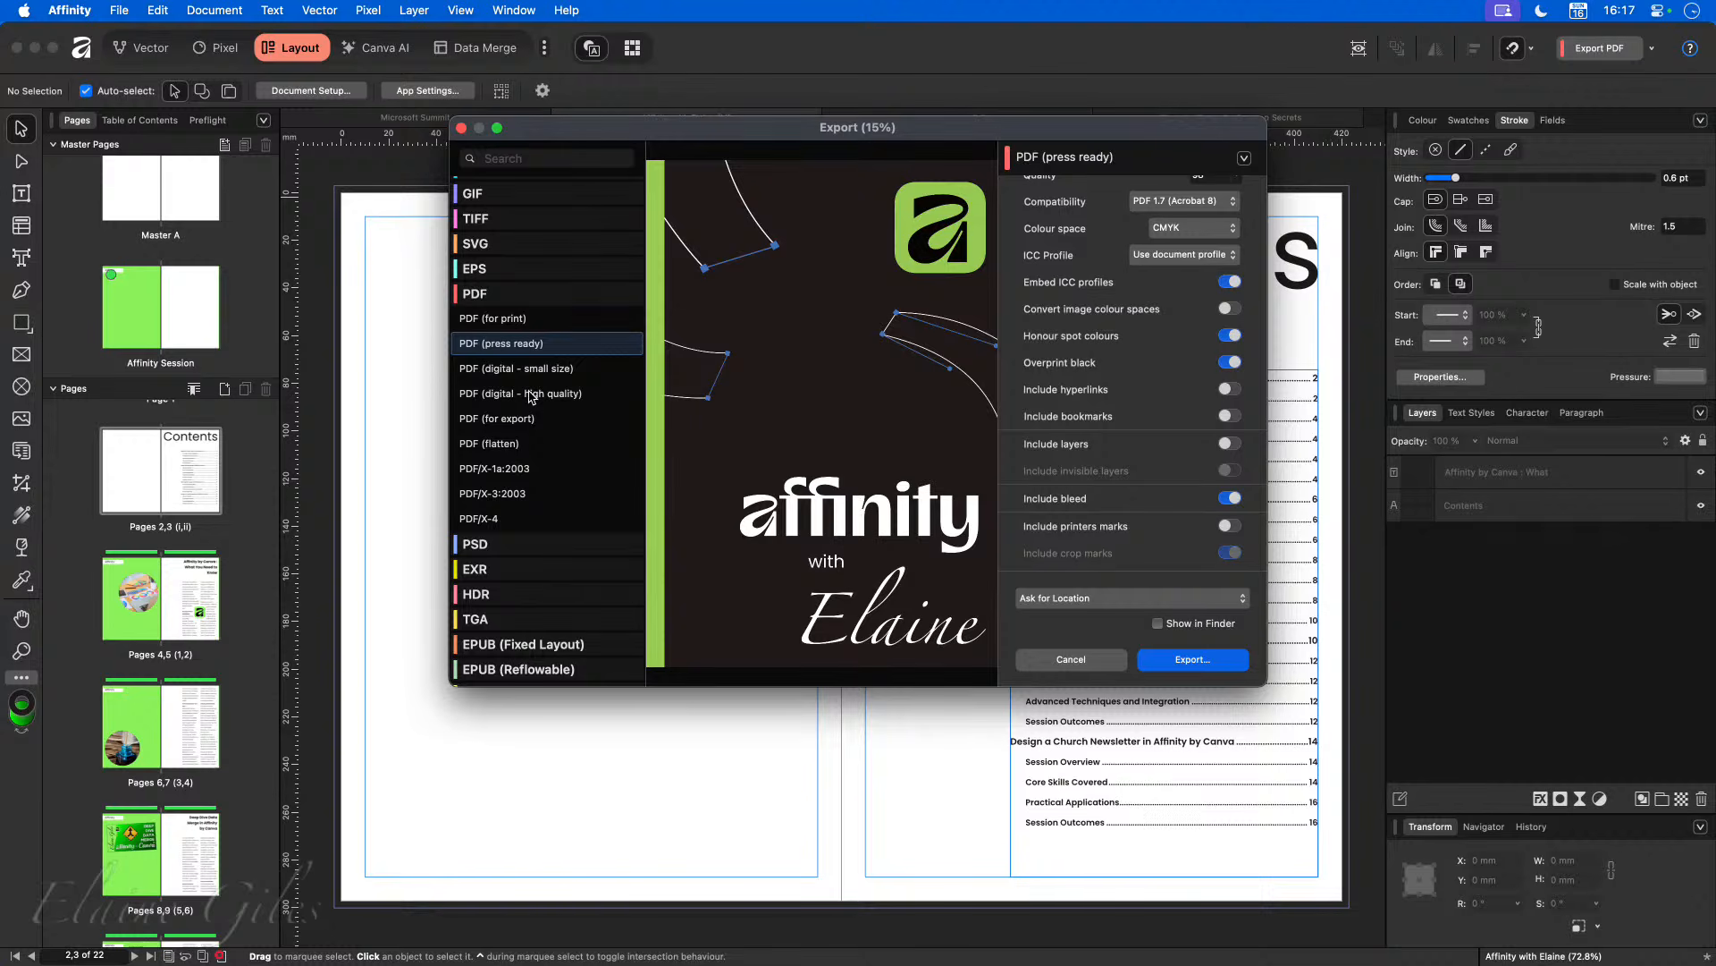
{"action": "left_click", "coordinate": [532, 395]}
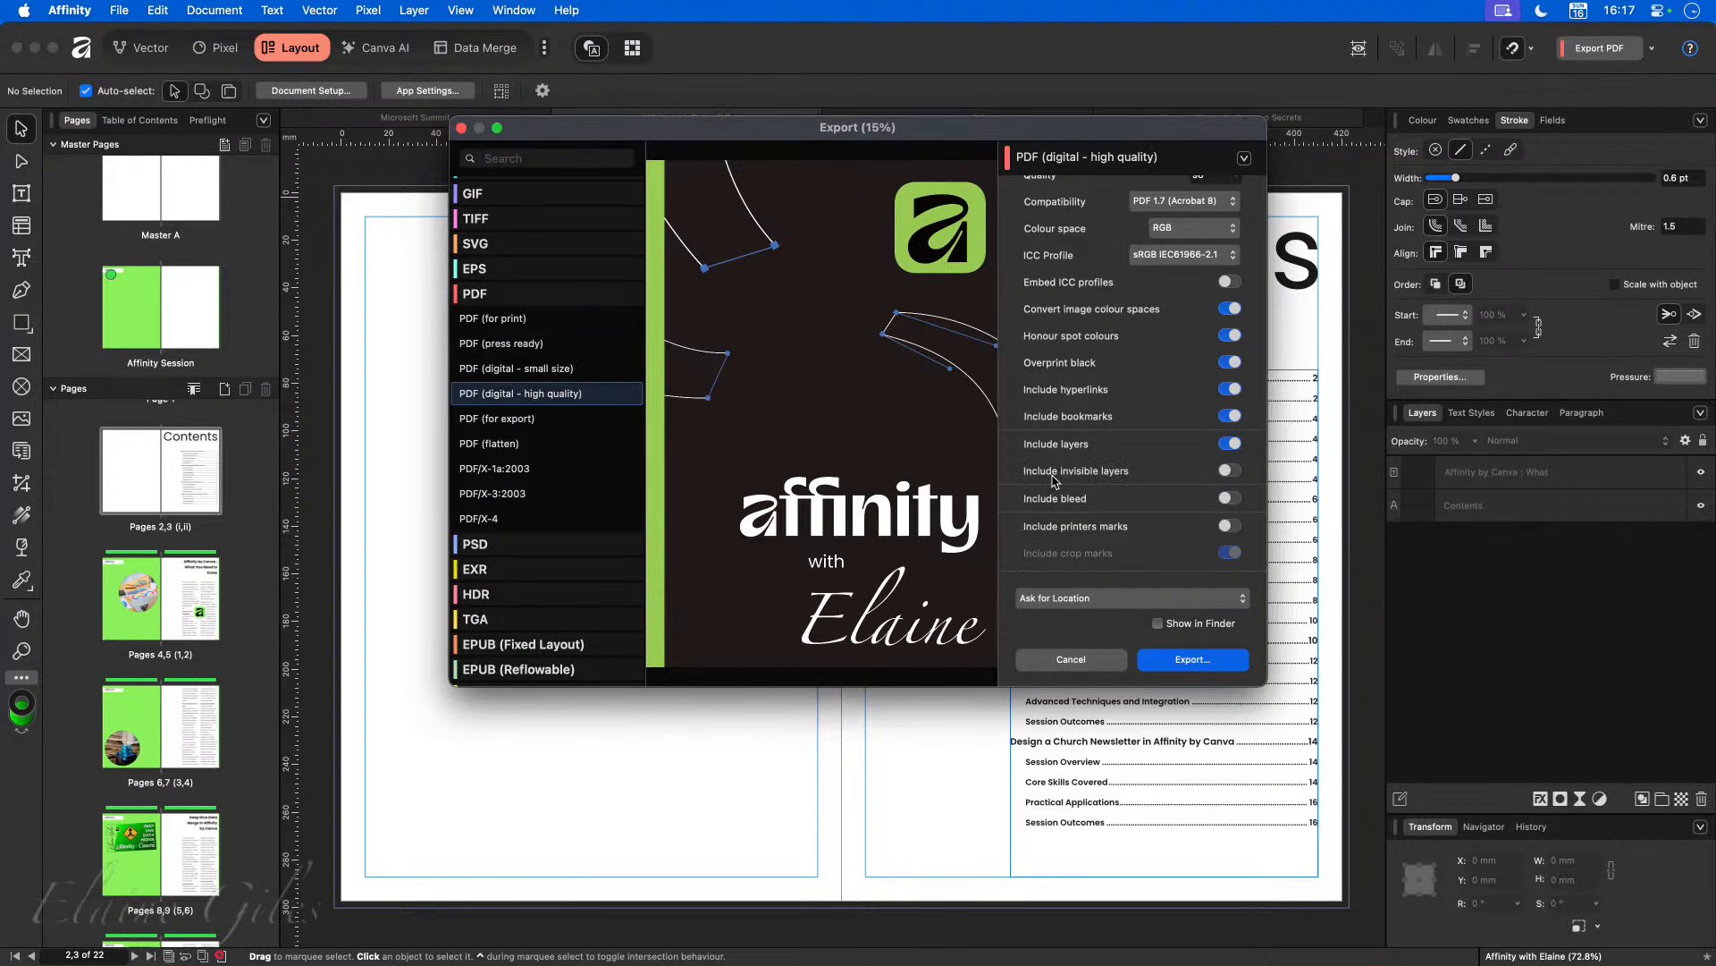
Step: Try to export the magazine under its existing name as a PDF into the 20251116 - First Layout folder
{"action": "left_click", "coordinate": [1198, 660]}
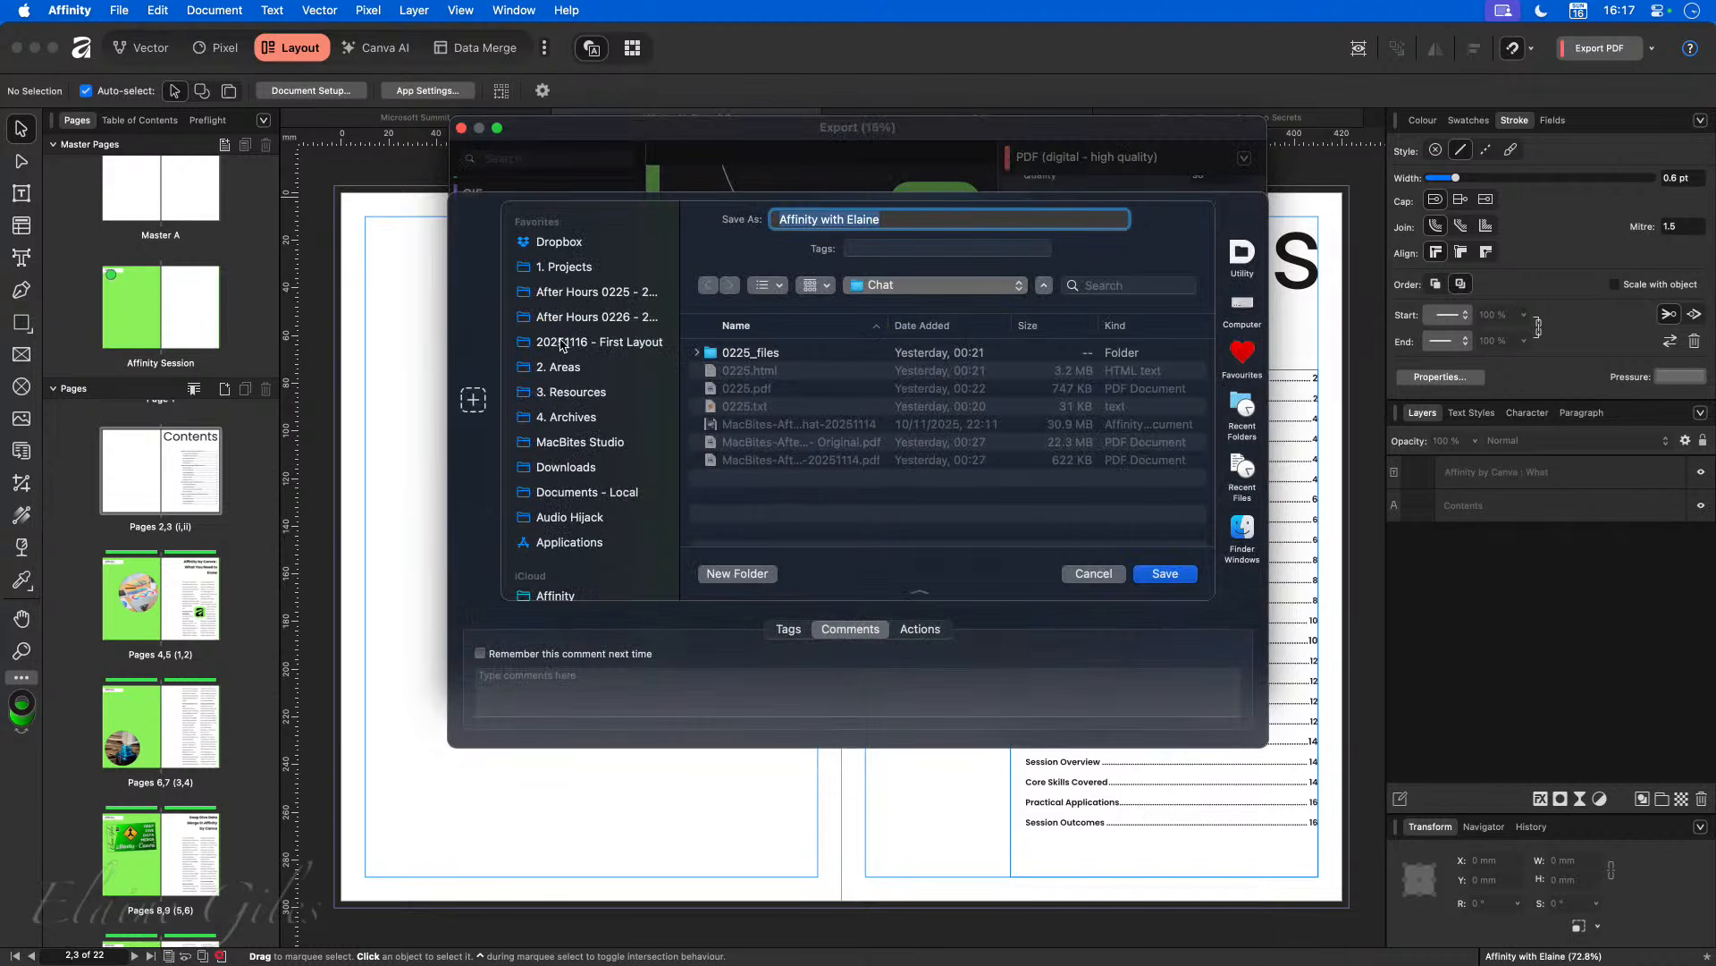
{"action": "left_click", "coordinate": [613, 348]}
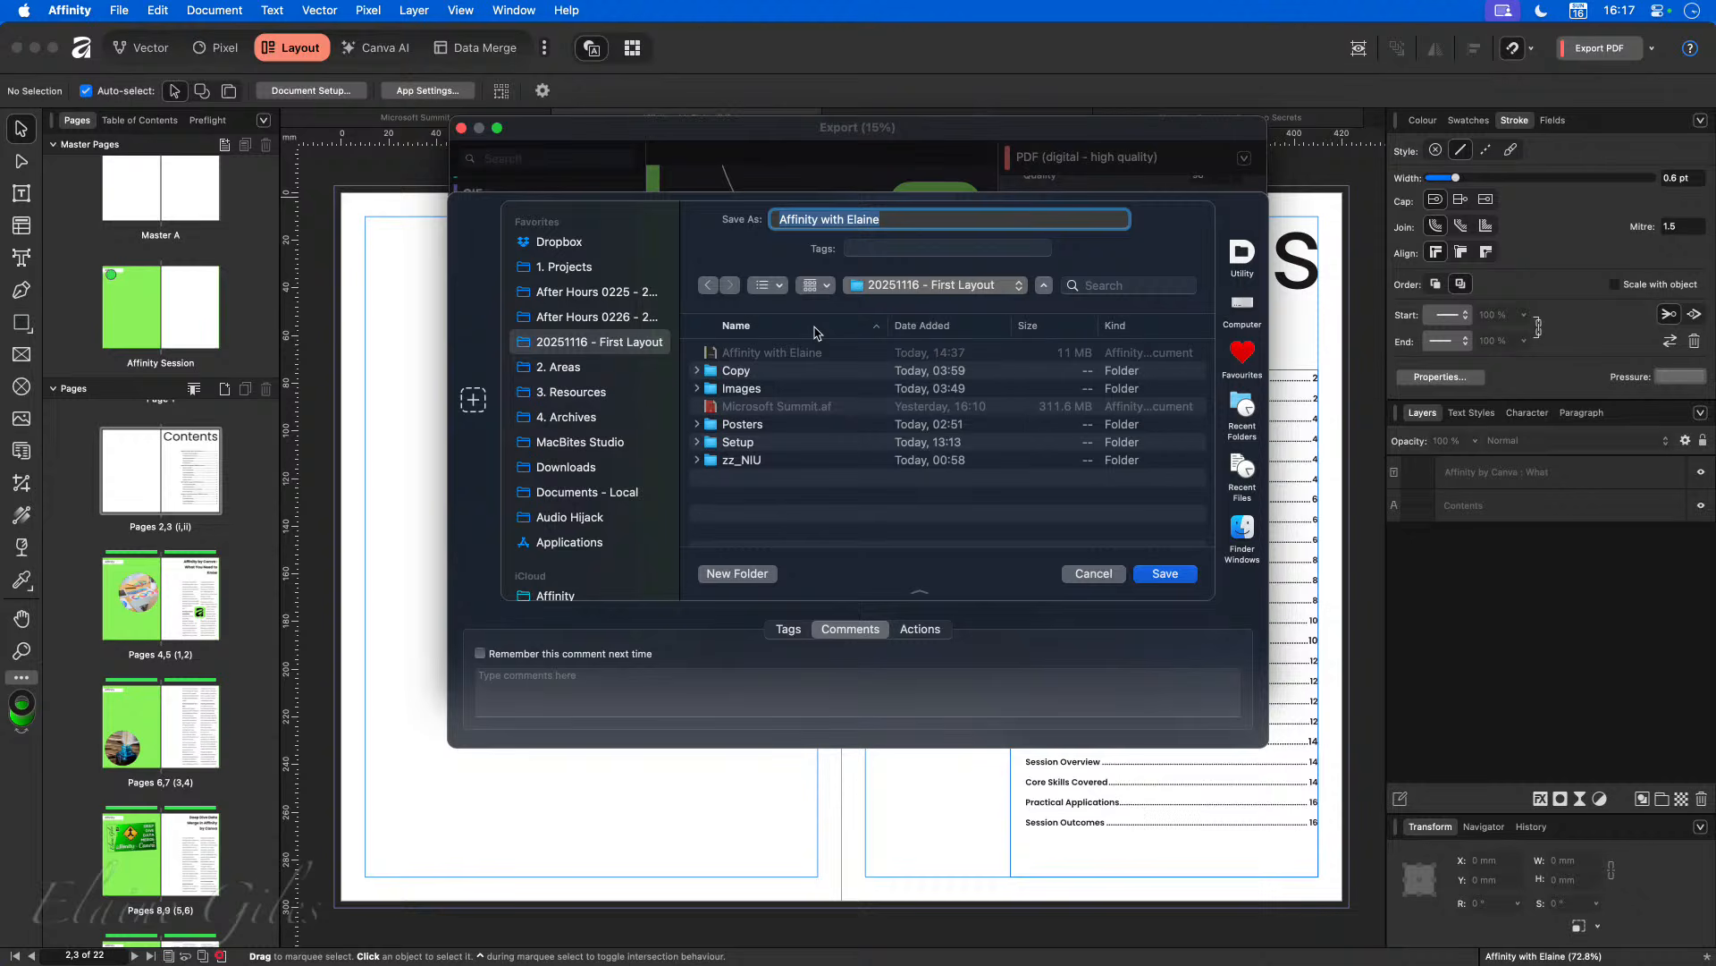
{"action": "left_click", "coordinate": [1153, 573]}
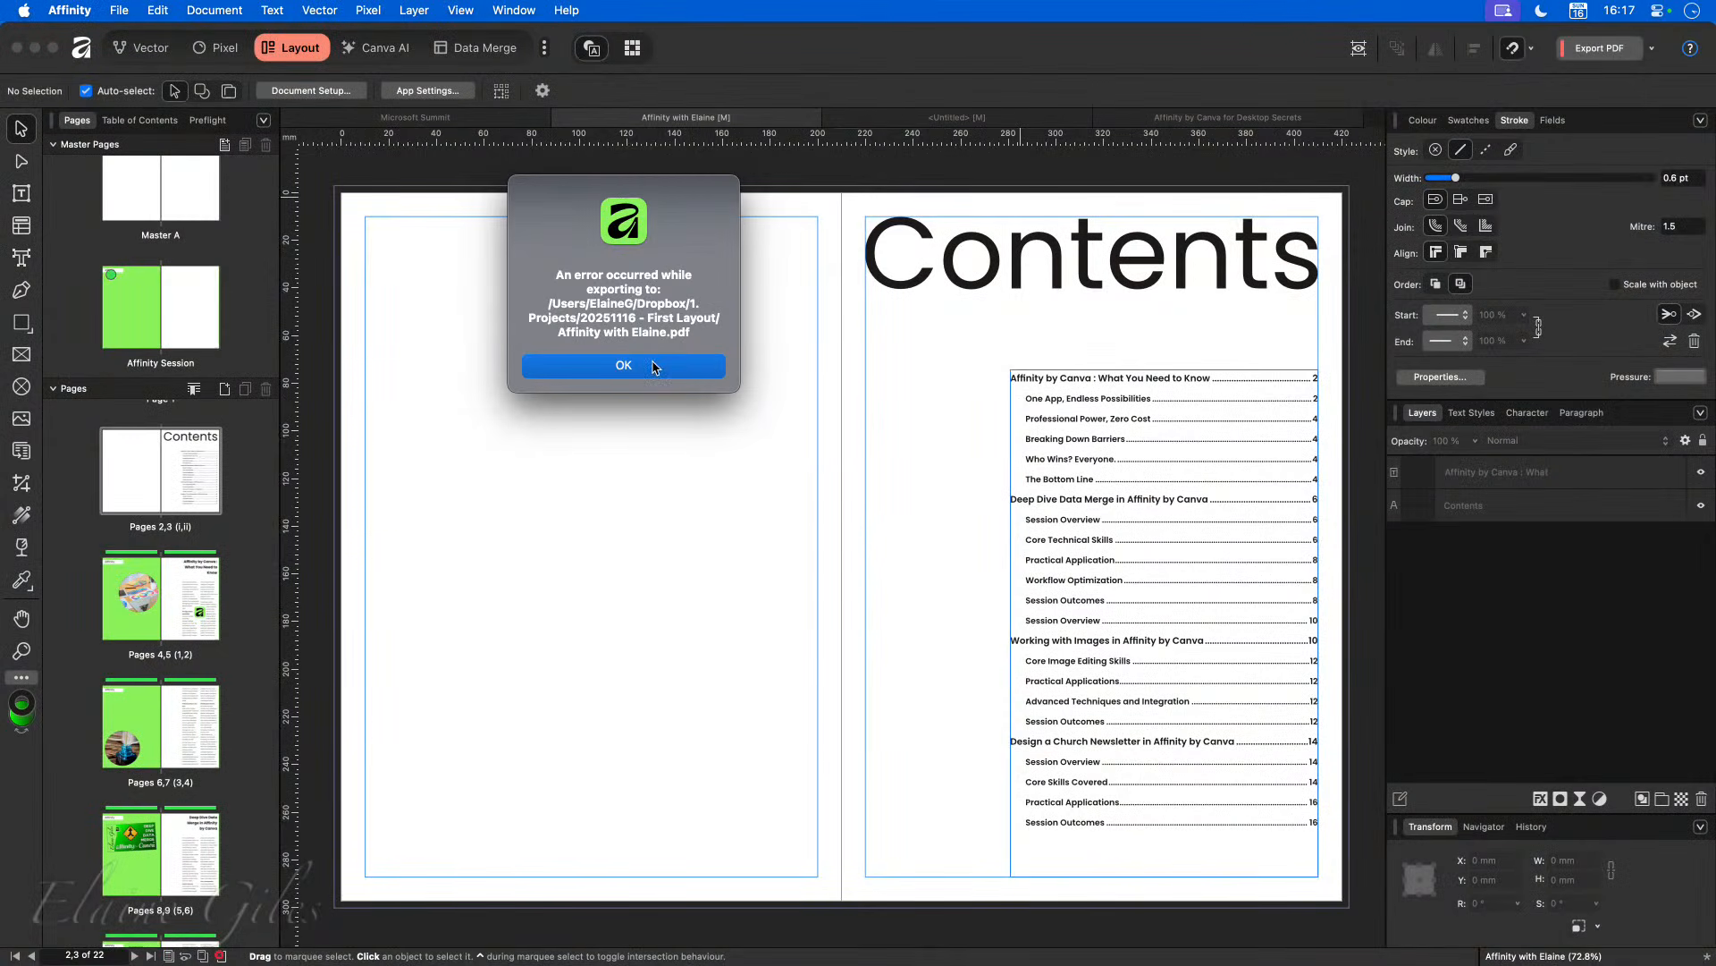
{"action": "left_click", "coordinate": [654, 367]}
{"action": "left_click", "coordinate": [654, 364]}
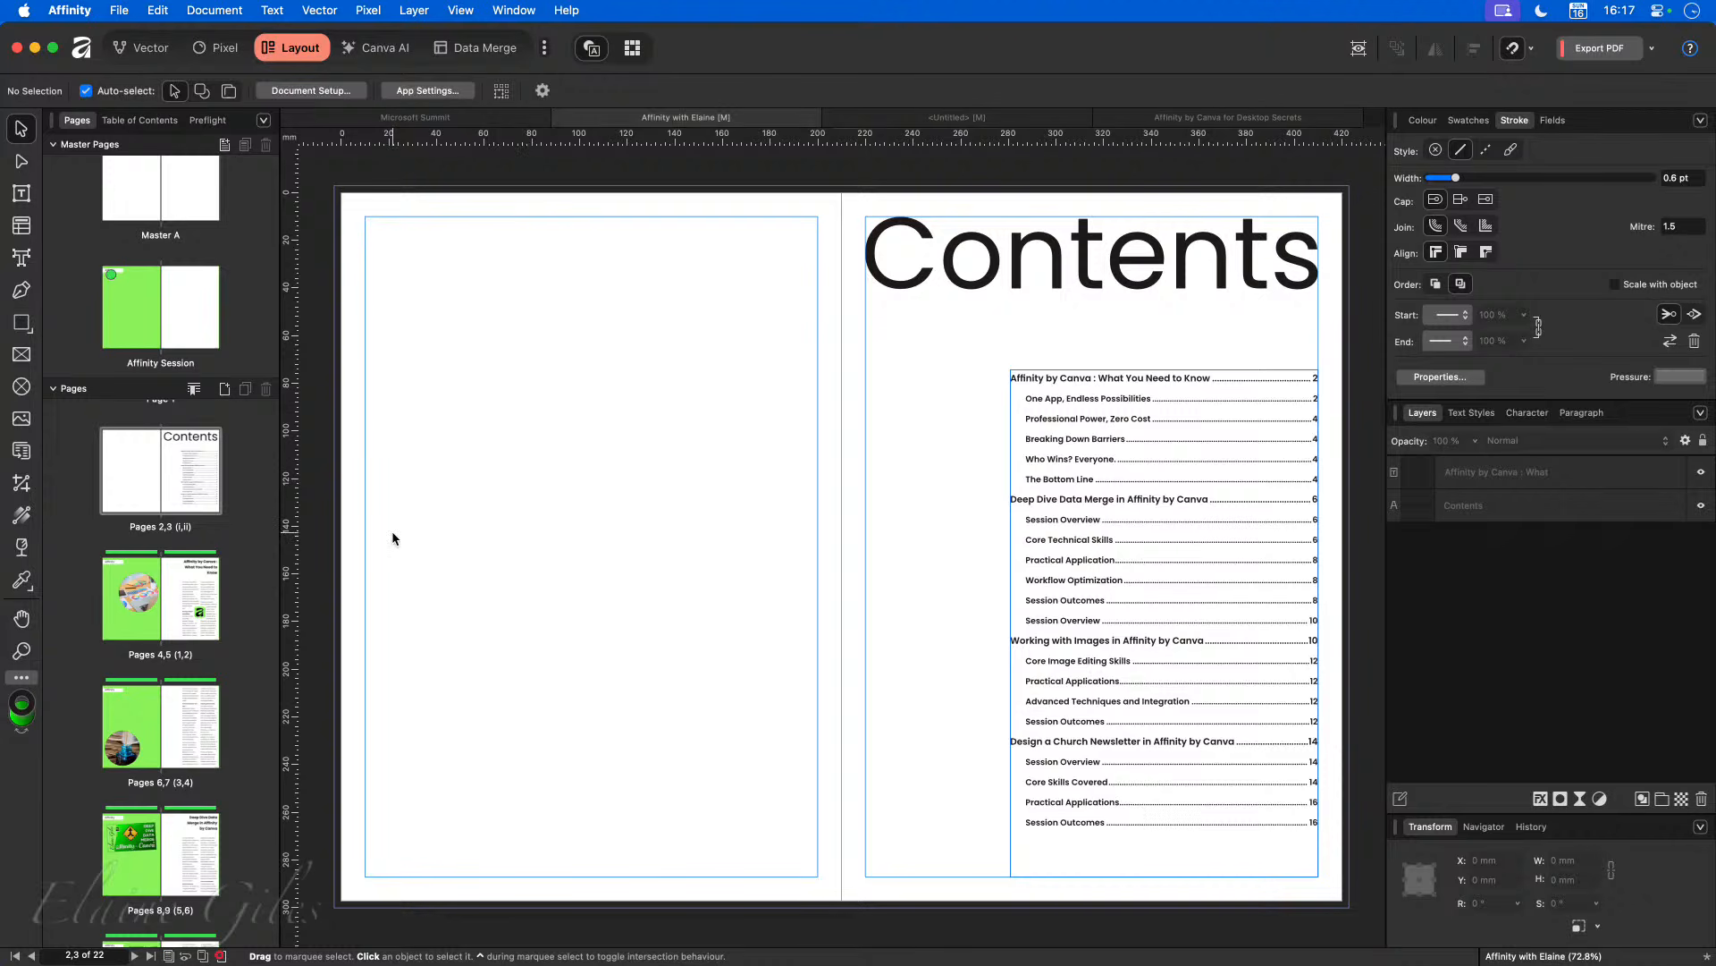
Step: Retry the magazine's PDF export with the same preset, file name and folder, ignoring the preflight warnings
{"action": "key", "text": "super+alt+shift+s"}
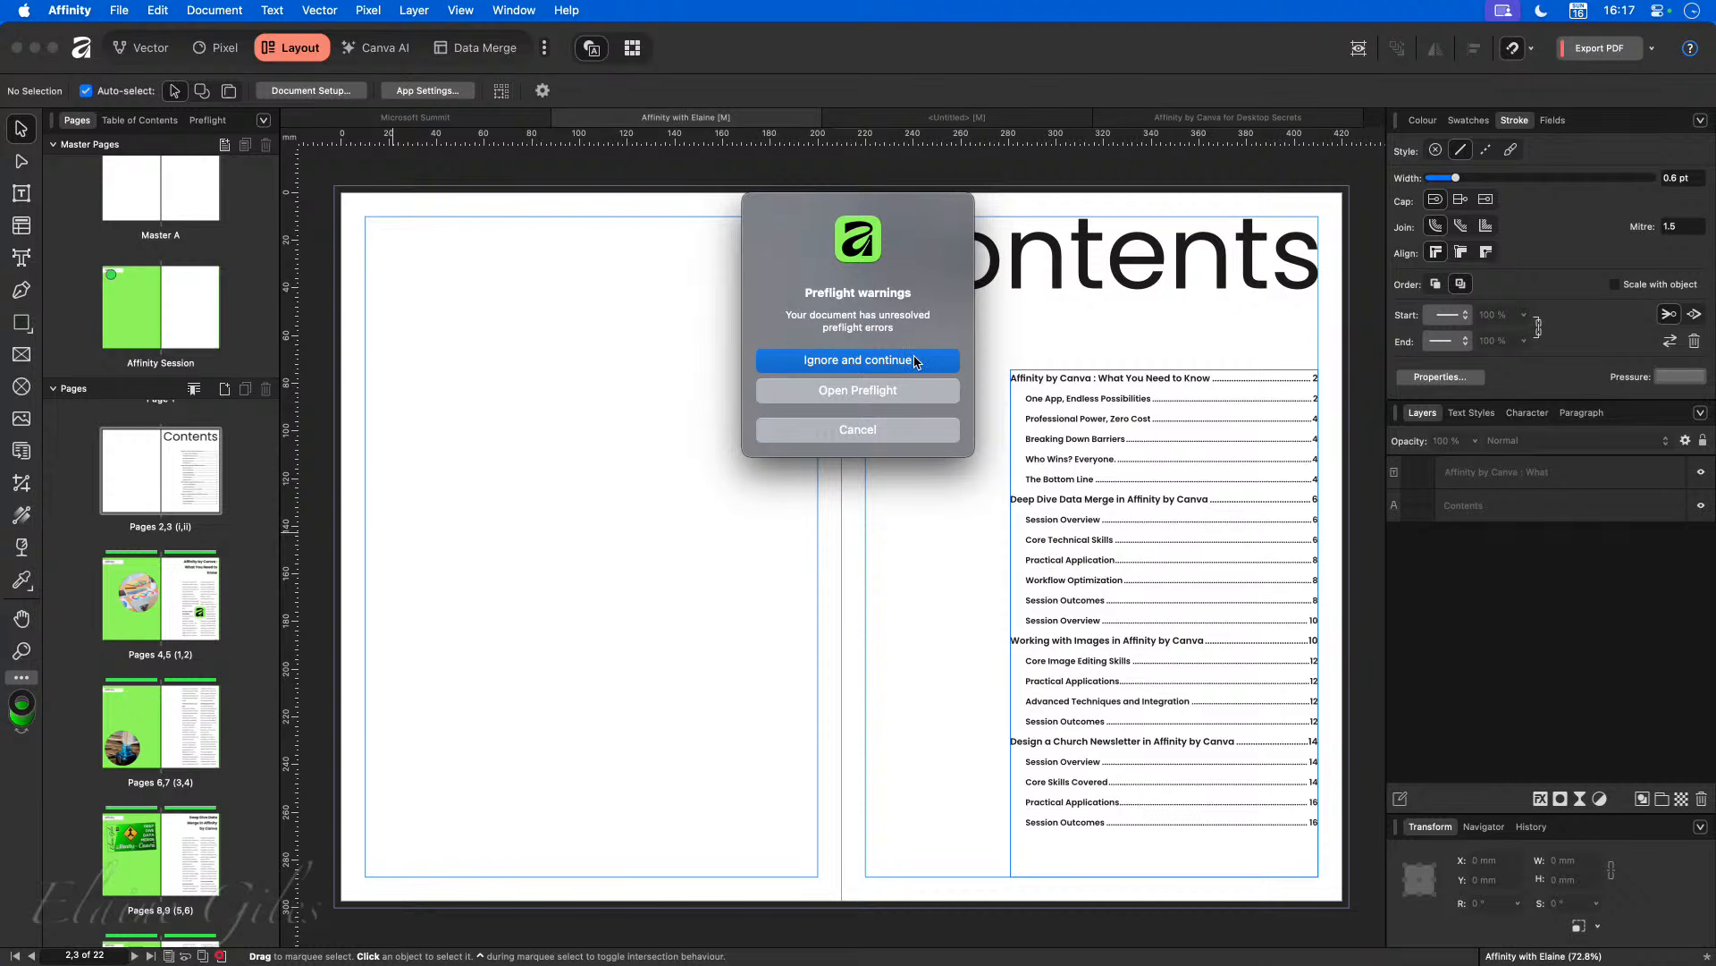
{"action": "left_click", "coordinate": [923, 360]}
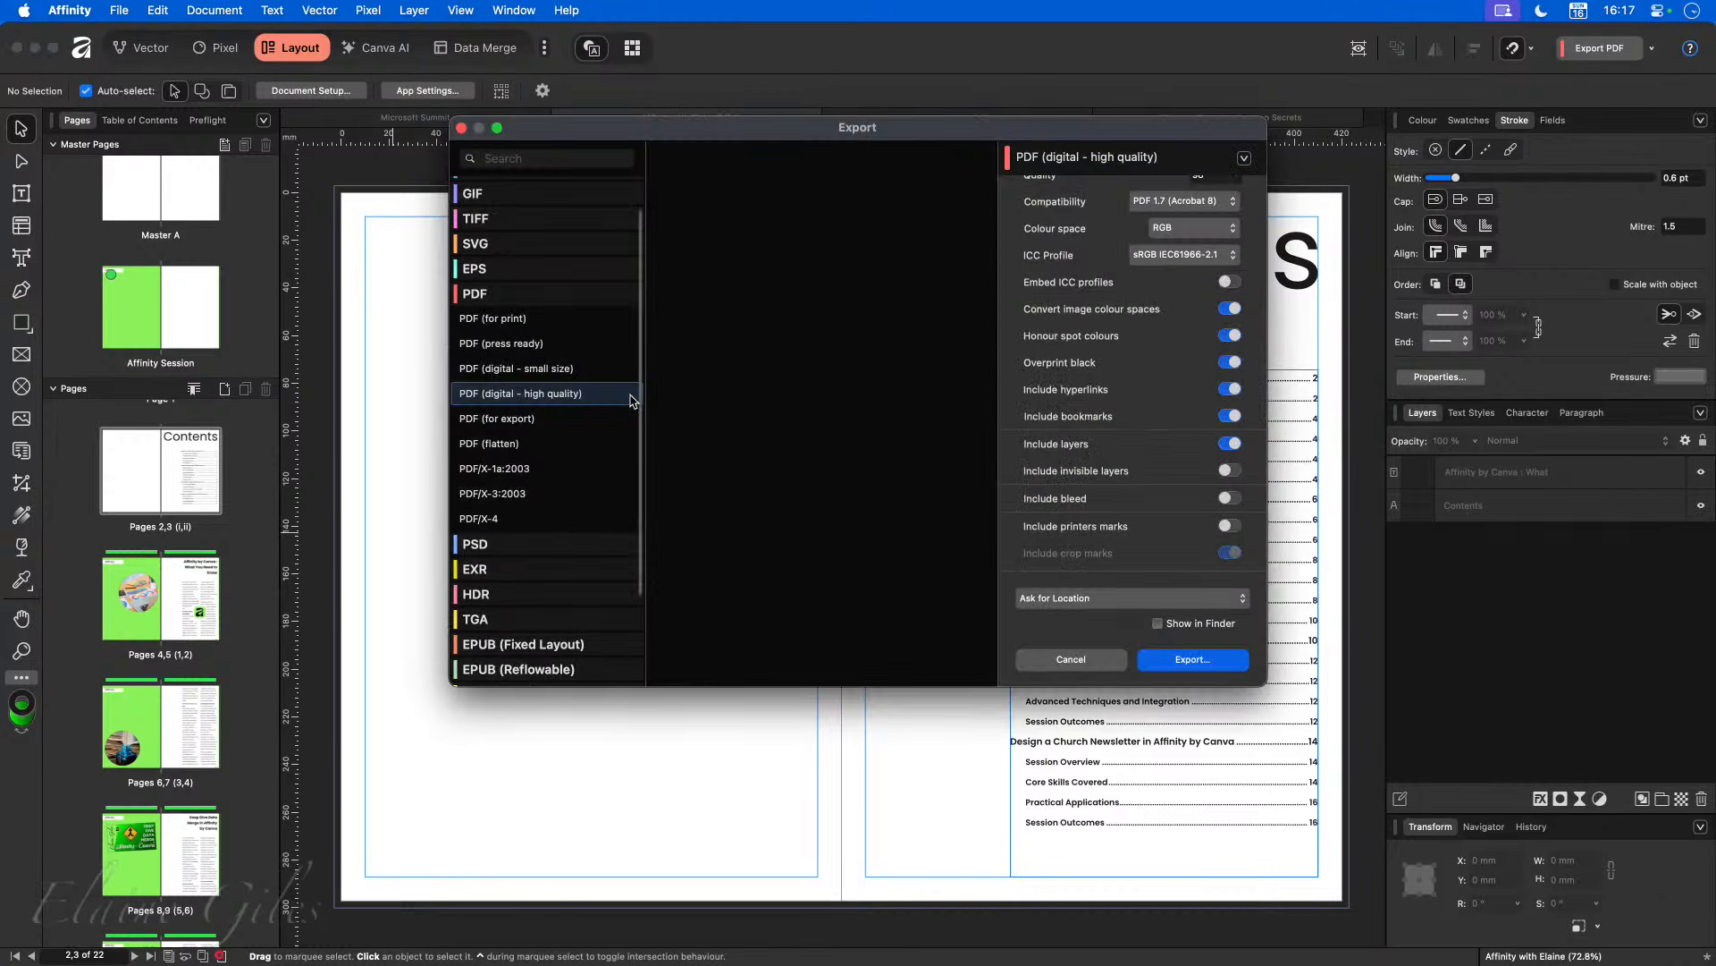
{"action": "left_click", "coordinate": [1195, 659]}
{"action": "left_click", "coordinate": [1155, 573]}
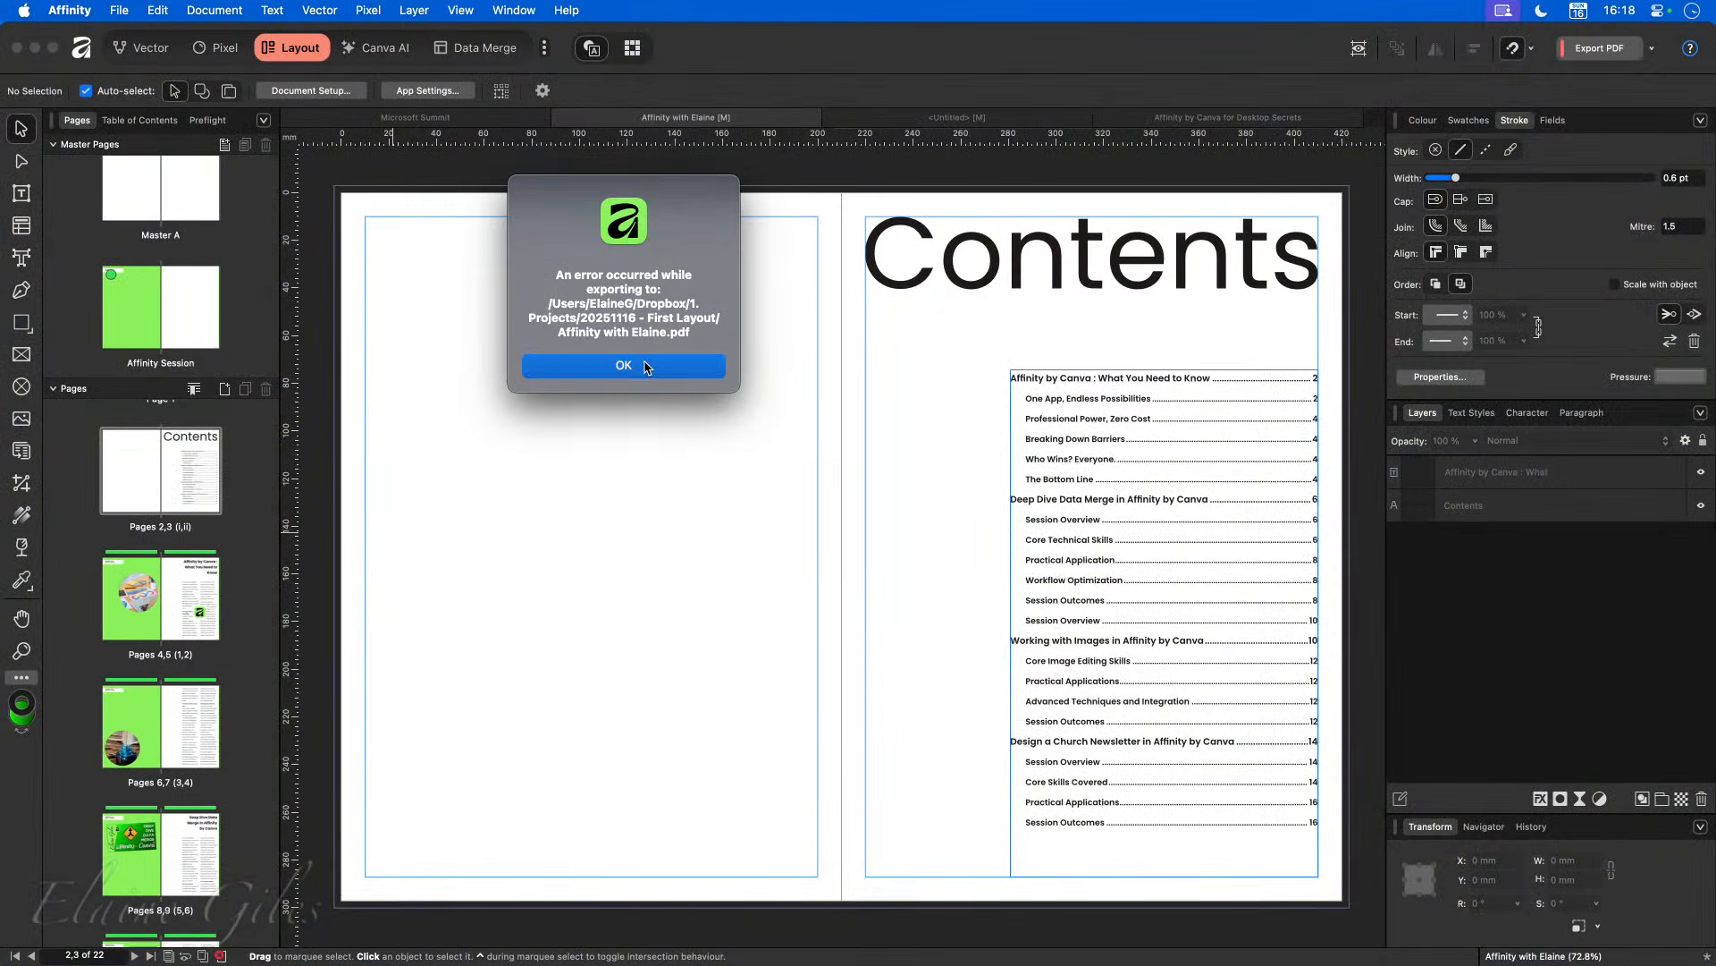
{"action": "left_click", "coordinate": [653, 384]}
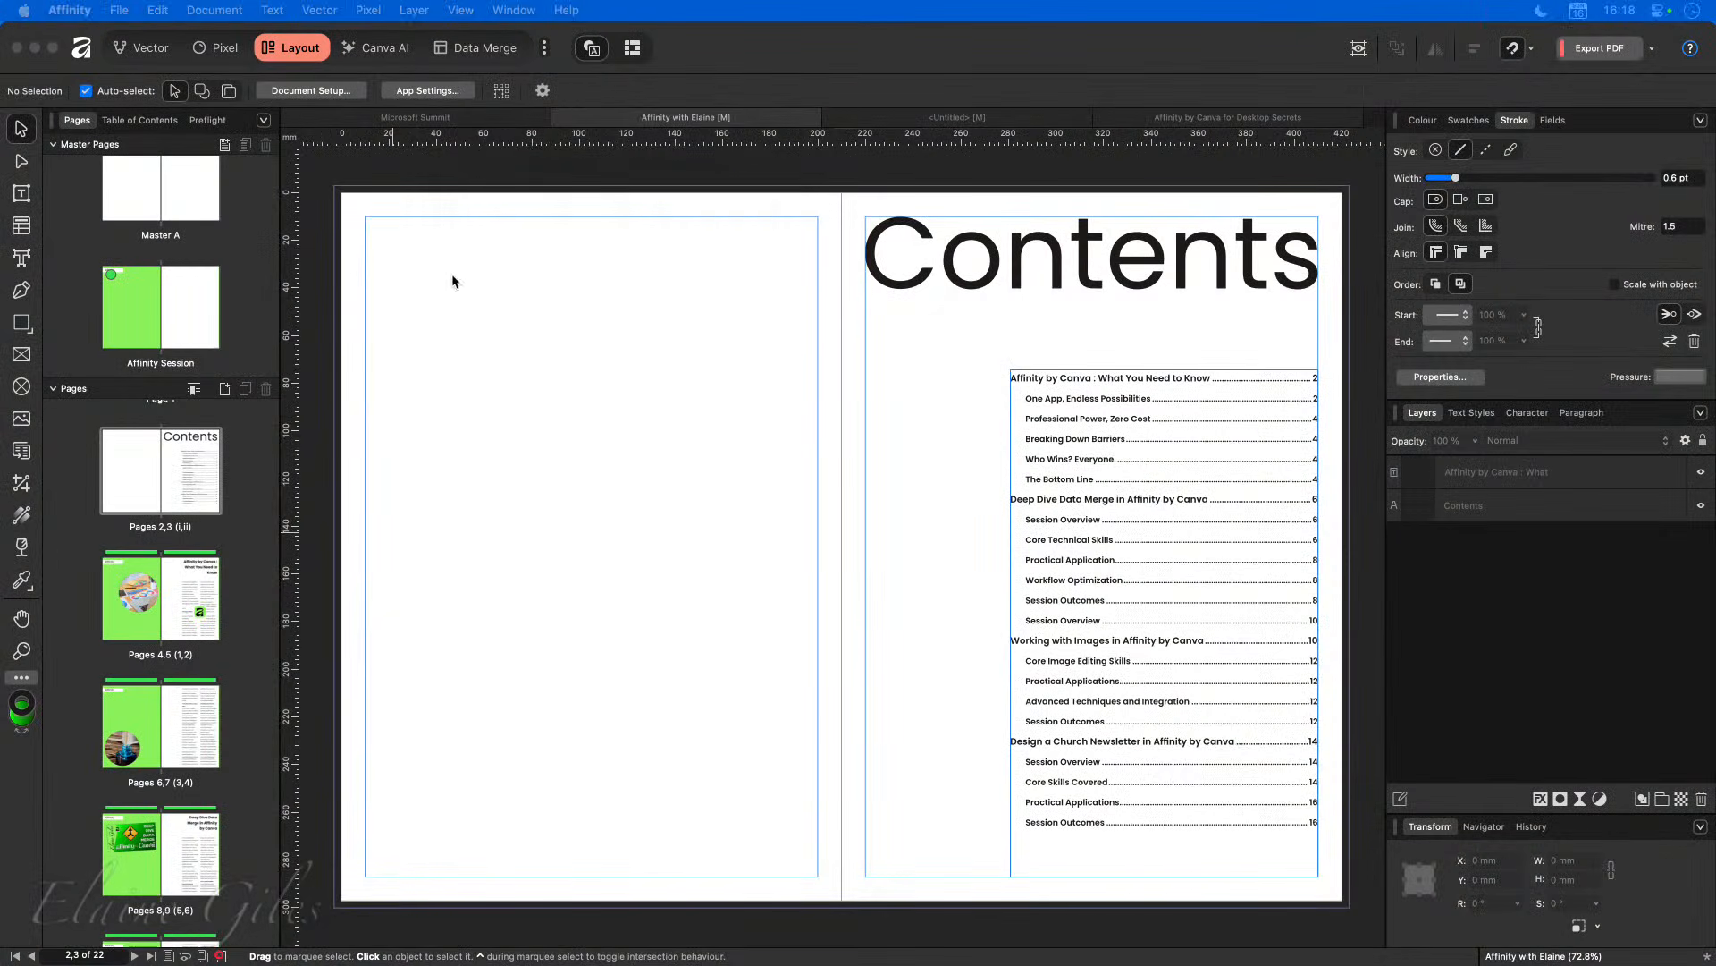
Step: Switch to the Microsoft Summit document and export it with the PDF (digital - high quality) preset, ignoring the preflight warnings
{"action": "left_click", "coordinate": [464, 121]}
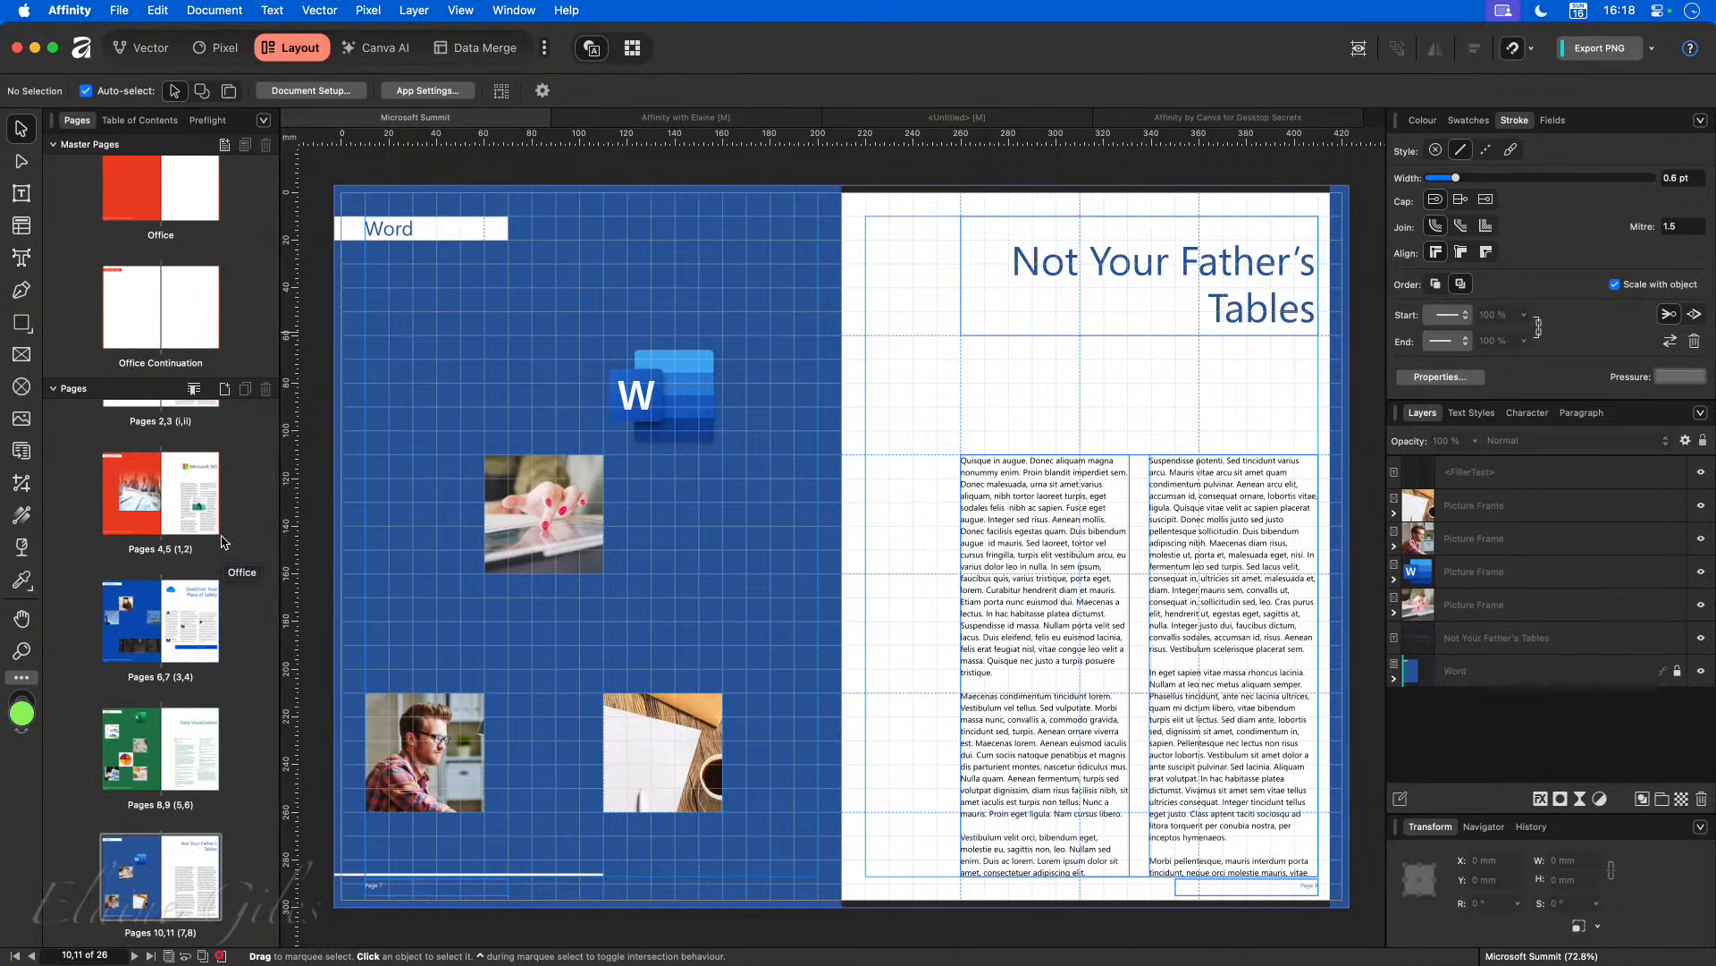
{"action": "key", "text": "alt+shift+super+s"}
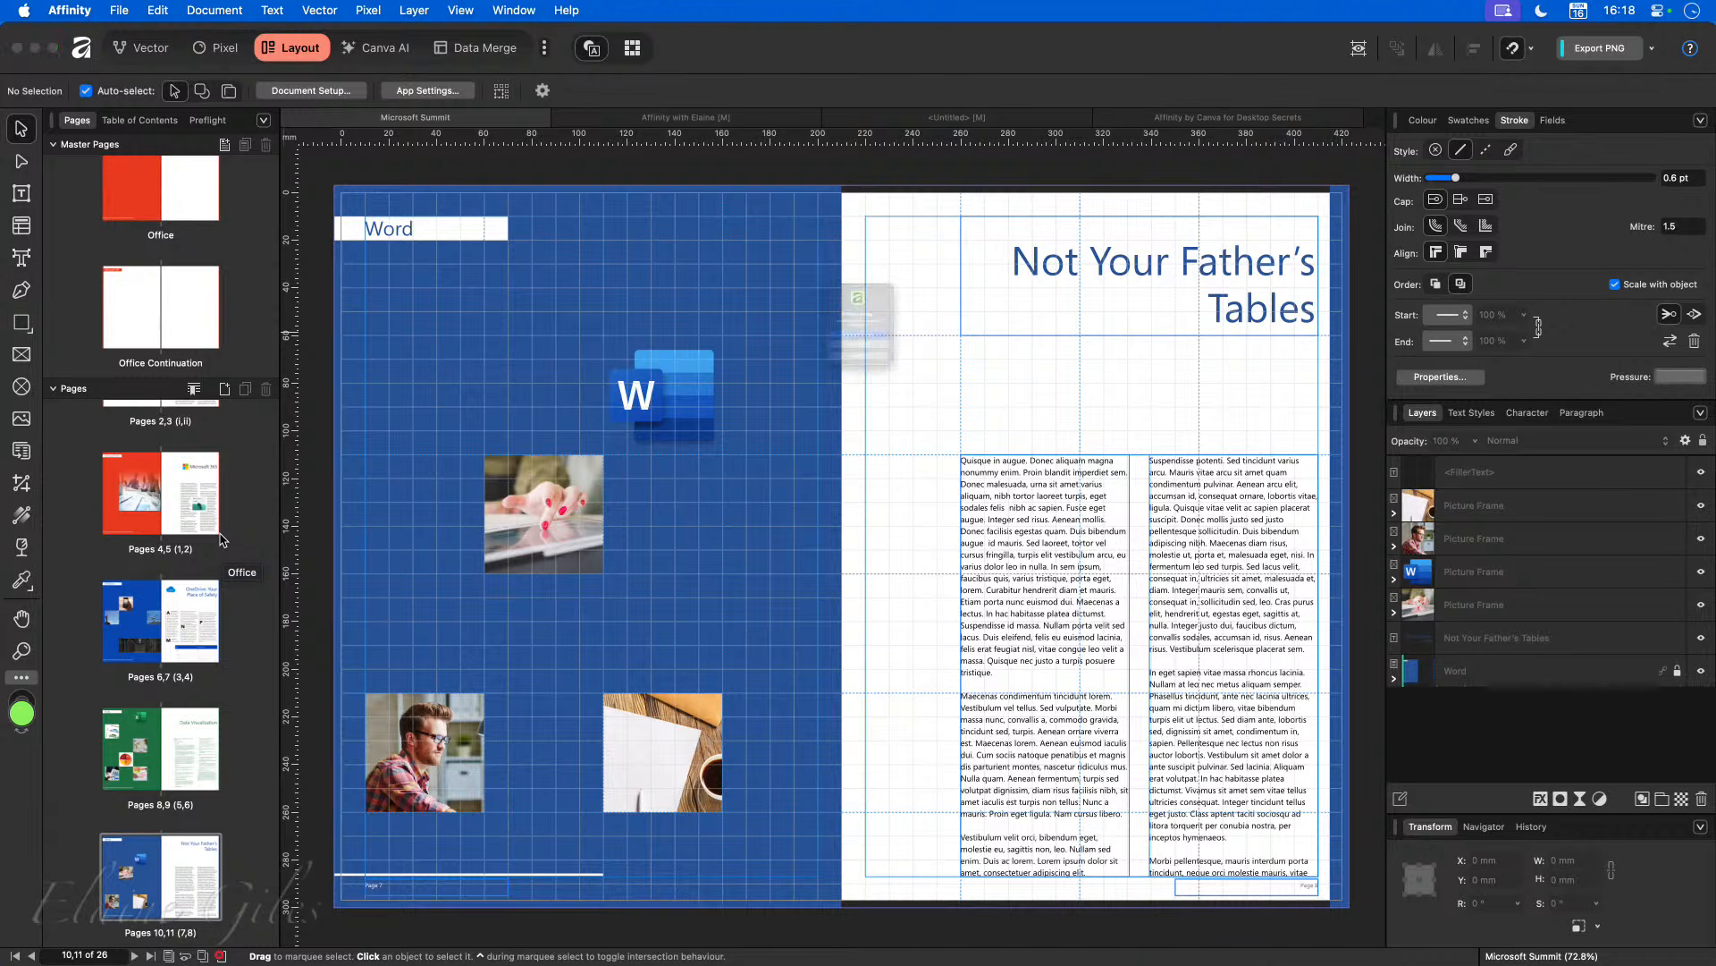
{"action": "left_click", "coordinate": [811, 359]}
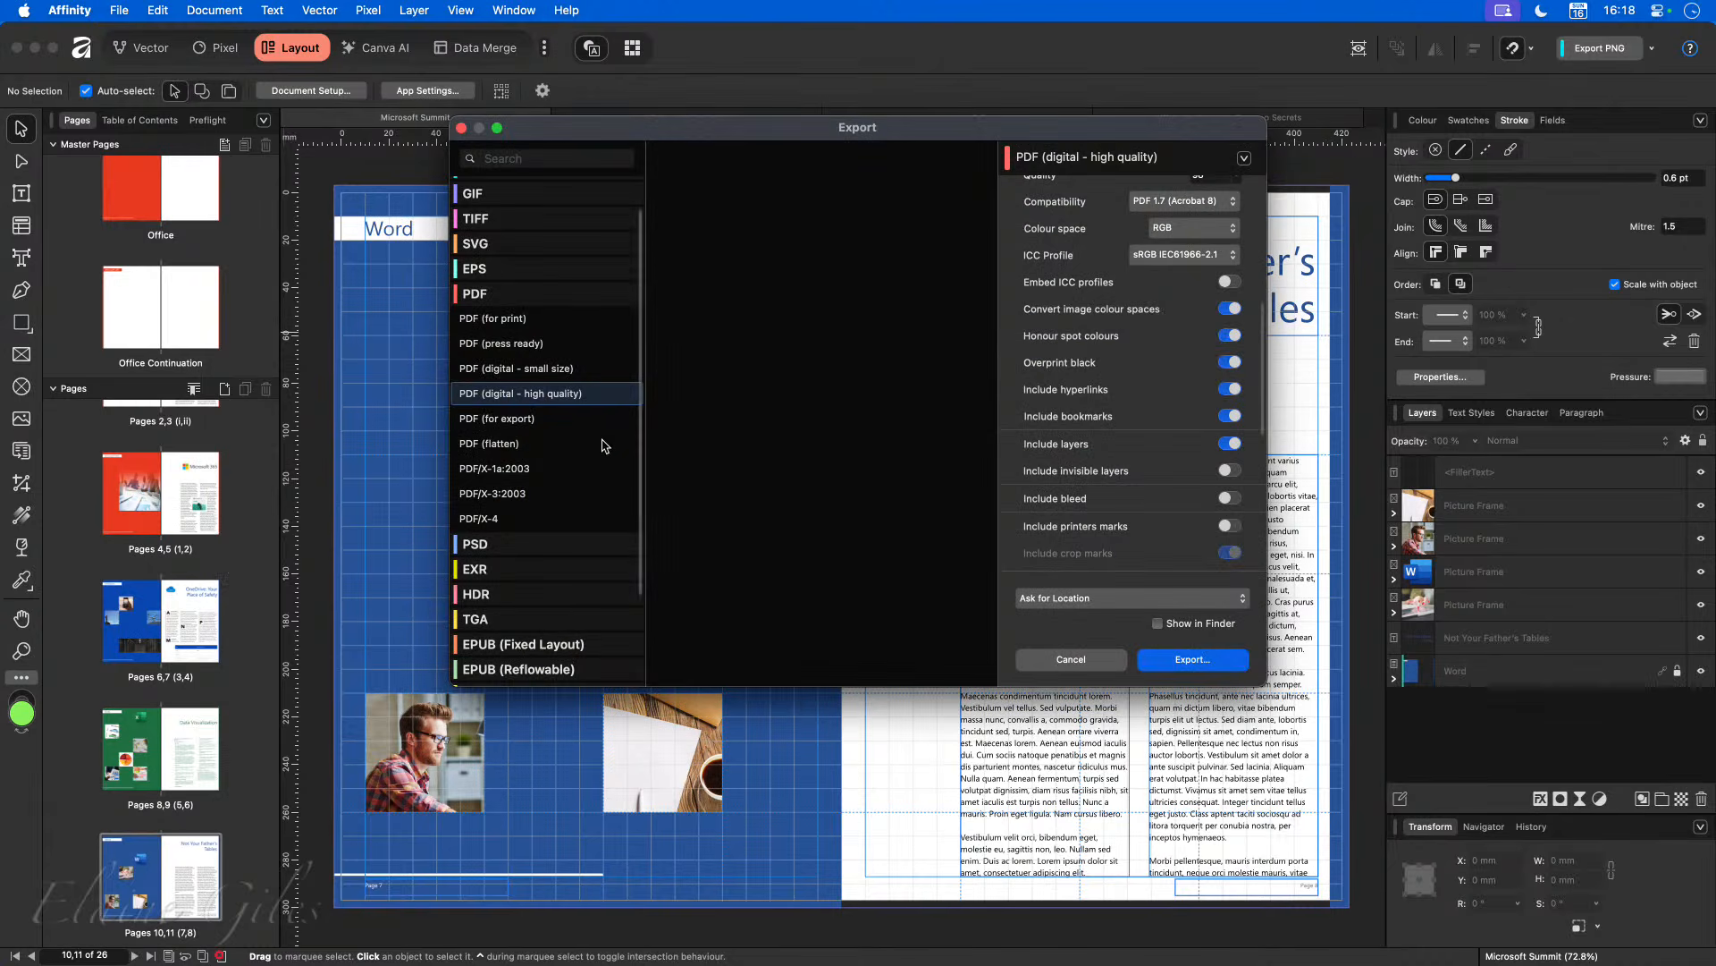
{"action": "left_click", "coordinate": [1182, 658]}
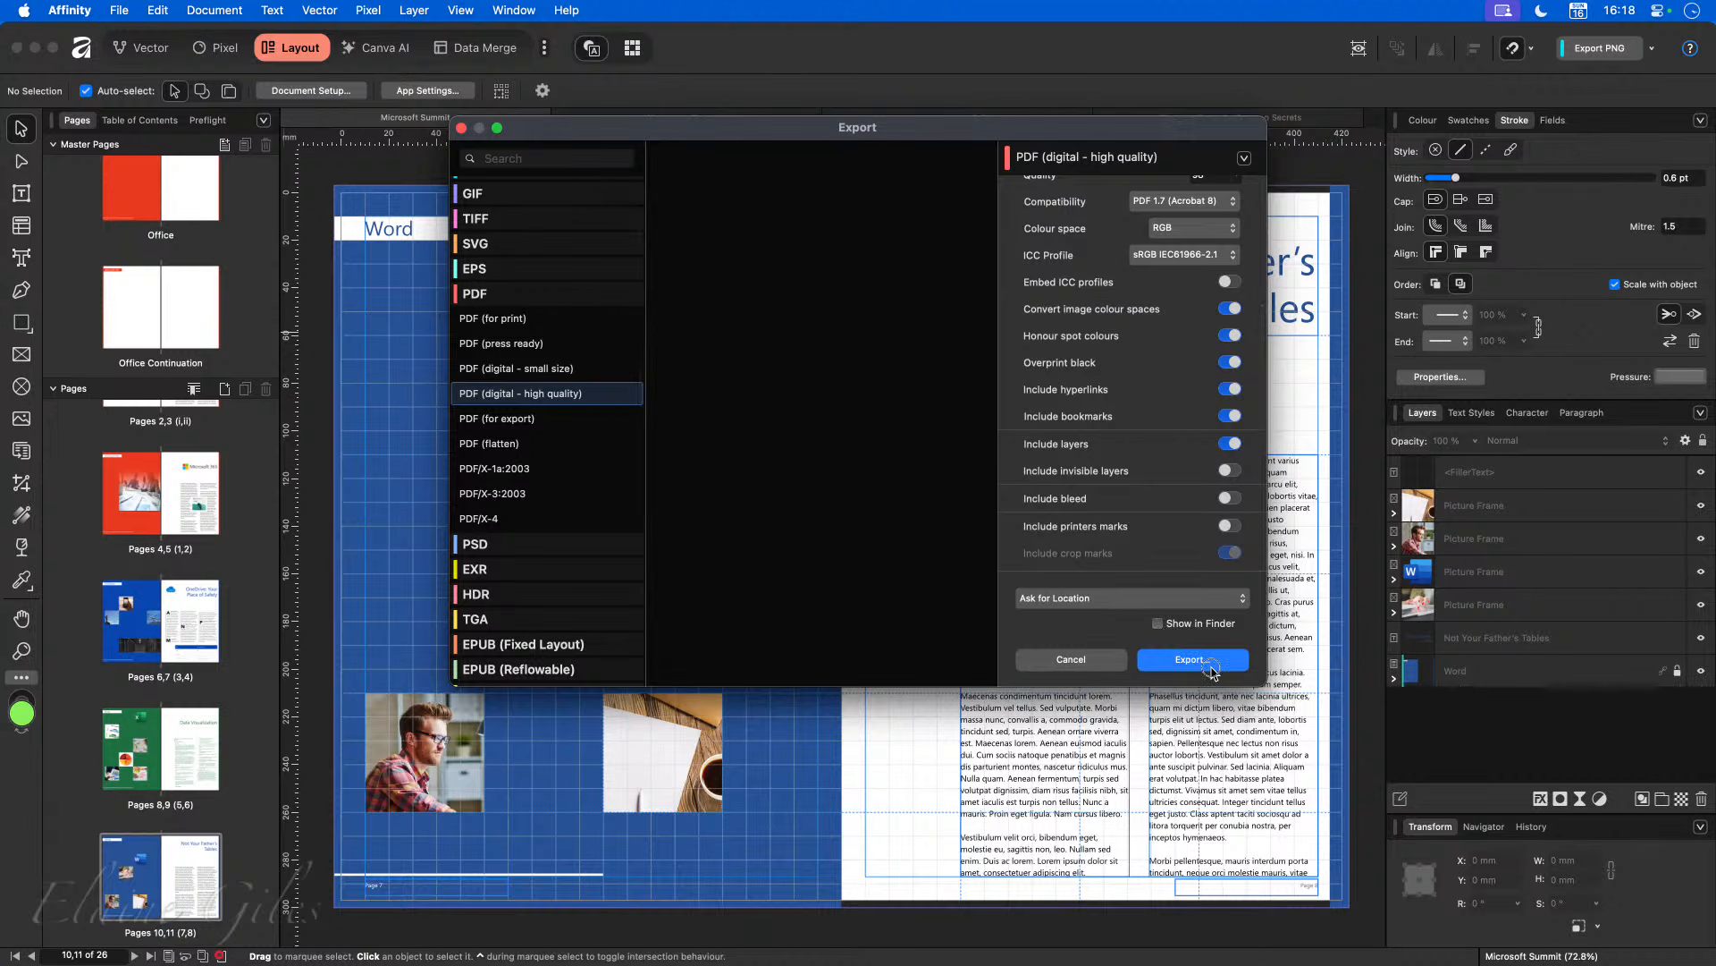
{"action": "left_click", "coordinate": [1153, 573]}
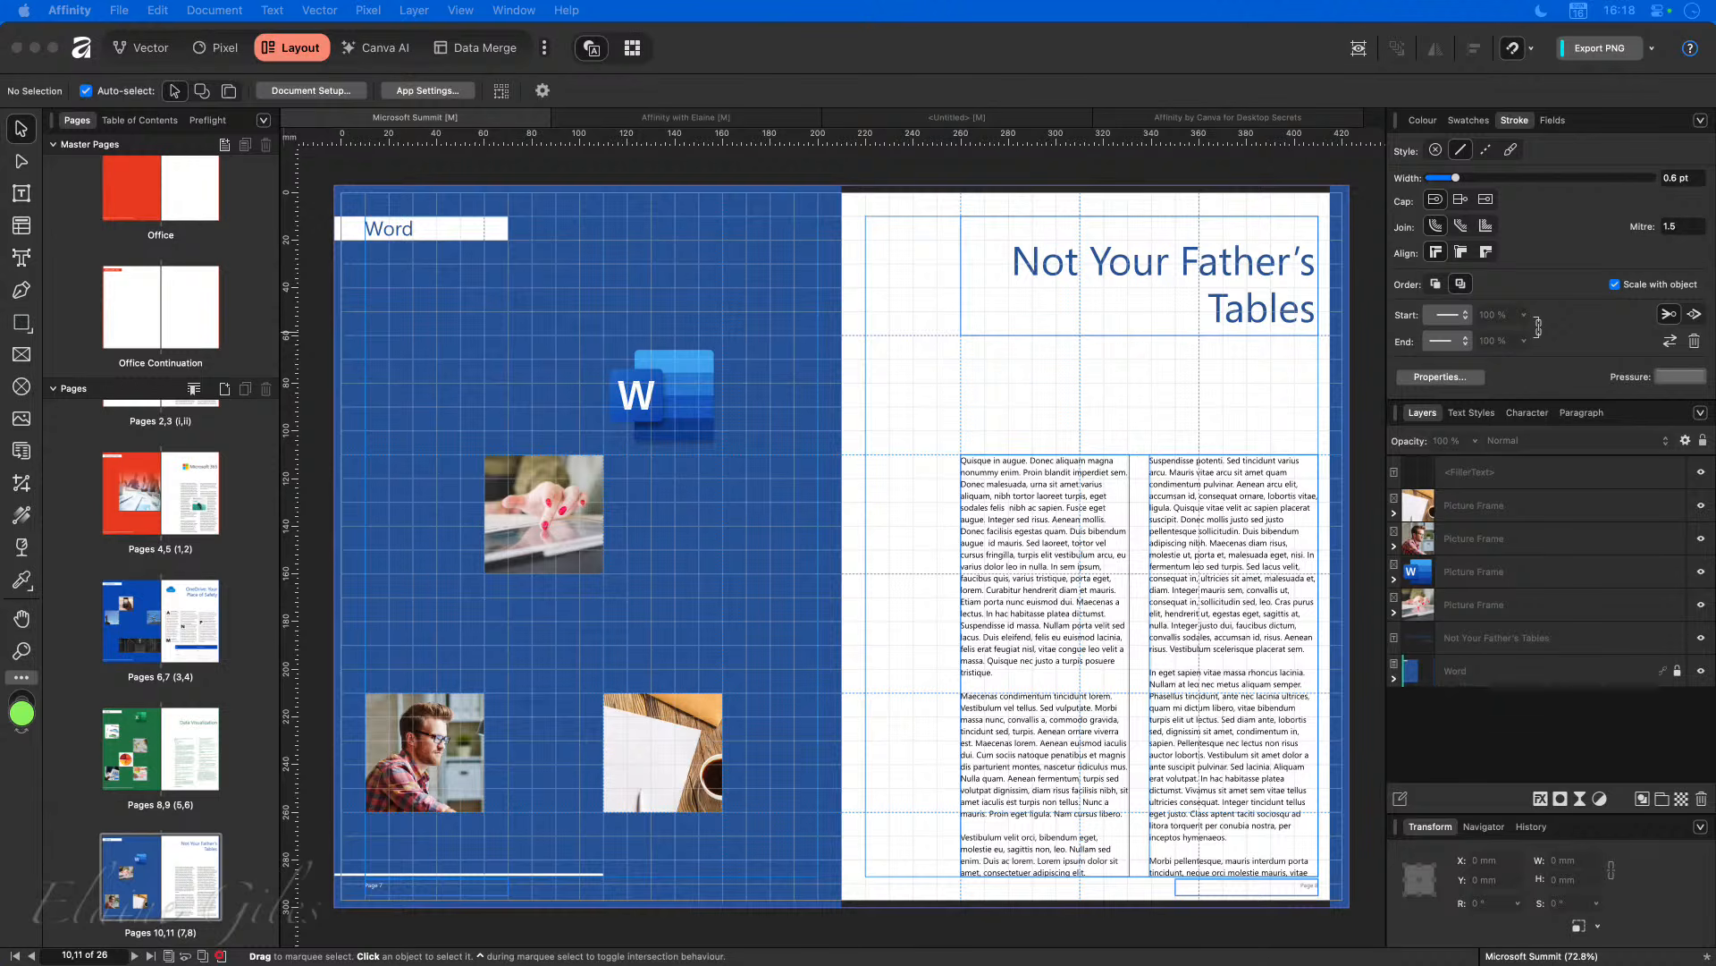
Step: Open the exported Microsoft Summit.pdf from the 20251116 - First Layout folder in Preview and enlarge its window to fill the screen
{"action": "left_click_drag", "start_coordinate": [0, 652], "coordinate": [647, 582]}
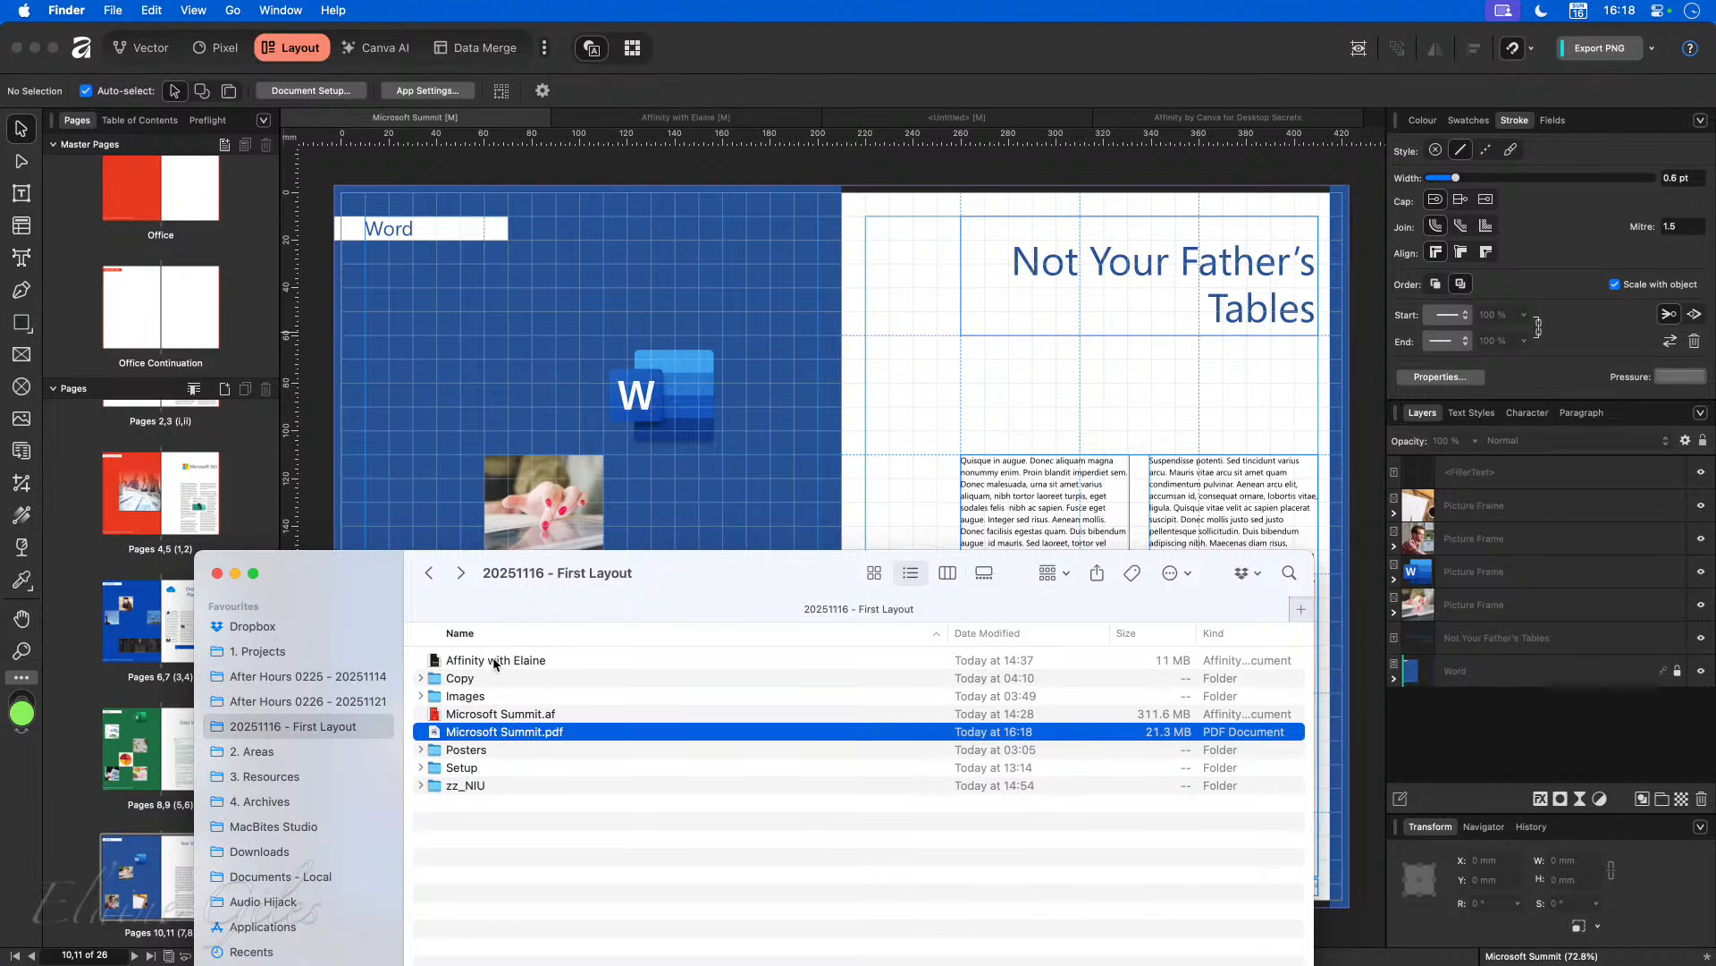
{"action": "double_click", "coordinate": [529, 728]}
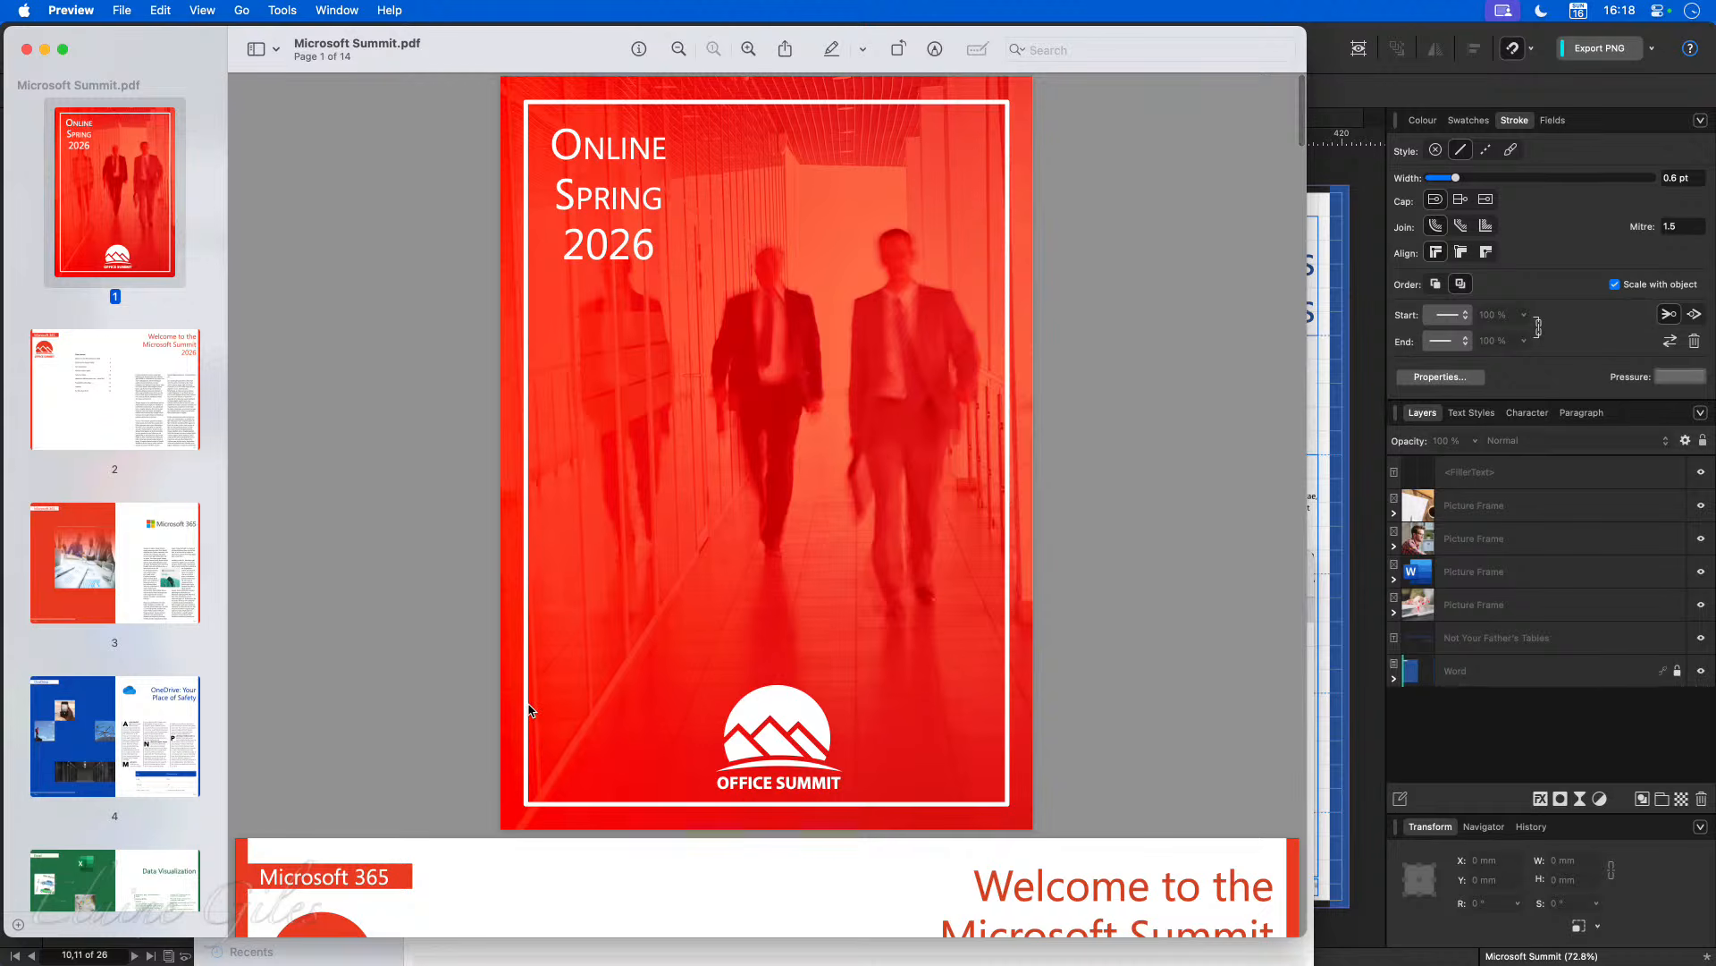
{"action": "key", "text": "ctrl+alt+Return"}
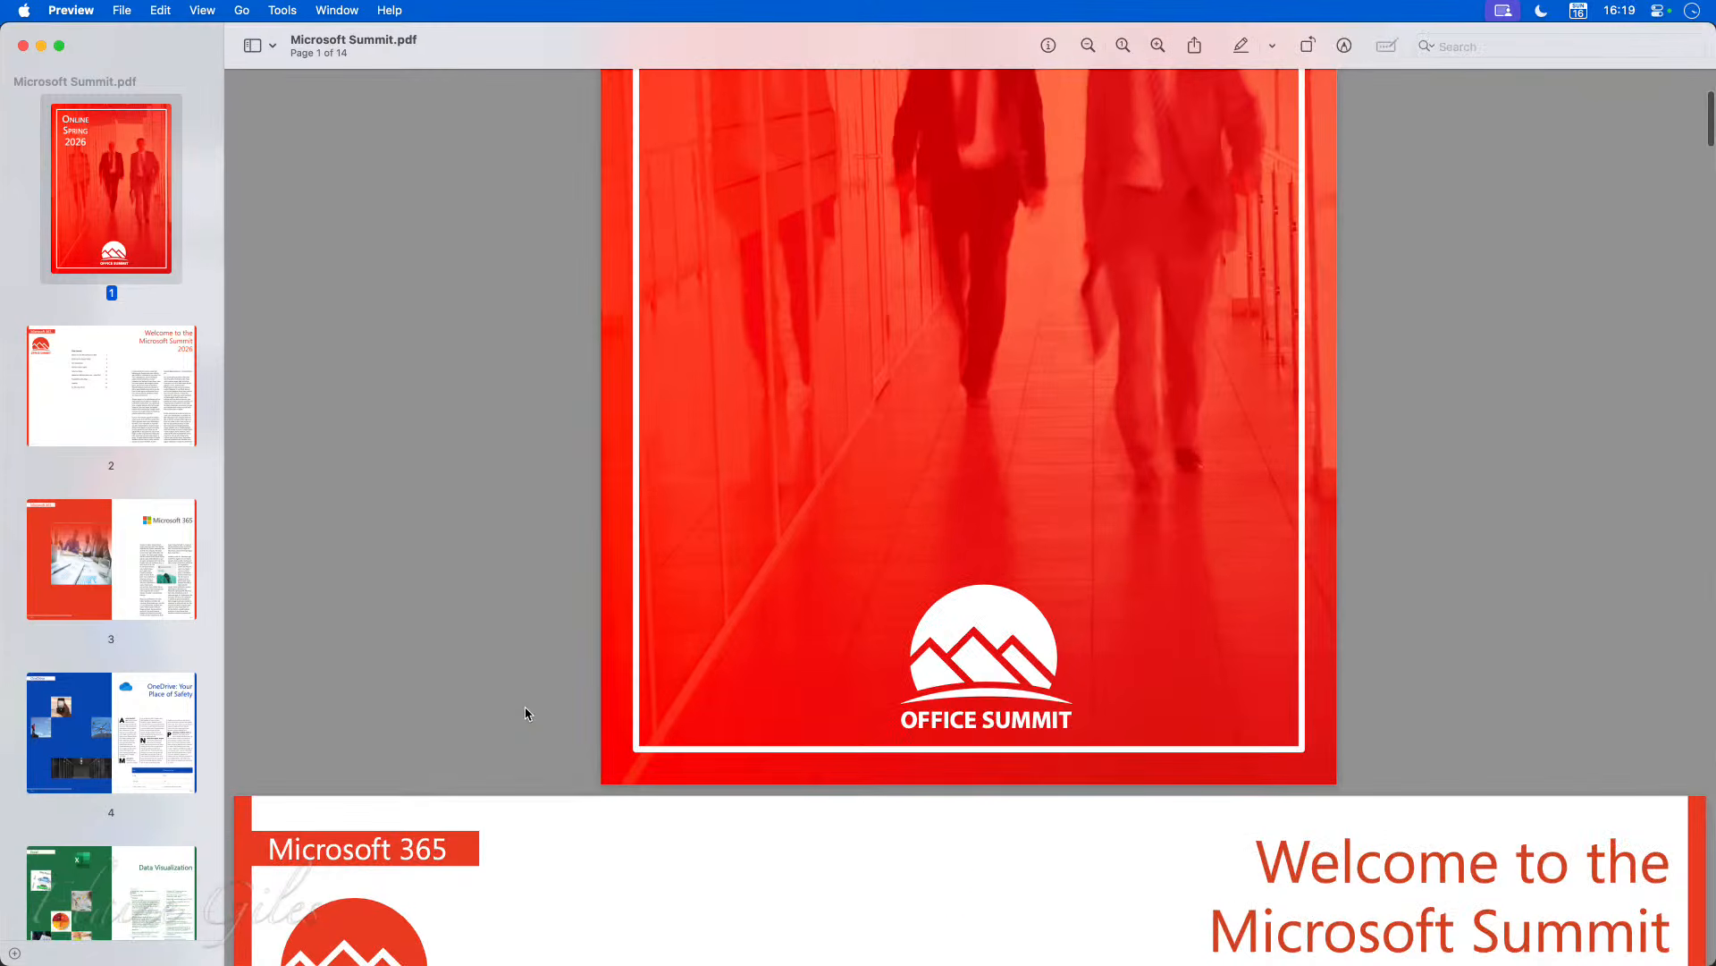
Step: Page through the exported PDF from the cover and table of contents to the Tame Your Inbox and PowerPoint's Video Magic spreads
{"action": "scroll", "coordinate": [617, 720], "scroll_direction": "up", "scroll_amount": 4}
{"action": "scroll", "coordinate": [618, 721], "scroll_direction": "down", "scroll_amount": 1}
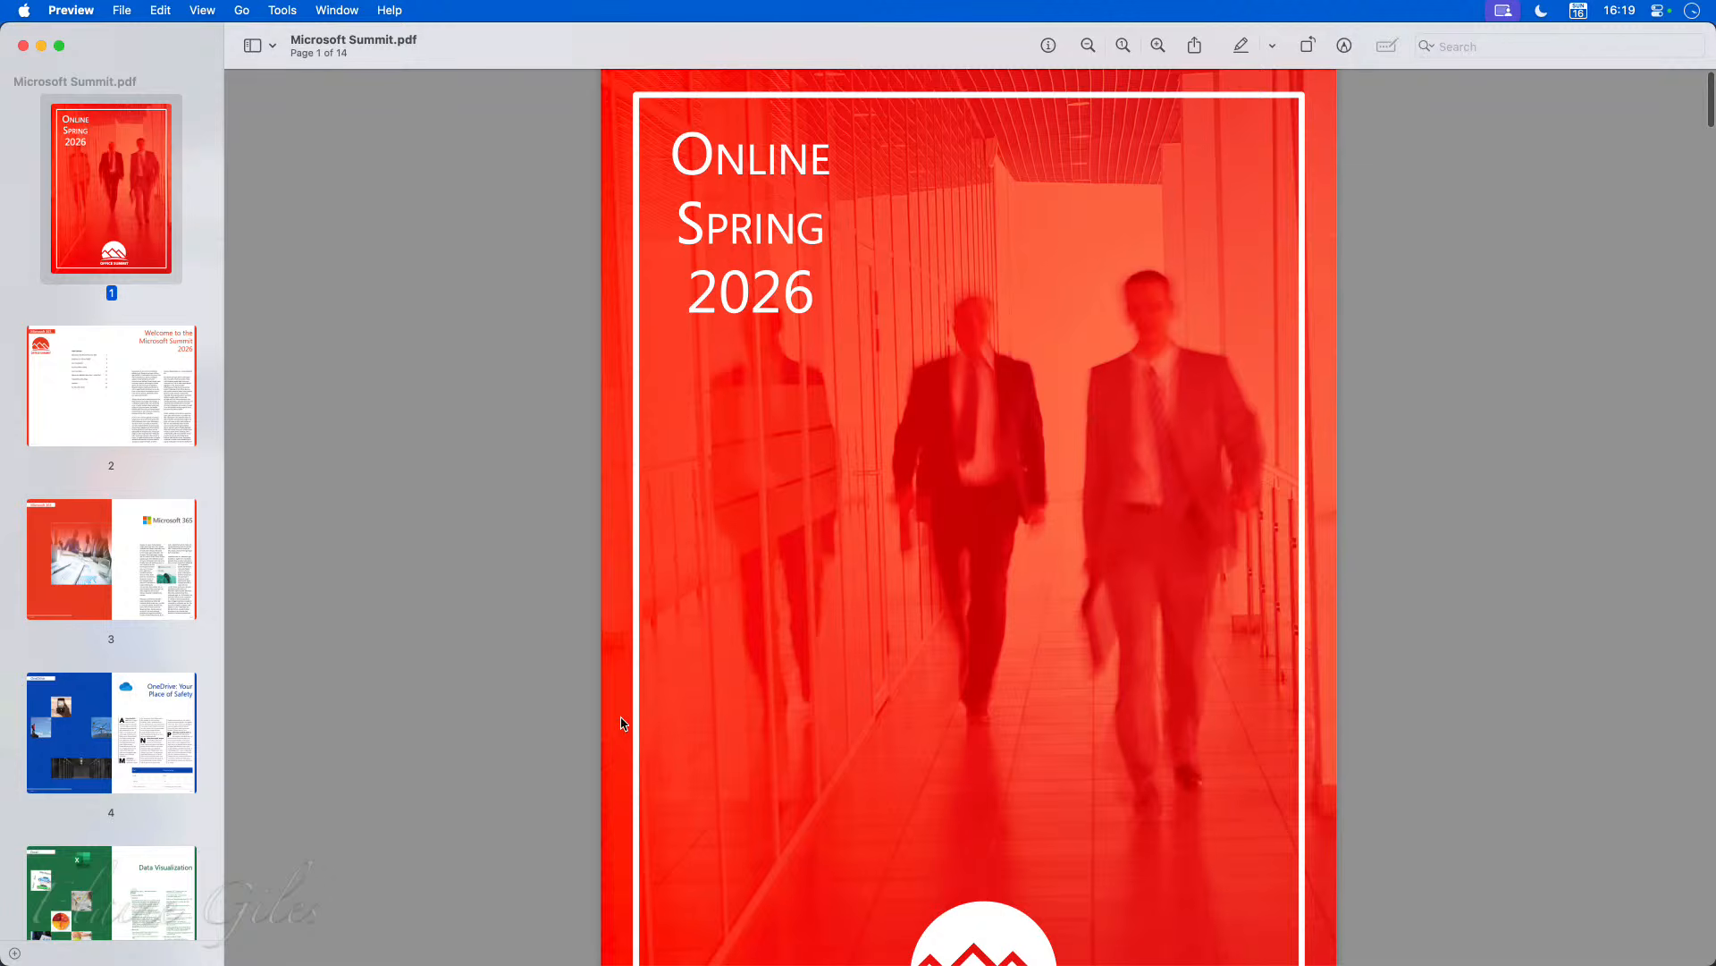
{"action": "scroll", "coordinate": [626, 727], "scroll_direction": "down", "scroll_amount": 5}
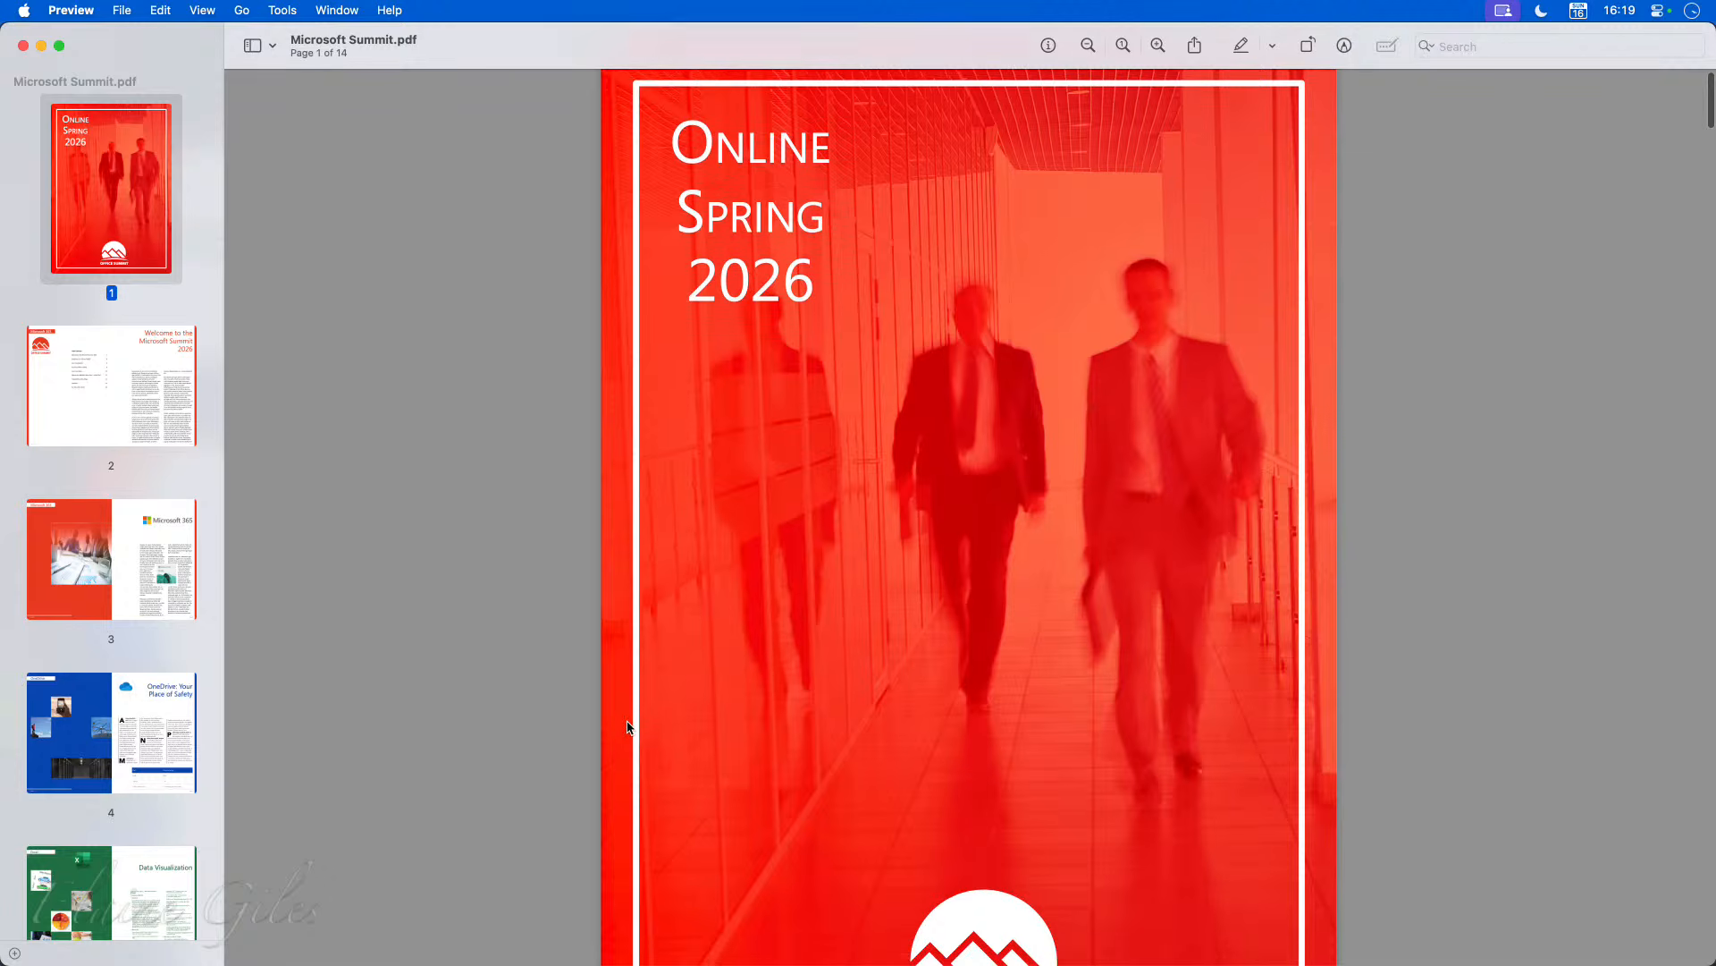
{"action": "scroll", "coordinate": [626, 727], "scroll_direction": "down", "scroll_amount": 13}
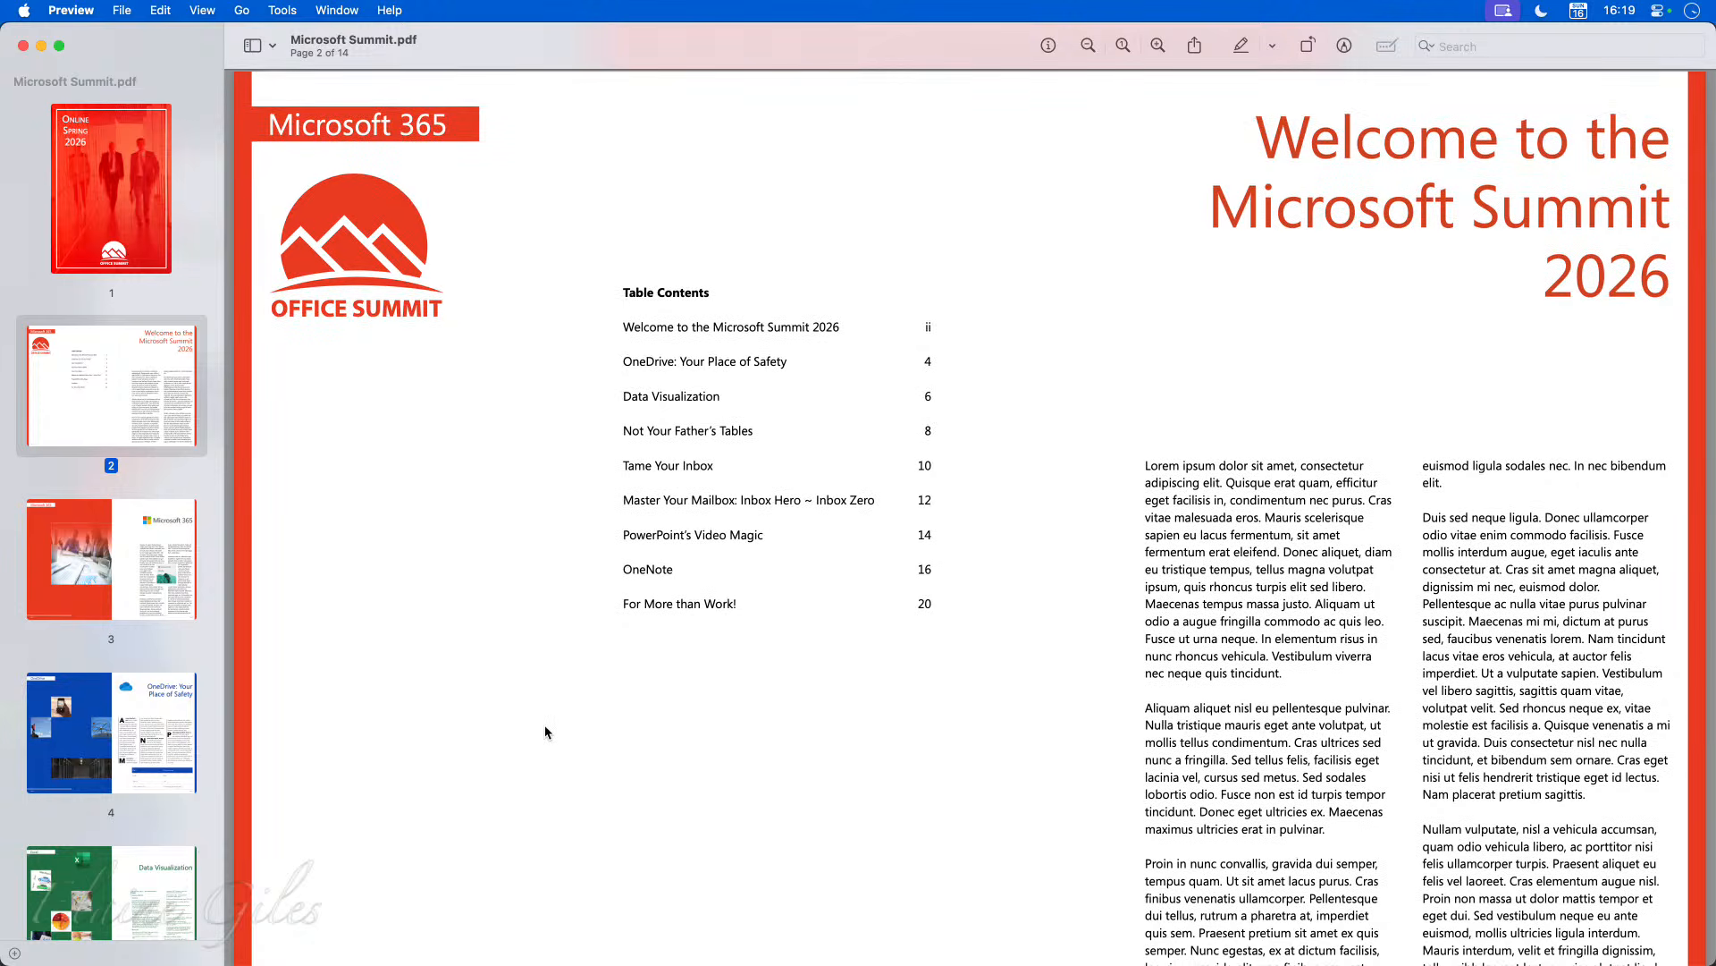
{"action": "scroll", "coordinate": [134, 657], "scroll_direction": "down", "scroll_amount": 5}
{"action": "scroll", "coordinate": [136, 657], "scroll_direction": "down", "scroll_amount": 2}
{"action": "left_click", "coordinate": [108, 688]}
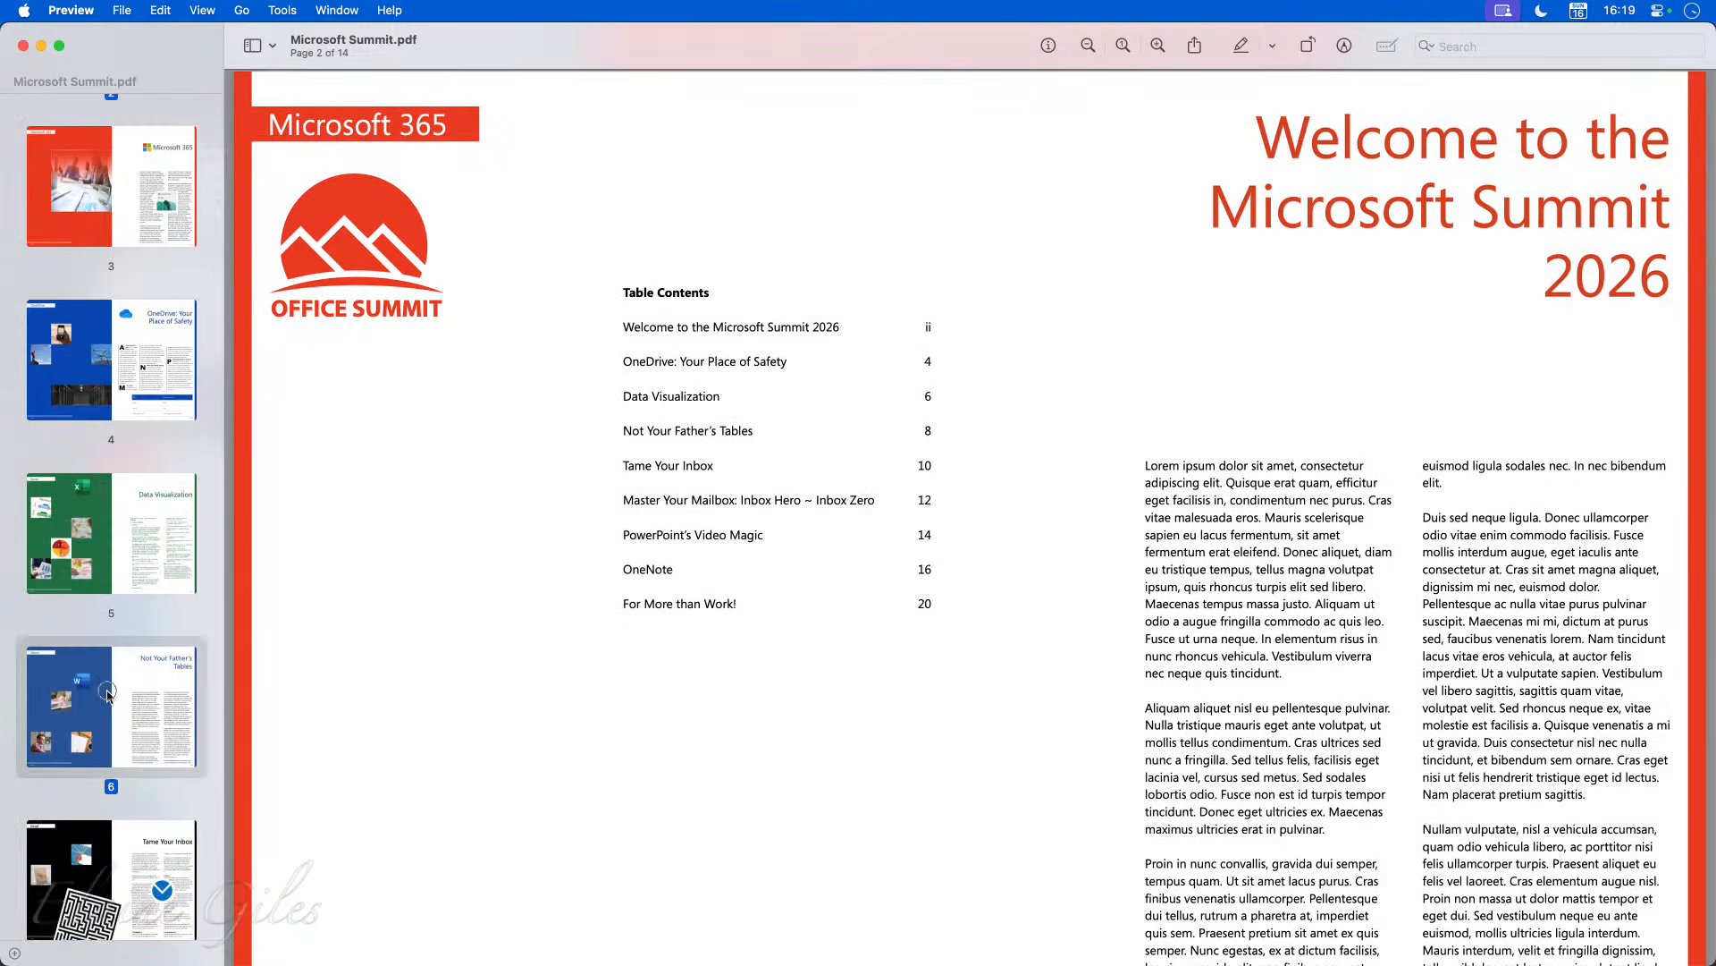
{"action": "left_click", "coordinate": [109, 834]}
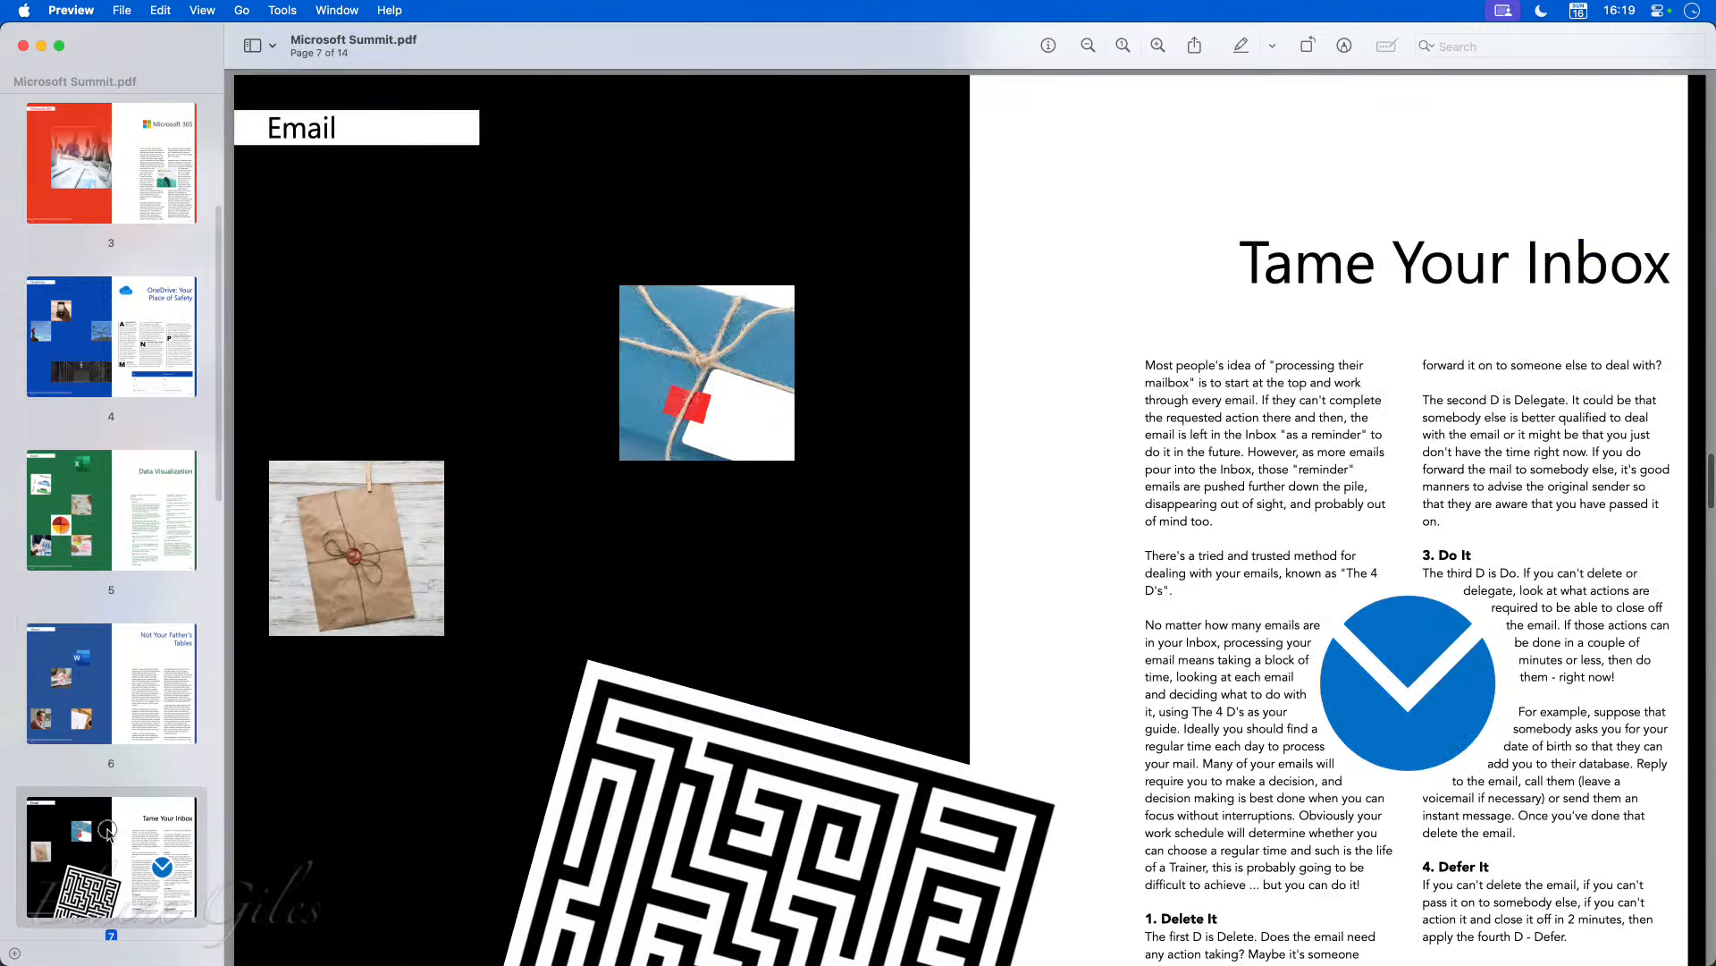
{"action": "scroll", "coordinate": [110, 834], "scroll_direction": "down", "scroll_amount": 8}
{"action": "left_click", "coordinate": [115, 786]}
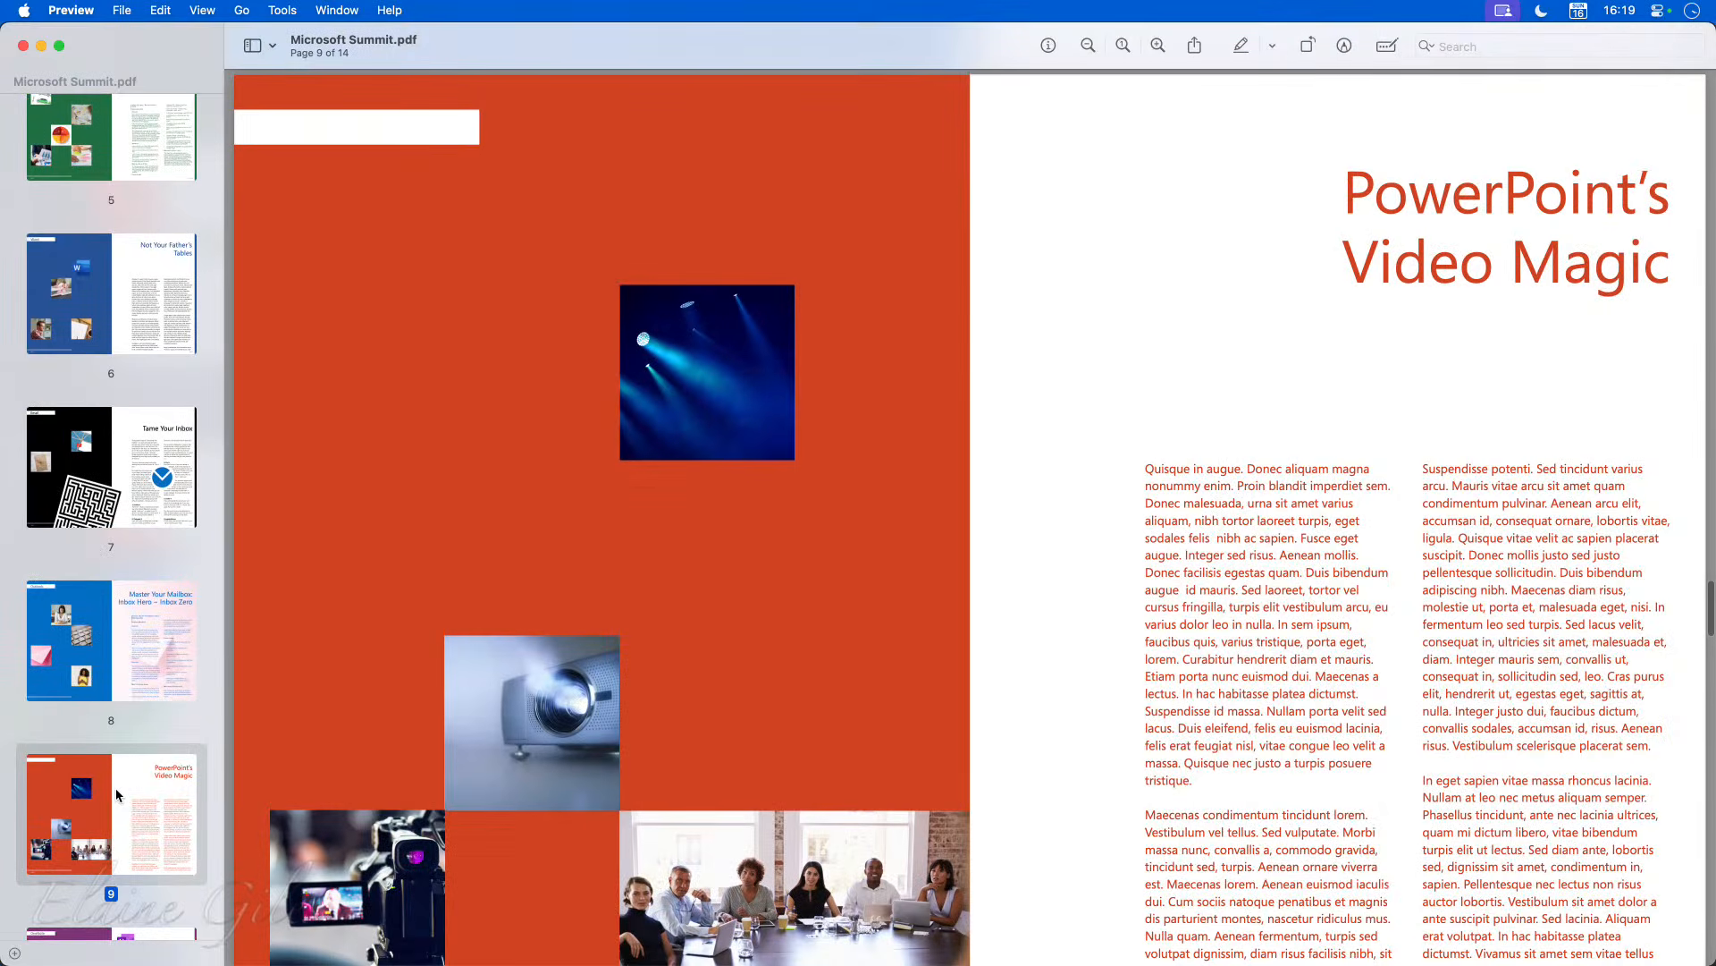
{"action": "scroll", "coordinate": [115, 786], "scroll_direction": "down", "scroll_amount": 10}
{"action": "scroll", "coordinate": [117, 794], "scroll_direction": "down", "scroll_amount": 3}
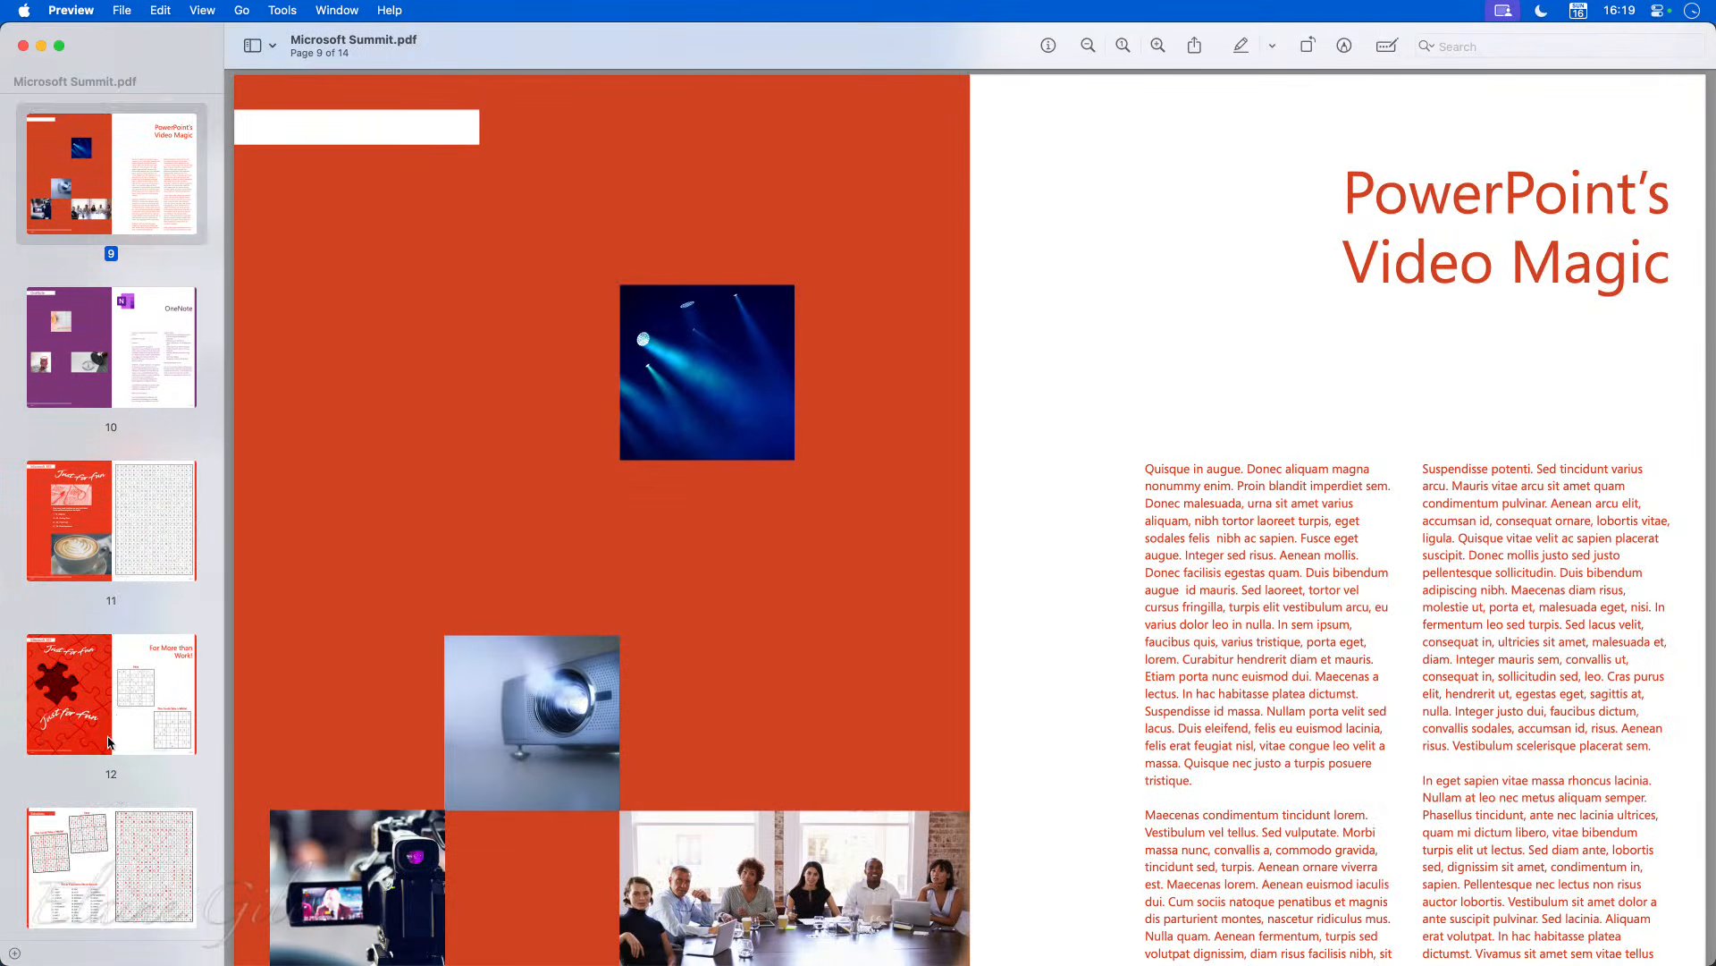
Step: Examine the two Just for fun spreads in the exported PDF at full-spread size, and close the PDF
{"action": "left_click", "coordinate": [103, 540]}
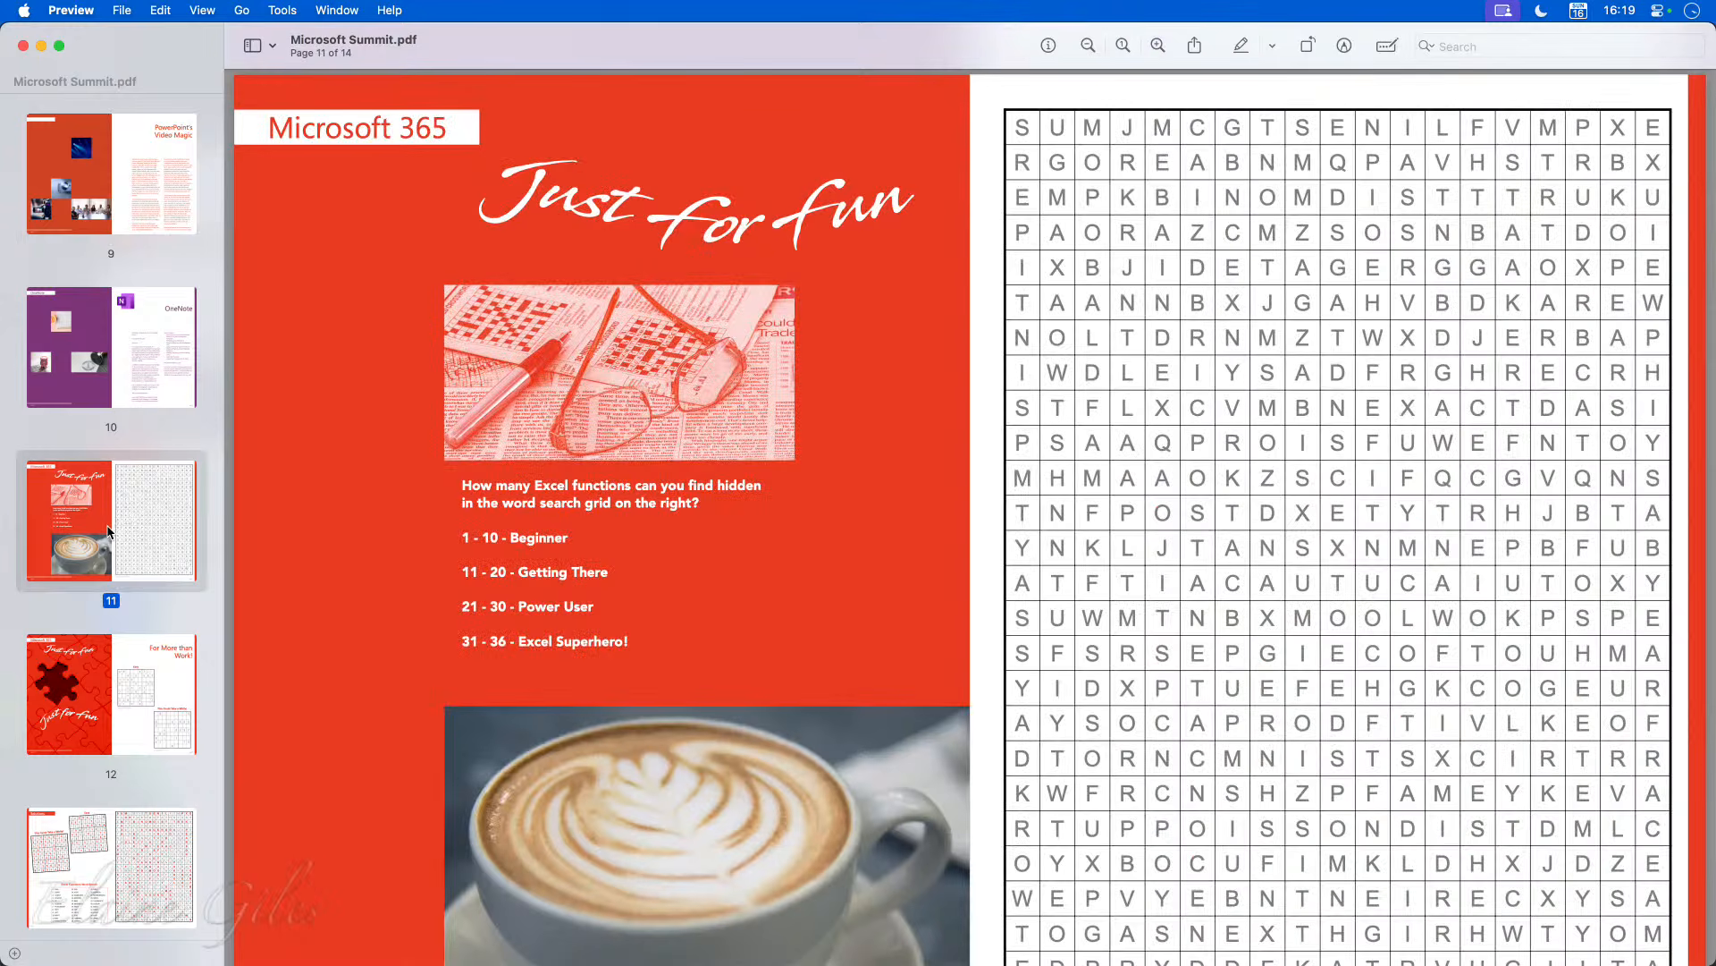
{"action": "left_click", "coordinate": [1124, 47]}
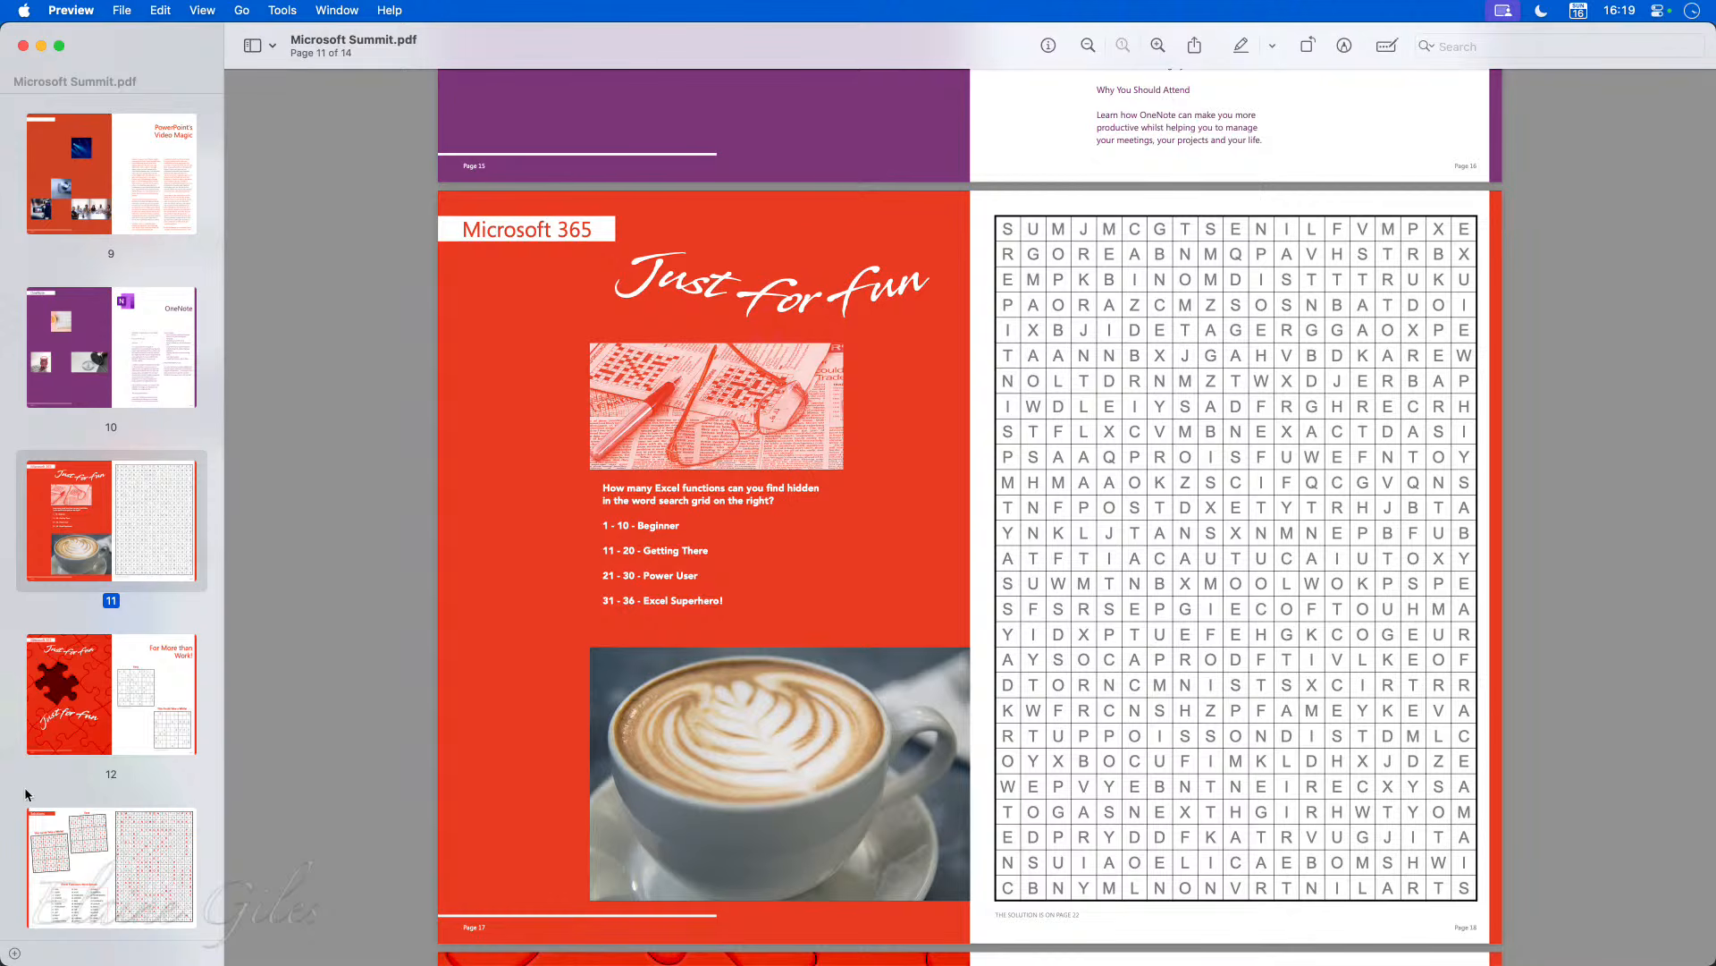
{"action": "left_click", "coordinate": [111, 698]}
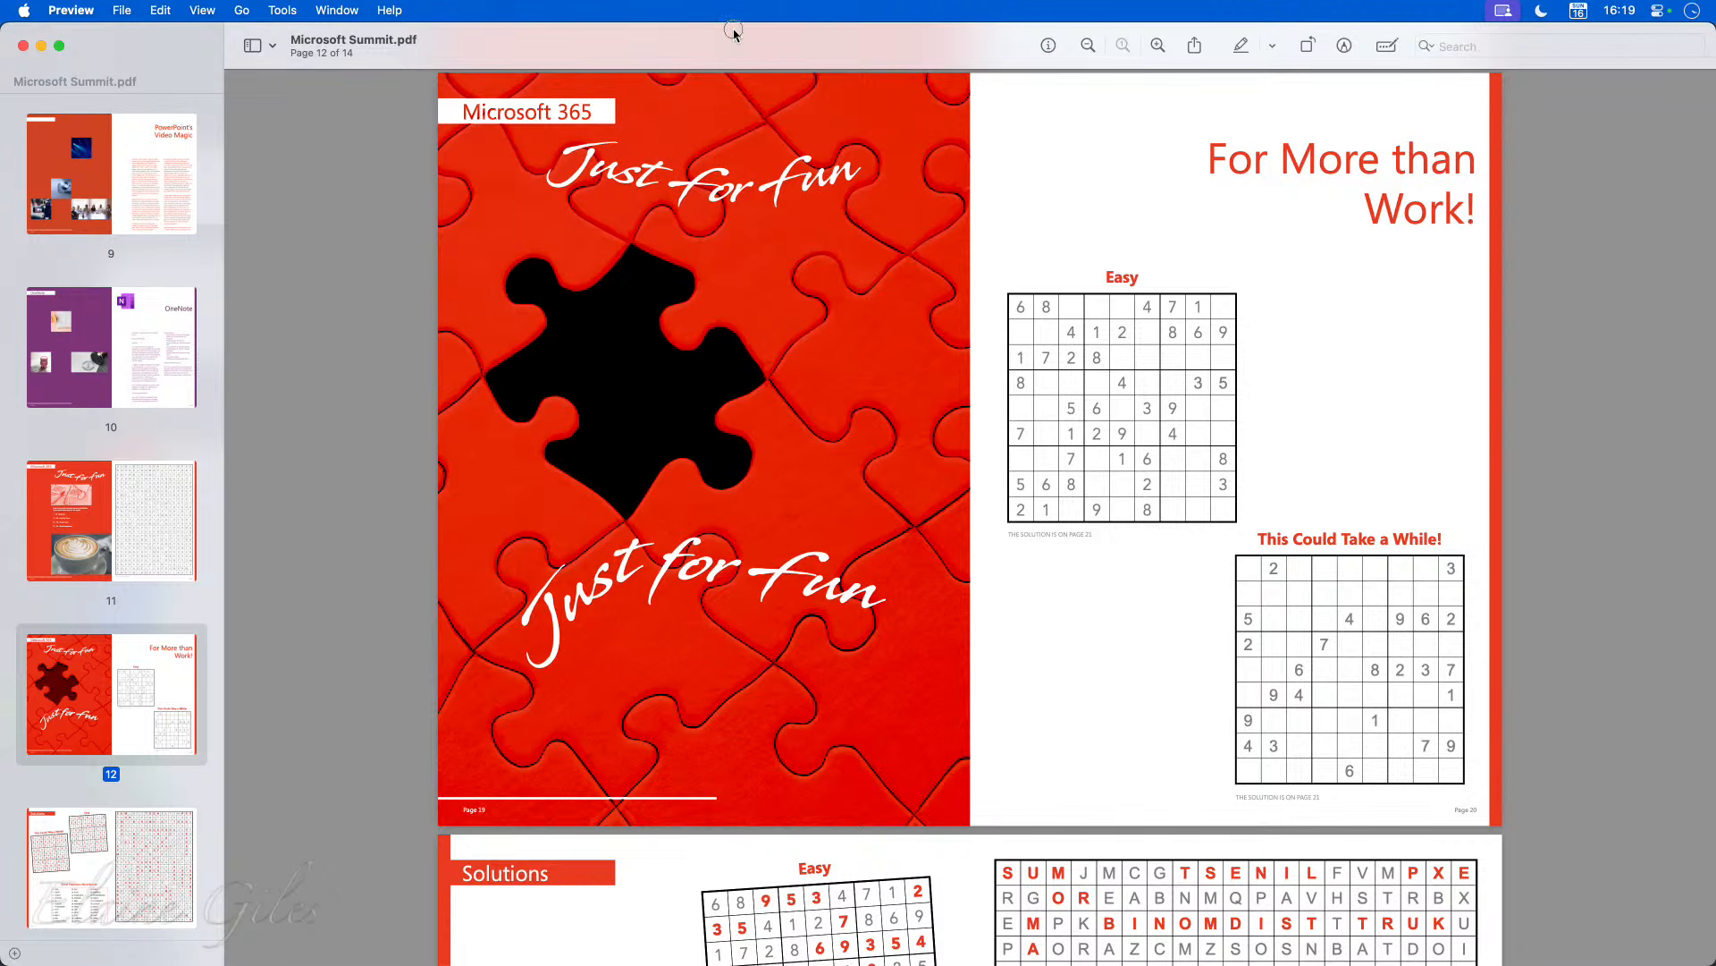
{"action": "left_click_drag", "start_coordinate": [734, 30], "coordinate": [646, 112]}
{"action": "key", "text": "super+w"}
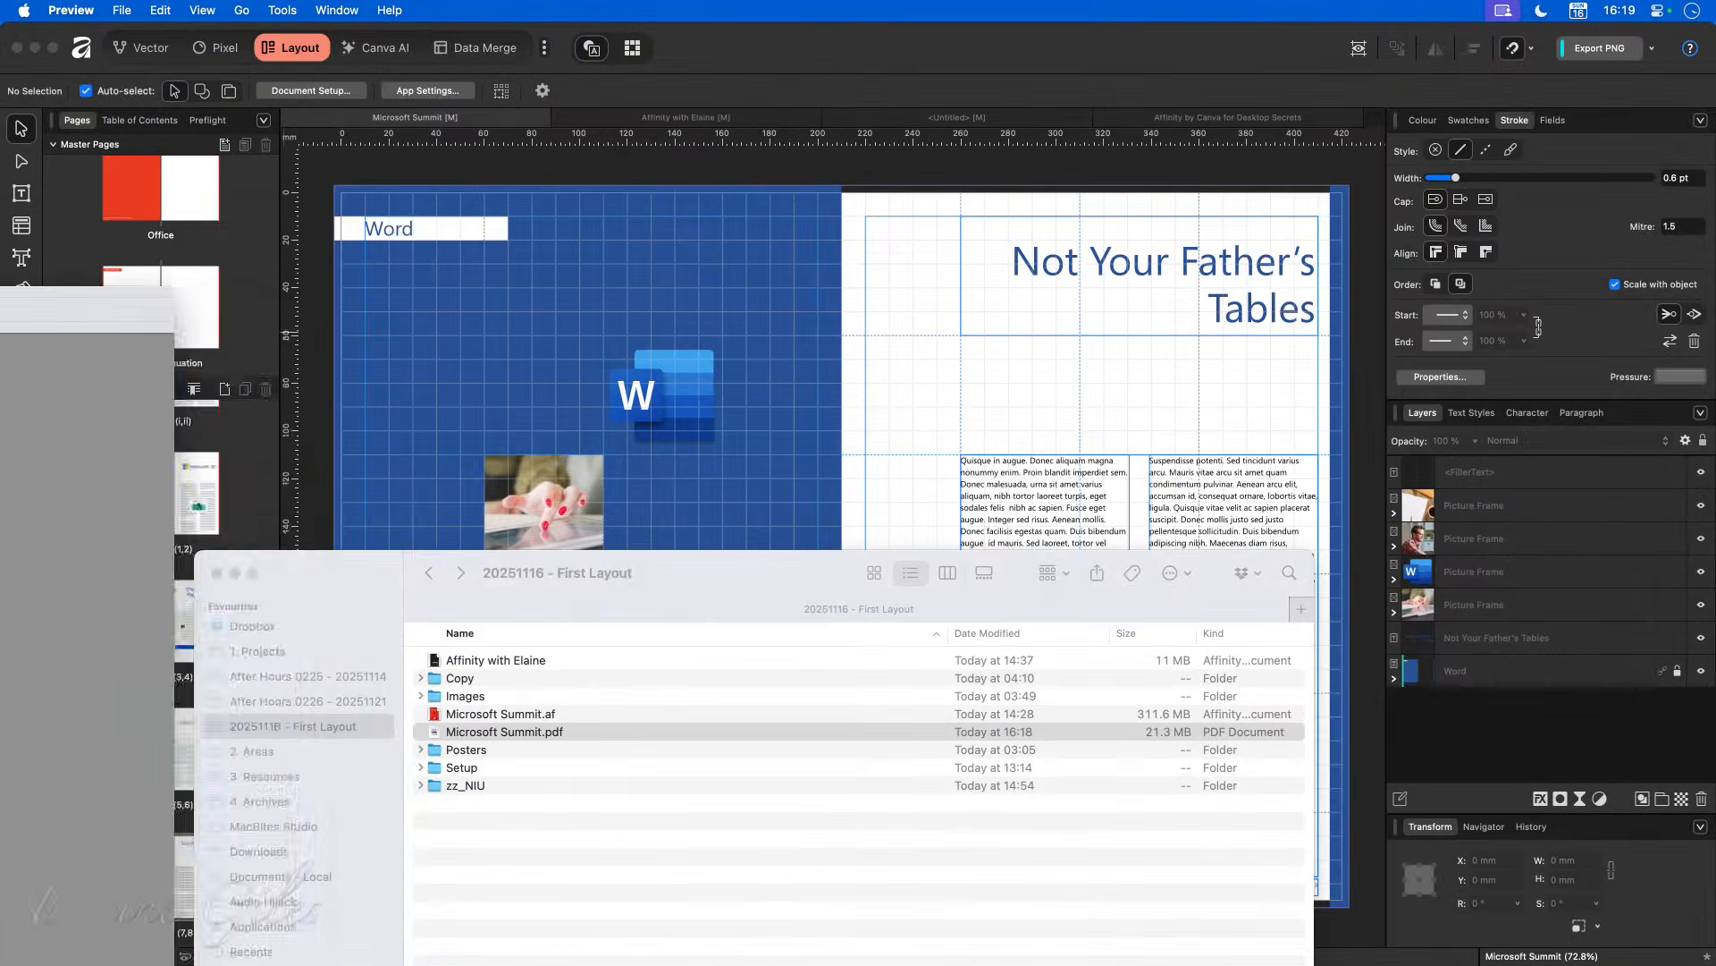
Step: Switch to the Affinity with Elaine document in Affinity, look through its page thumbnails and save it
{"action": "left_click", "coordinate": [724, 117]}
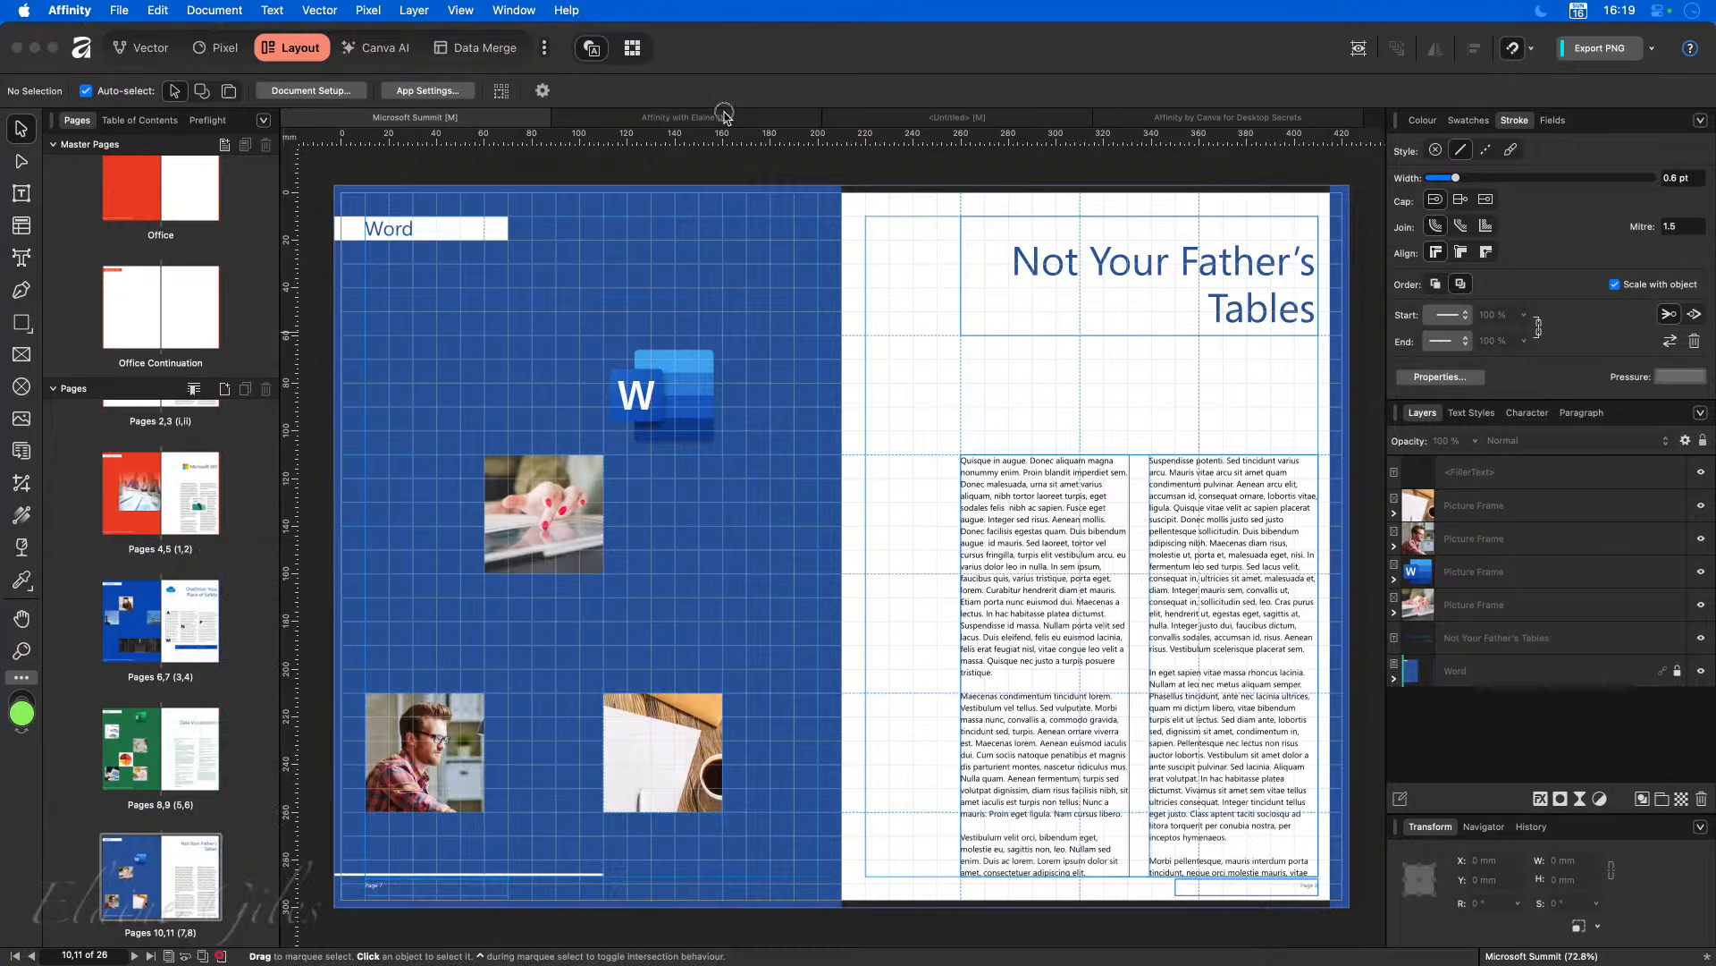
{"action": "left_click", "coordinate": [724, 117]}
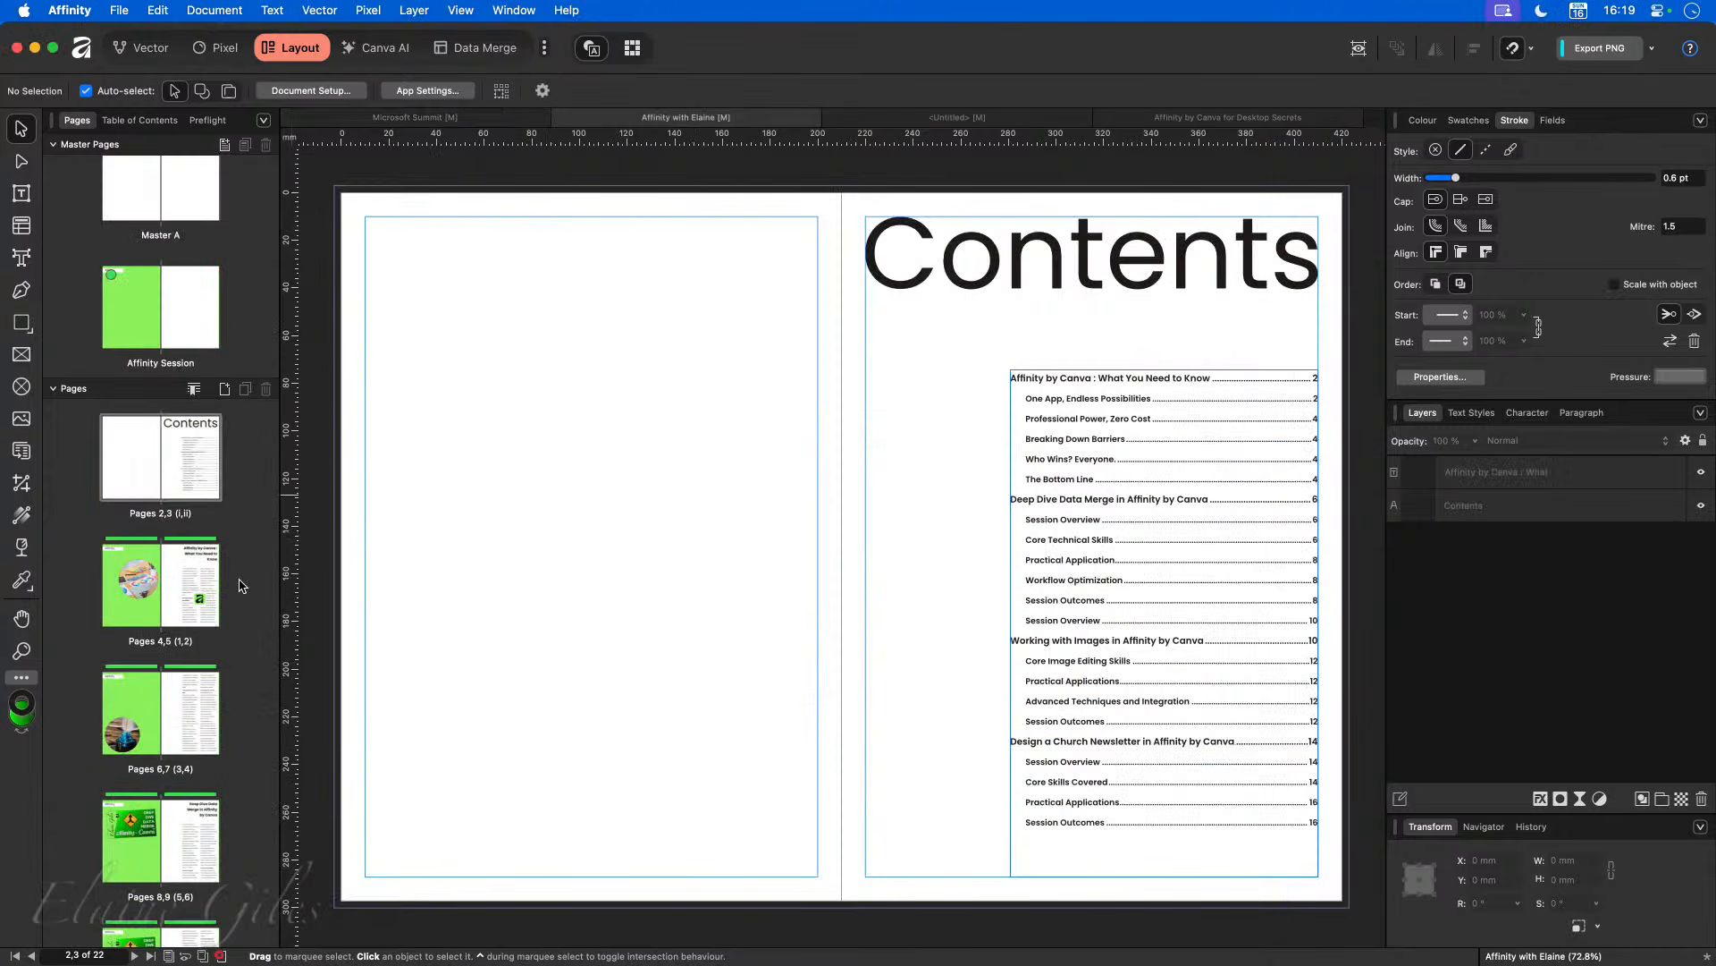
{"action": "scroll", "coordinate": [245, 626], "scroll_direction": "down", "scroll_amount": 4}
{"action": "scroll", "coordinate": [245, 627], "scroll_direction": "down", "scroll_amount": 3}
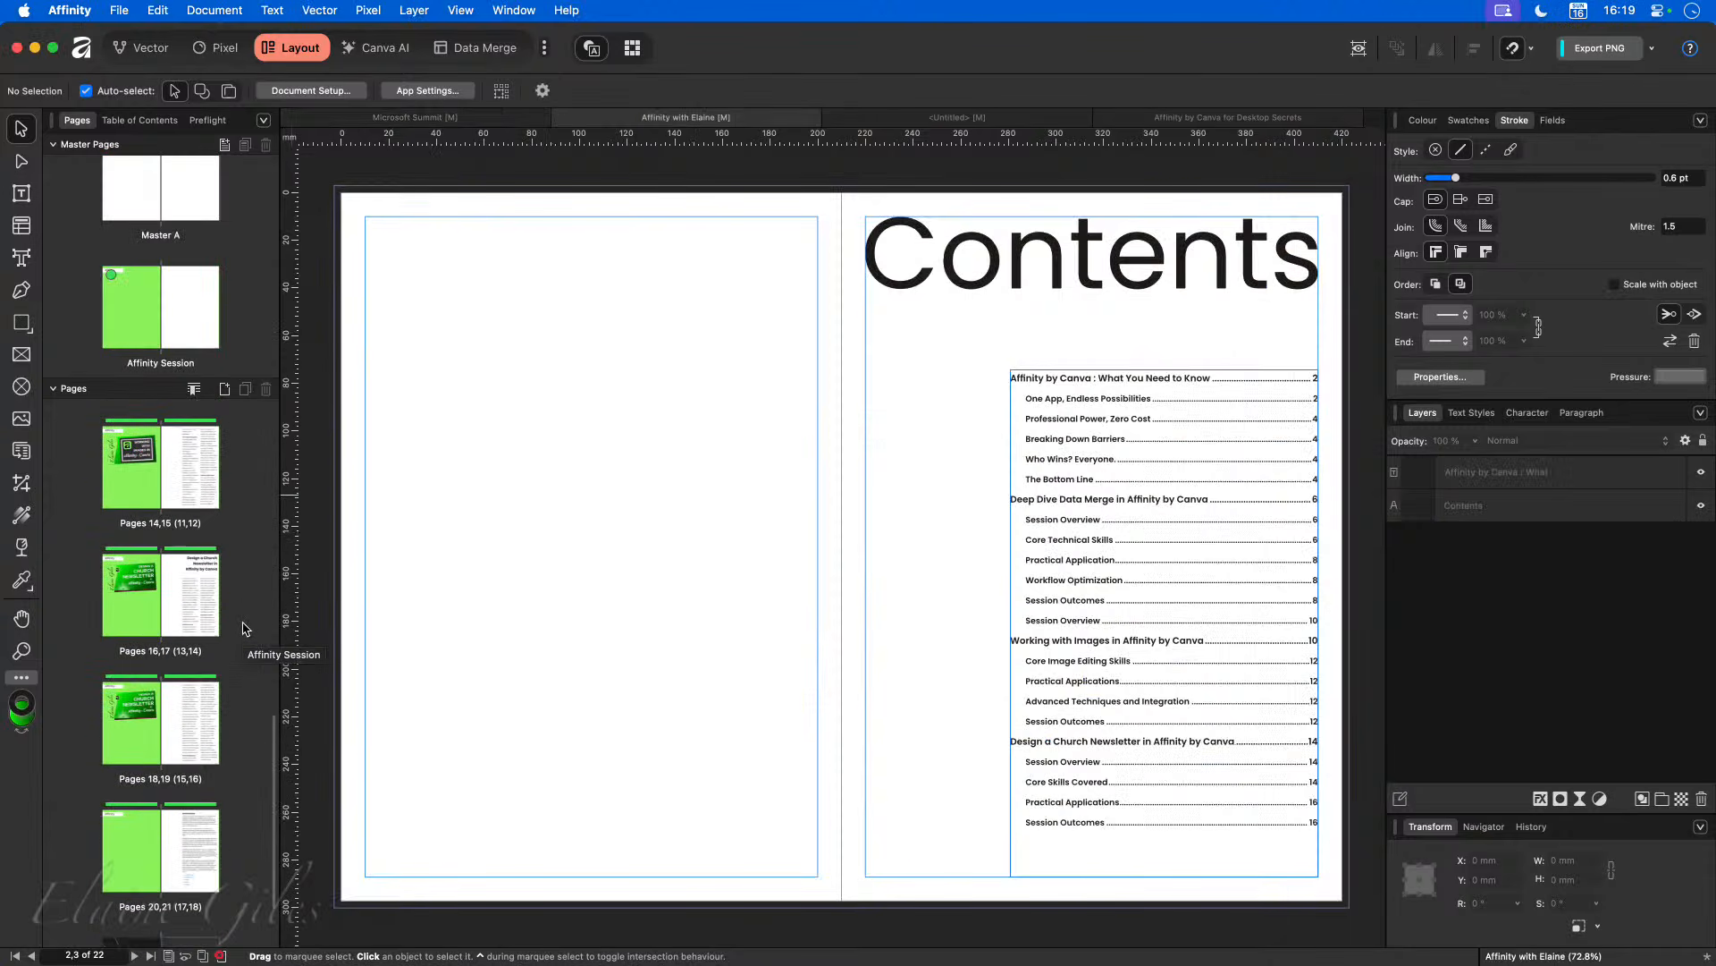
{"action": "scroll", "coordinate": [245, 627], "scroll_direction": "up", "scroll_amount": 7}
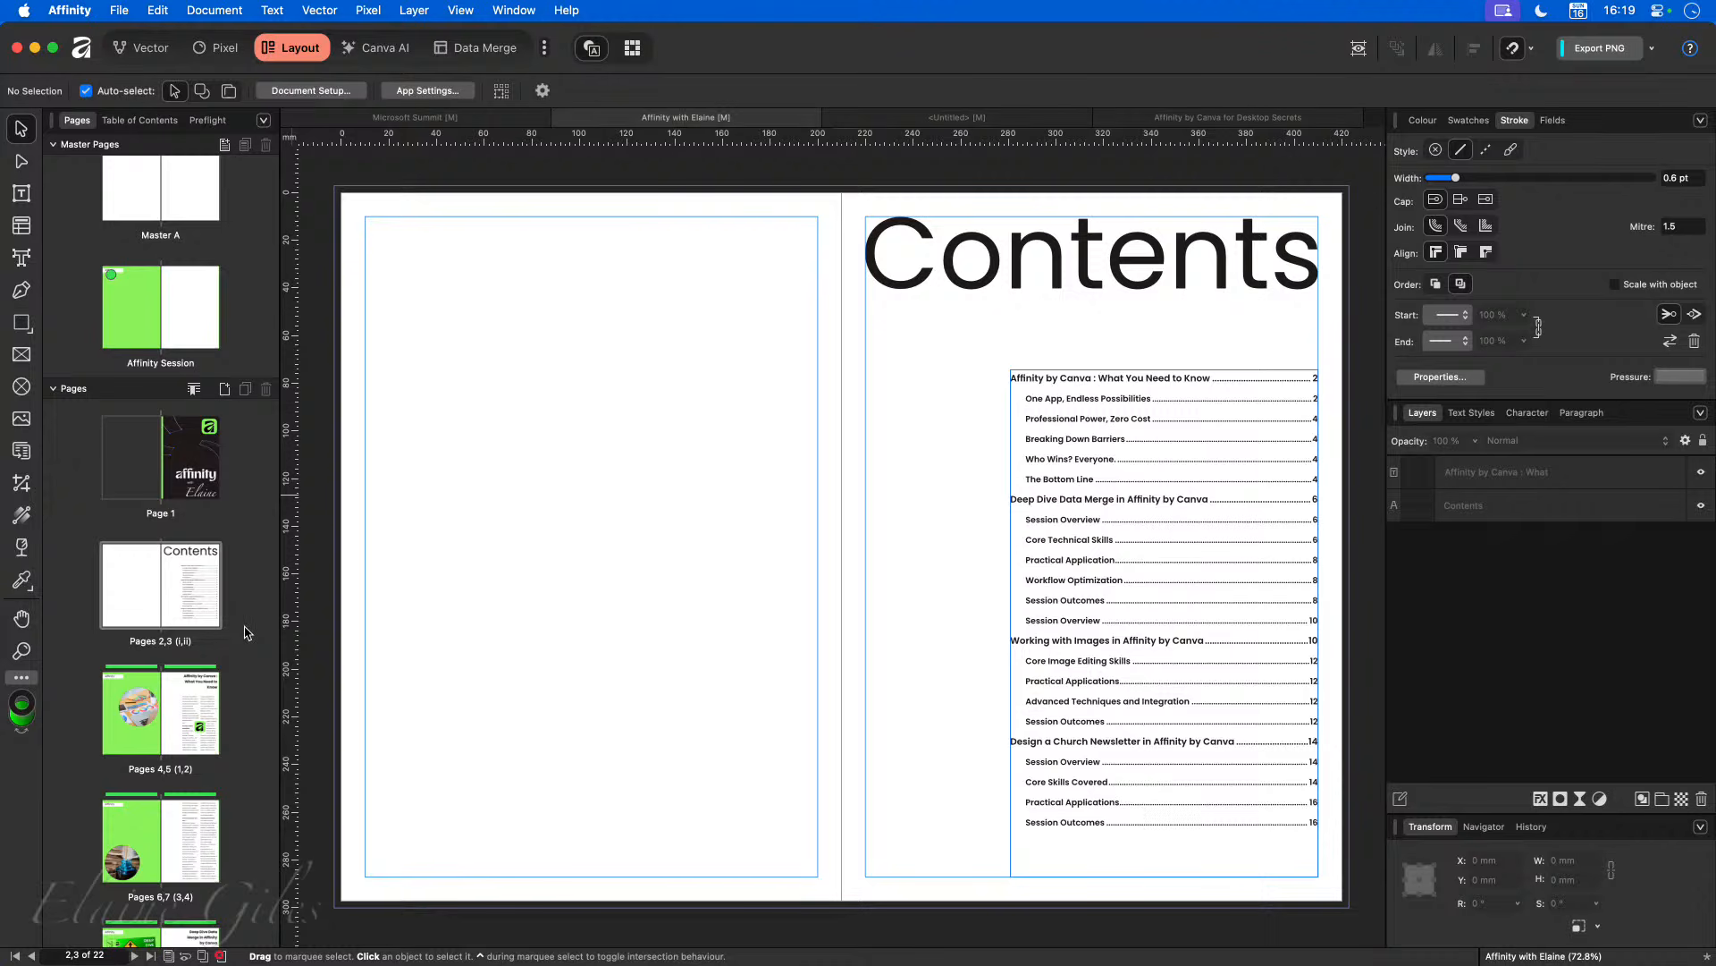
{"action": "key", "text": "super+s"}
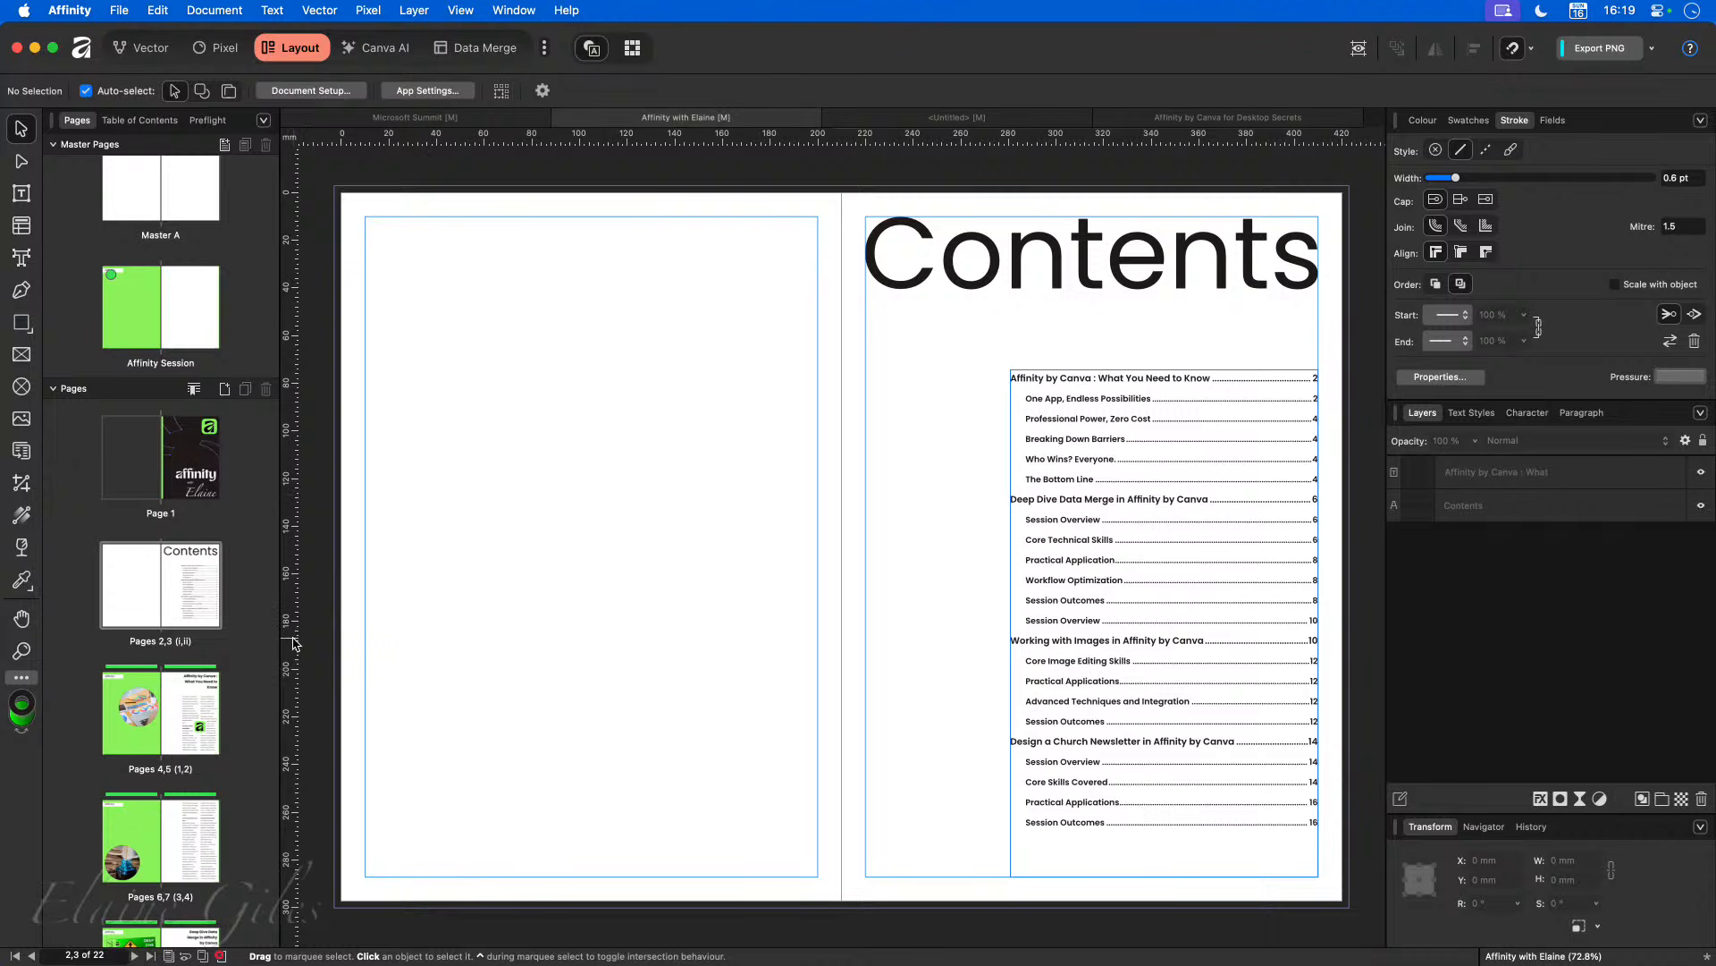
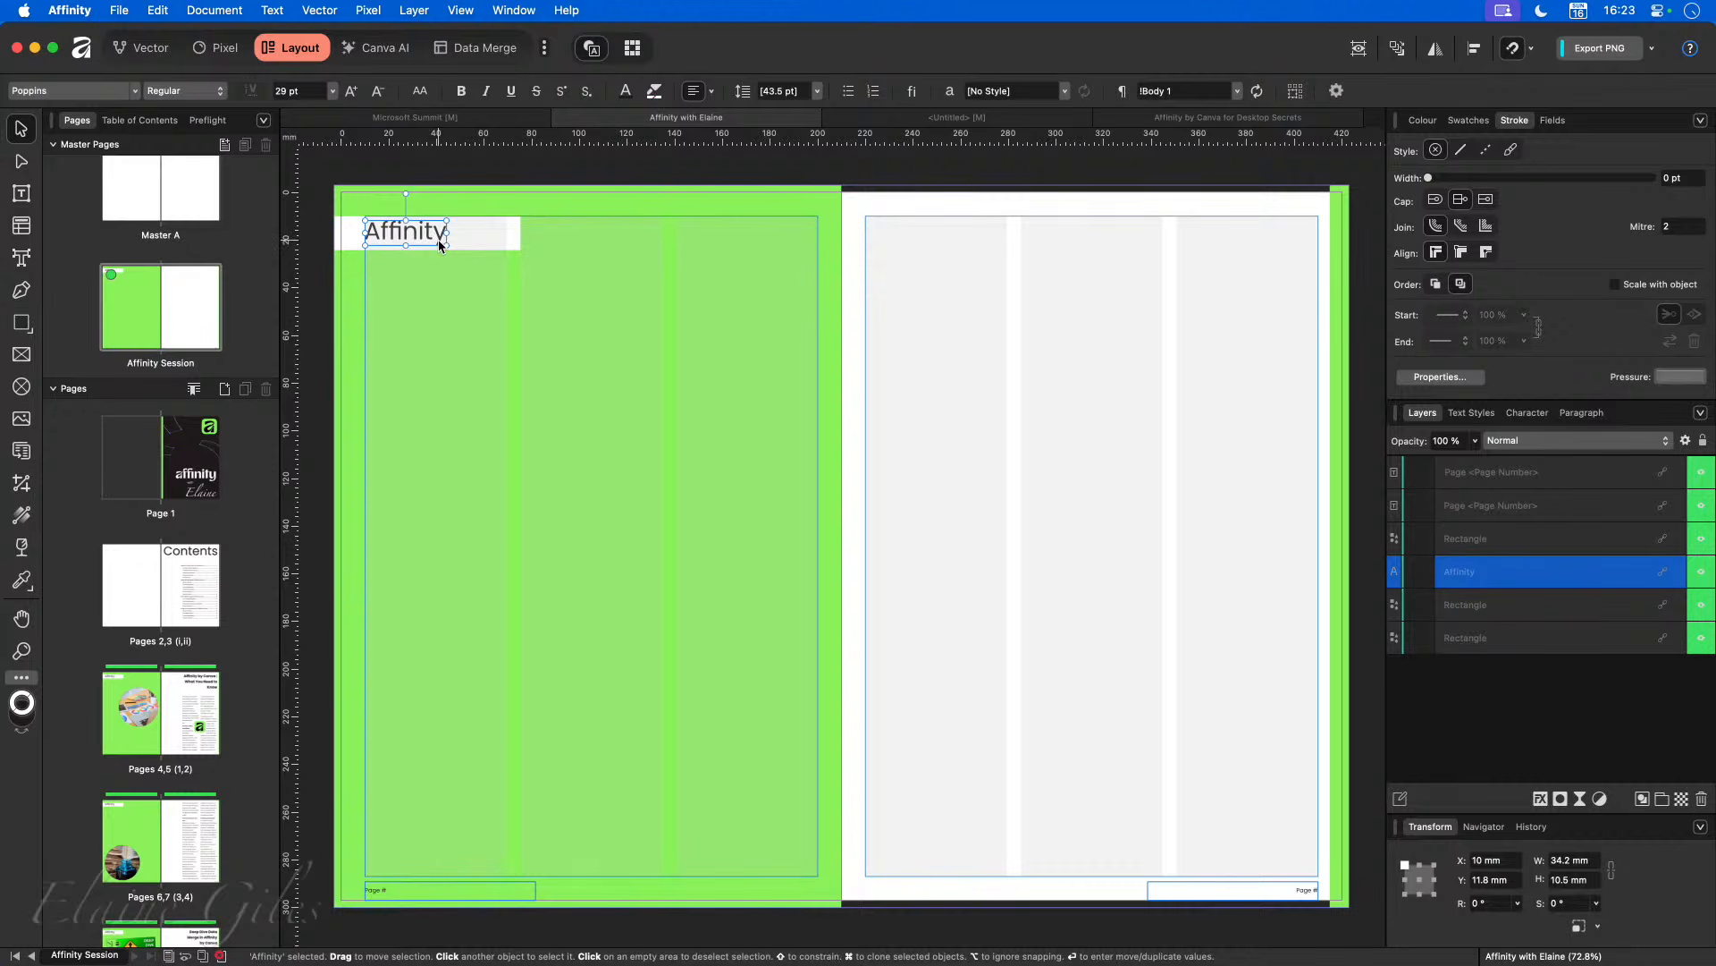
Step: Delete the Affinity text from the Affinity Session master's header and widen the white rectangle behind it to about 138 mm
{"action": "key", "text": "Delete"}
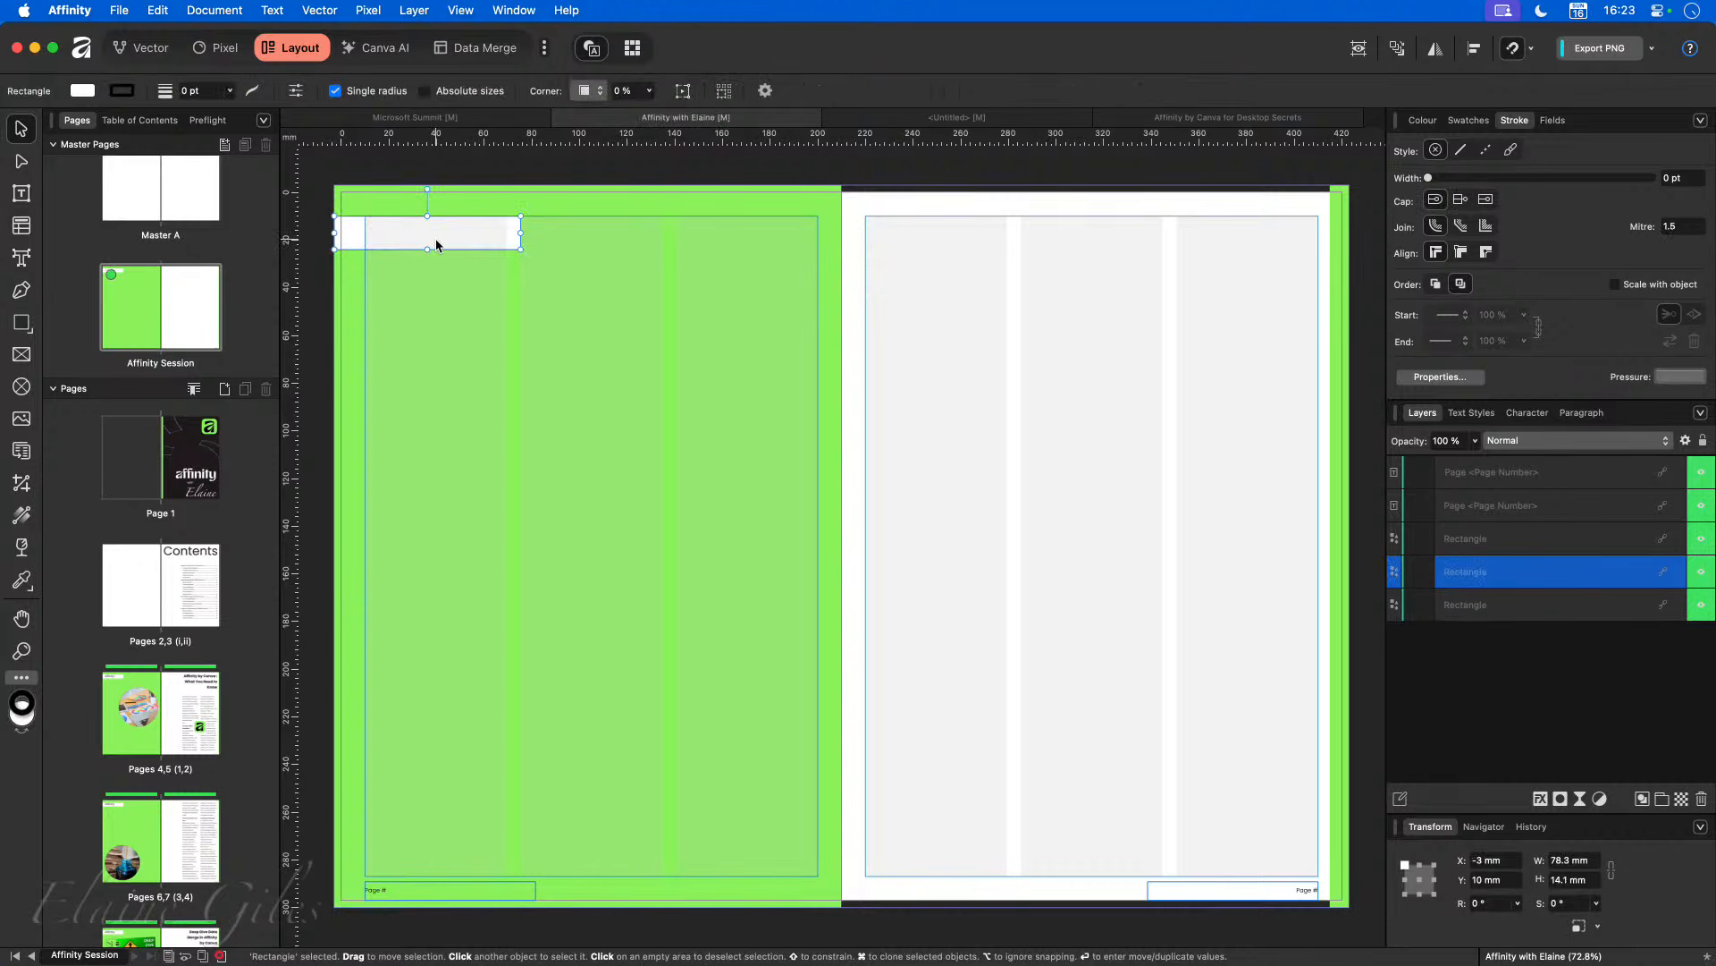
{"action": "left_click_drag", "start_coordinate": [521, 233], "coordinate": [662, 233]}
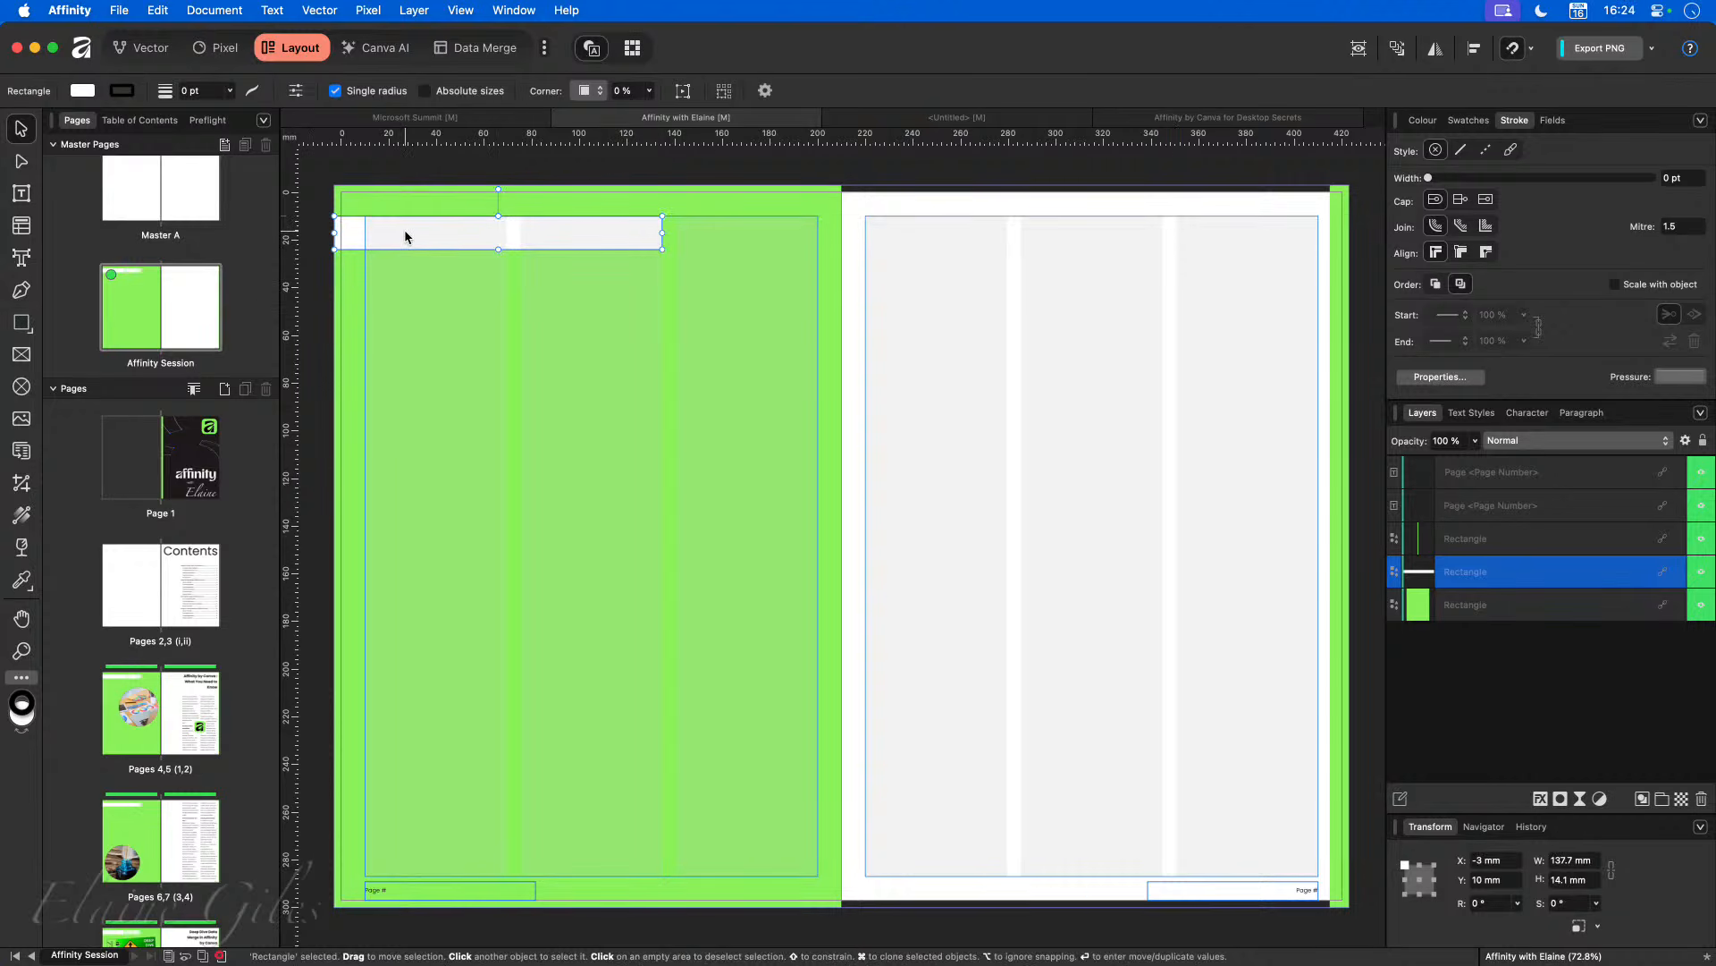
Step: Draw a text frame about 130 × 10 mm inside the master's white header rectangle
{"action": "scroll", "coordinate": [352, 191], "scroll_direction": "up", "scroll_amount": 5}
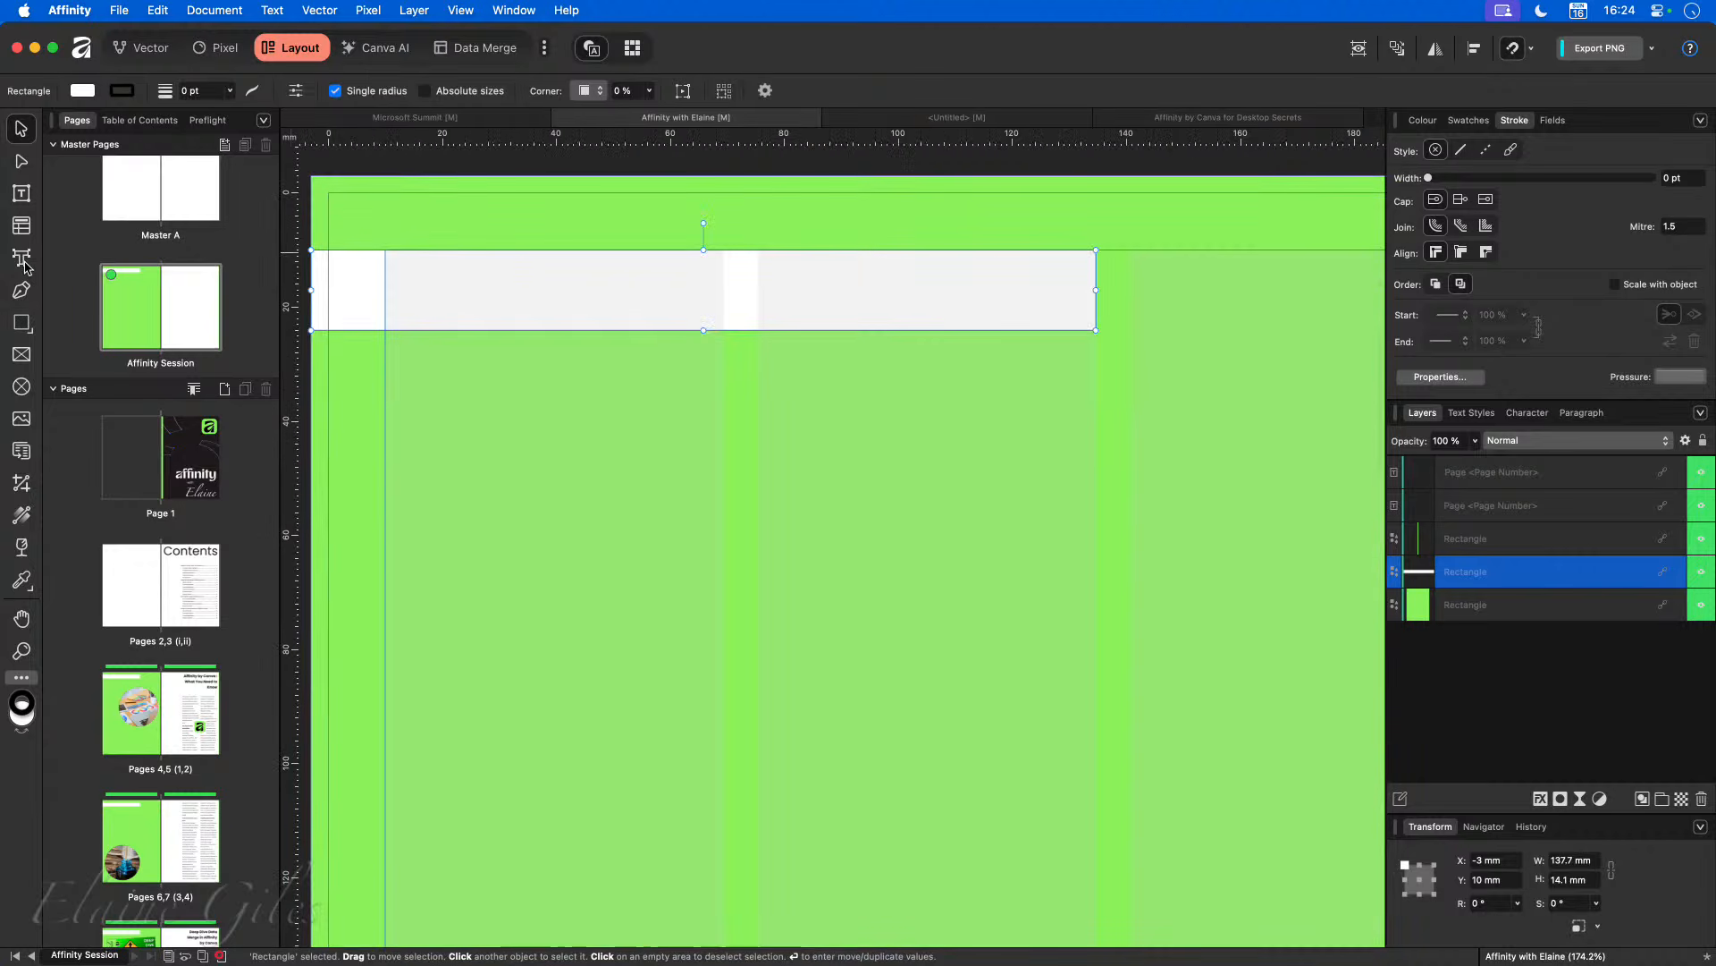
{"action": "left_click", "coordinate": [29, 198]}
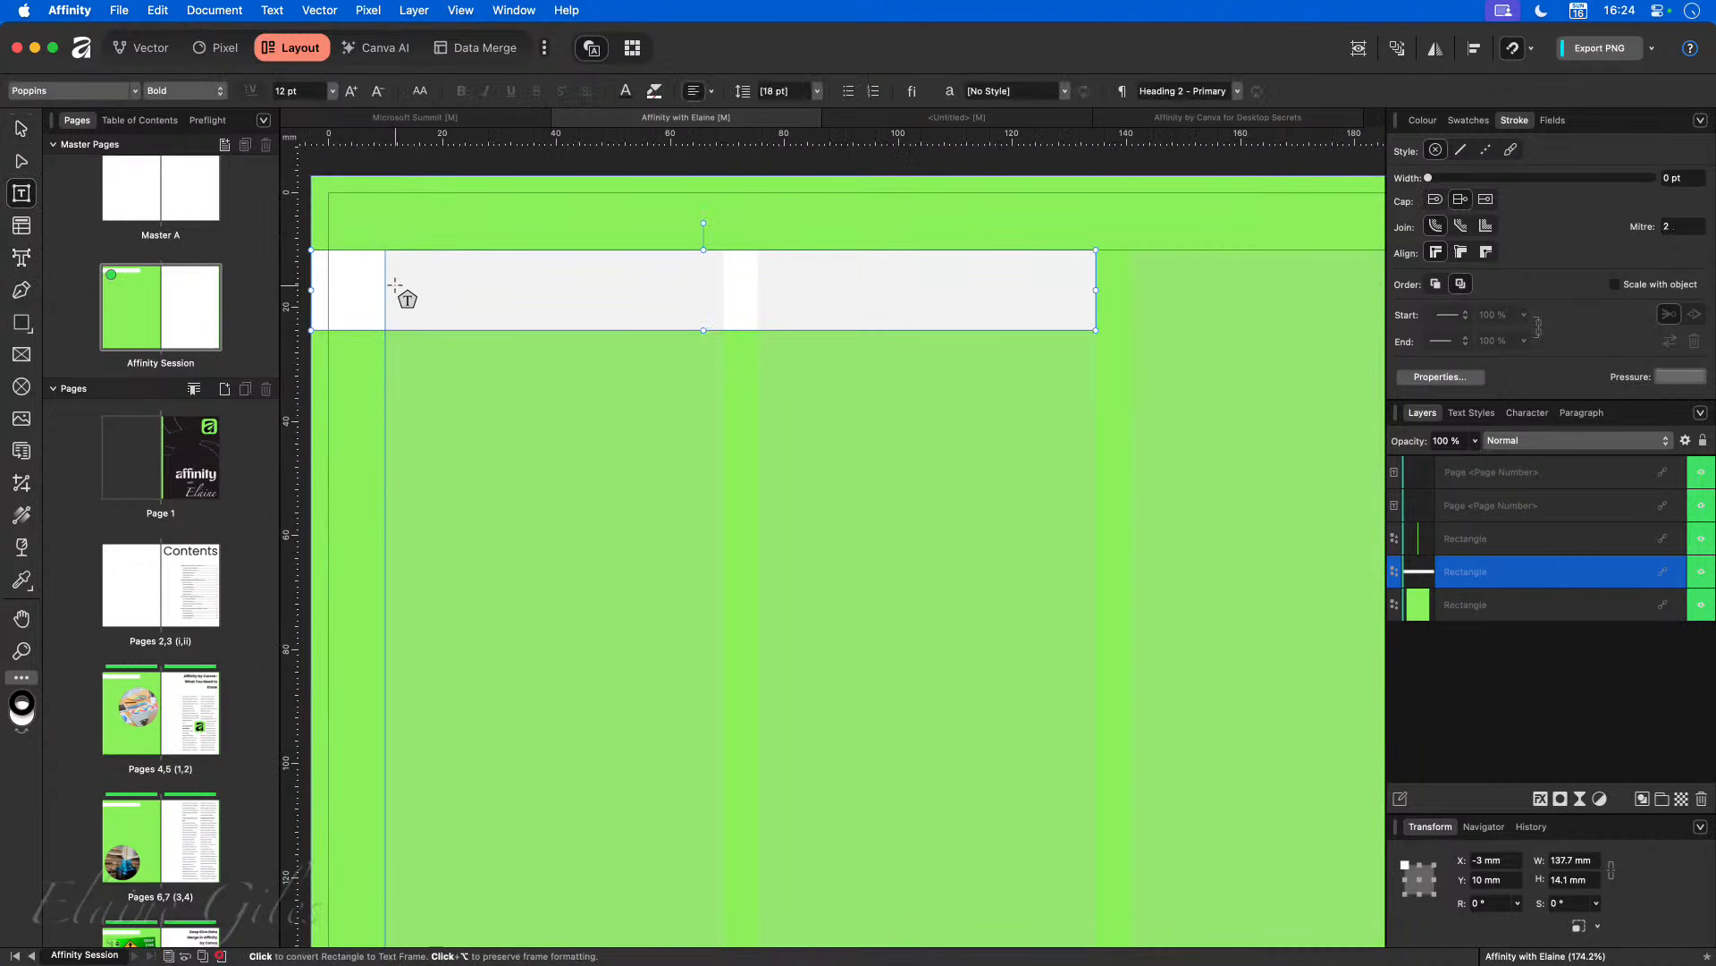
{"action": "left_click_drag", "start_coordinate": [342, 265], "coordinate": [1084, 320]}
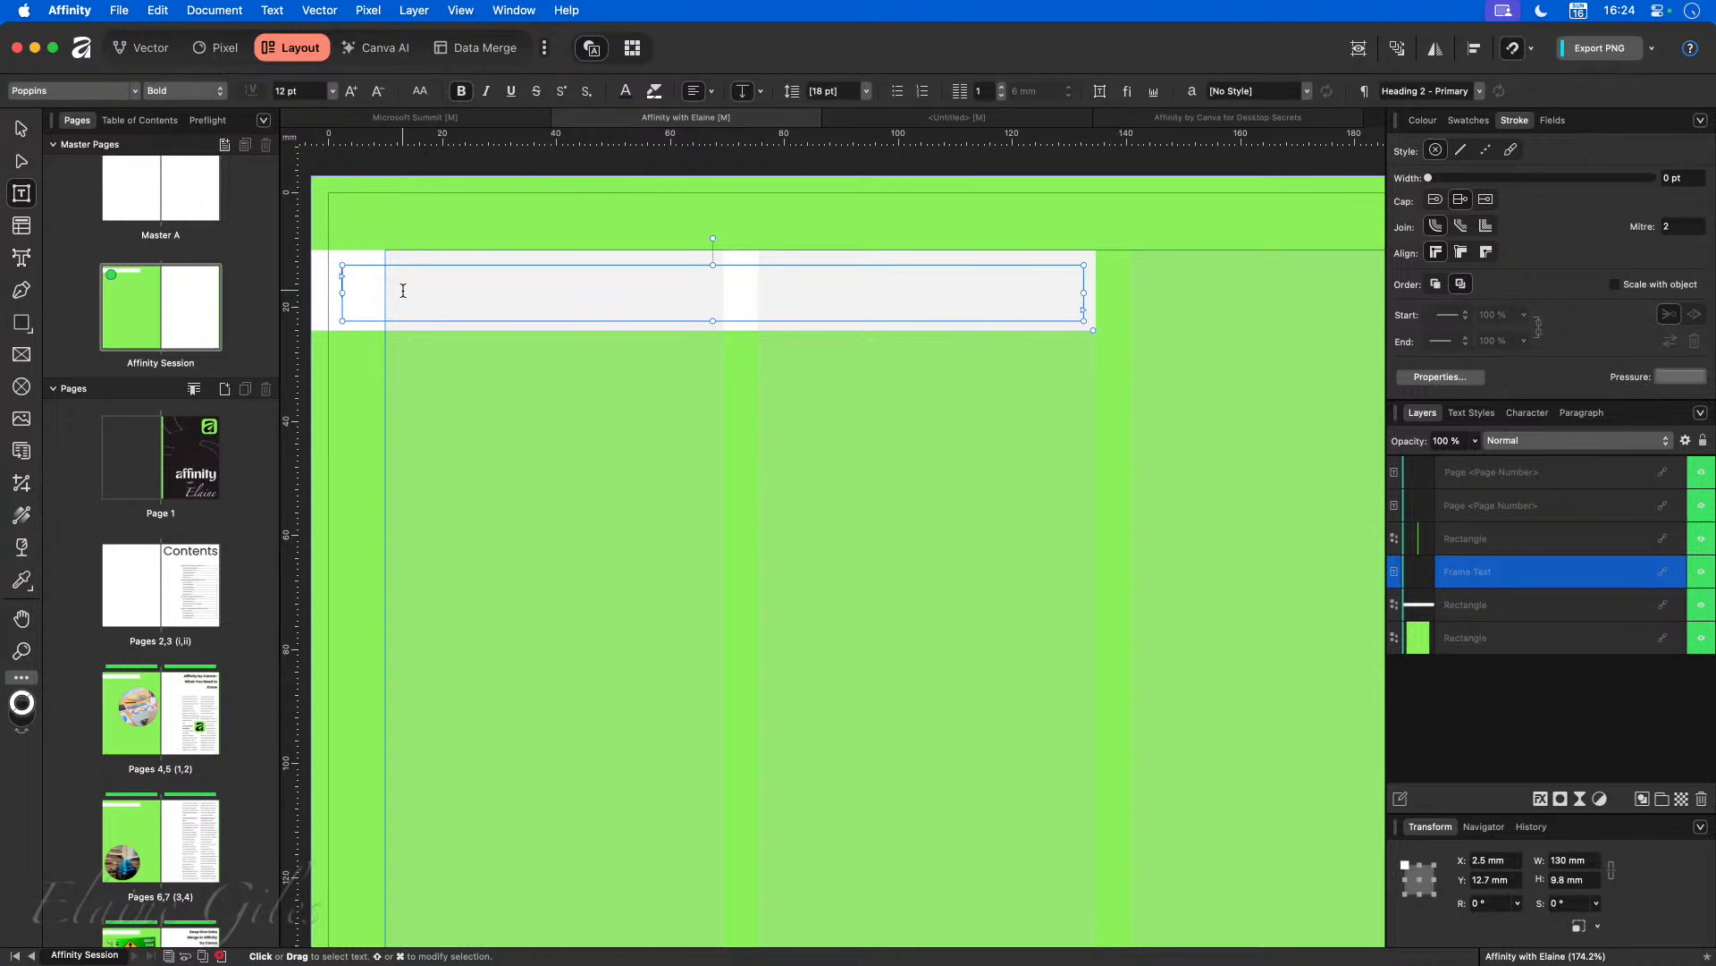
Step: Insert a Running Header field in the new header frame and change its text from bold to regular
{"action": "left_click", "coordinate": [272, 10]}
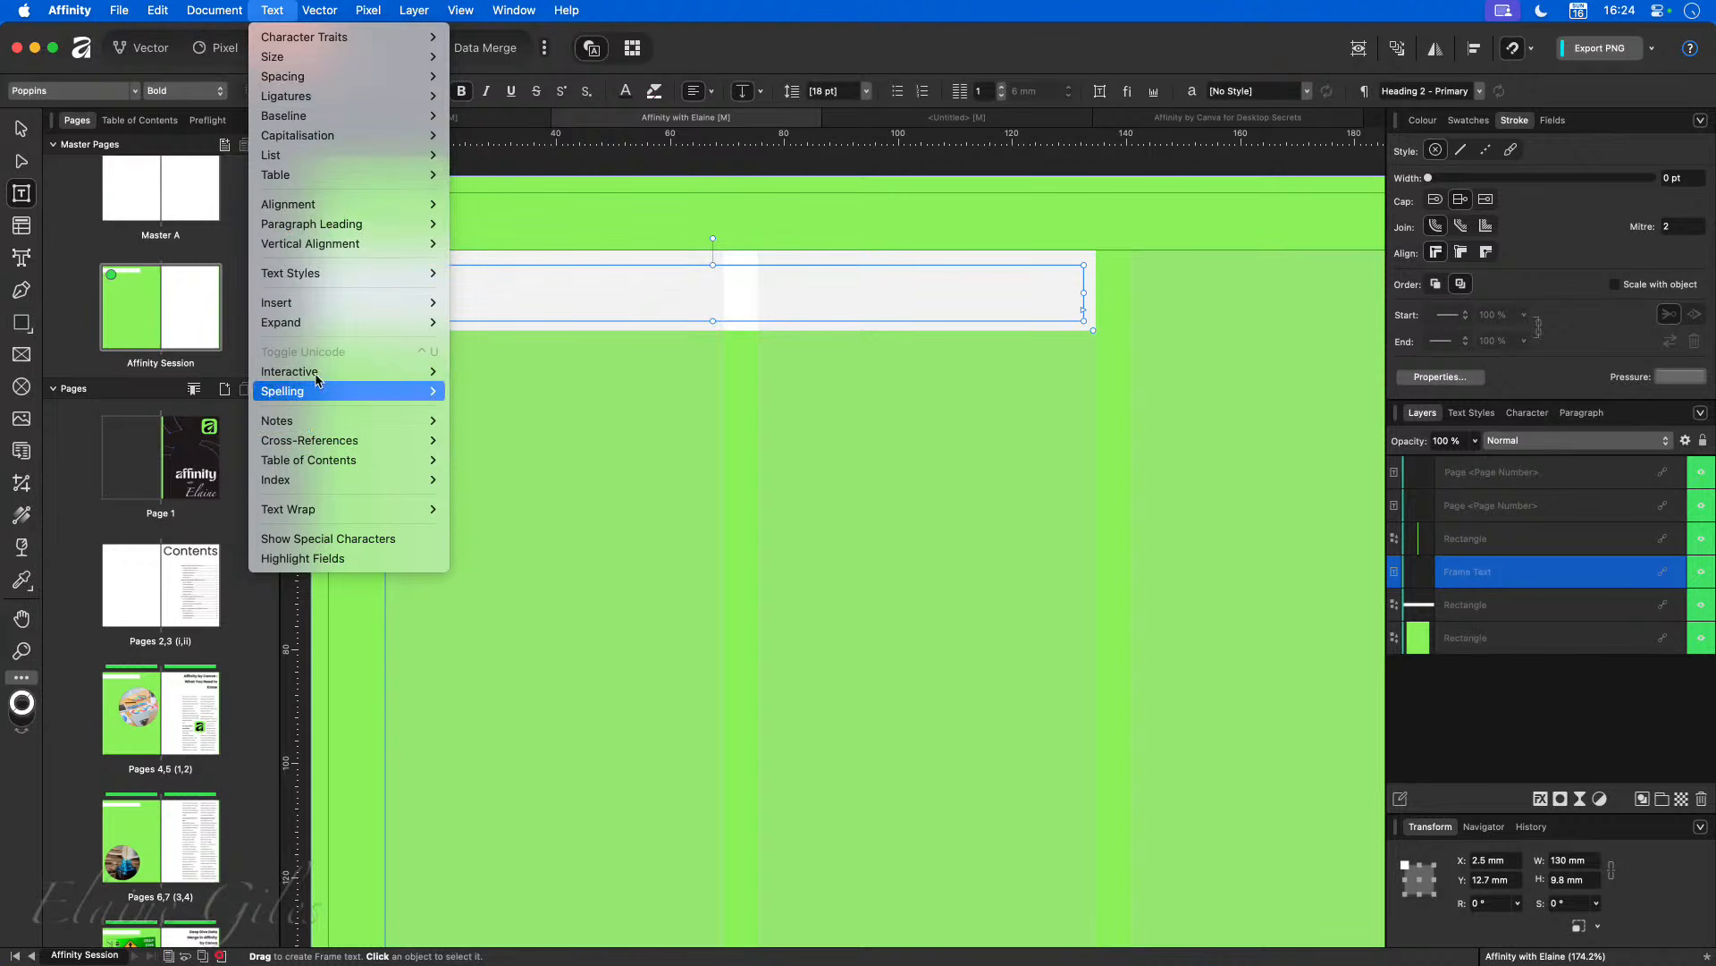
{"action": "mouse_move", "coordinate": [335, 304]}
{"action": "mouse_move", "coordinate": [506, 329]}
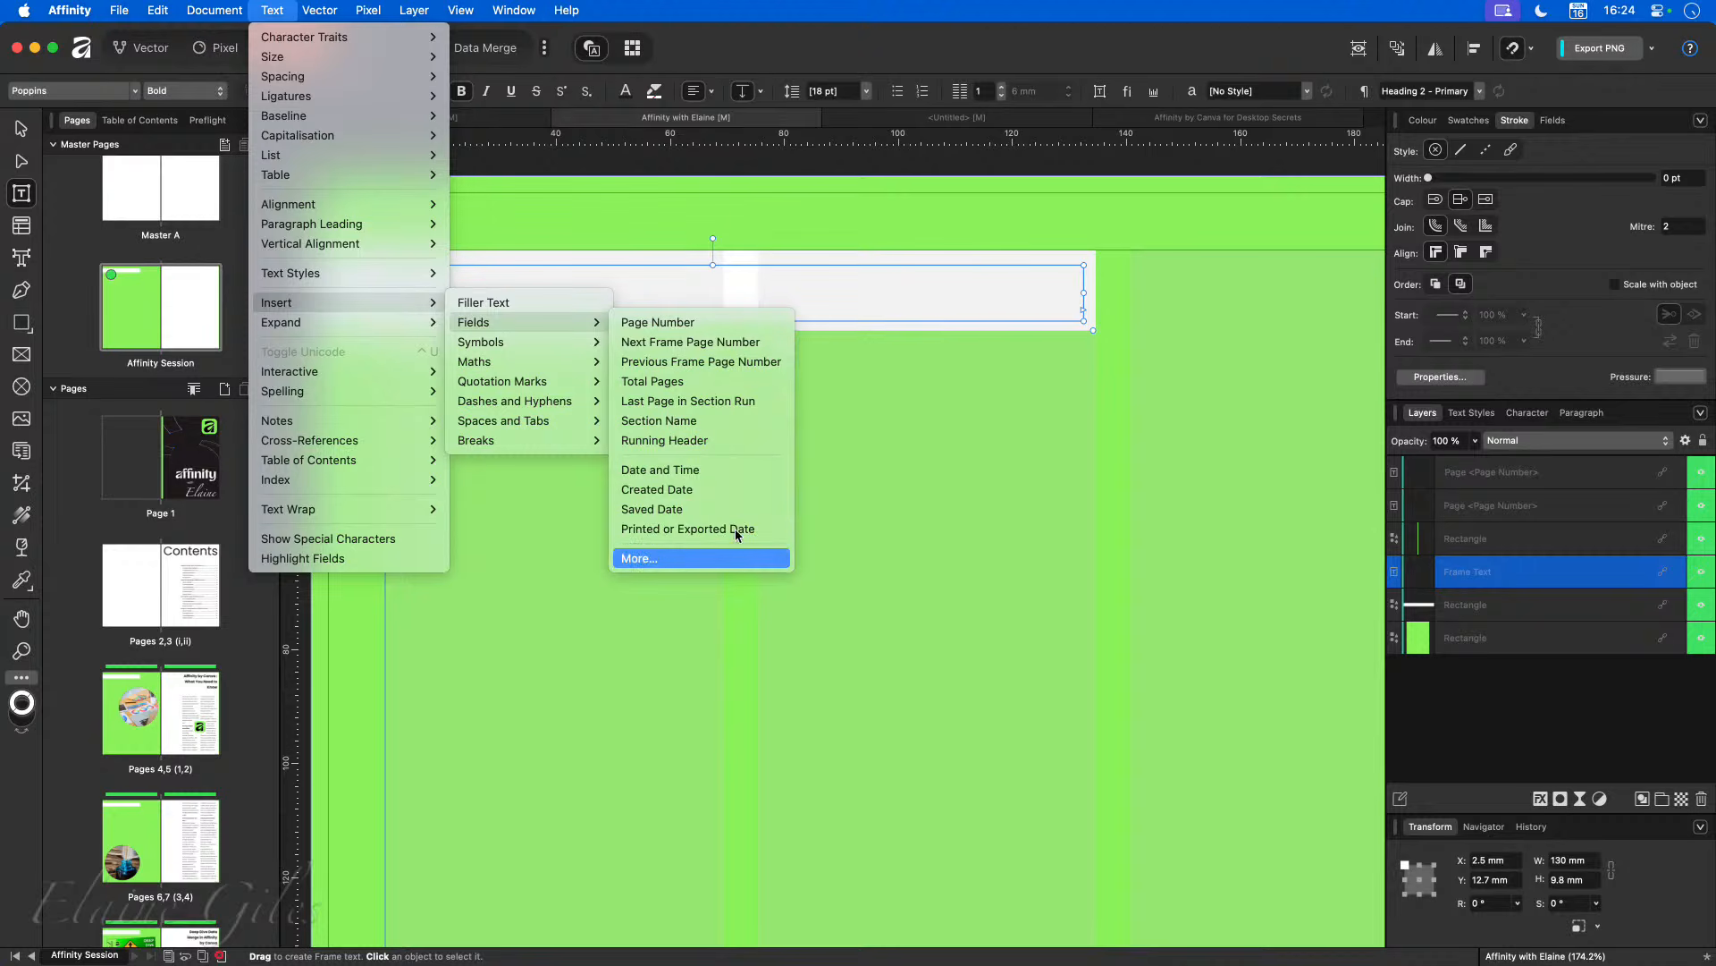
{"action": "left_click", "coordinate": [721, 439]}
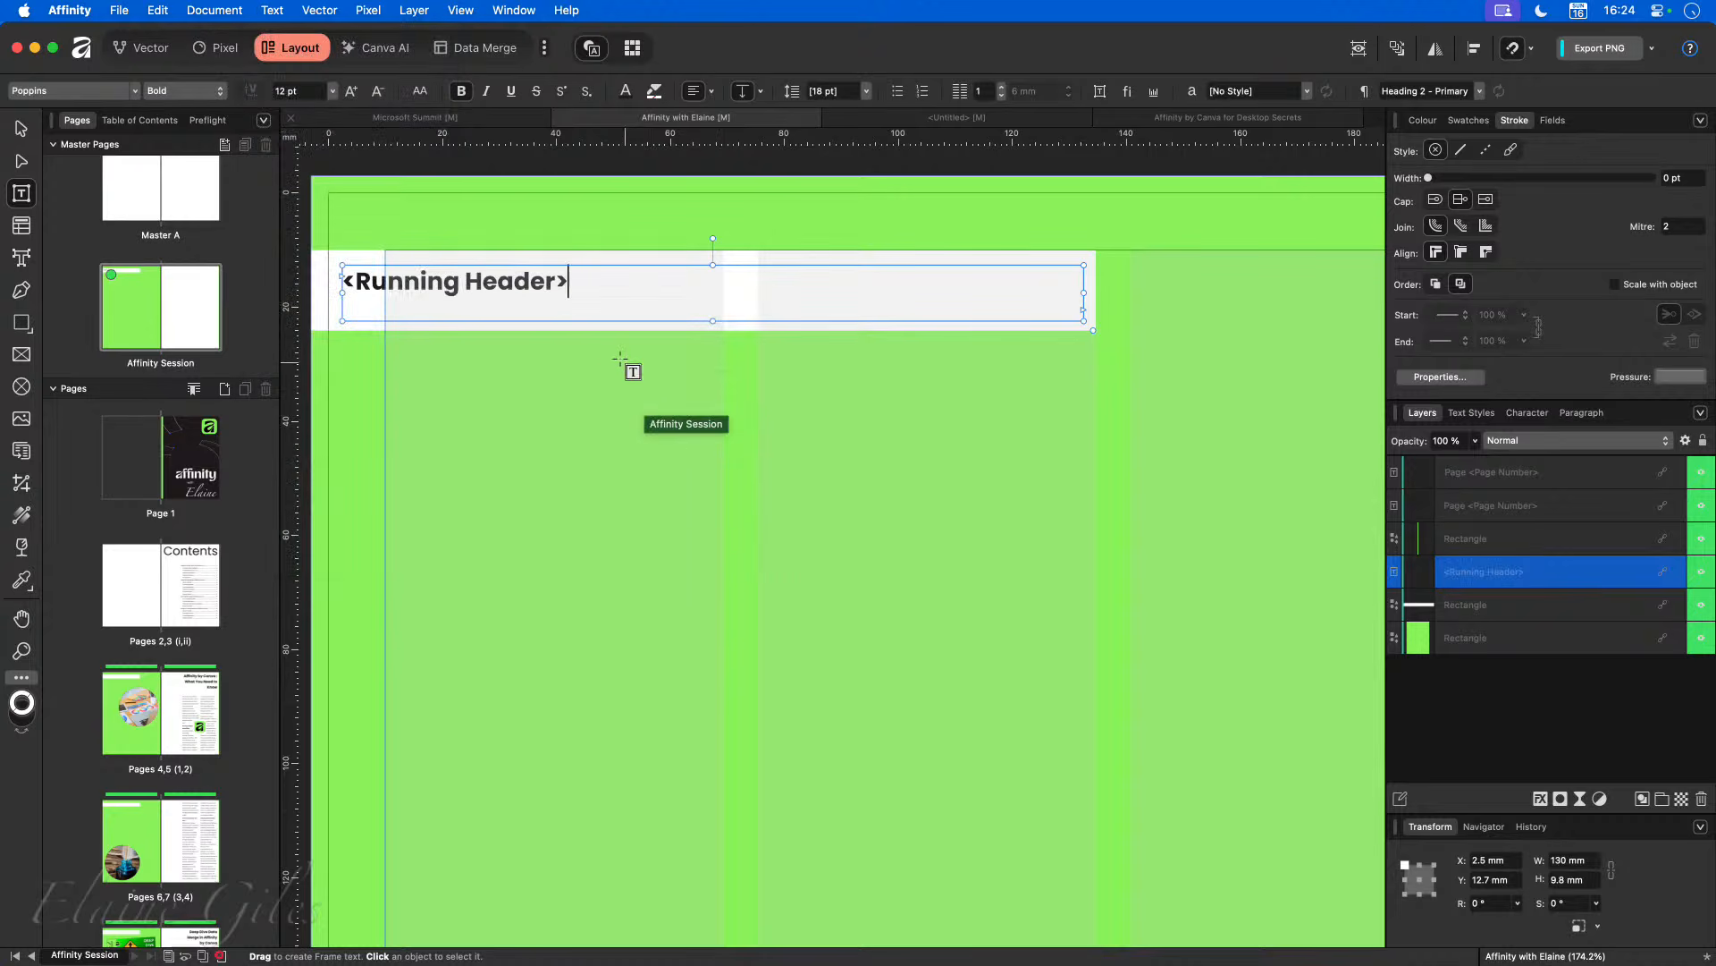
{"action": "double_click", "coordinate": [515, 293]}
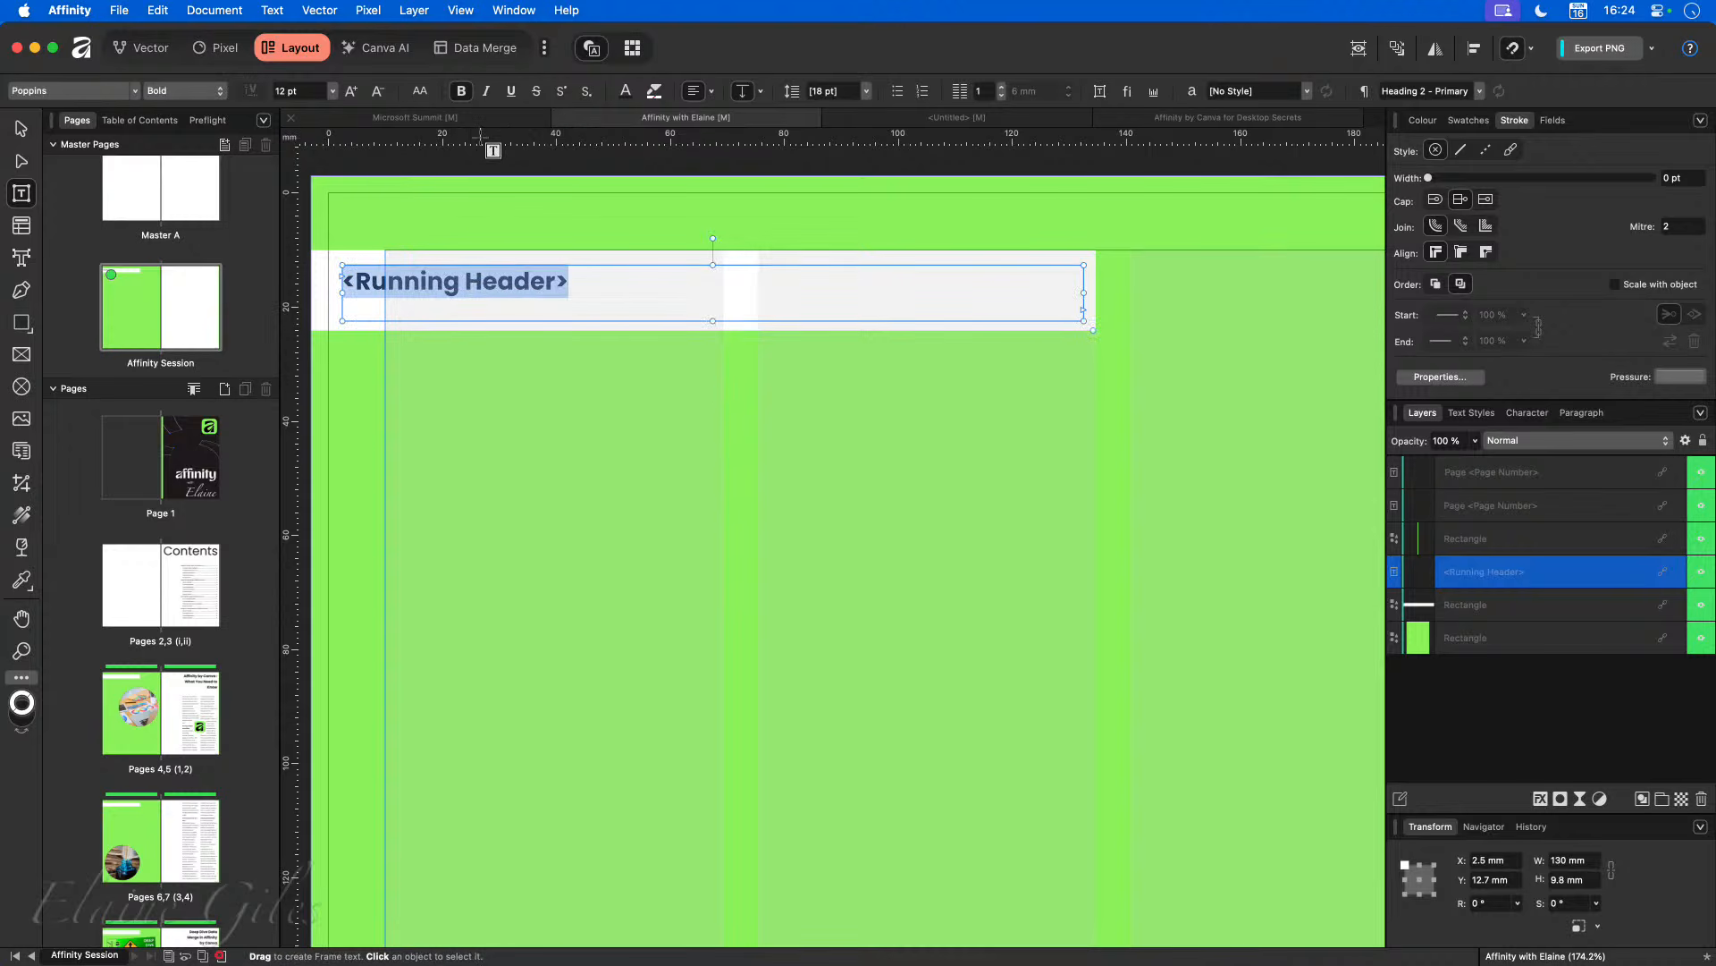
{"action": "left_click", "coordinate": [462, 90]}
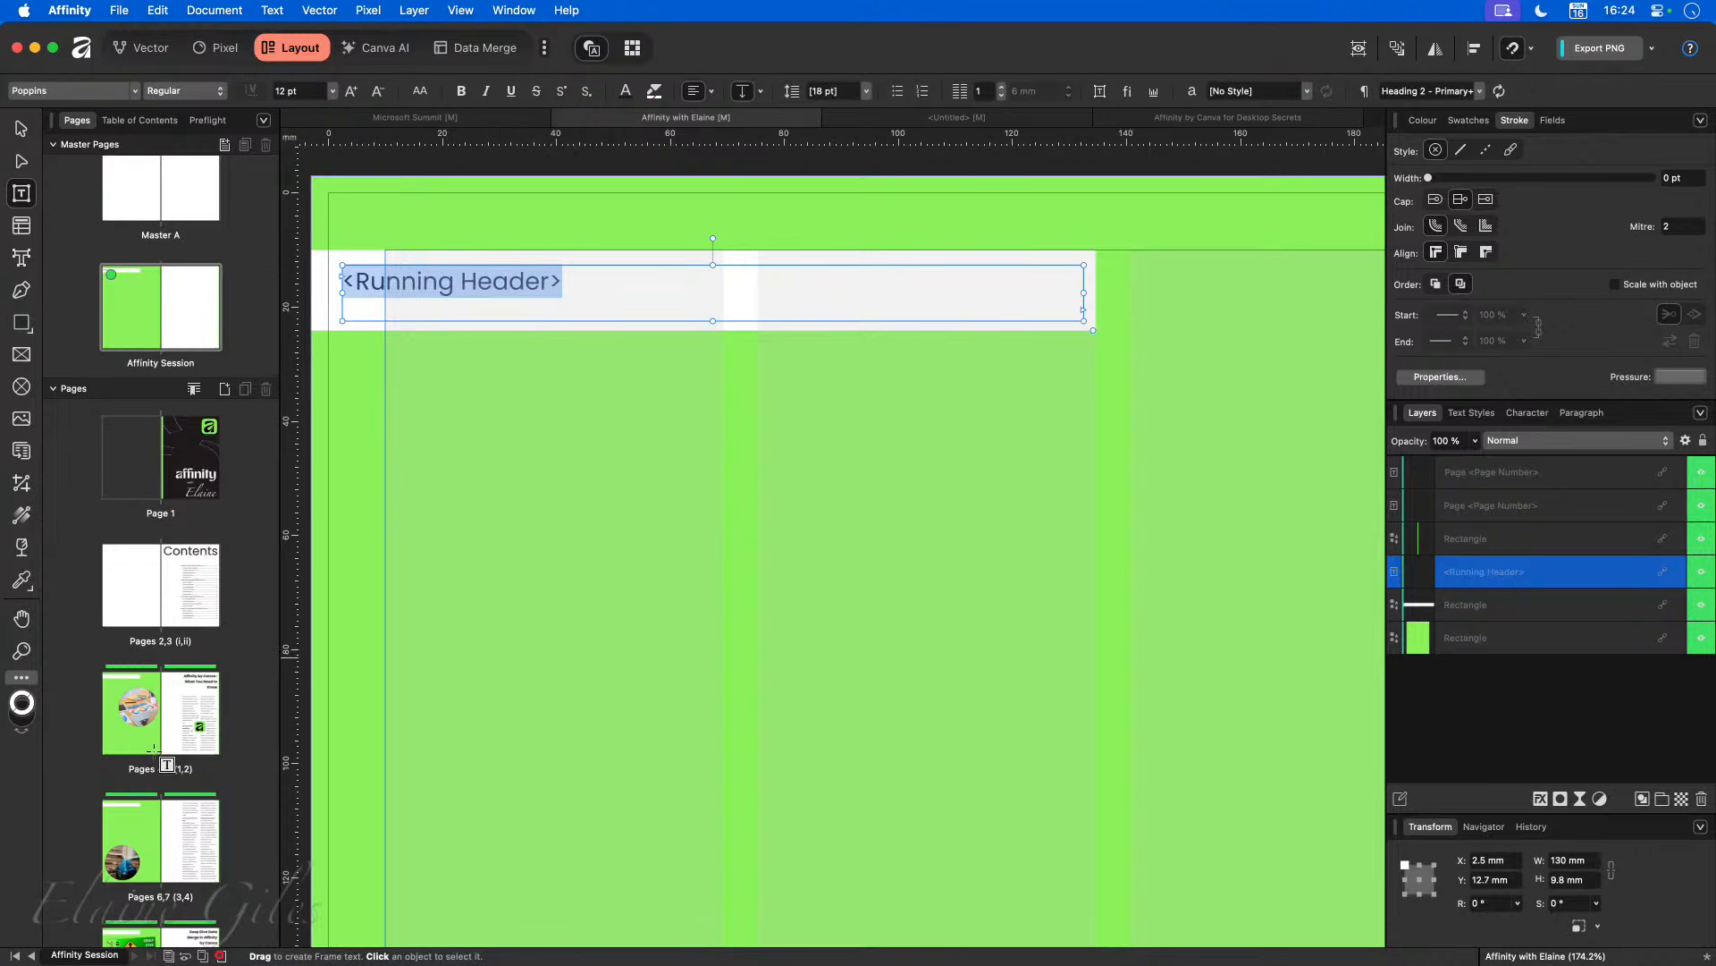
Step: Check the running header on the spreads for pages 4,5, 6,7 and 8,9, comparing them with the Affinity Session master
{"action": "double_click", "coordinate": [169, 729]}
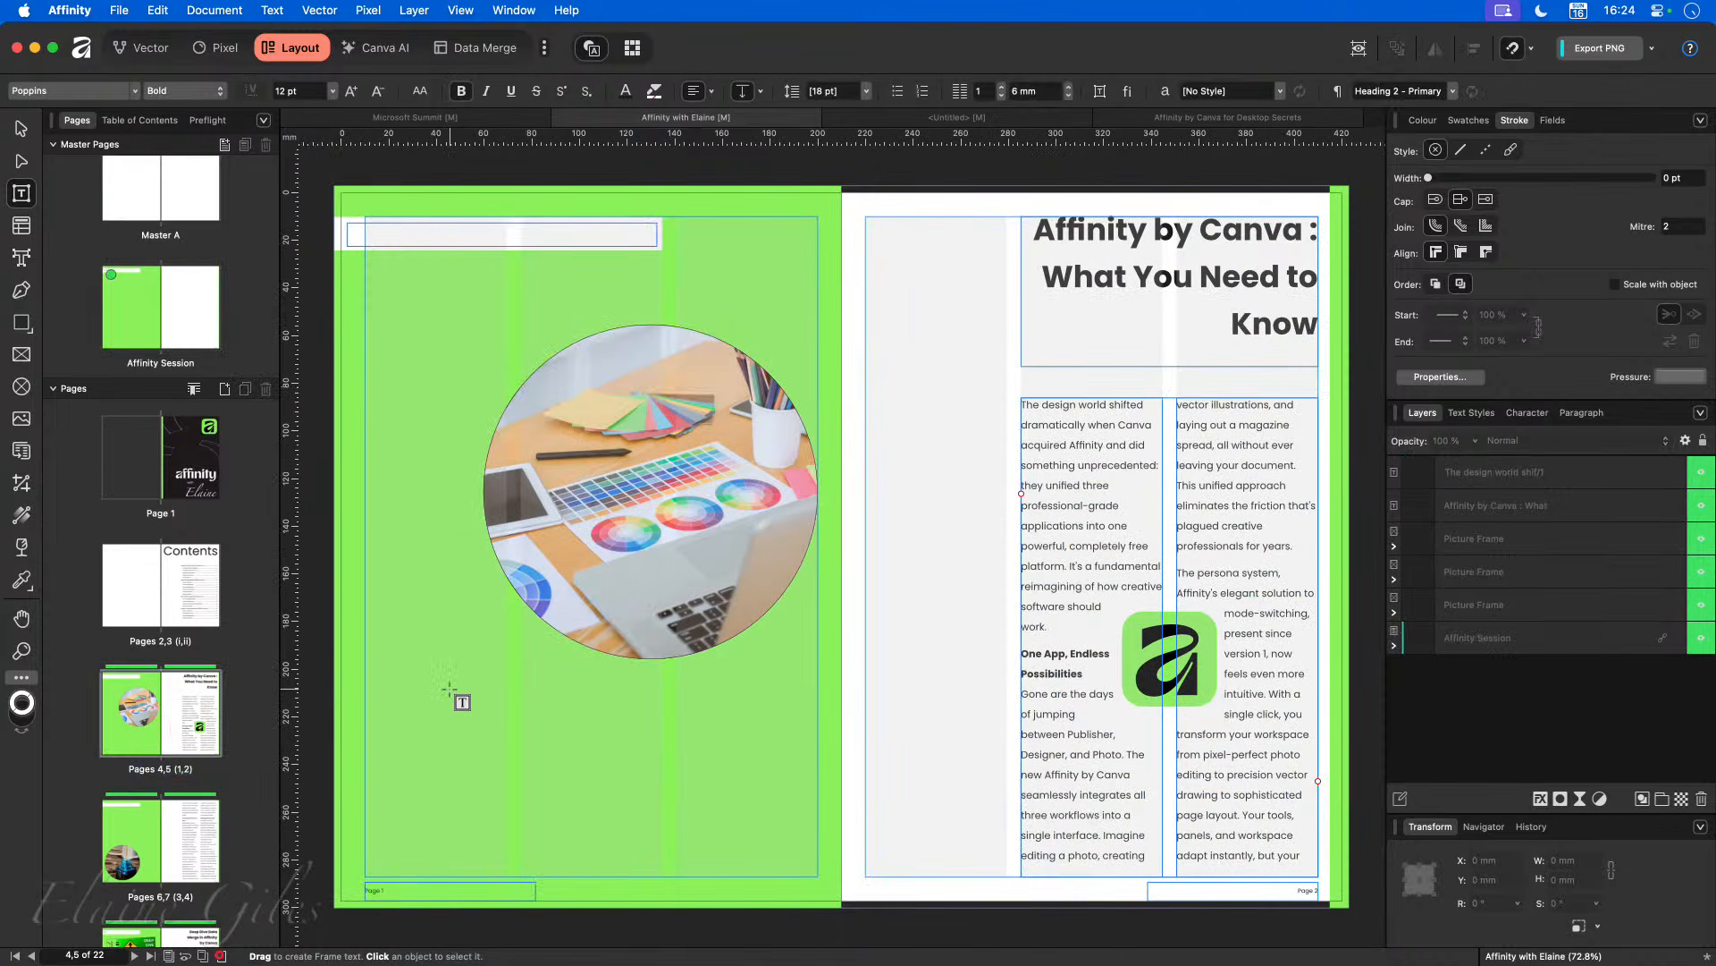
{"action": "double_click", "coordinate": [160, 816]}
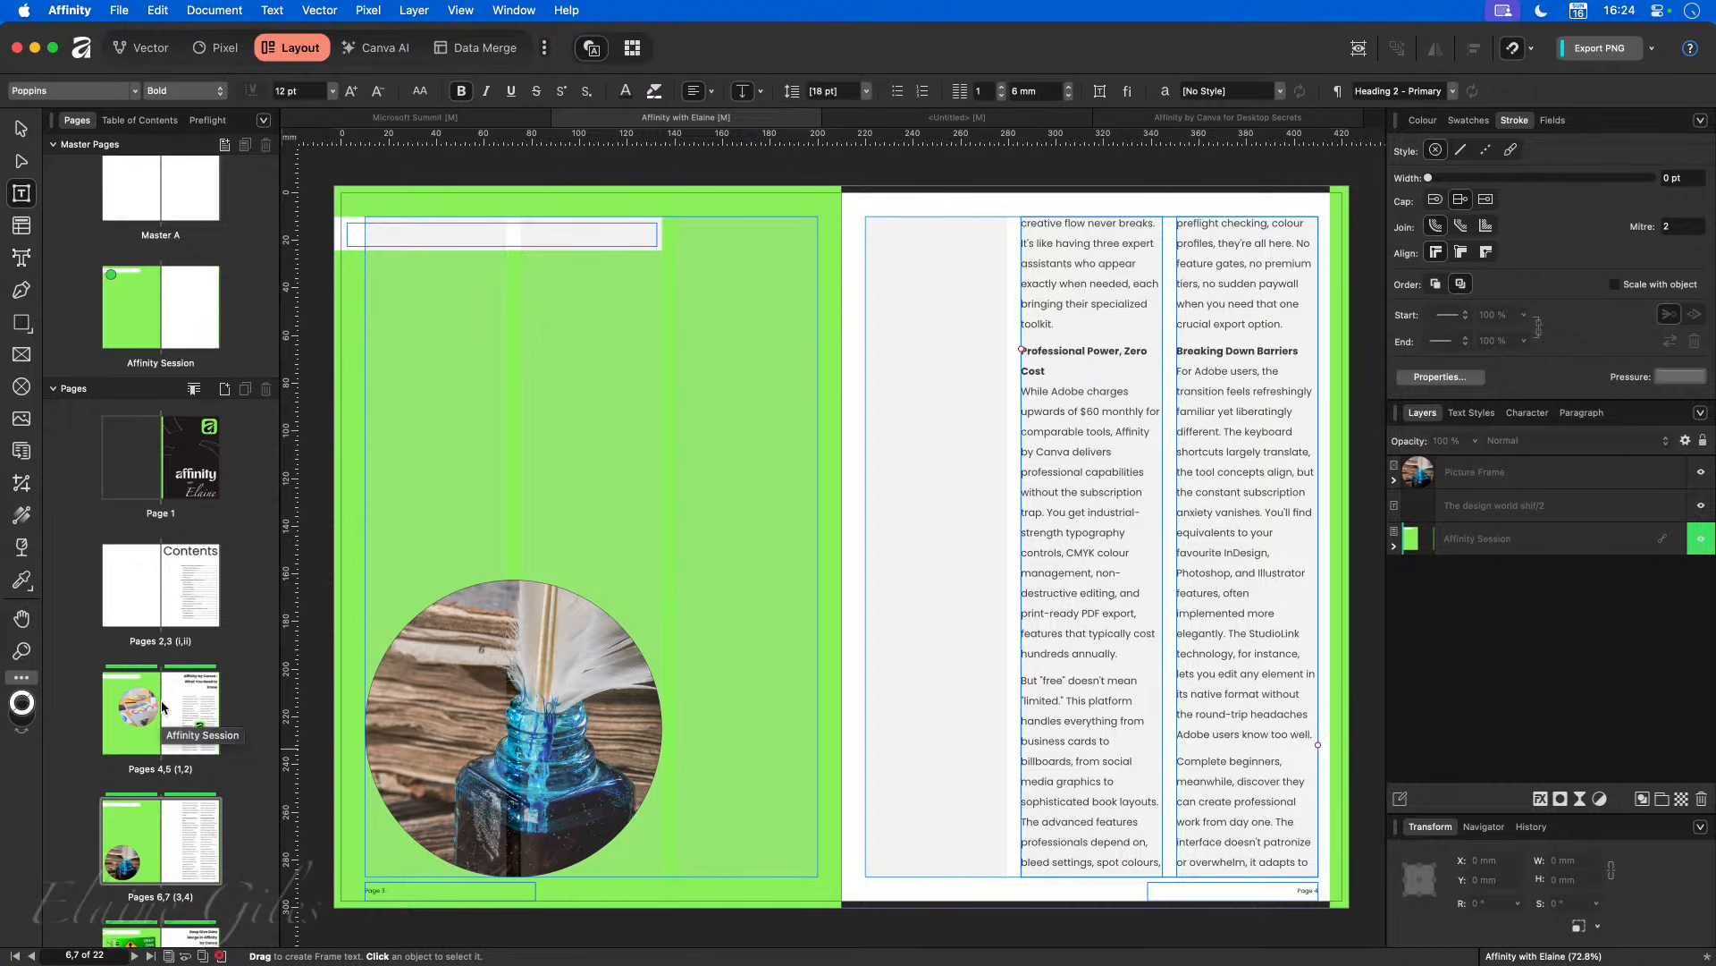
{"action": "double_click", "coordinate": [160, 310]}
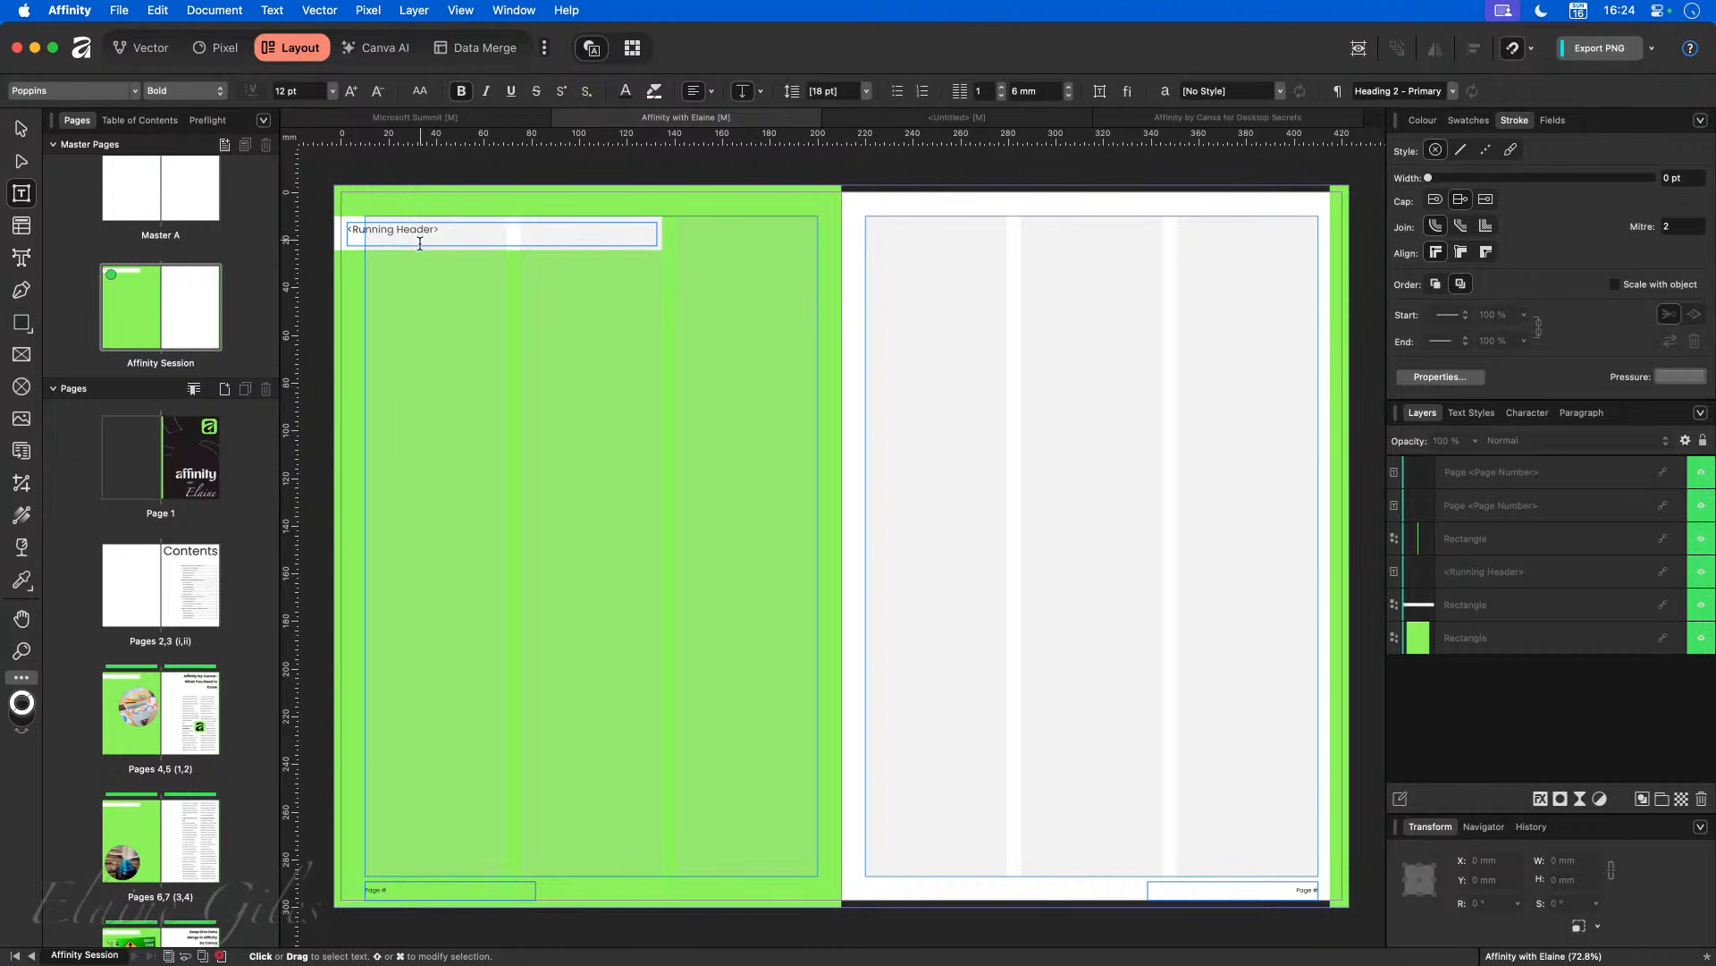
{"action": "double_click", "coordinate": [161, 711]}
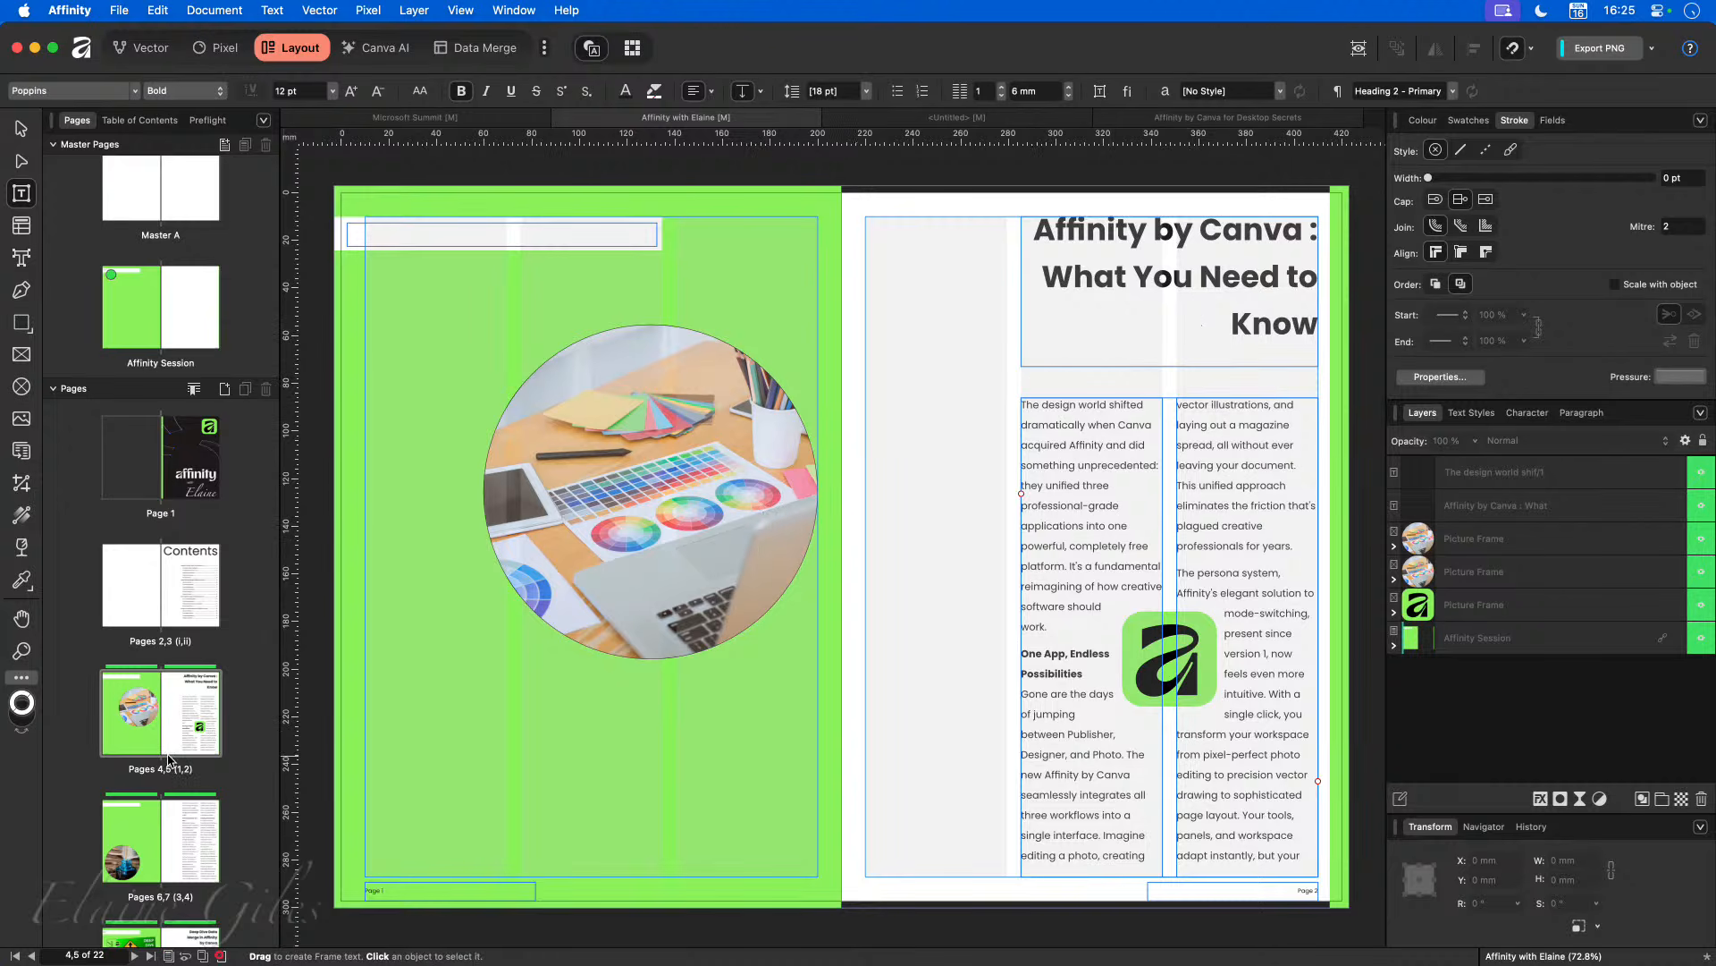
{"action": "scroll", "coordinate": [168, 762], "scroll_direction": "down", "scroll_amount": 3}
{"action": "left_click", "coordinate": [163, 815]}
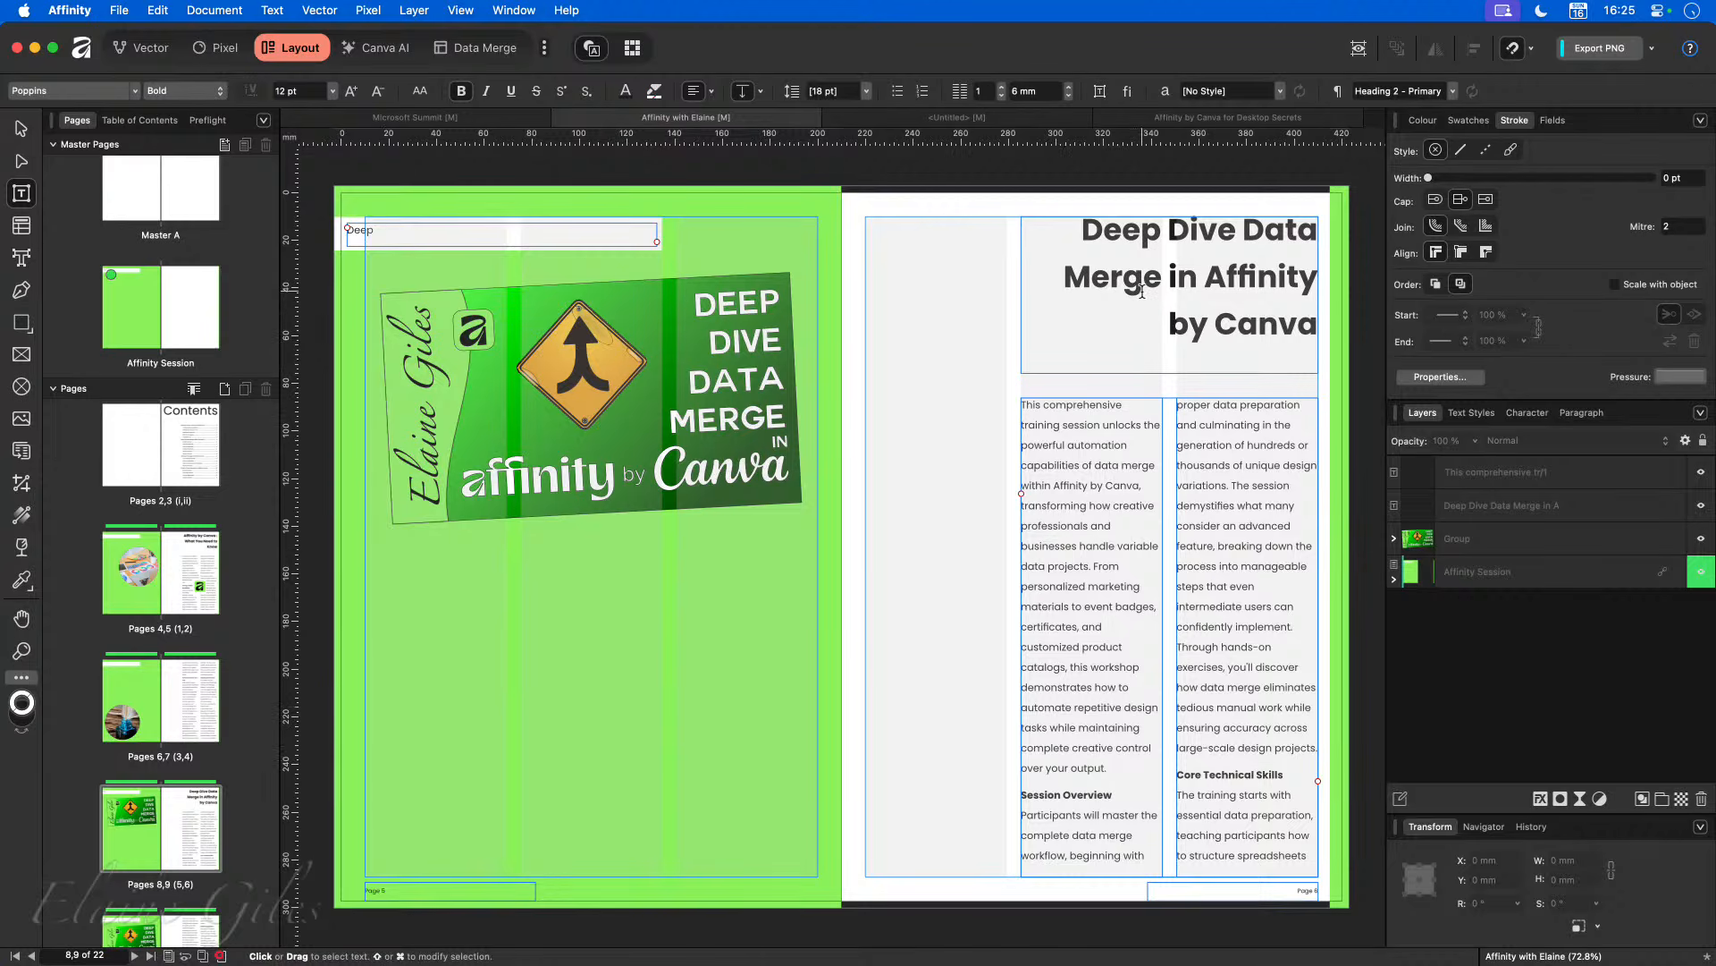
{"action": "left_click", "coordinate": [369, 238]}
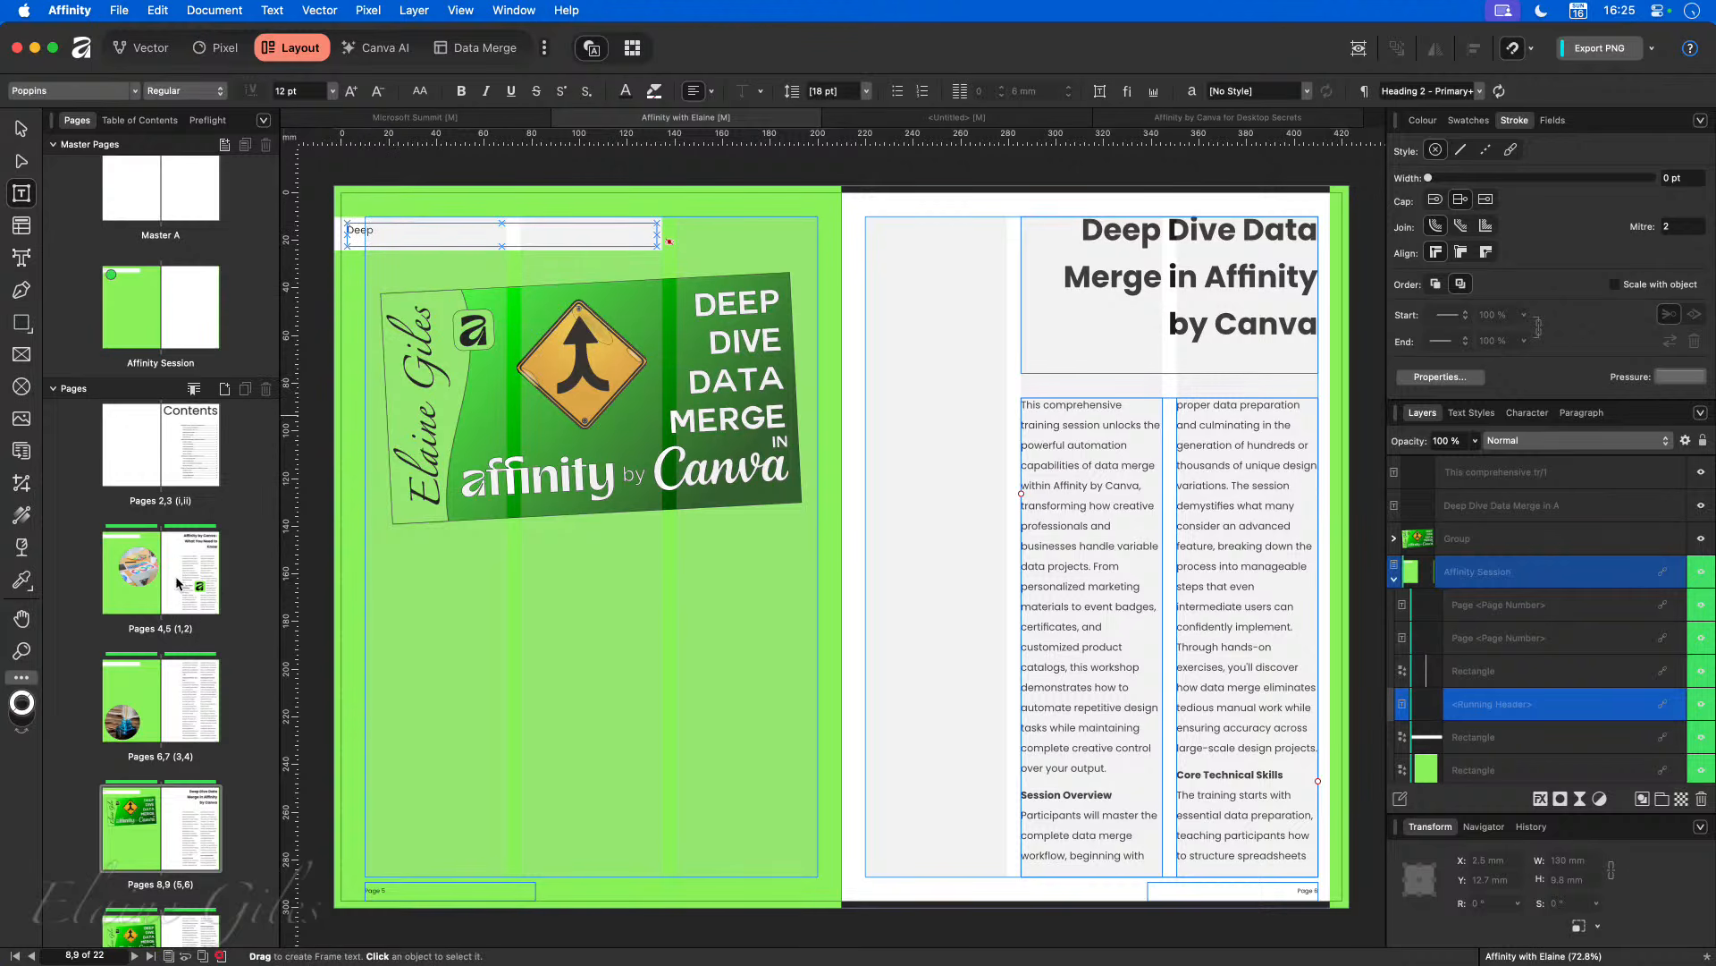
{"action": "scroll", "coordinate": [174, 494], "scroll_direction": "up", "scroll_amount": 3}
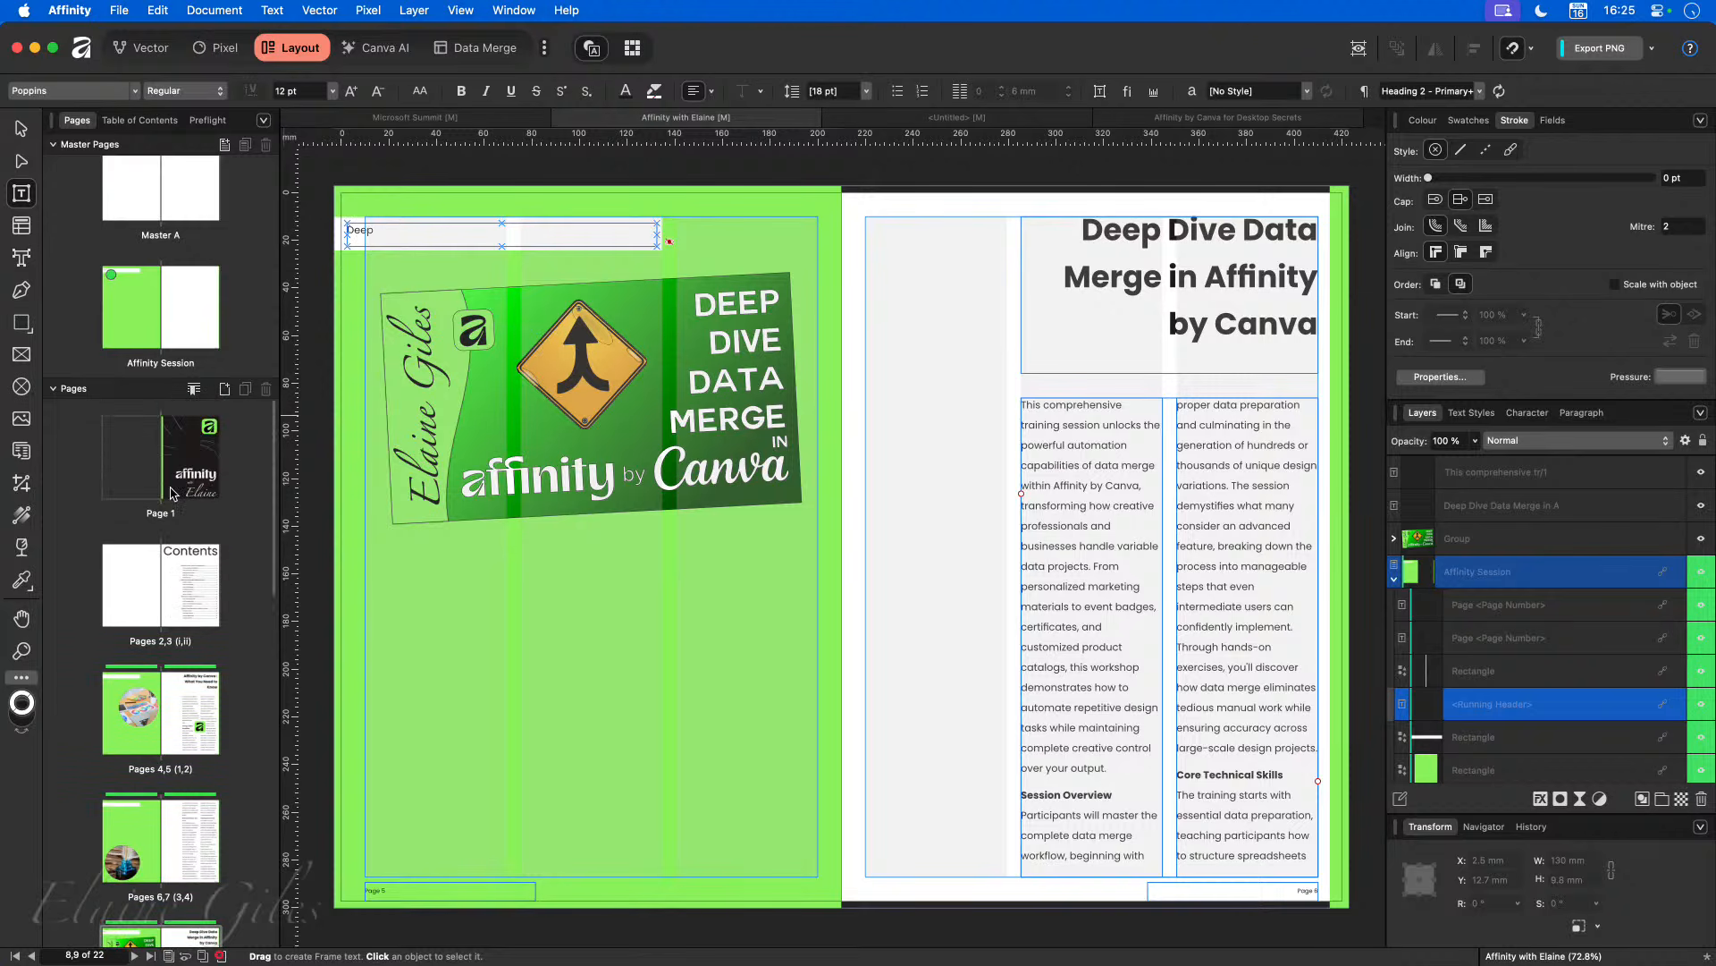
Step: Set the Running Header field on the Affinity Session master to take its text from the Heading 1 - Primary style
{"action": "double_click", "coordinate": [166, 344]}
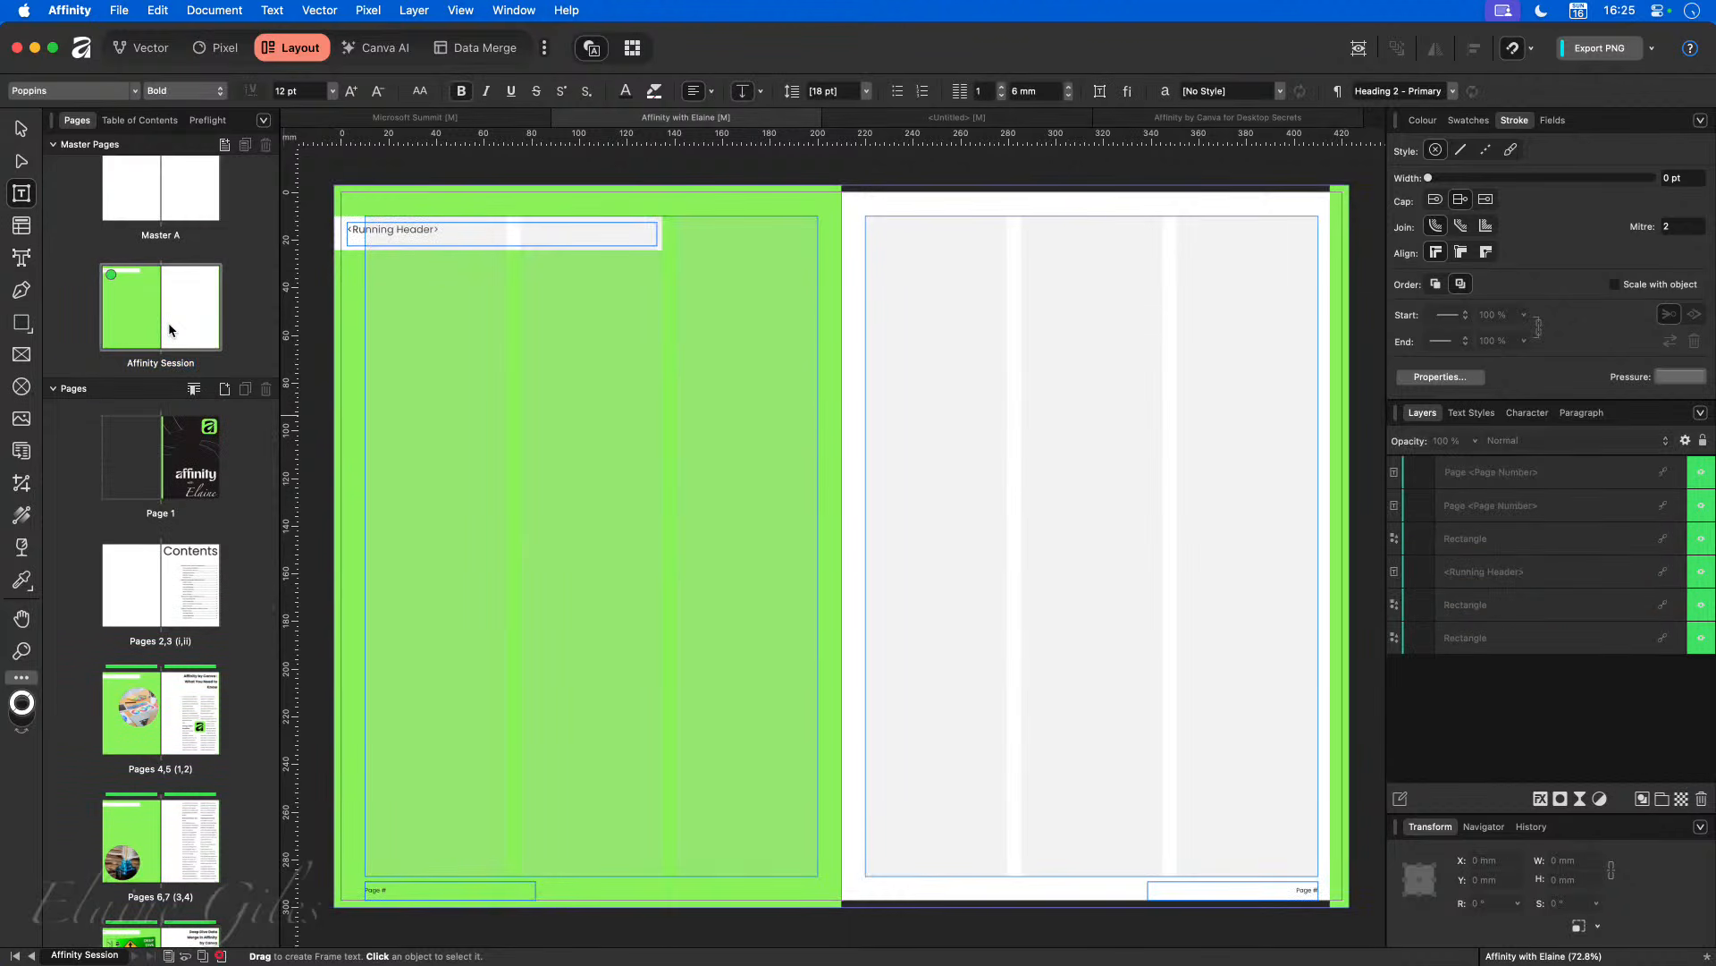
{"action": "left_click", "coordinate": [455, 237]}
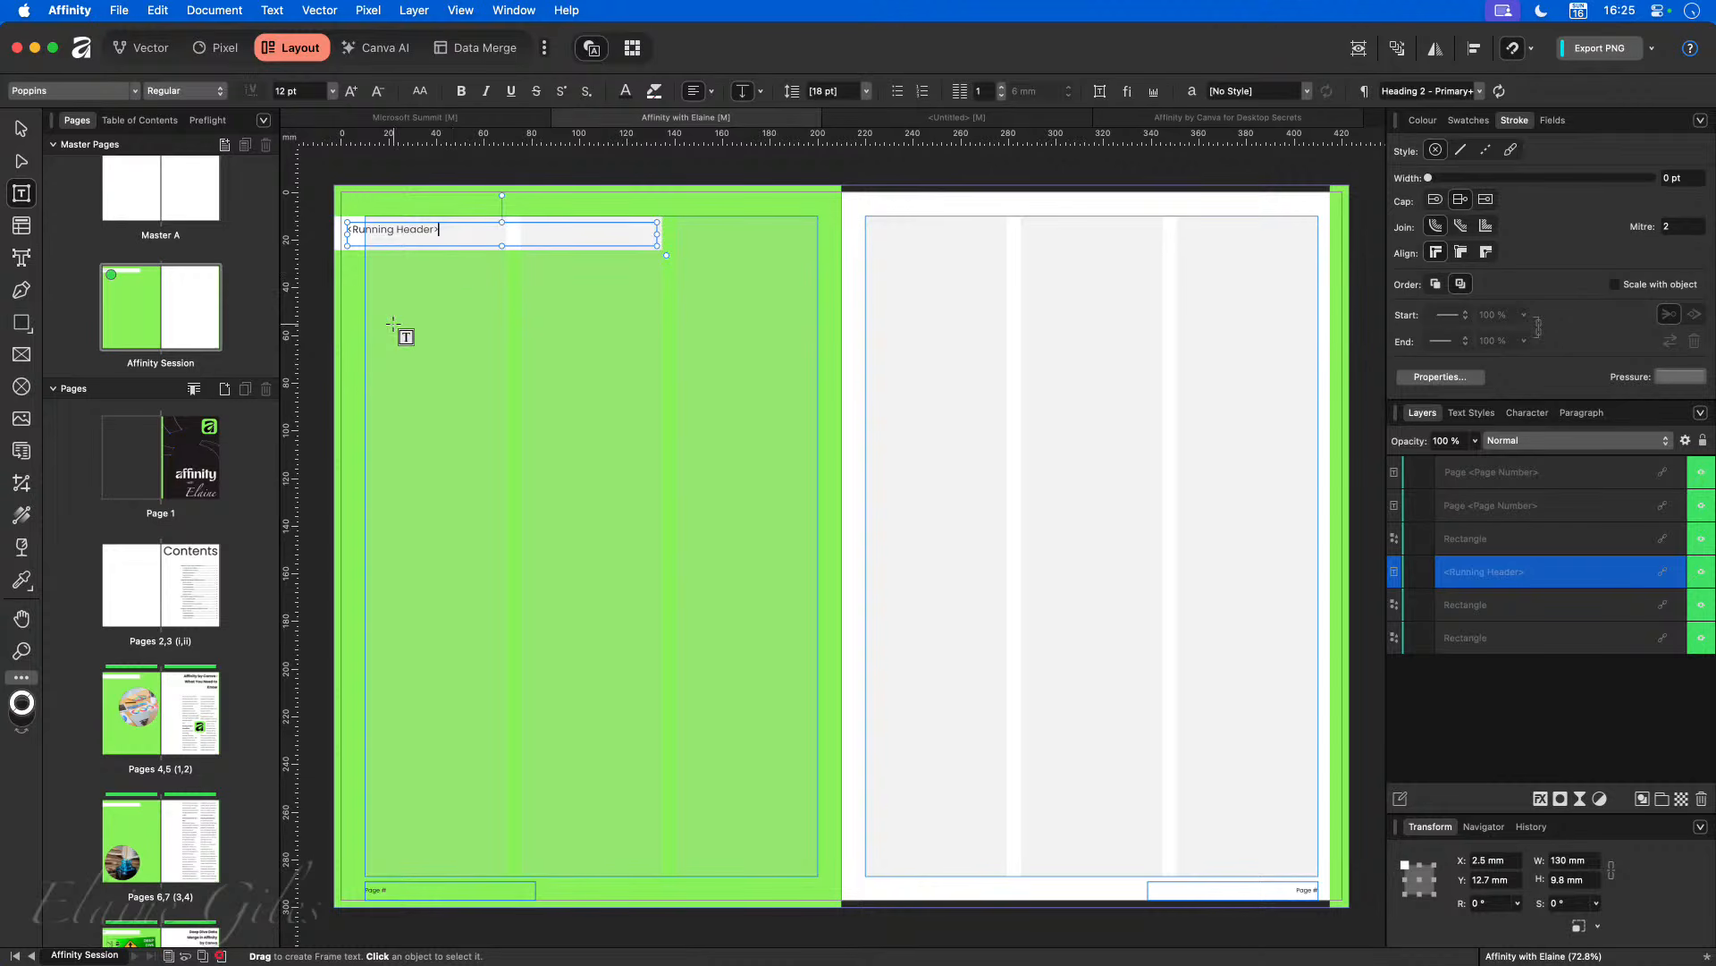
{"action": "left_click", "coordinate": [1554, 123]}
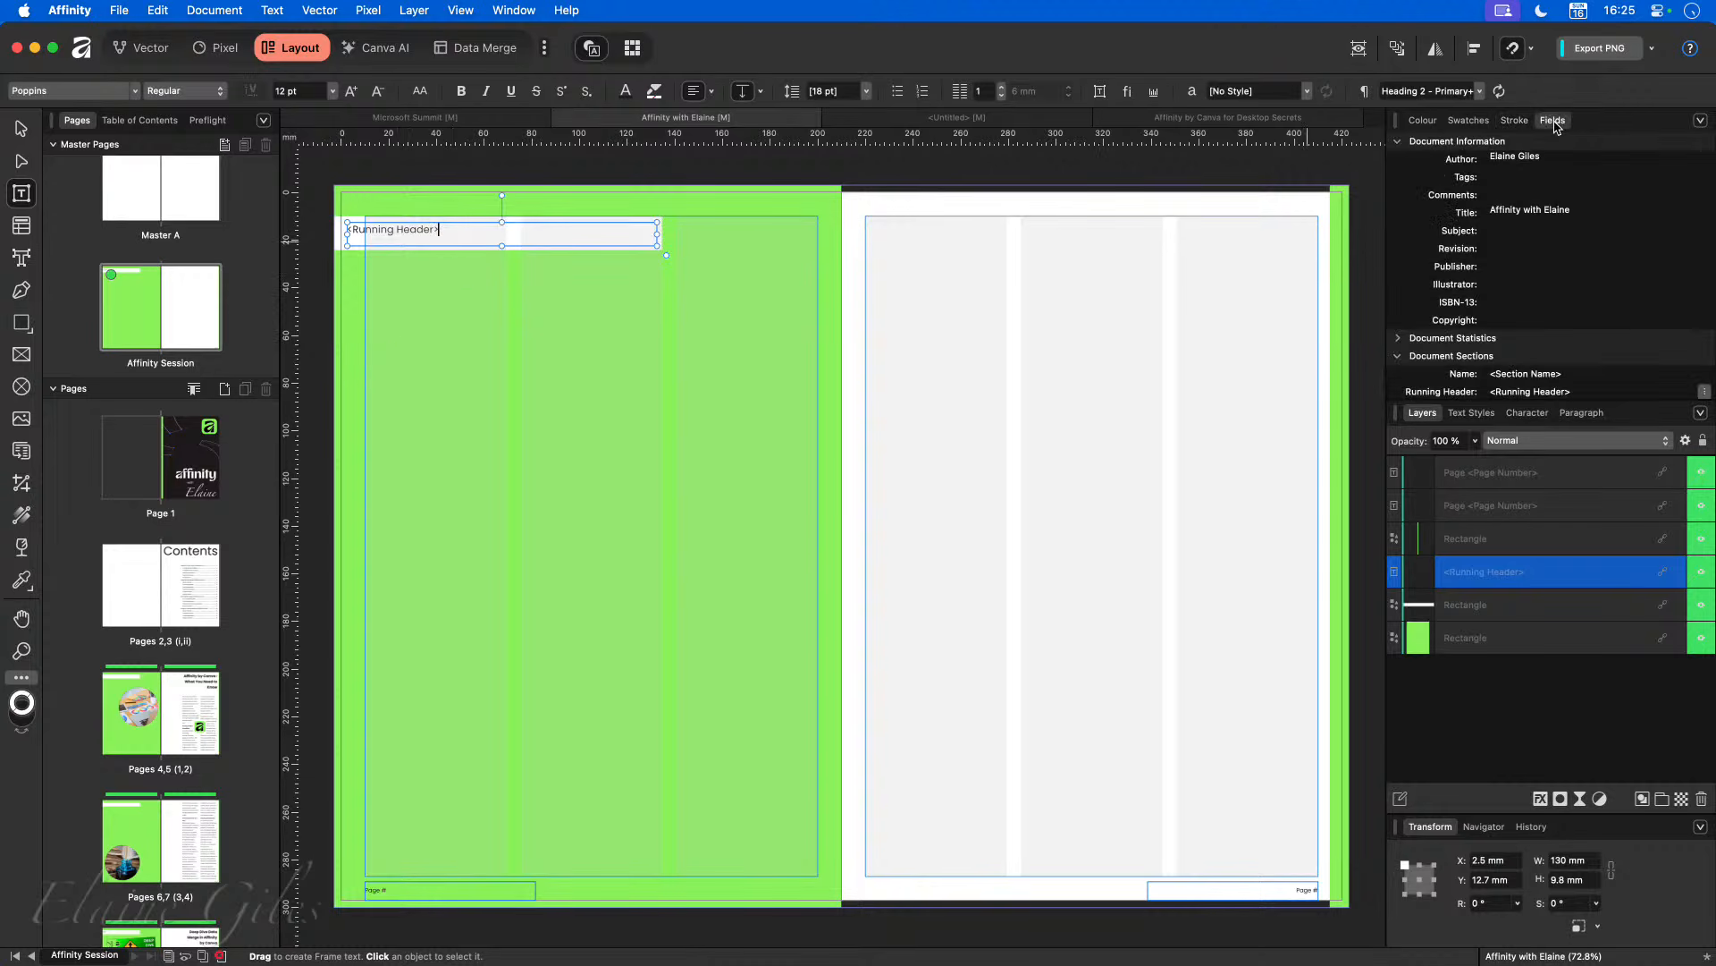
{"action": "scroll", "coordinate": [1488, 340], "scroll_direction": "down", "scroll_amount": 3}
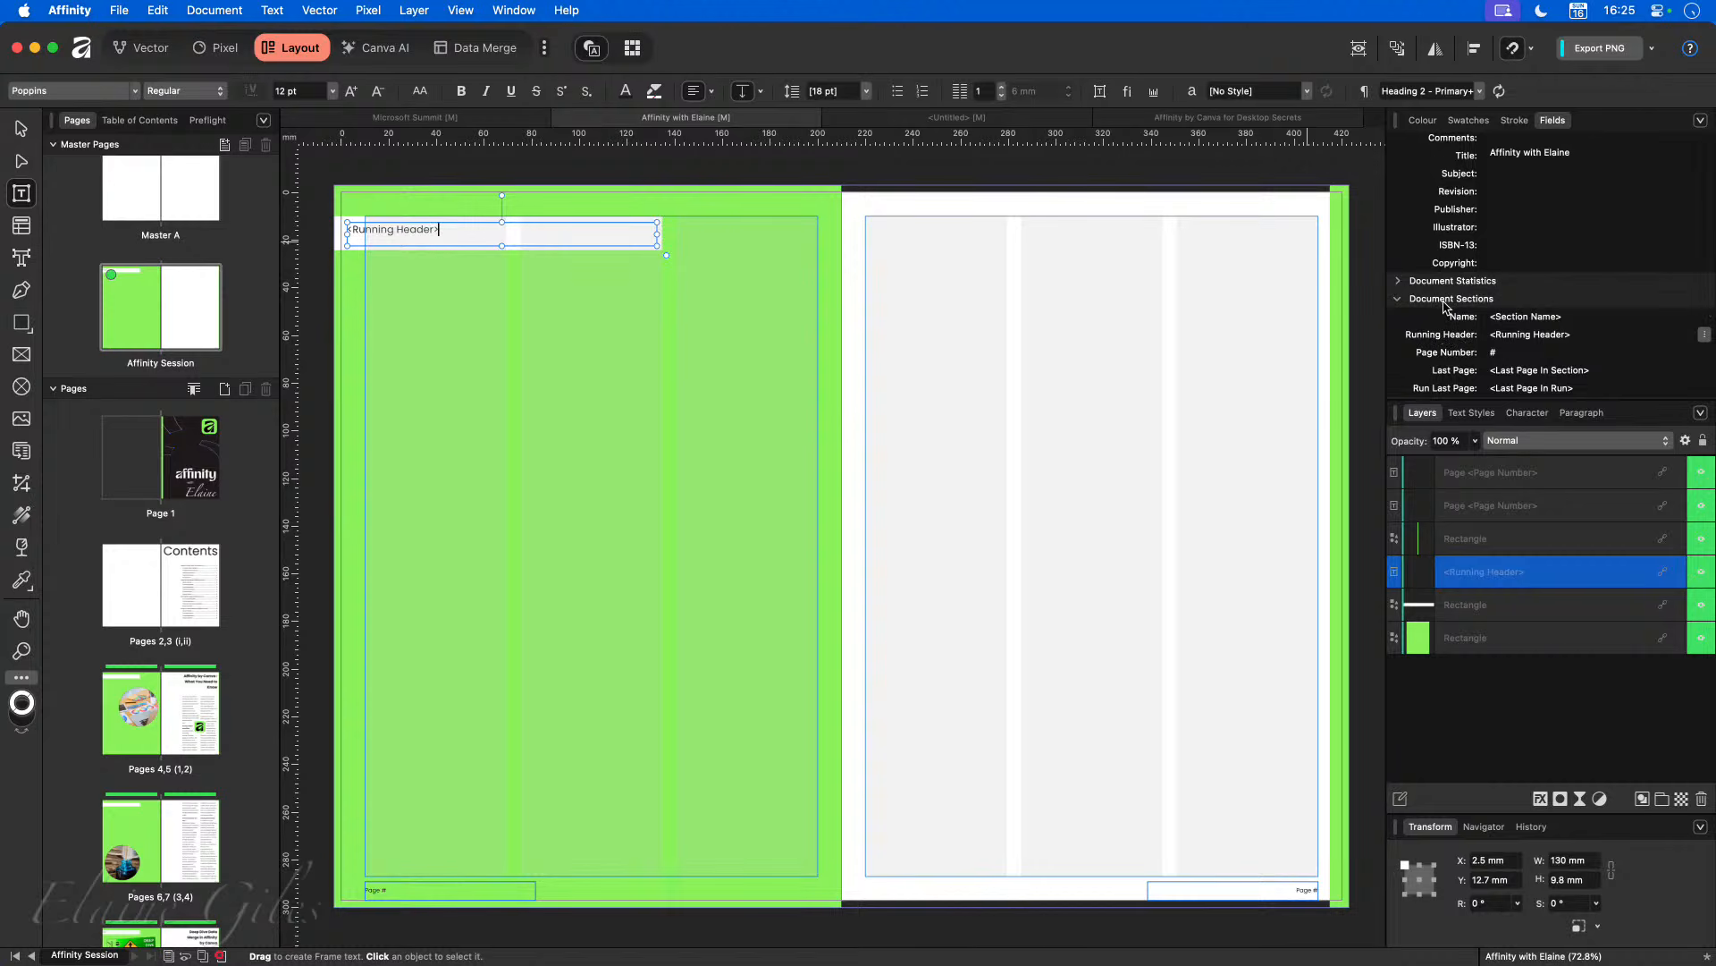
{"action": "scroll", "coordinate": [1439, 338], "scroll_direction": "down", "scroll_amount": 4}
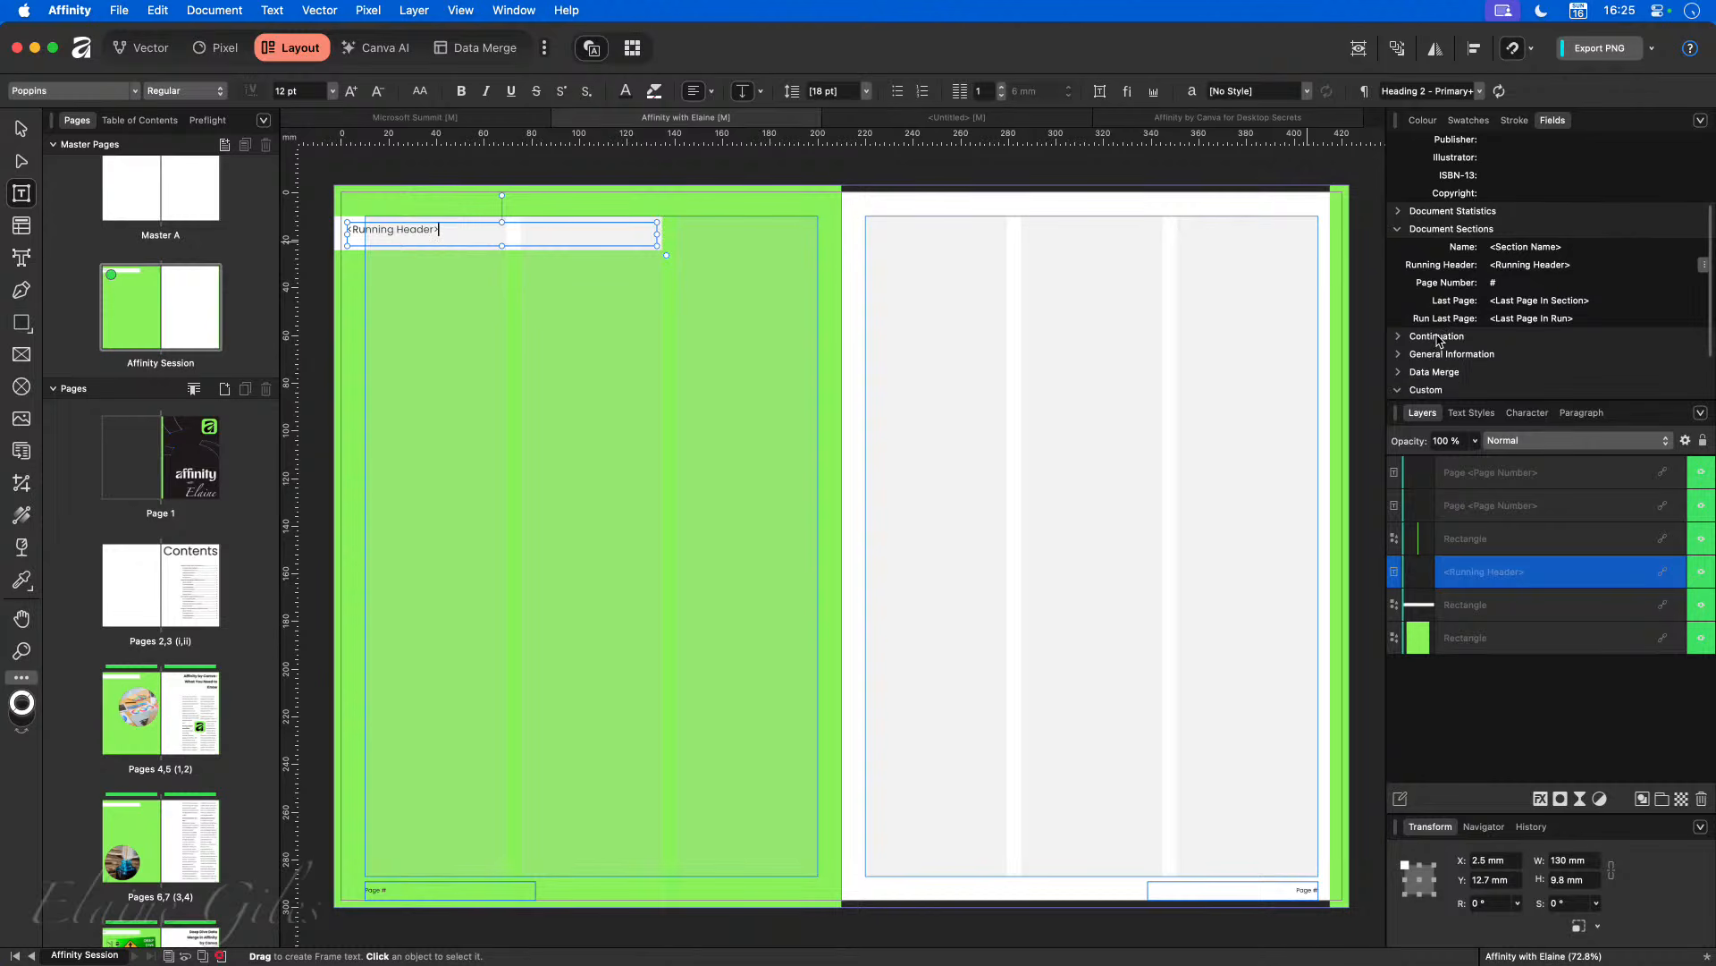
{"action": "scroll", "coordinate": [1439, 338], "scroll_direction": "down", "scroll_amount": 1}
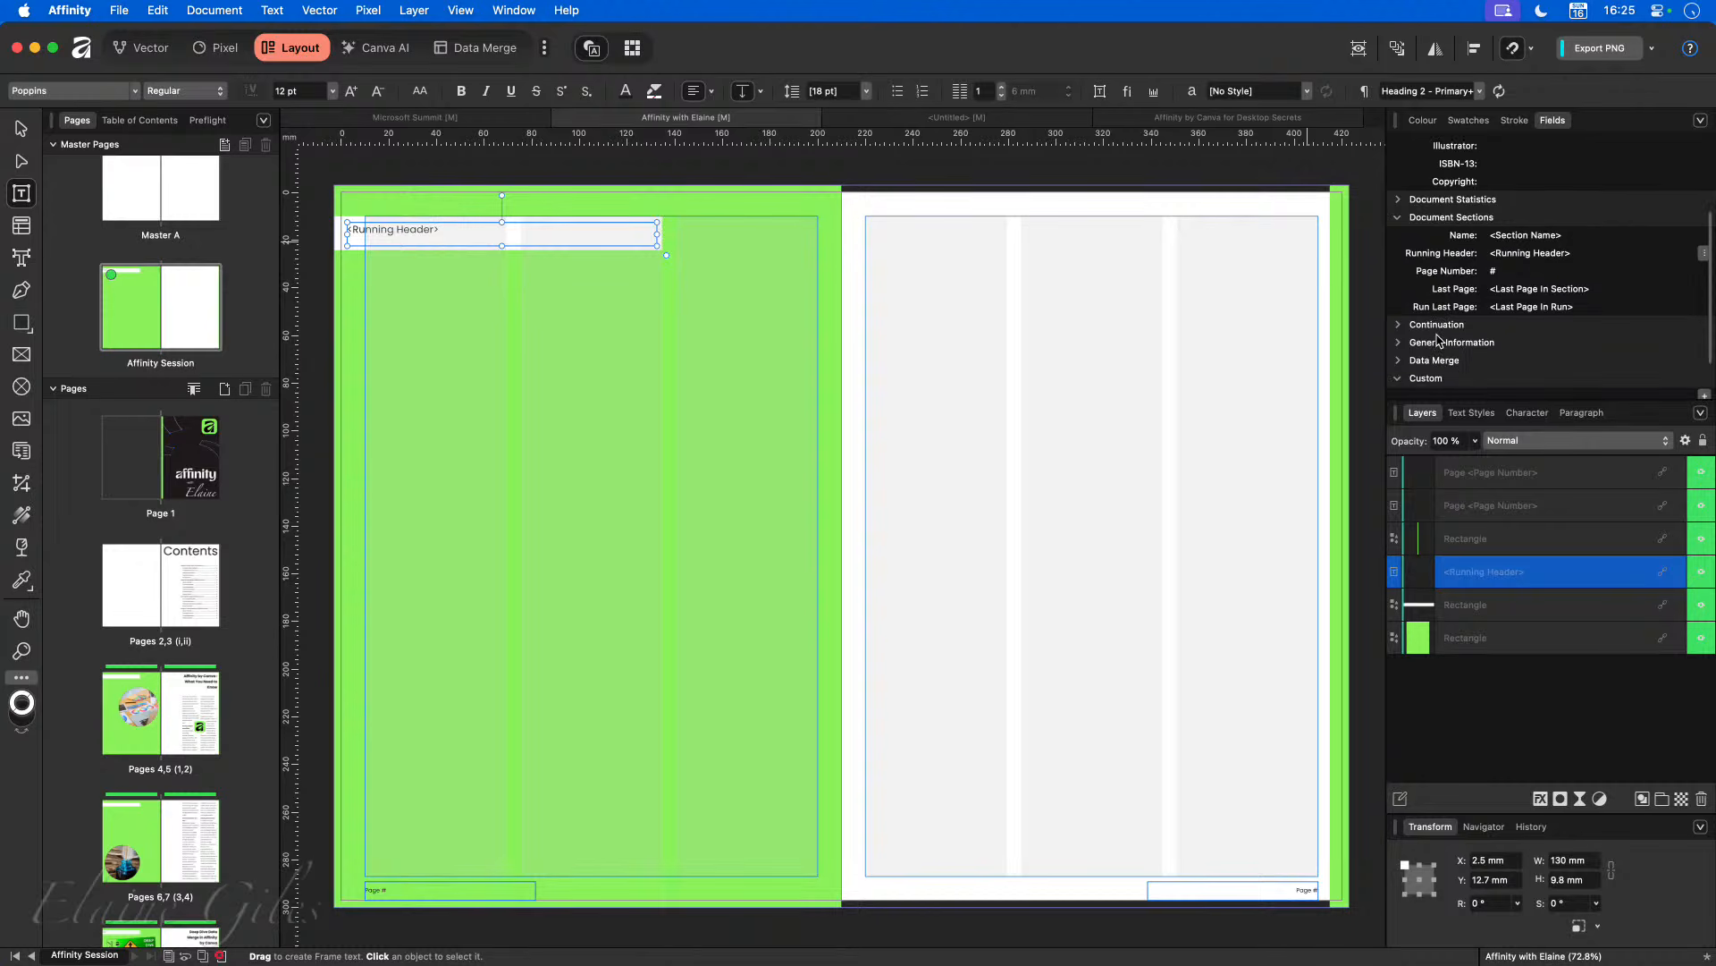
{"action": "left_click", "coordinate": [1704, 254]}
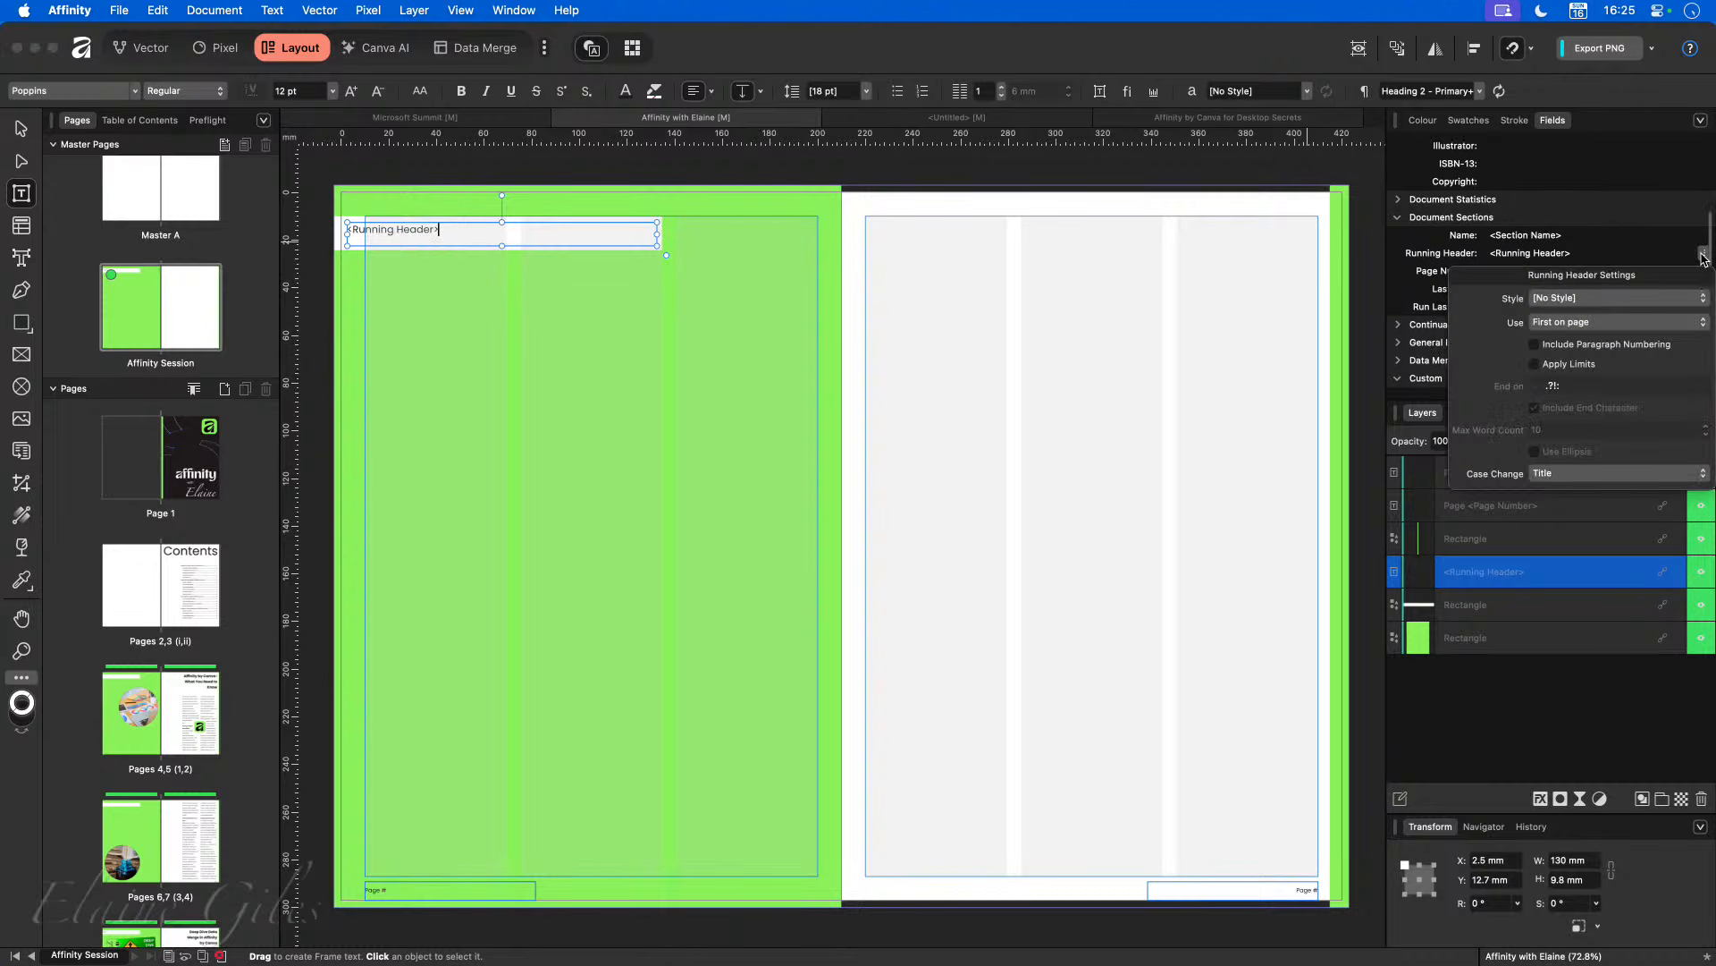
{"action": "left_click", "coordinate": [1595, 300]}
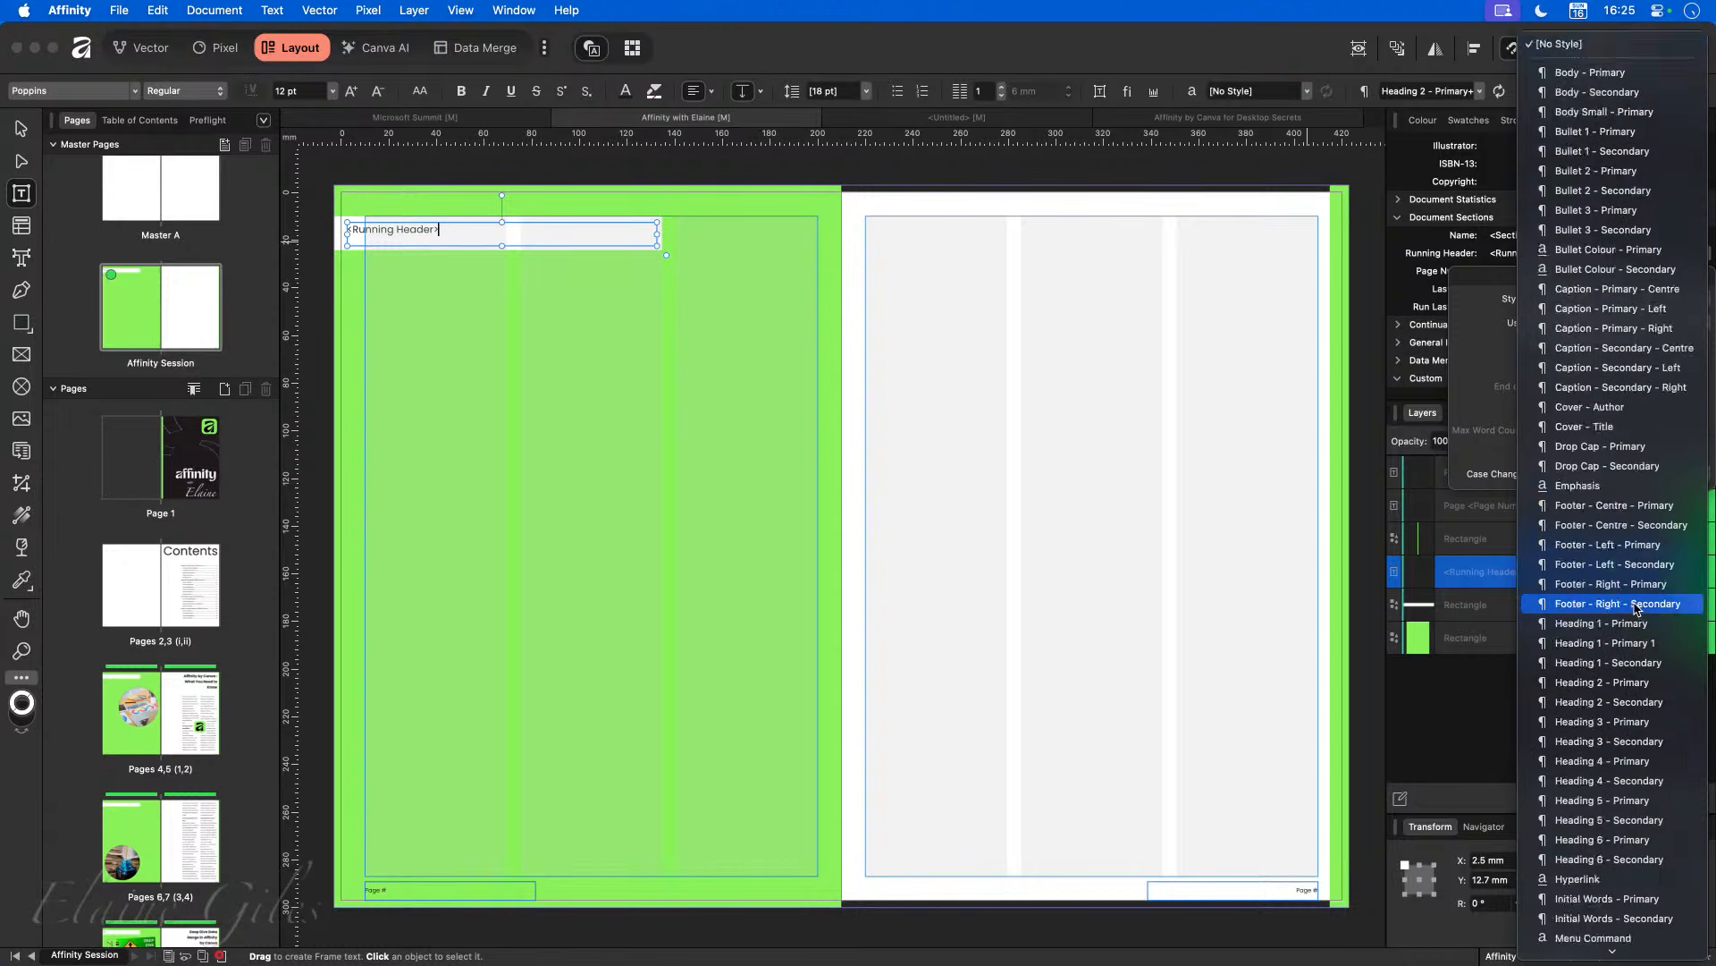
{"action": "scroll", "coordinate": [1618, 644], "scroll_direction": "down", "scroll_amount": 10}
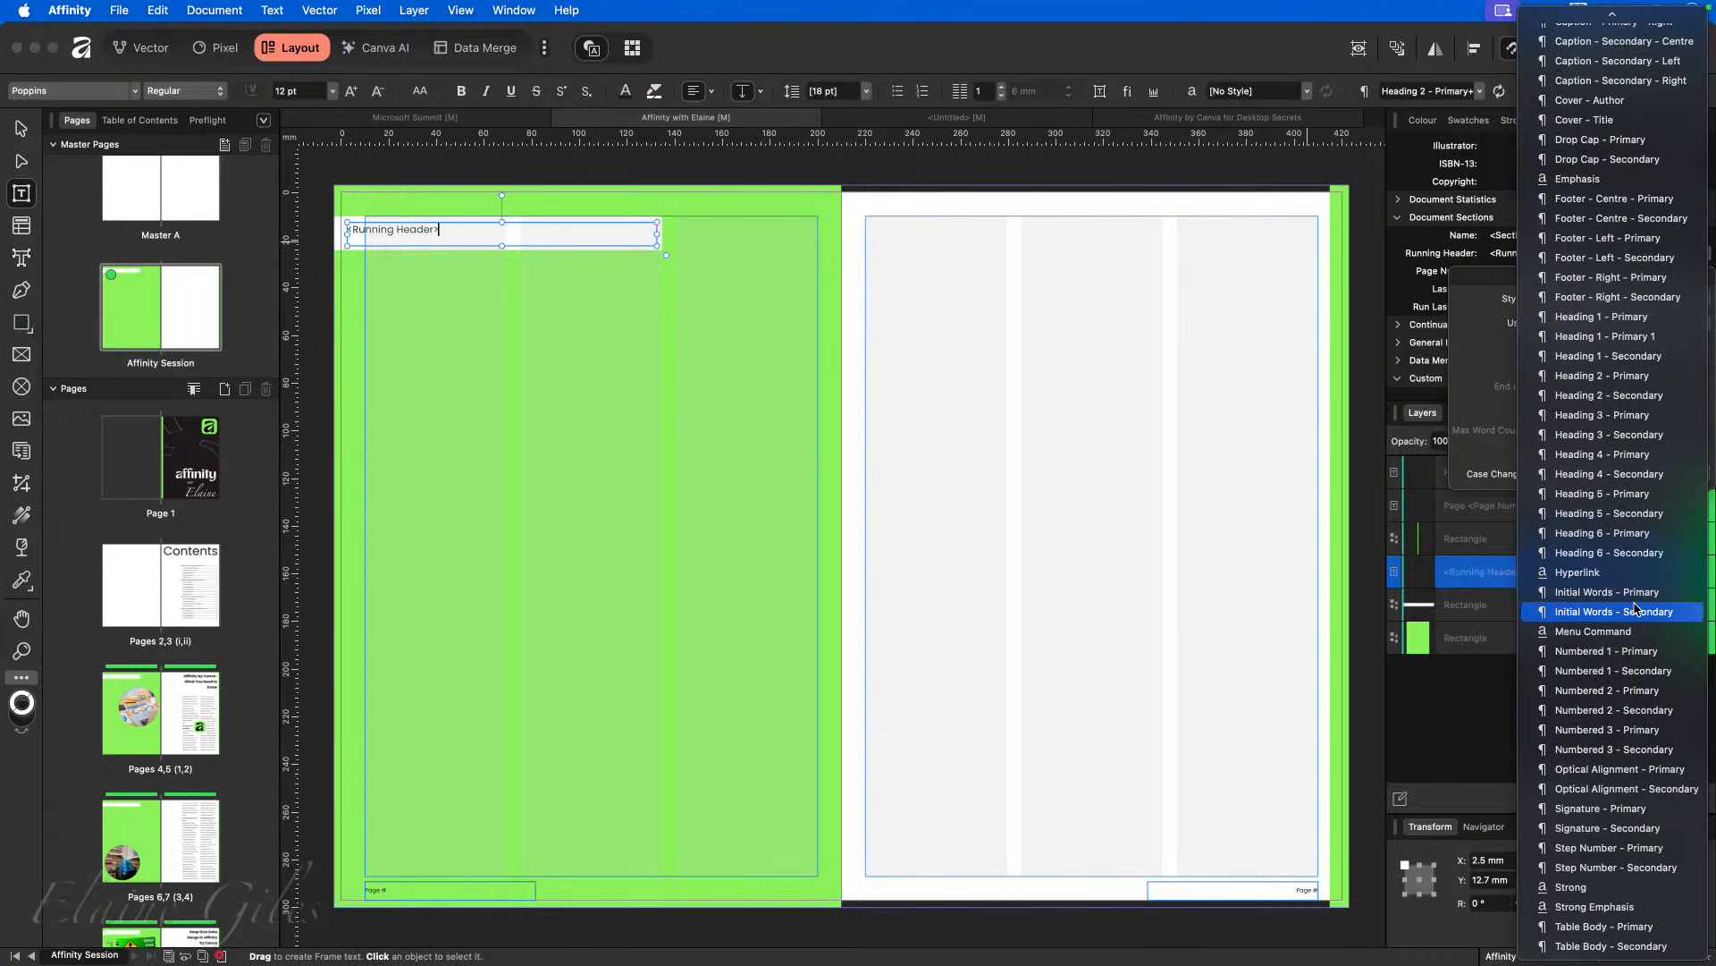
{"action": "left_click", "coordinate": [1627, 317]}
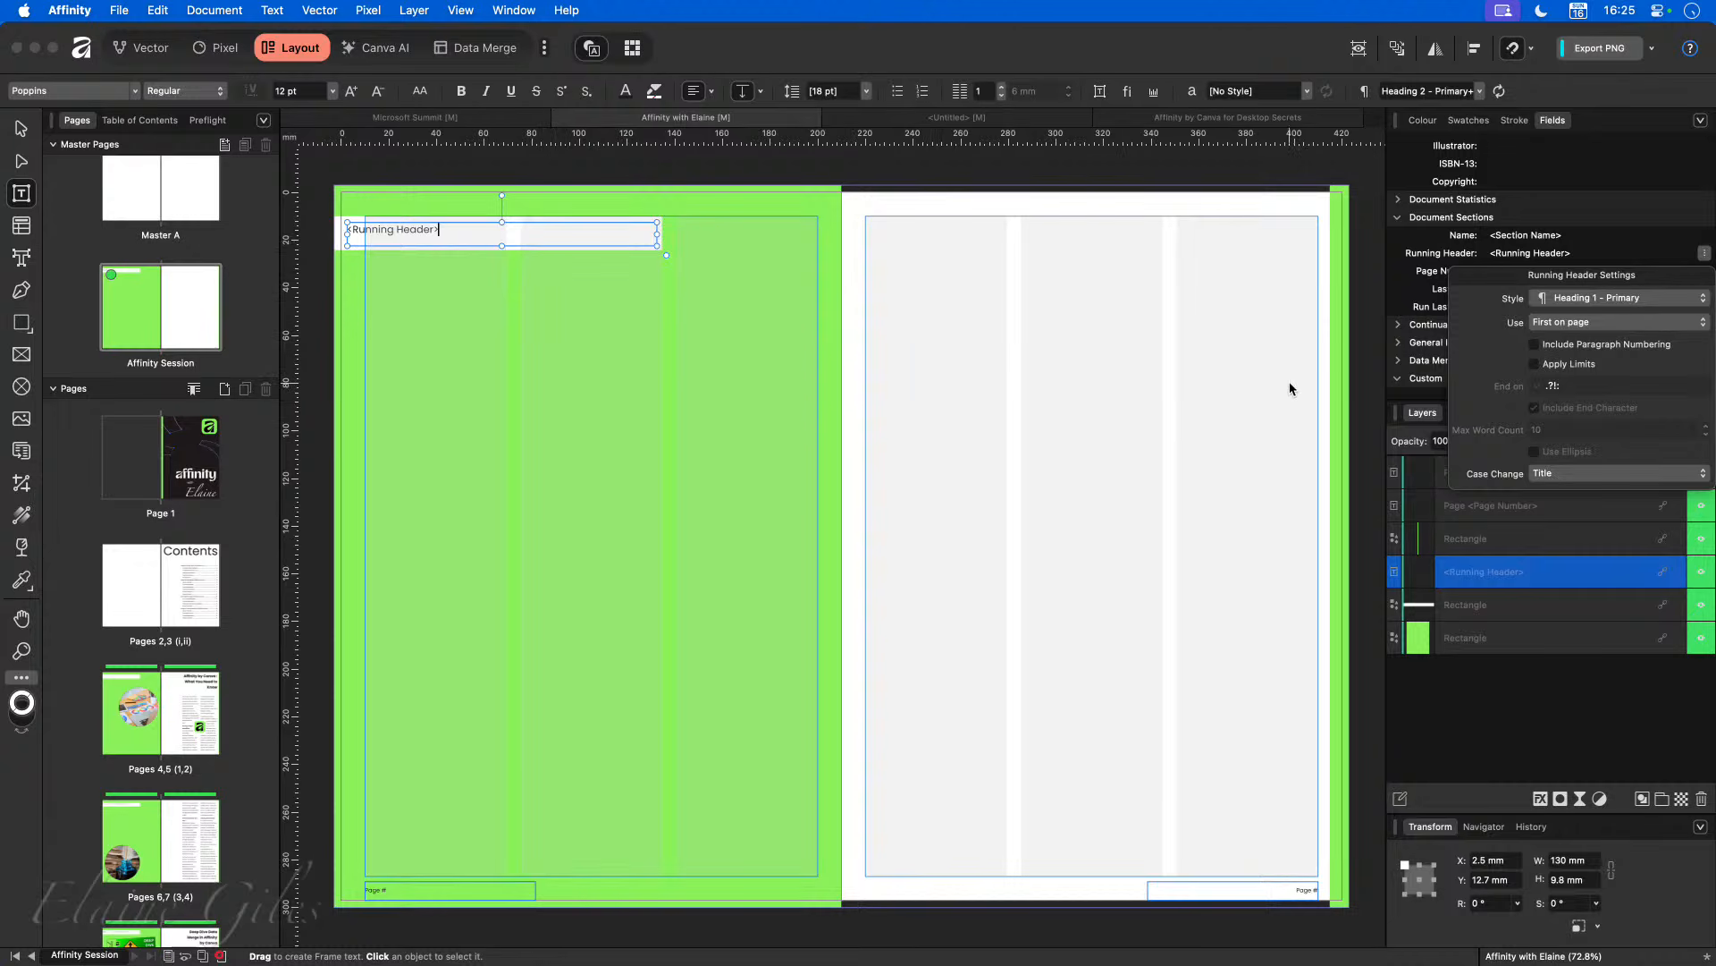
Step: Check the running header on the spreads for pages 4,5 and 6,7, along with the text style of the article title
{"action": "double_click", "coordinate": [162, 712]}
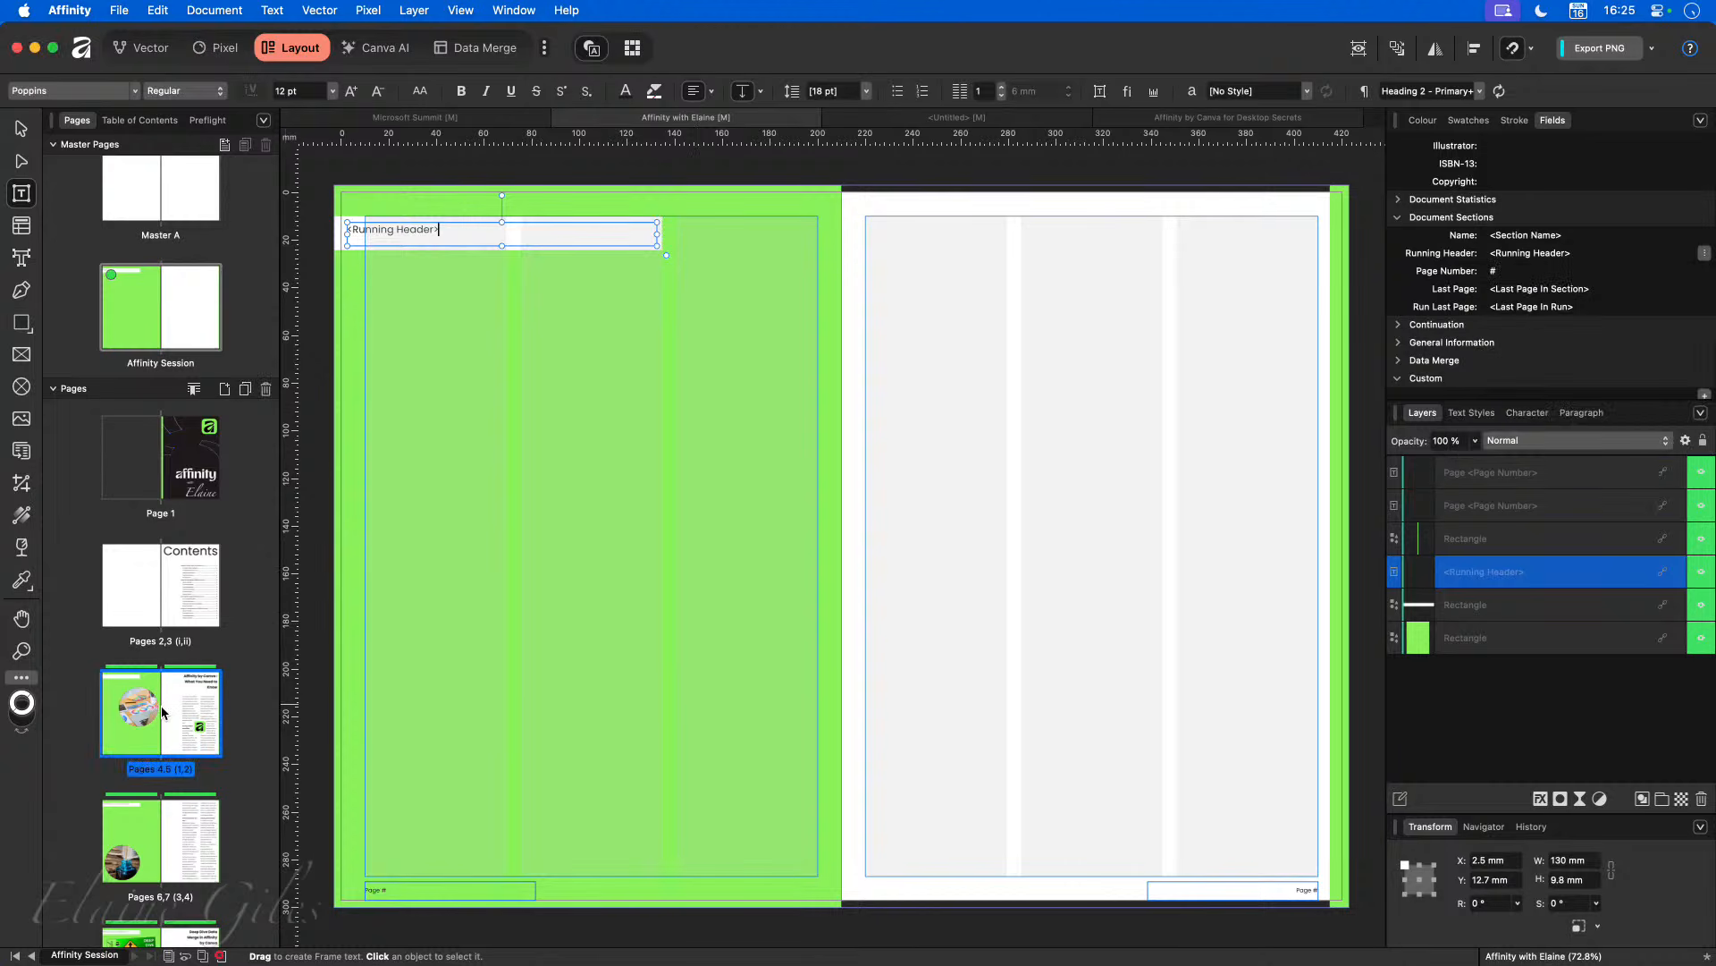
{"action": "double_click", "coordinate": [161, 846]}
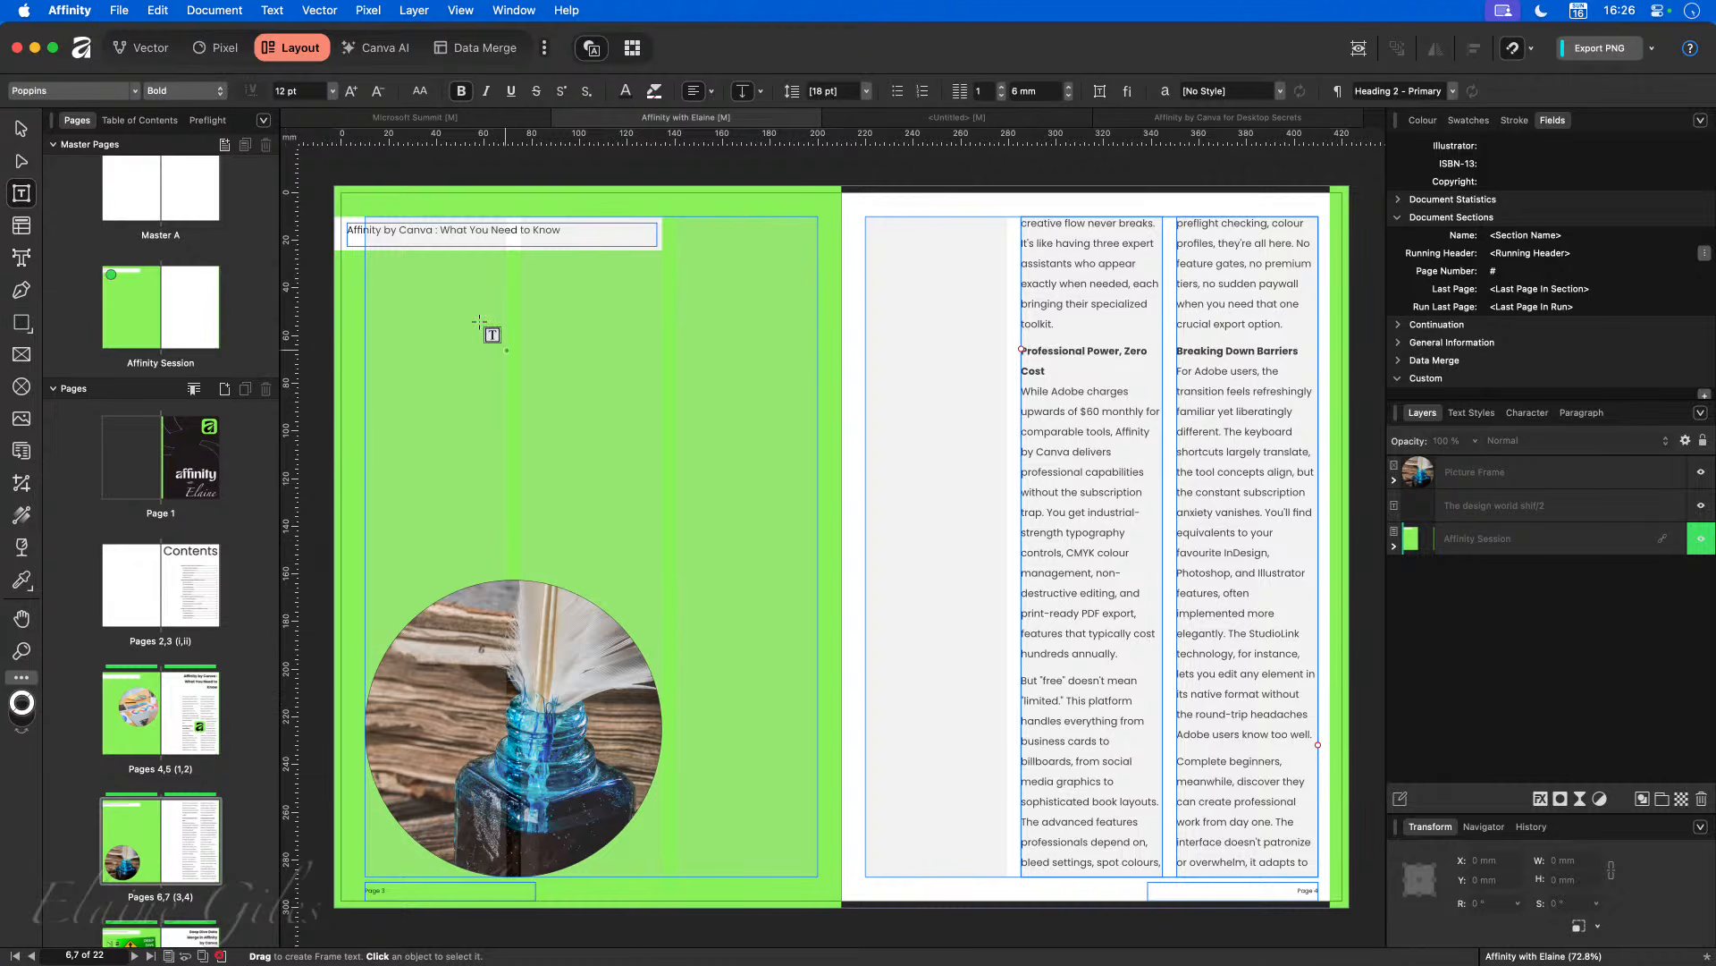
{"action": "double_click", "coordinate": [166, 720]}
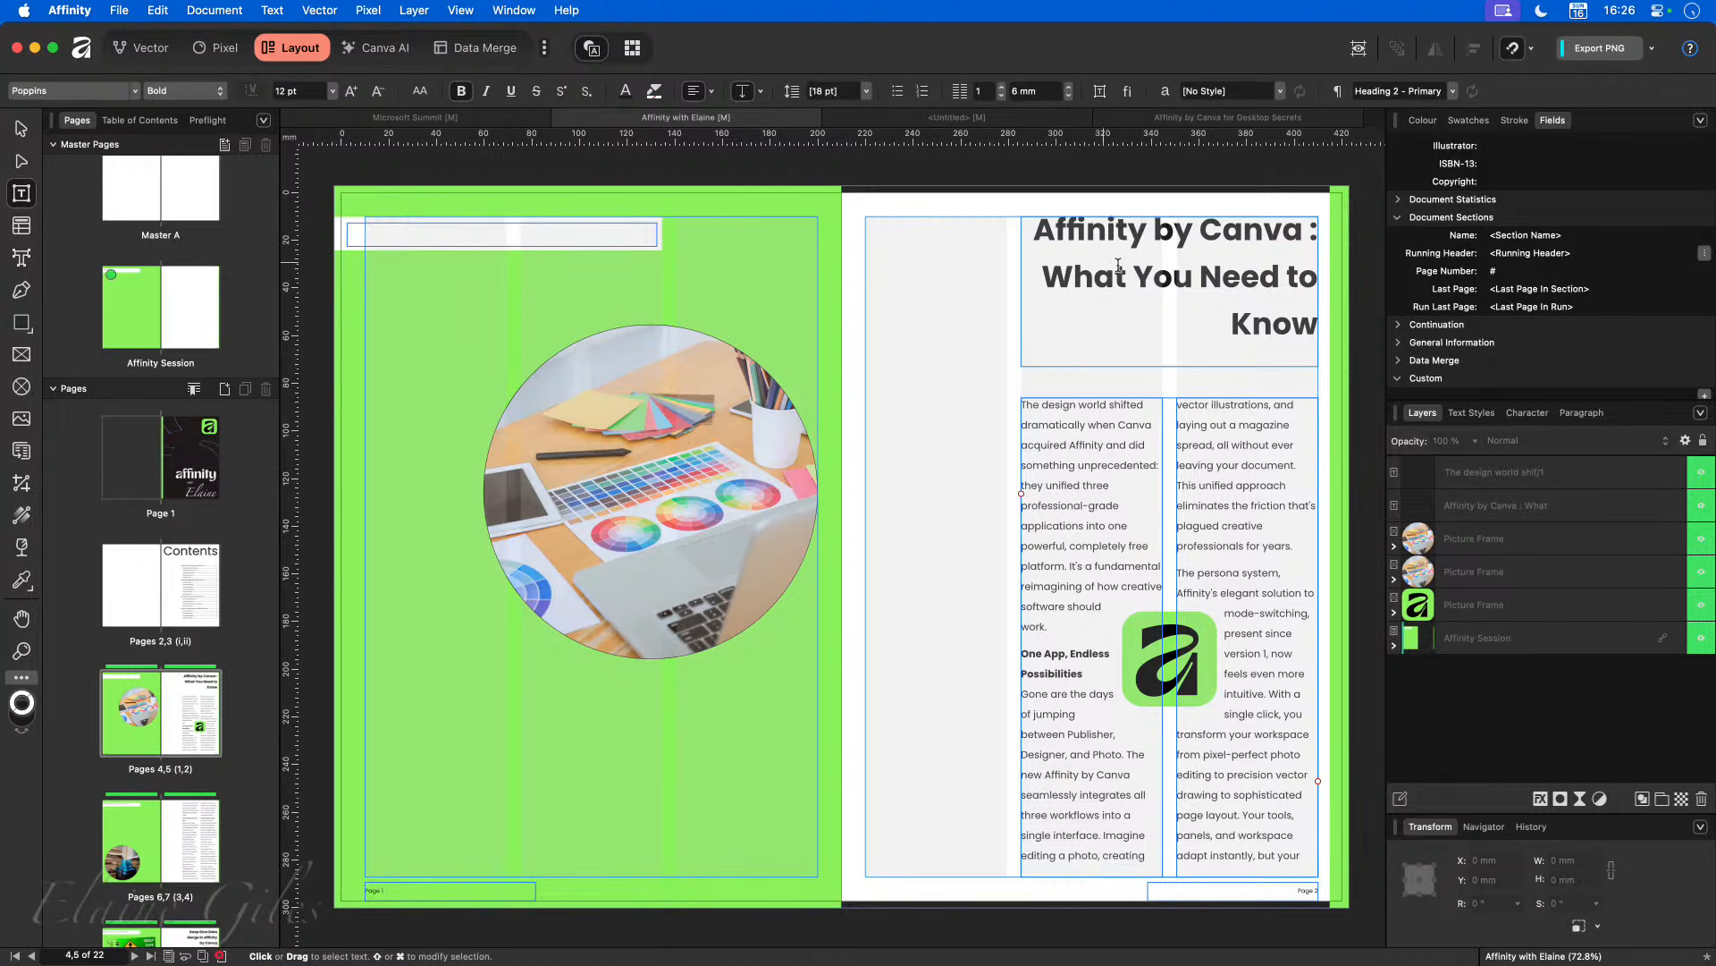
{"action": "left_click", "coordinate": [1172, 277]}
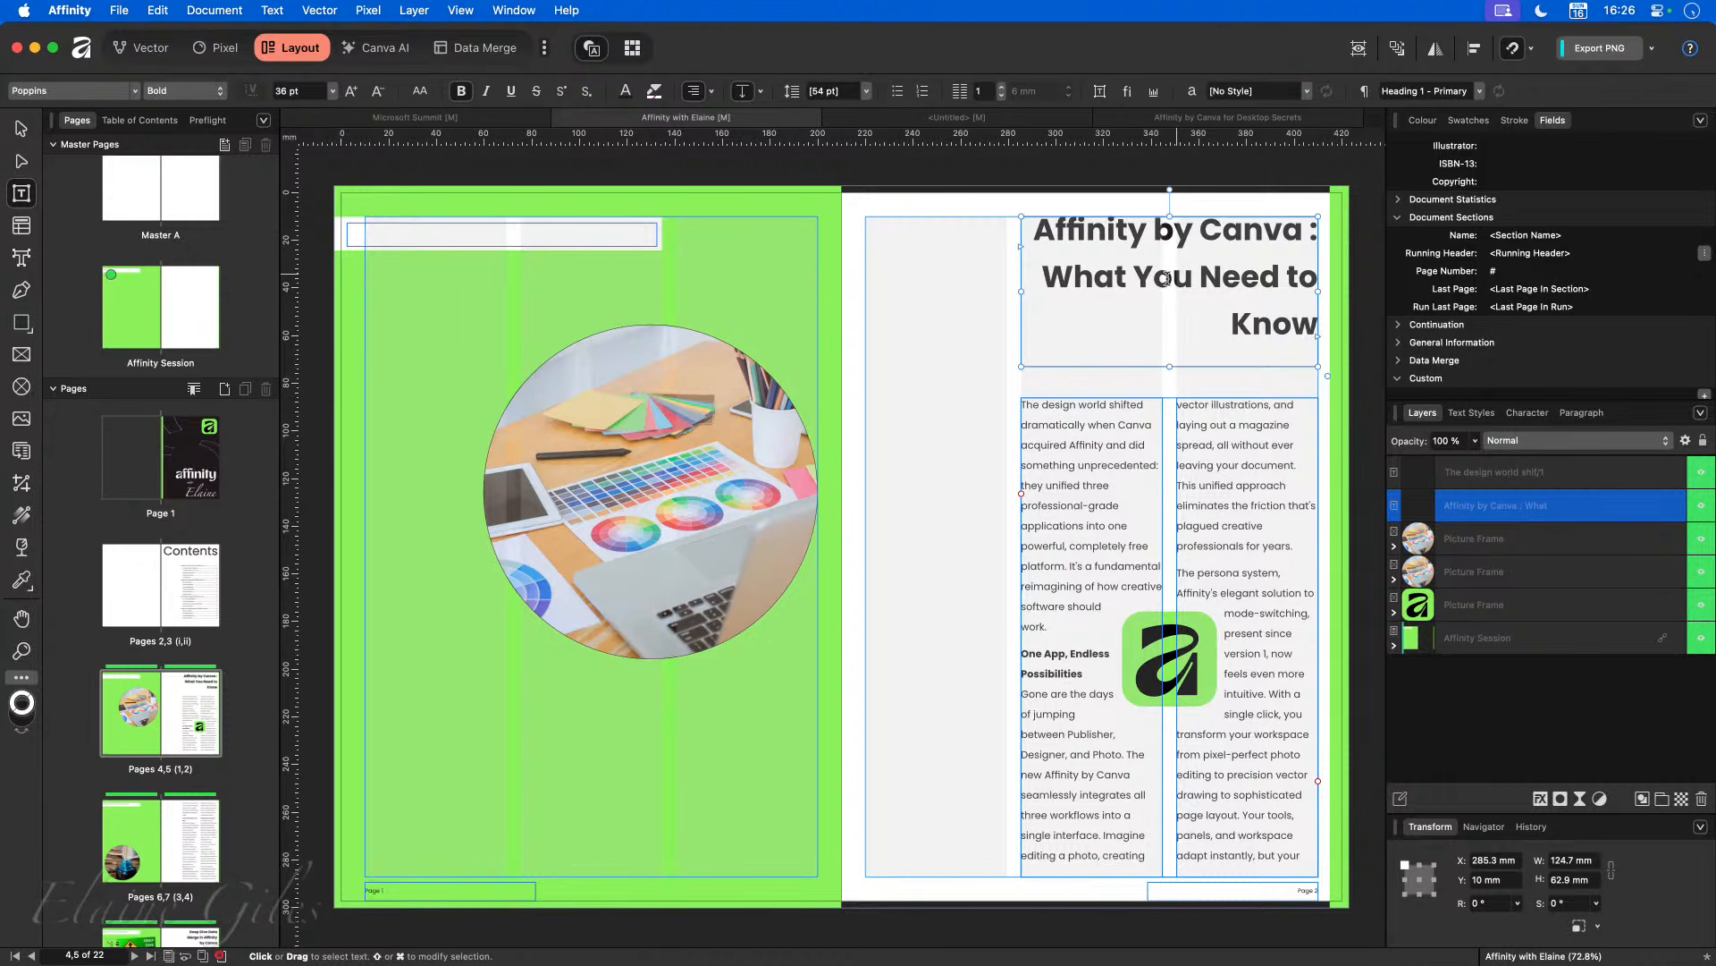
{"action": "left_click", "coordinate": [161, 851]}
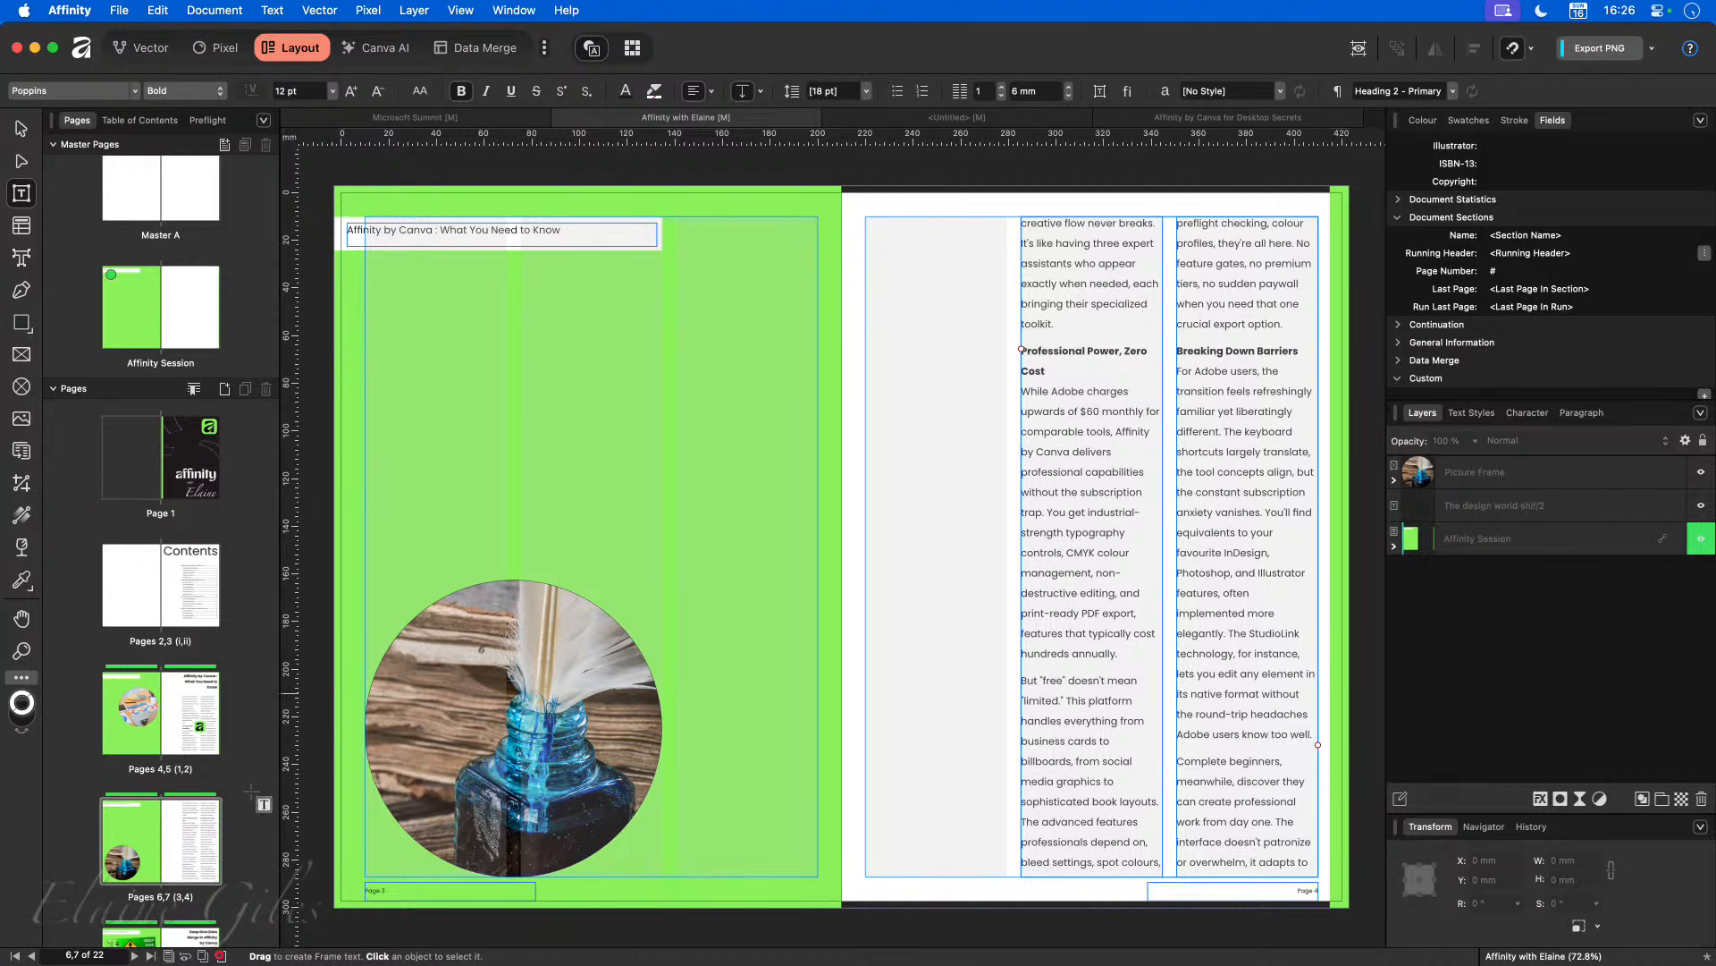
Step: Check the running header on pages 8,9, 12,13 and 16,17, comparing the article title's style with the Running Header defaults
{"action": "scroll", "coordinate": [162, 583], "scroll_direction": "down", "scroll_amount": 5}
{"action": "left_click", "coordinate": [159, 581]}
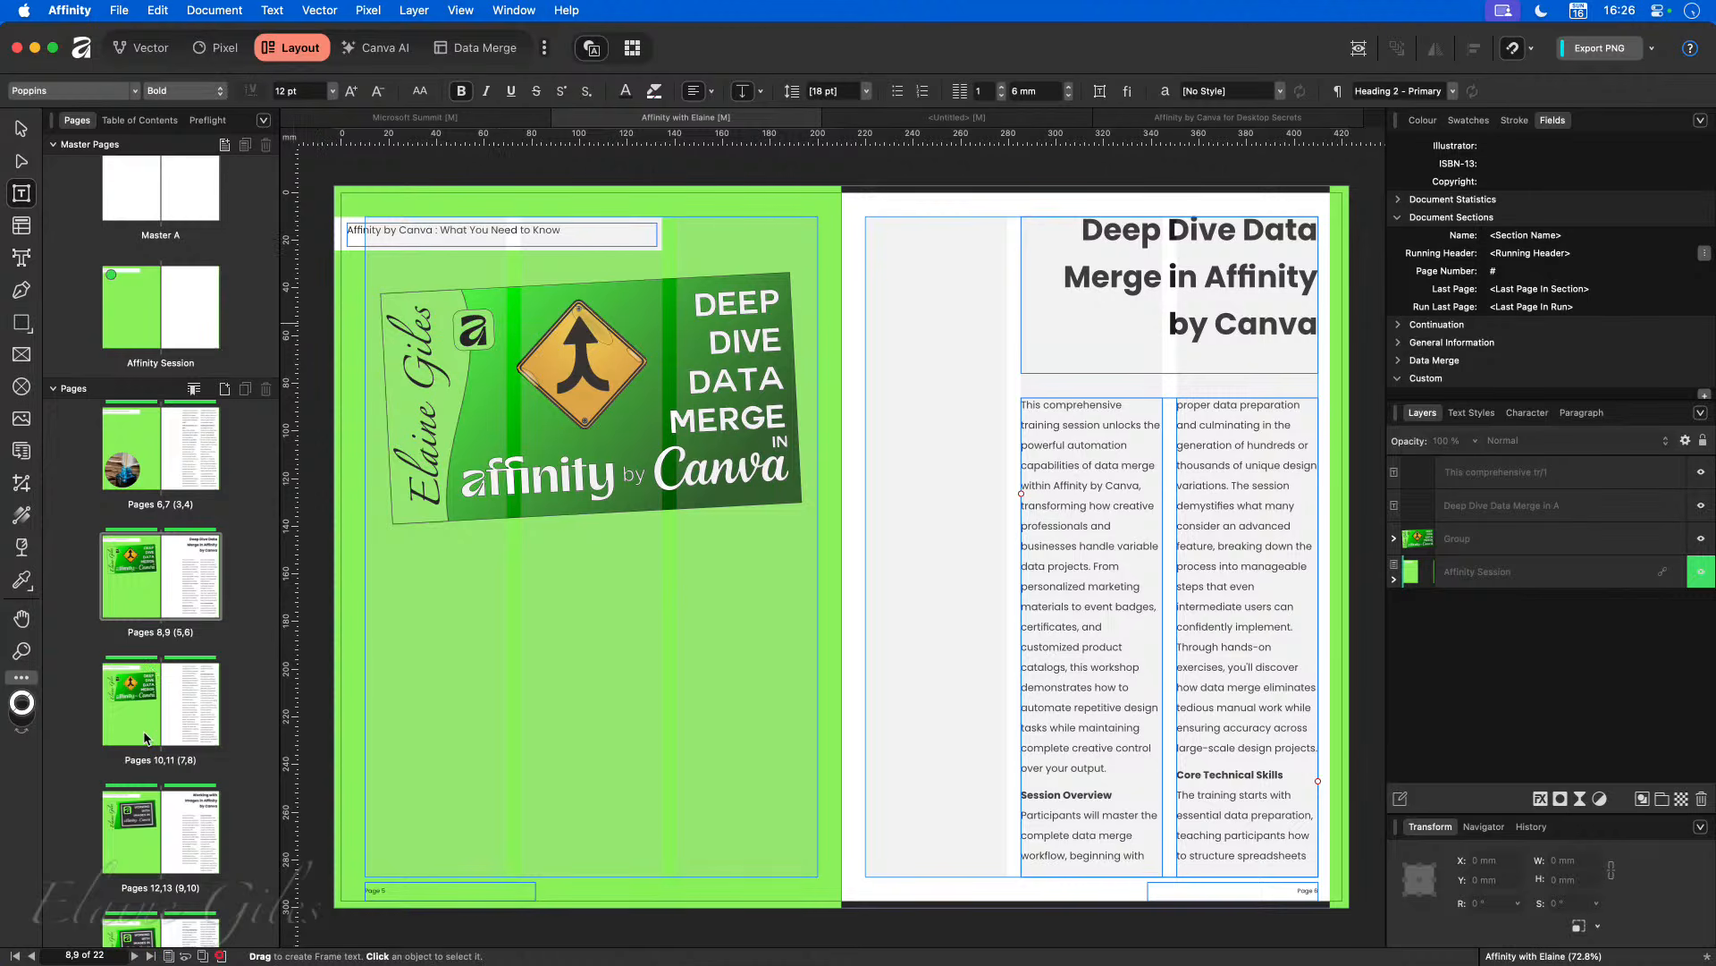
{"action": "left_click", "coordinate": [156, 831]}
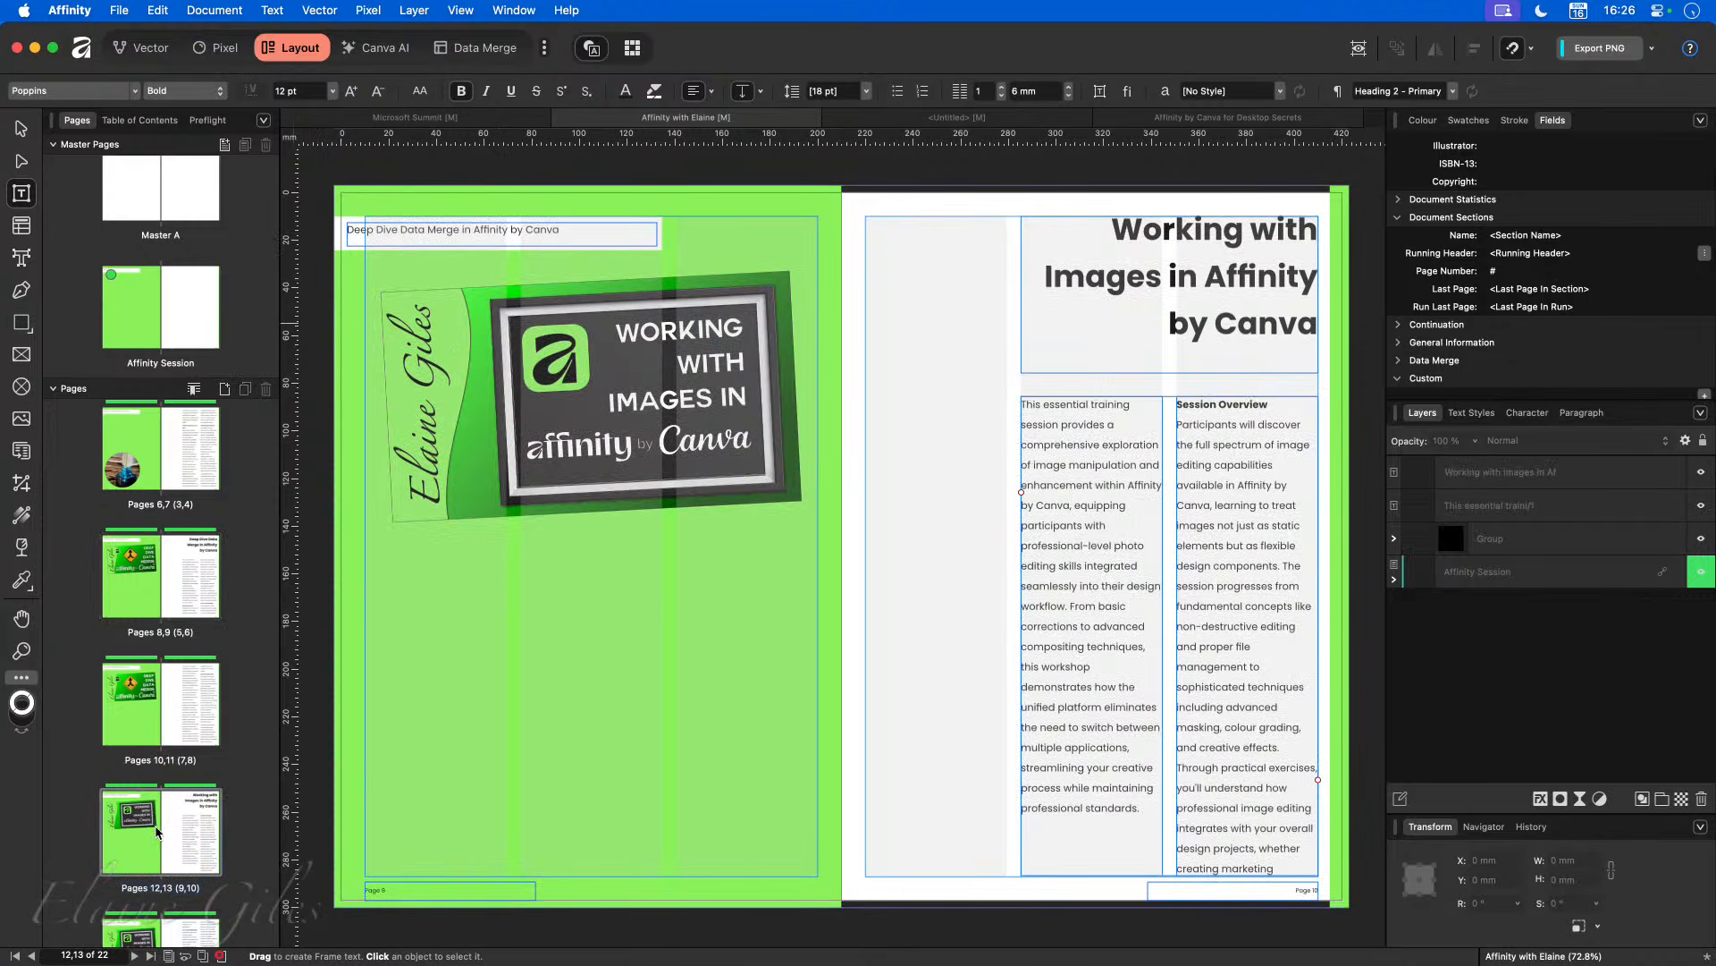
{"action": "scroll", "coordinate": [161, 857], "scroll_direction": "down", "scroll_amount": 3}
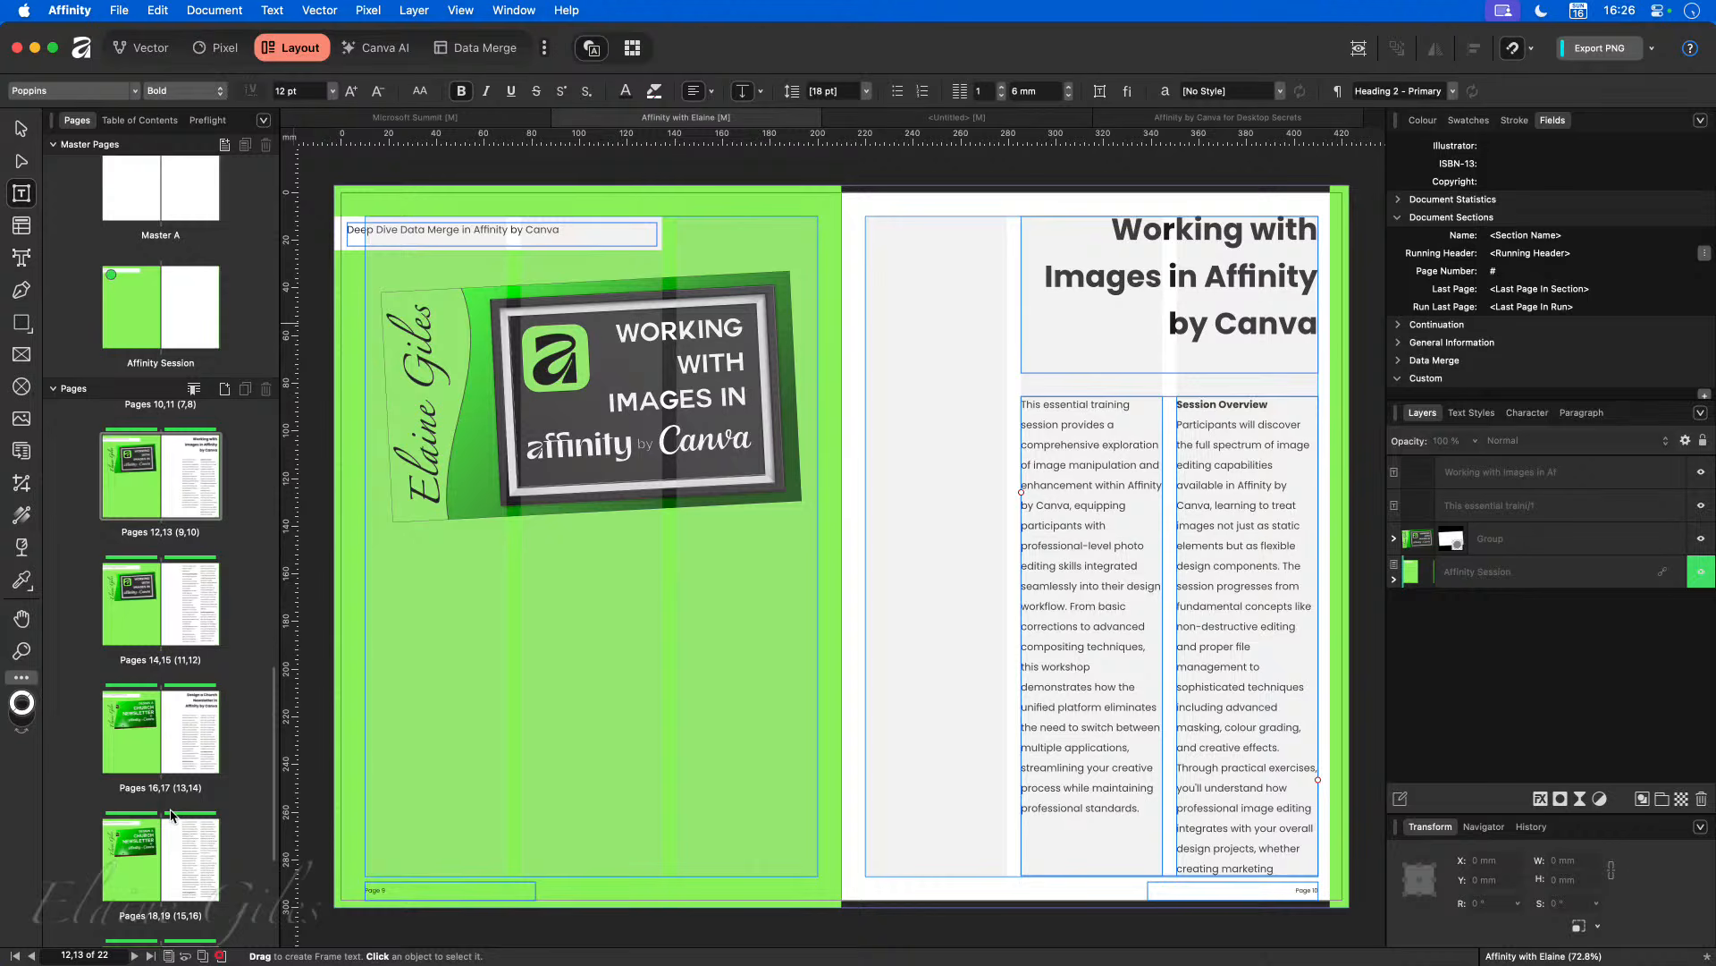
{"action": "left_click", "coordinate": [157, 730]}
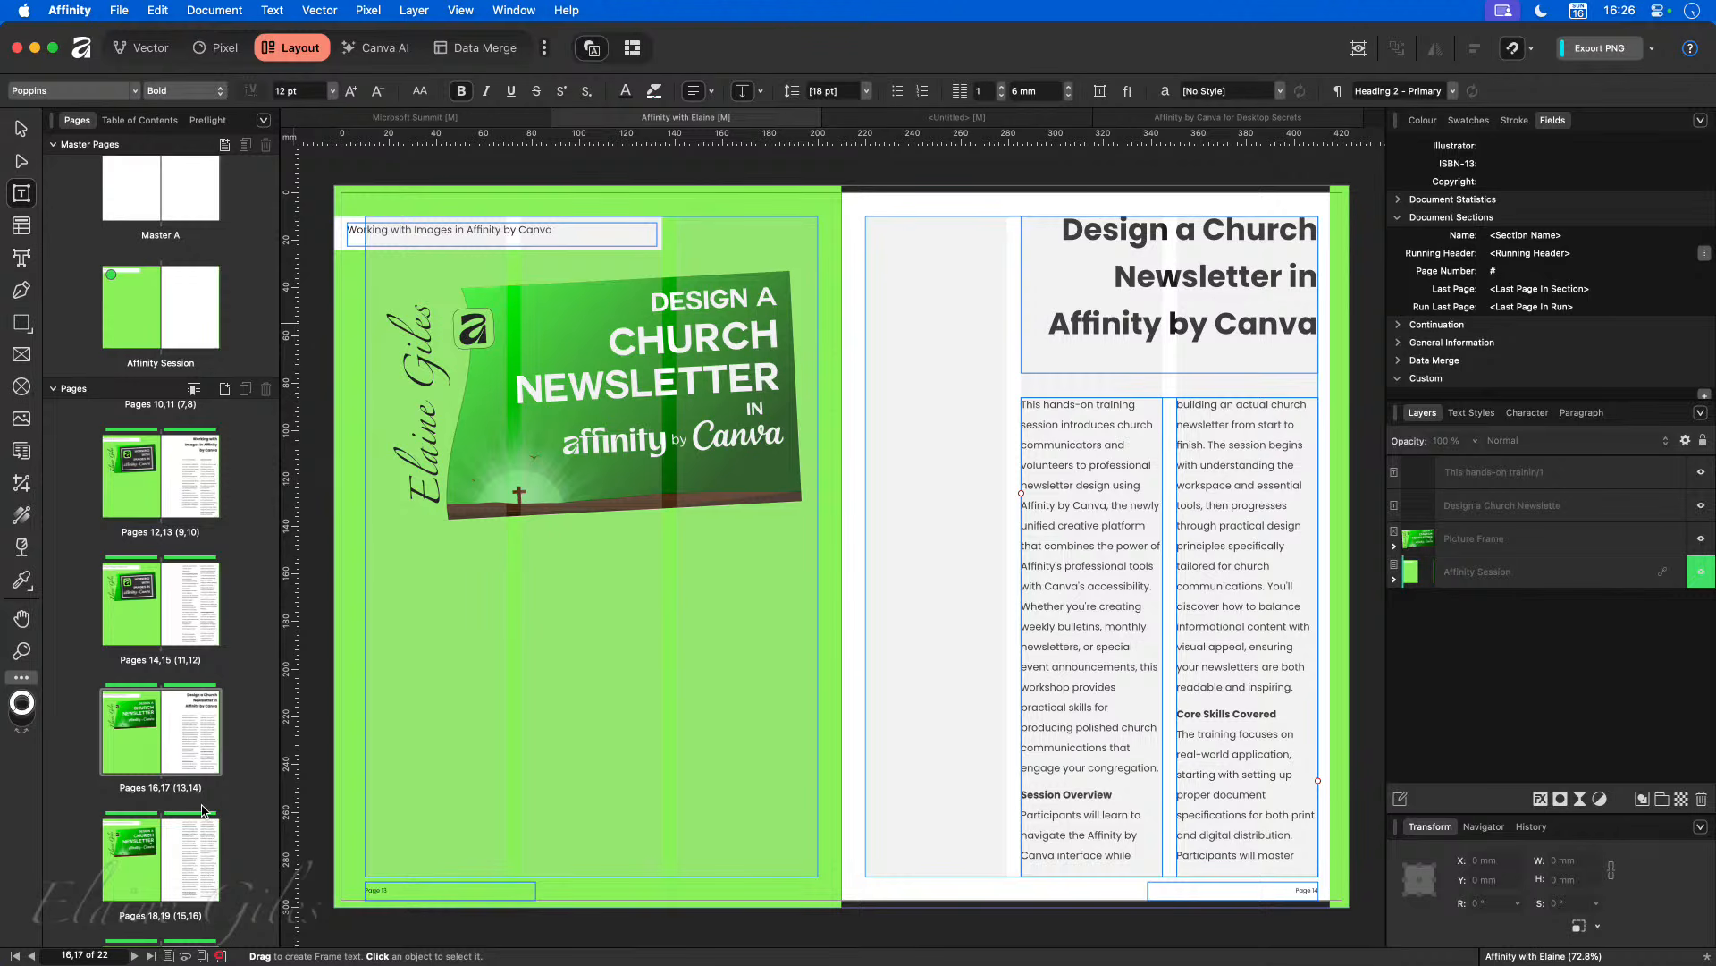
{"action": "left_click", "coordinate": [1237, 277]}
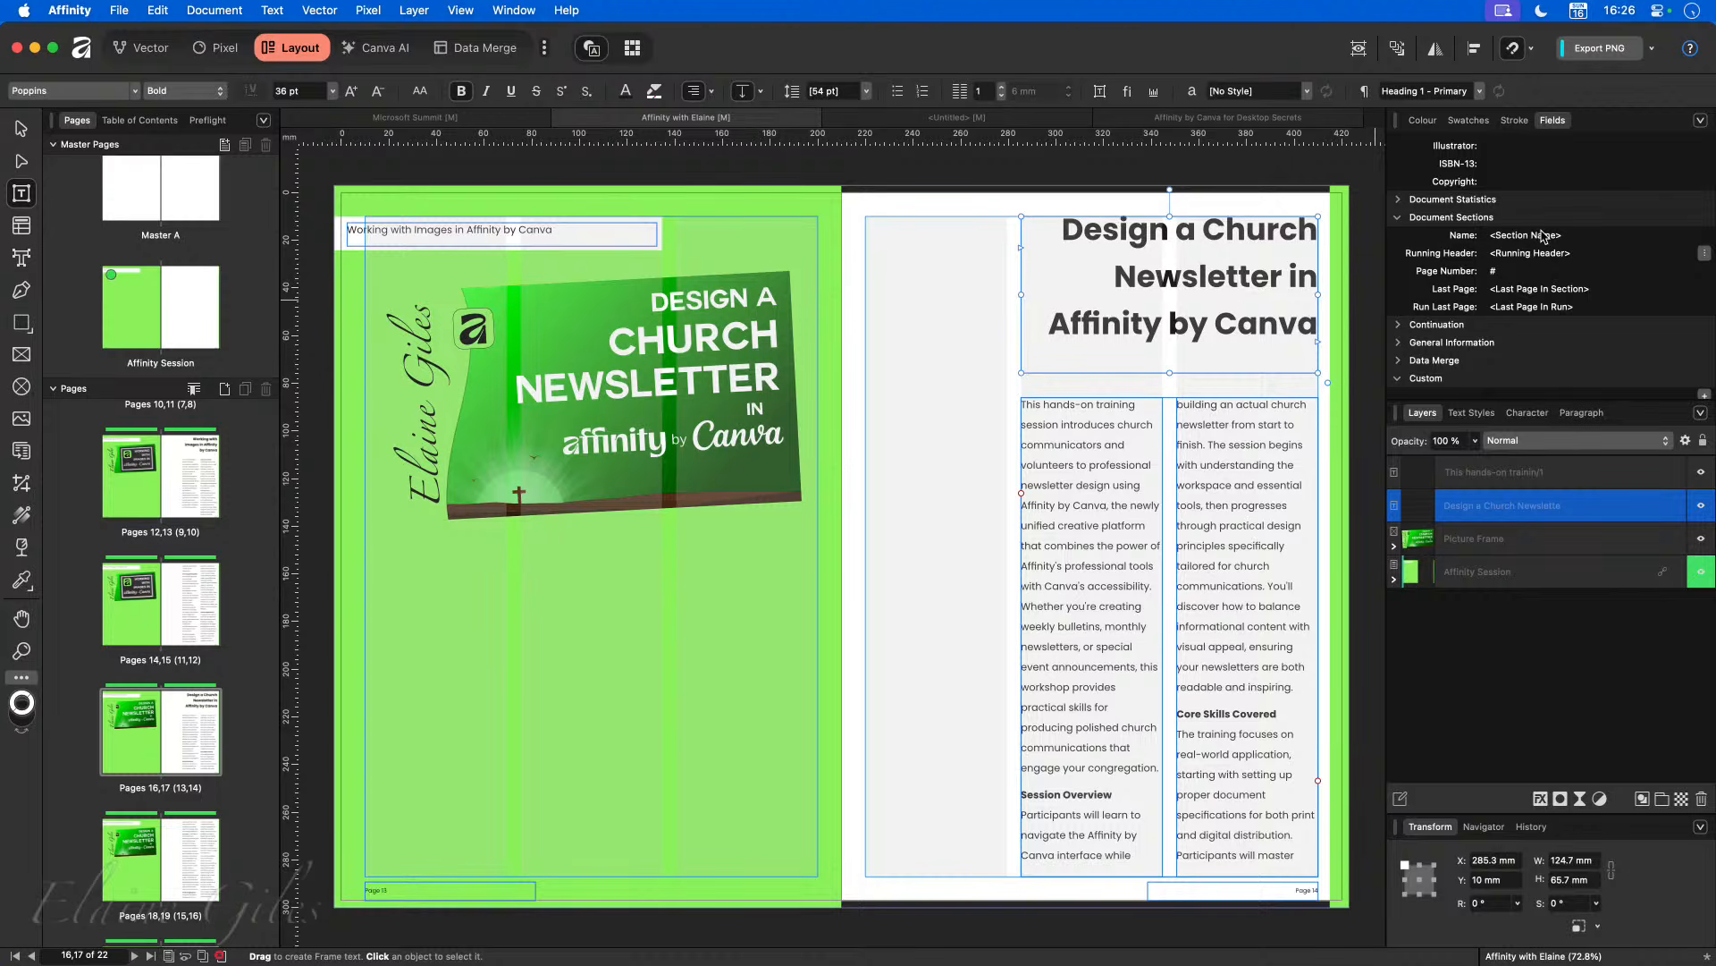
{"action": "left_click", "coordinate": [1705, 254]}
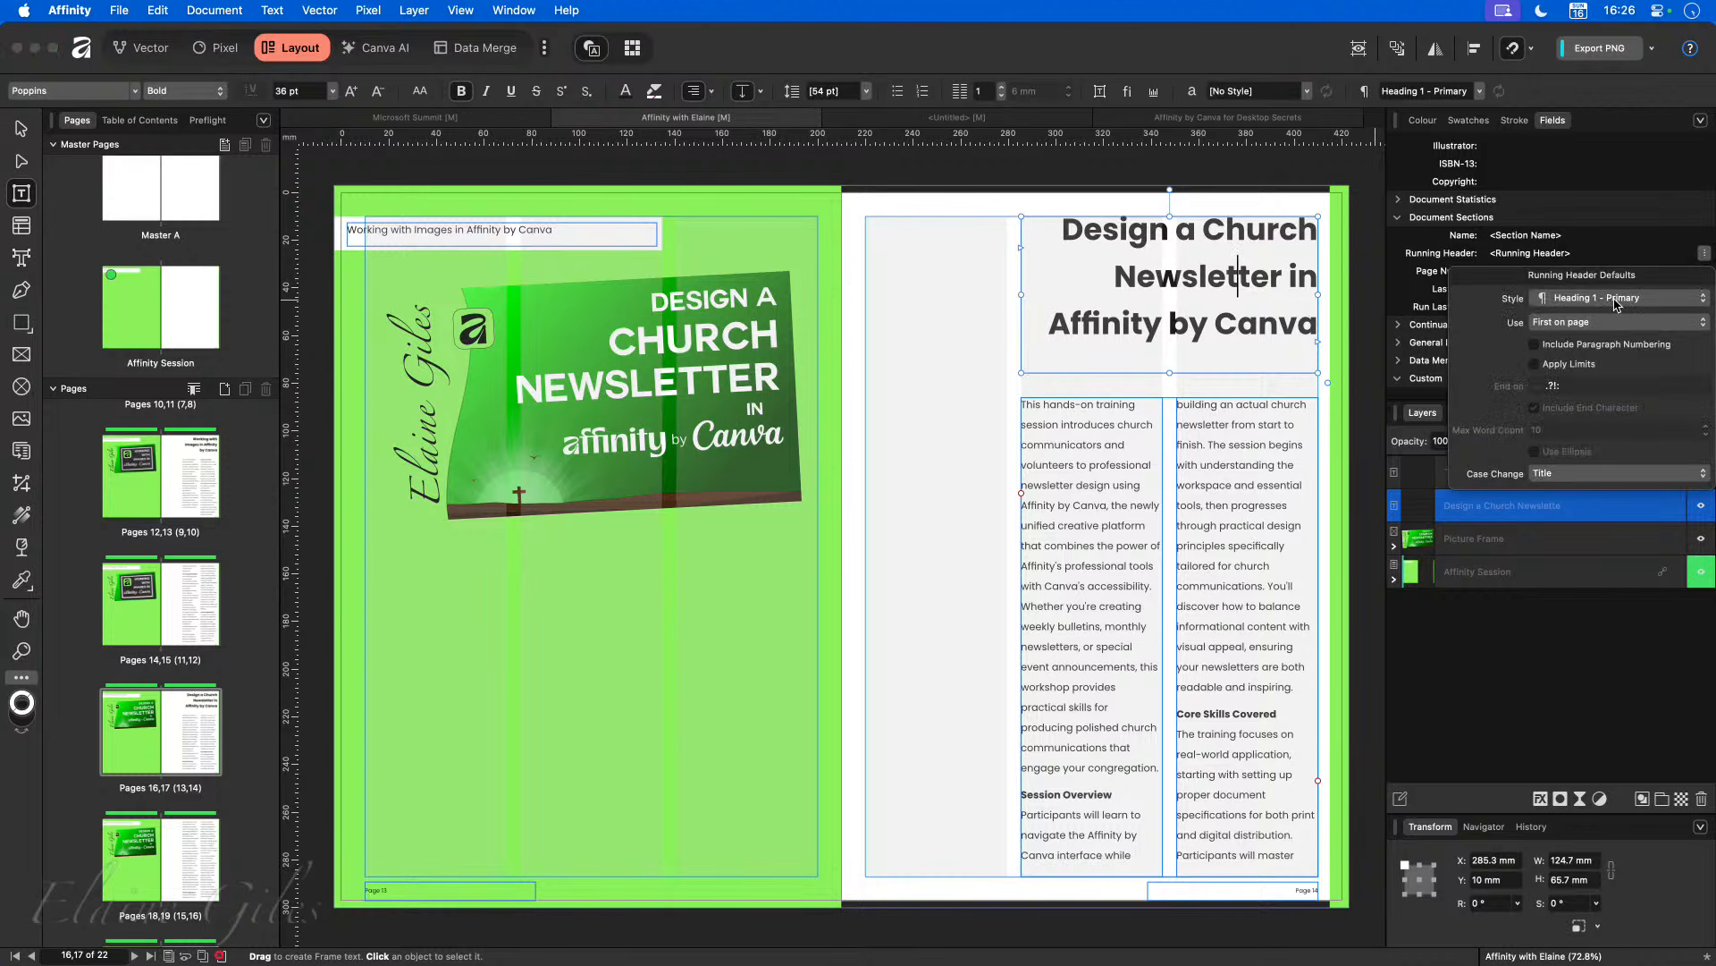
{"action": "left_click", "coordinate": [1359, 309]}
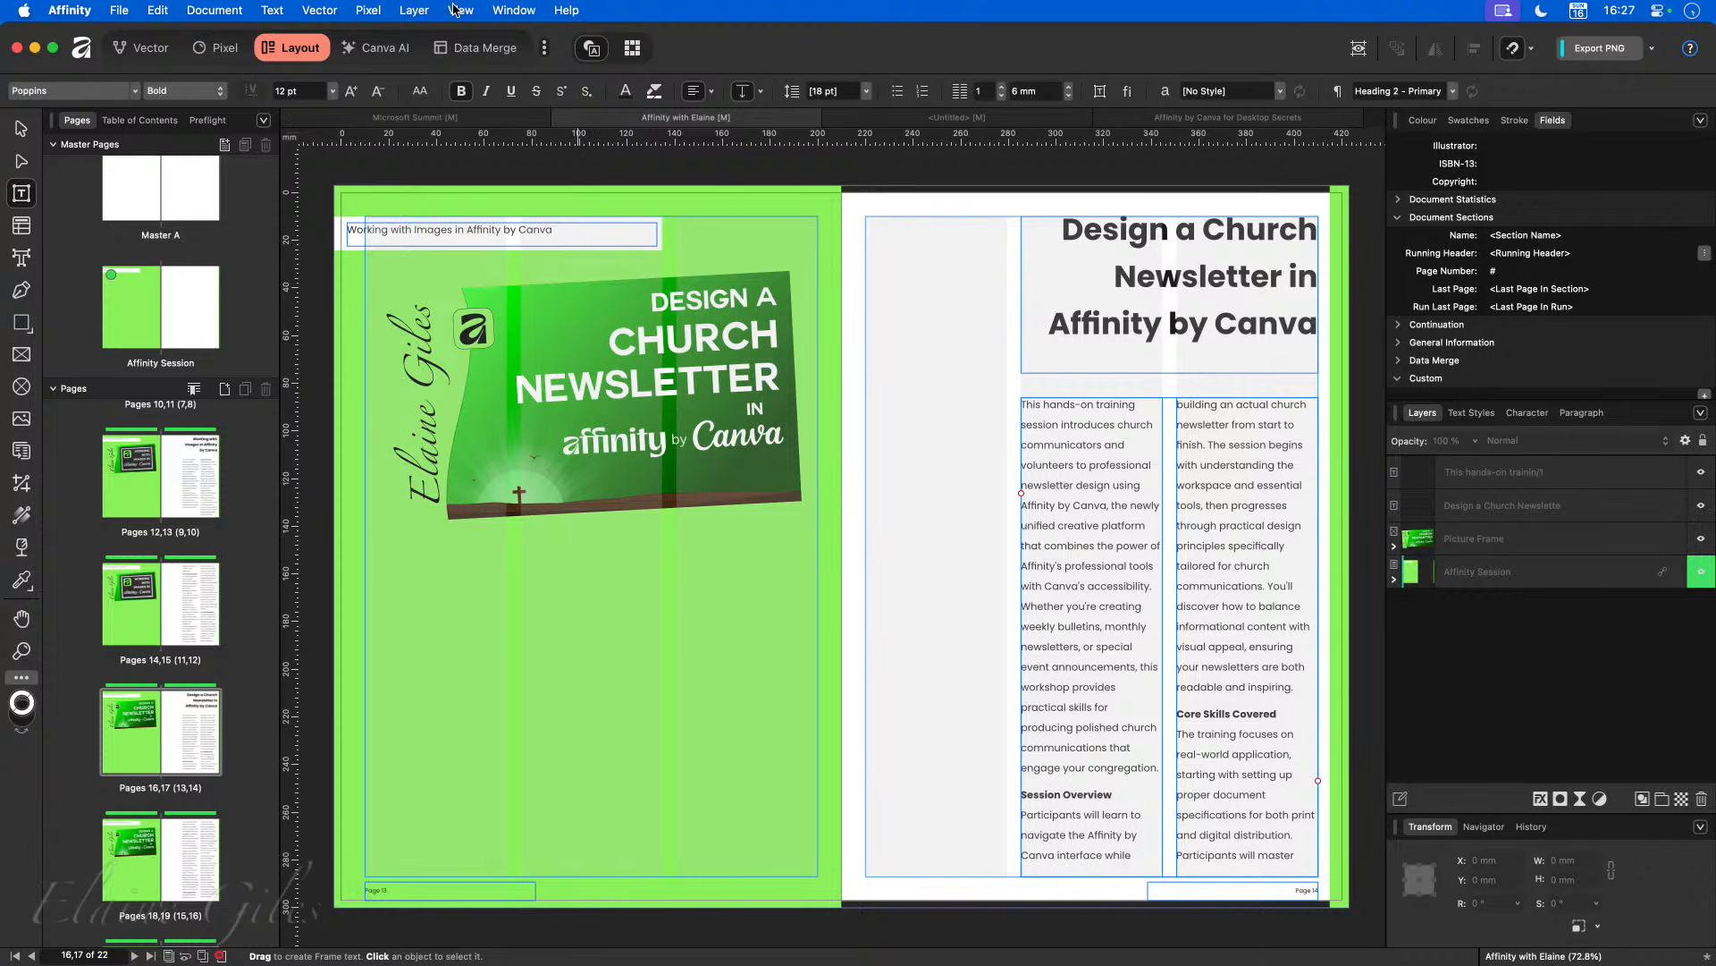
Step: Find the Select Same commands and examine their options with no object selected
{"action": "left_click", "coordinate": [319, 10]}
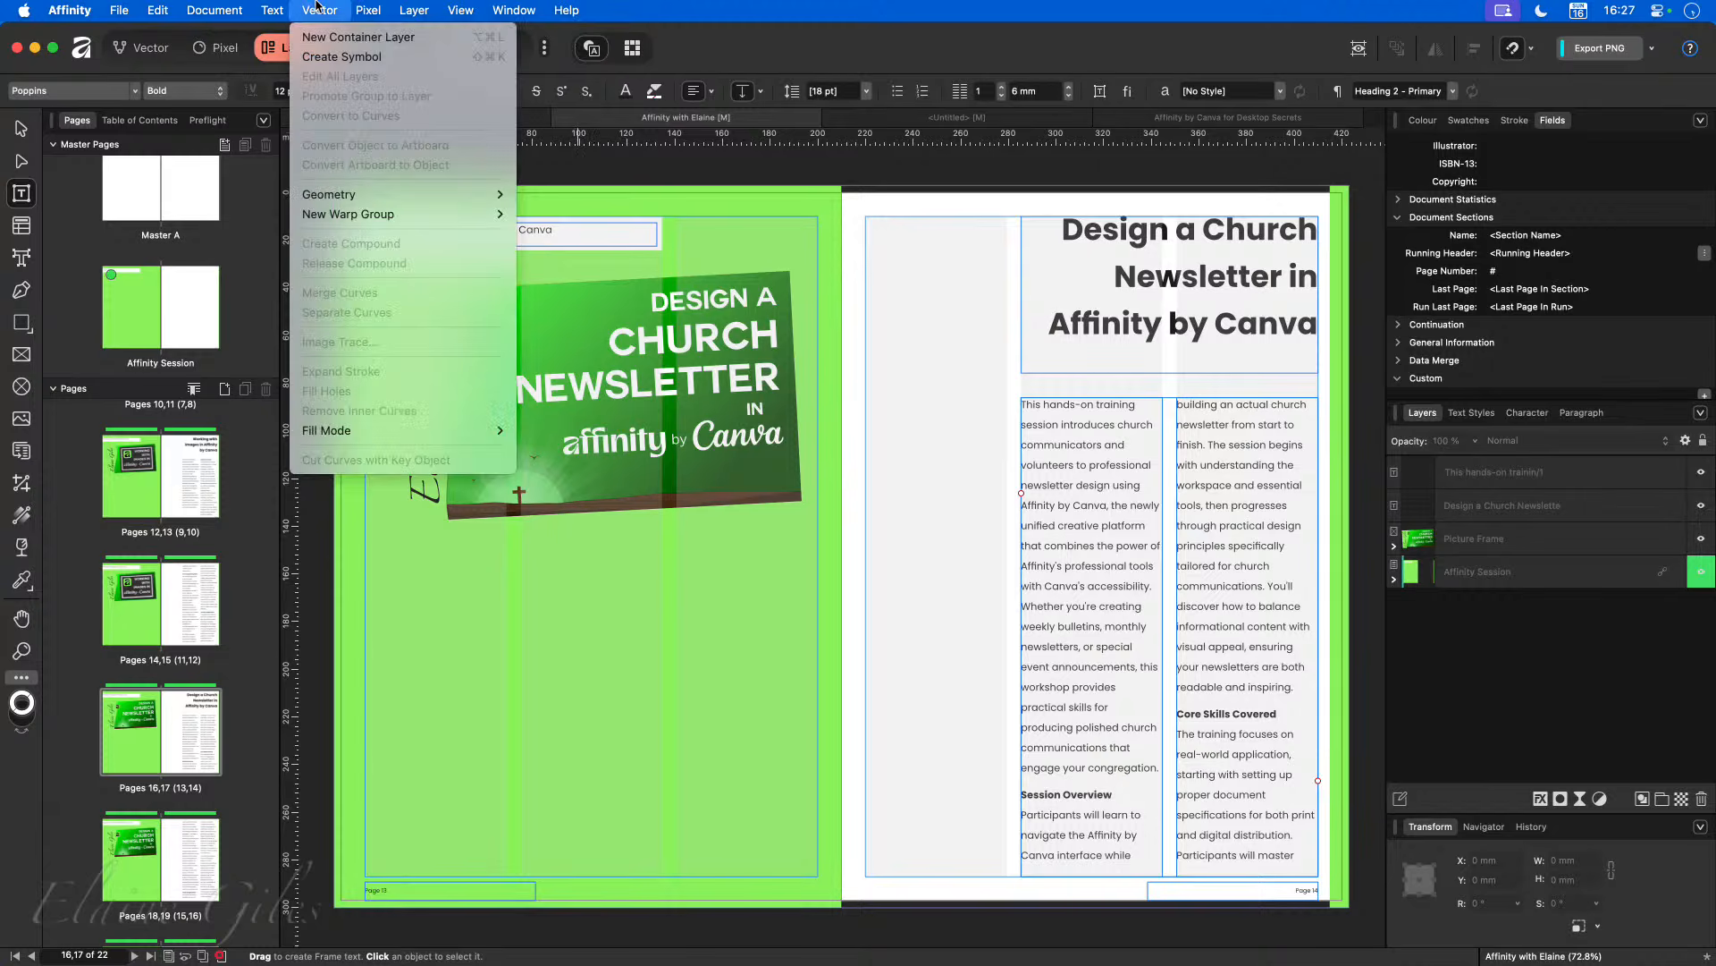
{"action": "mouse_move", "coordinate": [363, 7]}
{"action": "mouse_move", "coordinate": [566, 7]}
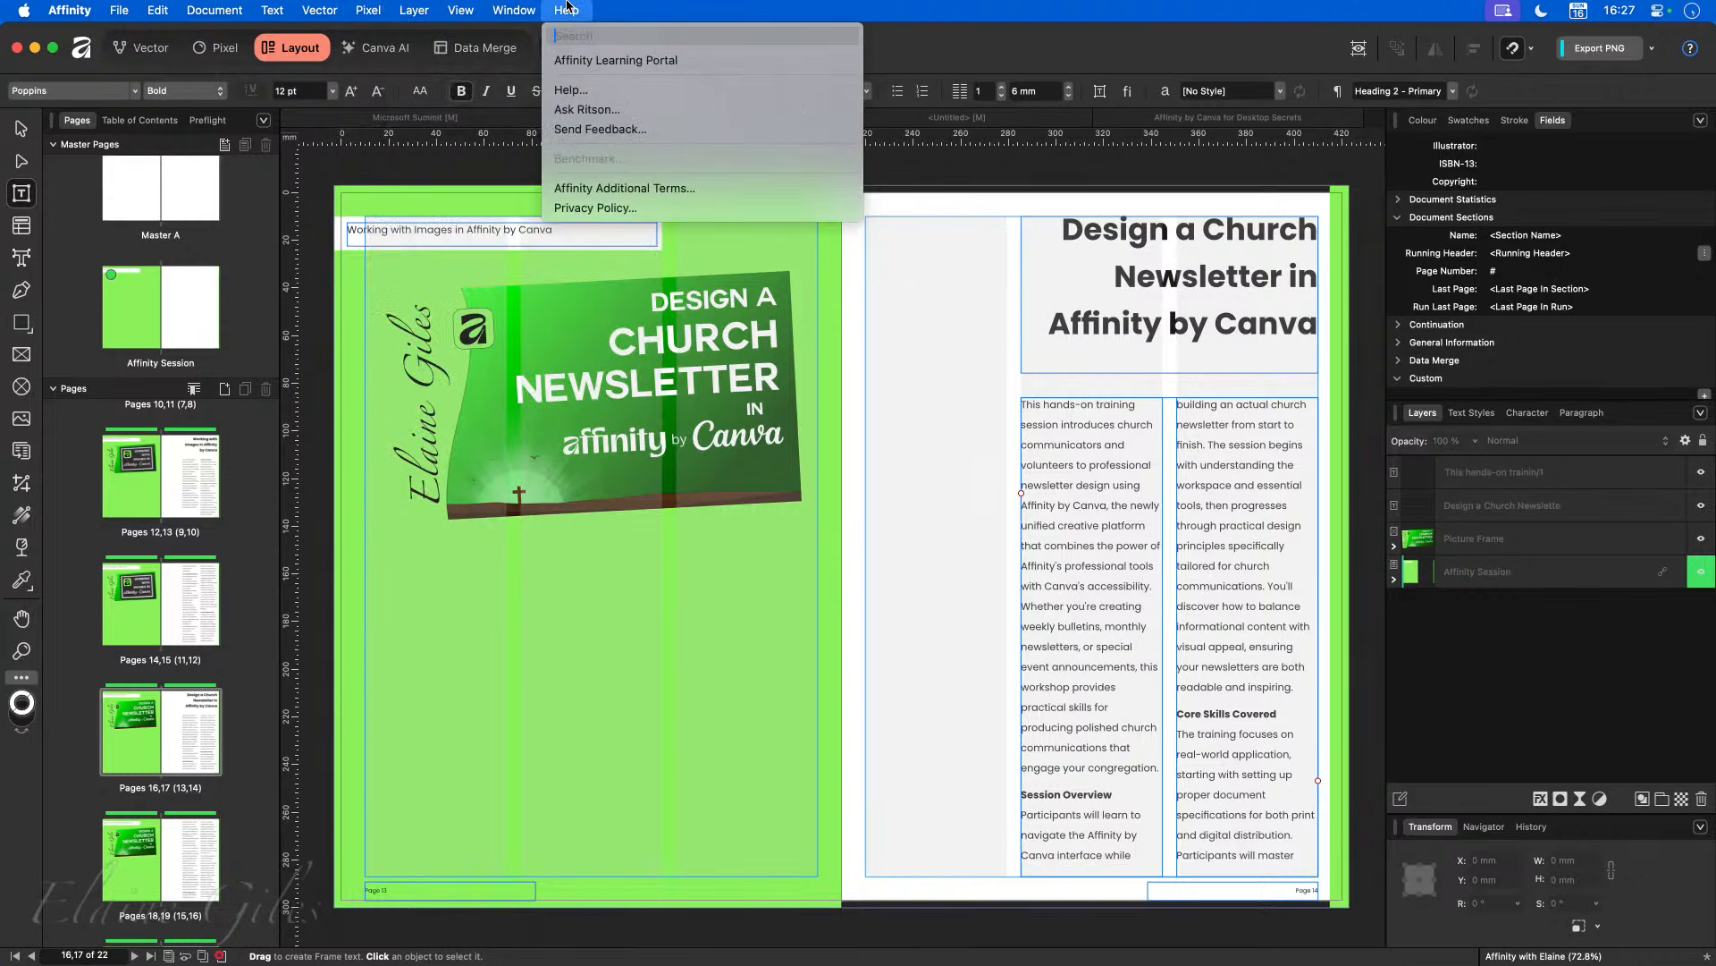
{"action": "type", "text": "same"}
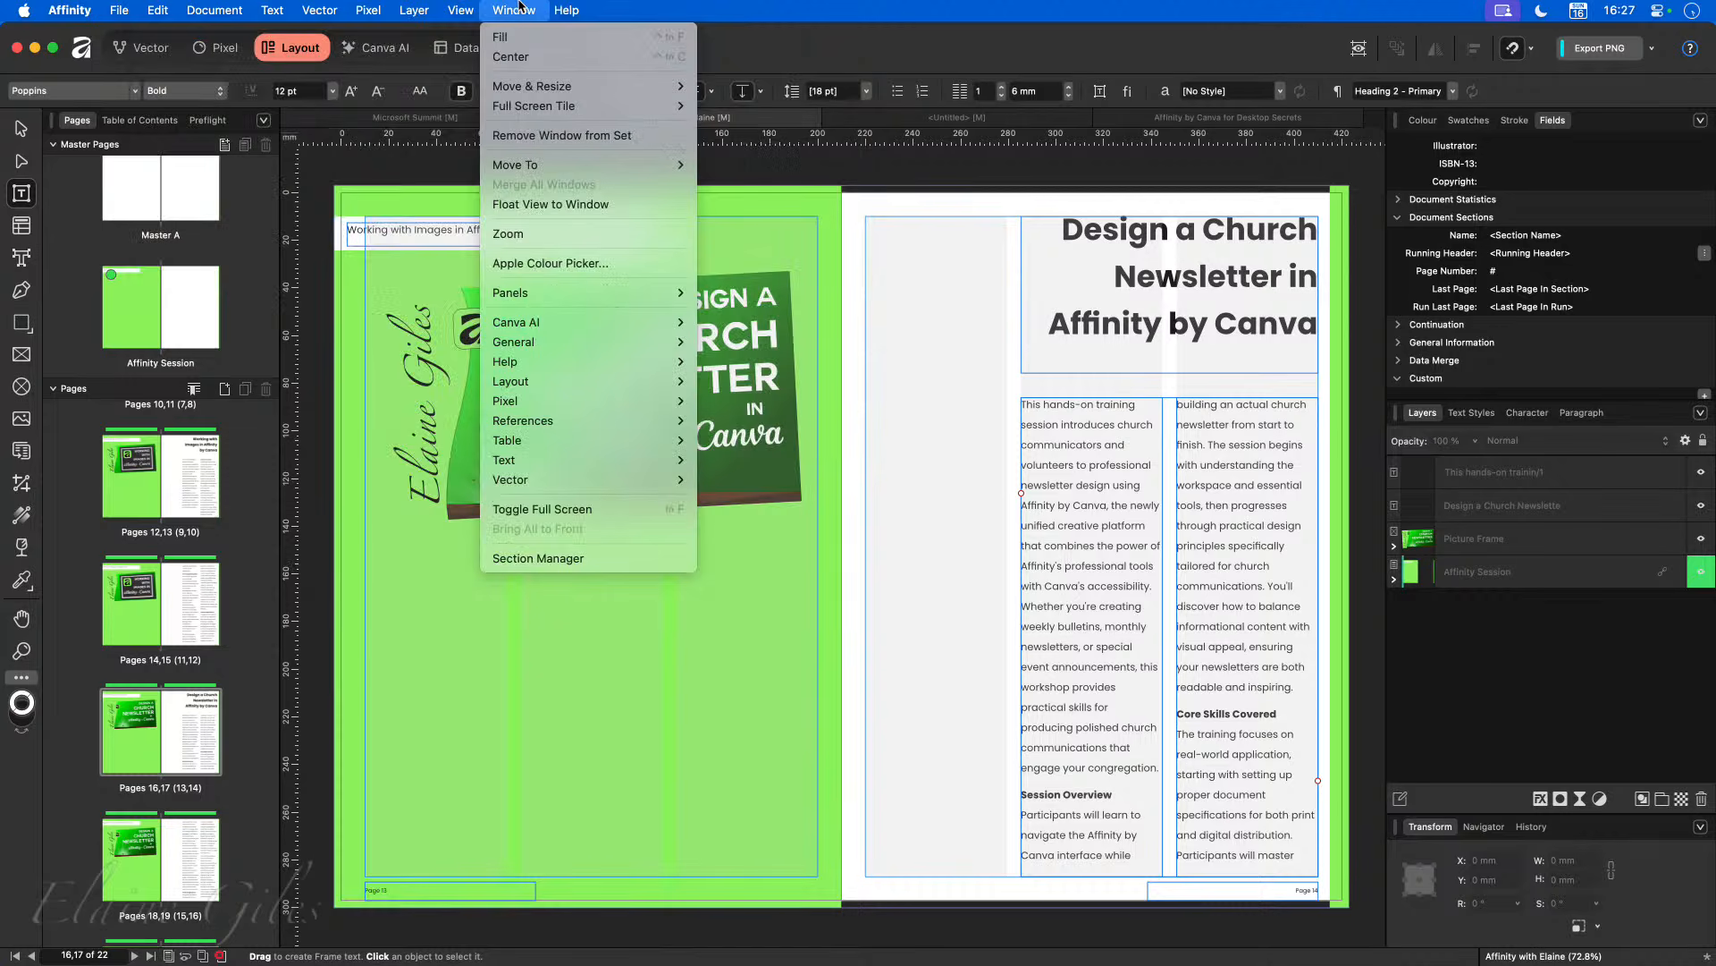
{"action": "left_click", "coordinate": [403, 7]}
{"action": "left_click", "coordinate": [403, 7]}
{"action": "mouse_move", "coordinate": [428, 42]}
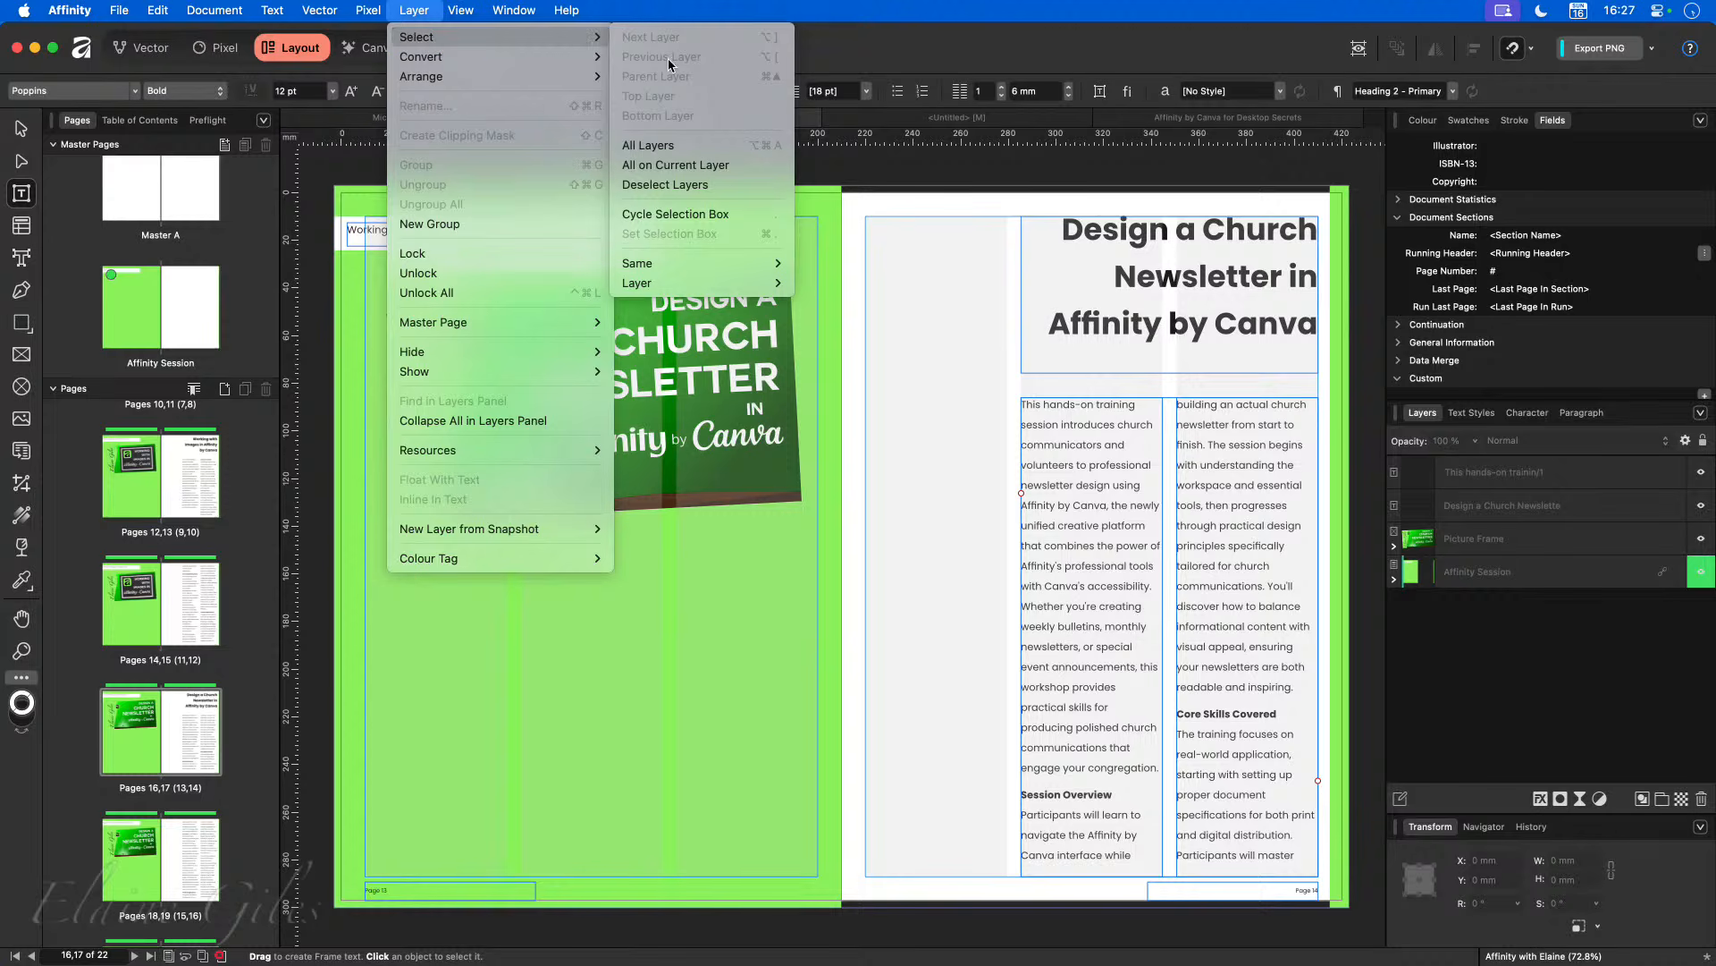
{"action": "mouse_move", "coordinate": [681, 264]}
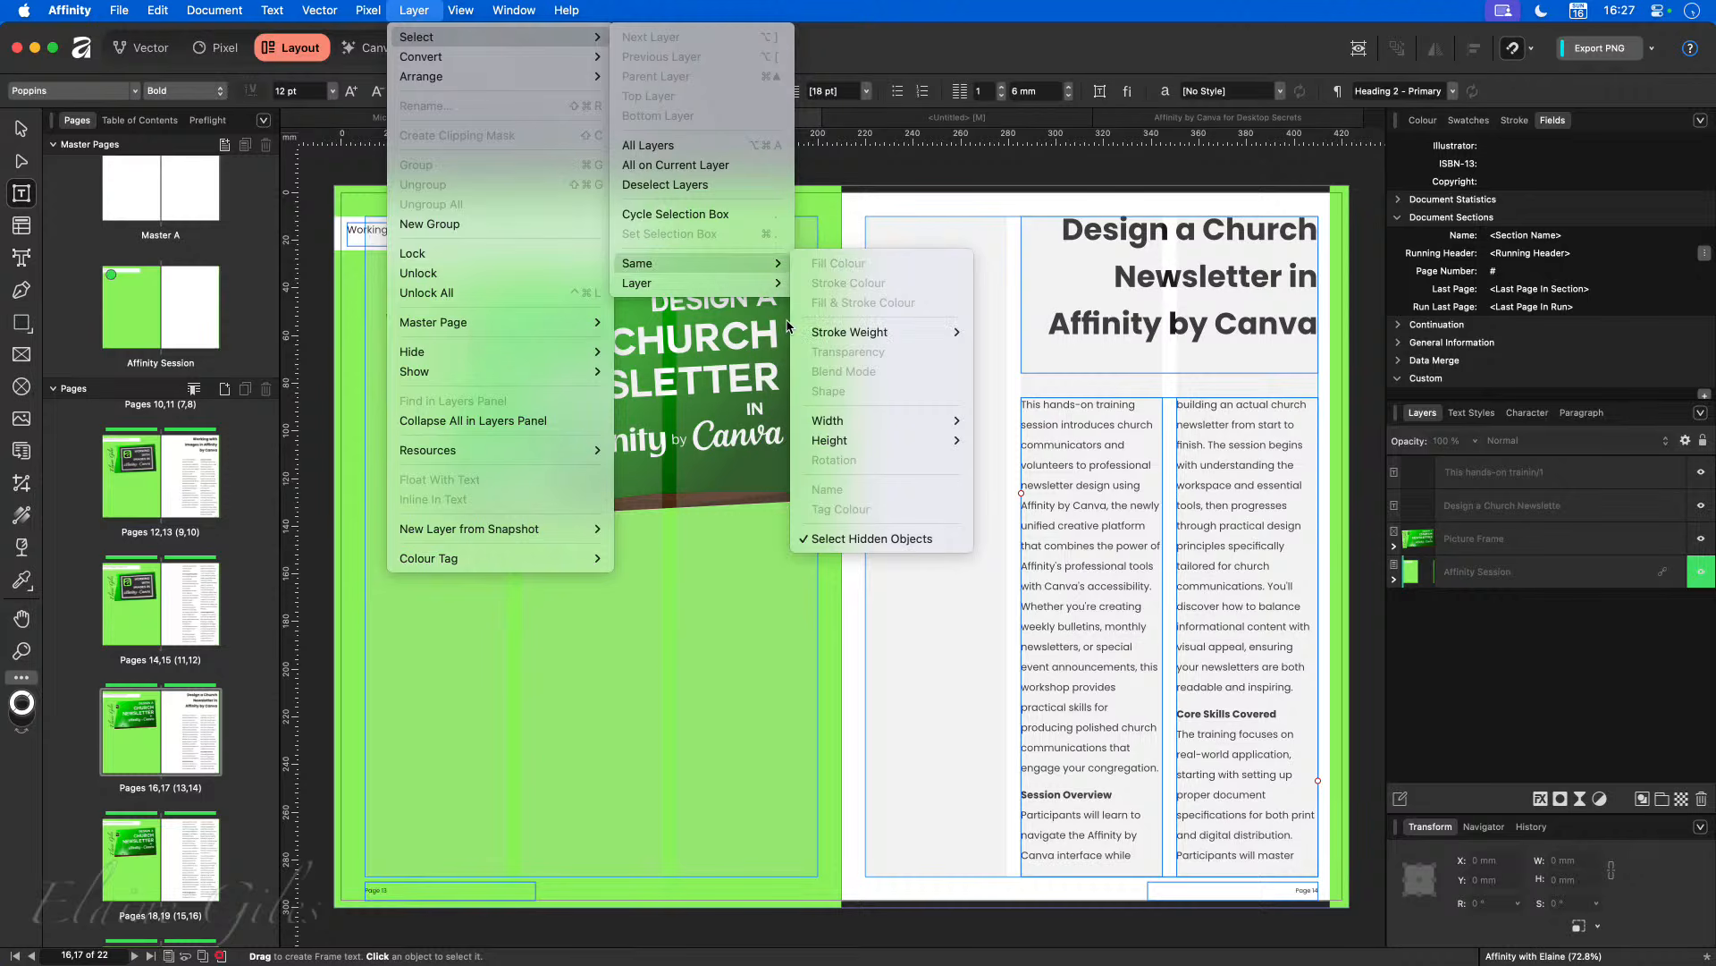
{"action": "left_click", "coordinate": [824, 706]}
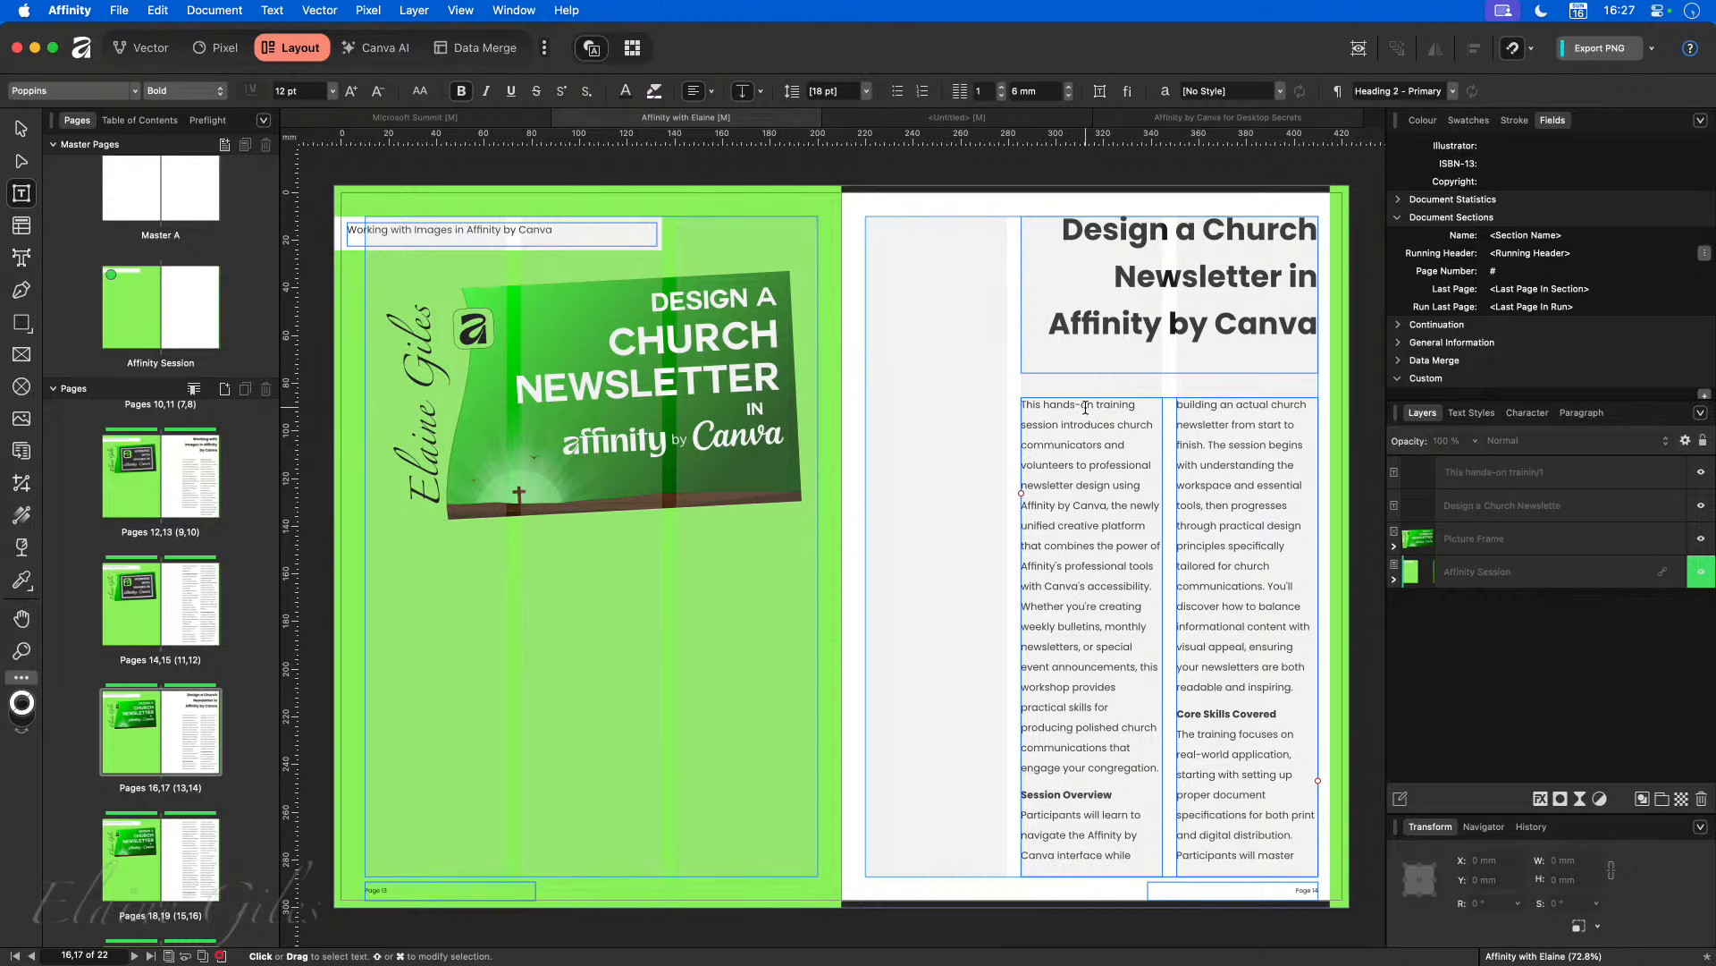
Step: Select the word Newsletter in the title on pages 16,17 and review the Select Same options for it
{"action": "left_click", "coordinate": [1104, 294]}
{"action": "double_click", "coordinate": [1168, 285]}
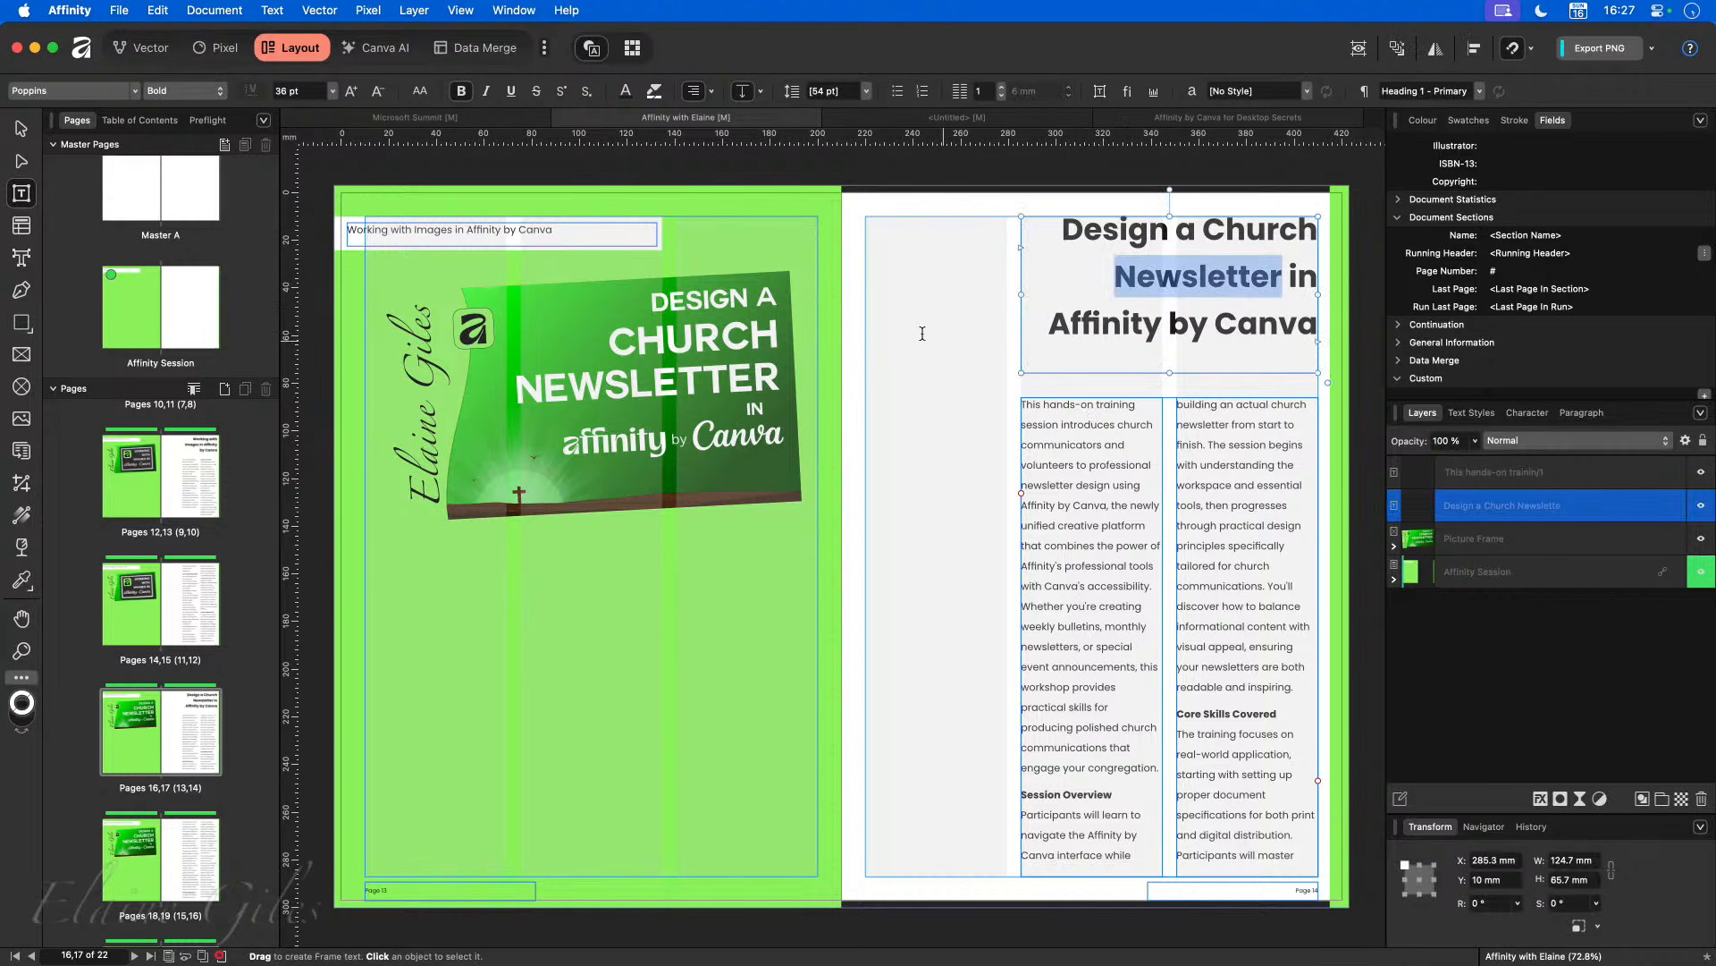
{"action": "left_click", "coordinate": [414, 9]}
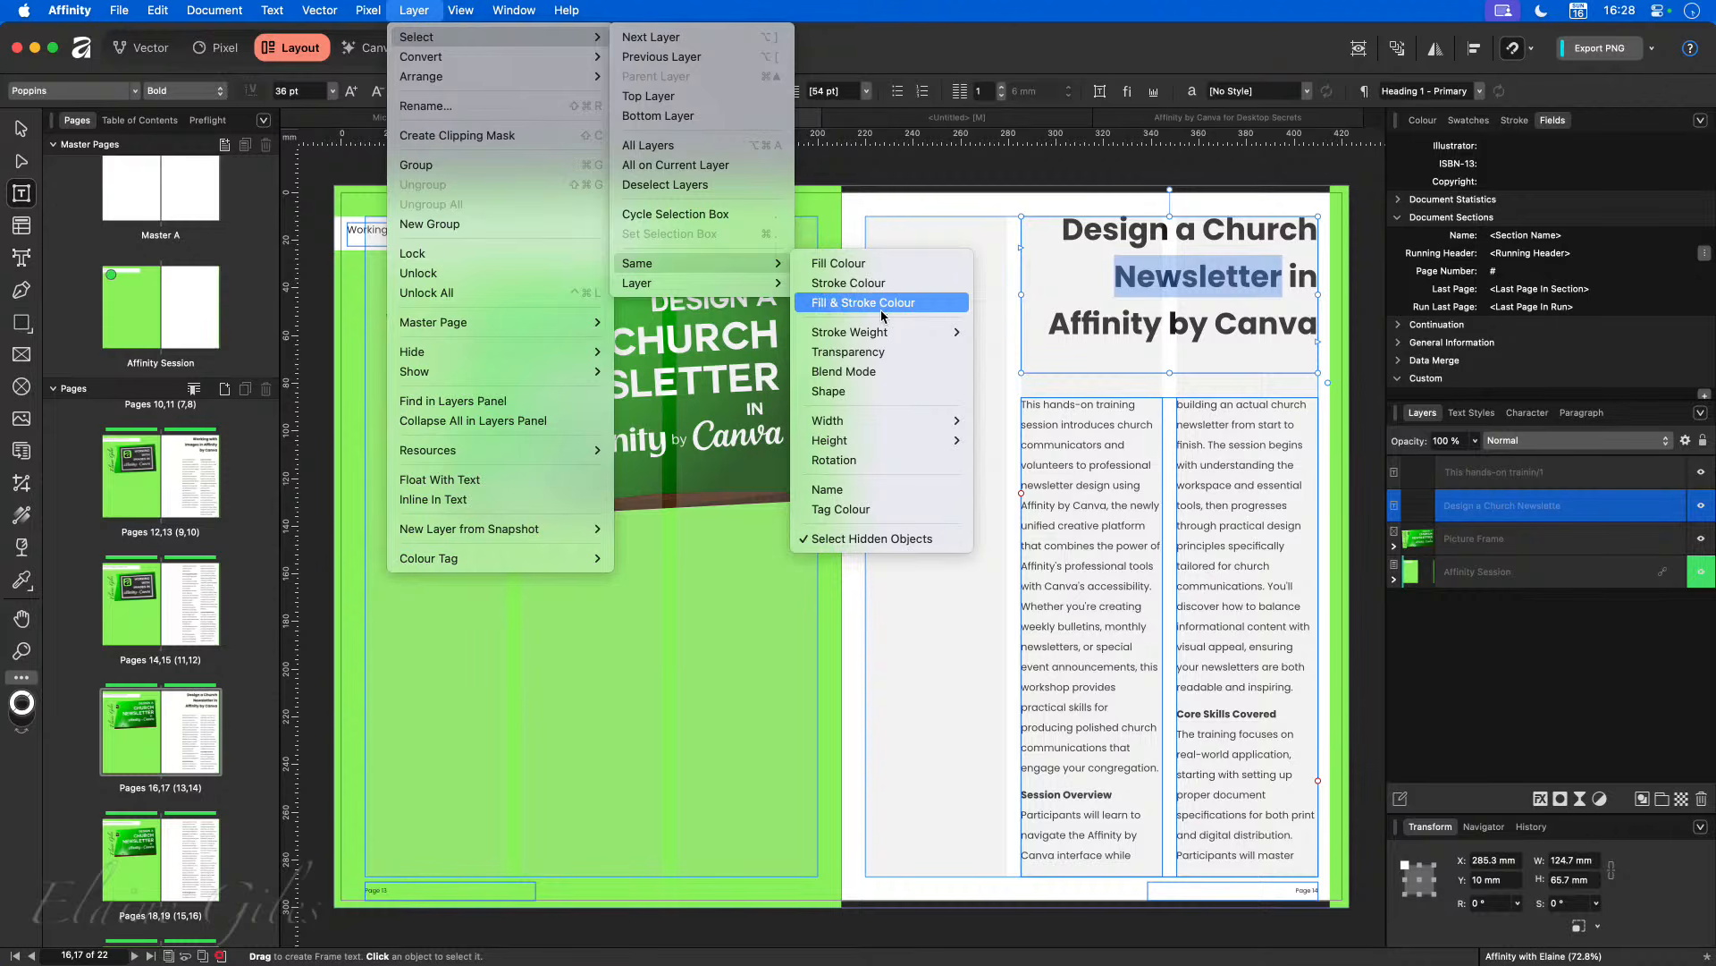
{"action": "mouse_move", "coordinate": [905, 343]}
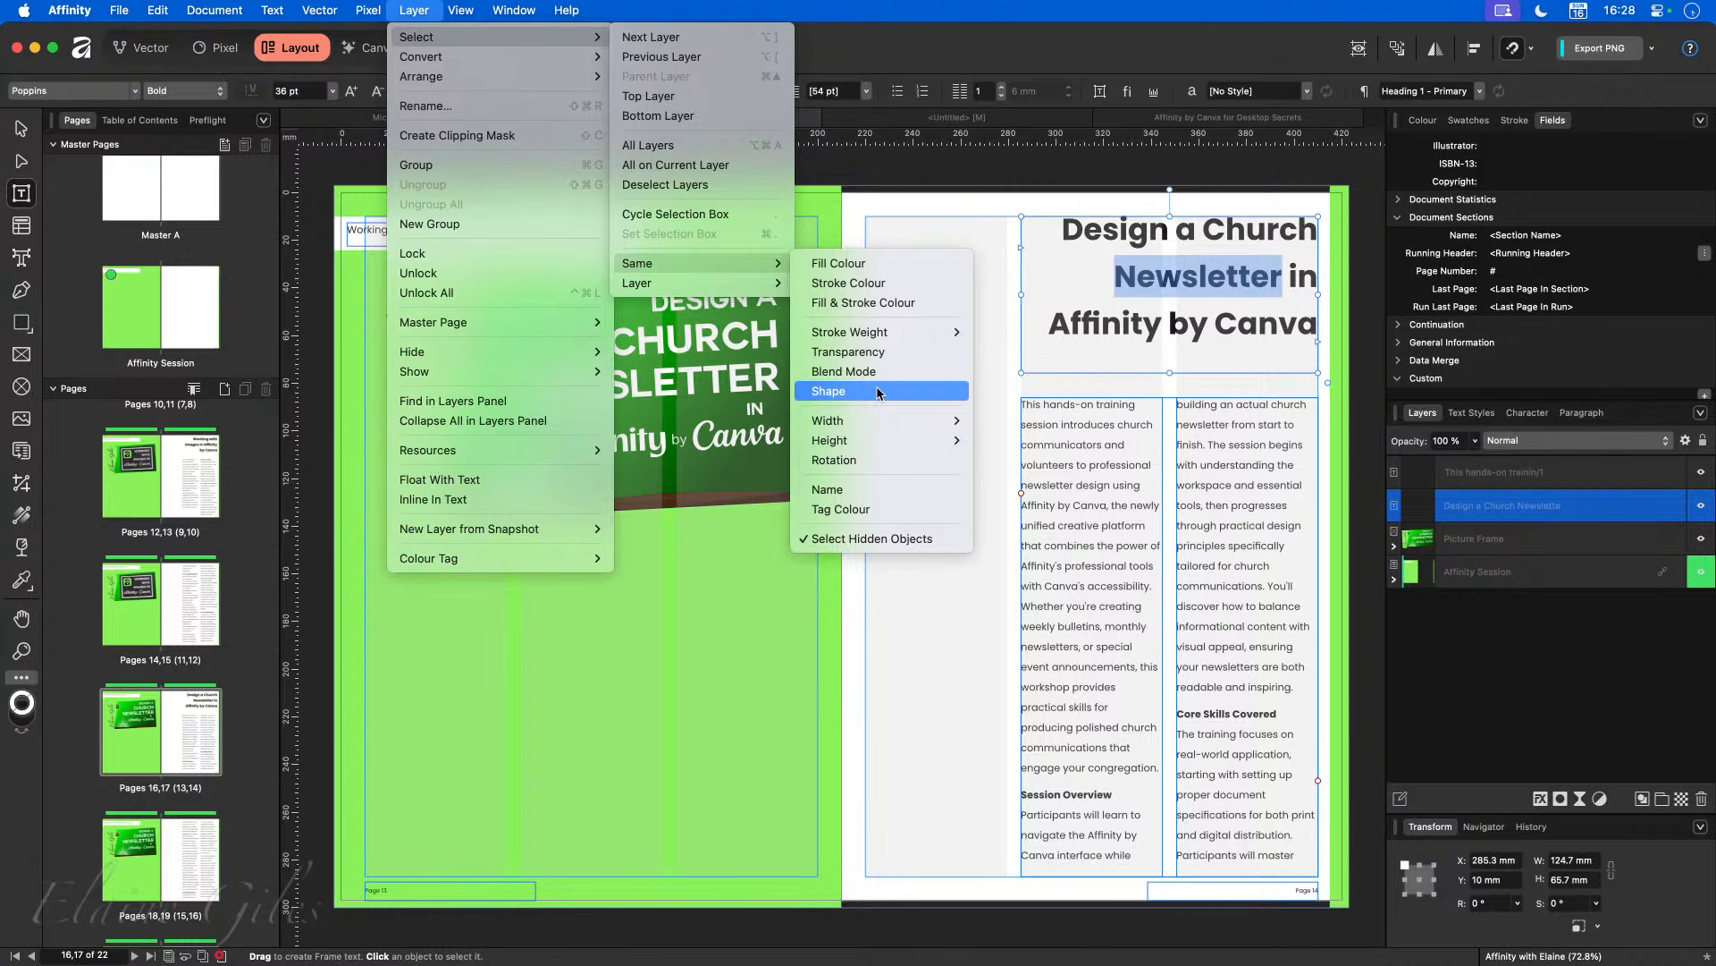
{"action": "left_click", "coordinate": [852, 641]}
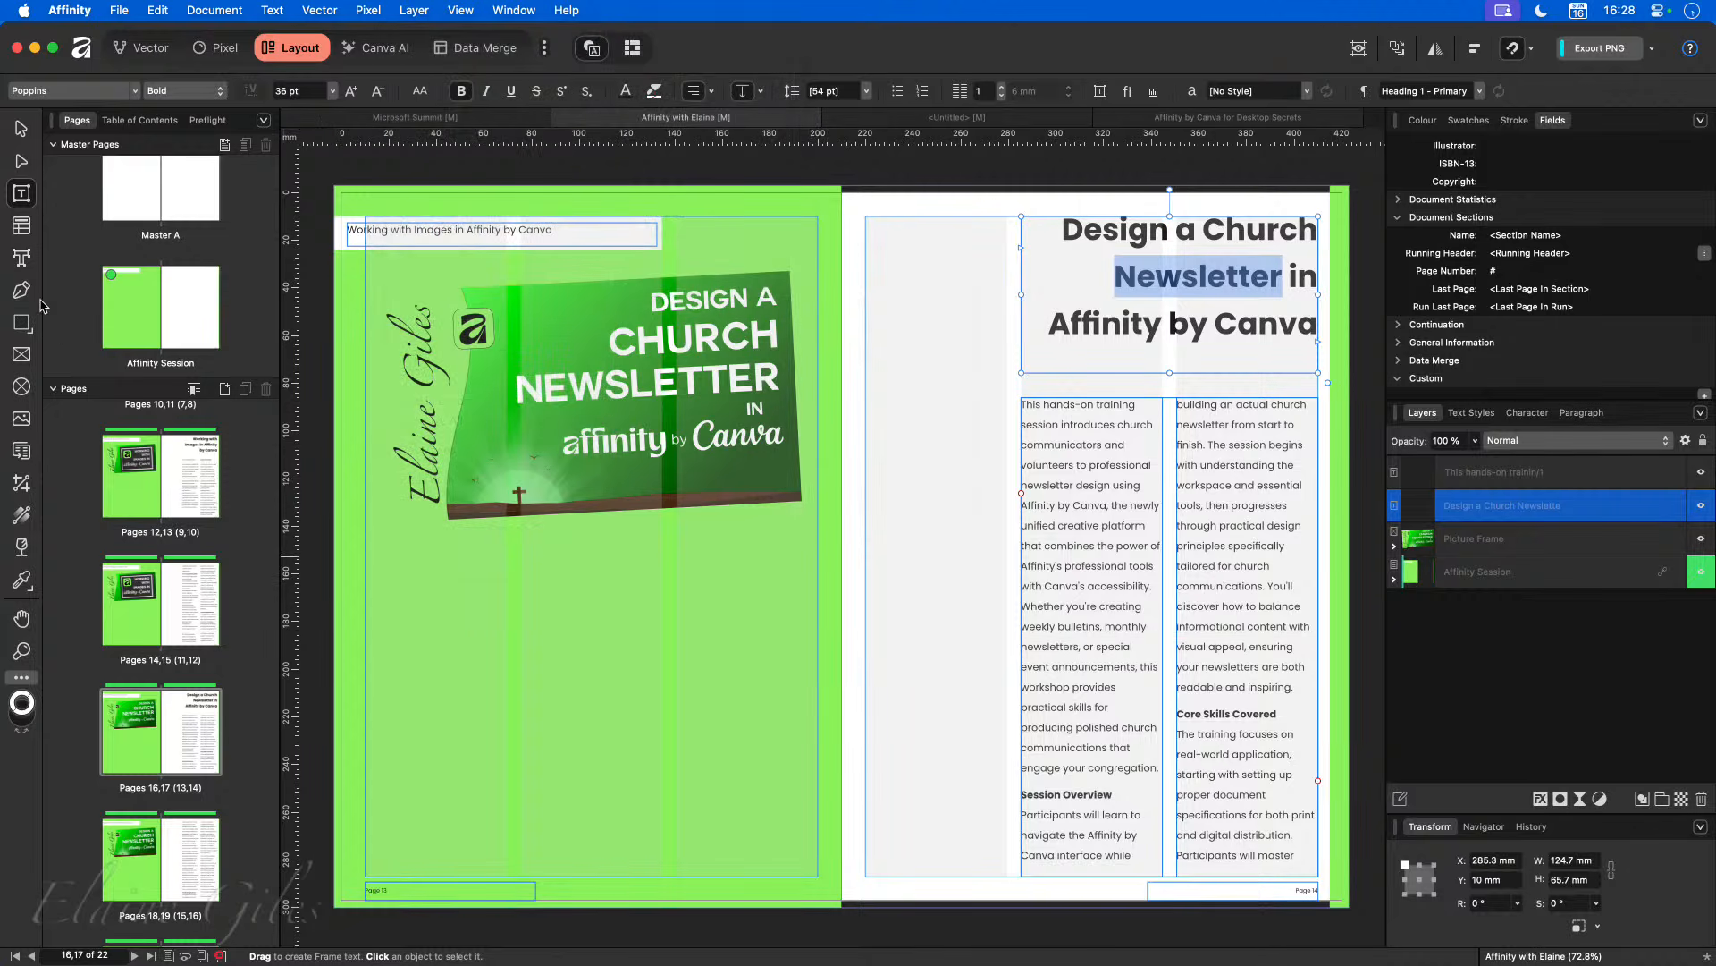
Step: Place three squares about 41 mm wide in a row below the church newsletter image, copying the third from the second, and select them all
{"action": "left_click", "coordinate": [21, 322]}
{"action": "left_click_drag", "start_coordinate": [409, 700], "coordinate": [507, 797]}
{"action": "left_click_drag", "start_coordinate": [551, 700], "coordinate": [650, 797]}
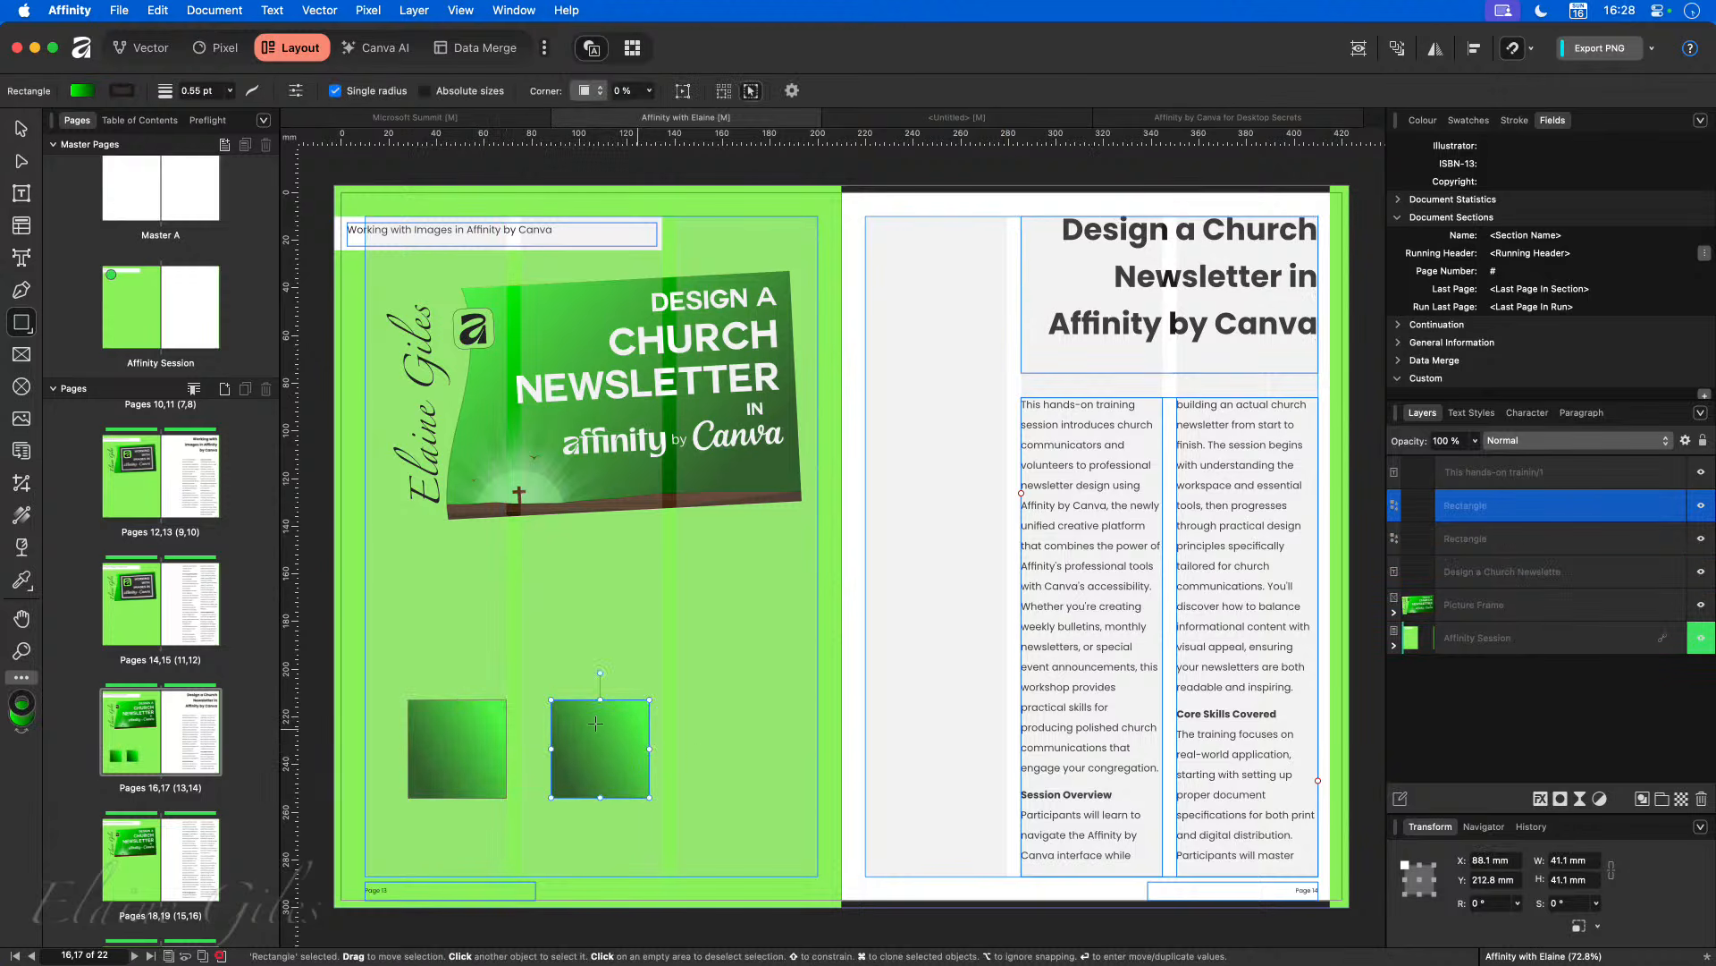
{"action": "left_click", "coordinate": [21, 128]}
{"action": "left_click_drag", "start_coordinate": [608, 748], "coordinate": [750, 747]}
{"action": "left_click", "coordinate": [602, 751], "text": "shift"}
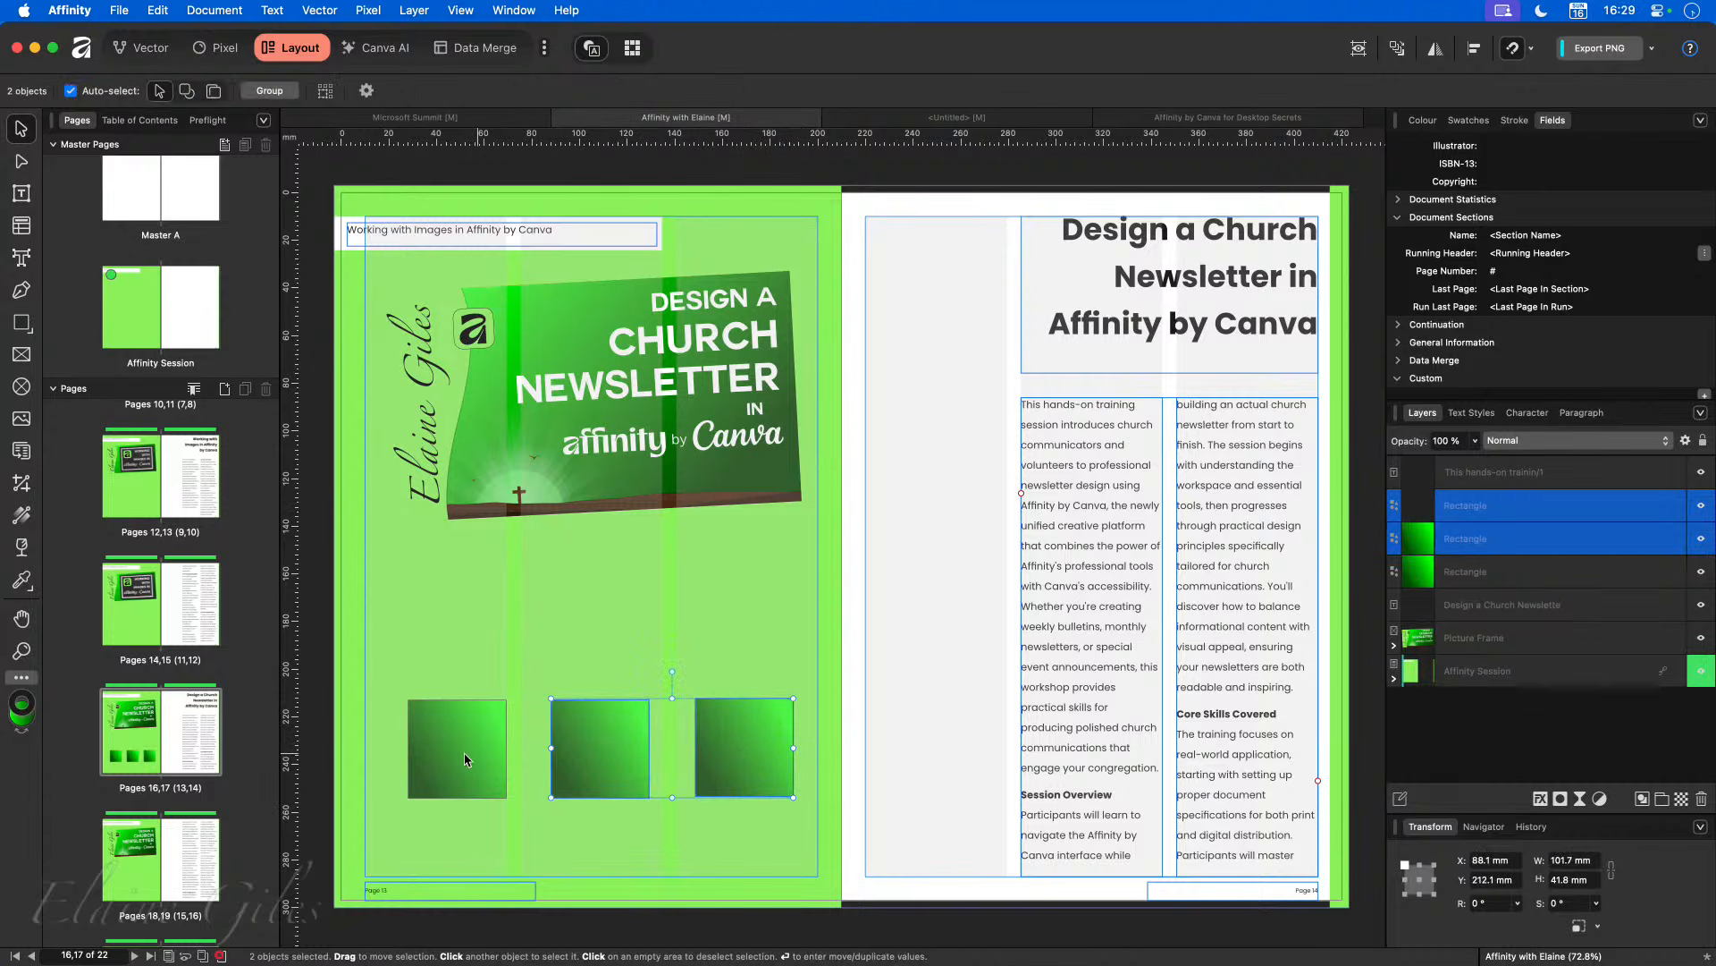
{"action": "left_click", "coordinate": [465, 760], "text": "shift"}
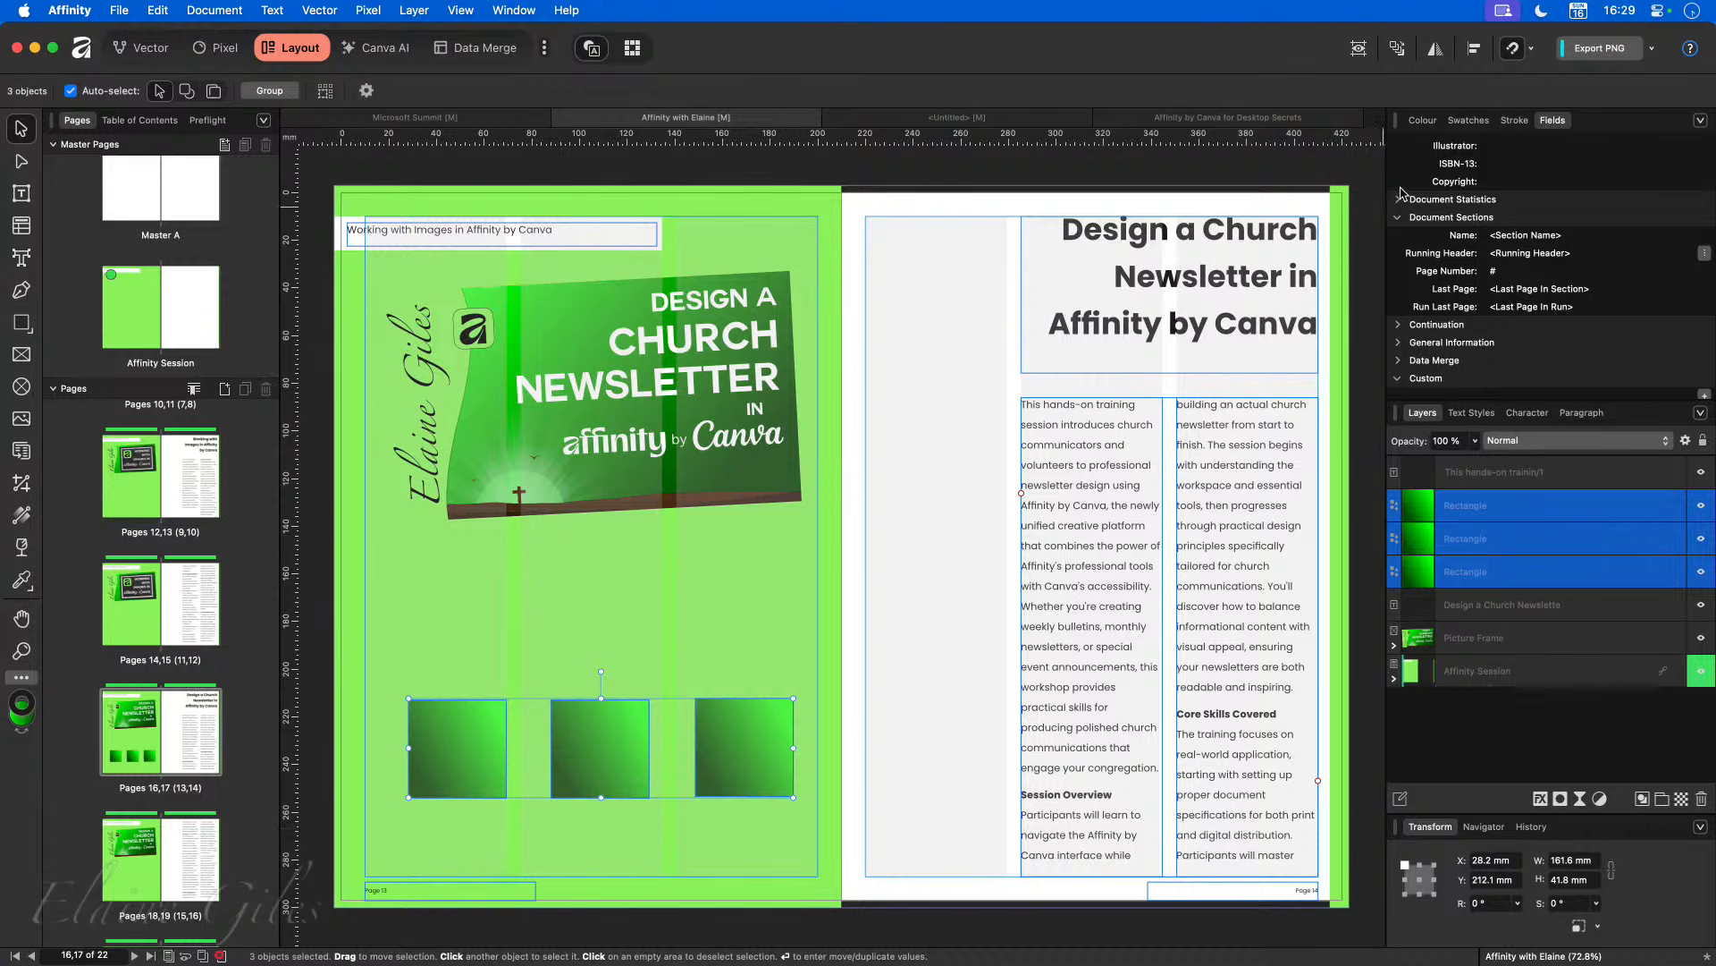
Step: Give the three selected squares an 8.5 pt stroke in the Affinity Pixel swatch colour
{"action": "left_click", "coordinate": [1515, 120]}
{"action": "left_click", "coordinate": [1457, 178]}
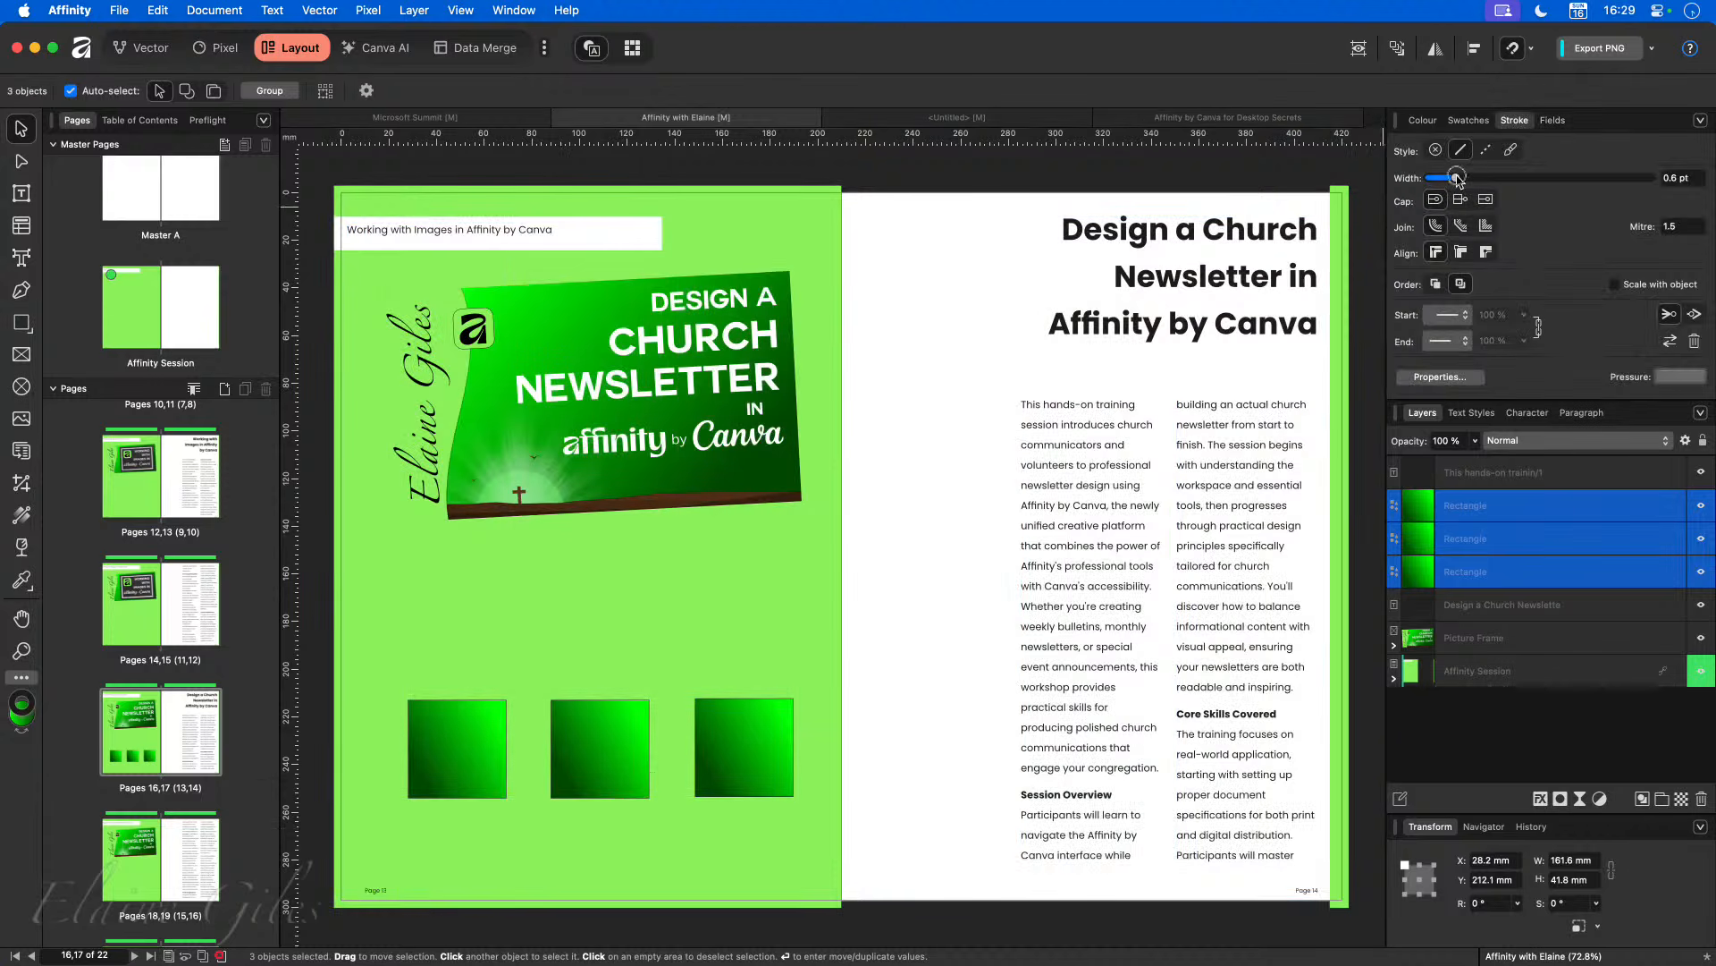
{"action": "left_click_drag", "start_coordinate": [1457, 178], "coordinate": [1520, 182]}
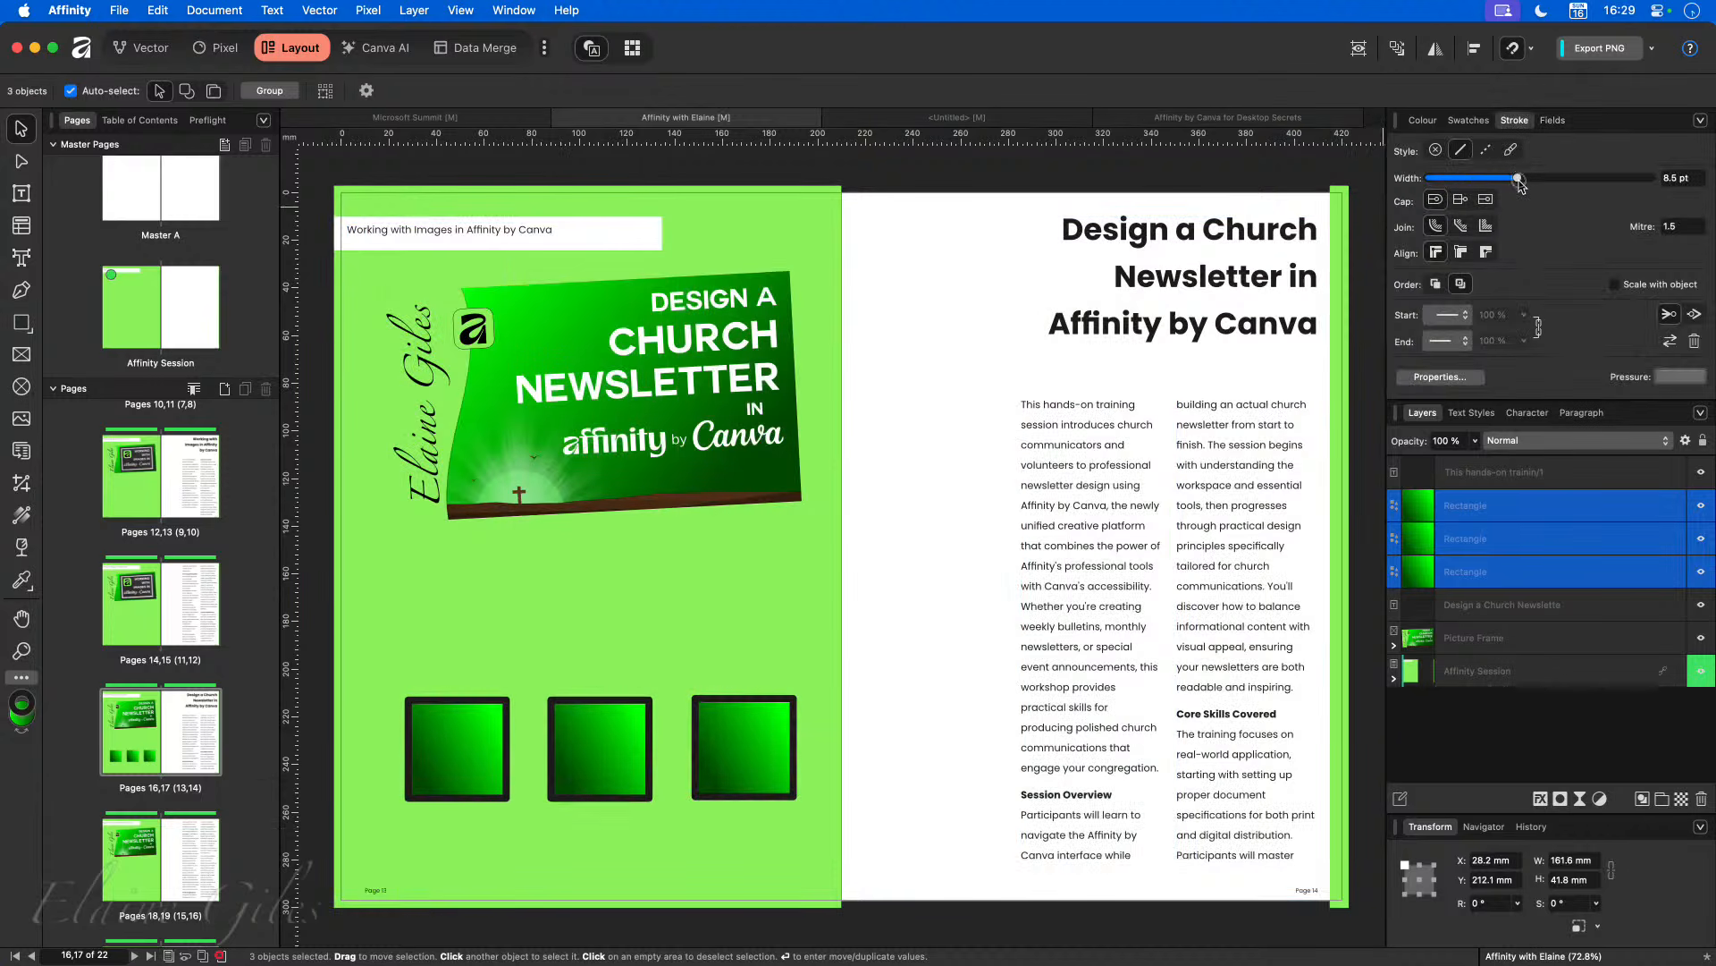
{"action": "left_click", "coordinate": [1469, 120]}
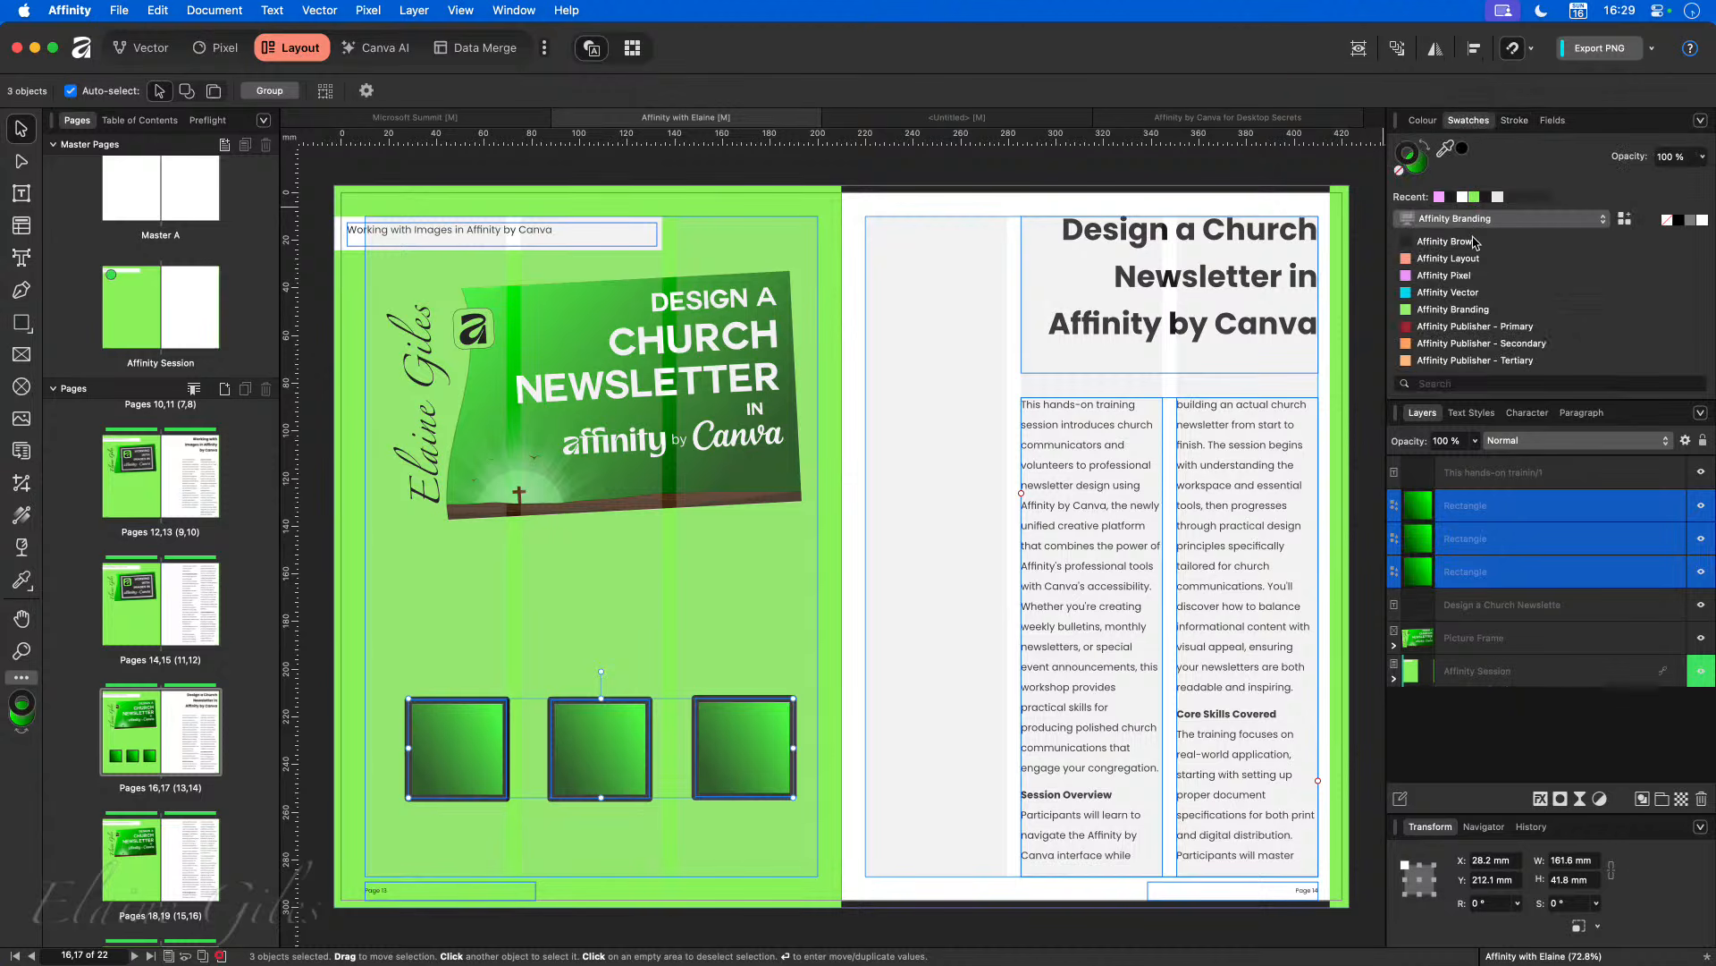
{"action": "left_click", "coordinate": [1444, 275]}
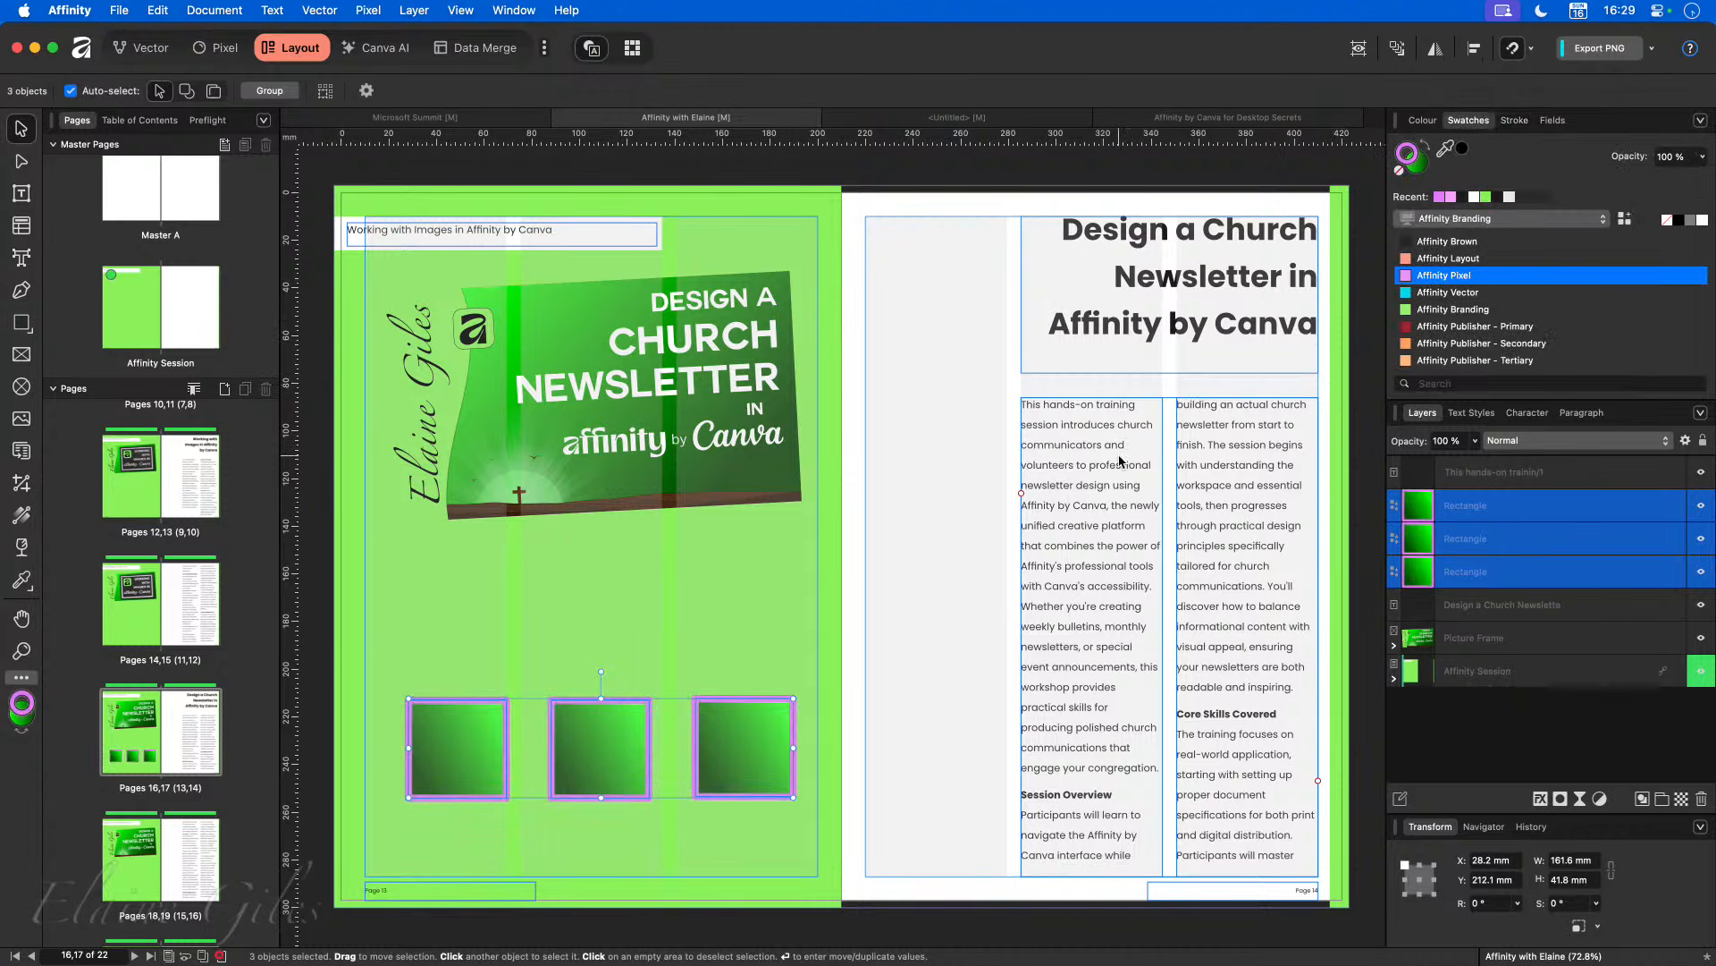
Step: Move the second and third squares to the facing page's empty column, one beside the title and one beside the body text
{"action": "left_click", "coordinate": [873, 663]}
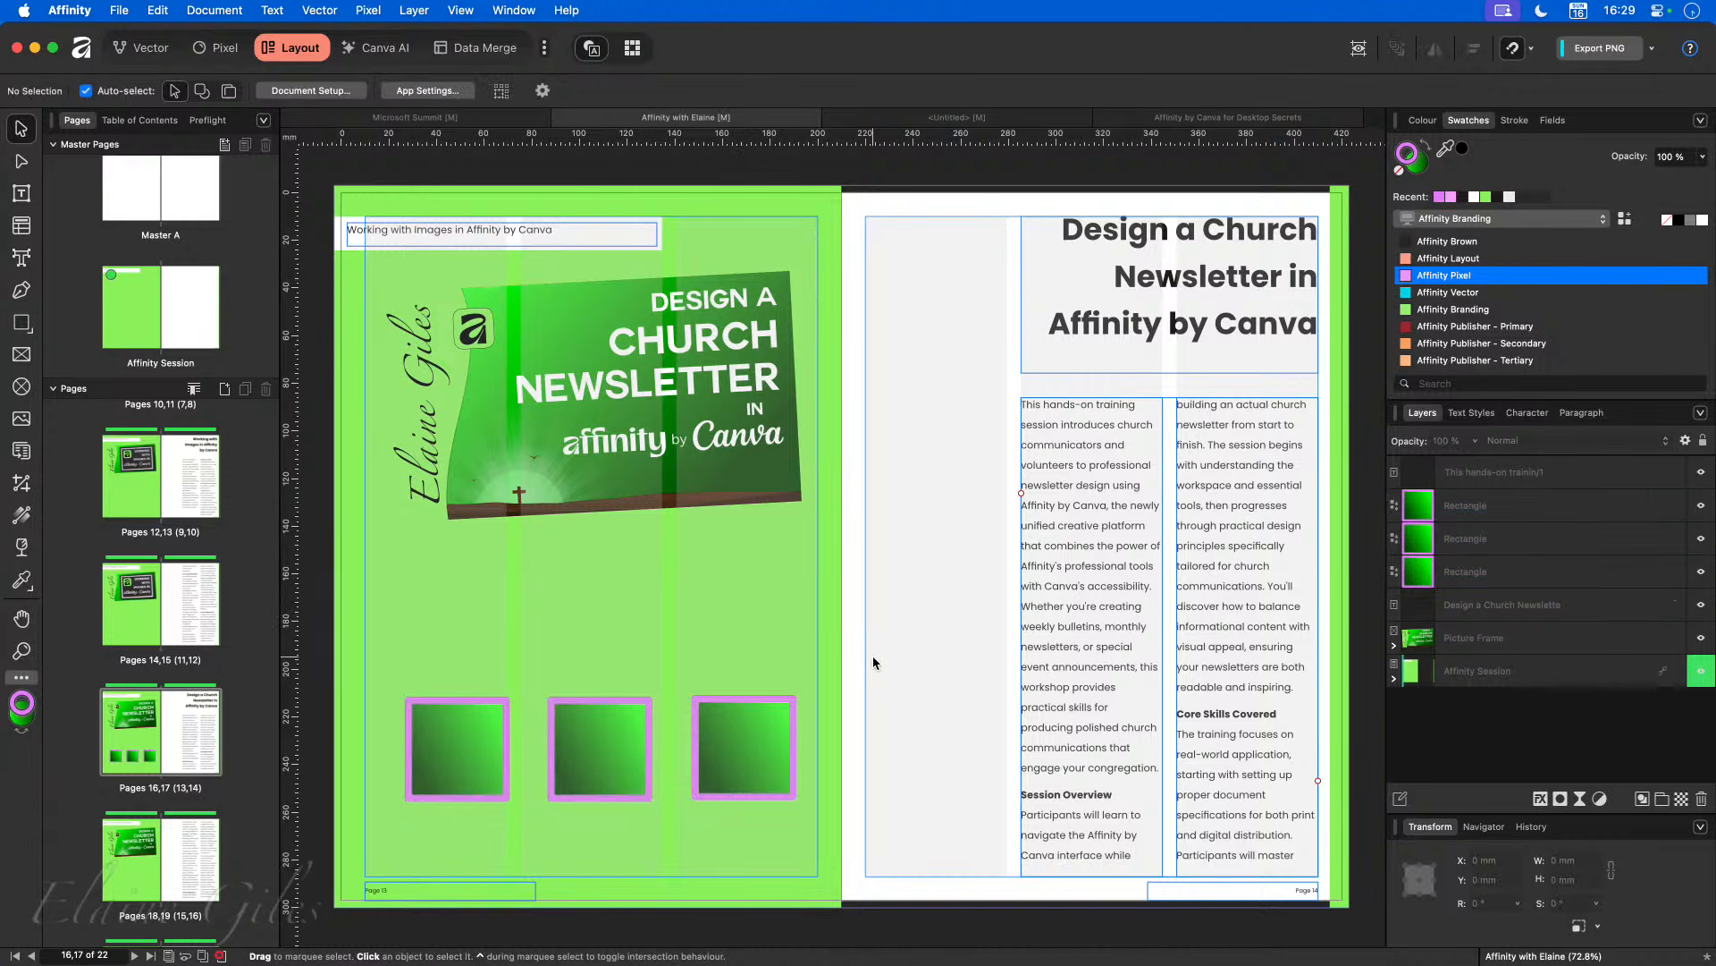
{"action": "left_click_drag", "start_coordinate": [750, 739], "coordinate": [939, 338]}
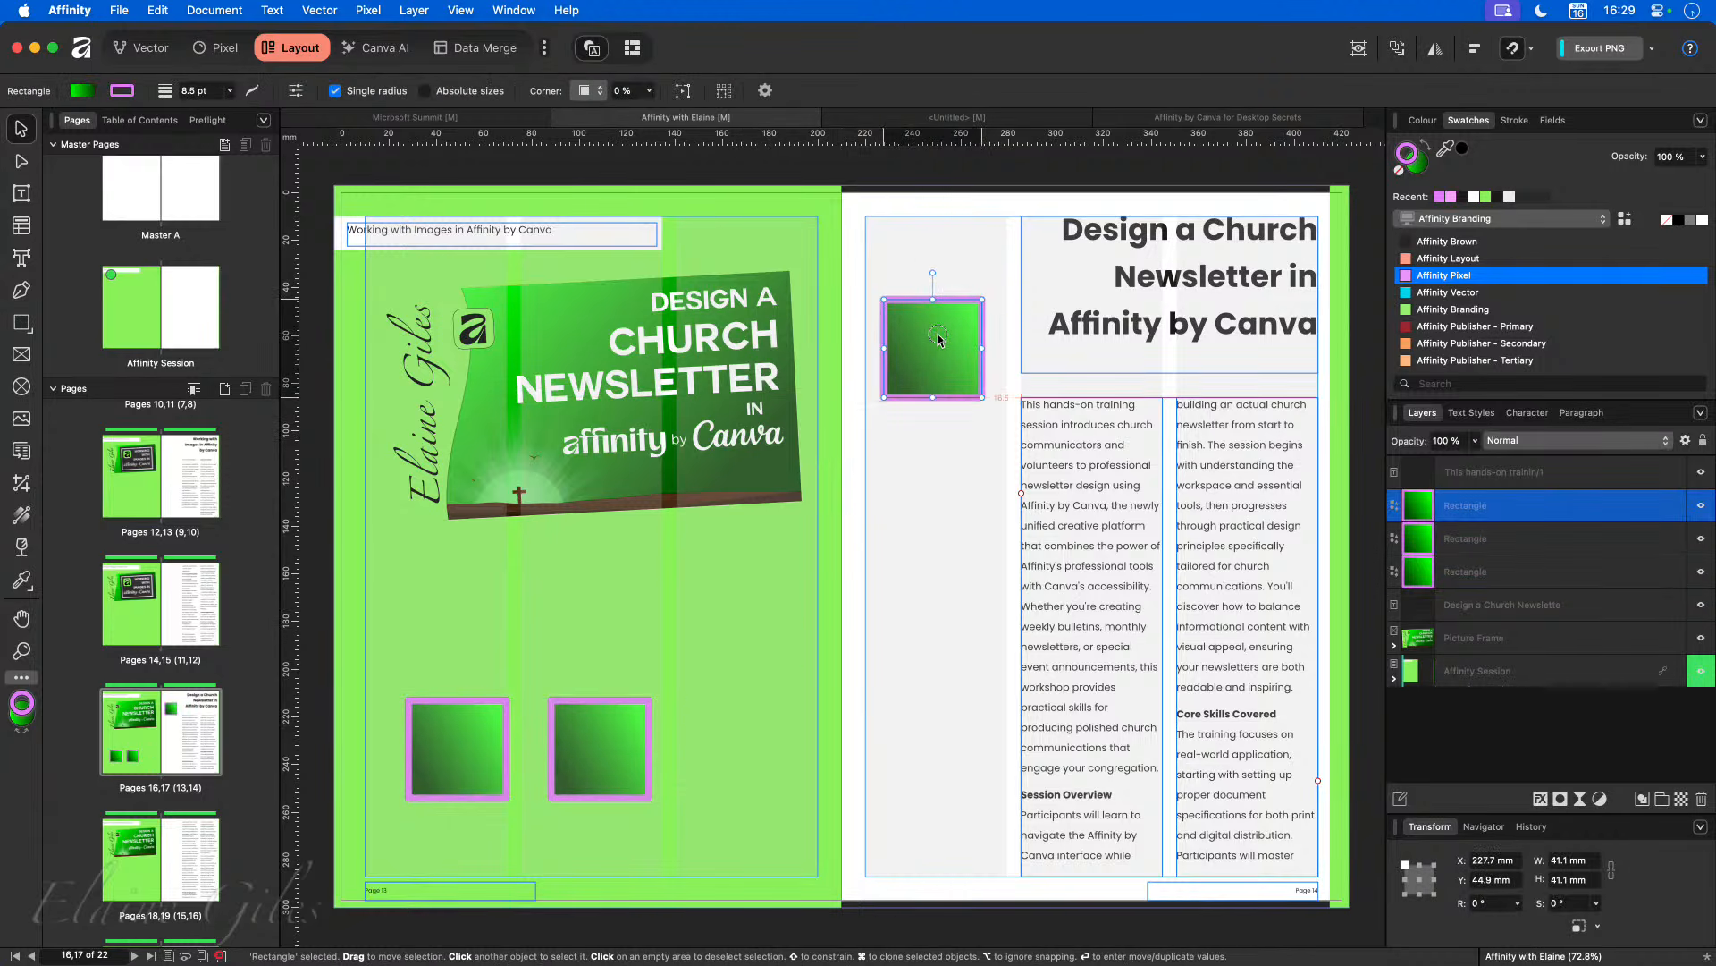
{"action": "left_click_drag", "start_coordinate": [604, 749], "coordinate": [937, 546]}
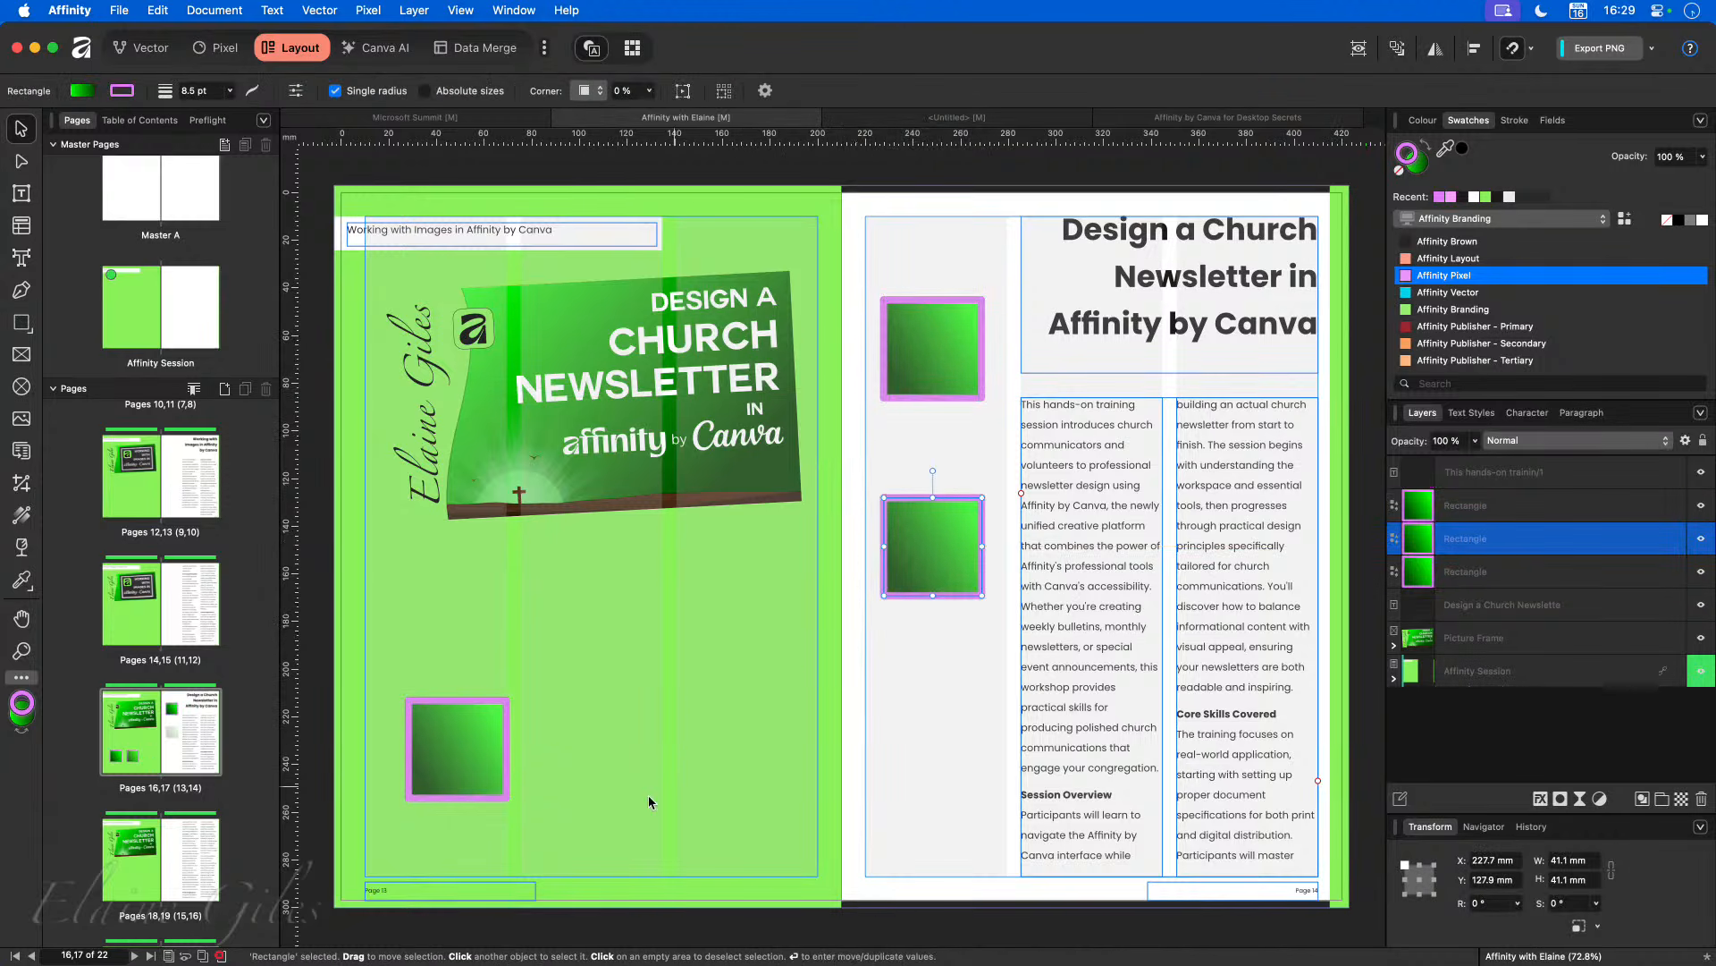
Step: Select all squares with the same fill and stroke colour as the remaining one and recolour their strokes with Affinity Publisher - Secondary
{"action": "left_click", "coordinate": [456, 749]}
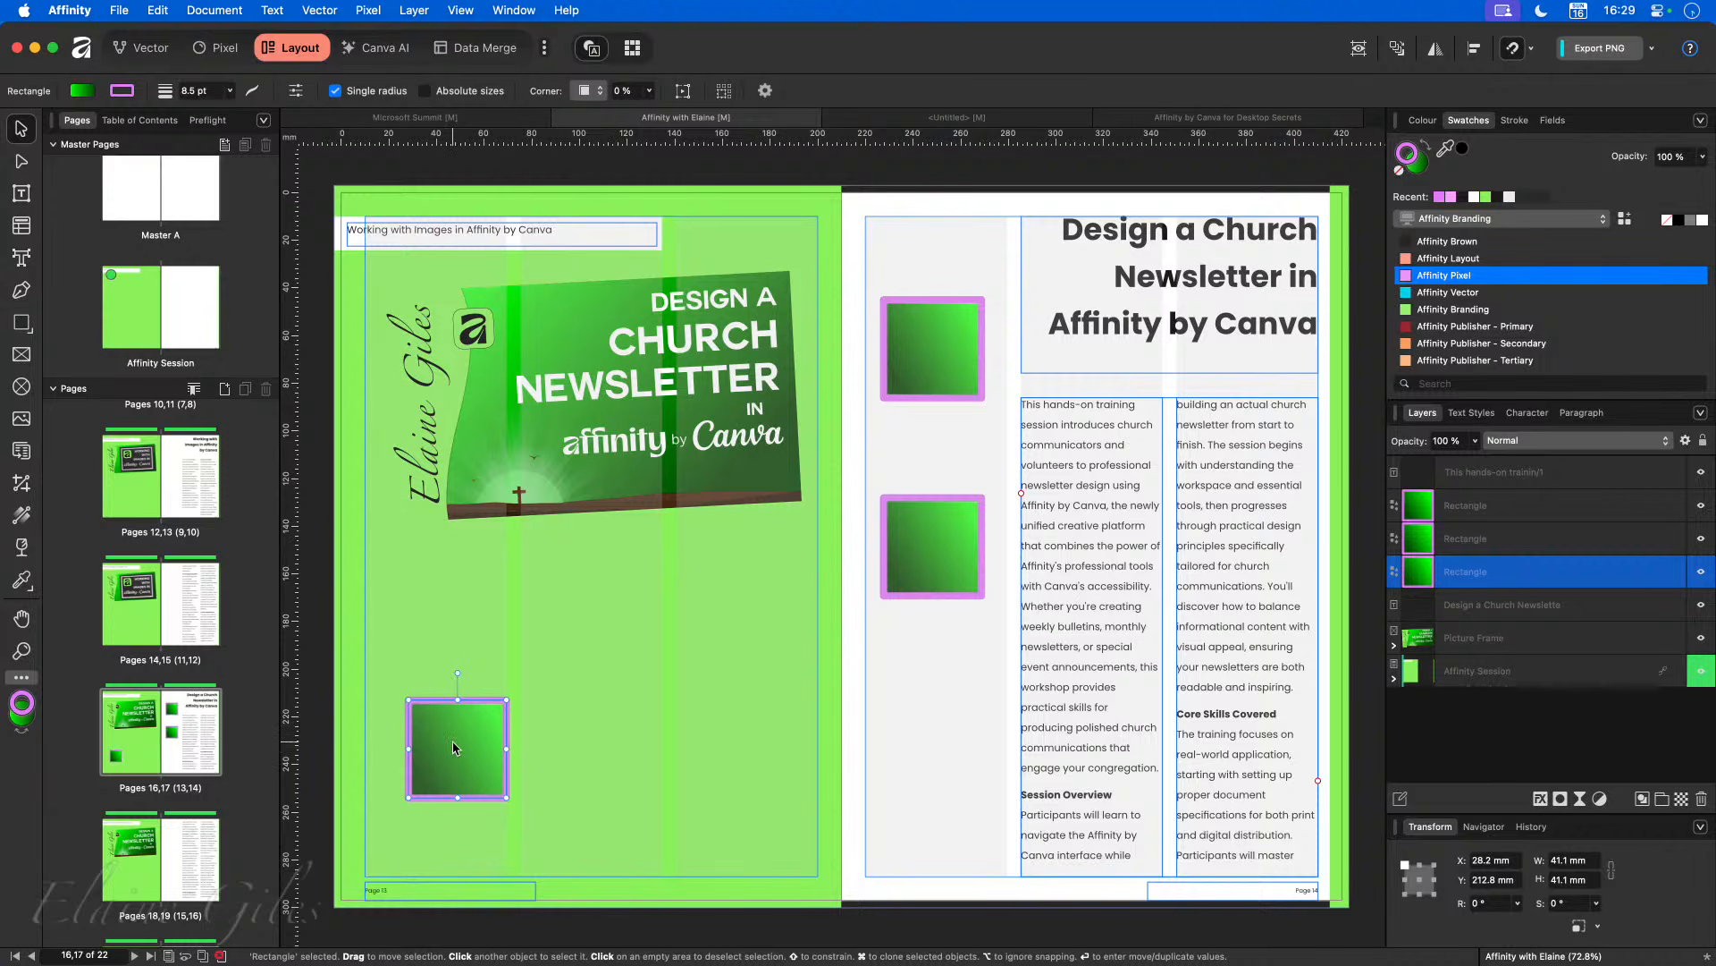
{"action": "left_click", "coordinate": [414, 10]}
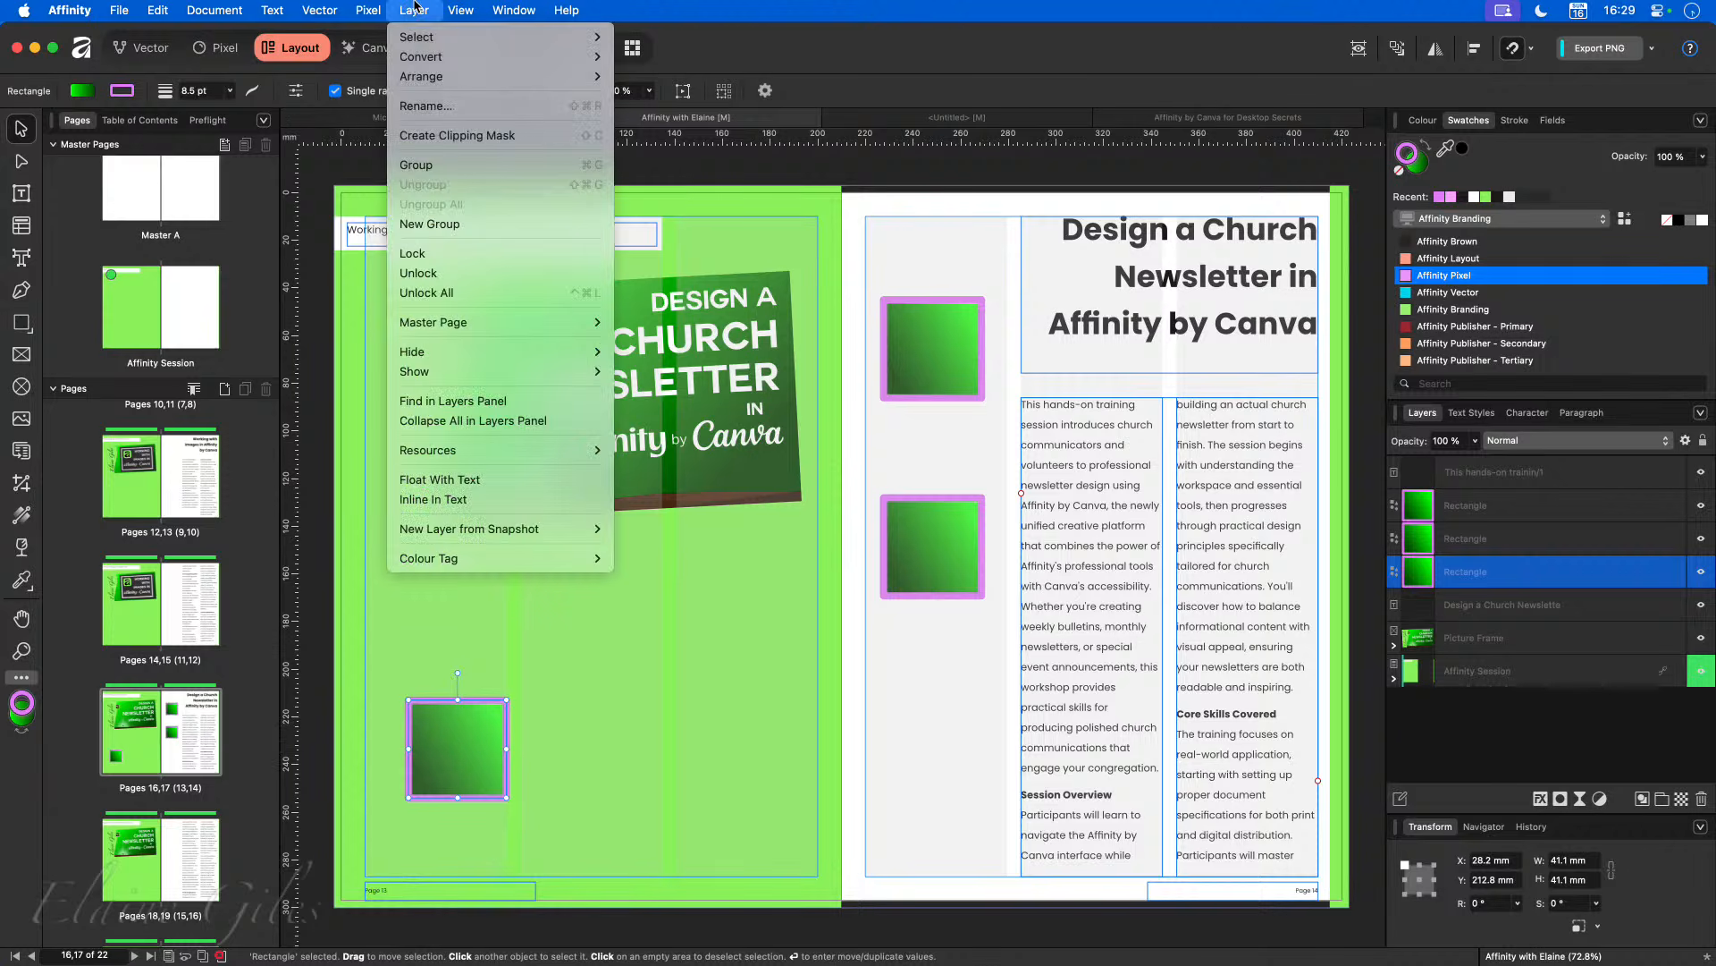
{"action": "mouse_move", "coordinate": [427, 37]}
{"action": "mouse_move", "coordinate": [703, 265]}
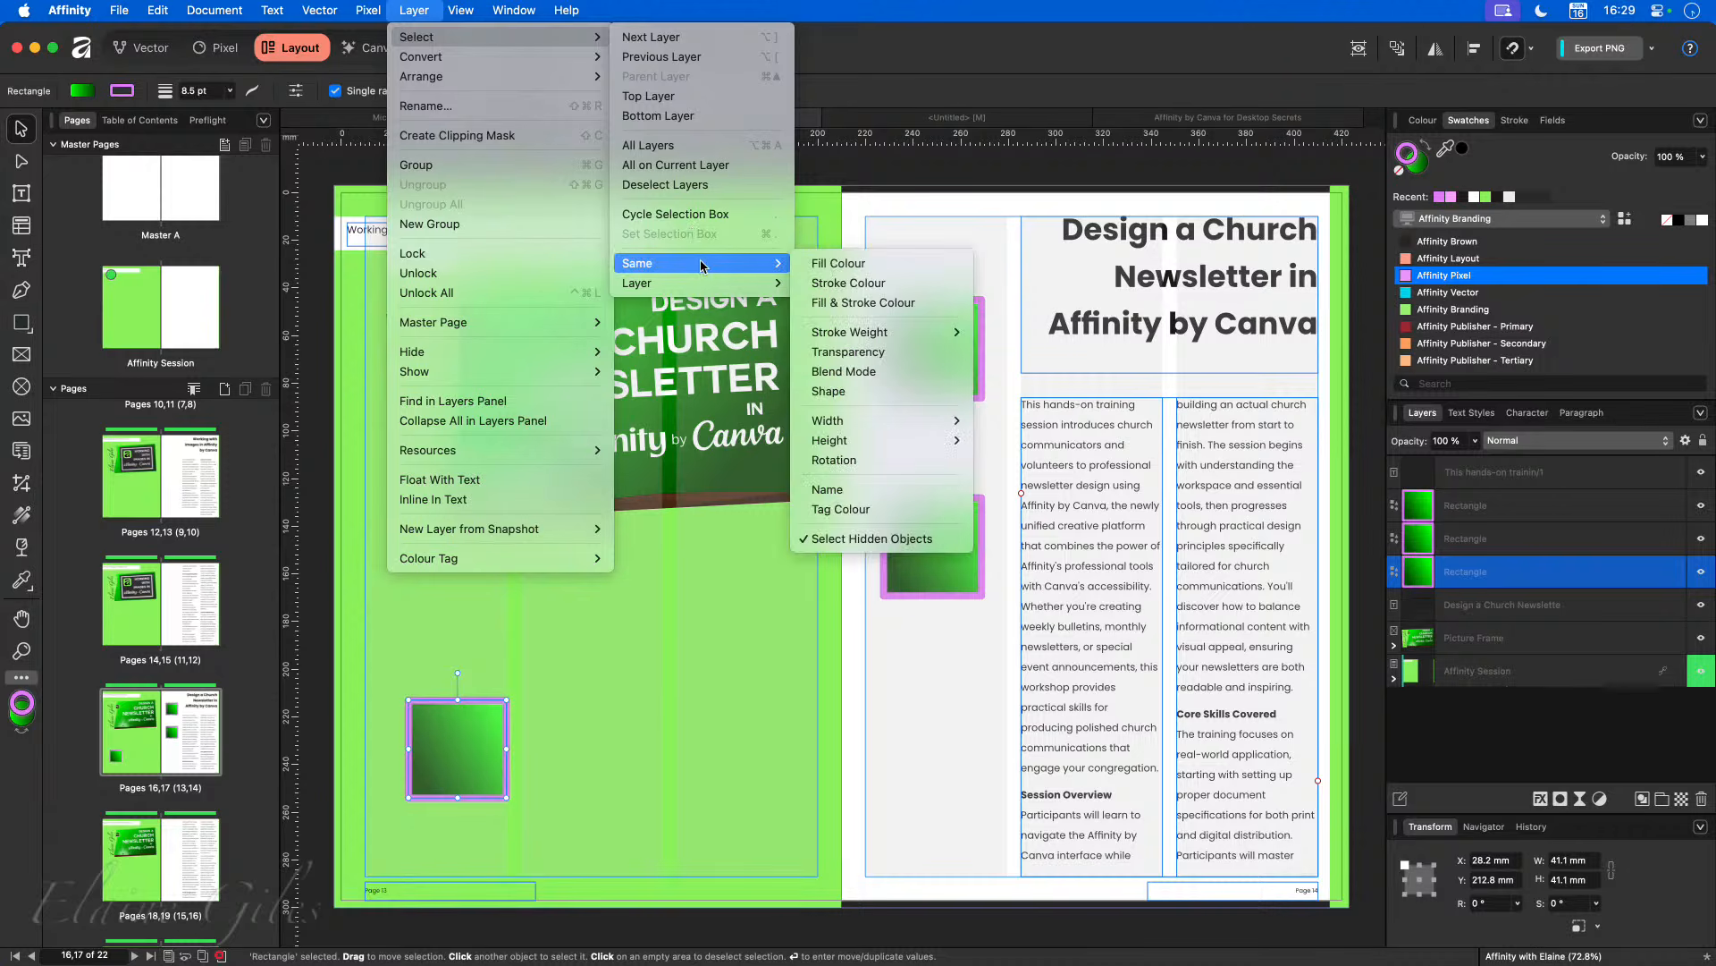
{"action": "left_click", "coordinate": [914, 301]}
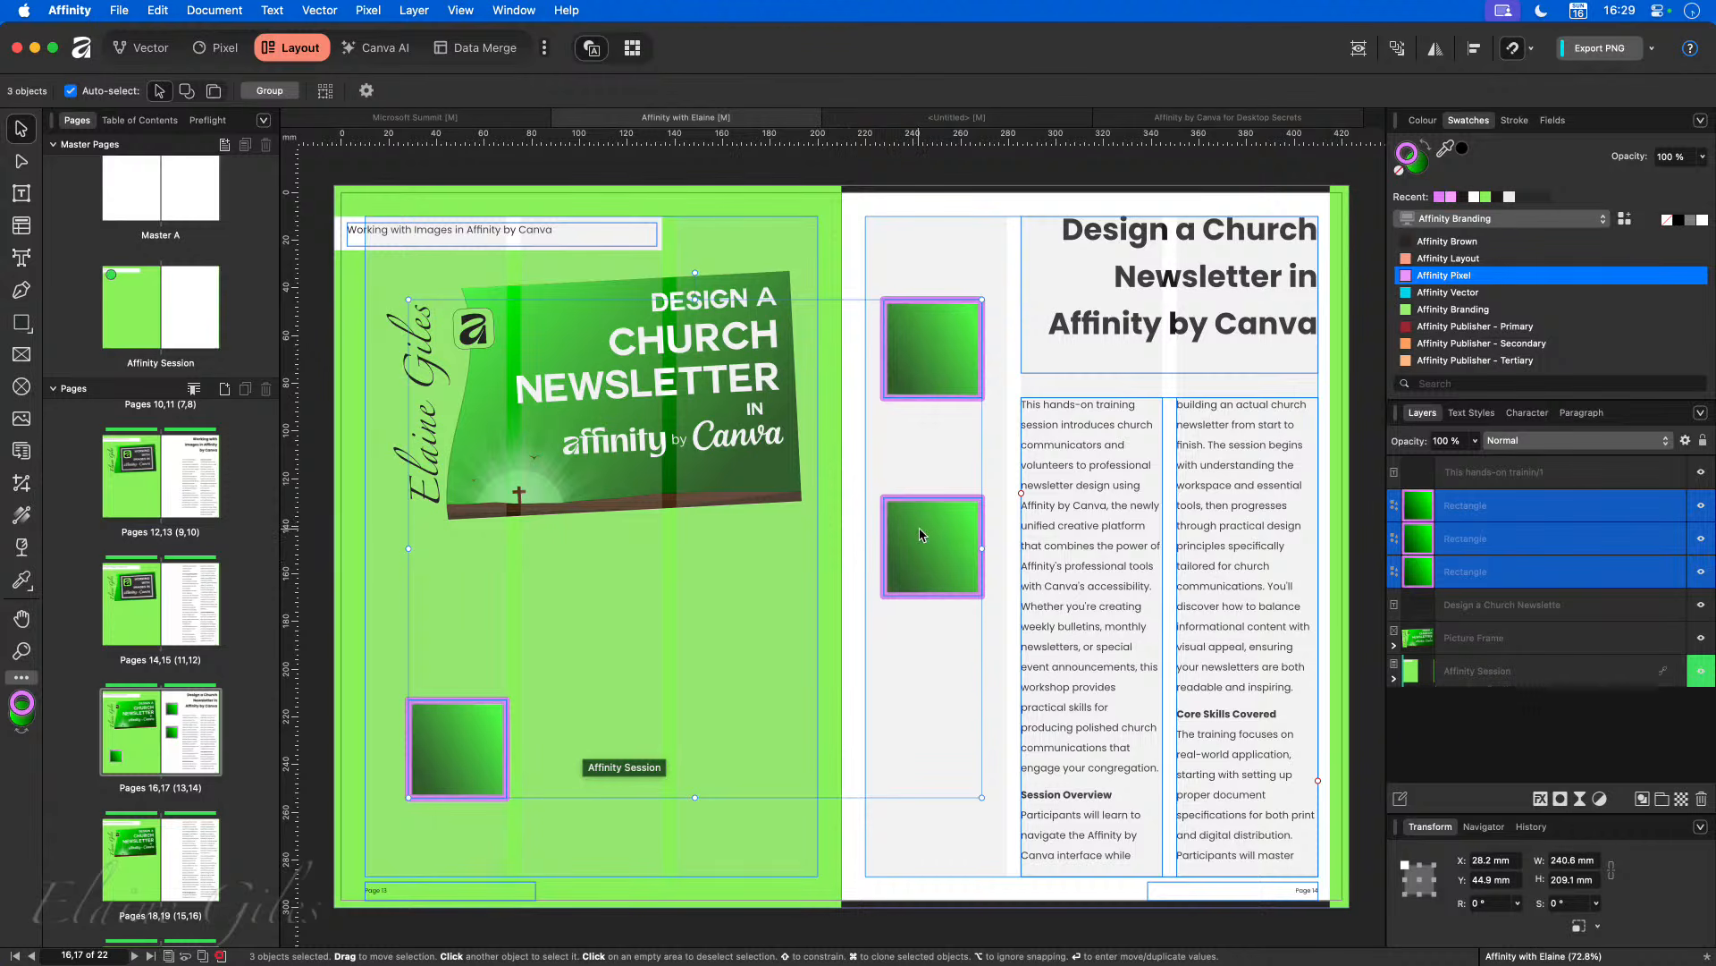
{"action": "left_click", "coordinate": [1439, 292]}
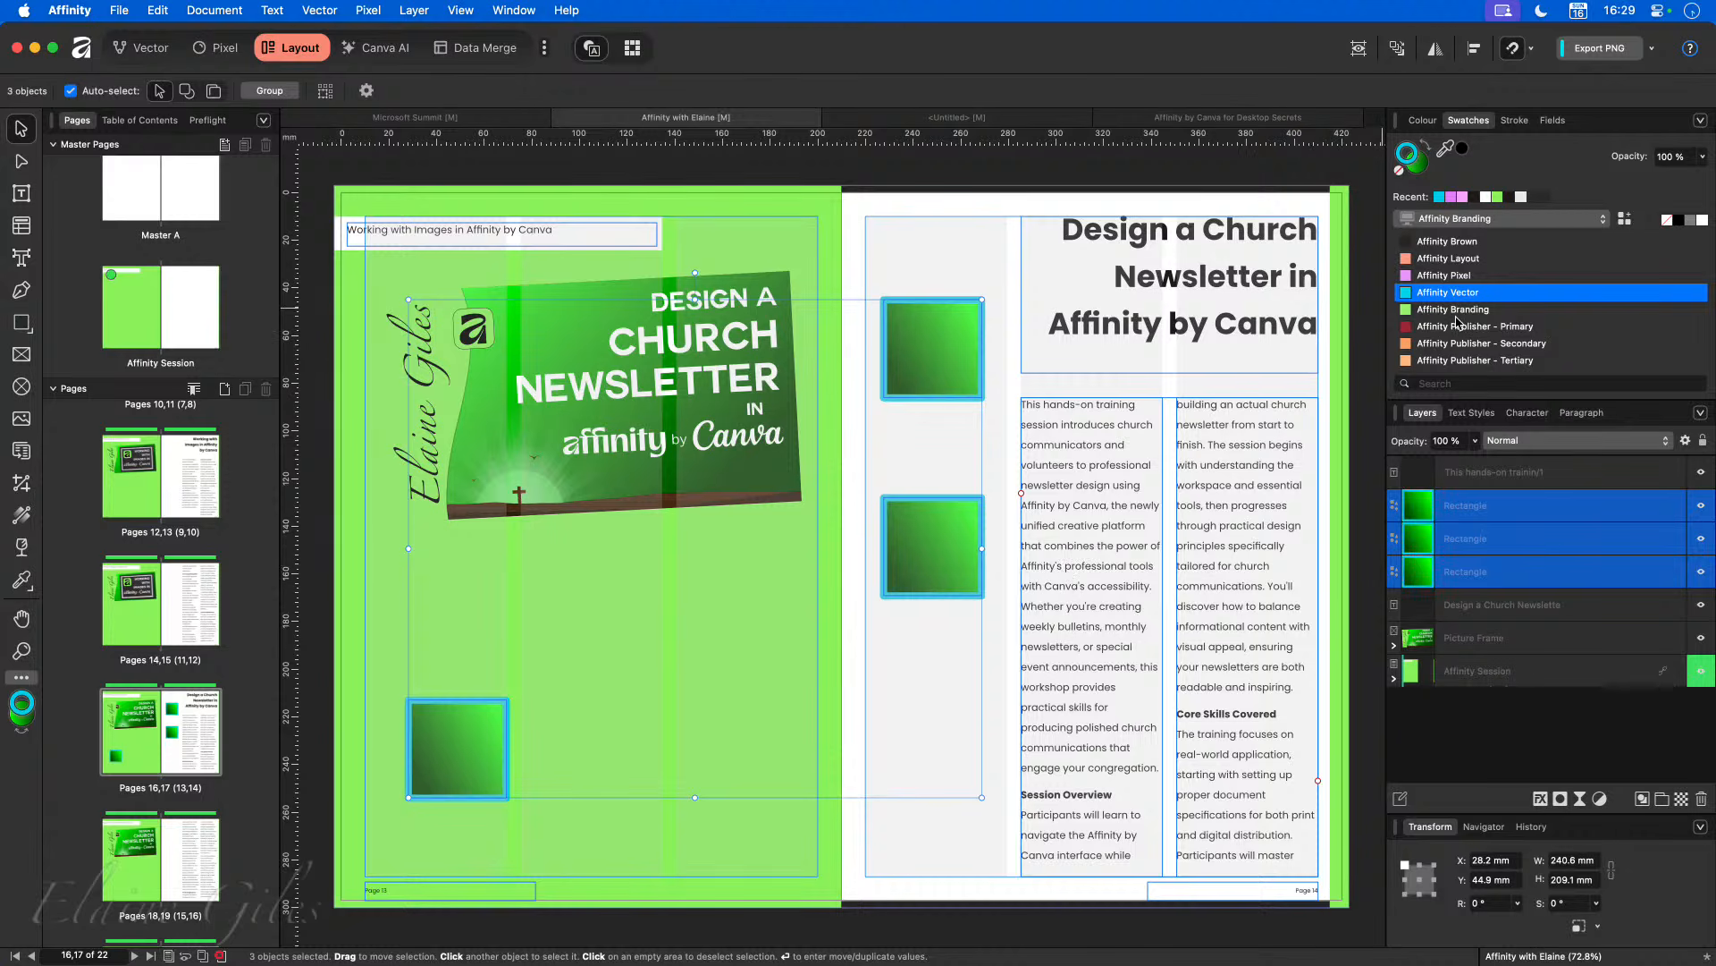
{"action": "left_click", "coordinate": [1445, 344]}
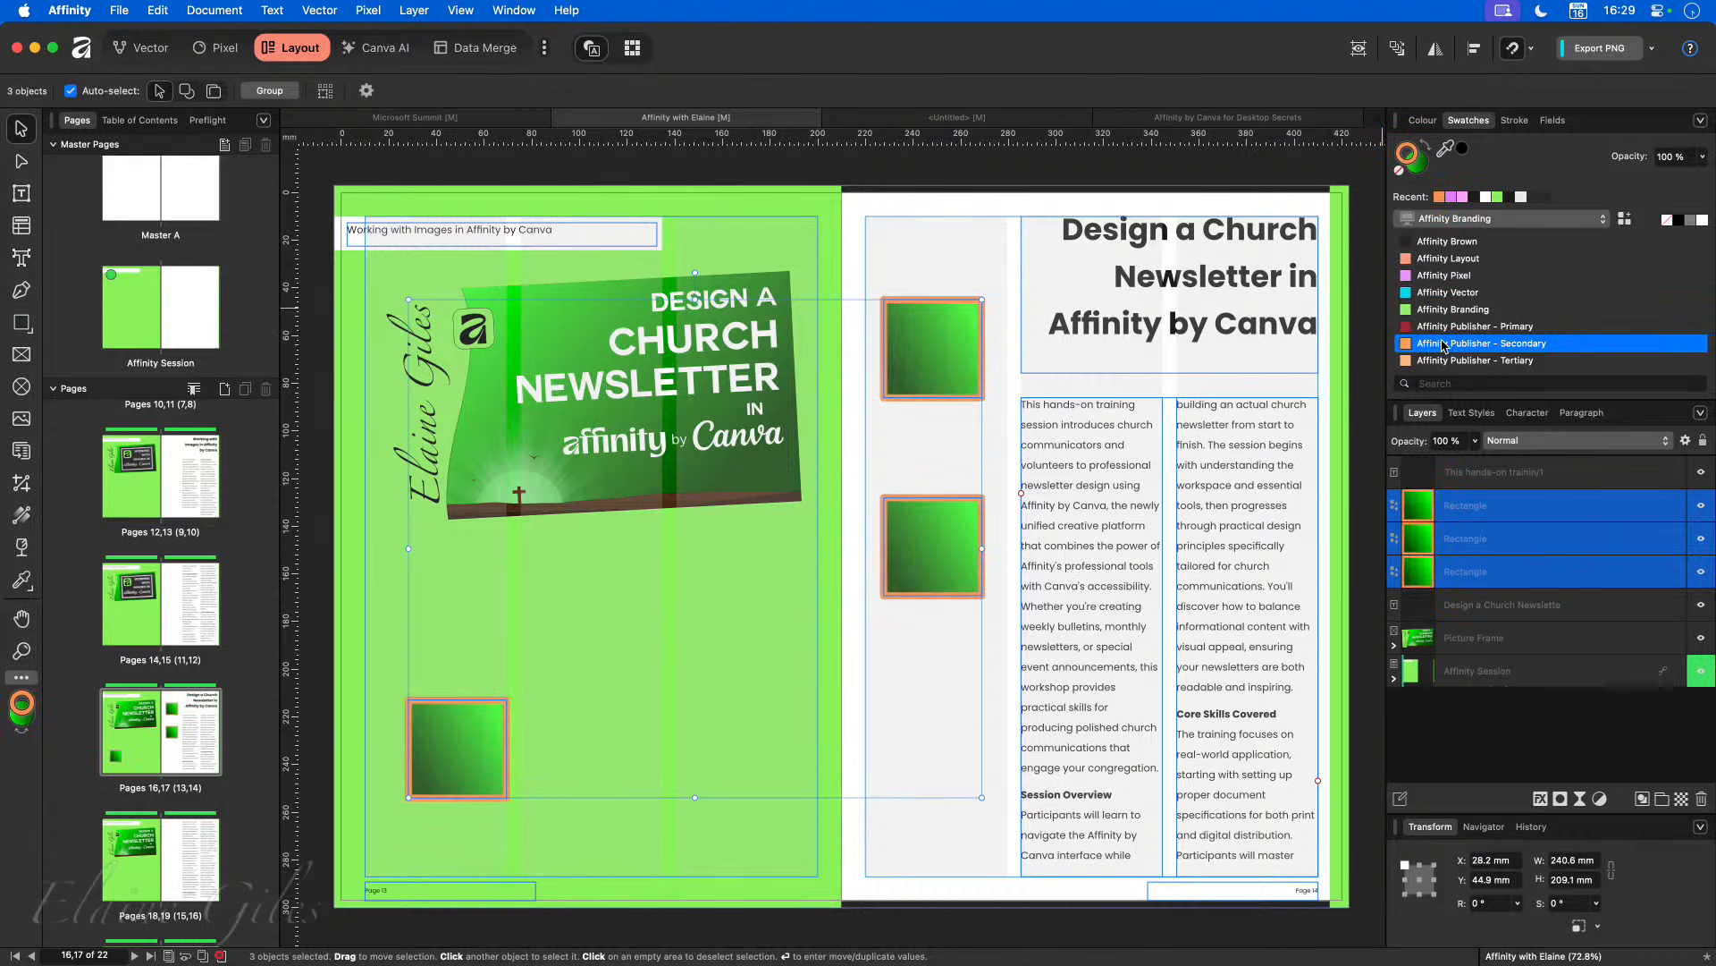
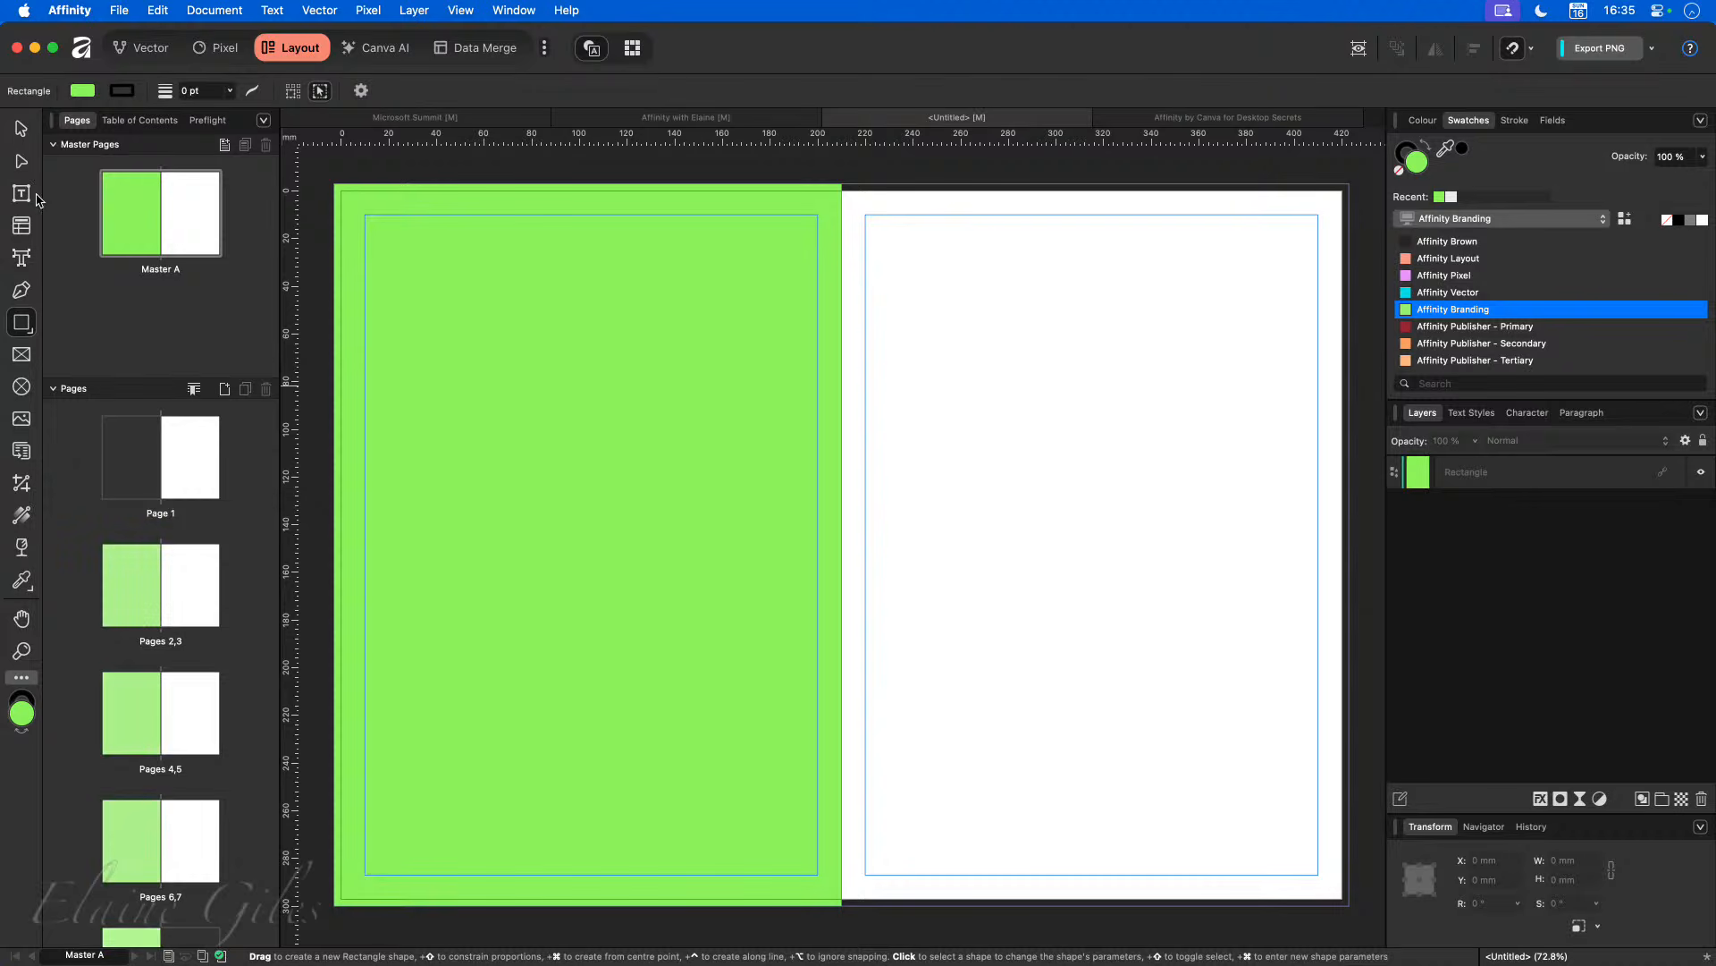
Step: Draw a text frame about 84 × 10 mm in the right-hand page's bottom margin on Master A, and duplicate the master
{"action": "left_click", "coordinate": [22, 193]}
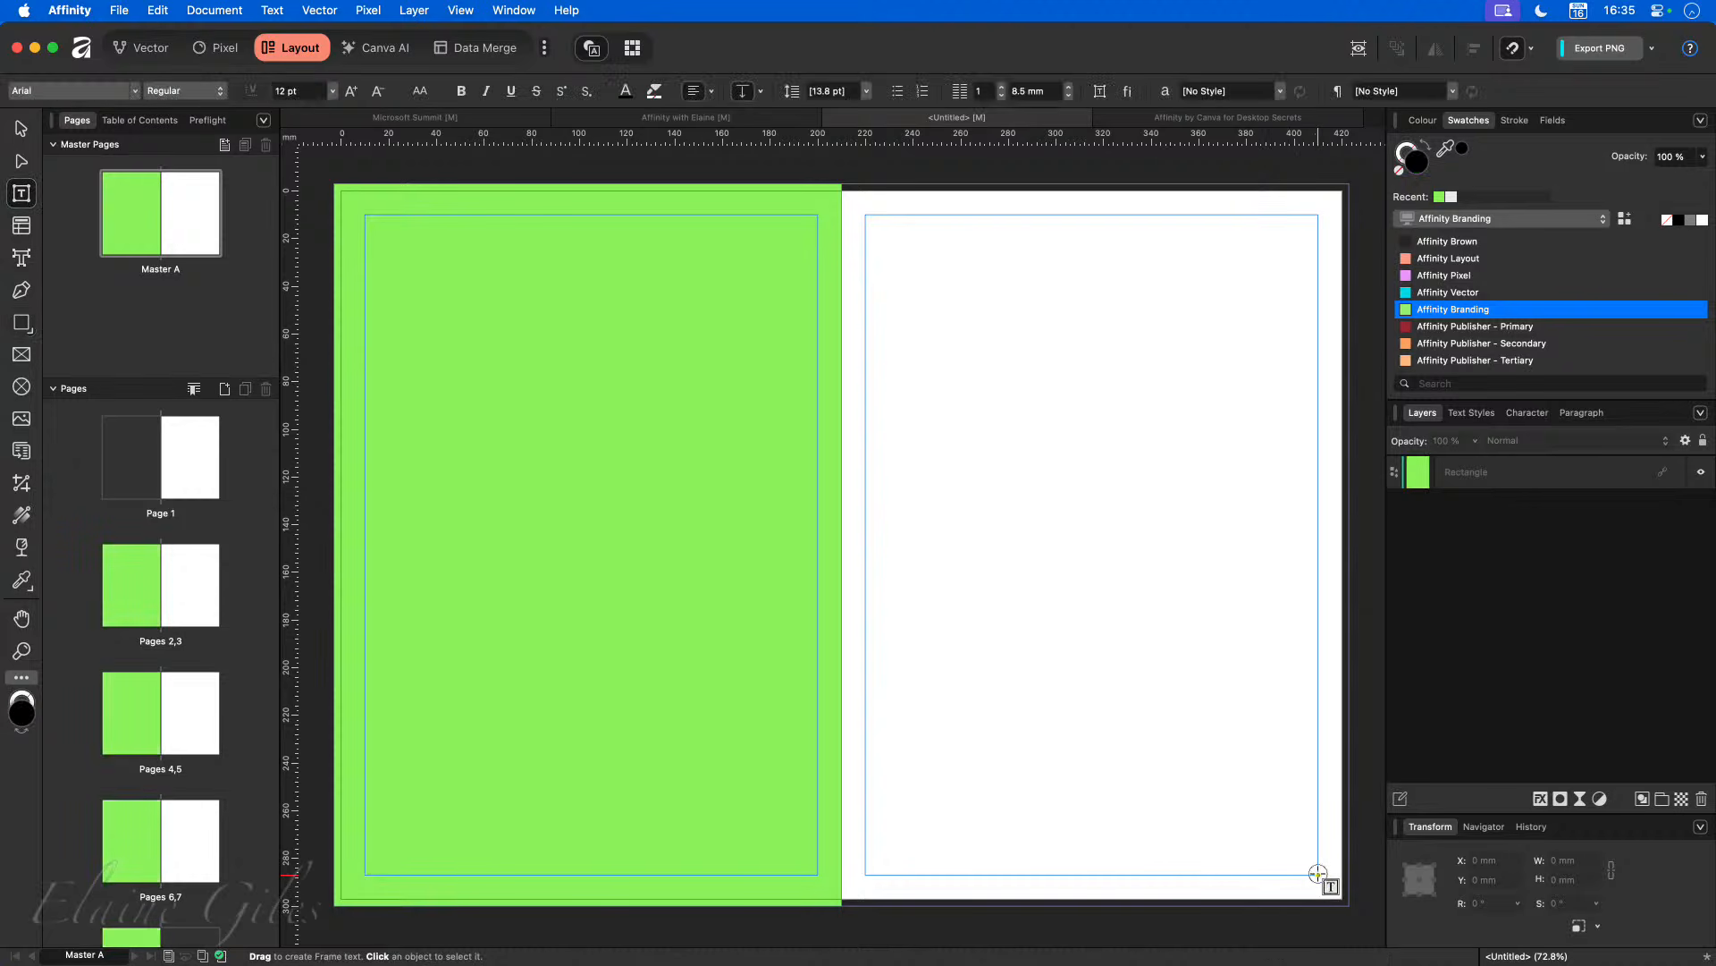
{"action": "left_click_drag", "start_coordinate": [1318, 875], "coordinate": [1117, 892]}
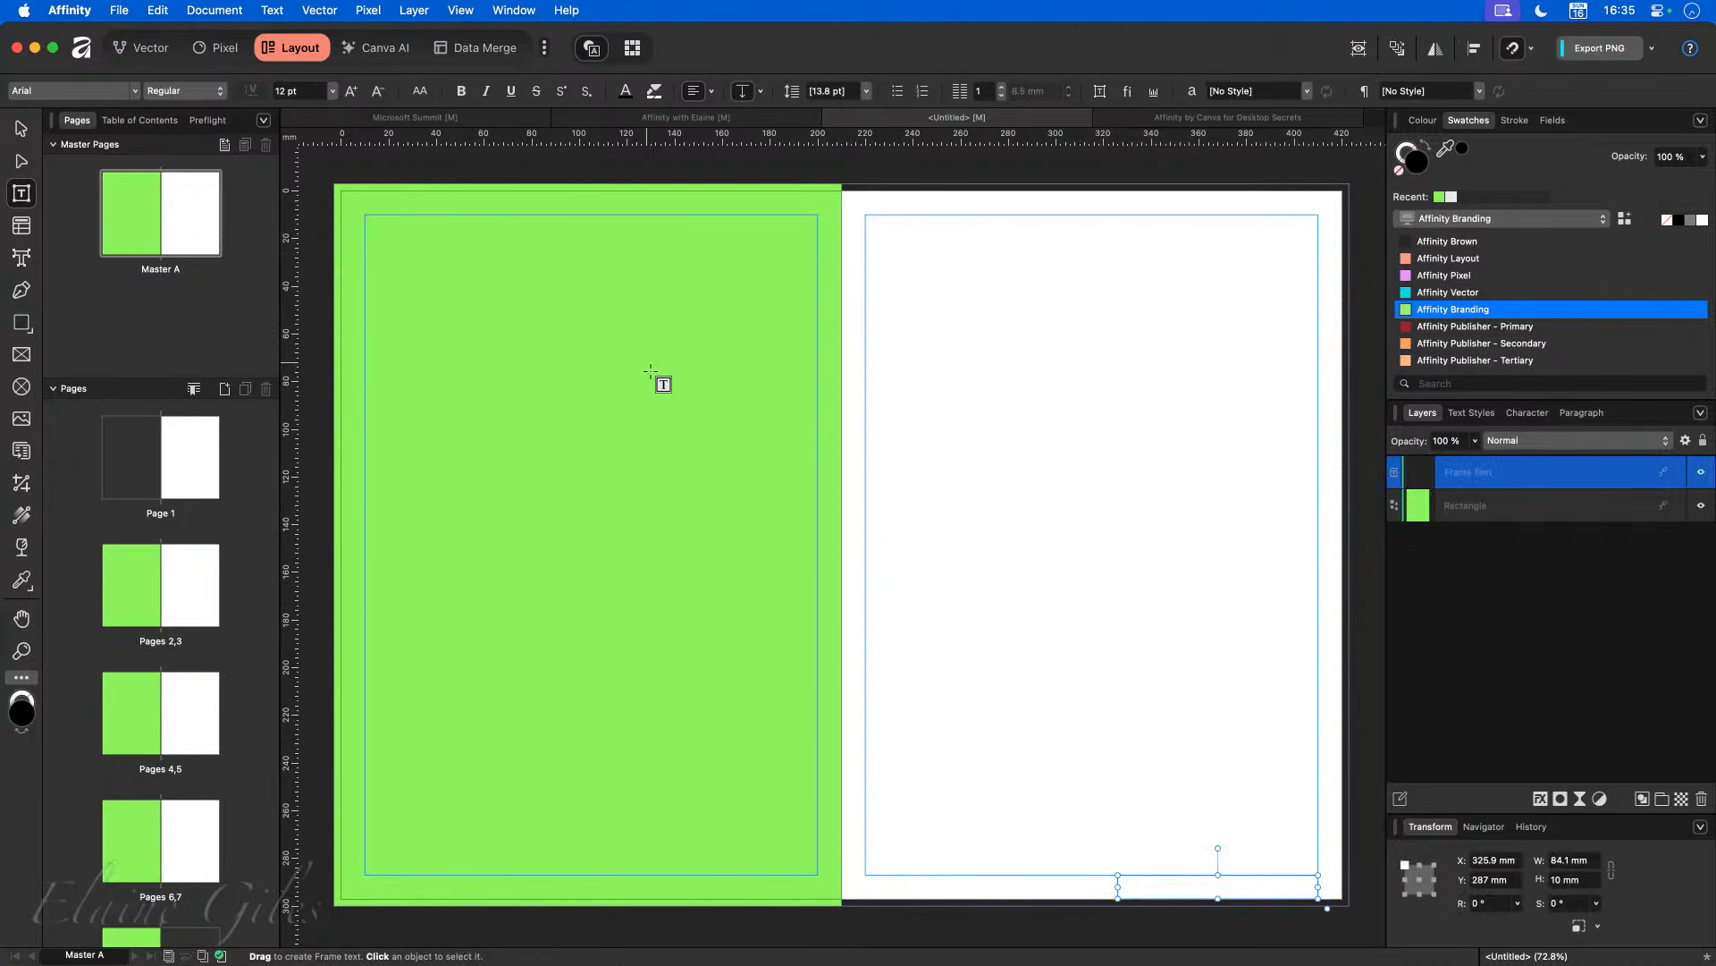
{"action": "left_click", "coordinate": [159, 223]}
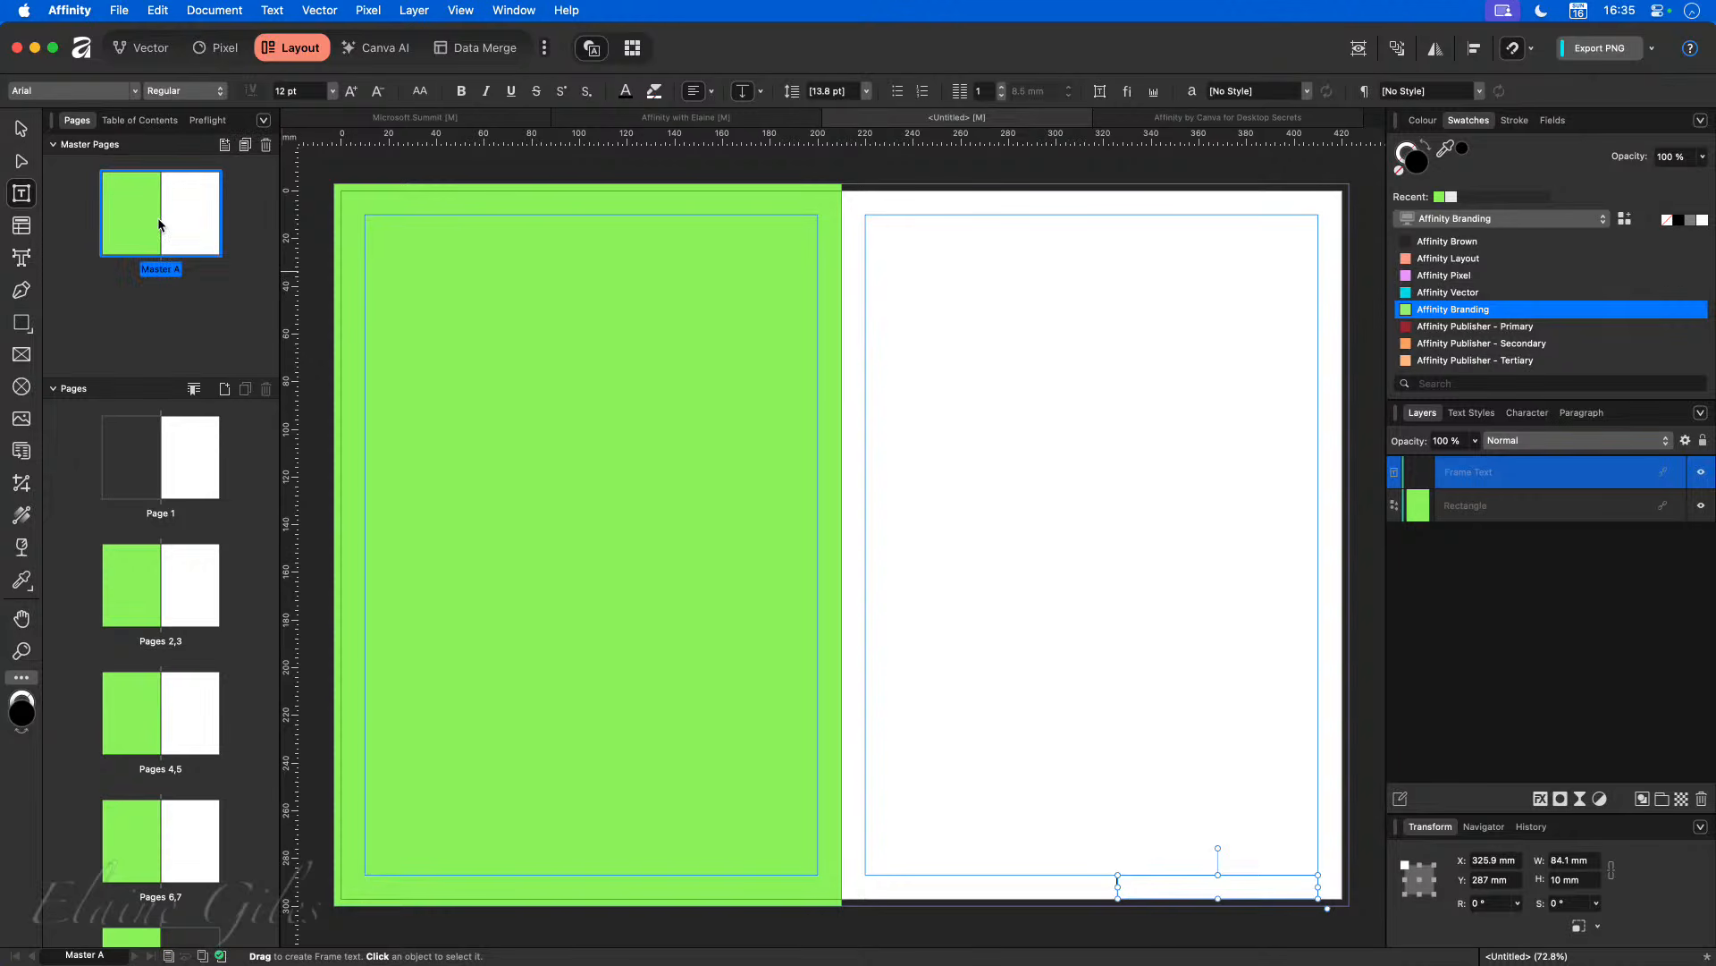
{"action": "right_click", "coordinate": [159, 224]}
{"action": "left_click", "coordinate": [192, 237]}
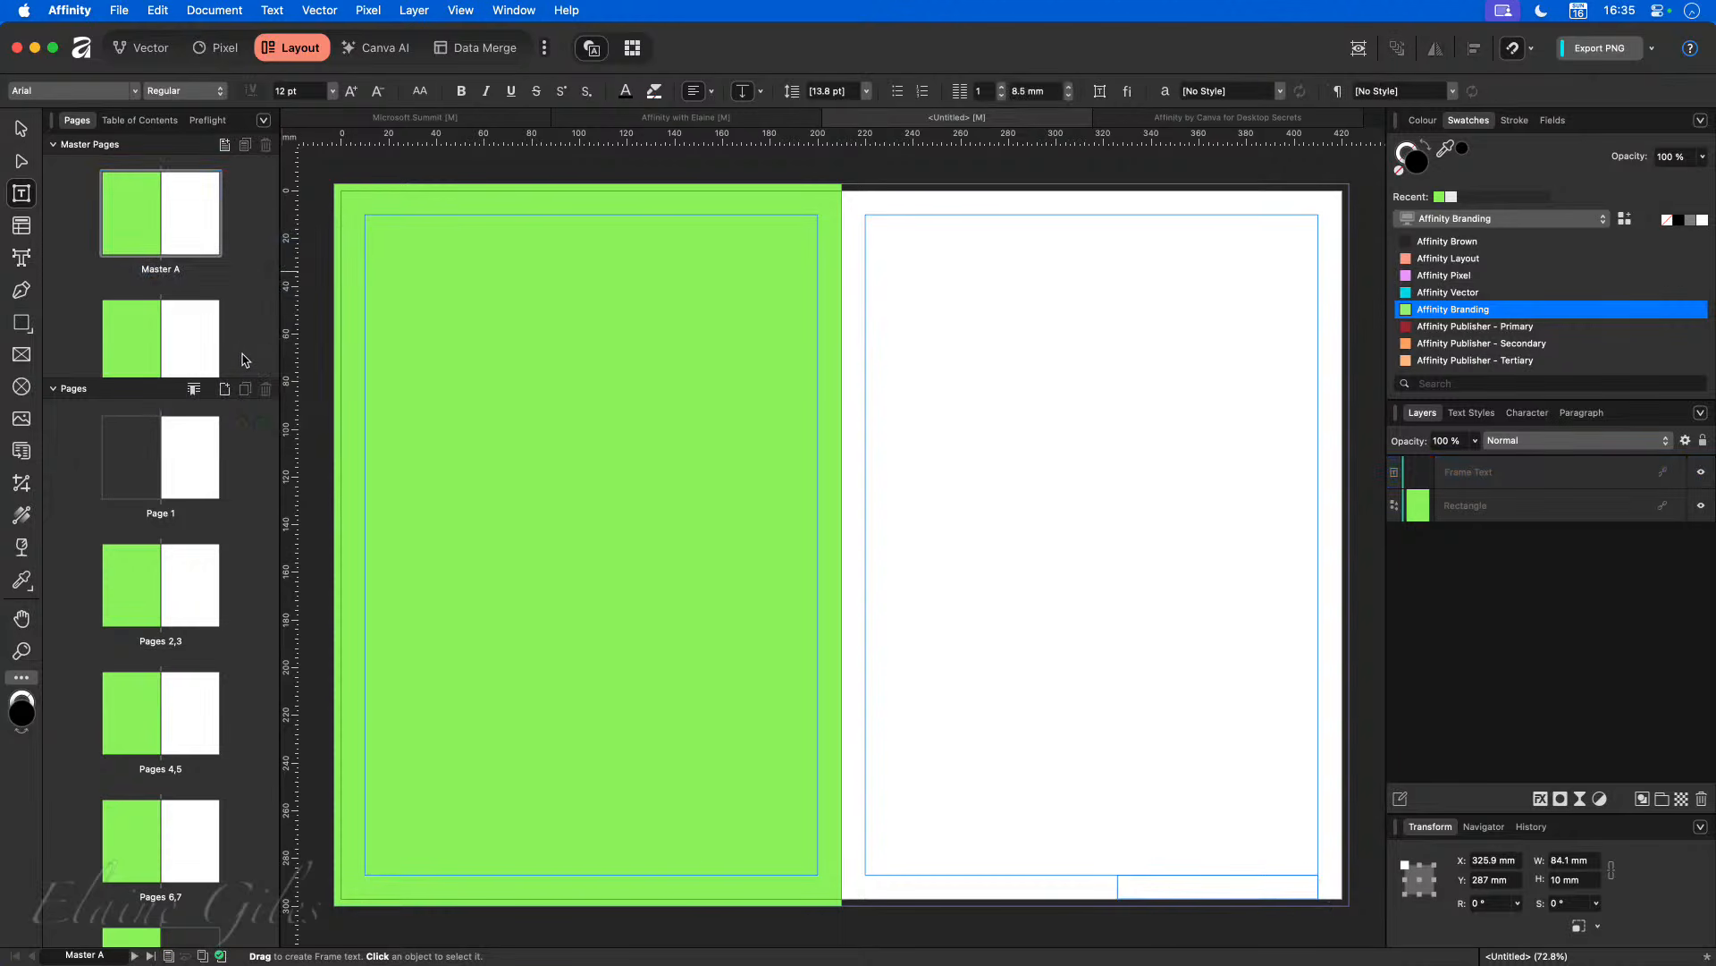
Step: Recolour the full-page rectangle on Master A with the Affinity Layout swatch
{"action": "left_click", "coordinate": [22, 130]}
{"action": "left_click", "coordinate": [575, 341]}
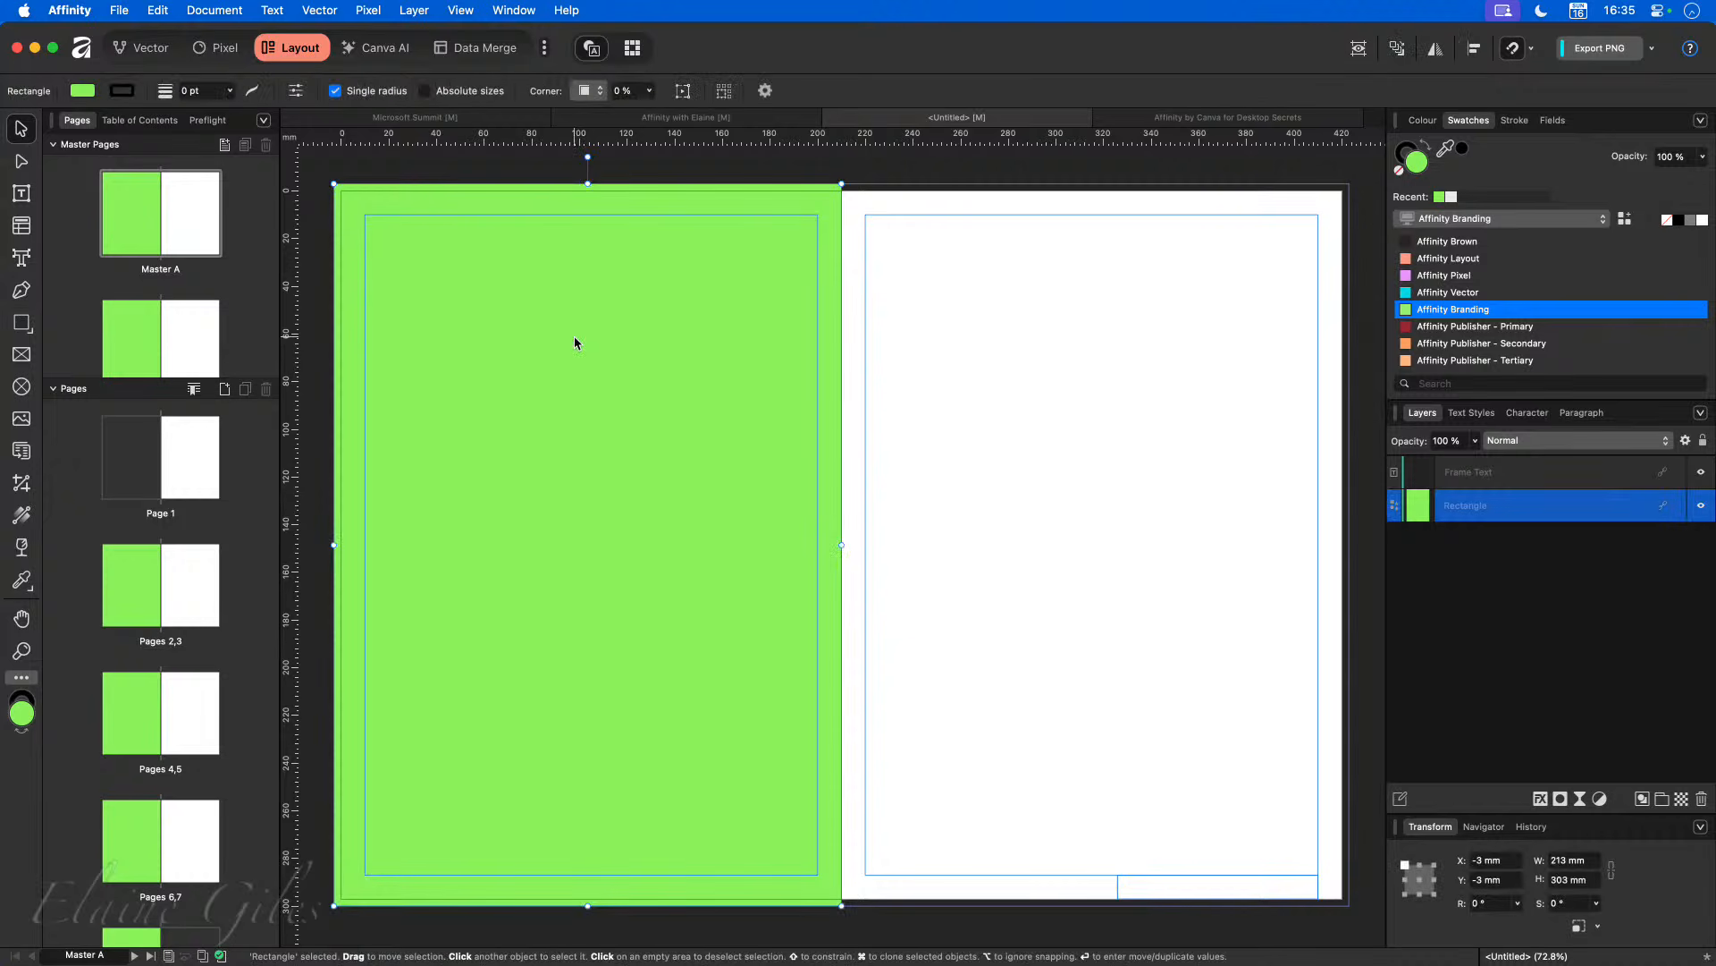
{"action": "left_click", "coordinate": [1479, 259]}
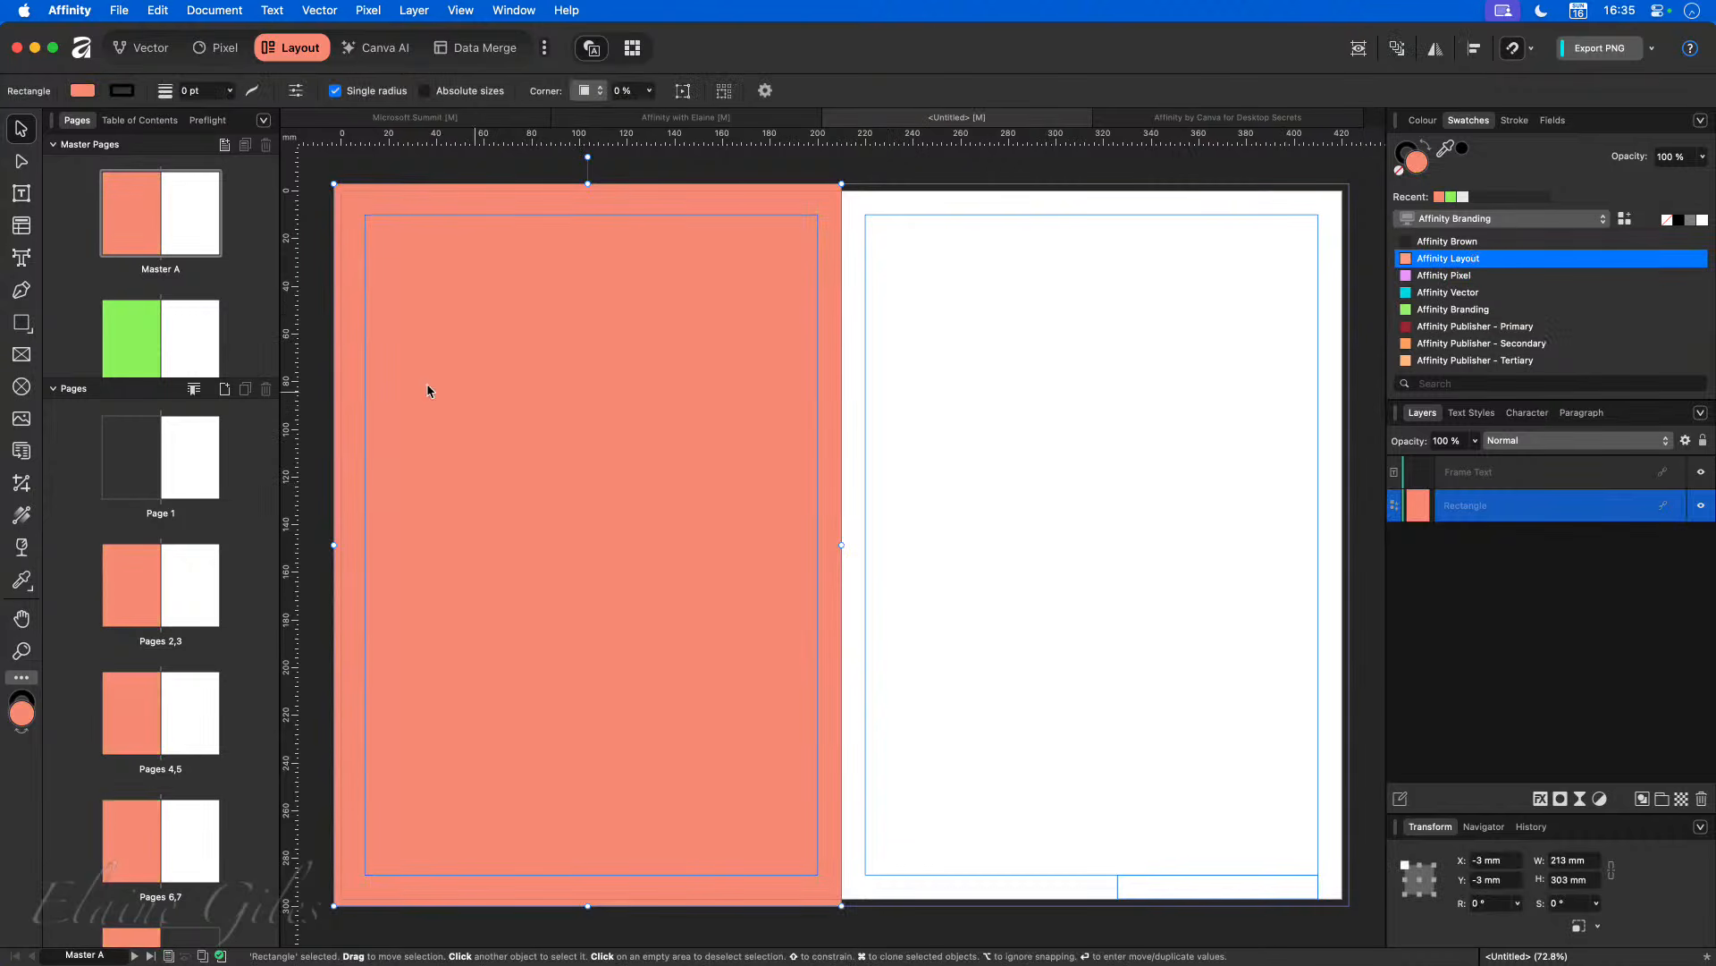
{"action": "scroll", "coordinate": [191, 334], "scroll_direction": "down", "scroll_amount": 1}
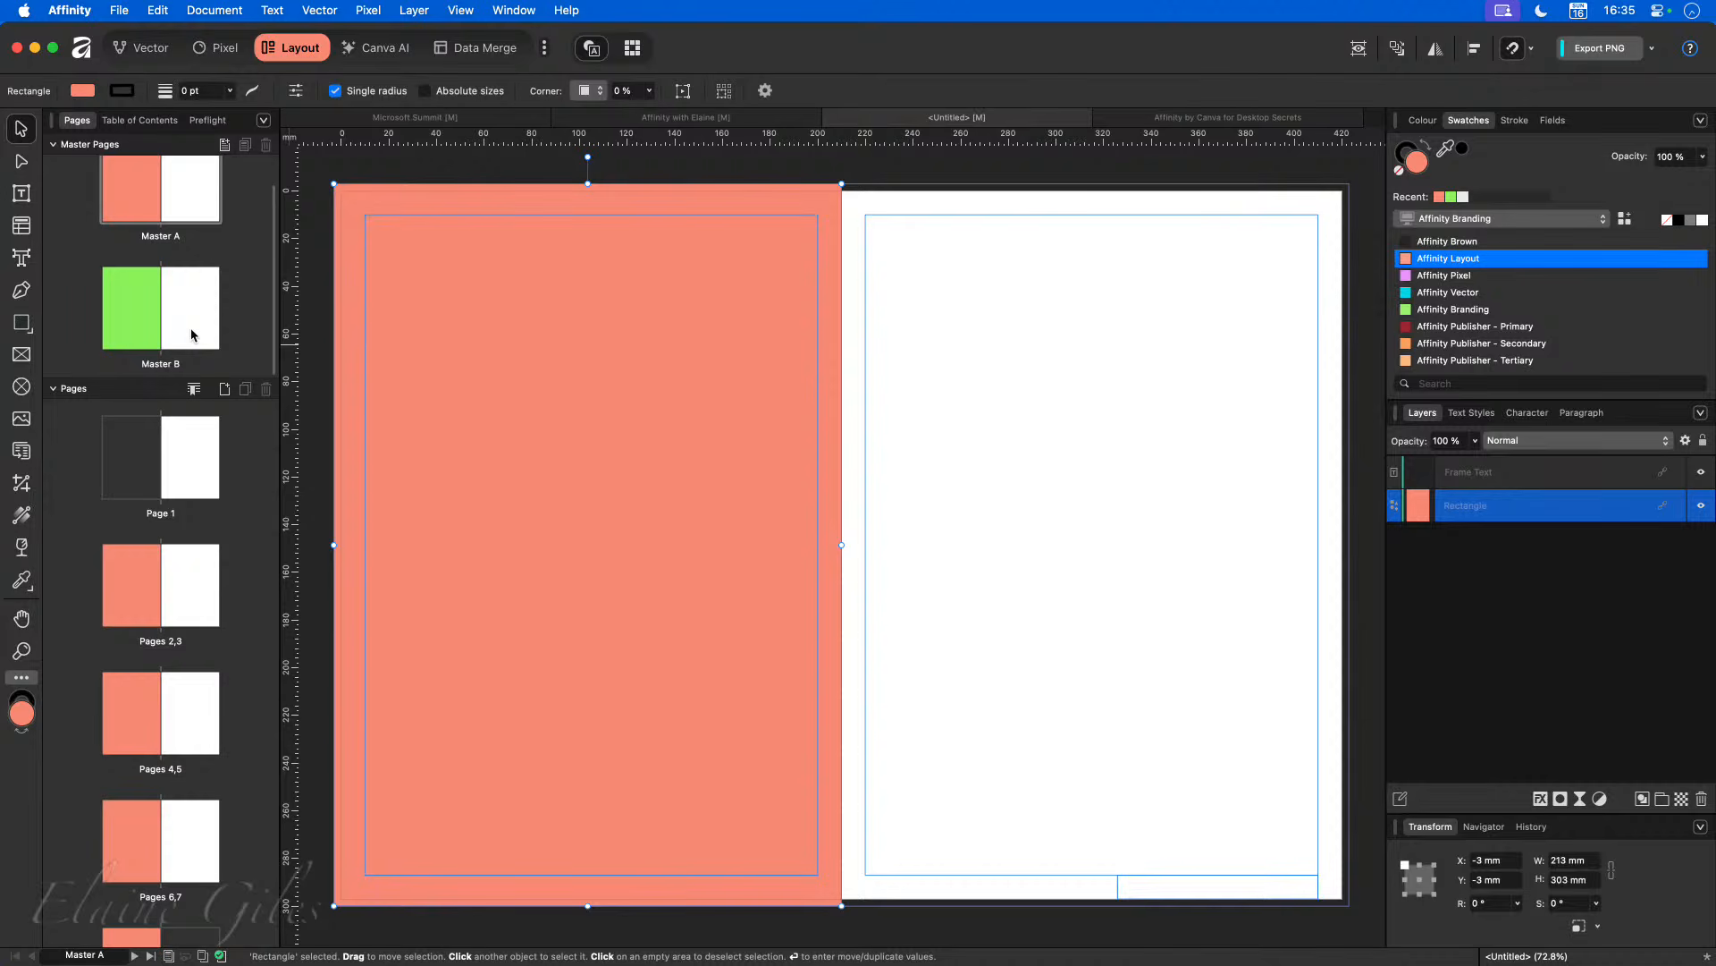
Step: Add a new facing-pages master named Page Number with the default 210 × 297 mm pages and 10 mm margins
{"action": "left_click", "coordinate": [224, 147]}
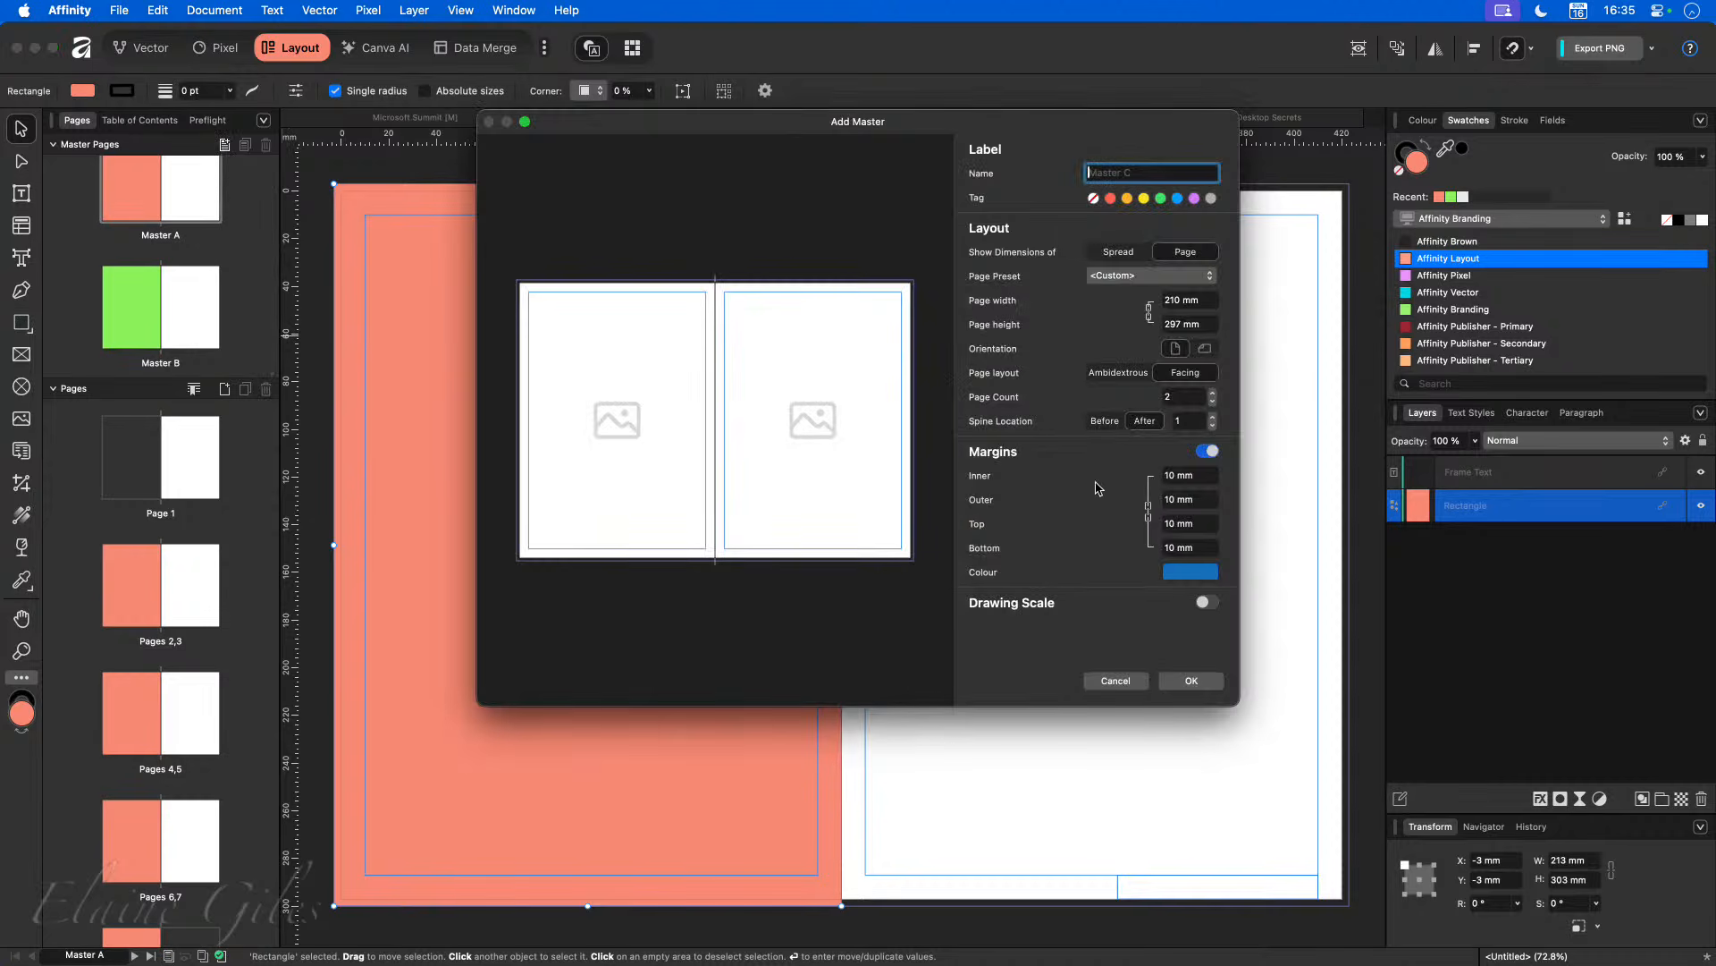
{"action": "type", "text": "Page Number"}
{"action": "left_click", "coordinate": [1192, 681]}
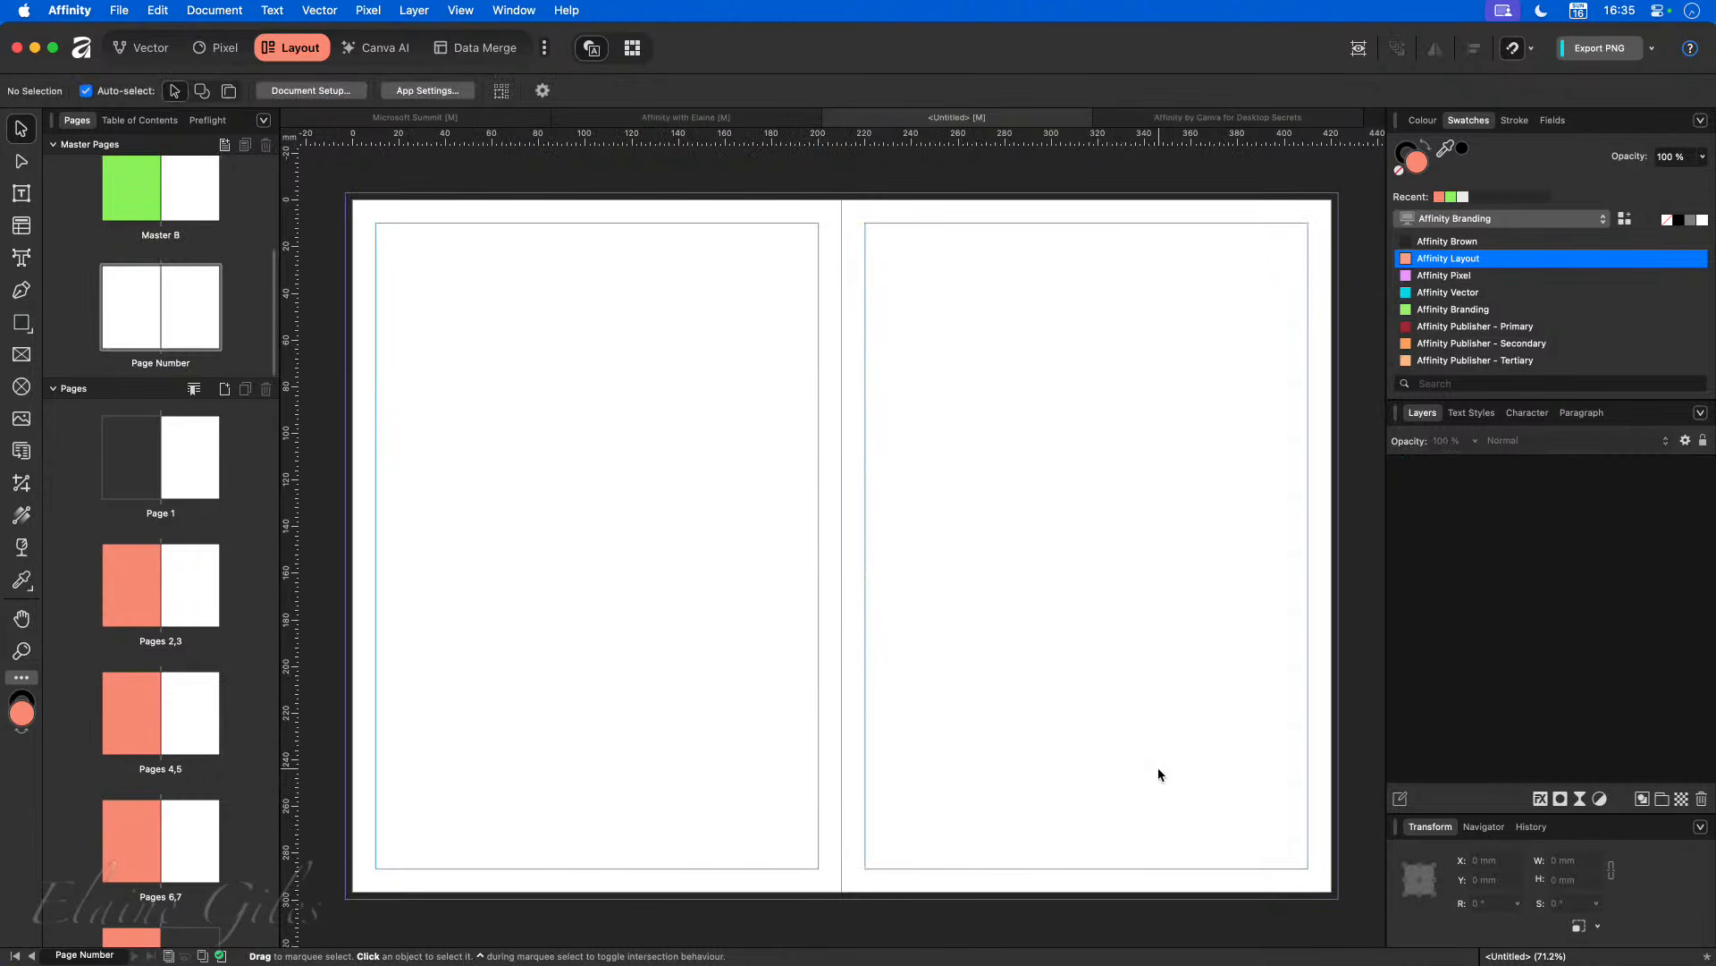
{"action": "key", "text": "super+v"}
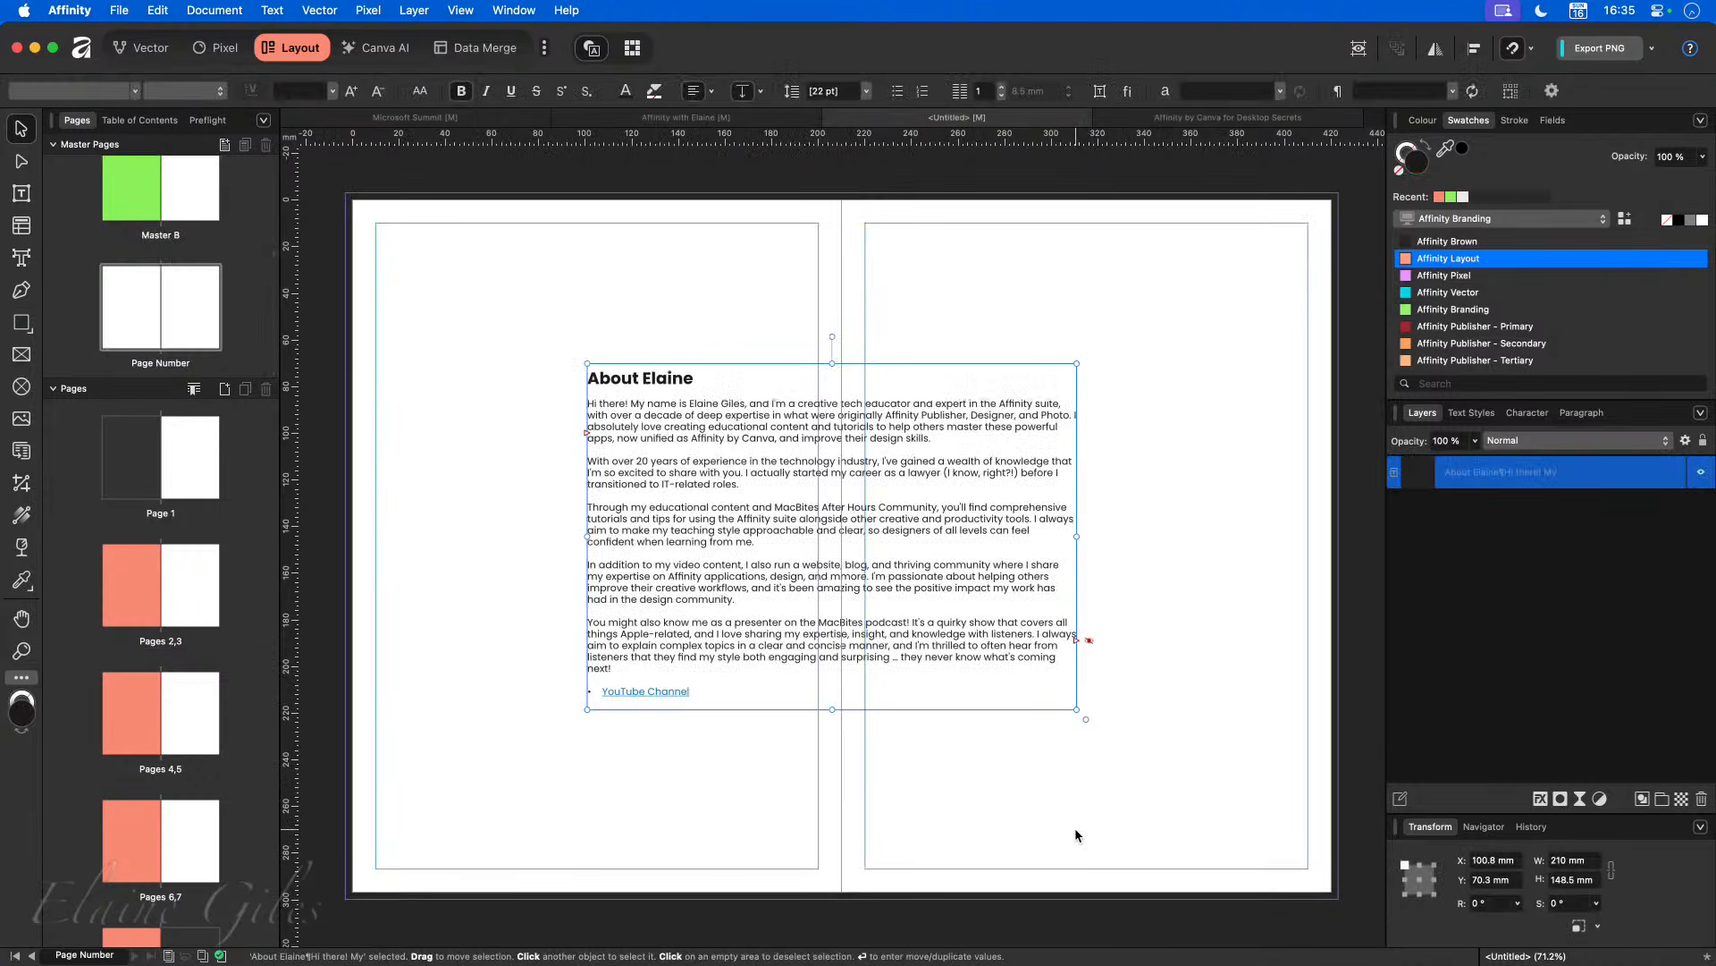
{"action": "key", "text": "super+z"}
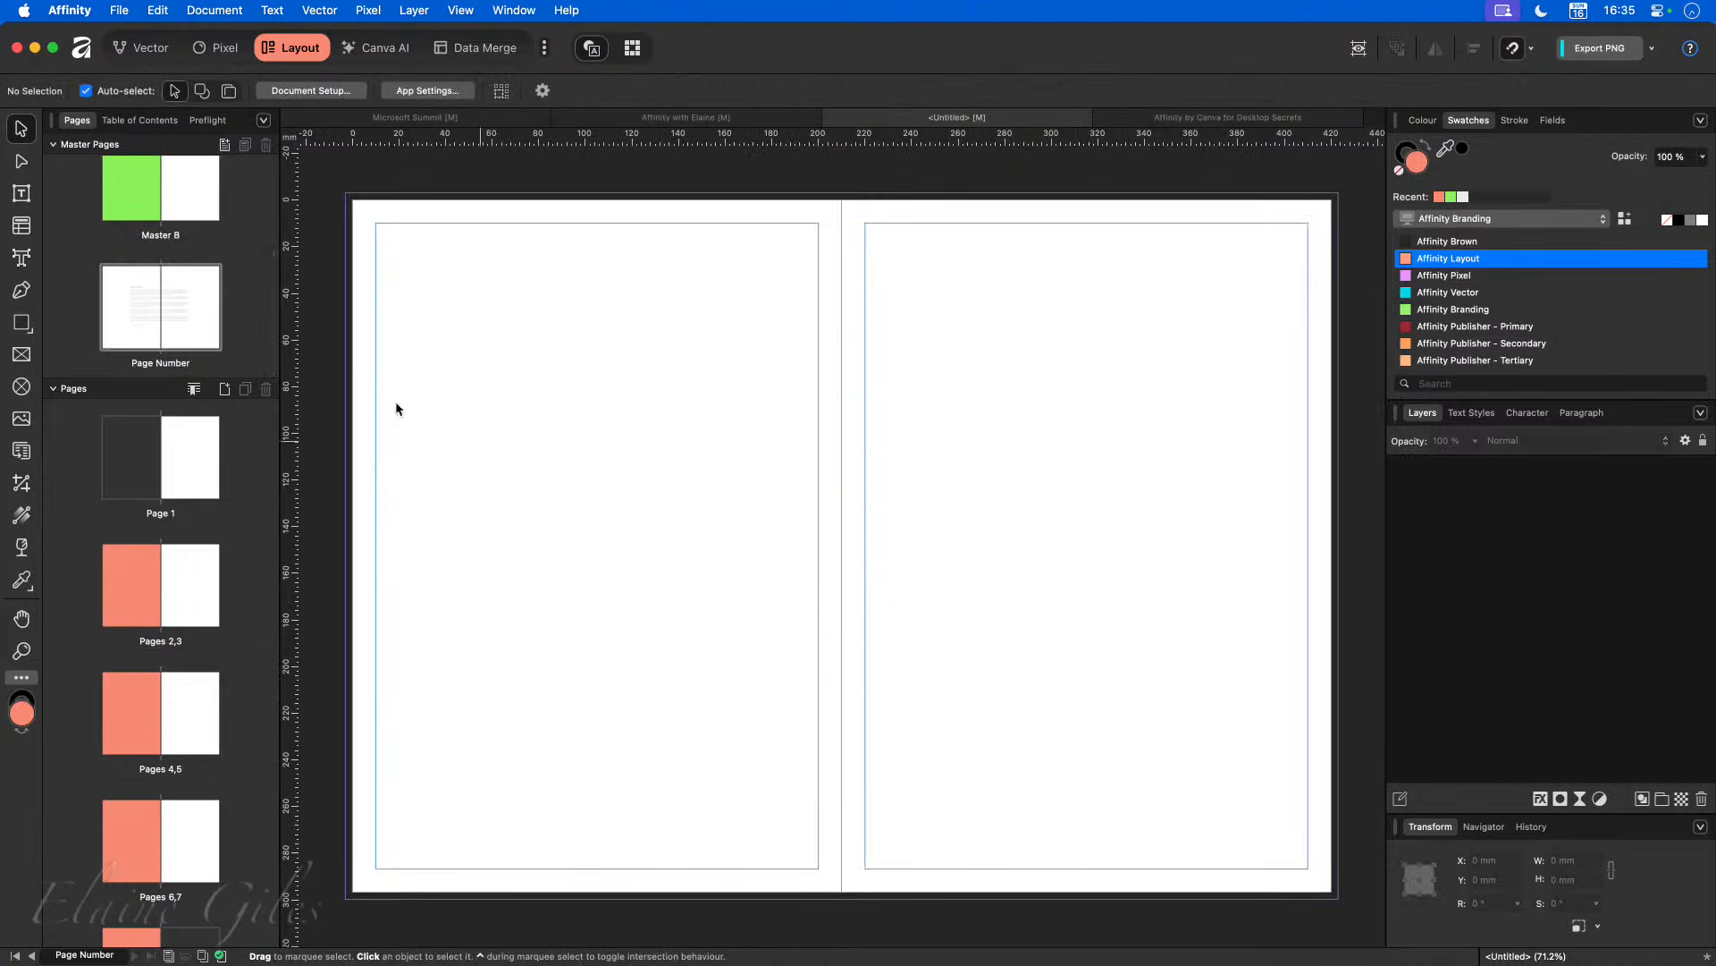
Step: Add a text frame about 98 × 10 mm in the right-hand page's bottom margin, containing "Page" followed by a page number field
{"action": "key", "text": "t"}
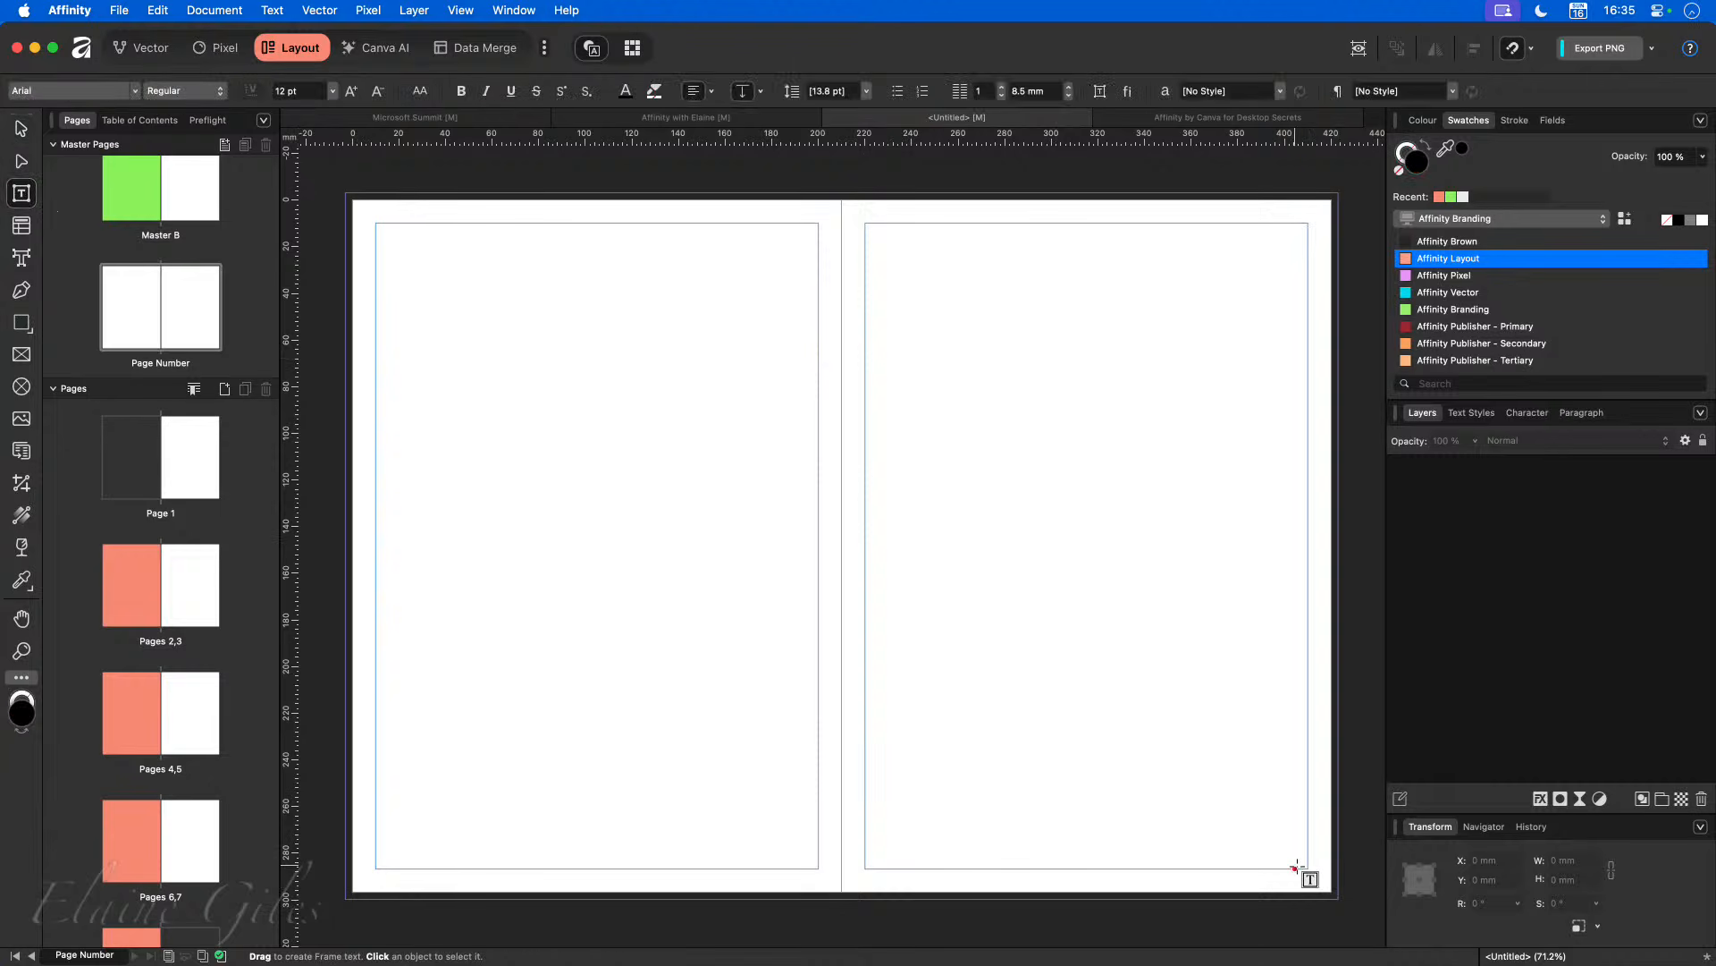
{"action": "left_click_drag", "start_coordinate": [1308, 868], "coordinate": [1079, 887]}
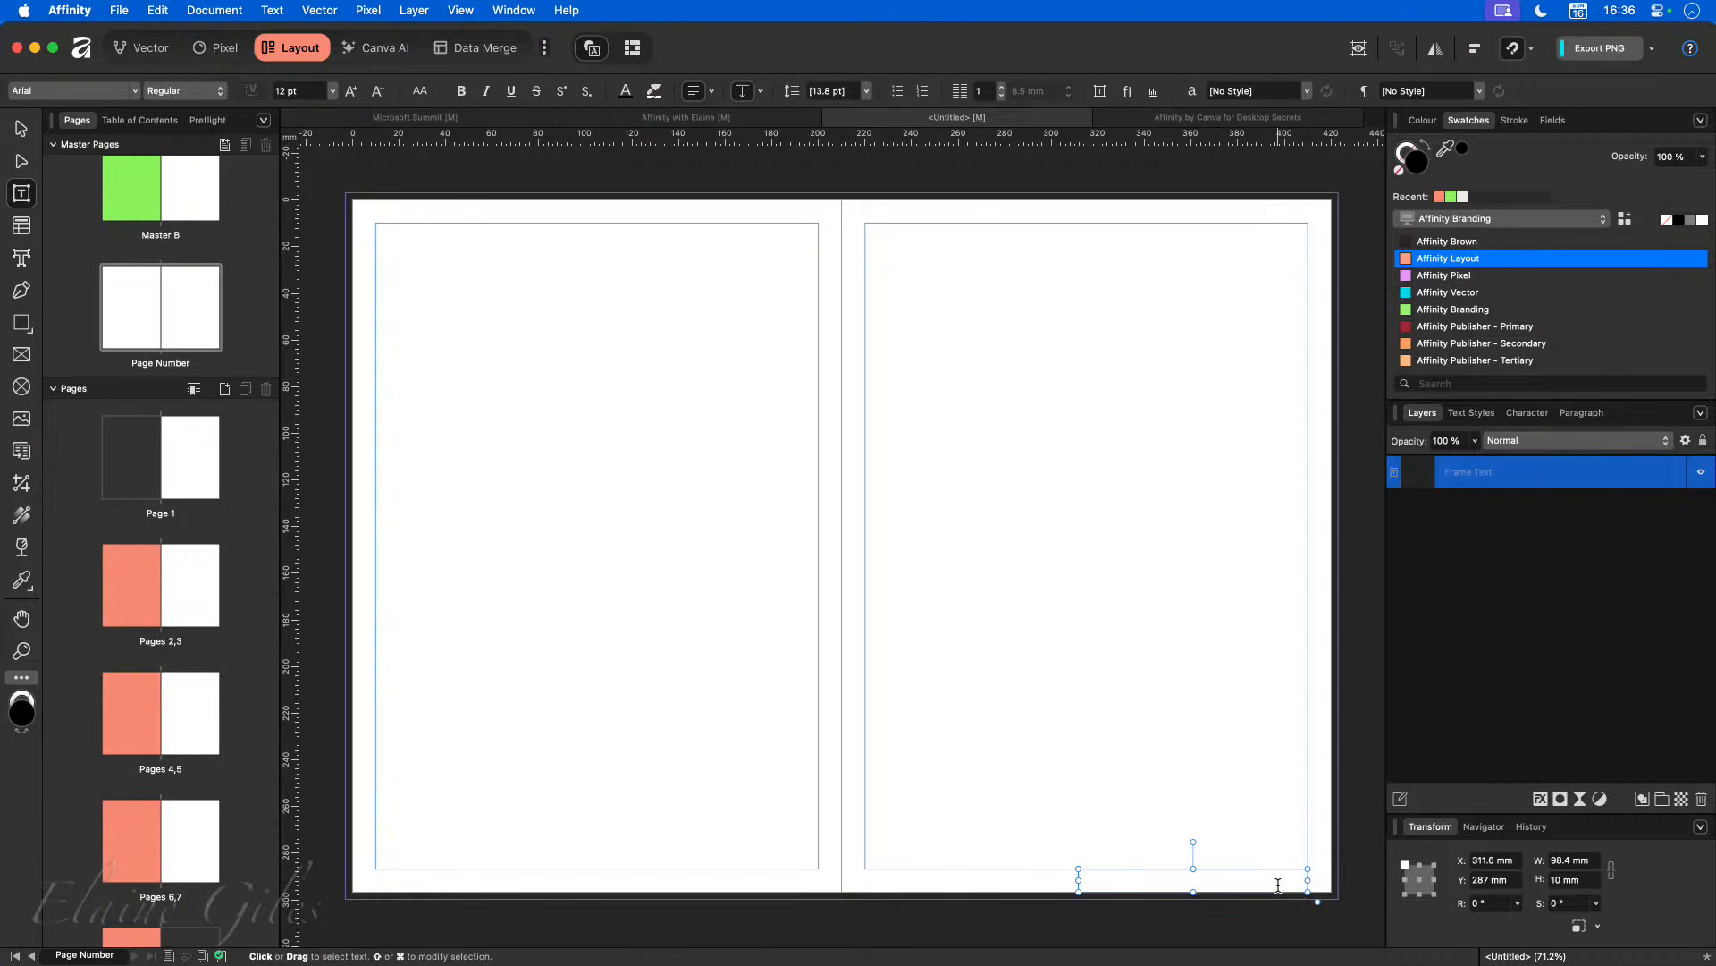
{"action": "type", "text": "Page"}
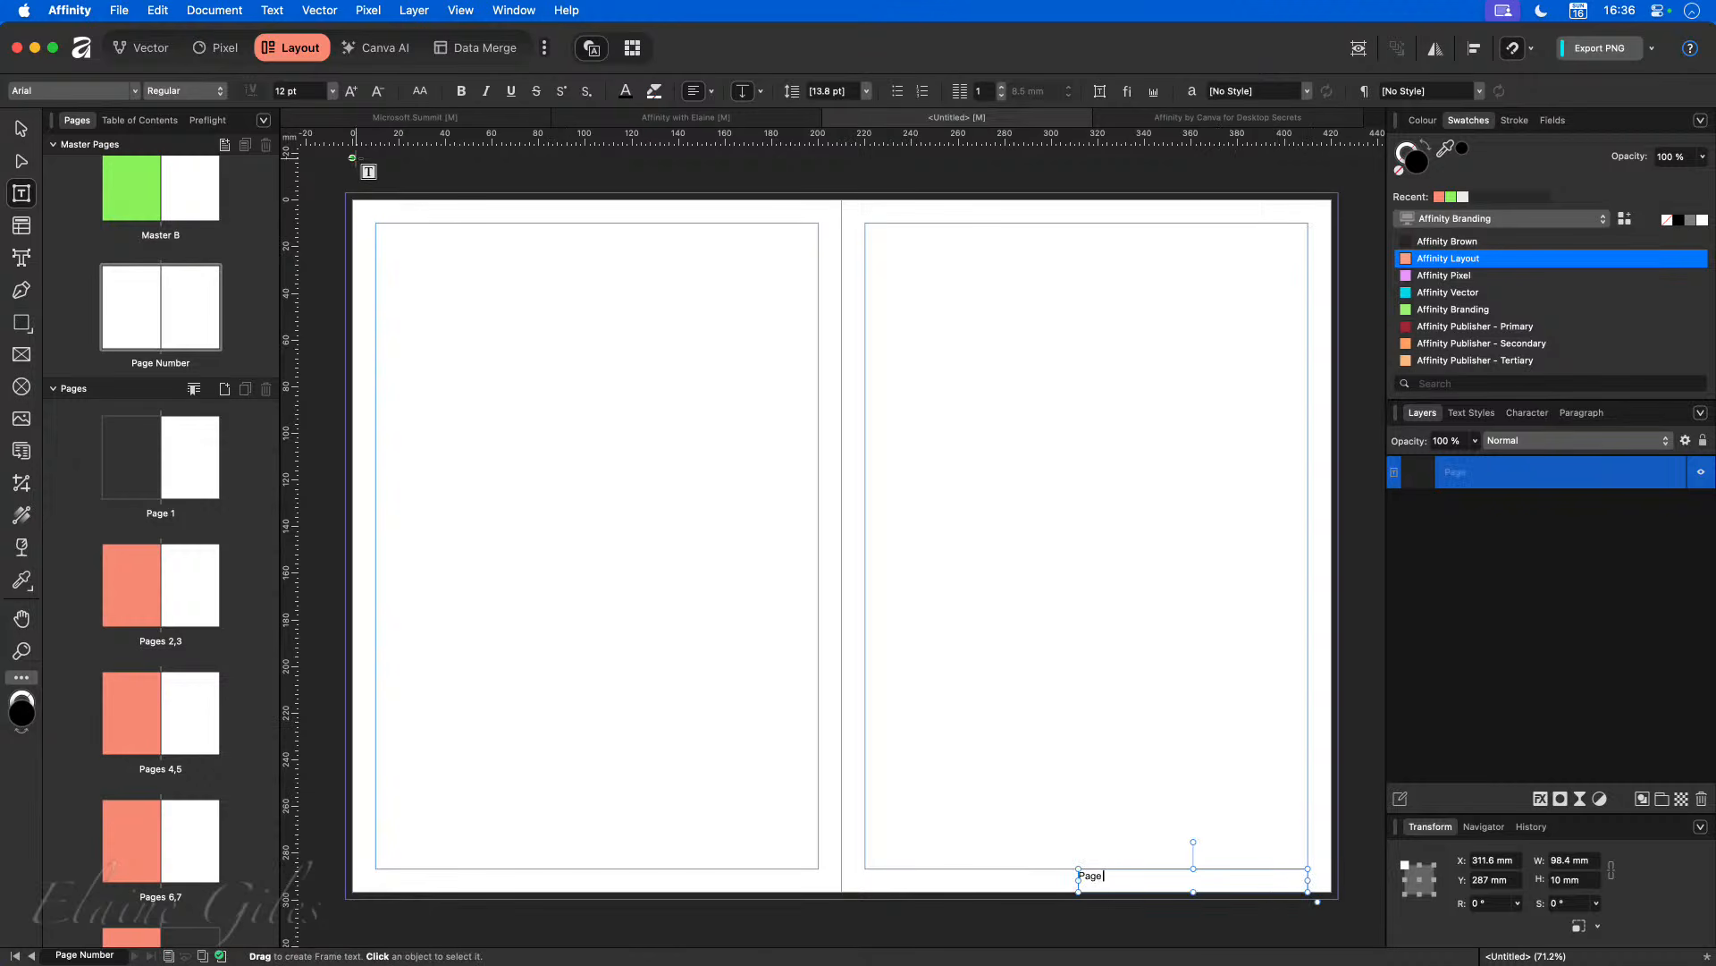
{"action": "left_click", "coordinate": [272, 10]}
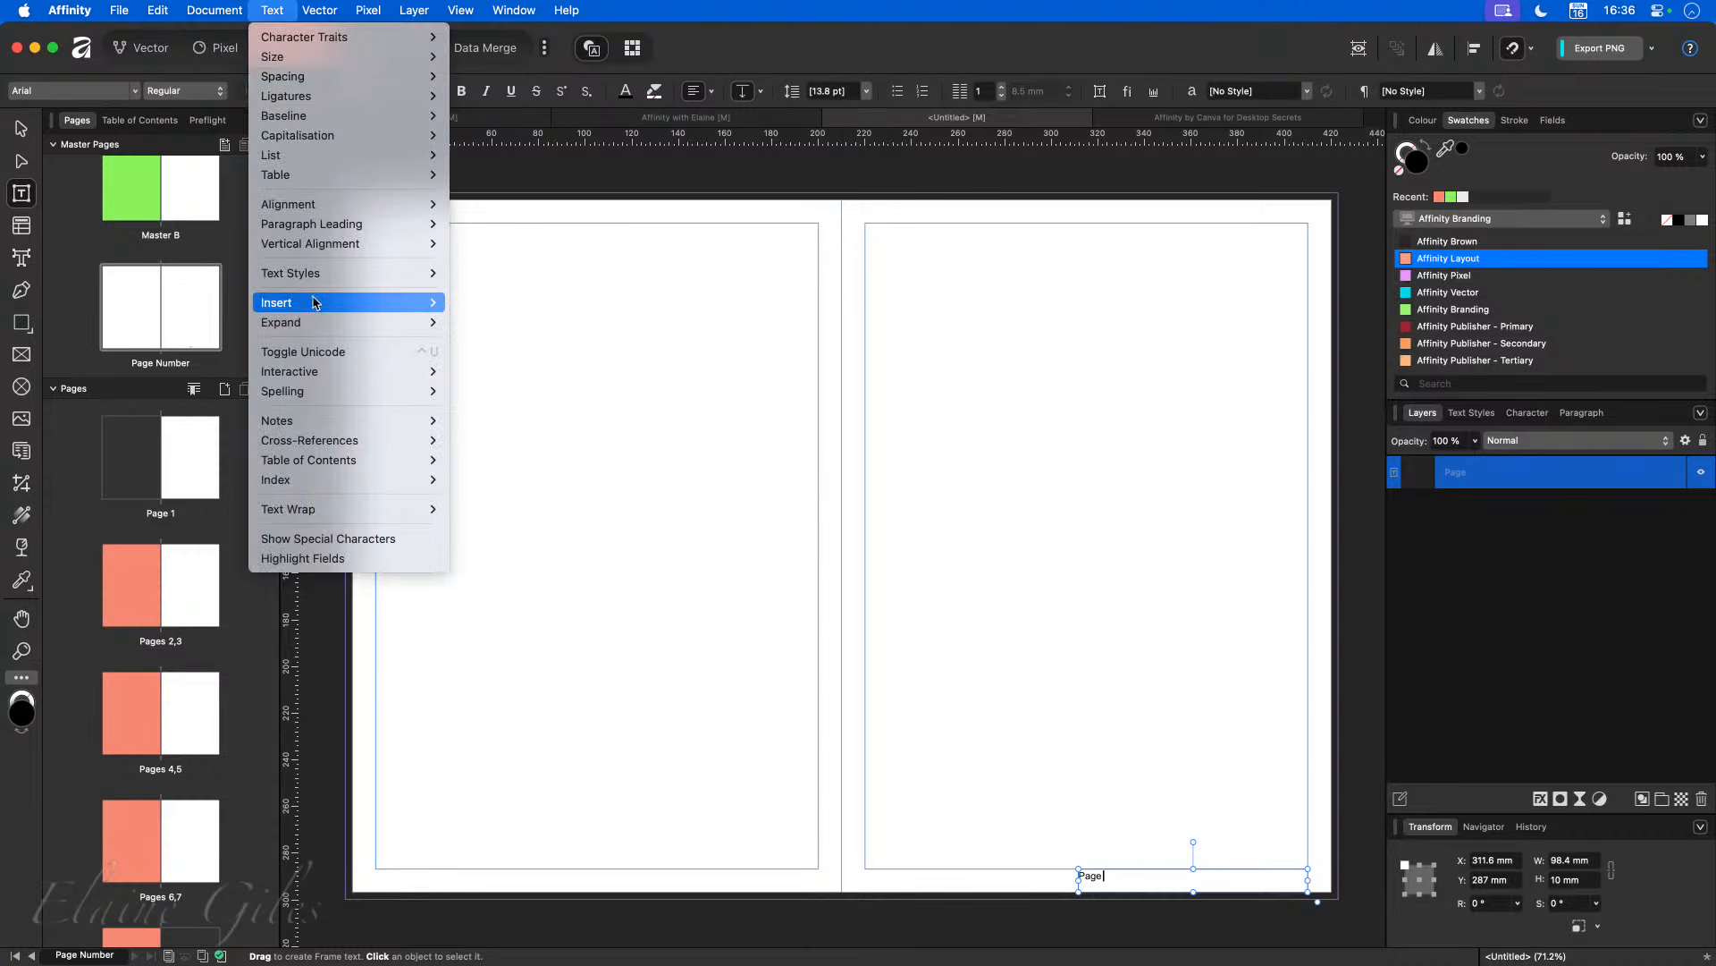
{"action": "mouse_move", "coordinate": [317, 304]}
{"action": "mouse_move", "coordinate": [552, 323]}
{"action": "left_click", "coordinate": [677, 323]}
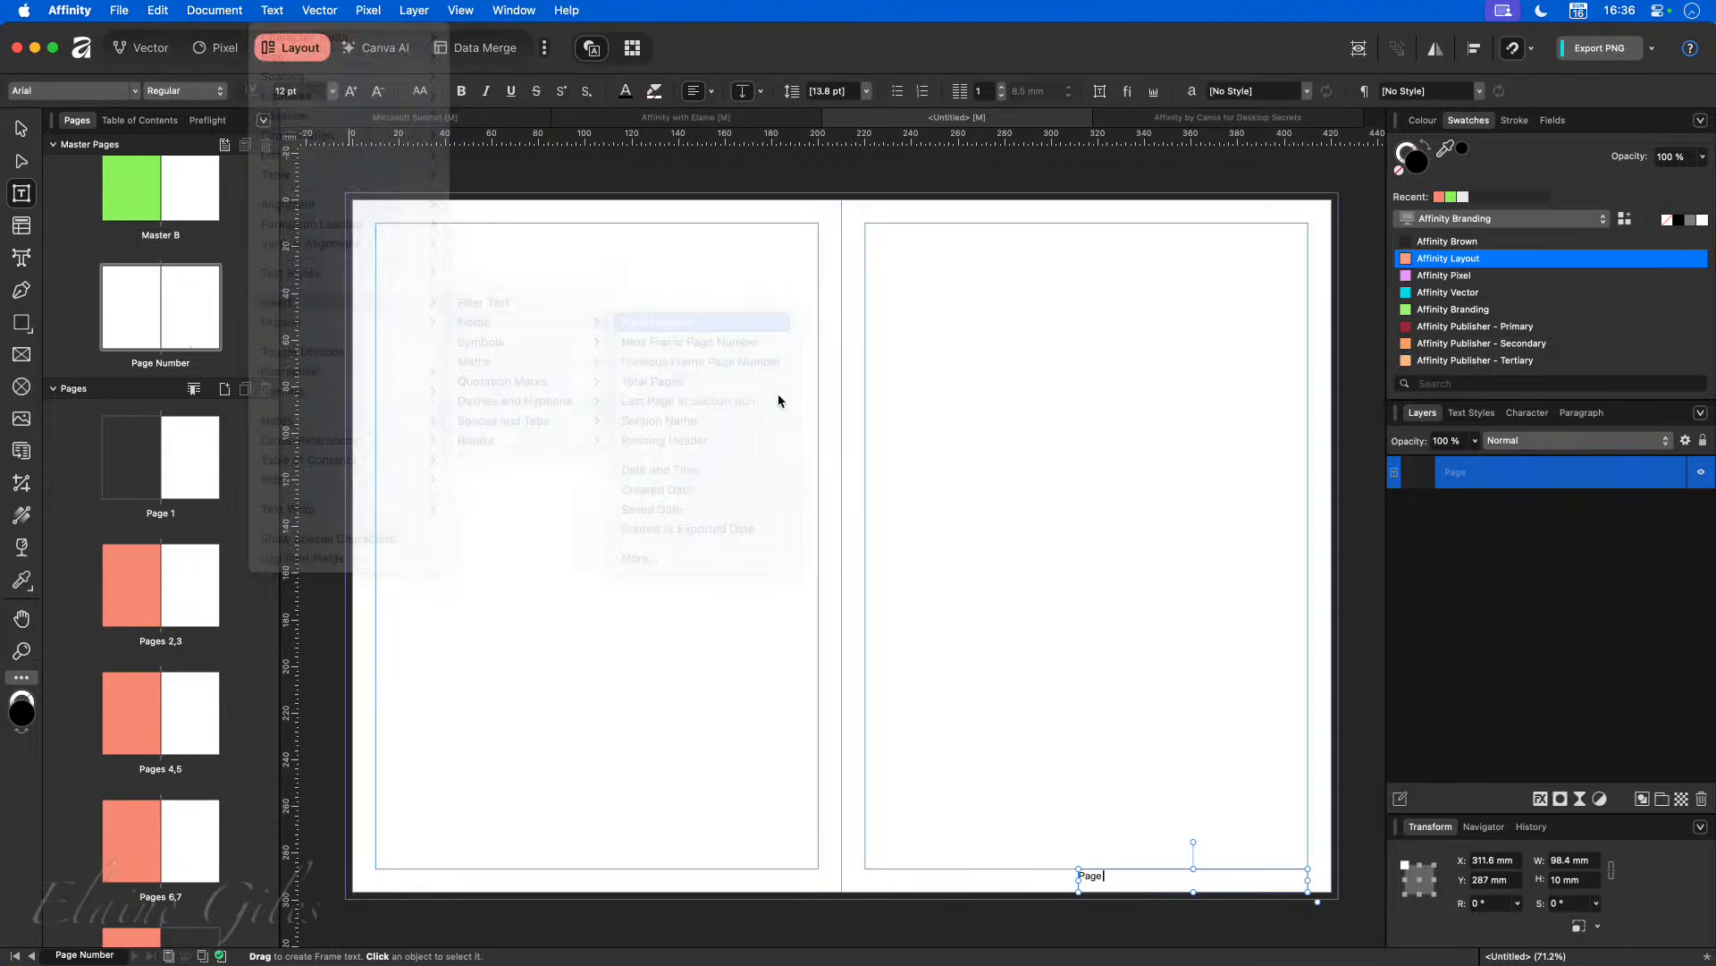
Step: Right-align the page number text within its frame on the Page Number master
{"action": "left_click_drag", "start_coordinate": [1139, 878], "coordinate": [1052, 879]}
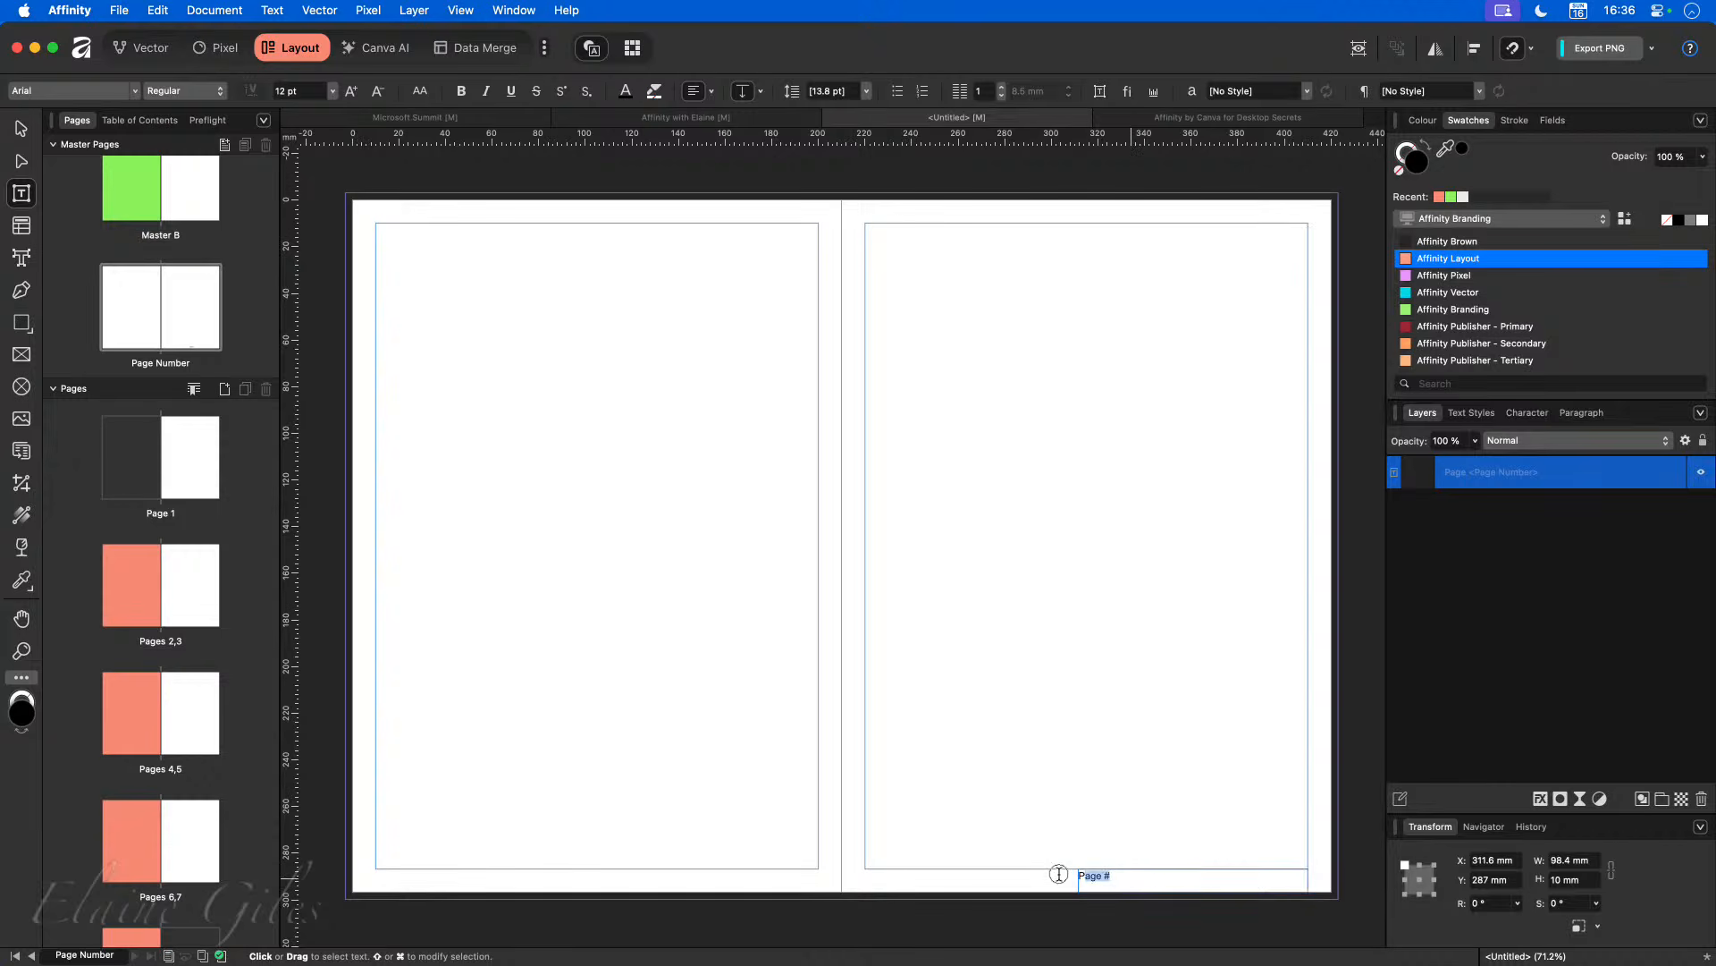
{"action": "left_click", "coordinate": [699, 93]}
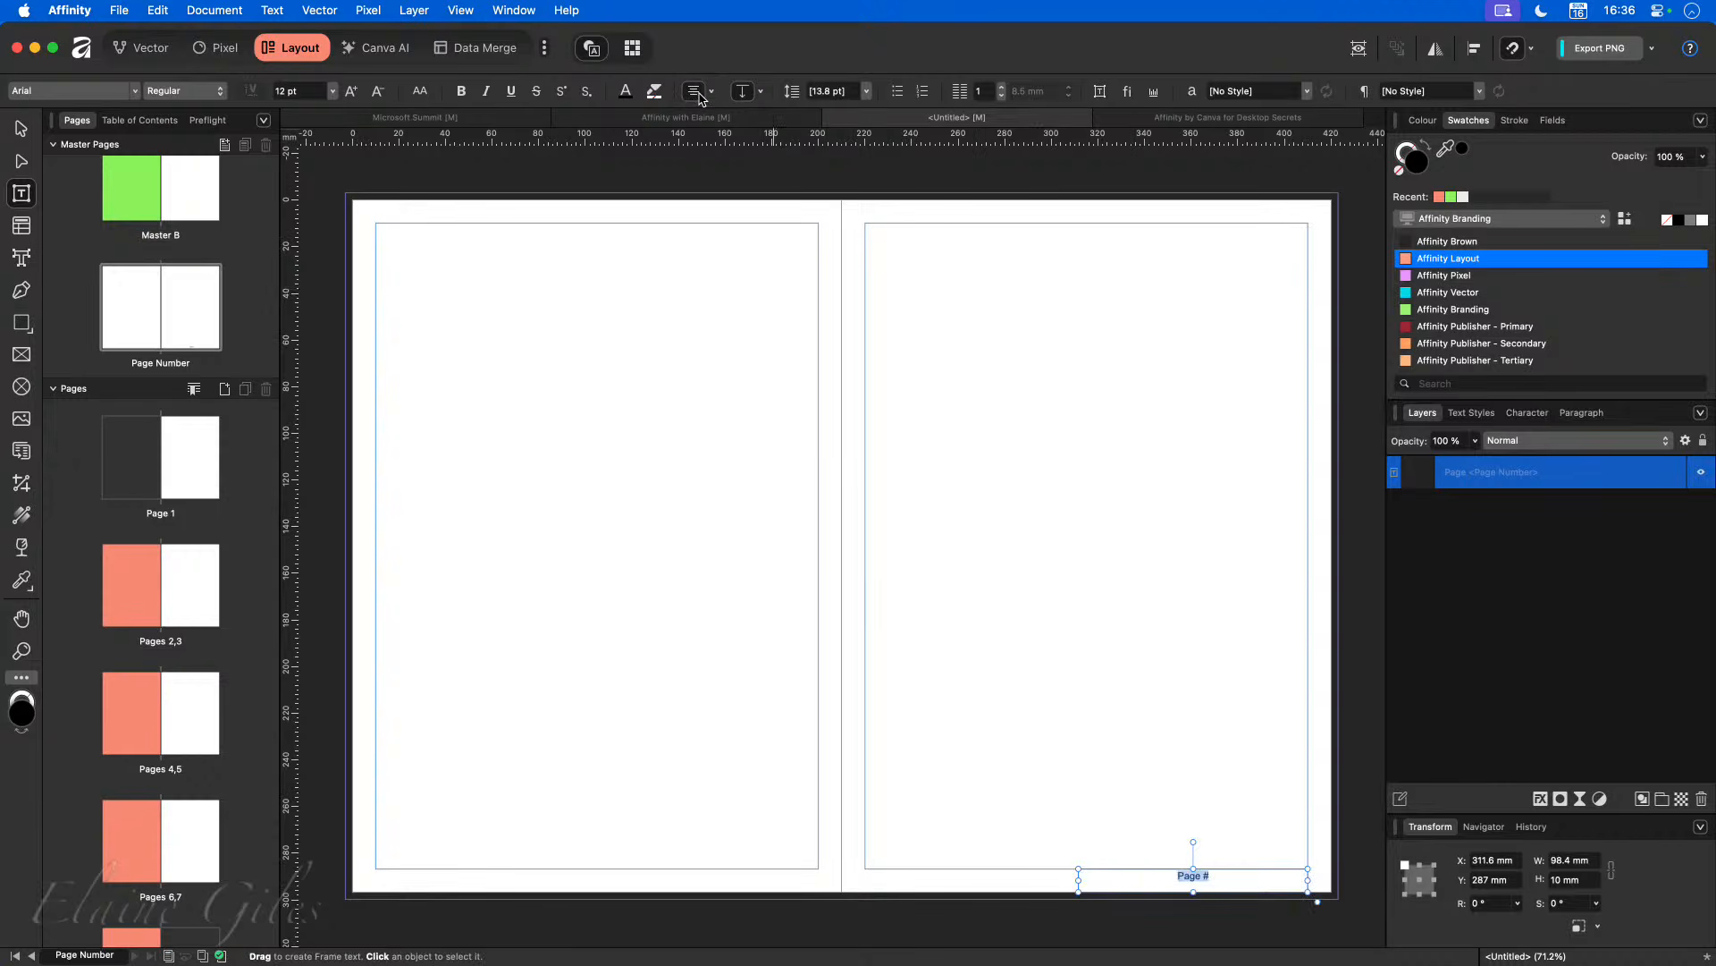
{"action": "left_click", "coordinate": [698, 93]}
{"action": "left_click", "coordinate": [1026, 758]}
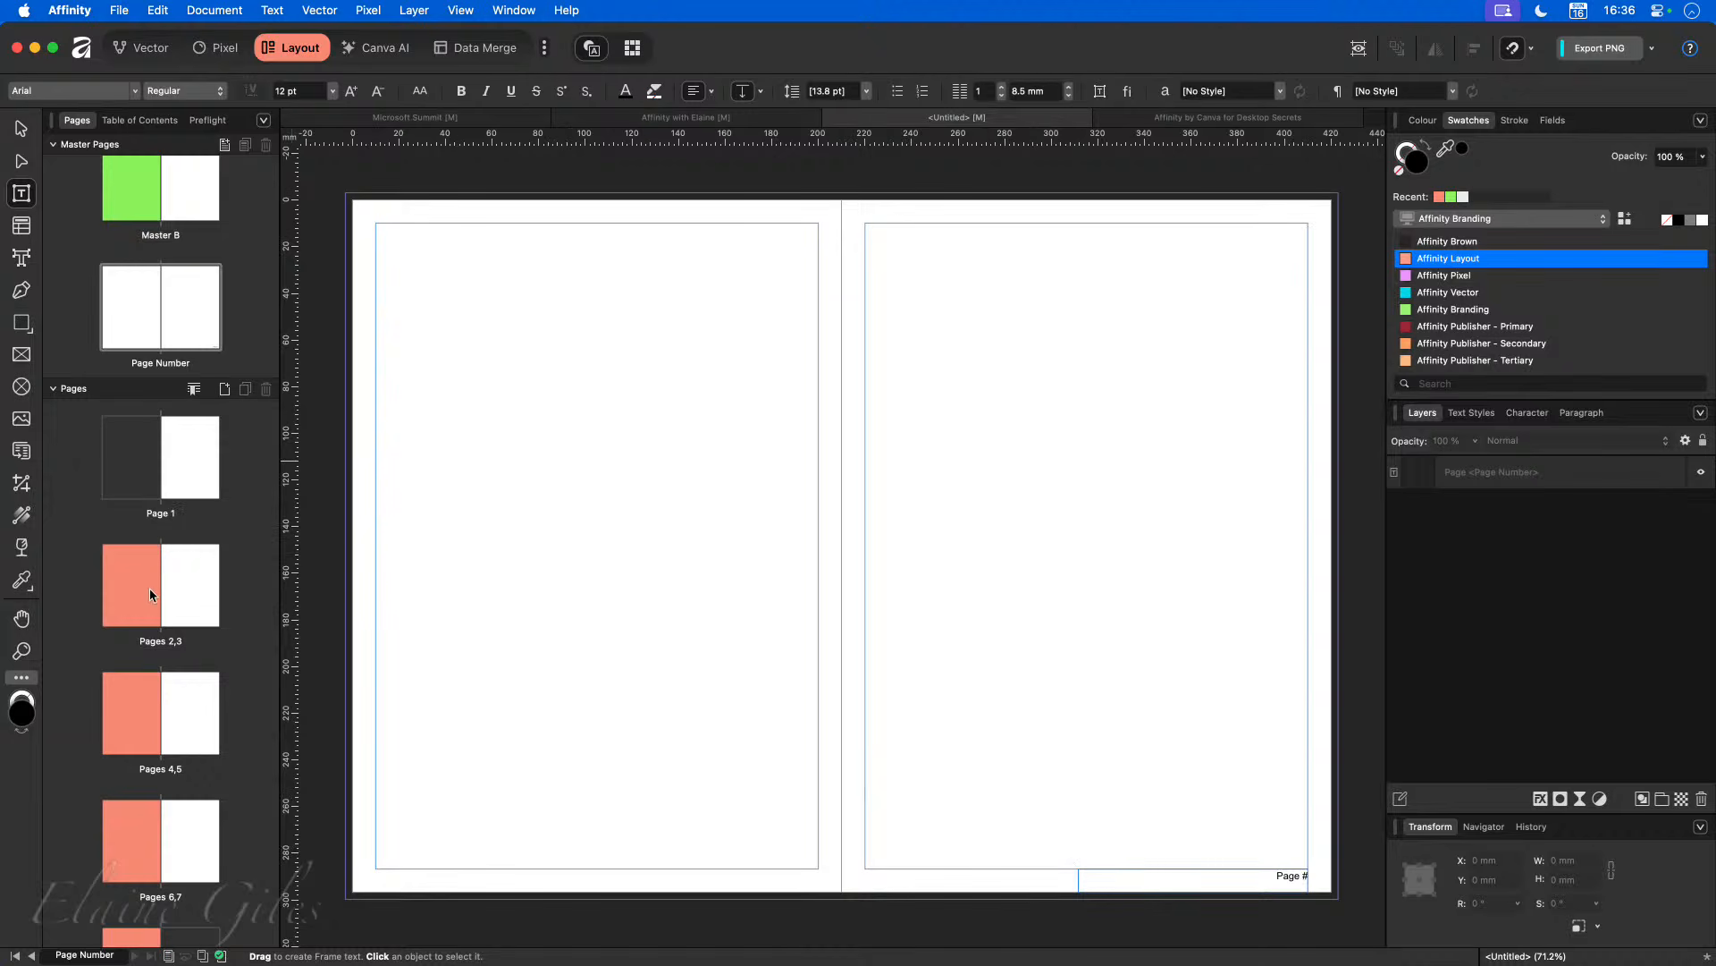
{"action": "scroll", "coordinate": [151, 592], "scroll_direction": "down", "scroll_amount": 2}
{"action": "scroll", "coordinate": [172, 619], "scroll_direction": "up", "scroll_amount": 2}
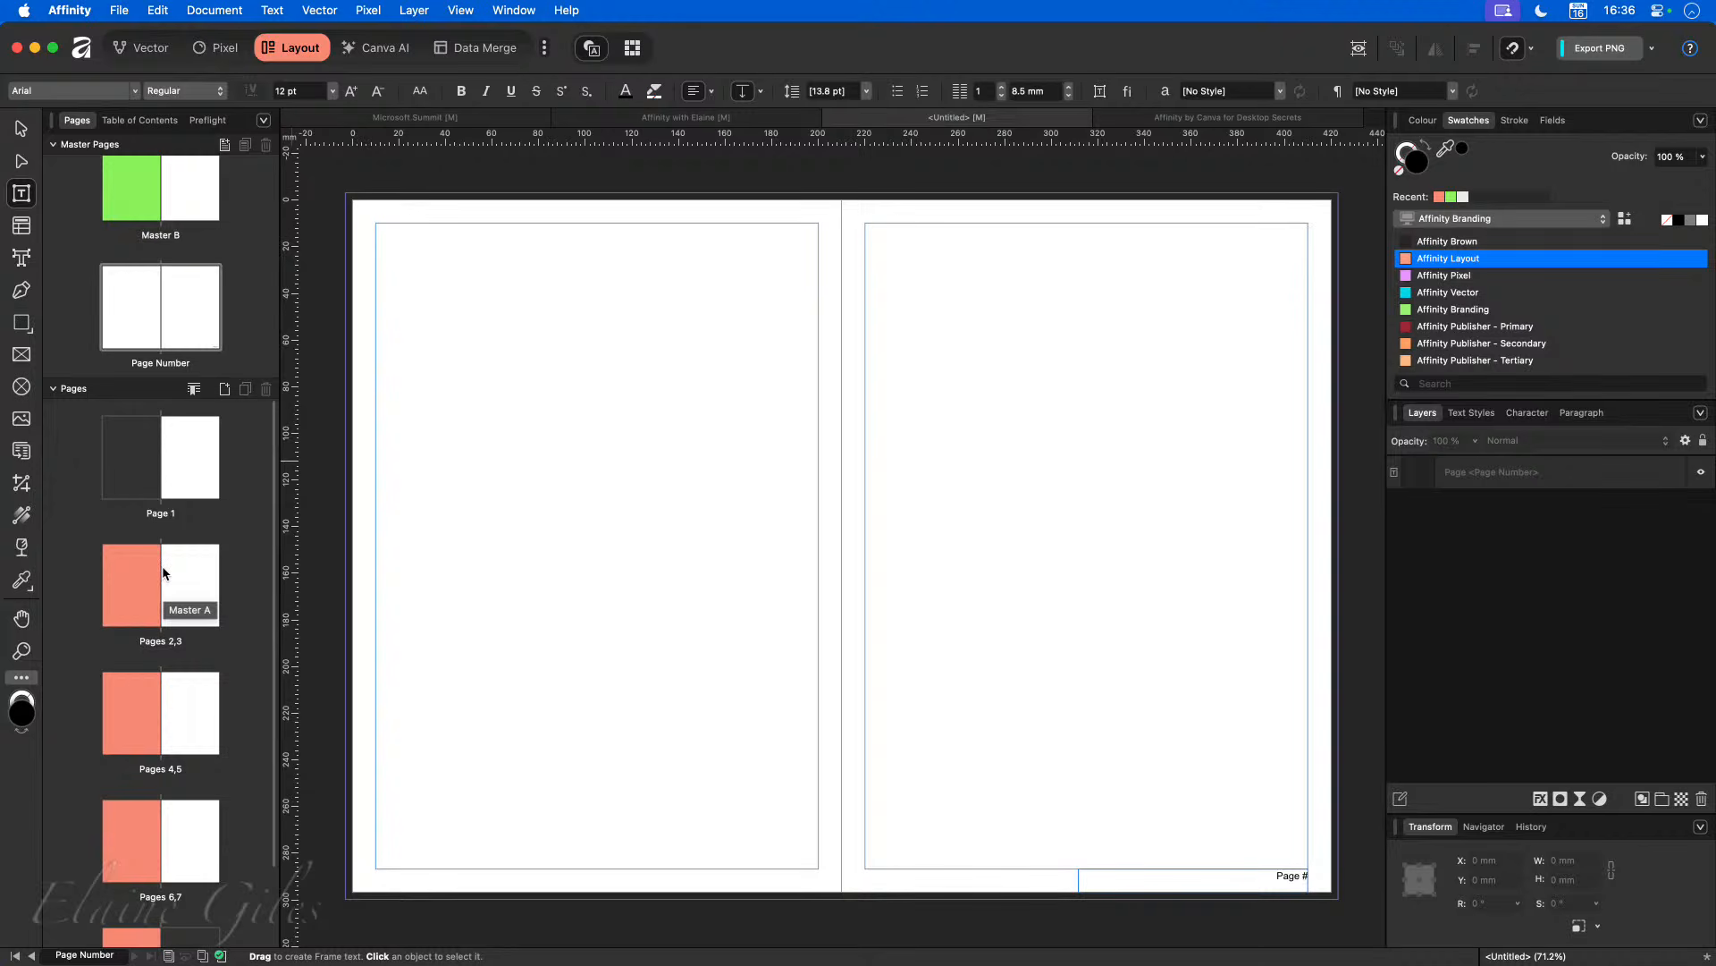
{"action": "scroll", "coordinate": [154, 335], "scroll_direction": "up", "scroll_amount": 6}
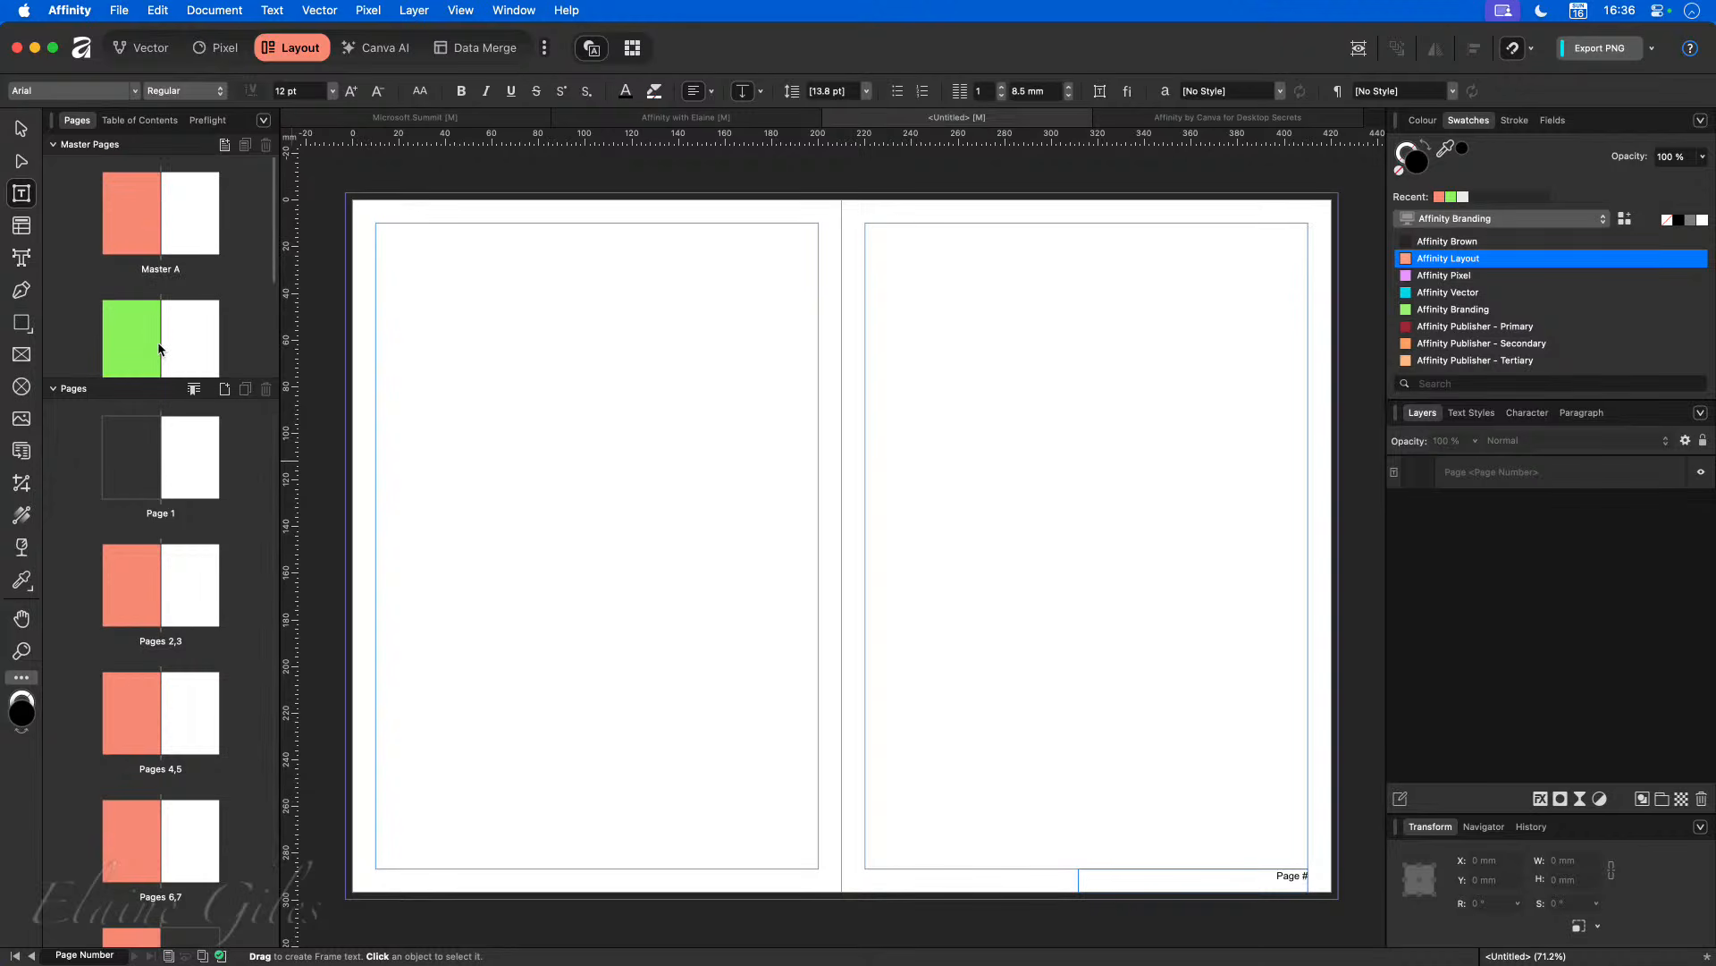
Step: Apply Master B to the pages 2–3 spread, open that spread and select the empty text frame in its right-hand bottom margin
{"action": "left_click_drag", "start_coordinate": [159, 349], "coordinate": [162, 608]}
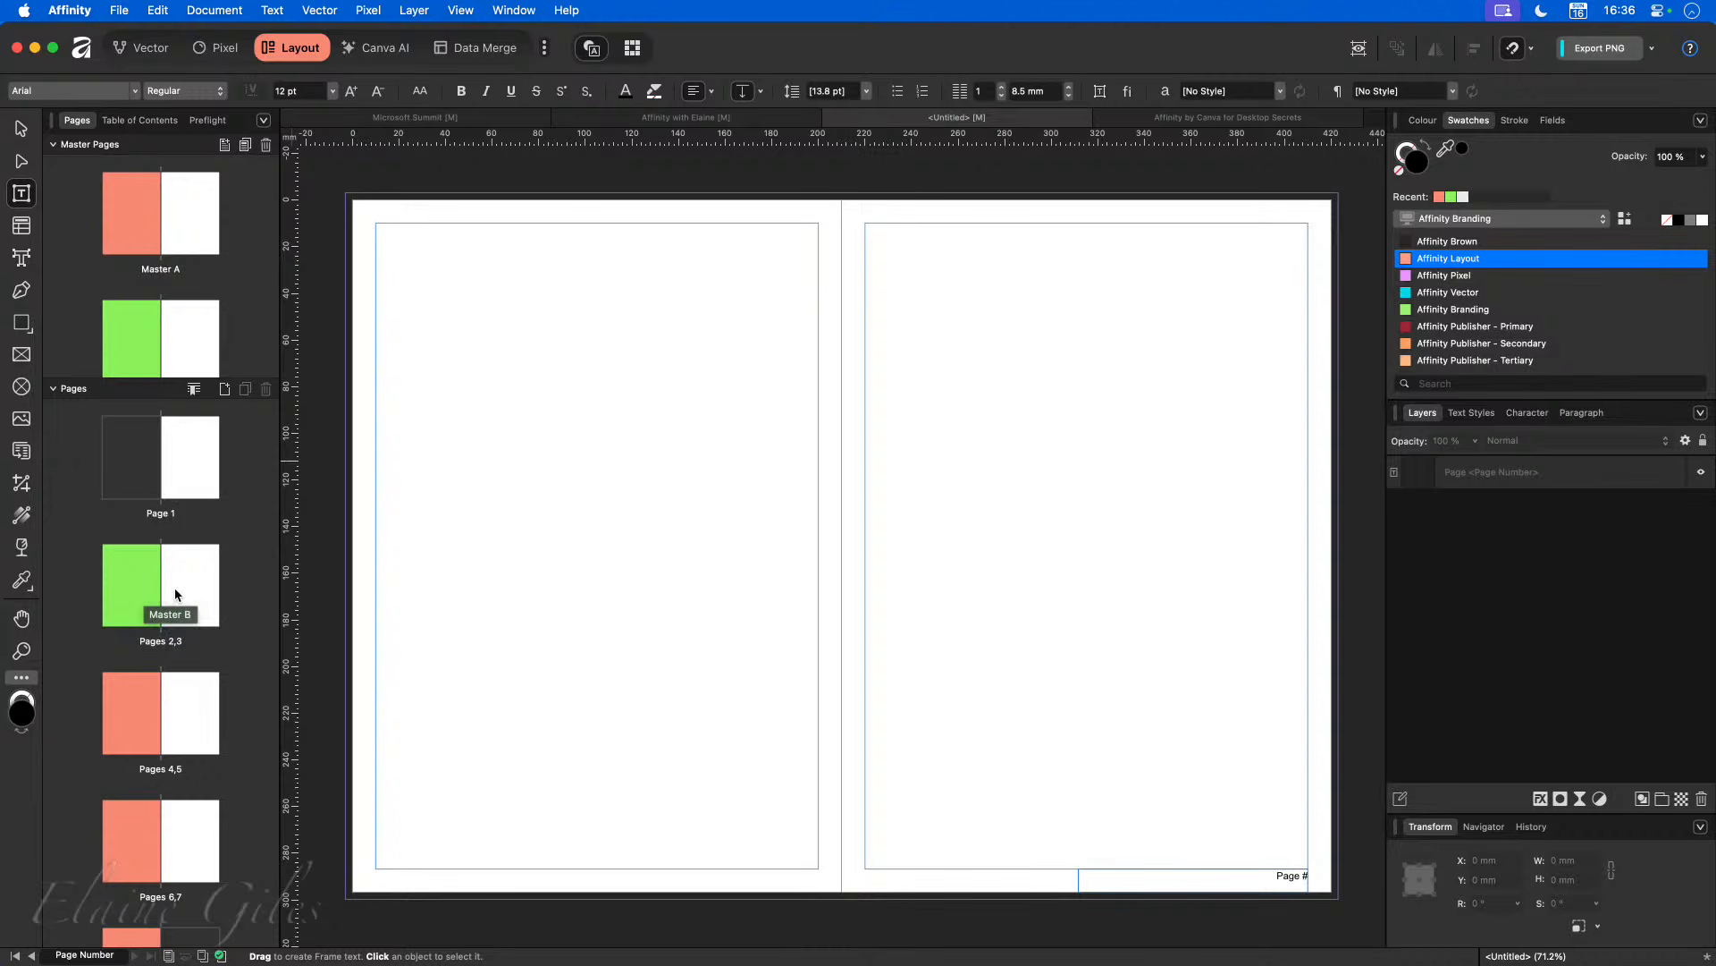
{"action": "double_click", "coordinate": [165, 592]}
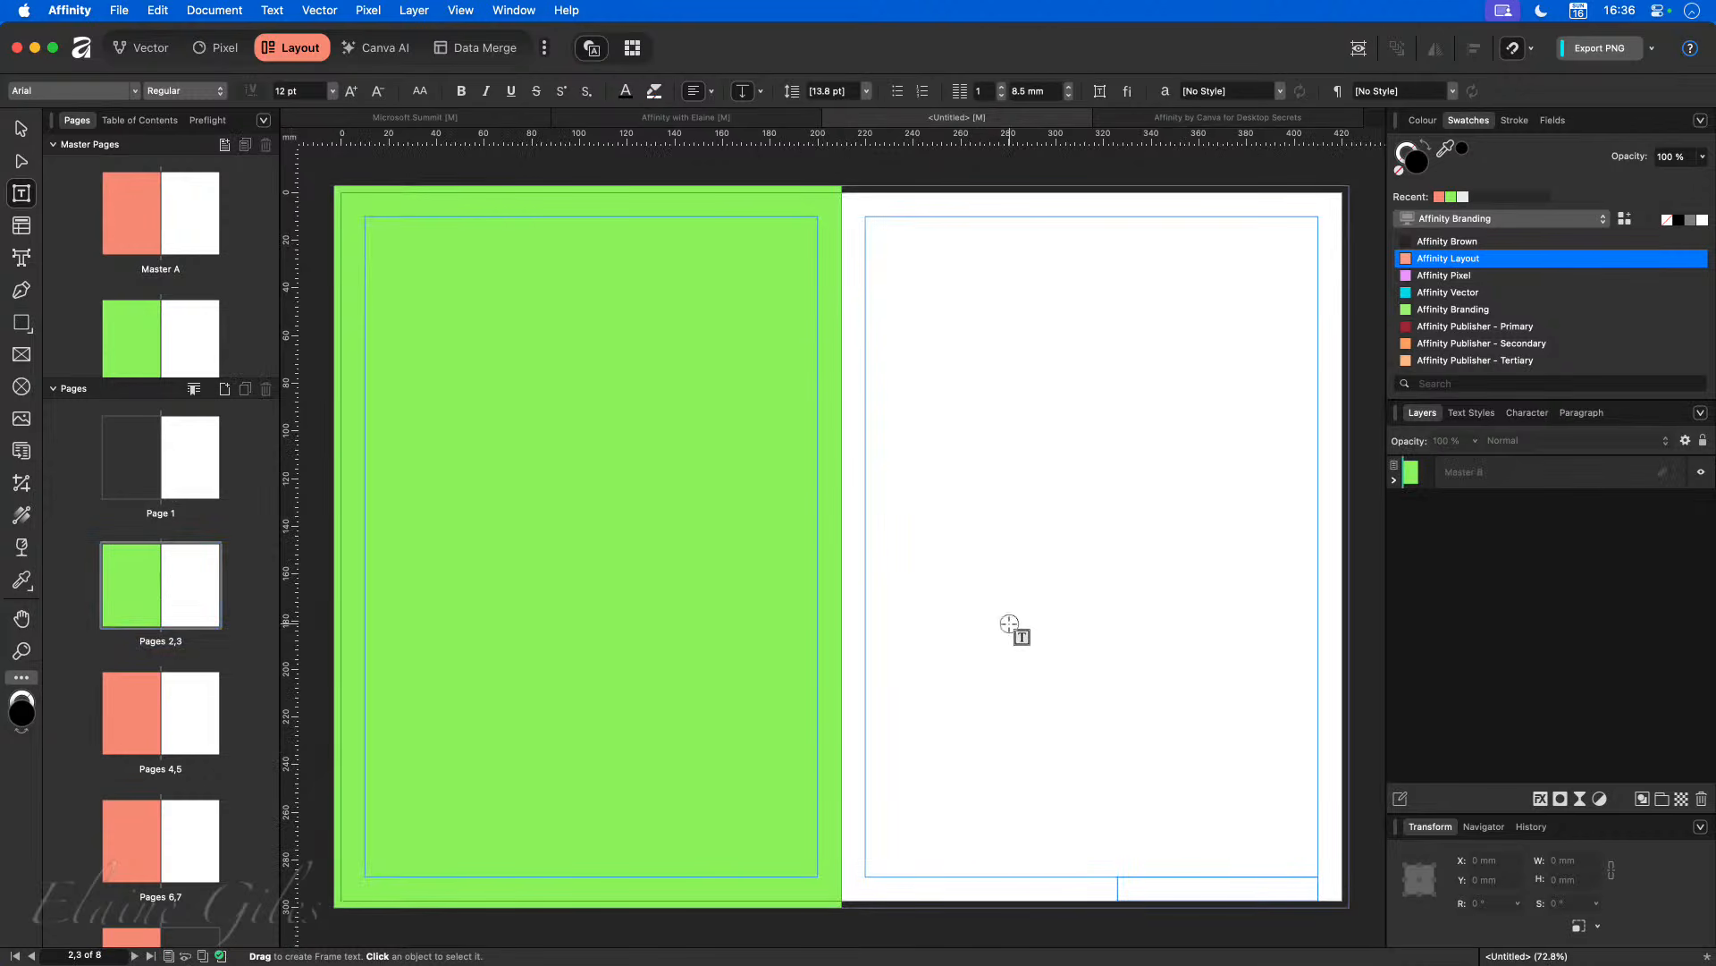
{"action": "key", "text": "v"}
{"action": "left_click", "coordinate": [1126, 890]}
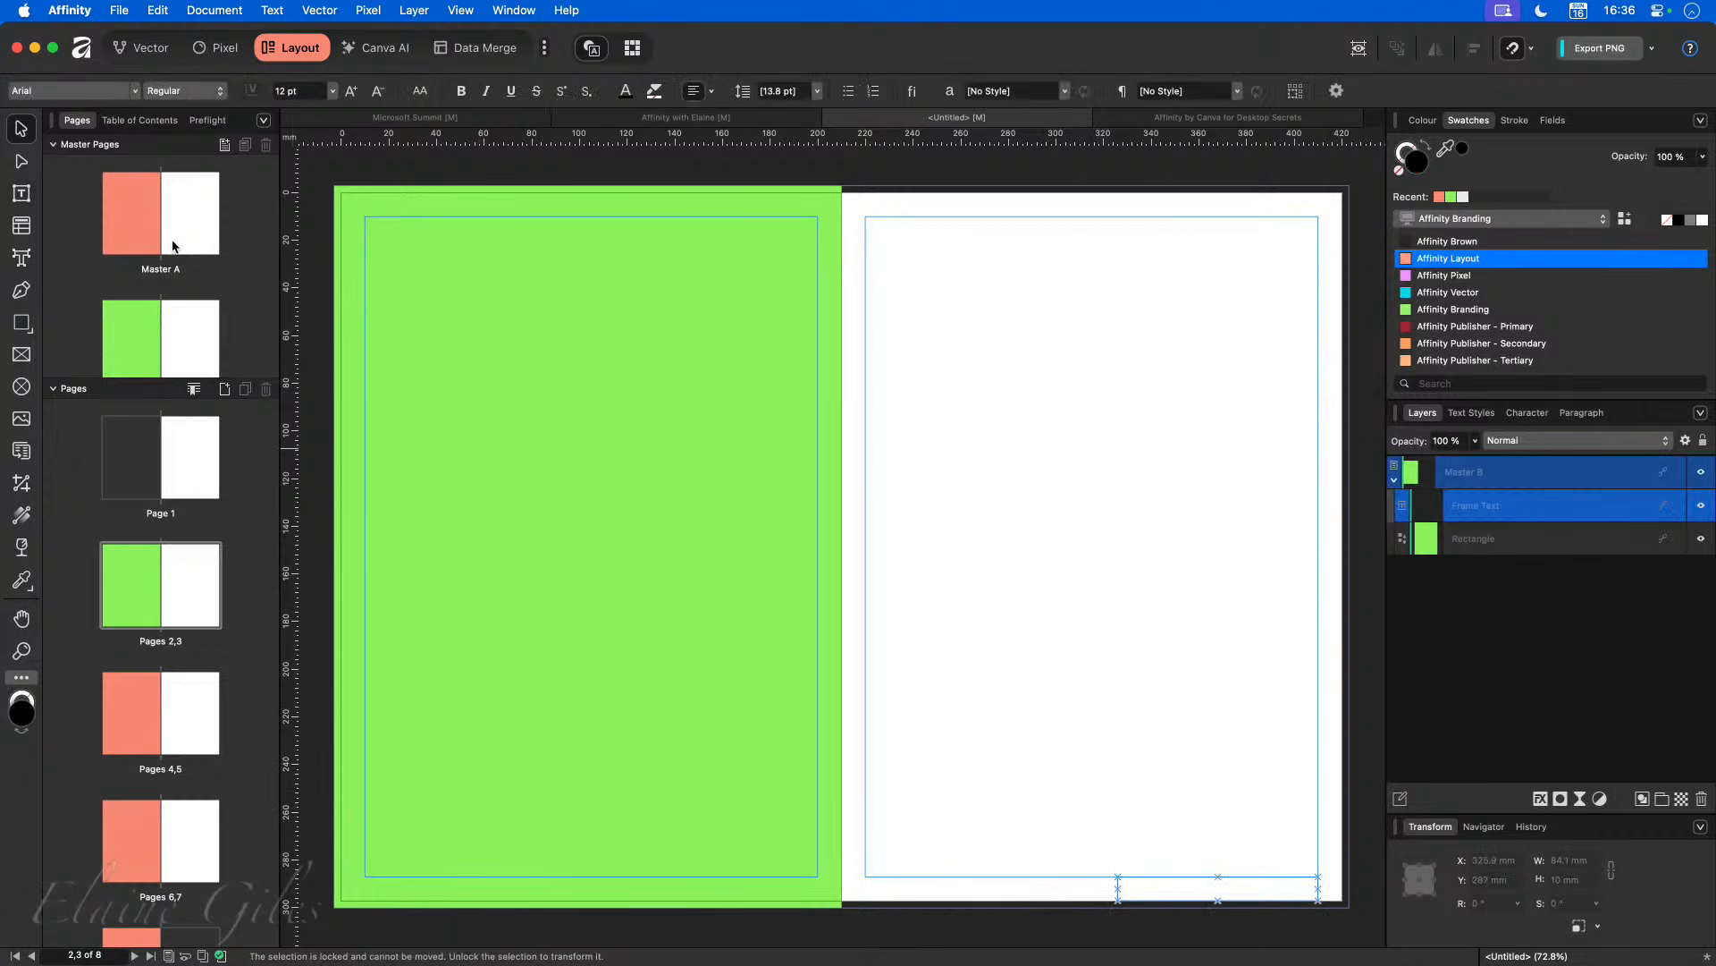
Step: Delete the empty text frame in the right-hand page's bottom margin on Master B
{"action": "double_click", "coordinate": [161, 327]}
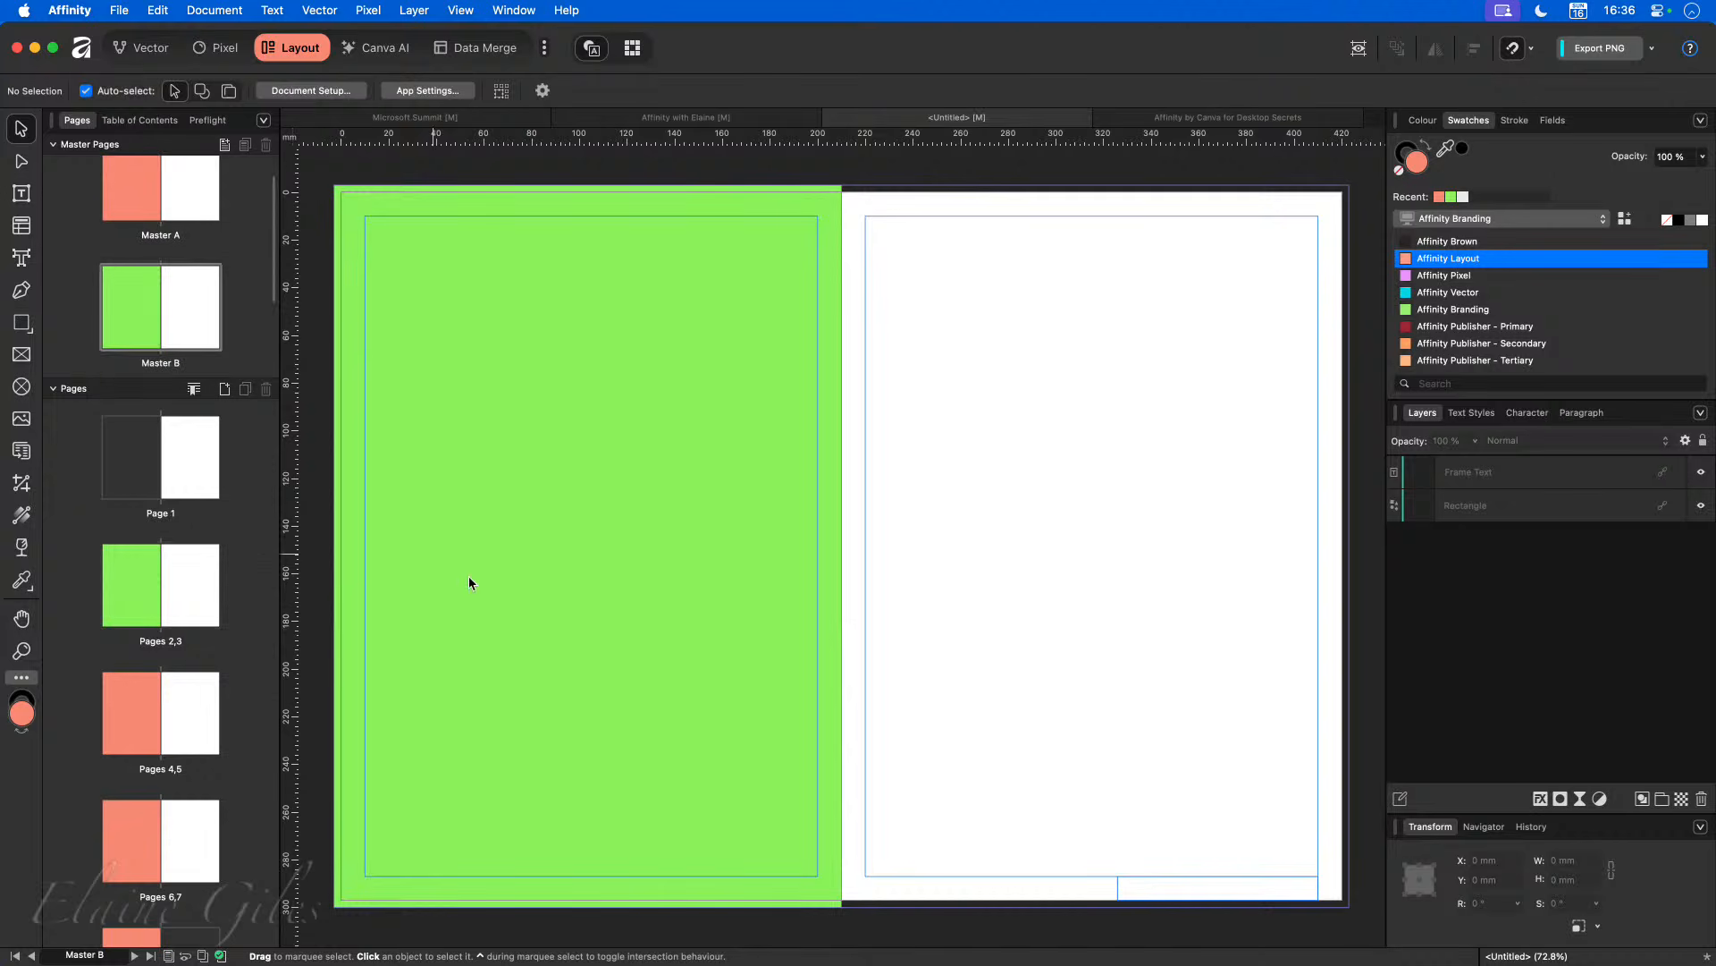
{"action": "left_click", "coordinate": [1182, 898]}
{"action": "key", "text": "Delete"}
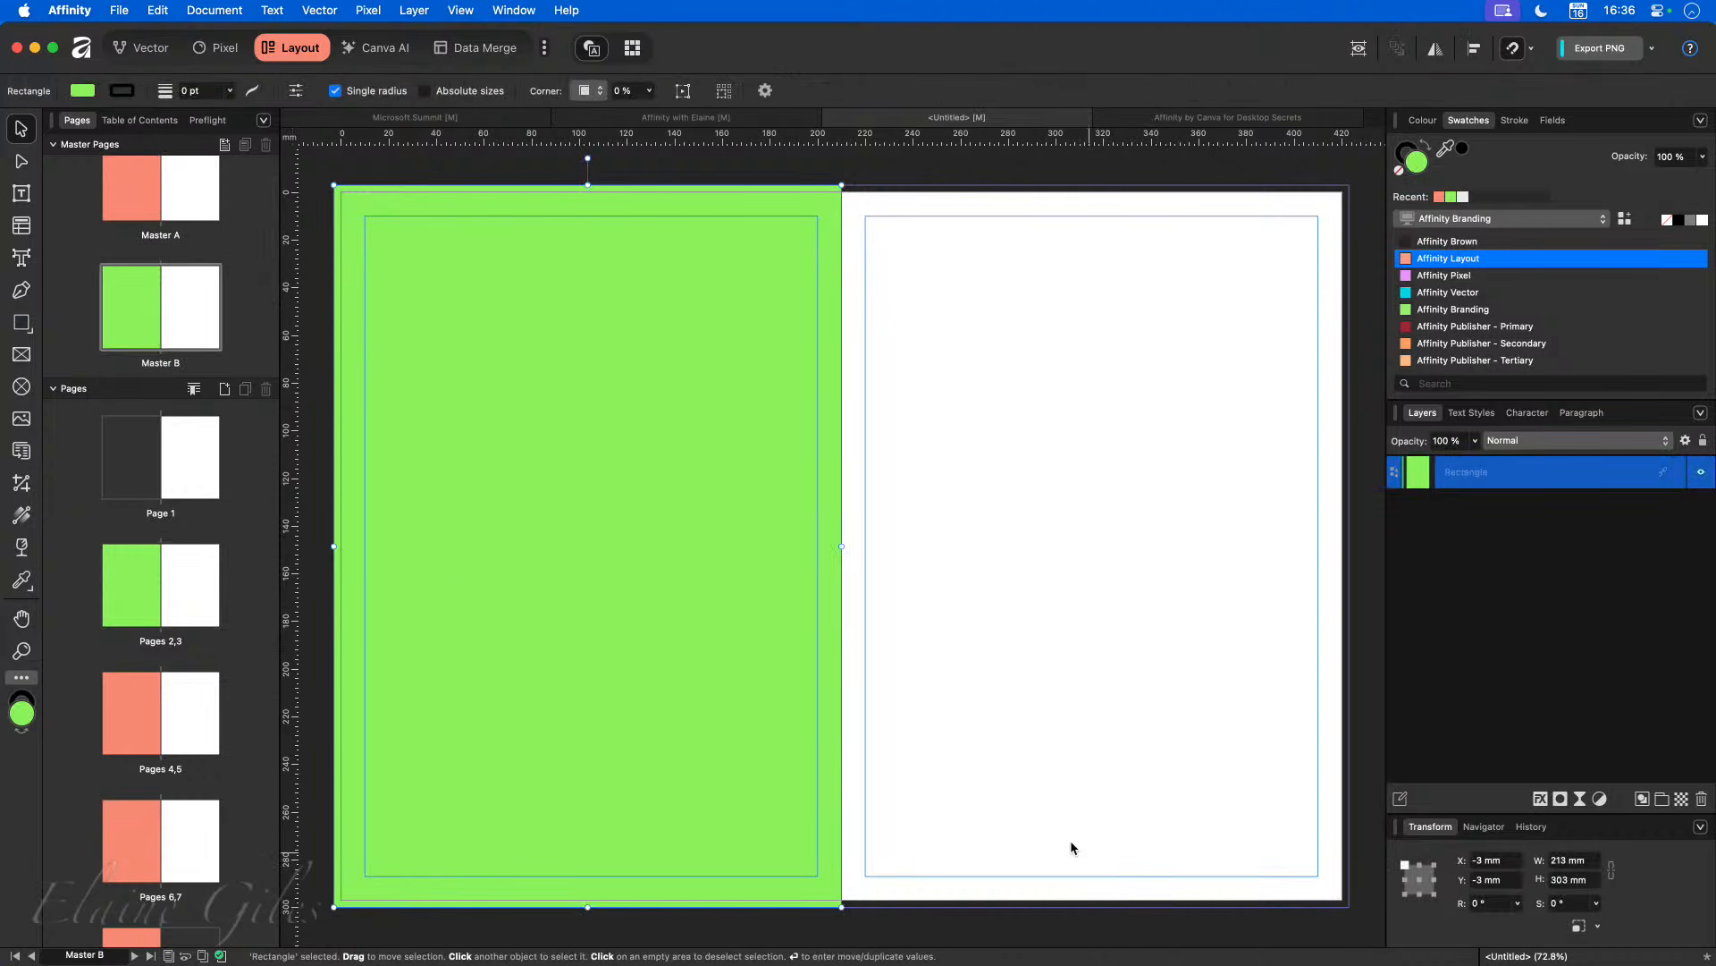
Step: Check the pages 4–5 spread for an empty bottom-margin text frame and delete that frame on Master A
{"action": "double_click", "coordinate": [169, 594]}
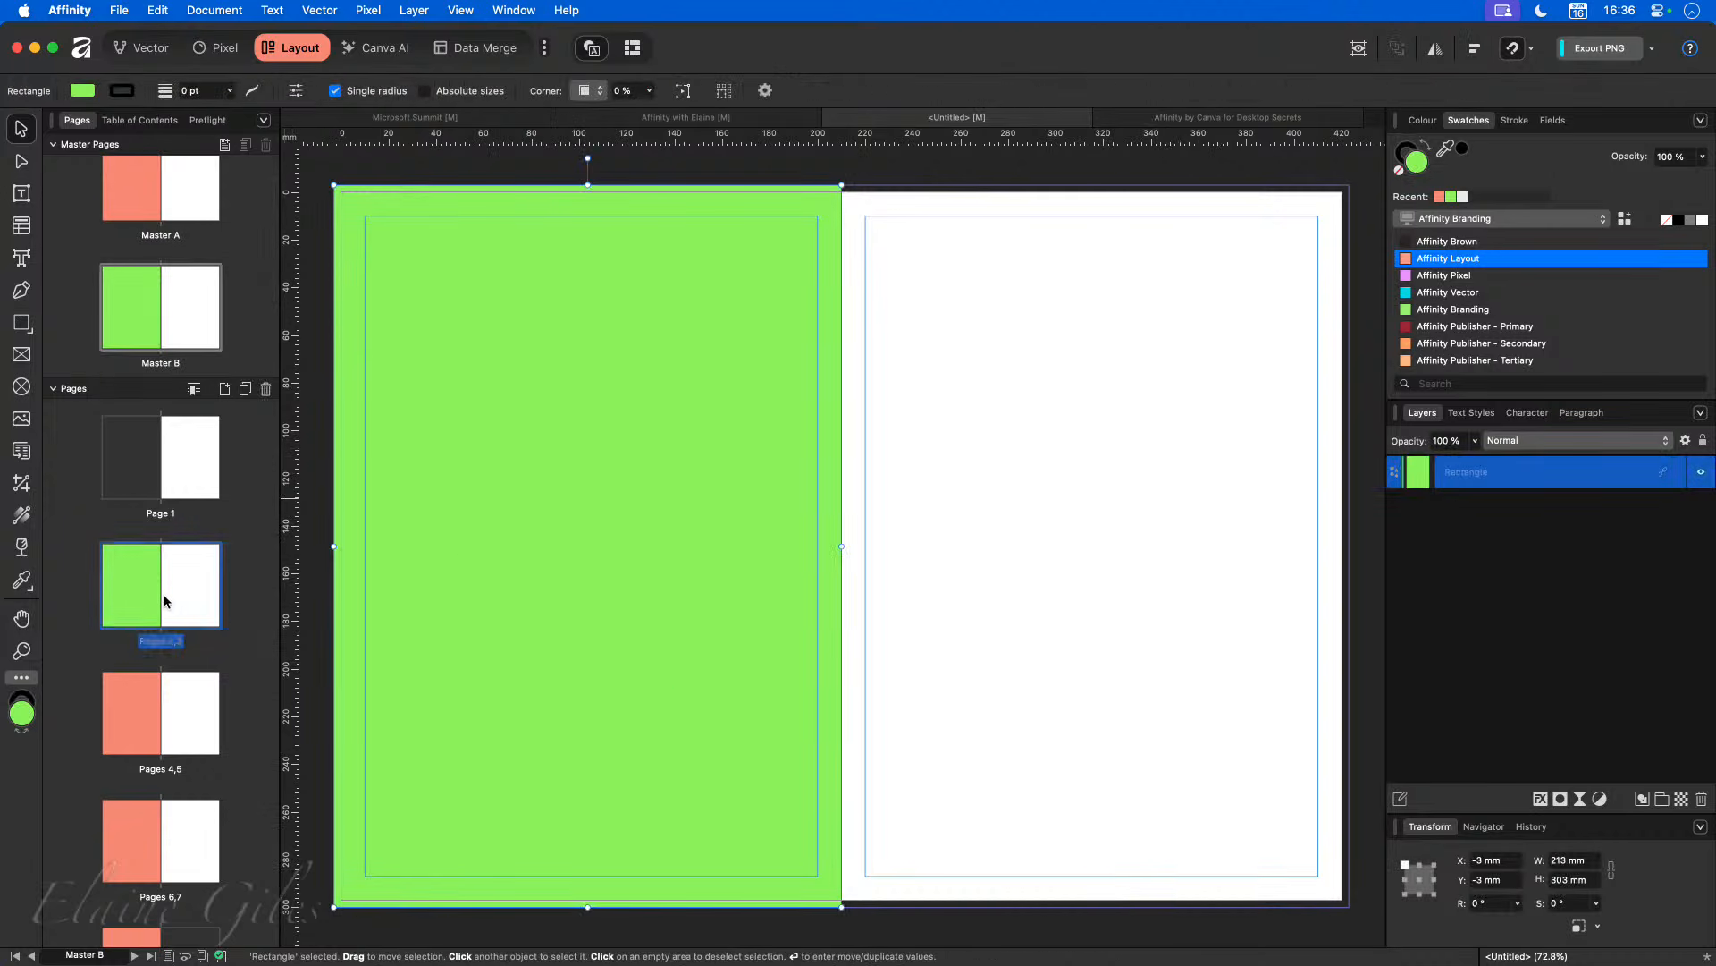
{"action": "double_click", "coordinate": [158, 717]}
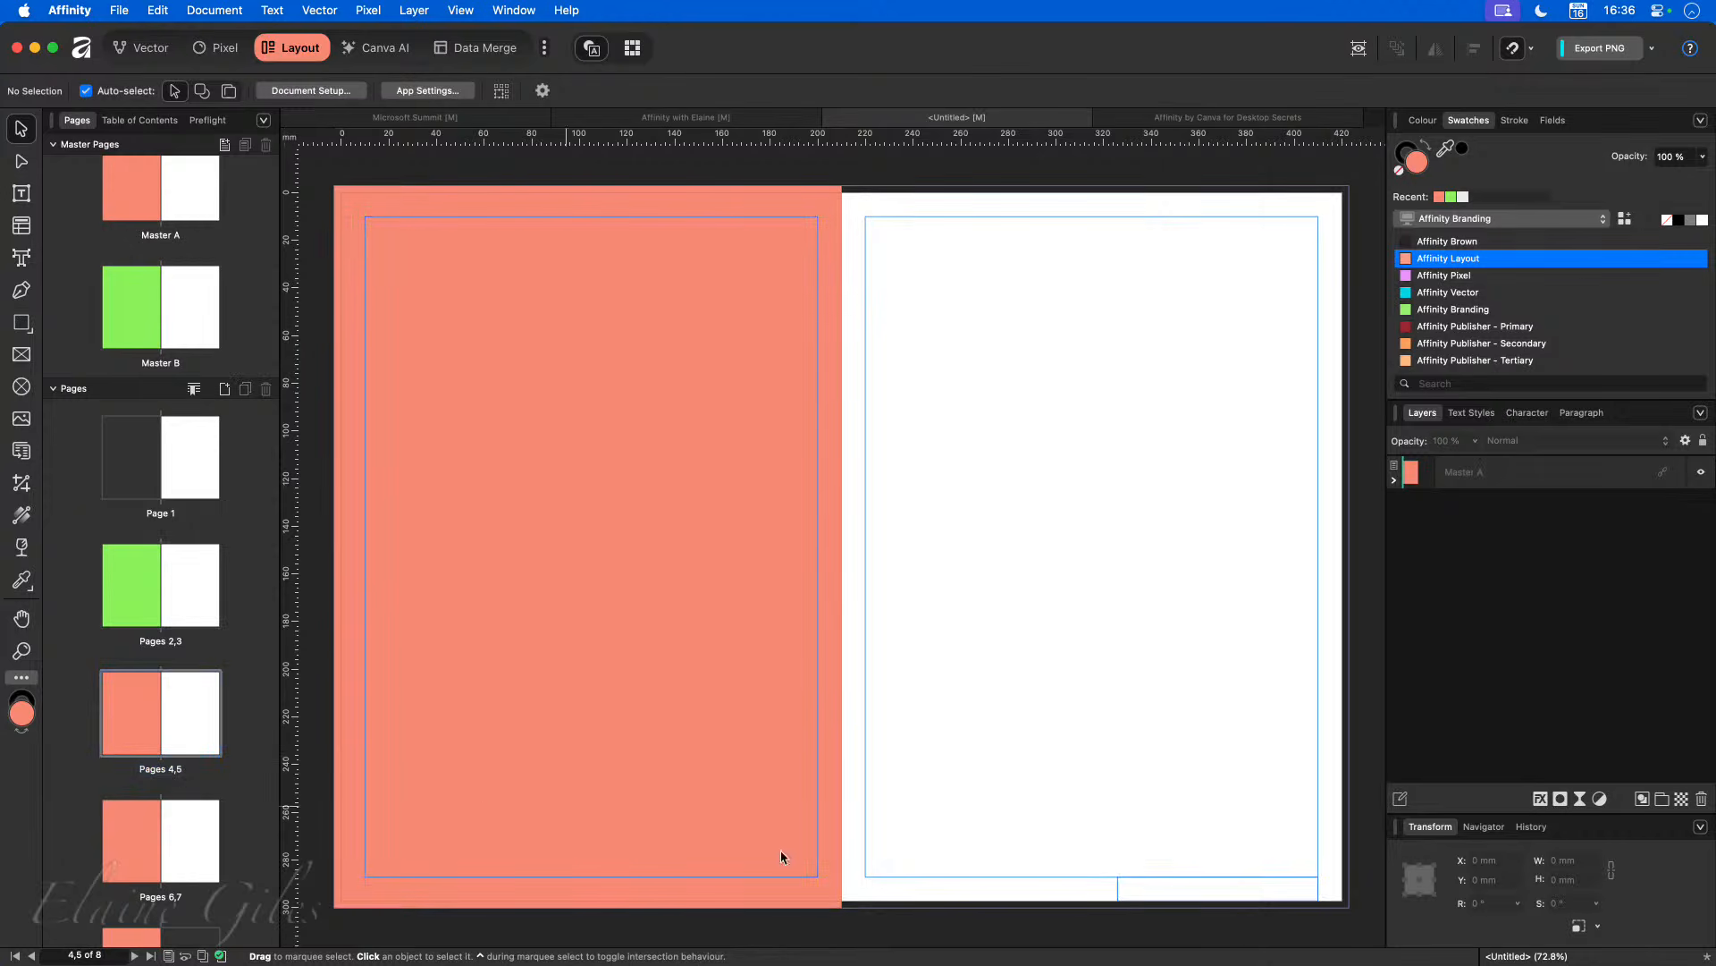
{"action": "left_click", "coordinate": [1122, 900]}
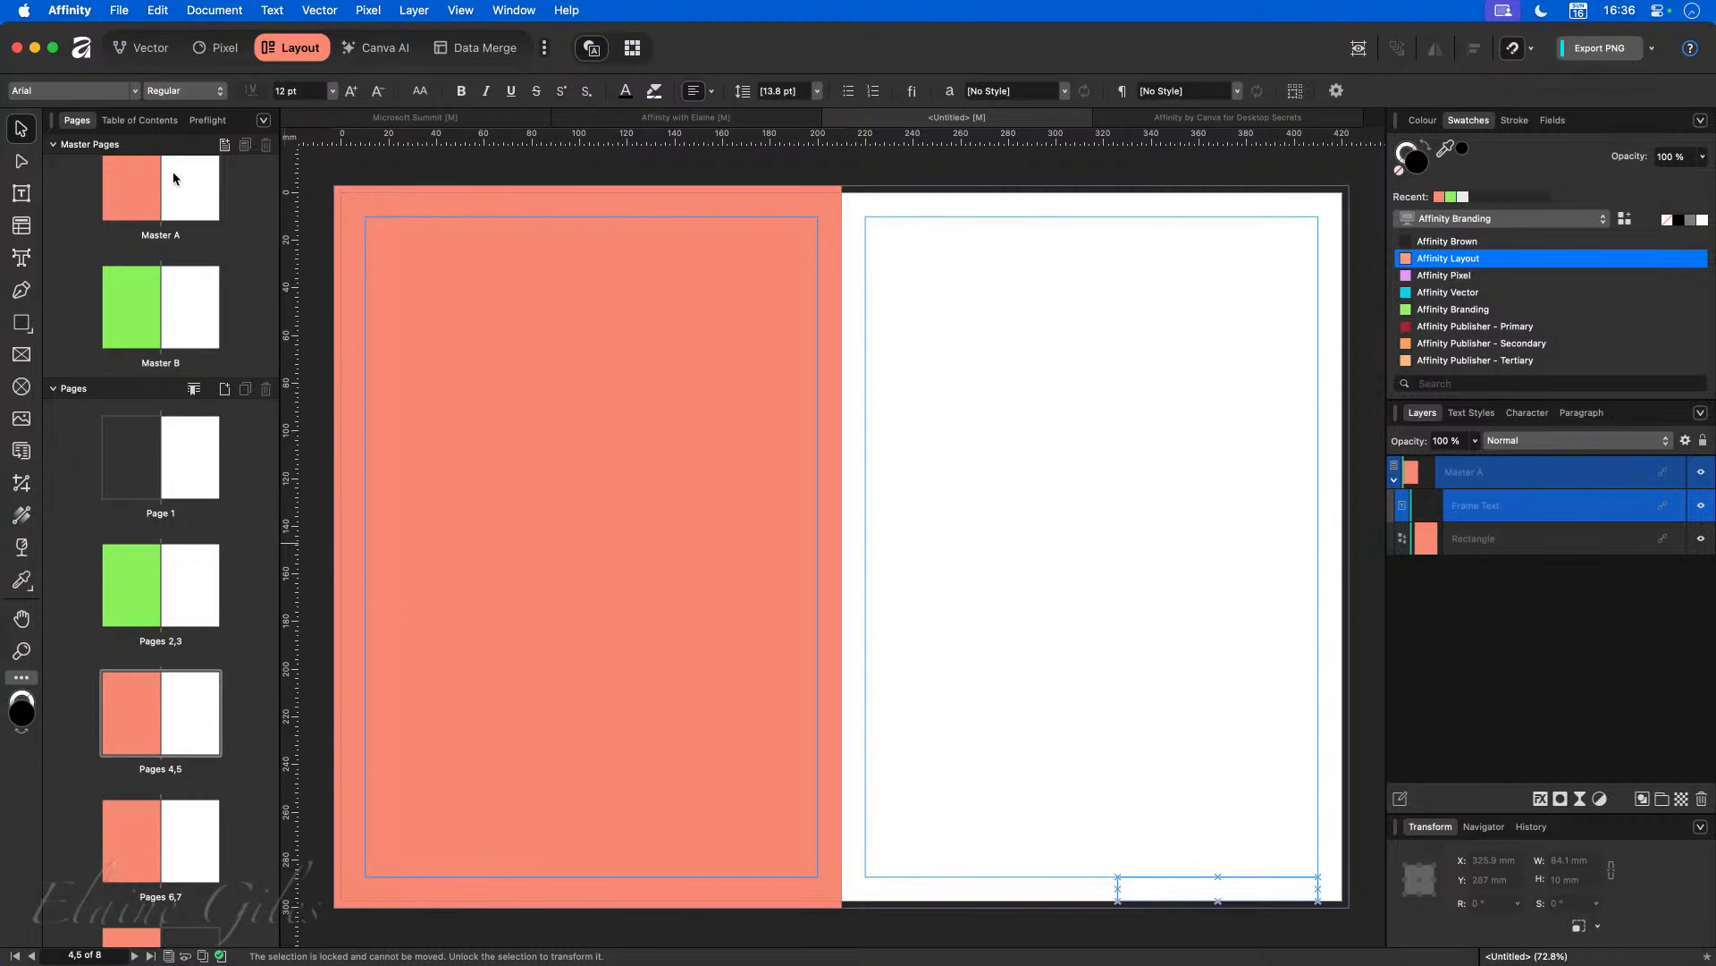
{"action": "double_click", "coordinate": [165, 210]}
{"action": "left_click", "coordinate": [1168, 878]}
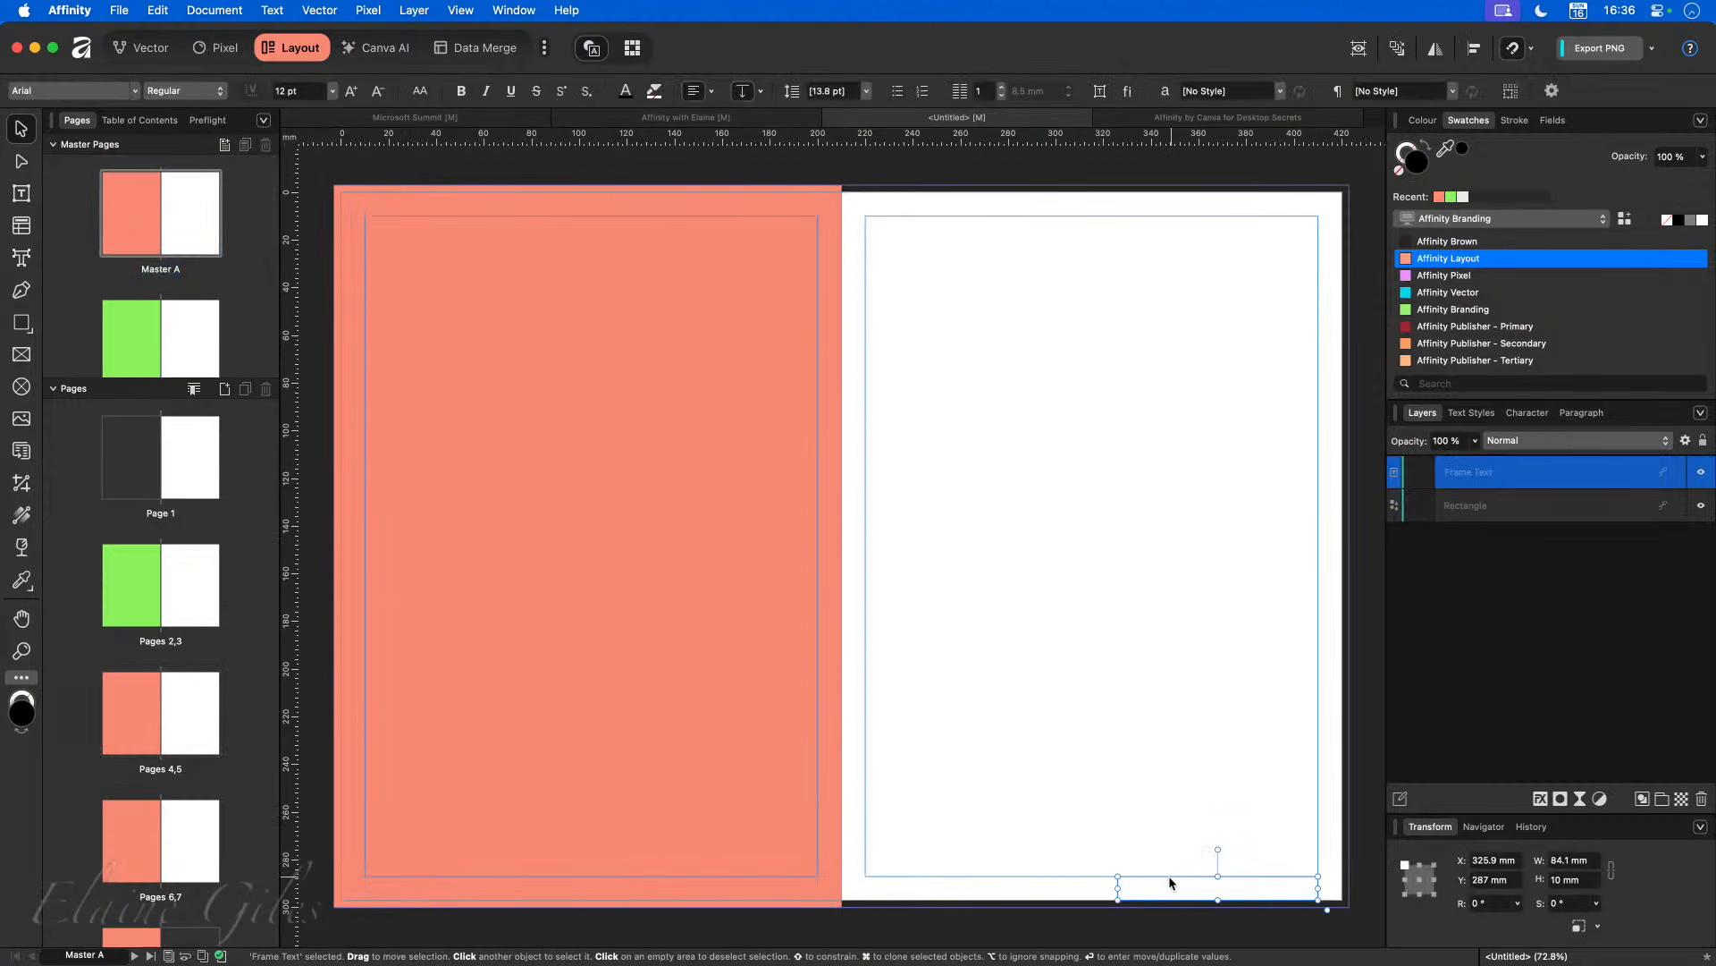
{"action": "key", "text": "Delete"}
Step: Open the Page Number master and look through the available master pages
{"action": "scroll", "coordinate": [166, 353], "scroll_direction": "down", "scroll_amount": 2}
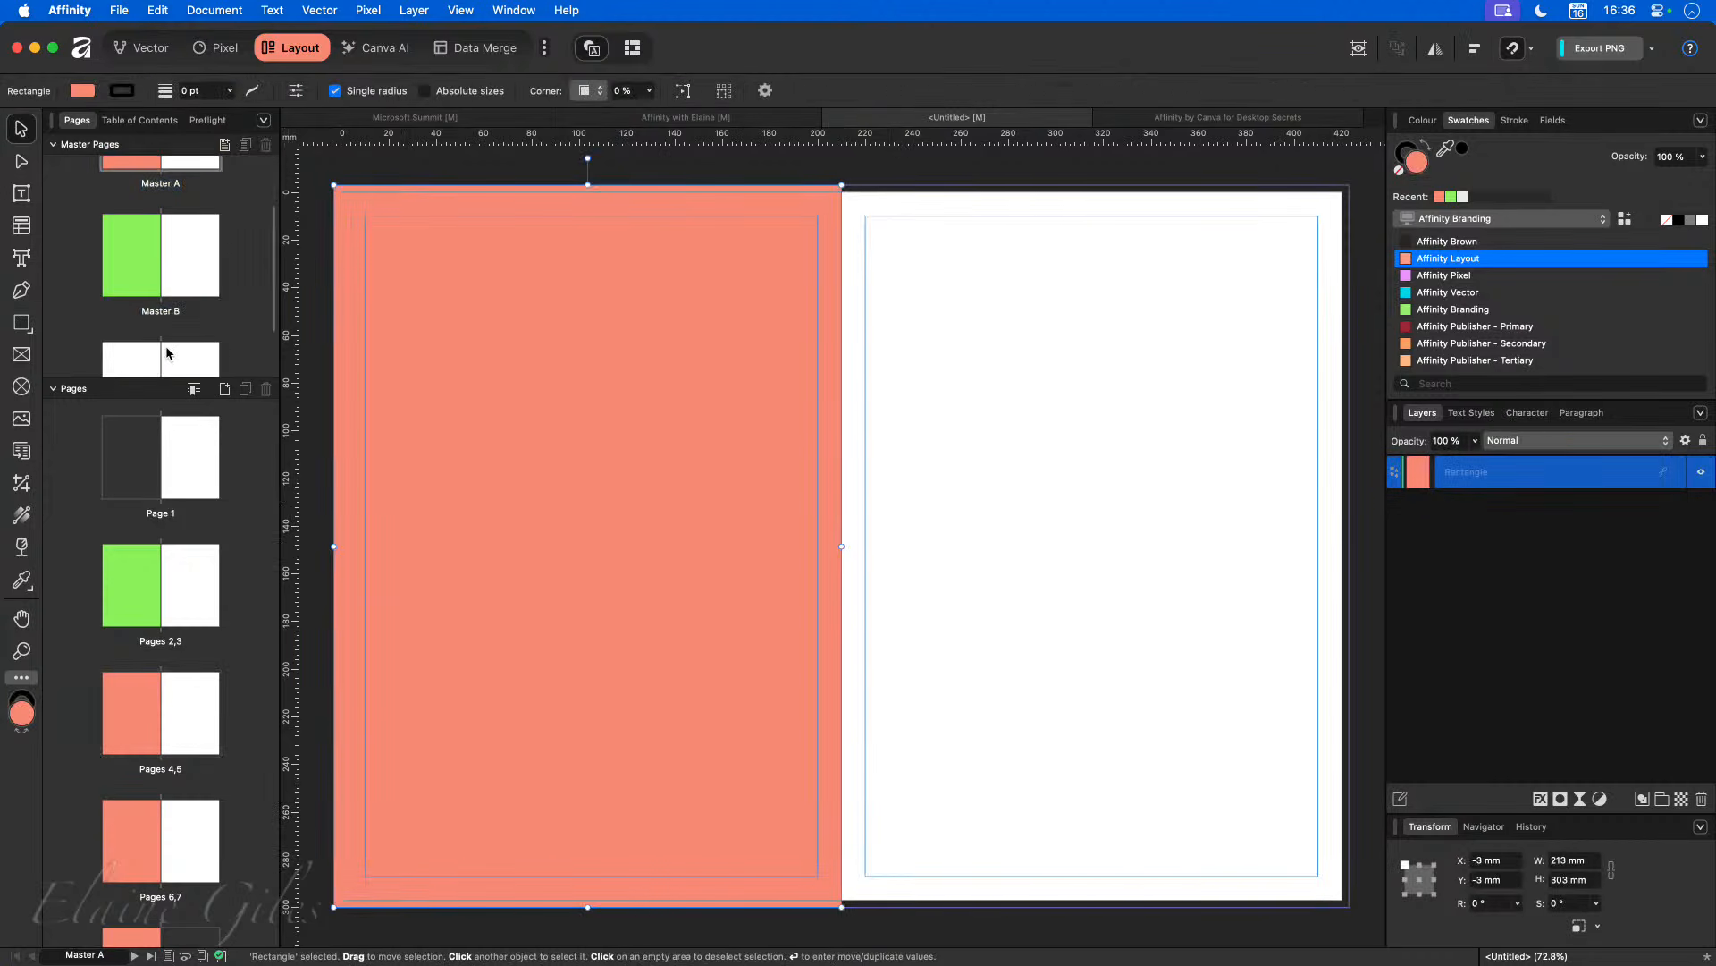
{"action": "double_click", "coordinate": [165, 341]}
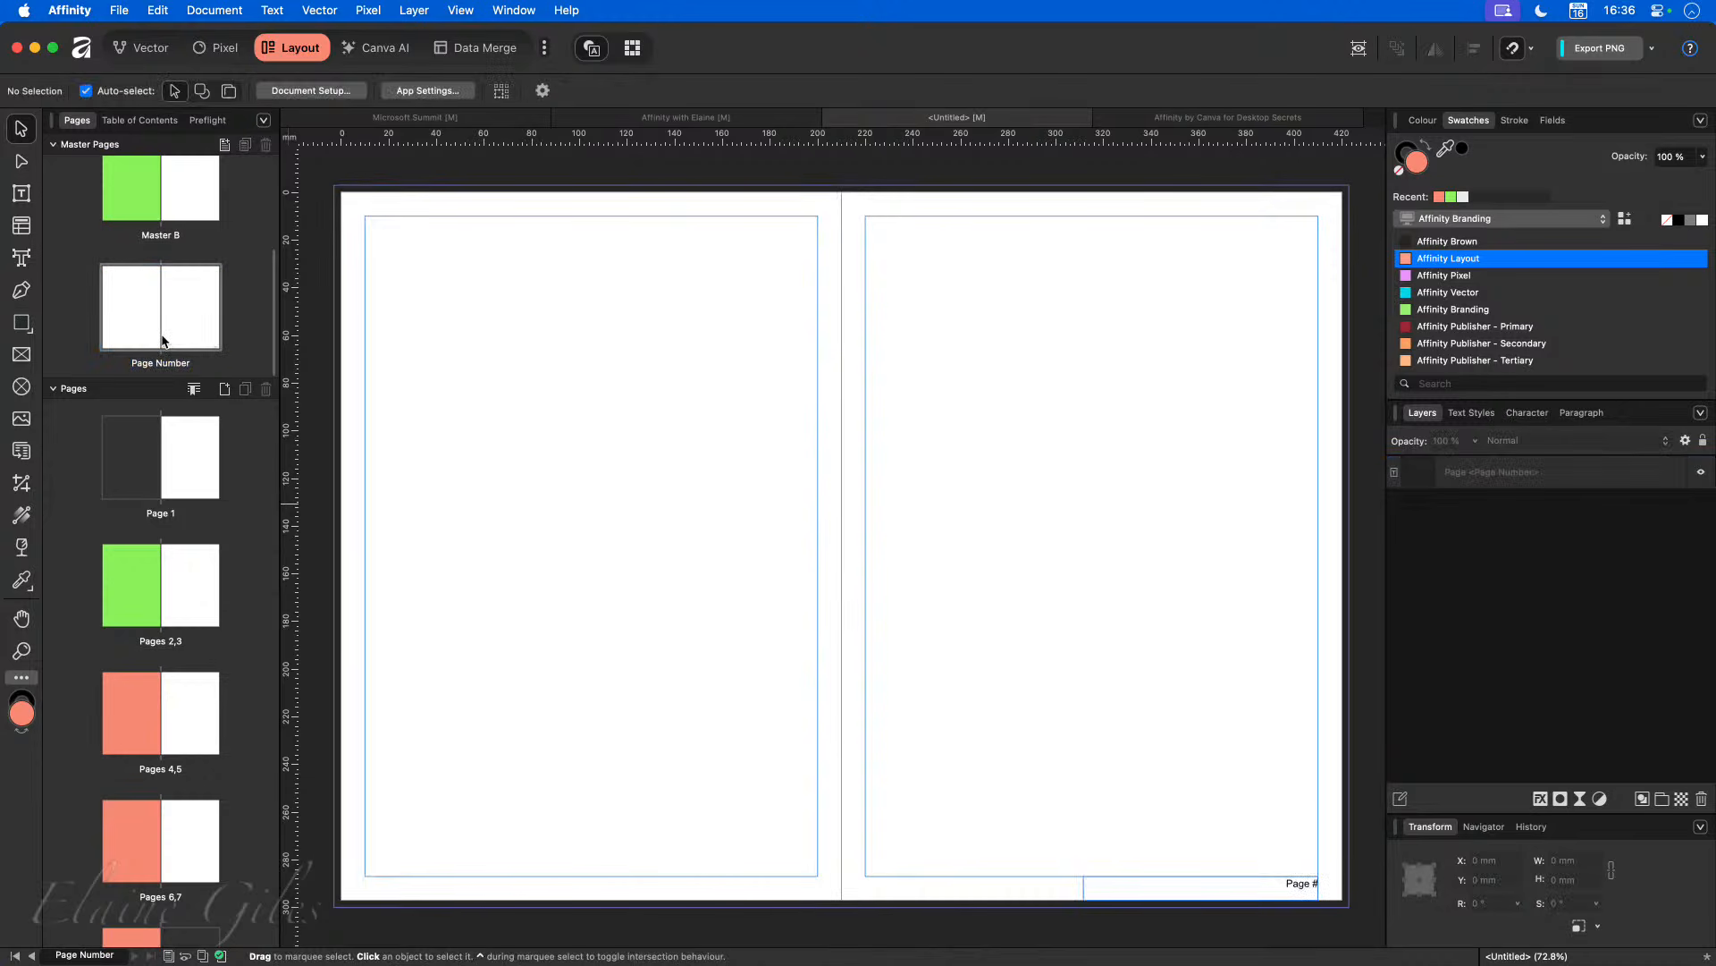
{"action": "scroll", "coordinate": [165, 318], "scroll_direction": "up", "scroll_amount": 3}
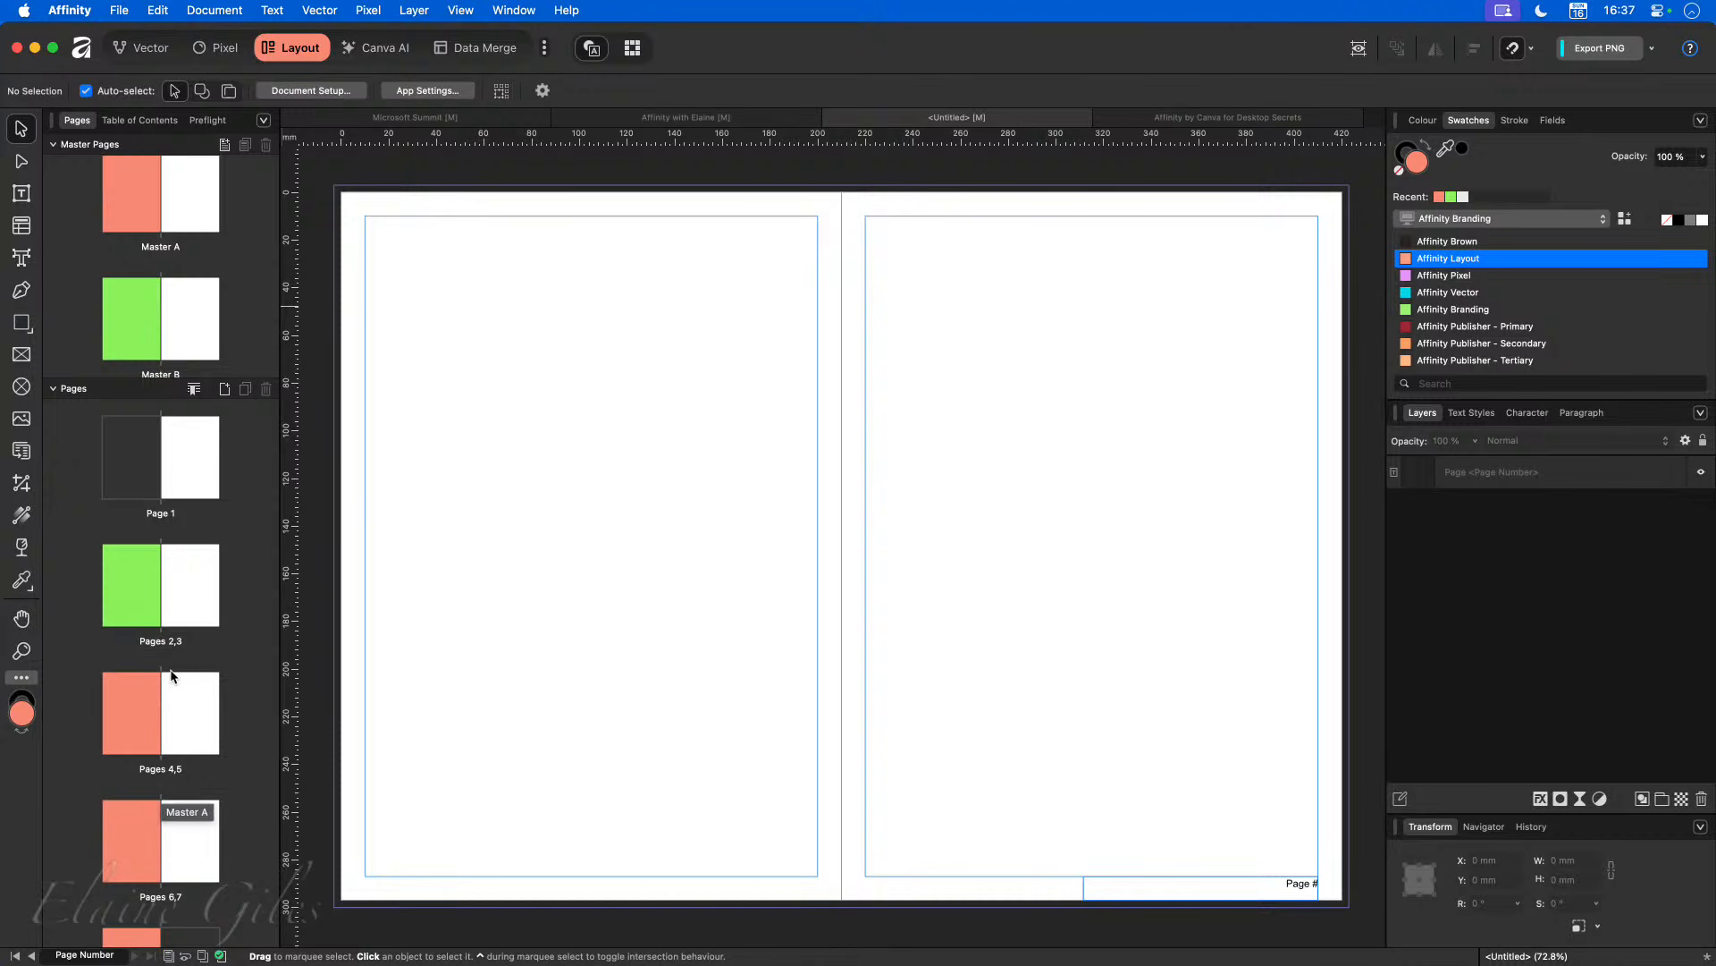
{"action": "scroll", "coordinate": [147, 326], "scroll_direction": "down", "scroll_amount": 2}
{"action": "scroll", "coordinate": [149, 325], "scroll_direction": "down", "scroll_amount": 1}
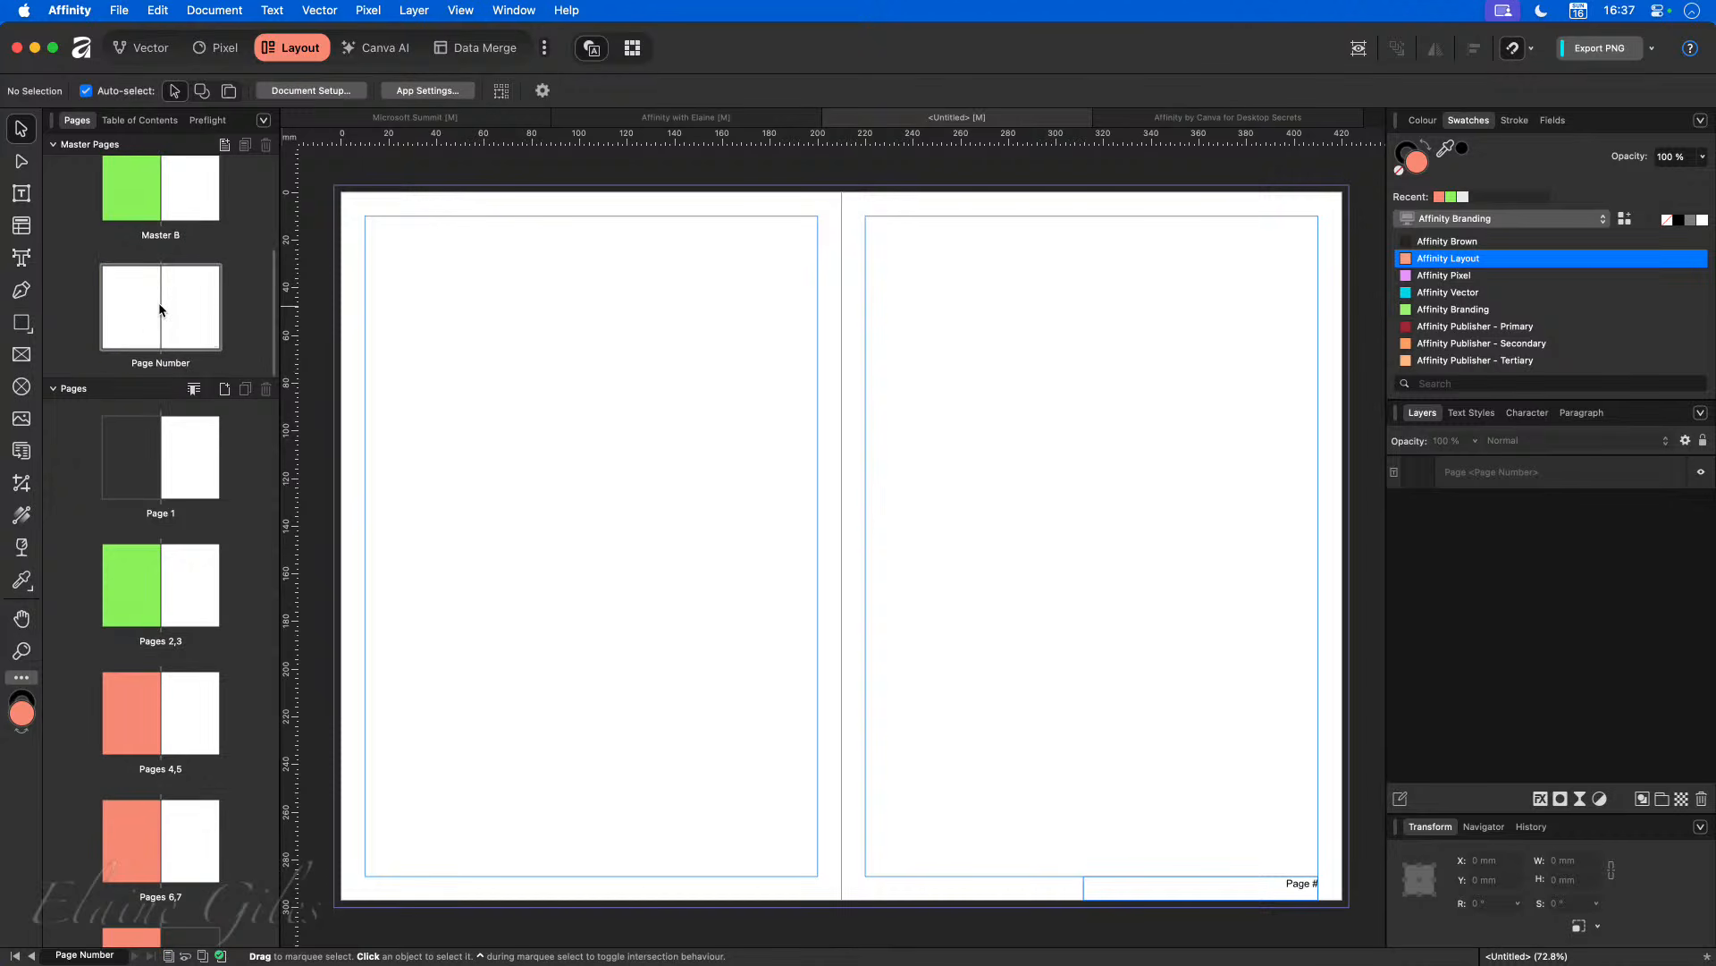
{"action": "right_click", "coordinate": [162, 564]}
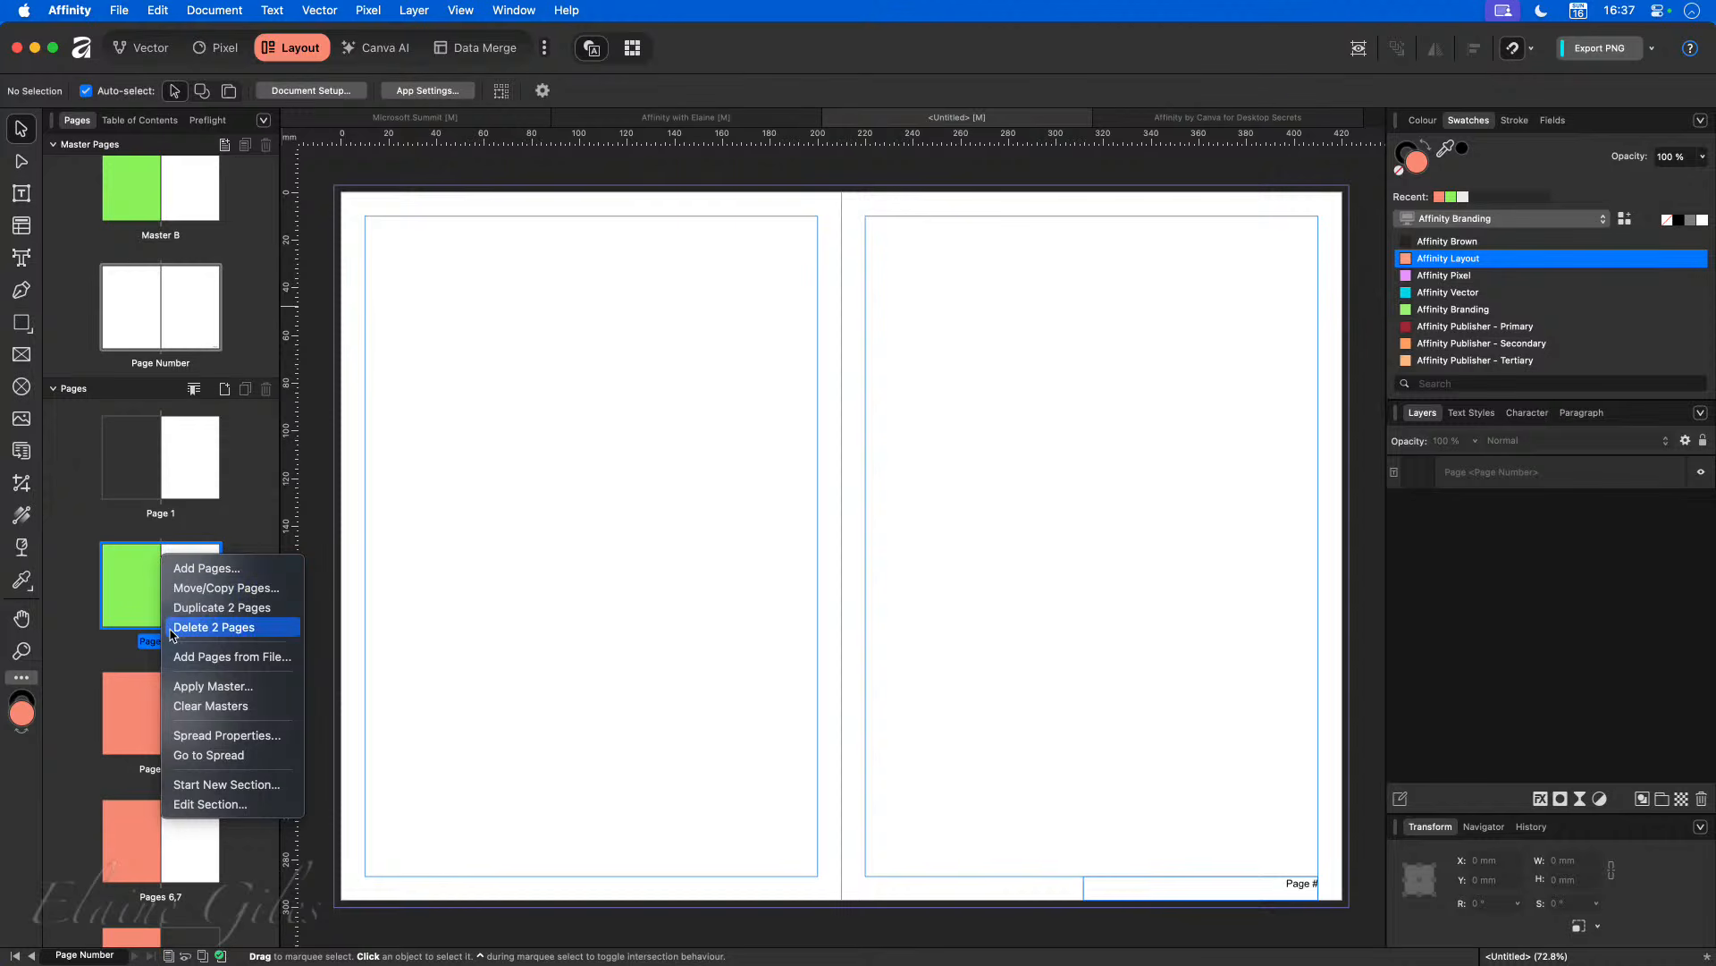
{"action": "left_click", "coordinate": [199, 736]}
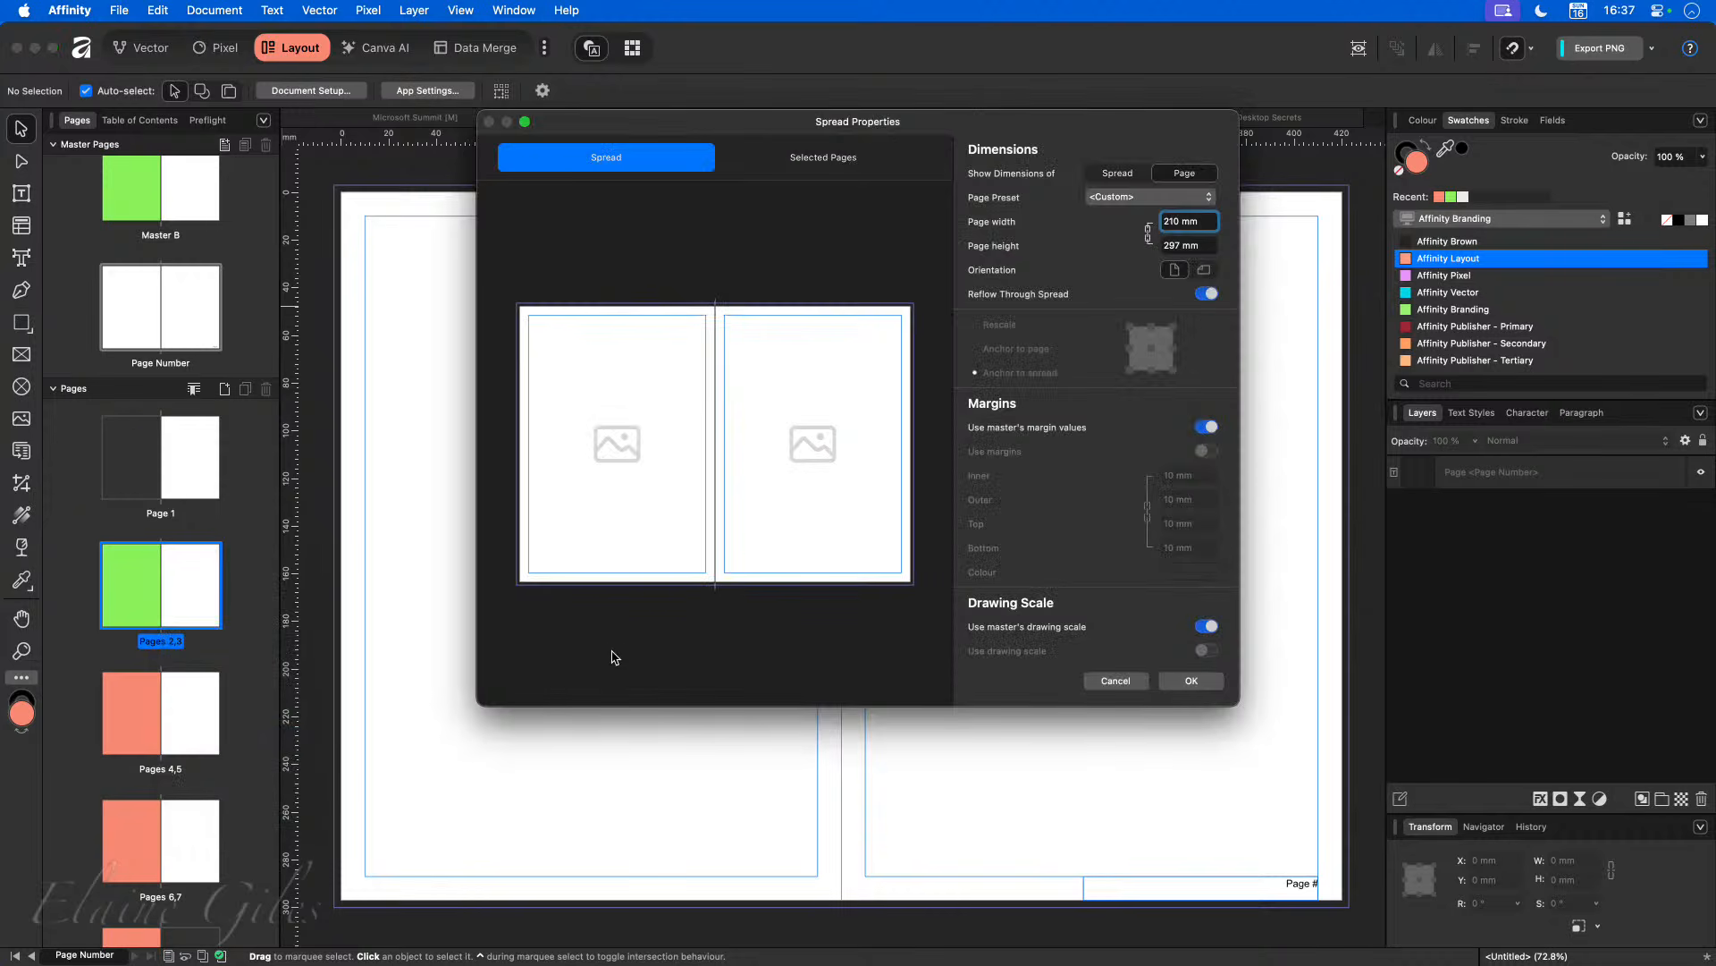
{"action": "scroll", "coordinate": [1087, 600], "scroll_direction": "down", "scroll_amount": 2}
{"action": "left_click", "coordinate": [1114, 681]}
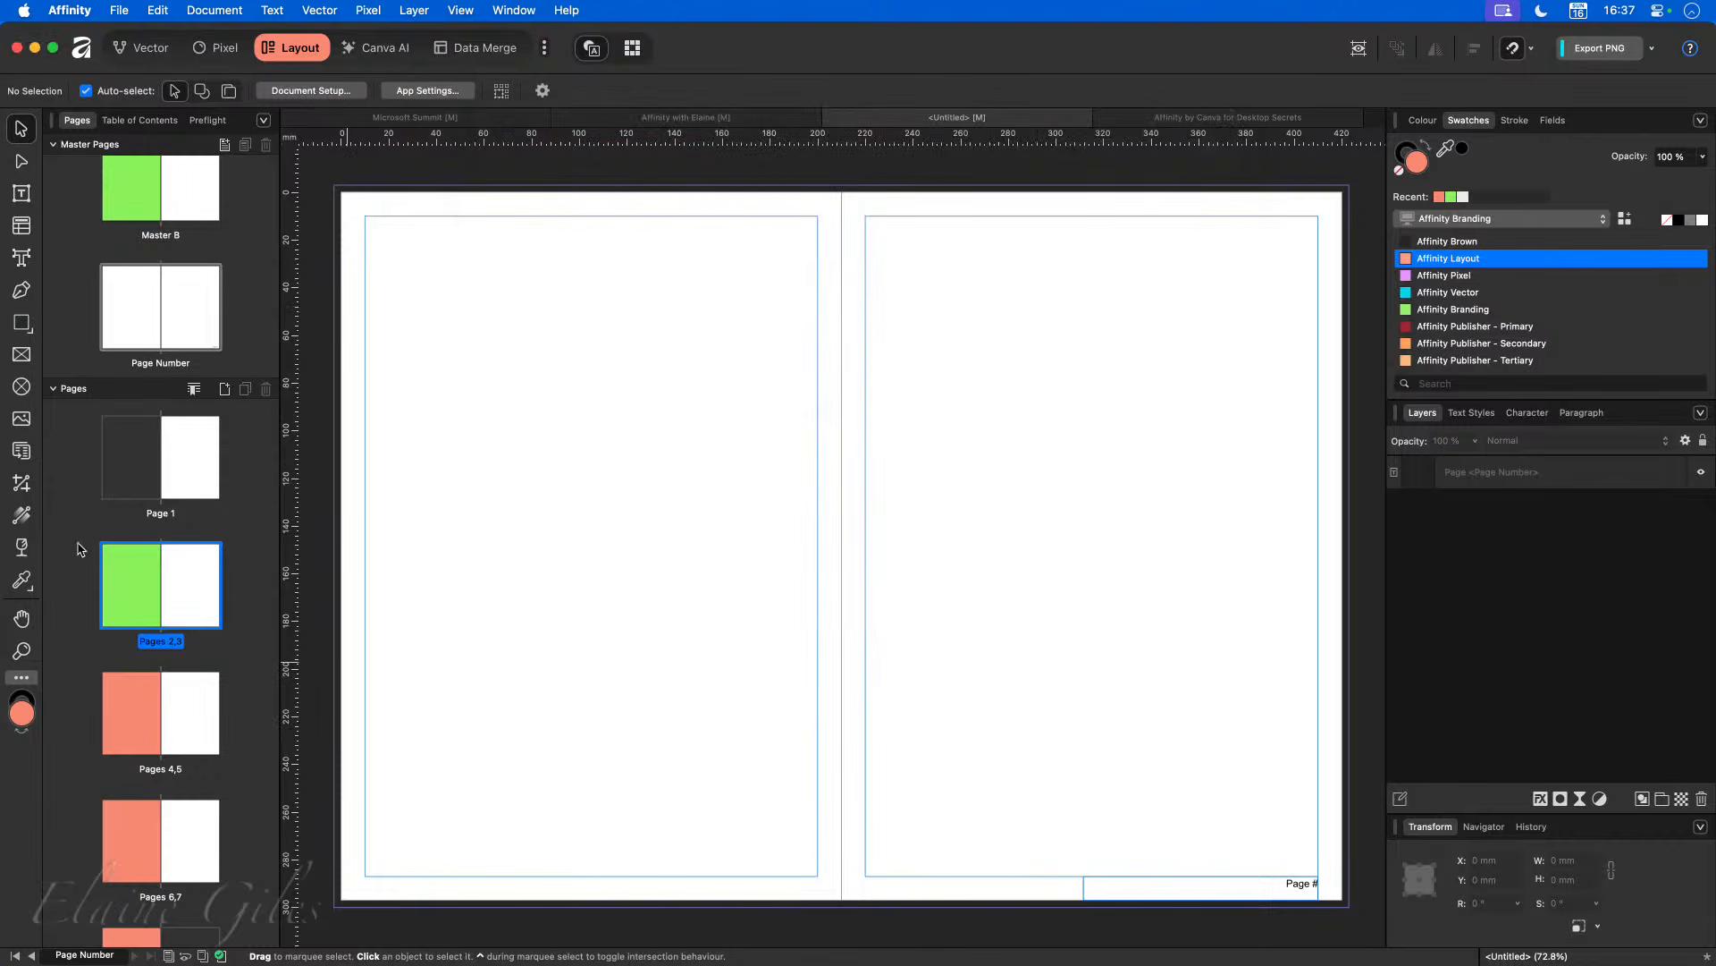
Step: Apply the Page Number master to pages 2–3 with Replace Existing enabled
{"action": "right_click", "coordinate": [159, 561]}
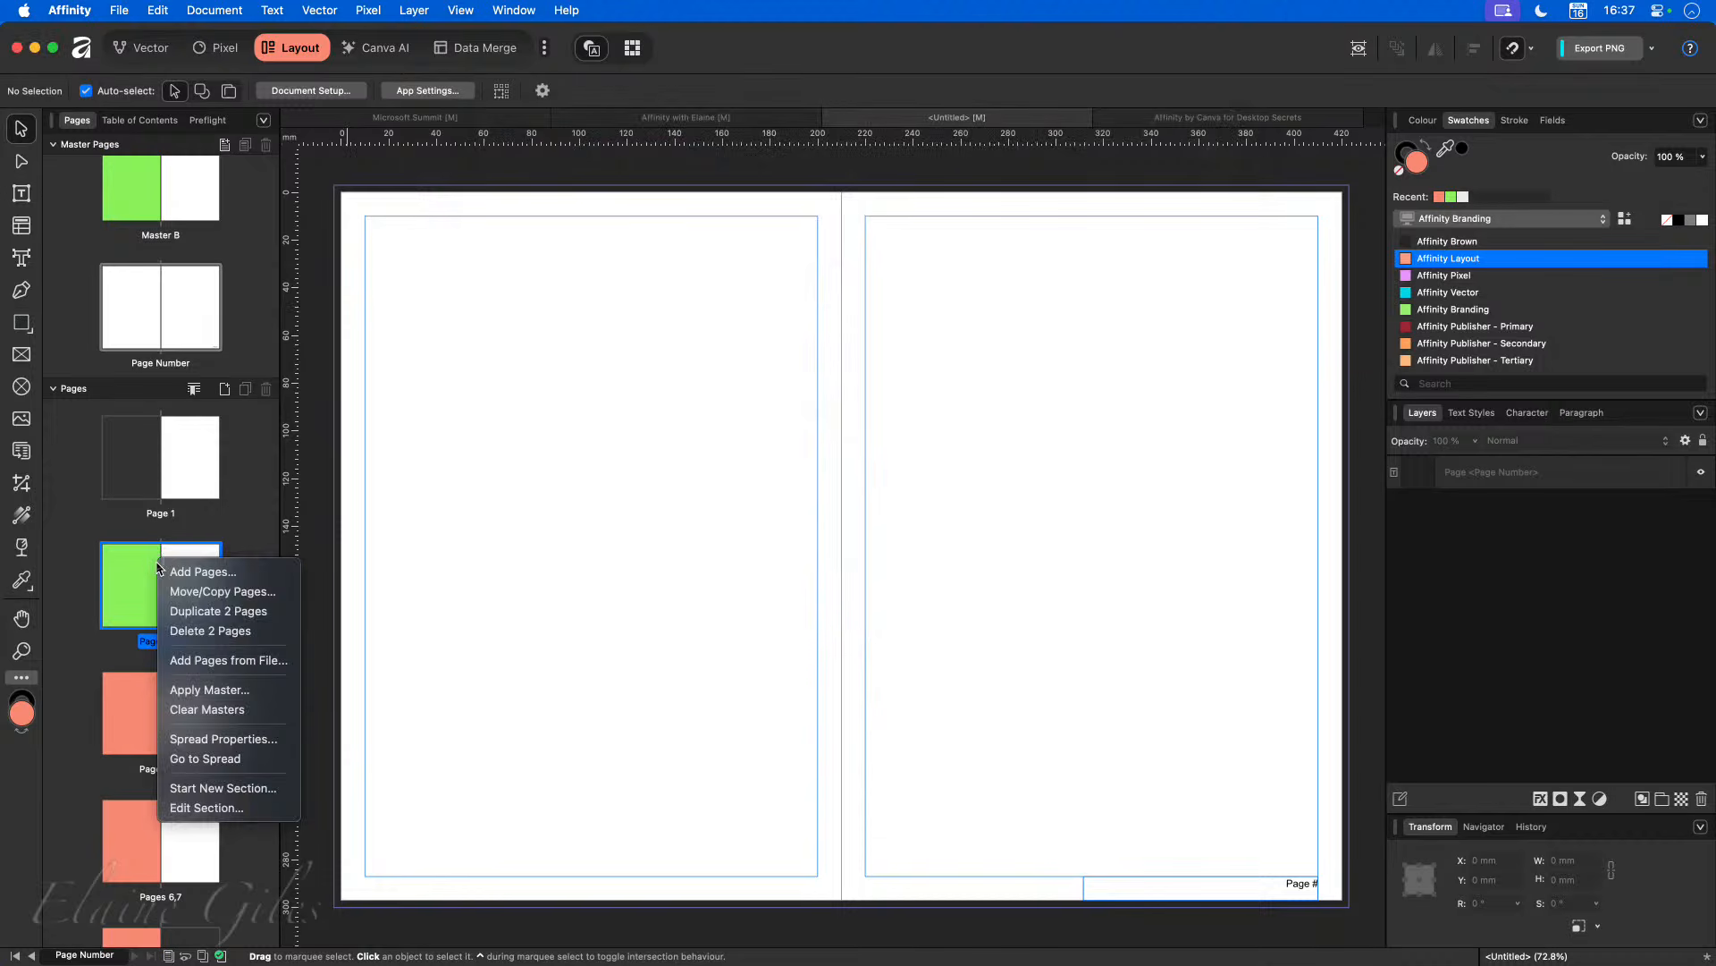
{"action": "left_click", "coordinate": [207, 689]}
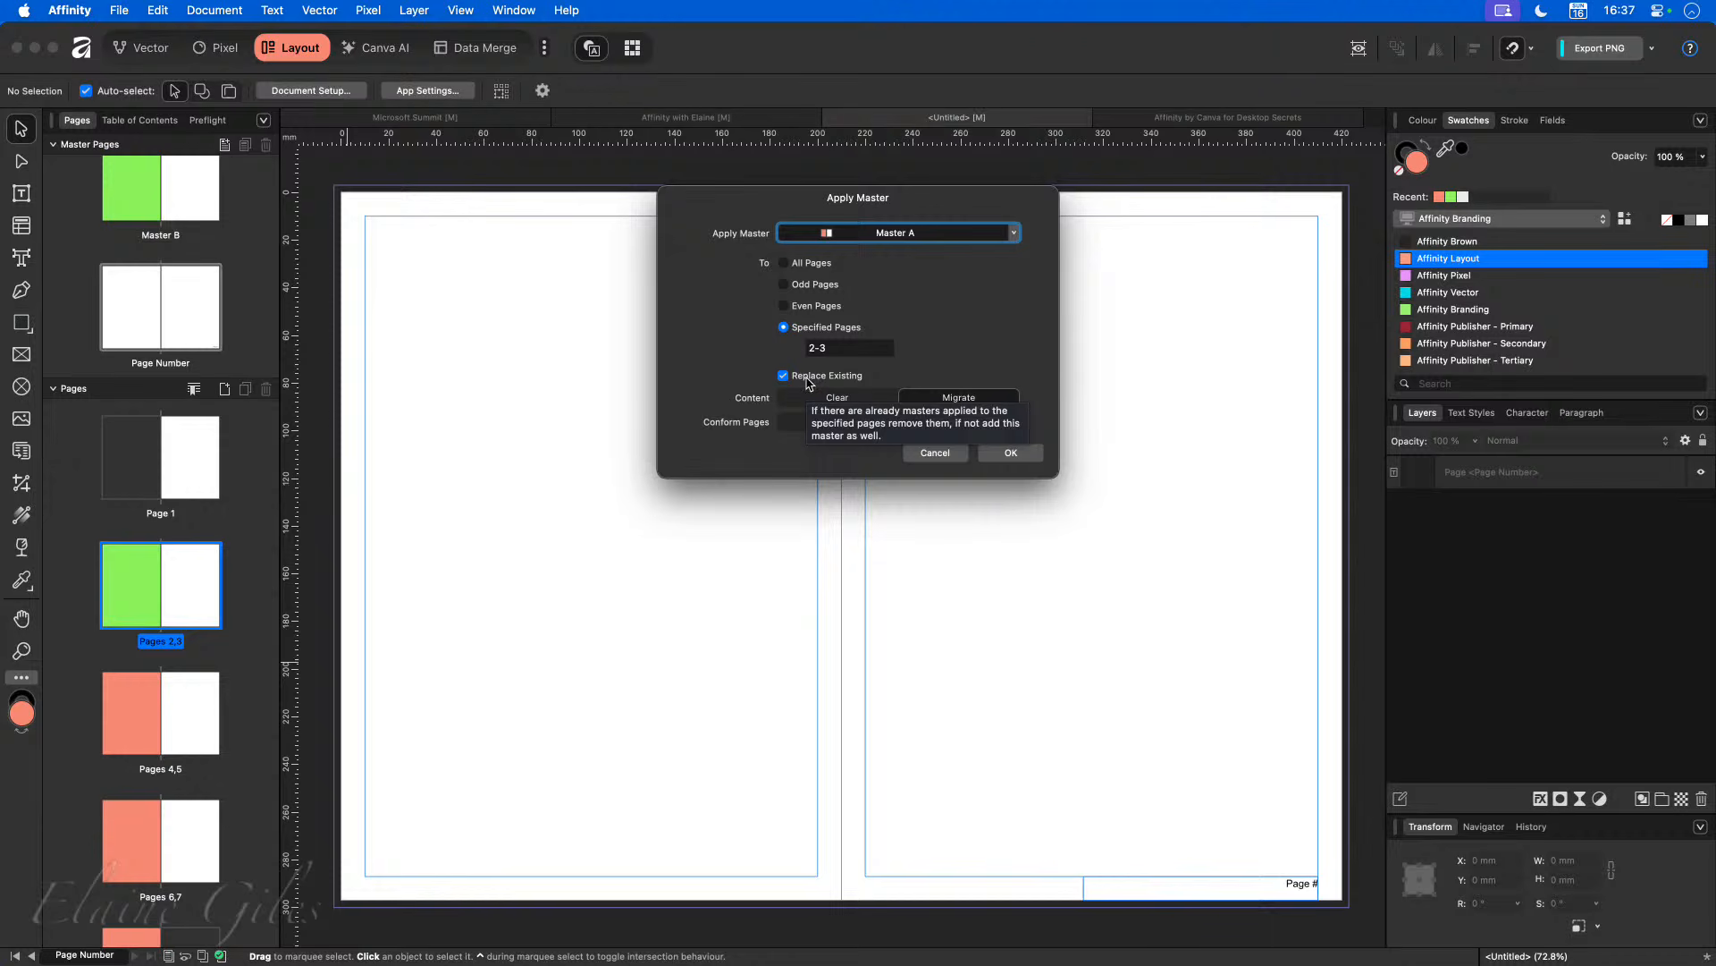
{"action": "left_click", "coordinate": [948, 232]}
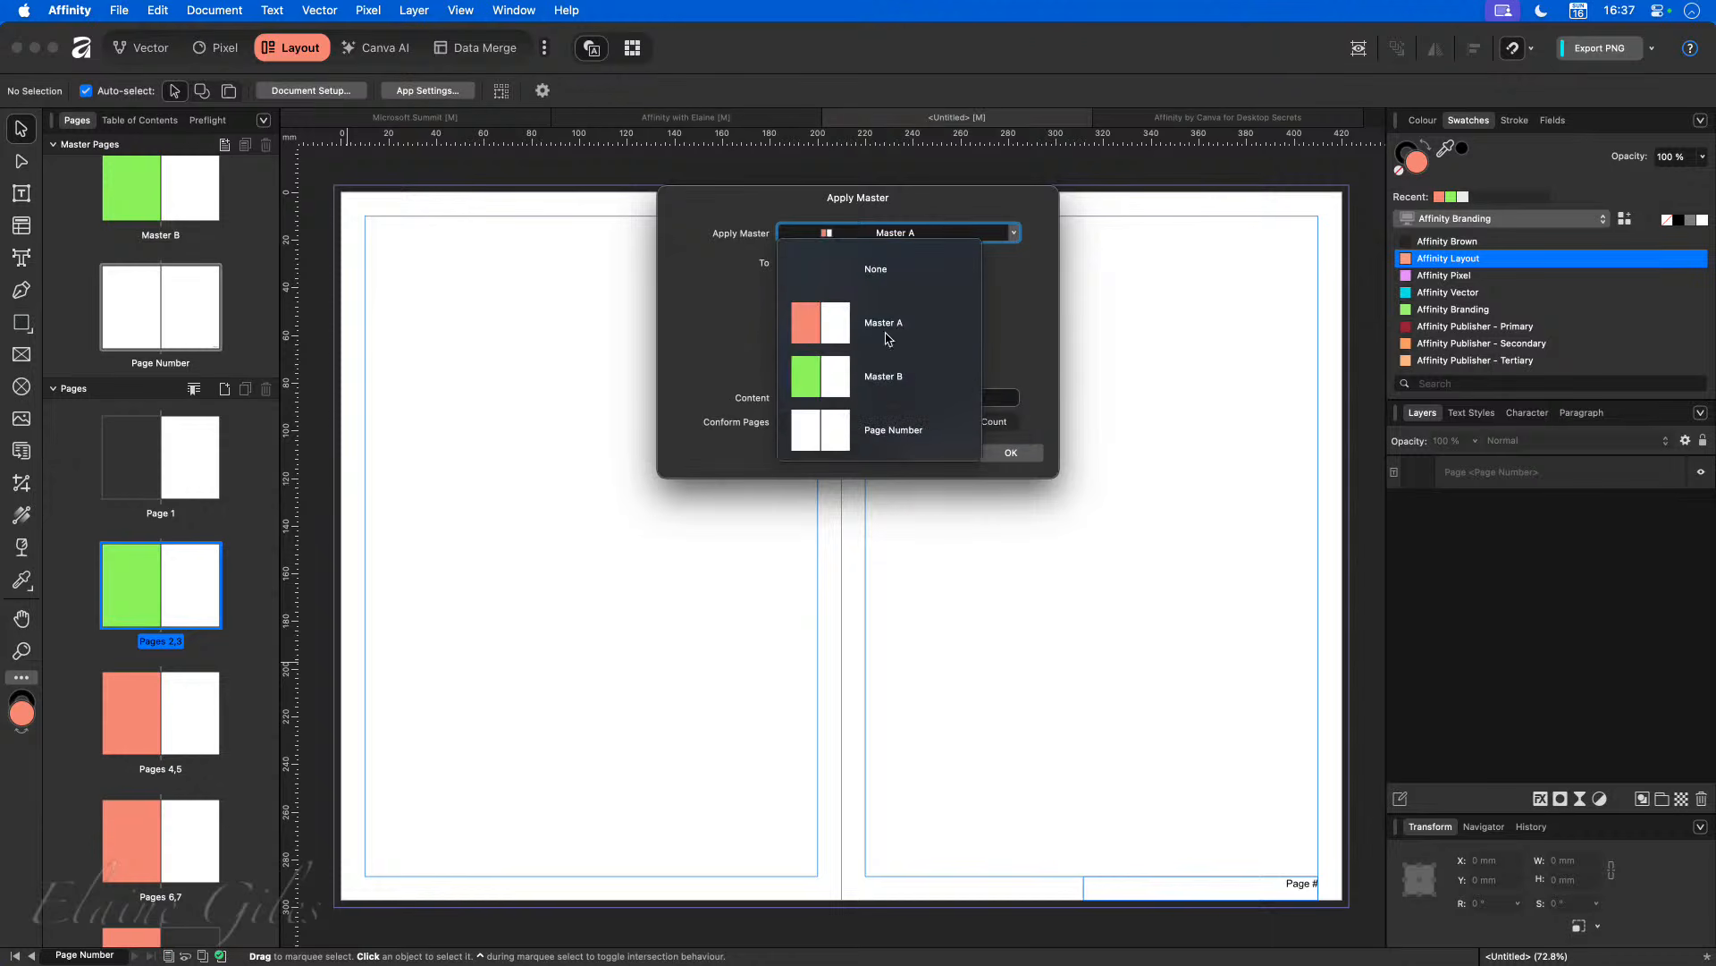
{"action": "left_click", "coordinate": [853, 447]}
{"action": "left_click", "coordinate": [1004, 452]}
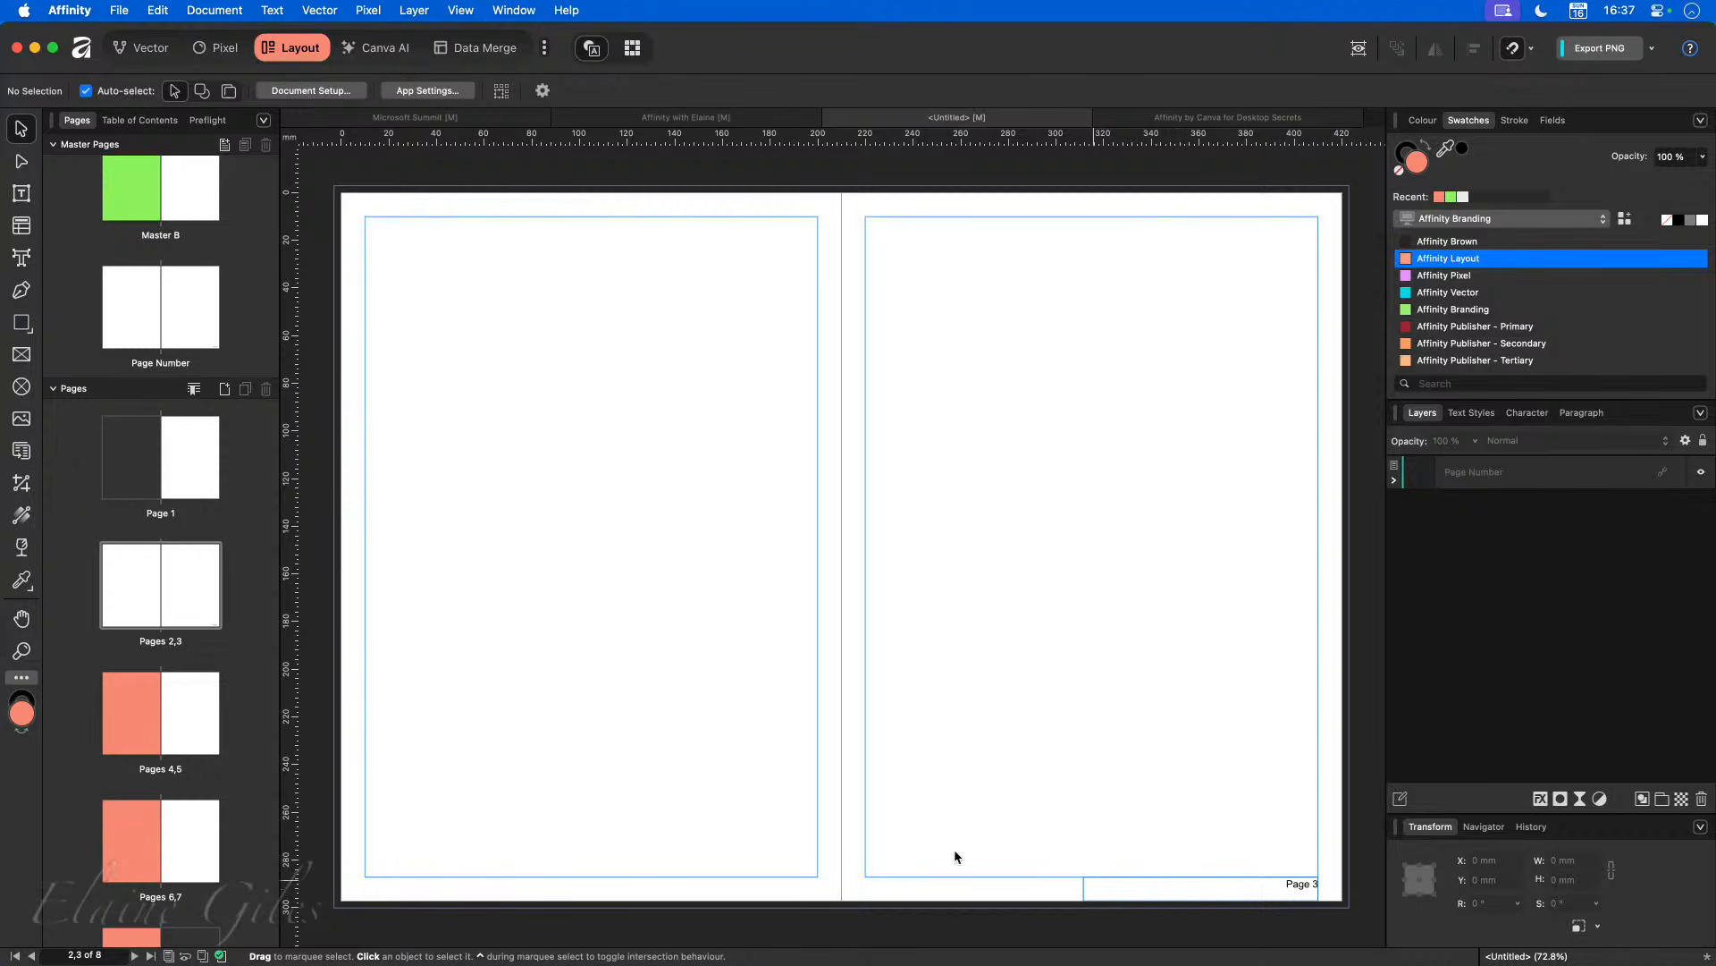
Step: Apply Master A to pages 2–3 with Replace Existing disabled, adding it alongside the Page Number master
{"action": "right_click", "coordinate": [164, 578]}
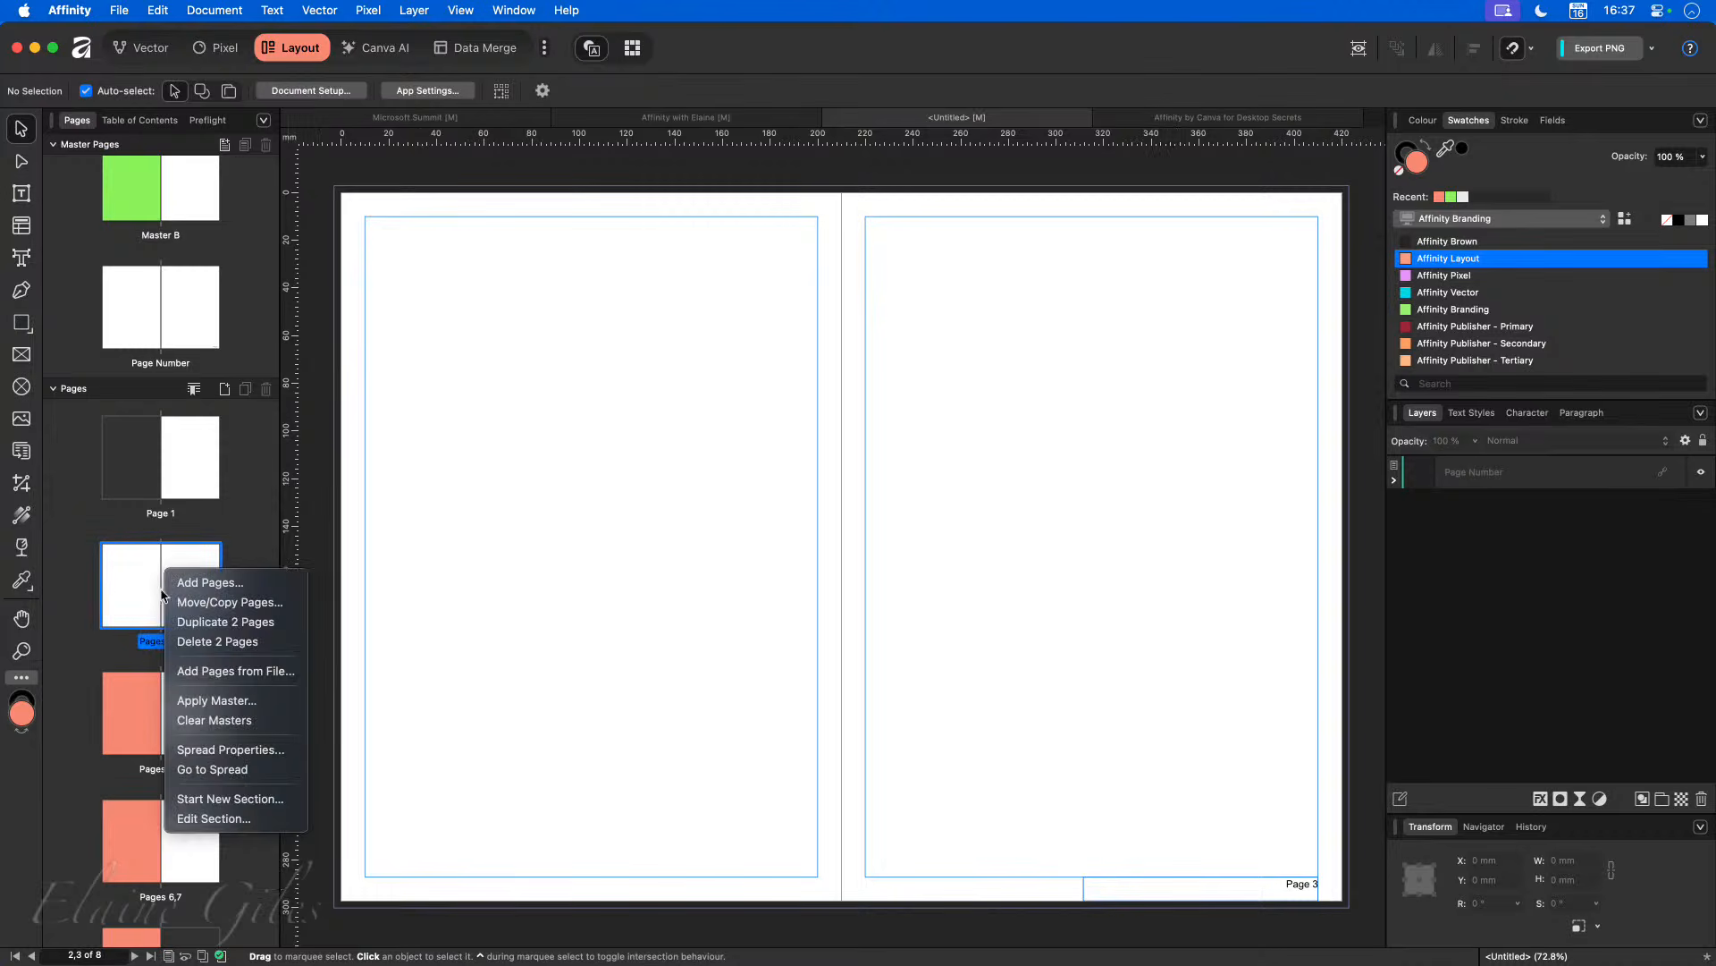
{"action": "left_click", "coordinate": [224, 704]}
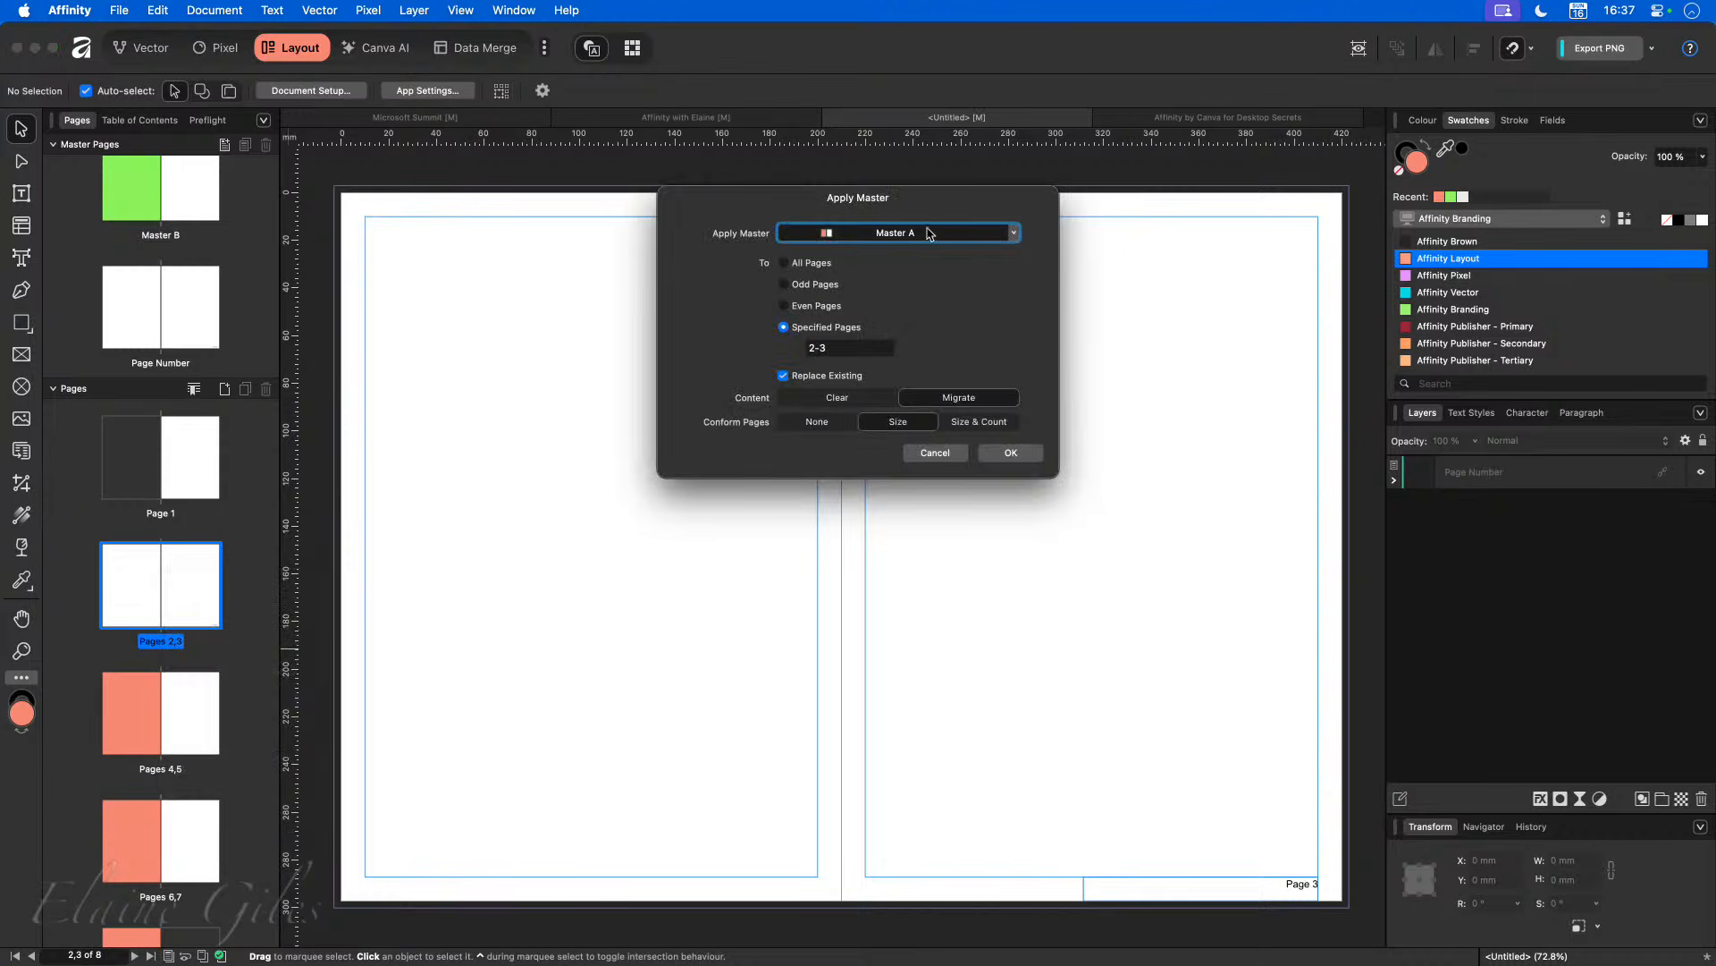
{"action": "left_click", "coordinate": [795, 380]}
{"action": "left_click", "coordinate": [1011, 454]}
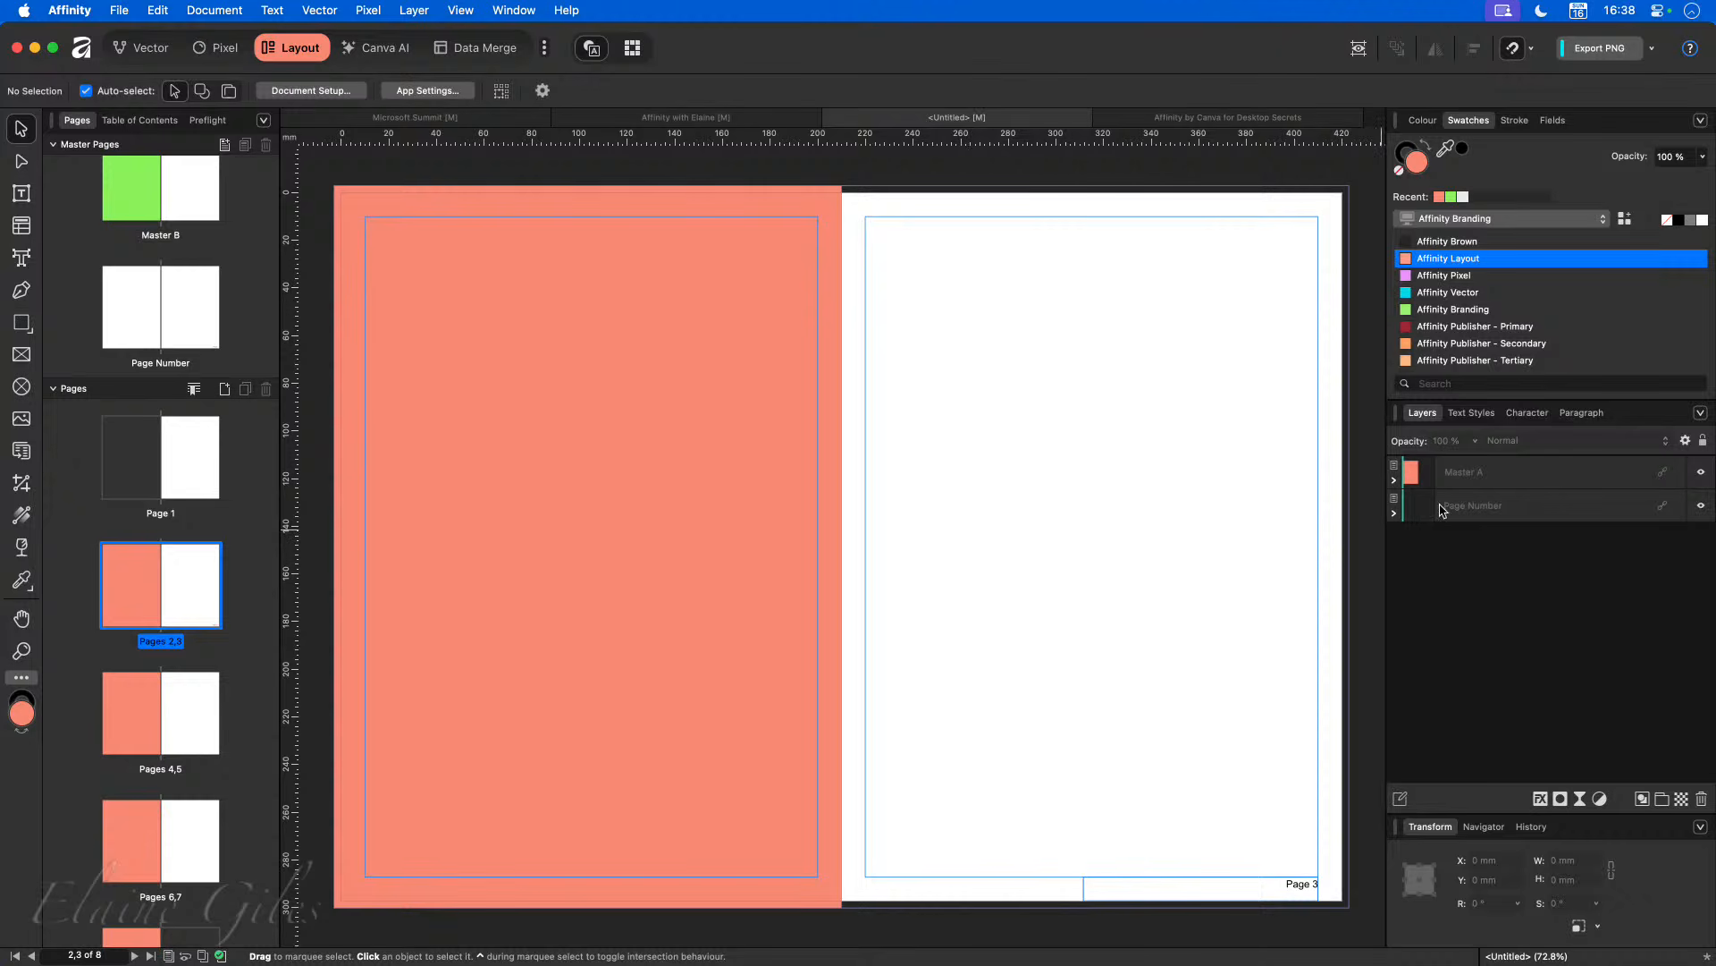
Step: Select the Master A and Page Number layers in turn to examine the stacked masters, and deselect
{"action": "left_click", "coordinate": [1550, 472]}
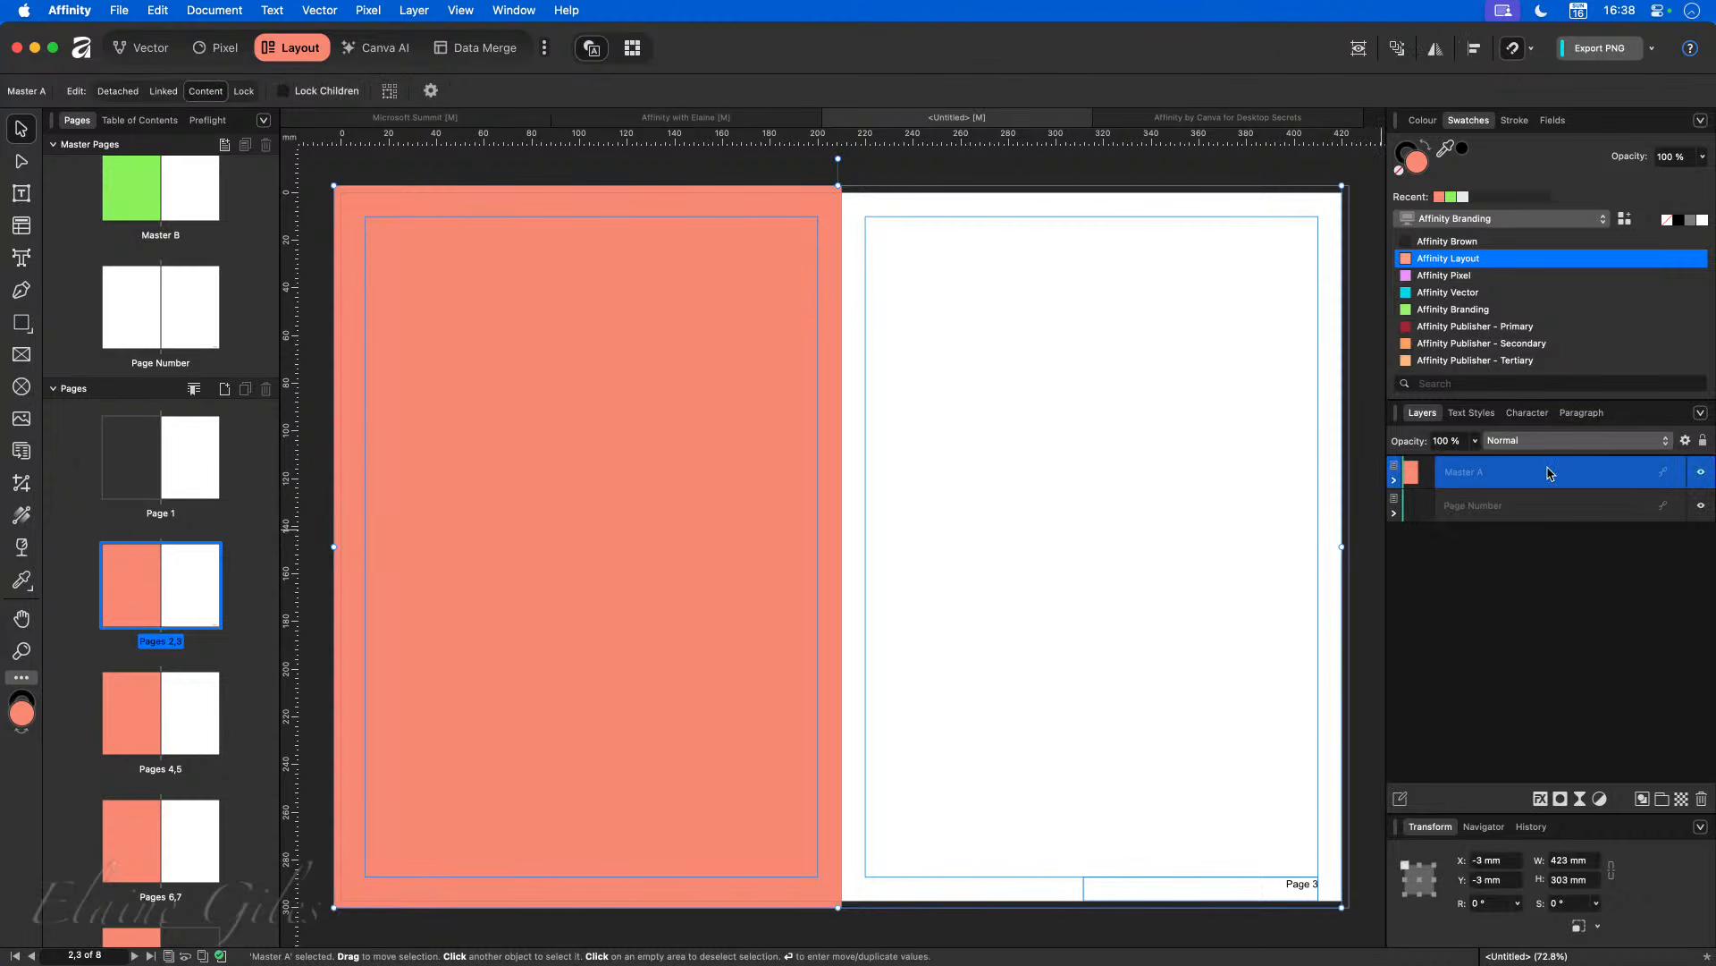
{"action": "left_click", "coordinate": [1539, 517]}
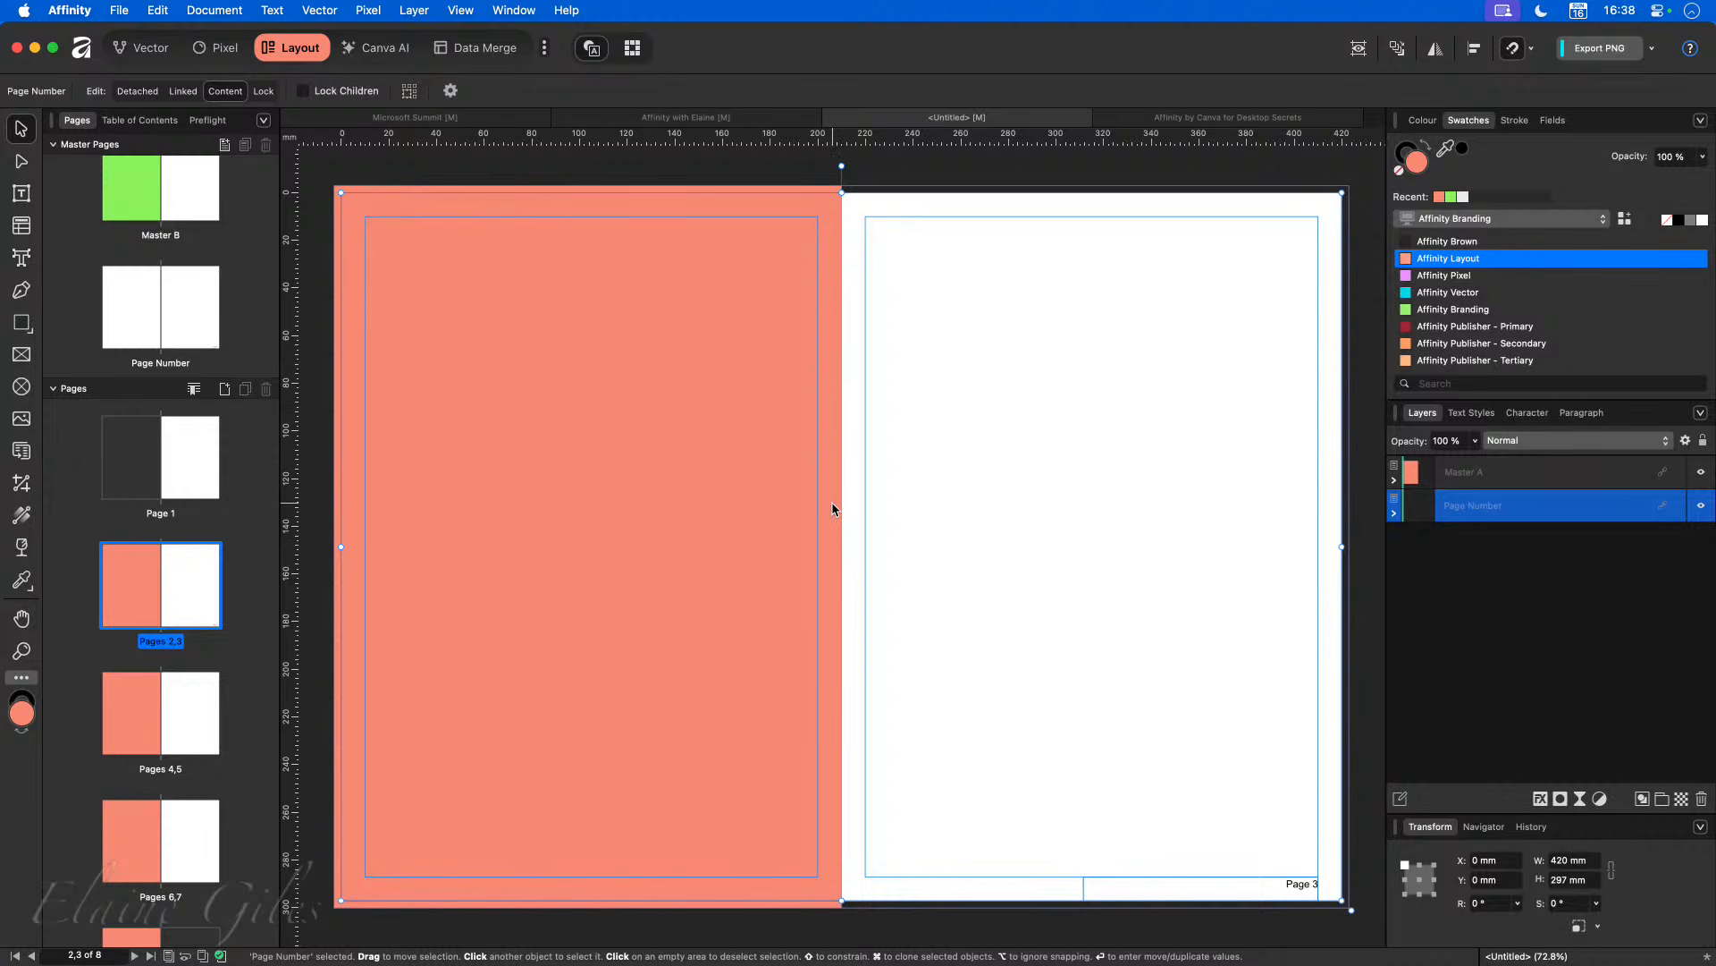
{"action": "key", "text": "Escape"}
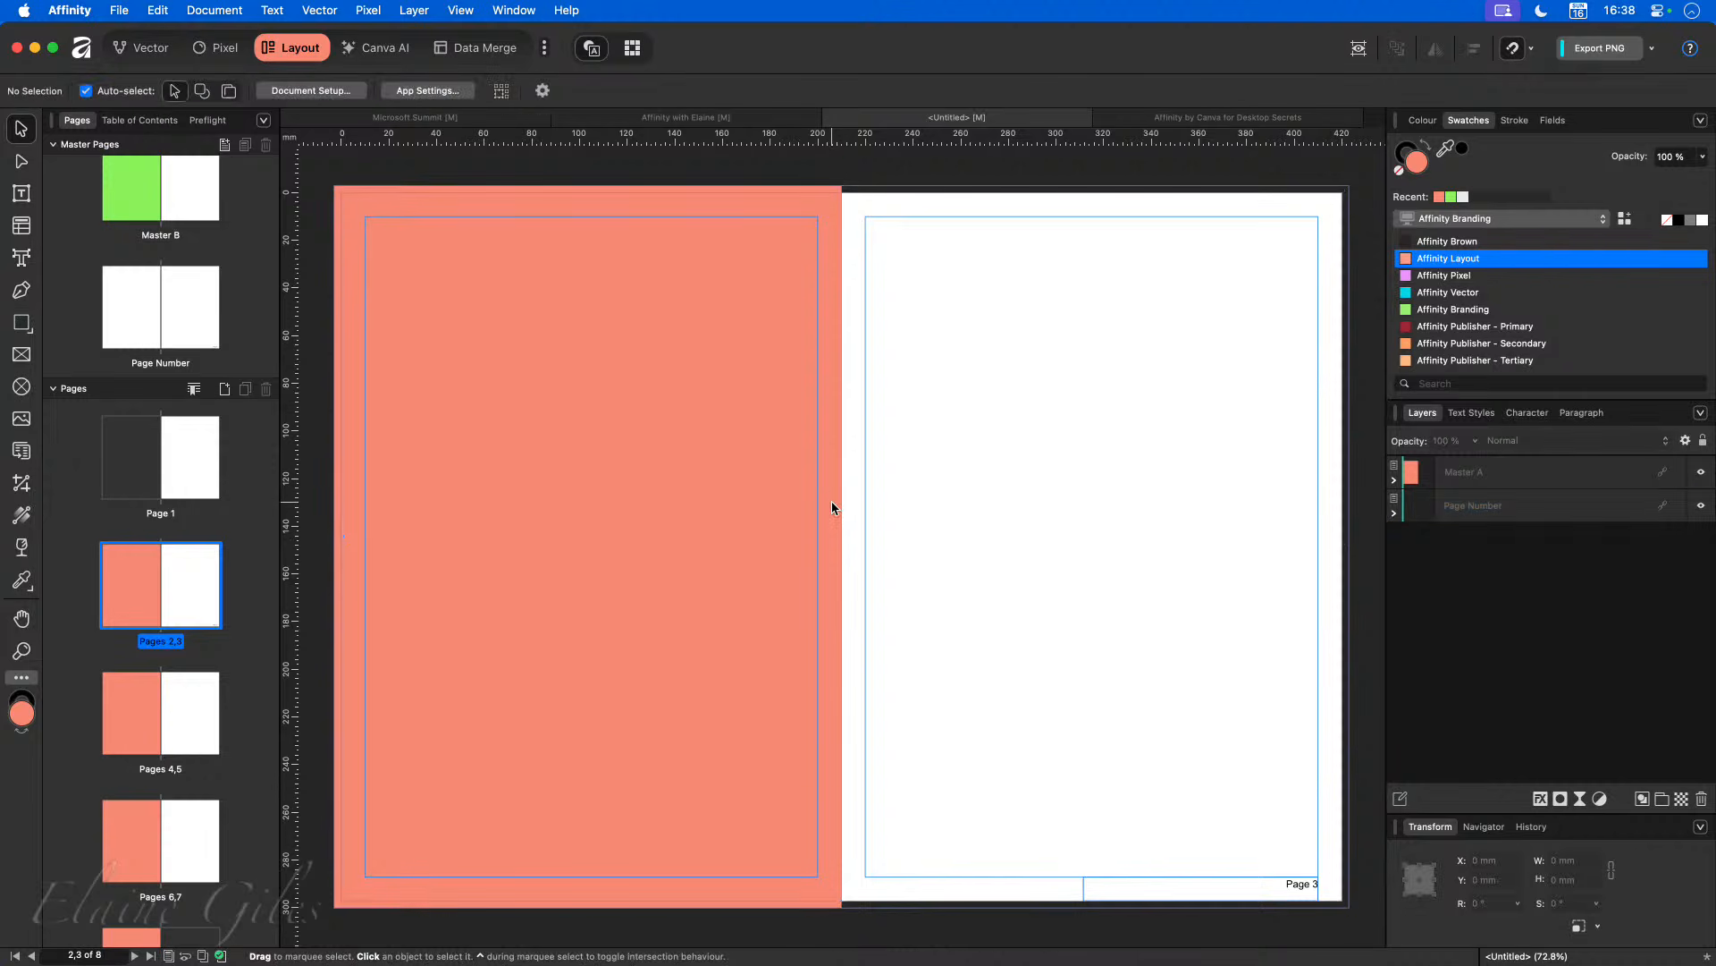
Step: Clear all masters from pages 2 to 8
{"action": "scroll", "coordinate": [153, 599], "scroll_direction": "down", "scroll_amount": 2}
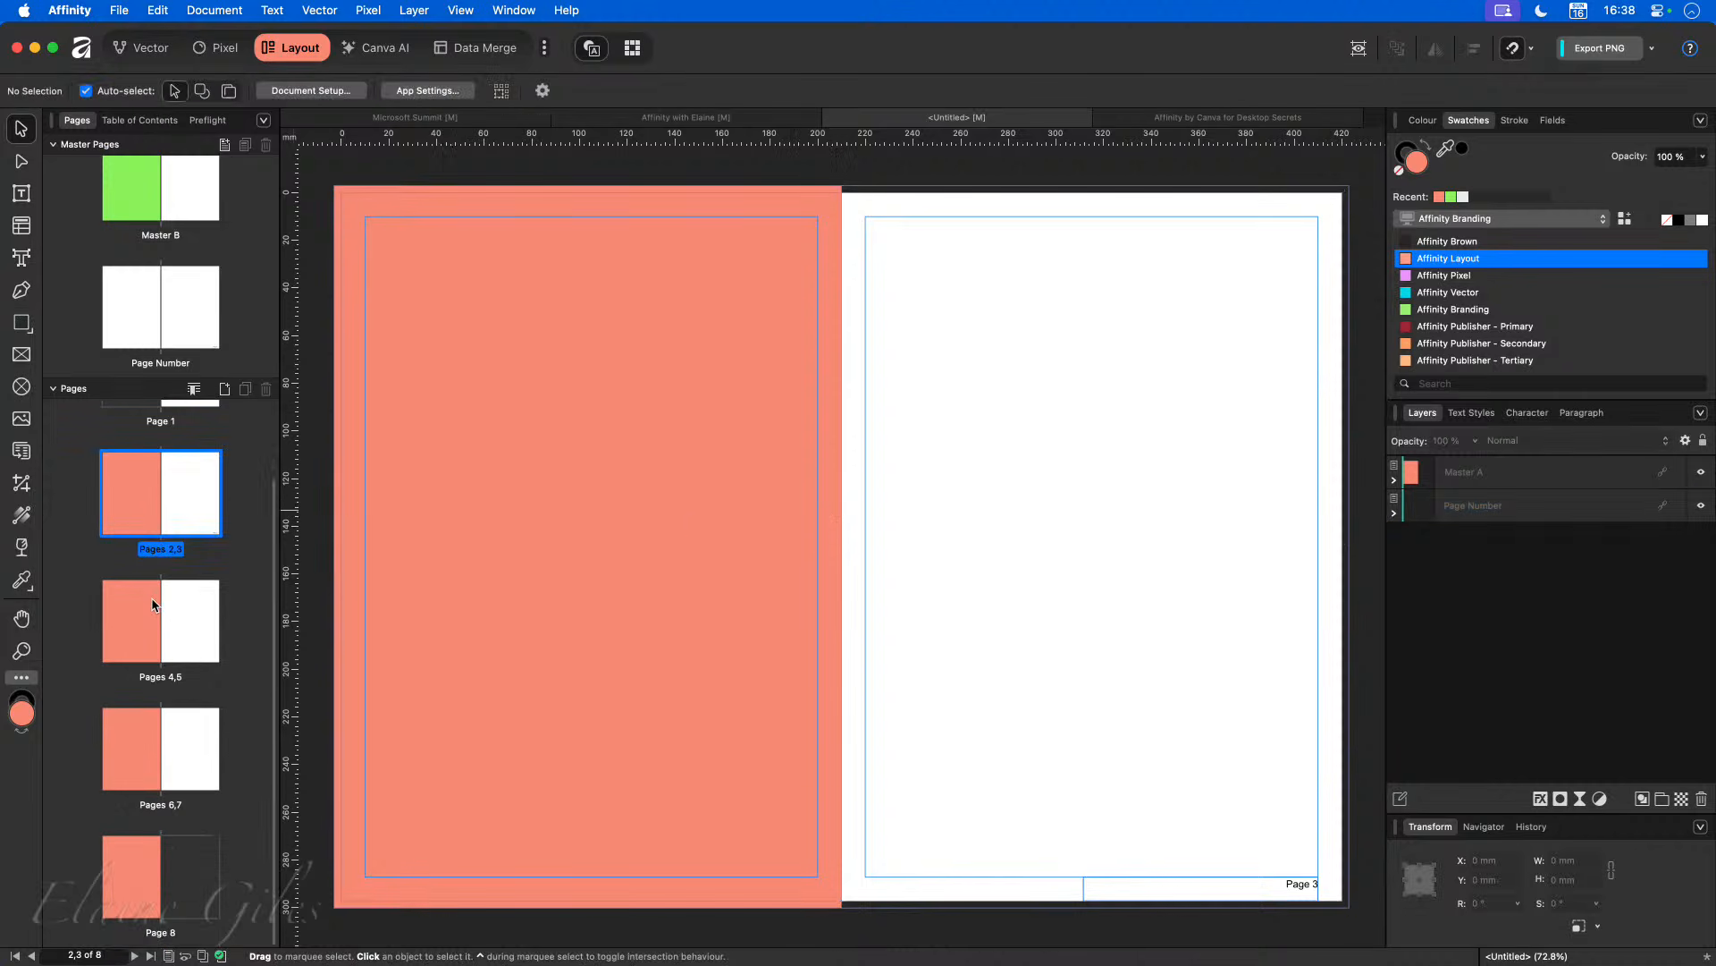
{"action": "left_click", "coordinate": [152, 877], "text": "shift"}
{"action": "right_click", "coordinate": [140, 738]}
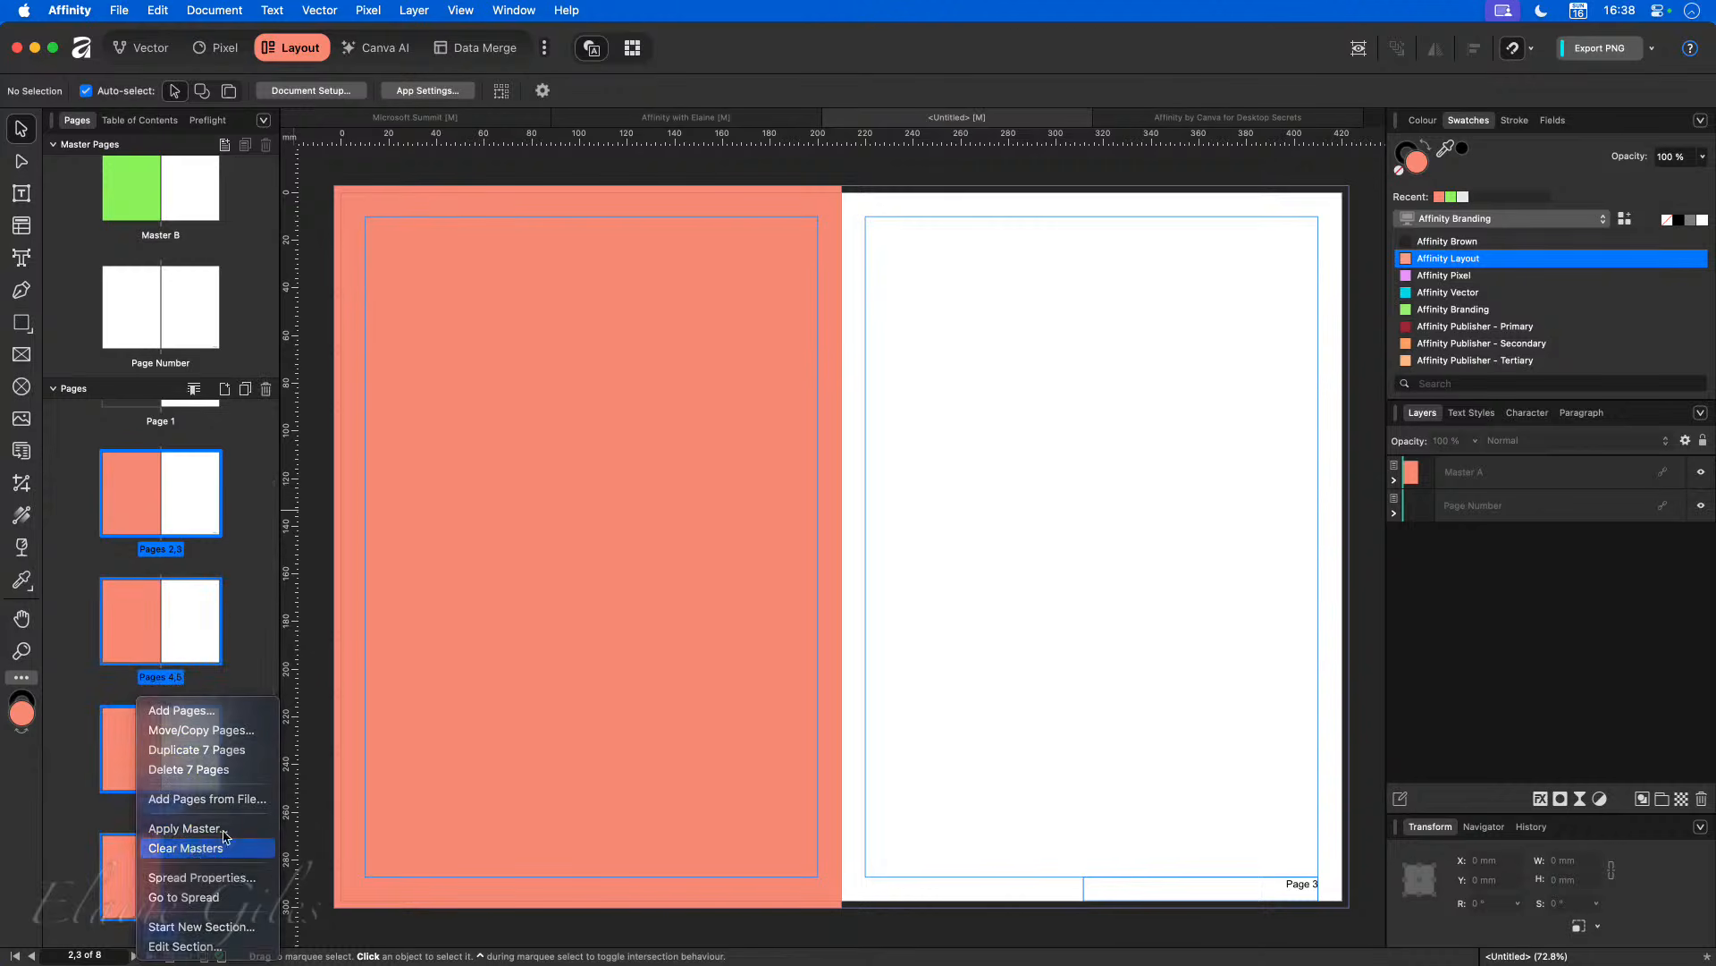
{"action": "left_click", "coordinate": [185, 847]}
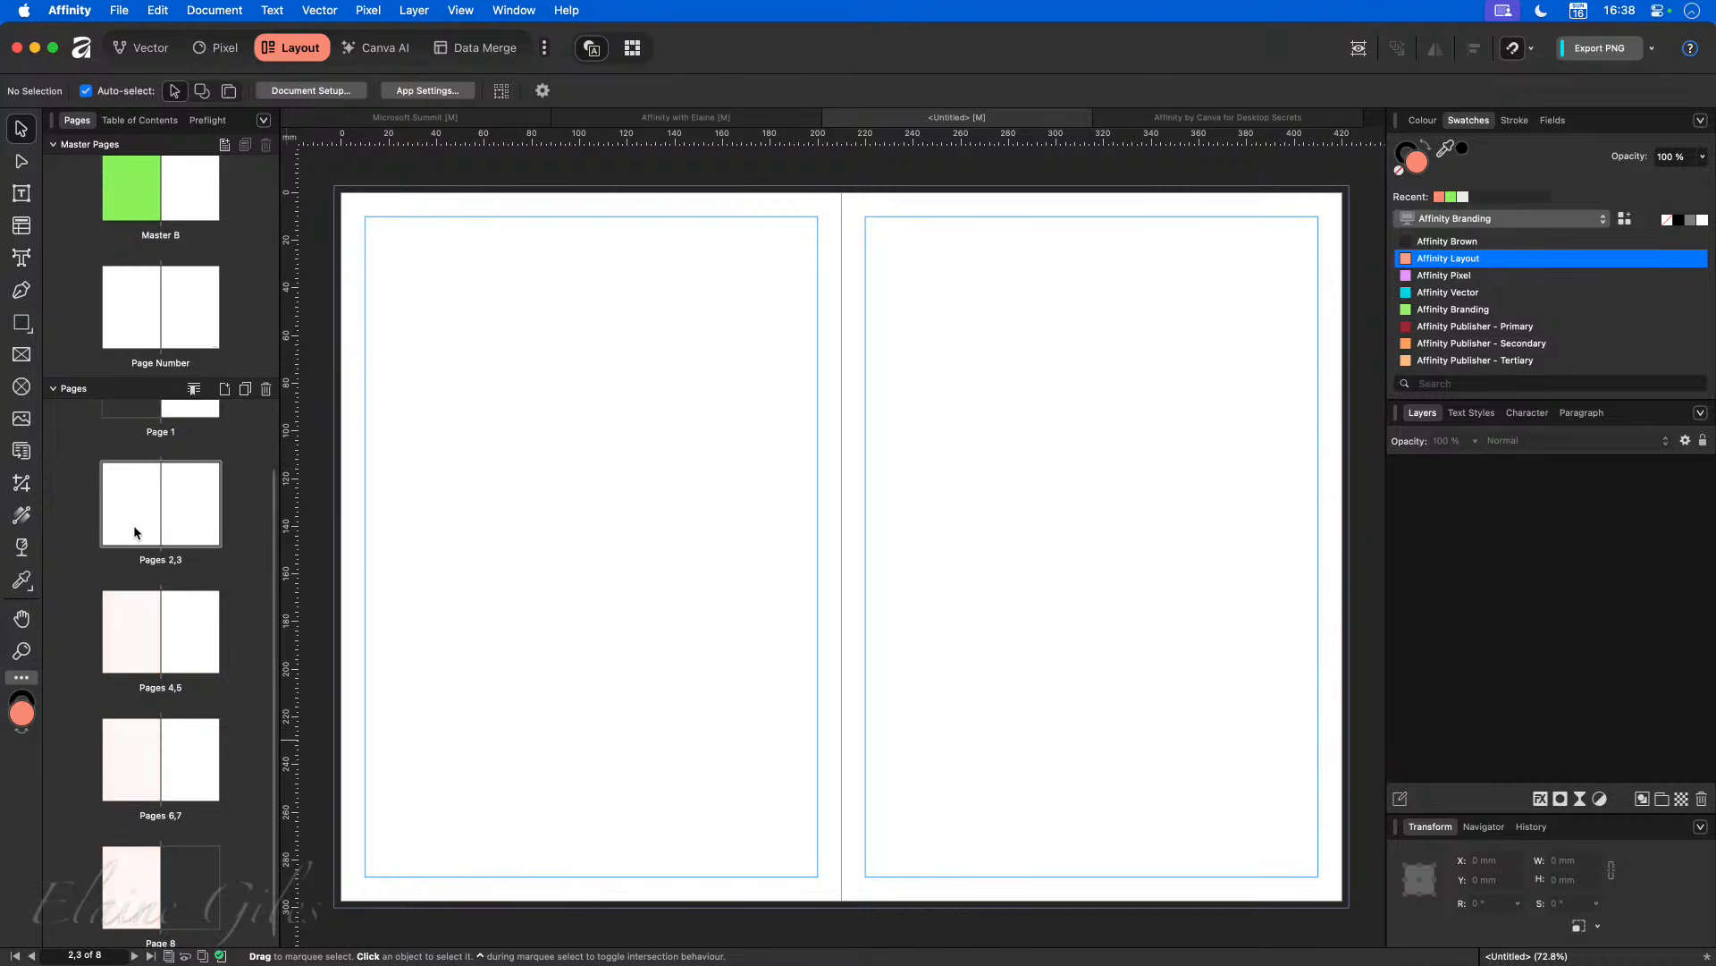
Step: Try to apply Master A to page 1 together with pages 2–3, and apply it to the pages 2–3 spread separately
{"action": "scroll", "coordinate": [141, 535], "scroll_direction": "up", "scroll_amount": 2}
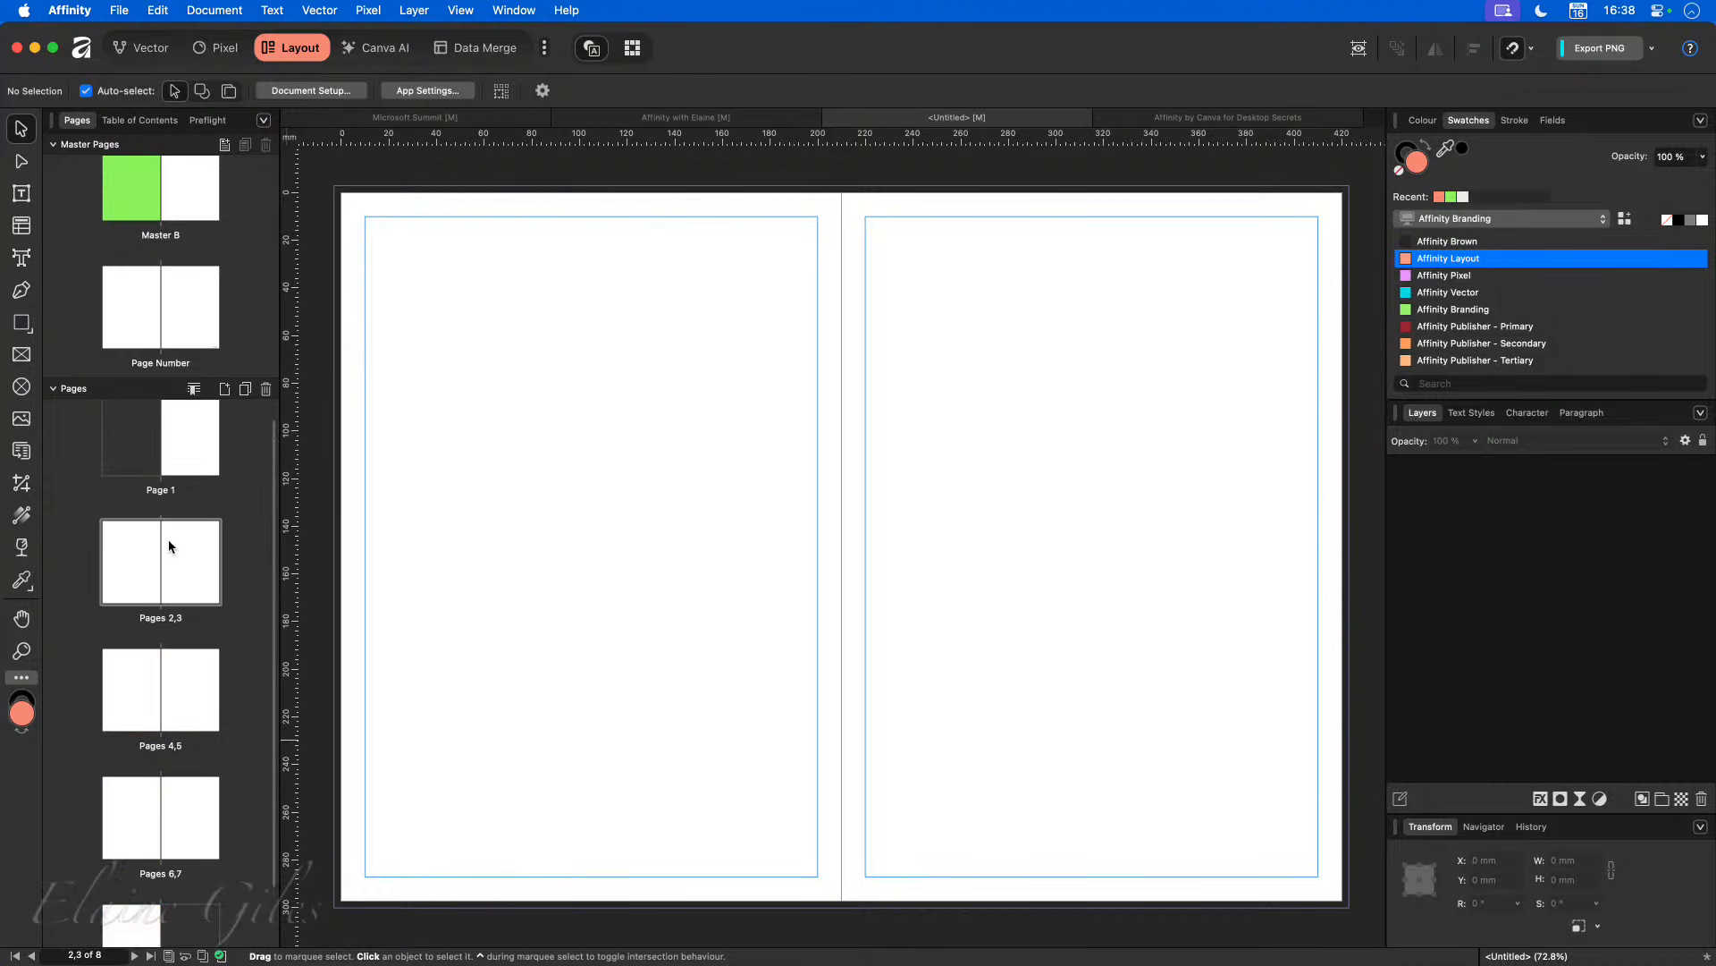
{"action": "left_click", "coordinate": [155, 567]}
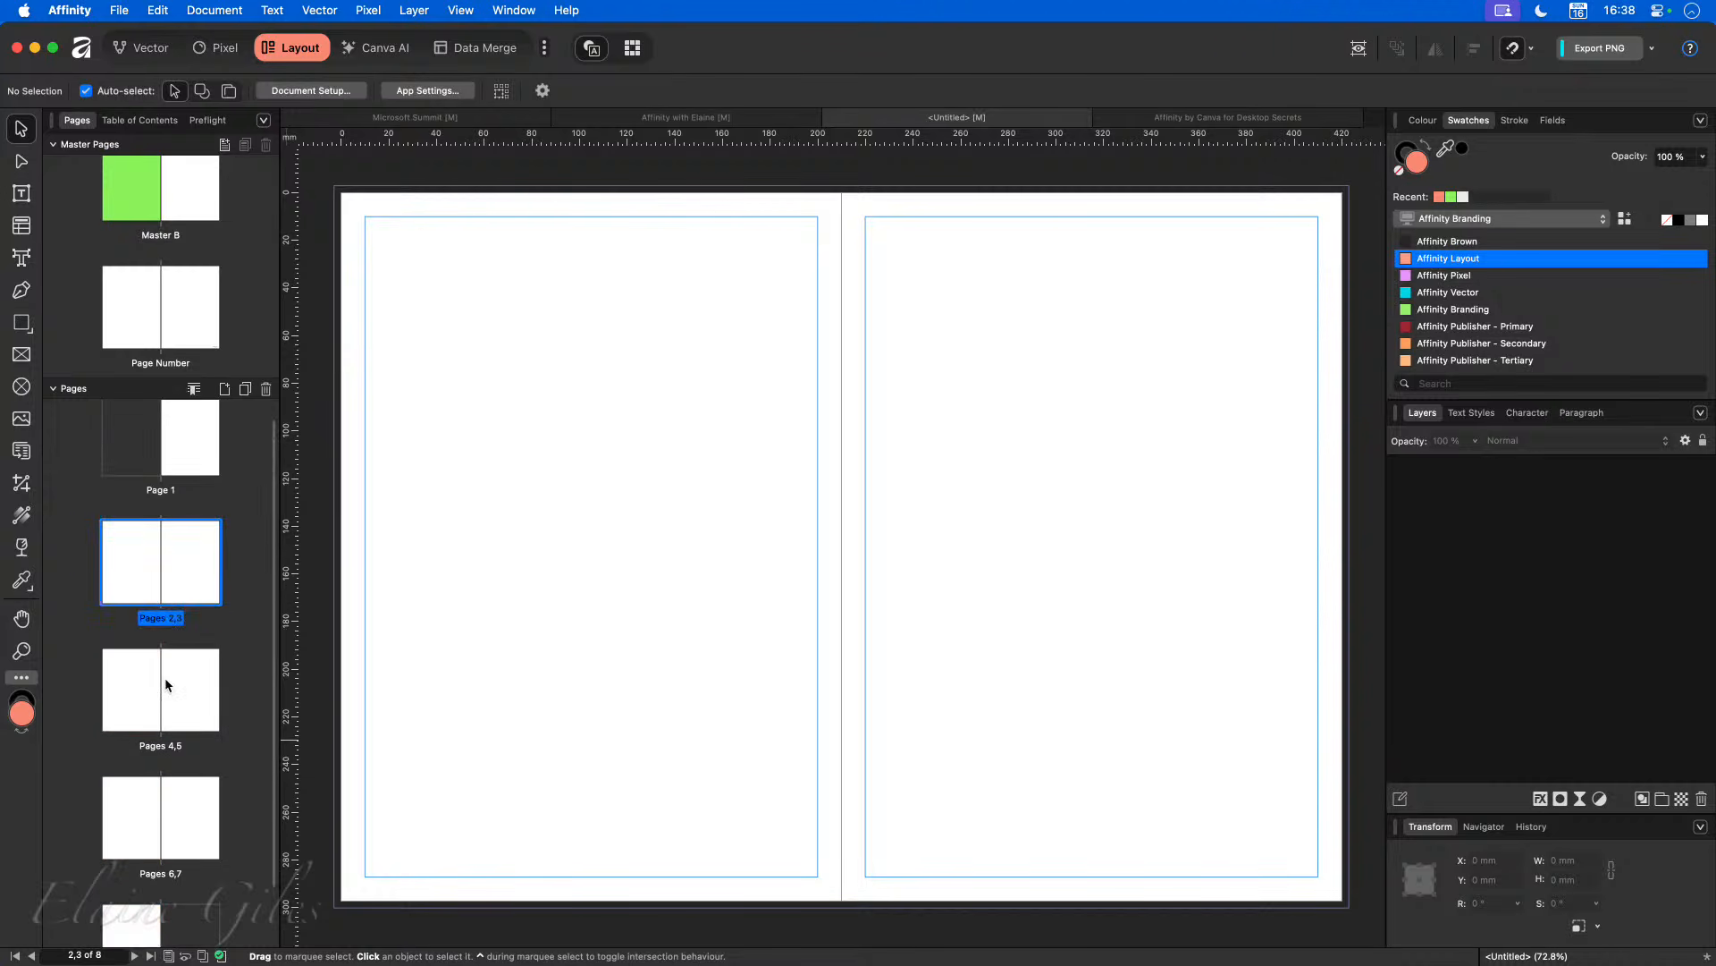
{"action": "left_click", "coordinate": [181, 461], "text": "shift"}
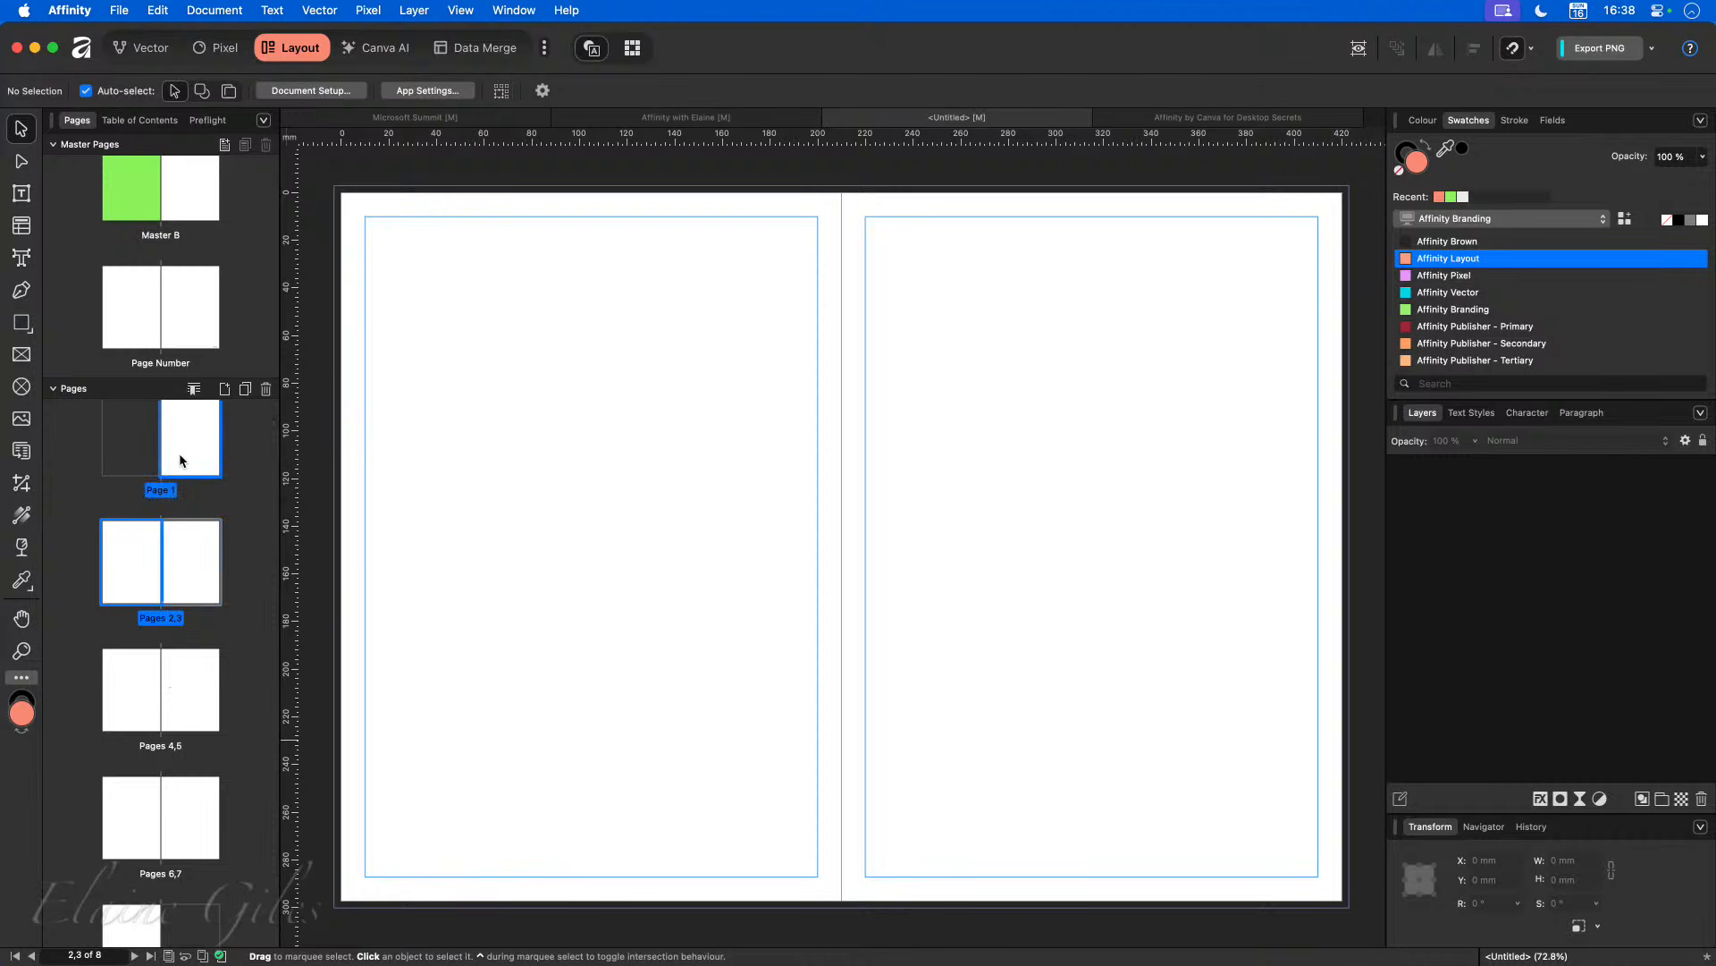
{"action": "left_click_drag", "start_coordinate": [182, 554], "coordinate": [192, 429]}
{"action": "left_click", "coordinate": [192, 545], "text": "shift"}
{"action": "scroll", "coordinate": [172, 237], "scroll_direction": "up", "scroll_amount": 3}
{"action": "left_click_drag", "start_coordinate": [157, 218], "coordinate": [177, 464]}
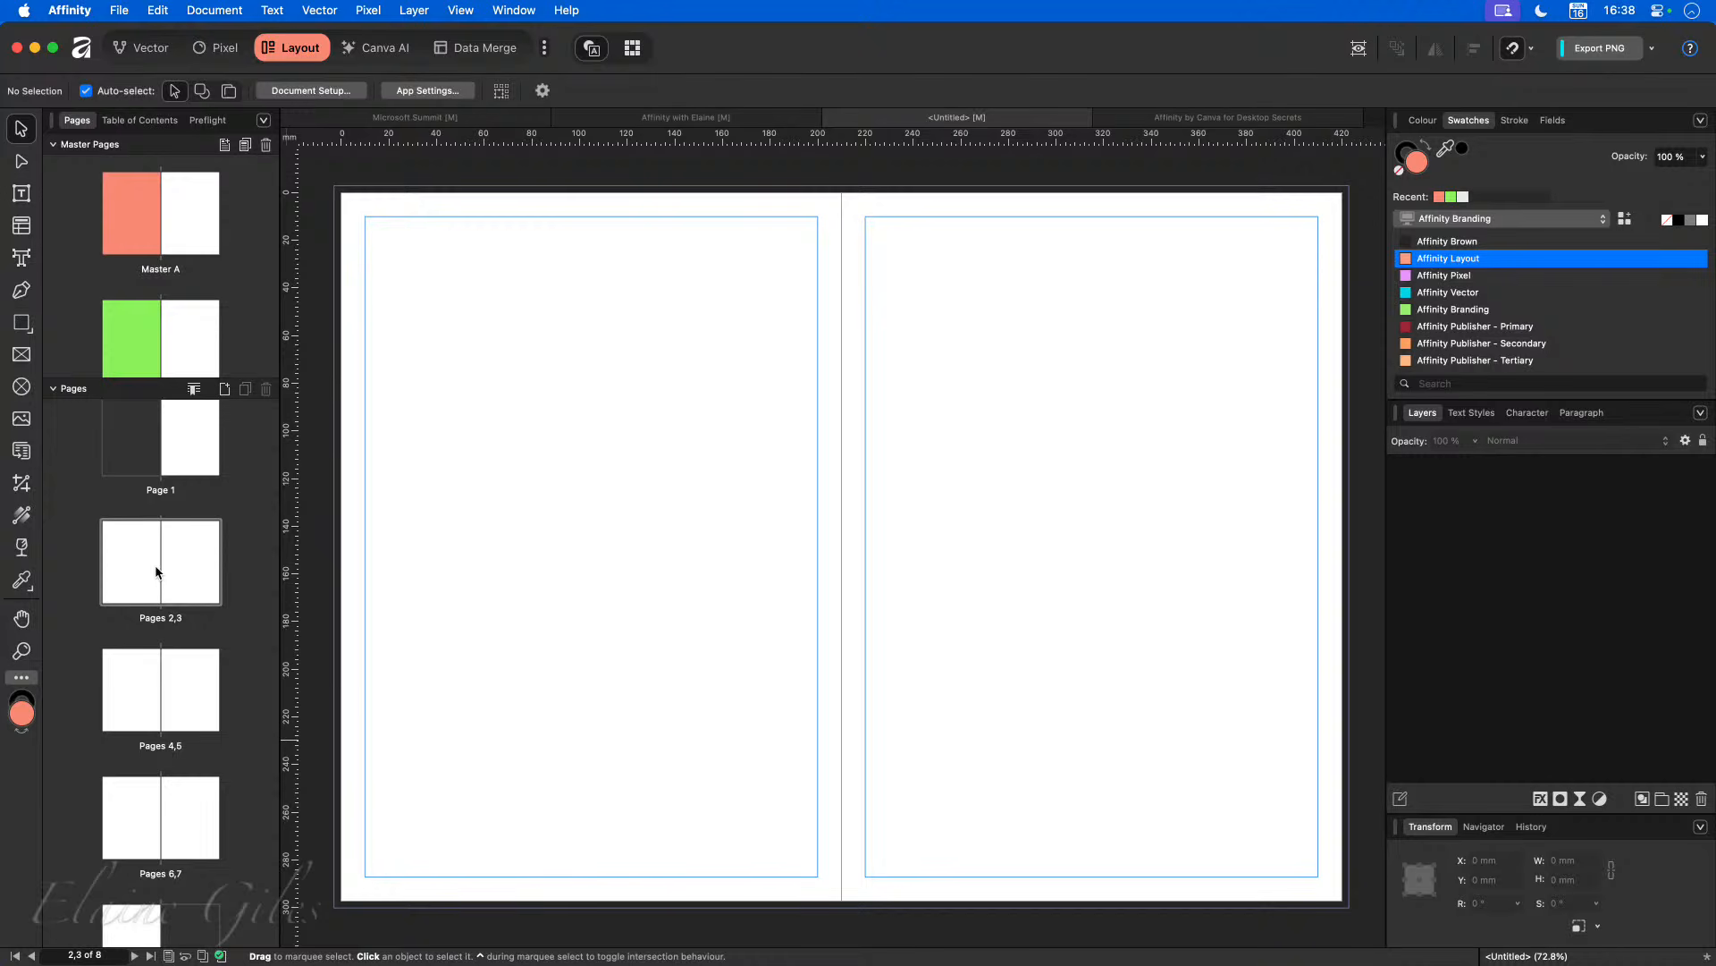
{"action": "left_click", "coordinate": [156, 572]}
{"action": "left_click_drag", "start_coordinate": [152, 234], "coordinate": [159, 565]}
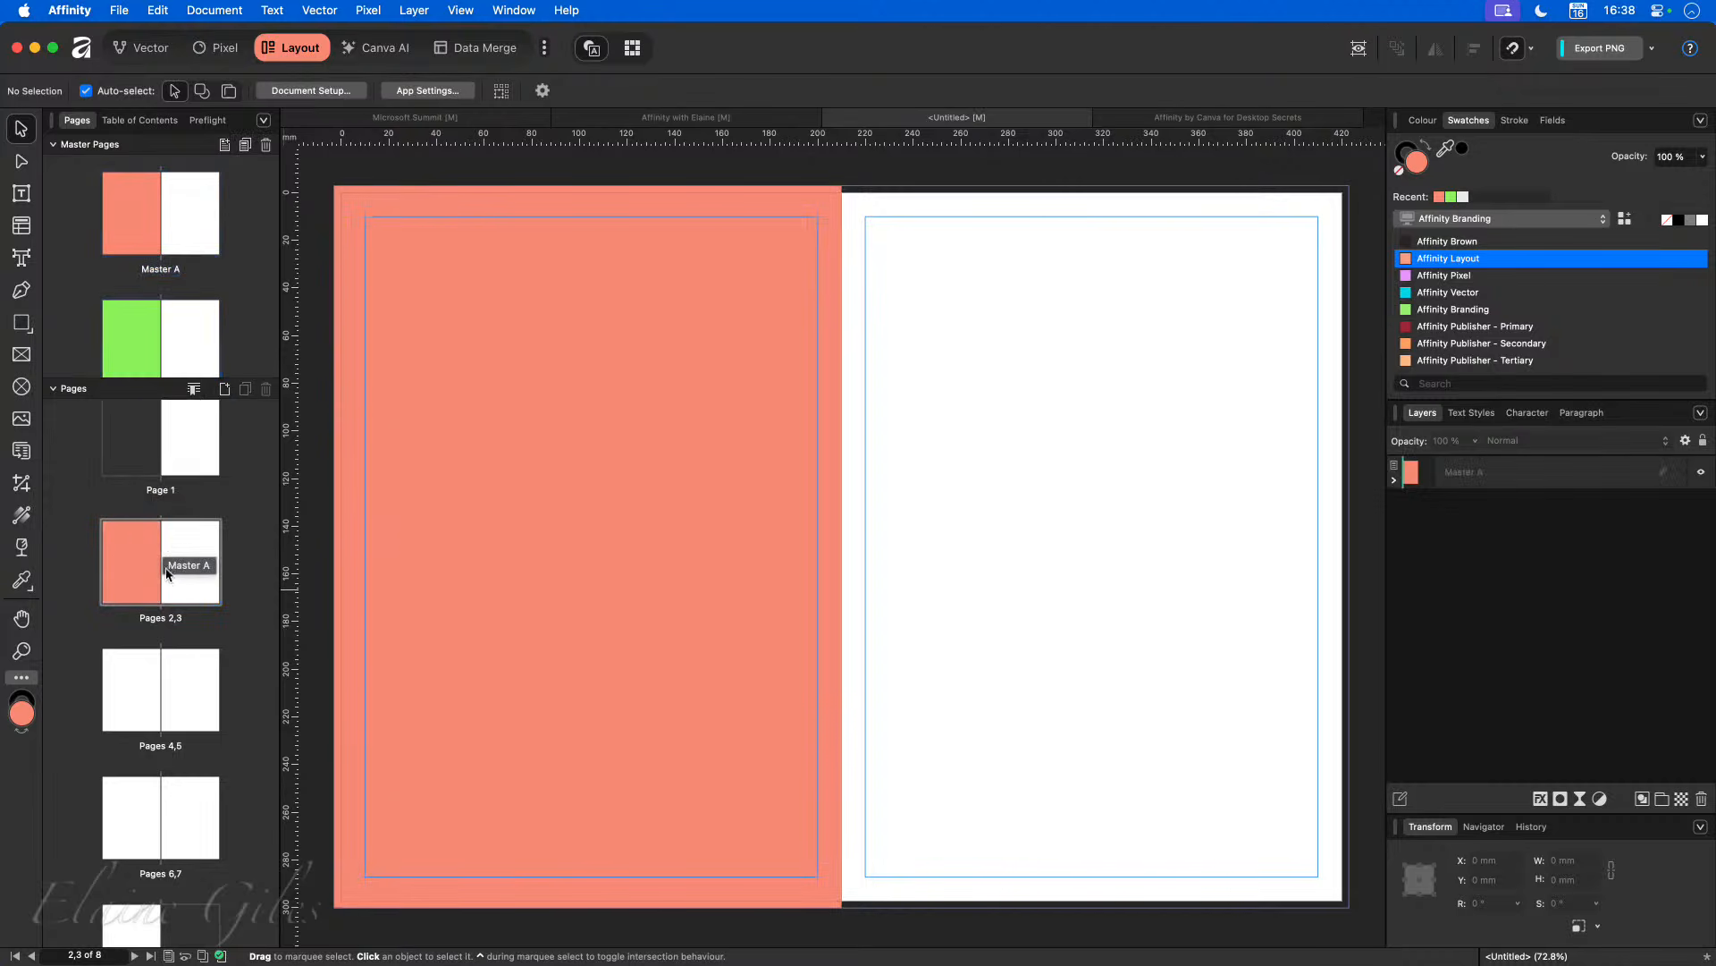
Step: Apply Master A to pages 4–5, and Master B to pages 6–7 and page 8
{"action": "scroll", "coordinate": [166, 577], "scroll_direction": "down", "scroll_amount": 2}
{"action": "left_click", "coordinate": [162, 622]}
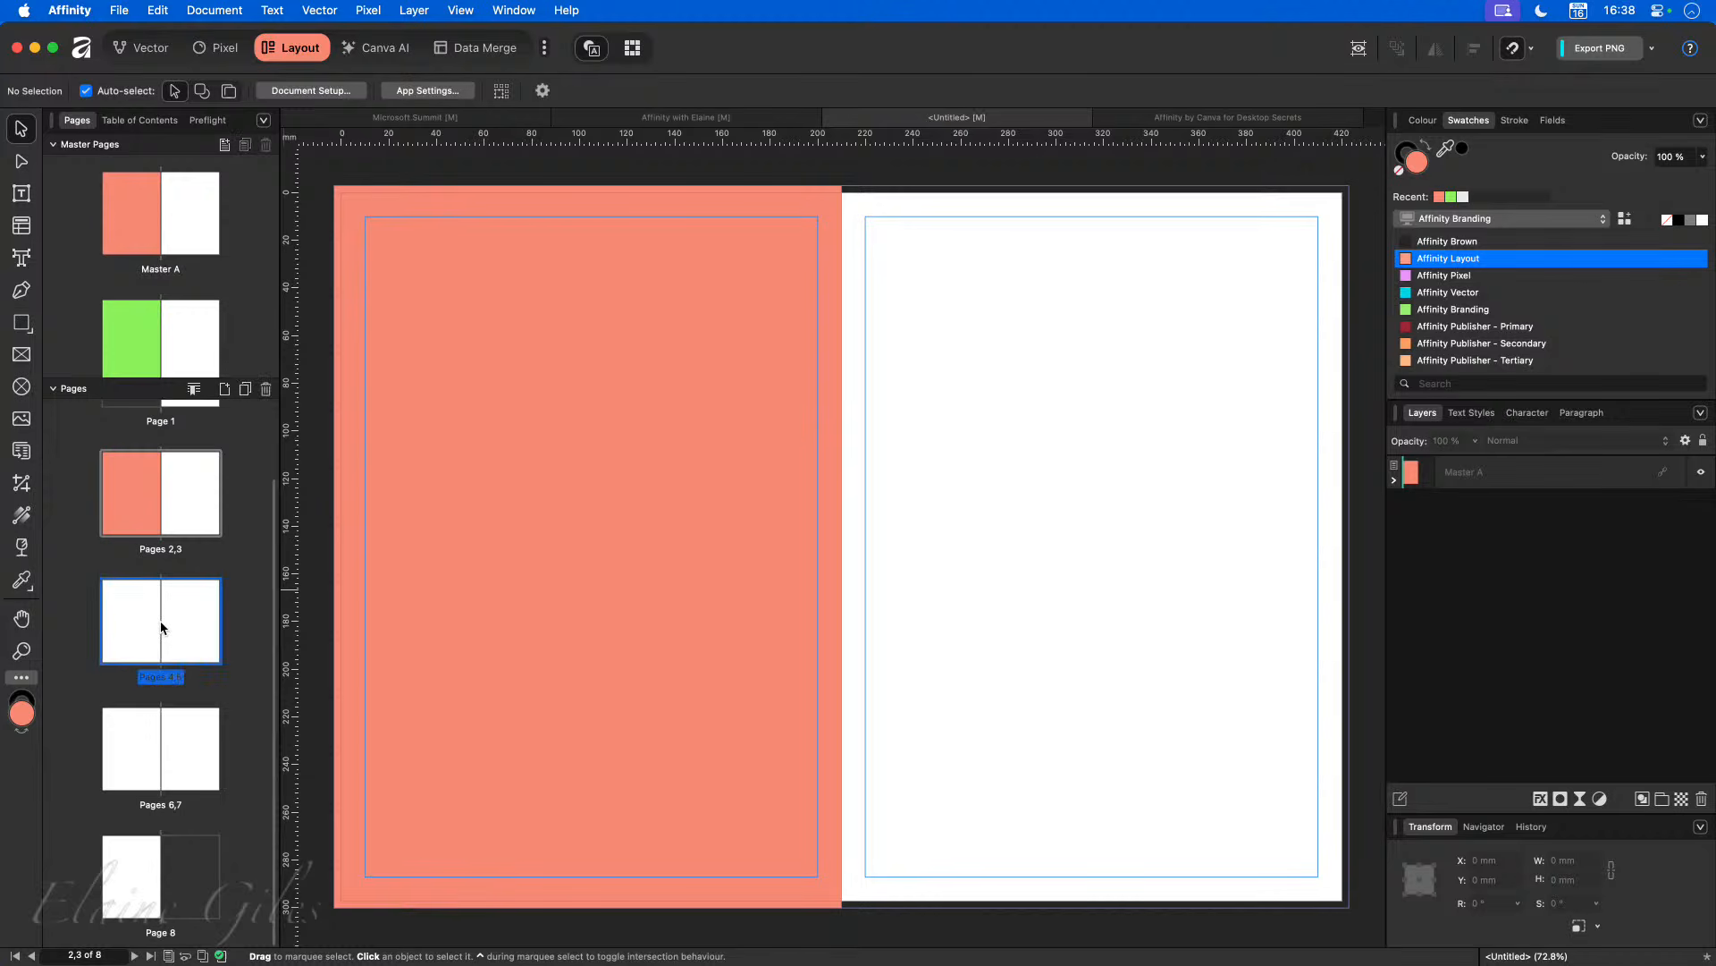
{"action": "left_click_drag", "start_coordinate": [160, 226], "coordinate": [179, 655]}
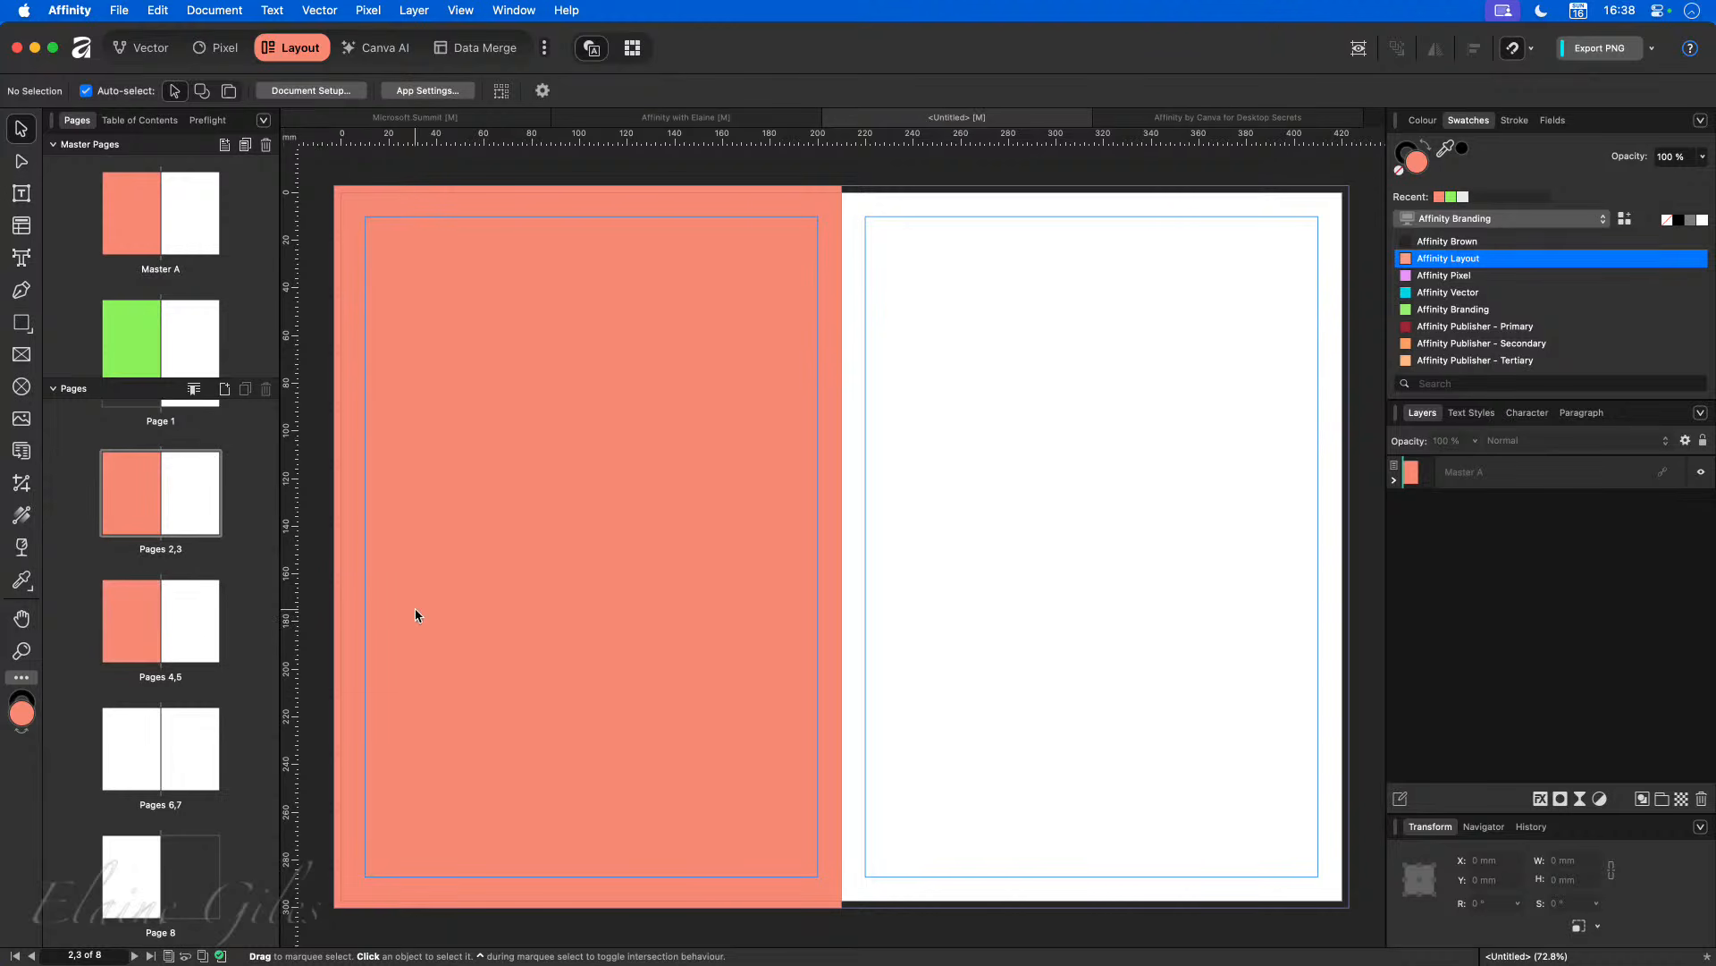
{"action": "left_click", "coordinate": [169, 747]}
{"action": "left_click_drag", "start_coordinate": [162, 340], "coordinate": [150, 887]}
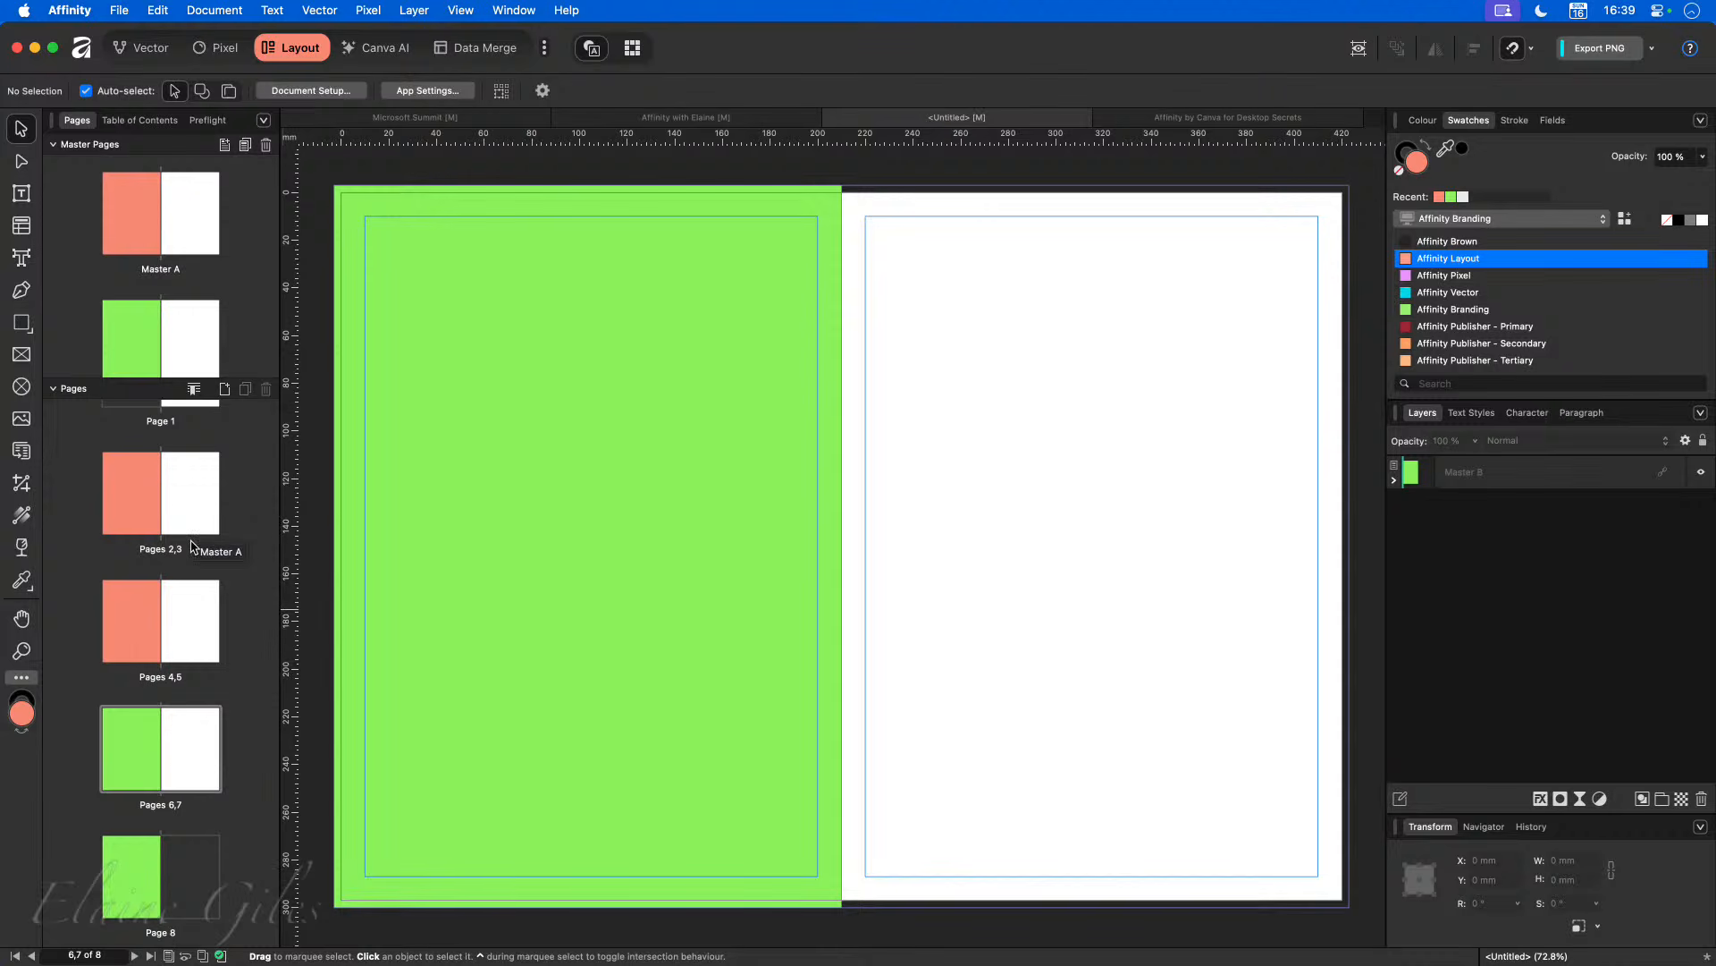
Step: Go through the spreads for pages 2–3, 4–5 and 6–7 to check their masters
{"action": "left_click", "coordinate": [150, 479]}
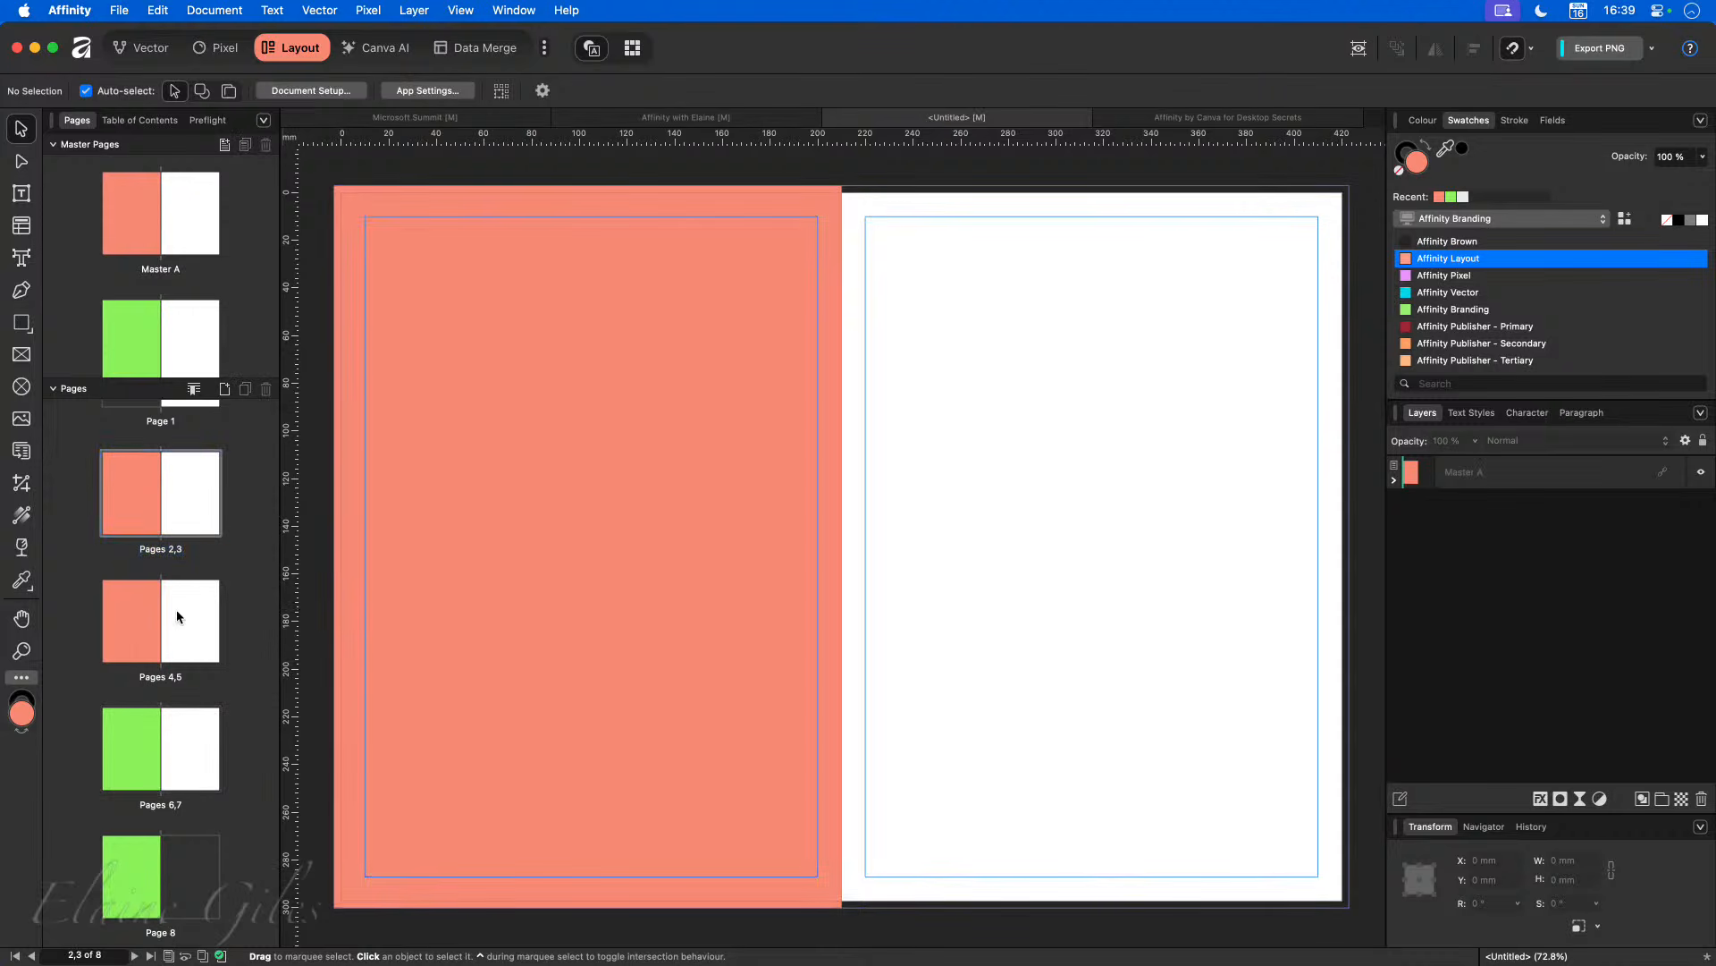
{"action": "left_click", "coordinate": [166, 633]}
{"action": "left_click", "coordinate": [161, 749]}
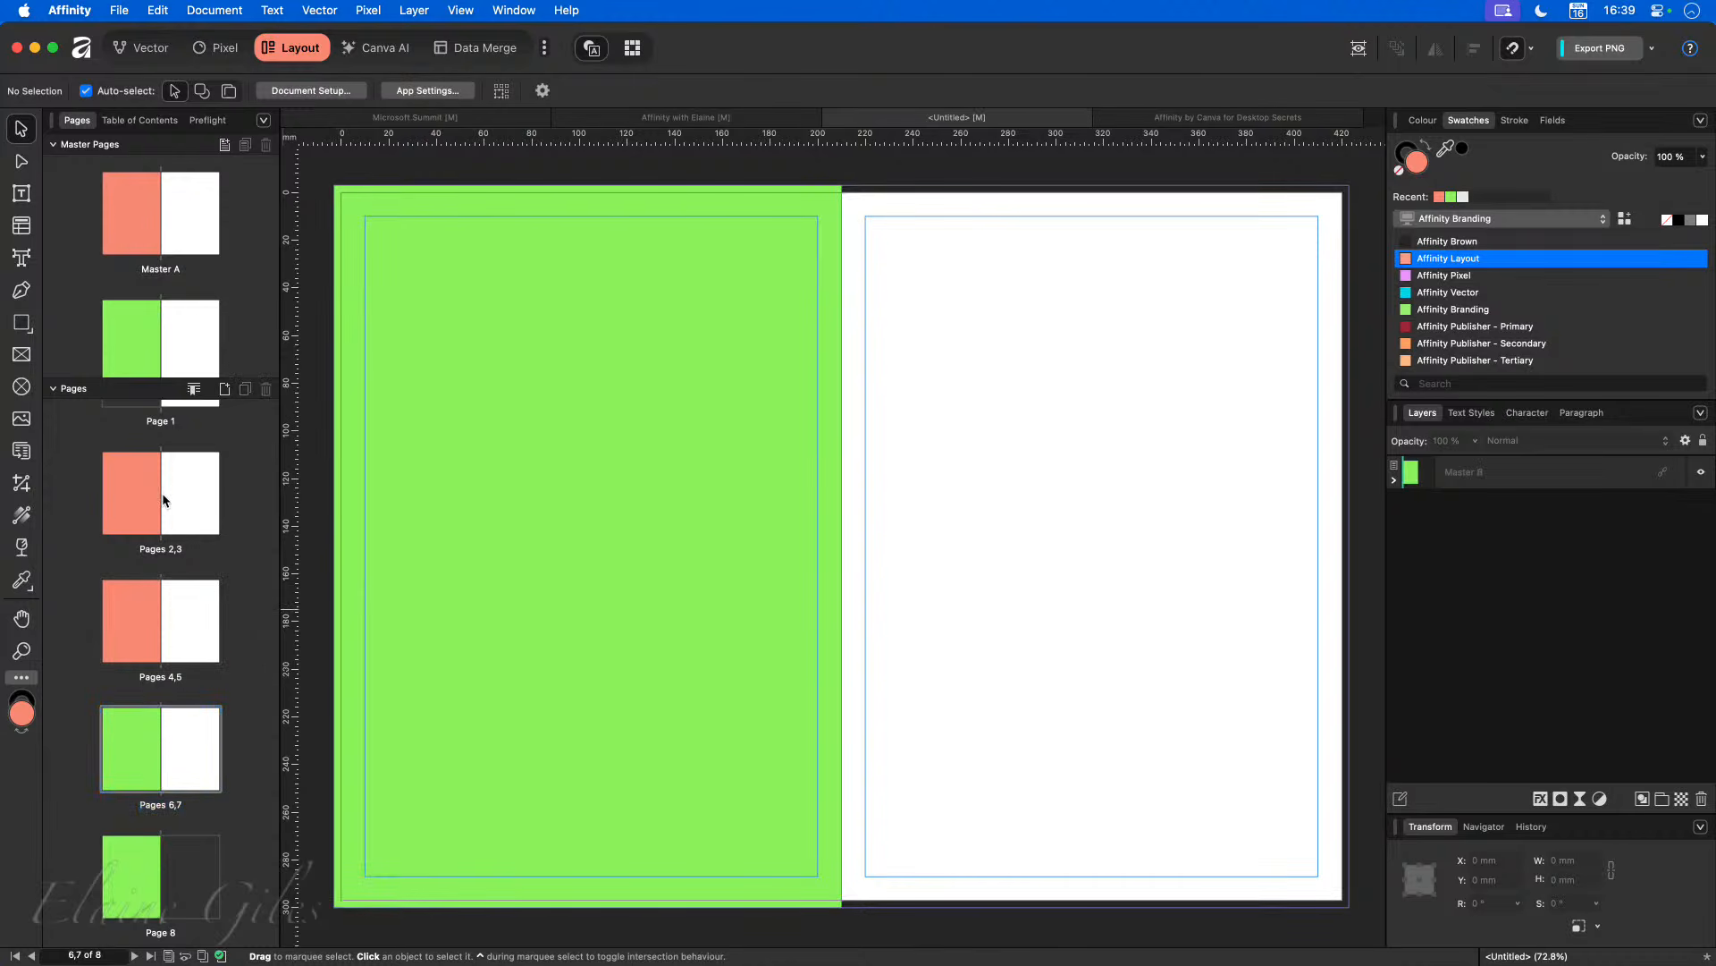
{"action": "left_click", "coordinate": [163, 492]}
{"action": "left_click", "coordinate": [150, 748], "text": "shift"}
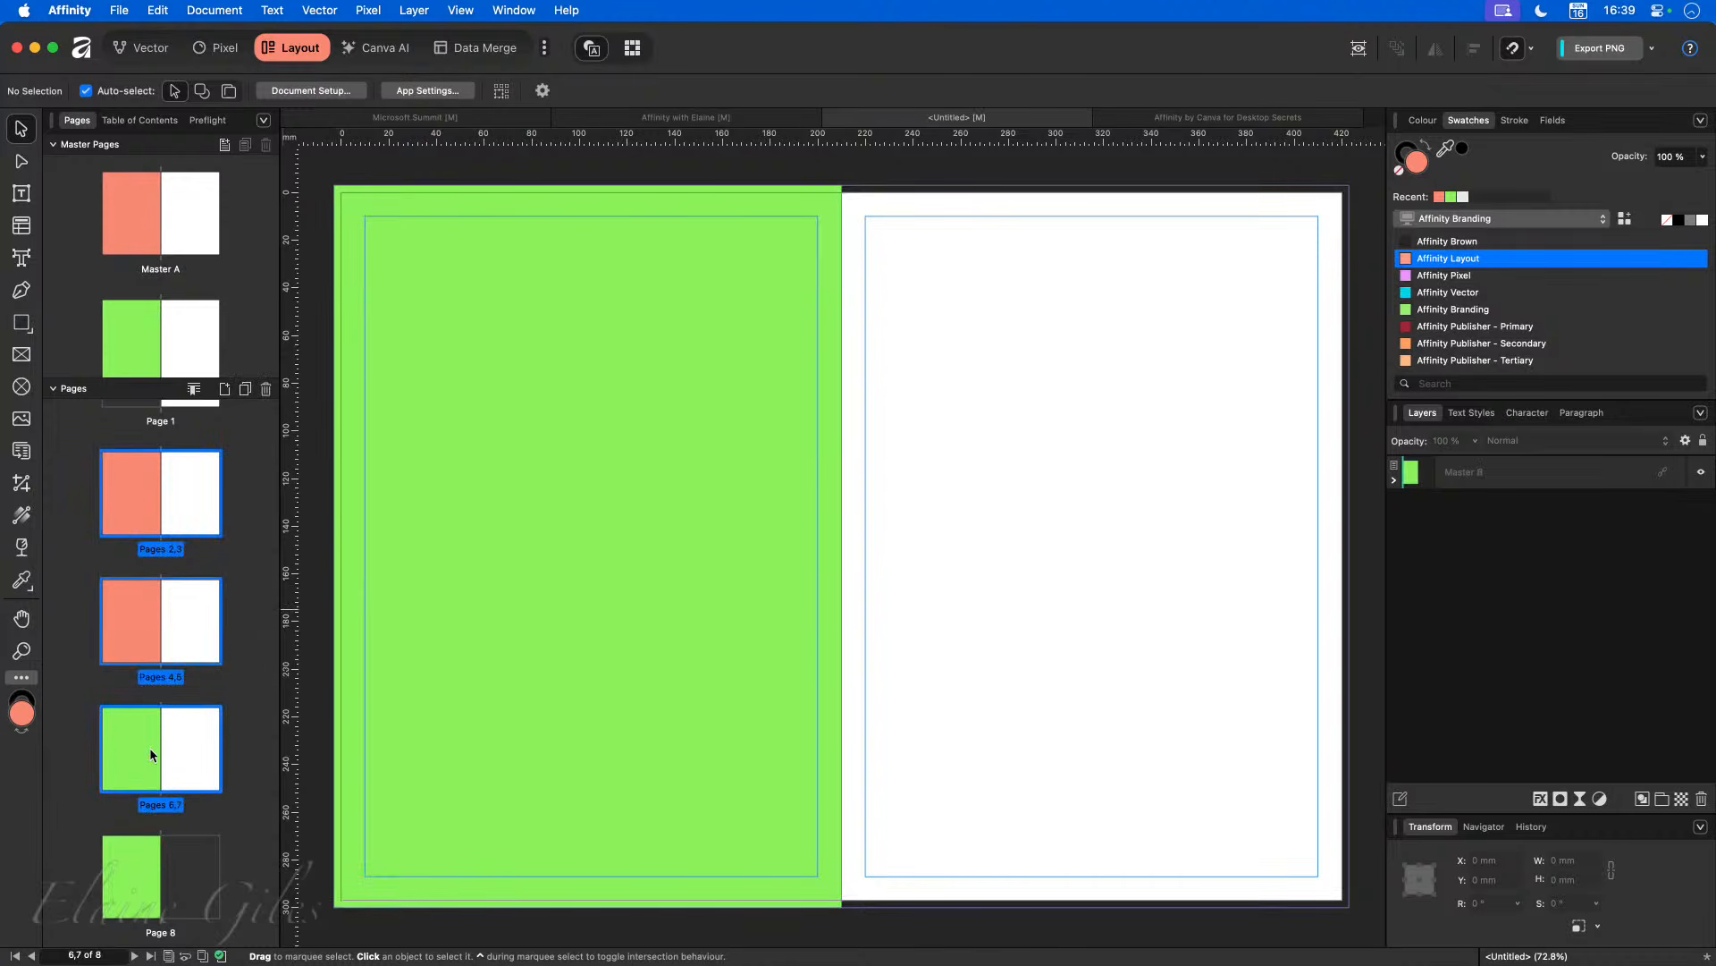
{"action": "right_click", "coordinate": [160, 600]}
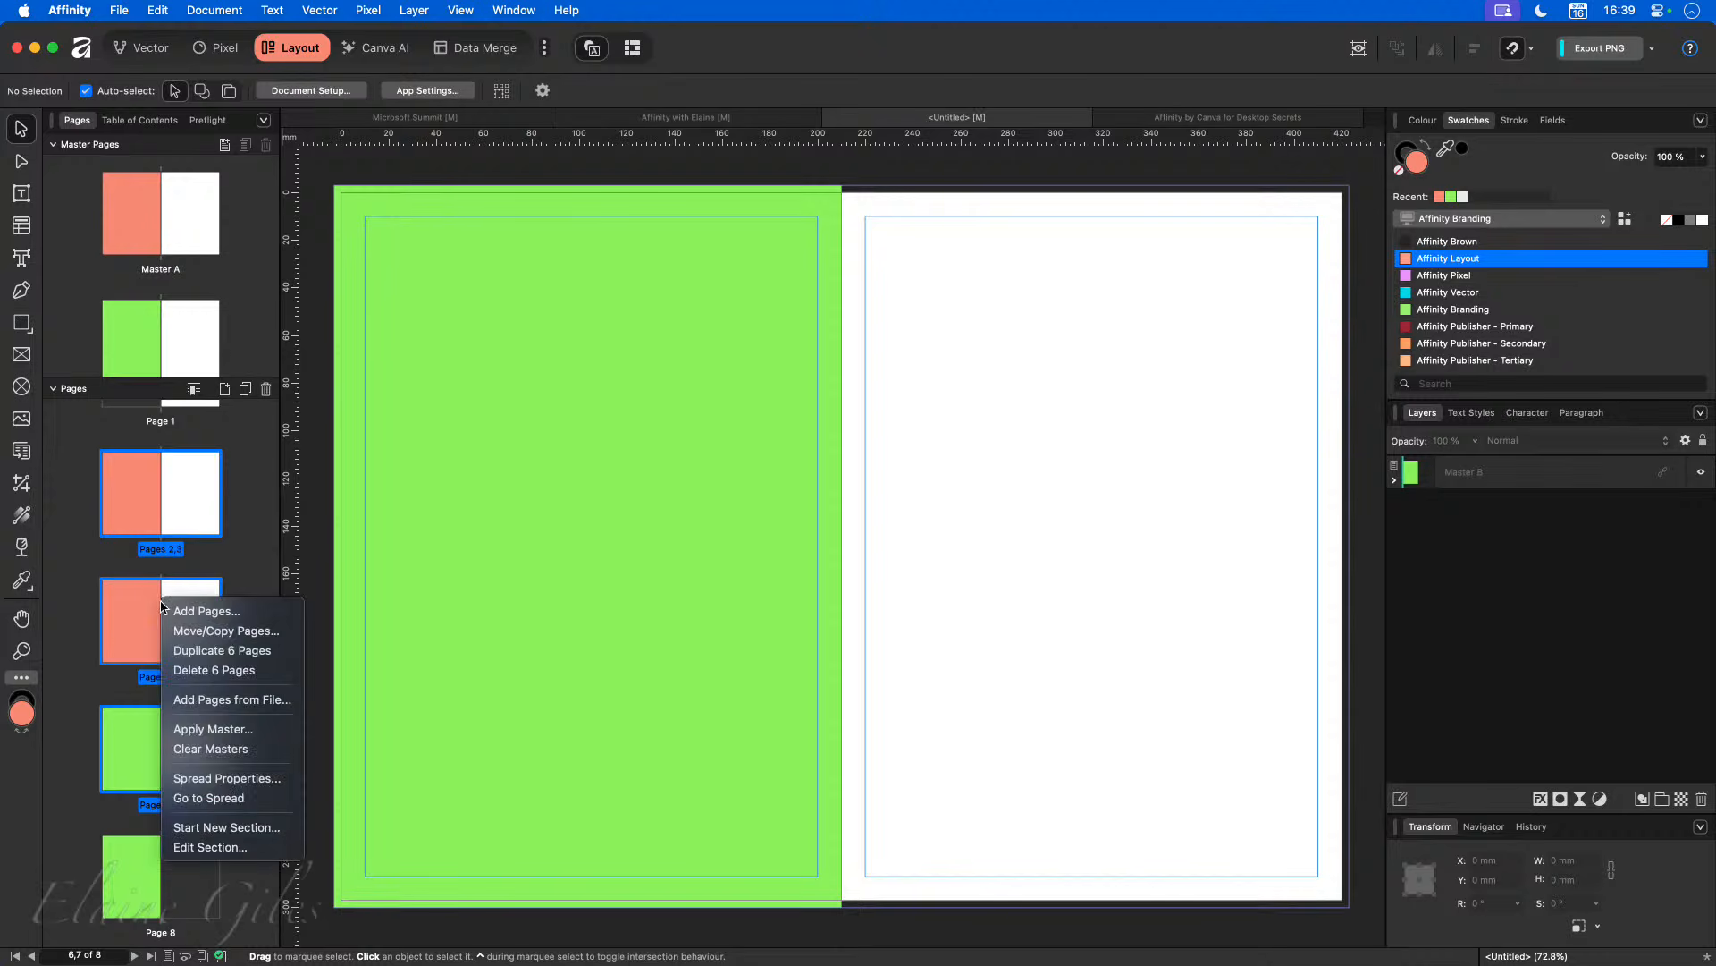
{"action": "left_click", "coordinate": [225, 735]}
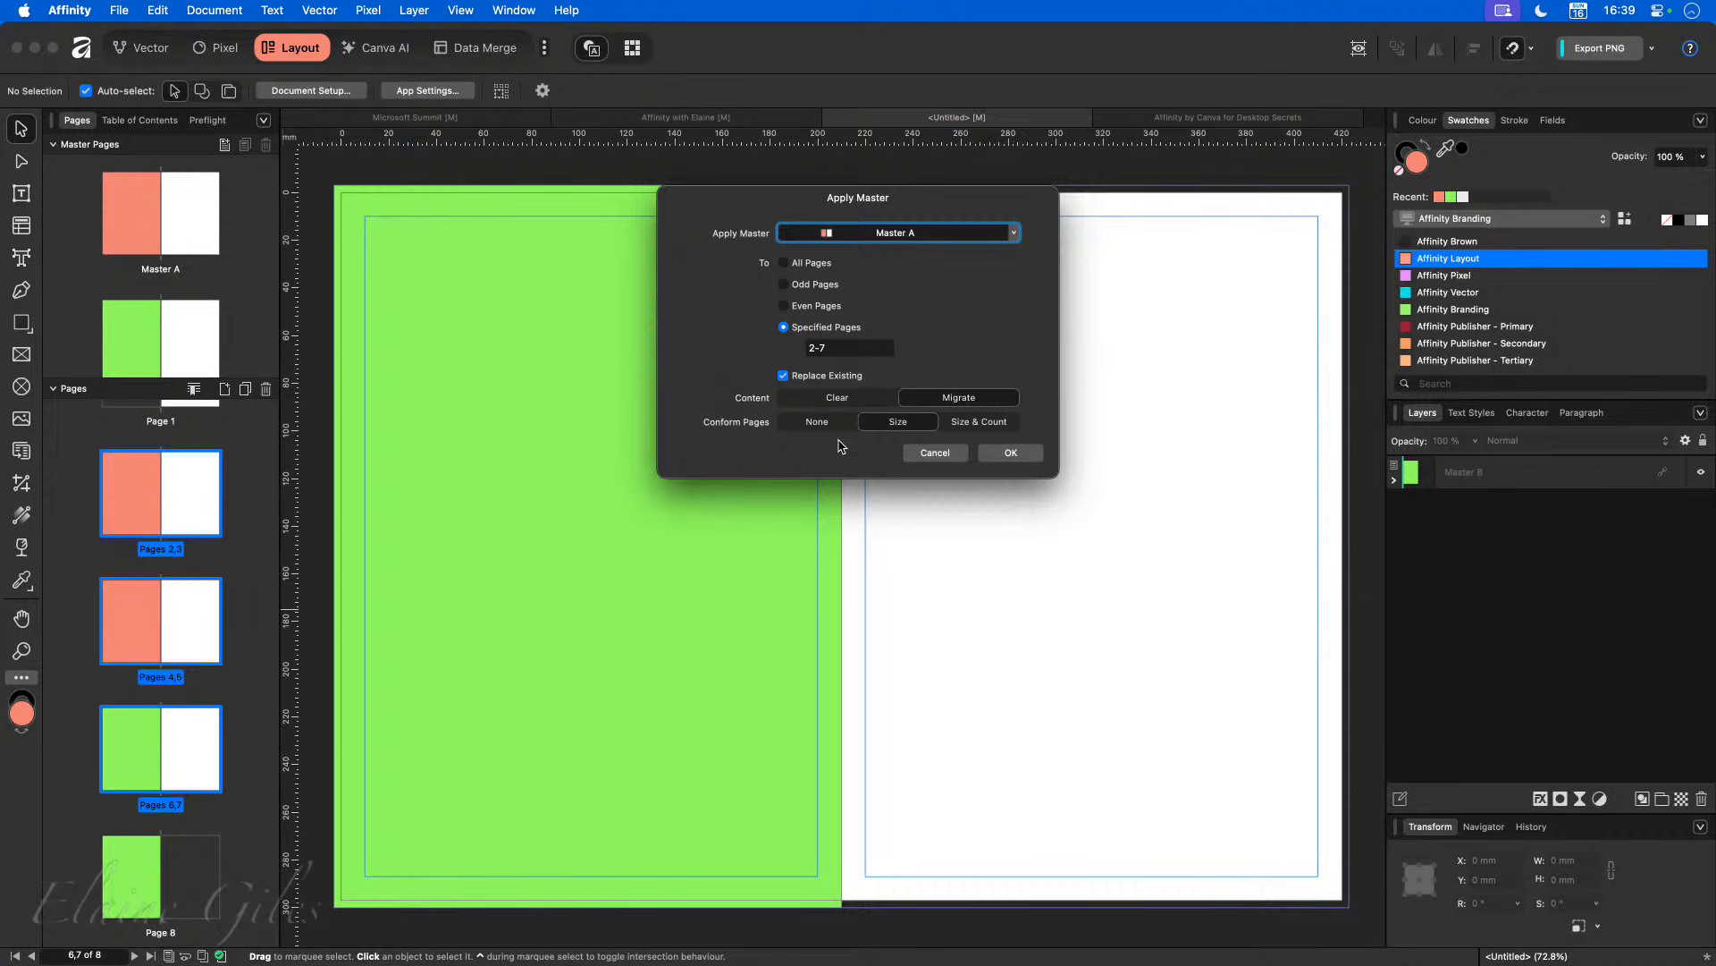
{"action": "left_click", "coordinate": [935, 453]}
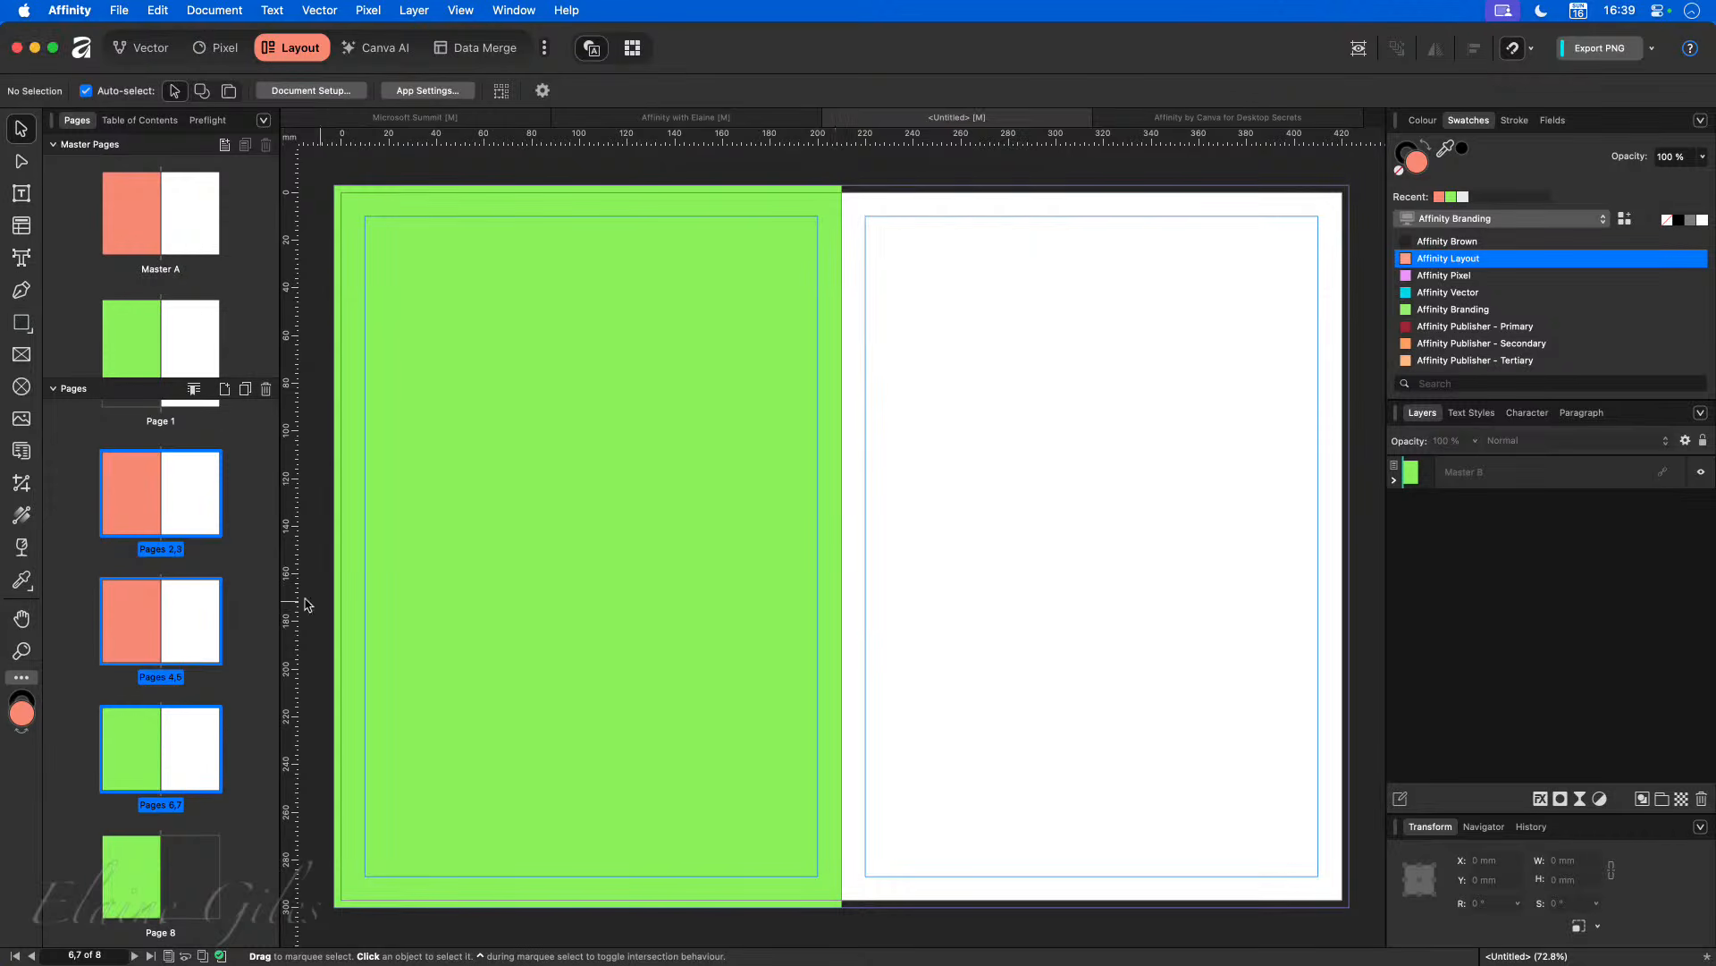
{"action": "left_click", "coordinate": [189, 483]}
Step: Apply the Page Number master to Master A and to Master B, nesting it in both colour masters
{"action": "left_click", "coordinate": [63, 391]}
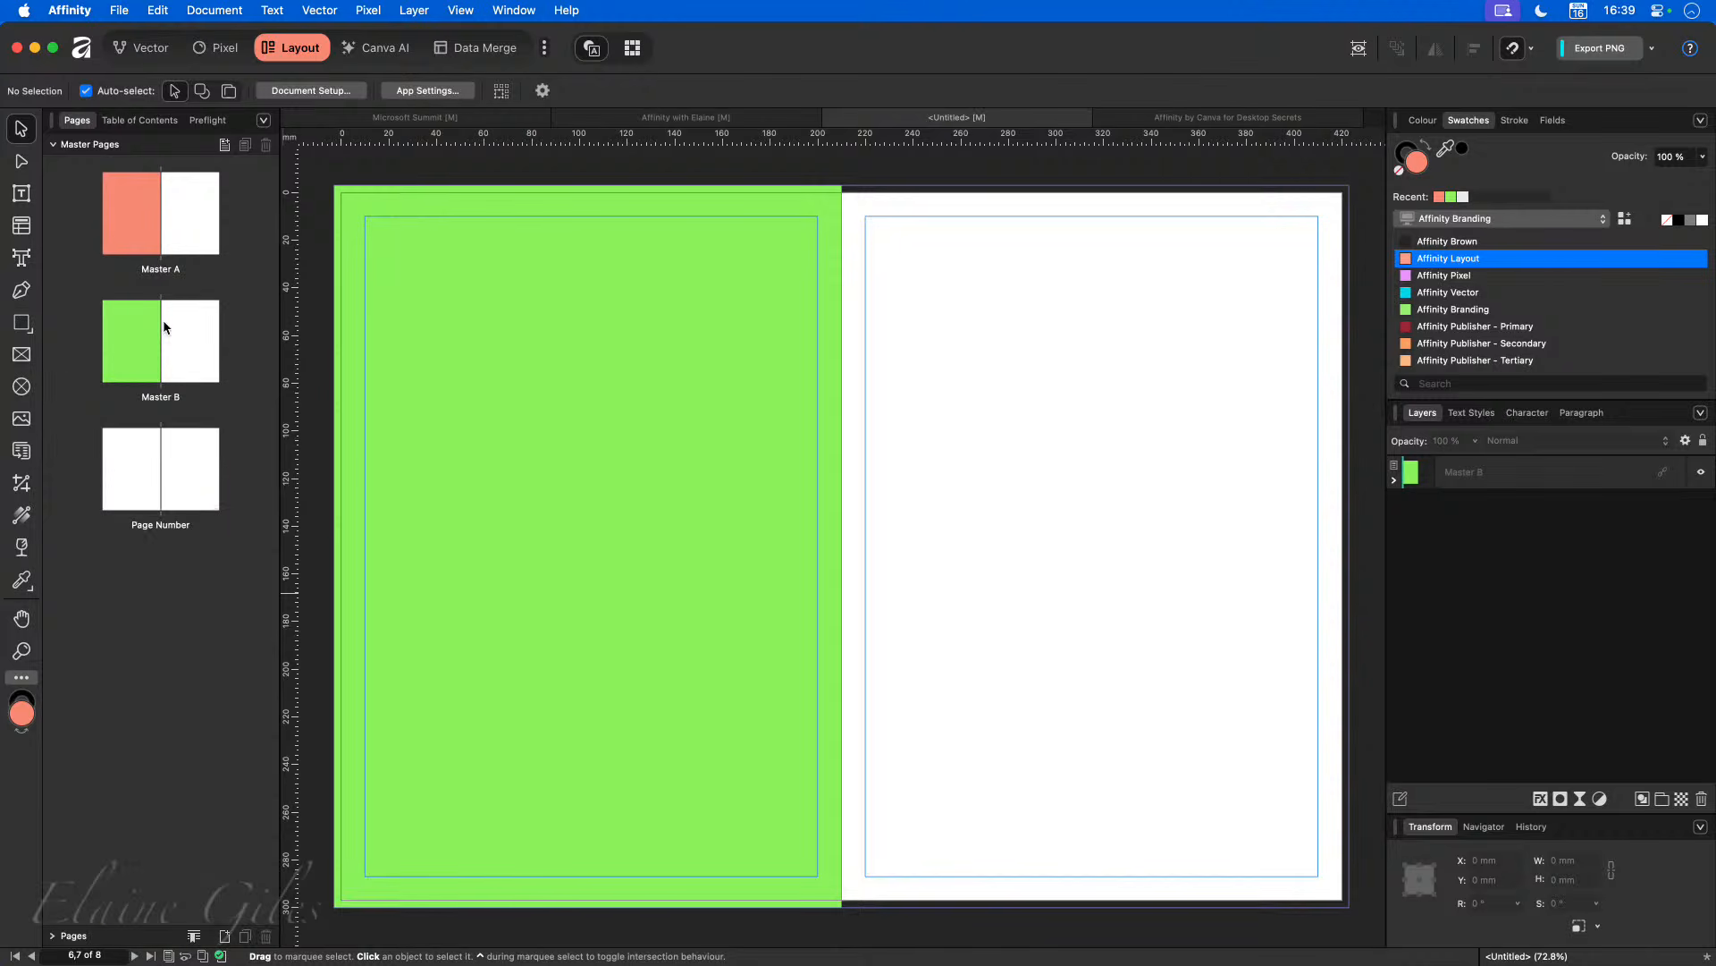
{"action": "double_click", "coordinate": [162, 219]}
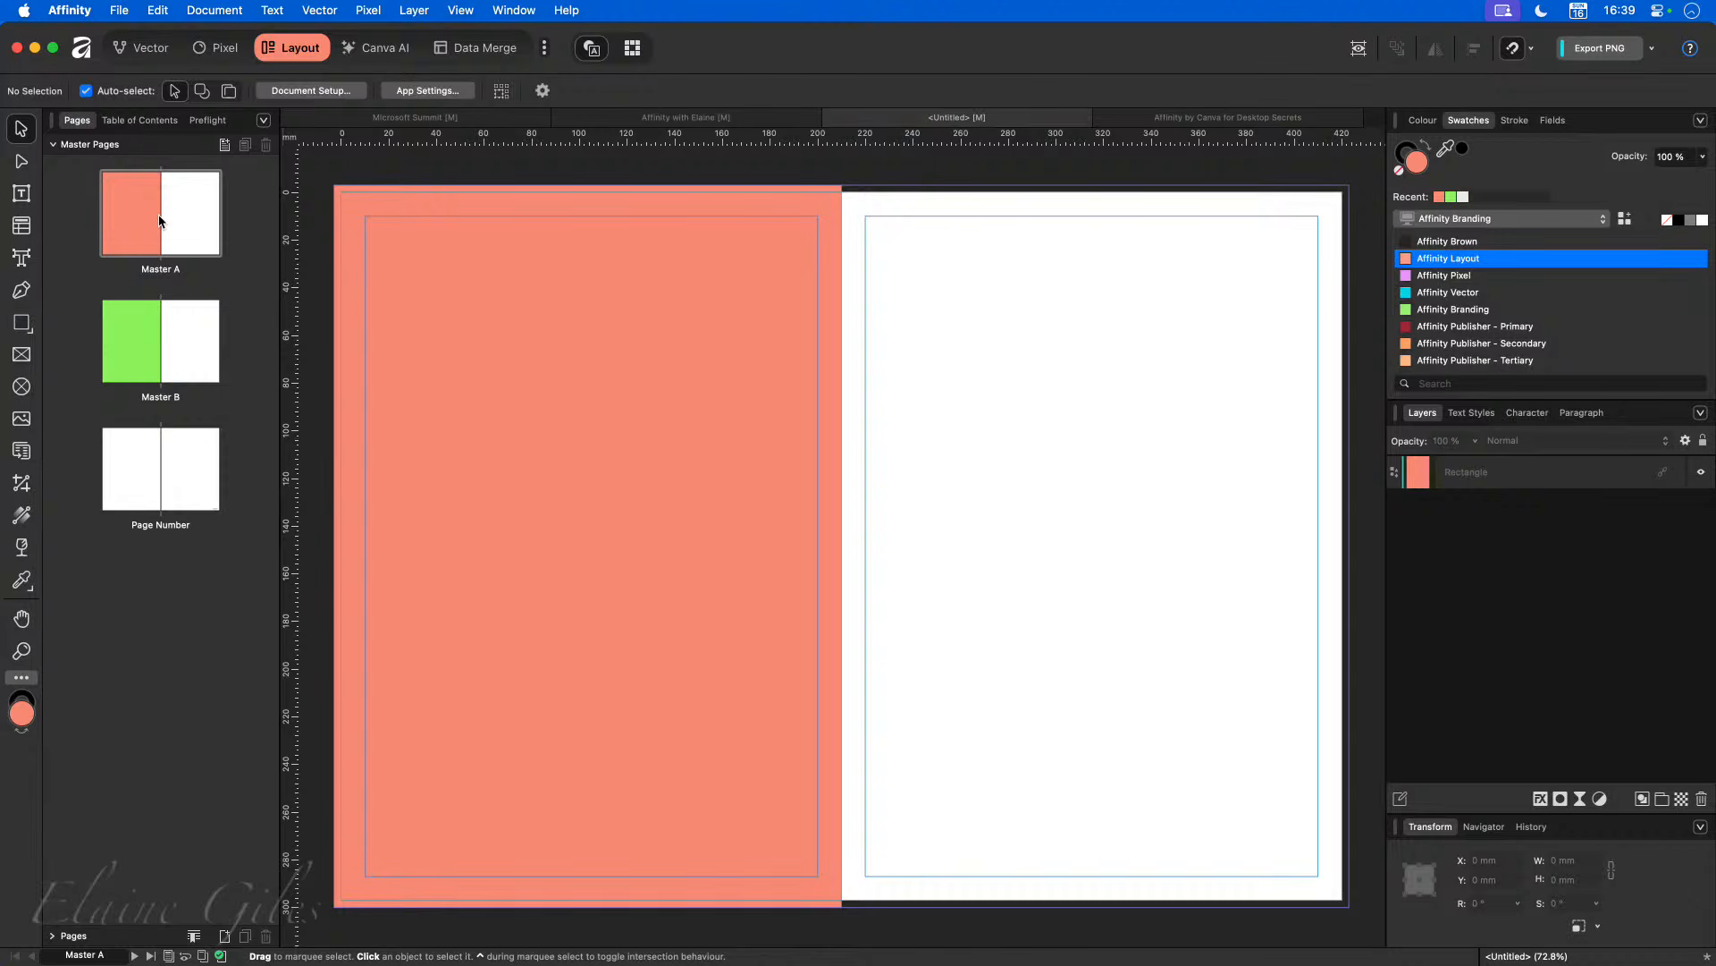
{"action": "left_click", "coordinate": [160, 471]}
{"action": "left_click_drag", "start_coordinate": [160, 471], "coordinate": [169, 230]}
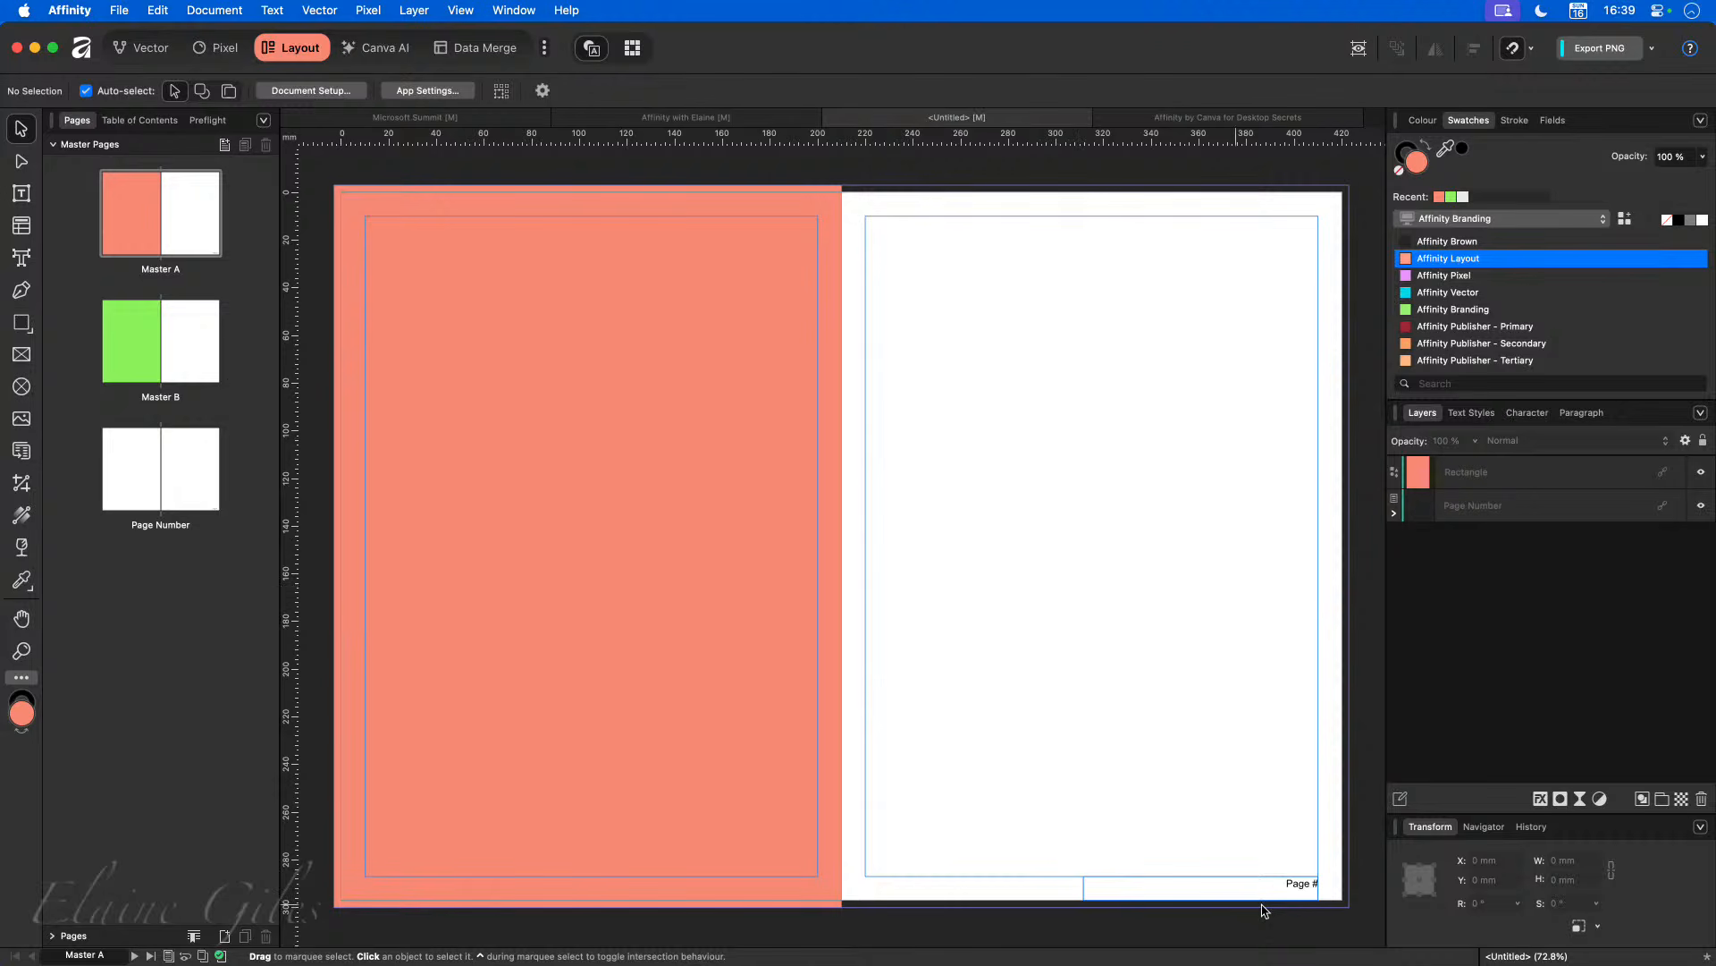
{"action": "double_click", "coordinate": [162, 342]}
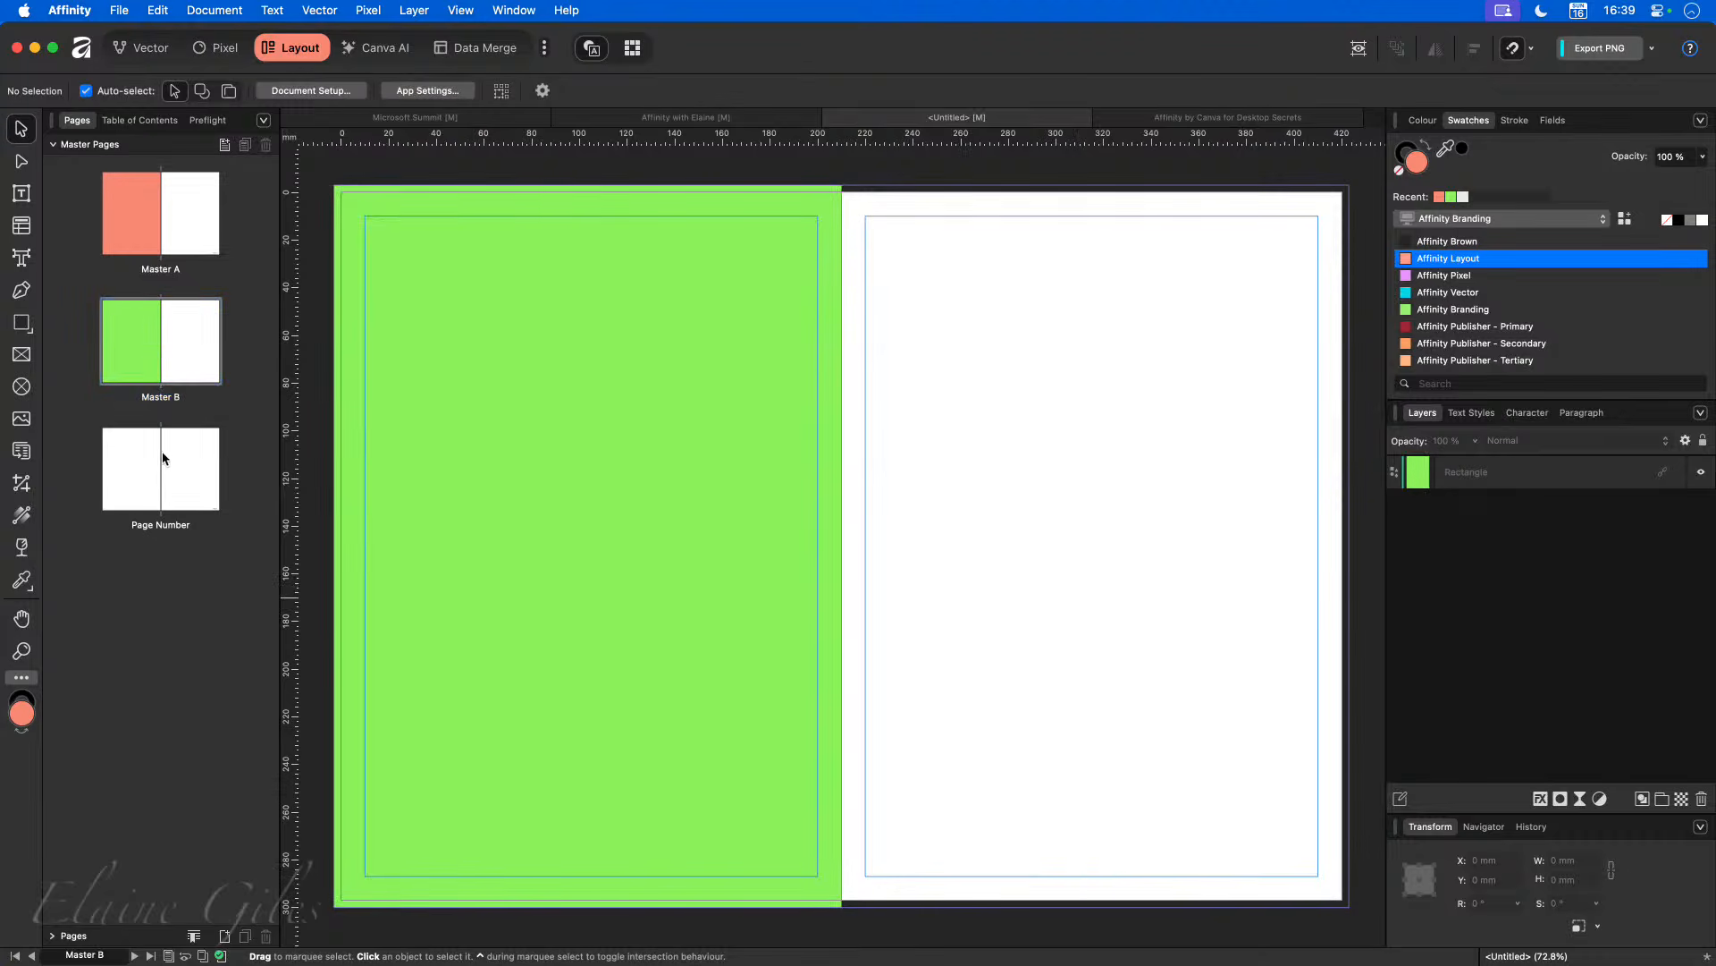
{"action": "left_click_drag", "start_coordinate": [162, 474], "coordinate": [162, 358]}
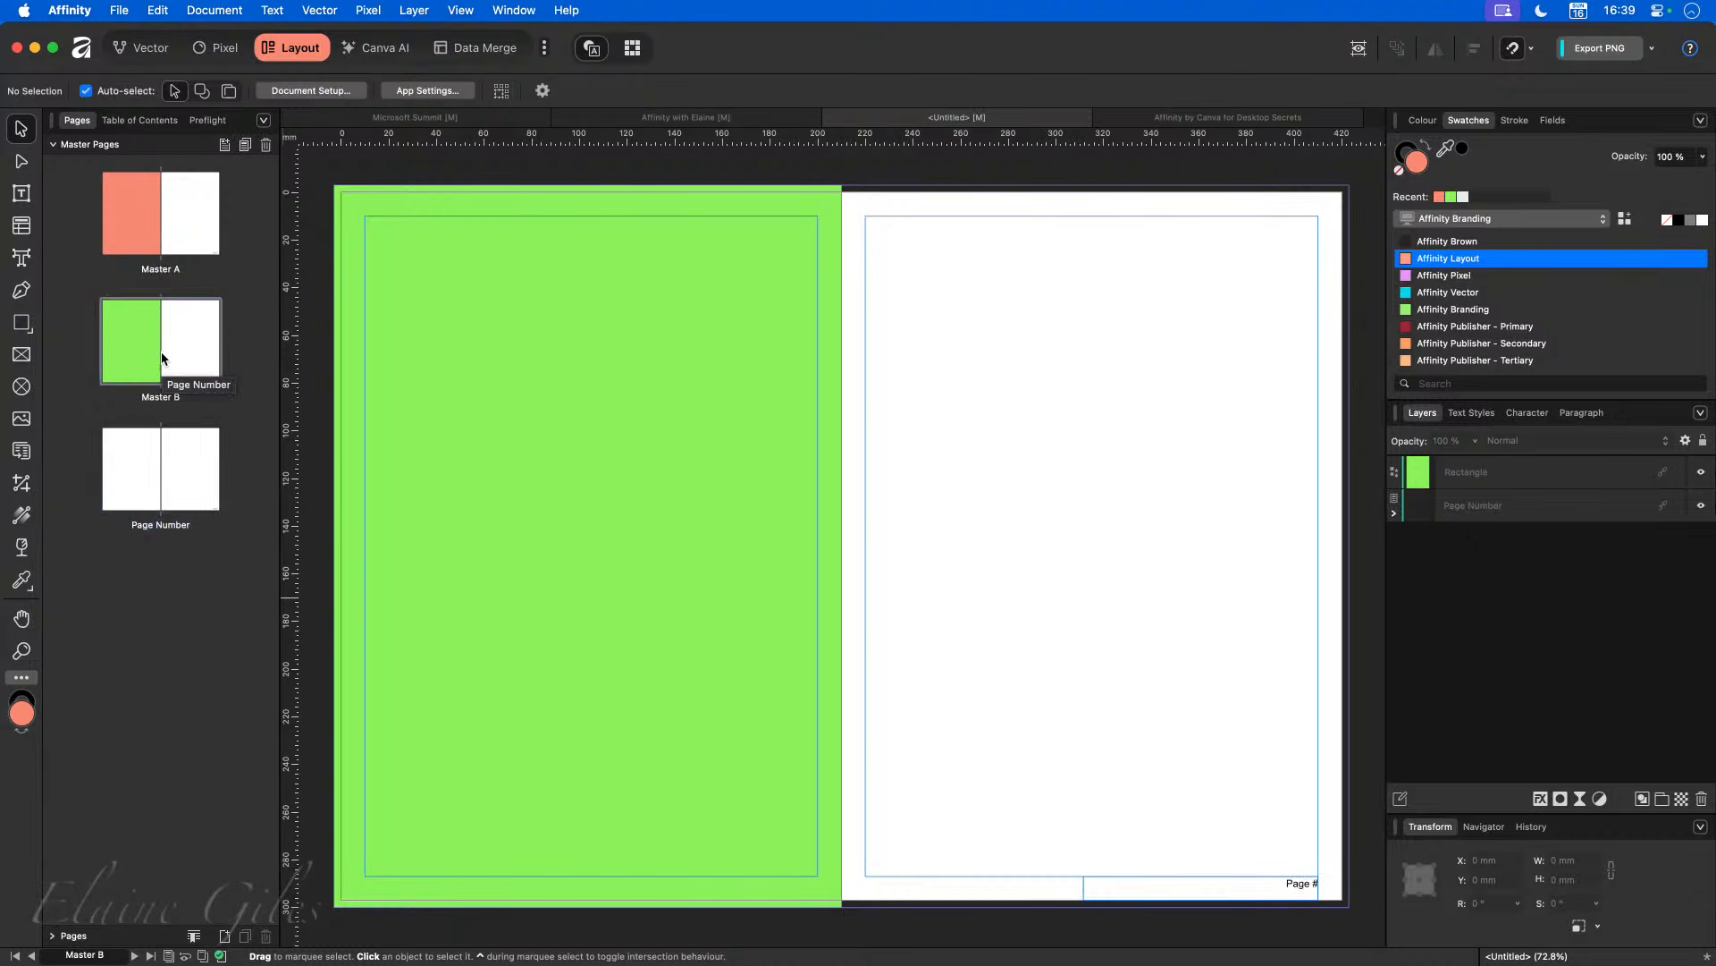
Step: Display the document spreads 2–3, 4–5 and 6–7 in turn to examine the page numbers inherited through the nested master
{"action": "left_click", "coordinate": [52, 144]}
{"action": "left_click", "coordinate": [53, 167]}
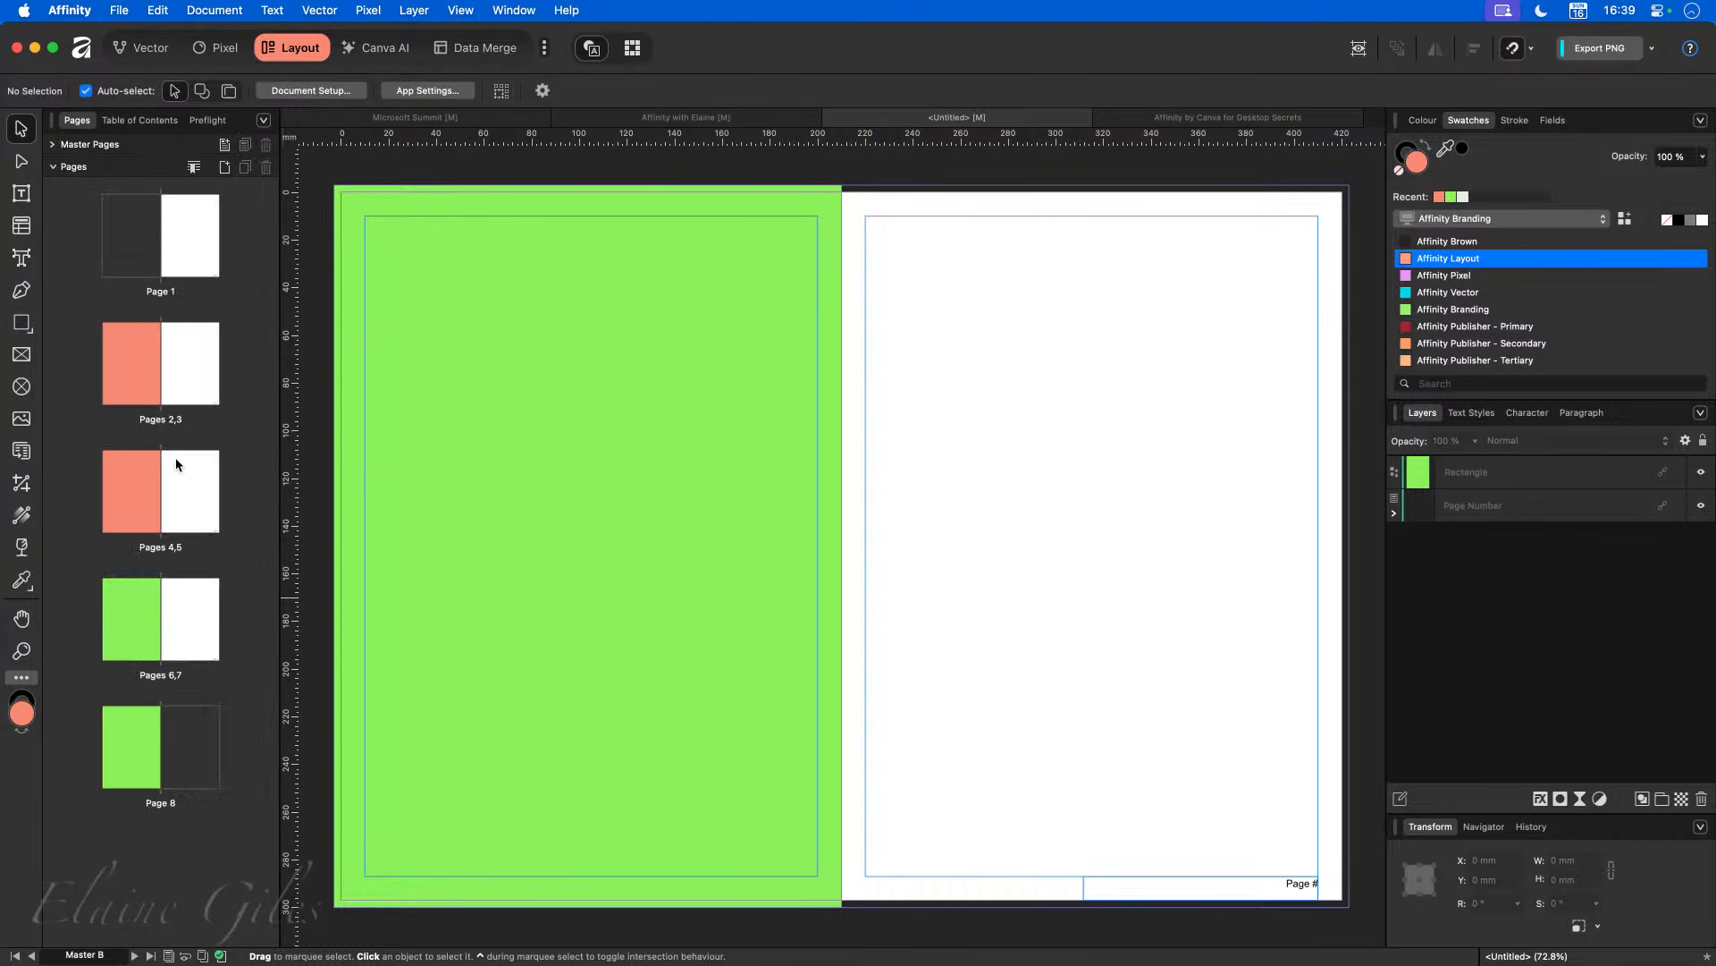
{"action": "double_click", "coordinate": [159, 364]}
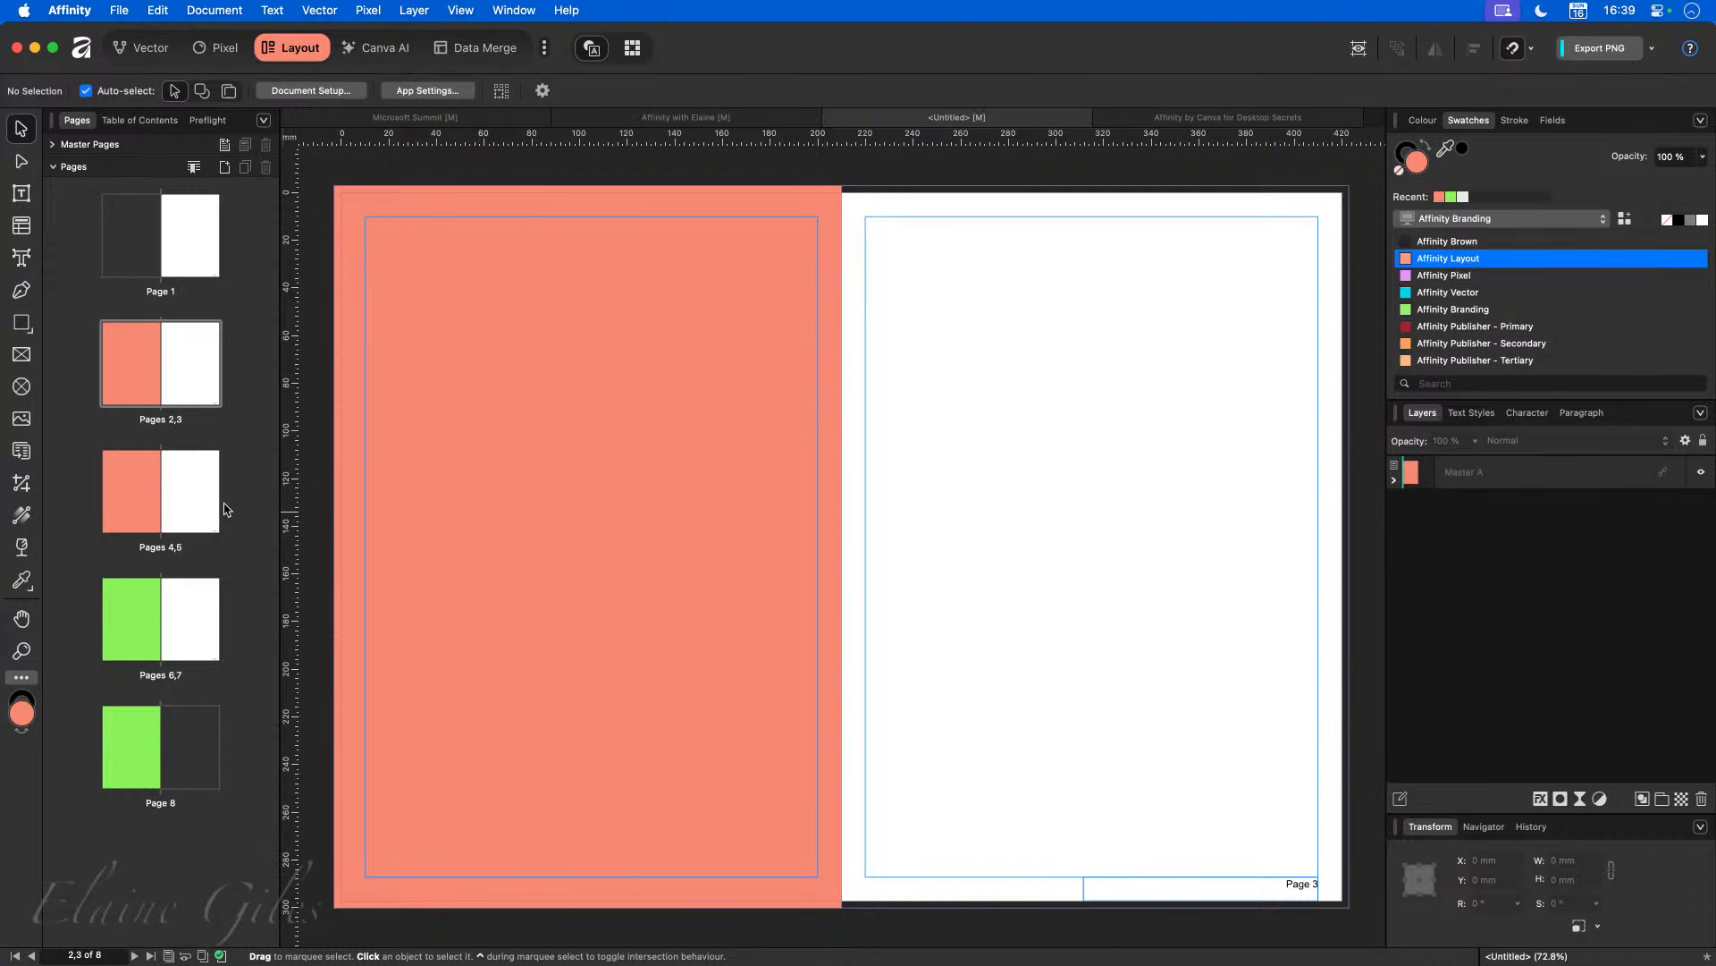
{"action": "double_click", "coordinate": [158, 495]}
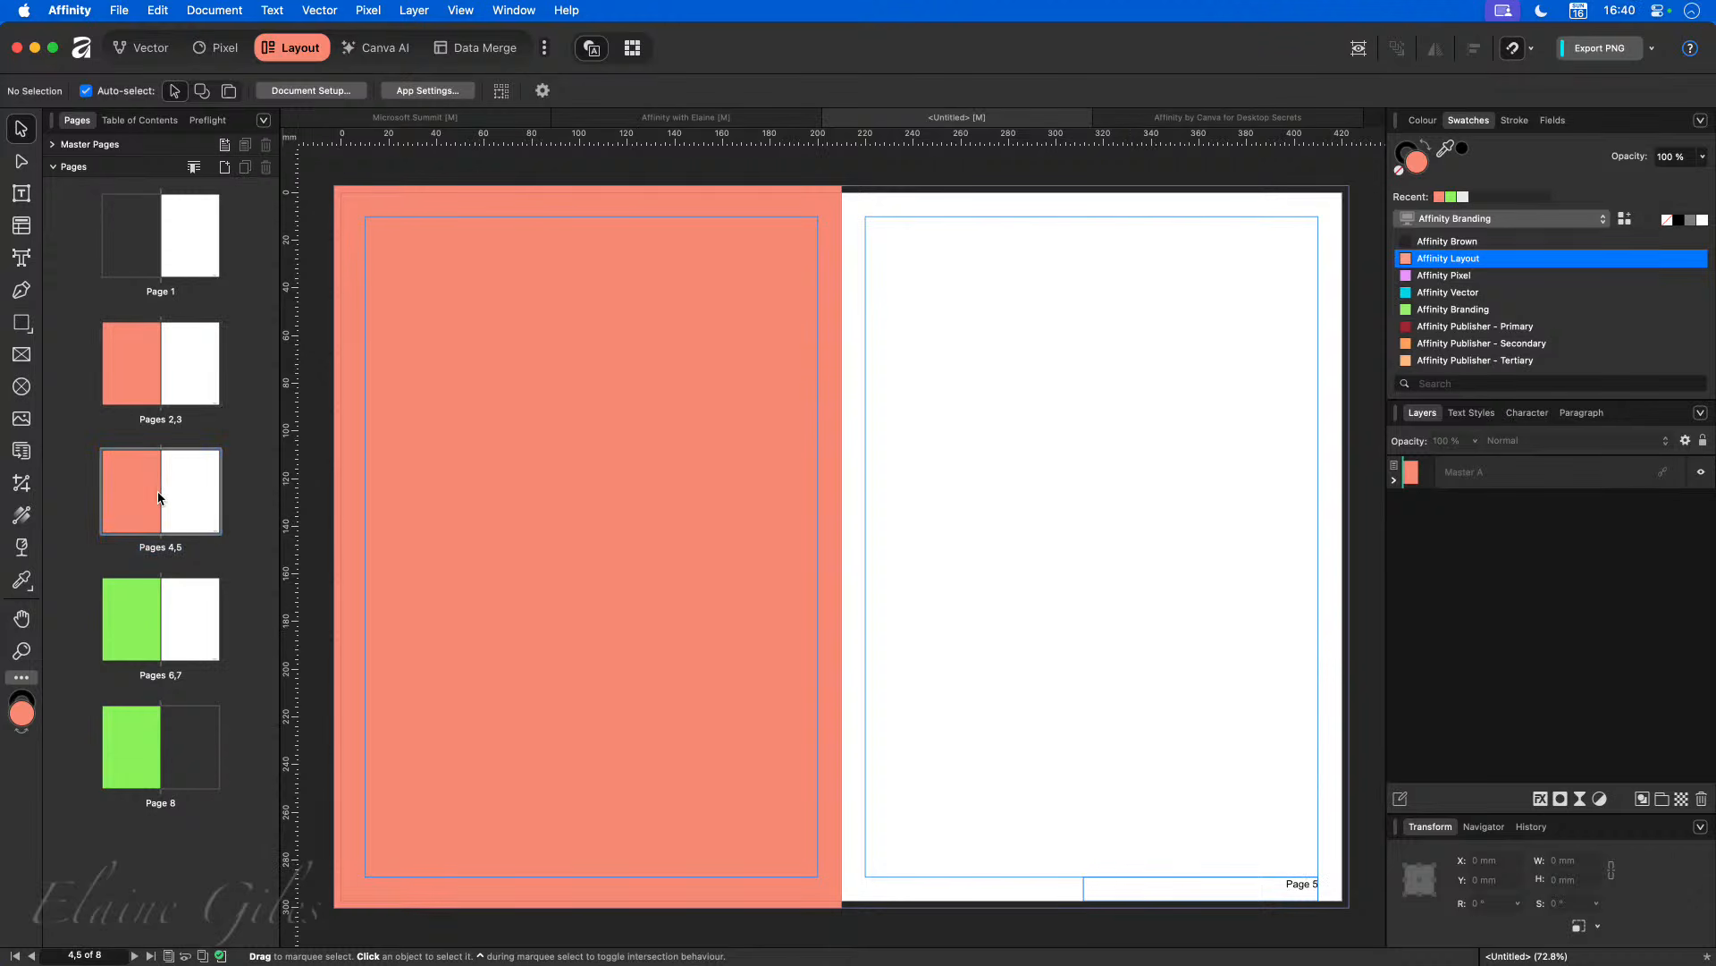
{"action": "double_click", "coordinate": [163, 623]}
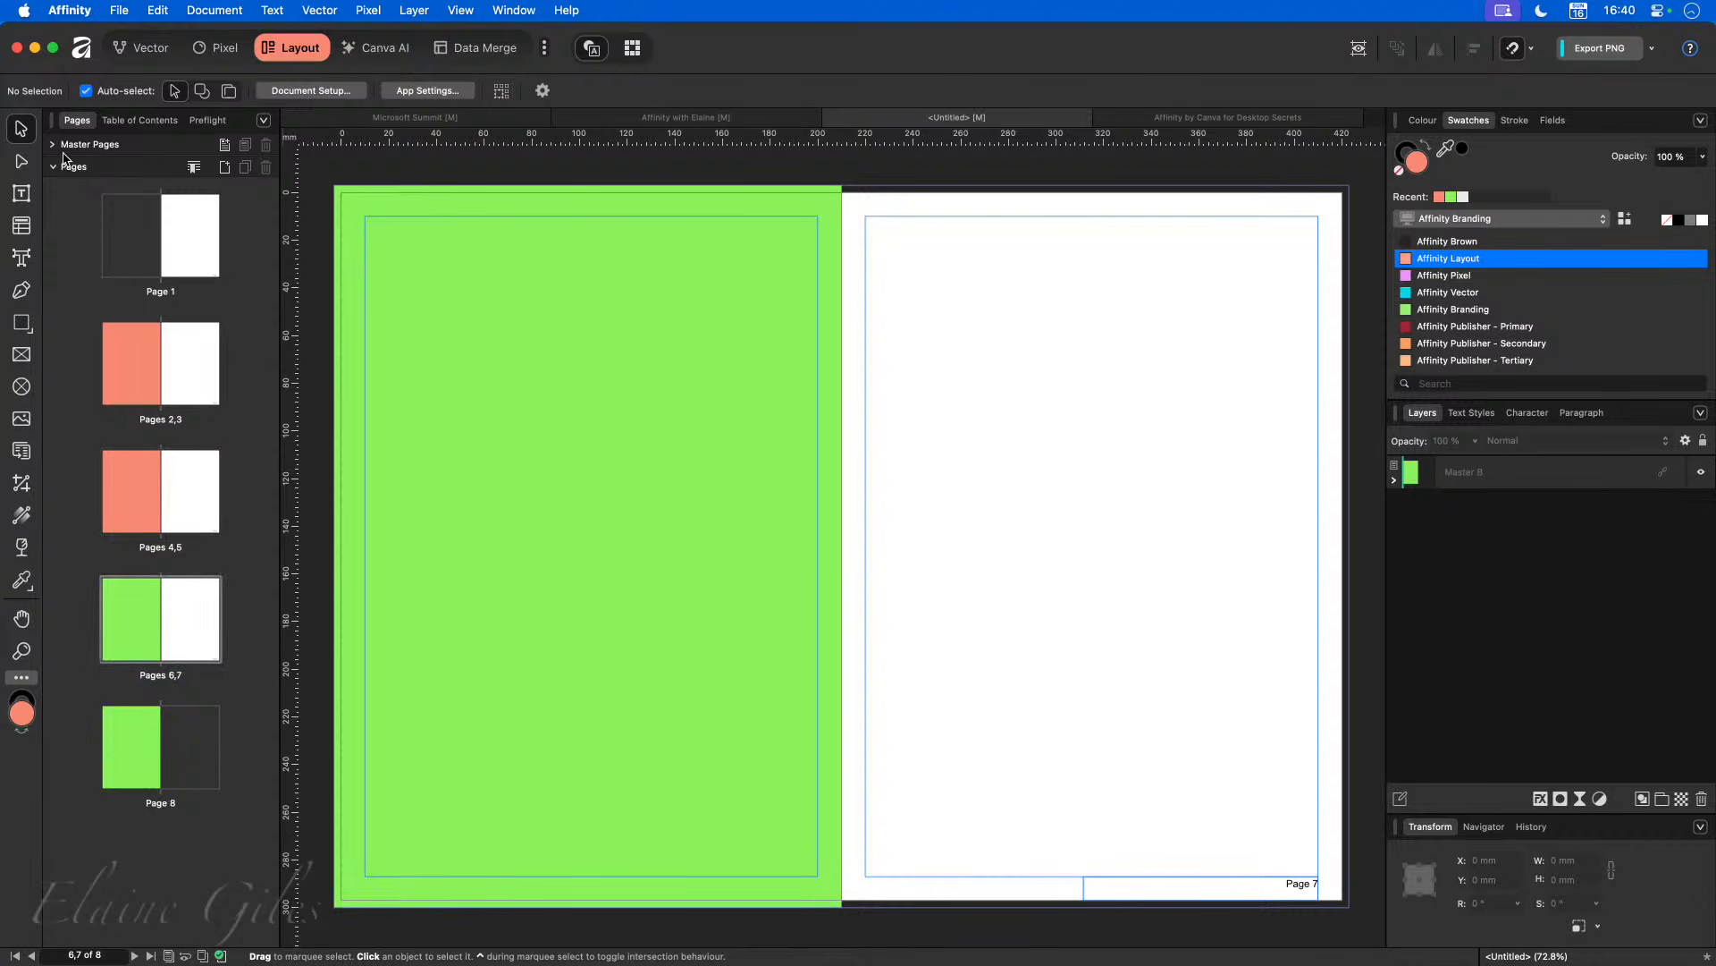
Step: Add the art text "This contains the page number" to the Page Number master's right-hand page and enlarge it to about 31.7 pt
{"action": "left_click", "coordinate": [55, 147]}
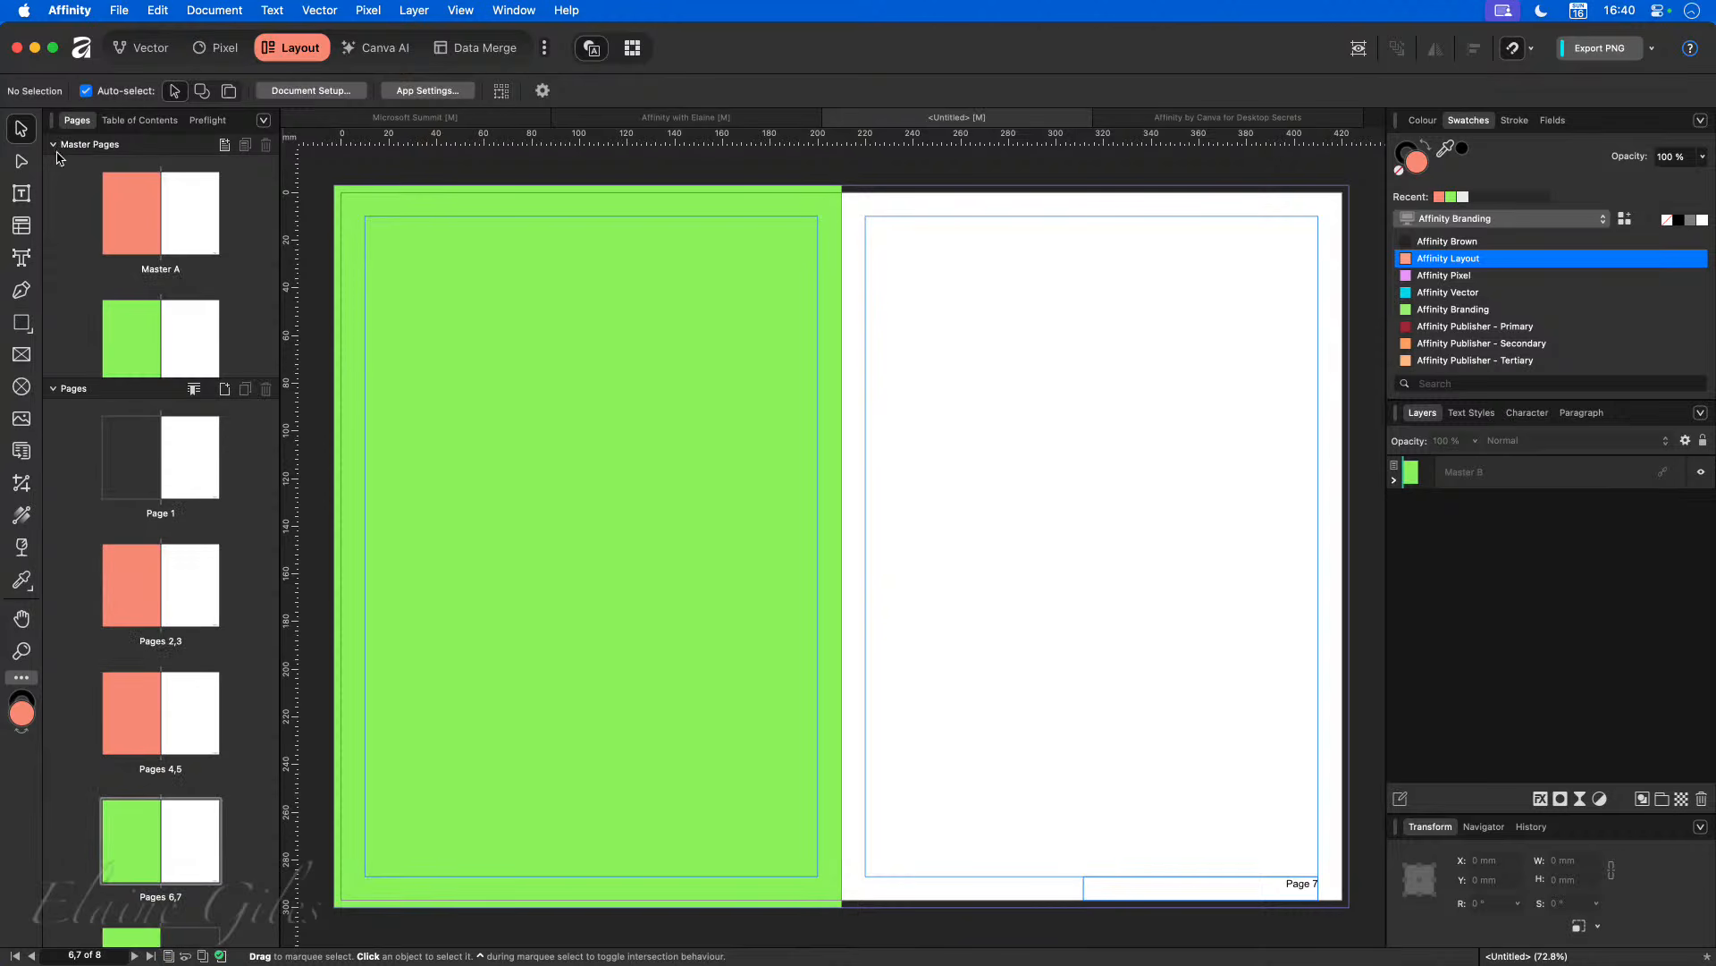
{"action": "left_click", "coordinate": [139, 208]}
{"action": "scroll", "coordinate": [154, 357], "scroll_direction": "down", "scroll_amount": 3}
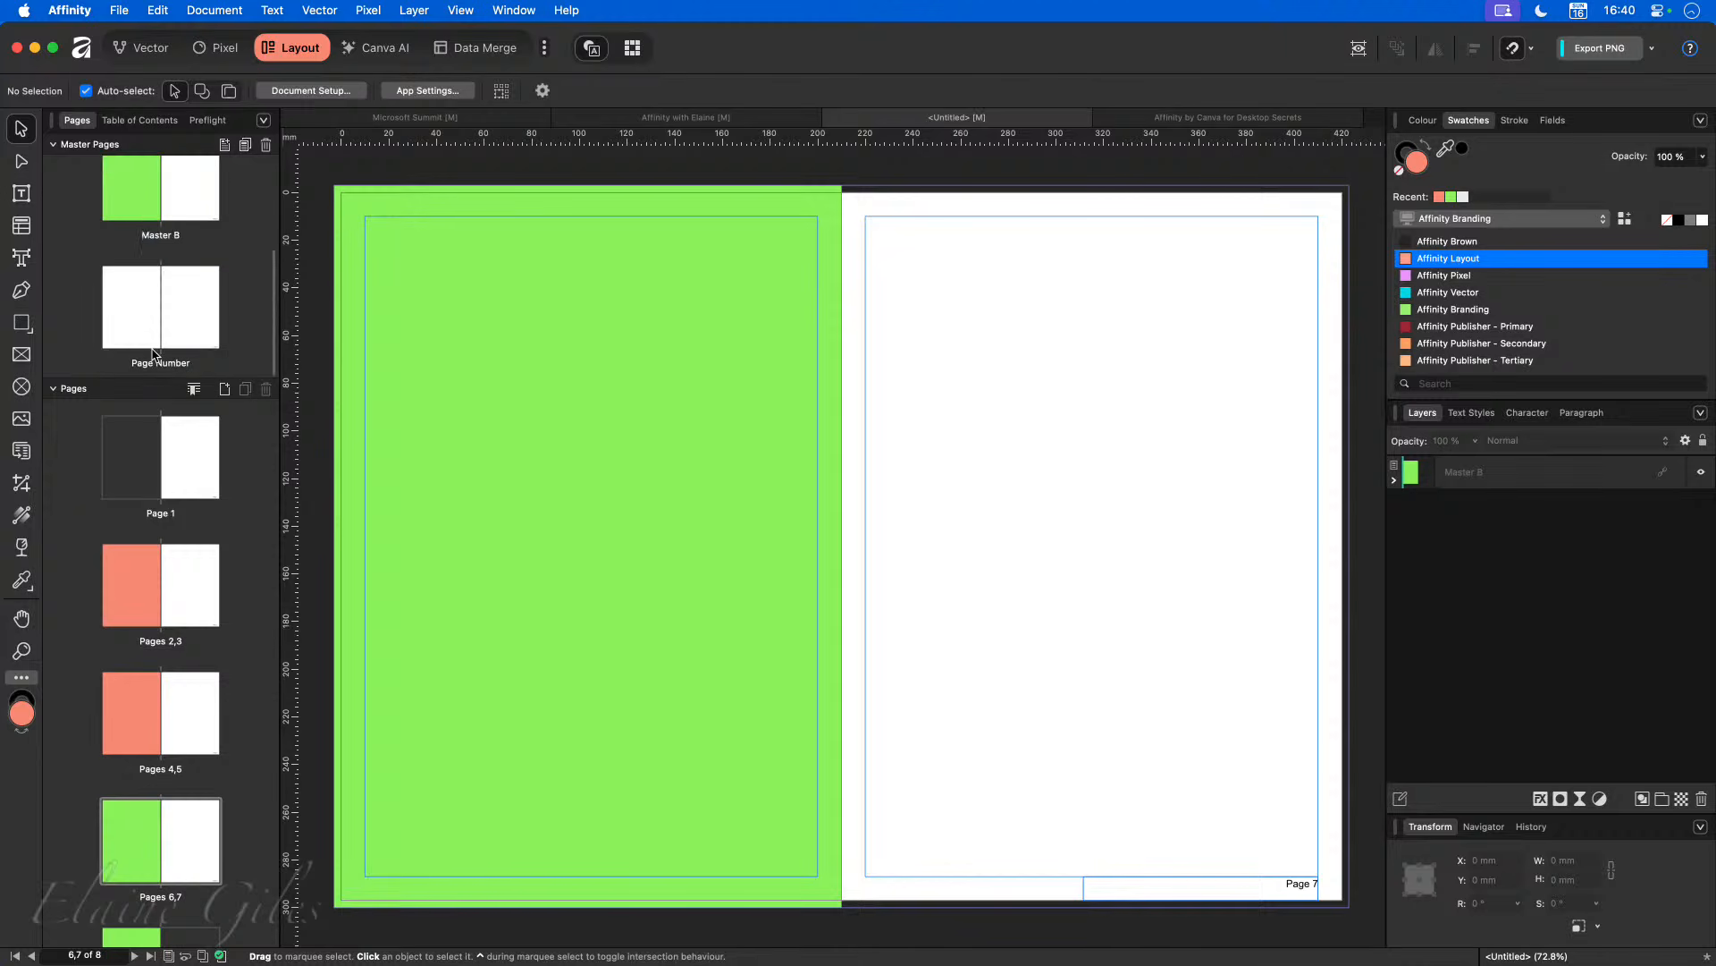
{"action": "double_click", "coordinate": [161, 326]}
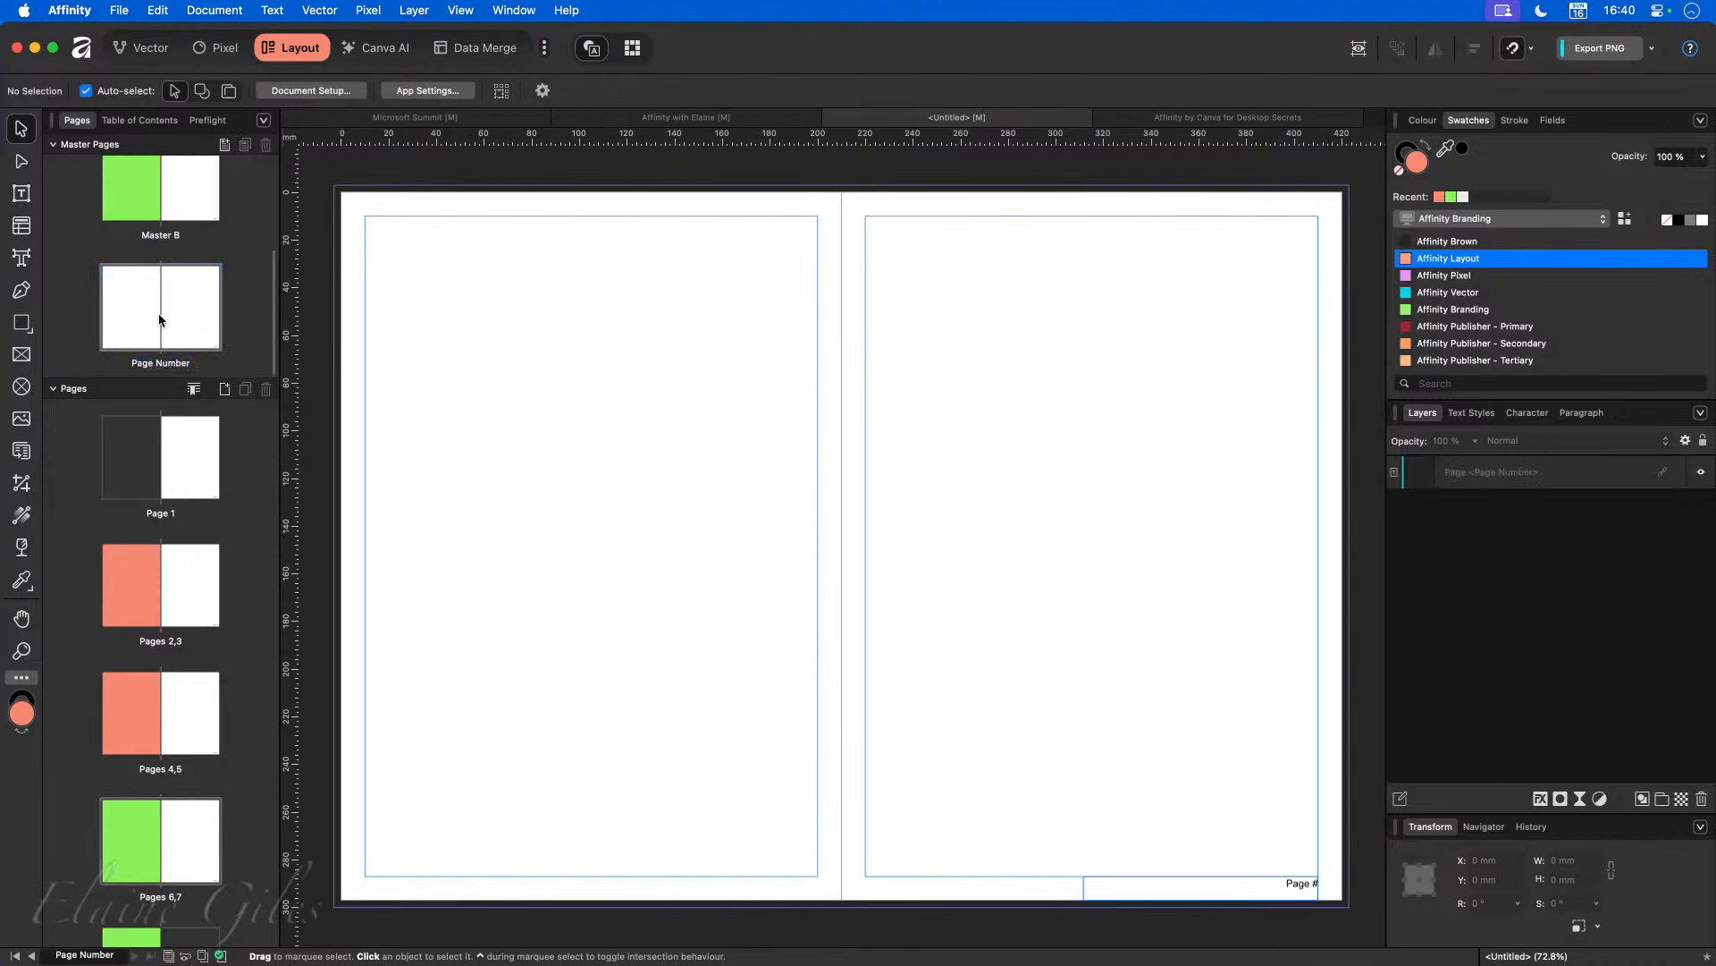
{"action": "left_click", "coordinate": [24, 258]}
{"action": "left_click", "coordinate": [931, 347]}
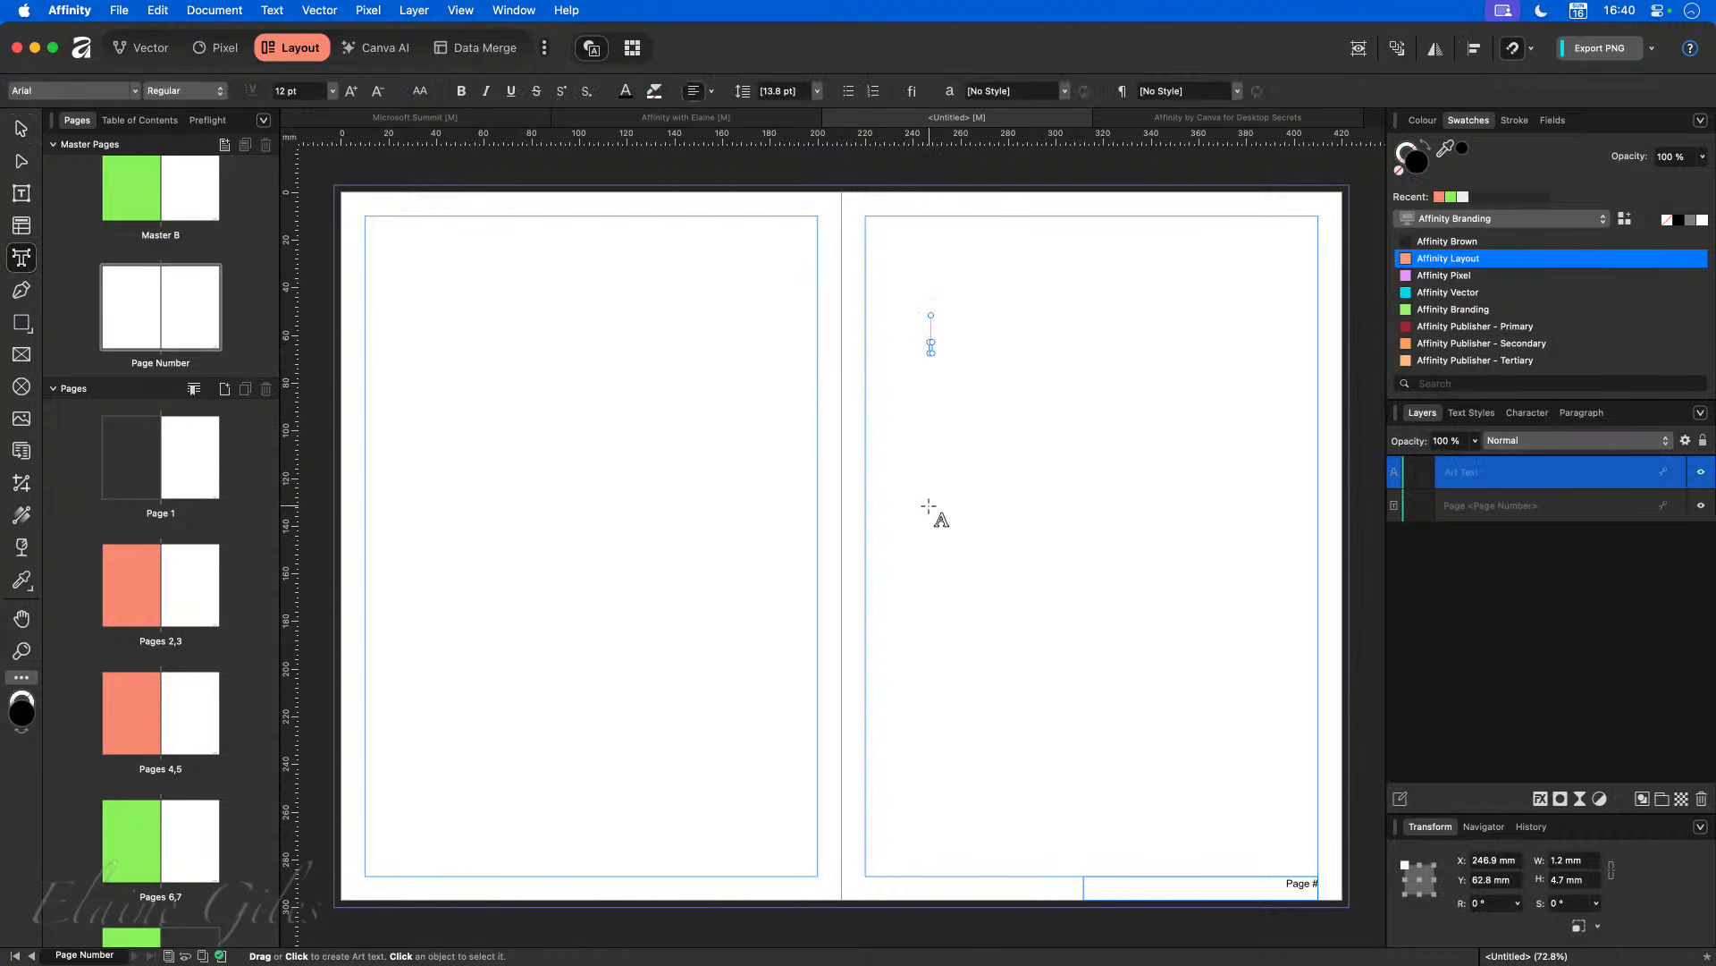
{"action": "type", "text": "This contains"}
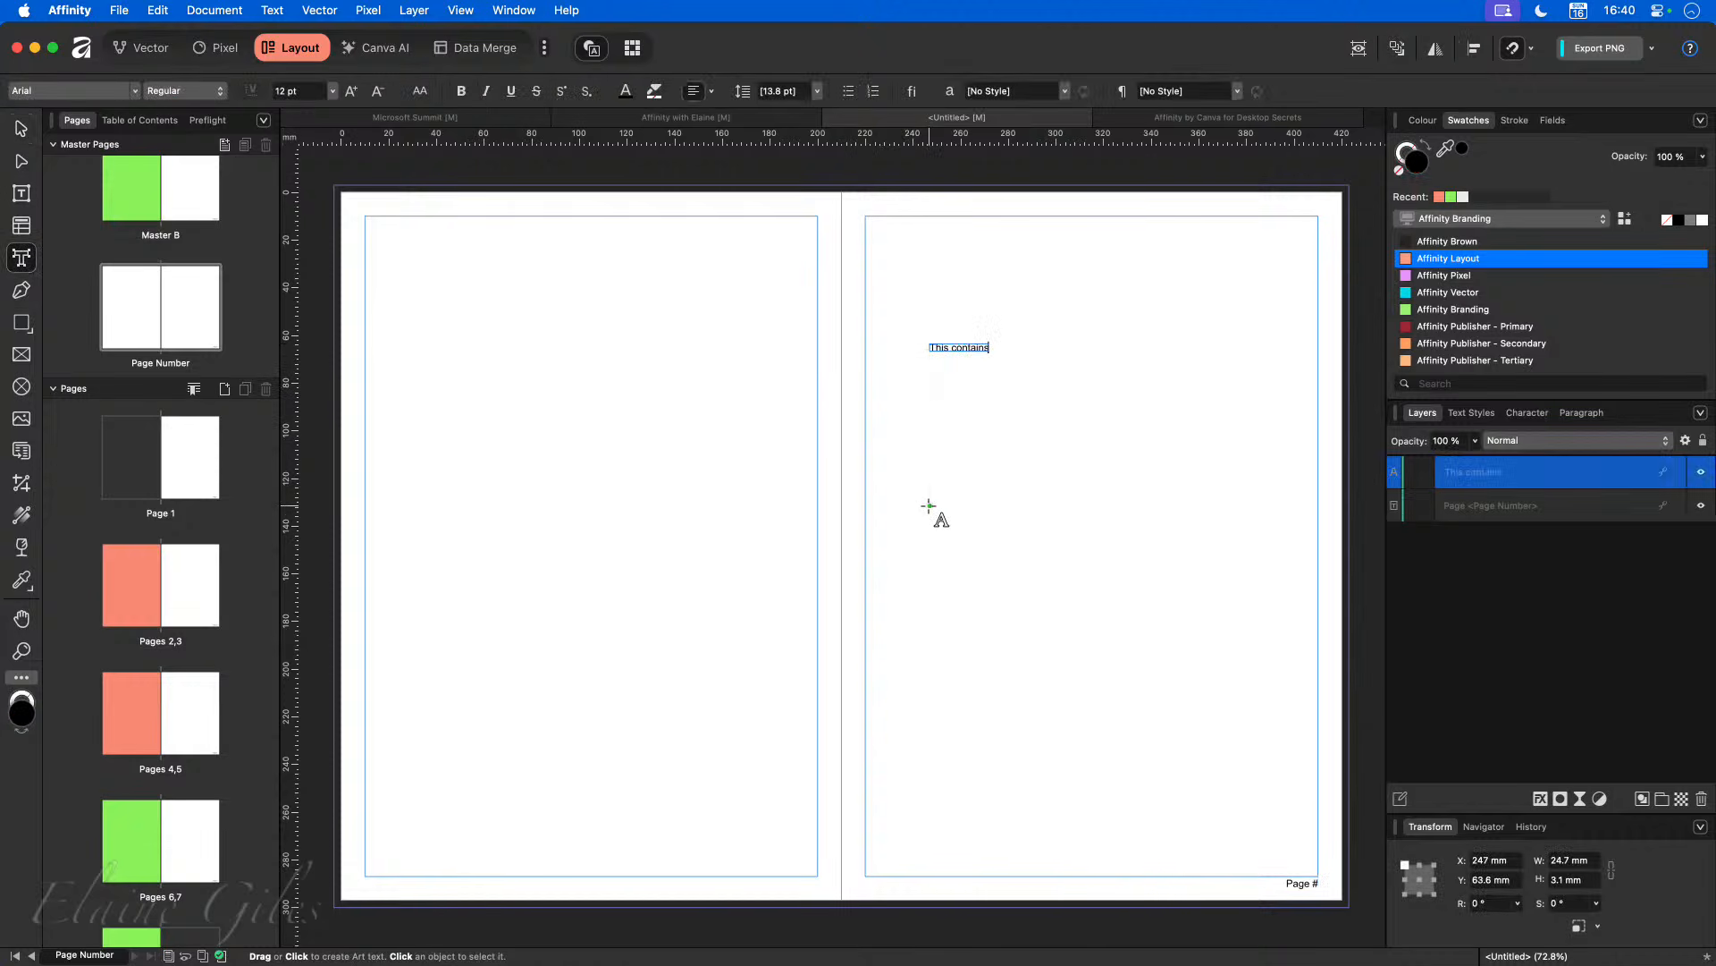
{"action": "type", "text": " the page number"}
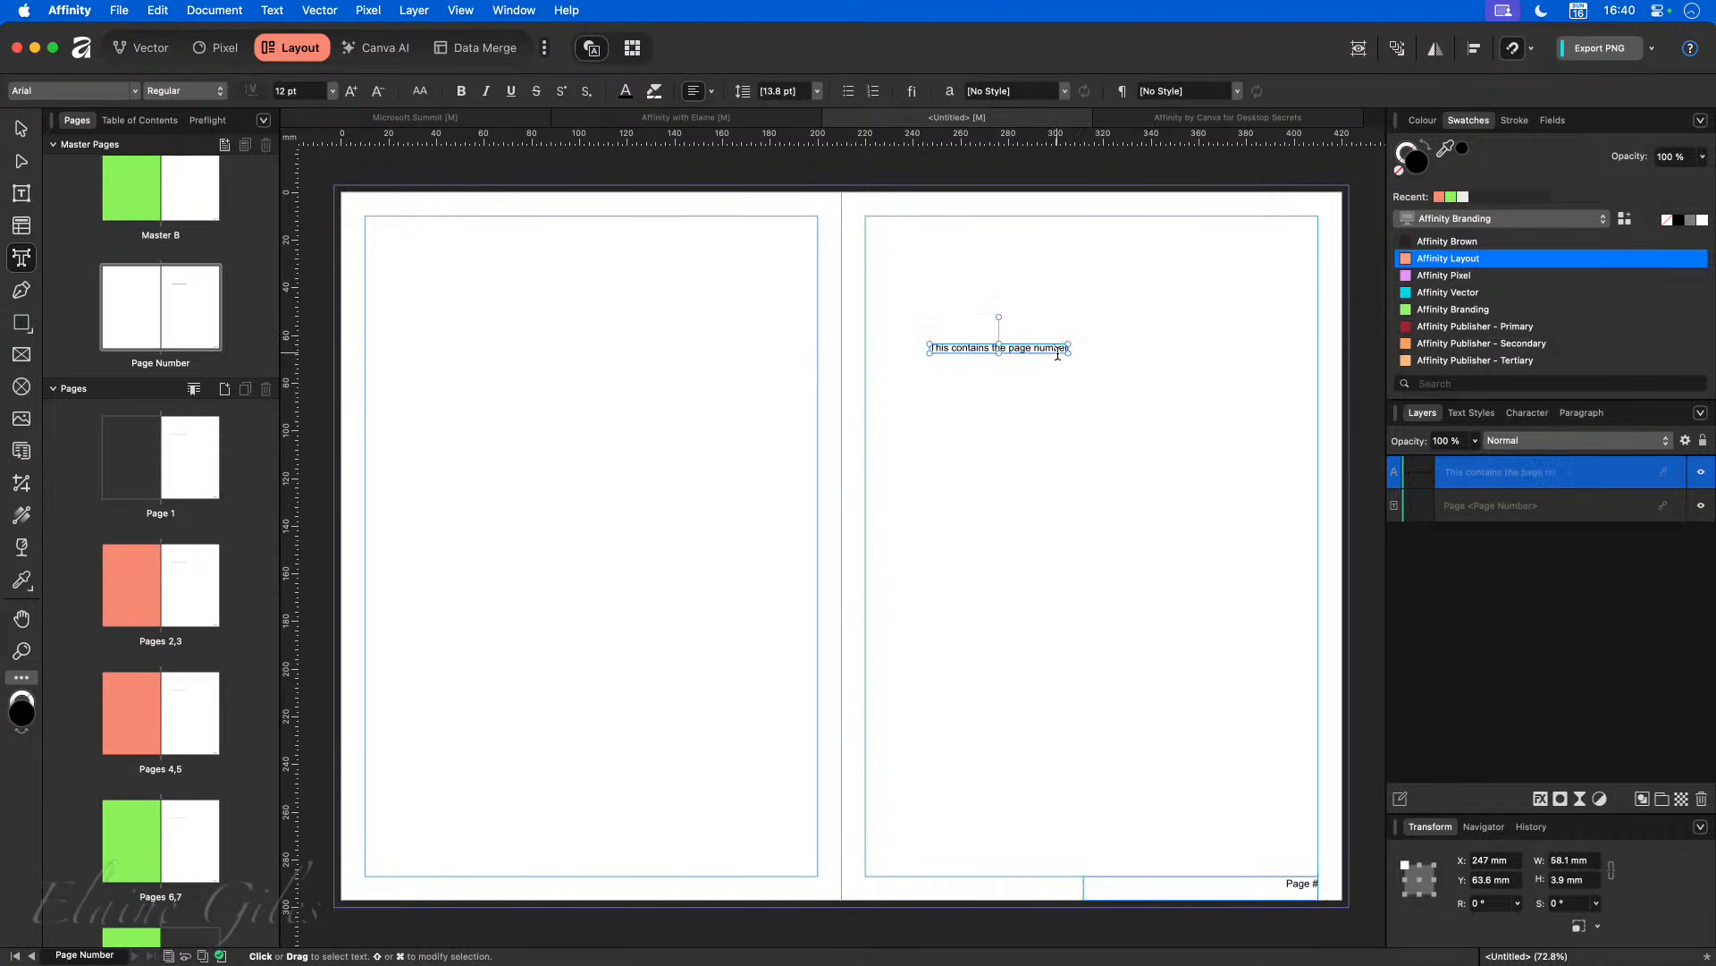
{"action": "left_click_drag", "start_coordinate": [1069, 351], "coordinate": [1311, 465]}
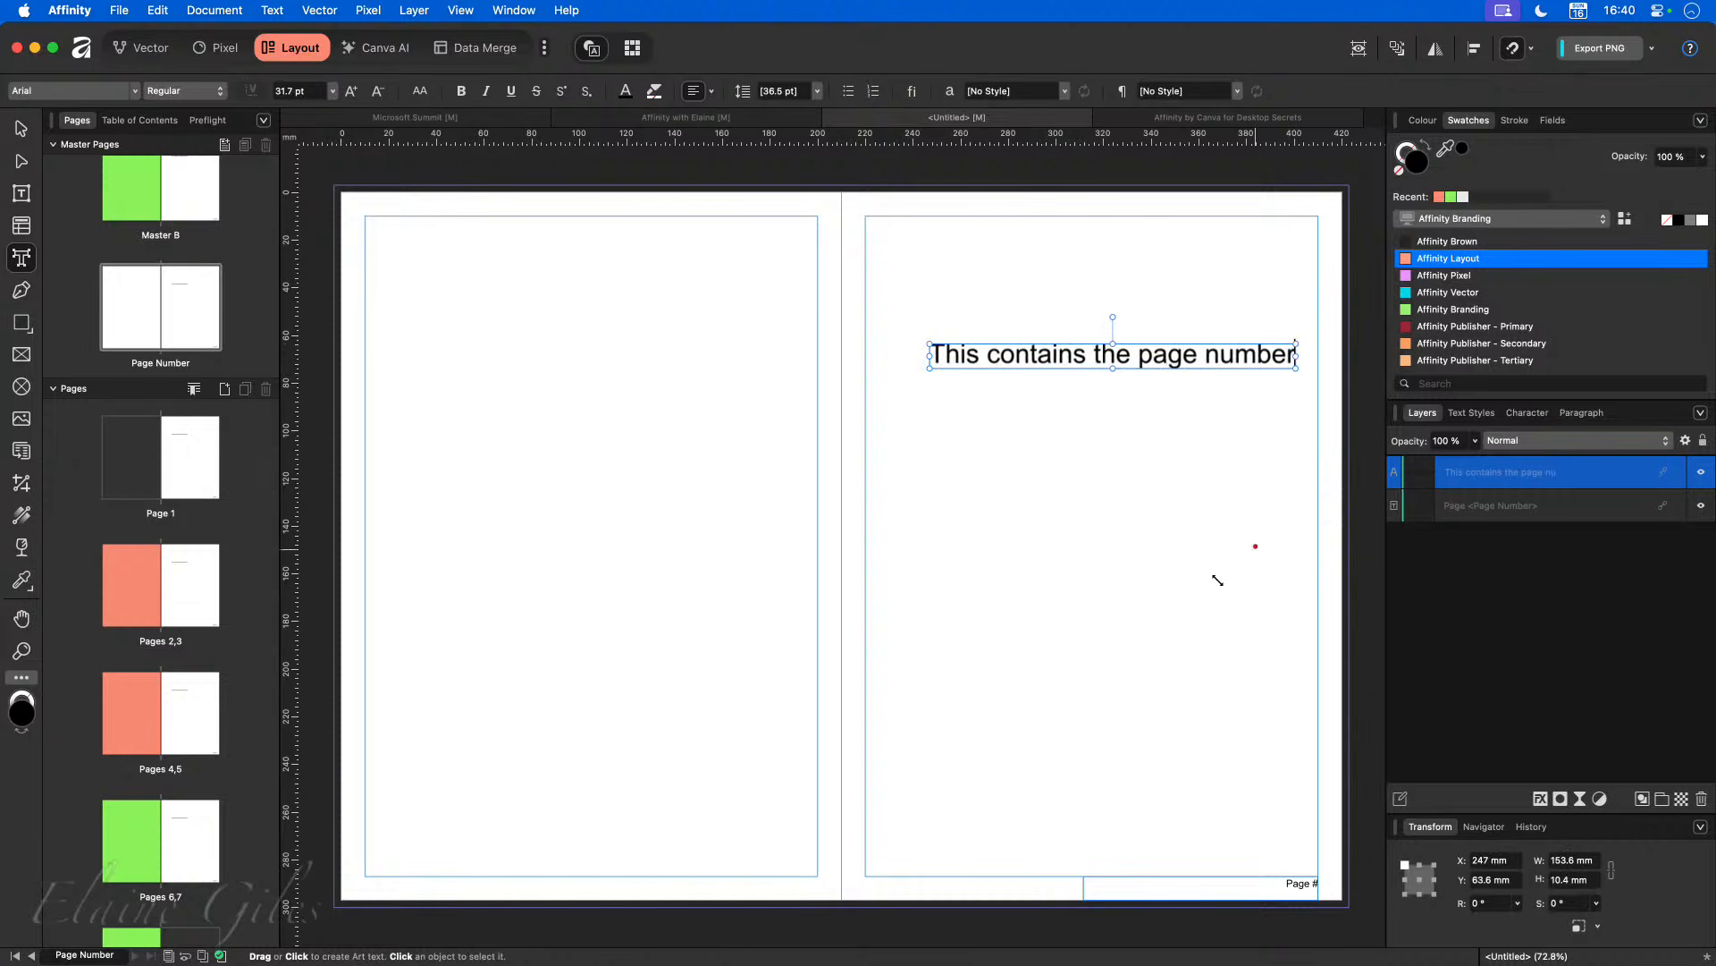
Step: Display page 1 and the spreads 2–3, 4–5 and 6–7 to check how the Page Number master's new text carries through
{"action": "double_click", "coordinate": [165, 465]}
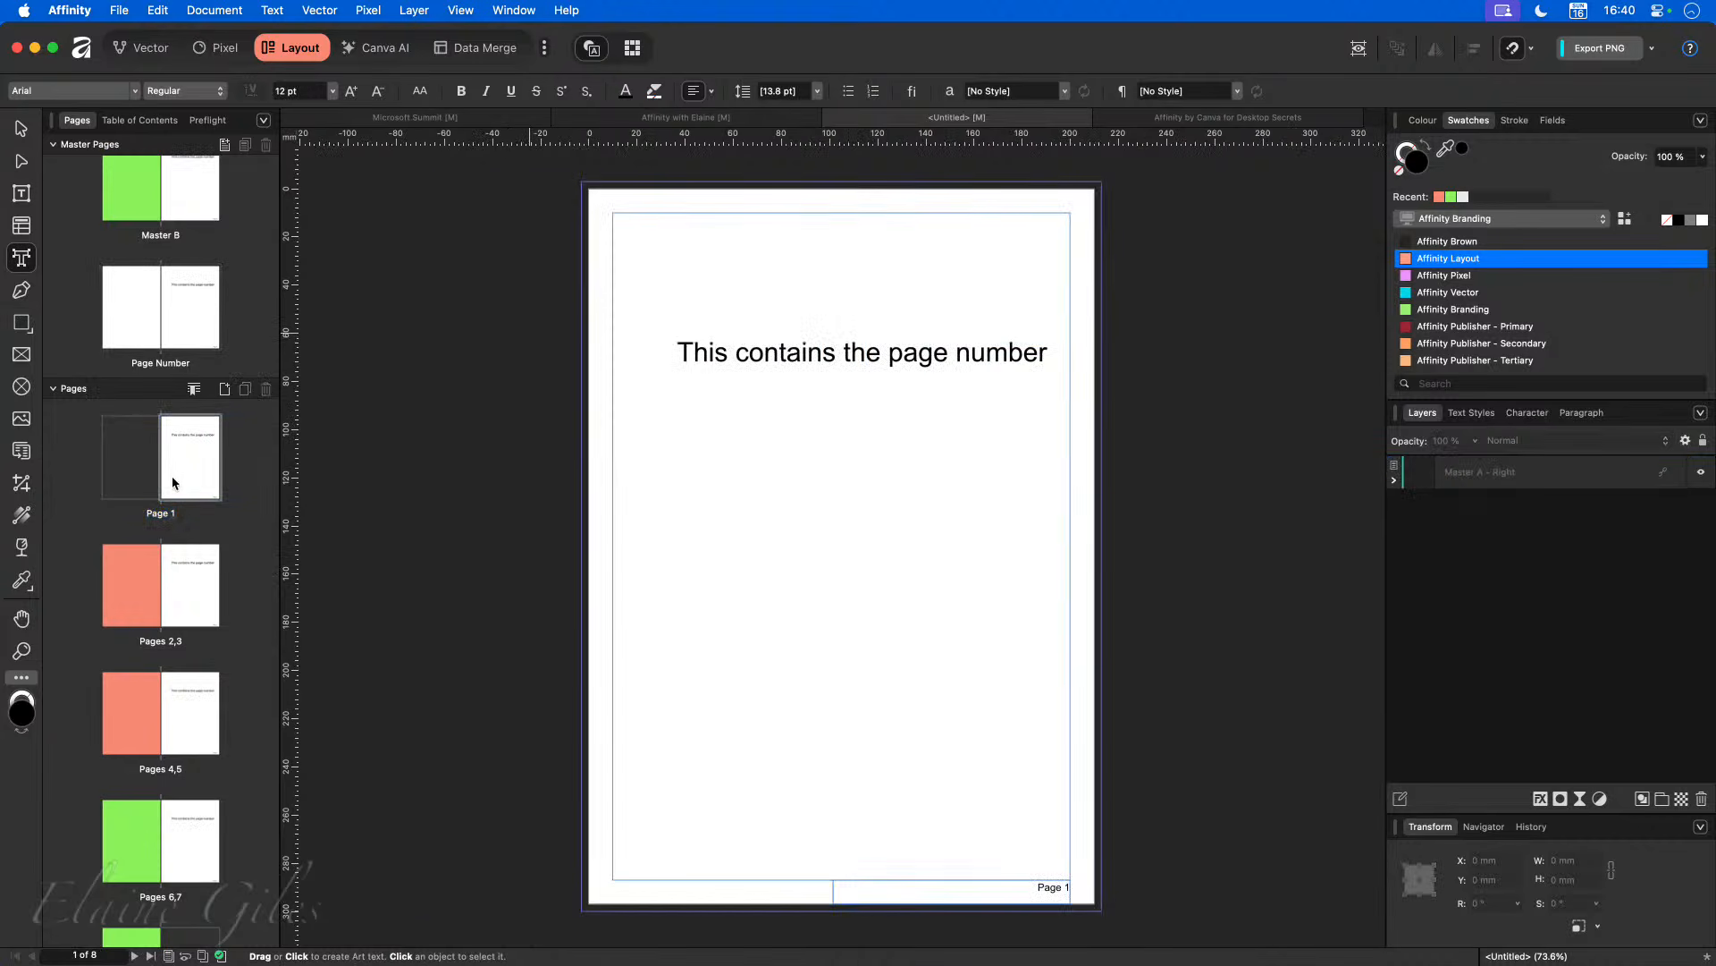
{"action": "double_click", "coordinate": [161, 576]}
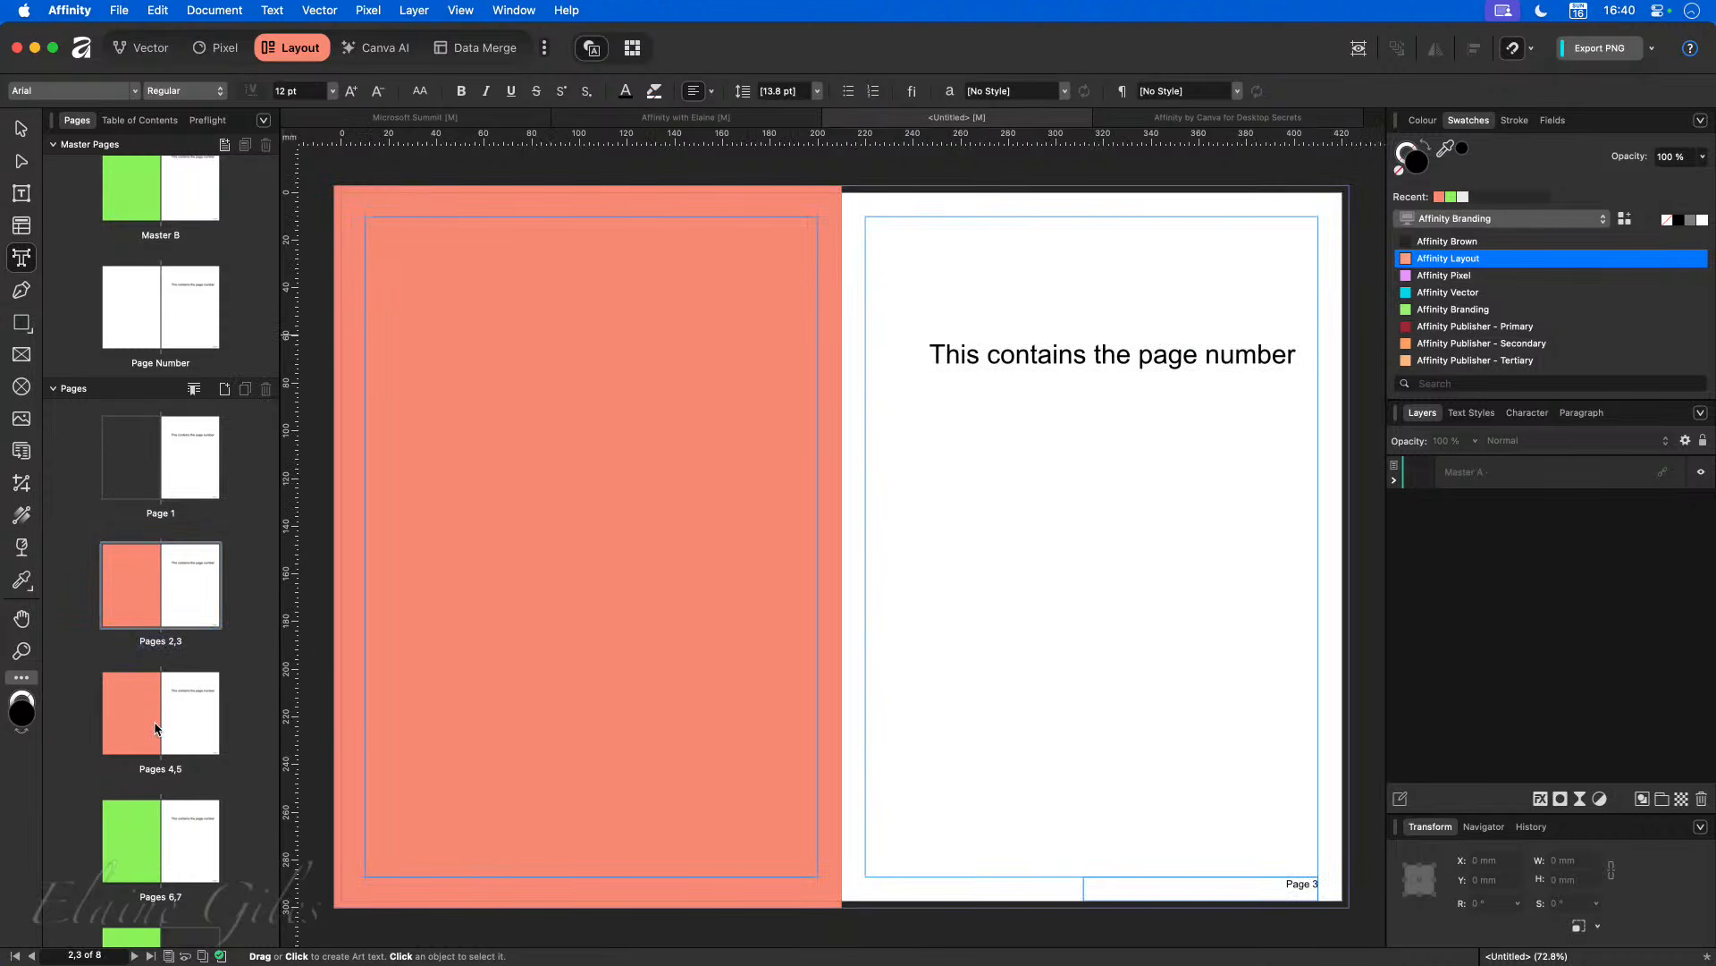
{"action": "double_click", "coordinate": [161, 711]}
{"action": "left_click", "coordinate": [159, 831]}
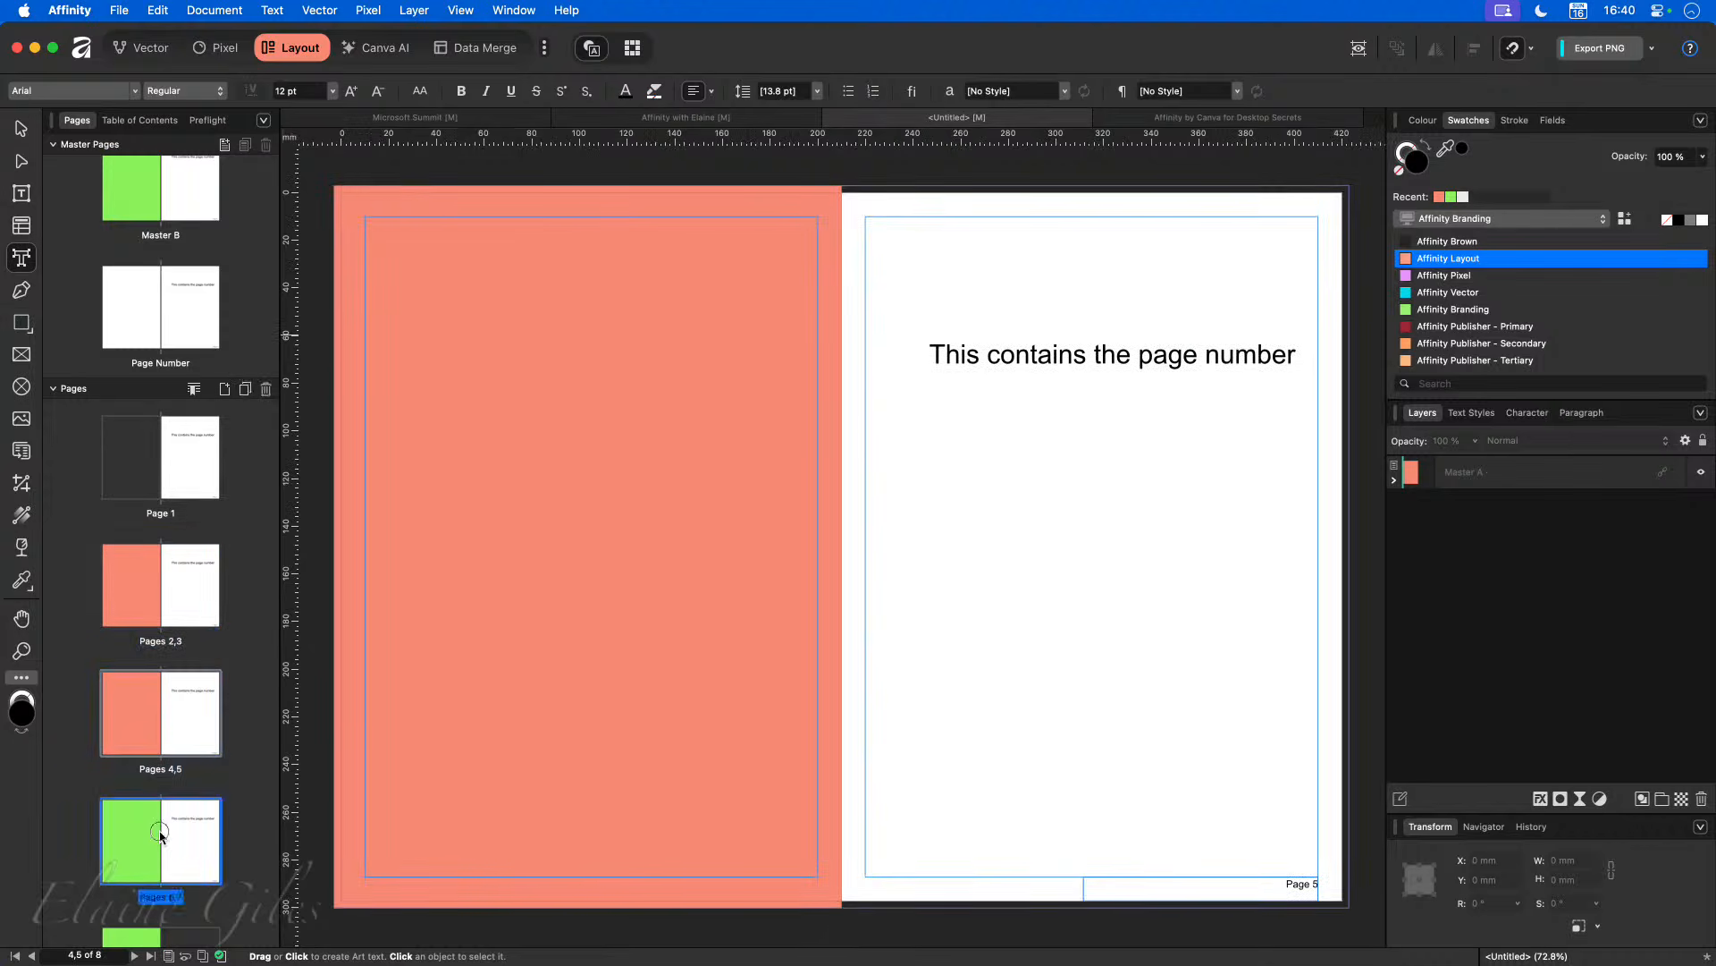
{"action": "double_click", "coordinate": [159, 831]}
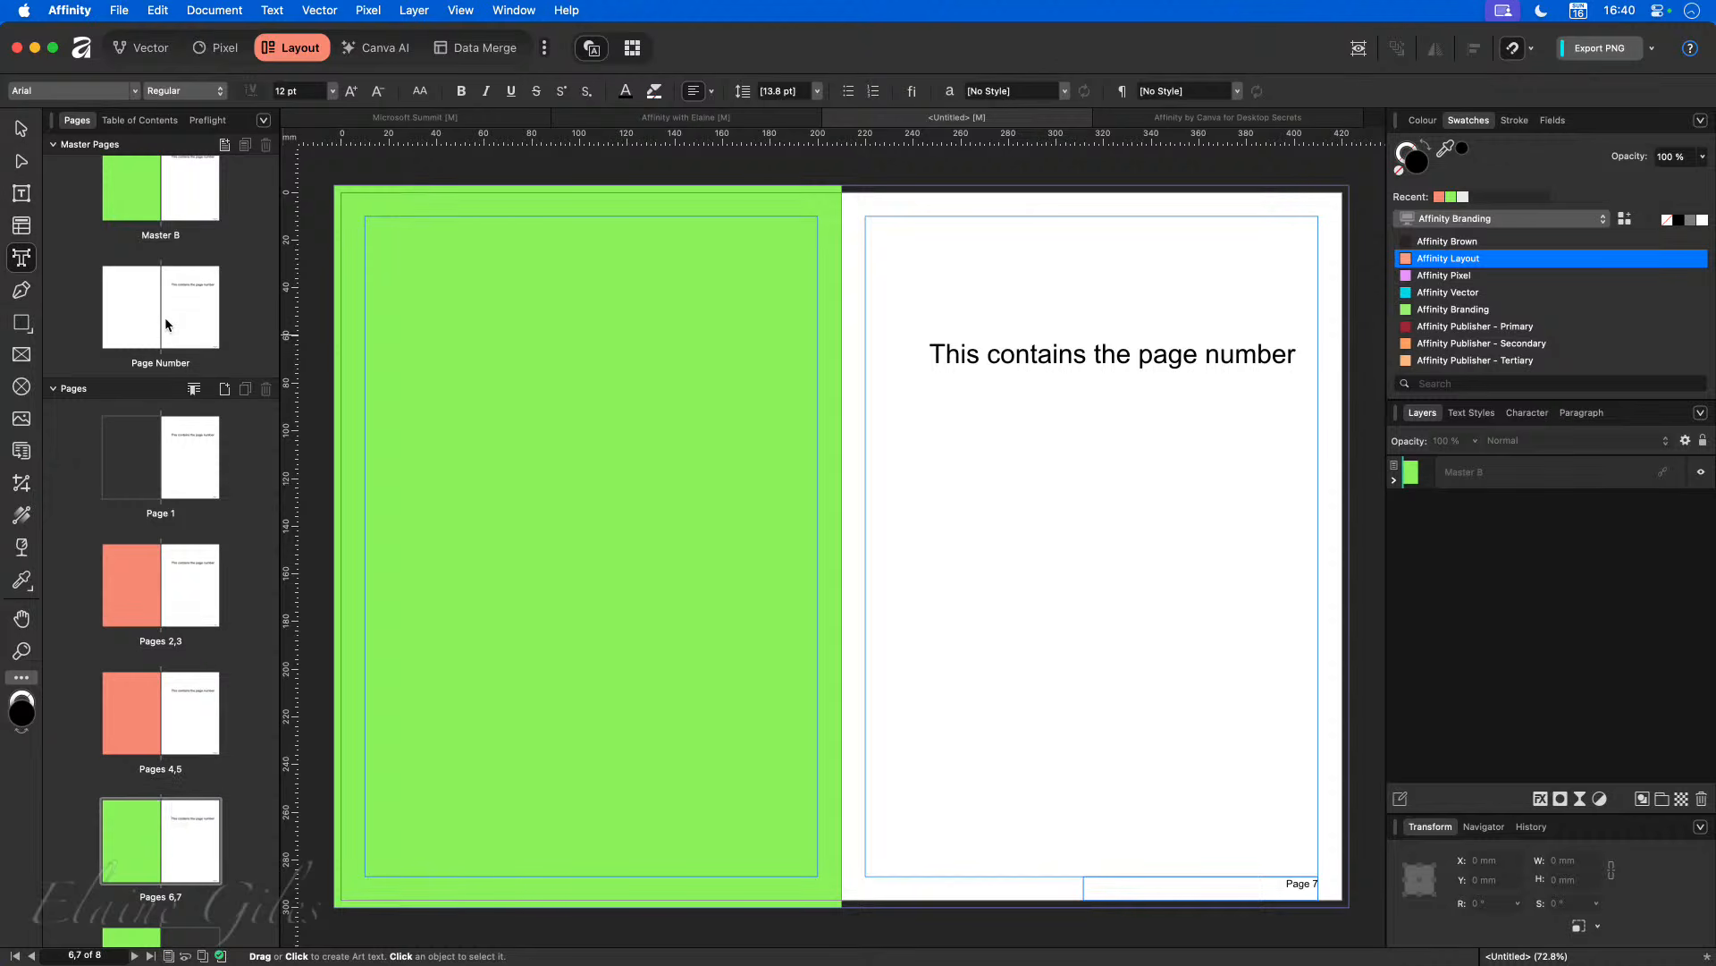
{"action": "scroll", "coordinate": [169, 324], "scroll_direction": "up", "scroll_amount": 3}
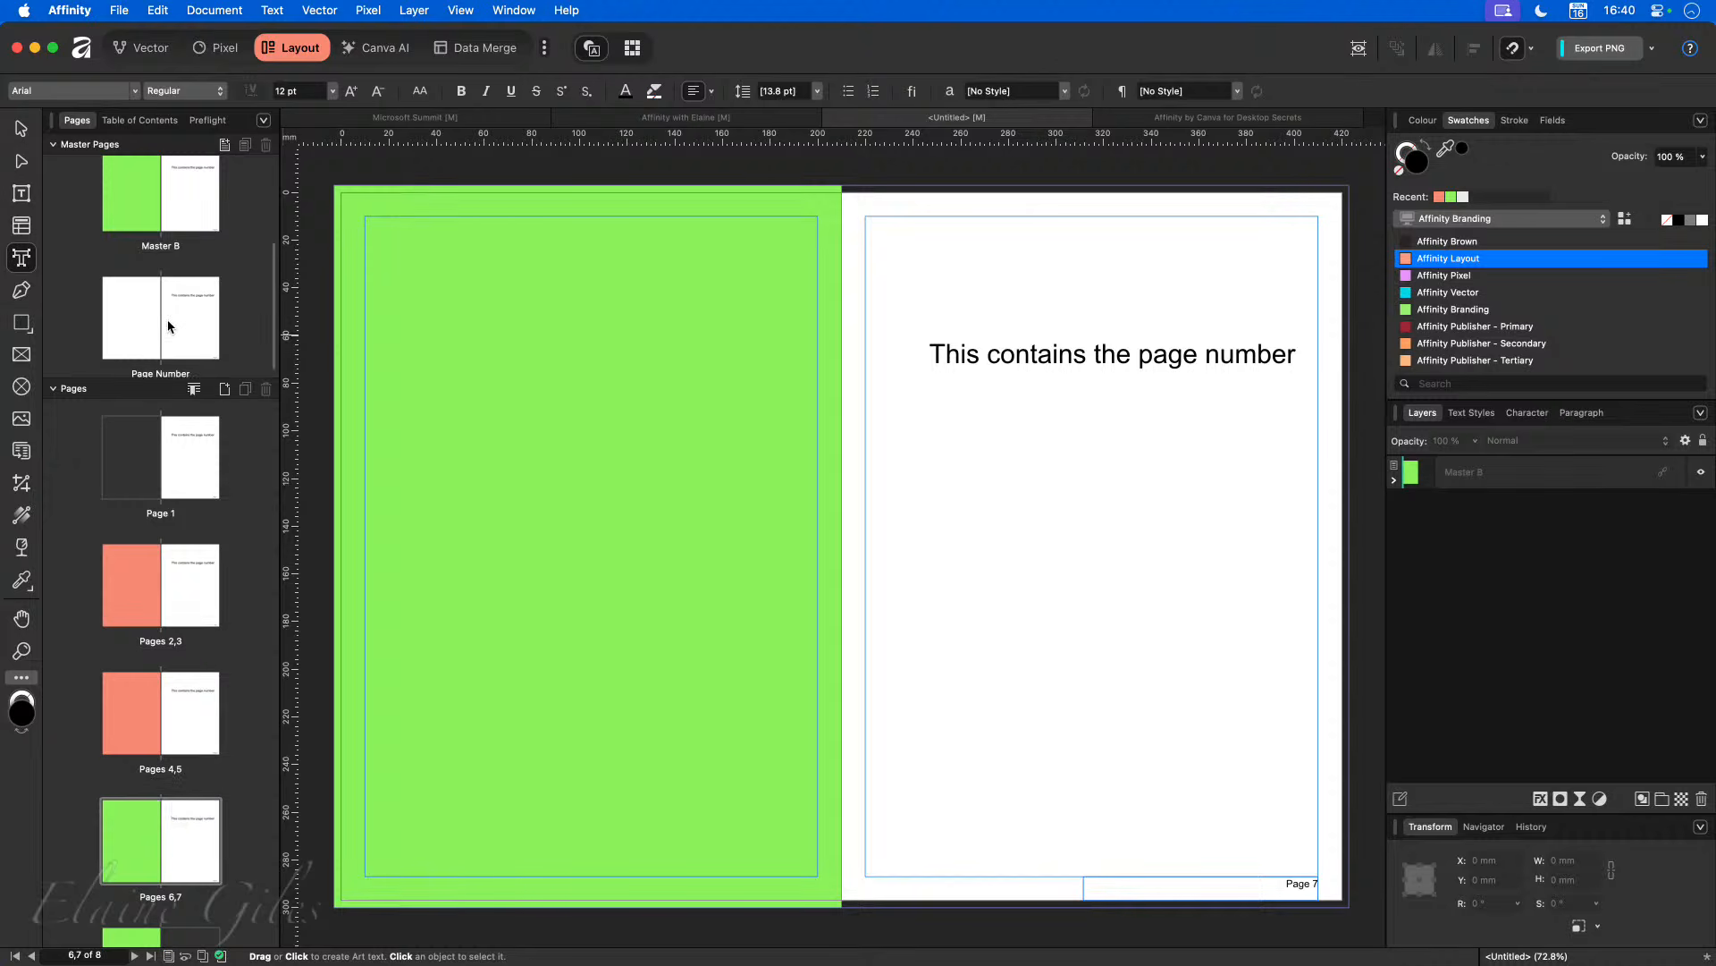
{"action": "scroll", "coordinate": [169, 323], "scroll_direction": "up", "scroll_amount": 1}
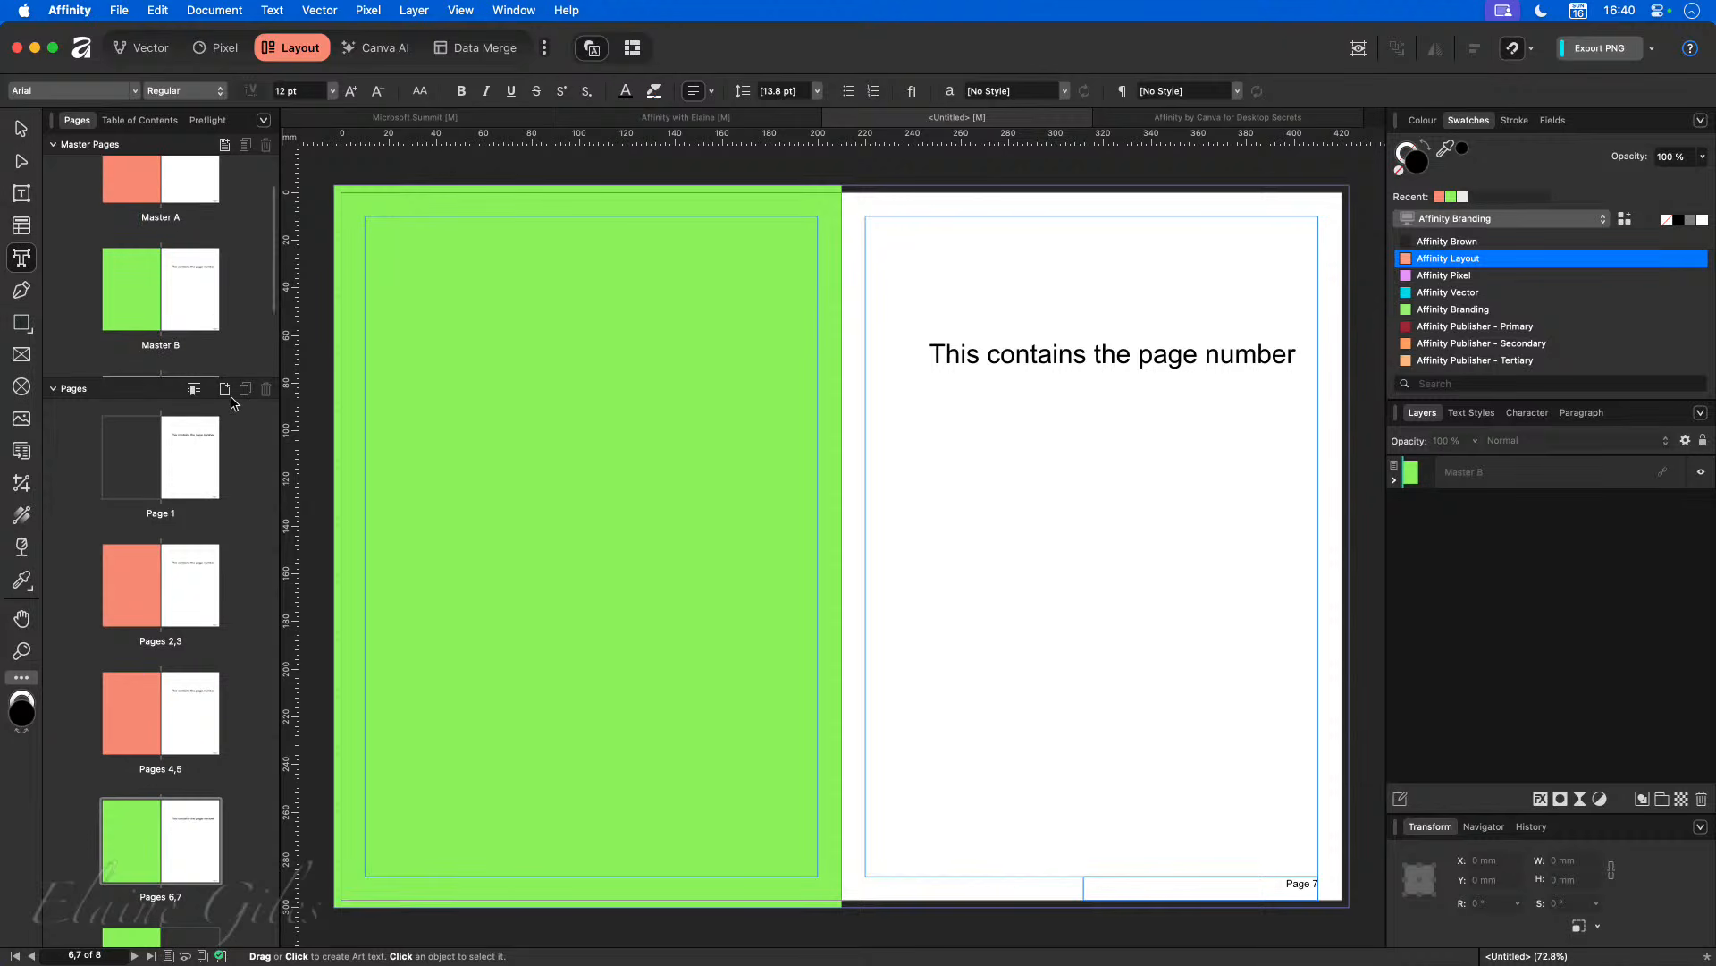
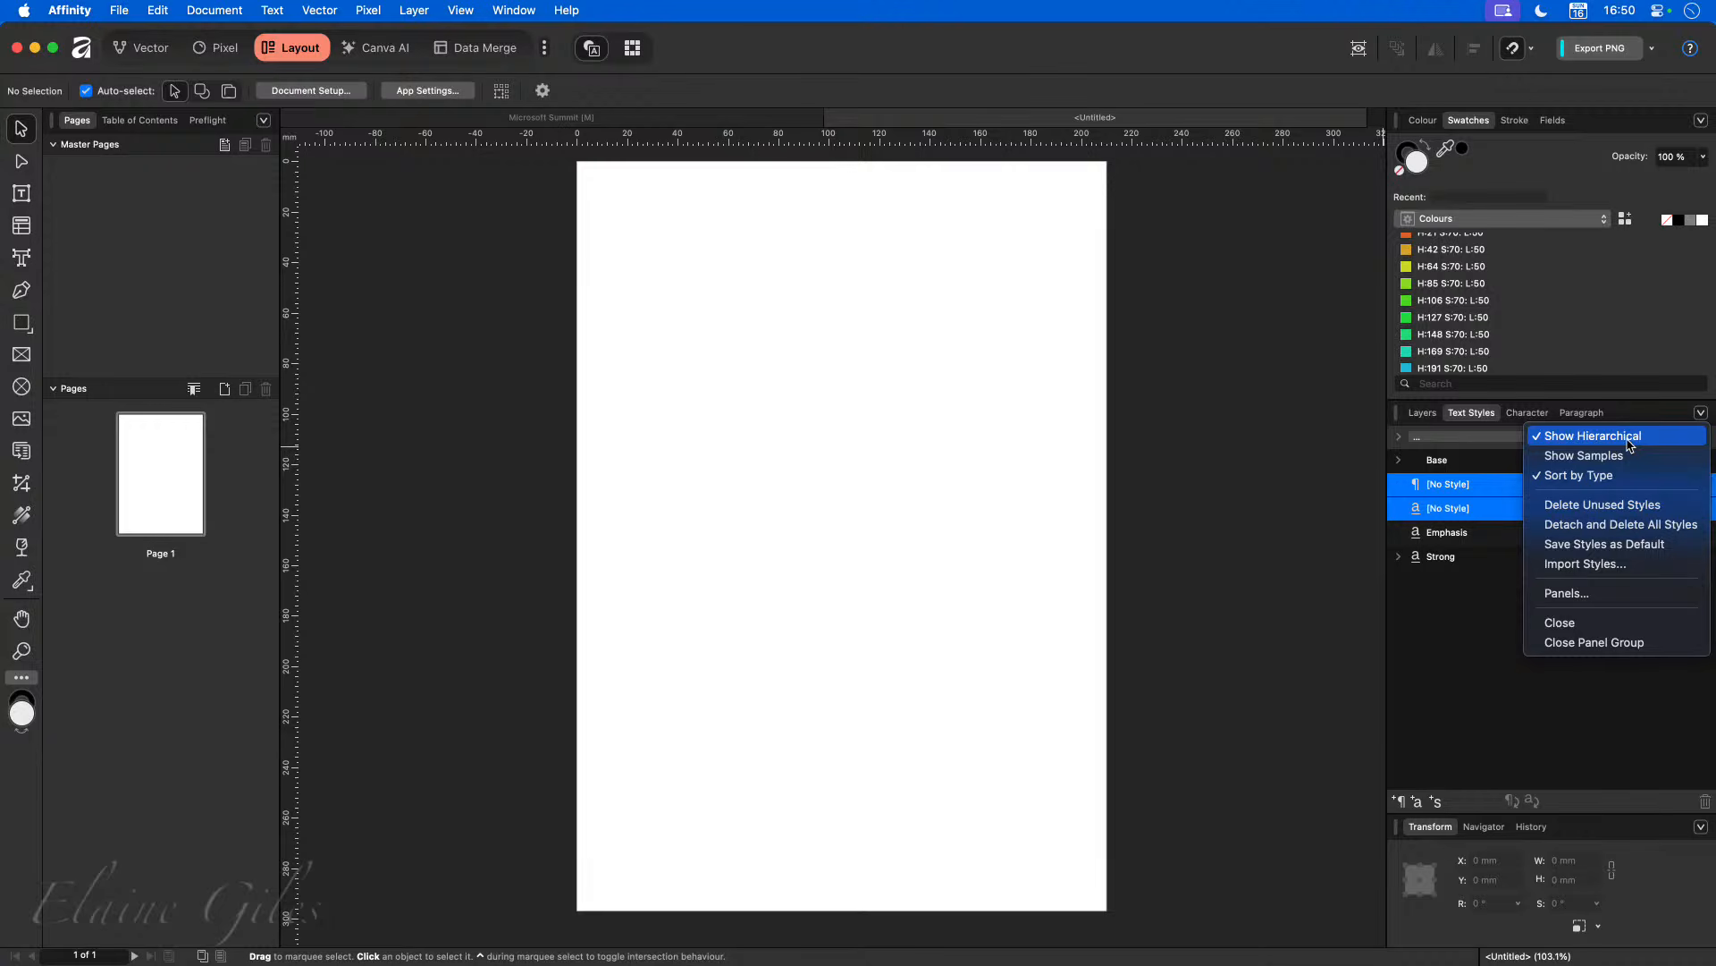
Step: Turn off the hierarchical display and sorting by type for the text styles list
{"action": "left_click", "coordinate": [1593, 436]}
{"action": "left_click", "coordinate": [1702, 412]}
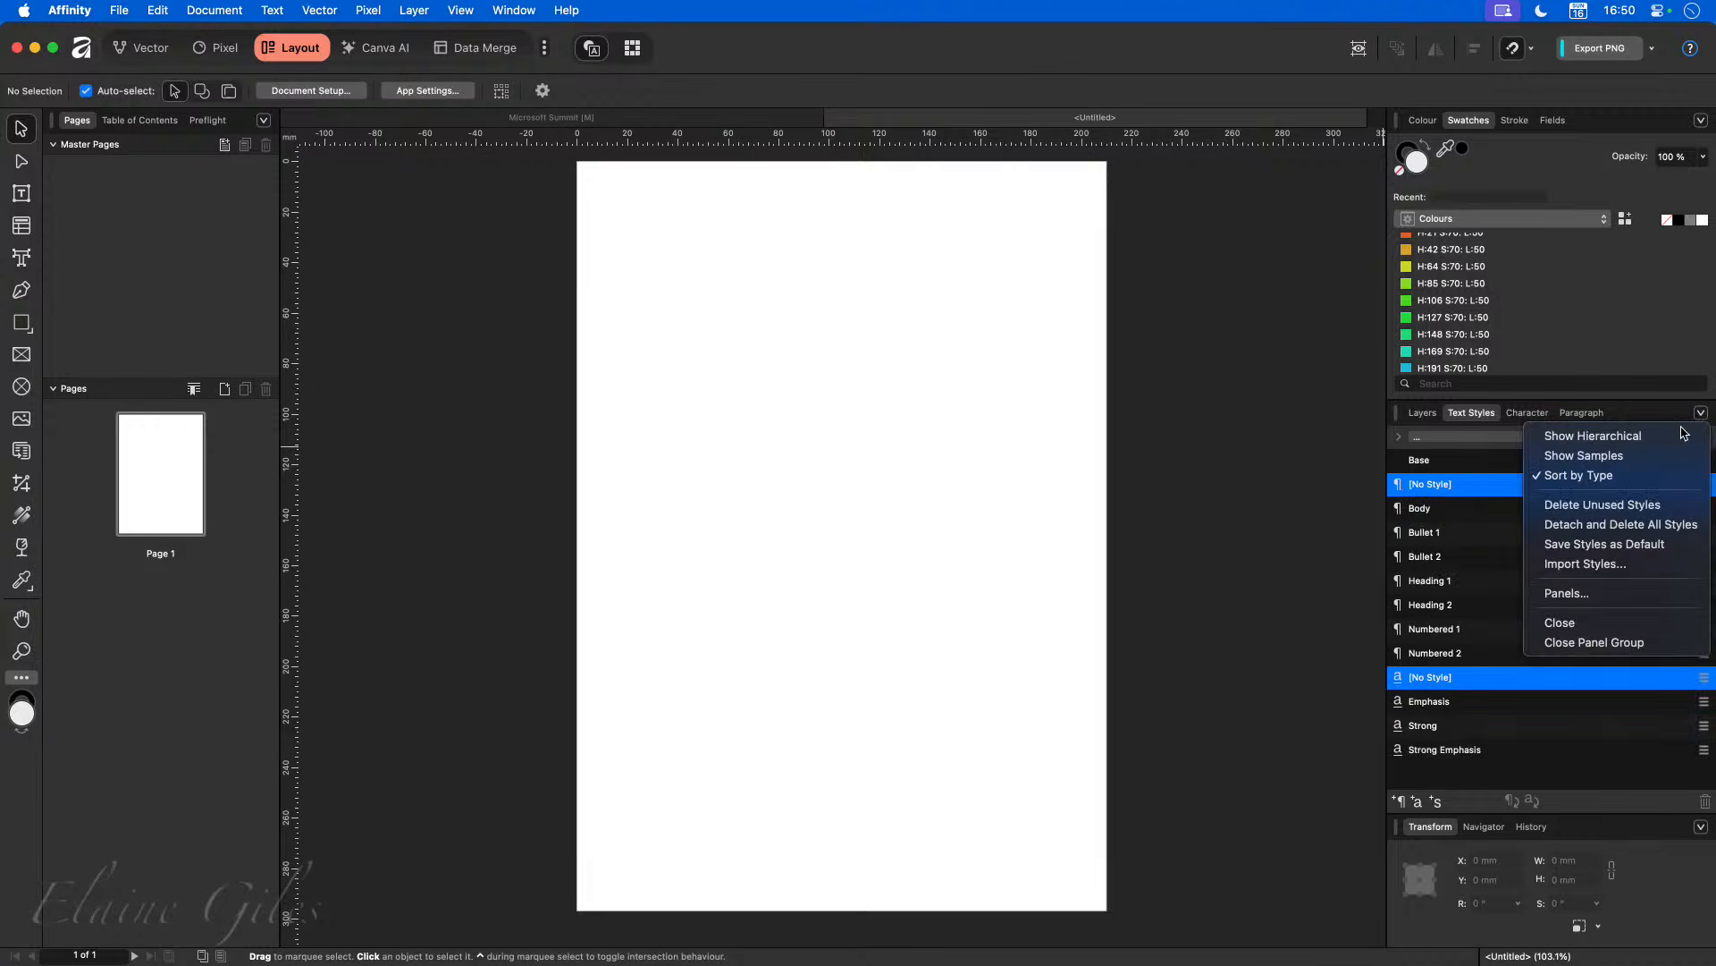
{"action": "left_click", "coordinate": [1583, 475]}
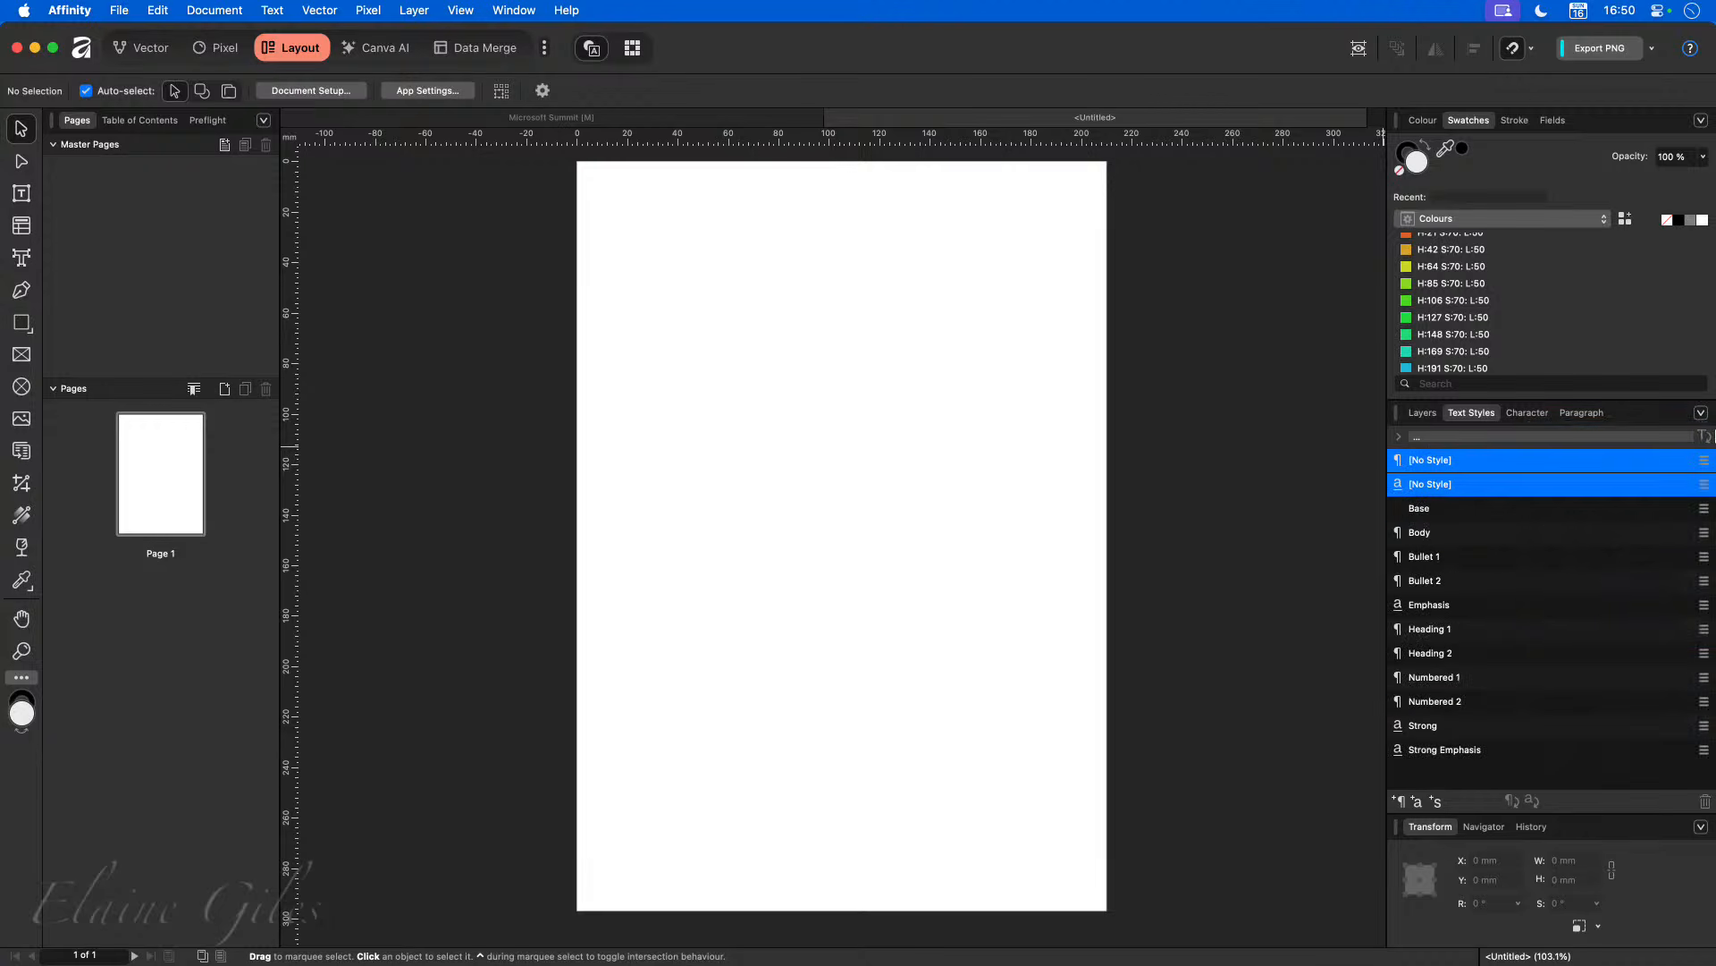
{"action": "left_click", "coordinate": [1701, 414]}
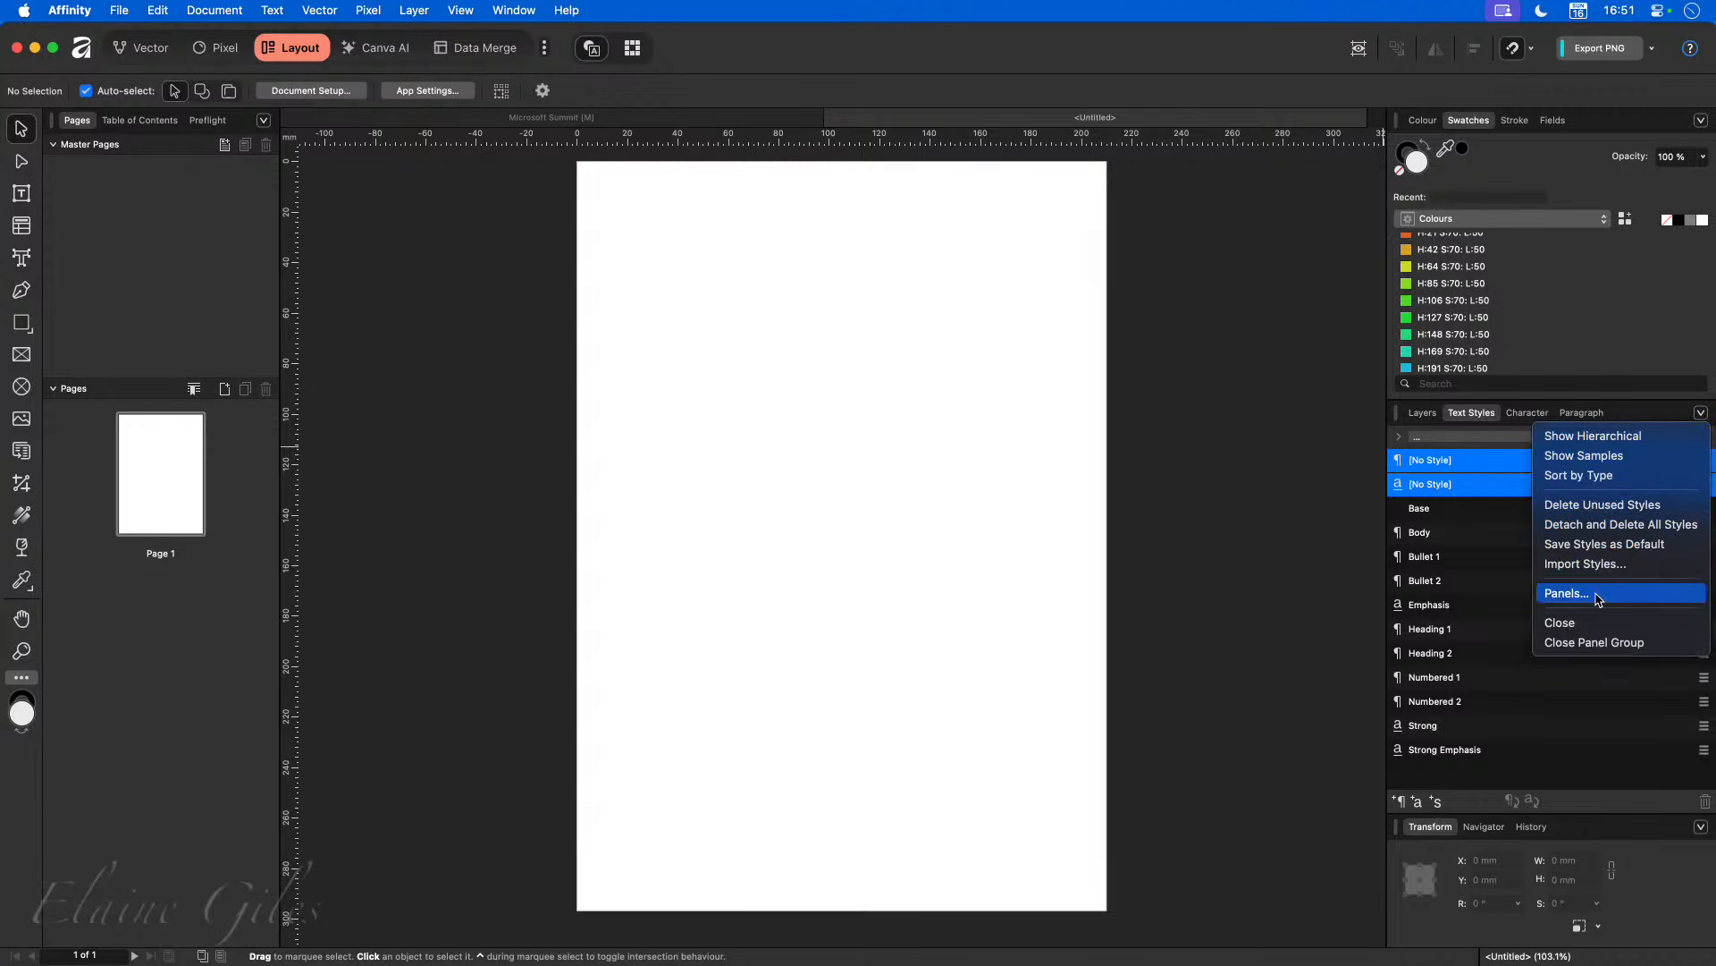
Step: Turn the sample previews on and off again in the text styles list
{"action": "left_click", "coordinate": [1599, 456]}
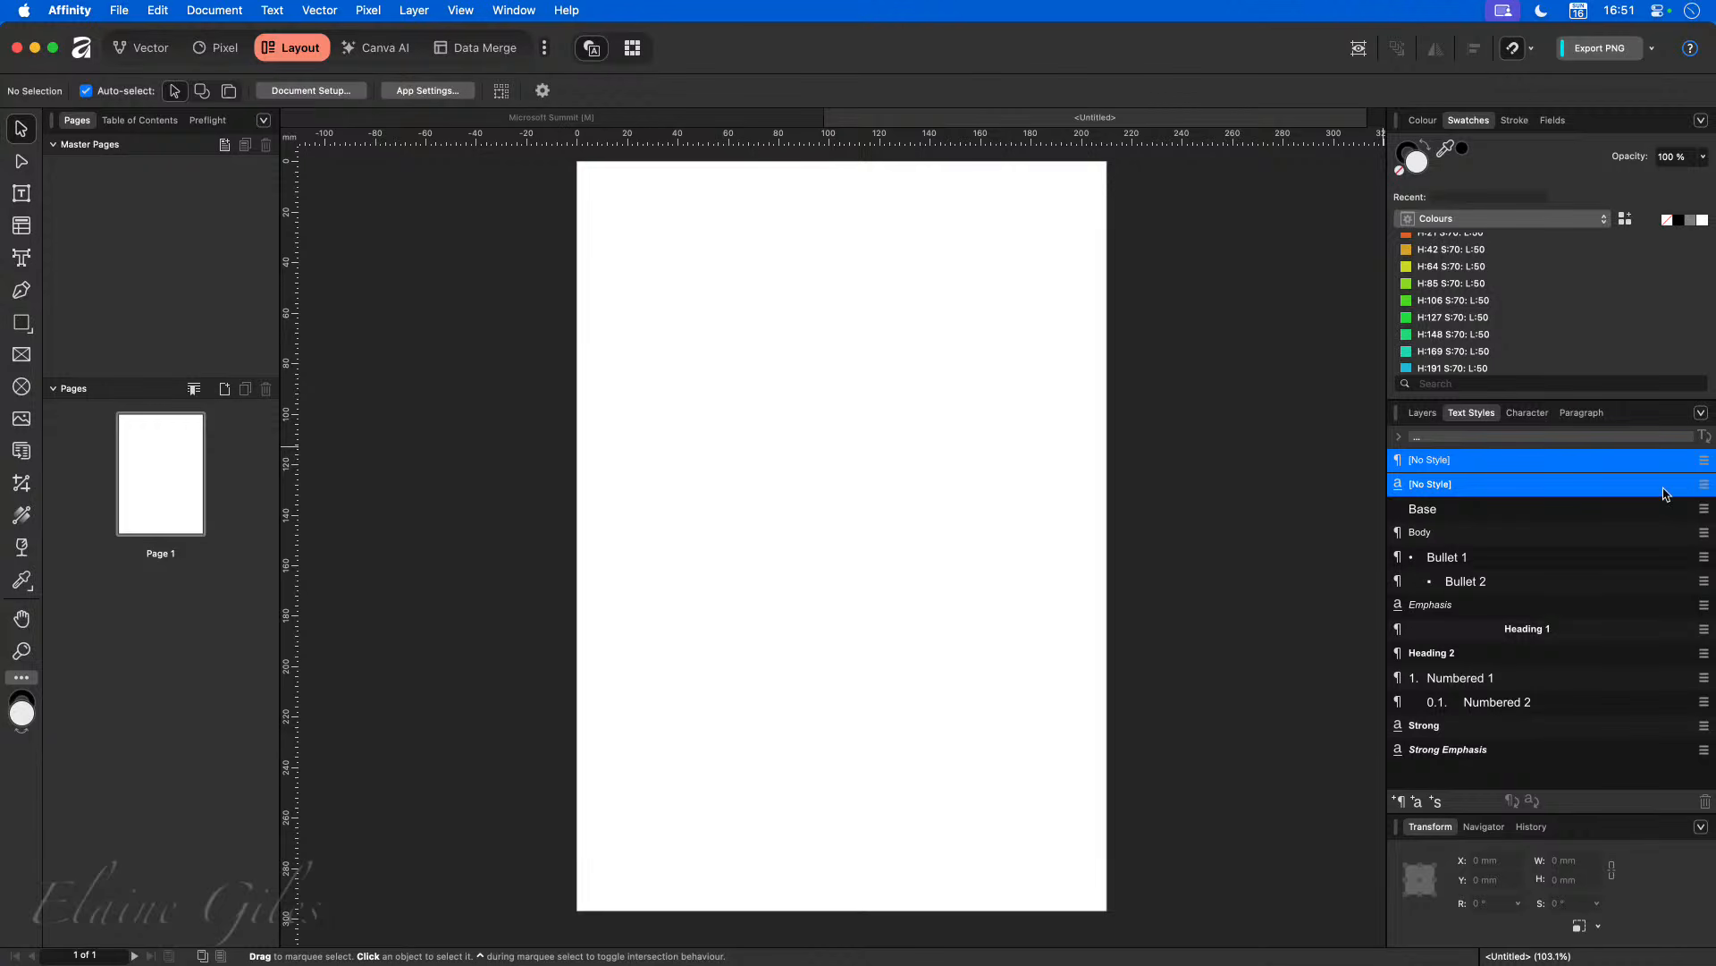
{"action": "left_click", "coordinate": [1700, 413]}
{"action": "left_click", "coordinate": [1613, 457]}
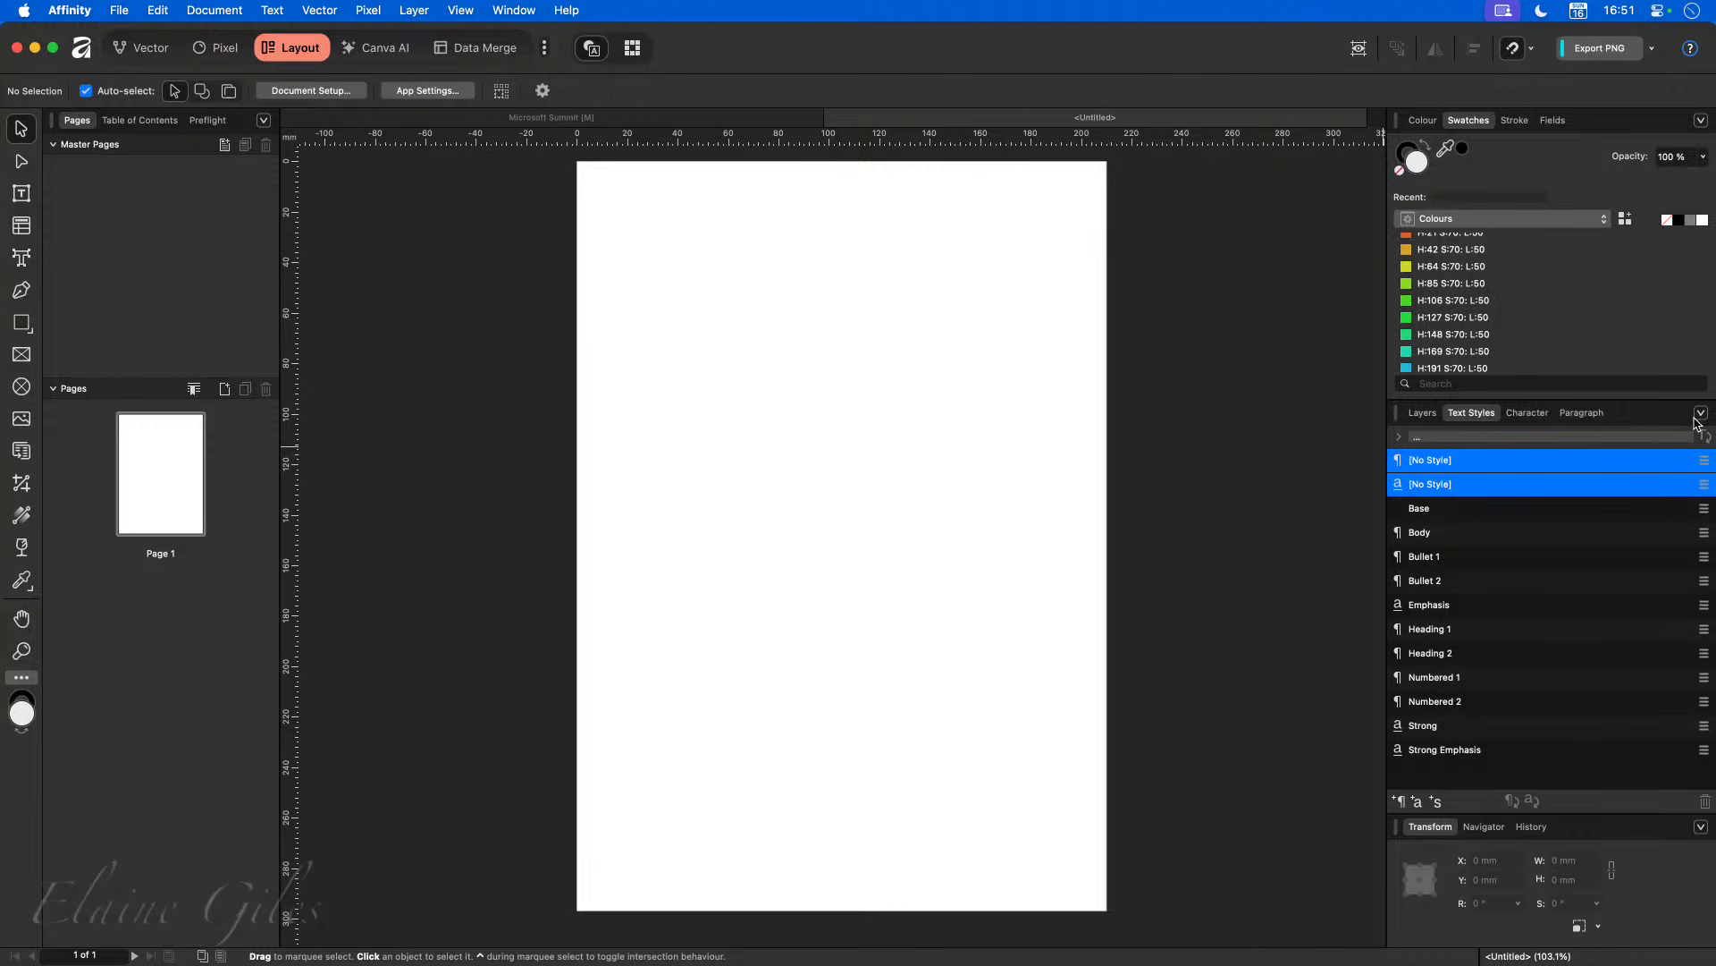
Step: Show the text styles list hierarchically, expand the Base group, and sort the styles by type
{"action": "left_click", "coordinate": [1699, 414]}
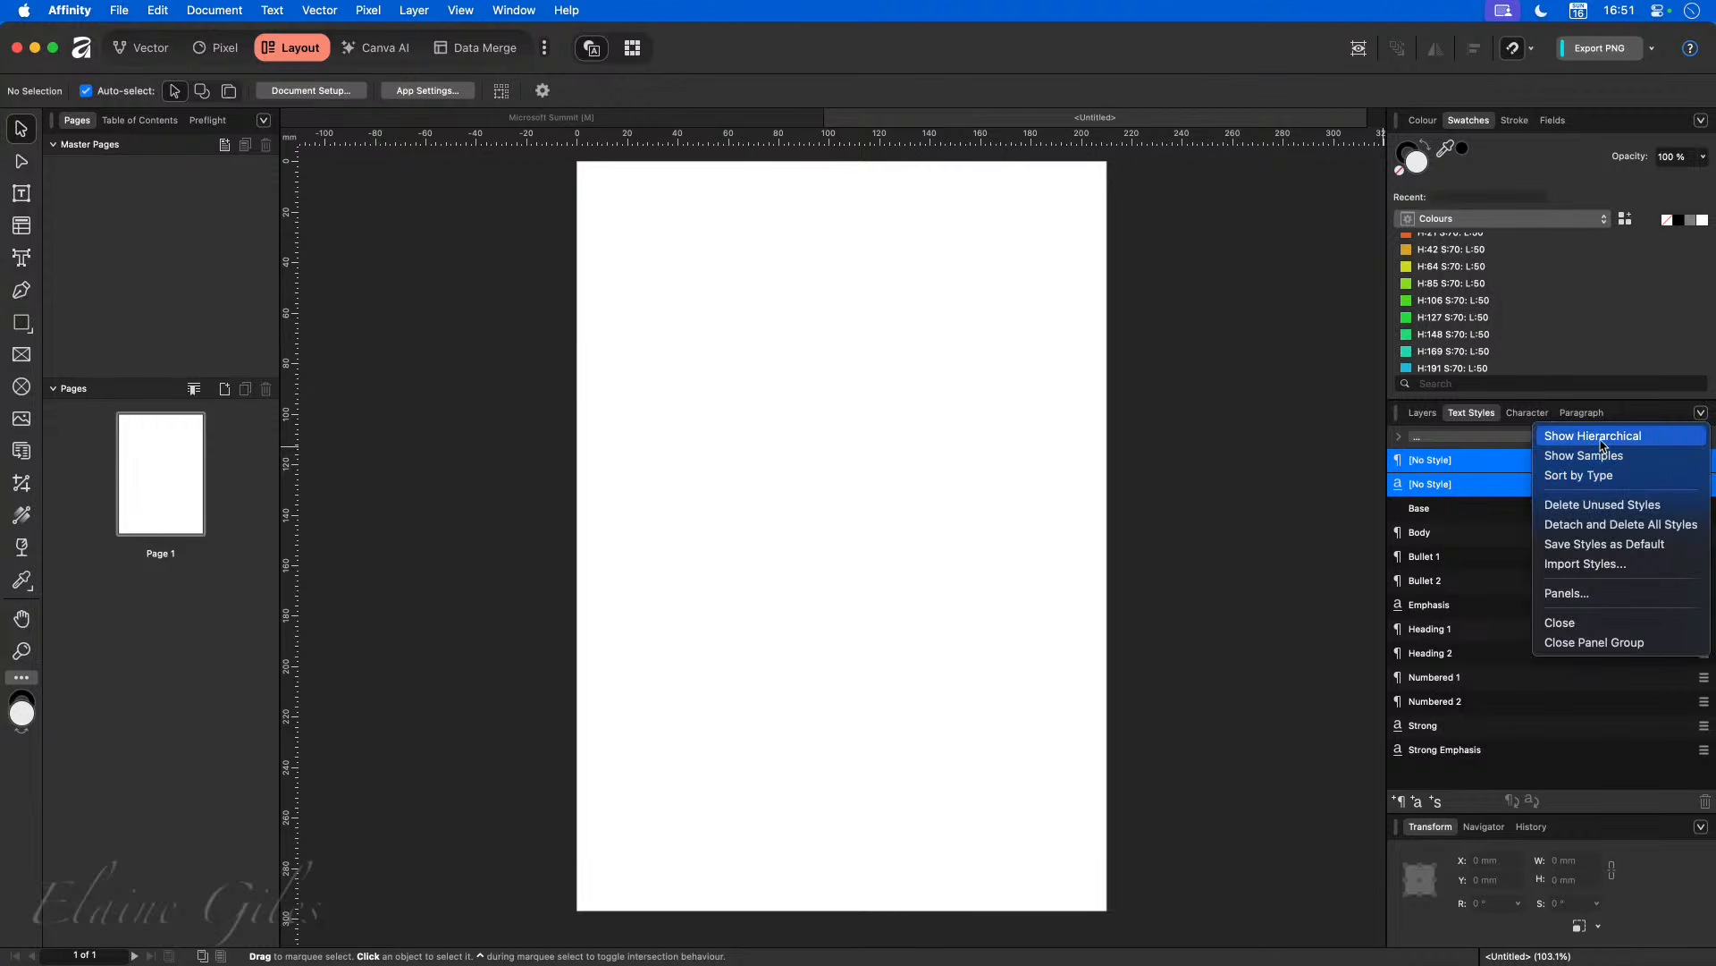
{"action": "left_click", "coordinate": [1664, 437]}
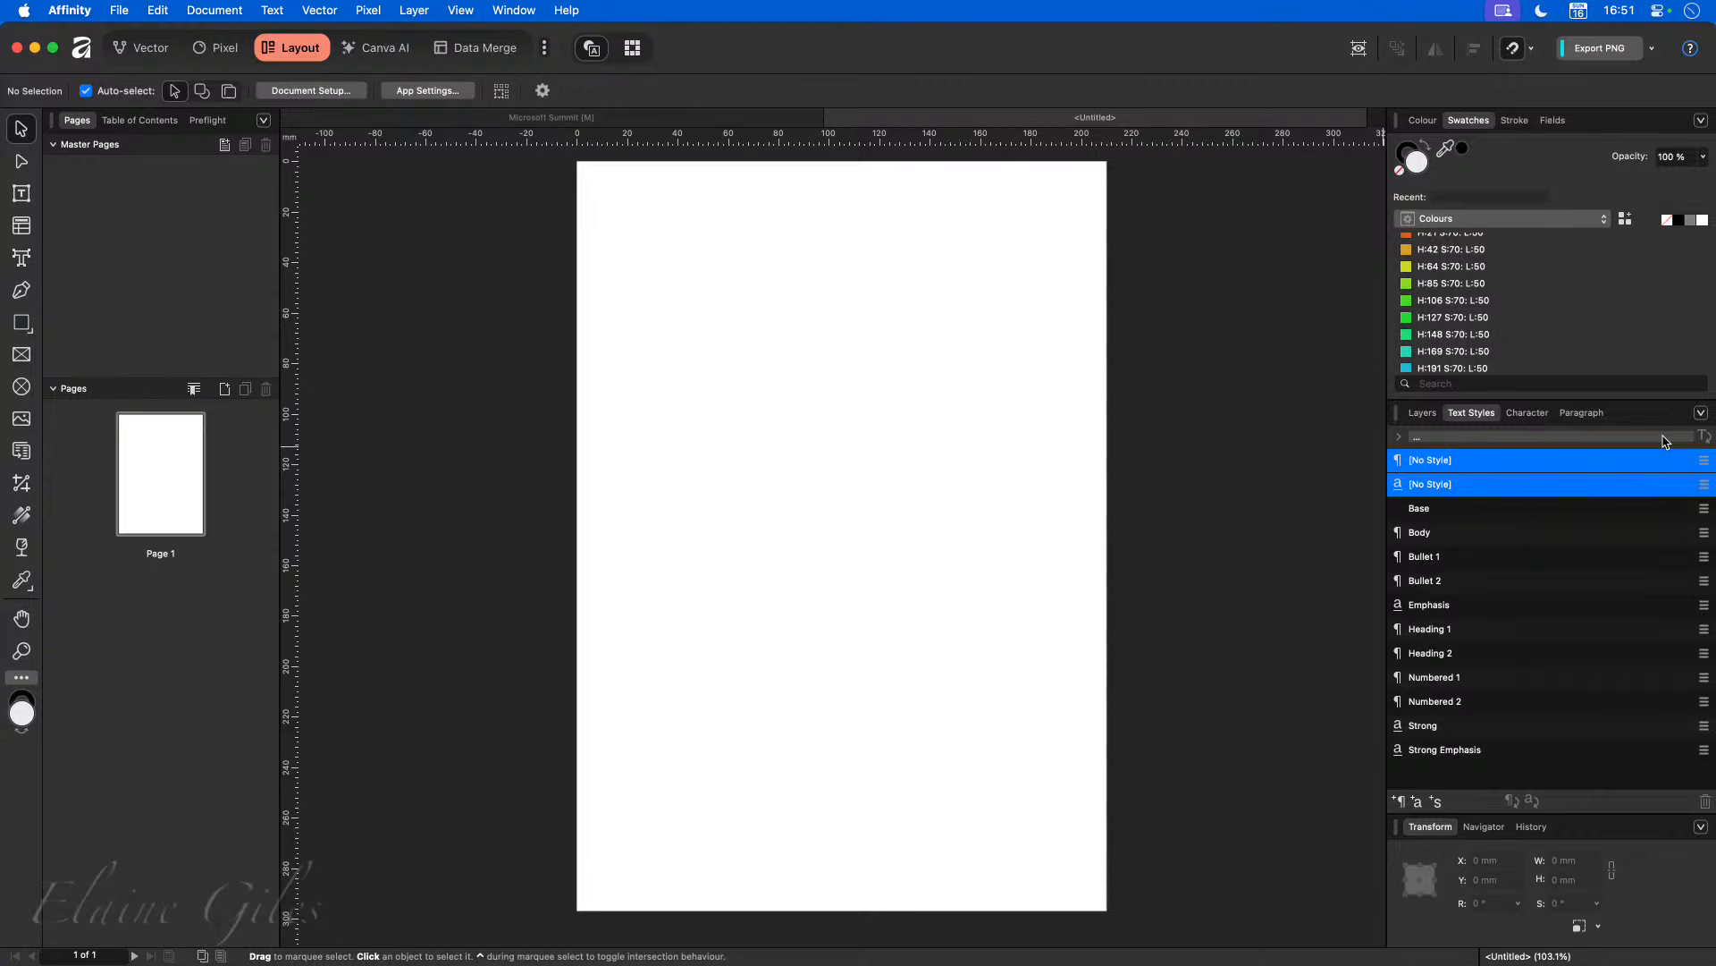
{"action": "left_click", "coordinate": [1400, 509]}
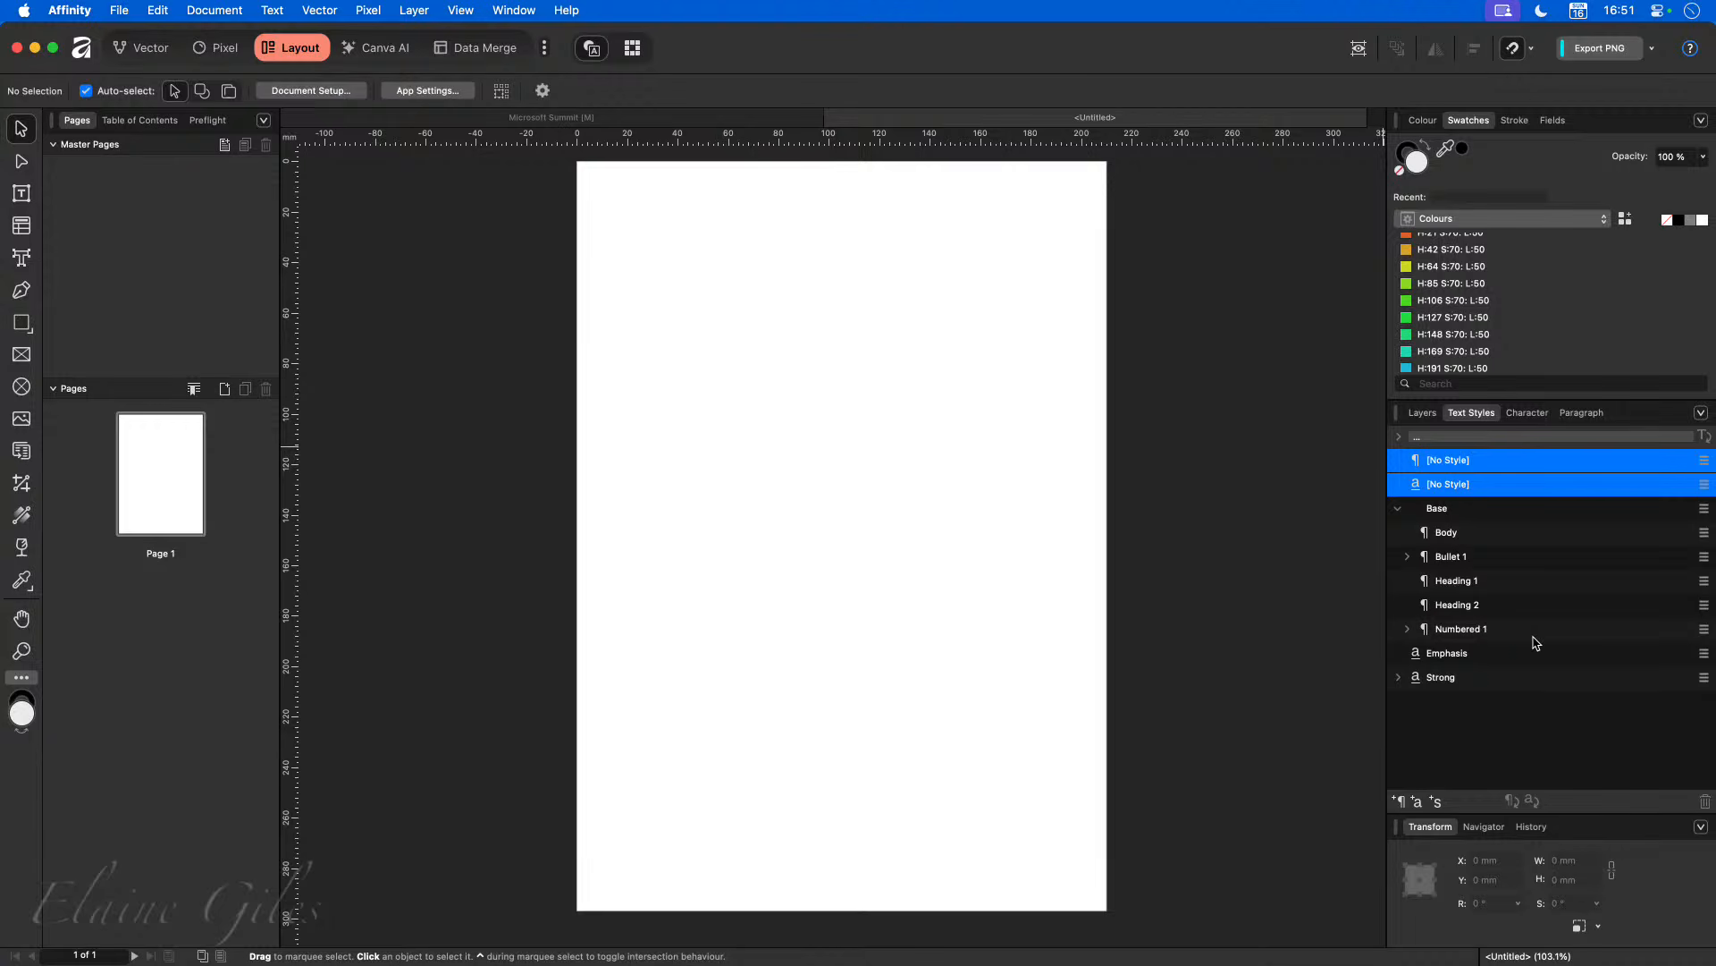
{"action": "left_click", "coordinate": [1701, 412]}
{"action": "left_click", "coordinate": [1595, 475]}
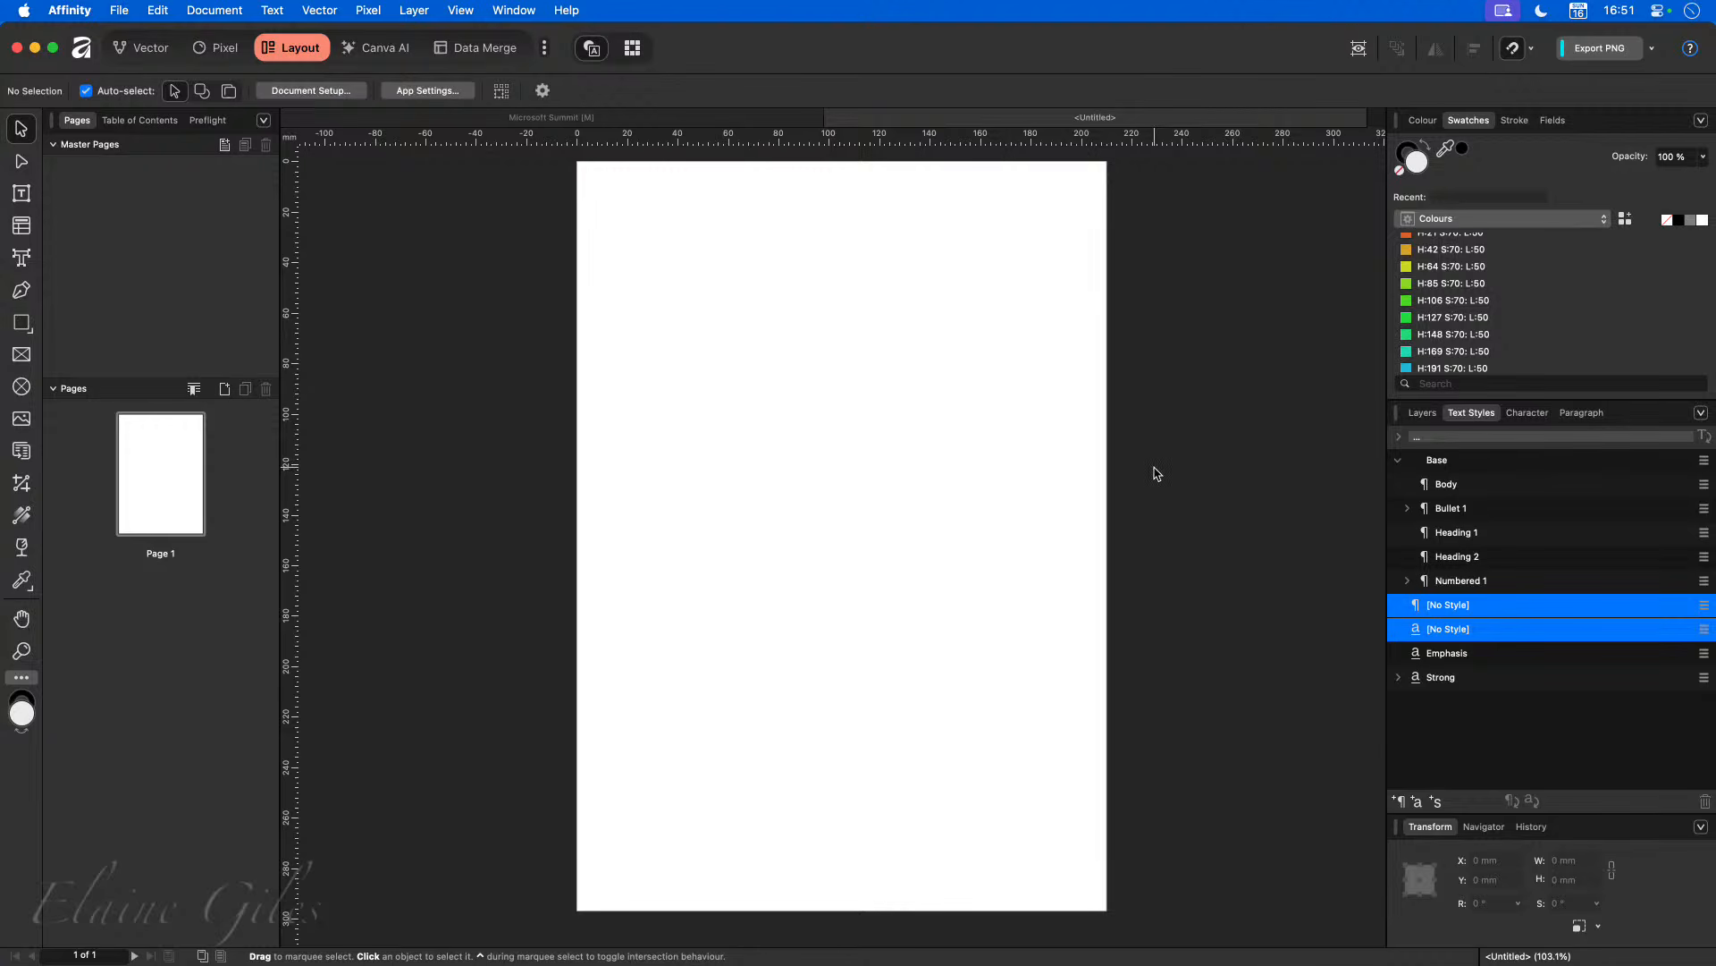
{"action": "scroll", "coordinate": [1156, 474], "scroll_direction": "up", "scroll_amount": 1}
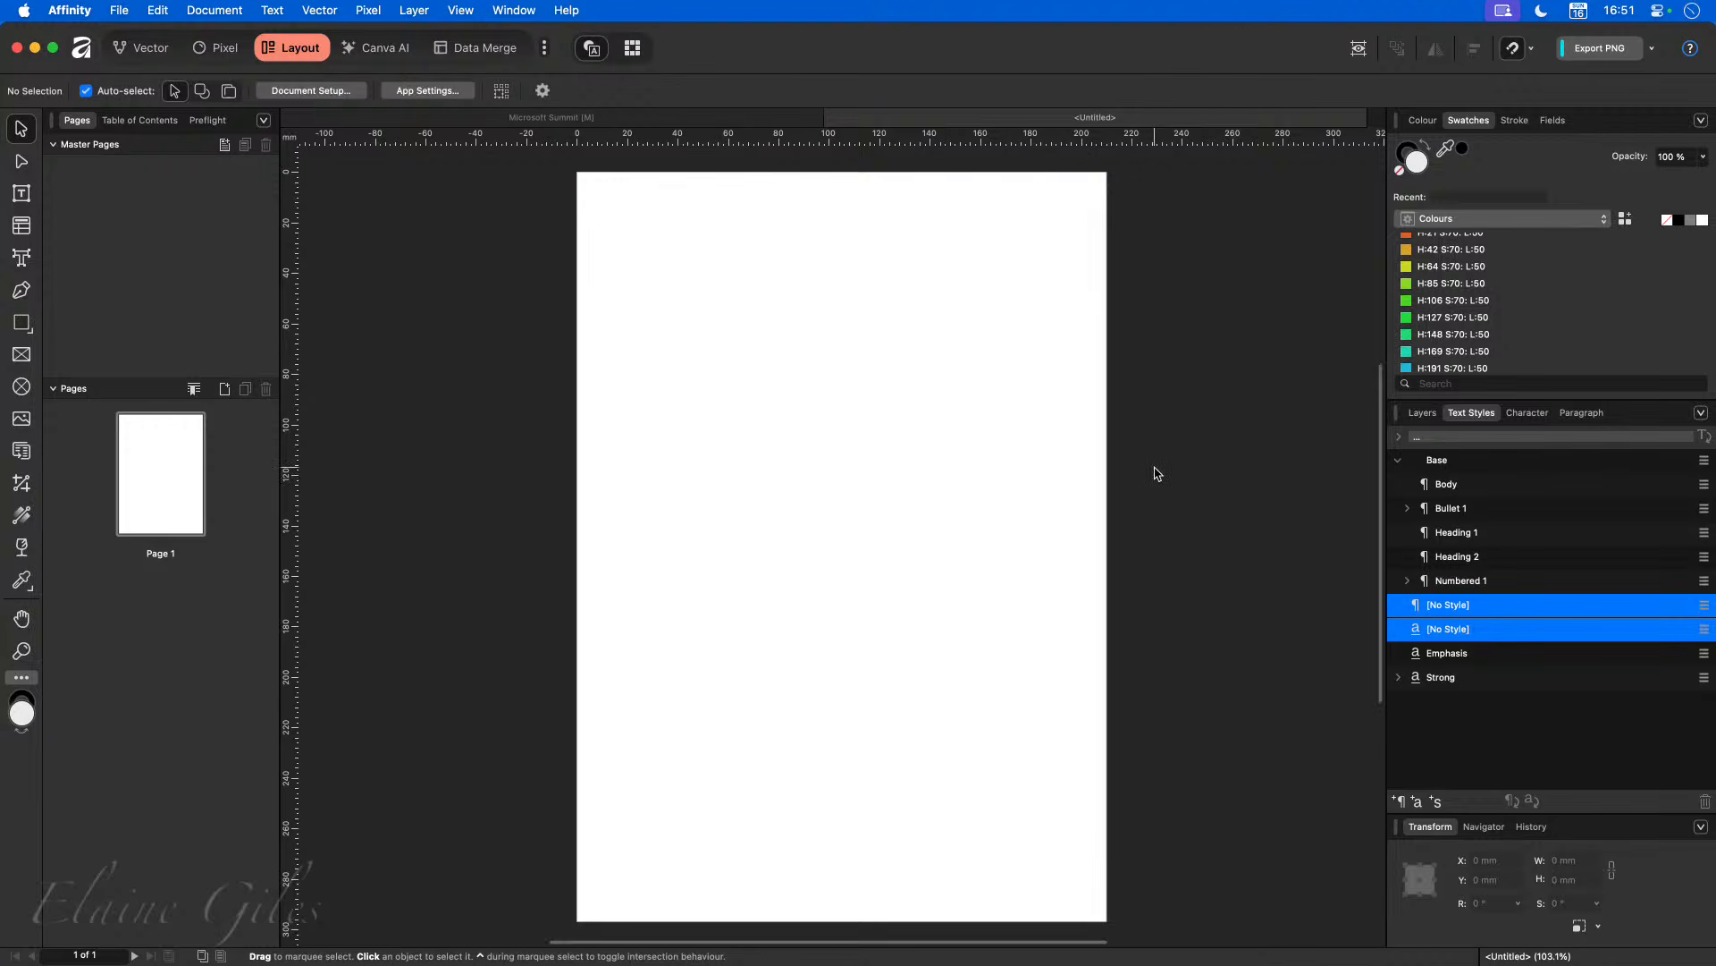
{"action": "left_click", "coordinate": [1702, 415]}
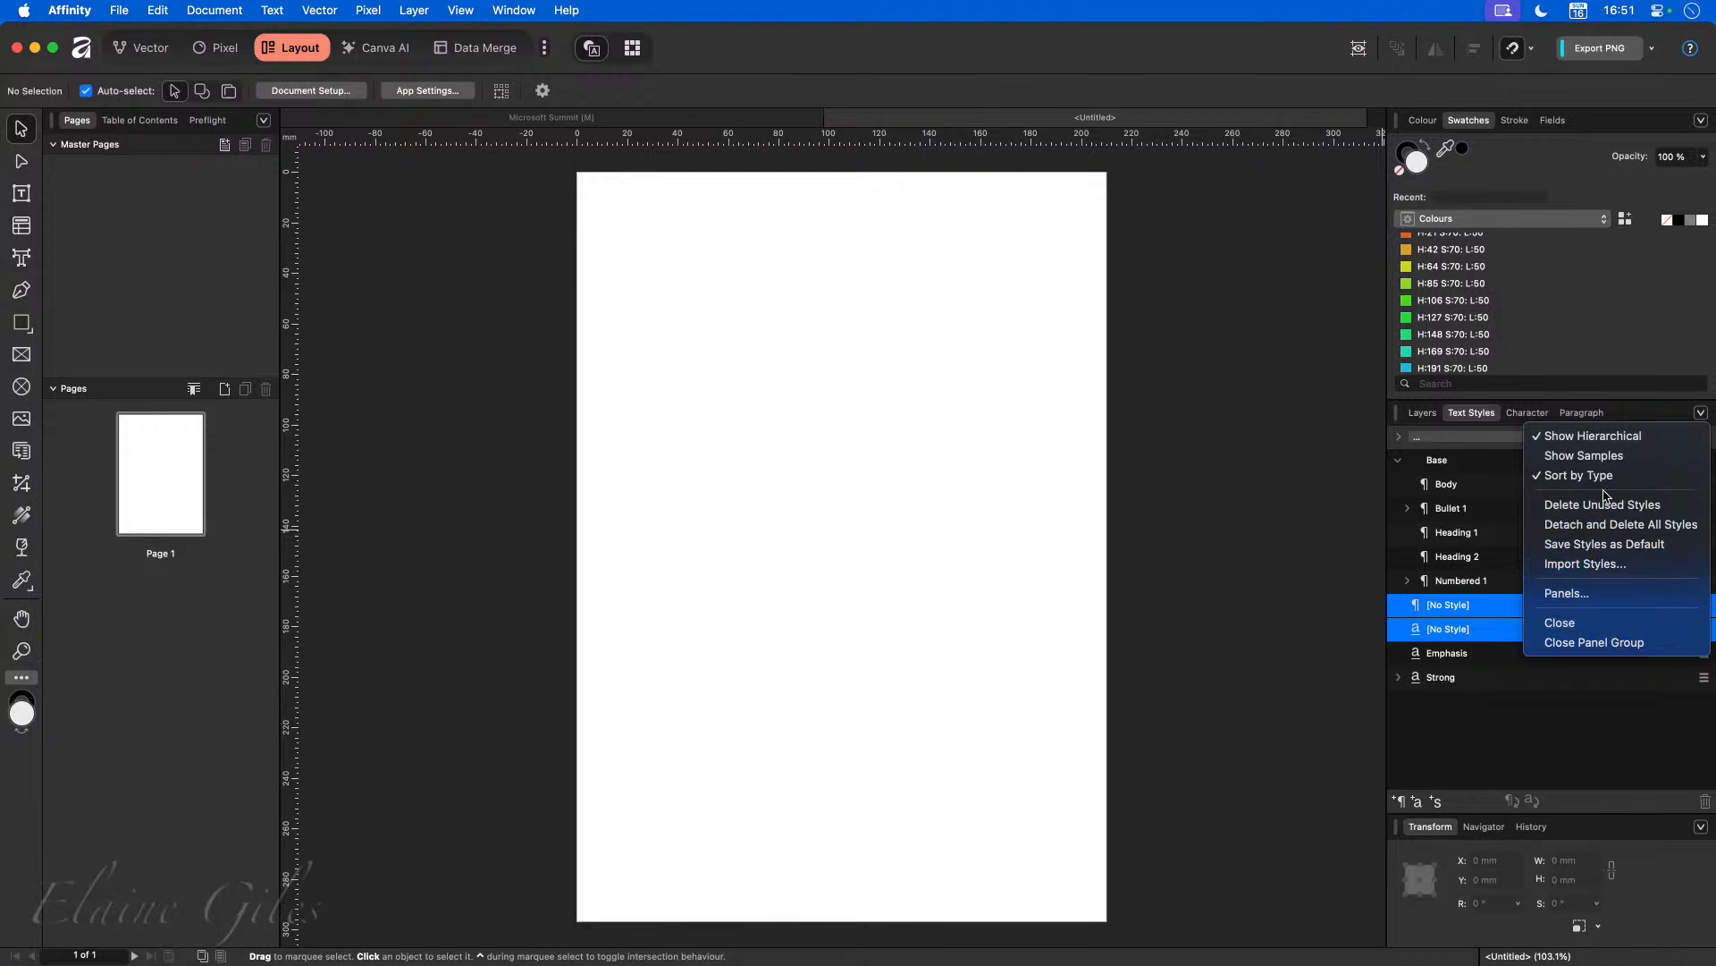
{"action": "left_click", "coordinate": [1531, 706]}
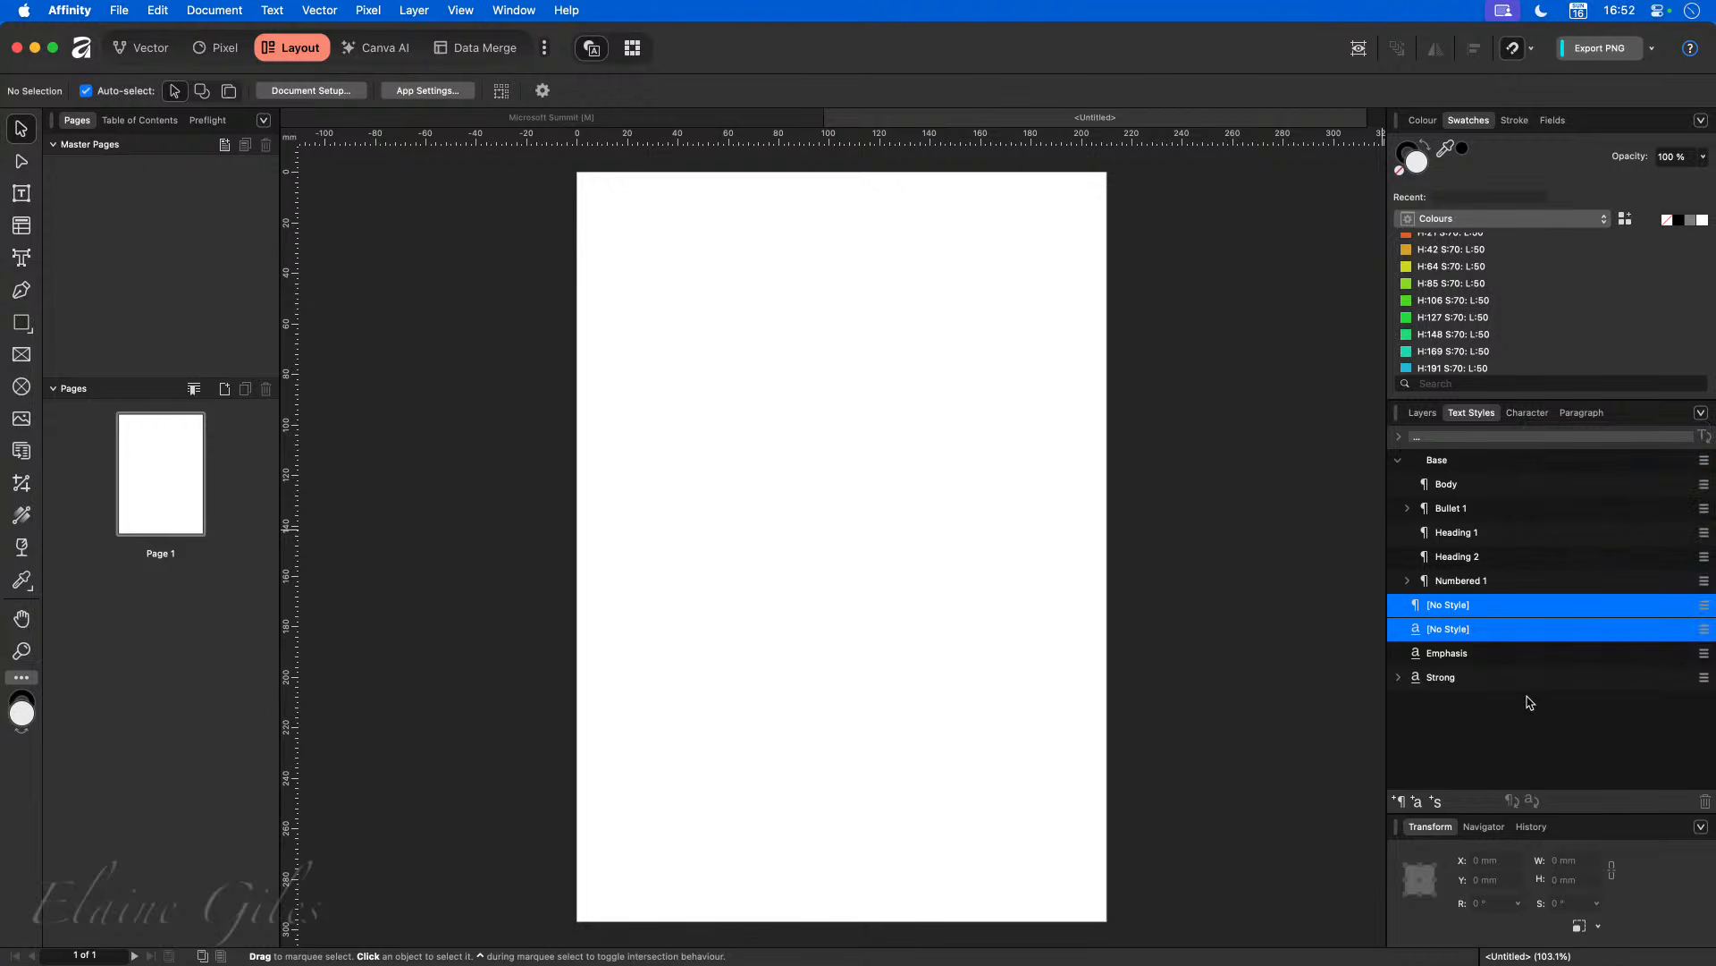
Step: Delete the whole Base group from the text styles
{"action": "left_click", "coordinate": [1467, 462]}
{"action": "right_click", "coordinate": [1467, 463]}
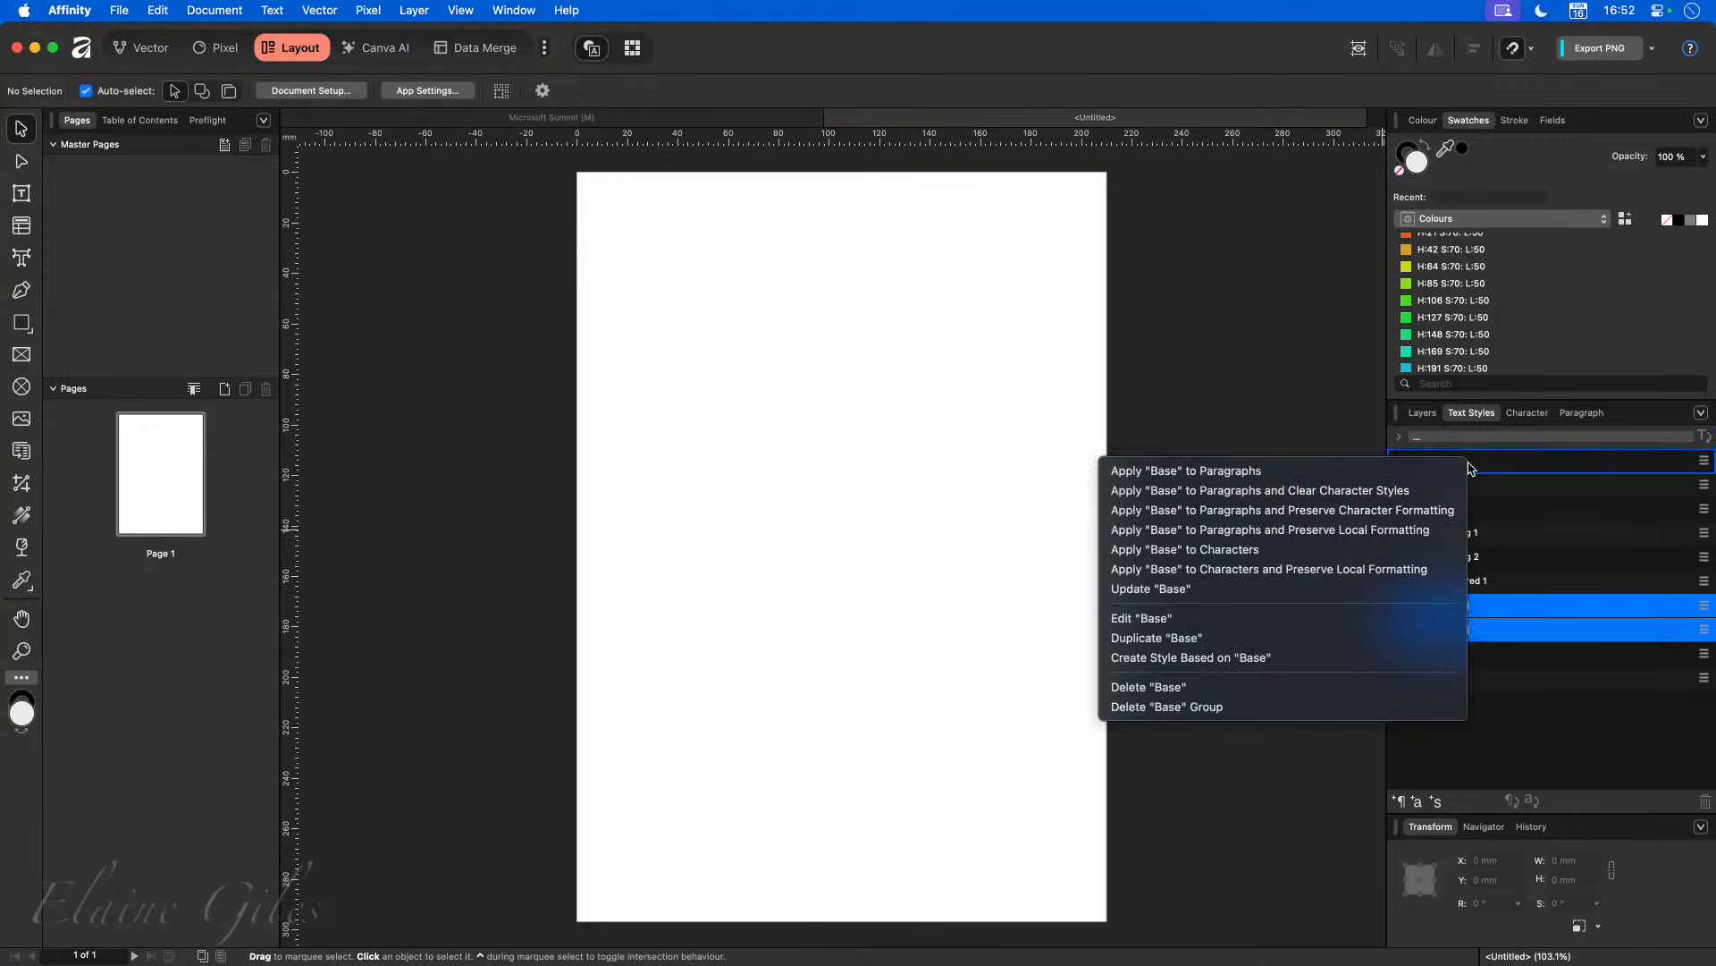
{"action": "left_click", "coordinate": [1359, 707]}
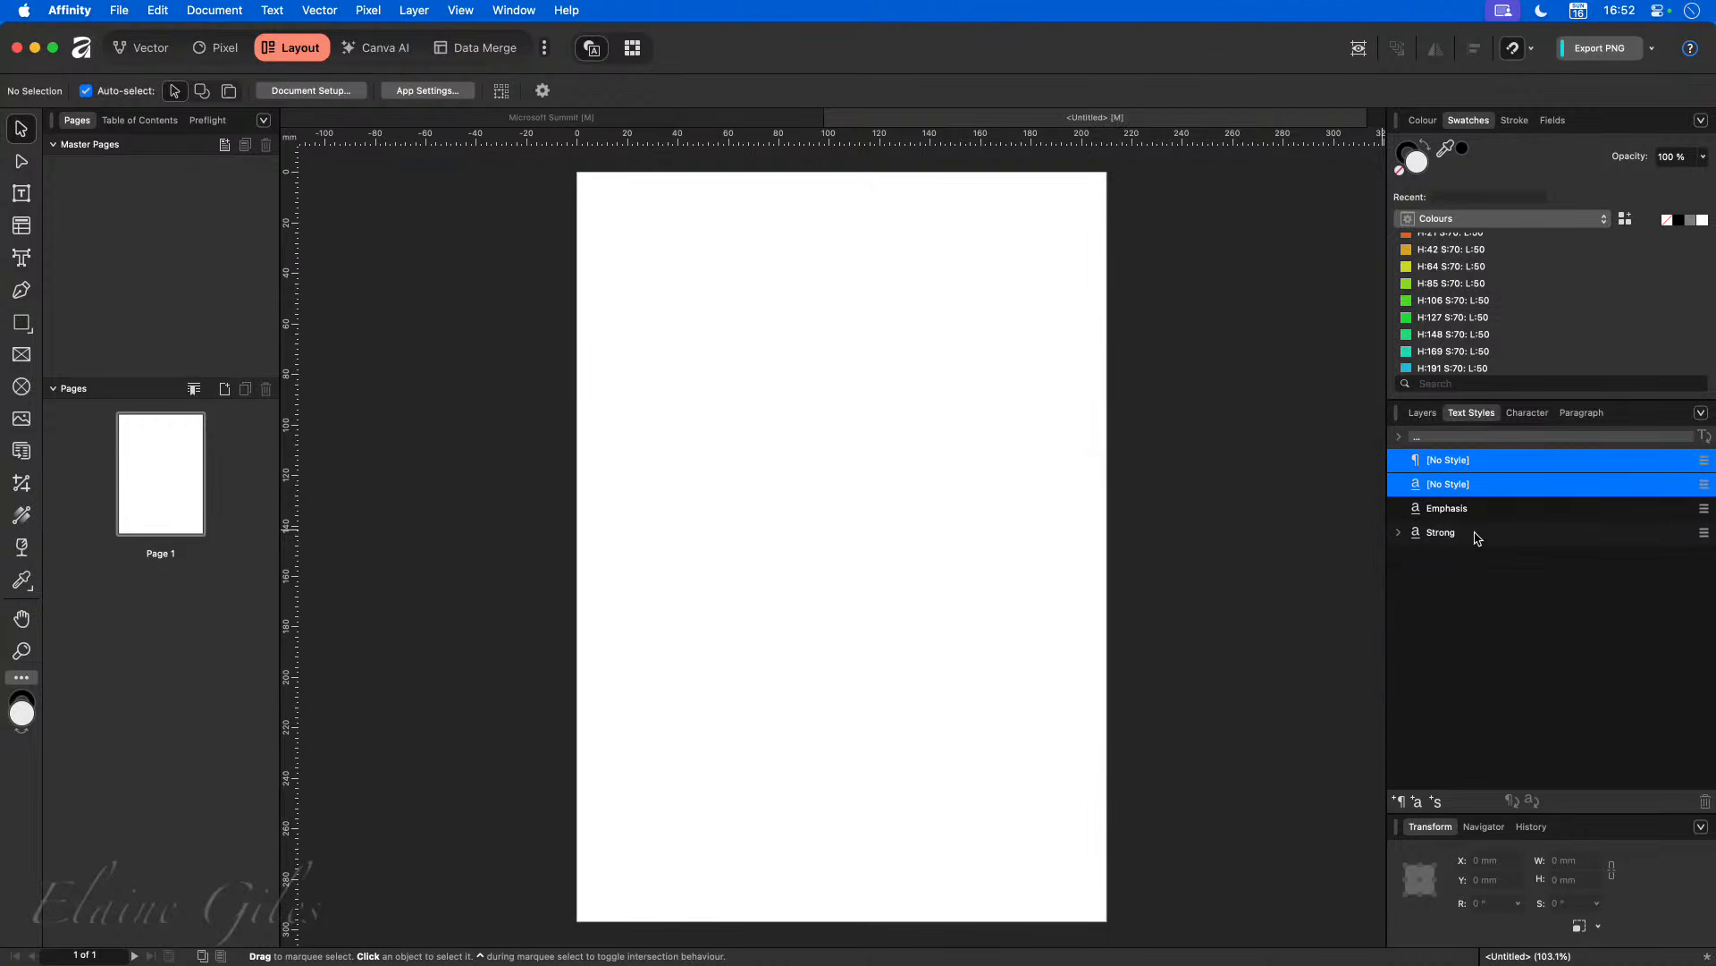
Step: Delete the Emphasis character style and the whole Strong style group
{"action": "left_click", "coordinate": [1466, 539]}
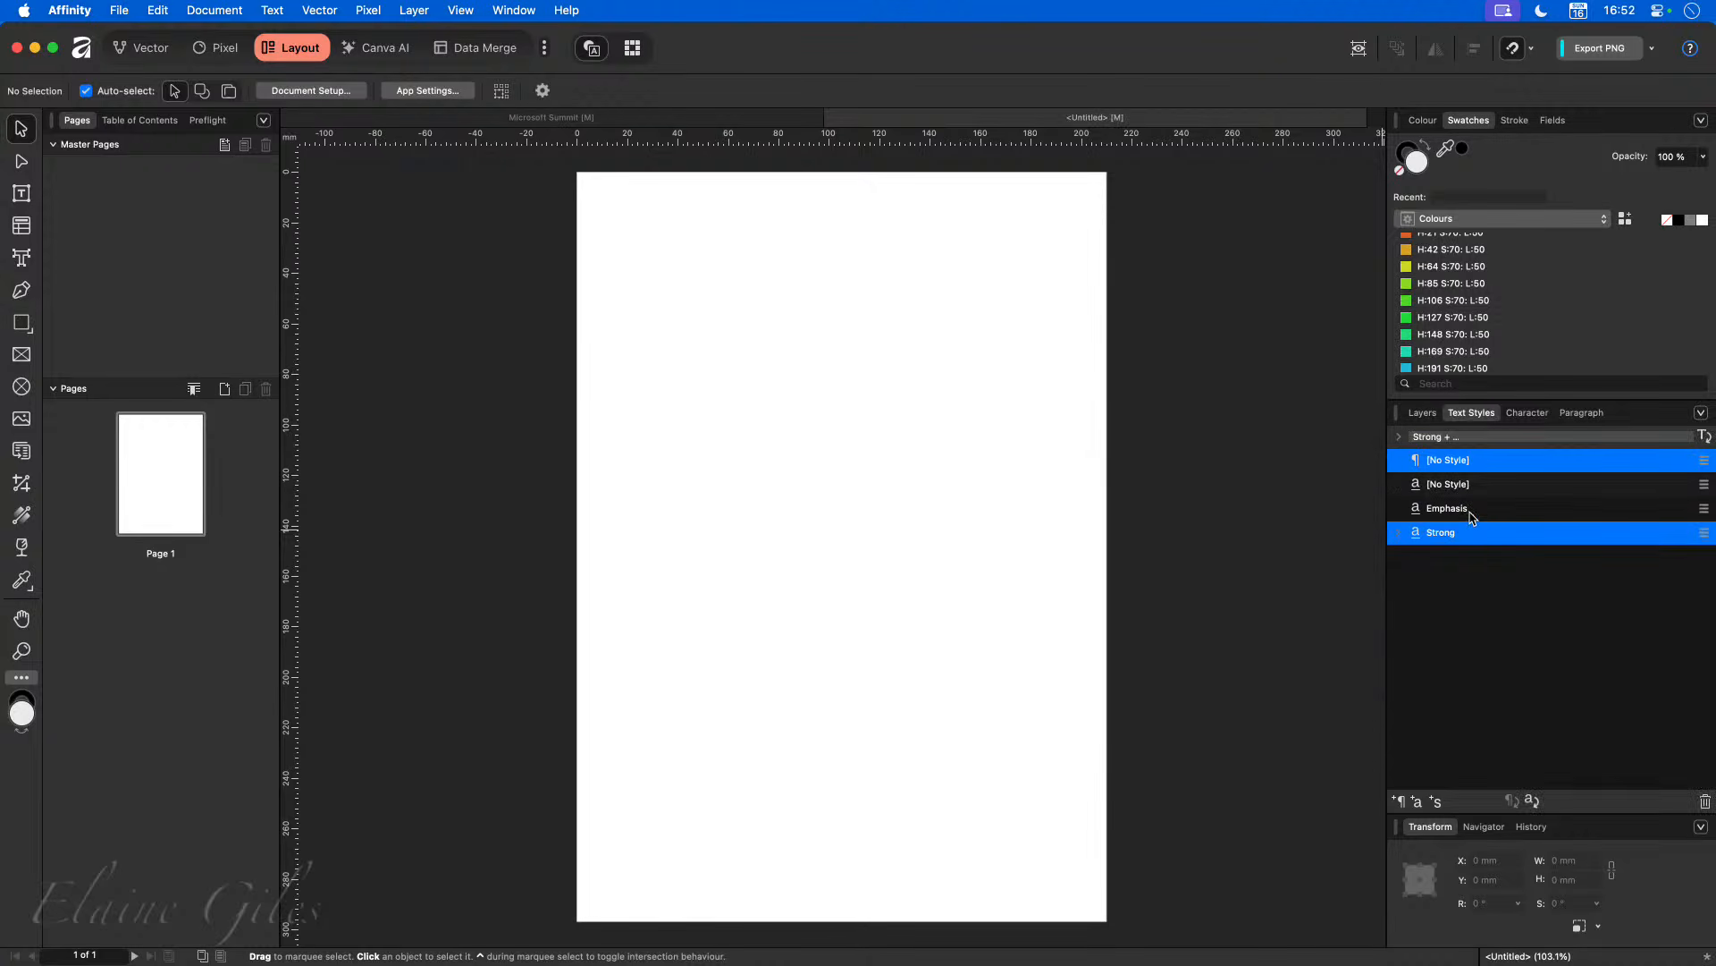
{"action": "left_click", "coordinate": [1466, 510]}
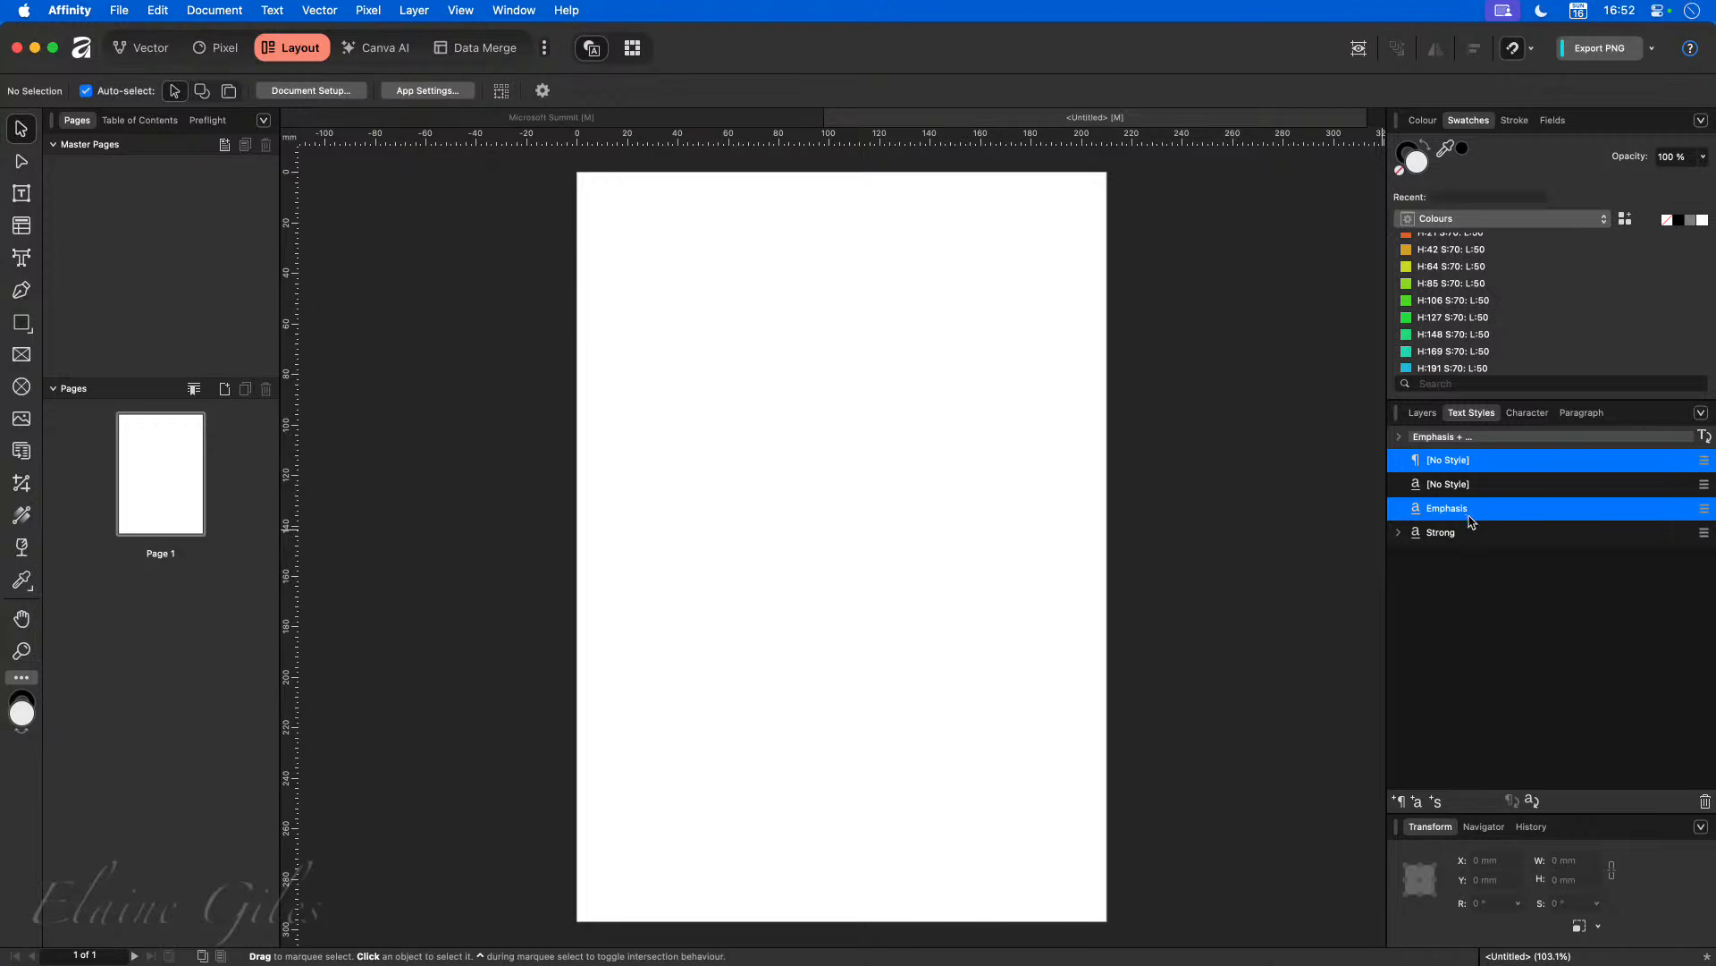
{"action": "right_click", "coordinate": [1470, 512]}
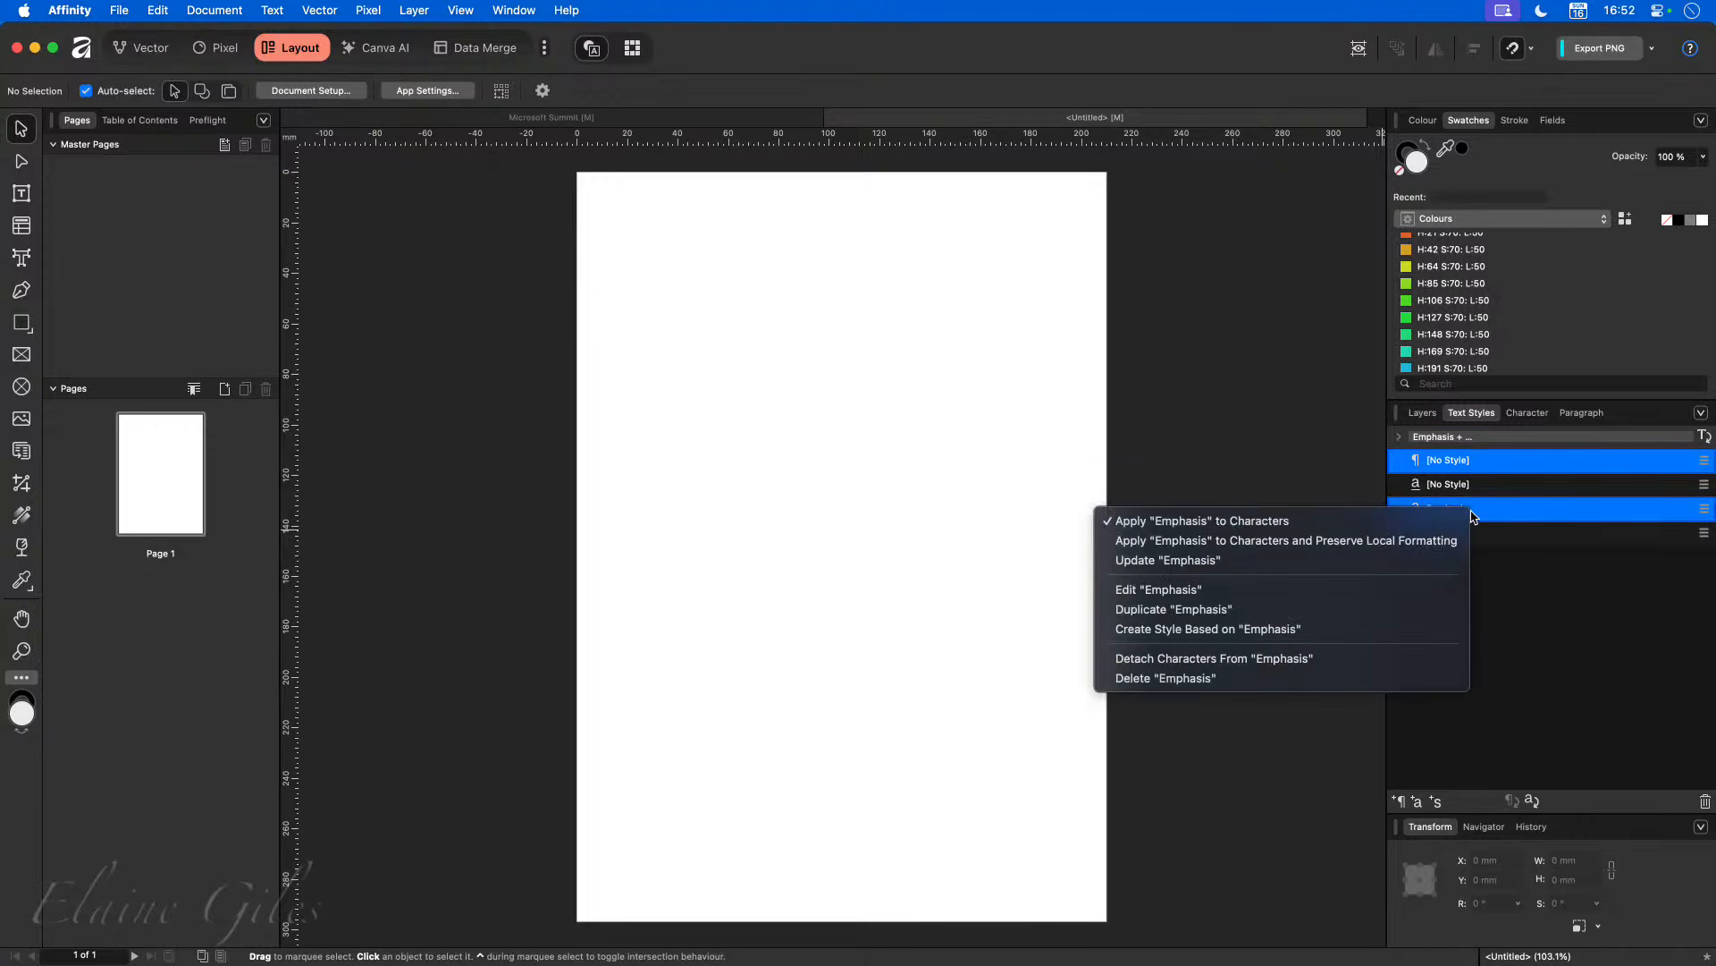
{"action": "left_click", "coordinate": [1312, 677]}
{"action": "right_click", "coordinate": [1464, 507]}
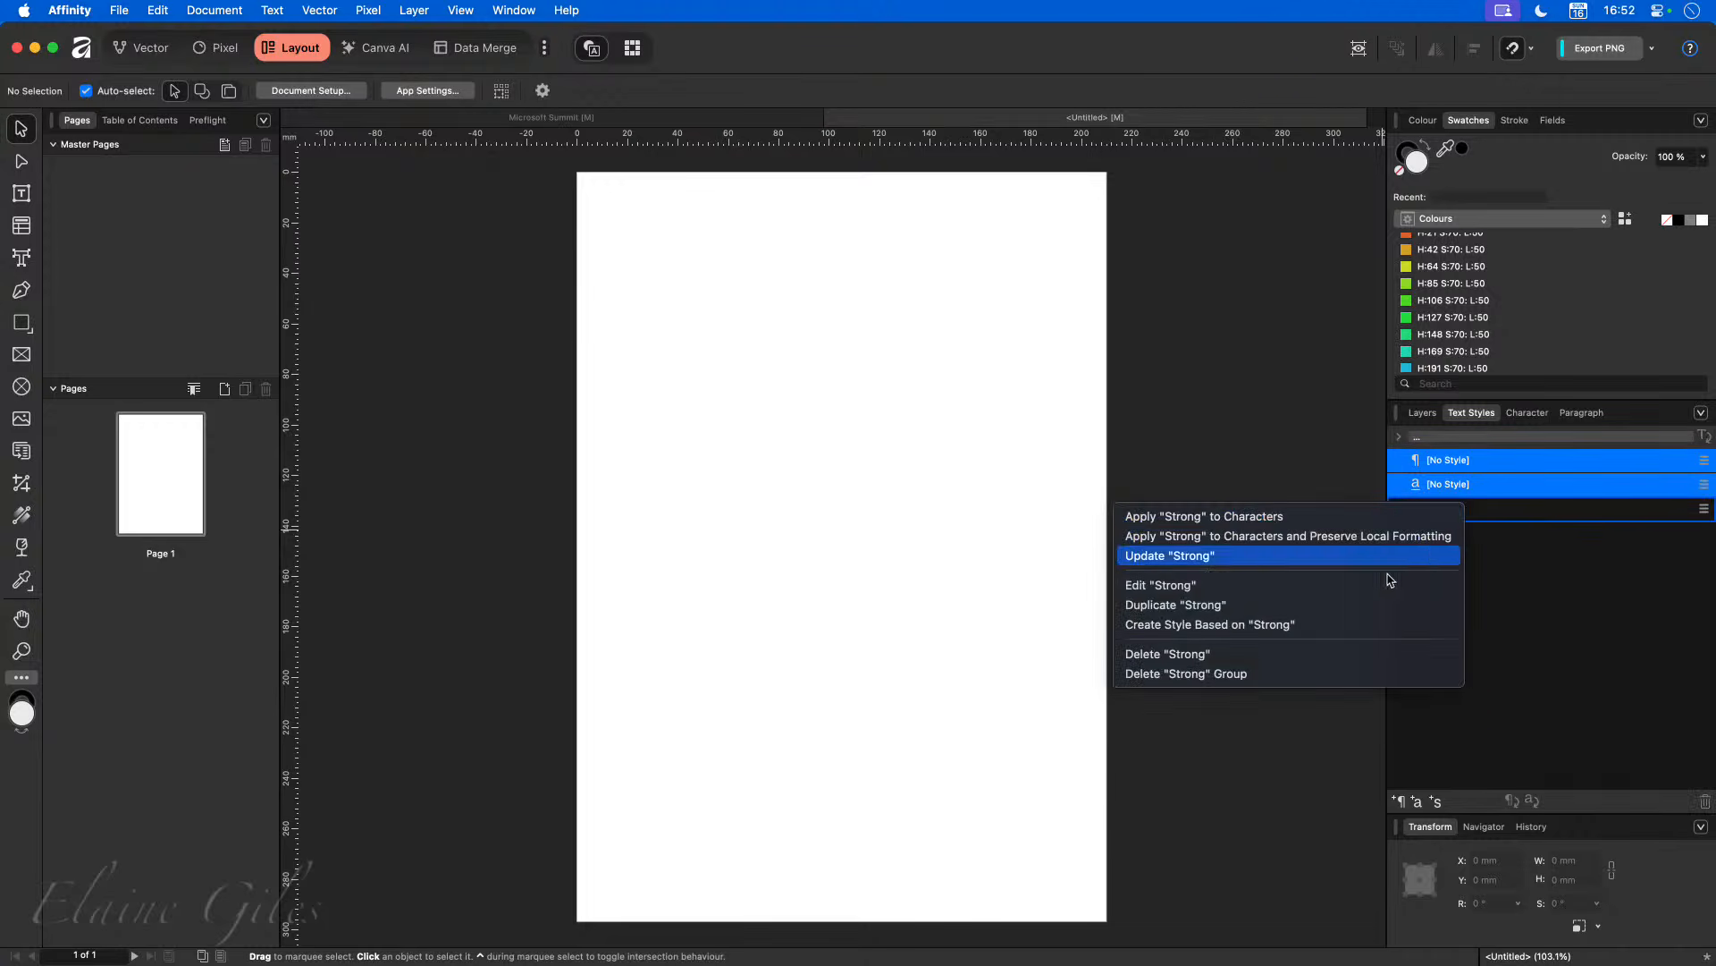
{"action": "left_click", "coordinate": [1294, 675]}
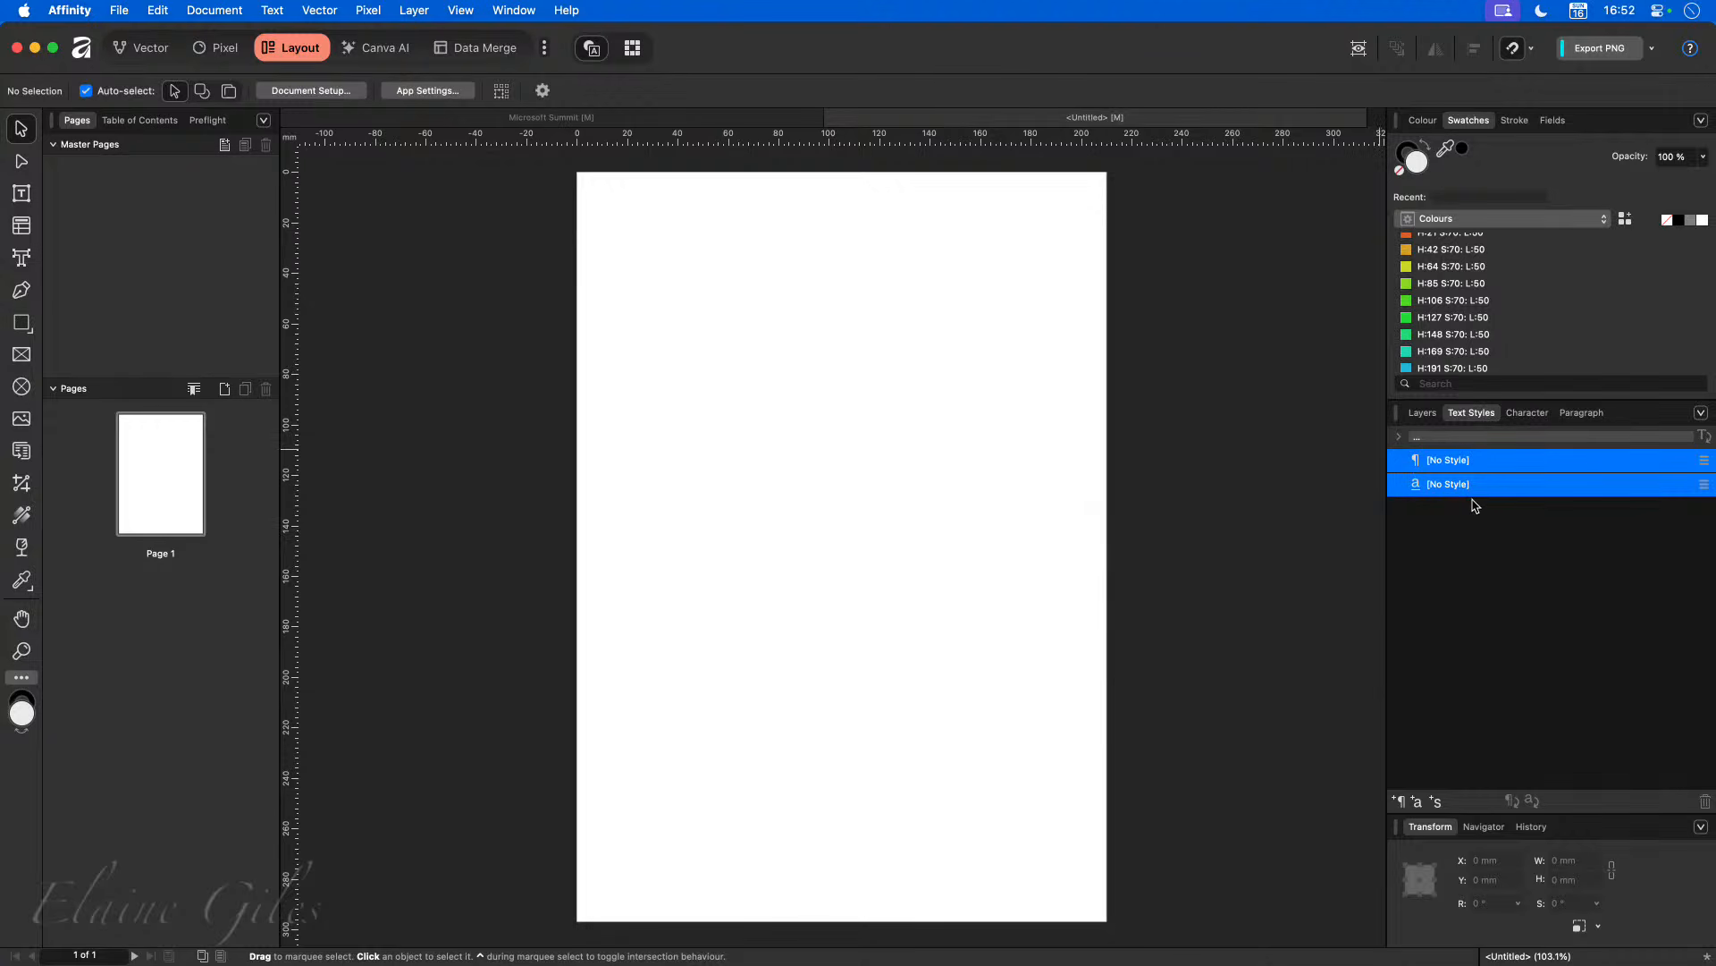
Step: Import all the text styles from the Text Styles document in the Setup folder
{"action": "left_click", "coordinate": [1699, 414]}
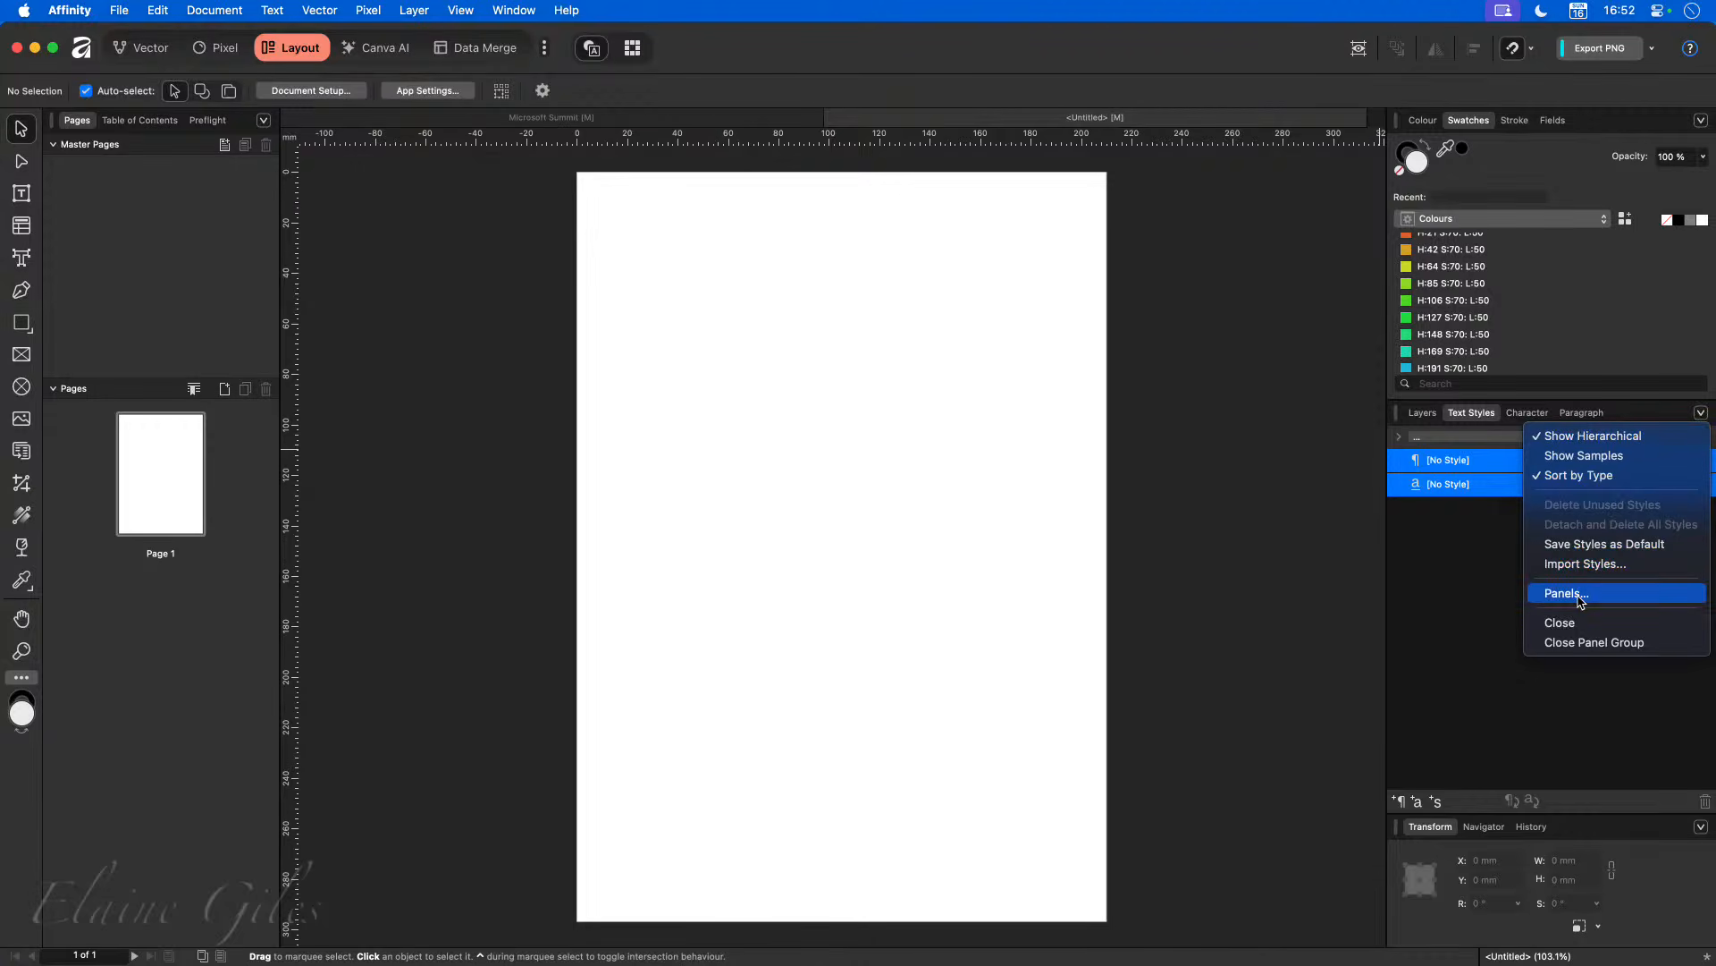
{"action": "left_click", "coordinate": [1581, 564]}
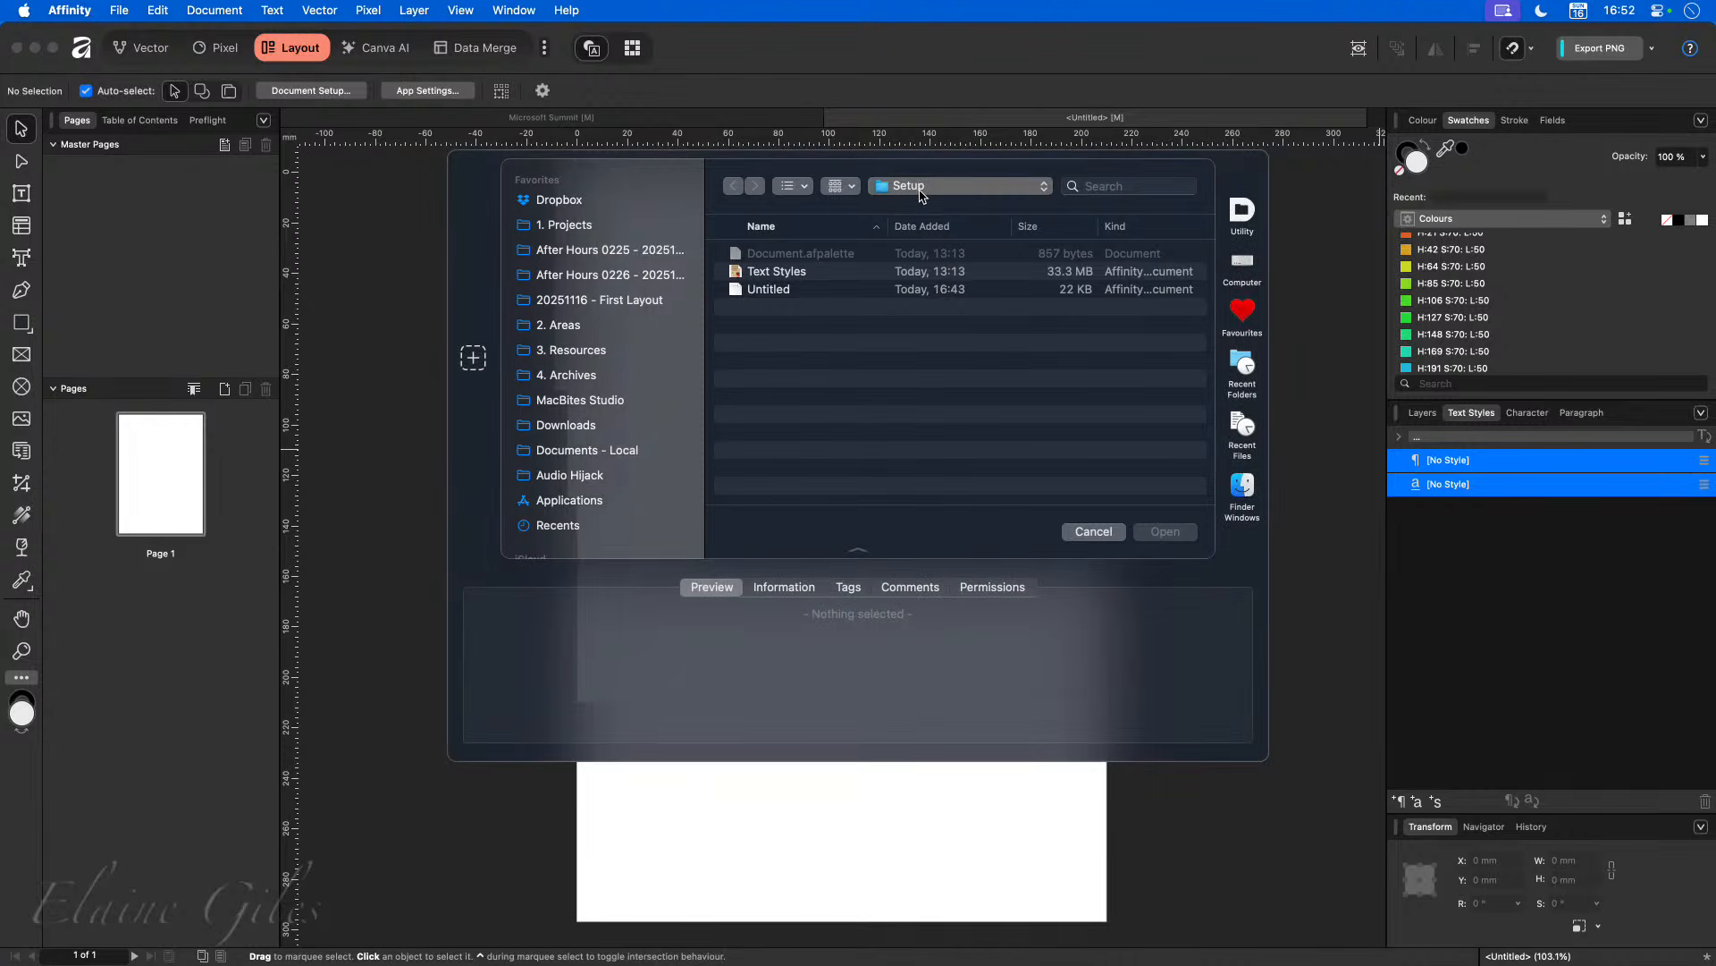
{"action": "left_click", "coordinate": [776, 271]}
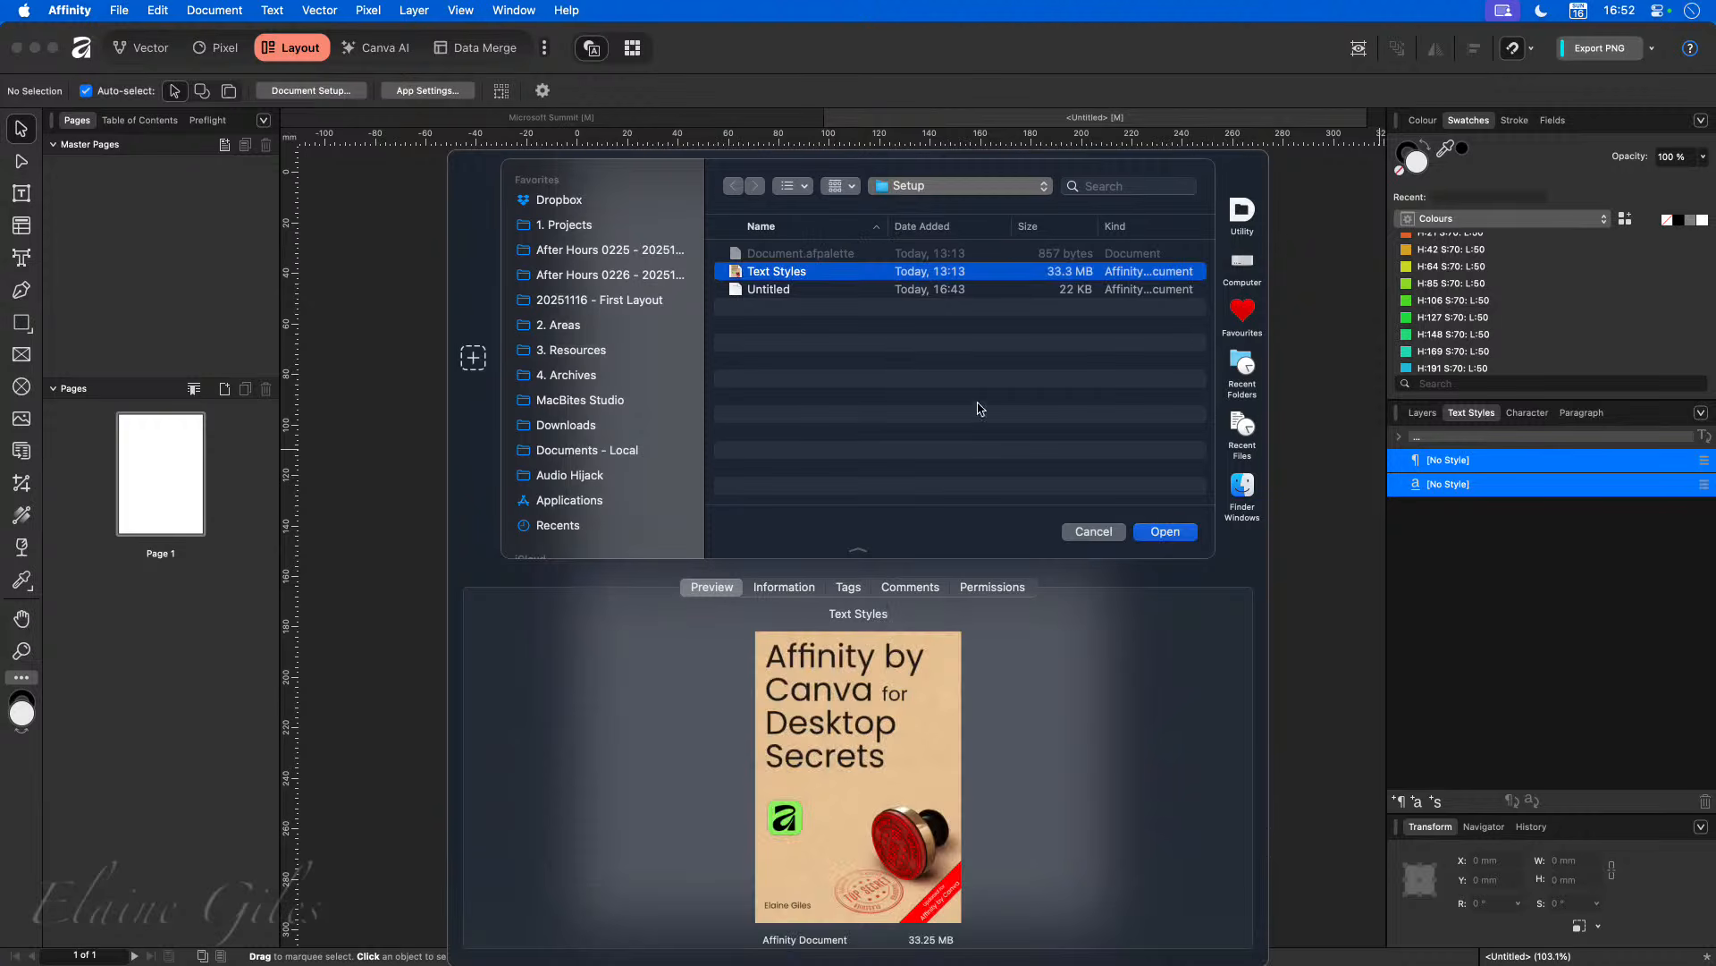
{"action": "left_click", "coordinate": [1167, 531]}
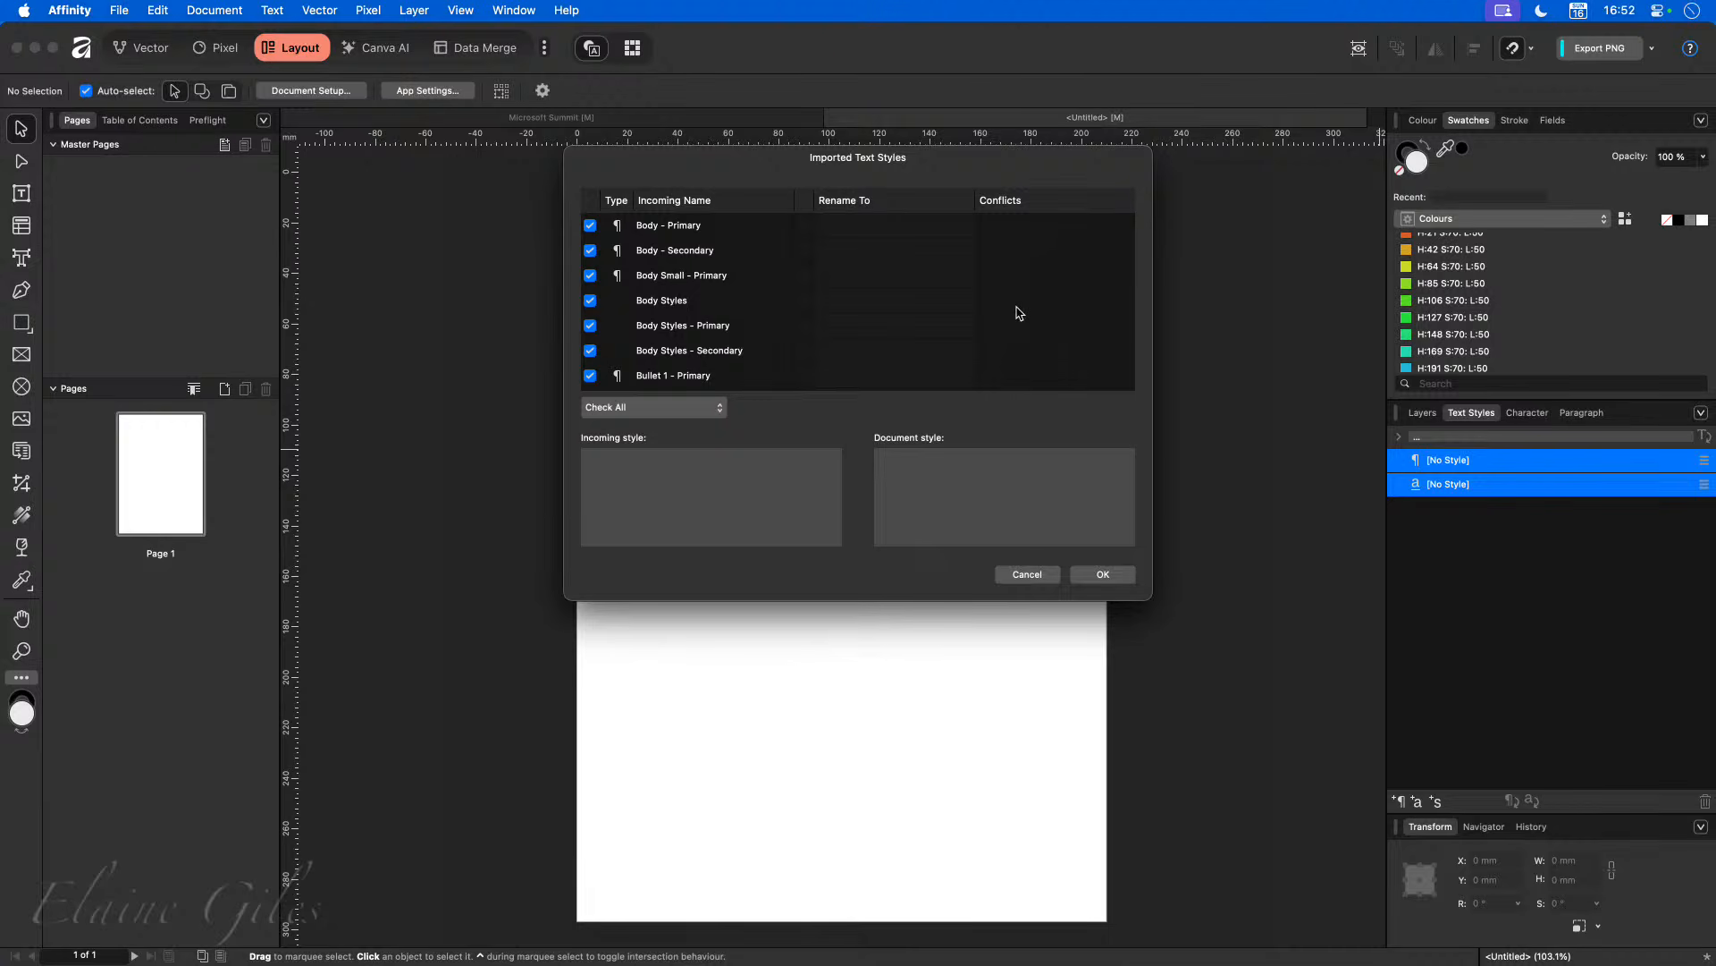
{"action": "scroll", "coordinate": [1016, 312], "scroll_direction": "down", "scroll_amount": 10}
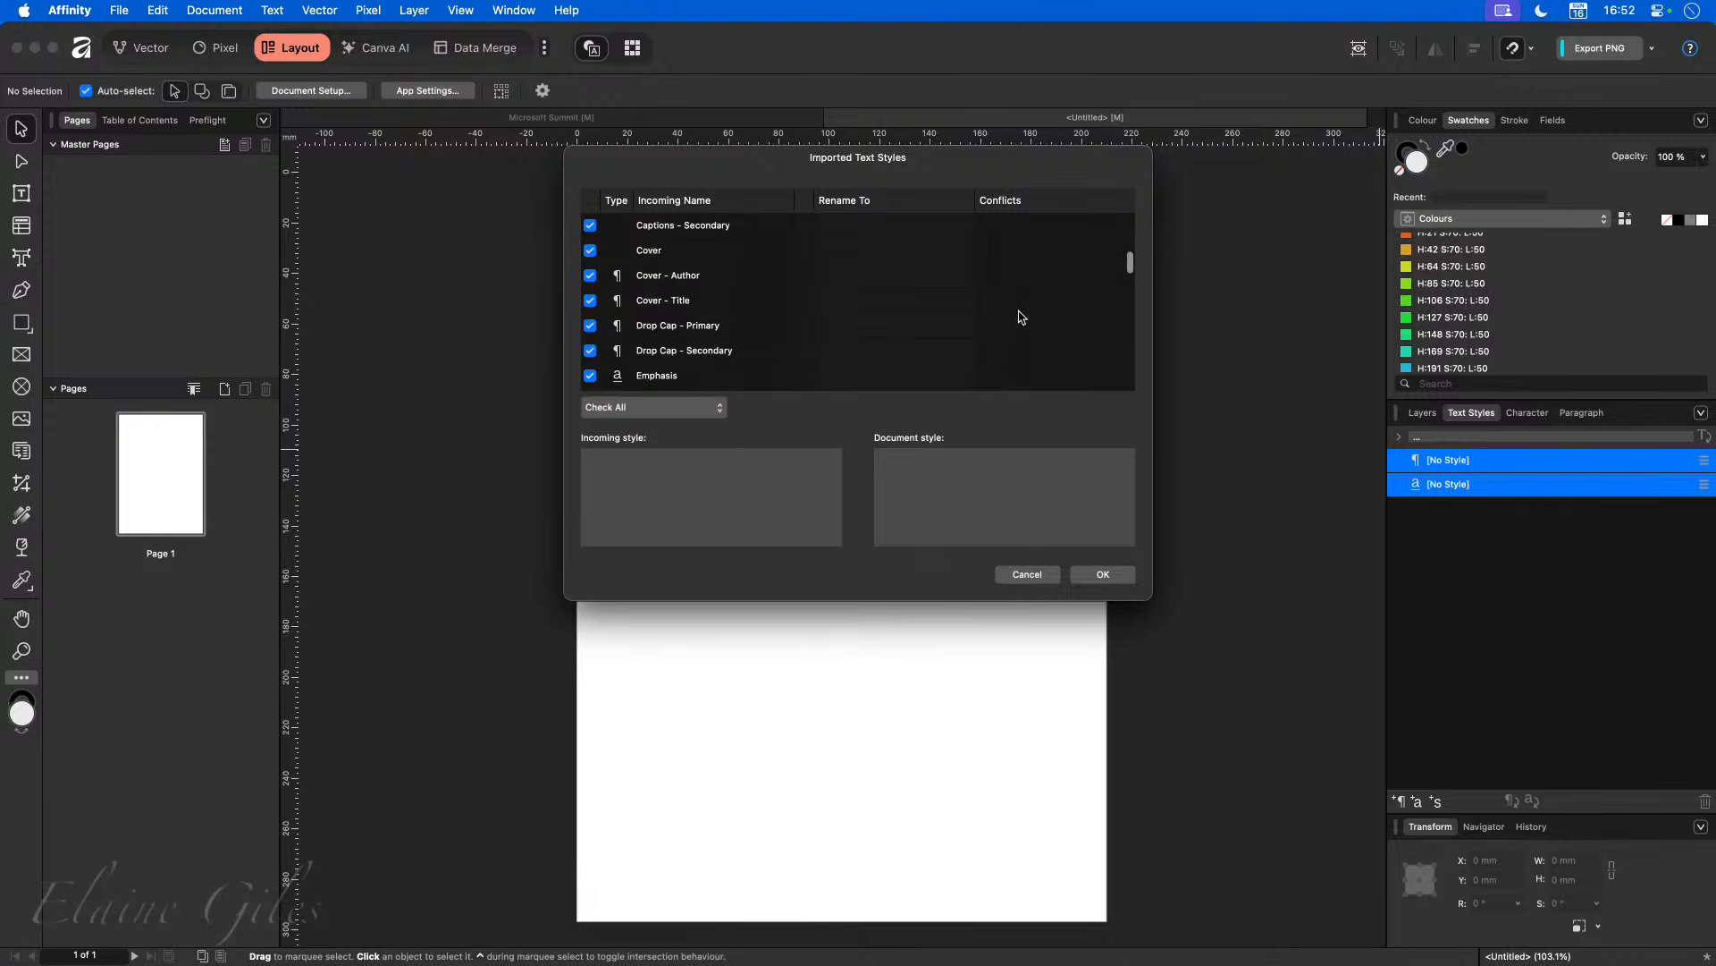
{"action": "scroll", "coordinate": [1101, 319], "scroll_direction": "down", "scroll_amount": 10}
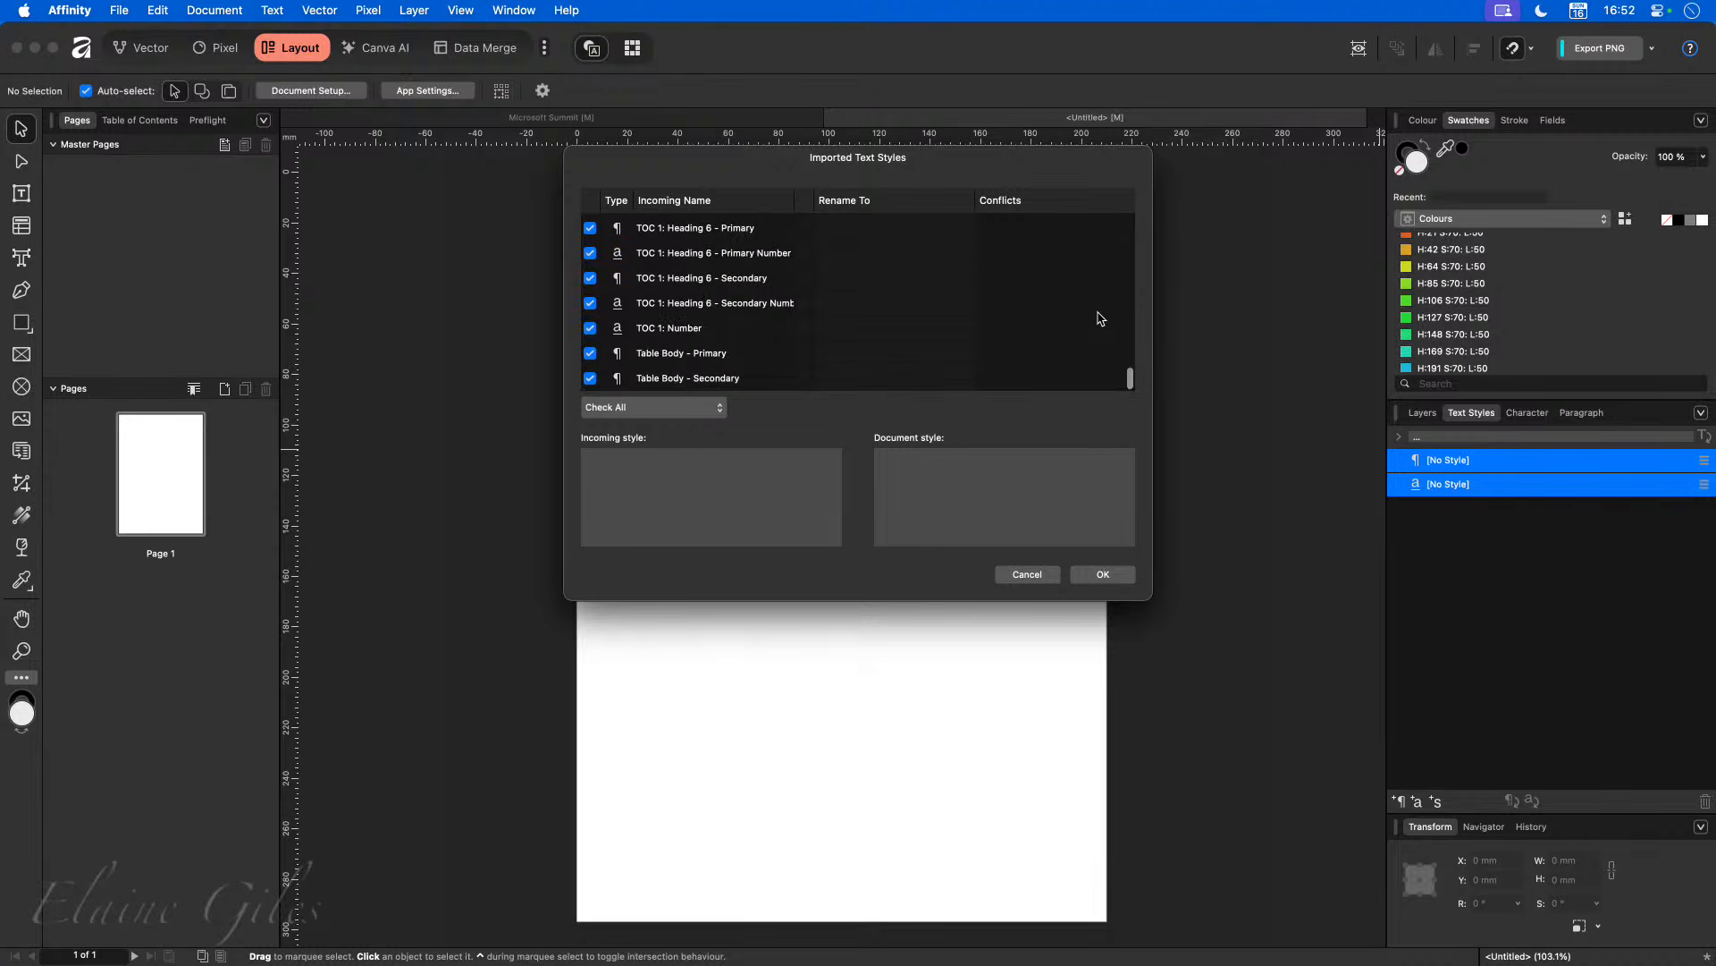
{"action": "left_click", "coordinate": [1103, 573]}
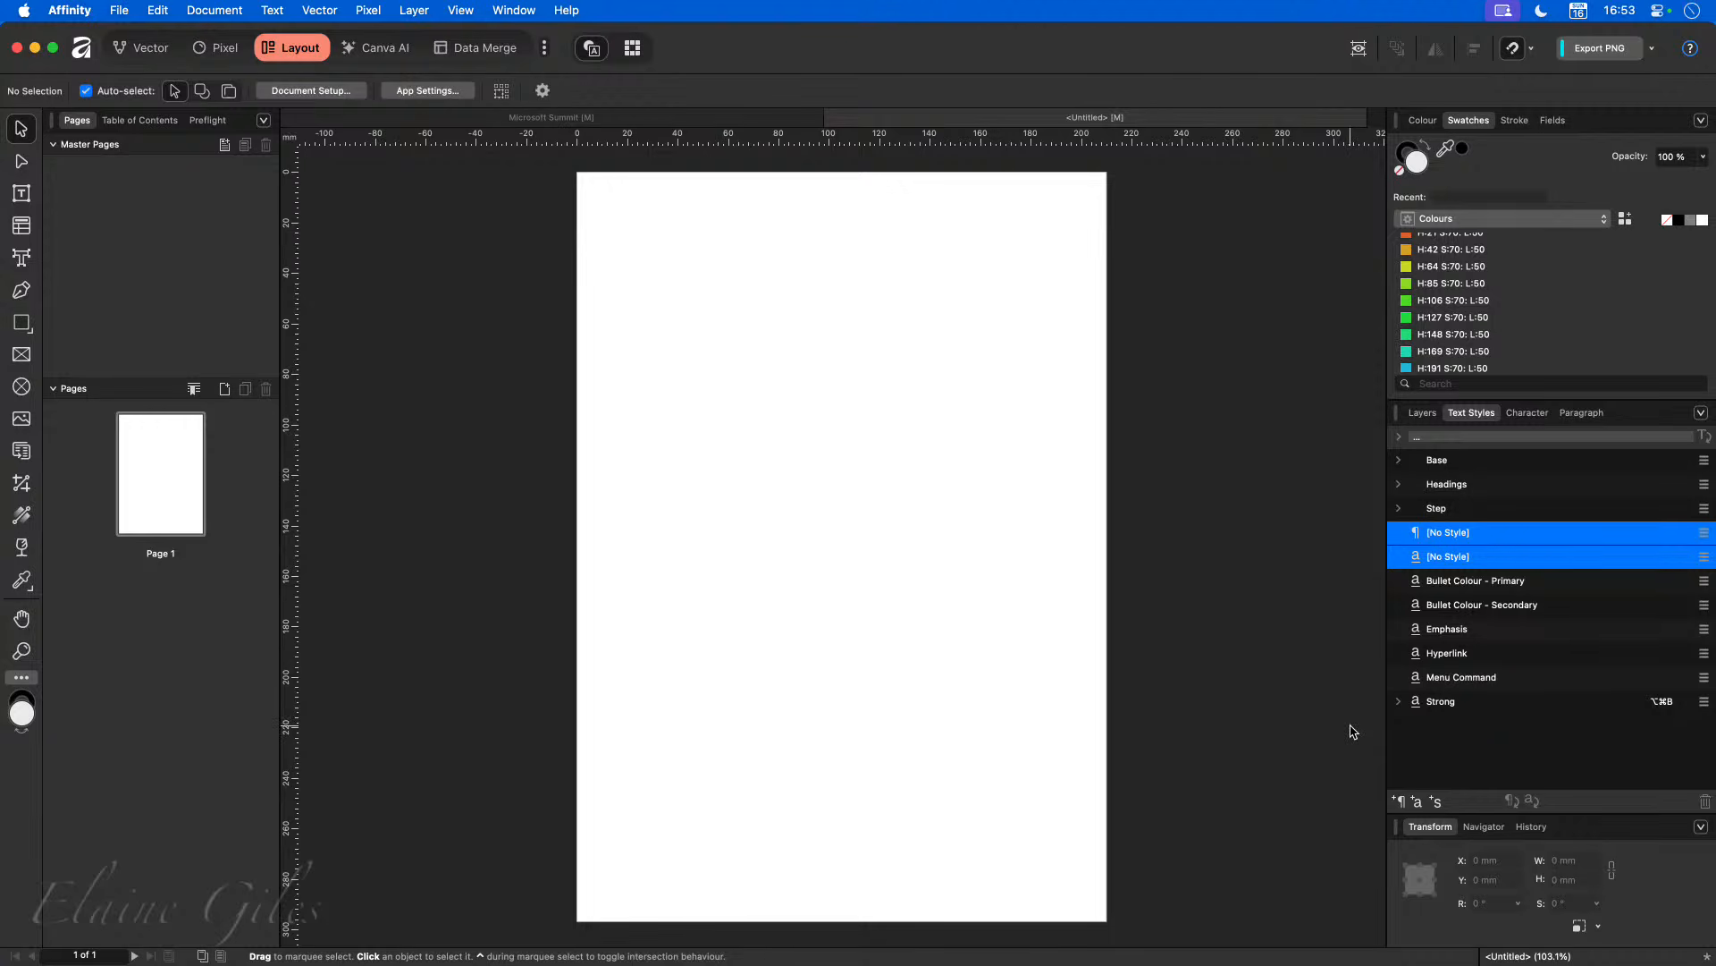
Step: Create a new document from the eBooks template in the eBooks folder of My Templates
{"action": "left_click", "coordinate": [1700, 414]}
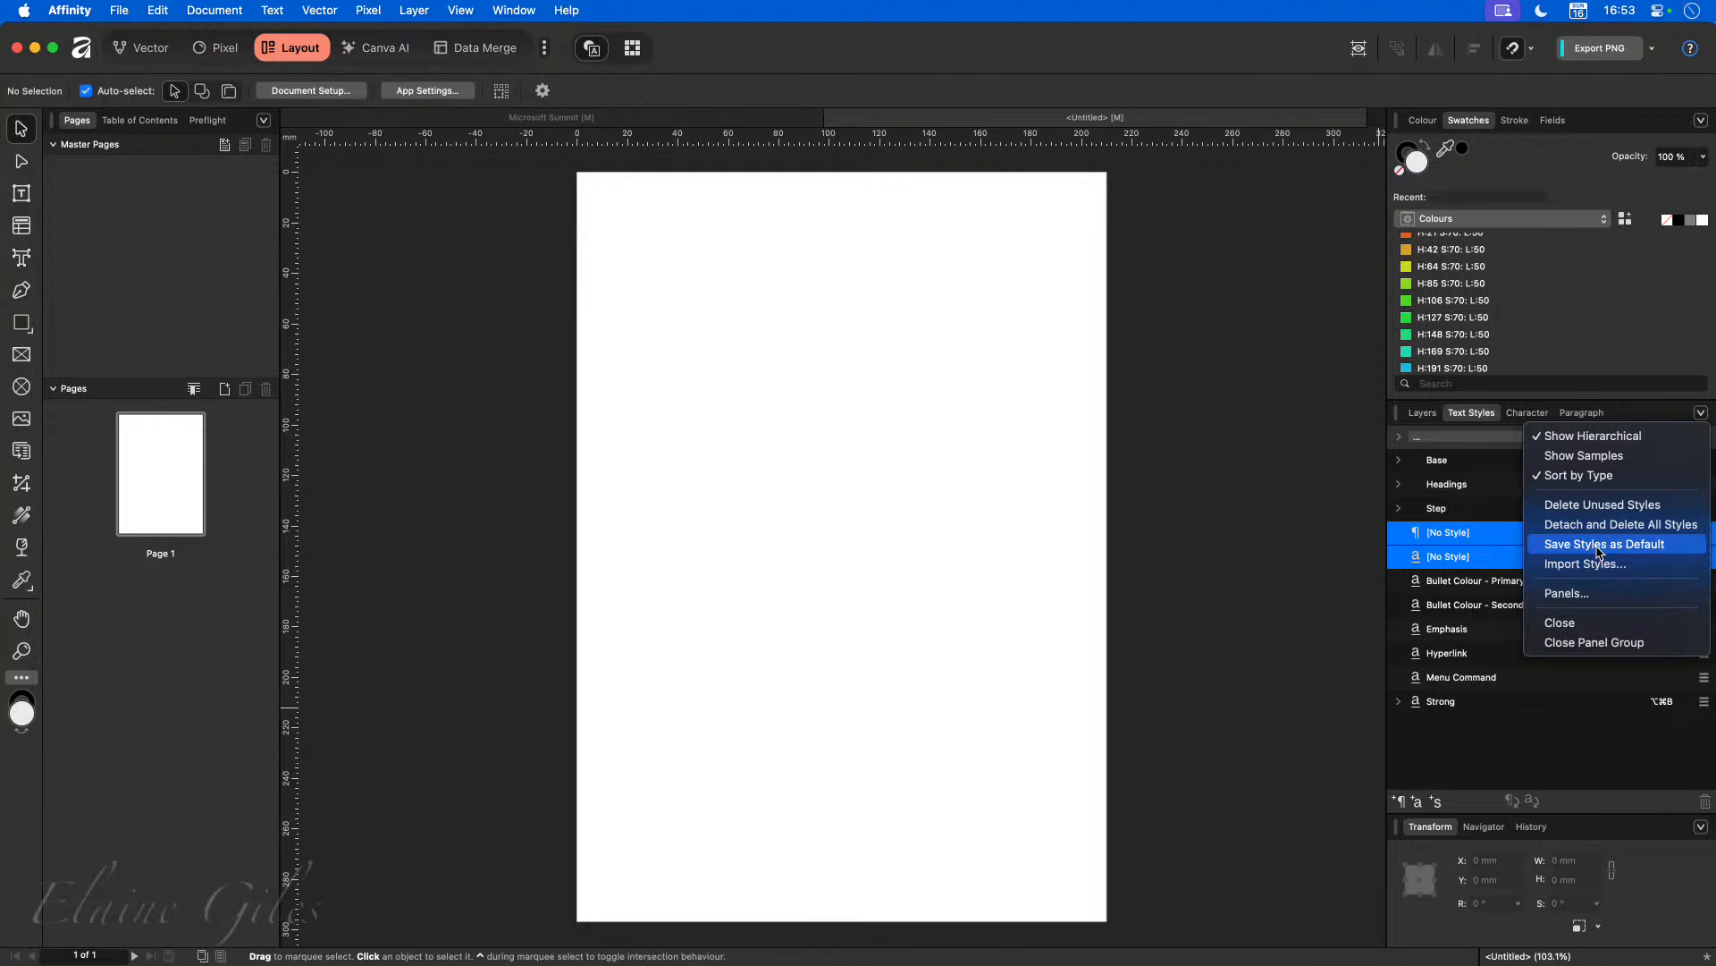
{"action": "left_click", "coordinate": [821, 368]}
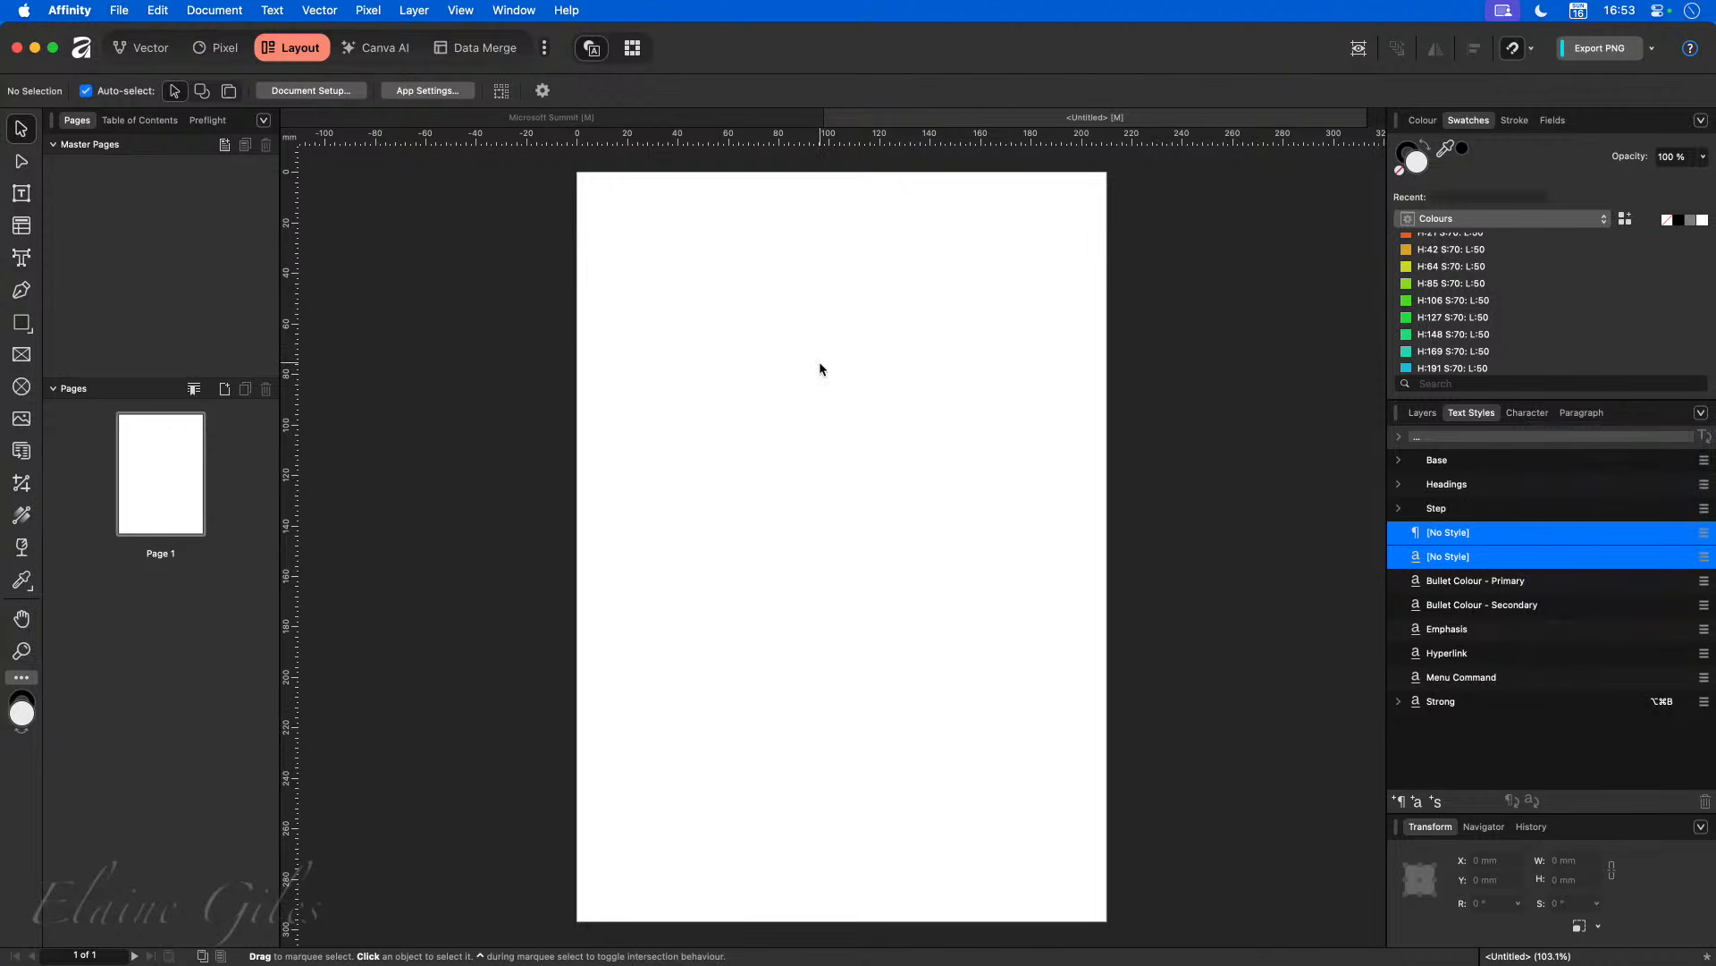
{"action": "key", "text": "super+n"}
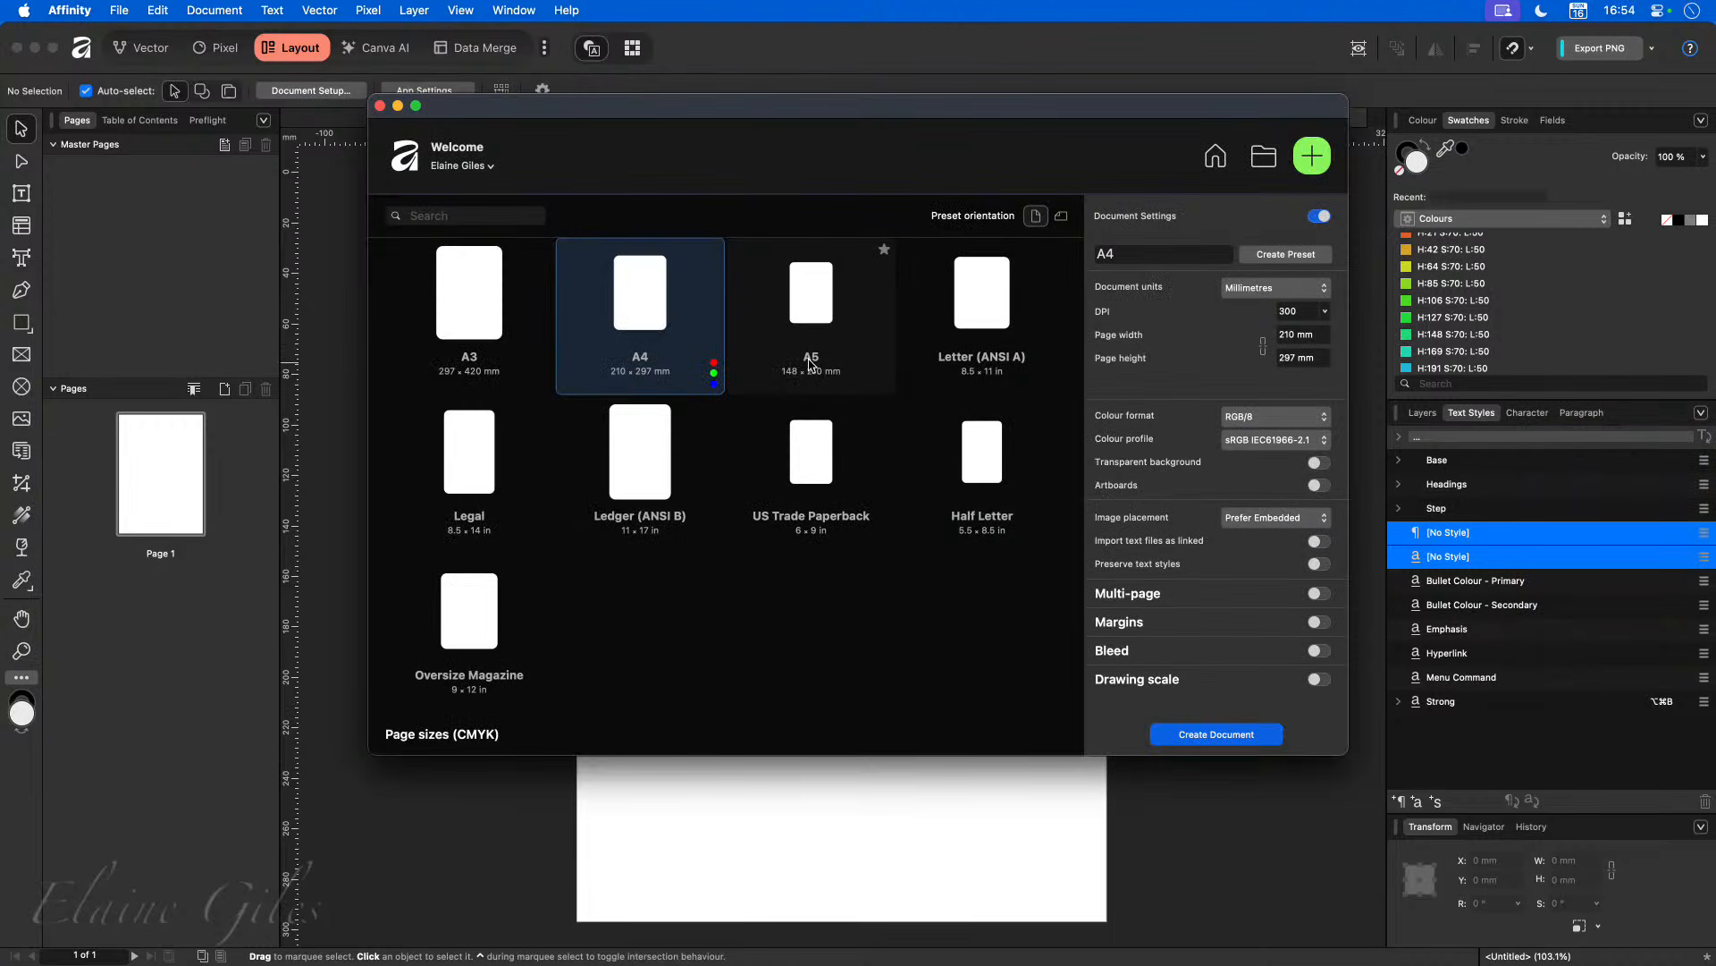
{"action": "left_click", "coordinate": [1216, 156]}
{"action": "left_click", "coordinate": [963, 217]}
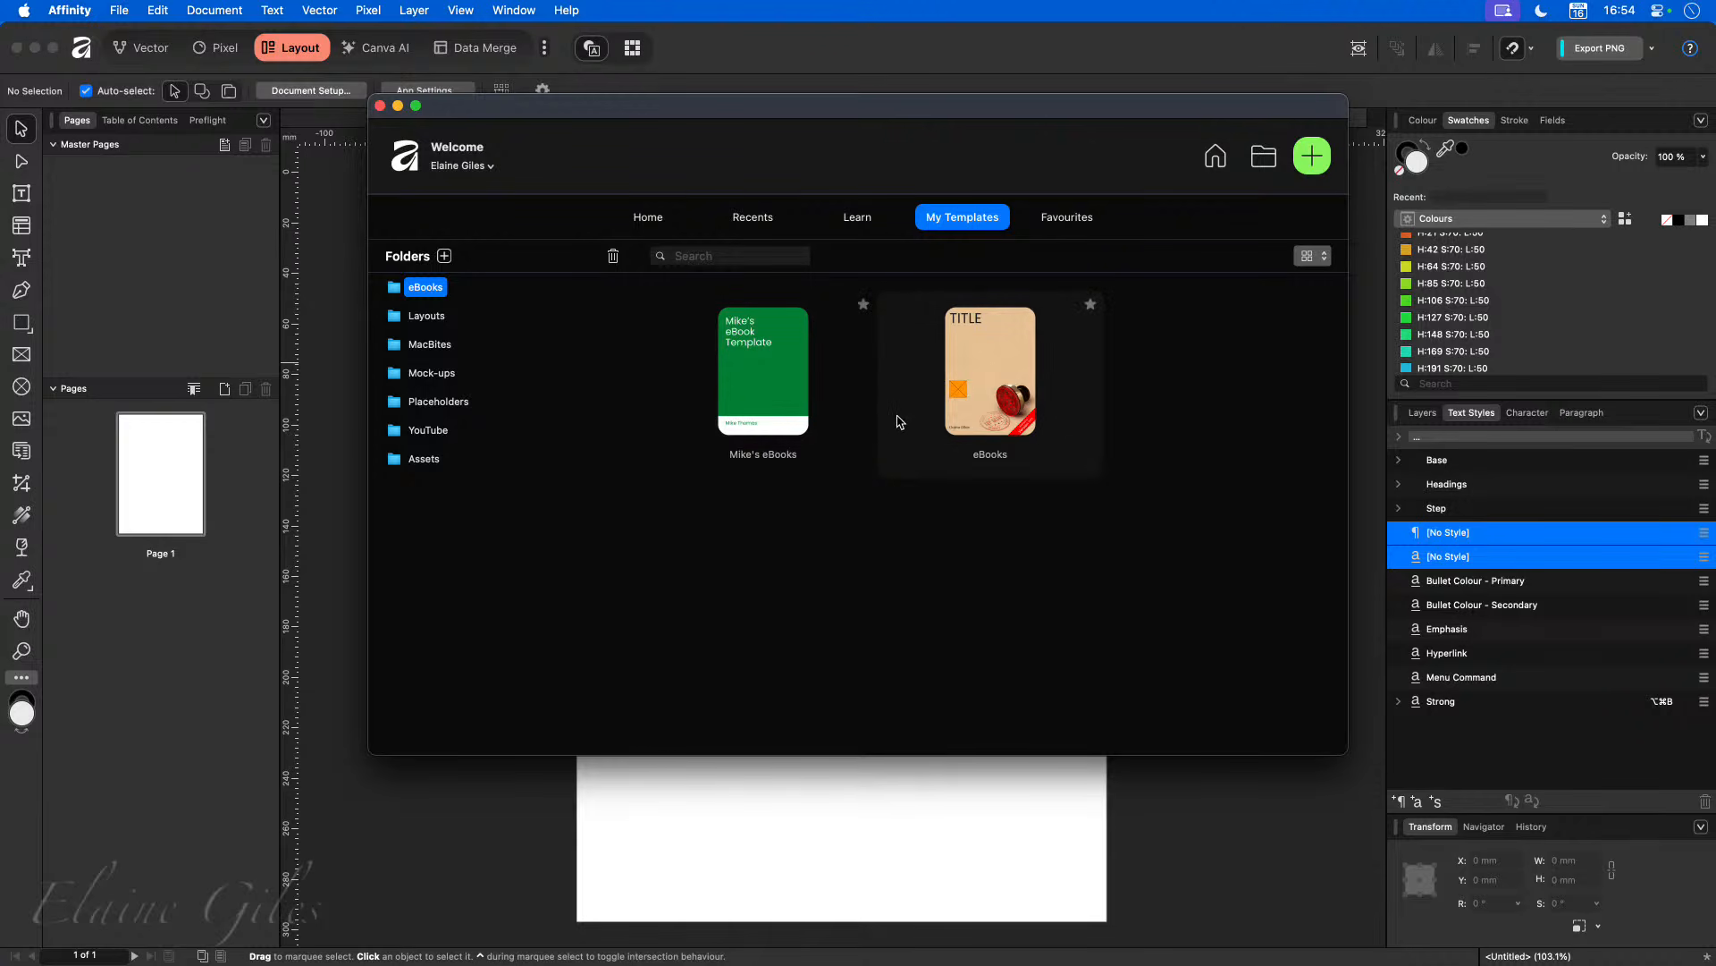
{"action": "double_click", "coordinate": [994, 386]}
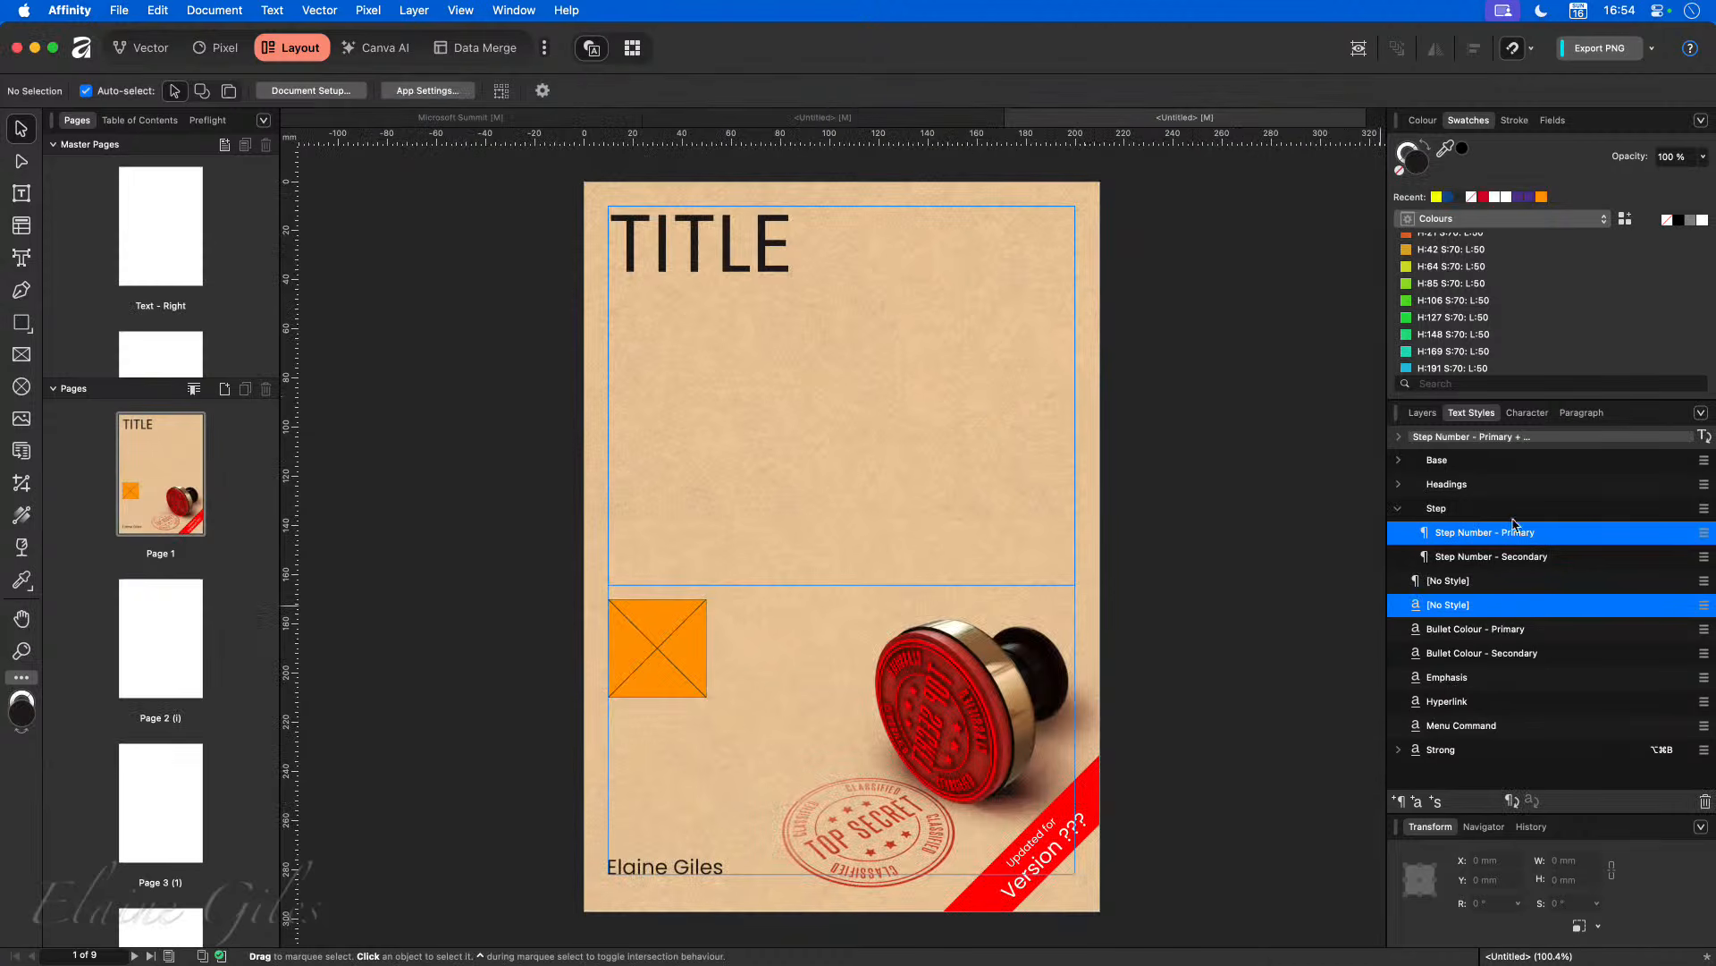
Step: Expand the Base group of text styles and switch the swatches to the Document palette
{"action": "left_click", "coordinate": [1399, 461]}
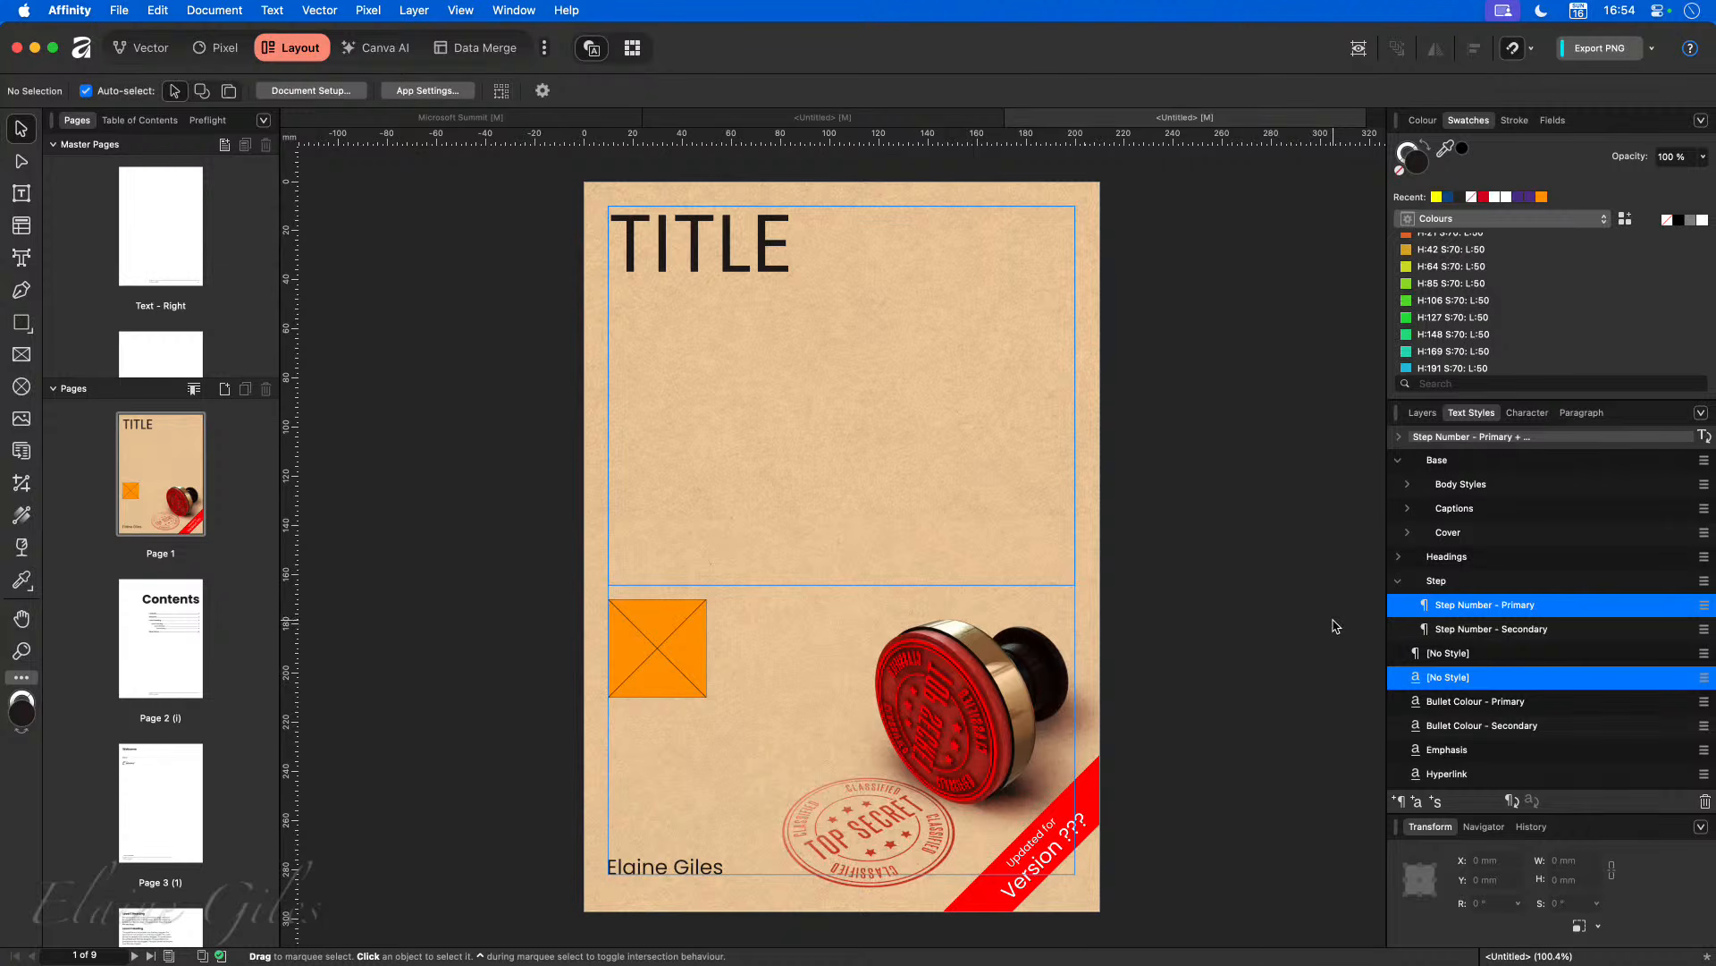
{"action": "left_click", "coordinate": [1477, 220]}
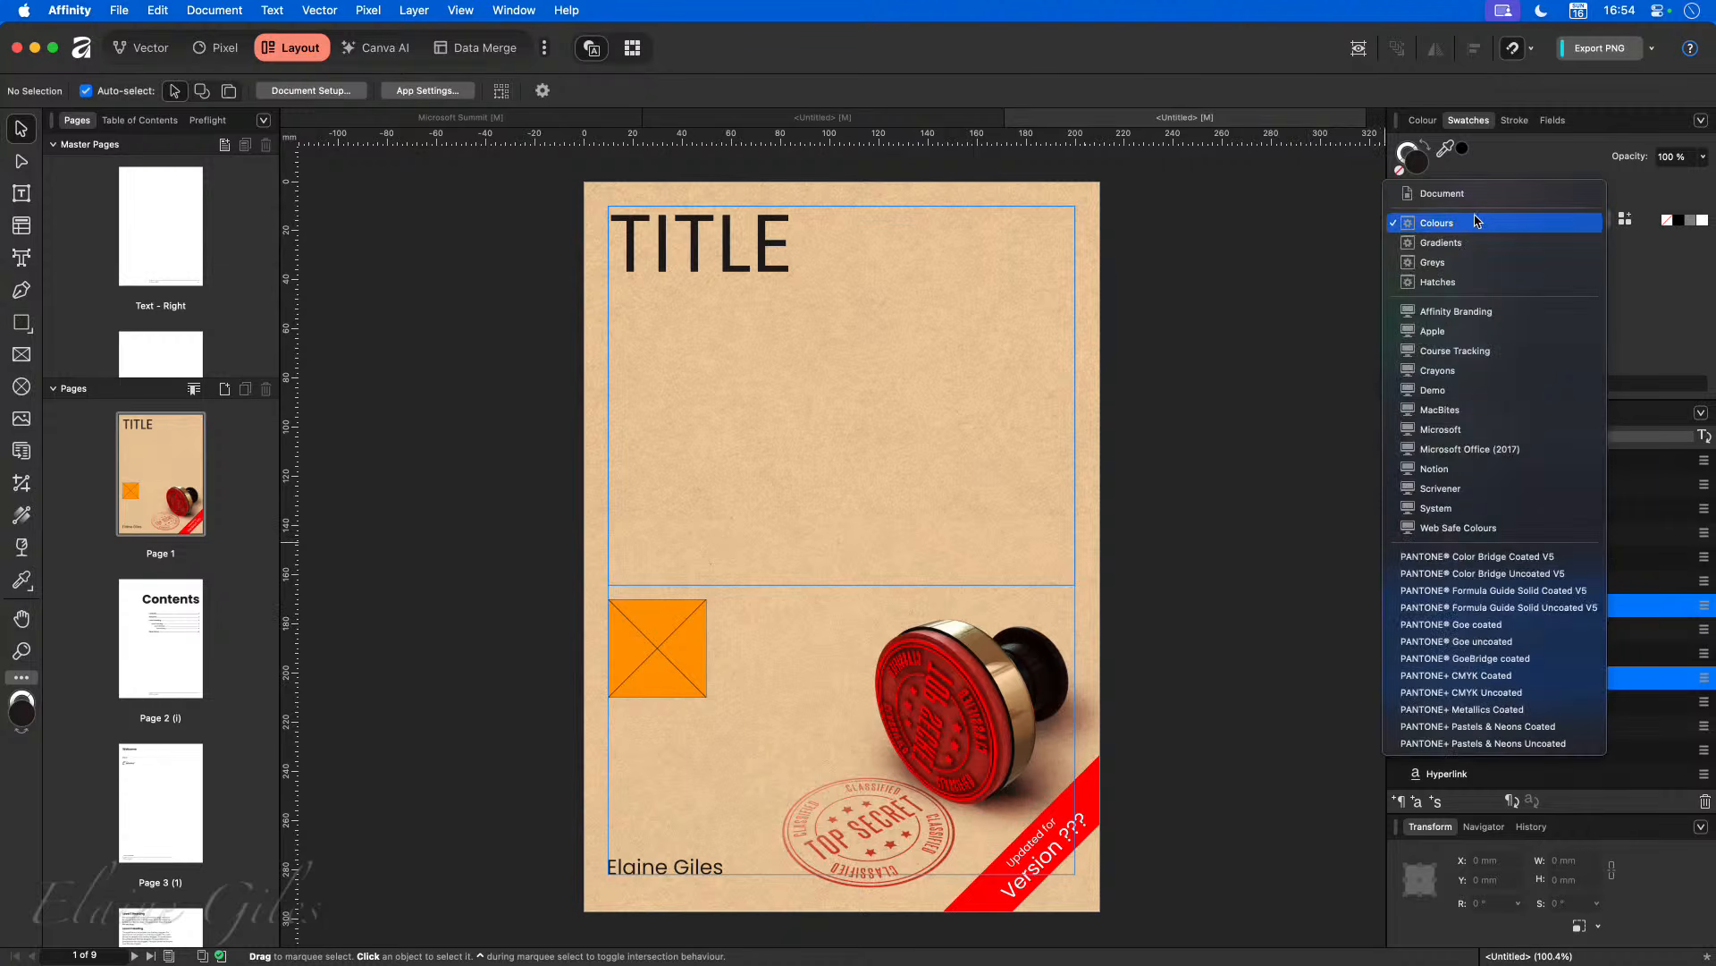
{"action": "left_click", "coordinate": [1480, 193]}
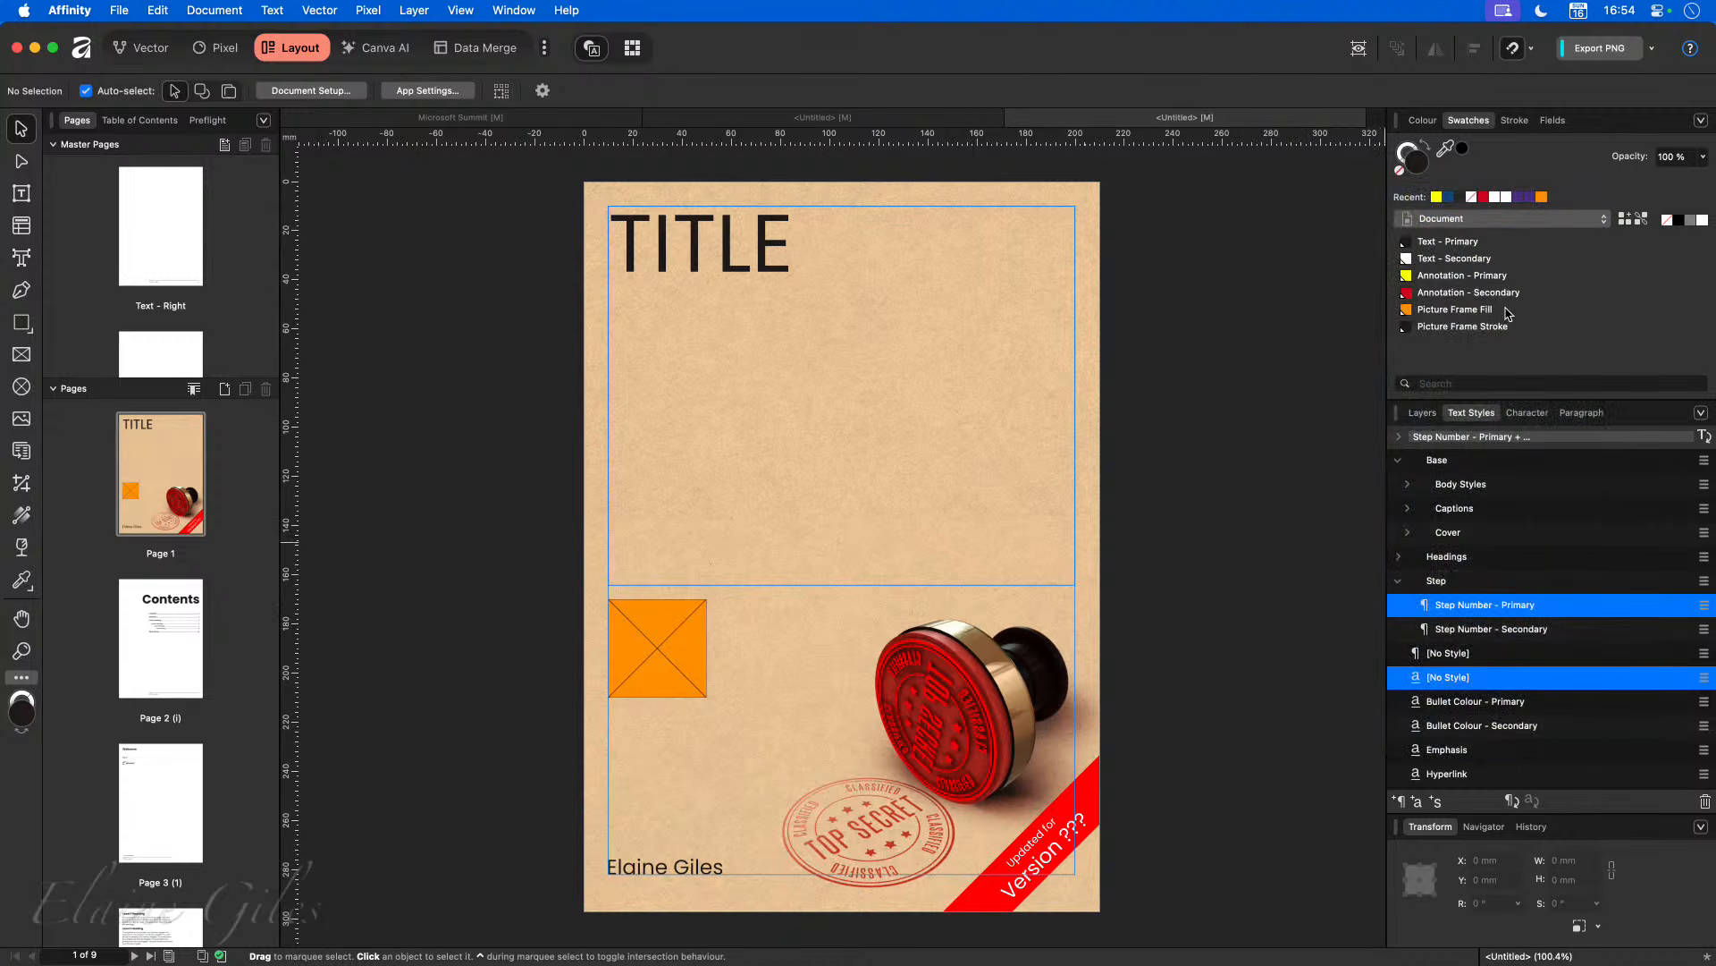
Step: Show the Contents page and change the Text - Primary global colour to purple, hex 8F1DD0
{"action": "double_click", "coordinate": [163, 610]}
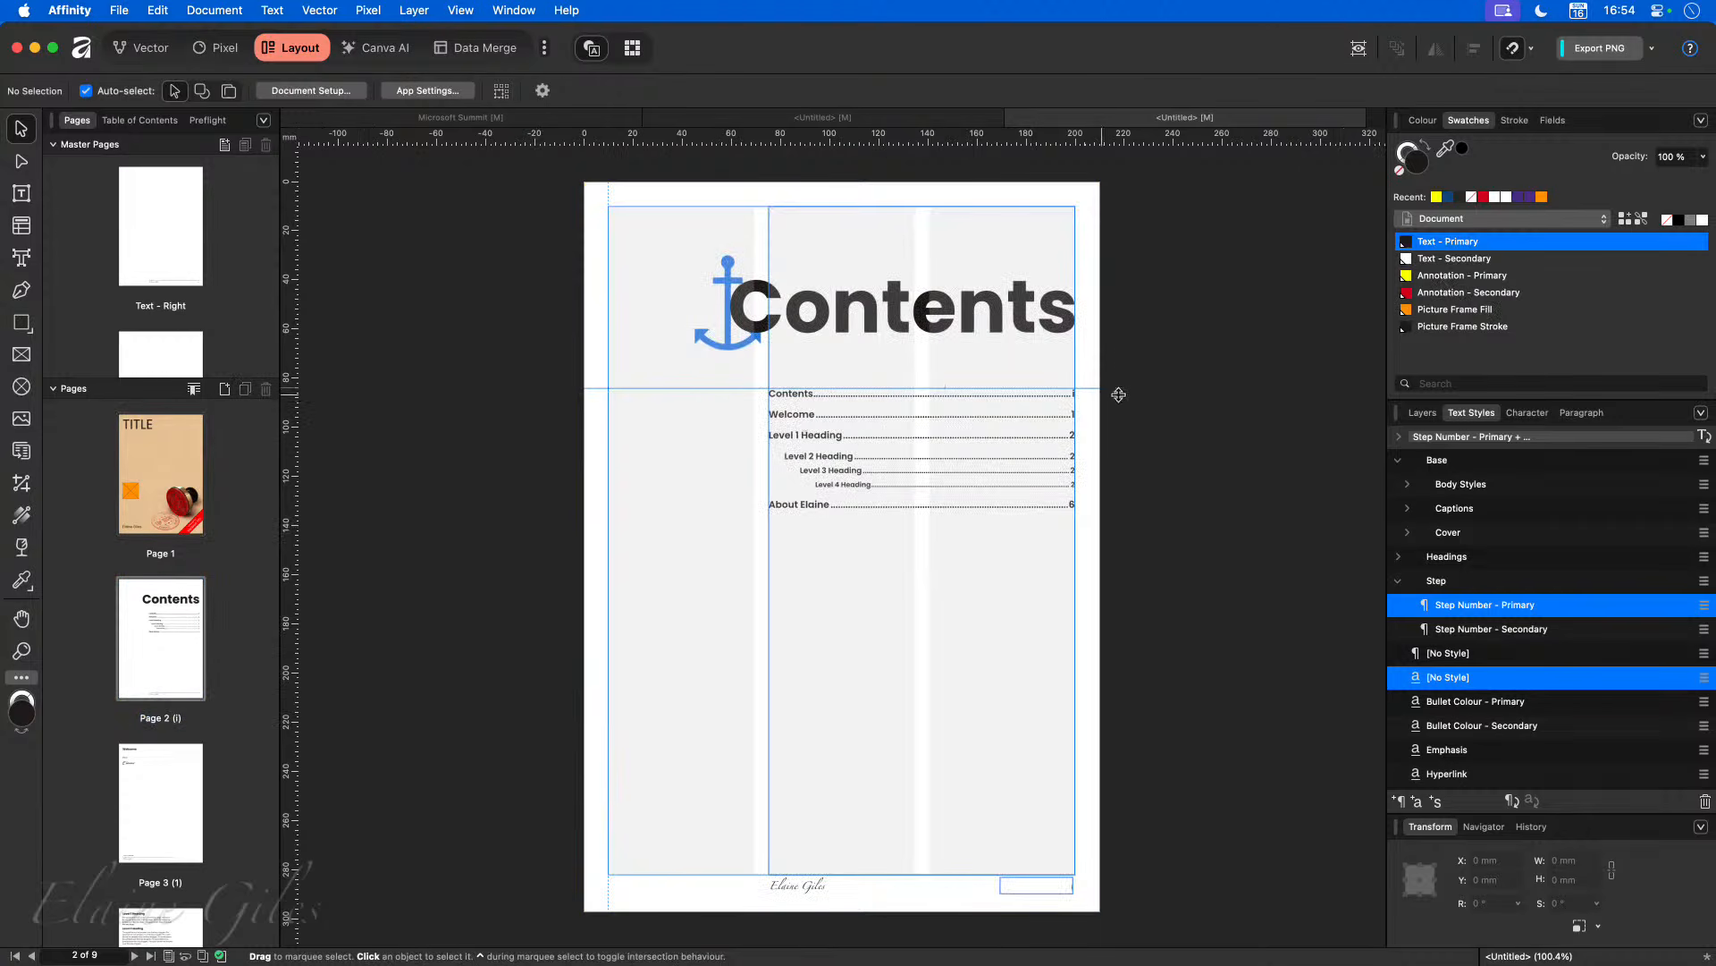
{"action": "right_click", "coordinate": [1463, 246]}
{"action": "left_click", "coordinate": [1482, 254]}
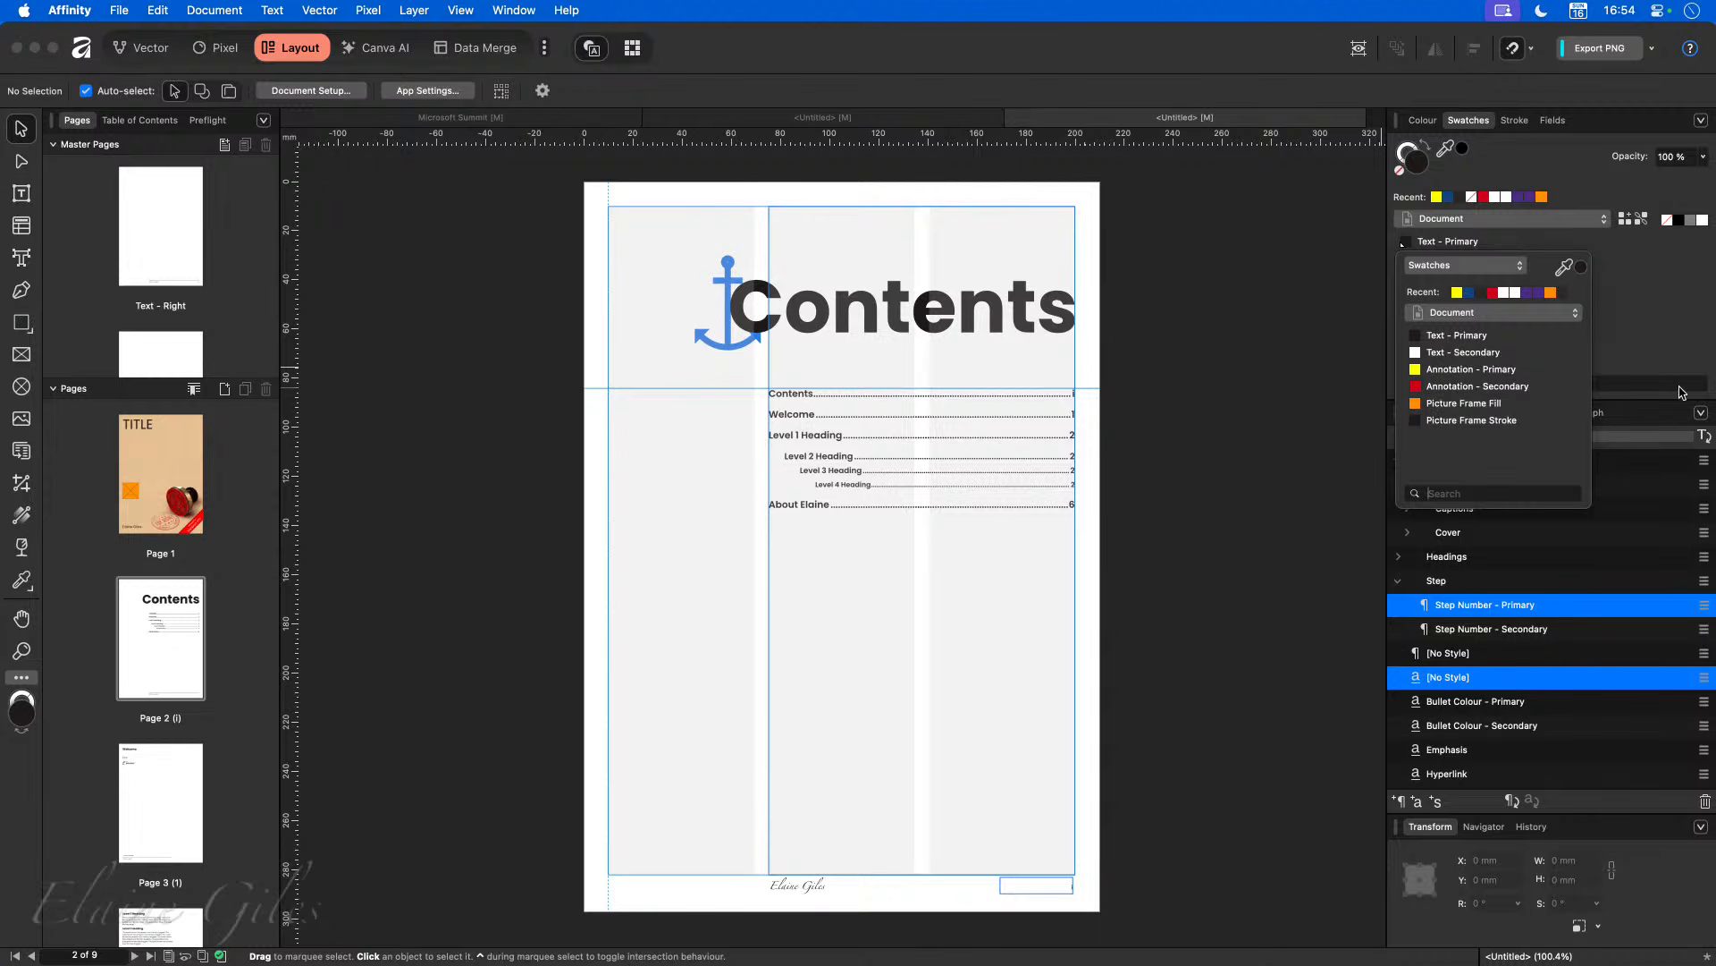
{"action": "left_click", "coordinate": [1644, 311]}
{"action": "right_click", "coordinate": [1461, 250]}
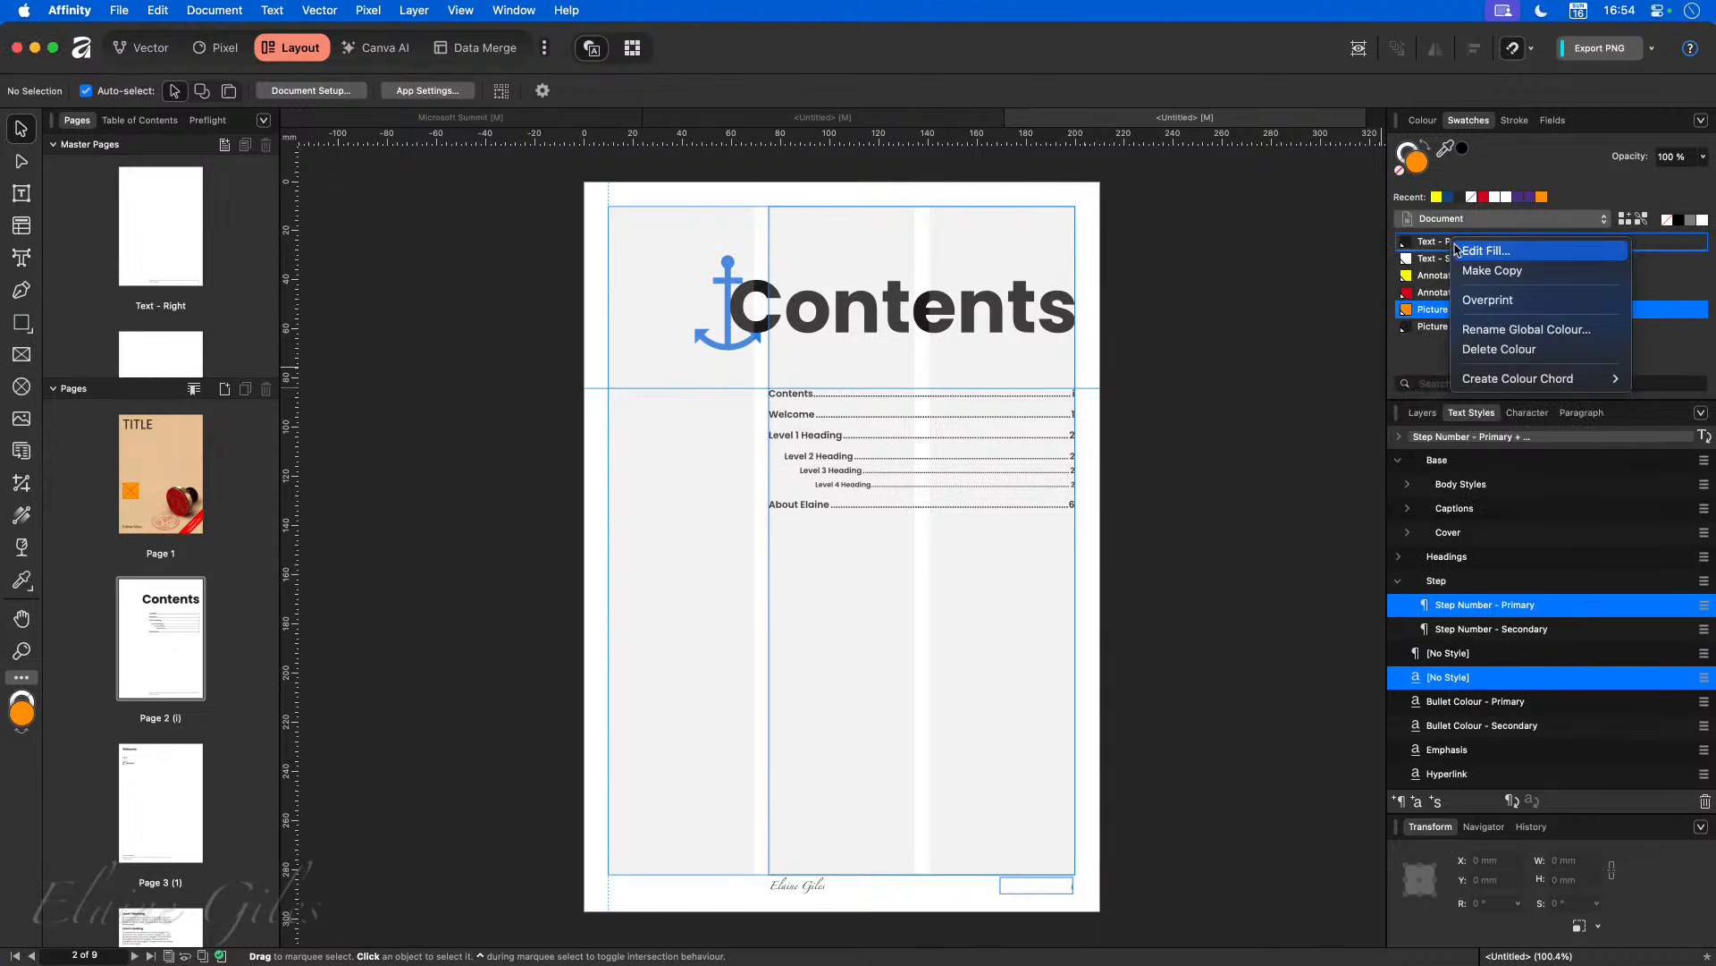
{"action": "left_click", "coordinate": [1482, 254]}
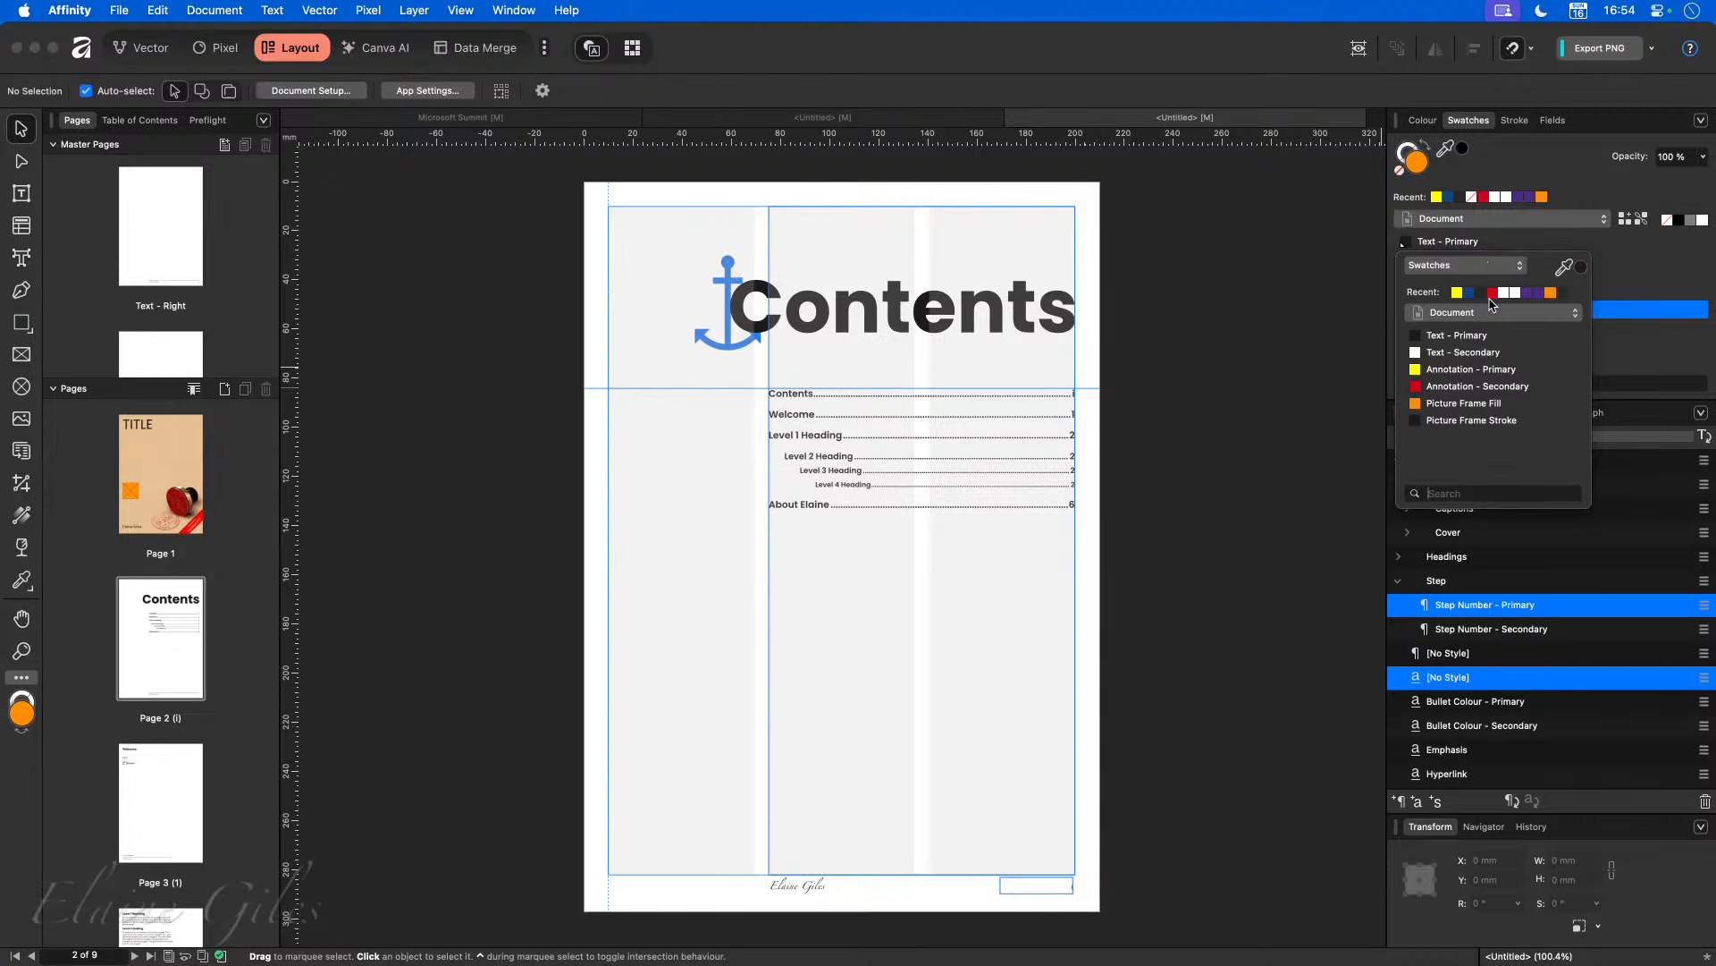
{"action": "left_click", "coordinate": [1466, 266]}
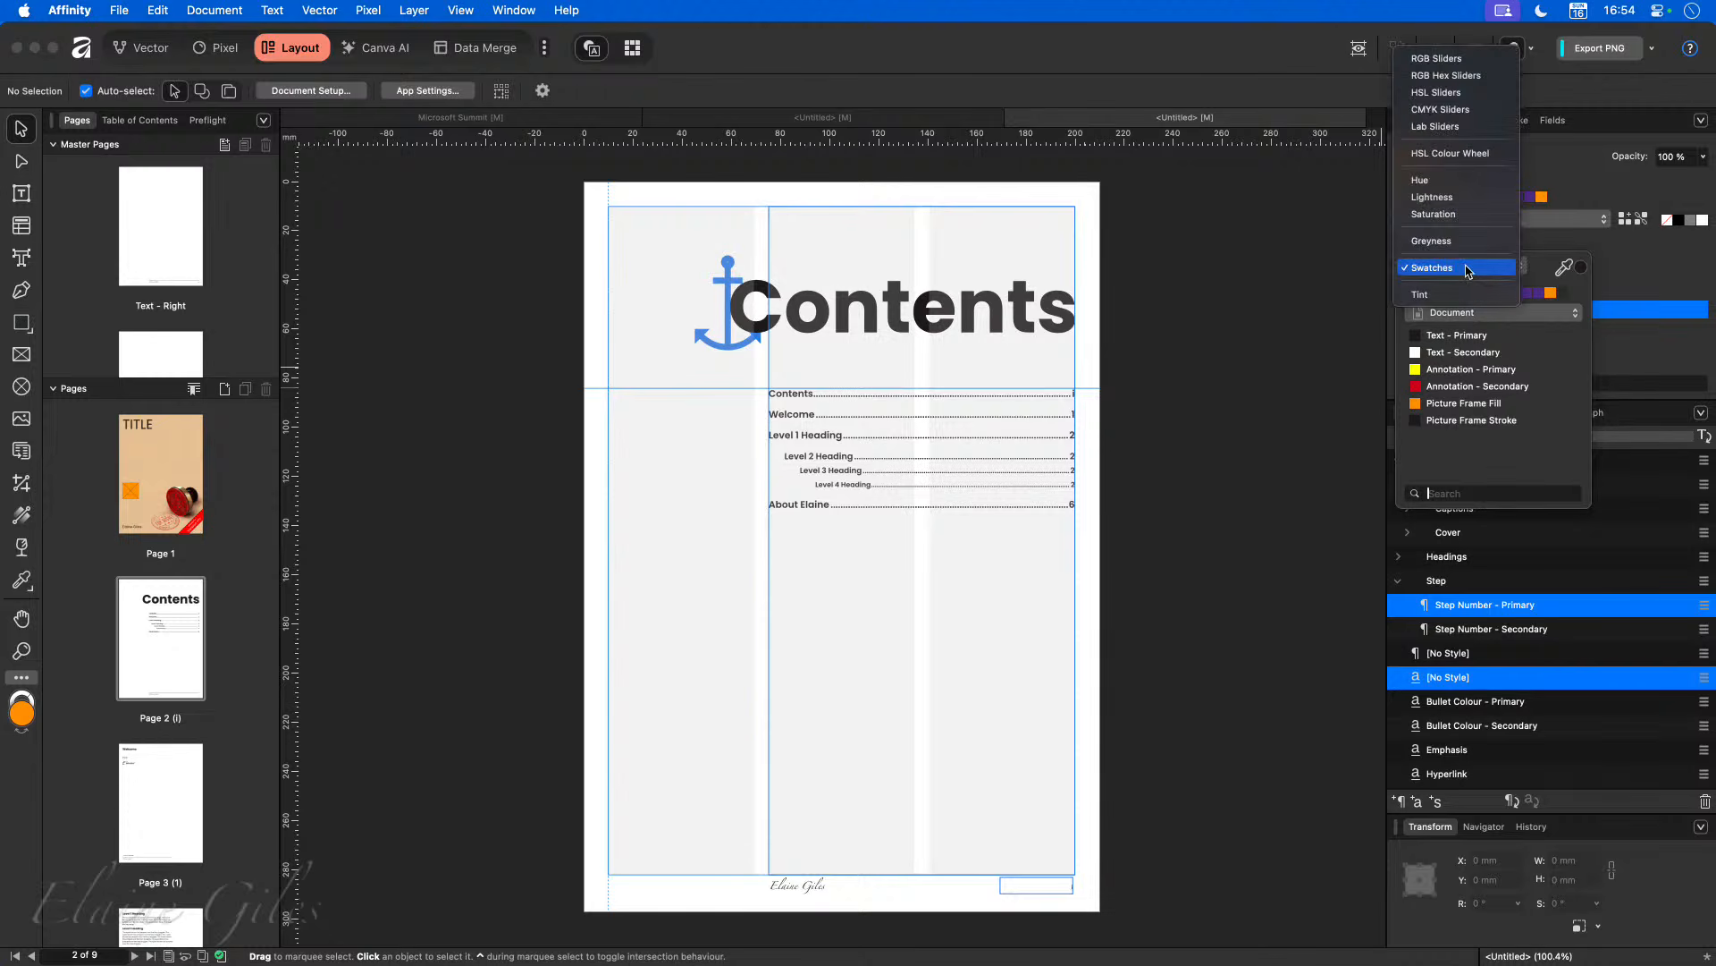
{"action": "left_click", "coordinate": [1460, 76]}
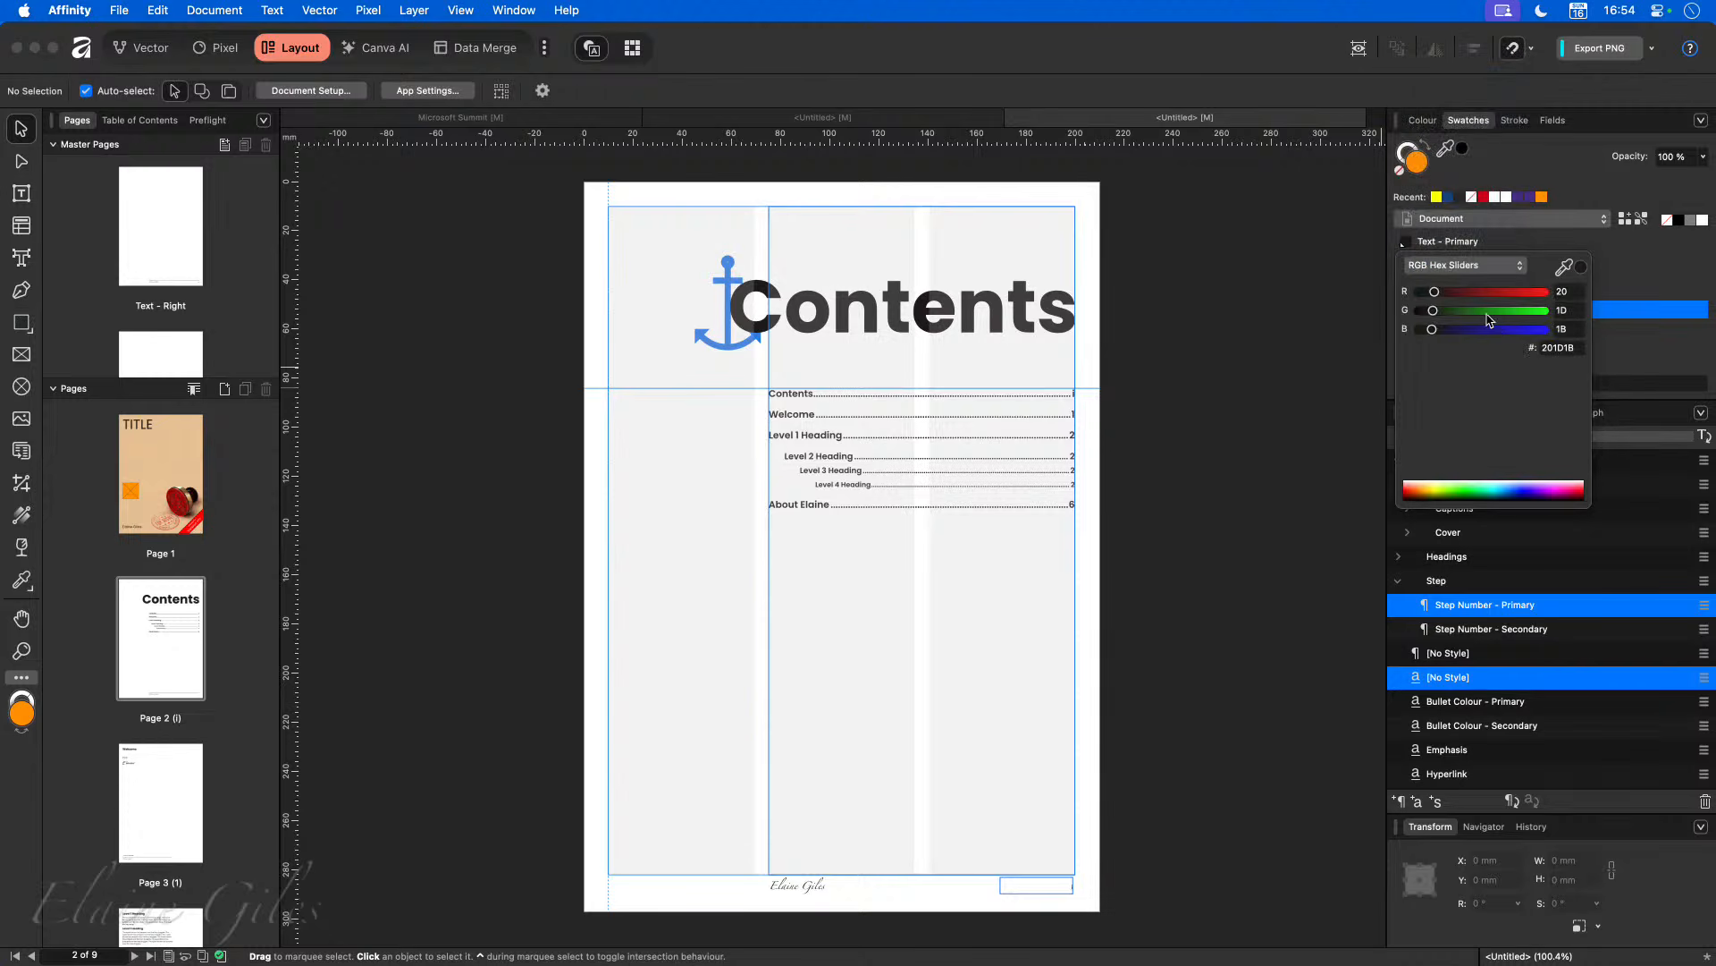
{"action": "left_click_drag", "start_coordinate": [1467, 293], "coordinate": [1521, 330]}
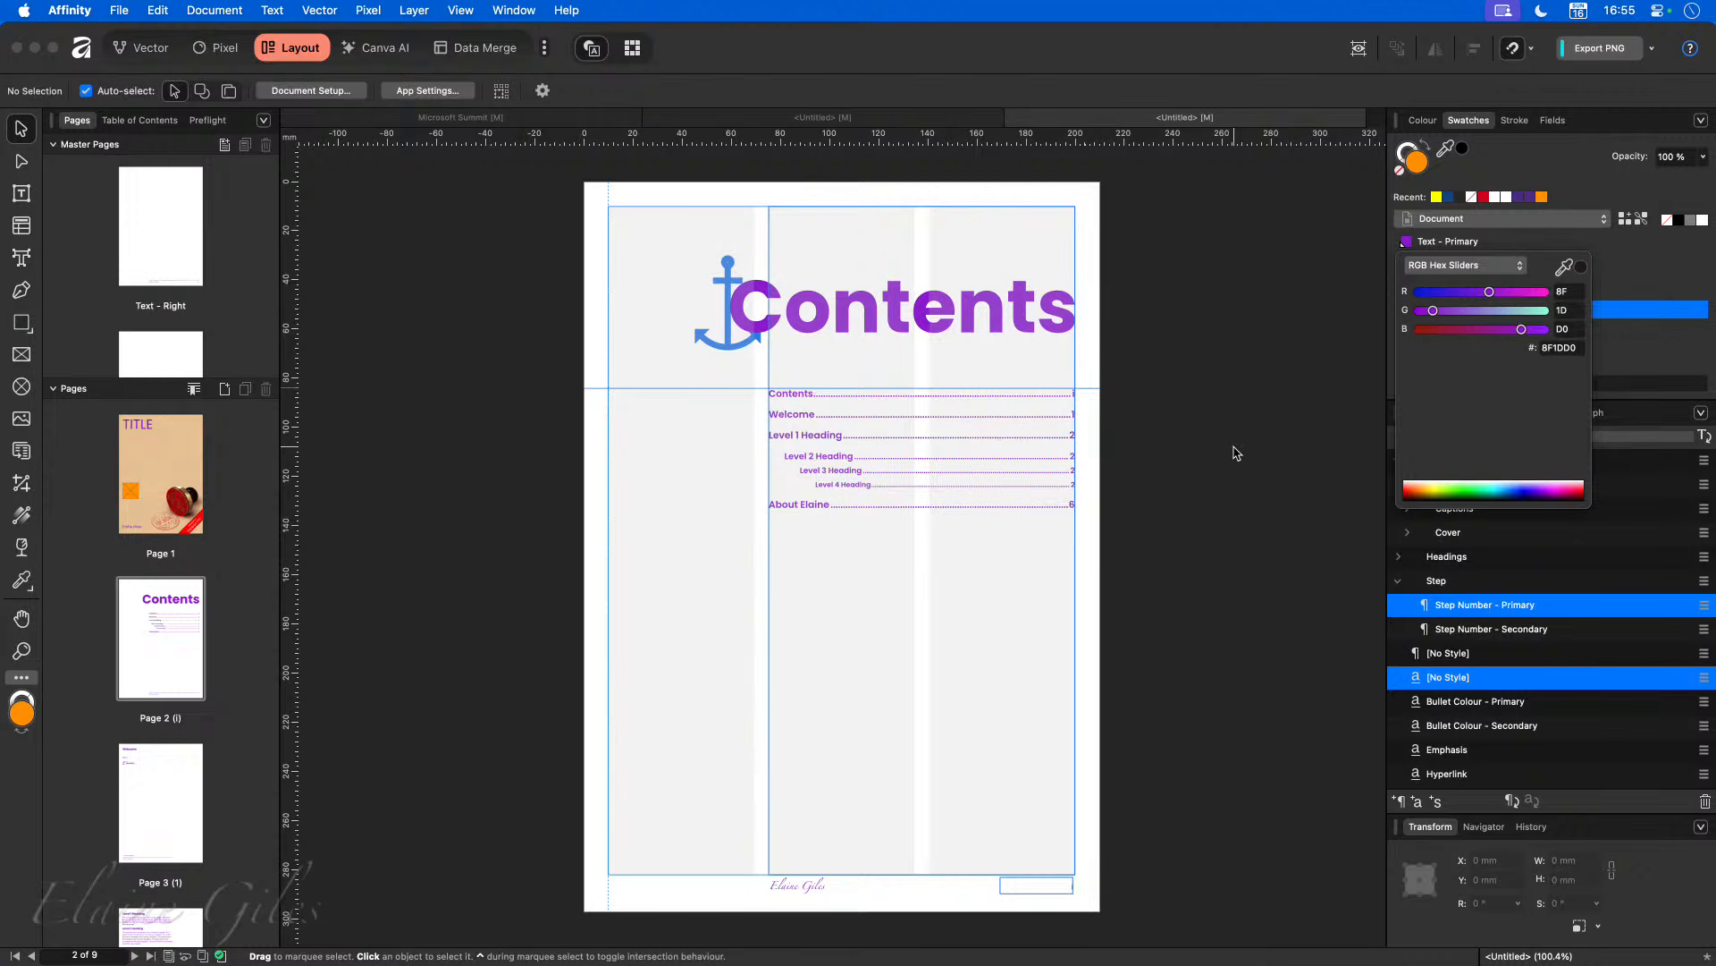
{"action": "left_click", "coordinate": [1237, 454]}
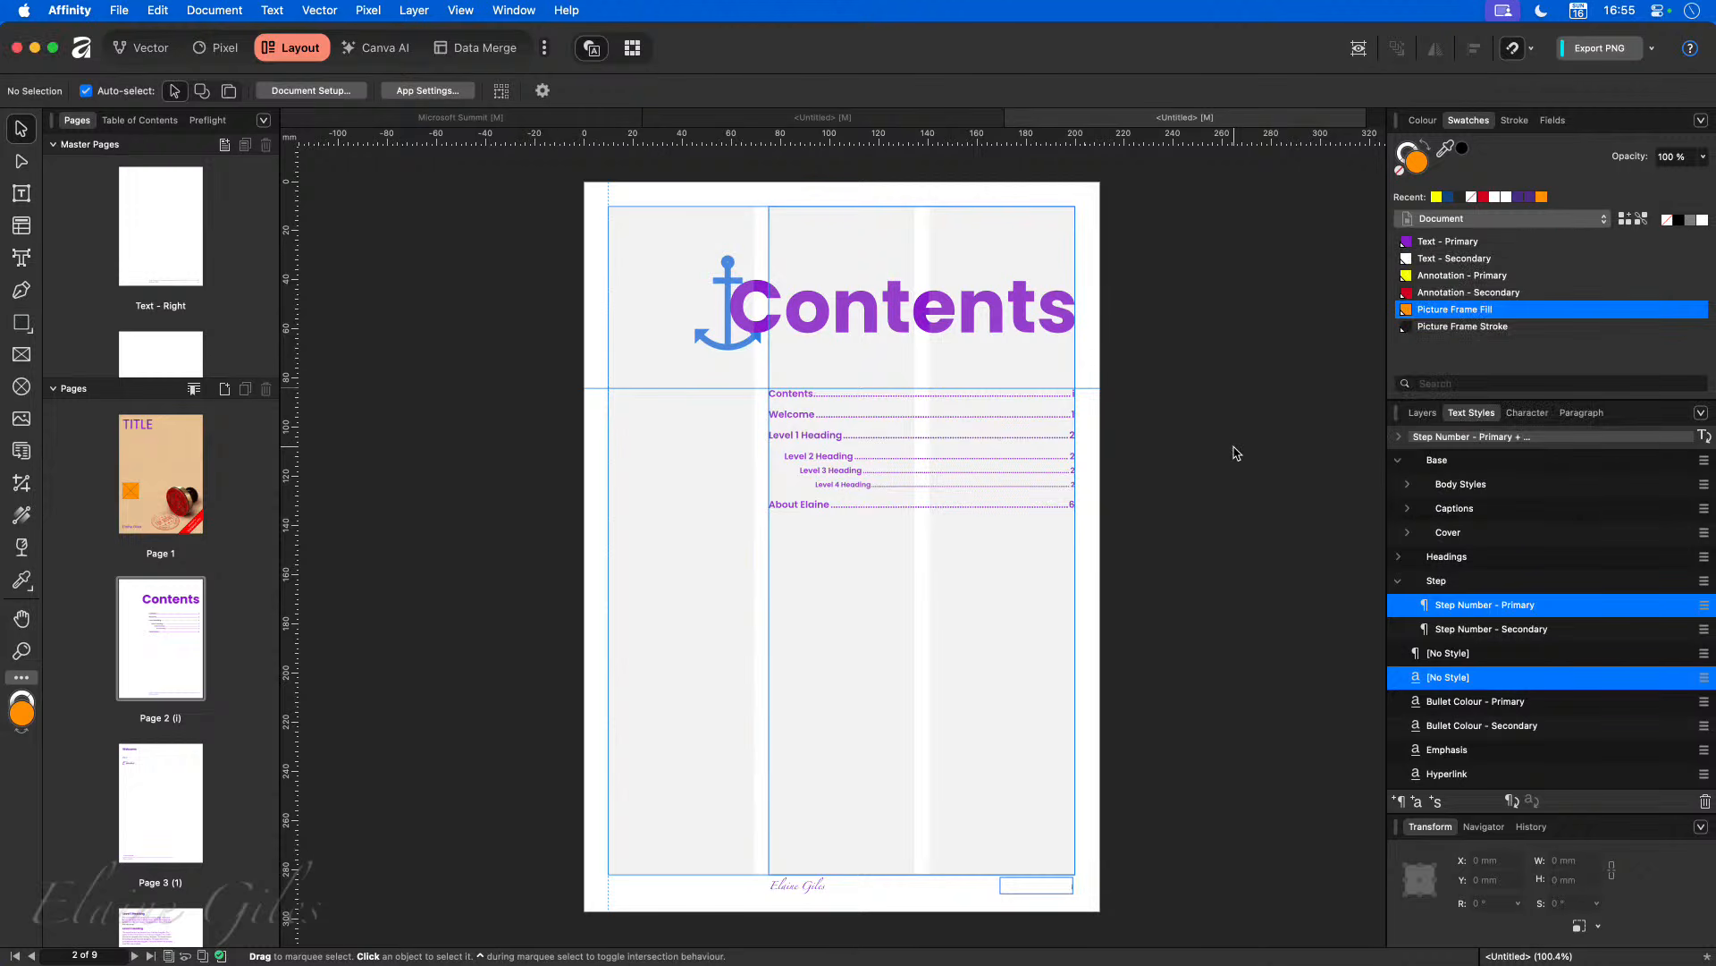
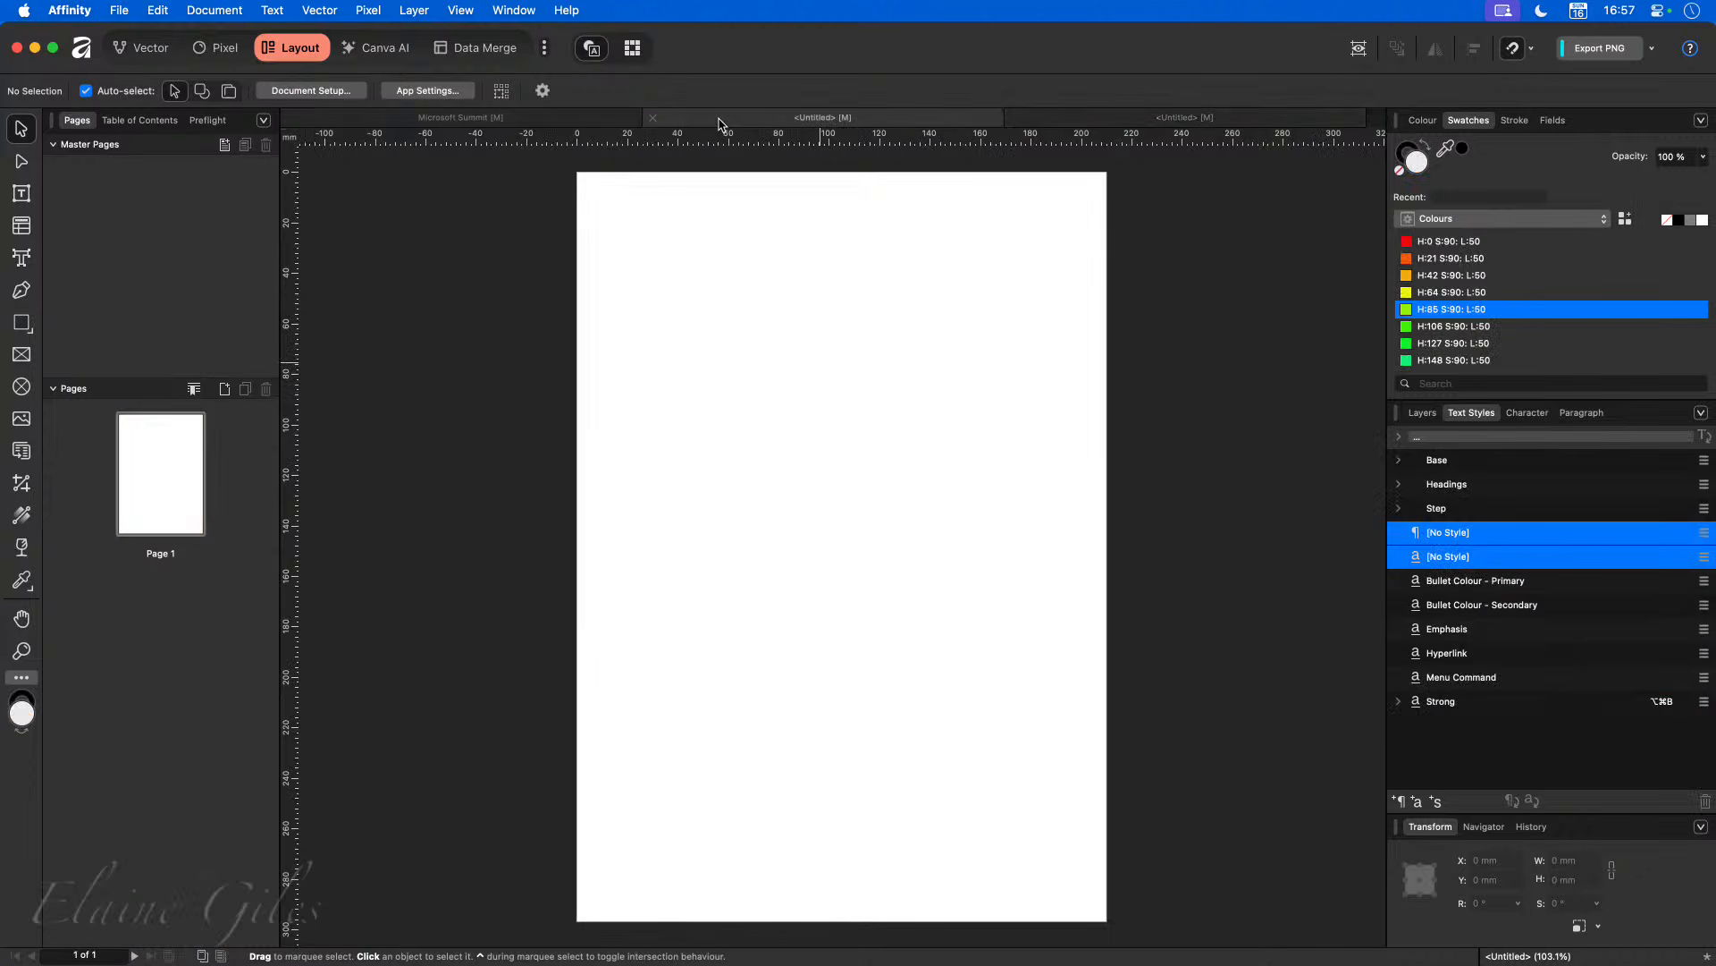
Step: In the Microsoft Summit document, select the whole Data Visualization heading text on the Excel spread, pages 8,9
{"action": "left_click", "coordinate": [481, 120]}
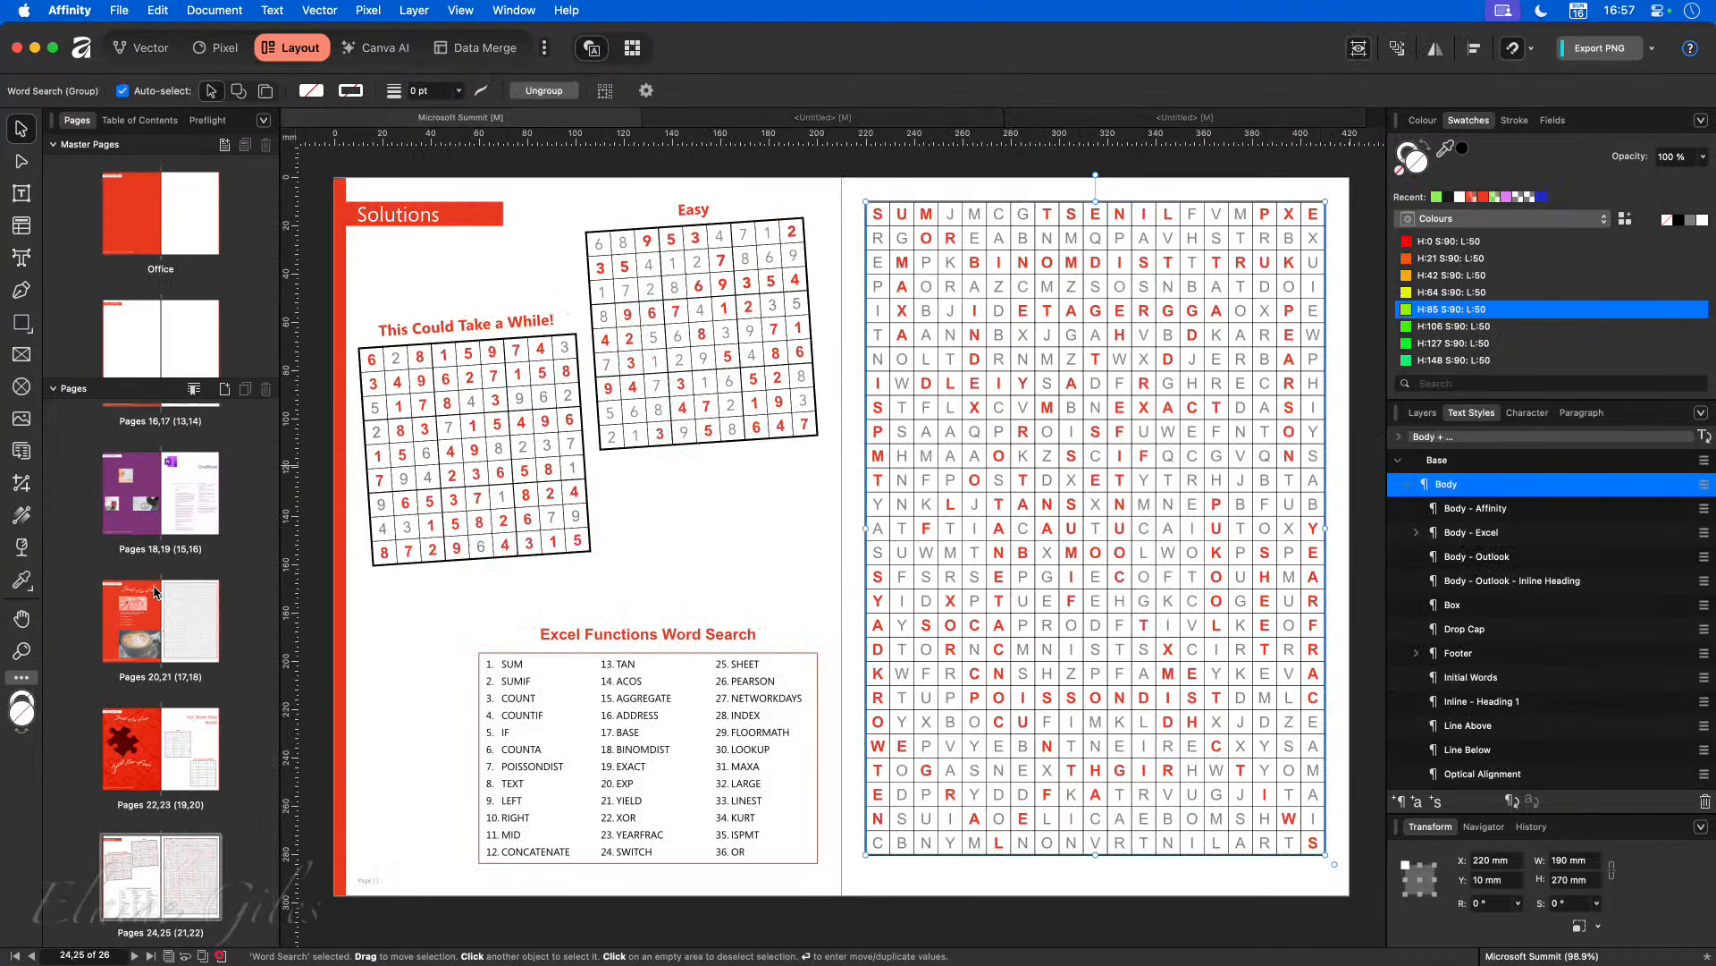
{"action": "scroll", "coordinate": [157, 590], "scroll_direction": "up", "scroll_amount": 10}
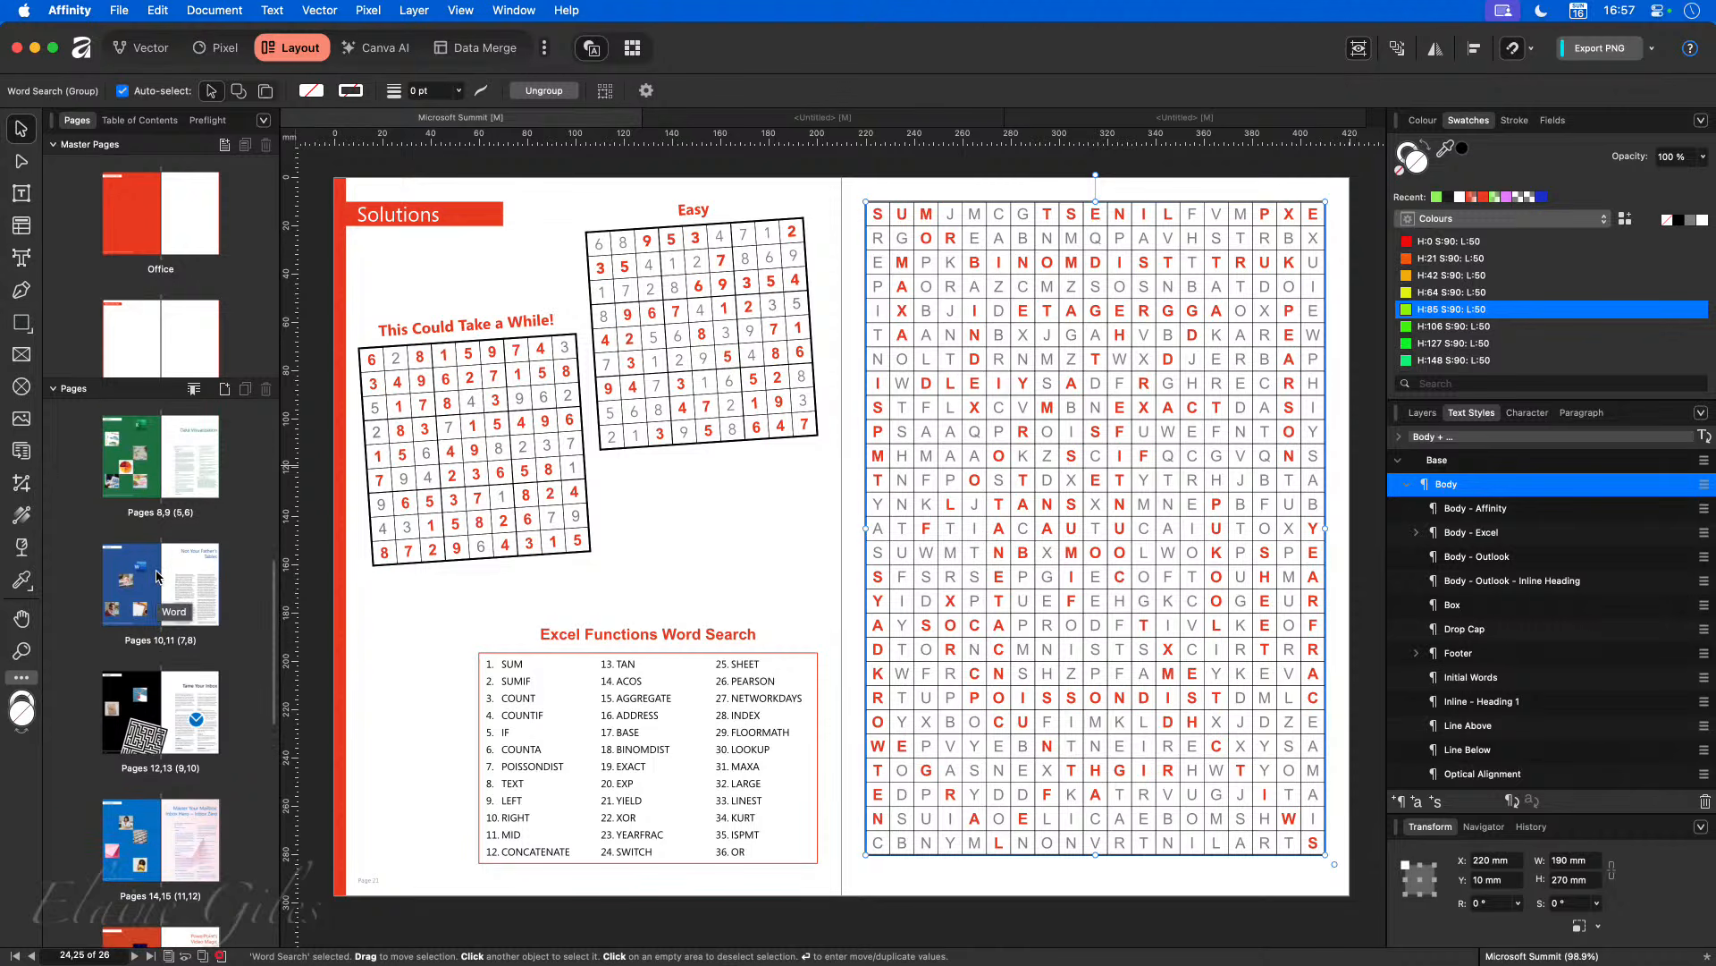
{"action": "double_click", "coordinate": [163, 451]}
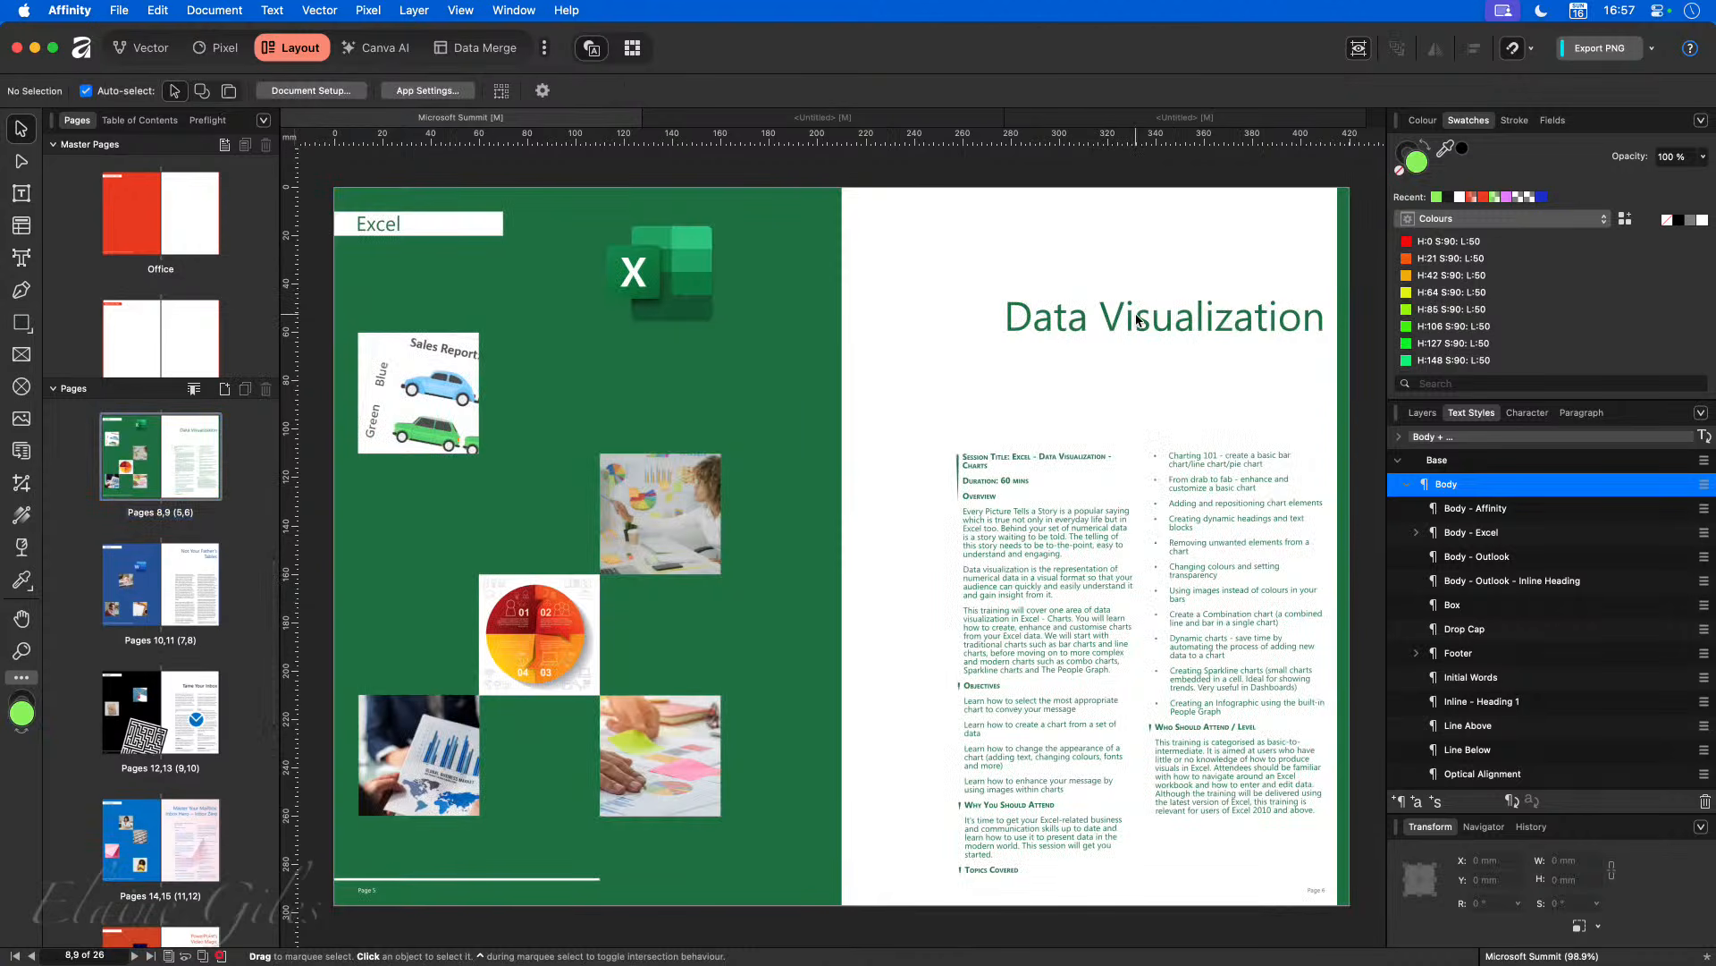
{"action": "left_click", "coordinate": [1136, 316]}
{"action": "double_click", "coordinate": [1111, 320]}
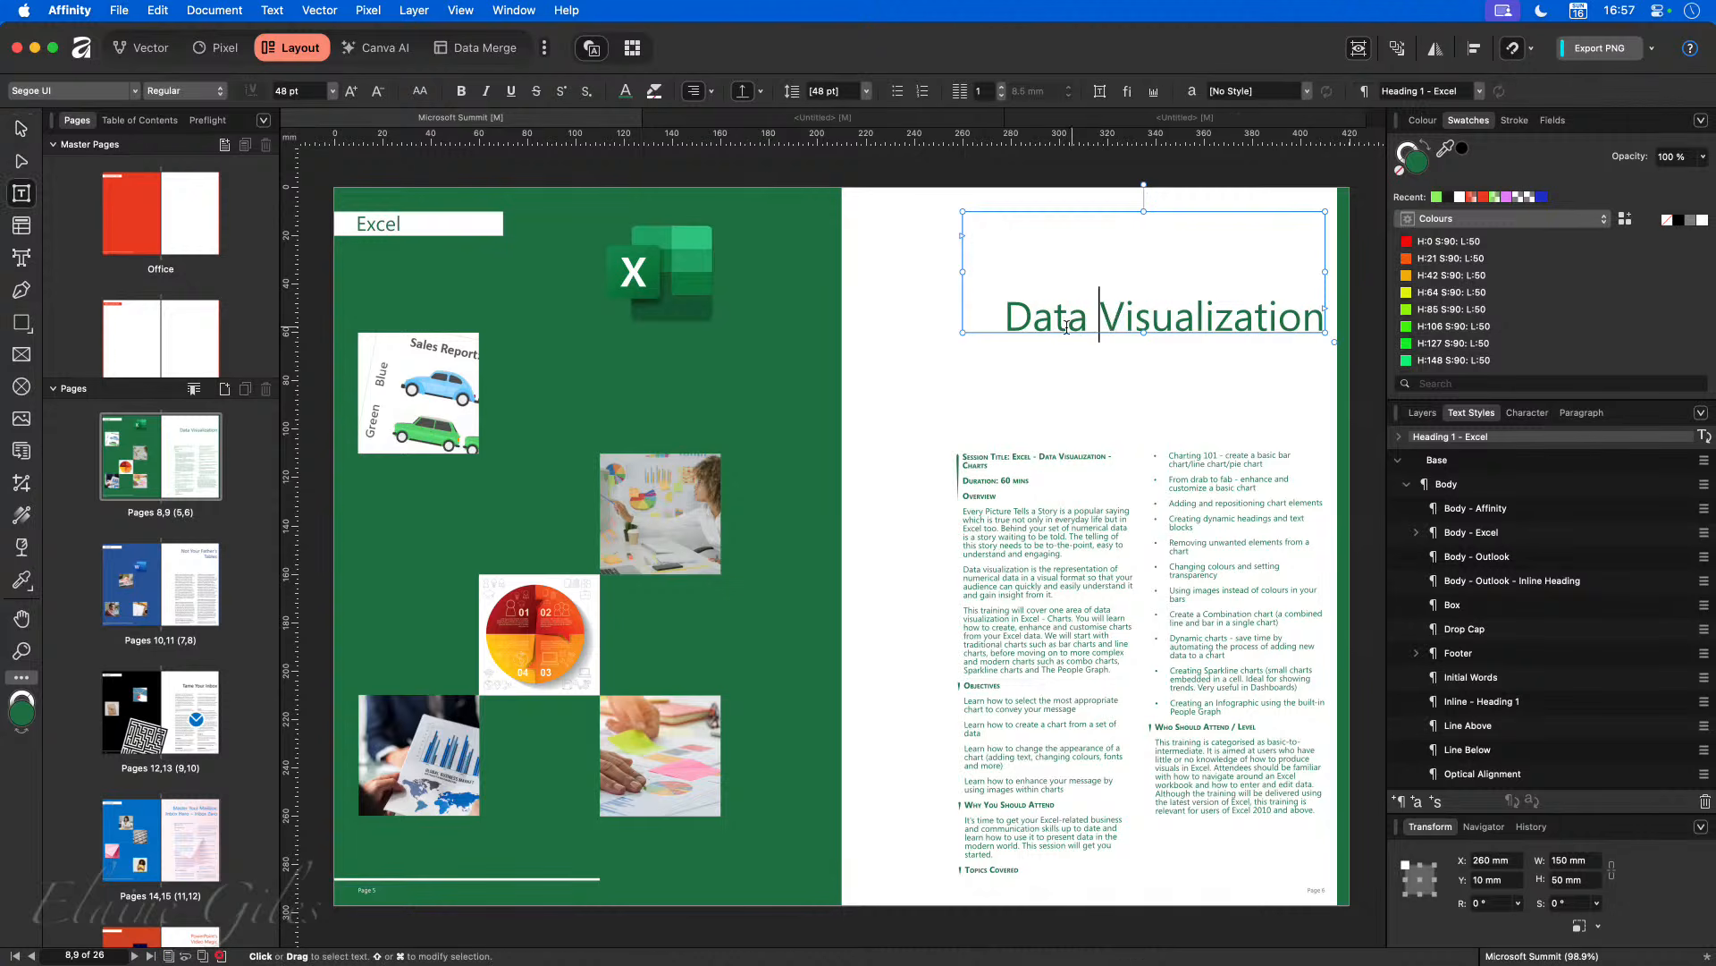
{"action": "left_click_drag", "start_coordinate": [1004, 313], "coordinate": [1324, 324]}
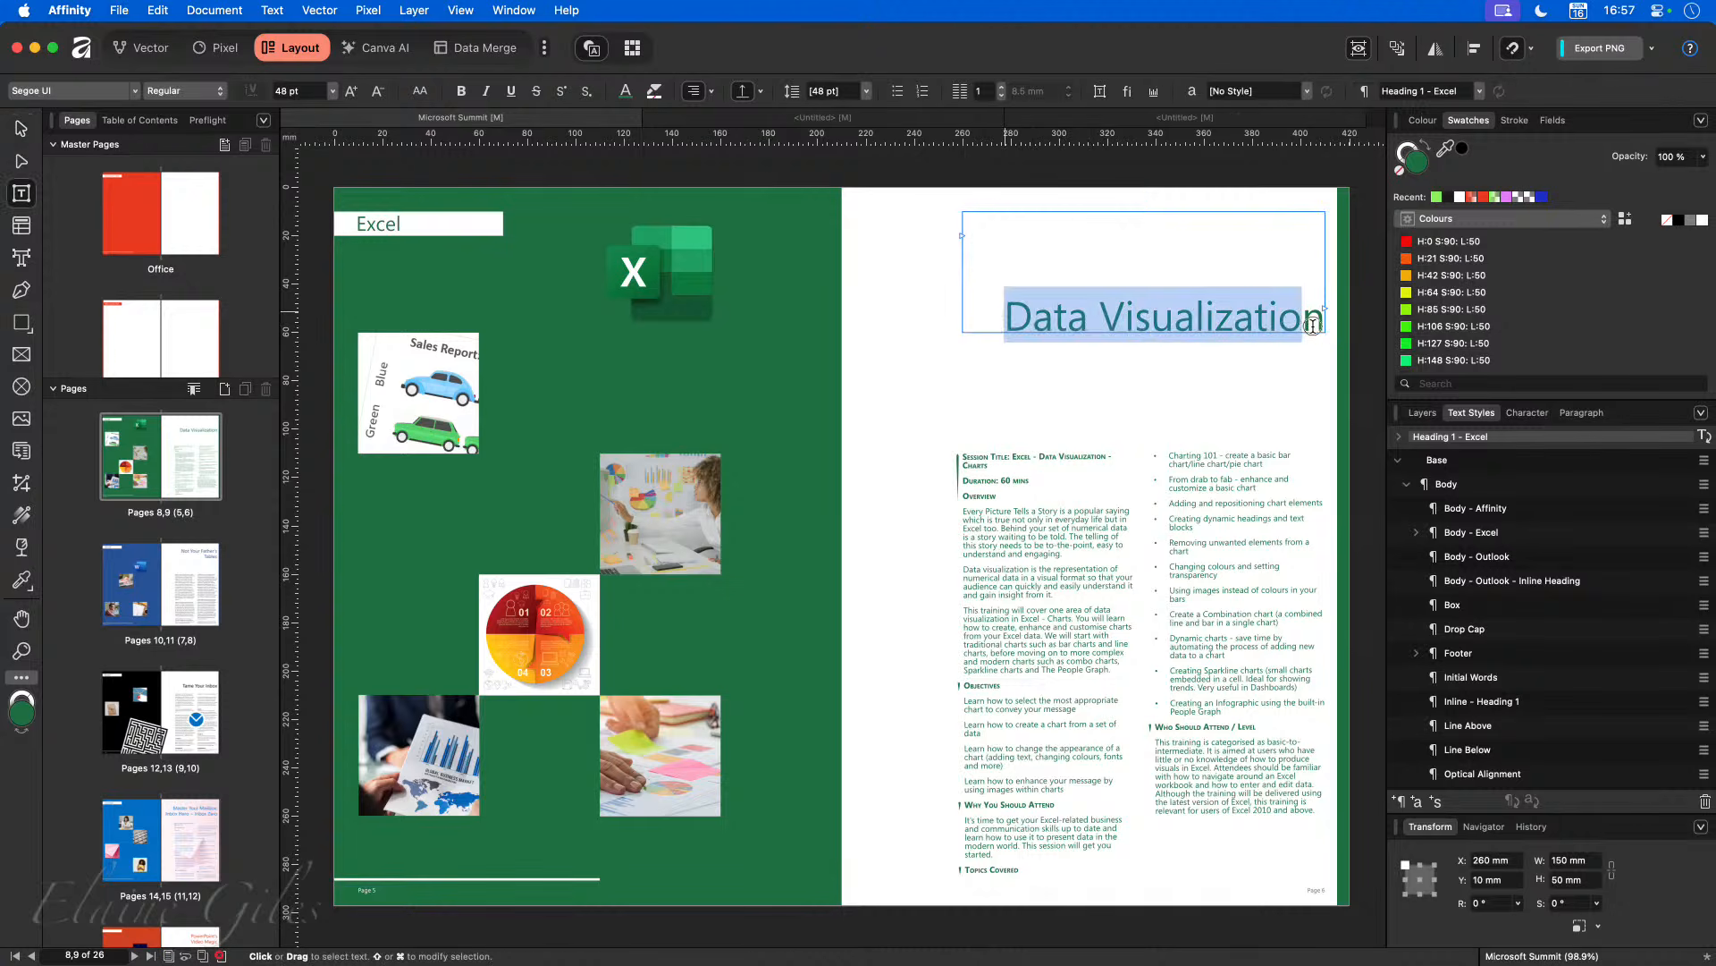
Step: Start inserting a hyperlink on the selected heading, with the link type set to URL
{"action": "right_click", "coordinate": [1042, 313]}
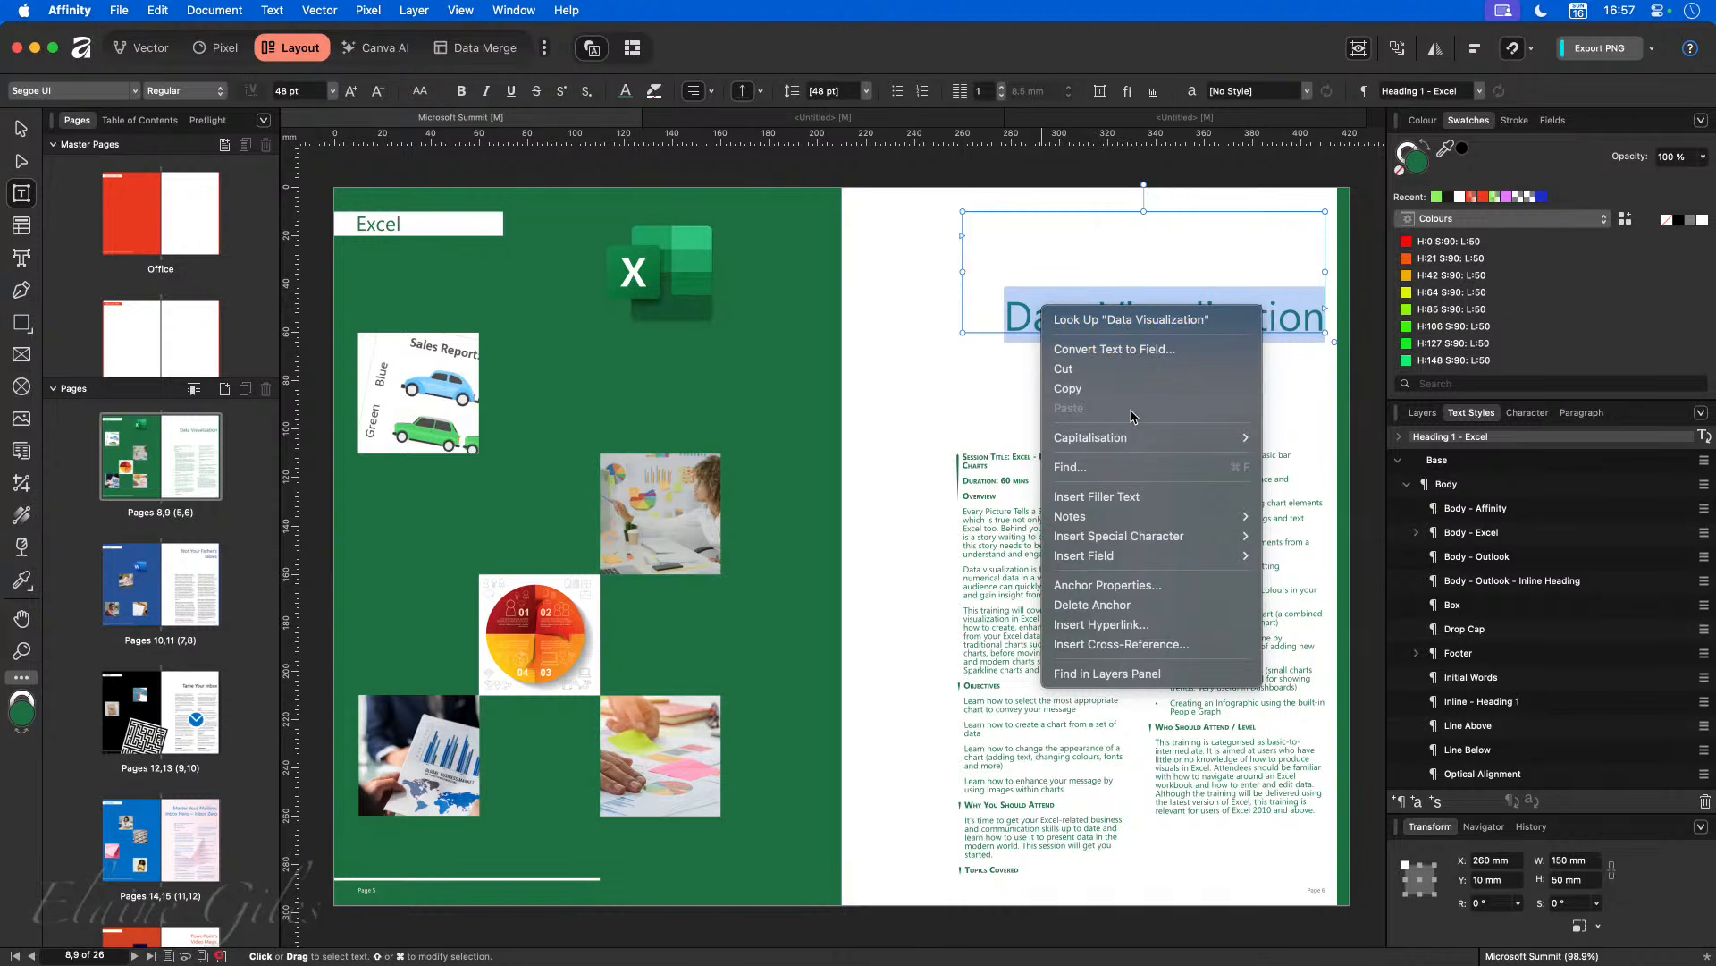
{"action": "mouse_move", "coordinate": [1145, 525]}
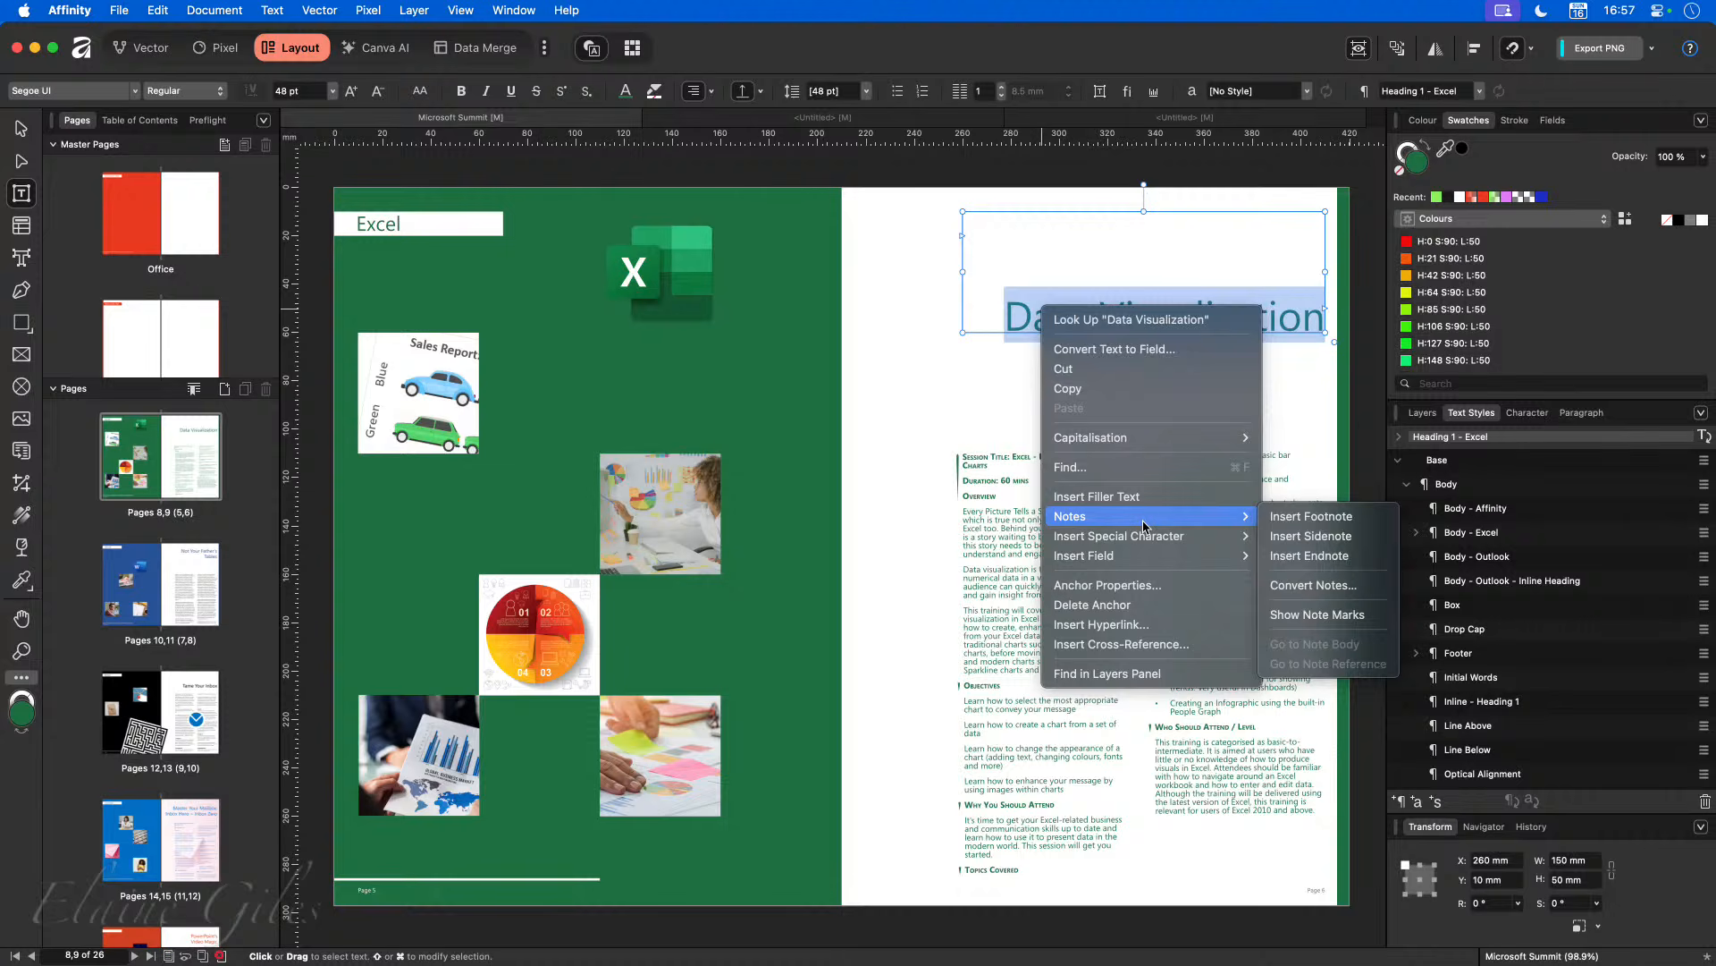
{"action": "left_click", "coordinate": [1146, 629]}
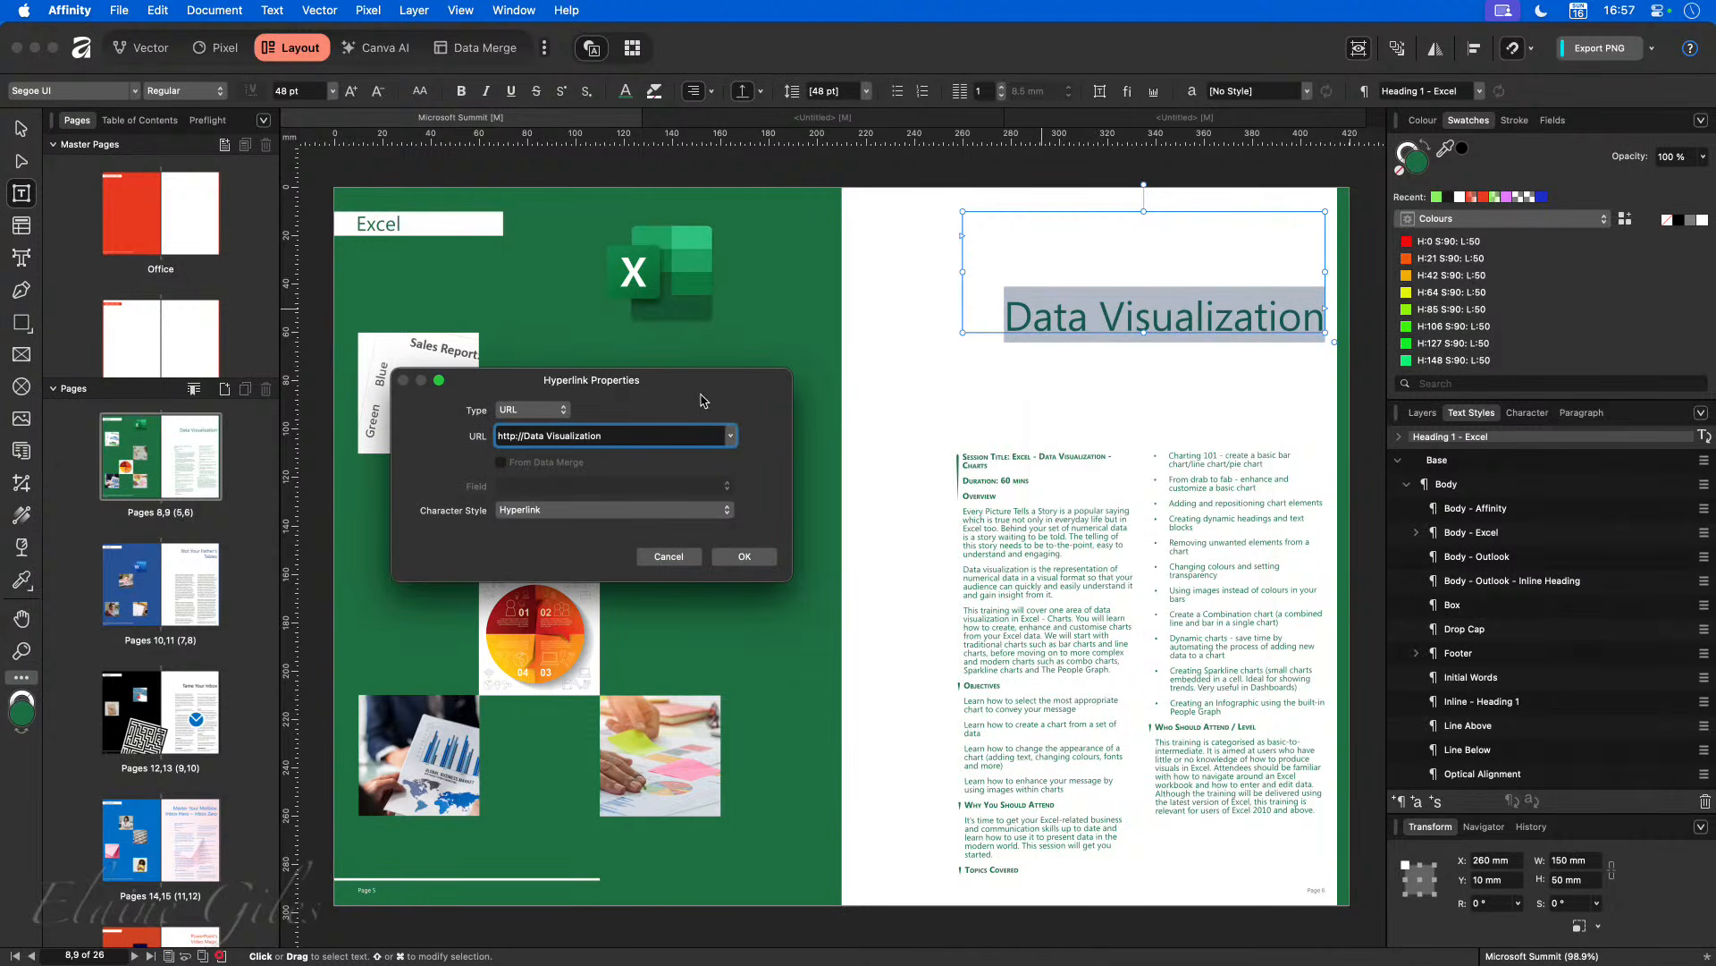
{"action": "left_click_drag", "start_coordinate": [700, 396], "coordinate": [811, 343]}
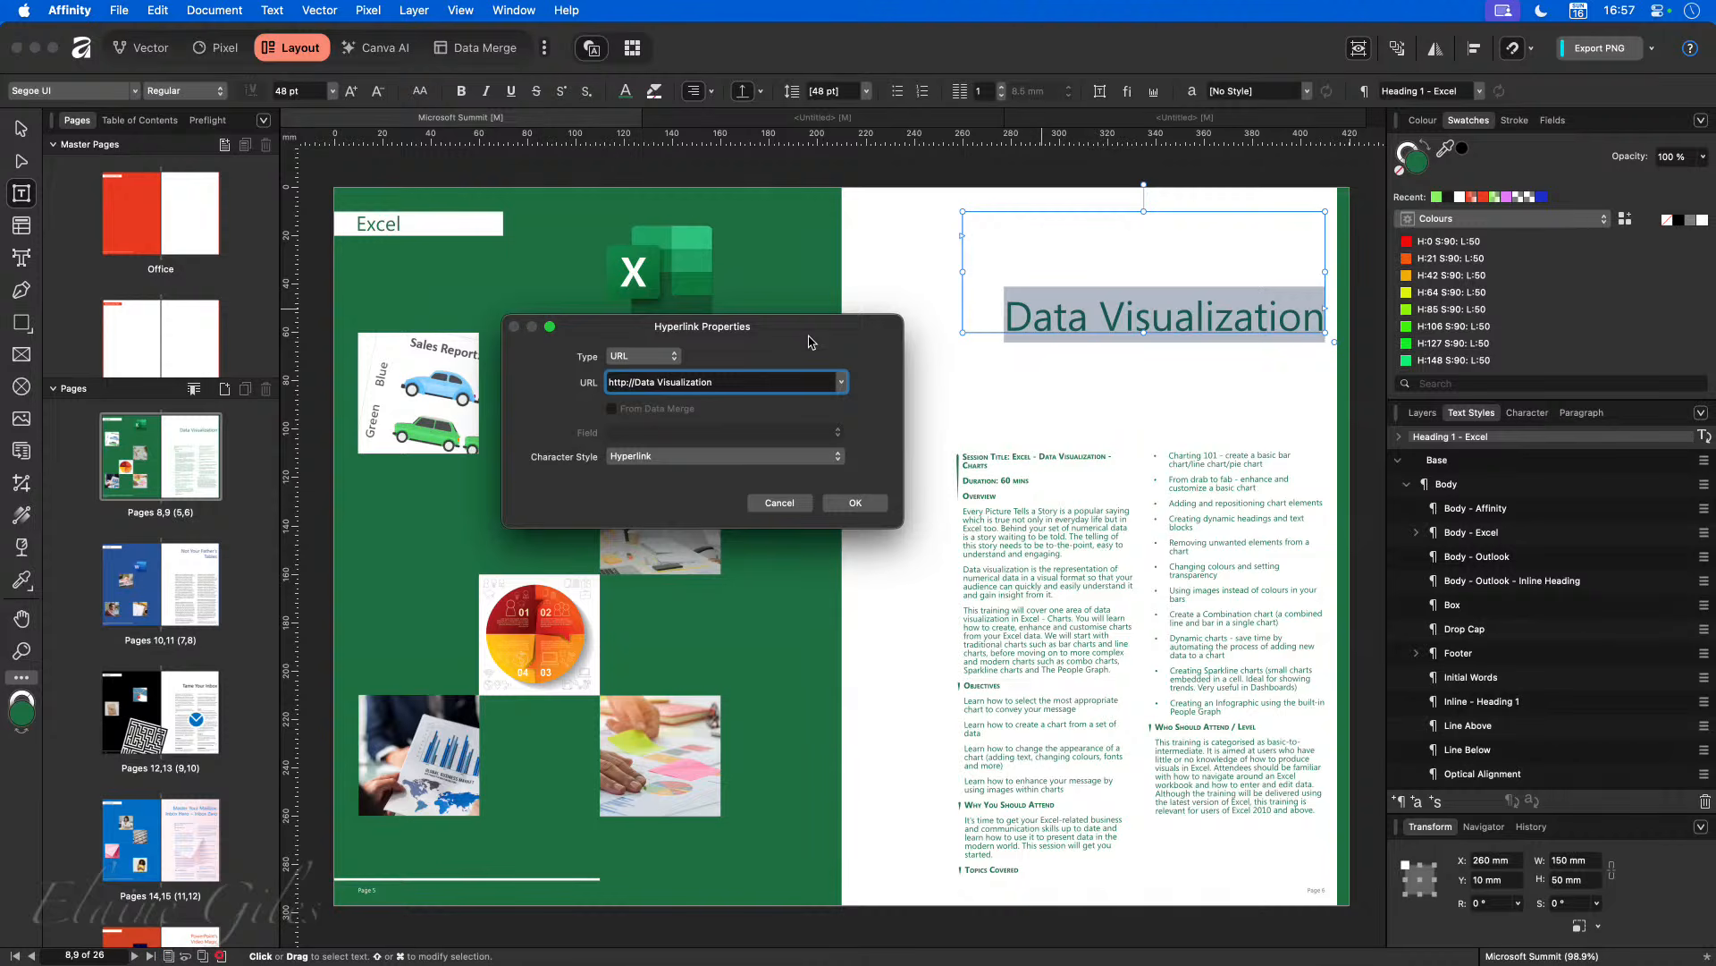
{"action": "left_click", "coordinate": [677, 358]}
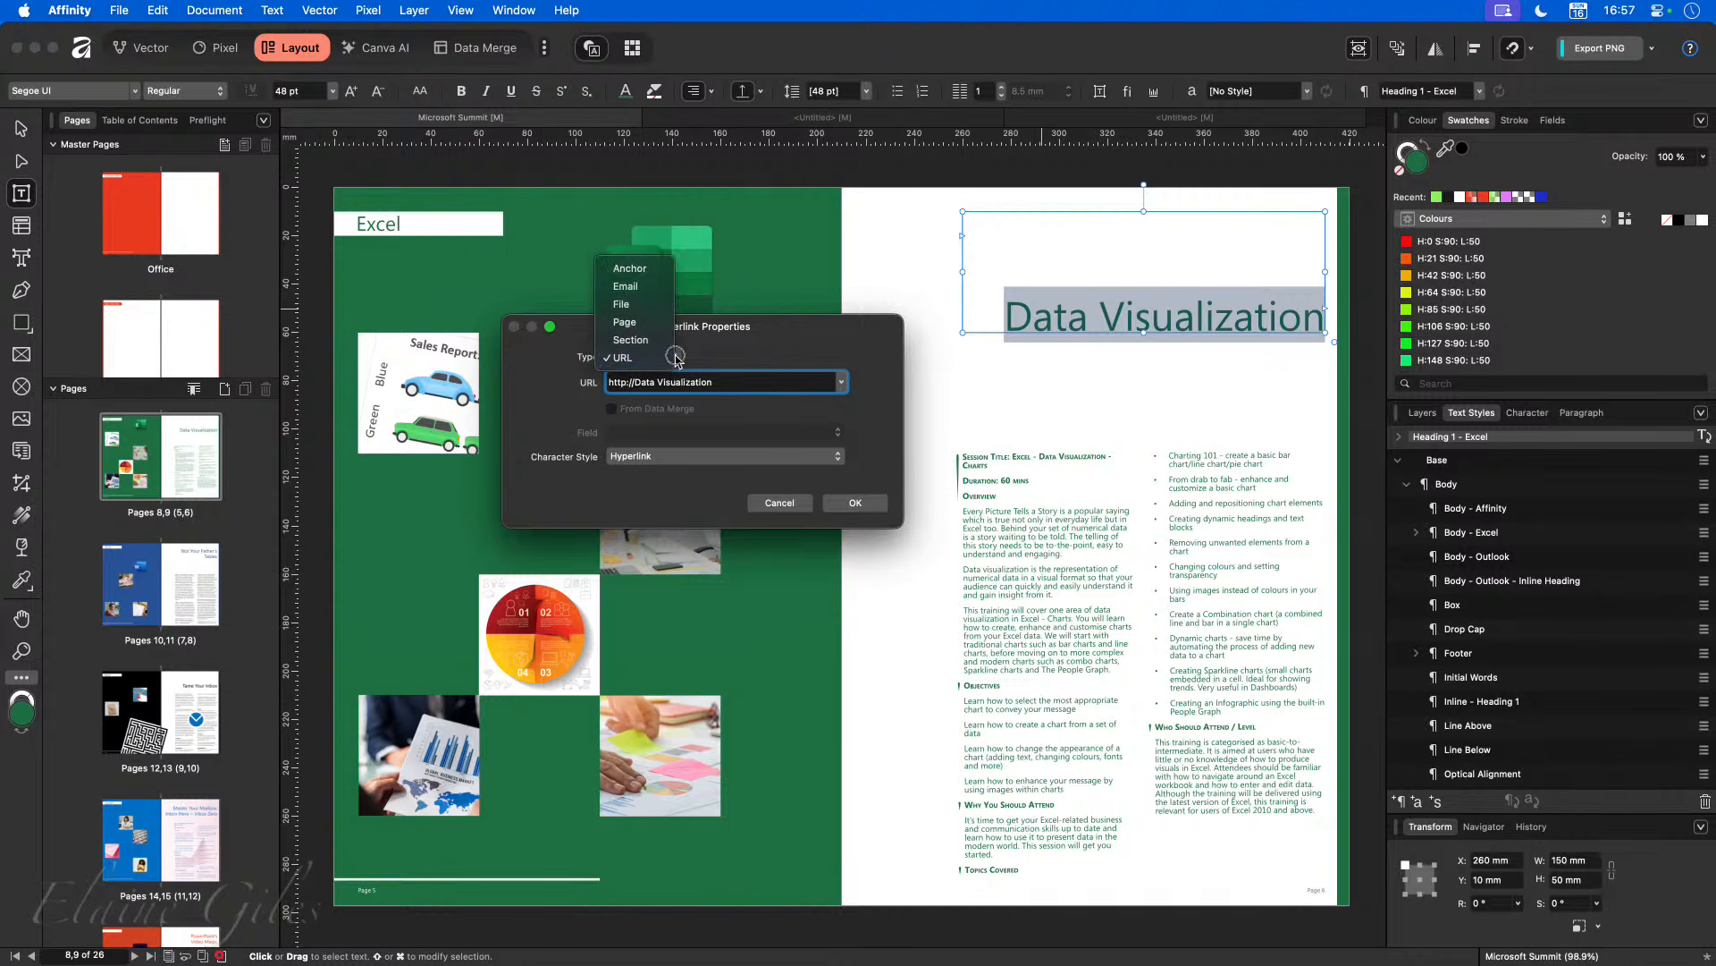
{"action": "left_click", "coordinate": [640, 360]}
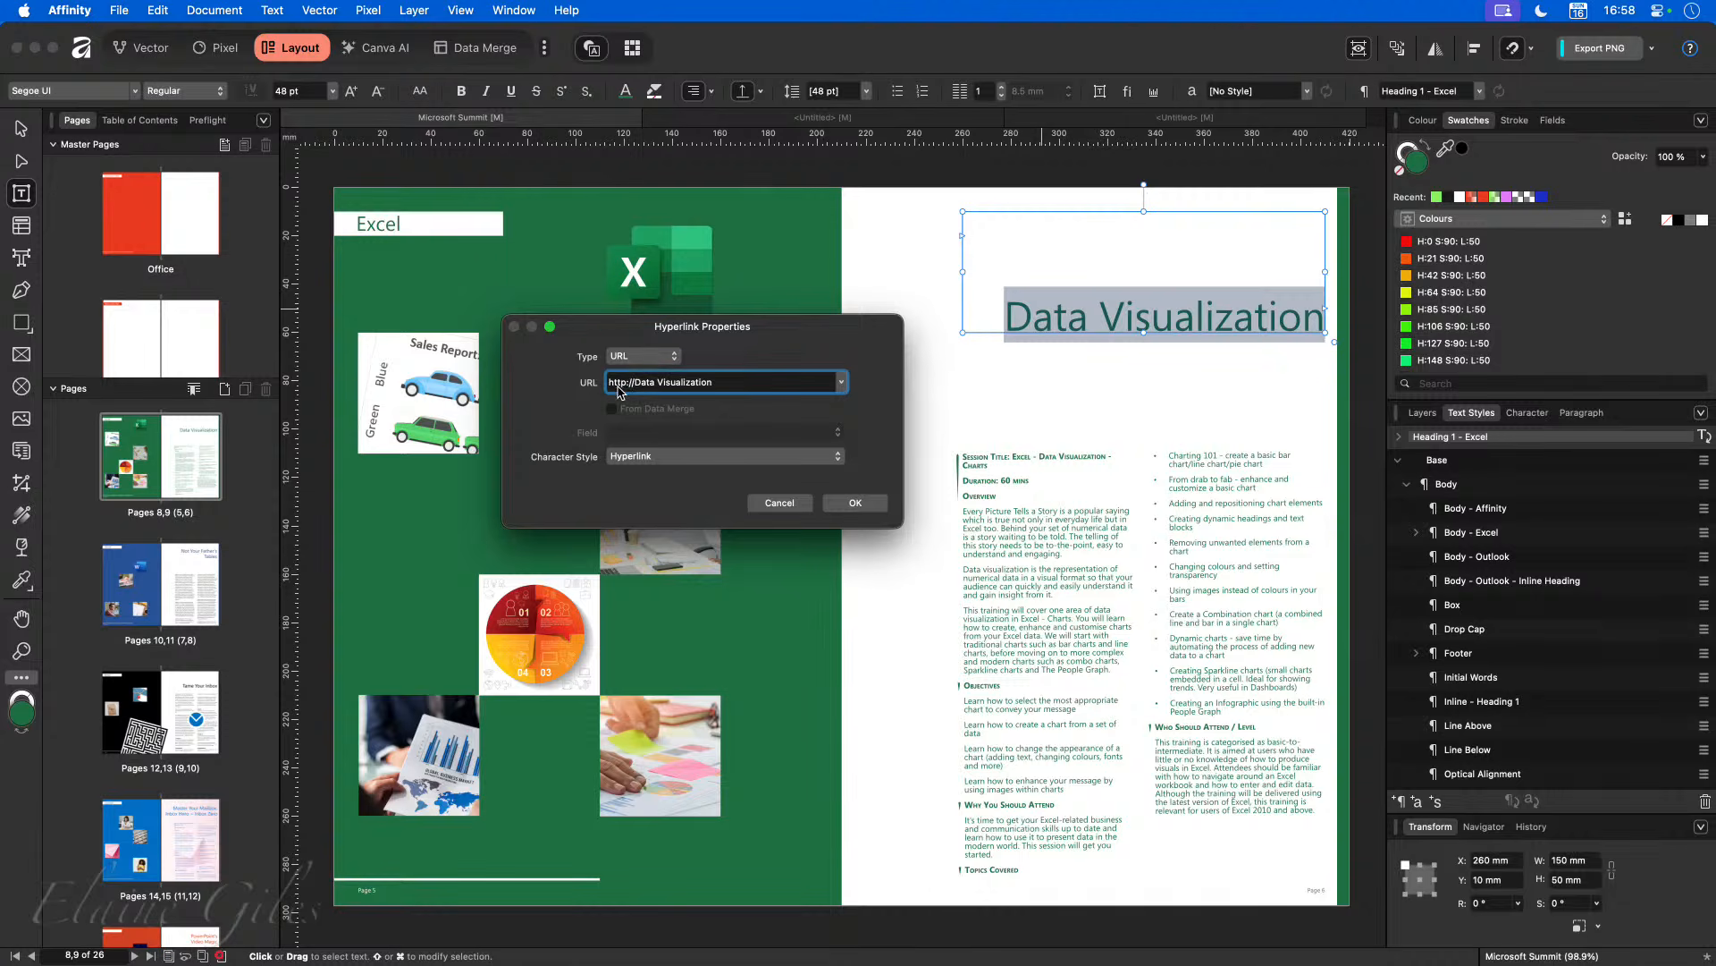
{"action": "triple_click", "coordinate": [684, 390]}
{"action": "left_click", "coordinate": [713, 382]}
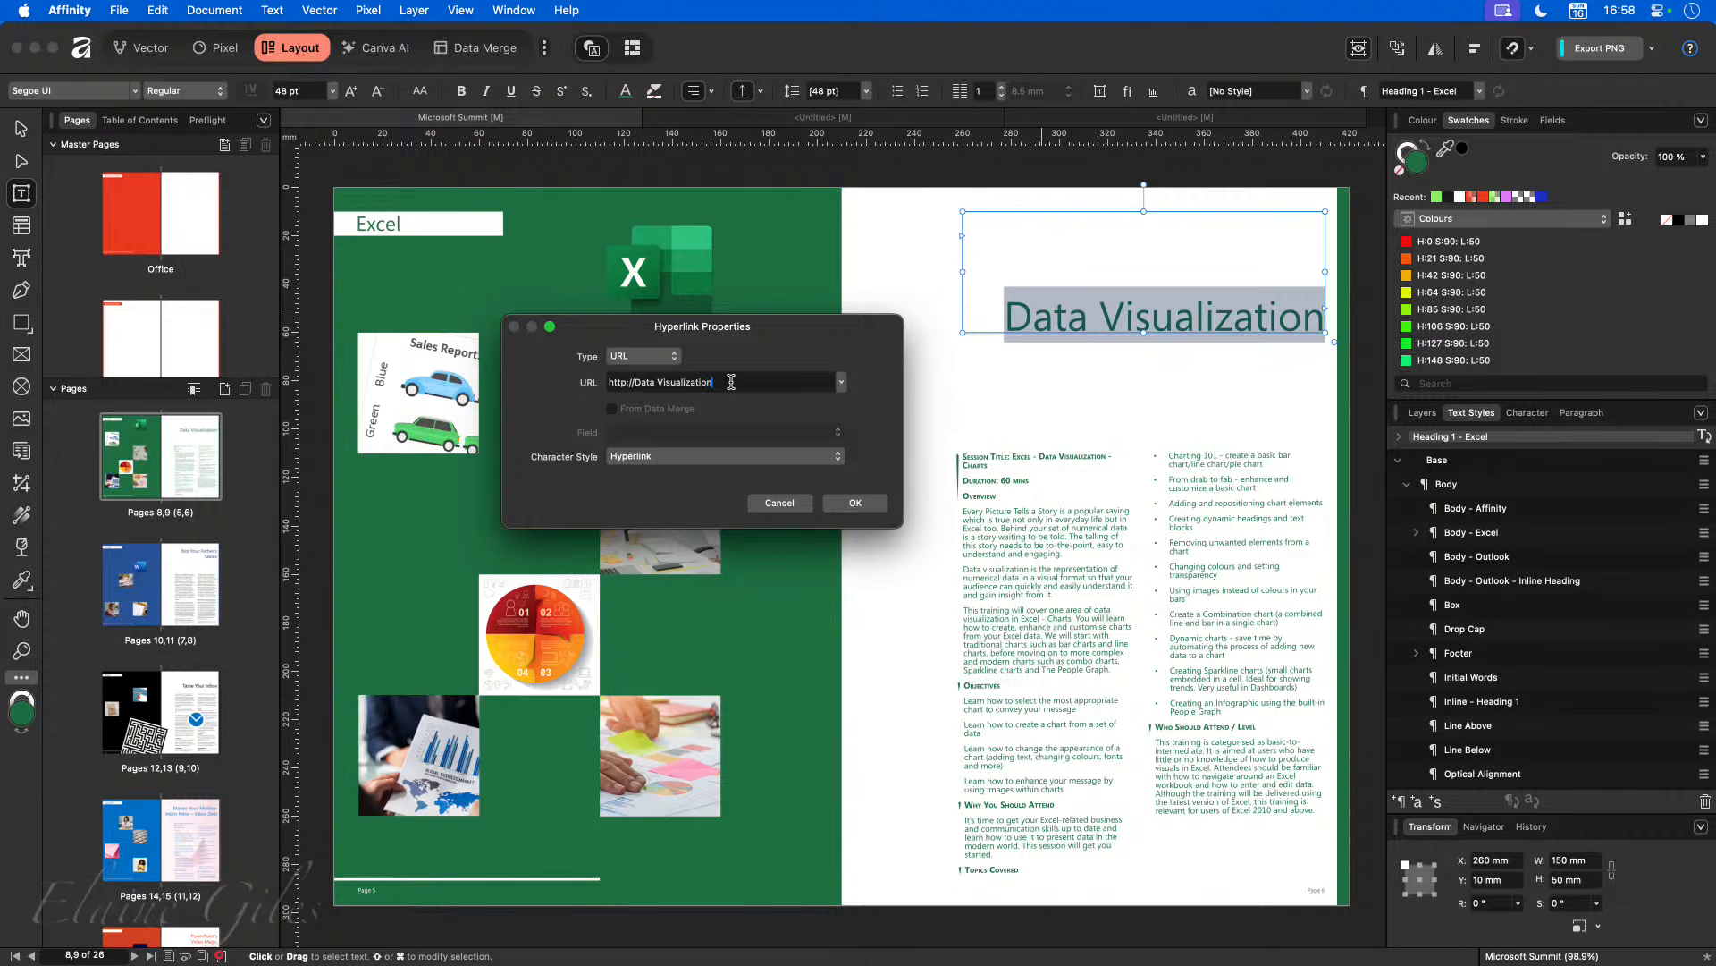
{"action": "left_click", "coordinate": [629, 383]}
{"action": "type", "text": "s"}
{"action": "left_click", "coordinate": [748, 381]}
{"action": "left_click_drag", "start_coordinate": [747, 381], "coordinate": [637, 383]}
{"action": "key", "text": "BackSpace"}
{"action": "type", "text": "theexceltrainer.co.uk"}
{"action": "left_click", "coordinate": [853, 503]}
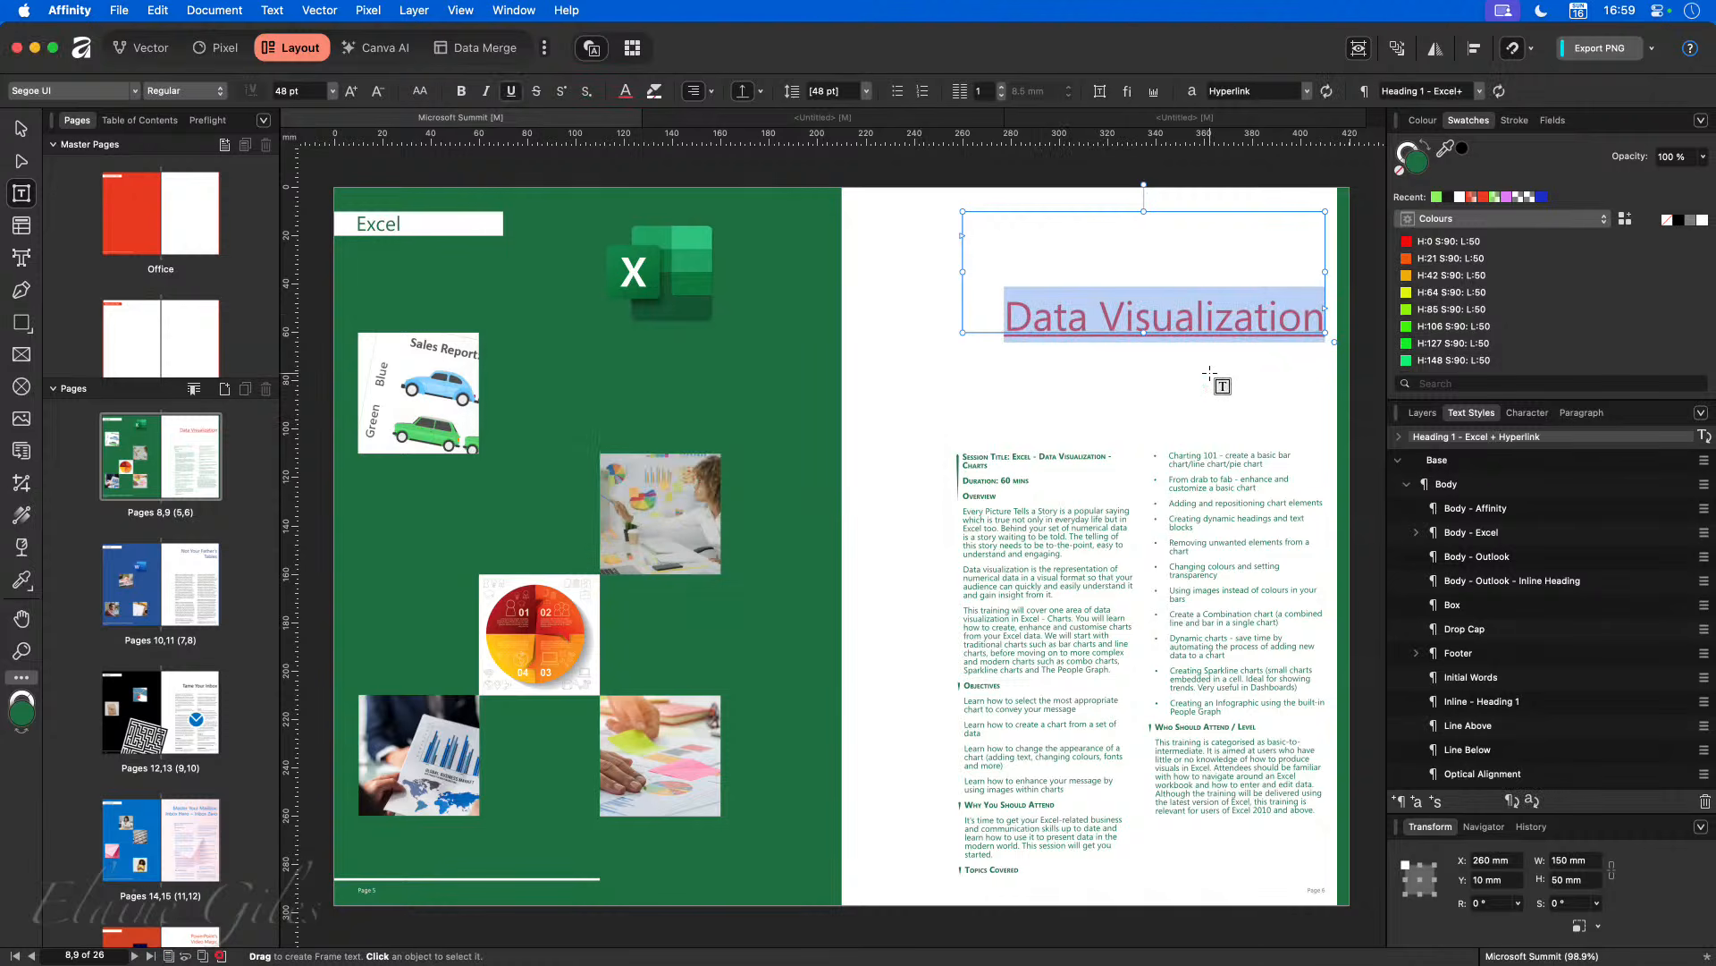
{"action": "left_click", "coordinate": [1209, 373]}
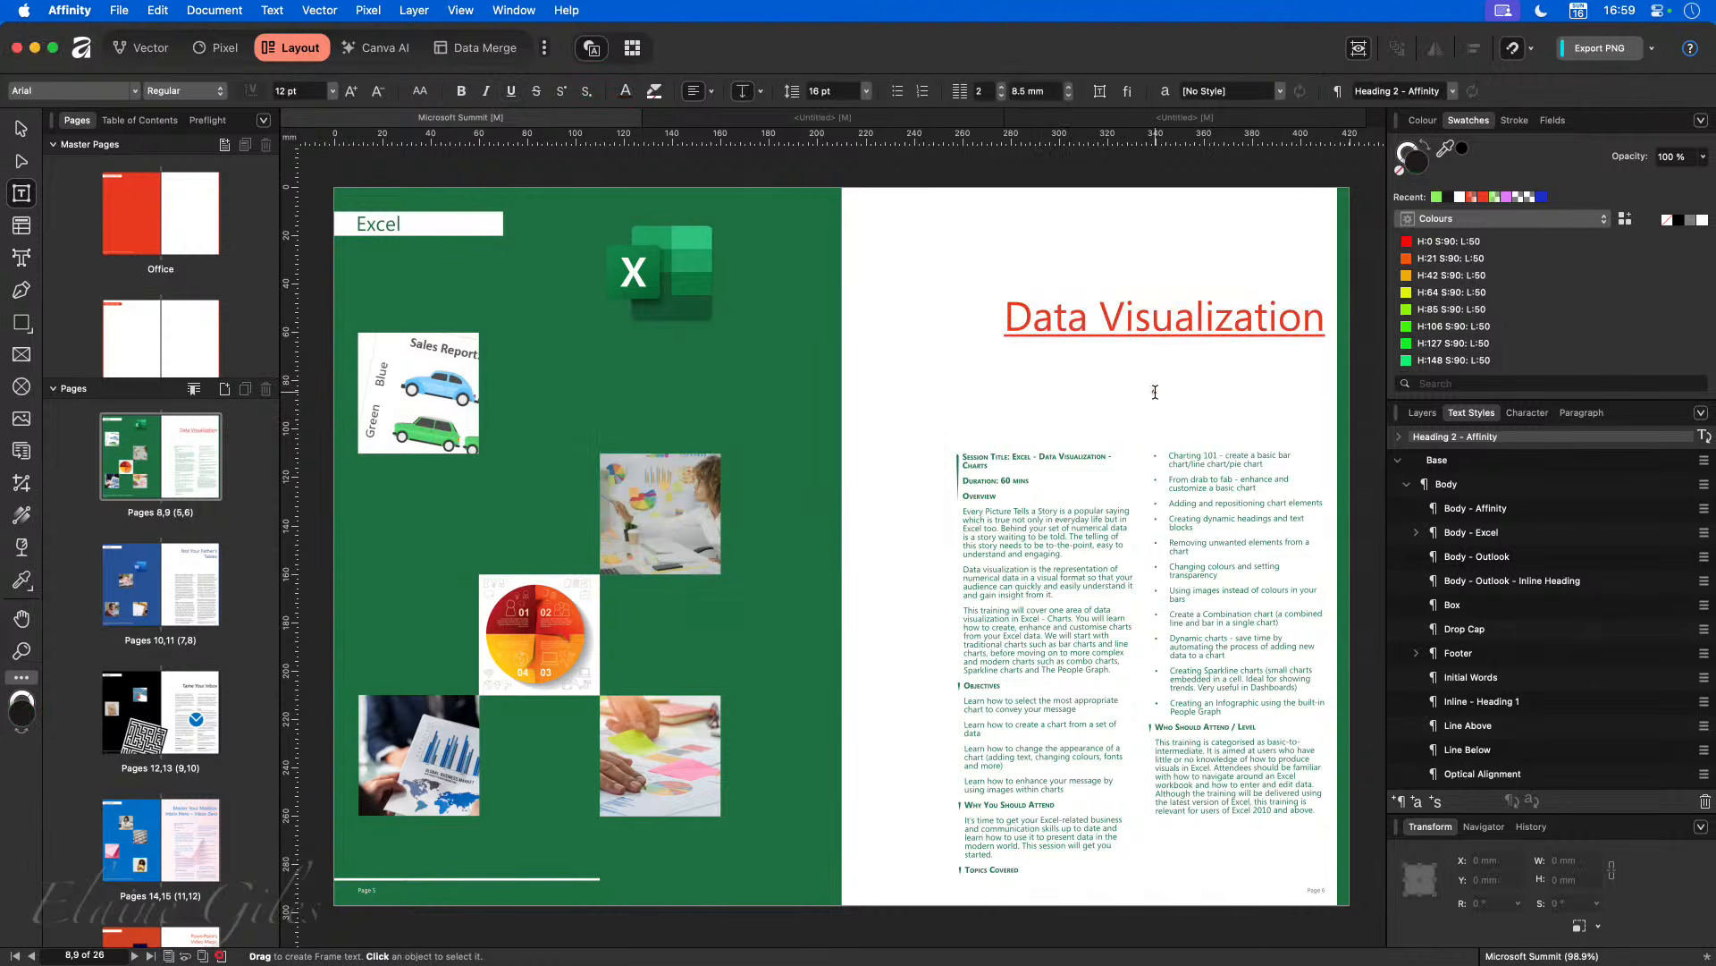
Step: Collapse the Base and Brochure text style groups and select the Hyperlink character style
{"action": "left_click", "coordinate": [1399, 460]}
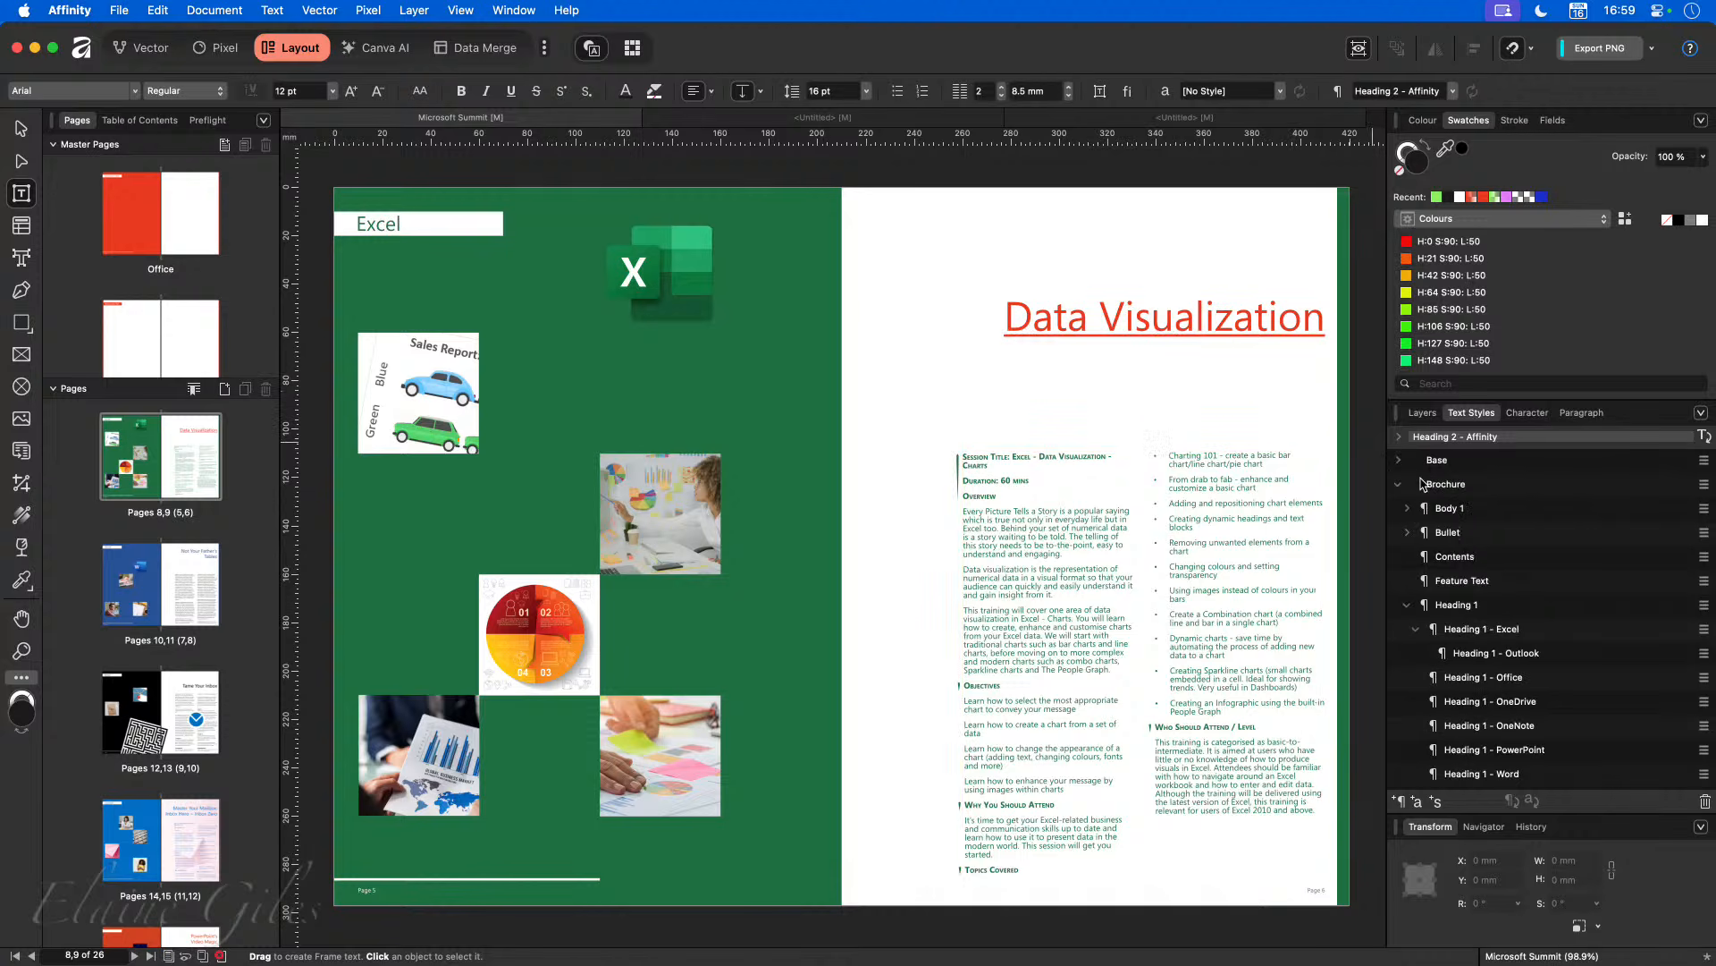
{"action": "left_click", "coordinate": [1399, 483]}
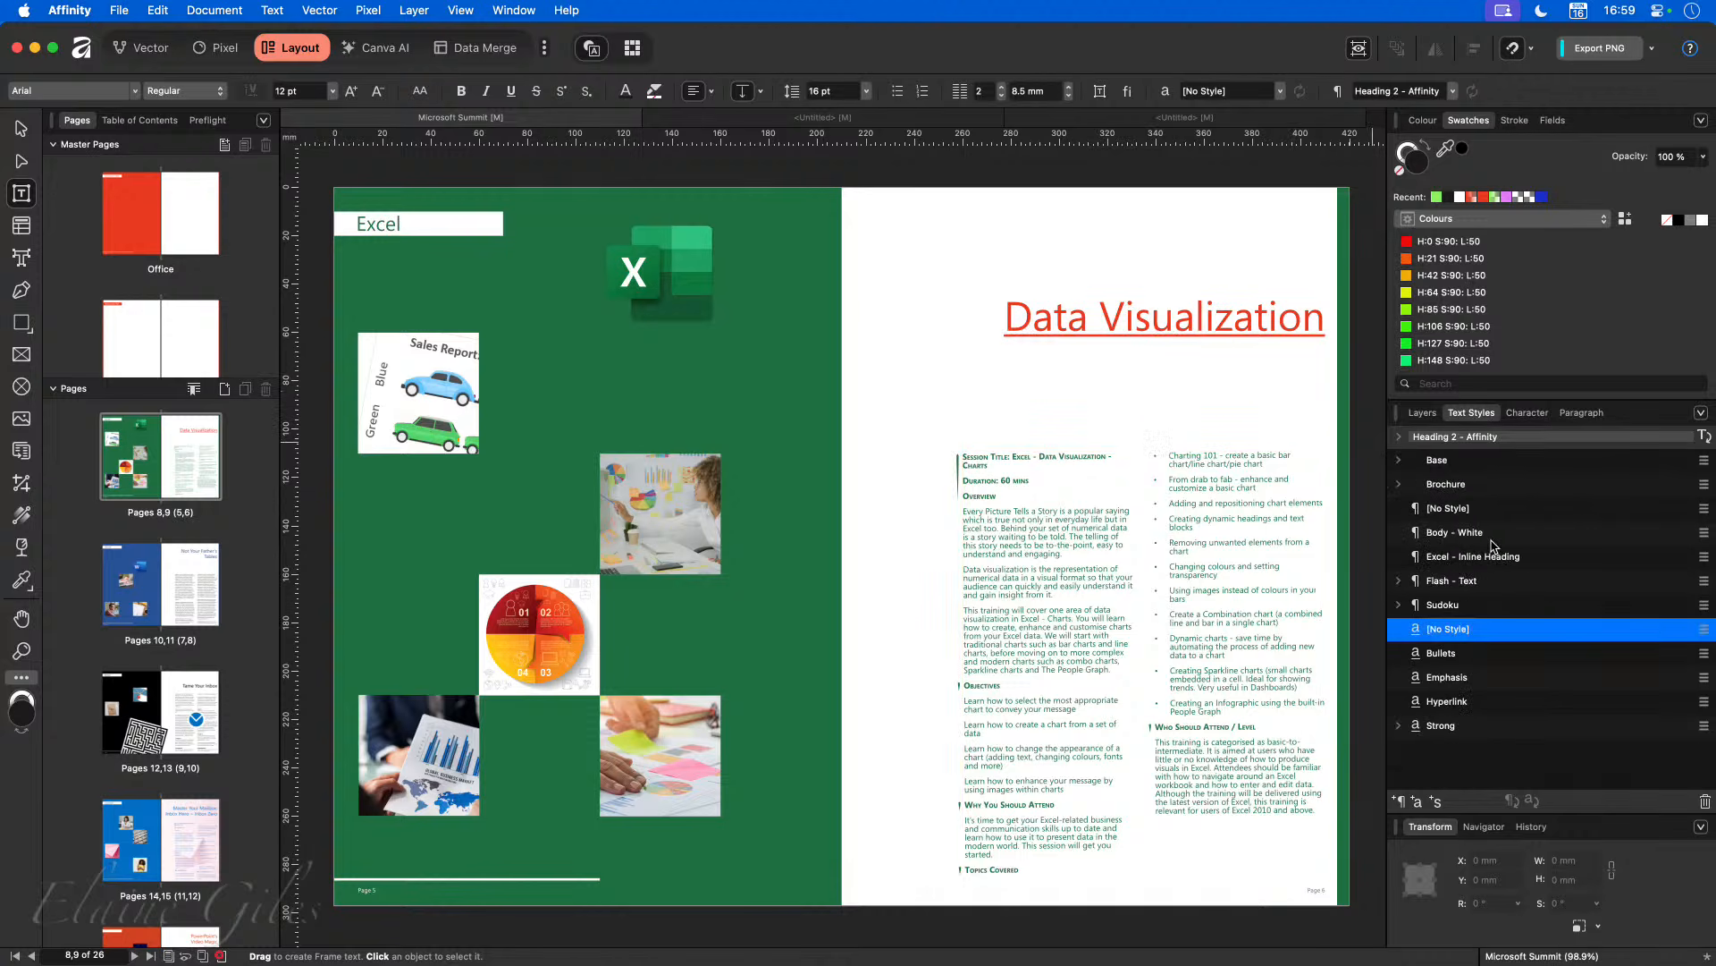
{"action": "left_click", "coordinate": [1455, 701]}
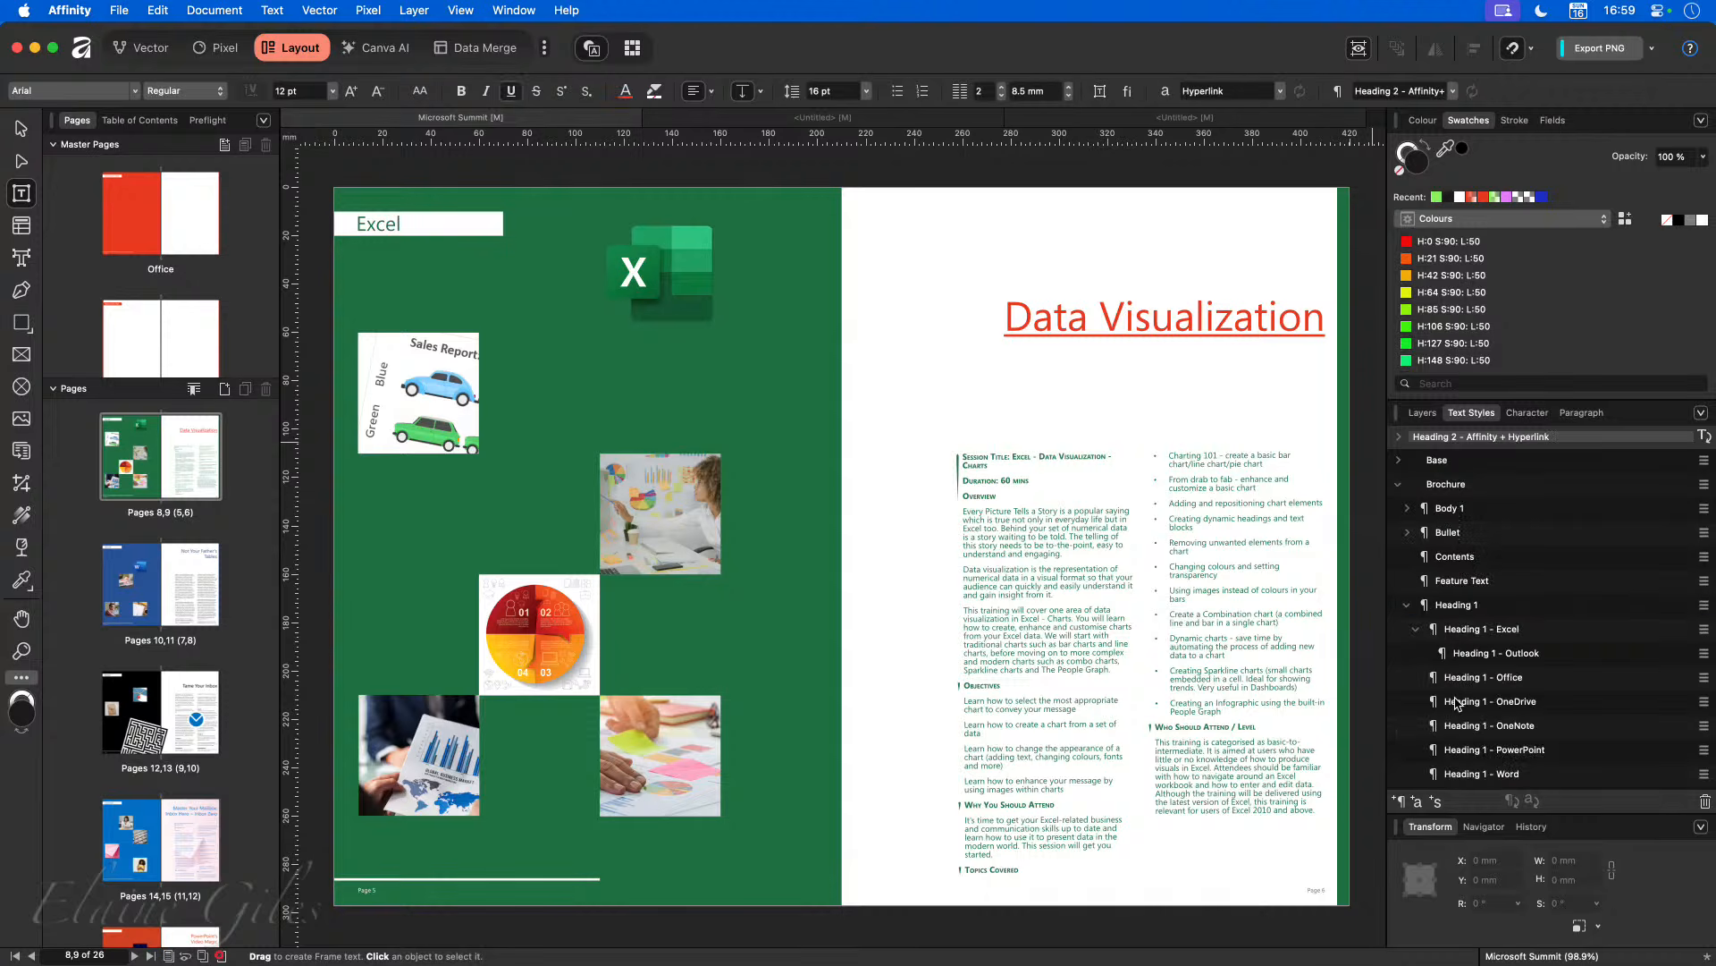
{"action": "scroll", "coordinate": [1450, 715], "scroll_direction": "down", "scroll_amount": 5}
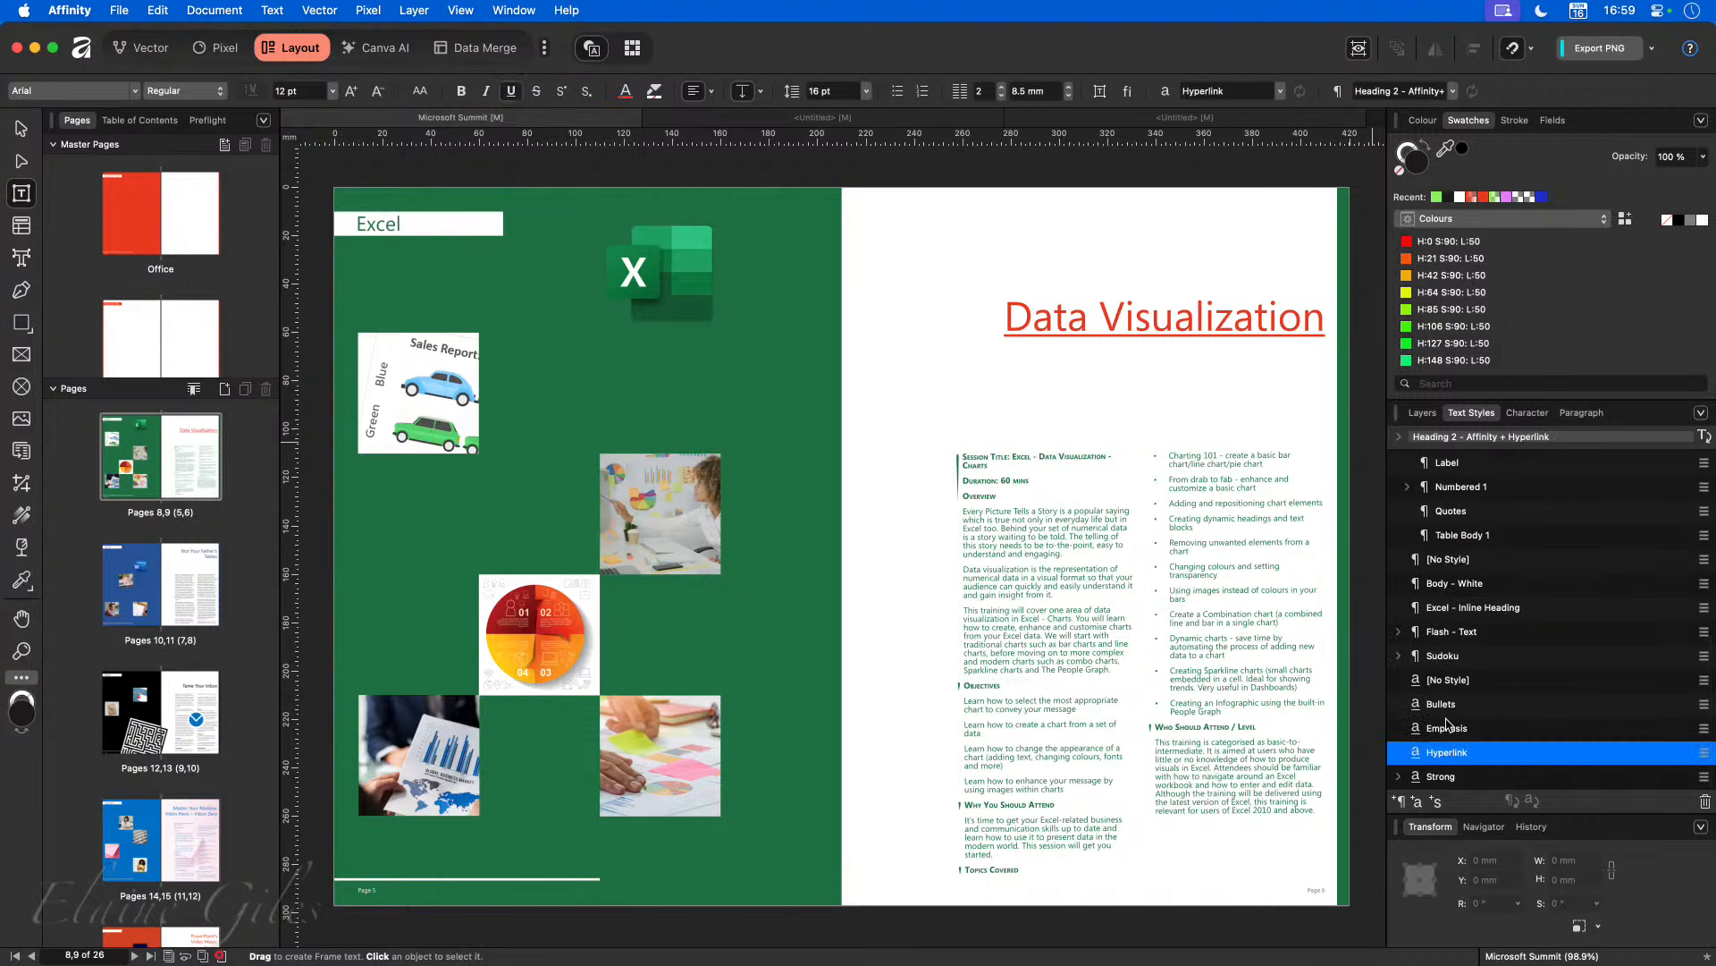
Step: Edit the Hyperlink character style so its font colour is blue, H:222 S:100 L:63
{"action": "right_click", "coordinate": [1448, 752]}
{"action": "left_click", "coordinate": [1171, 835]}
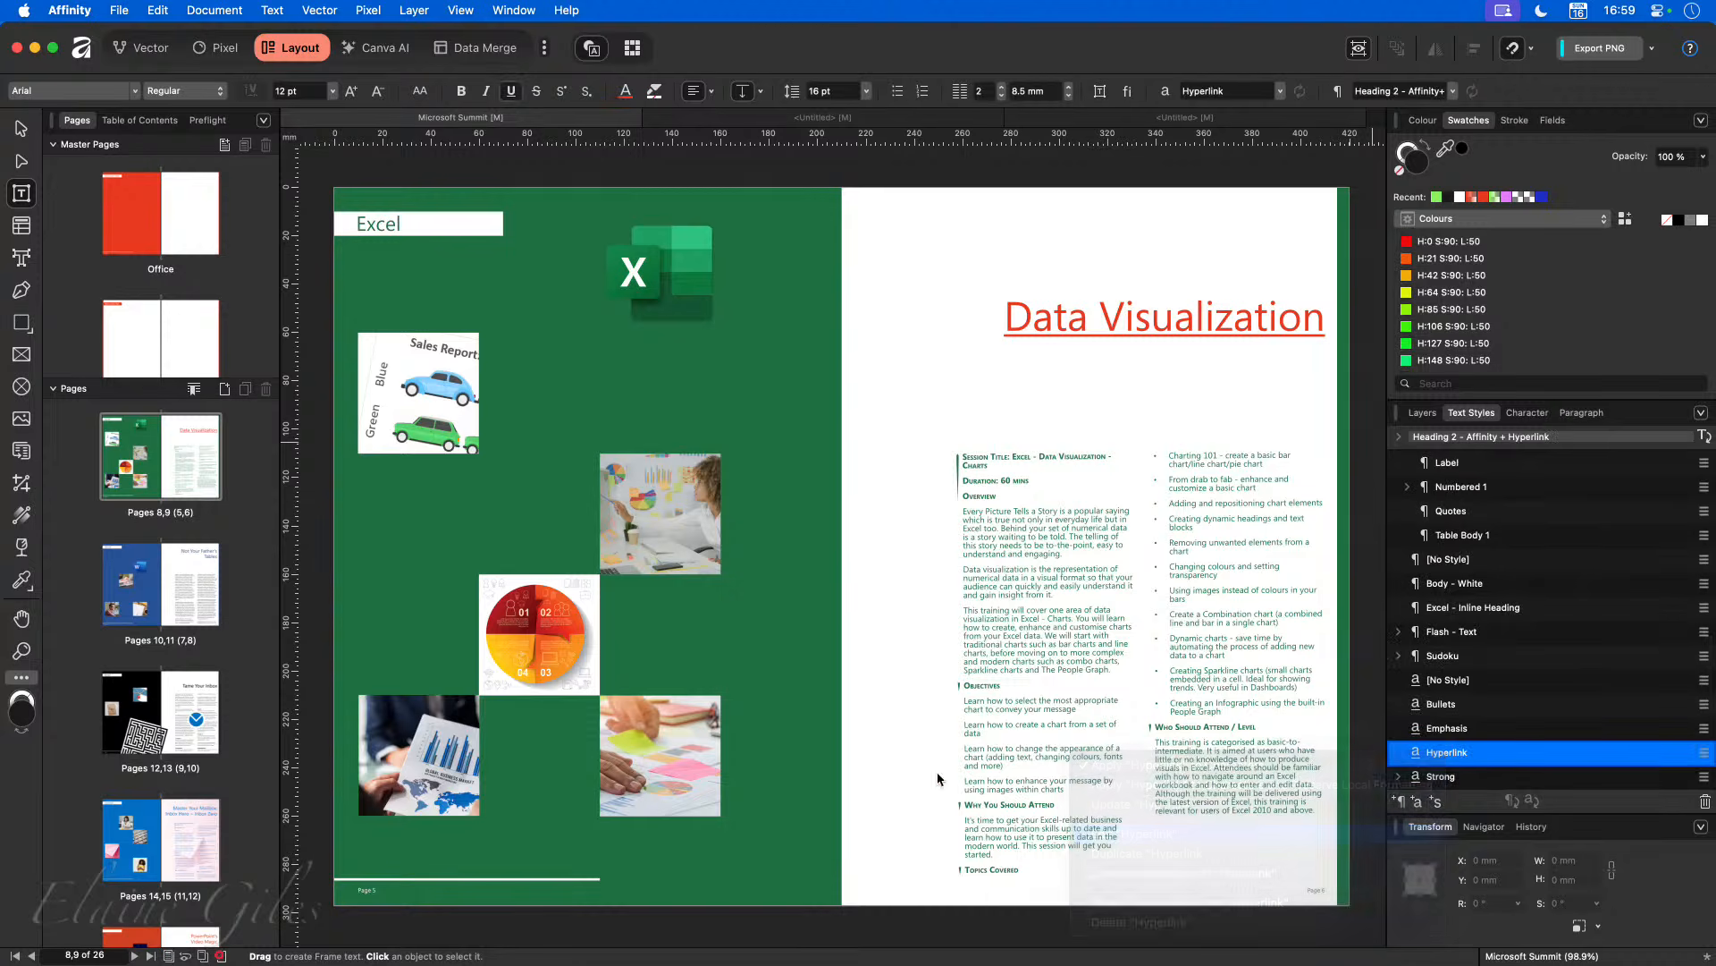
{"action": "left_click", "coordinate": [612, 224]}
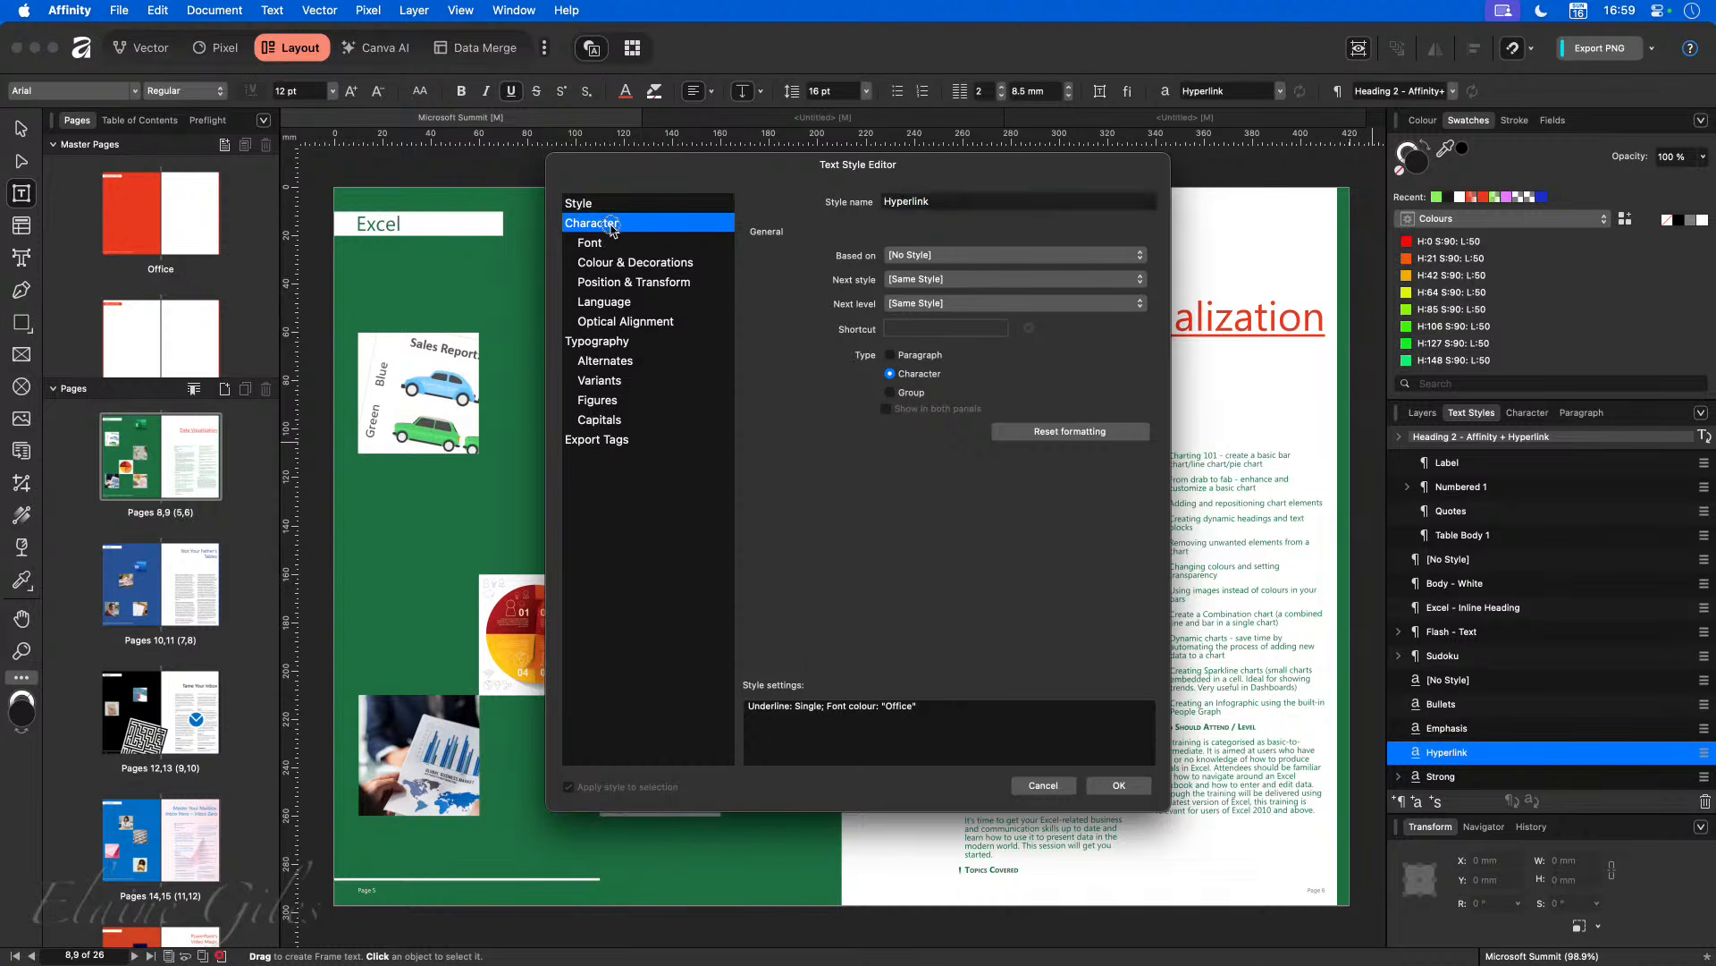
{"action": "left_click", "coordinate": [613, 264]}
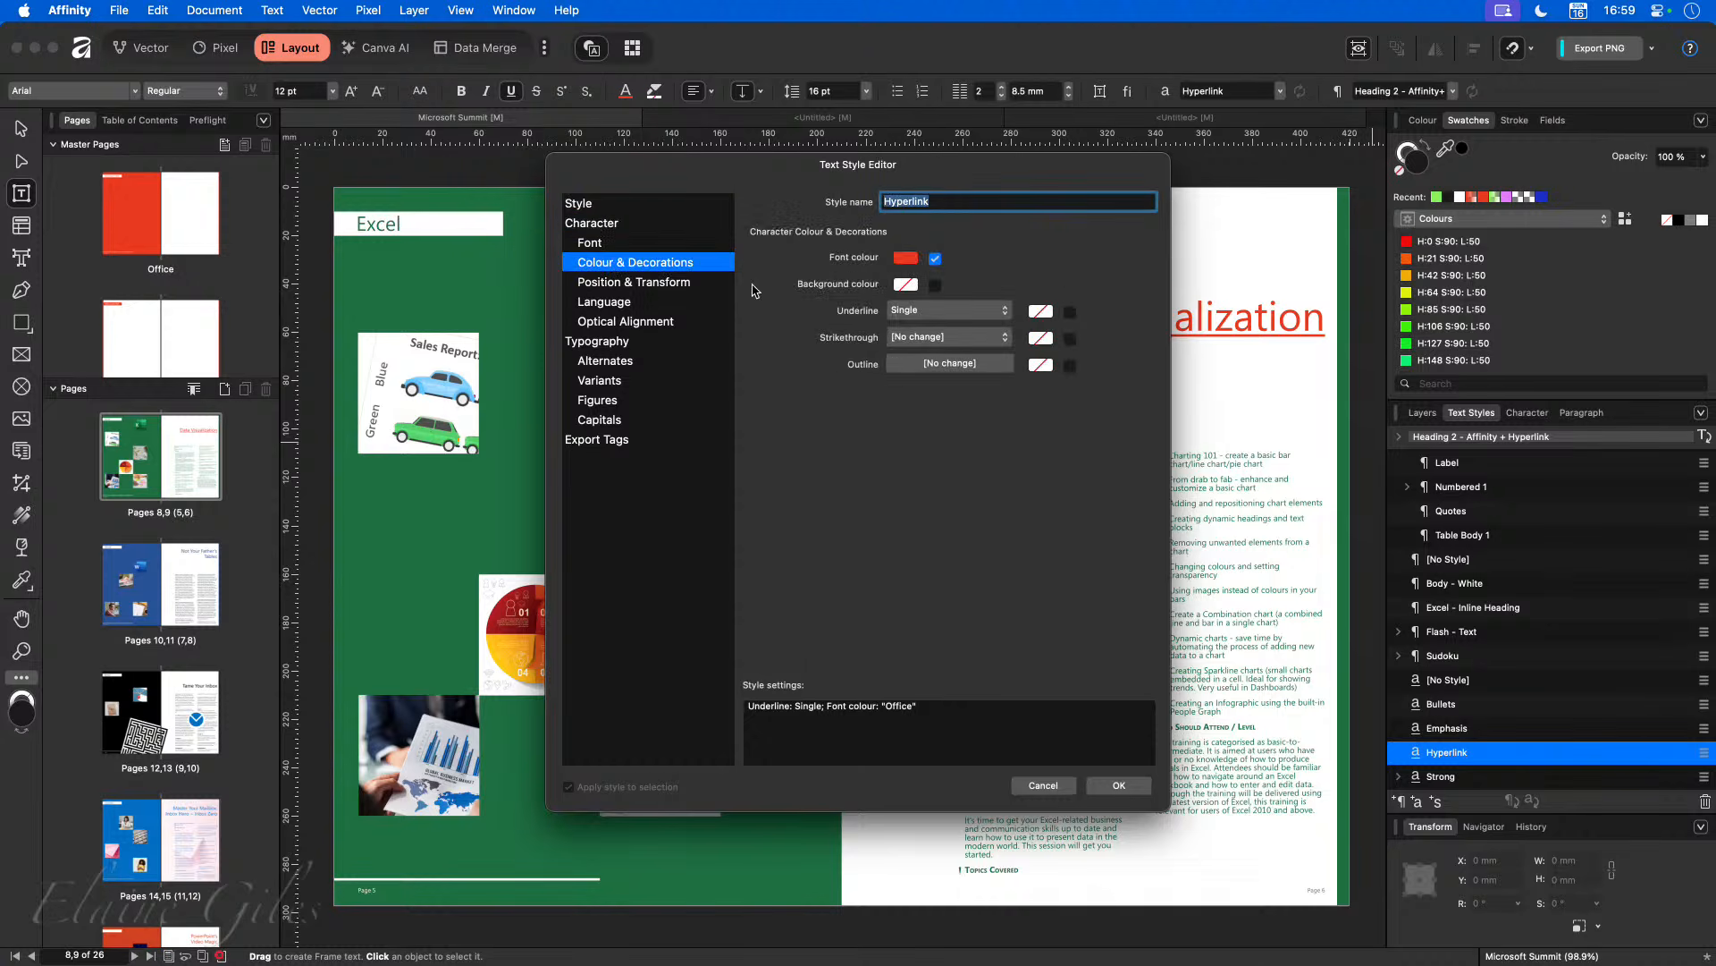
{"action": "left_click", "coordinate": [905, 259]}
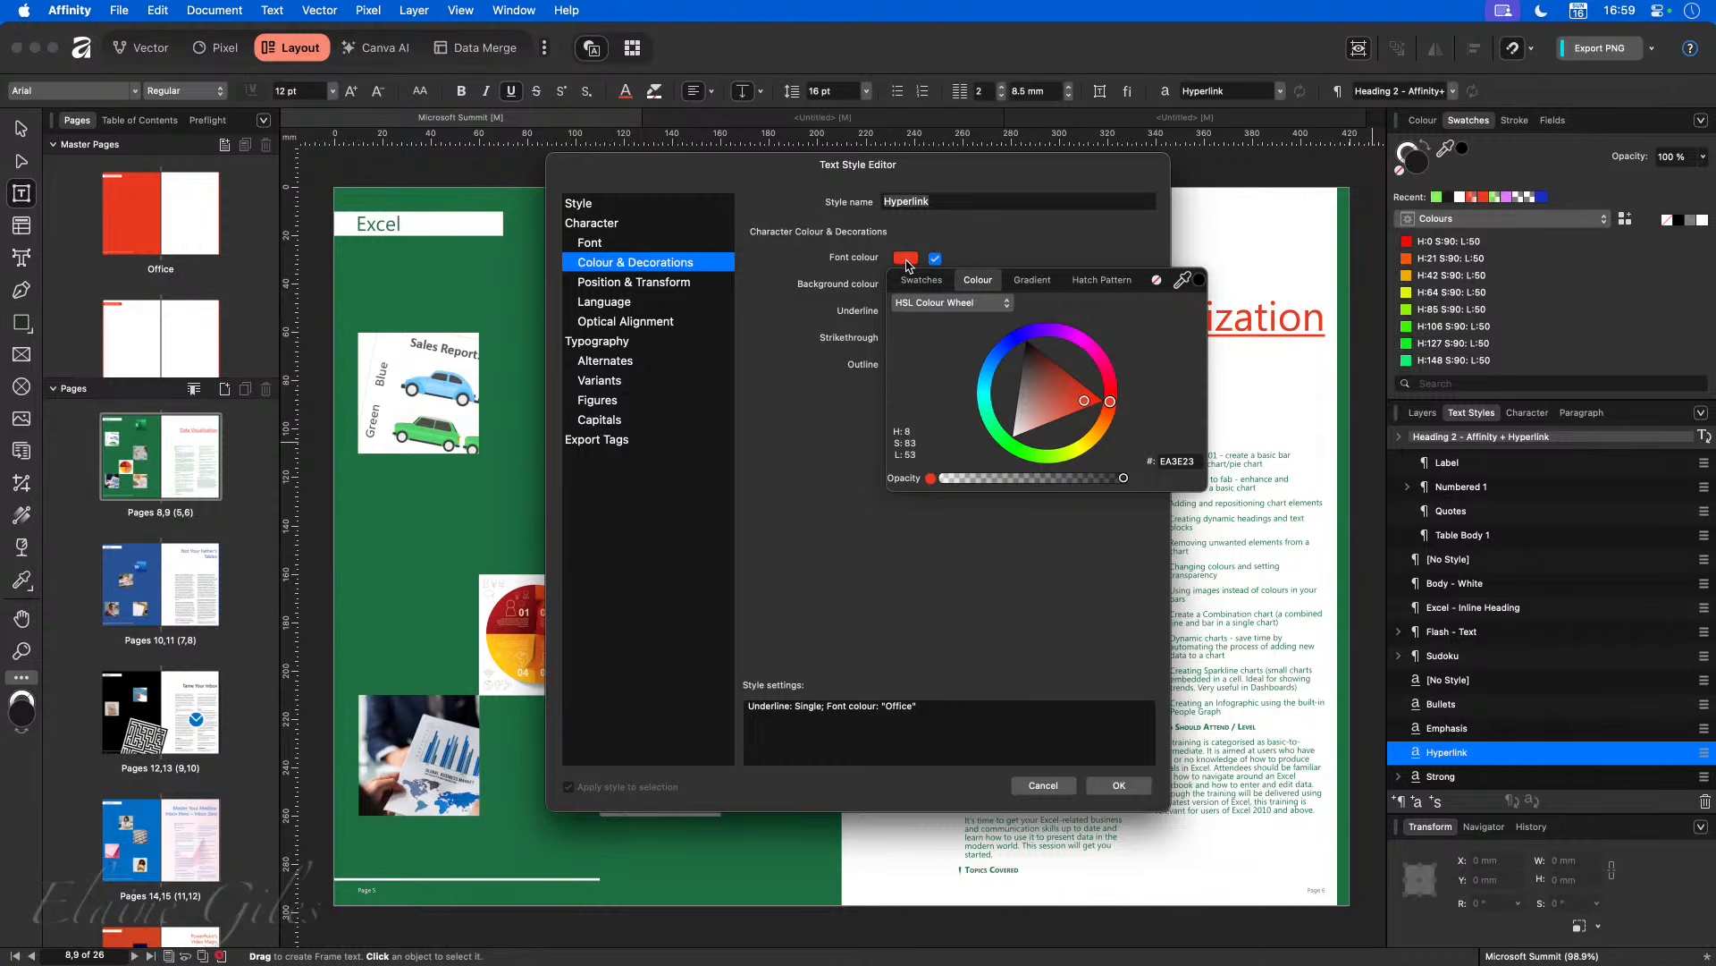
{"action": "mouse_move", "coordinate": [1028, 336]}
{"action": "left_mouse_down"}
{"action": "mouse_move", "coordinate": [1011, 340]}
{"action": "mouse_move", "coordinate": [1060, 364]}
{"action": "mouse_move", "coordinate": [1002, 356]}
{"action": "mouse_move", "coordinate": [1033, 362]}
{"action": "left_mouse_up"}
{"action": "left_click", "coordinate": [1046, 368]}
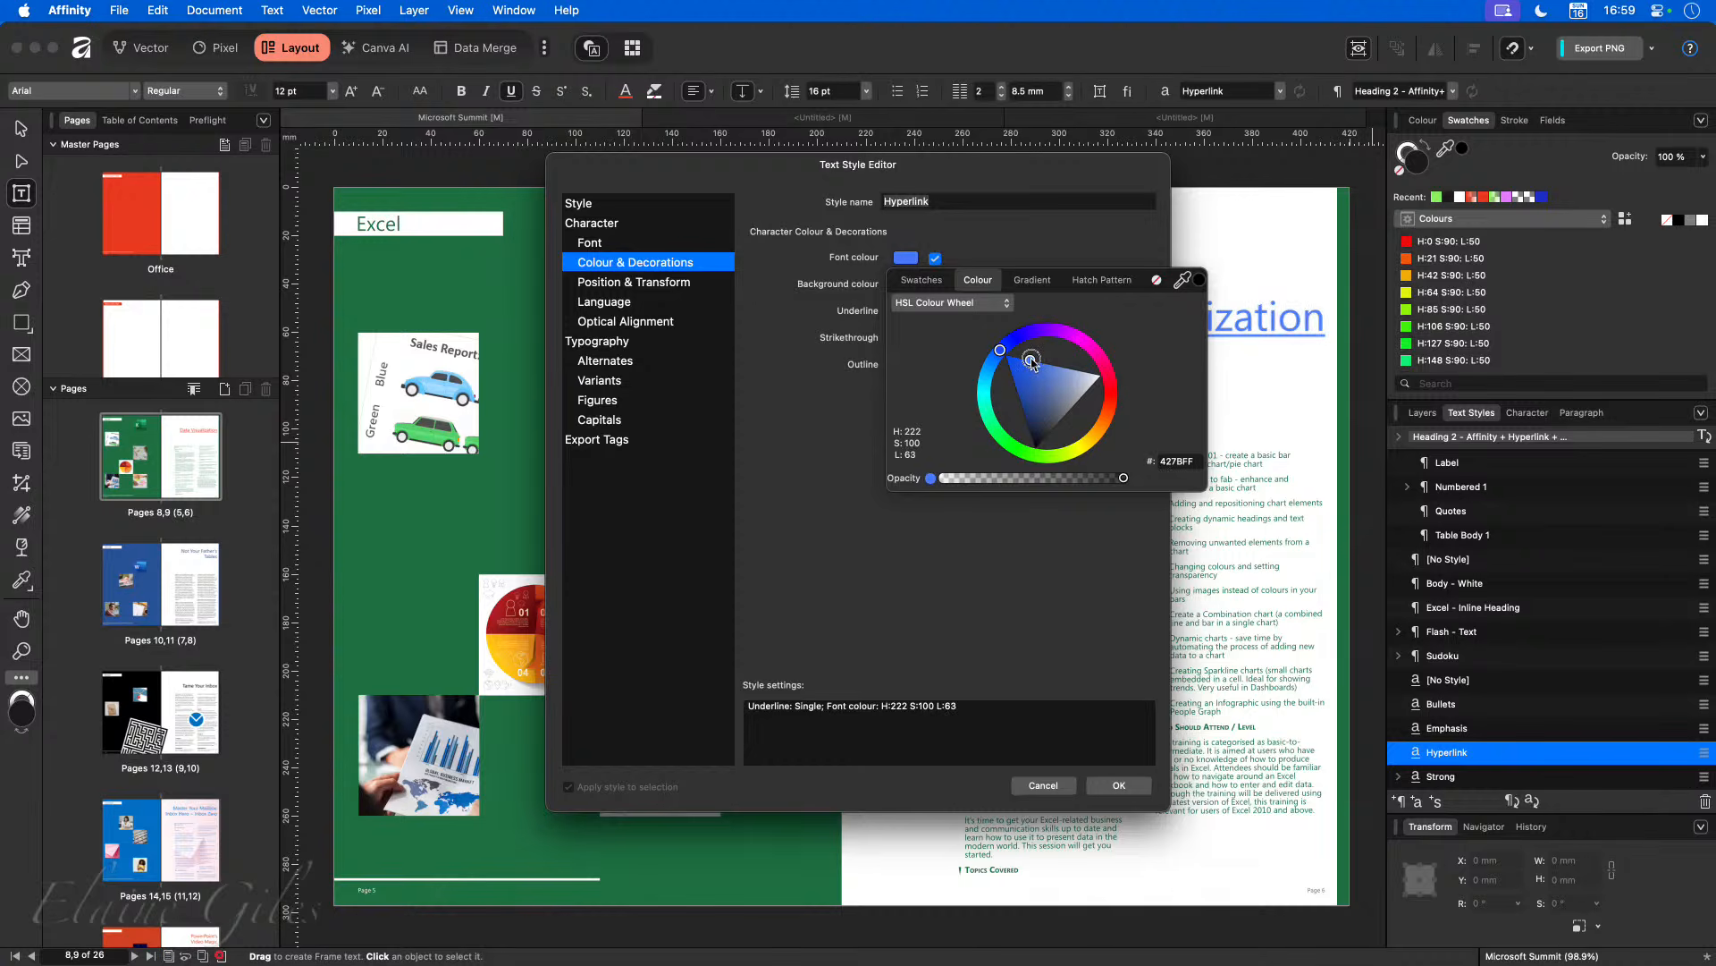
{"action": "left_click", "coordinate": [1123, 784]}
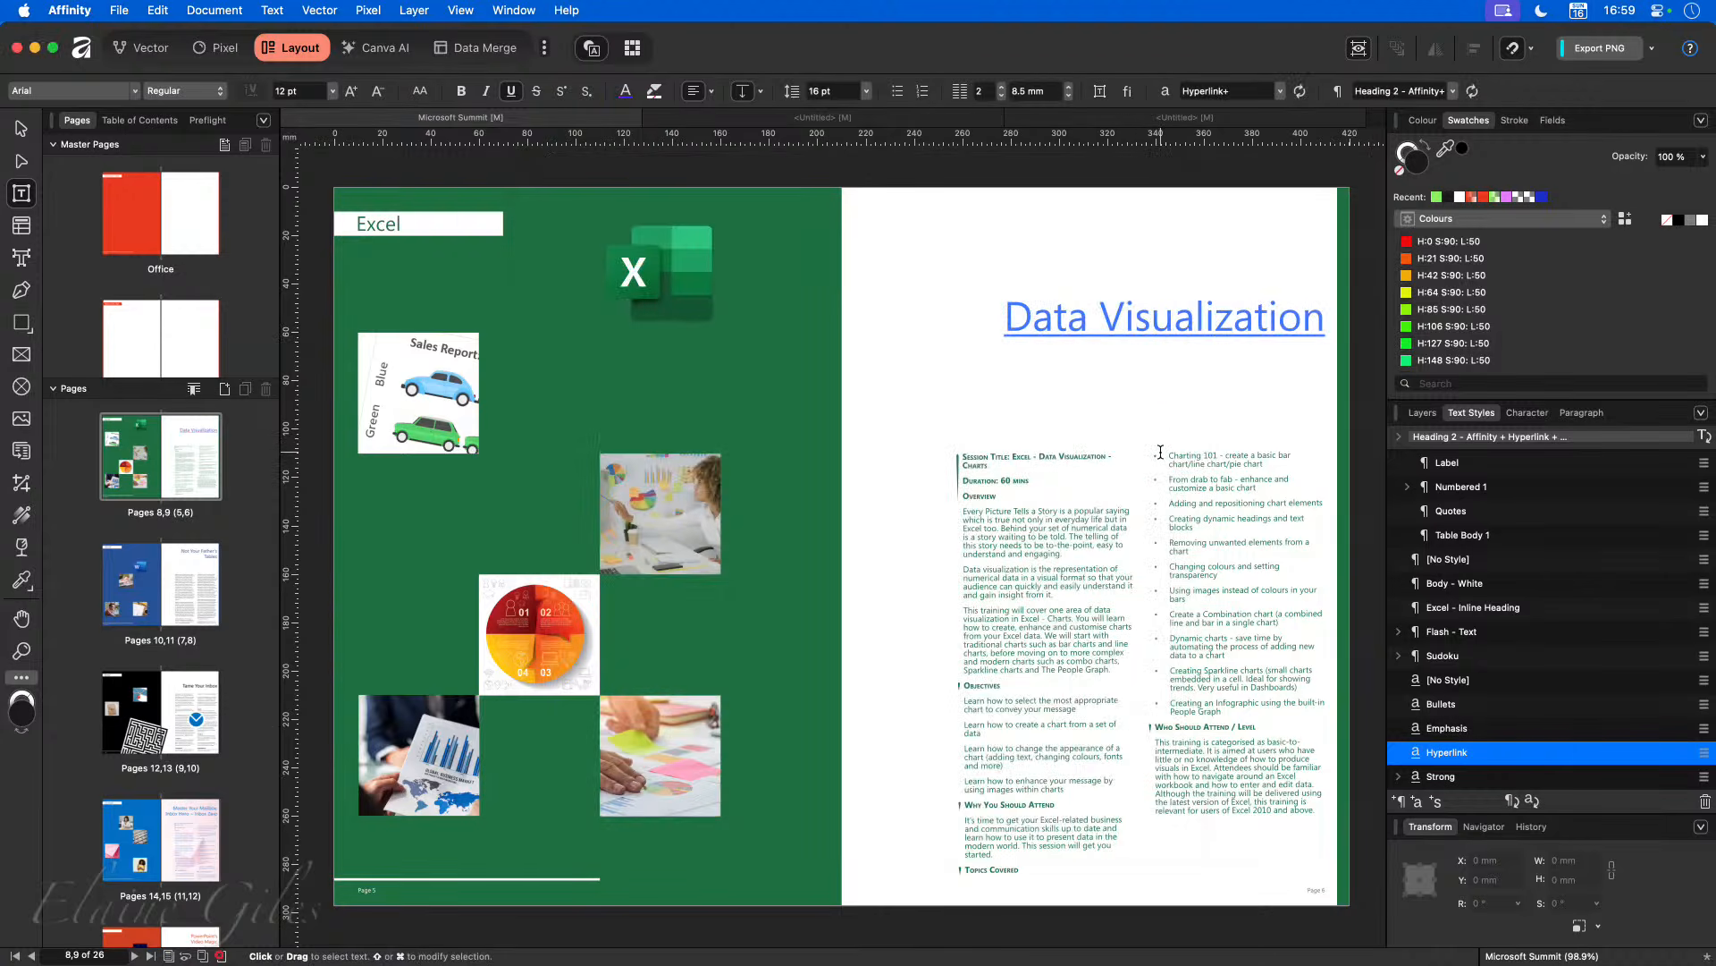